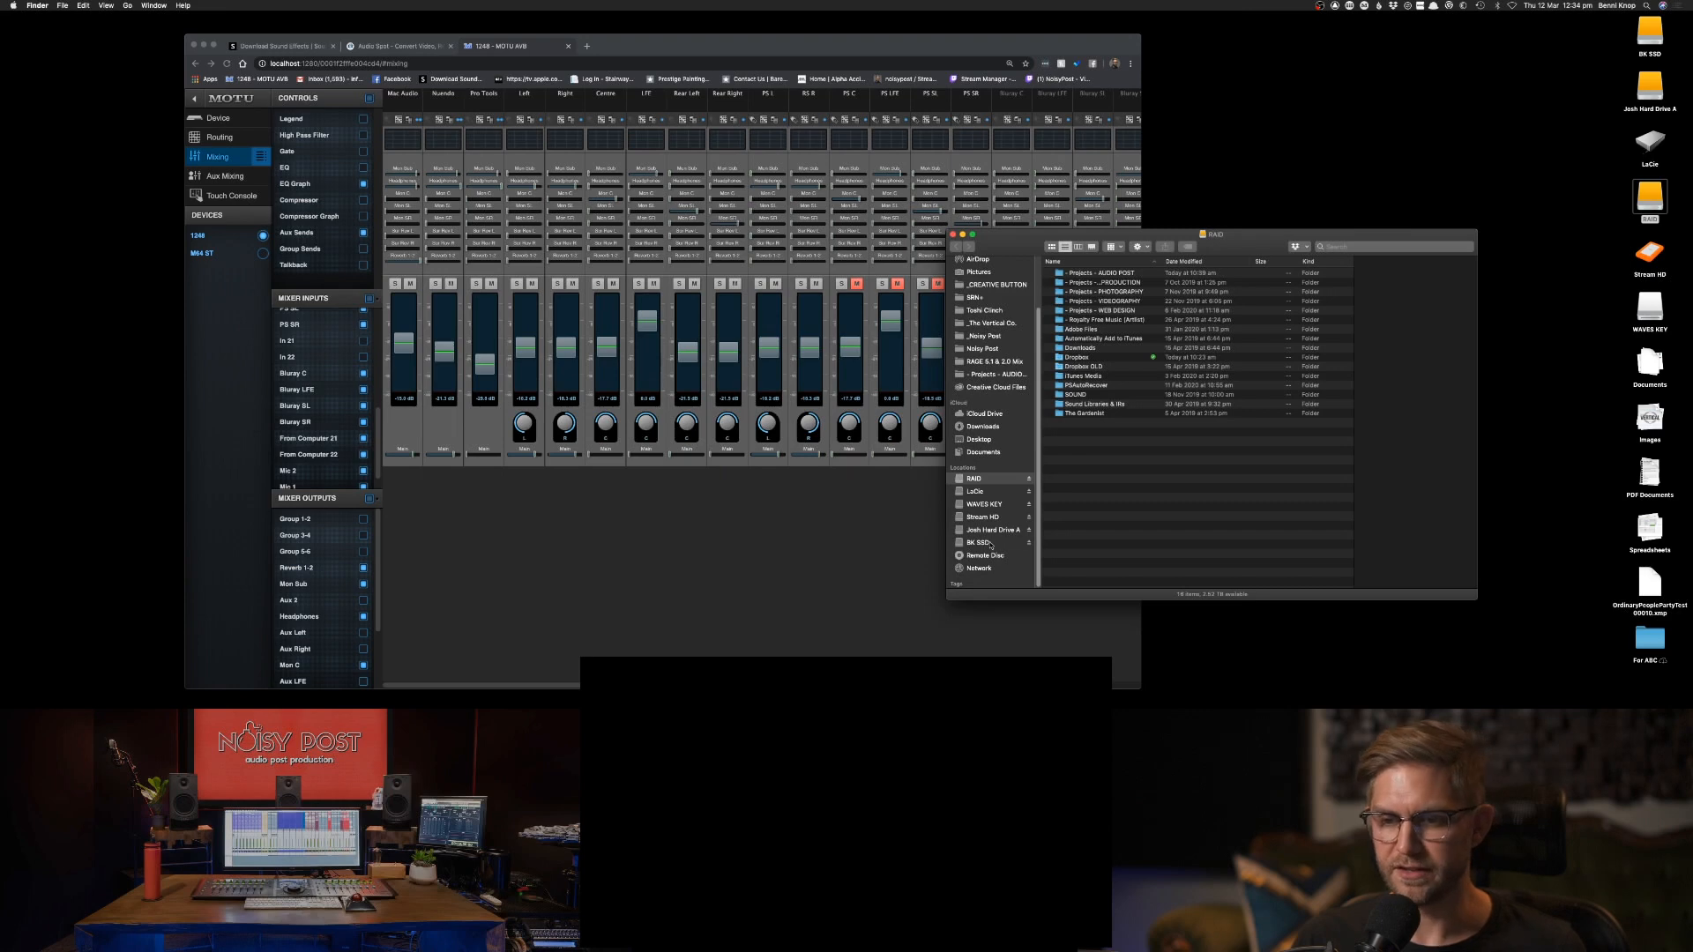
Open the BK SSD drive and select the Filth (Official Edit) proxy movie file to view its details.
left_click(979, 542)
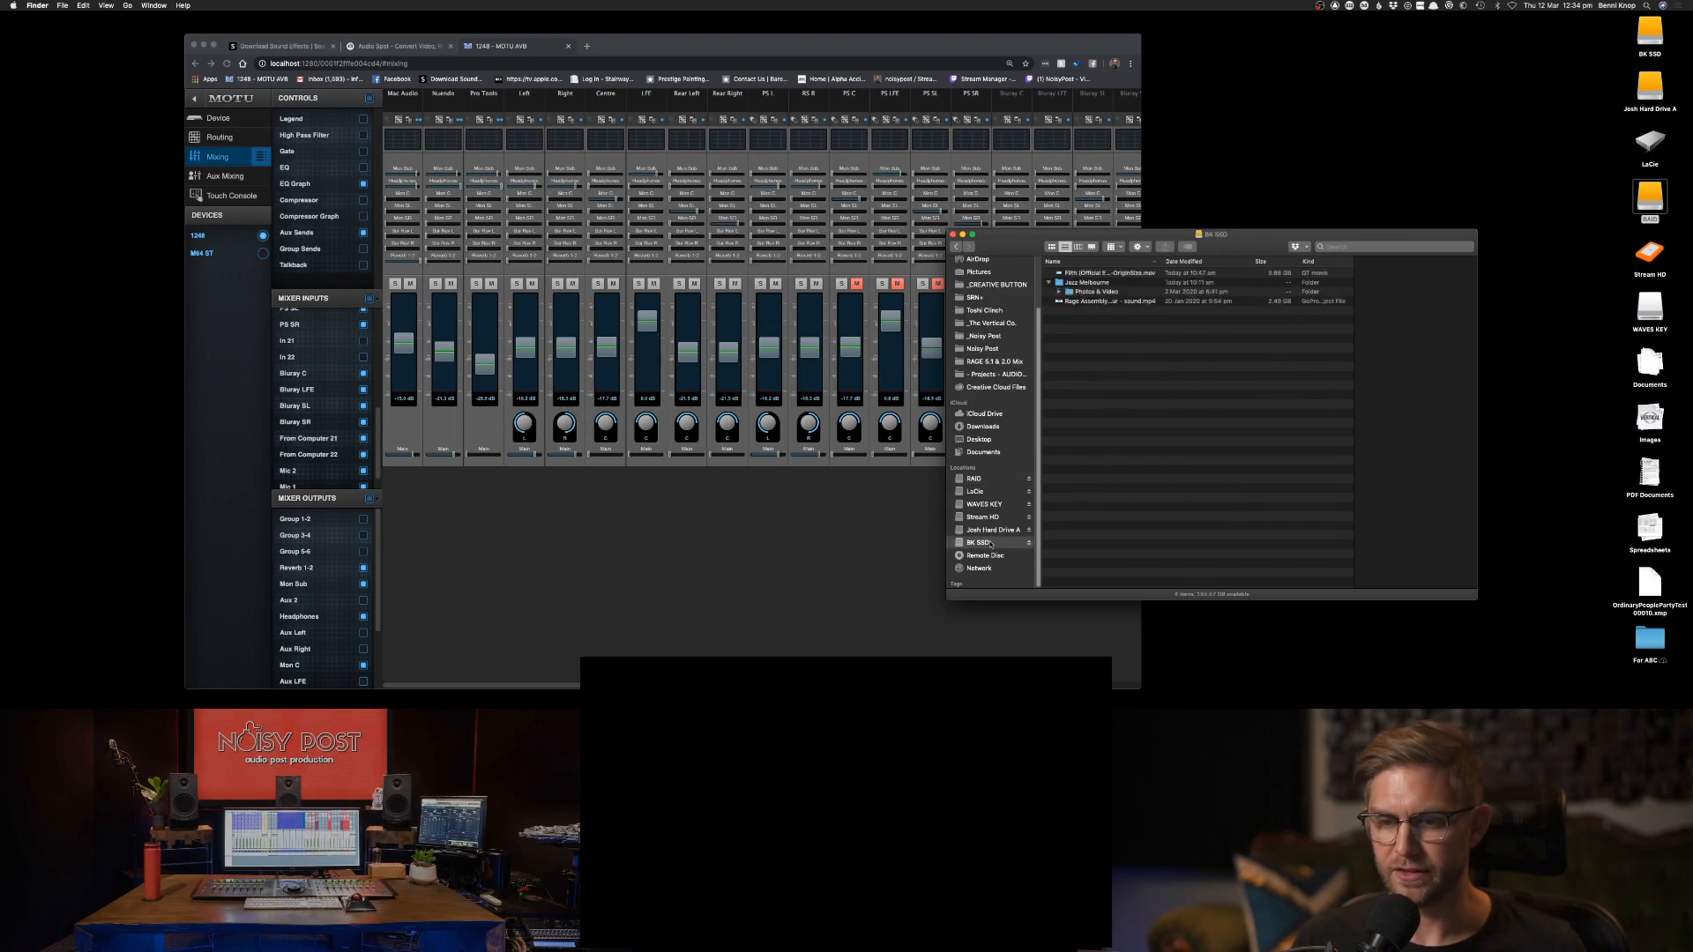
left_click(1100, 273)
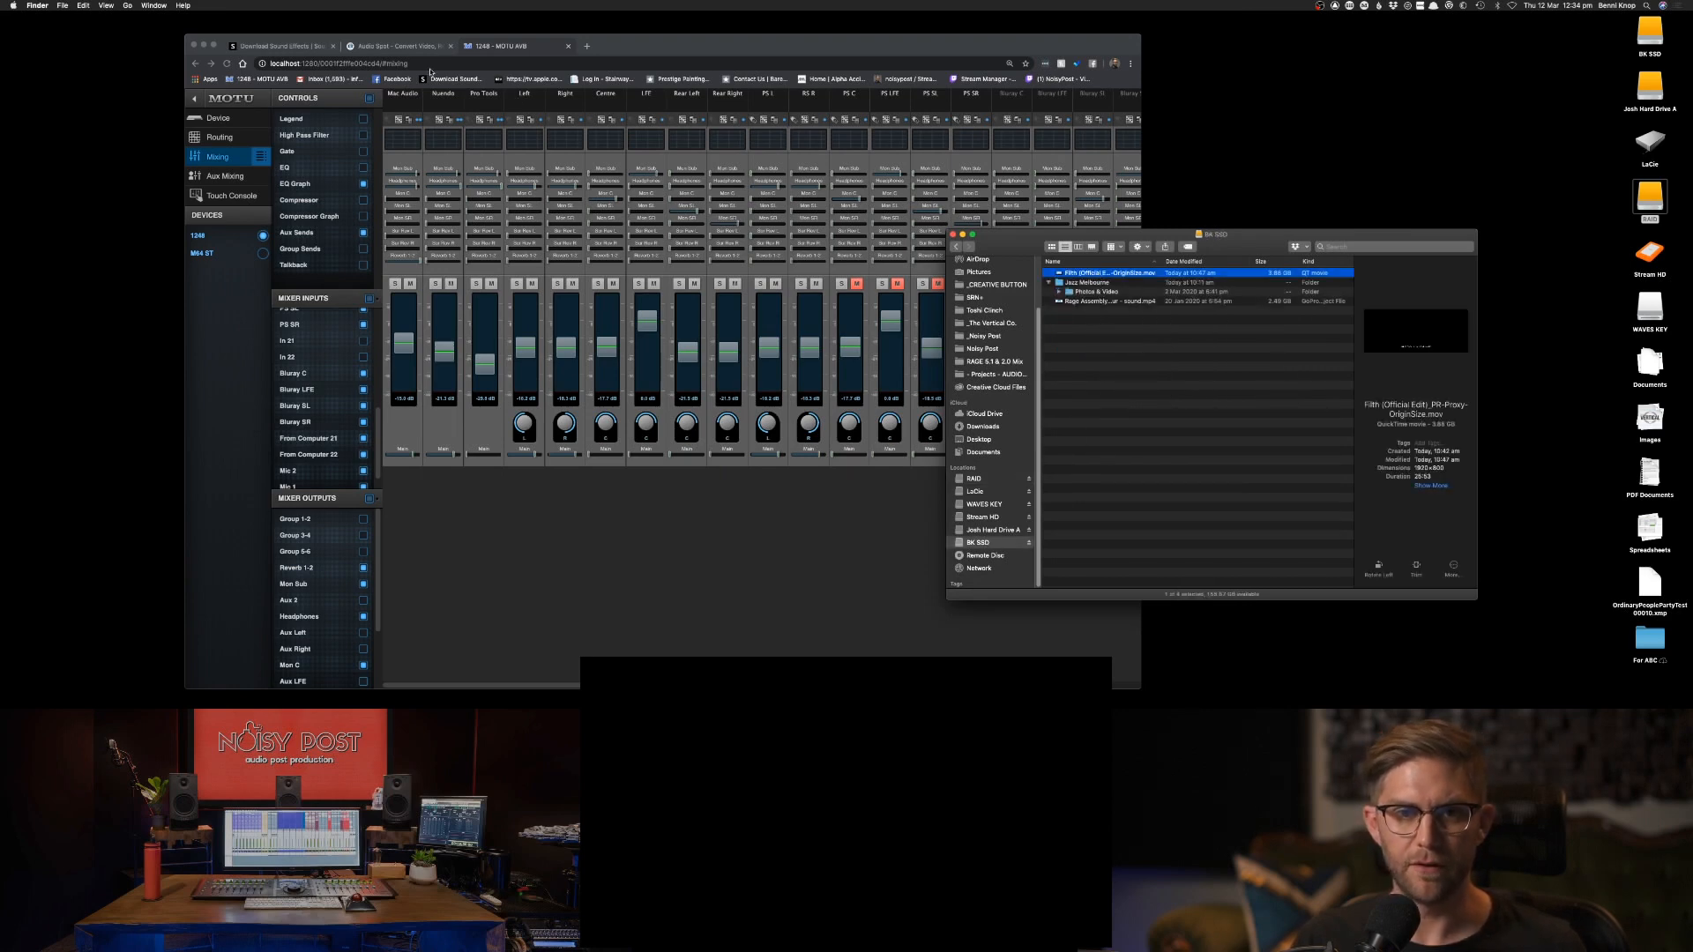
Switch to the Audio Spot page in Chrome and examine the ER Media ToolKit description and its download links.
left_click(408, 49)
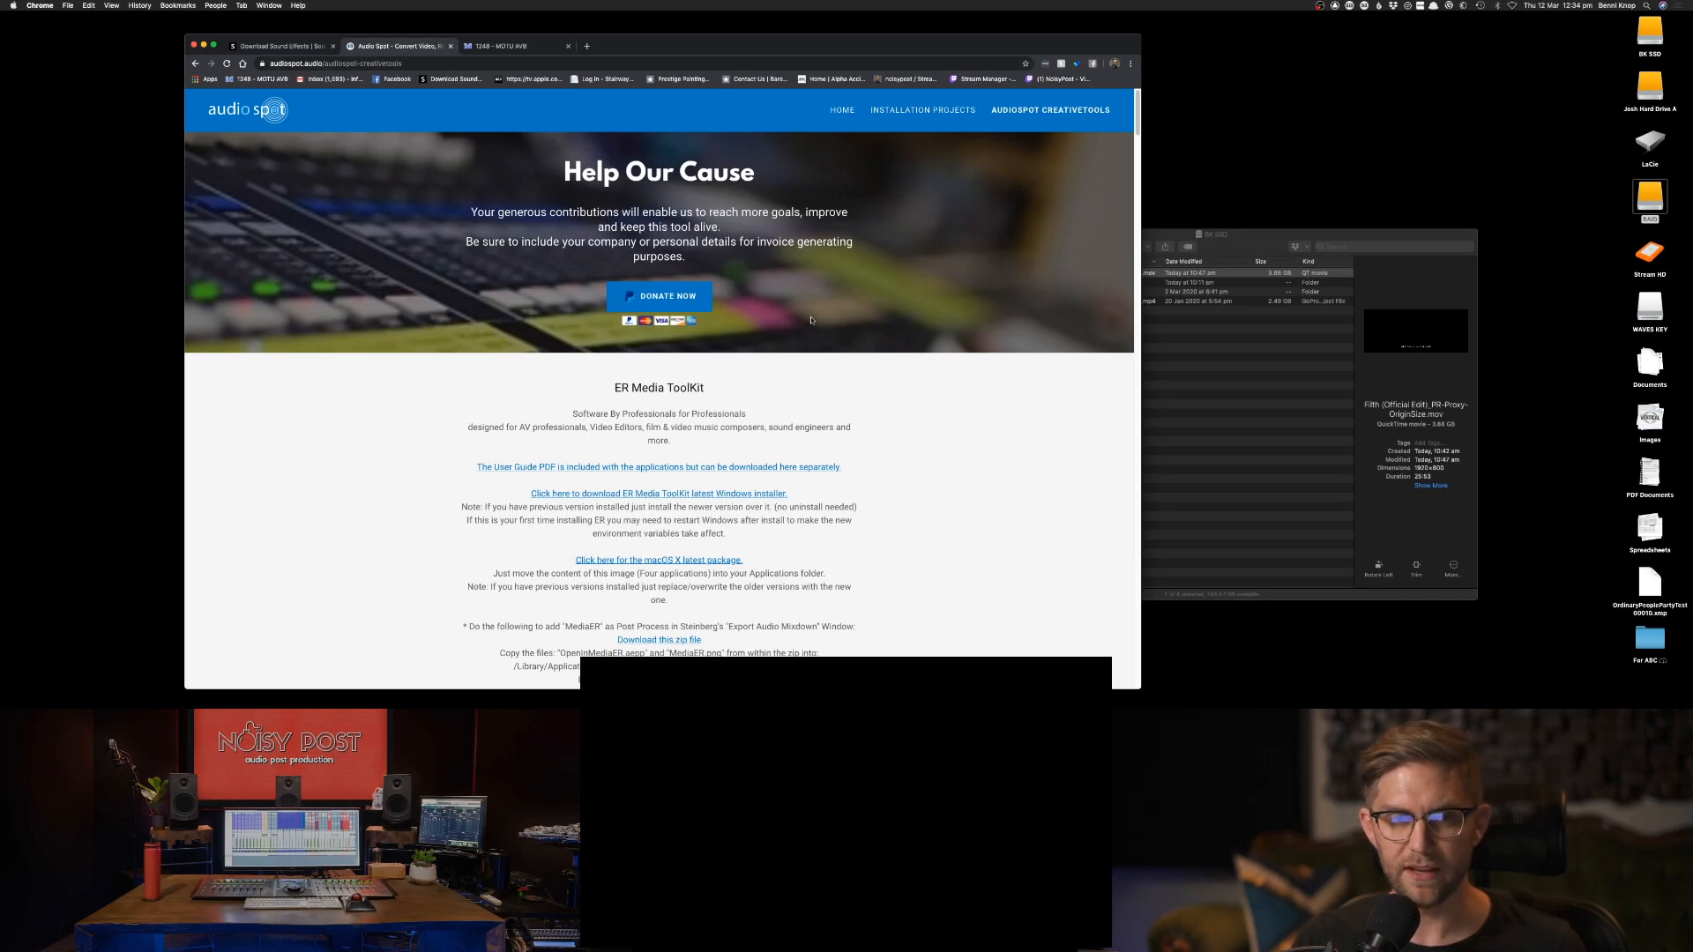
scroll(820, 326, "down", 1)
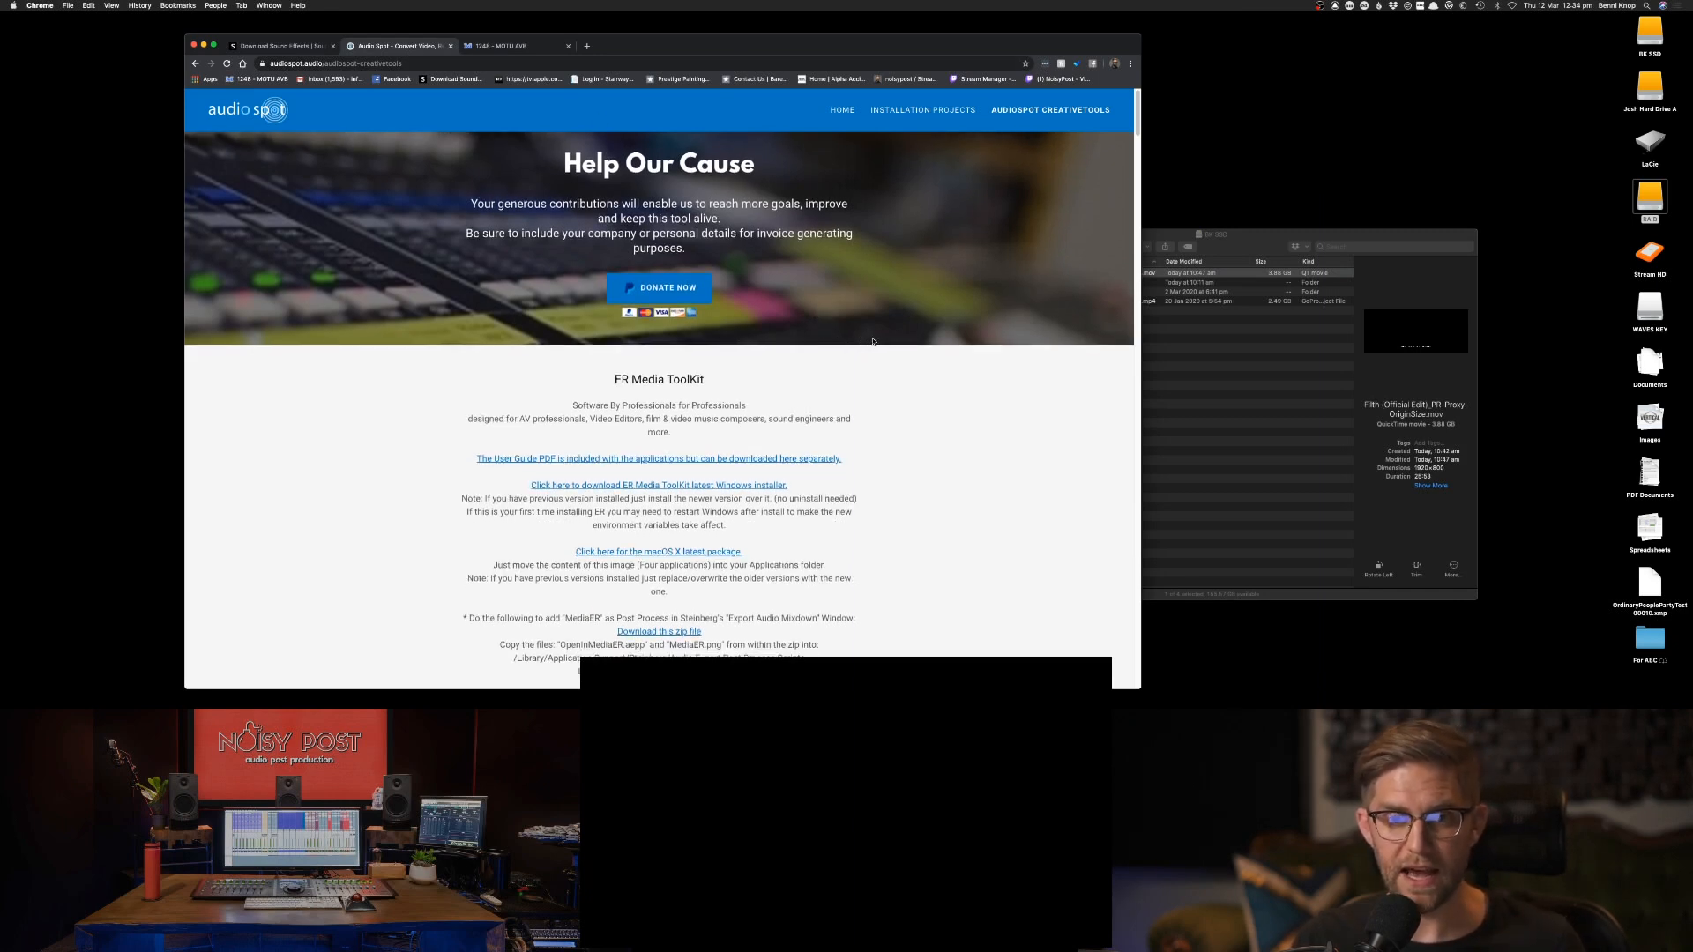
scroll(905, 359, "down", 1)
scroll(906, 359, "down", 5)
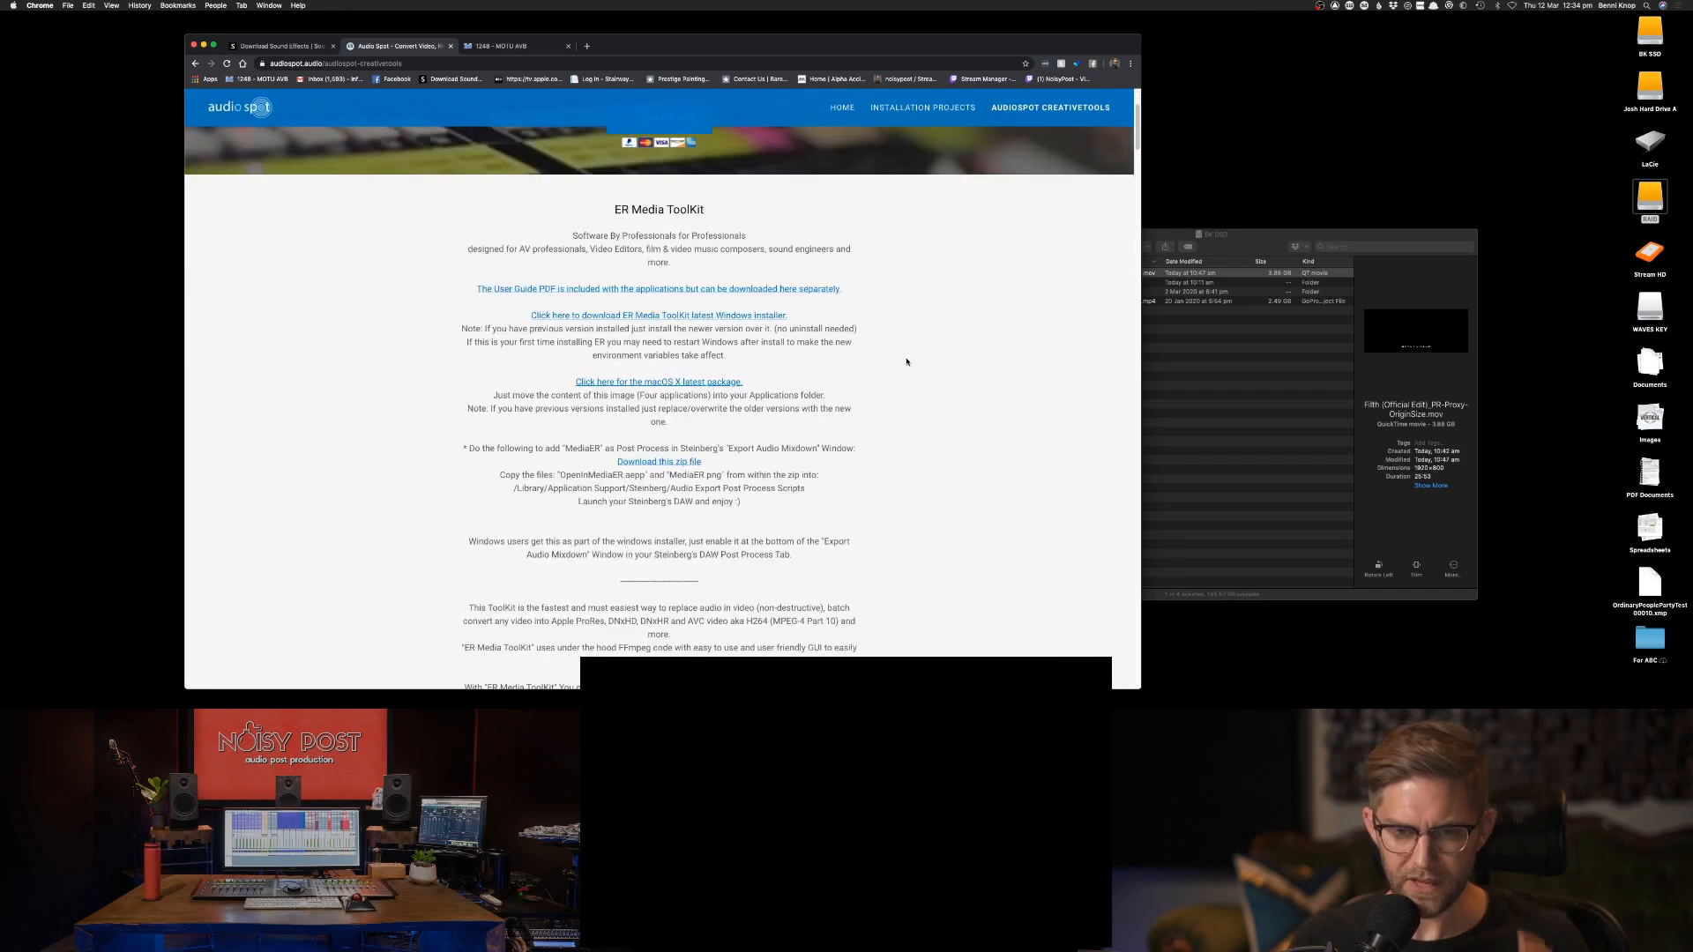
scroll(905, 358, "up", 5)
scroll(906, 360, "down", 3)
scroll(908, 365, "down", 2)
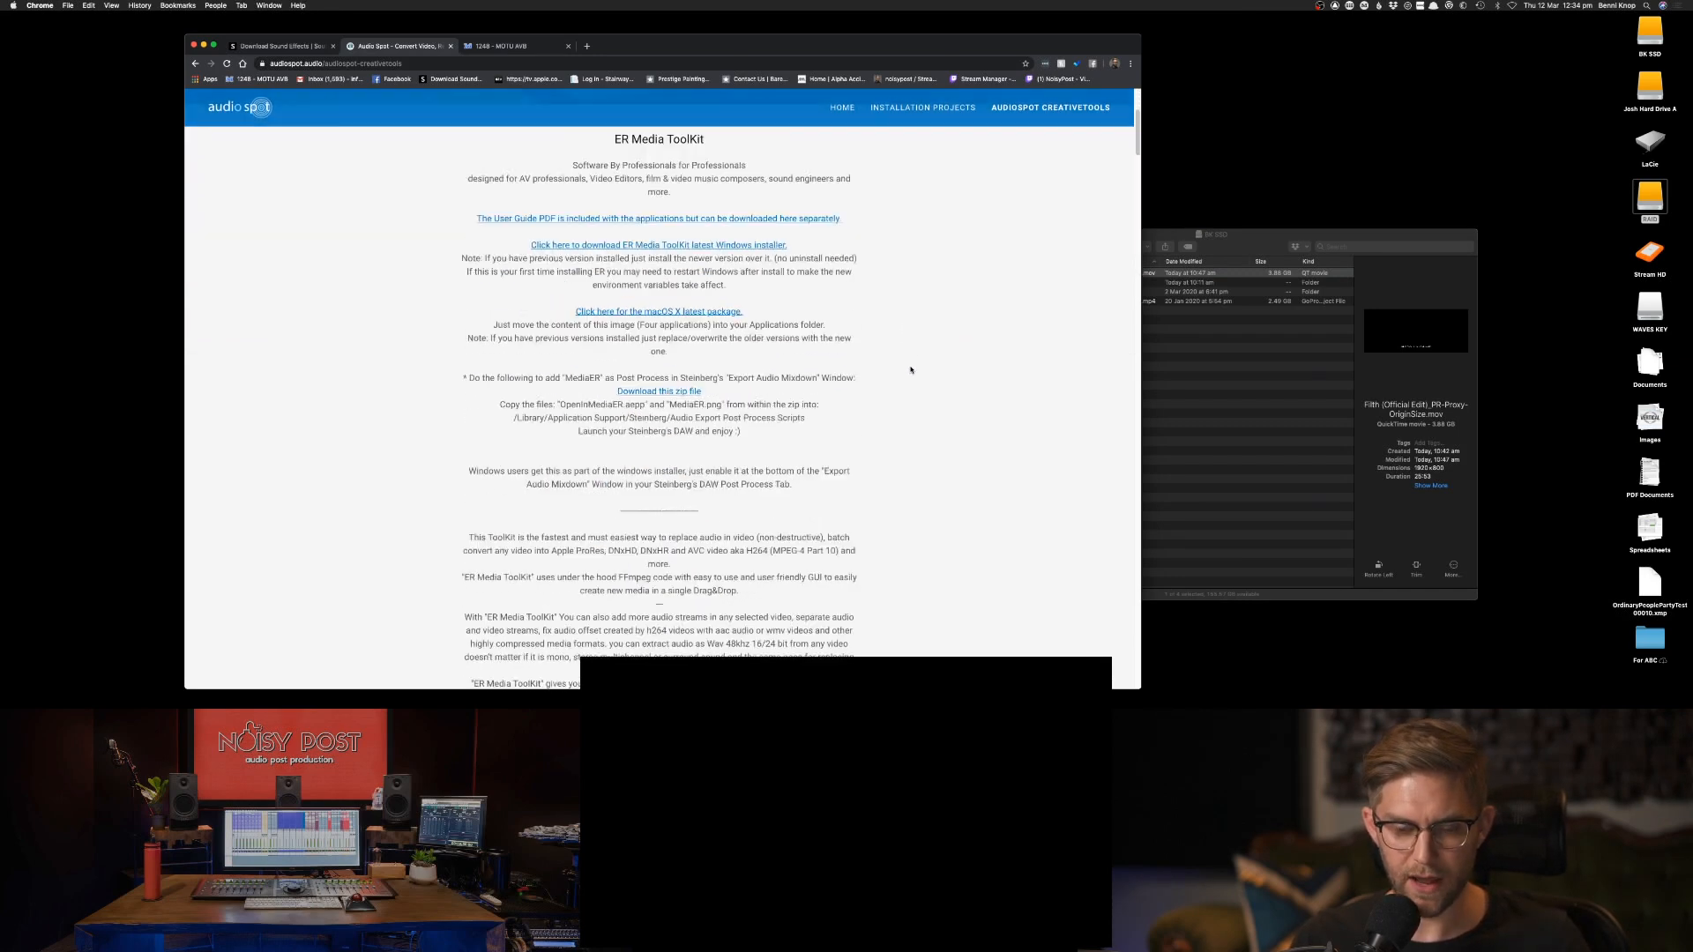
scroll(911, 369, "down", 1)
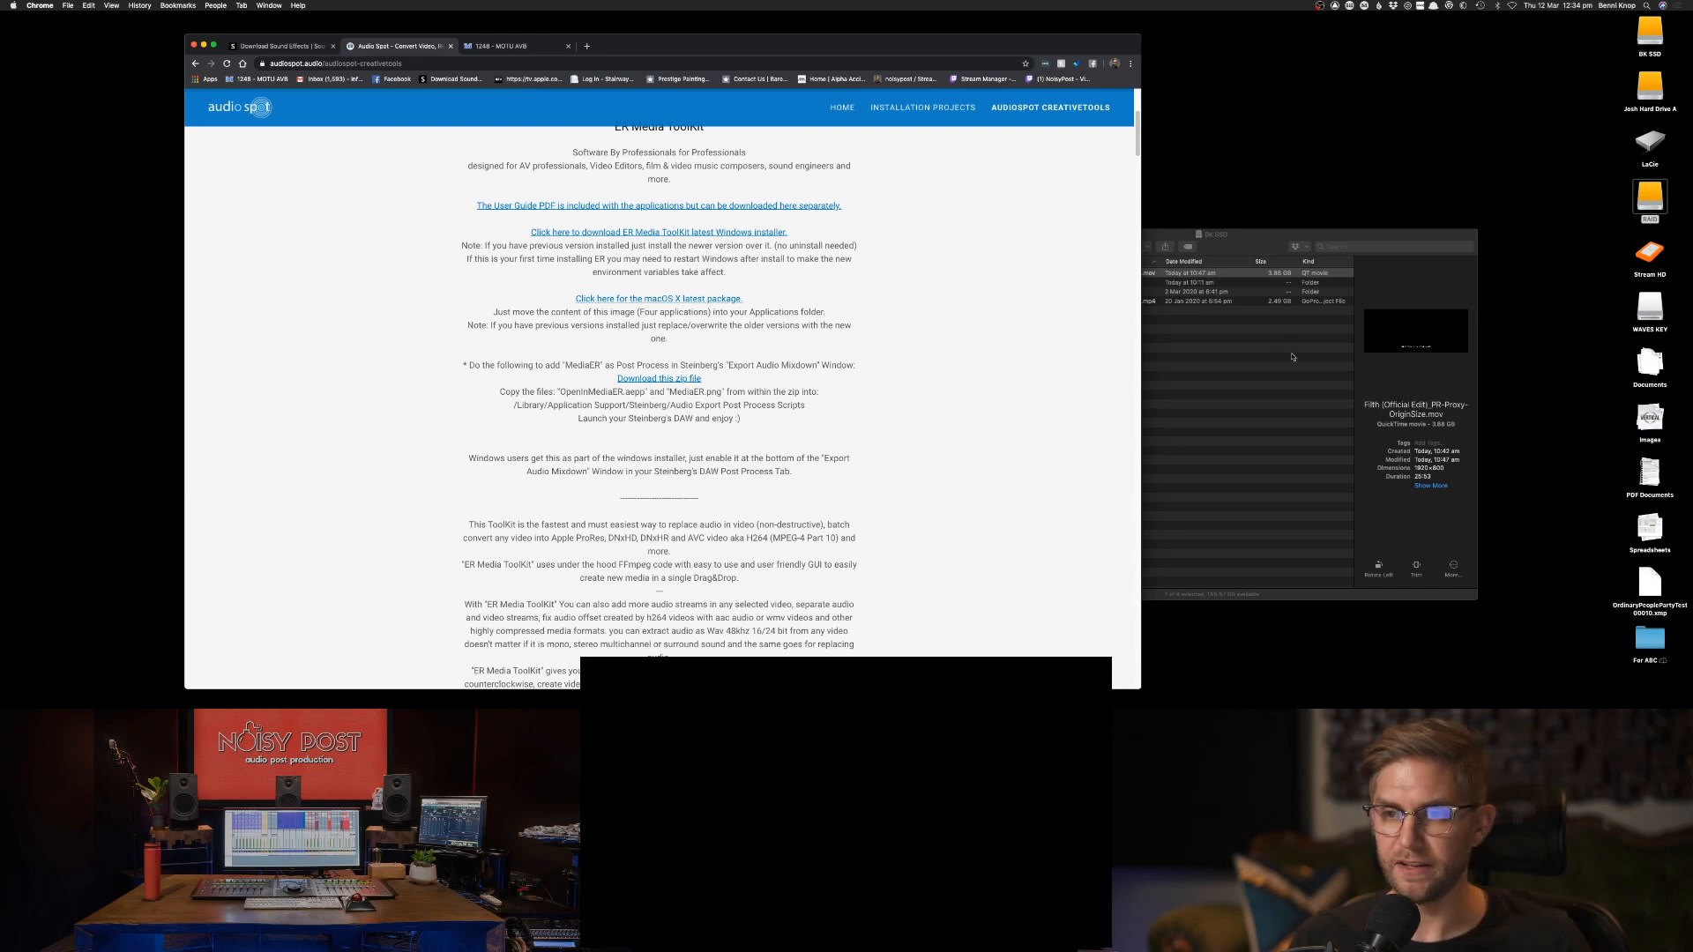
Find and launch the ProResER application with a system search for "er", and move its window clear of the file browser.
left_click(1272, 380)
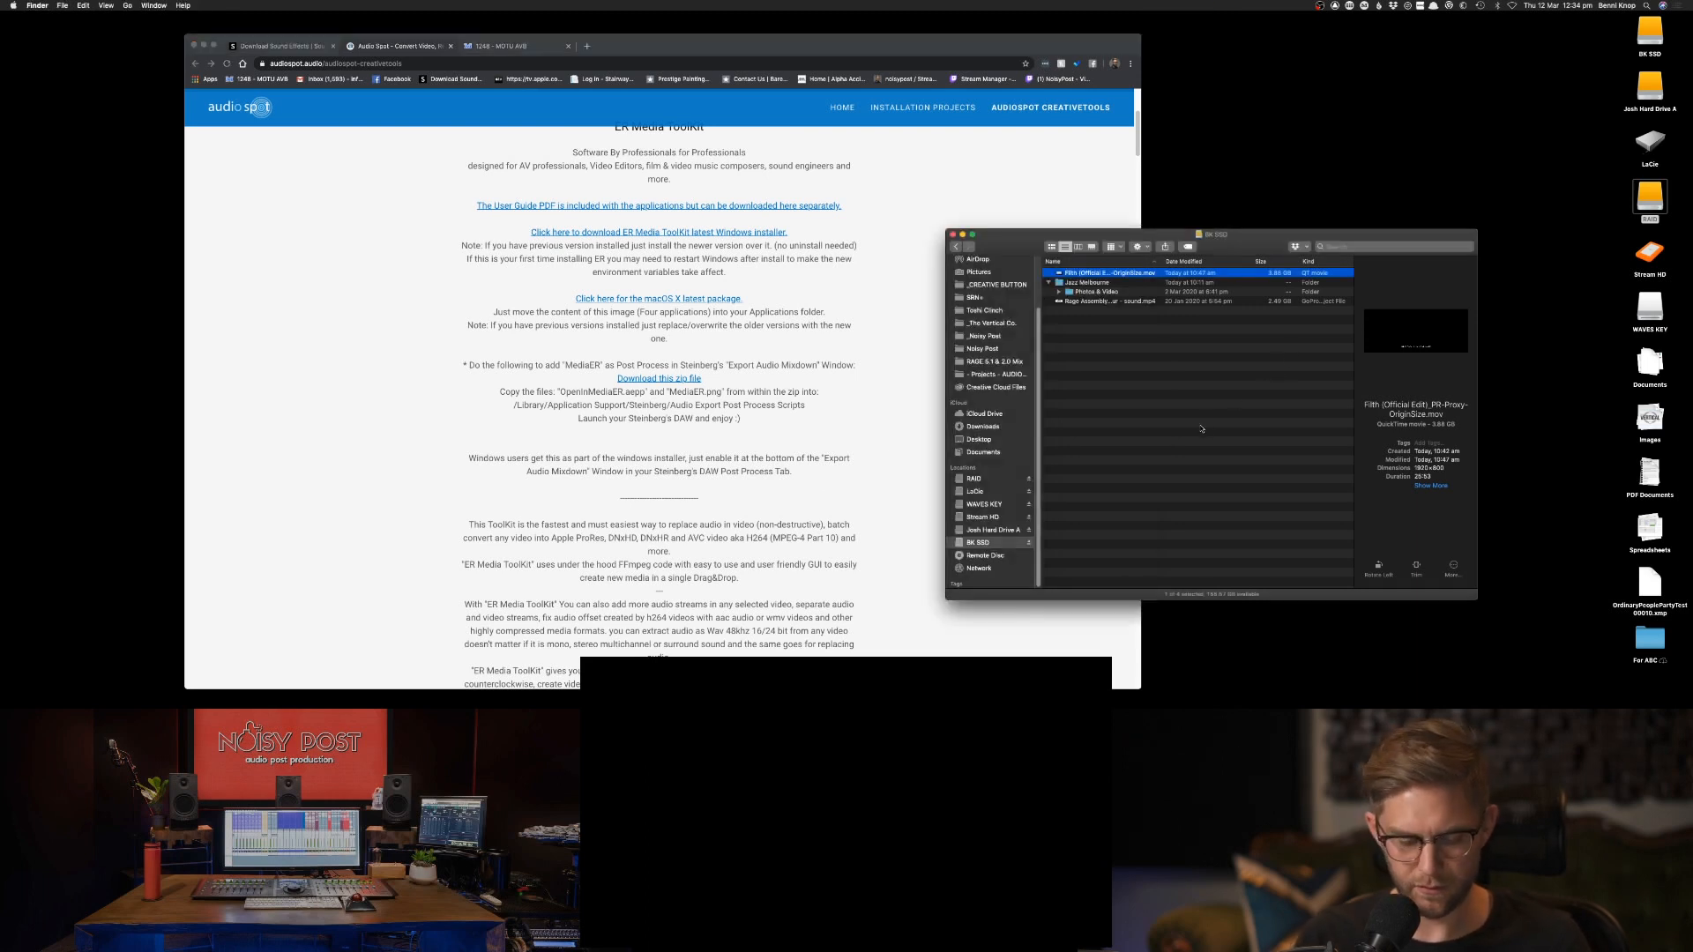
key("super+space")
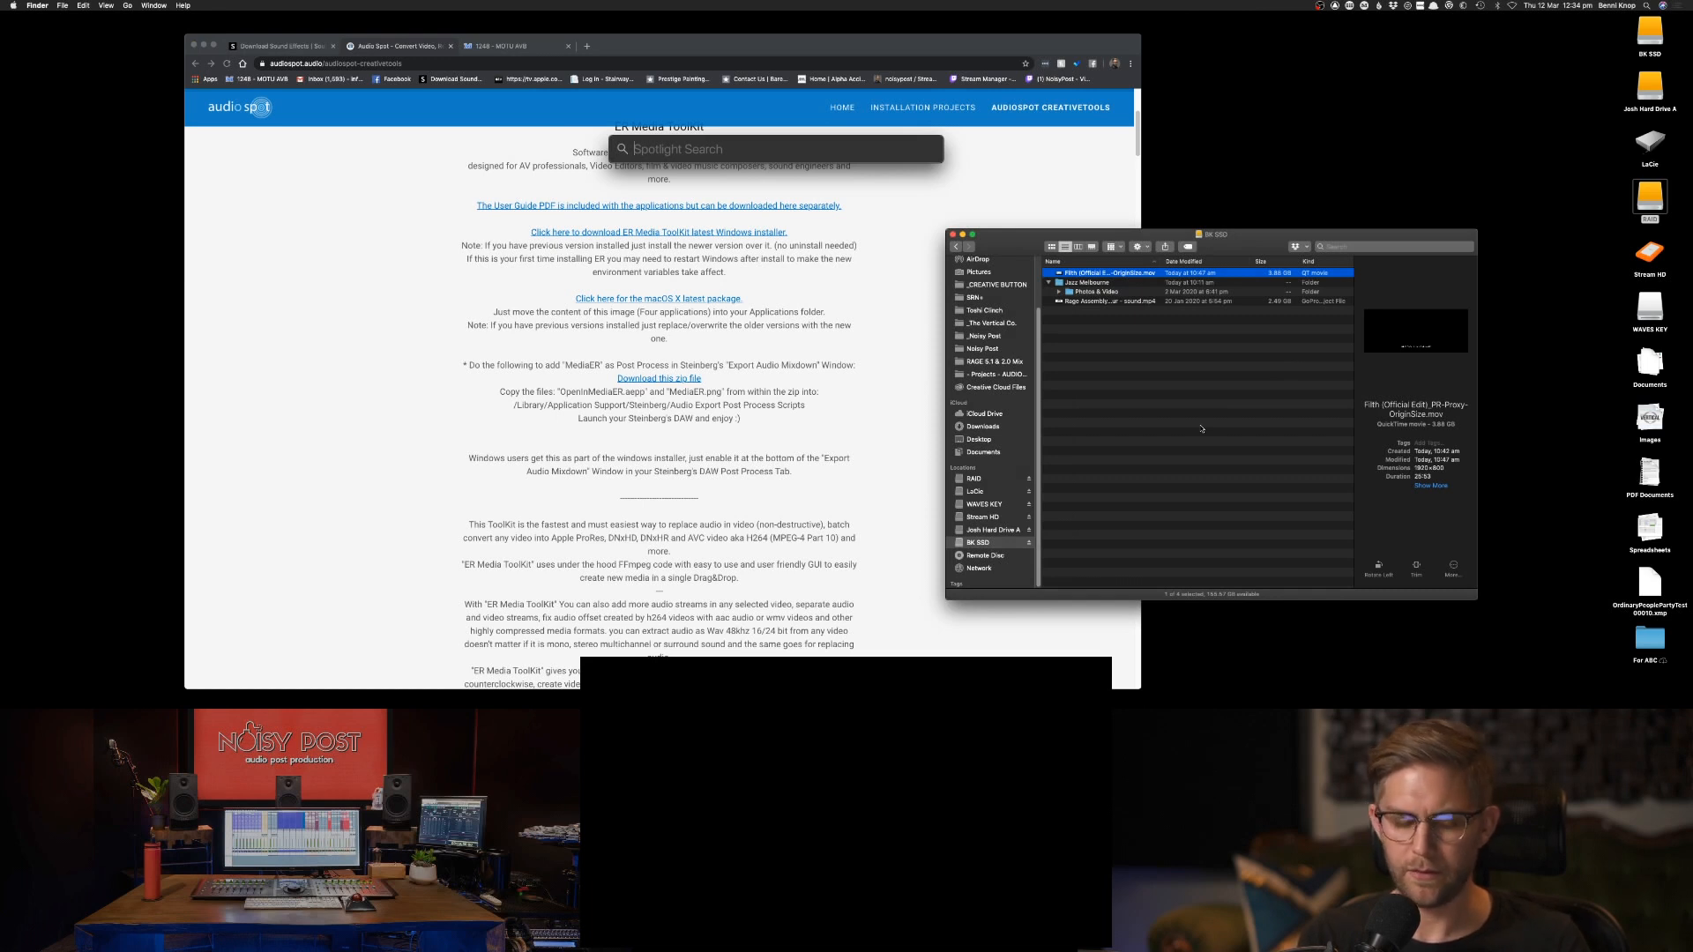
type("er")
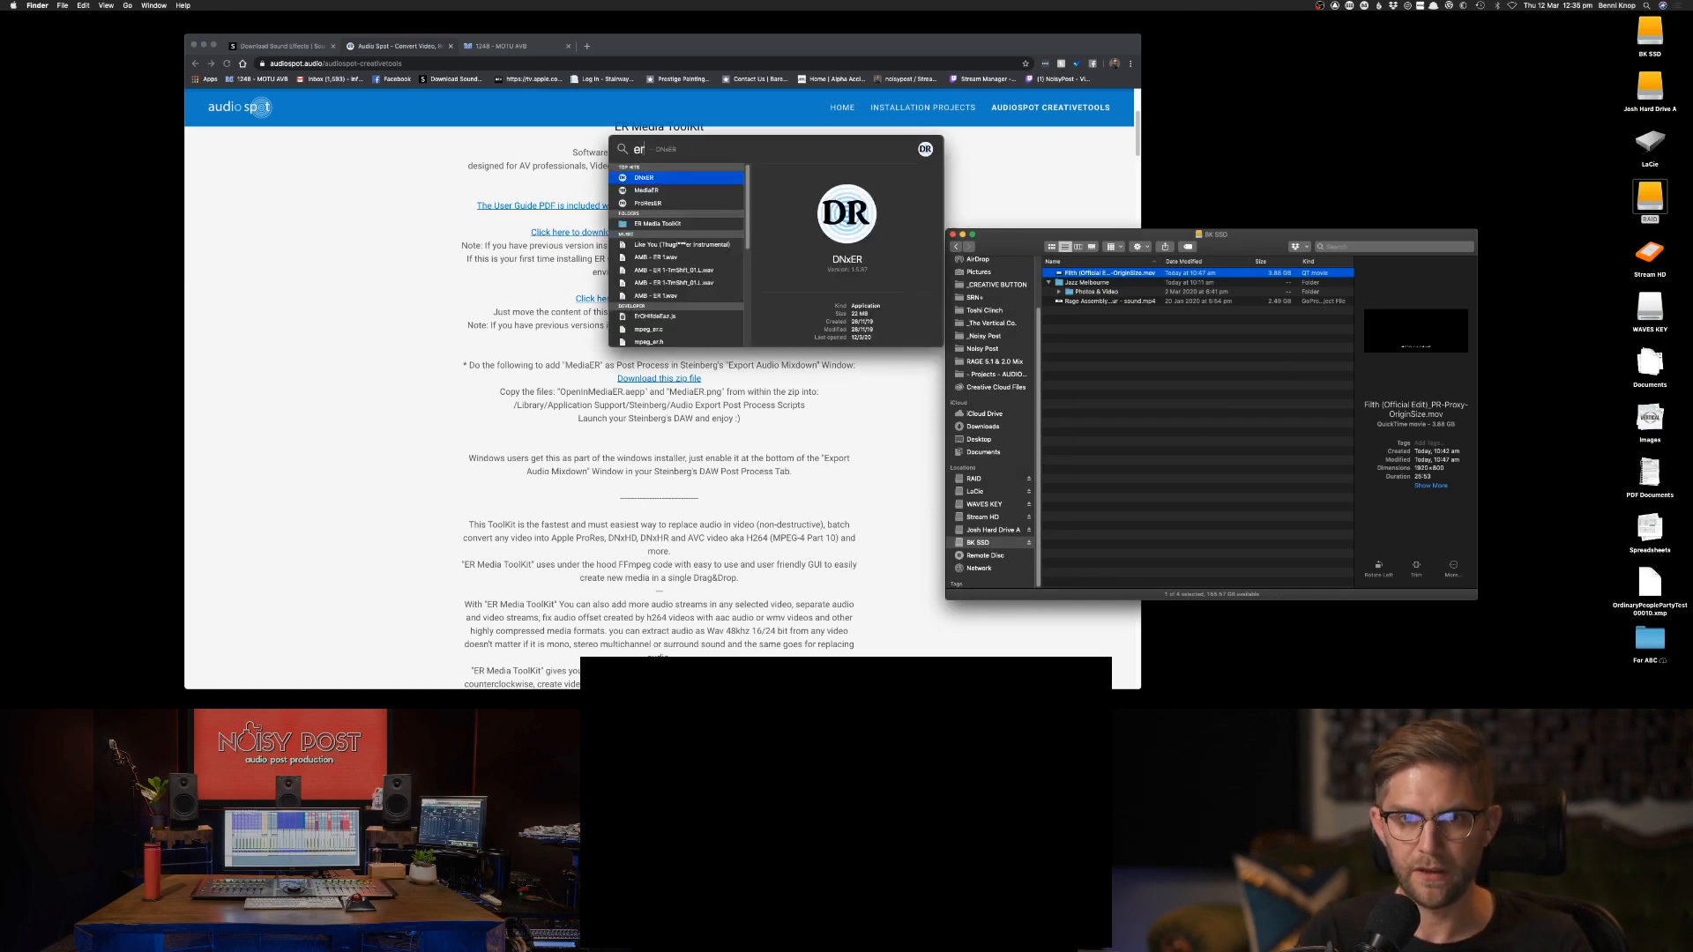
key("Down")
key("Down")
key("Return")
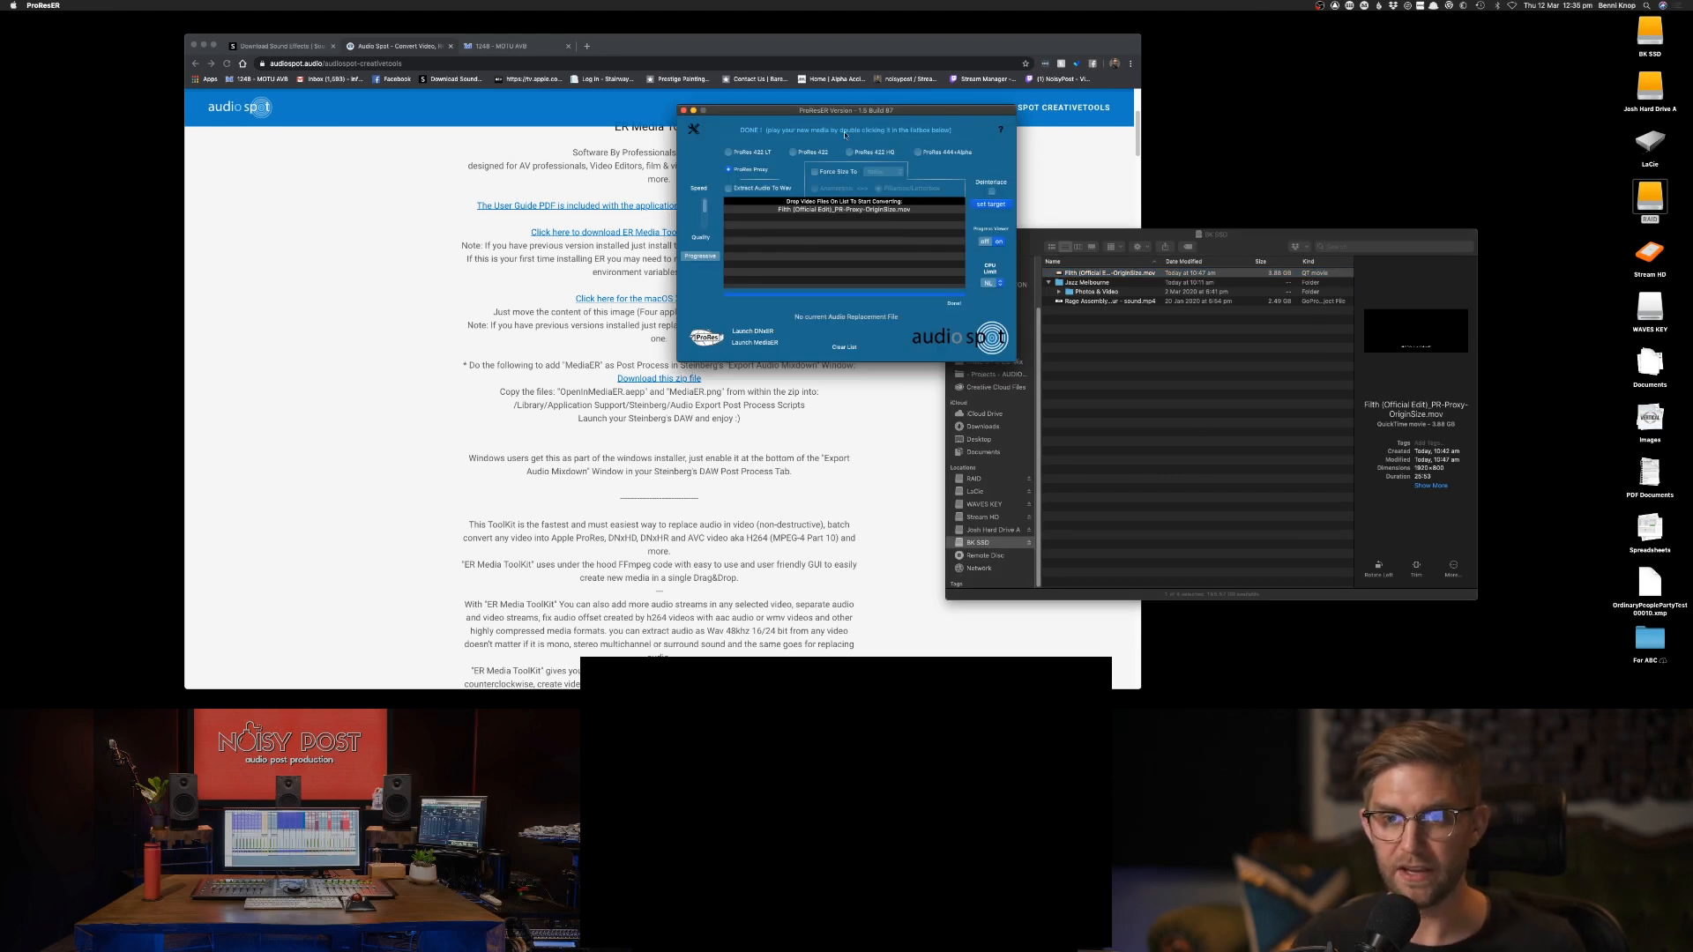
left_click_drag(807, 113, 737, 142)
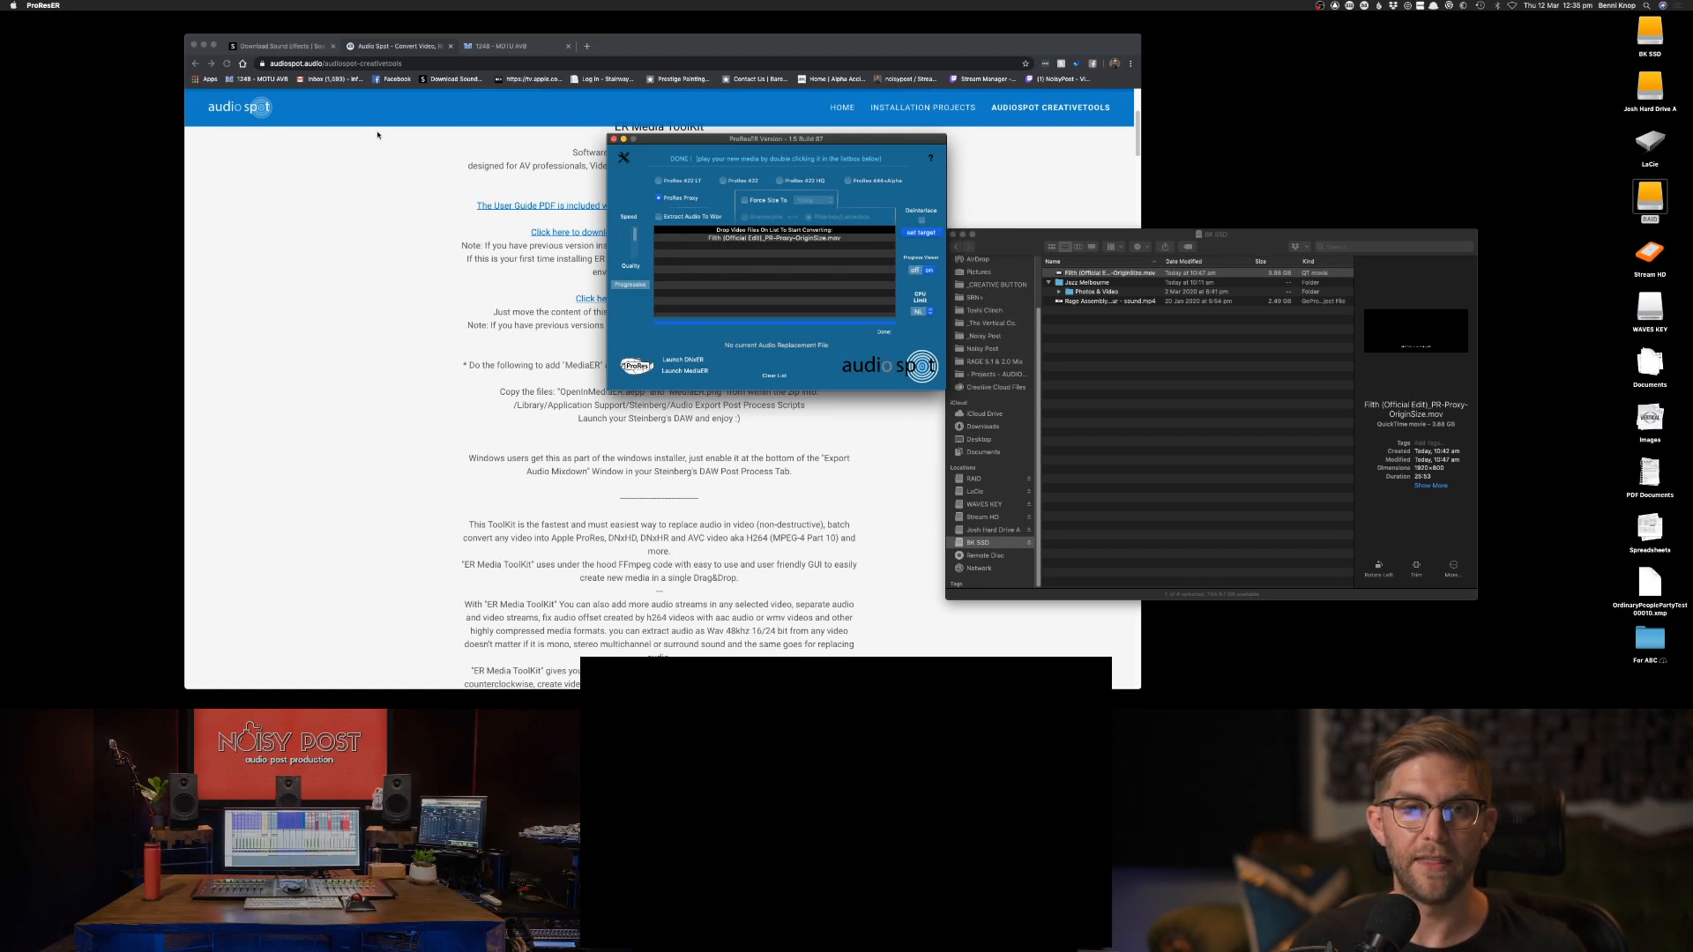
Return to Chrome, close the Audio Spot page and shift the browser window away from the file browser.
left_click(366, 44)
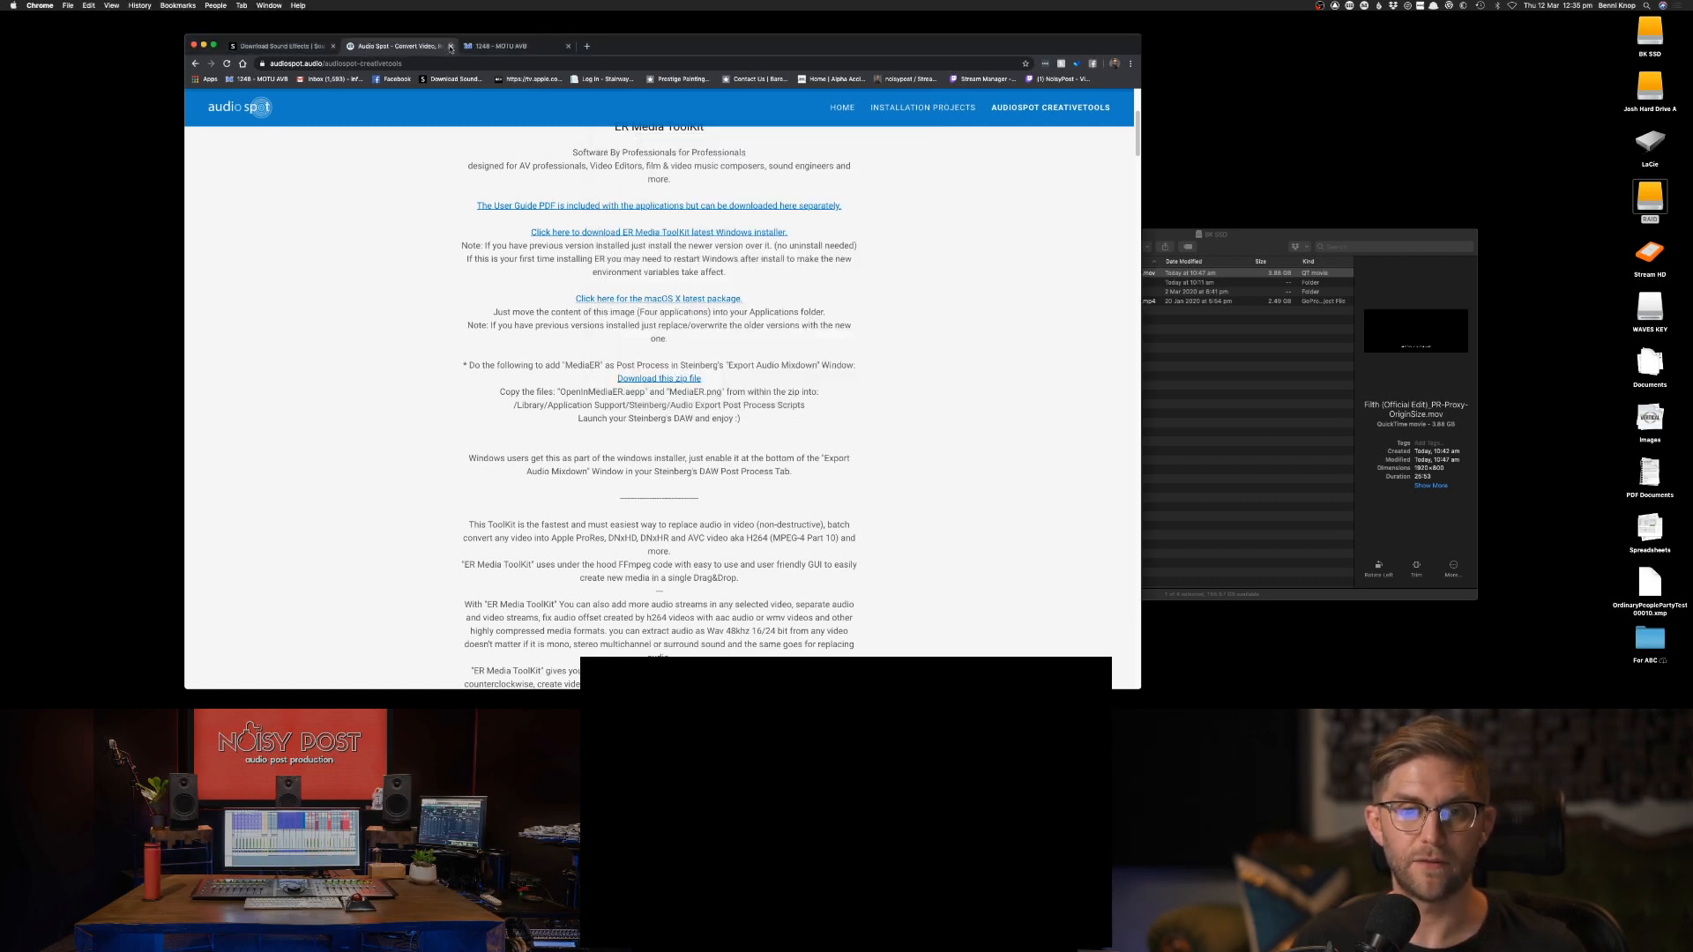
scroll(756, 305, "up", 3)
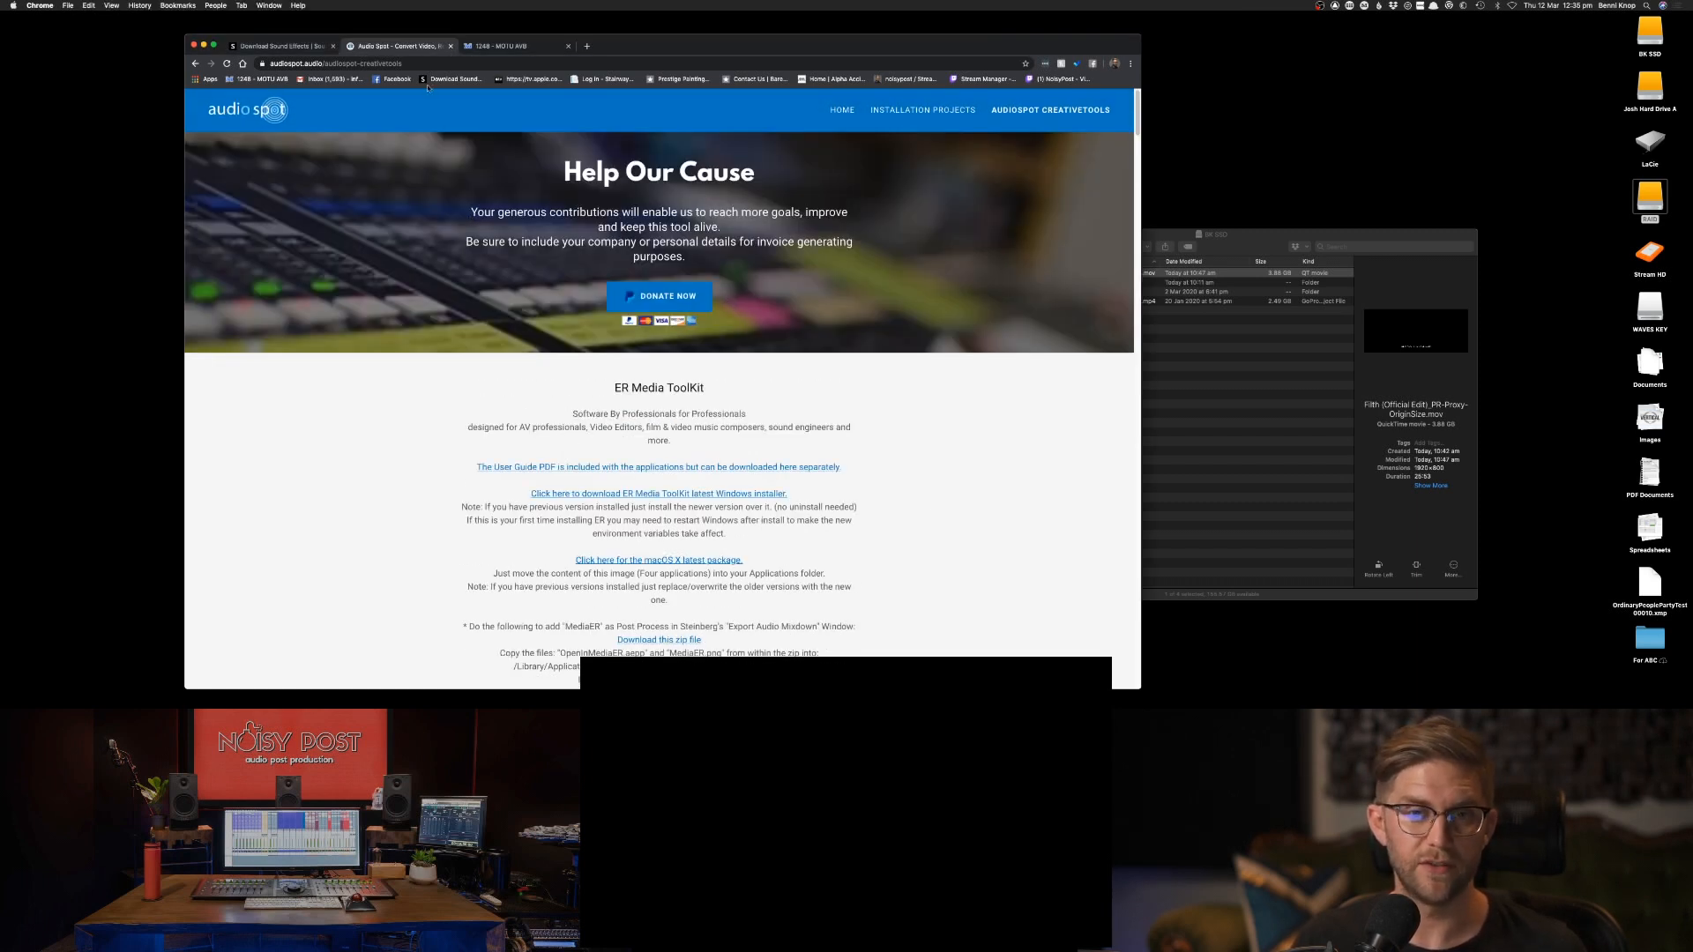
left_click(449, 45)
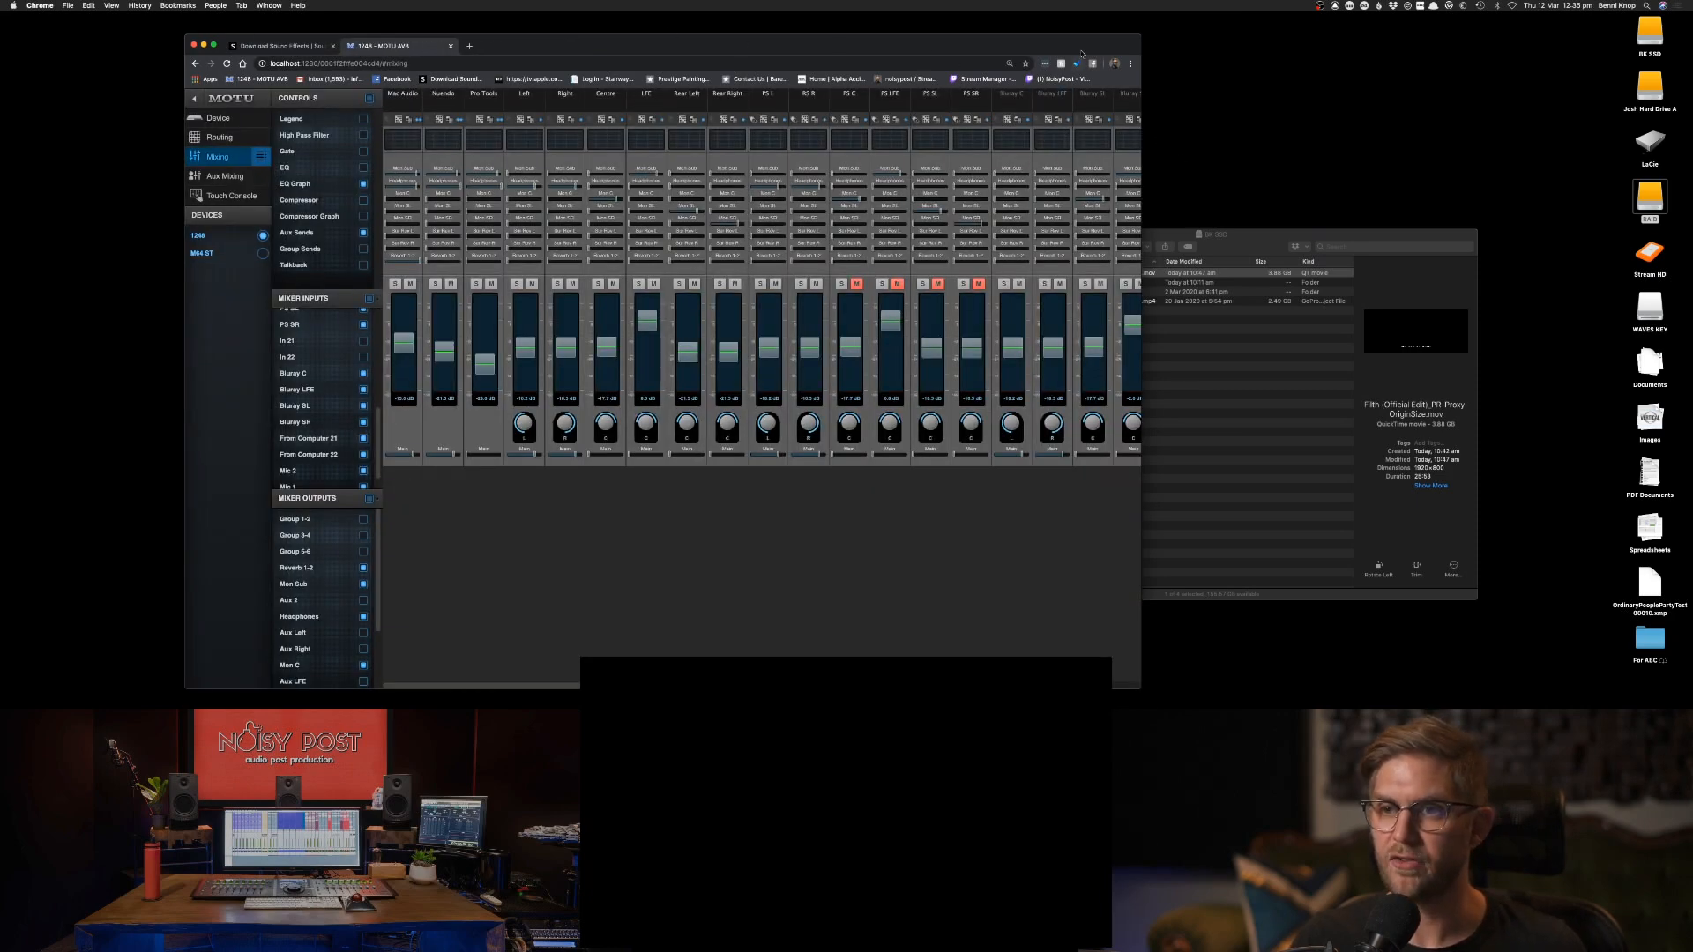
left_click_drag(1081, 49, 922, 45)
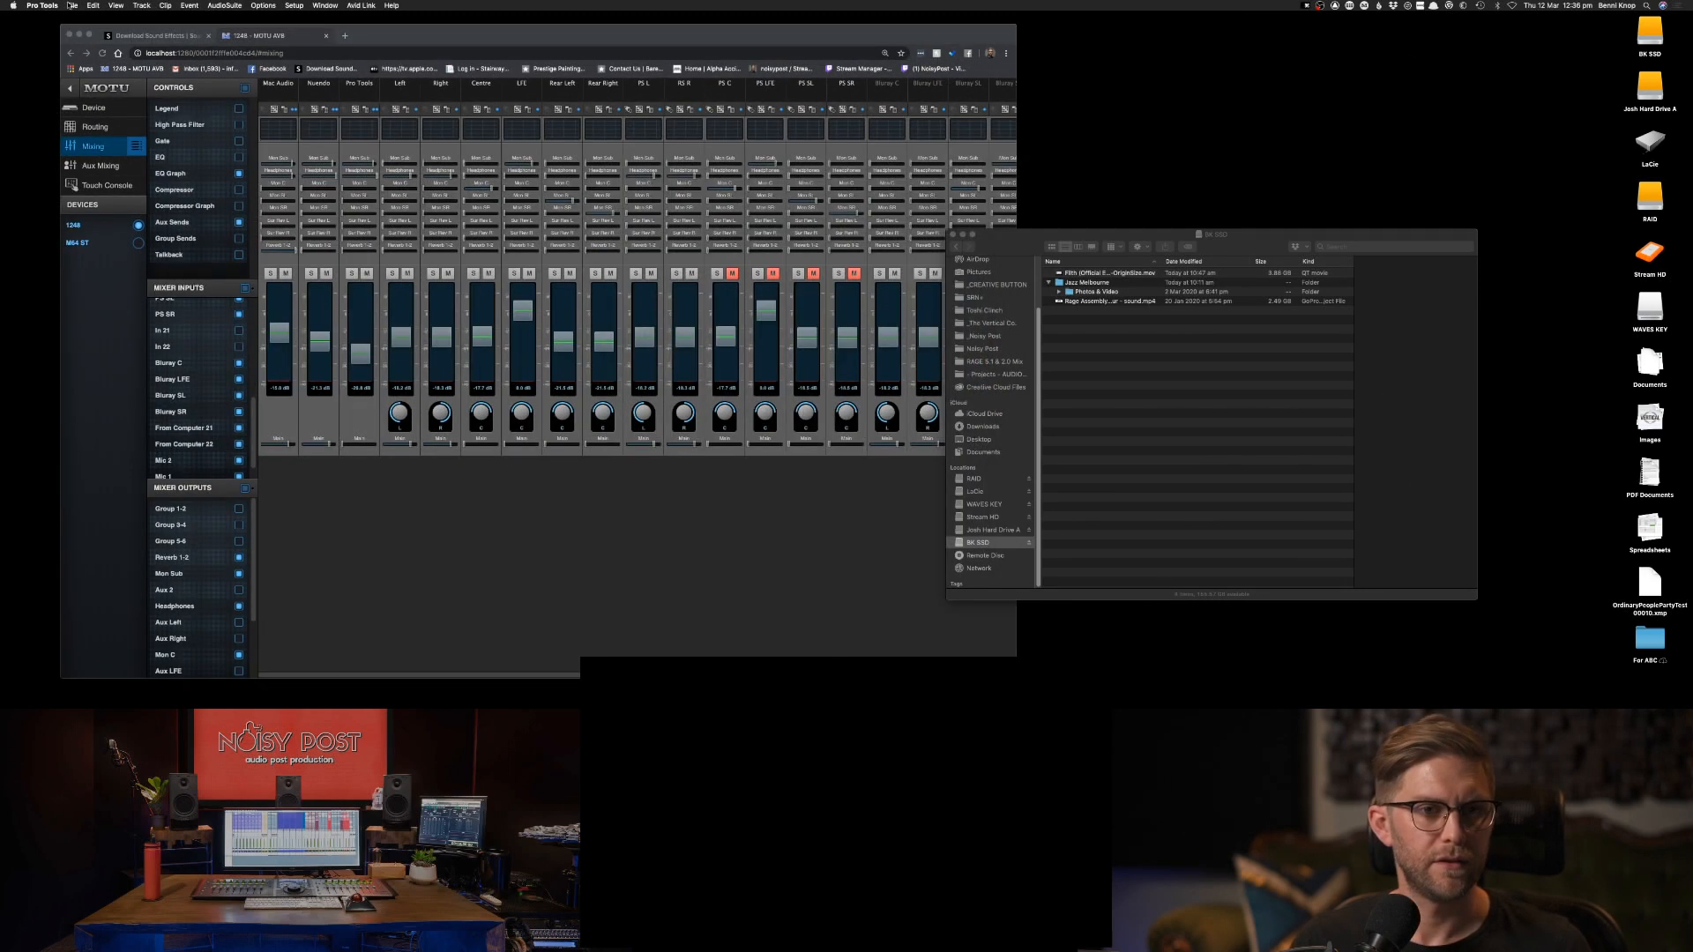
Start a new Pro Tools session and name it "Filth - 5.1 & 2.0 Mix".
left_click(70, 5)
left_click(78, 17)
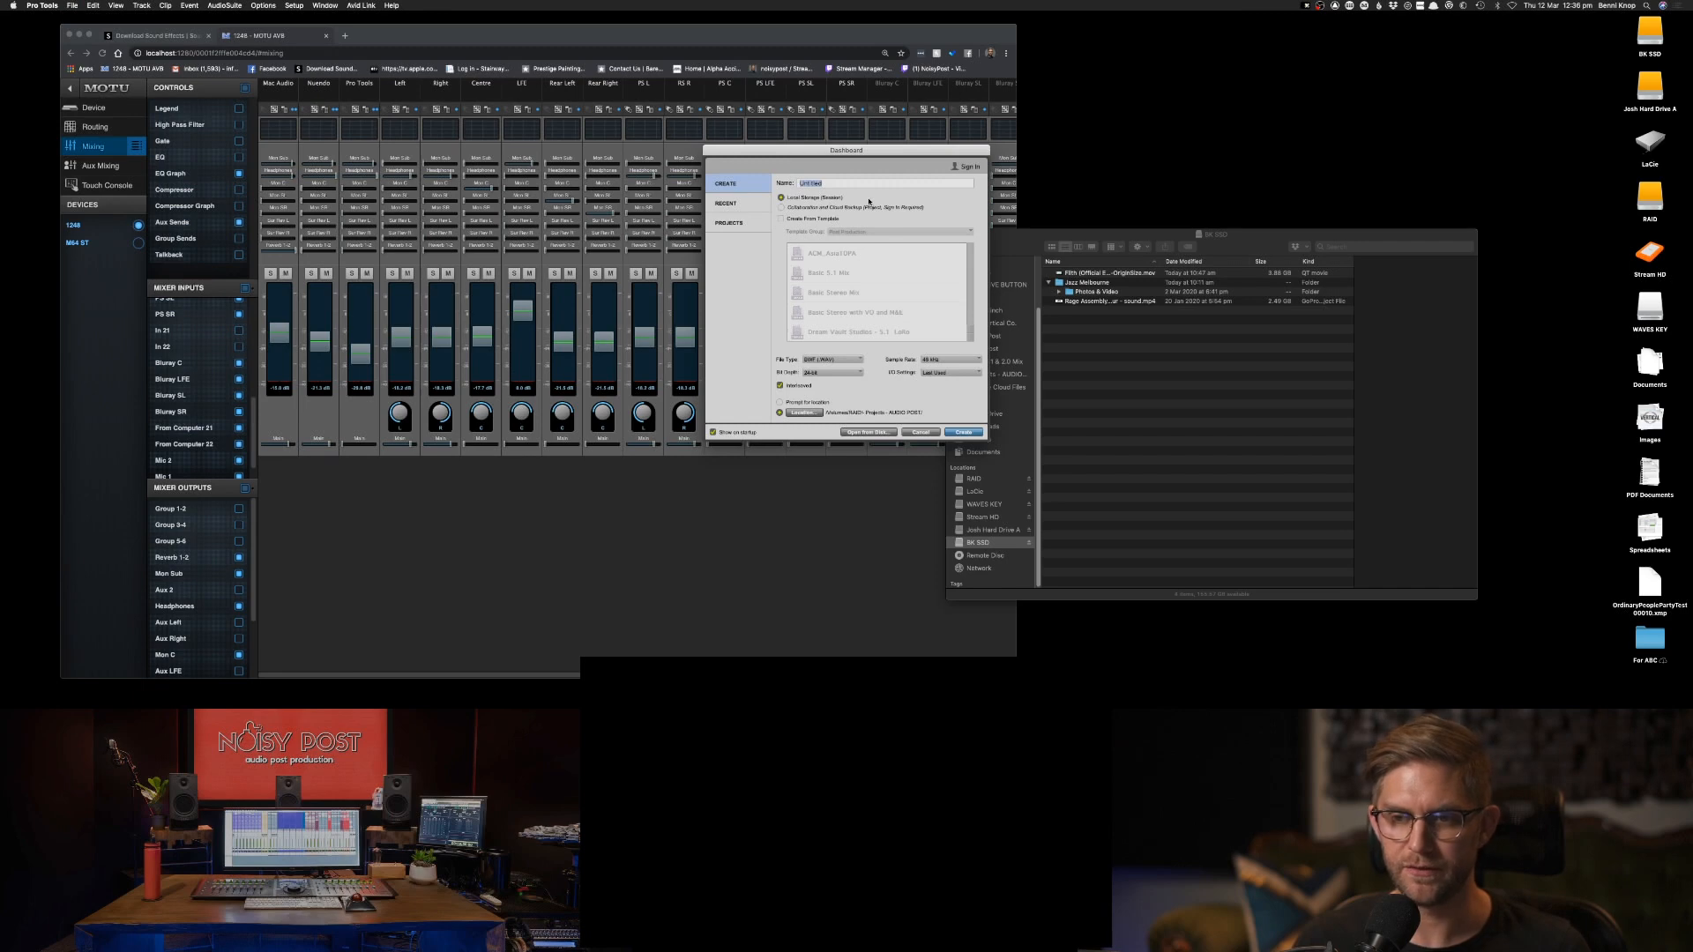
key("BackSpace")
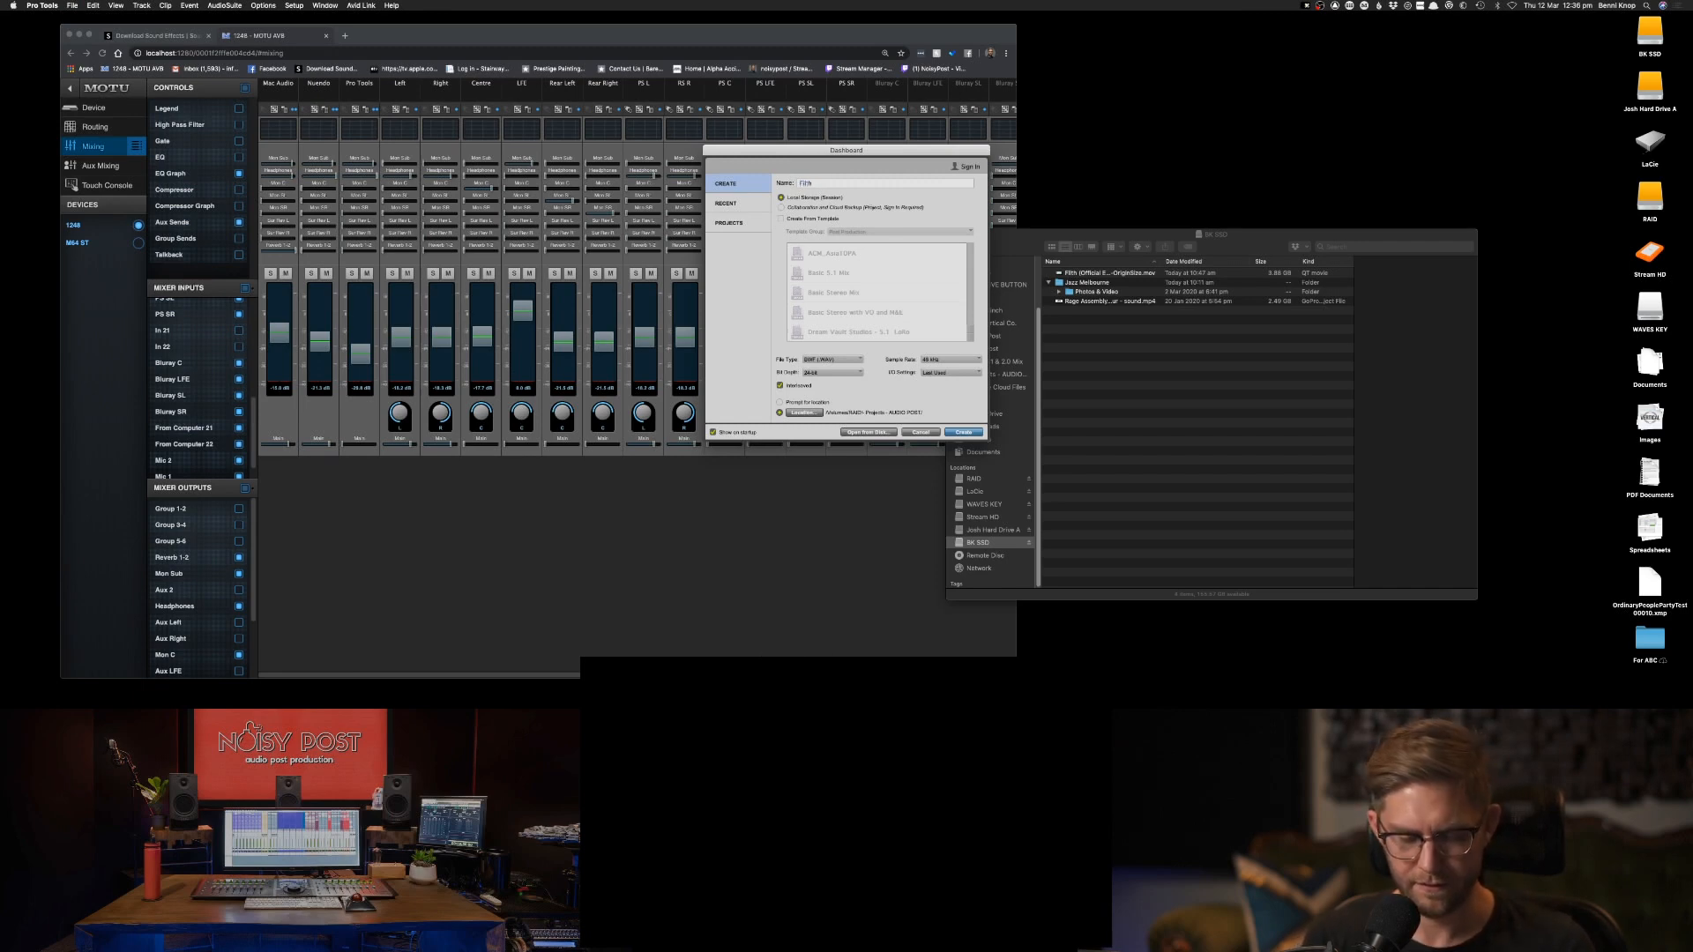
type("Filth -")
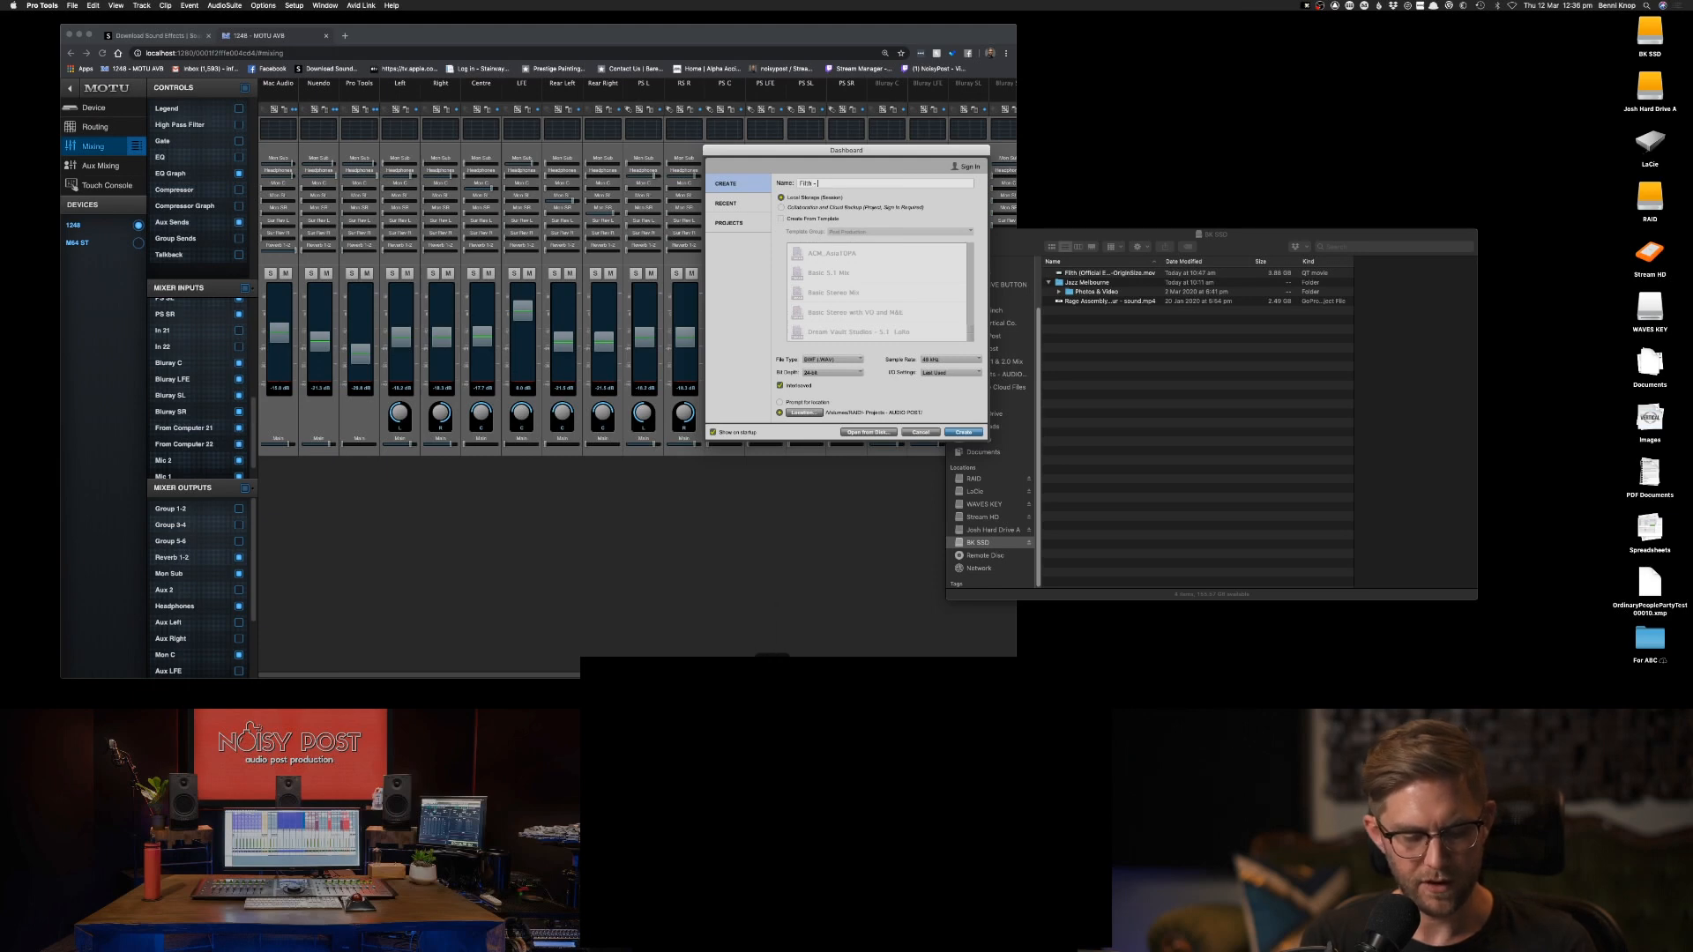
type(" 5.1 & 2.0")
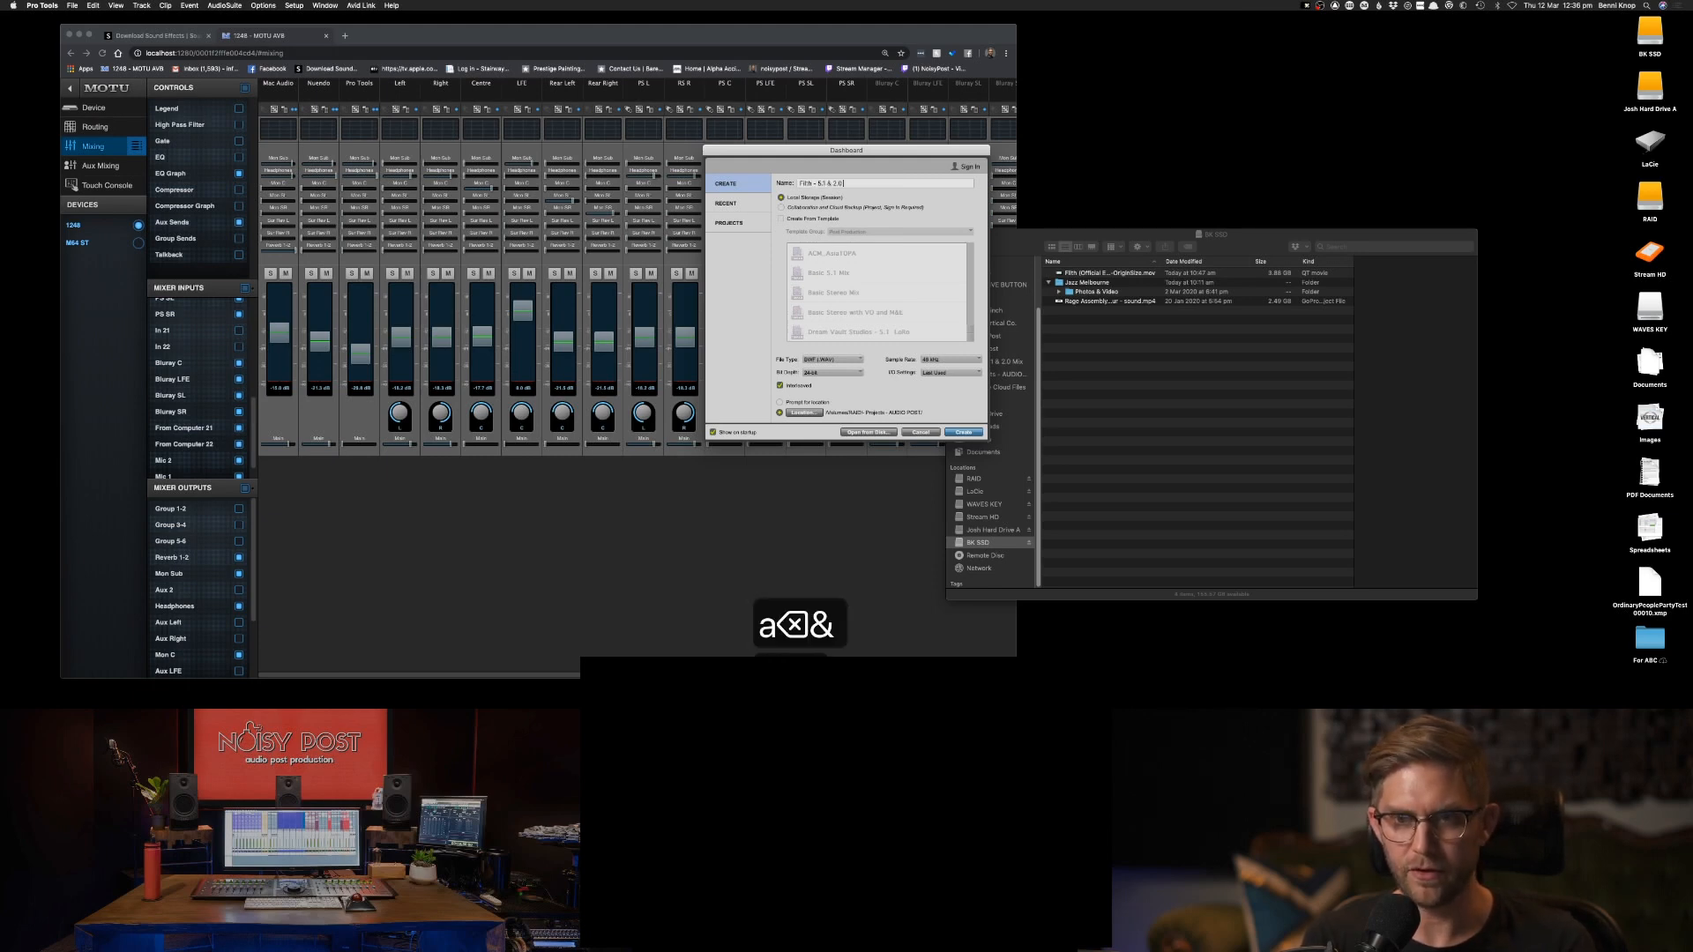
type(" Mix")
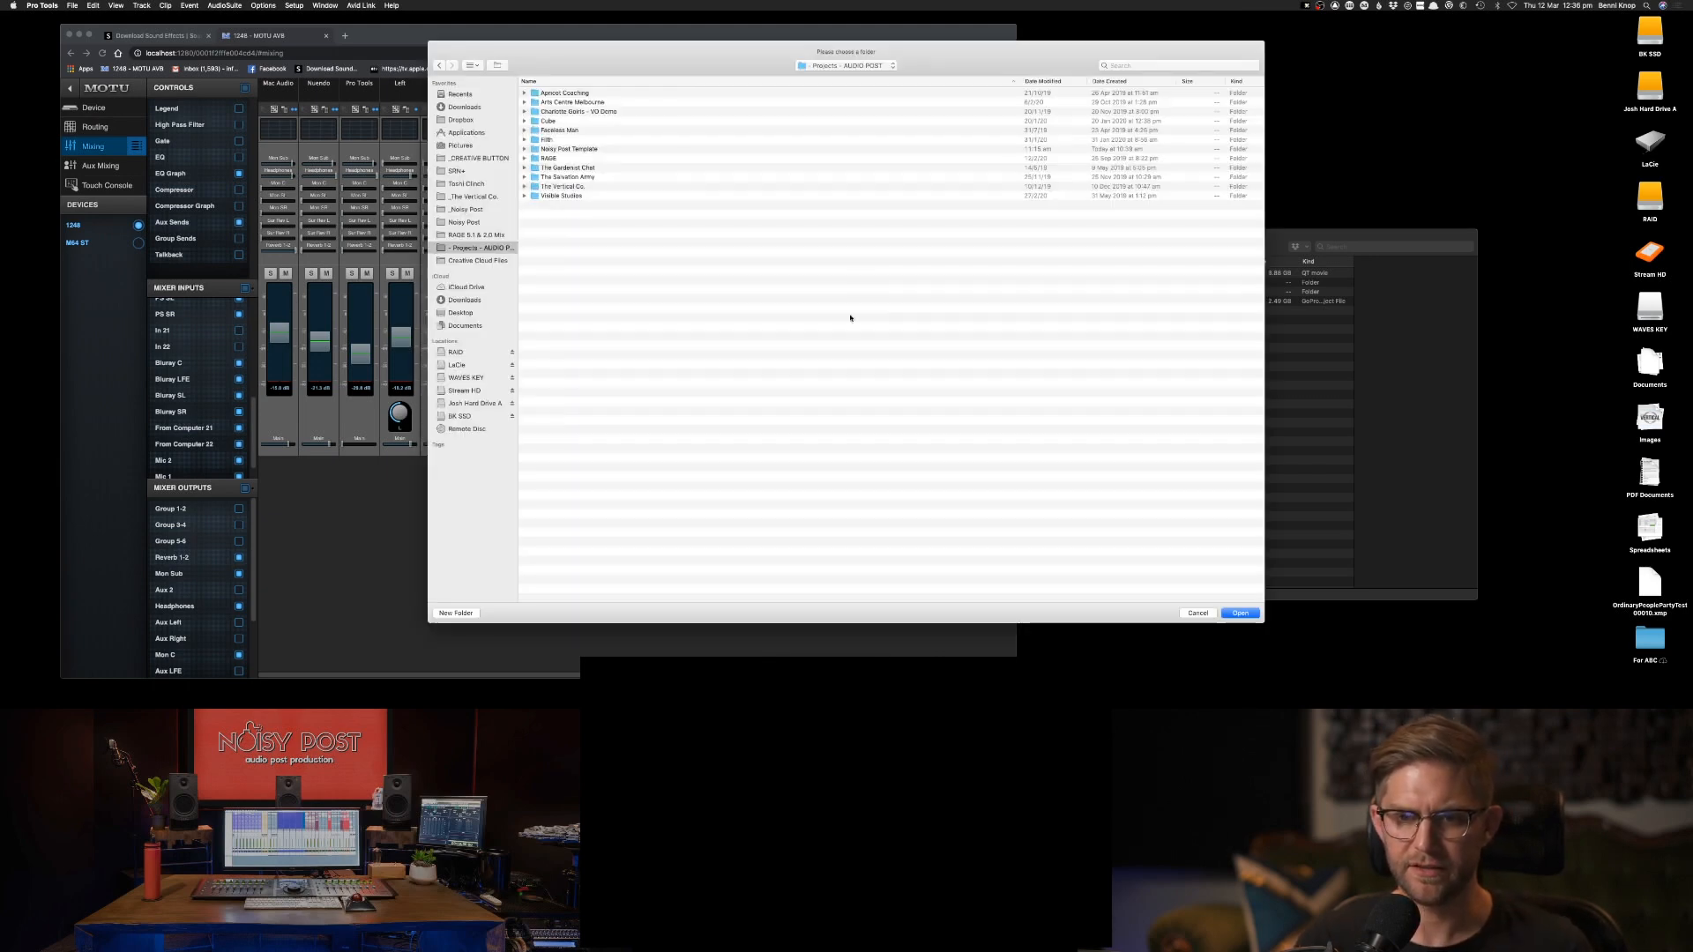
Set the session location to the BK SSD drive, keep the Last Used I/O settings and create the session.
left_click(479, 415)
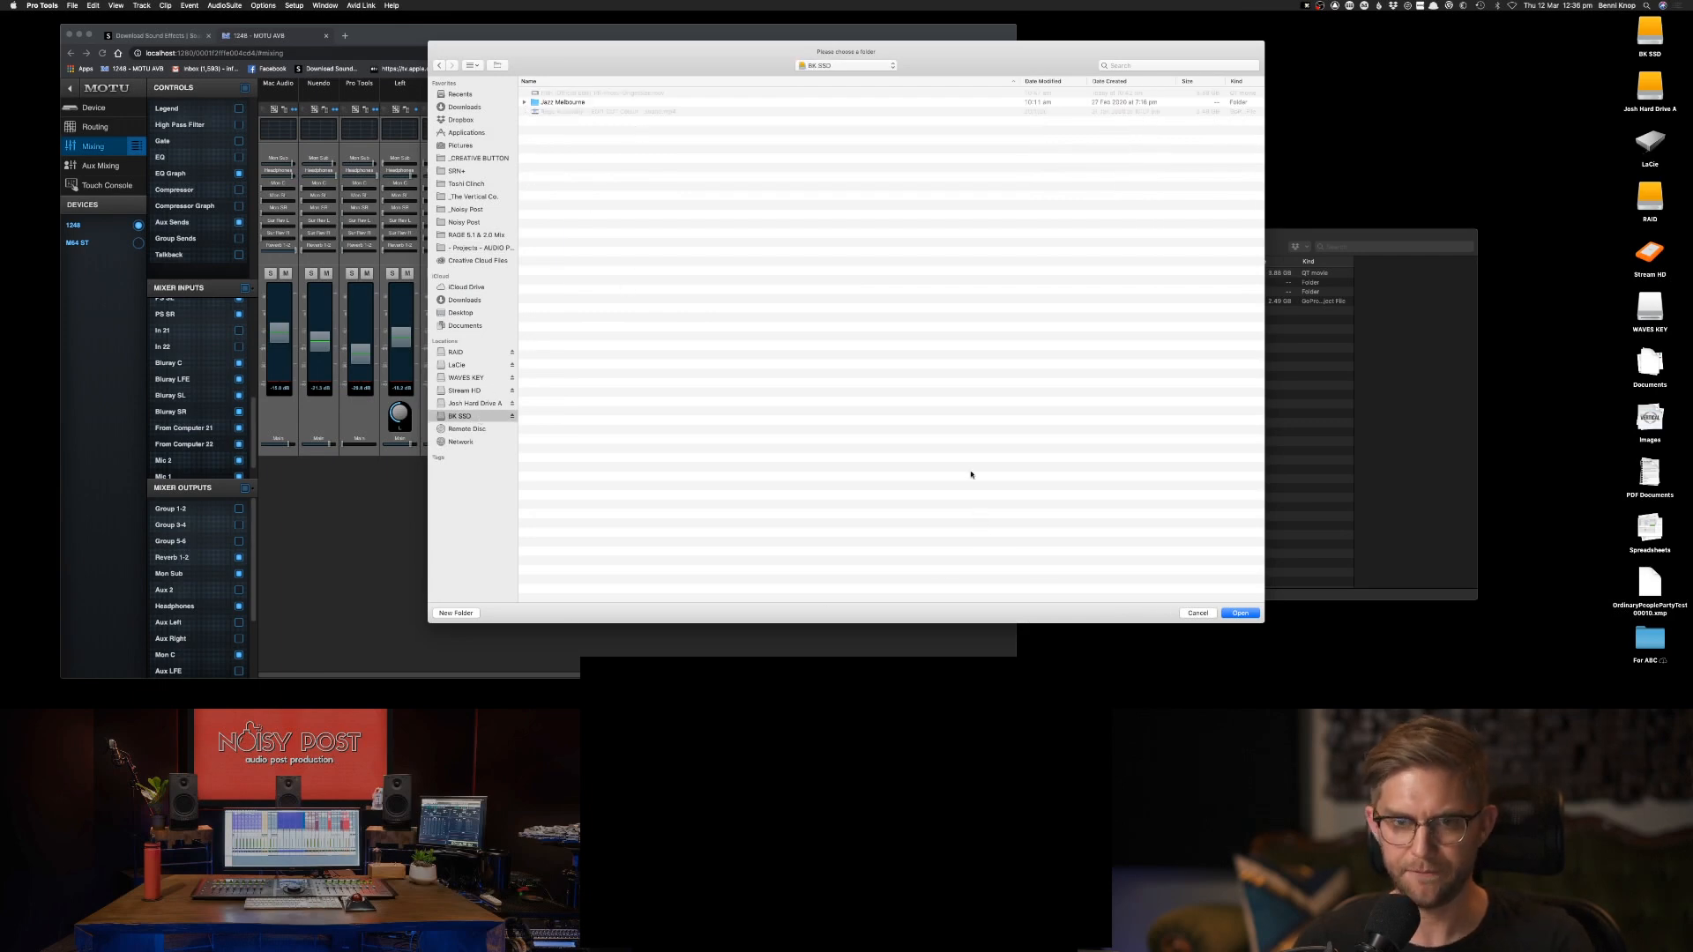
key("Return")
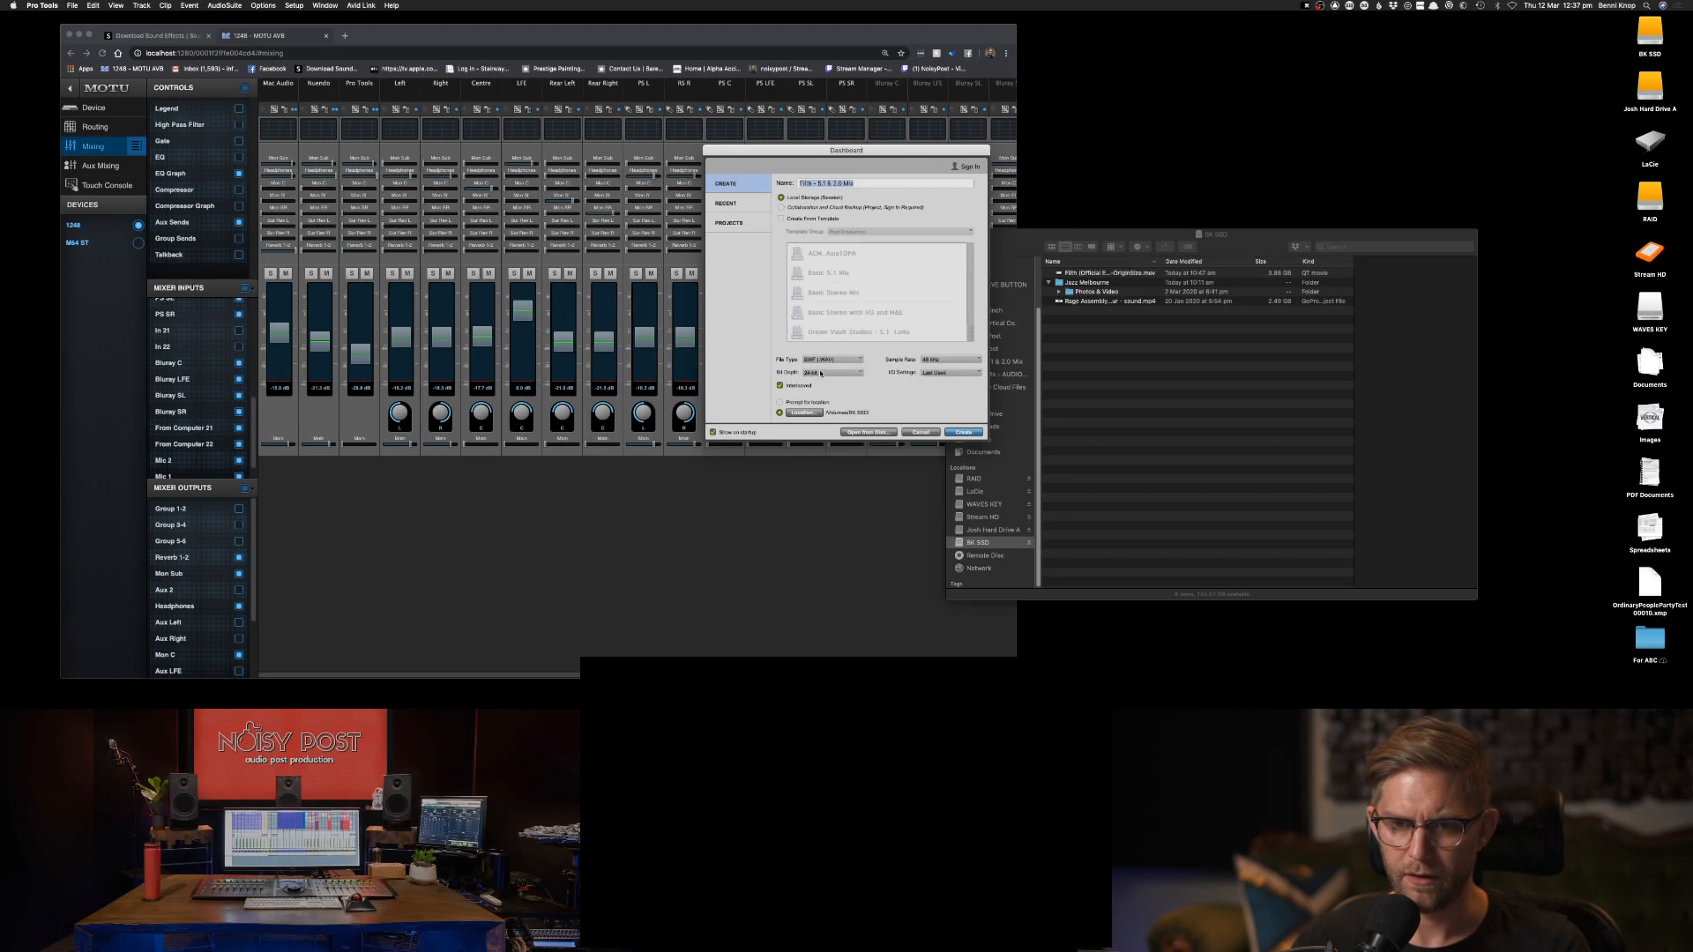
left_click(933, 373)
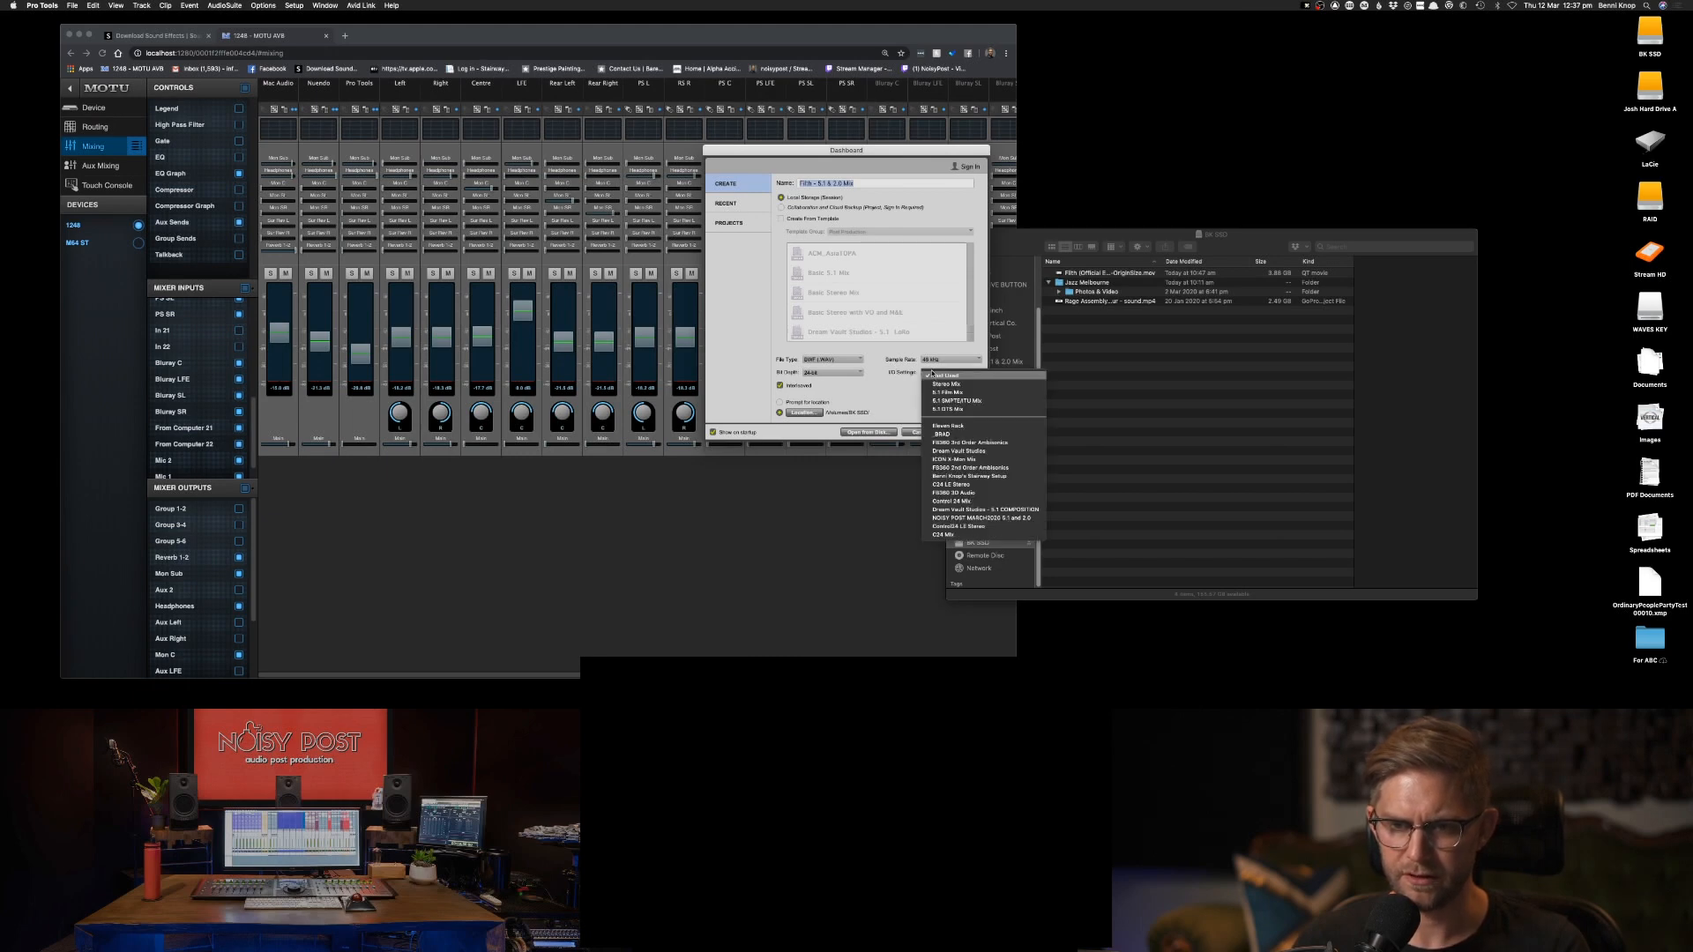
left_click(932, 375)
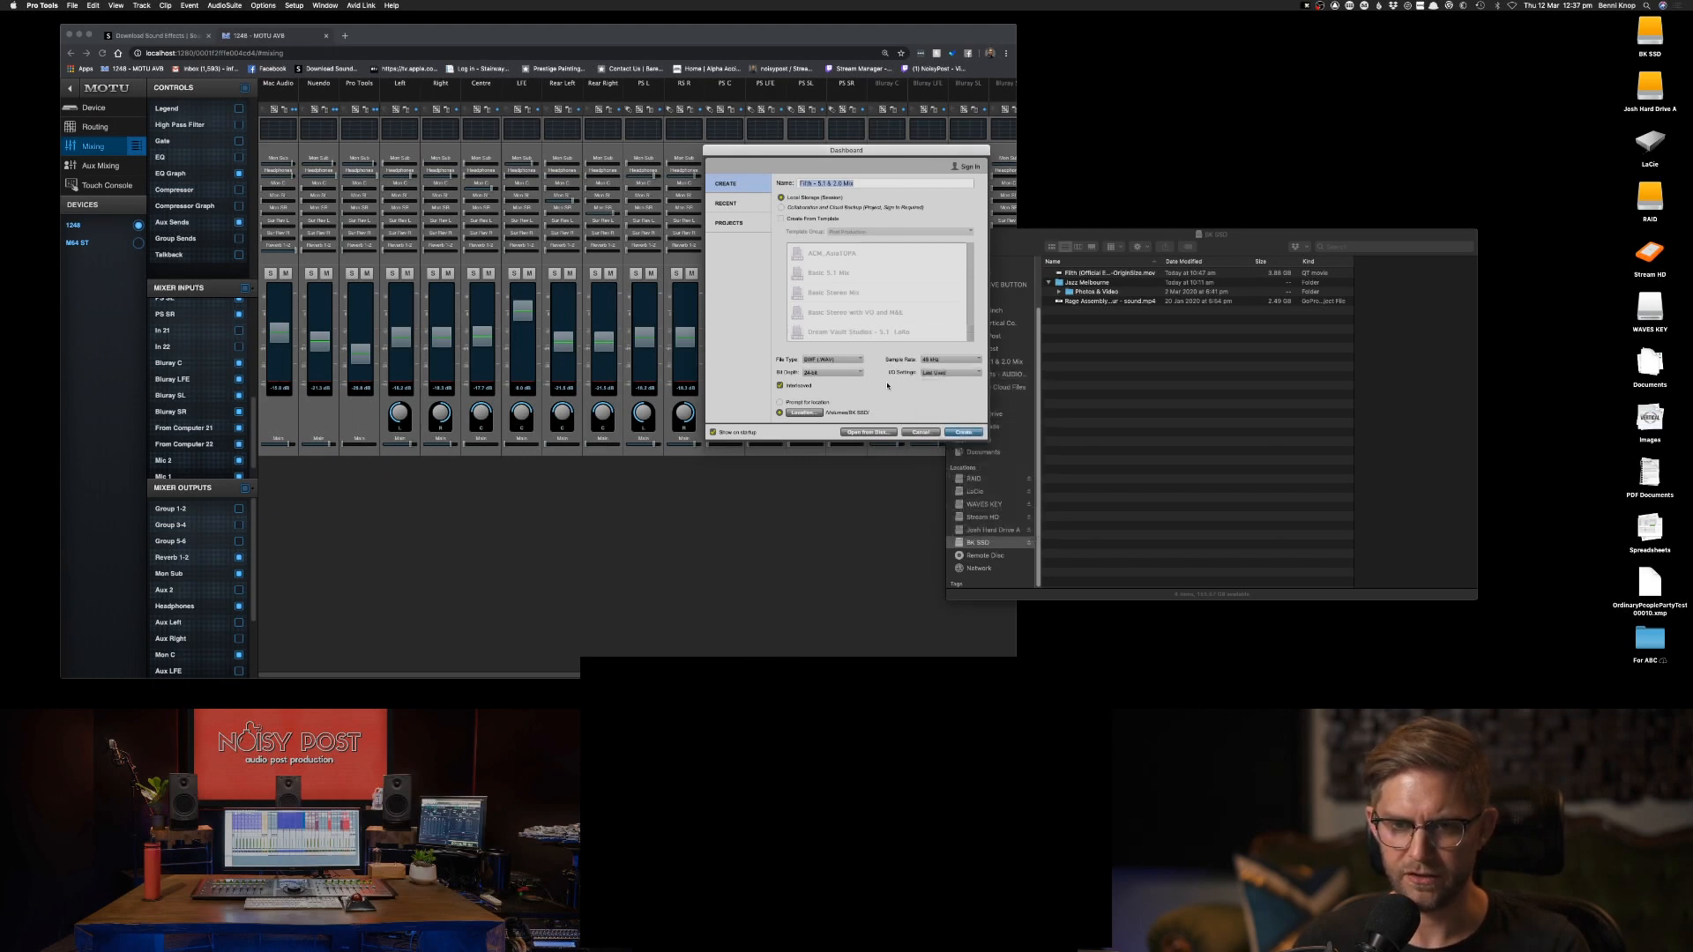
left_click(963, 433)
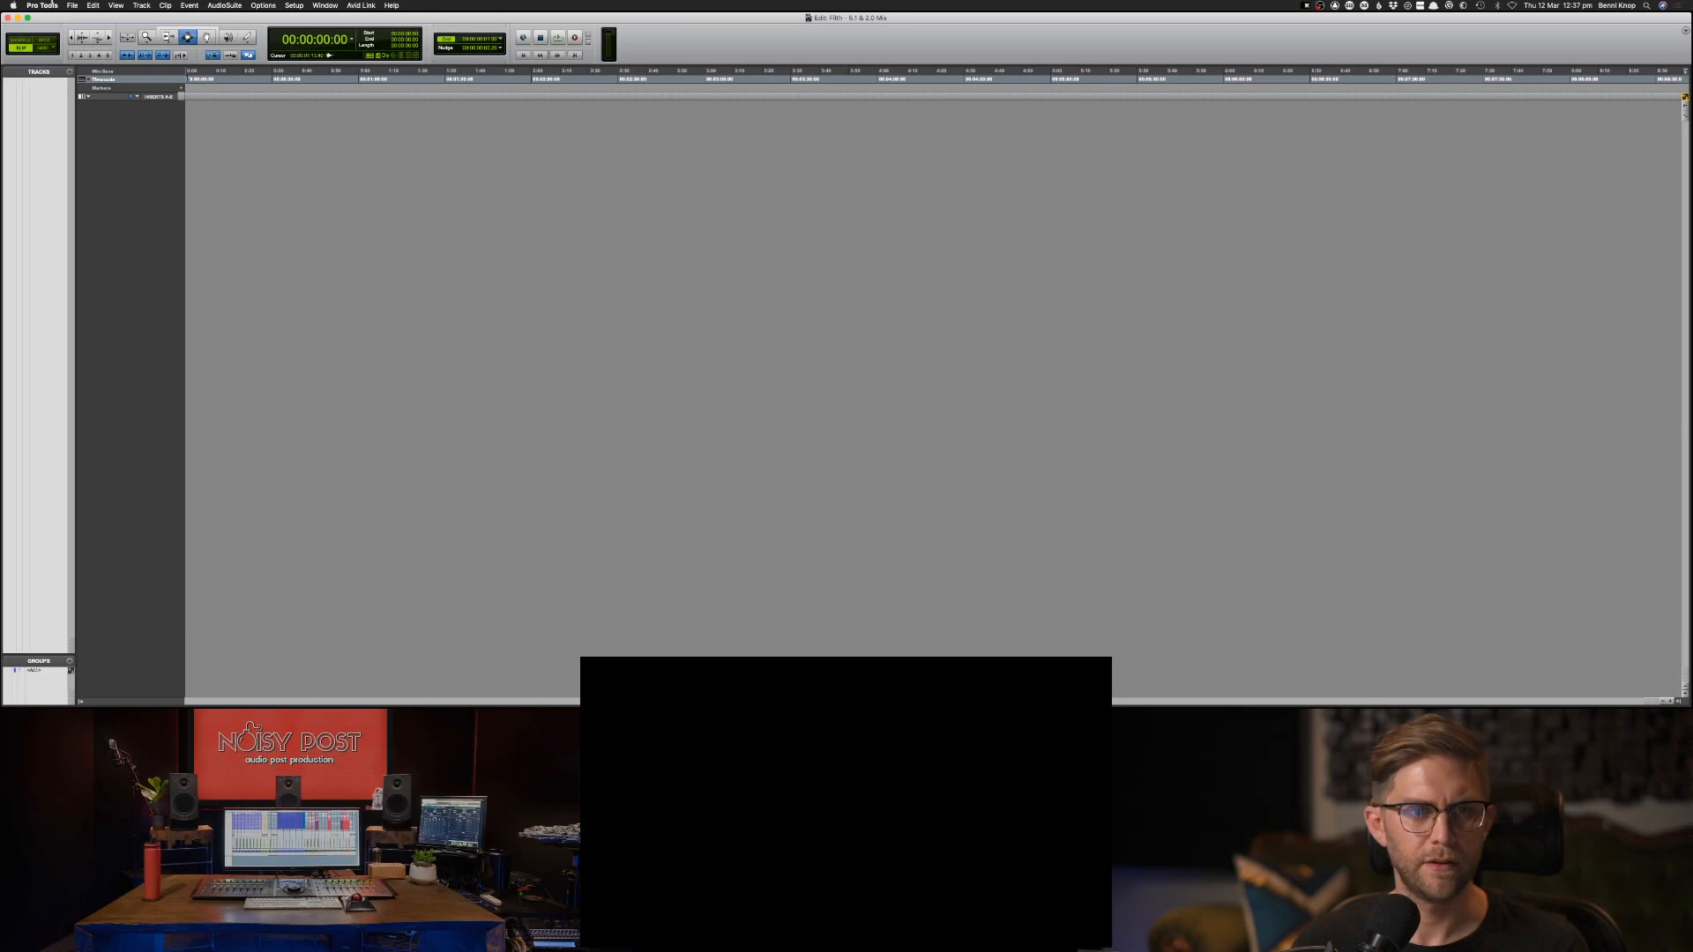
Start importing session data and browse to the Noisy Post Template folder within the AUDIO POST projects, sorting by date modified.
left_click(72, 5)
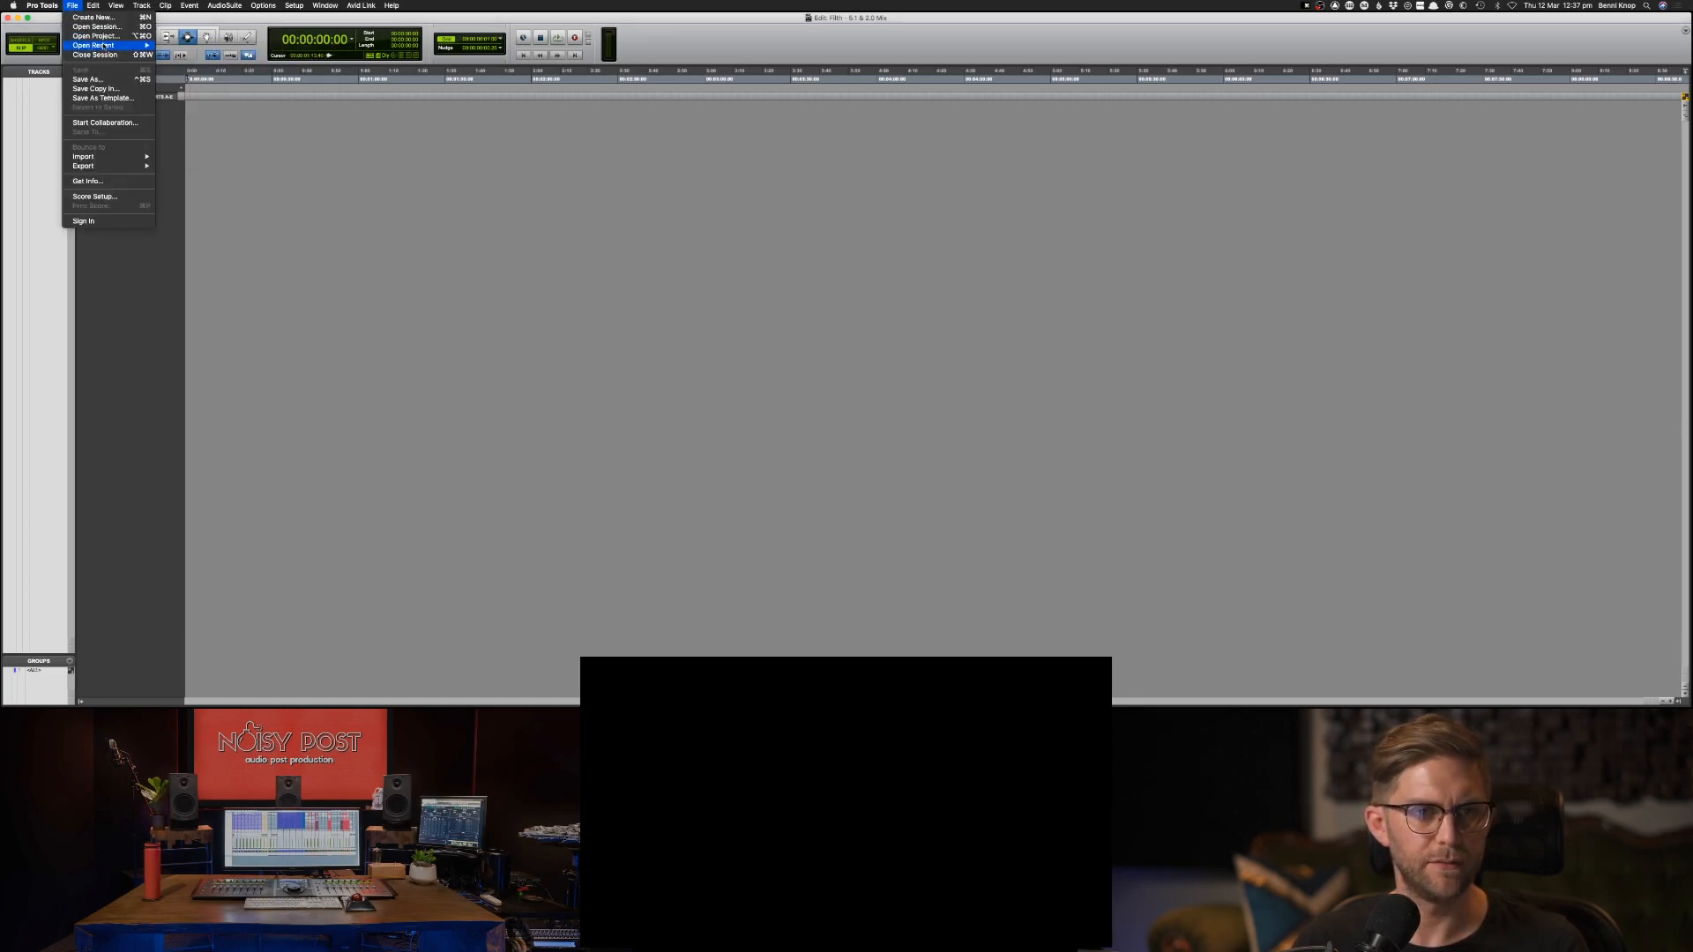
mouse_move(109, 159)
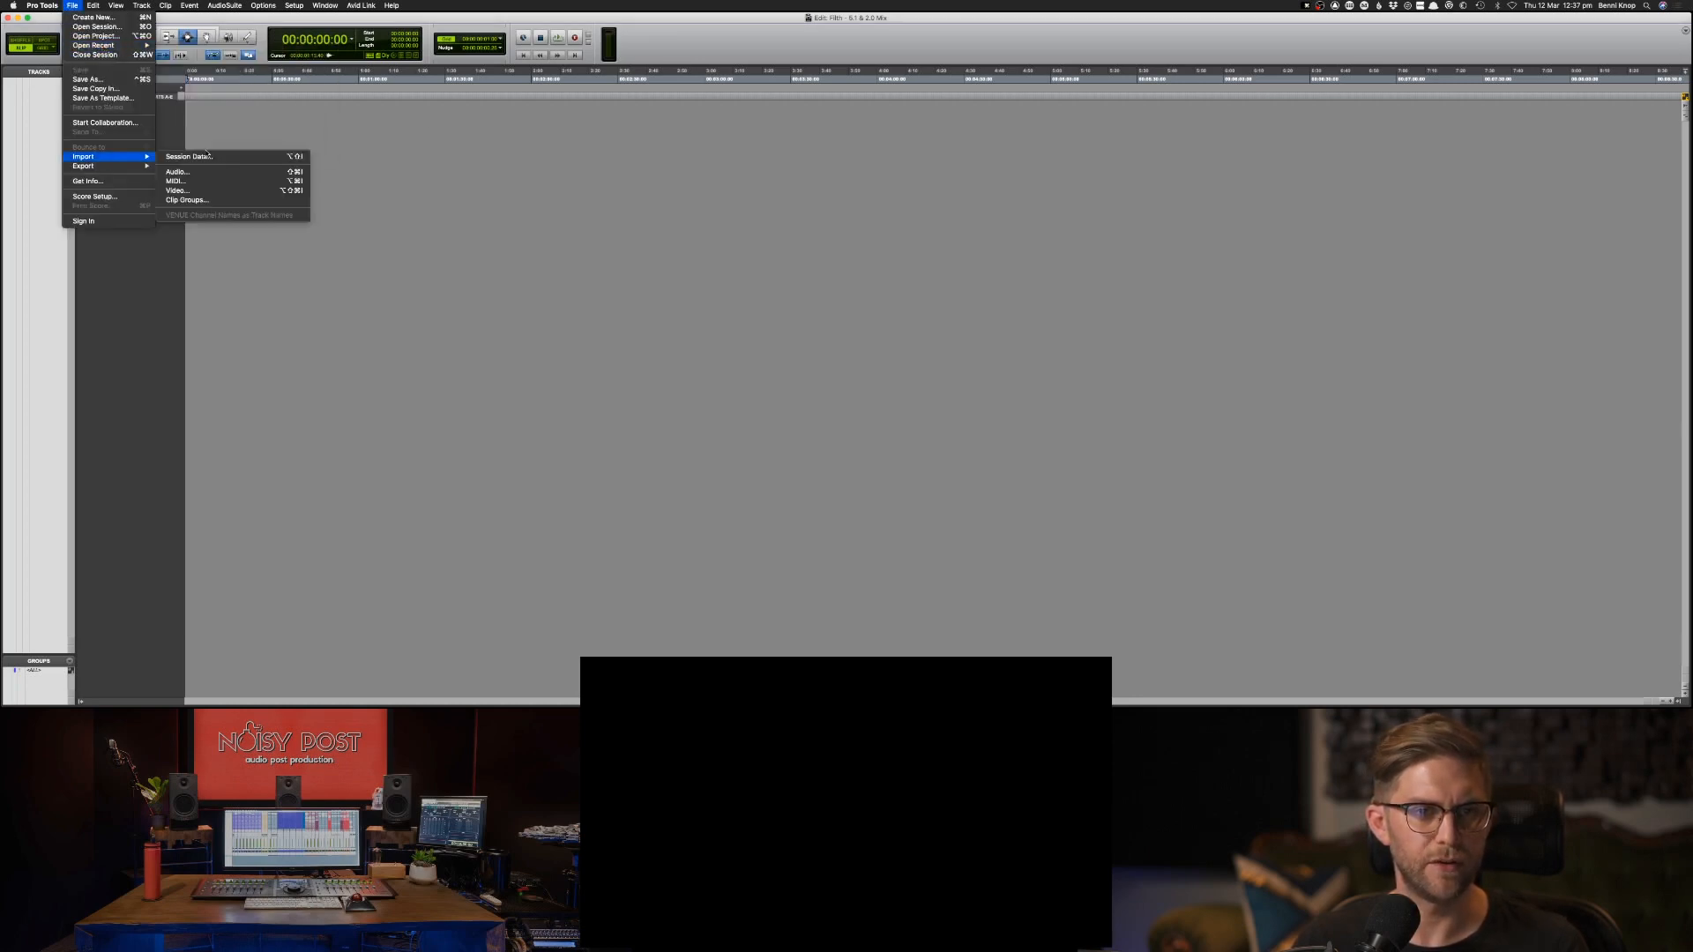
left_click(189, 156)
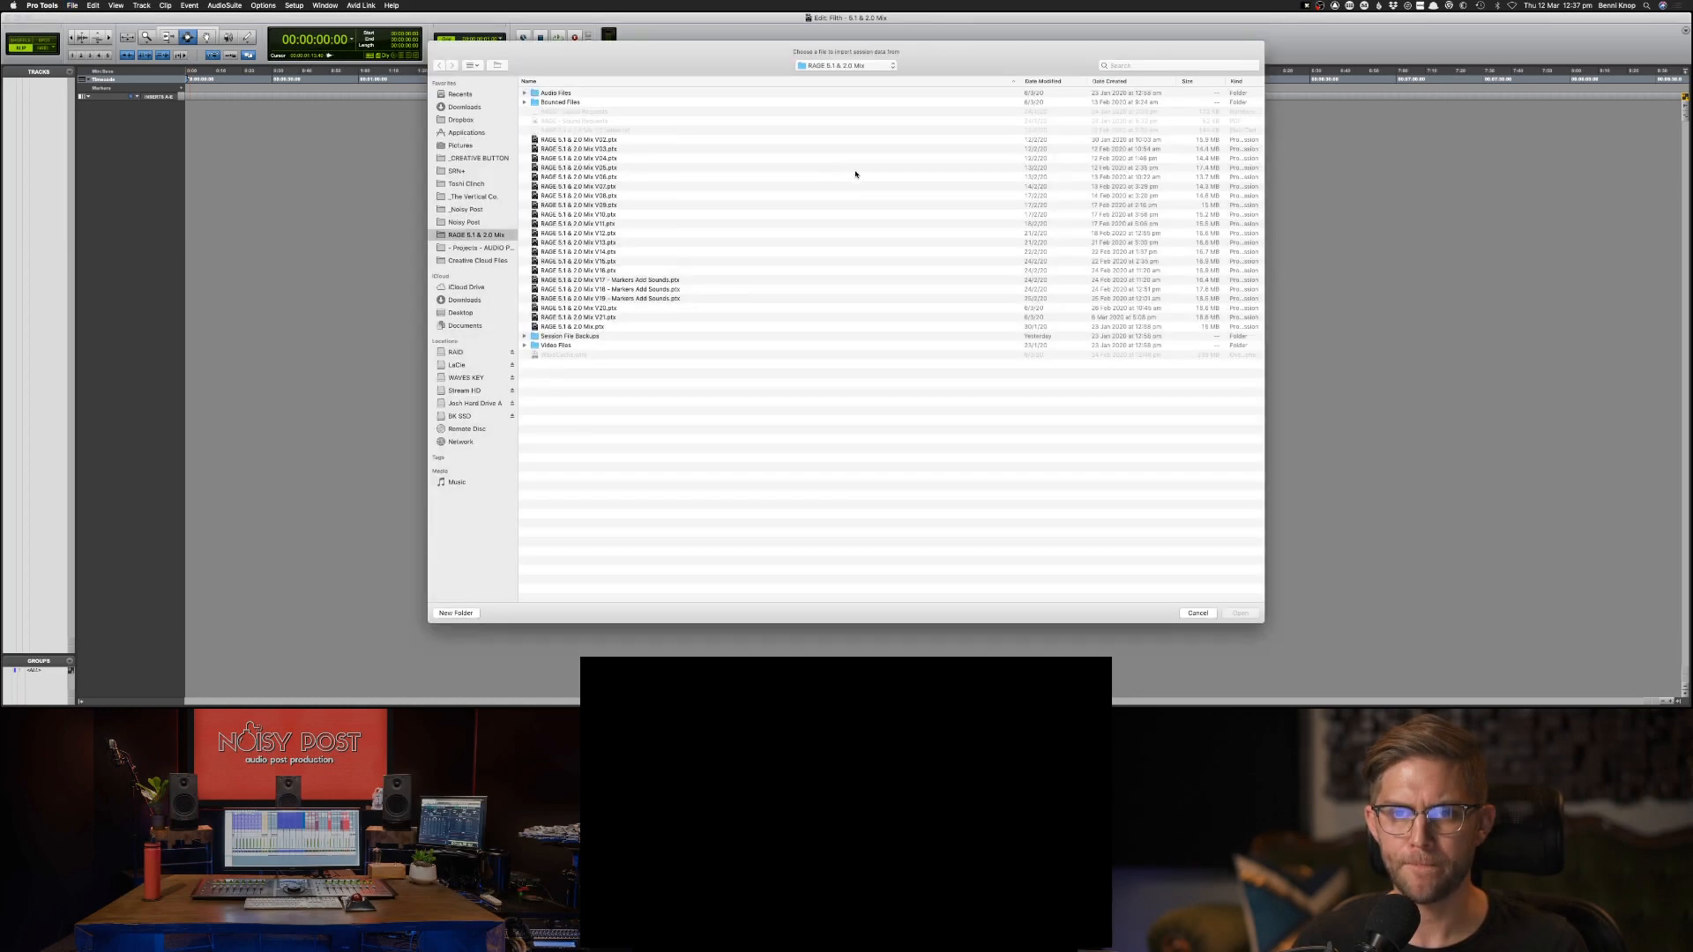
left_click(807, 67)
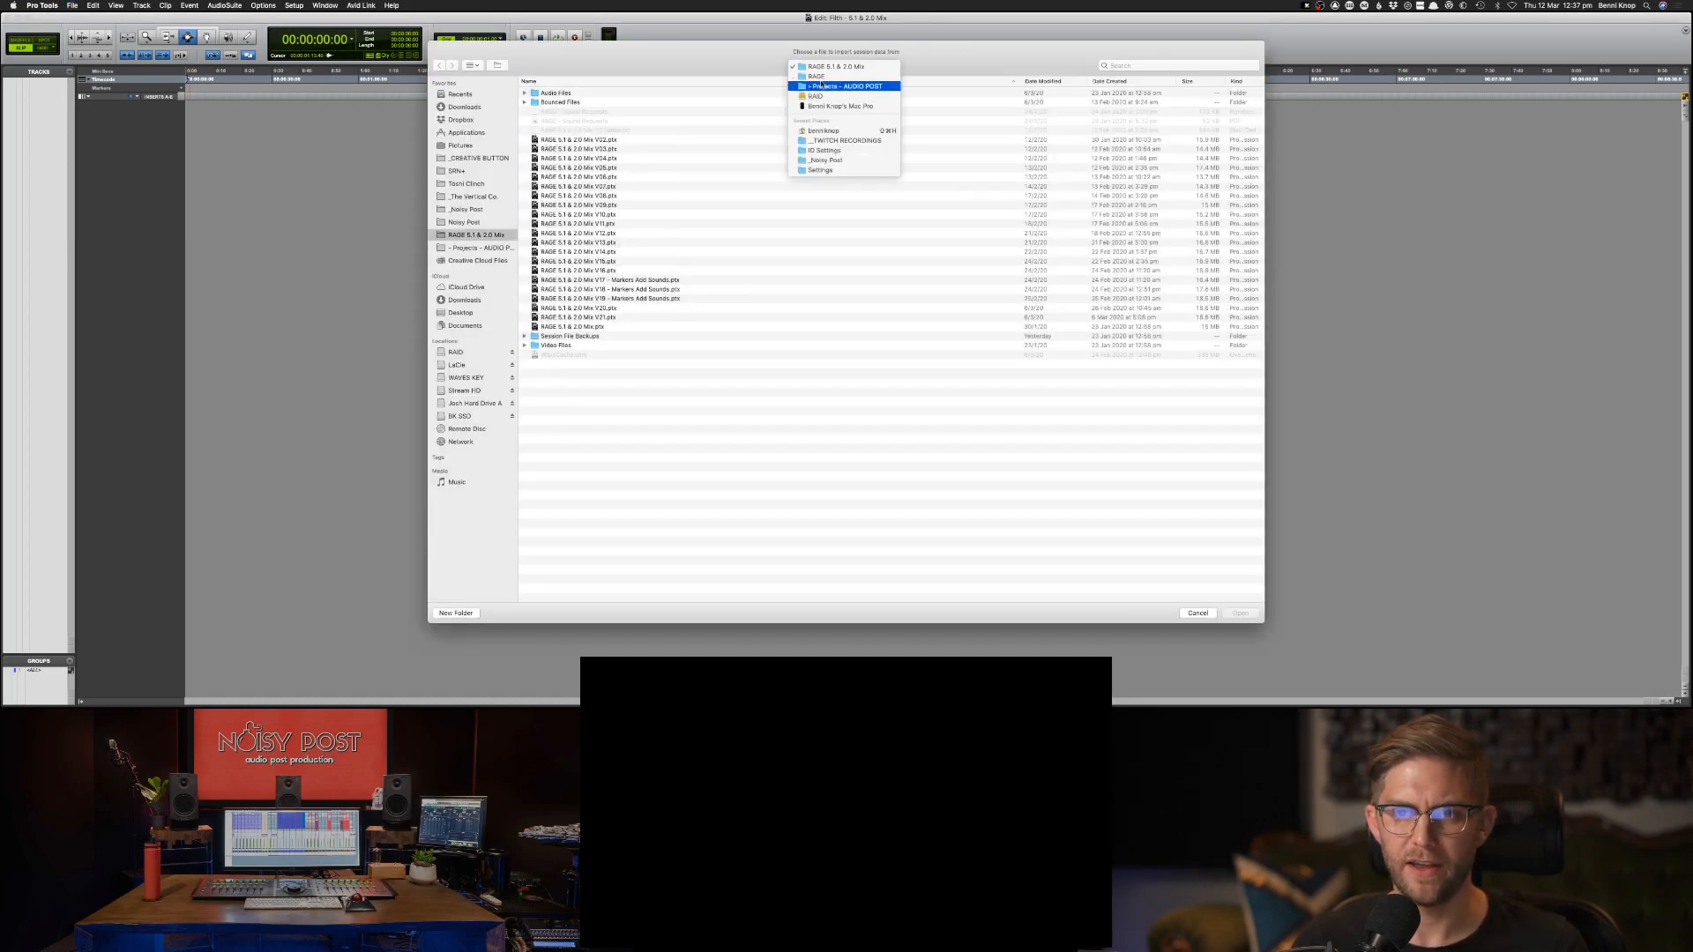
left_click(808, 77)
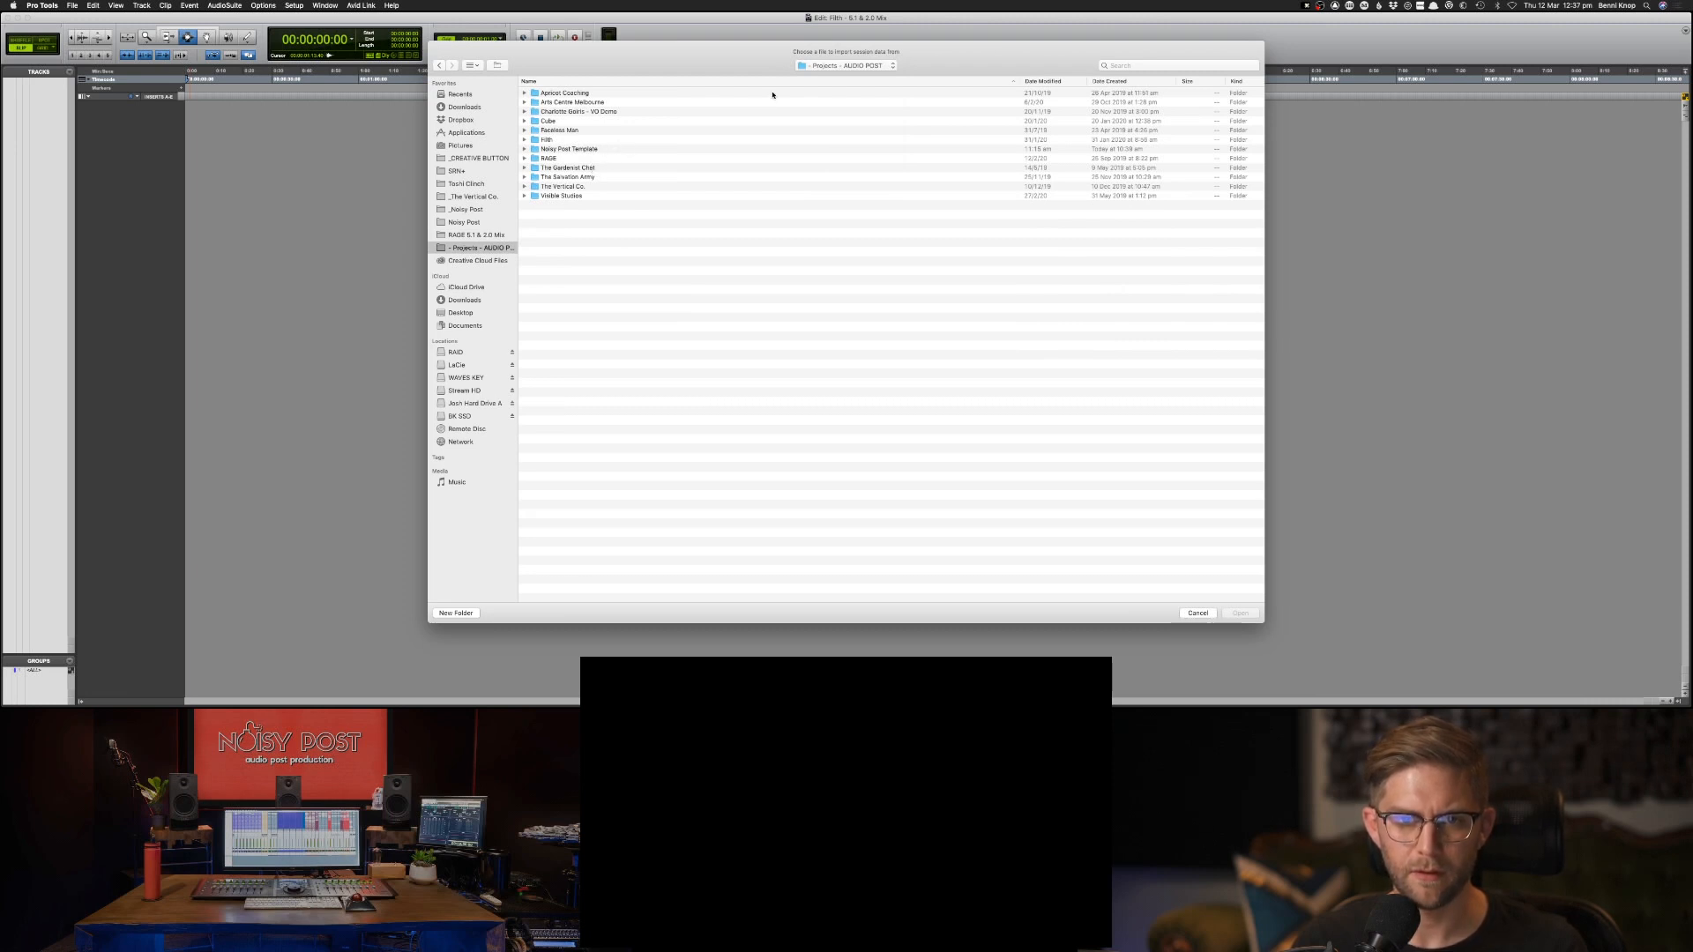
left_click(1048, 82)
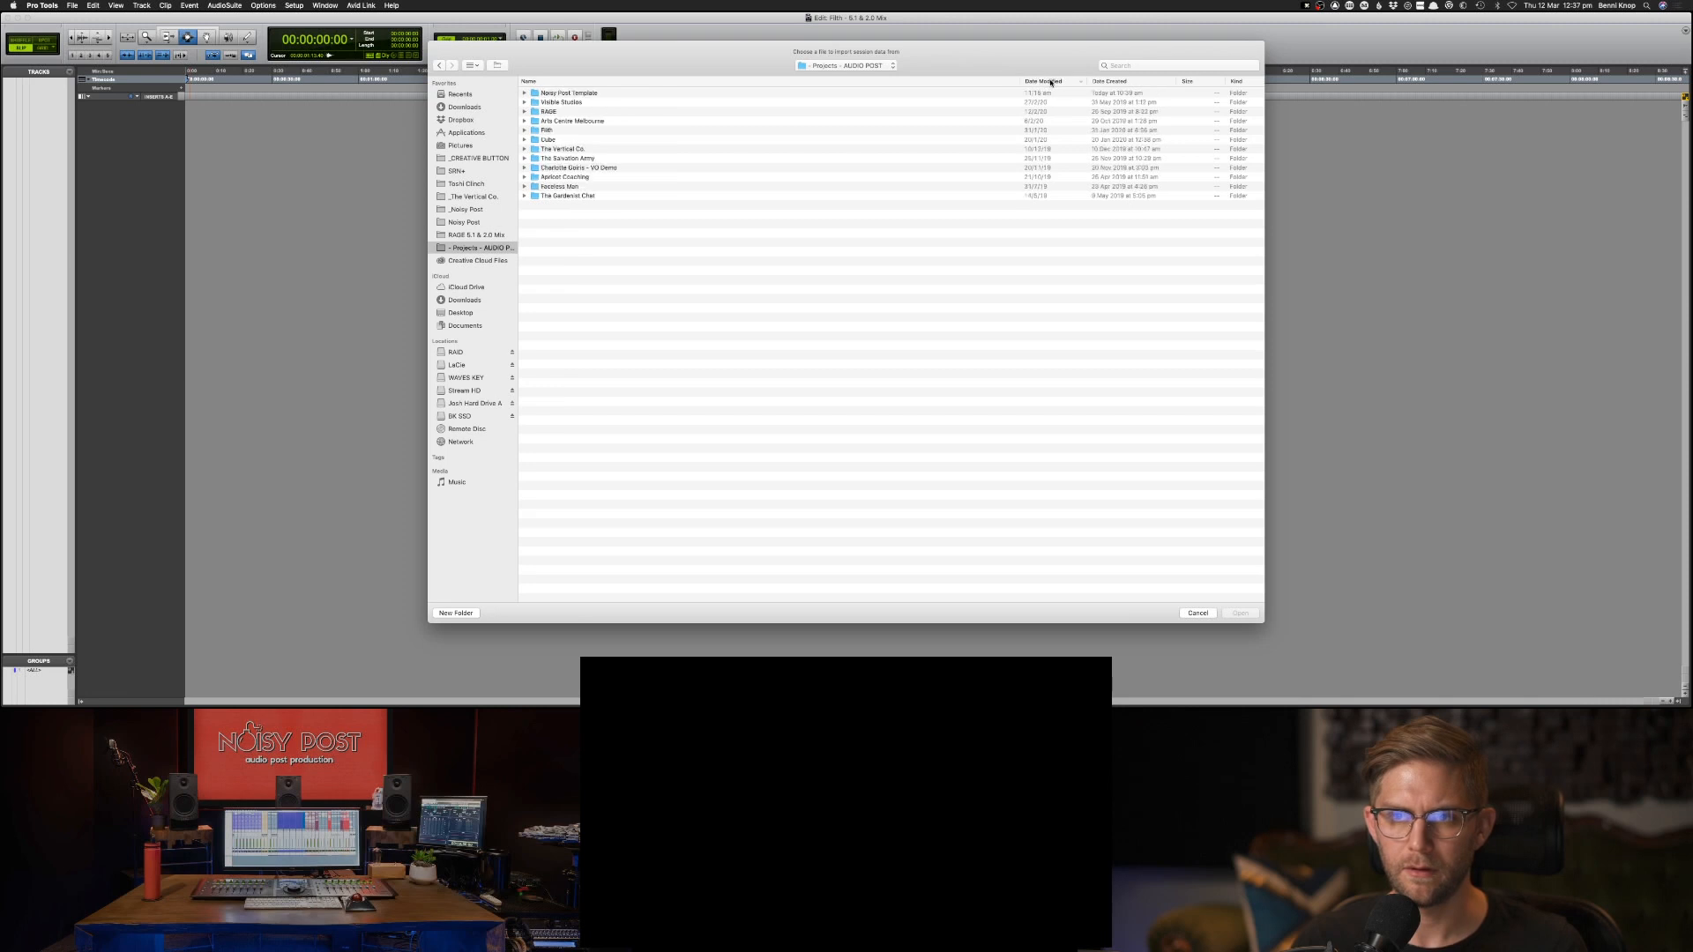
double_click(944, 93)
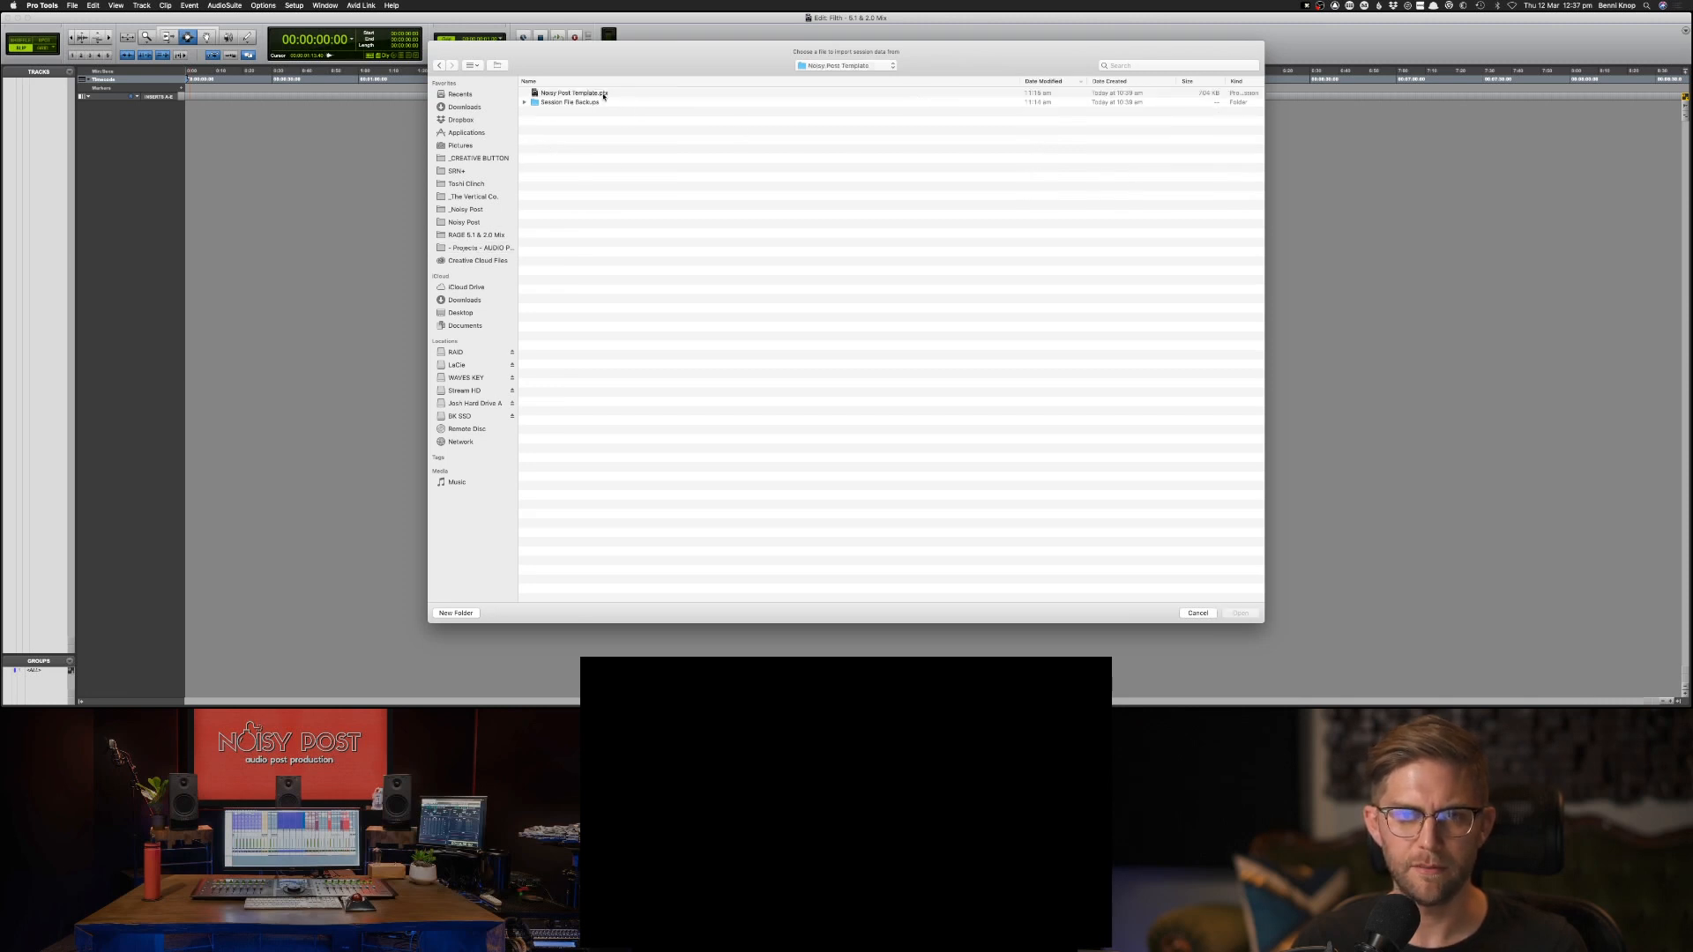
Choose the Noisy Post Template session file and import all of its tracks as new tracks.
double_click(604, 93)
left_click_drag(706, 305, 756, 646)
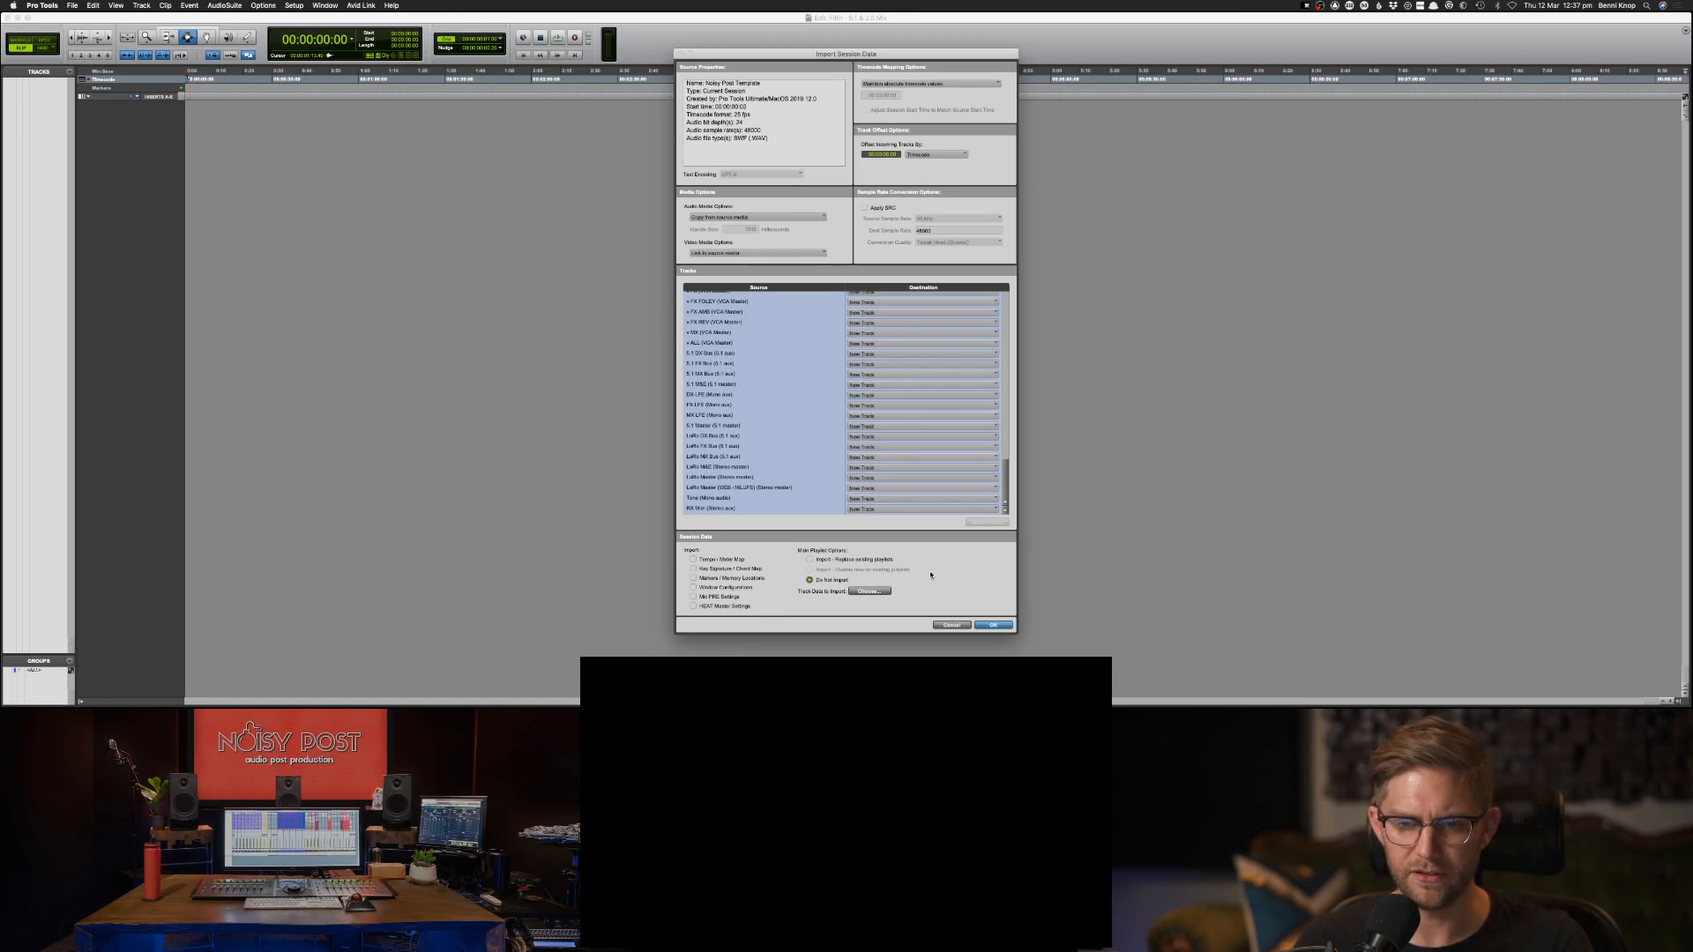
key("Return")
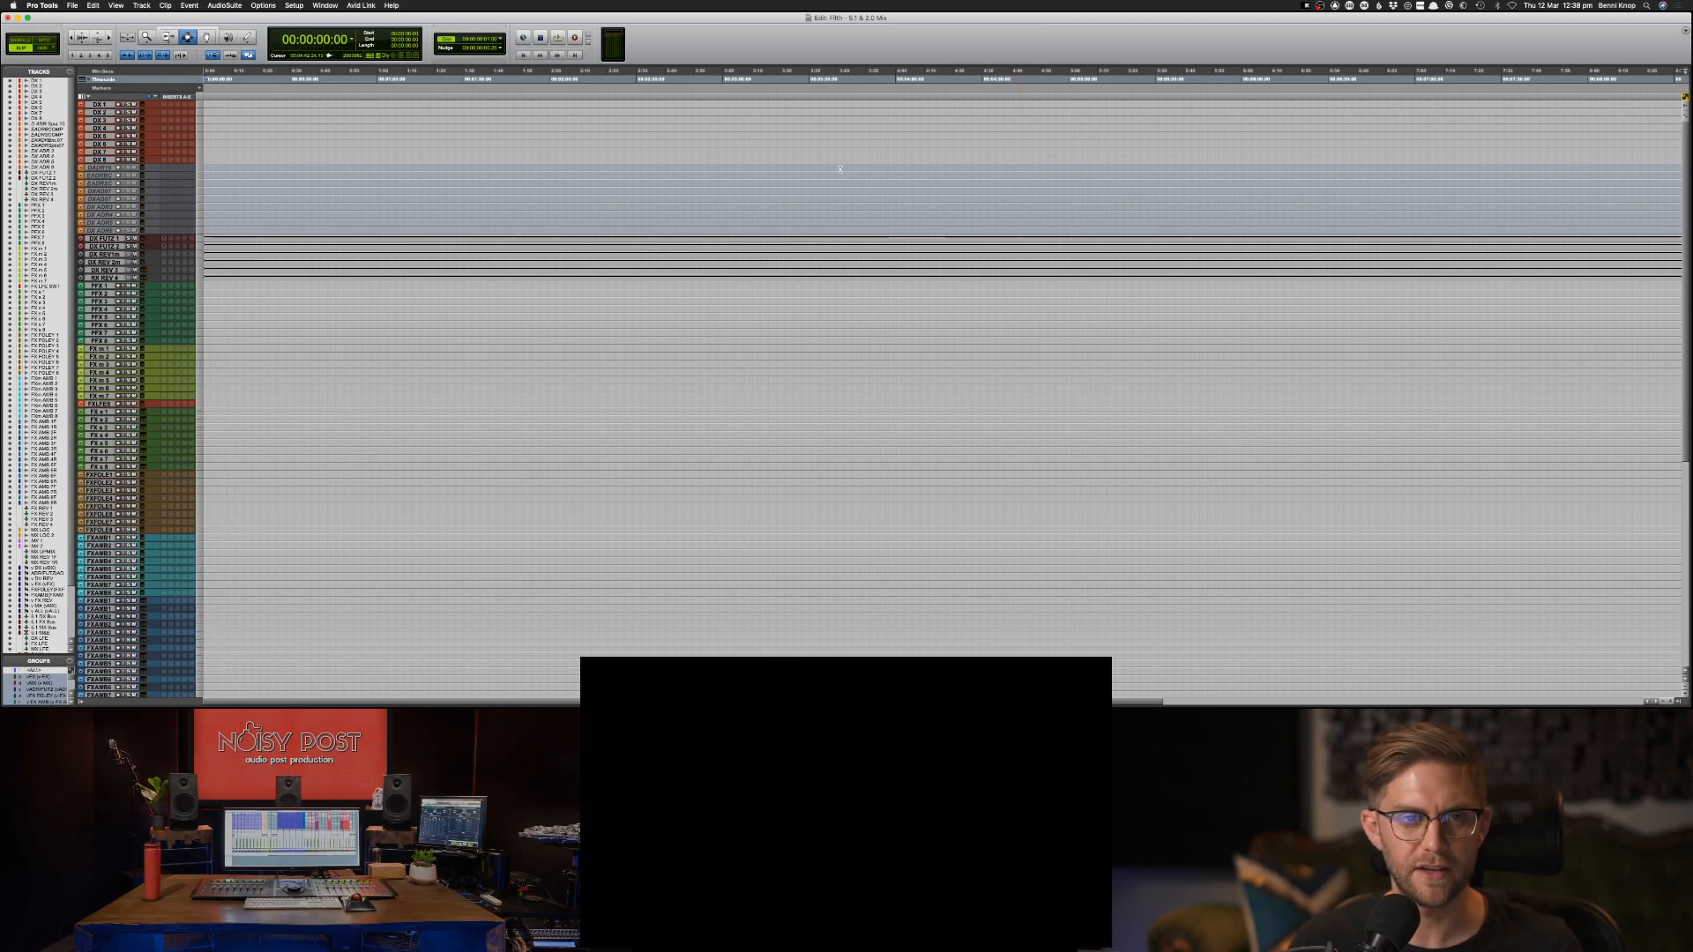
Switch to the Mix window and examine the imported dialogue, ADR, futz, dialogue reverb and PFX channel strips.
key("super+equal")
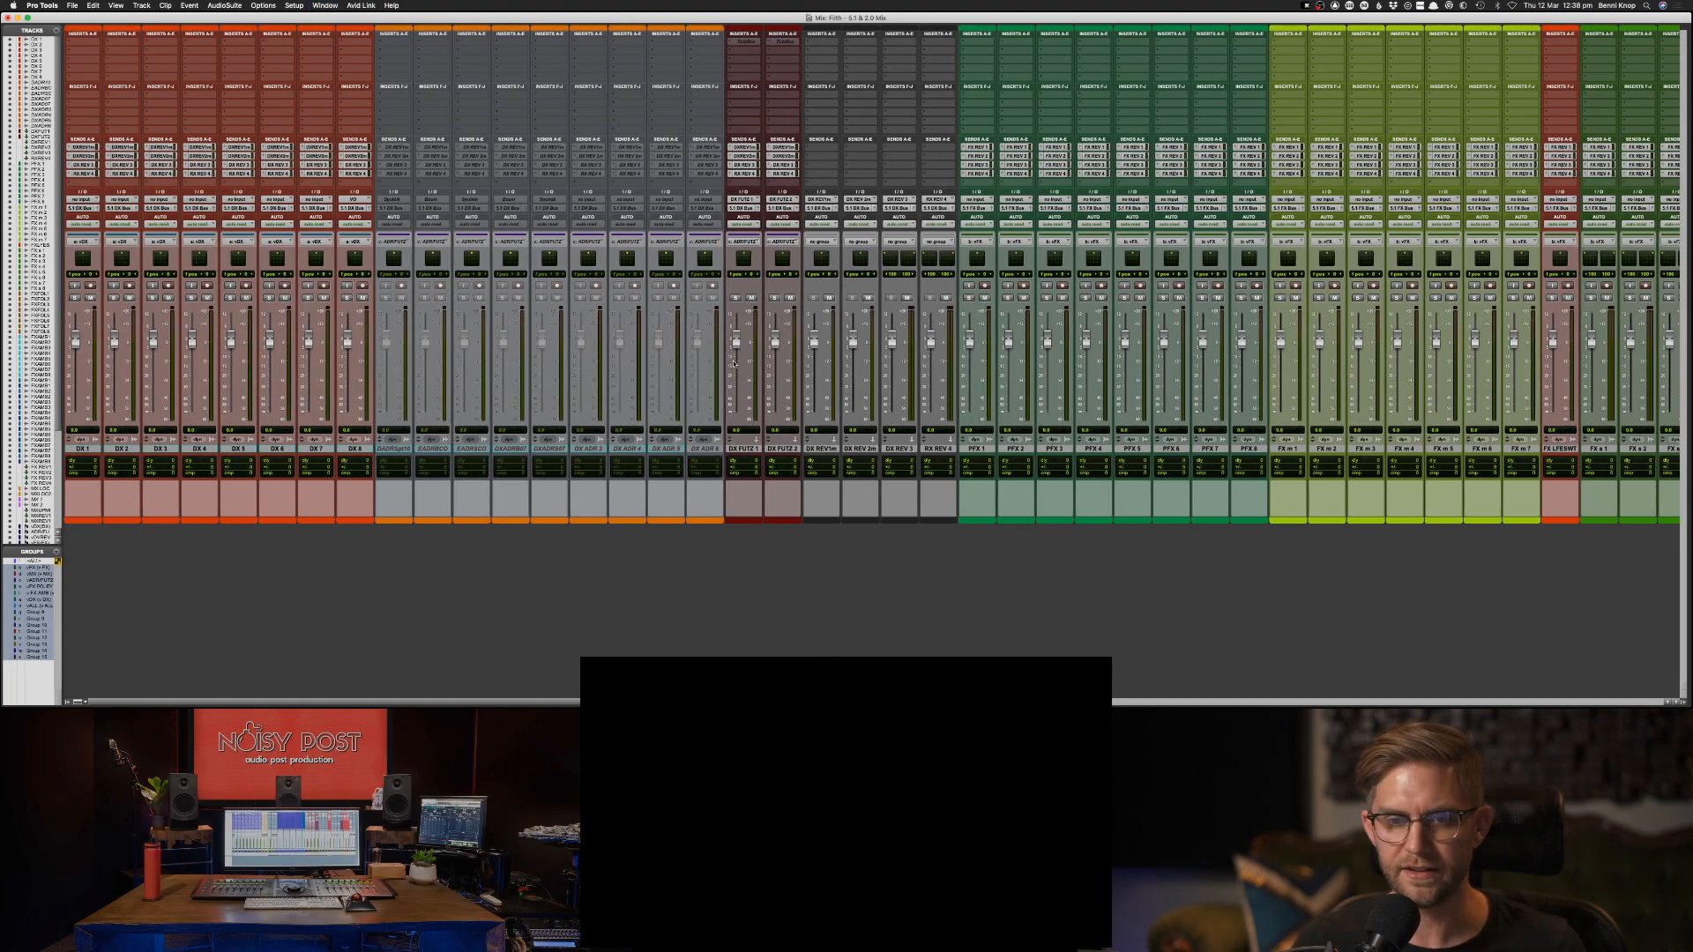
scroll(732, 362, "right", 3)
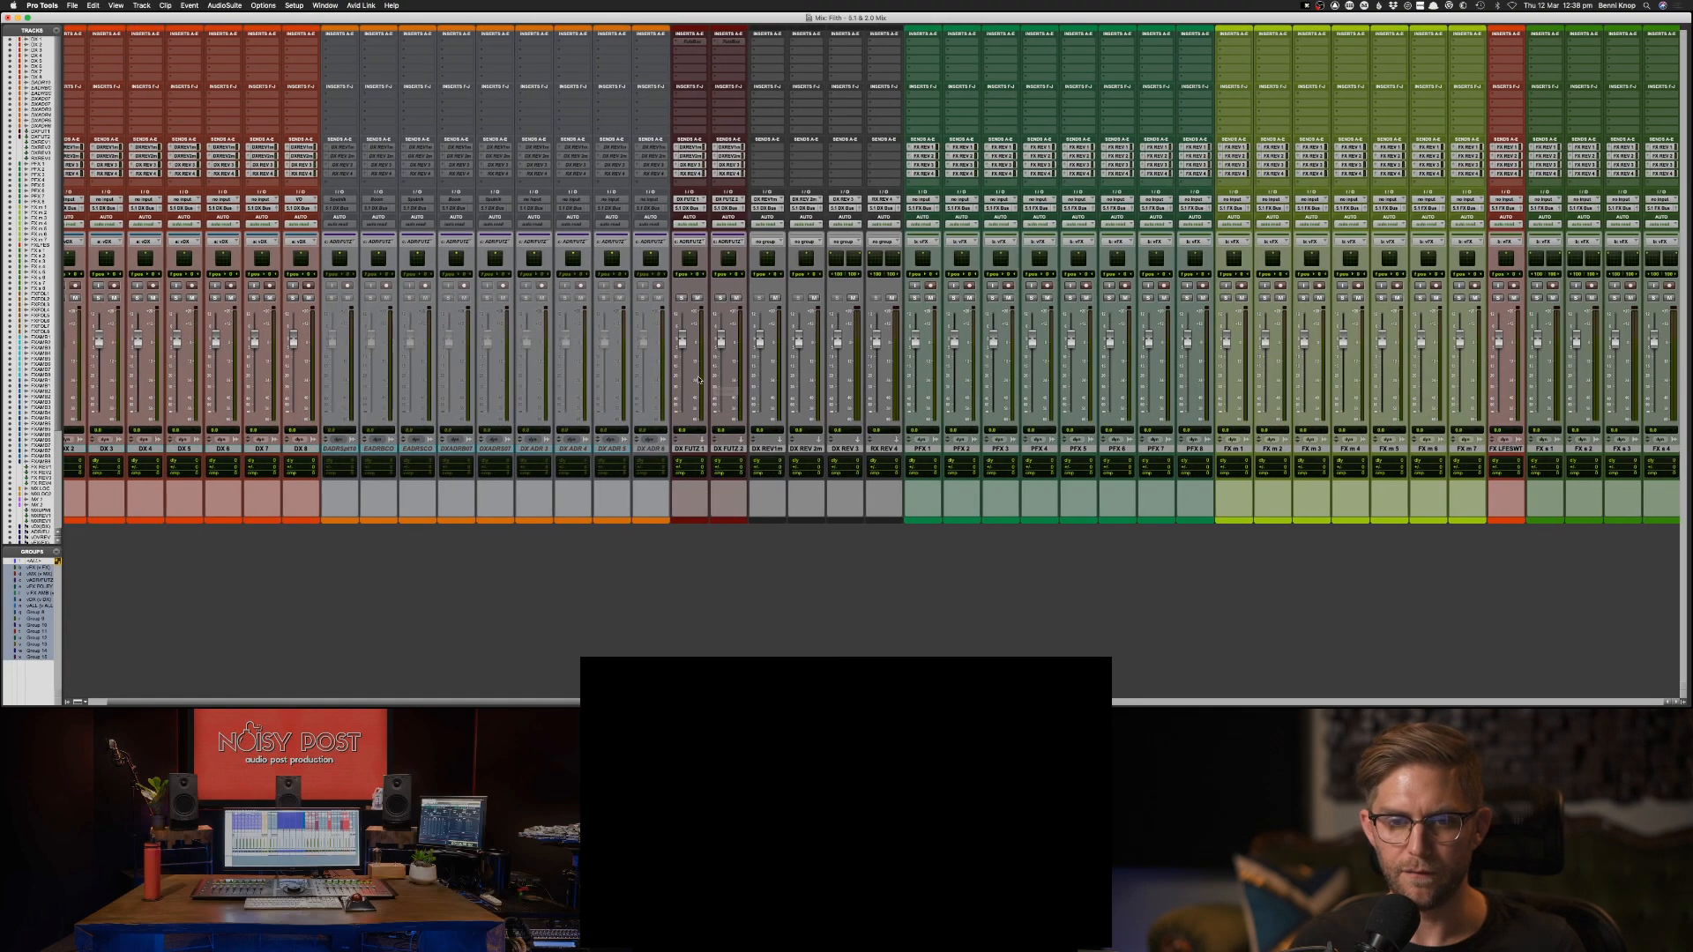
scroll(695, 378, "right", 3)
scroll(703, 378, "right", 6)
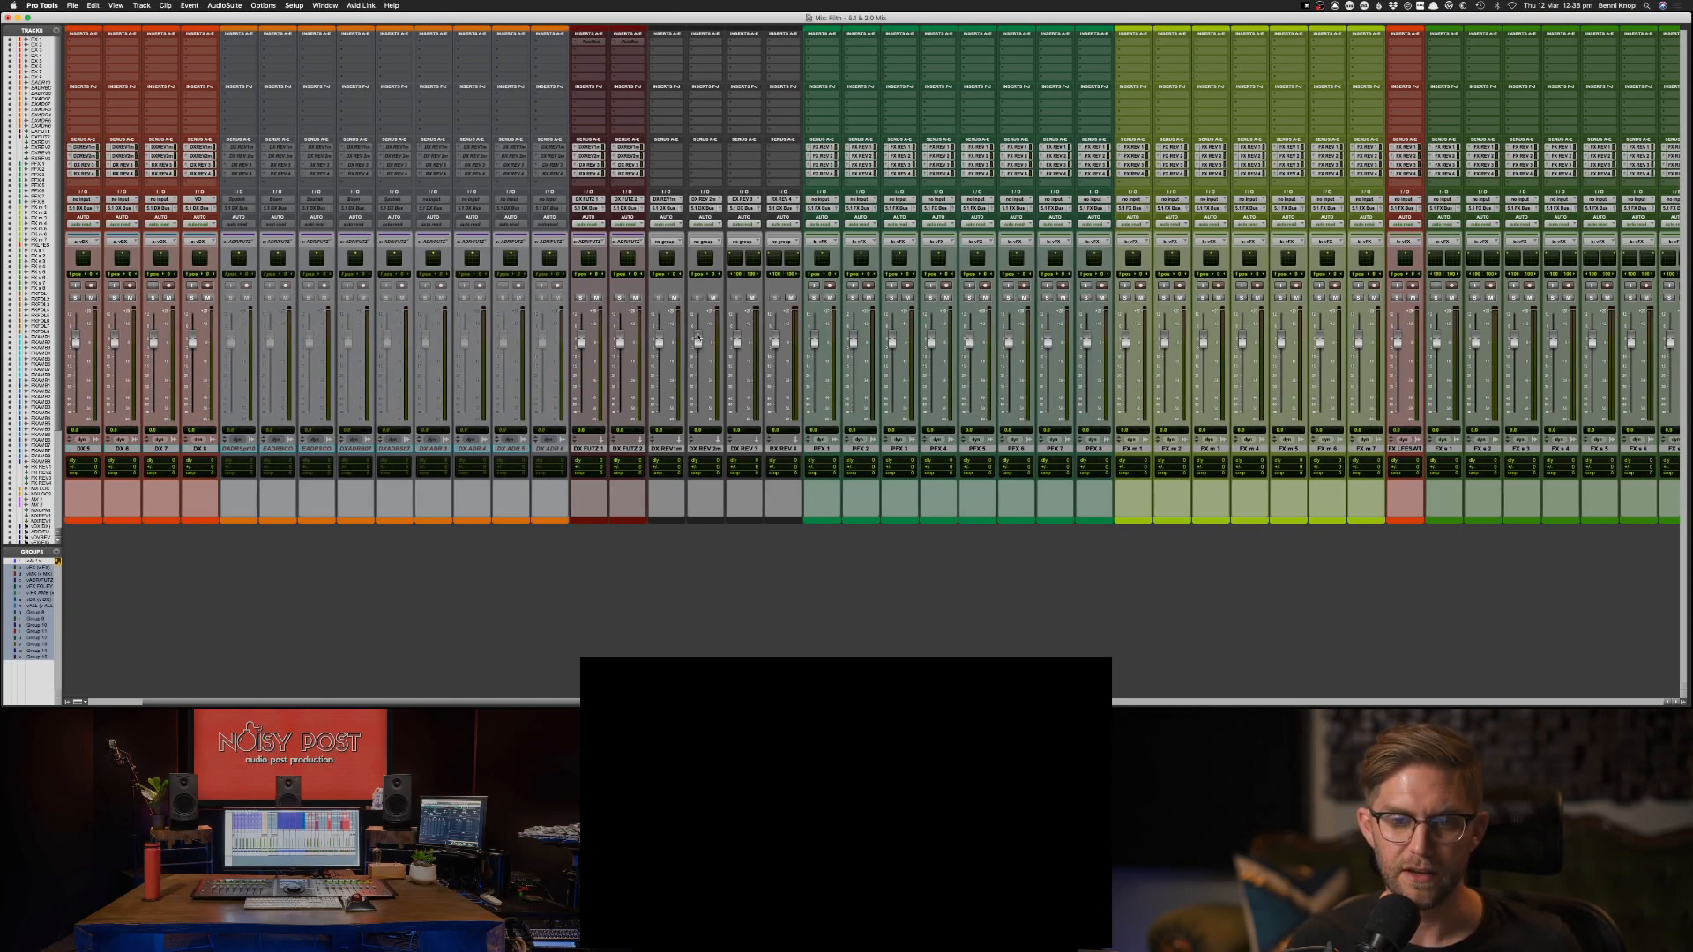
scroll(696, 338, "right", 2)
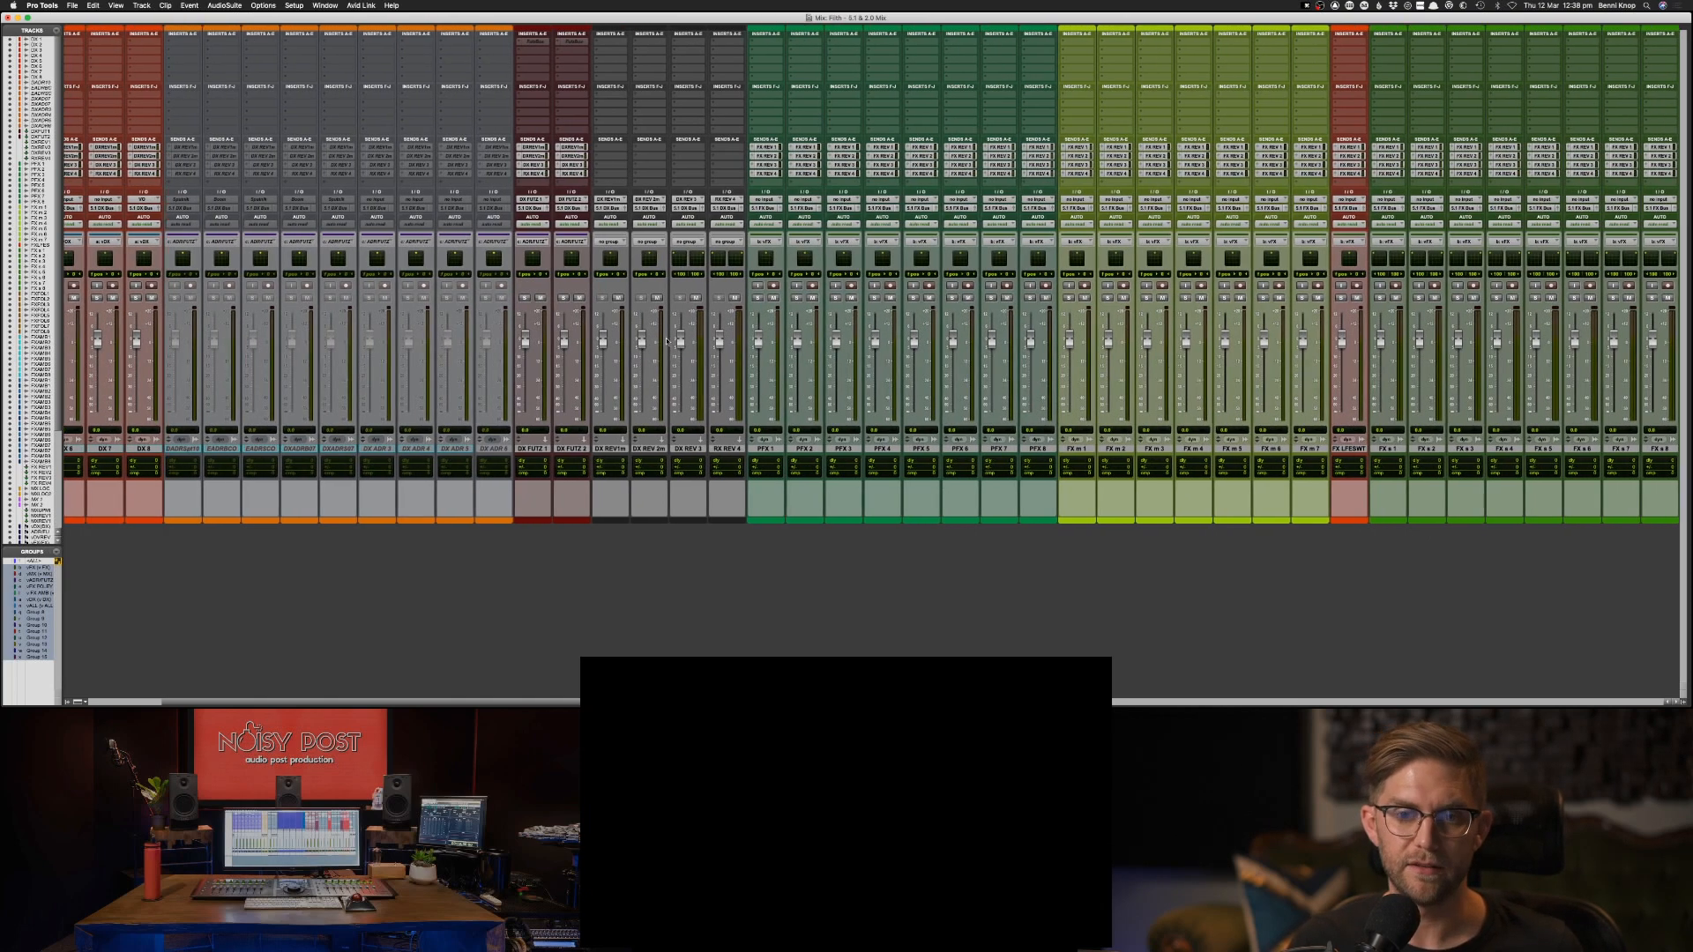
scroll(677, 332, "right", 5)
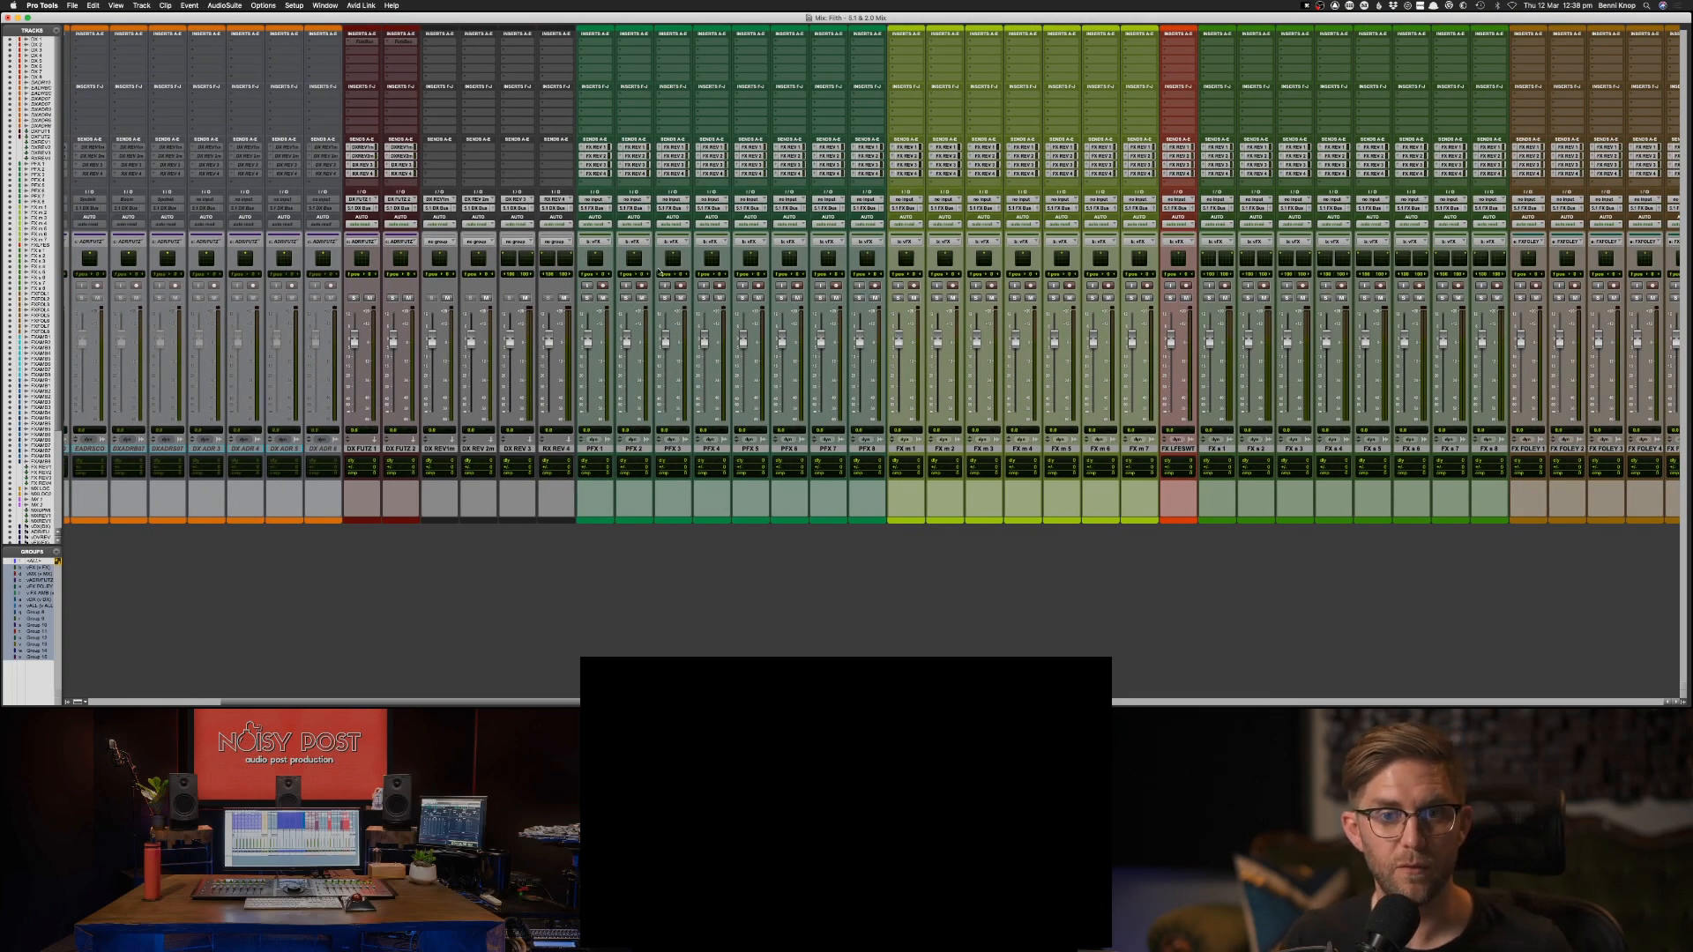
scroll(653, 272, "right", 2)
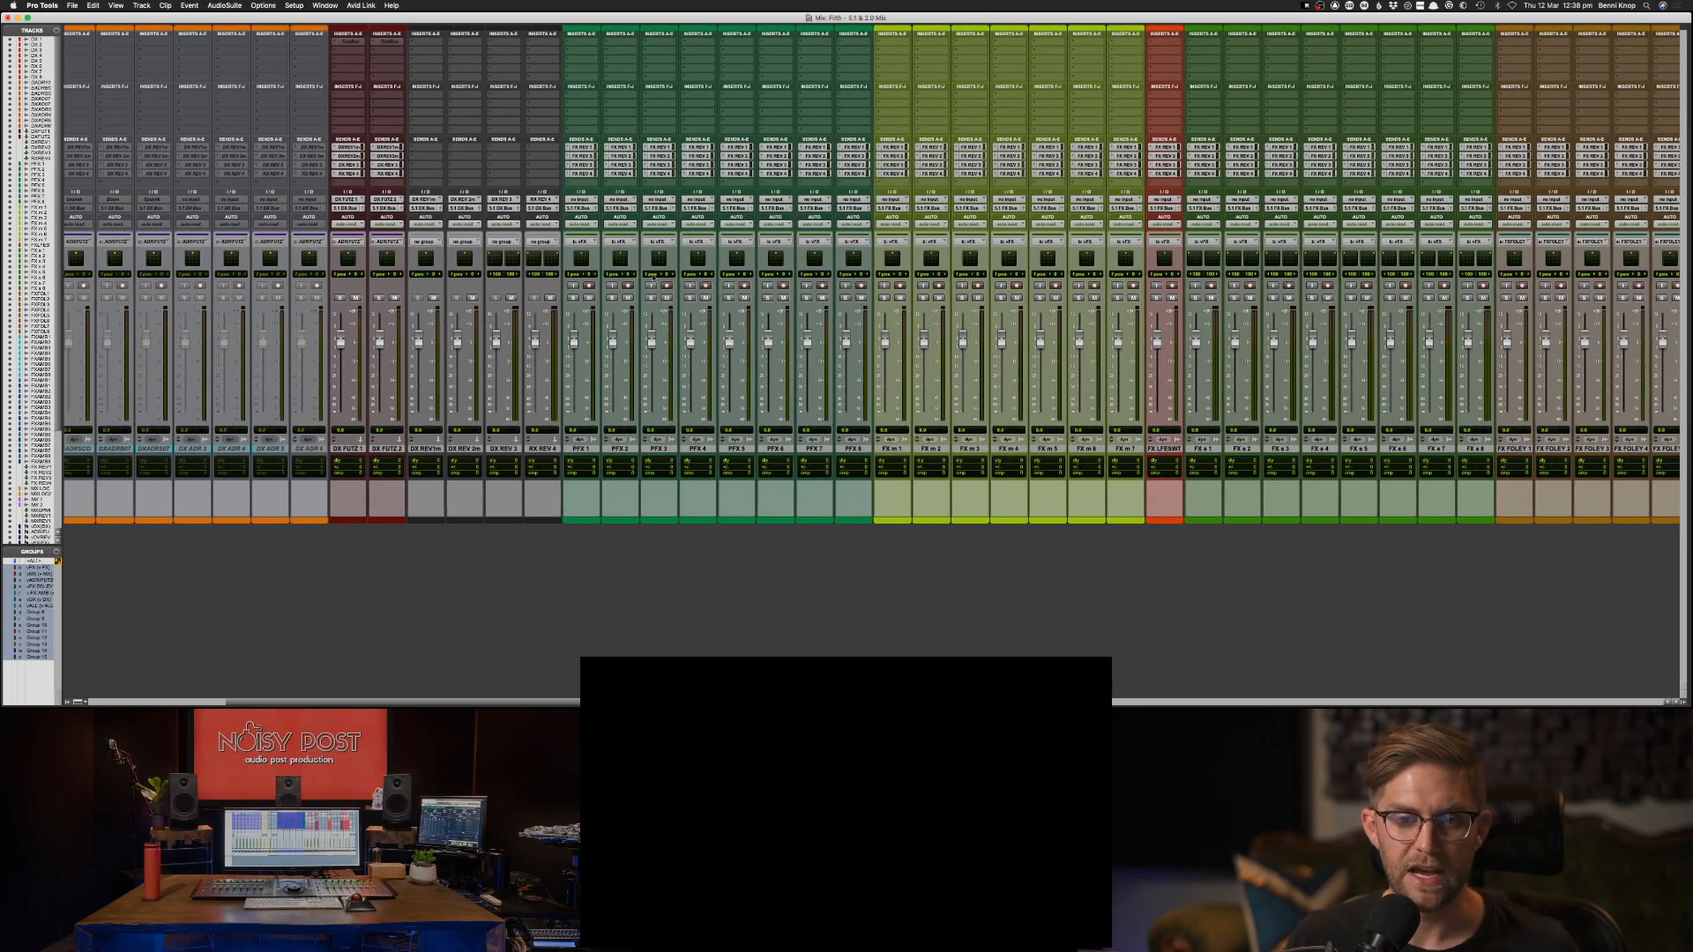
scroll(599, 430, "right", 5)
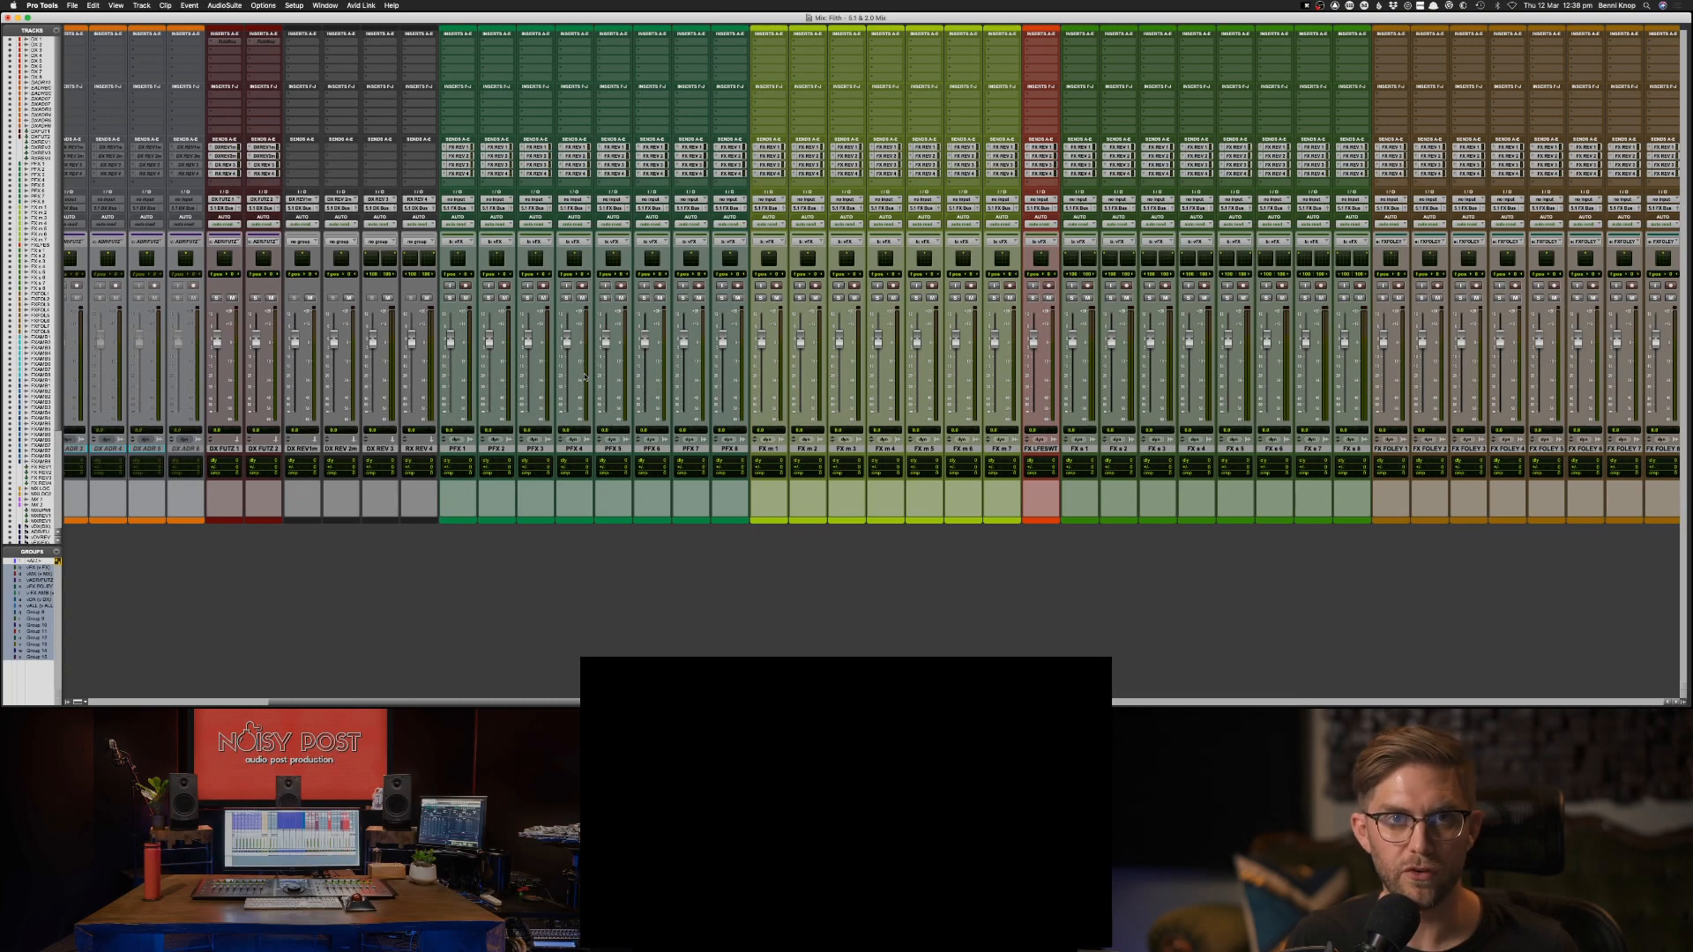
scroll(666, 375, "right", 6)
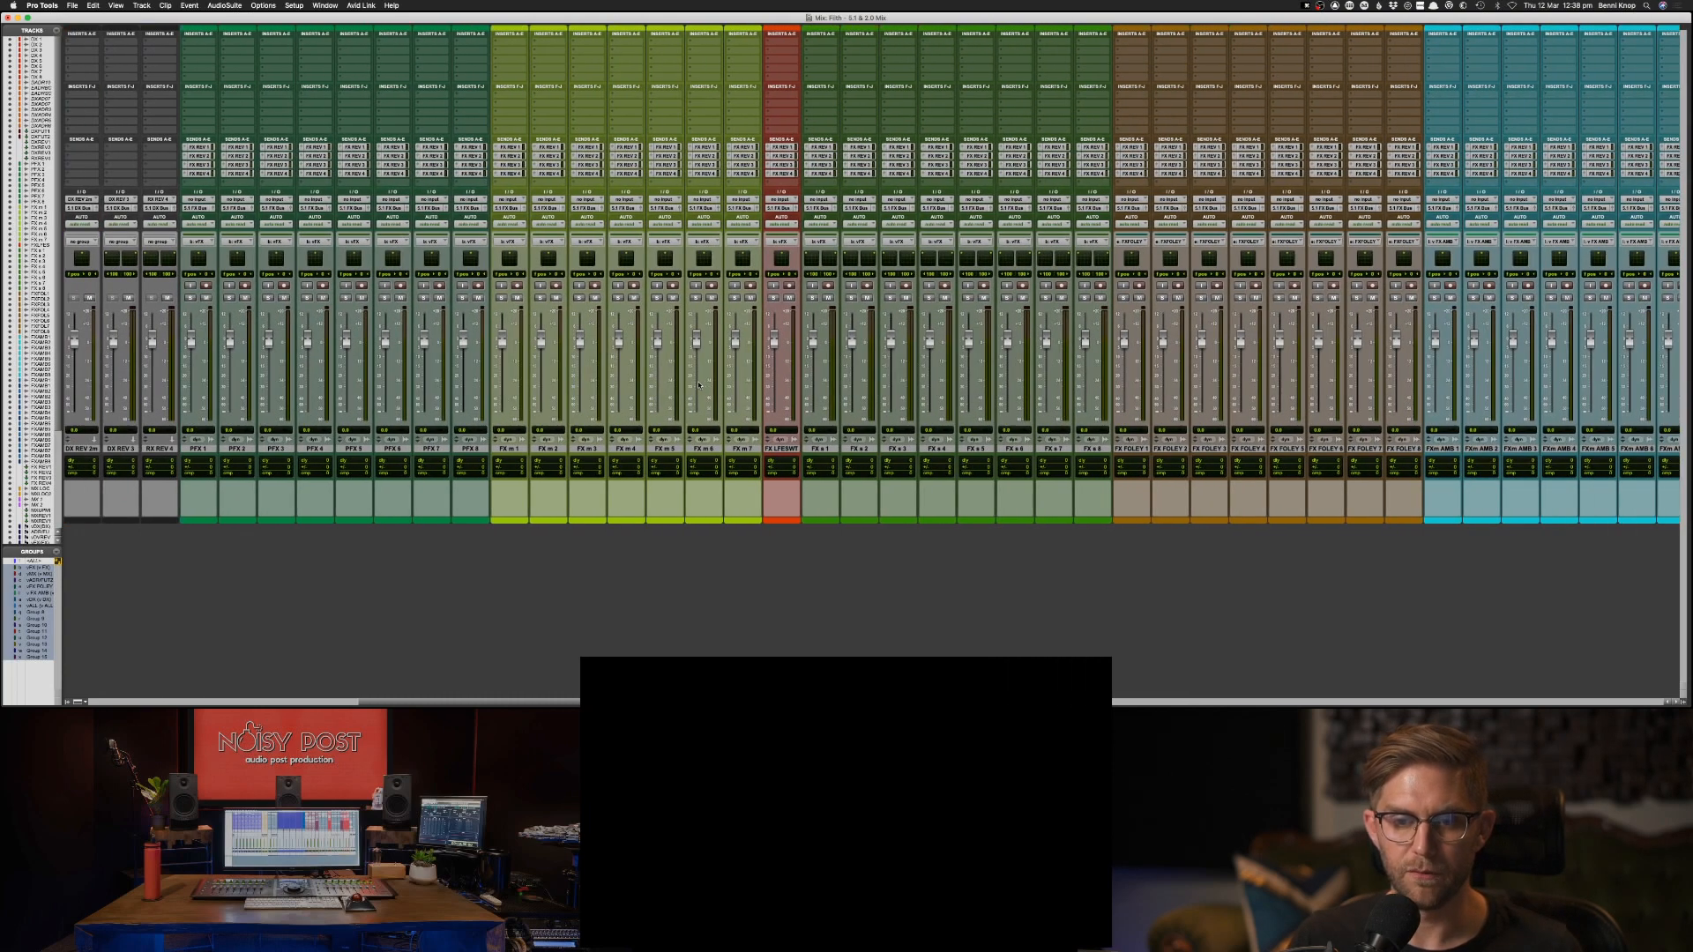
Check the name of the red FX LFE track between the two groups of FX tracks.
scroll(699, 386, "right", 3)
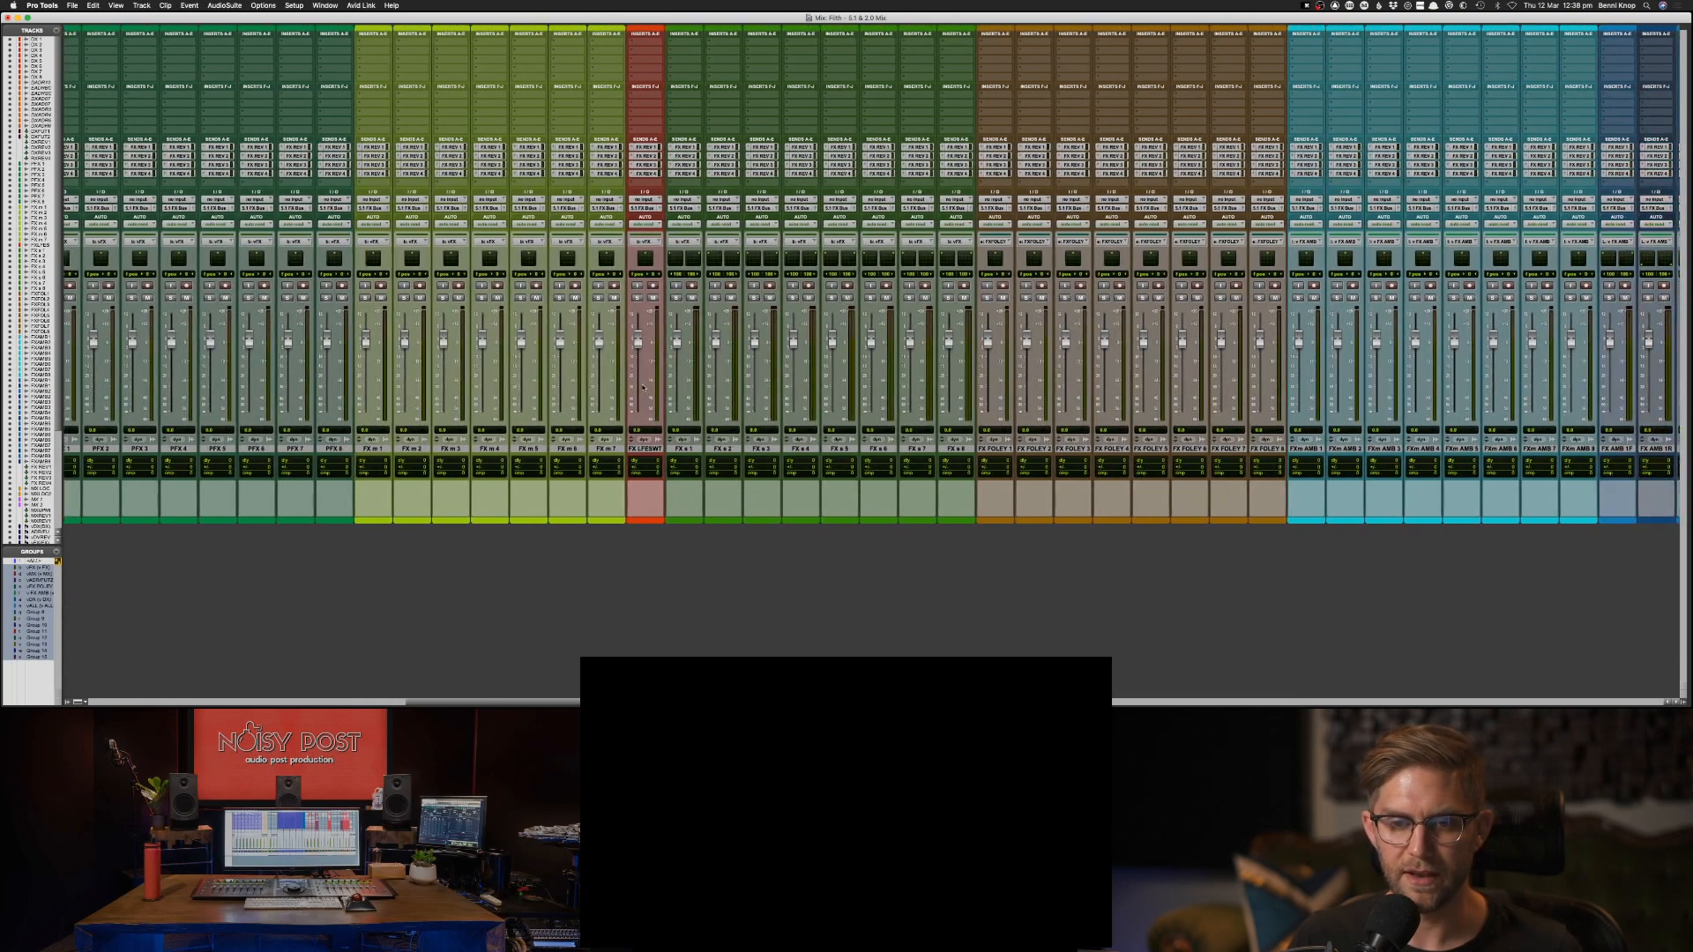
double_click(647, 450)
left_click(860, 325)
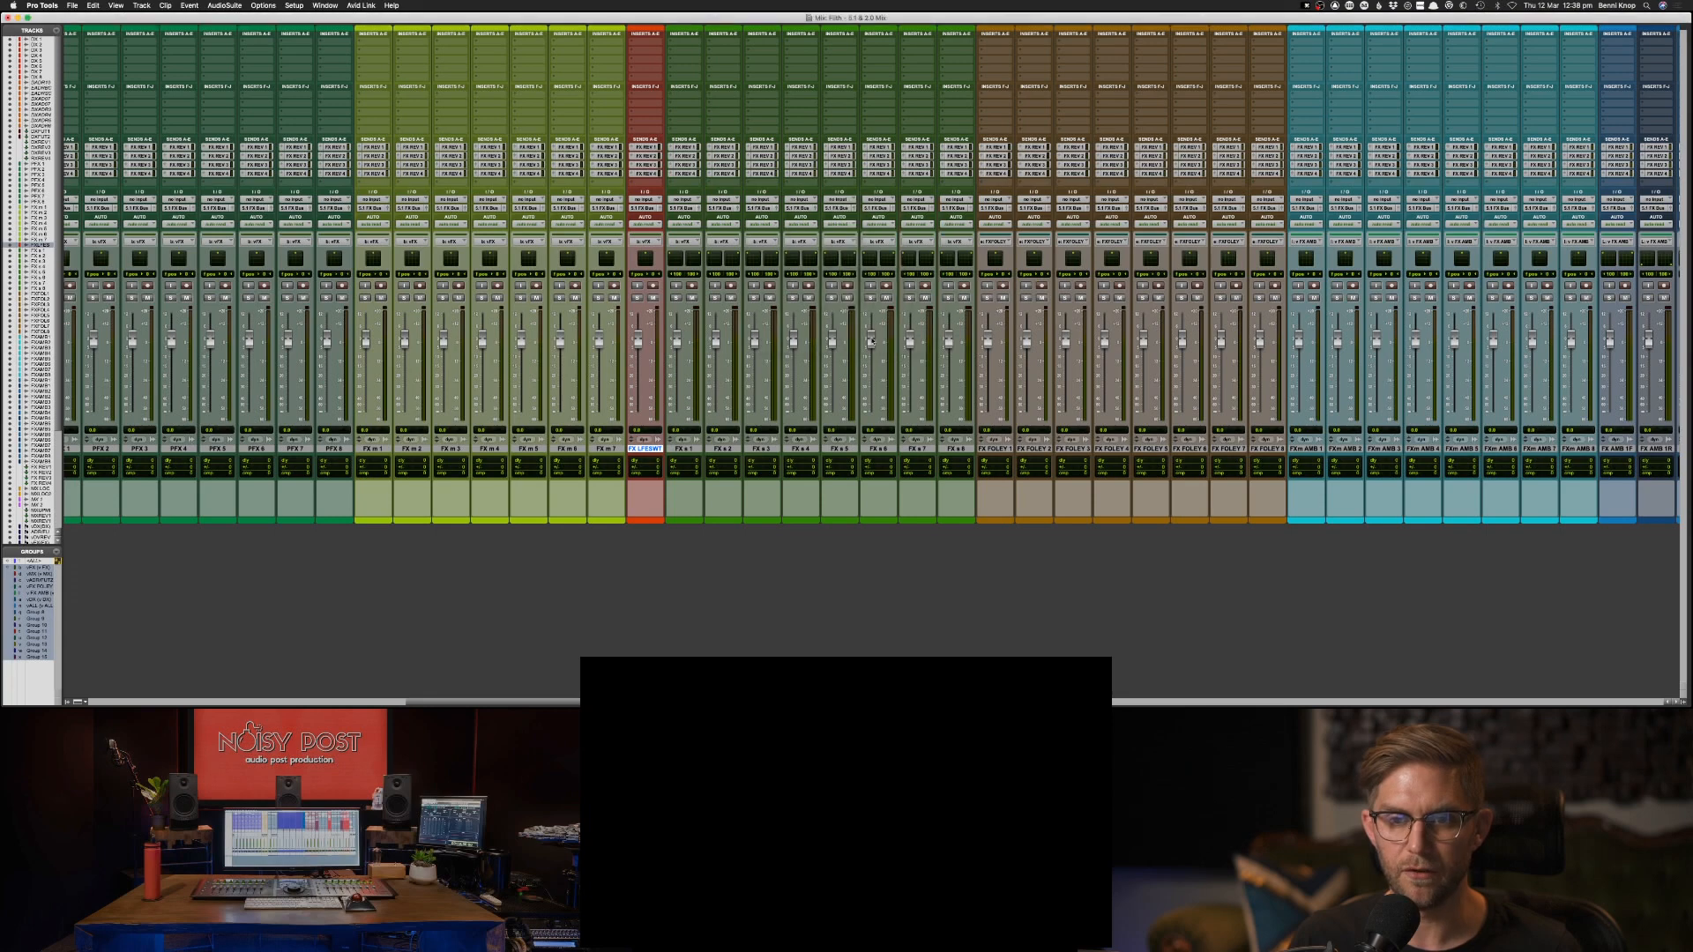
Examine the channel strips of the FX, Foley, mono ambience and front and rear ambience tracks.
scroll(872, 341, "right", 1)
scroll(872, 341, "right", 3)
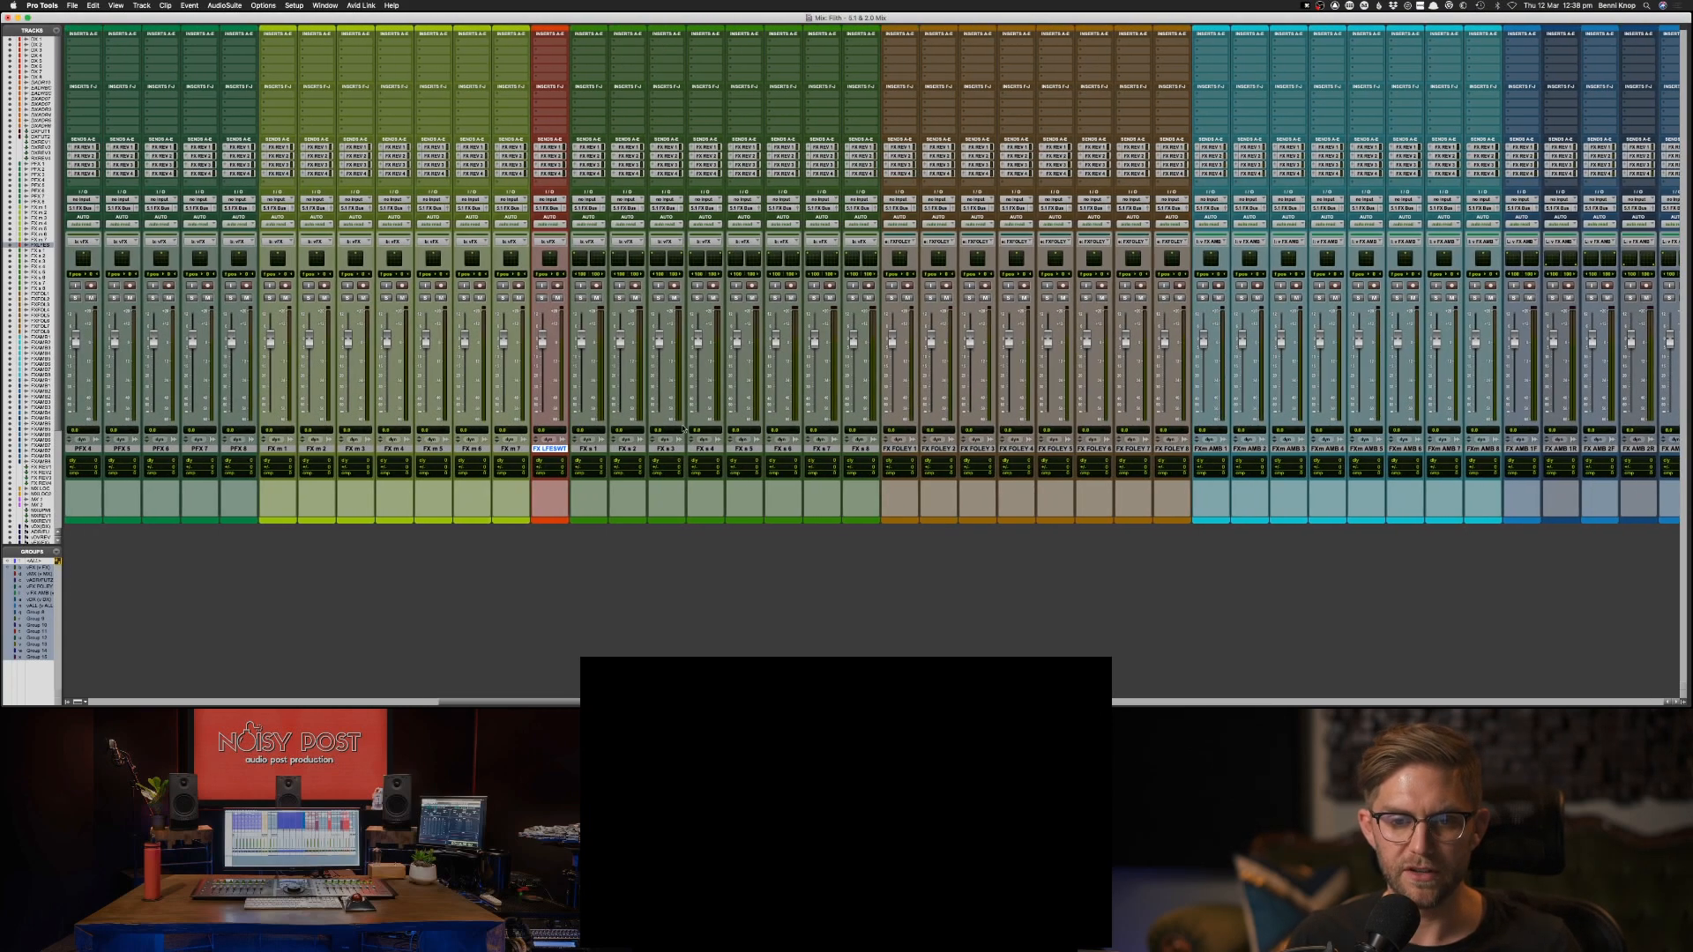
scroll(771, 433, "right", 3)
scroll(771, 433, "right", 12)
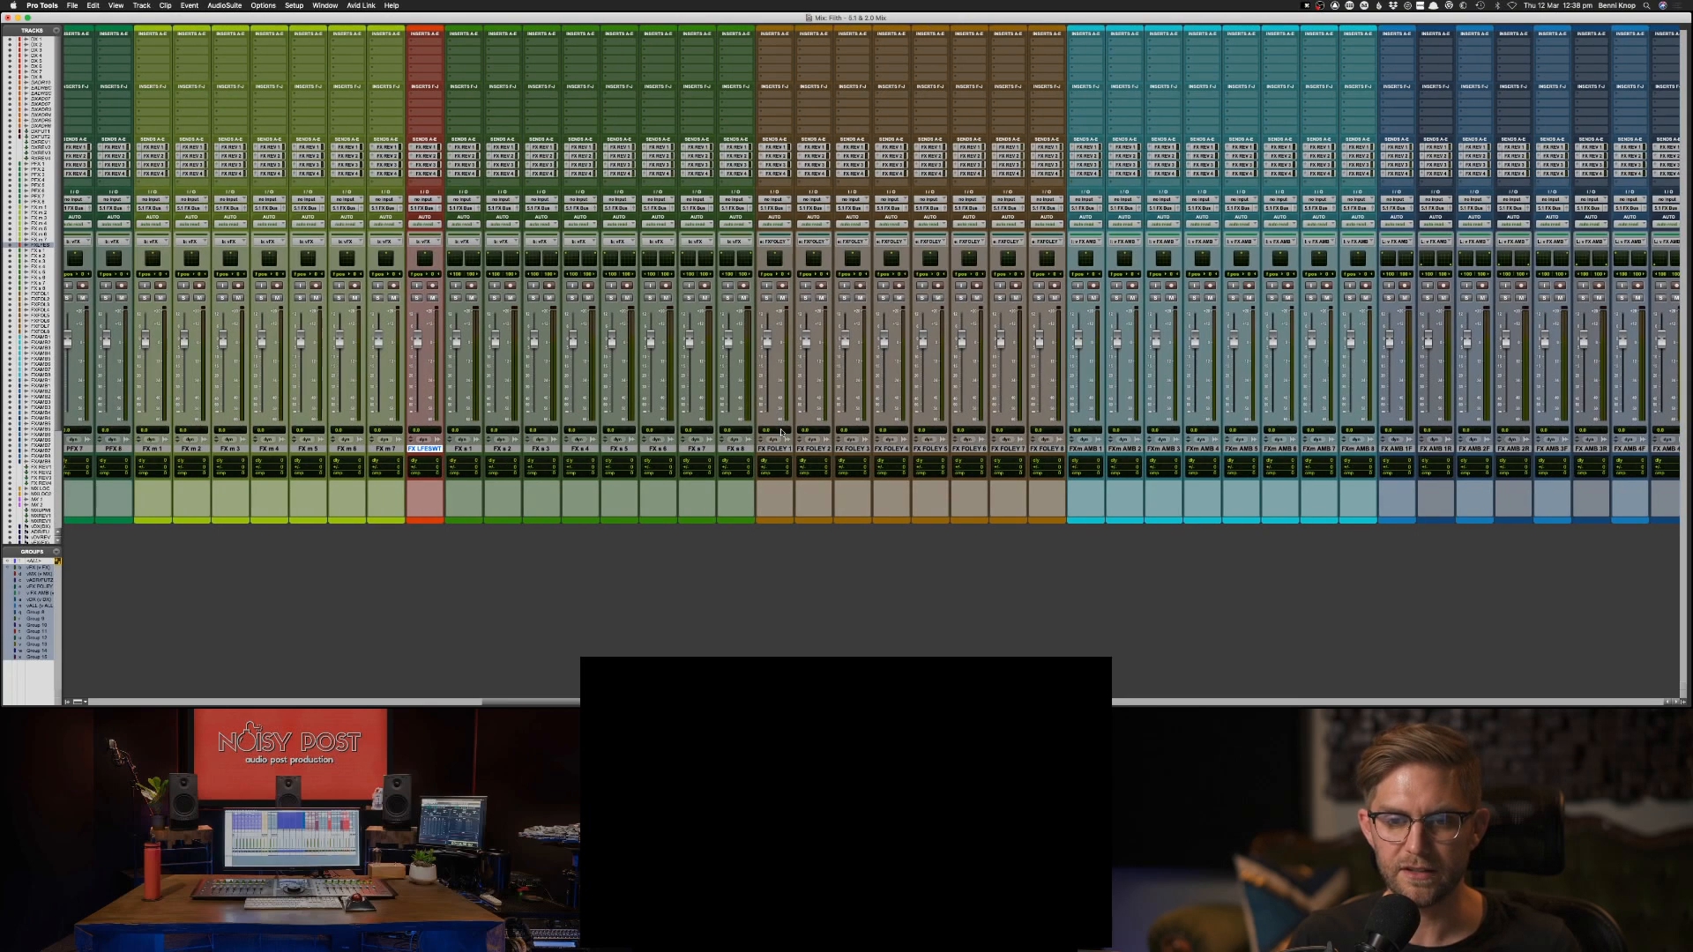
scroll(802, 442, "right", 14)
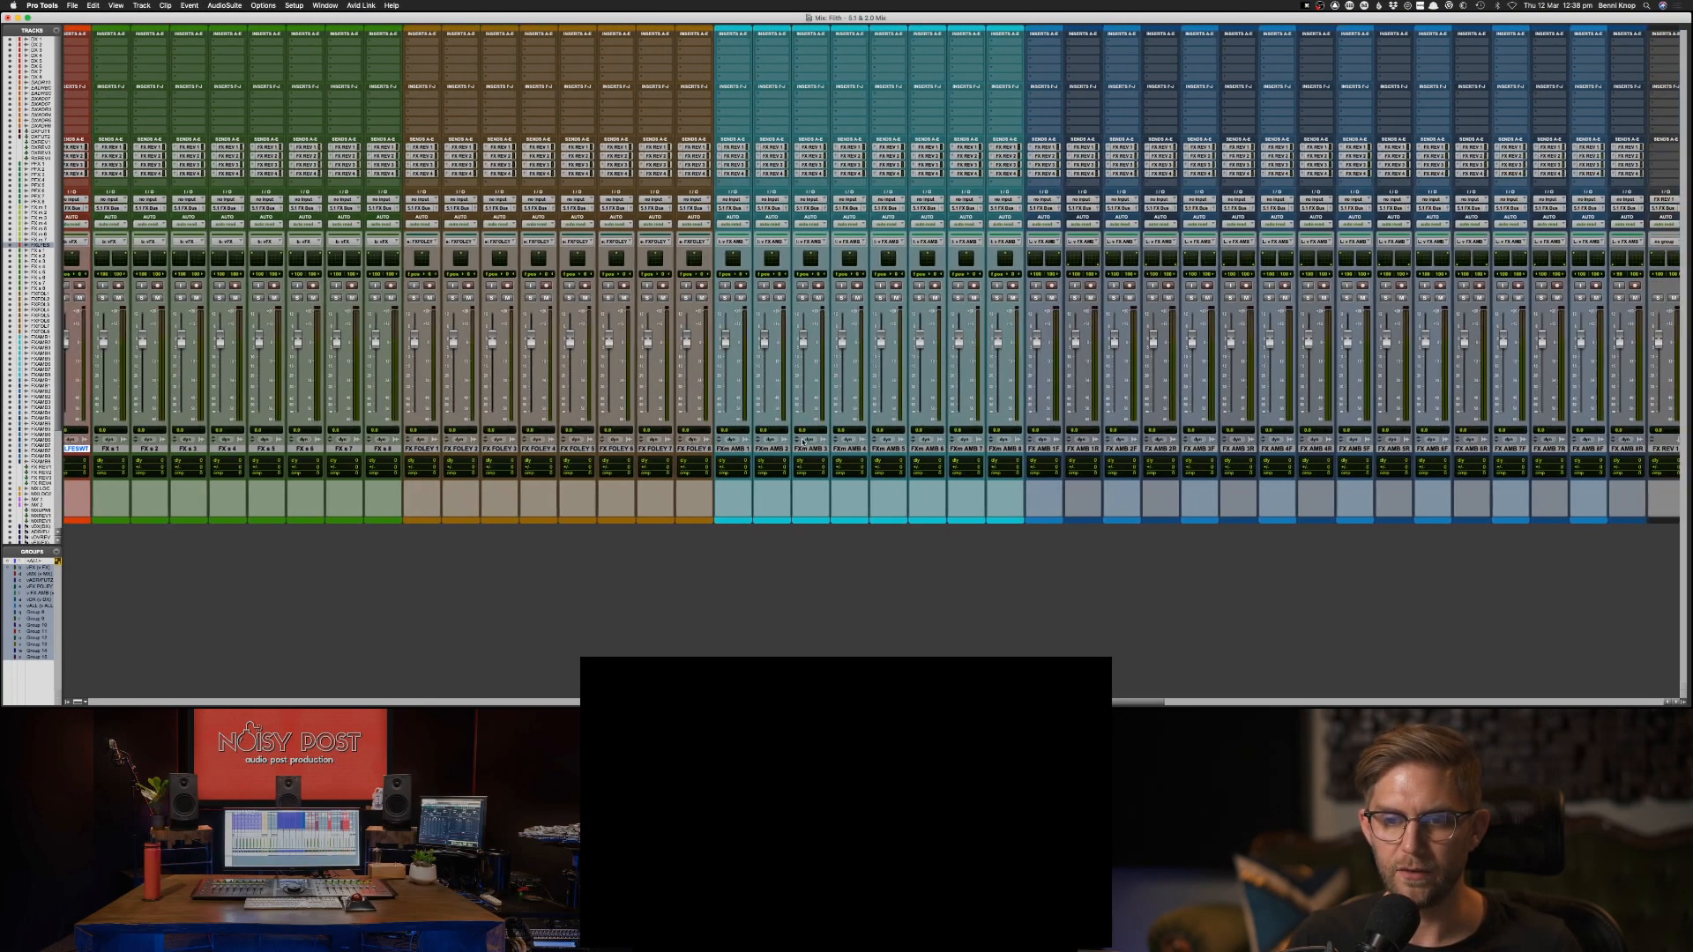
scroll(707, 407, "right", 4)
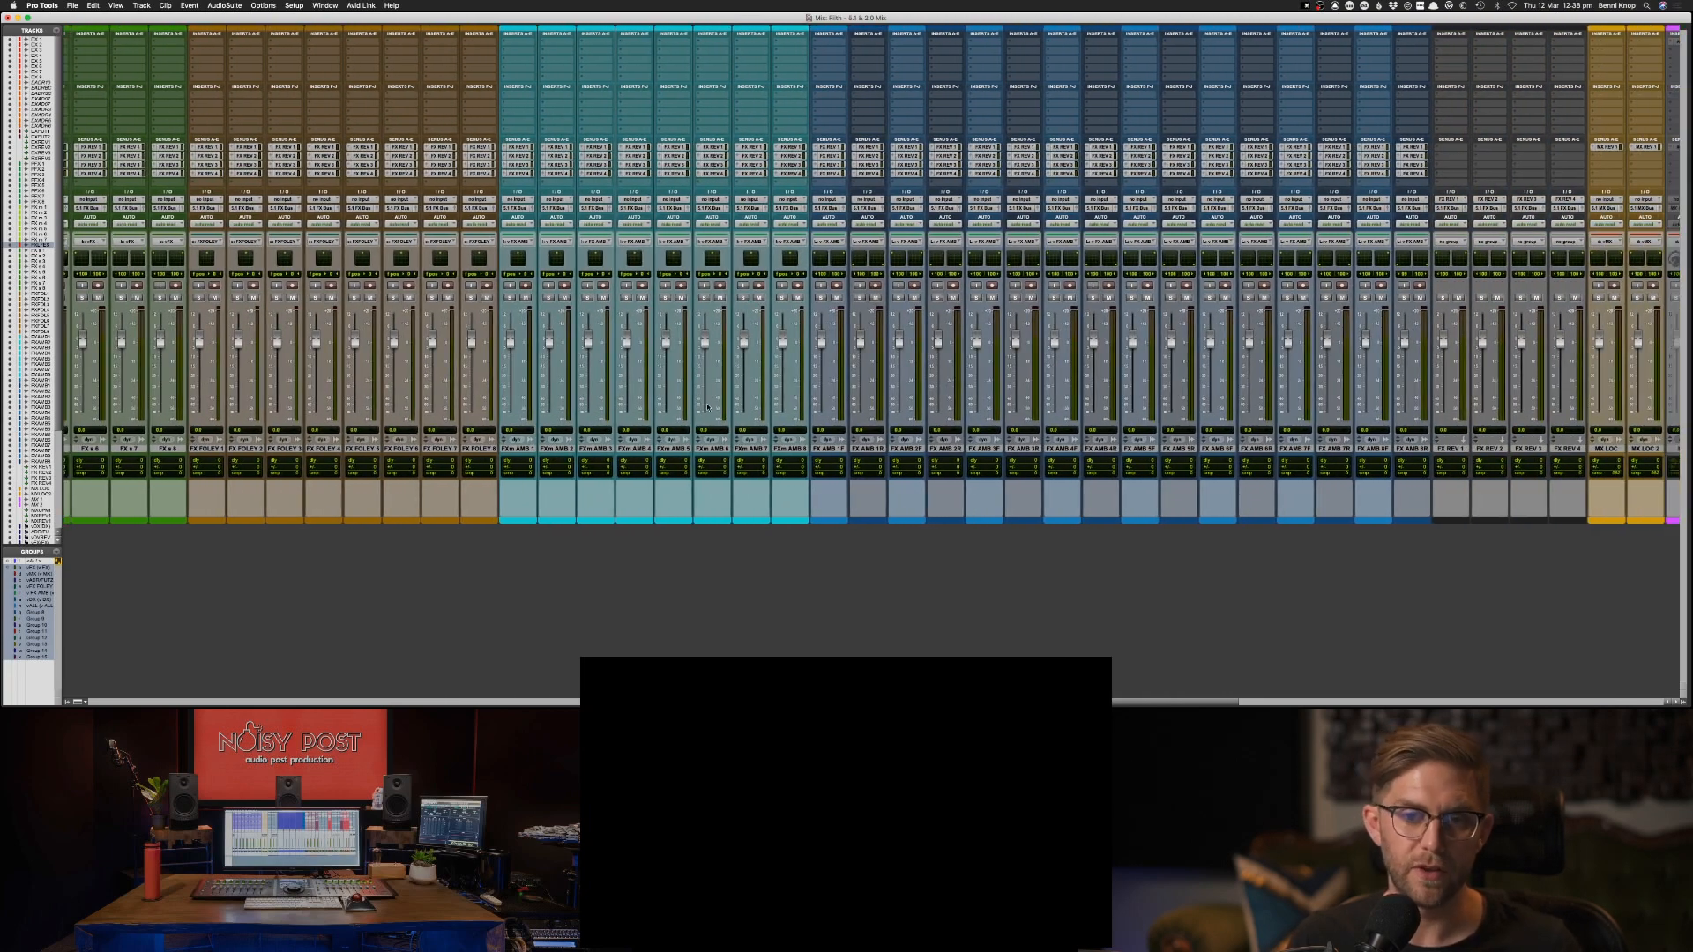
scroll(707, 406, "right", 5)
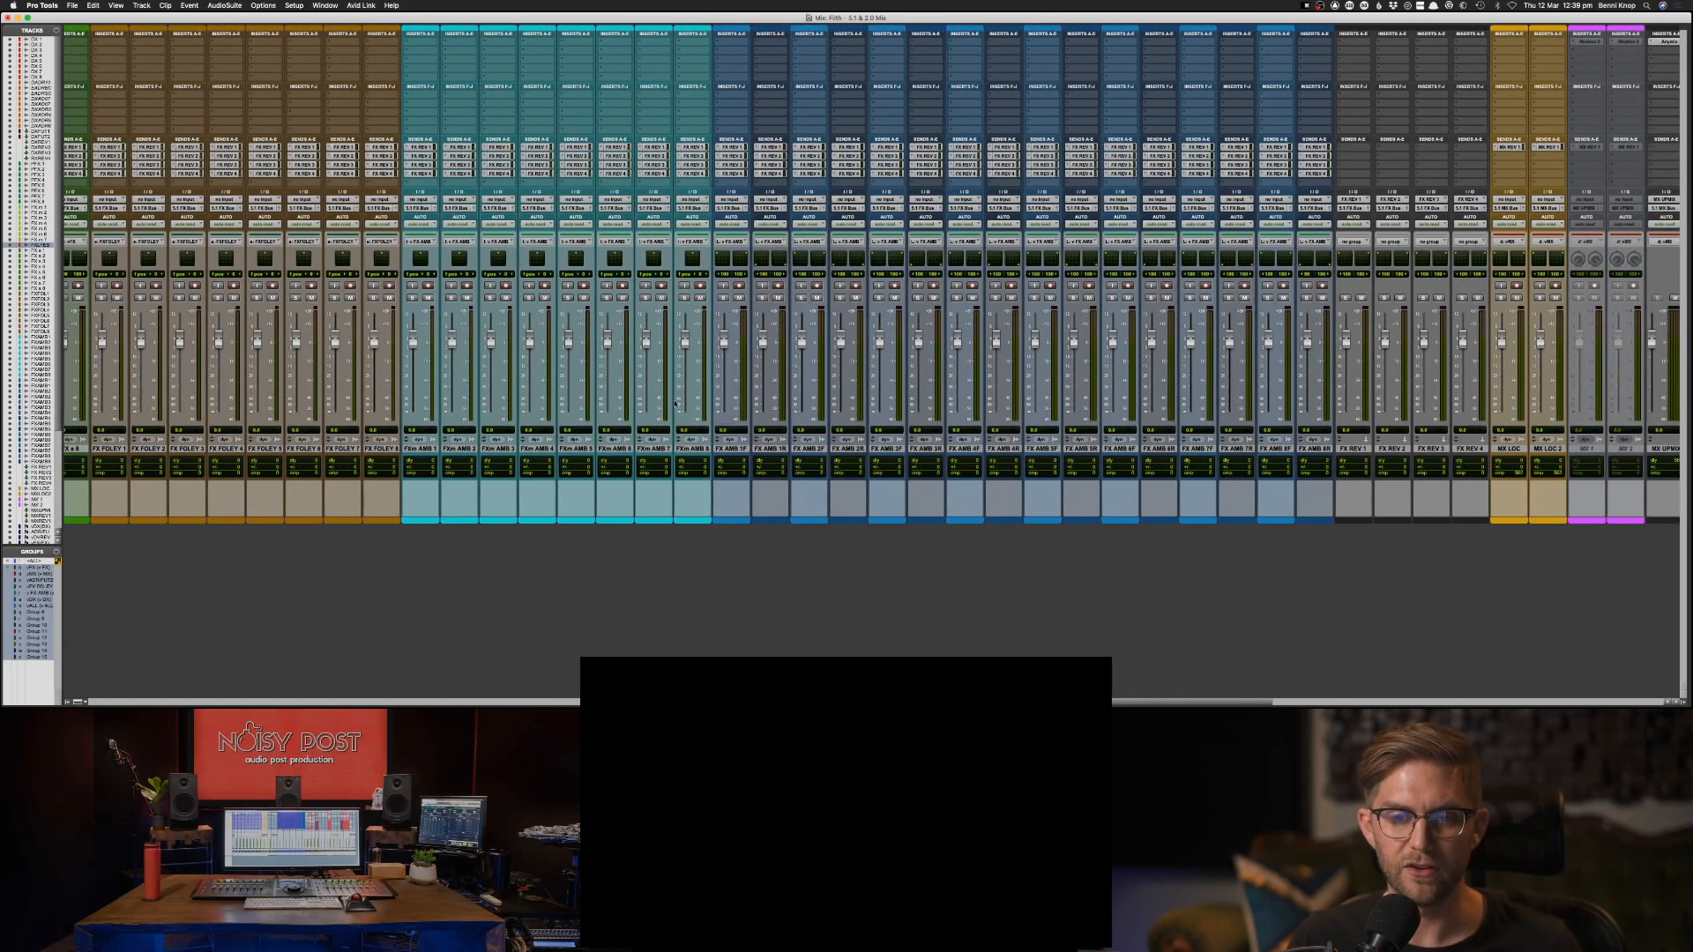
scroll(631, 380, "right", 2)
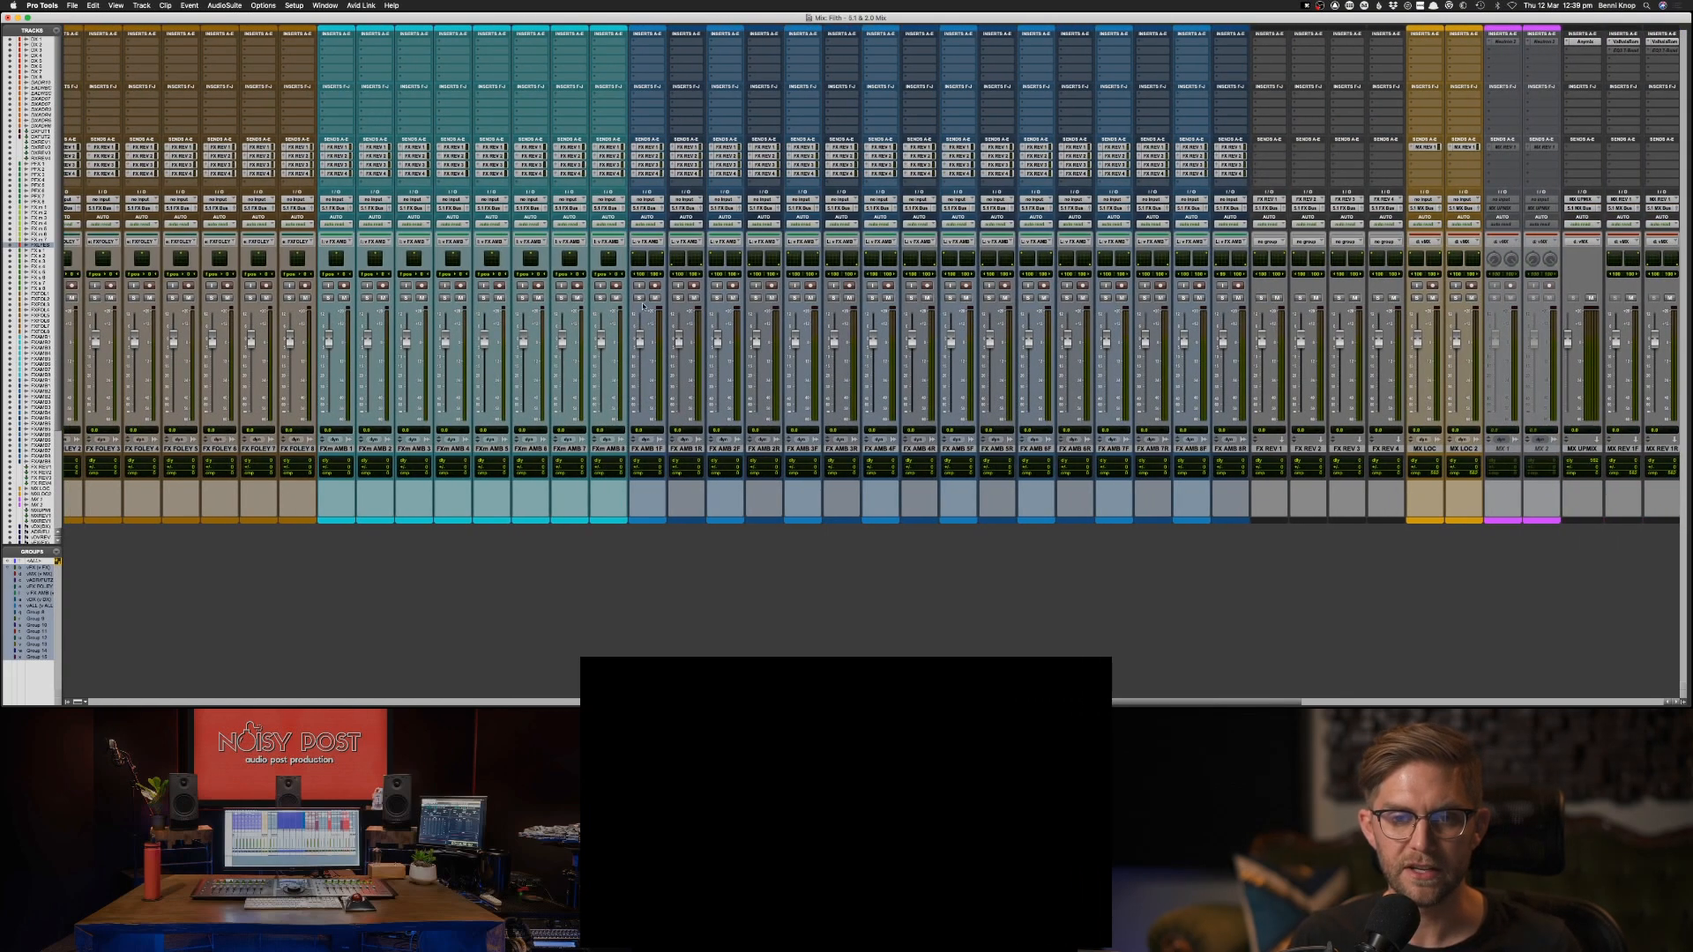
scroll(719, 334, "right", 1)
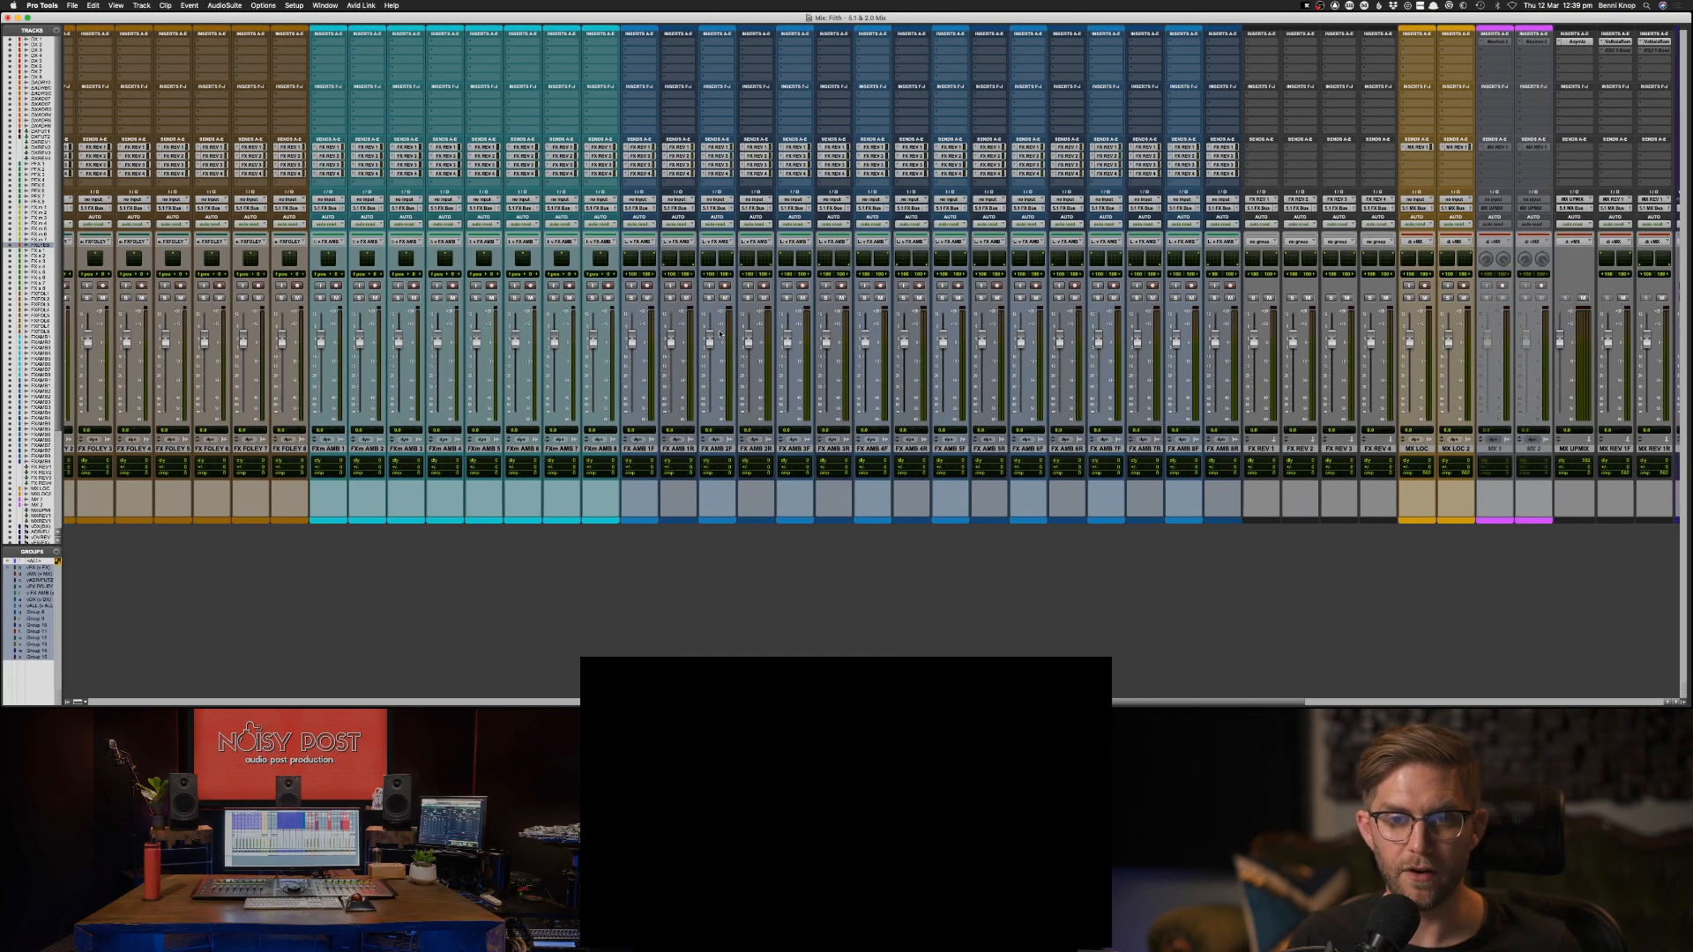
scroll(661, 295, "right", 3)
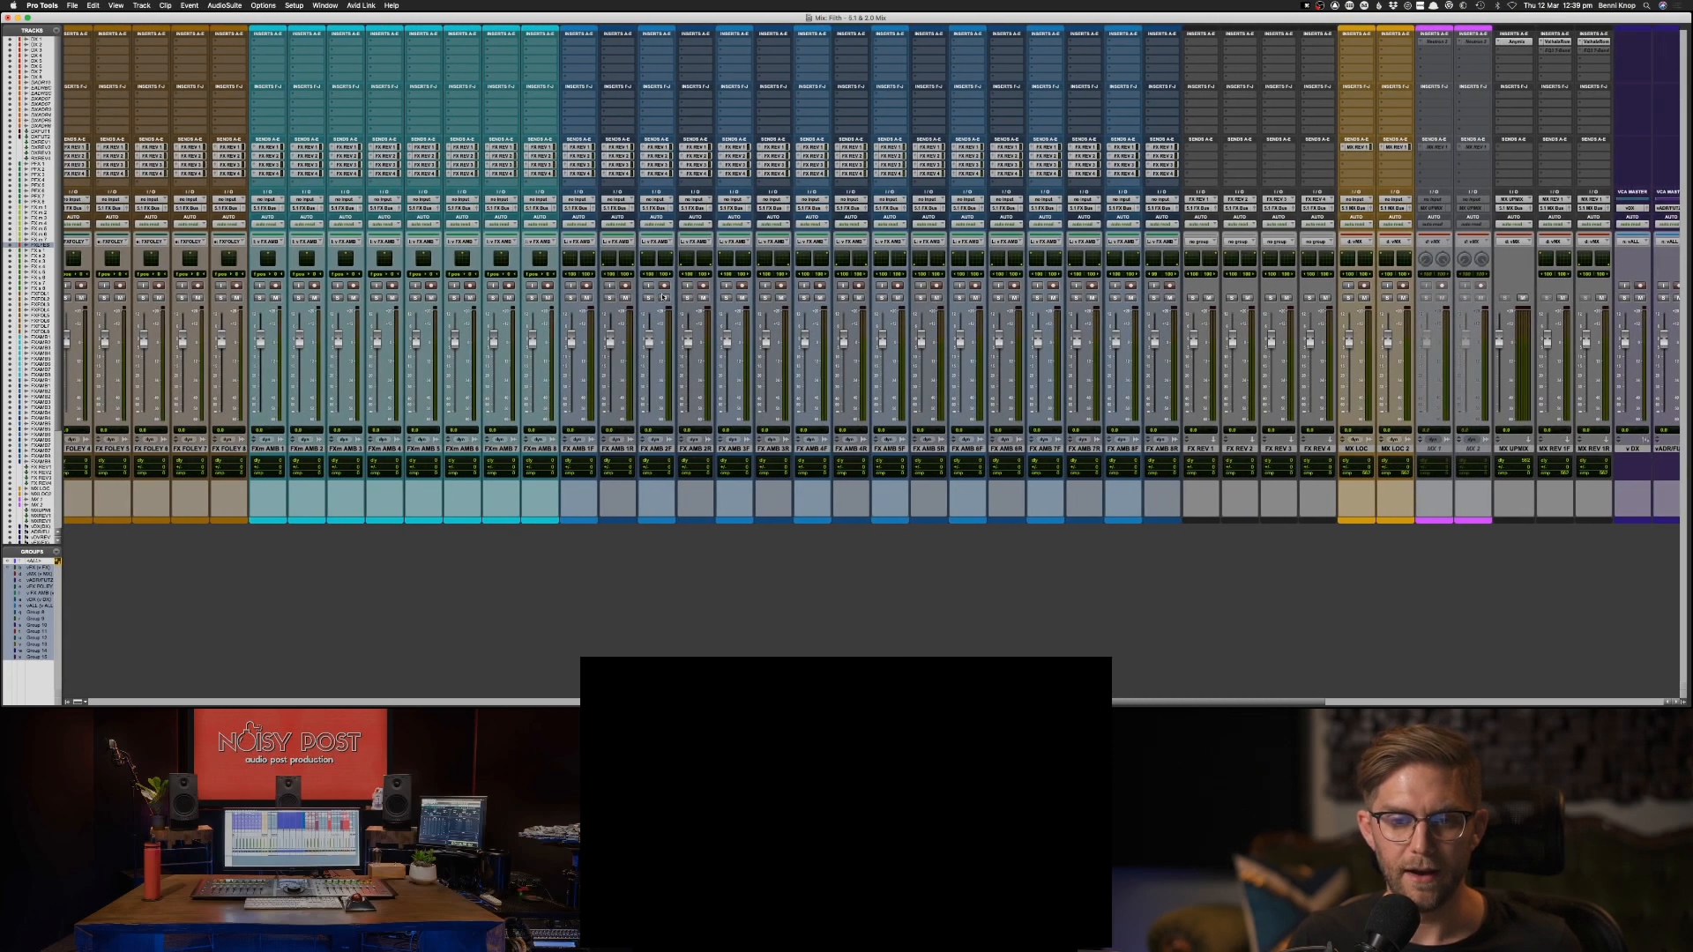
scroll(723, 311, "right", 1)
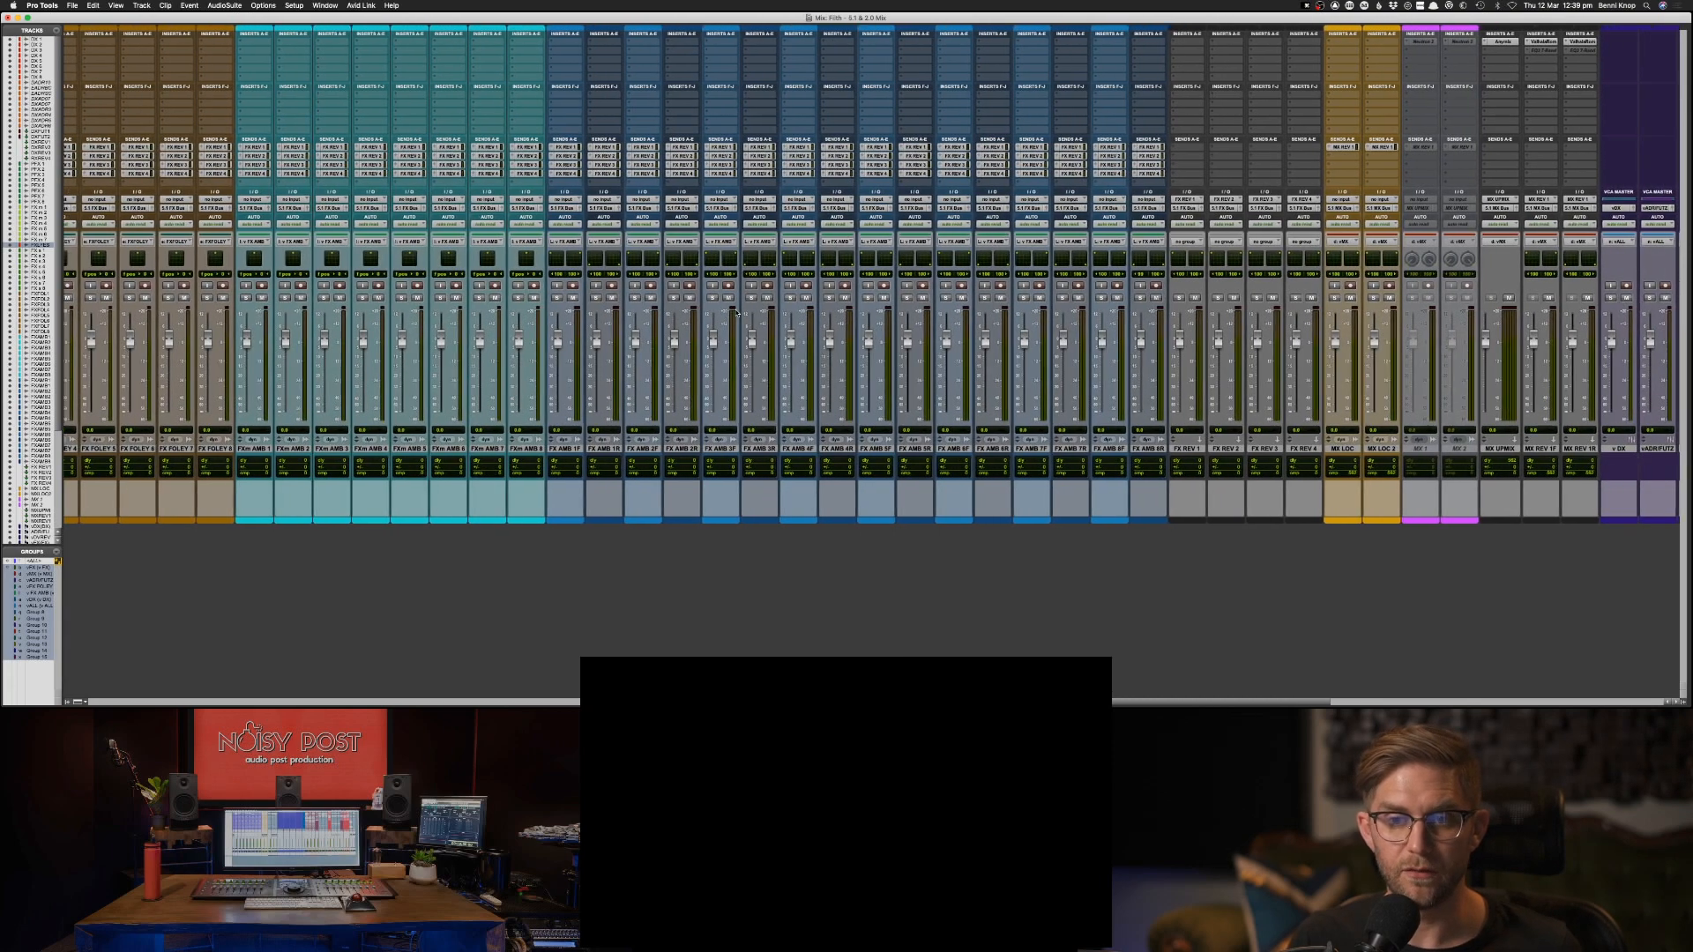
Examine the FX reverb, music, music upmix and music reverb channels, along with the VCA masters, 5.1 buses and LoRo masters.
scroll(741, 322, "right", 10)
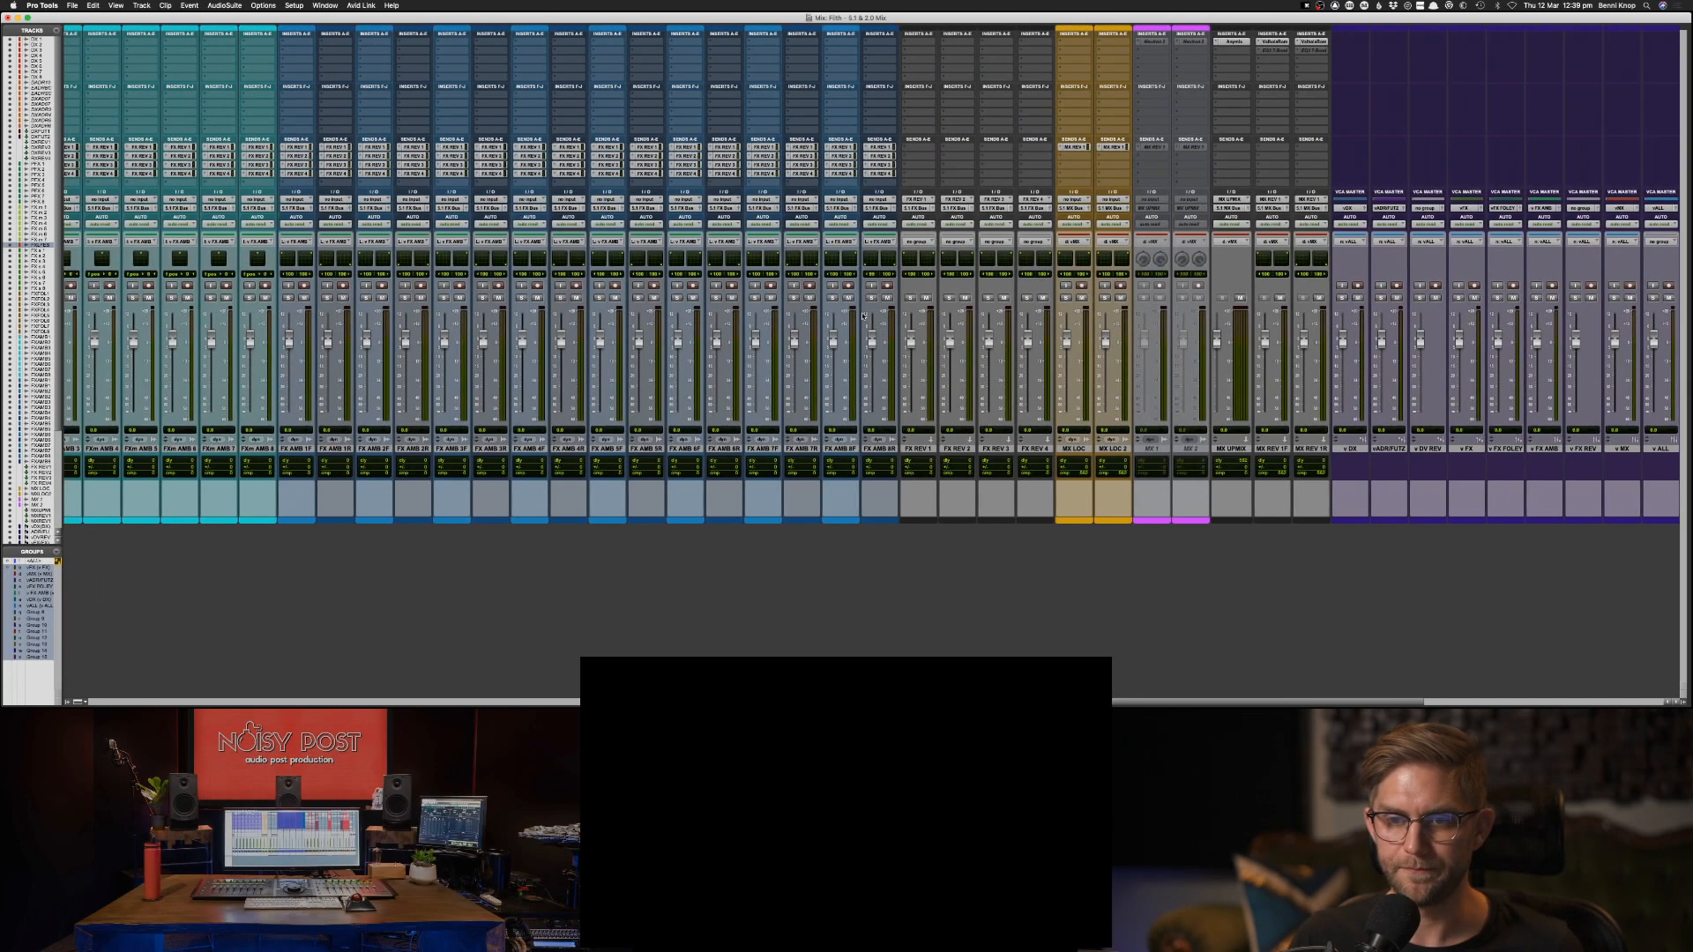
scroll(864, 319, "right", 1)
scroll(952, 344, "right", 2)
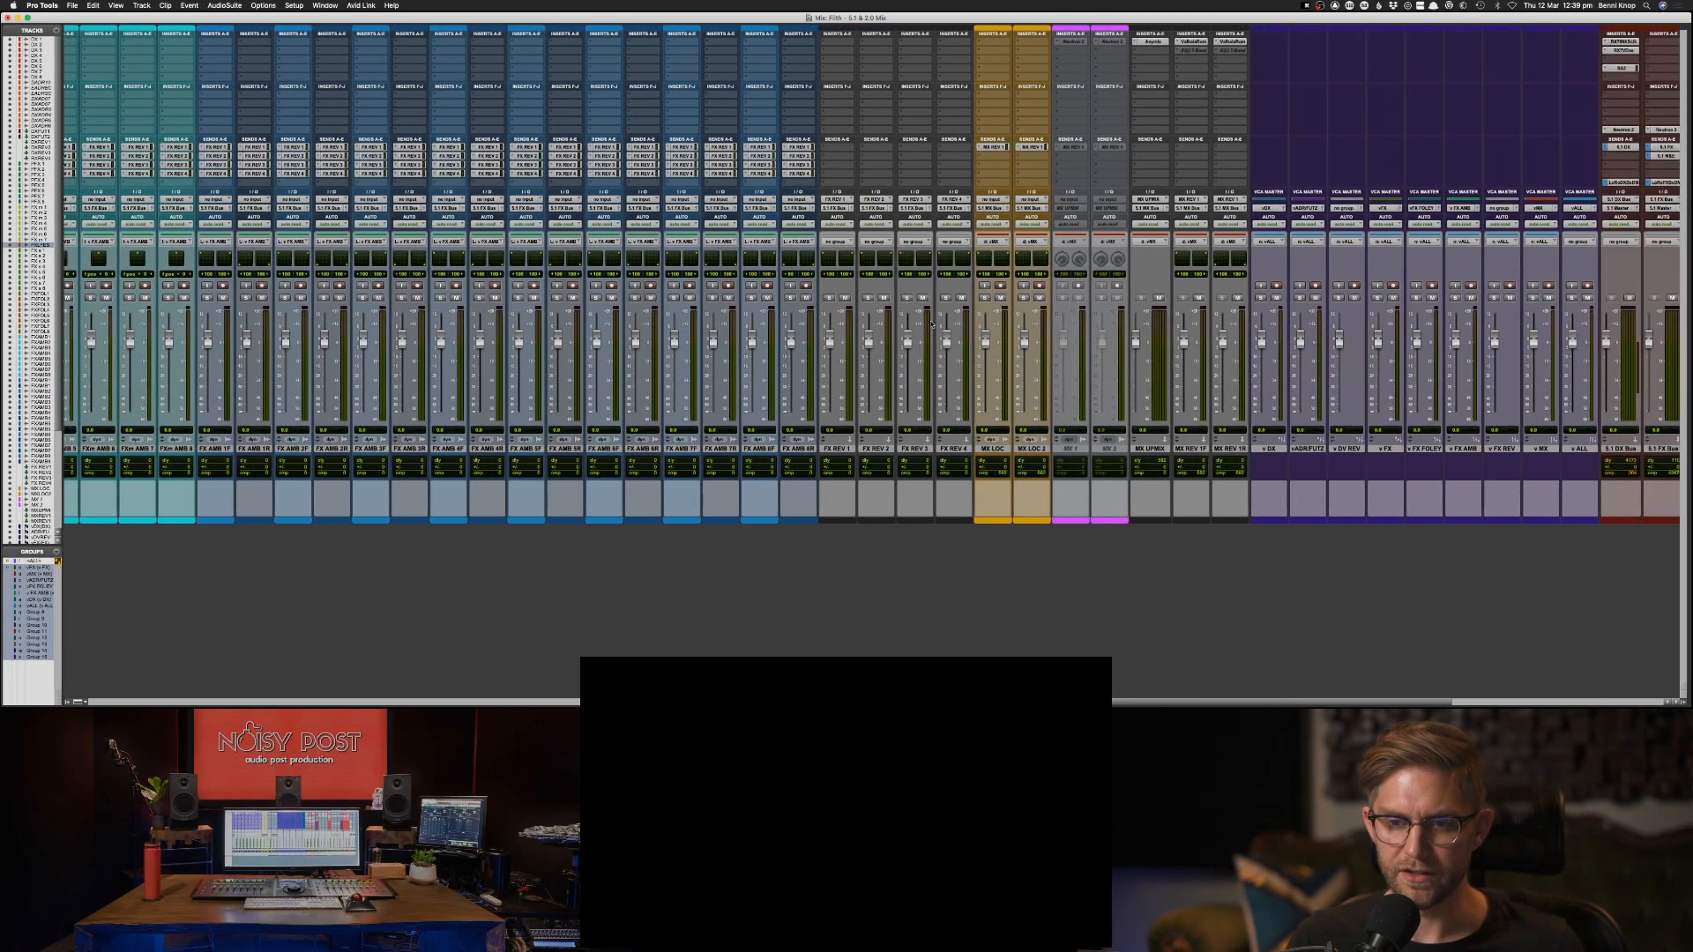
scroll(980, 351, "right", 2)
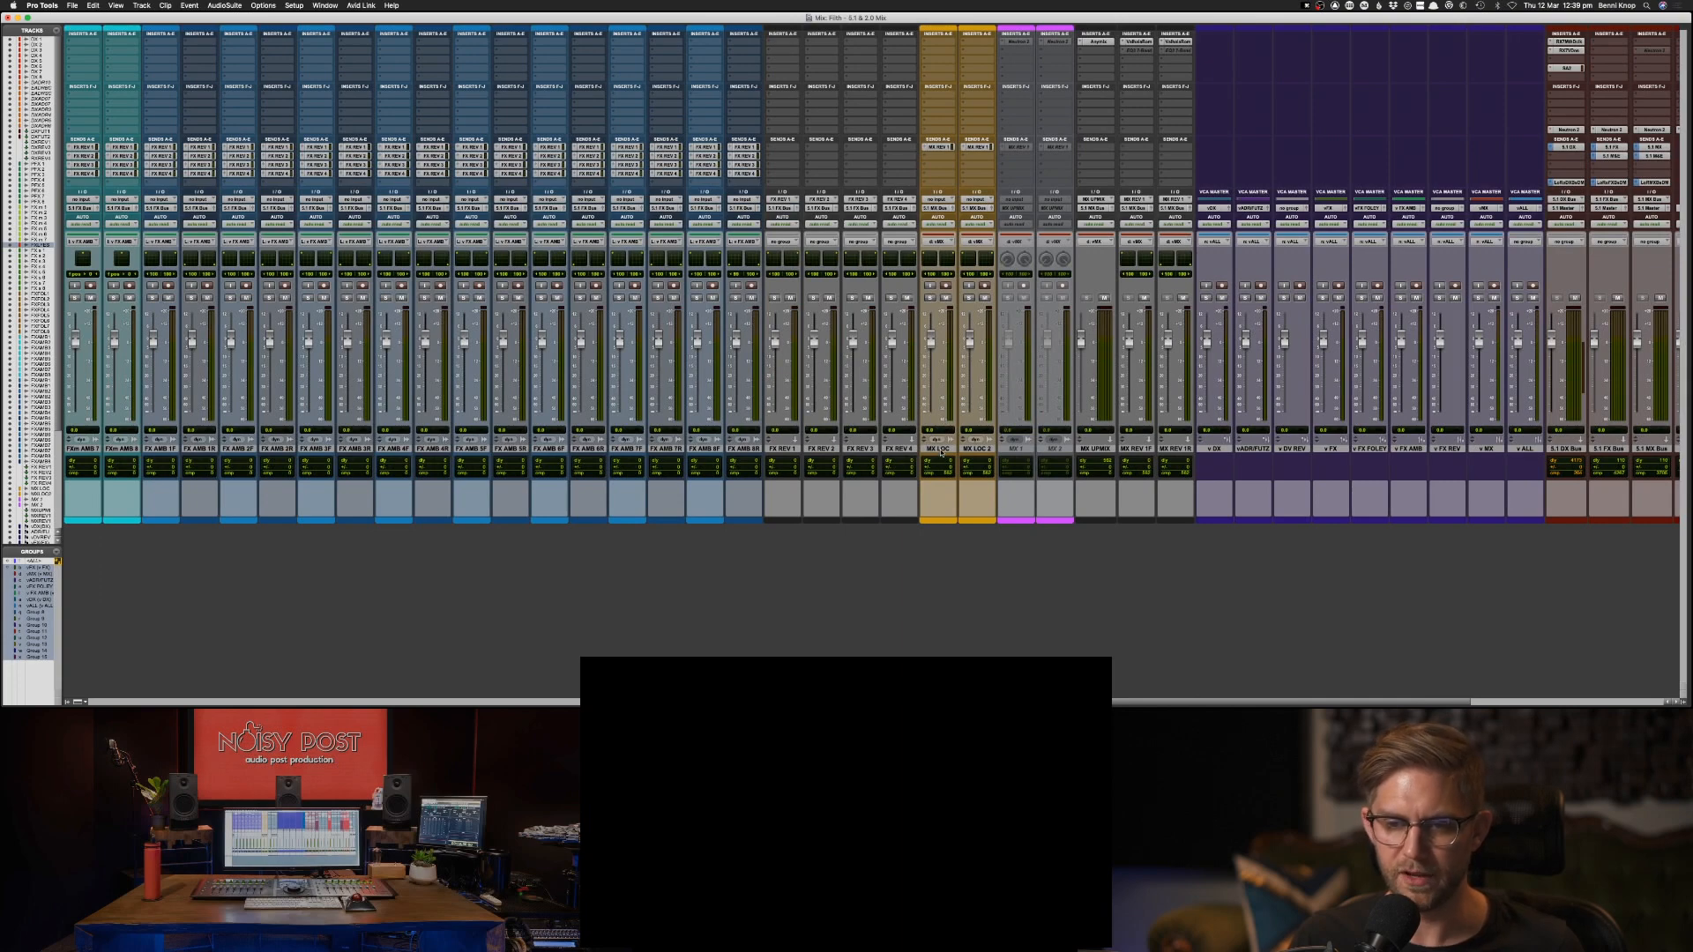
scroll(957, 441, "right", 2)
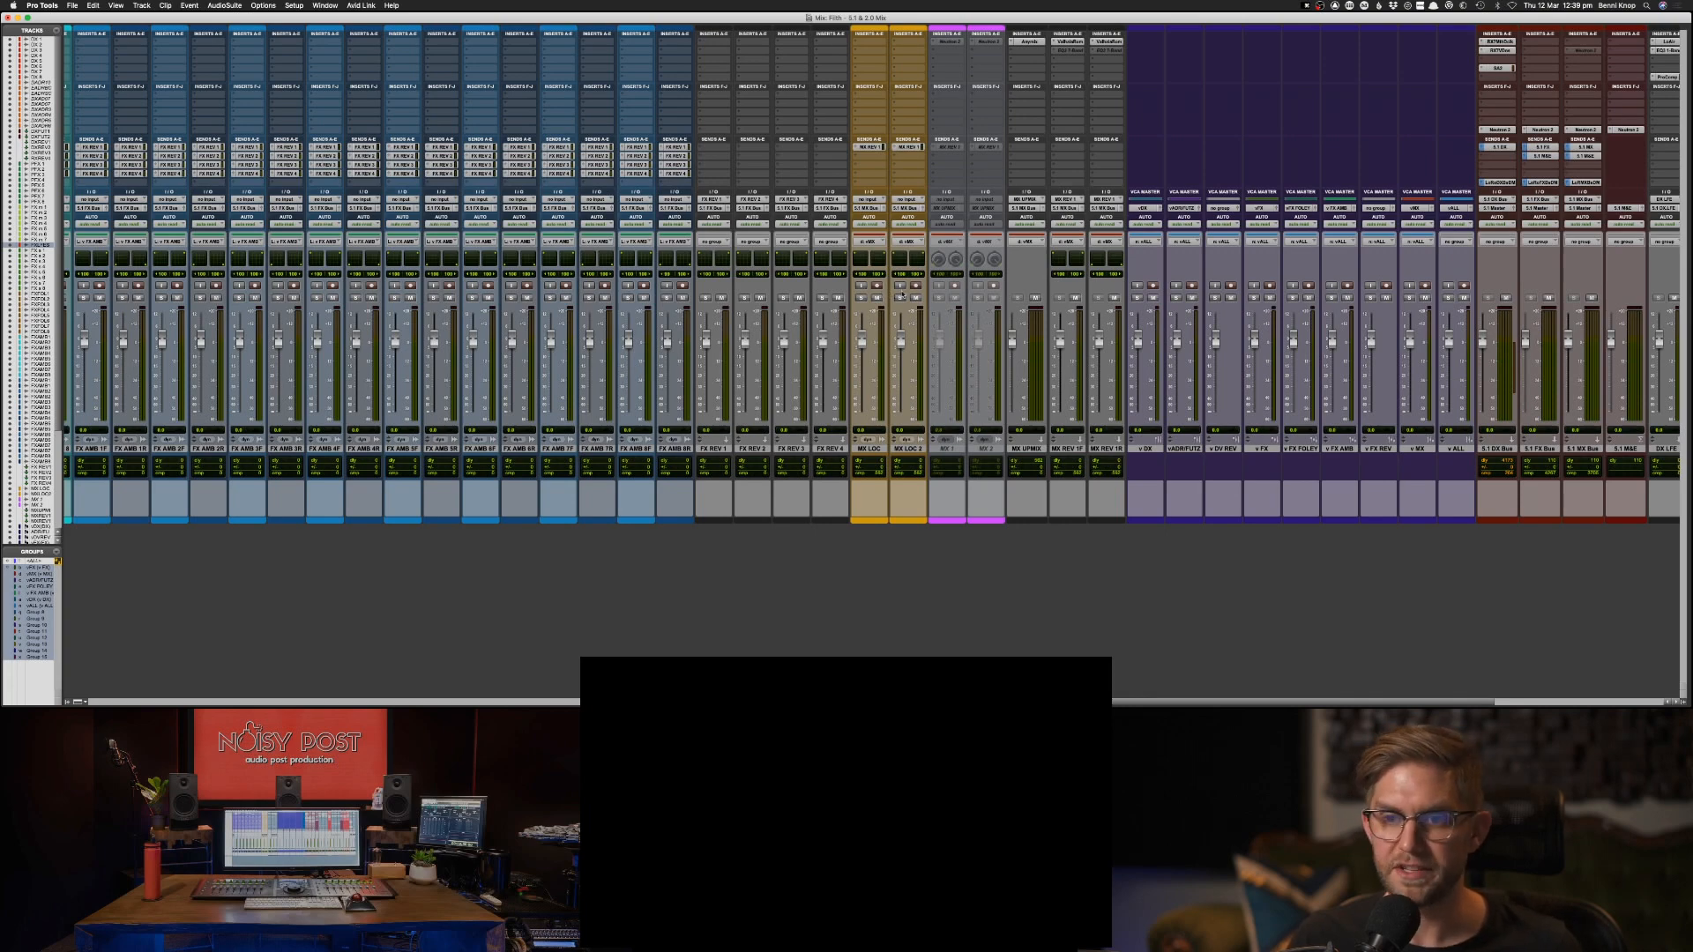
scroll(888, 287, "right", 2)
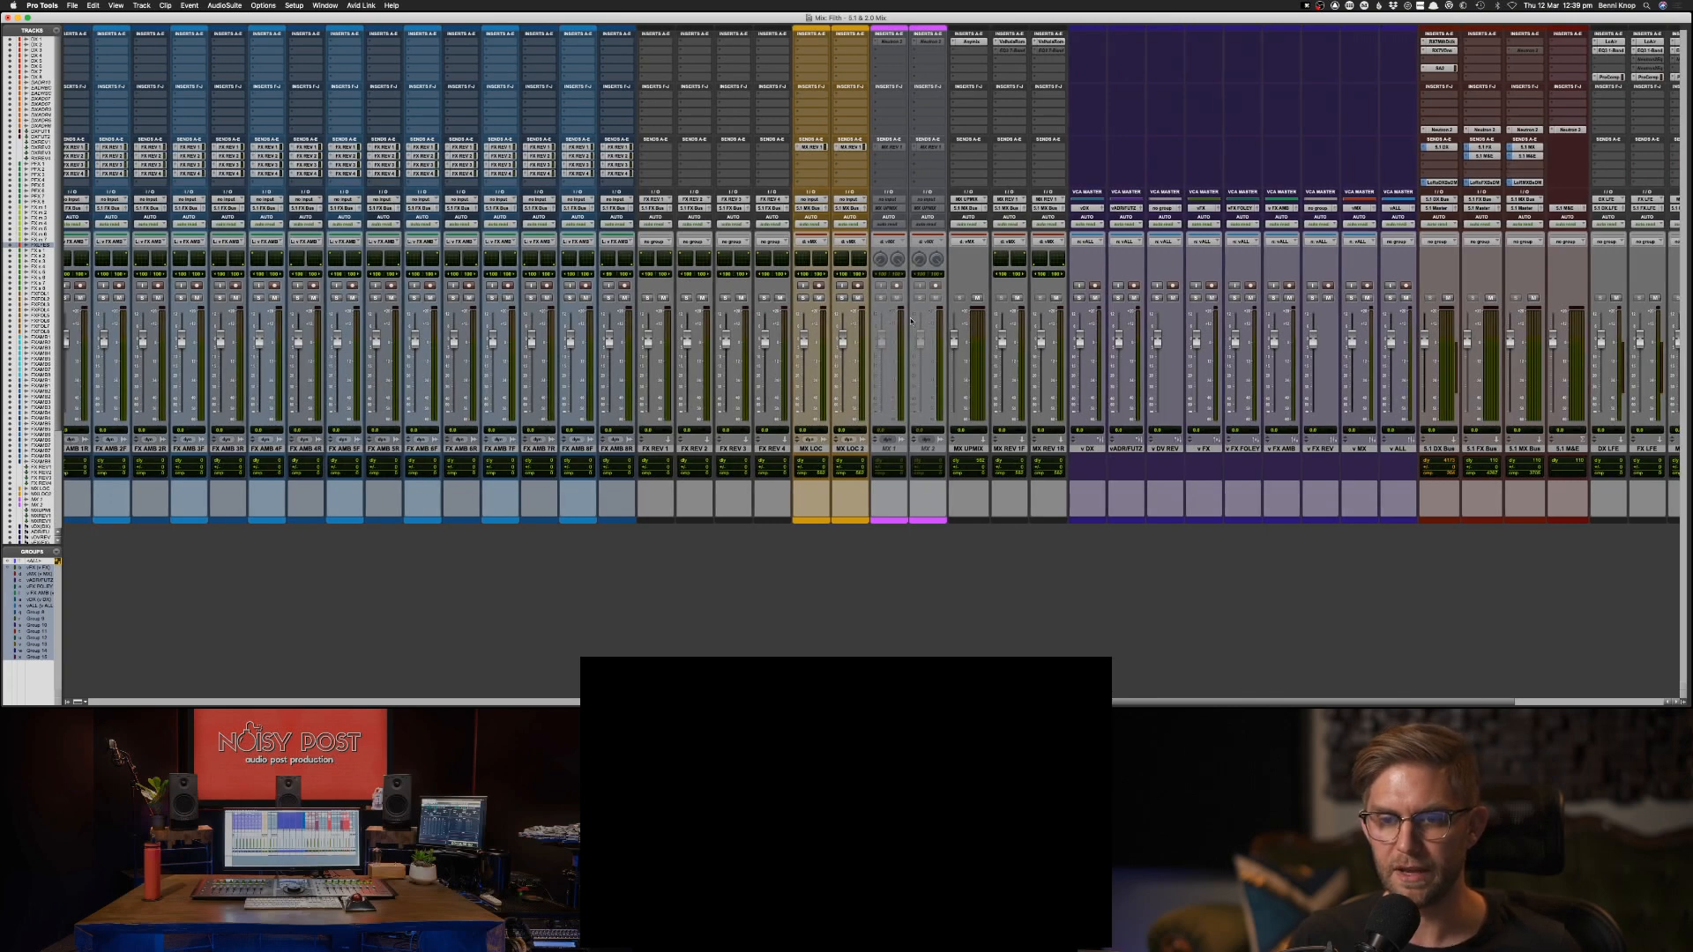
scroll(911, 321, "right", 2)
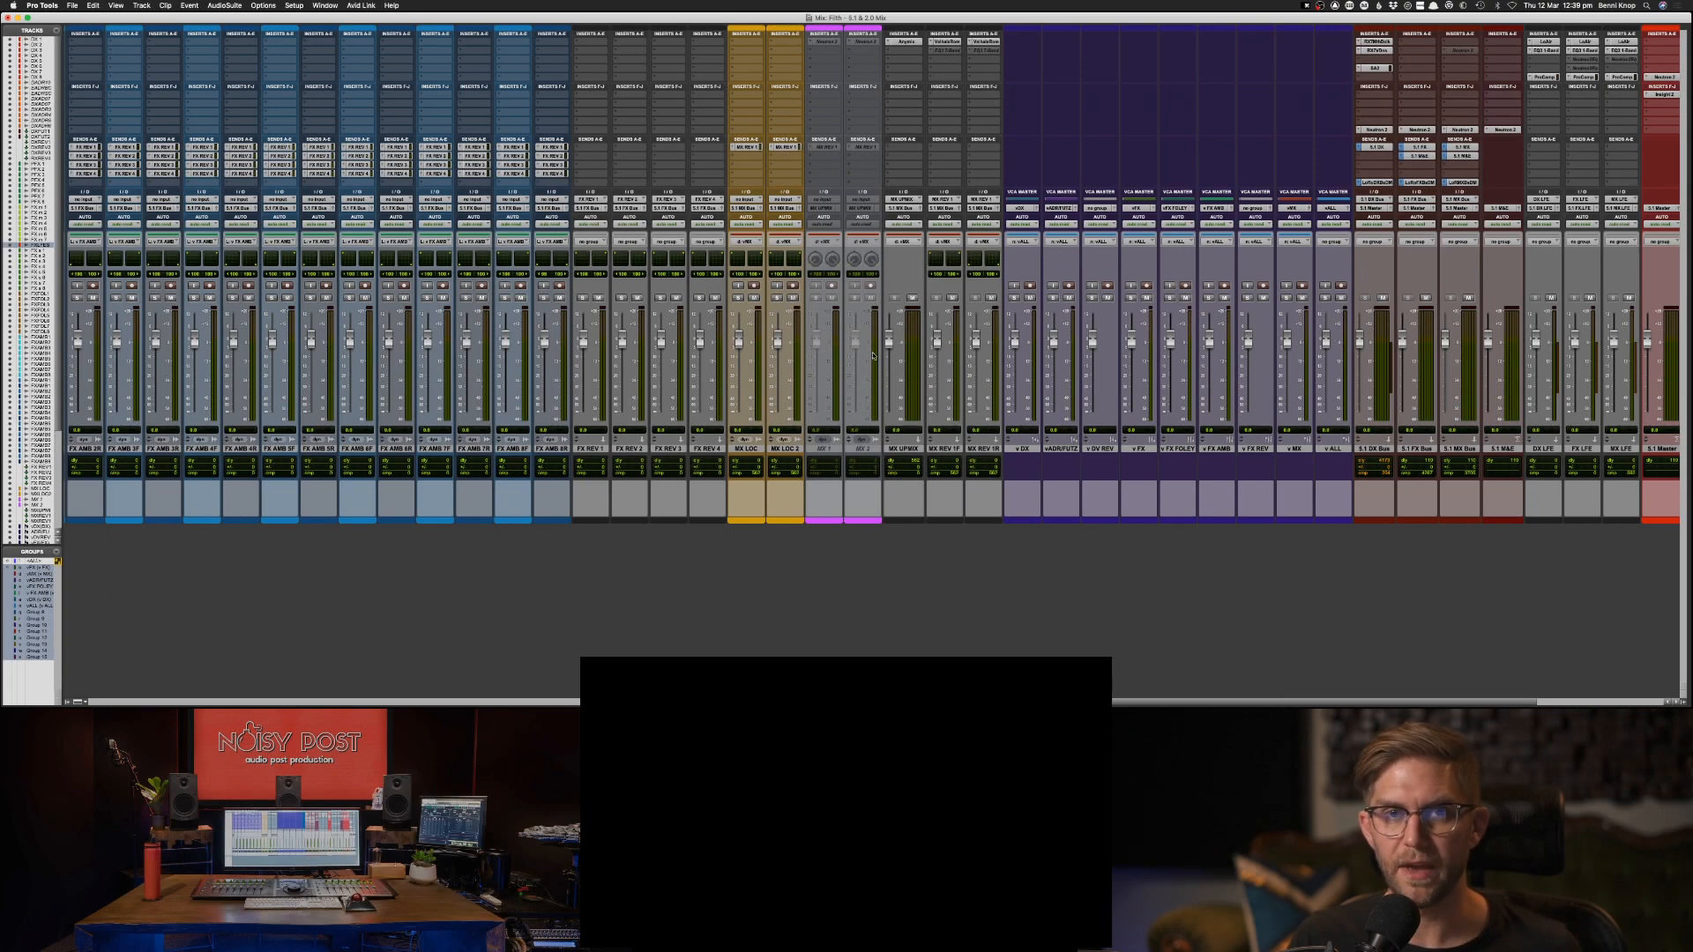
scroll(873, 355, "right", 2)
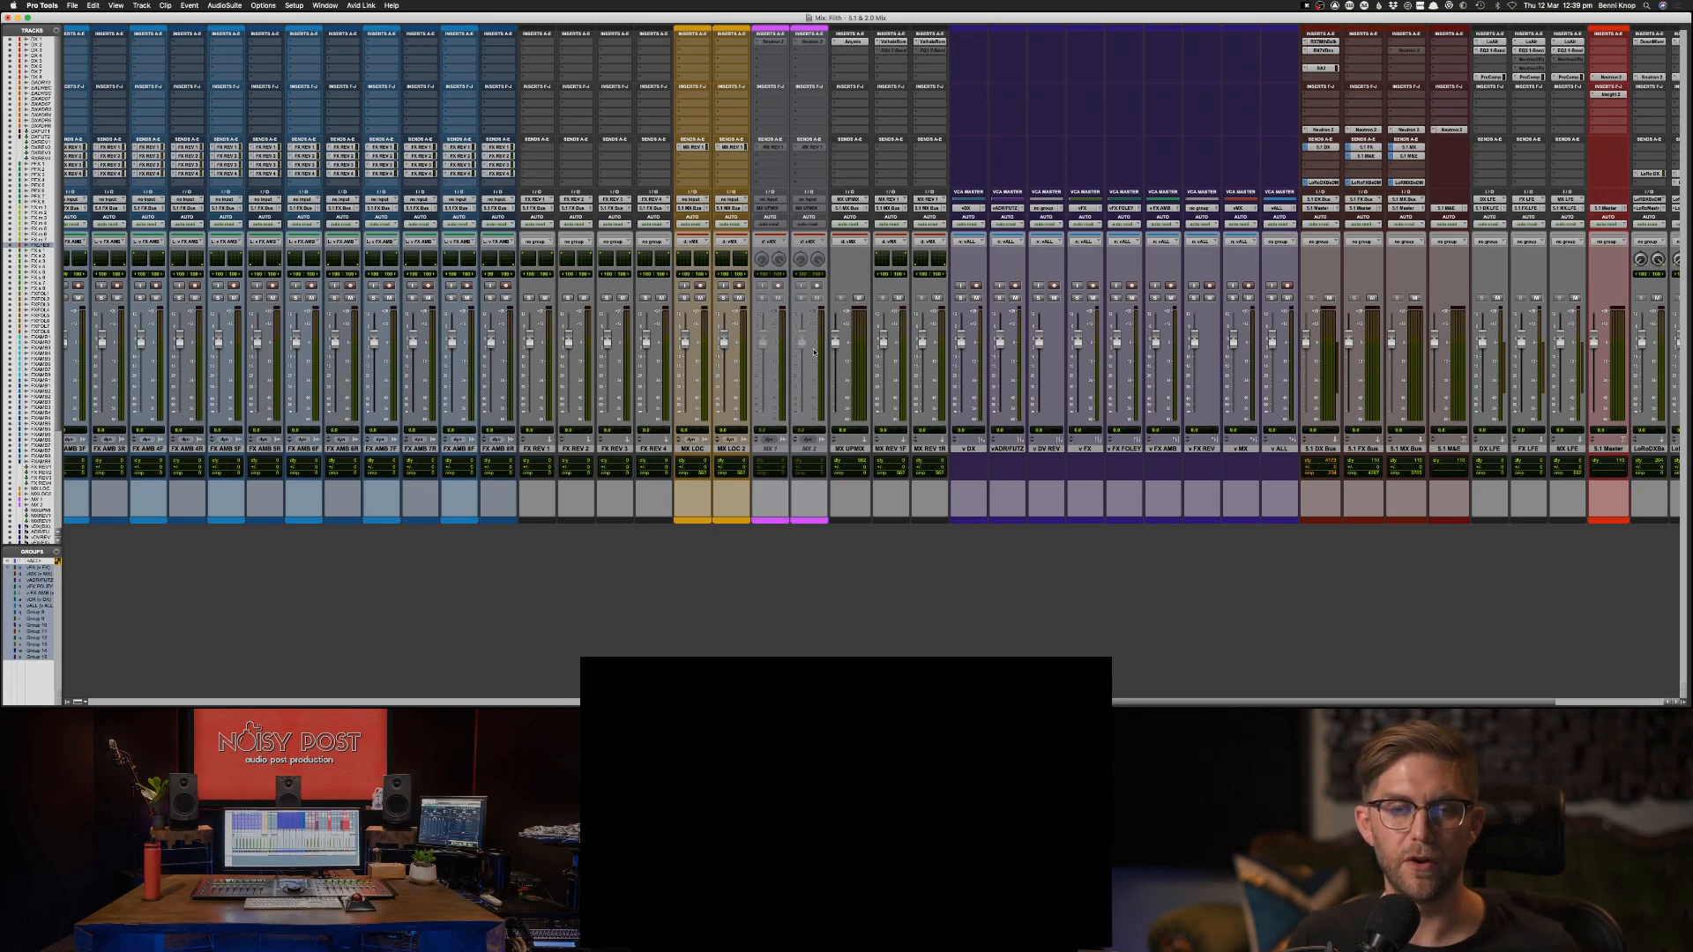
scroll(854, 346, "right", 1)
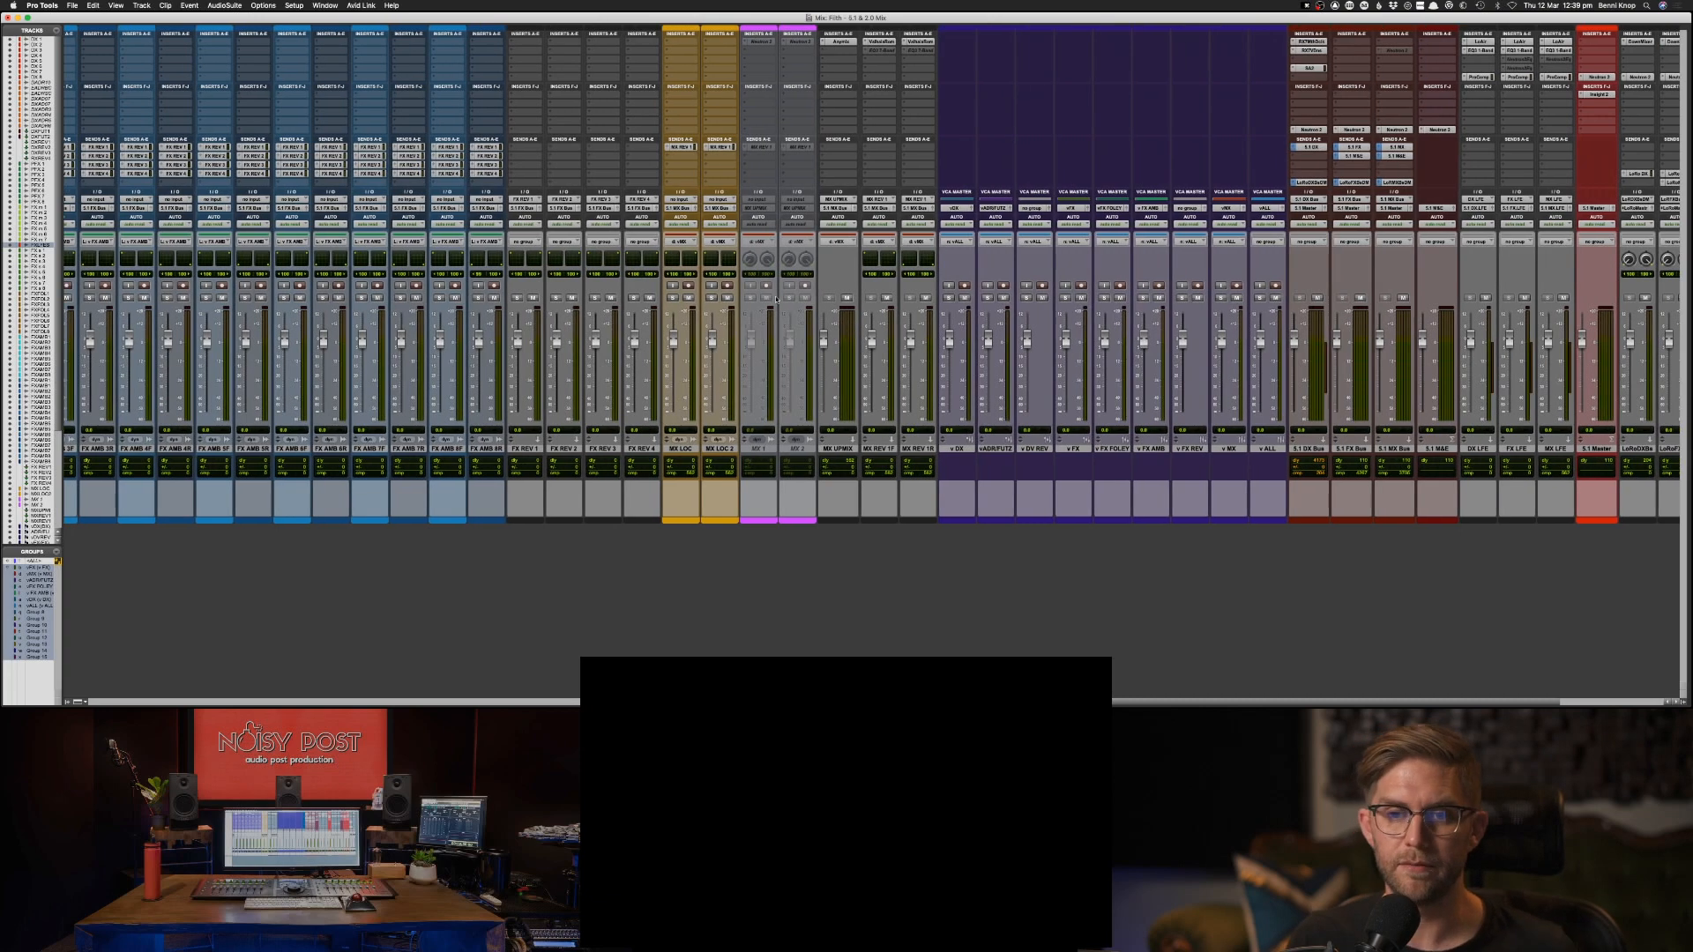
scroll(821, 299, "right", 1)
scroll(781, 283, "right", 4)
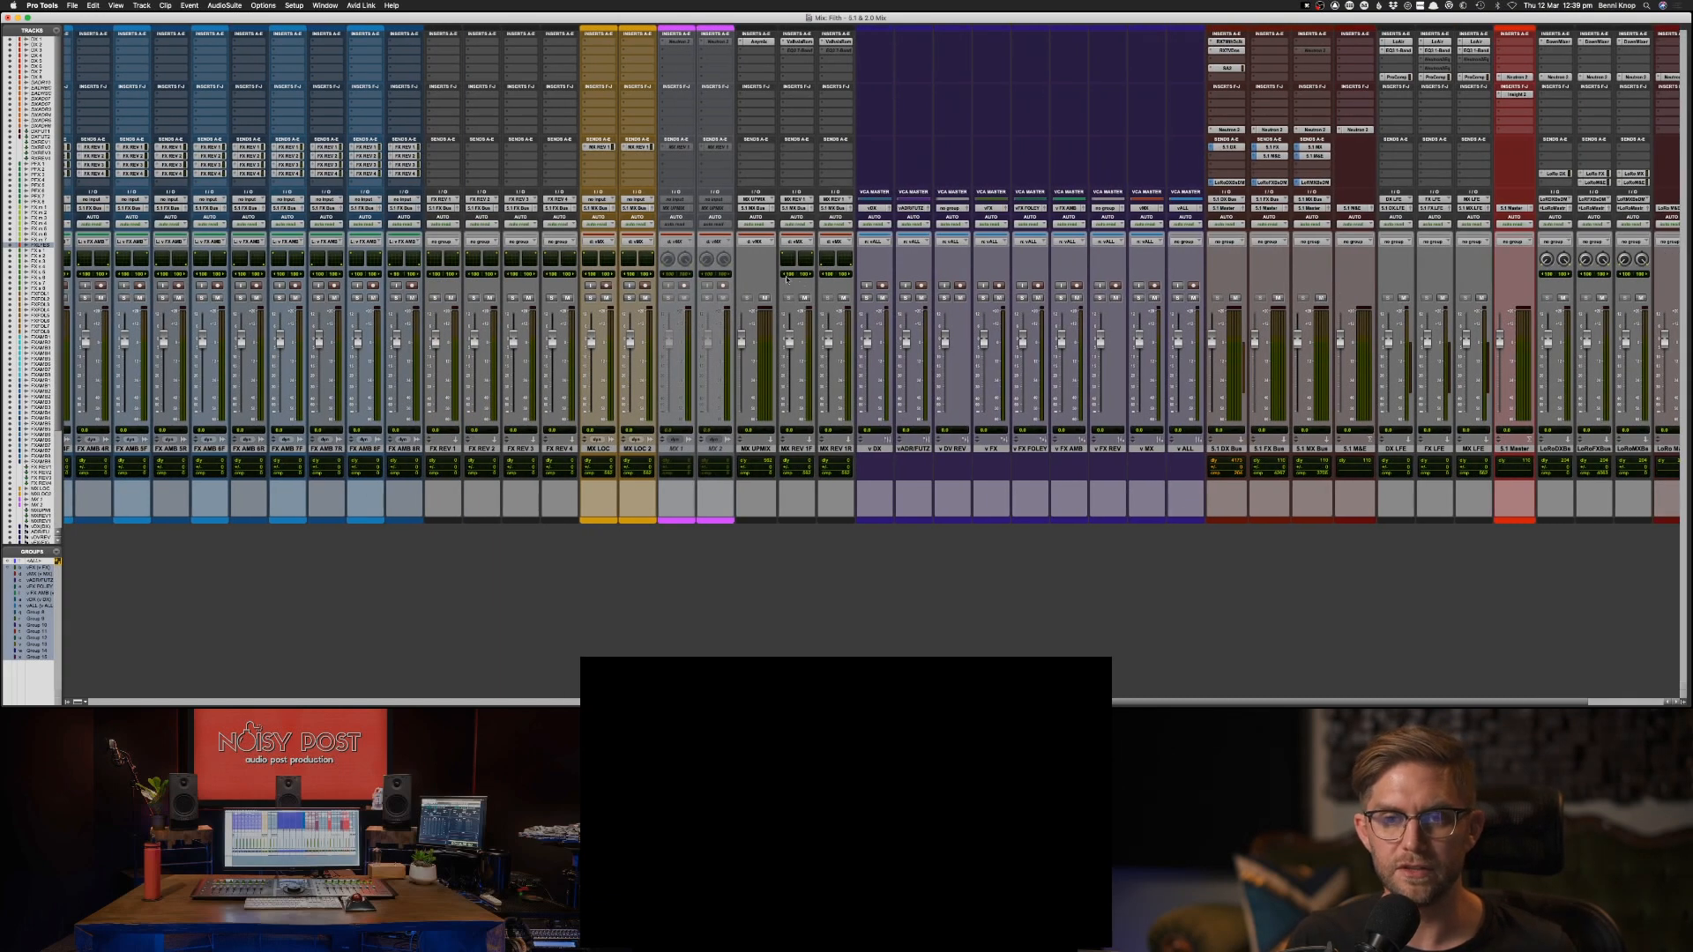
scroll(789, 287, "right", 3)
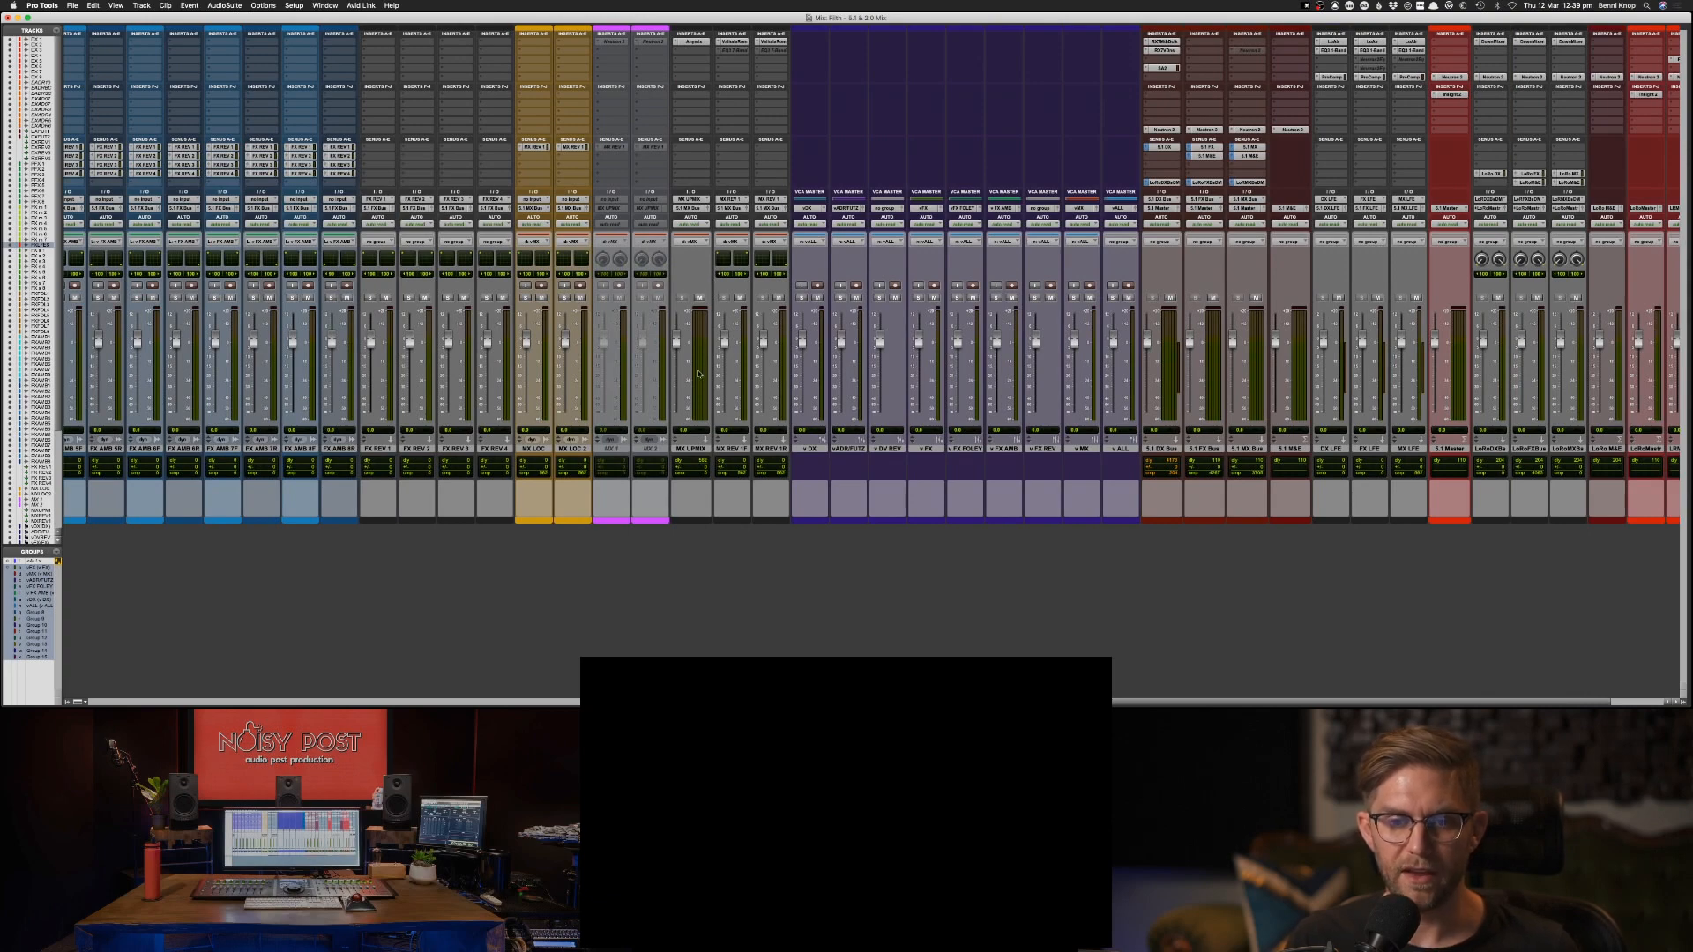
scroll(706, 273, "right", 3)
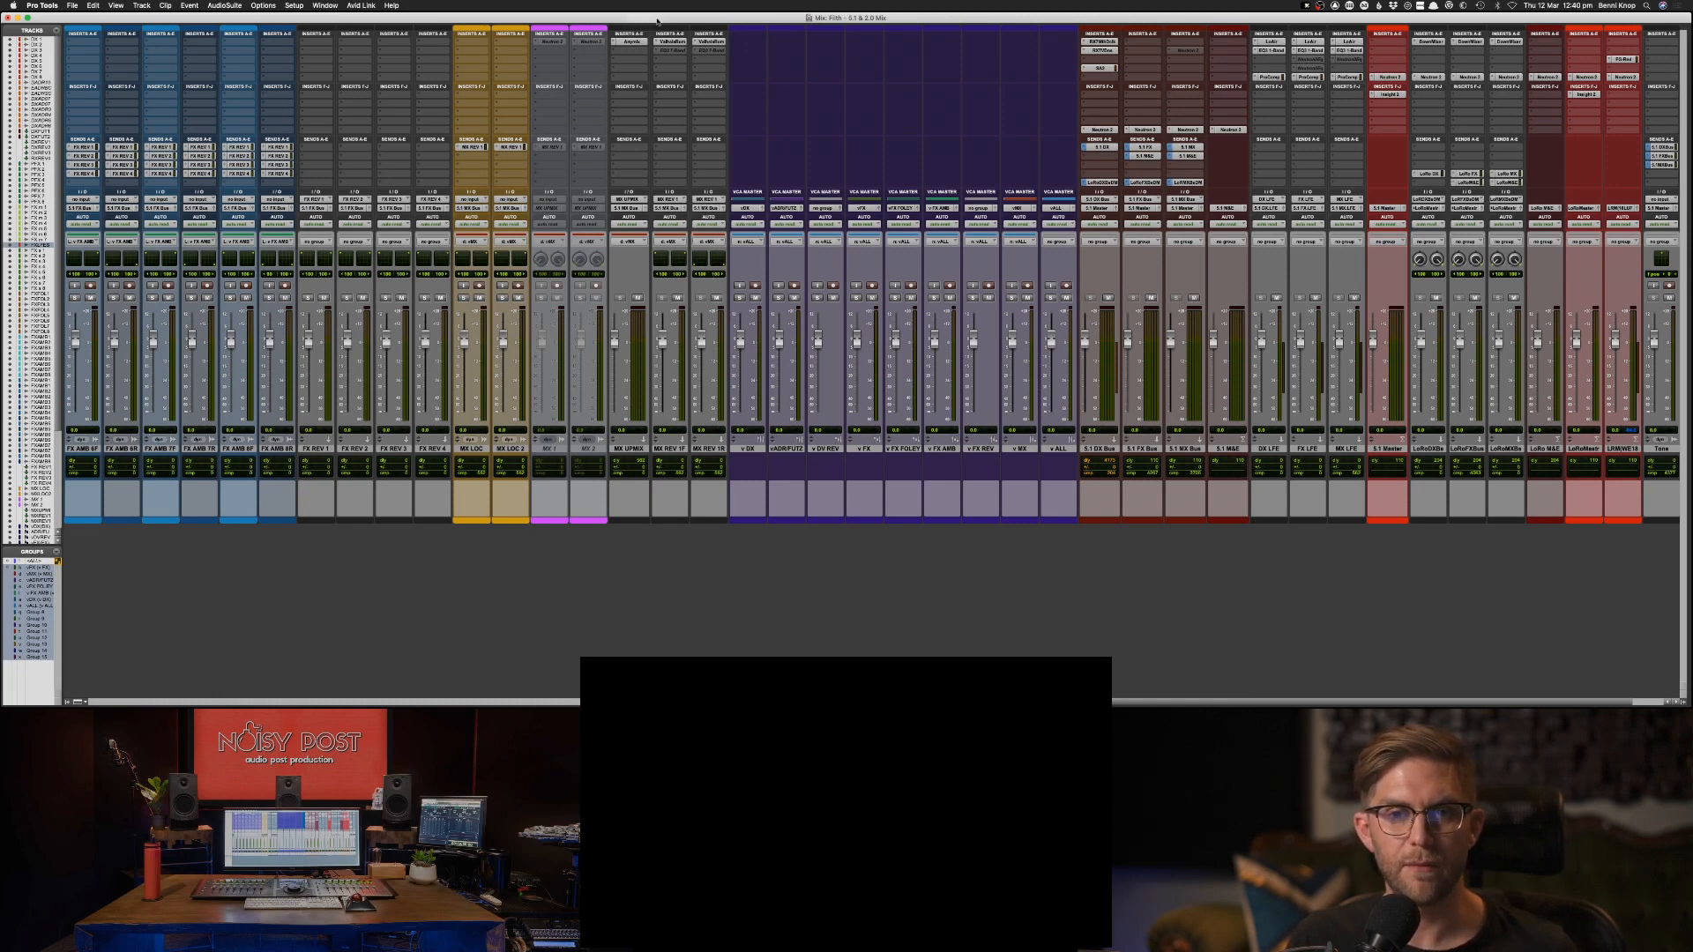
Compare the ValhallaRoom reverb settings on the front and rear music reverb tracks, MX REV 1F and MX REV 1R.
left_click(674, 41)
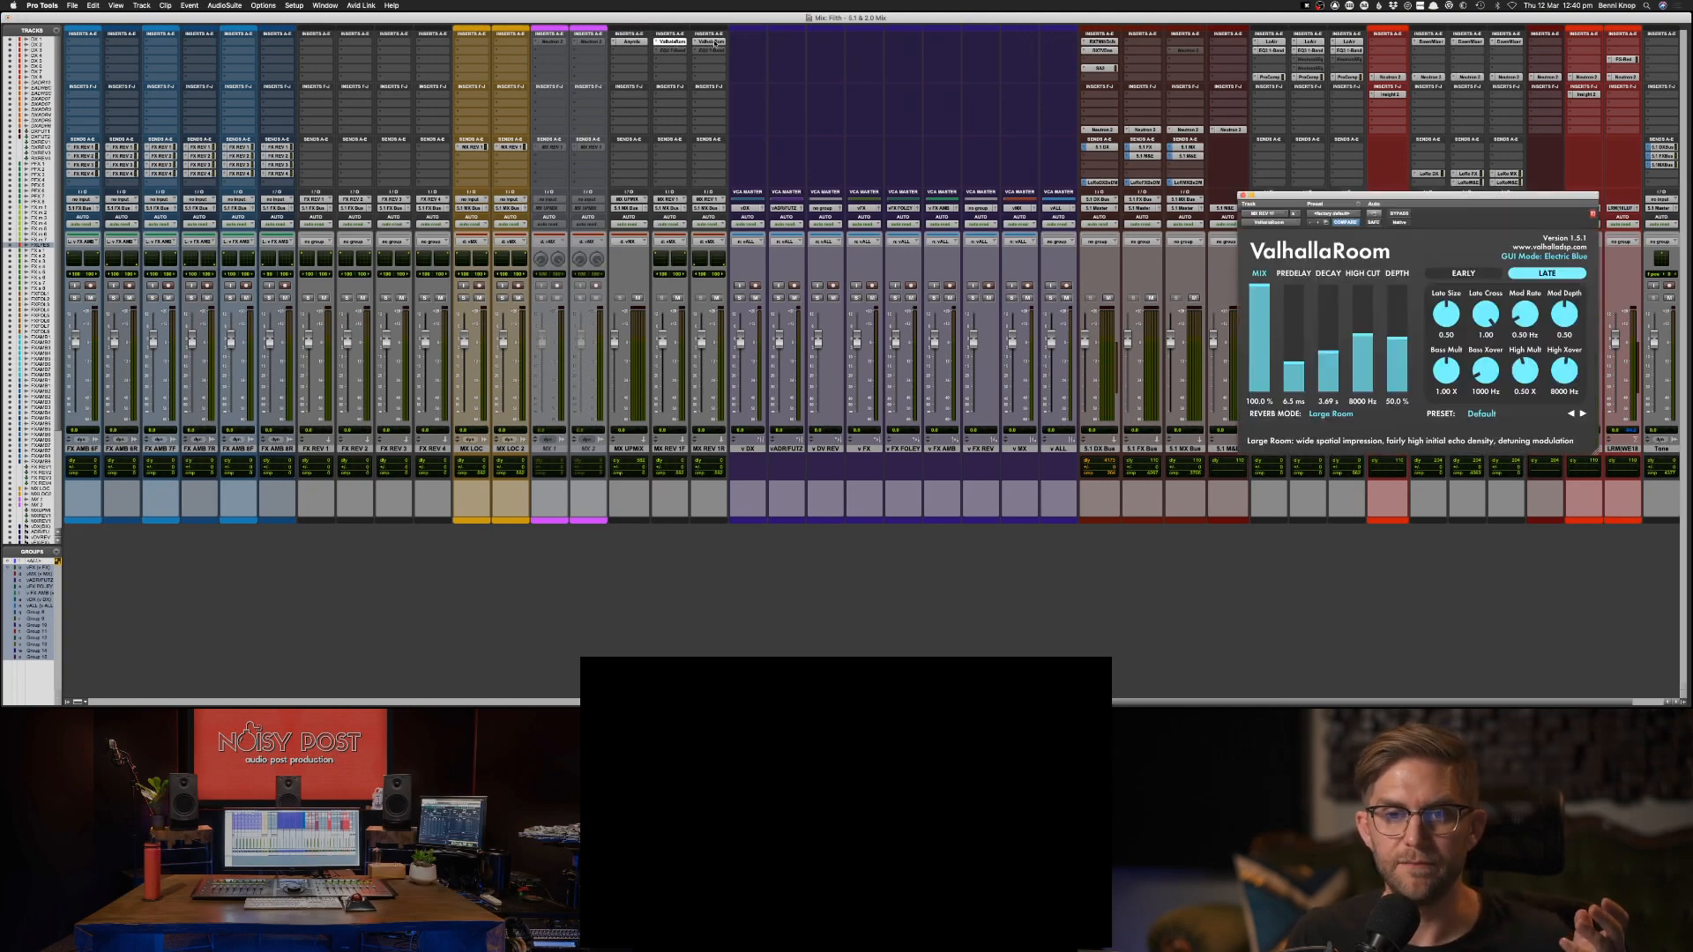
left_click(712, 42)
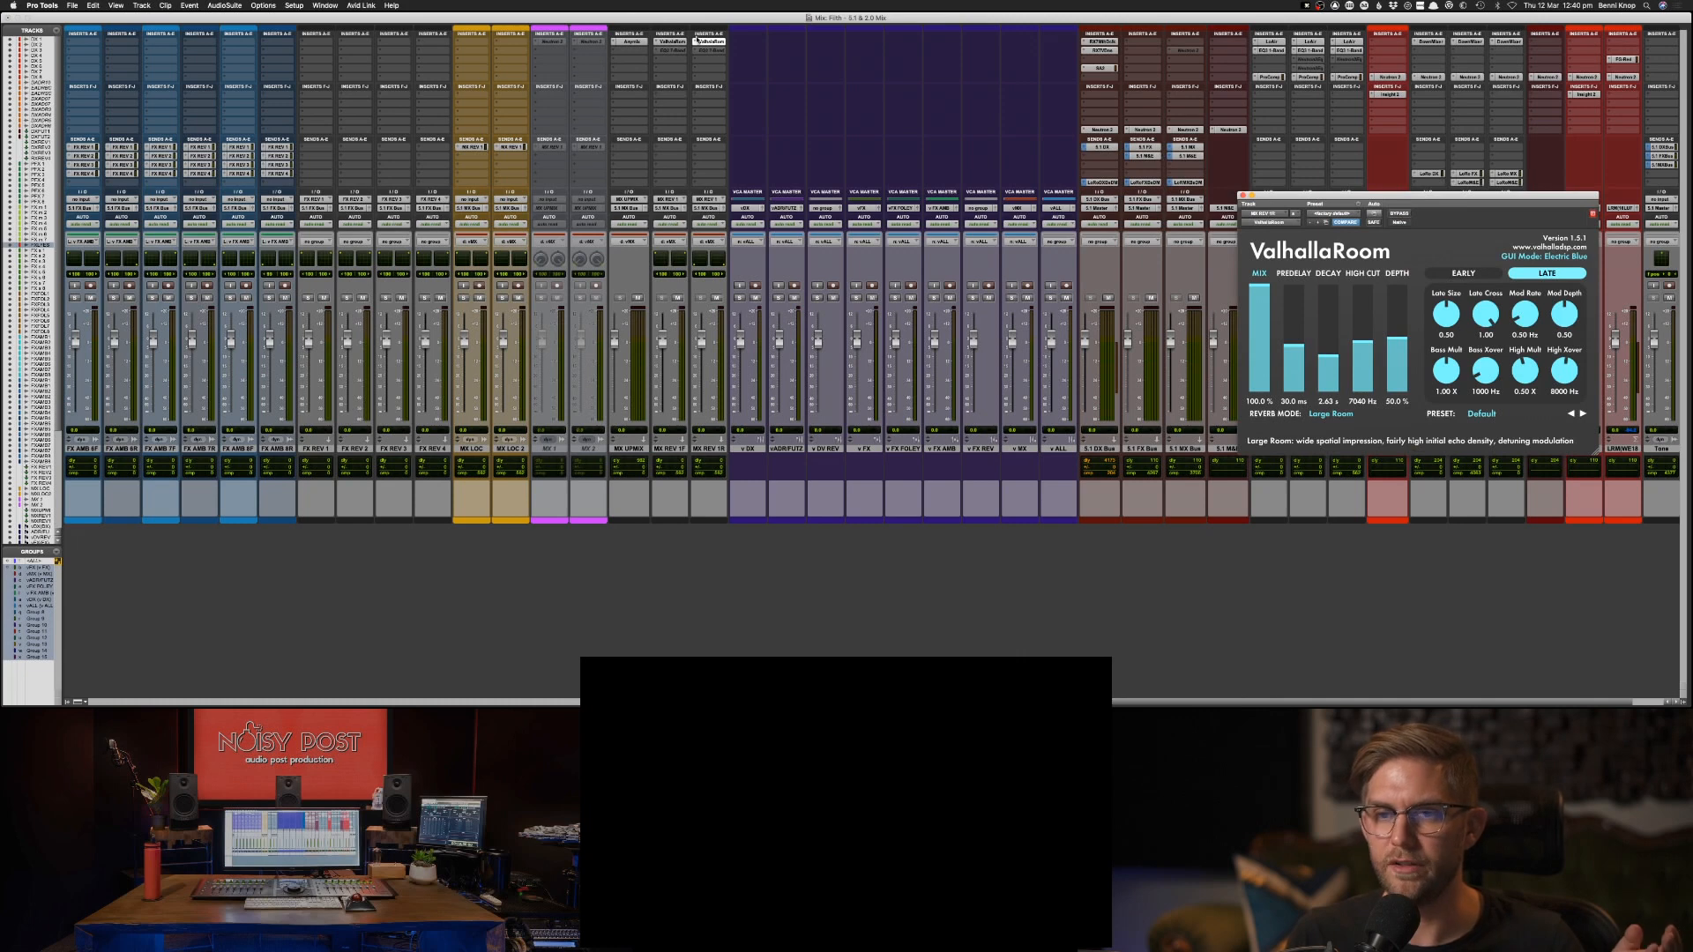
left_click(674, 43)
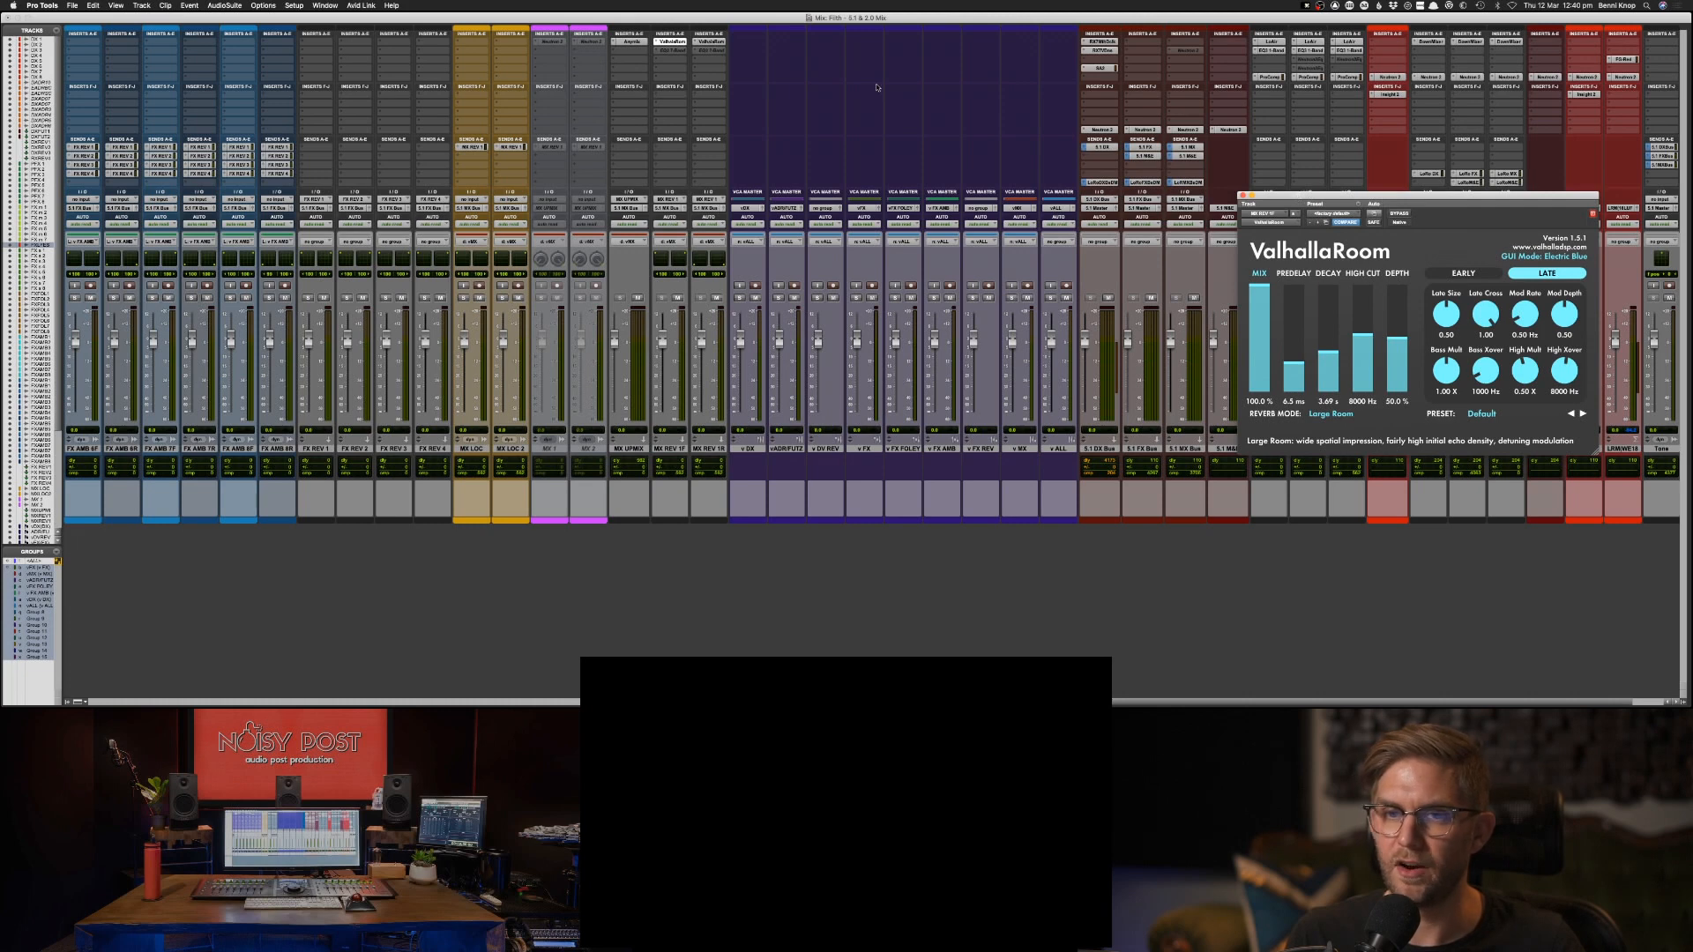
left_click(708, 41)
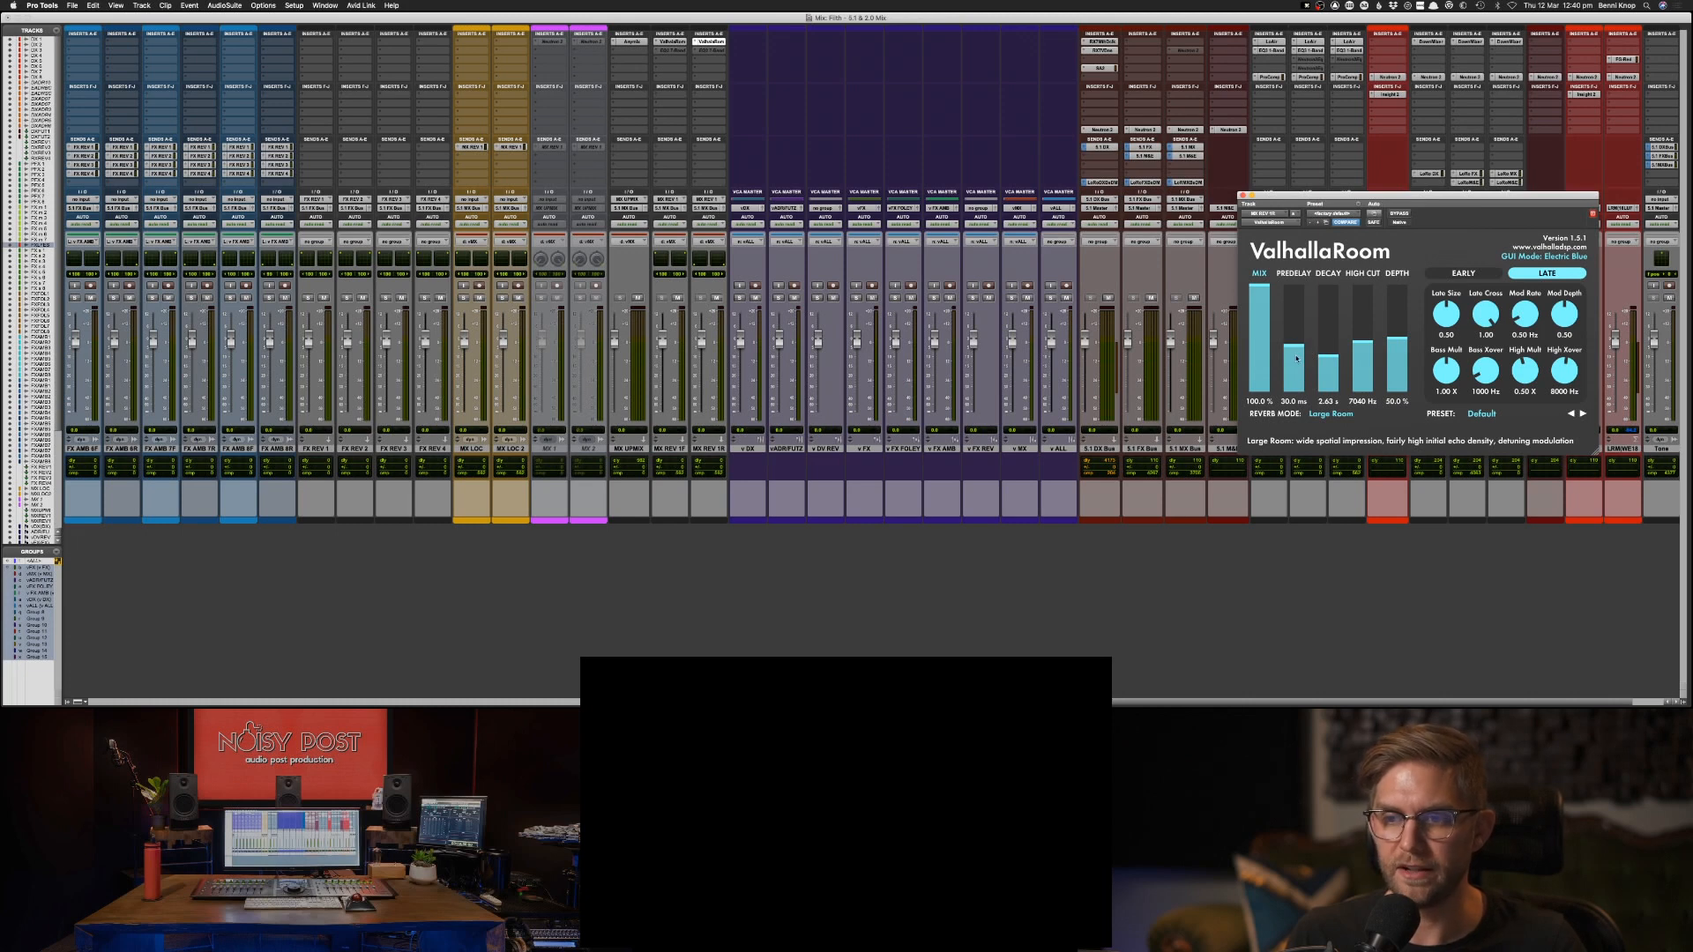
left_click(667, 42)
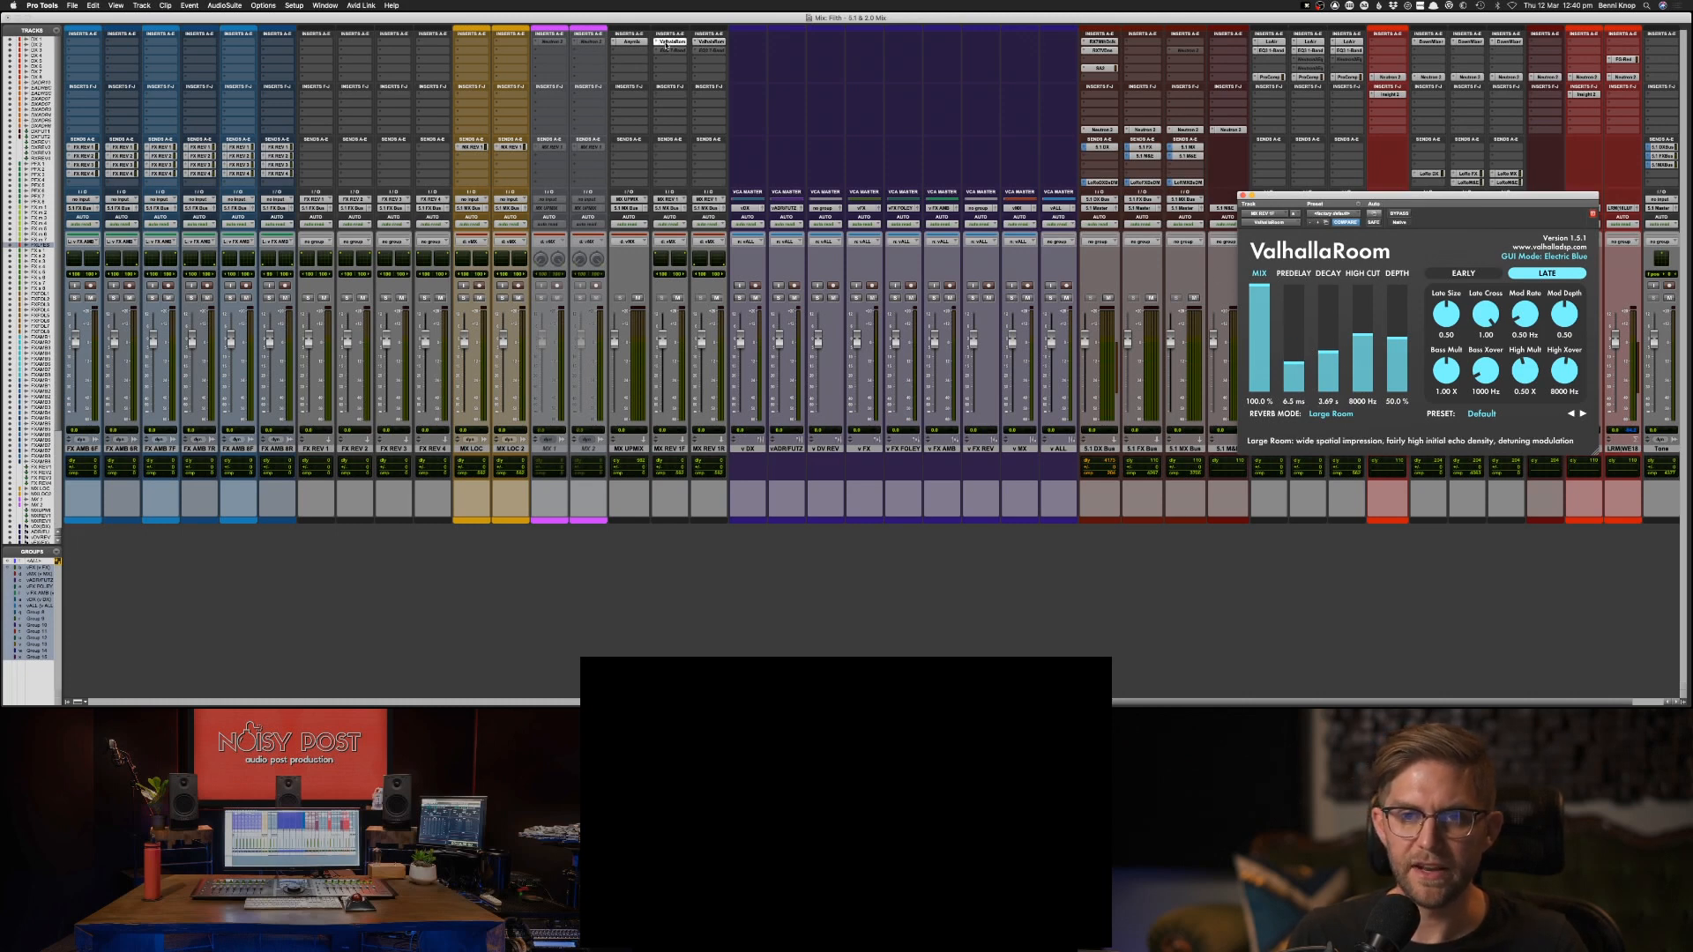
Check the ValhallaRoom reverb settings on the rear music reverb track, MX REV 1R.
left_click(708, 41)
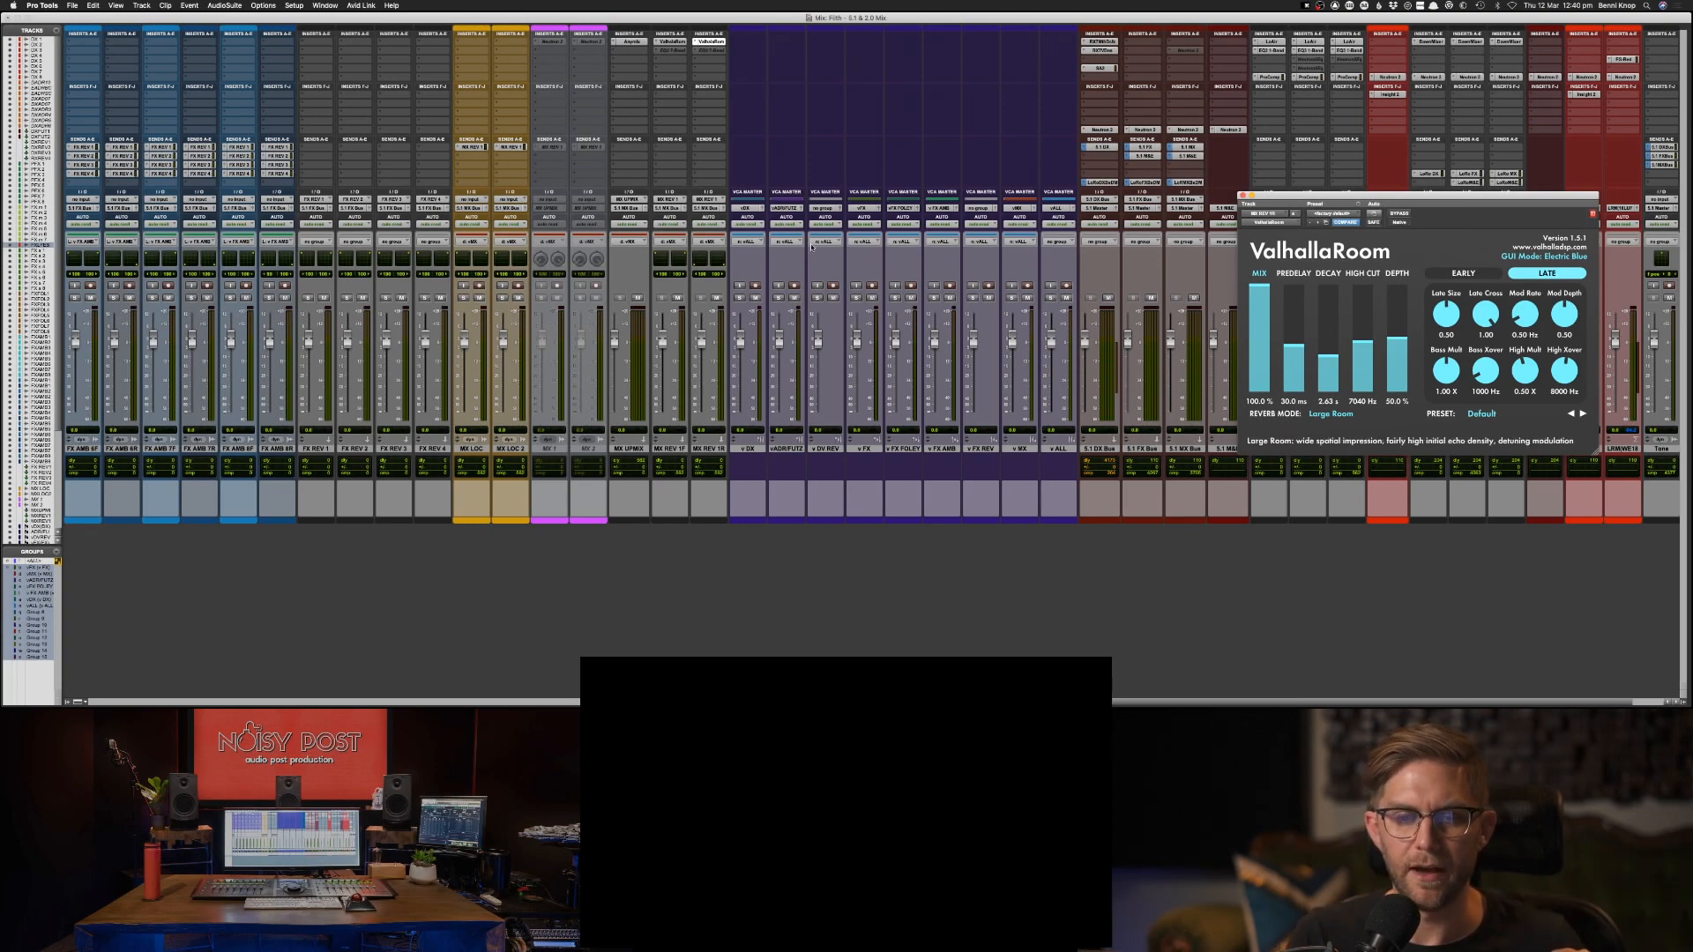
scroll(880, 250, "right", 1)
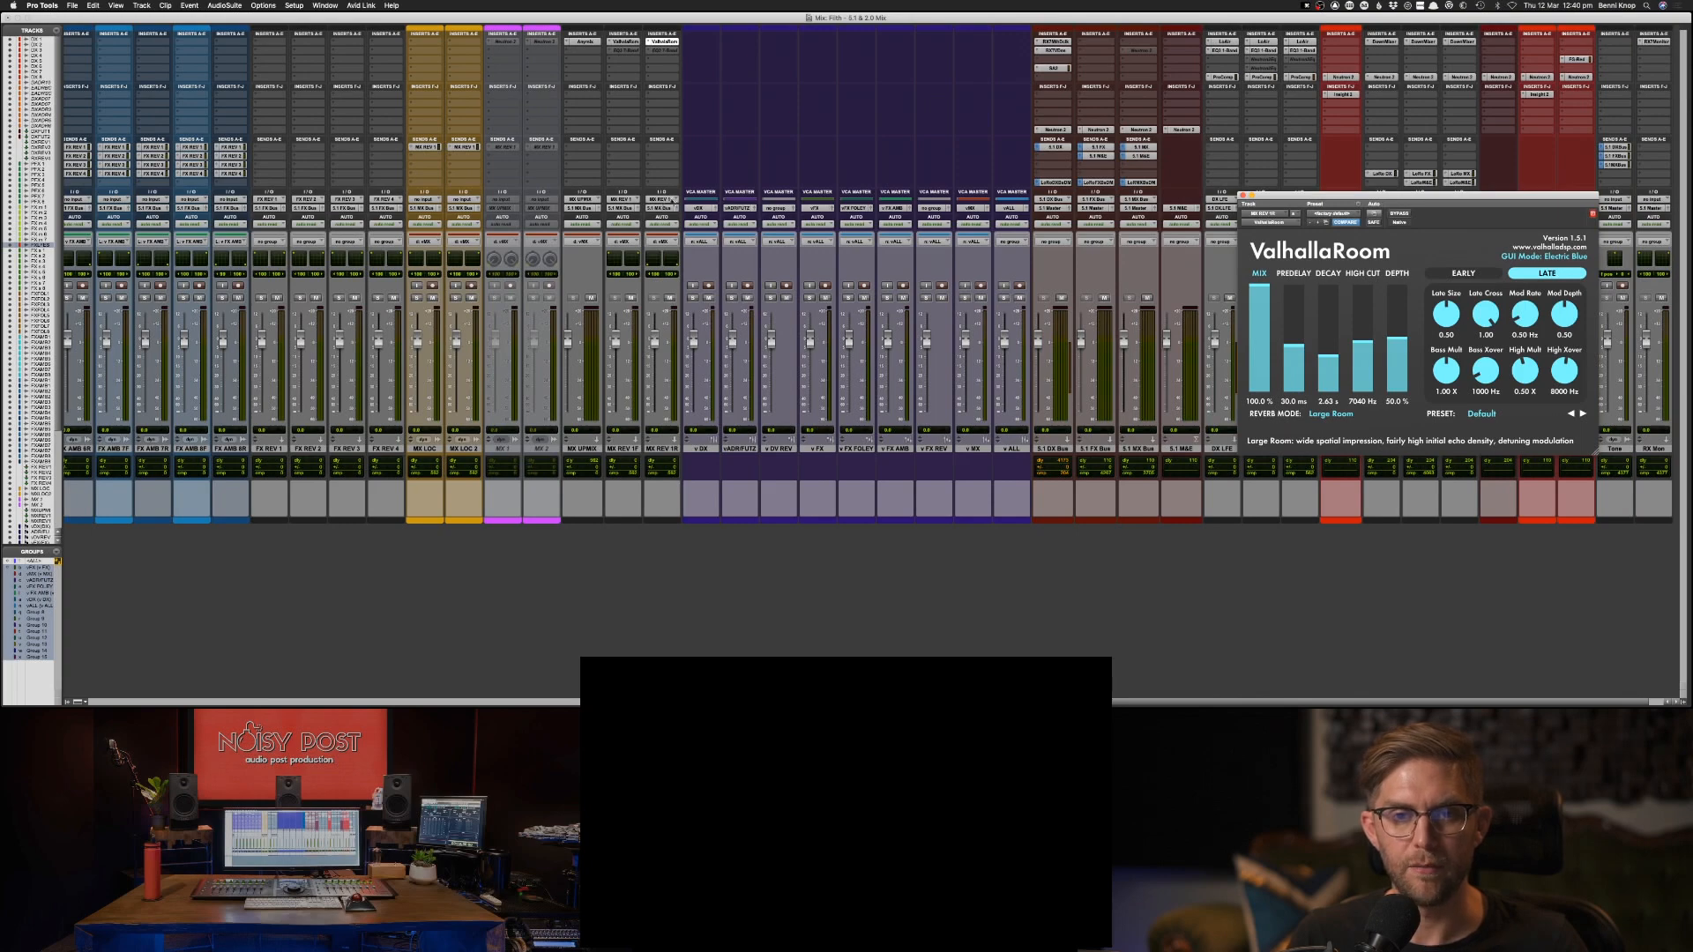
scroll(672, 201, "right", 1)
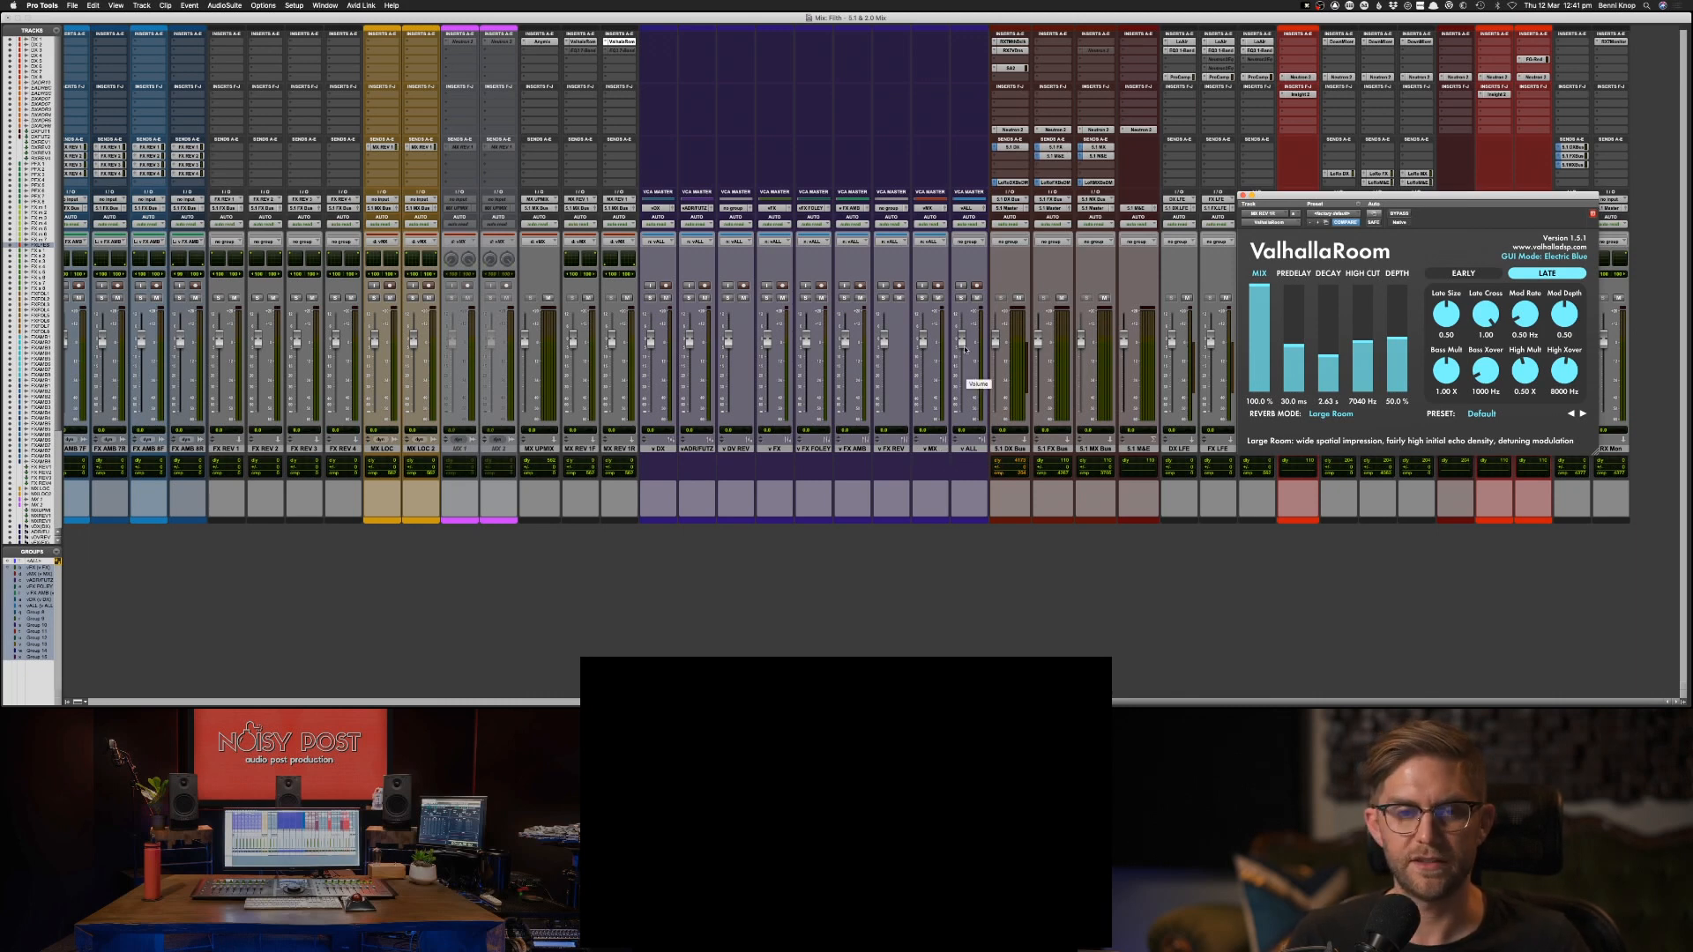
Try lowering the volume of the ALL VCA master slightly and undo the move.
mouse_move(961, 344)
left_mouse_down()
mouse_move(961, 379)
mouse_move(961, 353)
left_mouse_up()
key("super+z")
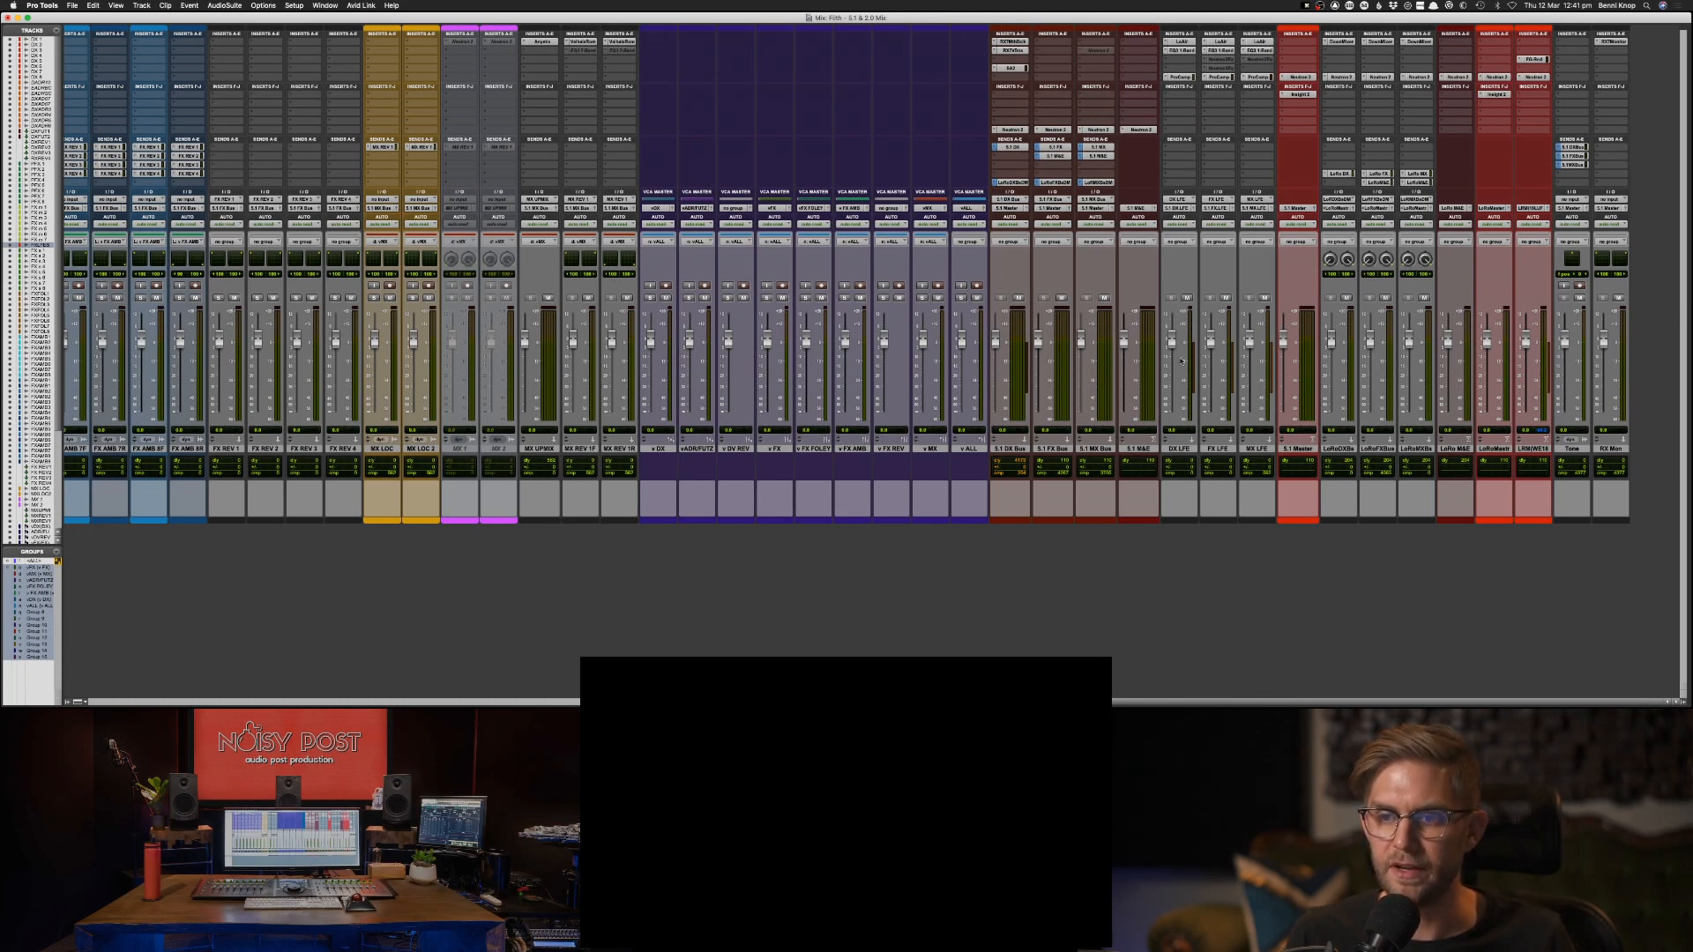
Check the DX LFE track and the output window of the FX REV 4 track.
left_click(1181, 448)
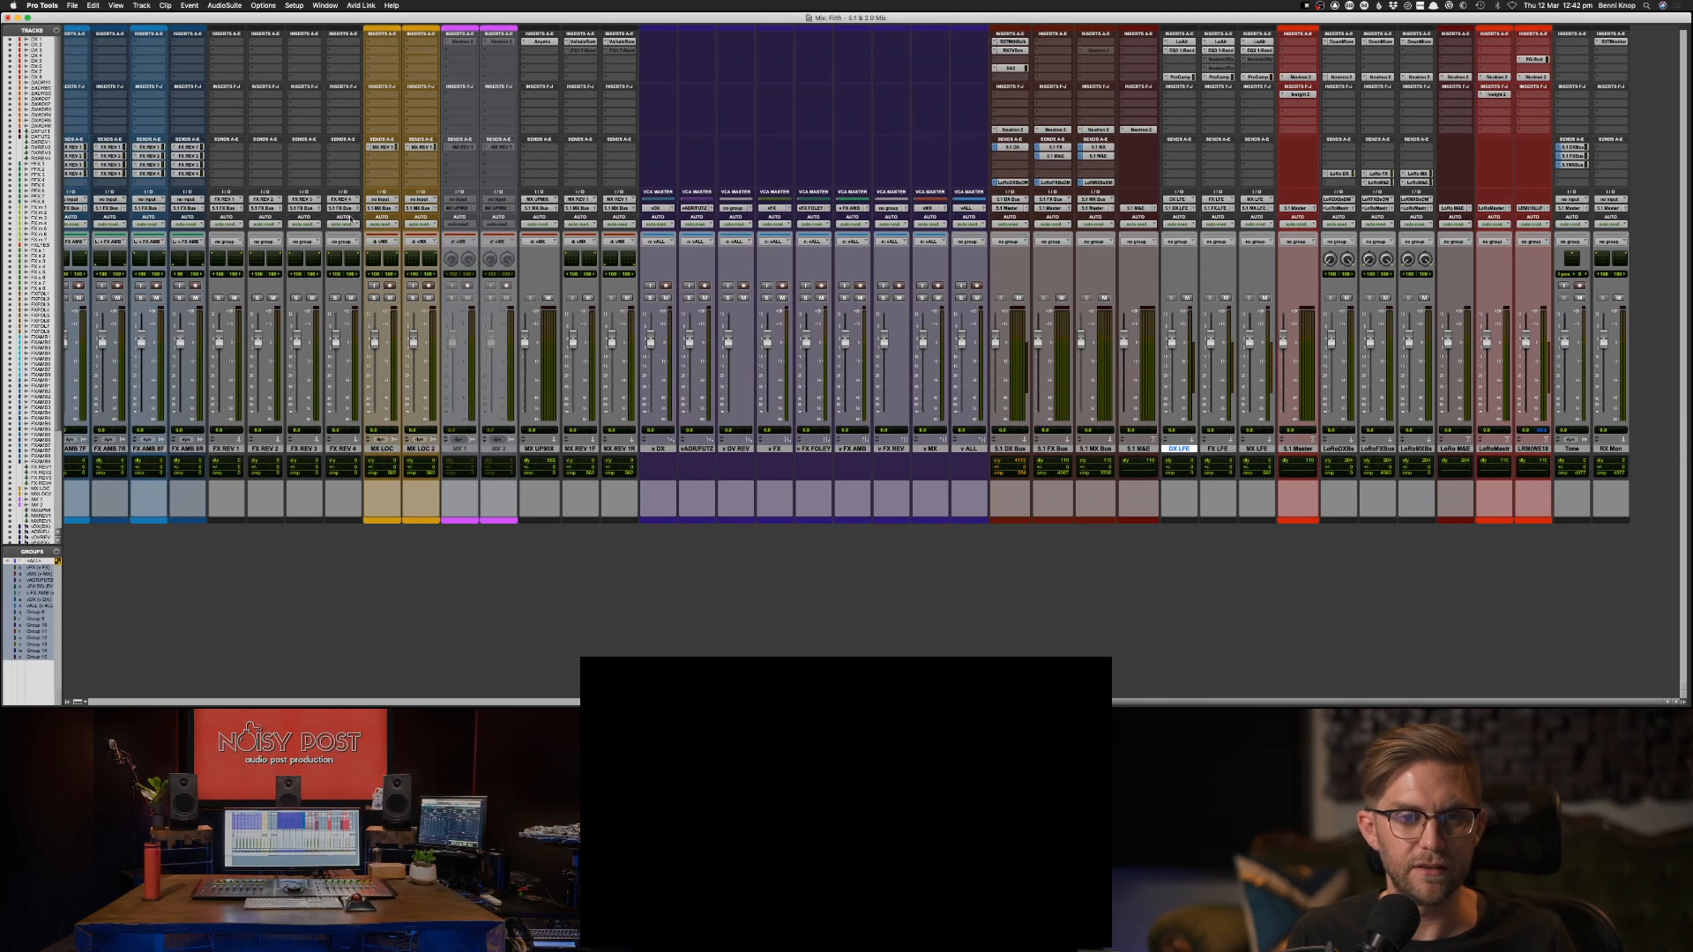
left_click(356, 212)
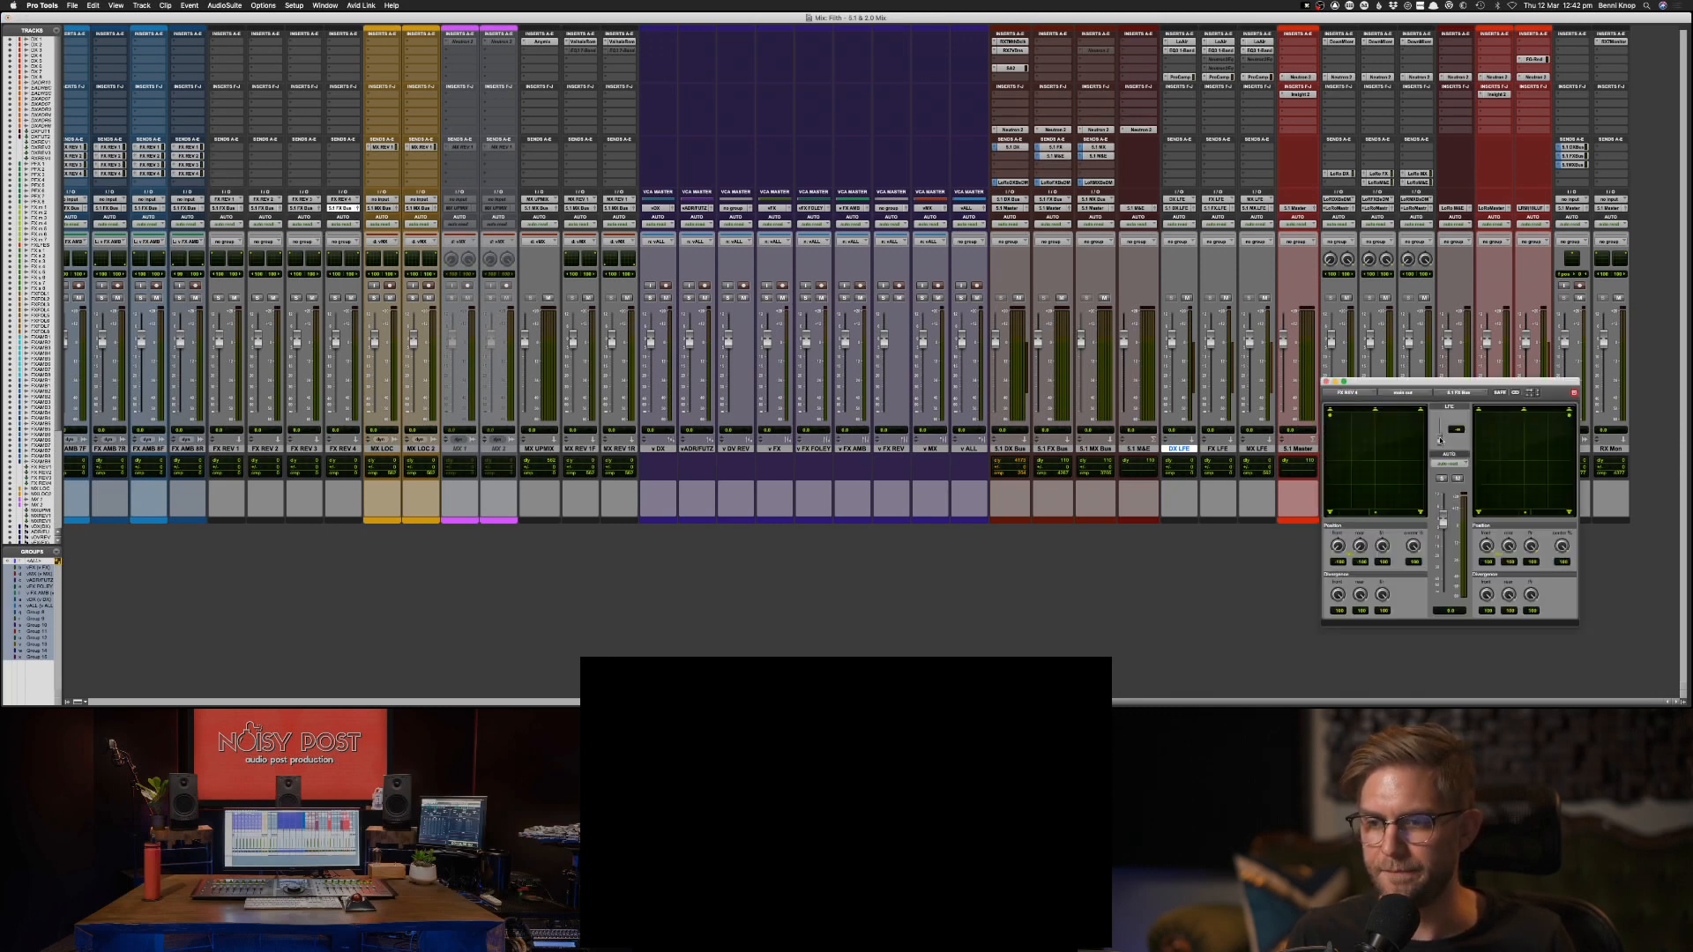
left_click(1325, 382)
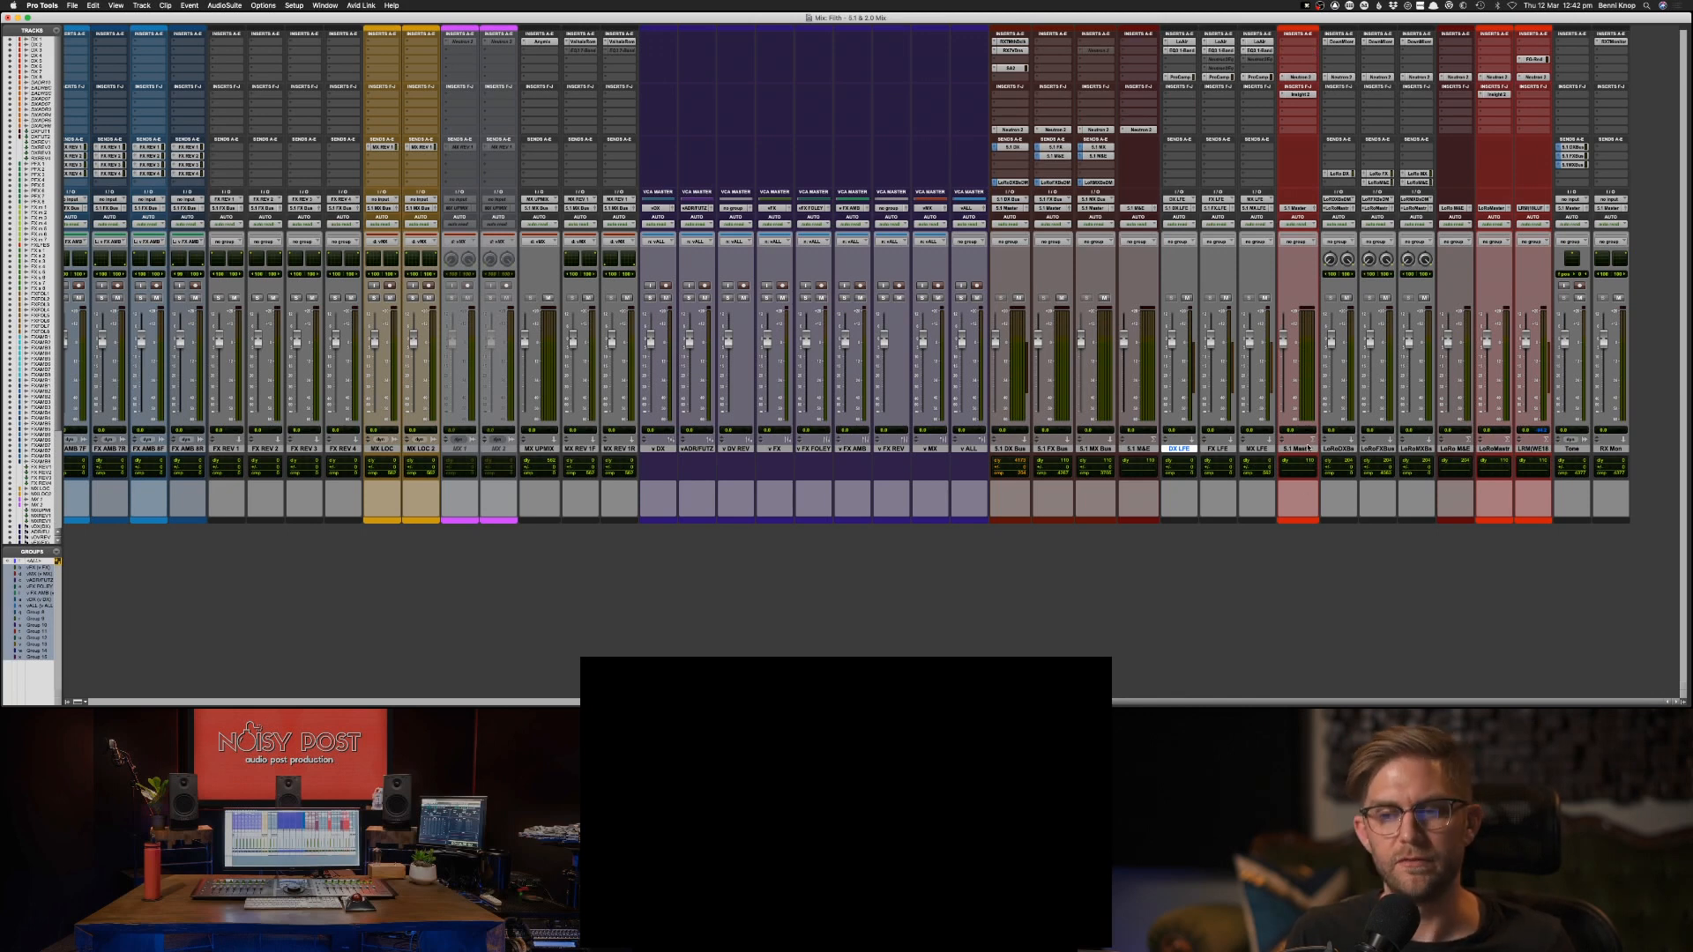
Review the 5.1 Master track, the full name of the LoRo web master, and the Tone track.
left_click(1309, 449)
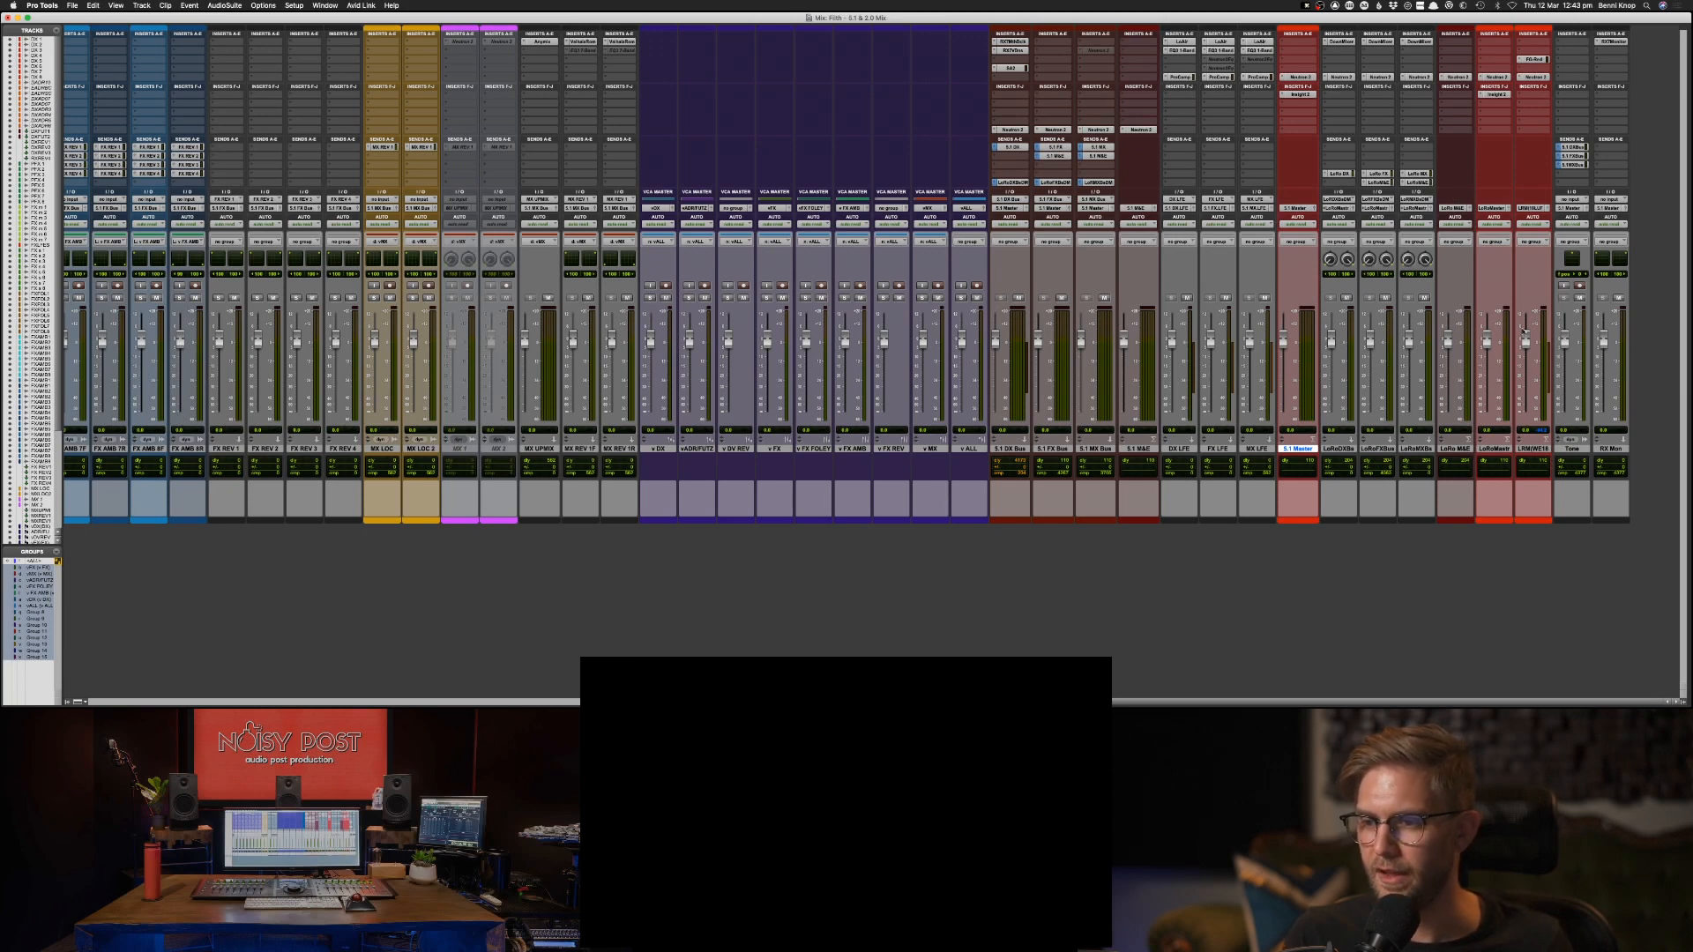
double_click(1532, 449)
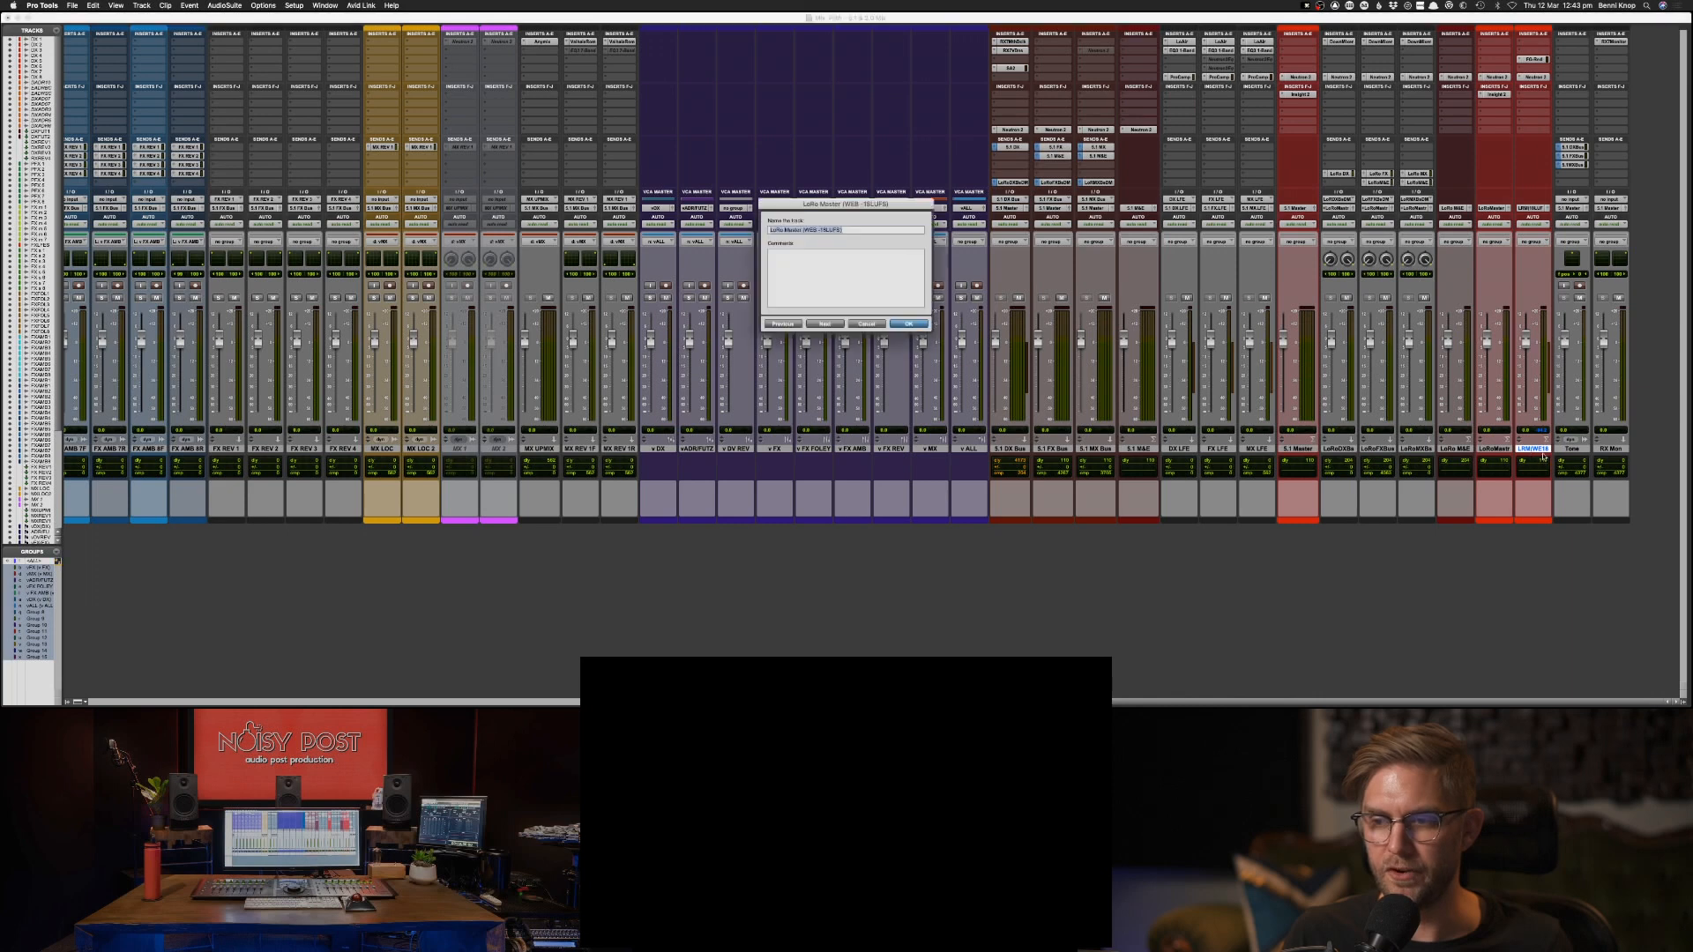
left_click(862, 324)
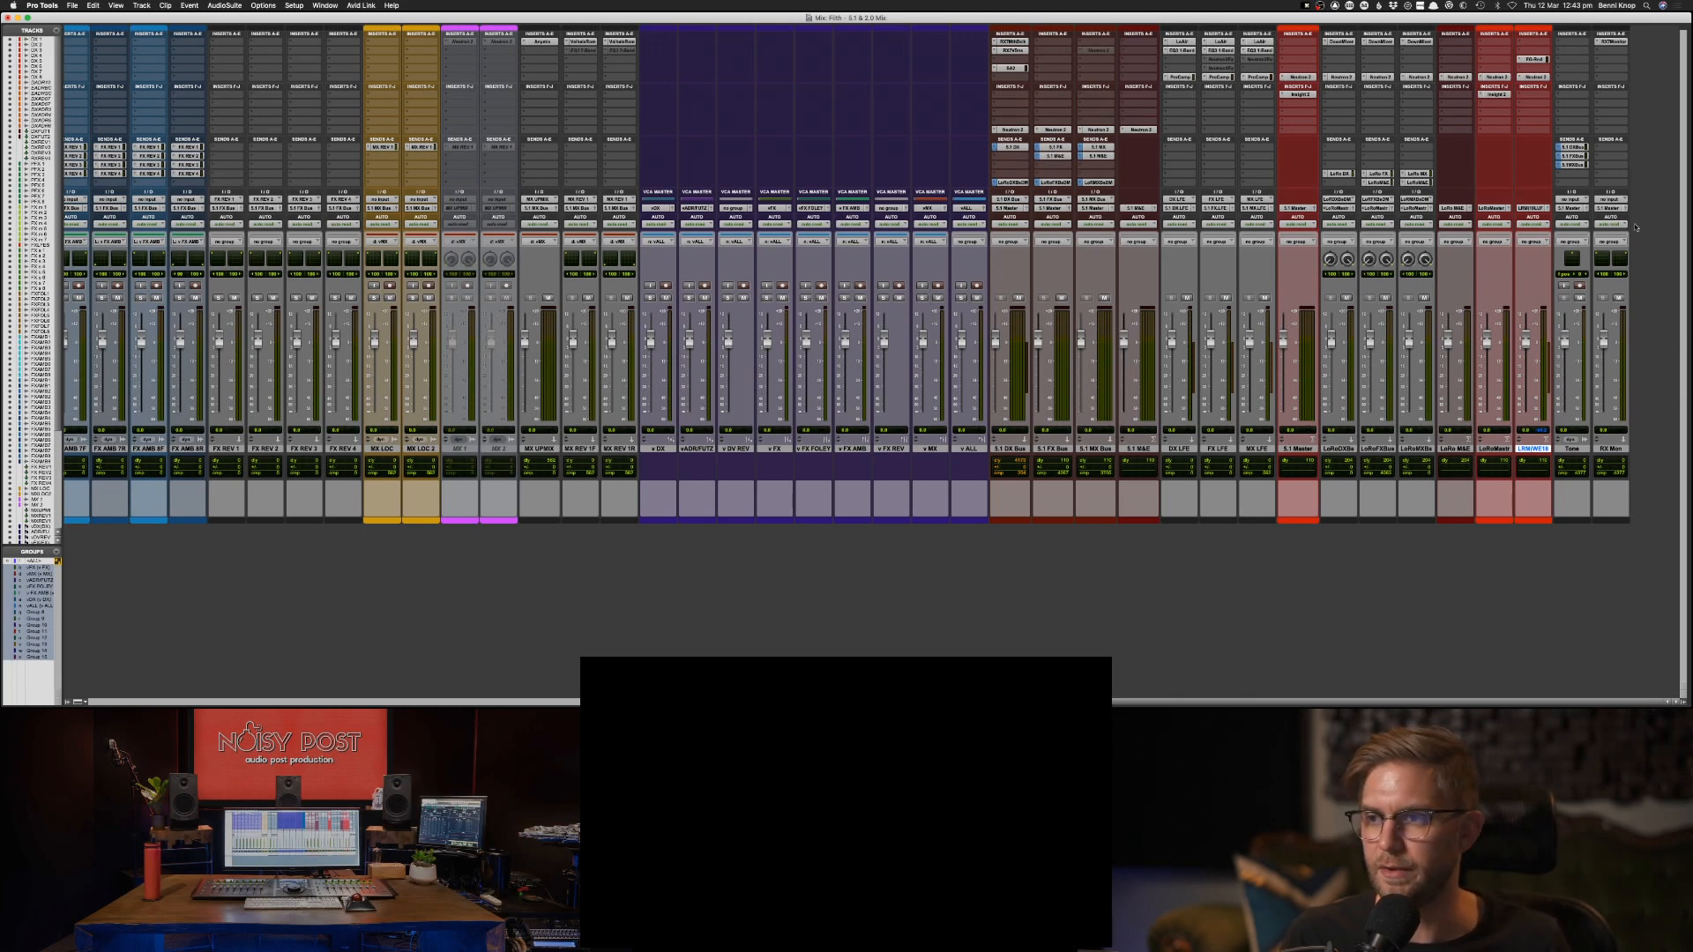
left_click(1570, 450)
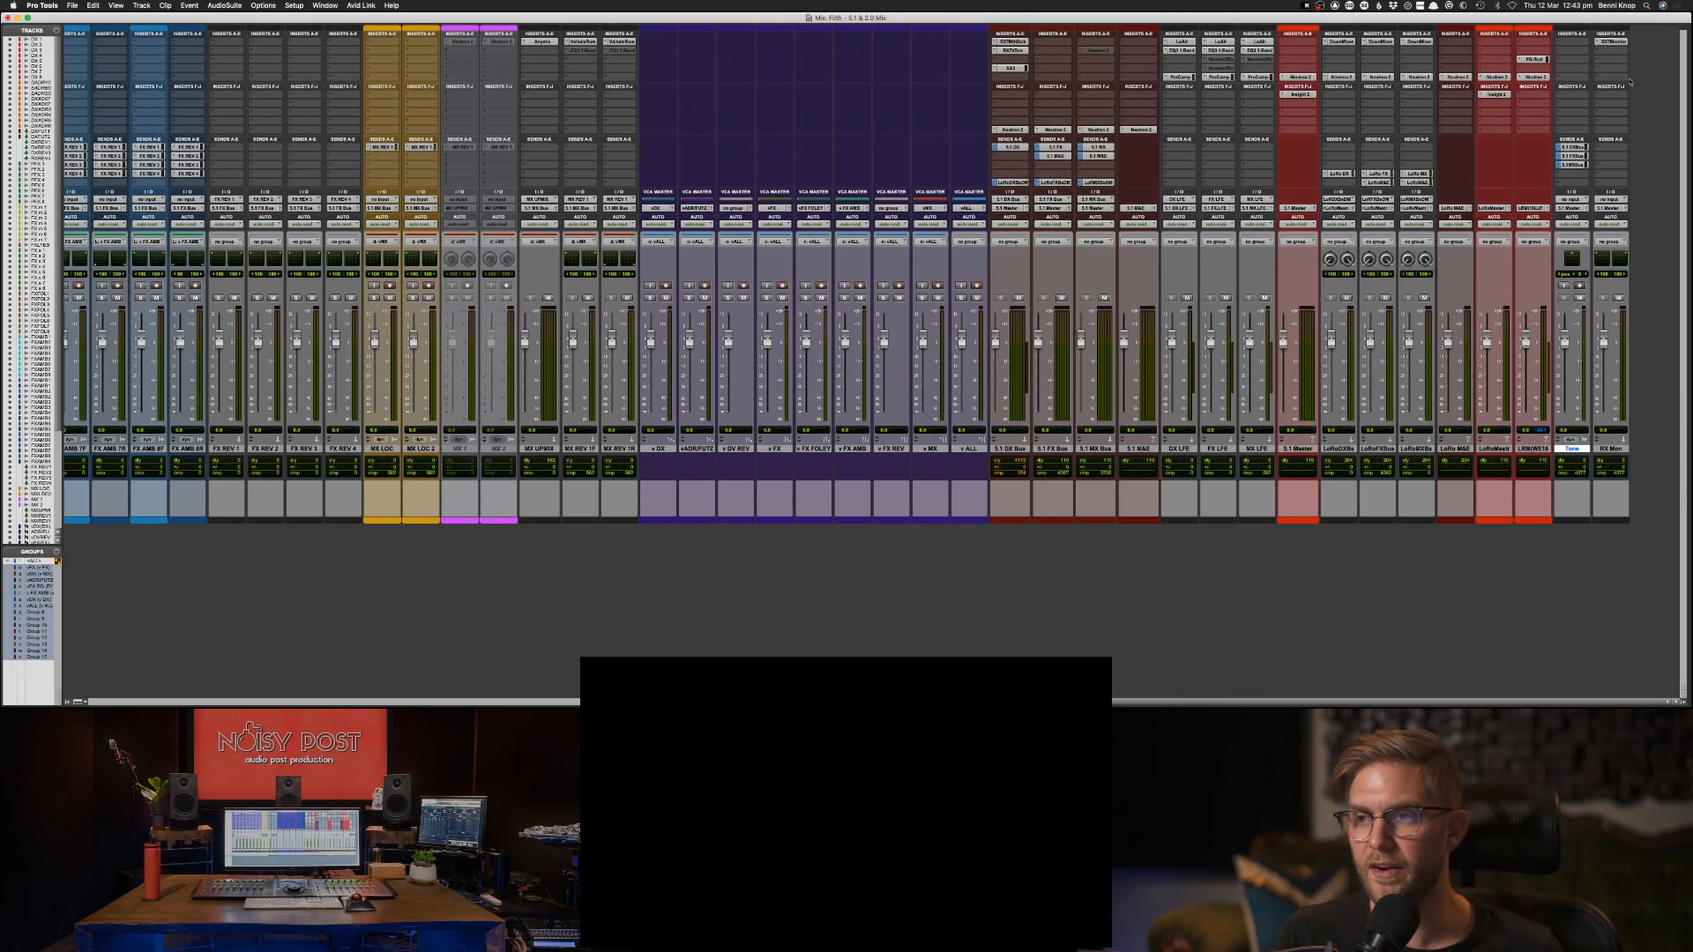
Inspect the RX Monitor plug-in on the RX Mon track and route the track's output to the stereo Audition path.
left_click(1613, 41)
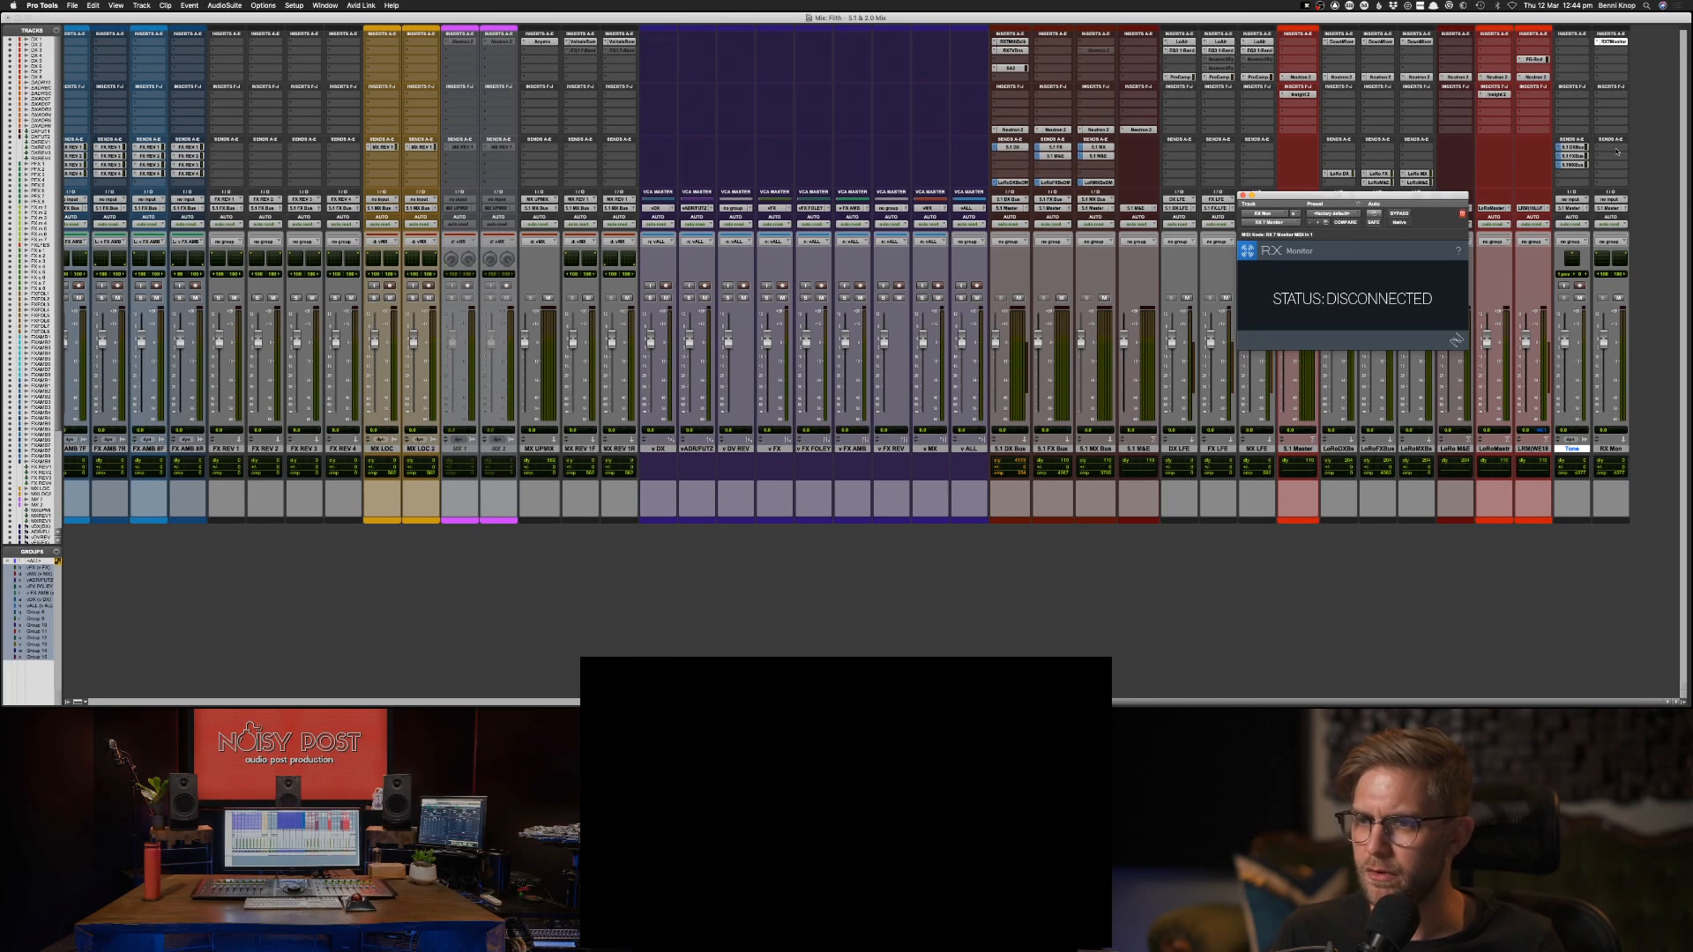
left_click(1617, 152)
mouse_move(1629, 157)
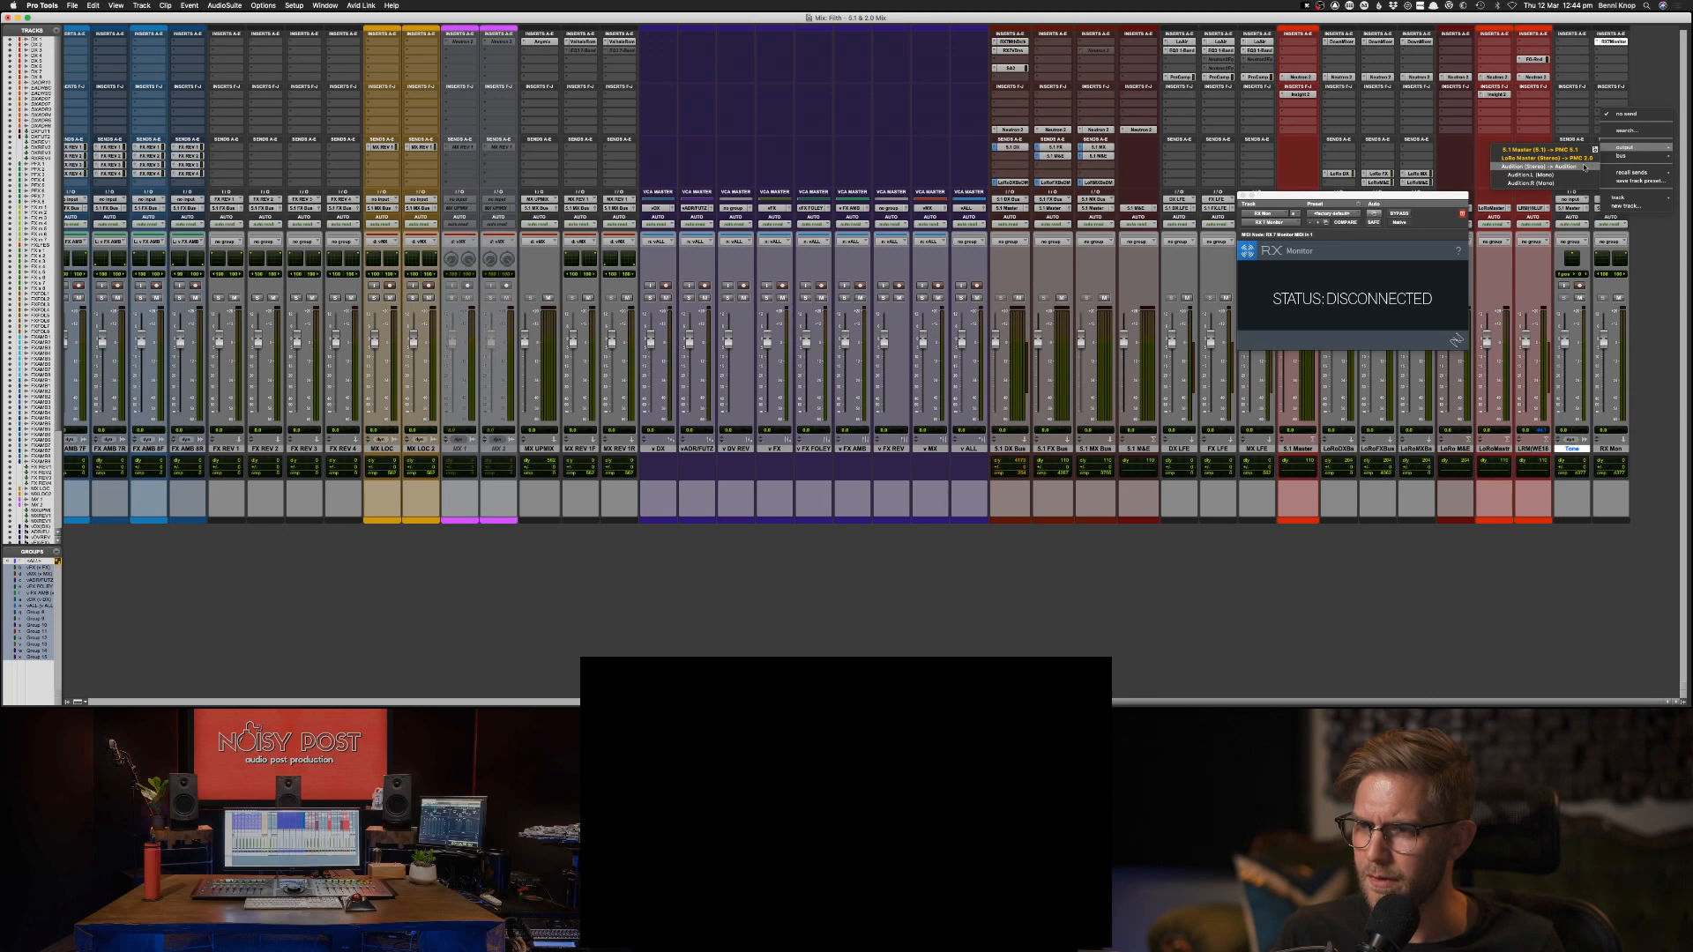
left_click(1649, 286)
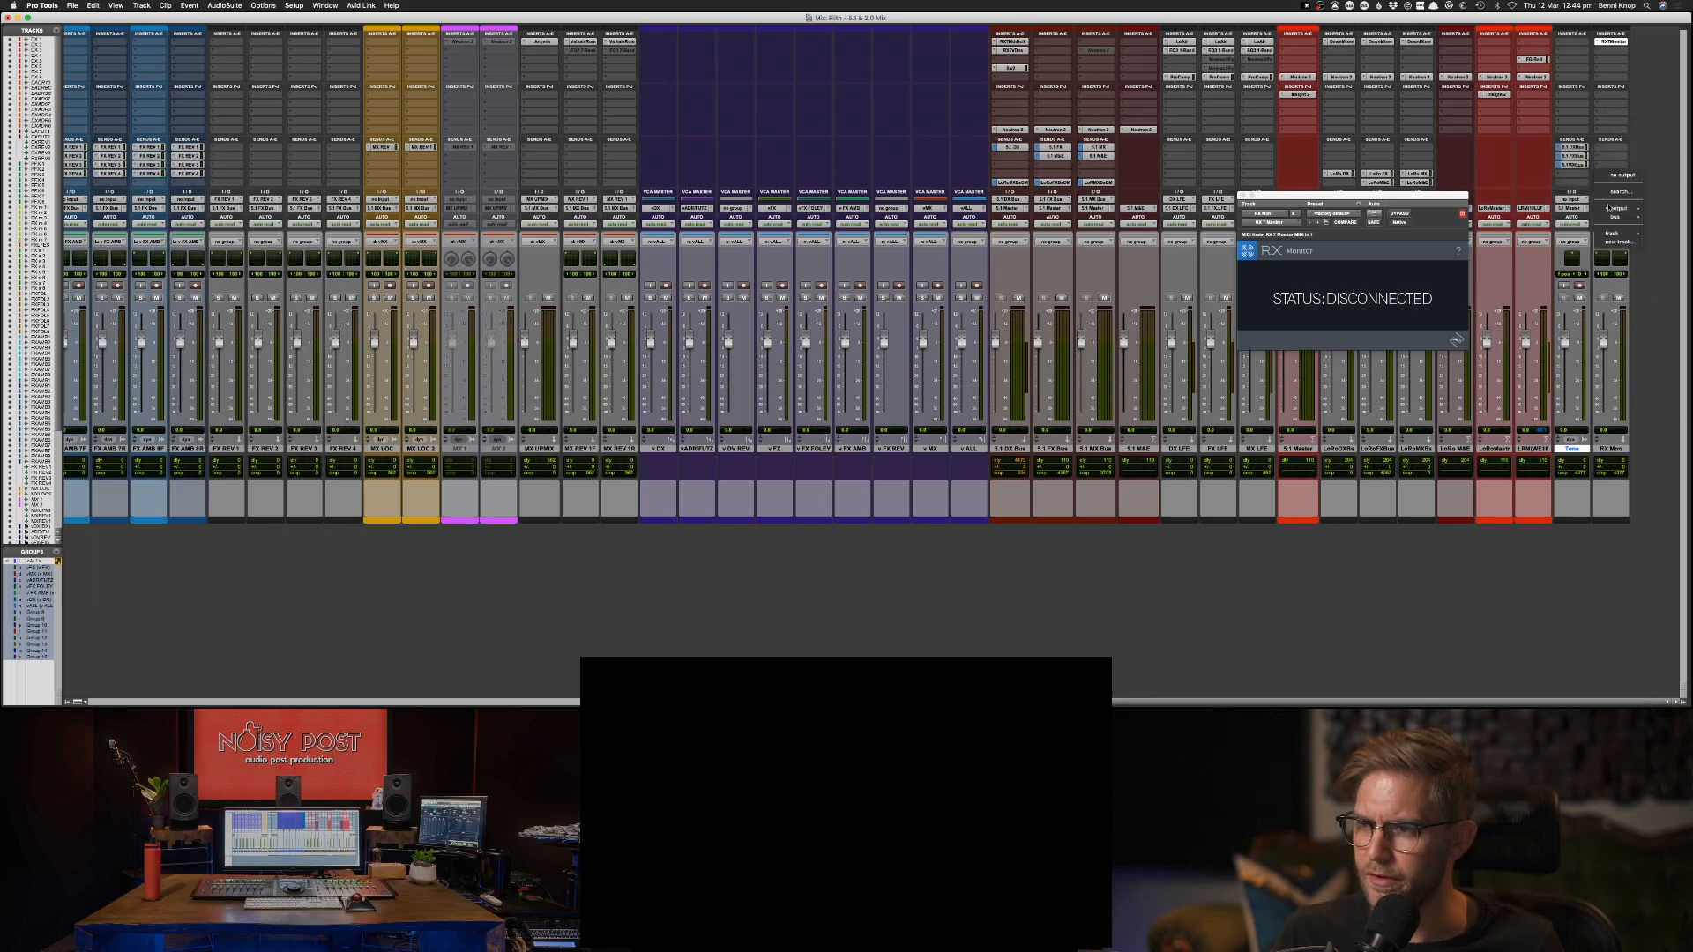
left_click(1612, 208)
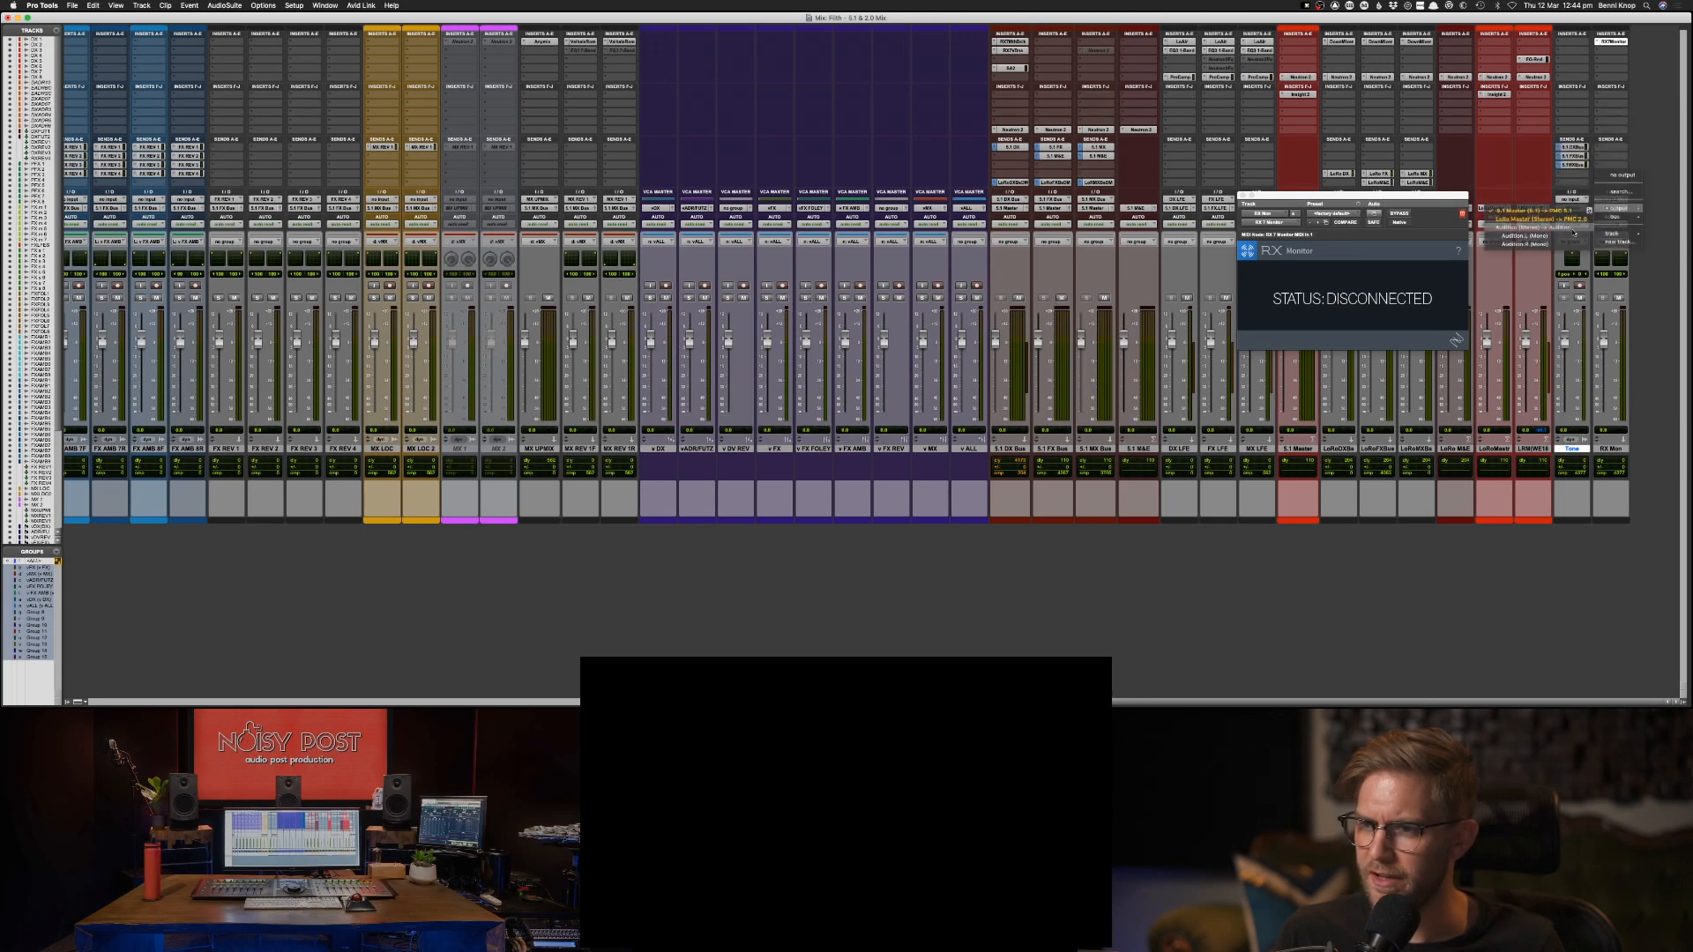
left_click(1644, 229)
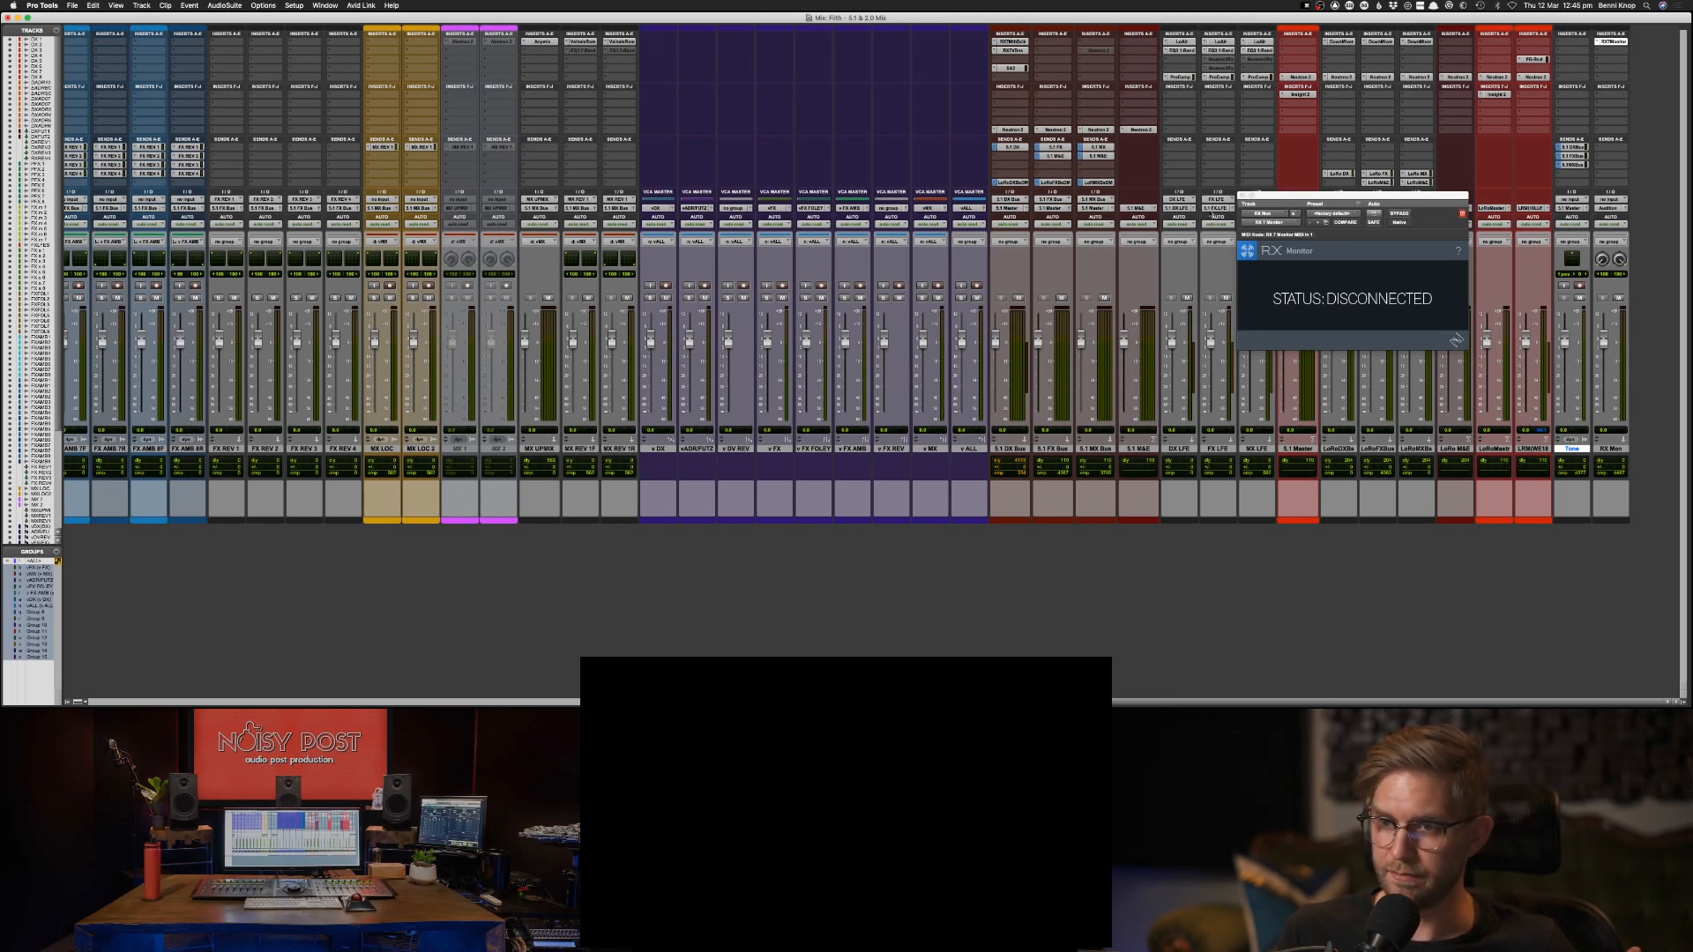
left_click(1243, 195)
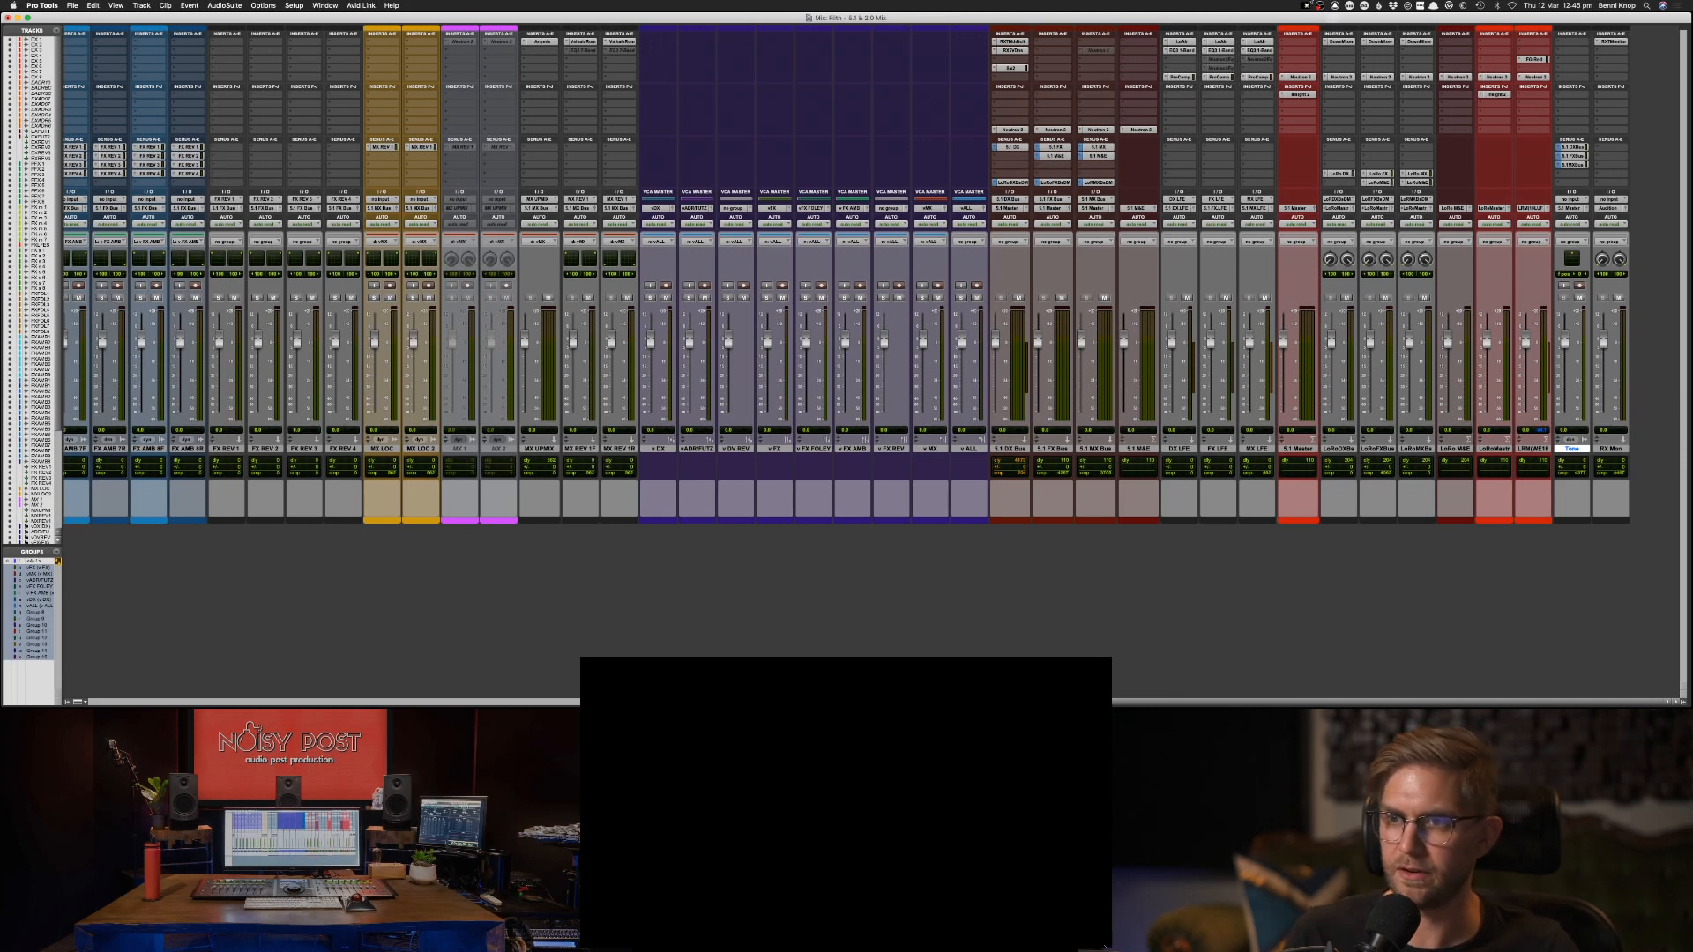
Check the update preferences of KeyCastr, close them and return to Pro Tools.
left_click(1306, 6)
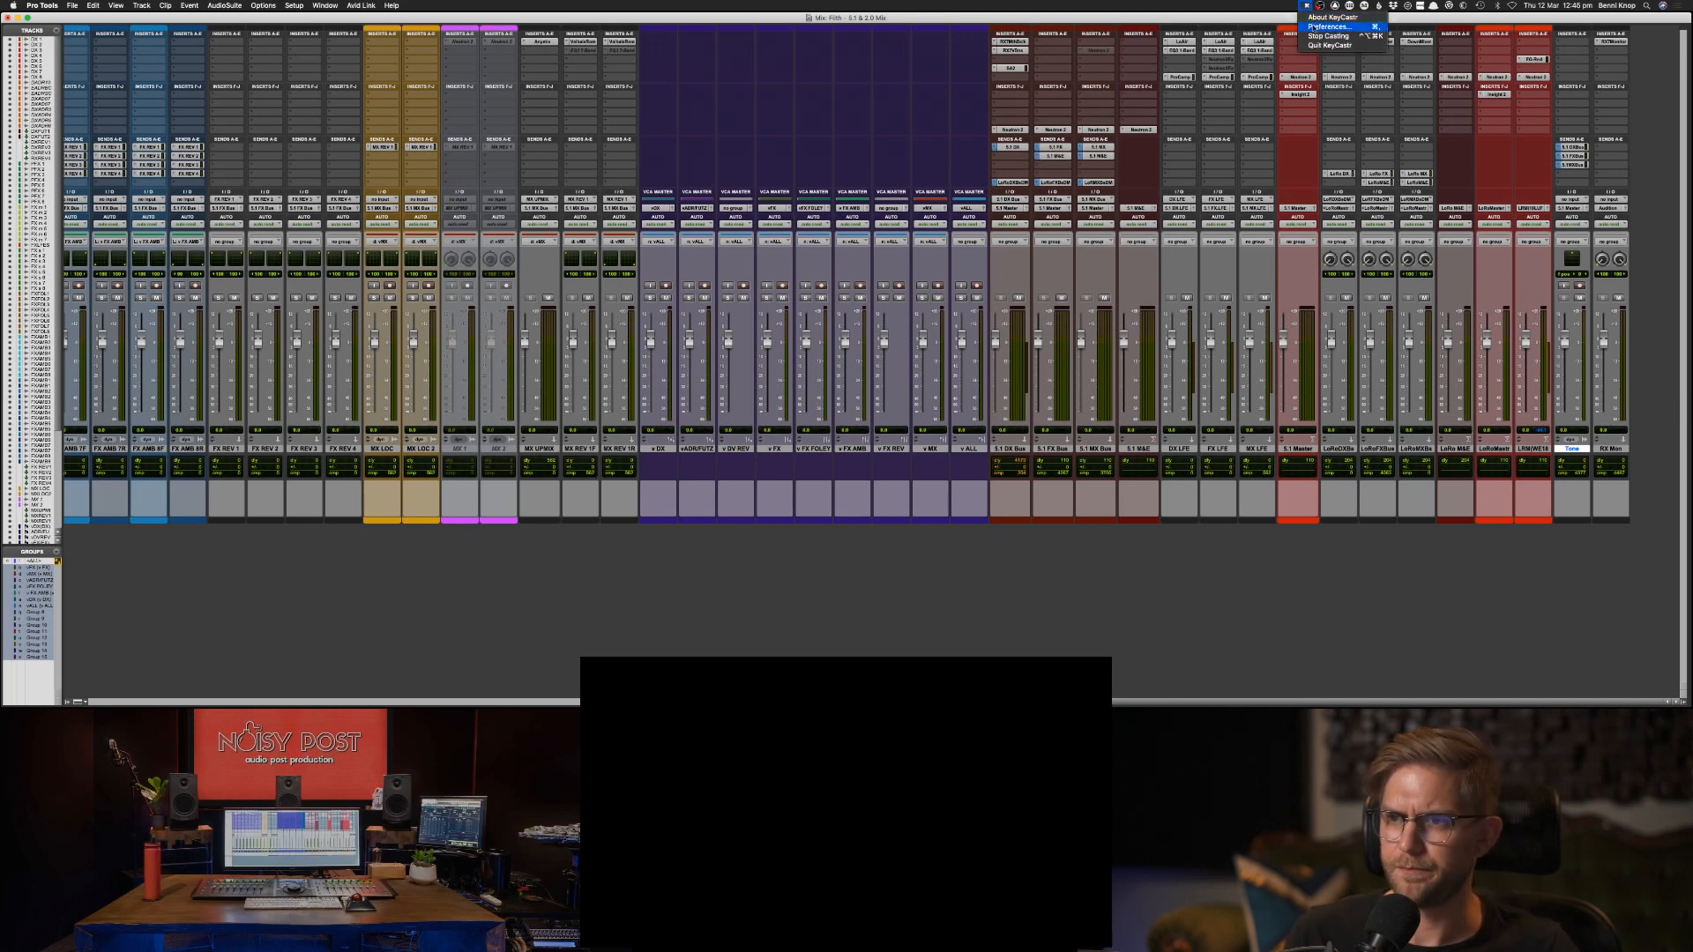
left_click(1329, 26)
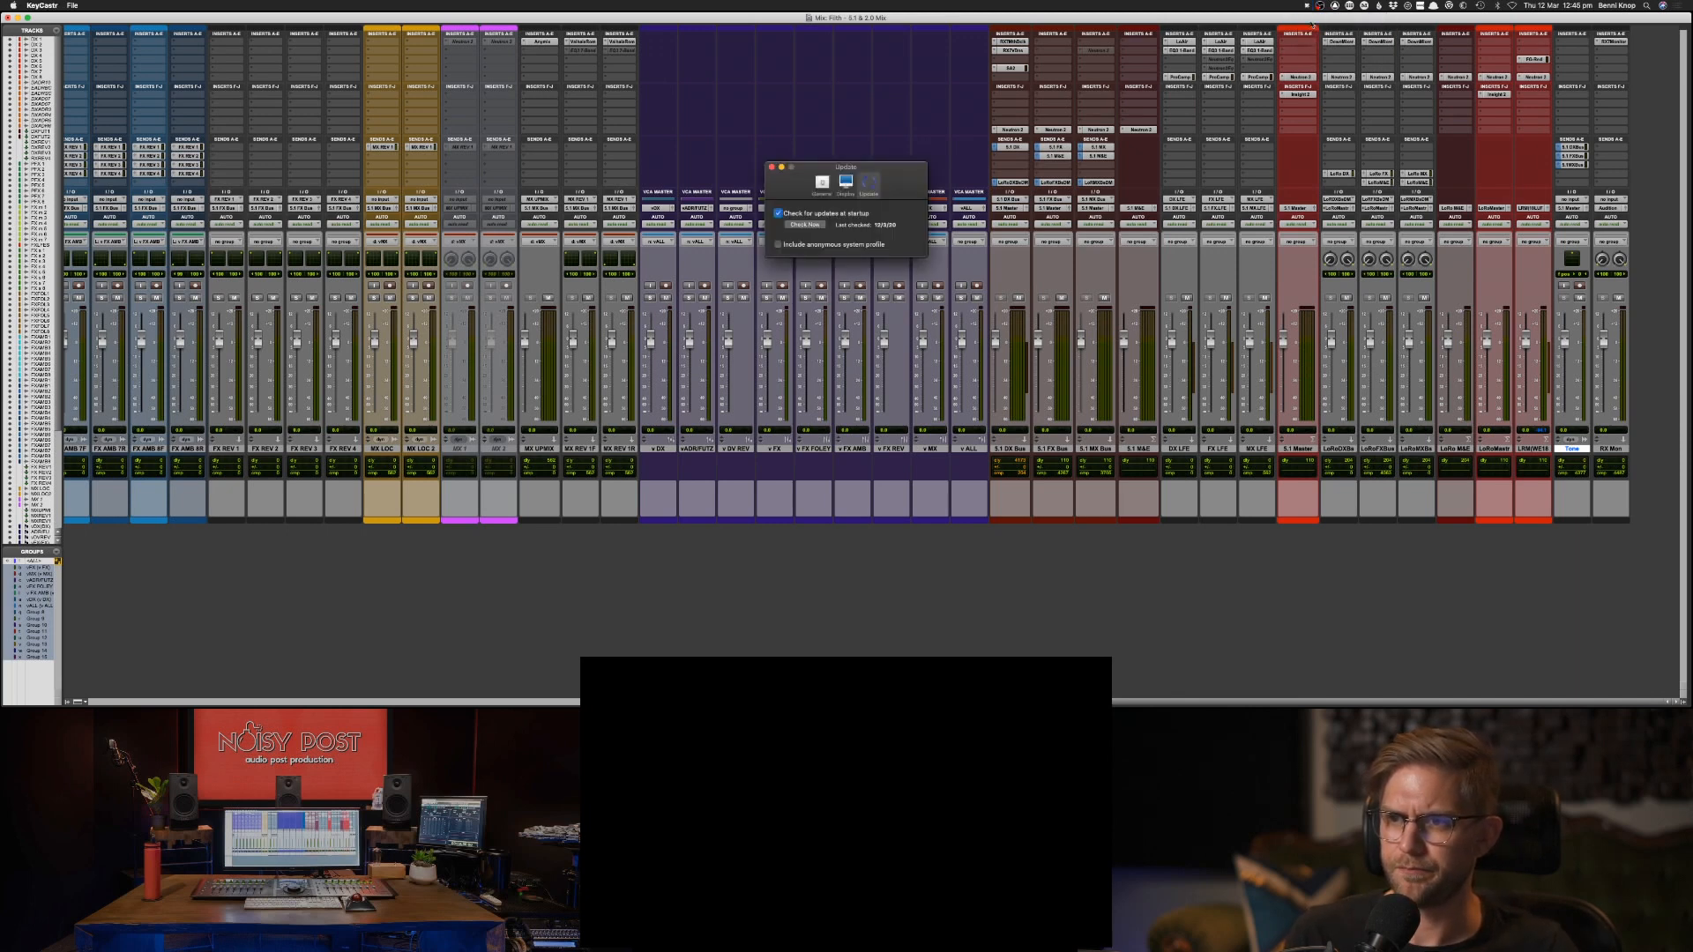
left_click(769, 167)
left_click(984, 314)
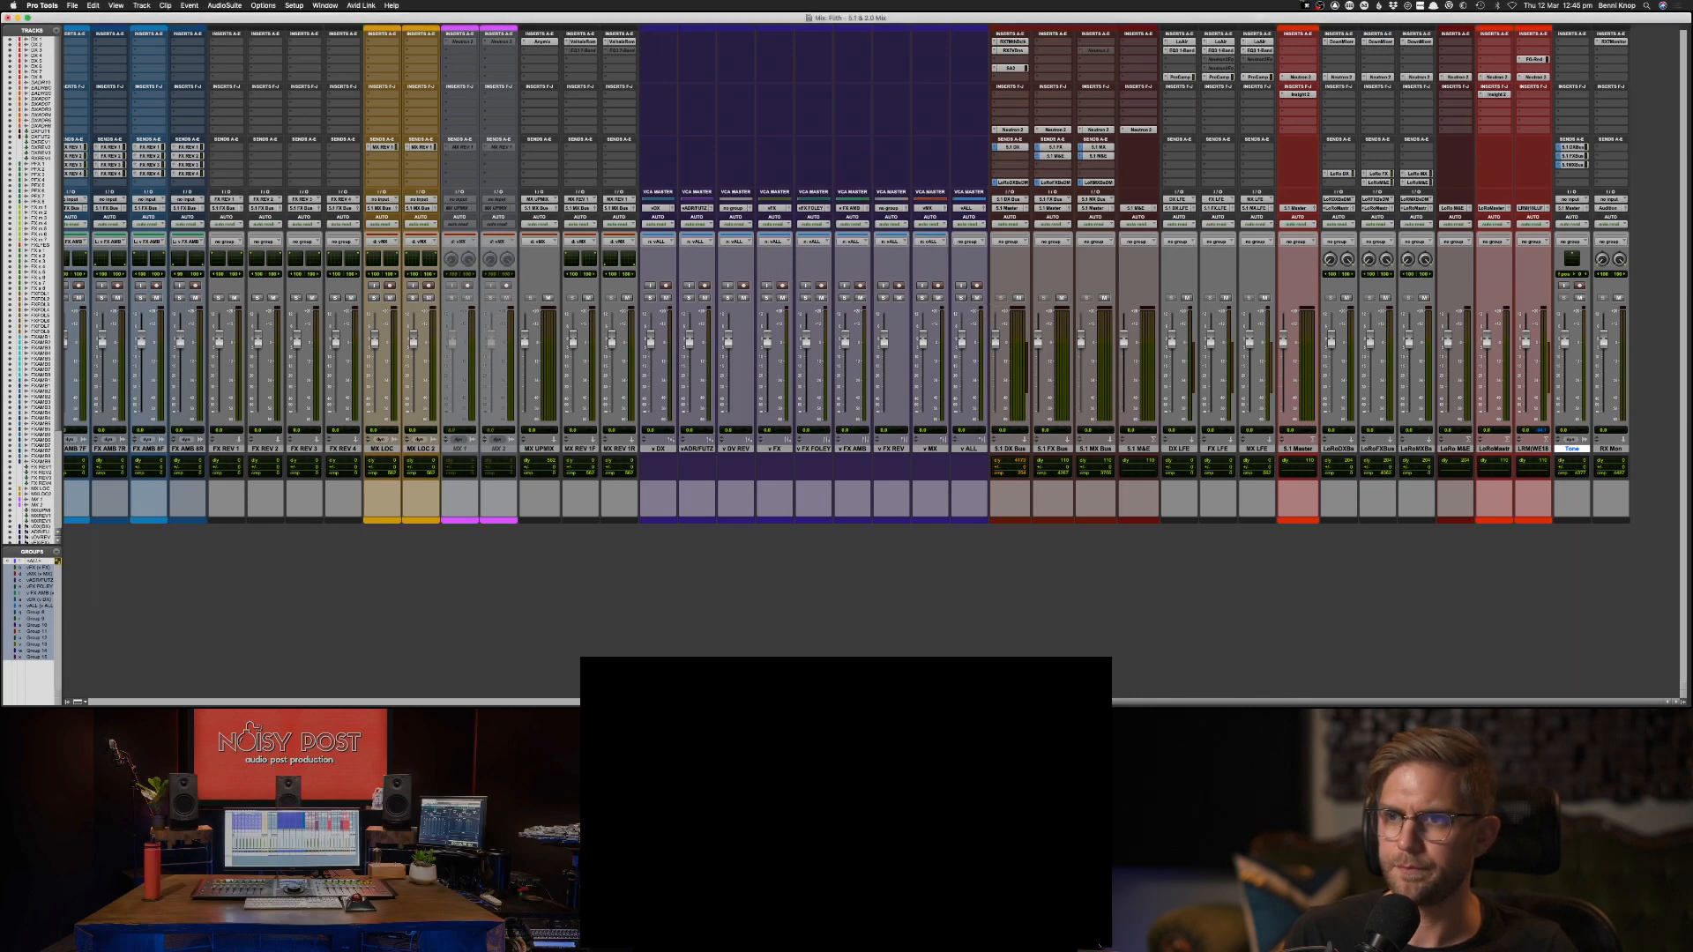
Quit and relaunch KeyCastr, and return to the Pro Tools mixer.
left_click(1304, 5)
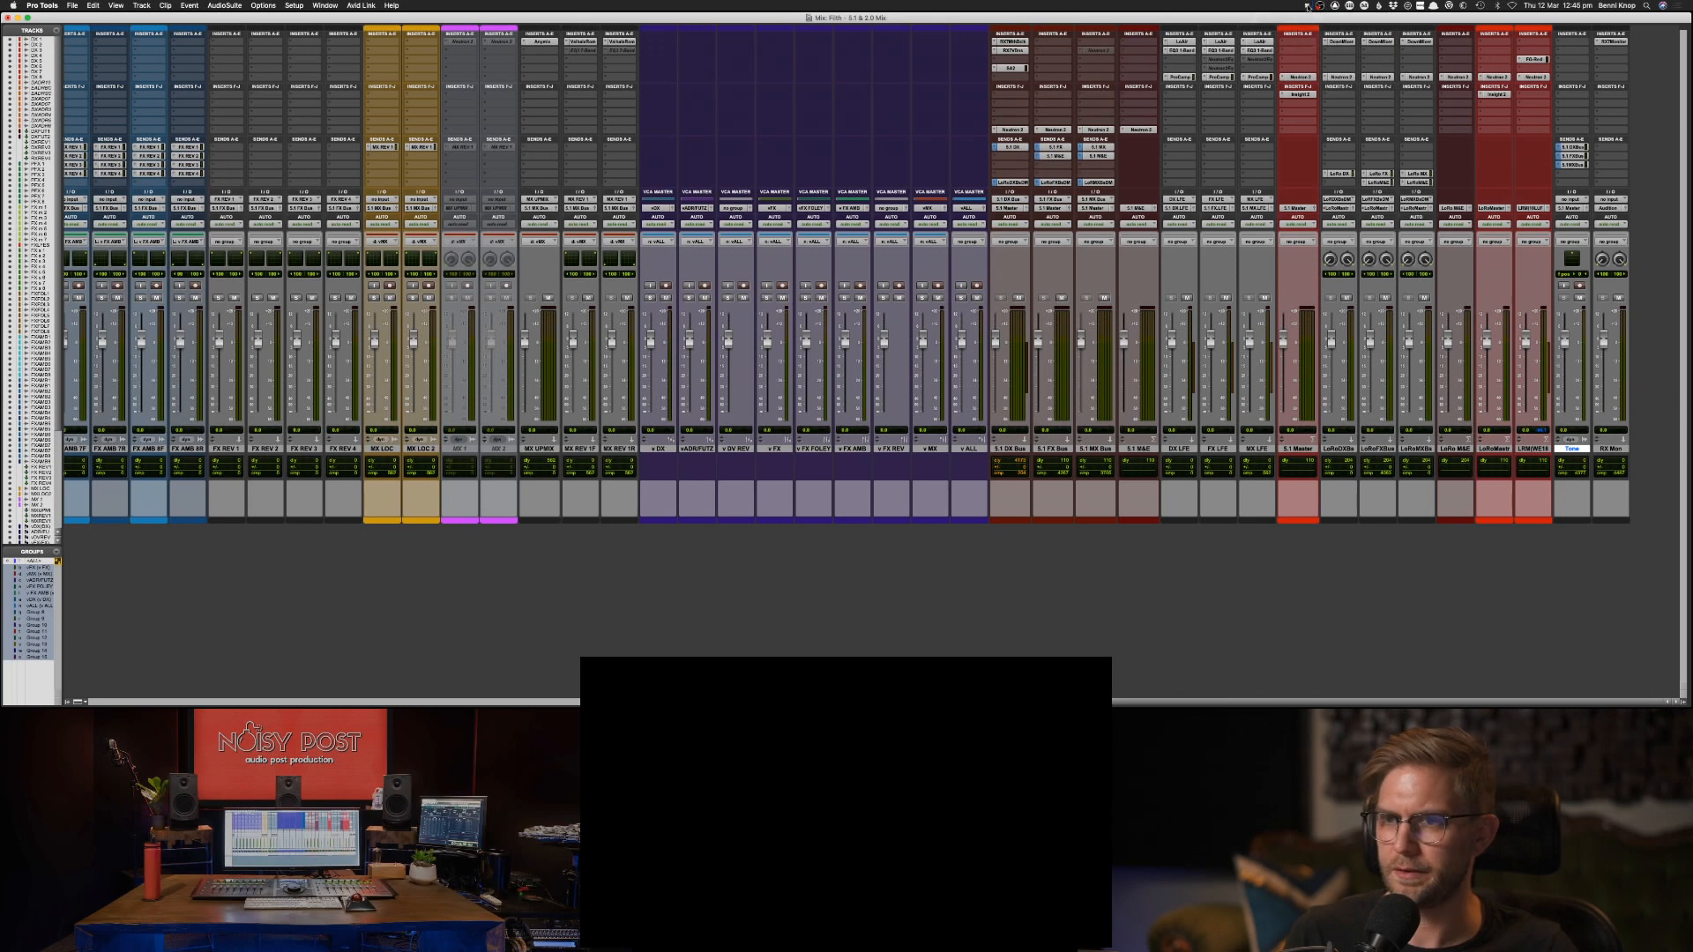
left_click(1329, 45)
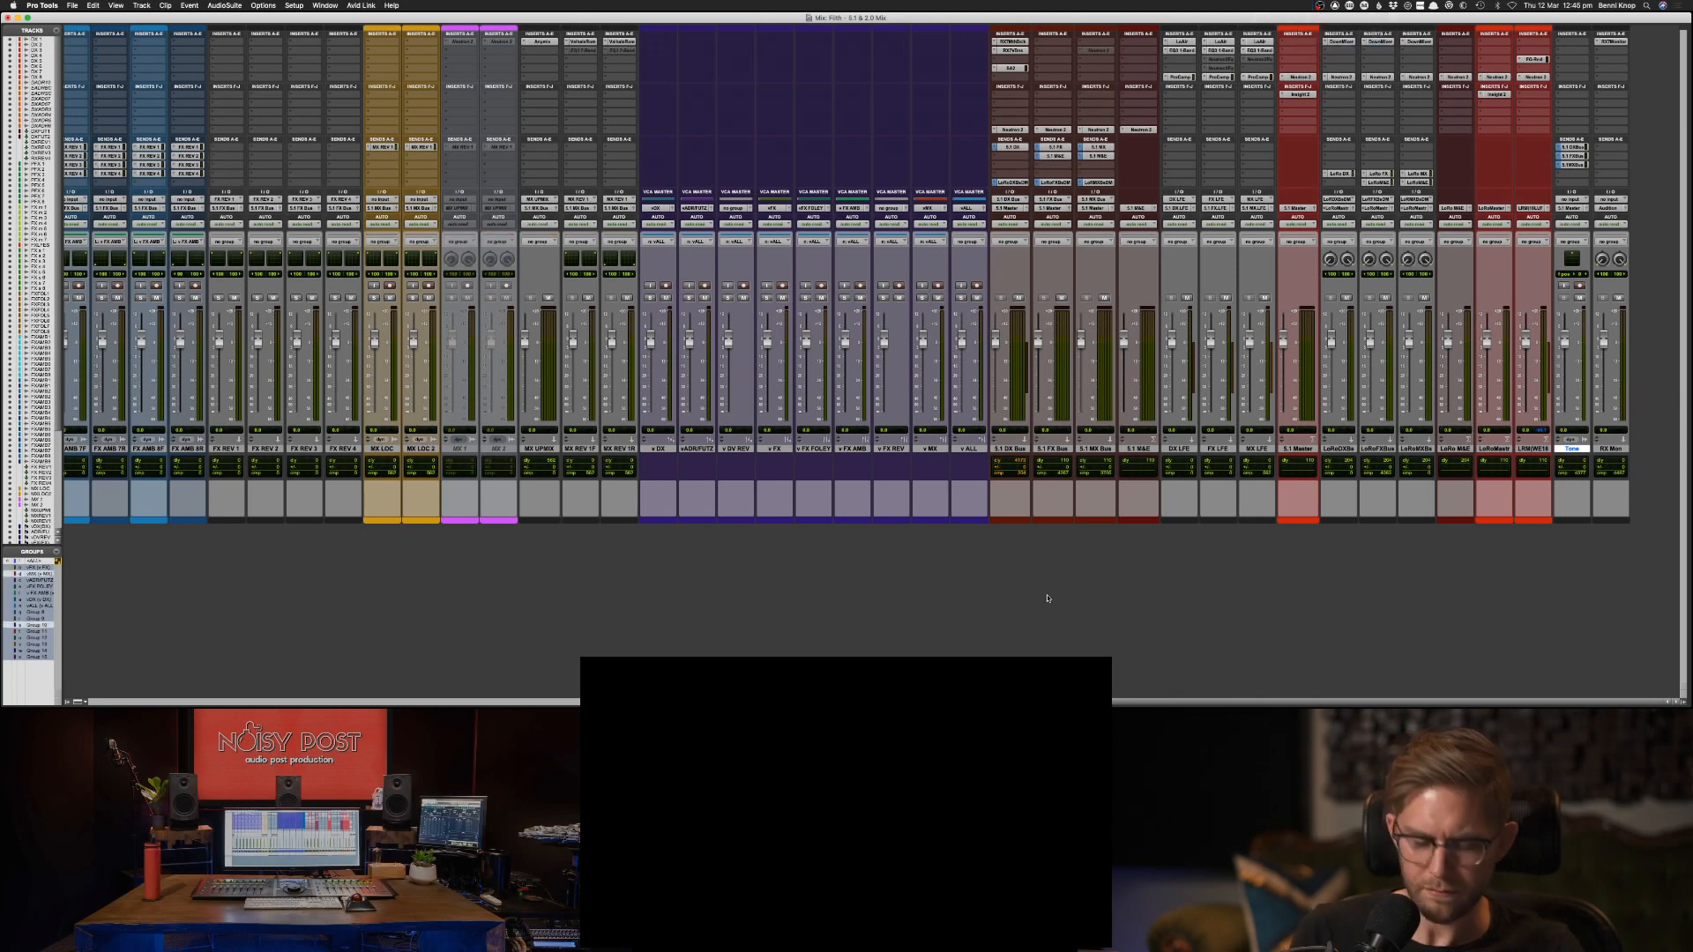
key("super+space")
type("key")
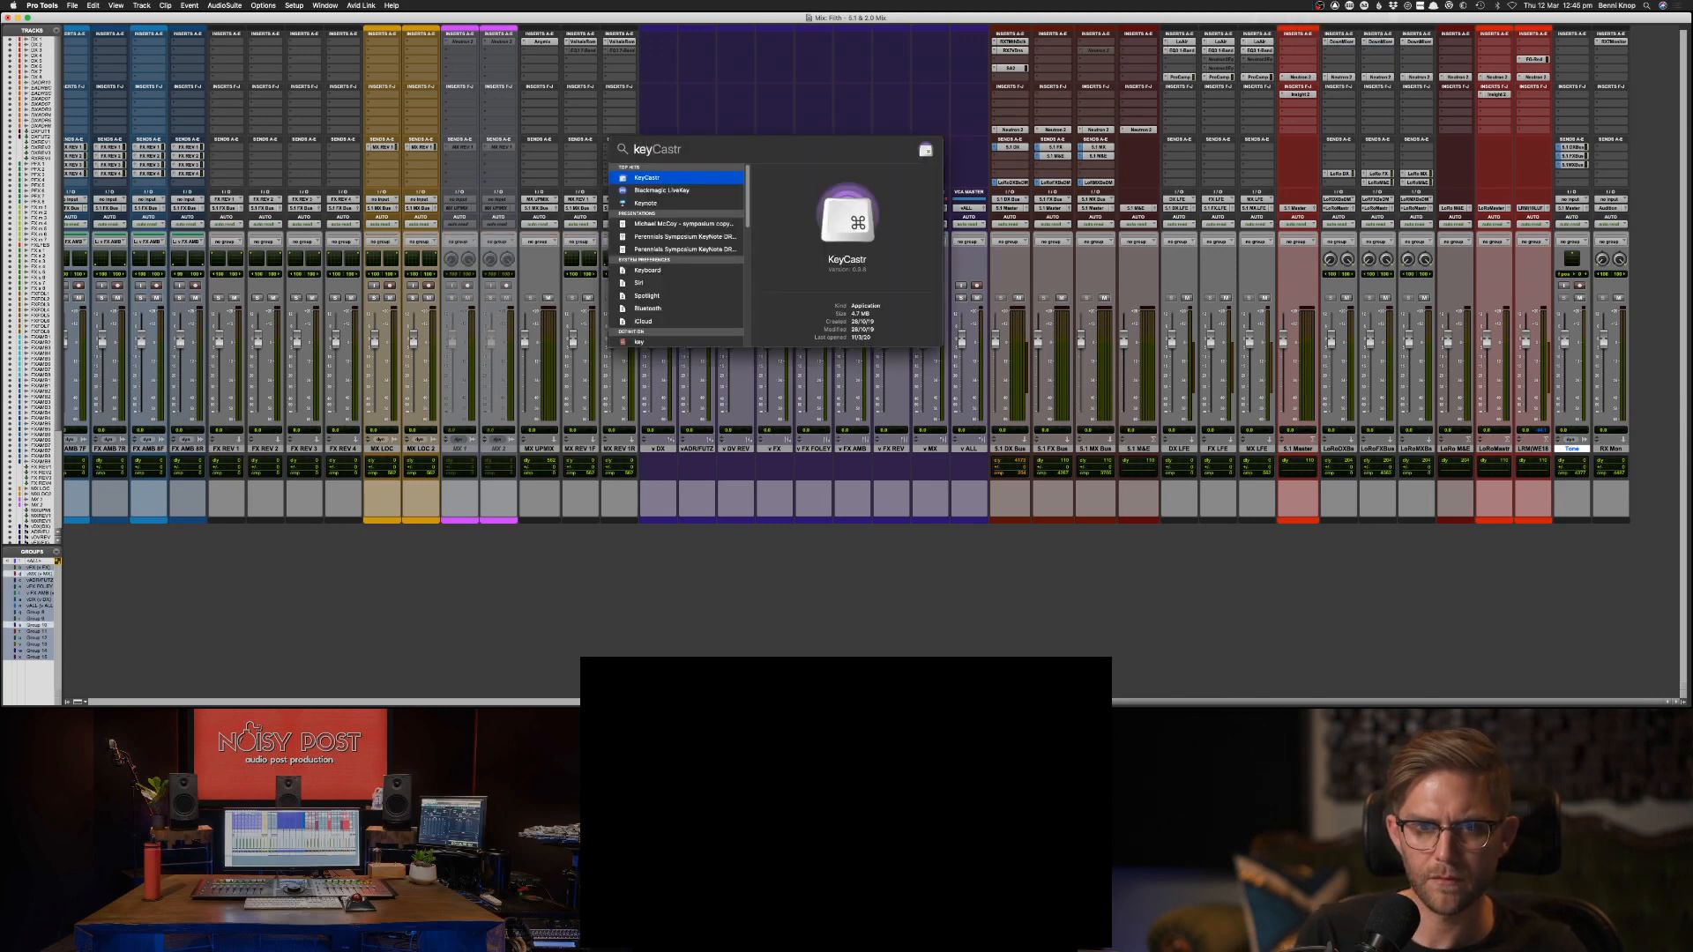
key("Return")
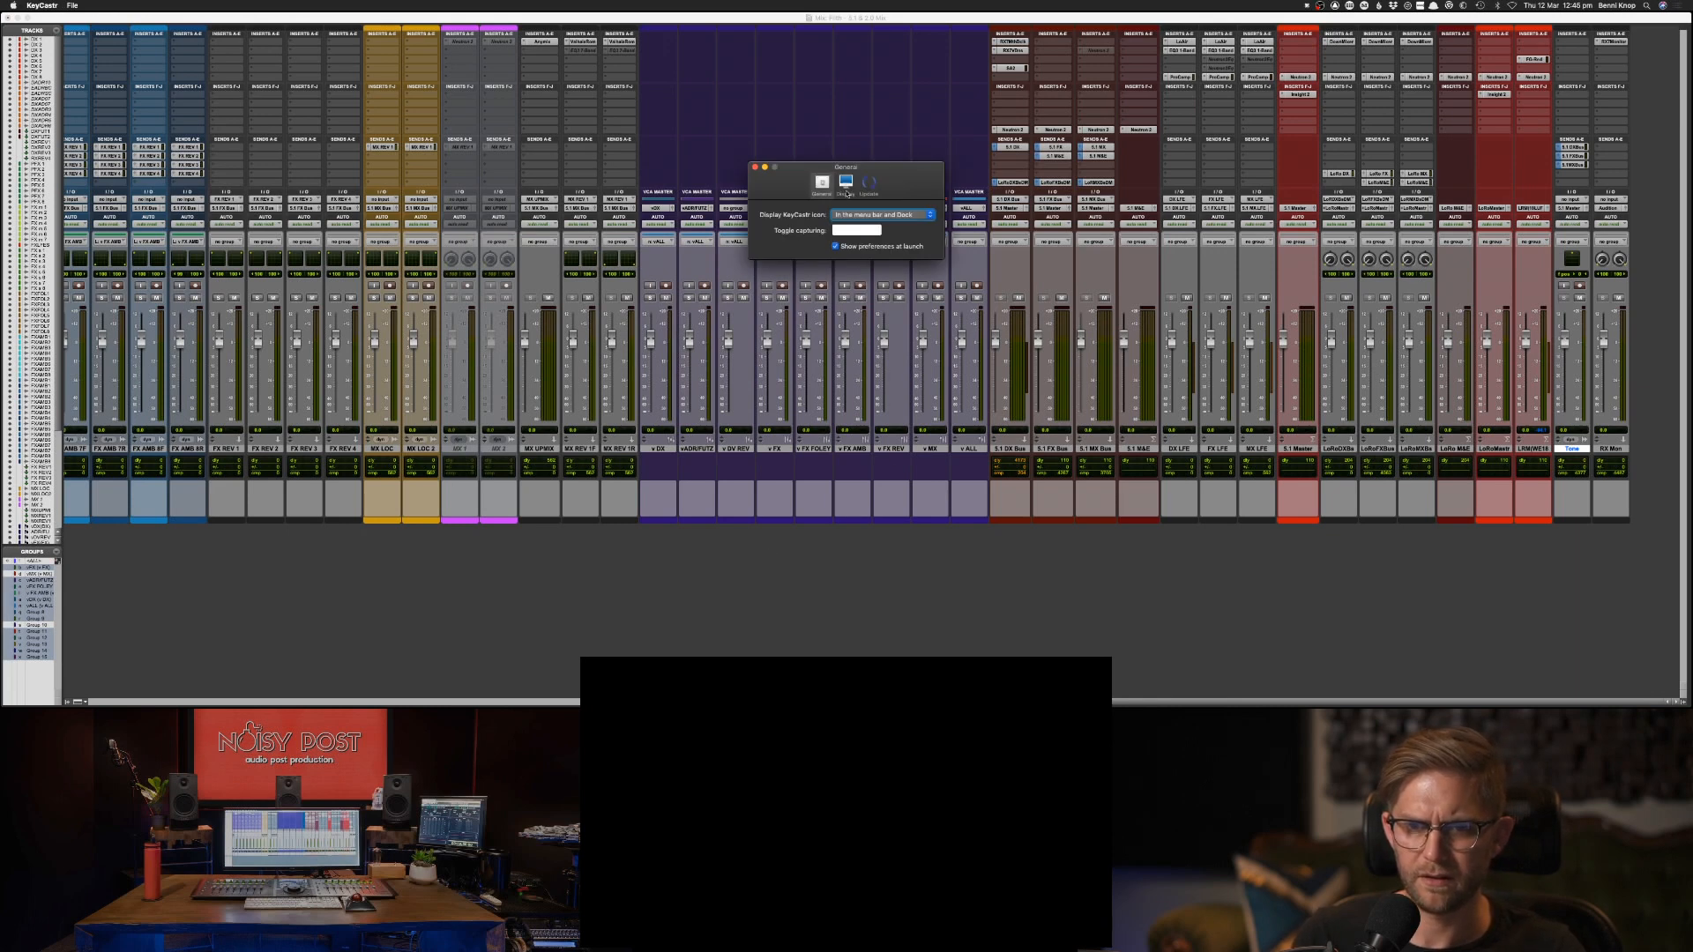
left_click(923, 590)
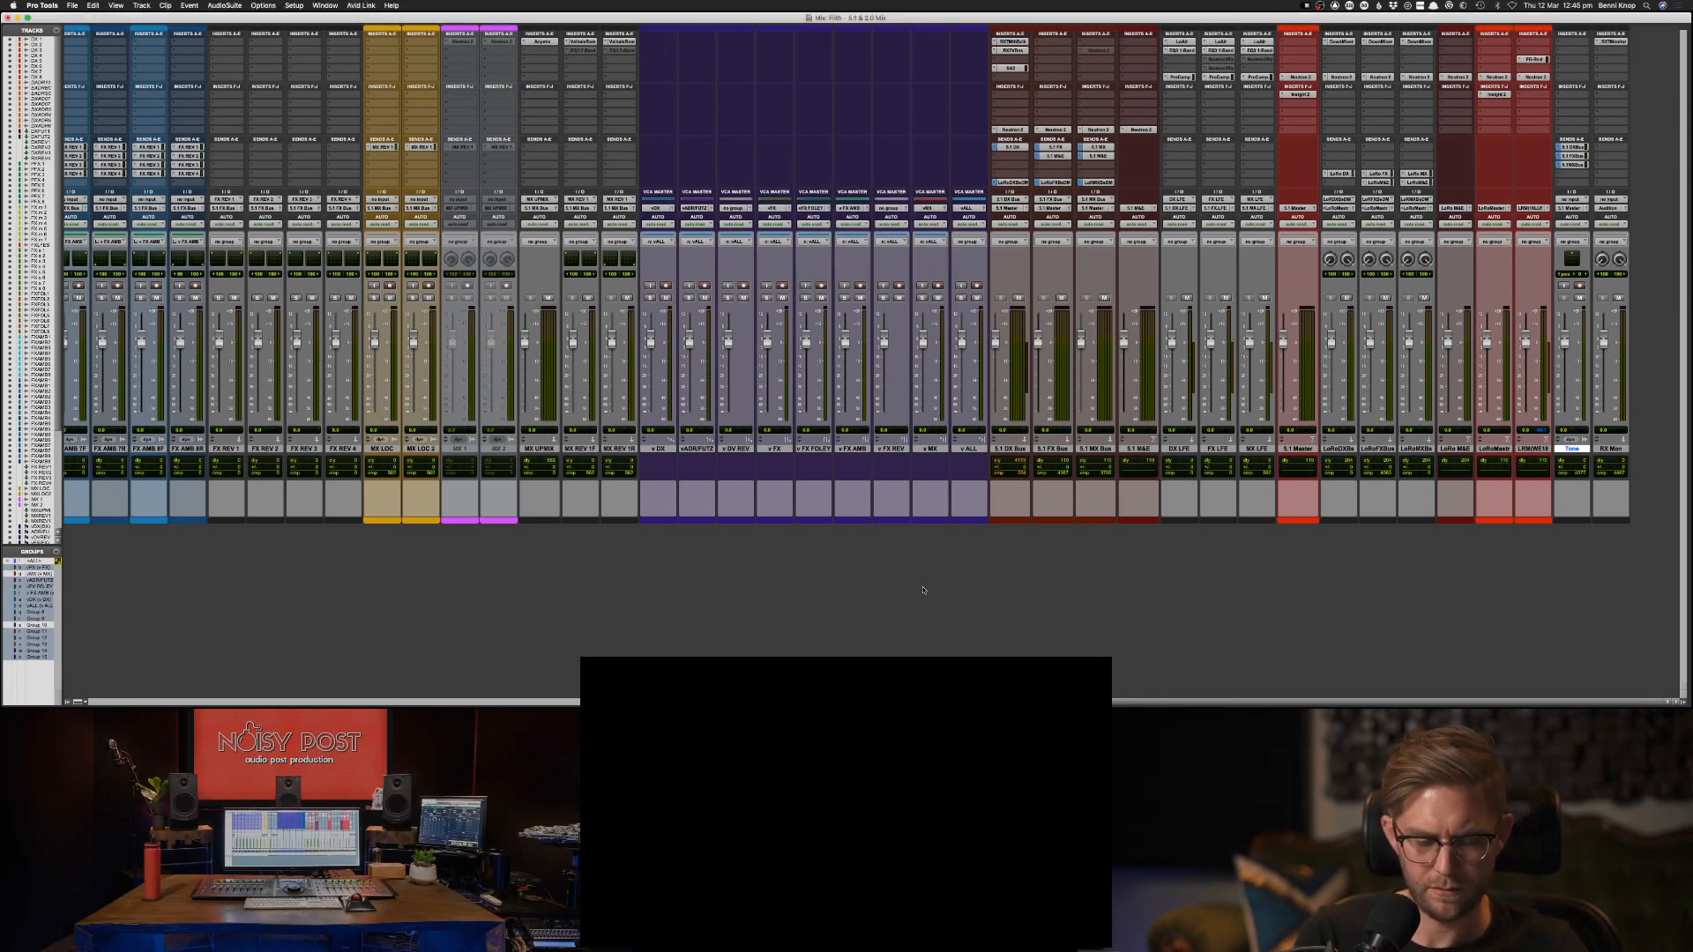
Test the keystroke display with a few letters in Pro Tools and close the KeyCastr preferences.
key("s")
key("d")
key("a")
key("d")
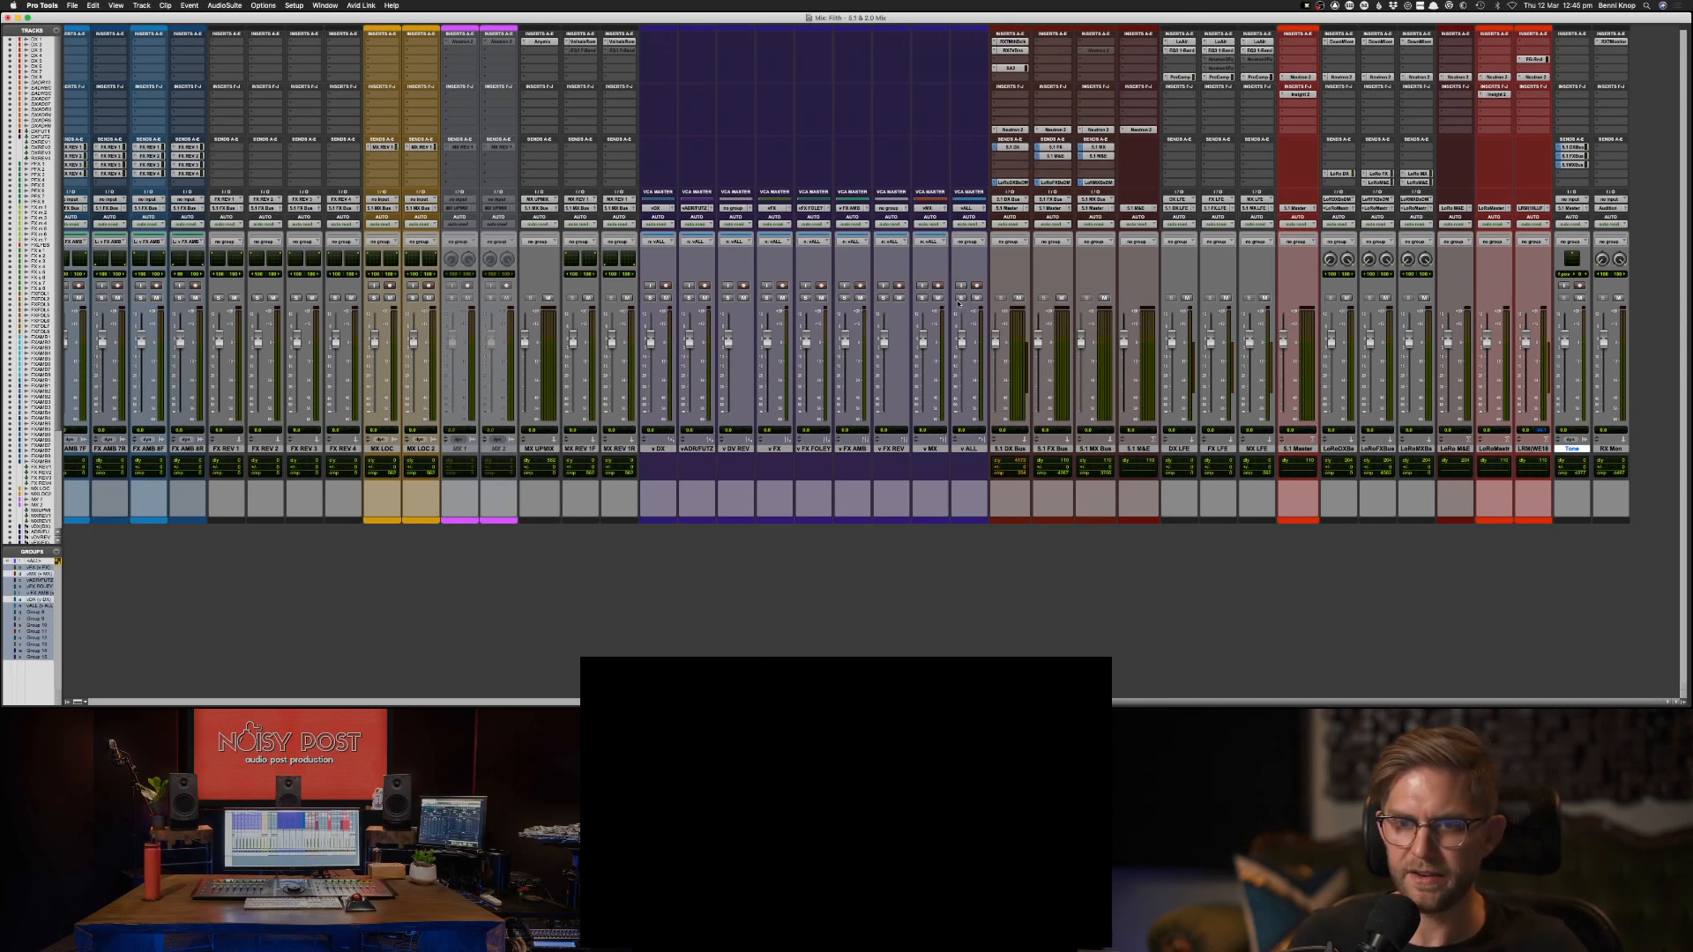
key("super+Tab")
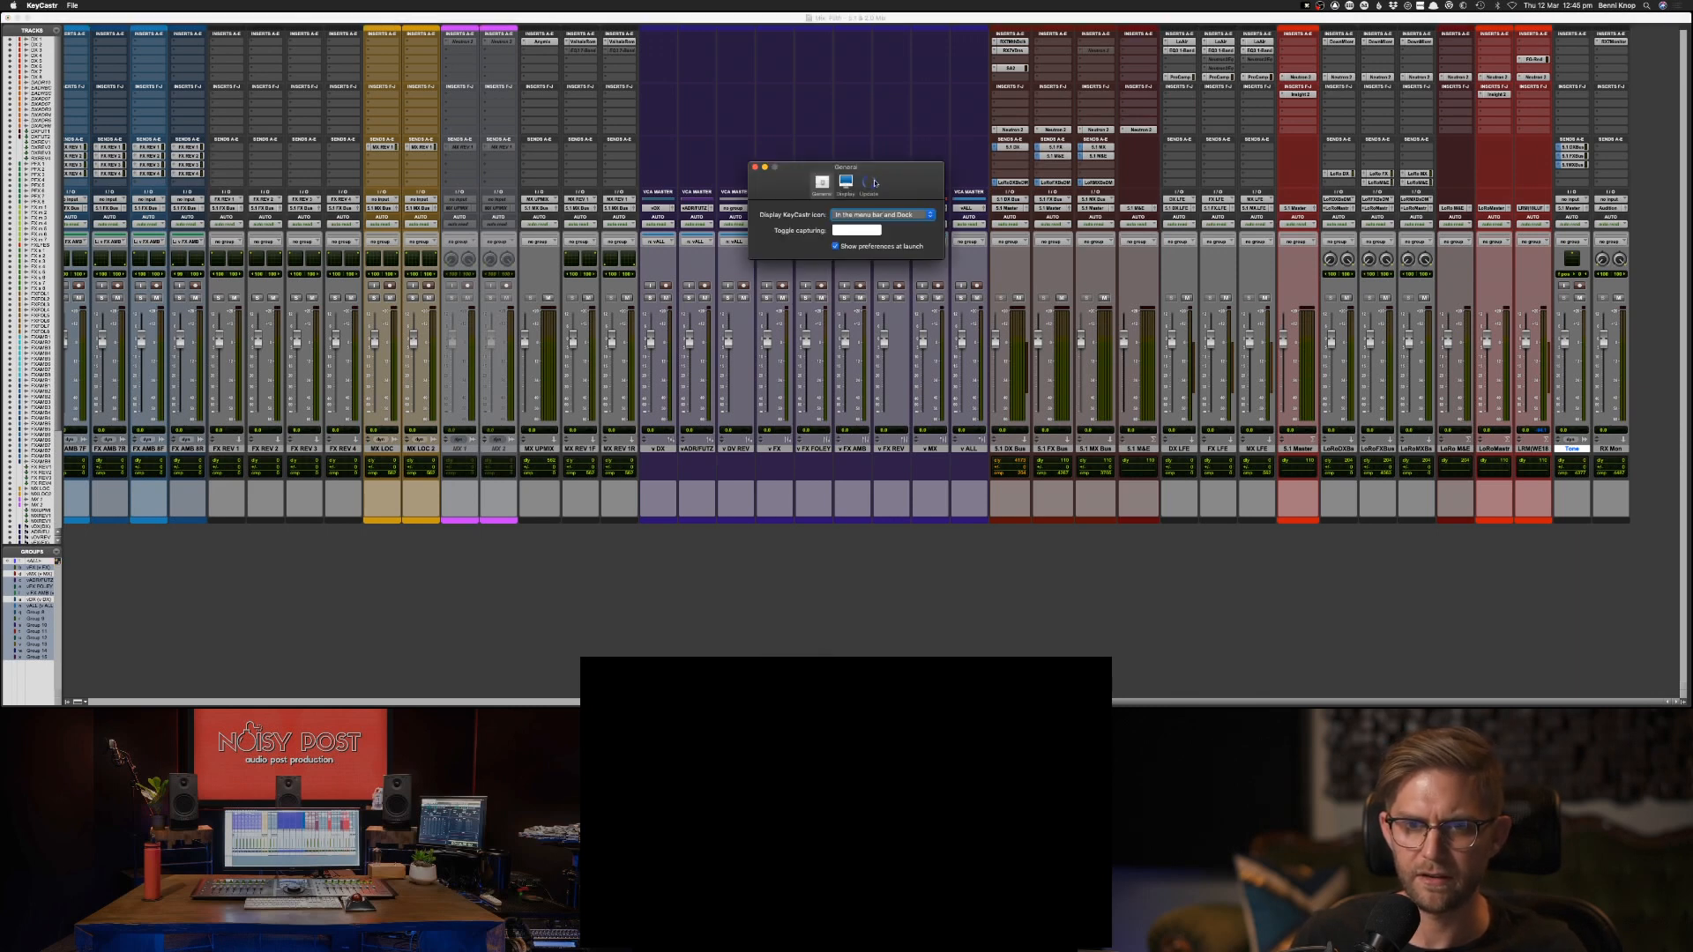
left_click(755, 167)
left_click(1001, 290)
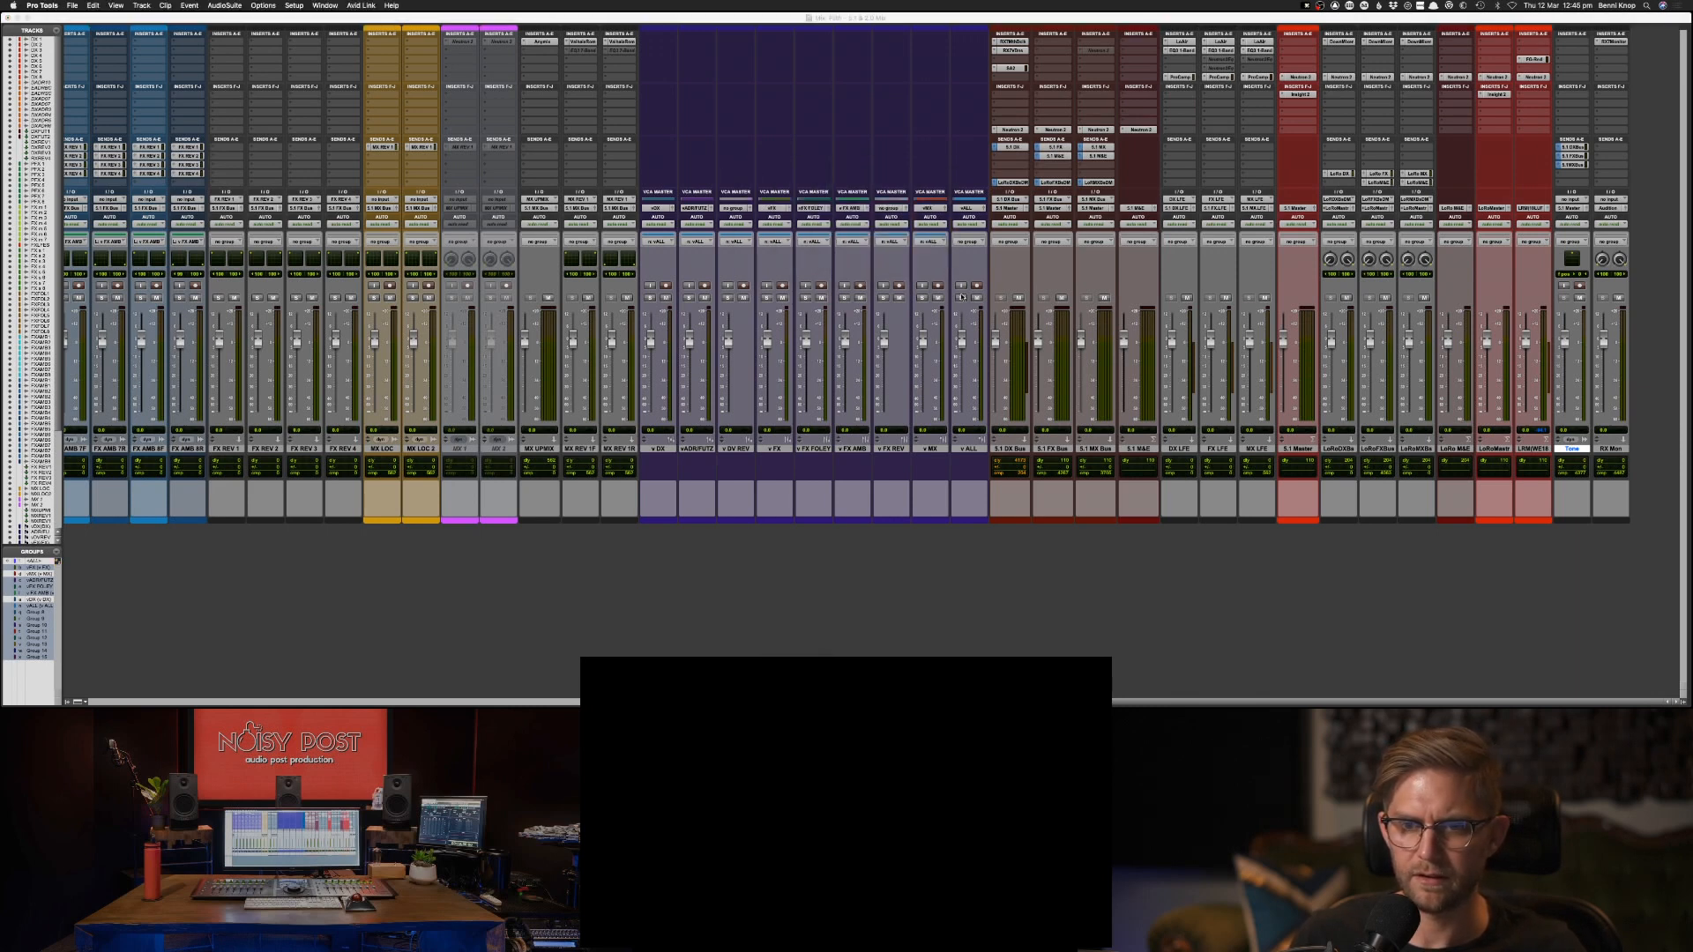
Reopen the KeyCastr preferences and examine the general, display and update settings.
left_click(1311, 6)
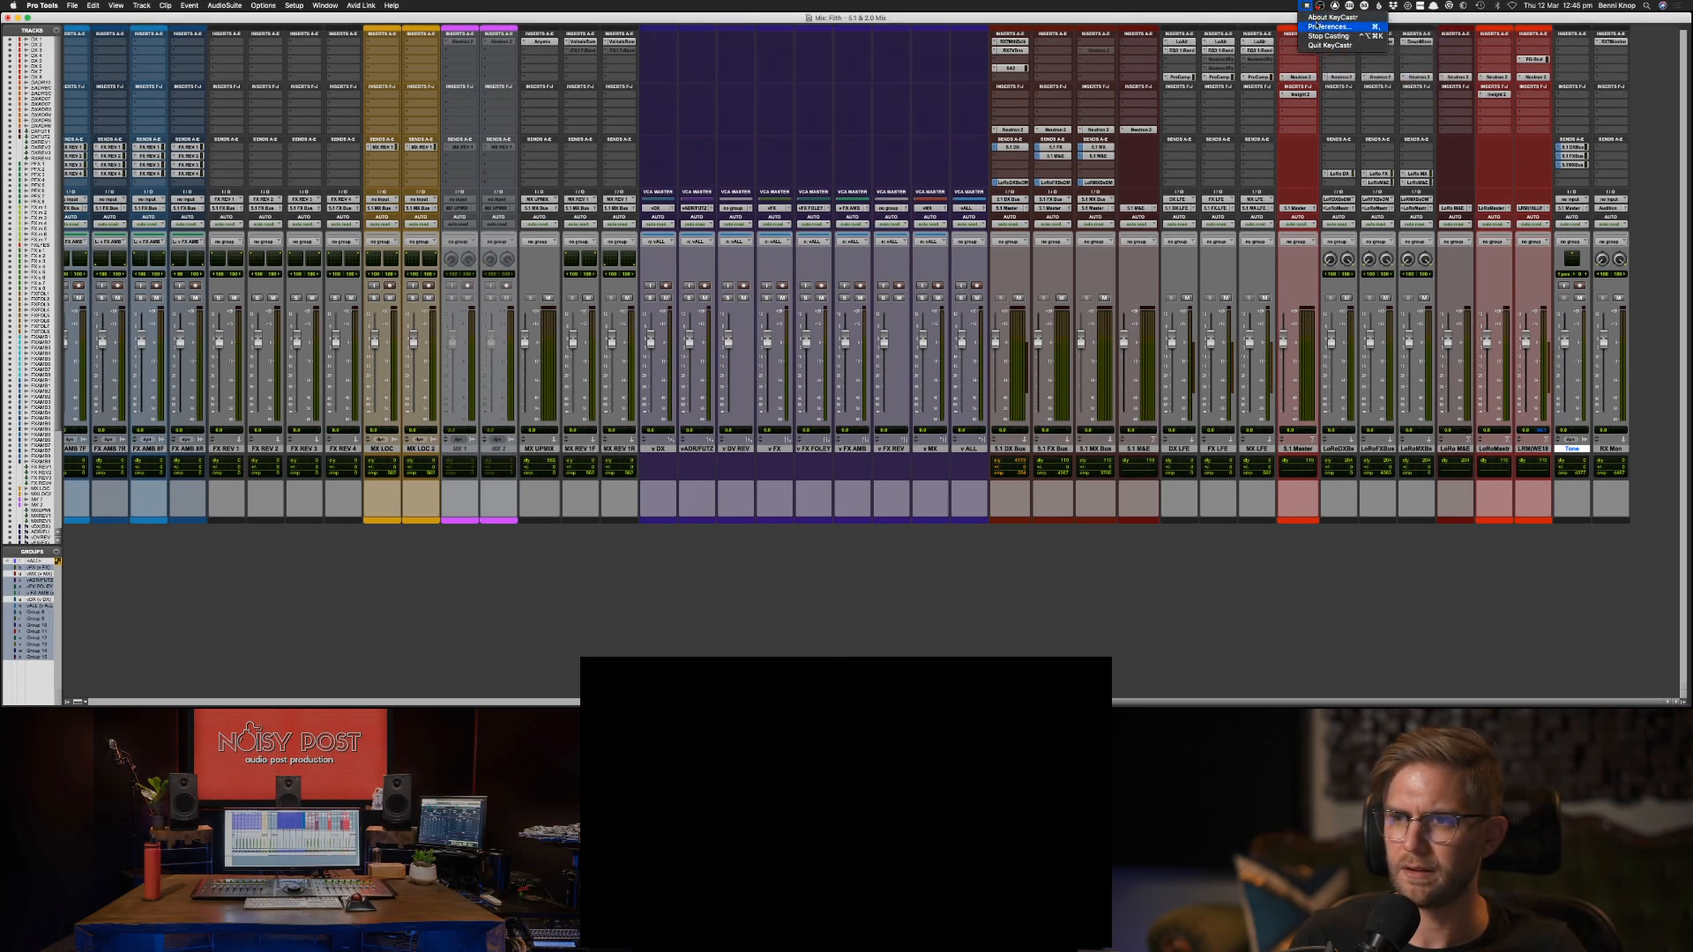
left_click(1322, 26)
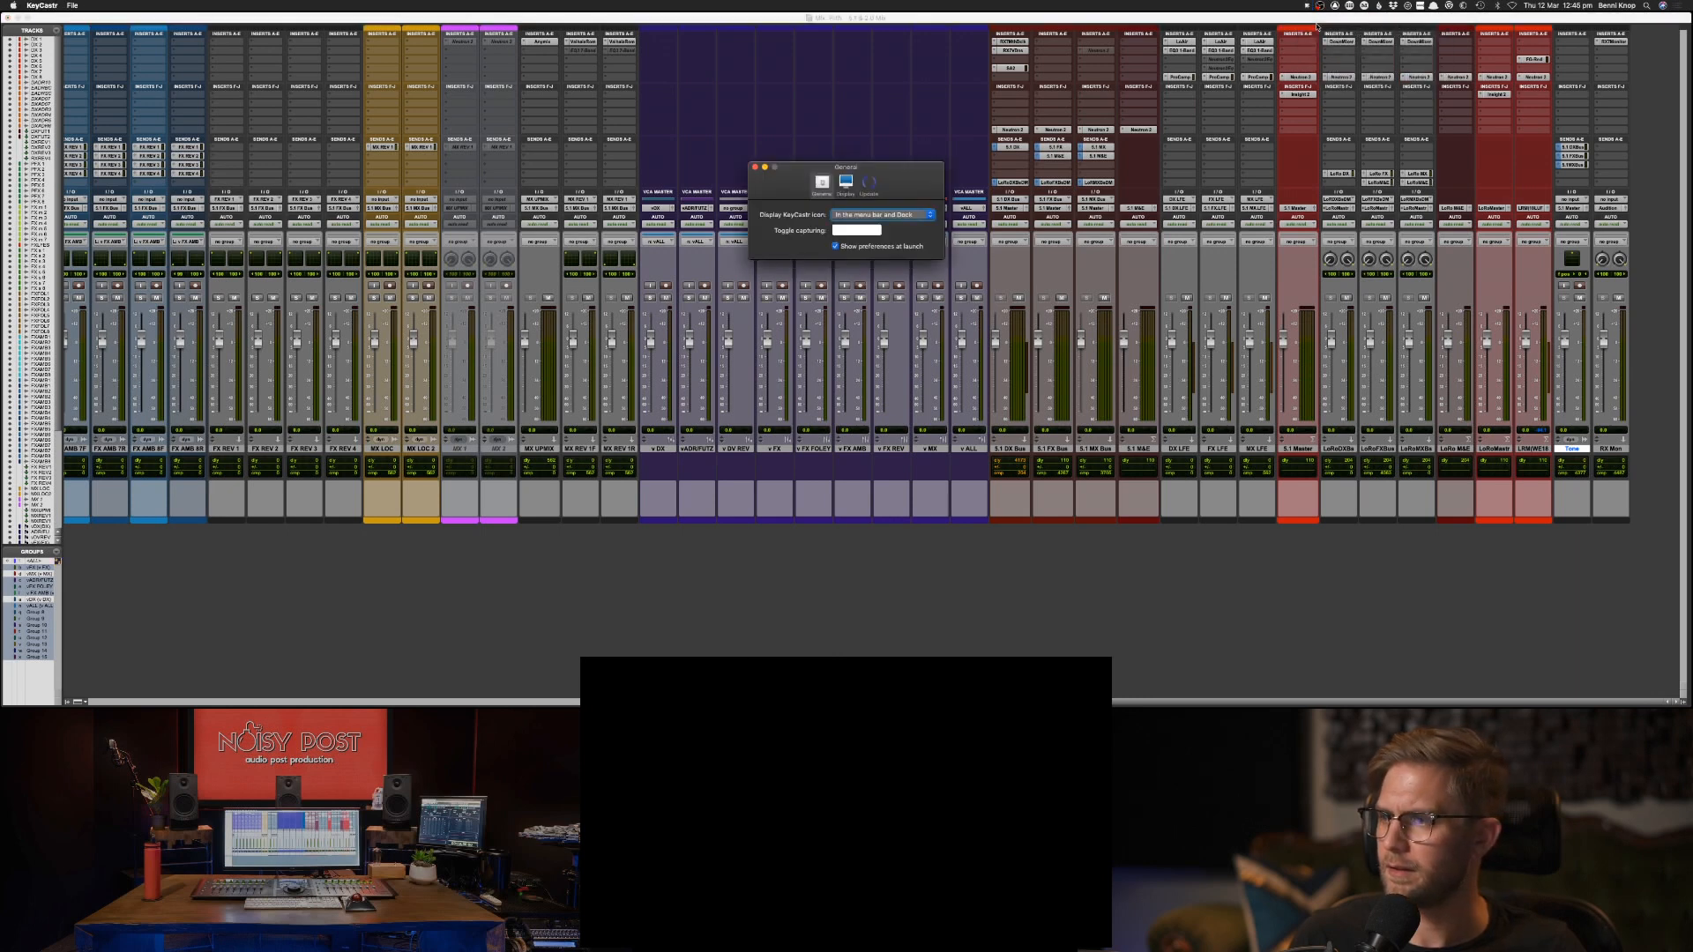
left_click(908, 215)
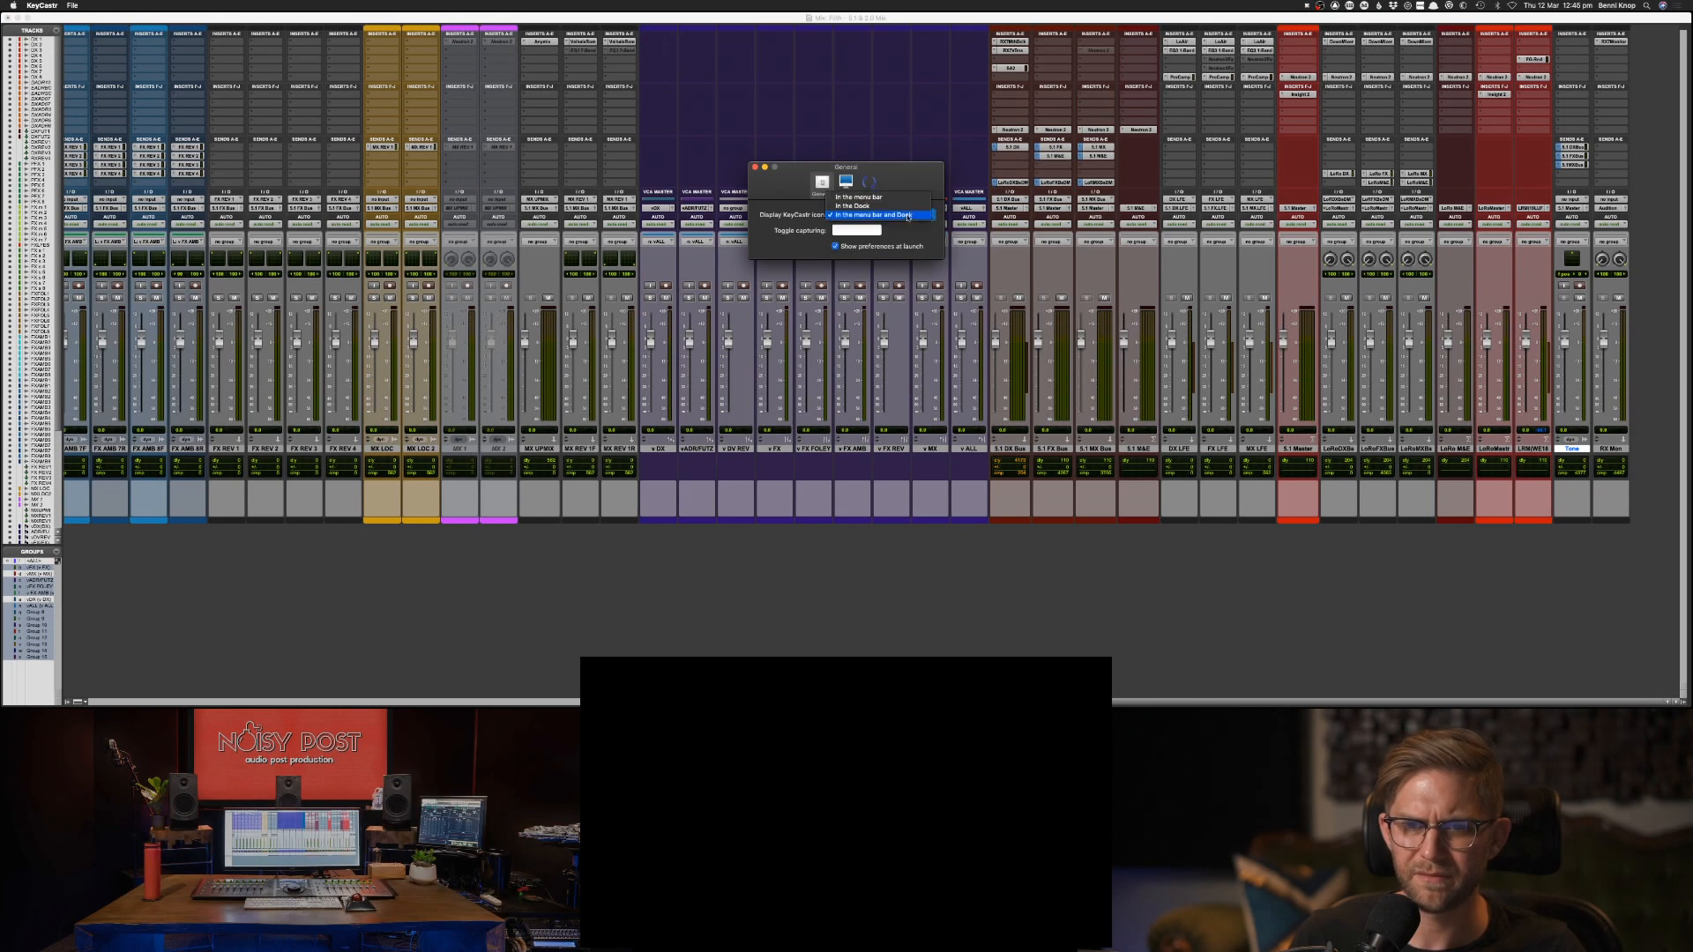
left_click(908, 216)
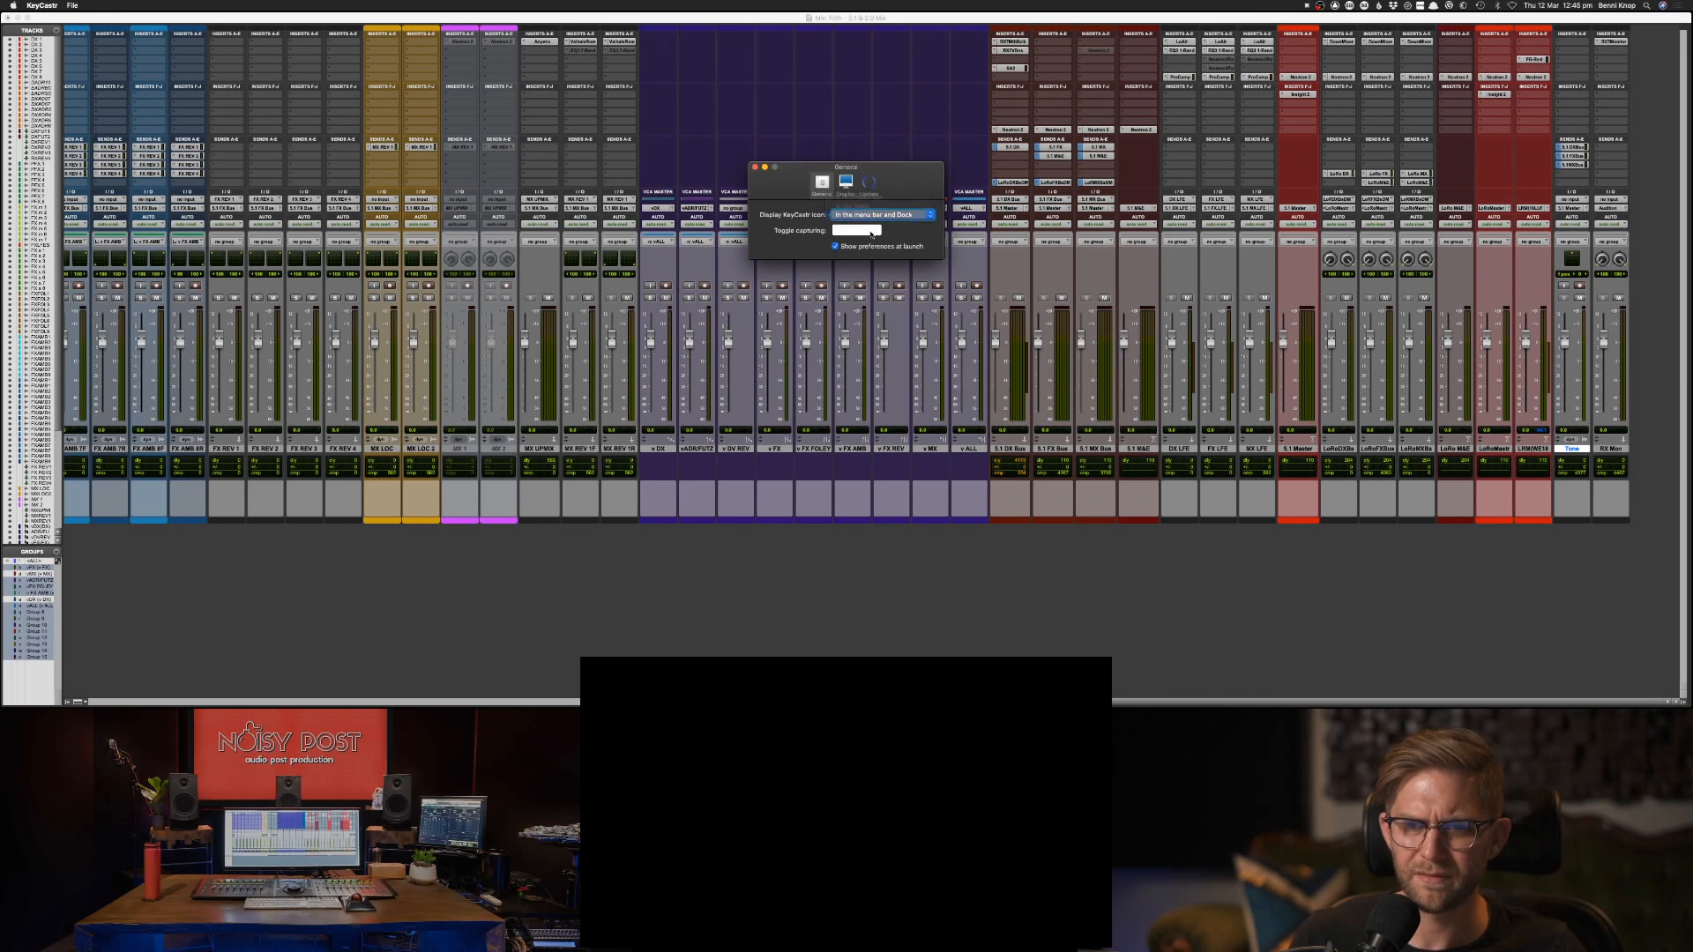
left_click(862, 231)
left_click(875, 231)
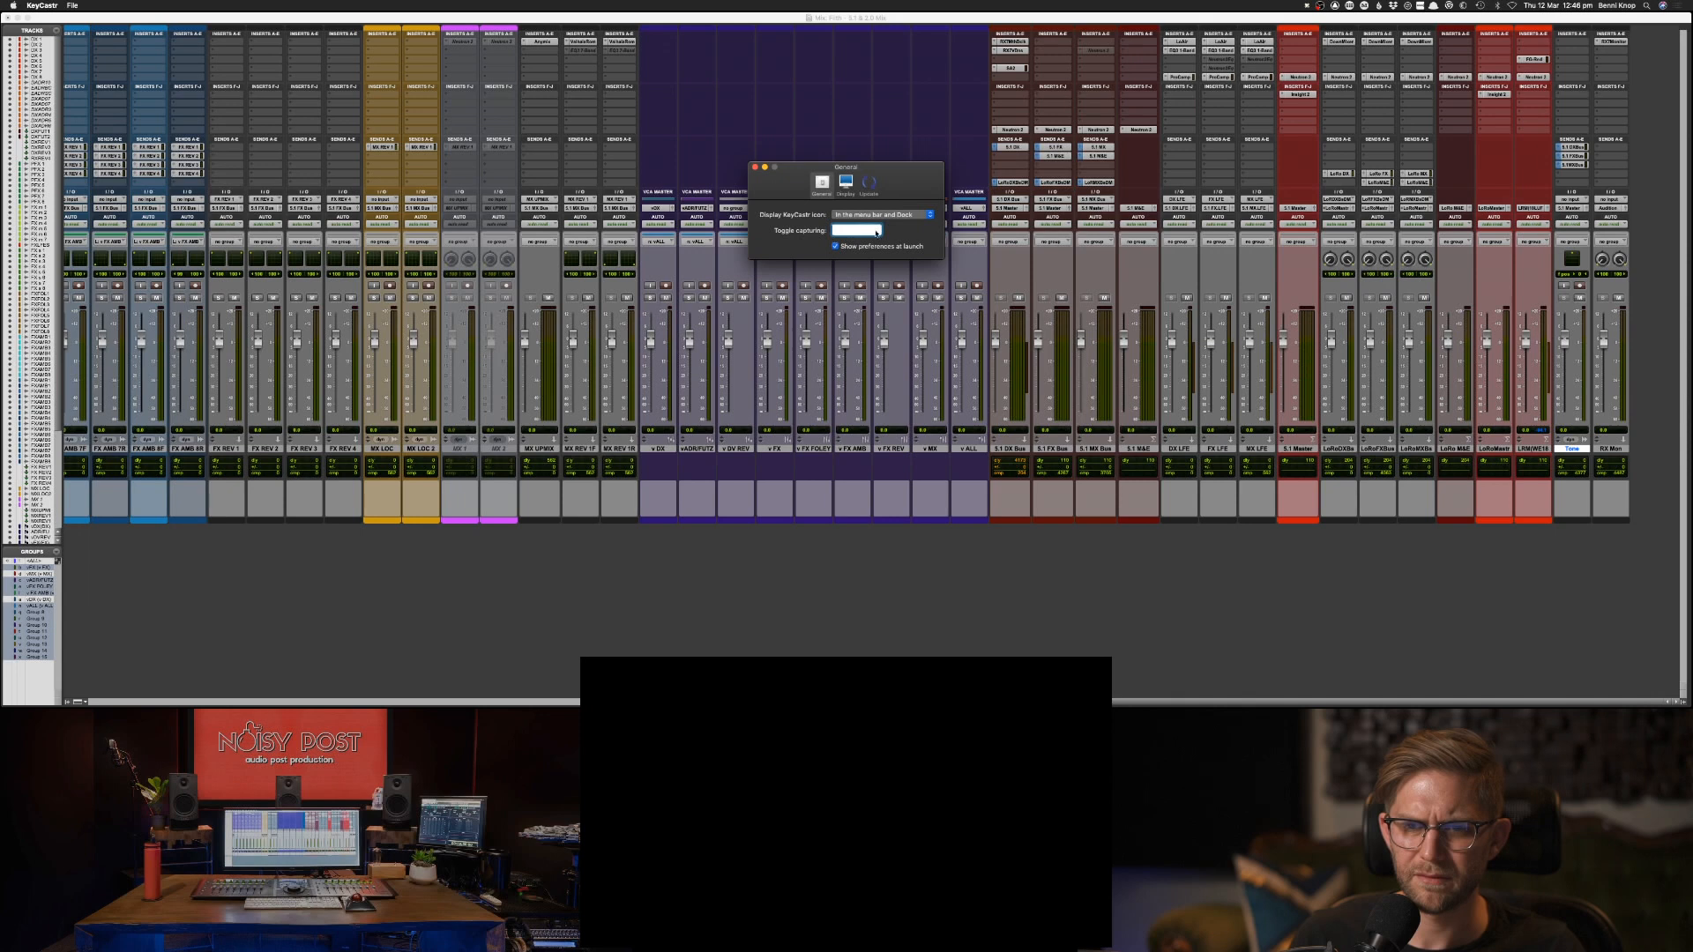
left_click(846, 187)
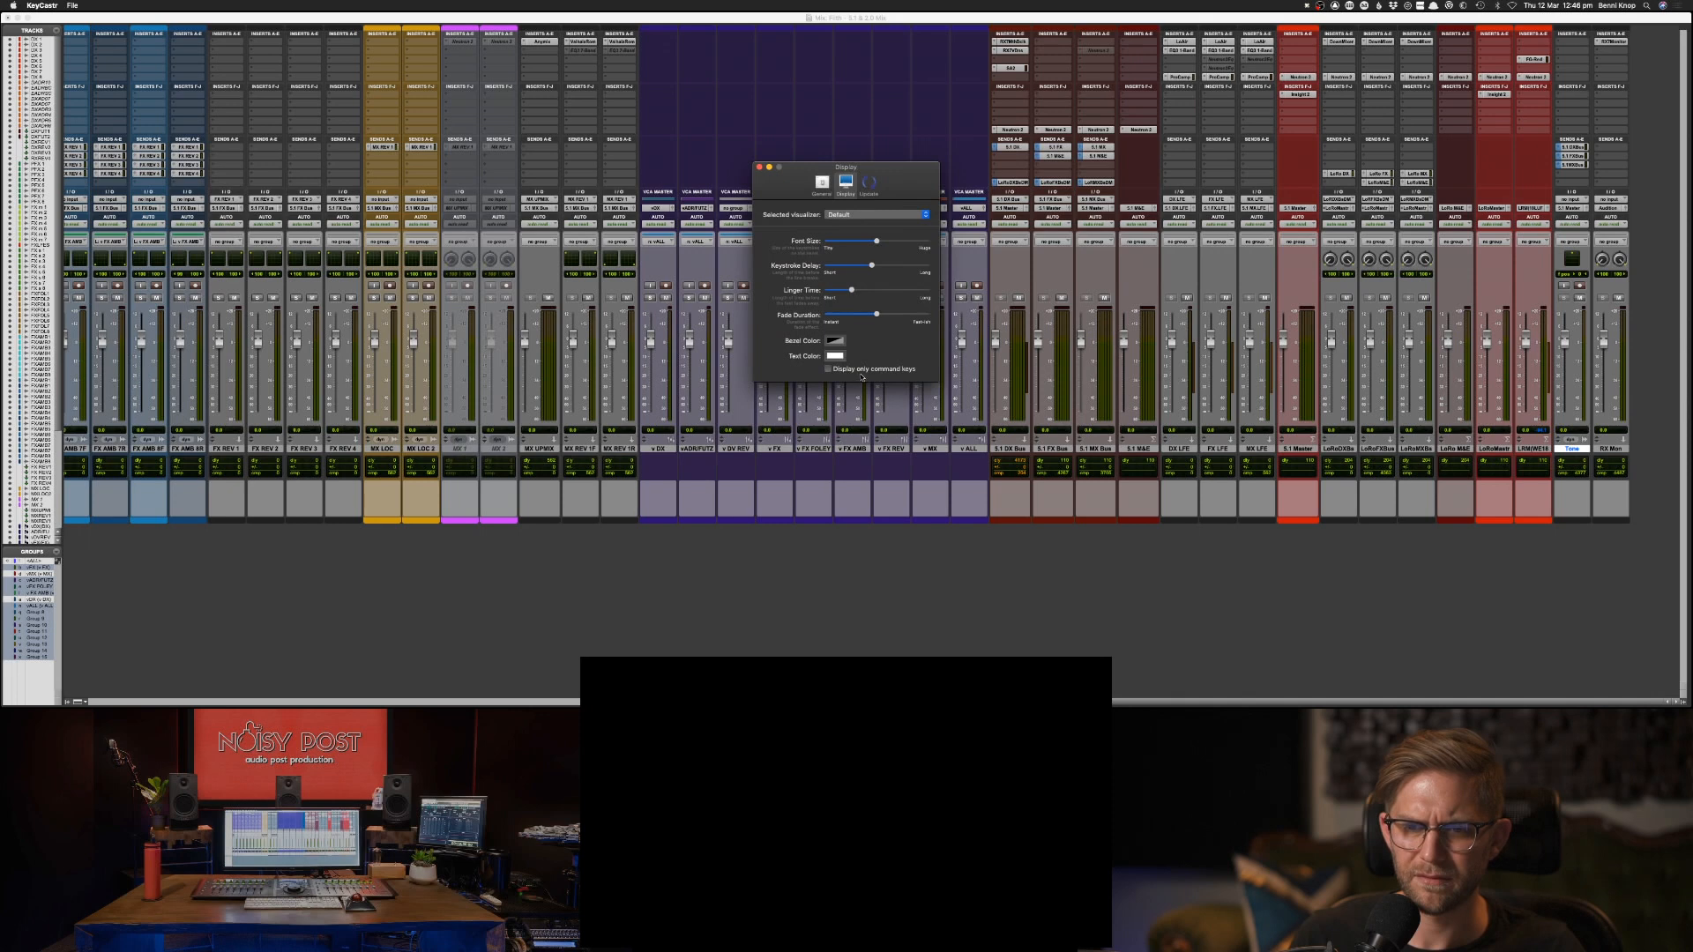
left_click(868, 183)
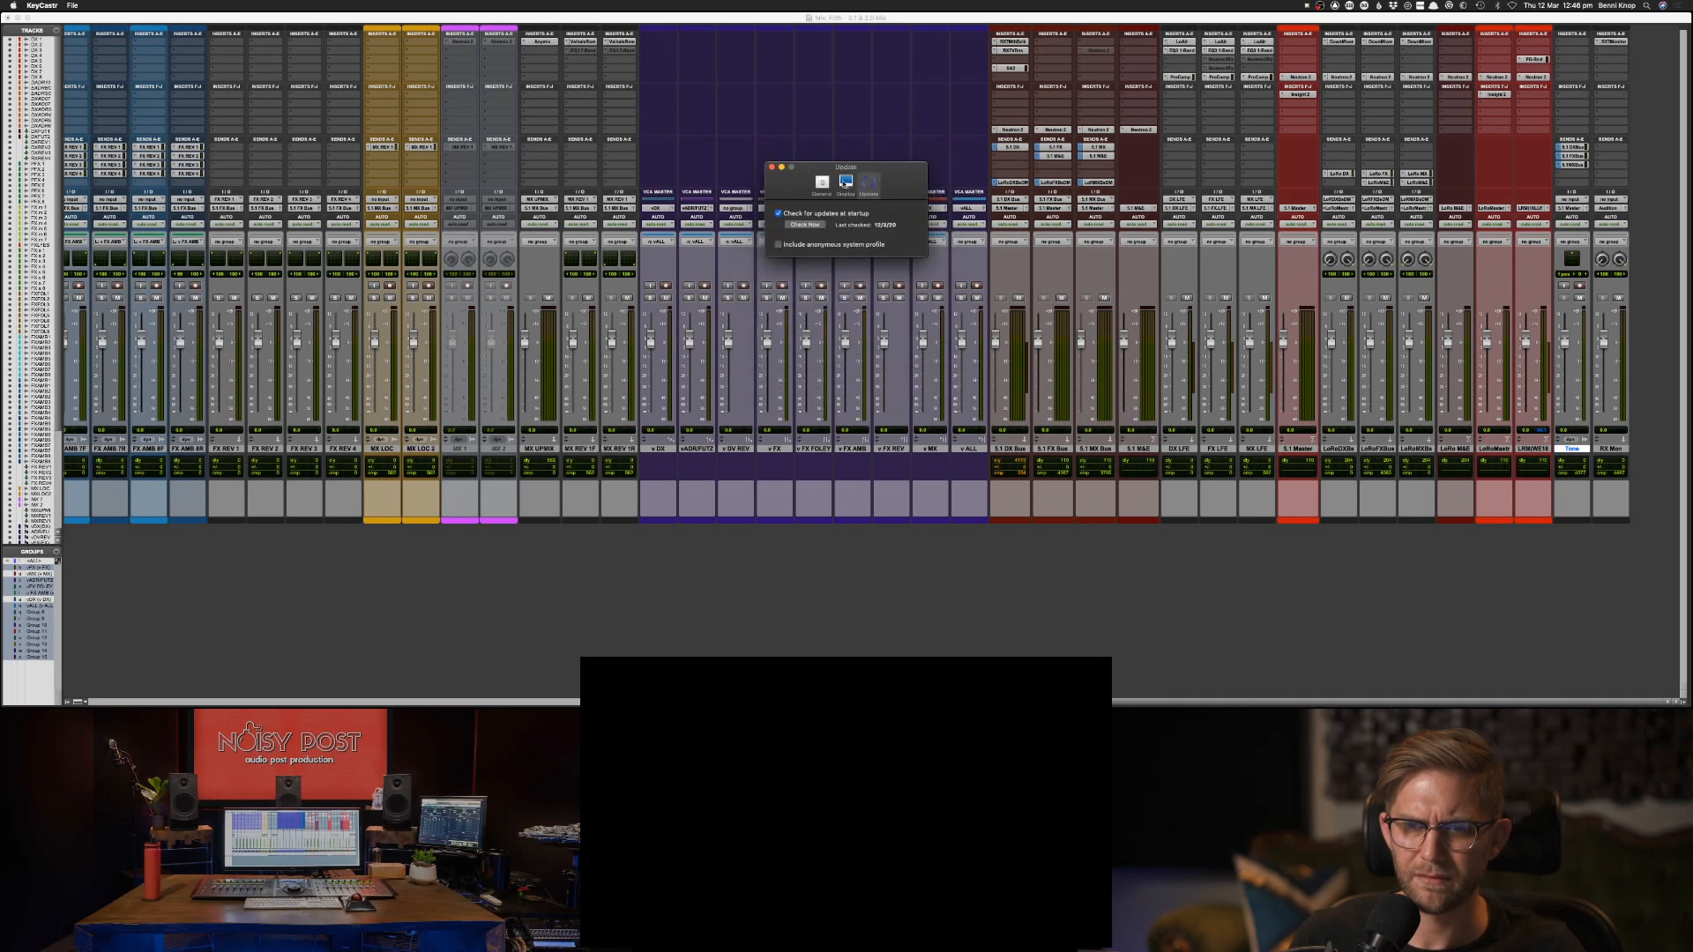
Close and reopen the KeyCastr preferences, and test the keystroke display with a string of letters in Pro Tools.
left_click(772, 166)
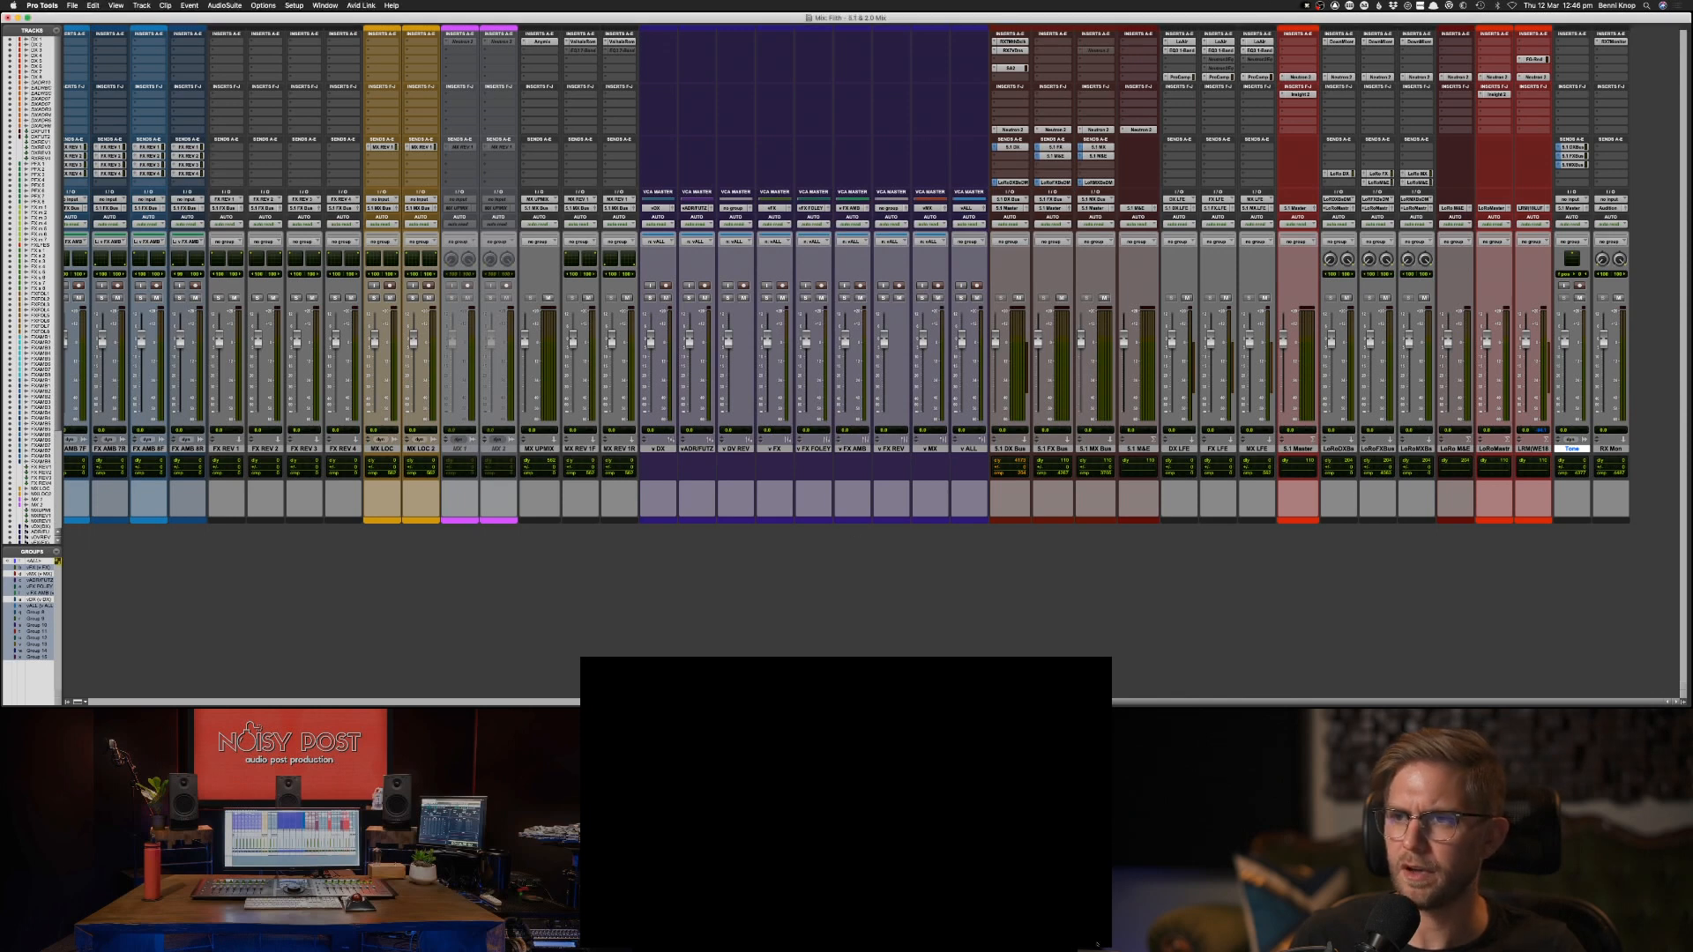
left_click(1306, 5)
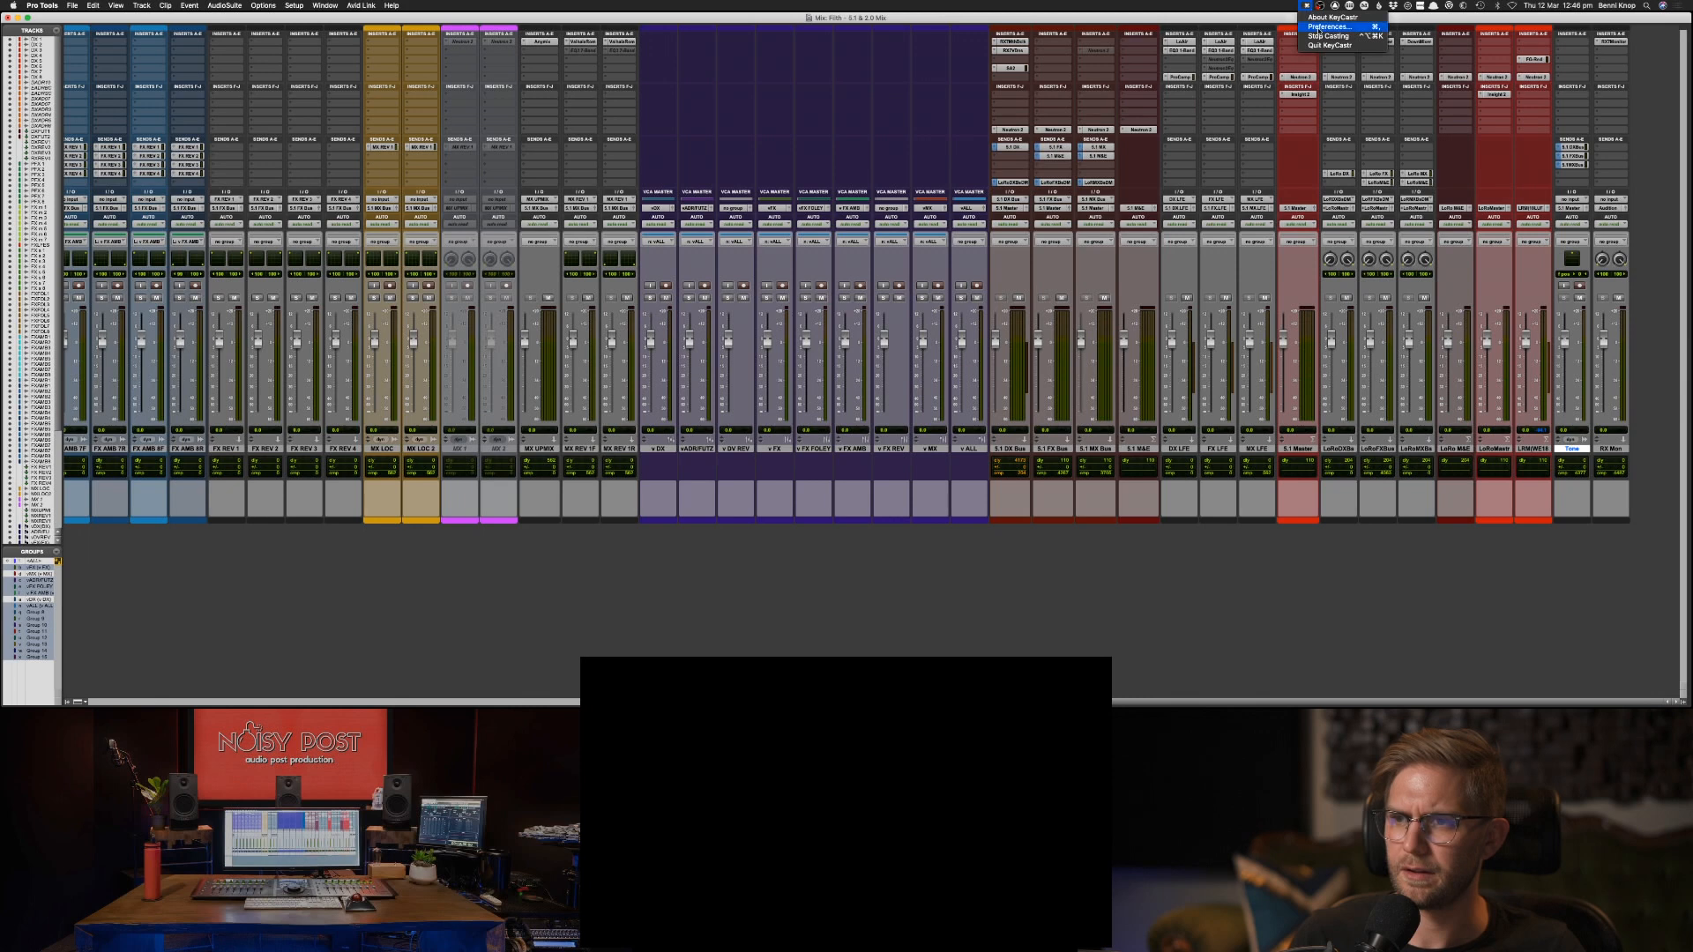
left_click(1328, 27)
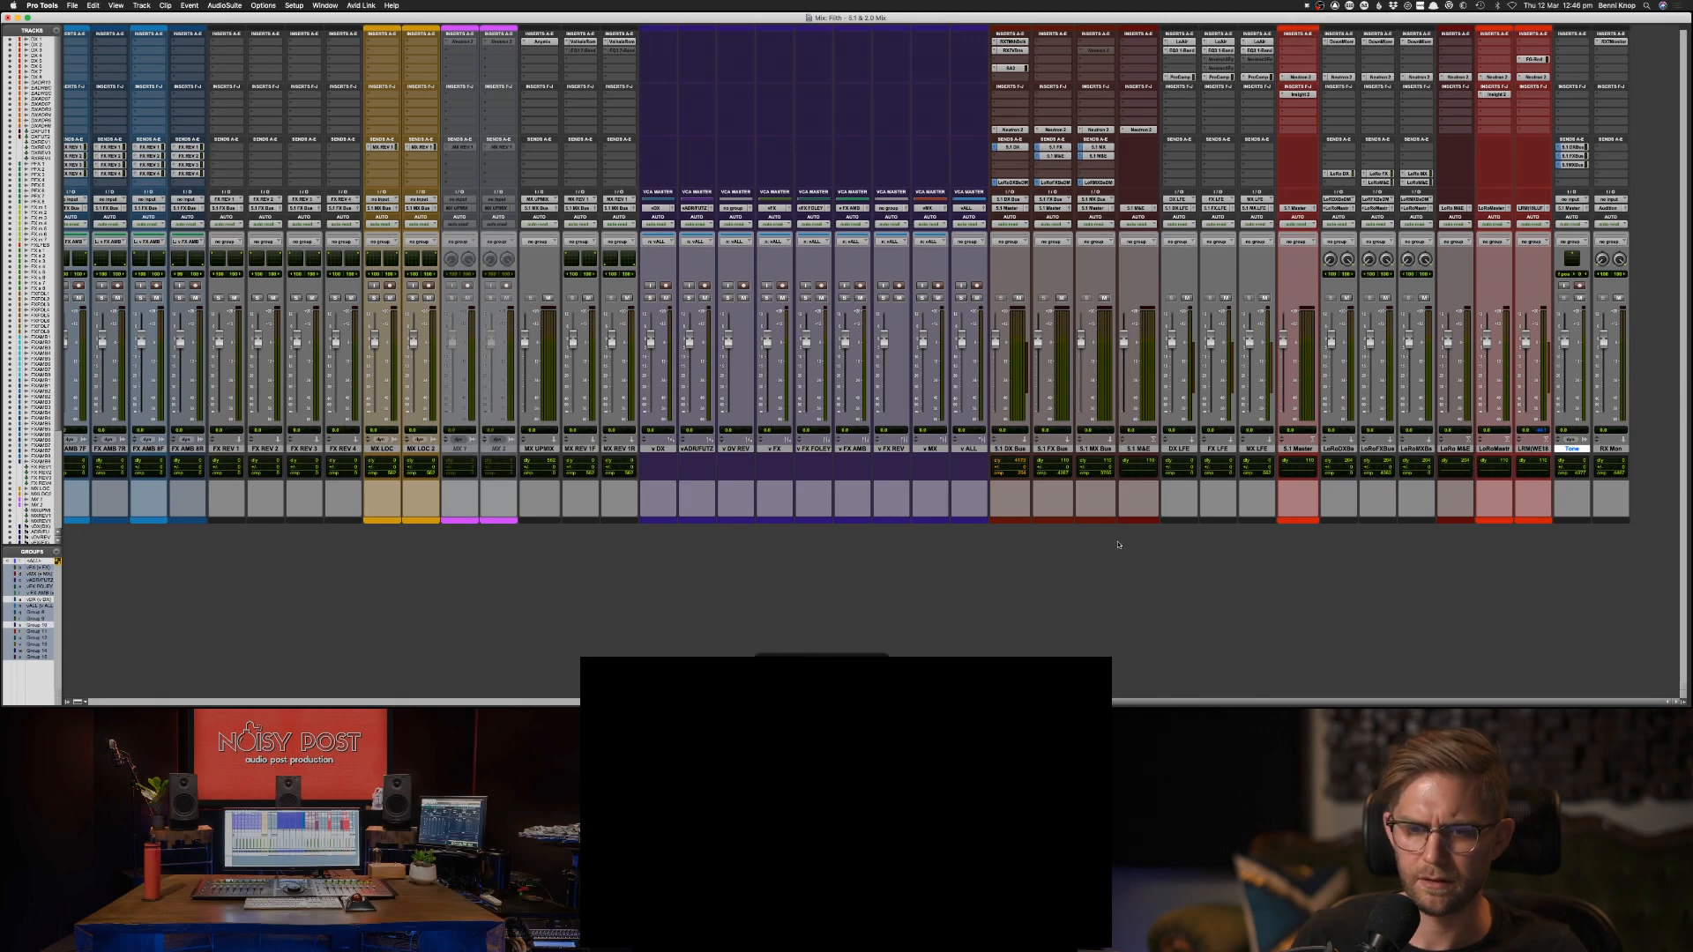
type("fdsfdfdsasdfasdfa")
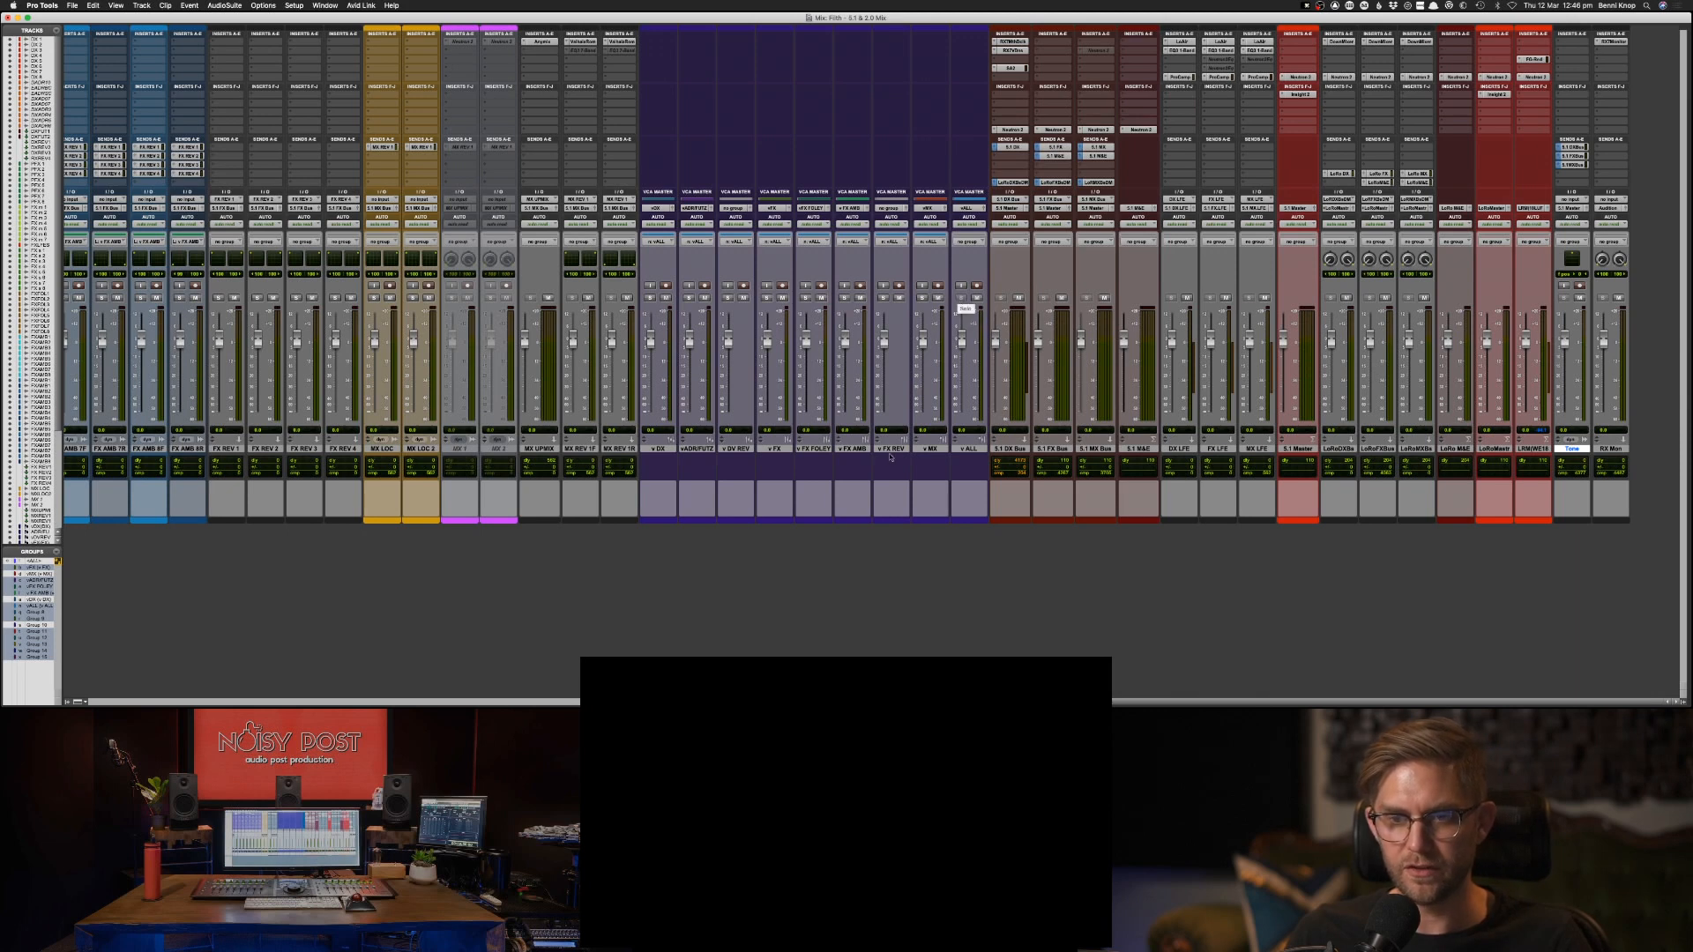
Select all the VCA master tracks from DX to ALL, and switch the solo of the first MX LOC track on and off.
left_click(964, 450)
left_click(655, 449, "shift")
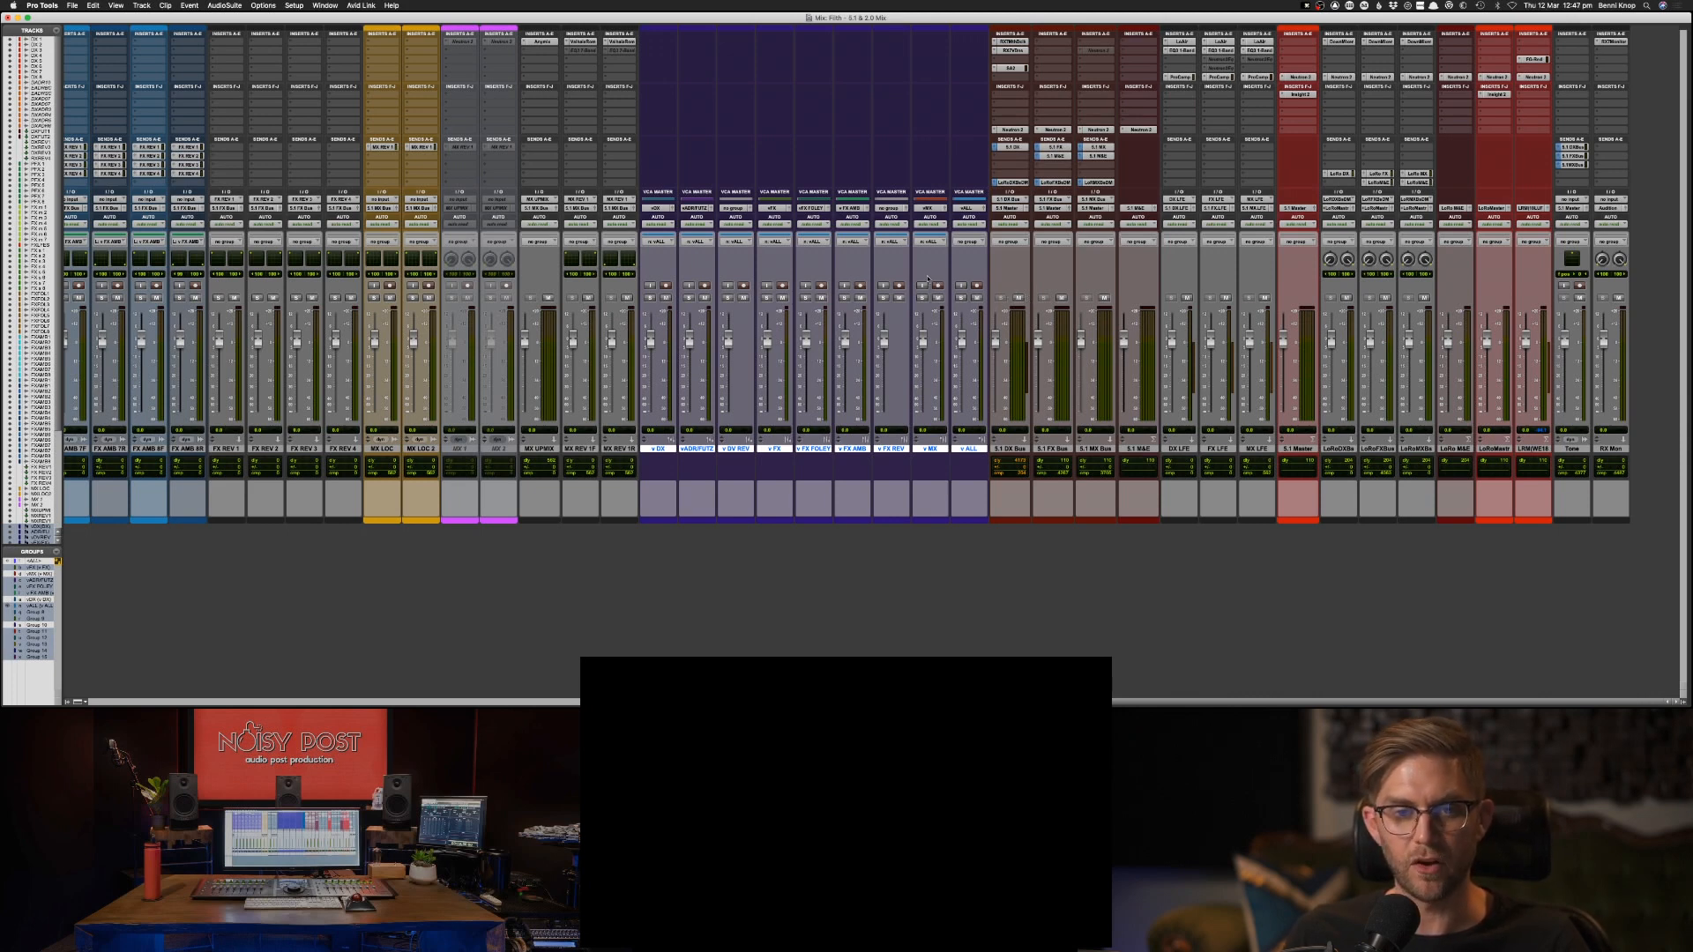
left_click(375, 299)
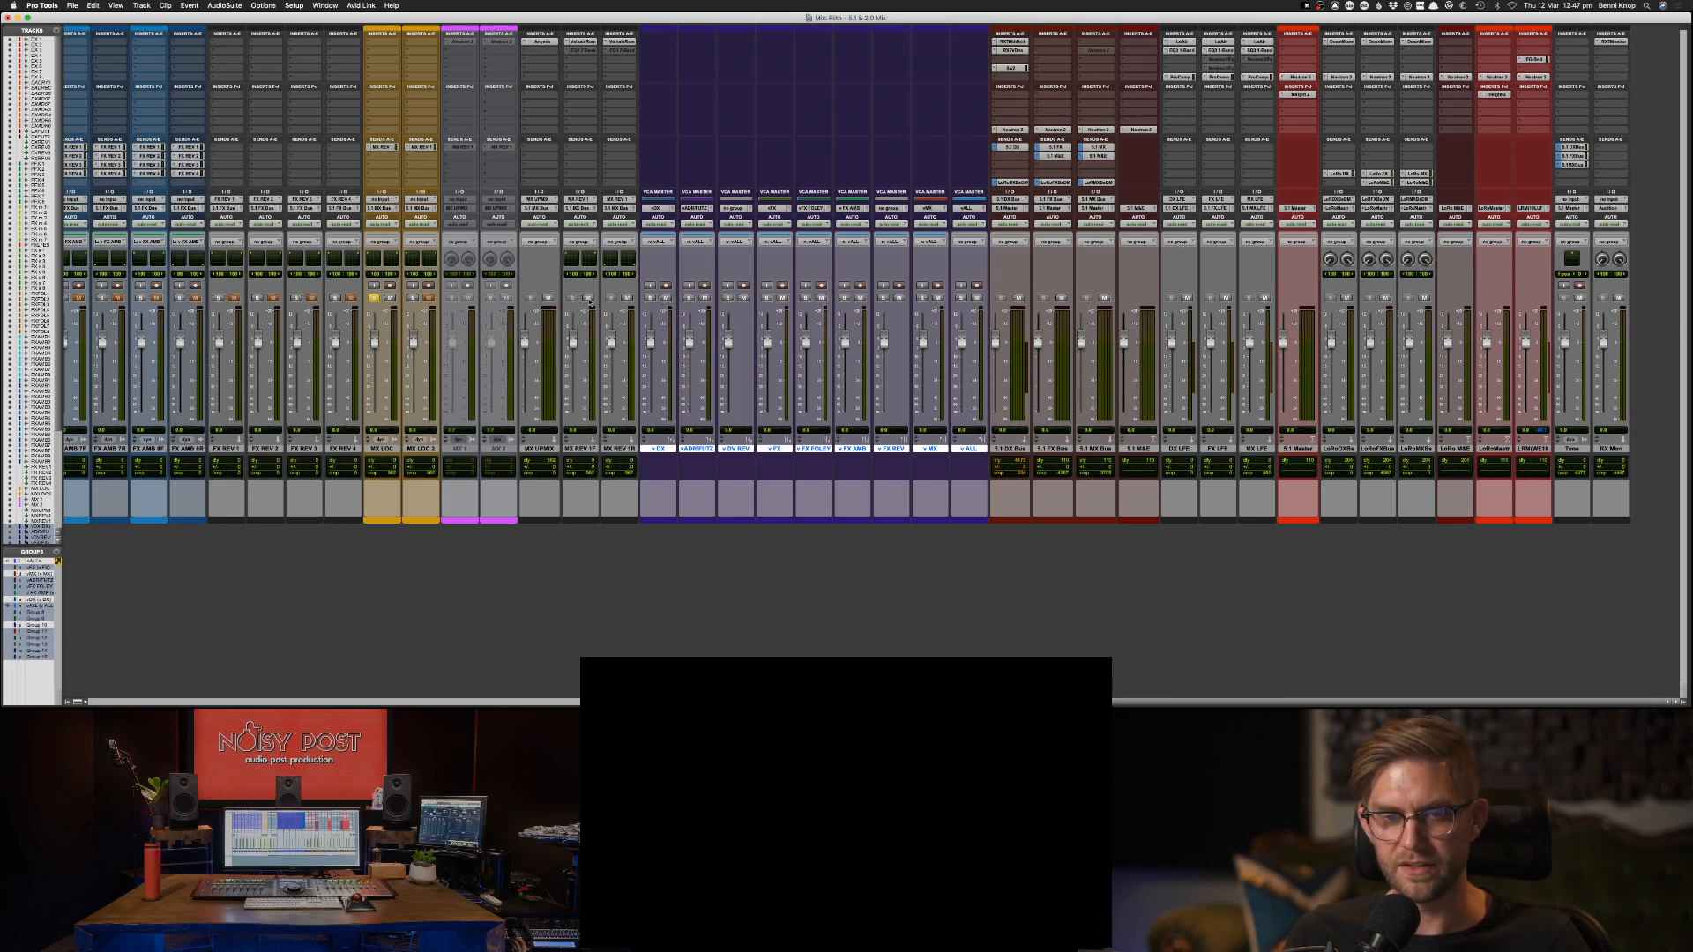
left_click(374, 298)
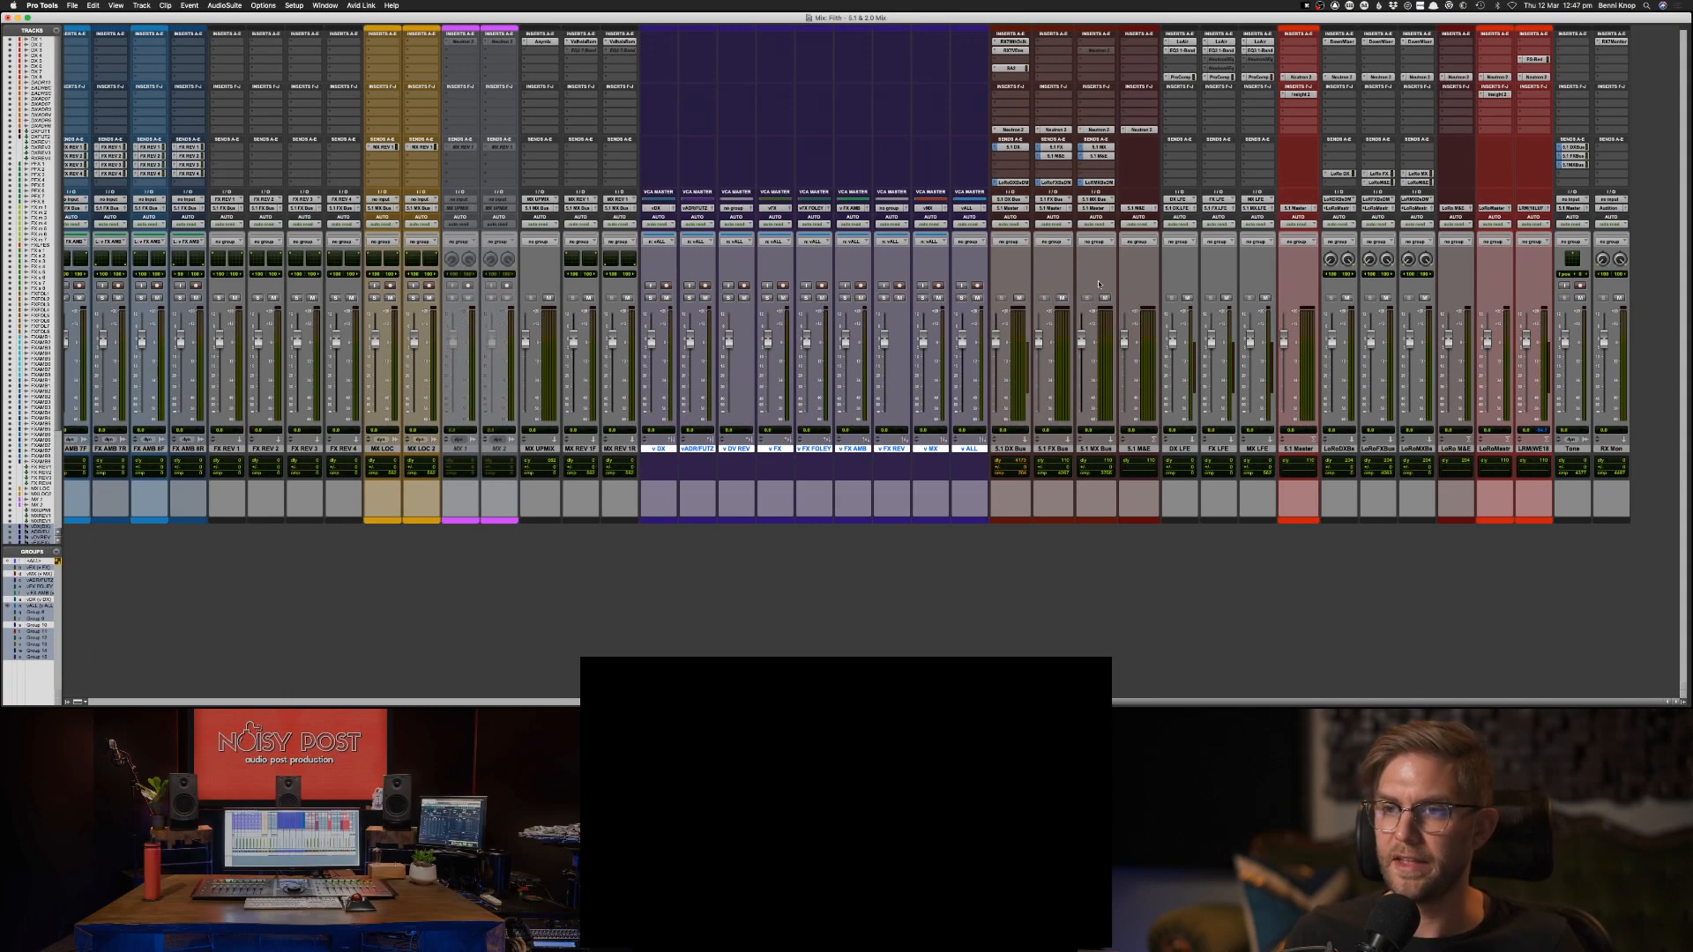
Switch to the Edit window and choose the official edit's PR-Proxy-OriginSize .mov on the BK SSD drive for video import.
scroll(1097, 284, "left", 15)
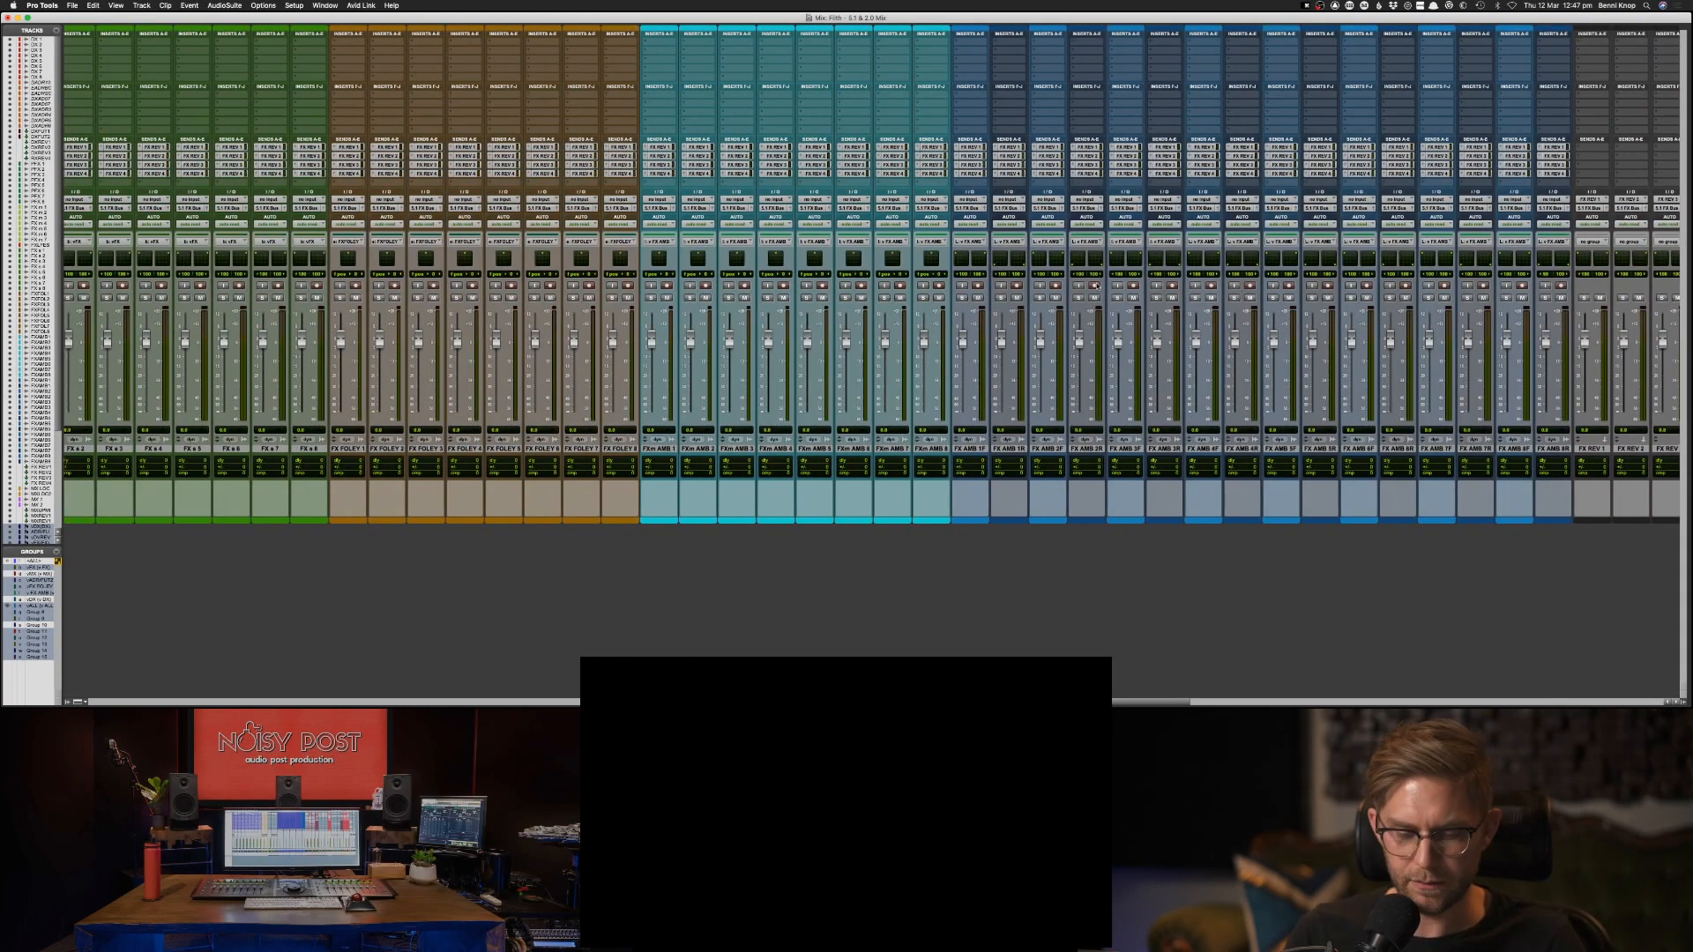
key("super+equal")
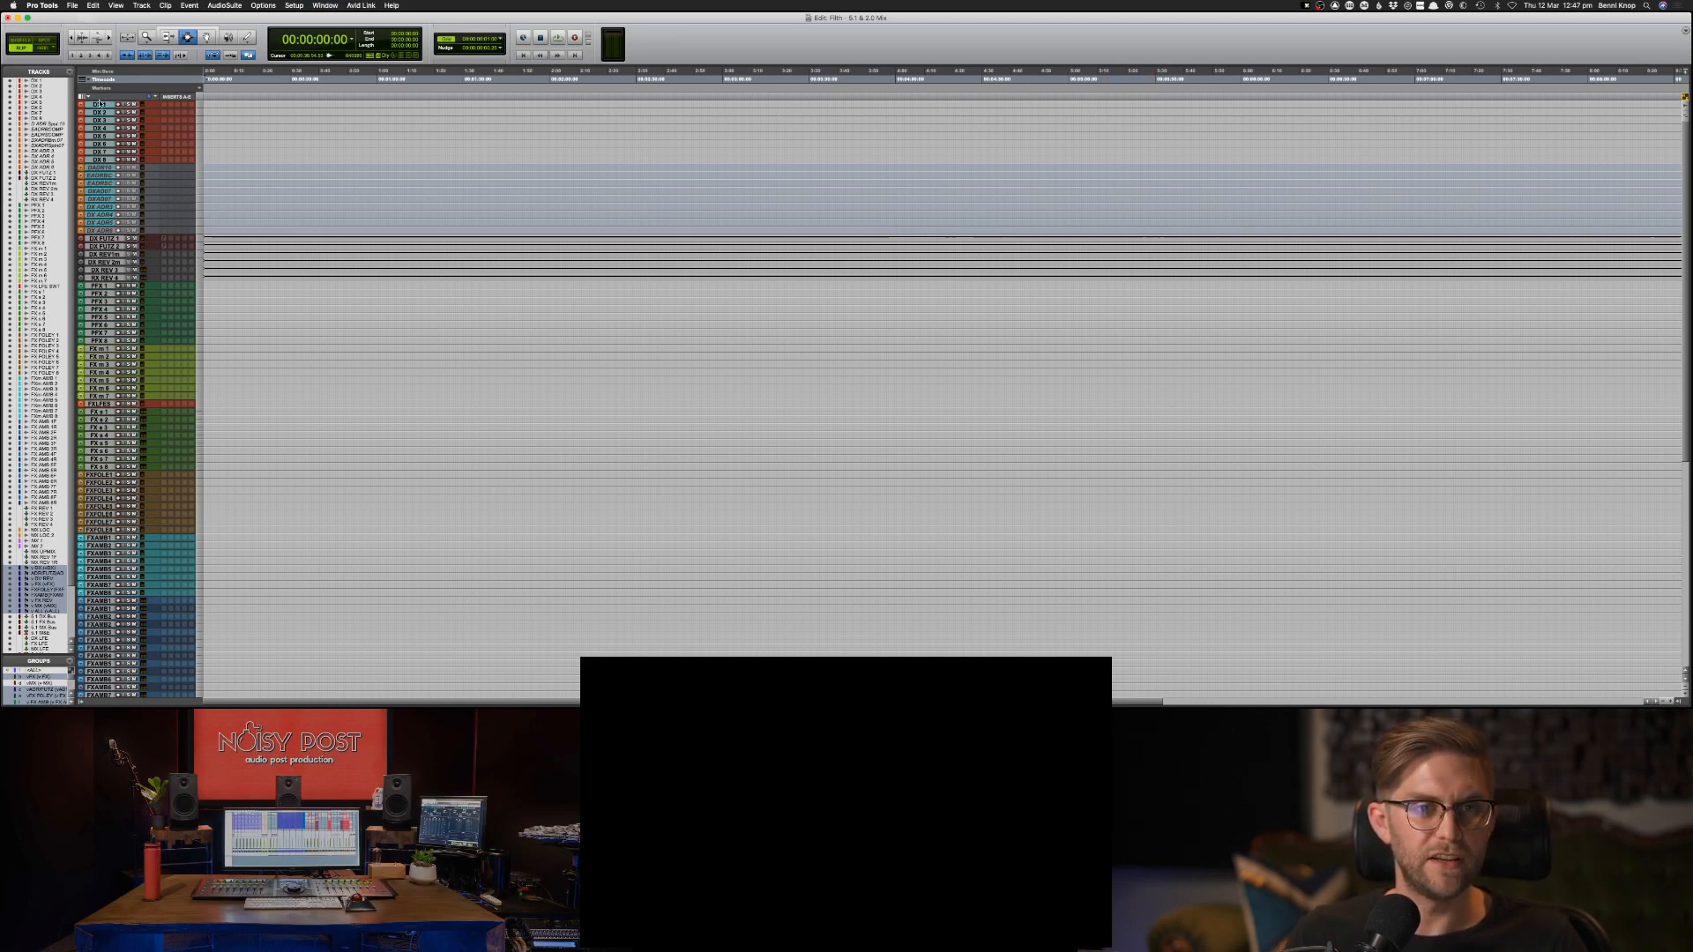
left_click(73, 5)
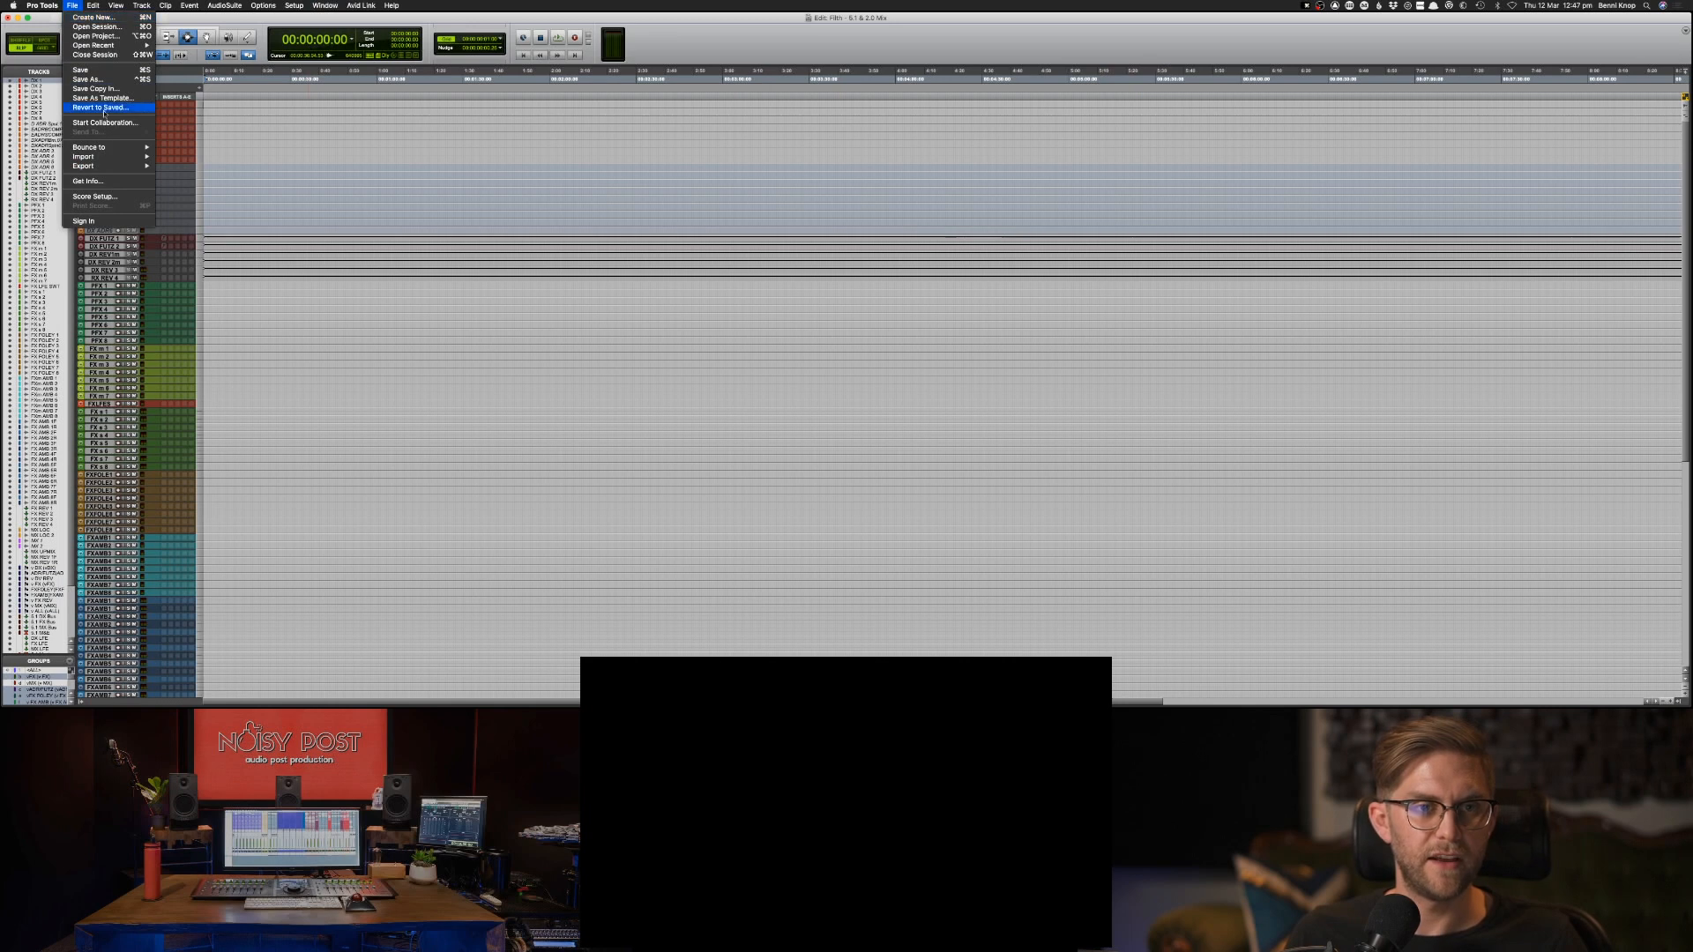
mouse_move(106, 156)
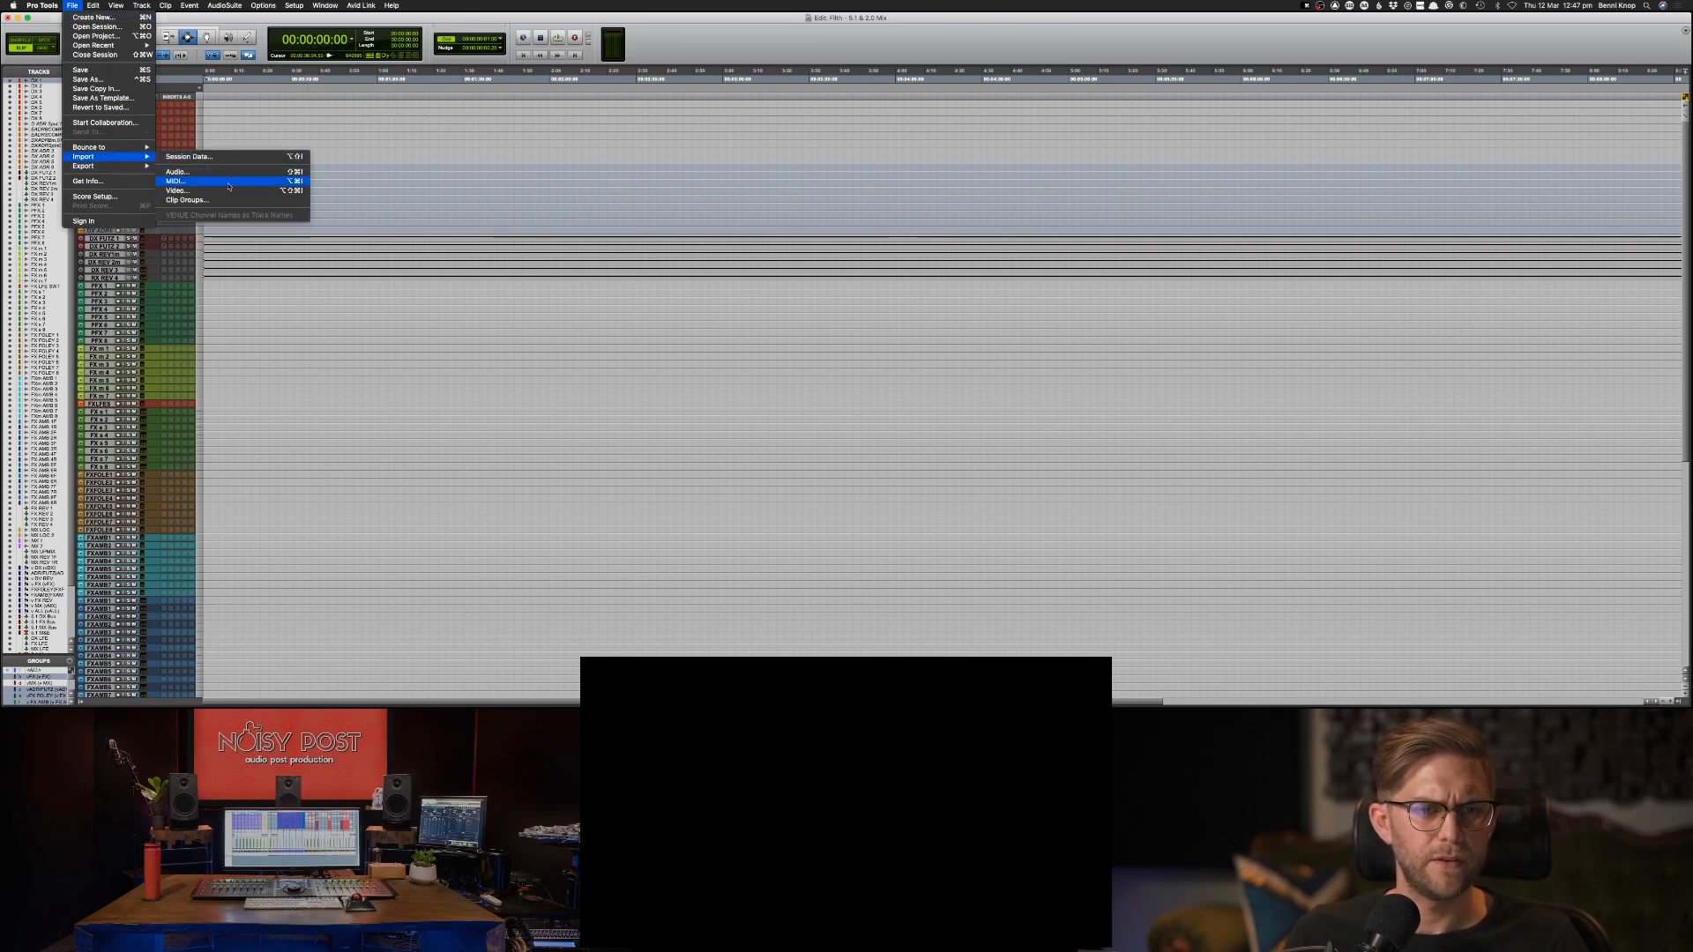
left_click(225, 190)
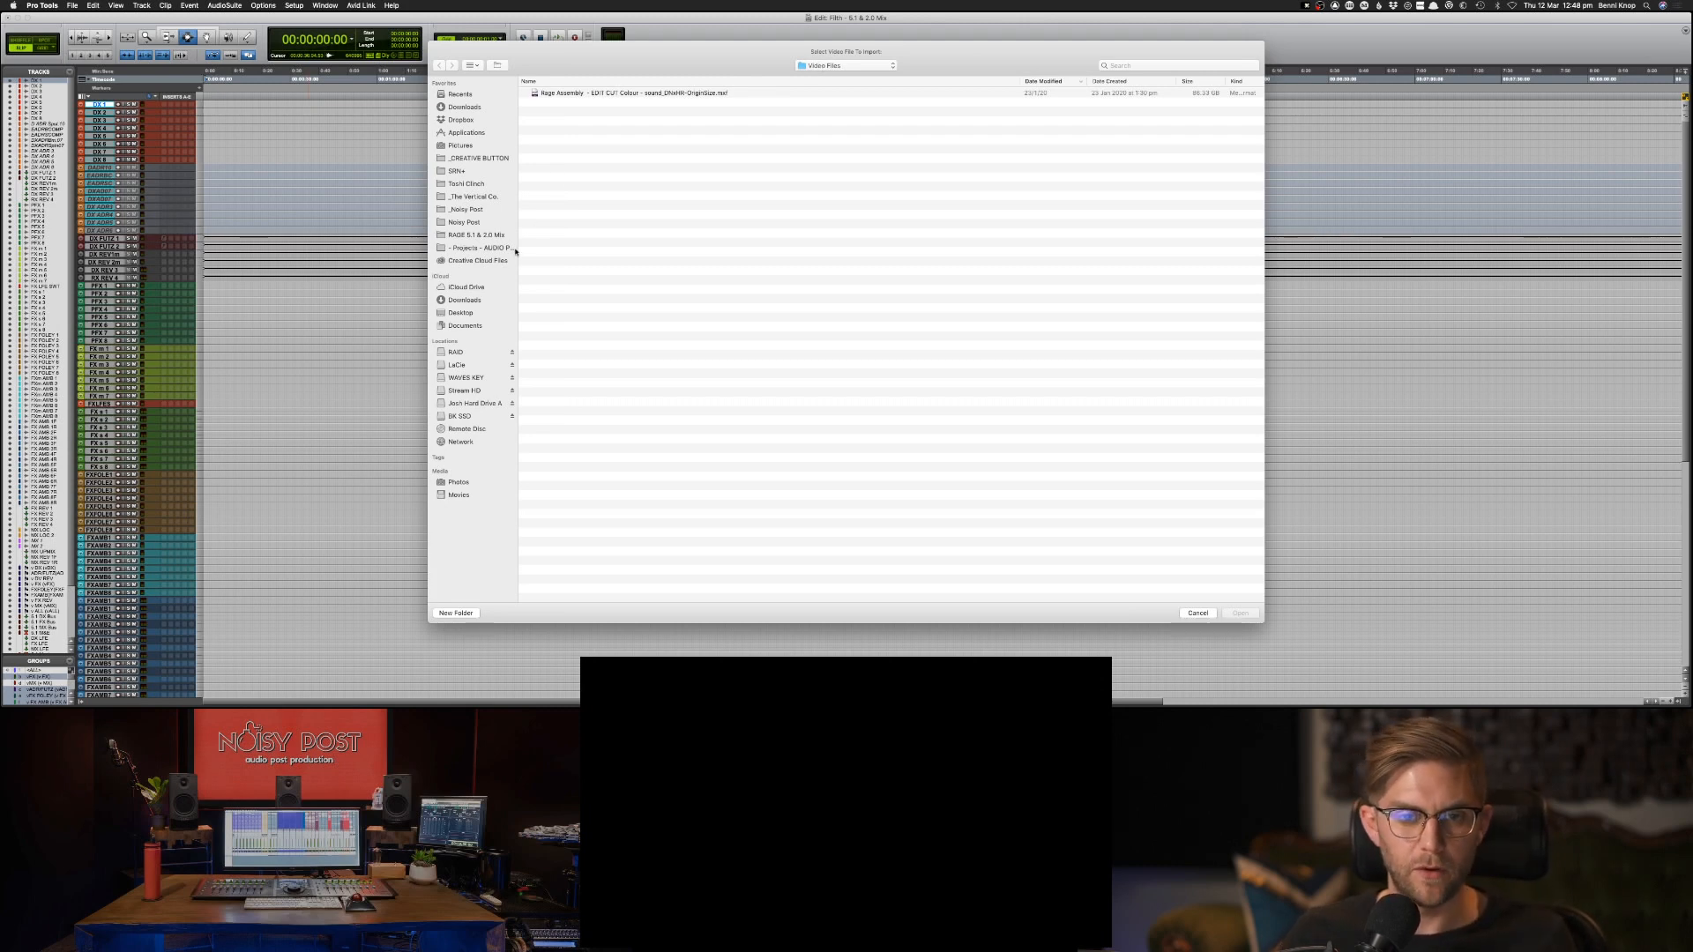
left_click(467, 416)
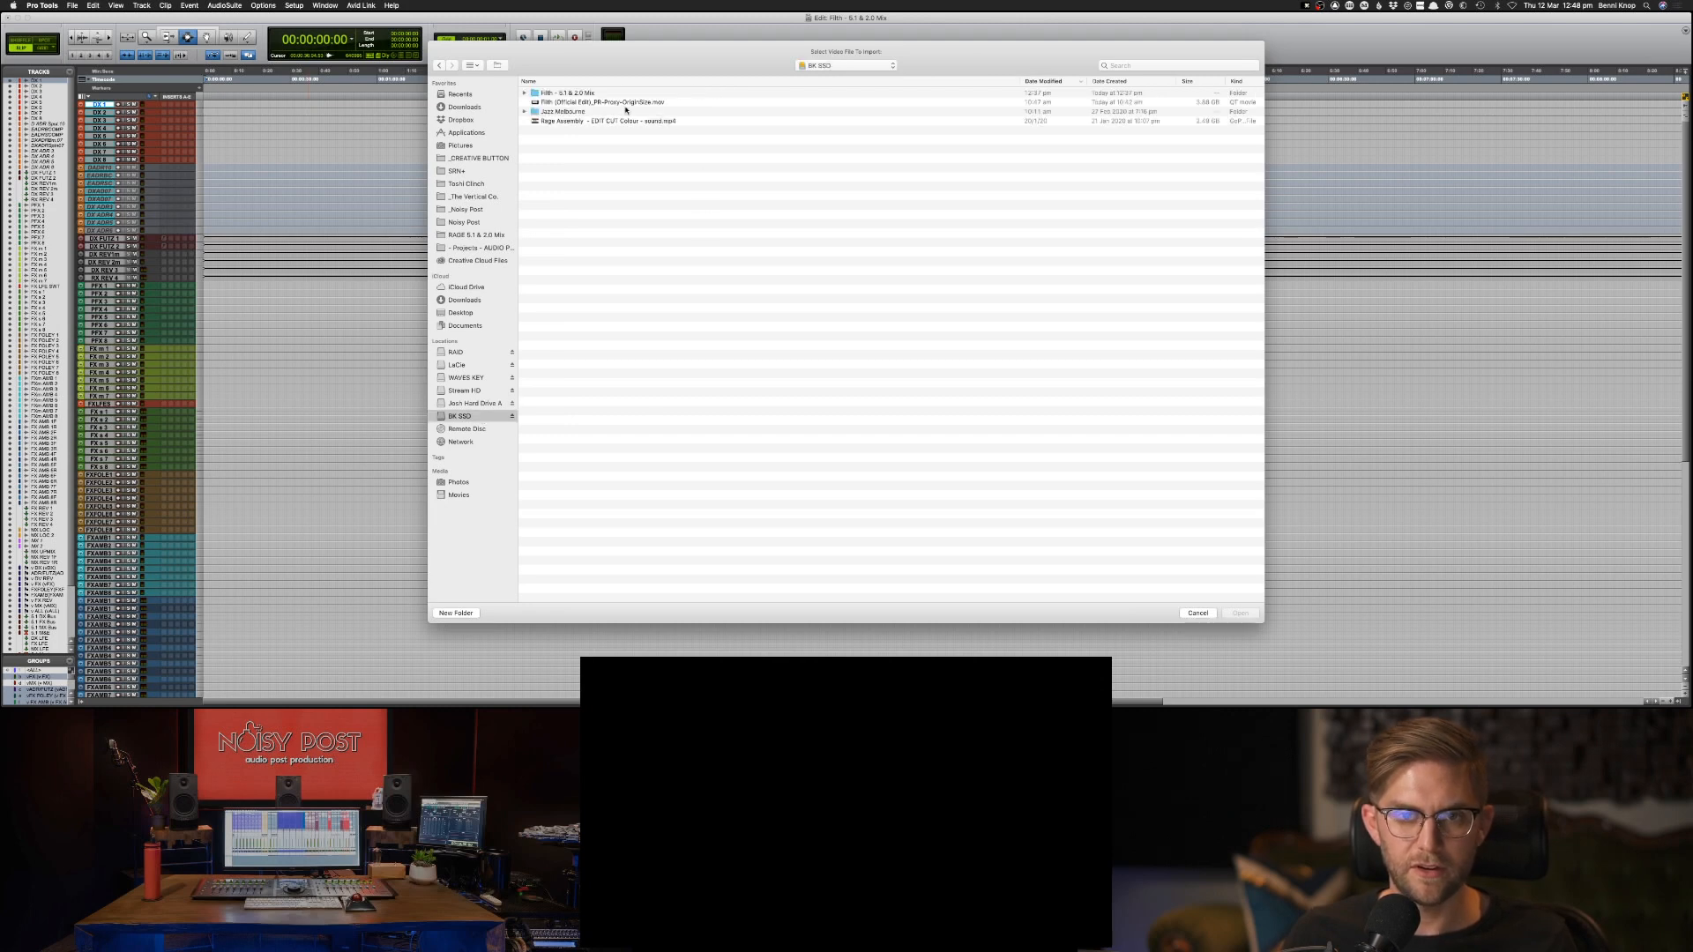
left_click(603, 103)
key("Return")
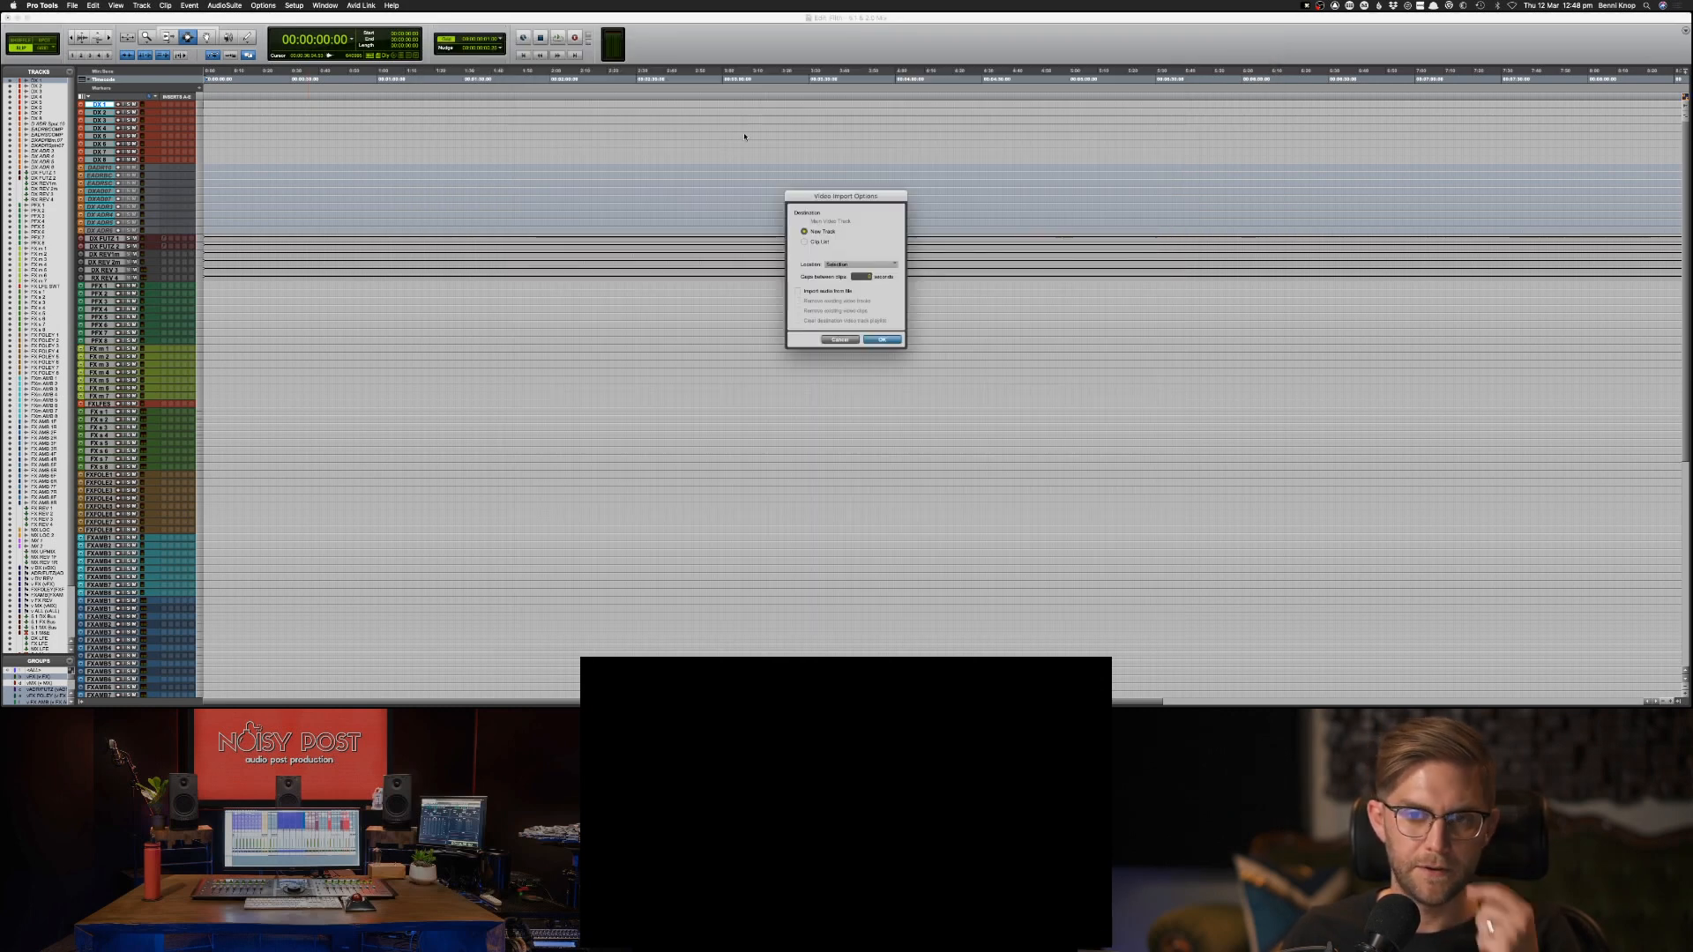
Import the video to a new track with its audio, using the Spot location with a start timecode of 01:00:00:00.
left_click(868, 290)
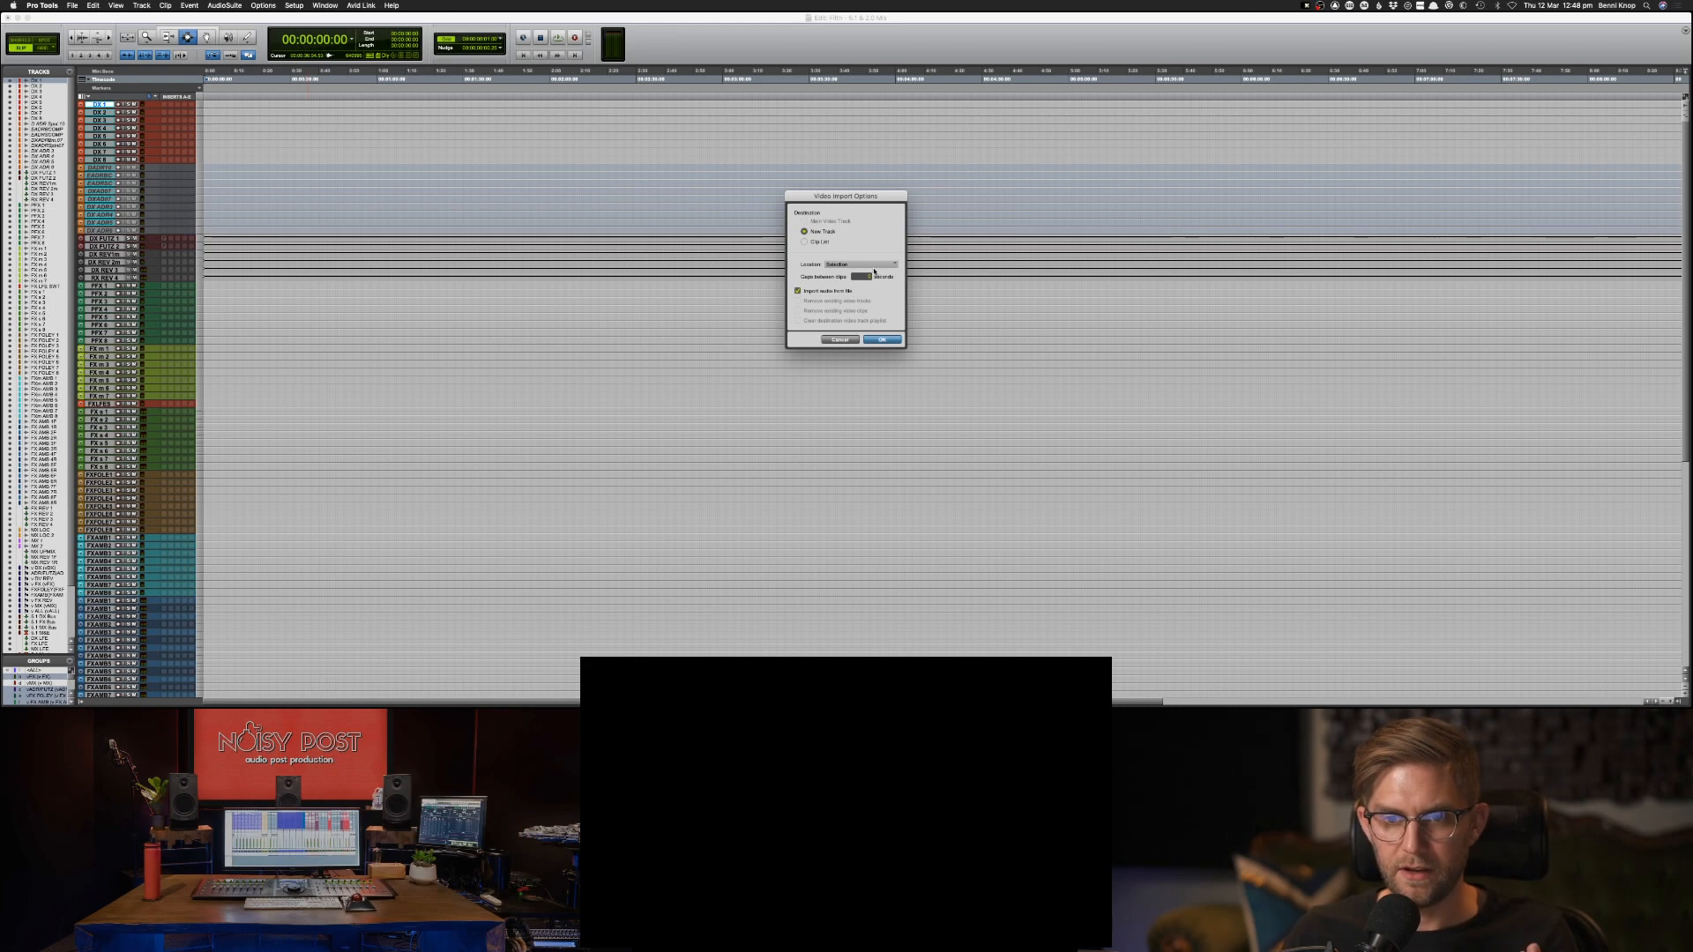
left_click(873, 265)
left_click(864, 275)
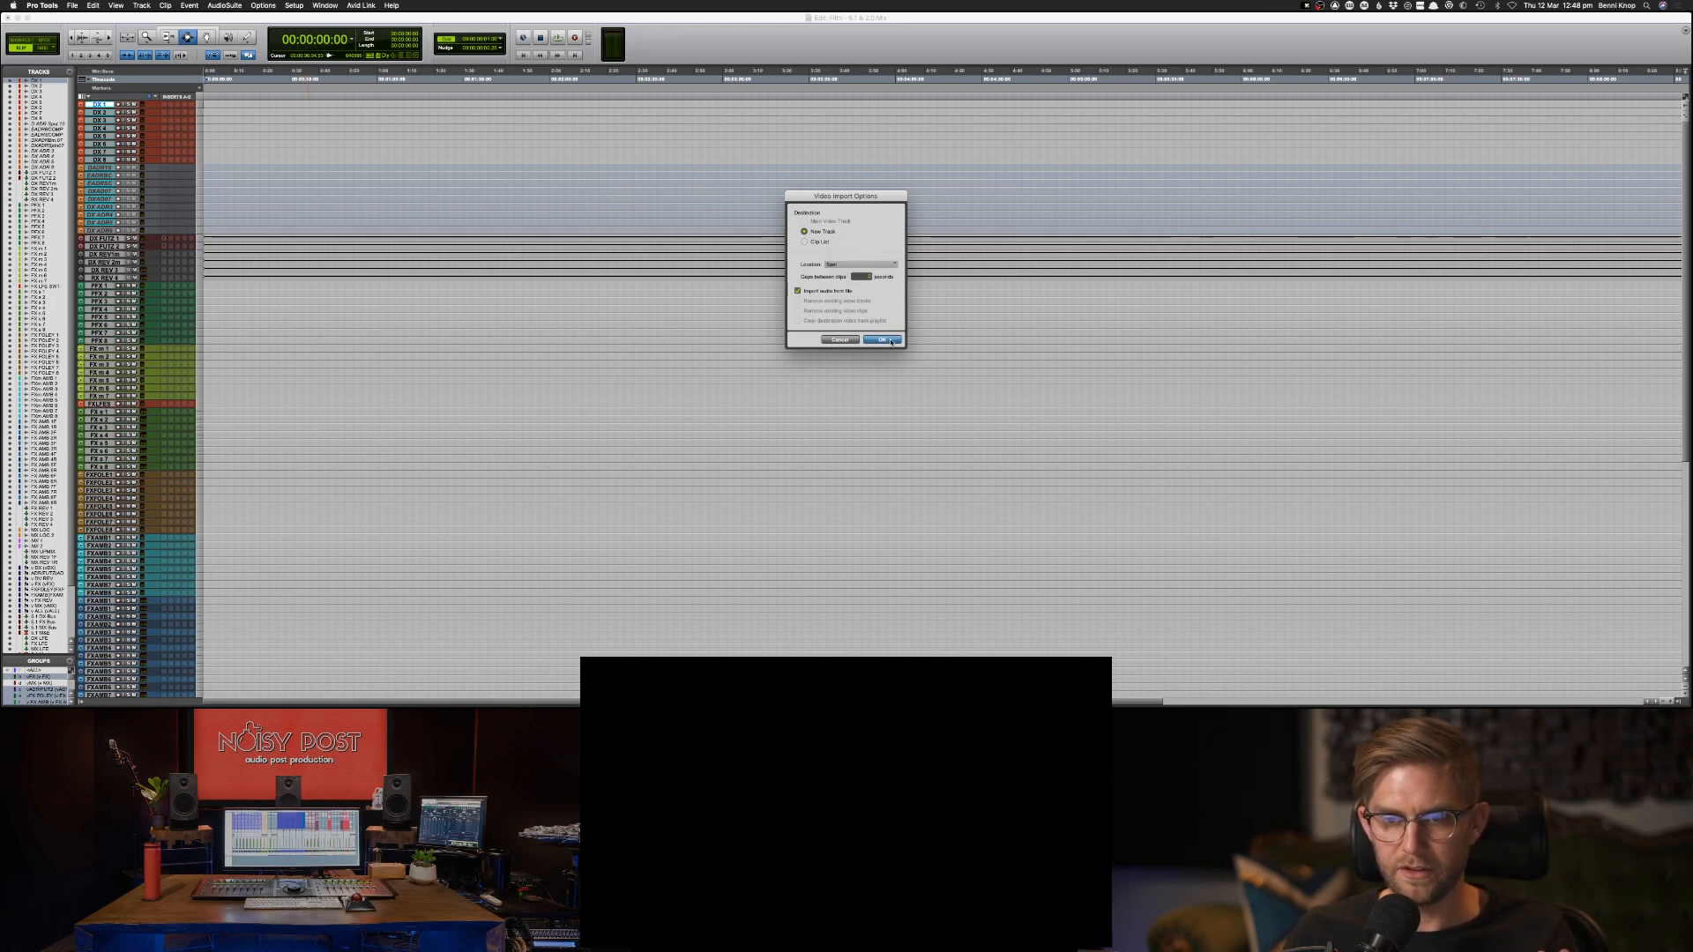
left_click(882, 341)
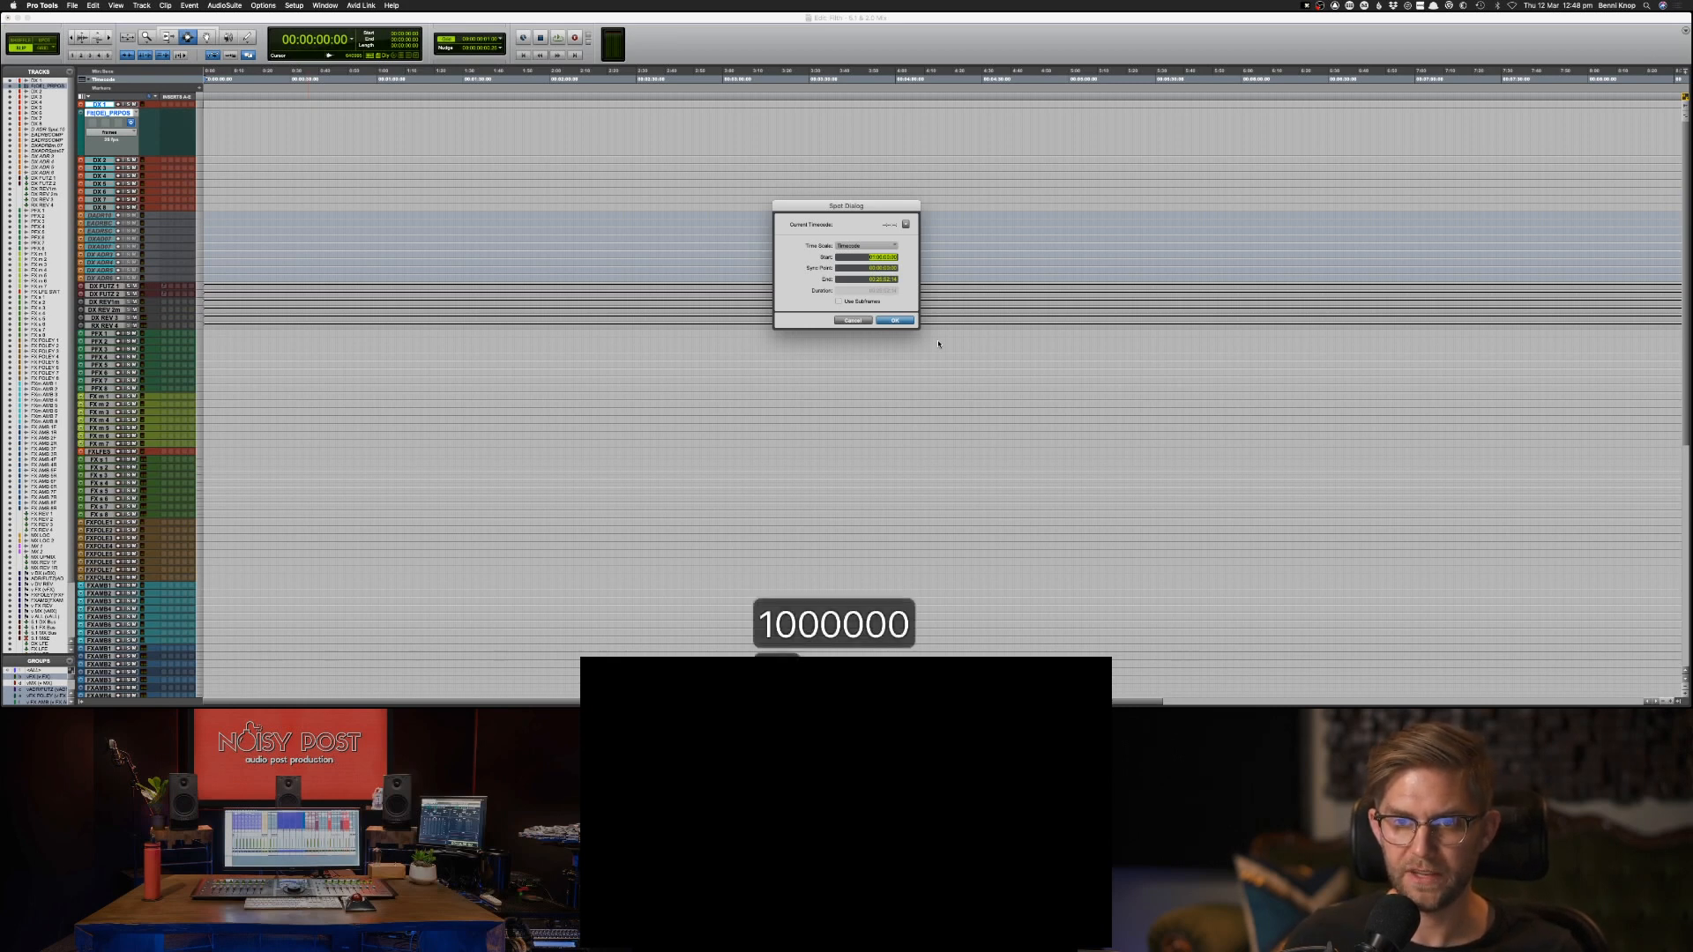
key("Return")
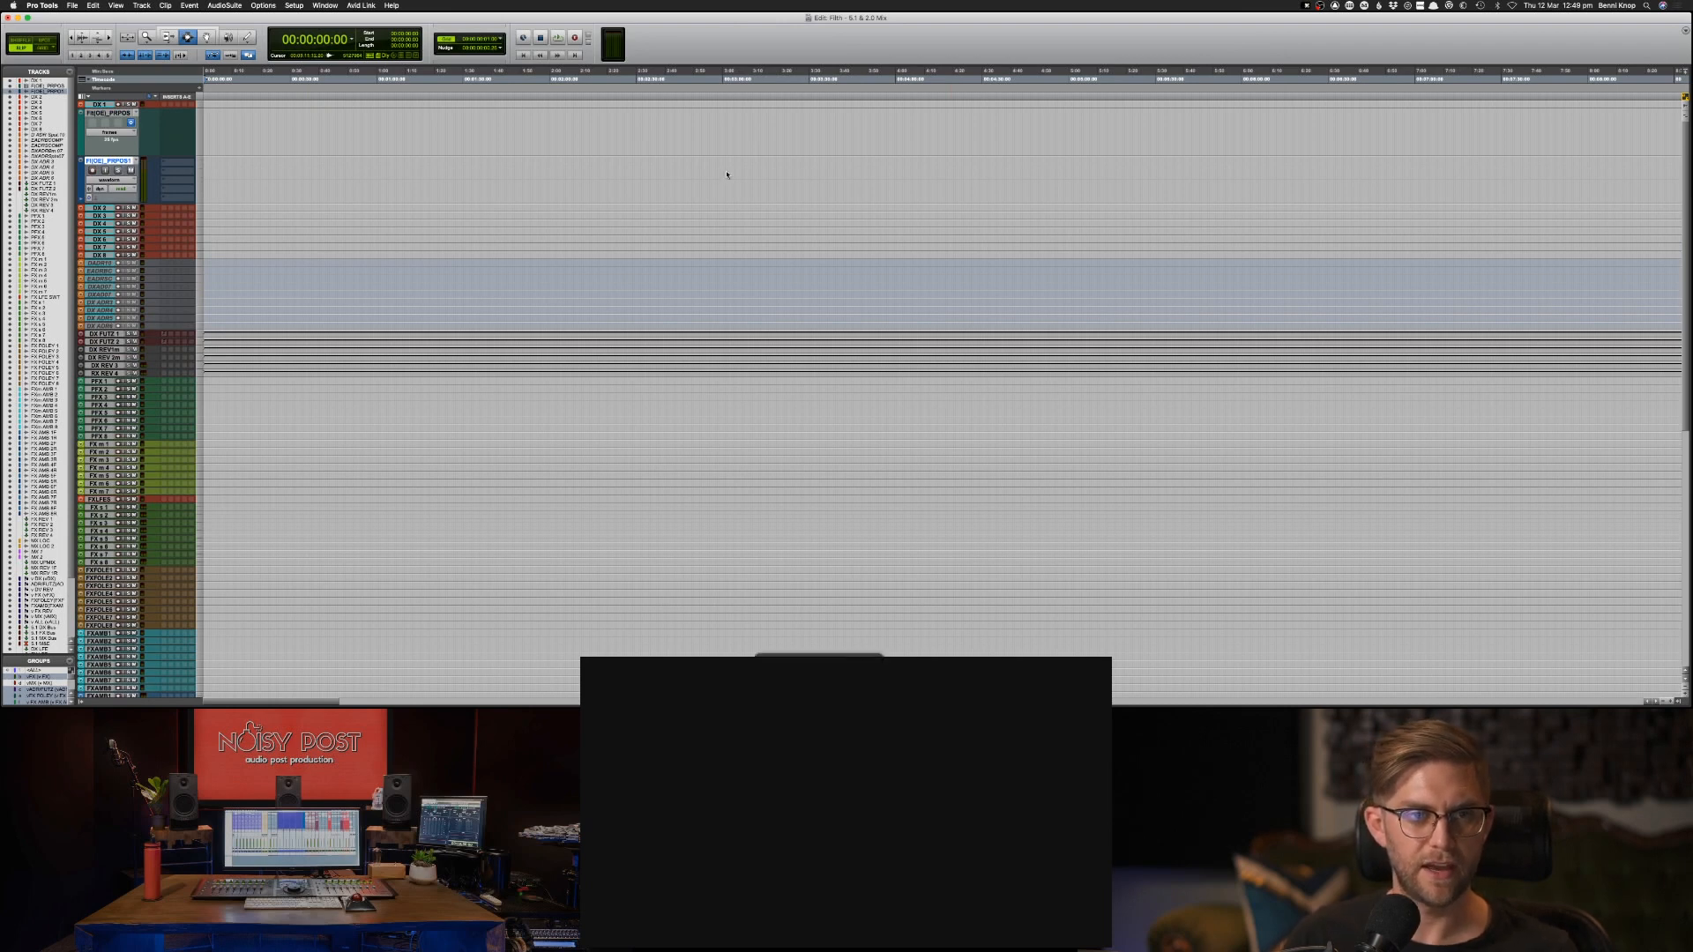
Reduce the heights of the tracks and move the imported video and audio tracks to the top of the session.
key("ctrl+alt+Down")
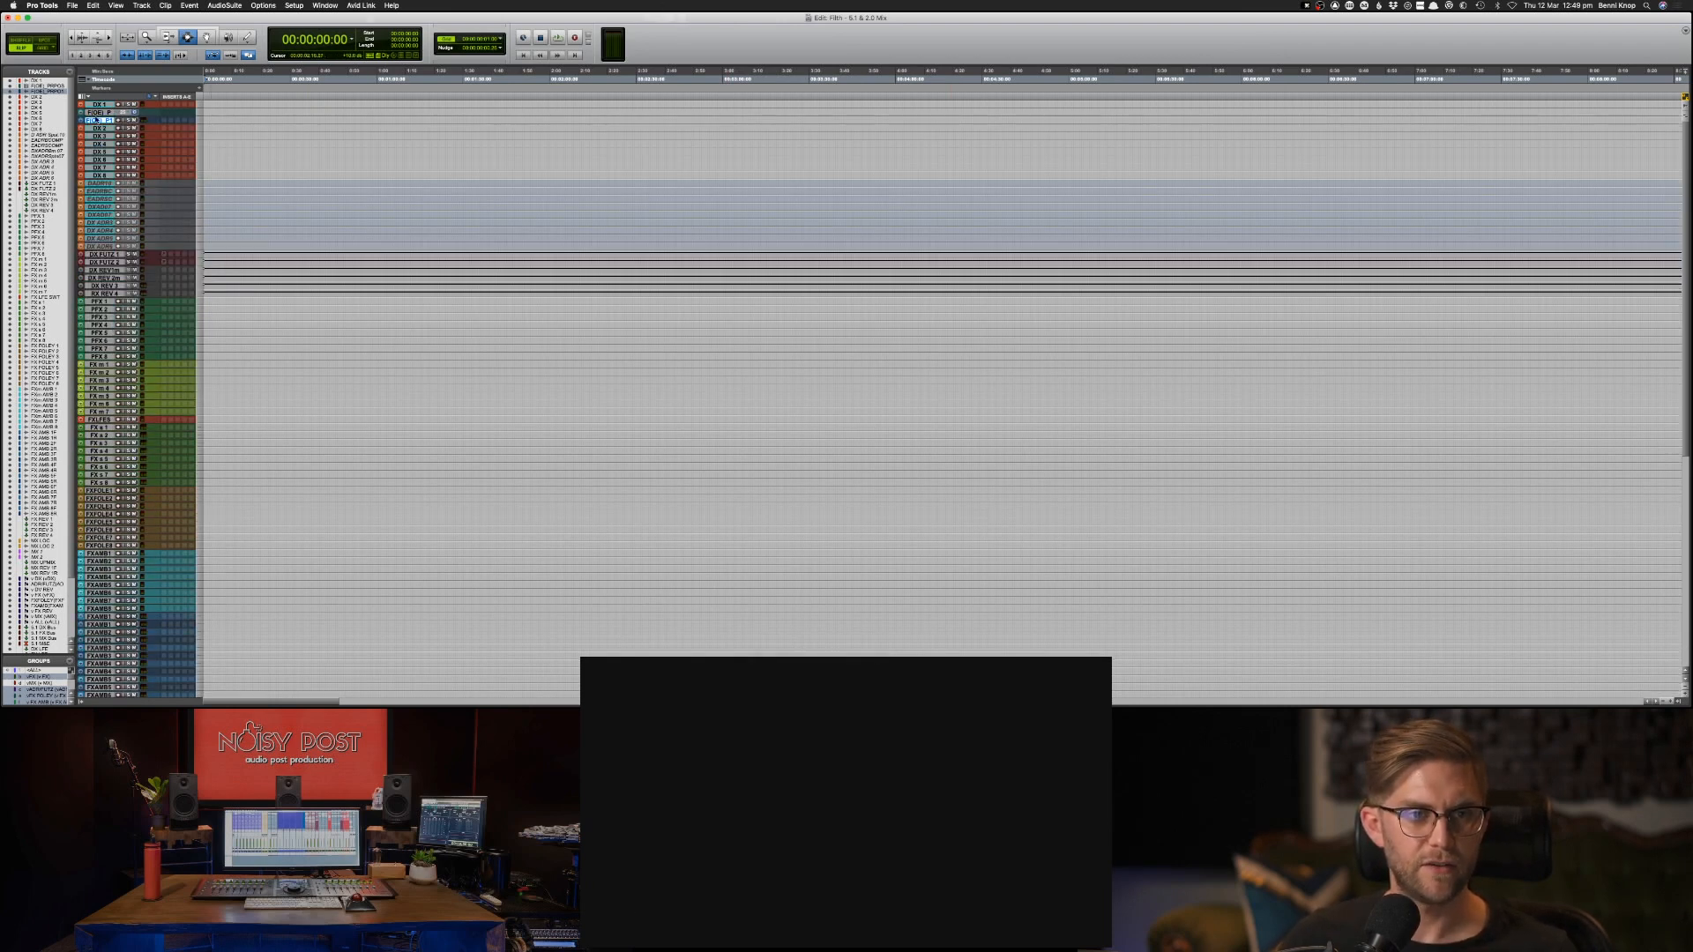
left_click_drag(97, 118, 99, 102)
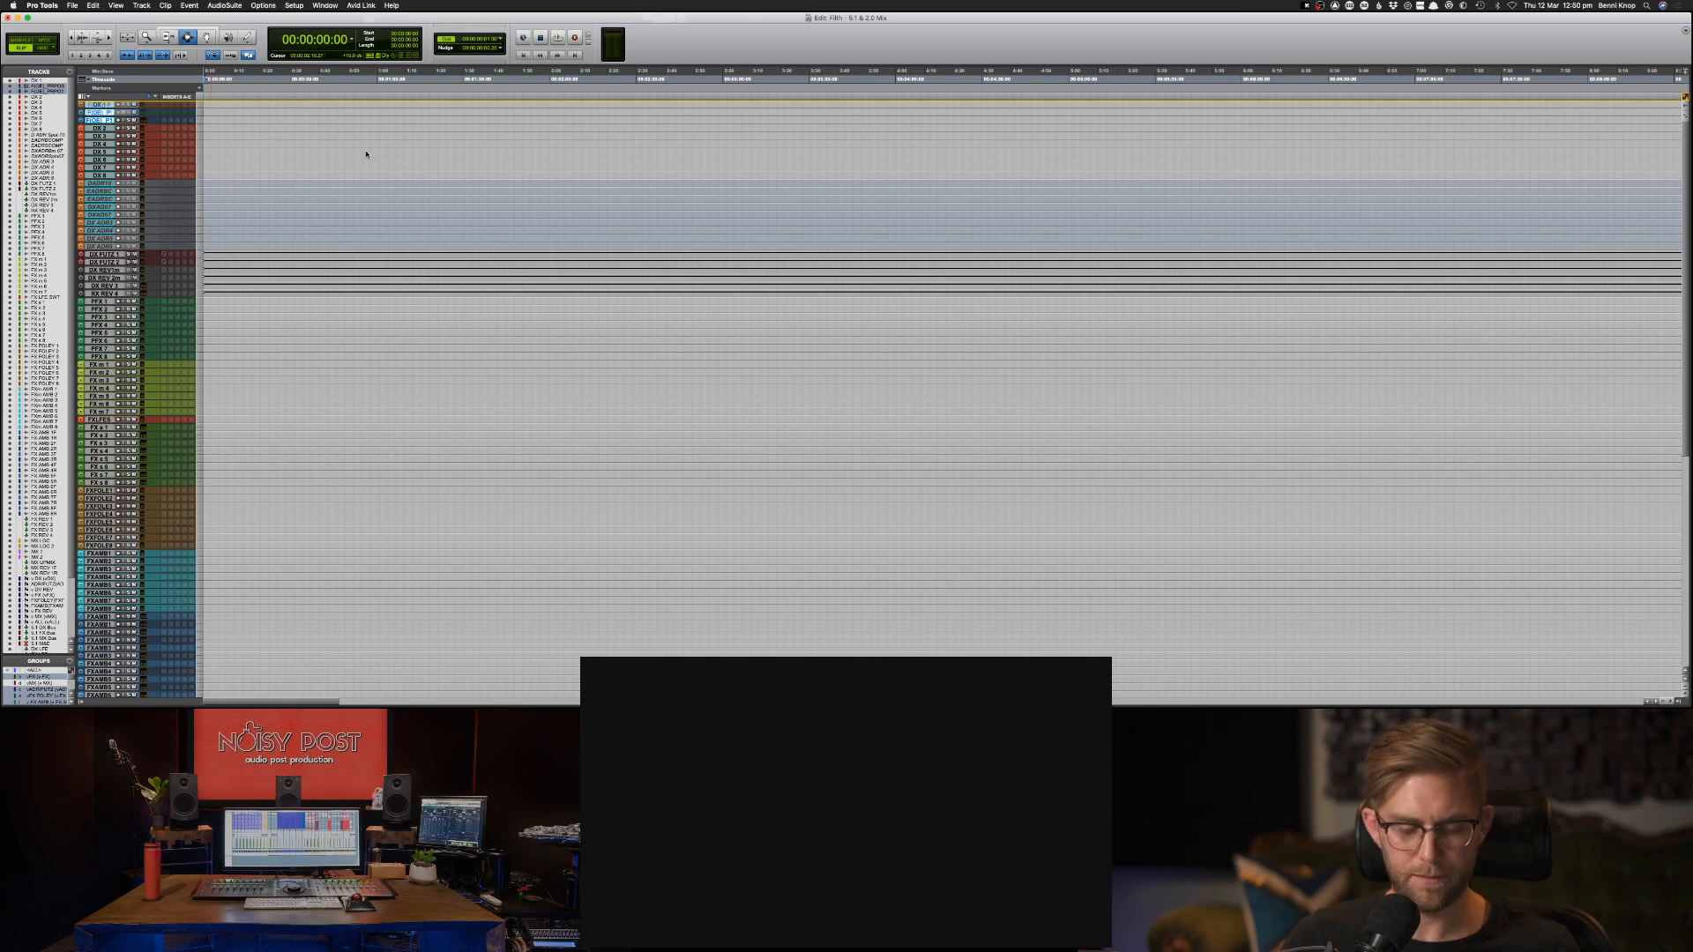
Select the imported video clip and add a marker named Start at its beginning, 01:00:00:00.
key("super+bracketleft")
key("super+bracketleft")
key("super+bracketleft")
key("super+bracketleft")
key("super+bracketleft")
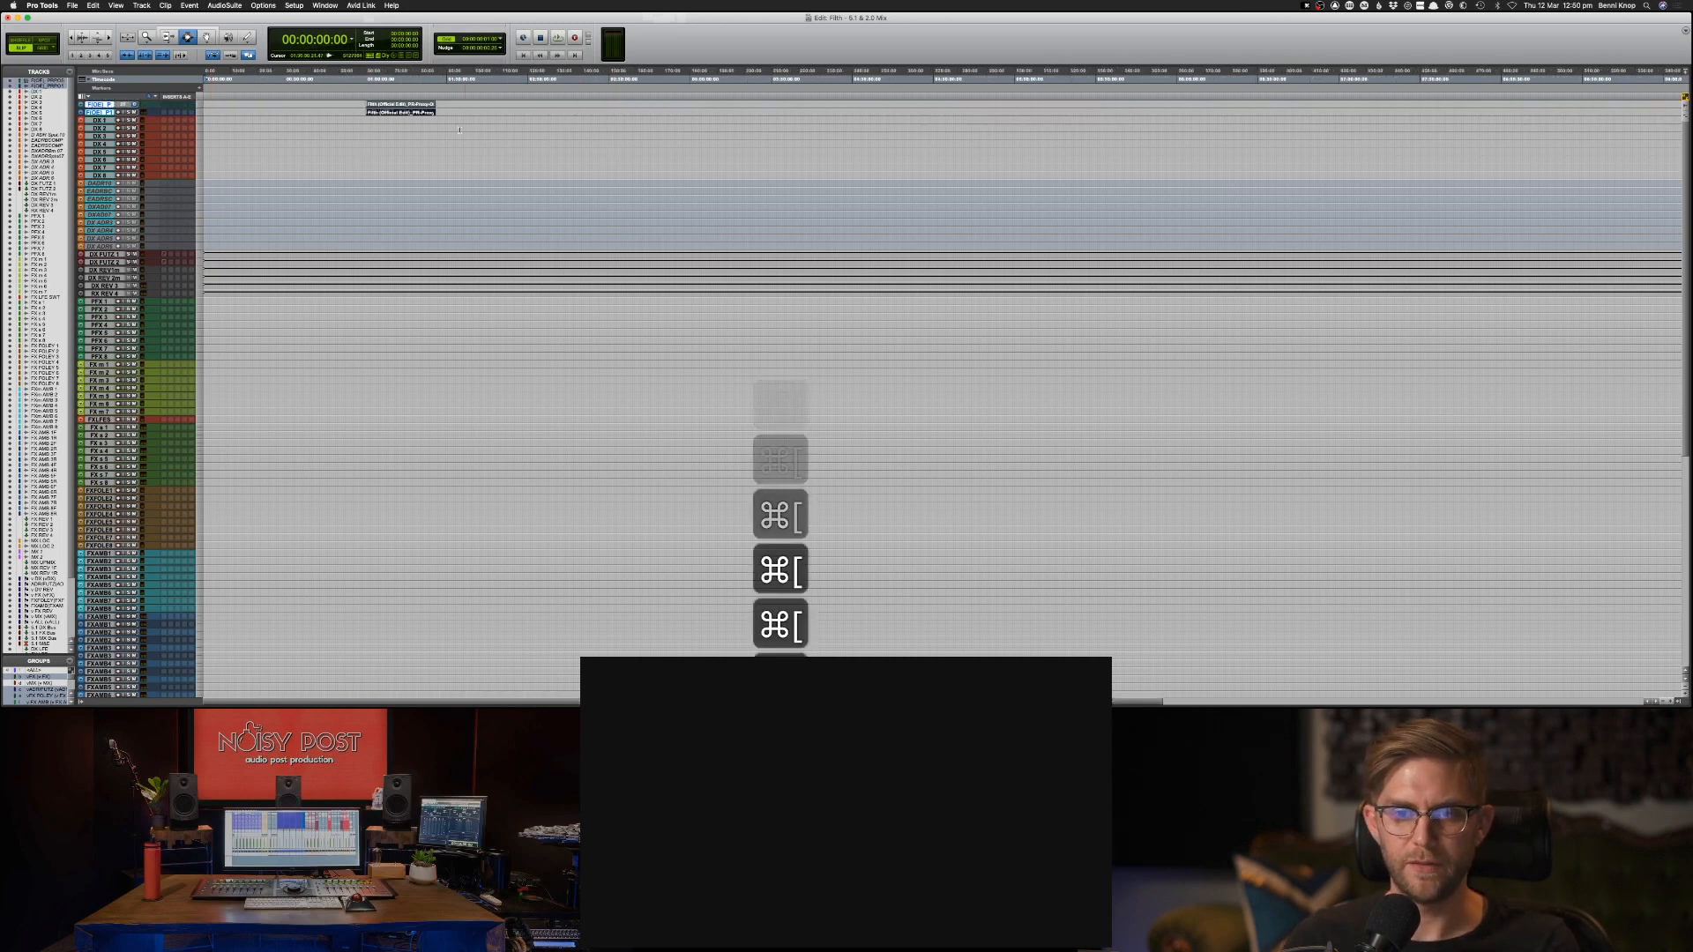
double_click(387, 105)
key("super+bracketright")
key("super+bracketright")
key("super+bracketright")
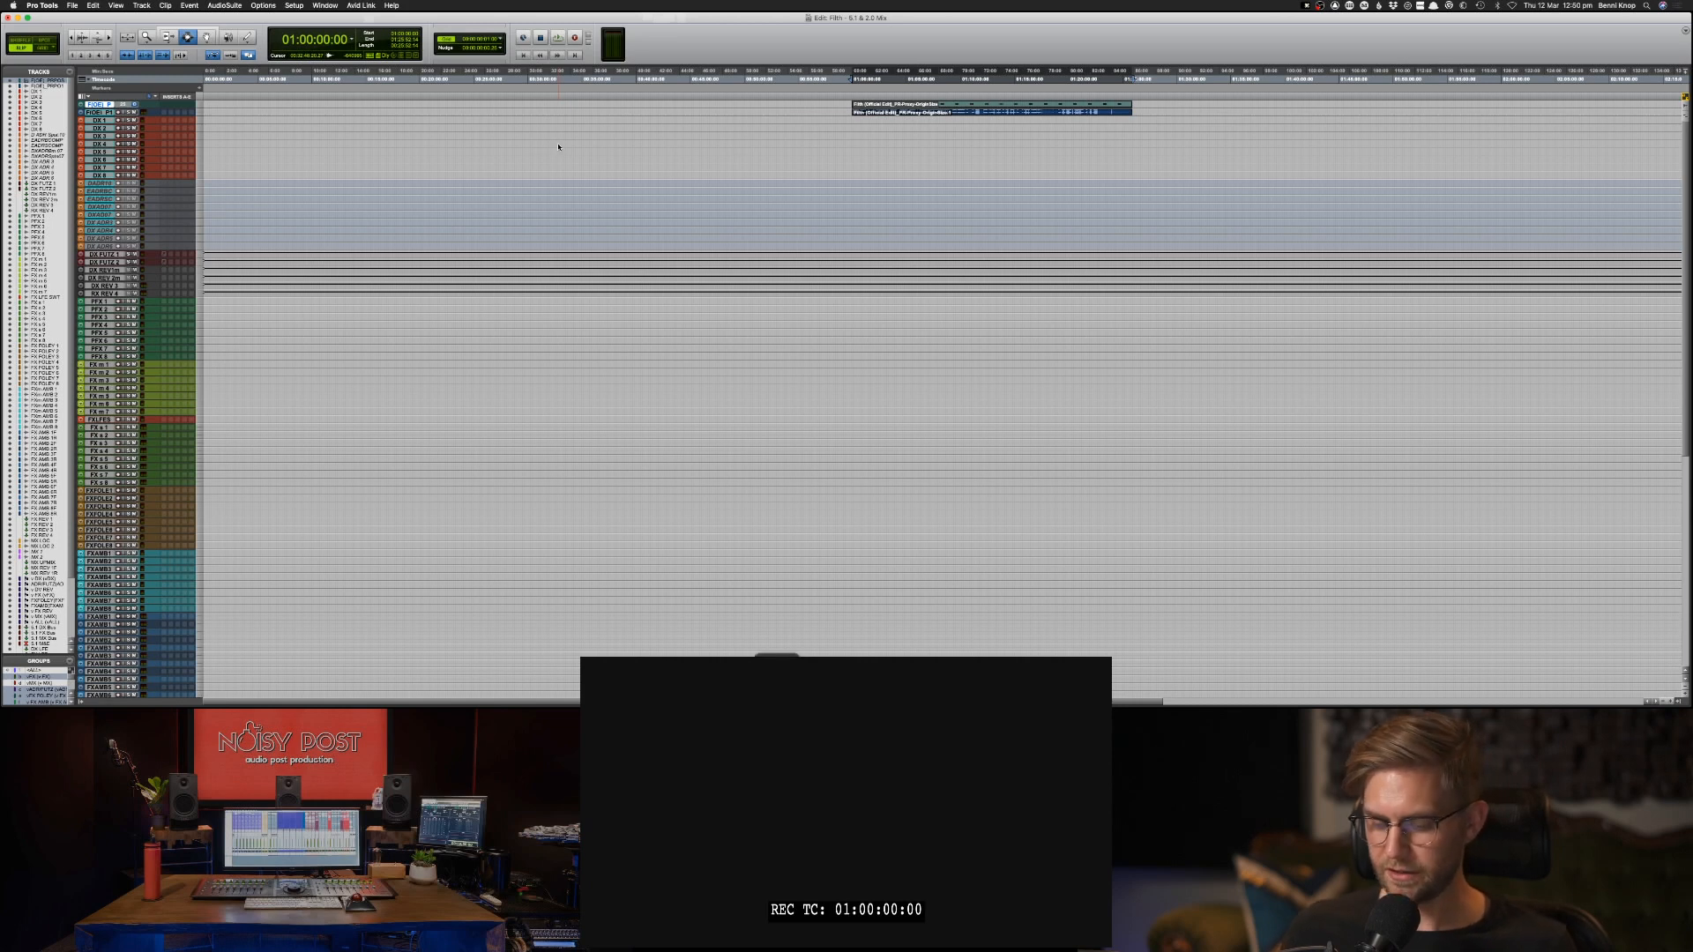
key("KP_Enter")
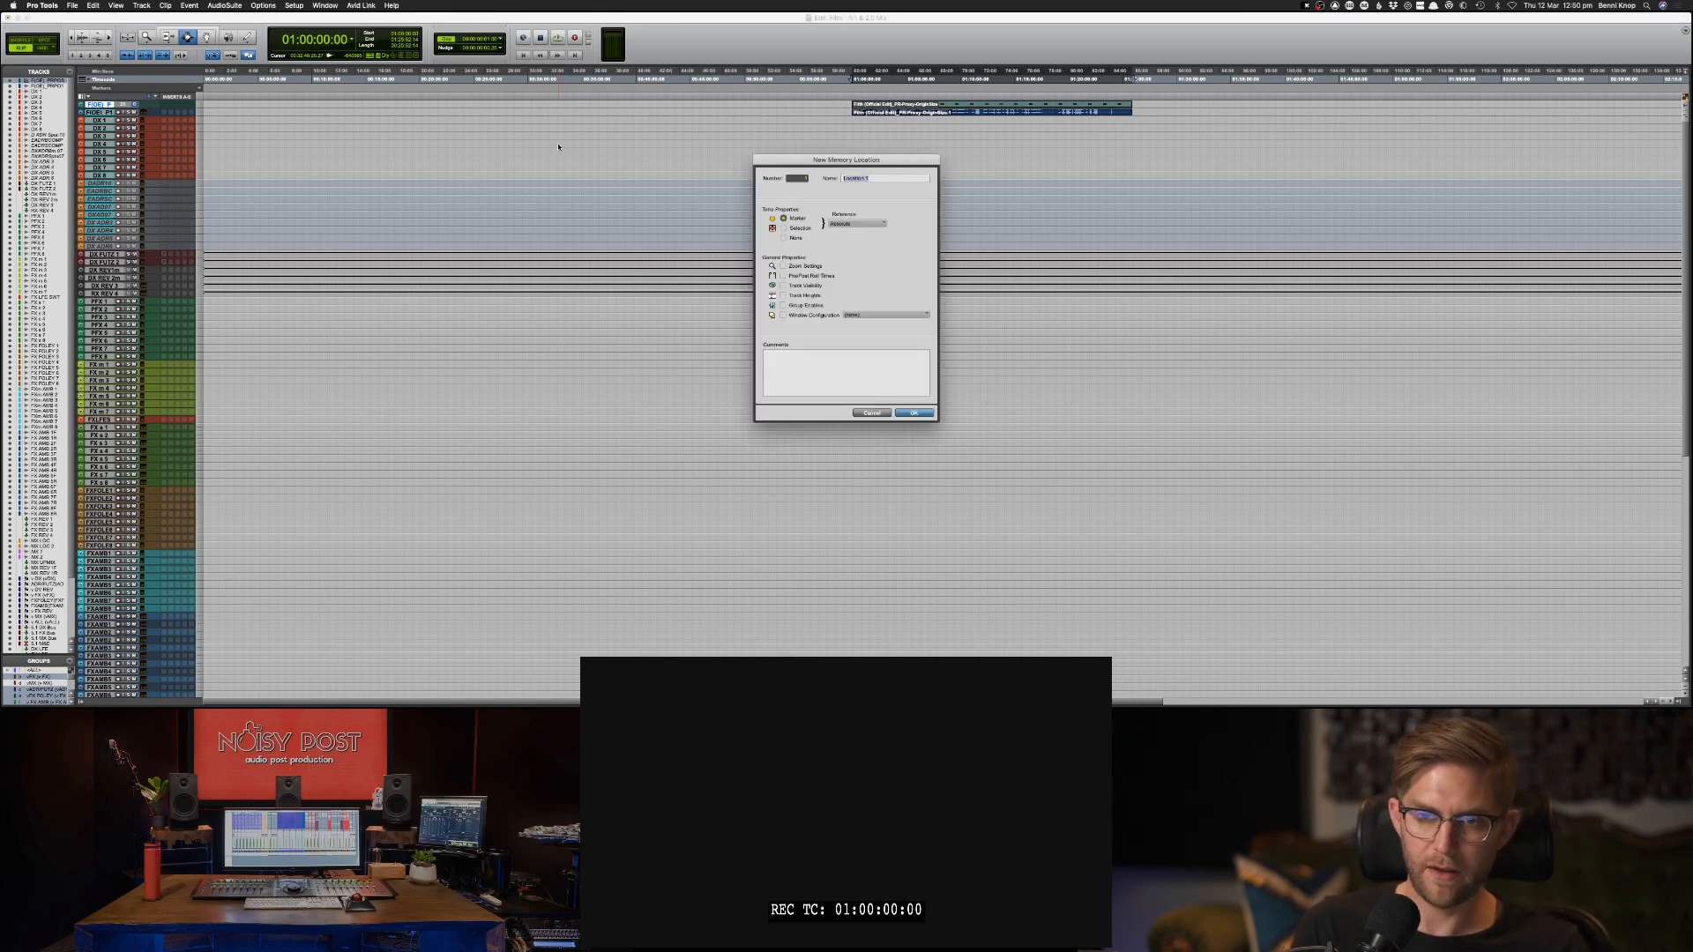
type("Start")
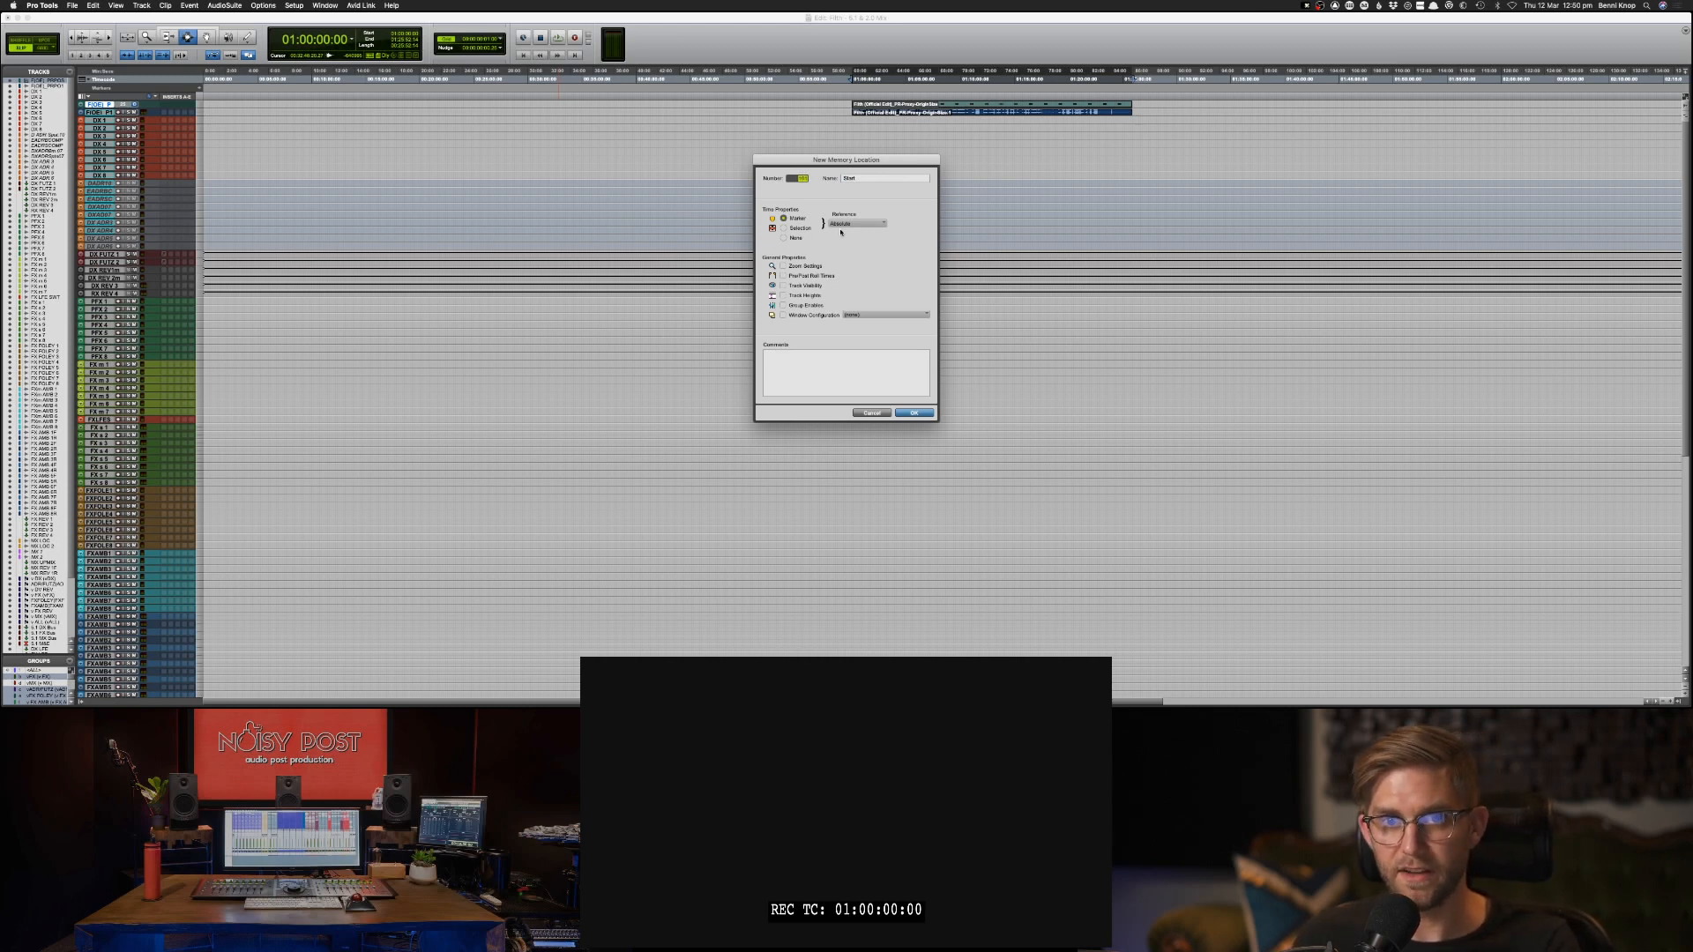
key("Return")
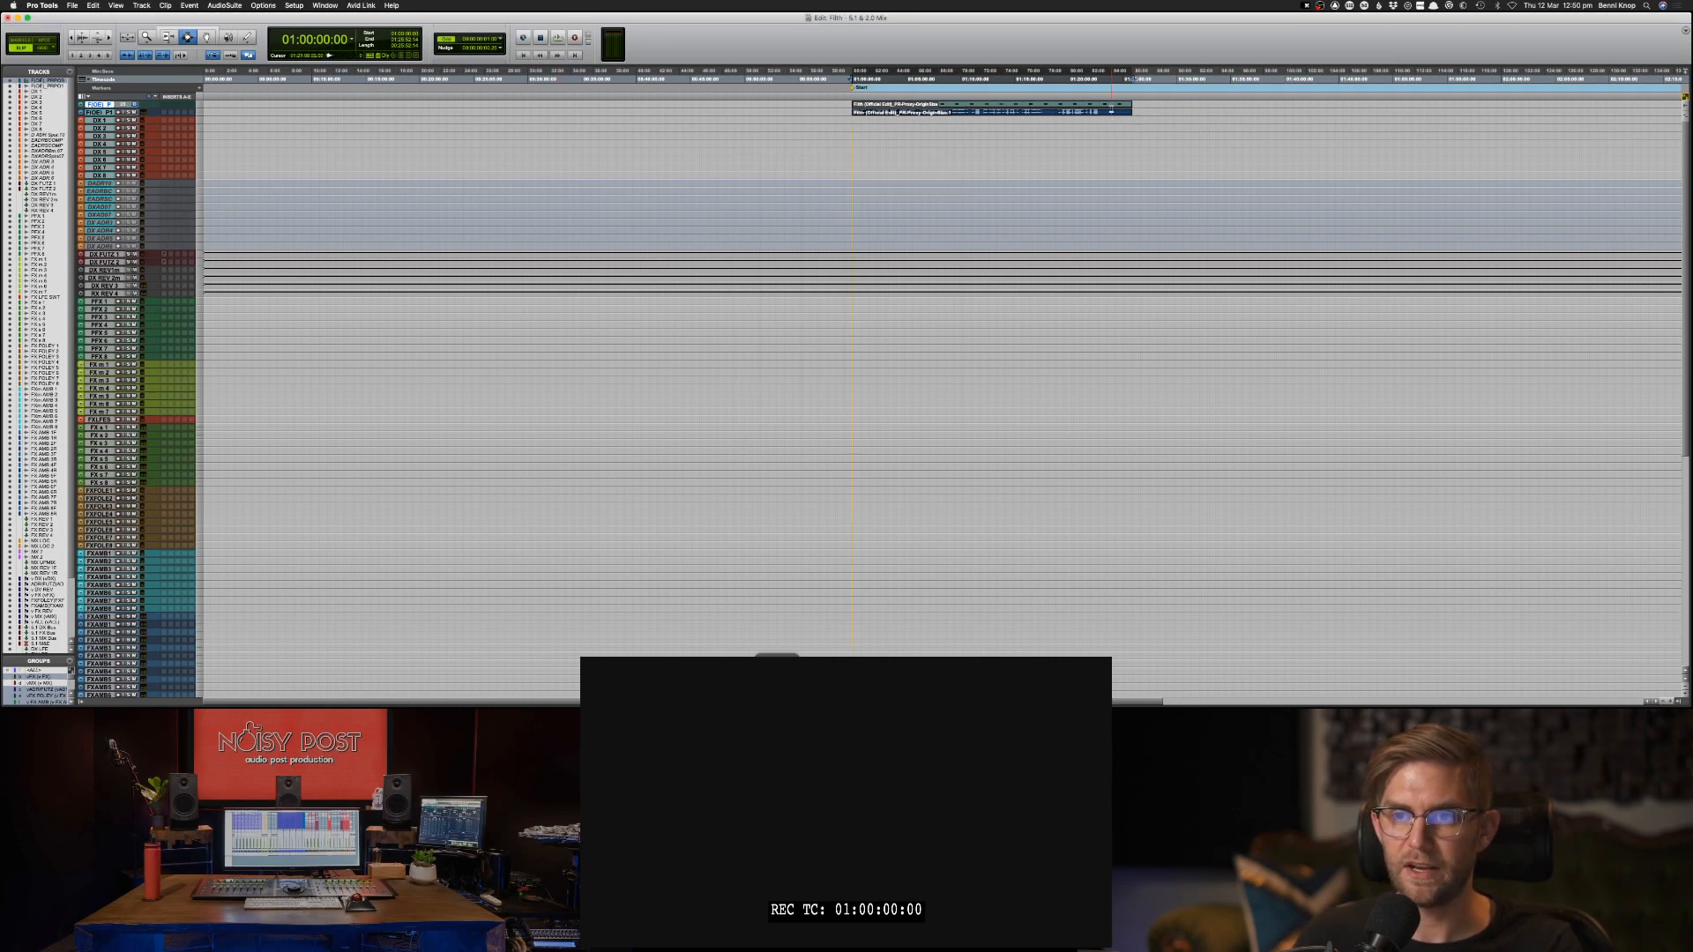
Add a marker named END at the end of the video clip.
key("Tab")
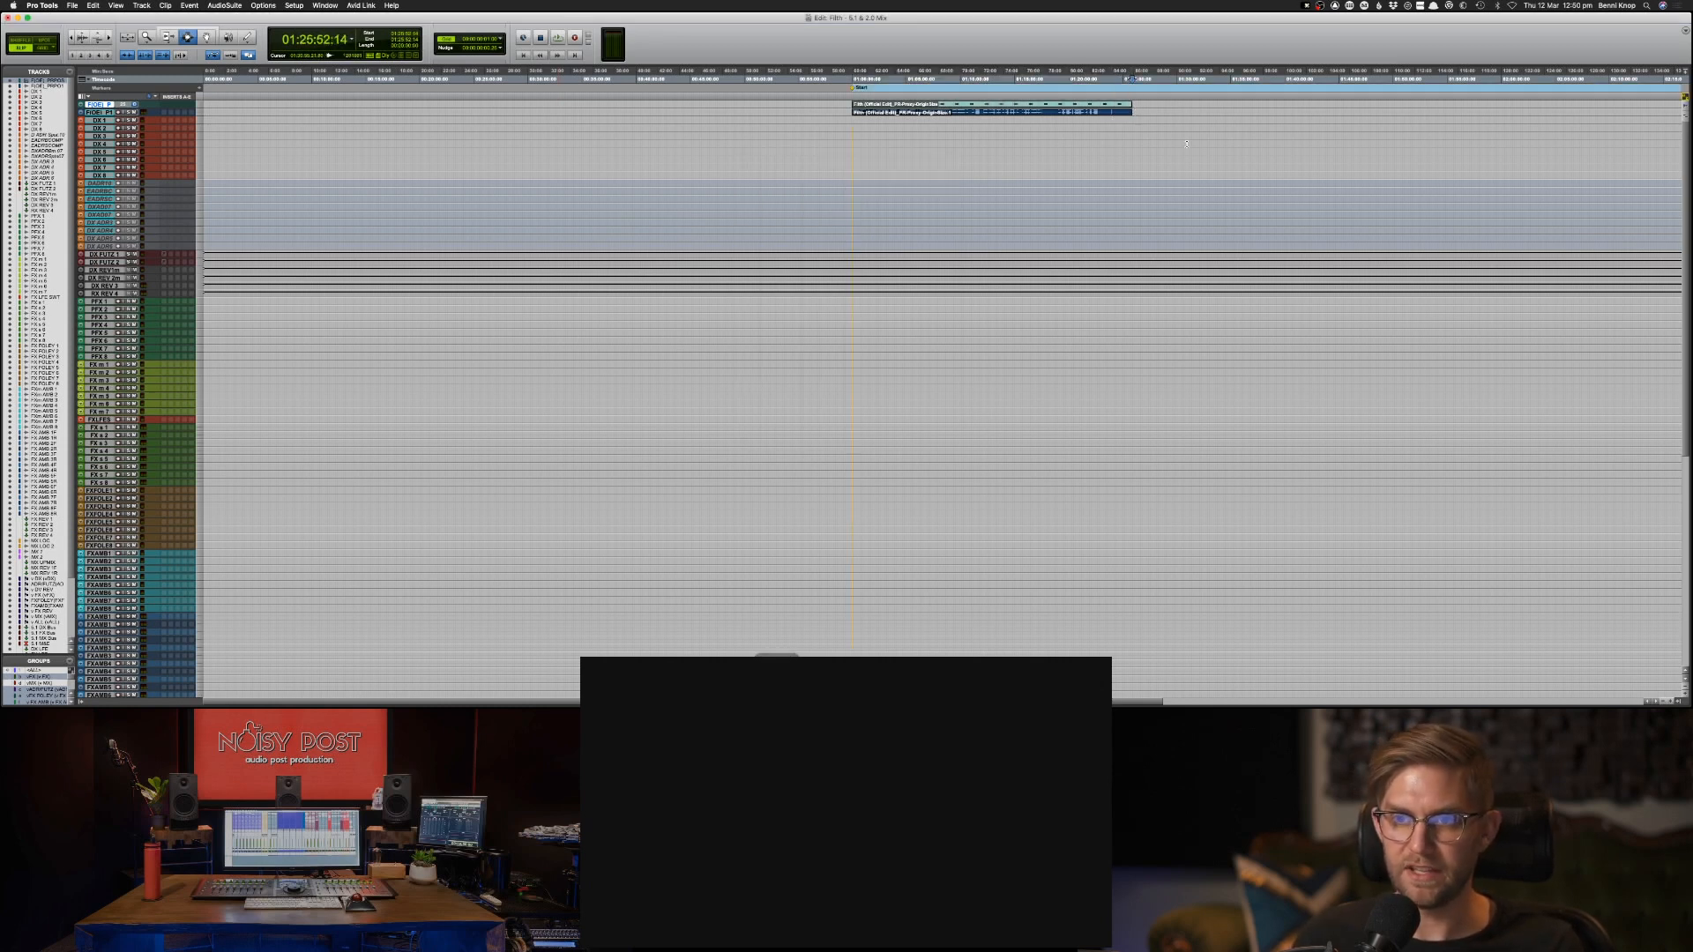
key("KP_Enter")
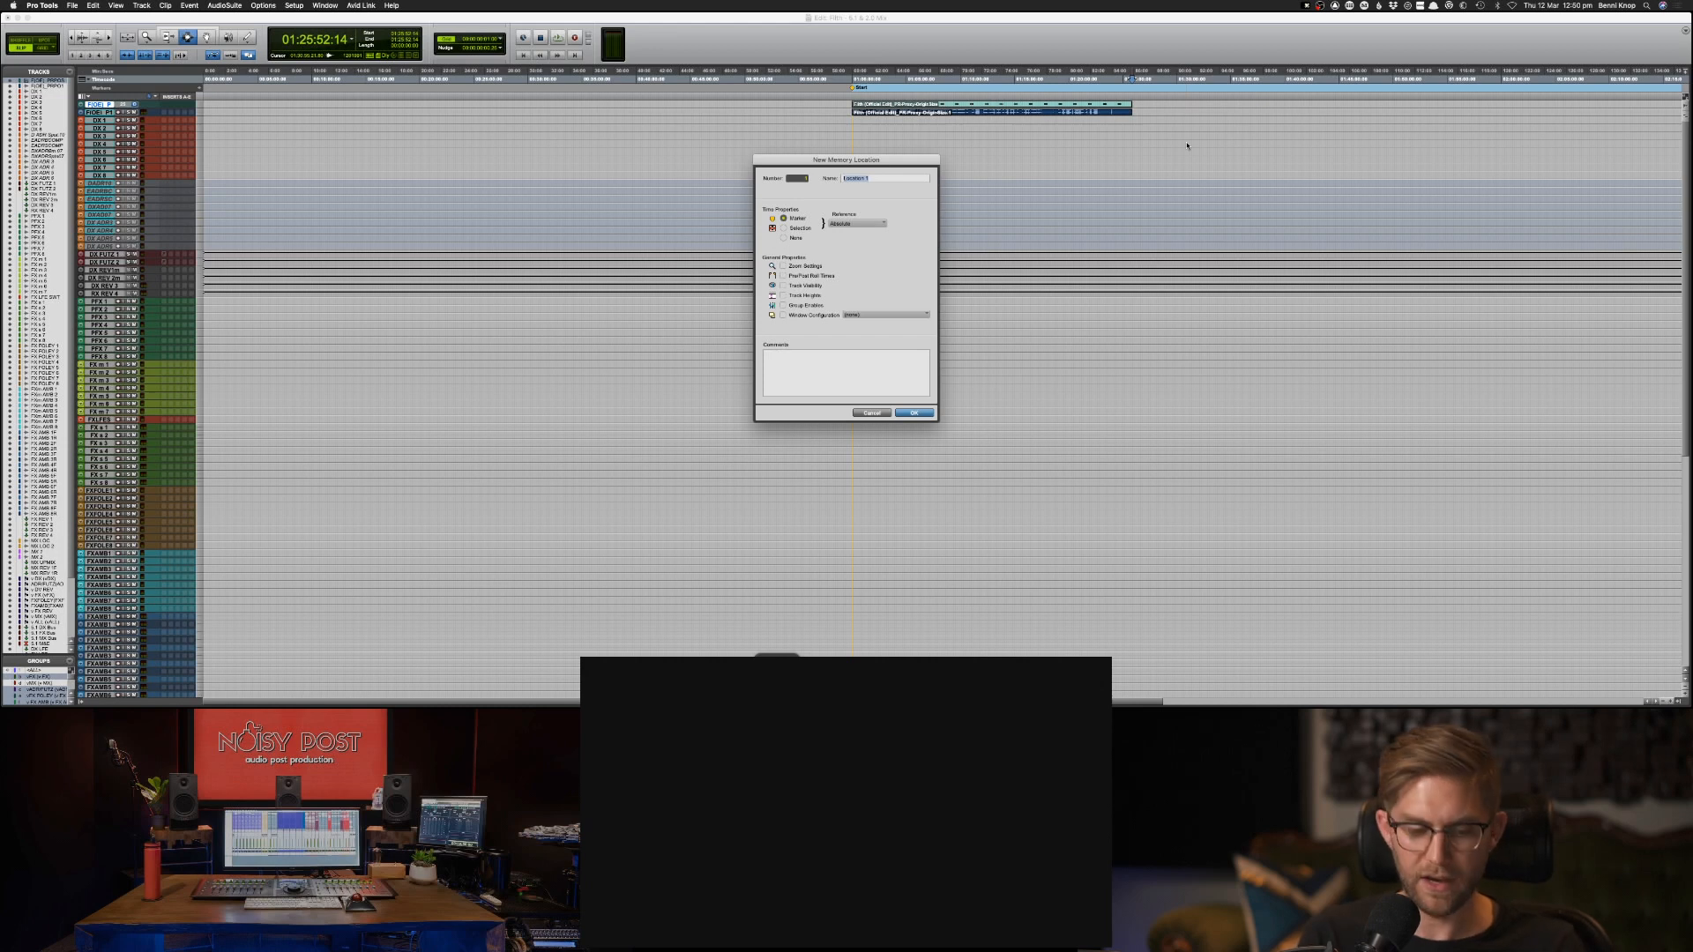
type("END")
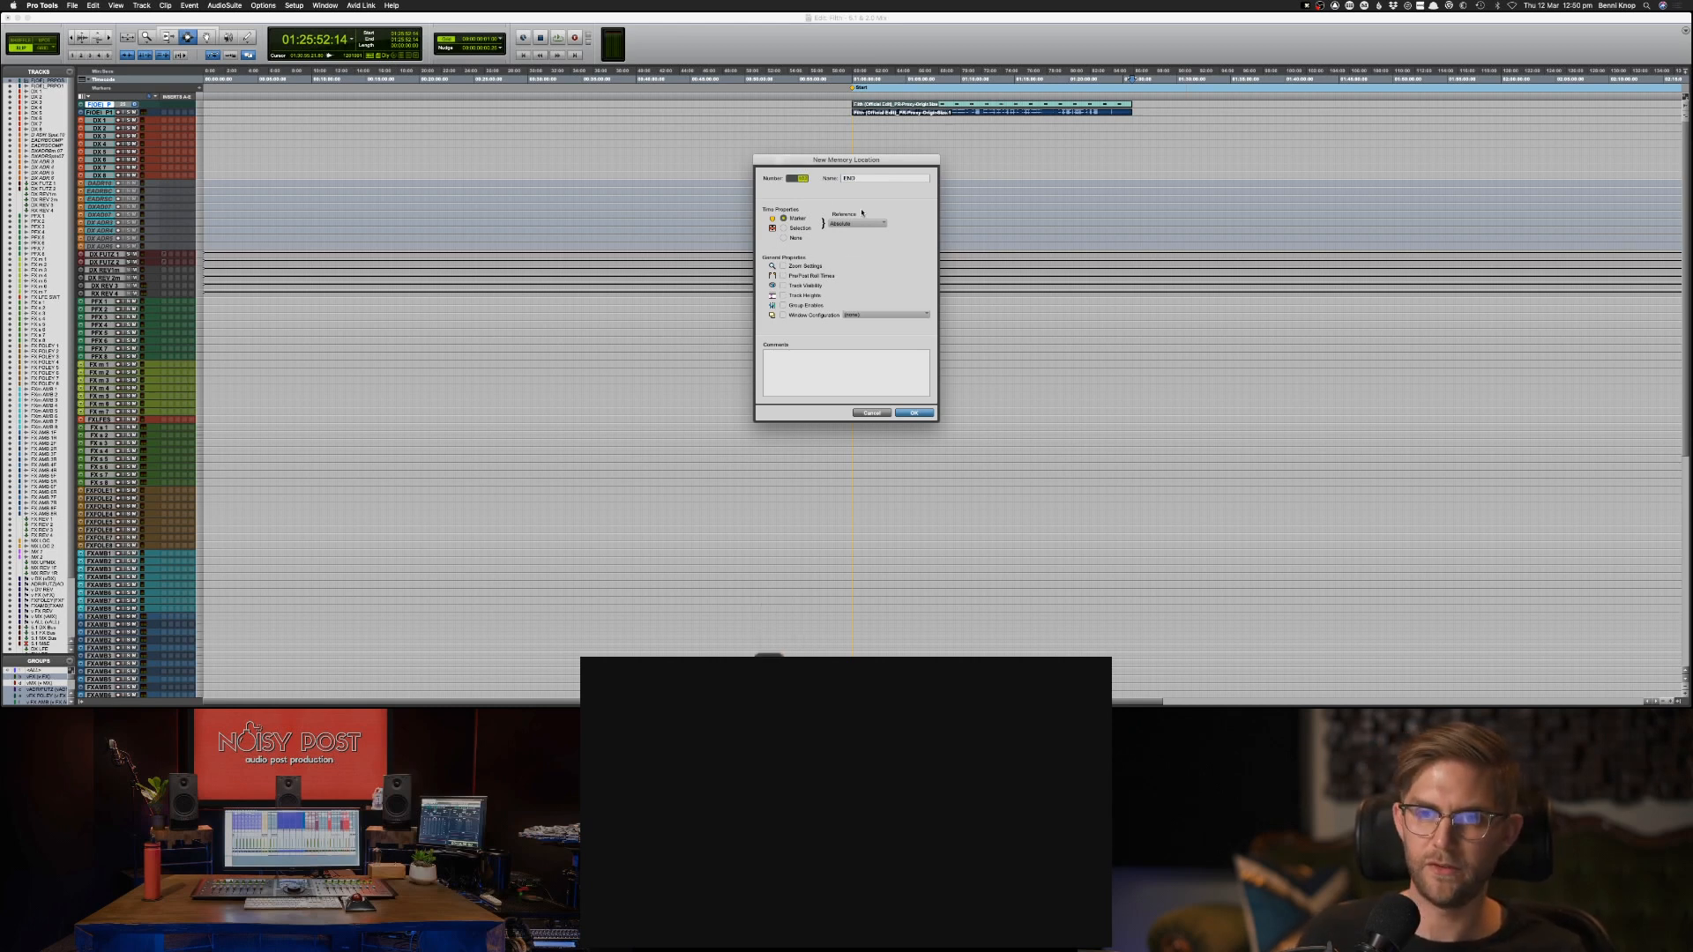
key("Return")
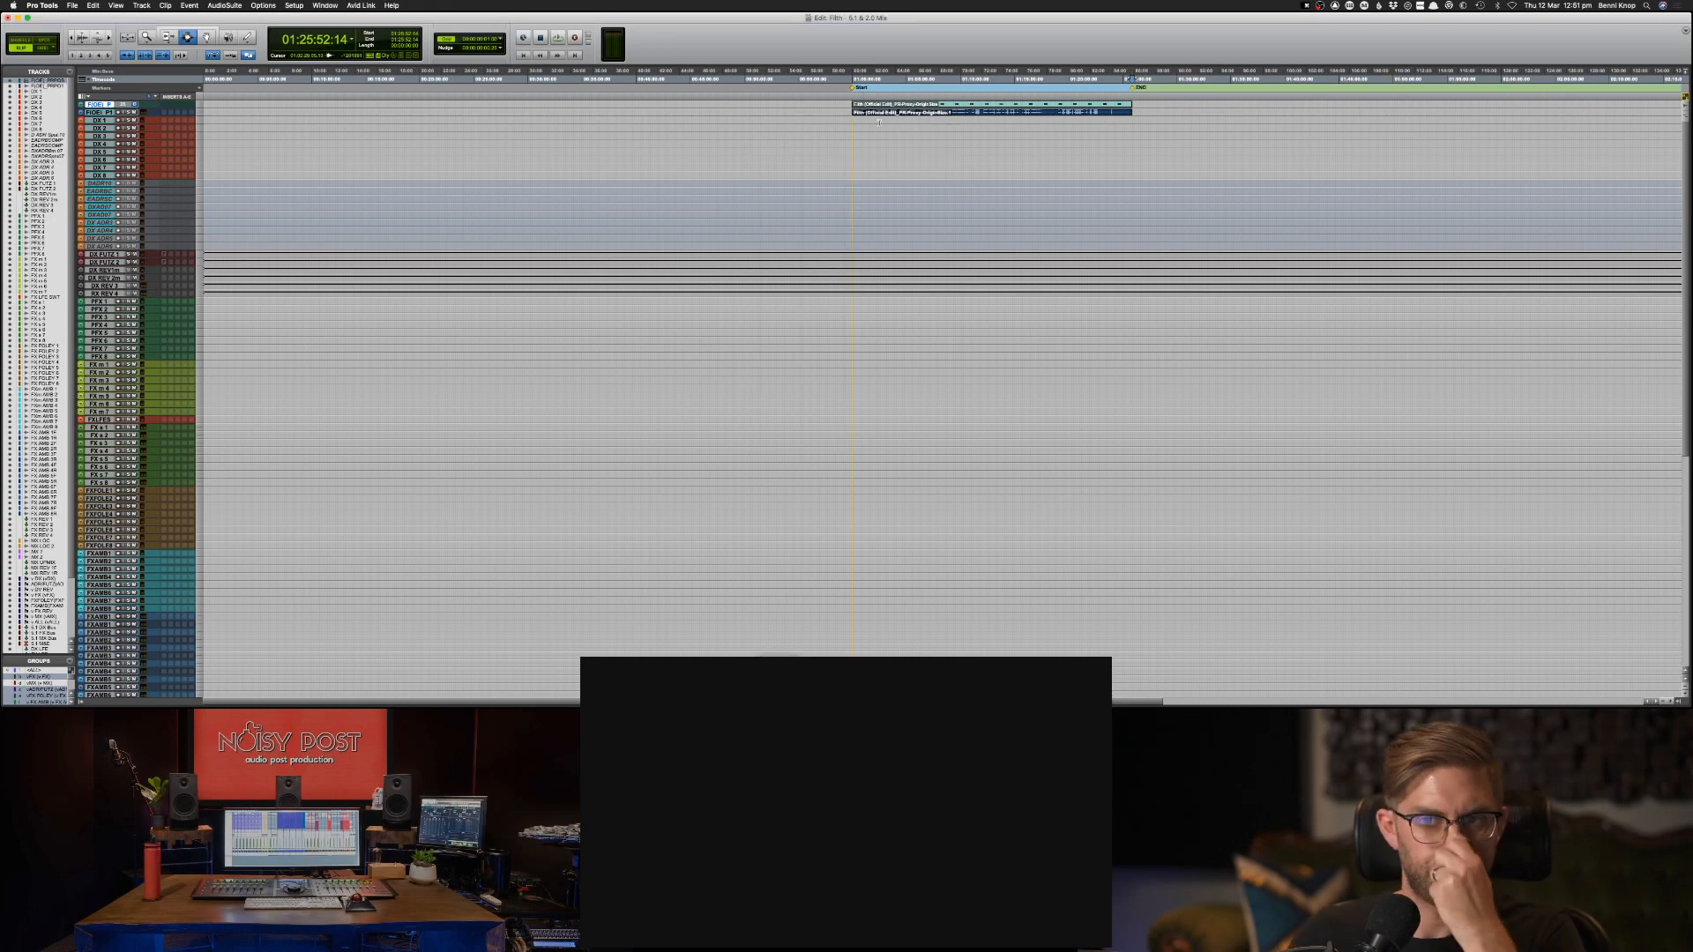
Examine the lowest tracks and the Tone track just ahead of the Start marker, and return to the imported video and audio tracks.
scroll(843, 438, "down", 10)
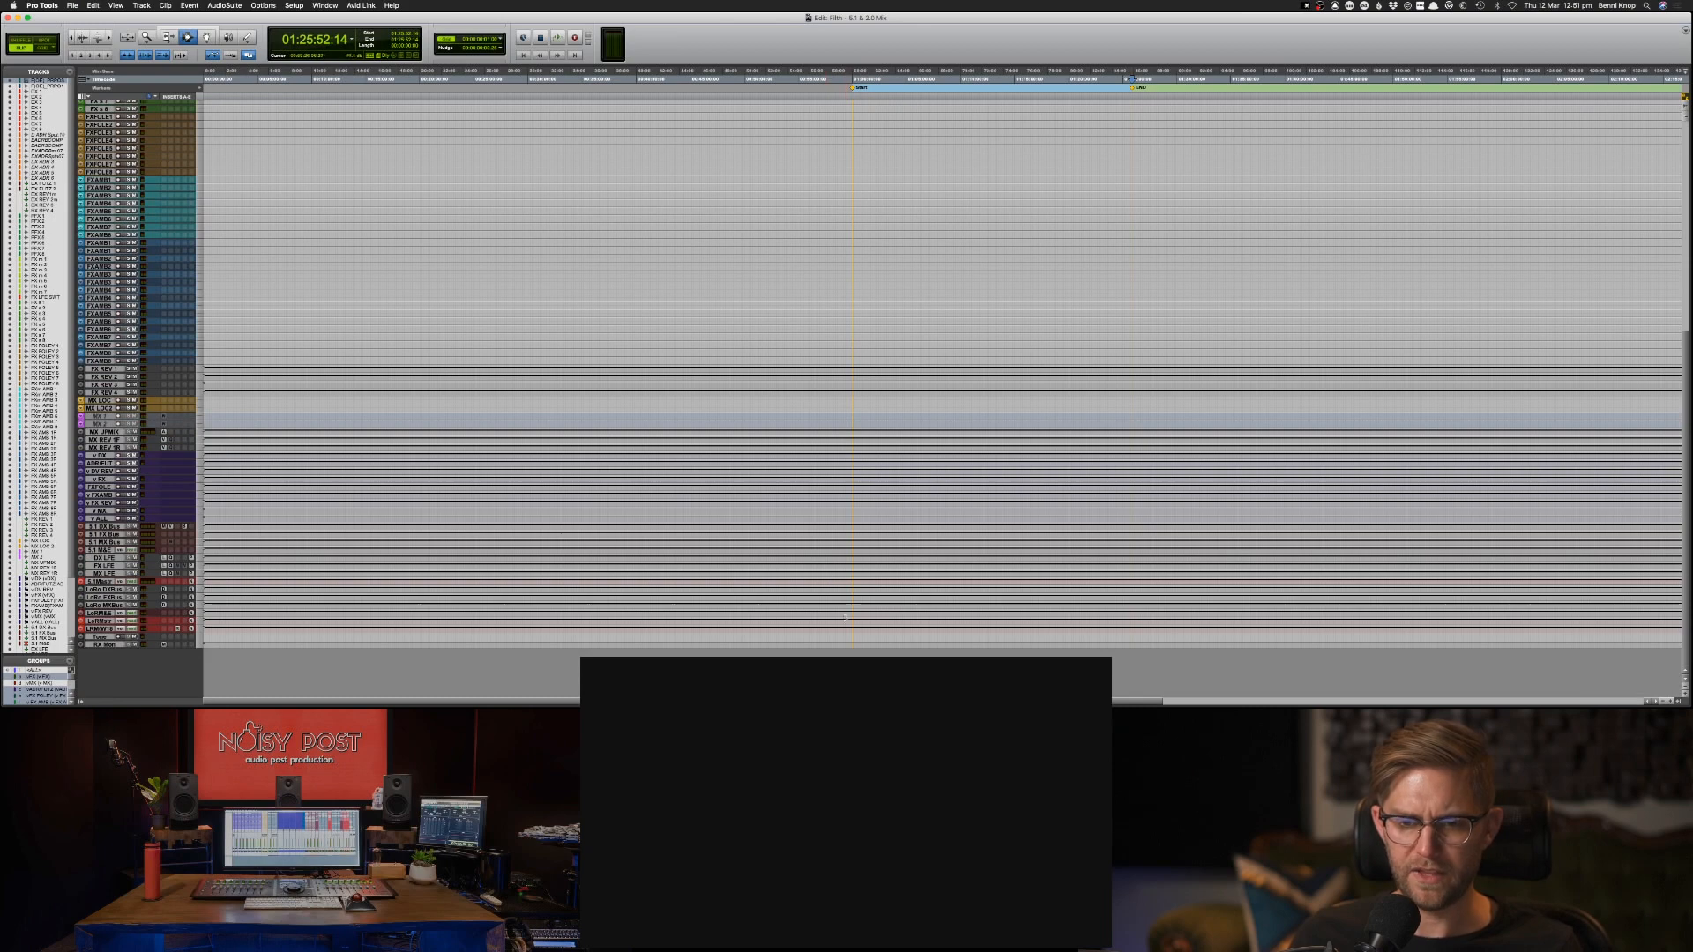
left_click(848, 637)
key("super+bracketright")
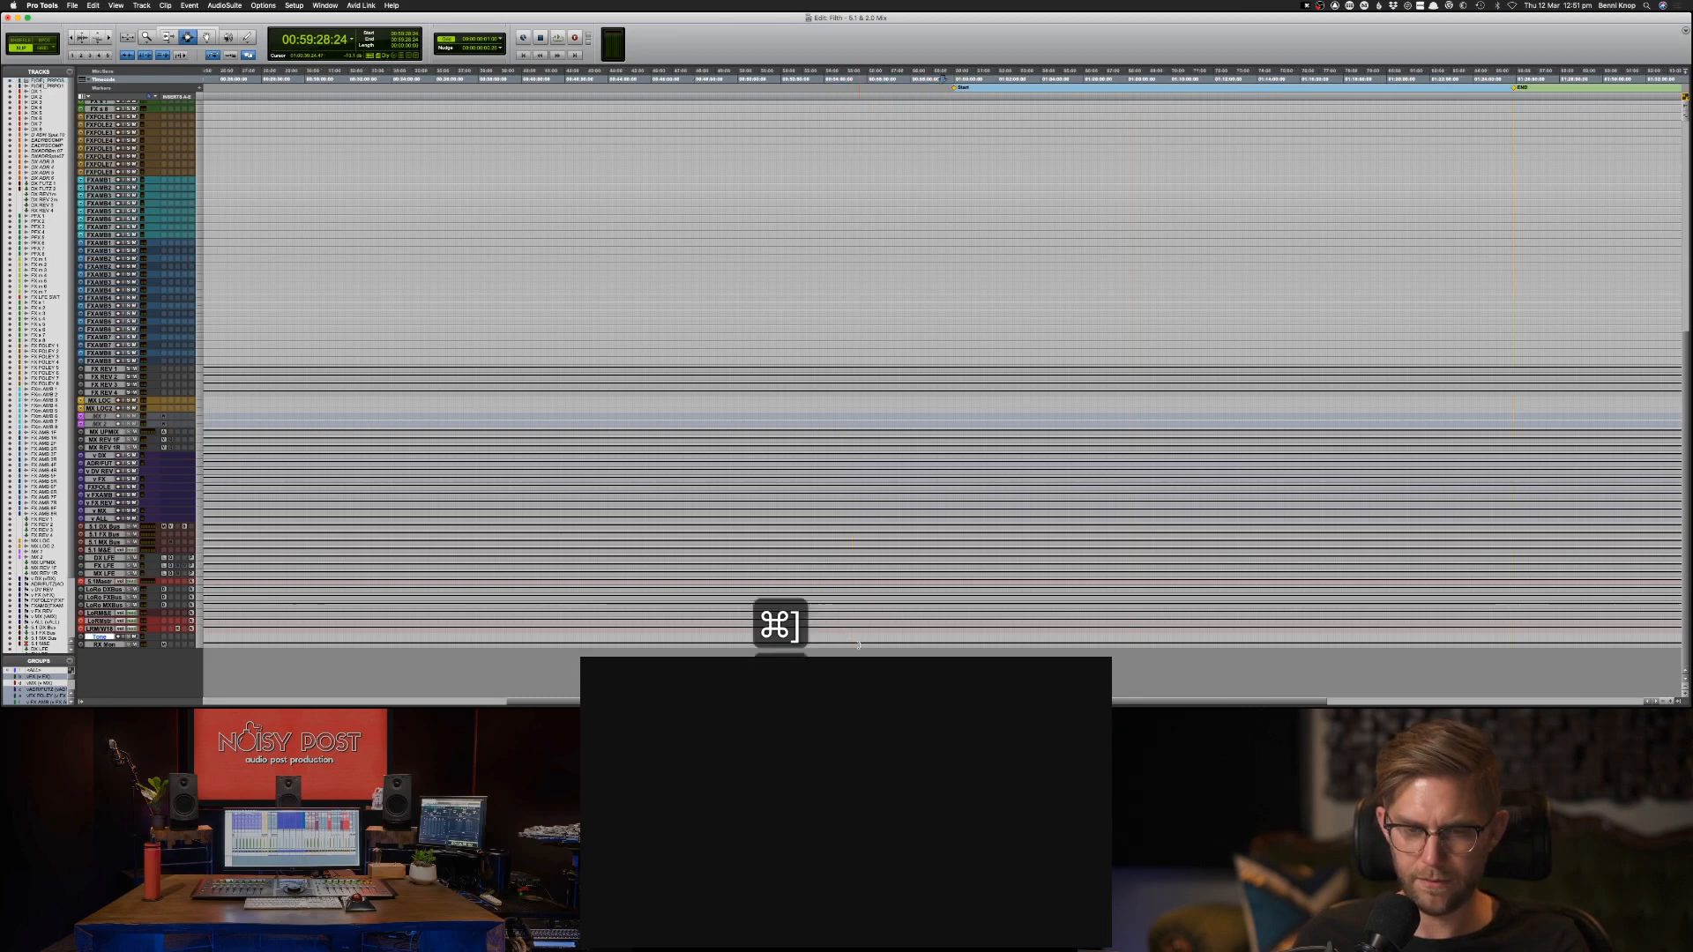
key("super+bracketleft")
key("super+bracketleft")
key("super+bracketleft")
key("super+bracketleft")
key("super+bracketleft")
scroll(908, 540, "up", 5)
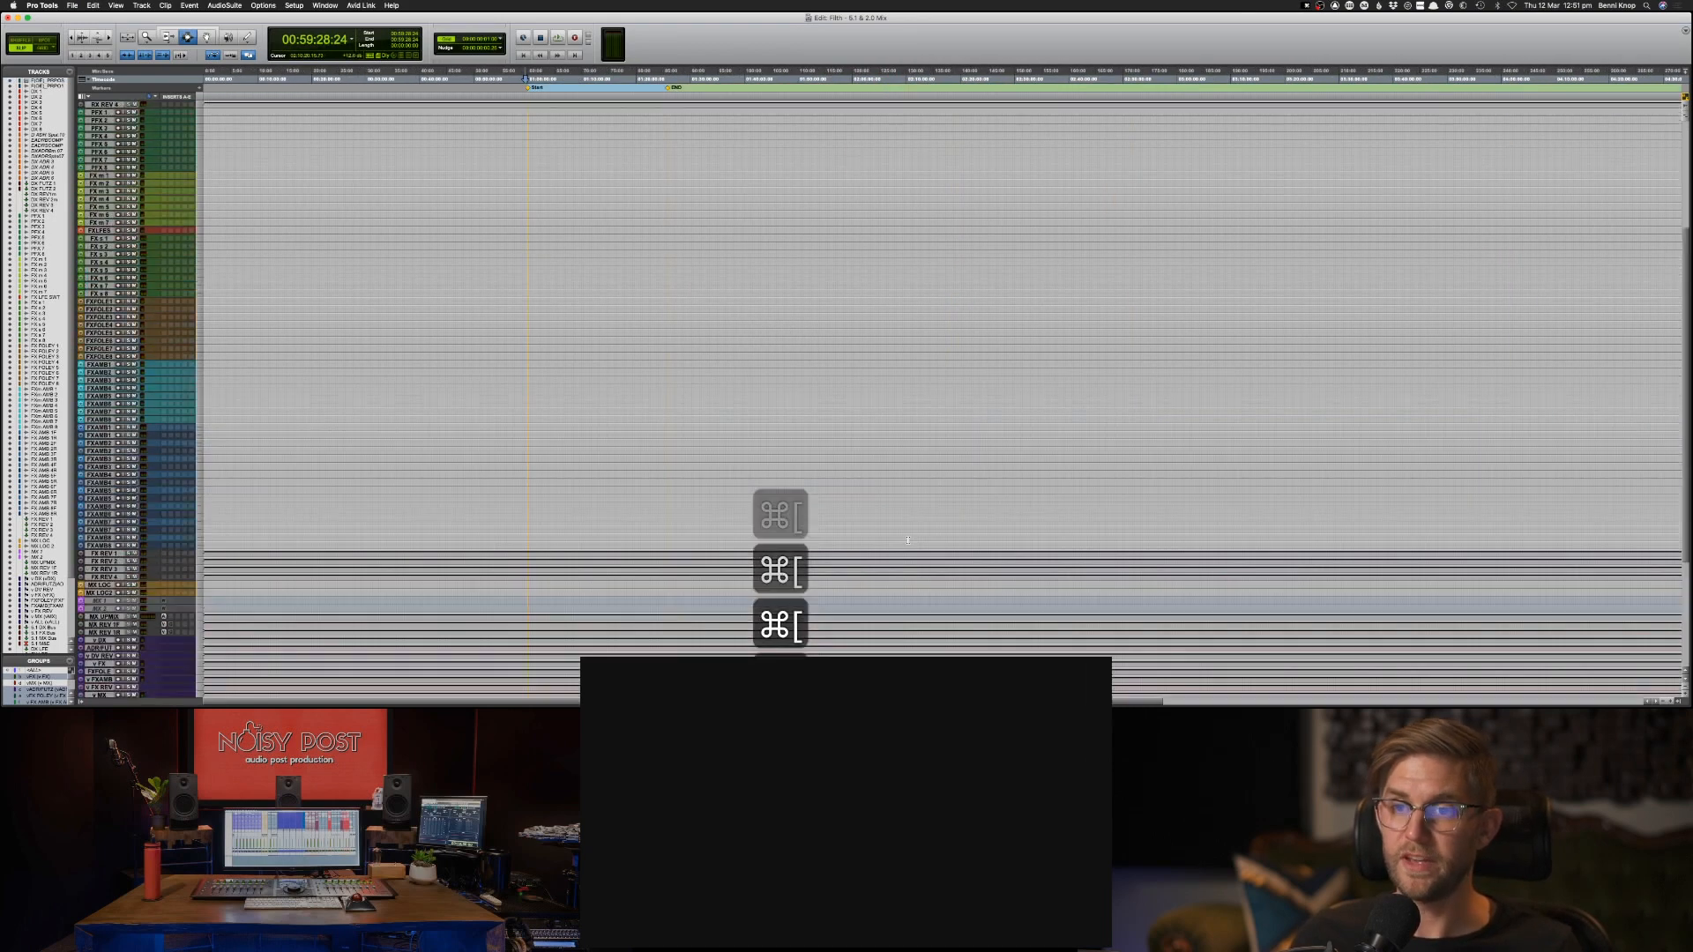
scroll(907, 539, "up", 5)
key("Return")
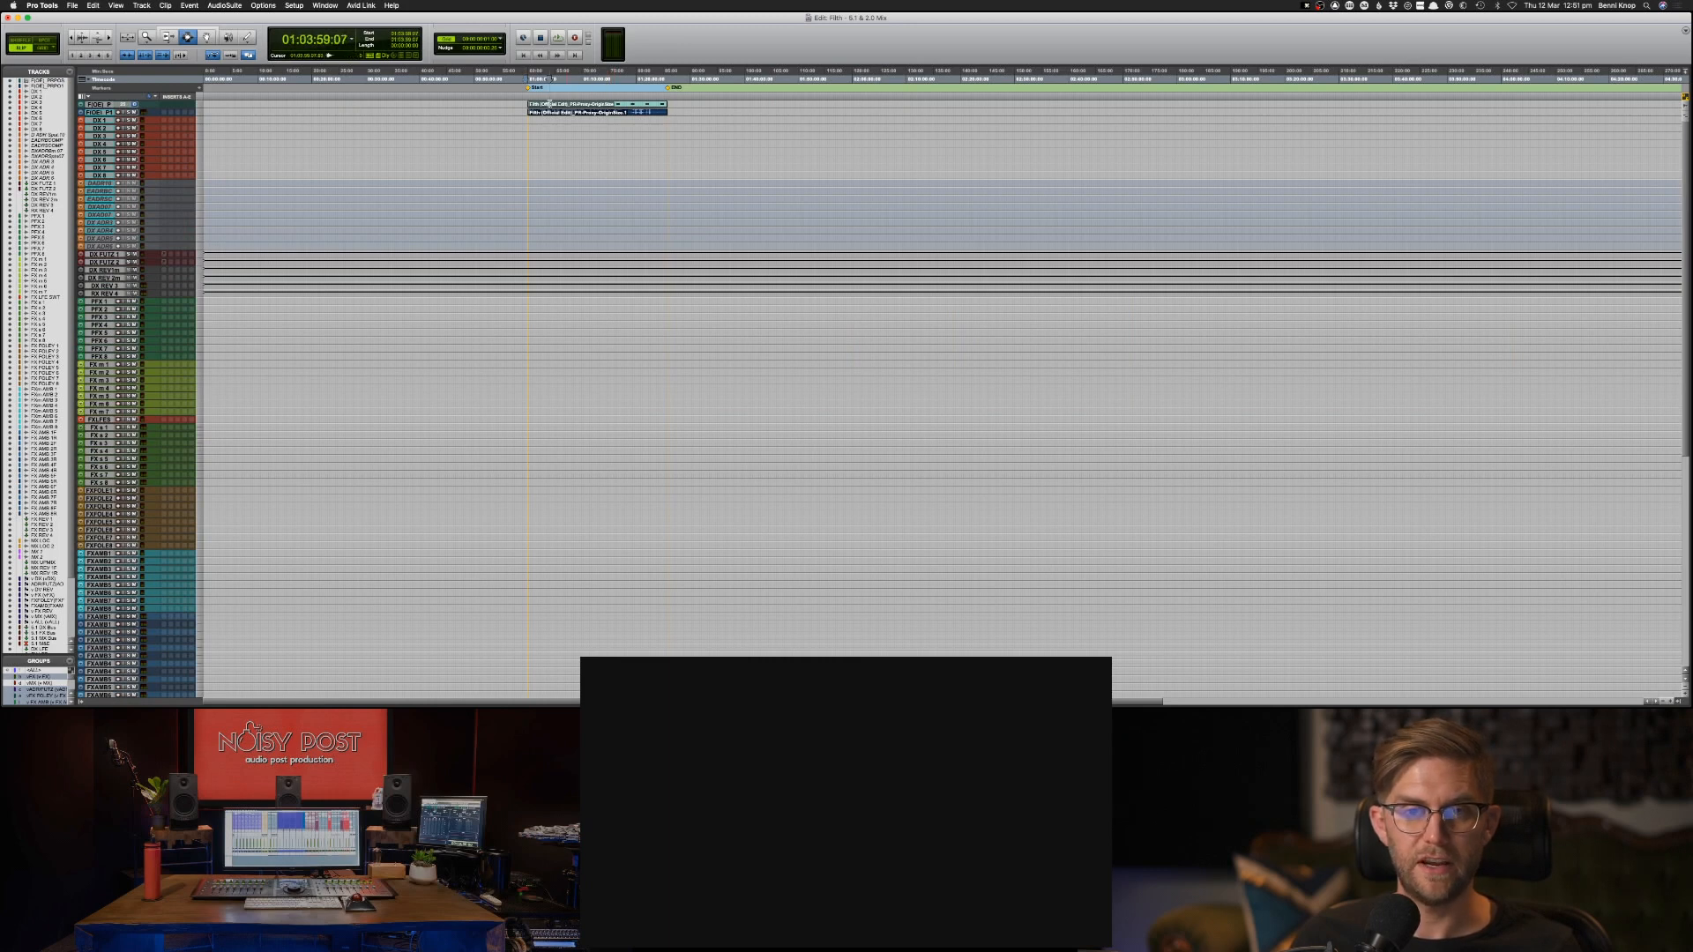
Import session data from the AAF file Filth (Noisy Post A) on the external hard drive.
left_click(73, 5)
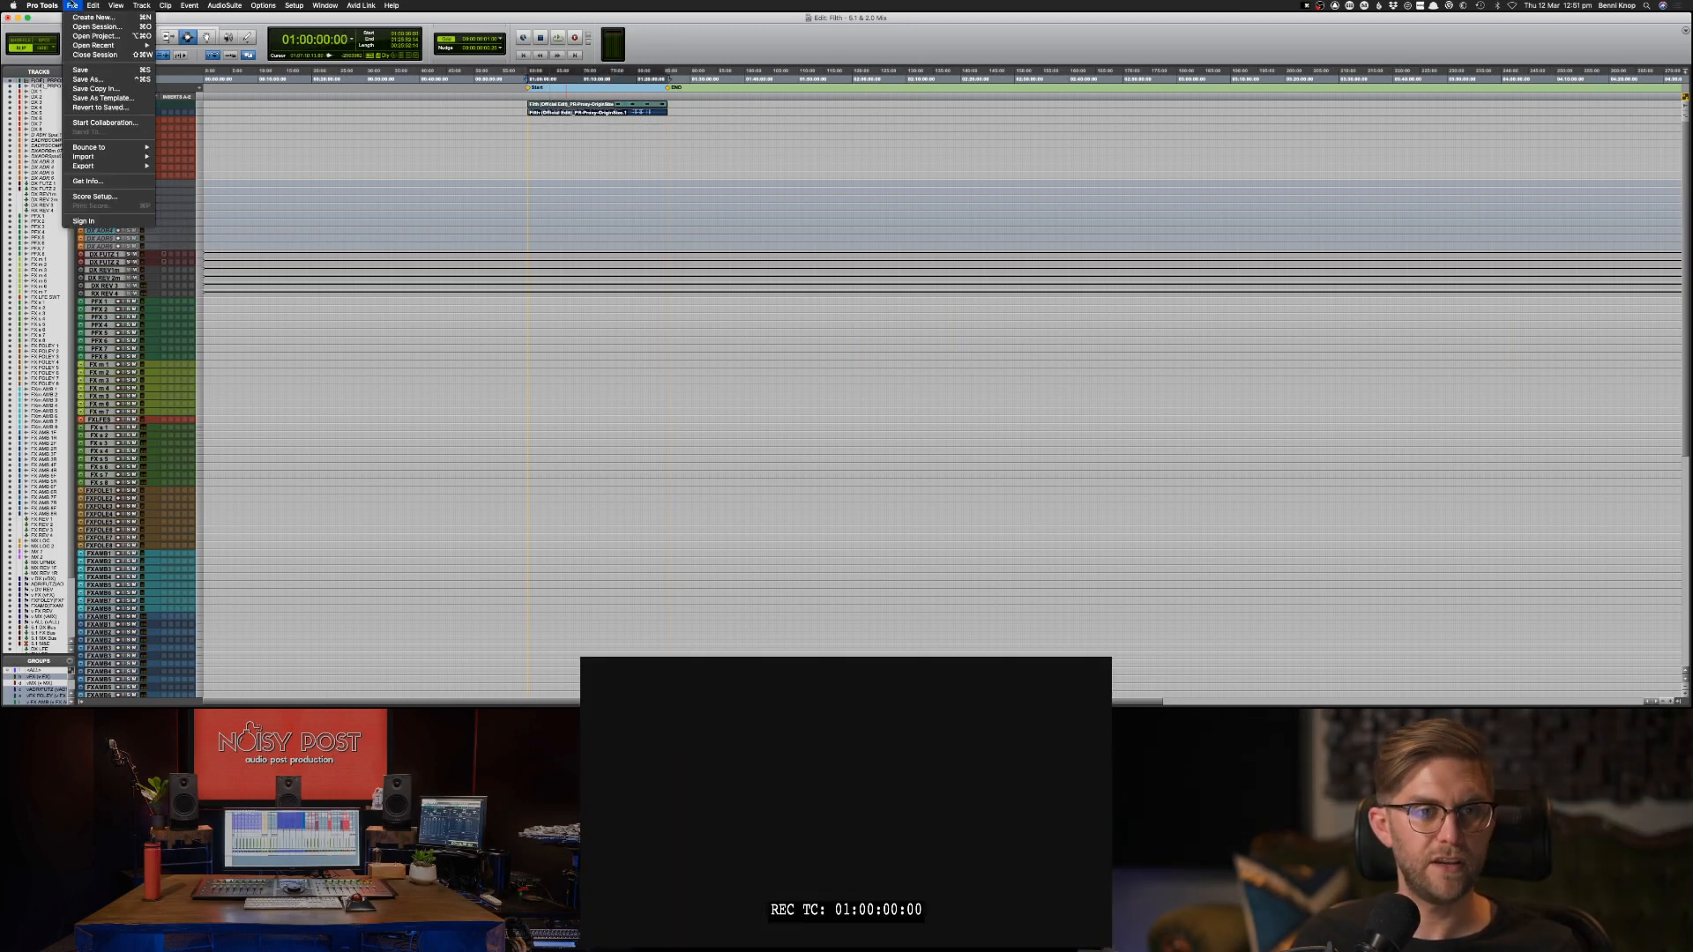
mouse_move(108, 160)
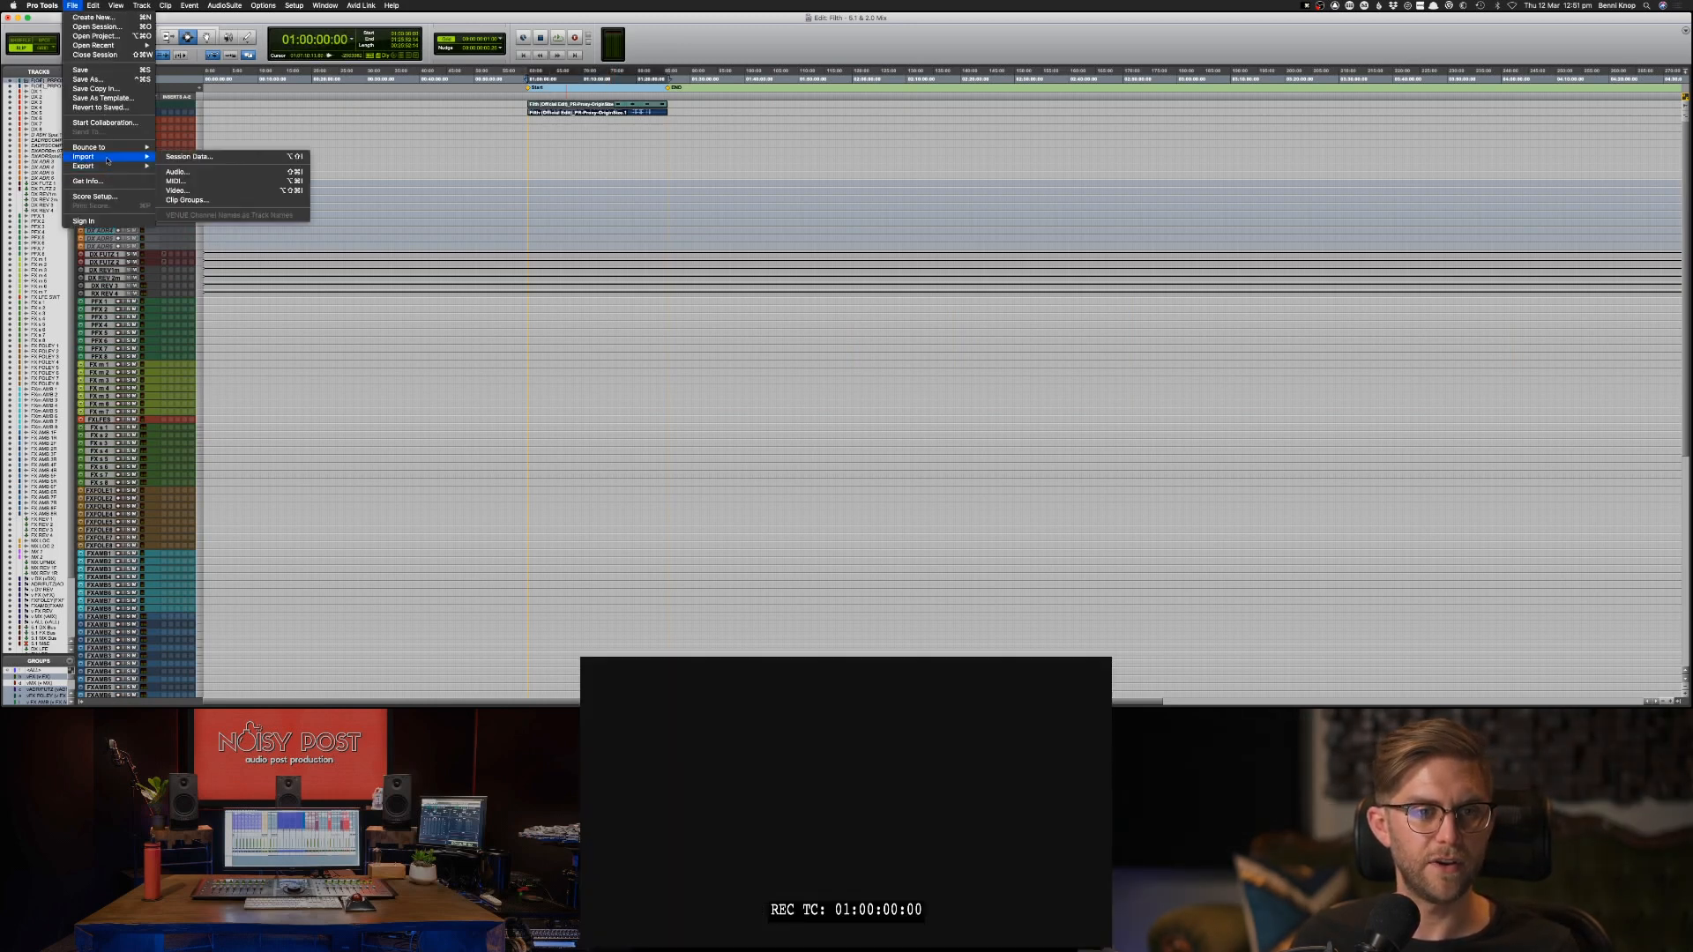
left_click(219, 160)
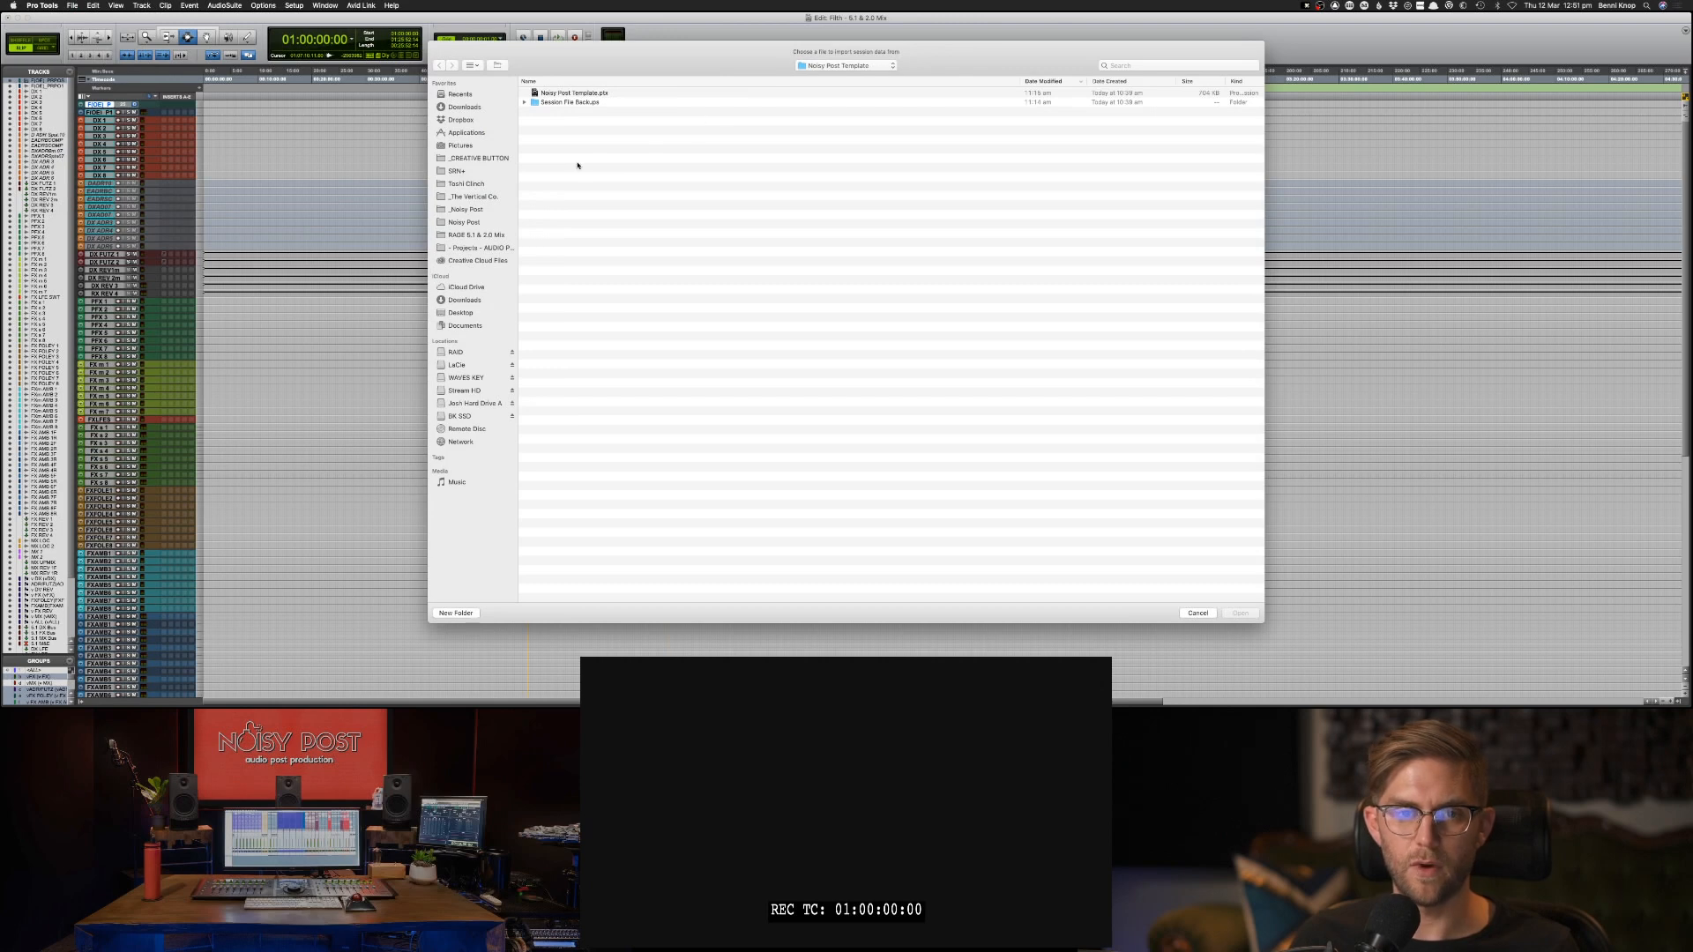
left_click(469, 404)
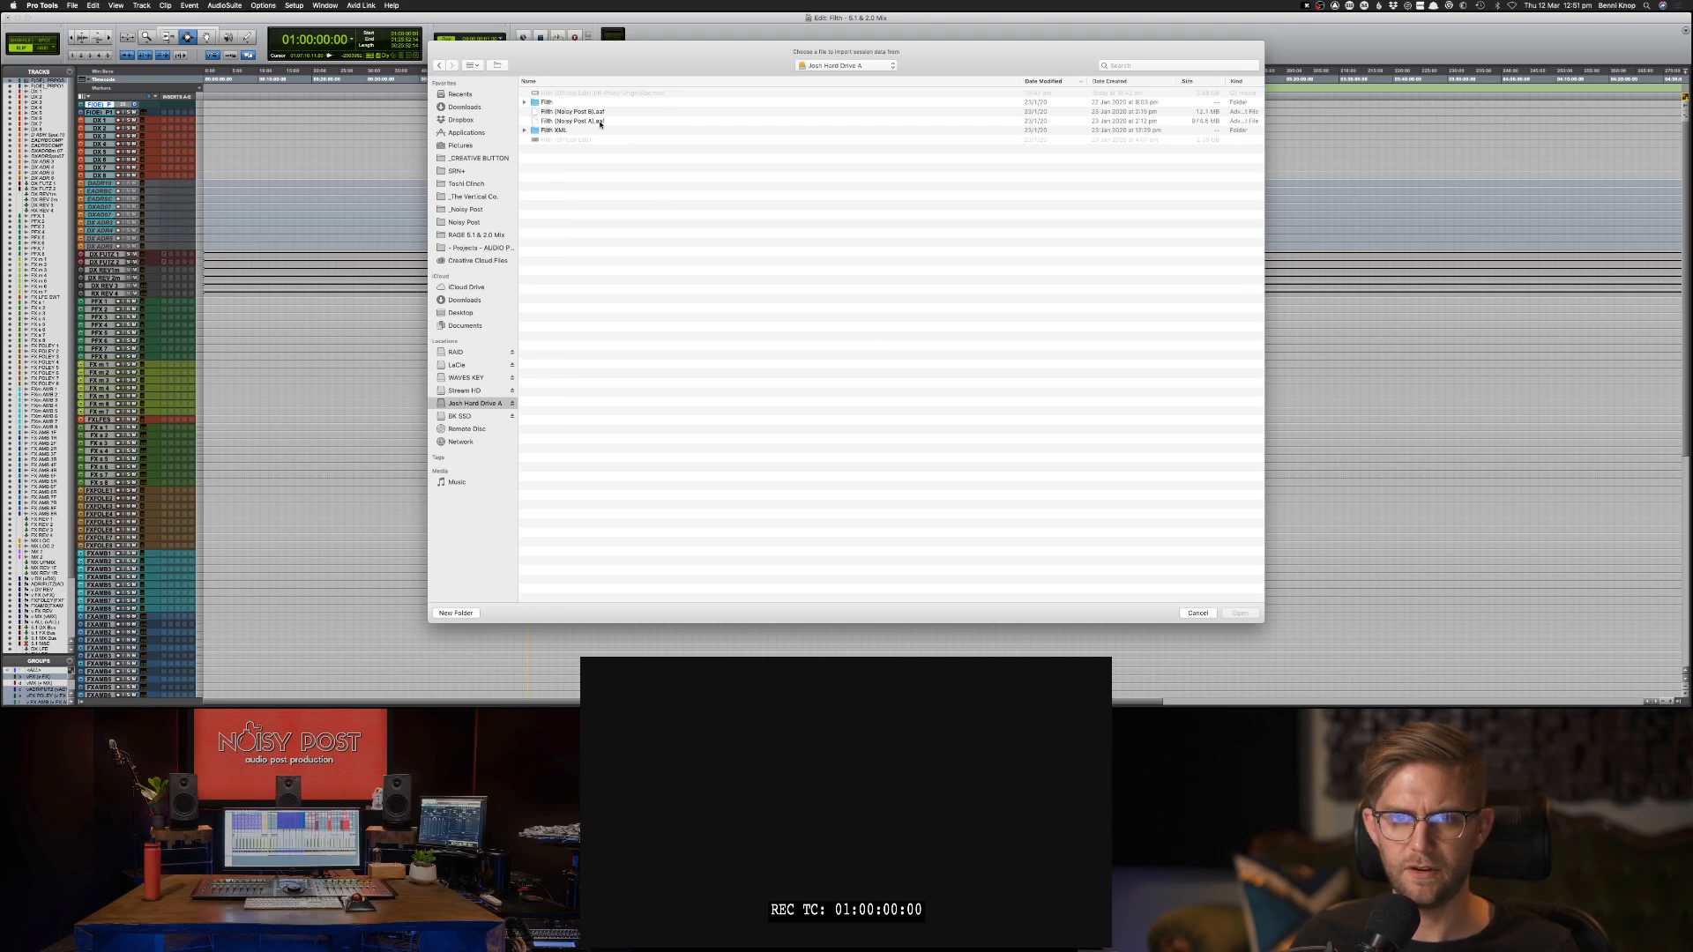
left_click(598, 121)
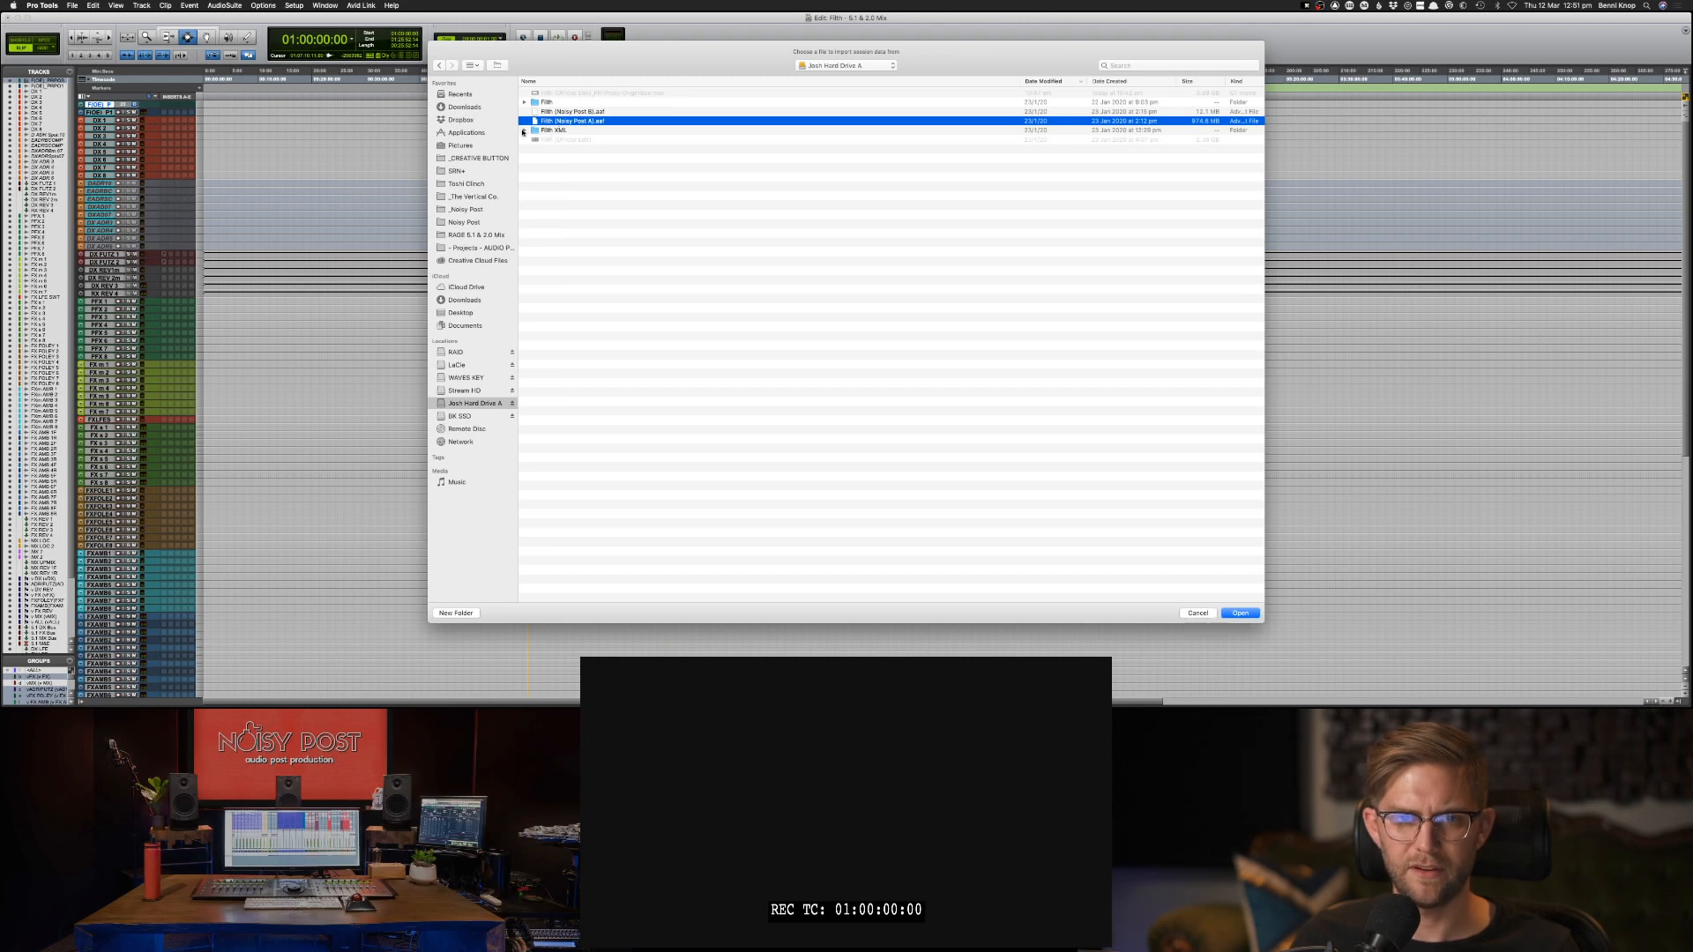
left_click(525, 131)
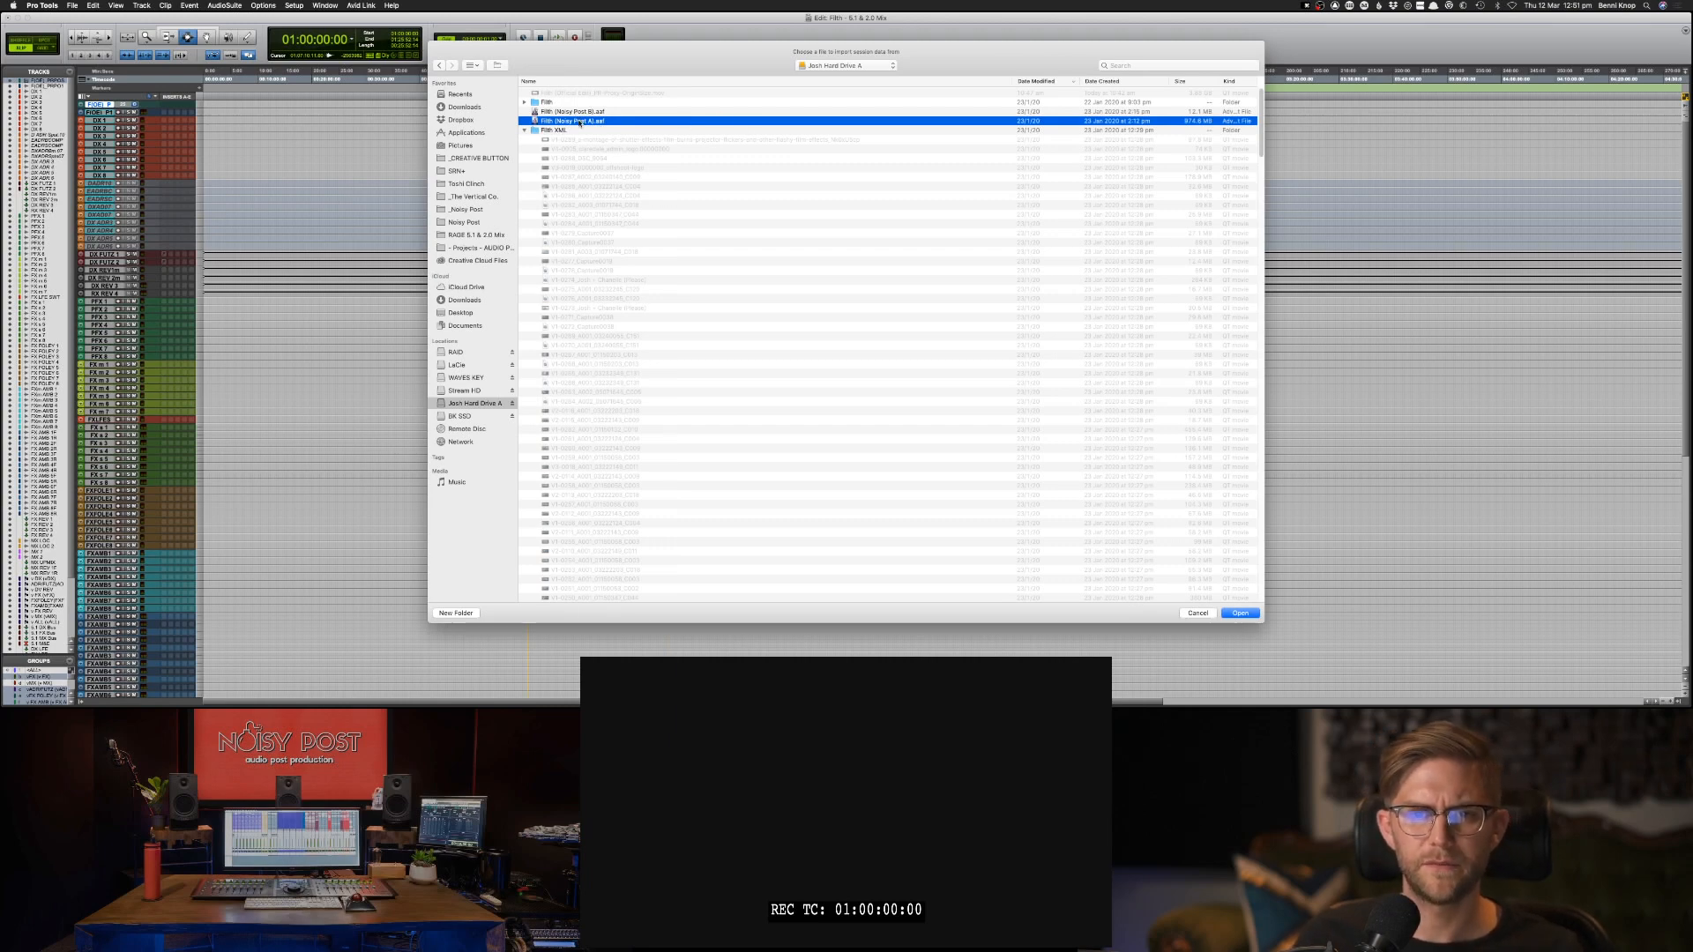
key("Return")
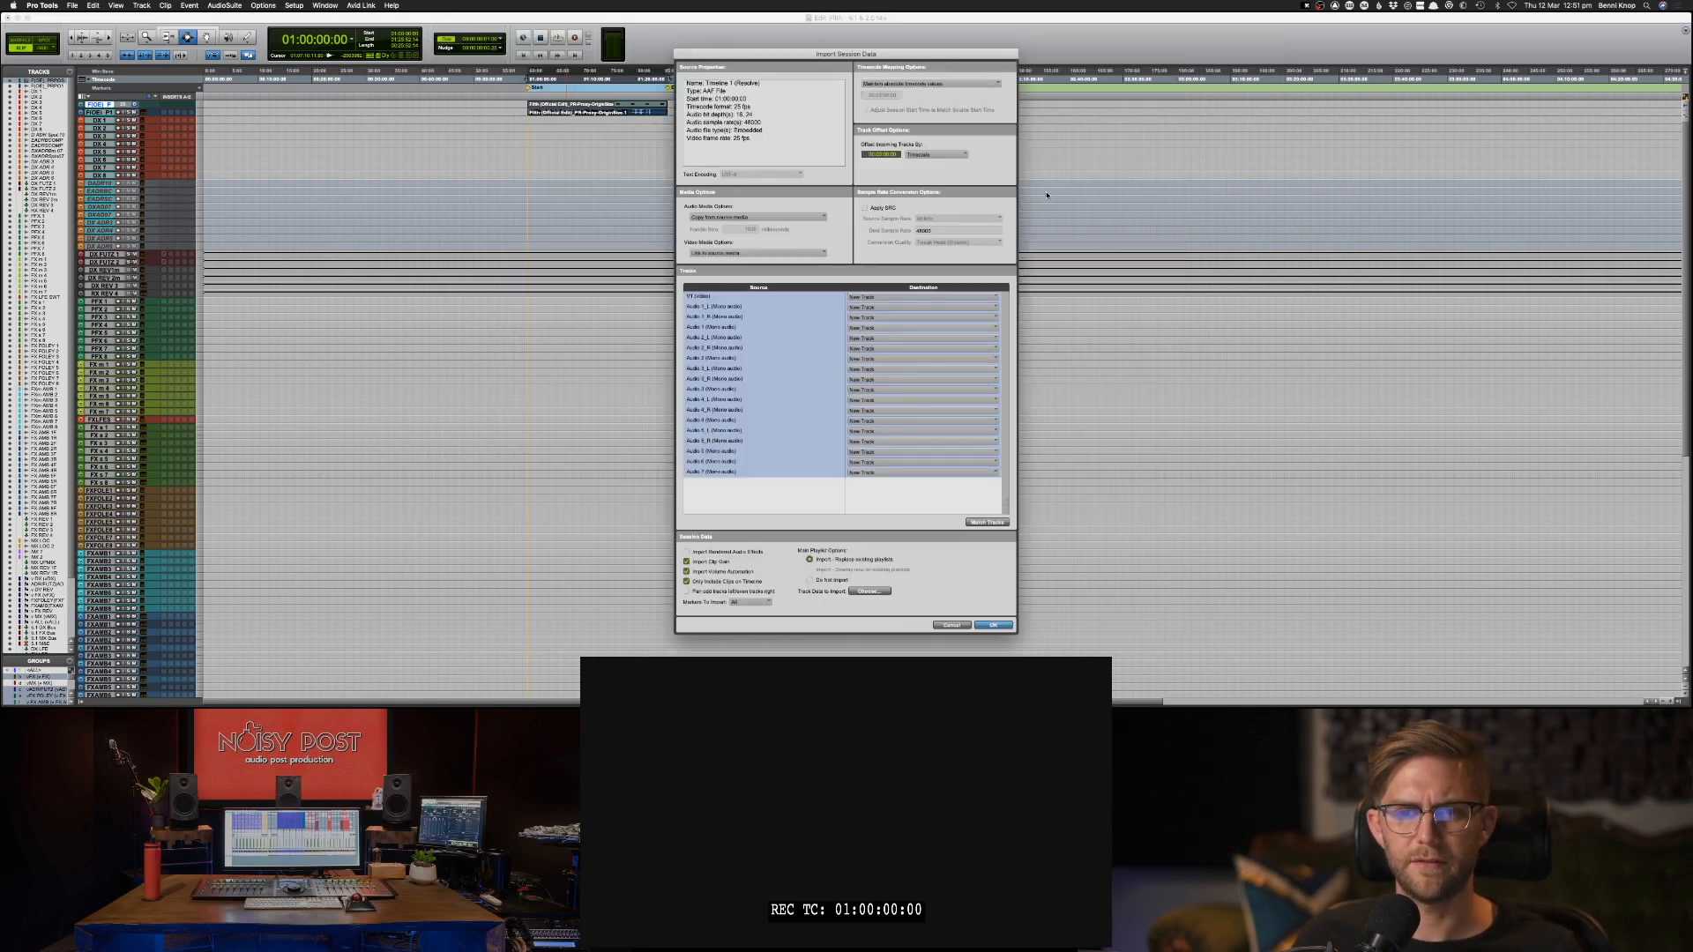
Import the AAF's audio tracks without V1, copying source media, offset by 01:00:00:00, excluding clip gain and volume automation, and skip the detailed report.
left_click(711, 298)
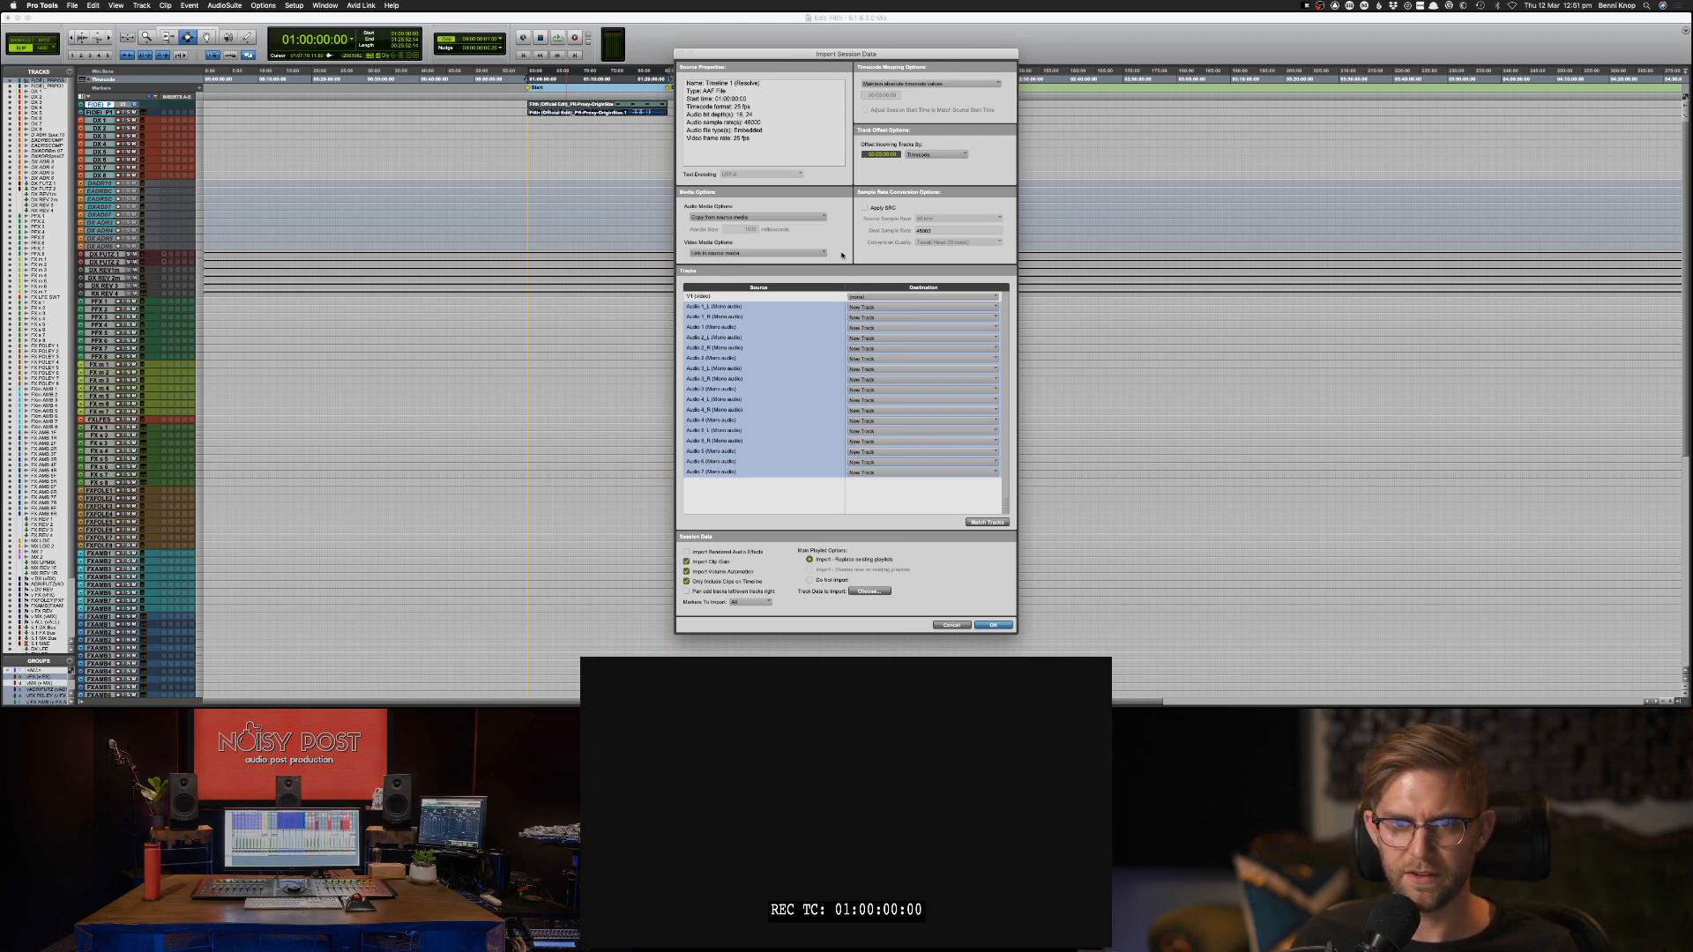
left_click(791, 218)
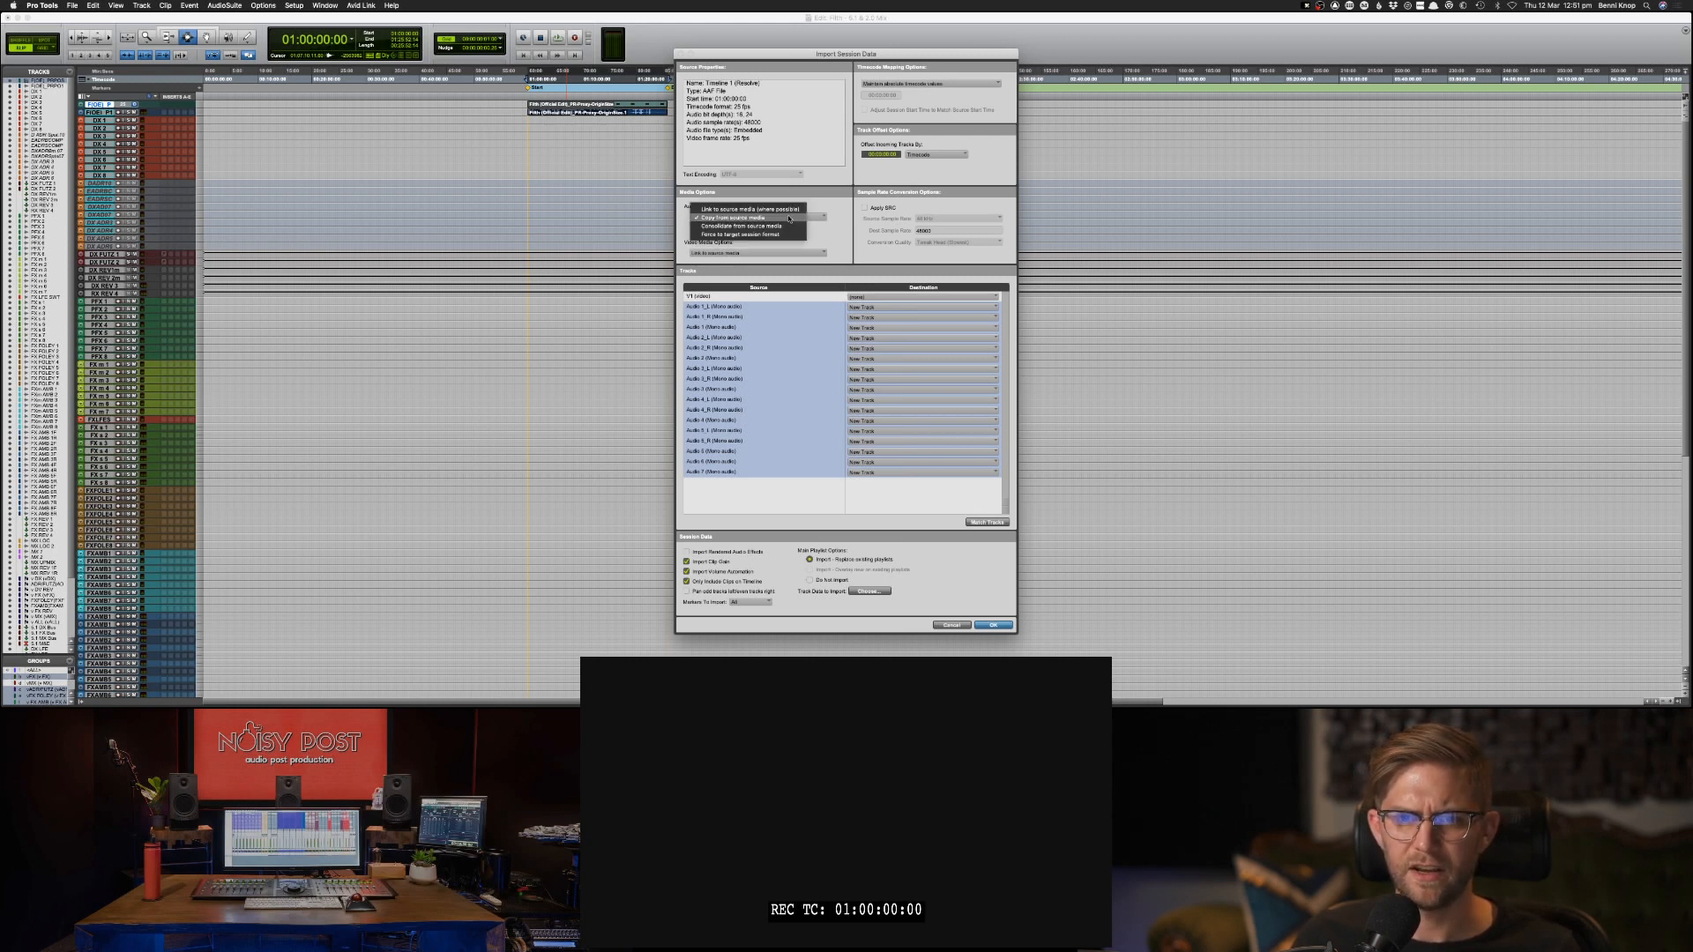
left_click(789, 218)
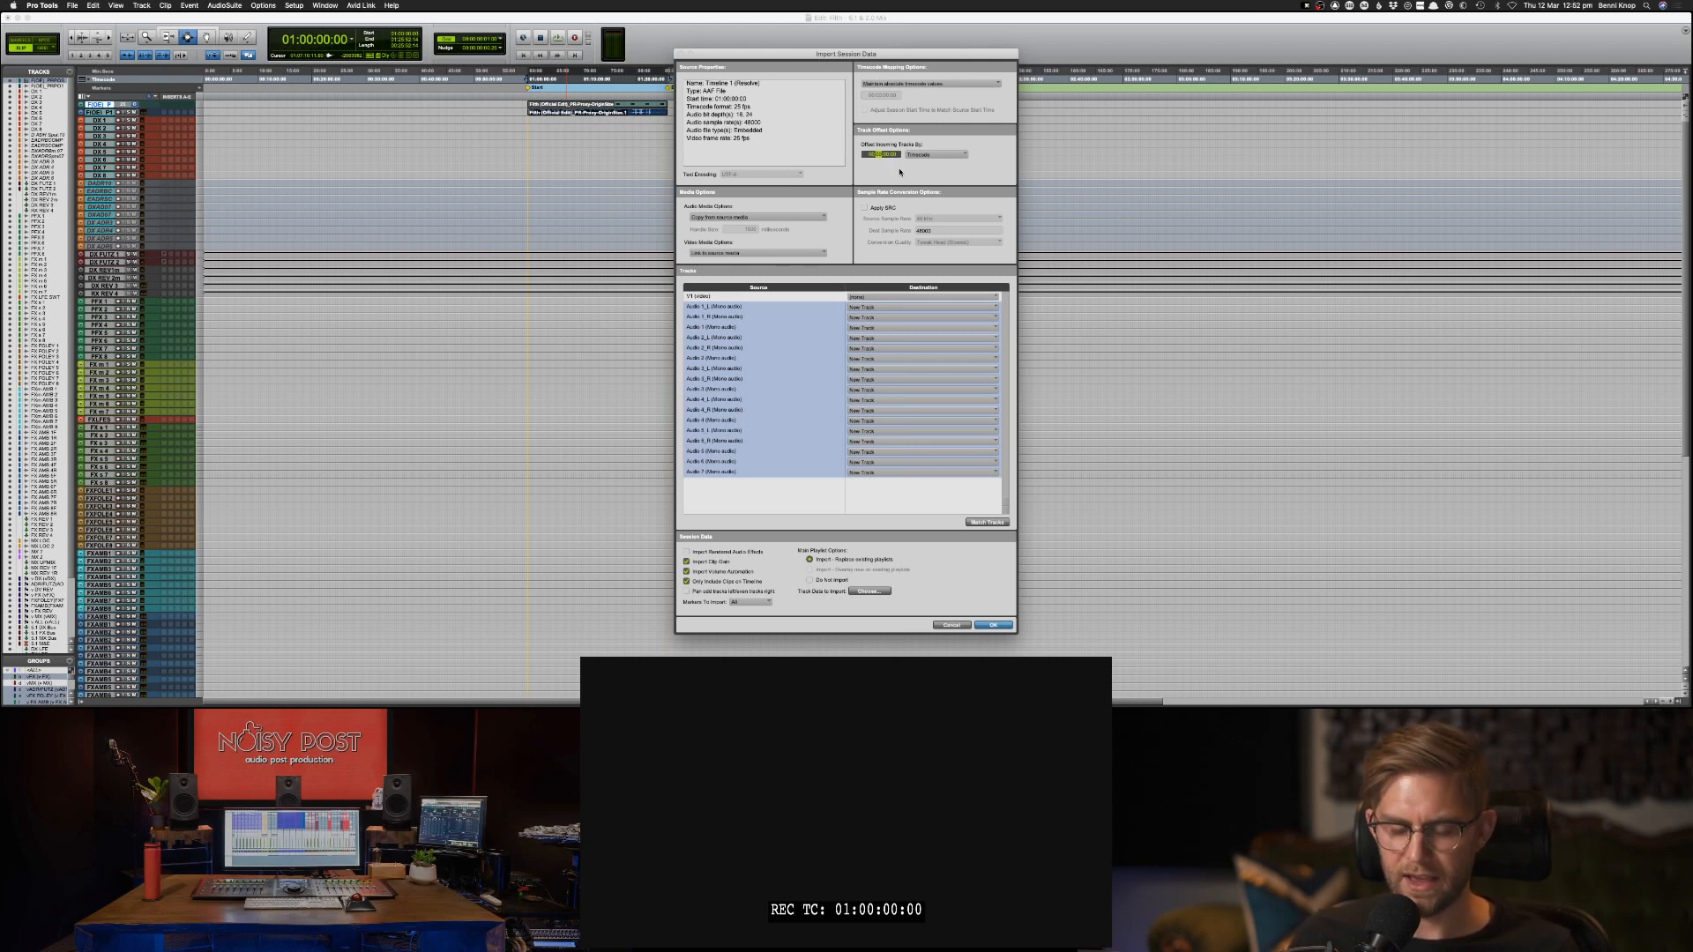
key("Left")
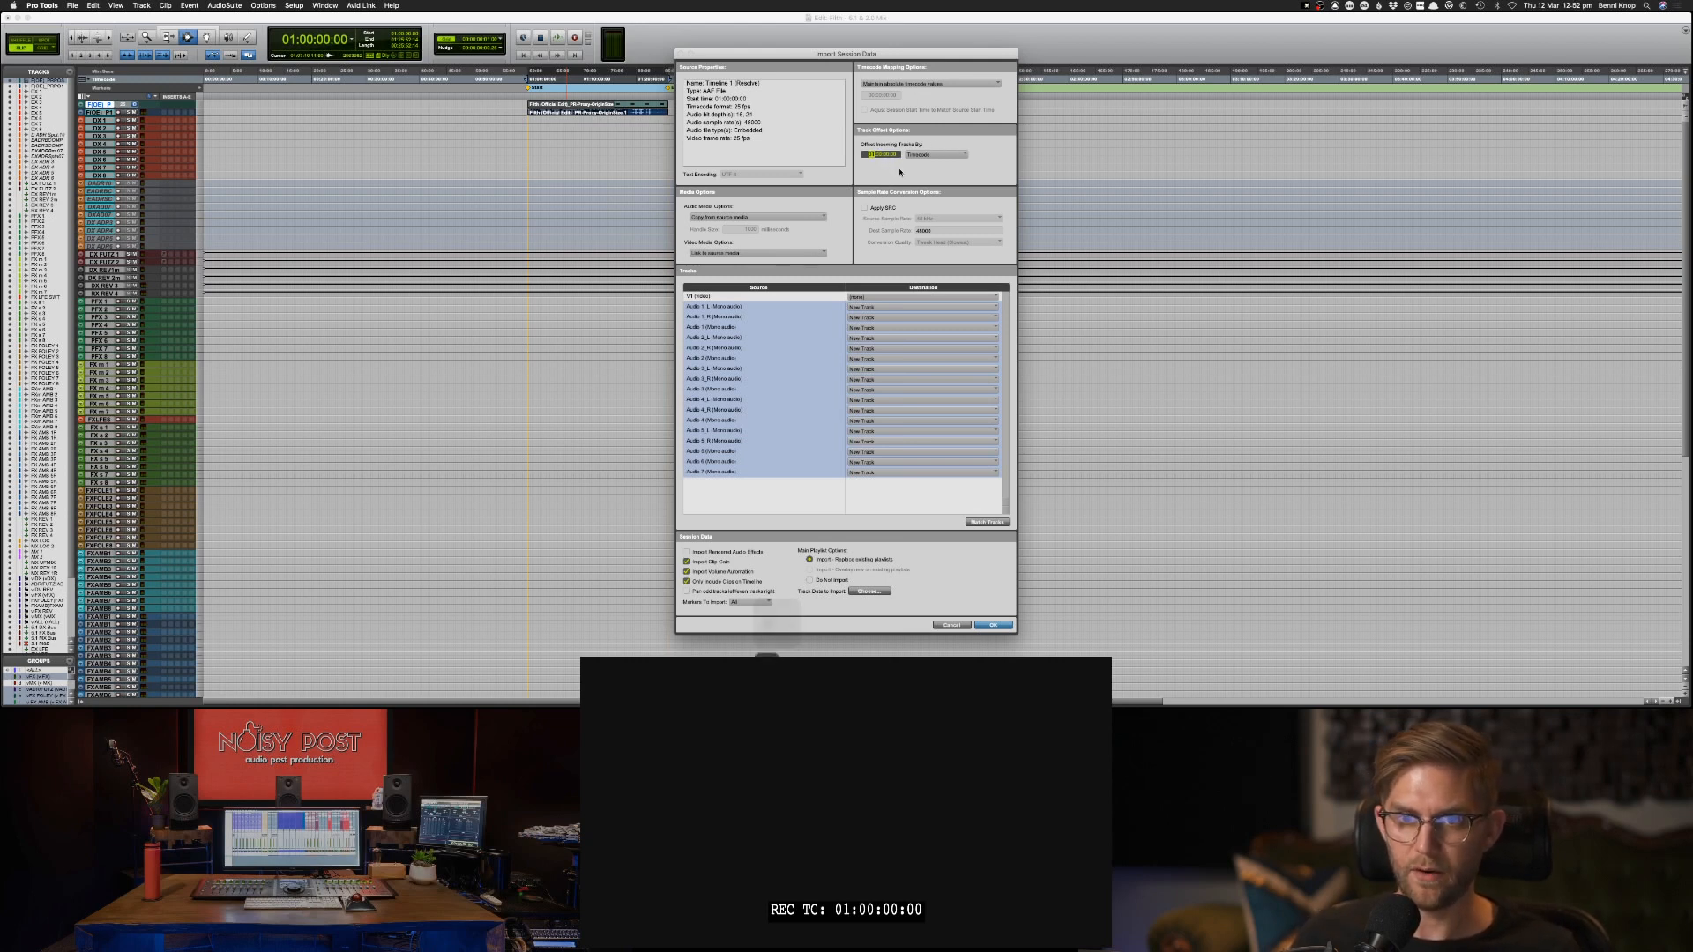
type("1")
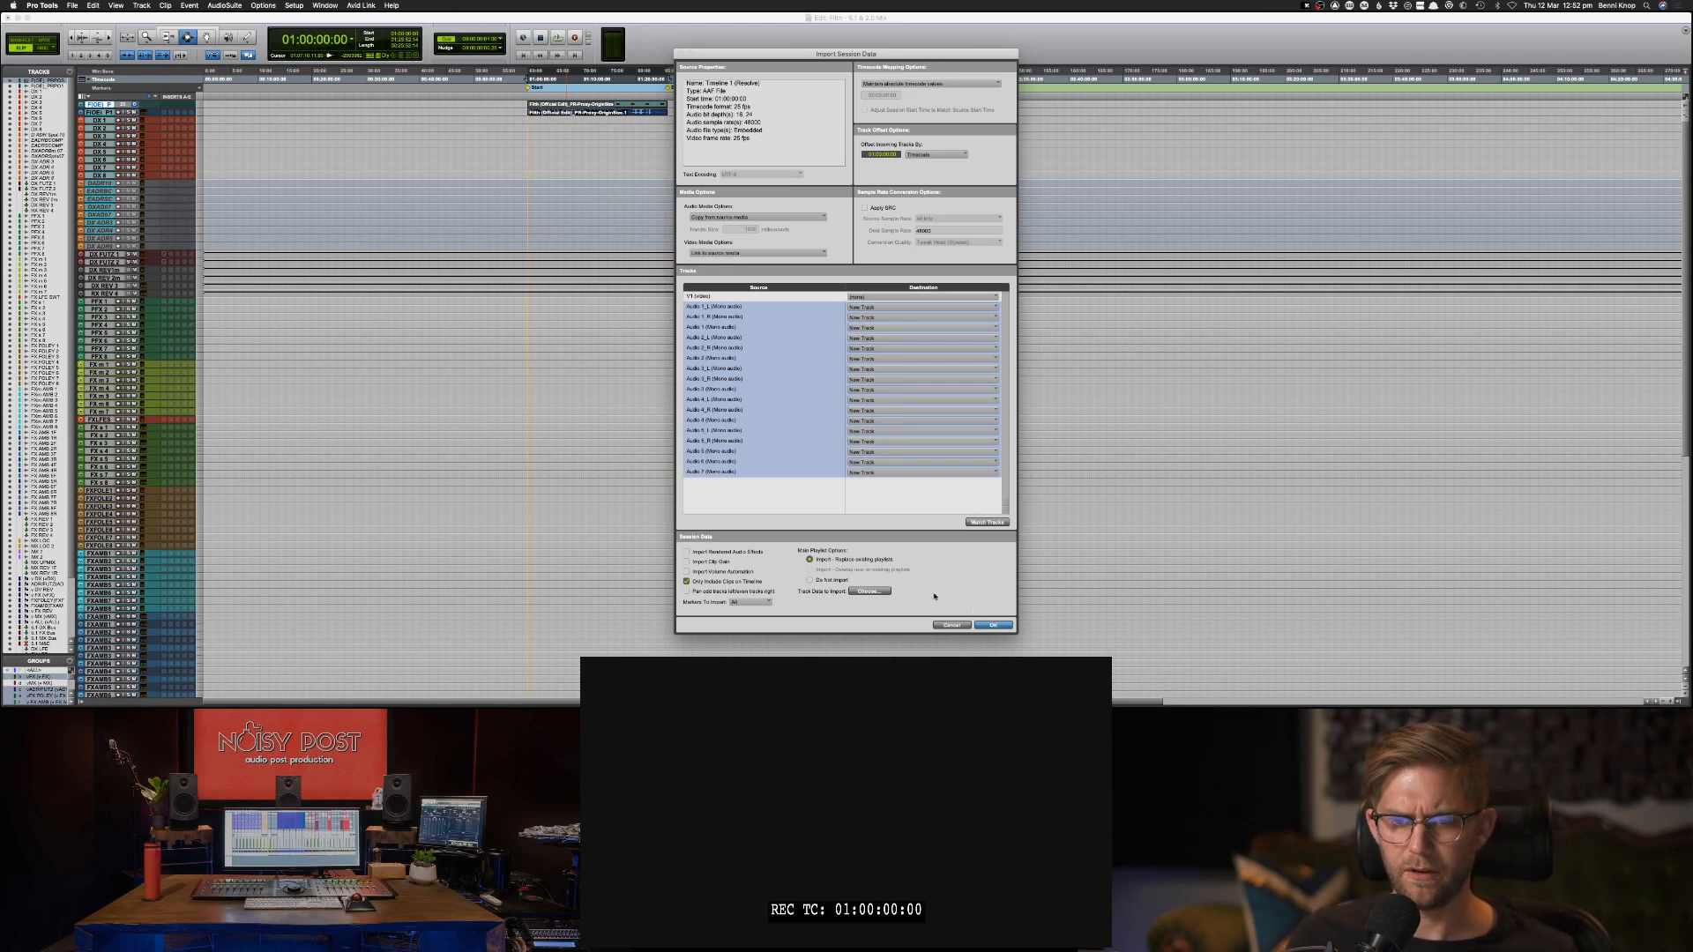
left_click(994, 625)
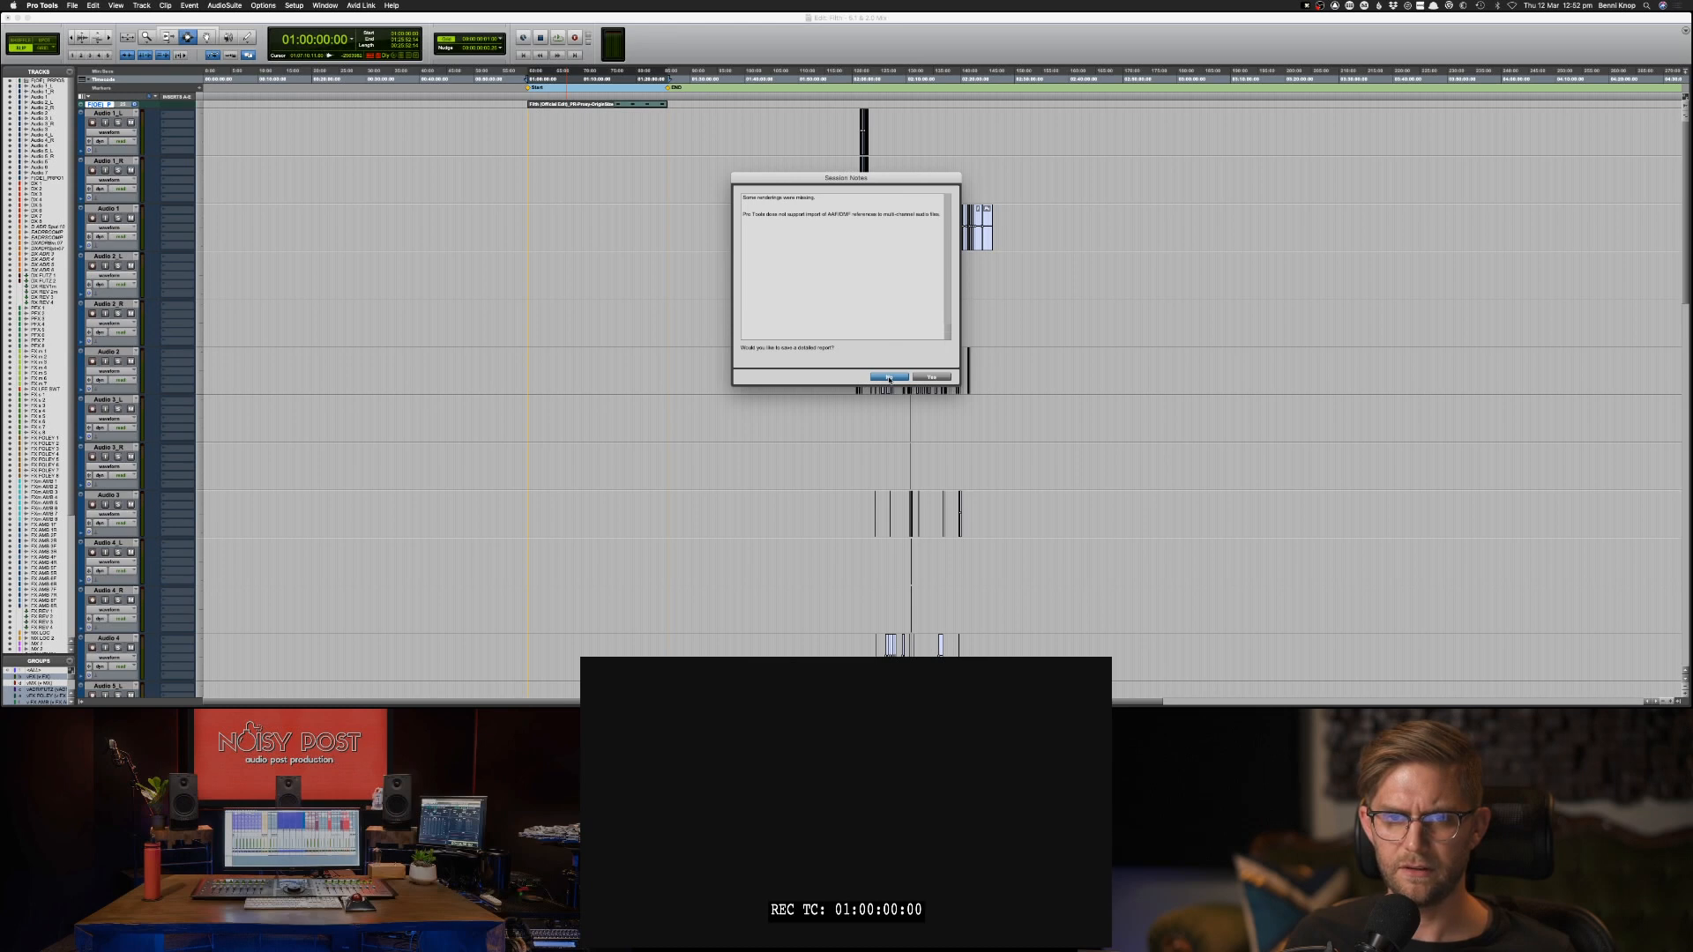
key("Return")
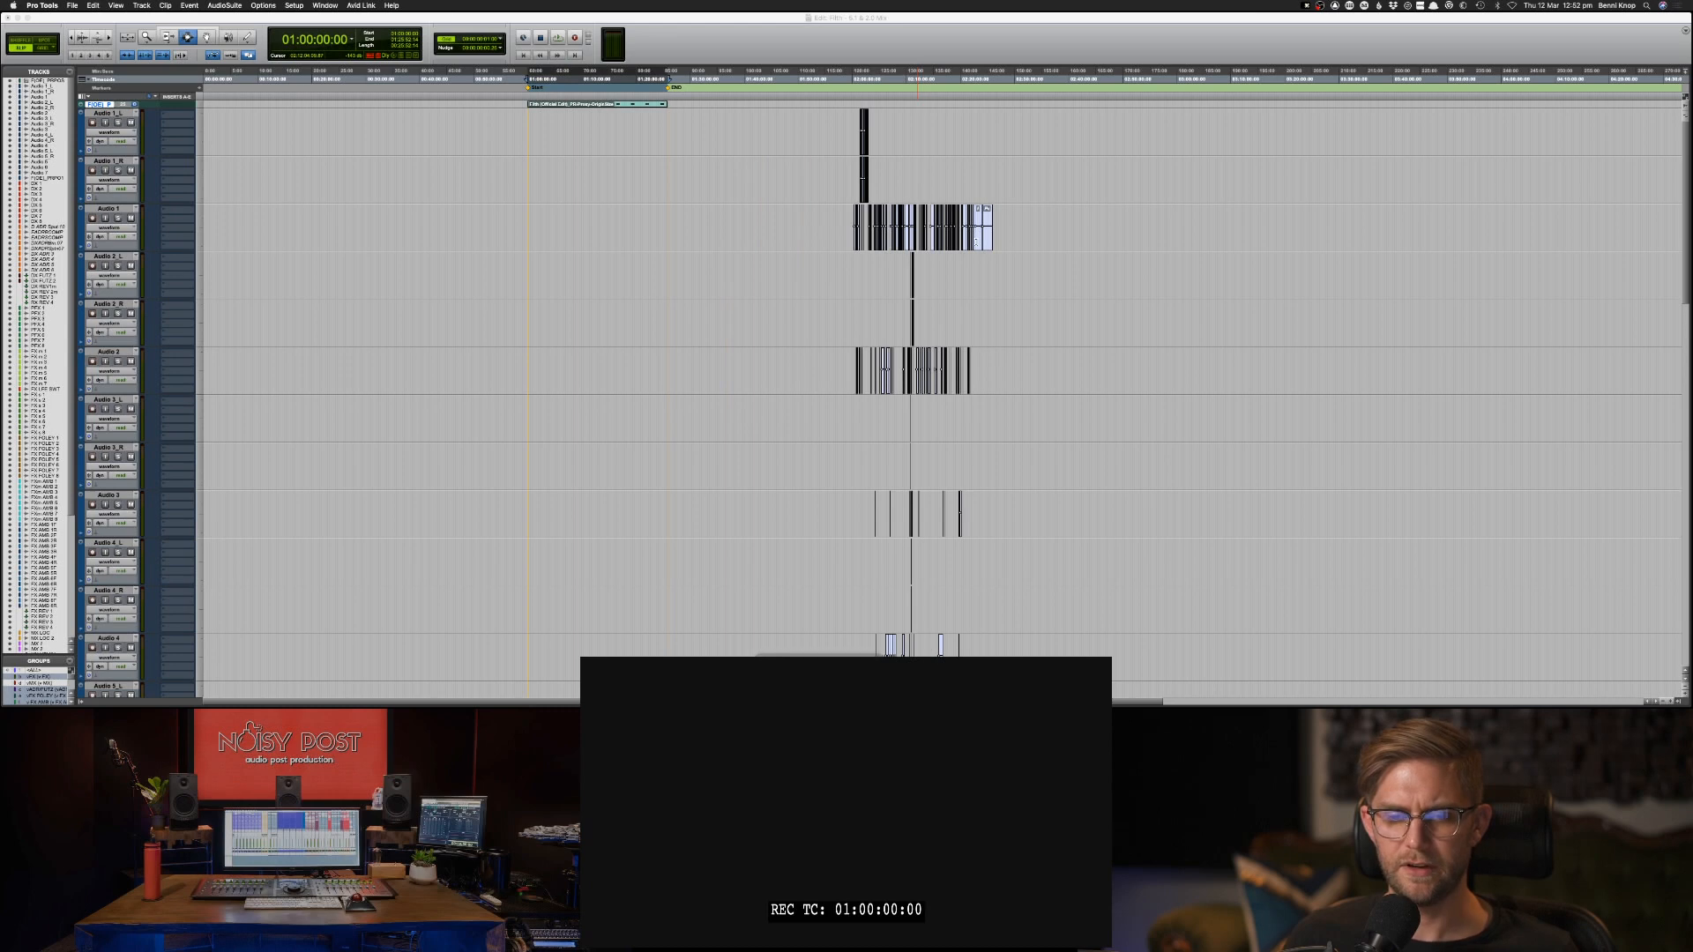
Try several track heights and leave all tracks, including the imported audio tracks, at the smallest height.
key("ctrl+alt+super+Down")
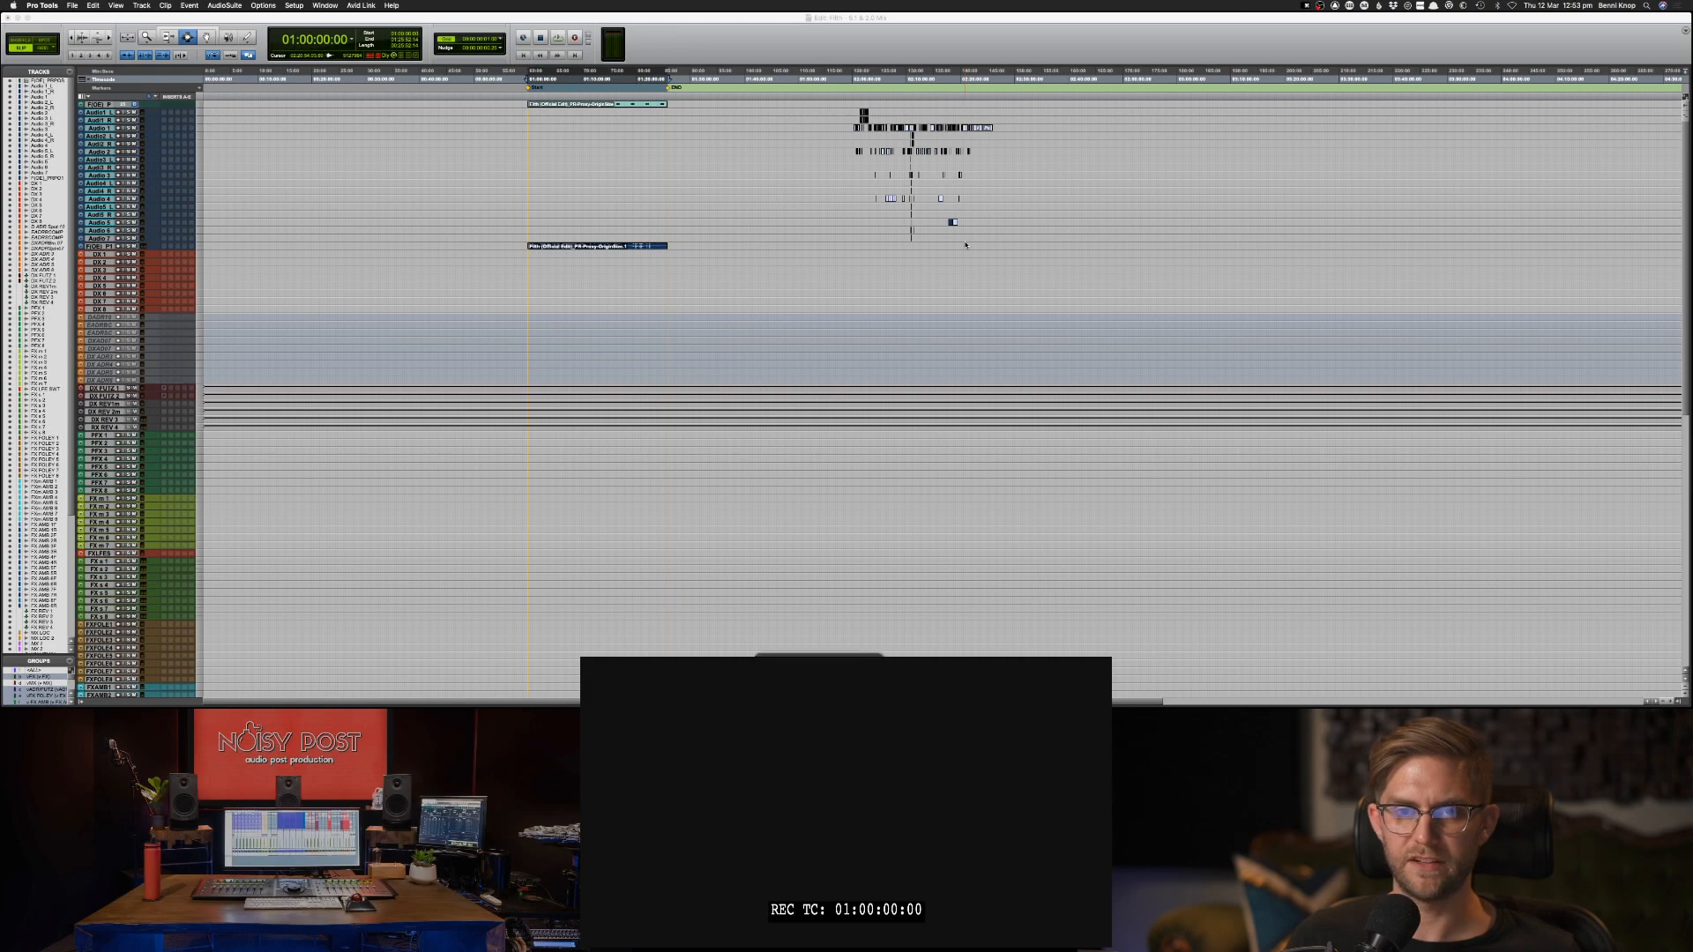
key("ctrl+alt+Up")
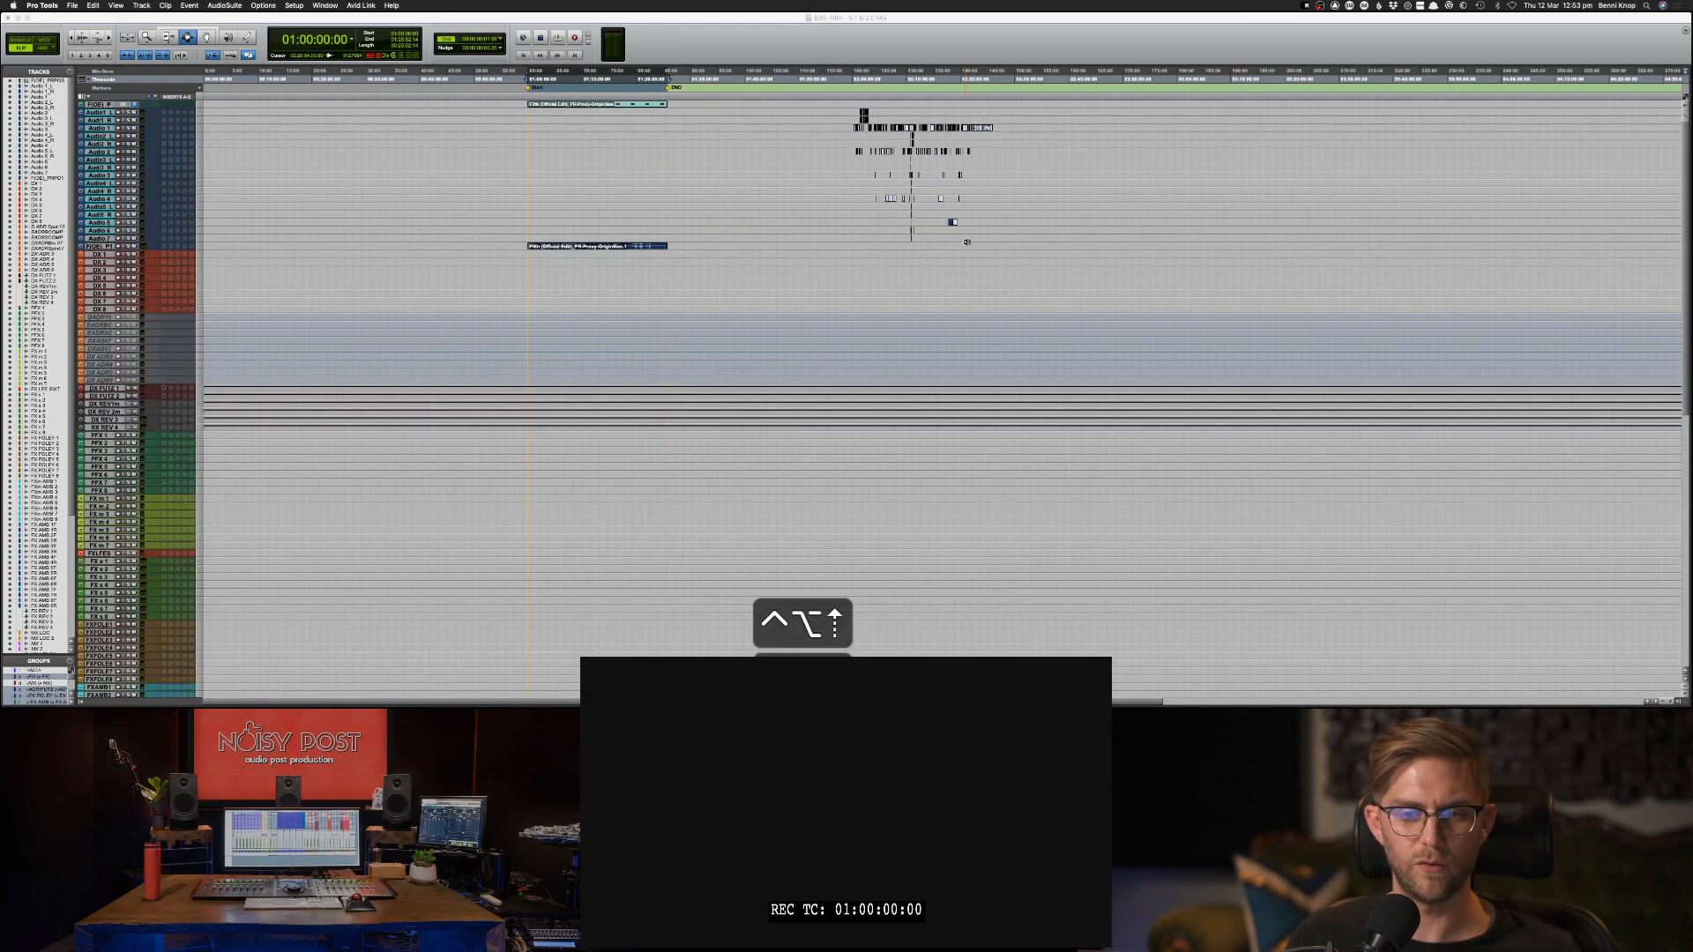
key("ctrl+alt+Down")
key("ctrl+alt+Up")
key("ctrl+alt+Up")
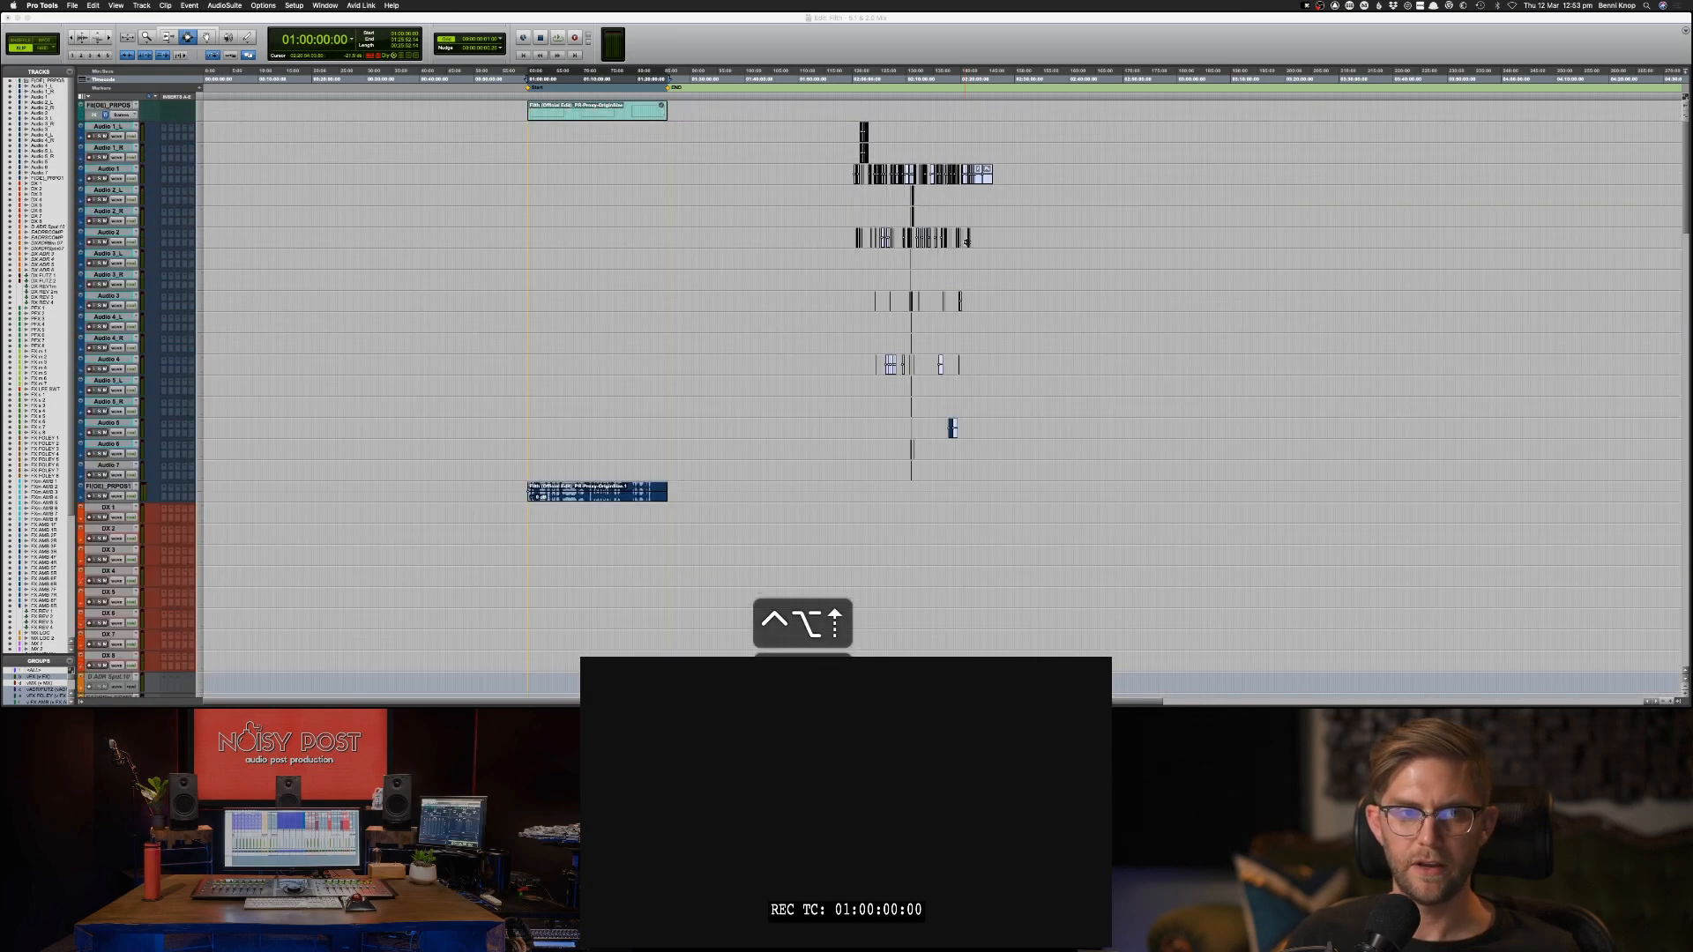
key("ctrl+alt+Up")
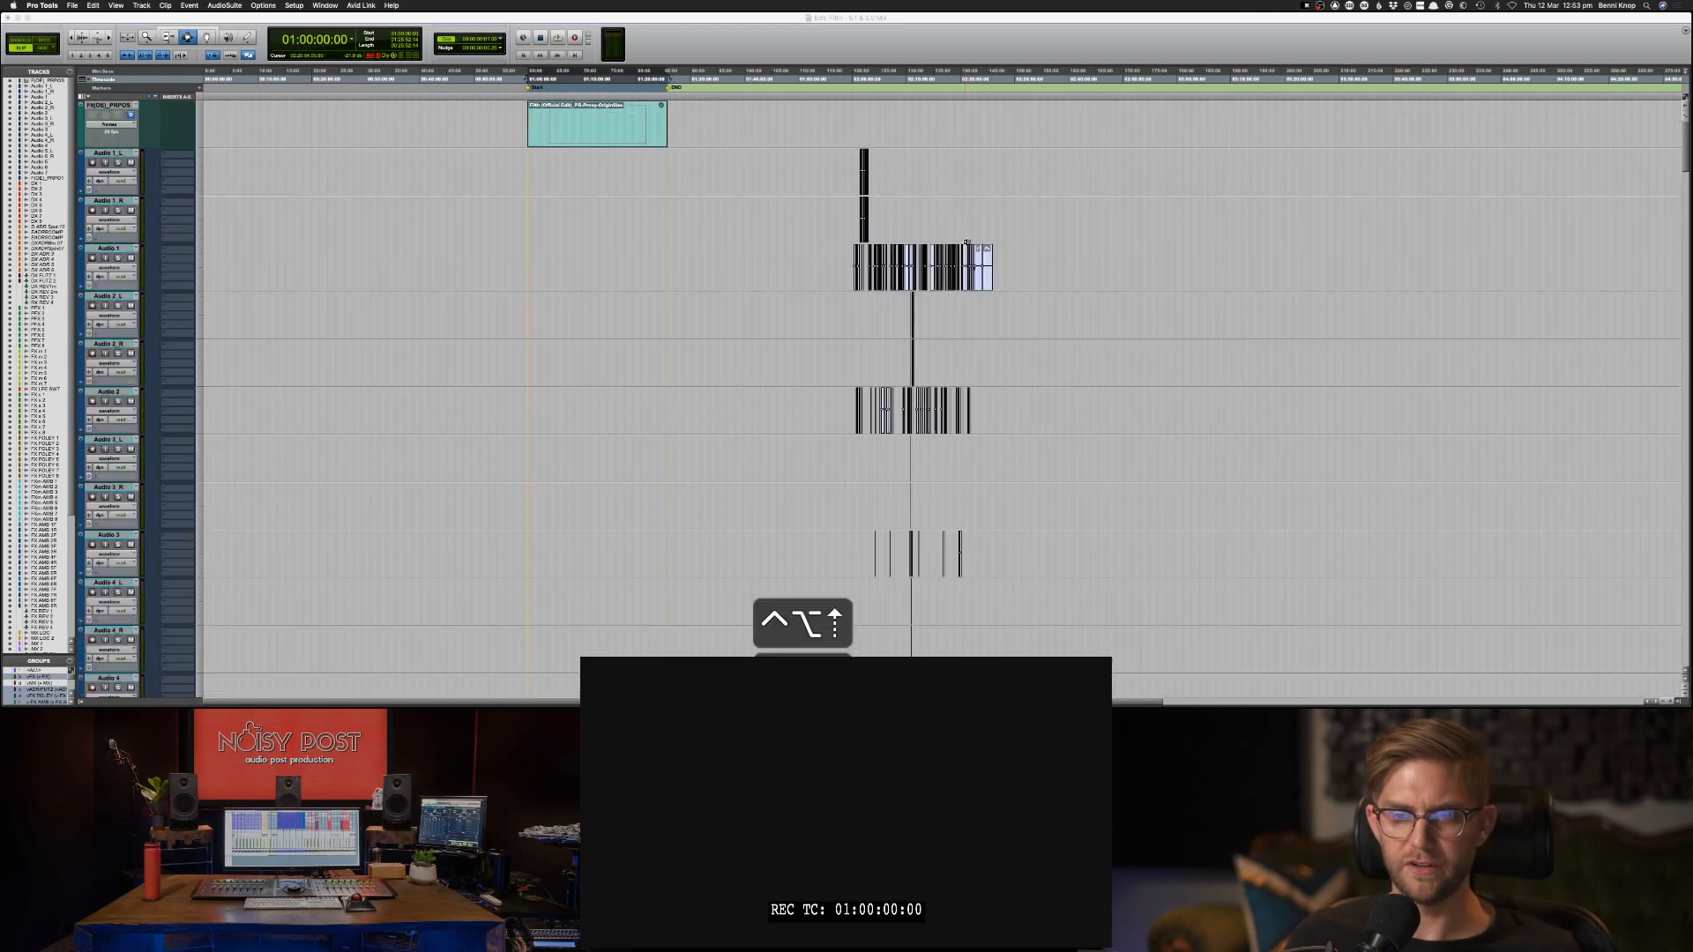
key("ctrl+alt+Up")
key("ctrl+alt+Down")
key("ctrl+alt+Down")
key("ctrl+alt+Down")
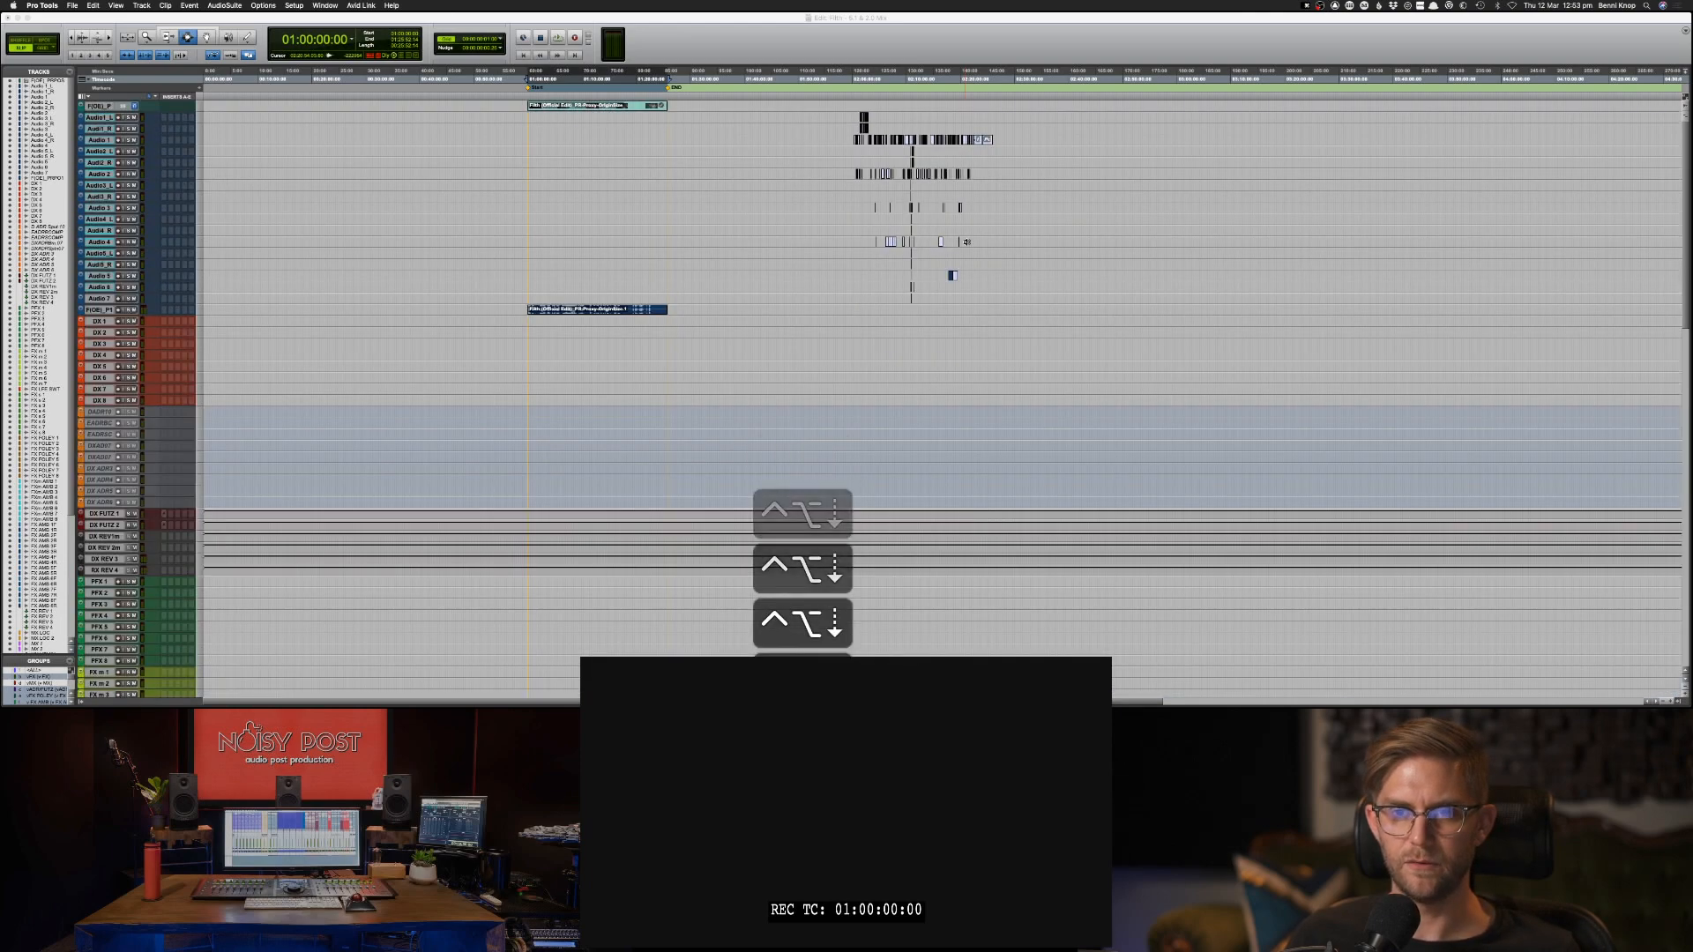
key("ctrl+alt+Down")
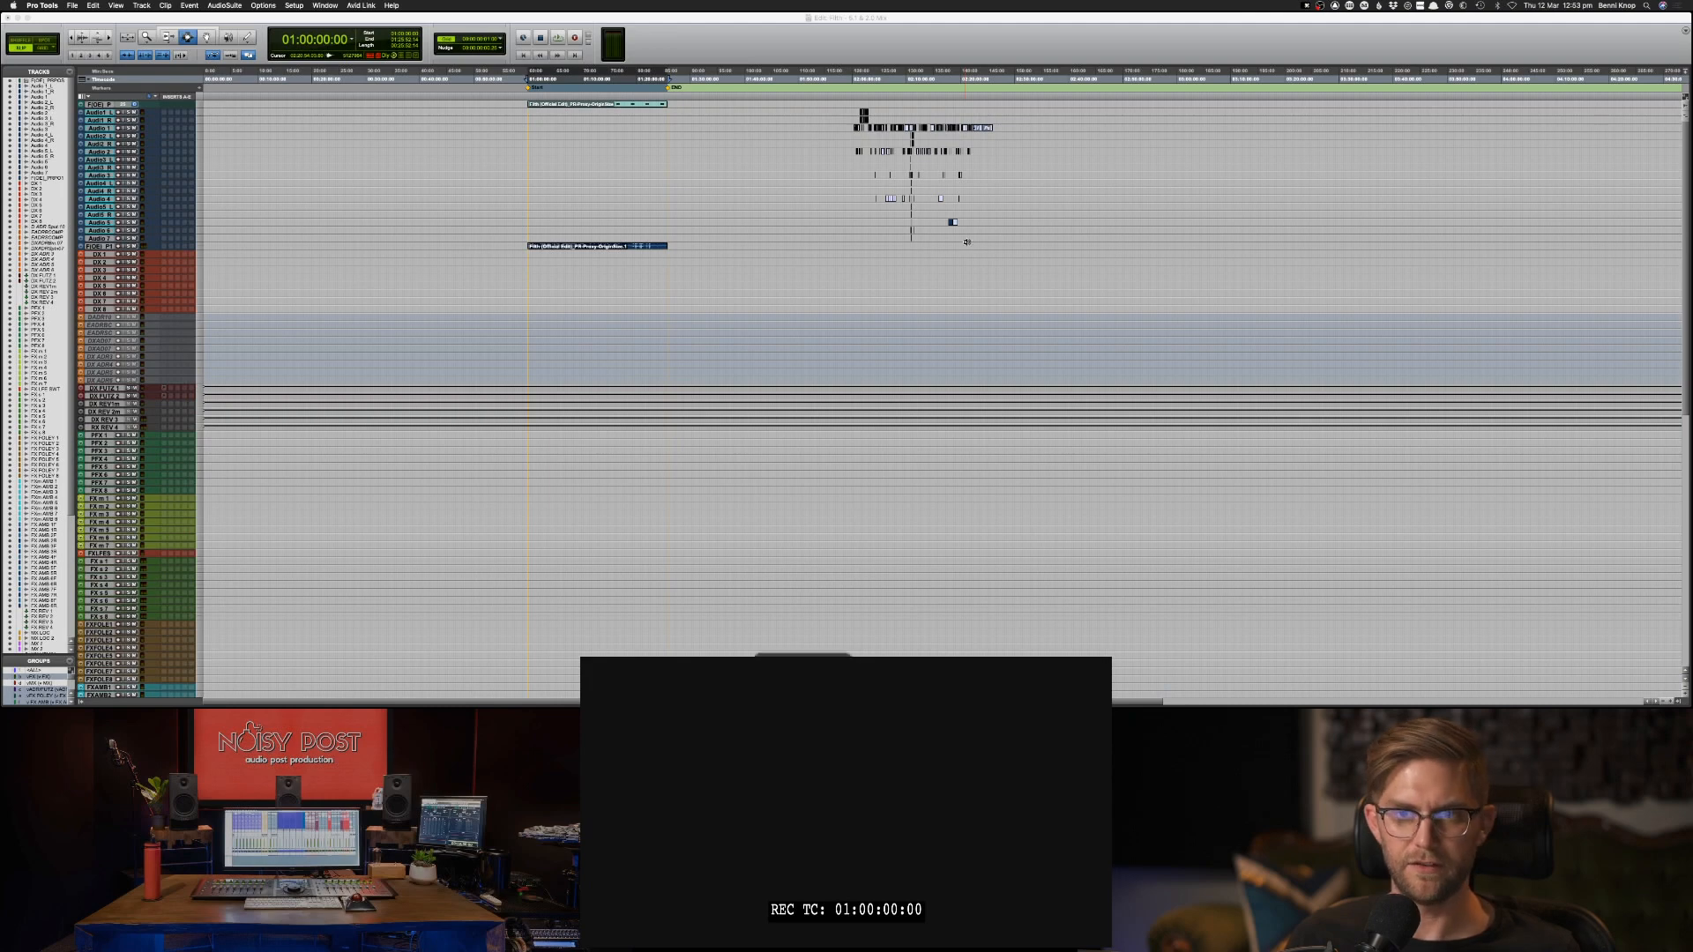
key("ctrl+alt+Up")
key("ctrl+alt+Up")
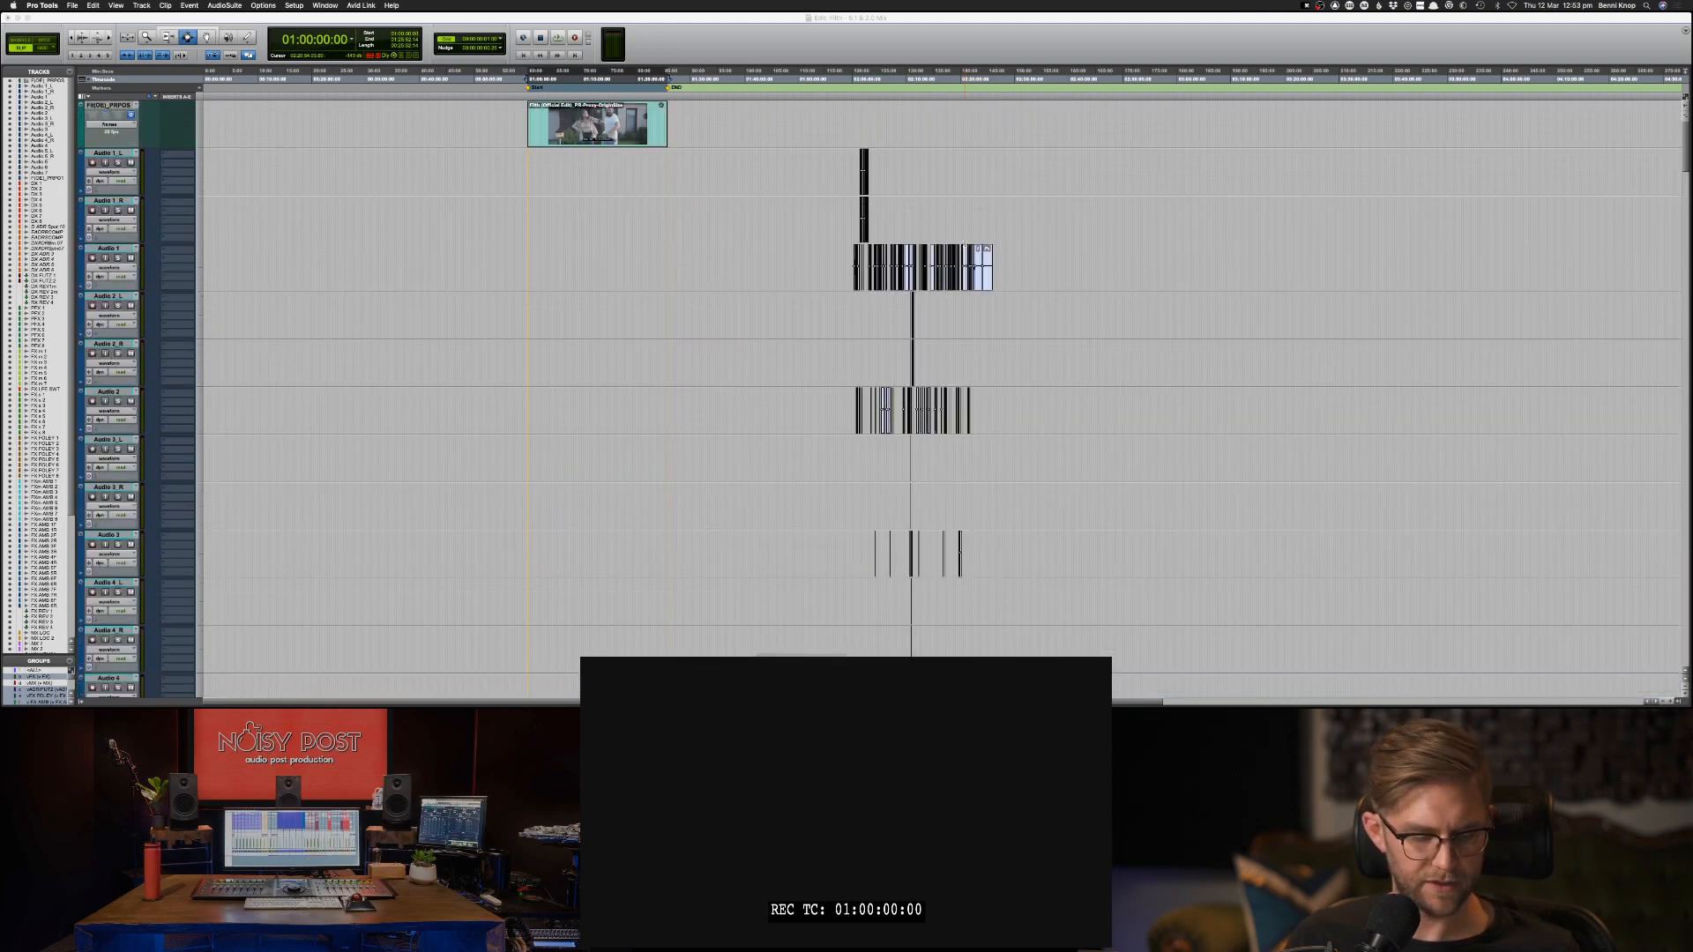
key("ctrl+alt+Down")
key("ctrl+alt+Down")
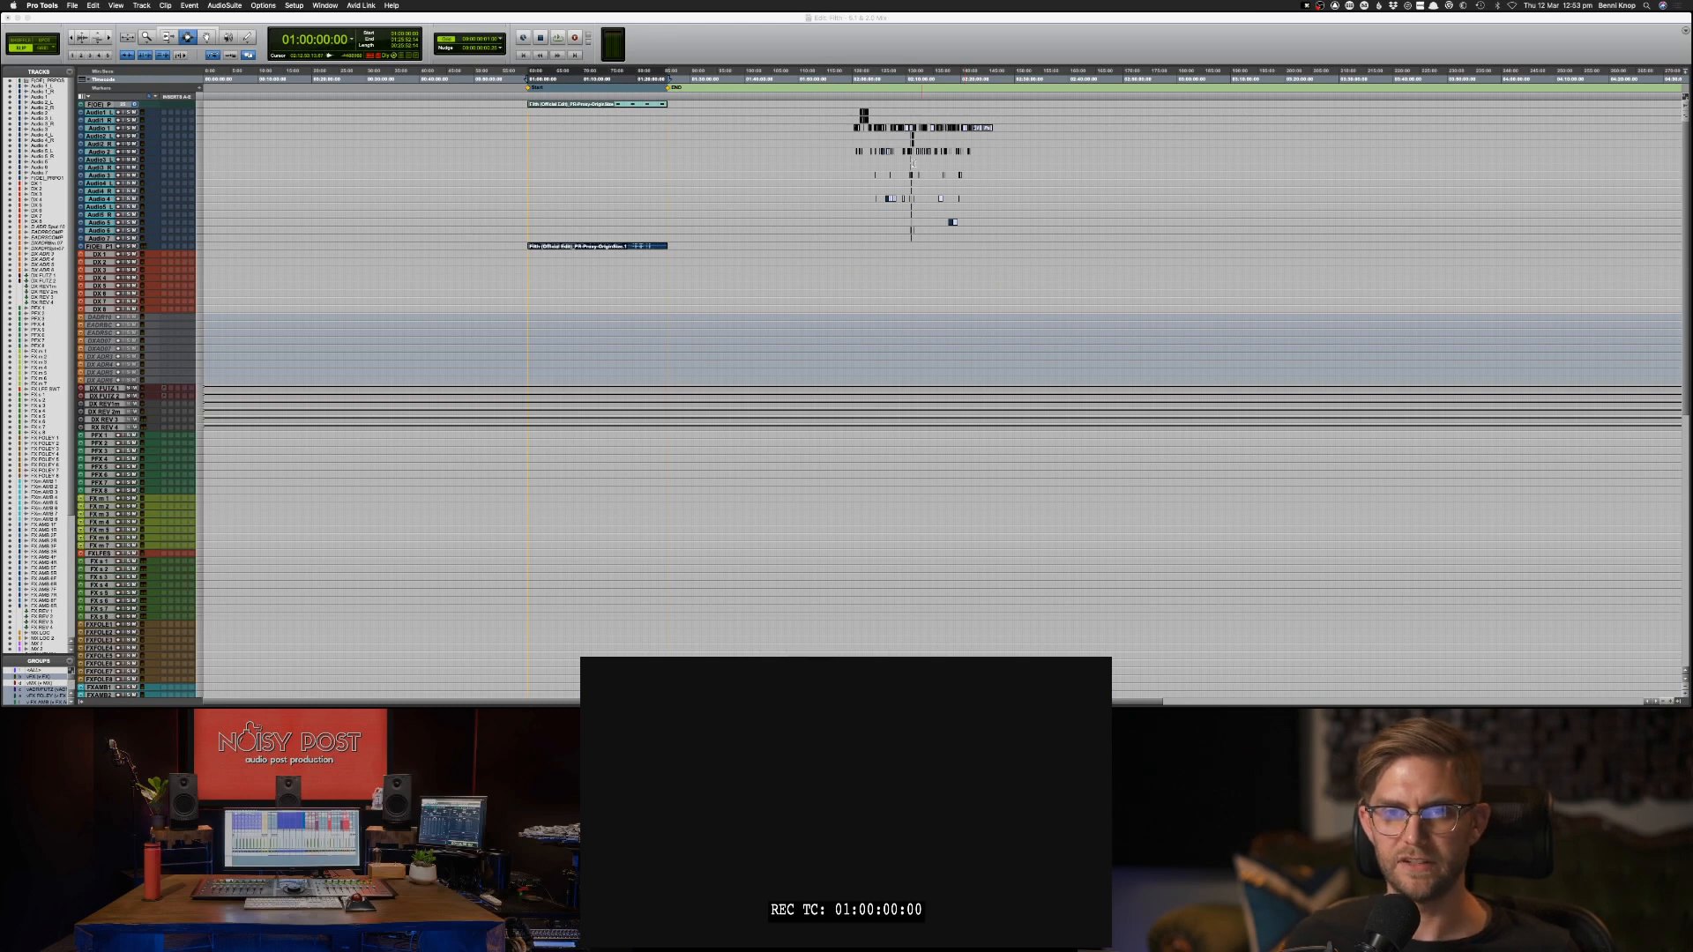
Locate to 02:00:00:00 and select all imported AAF clips across the Audio tracks from that point.
left_click(297, 41)
type("2")
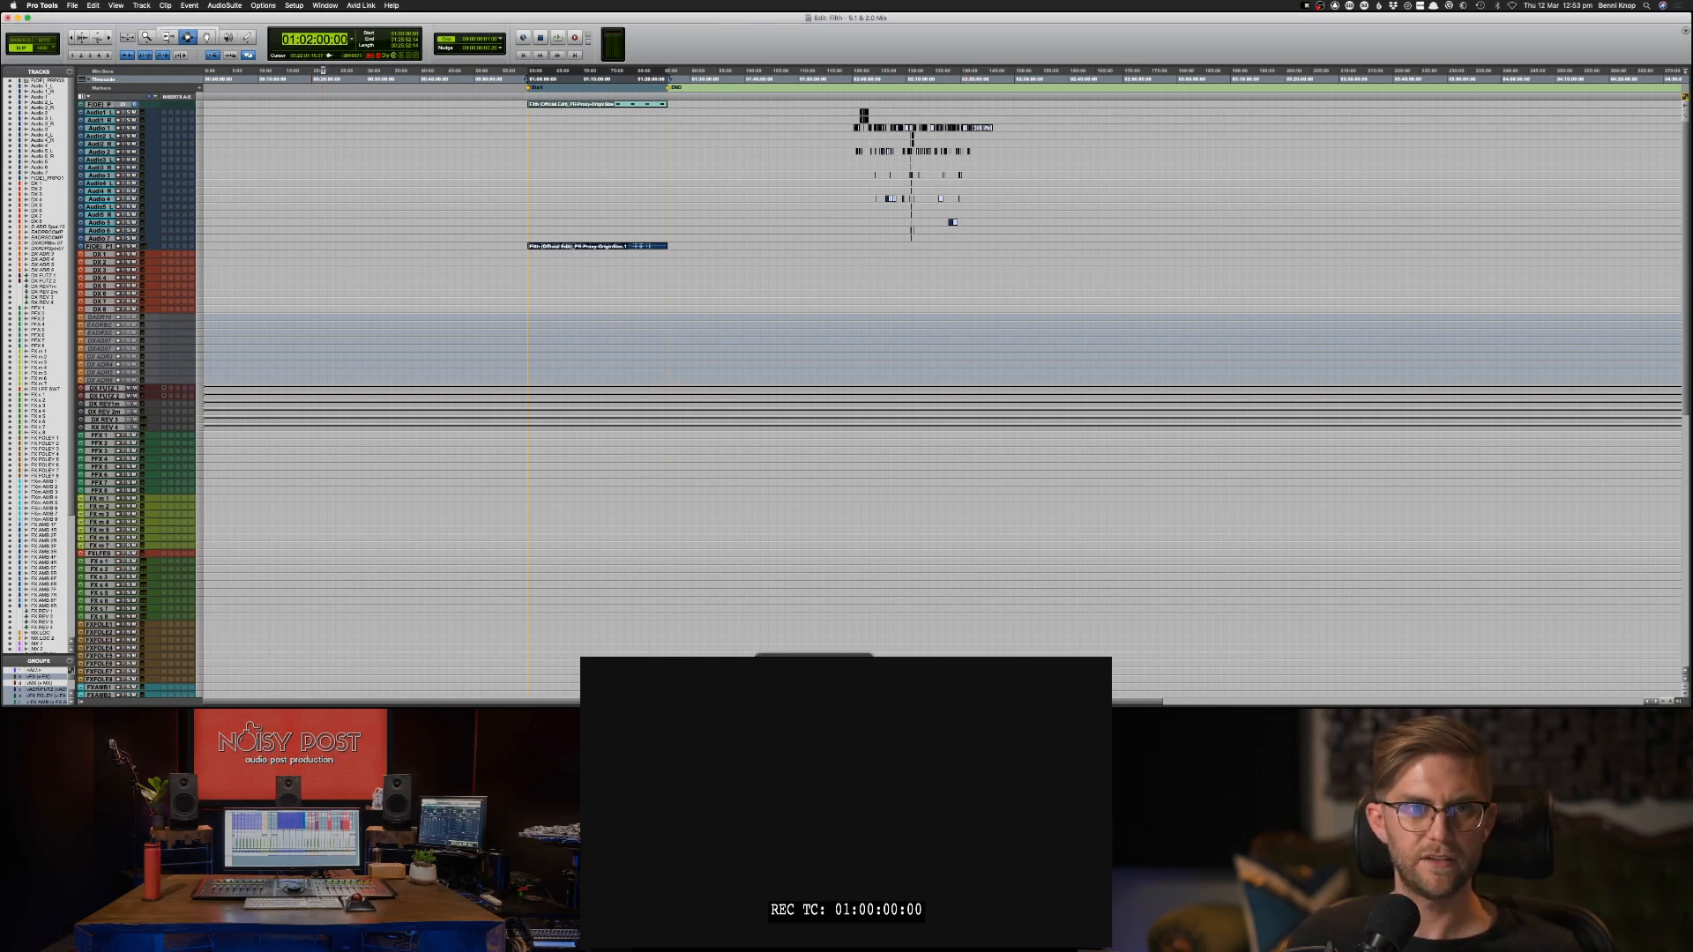
key("Return")
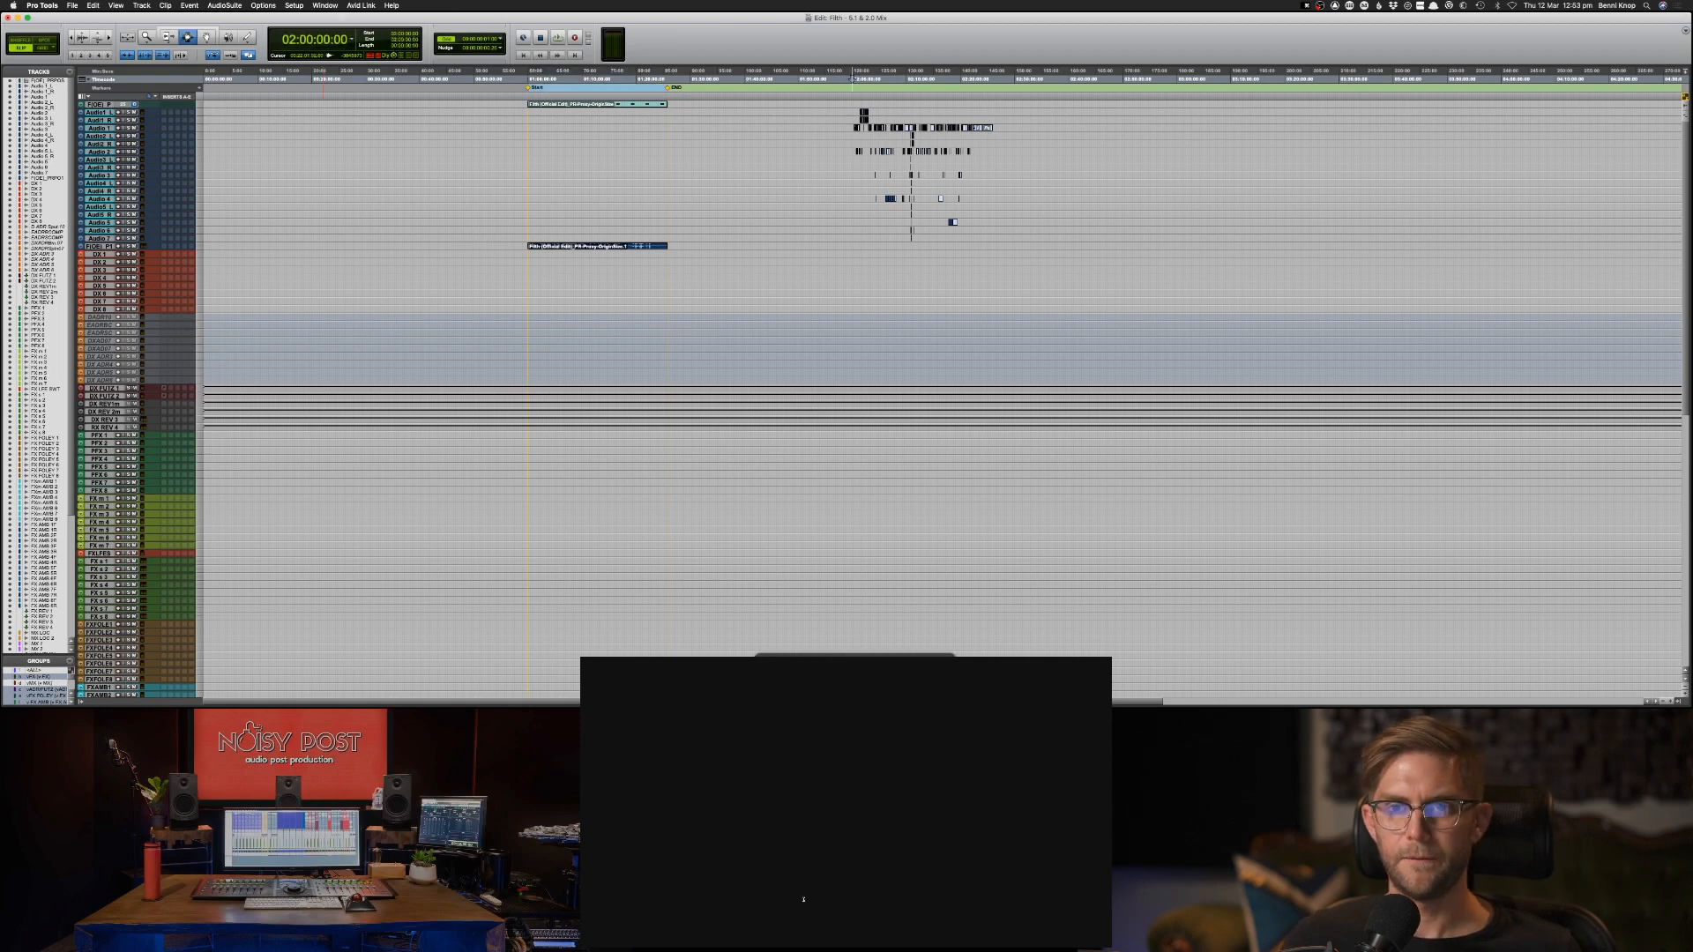
left_click_drag(853, 110, 1025, 240)
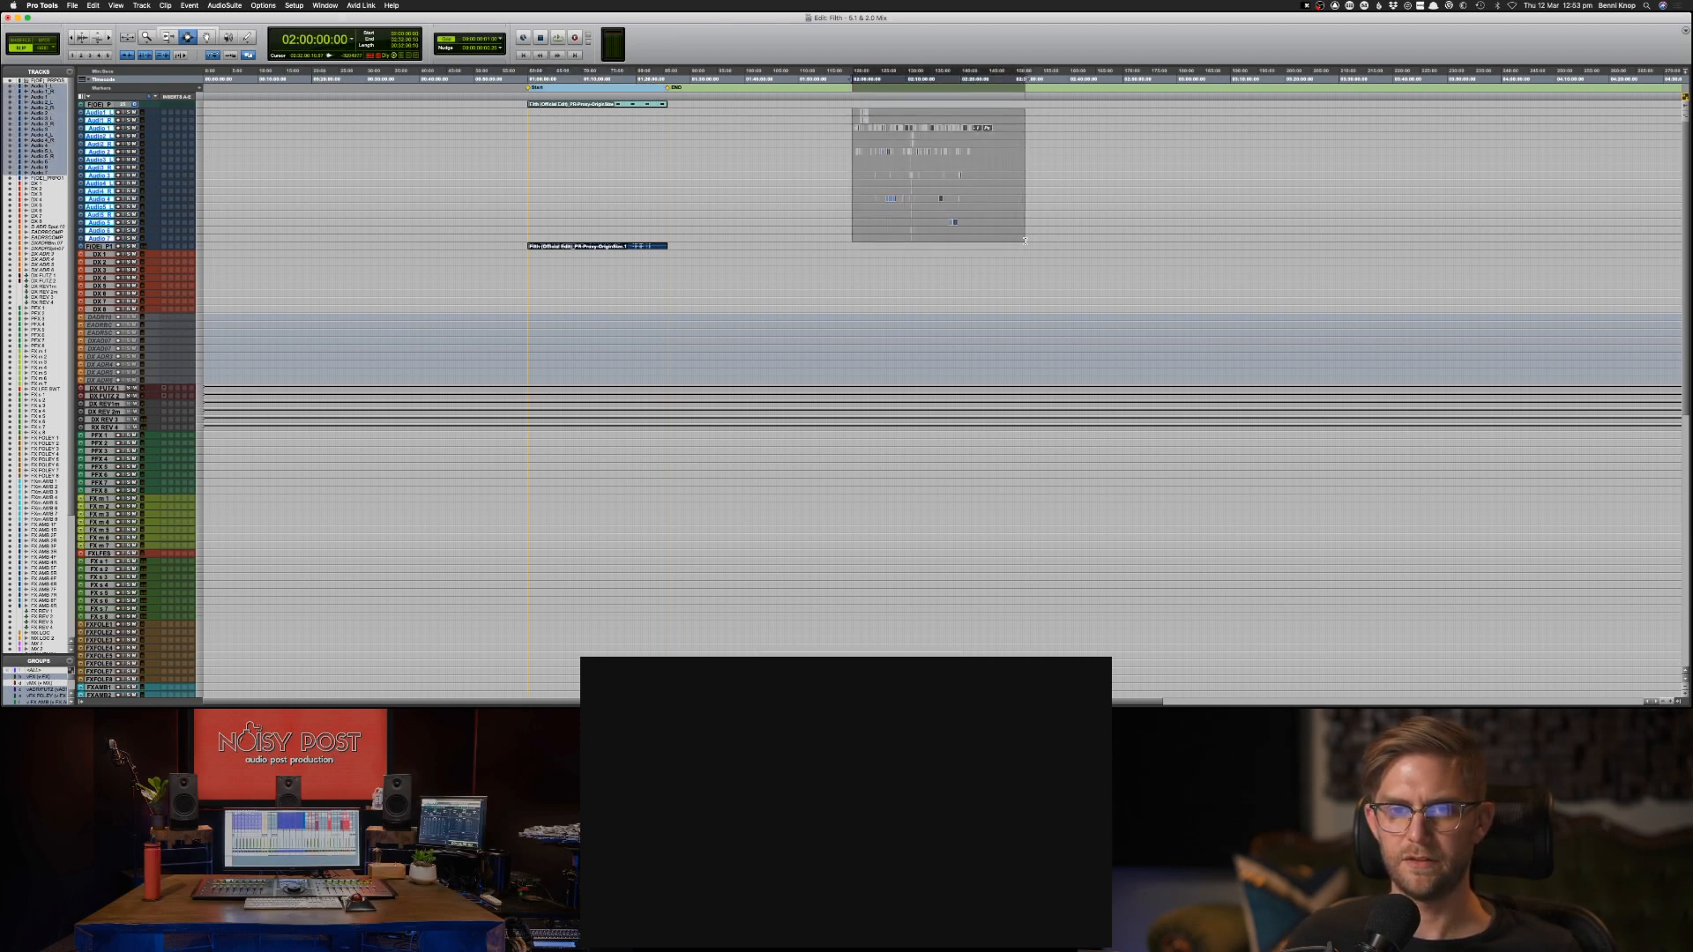
Spot the selected AAF clips to 01:00:00:00, continuing the operation without the conductor rulers.
left_click(205, 37)
left_click(45, 47)
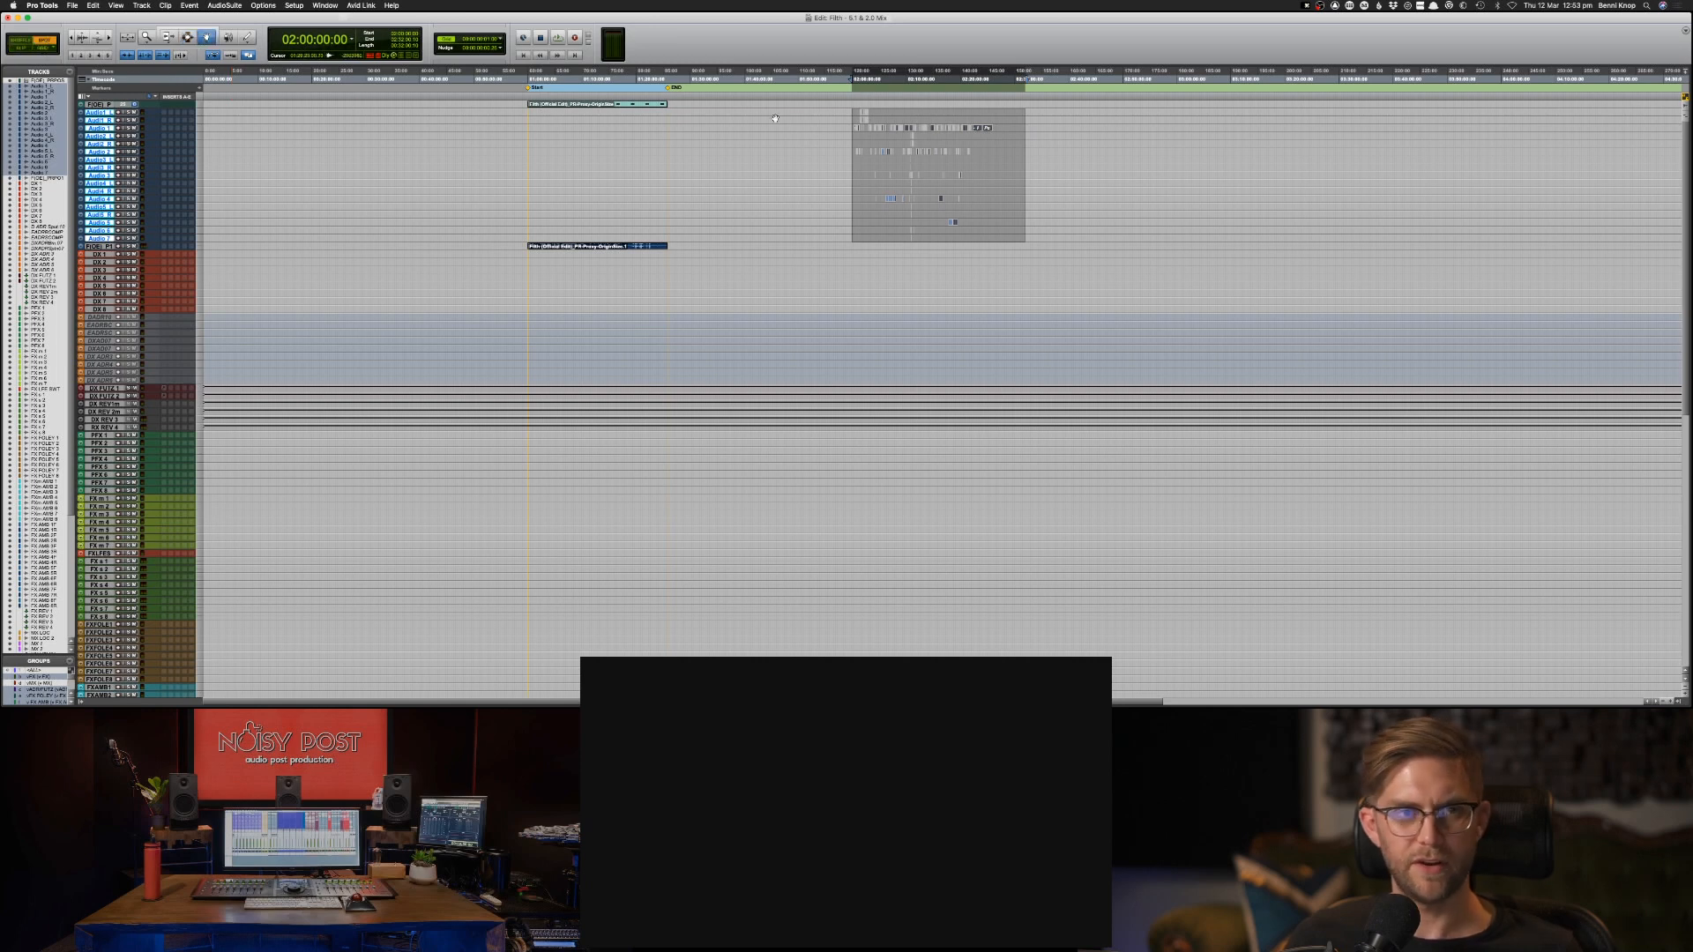
left_click(879, 127)
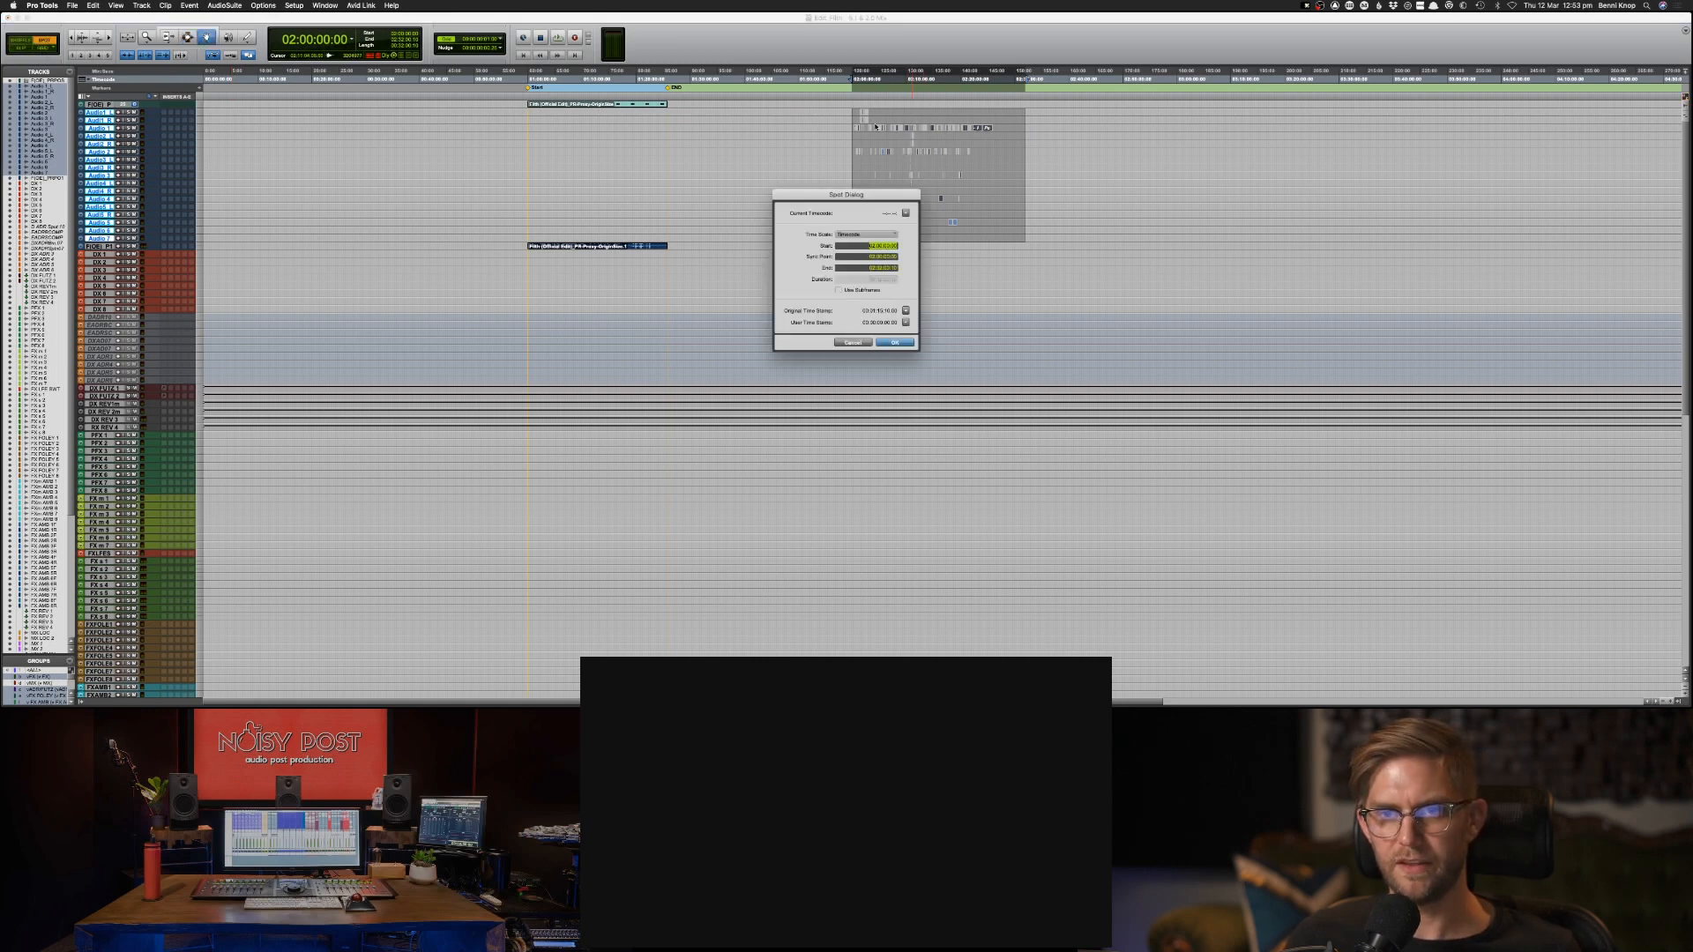
type("100")
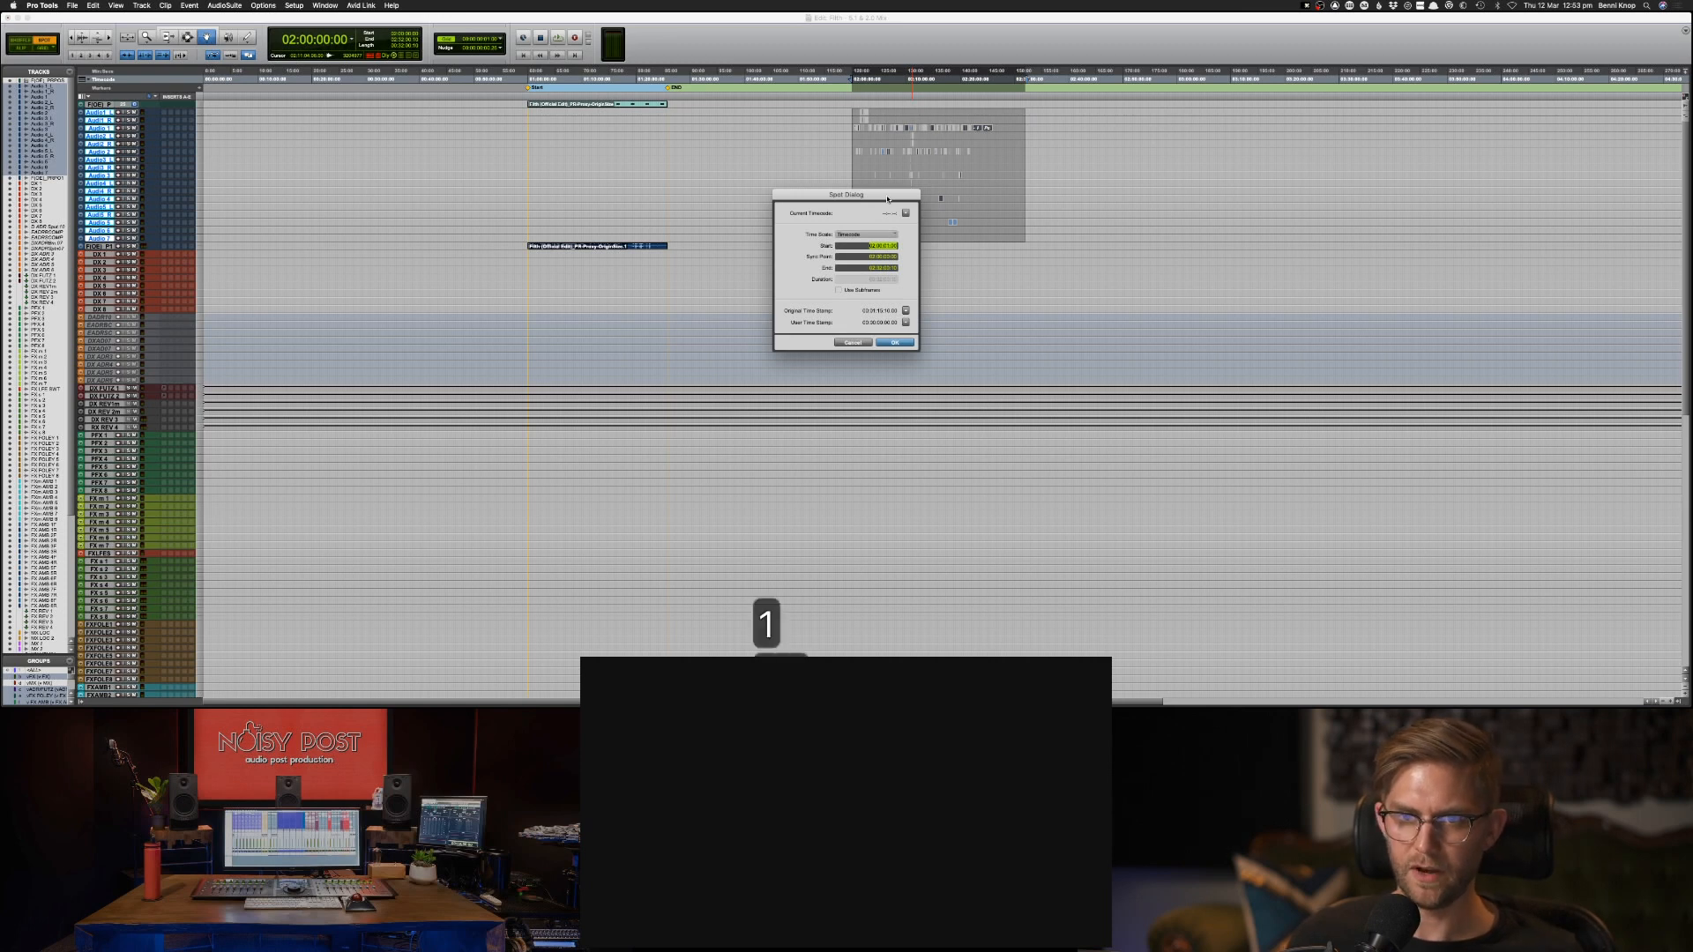
key("Return")
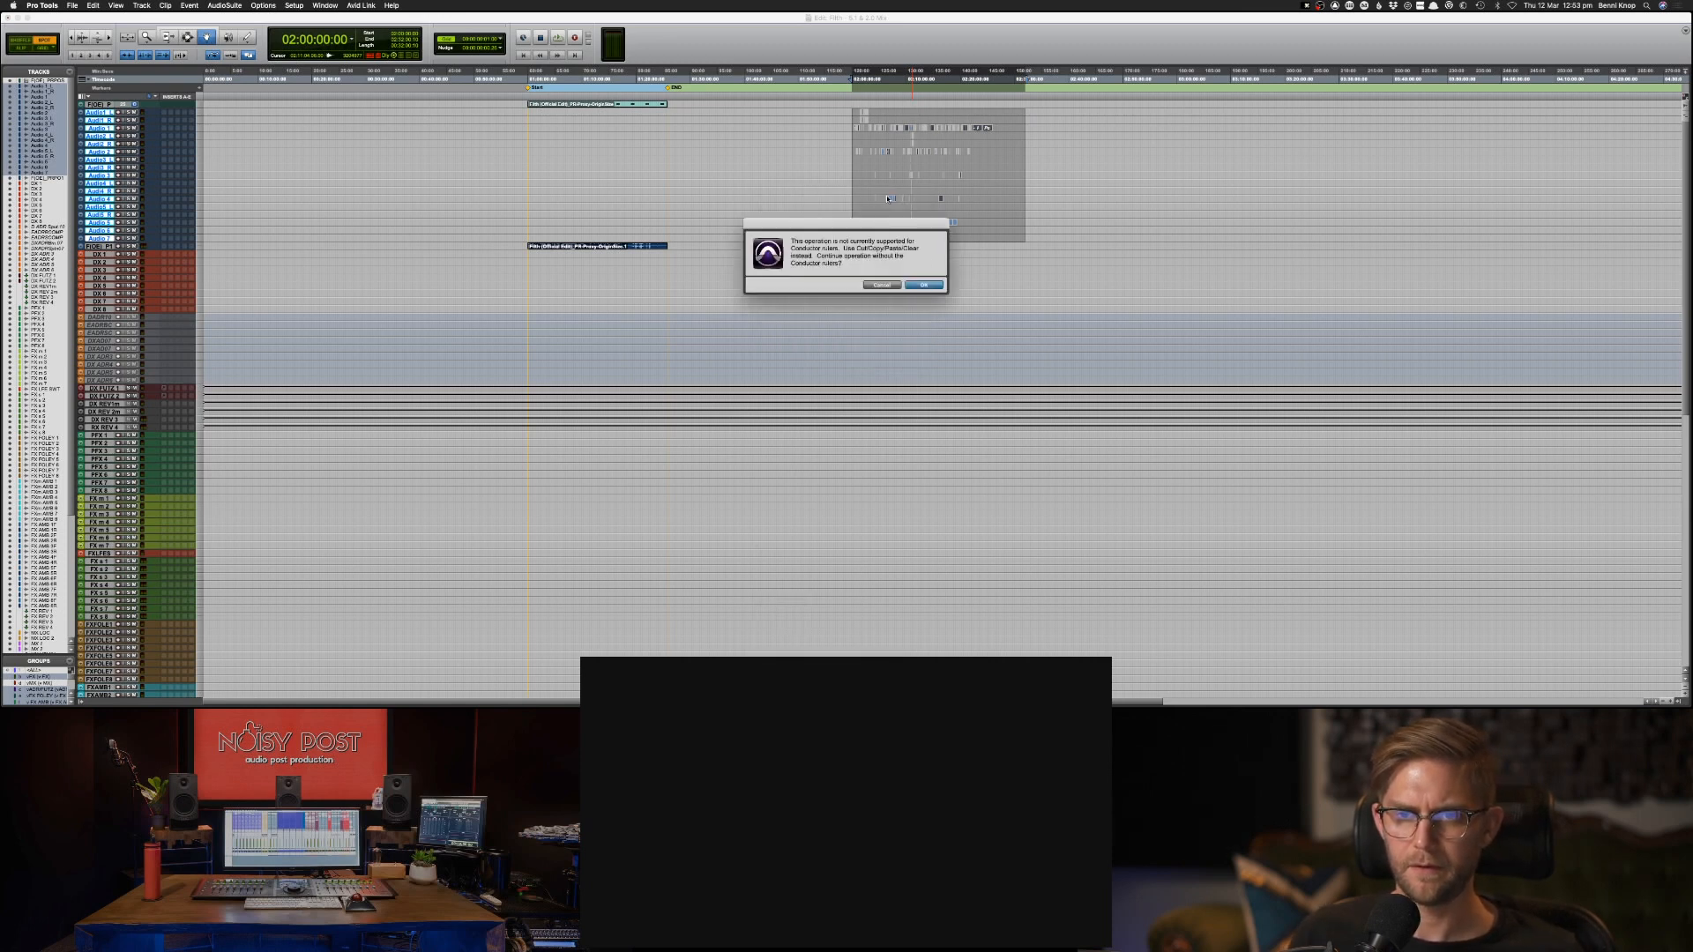
key("Return")
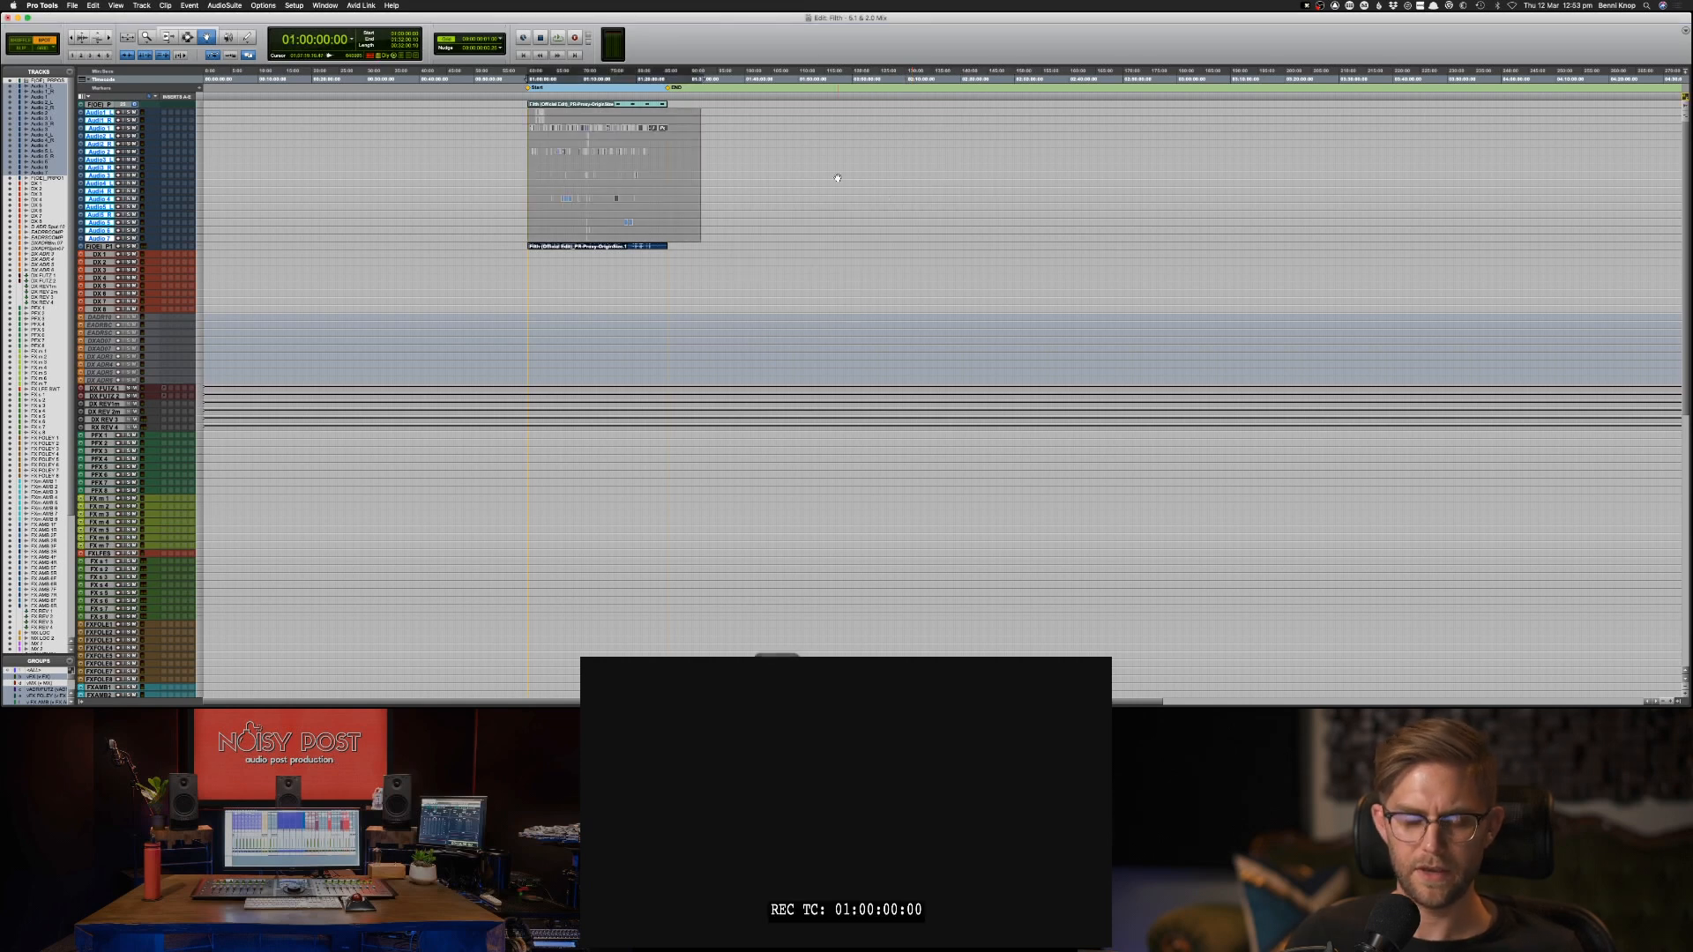
Examine how the start of the moved AAF clips lines up with the video clip and the Start marker.
key("super+bracketright")
key("super+bracketright")
key("super+bracketright")
key("super+bracketright")
key("super+bracketright")
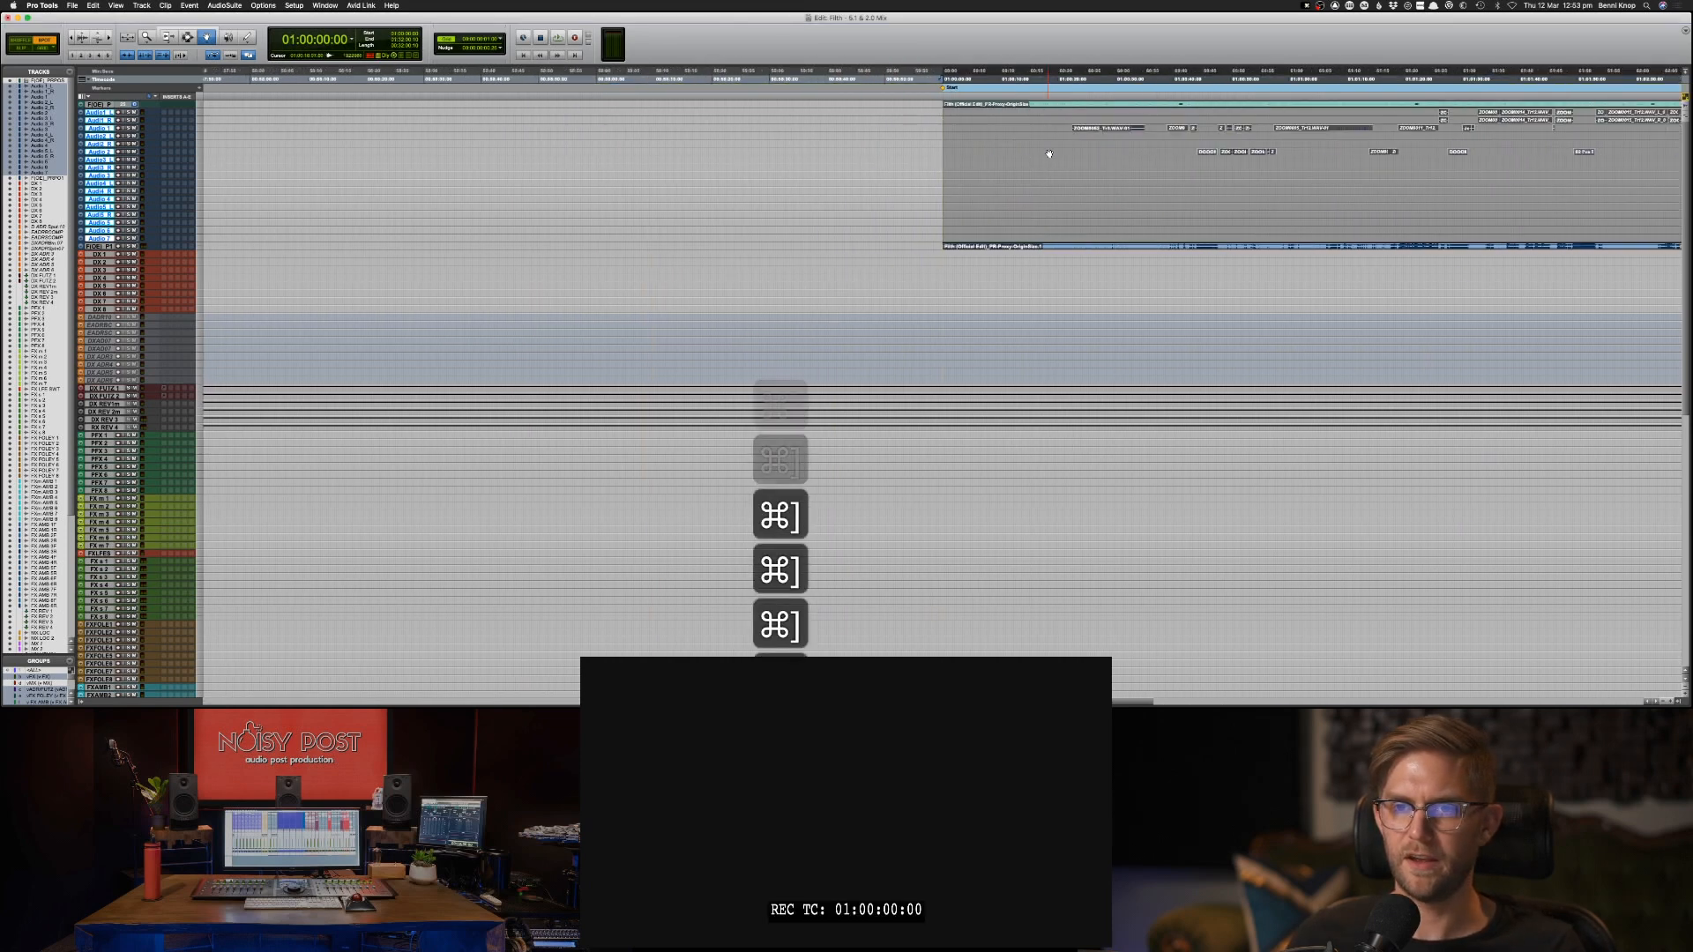
key("super+bracketleft")
key("super+bracketright")
key("super+bracketright")
key("super+bracketright")
key("super+bracketright")
key("super+bracketright")
key("super+bracketright")
key("super+bracketright")
key("super+bracketright")
key("super+bracketright")
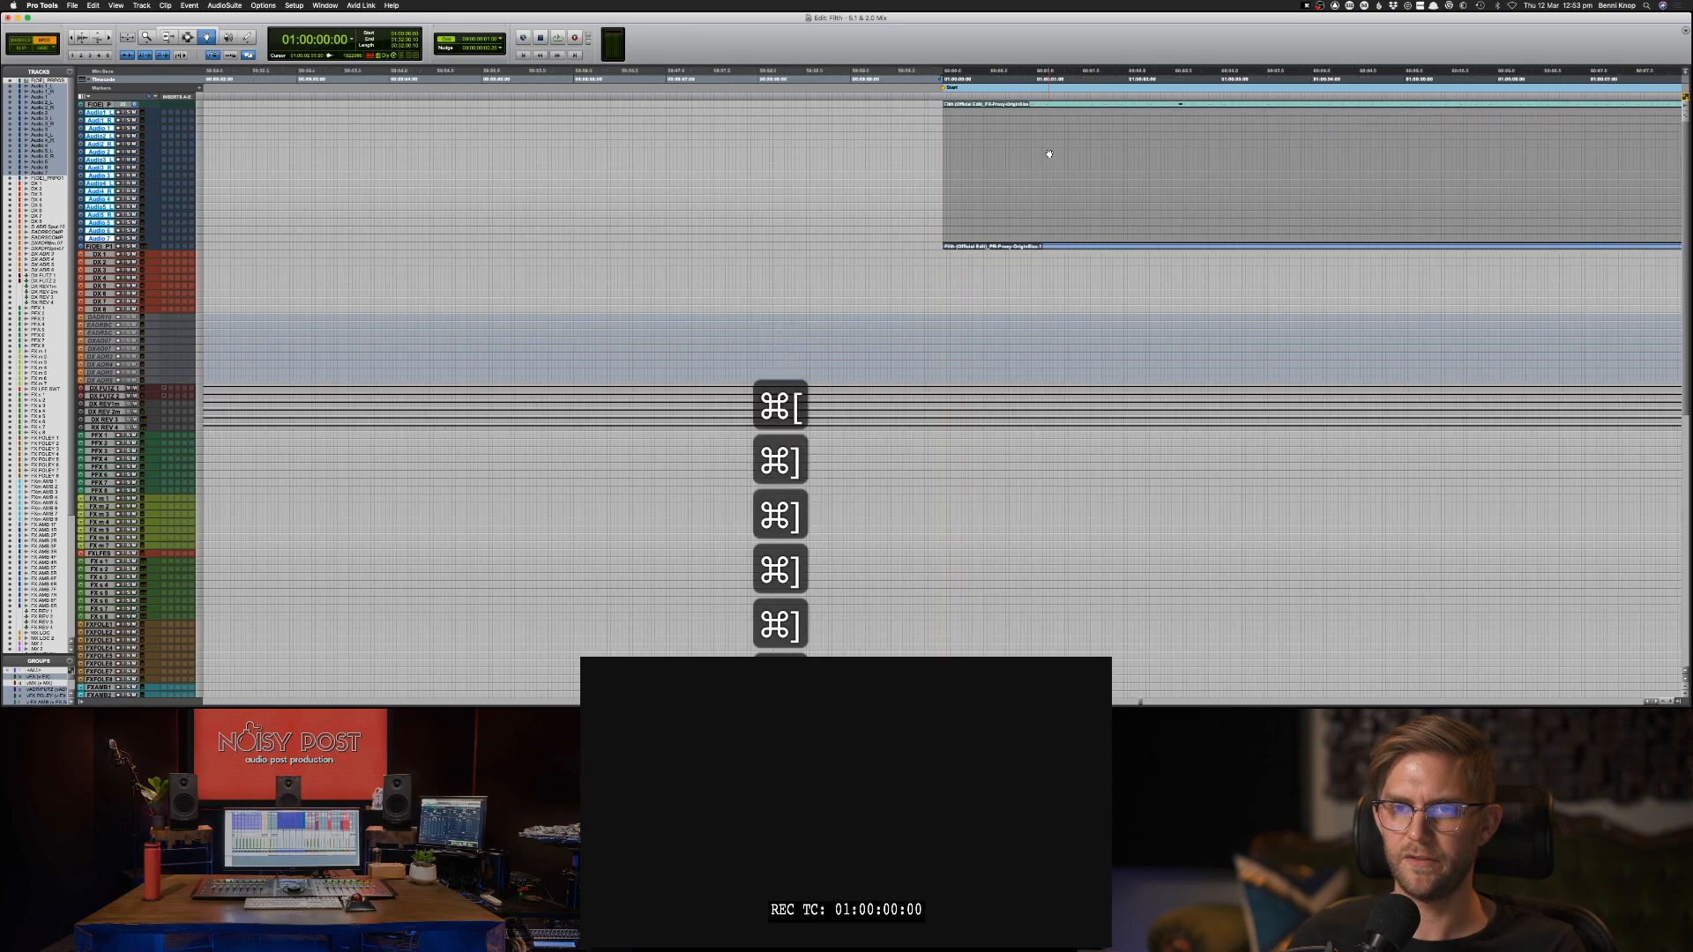
key("super+bracketleft")
key("super+bracketleft")
key("super+bracketleft")
key("super+bracketleft")
key("super+bracketleft")
key("super+bracketleft")
key("super+bracketleft")
key("super+bracketleft")
key("super+bracketleft")
key("super+bracketleft")
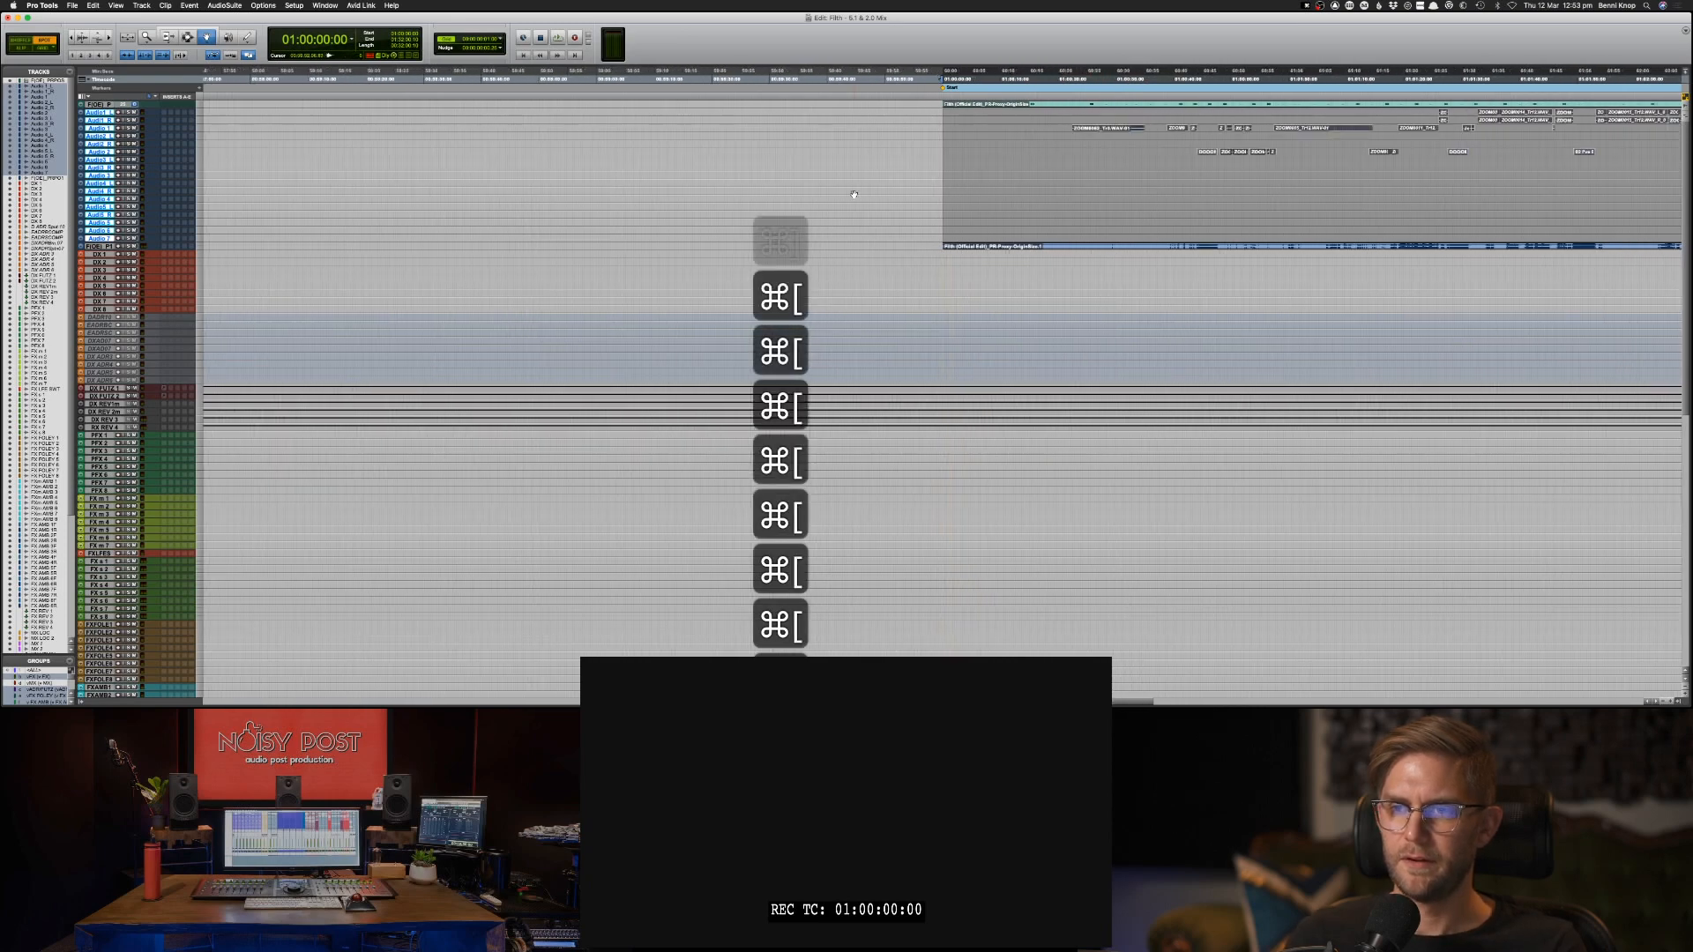
Move the video's audio track directly beneath the video track, above the imported AAF tracks.
left_click_drag(104, 247, 104, 109)
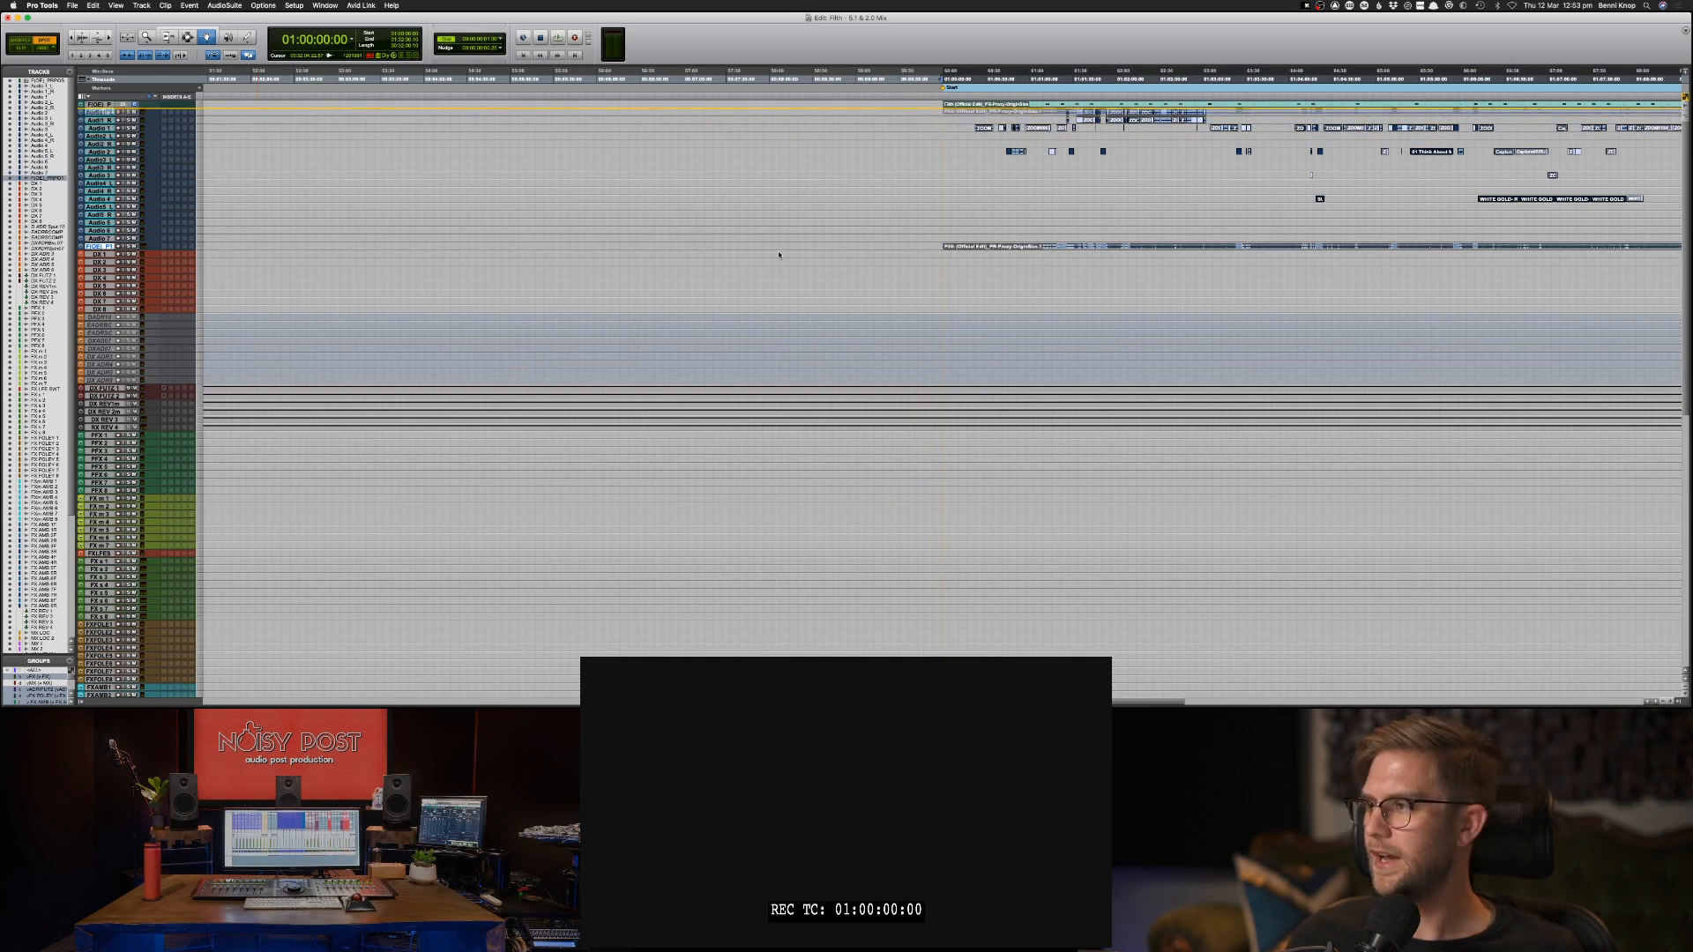
left_click(1114, 166)
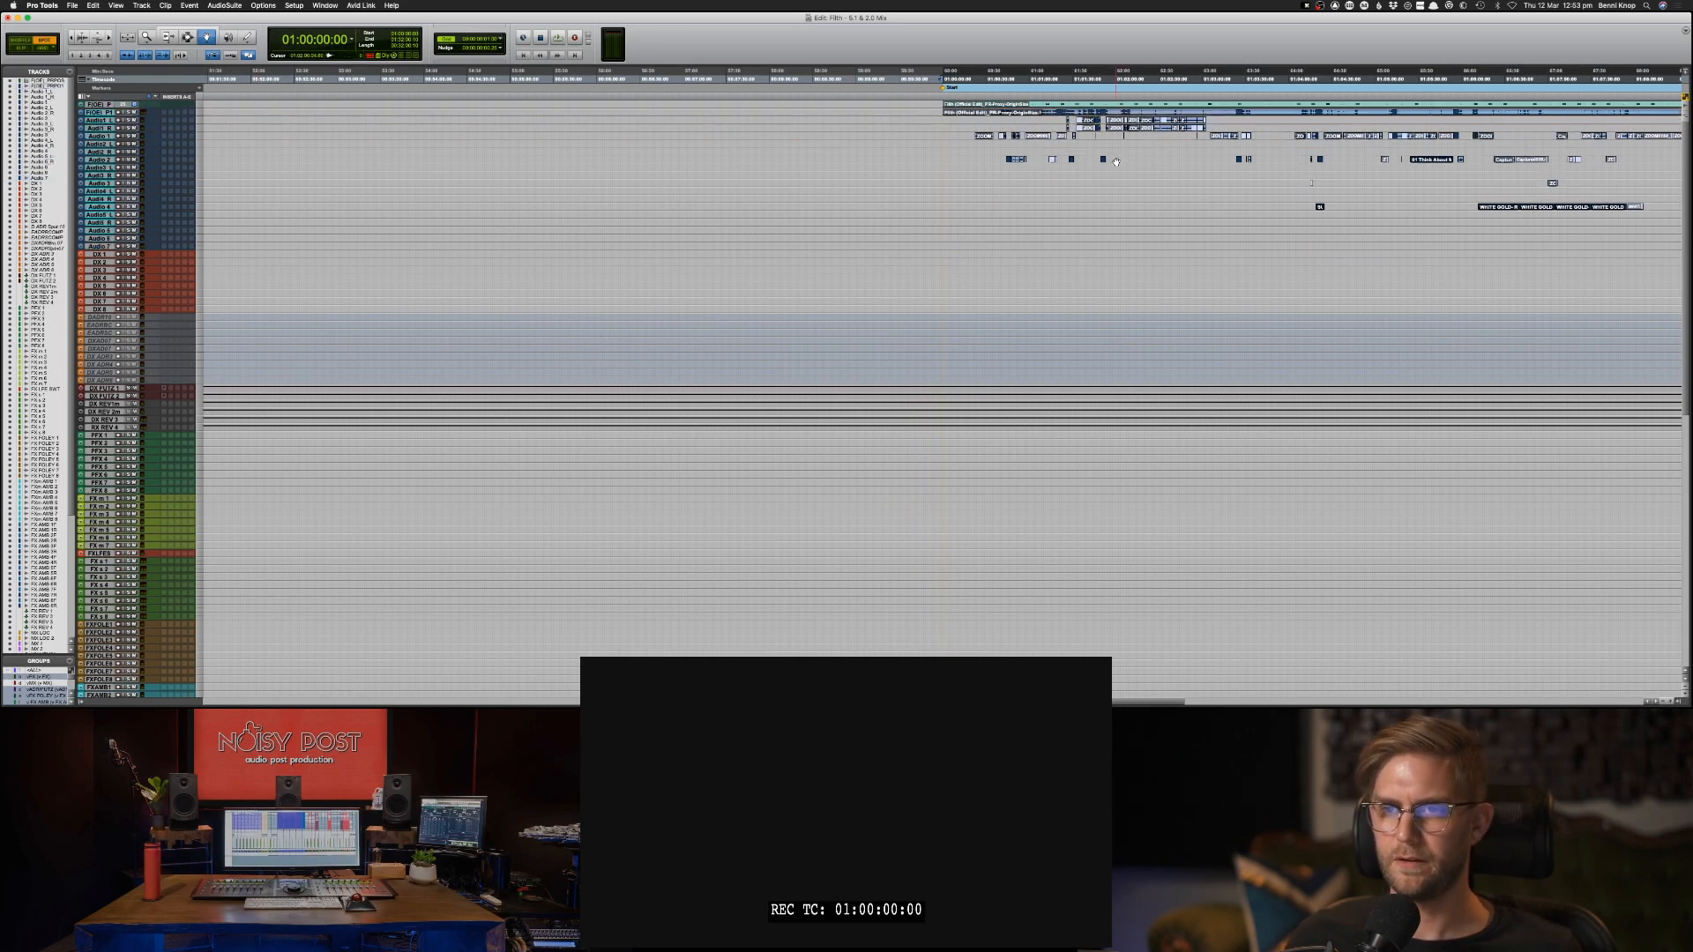
Enlarge all track heights and set both the grid and nudge values to 1 frame.
key("ctrl+alt+Up")
key("ctrl+alt+Up")
key("ctrl+alt+Up")
key("ctrl+alt+Up")
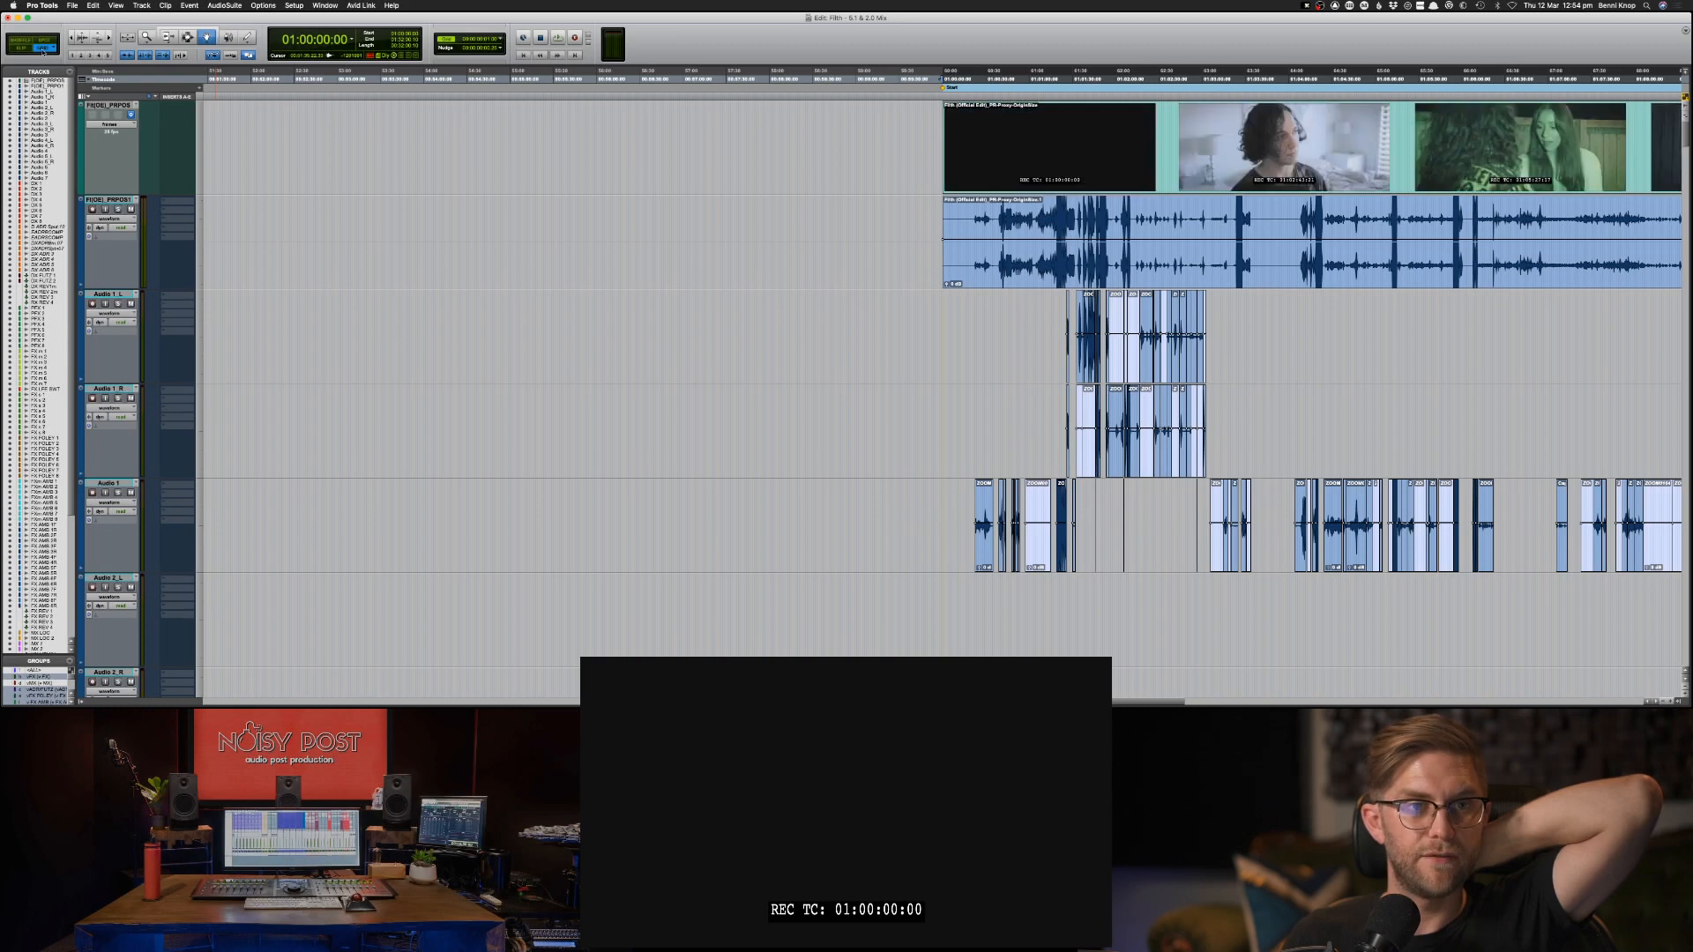
left_click(500, 41)
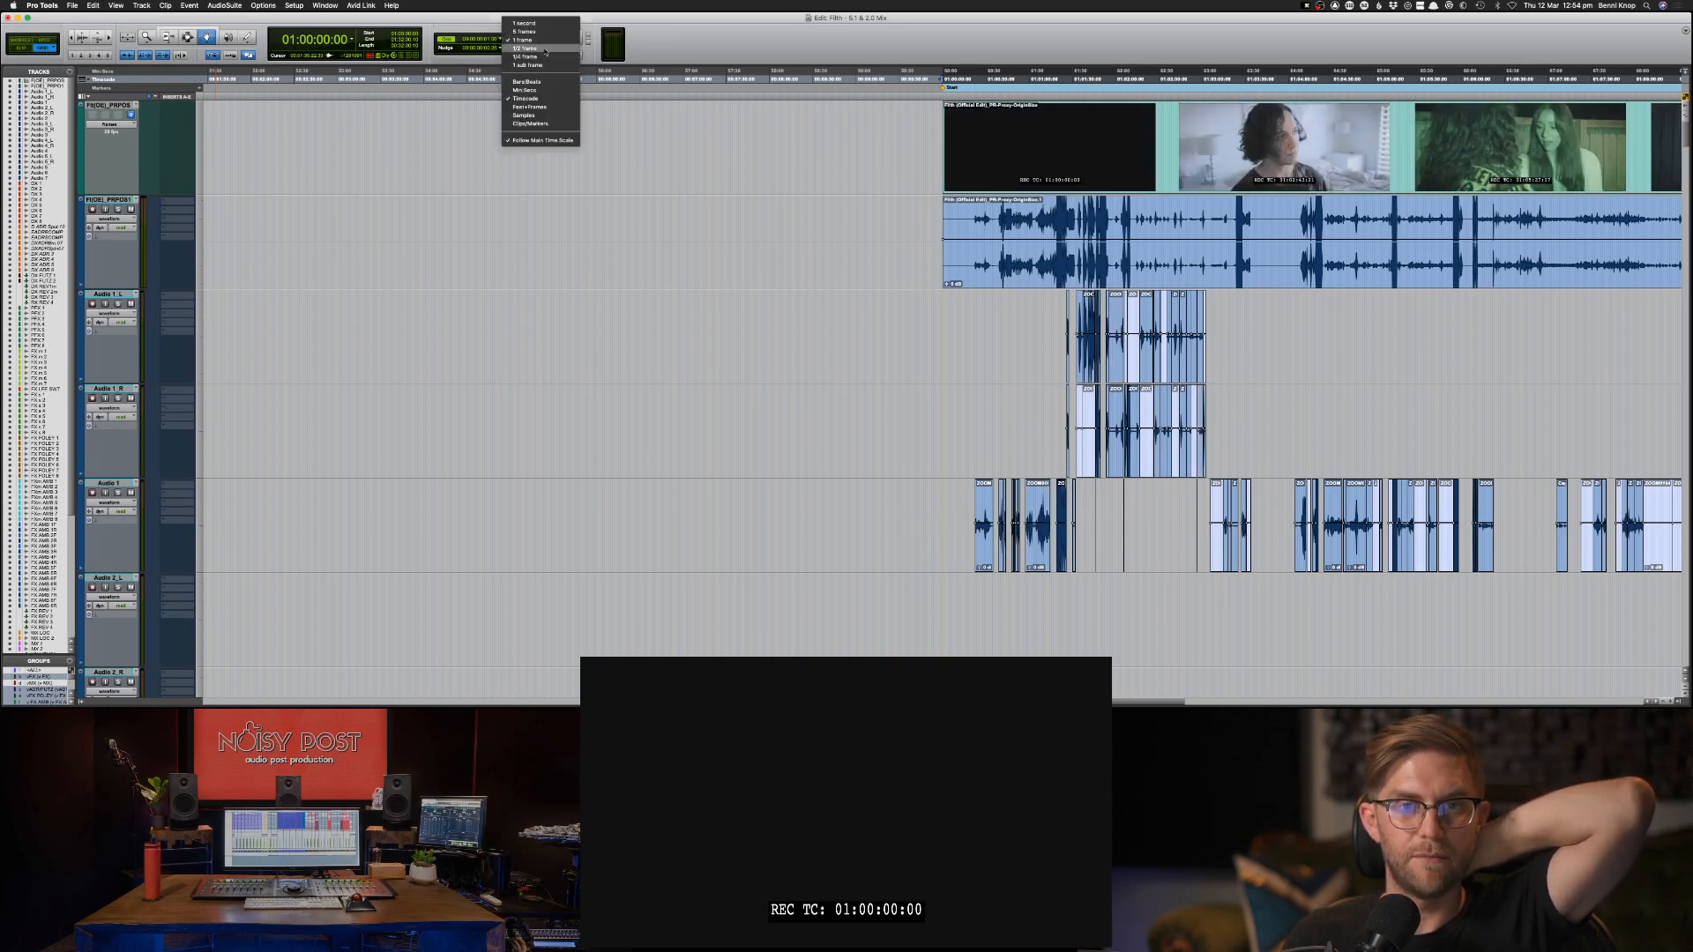
left_click(525, 40)
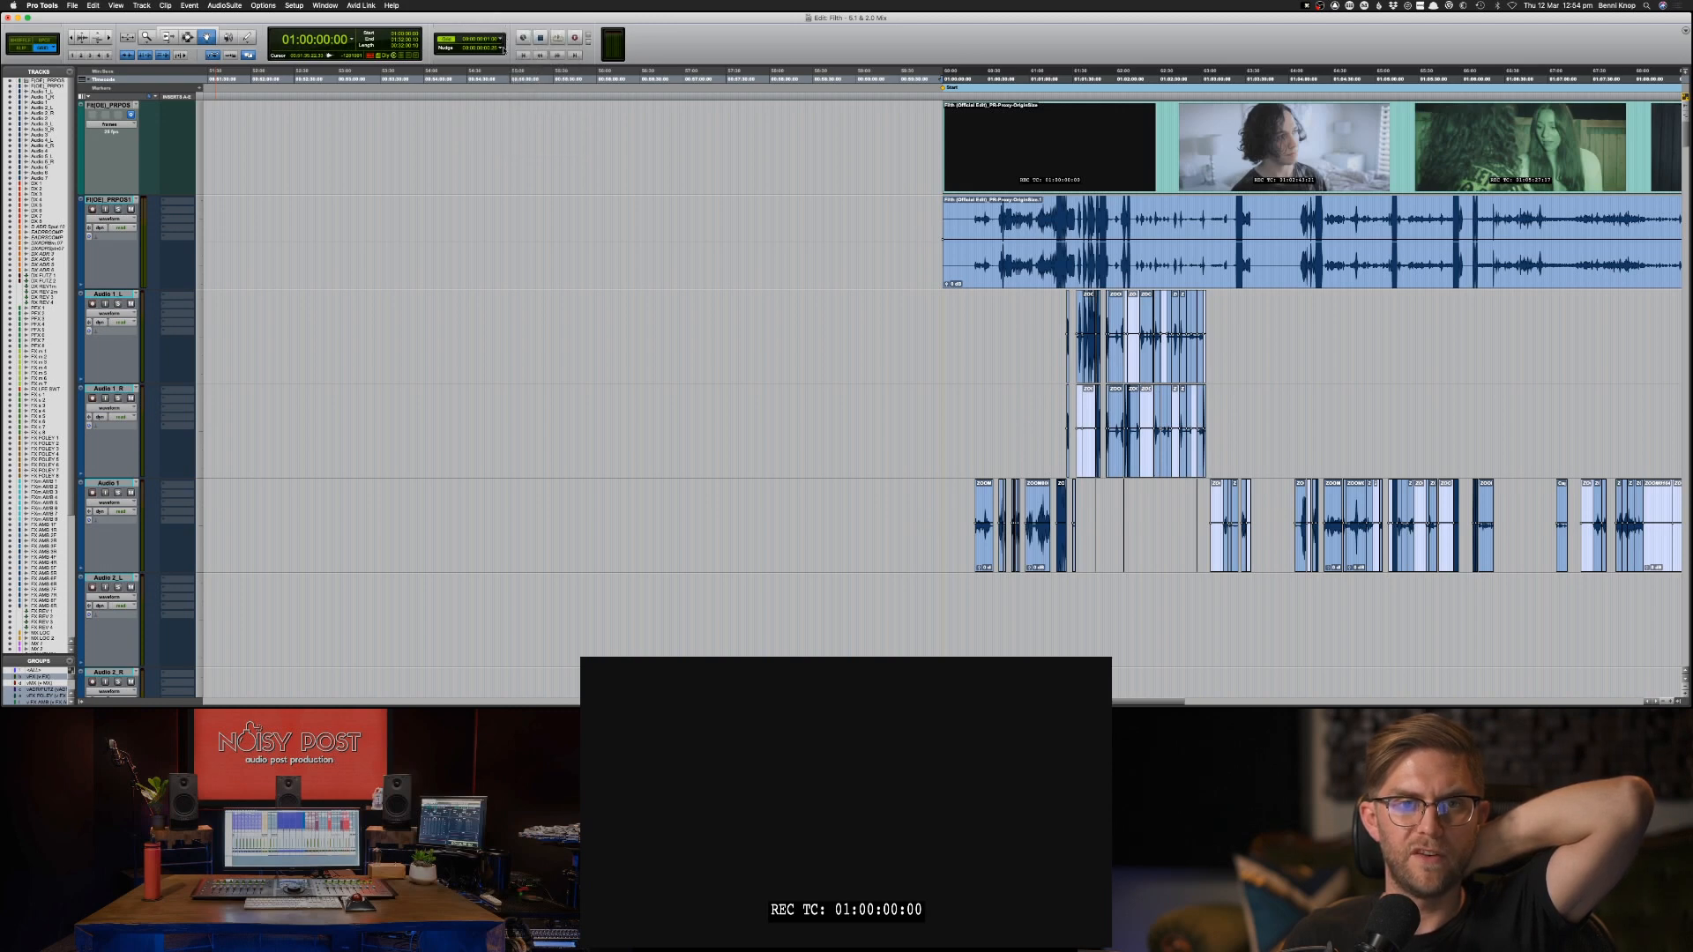
left_click(504, 49)
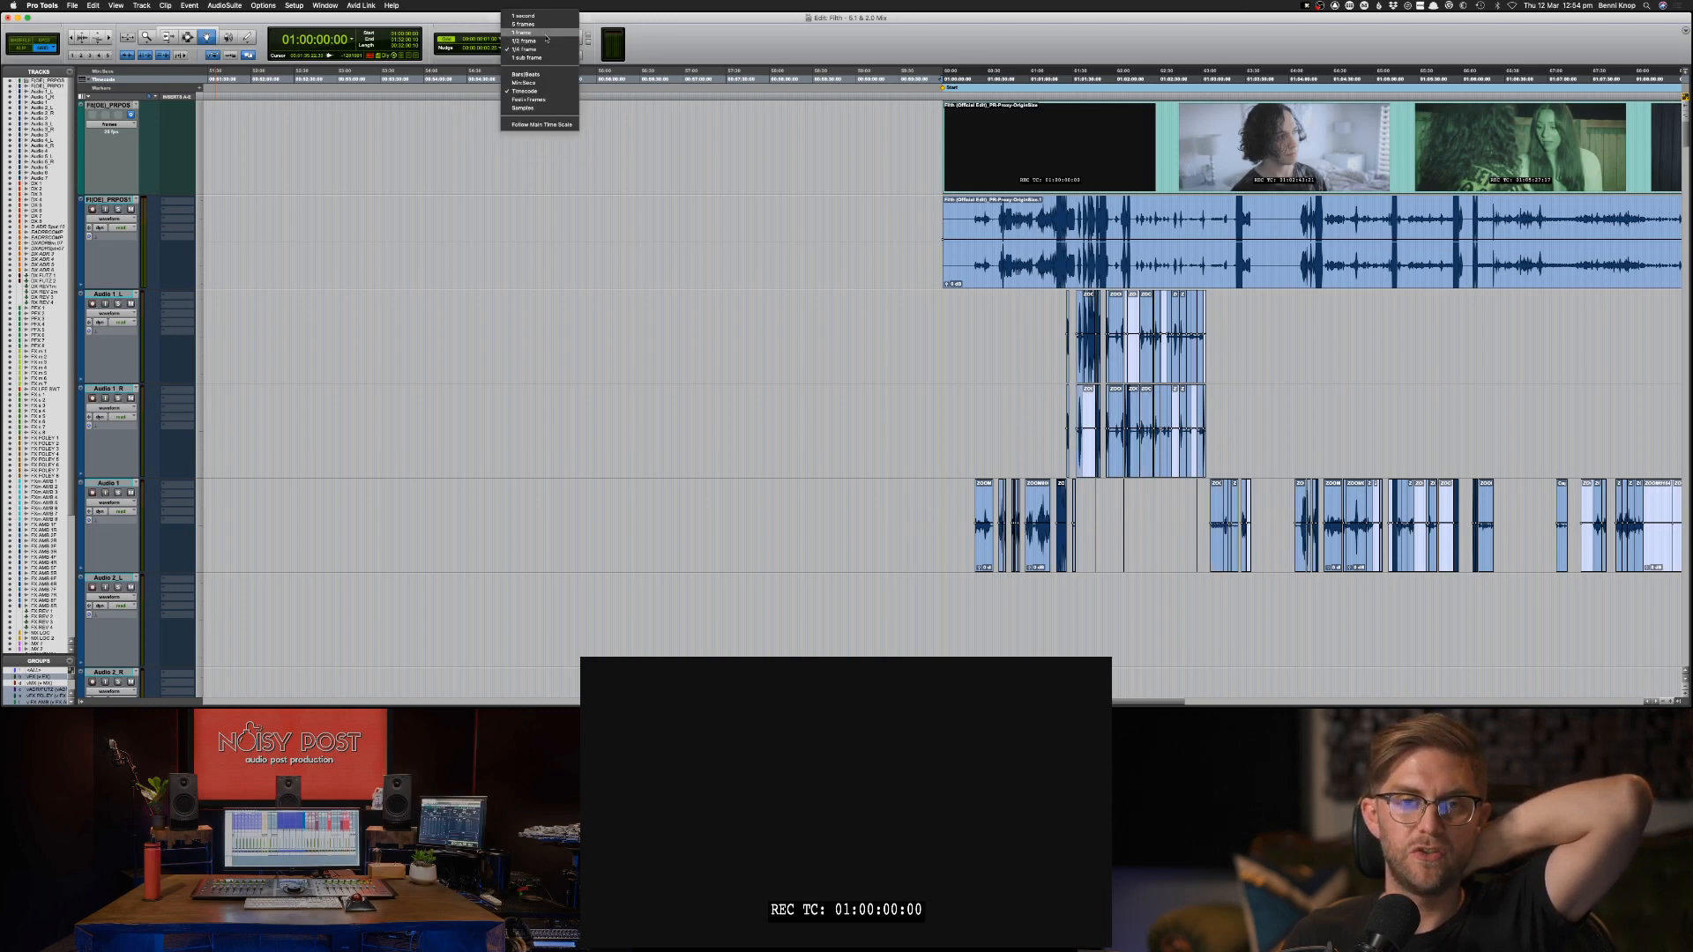
left_click(503, 49)
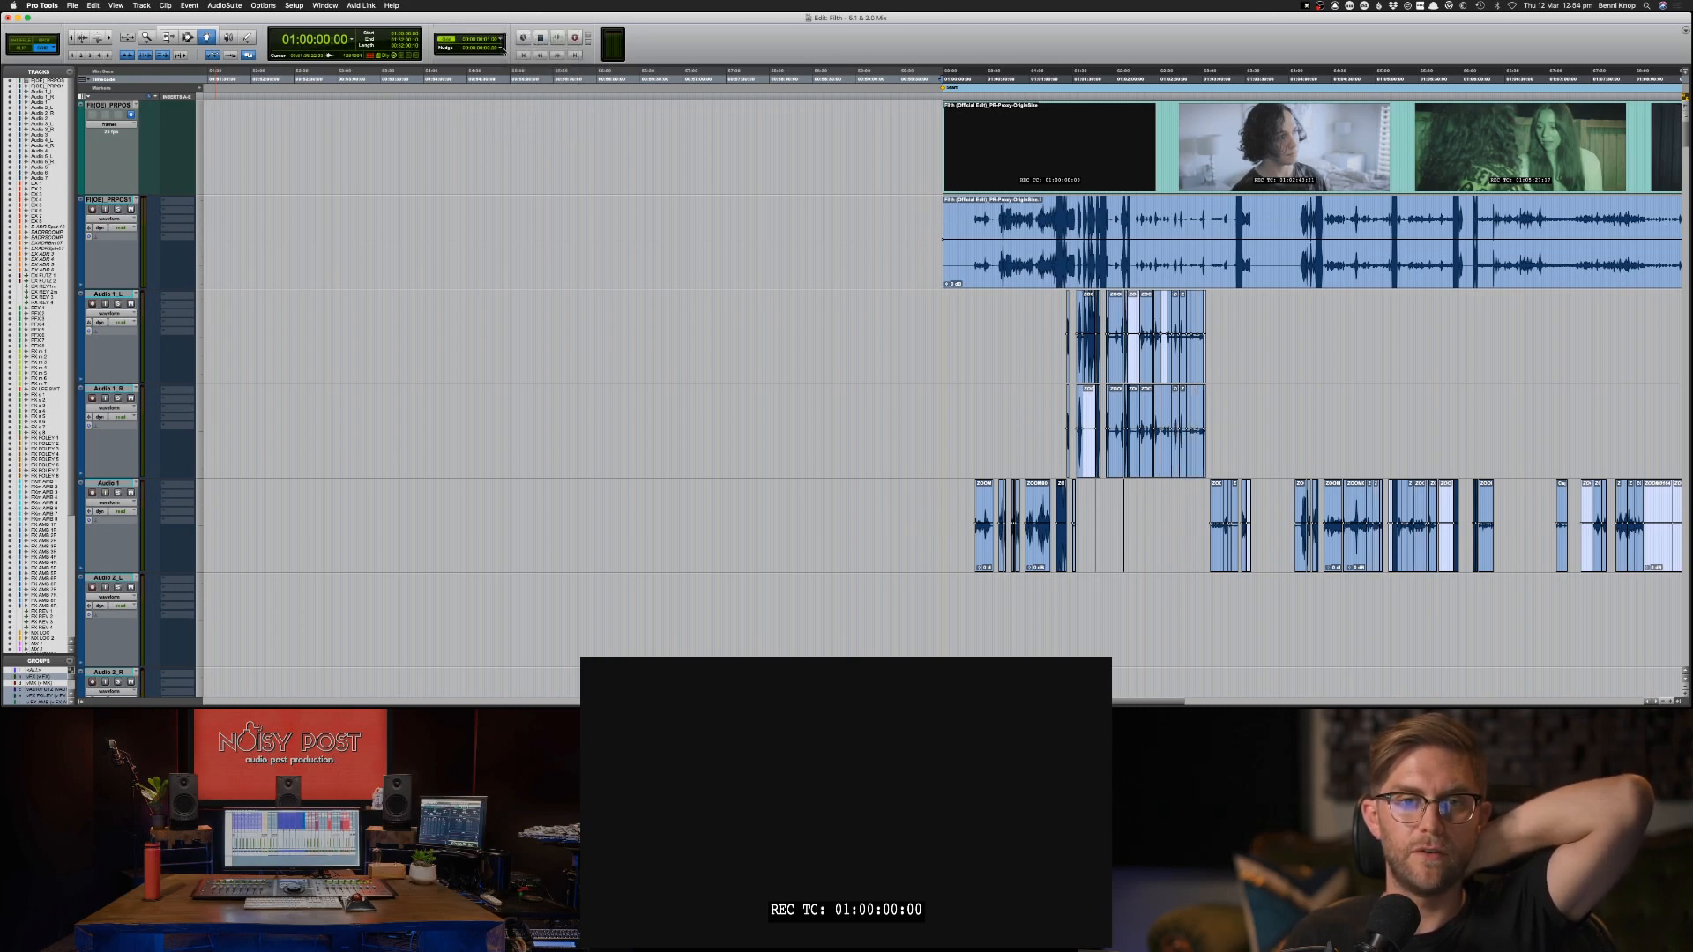
Locate around 01:01:19 and inspect the AAF clip waveforms closely against the video's audio track.
key("F7")
left_click(1066, 346)
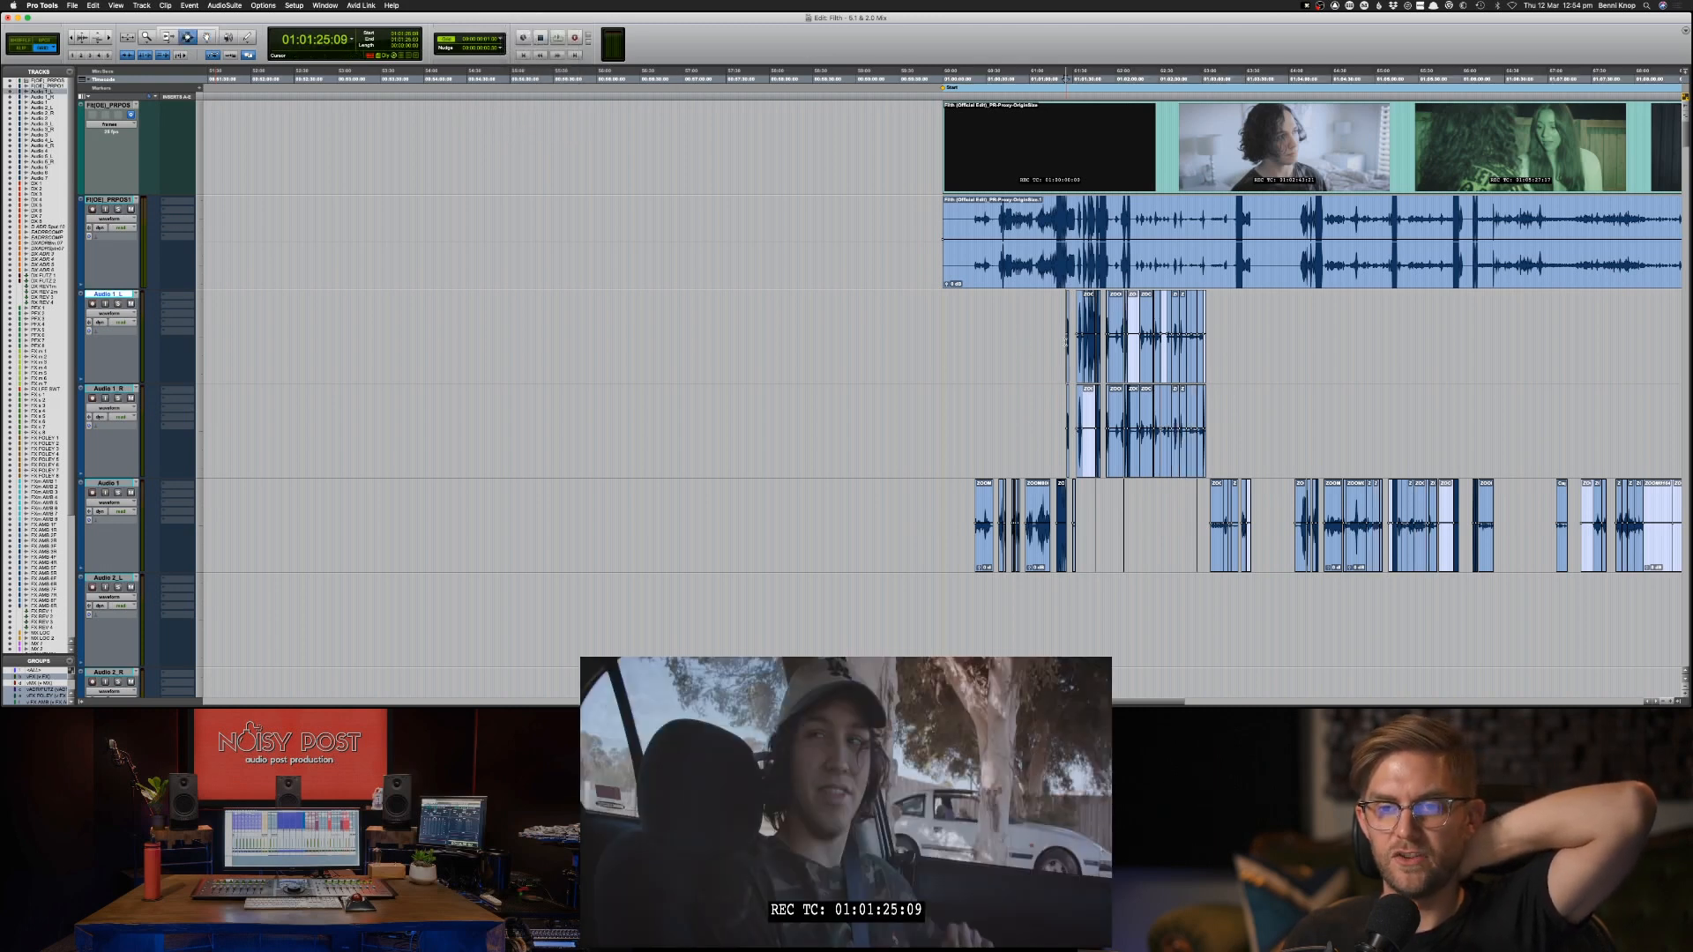
key("super+bracketright")
key("super+bracketright")
key("super+bracketright")
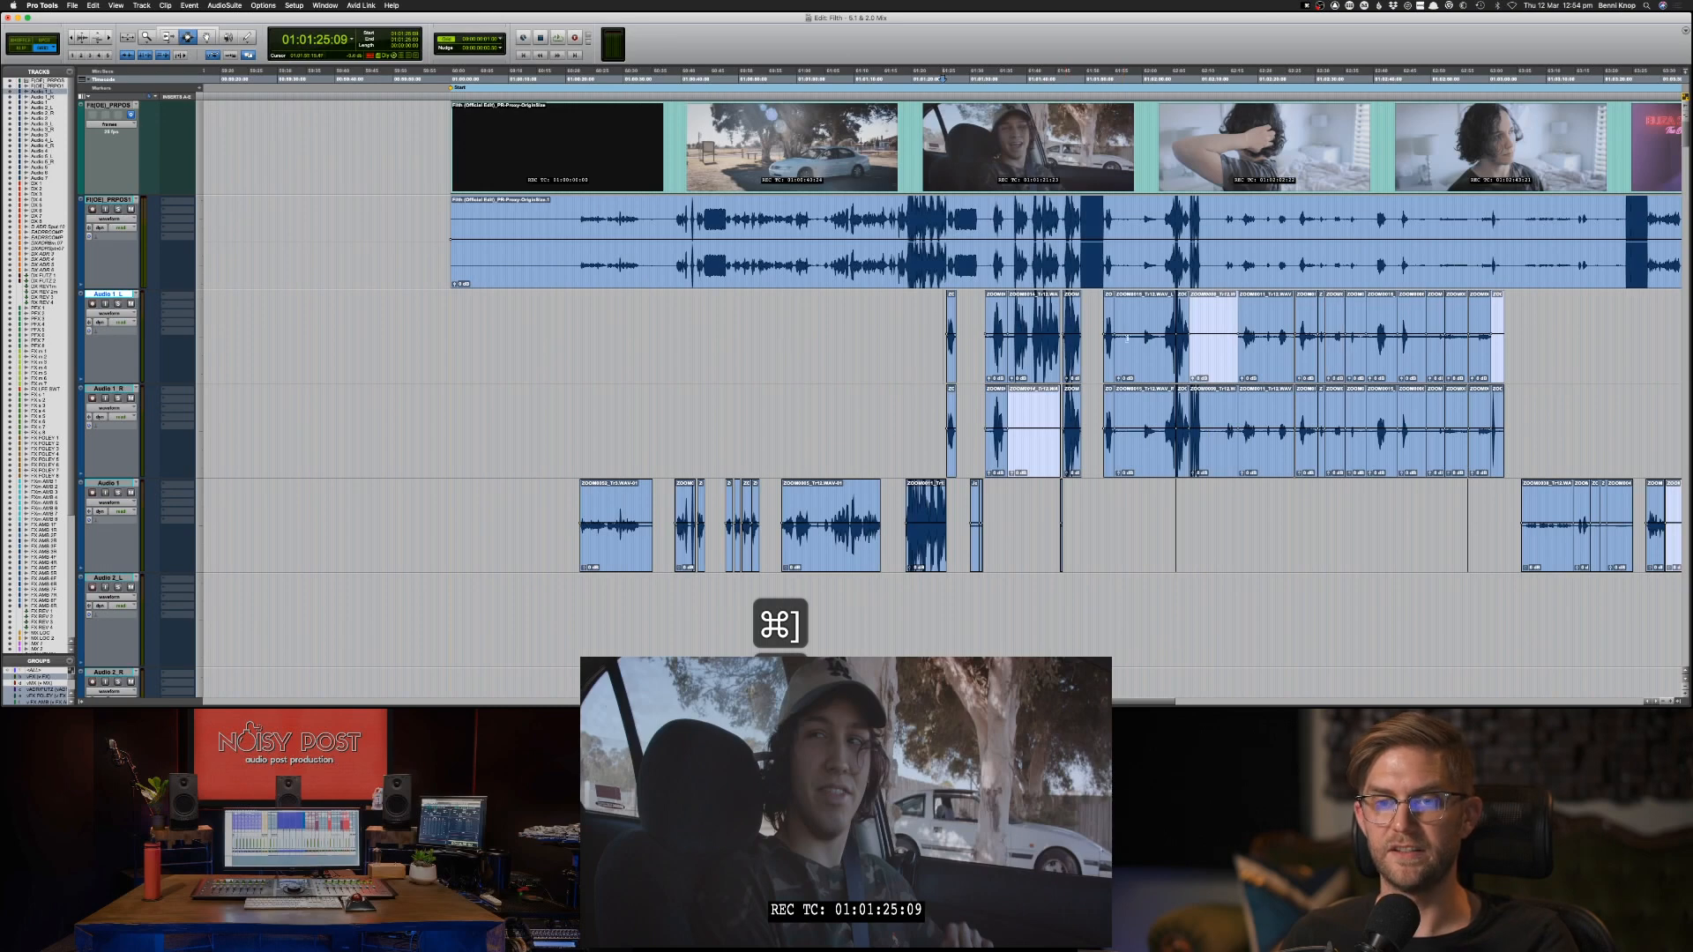
left_click(788, 350)
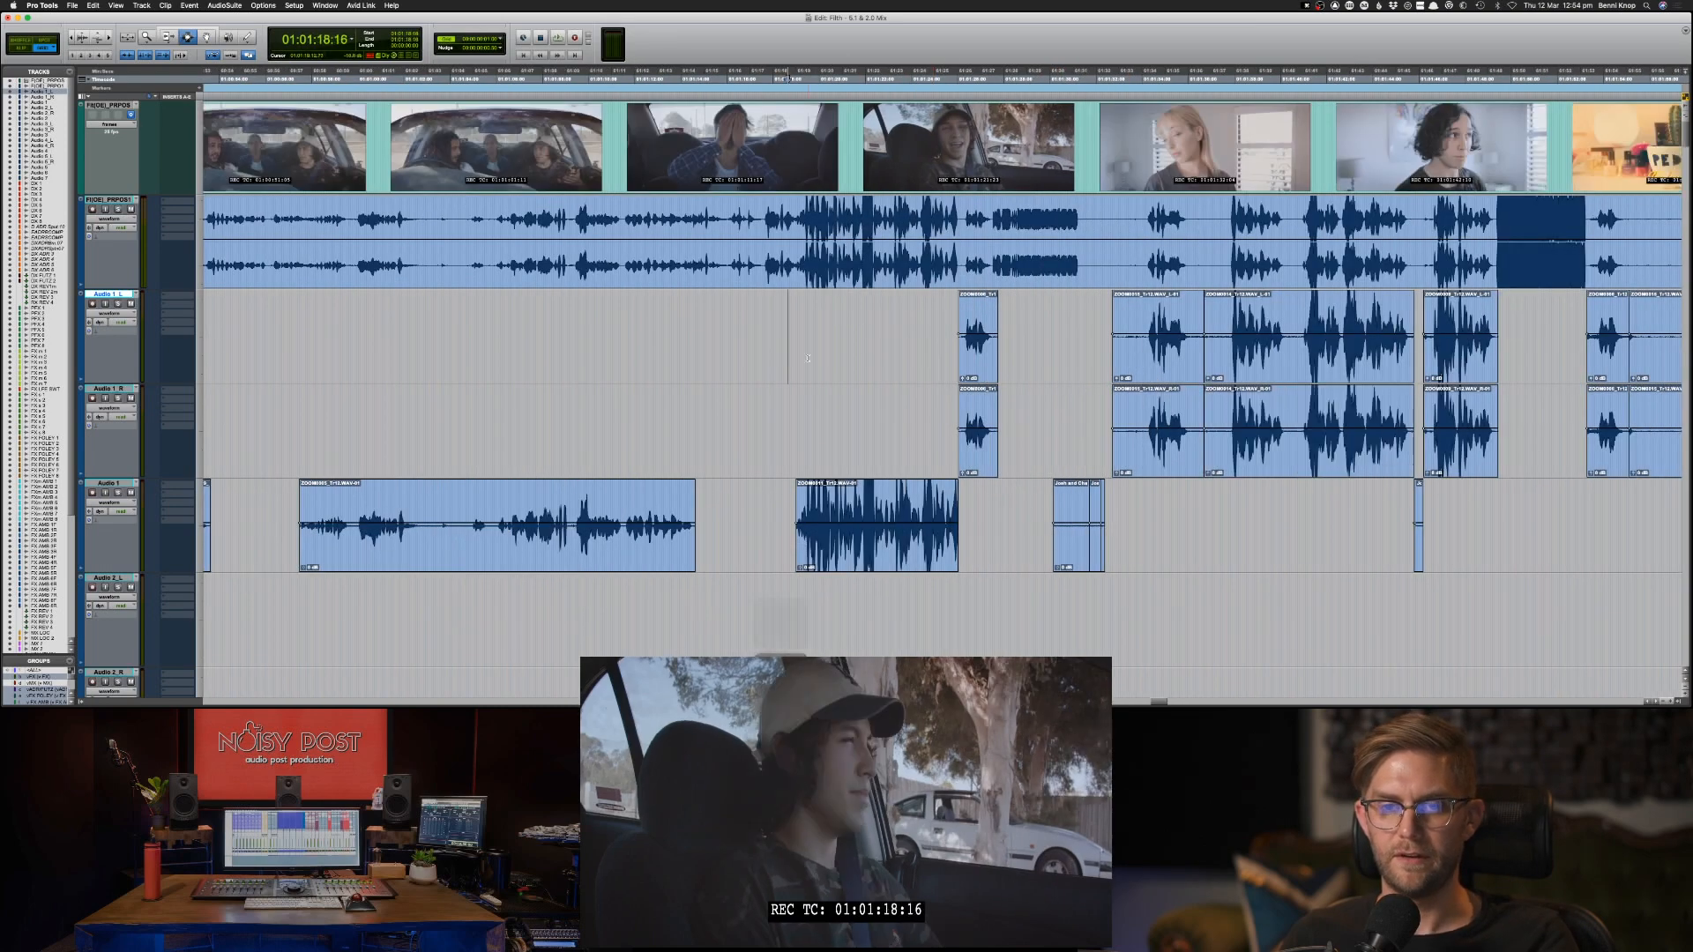
left_click(803, 353)
key("super+bracketright")
key("super+bracketright")
Compare the start of the Audio 1 dialogue clip near 01:01:19:10 with the matching waveform in the video's audio.
key("super+bracketright")
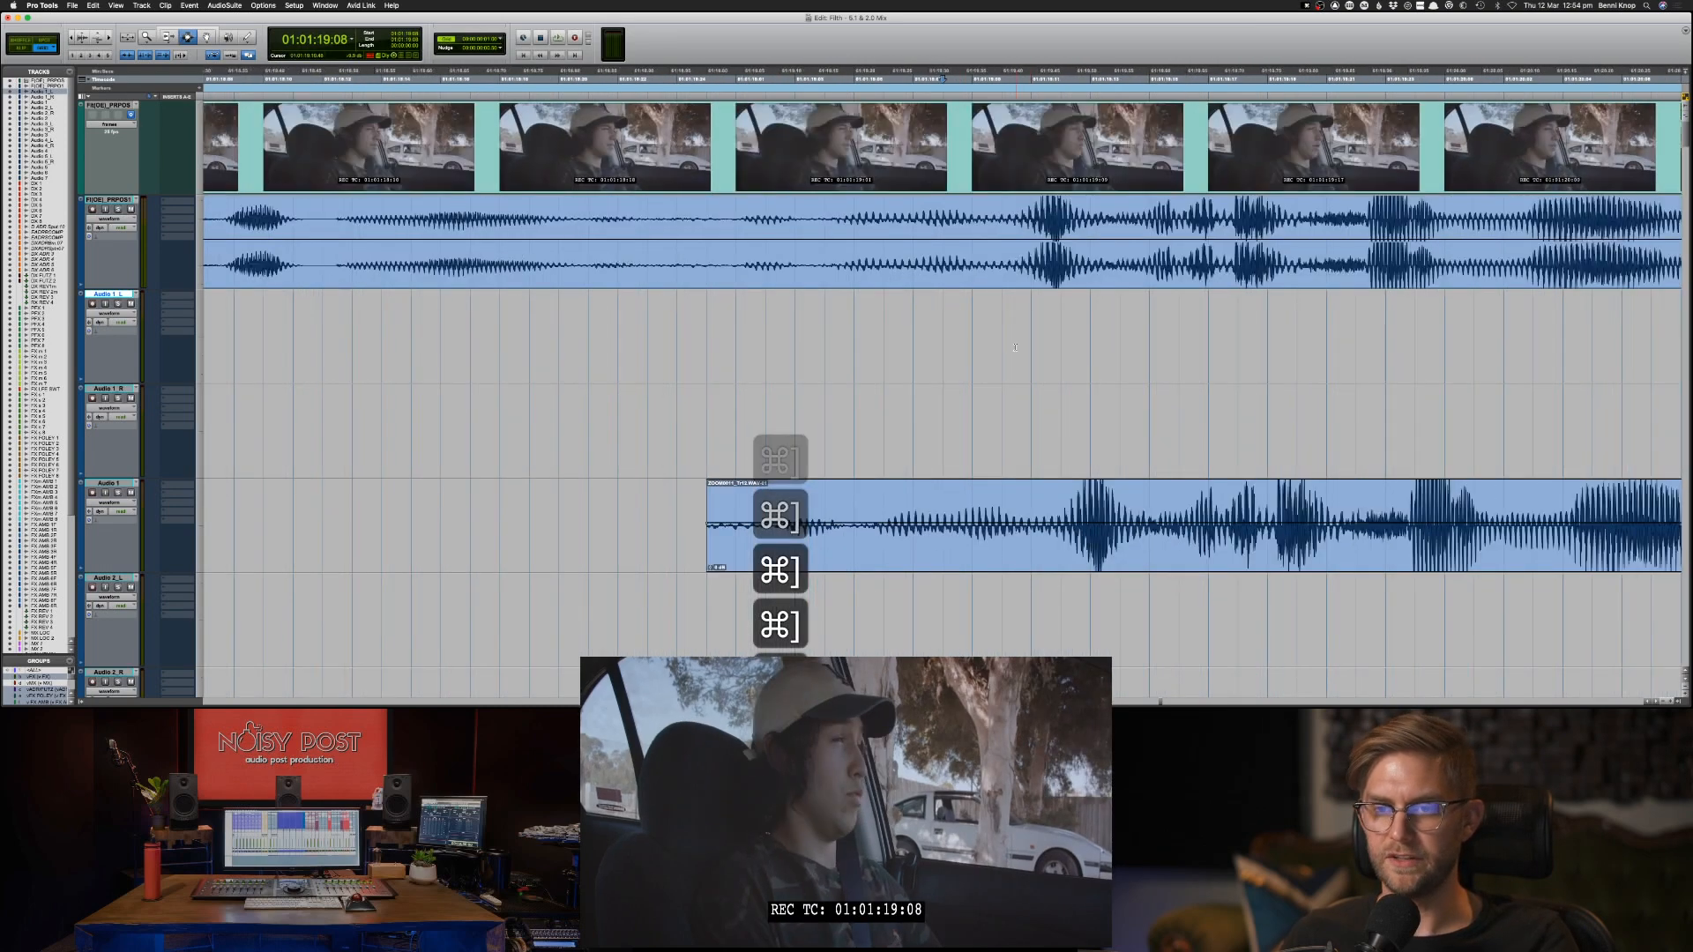
left_click(1014, 346)
key("super+bracketright")
key("super+bracketright")
key("super+bracketleft")
key("super+bracketleft")
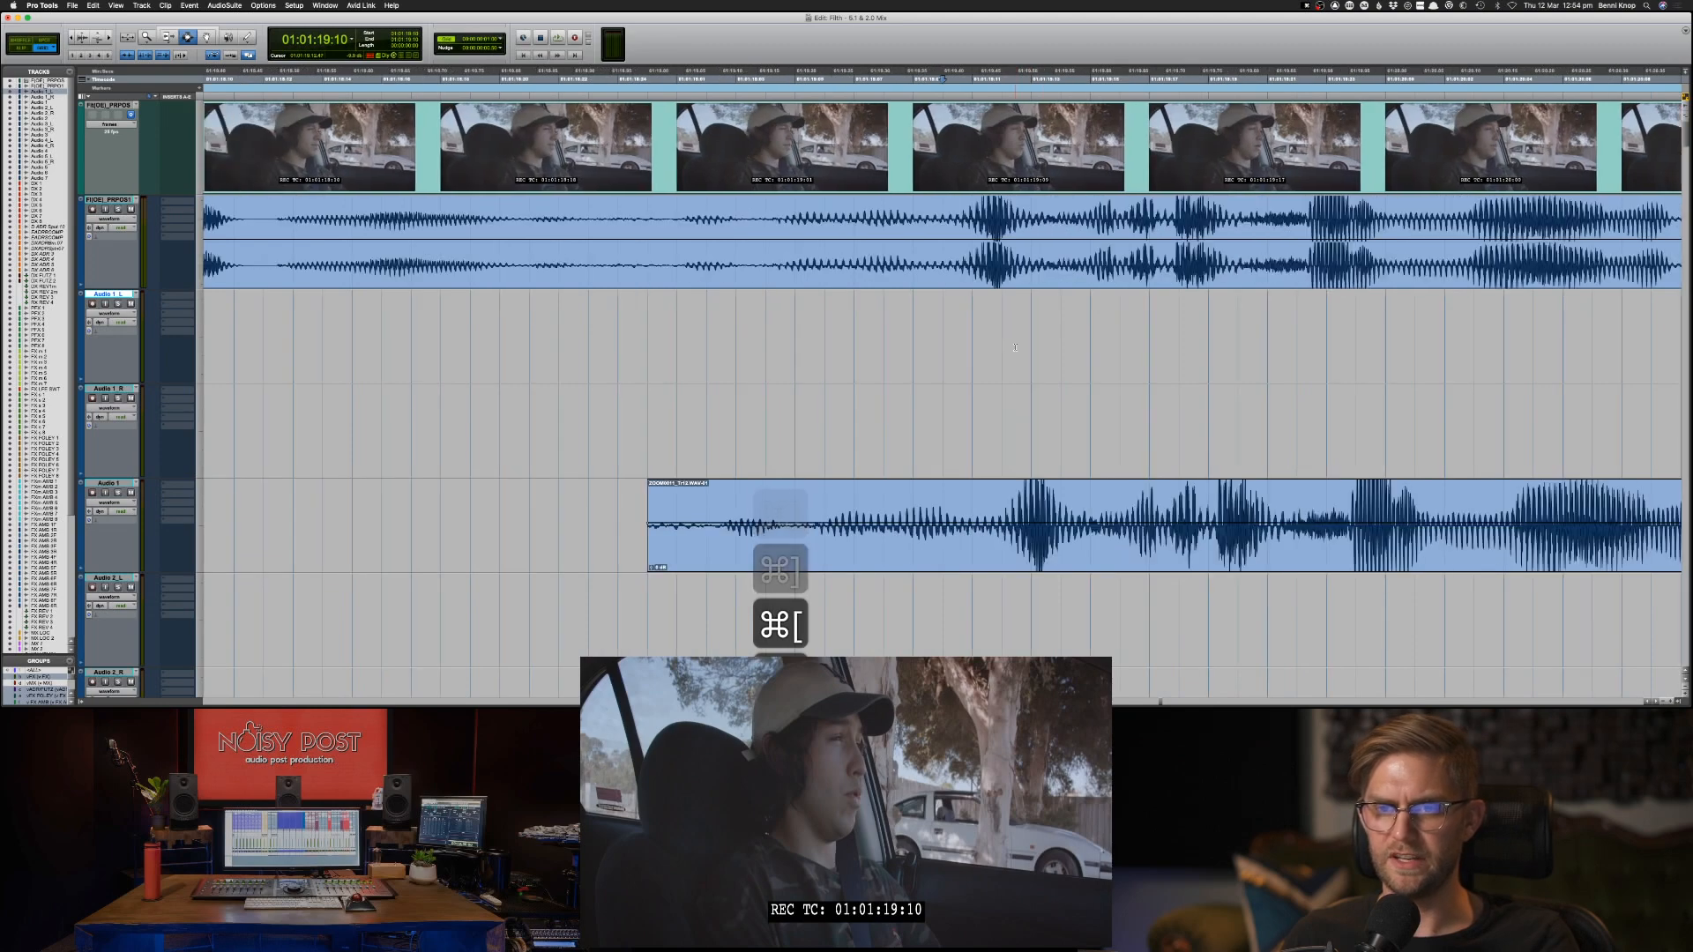
key("super+bracketleft")
key("super+bracketleft")
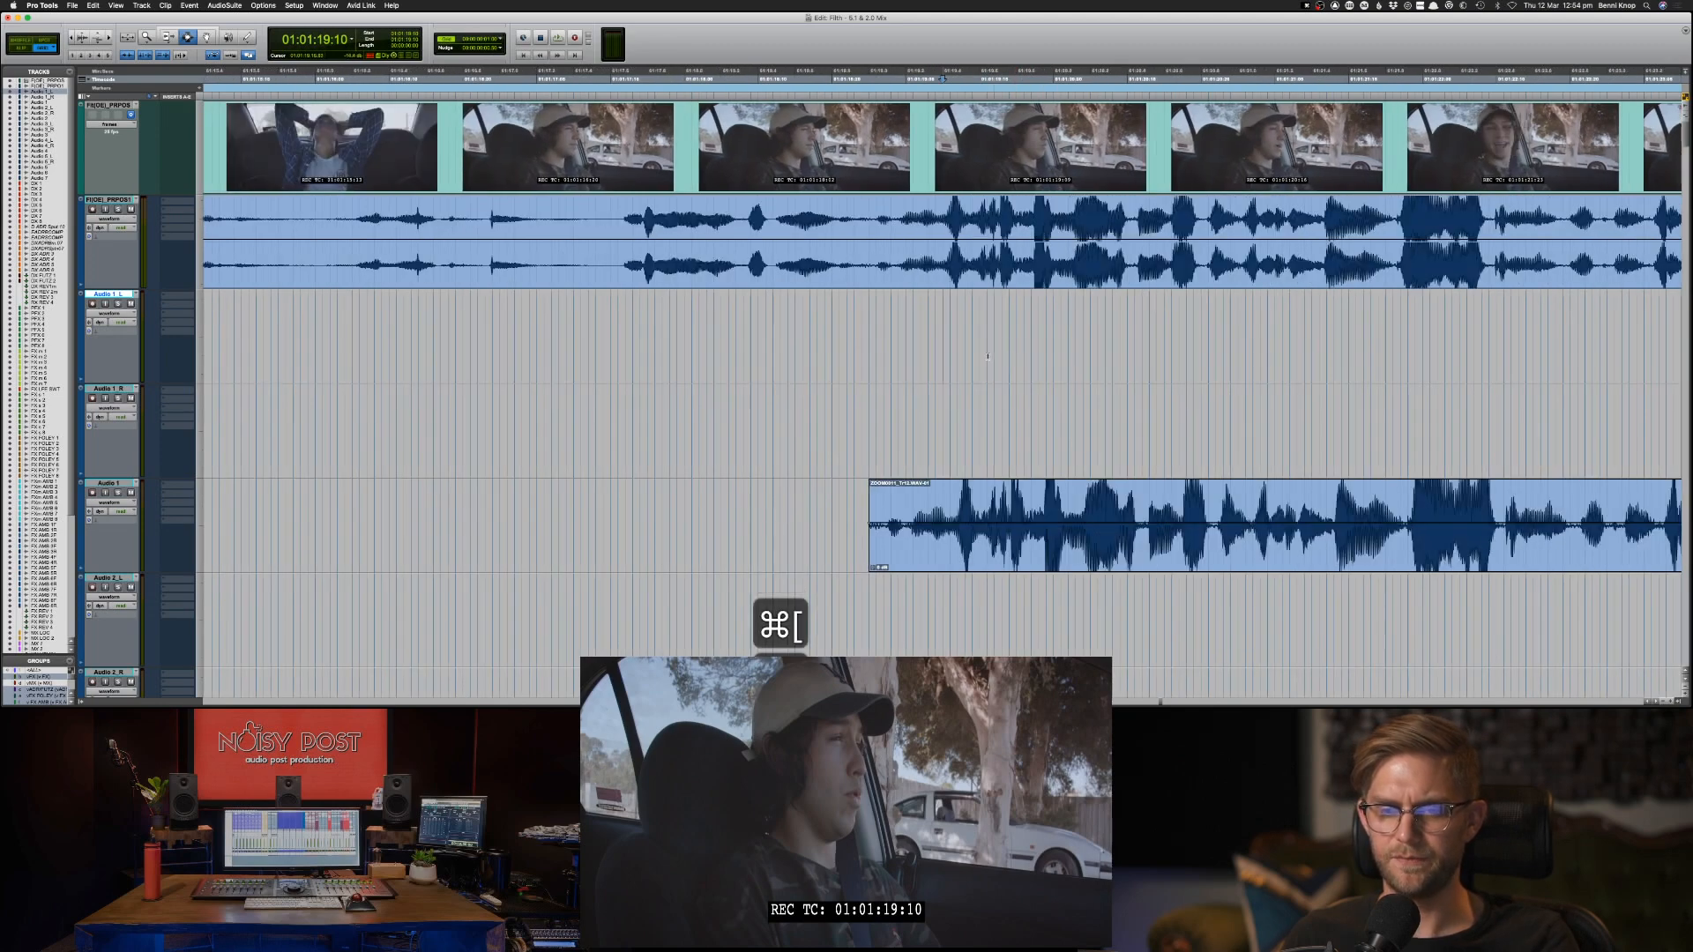
key("super+bracketright")
key("super+bracketright")
key("super+bracketleft")
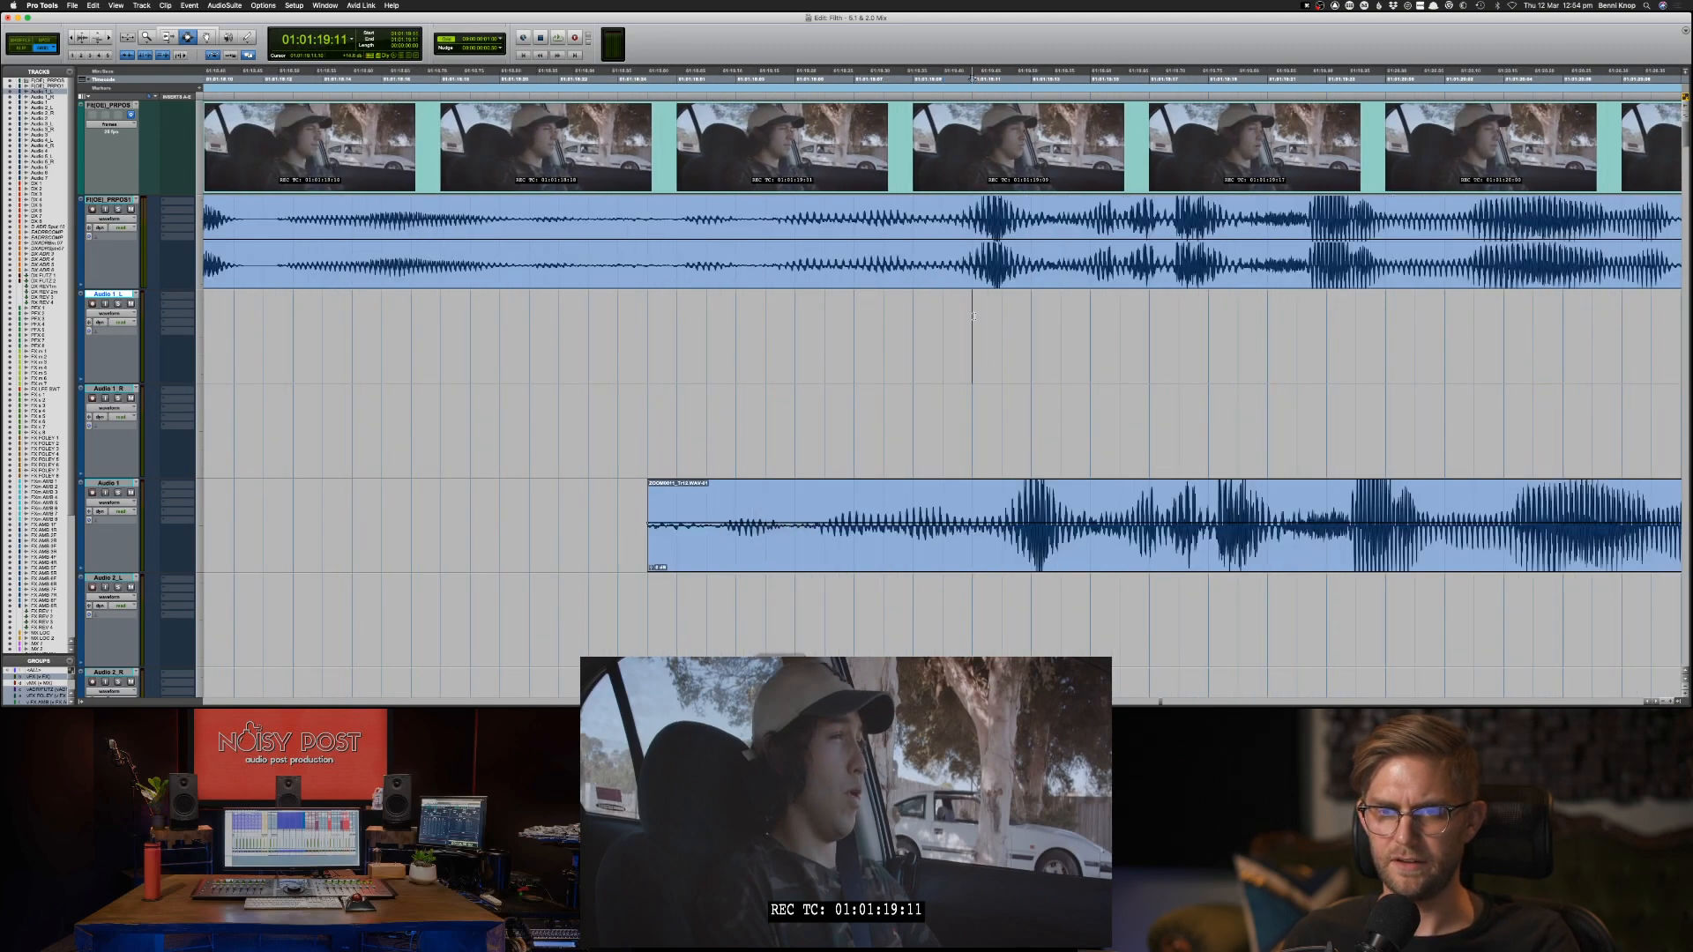
key("super+bracketleft")
key("super+bracketleft")
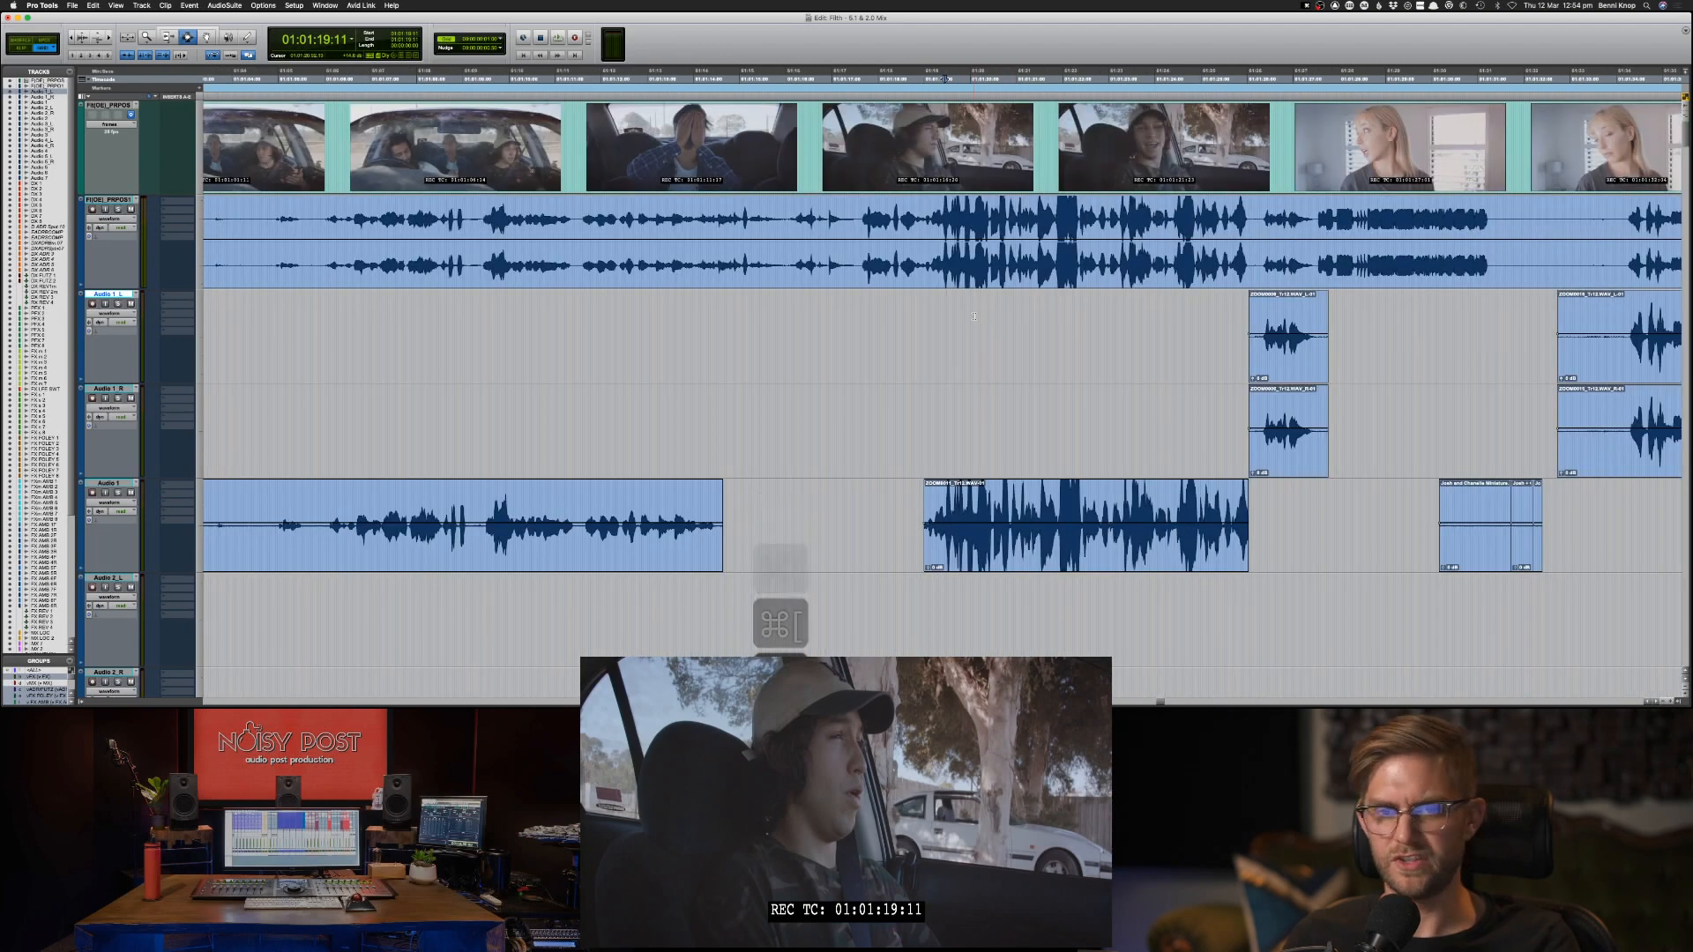
Compare the short transient at 01:01:16:24 in the video's audio with the same sound on the Audio 2 track.
scroll(725, 386, "right", 1)
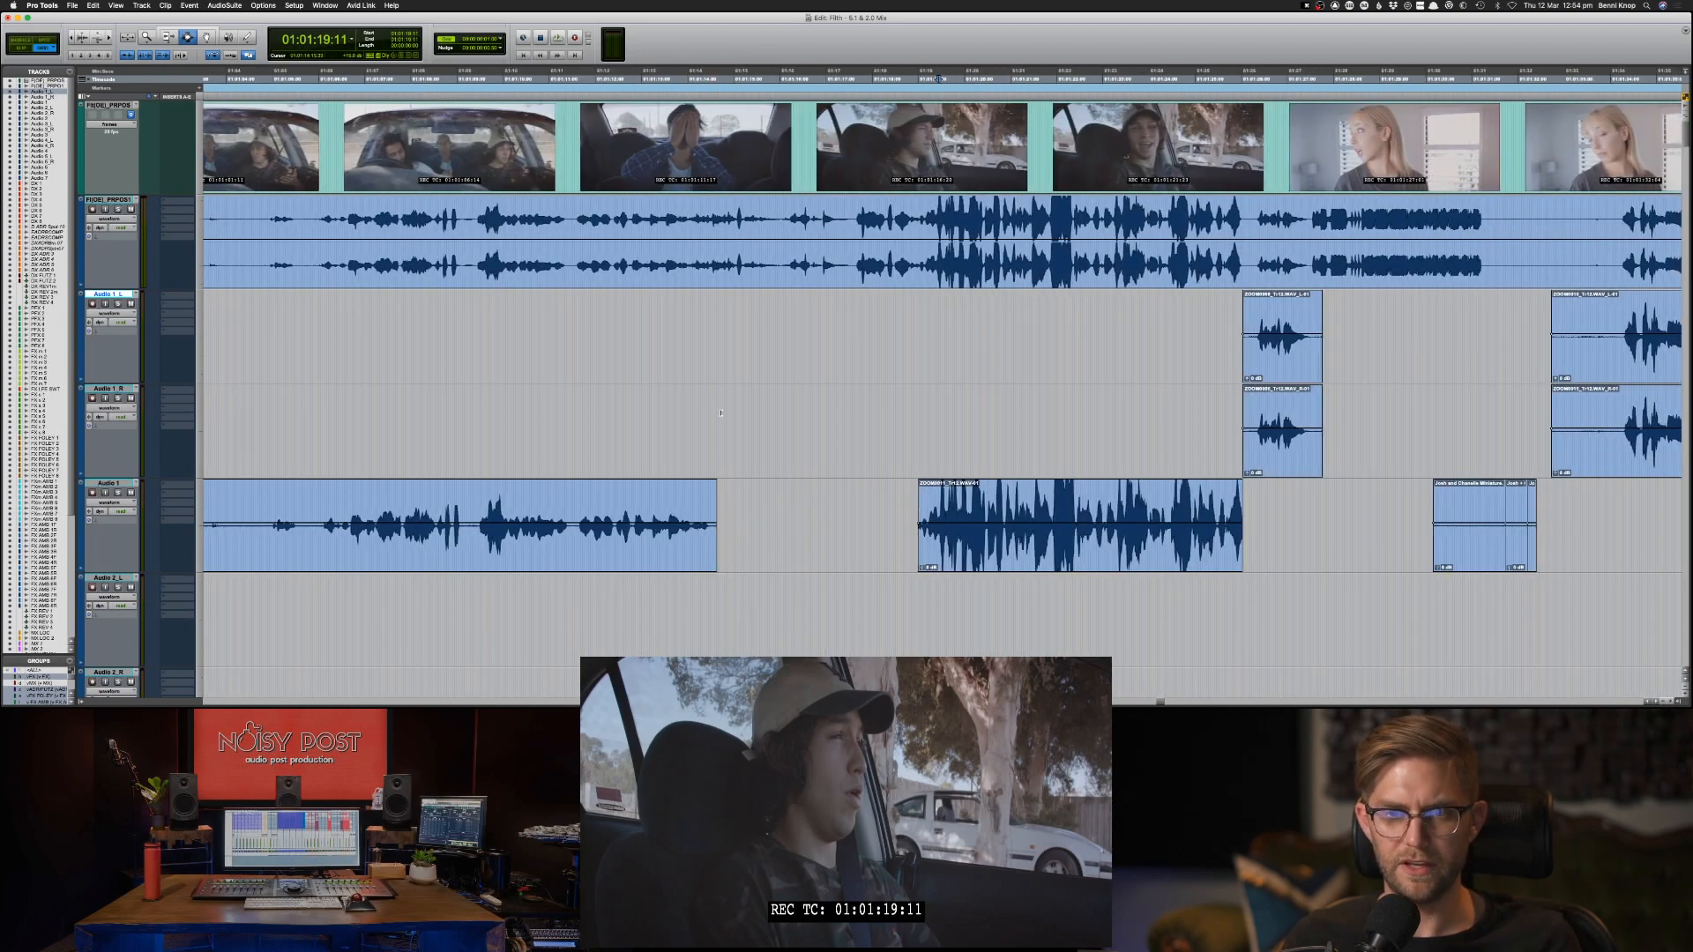
scroll(726, 386, "down", 2)
scroll(726, 386, "up", 2)
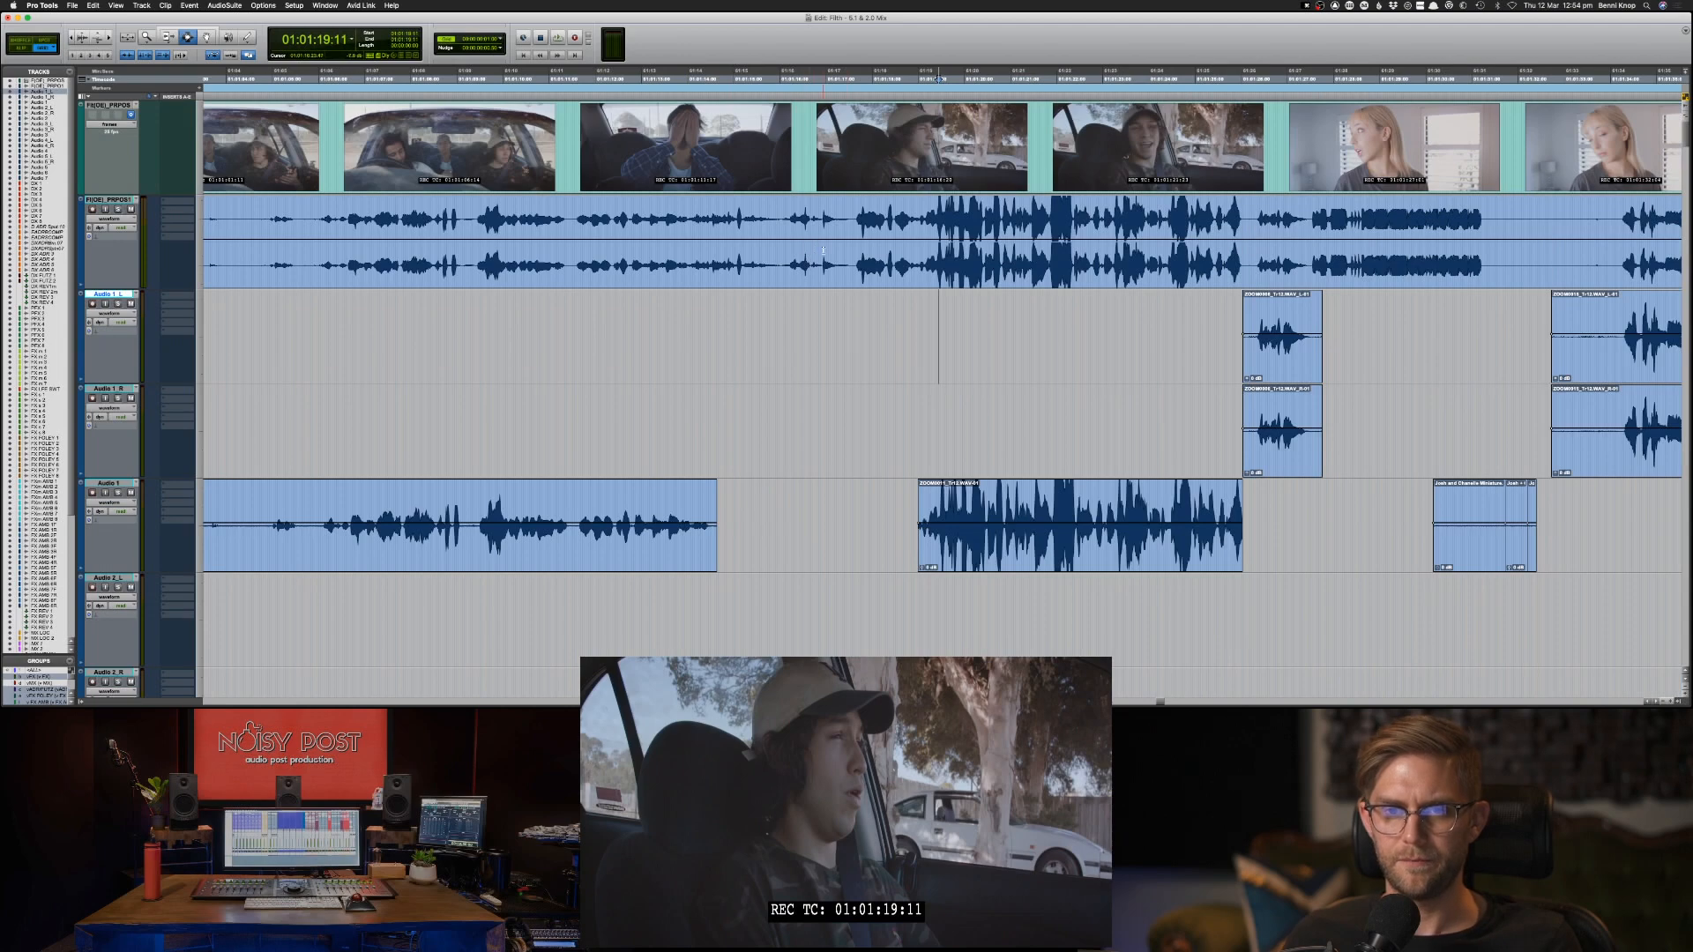
key("super+bracketright")
key("super+bracketright")
key("super+bracketright")
key("super+bracketright")
key("super+bracketright")
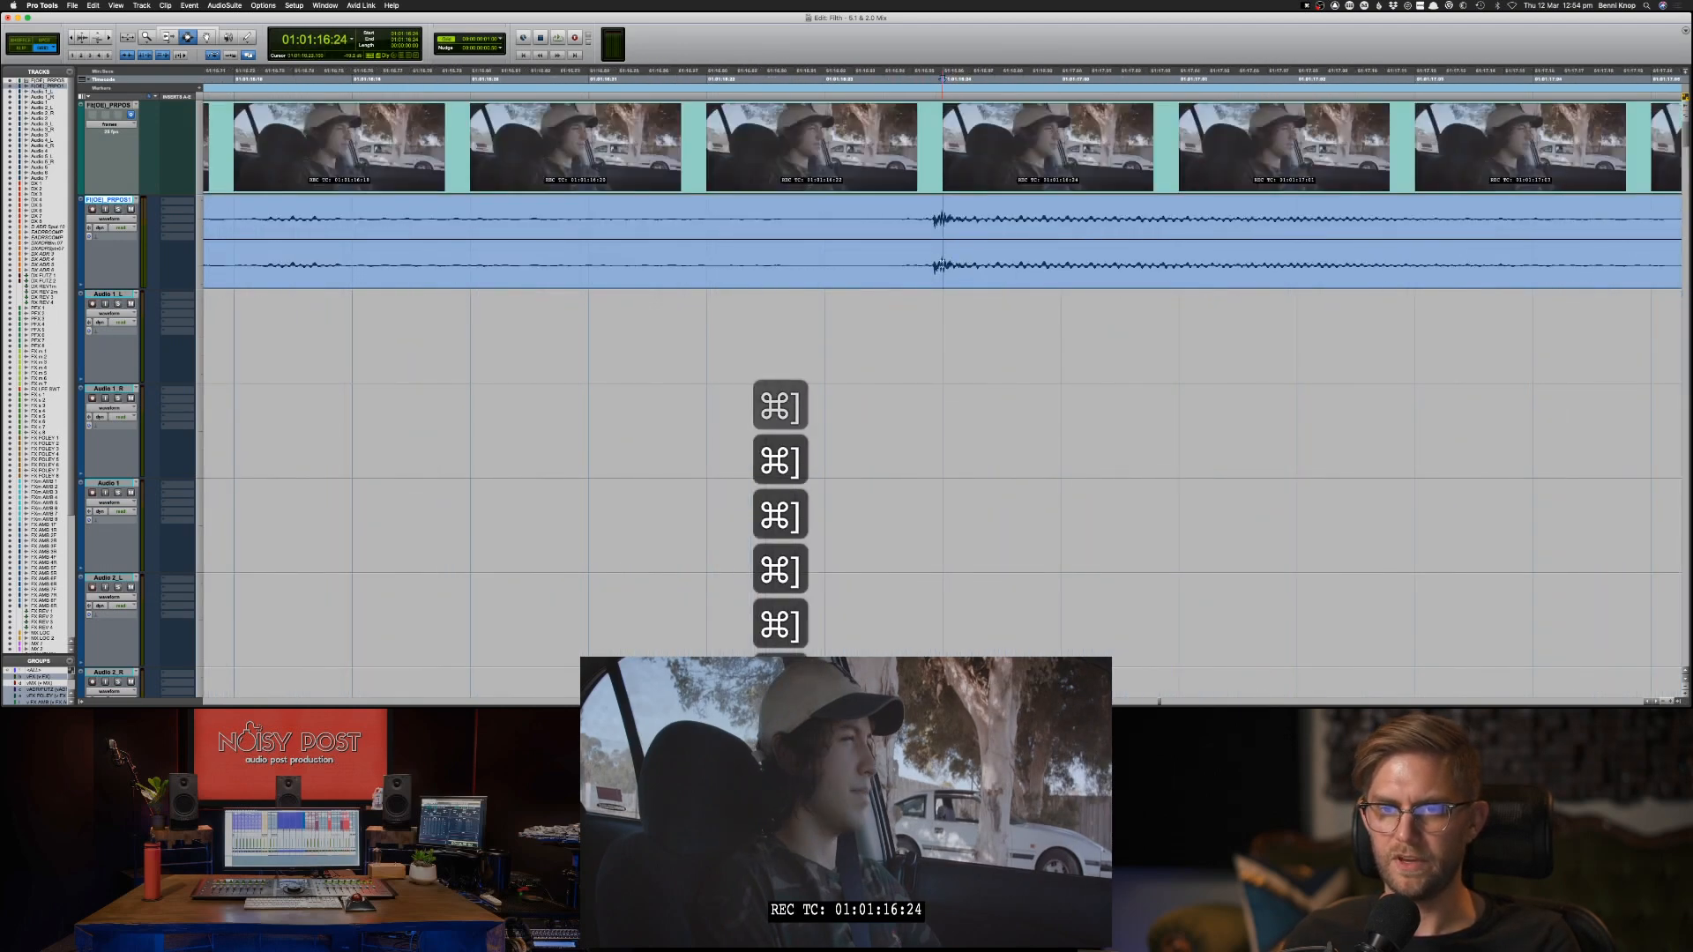
scroll(952, 282, "down", 4)
scroll(954, 335, "up", 2)
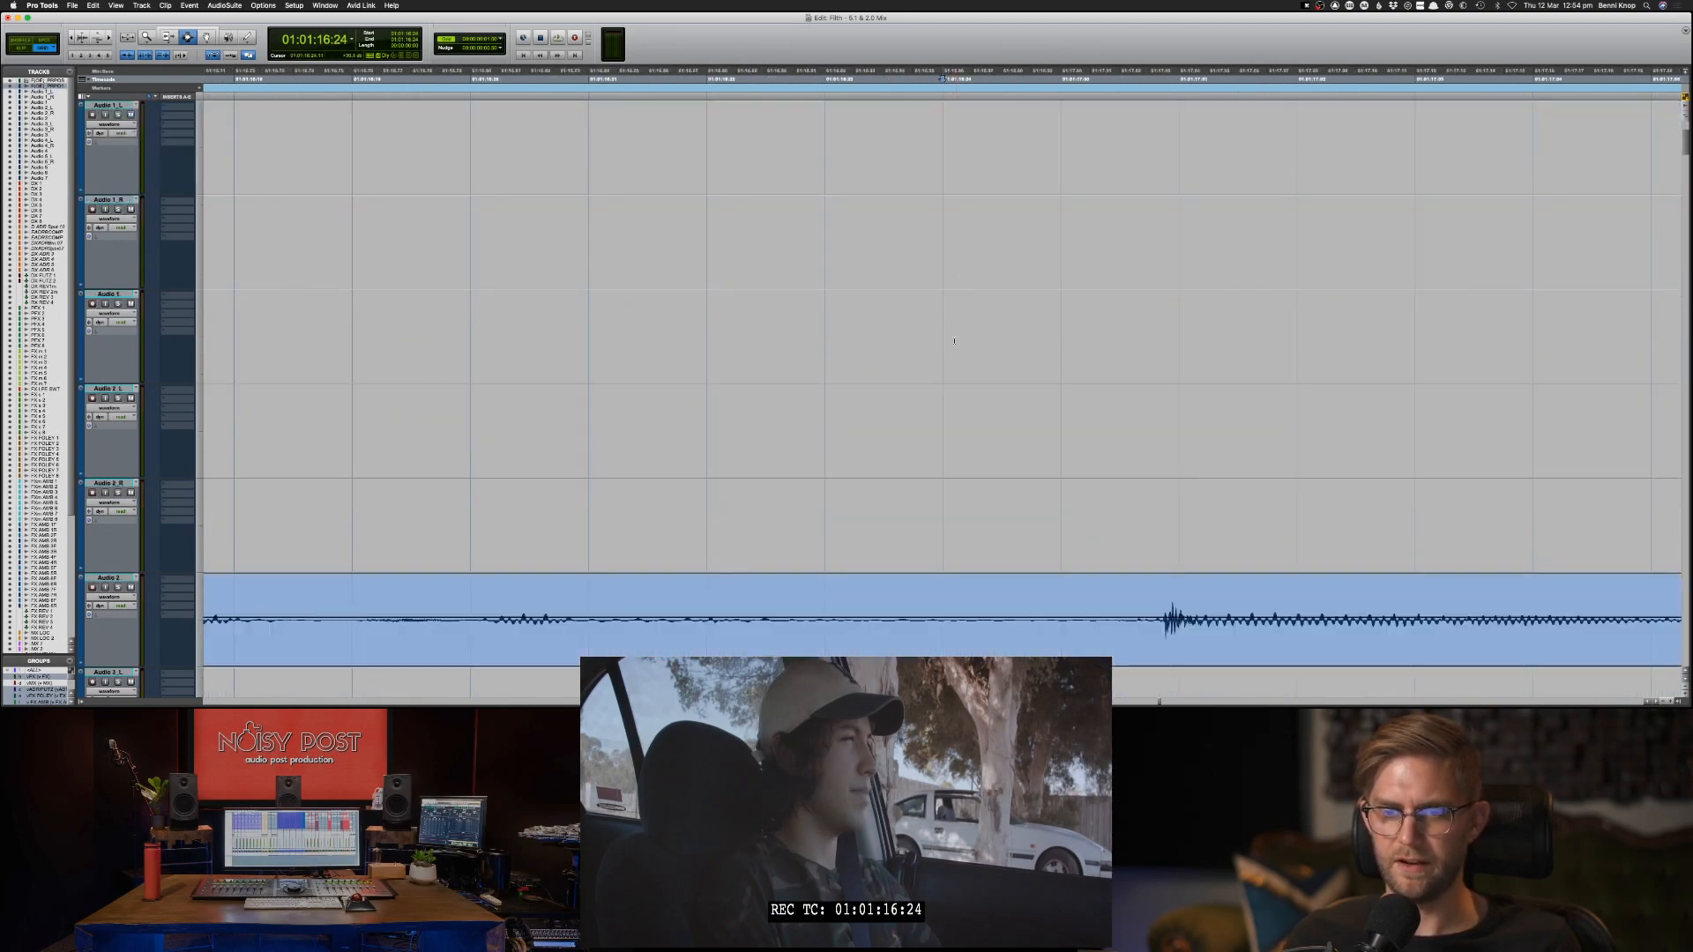
key("super+bracketleft")
key("super+bracketleft")
key("super+bracketleft")
key("super+bracketleft")
key("super+bracketleft")
key("super+bracketleft")
key("super+bracketleft")
key("super+bracketleft")
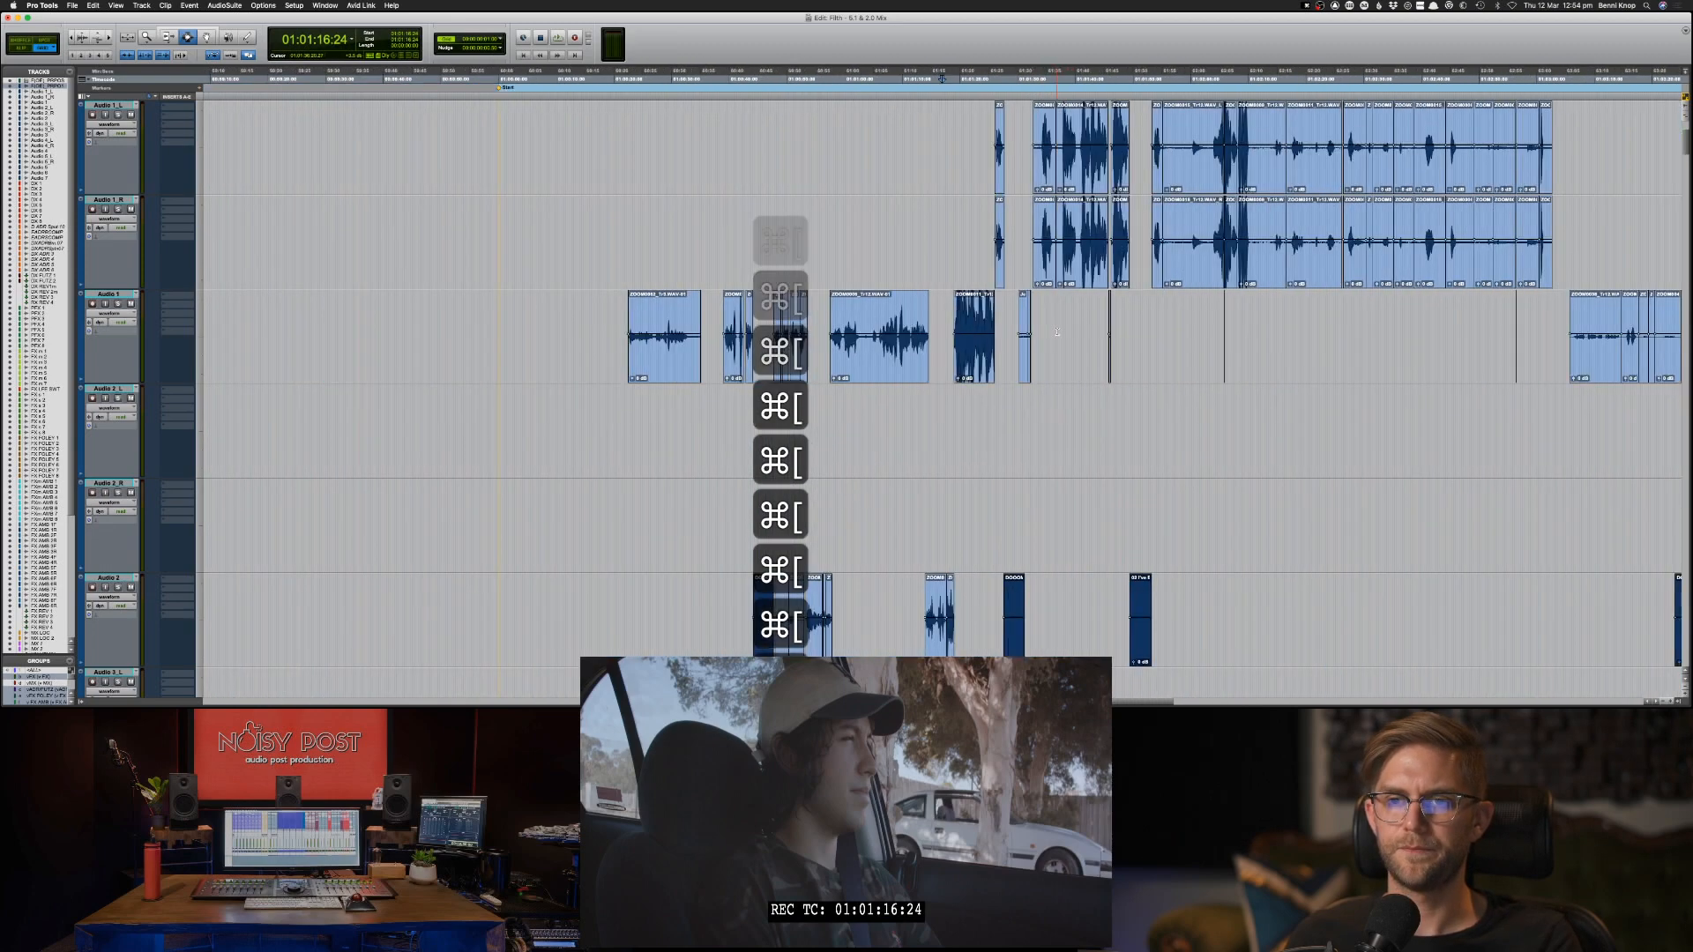
Shrink all tracks to their smallest height and move the playback position near the film's start, to 01:00:19:21.
key("super+bracketleft")
key("super+bracketleft")
key("super+bracketleft")
key("super+bracketleft")
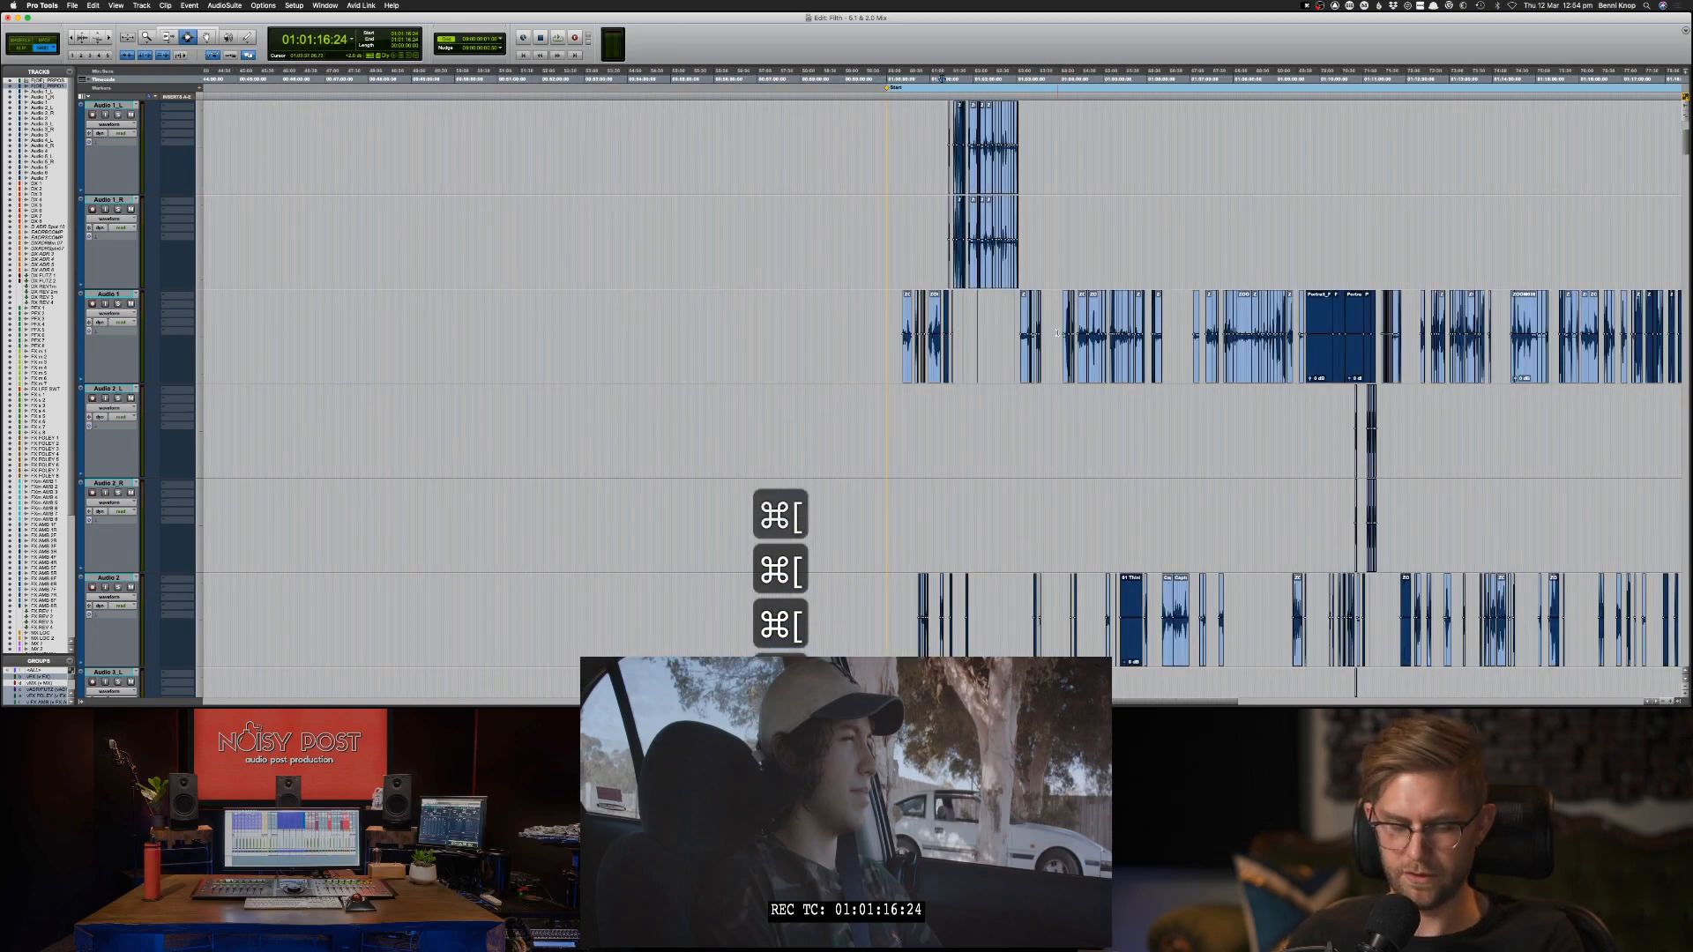
key("super+bracketleft")
key("super+bracketleft")
key("ctrl+alt+super+Down")
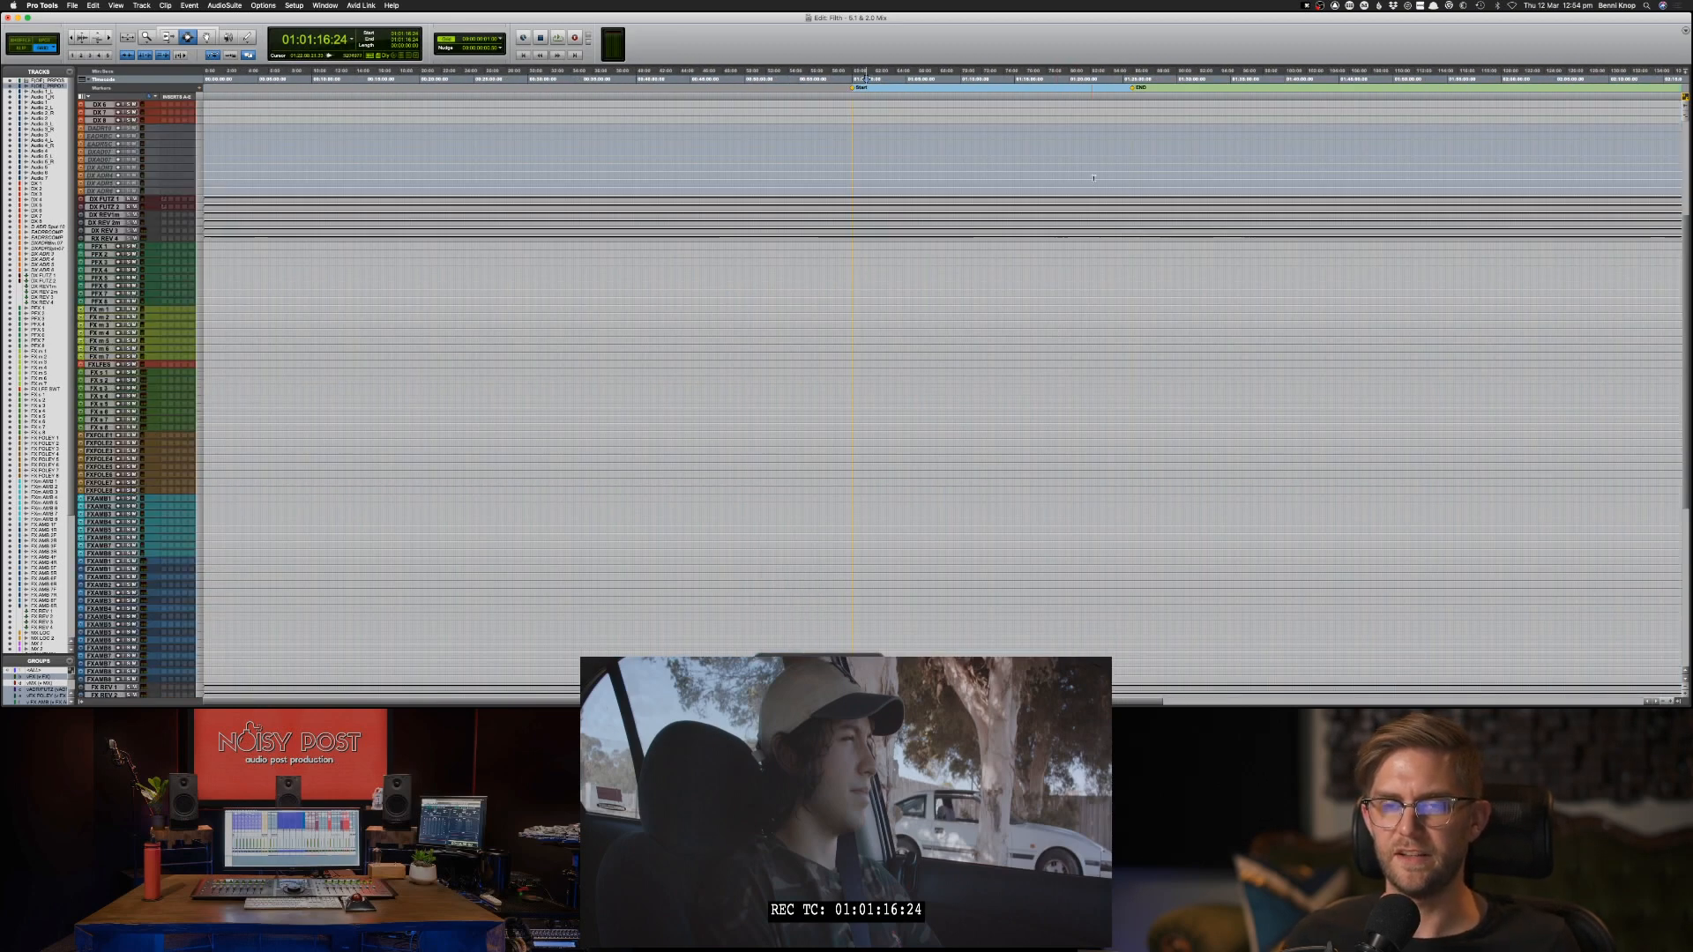
scroll(1093, 178, "up", 5)
left_click(925, 124)
key("super+bracketright")
key("super+bracketright")
key("super+bracketright")
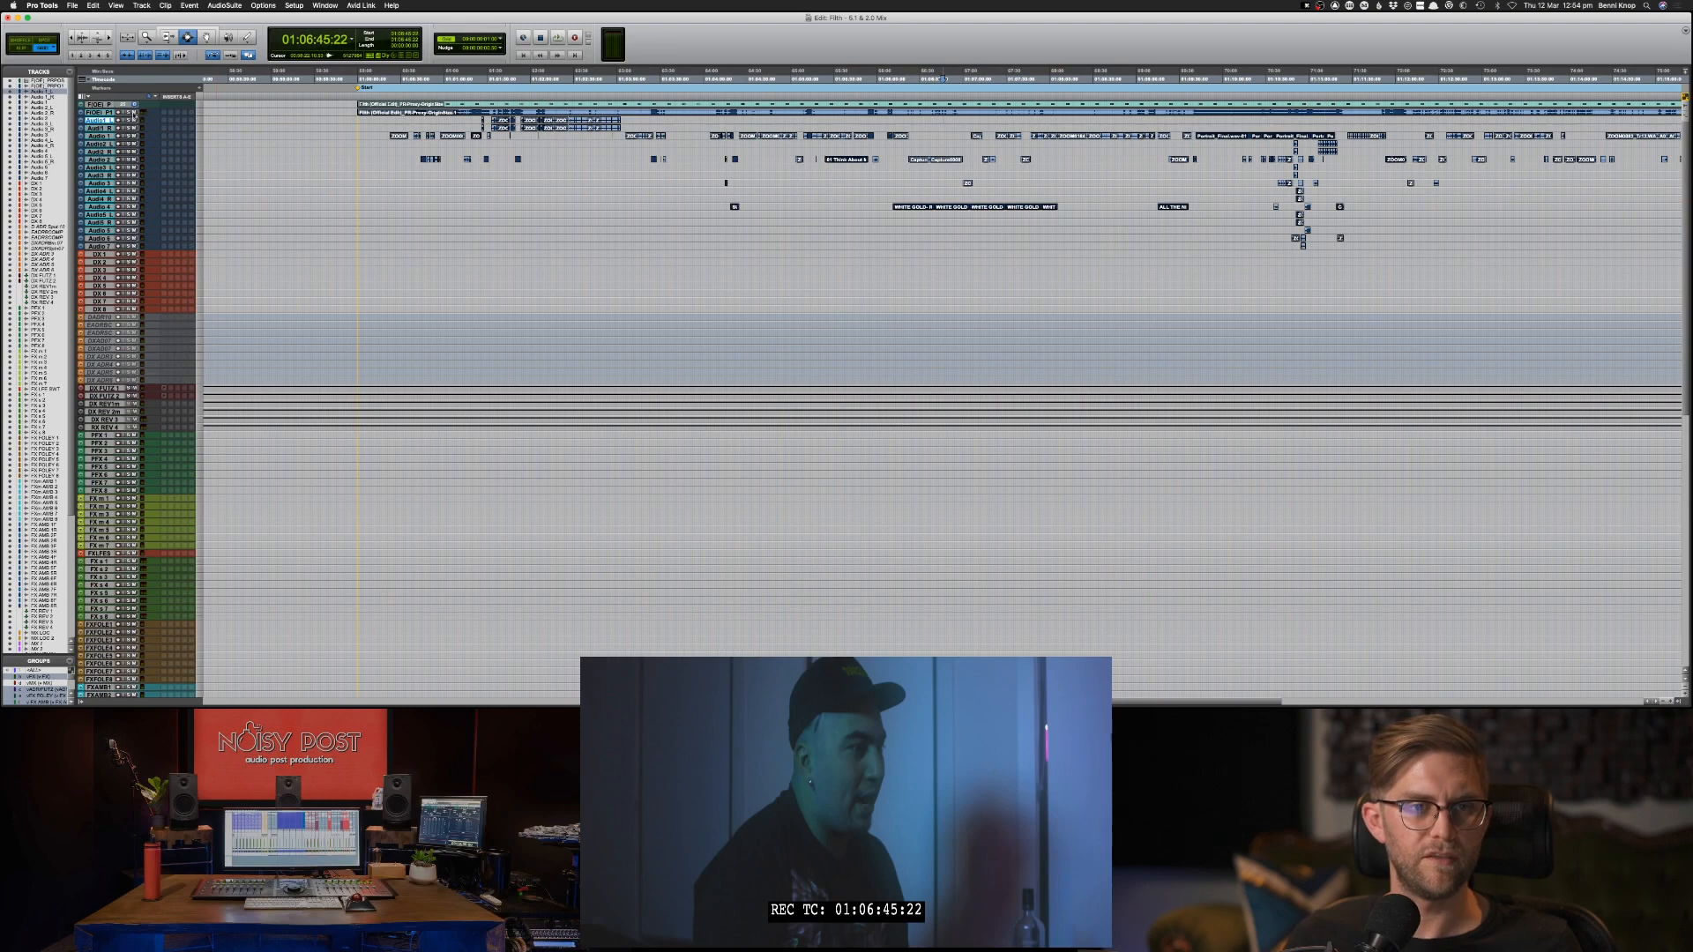
key("Return")
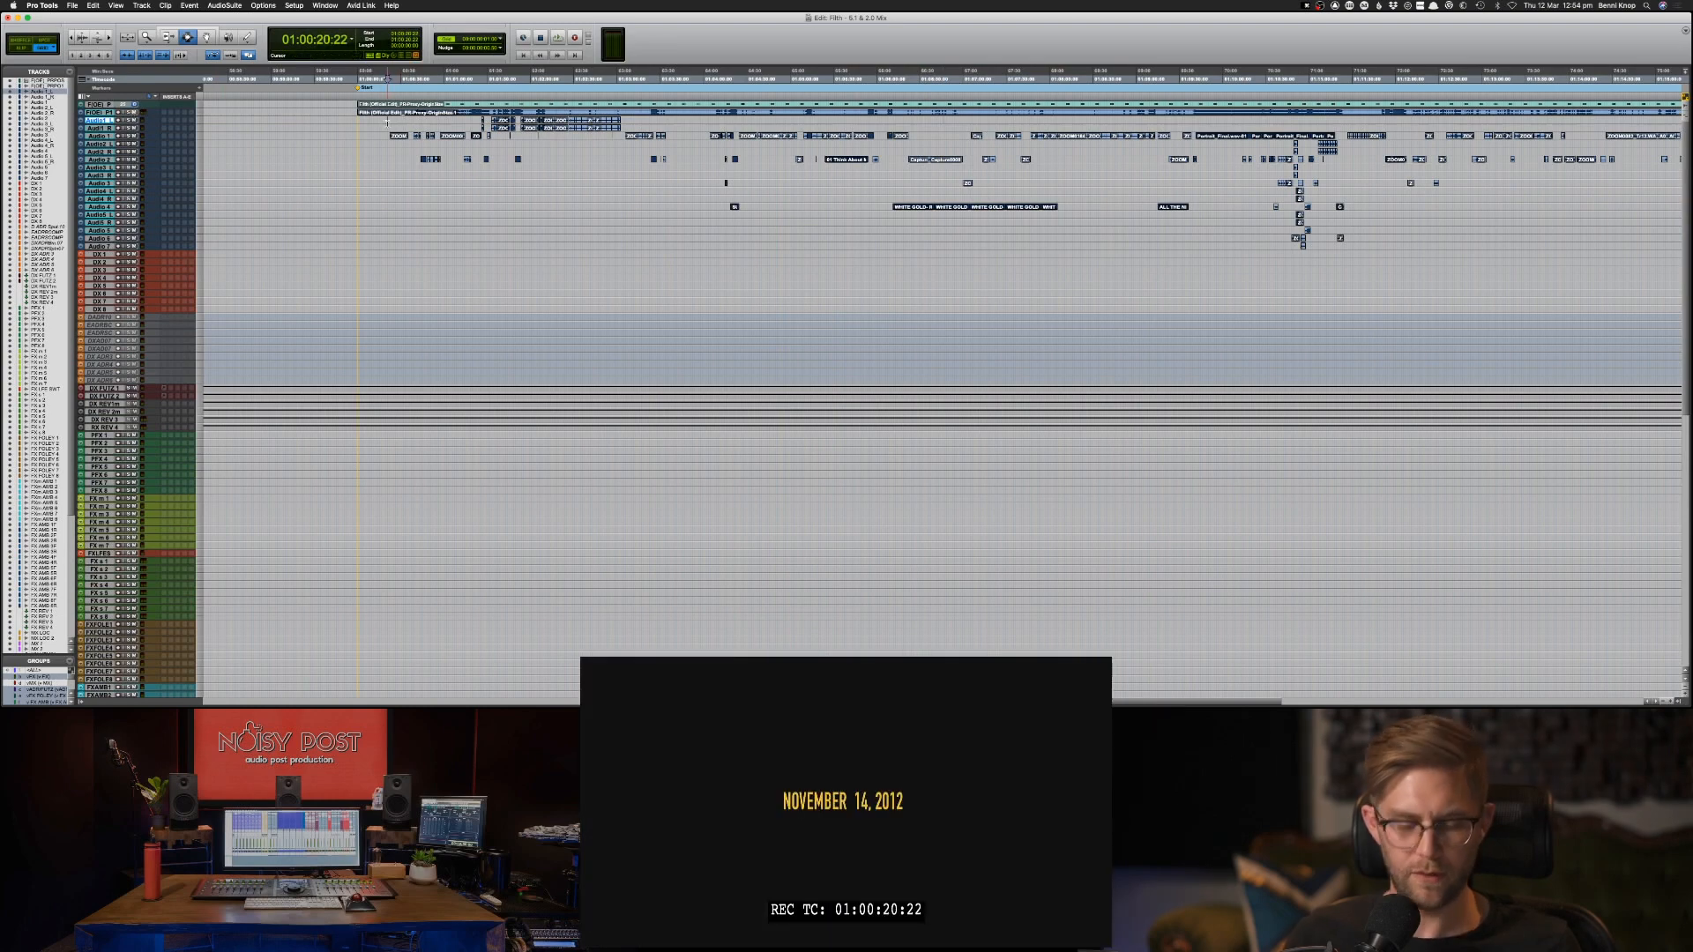
Route the outputs of all imported AAF tracks, from Audio 1_L through Audio 7, to the 5.1 DX Bus in the mixer.
key("super+equal")
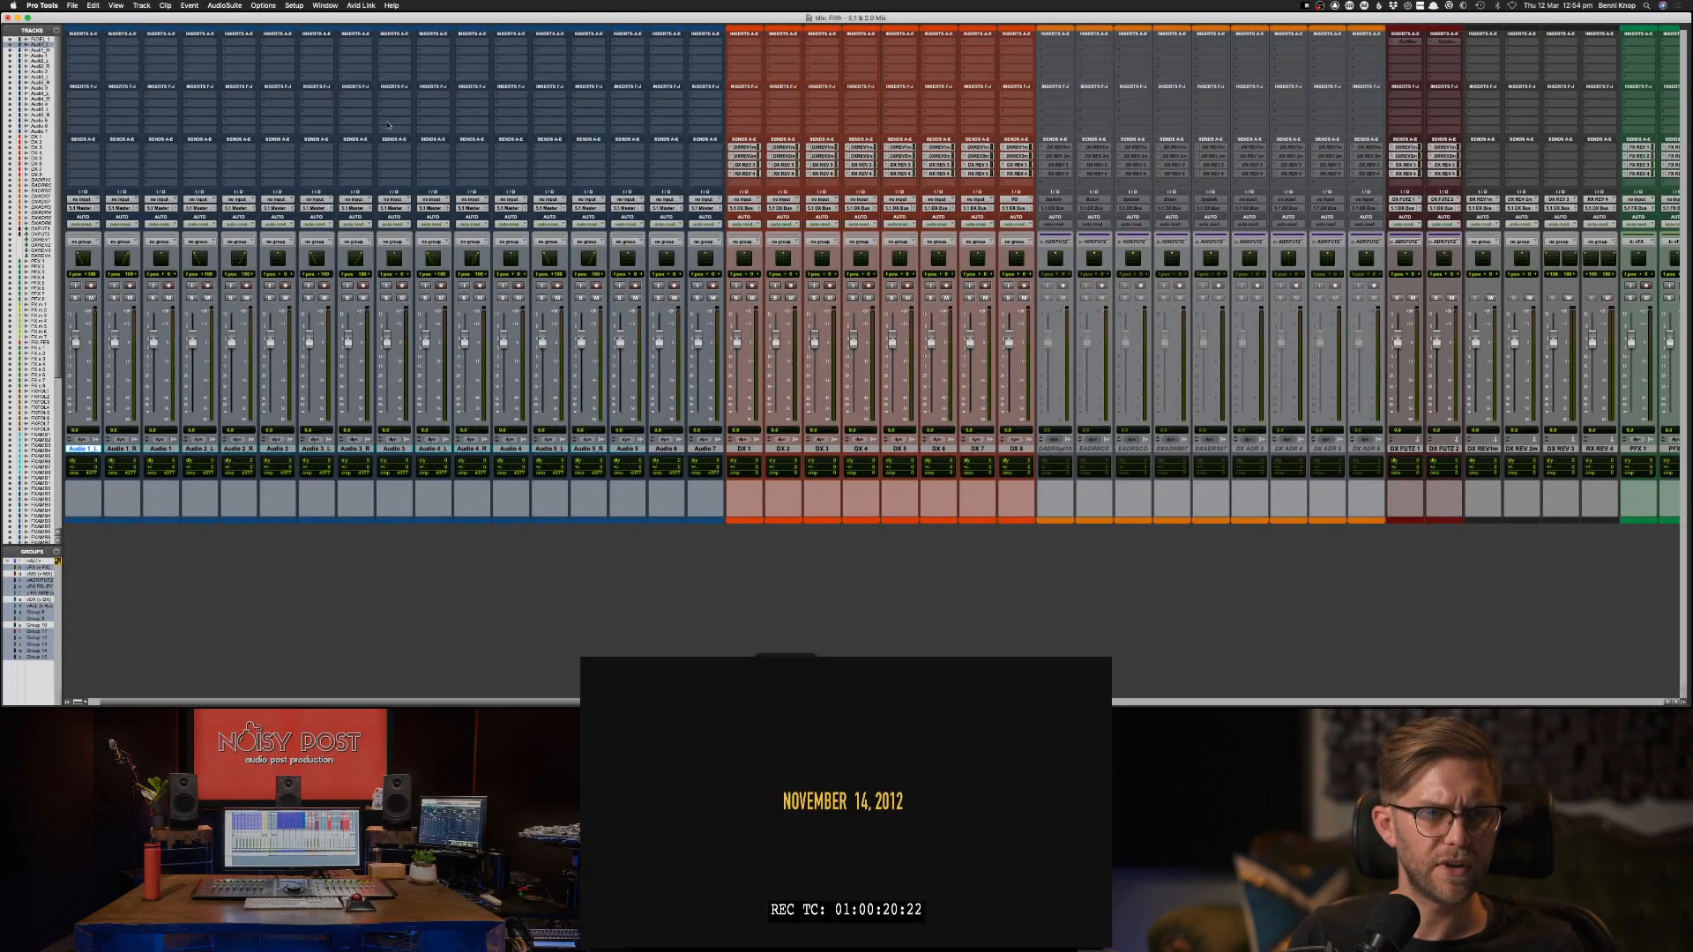
left_click(697, 449)
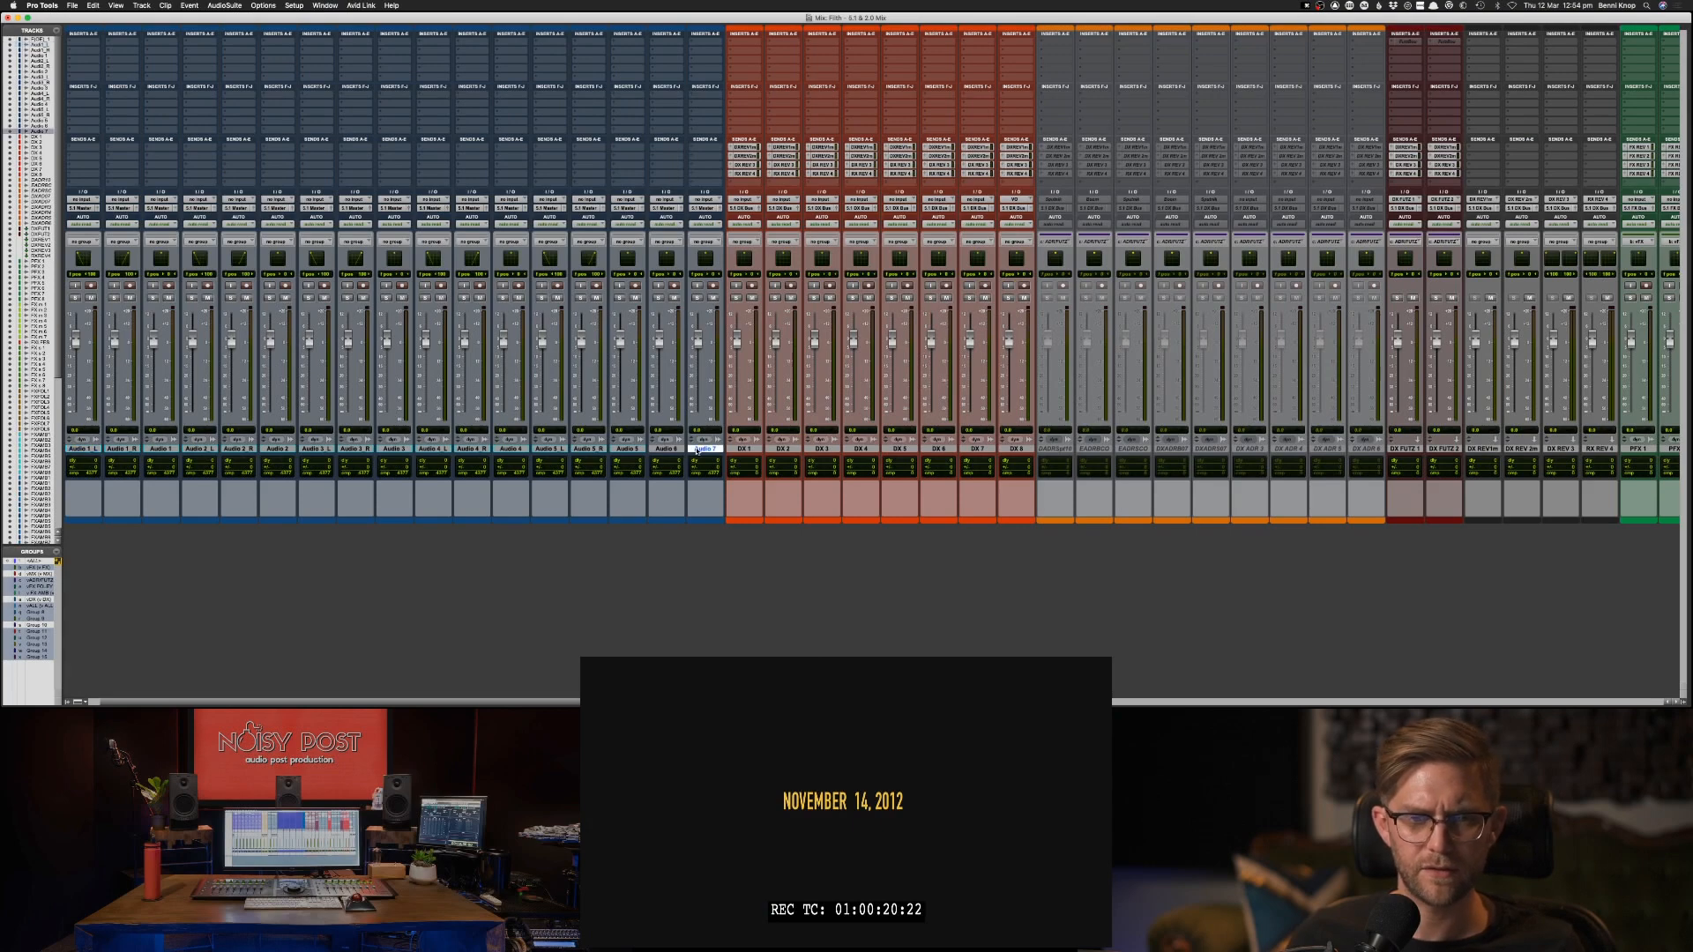
left_click(88, 449, "shift")
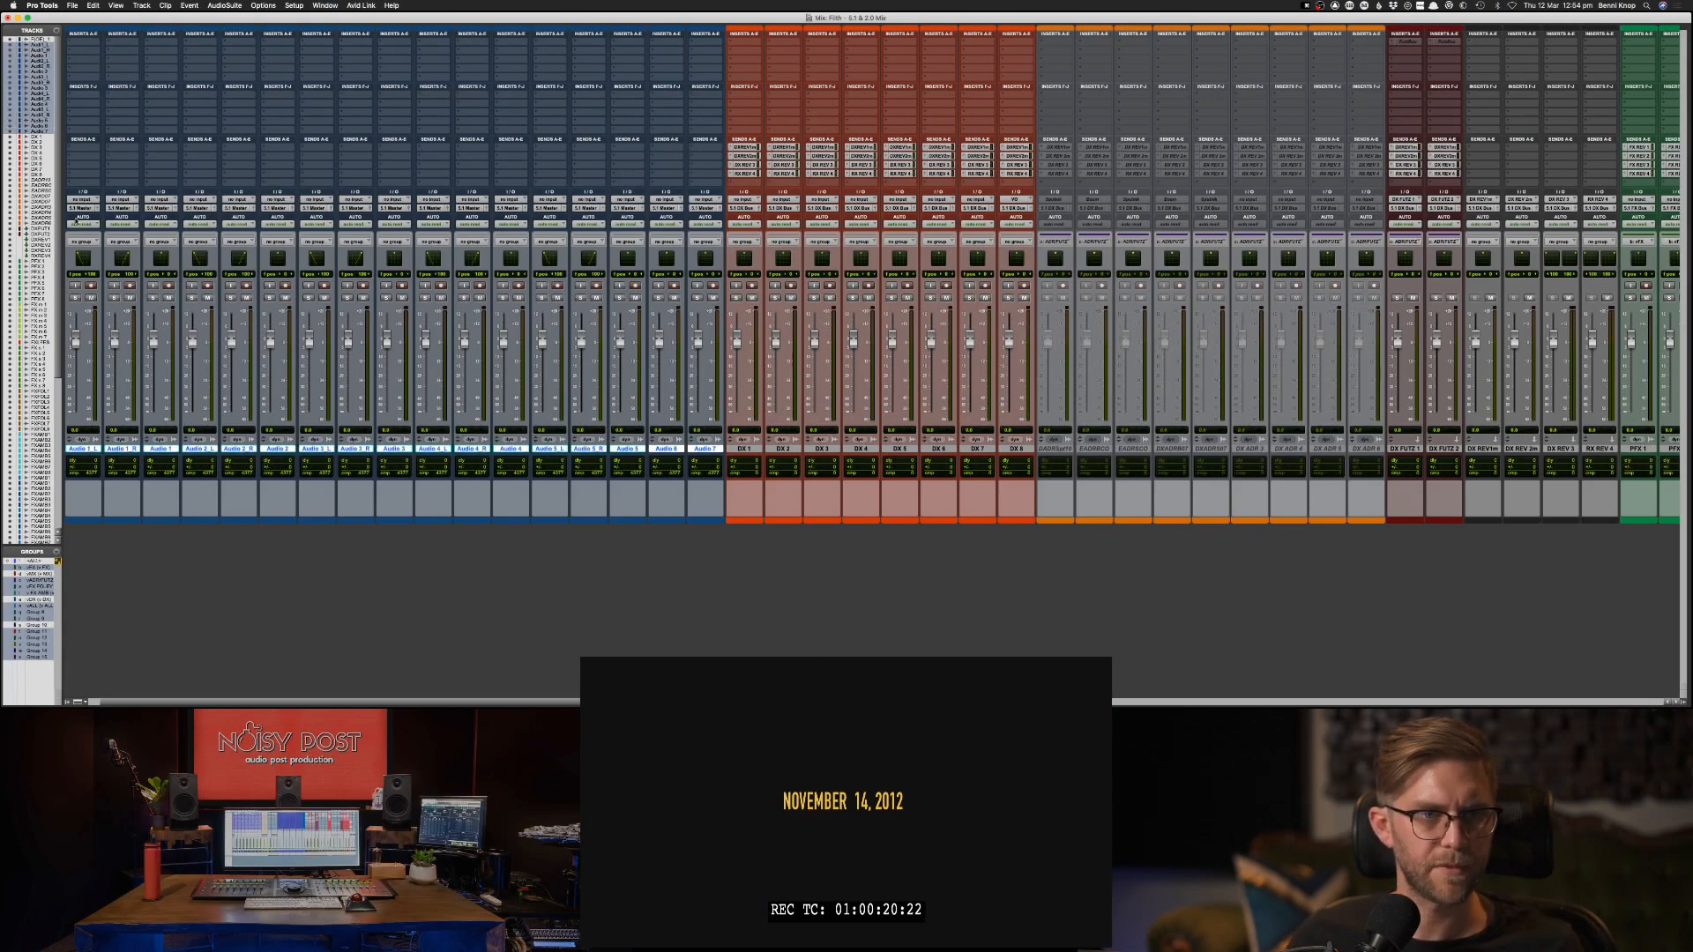
left_click(72, 208)
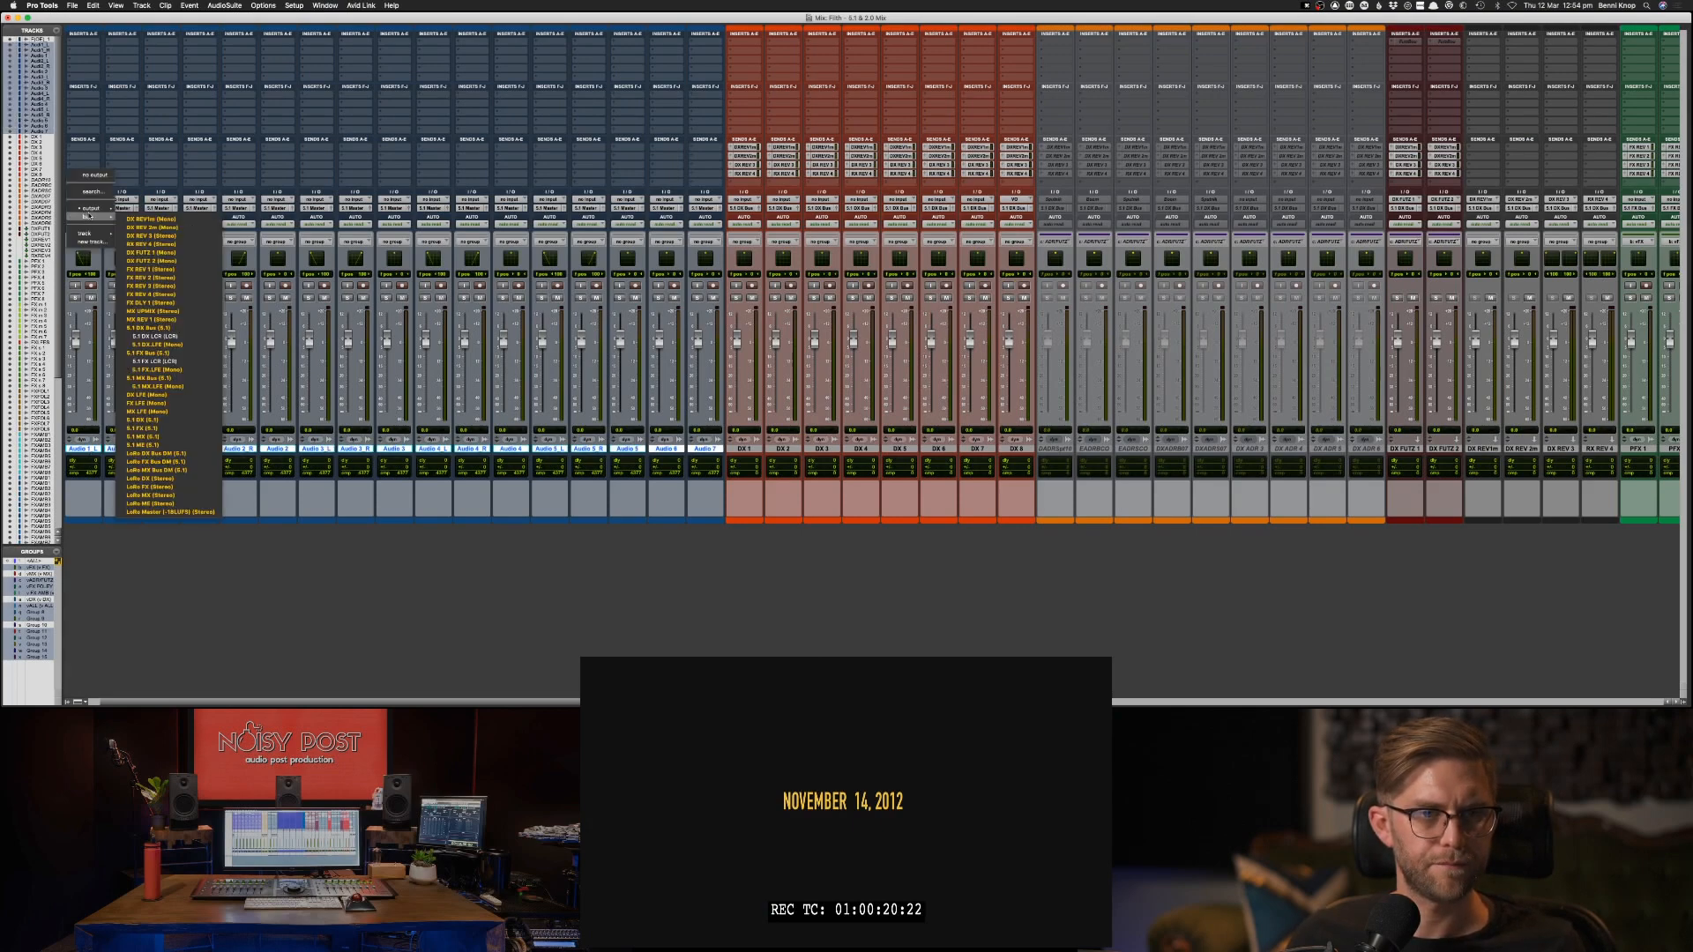
mouse_move(92, 210)
left_click(146, 328)
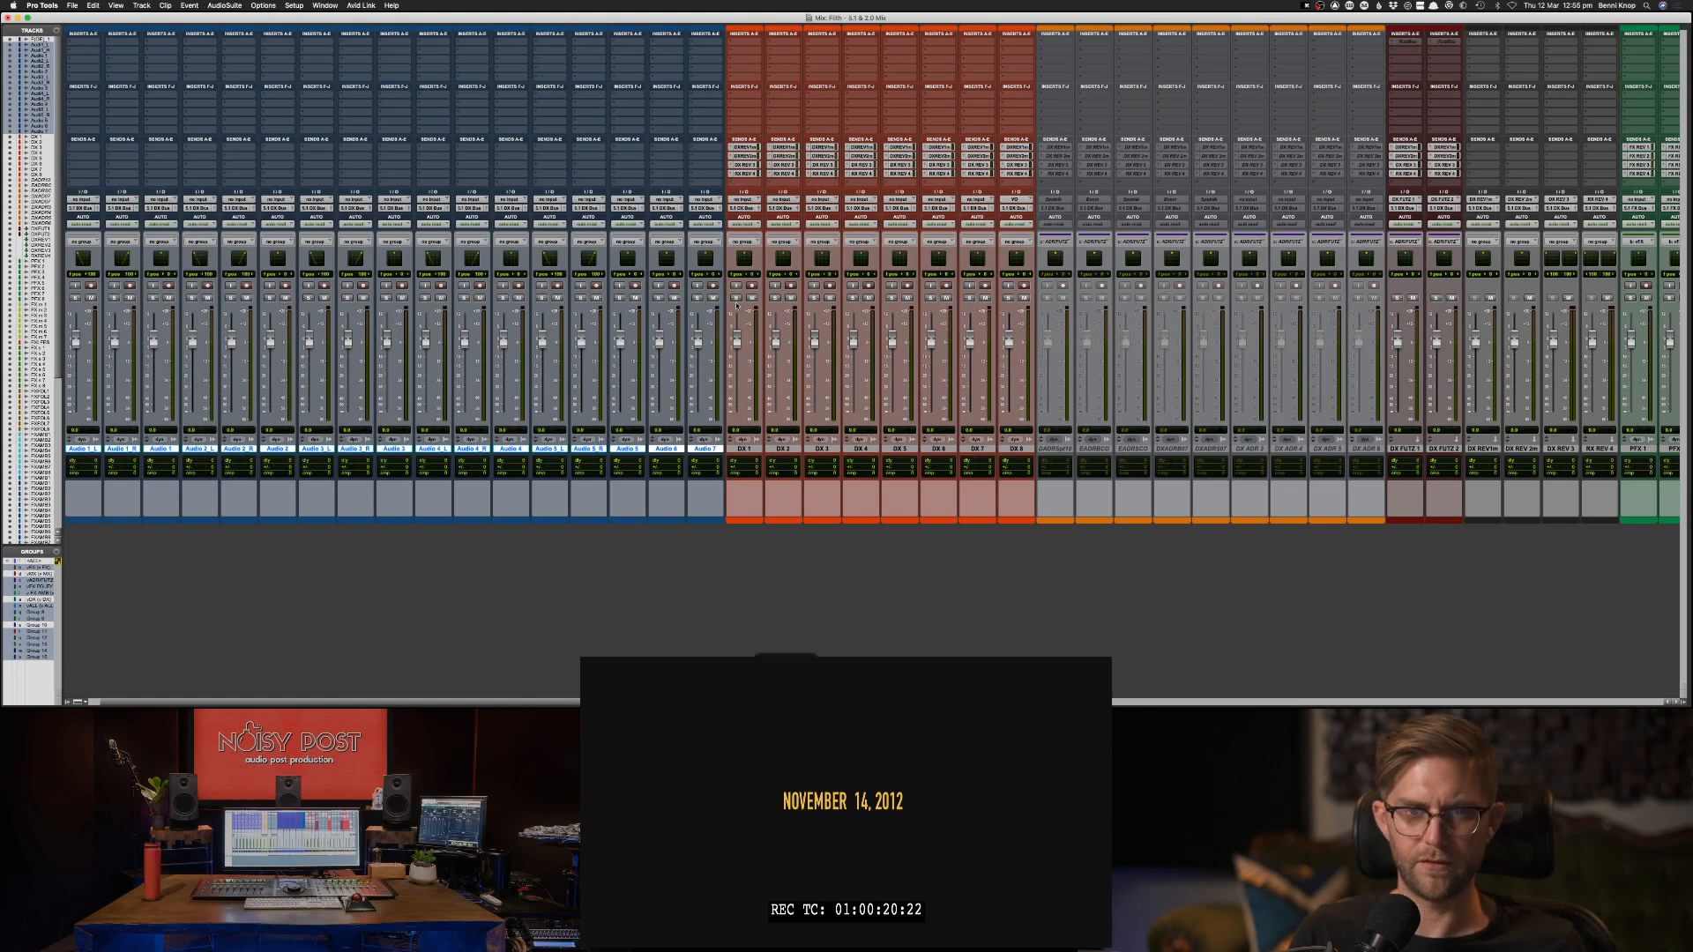
Play the session from 01:00:20:22 and check the AAF tracks' sync with the picture and their mixer meters.
key("super+equal")
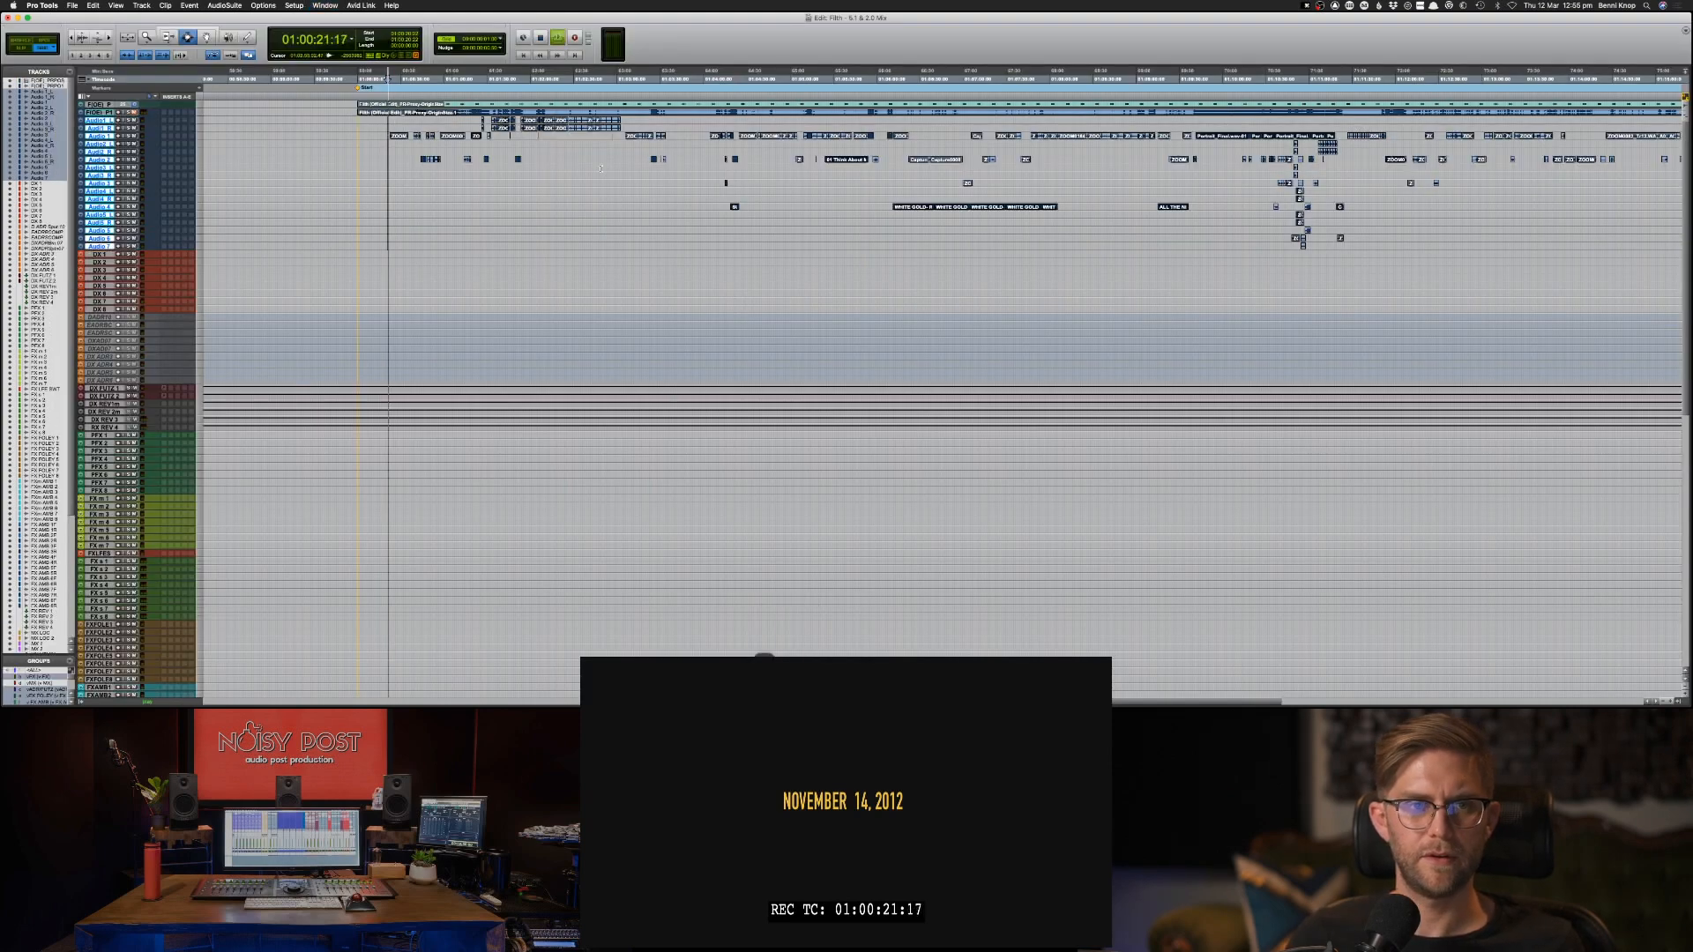
key("super+equal")
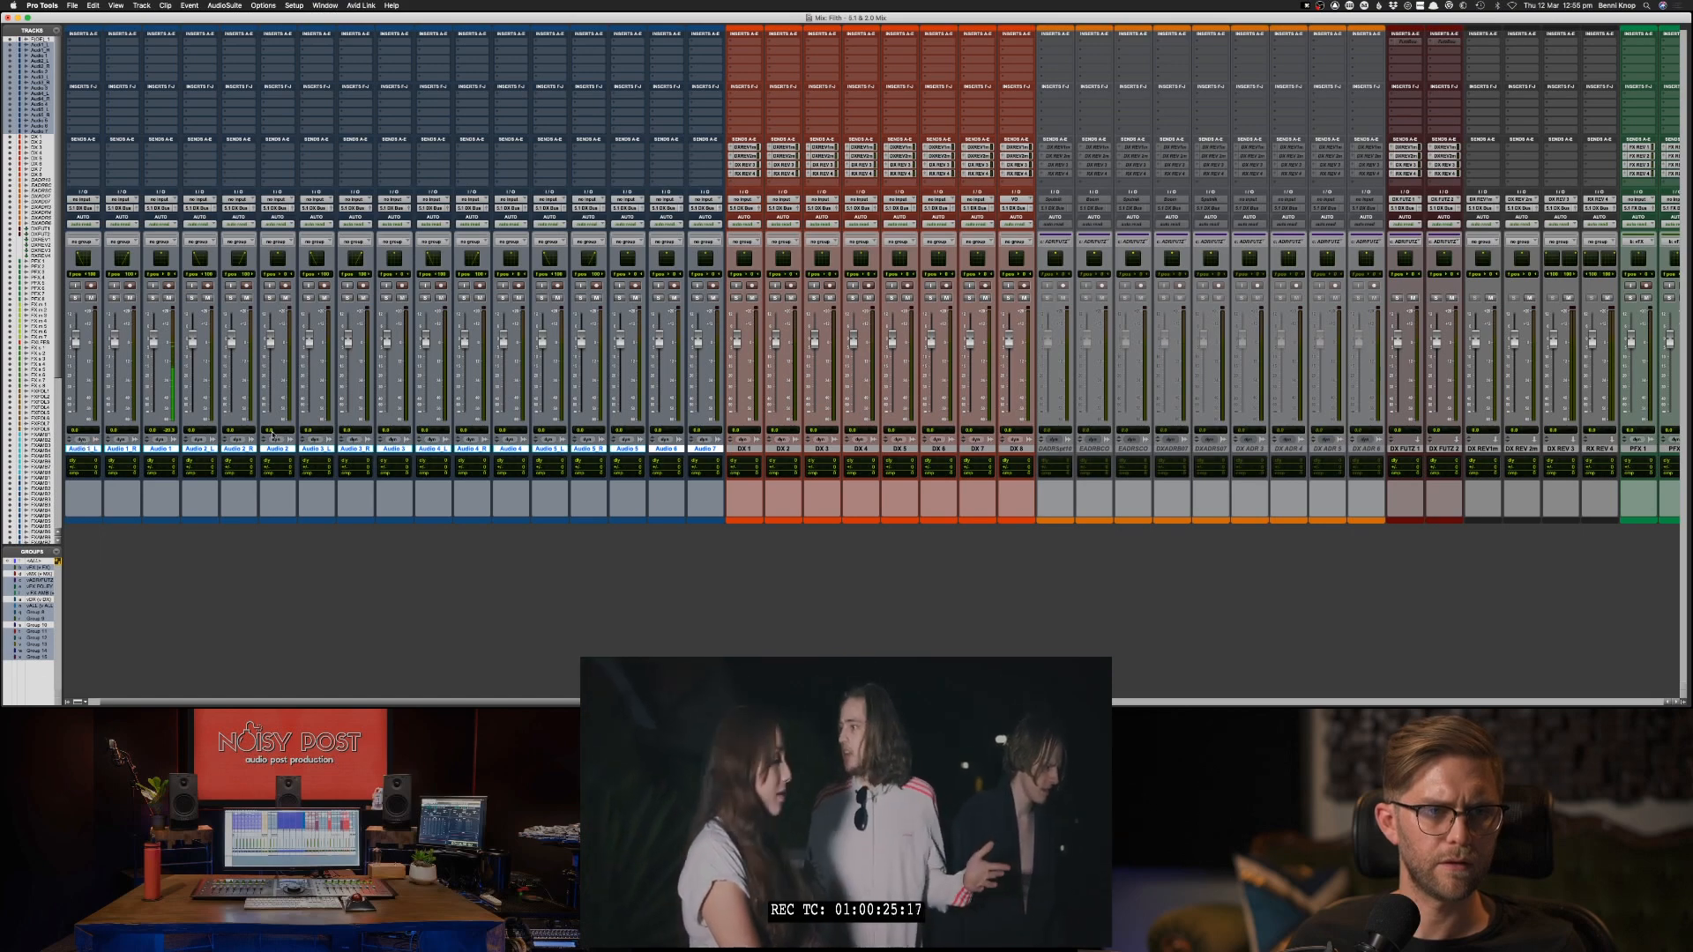
key("super+equal")
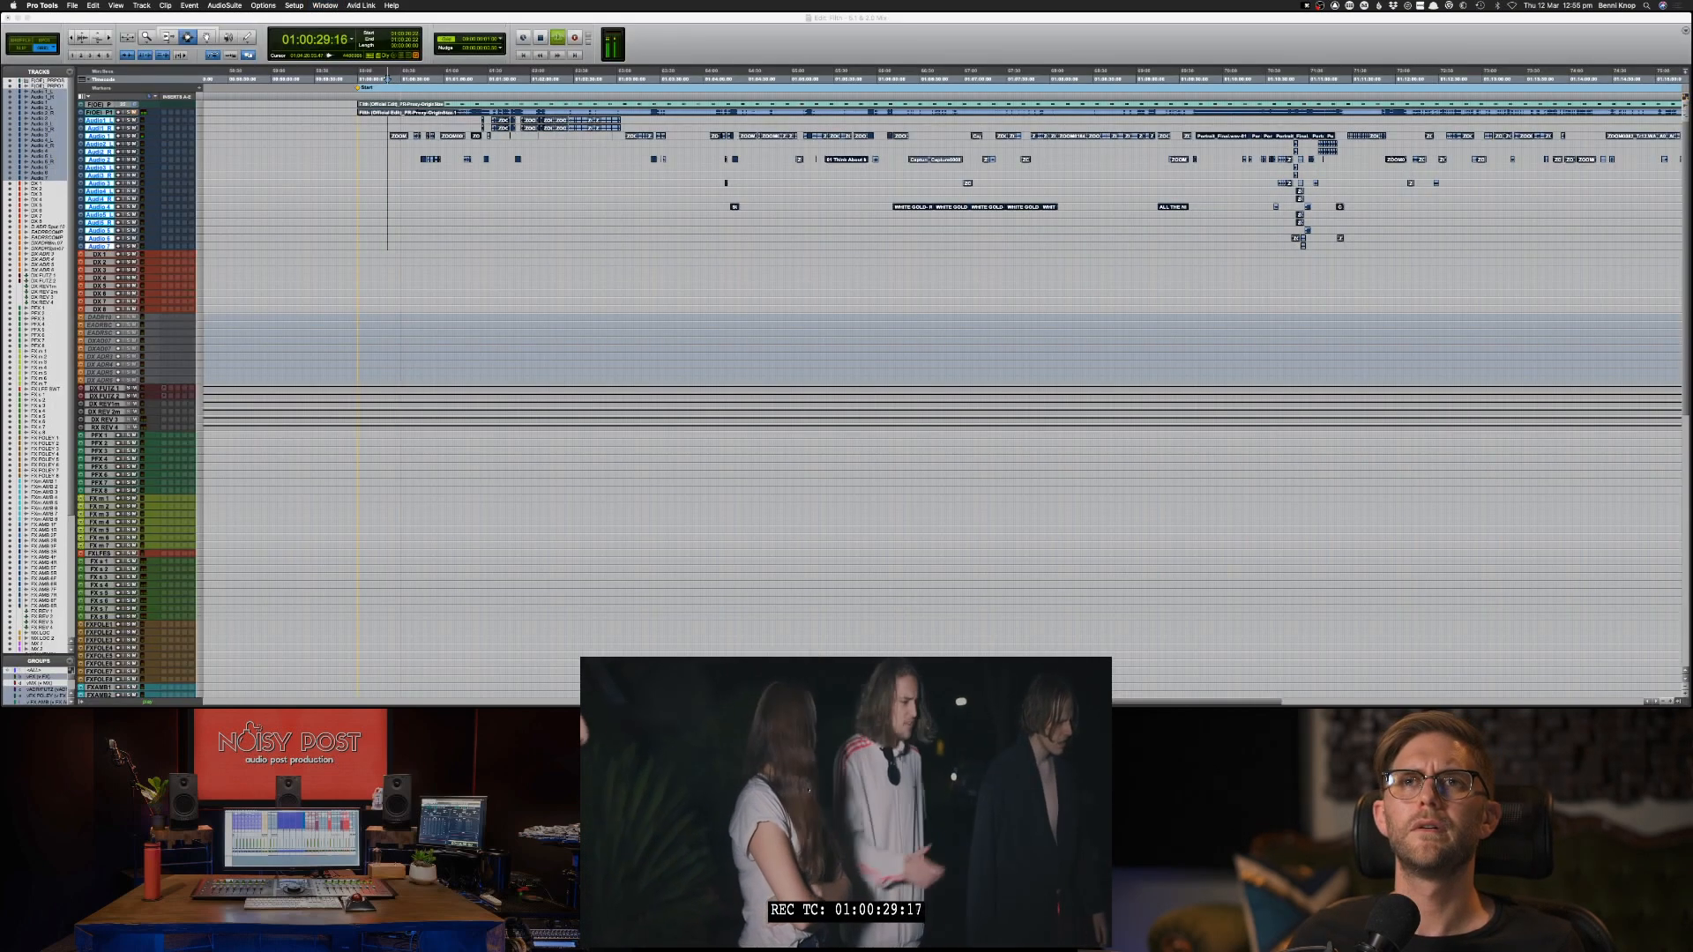
key("space")
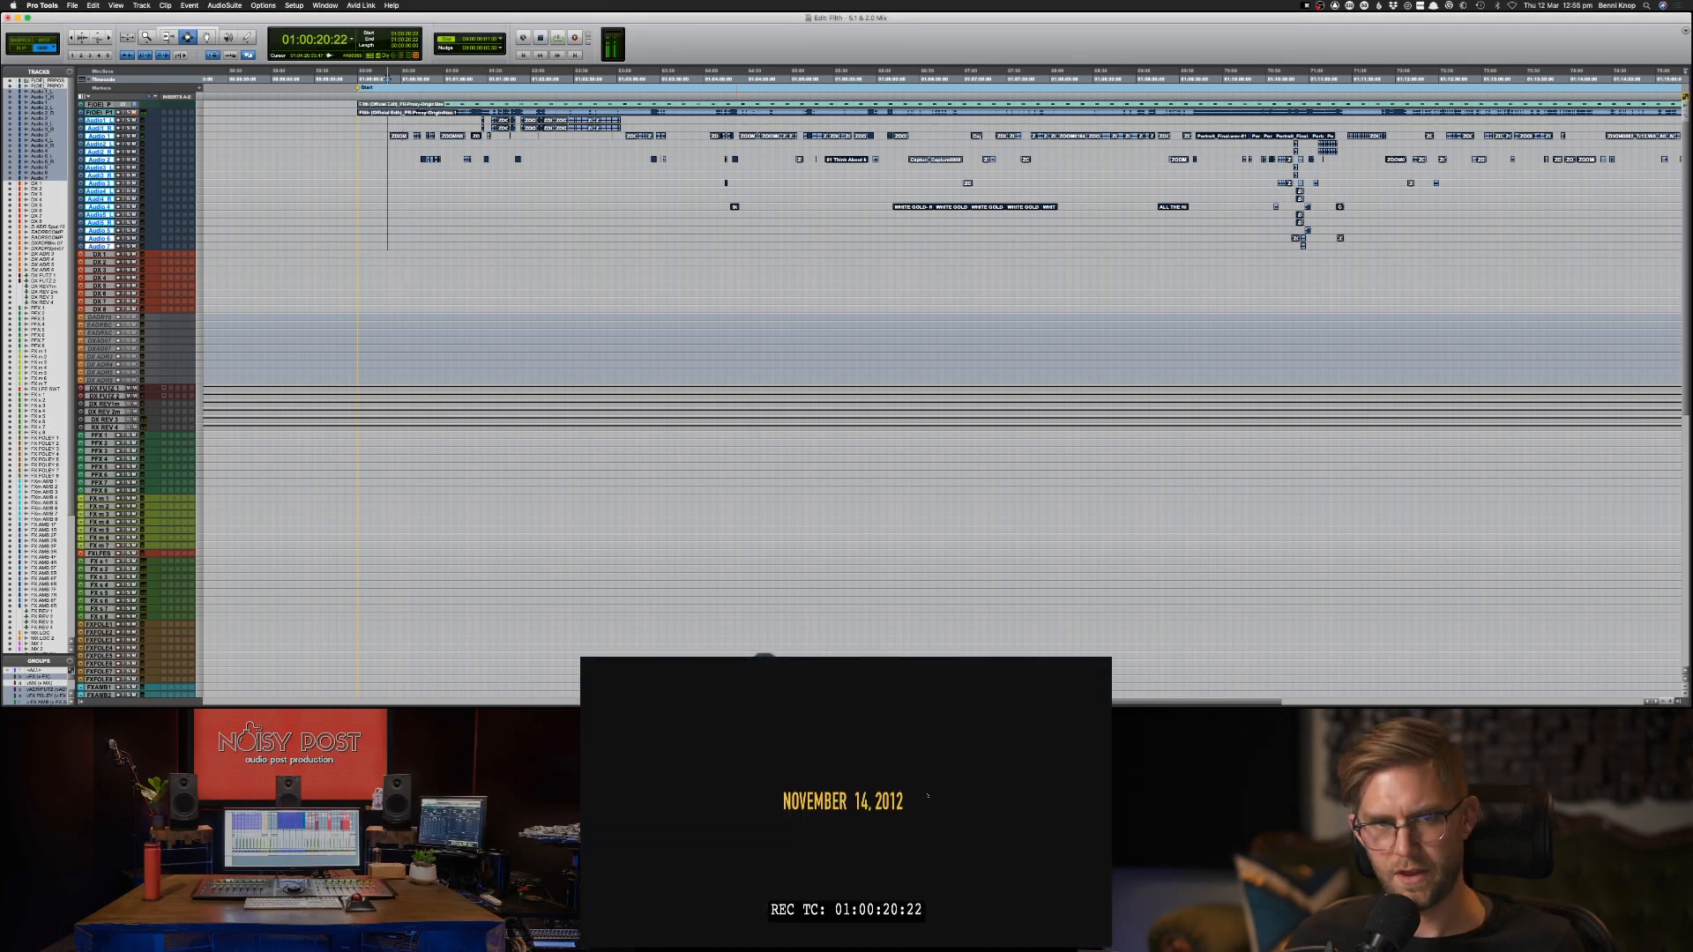
Check the video window's options, then switch past ProResER to the Finder window listing the SSD's project and video files.
right_click(903, 778)
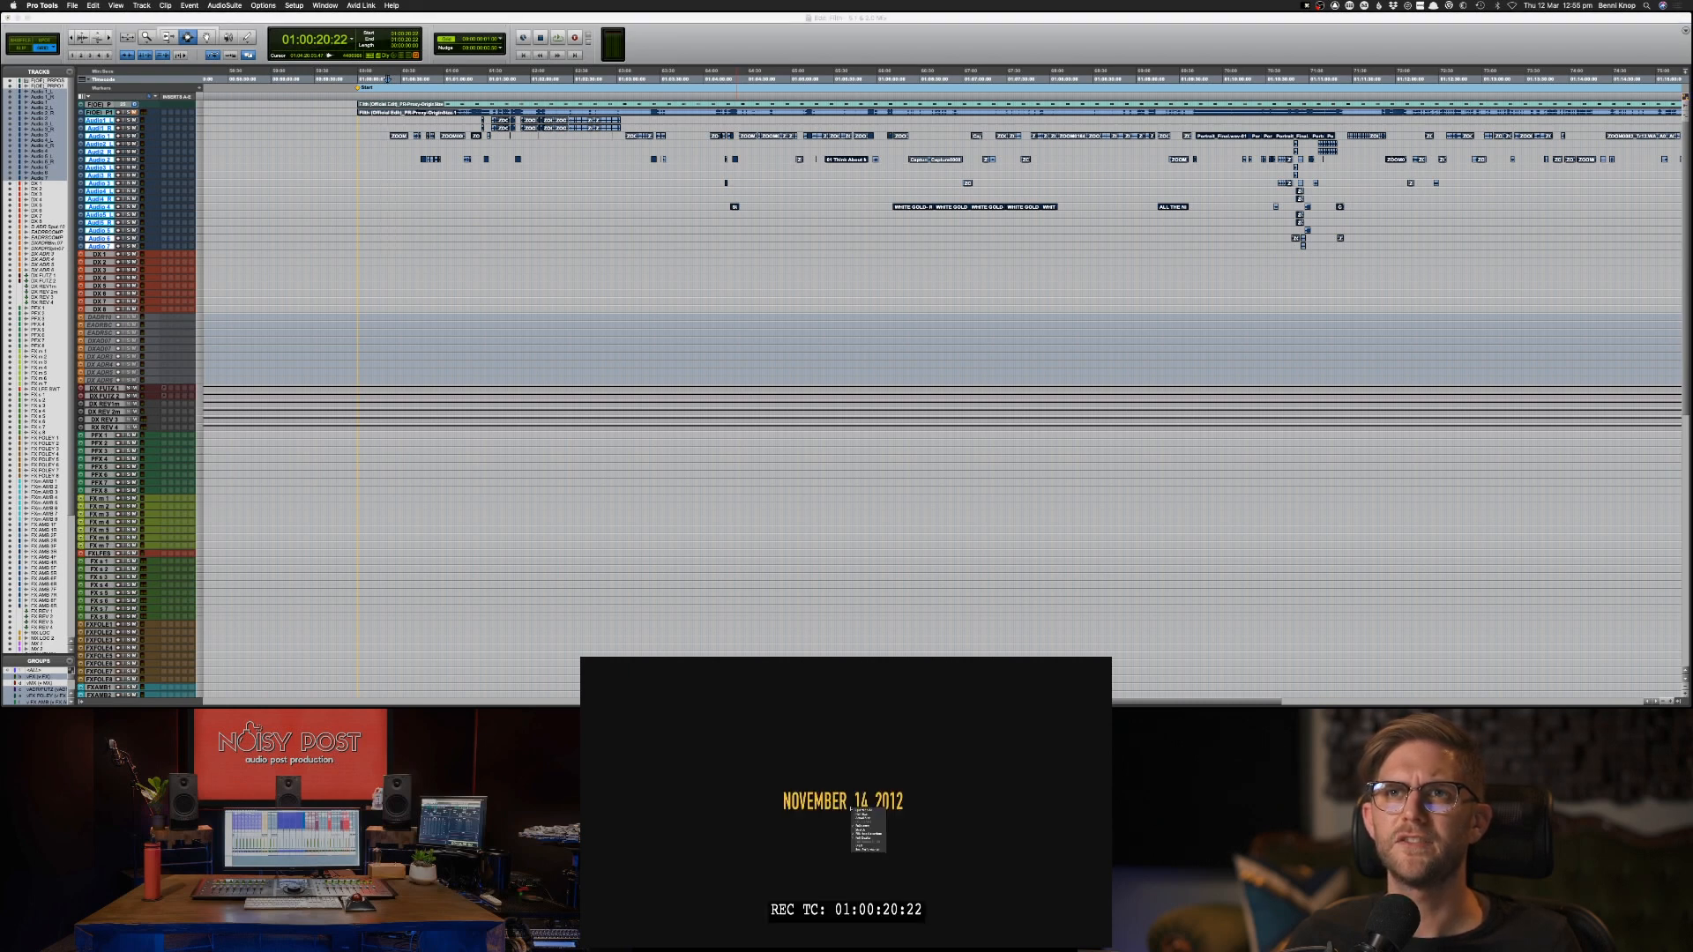
left_click(909, 822)
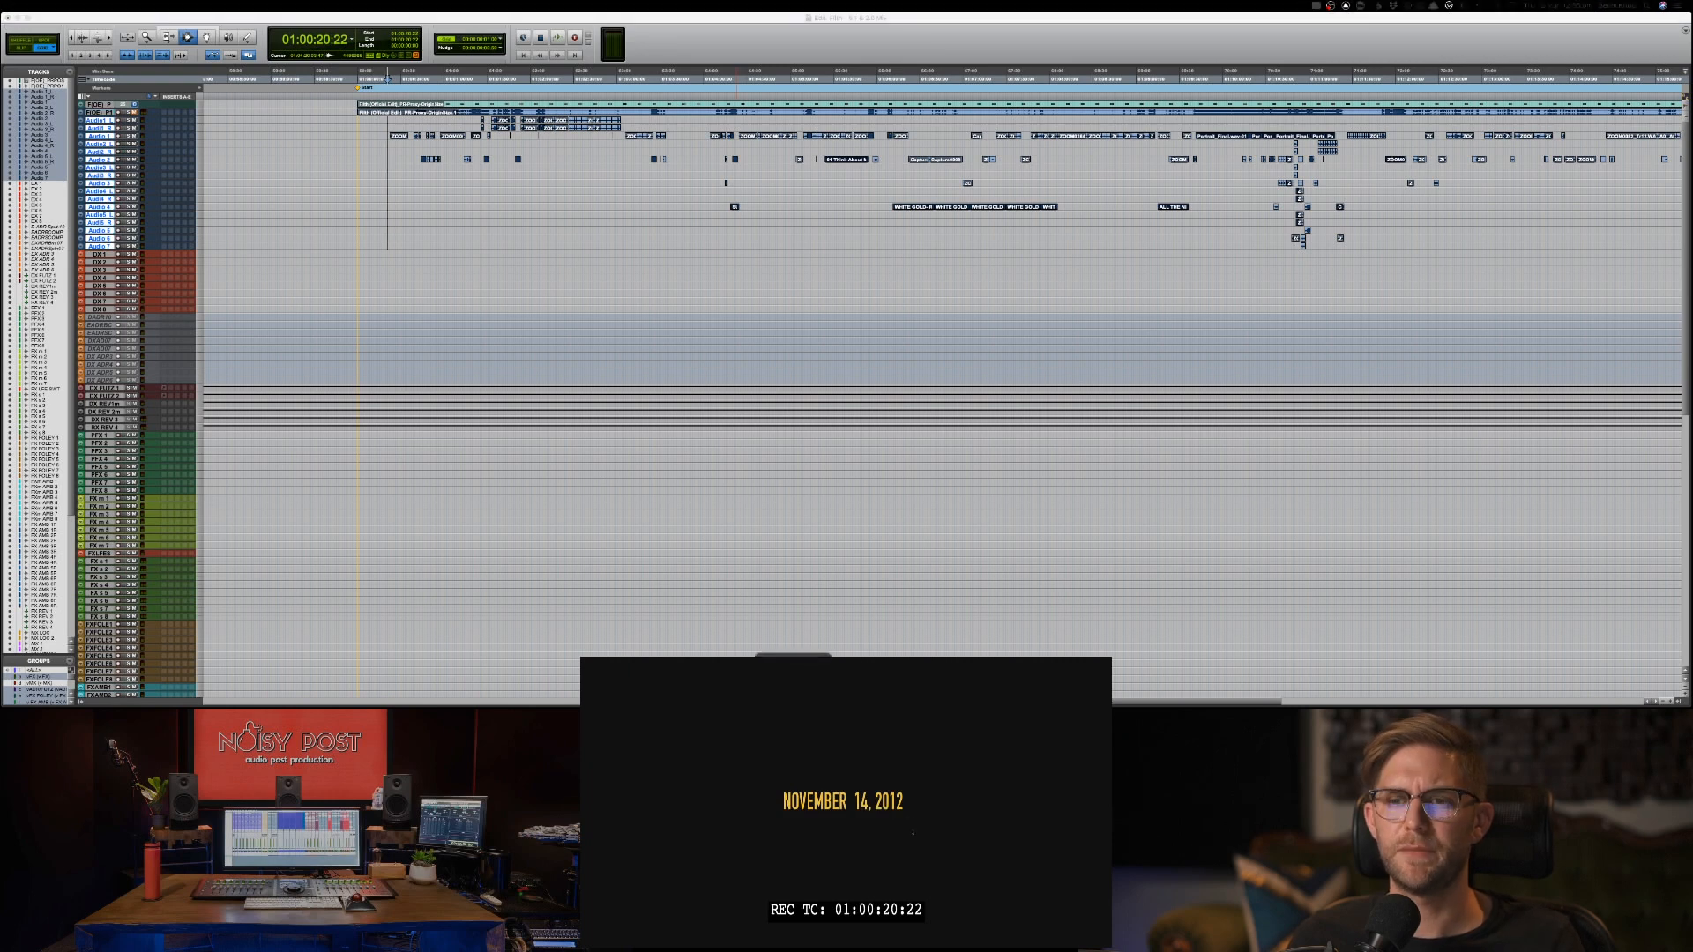
key("super+Tab")
key("super+Tab")
key("super+Tab")
key("super+Tab")
key("super+Tab")
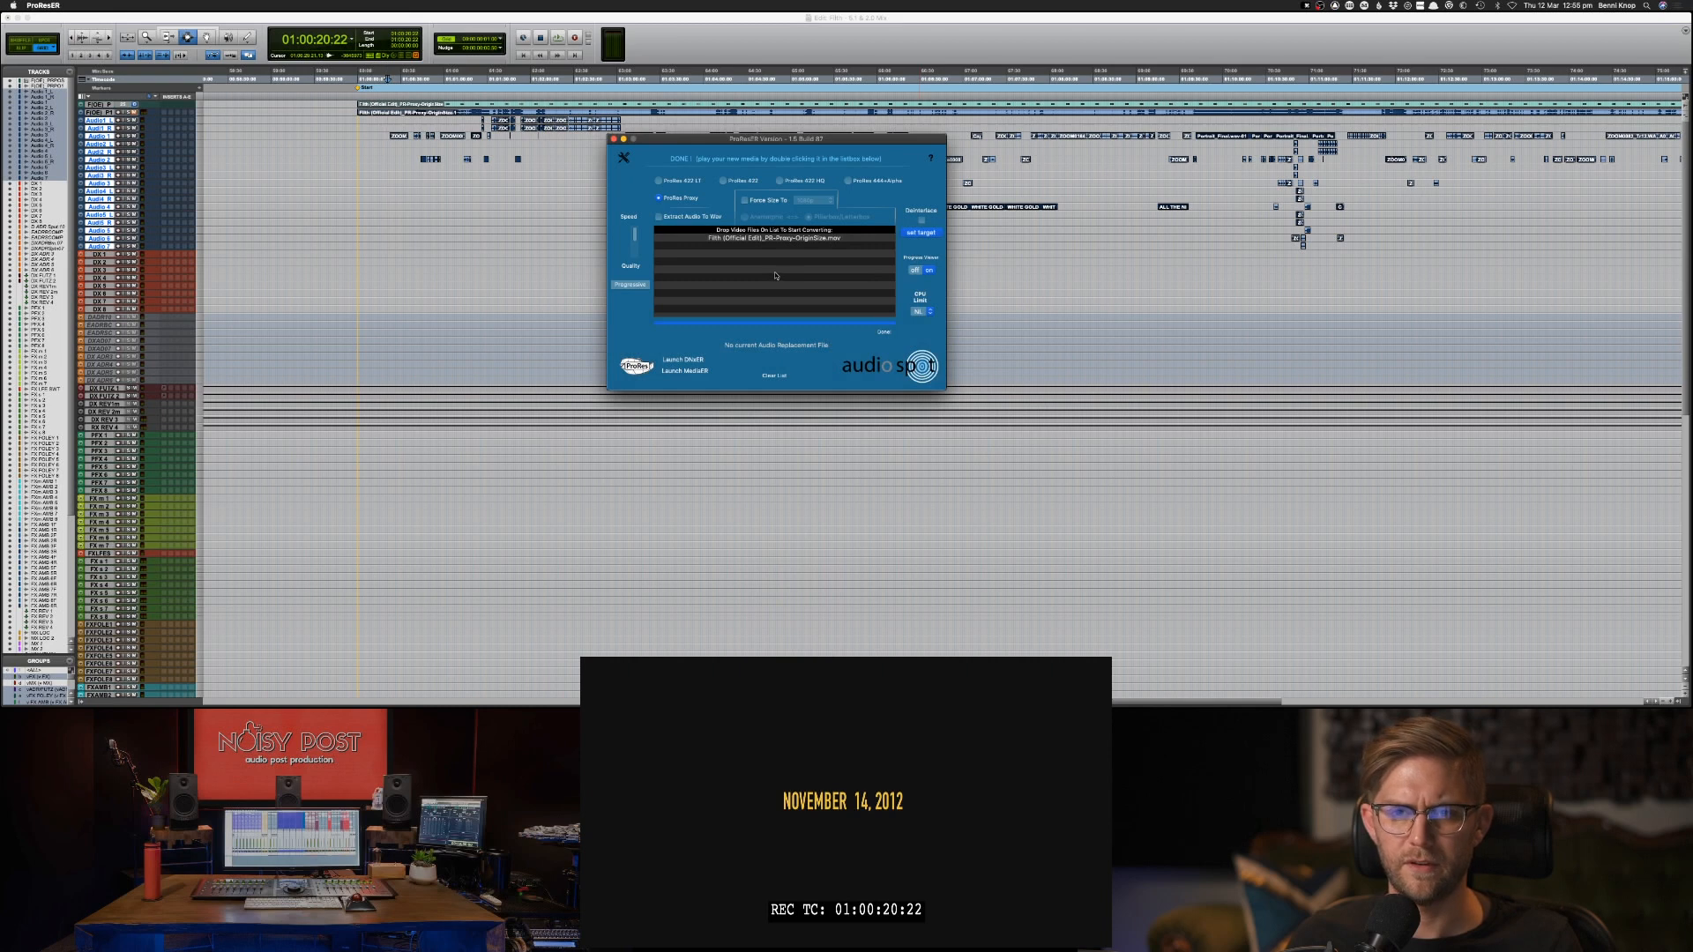
key("super+Tab")
key("super+Tab")
key("super+Tab")
key("super+Tab")
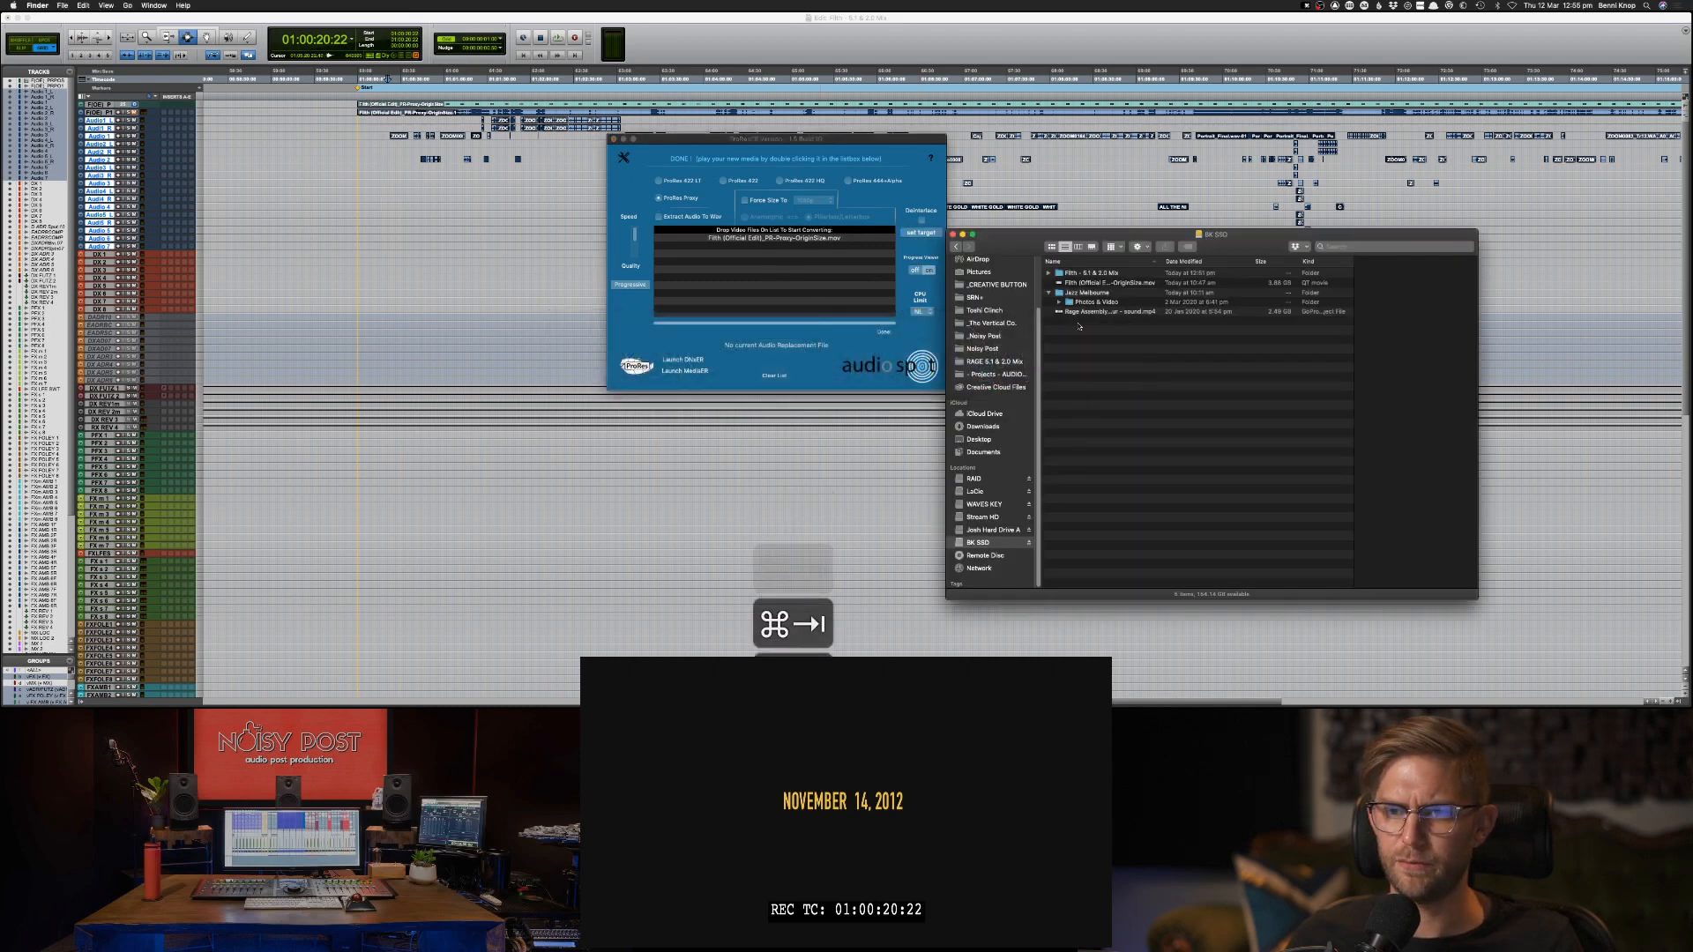
Convert the Filth (Official Edit) QuickTime movie in ProResER to ProRes Proxy with a forced size and pillarbox/letterbox framing.
mouse_move(1094, 283)
left_mouse_down()
mouse_move(873, 293)
mouse_move(1069, 284)
left_mouse_up()
left_click(691, 203)
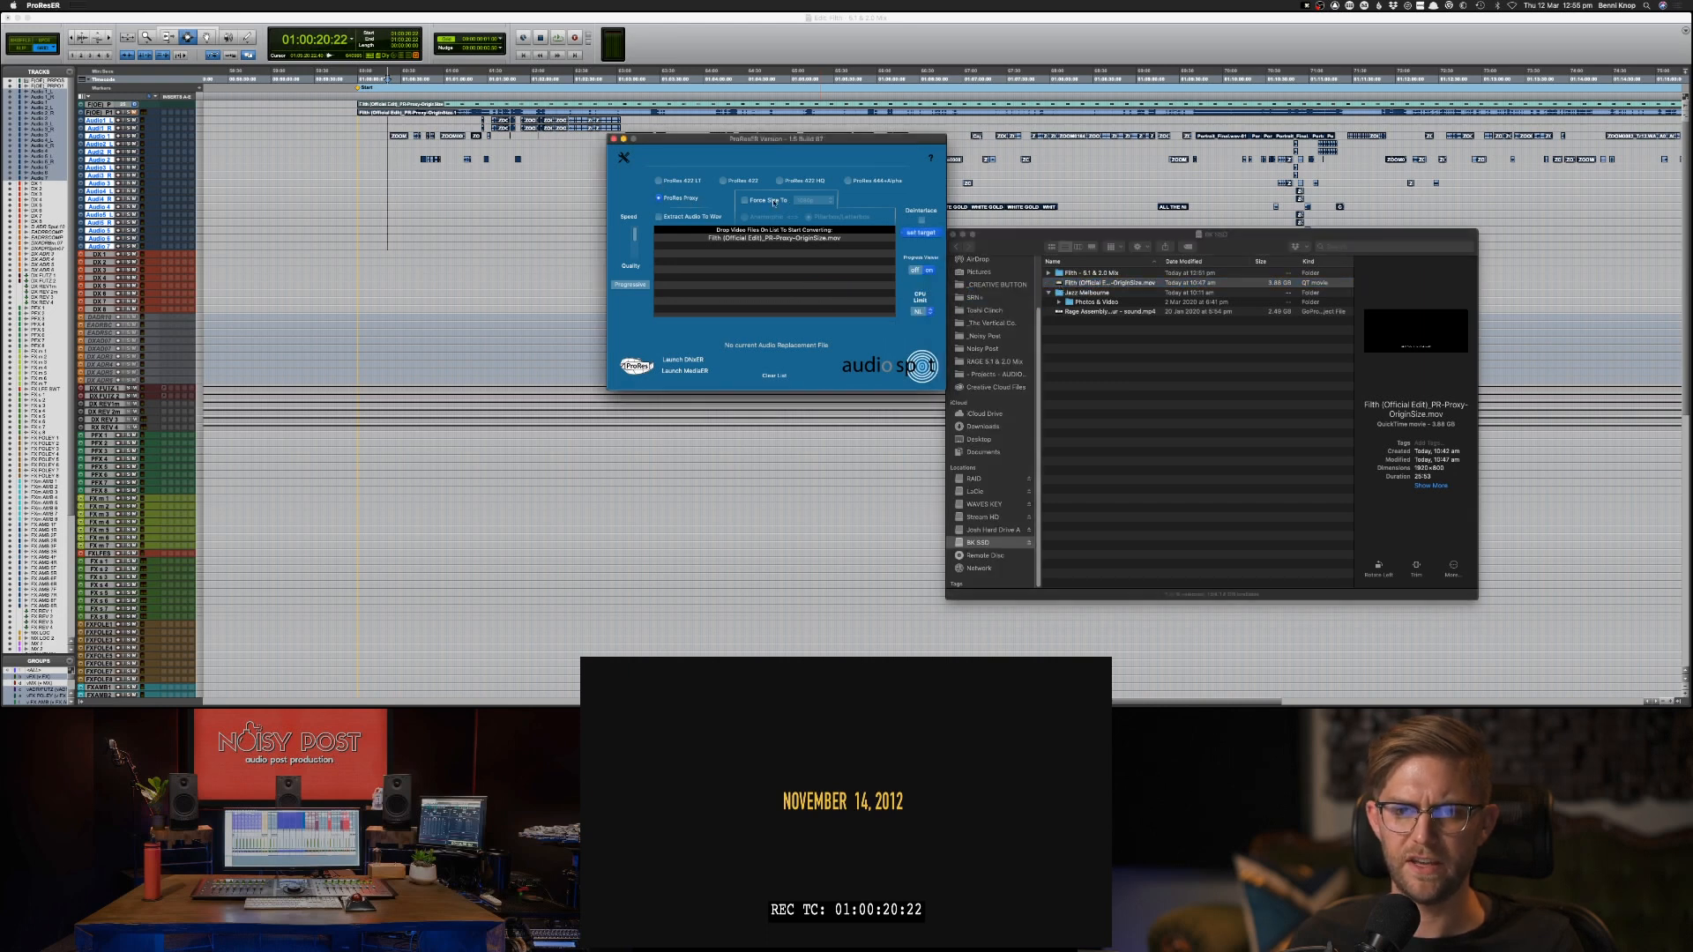
left_click(744, 200)
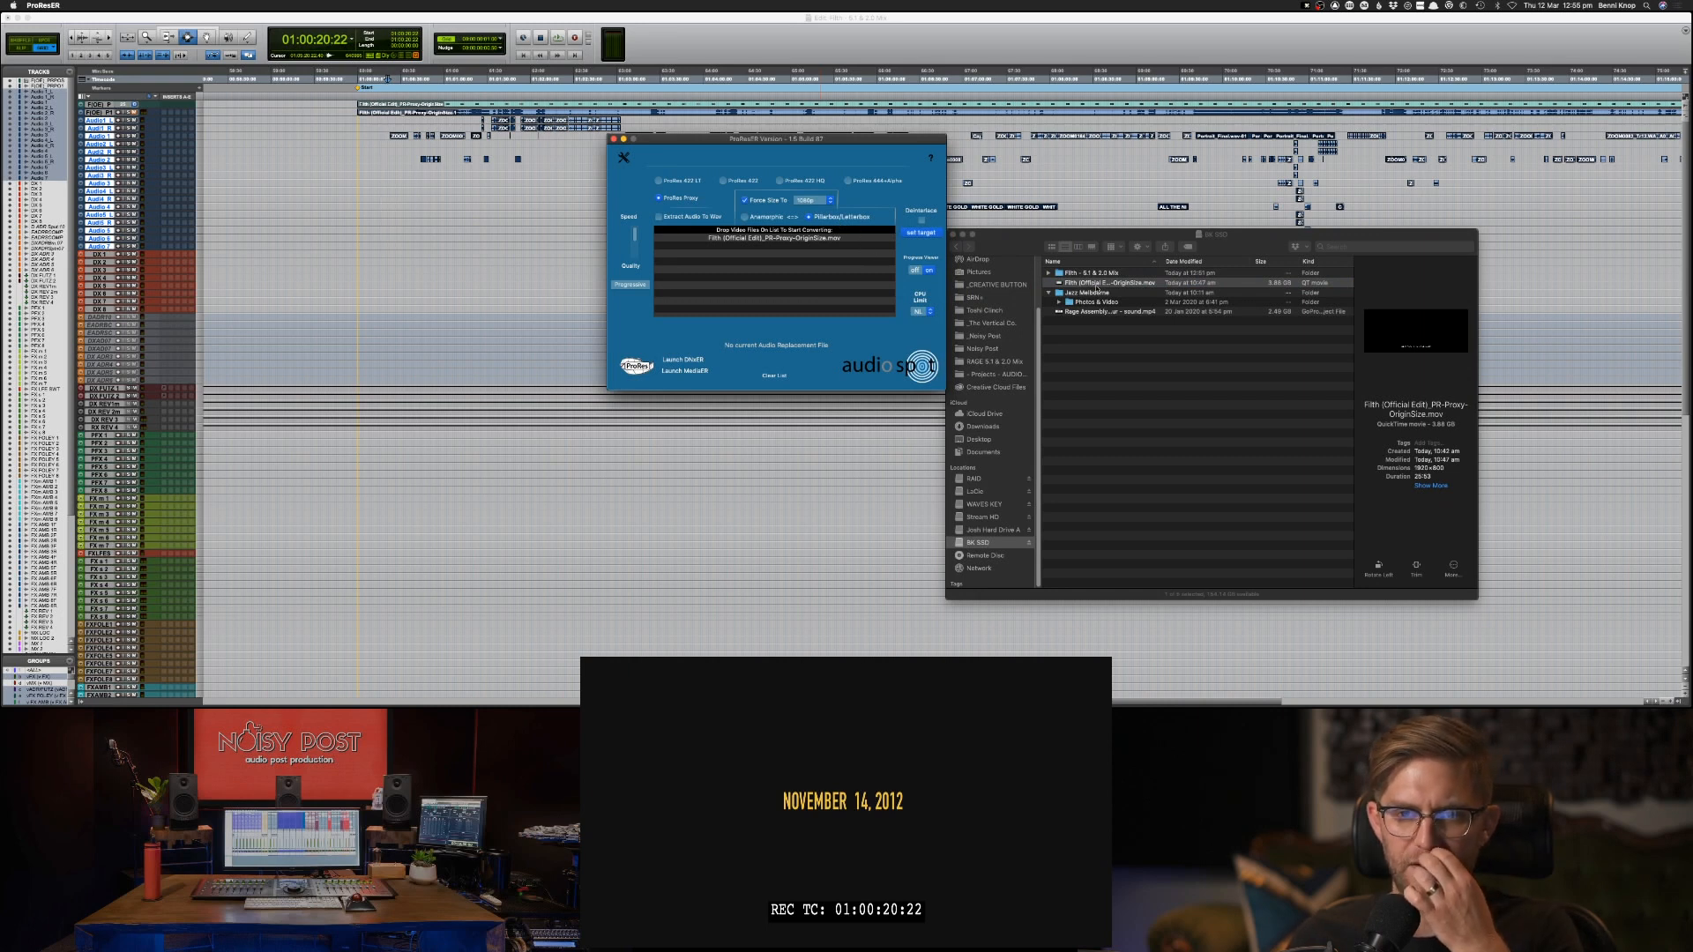
left_click_drag(1102, 282, 772, 275)
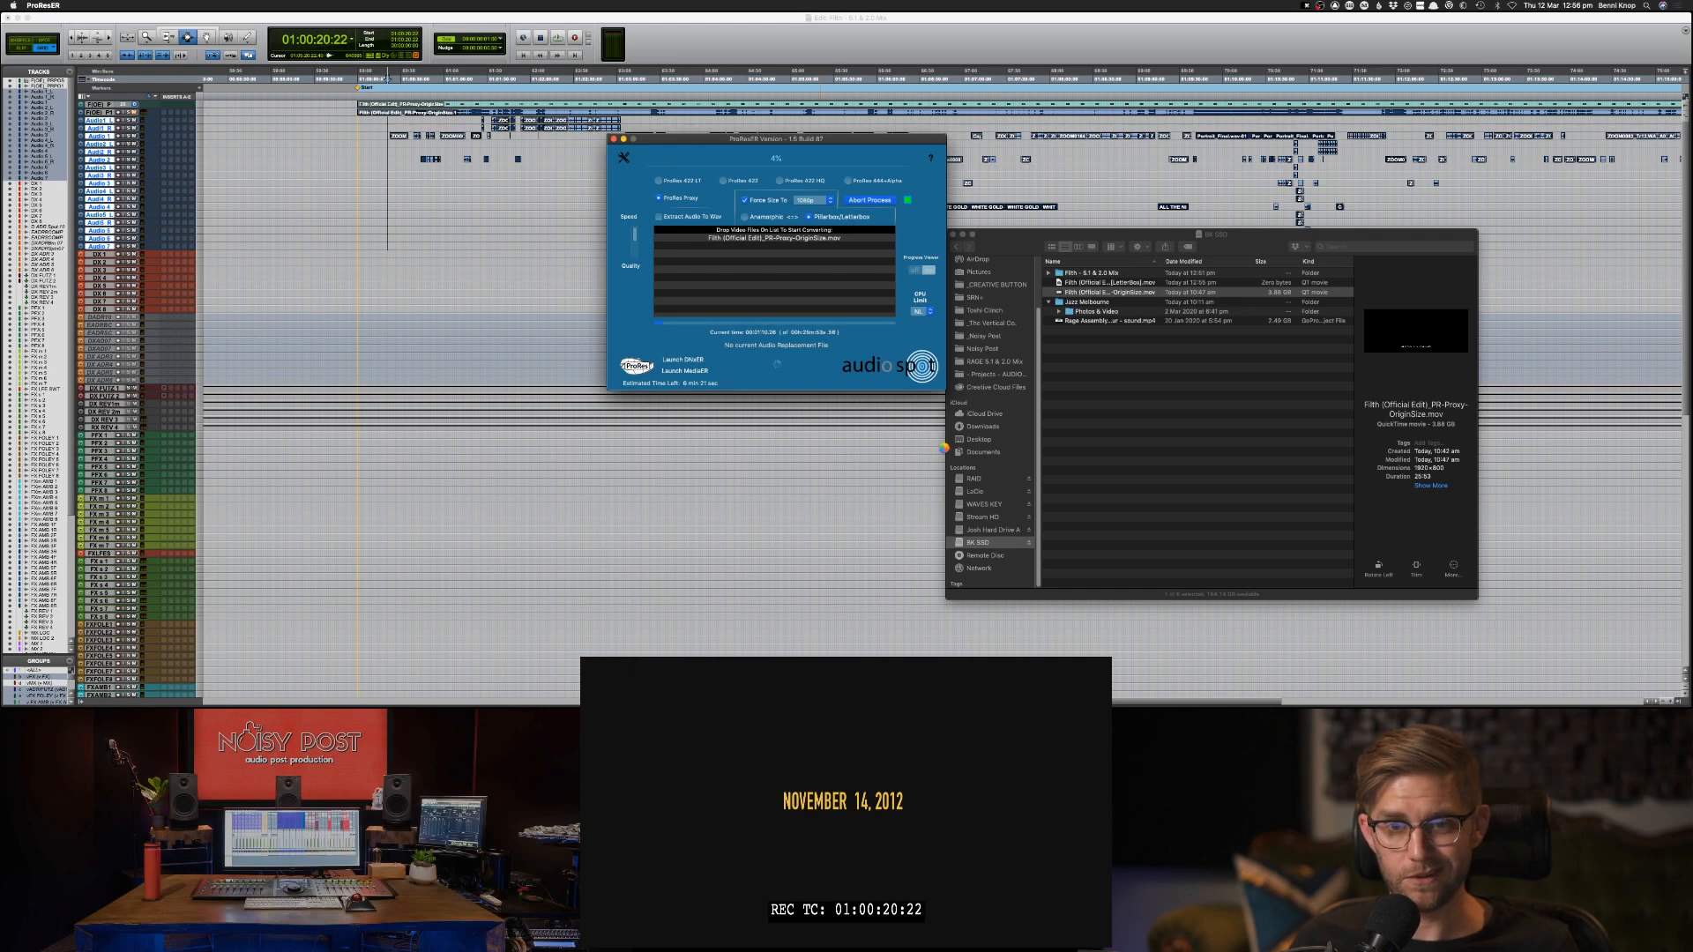
Switch back to Pro Tools, play the film from 01:00:23:23 and enlarge the height of all tracks by two sizes.
left_click(1055, 37)
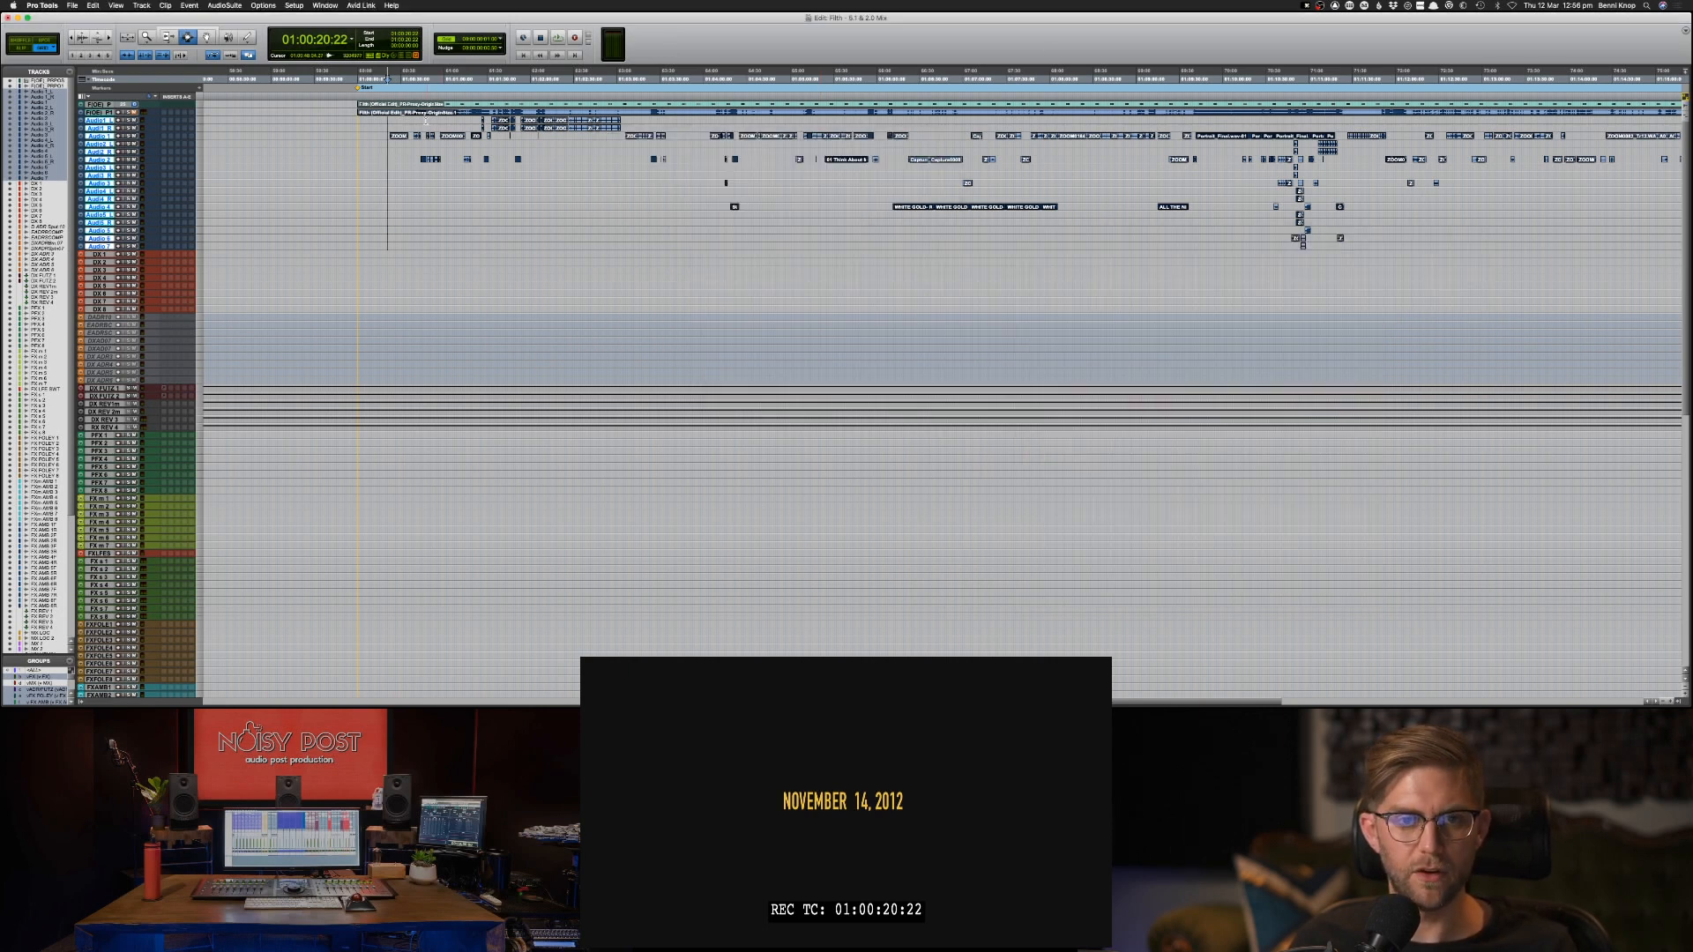
left_click(392, 121)
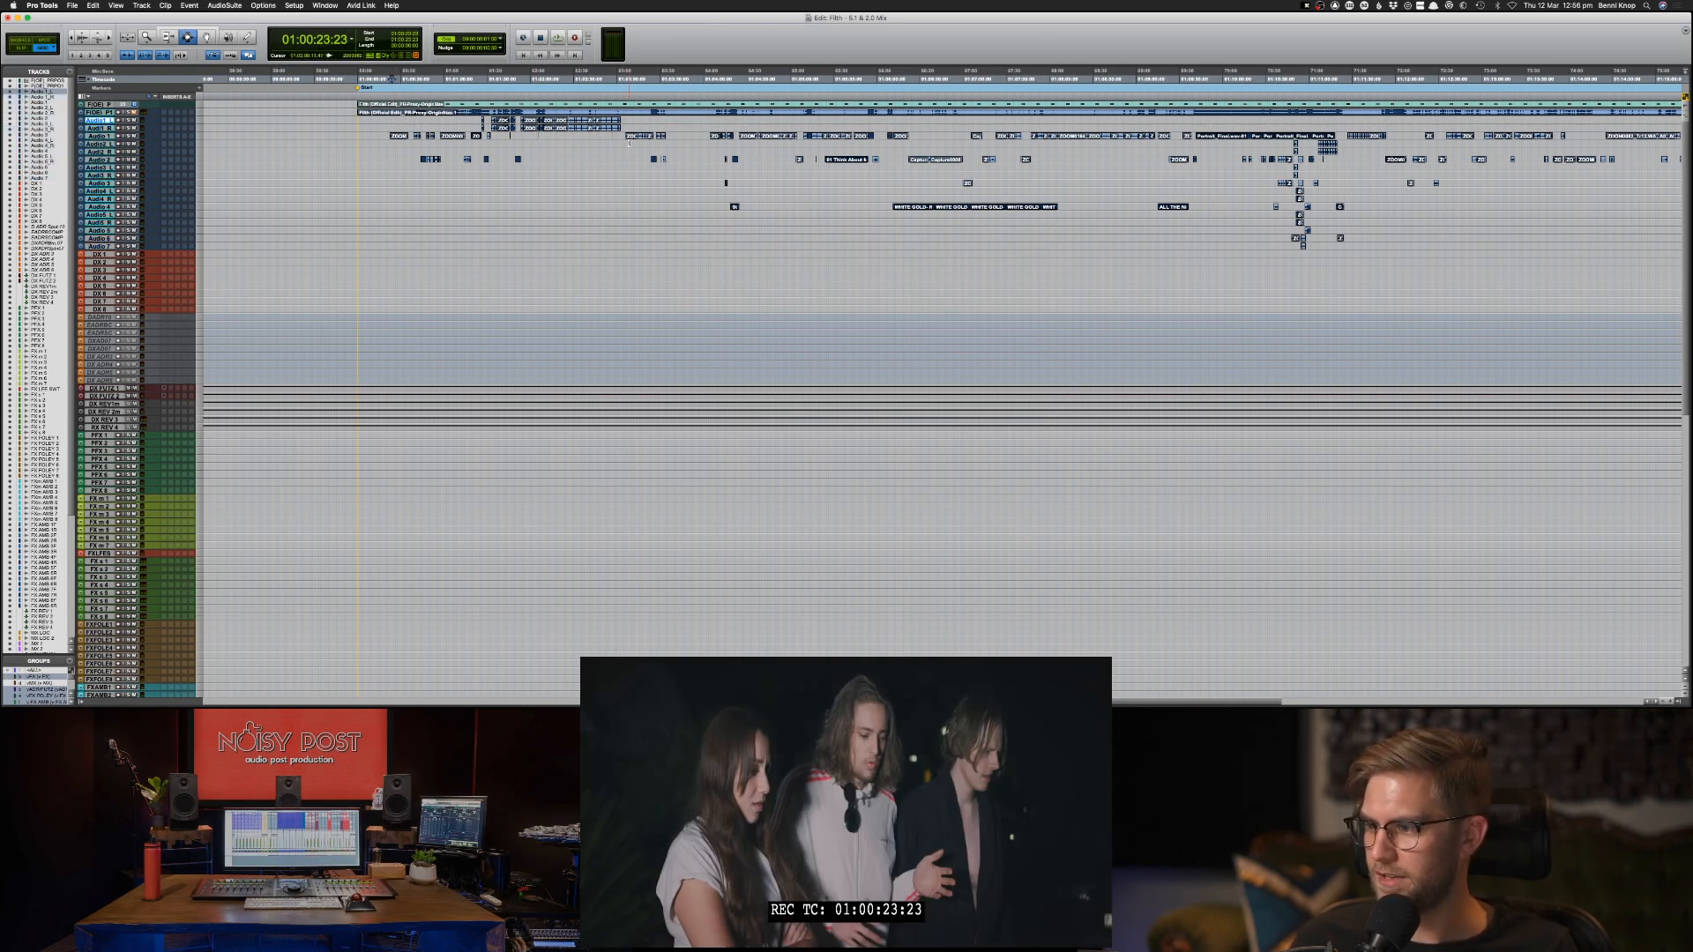
key("space")
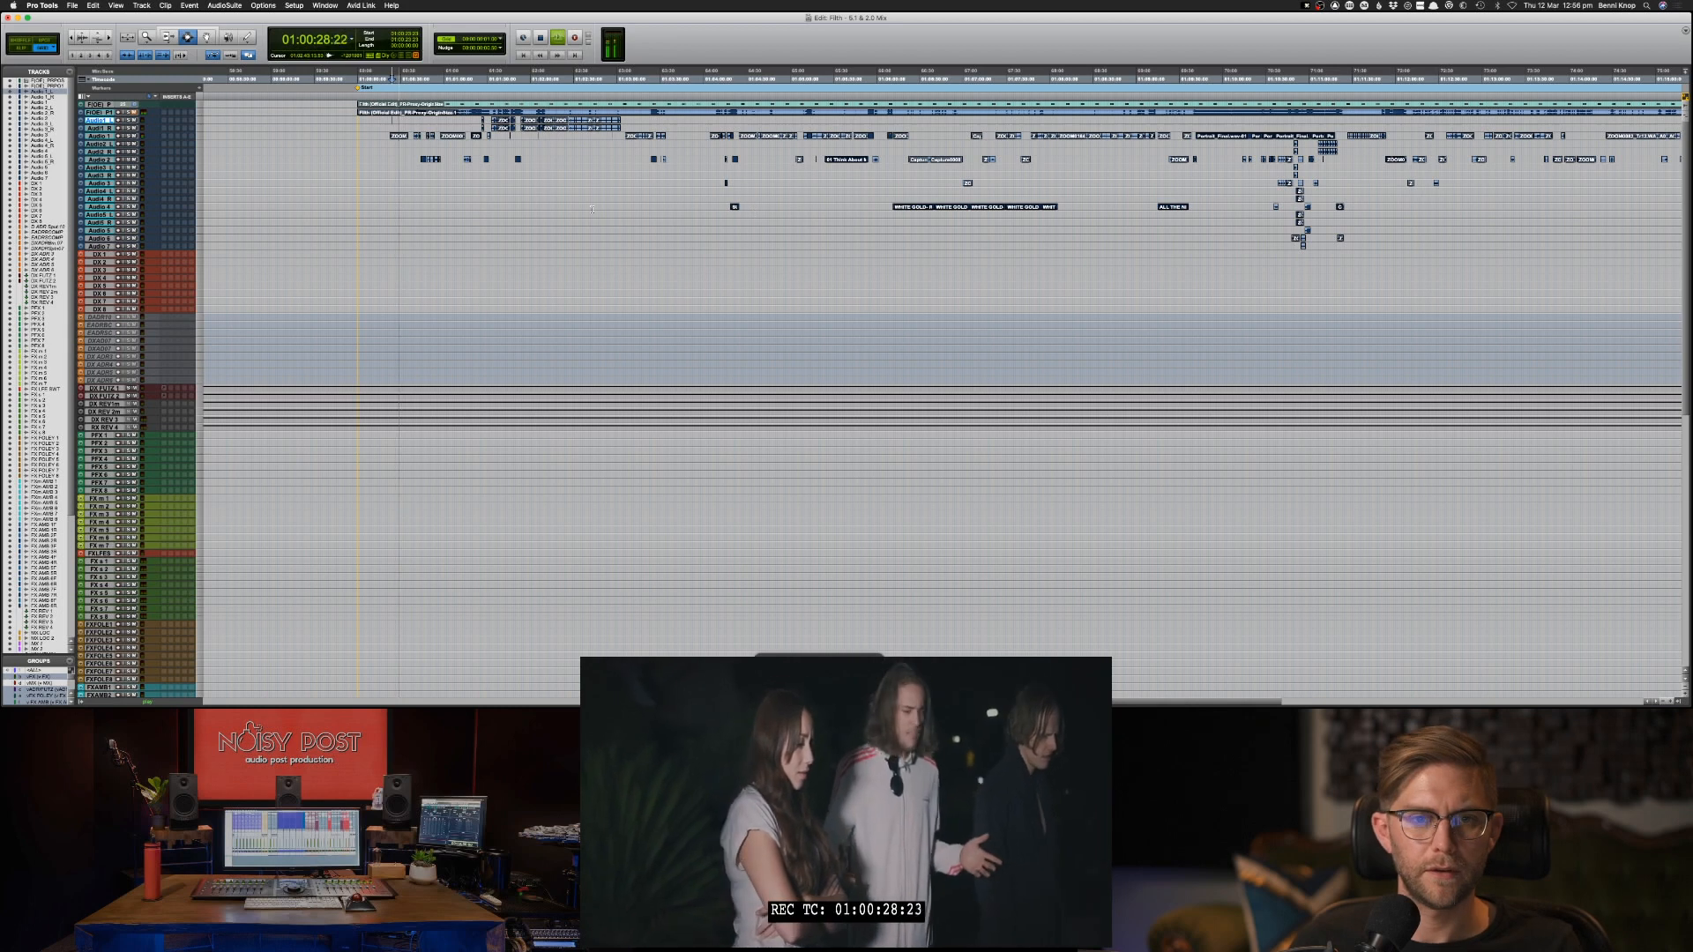
key("super+bracketright")
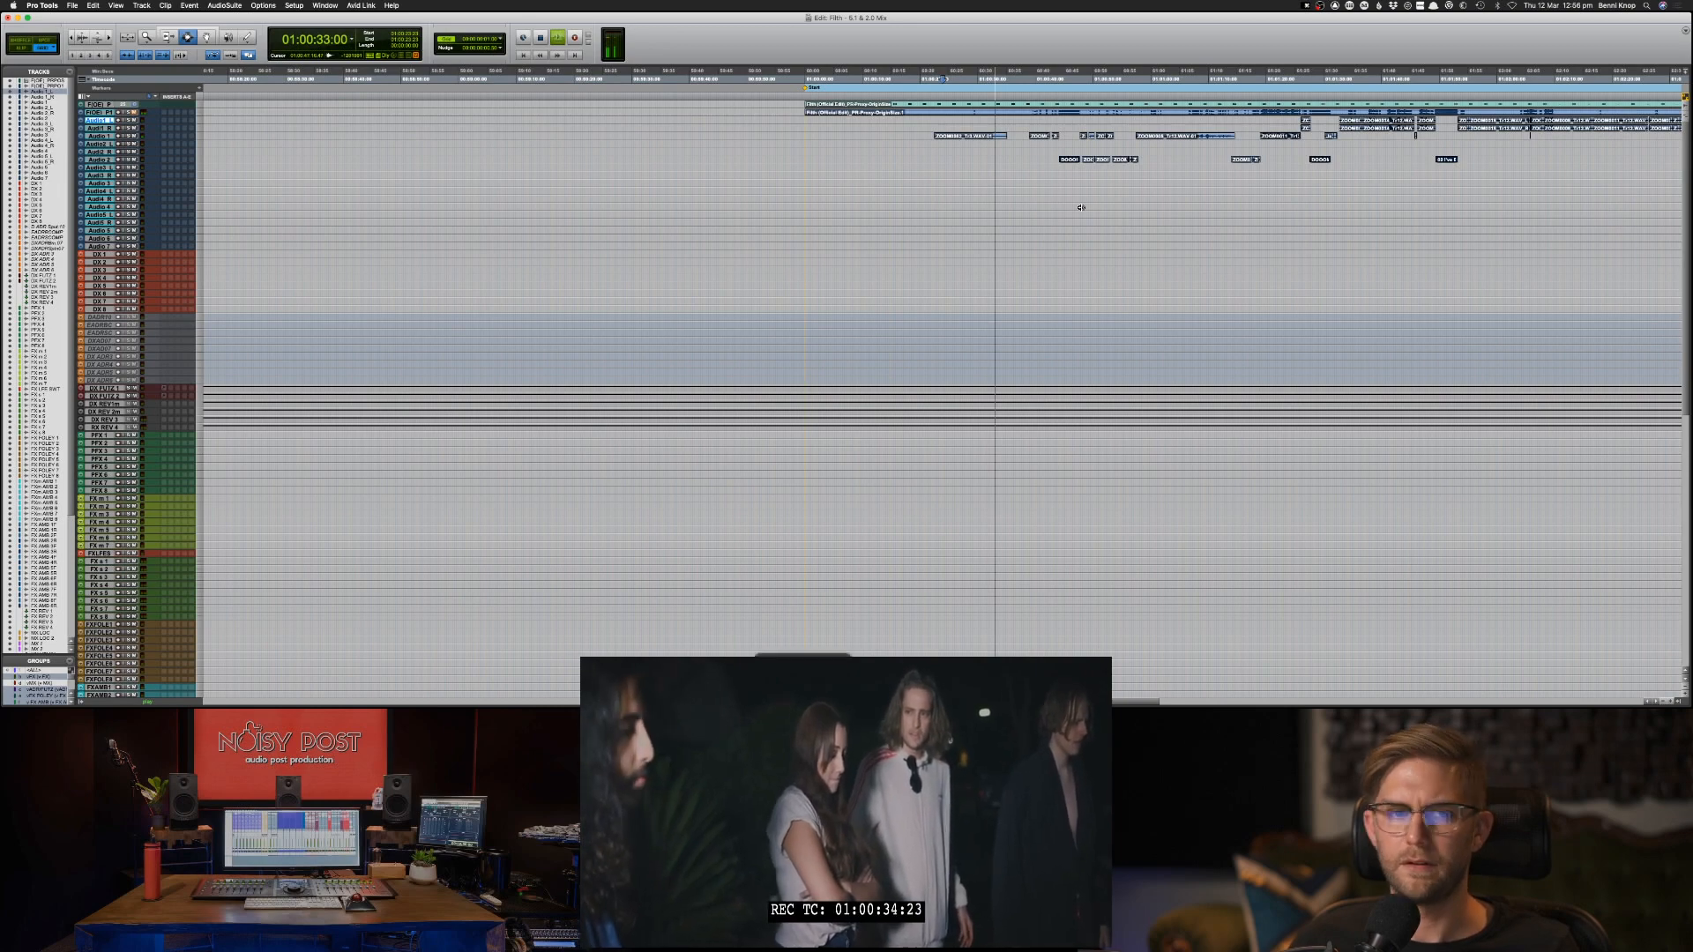
key("ctrl+alt+Up")
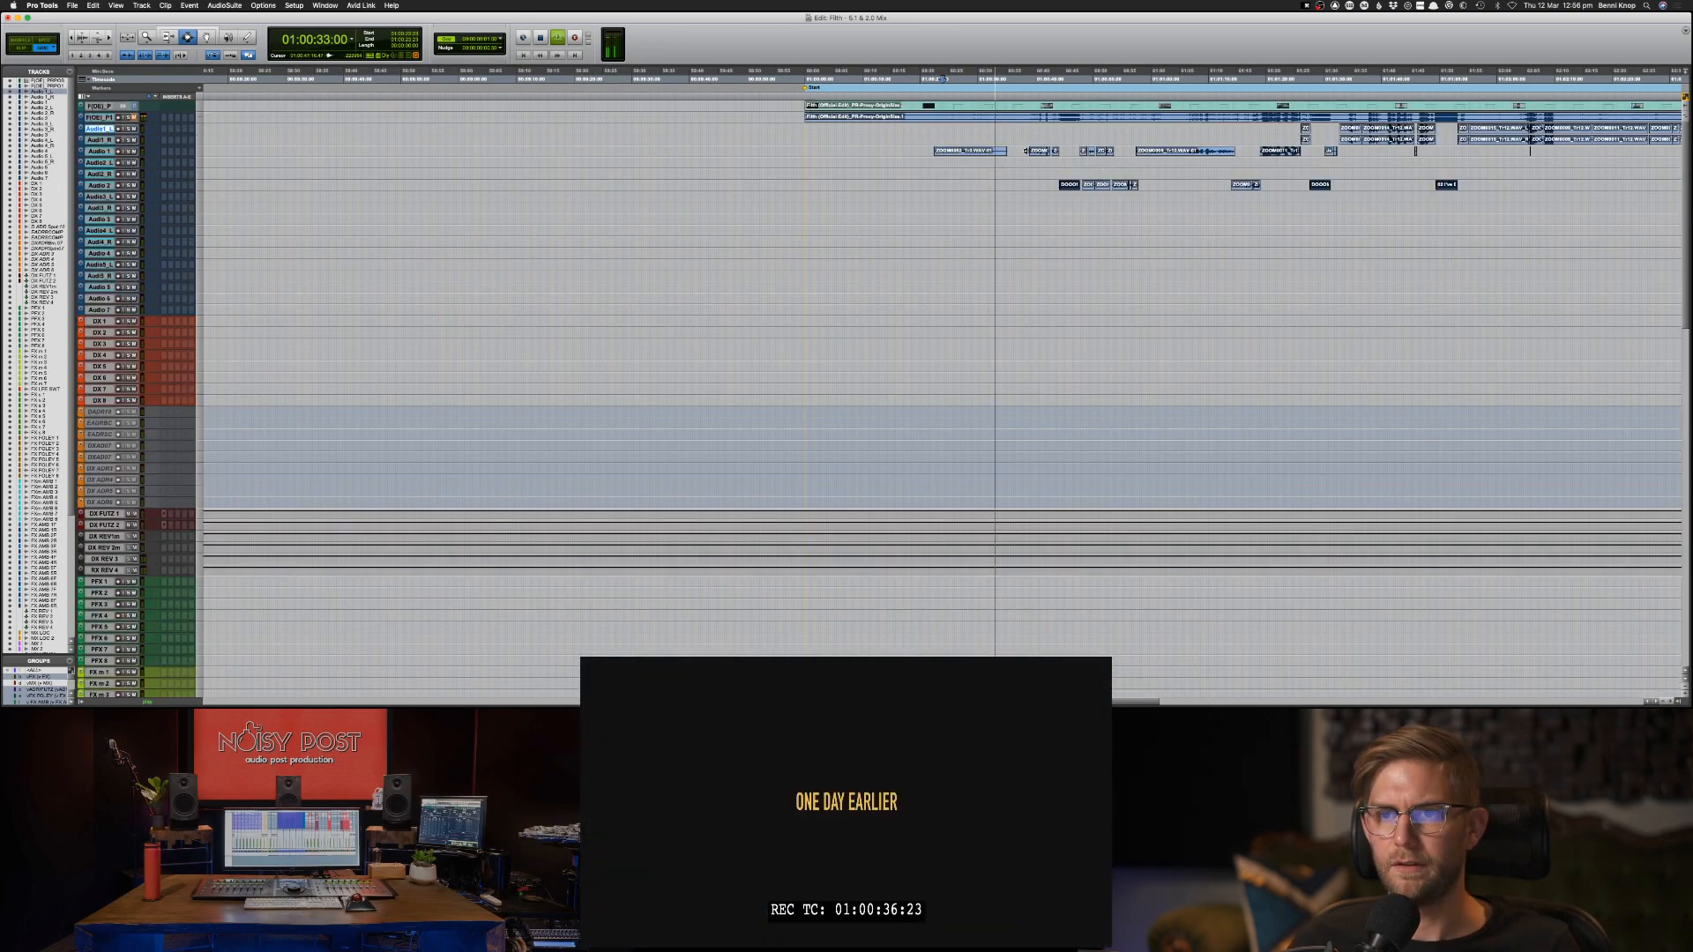
key("ctrl+alt+Up")
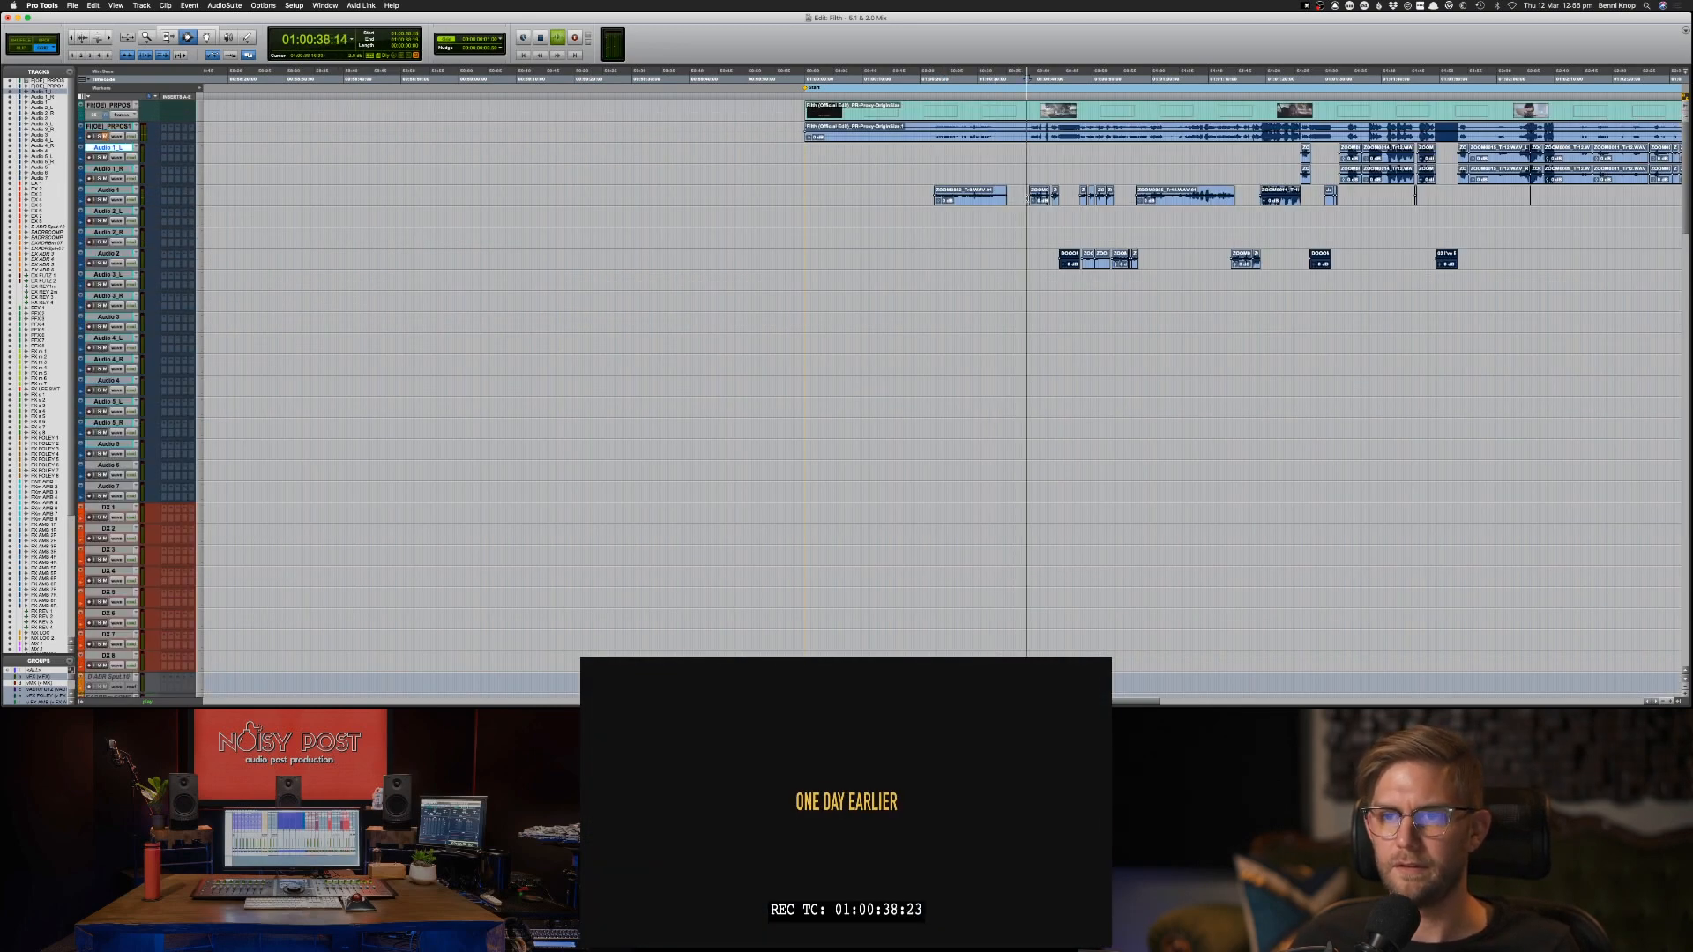
key("space")
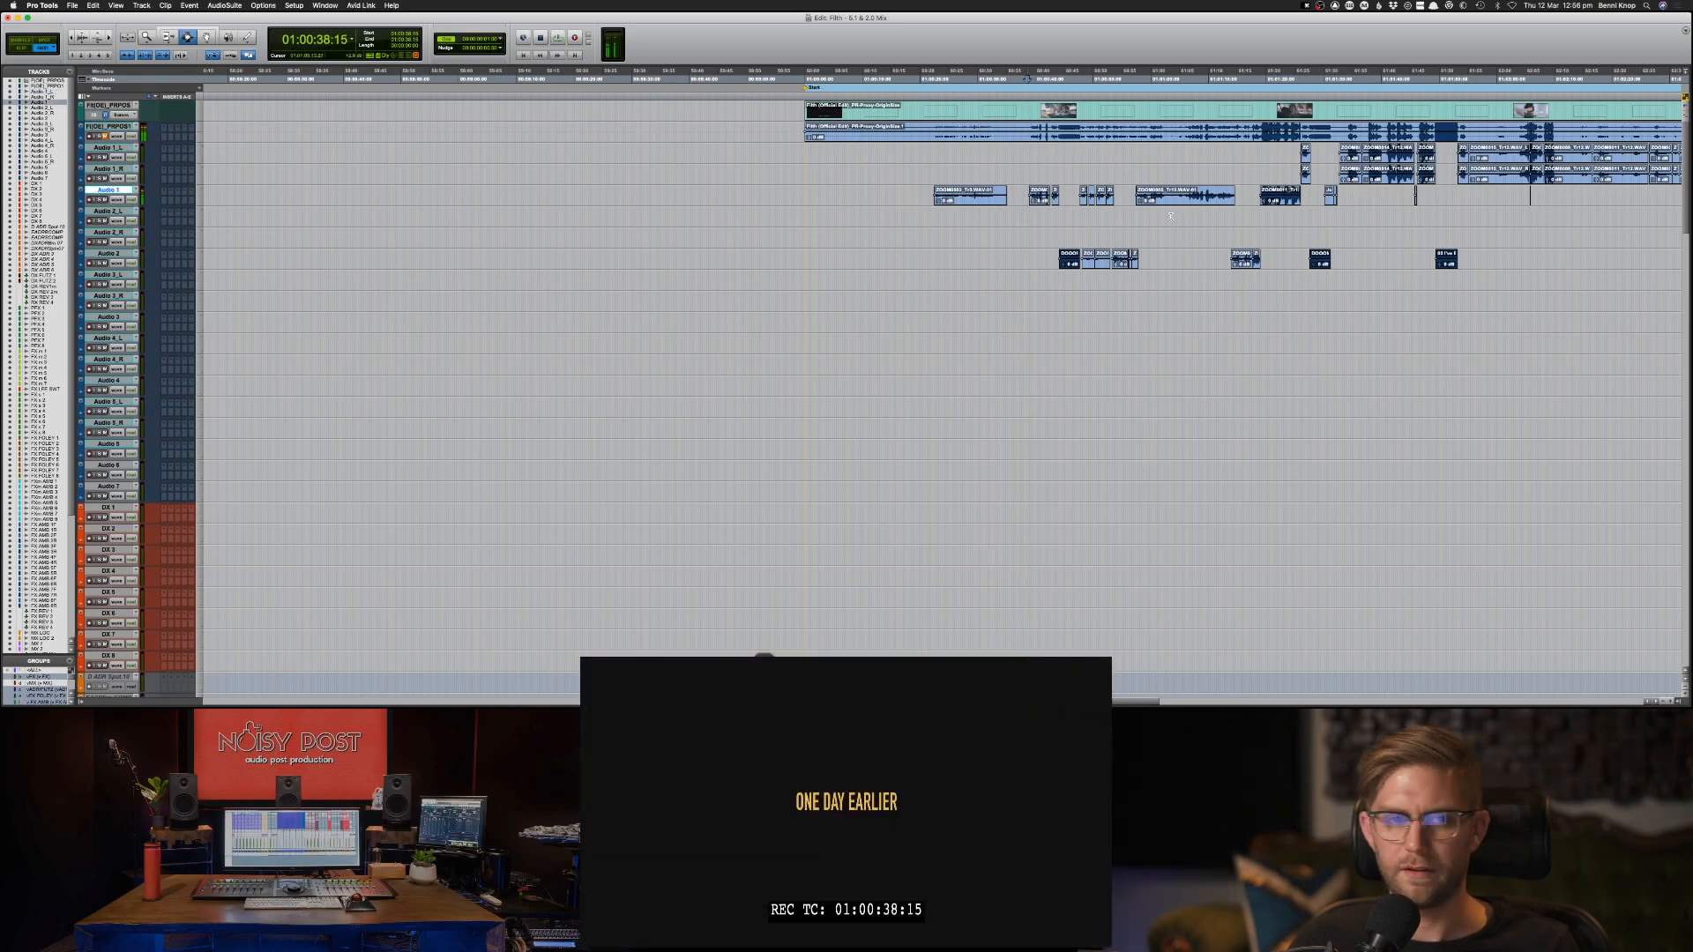
Examine how the AAF clips are spread across tracks Audio 1 to Audio 7 over the film's whole length.
scroll(1173, 219, "right", 2)
scroll(1173, 220, "right", 5)
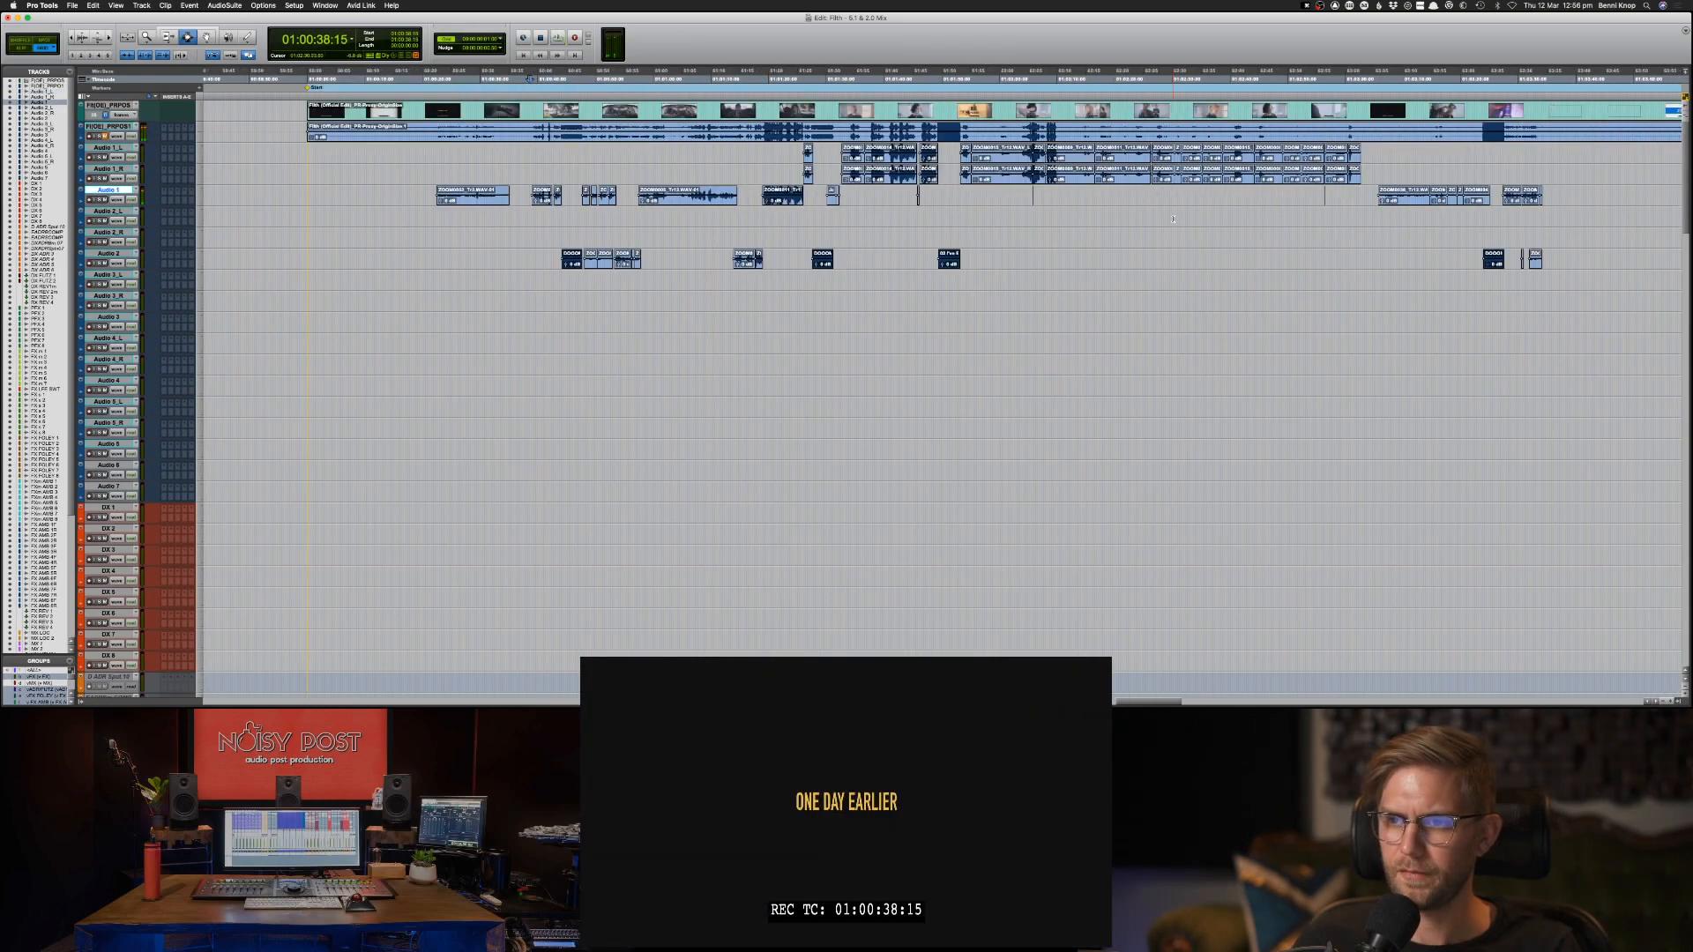
key("super+bracketleft")
key("super+bracketleft")
key("super+bracketleft")
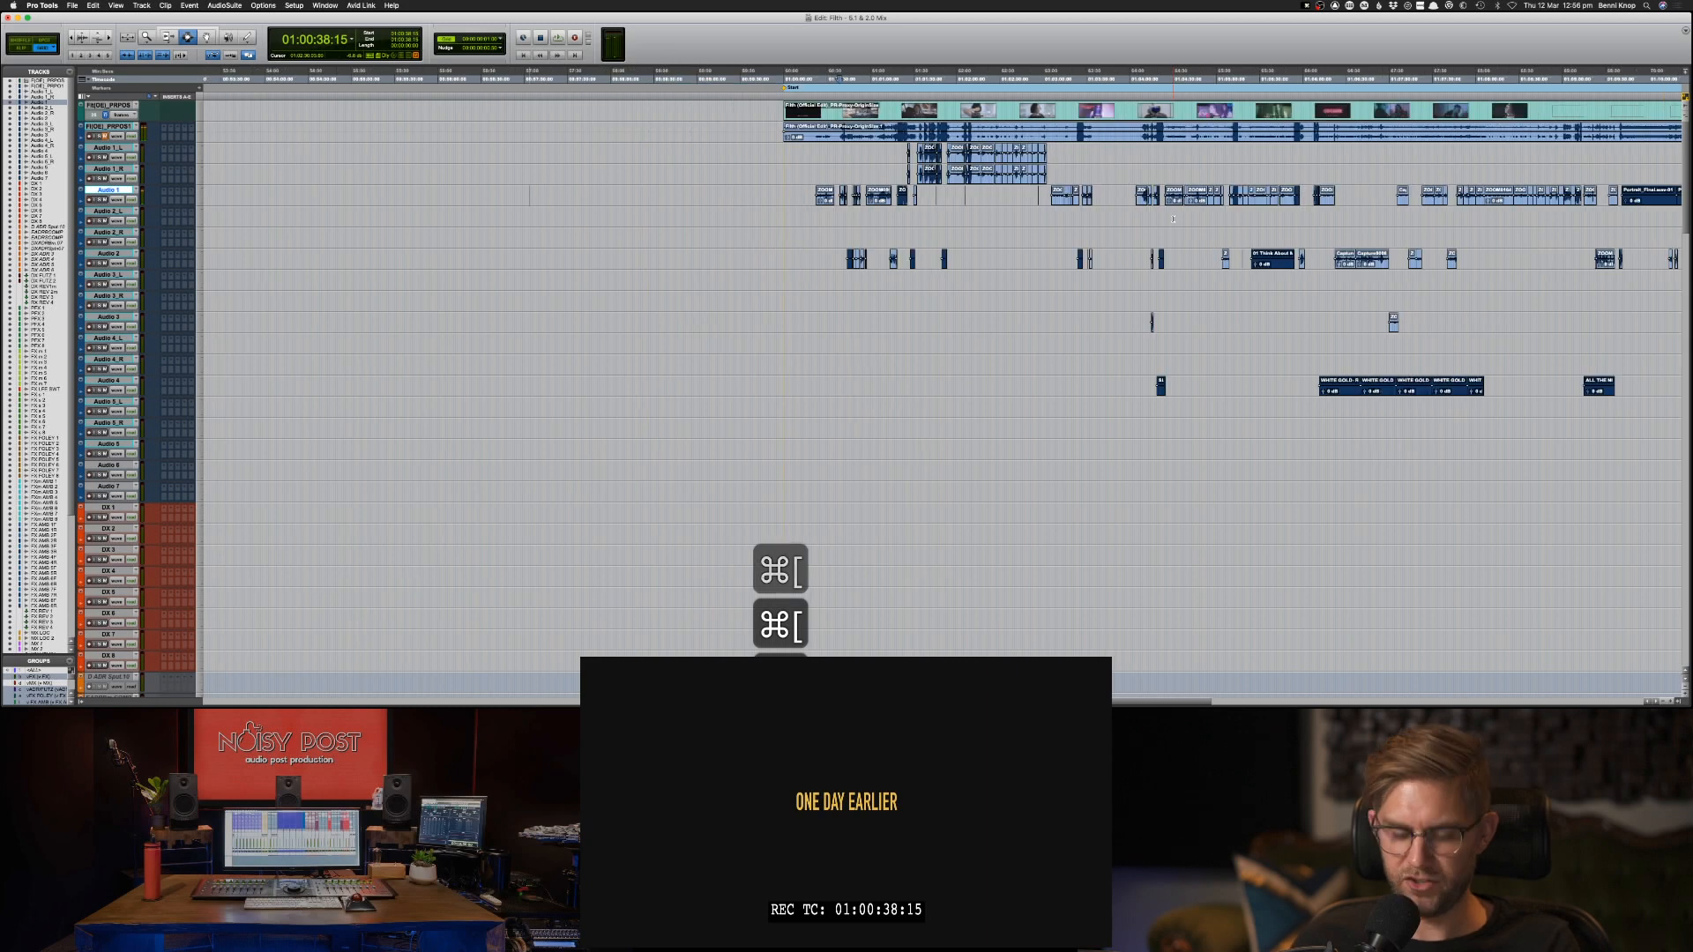
key("super+bracketleft")
key("super+bracketleft")
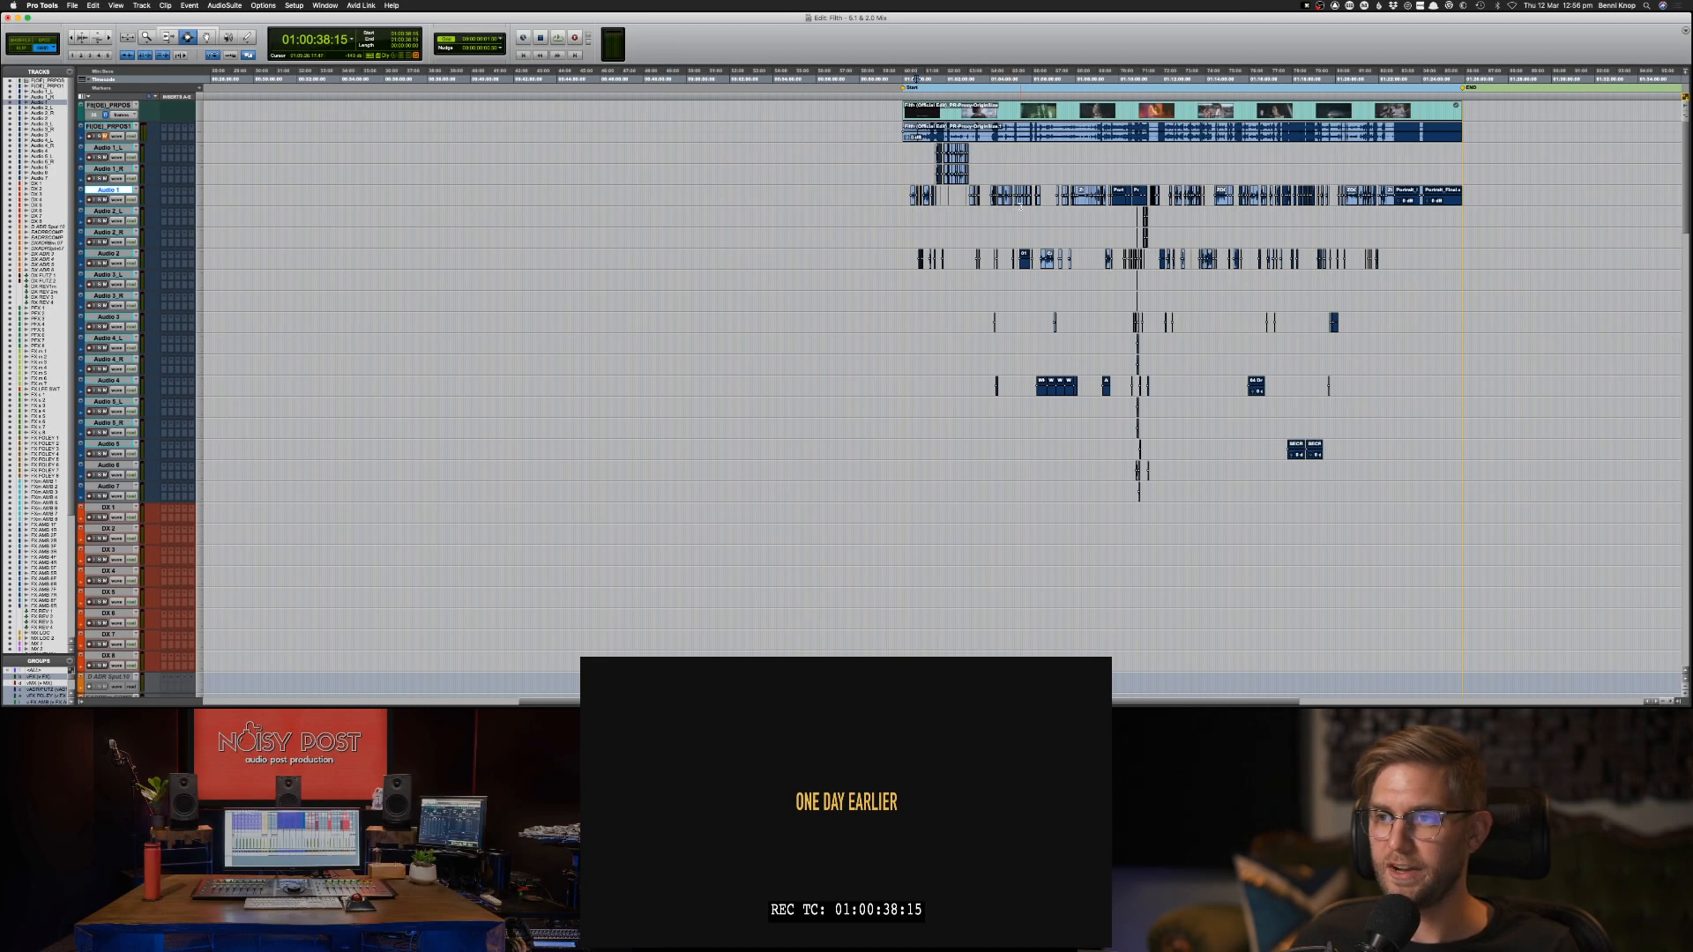
scroll(1020, 206, "right", 5)
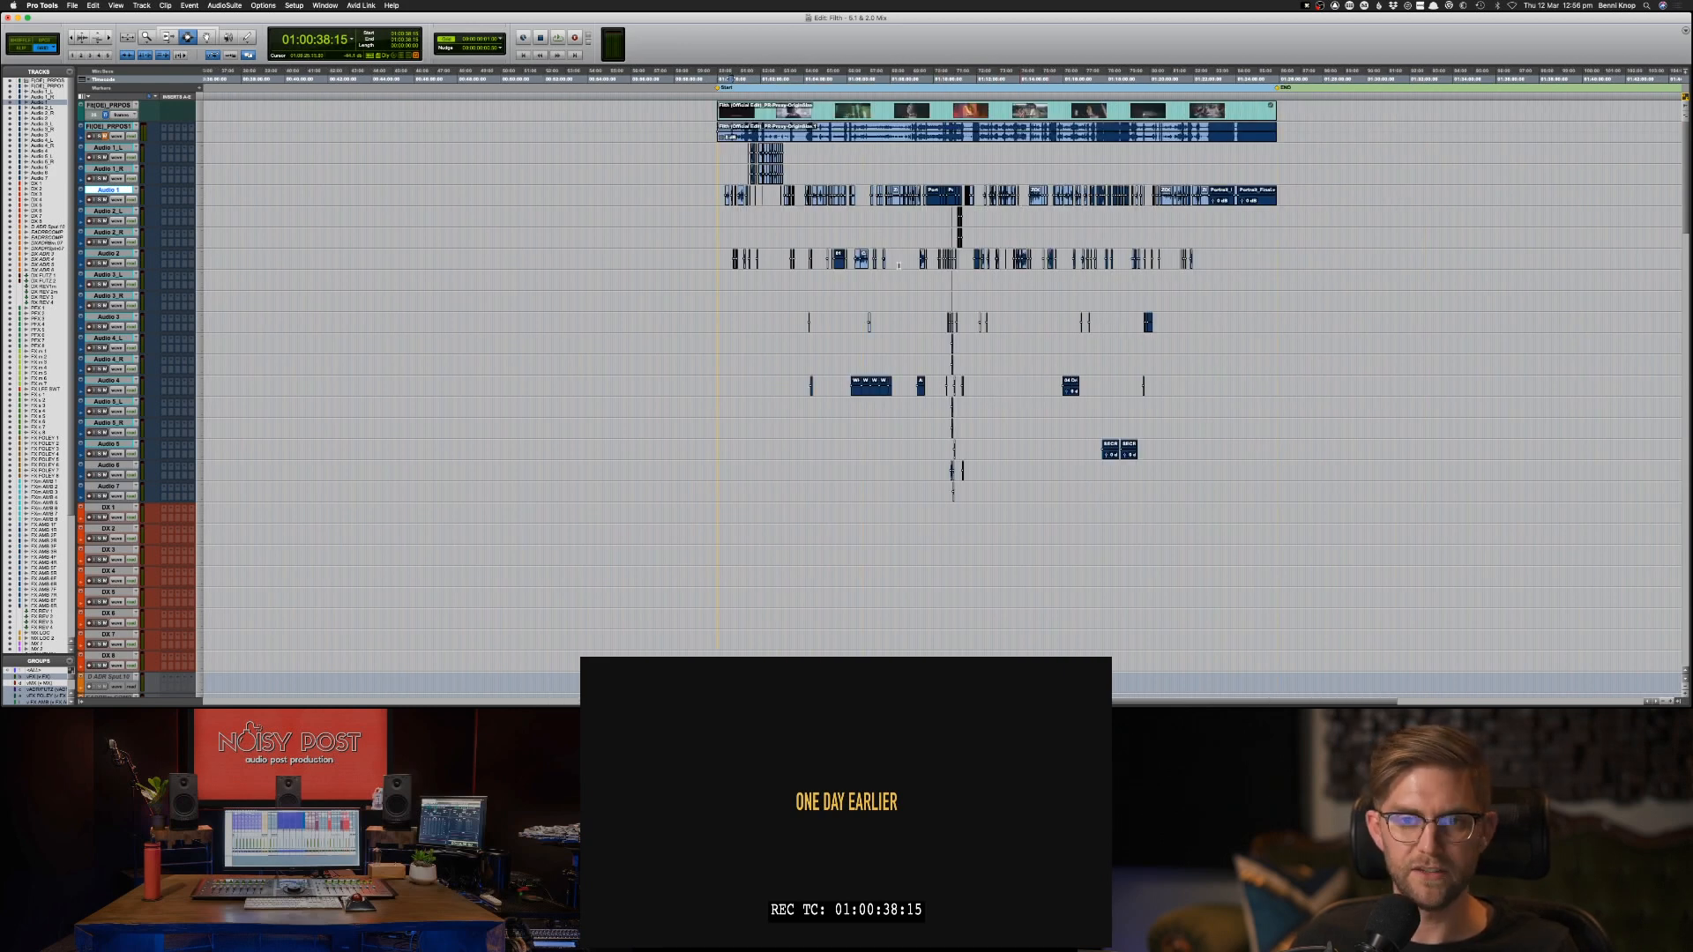
Check the film's picture at 01:00:14:01, 01:03:34:19 and 01:01:03:05.
left_click(722, 161)
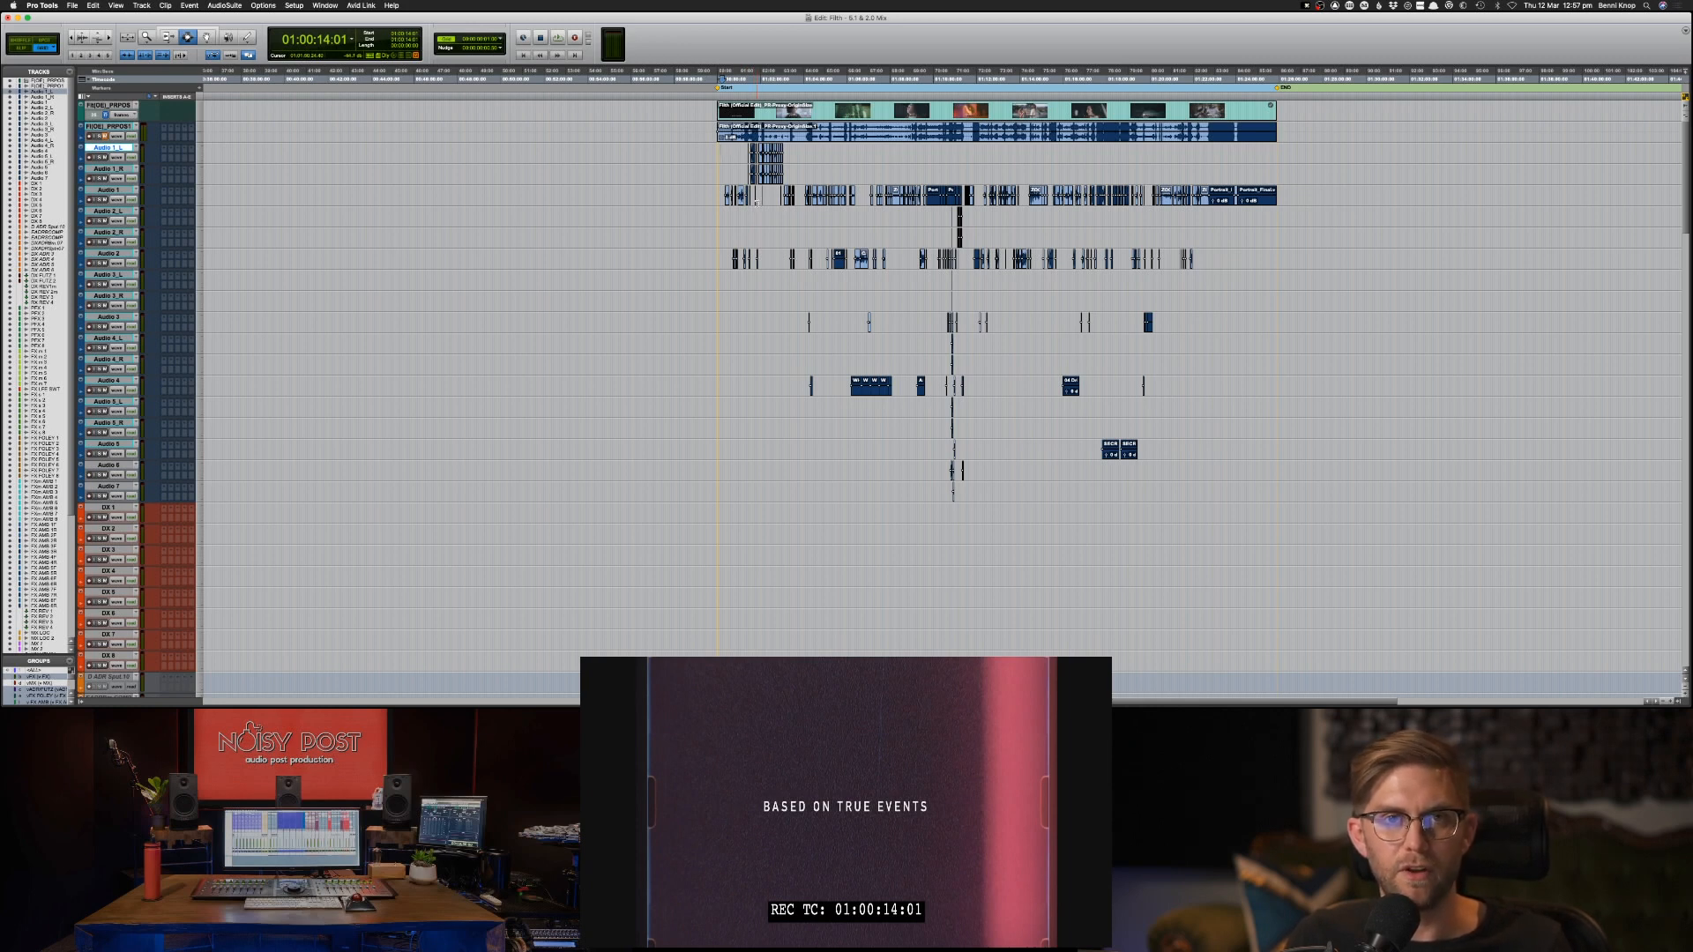
left_click(808, 260)
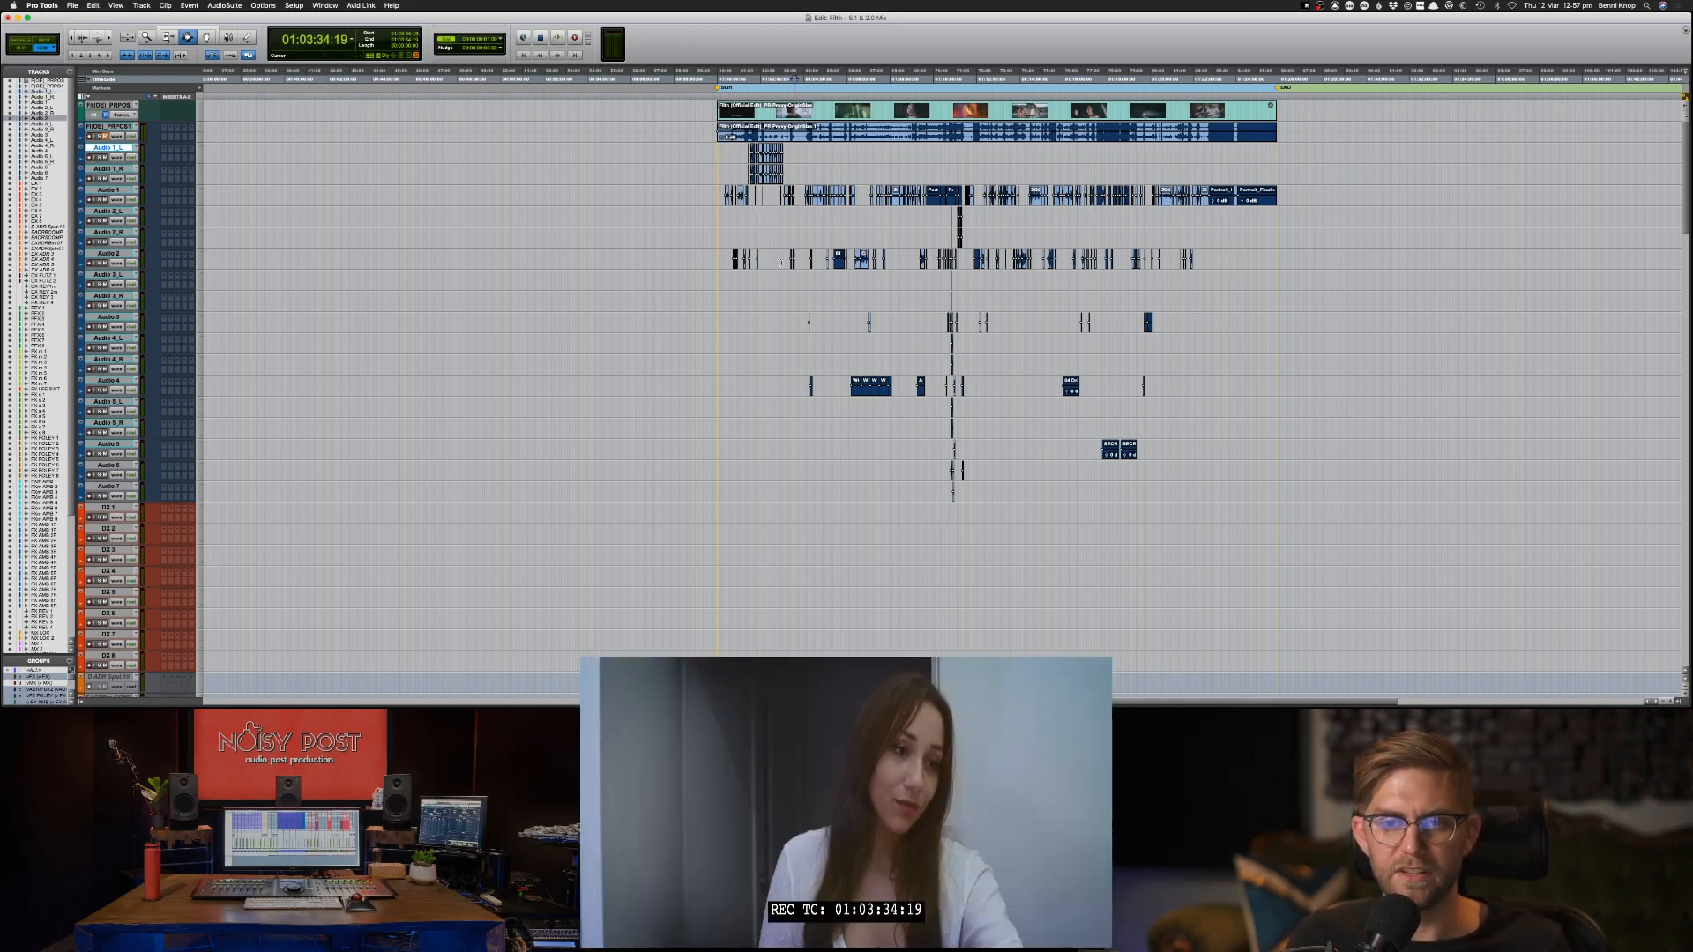
left_click(782, 252)
left_click(740, 218)
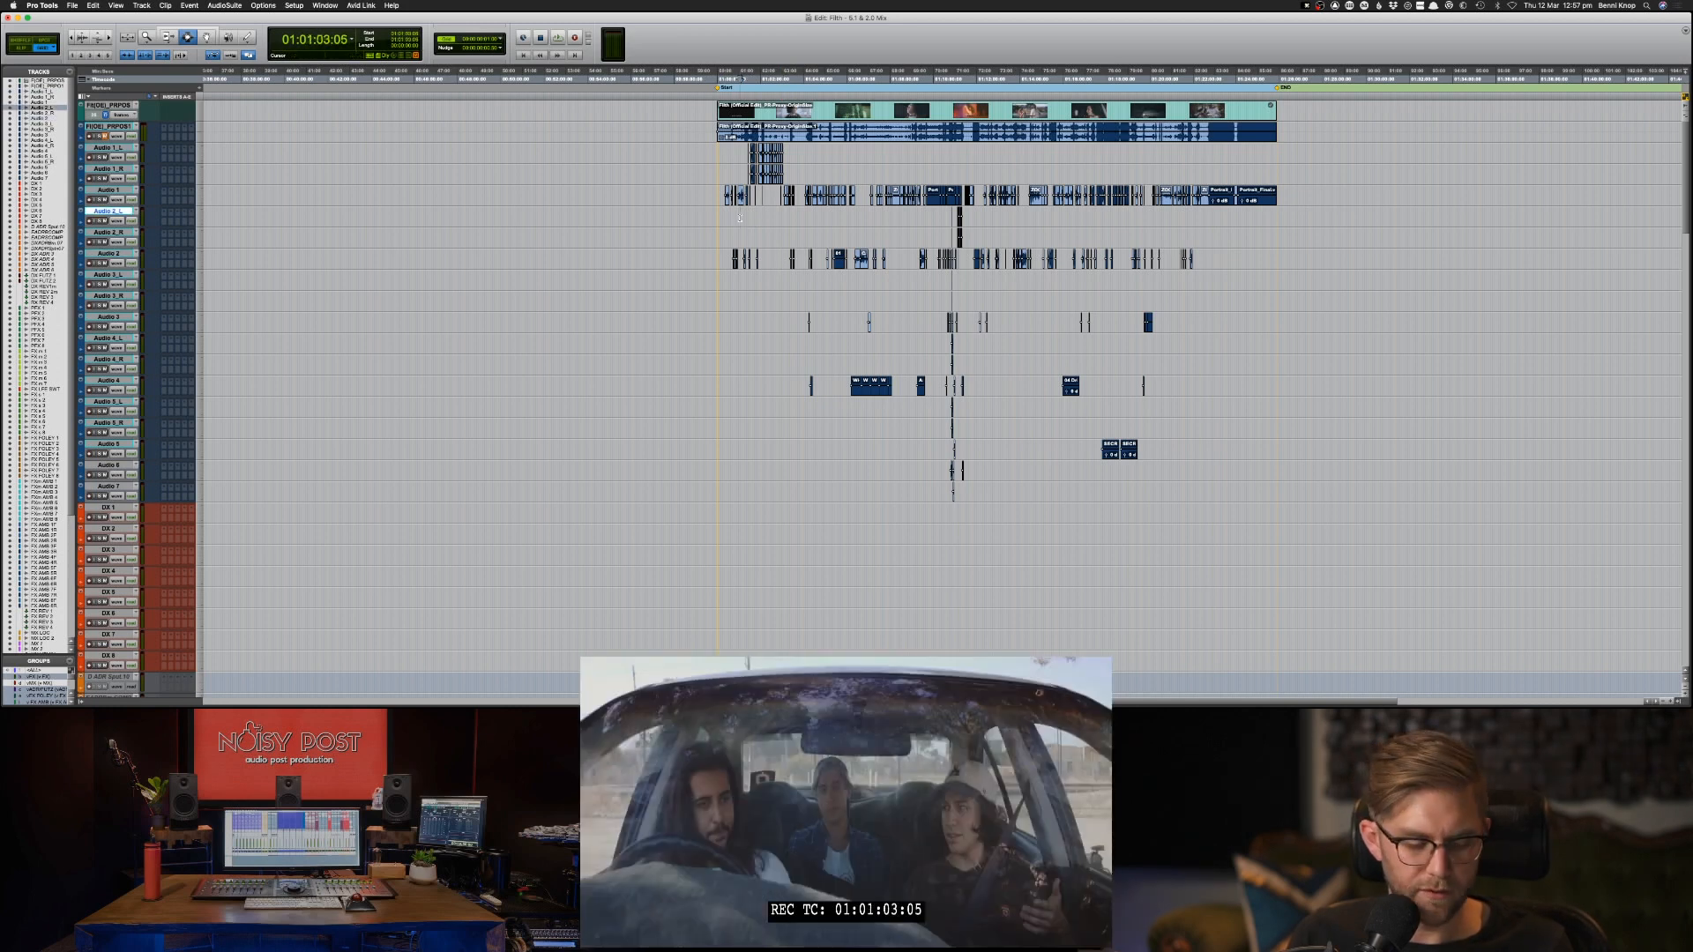
Show the clip effects controls above the timeline and select the first clip on the Audio 1 track.
key("F10")
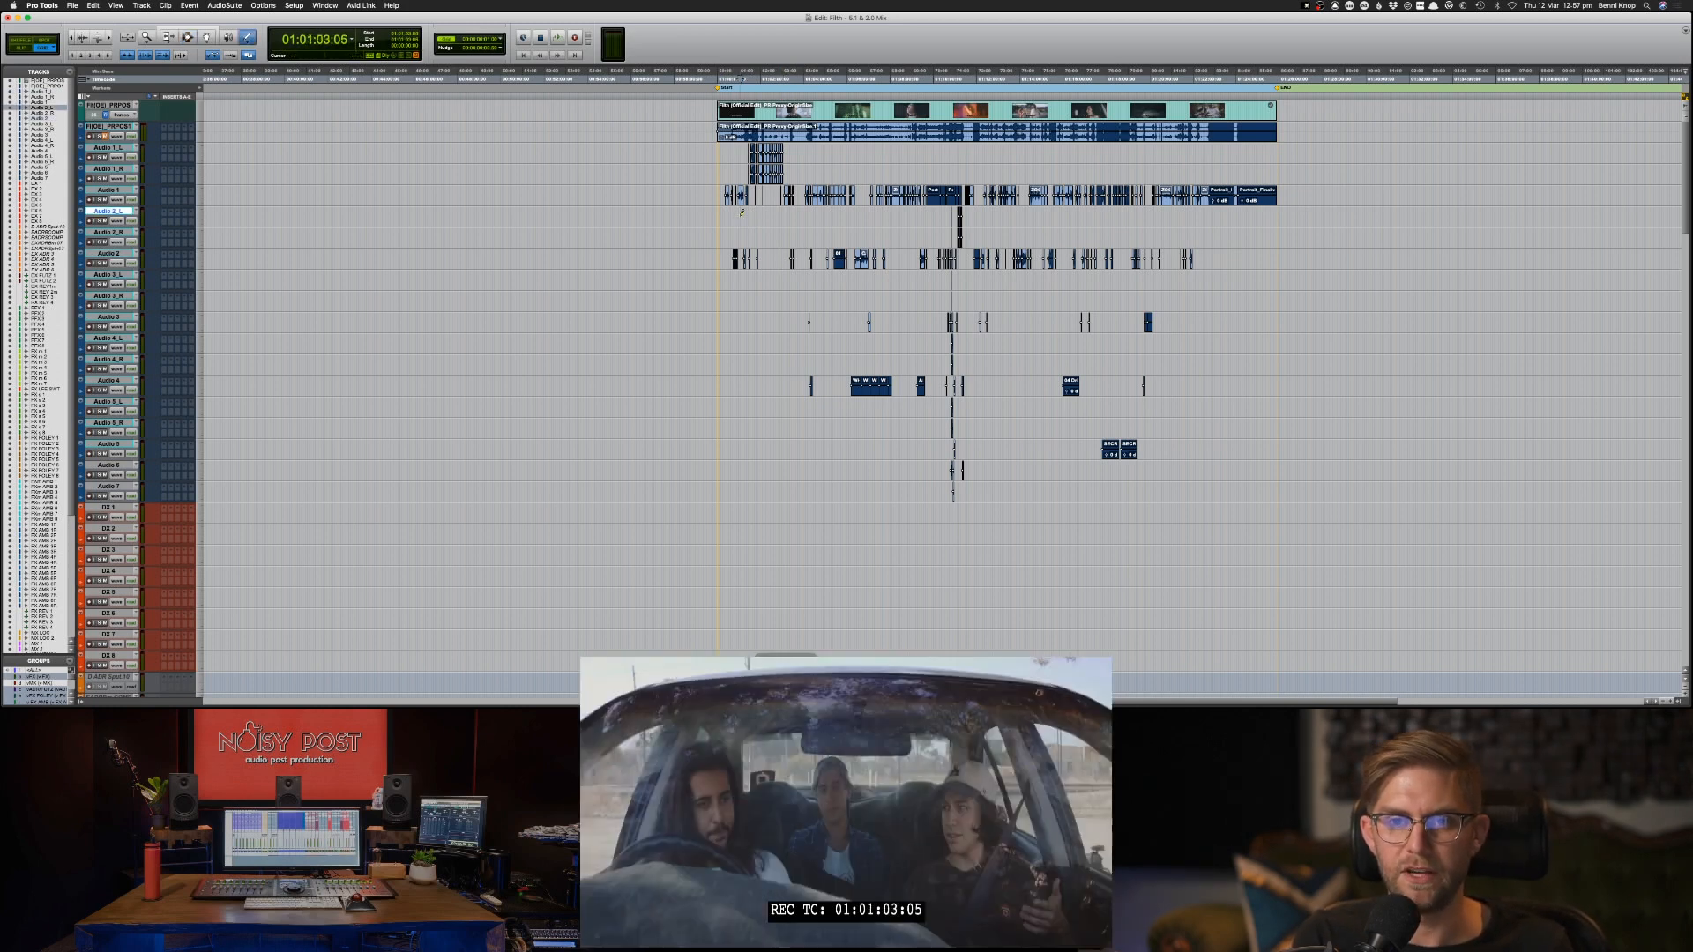
key("alt+super+m")
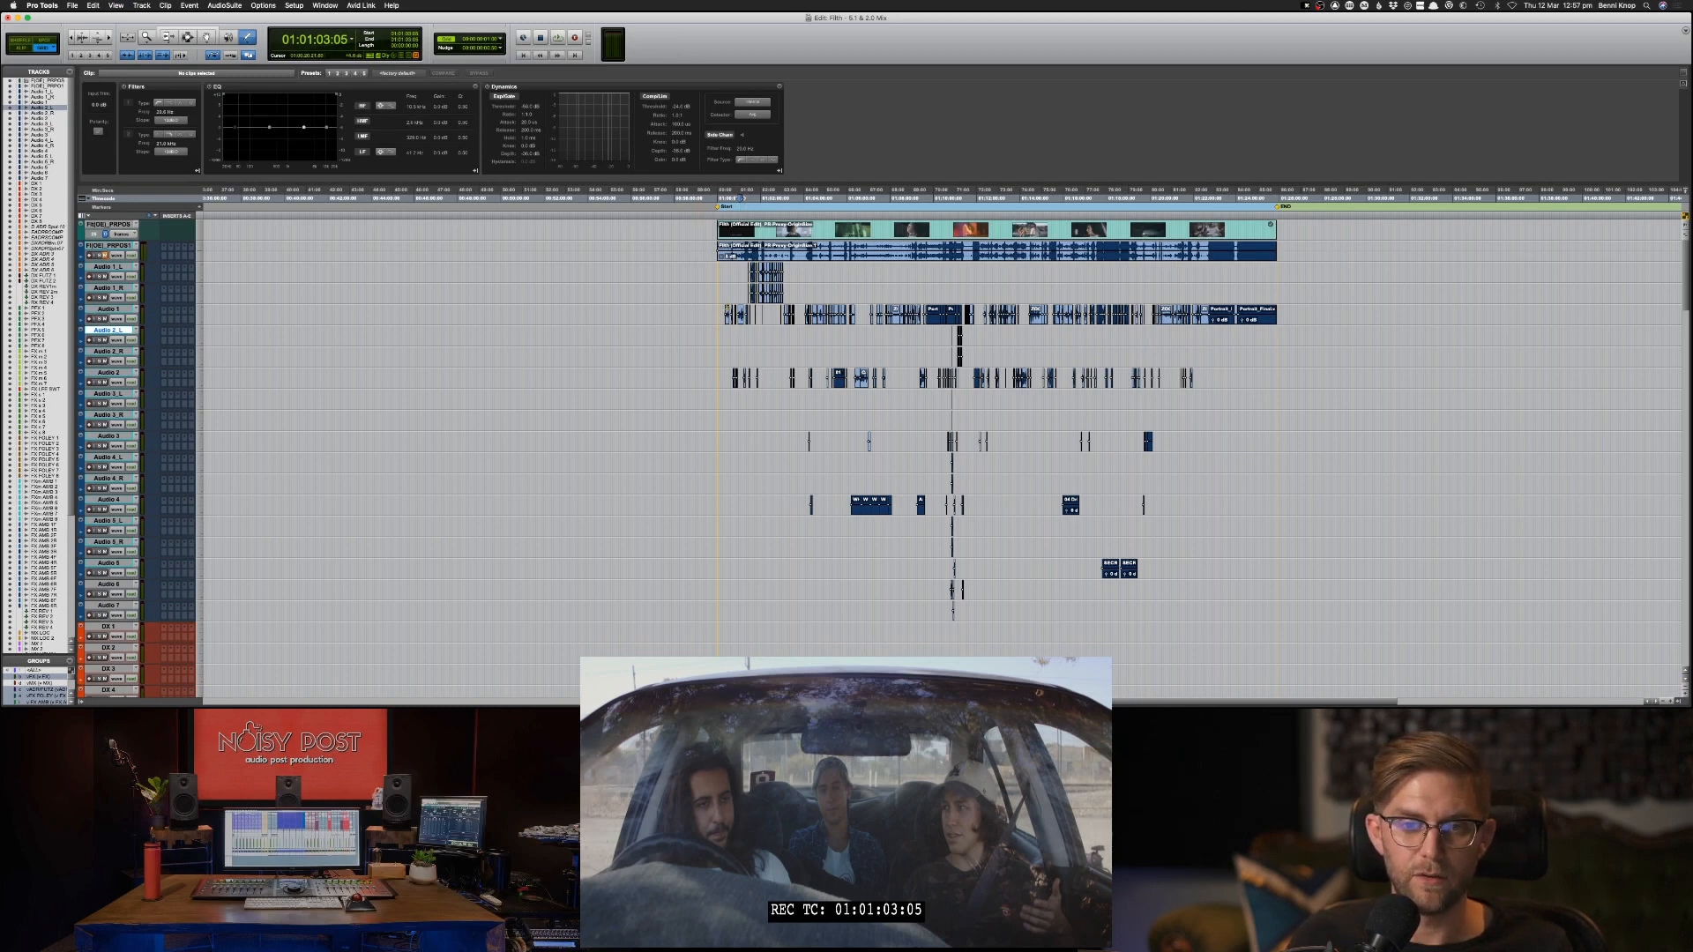
key("F7")
double_click(728, 313)
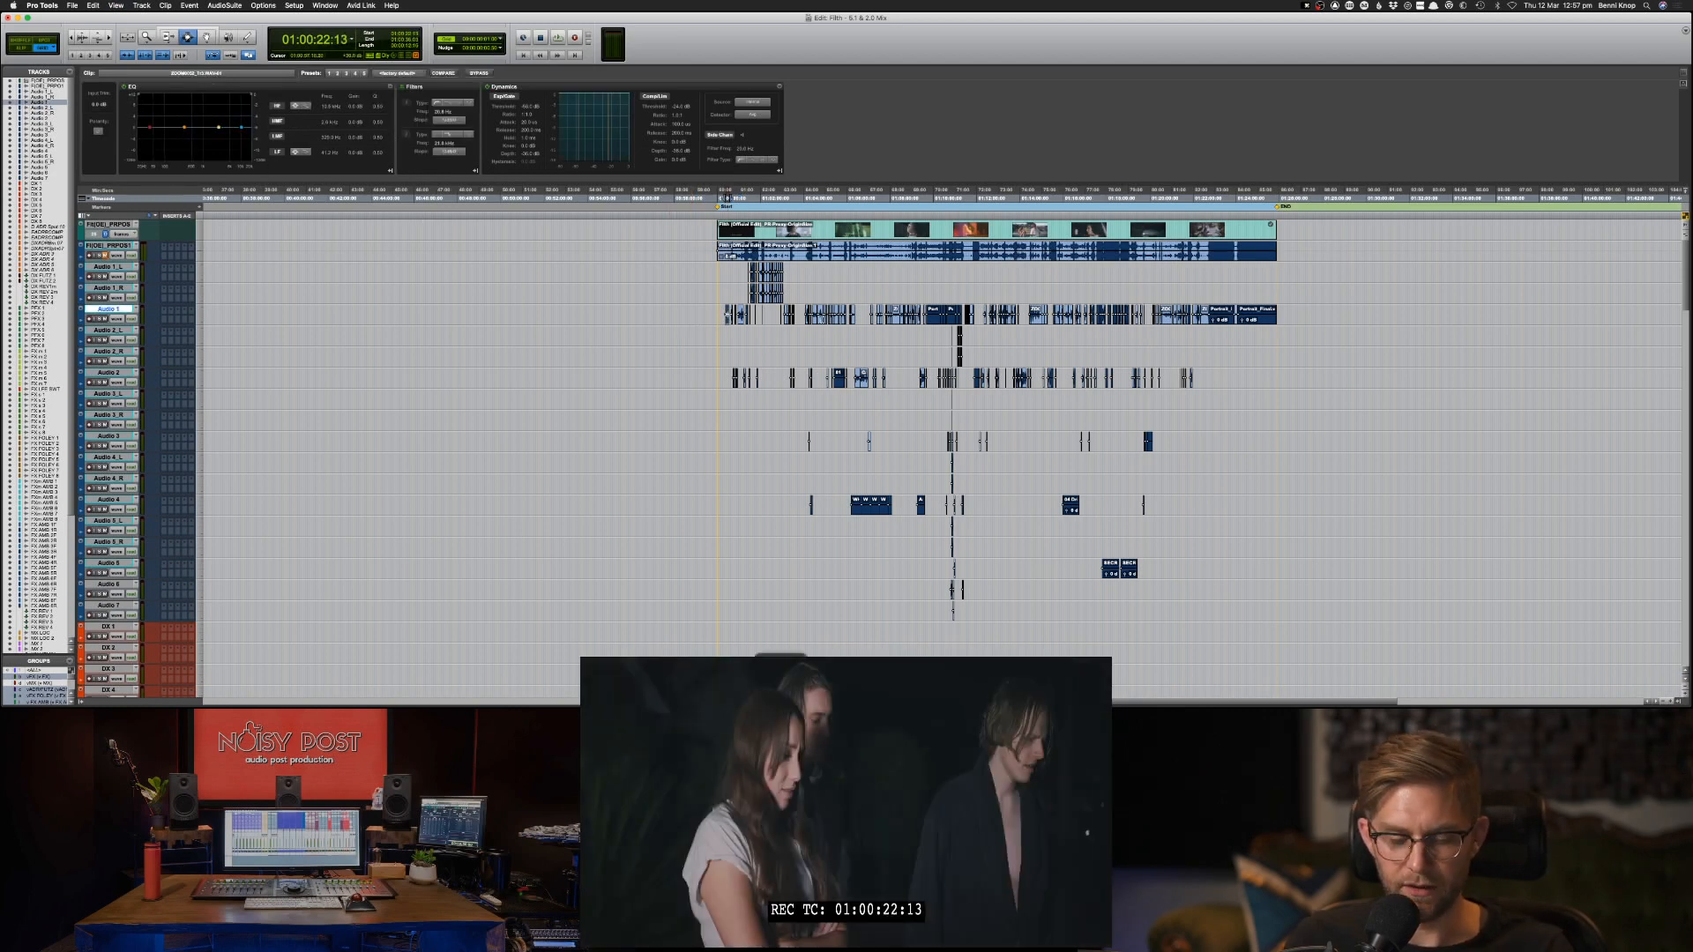
key("super+bracketright")
key("super+bracketright")
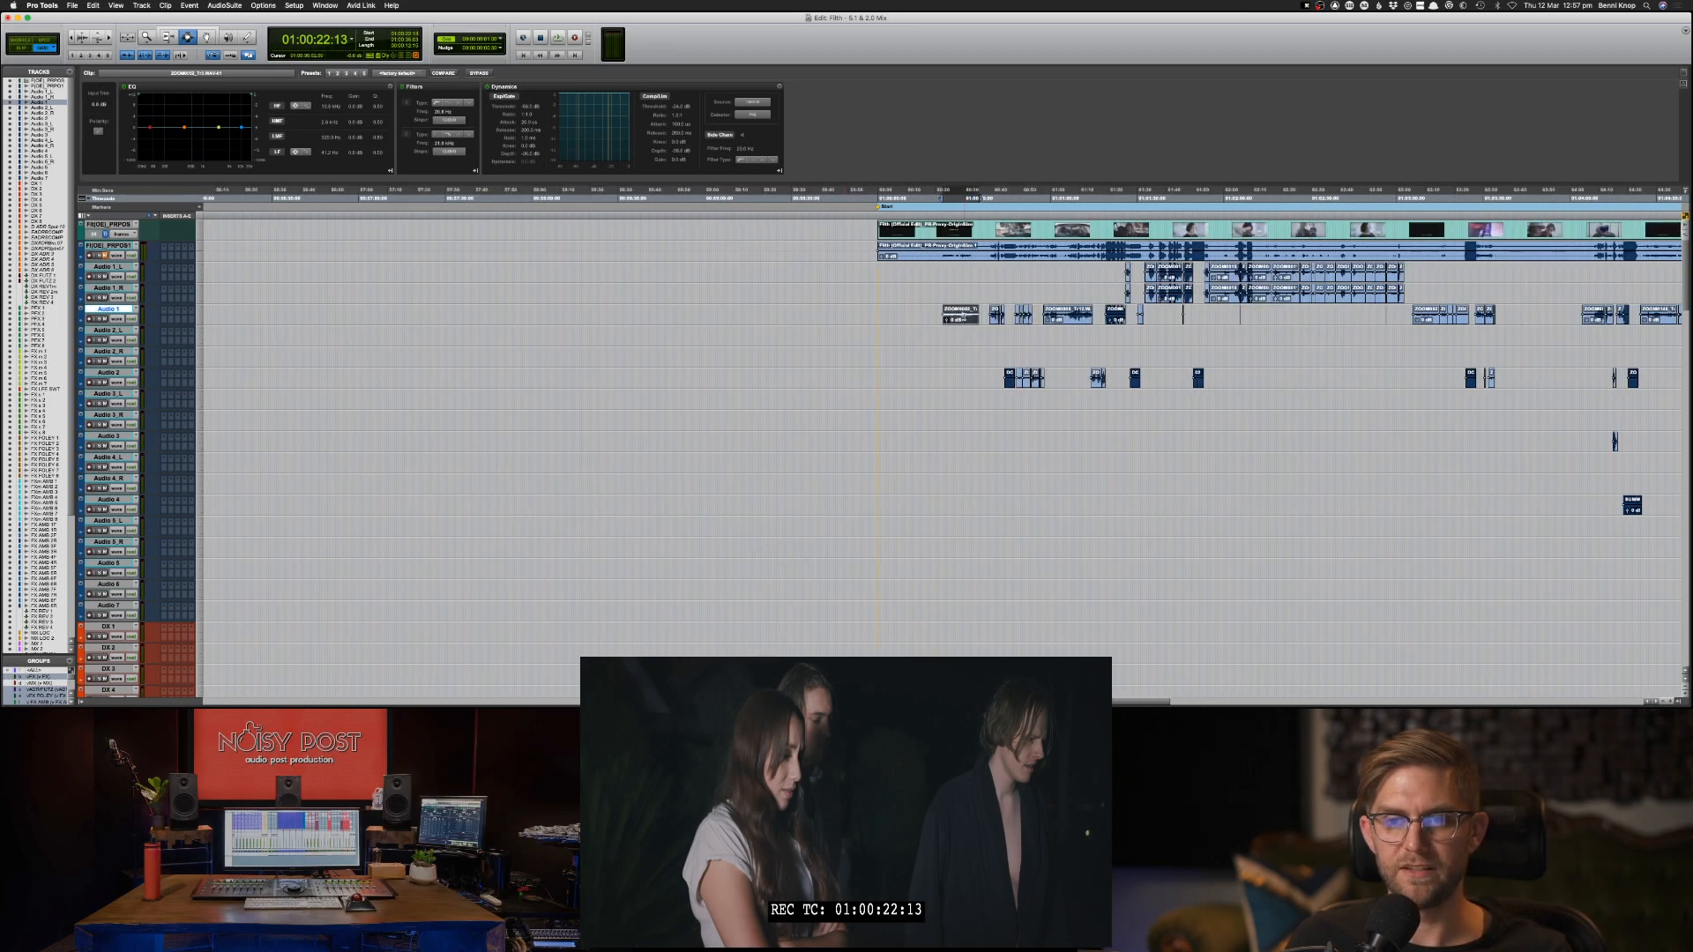
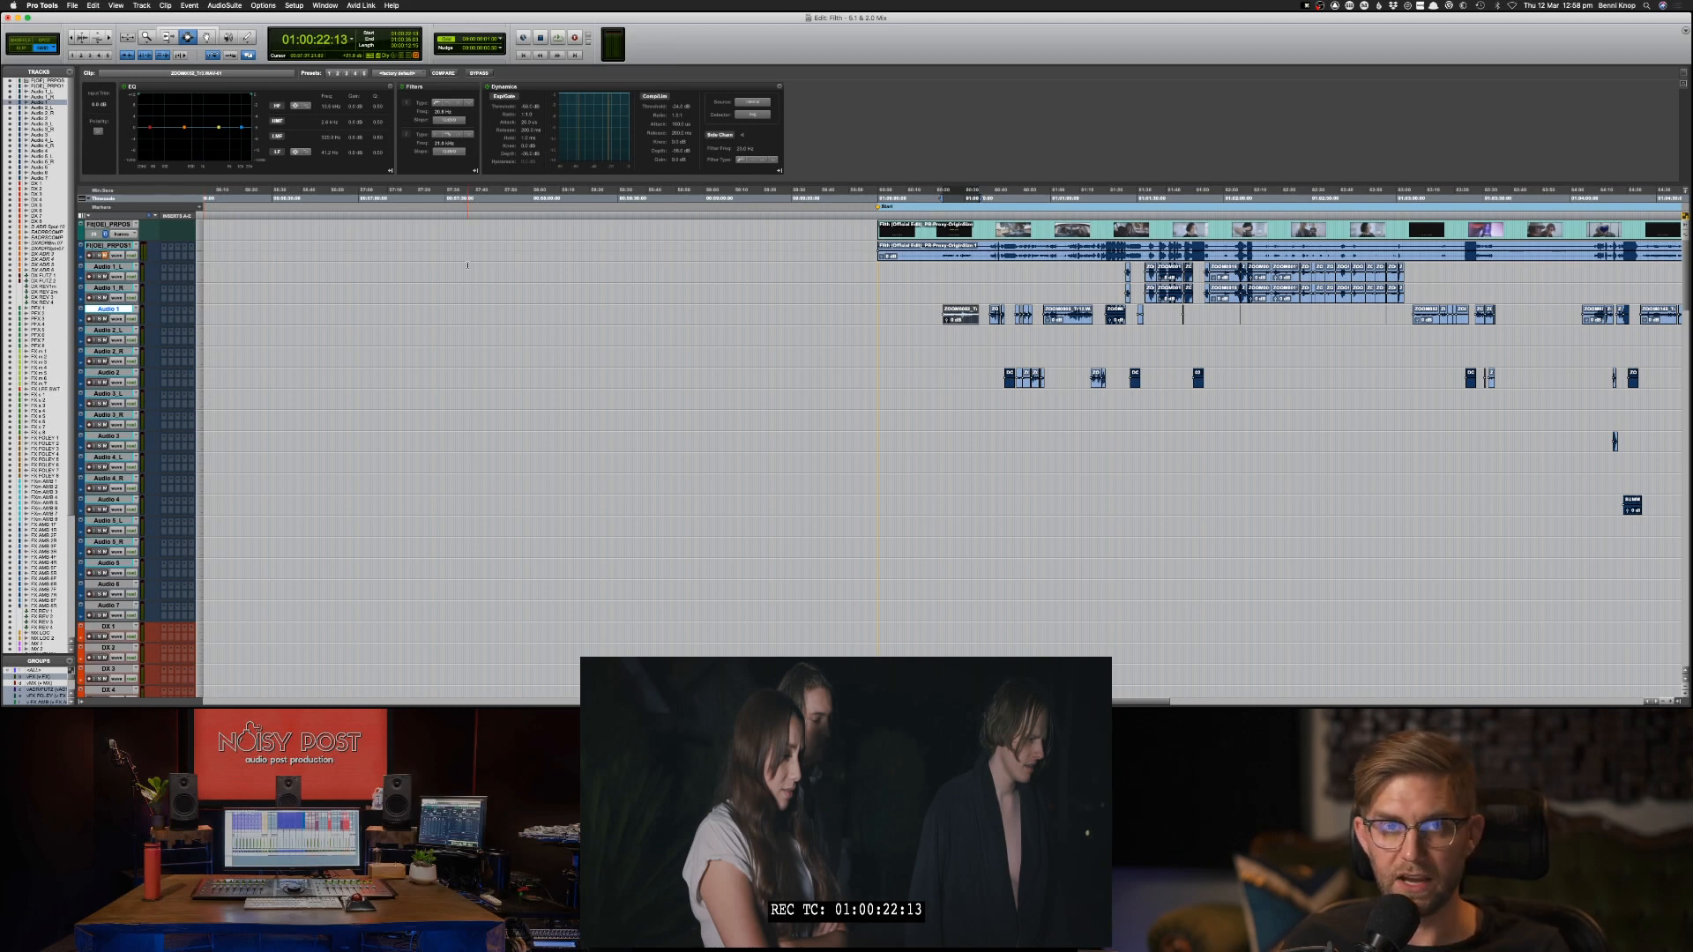
Check the film's picture around the first Audio 1 clip, at 01:00:30:19, 01:00:25:16, 01:00:21:05 and 01:00:23:23.
left_click(144, 307)
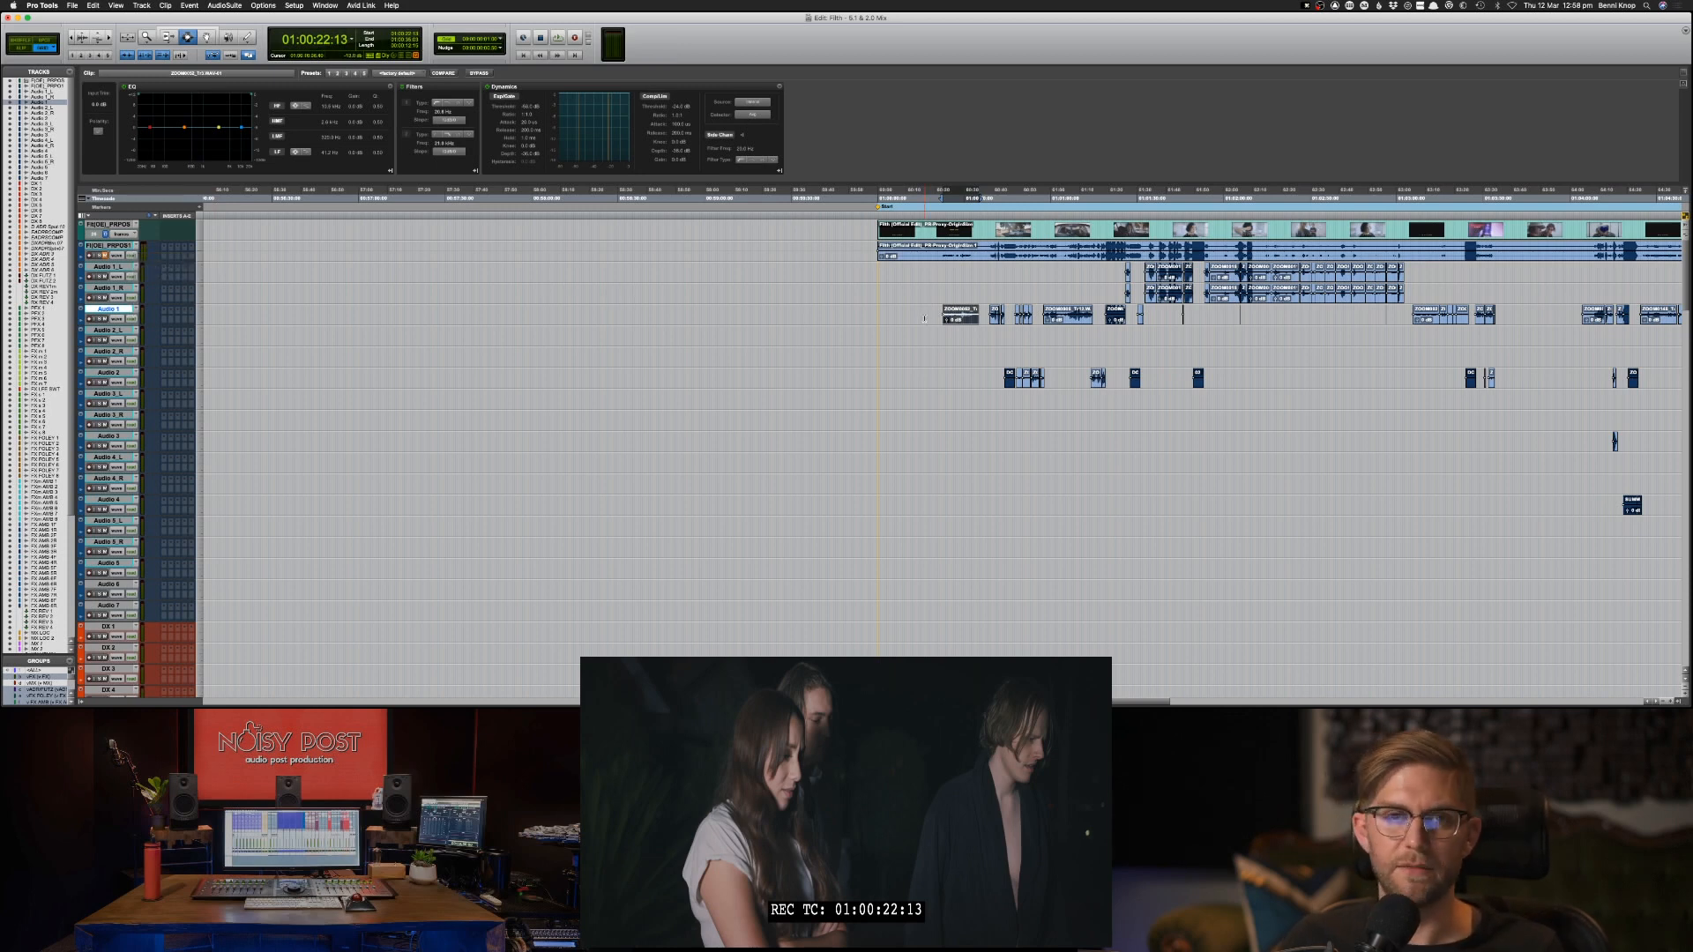
double_click(970, 315)
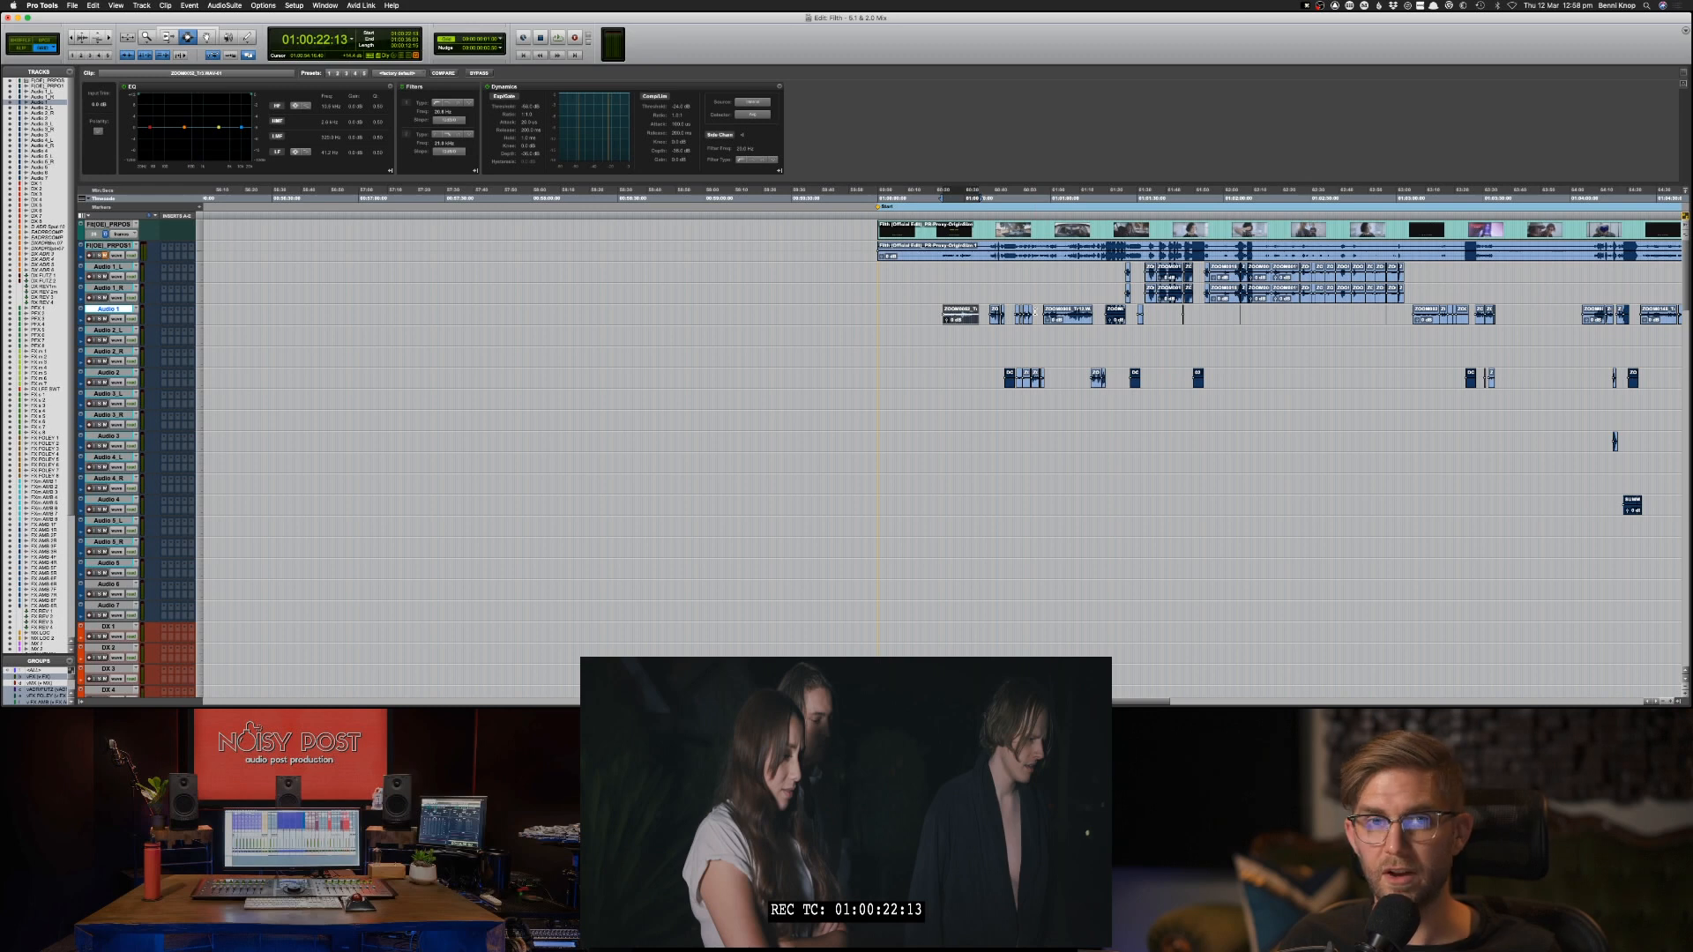
left_click(967, 315)
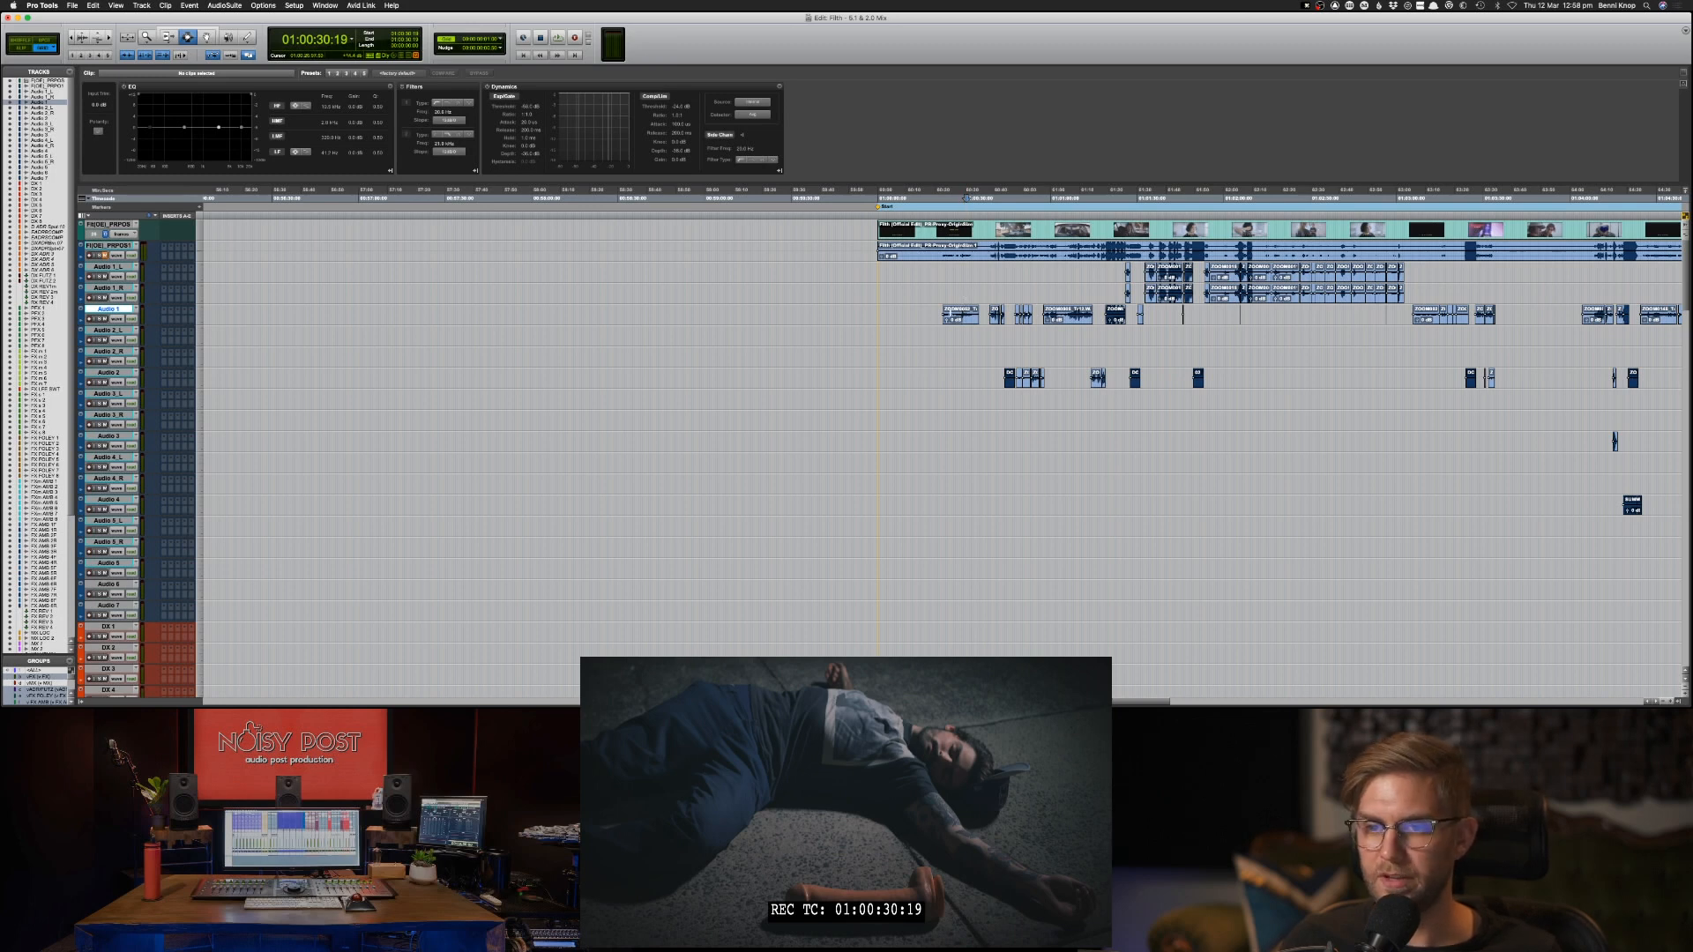
left_click(952, 198)
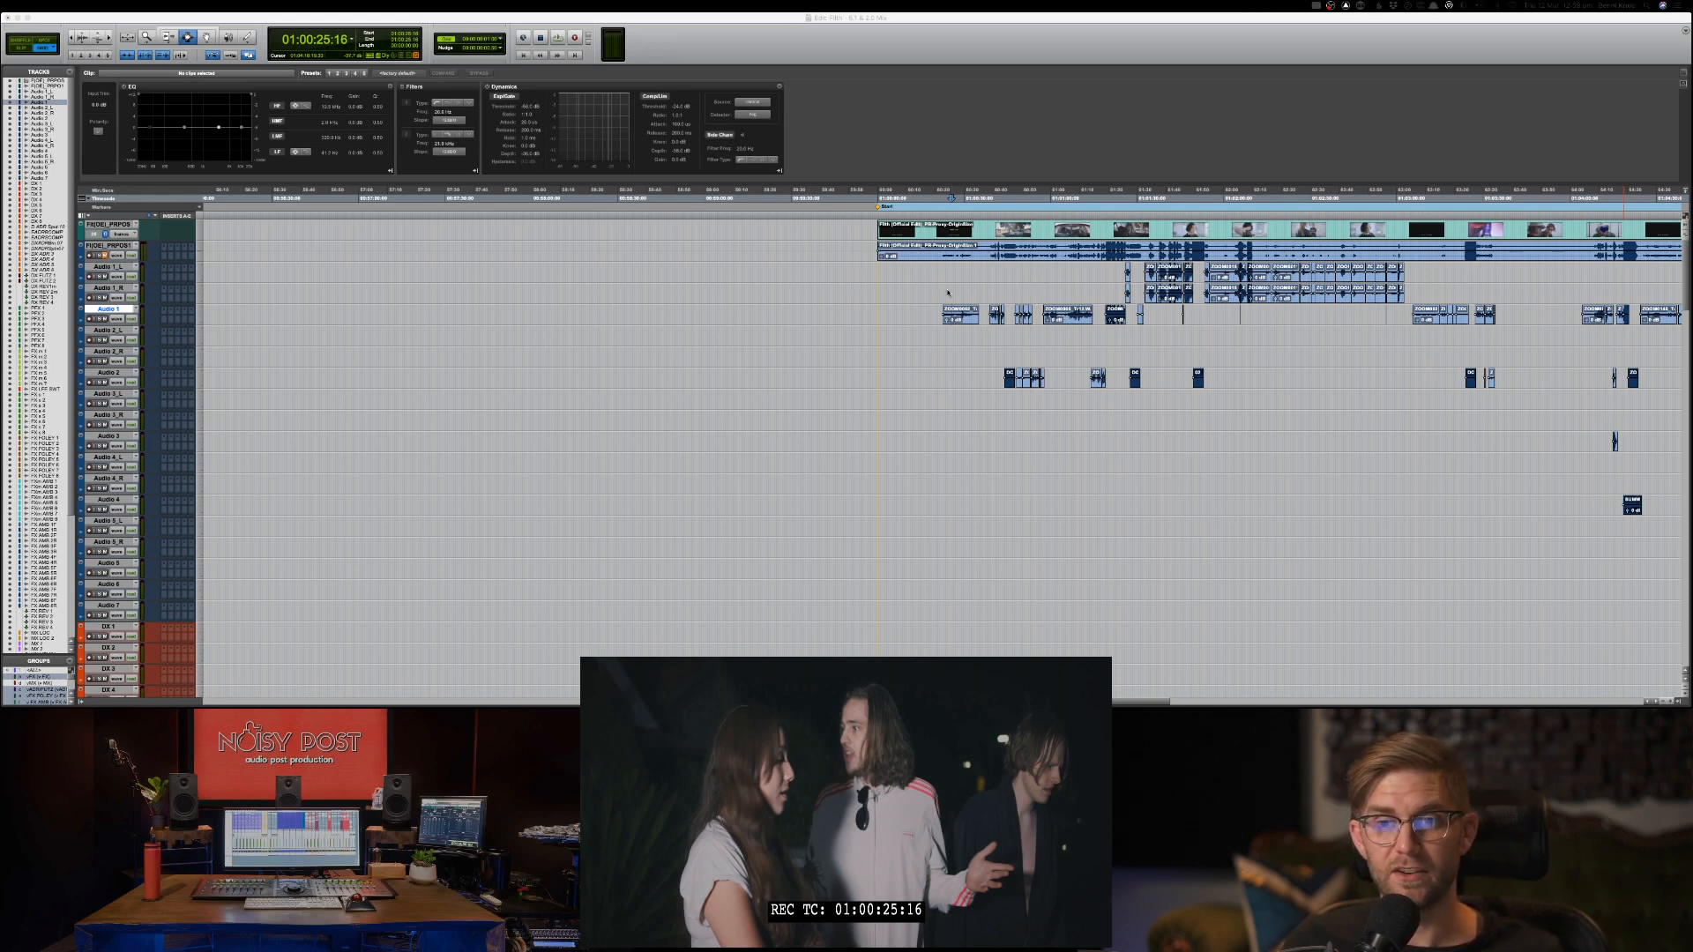
left_click(938, 292)
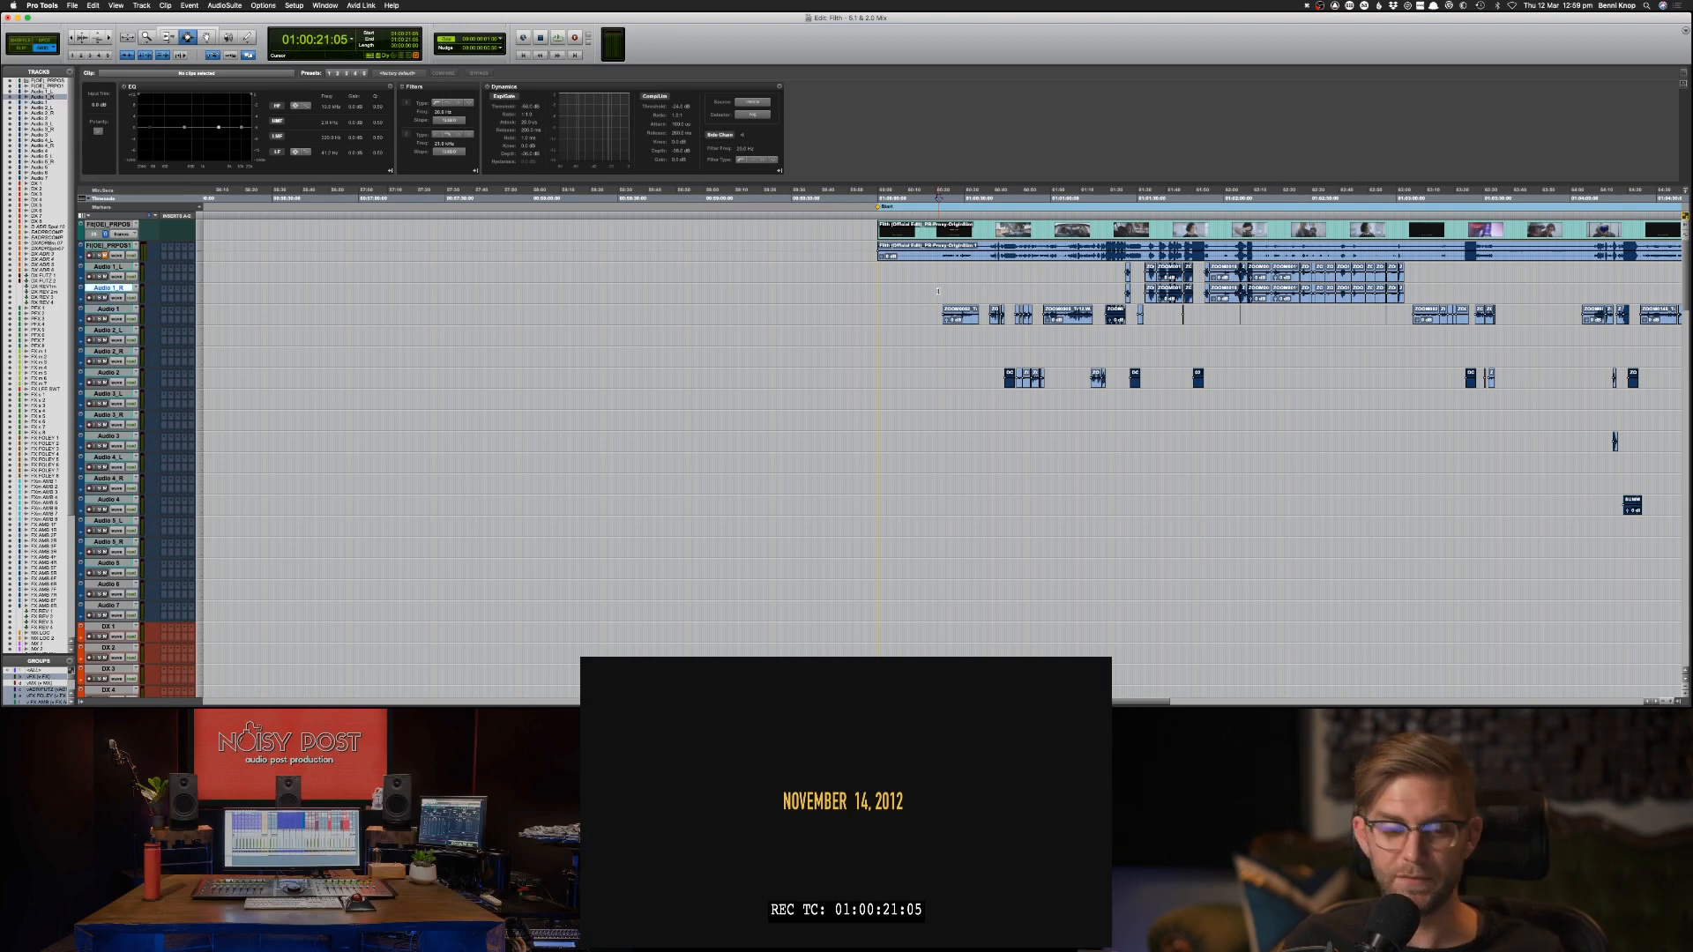
left_click(947, 290)
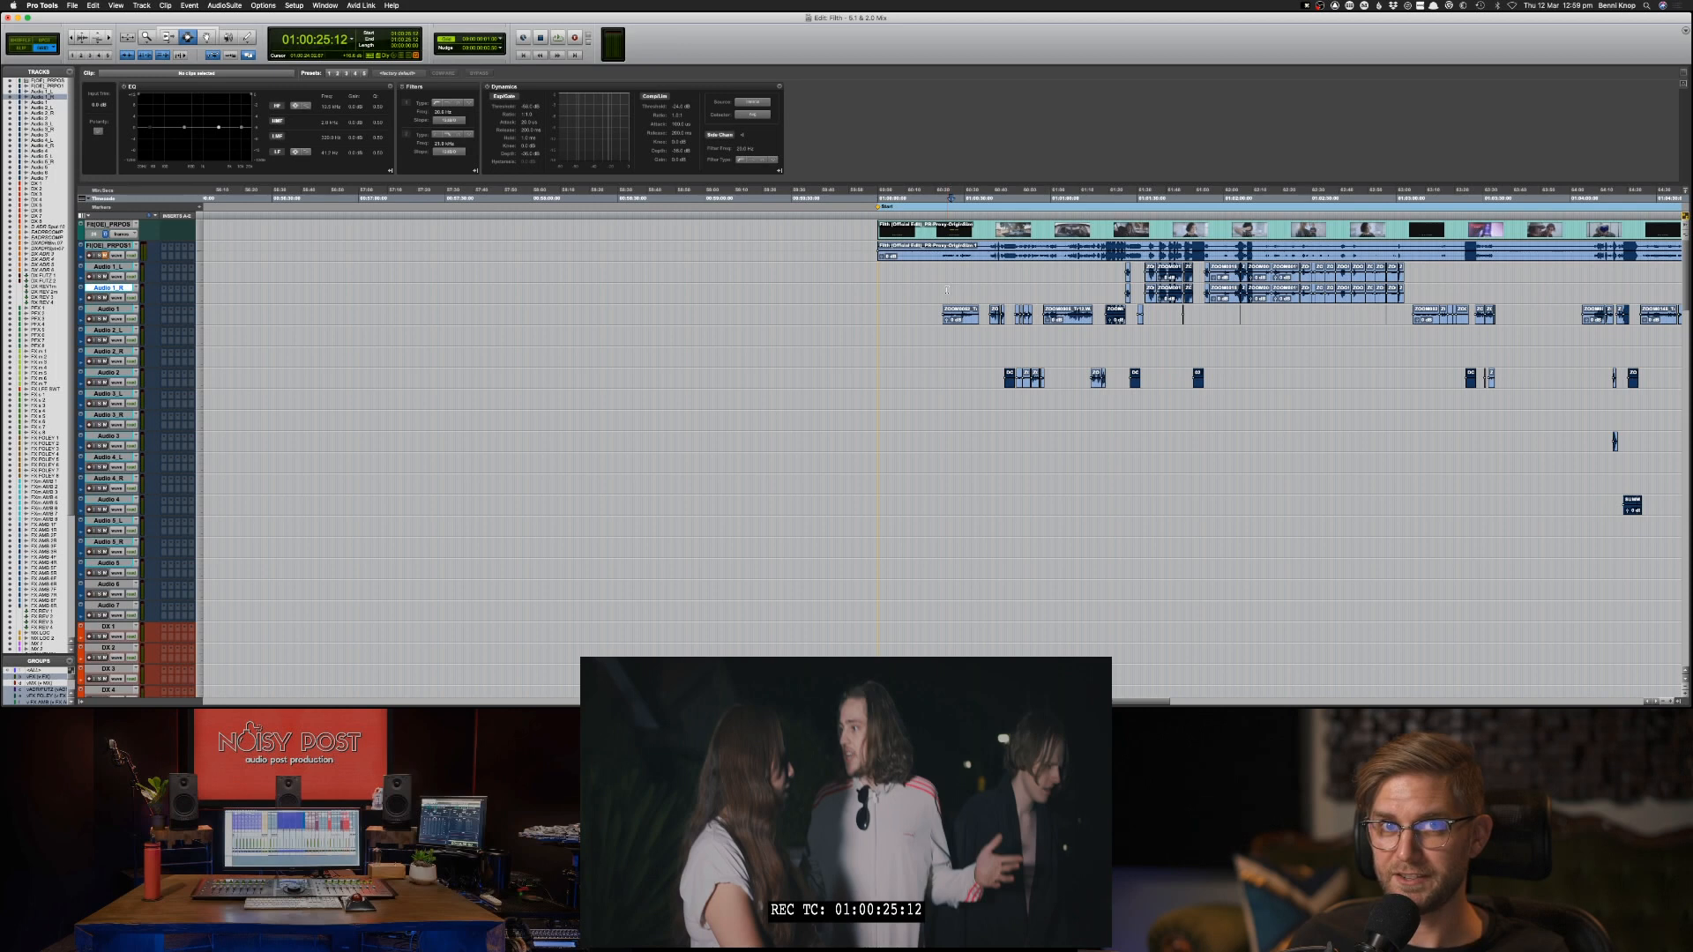
left_click(947, 290)
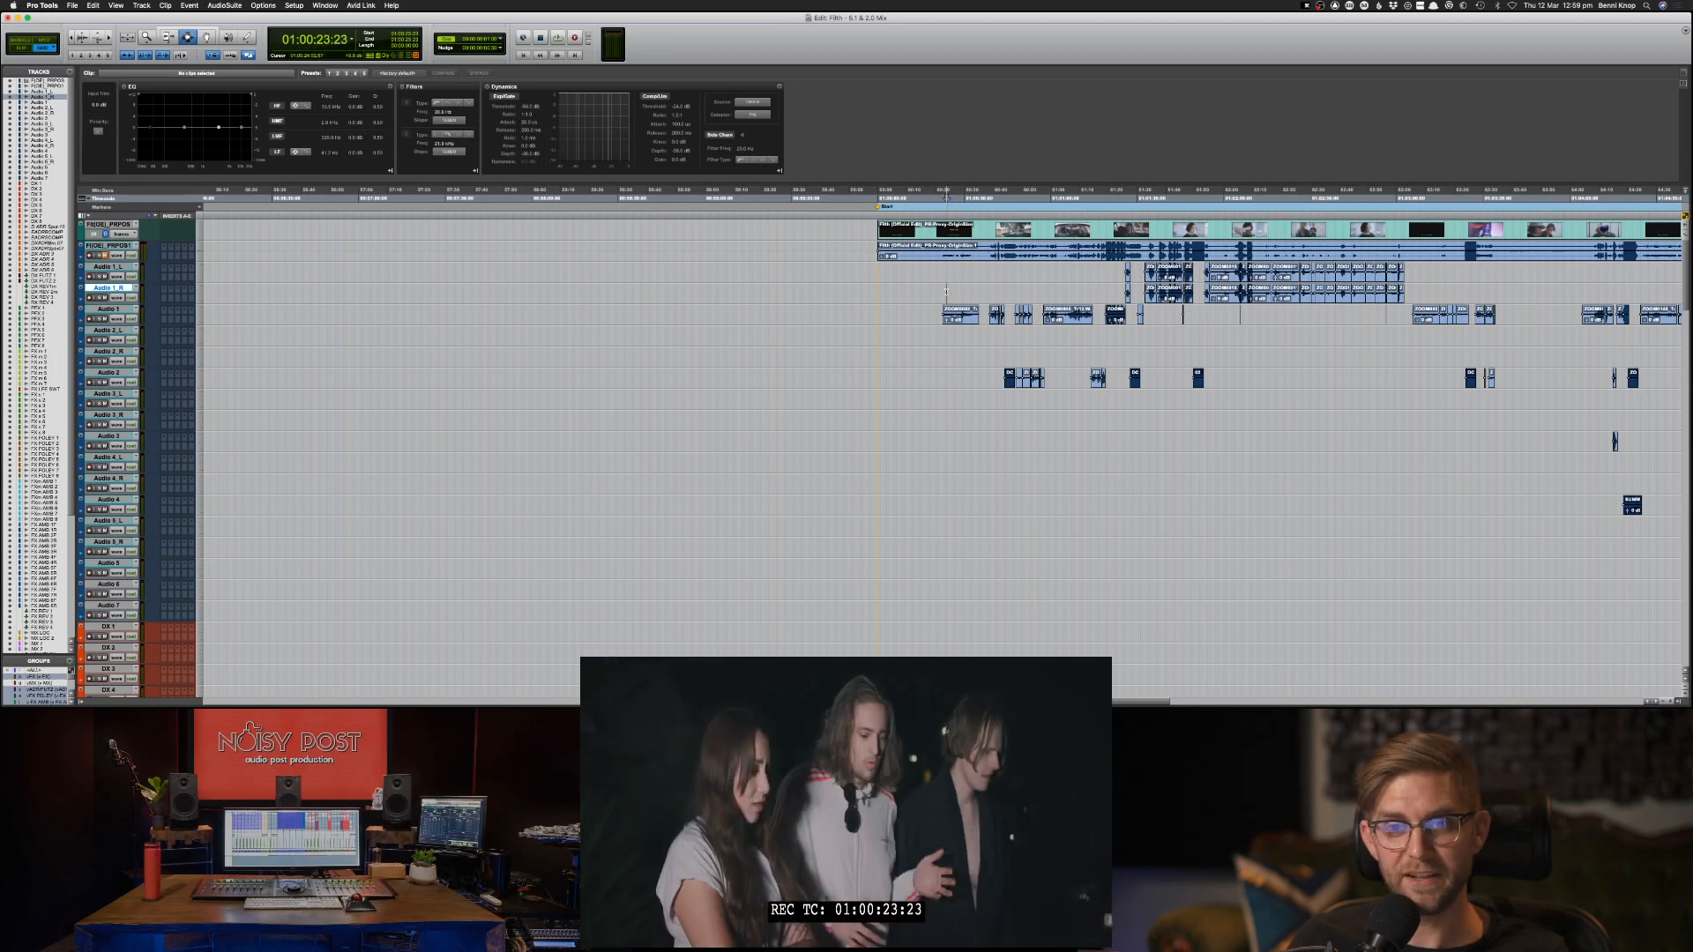
Switch to ProResER to check the progress of the video conversion, and return to Pro Tools.
key("r")
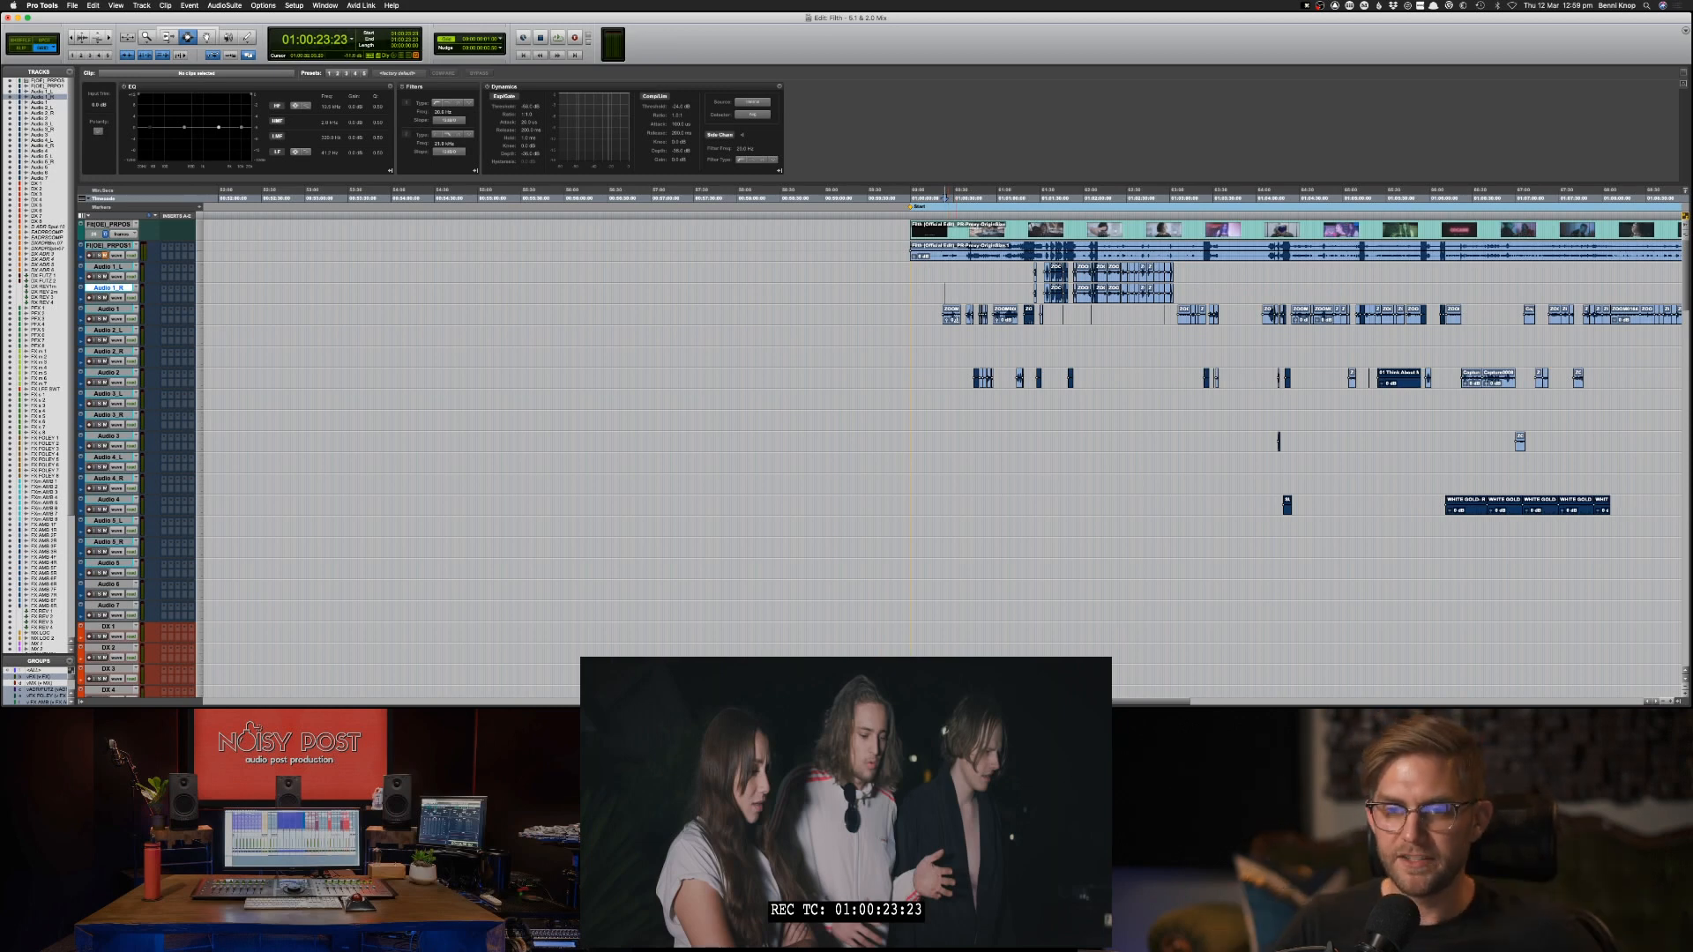
key("super+Tab")
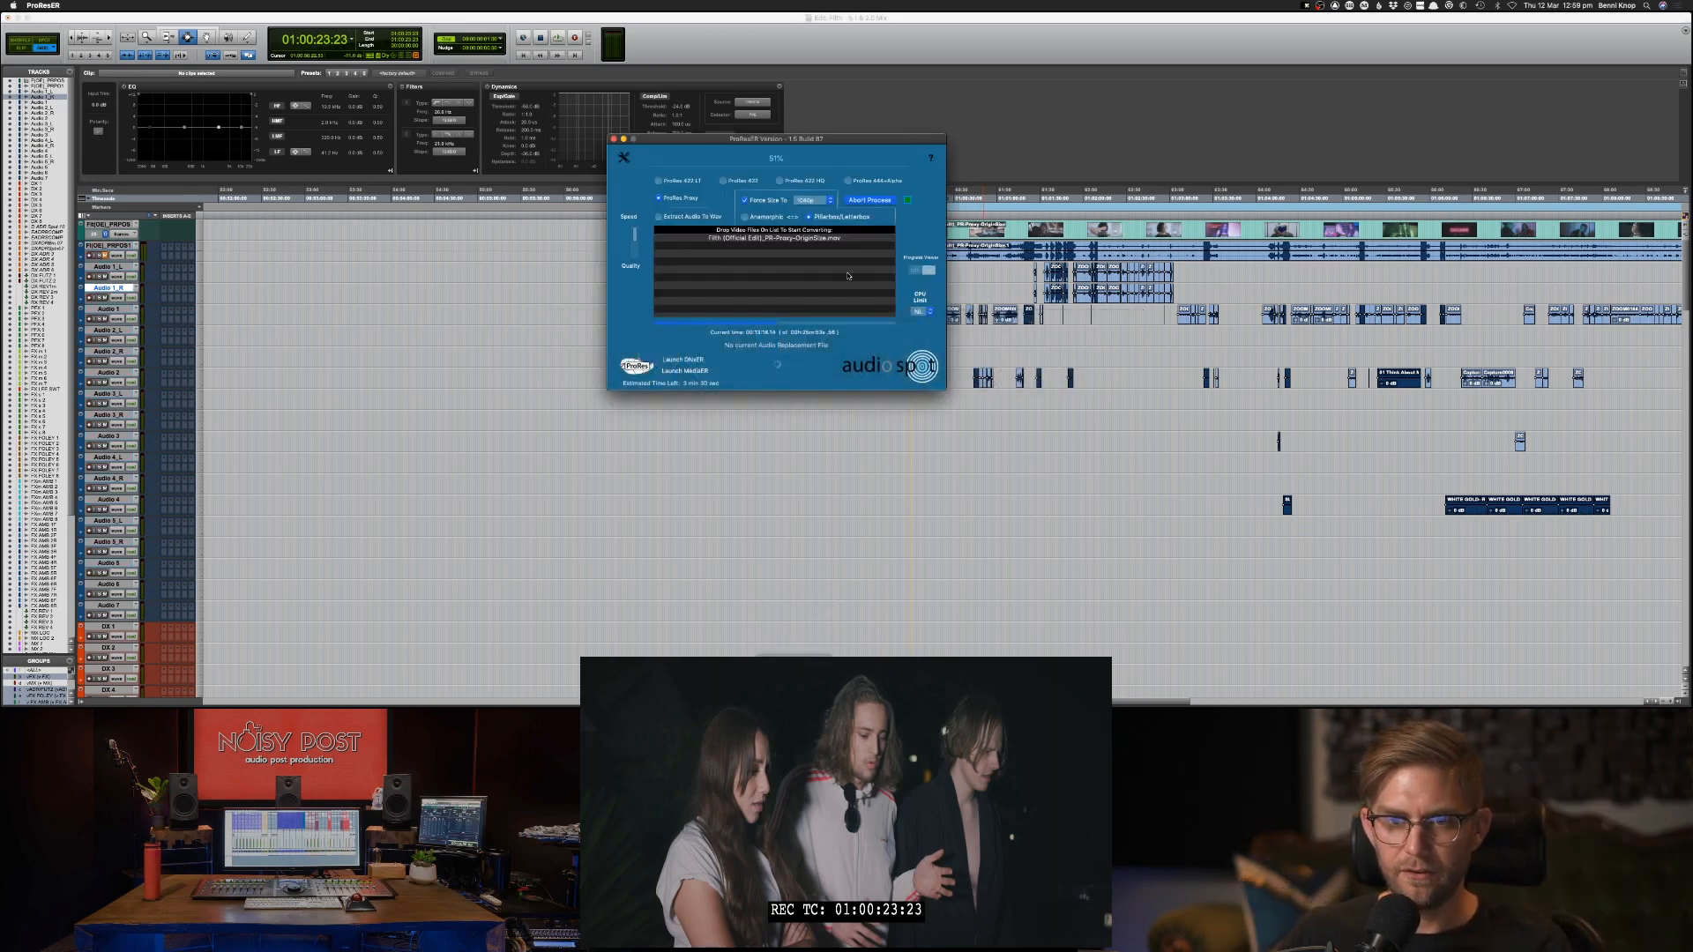
left_click(966, 292)
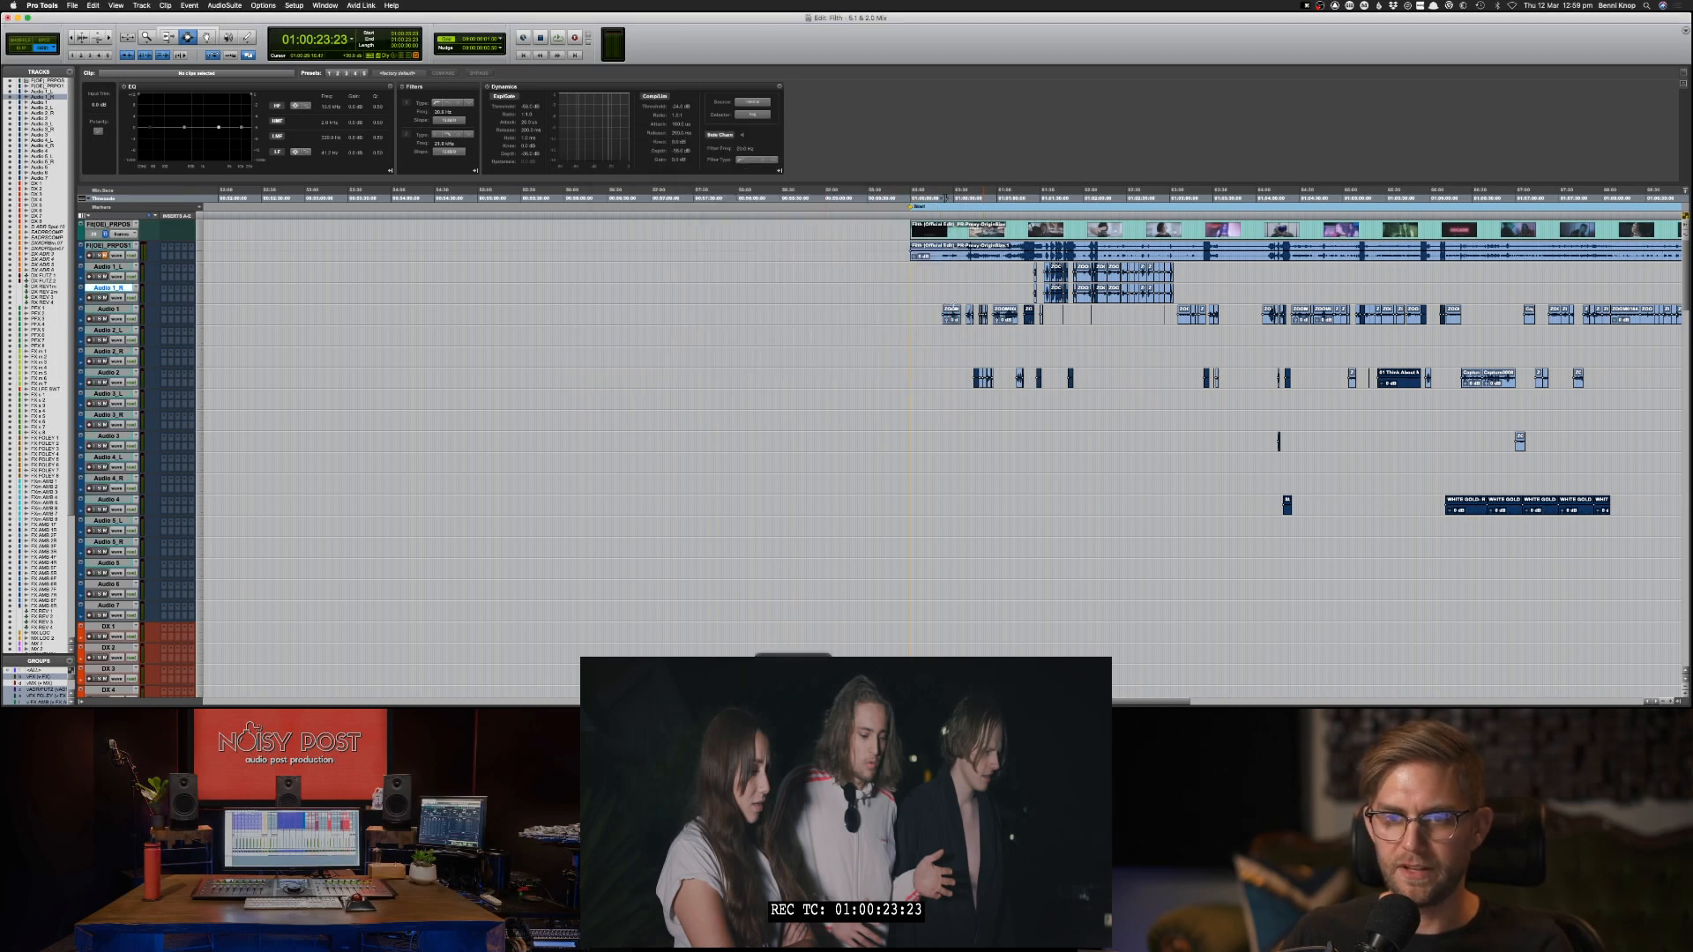
Play the film from the start of the first clip on the Audio 1 track.
left_click(948, 310)
key("Tab")
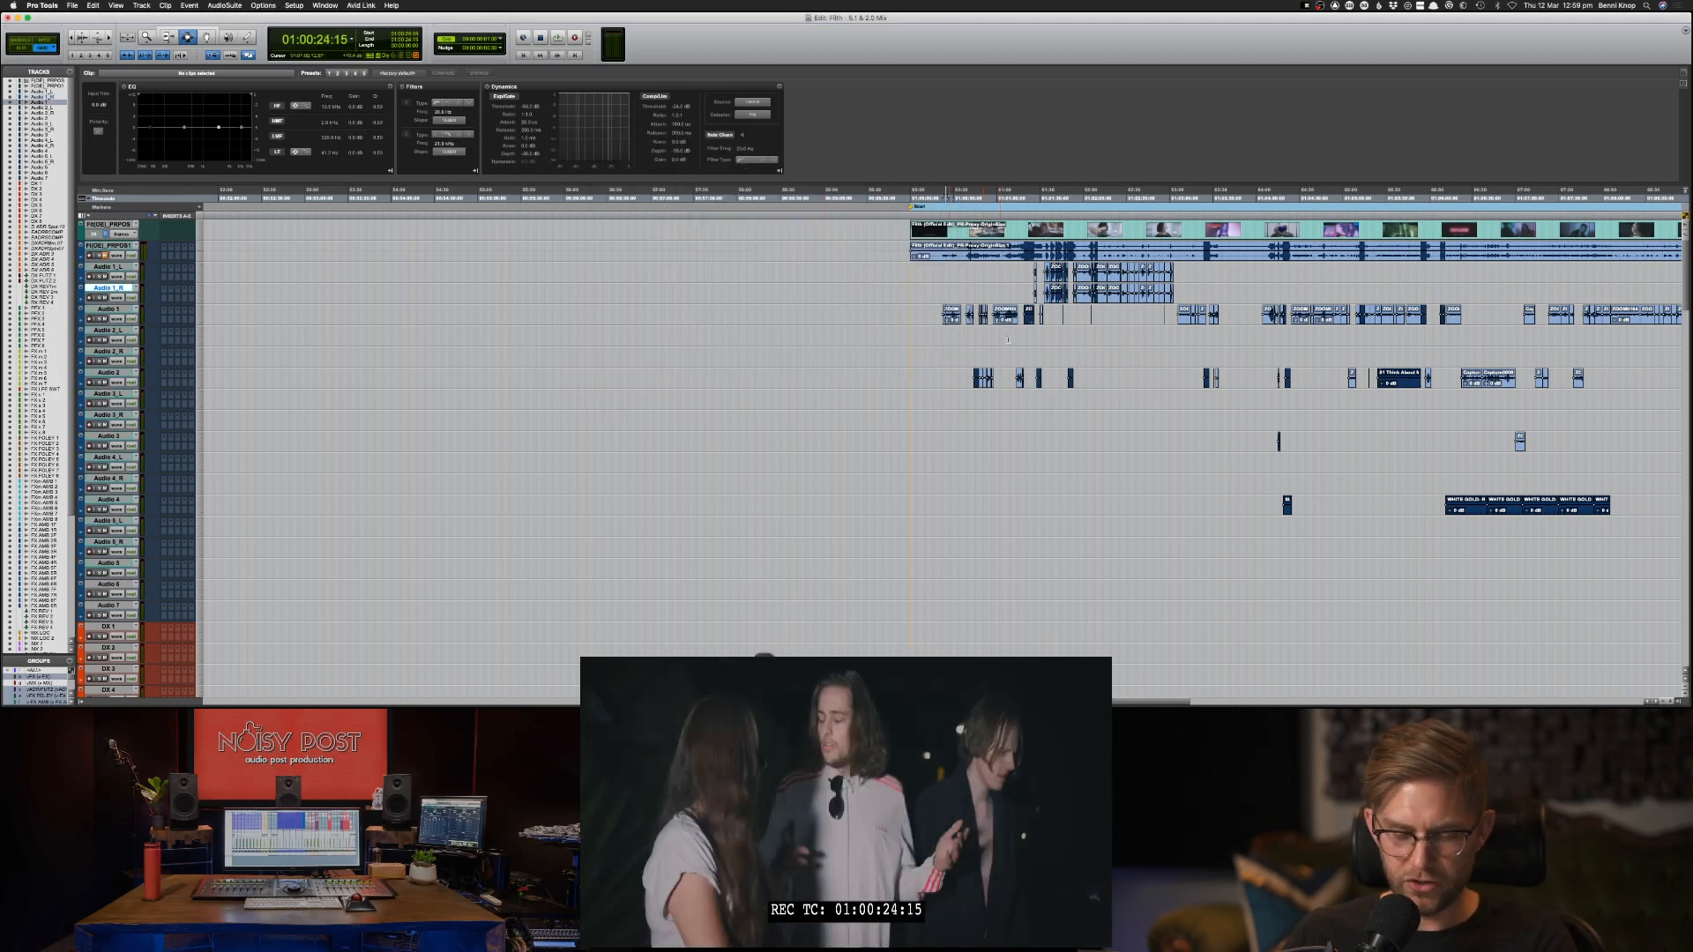
key("super+bracketright")
key("super+bracketright")
key("super+bracketright")
key("space")
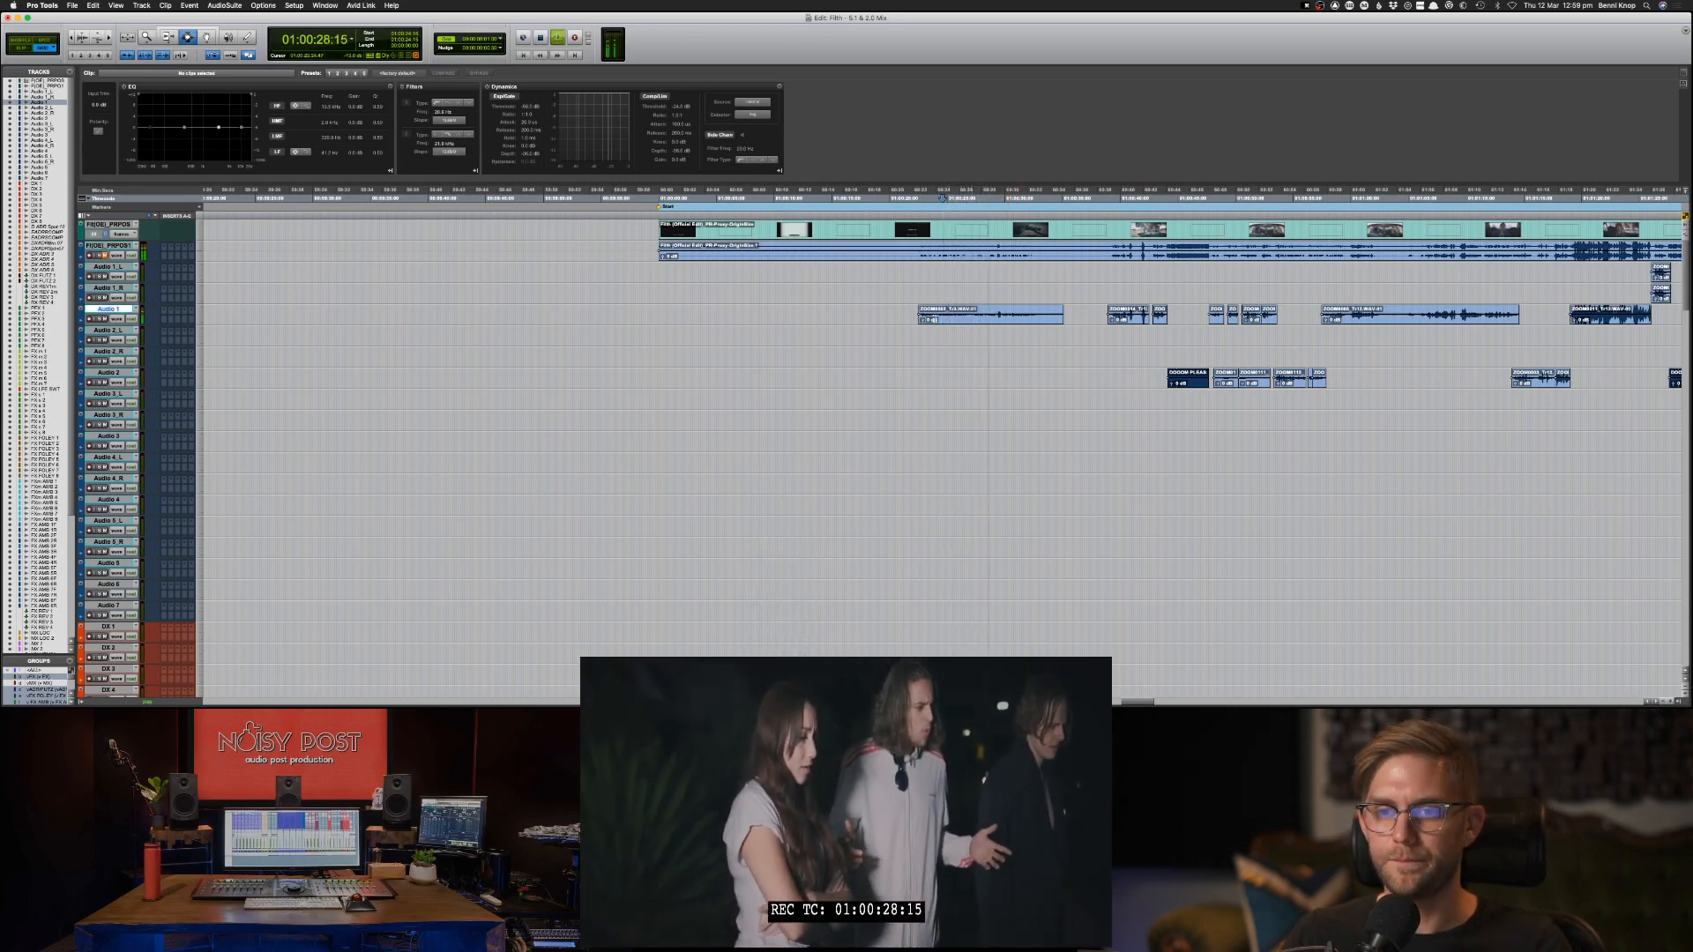
Copy the first clip on the Audio 1 track to the DX 1 track at the same timecode.
left_click(936, 320)
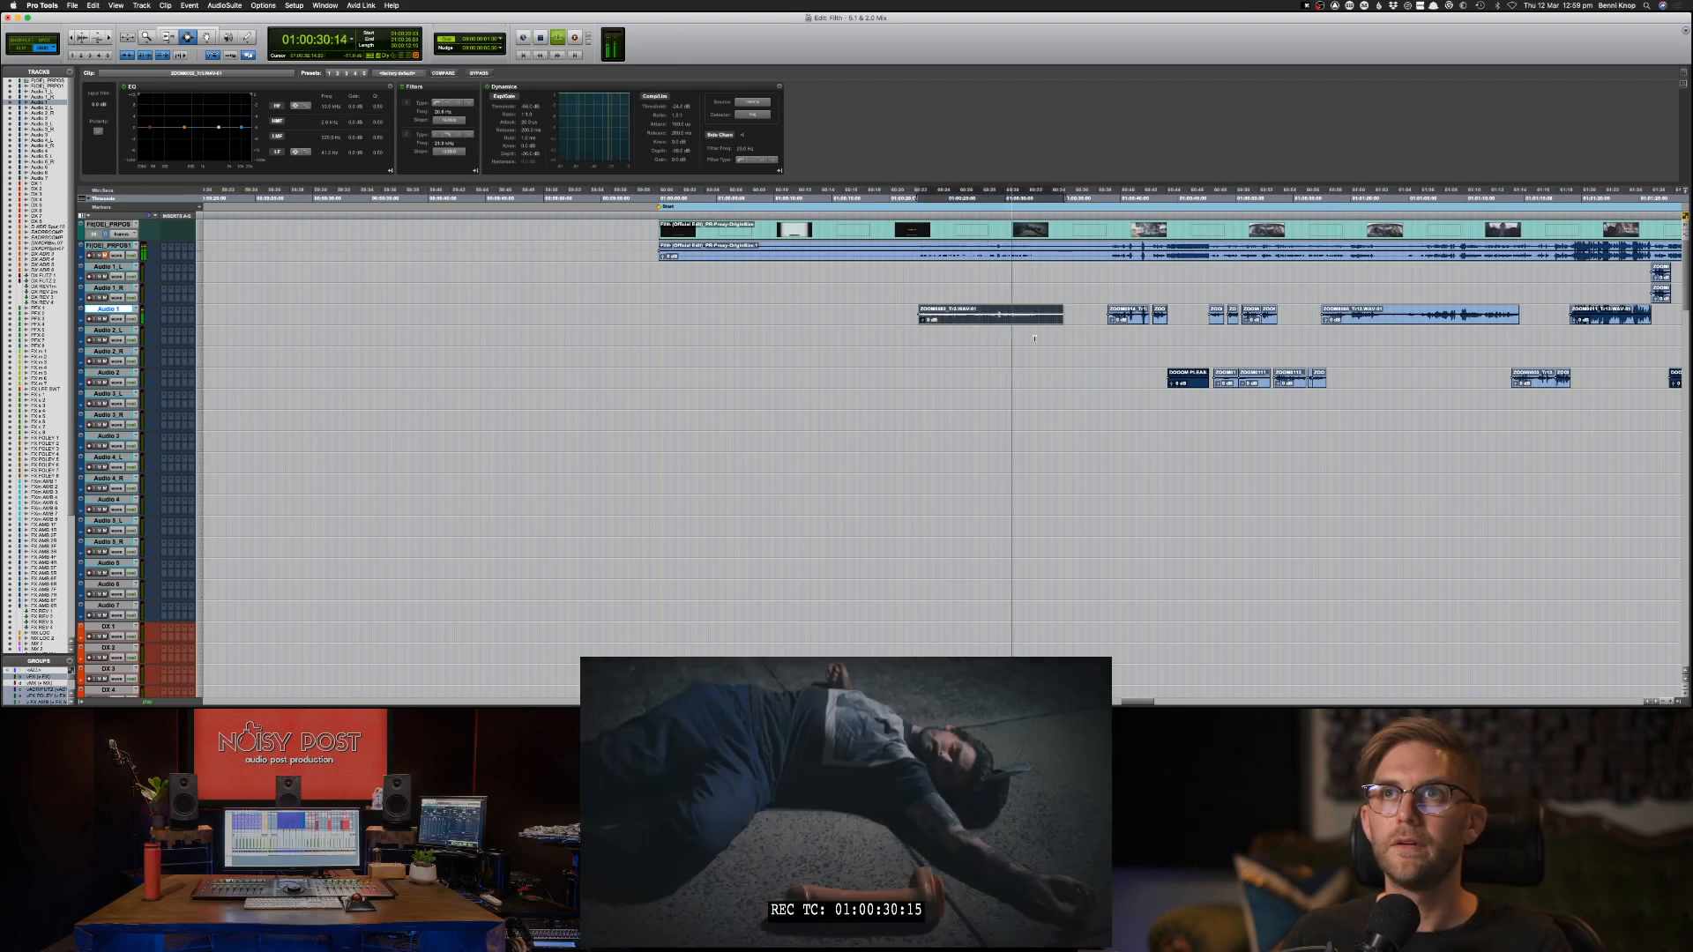
key("space")
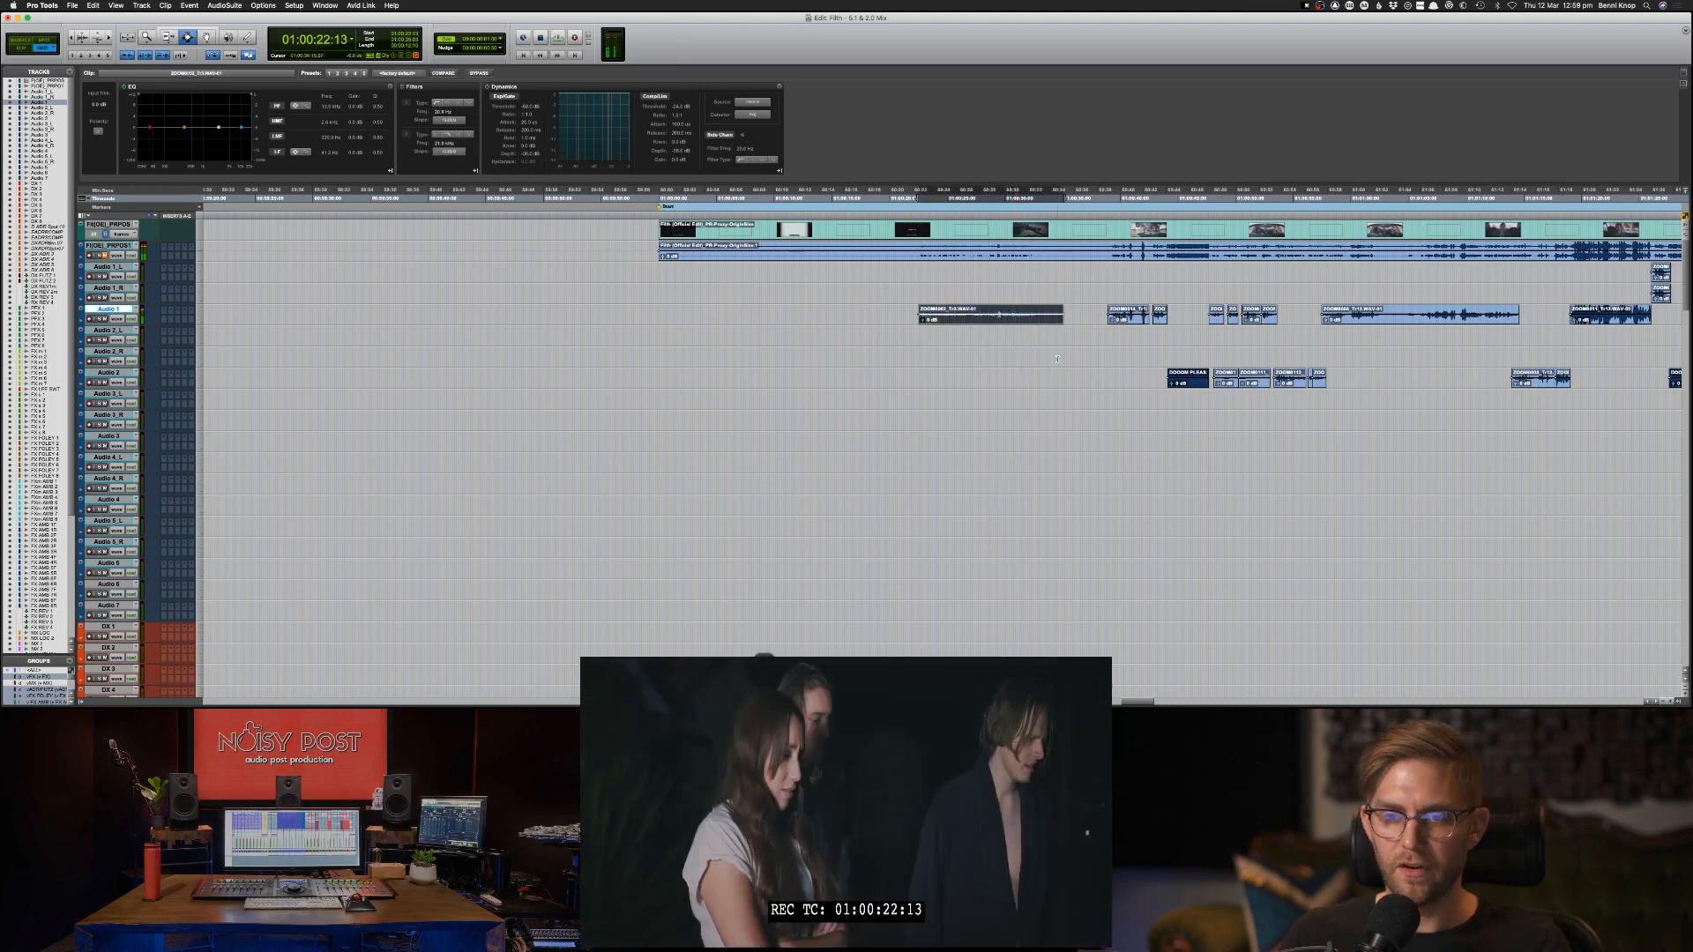
key("super+c")
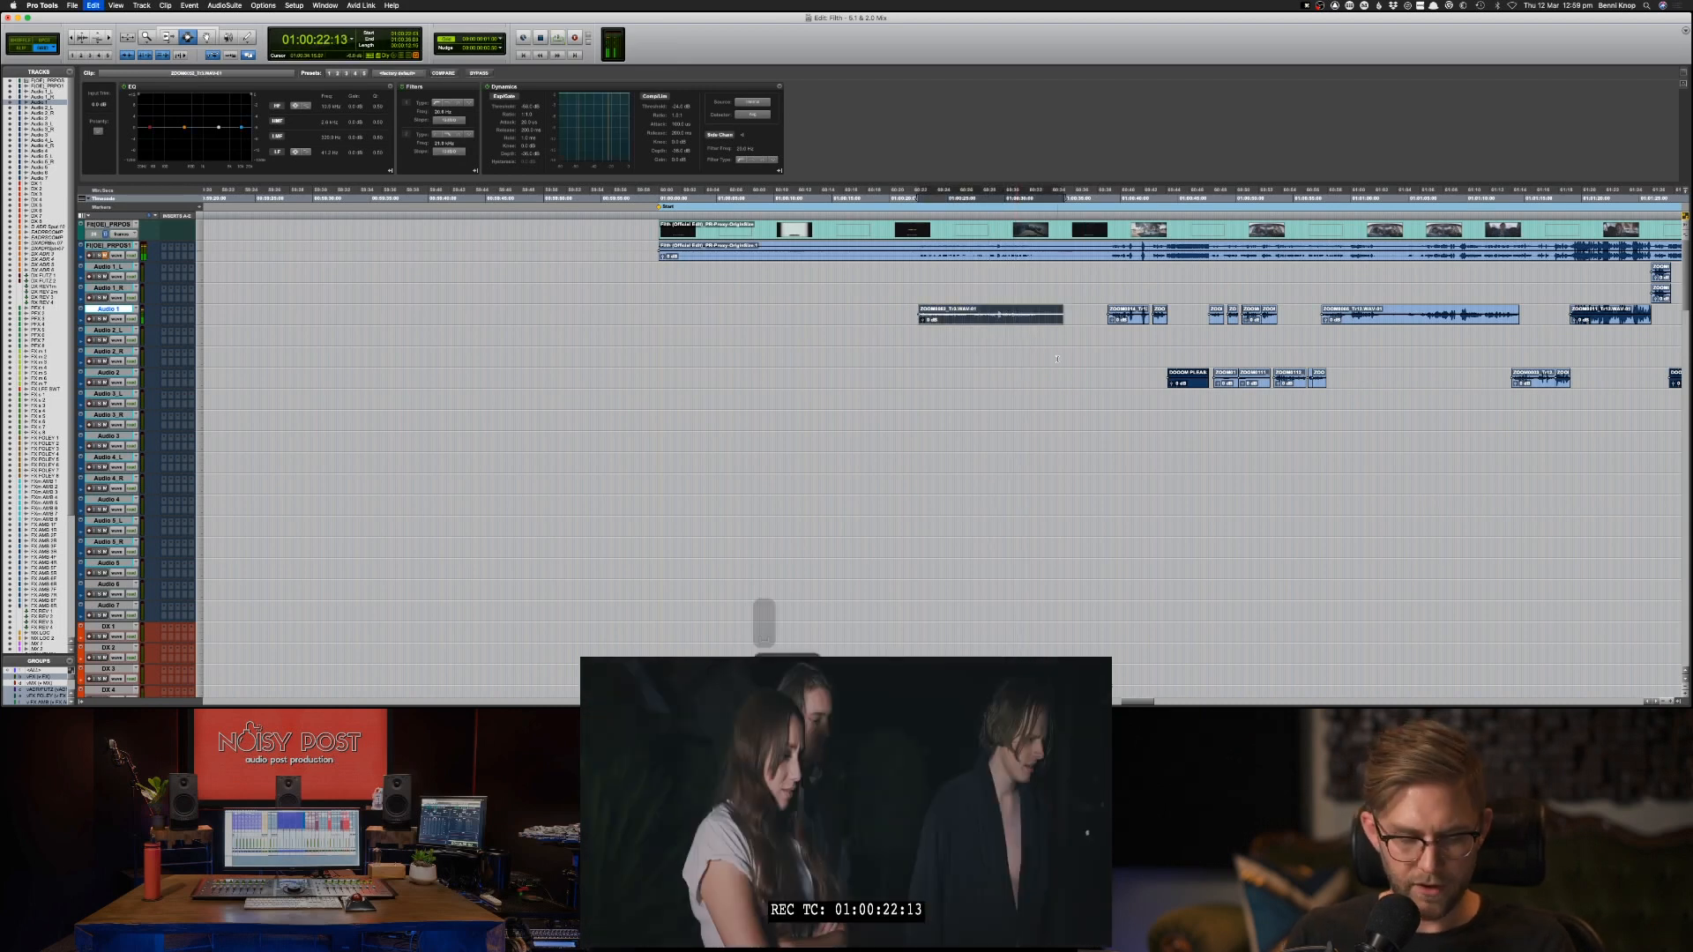
key("semicolon")
key("semicolon")
key("semicolon")
key("semicolon")
key("semicolon")
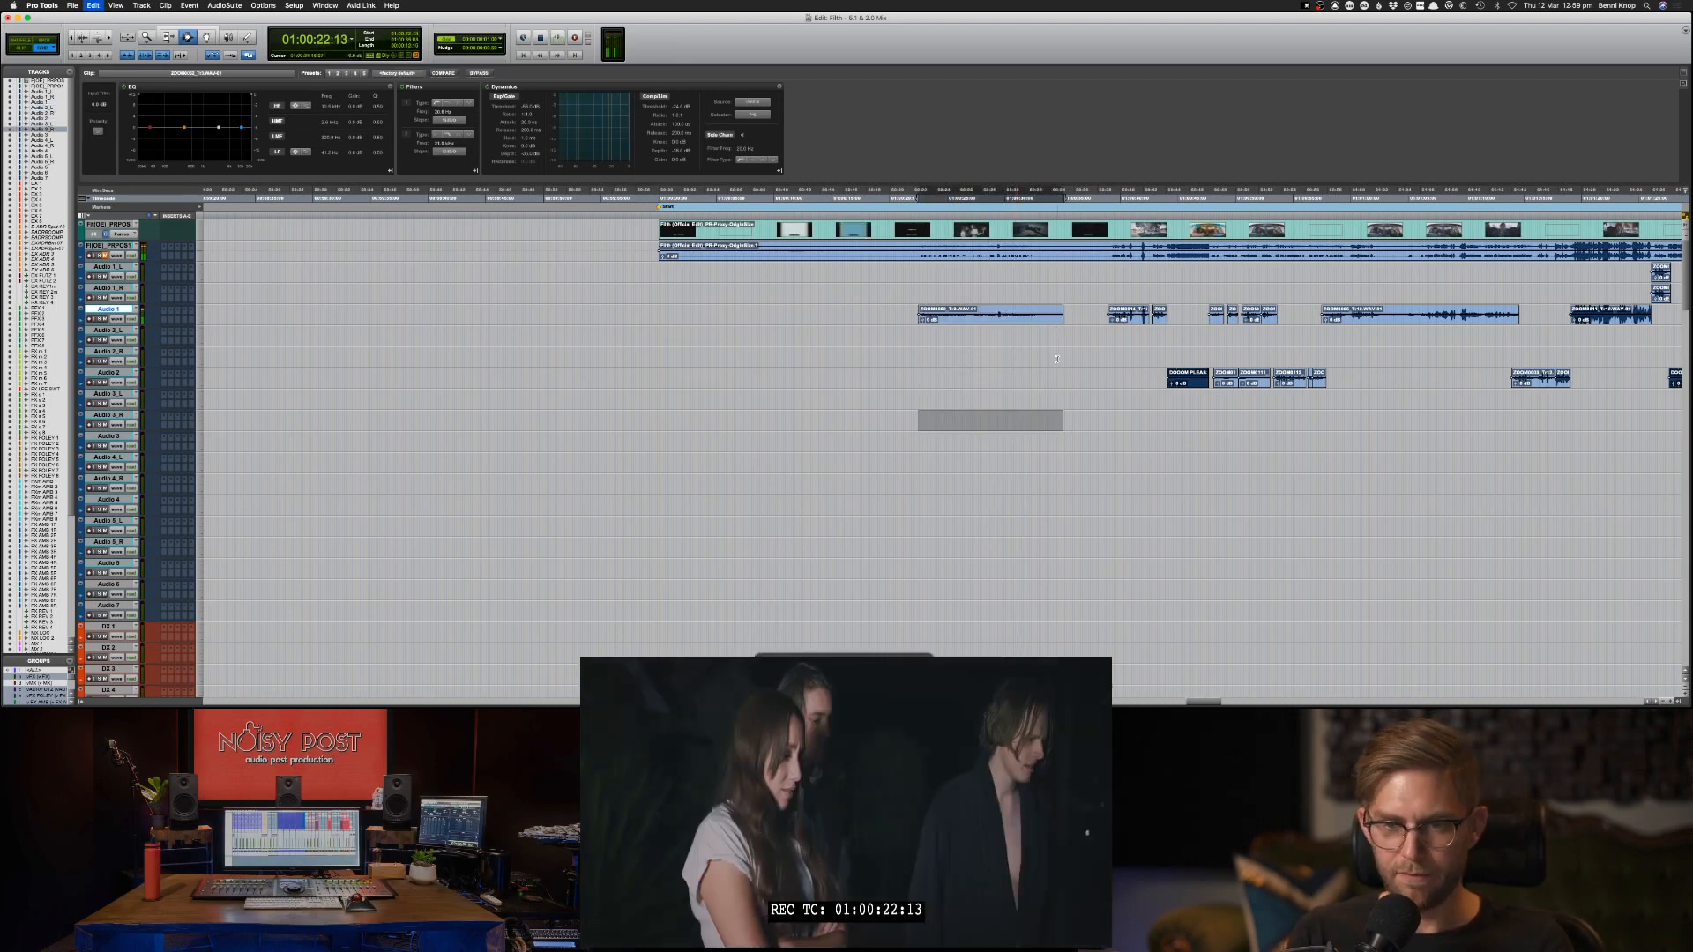
key("semicolon")
key("semicolon")
key("semicolon")
key("semicolon")
key("semicolon")
key("semicolon")
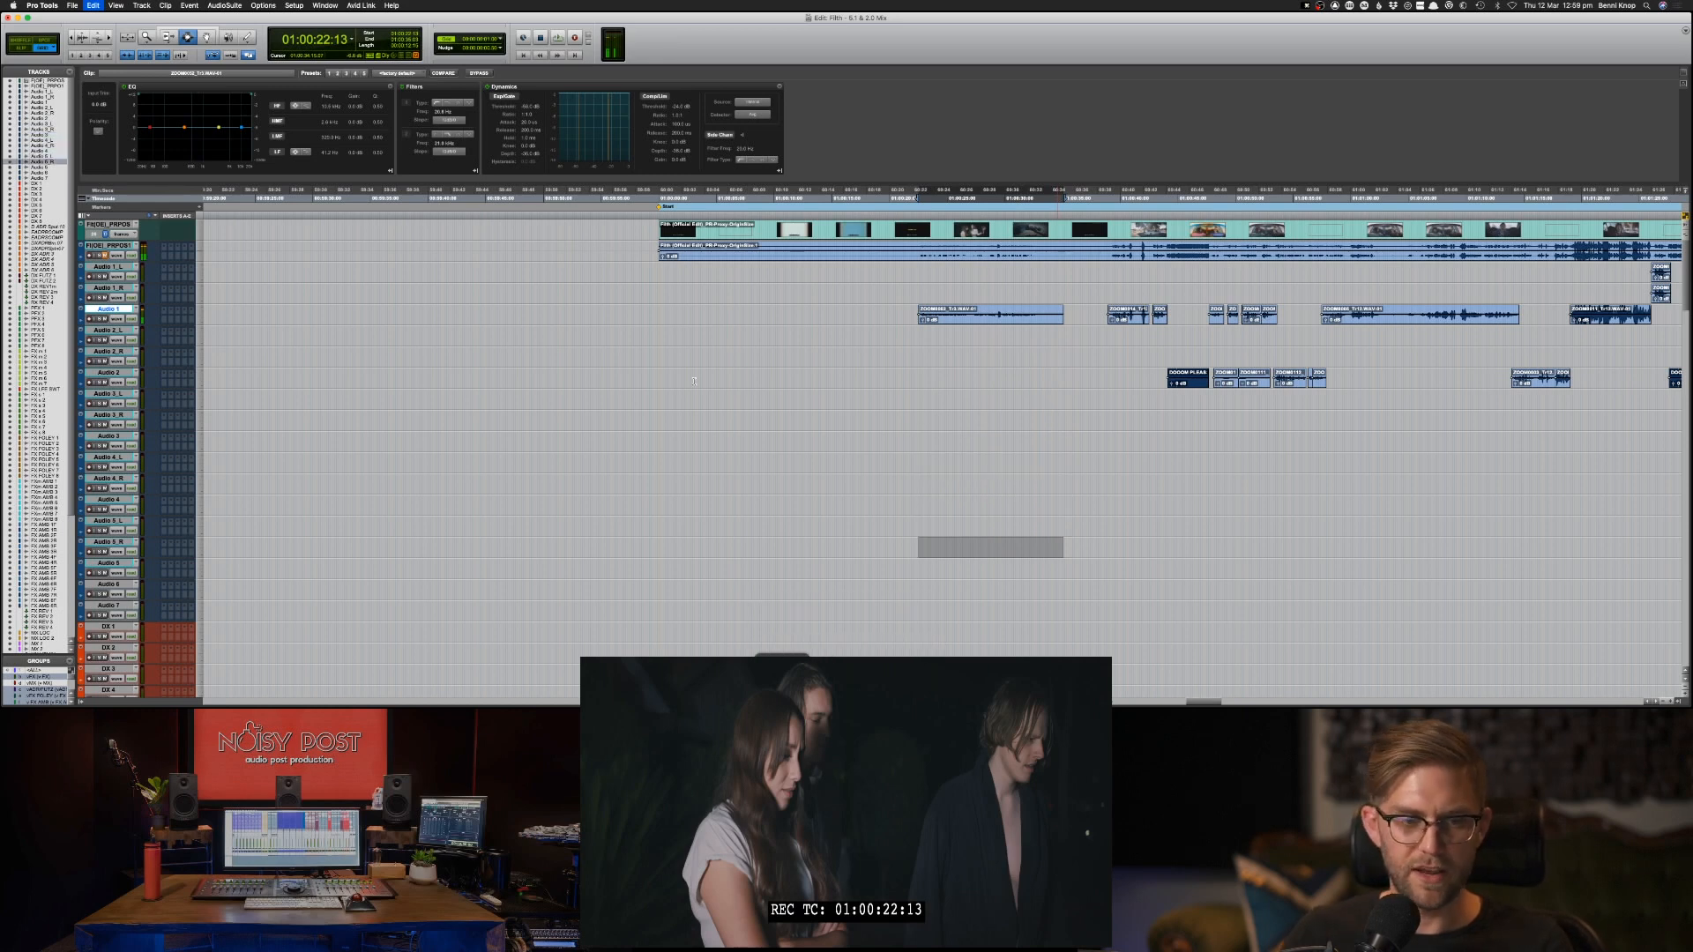
key("semicolon")
key("semicolon")
key("semicolon")
key("semicolon")
key("semicolon")
key("semicolon")
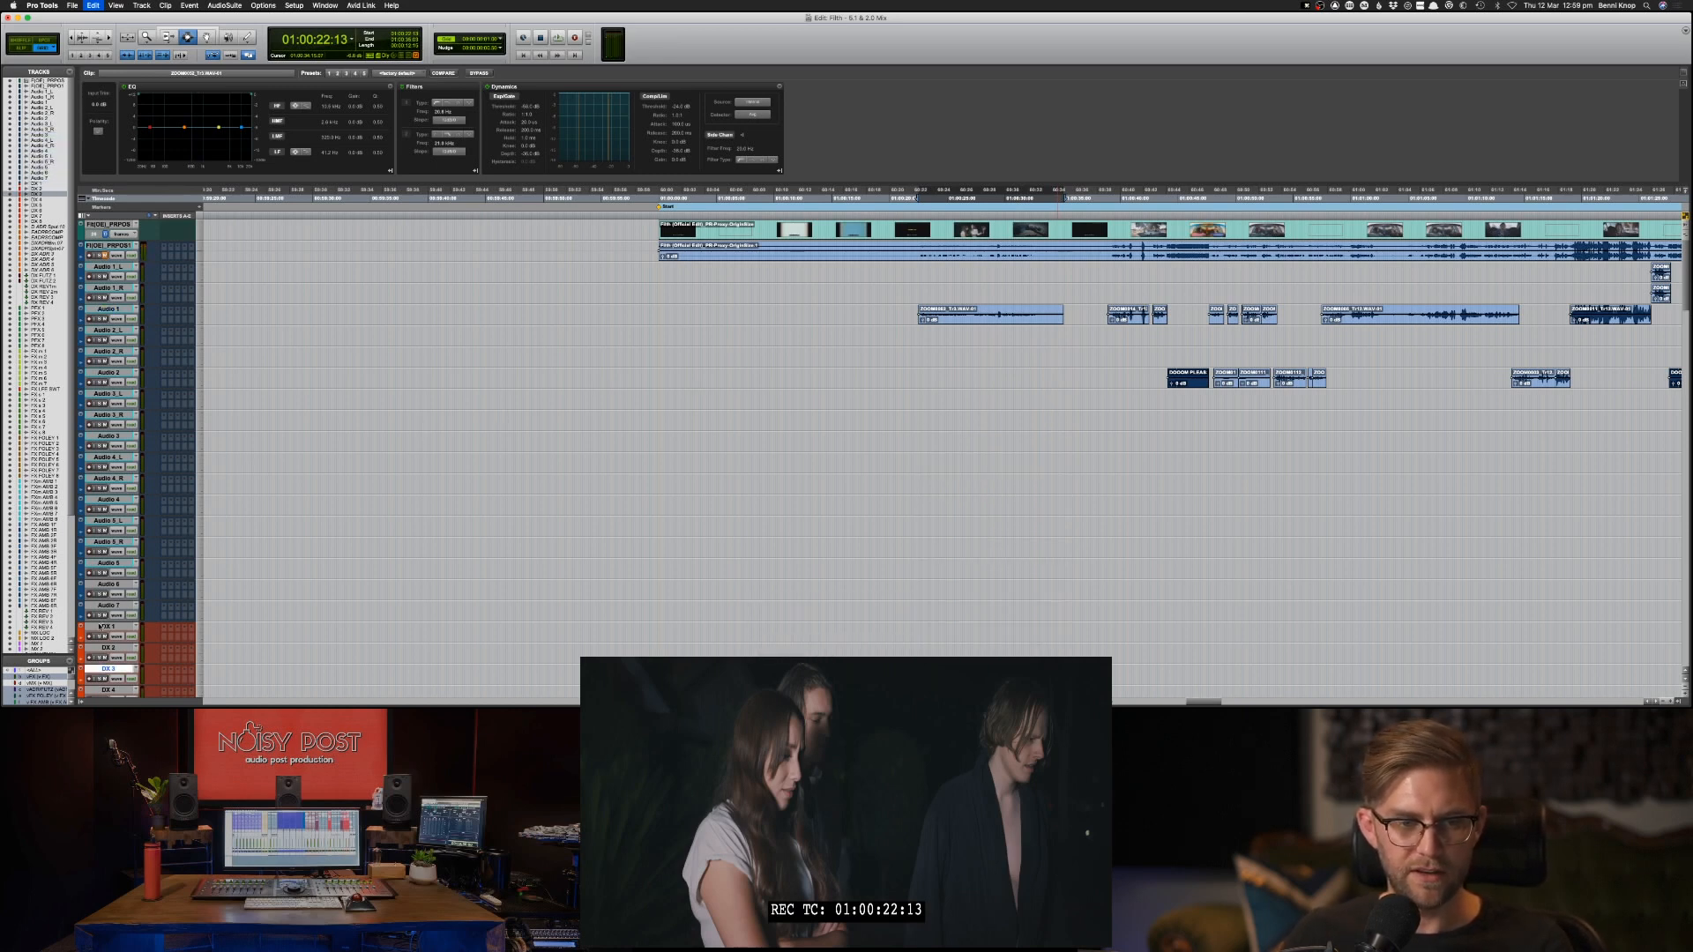
left_click(100, 626)
key("super+v")
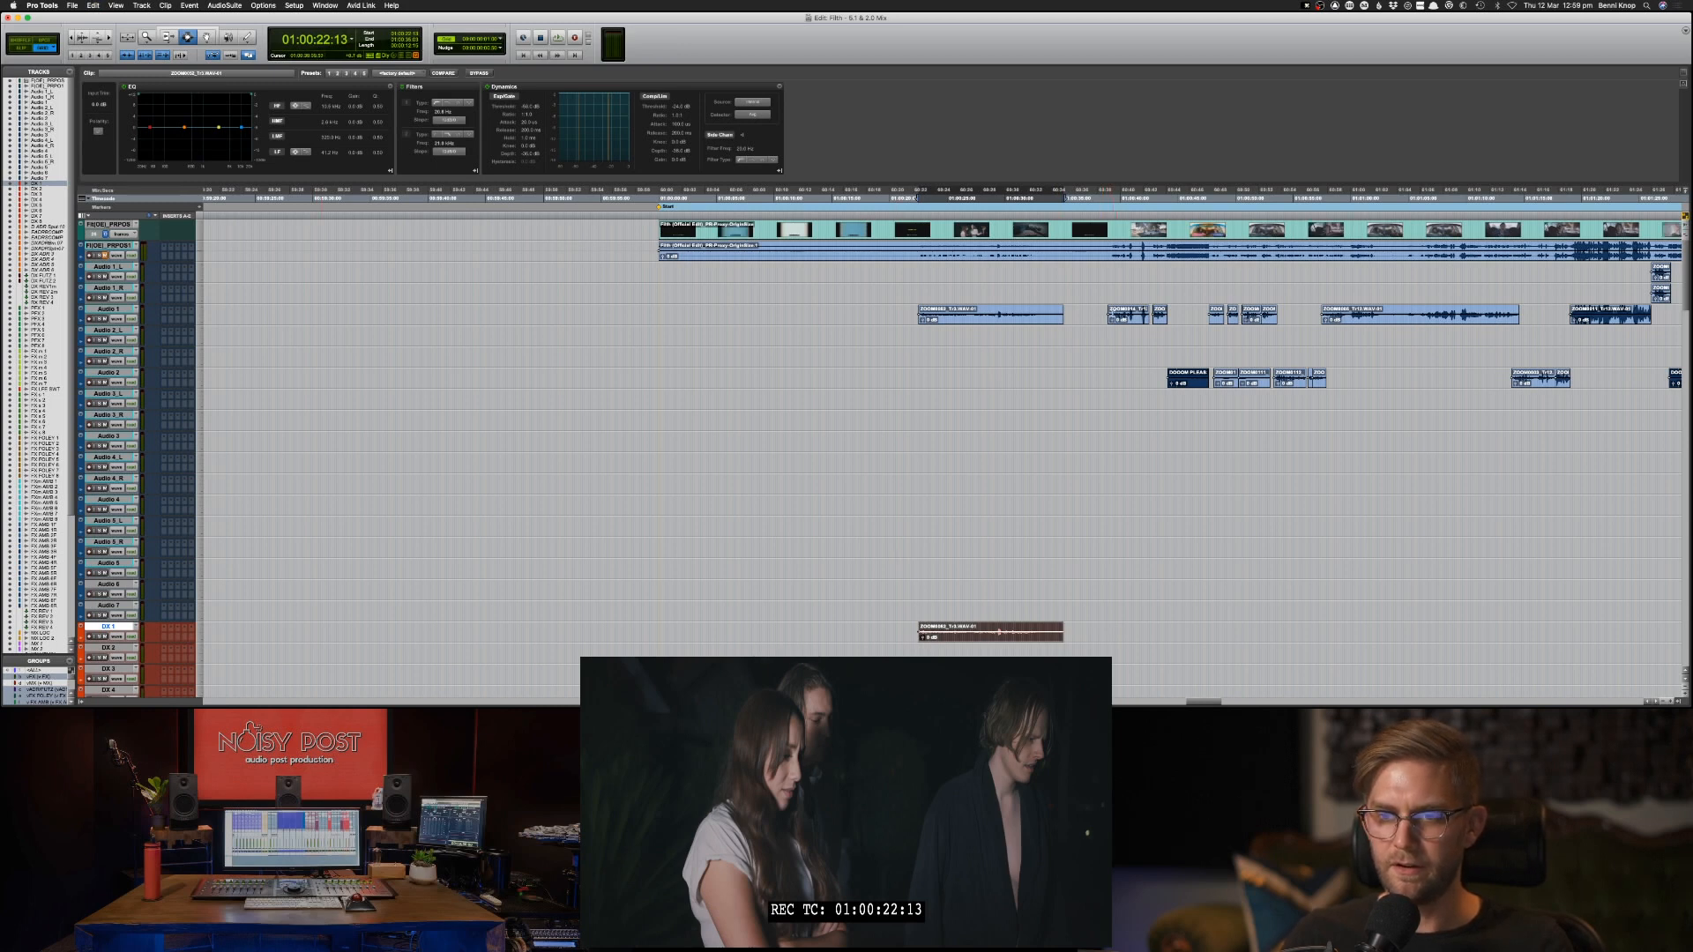
Play the film from 01:00:39:10, at the second group of clips on the Audio 1 track.
left_click(1113, 311)
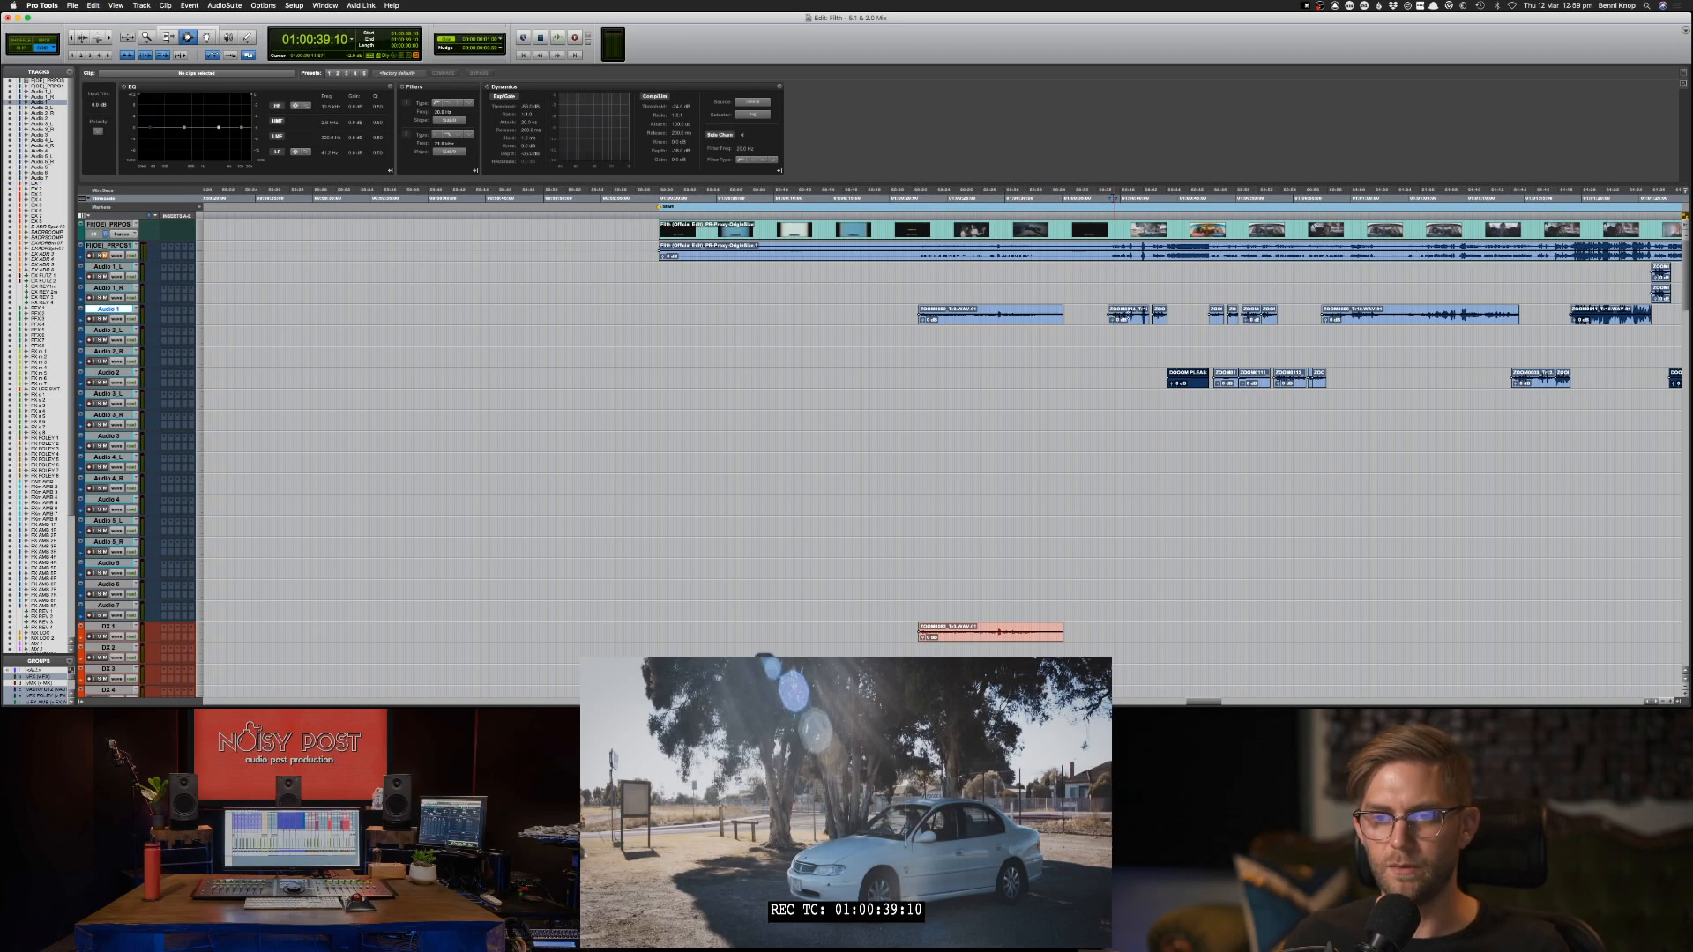
key("space")
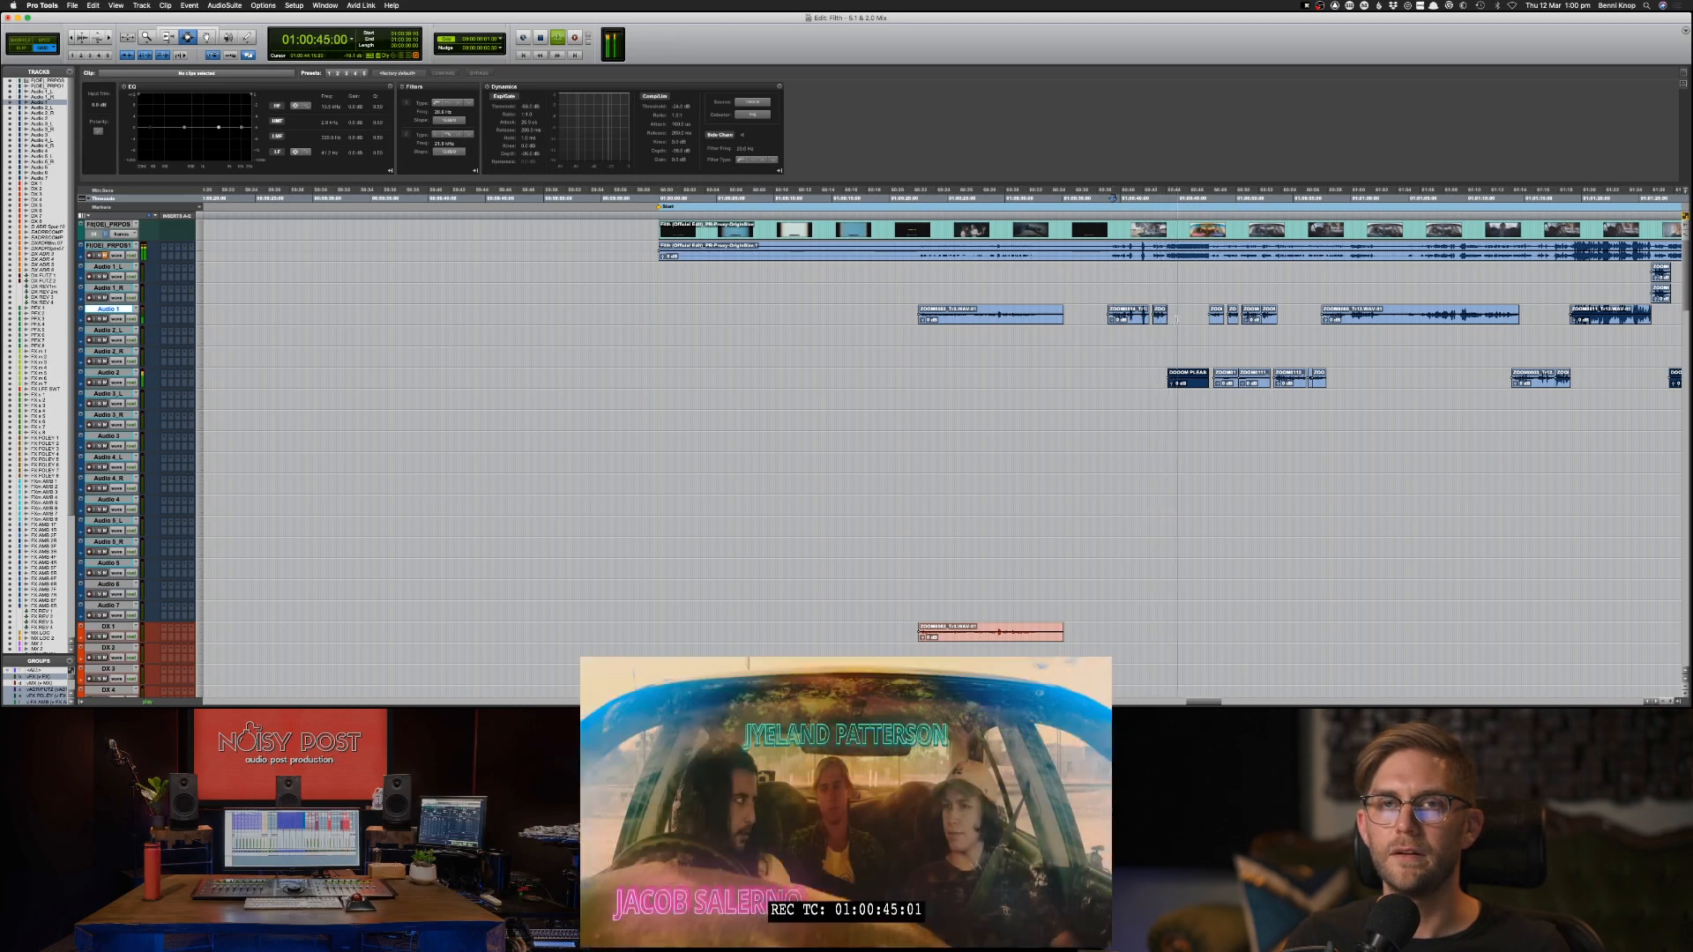
key("space")
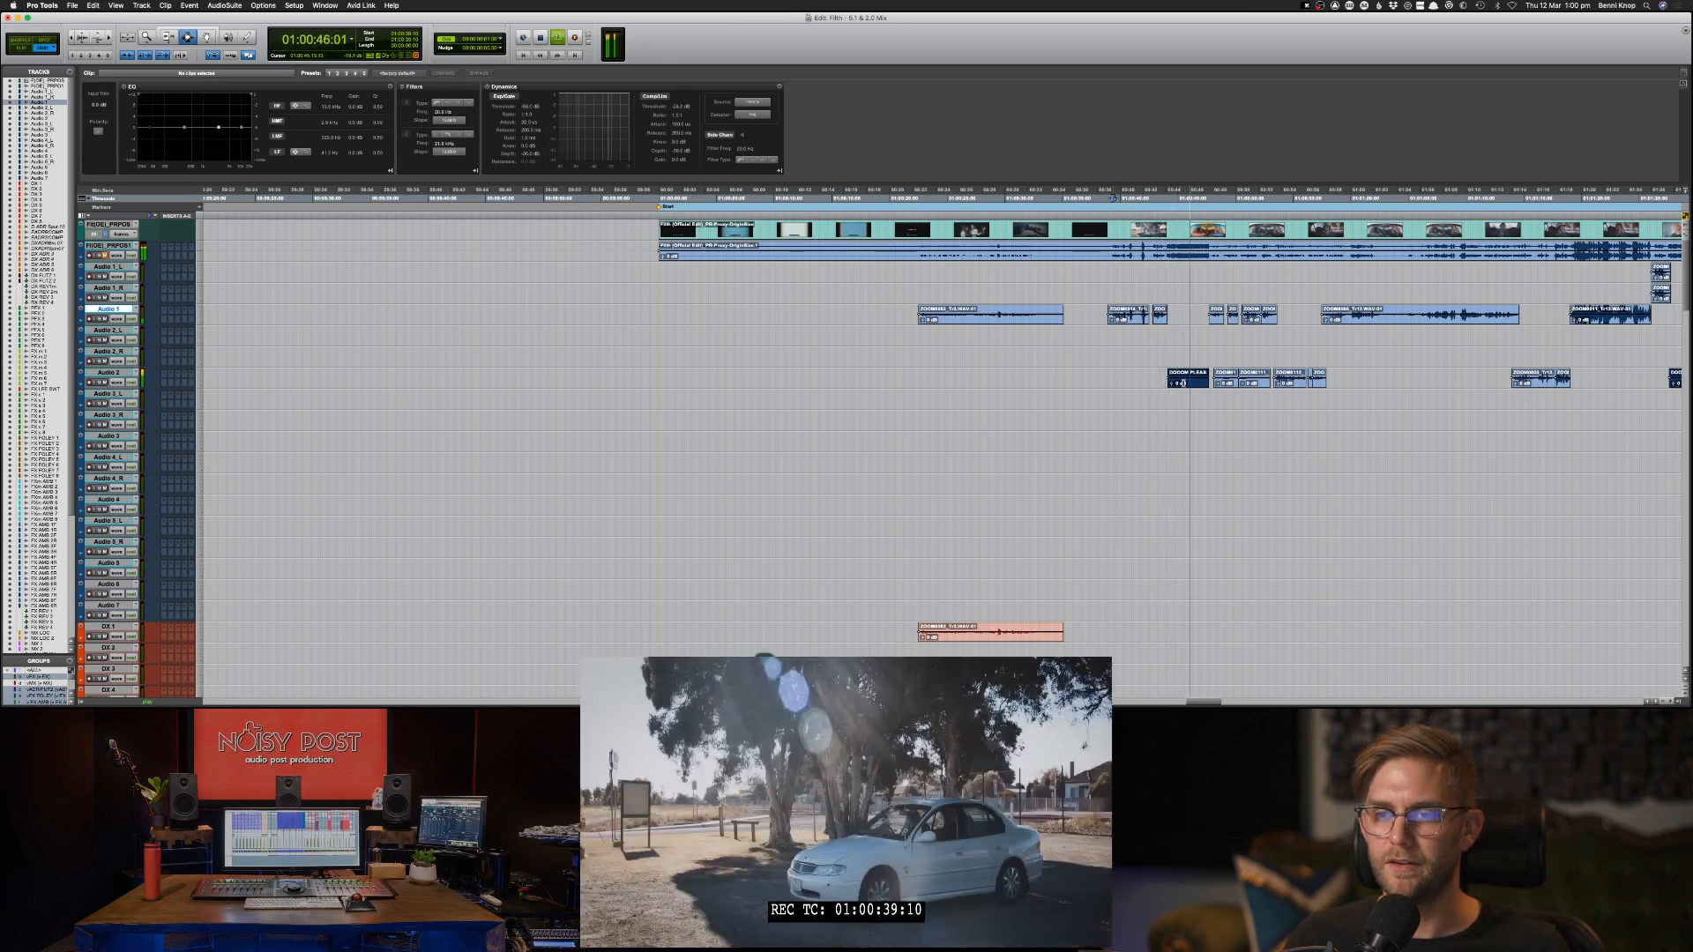
Lower the clip gain of the first clip on the Audio 2 track, at 01:00:44:03, by two nudges.
left_click(1183, 384)
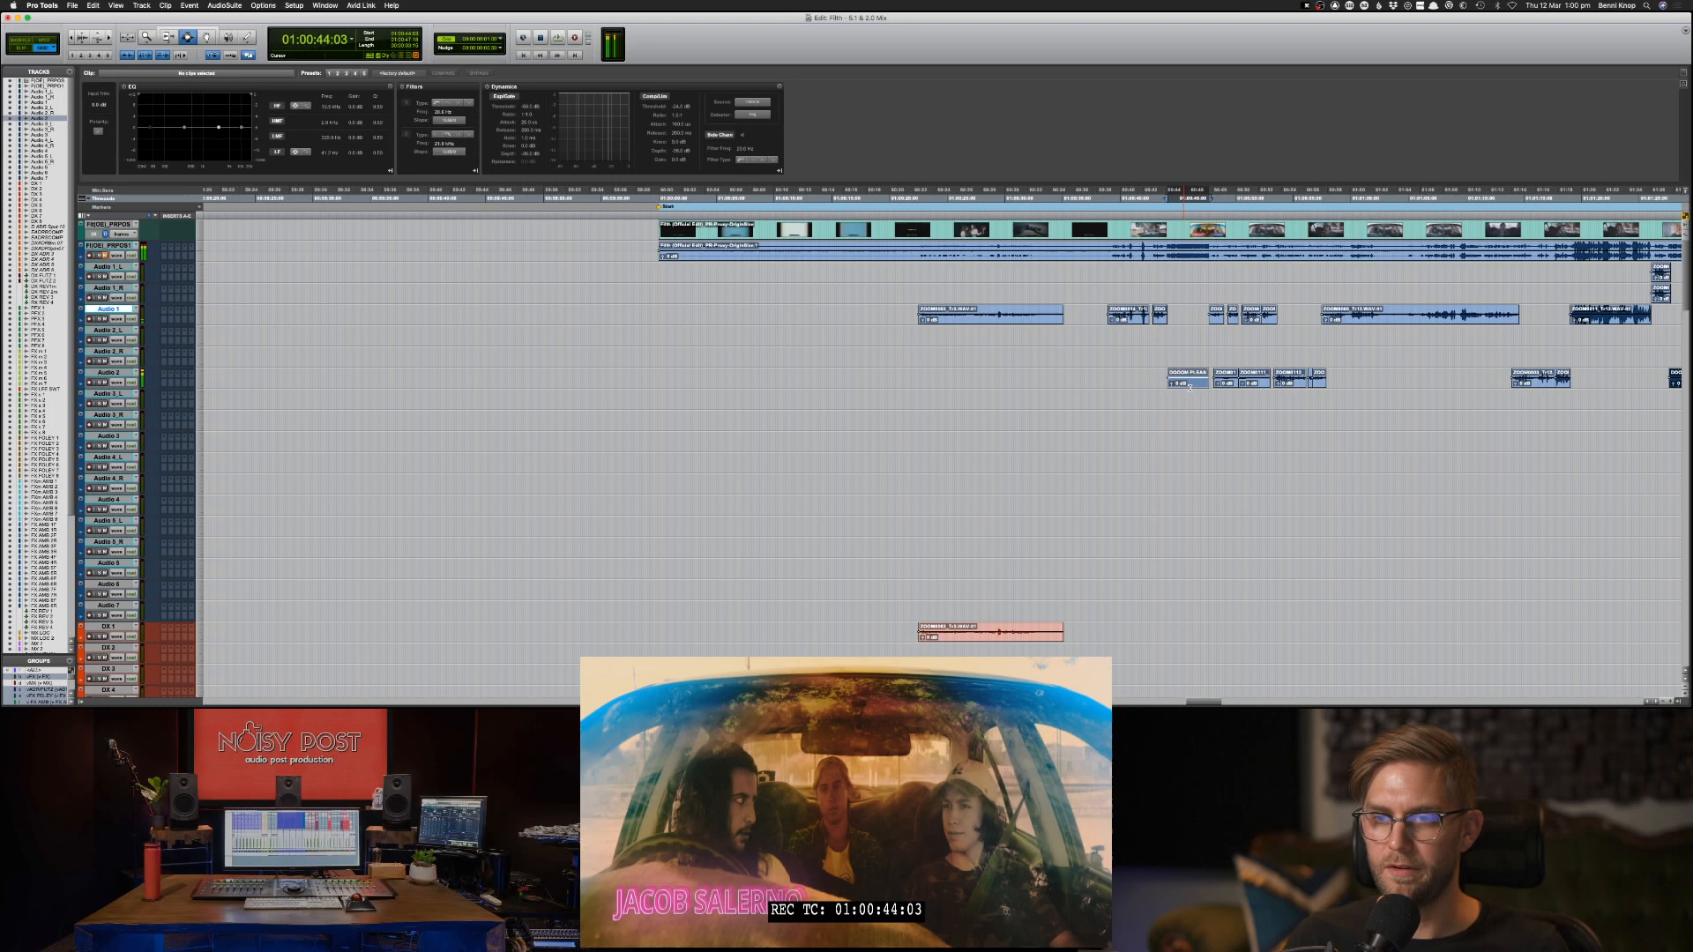
key("ctrl+shift+Down")
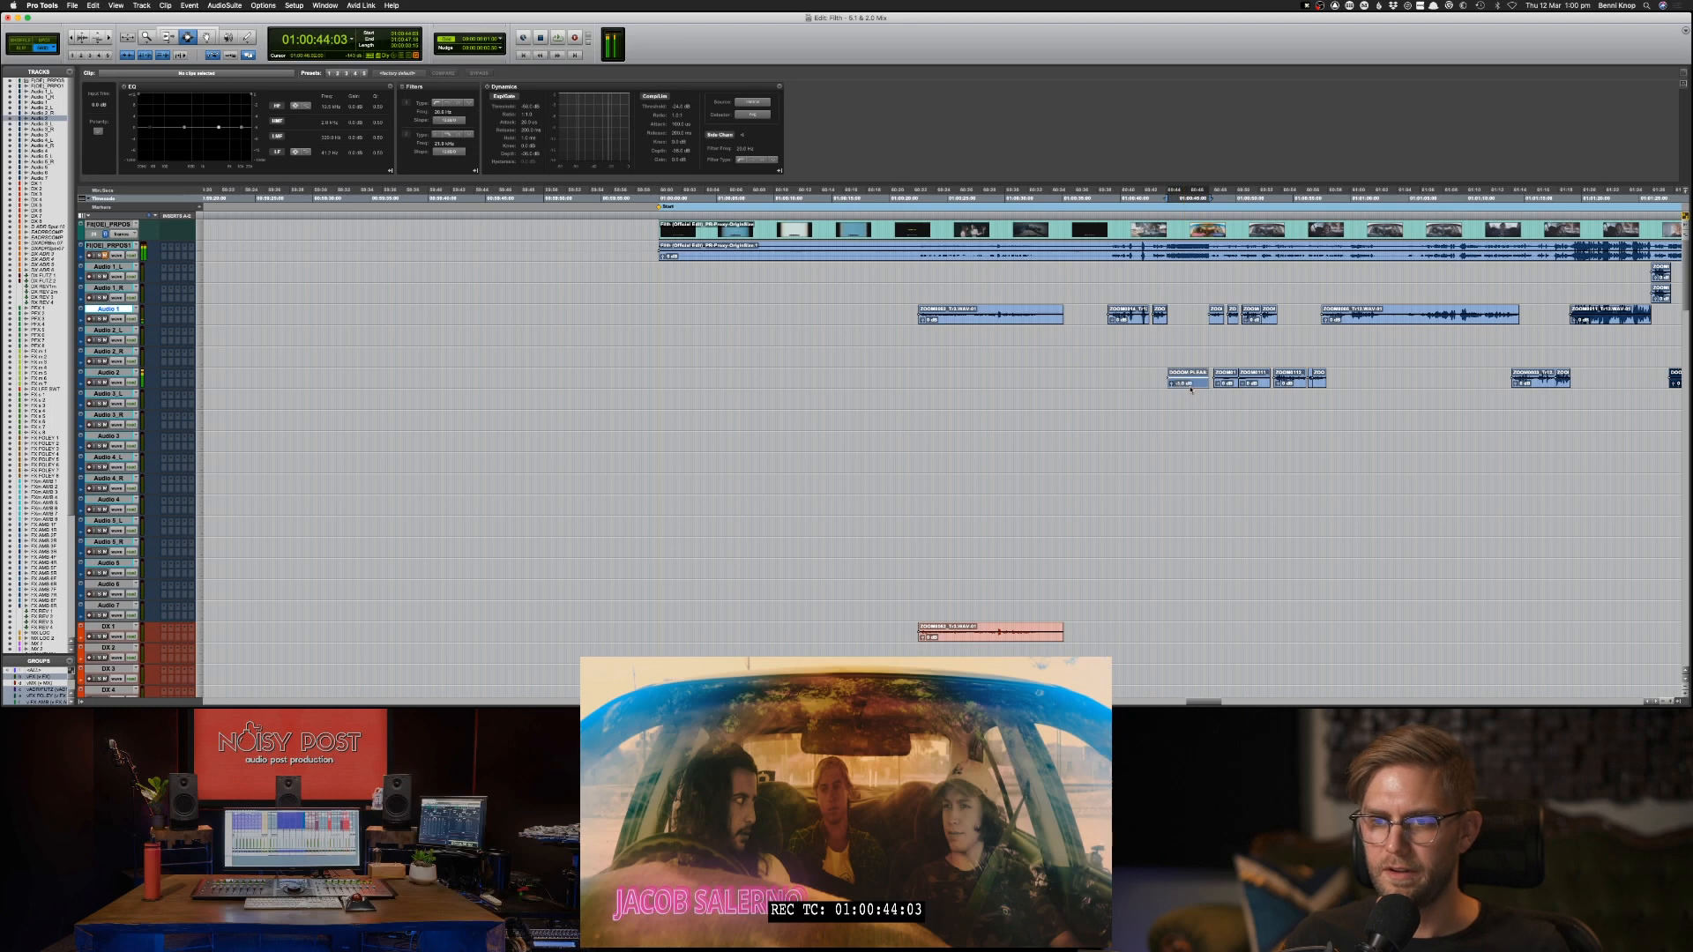
key("ctrl+shift+Down")
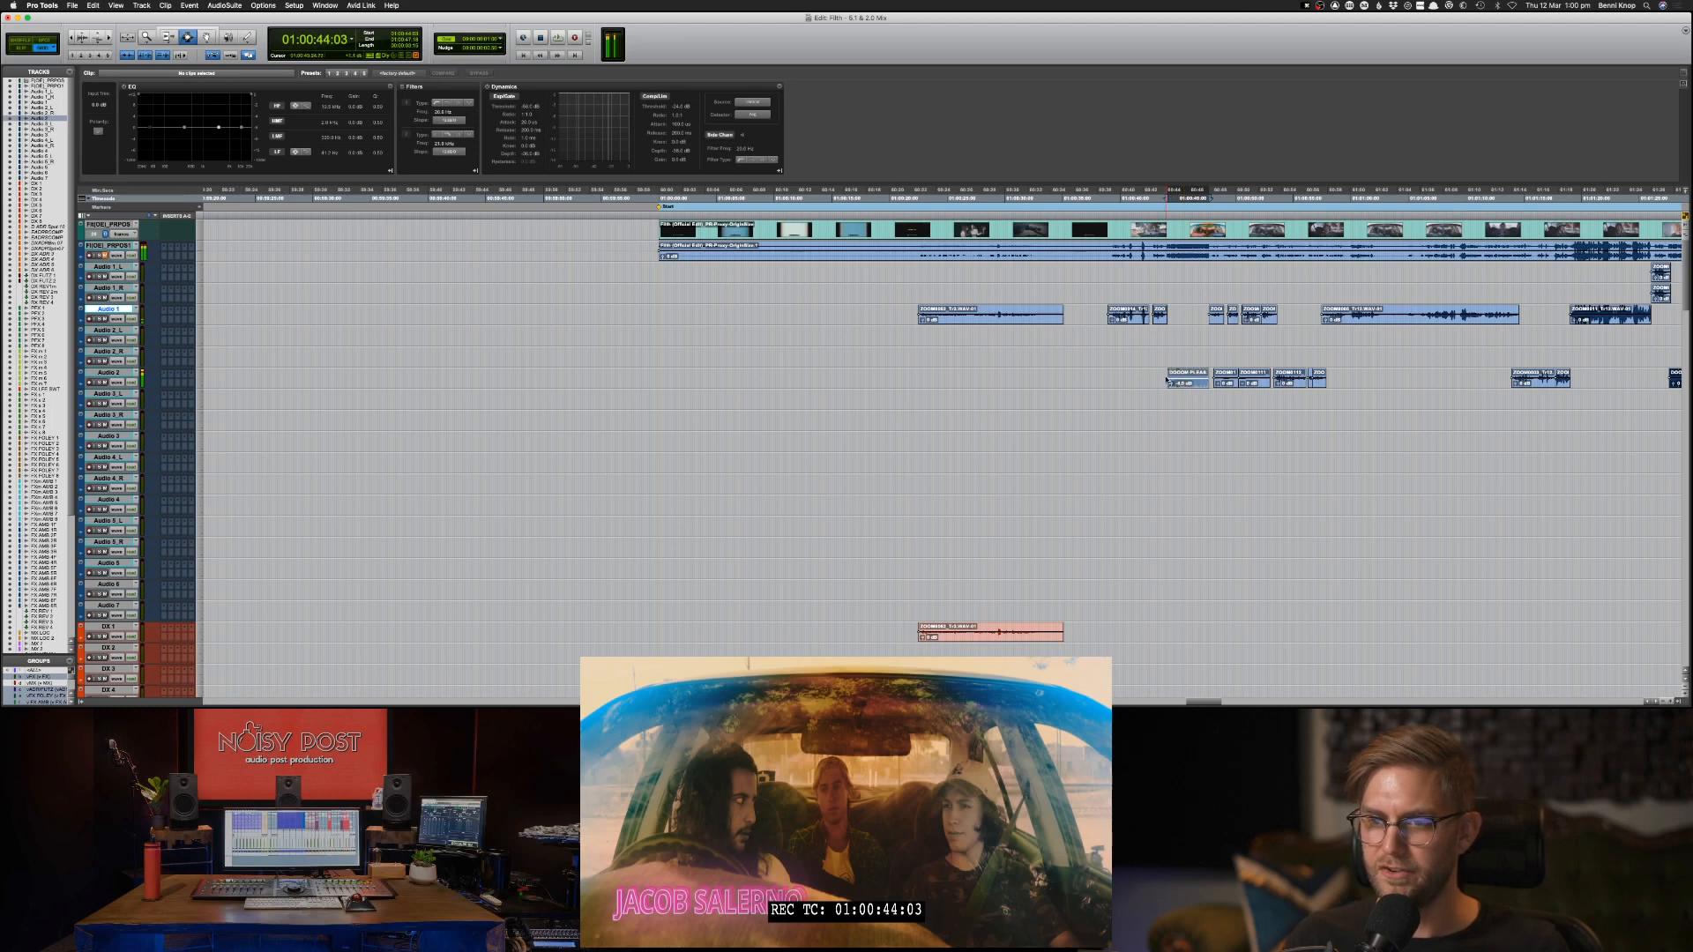
Play the film from 01:00:38:22 to hear the lowered Audio 2 clip together with the Audio 1 clips.
left_click(1168, 382)
scroll(1181, 384, "right", 5)
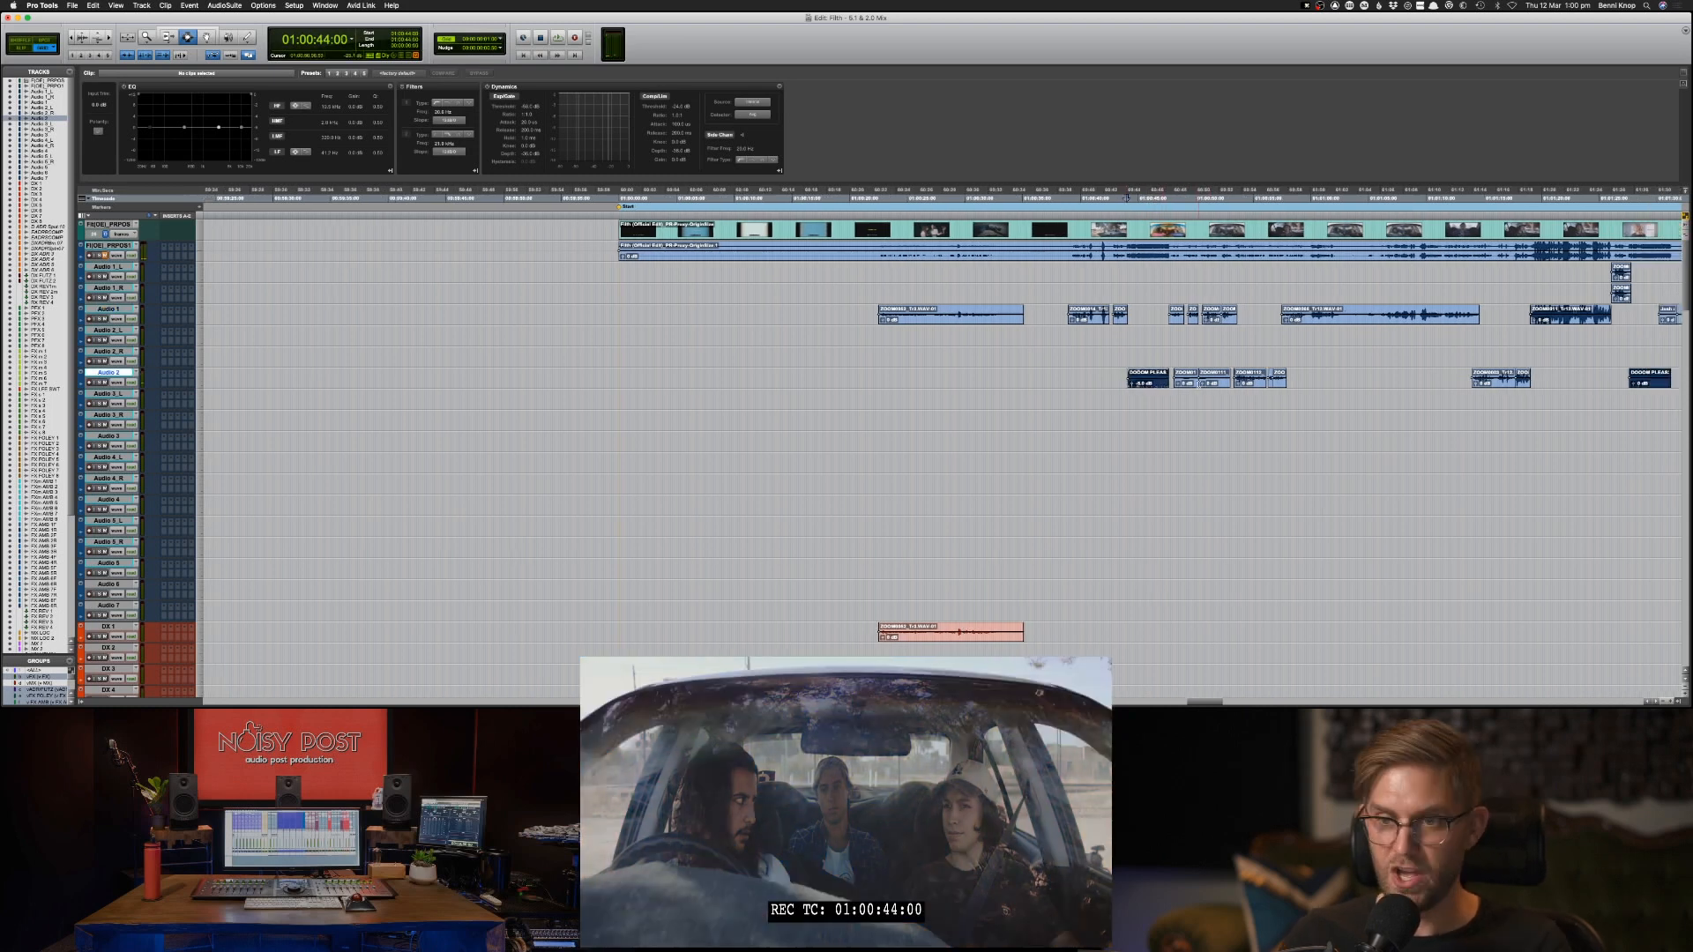
scroll(1071, 387, "down", 2)
scroll(1071, 388, "down", 1)
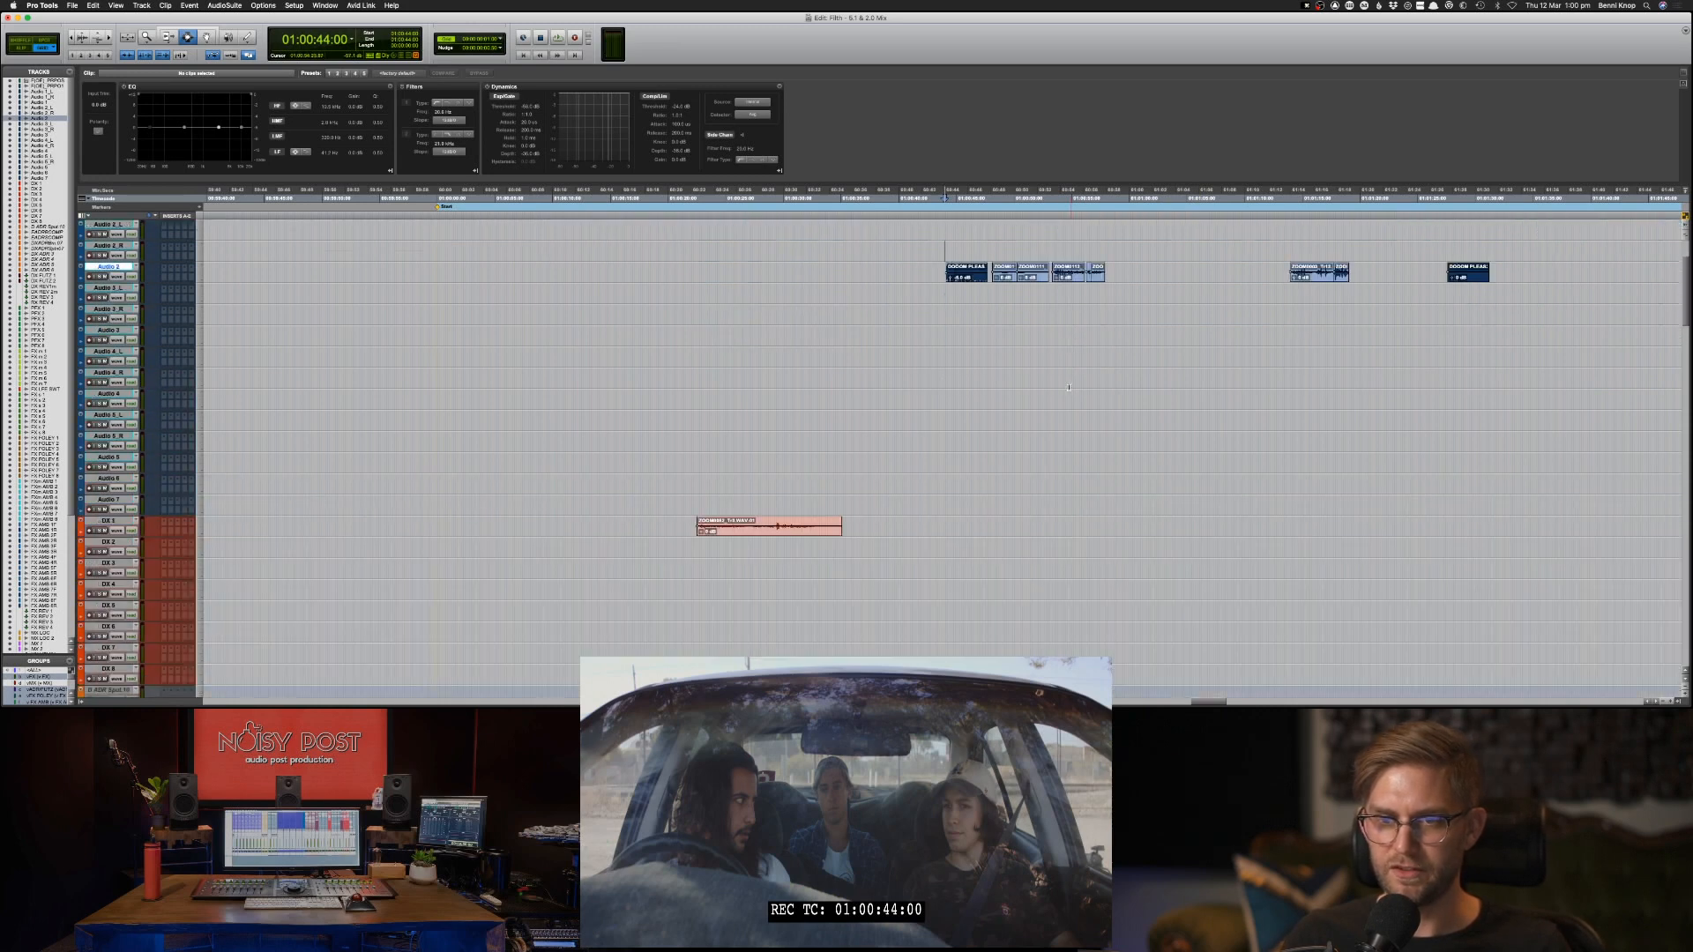
scroll(1068, 385, "up", 3)
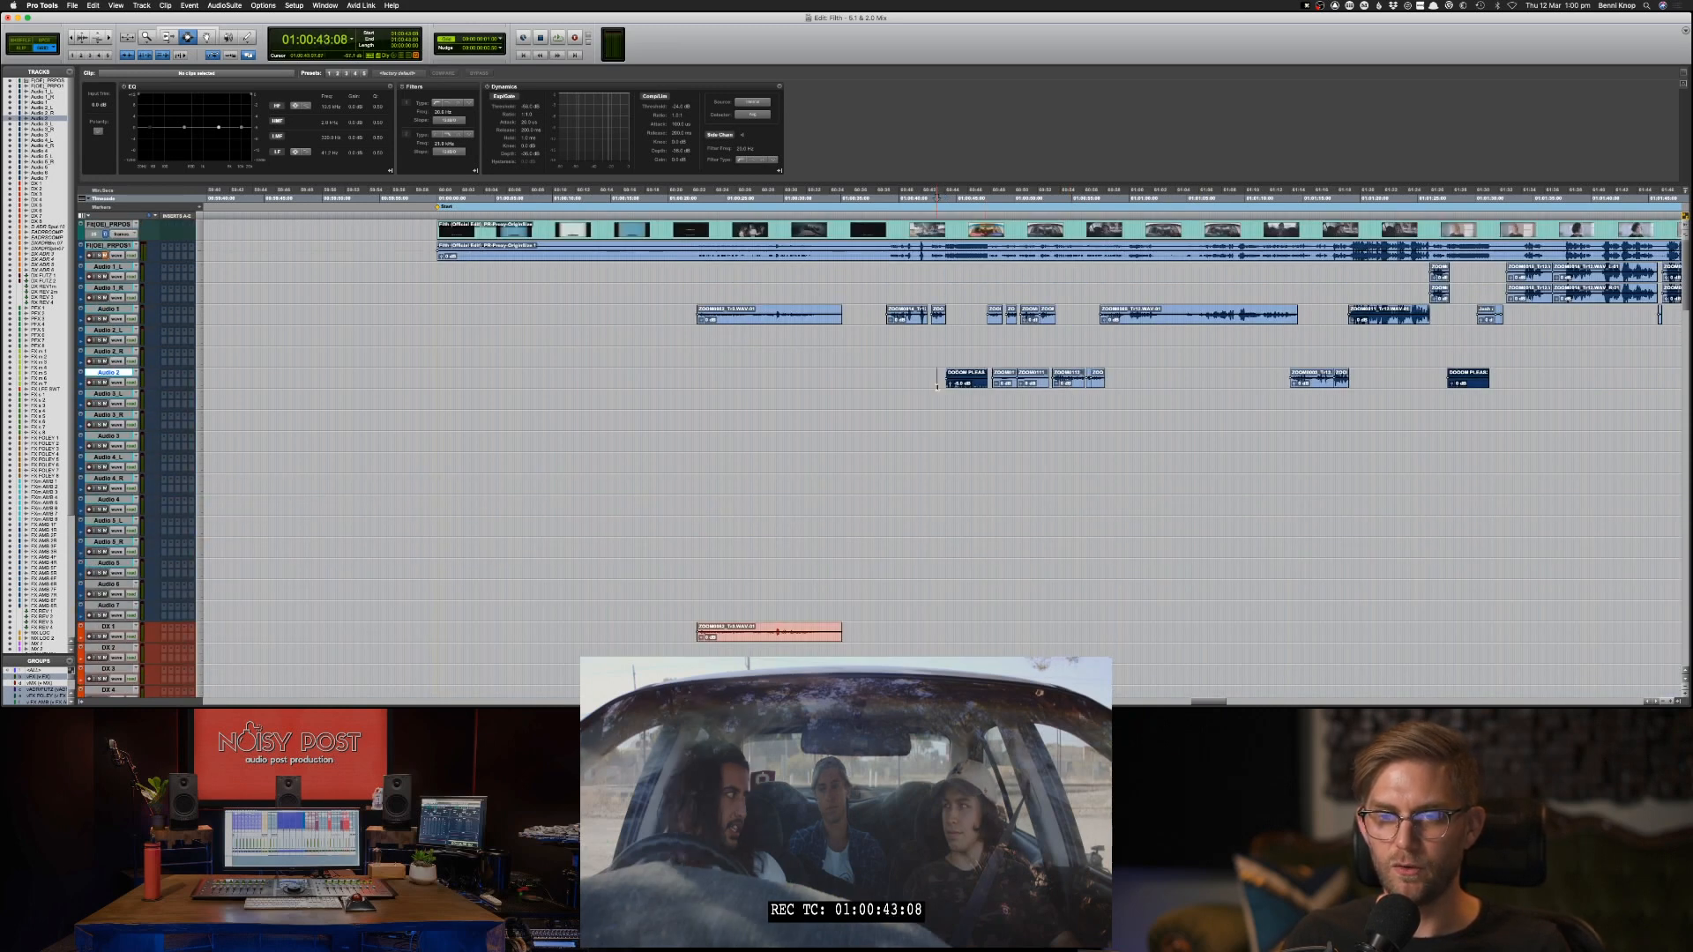
left_click(888, 311)
left_click_drag(886, 312, 1065, 315)
left_click(889, 314)
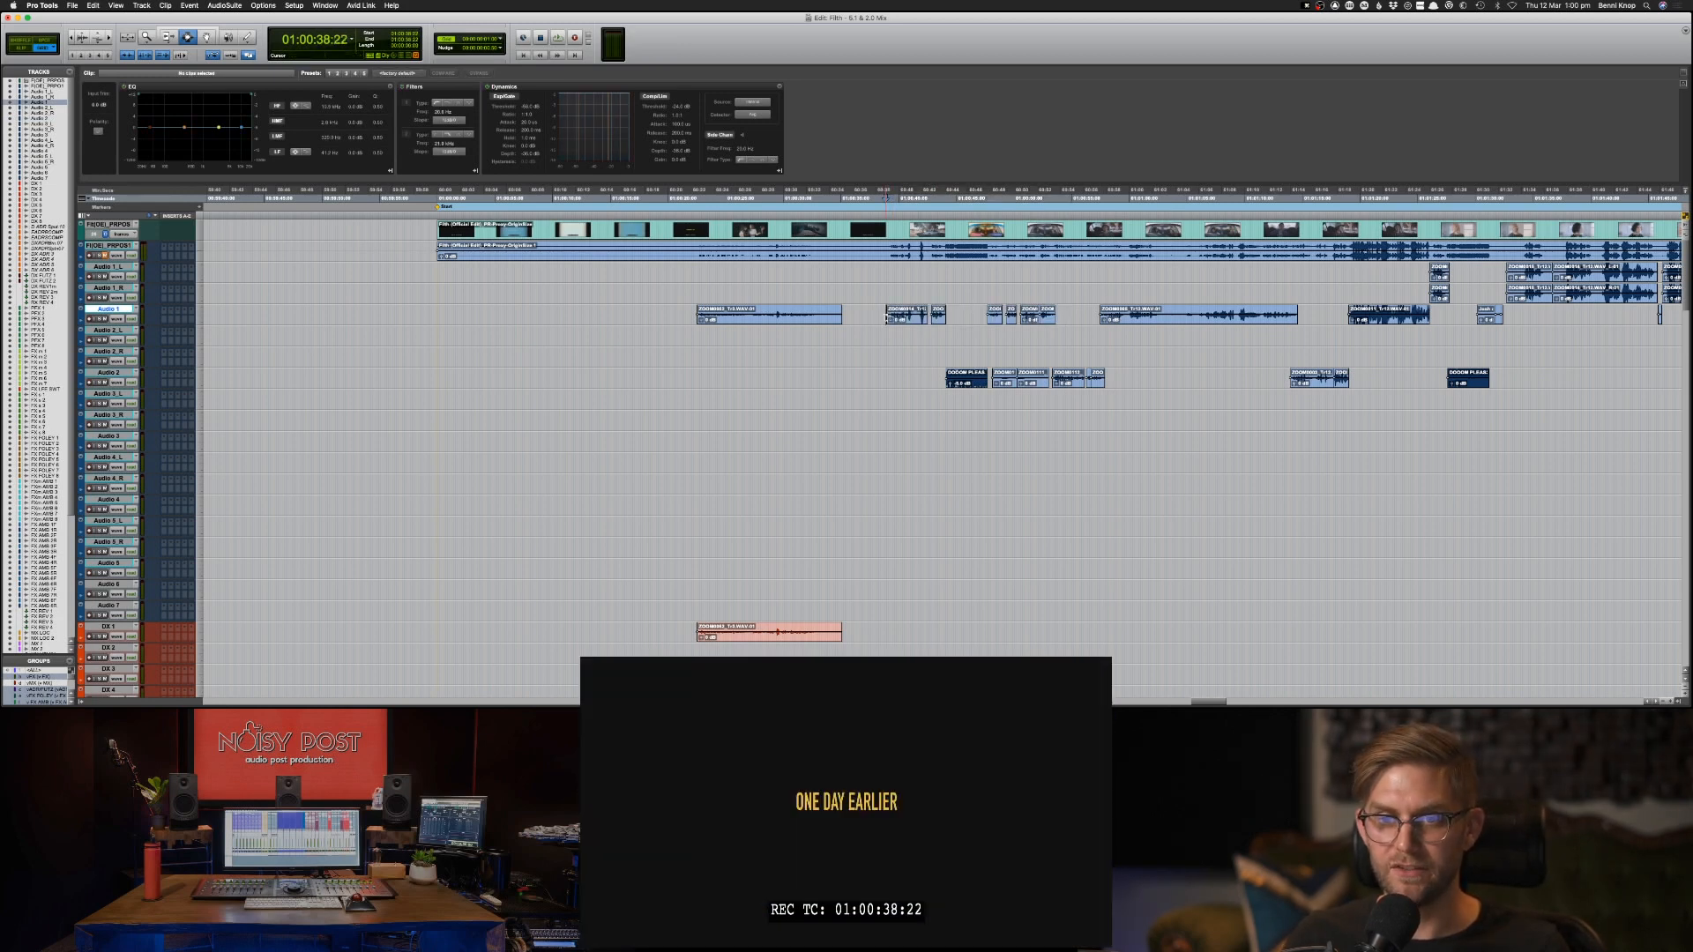
key("space")
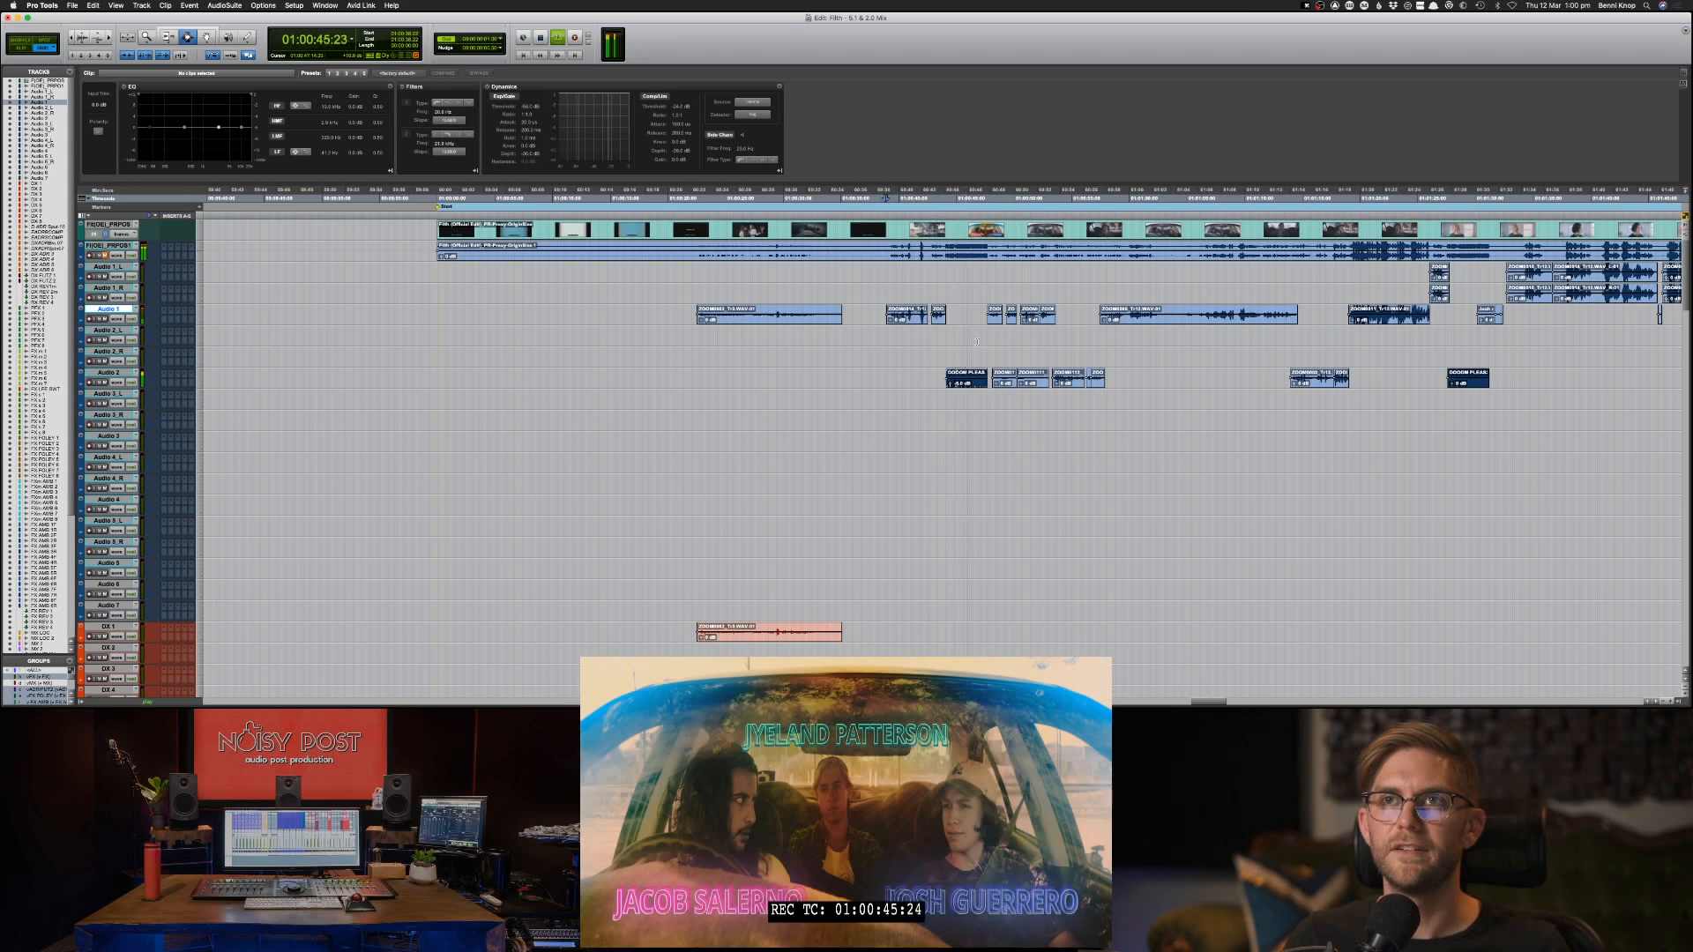
Stop playback and try to copy the first clip on the Audio 2 track, at 01:00:44:03, to the MX LOC track.
double_click(961, 378)
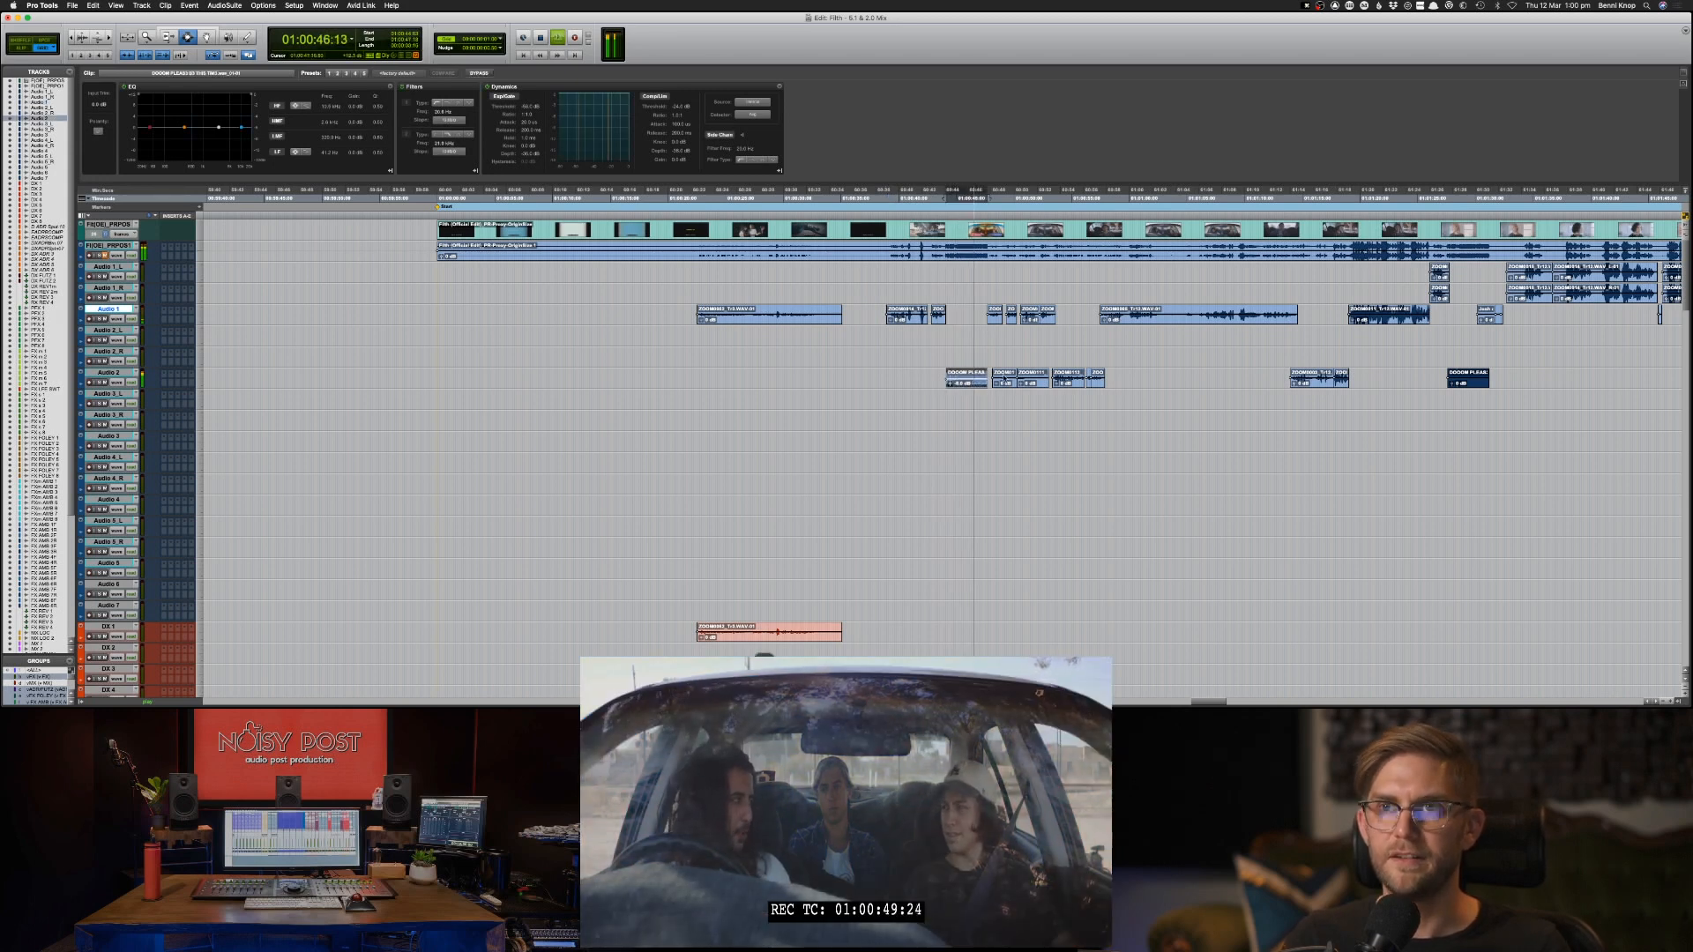
key("space")
key("super+c")
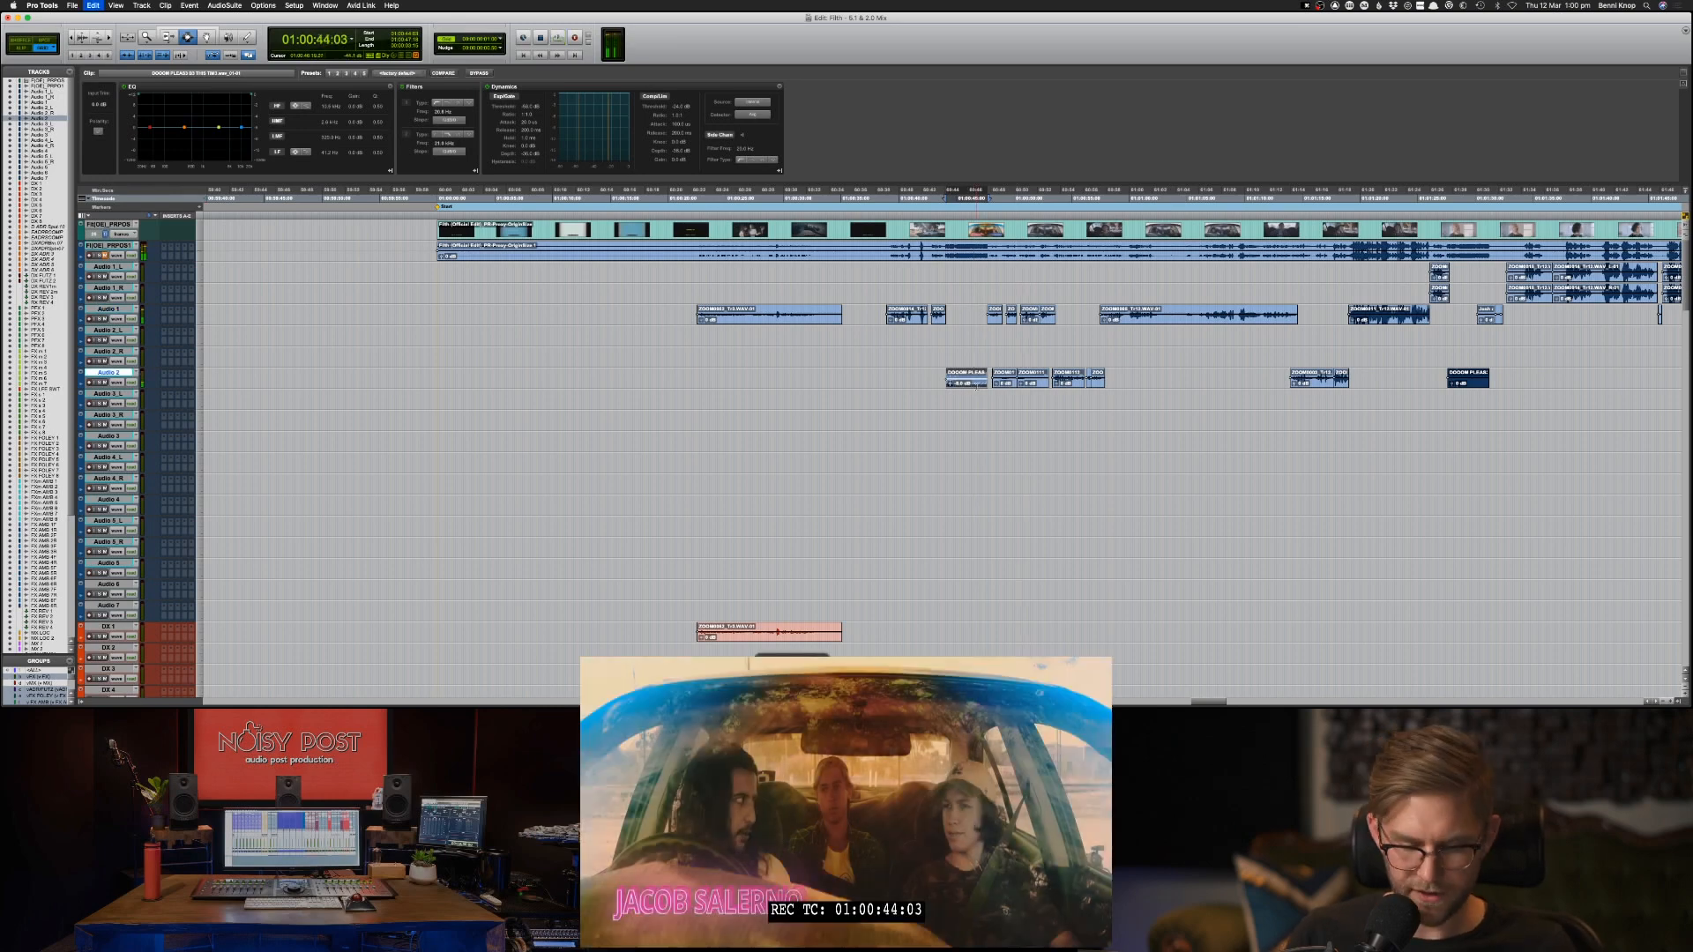
left_click_drag(976, 385, 976, 492)
scroll(722, 488, "down", 15)
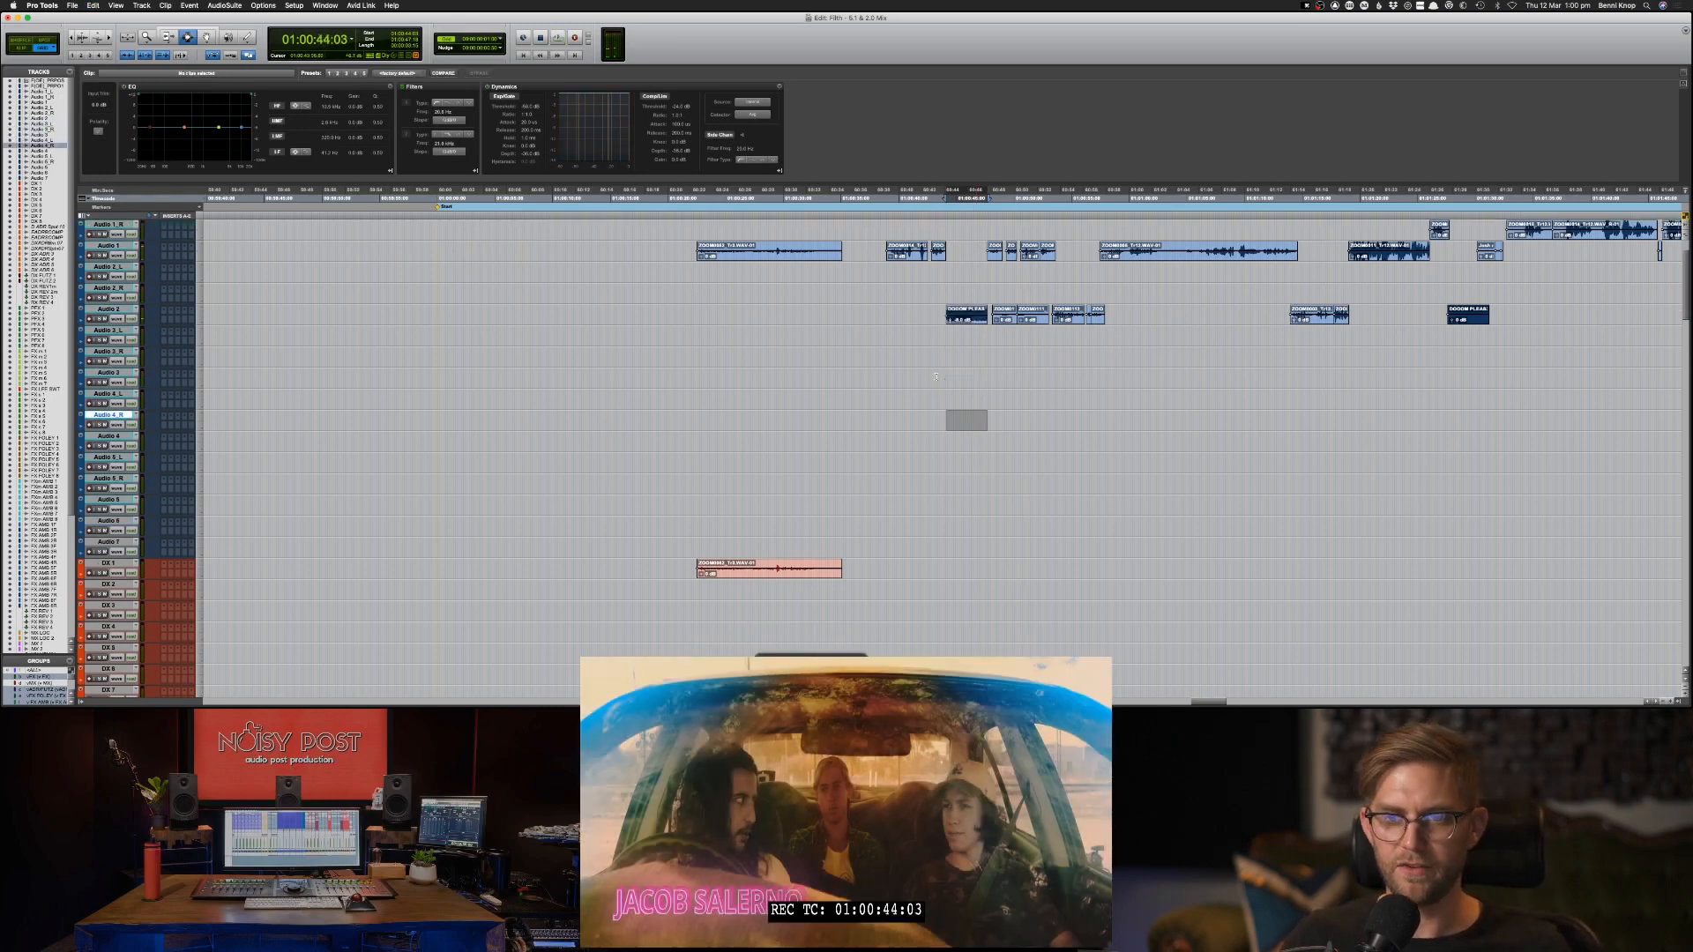
scroll(722, 488, "down", 12)
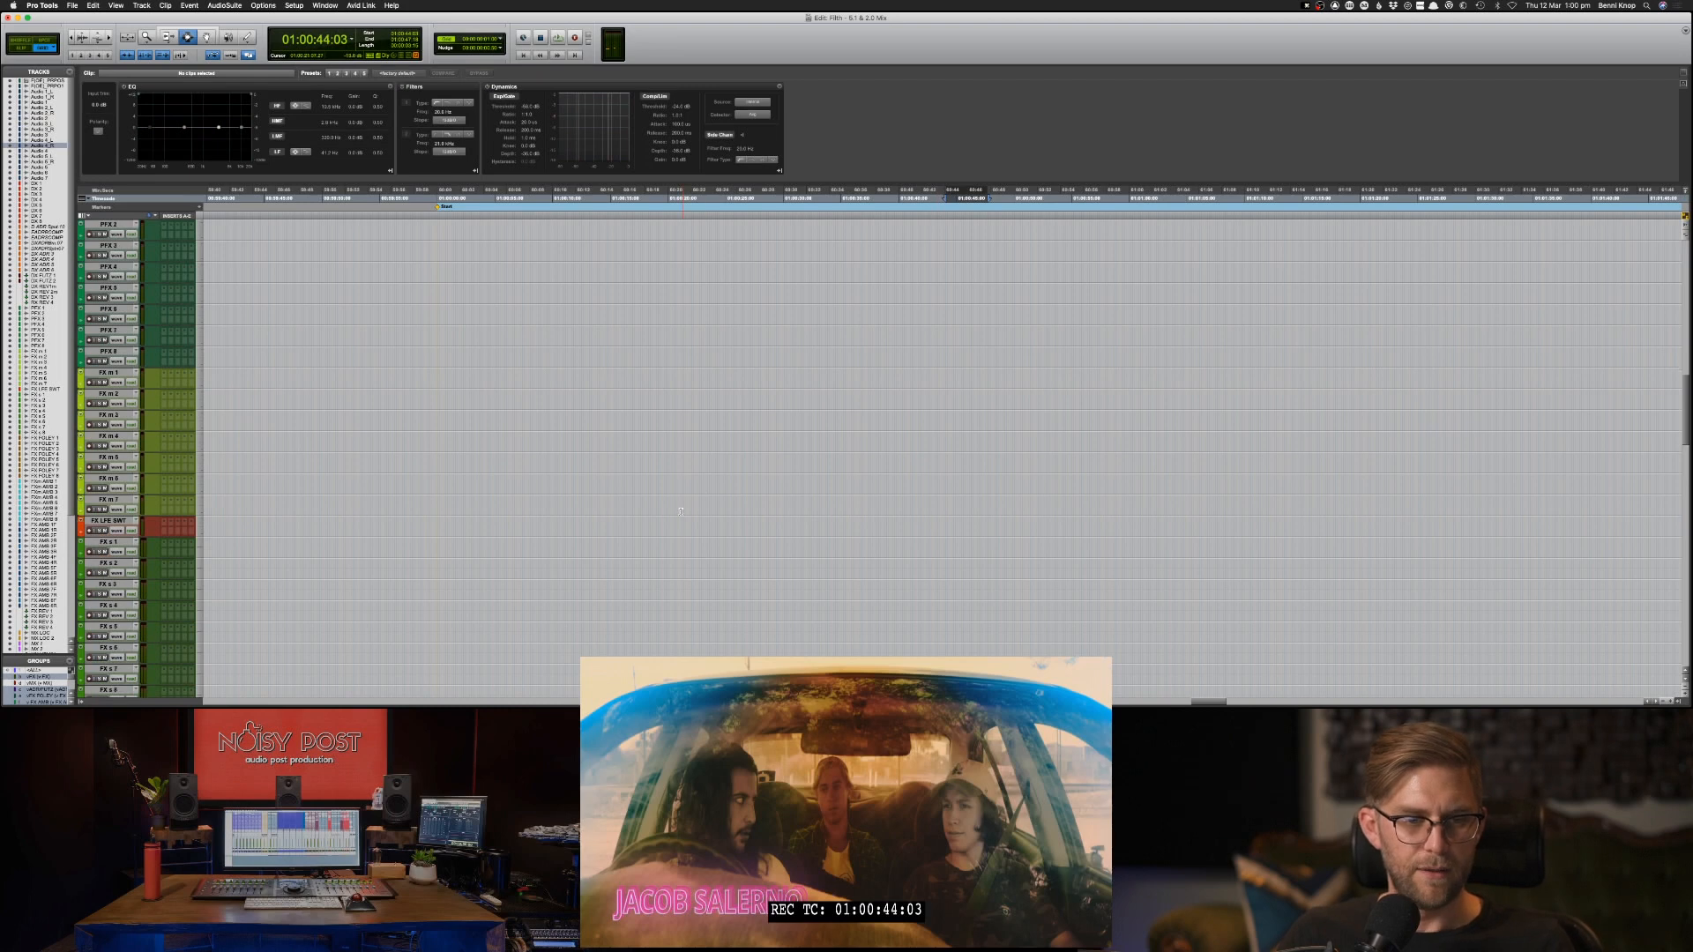
scroll(500, 590, "down", 8)
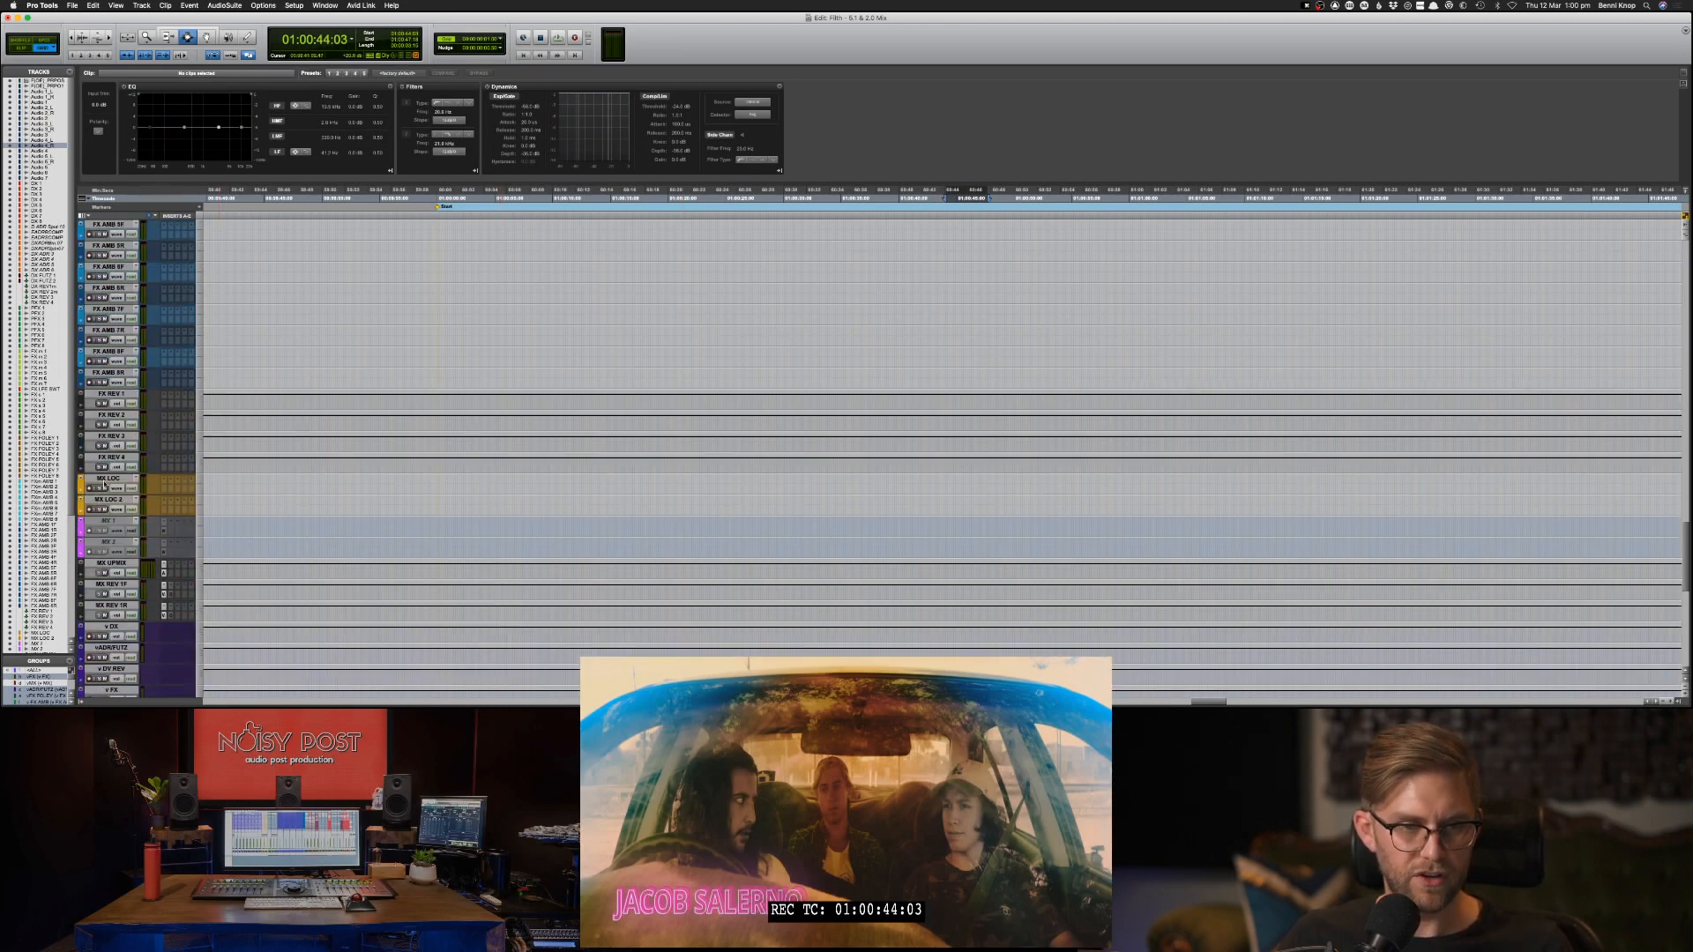
left_click(104, 484)
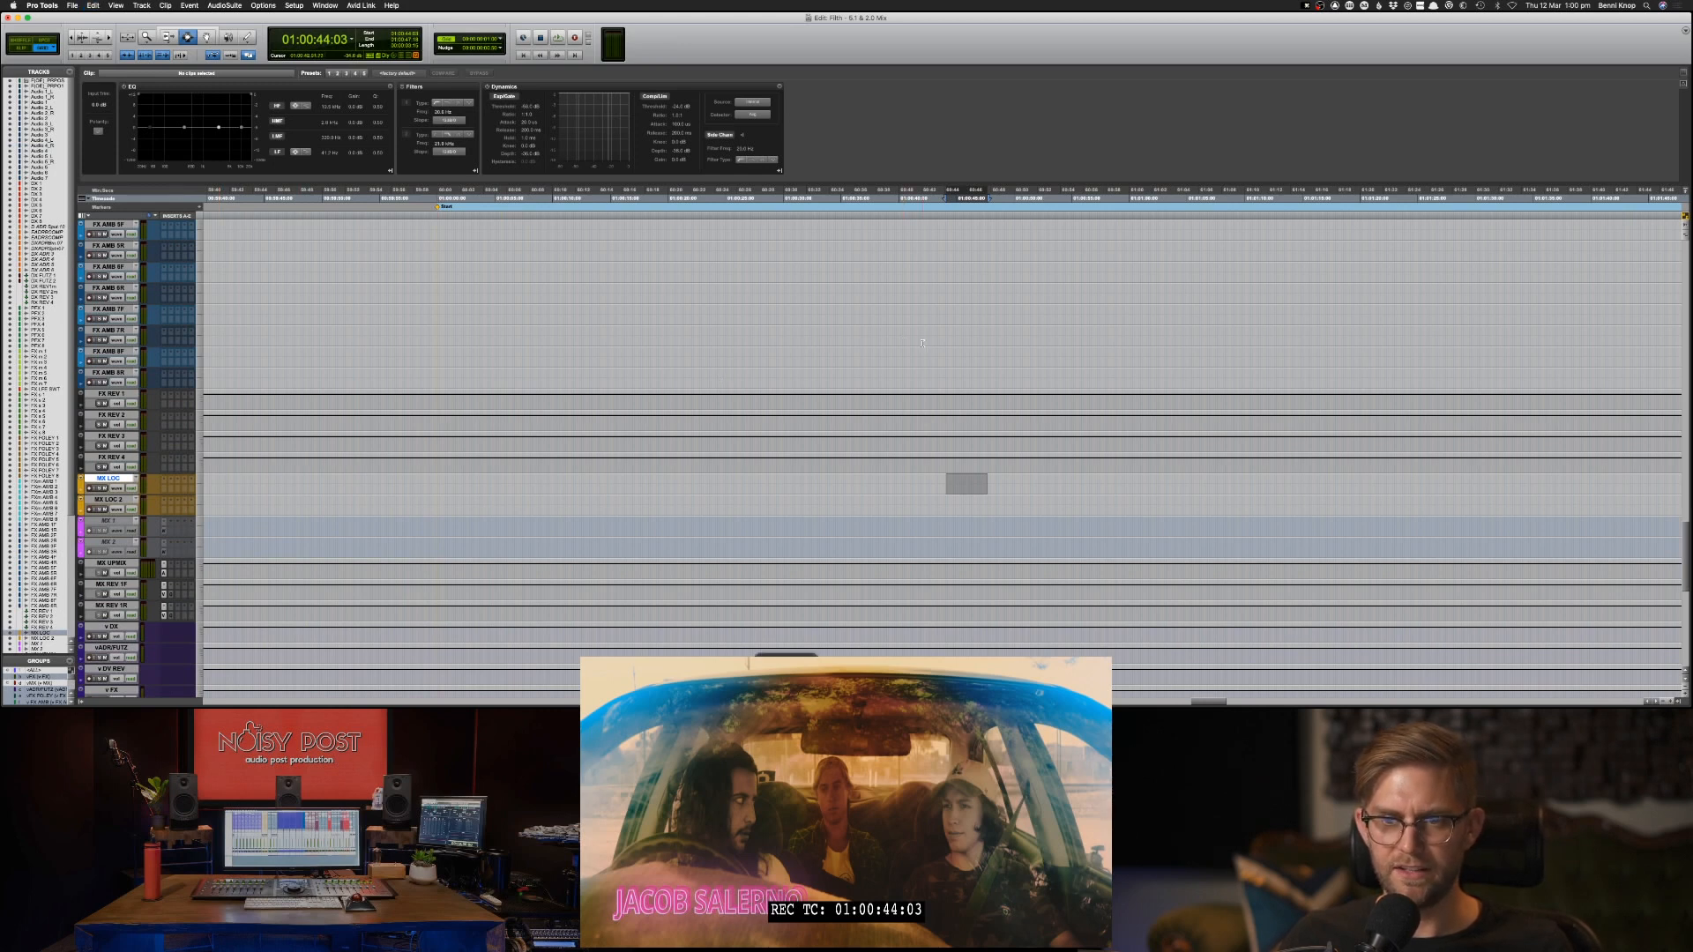
scroll(922, 343, "down", 2)
scroll(952, 352, "up", 10)
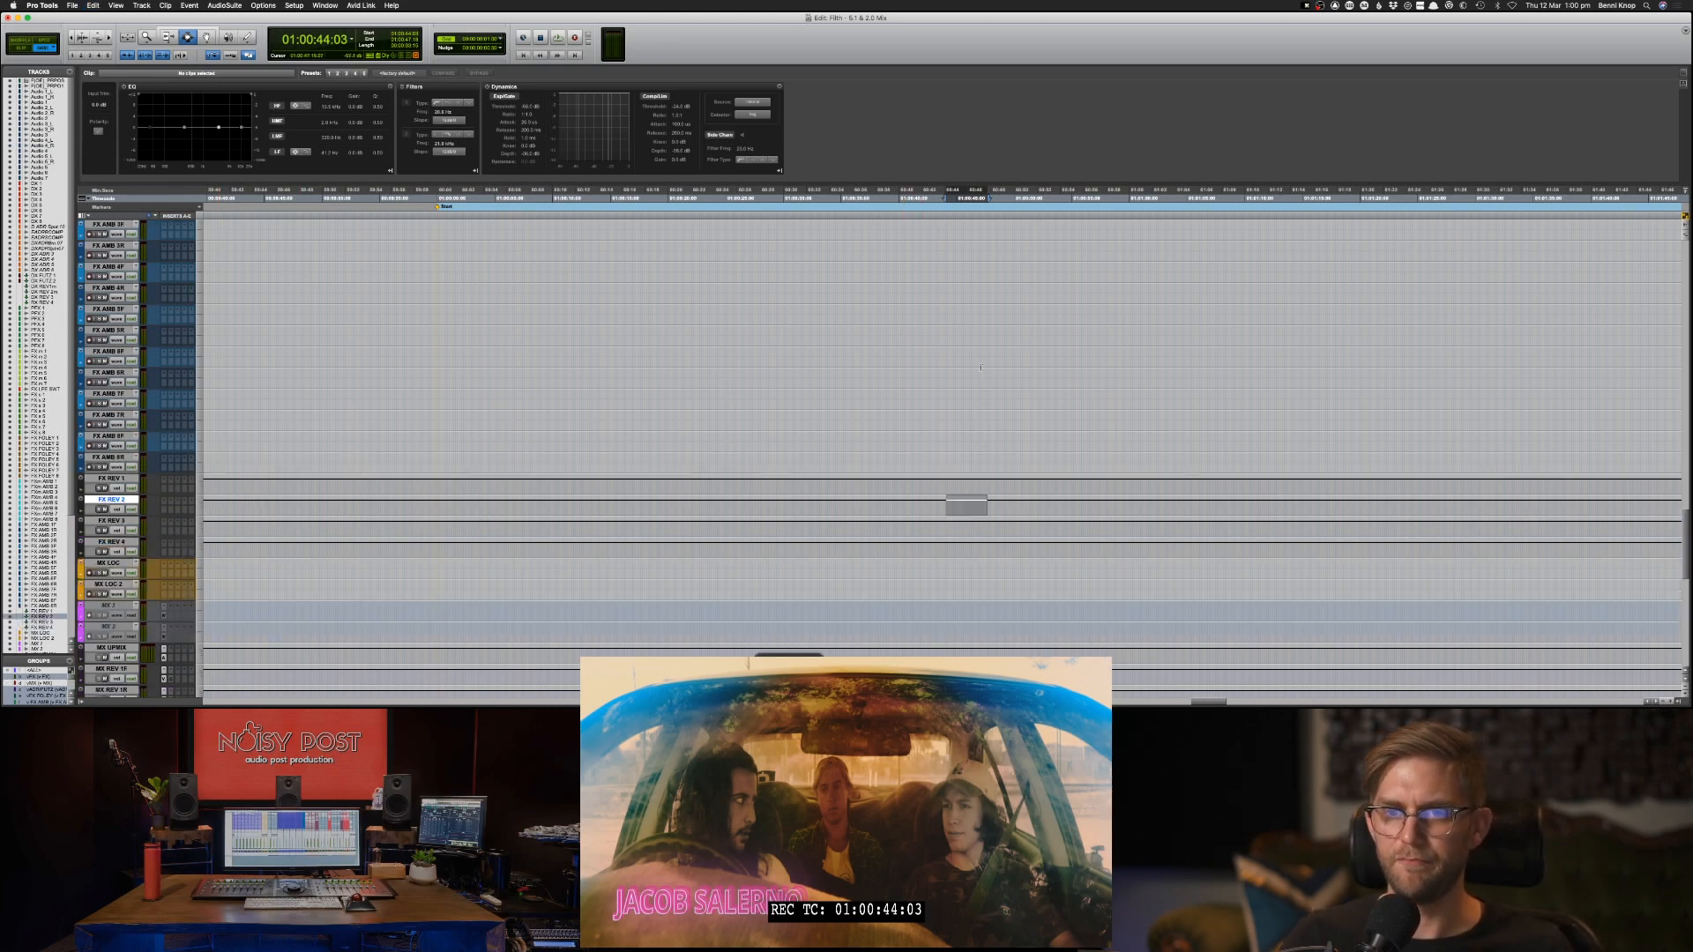
scroll(979, 362, "up", 10)
left_click(991, 379)
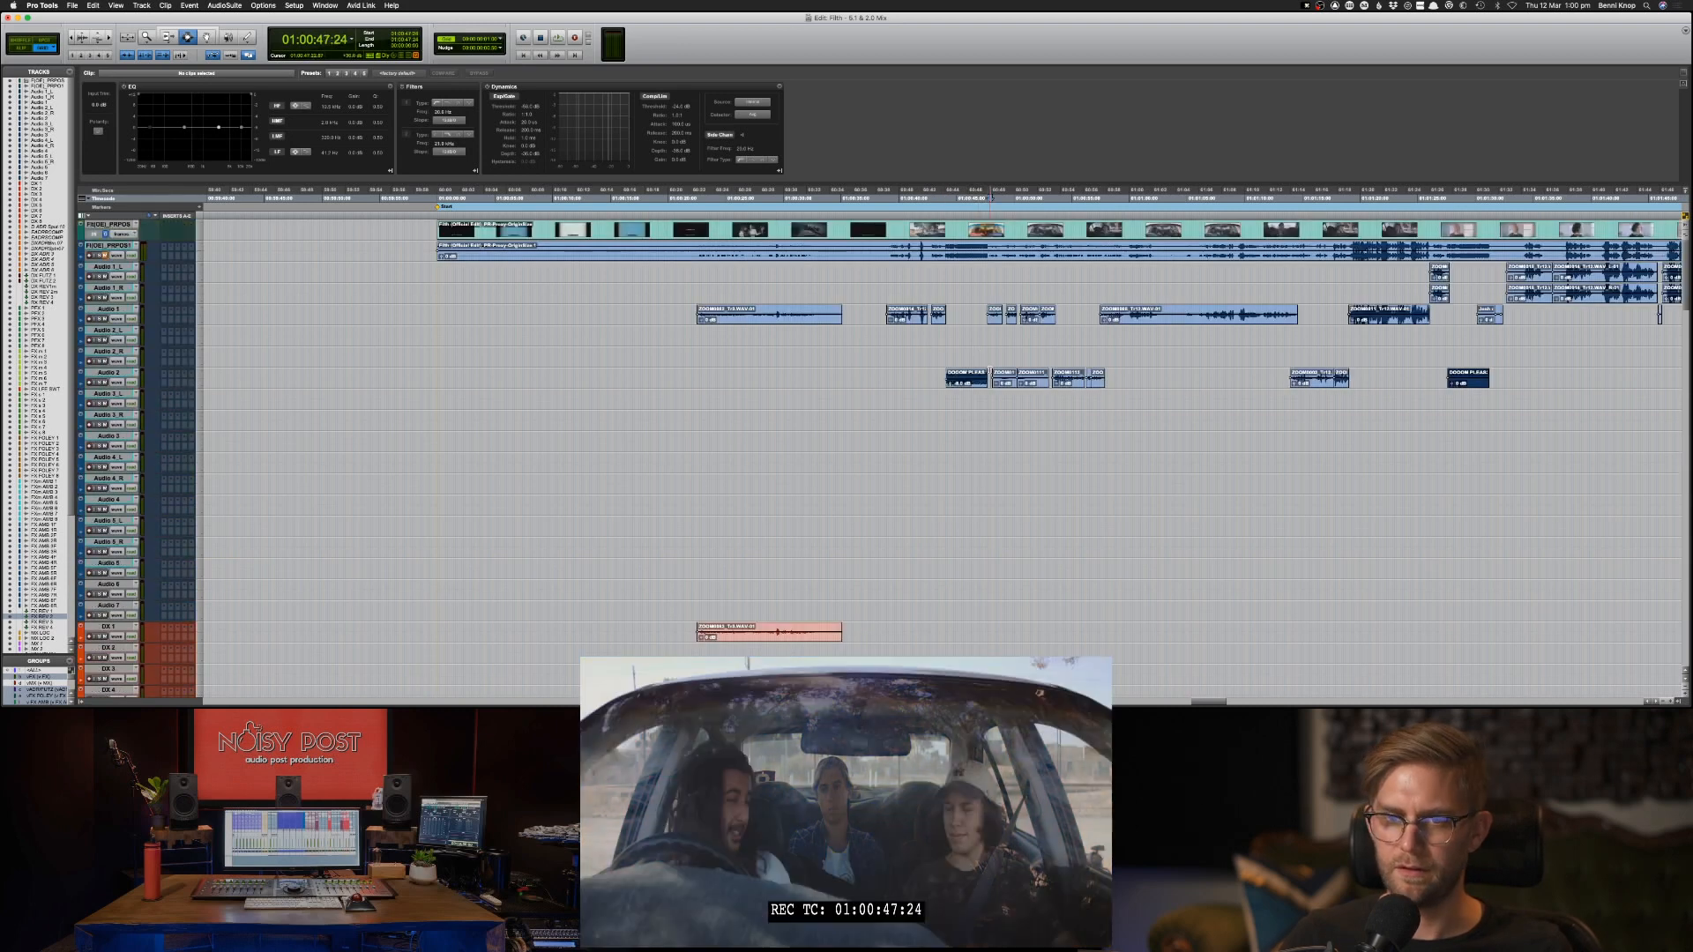
Duplicate the first Audio 2 clip onto the track directly below at 01:00:44:03, and copy the clip again.
double_click(982, 378)
key("super+c")
key("semicolon")
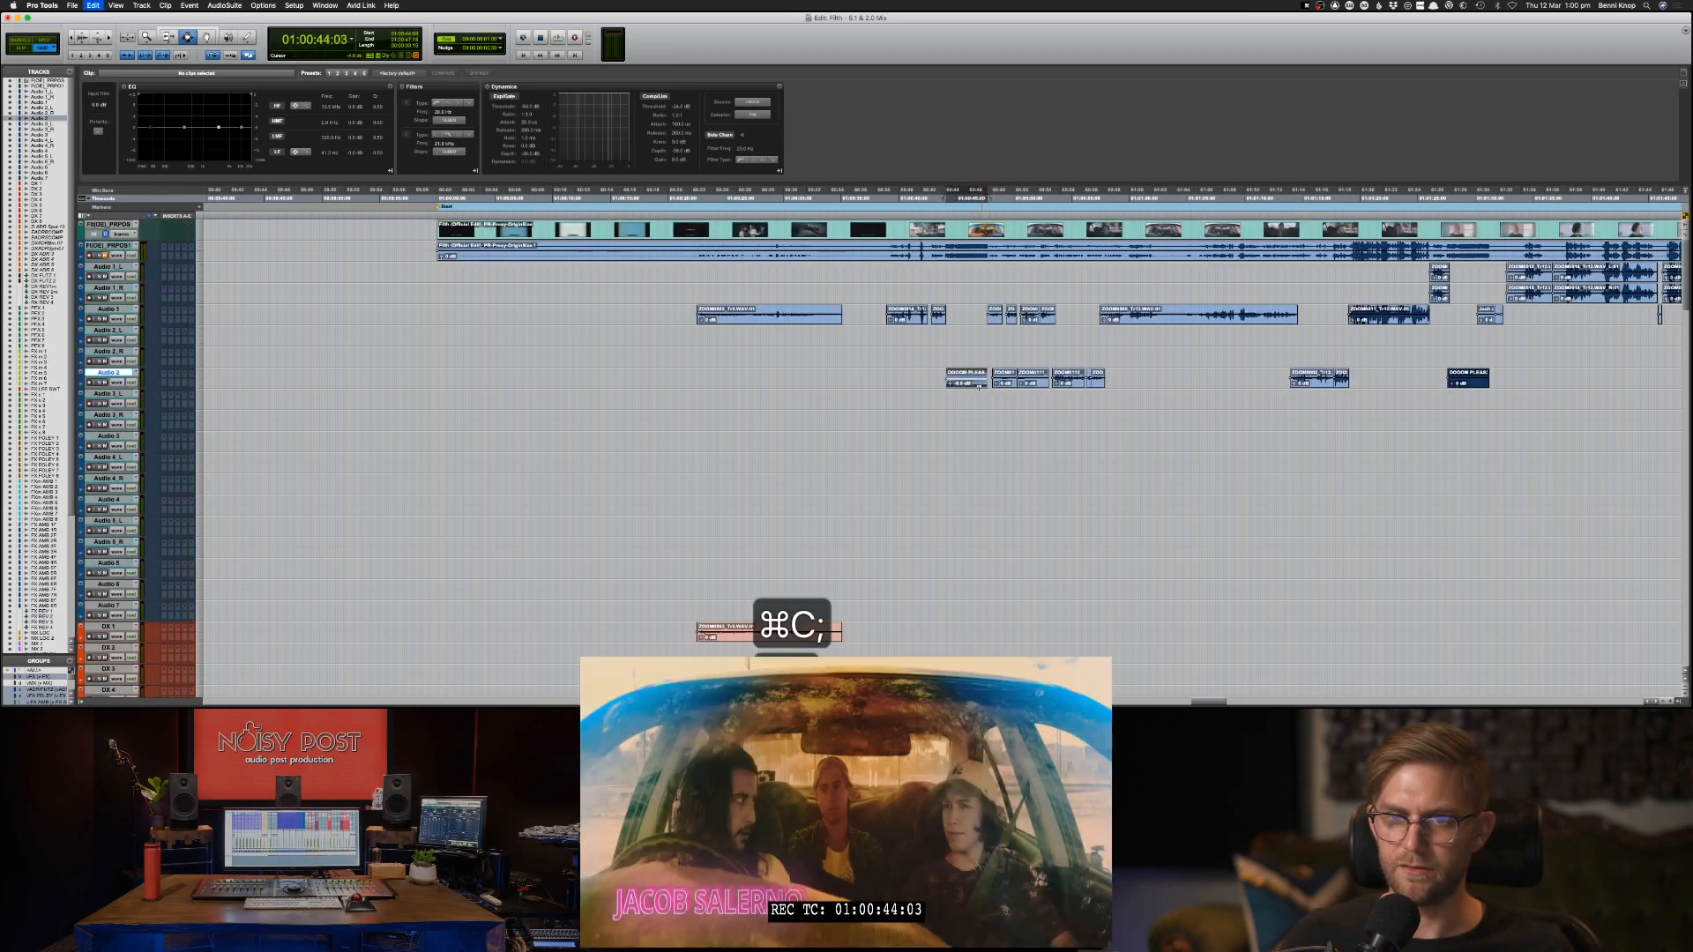
key("super+v")
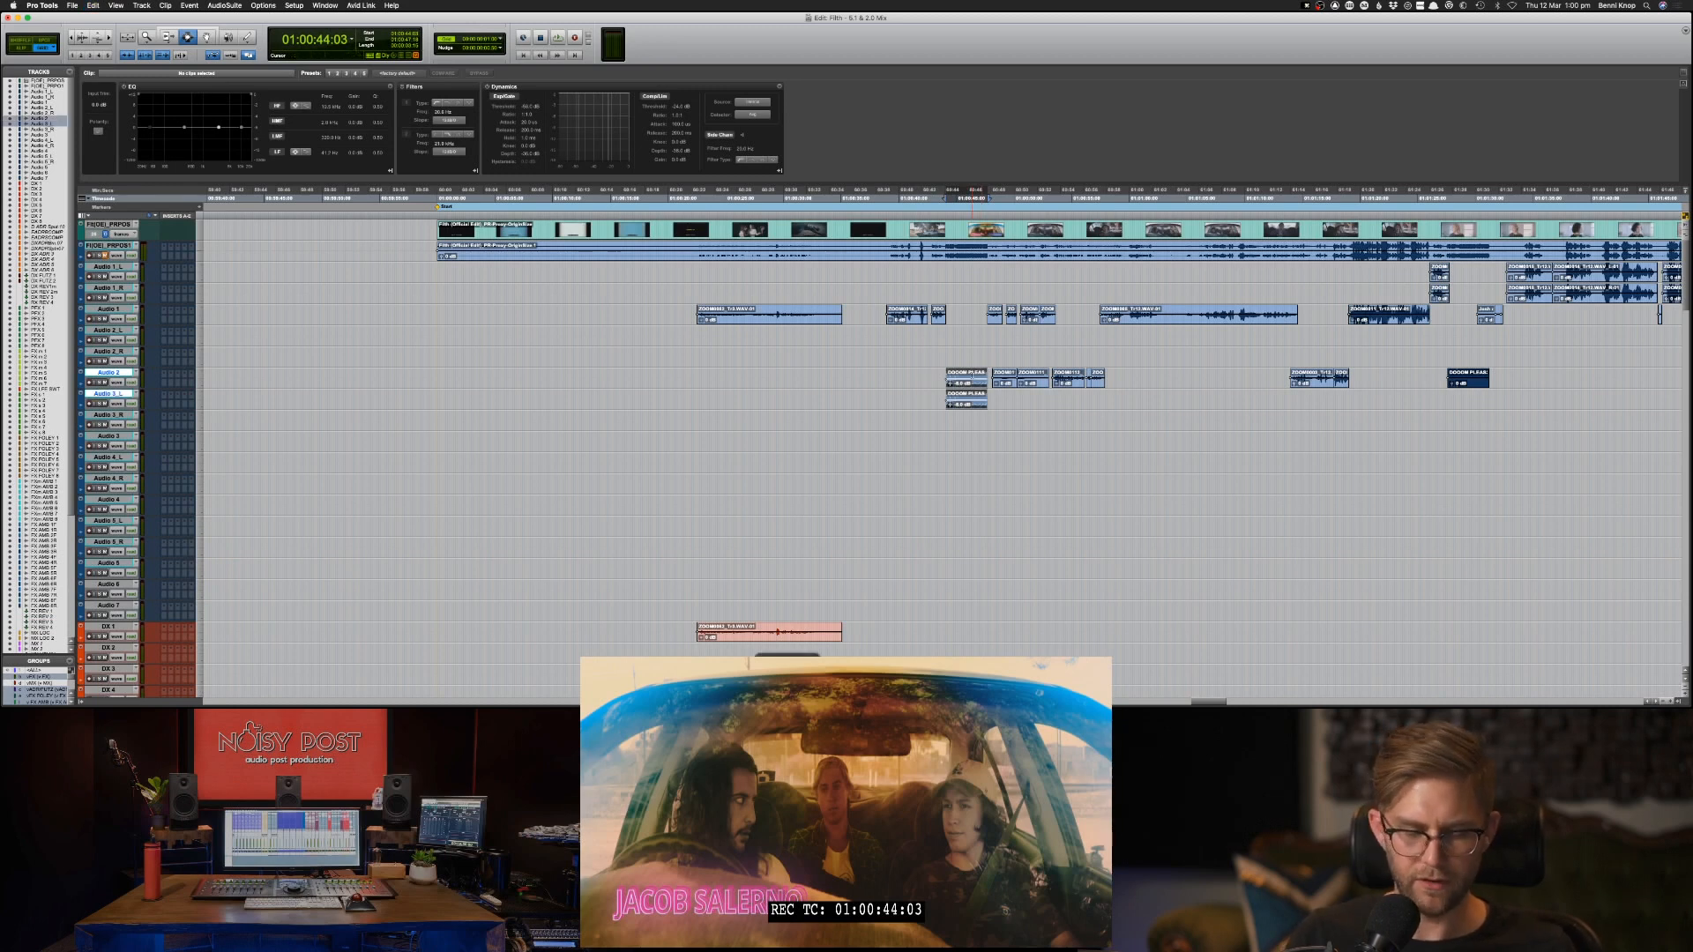
key("super+c")
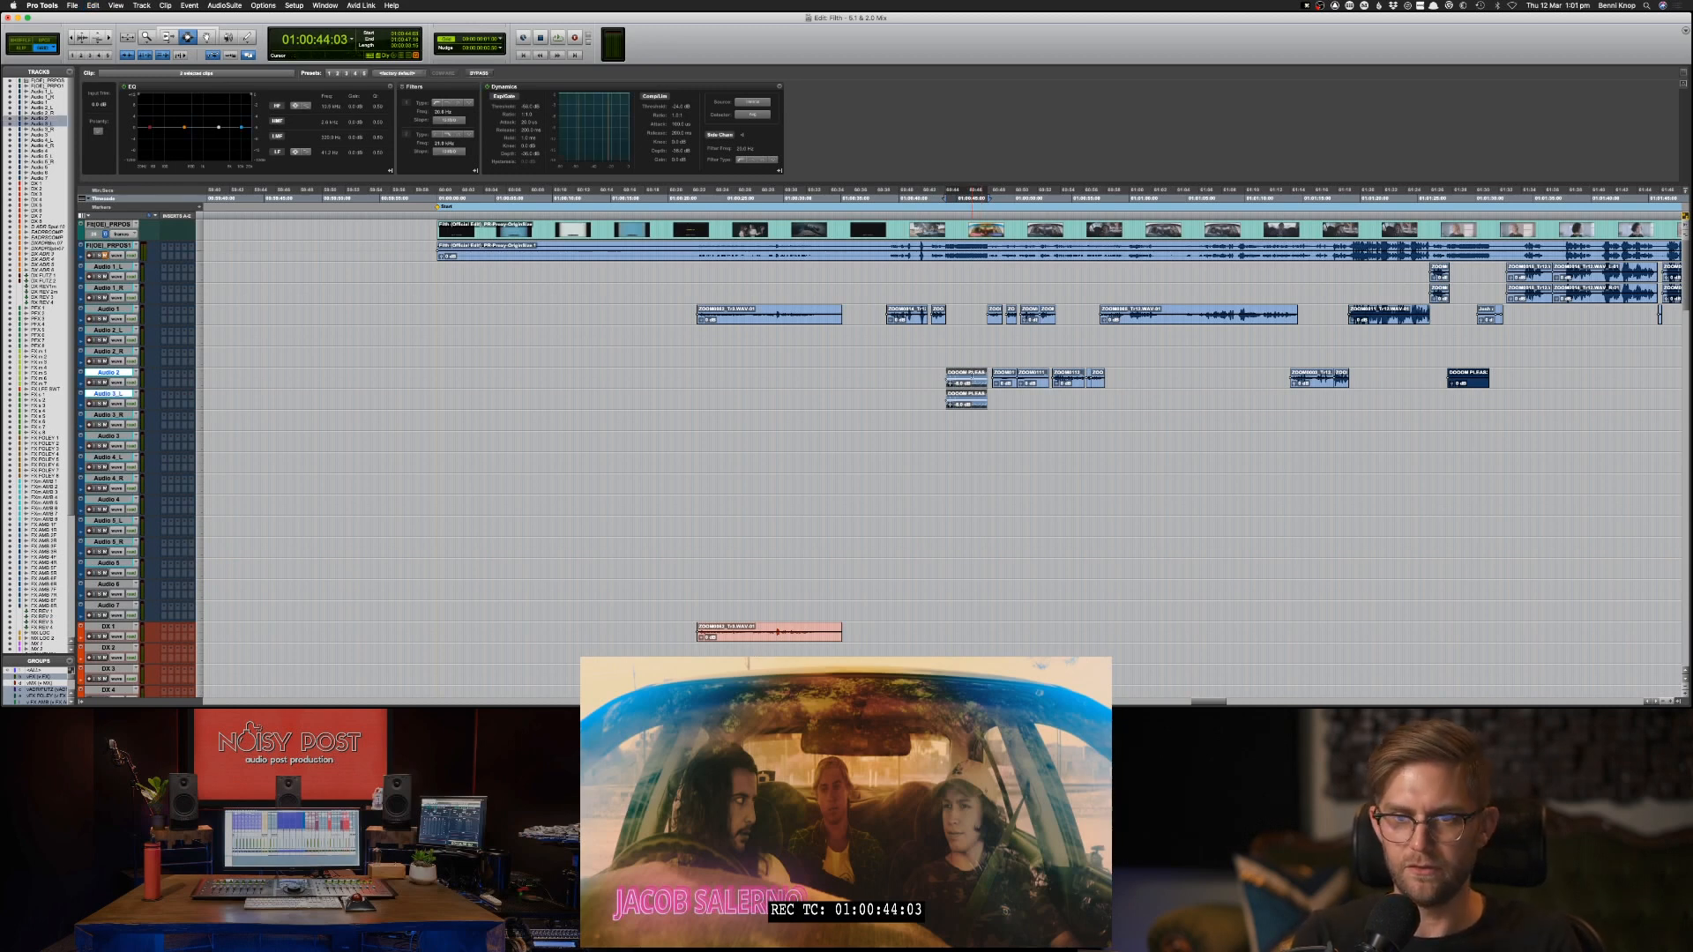
key("super+shift+f")
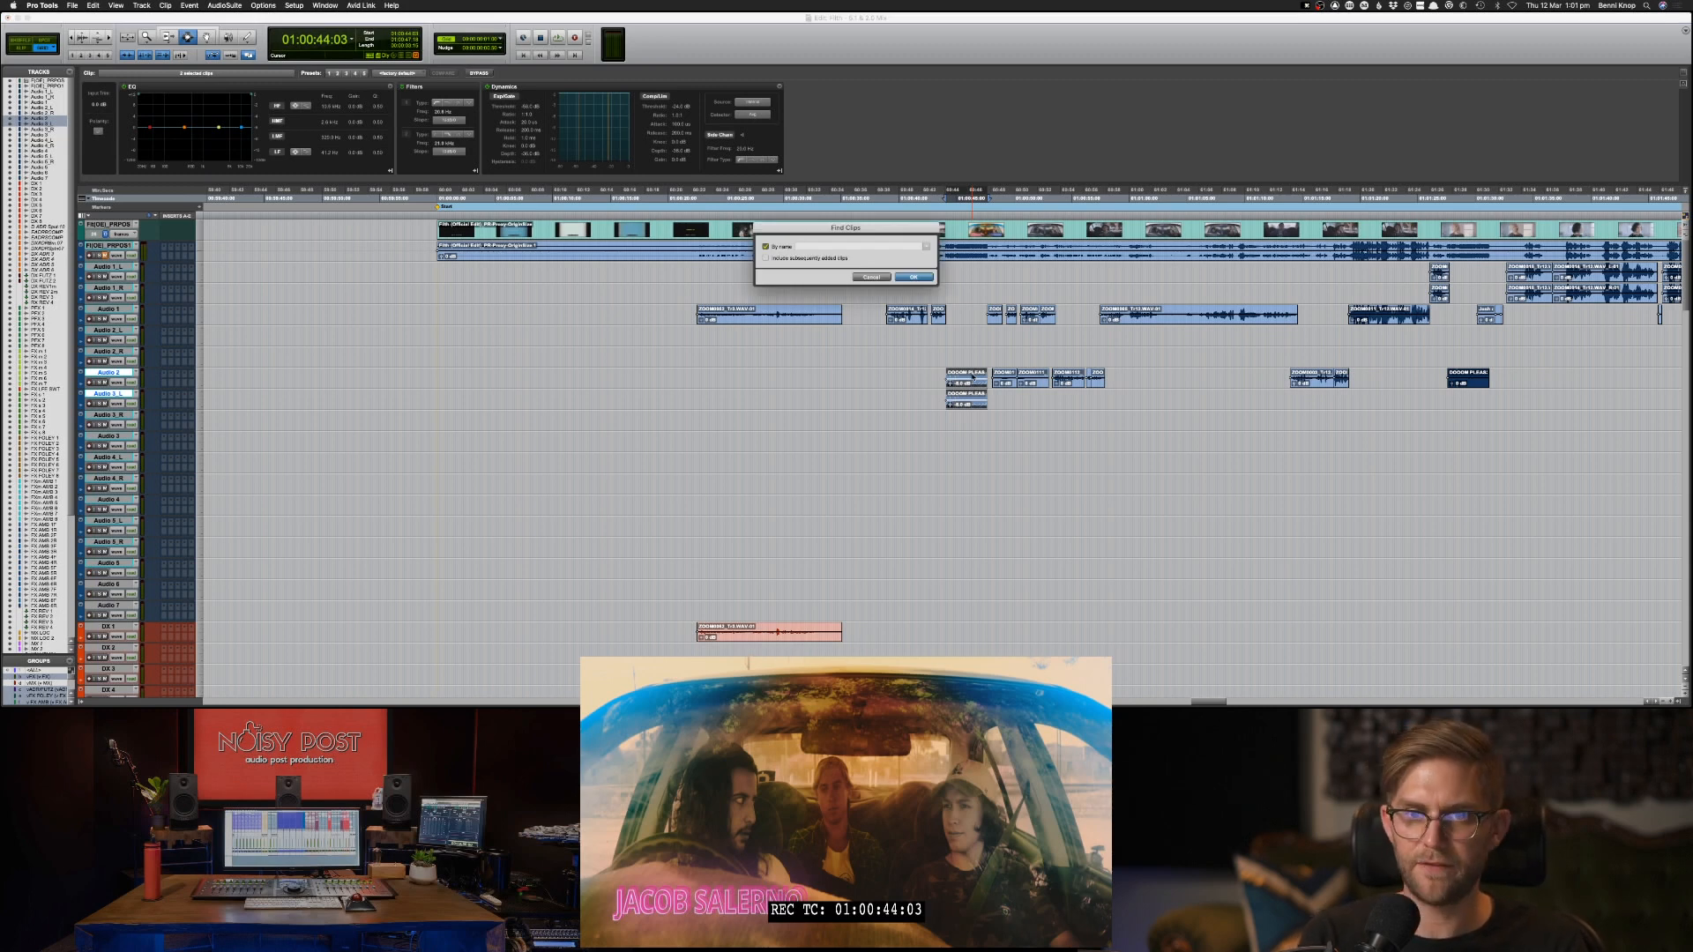
key("Escape")
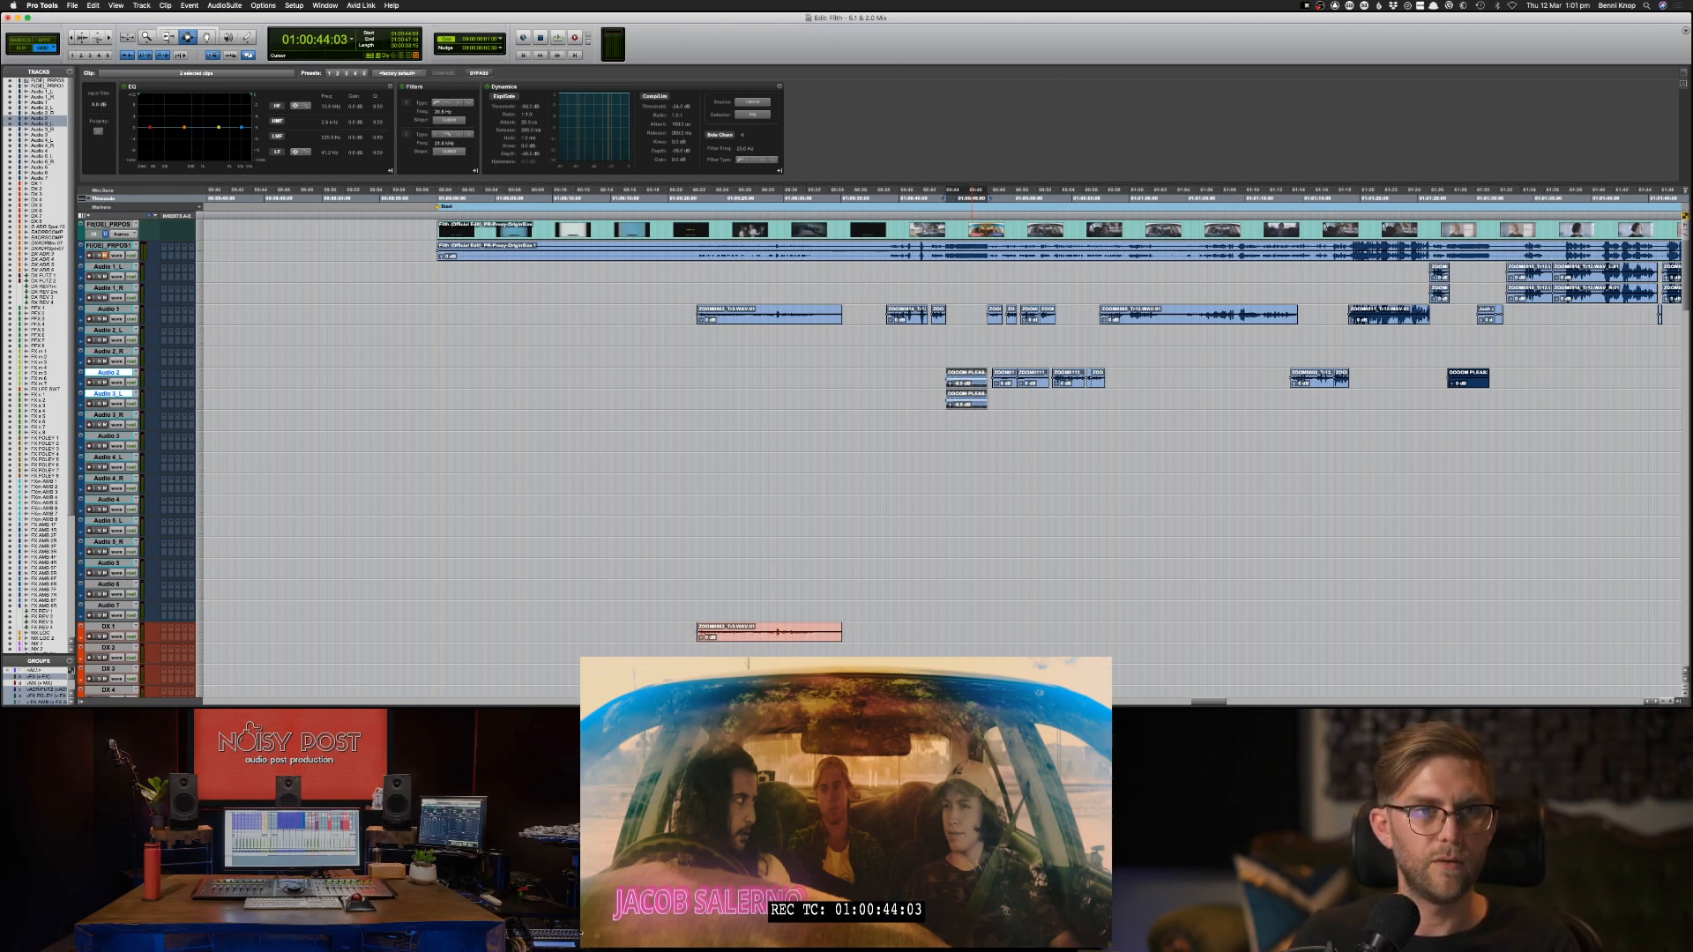
left_click(139, 6)
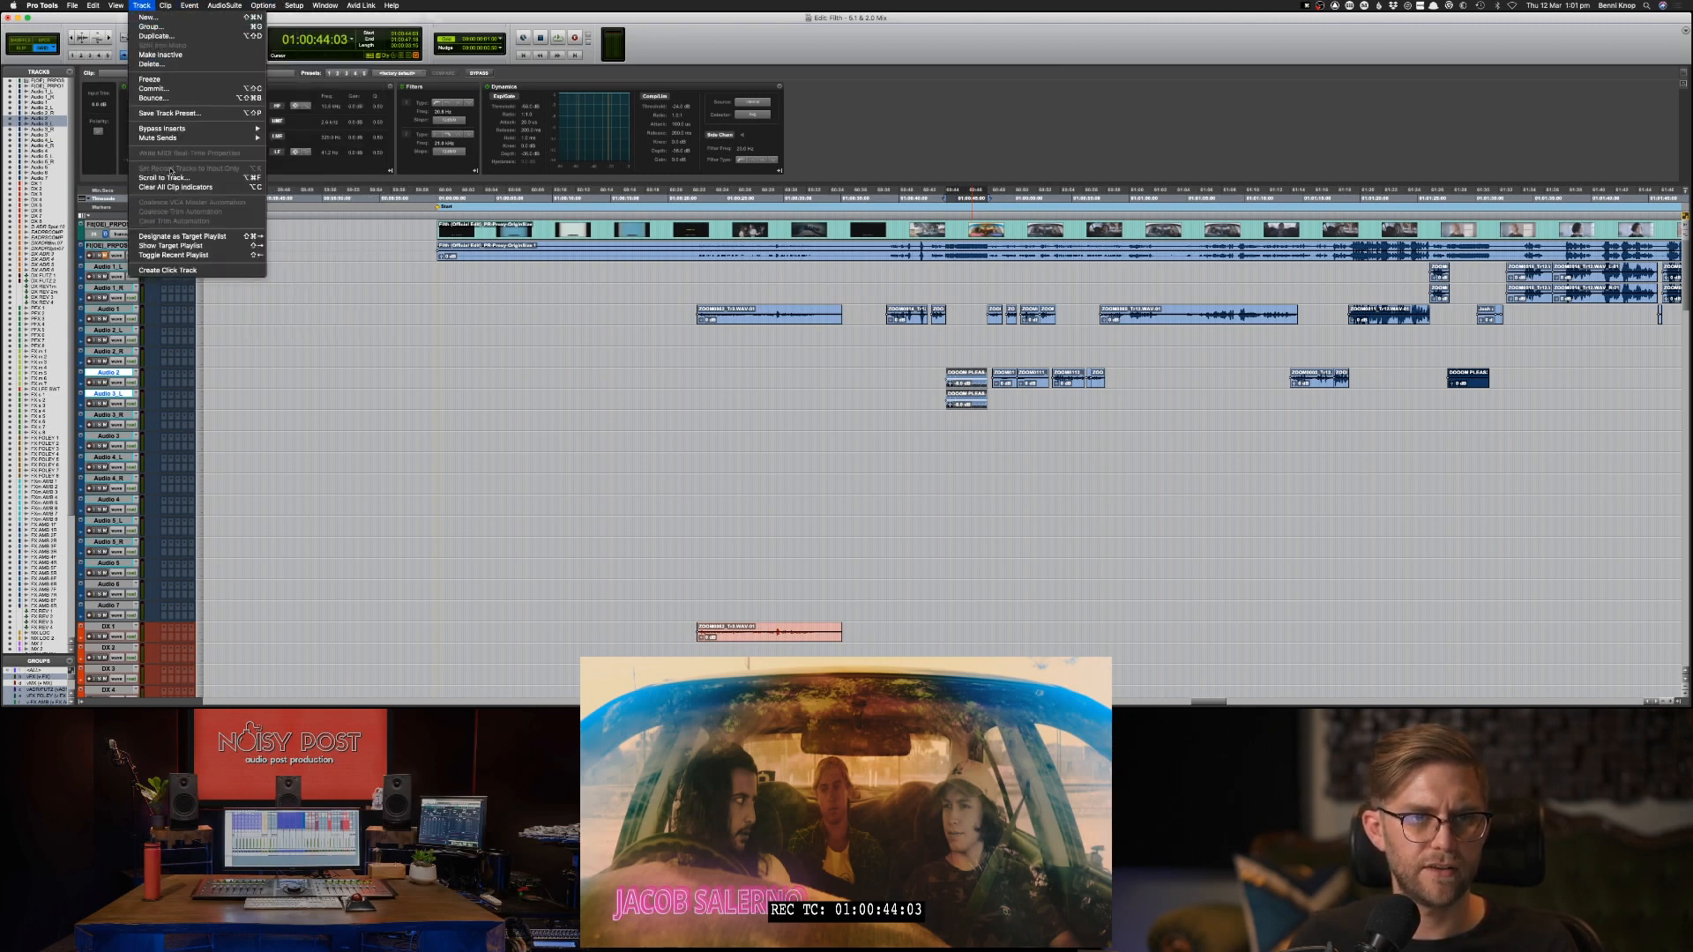
left_click(650, 44)
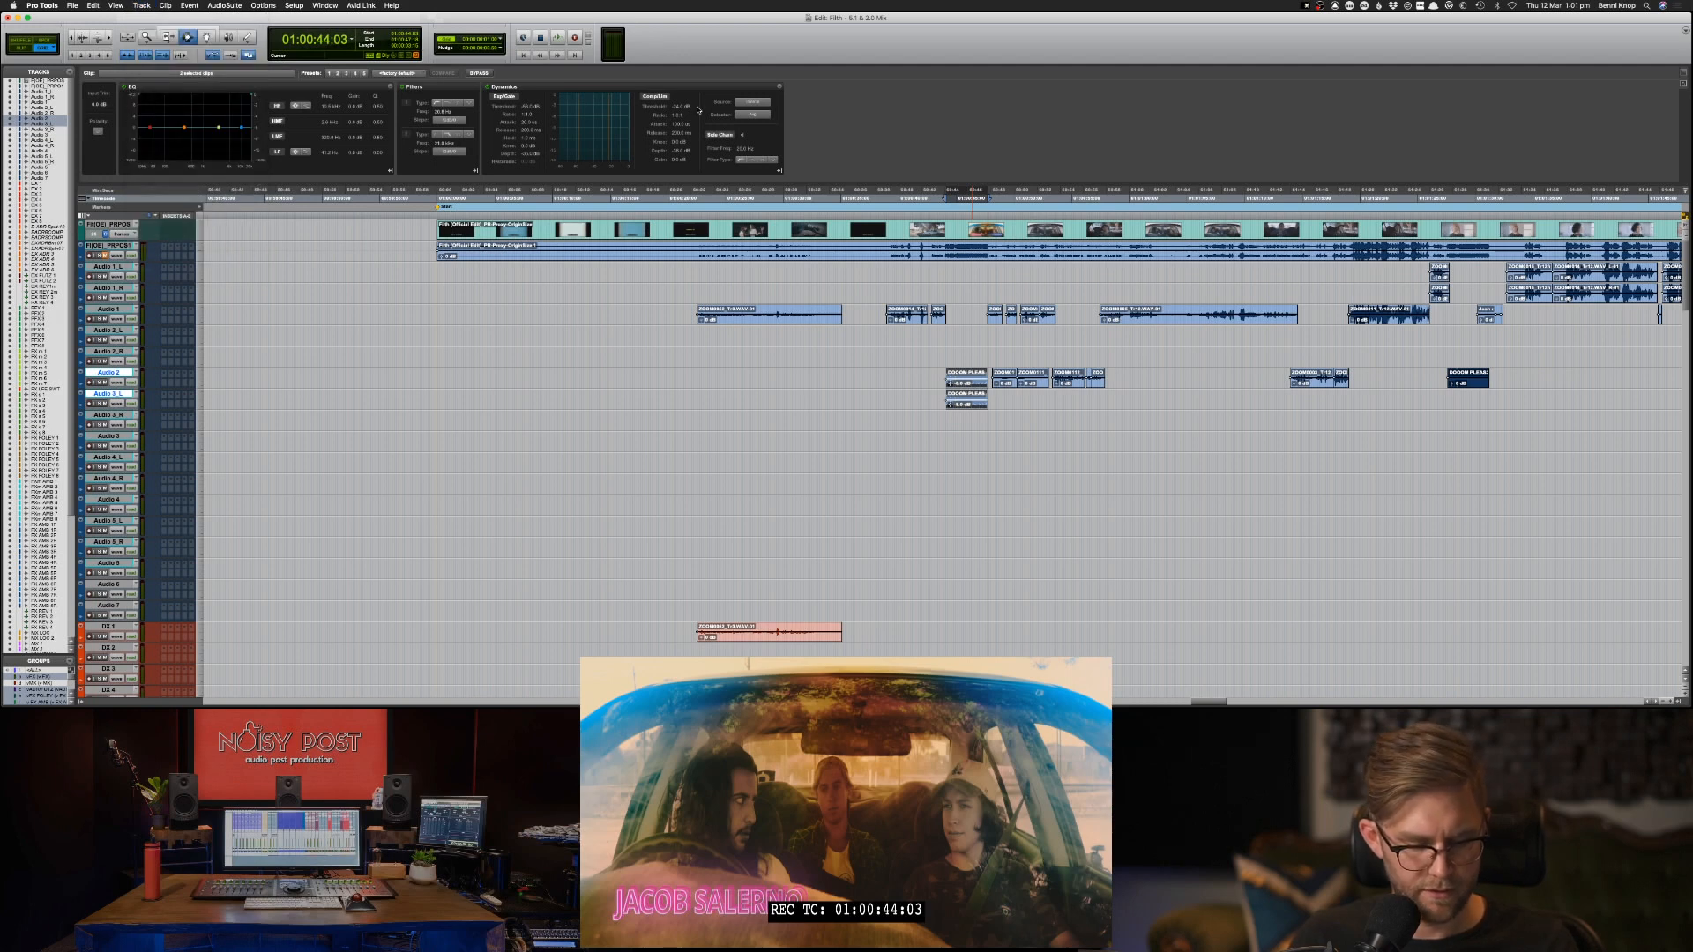
Locate the MX LOC track by name and paste the copied clip there at 01:00:44:03.
key("super+alt+f")
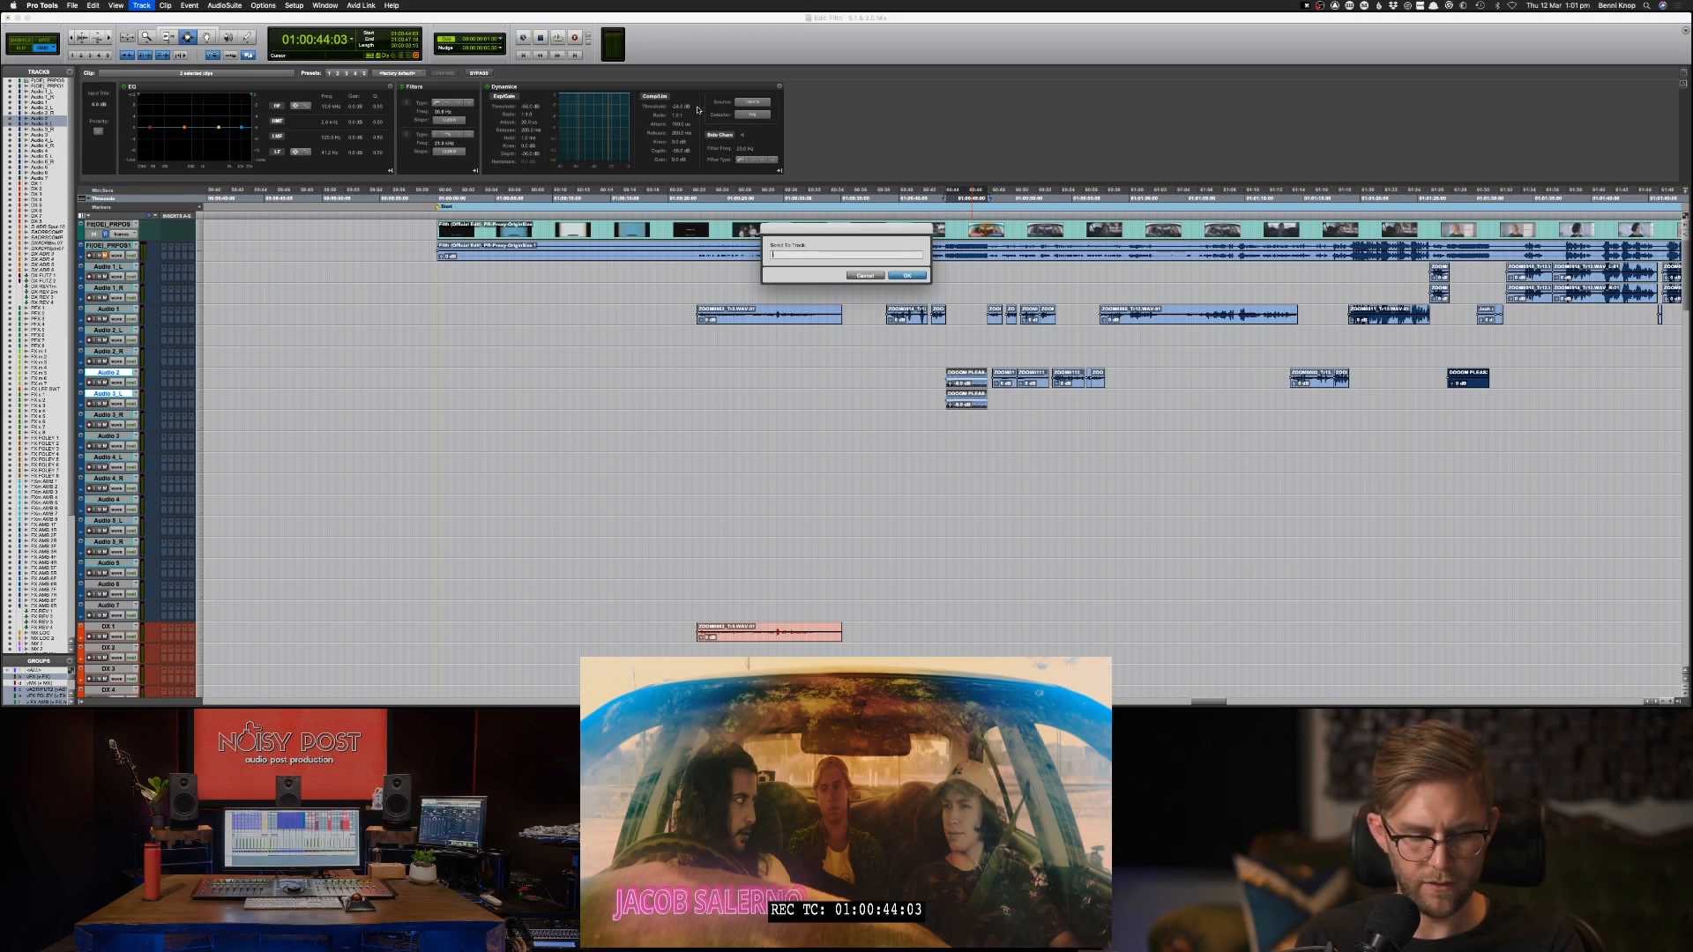
type("MX")
key("Down")
key("Down")
key("Down")
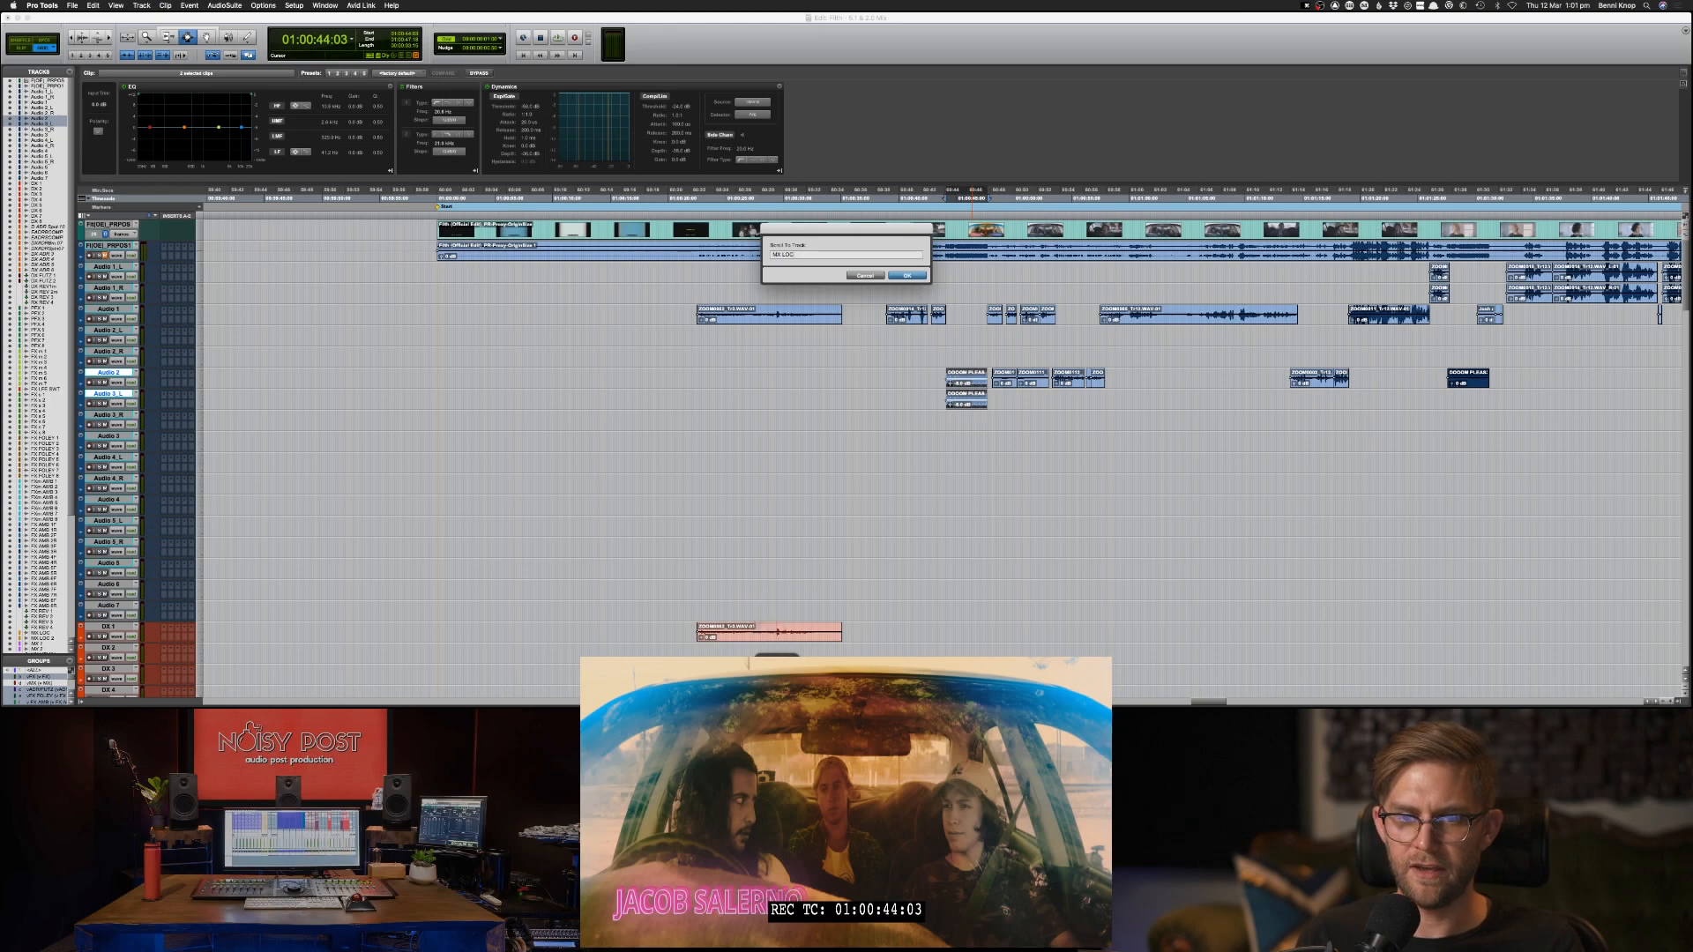
key("Return")
key("super+v")
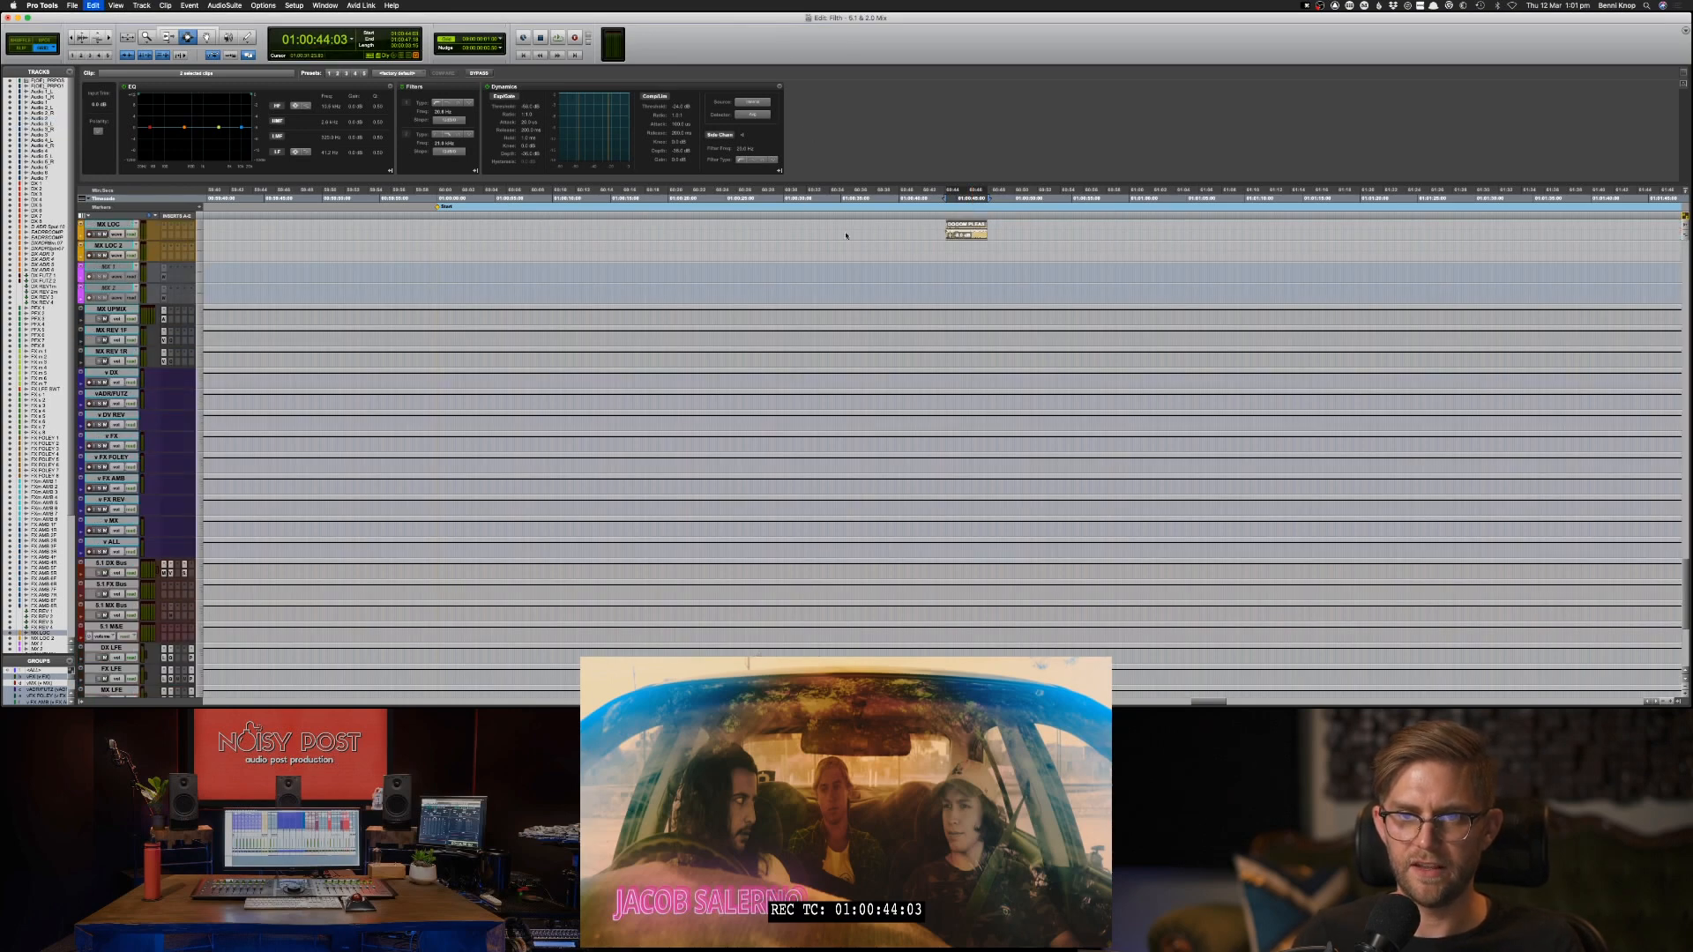
Copy the second group of clips on the Audio 1 track, selecting from 01:00:38:14, and move the selection down the tracks.
scroll(860, 281, "up", 5)
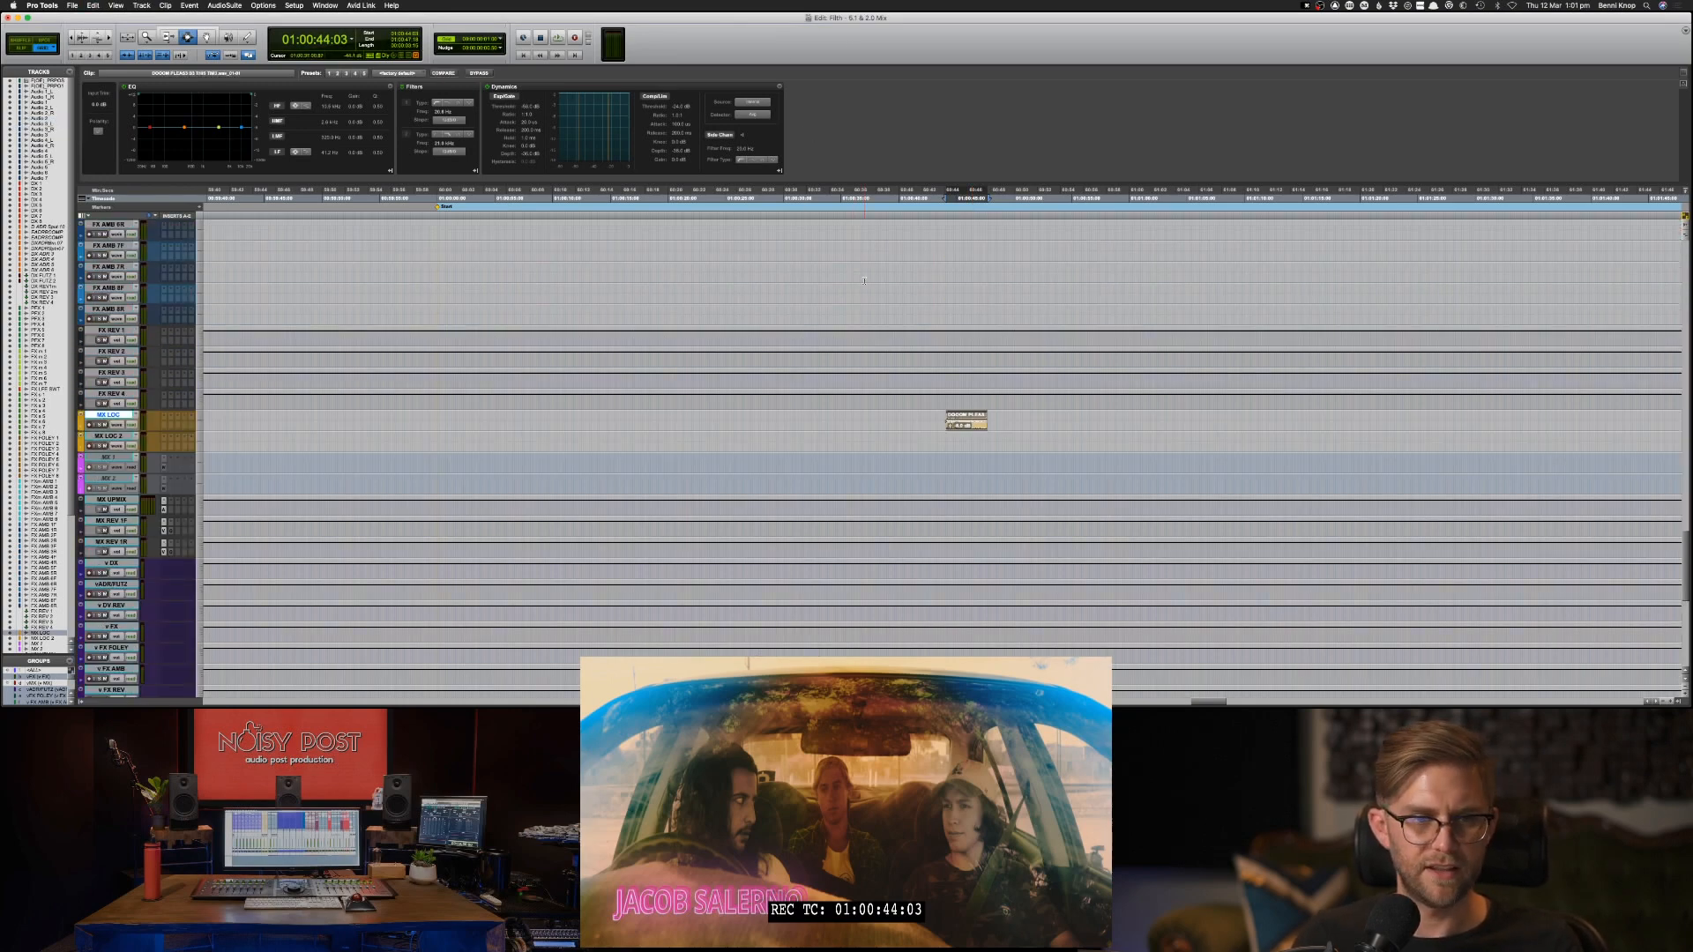
scroll(864, 281, "up", 20)
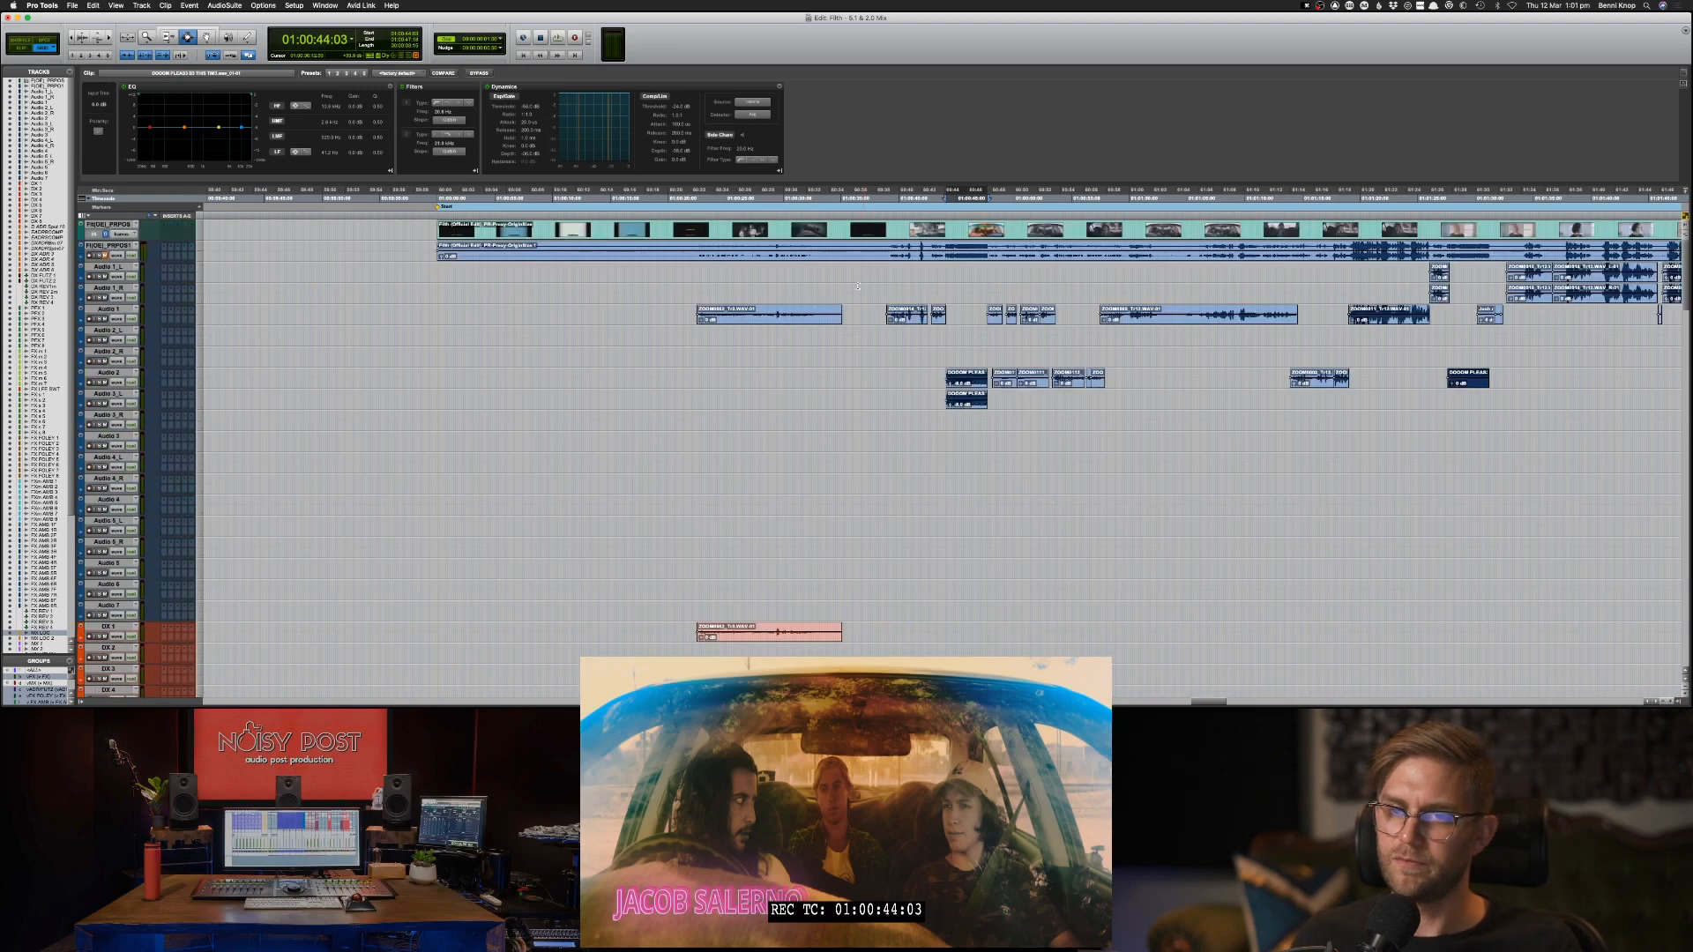
left_click_drag(884, 315, 1063, 313)
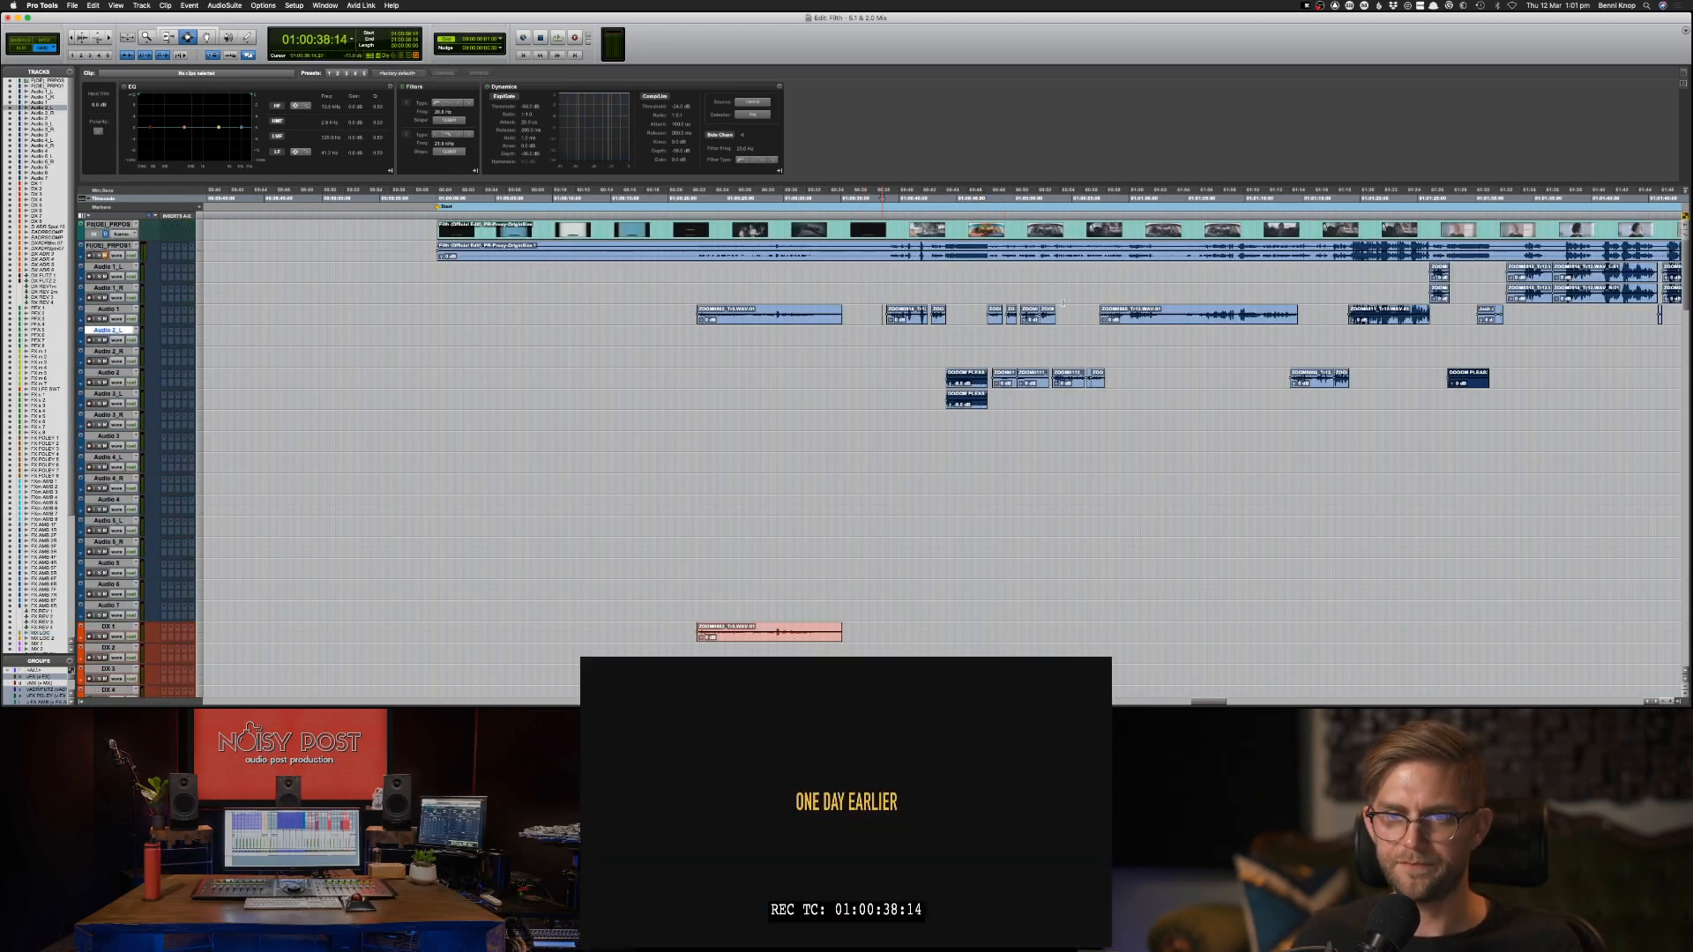
key("super+c")
key("semicolon")
key("semicolon")
key("semicolon")
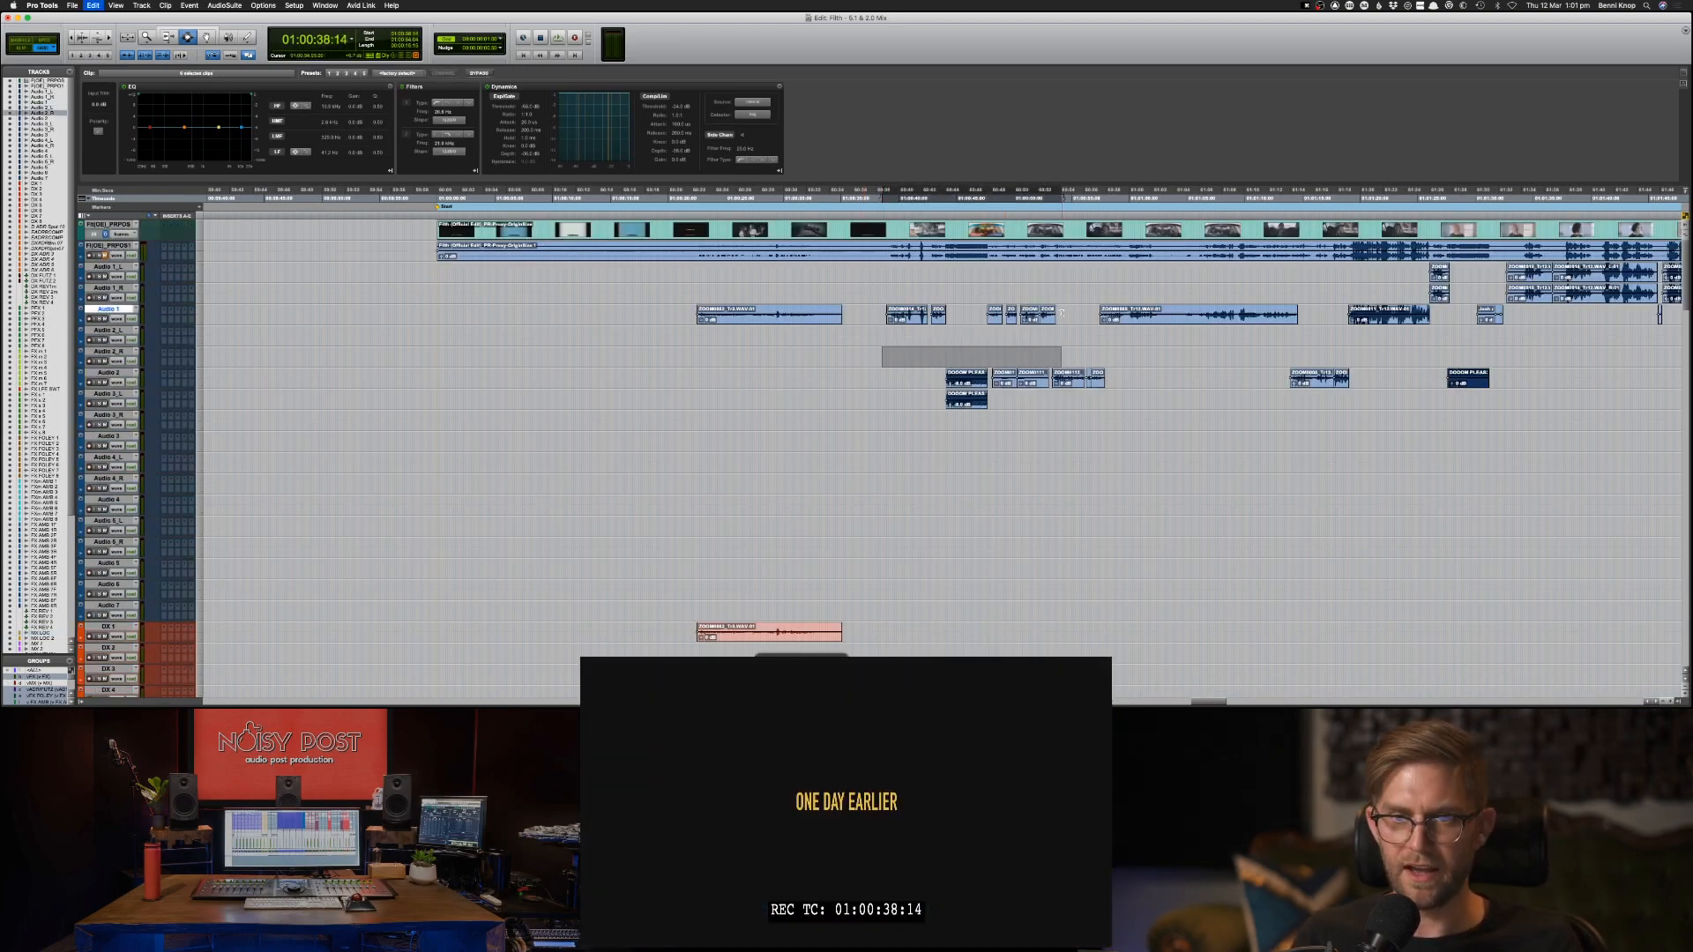
Make the first two inactive ADR tracks, directly below the DX tracks, active.
scroll(1063, 322, "down", 10)
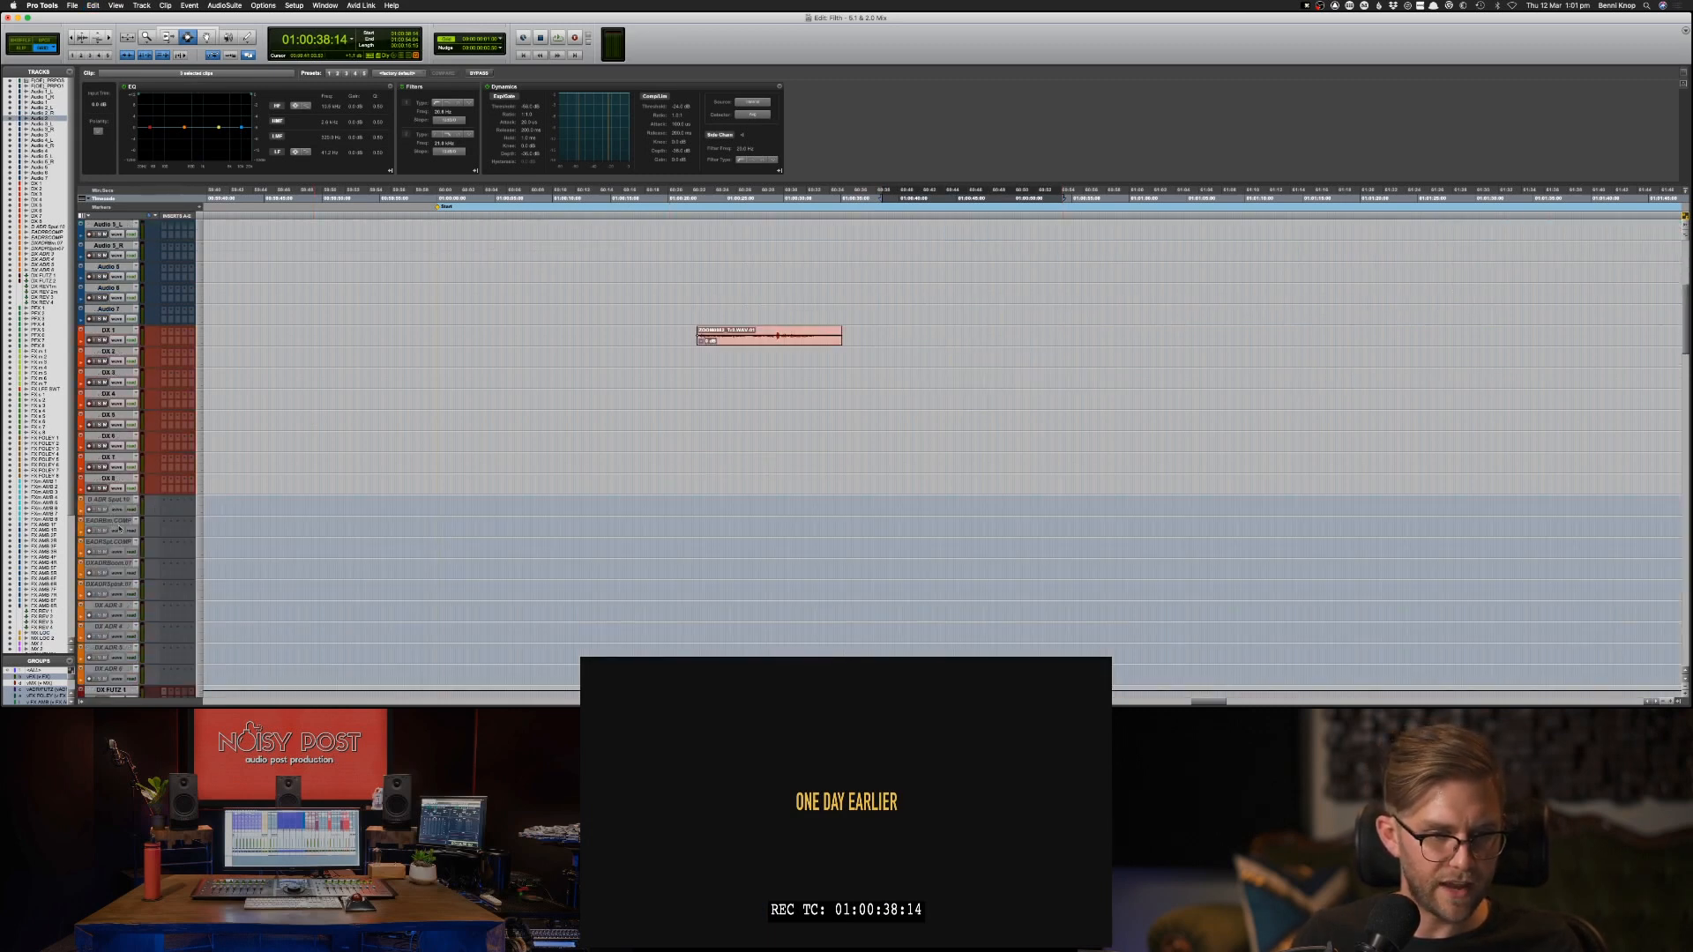
left_click(110, 500)
key("super+v")
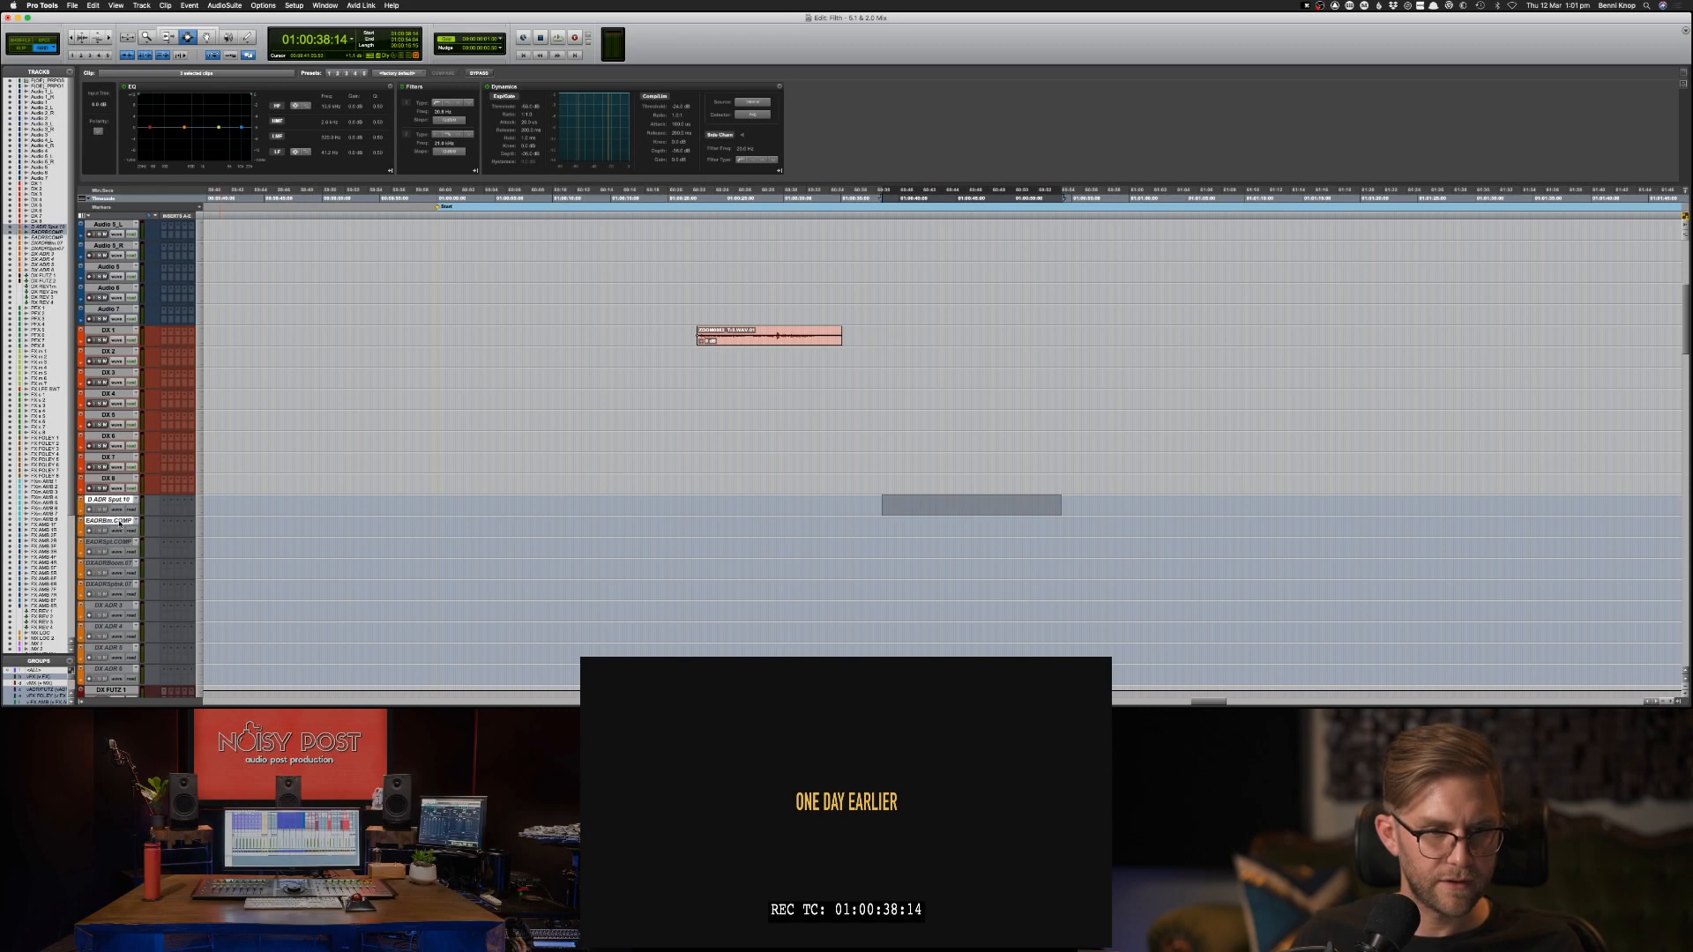
right_click(118, 519)
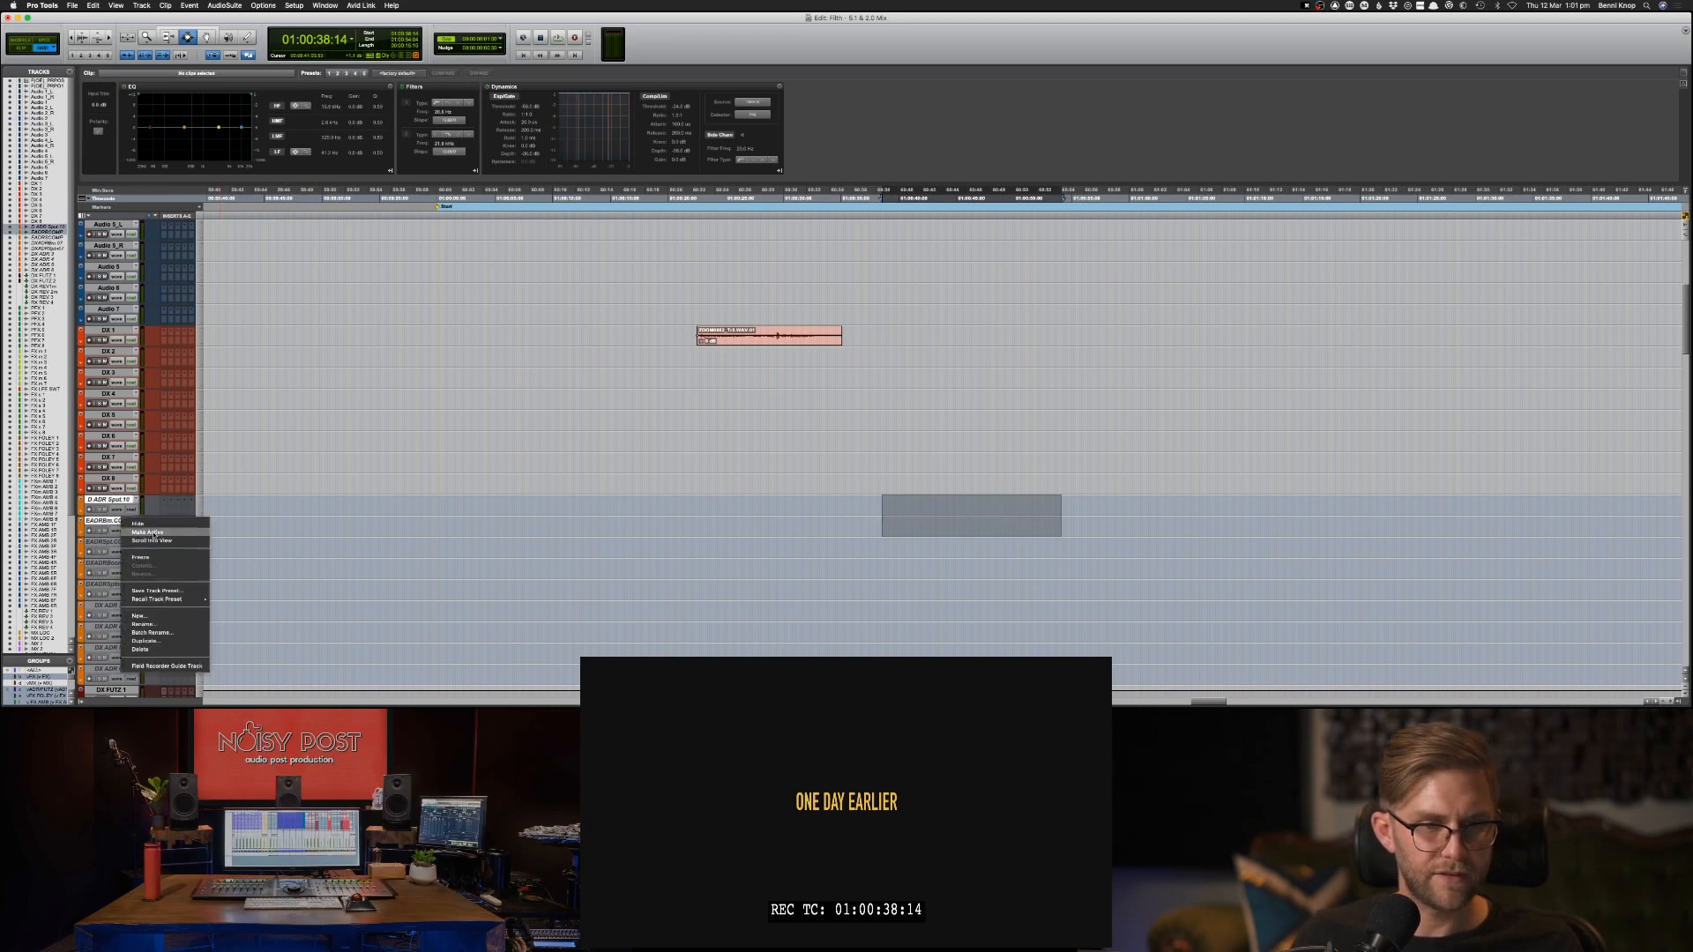
left_click(141, 535)
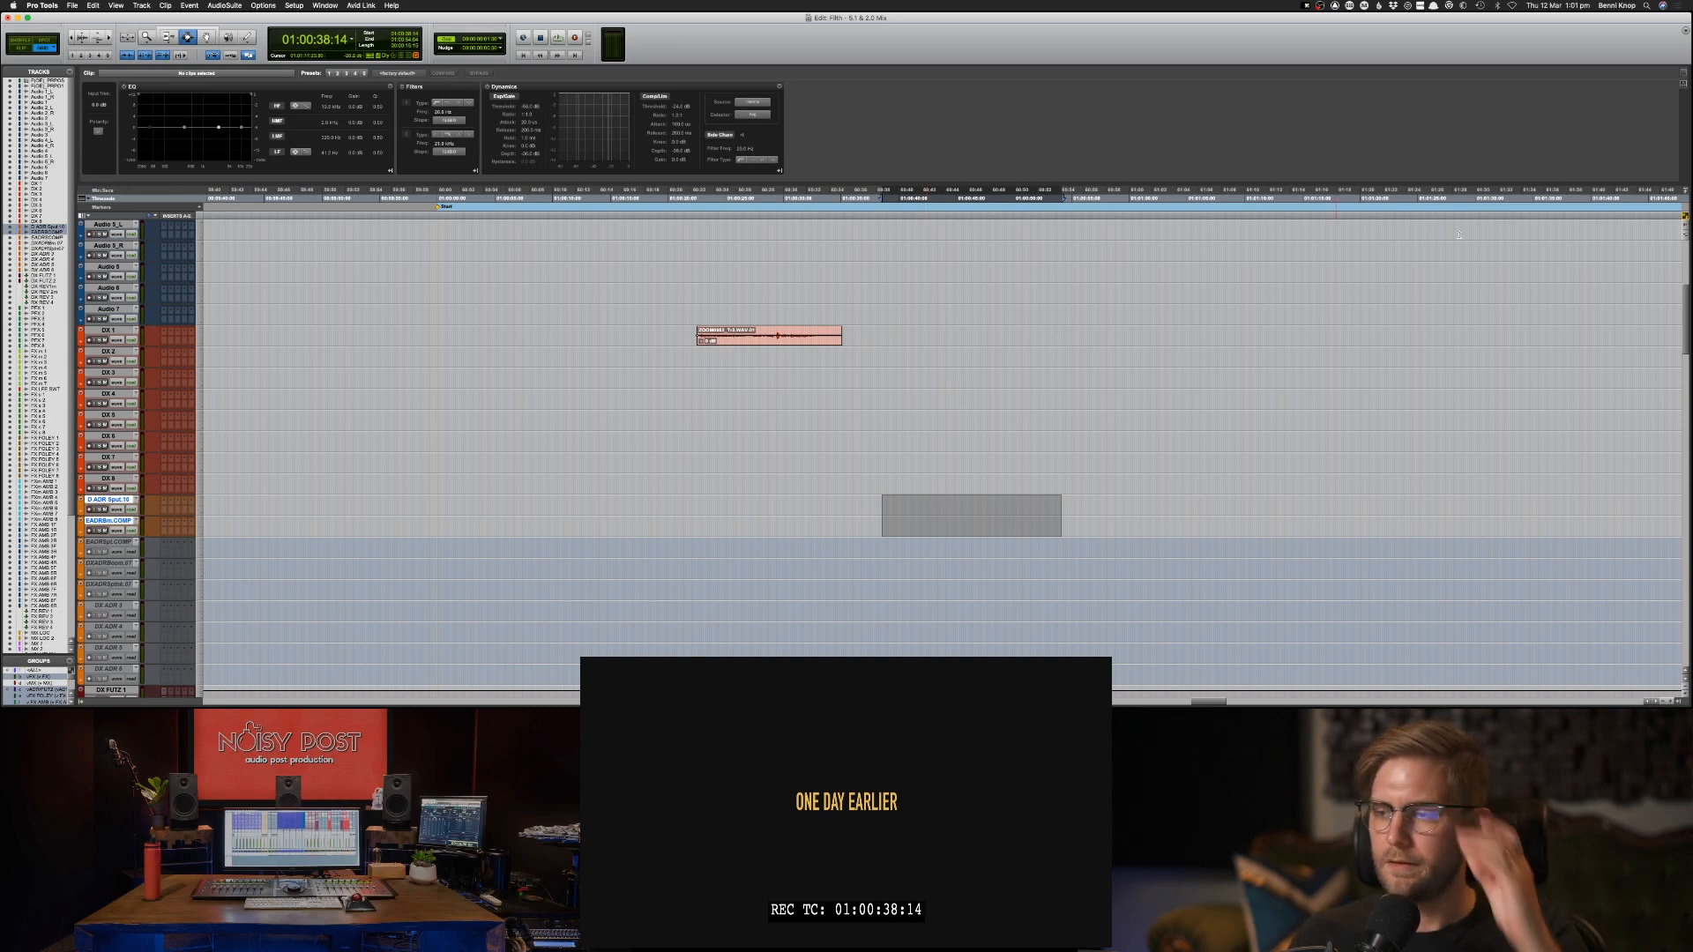
Copy the second group of Audio 1 clips from 01:00:37:17 and try to locate an ADR track by name.
scroll(952, 299, "up", 10)
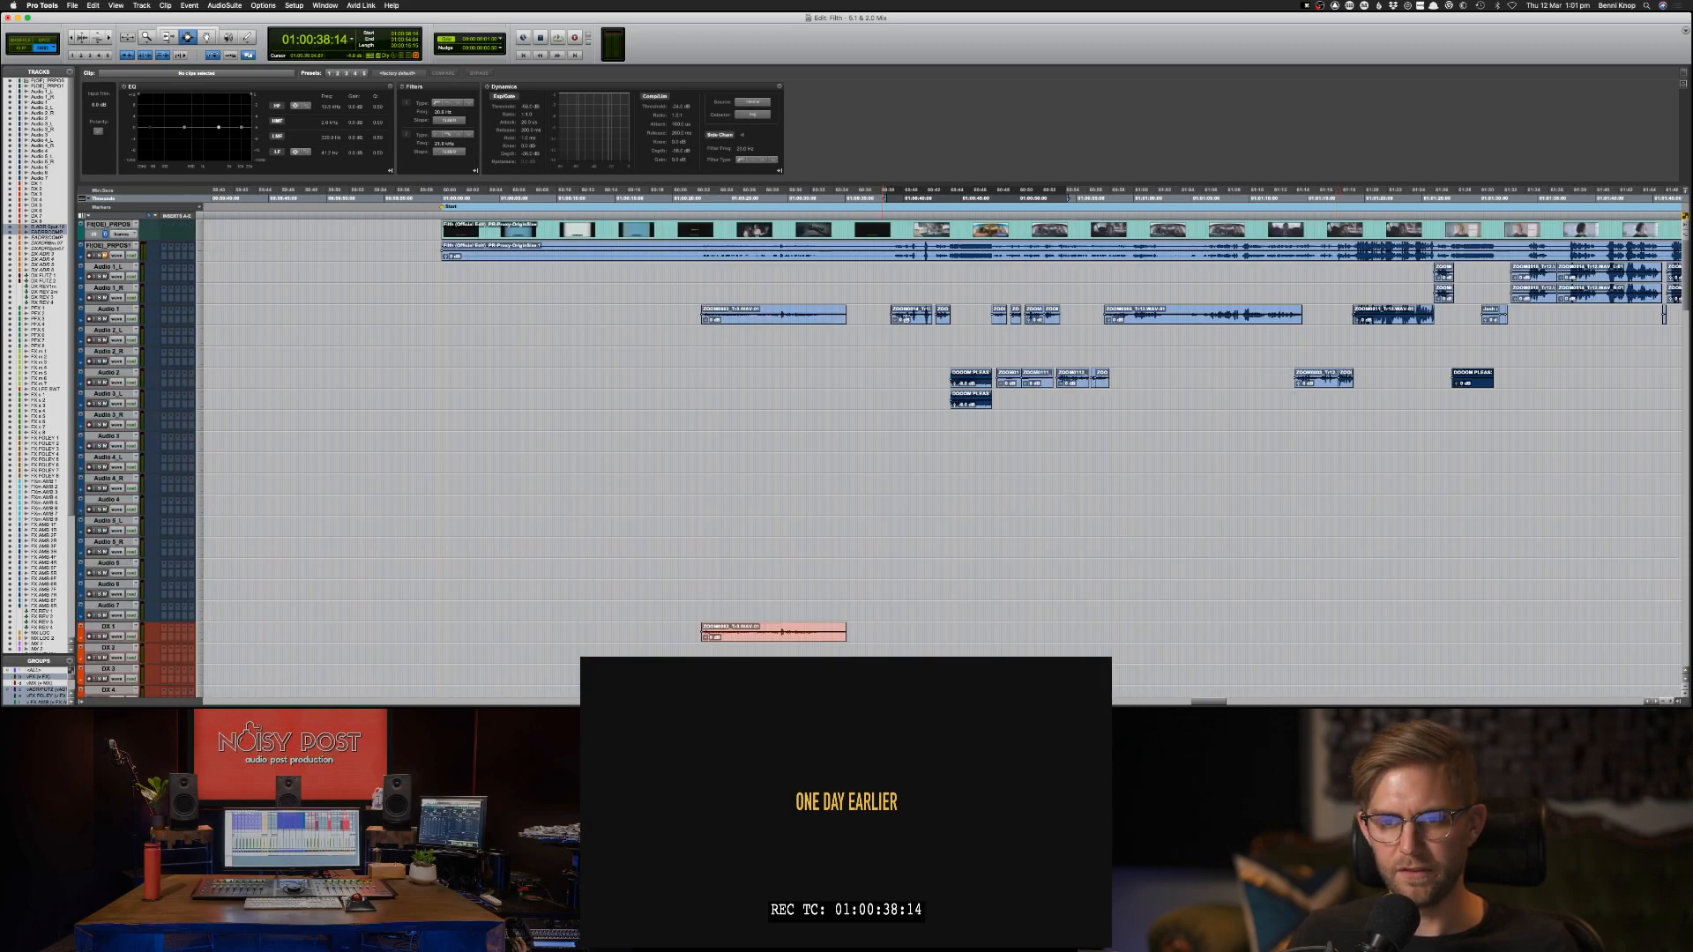
left_click_drag(875, 315, 1074, 316)
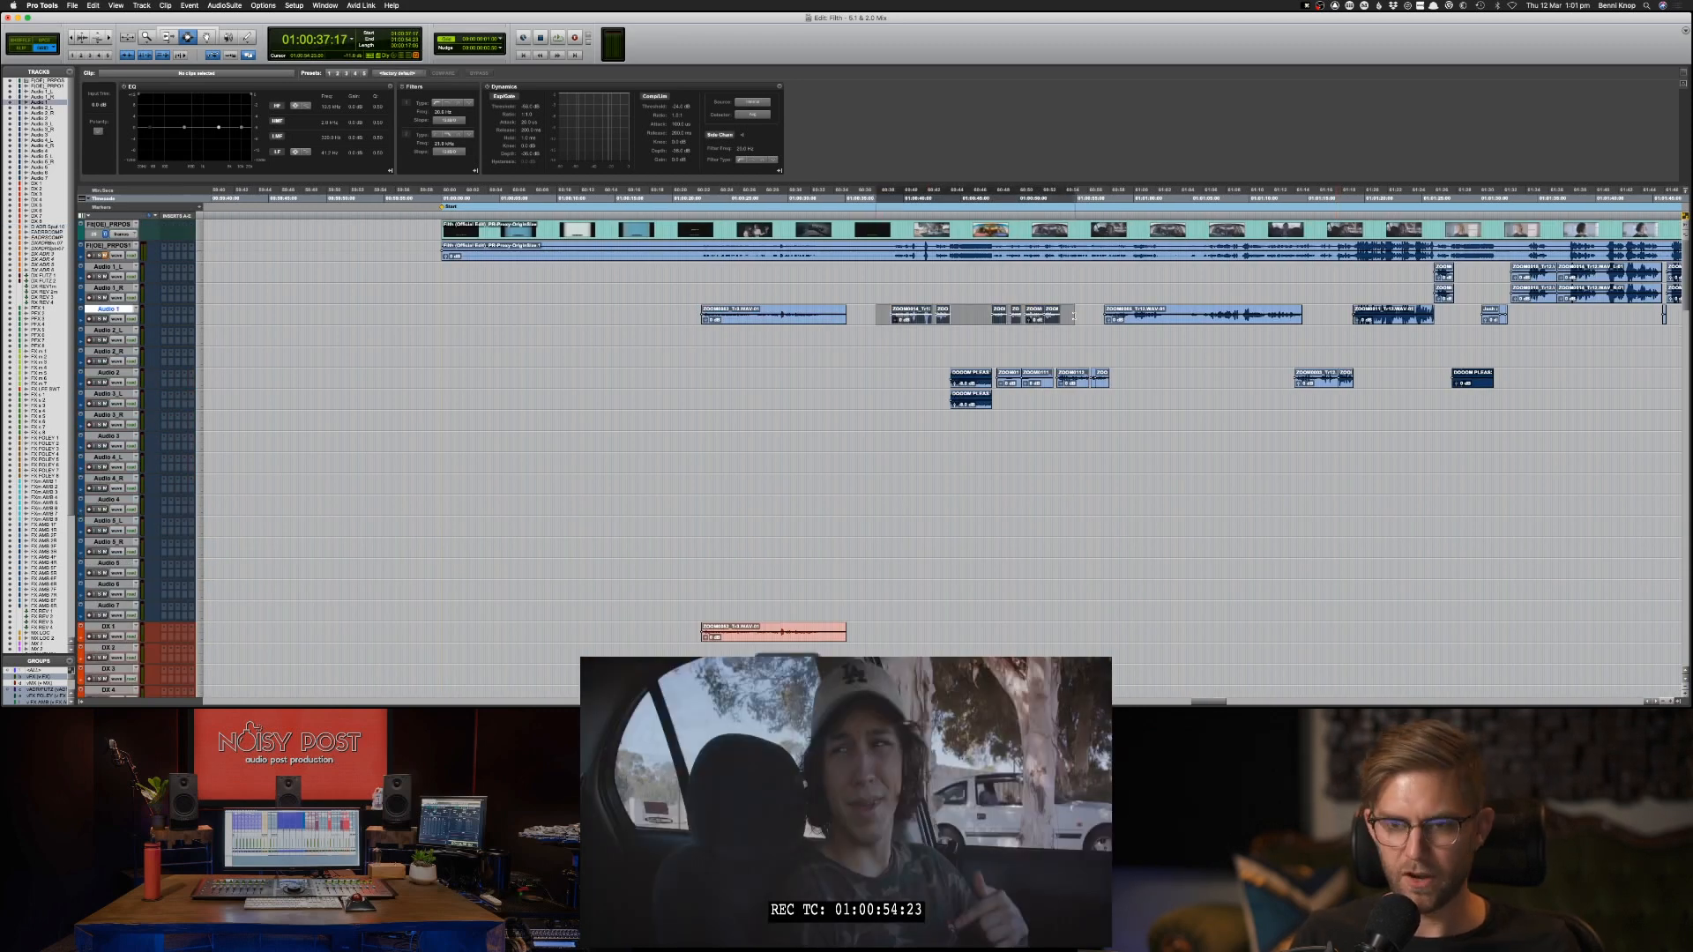
key("super+c")
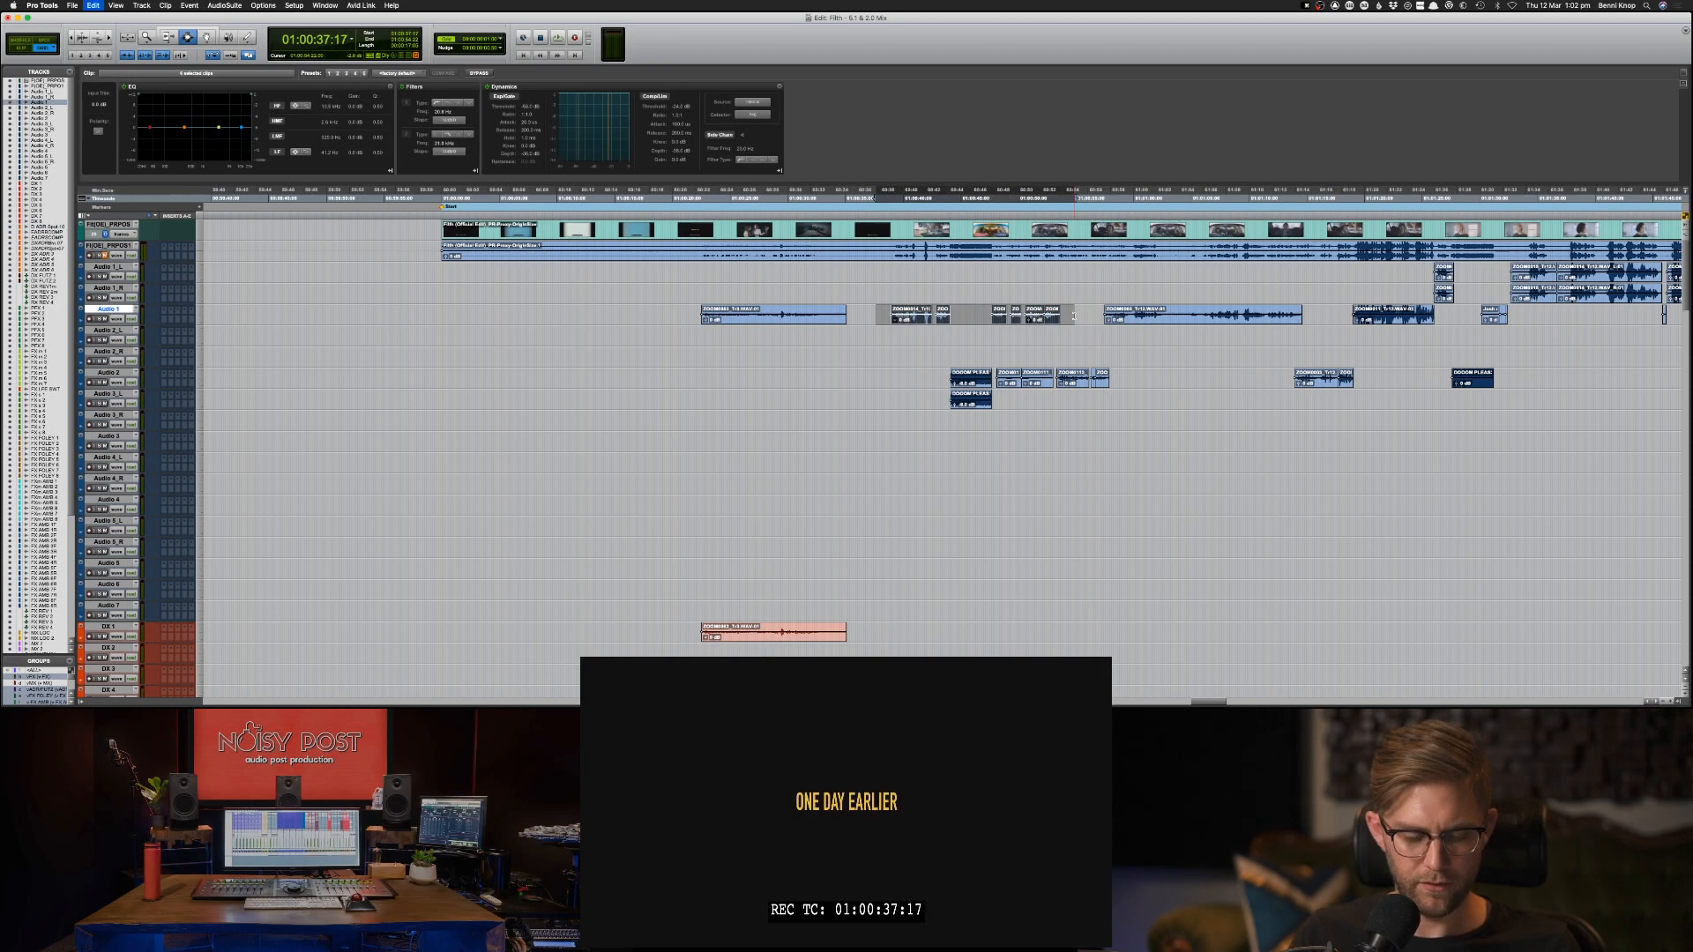
key("super+alt+f")
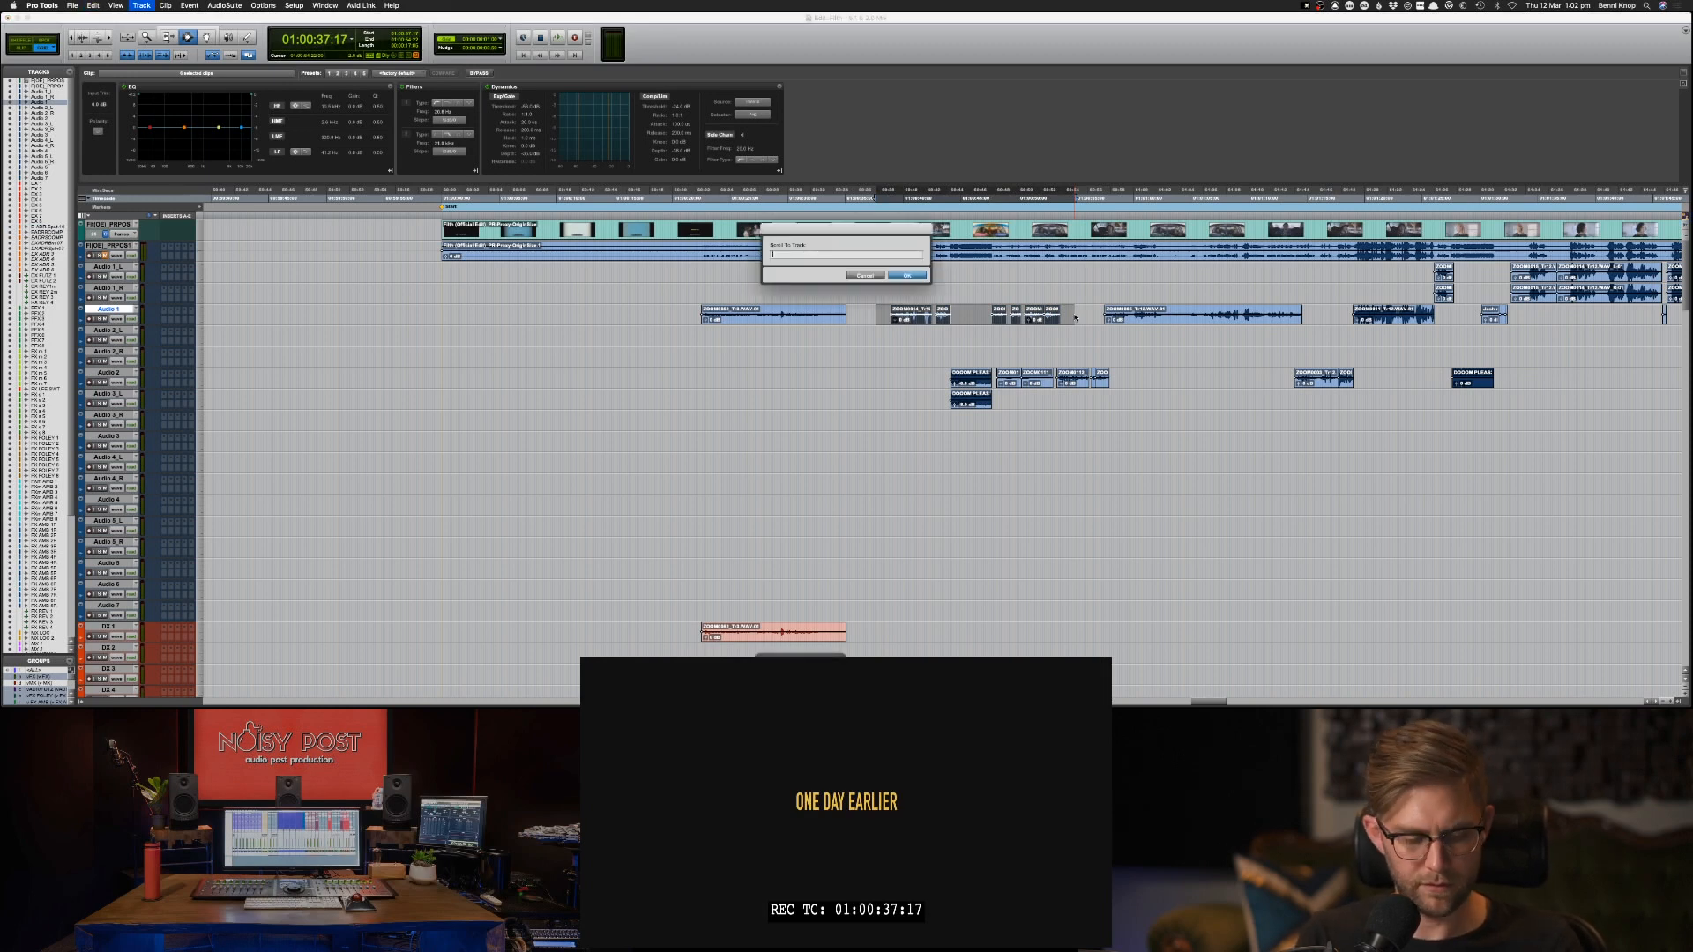
type("Adr")
key("BackSpace")
key("BackSpace")
key("BackSpace")
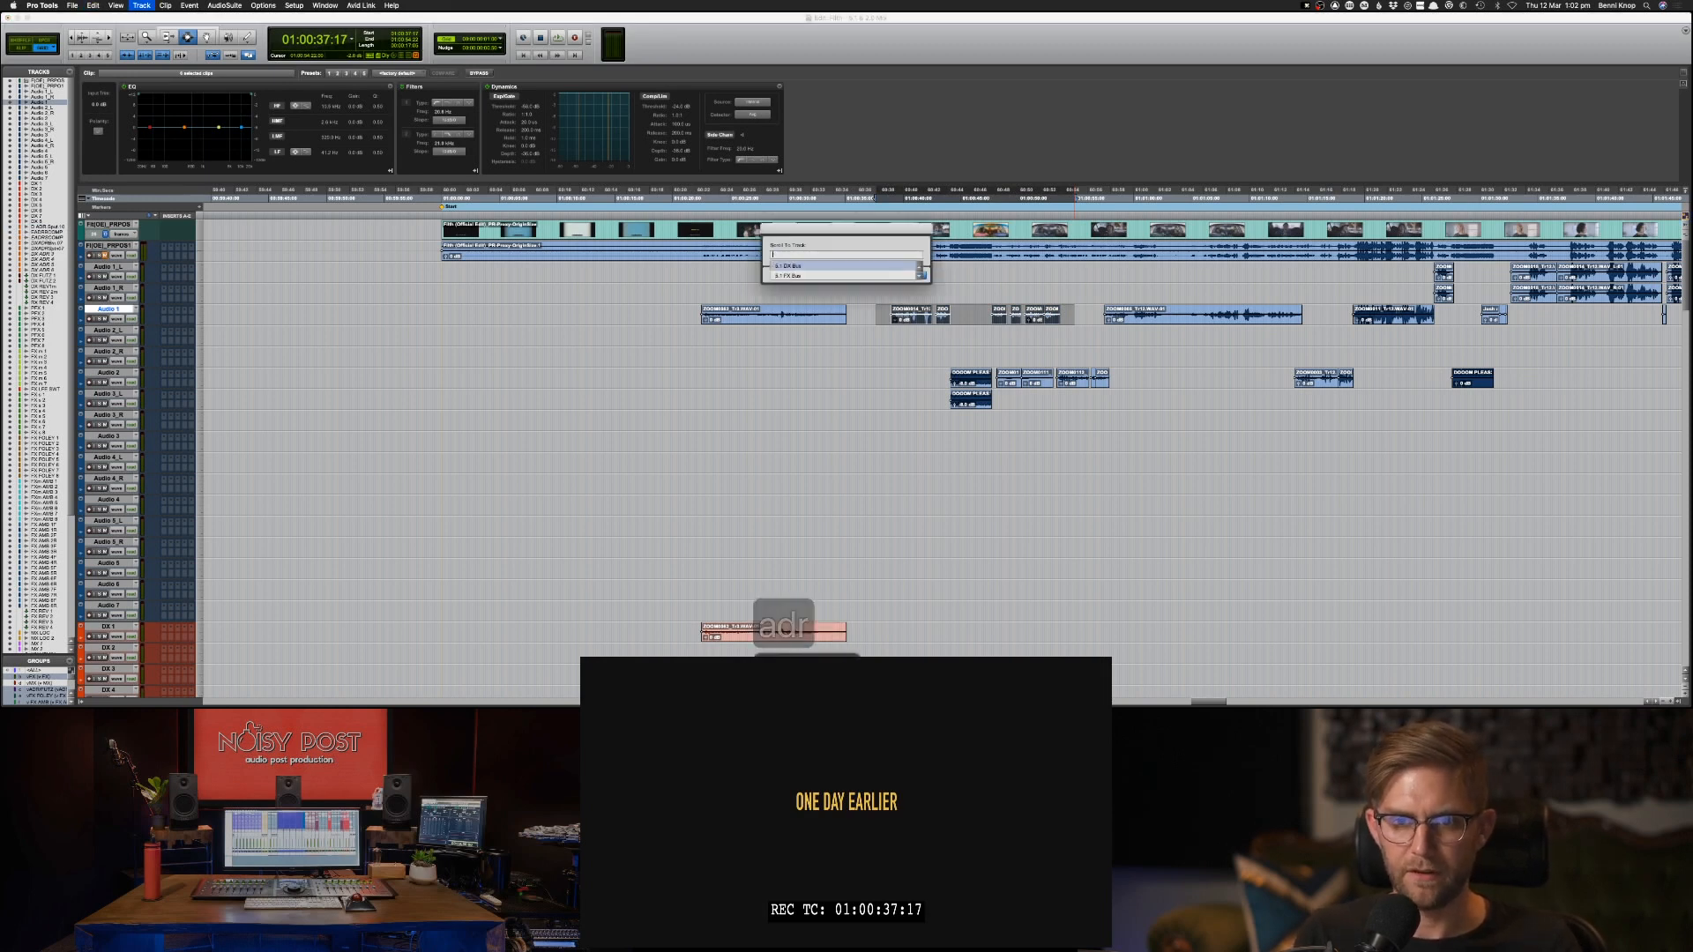
key("Down")
key("Down")
key("Down")
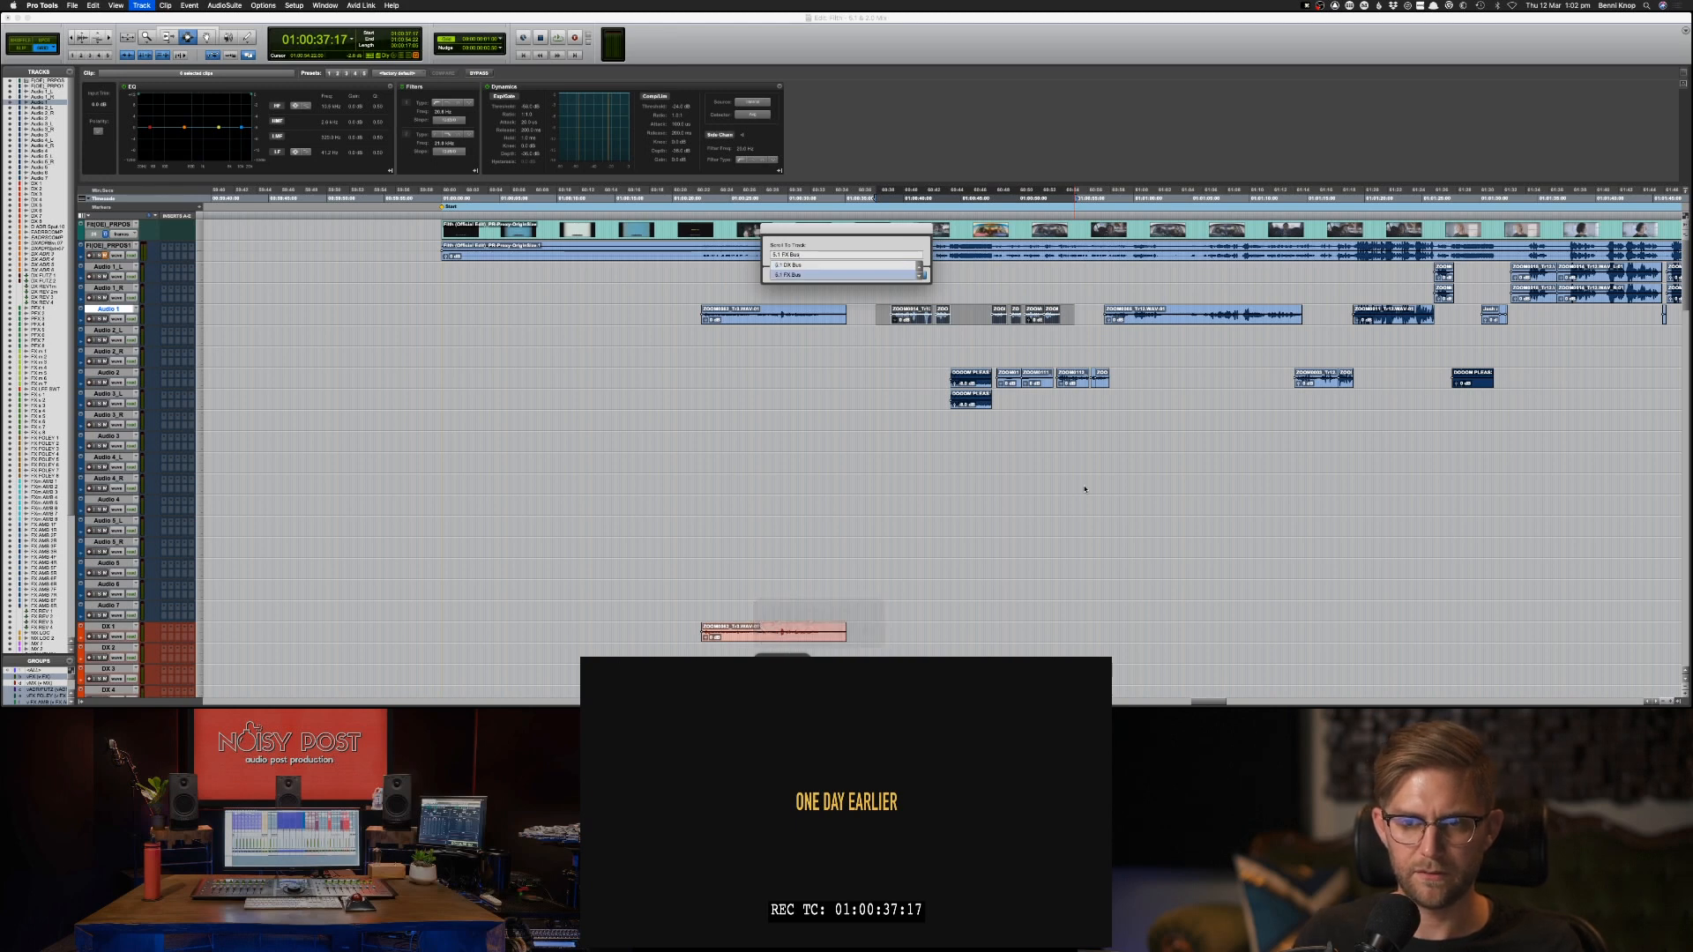
key("Return")
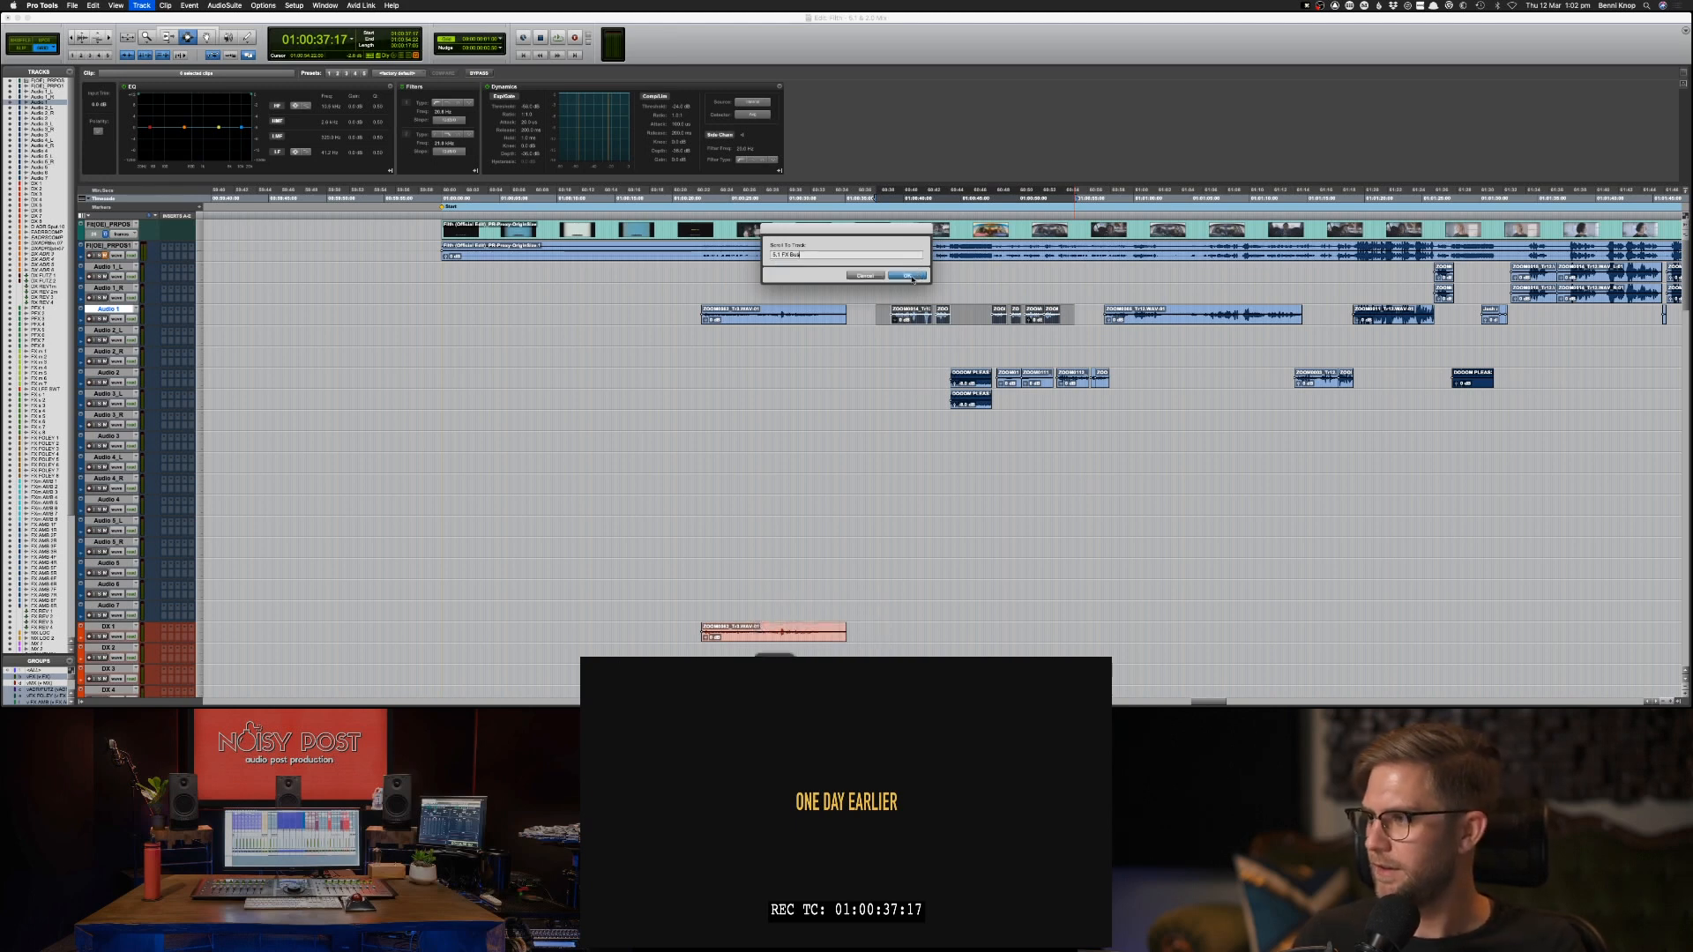
left_click(863, 277)
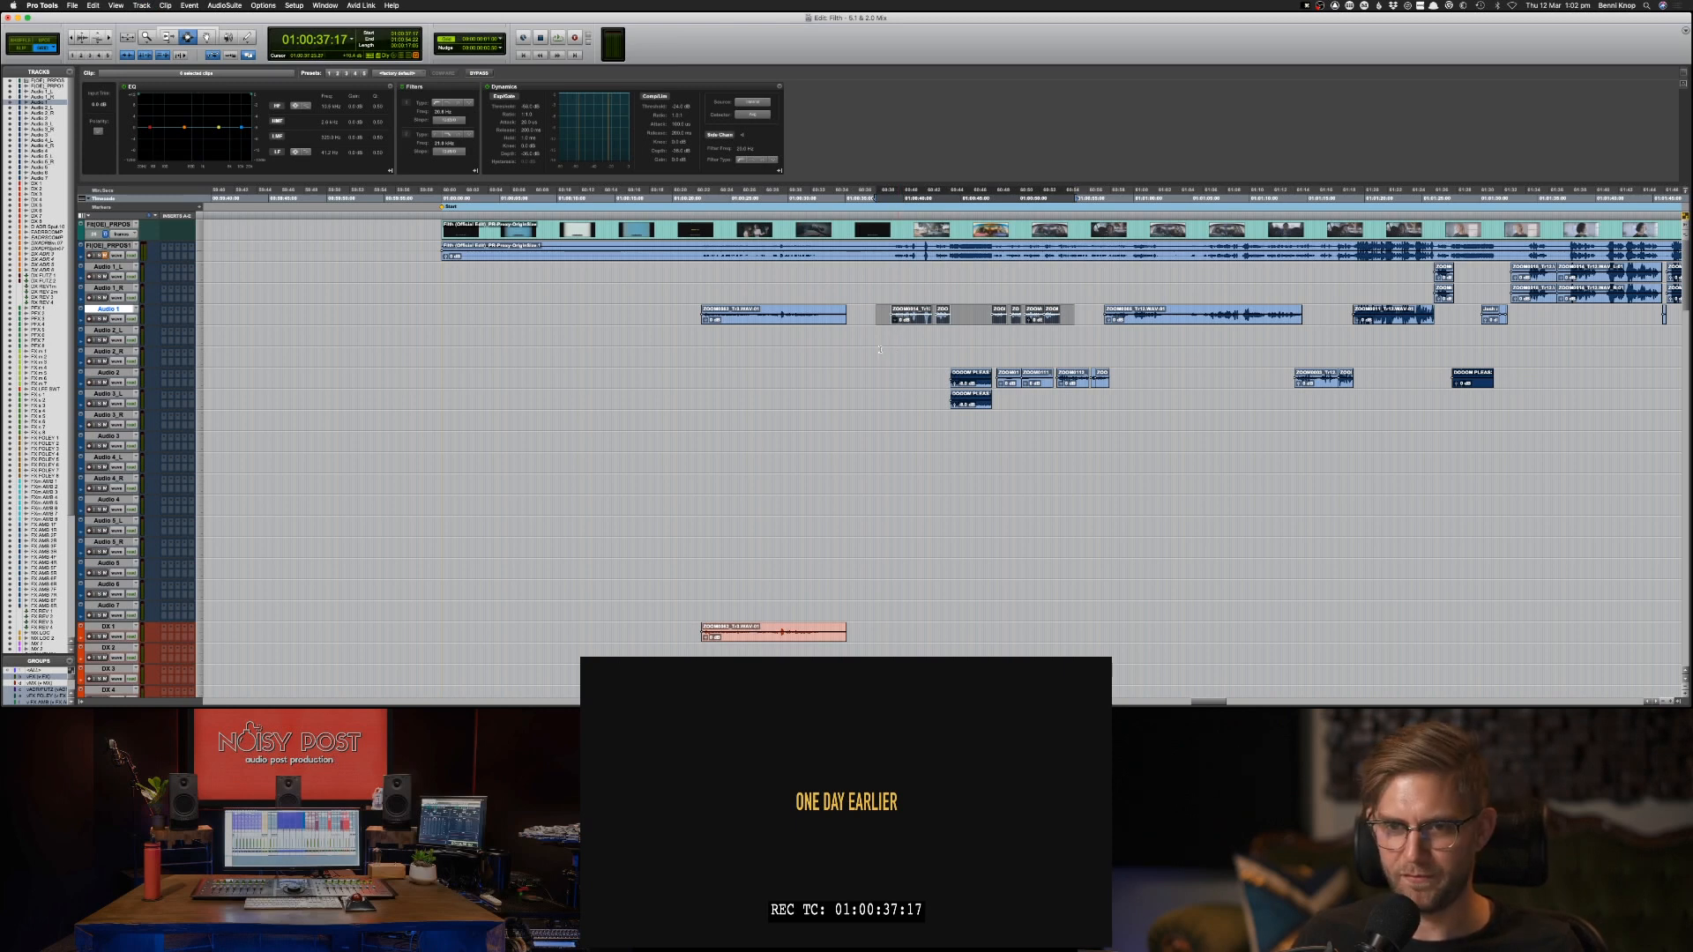
Copy the second group of Audio 1 clips from 01:00:37:16 and paste it onto the first ADR track below DX 8.
left_click_drag(880, 336, 1070, 319)
key("super+c")
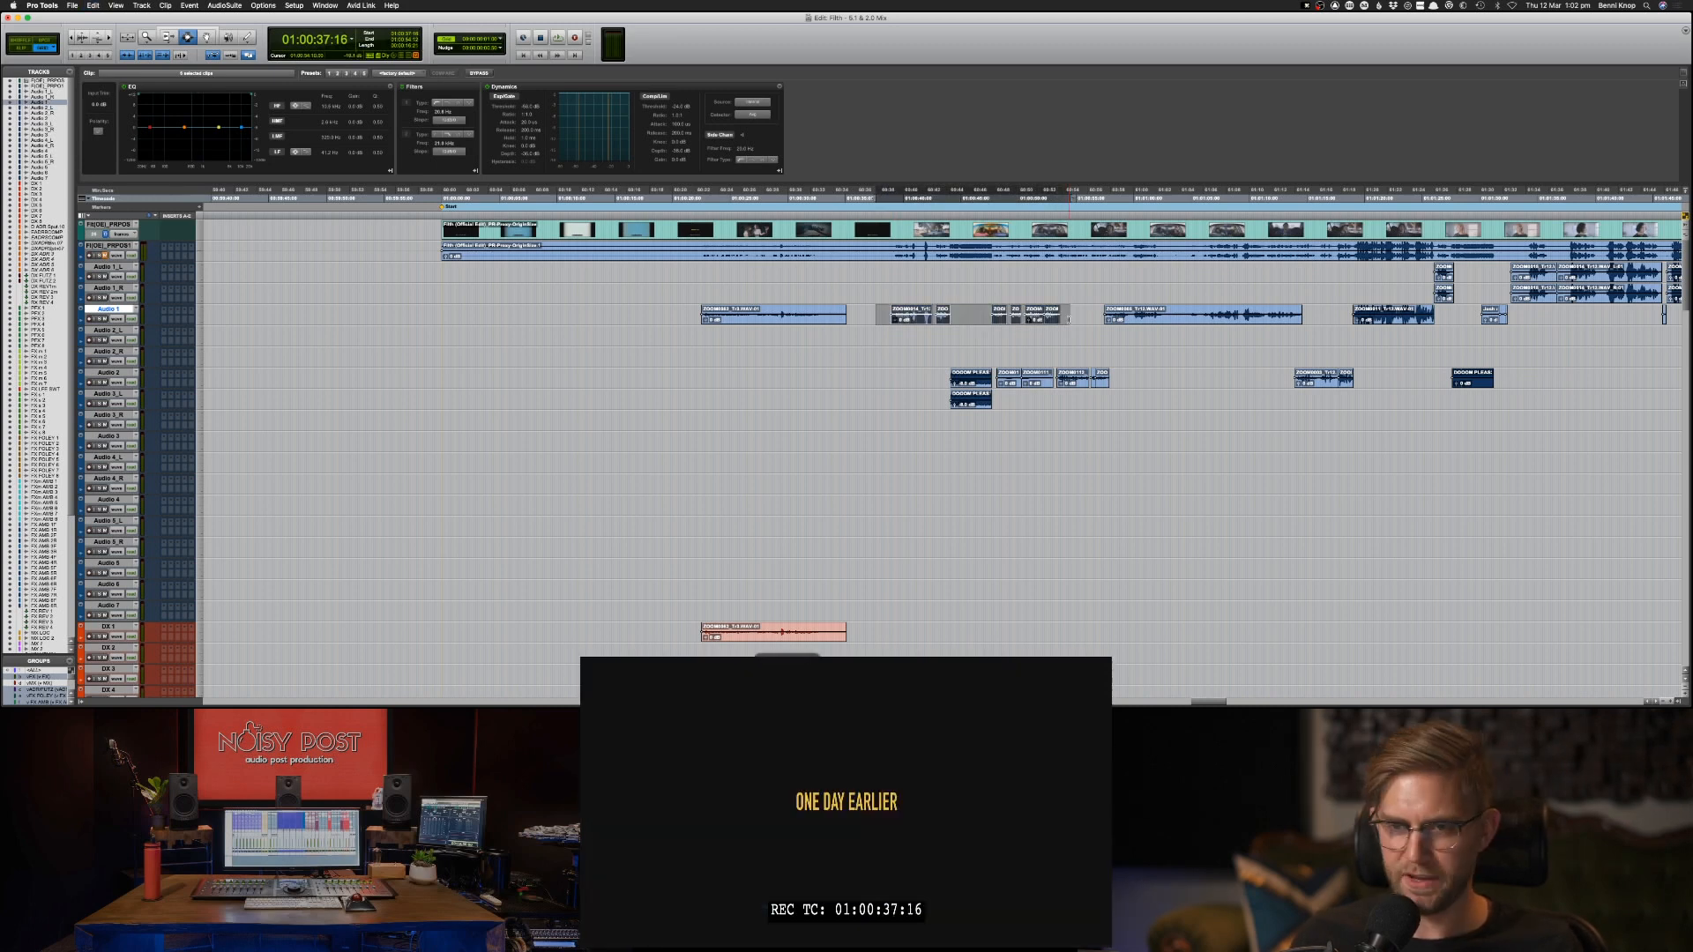
scroll(1097, 426, "down", 10)
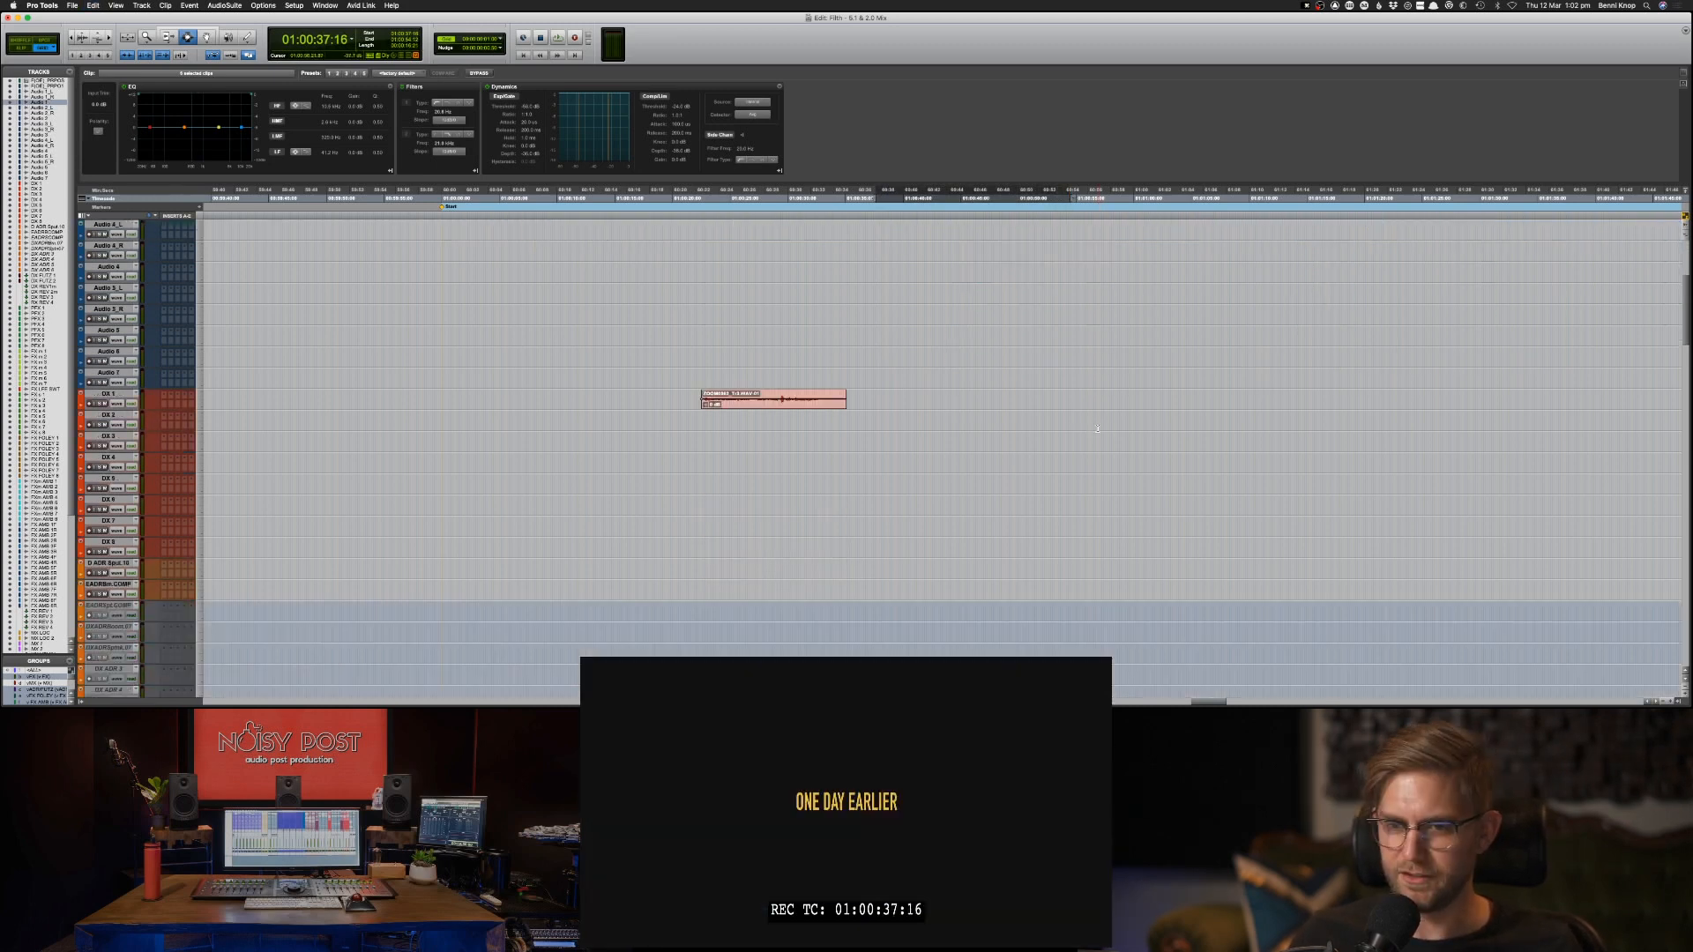
scroll(1052, 439, "down", 10)
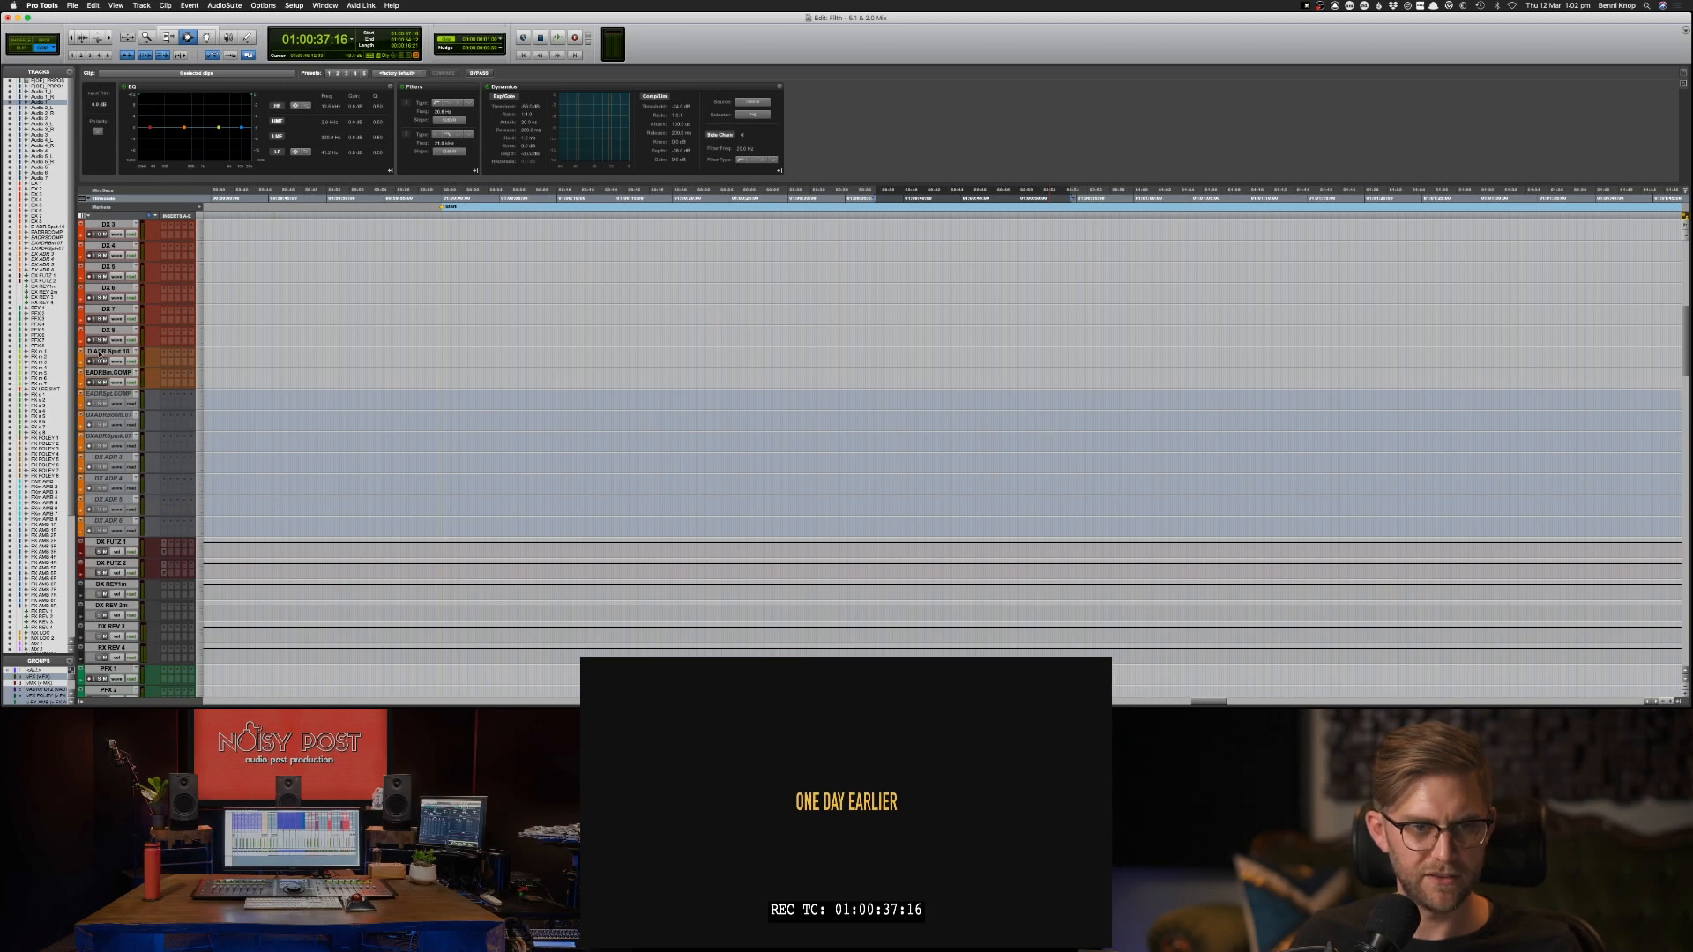
left_click(100, 351)
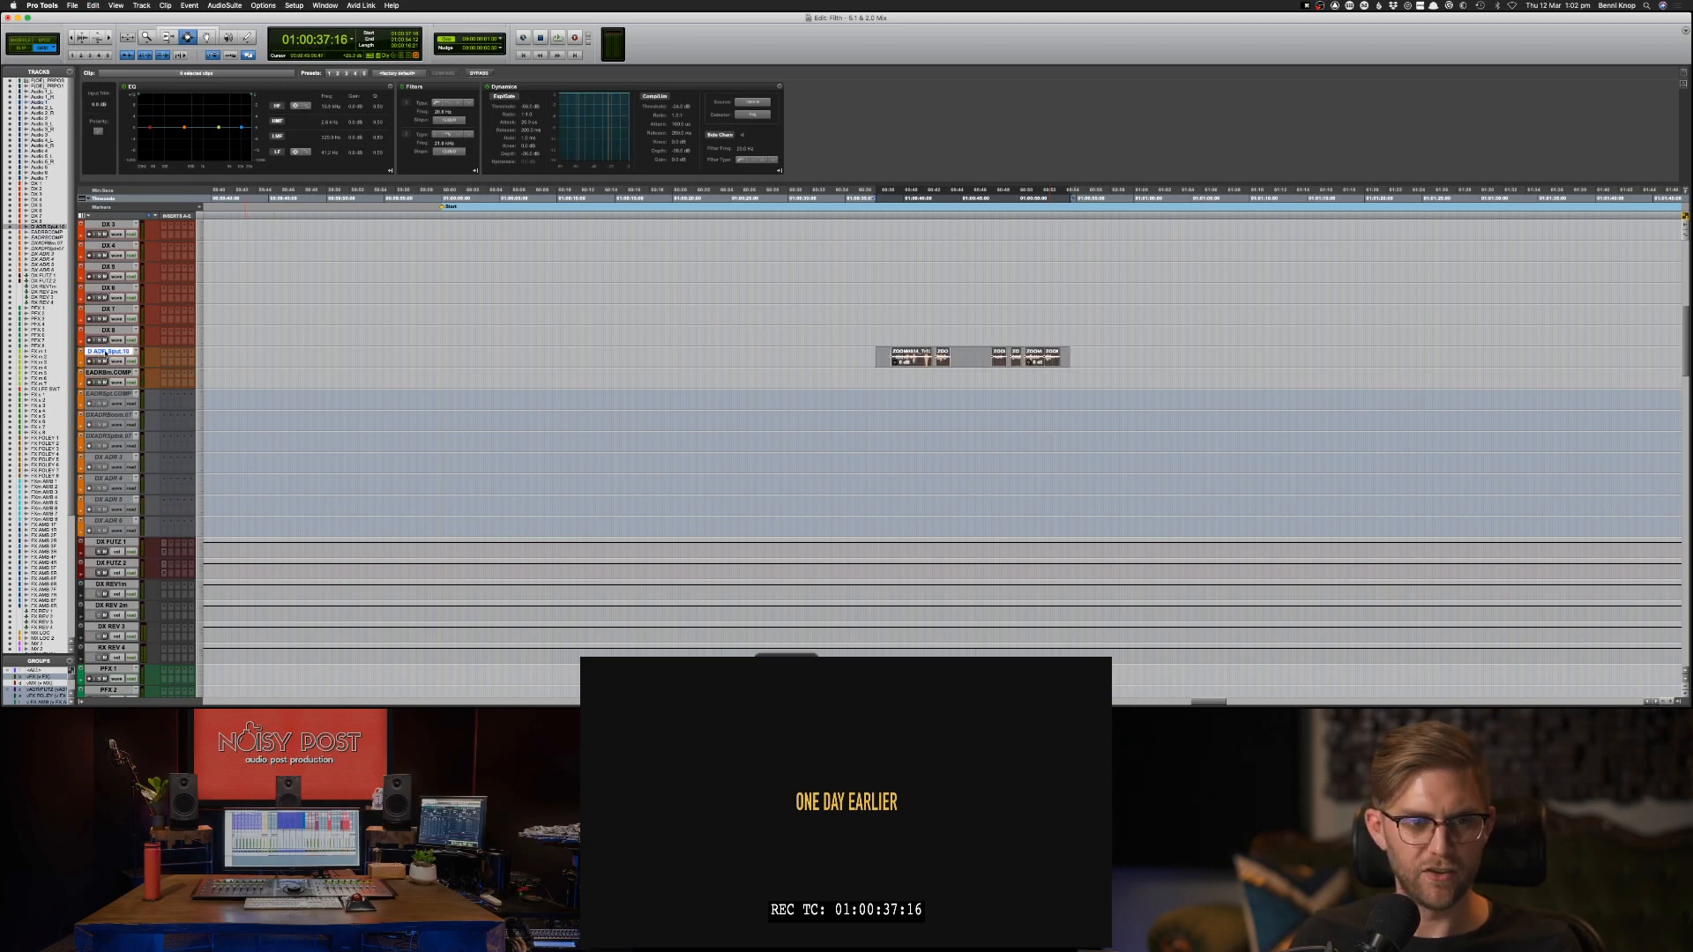
Rename the ADR track holding the pasted clips as DX ADR 1.
double_click(102, 352)
key("Left")
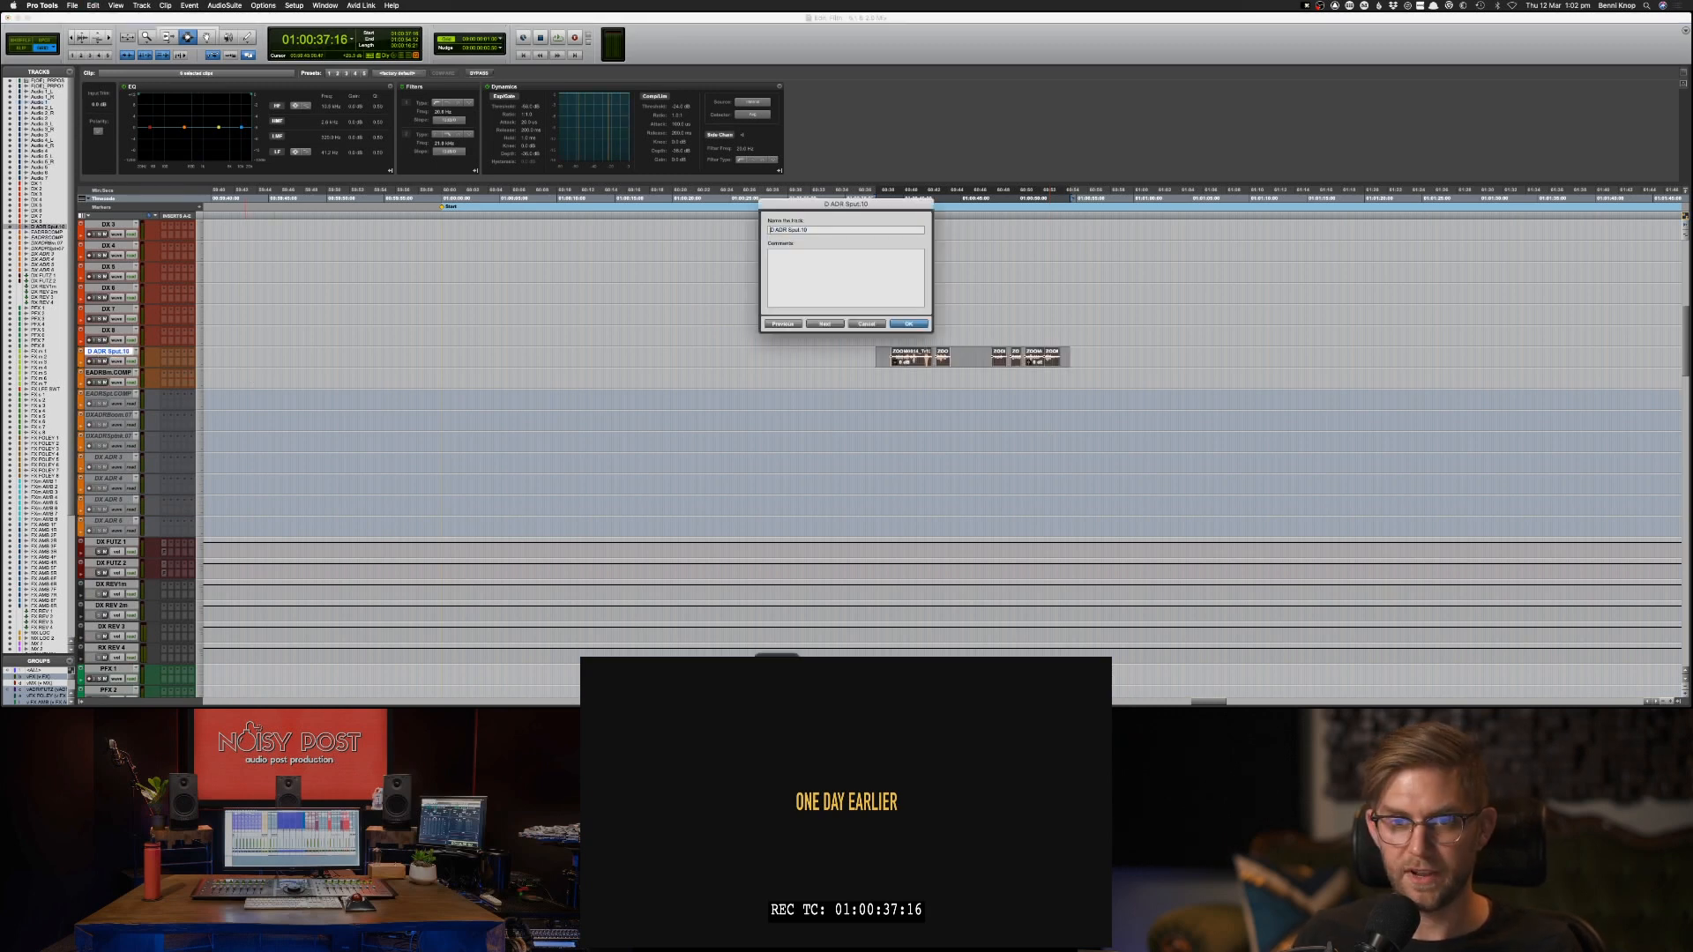
key("Delete")
key("Delete")
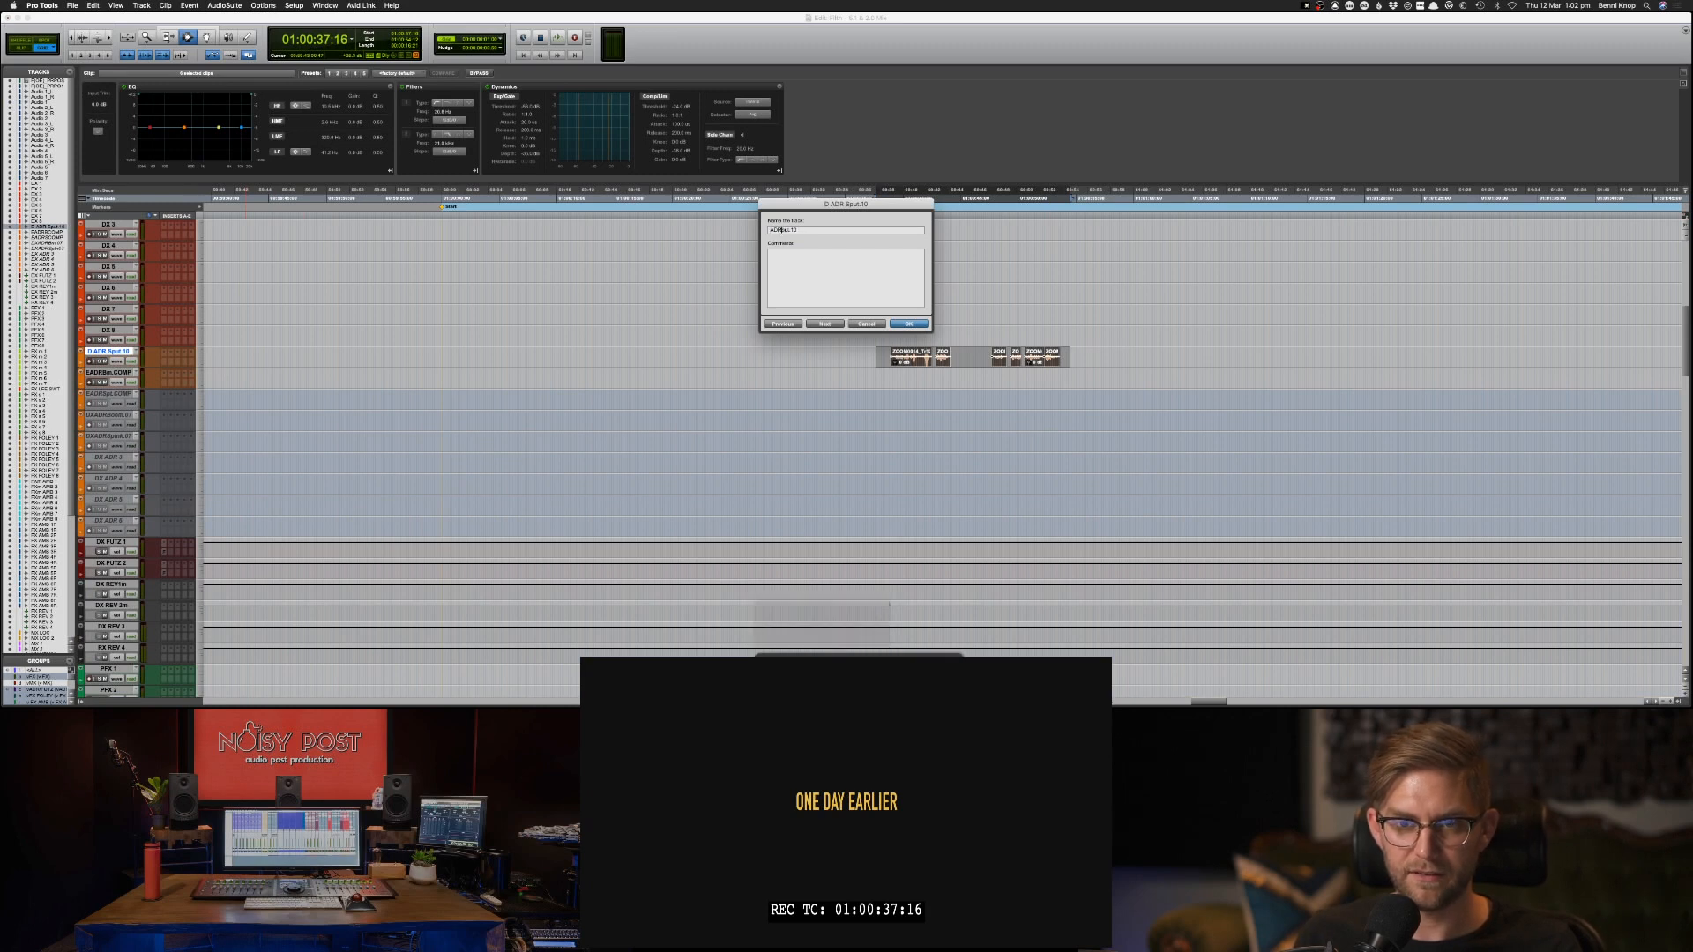
key("Delete")
key("Delete")
key("Delete")
key("Delete")
key("Delete")
key("Delete")
key("Delete")
key("Delete")
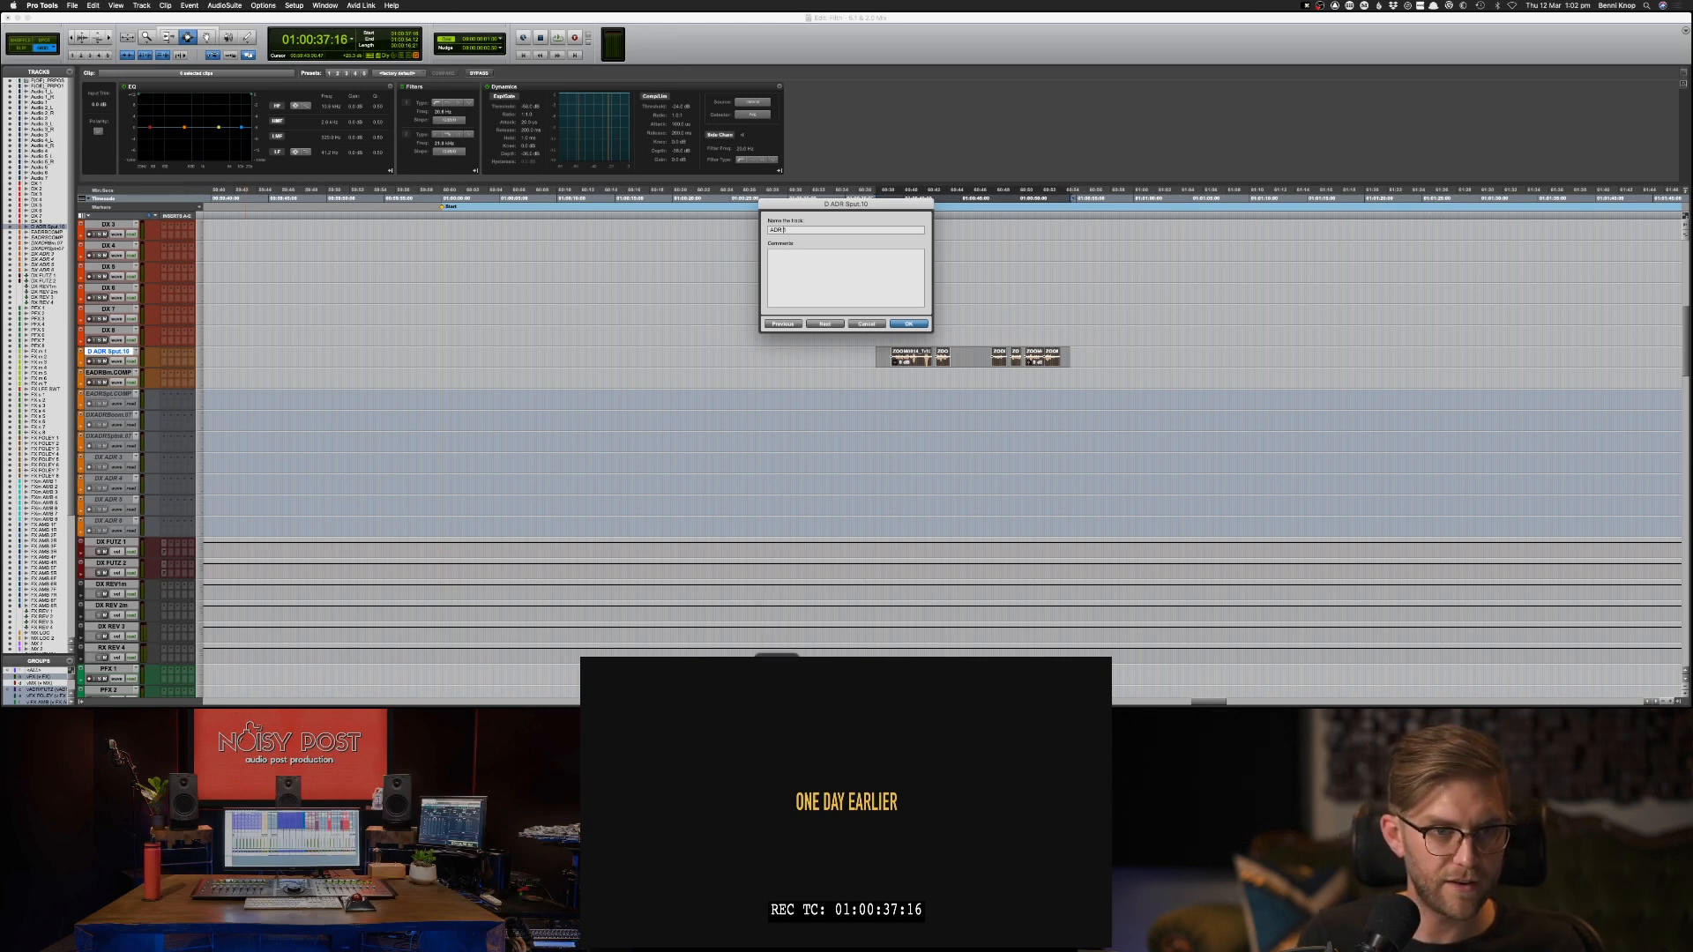
type("DX")
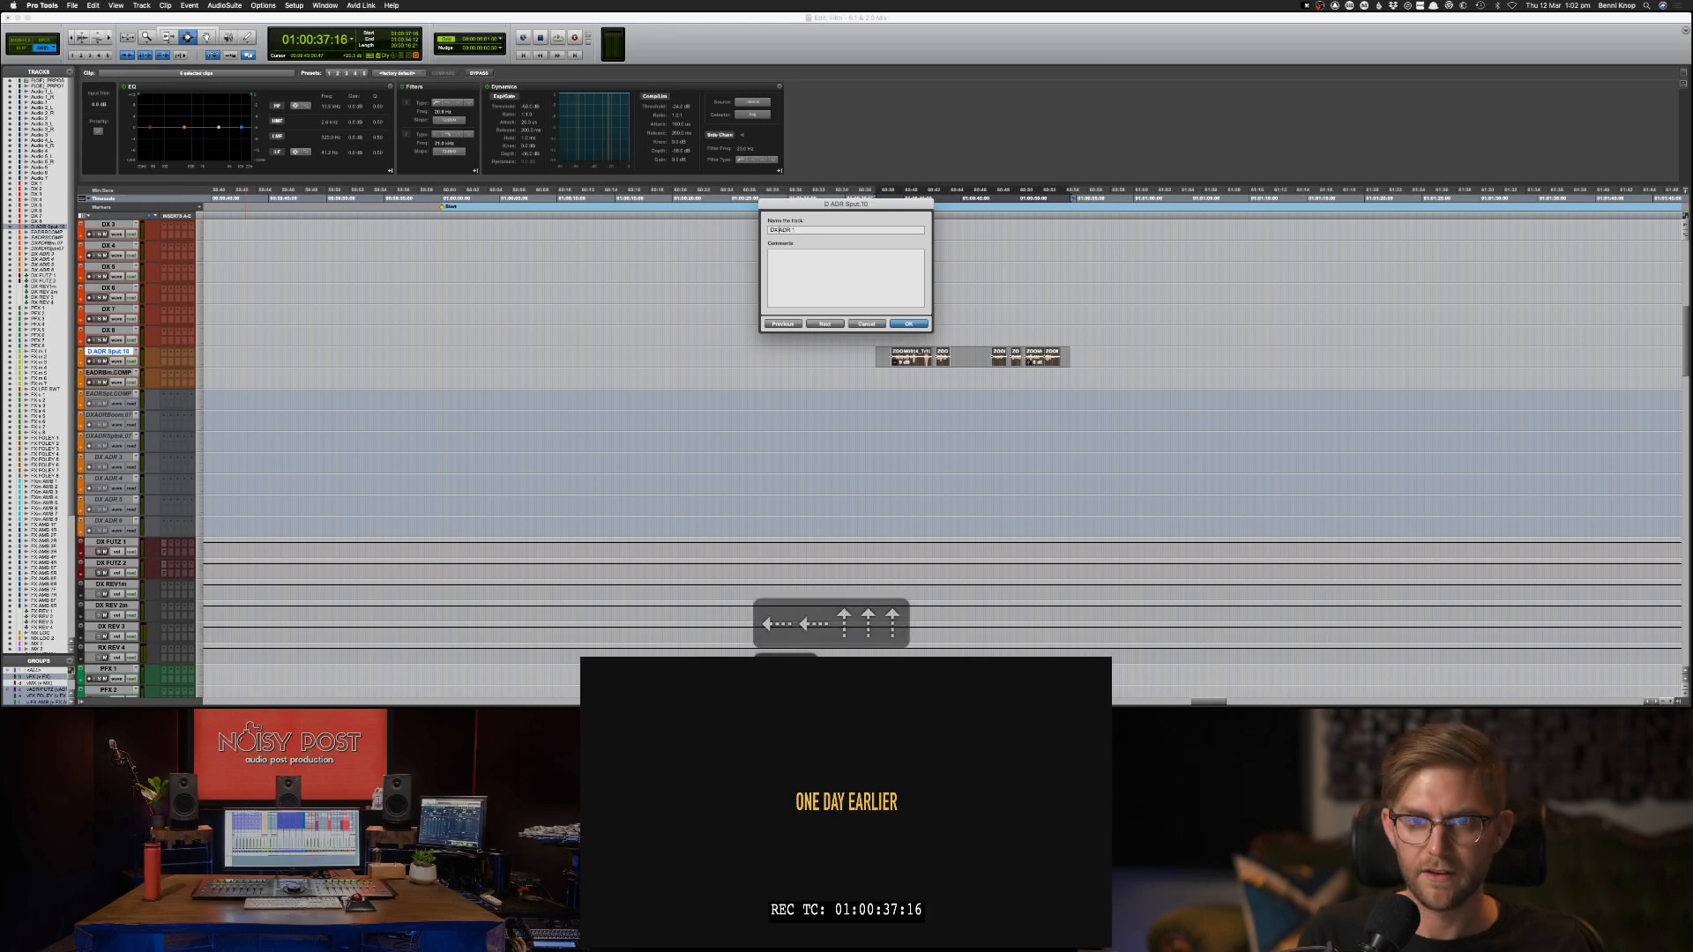
key("Return")
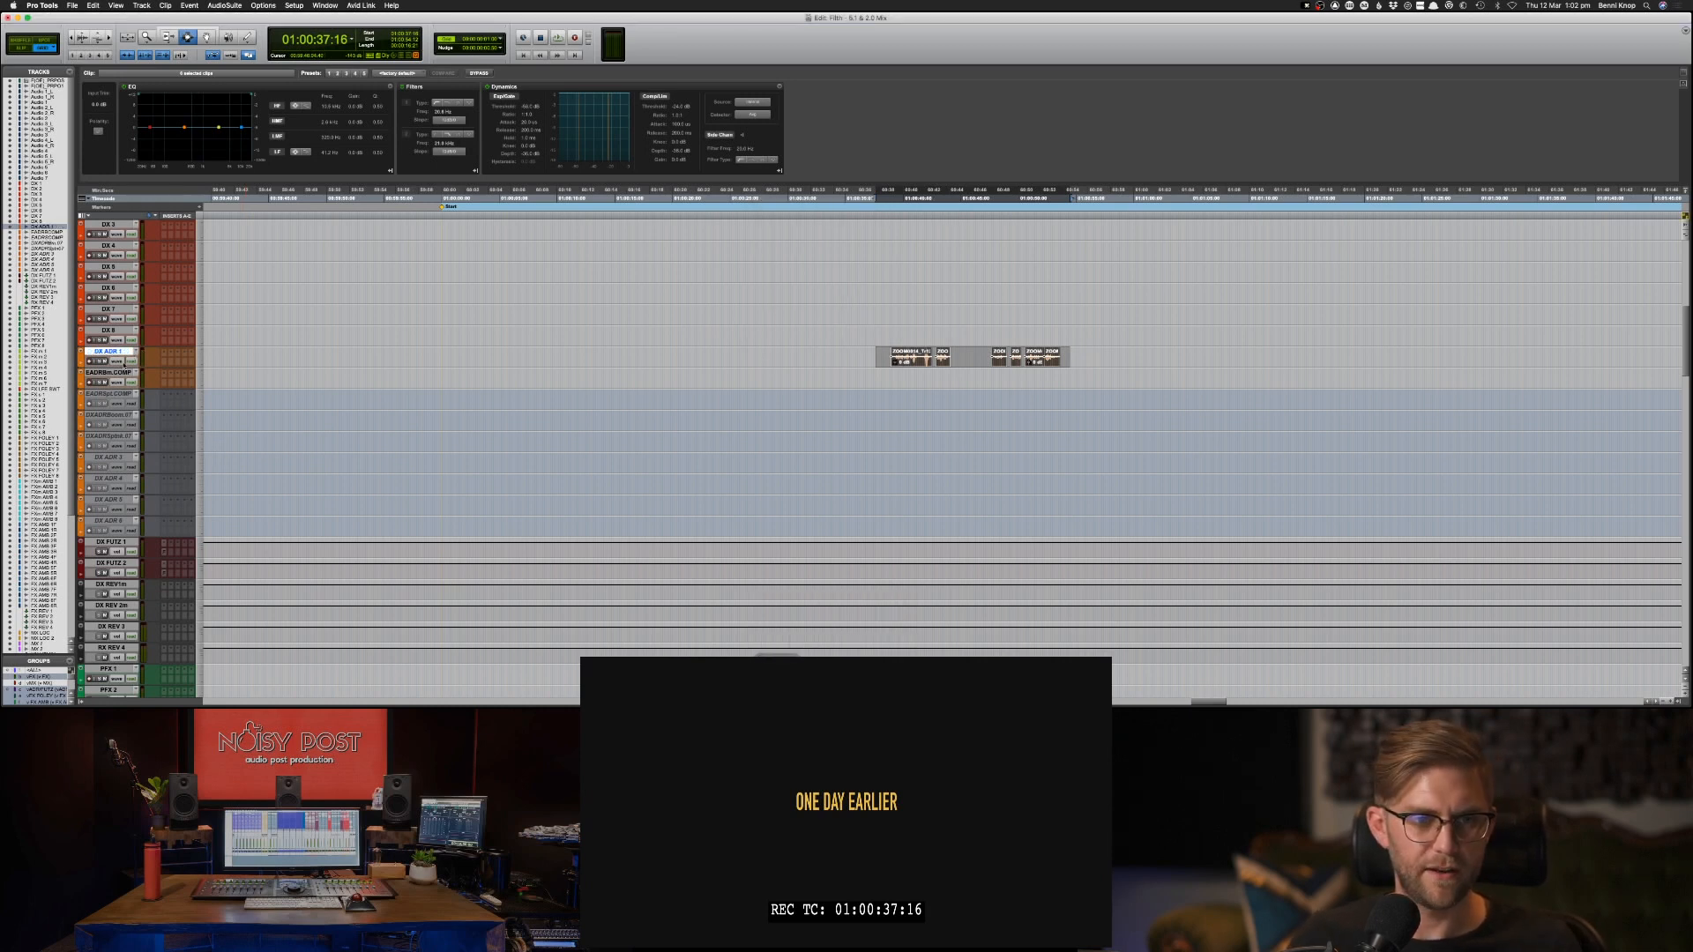
Rename the second active ADR track, directly below DX ADR 1, as DX ADR 2.
double_click(114, 373)
type("DX")
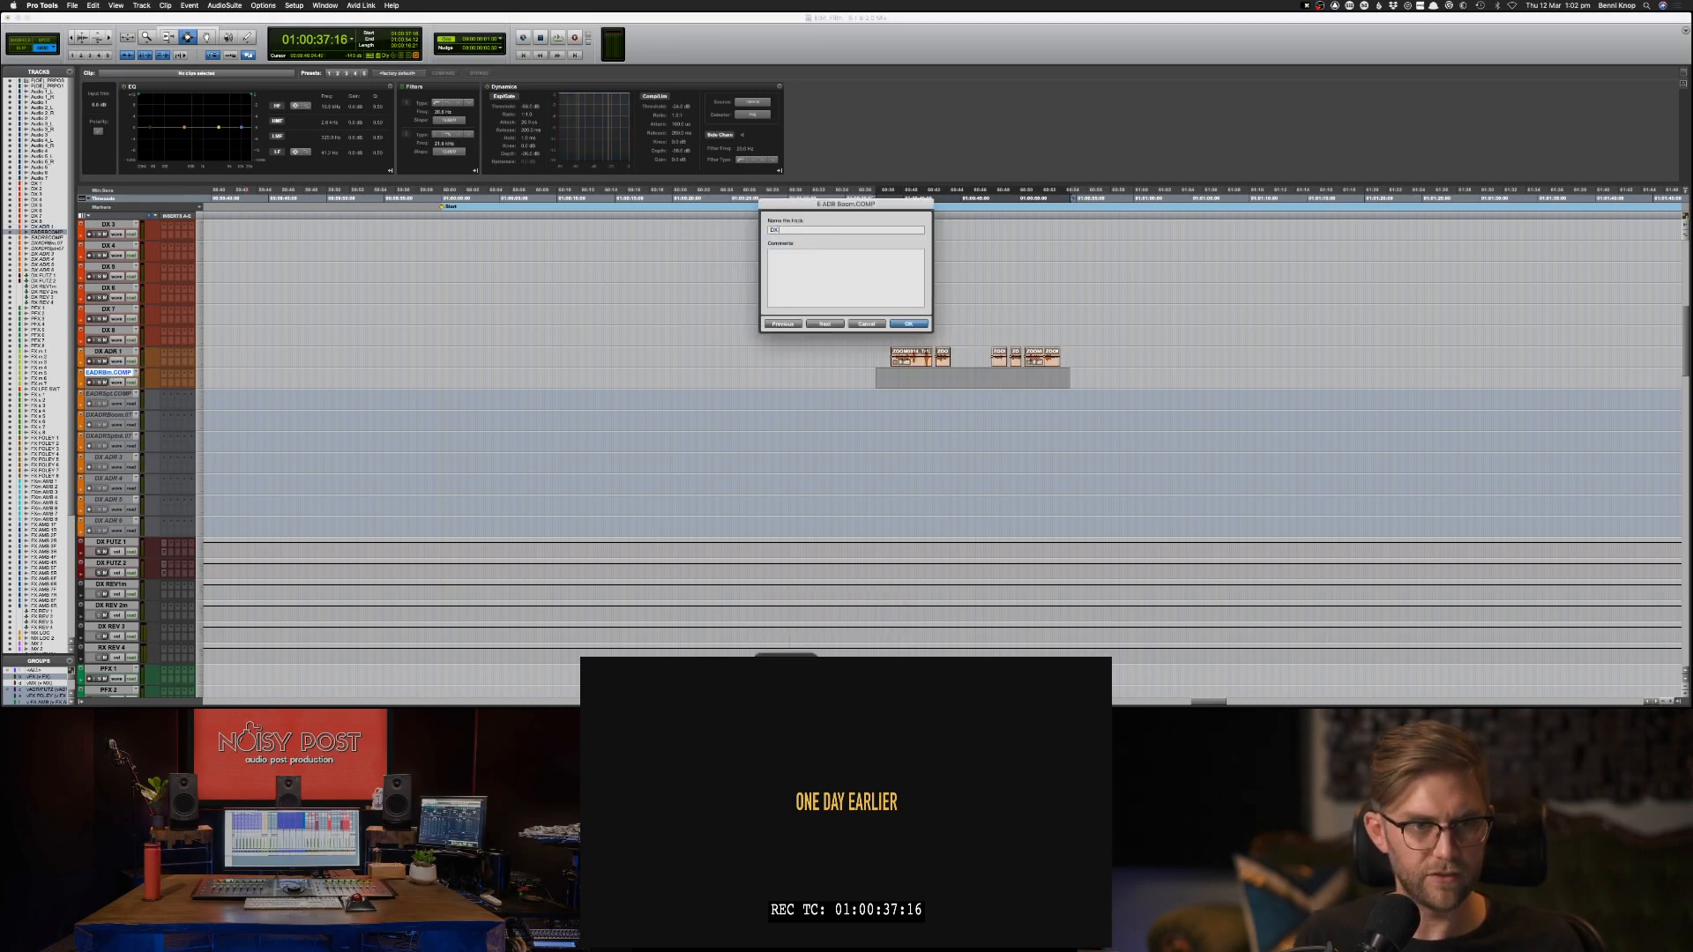
type(" ADR ")
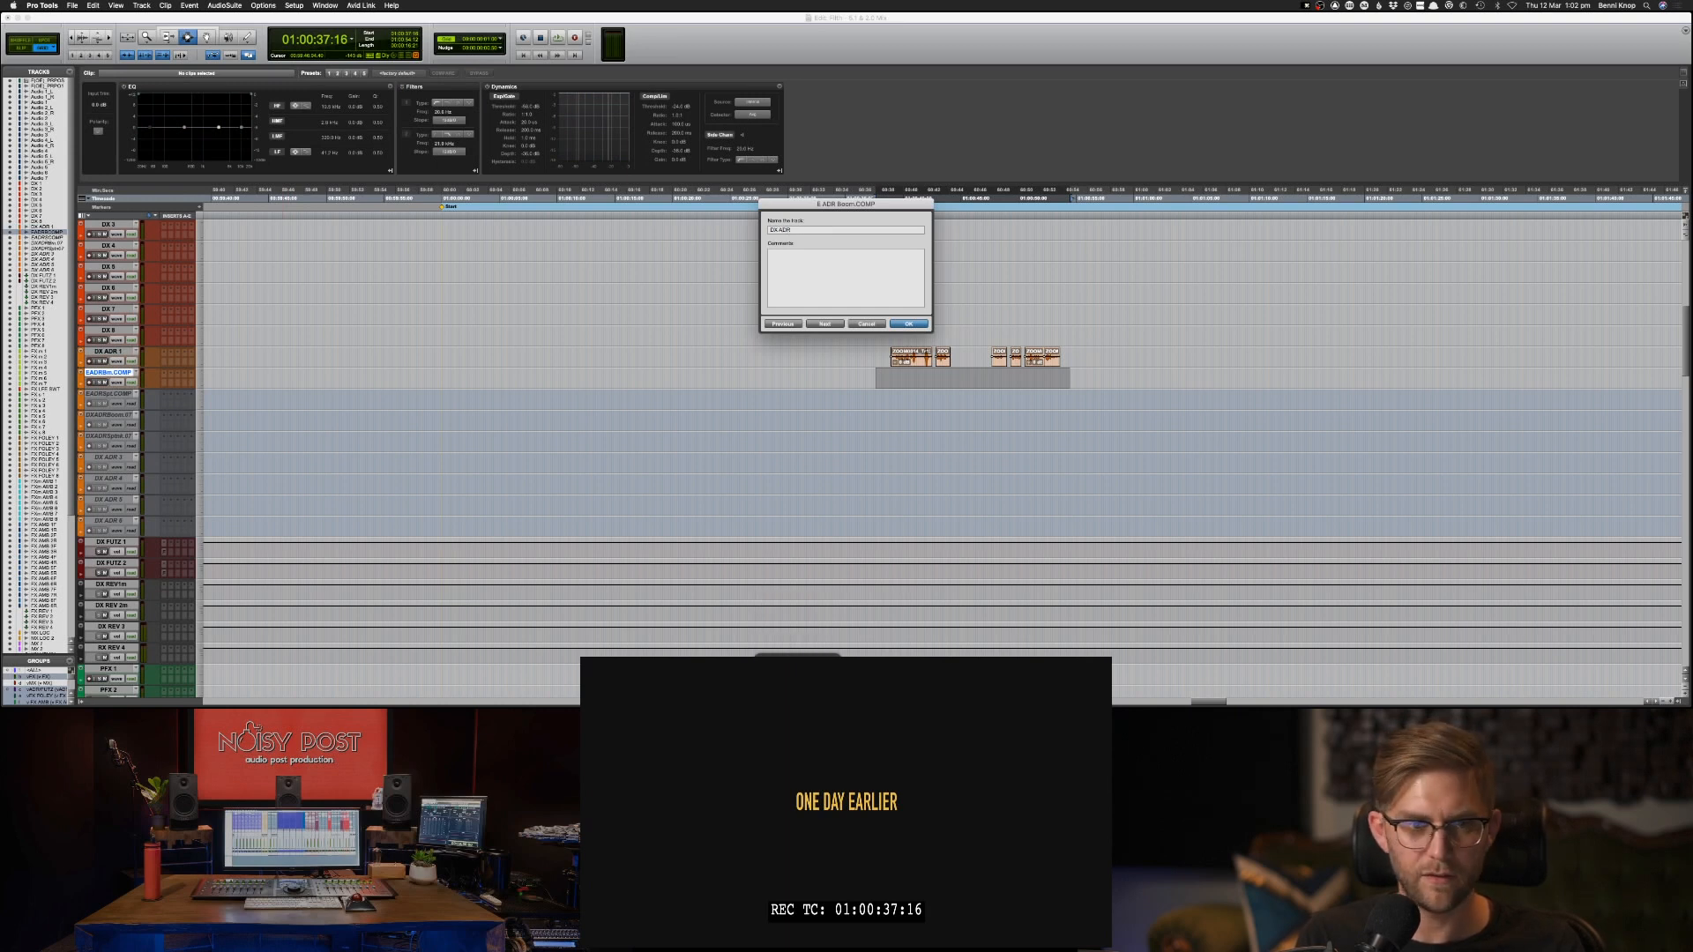
type("2")
key("Return")
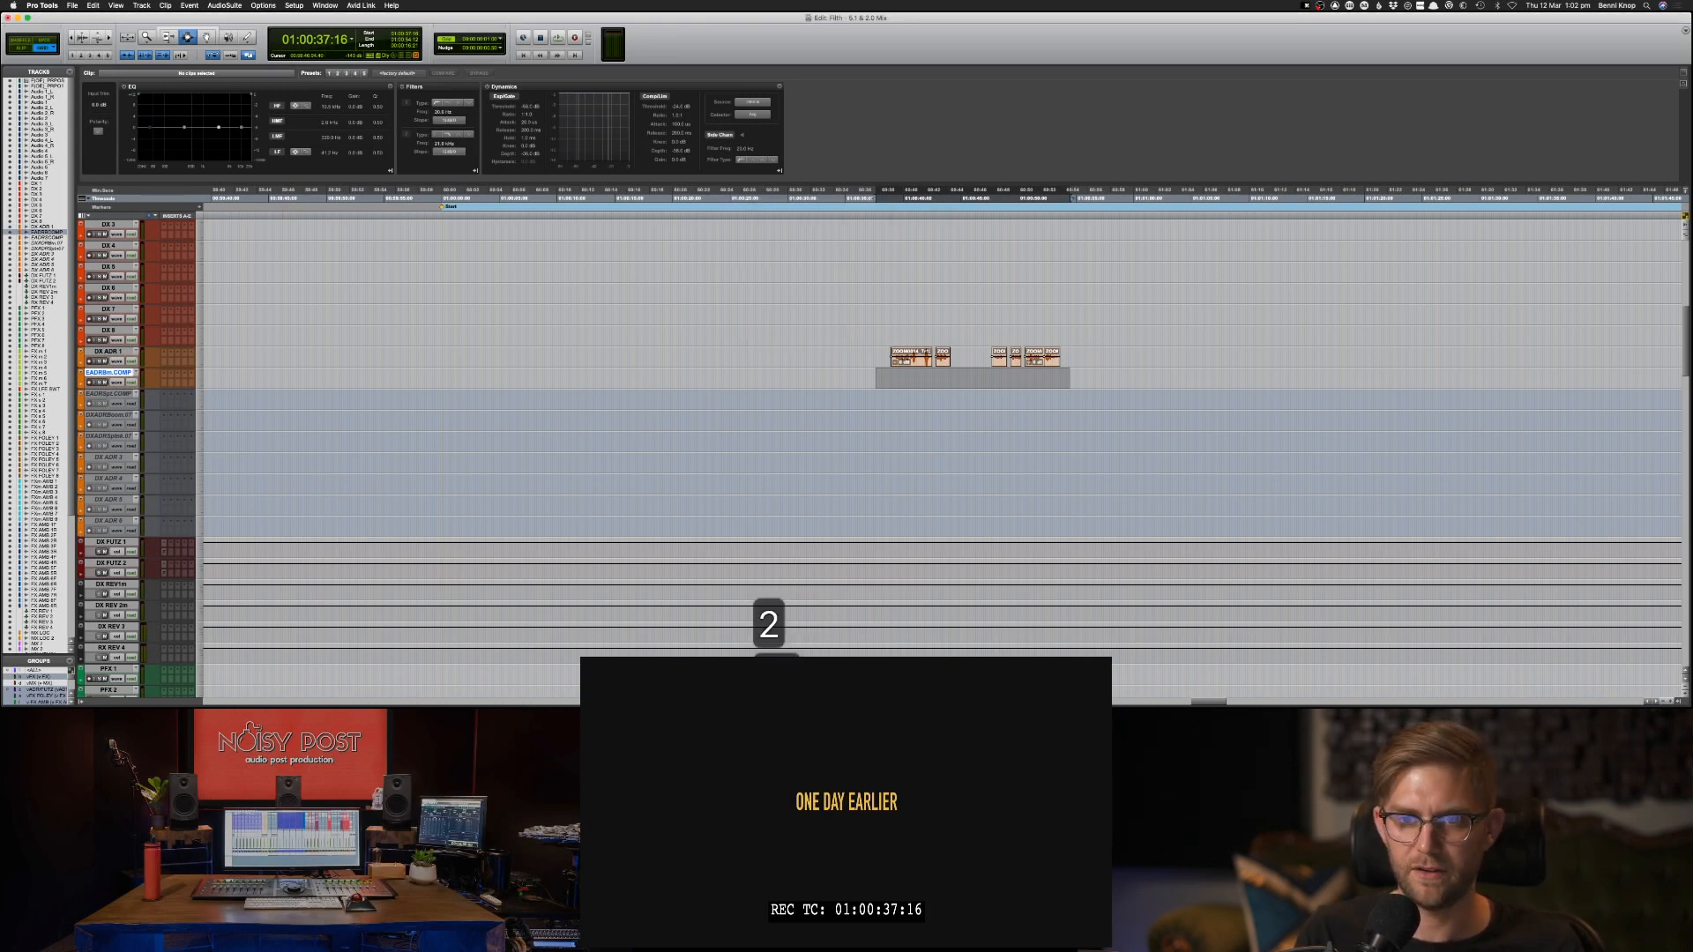
Copy the adjoining group of clips on the Audio 2 track, selecting from 01:00:47:24.
scroll(659, 352, "up", 1)
scroll(660, 353, "up", 20)
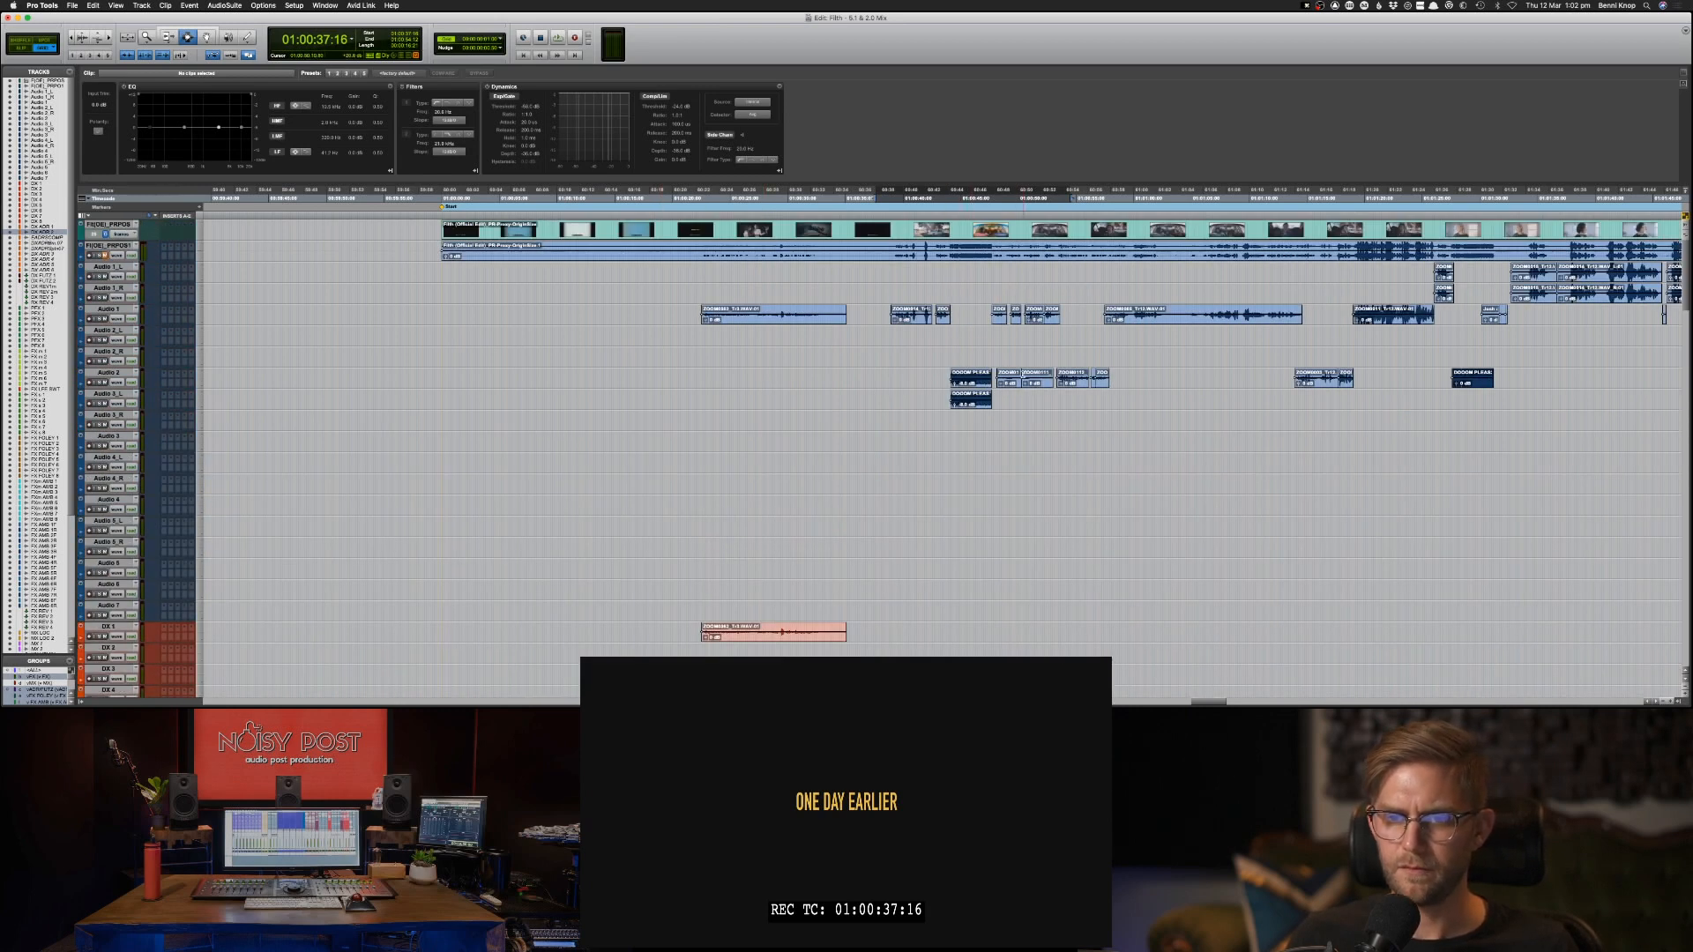
left_click_drag(995, 379, 1120, 381)
key("super+c")
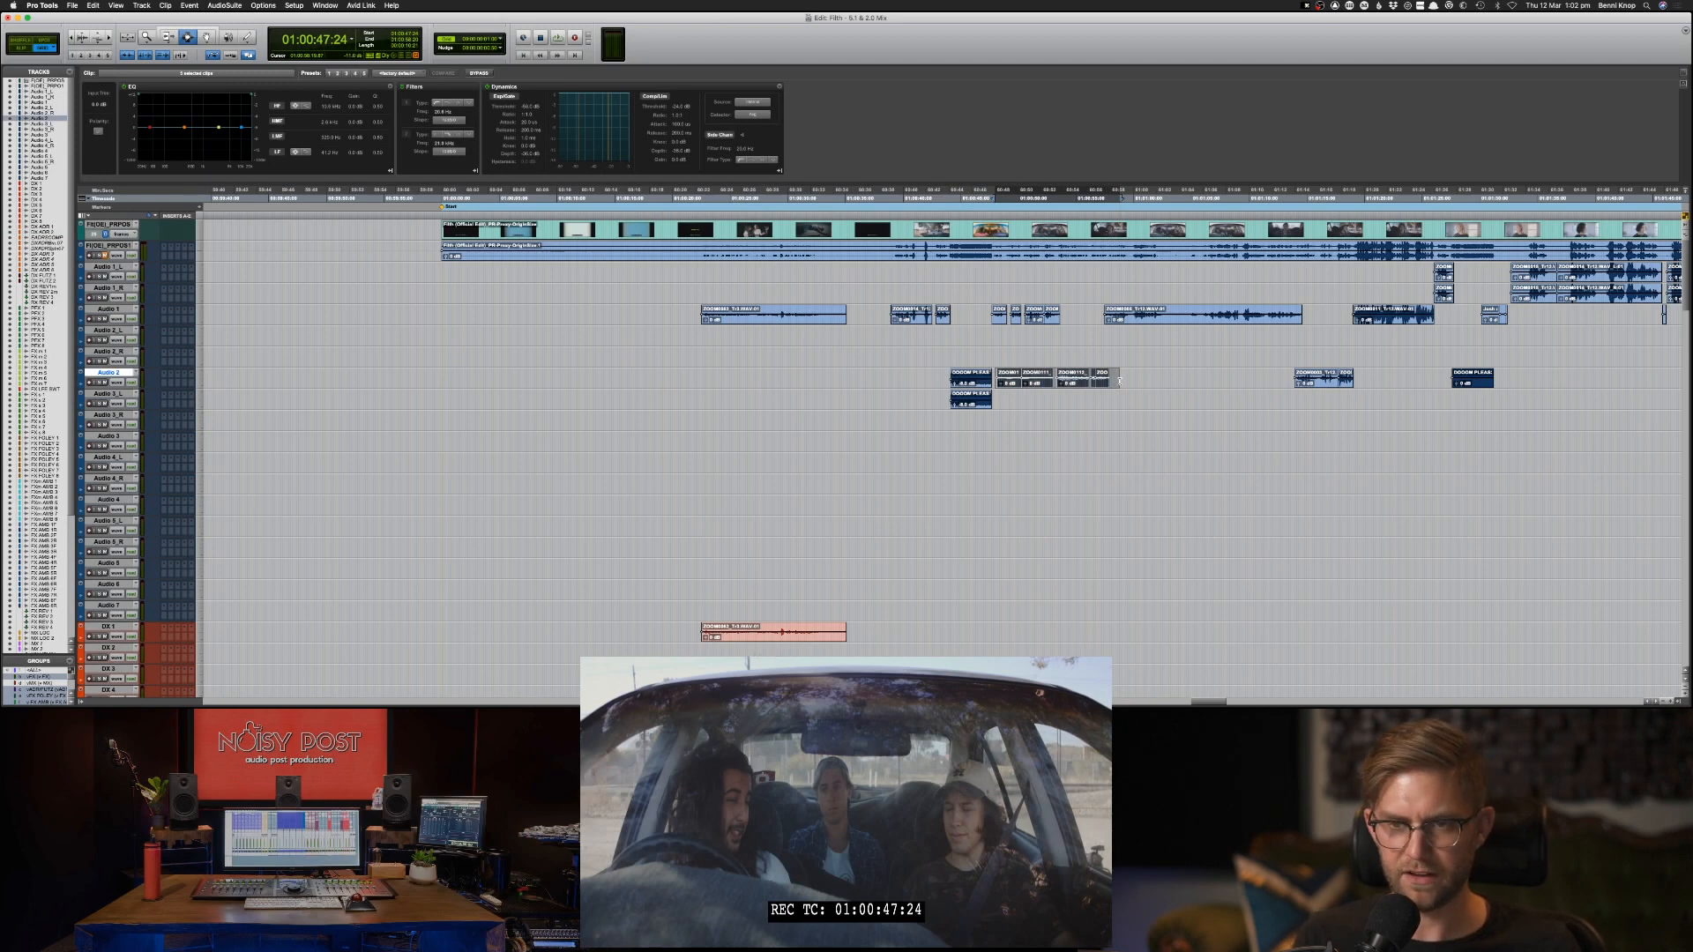
Locate the DX ADR 2 track by name and paste the copied clips there at 01:00:47:24.
key("super+alt+f")
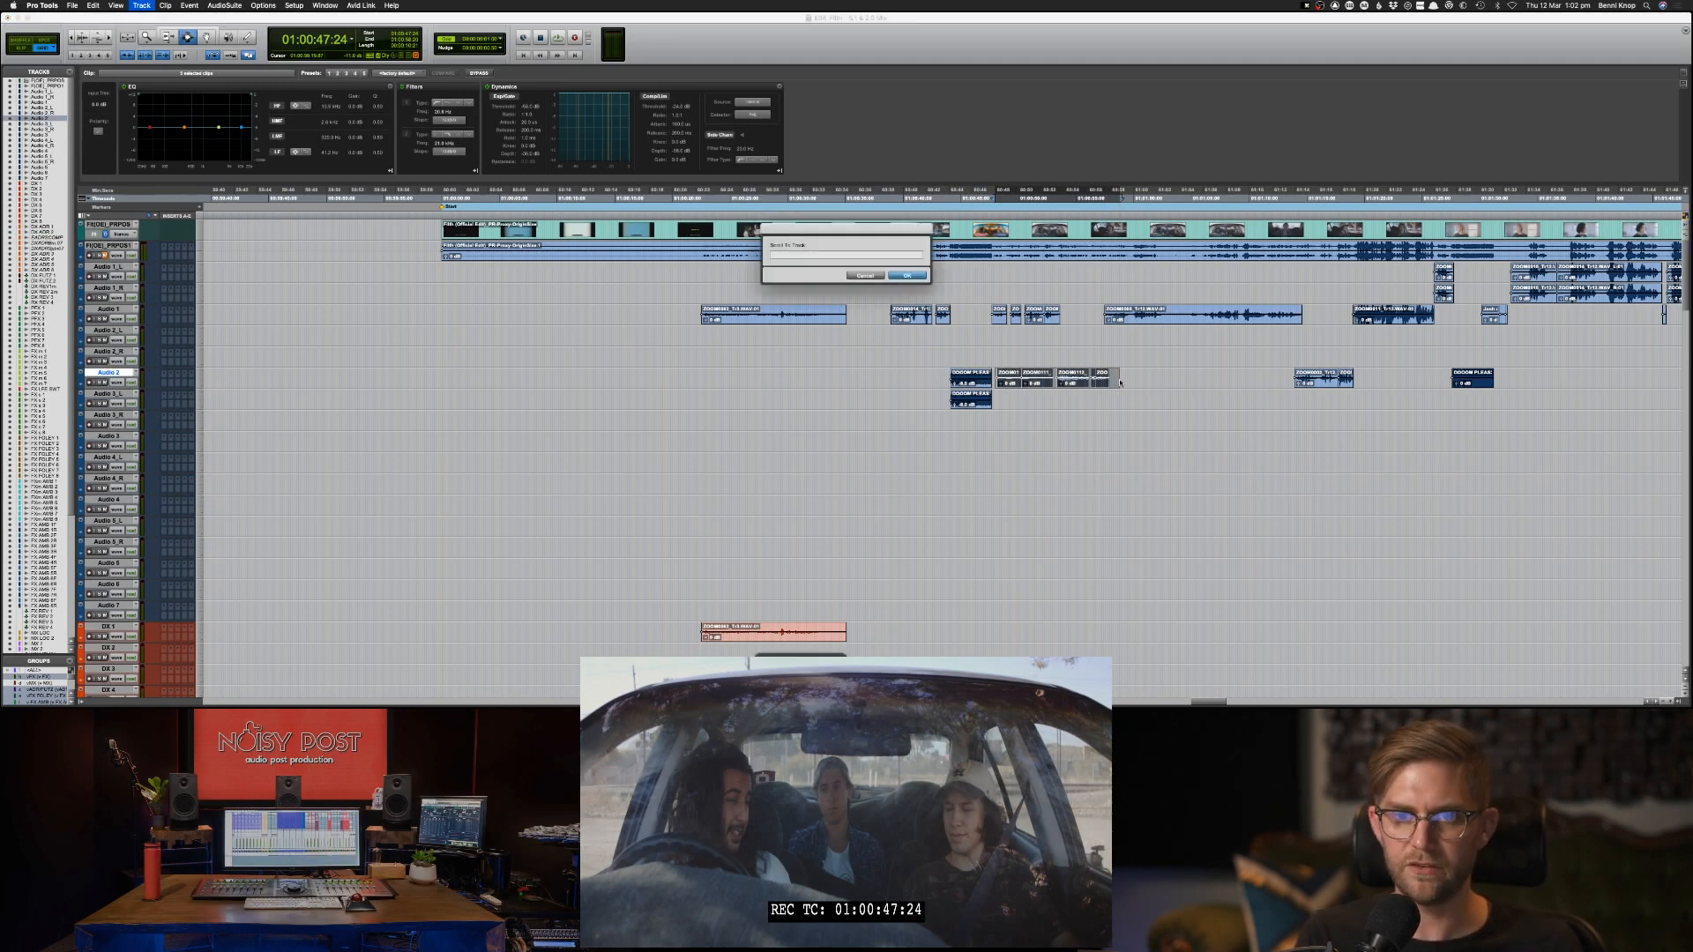
type("Ad")
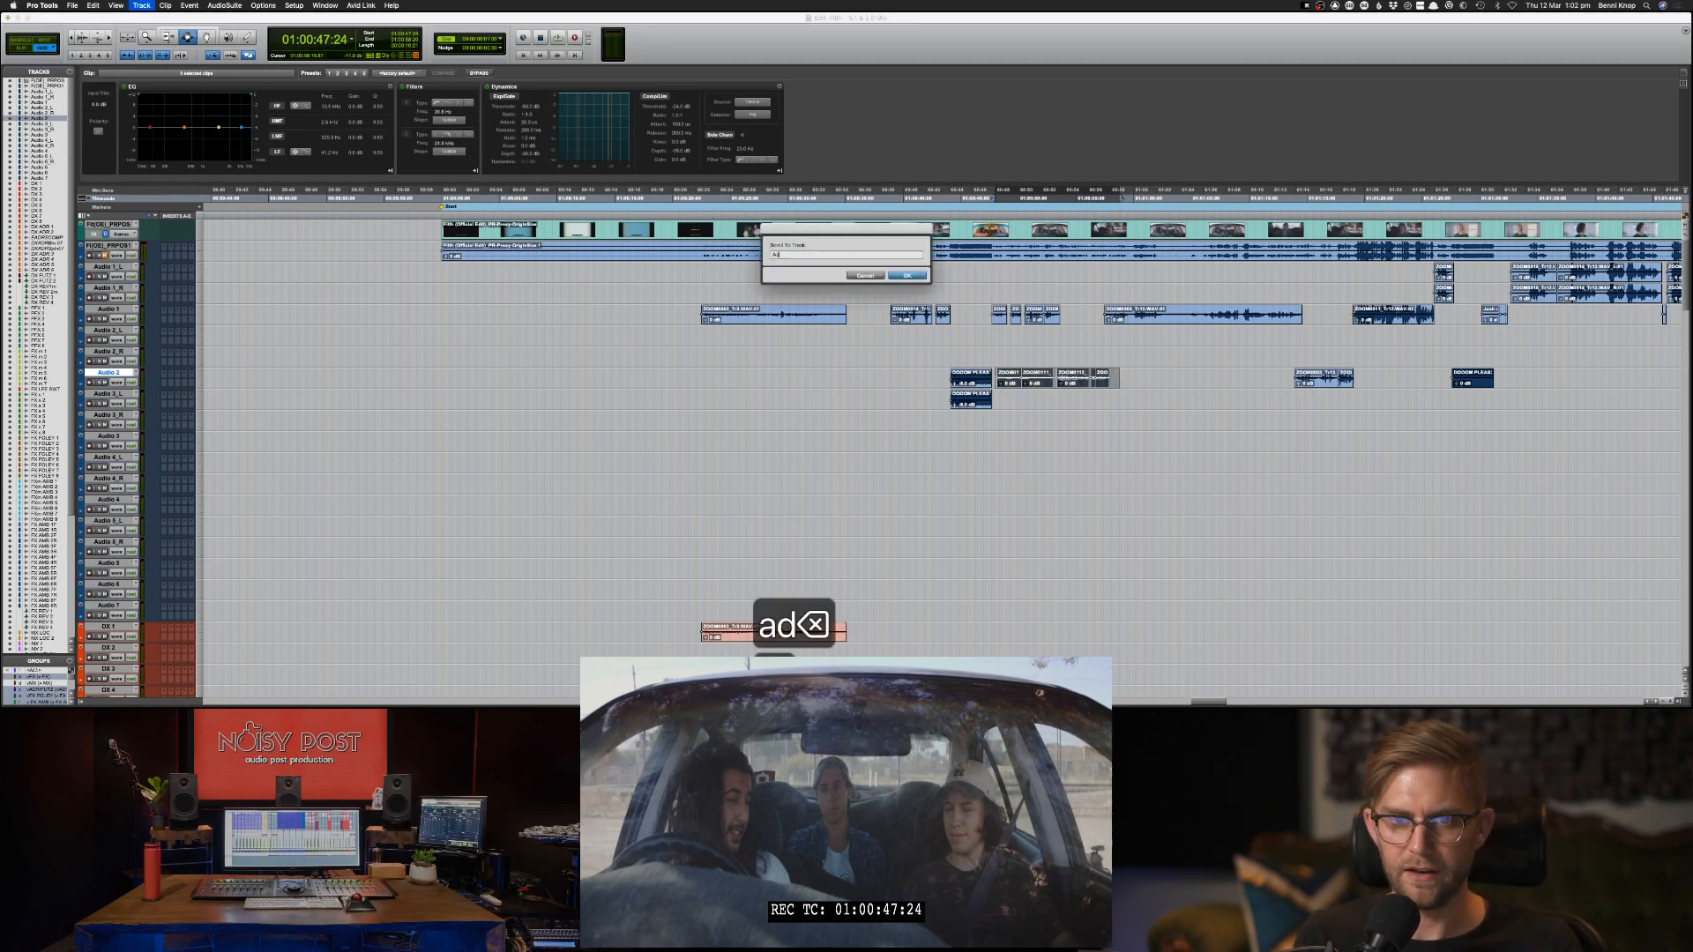
key("BackSpace")
key("BackSpace")
type("DX ADR ")
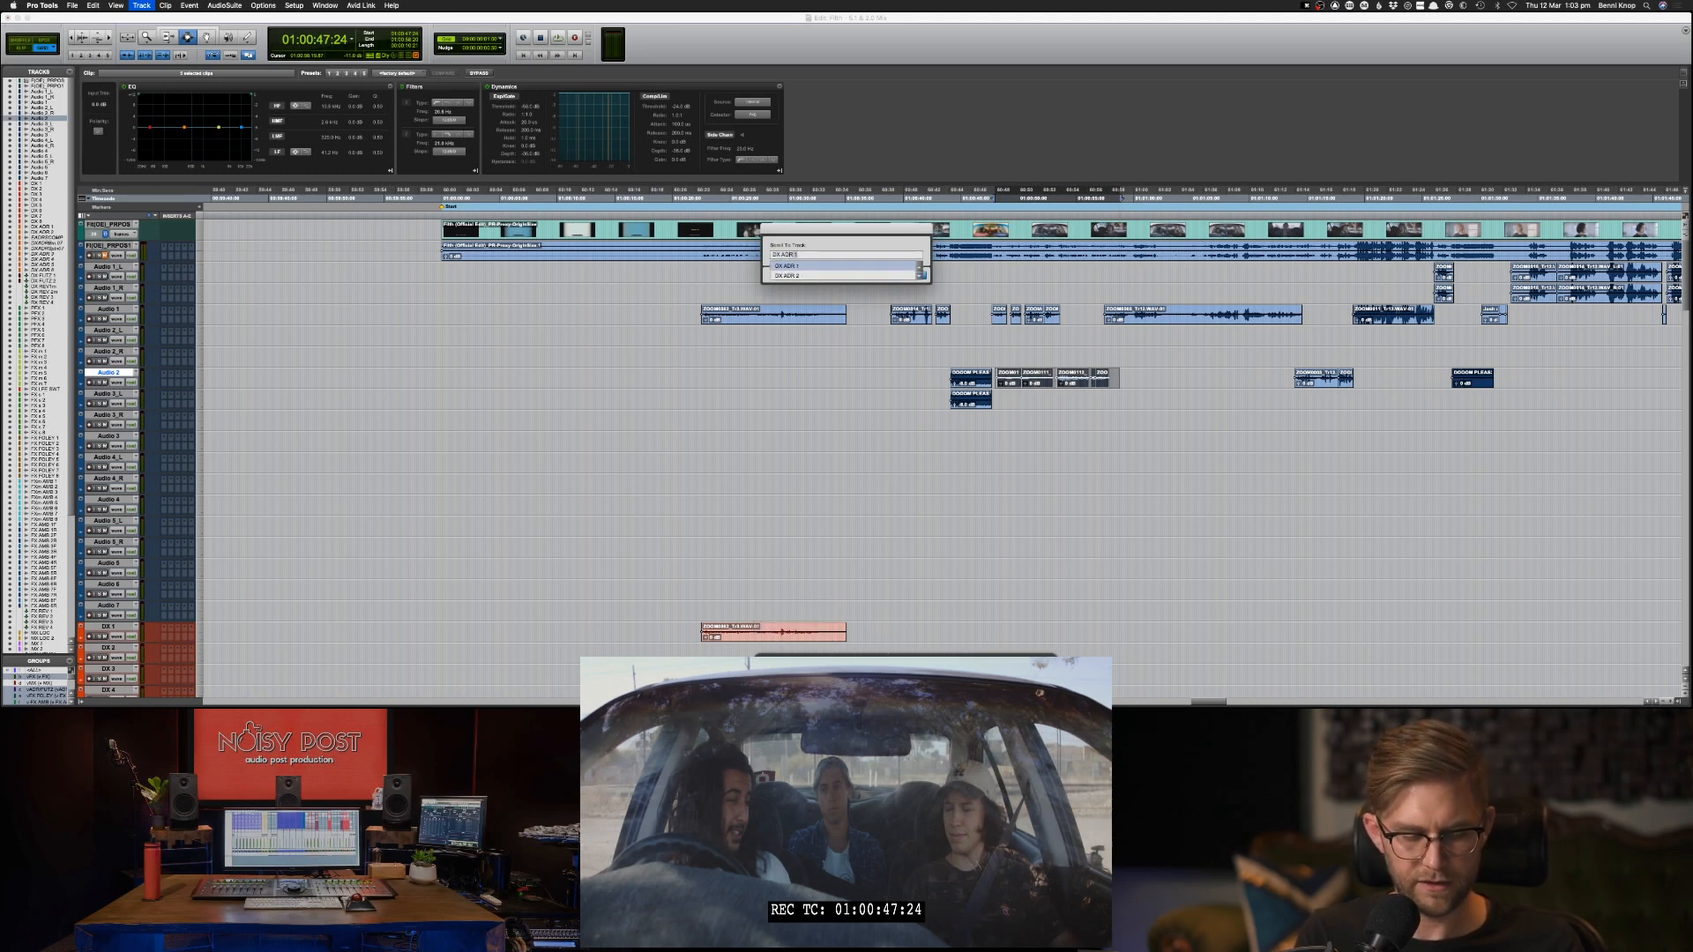
type("2")
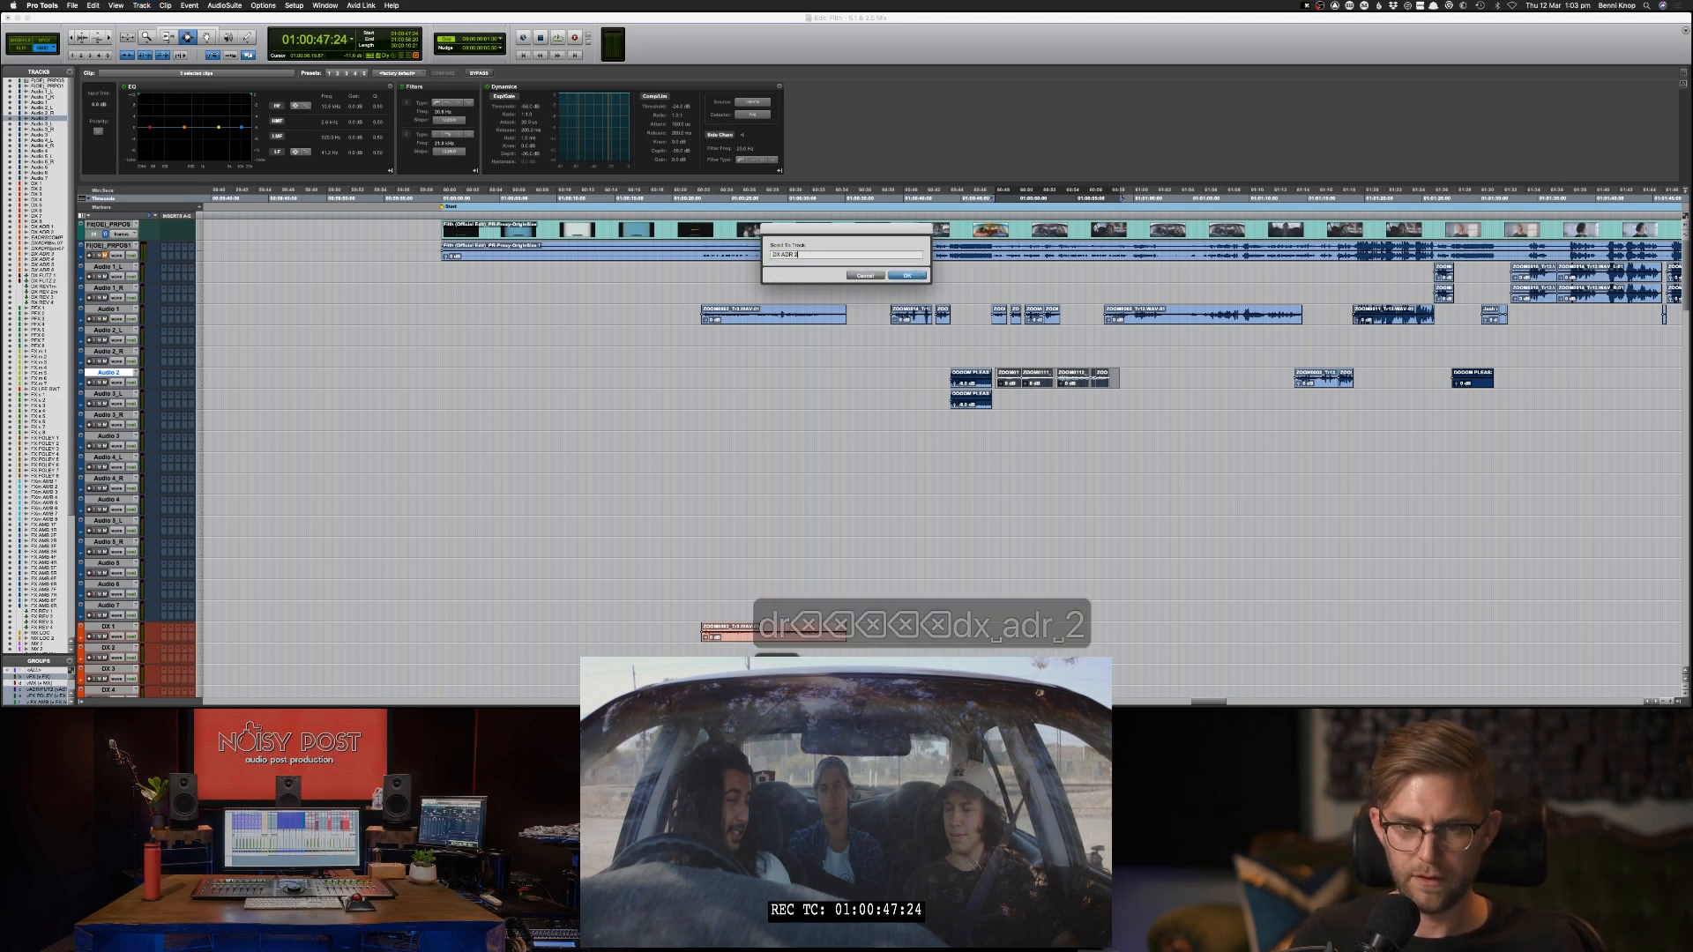
key("Return")
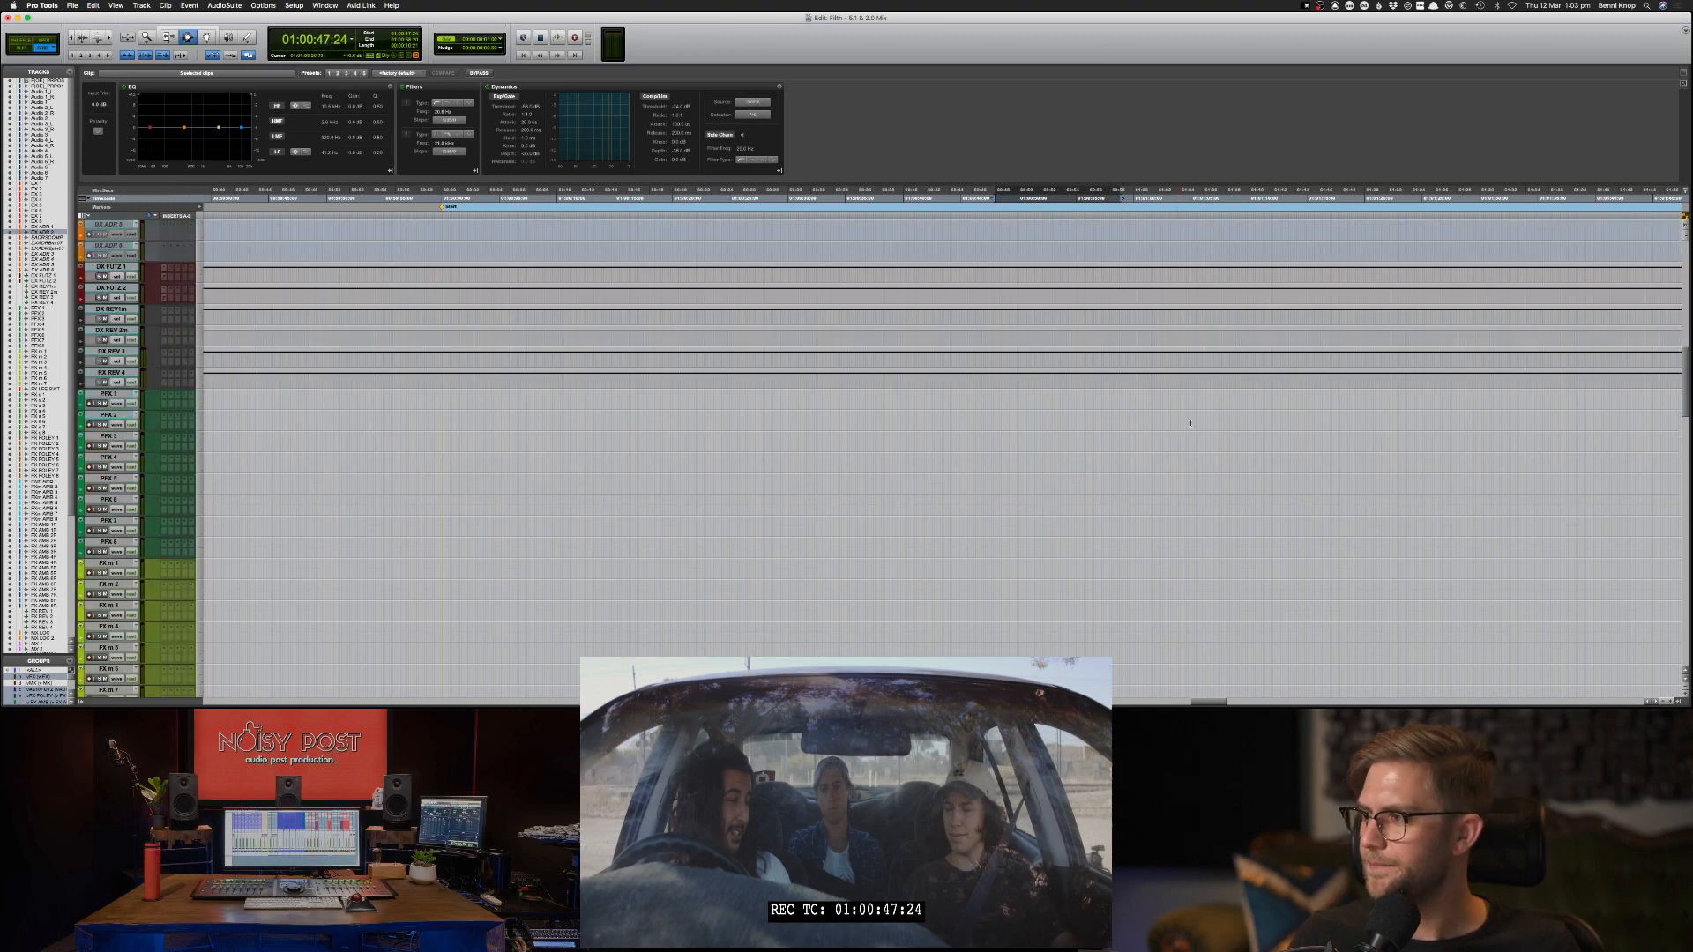
scroll(1189, 424, "up", 5)
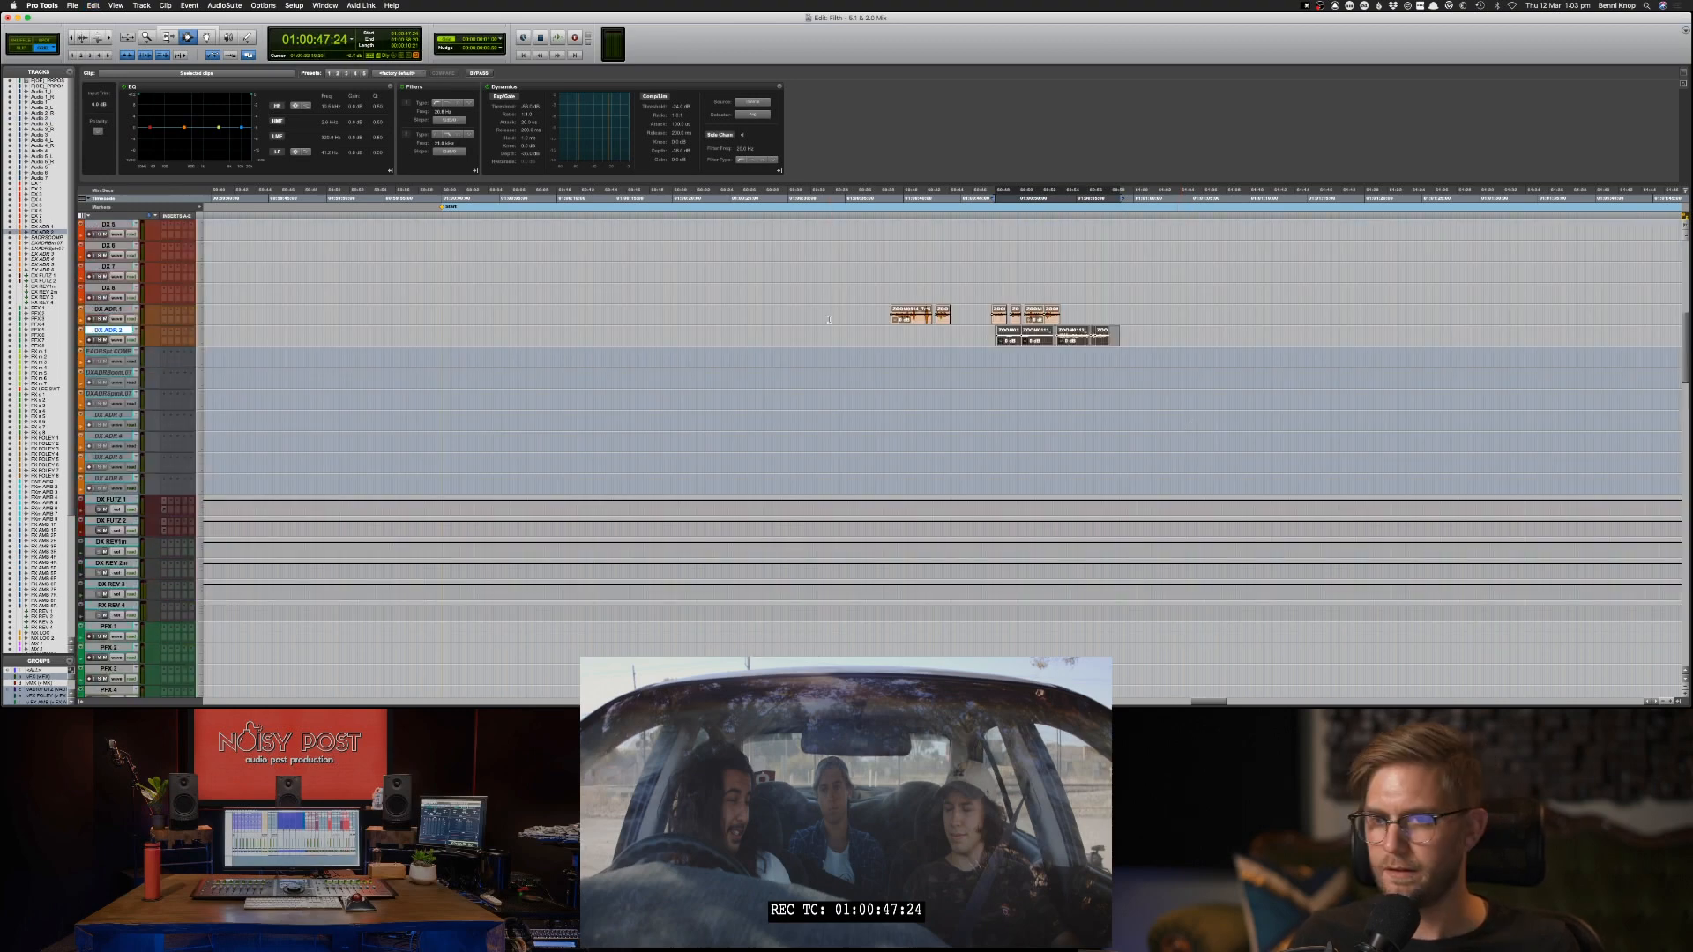
Compare the clips pasted on the DX ADR tracks with the source clips on the Audio tracks.
left_click(917, 316)
scroll(918, 318, "up", 2)
scroll(934, 326, "left", 4)
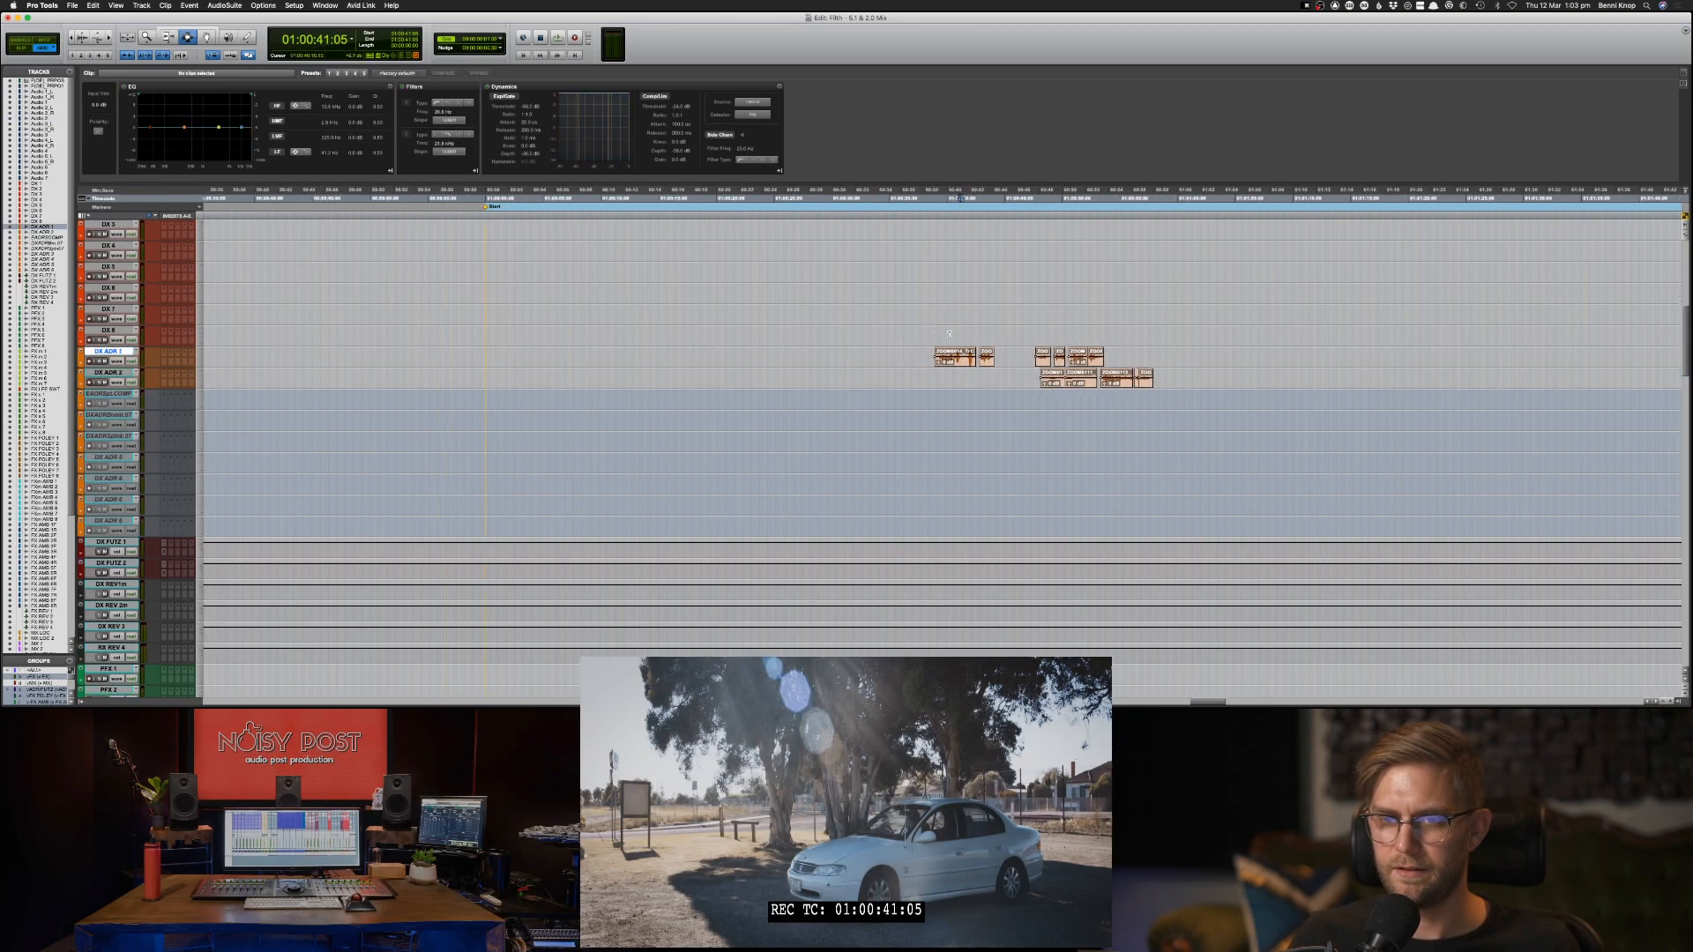
scroll(949, 334, "up", 4)
scroll(950, 334, "up", 1)
scroll(967, 332, "up", 10)
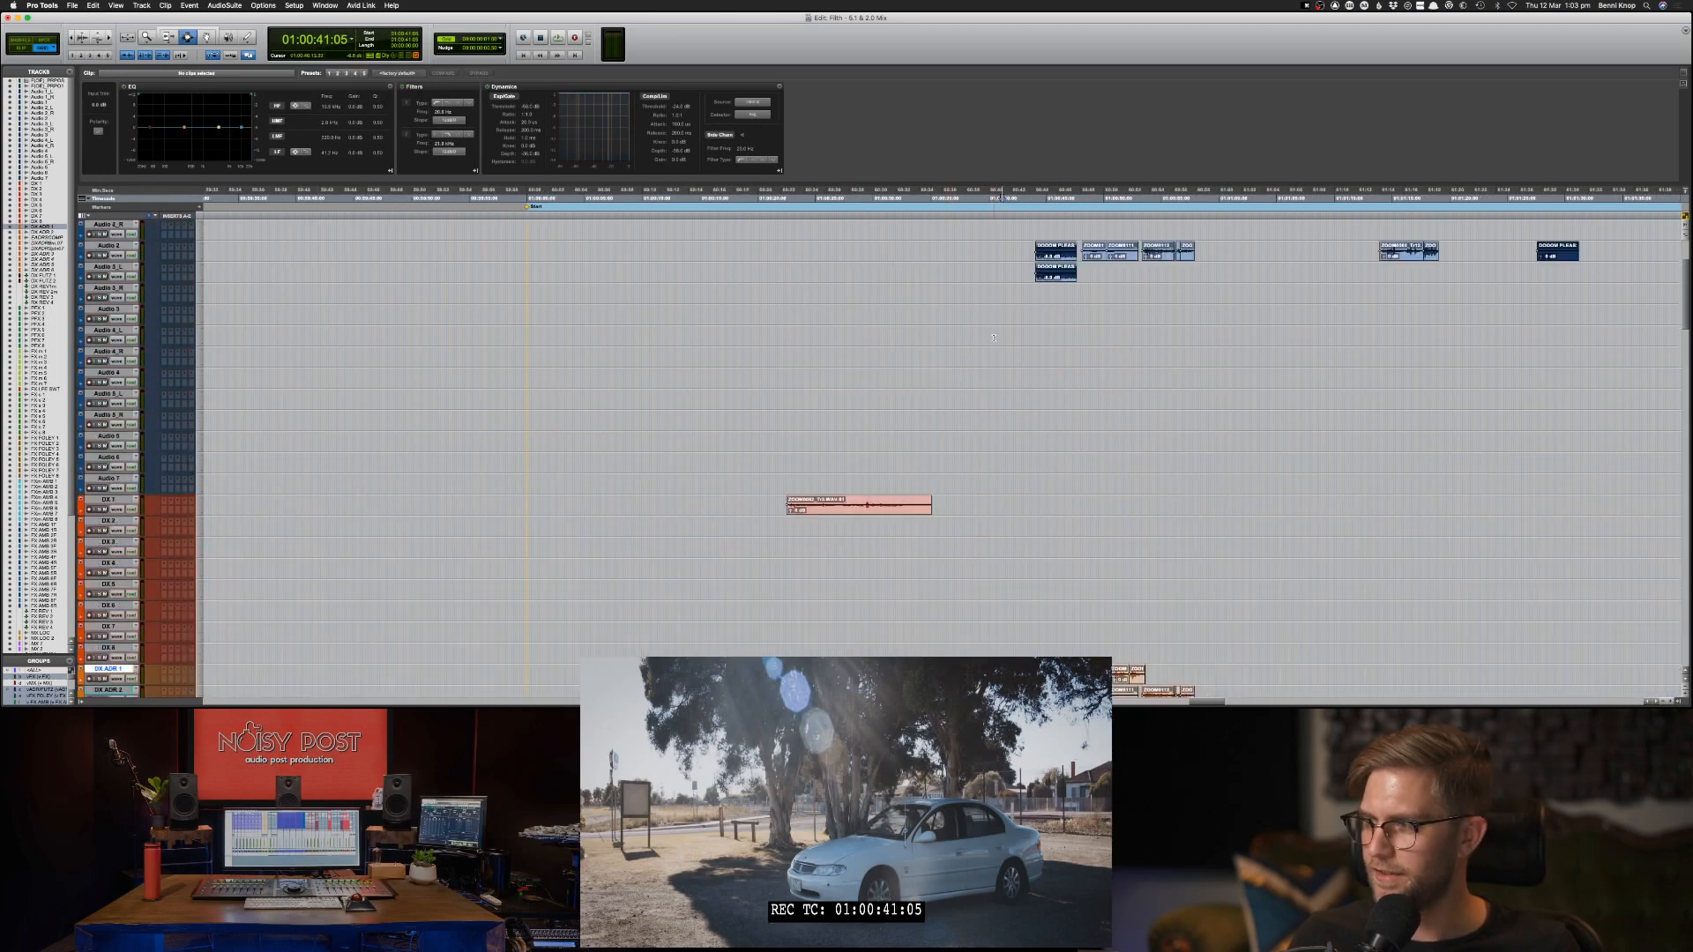
scroll(1039, 346, "down", 2)
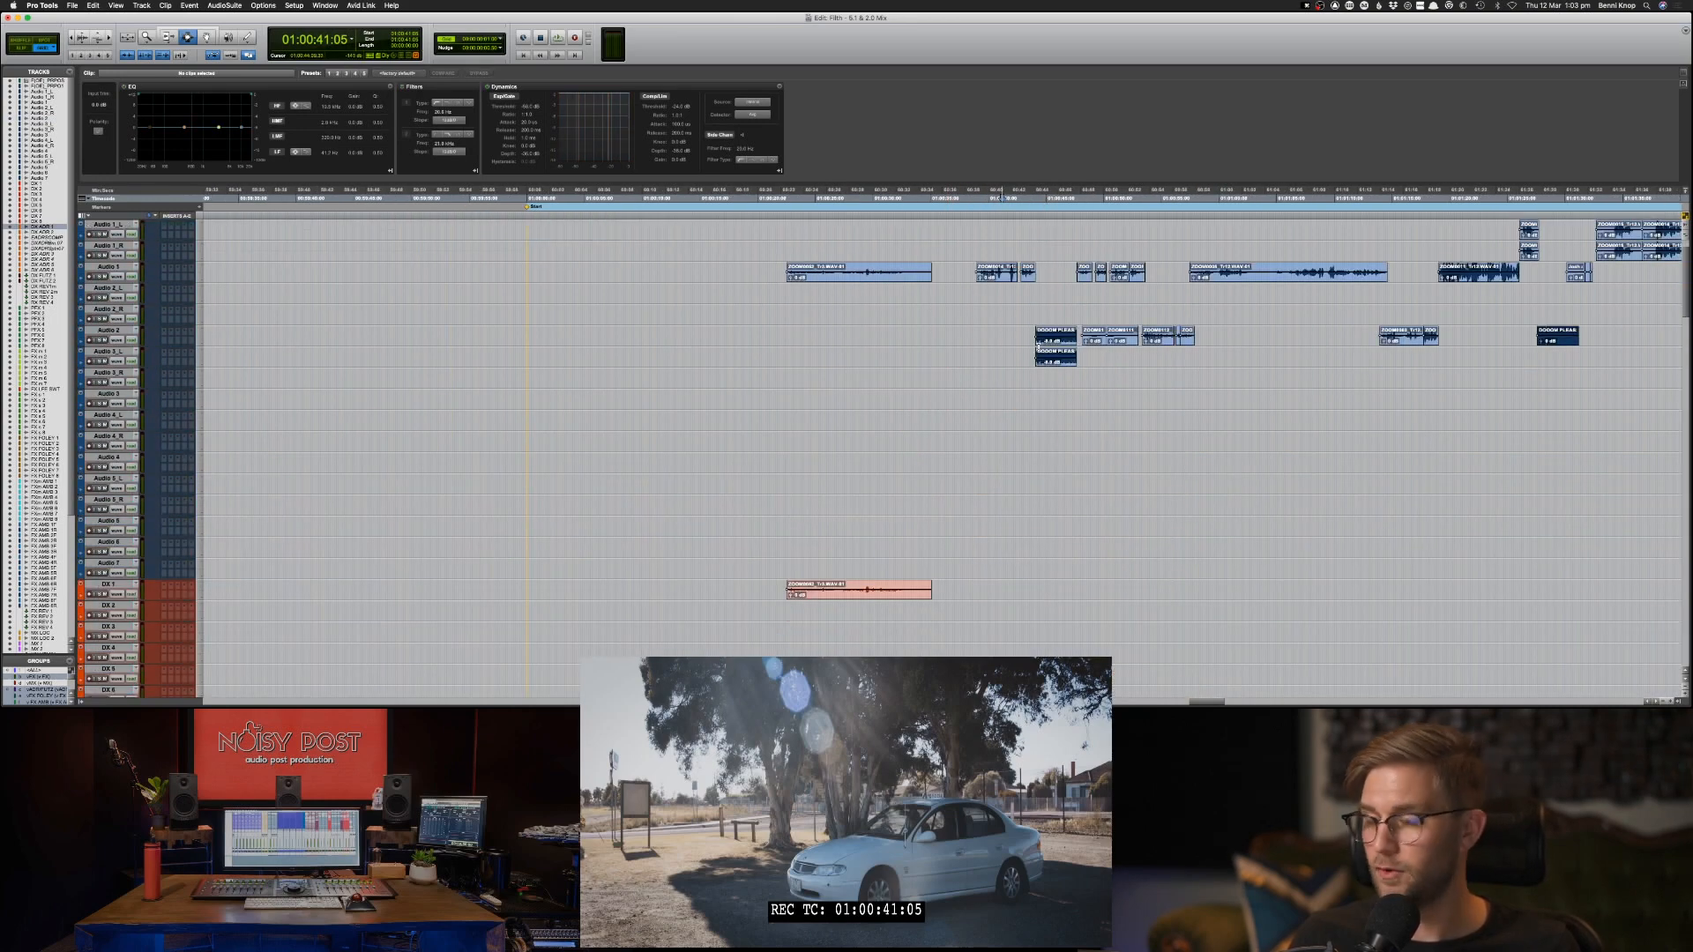
scroll(1029, 327, "up", 1)
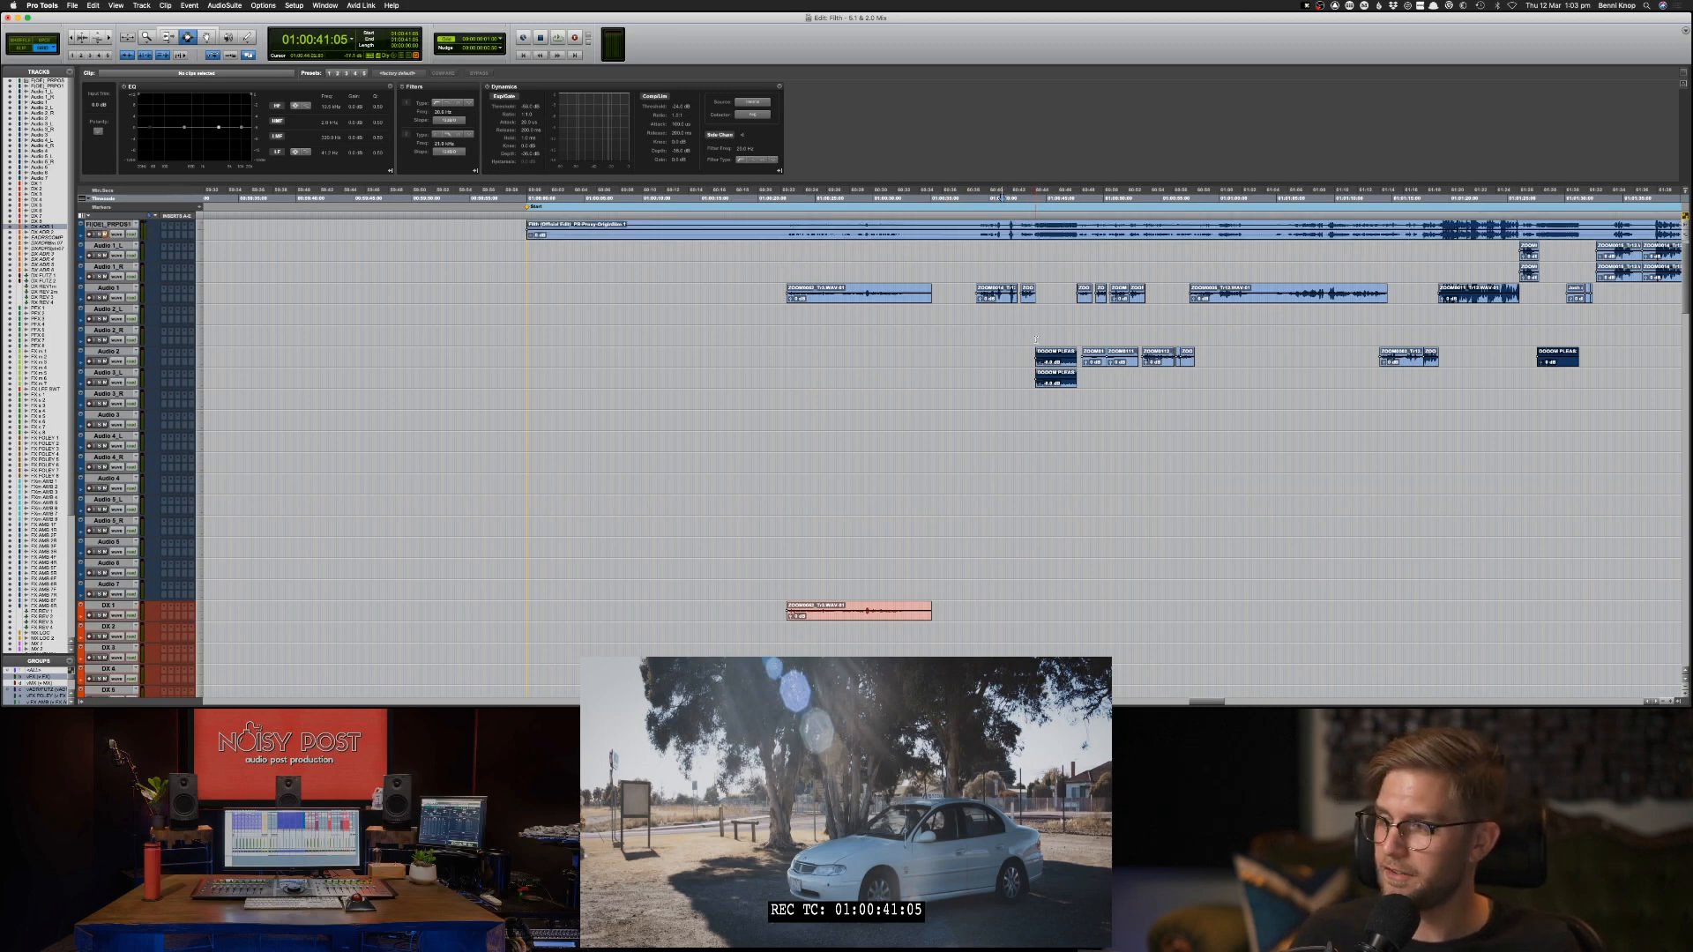
Play the session briefly from 01:00:38:16, just before the second group of clips on Audio 1.
left_click(1036, 338)
left_click(1081, 317)
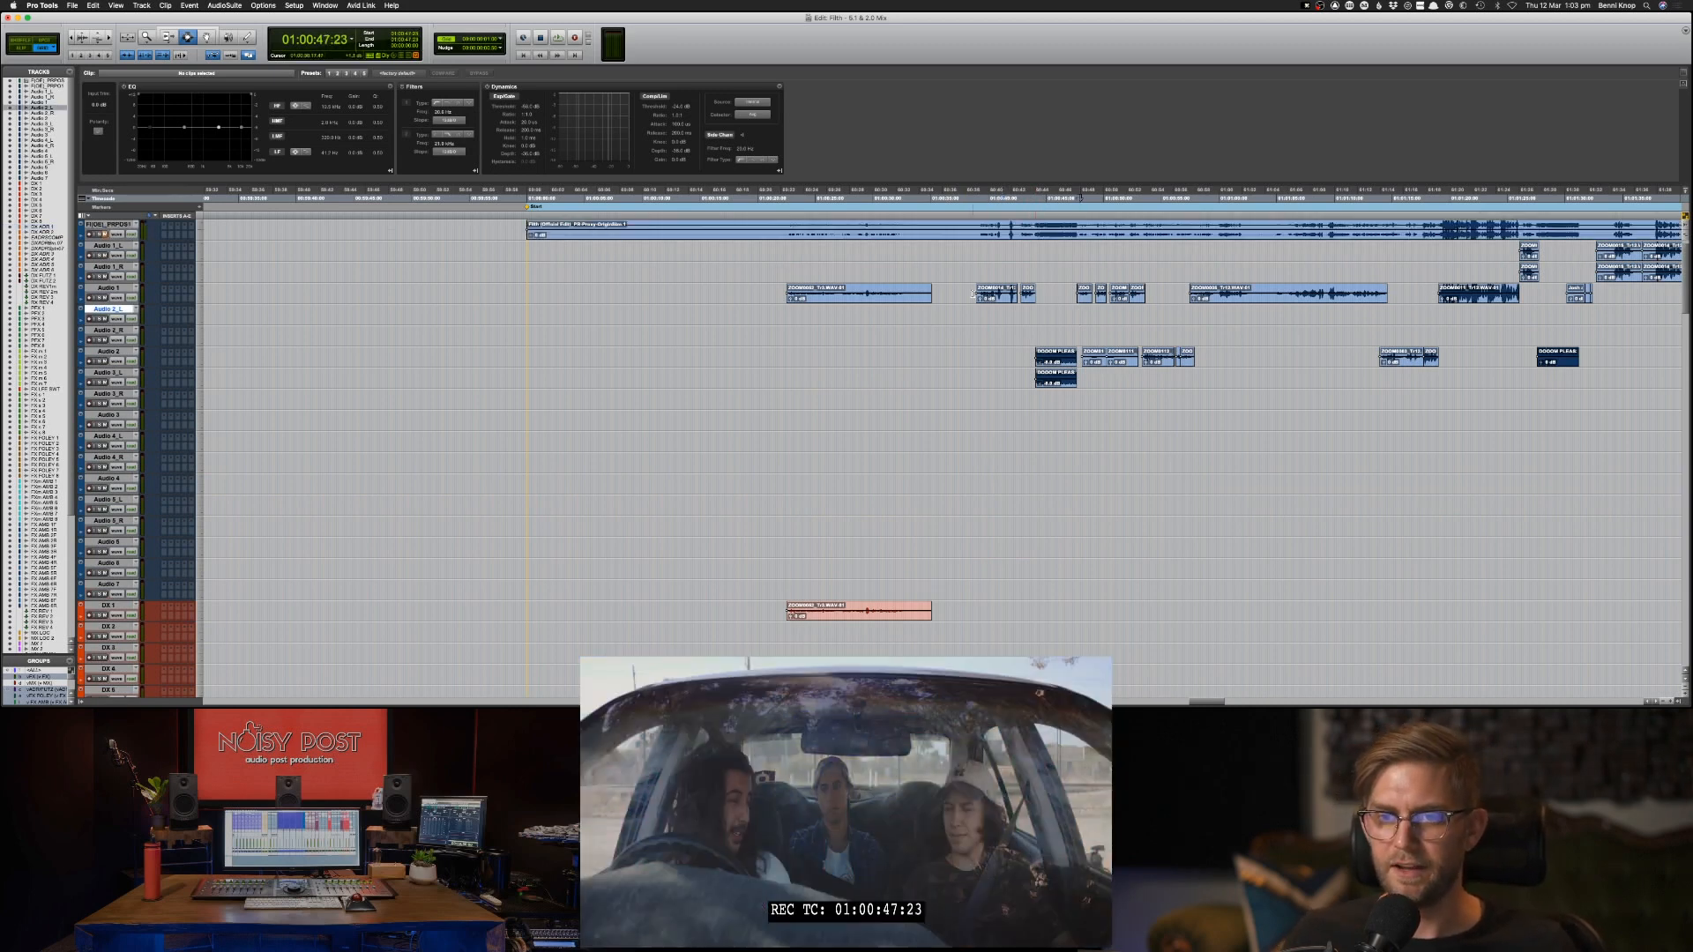
left_click(974, 295)
key("space")
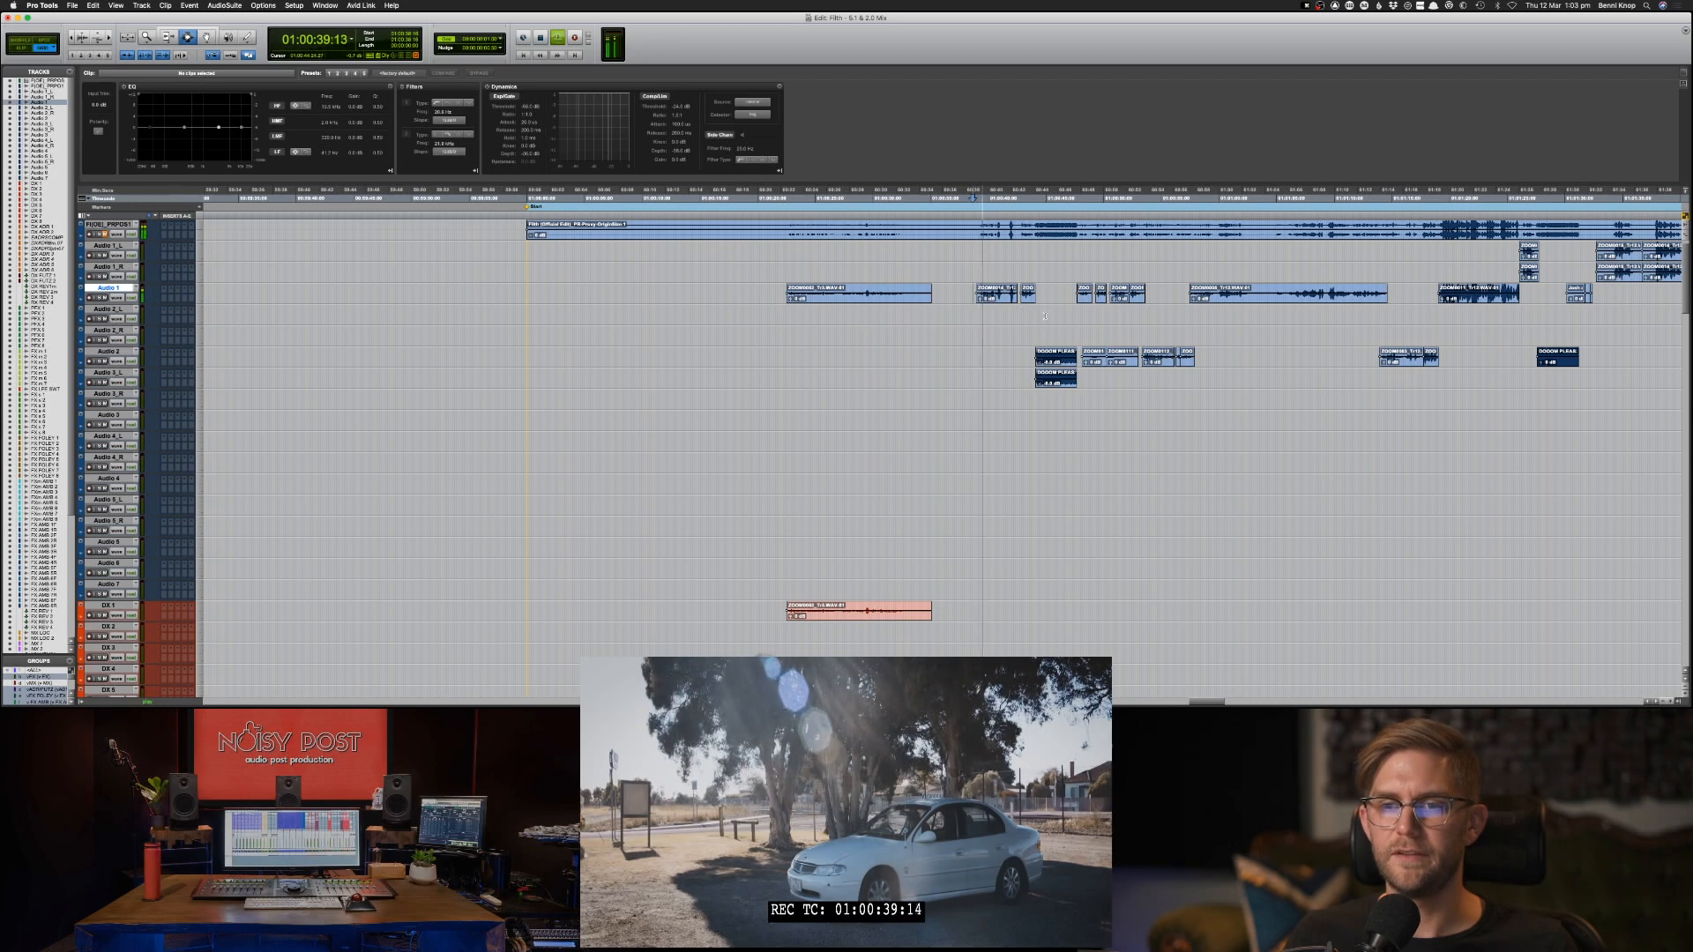
key("space")
Switch to ProResER to check the letterboxed video conversion, and return to the Pro Tools session.
key("super+Tab")
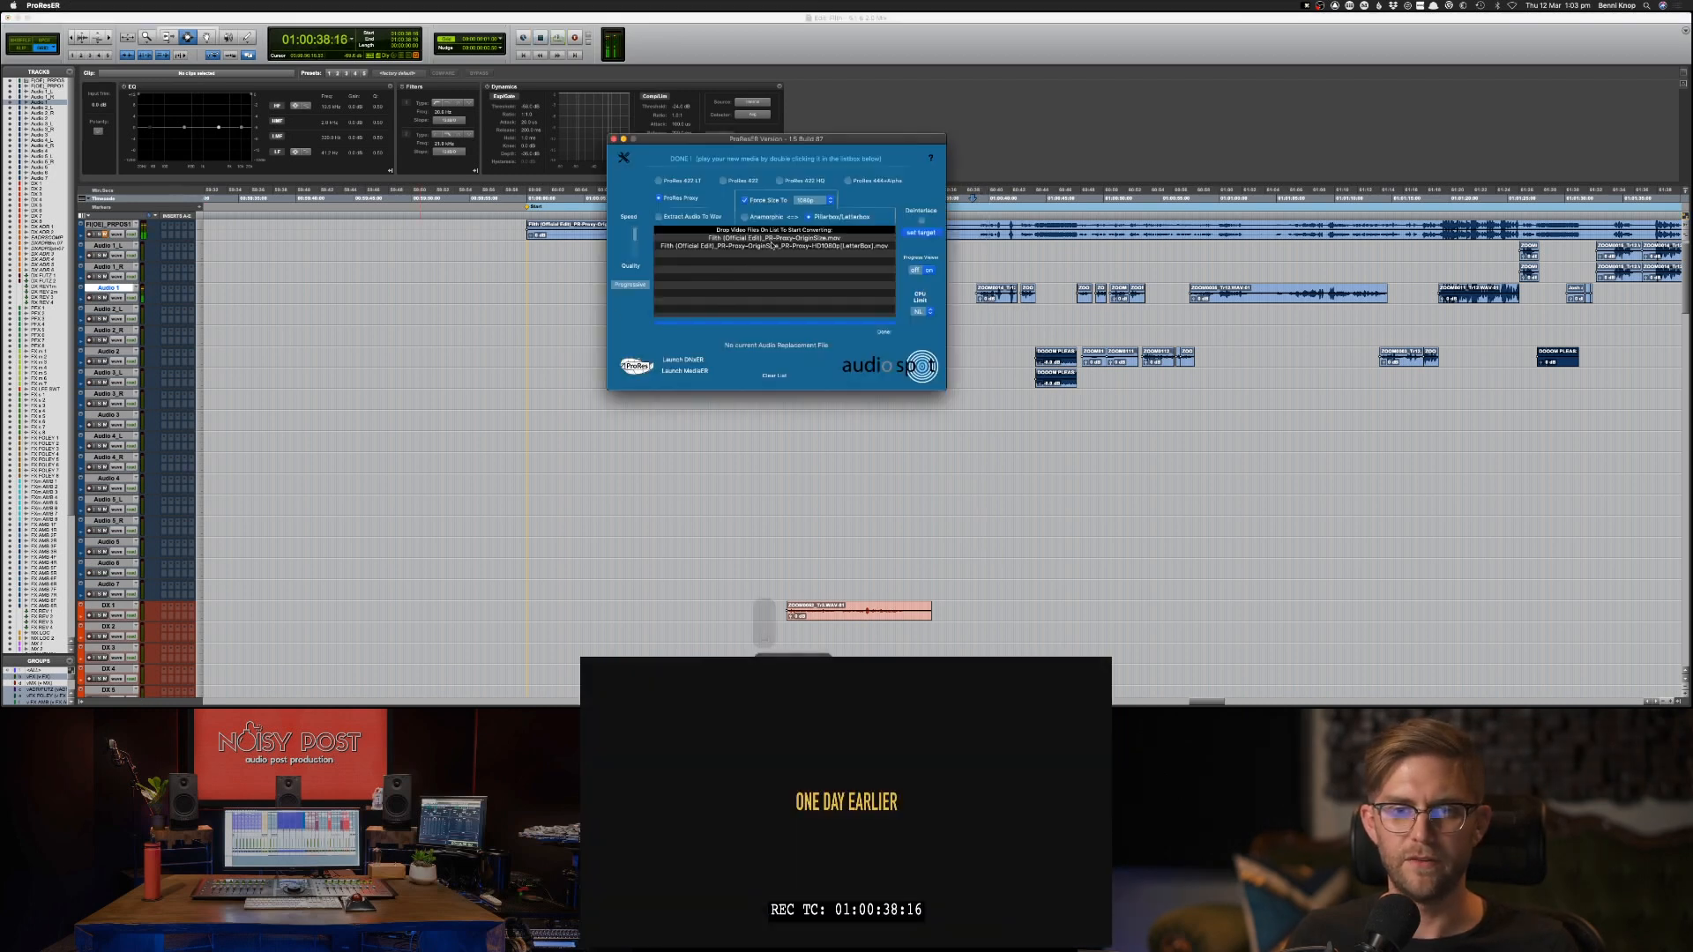
key("super+Tab")
scroll(636, 291, "up", 1)
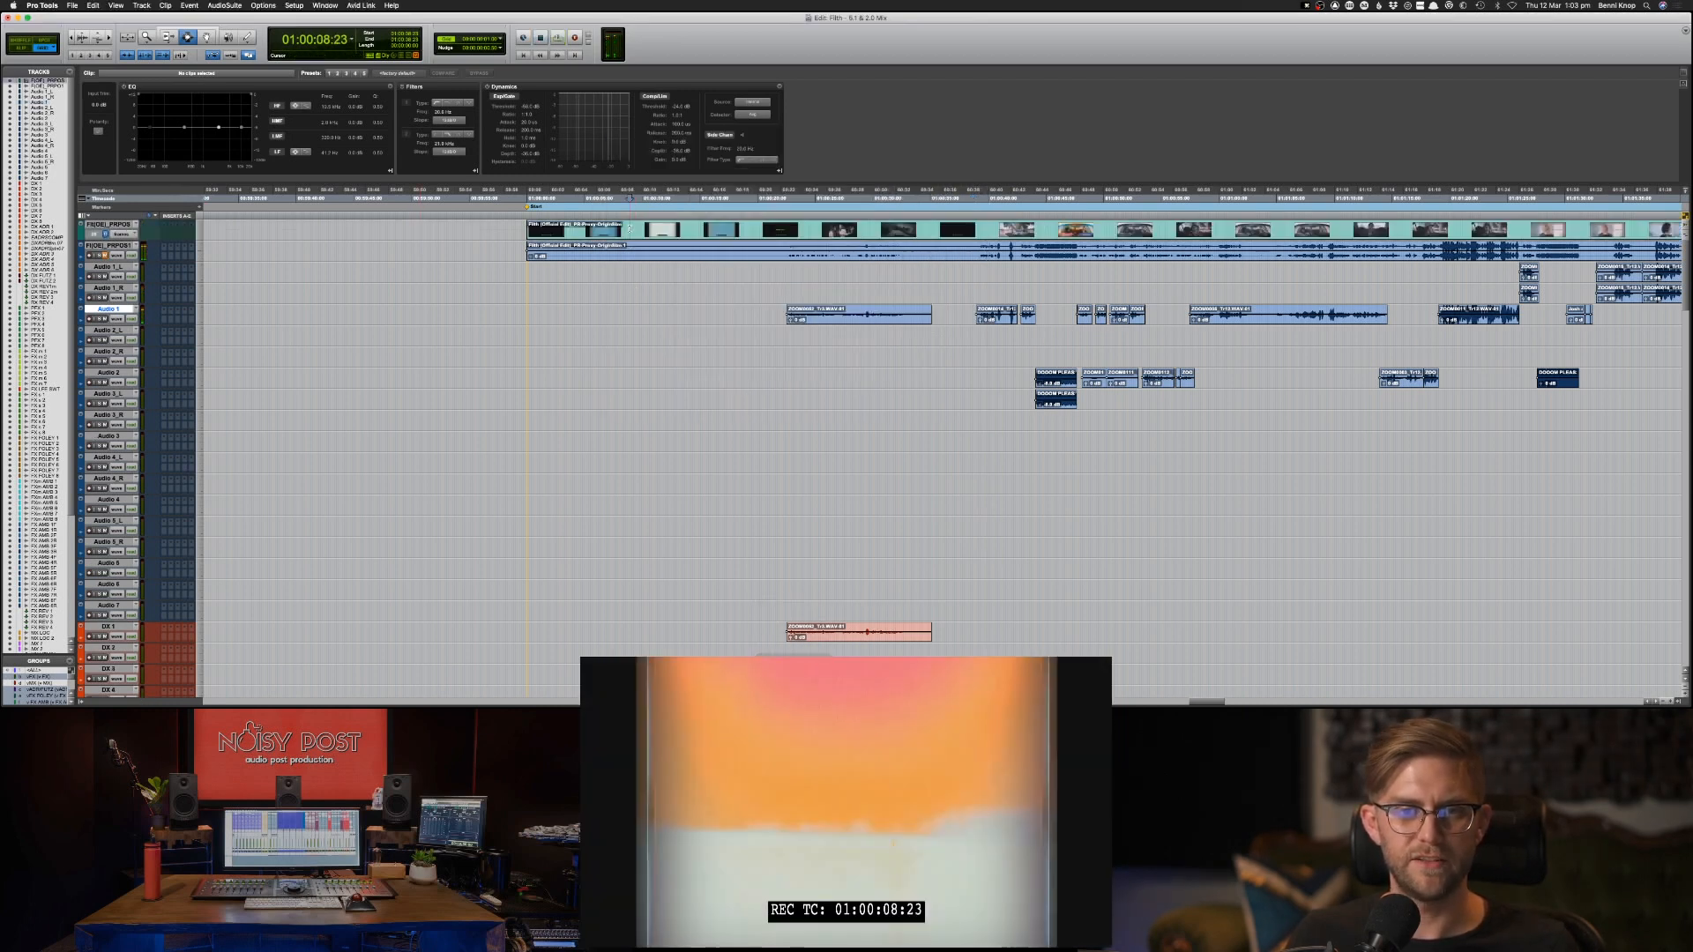
At 01:00:00:00 on the video track, start a video import of the converted Filth HD1080p LetterBox .mov file.
key("Return")
left_click(110, 224)
left_click(70, 5)
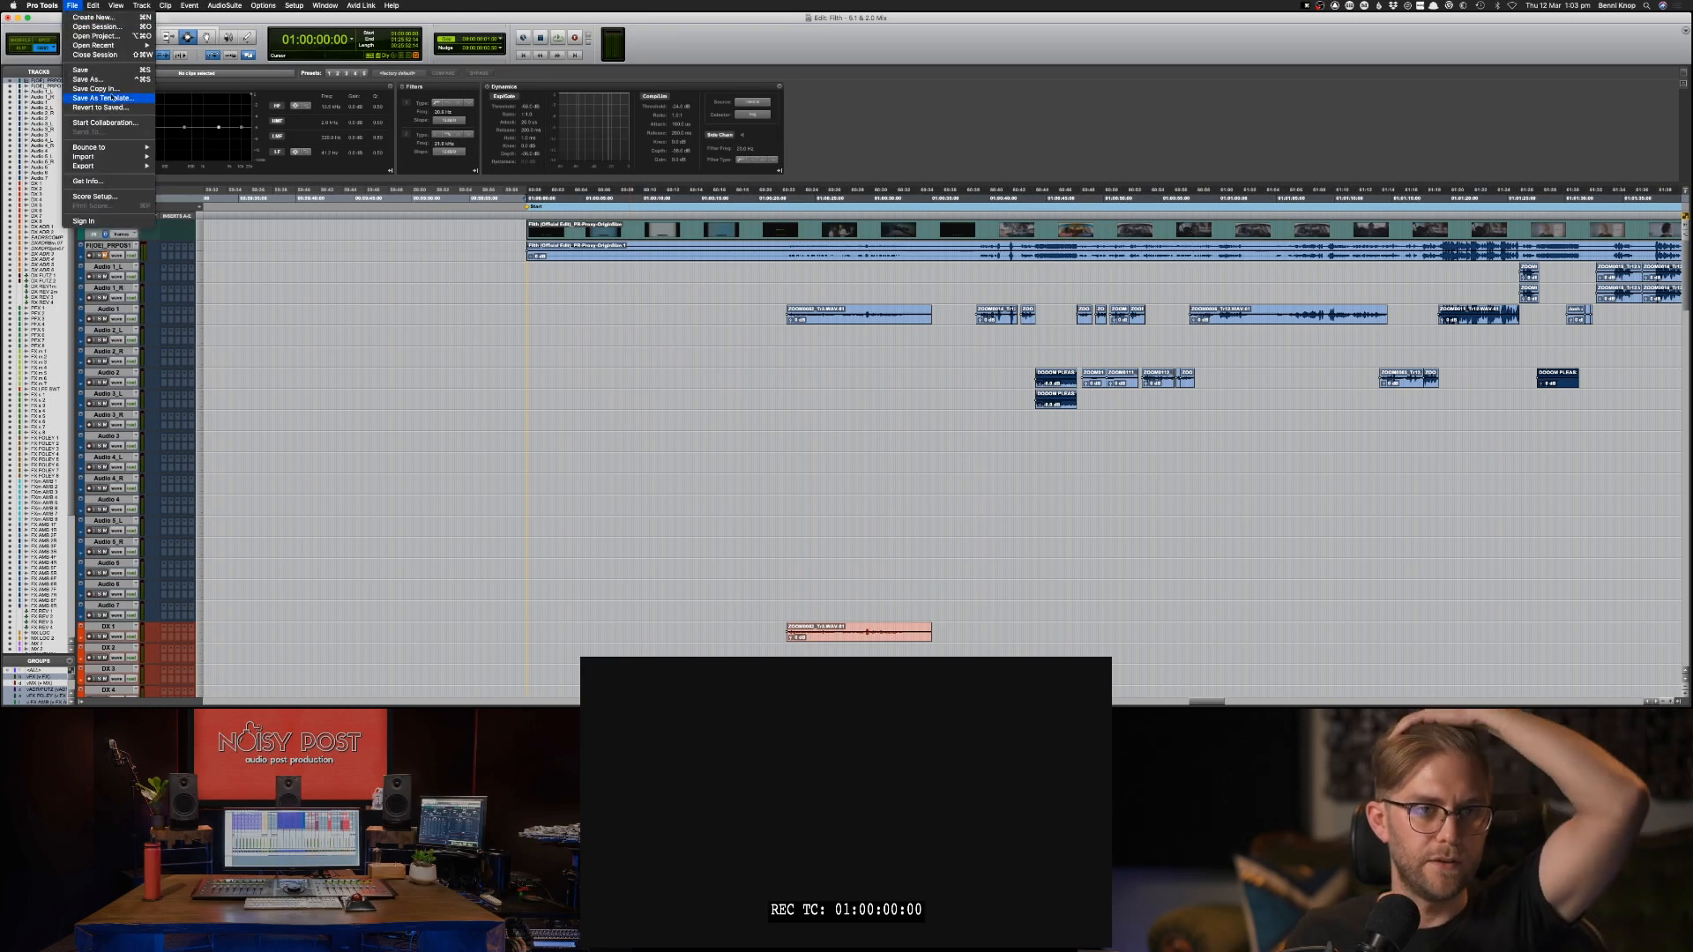
mouse_move(106, 157)
left_click(216, 192)
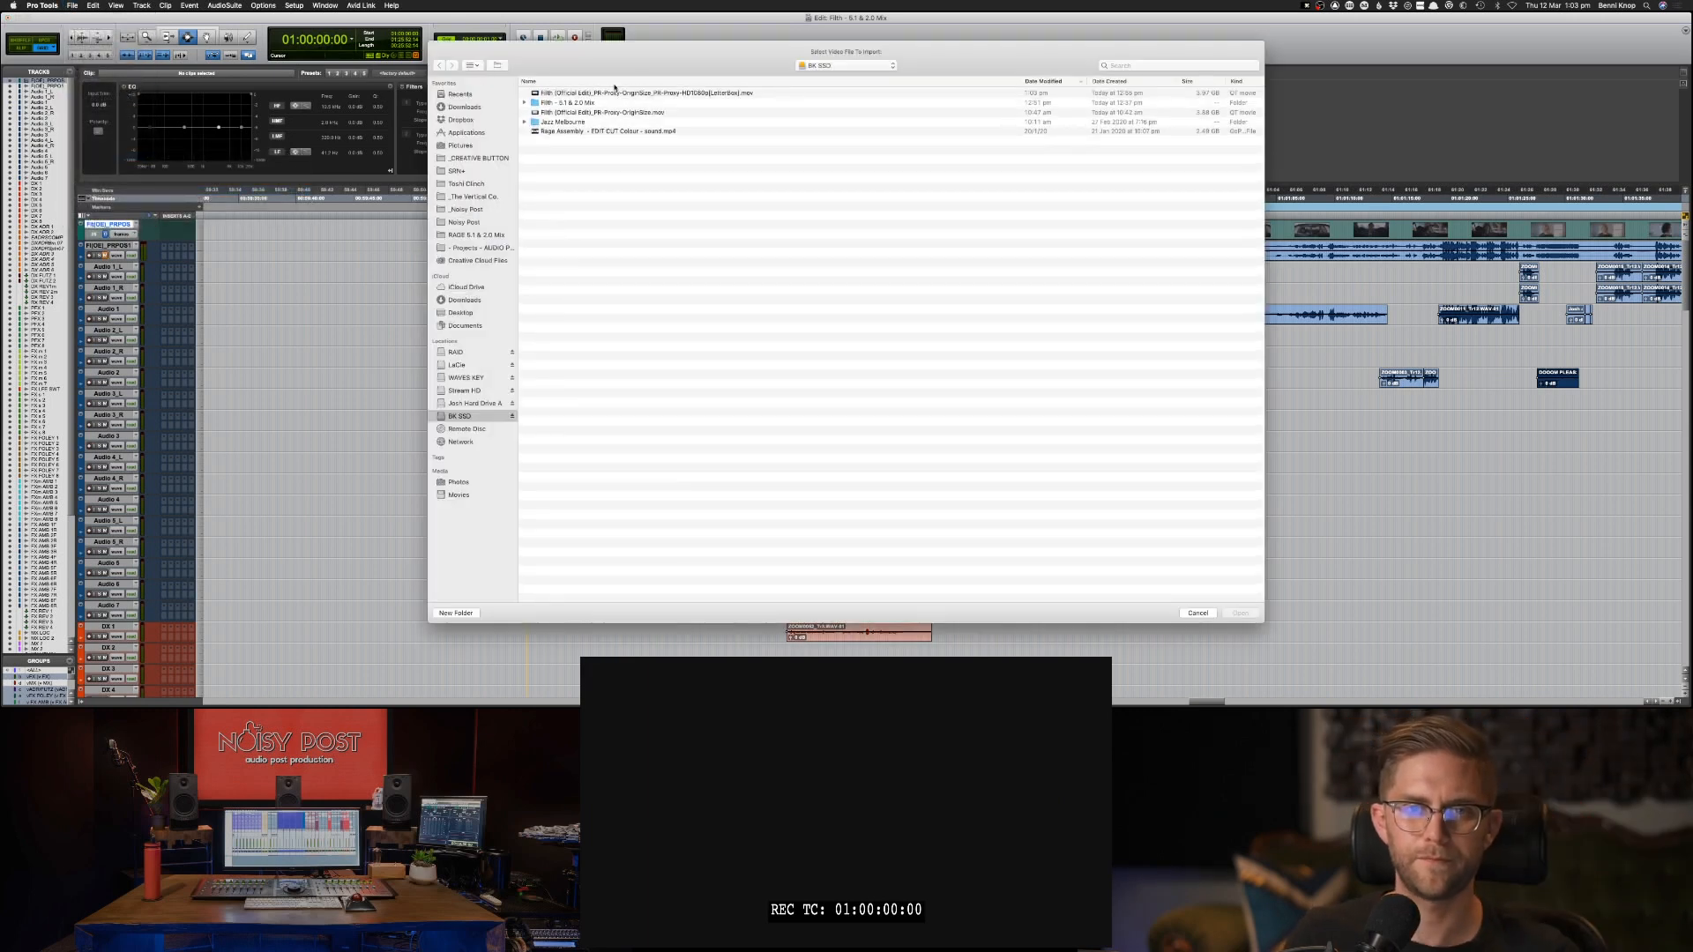
left_click(669, 93)
key("Return")
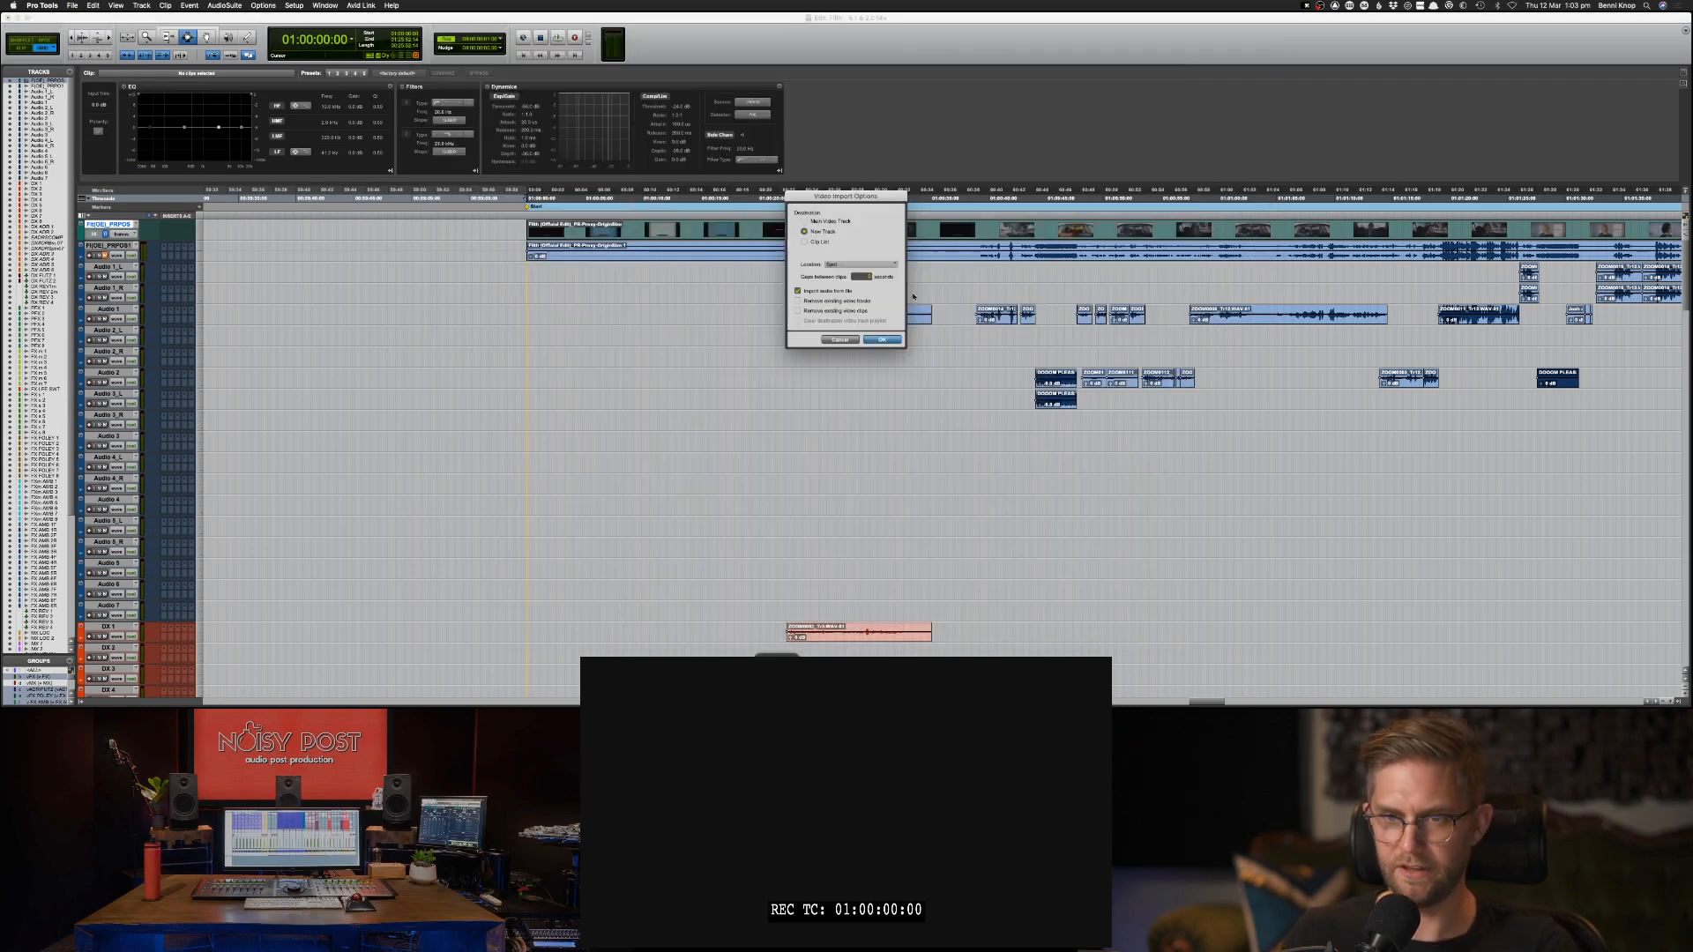
Import the video onto the Main Video Track at the Selection location, without its audio and with existing video clips removed.
left_click(842, 222)
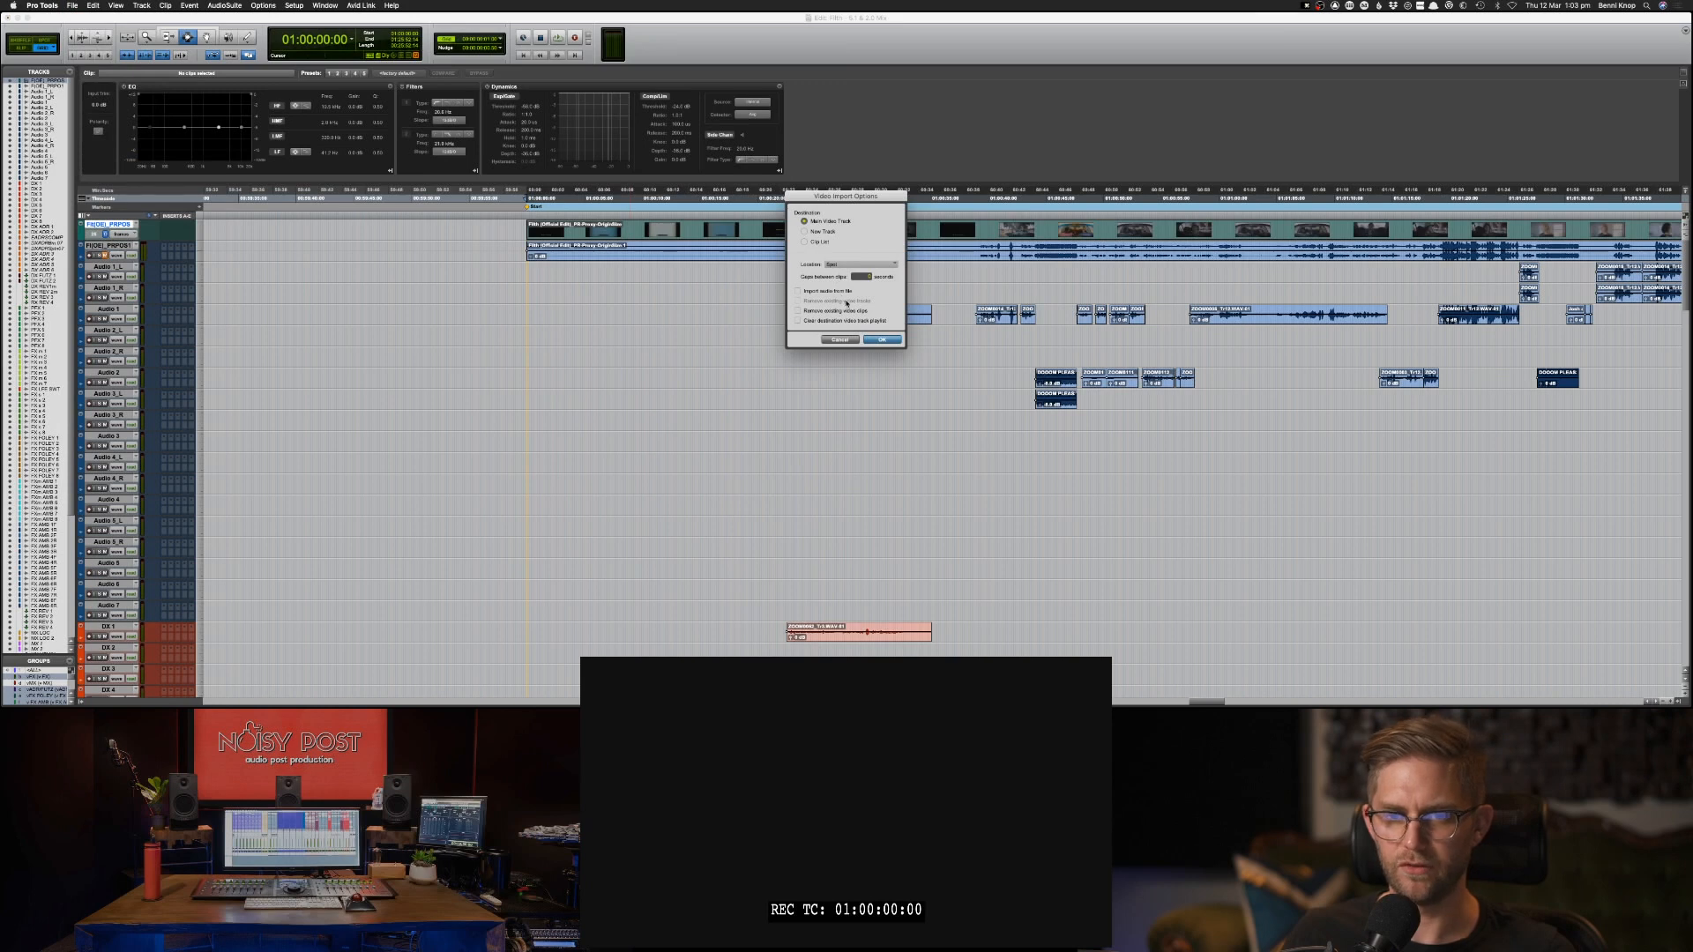
left_click(855, 264)
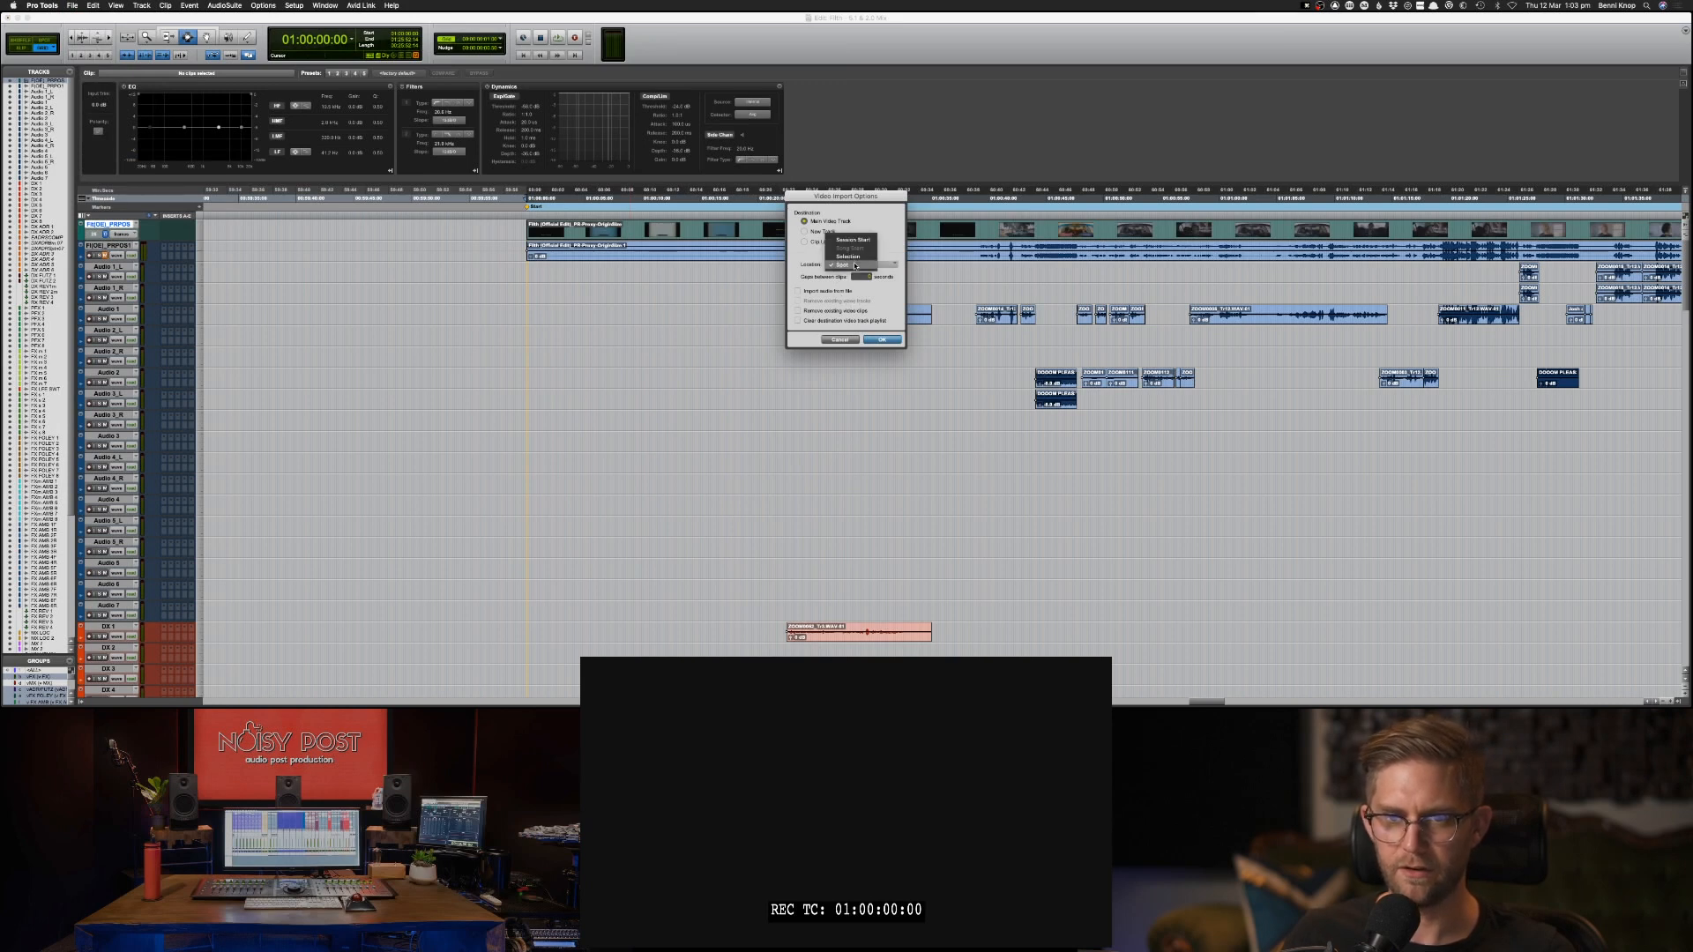
left_click(851, 254)
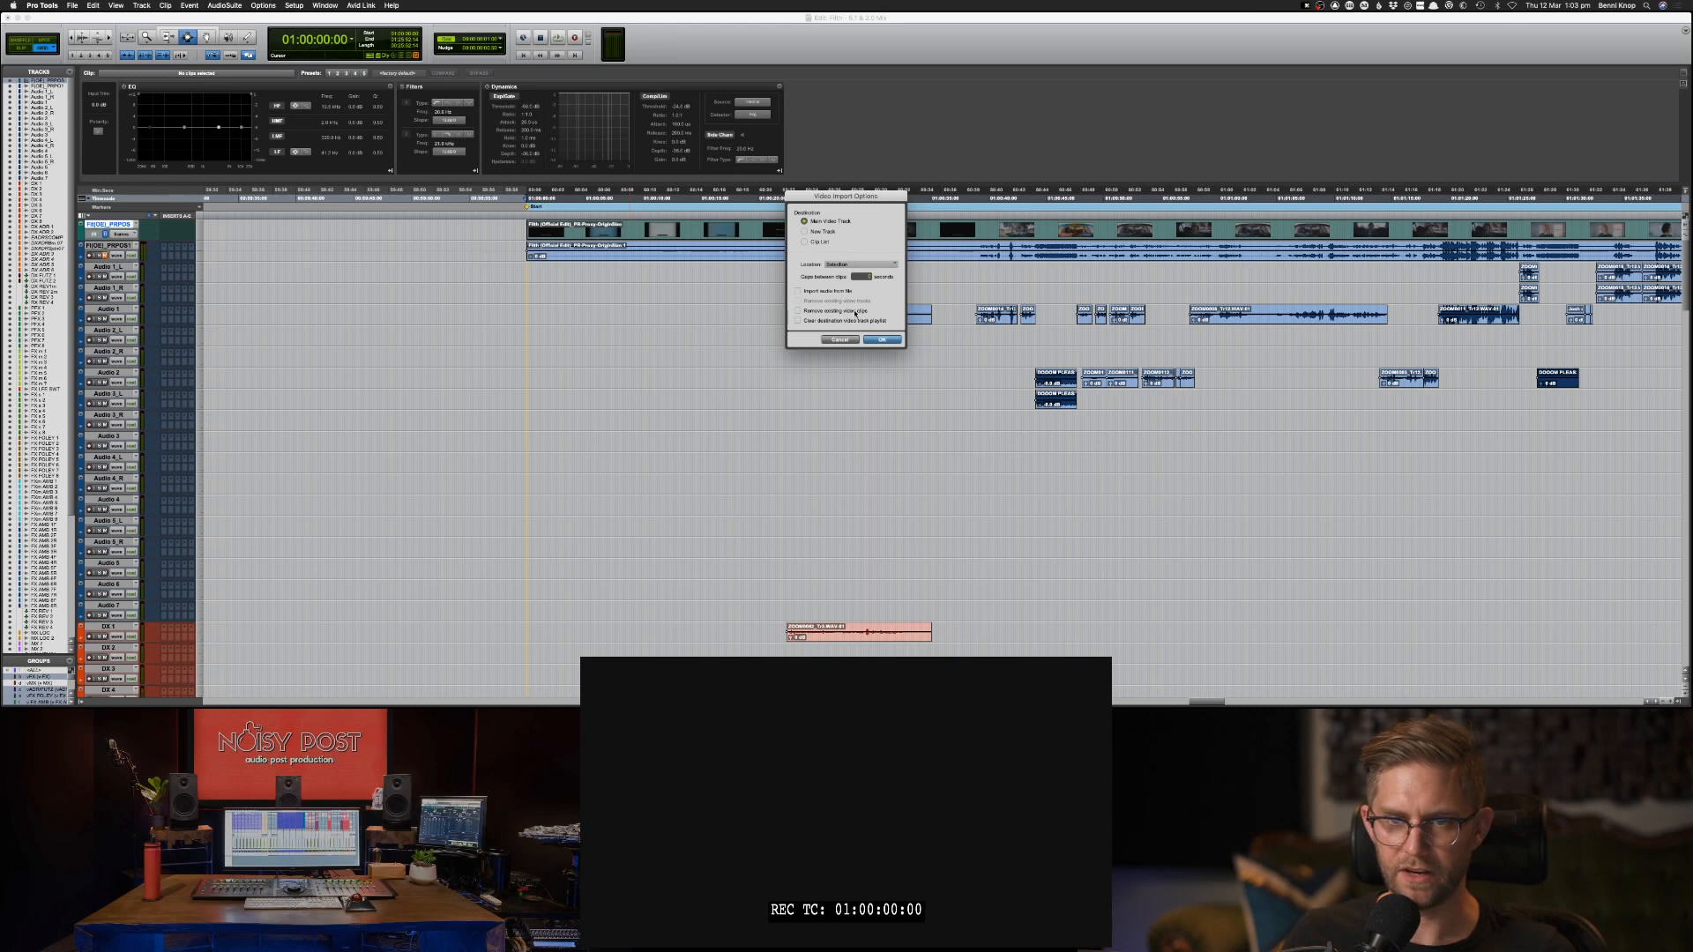
left_click(893, 343)
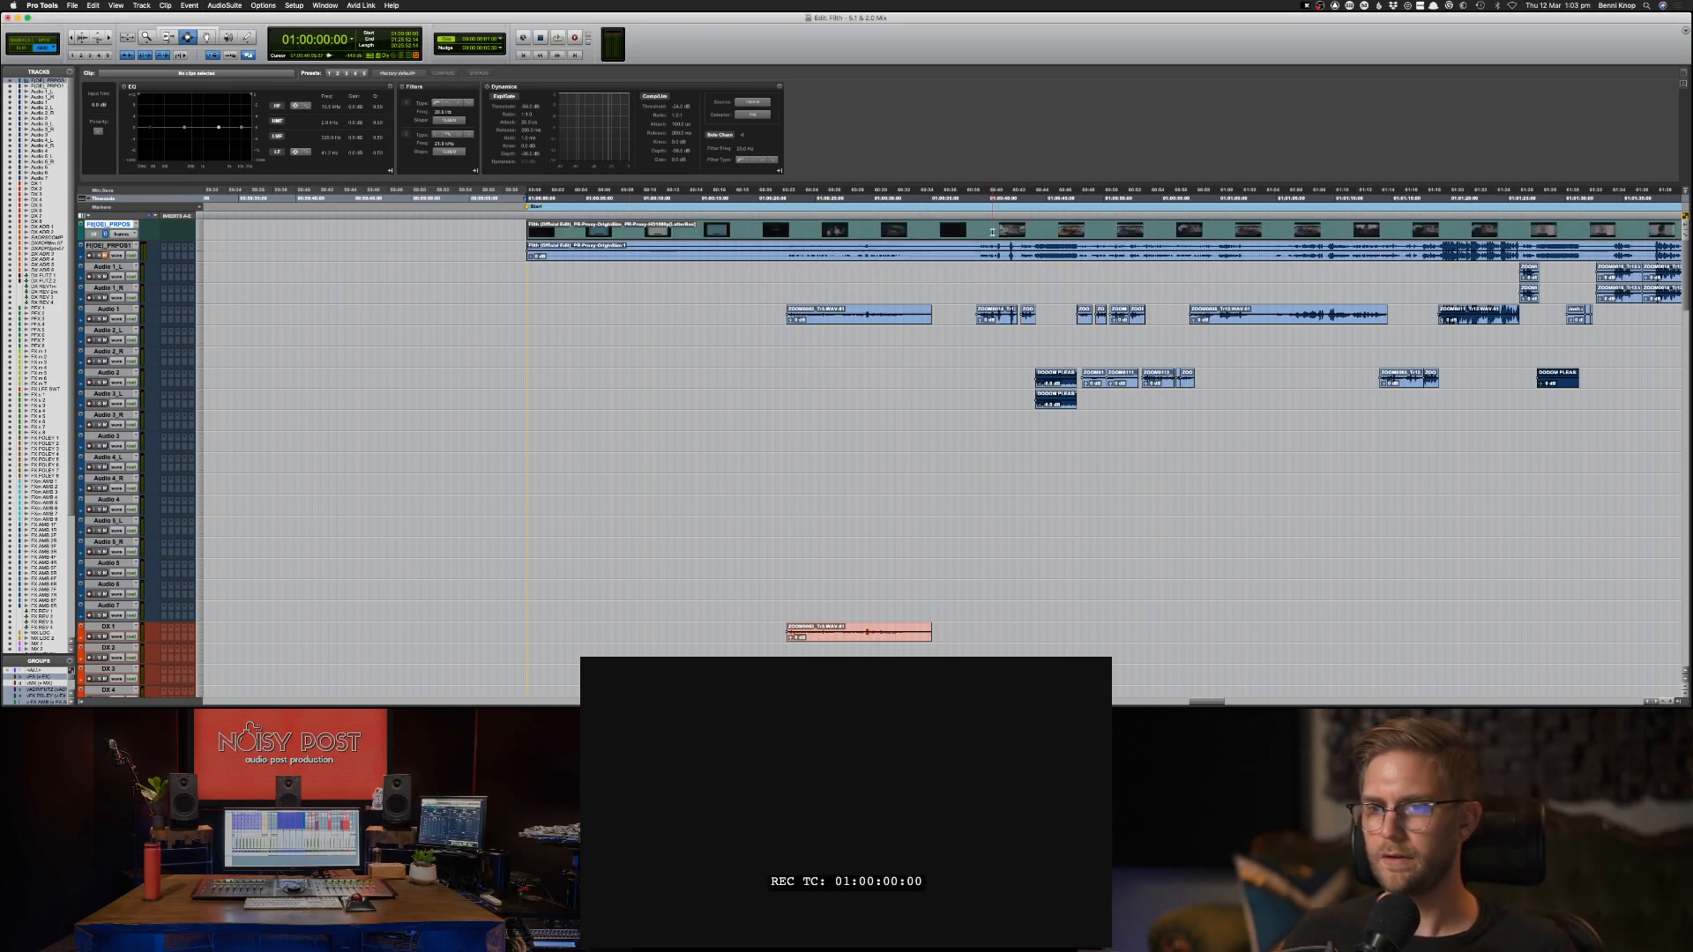
Play the session from just before 01:00:42 to check the imported letterboxed picture, and stop at the following shot.
left_click(992, 232)
key("space")
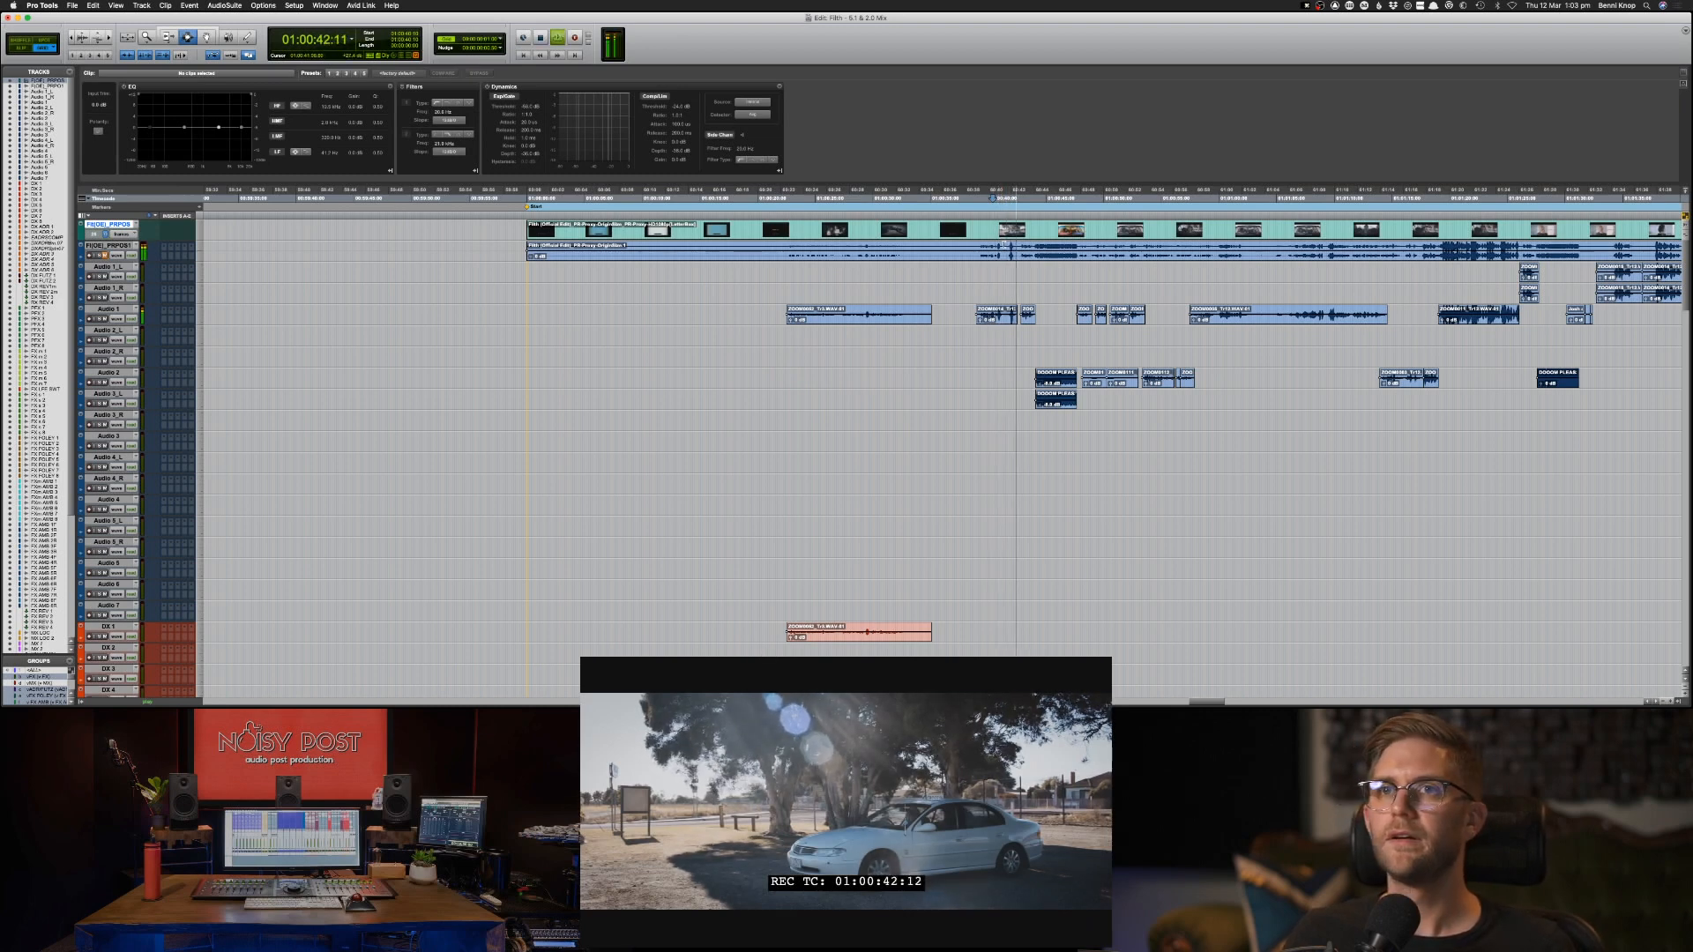
key("space")
left_click(1005, 245)
left_click(1033, 245)
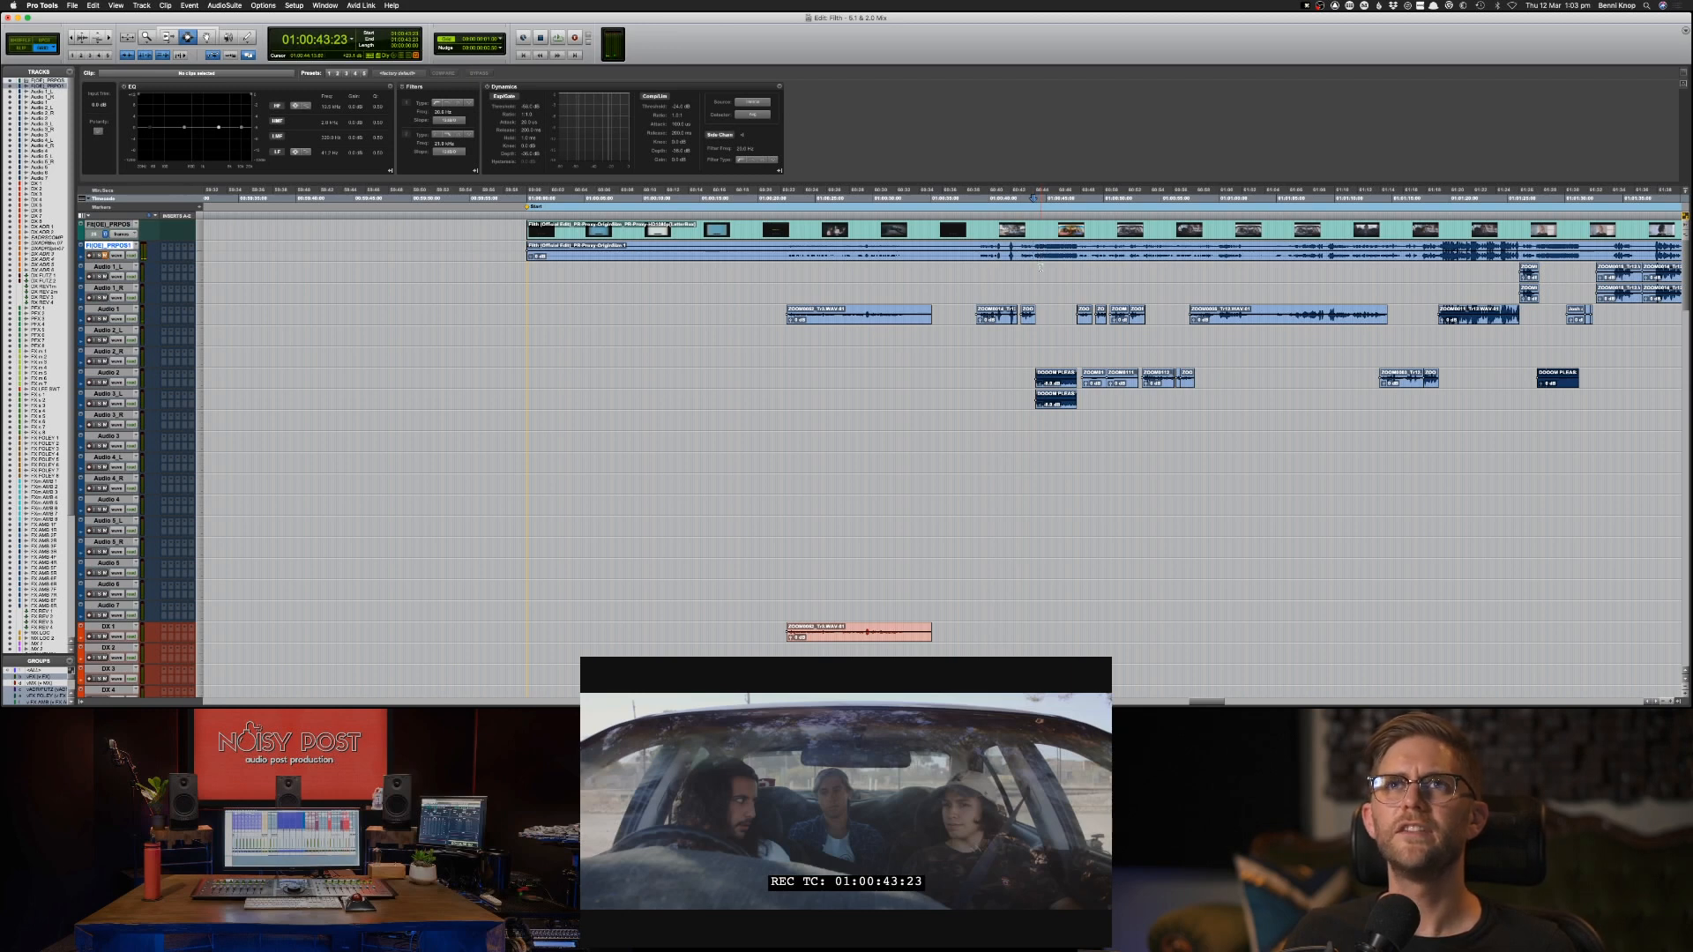
Check the picture at 01:00:46:22 and 01:00:47:03, and play on from shortly before the long clip on Audio 1.
left_click(1036, 351)
left_click(1063, 350)
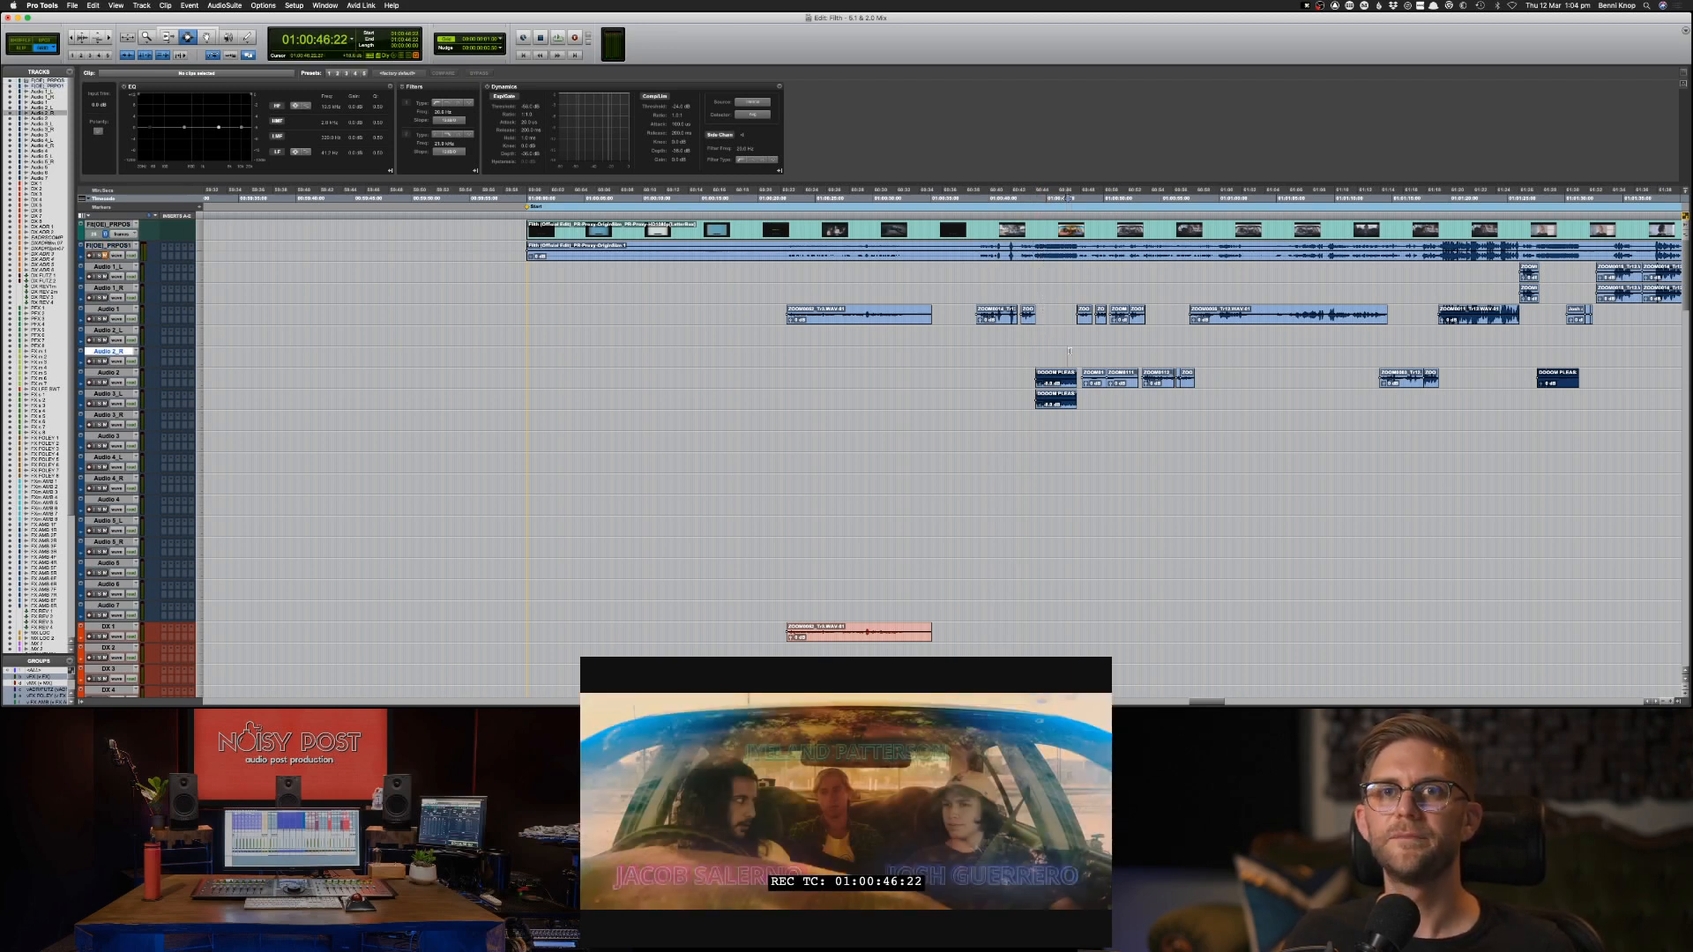
left_click(1079, 345)
left_click(1076, 339)
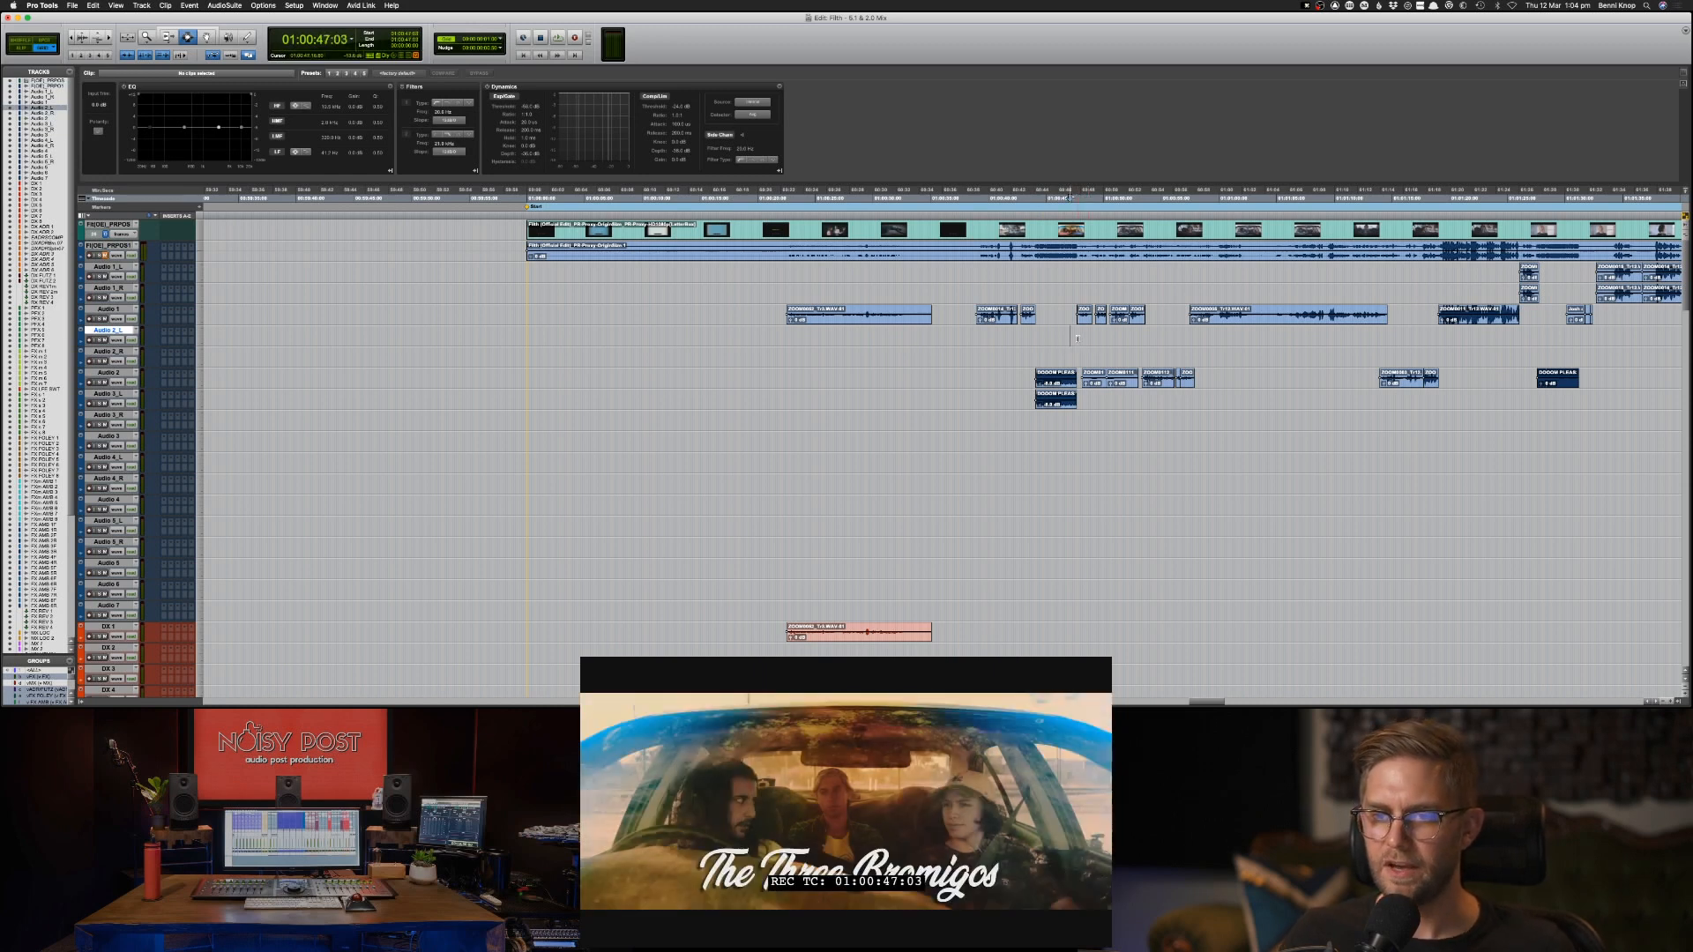
left_click(1159, 341)
left_click(1146, 351)
key("space")
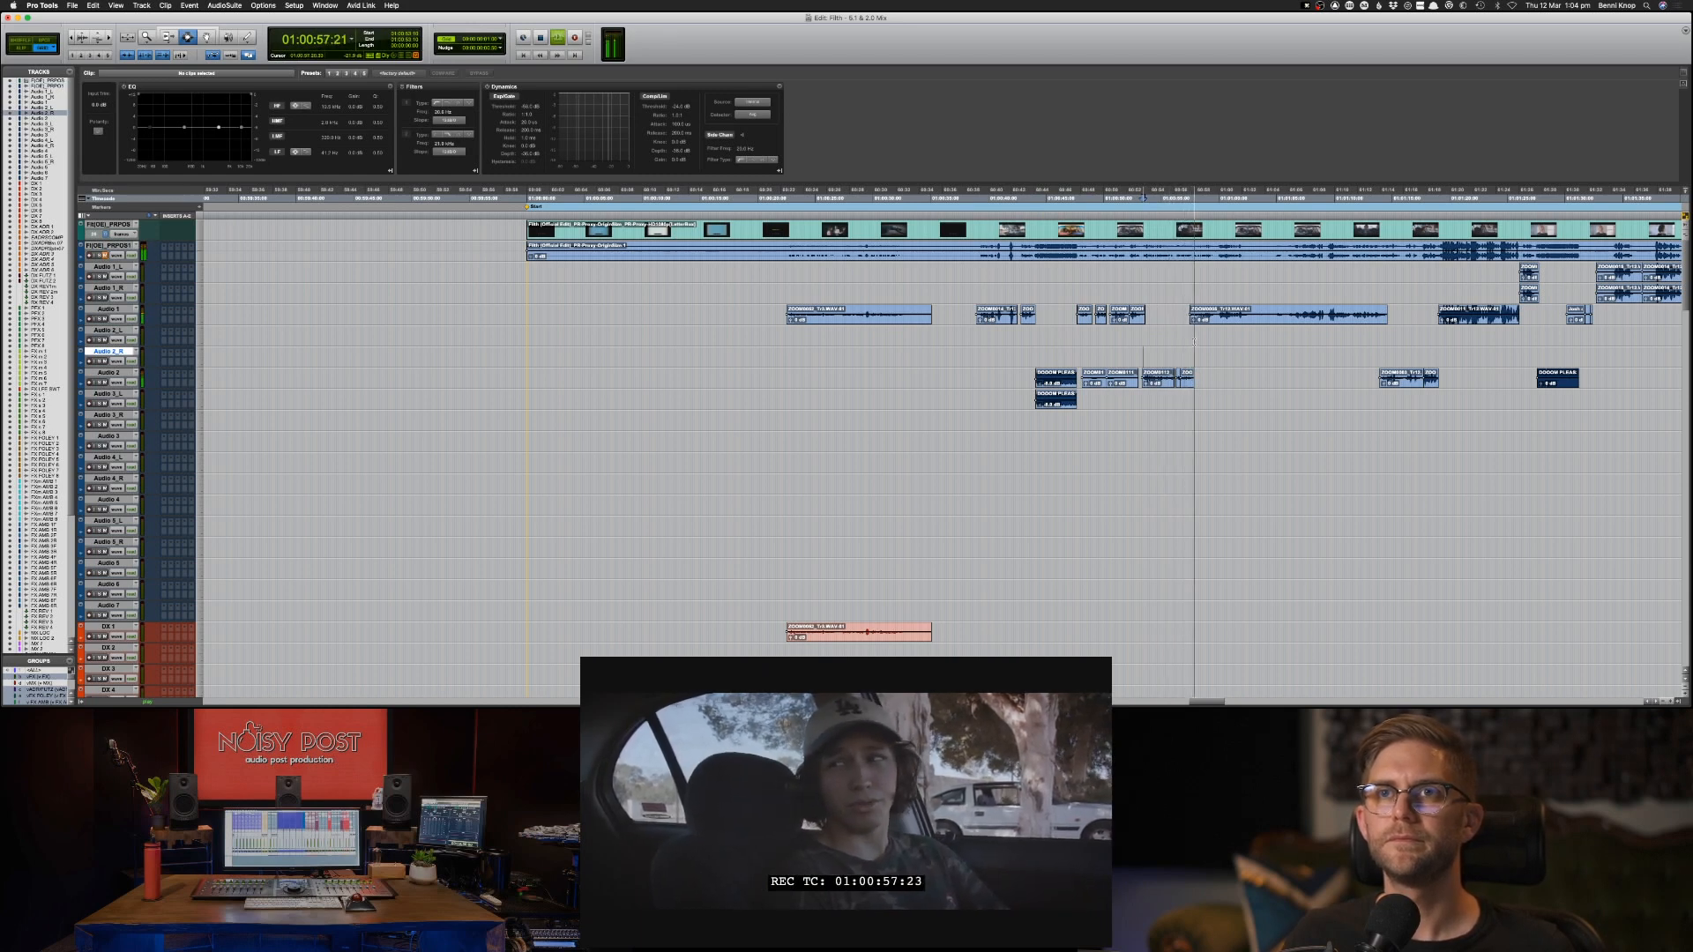
Copy the long Audio 1 clip starting at 01:00:57:12 to the same position on DX 1.
double_click(1250, 311)
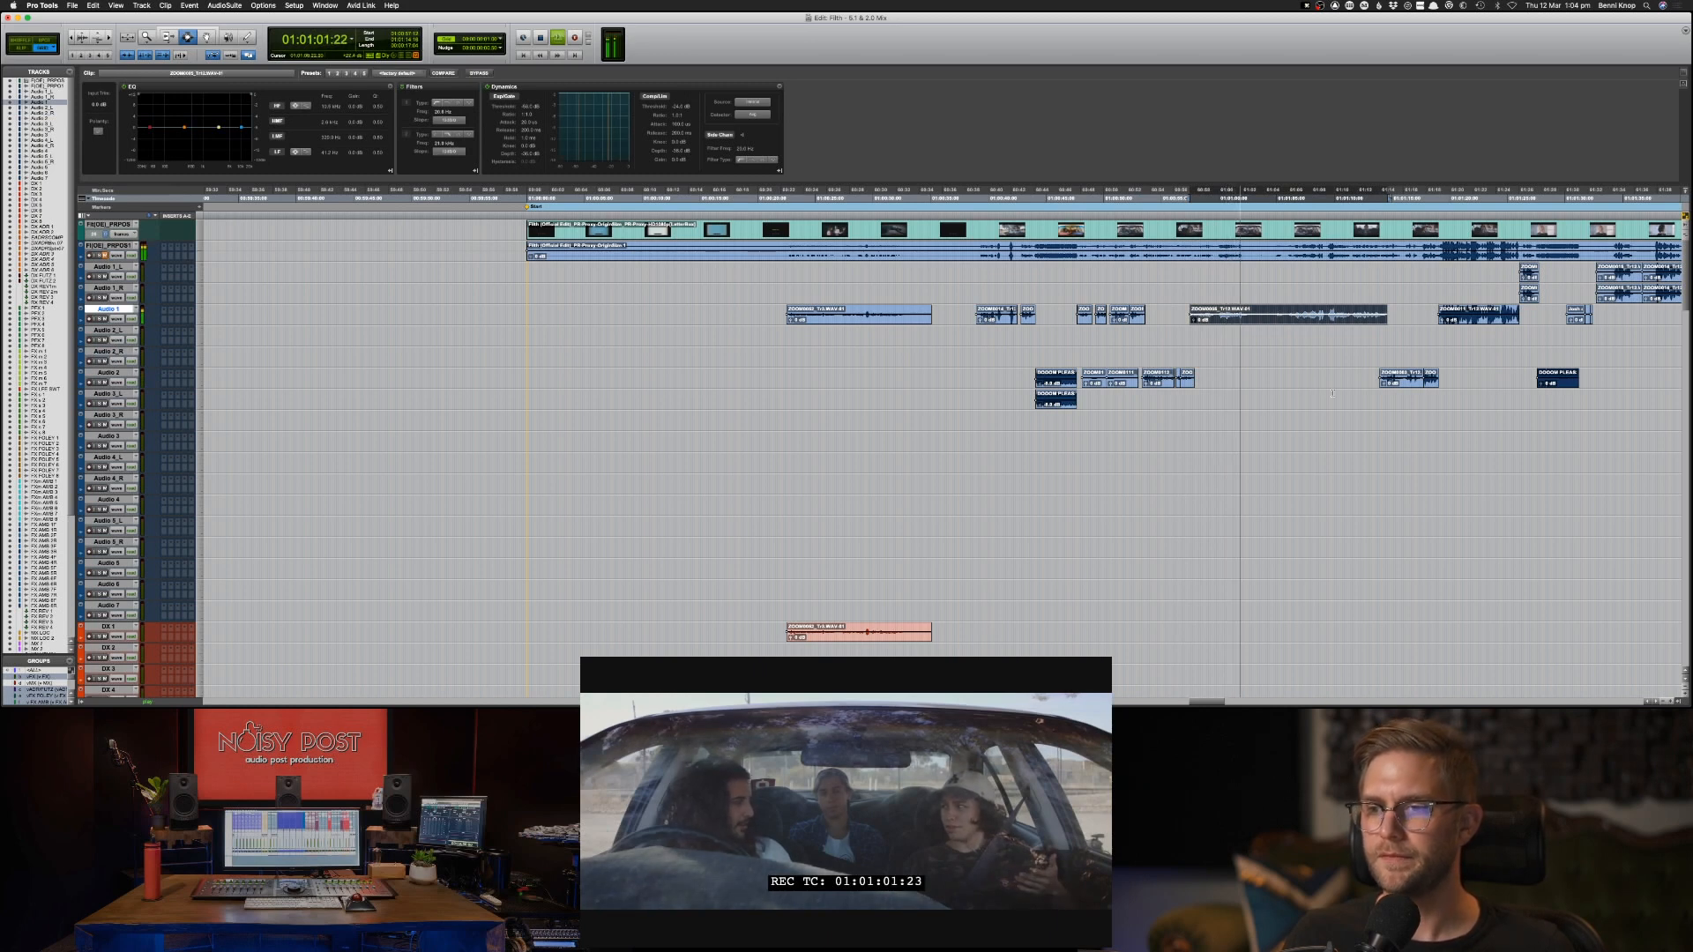
key("super+c")
key("semicolon")
key("semicolon")
key("semicolon")
key("semicolon")
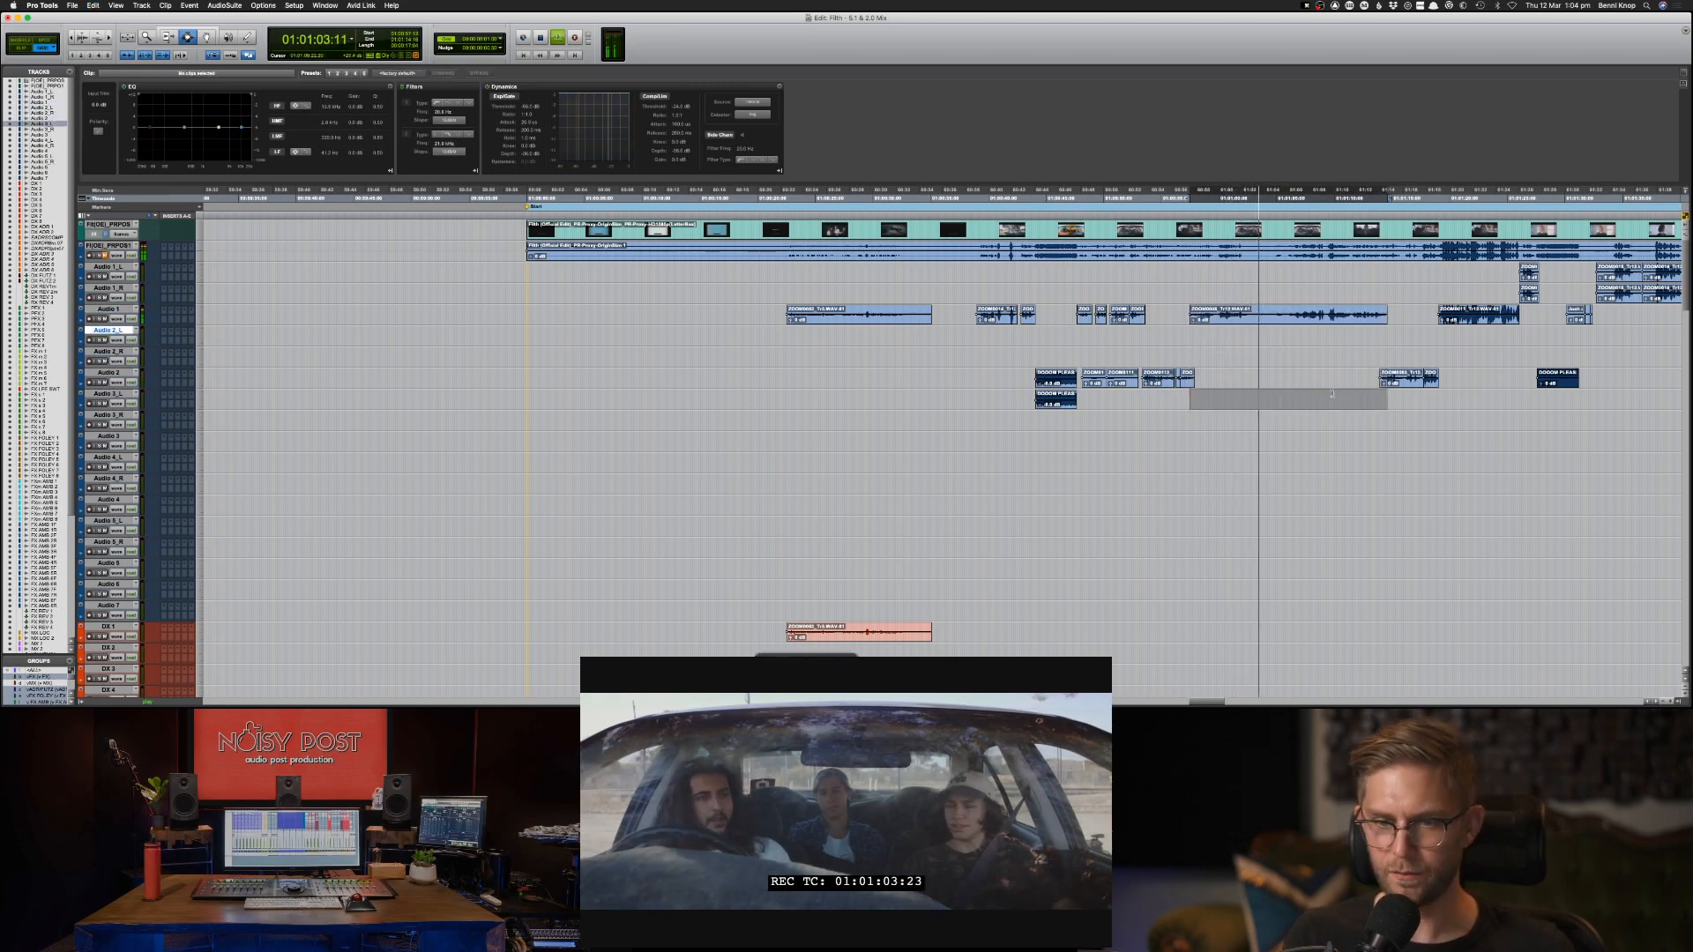
key("semicolon")
key("semicolon")
key("semicolon")
key("semicolon")
key("semicolon")
key("semicolon")
key("semicolon")
key("semicolon")
key("semicolon")
key("semicolon")
key("semicolon")
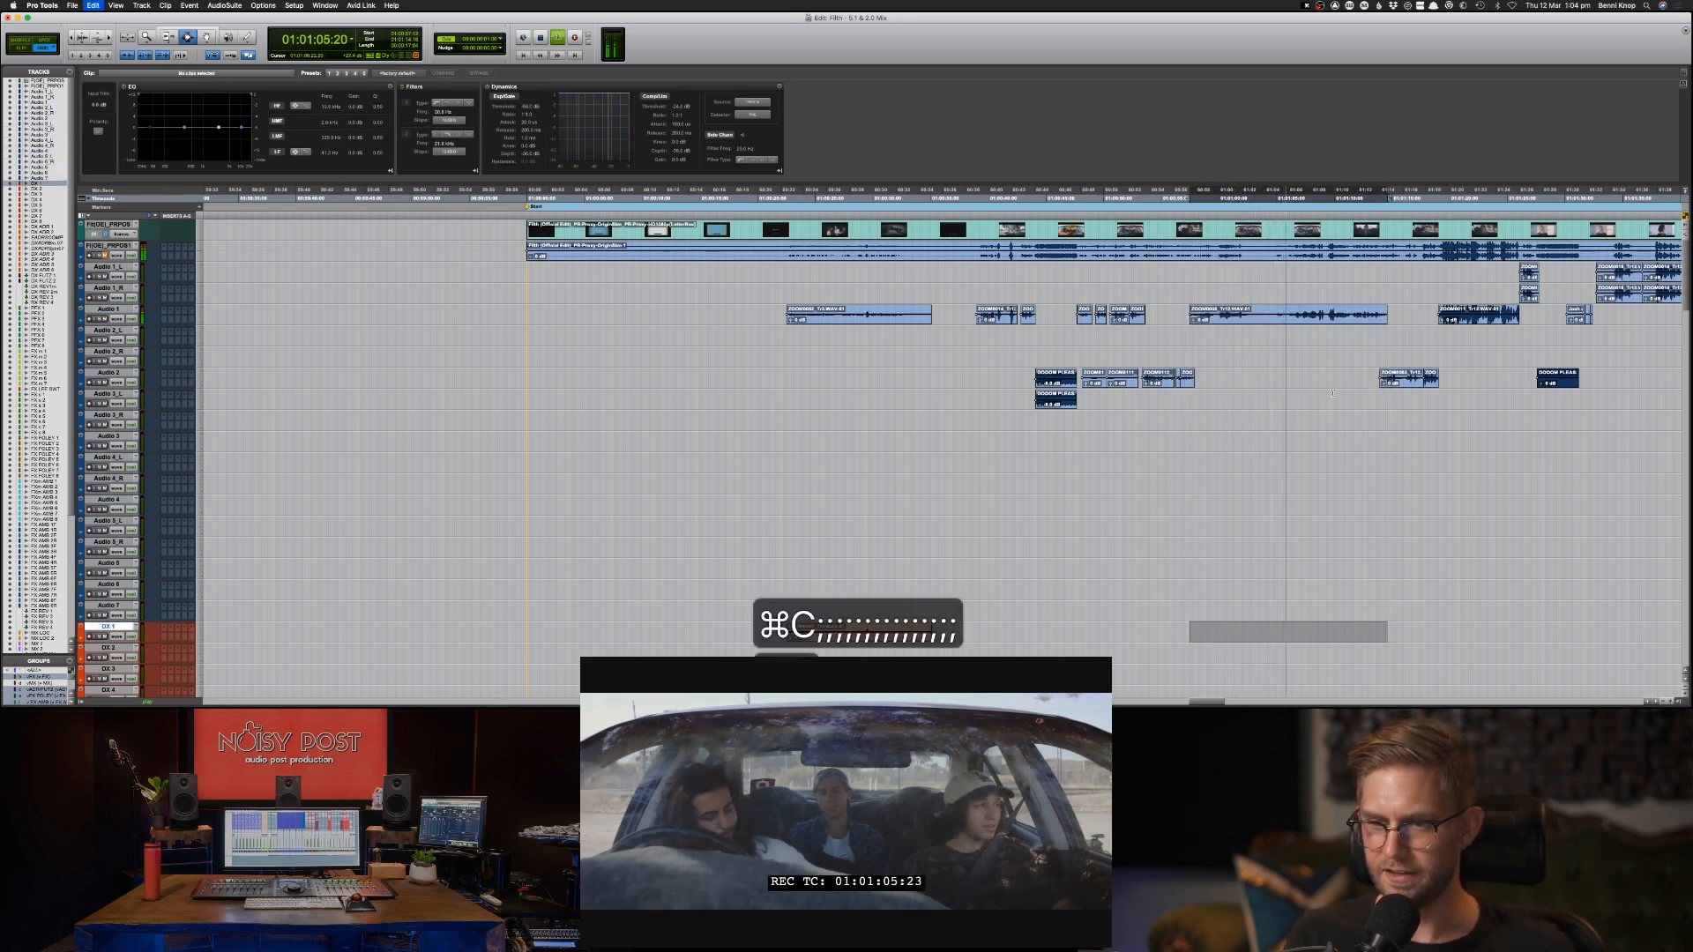
key("super+v")
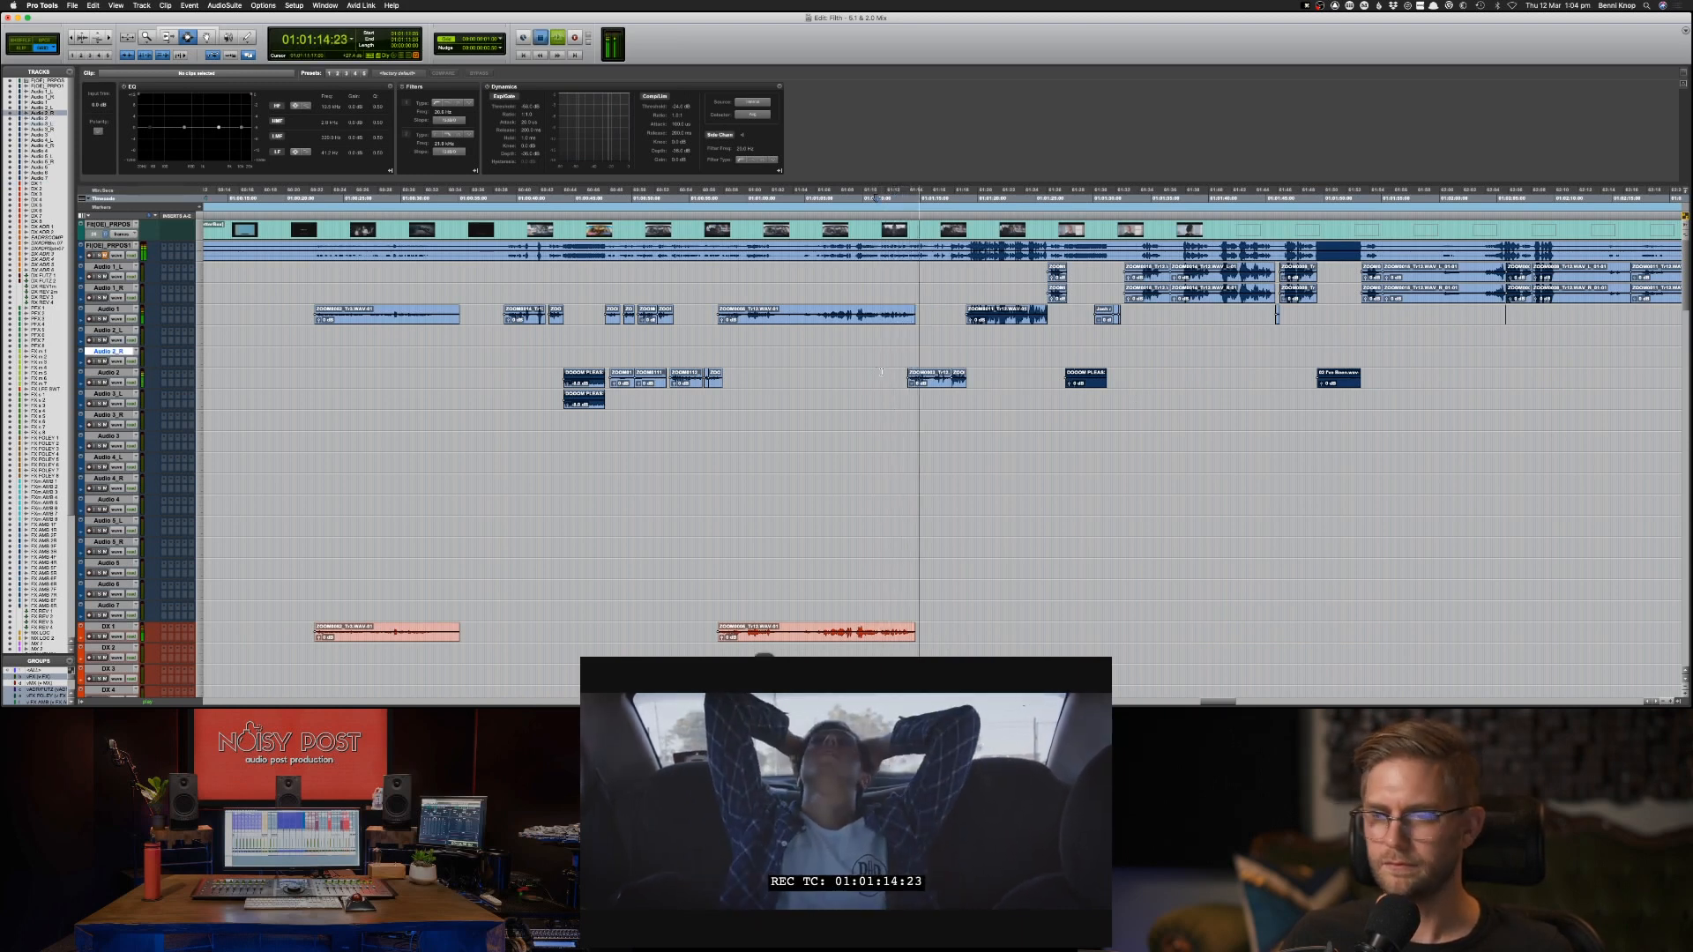
Replay the end of the long dialogue clip from around 01:01:11, leading into the next clip on Audio 2.
key("space")
left_click(896, 370)
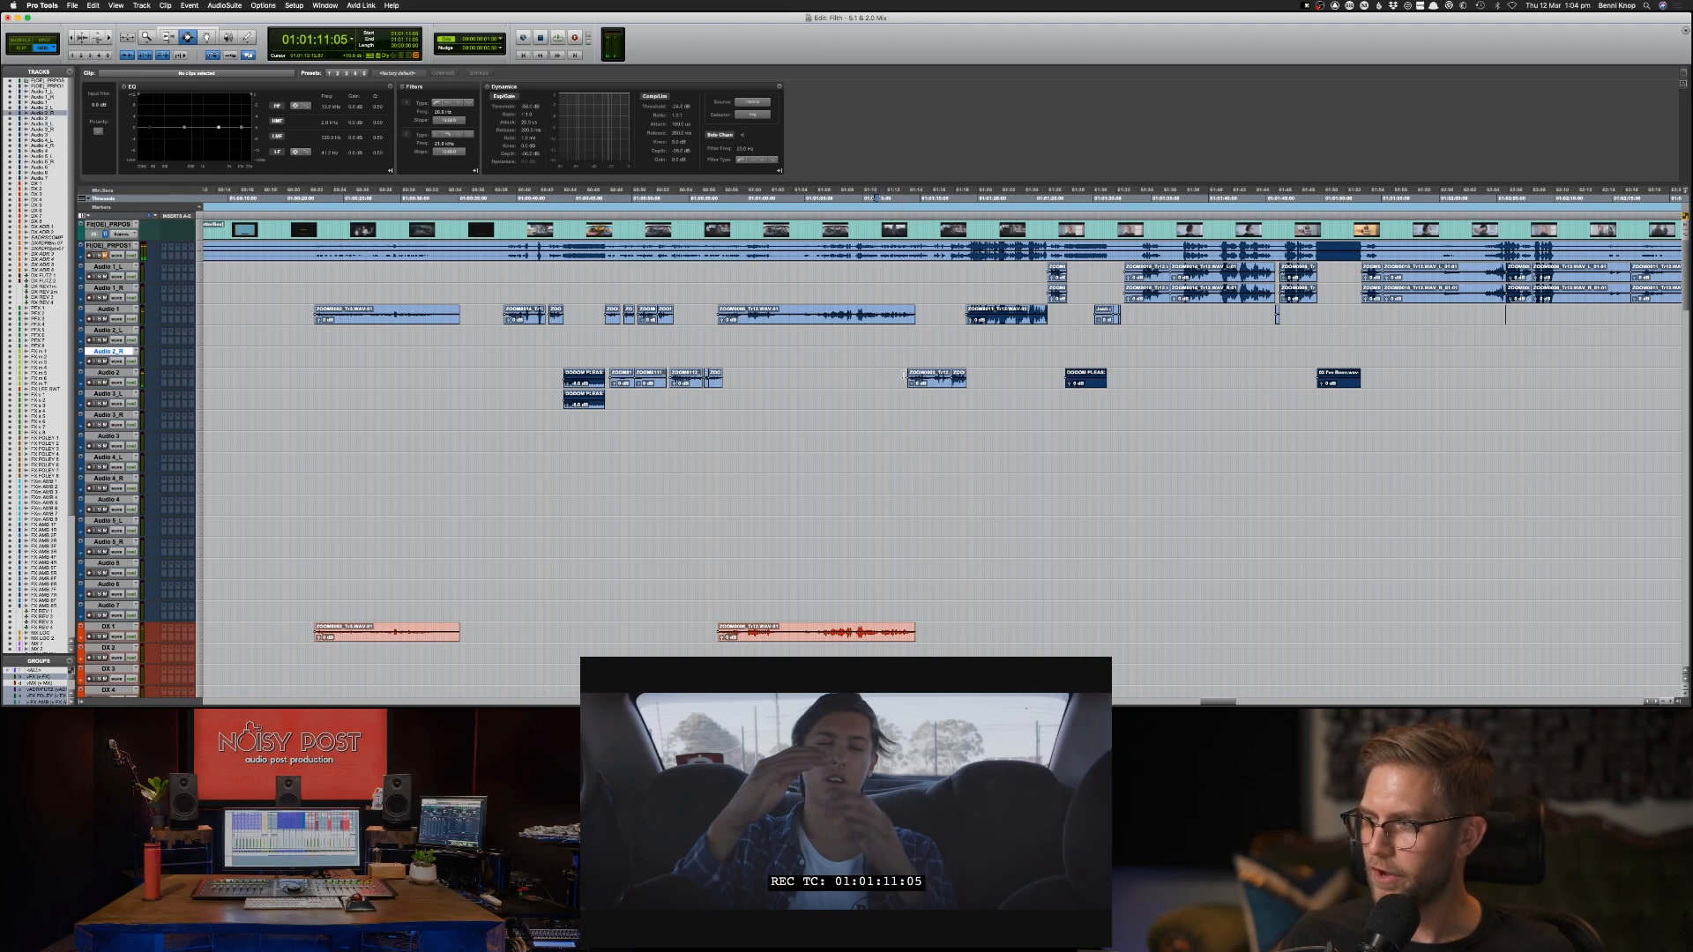
left_click(891, 379)
key("space")
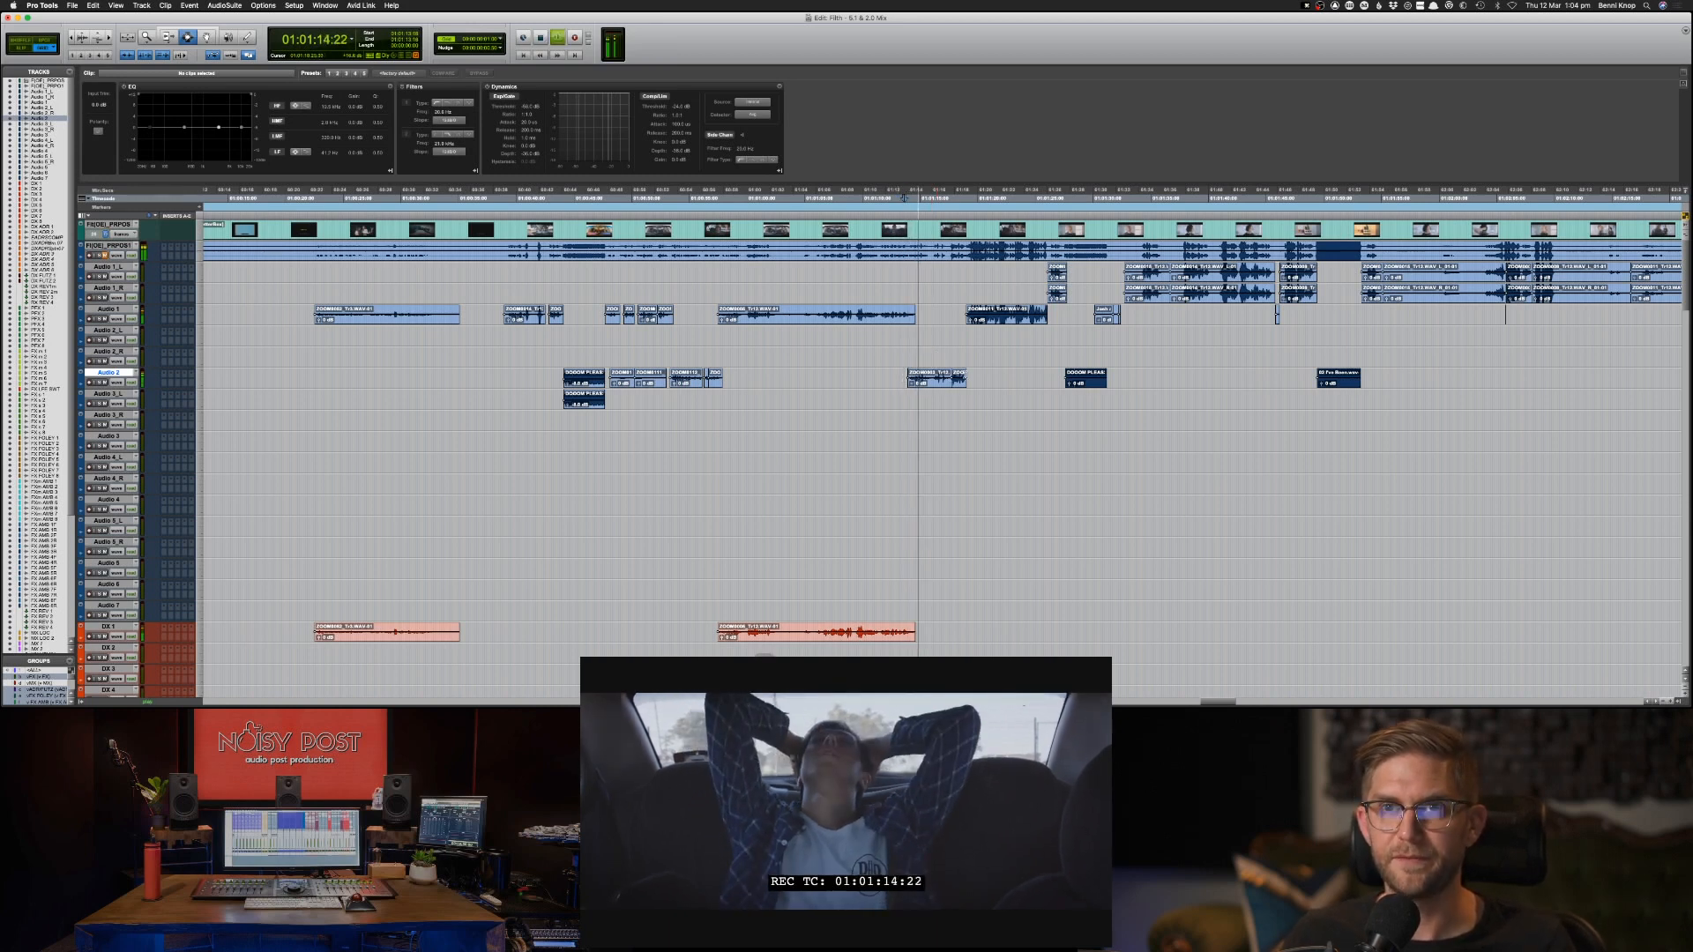
Copy the Audio 2 clip just after 01:01:14 to the same position on DX 2.
left_click(959, 378)
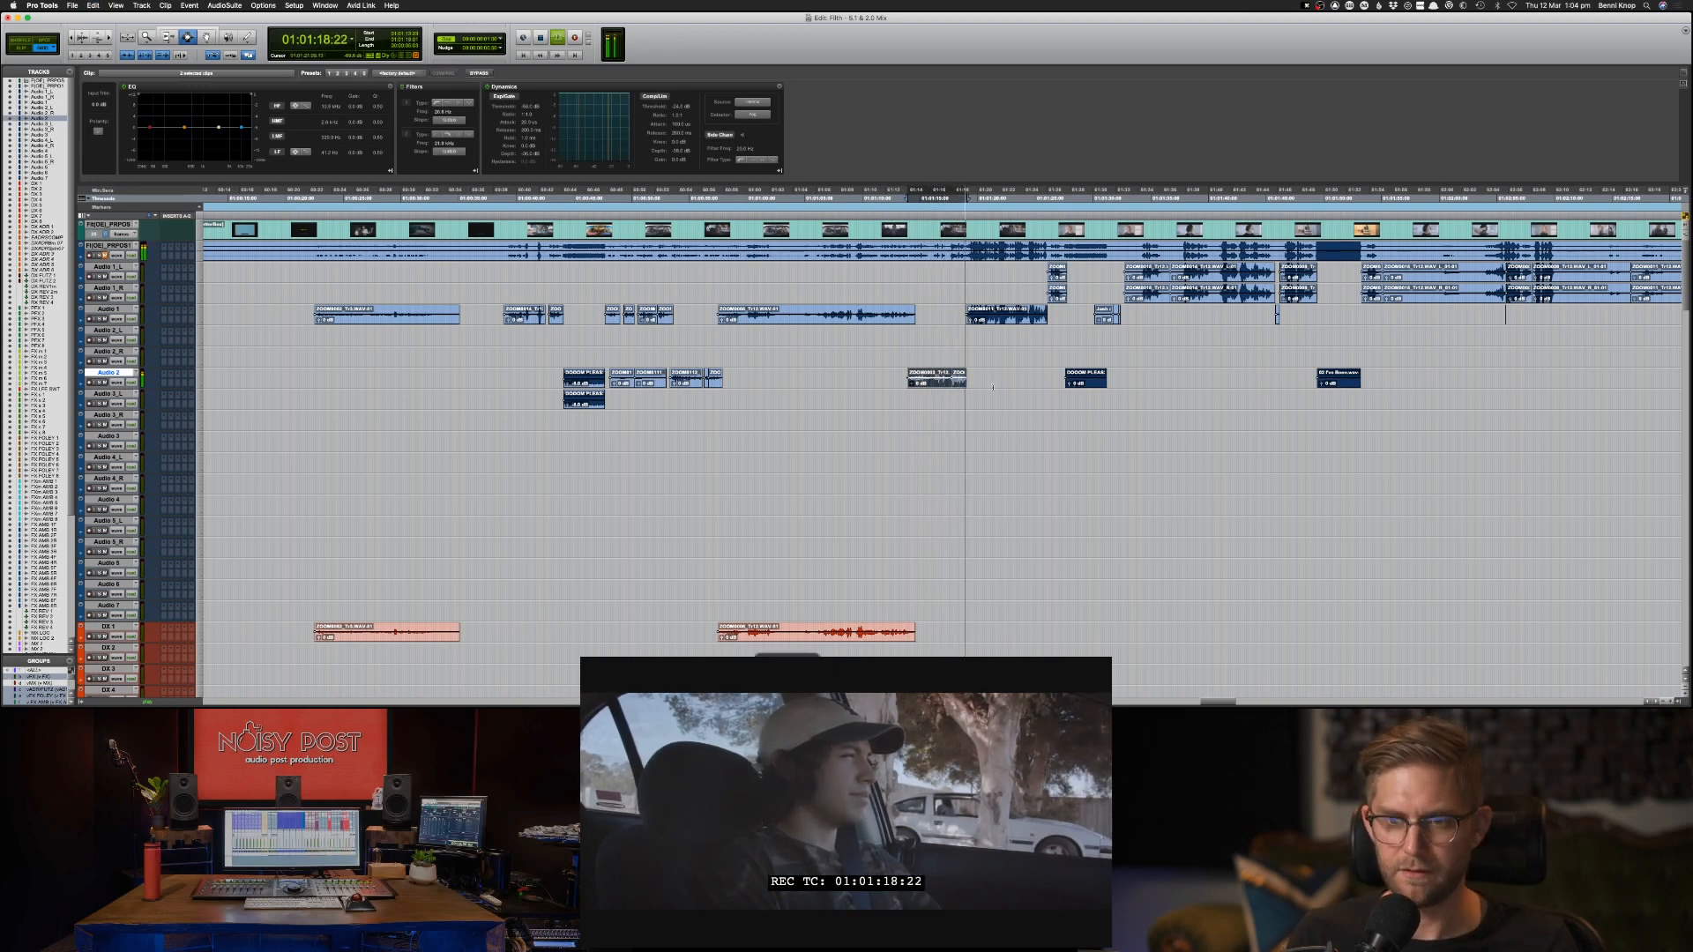
key("super+c")
key("semicolon")
key("semicolon")
key("semicolon")
key("semicolon")
key("semicolon")
key("semicolon")
key("semicolon")
key("semicolon")
key("semicolon")
key("semicolon")
key("semicolon")
key("semicolon")
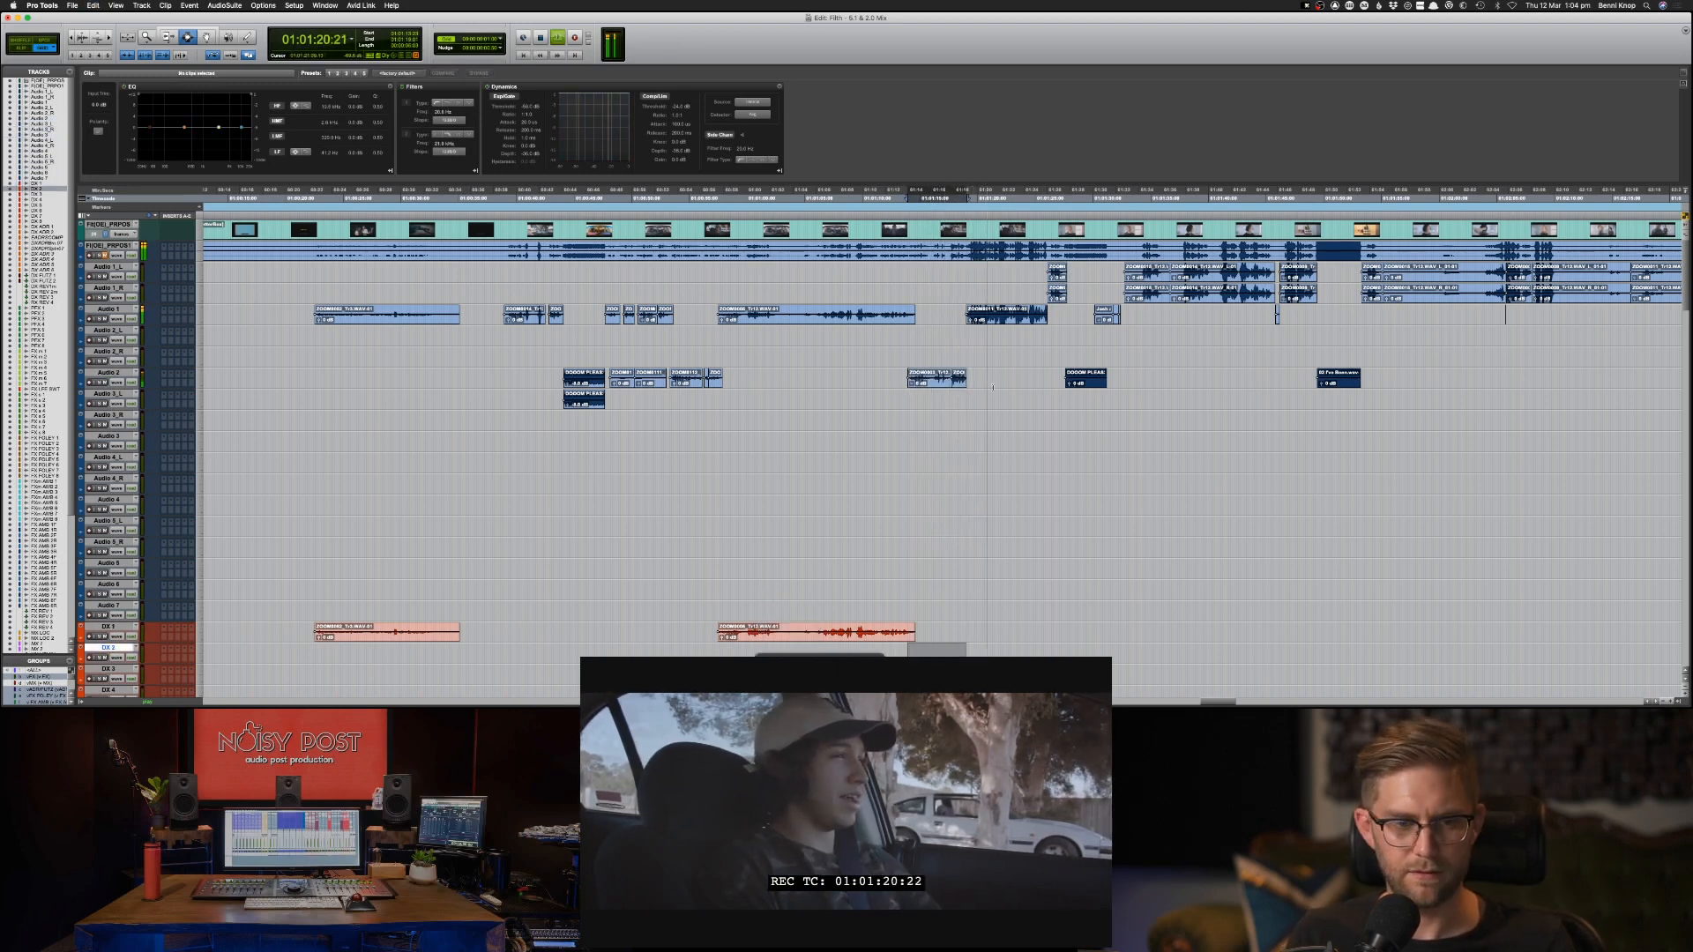
key("p")
key("super+v")
Copy the Audio 1 clip starting at 01:01:19:00 to the same position on DX 1 and stop playback.
double_click(1003, 312)
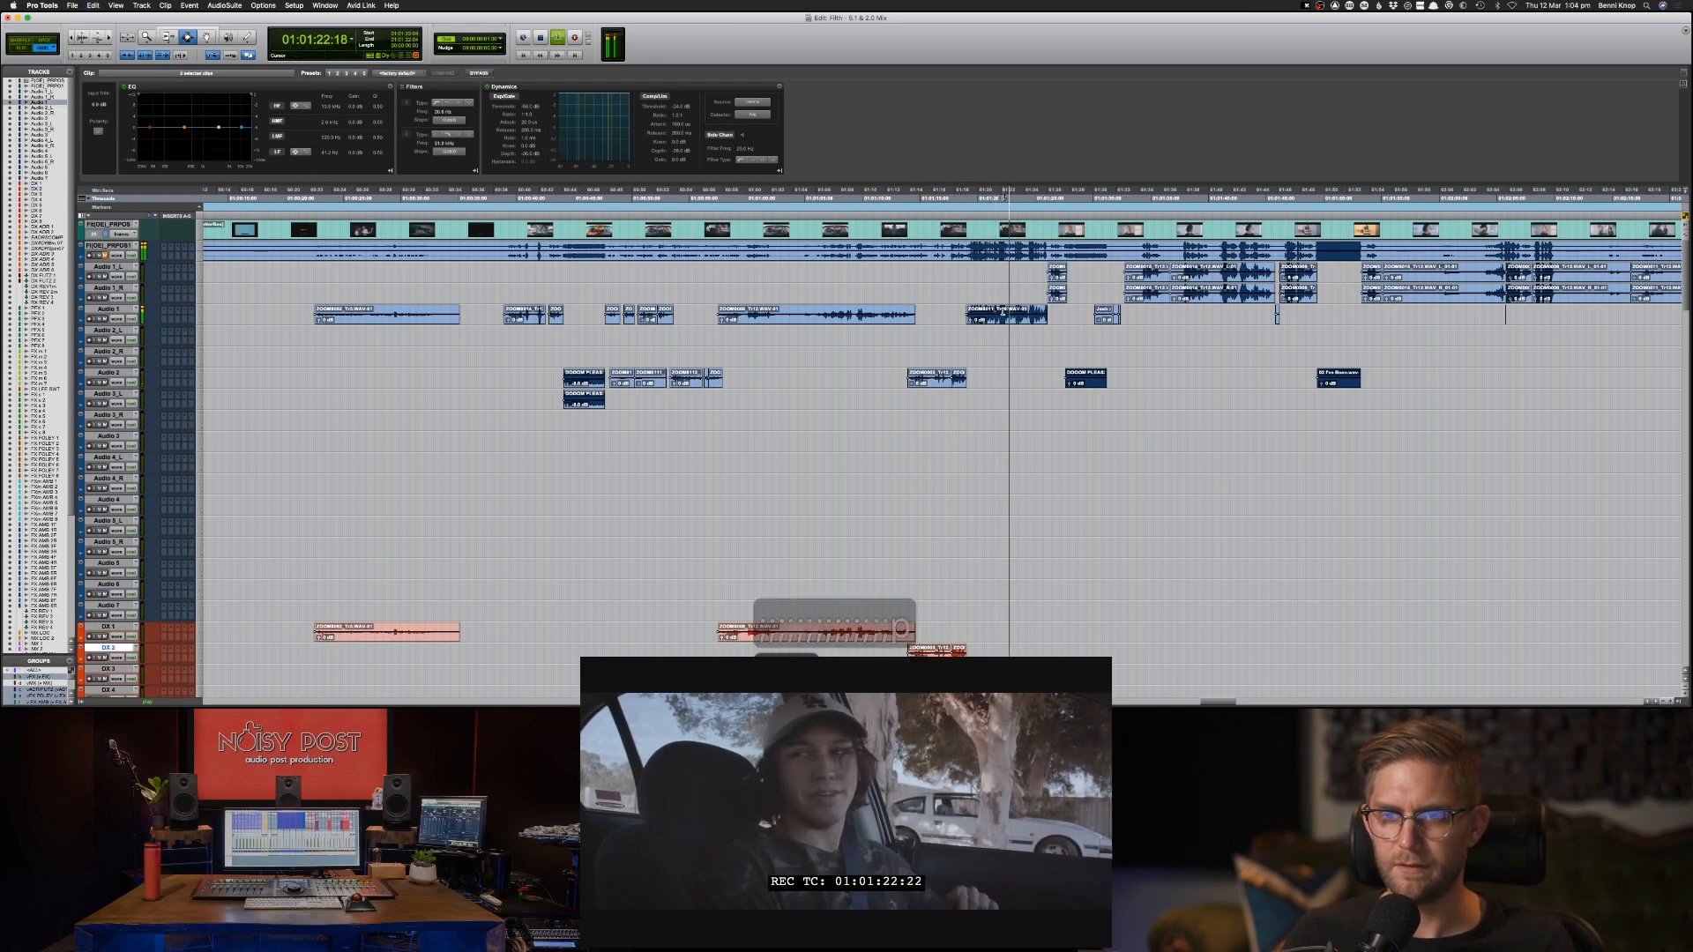
key("space")
key("semicolon")
key("semicolon")
key("semicolon")
key("semicolon")
key("semicolon")
key("semicolon")
key("semicolon")
key("semicolon")
key("semicolon")
key("semicolon")
key("semicolon")
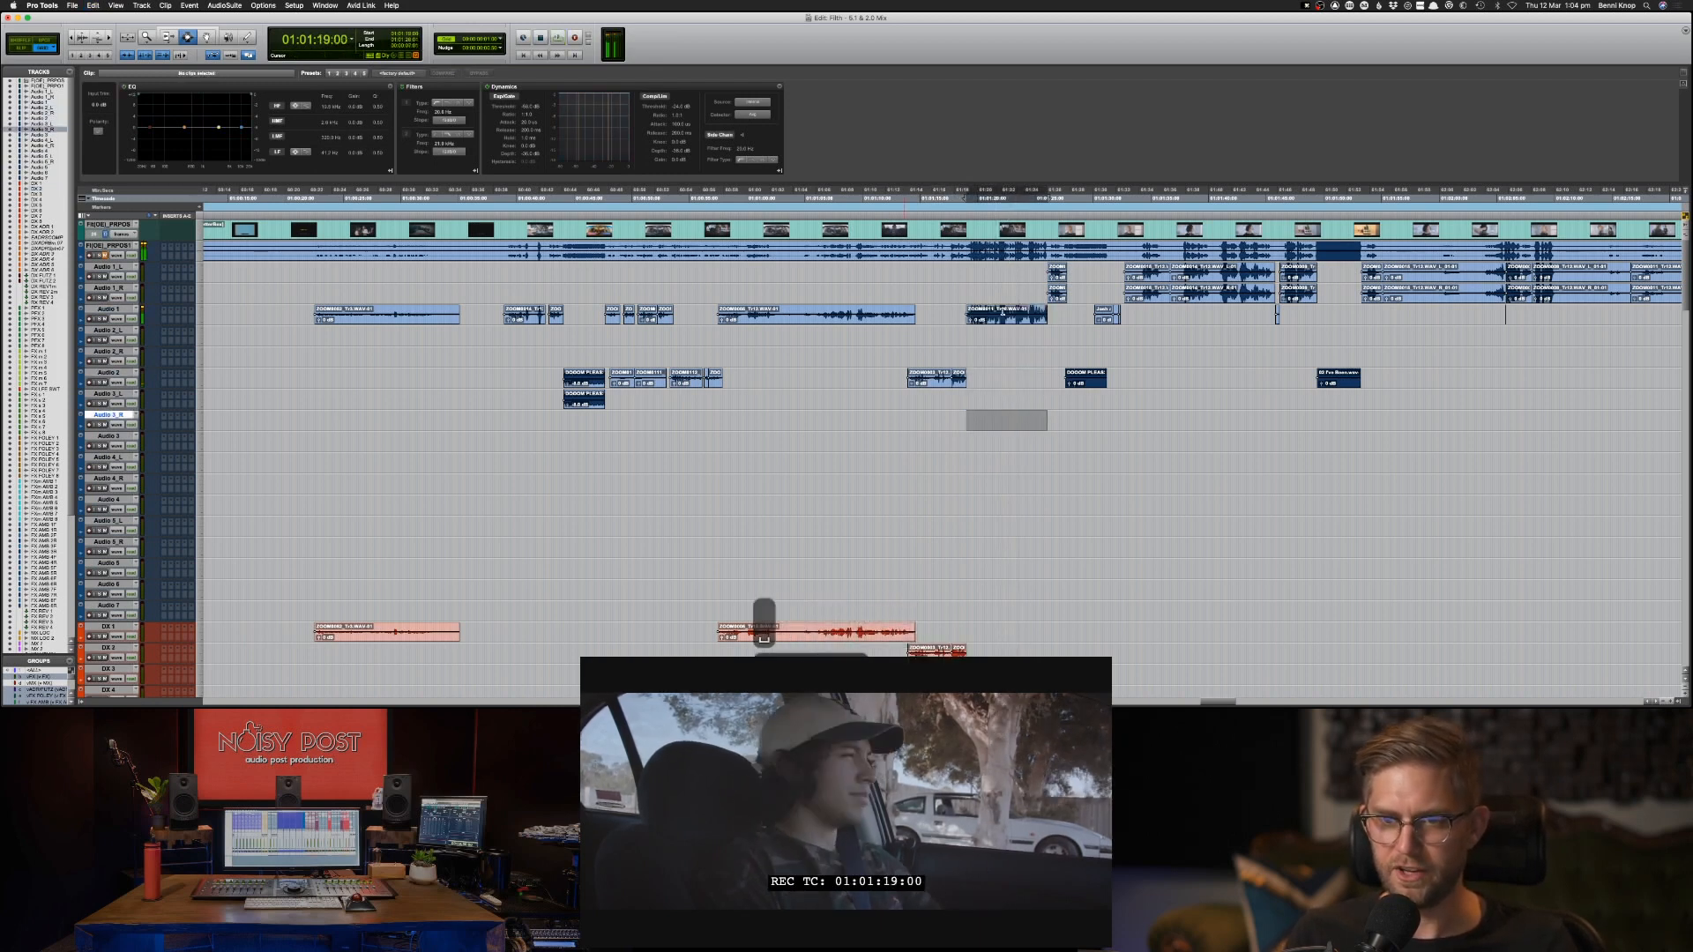
key("semicolon")
key("semicolon")
key("semicolon")
key("semicolon")
key("super+v")
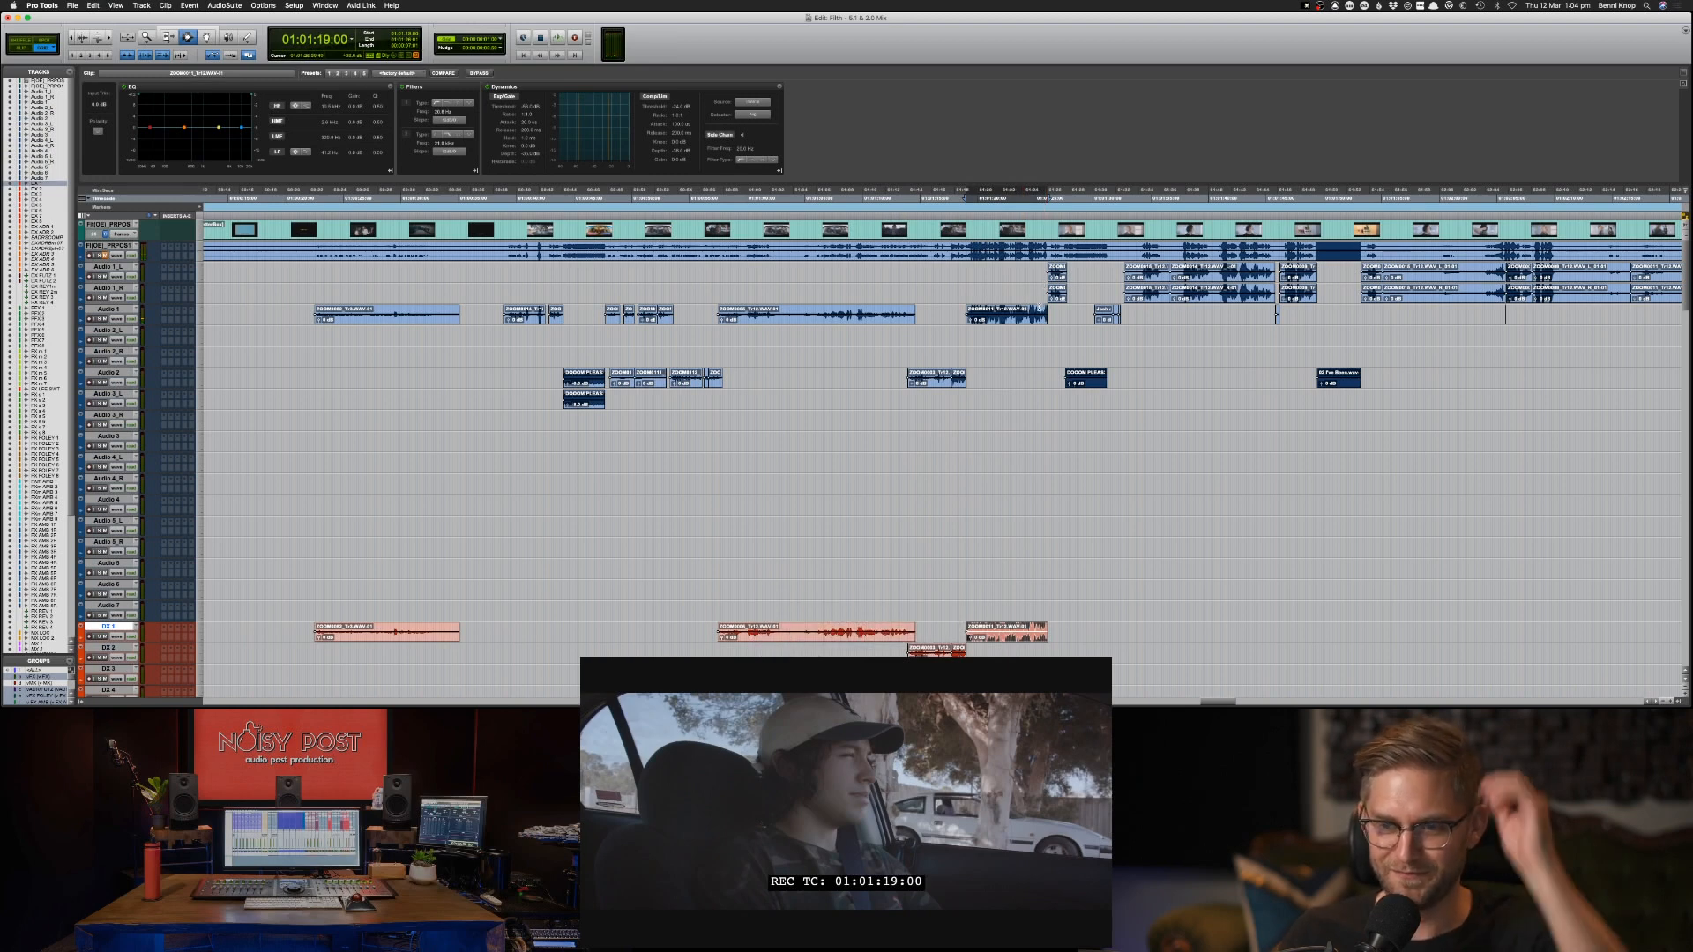
Lower the clip gain of the loud DX 1 clip starting at 01:01:19:00.
key("ctrl+shift+Down")
key("ctrl+shift+Down")
key("ctrl+shift+Down")
key("ctrl+shift+Down")
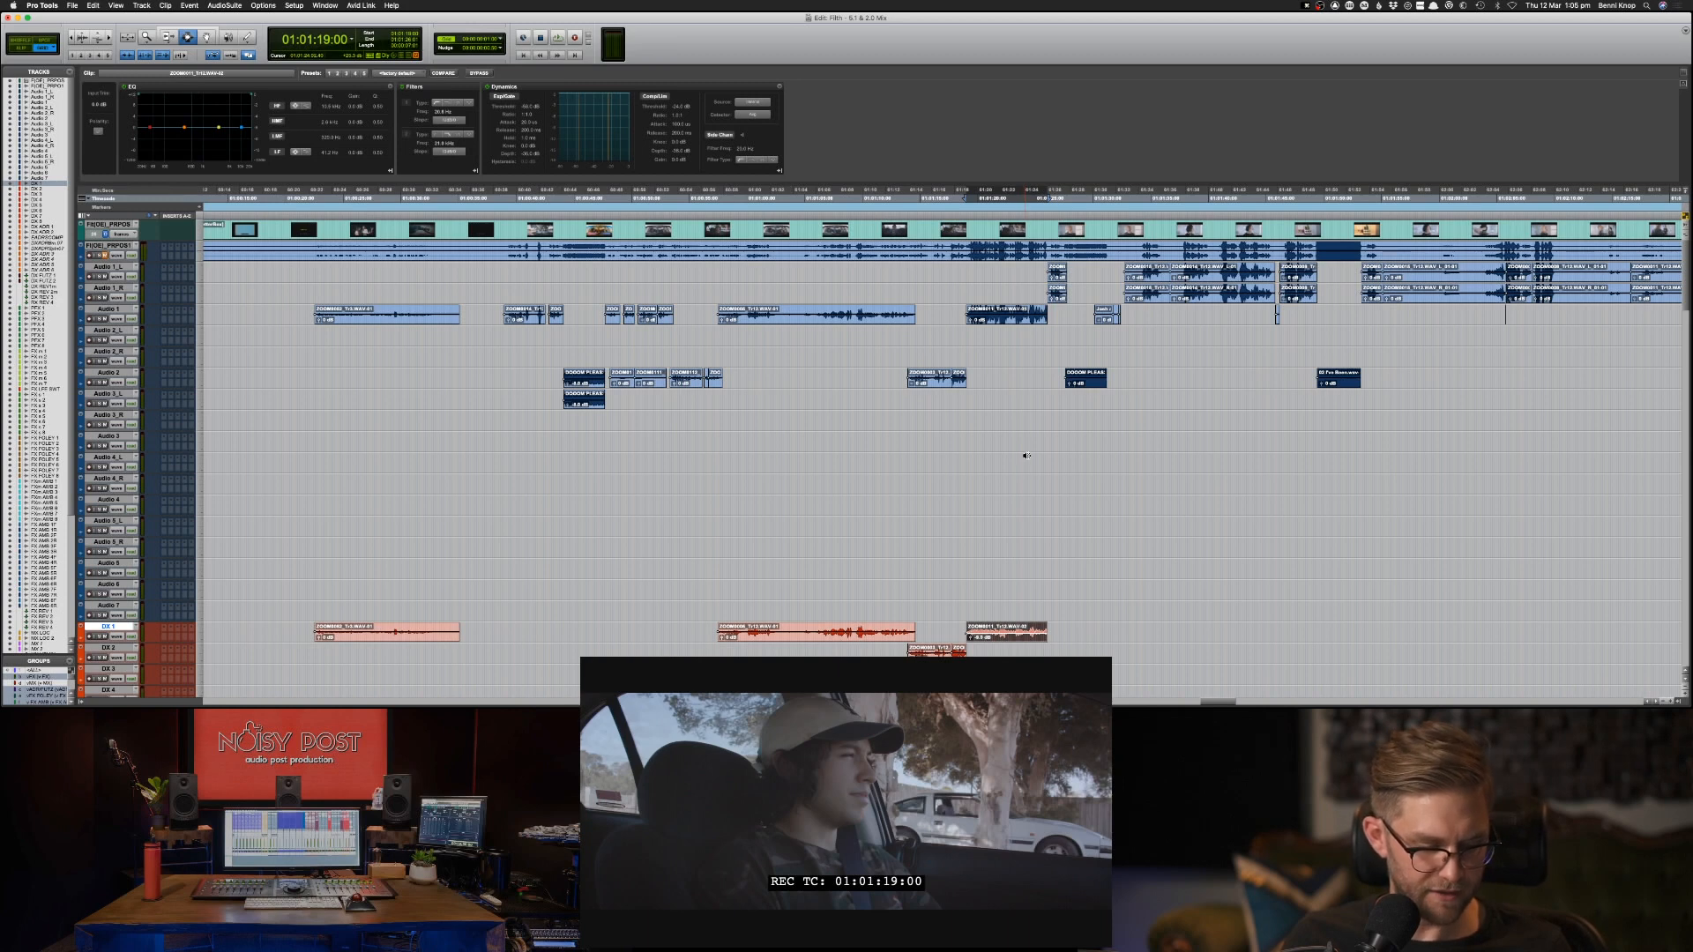
key("ctrl+shift+Down")
key("ctrl+shift+Down")
key("ctrl+shift+Down")
key("ctrl+shift+Down")
key("ctrl+shift+Down")
key("ctrl+shift+Down")
key("ctrl+shift+Down")
key("ctrl+shift+Down")
key("ctrl+shift+Down")
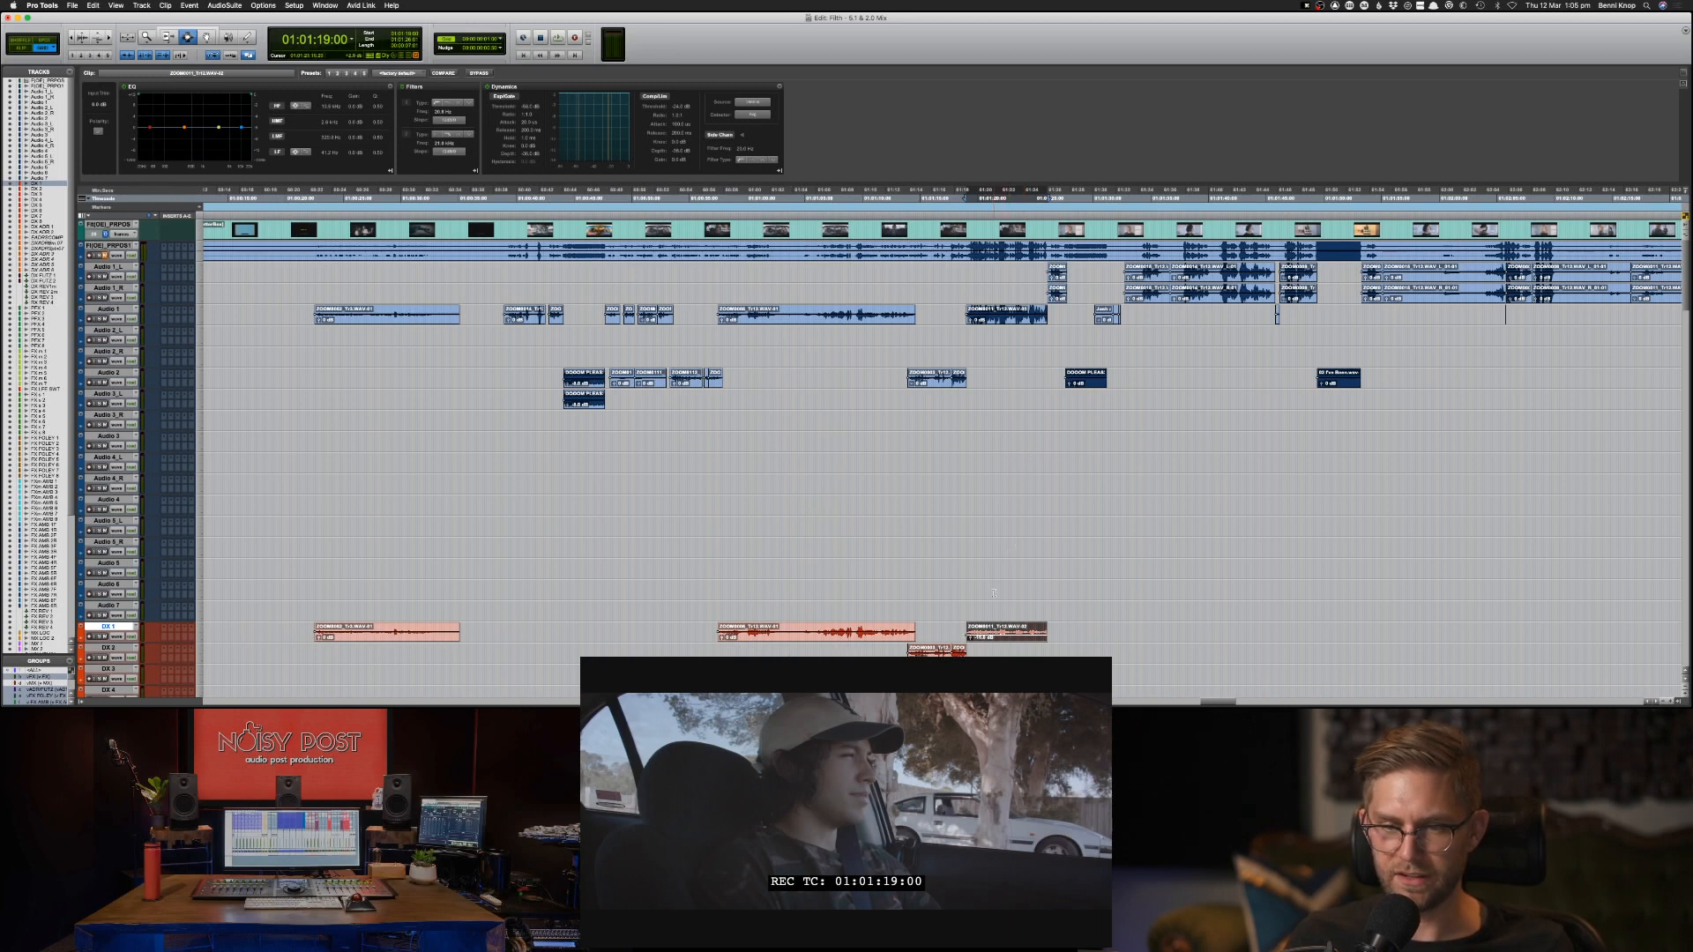
Review the clips placed on DX 1 and DX 2 and those on the DX ADR tracks below them.
left_click(962, 650)
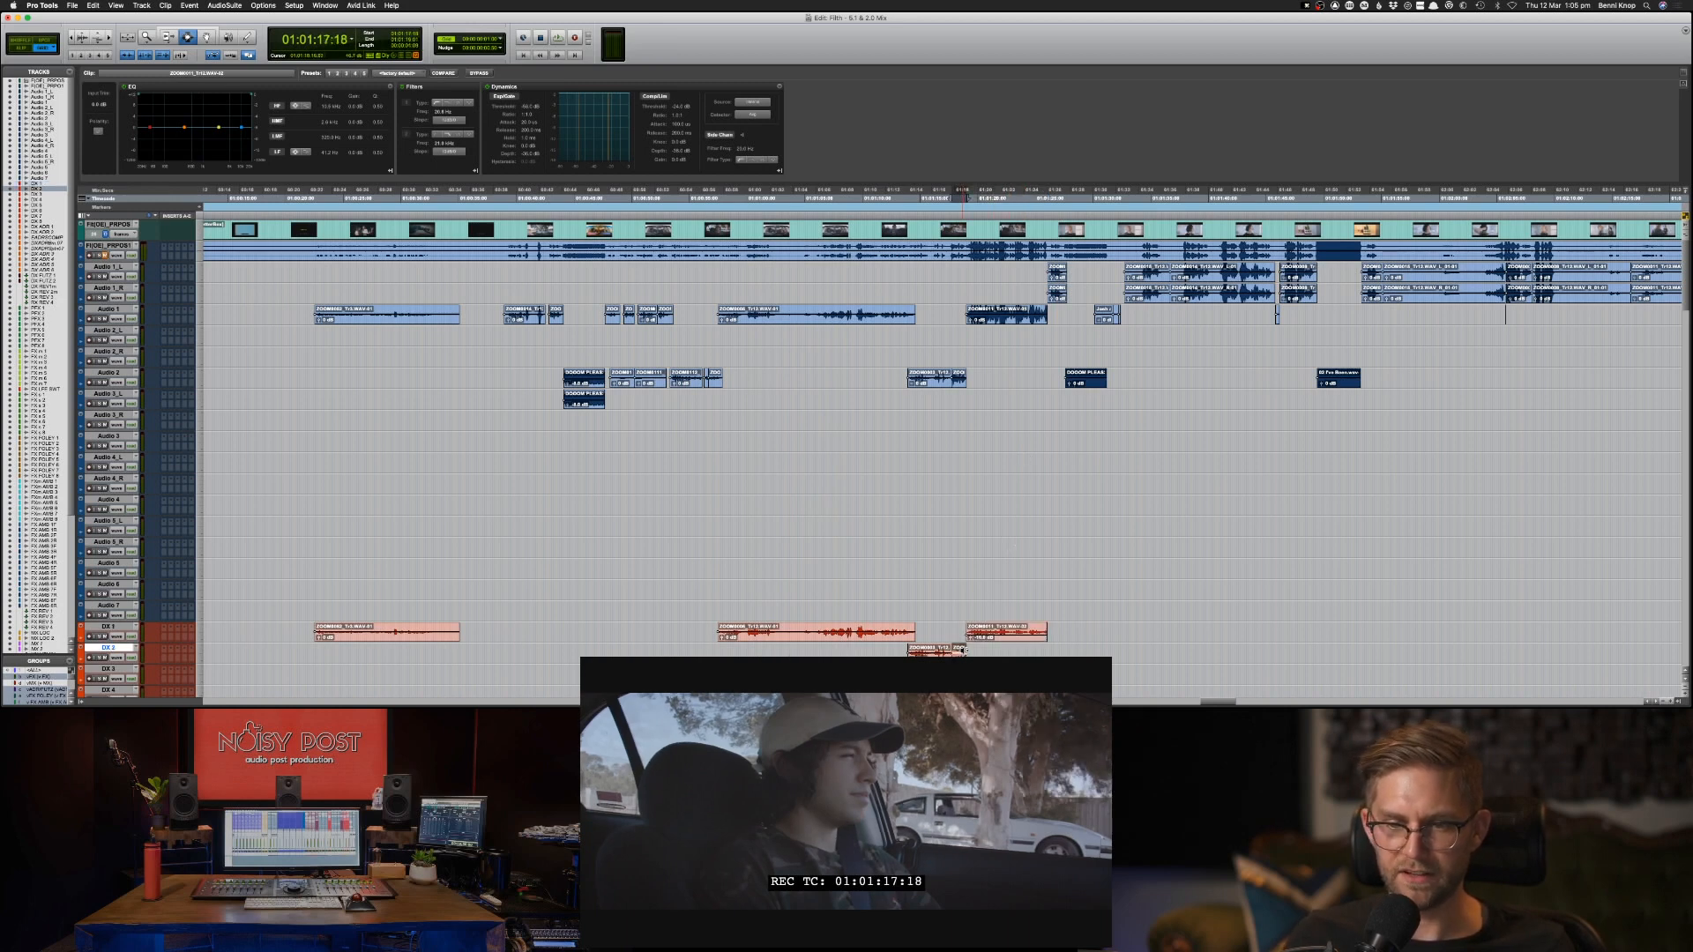
left_click(800, 637)
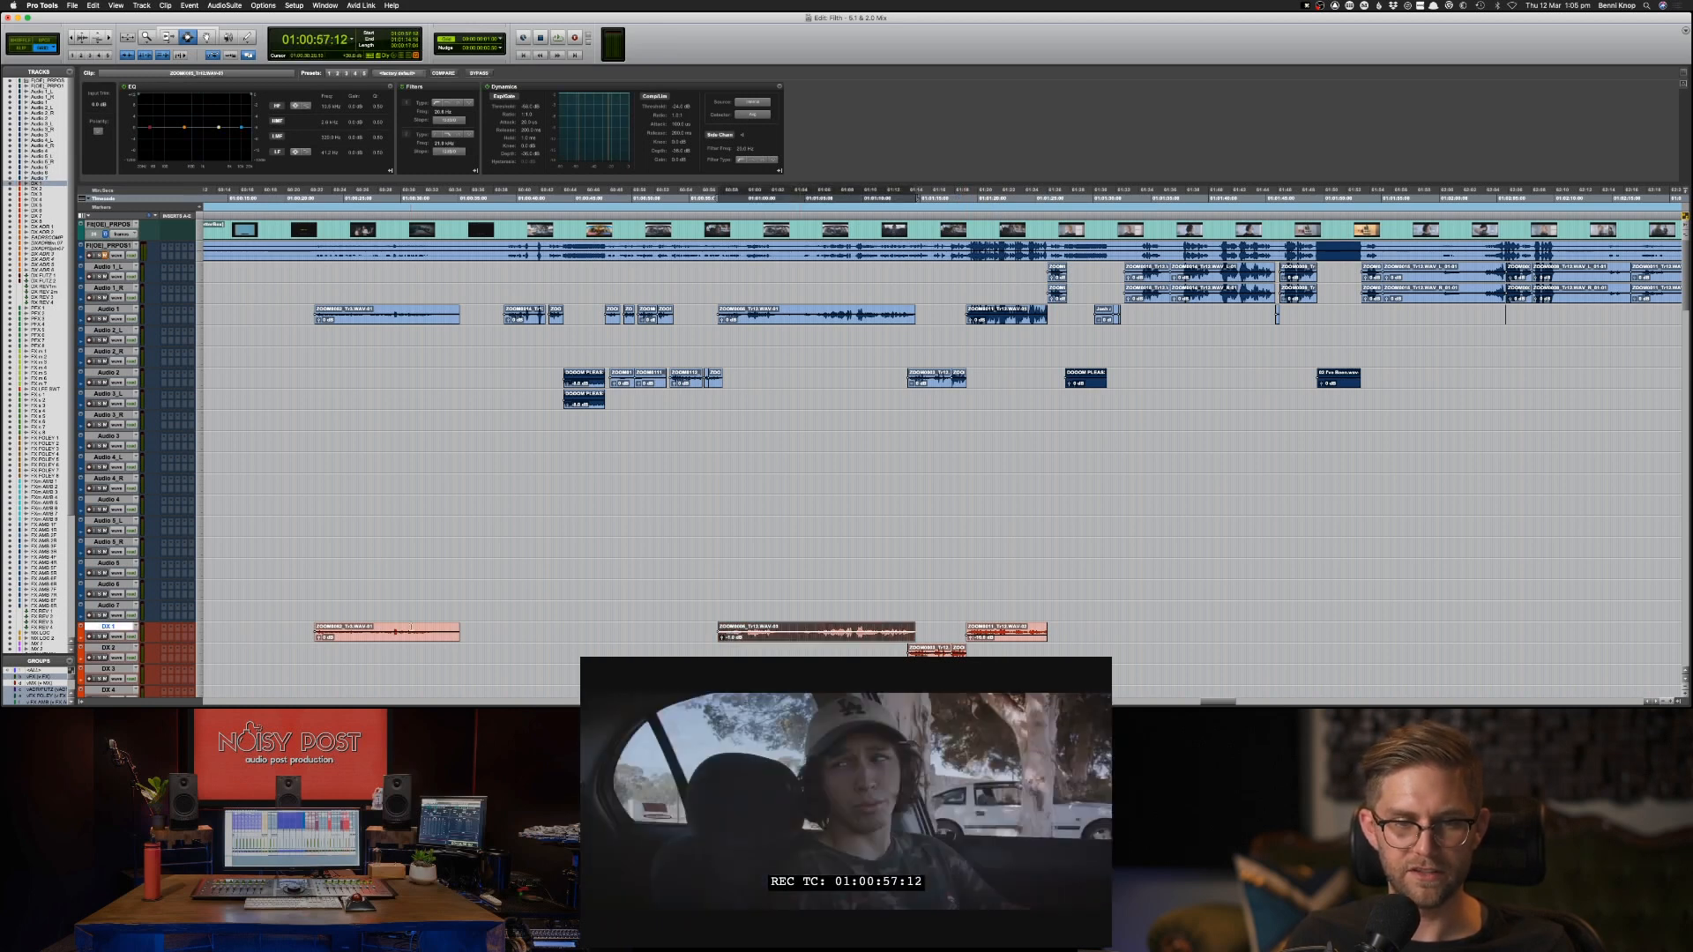
left_click(414, 632)
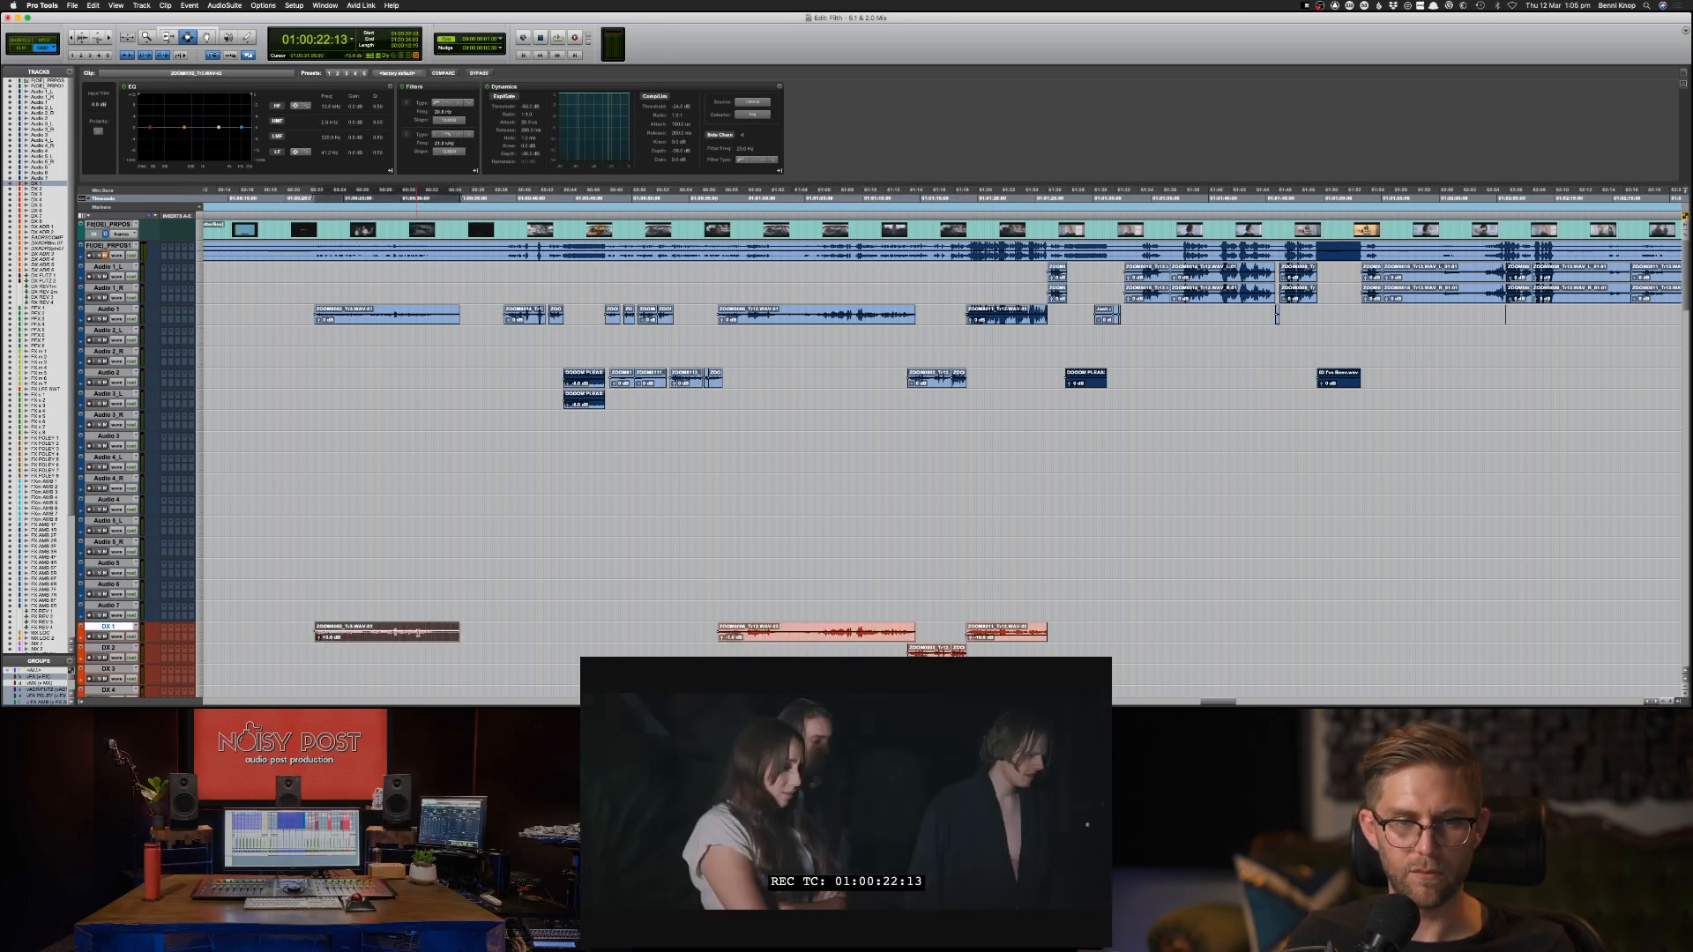
left_click(479, 611)
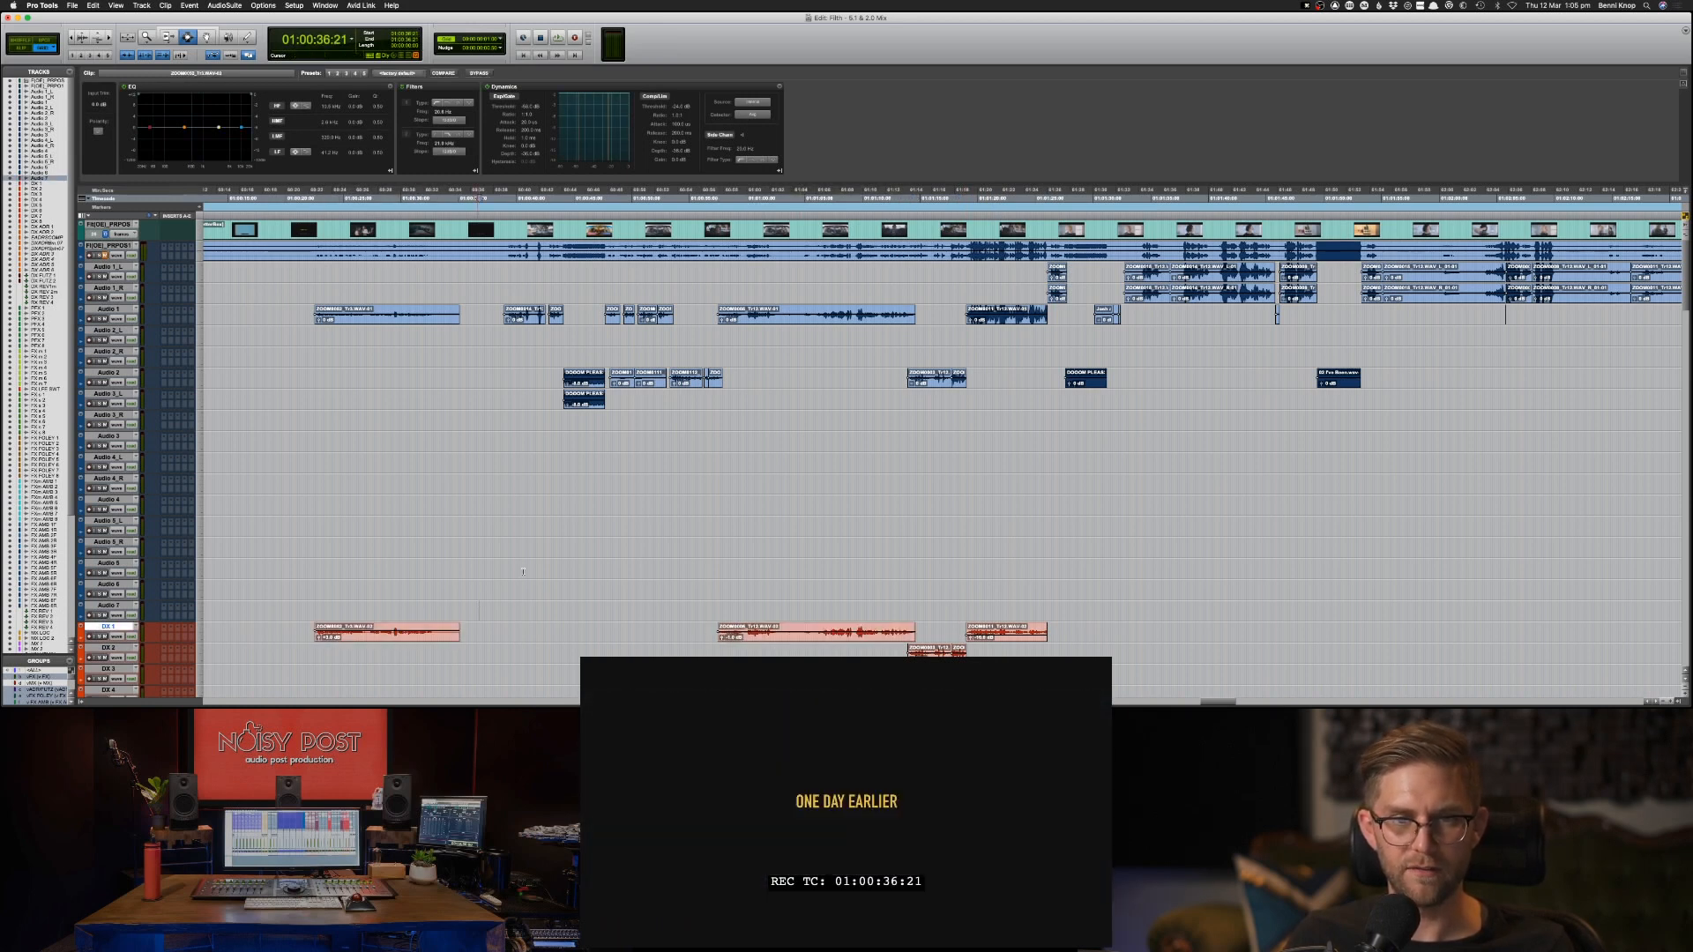
scroll(564, 529, "down", 10)
scroll(571, 510, "up", 2)
scroll(570, 509, "up", 10)
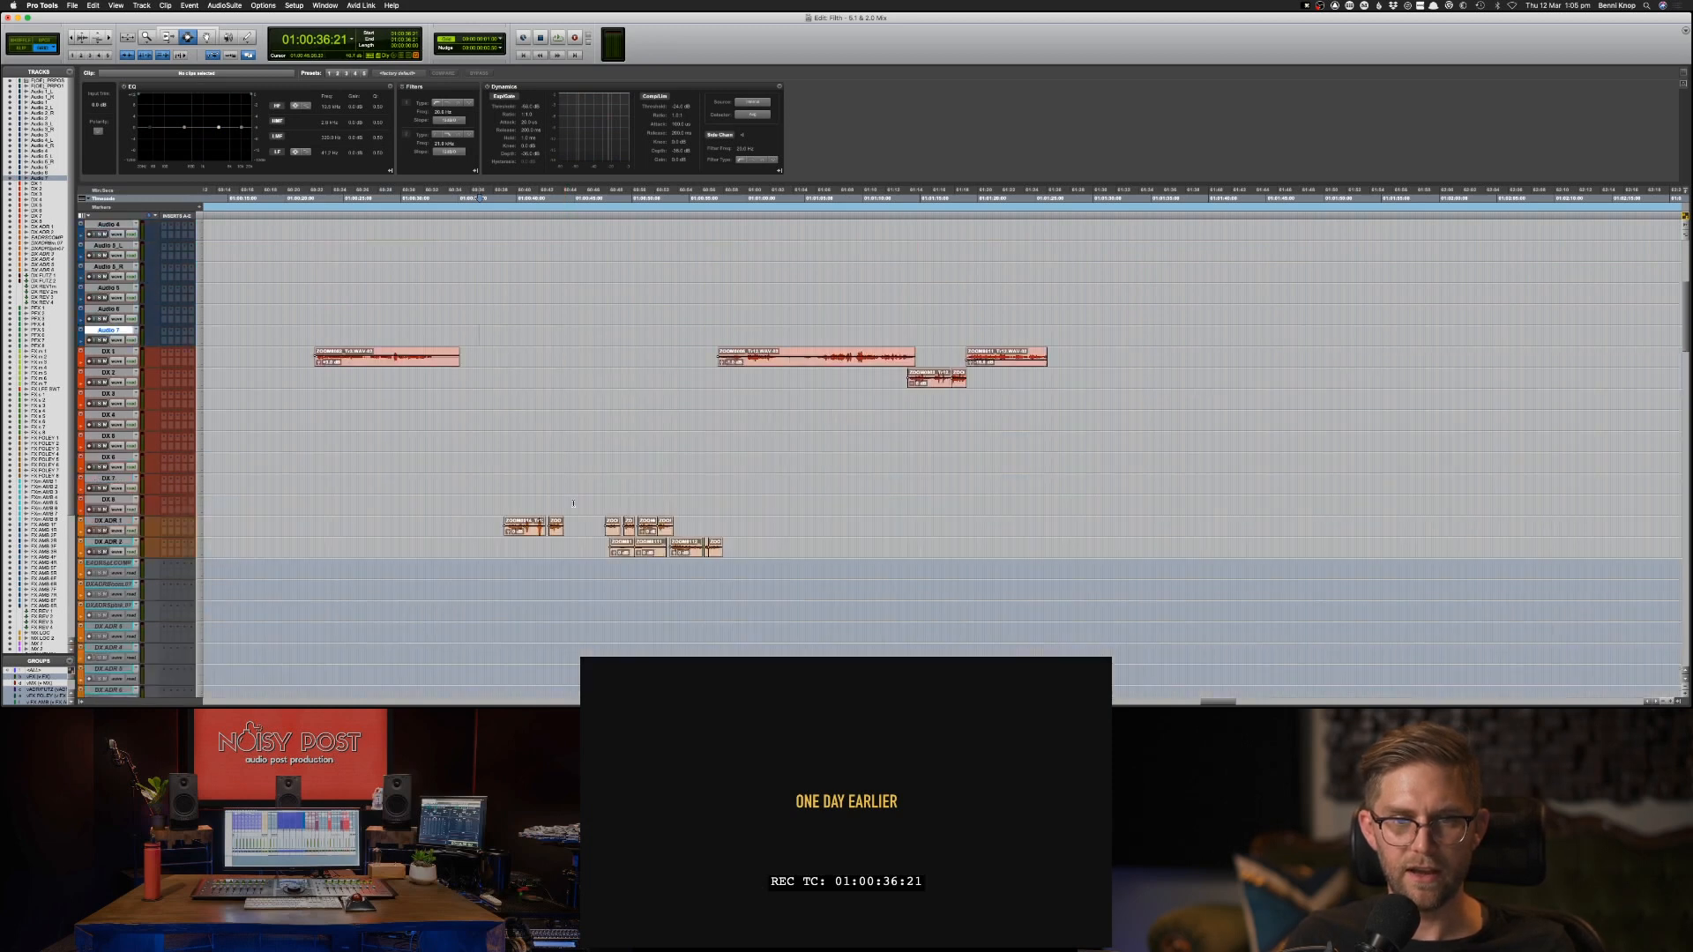
Locate the cut at 01:01:26:04 where the Audio 1_L and 1_R clips begin, and play briefly from there.
left_click(1043, 284)
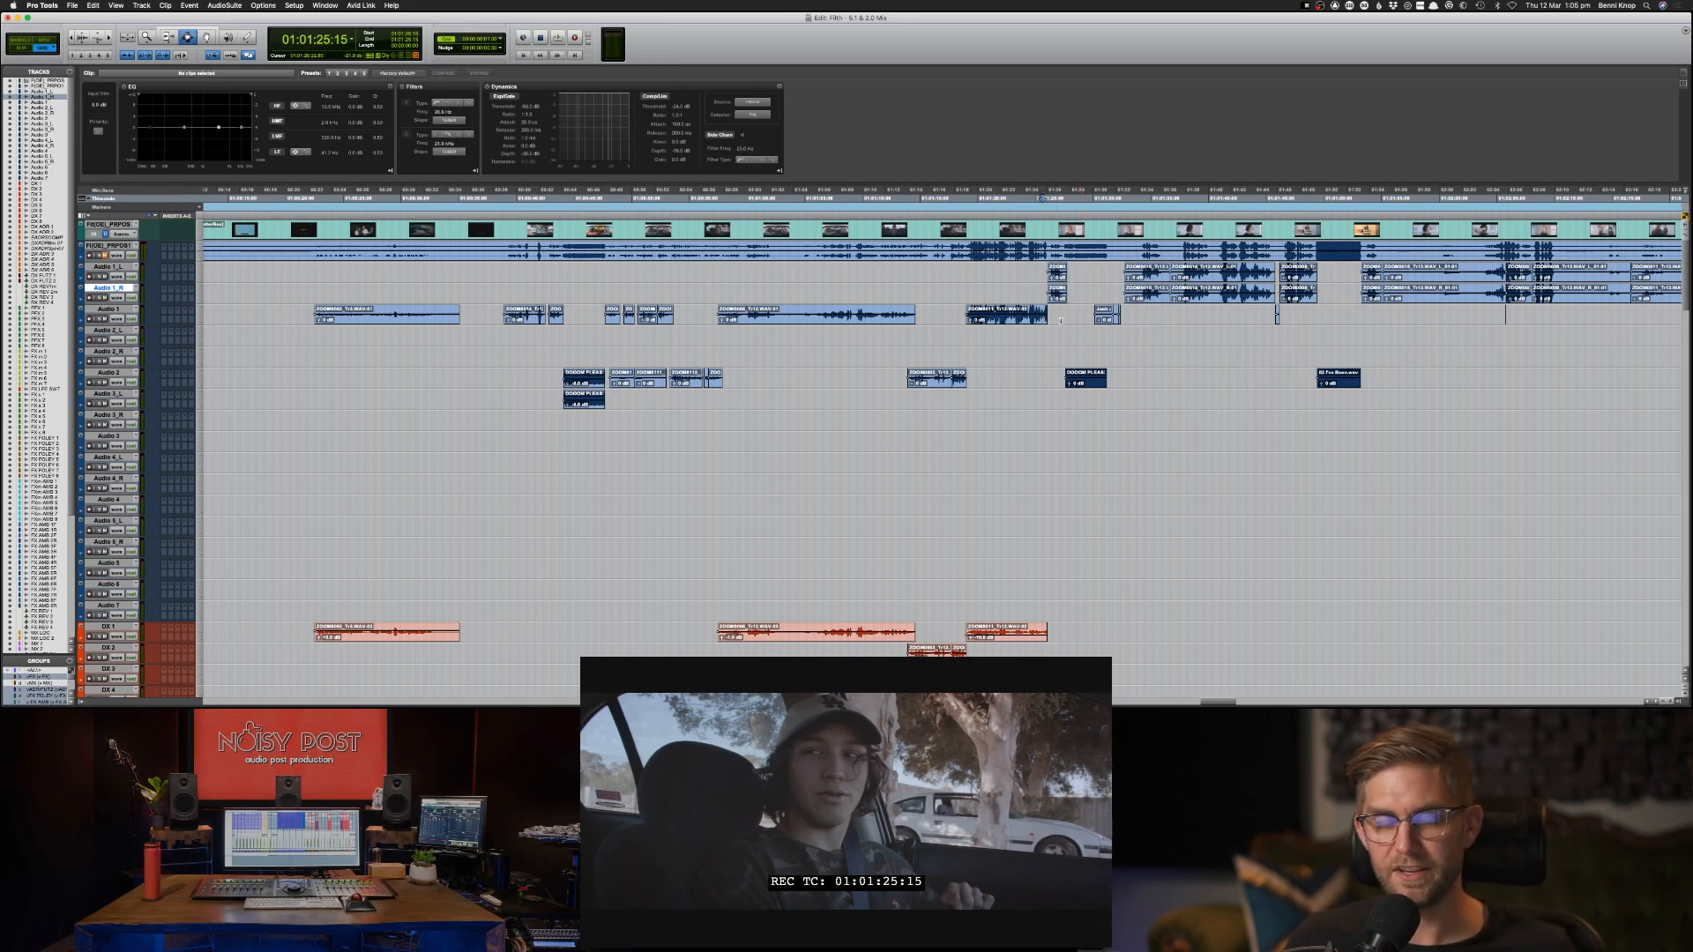
left_click(1046, 269)
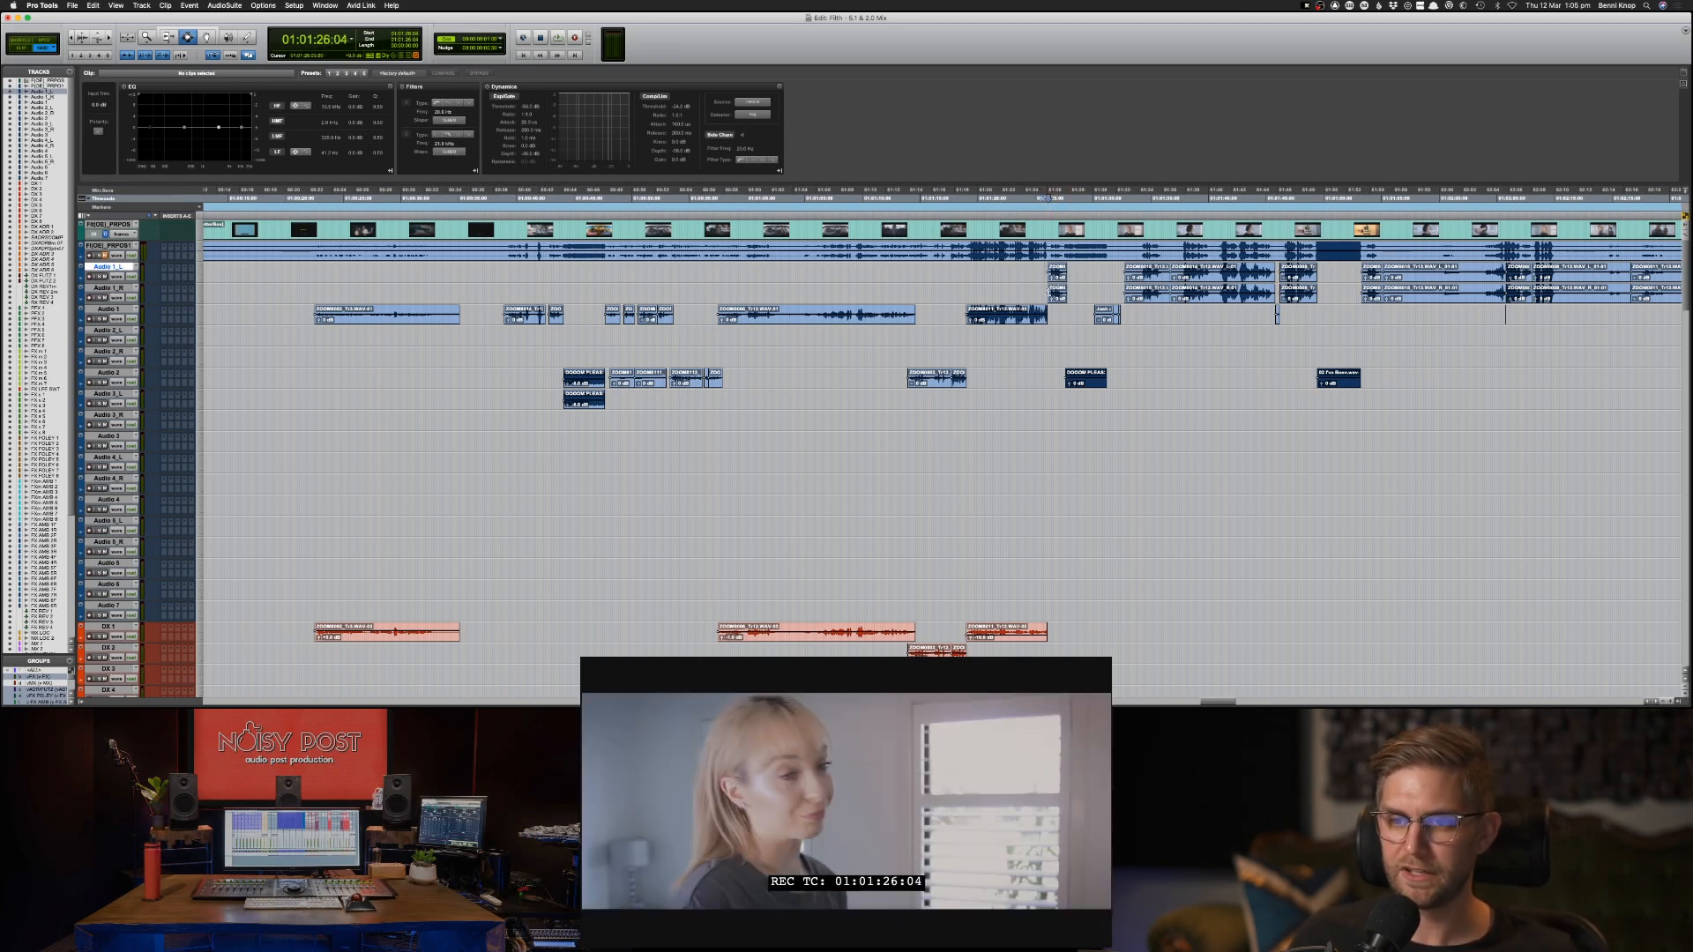
left_click(1048, 291)
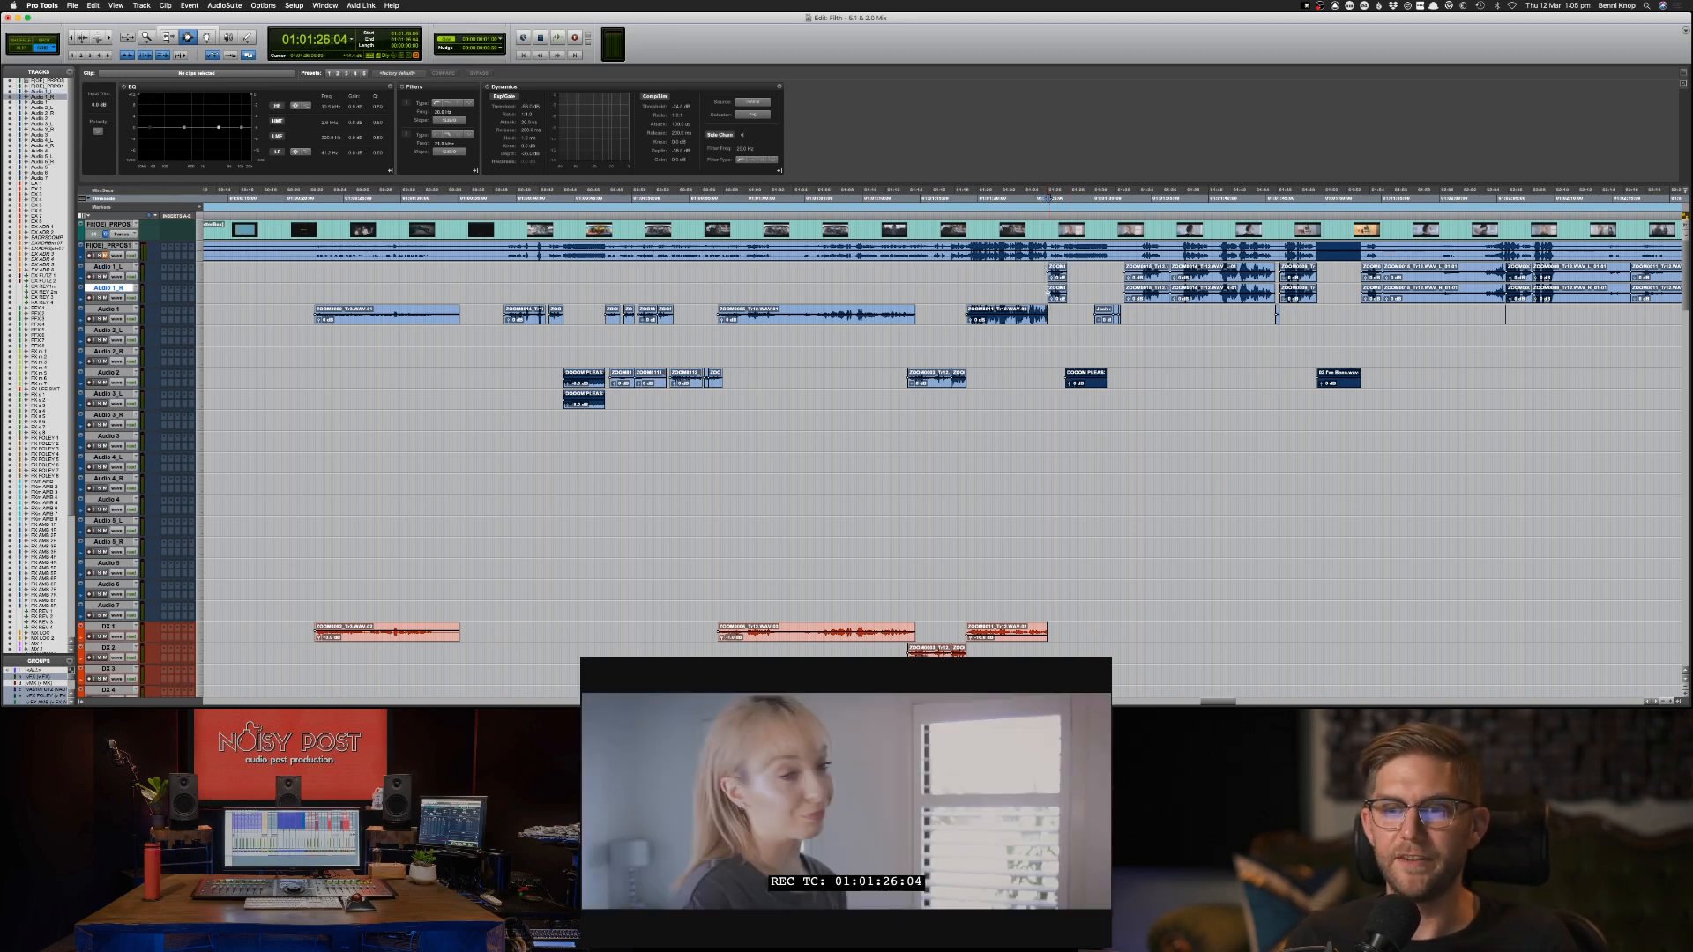
key("space")
Lower the clip gain of the two music clips on Audio 2 from 01:01:25:20 onward, and duplicate them onto Audio 3_L directly below.
left_click_drag(1044, 370, 1430, 405)
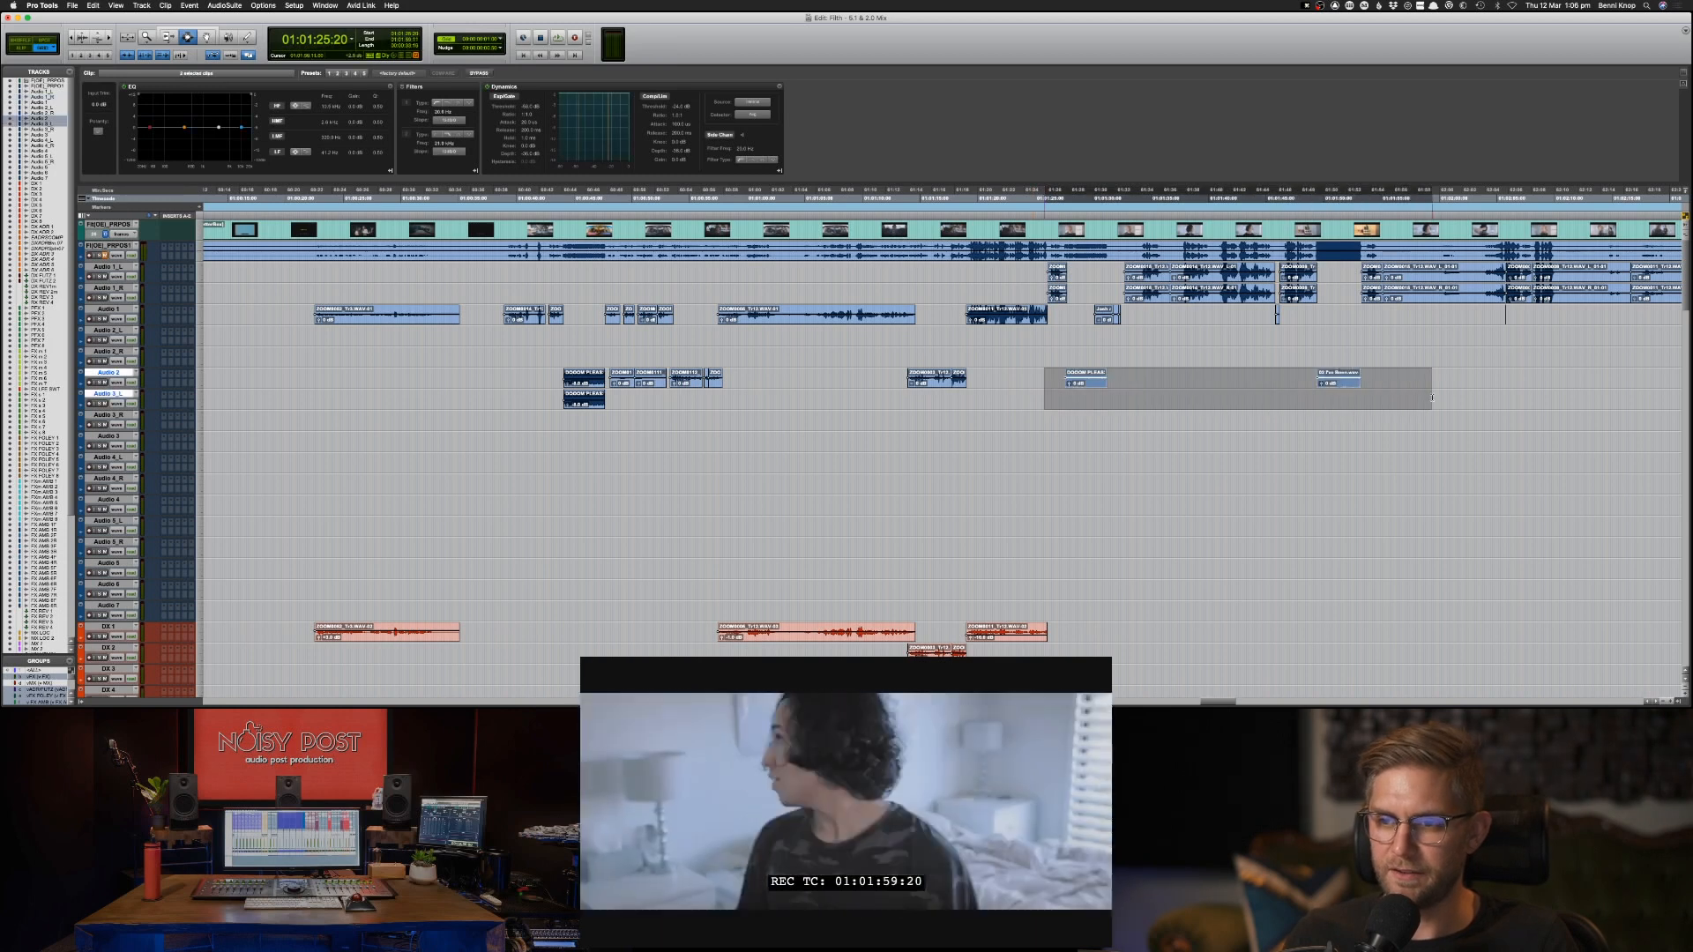
key("ctrl+shift+Down")
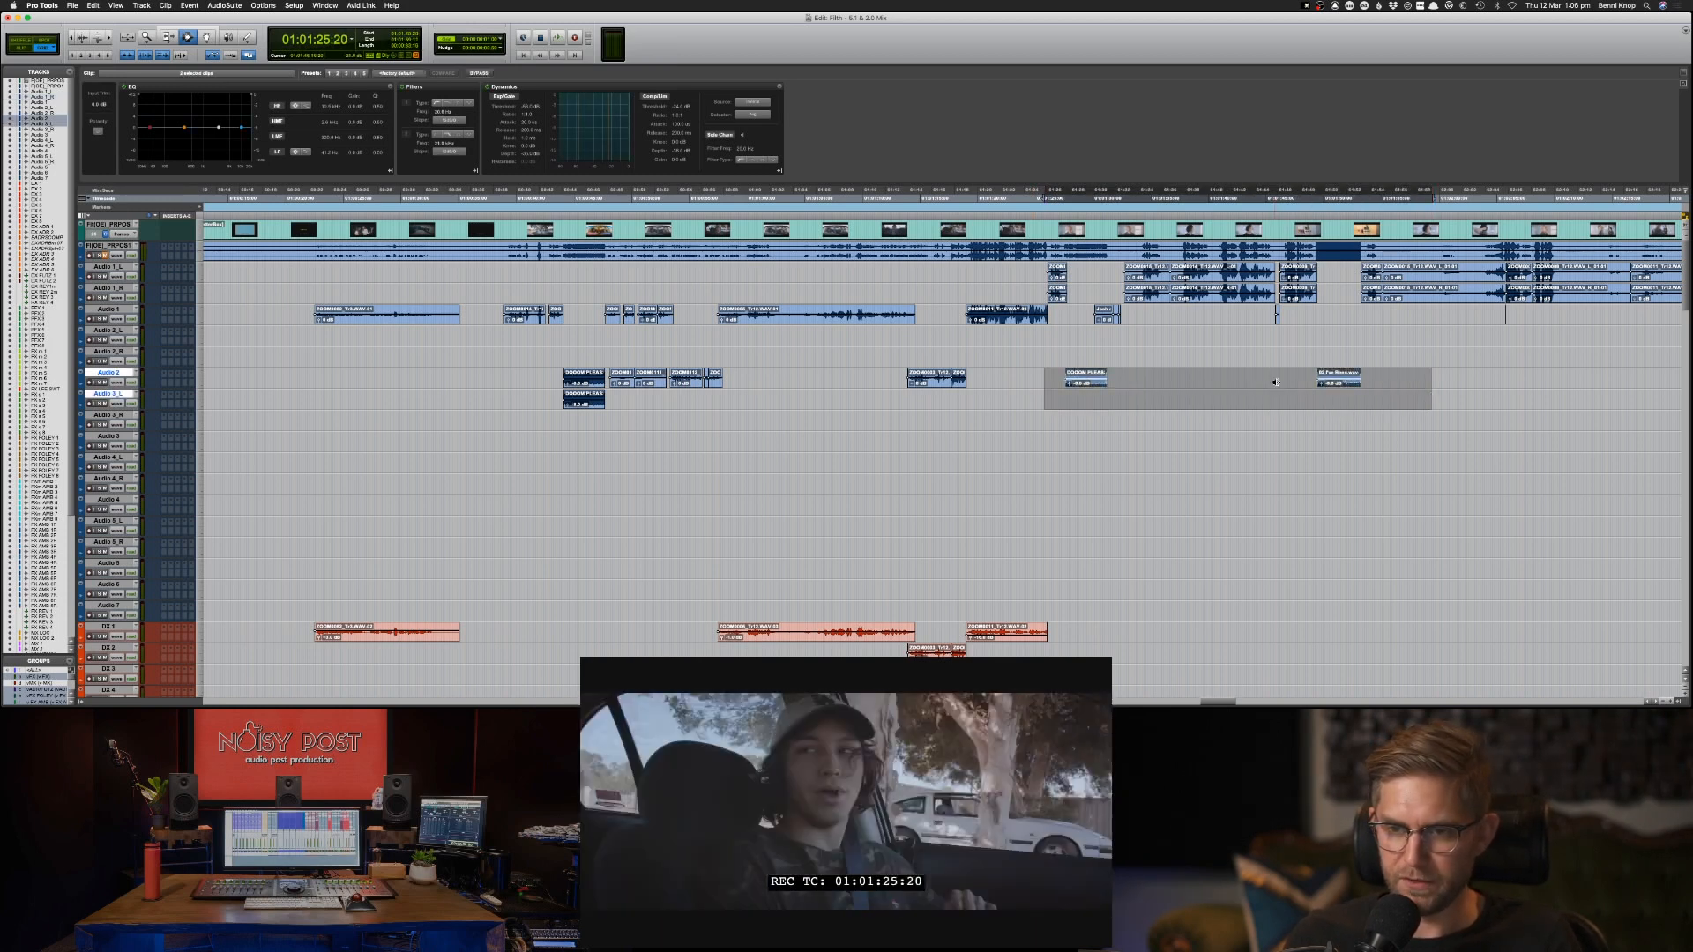
key("super+c")
key("semicolon")
key("p")
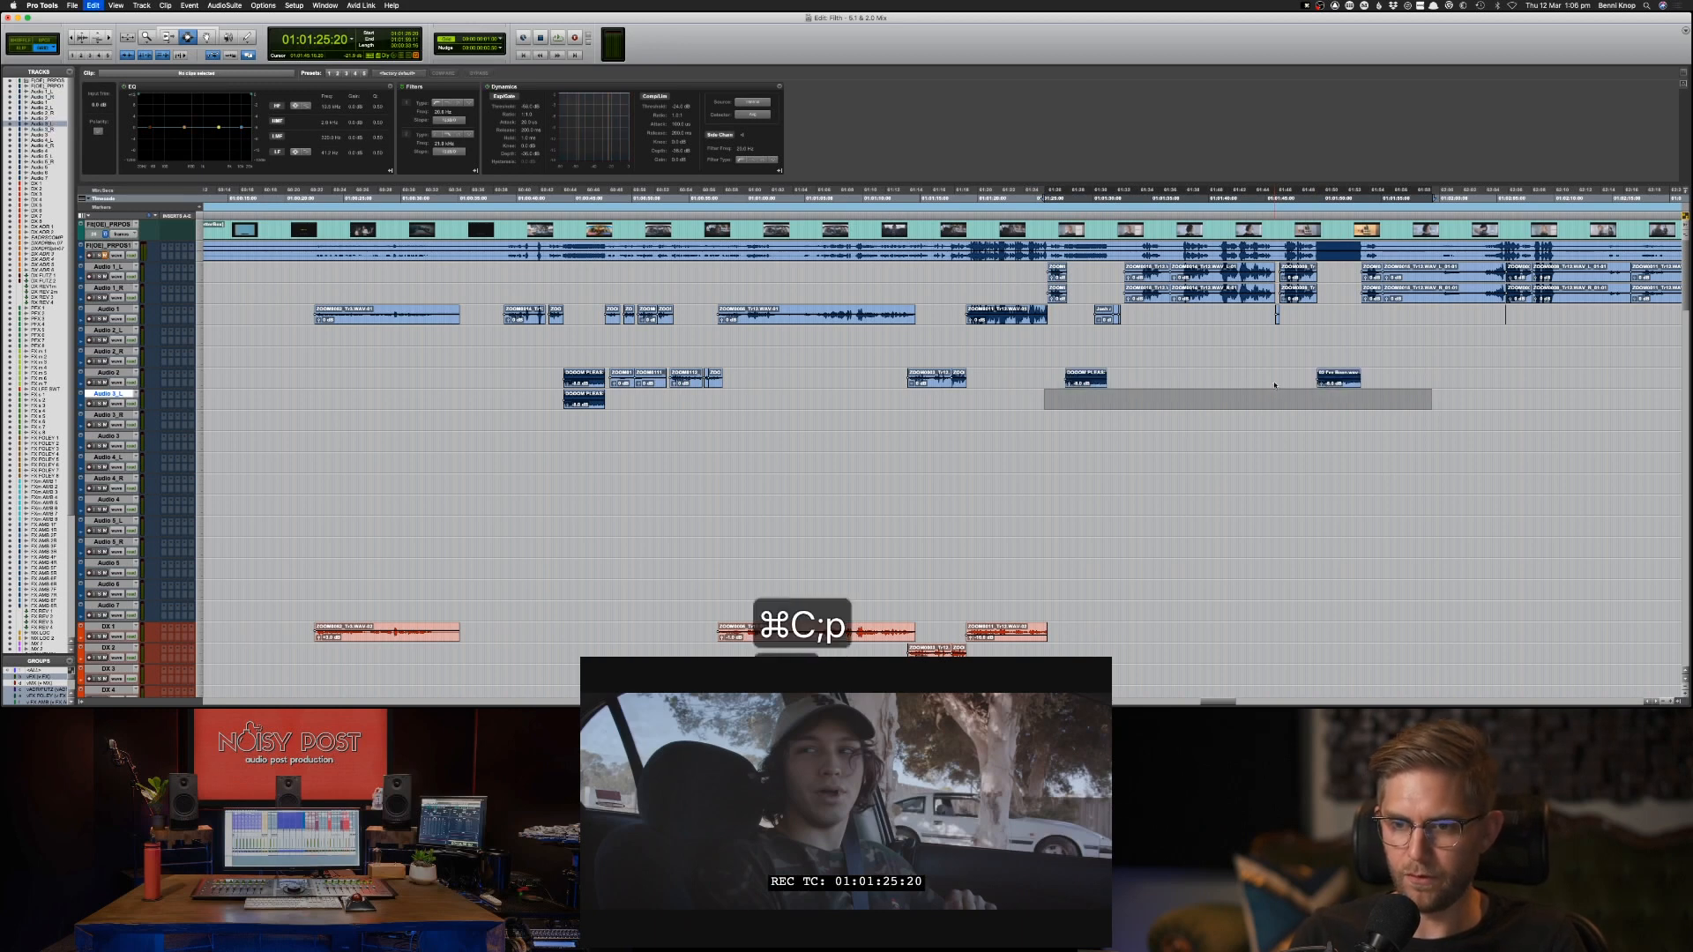
key("super+v")
Copy the paired music clips on Audio 2 and Audio 3_L to the same position on the stereo MX LOC track.
left_click_drag(1057, 376, 1375, 401)
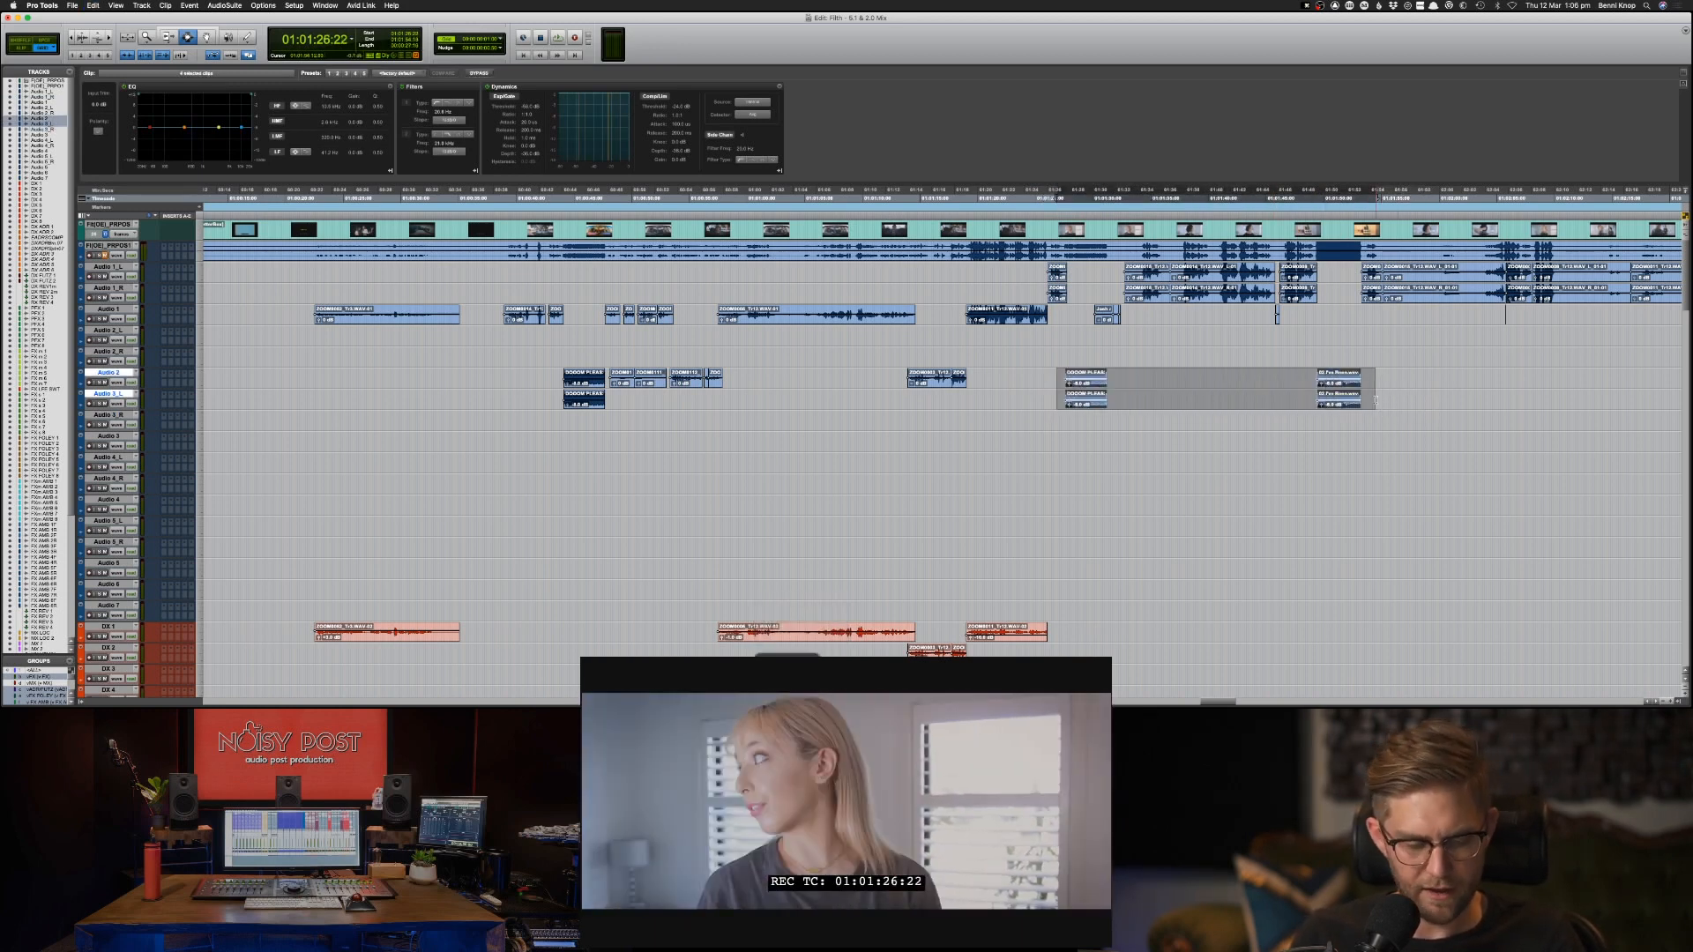
key("super+c")
key("alt+super+f")
type("MX 1")
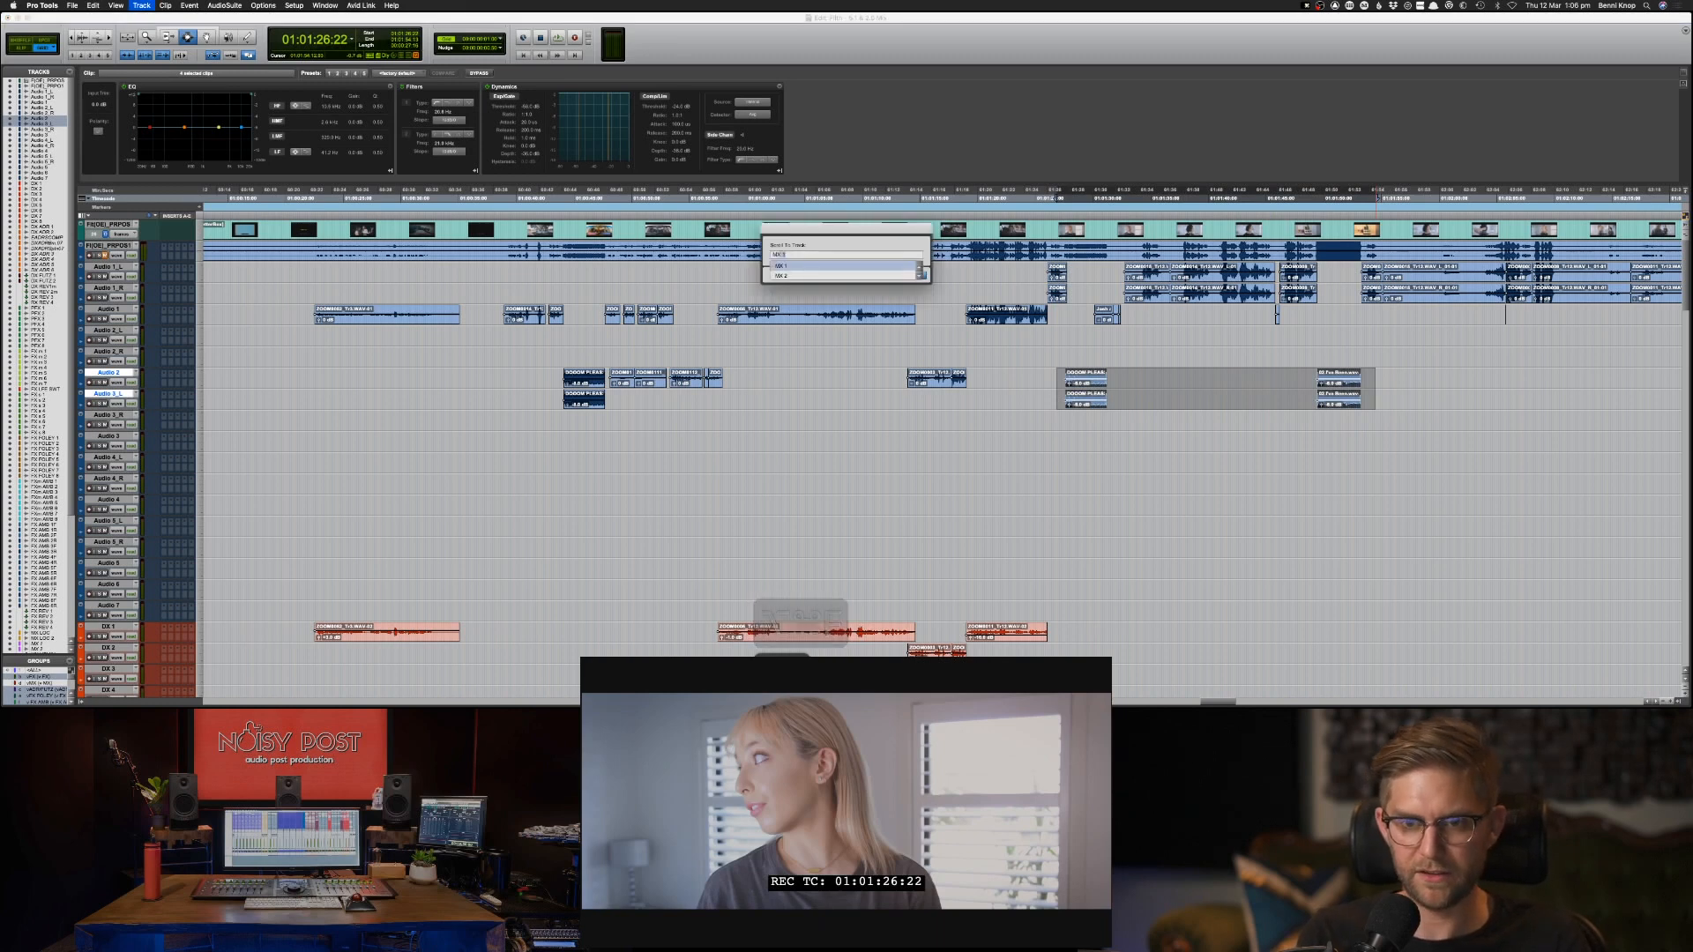
type(" L")
key("Down")
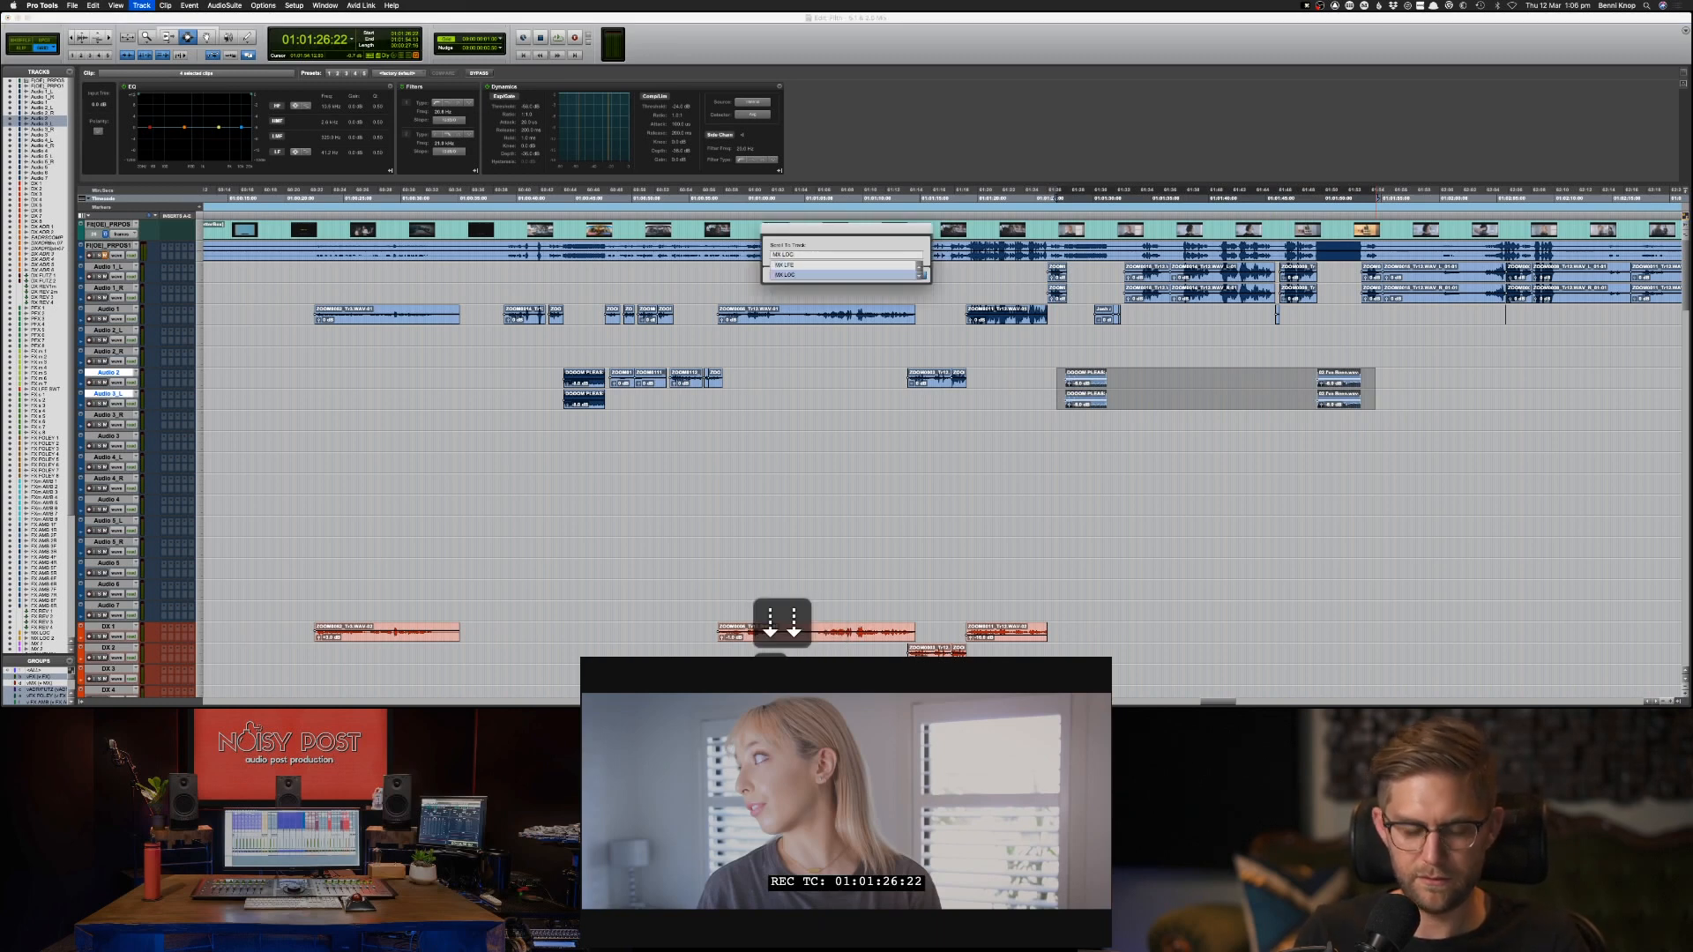
key("Return")
key("super+v")
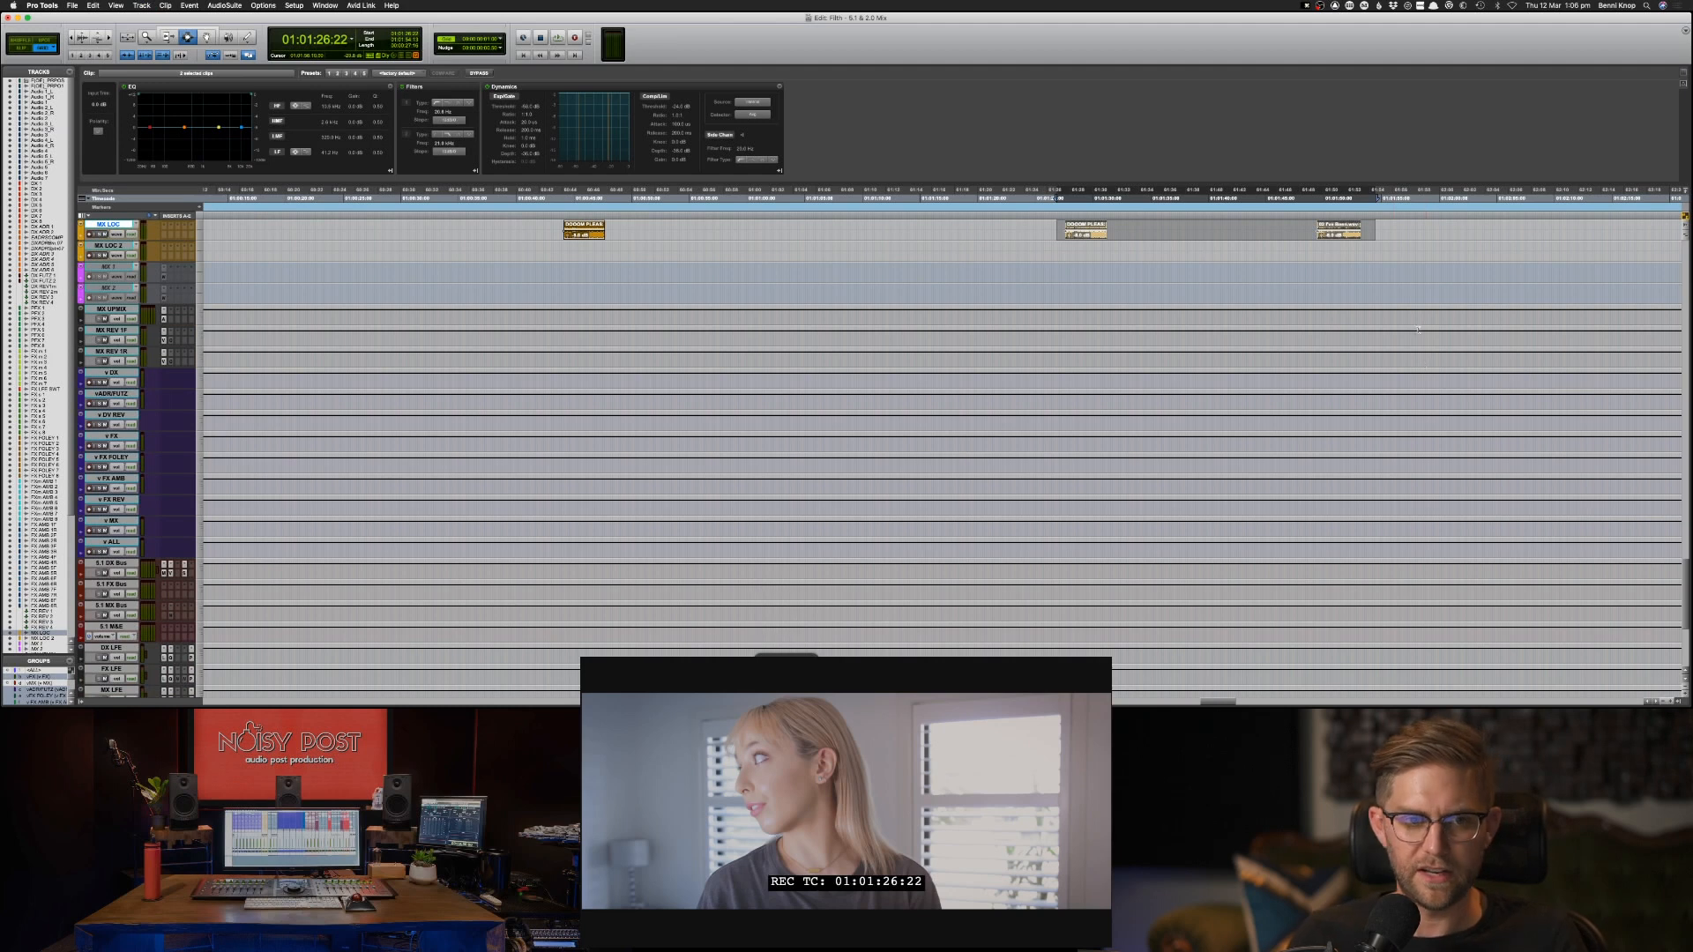
Make the inactive MX 1 track below the MX LOC tracks active.
scroll(1410, 308, "up", 3)
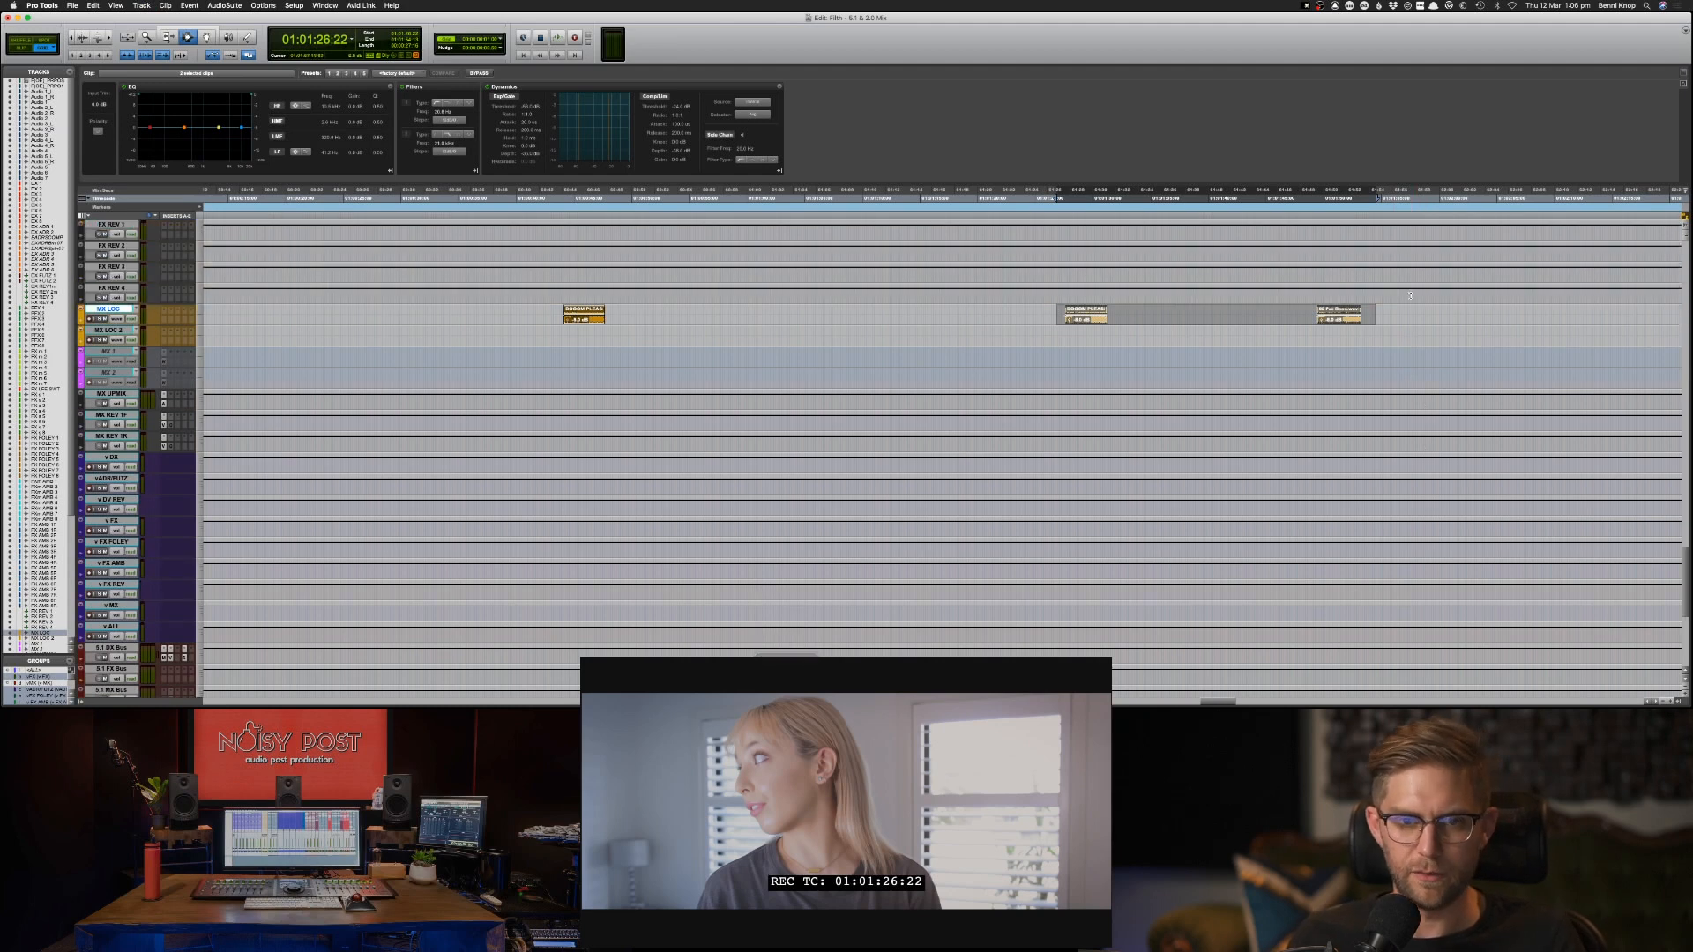
right_click(107, 352)
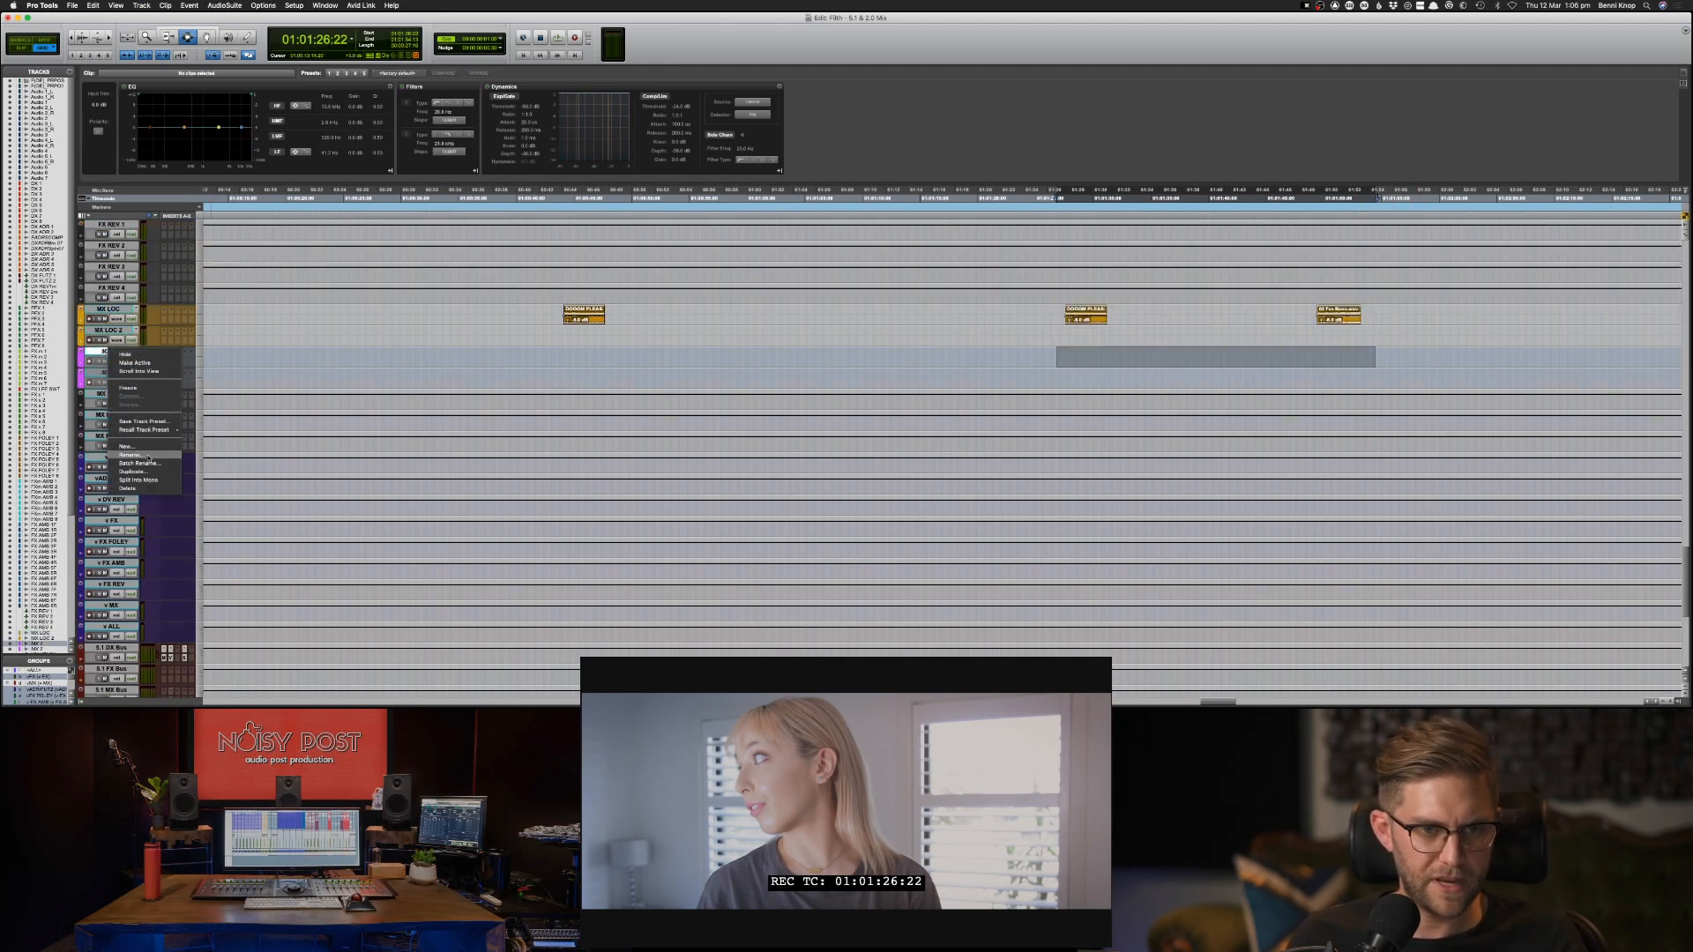
left_click(150, 363)
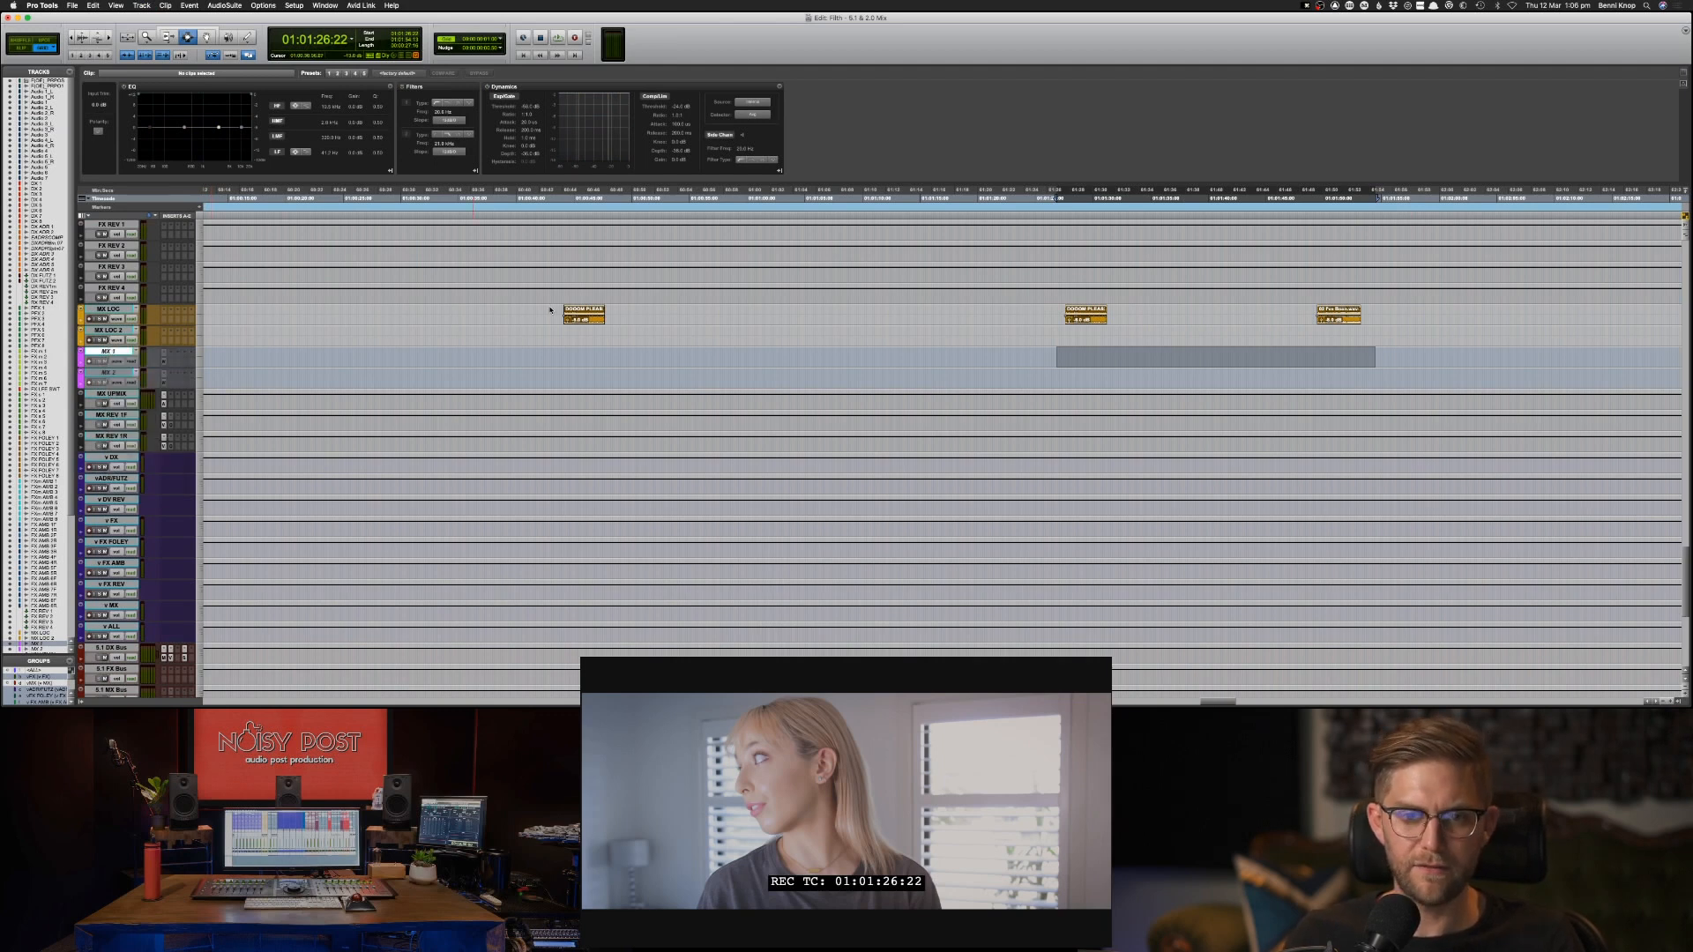
Move the three music clips from the MX LOC track to the same timecode on the MX 1 track.
left_click_drag(545, 316, 497, 318)
key("super+x")
key("semicolon")
key("semicolon")
key("semicolon")
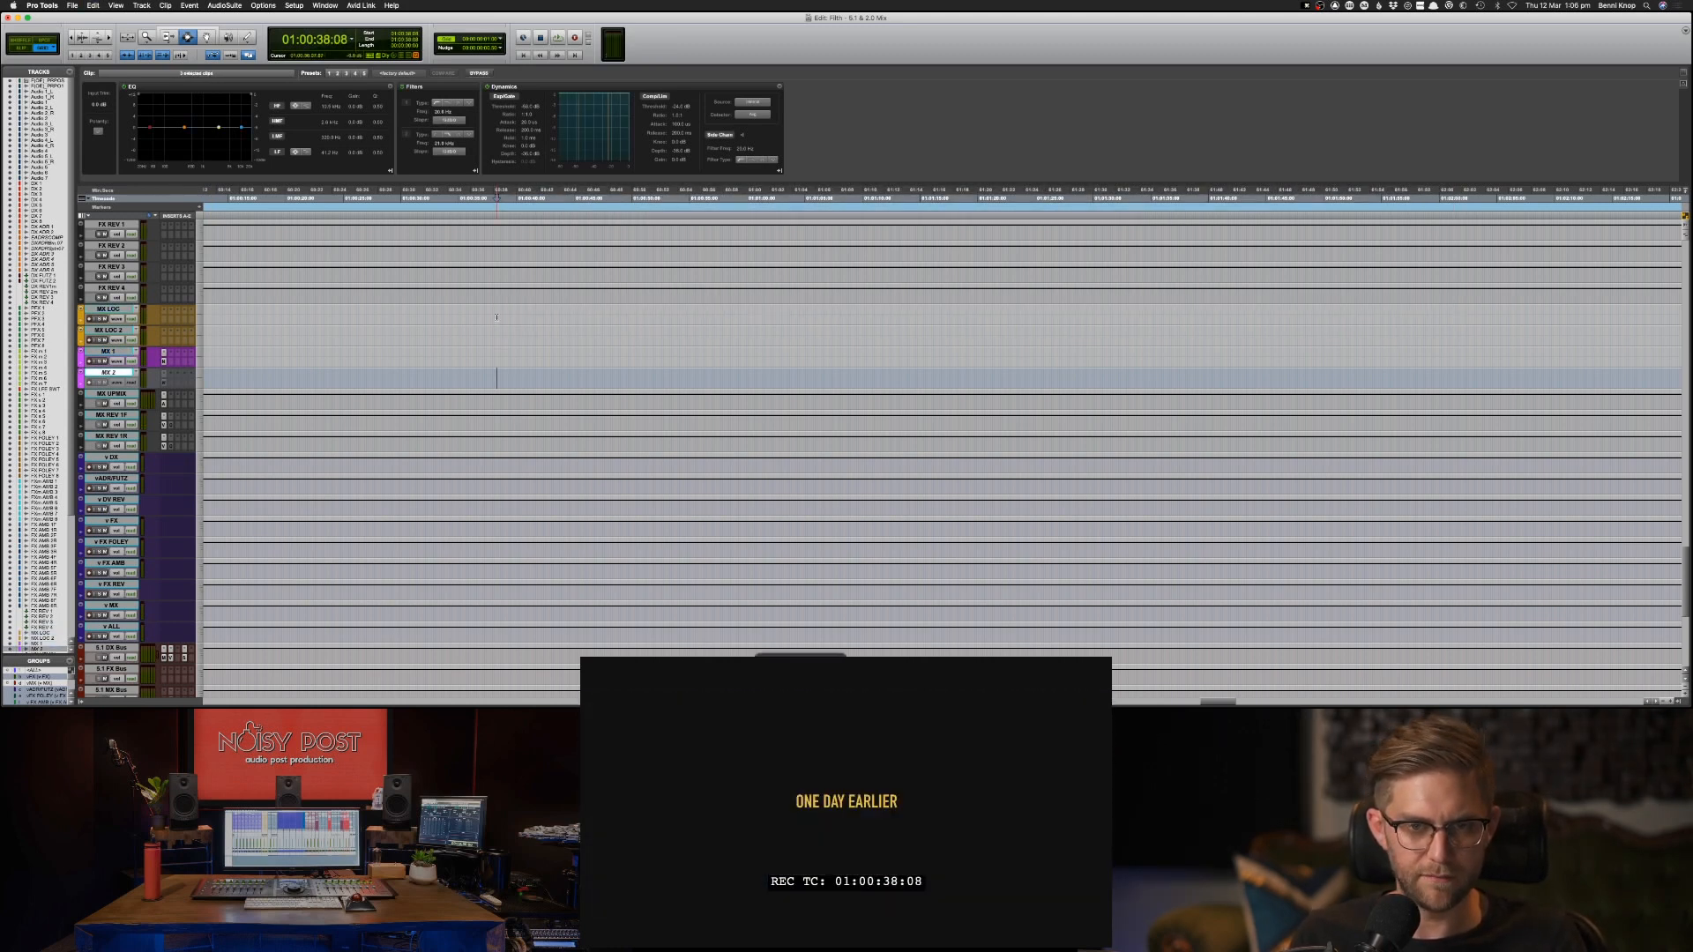
key("p")
key("super+v")
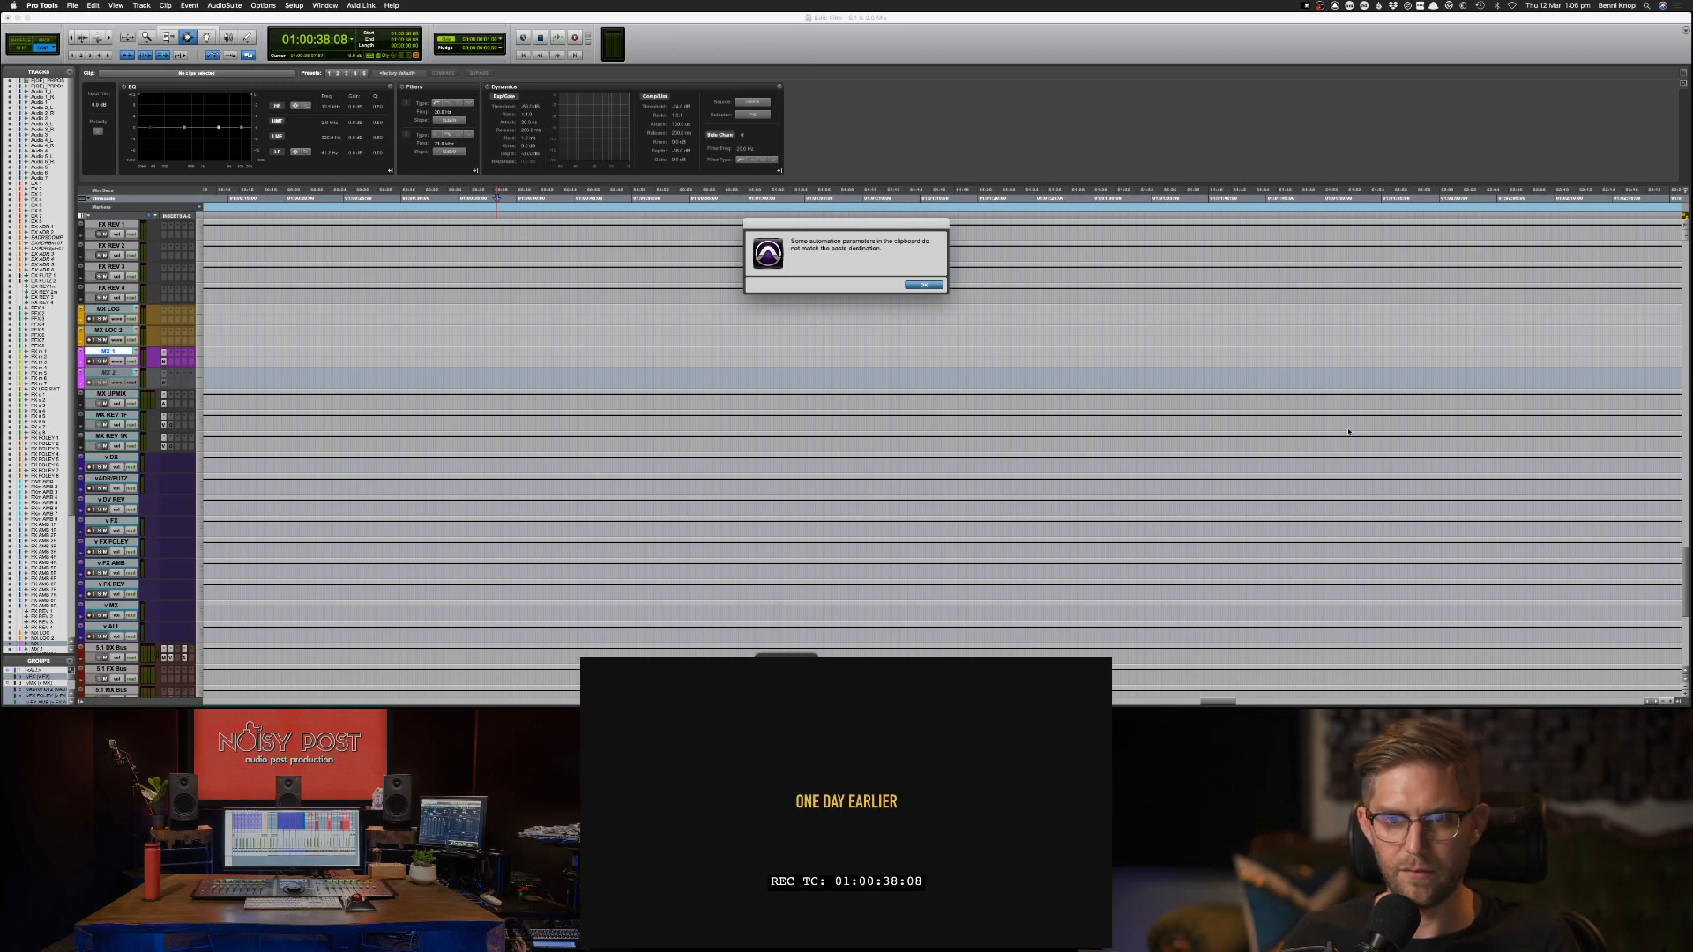
key("Return")
Play across the cut at 01:01:26 to hear where the short Audio 1_L and 1_R clips begin.
scroll(1207, 381, "up", 15)
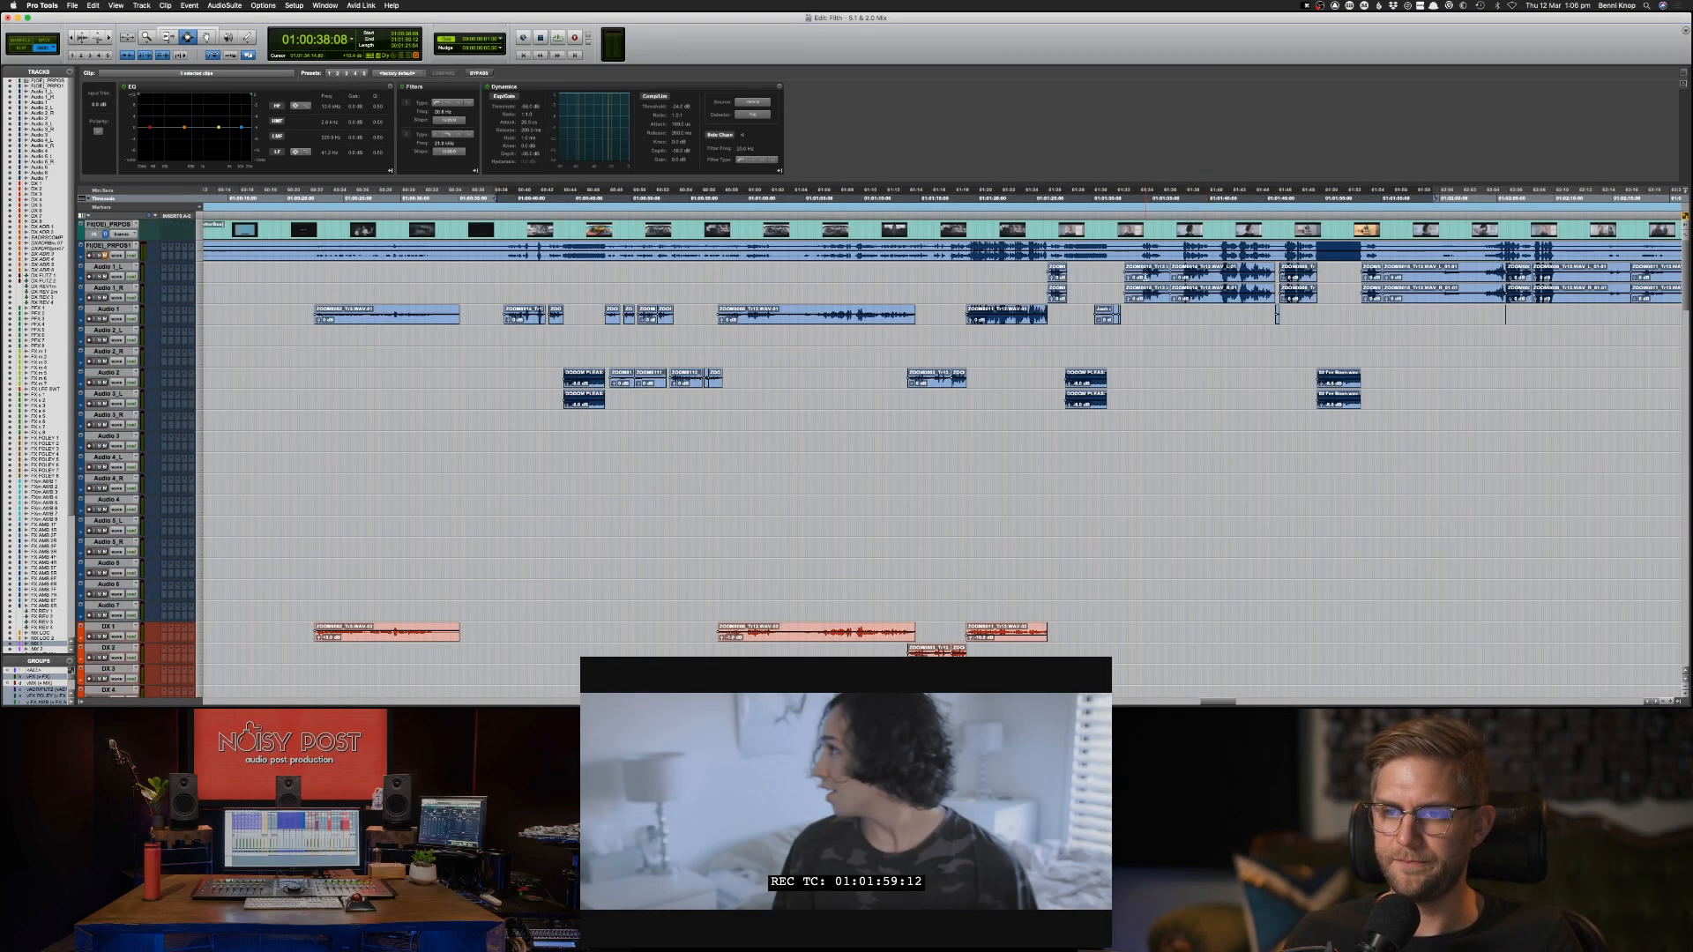
left_click(1041, 294)
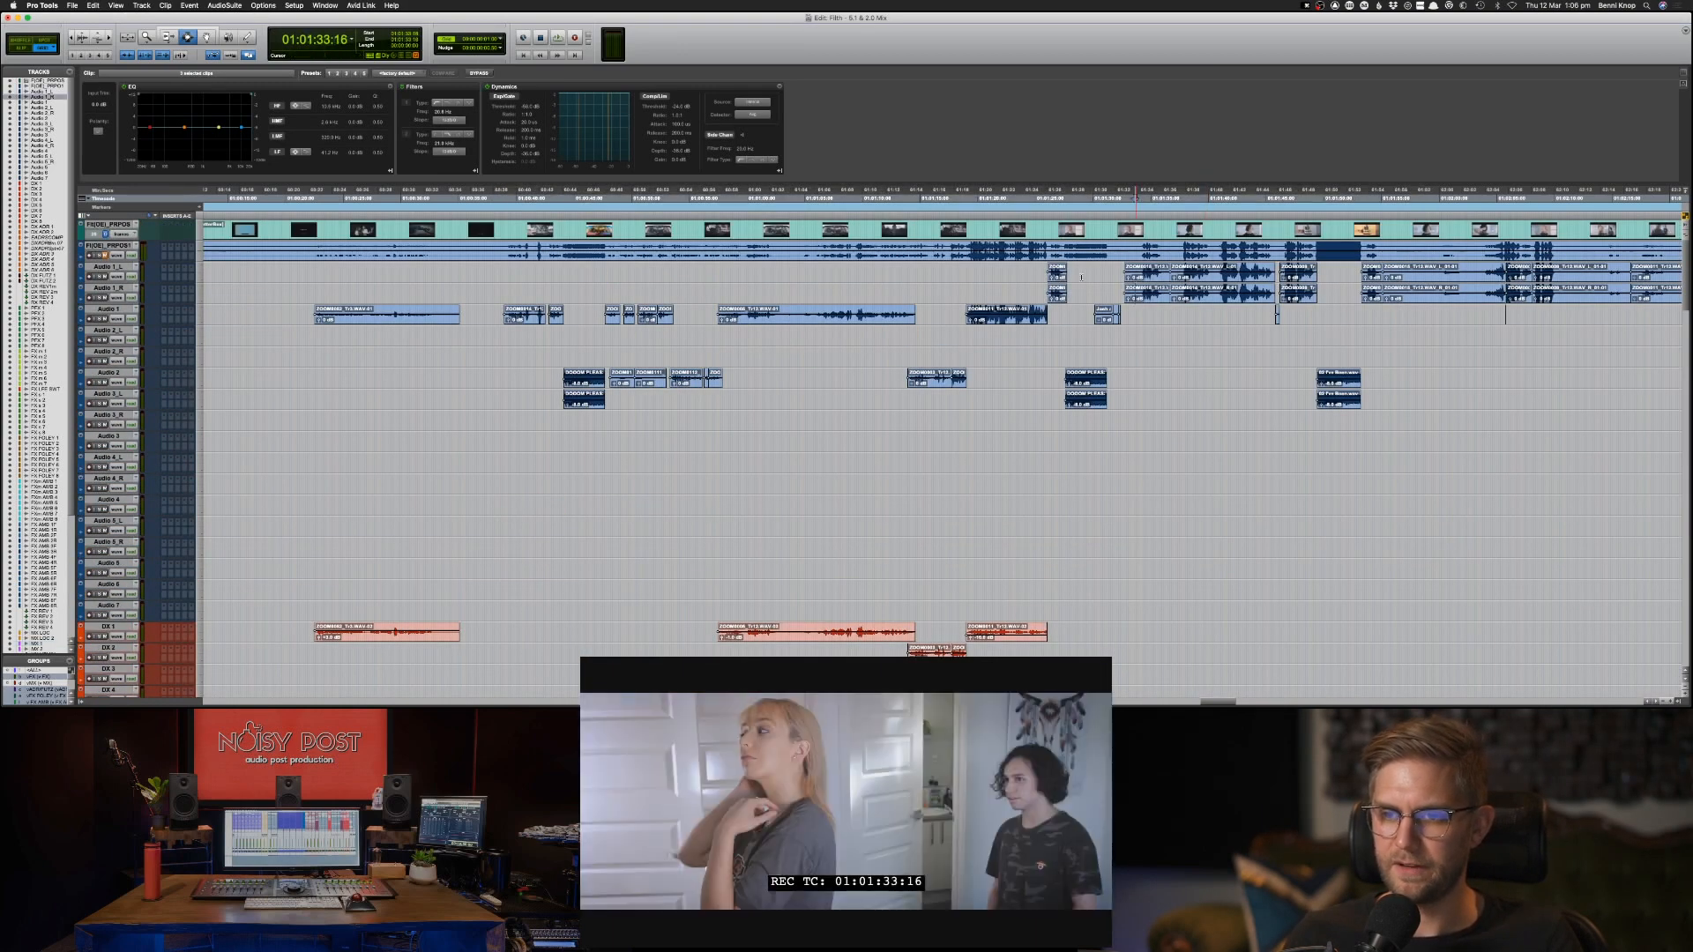
left_click(1049, 275)
key("space")
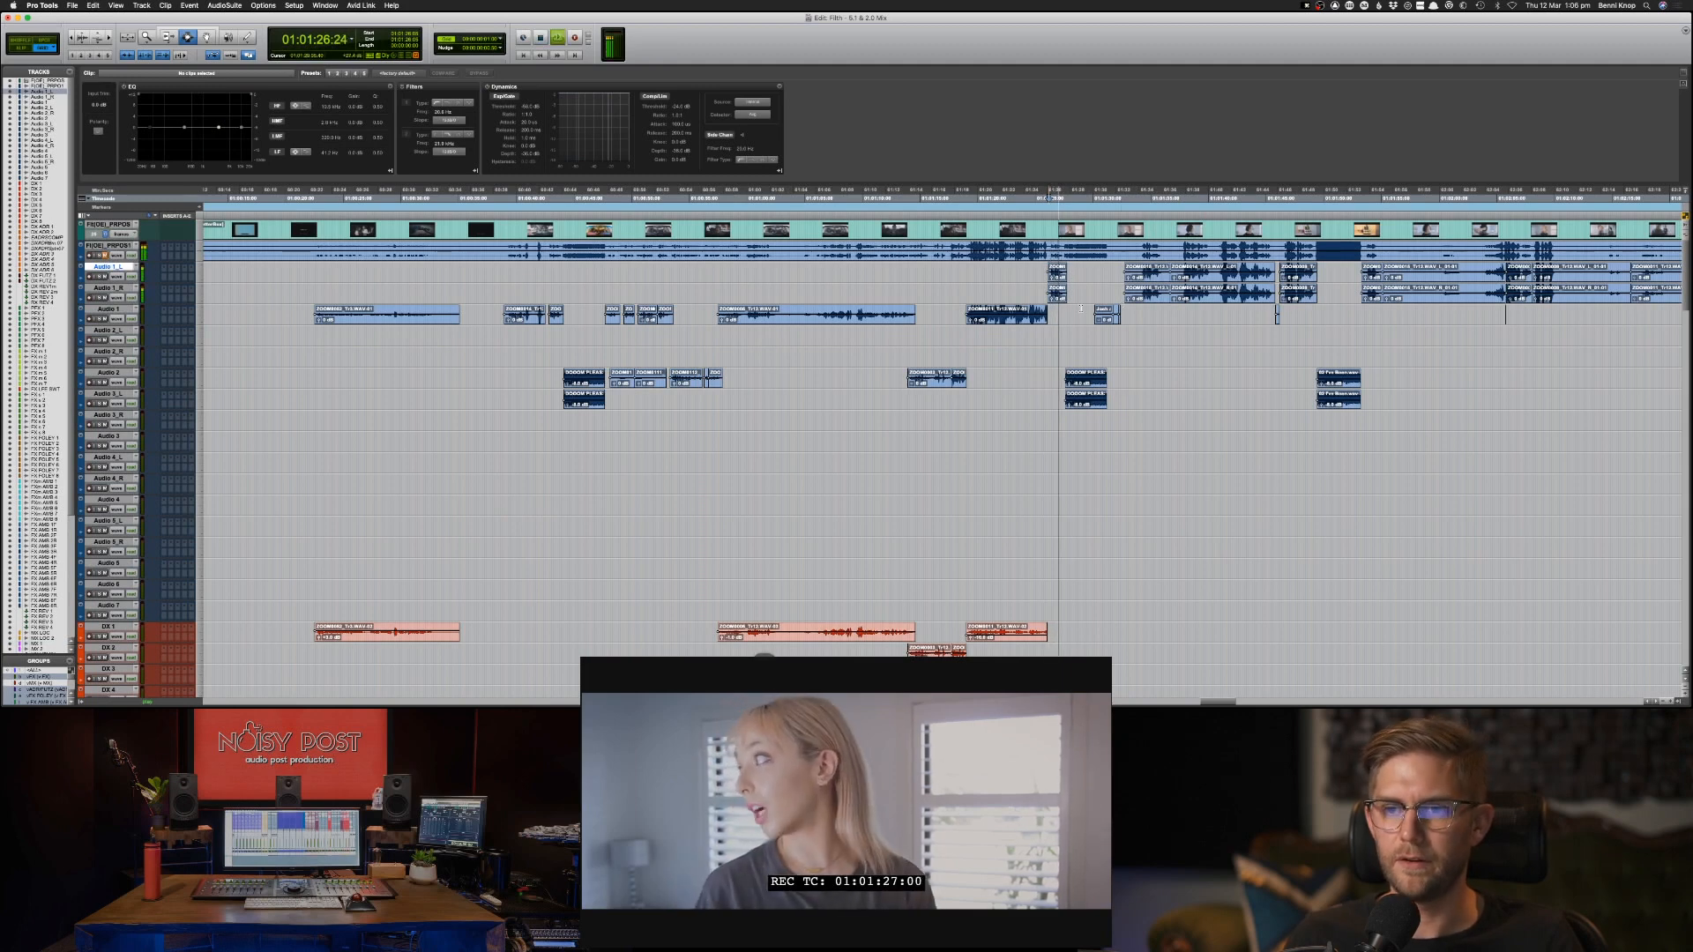
key("space")
left_click(1048, 295)
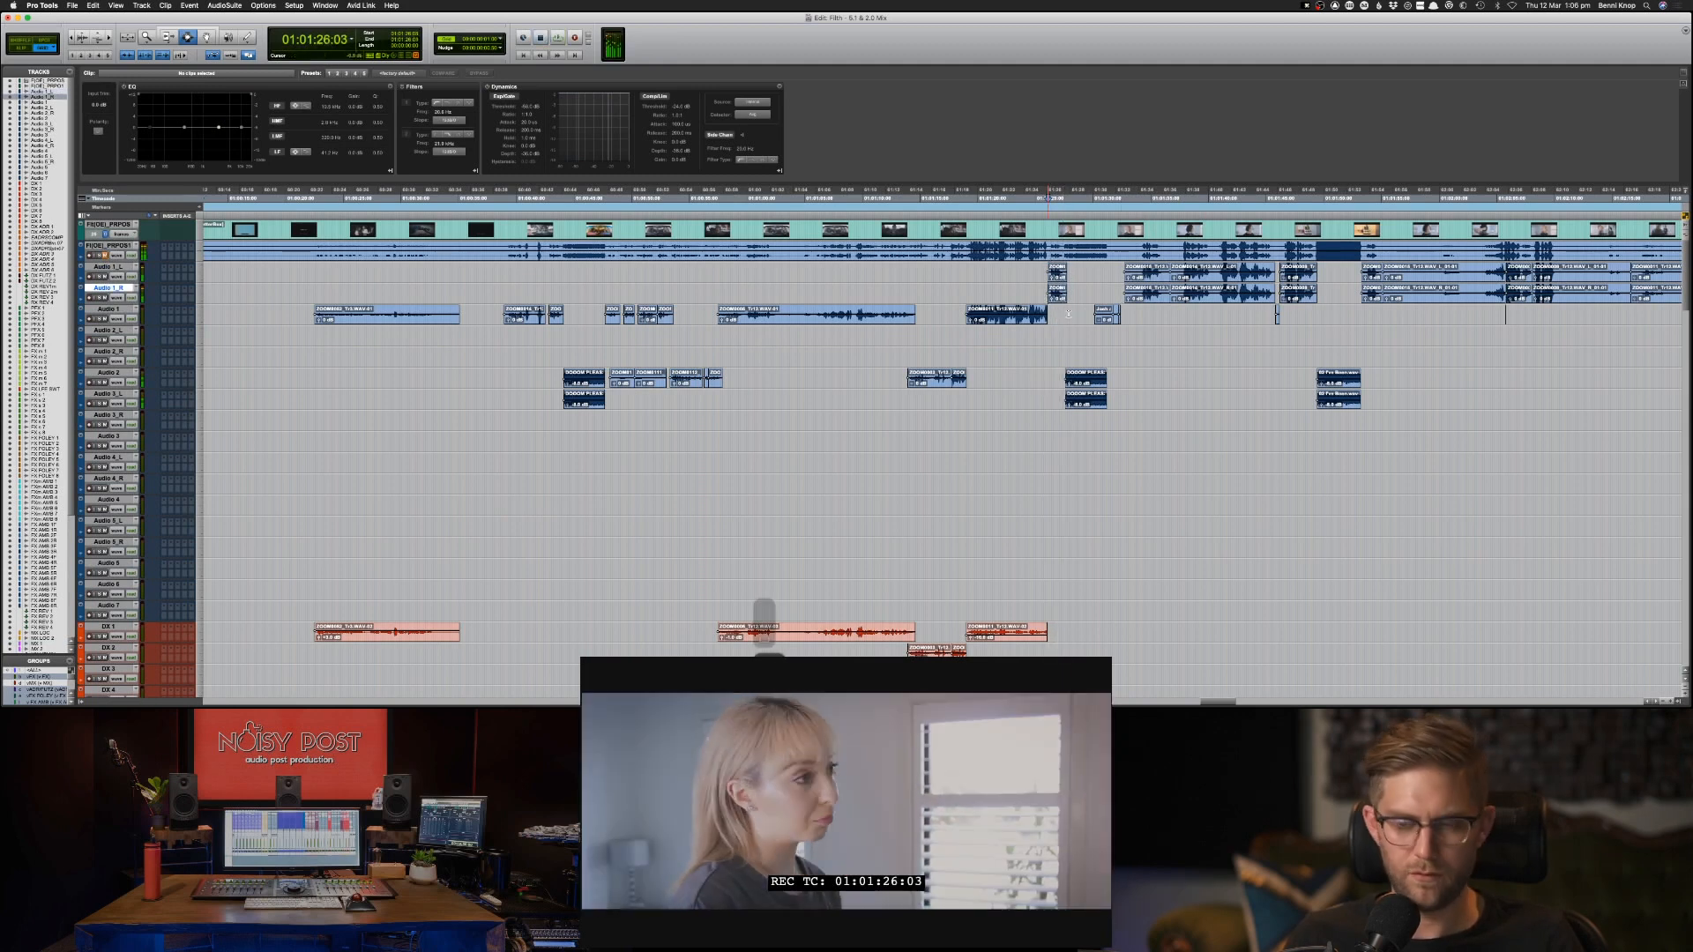
key("space")
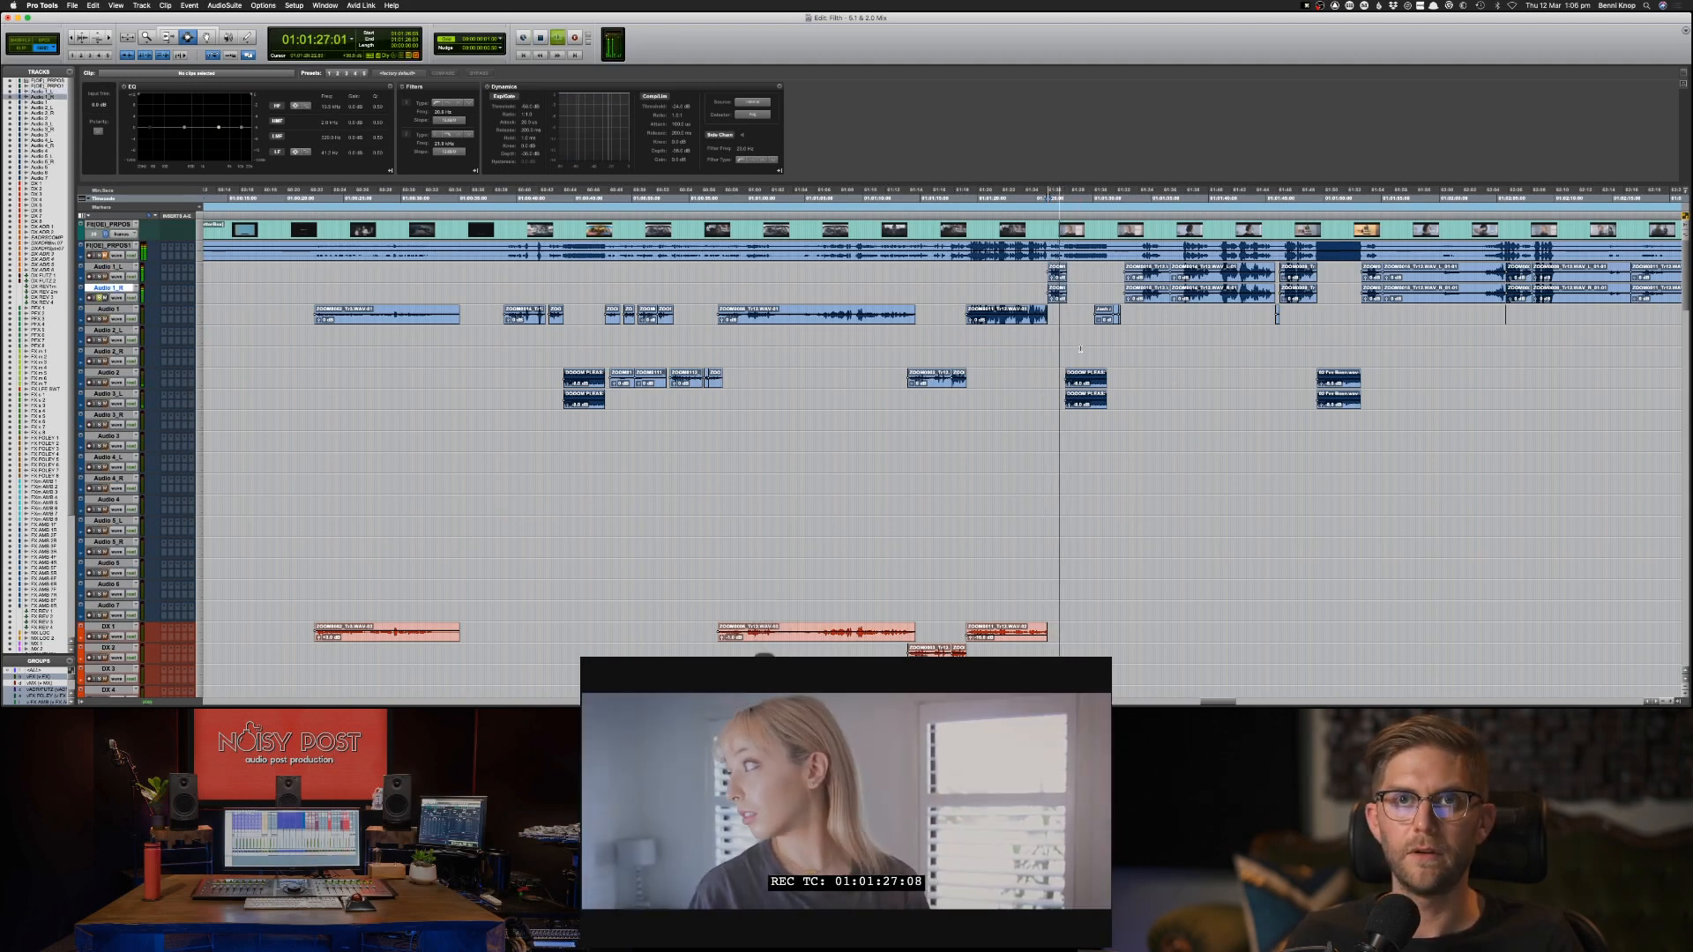
key("space")
left_click(1043, 379)
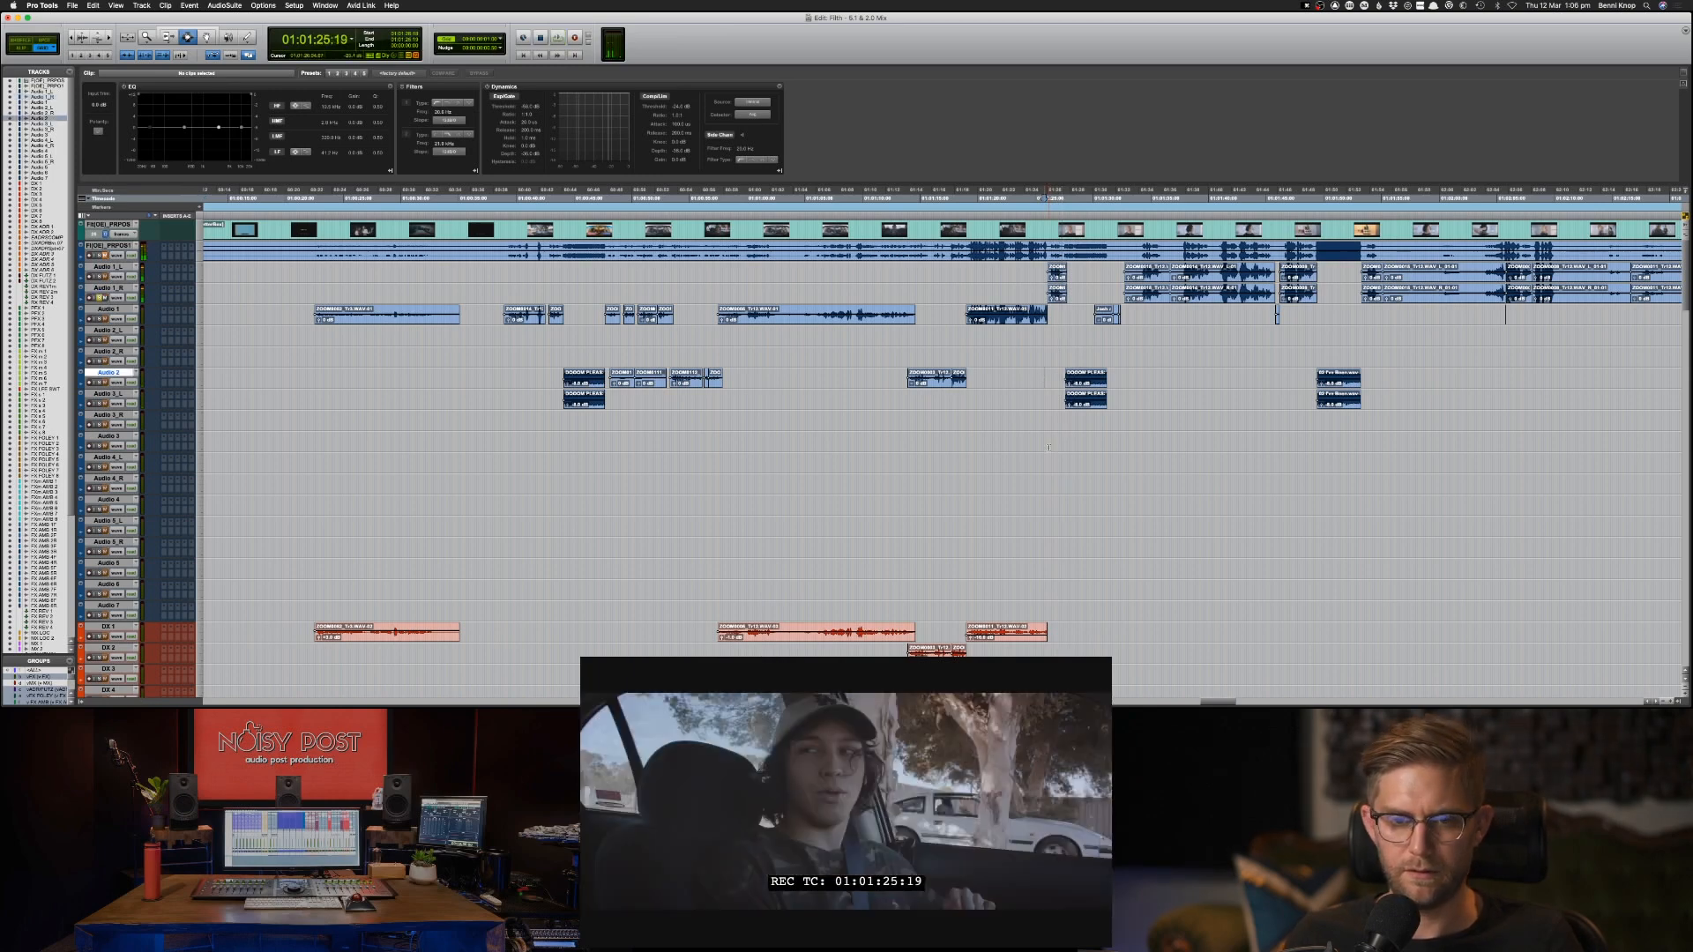
Check the music clips on MX 1, and replay the transition from the Audio 1 clip into the Audio 1_L and 1_R clips.
scroll(334, 272, "down", 15)
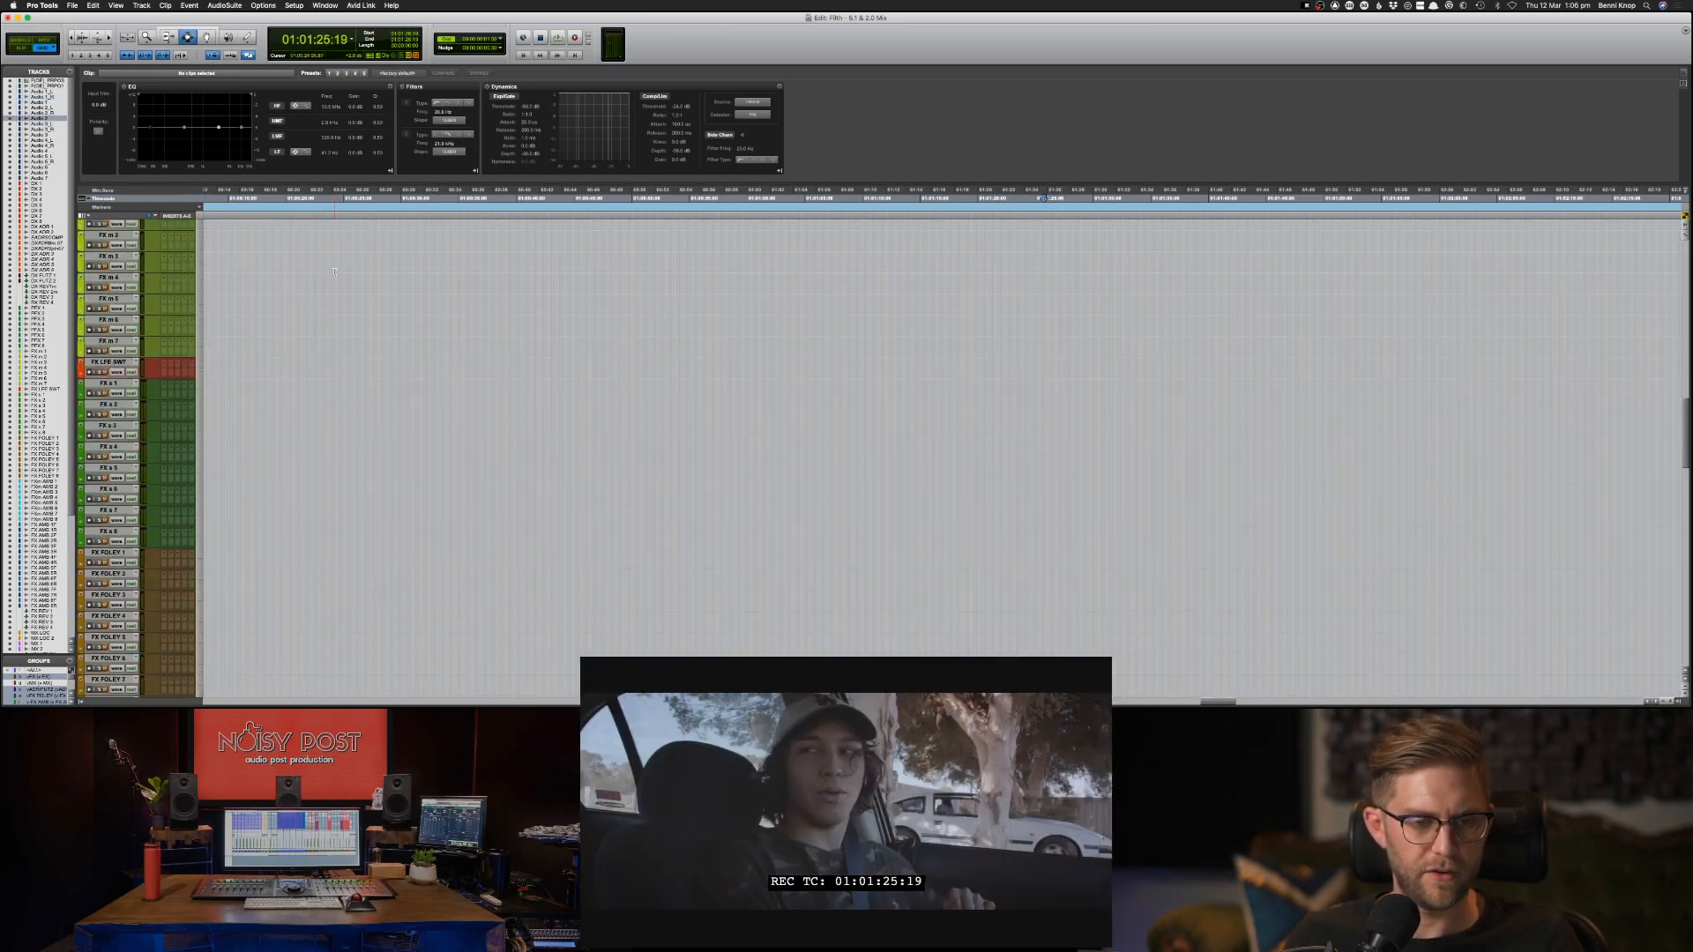
scroll(334, 272, "down", 15)
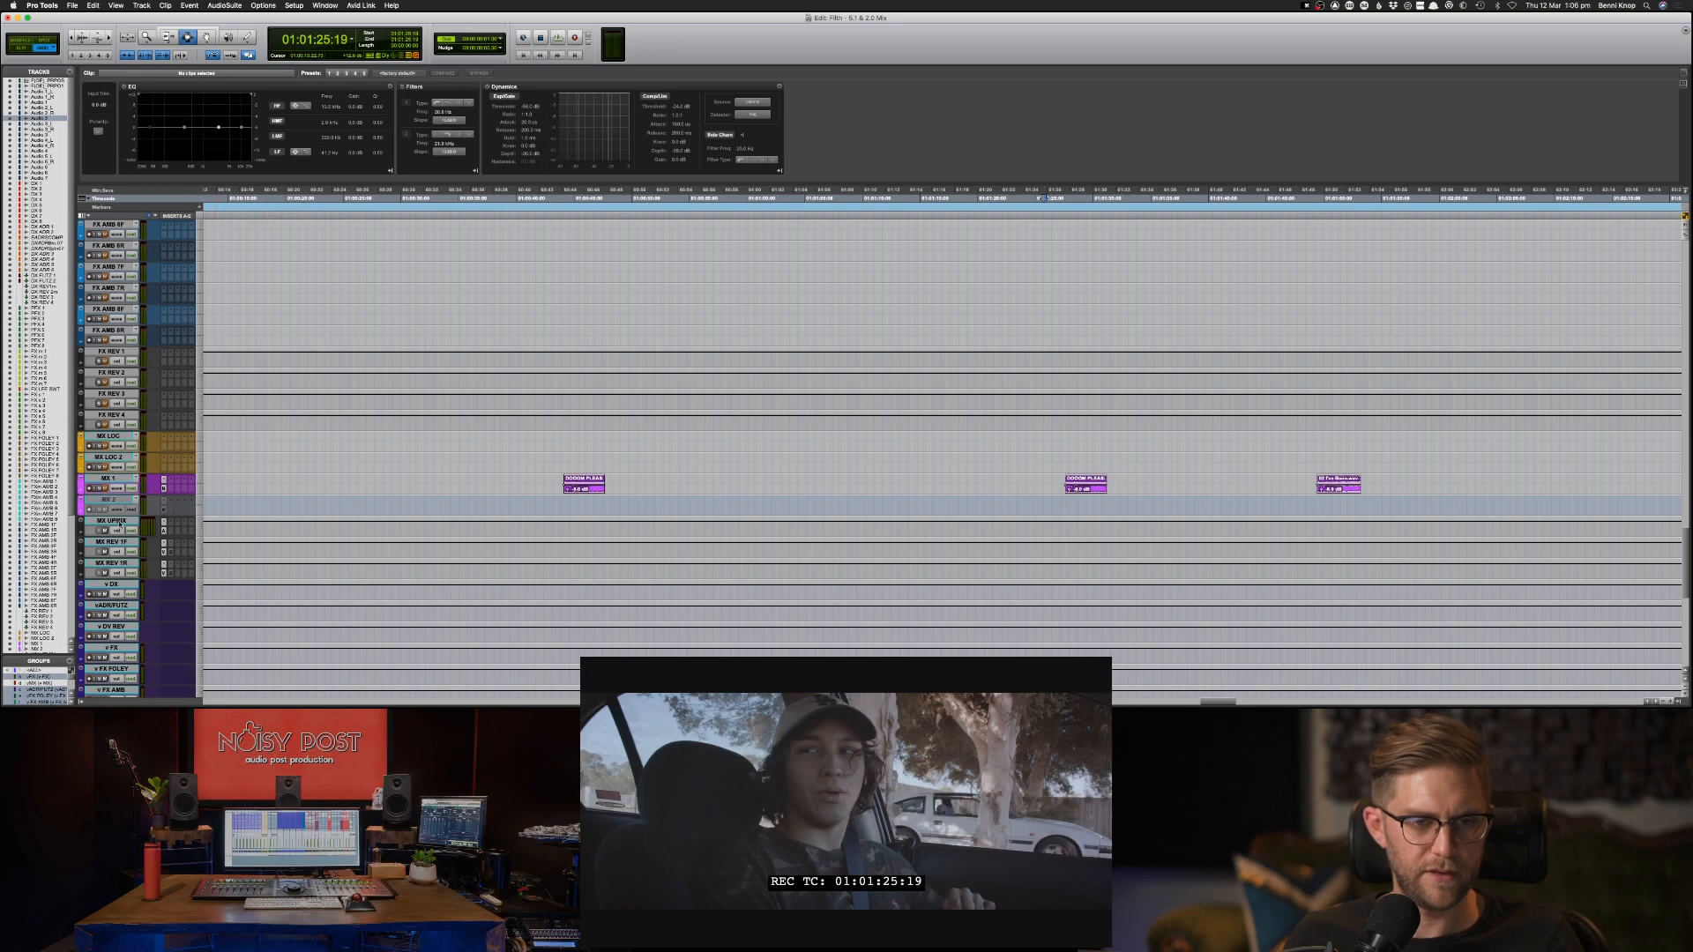
scroll(249, 494, "up", 20)
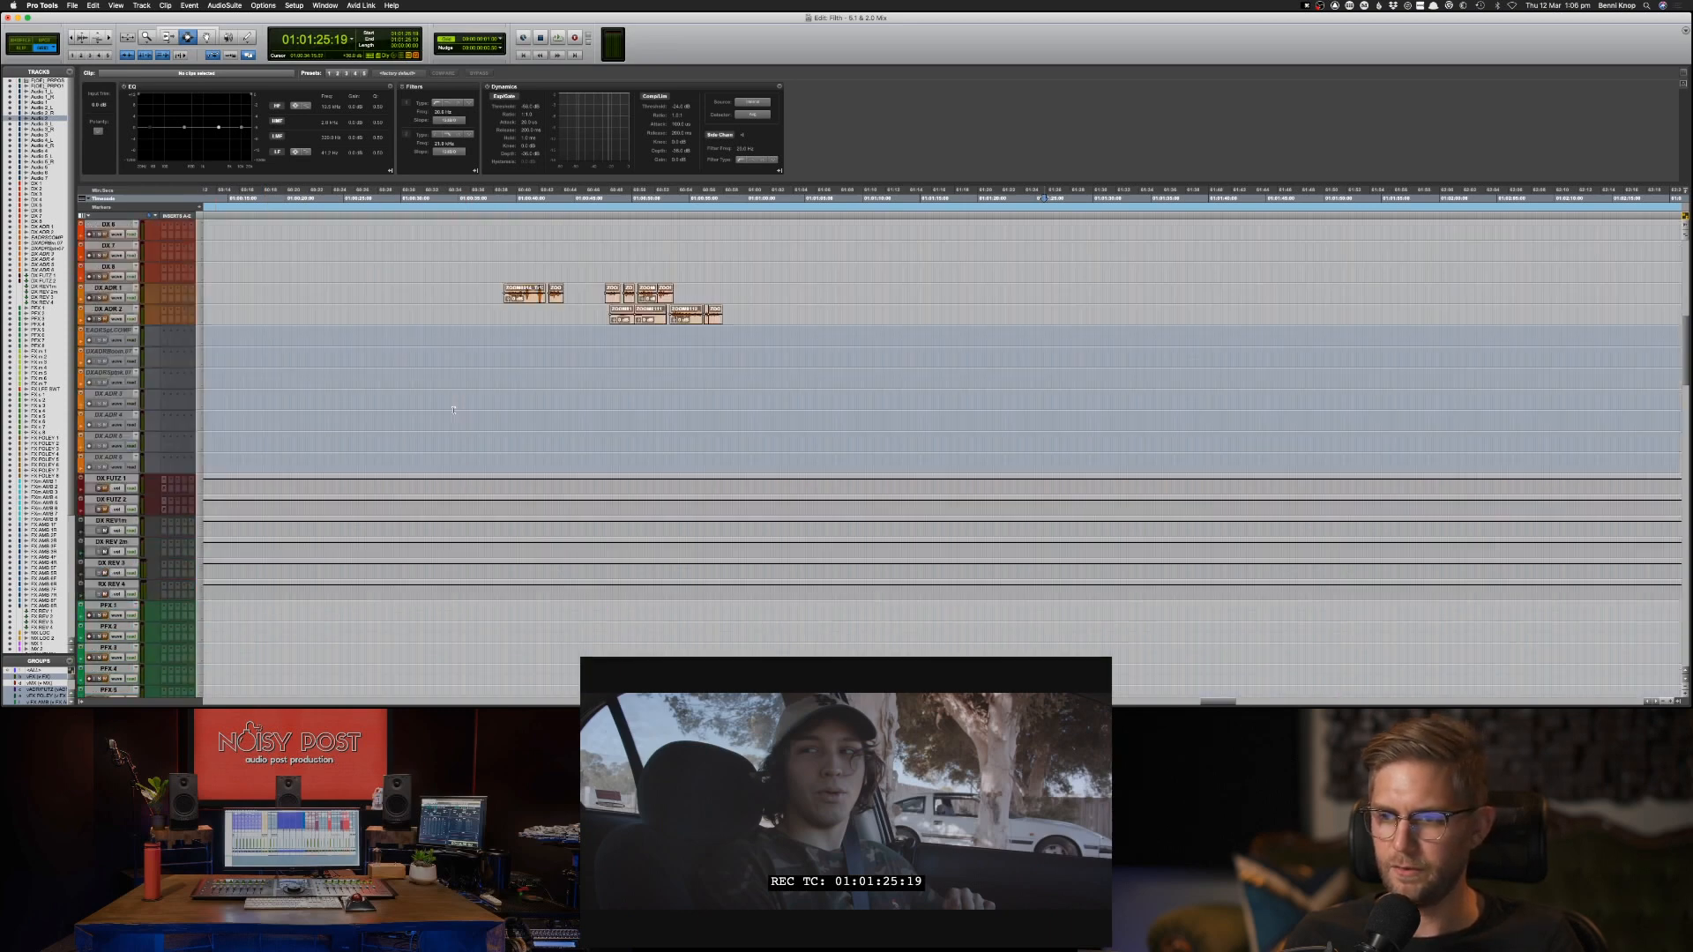
key("space")
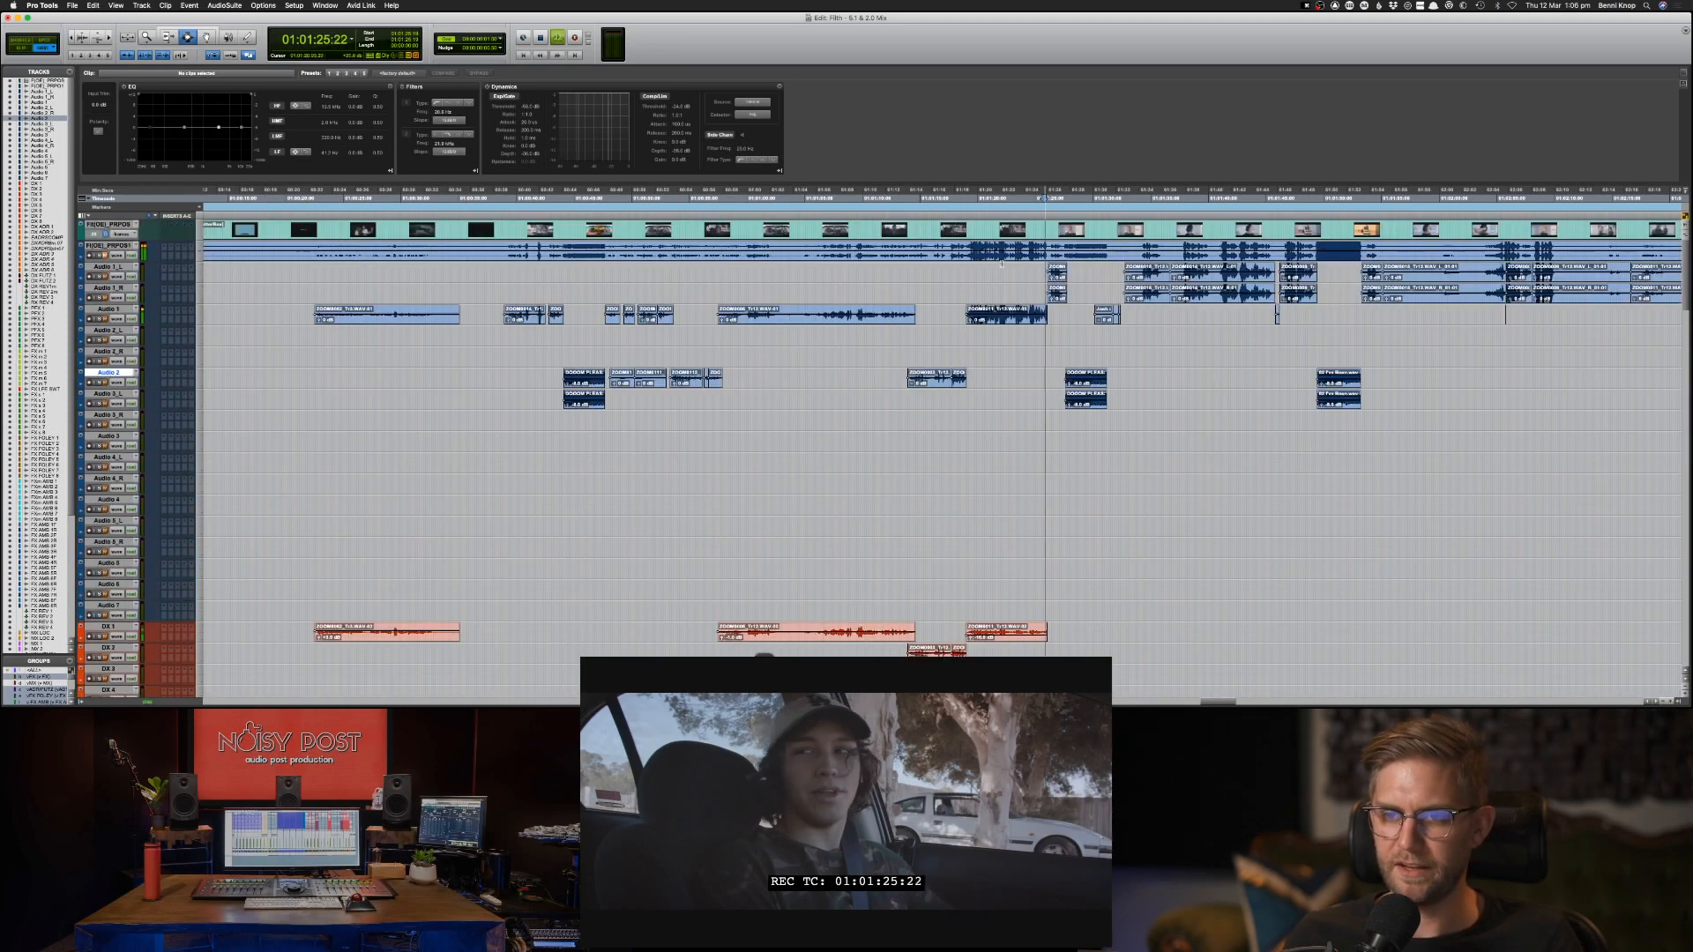
key("space")
left_click(1034, 293)
key("space")
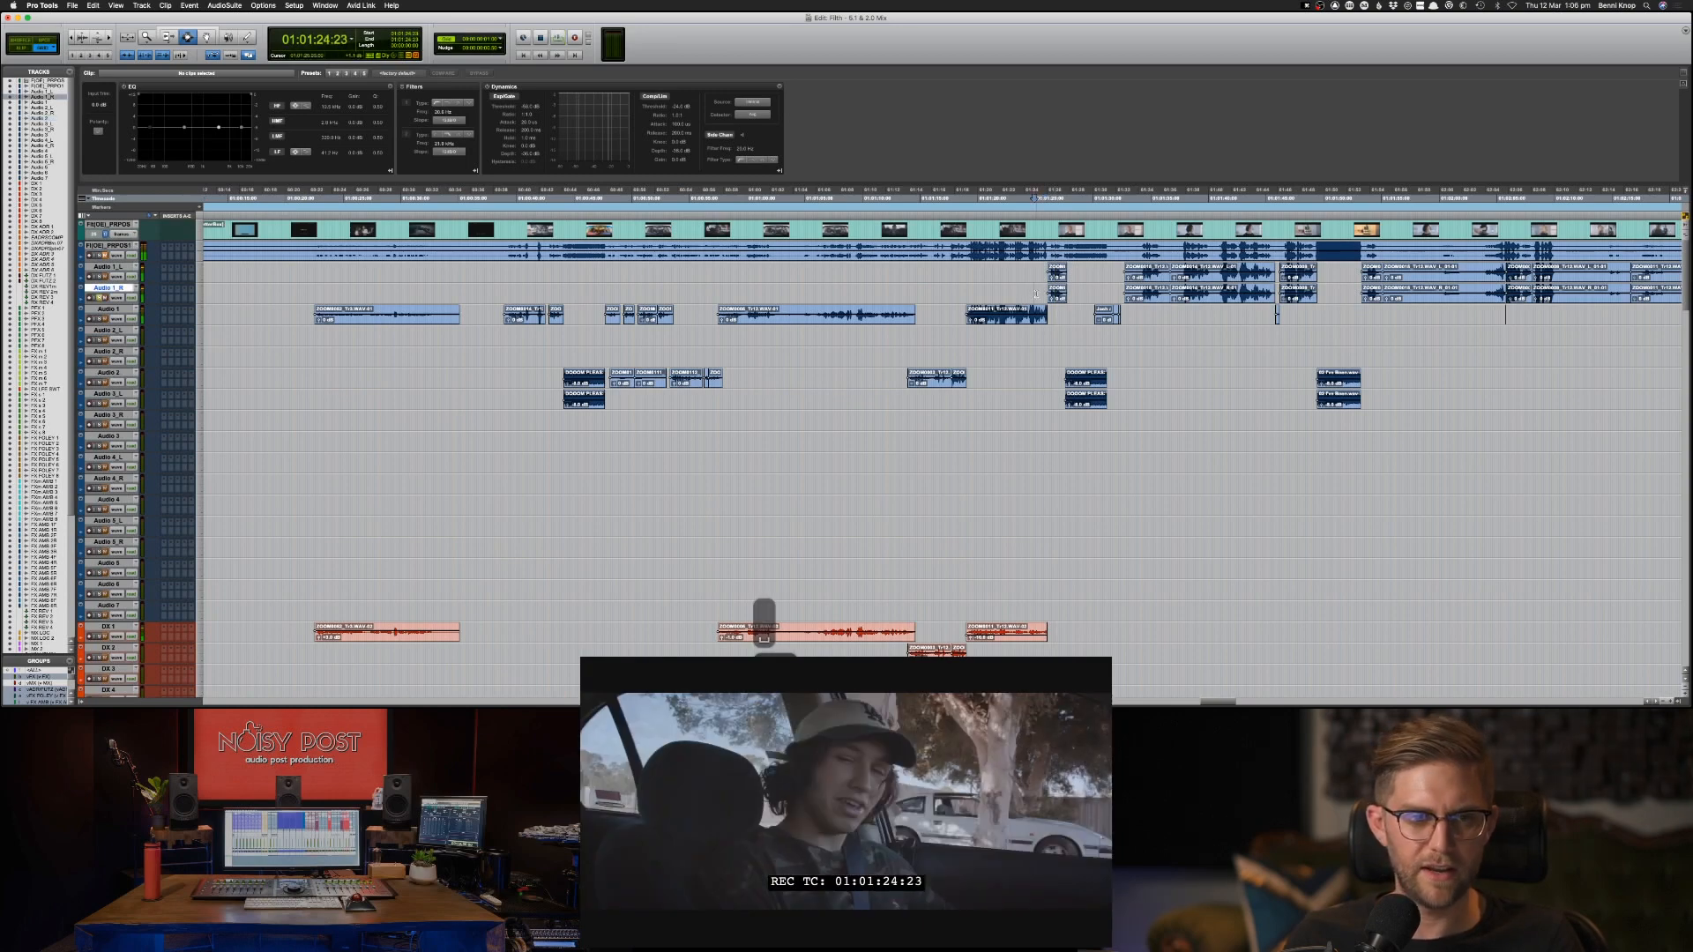
key("ctrl+bracketright")
key("ctrl+bracketright")
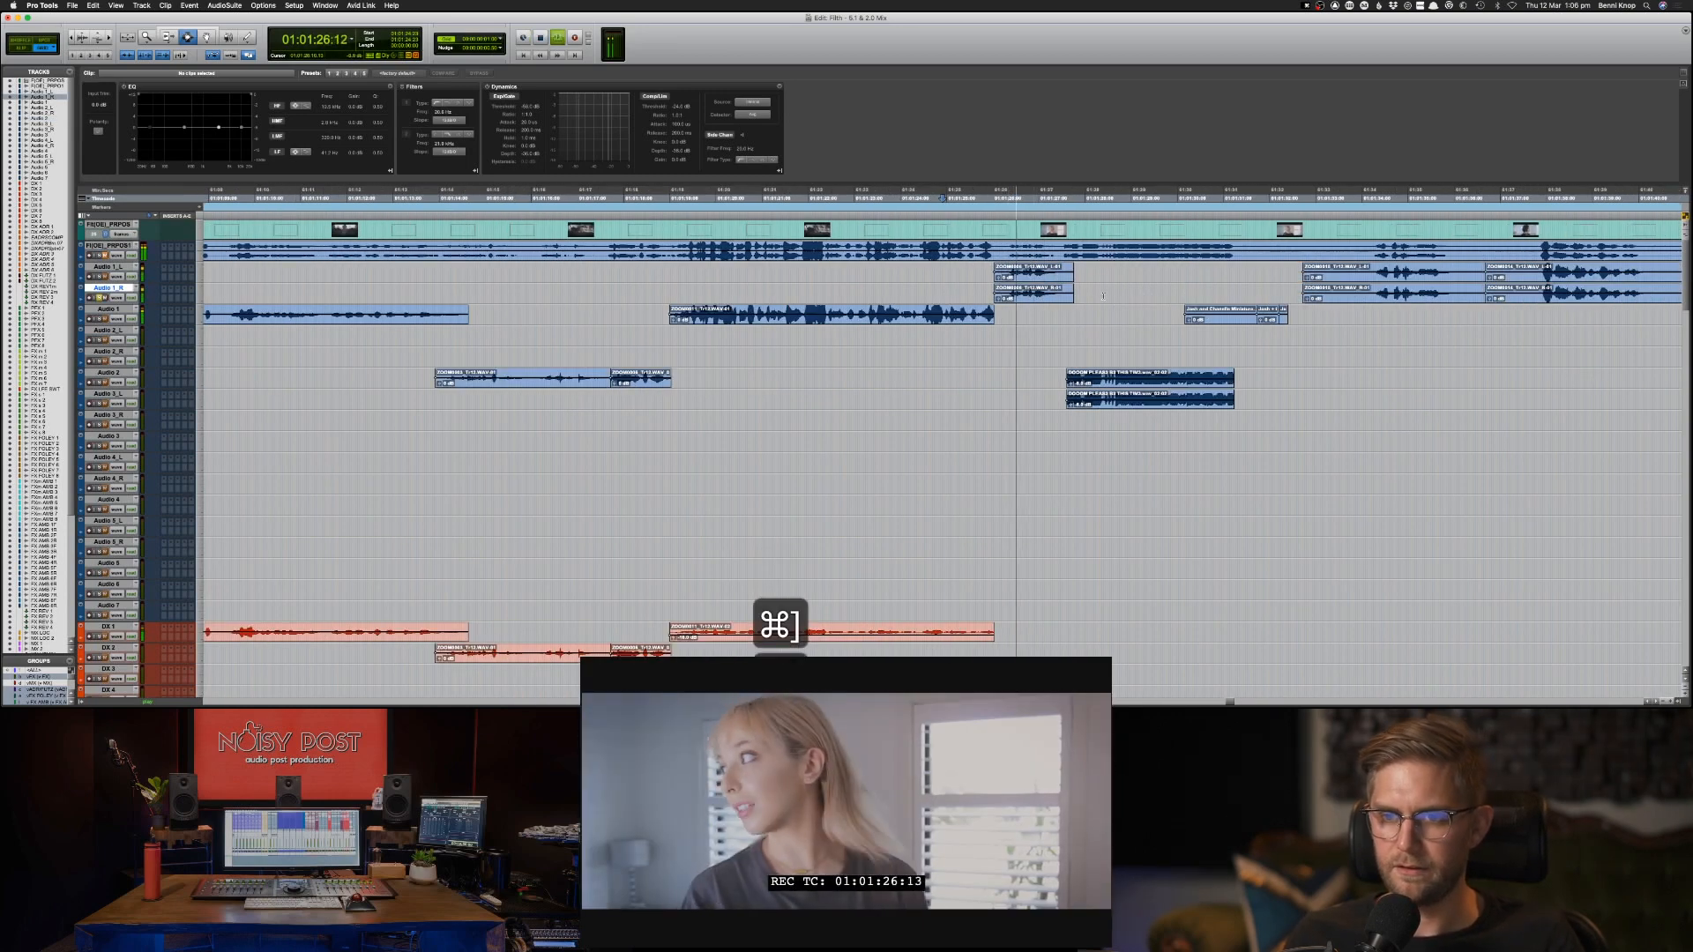
key("space")
key("p")
key("space")
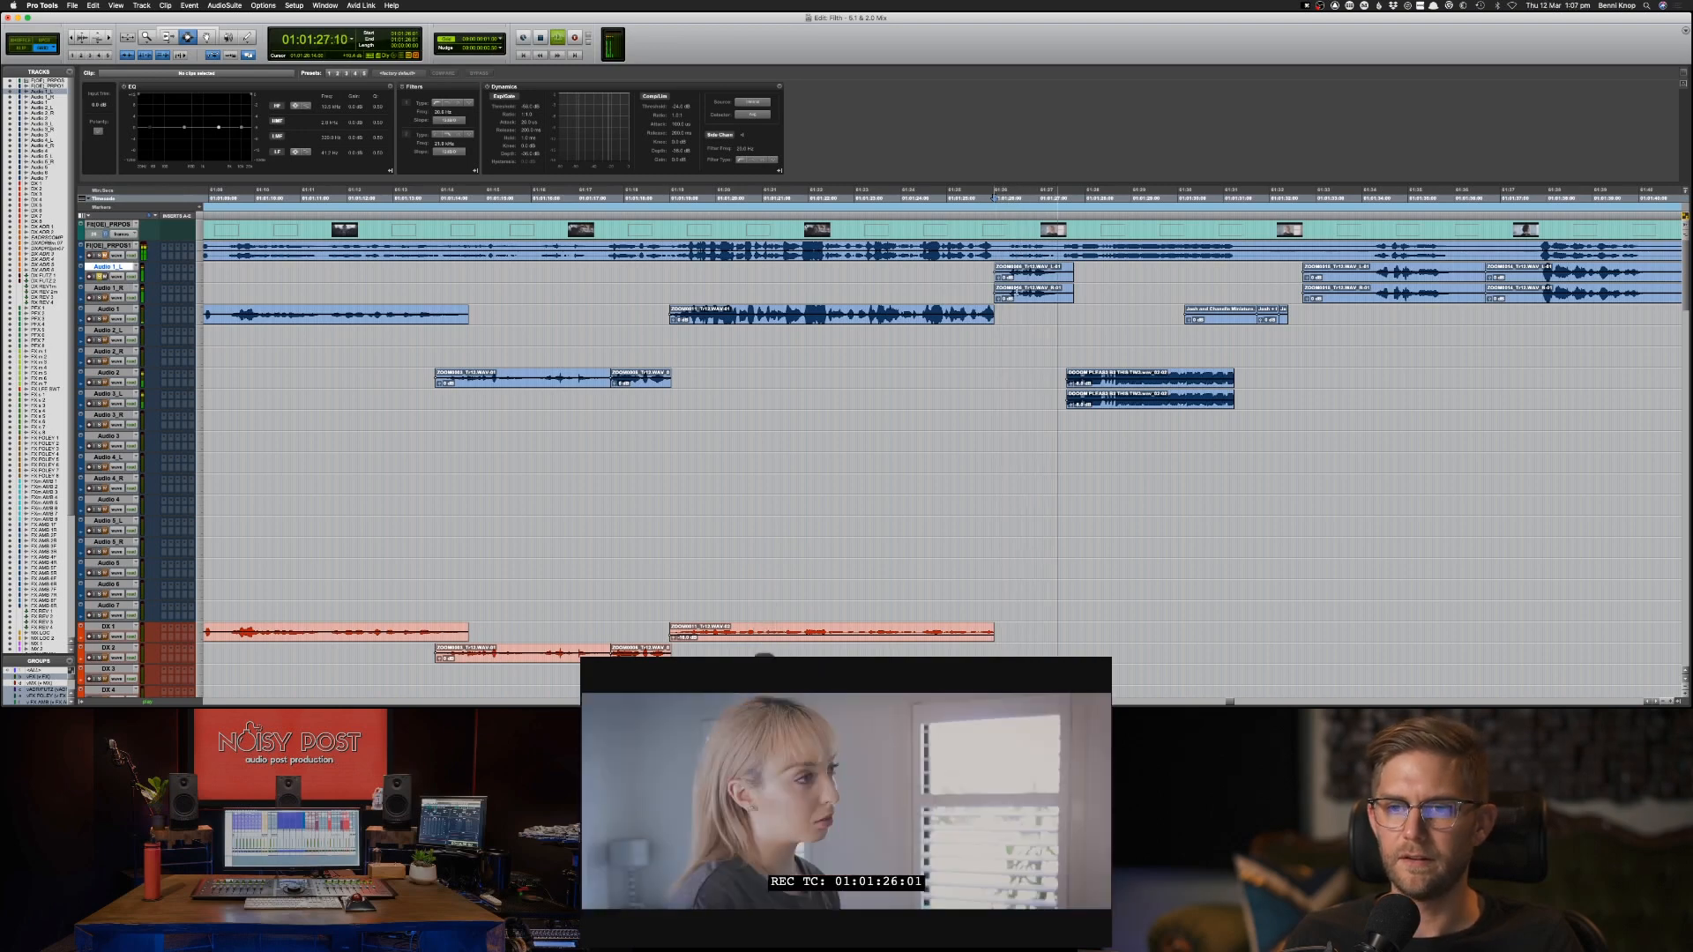
key("space")
key("semicolon")
key("ctrl+bracketleft")
key("ctrl+bracketleft")
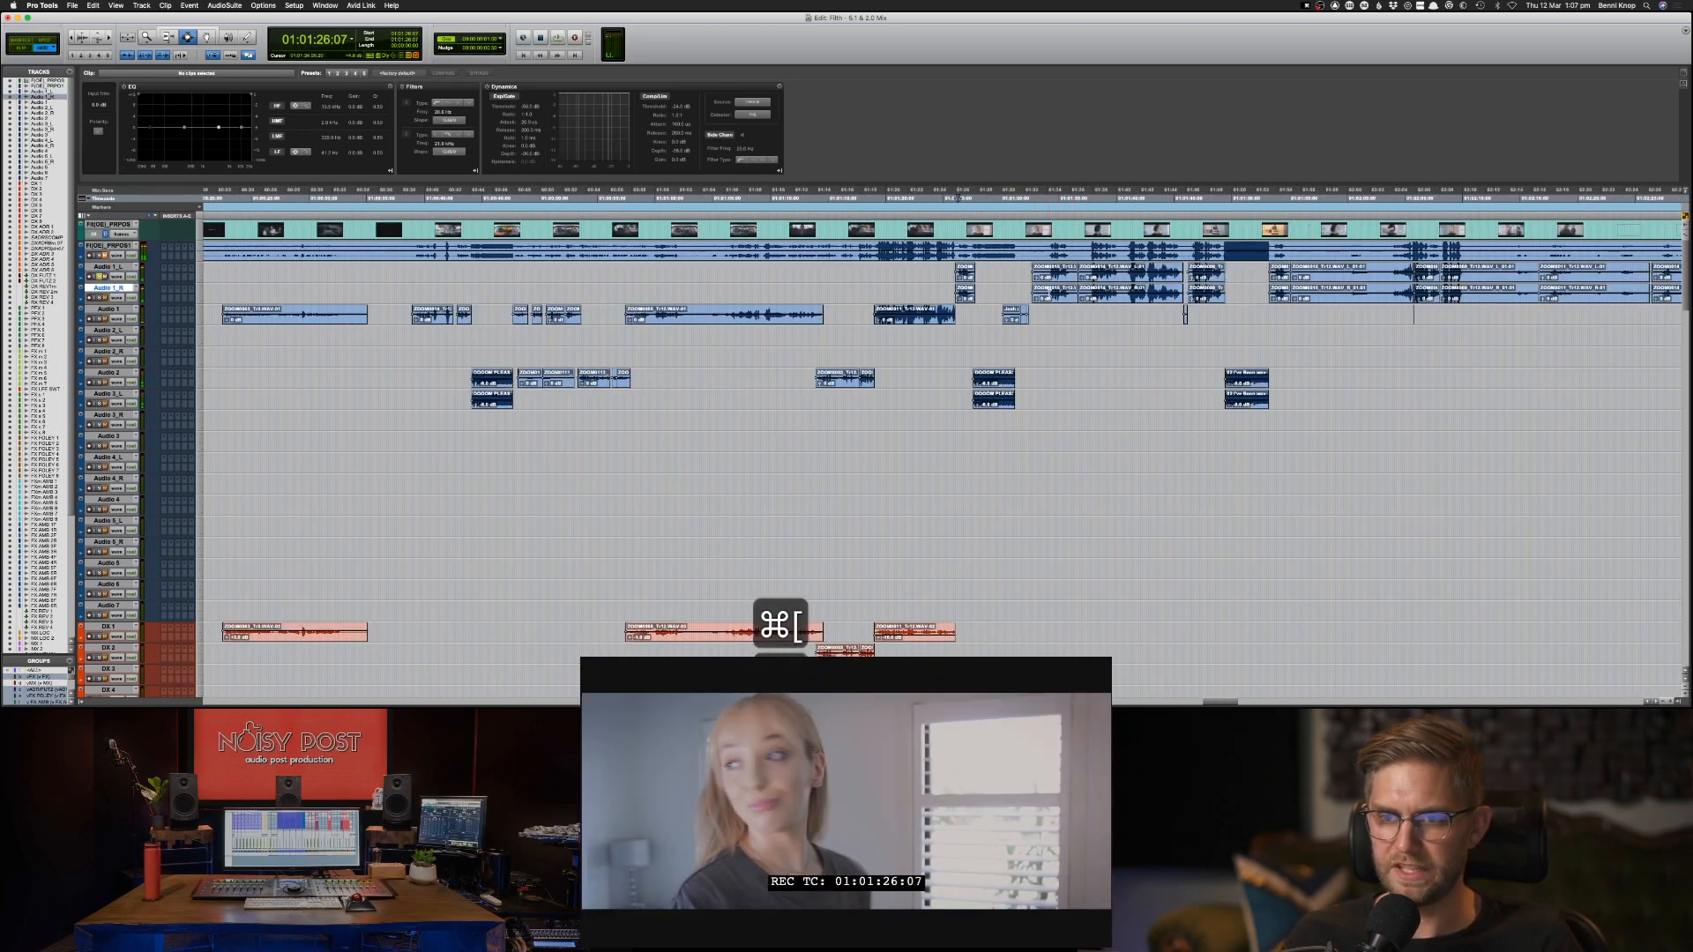
Listen to the bedroom dialogue after 01:01:34 and the short Audio 1 clip around 01:01:30.
left_click(1049, 290)
key("space")
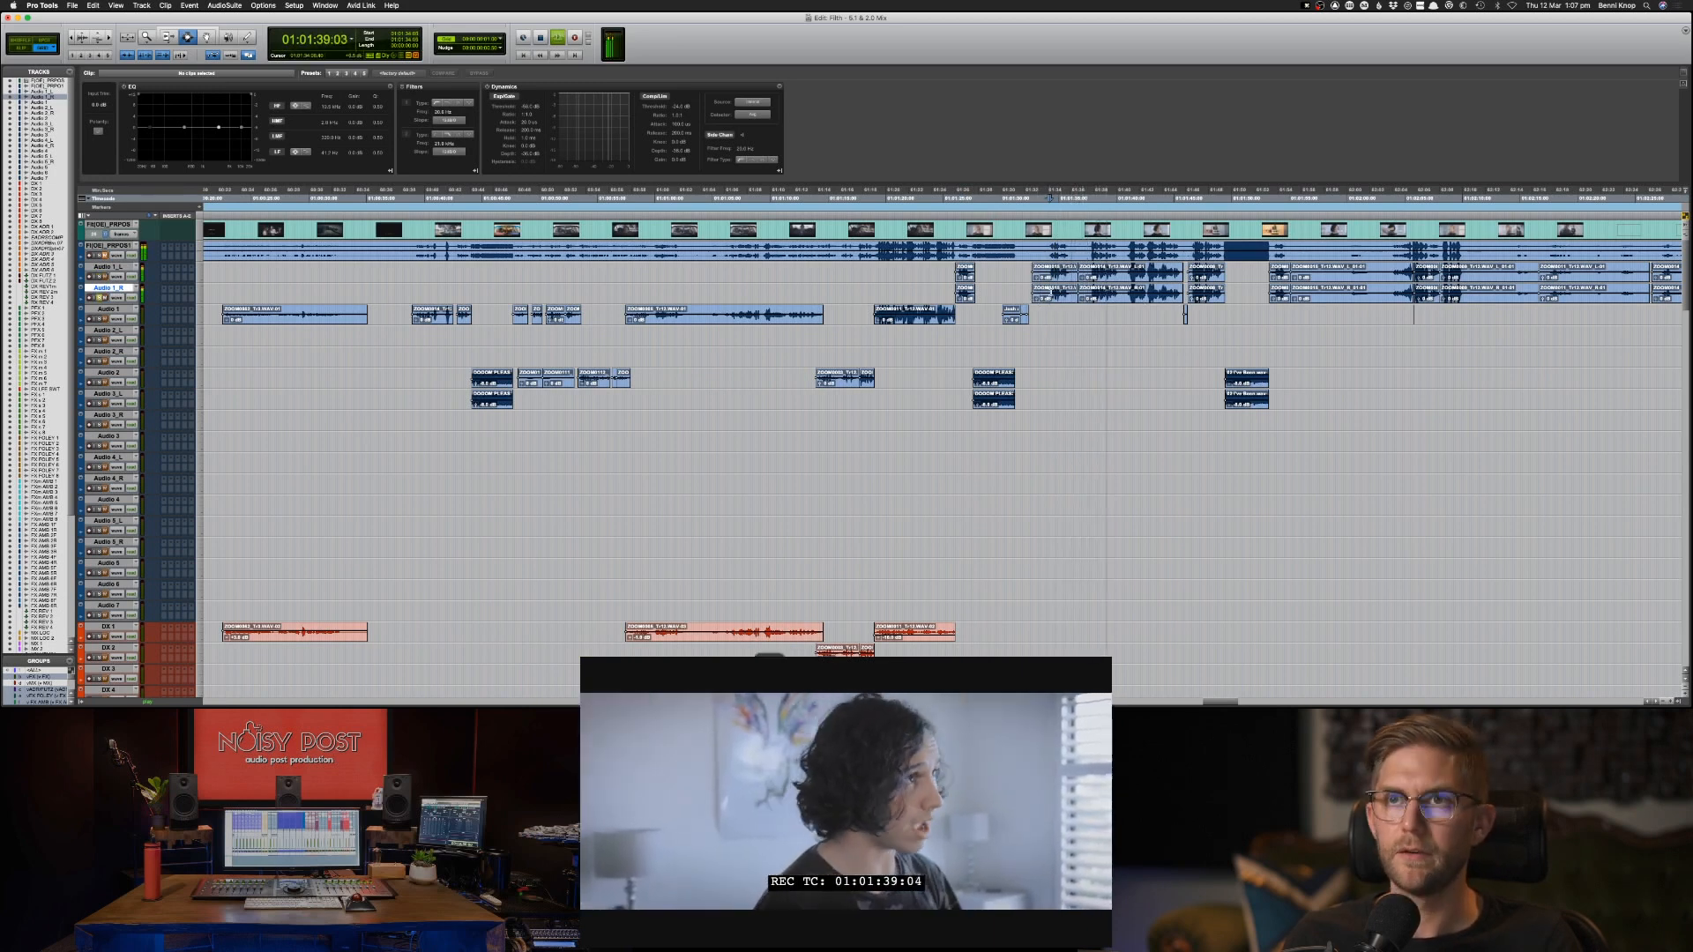
left_click(1009, 313)
key("space")
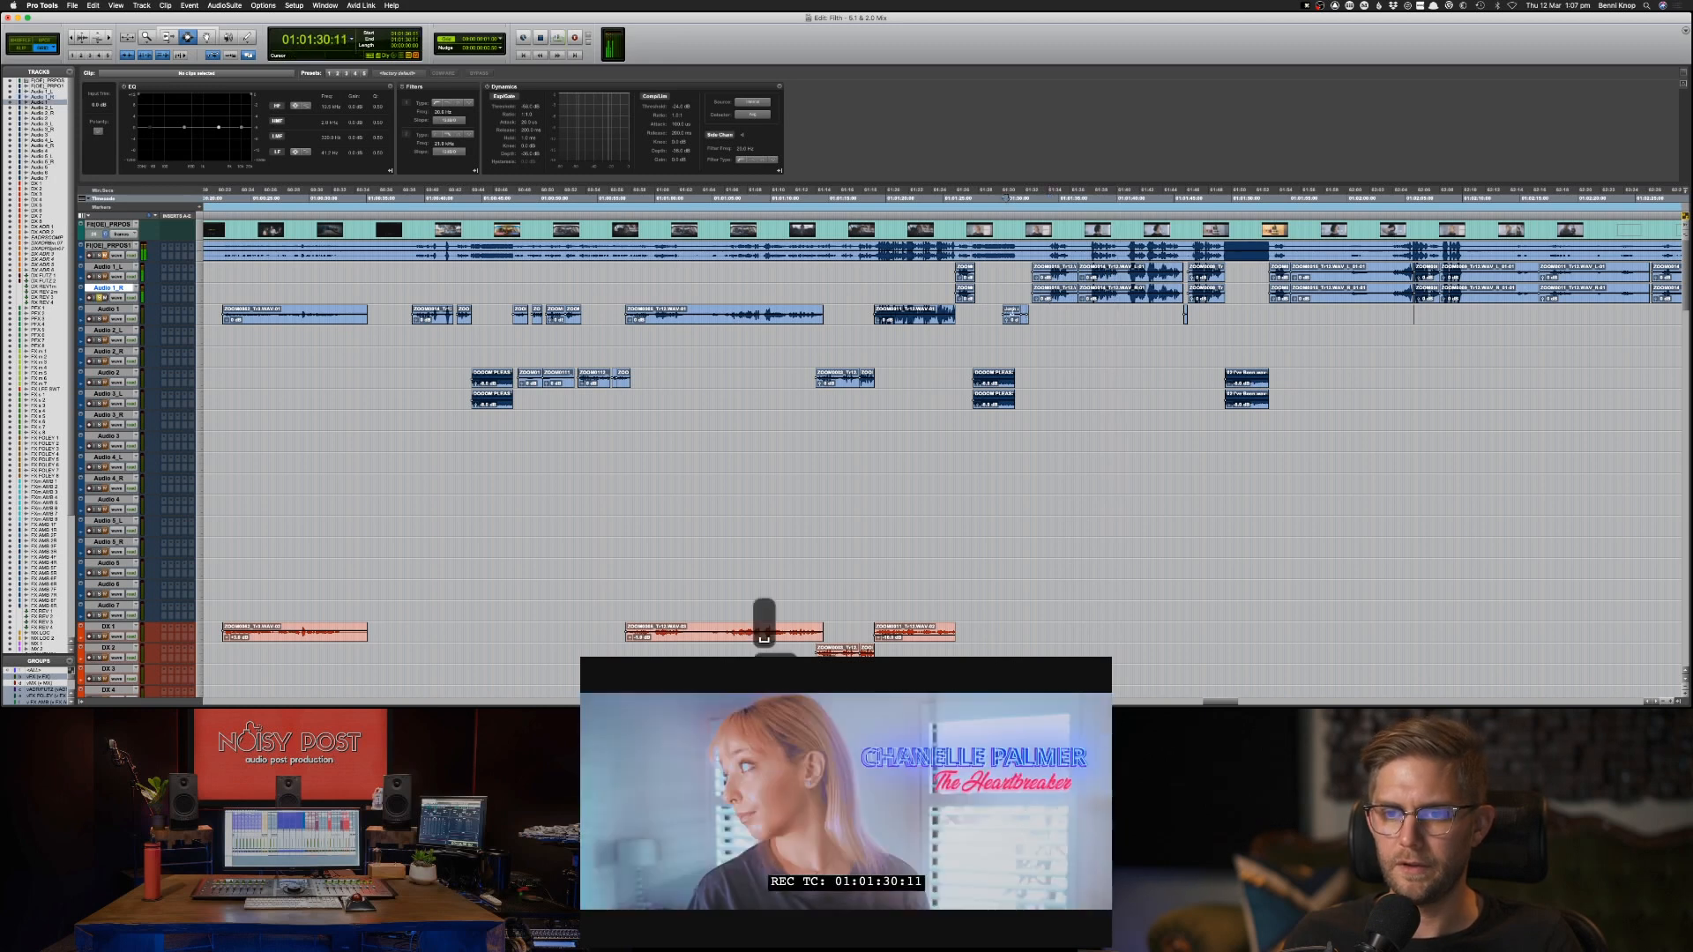
key("space")
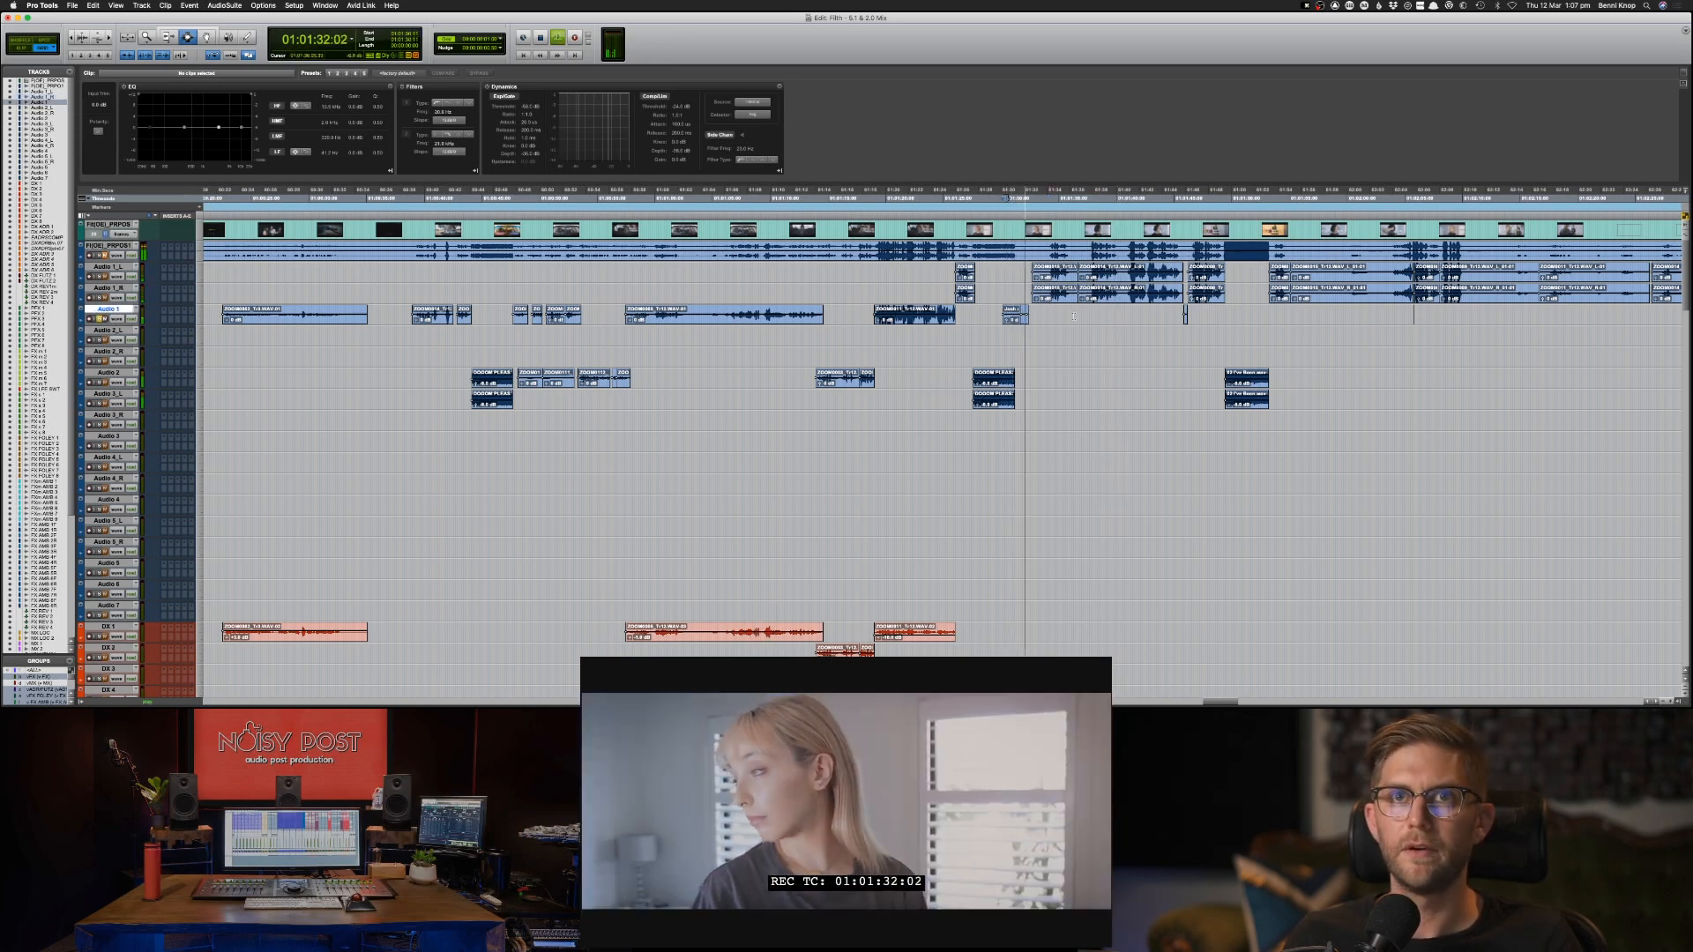
key("space")
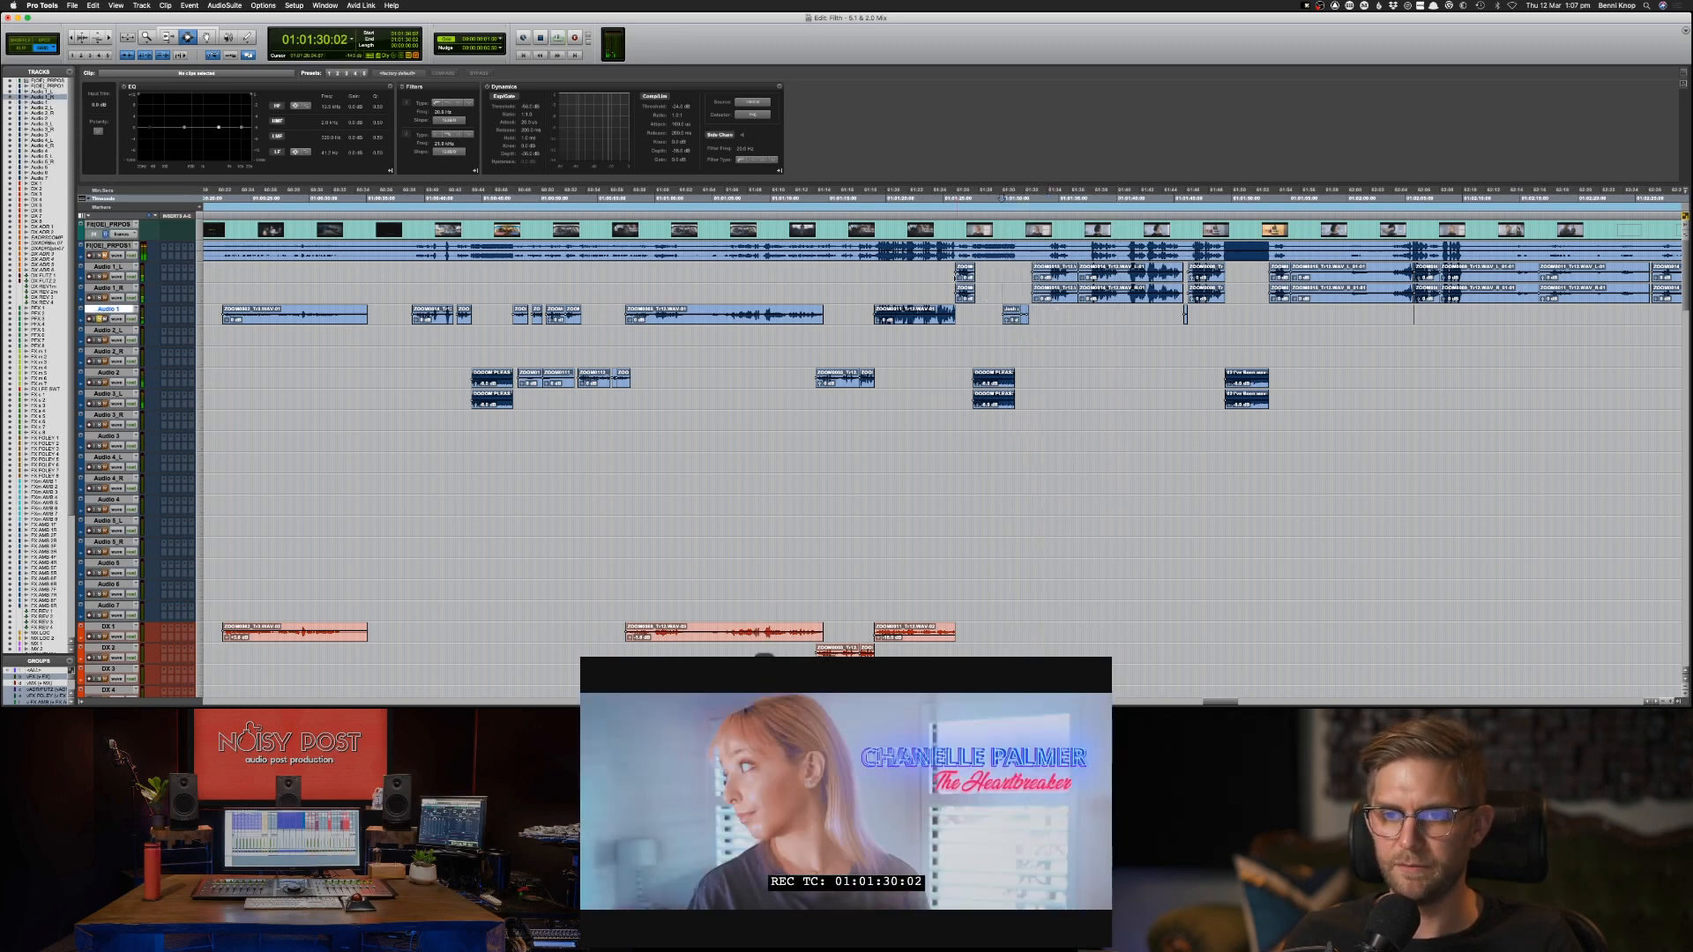
Copy the Audio 1_L clips from 01:01:25:01 up to the third music clip onto DX 1 at the same position.
left_click_drag(947, 277, 1230, 278)
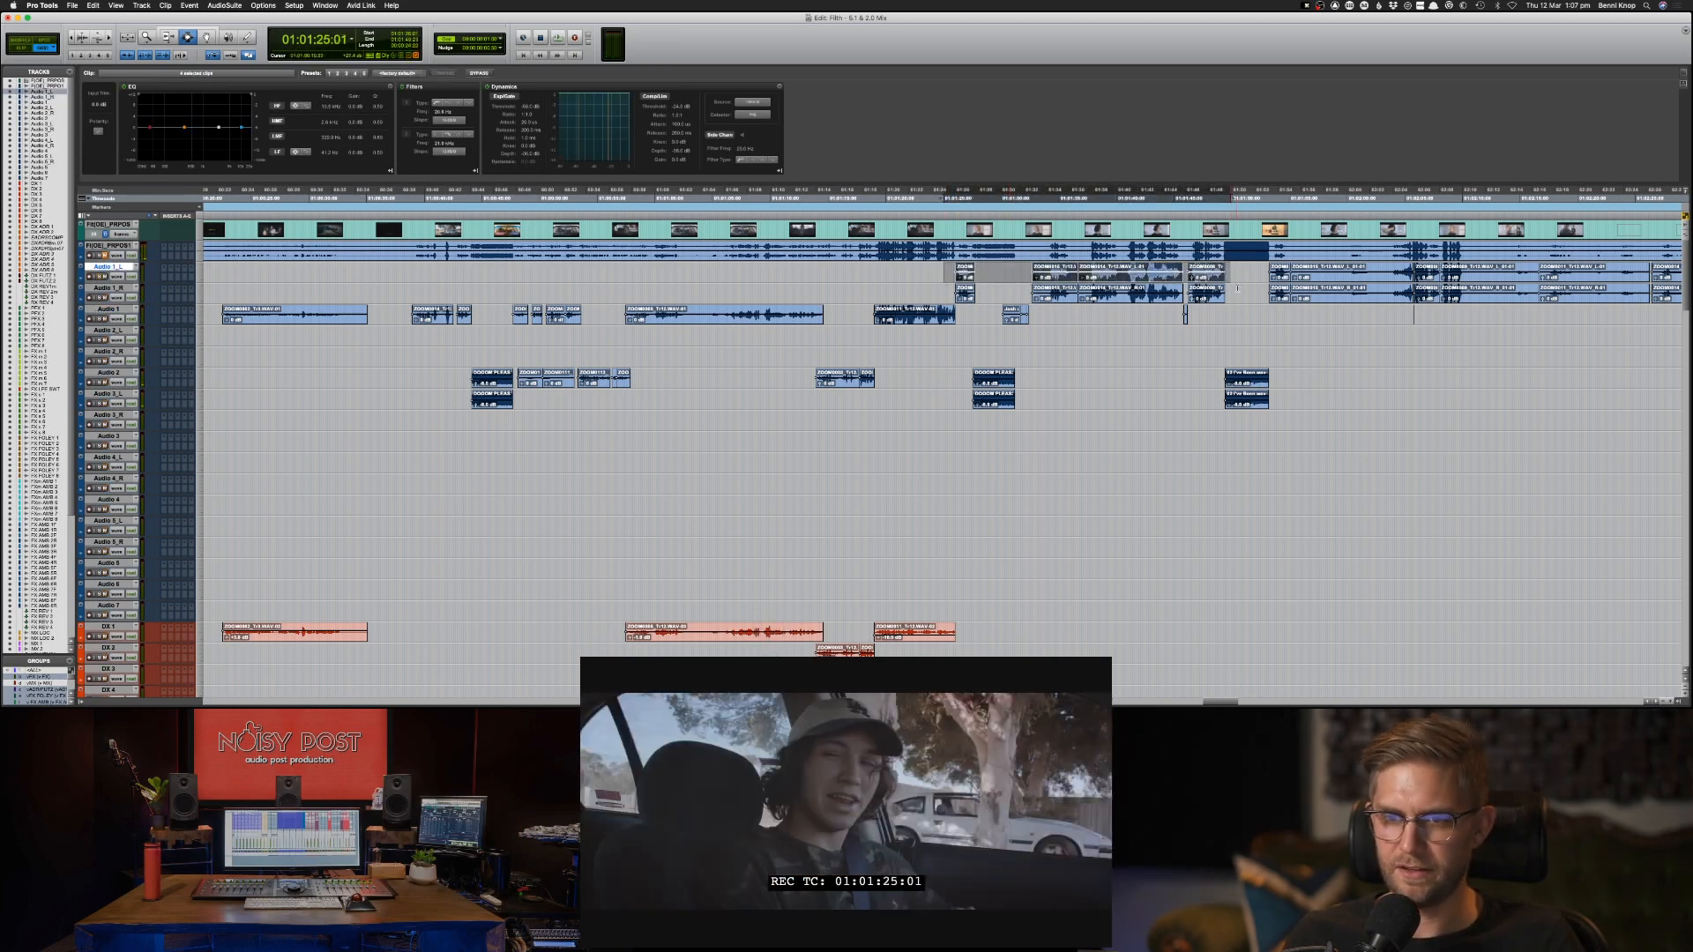
key("semicolon")
key("semicolon")
key("semicolon")
key("semicolon")
key("semicolon")
key("semicolon")
key("semicolon")
key("semicolon")
key("semicolon")
key("semicolon")
key("semicolon")
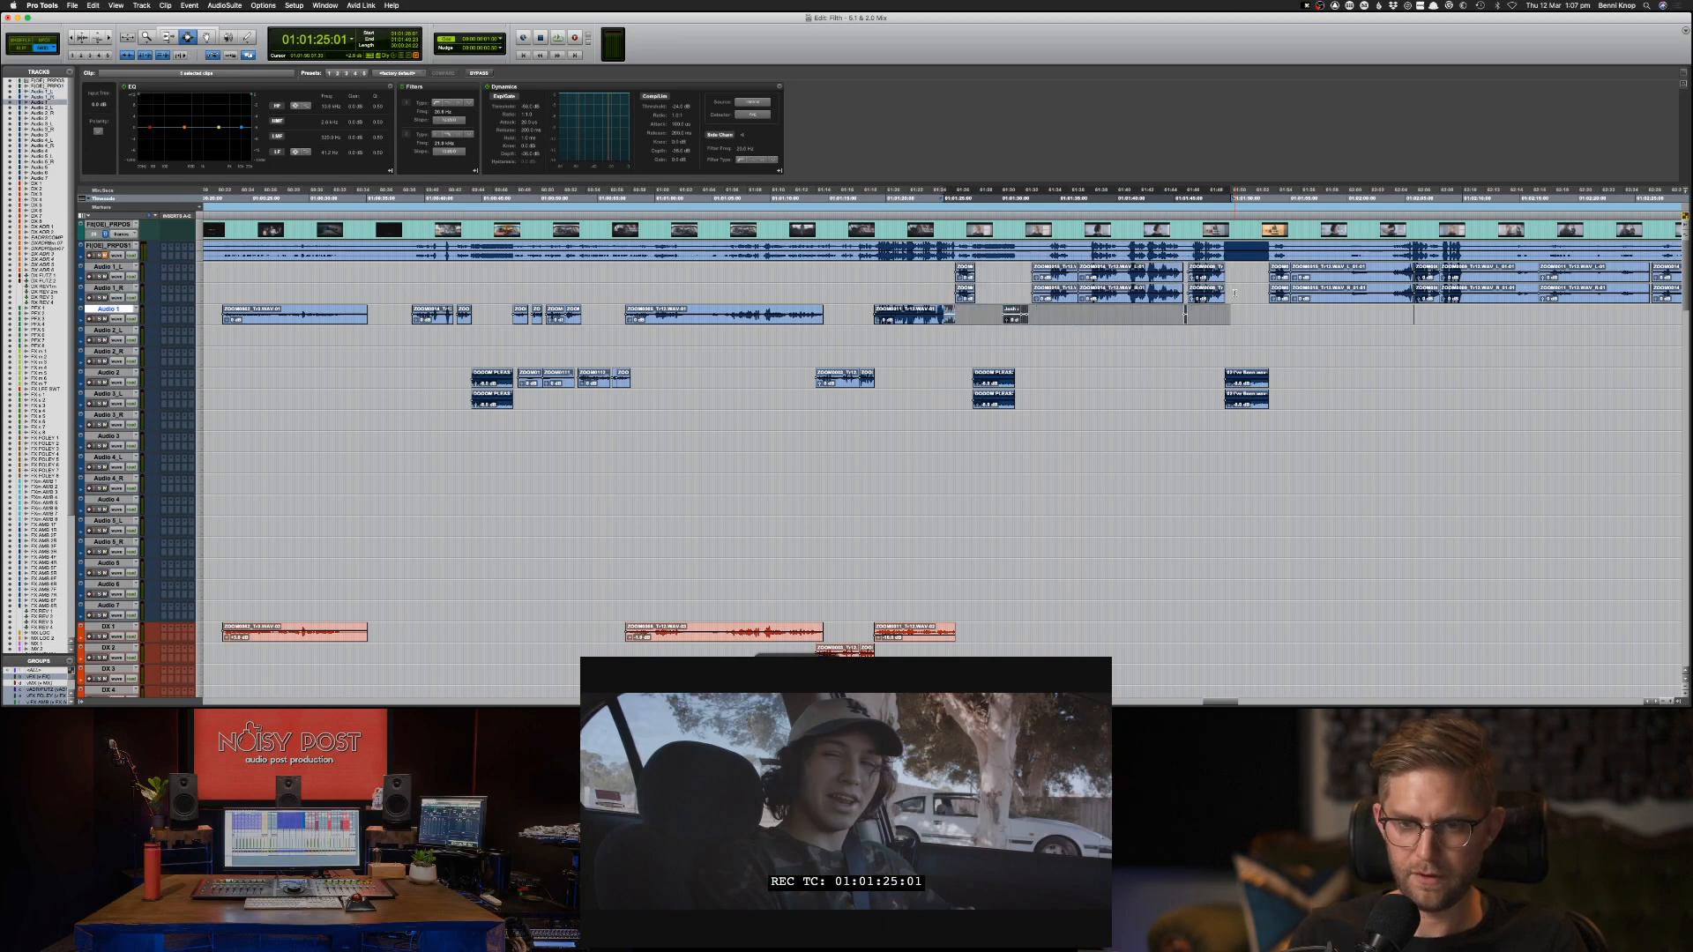
key("semicolon")
key("semicolon")
key("semicolon")
key("semicolon")
key("semicolon")
key("semicolon")
key("super+v")
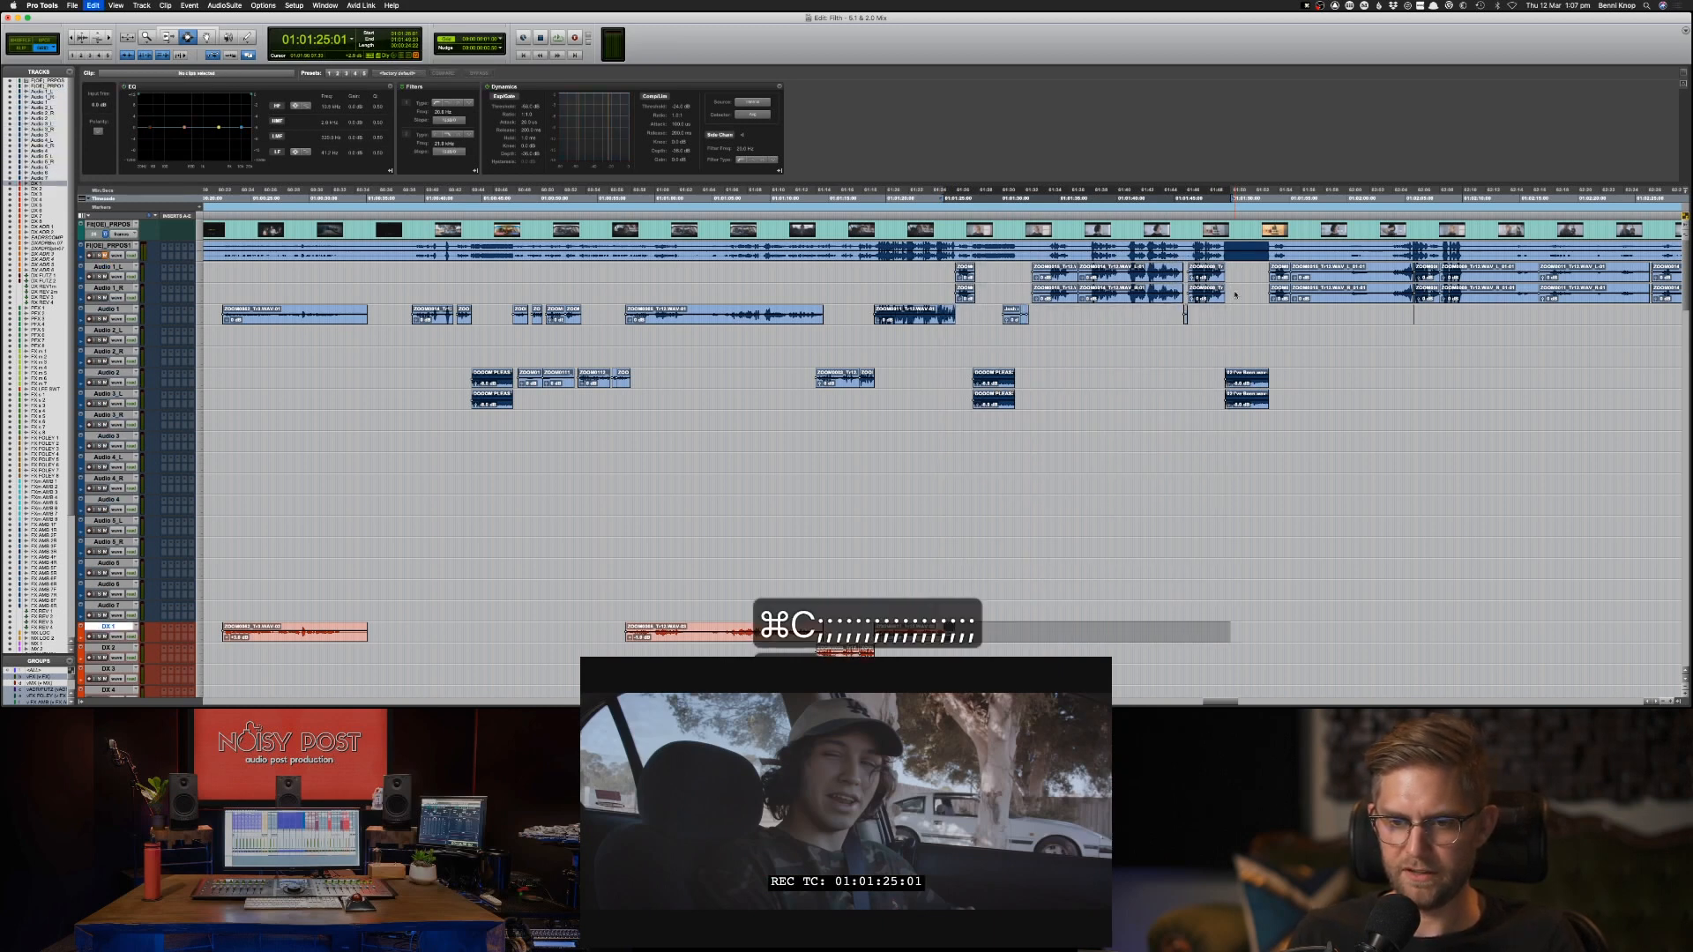
left_click(1161, 442)
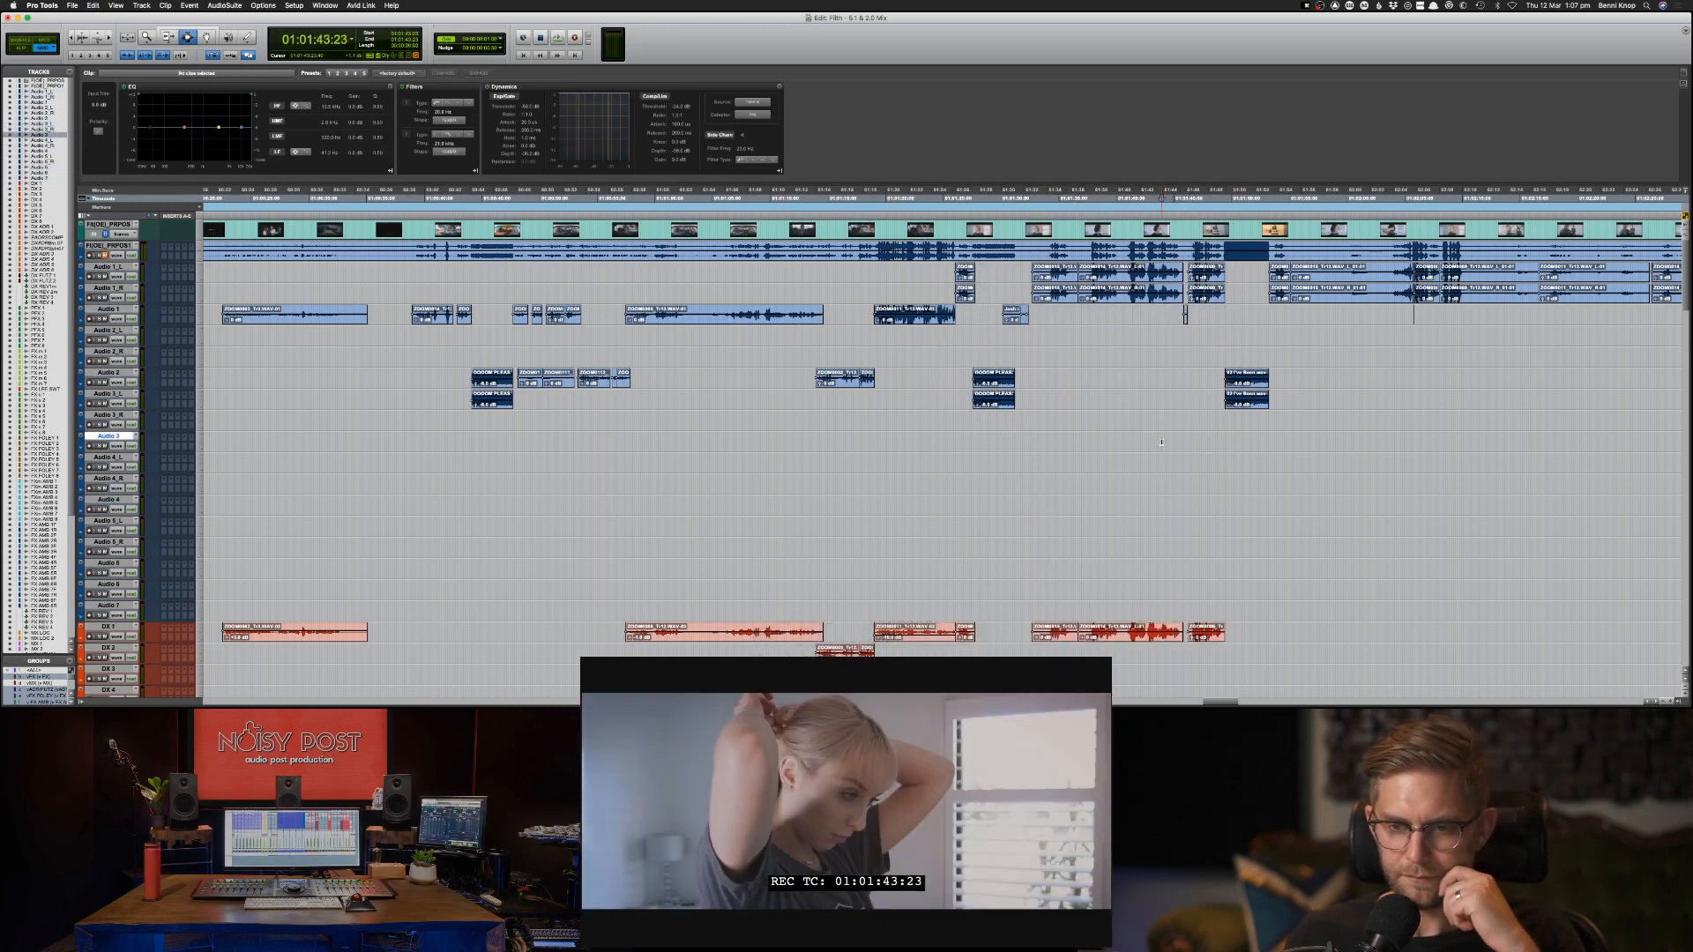
Undo the paste on DX 1 and paste the copied dialogue clips at the same position on DX 2.
key("super+z")
key("semicolon")
key("super+v")
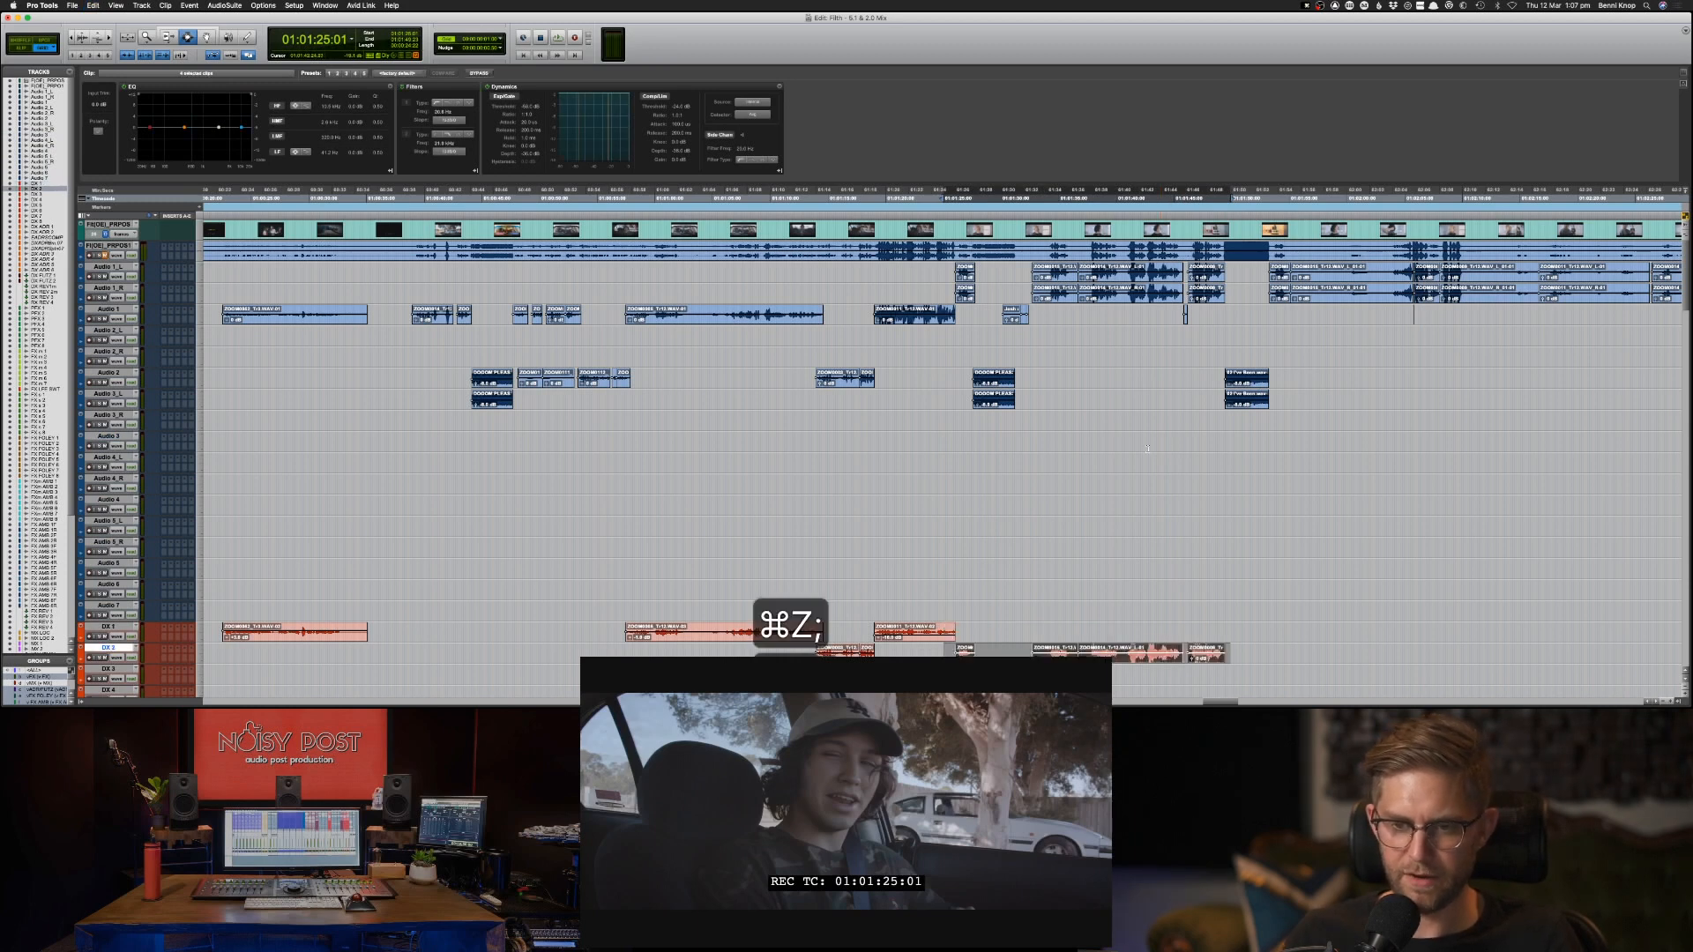
left_click(1131, 462)
scroll(966, 646, "right", 1)
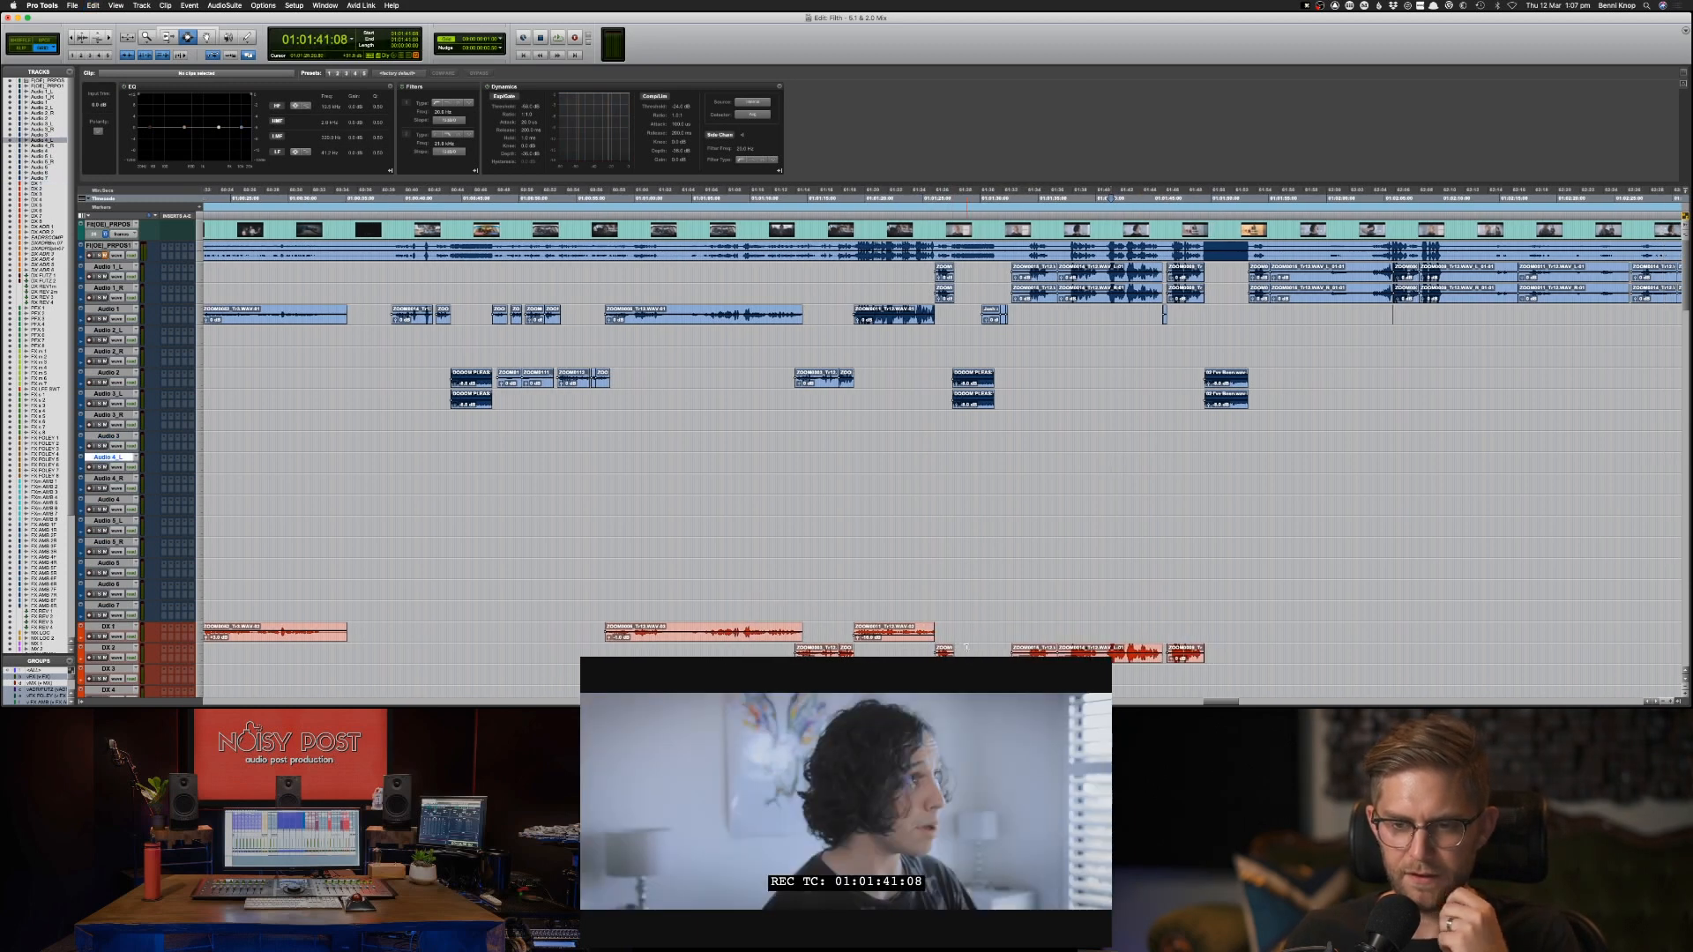
left_click(921, 649)
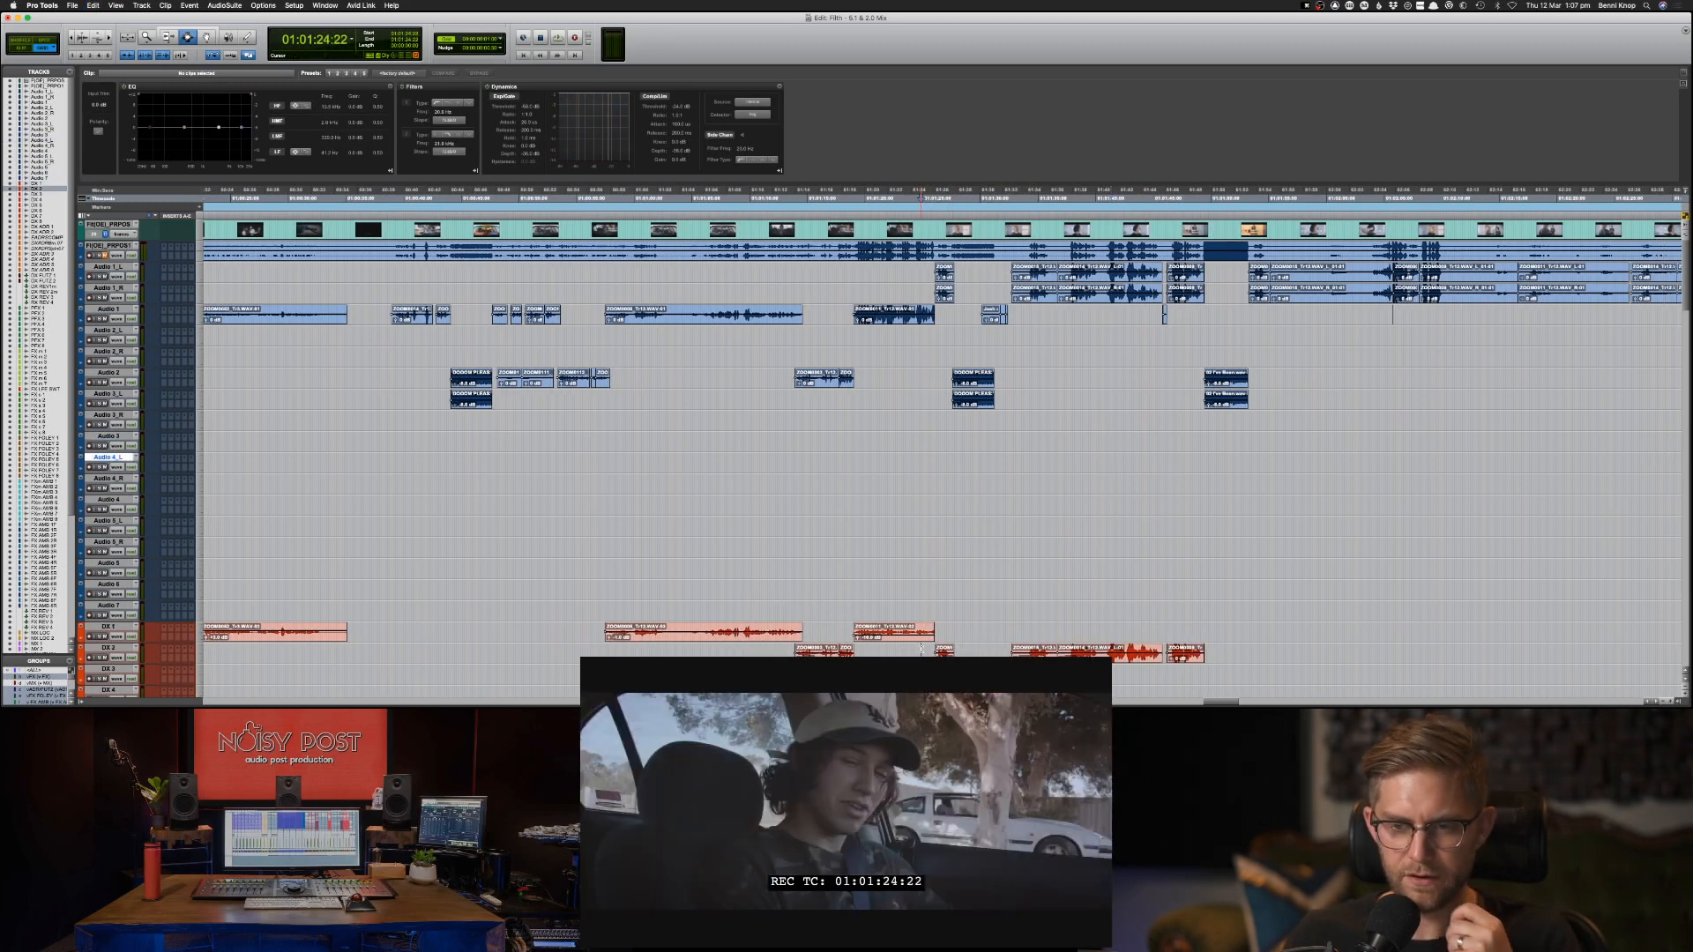
scroll(924, 648, "right", 1)
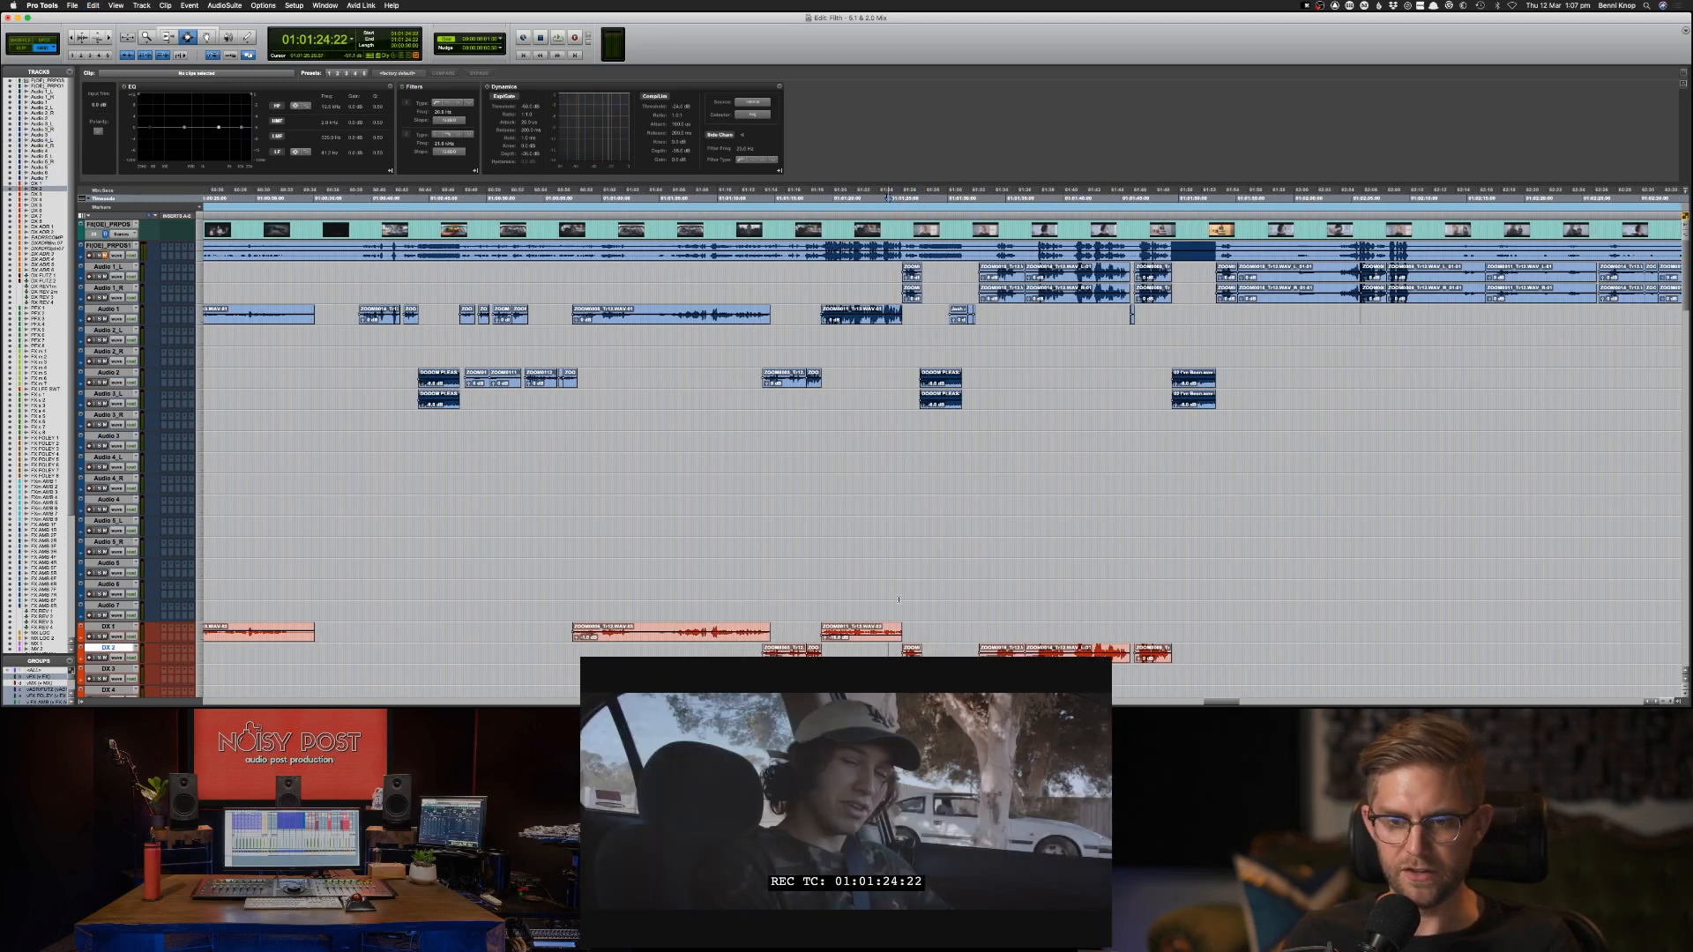
Rename the first two dialogue tracks as DX 1.BOOM and DX 2.BOOM.
double_click(107, 626)
type(".BOLOM")
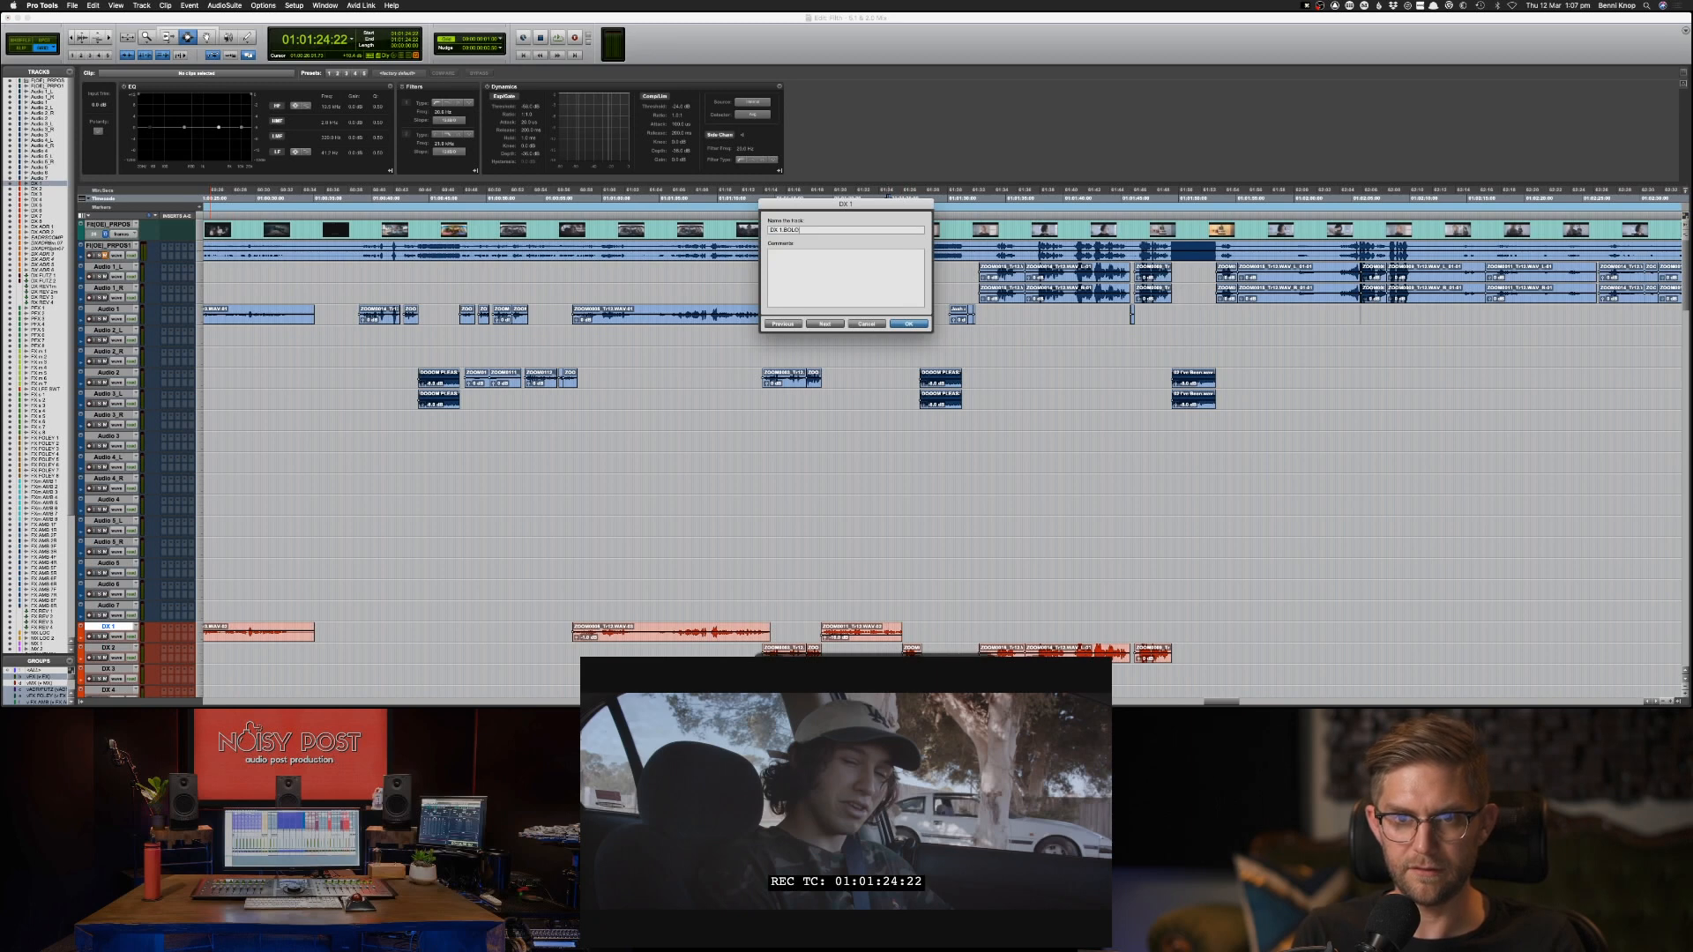
type("M")
key("super+Right")
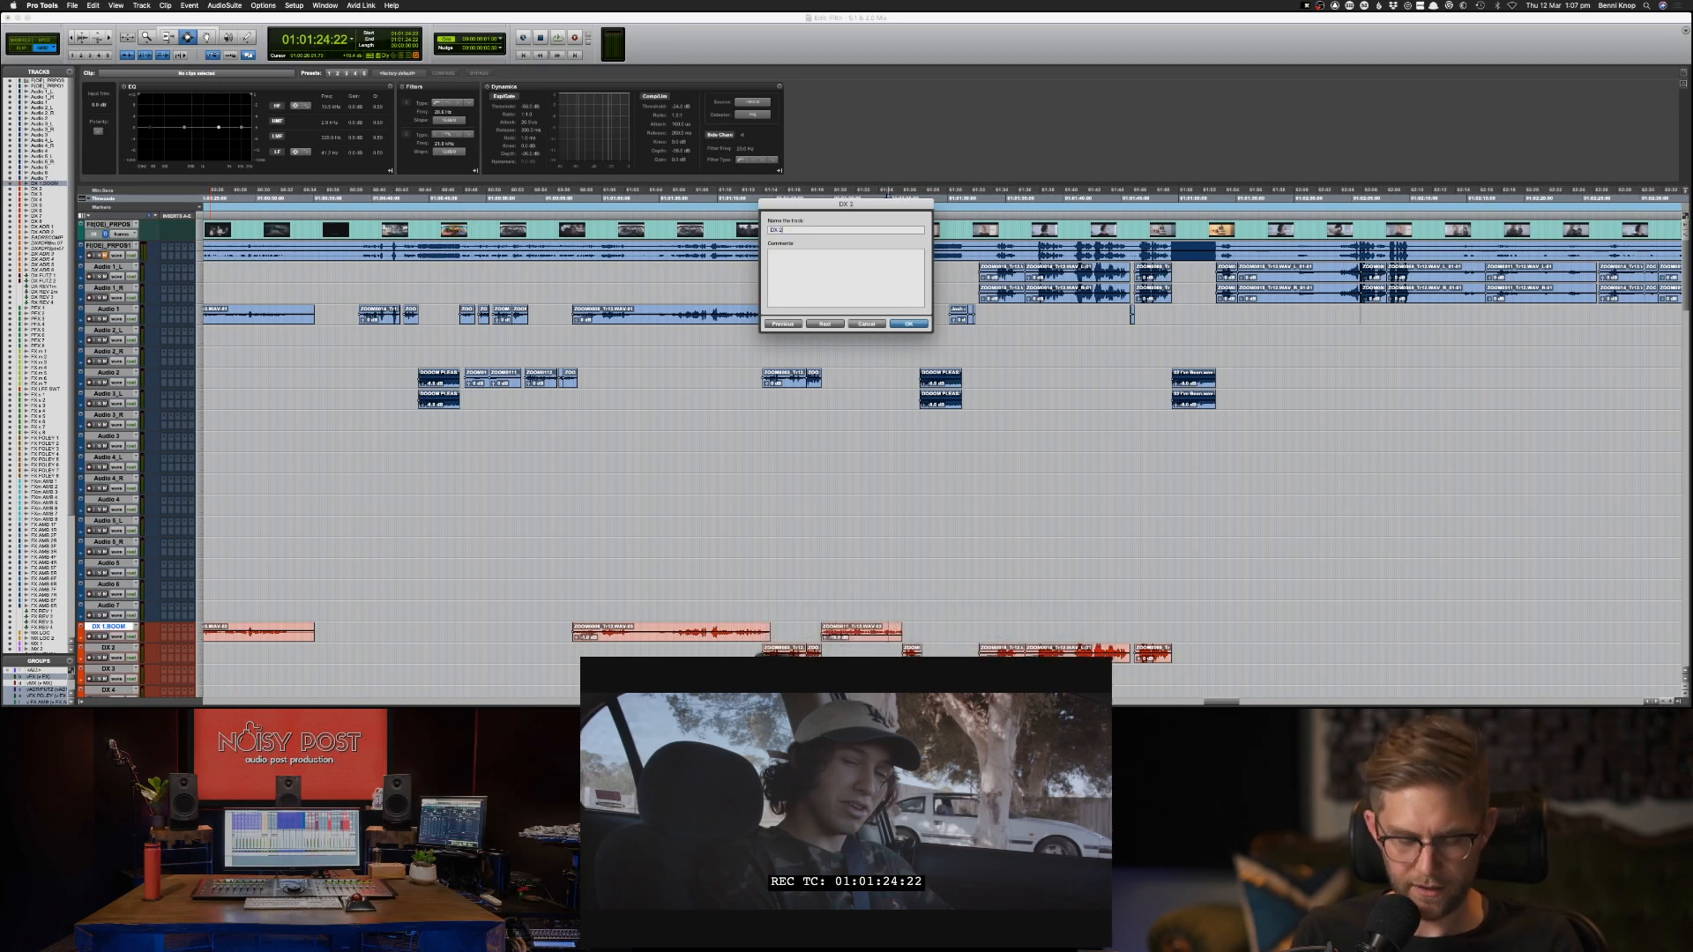
type(".BOOM")
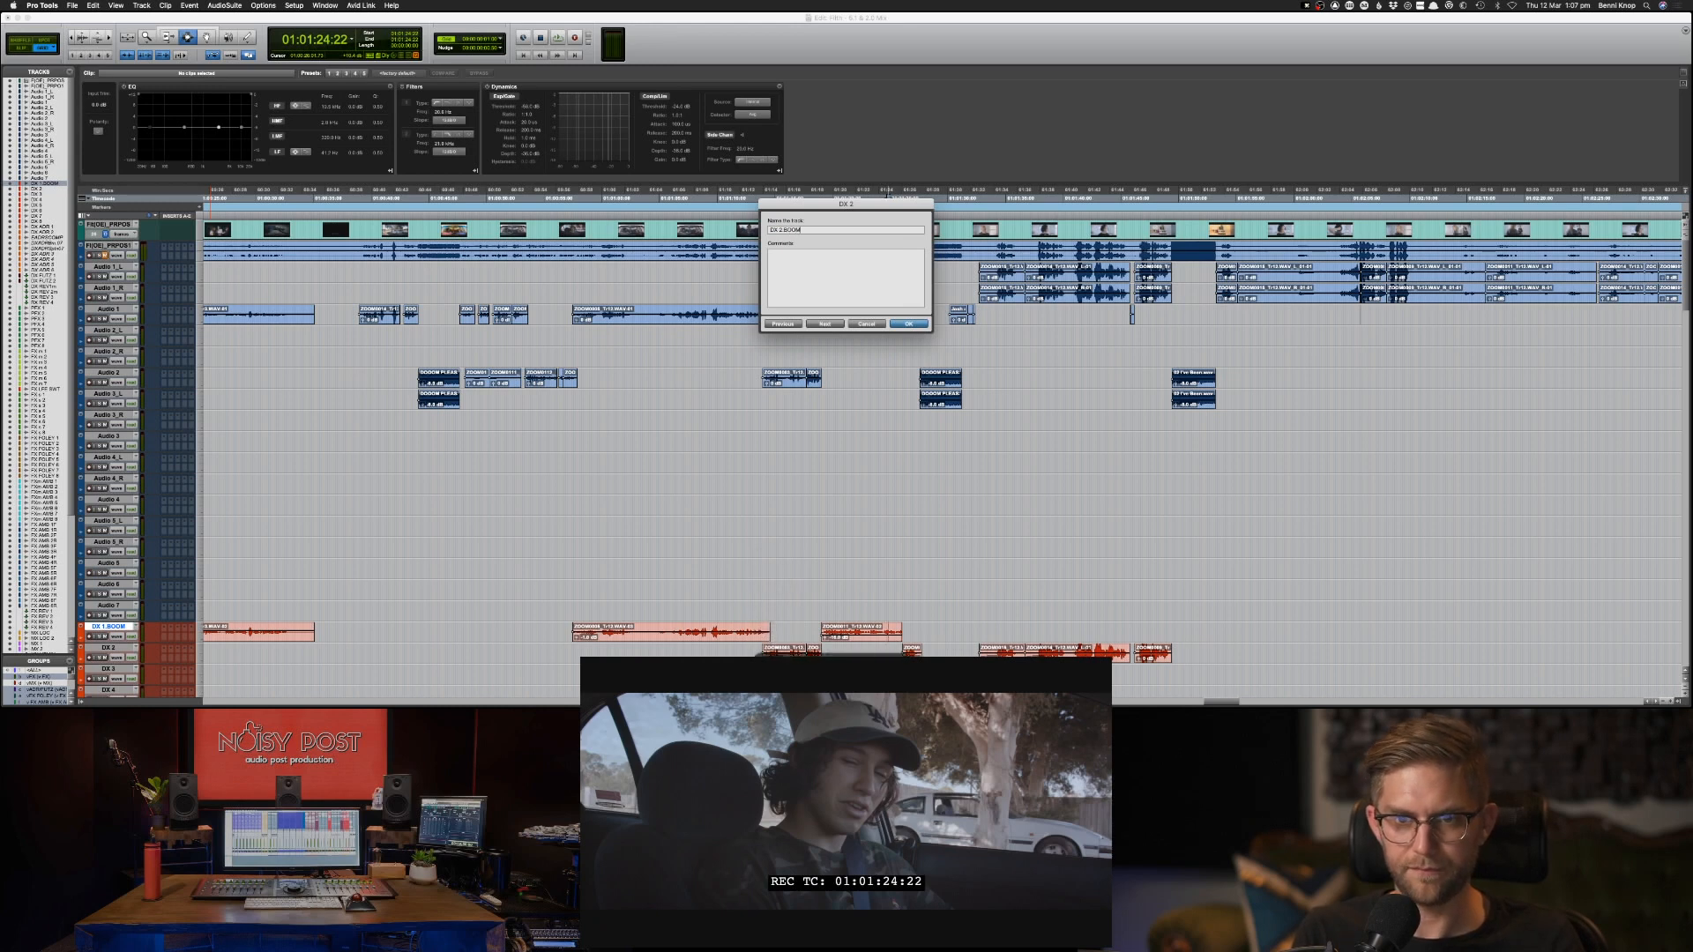
key("Return")
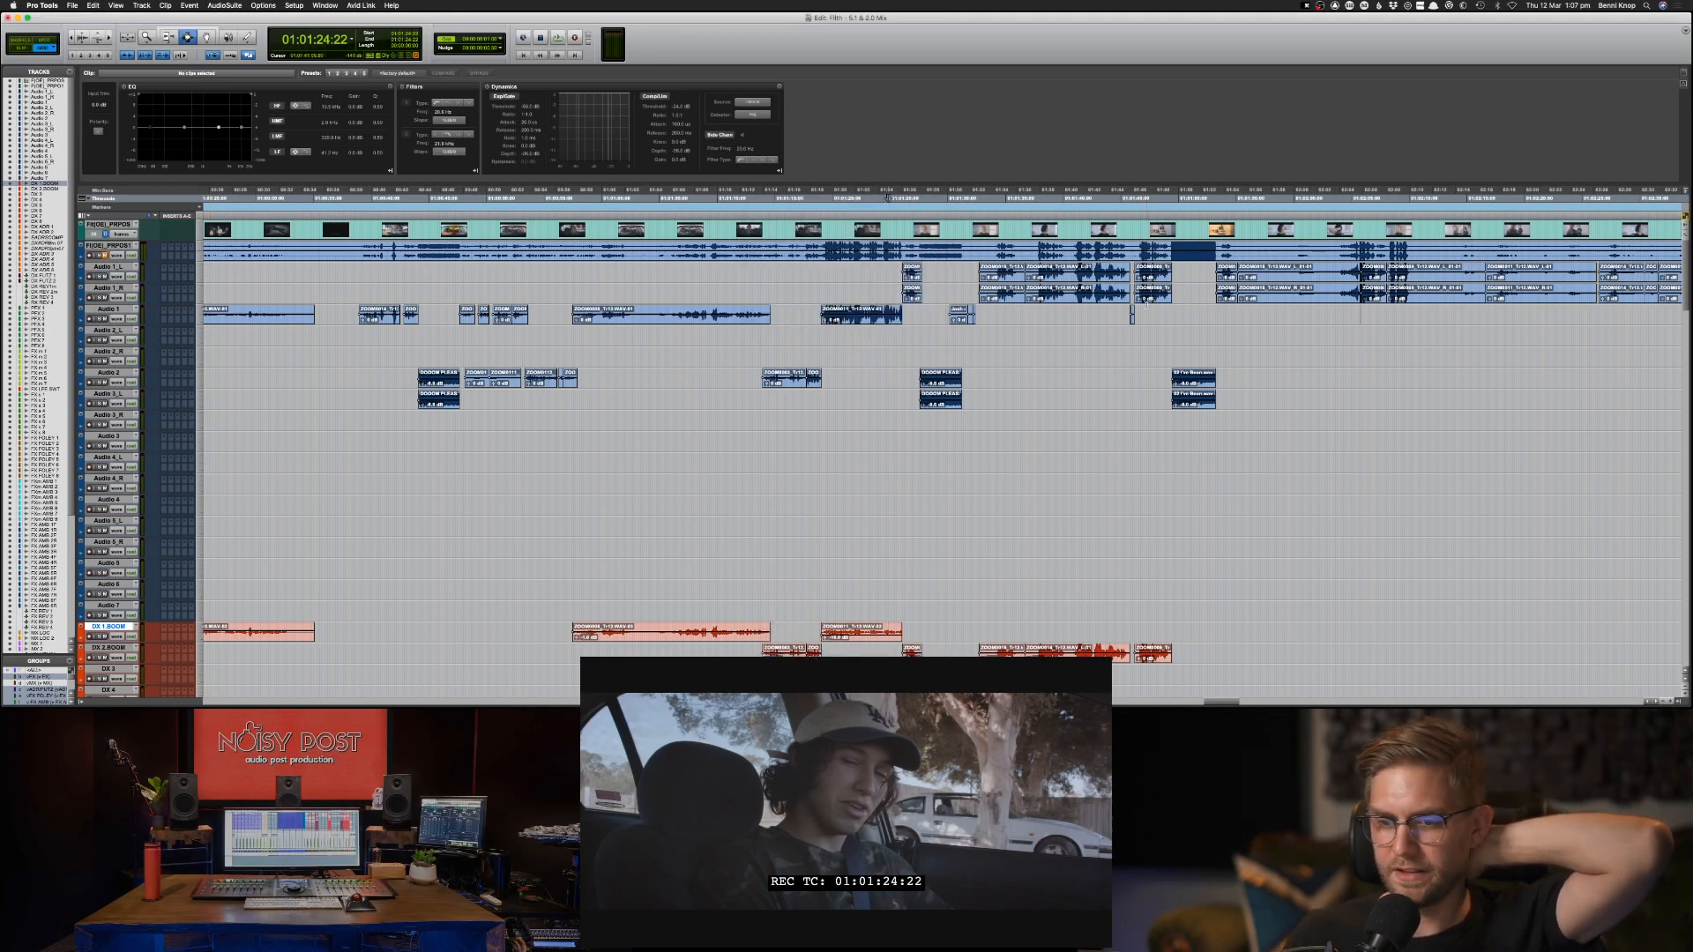
Play briefly from 01:01:53:01, just before the next pair of Audio 1_L and 1_R clips.
scroll(1147, 305, "right", 2)
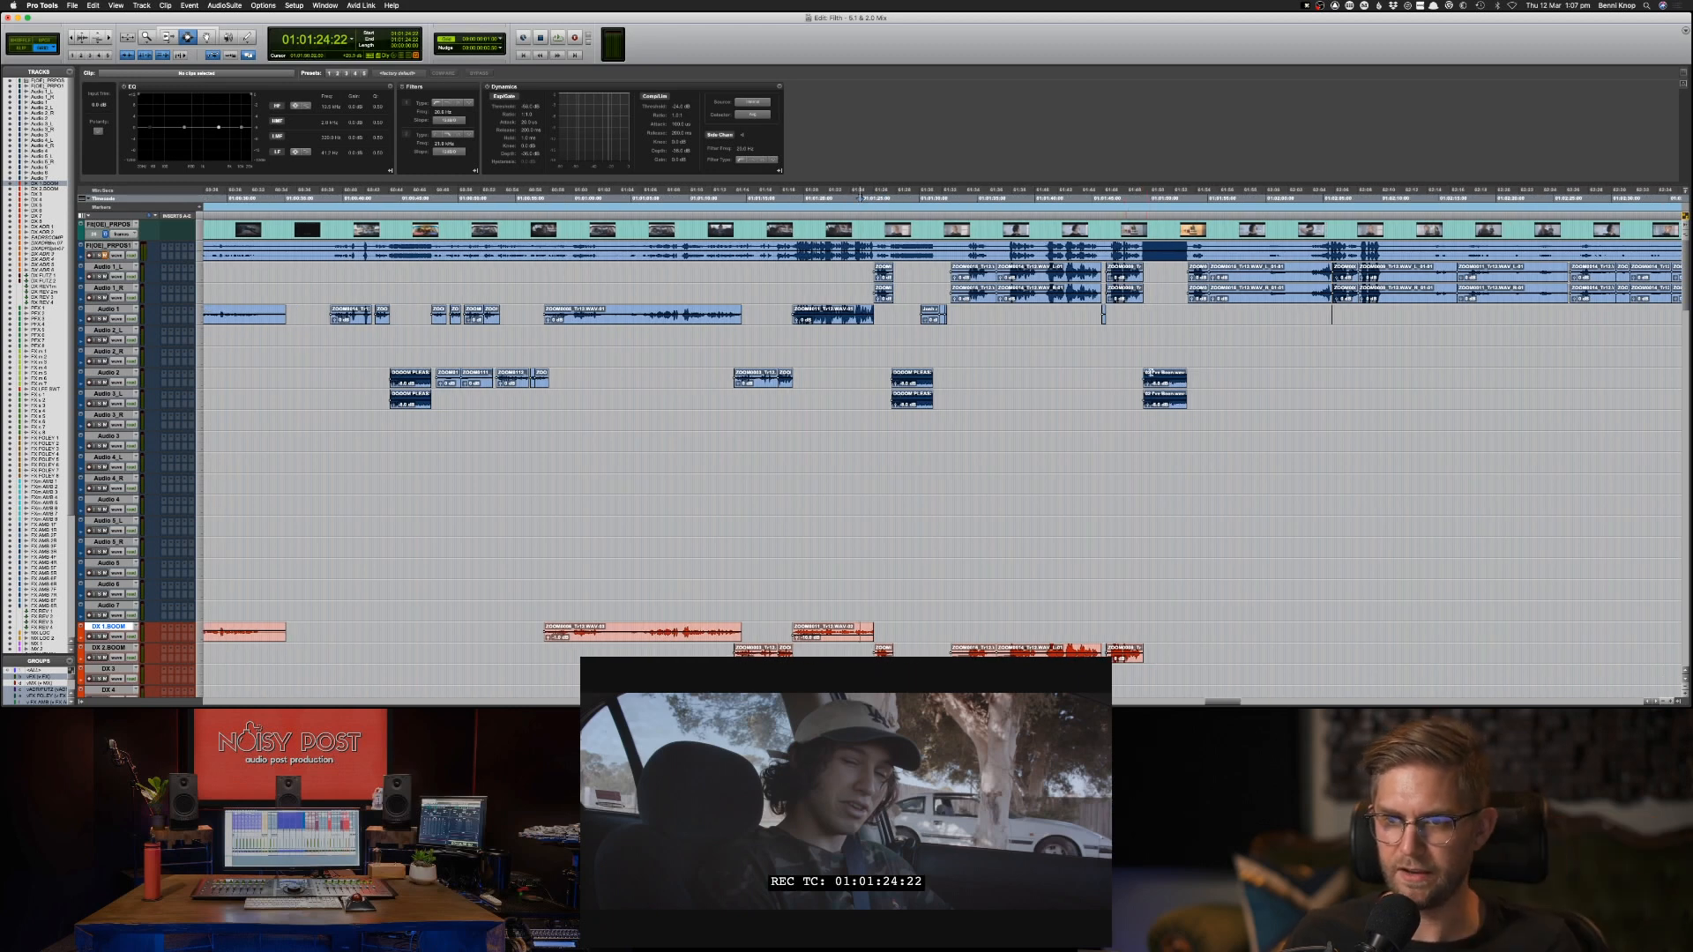
left_click(1185, 275)
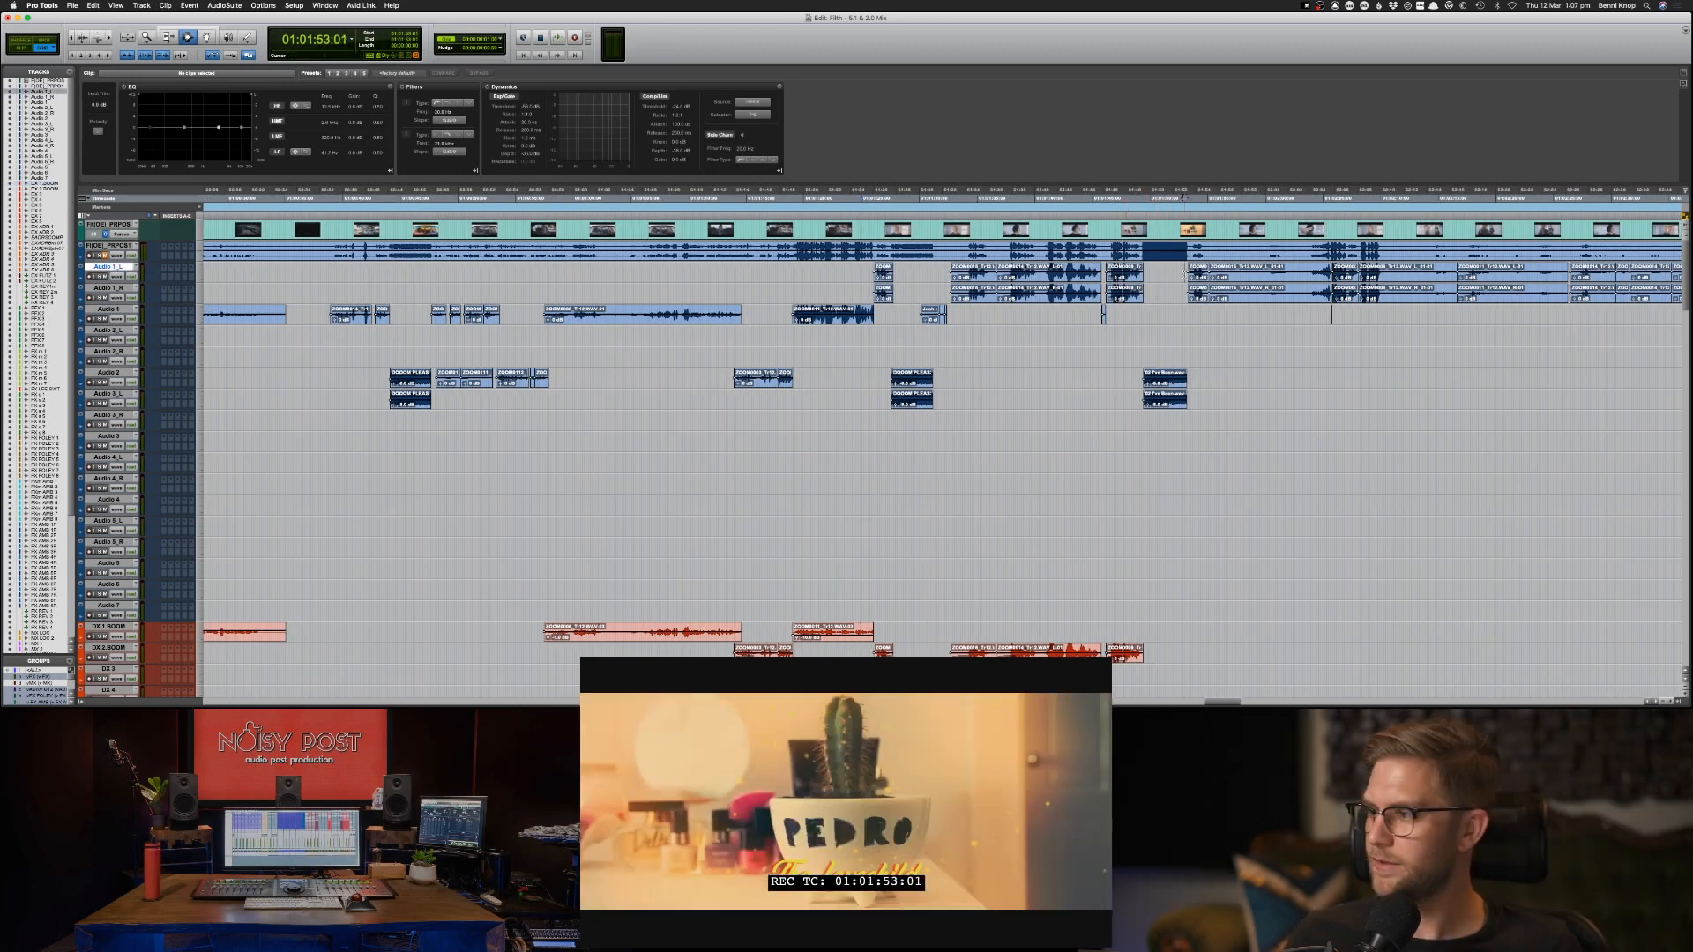
key("space")
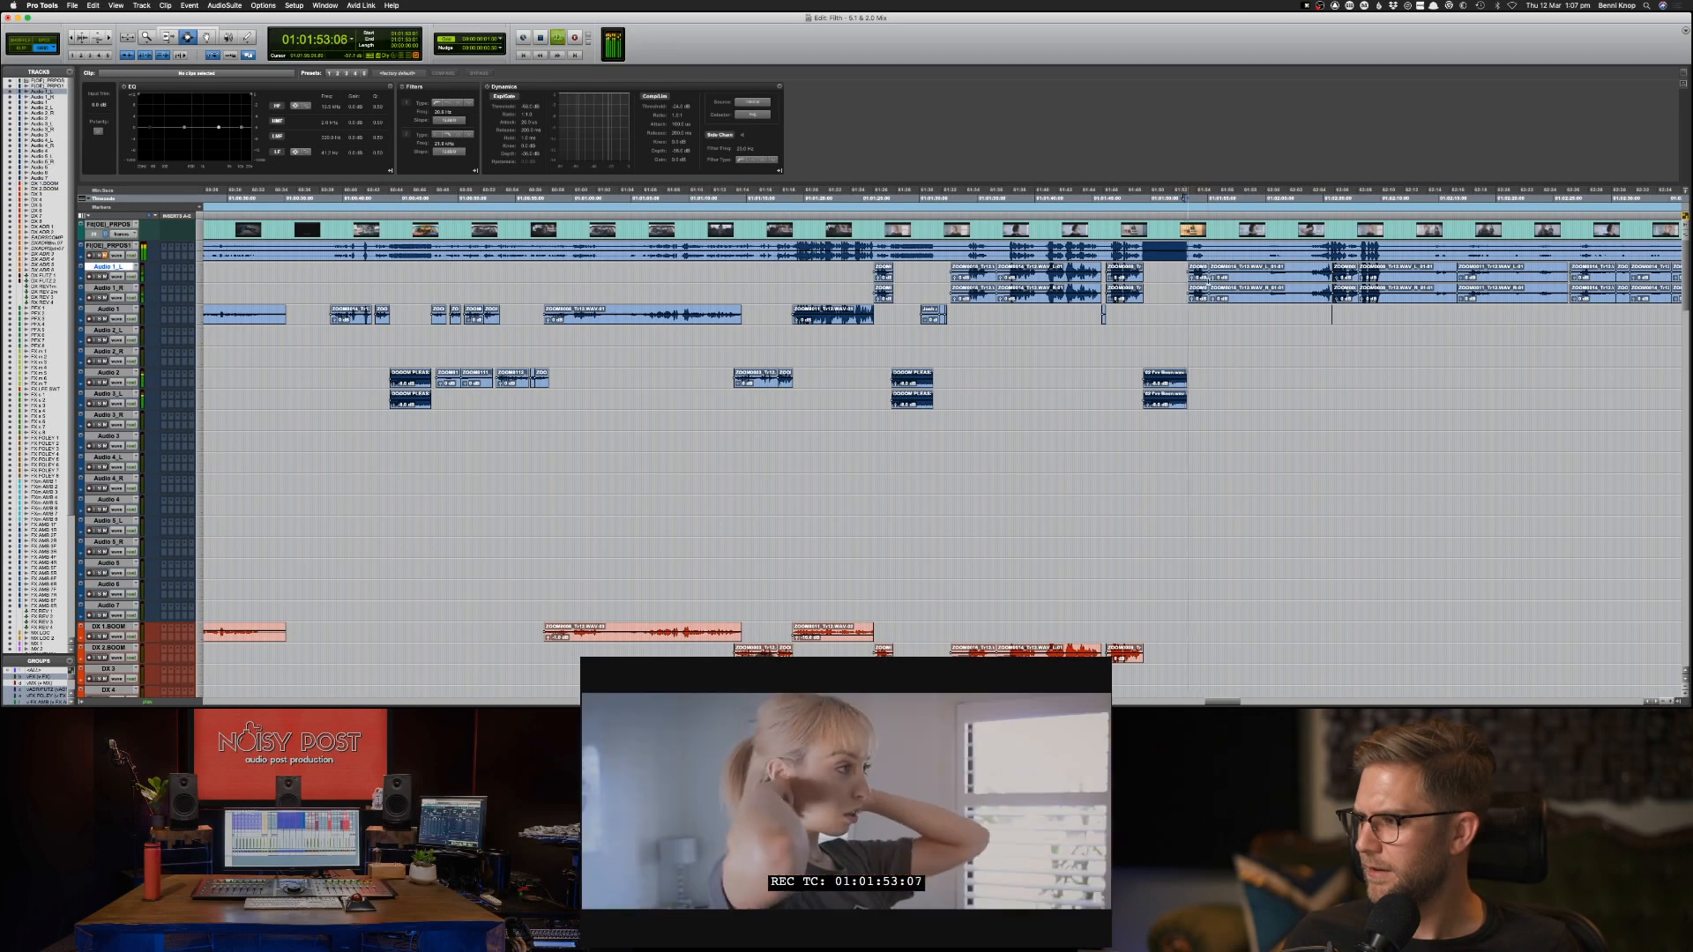
key("space")
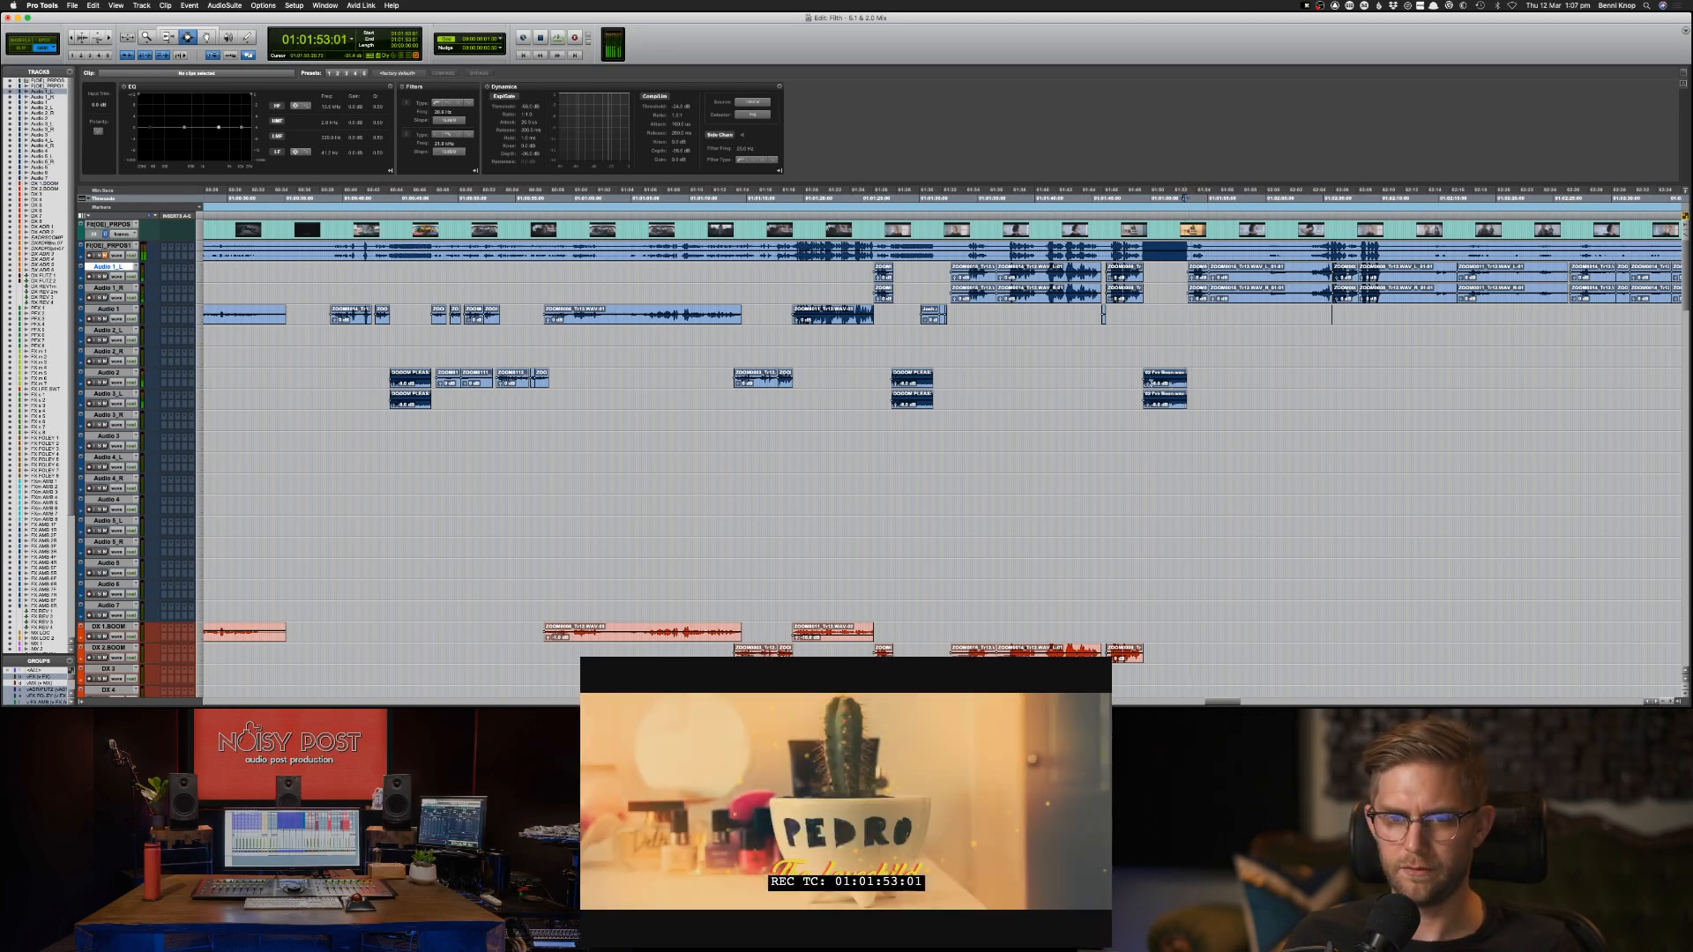
Mute the already copied music clips on Audio 2 and Audio 3_L.
left_click(1055, 388)
left_click_drag(1218, 368, 812, 429)
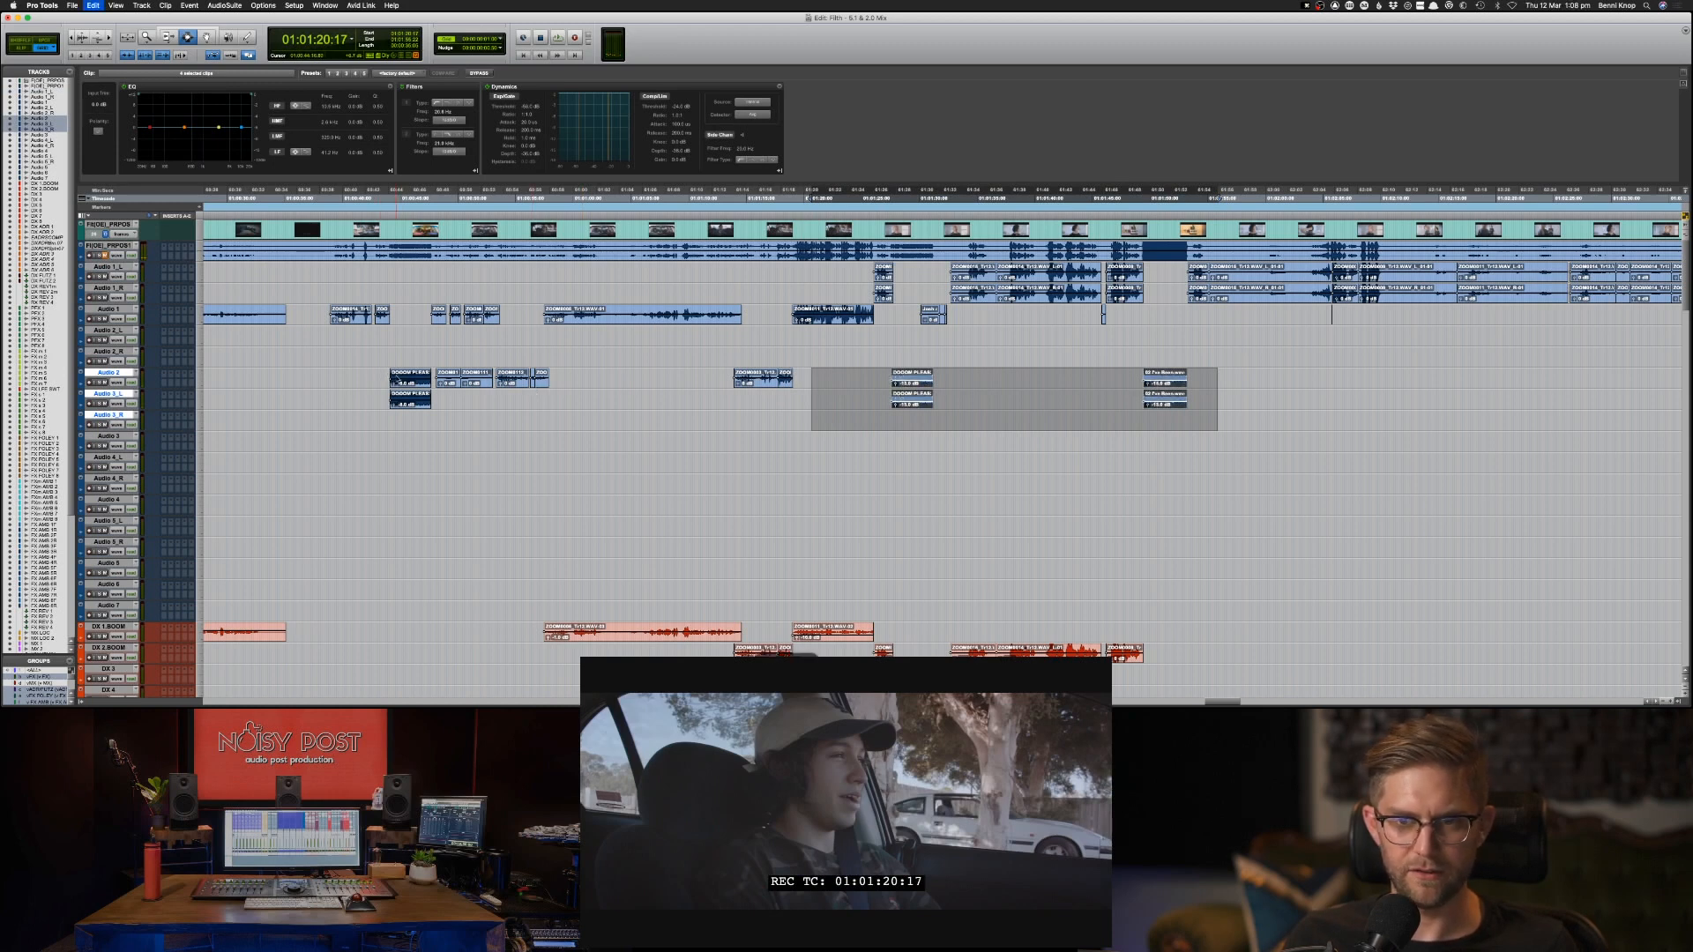
key("super+z")
key("super+z")
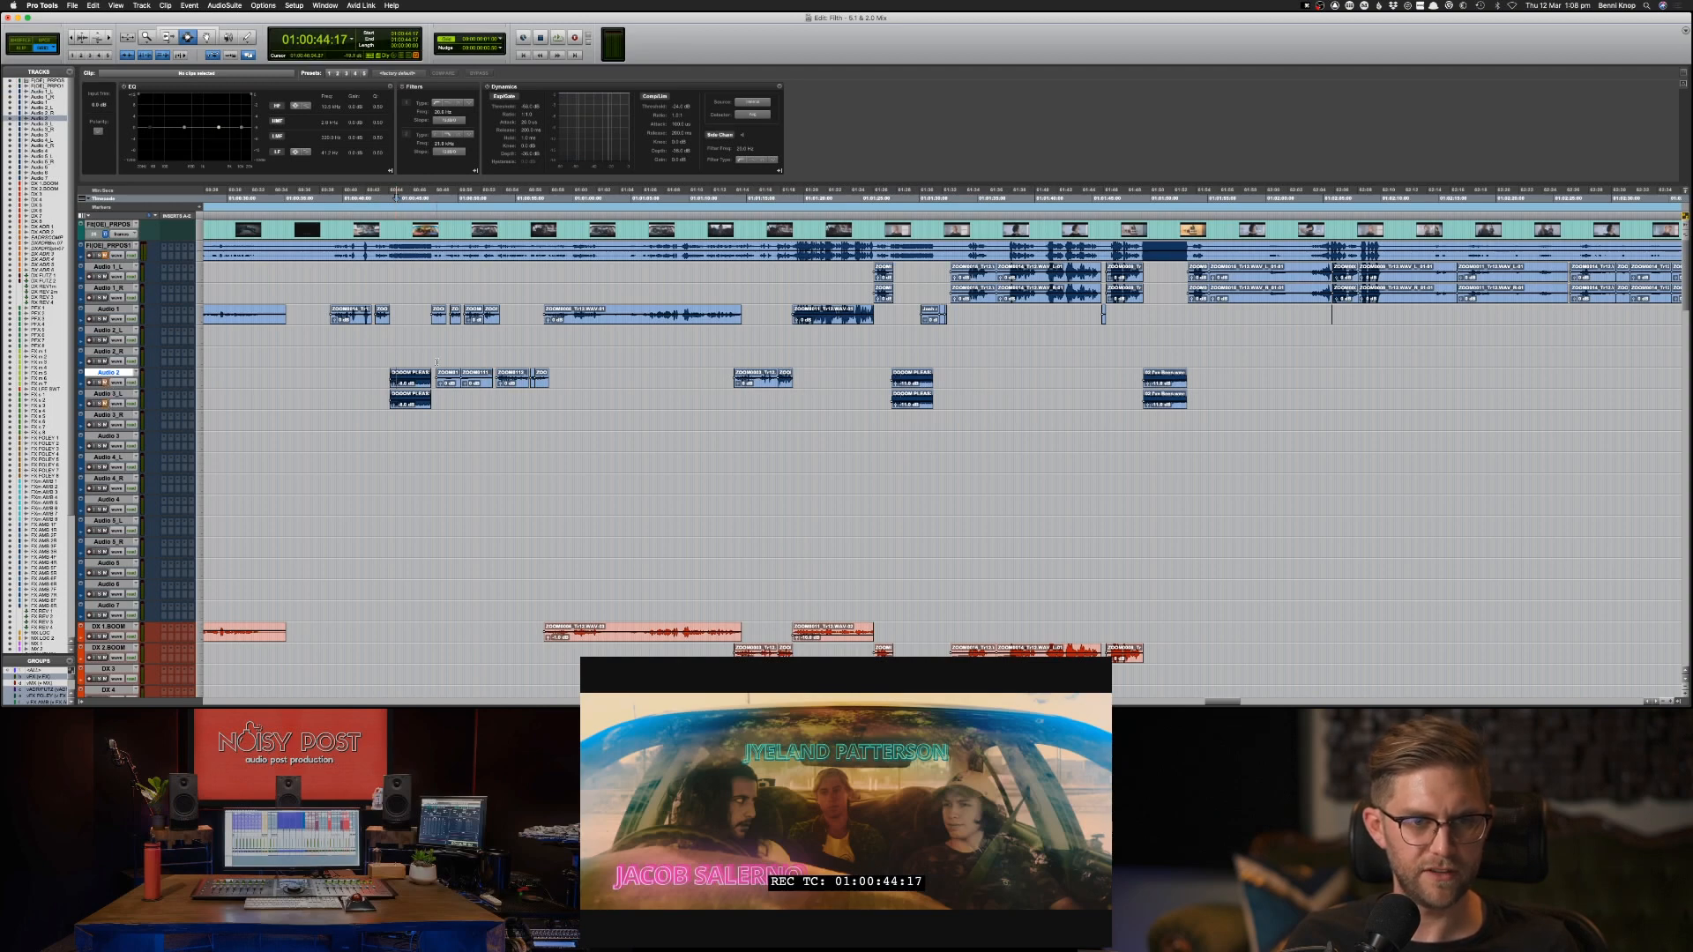
Play the next group of Audio 1_L and 1_R dialogue clips from 01:01:53:10.
left_click(1216, 345)
scroll(1212, 340, "right", 2)
left_click(1148, 294)
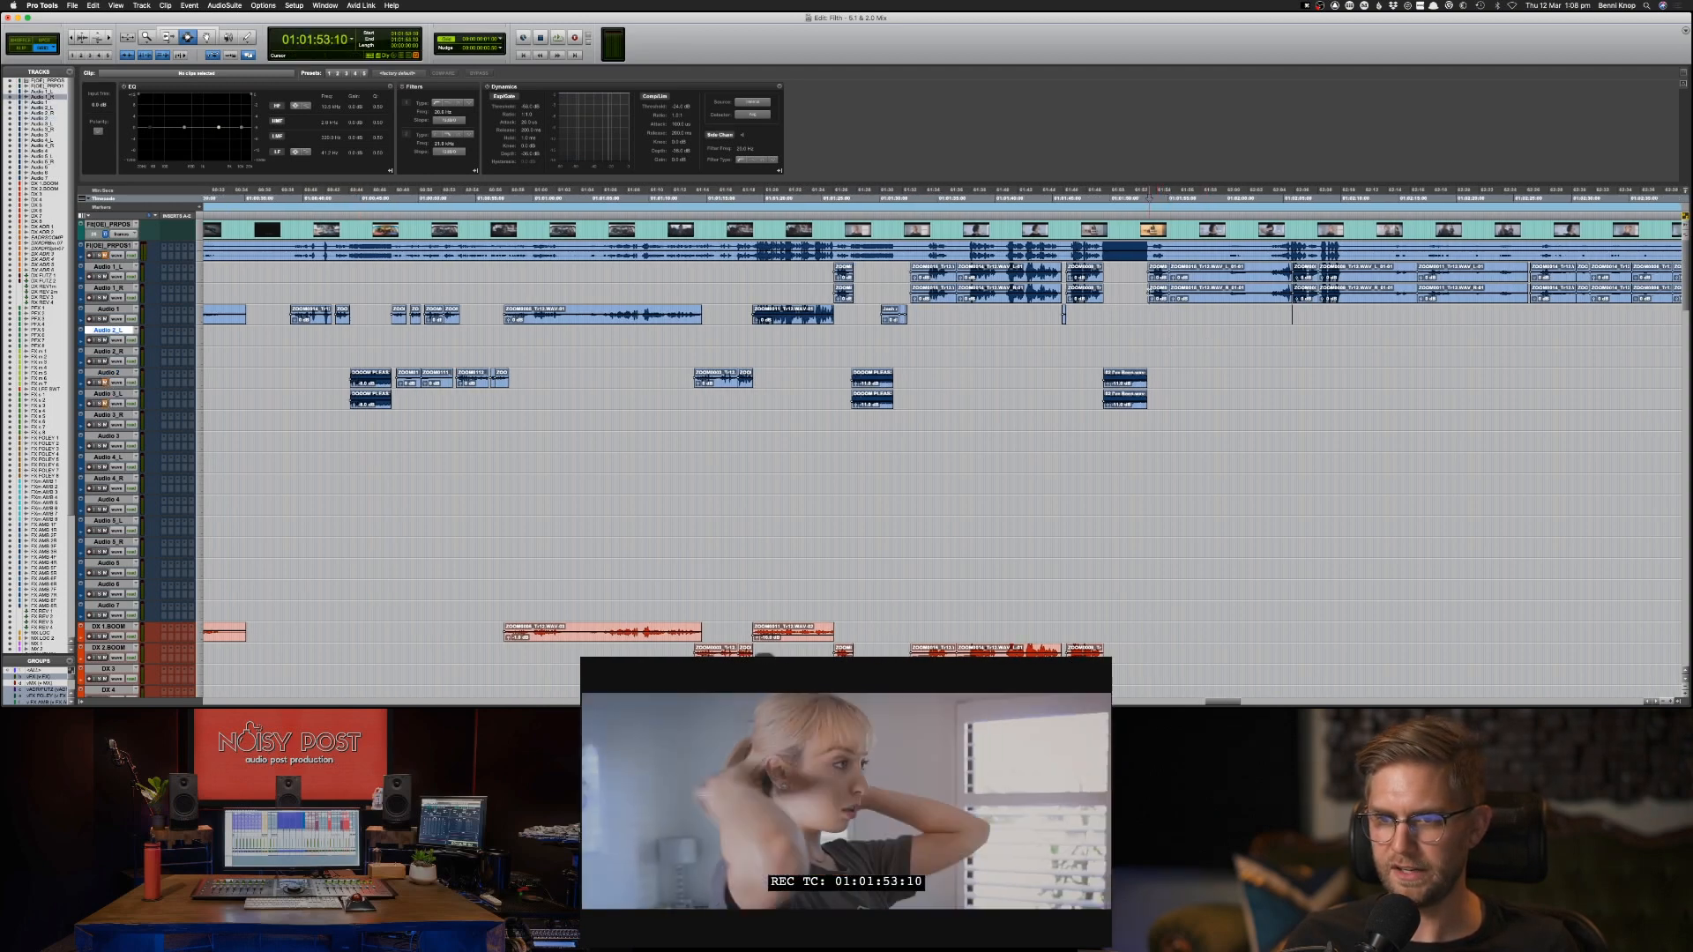
key("space")
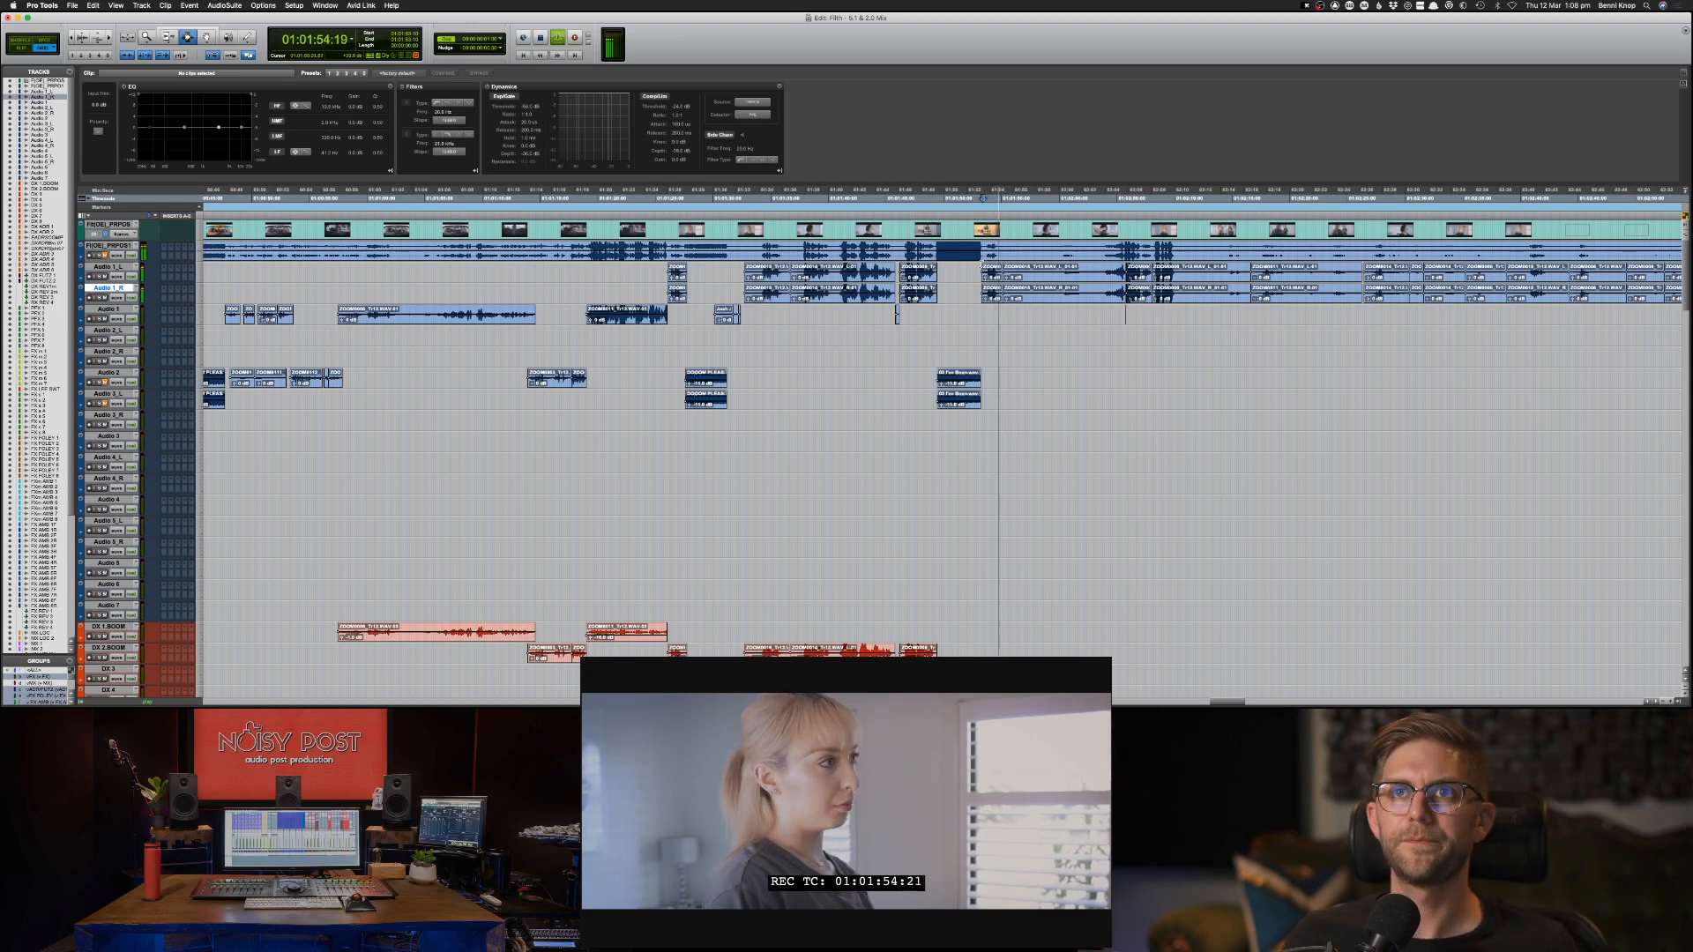
key("p")
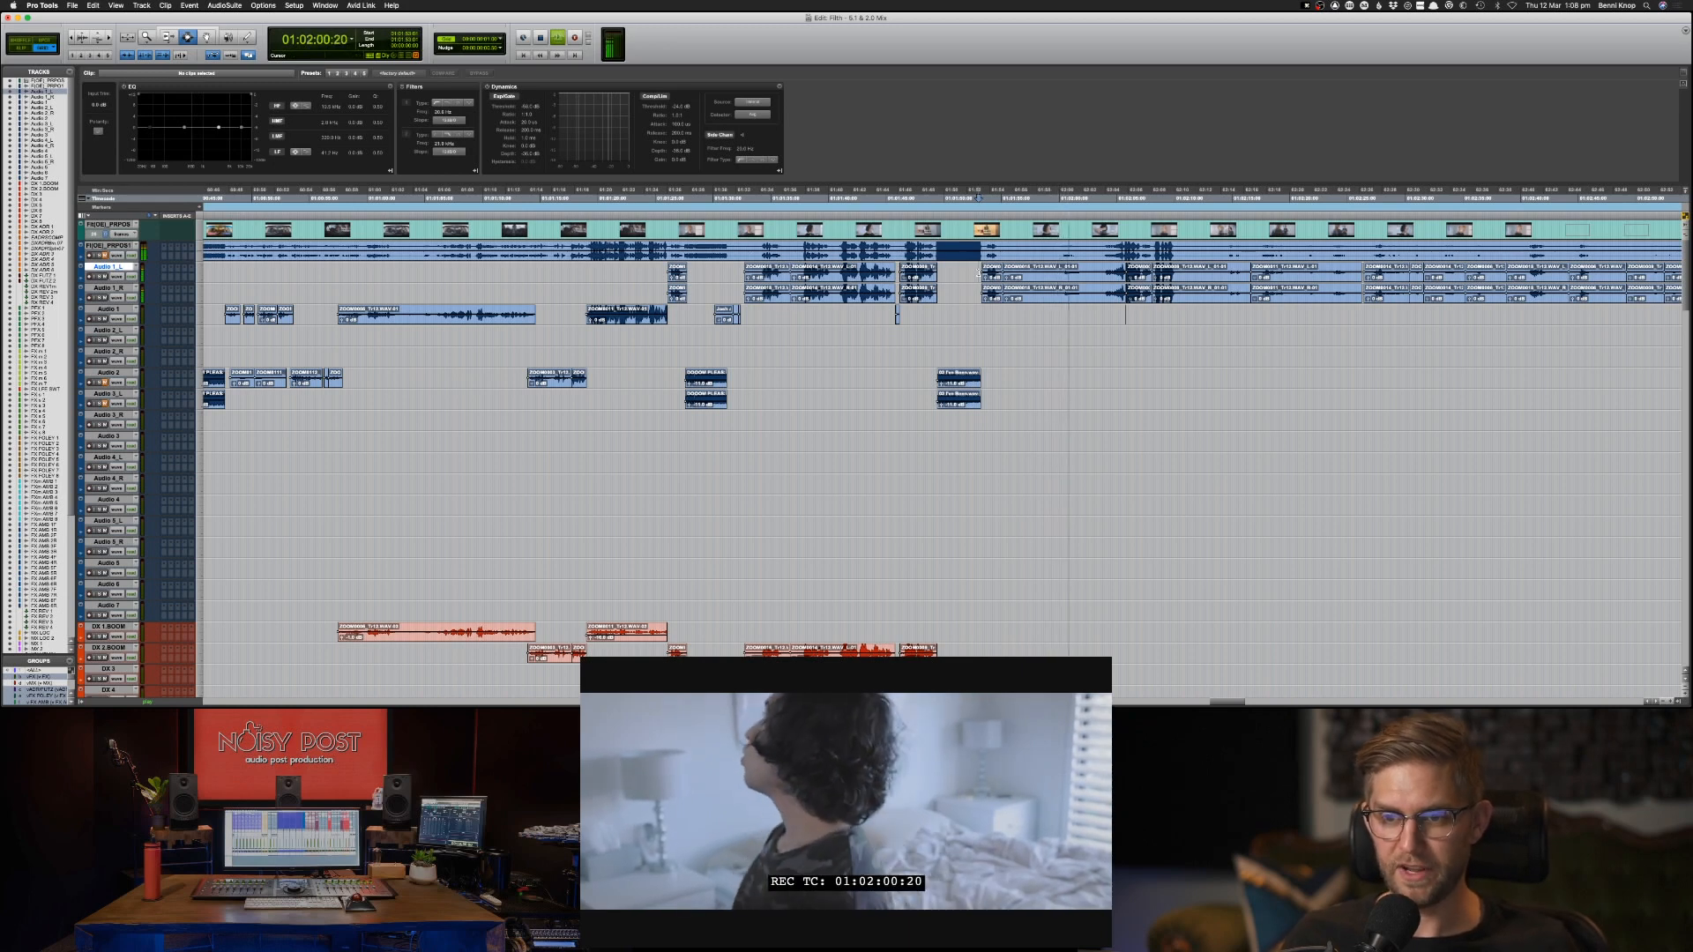
key("super+bracketleft")
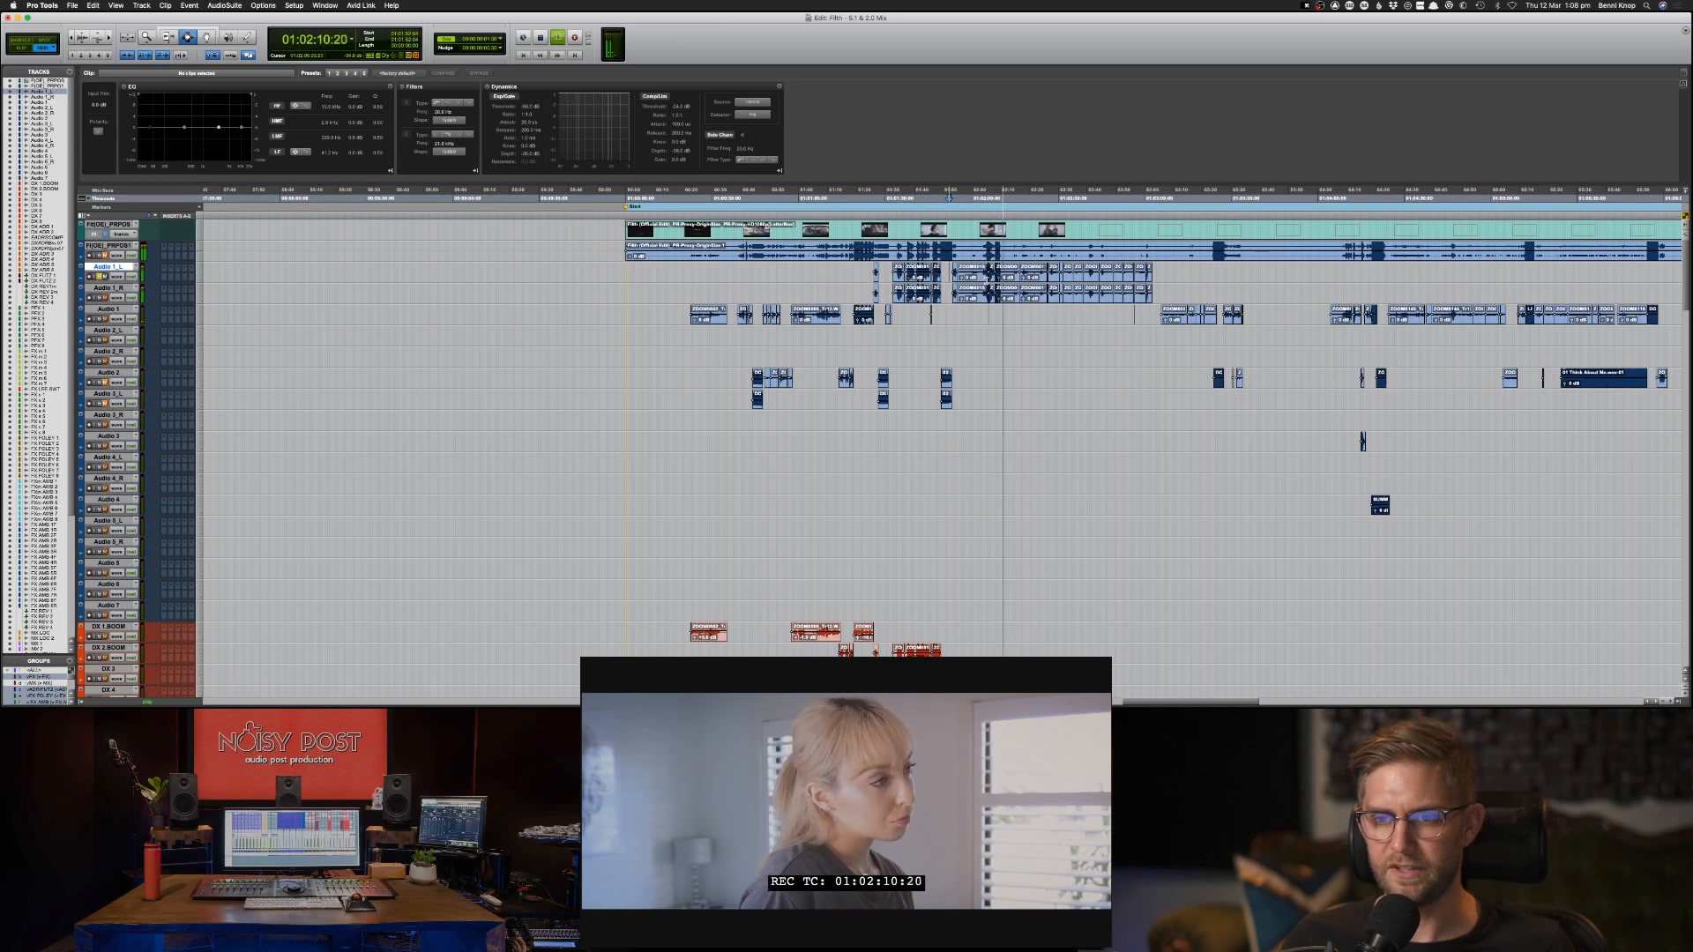
key("space")
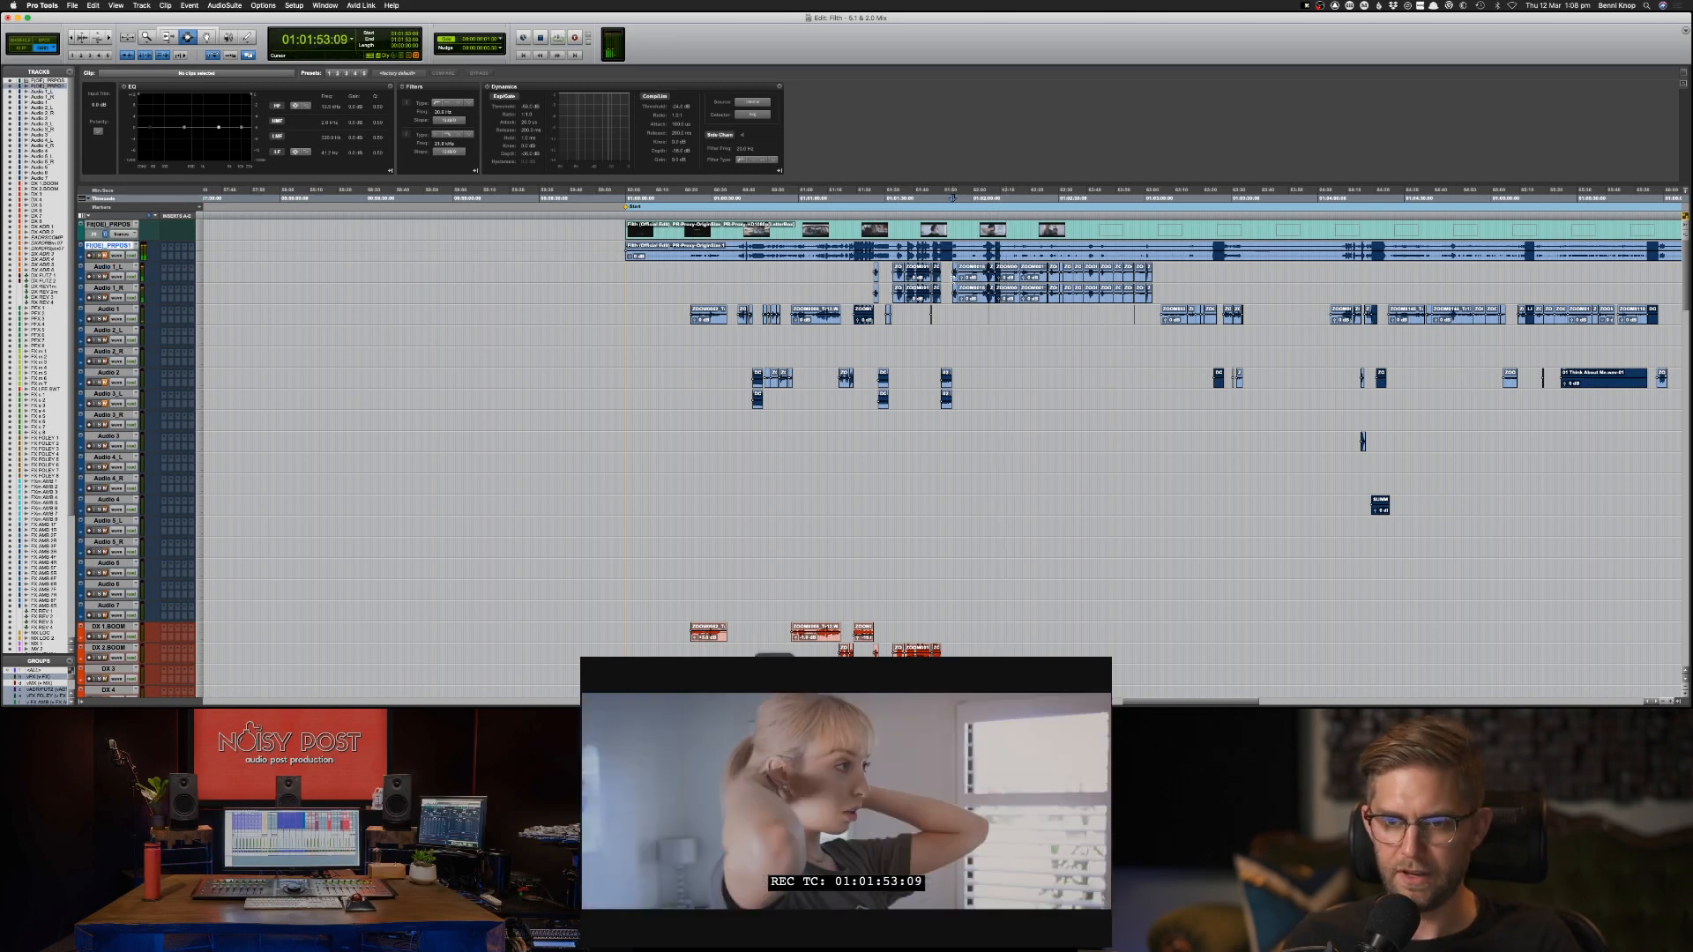
Lower the clip gain of all imported AAF clips on the tracks from Audio 1_L down to Audio 7.
left_click(957, 275)
key("p")
key("super+[")
key("super+[")
key("super+[")
key("super+[")
key("super+[")
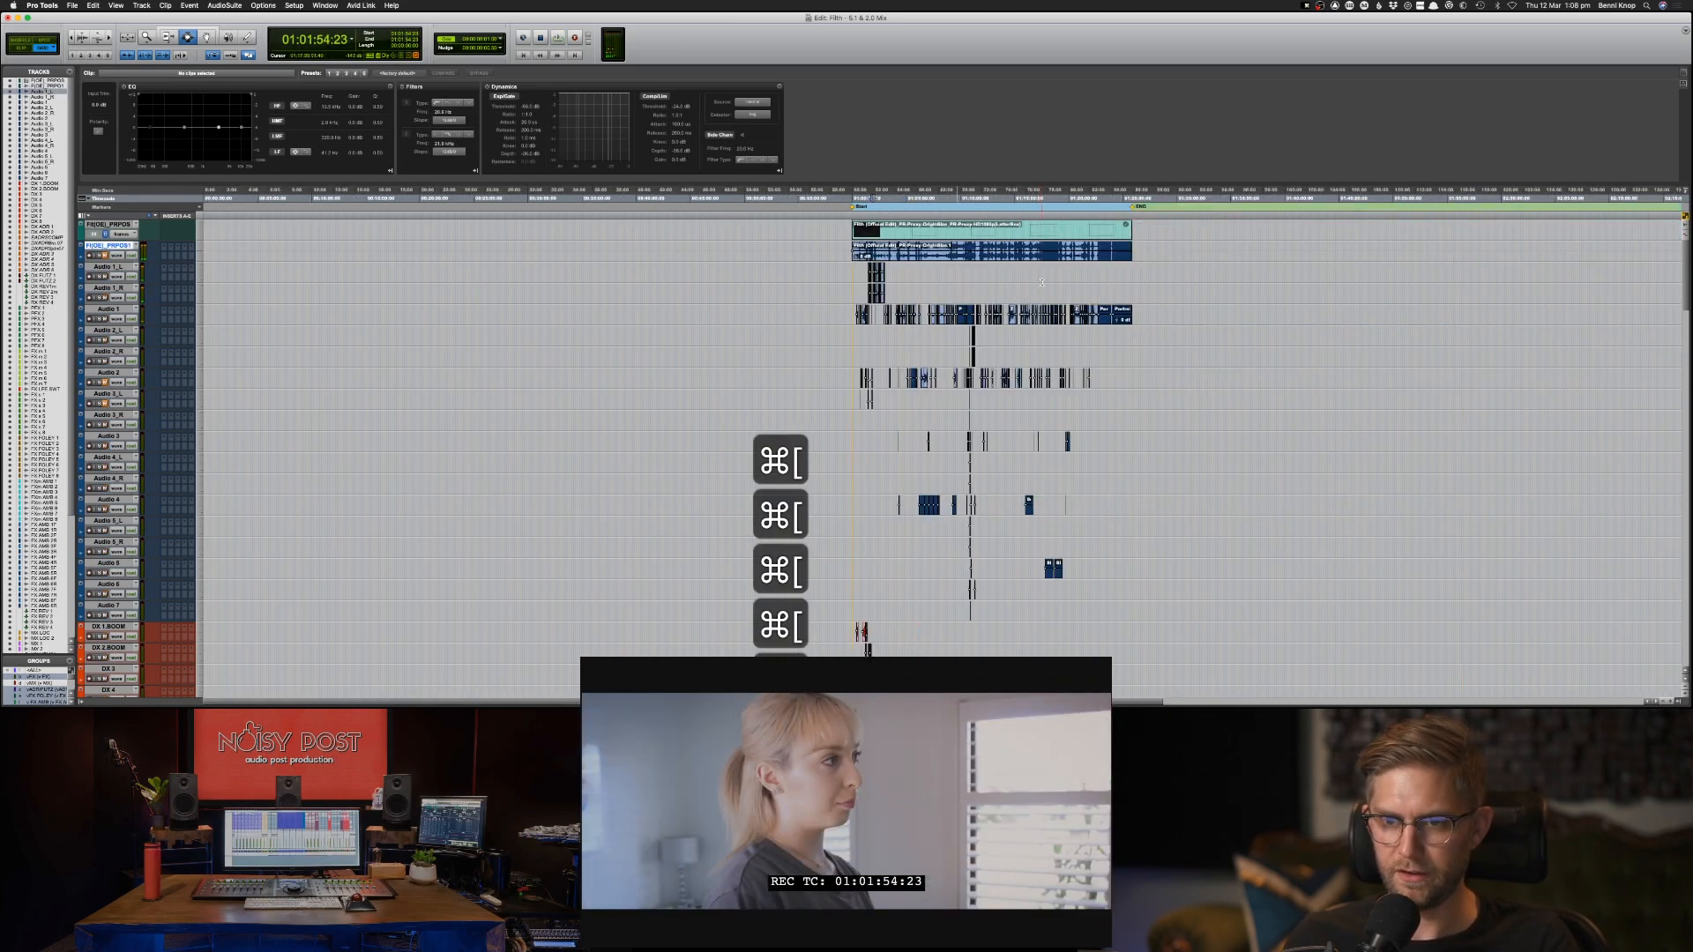
key("super+[")
key("super+]")
key("super+]")
left_click_drag(884, 263, 1500, 614)
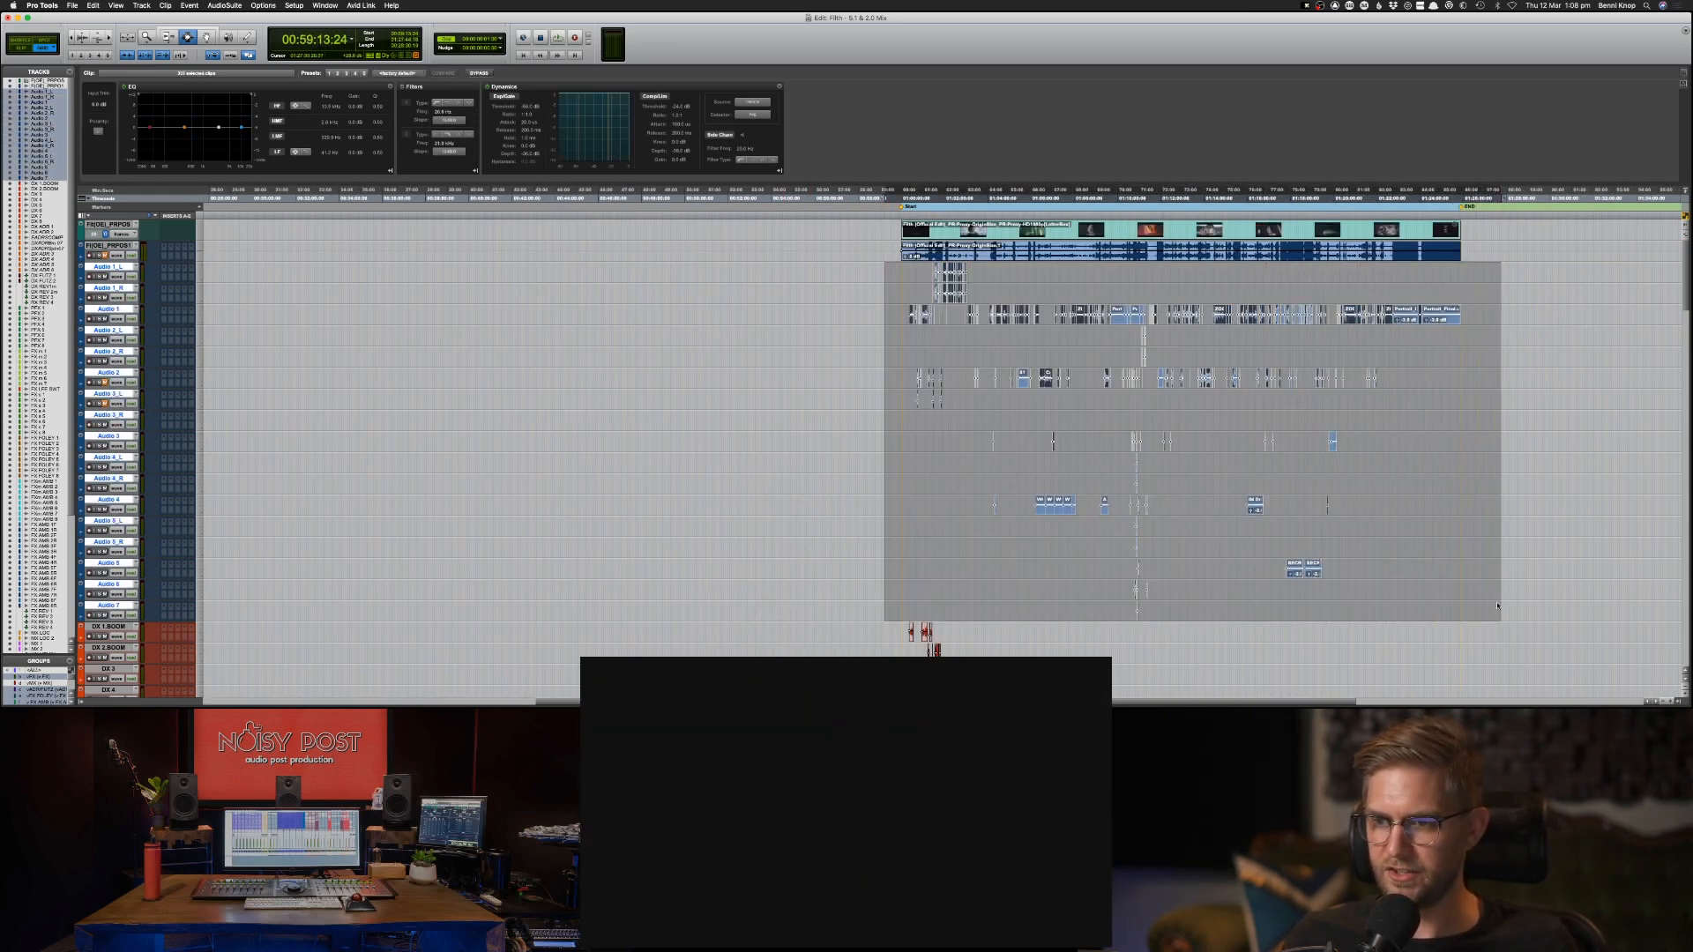
key("ctrl+shift+Down")
key("ctrl+shift+Down")
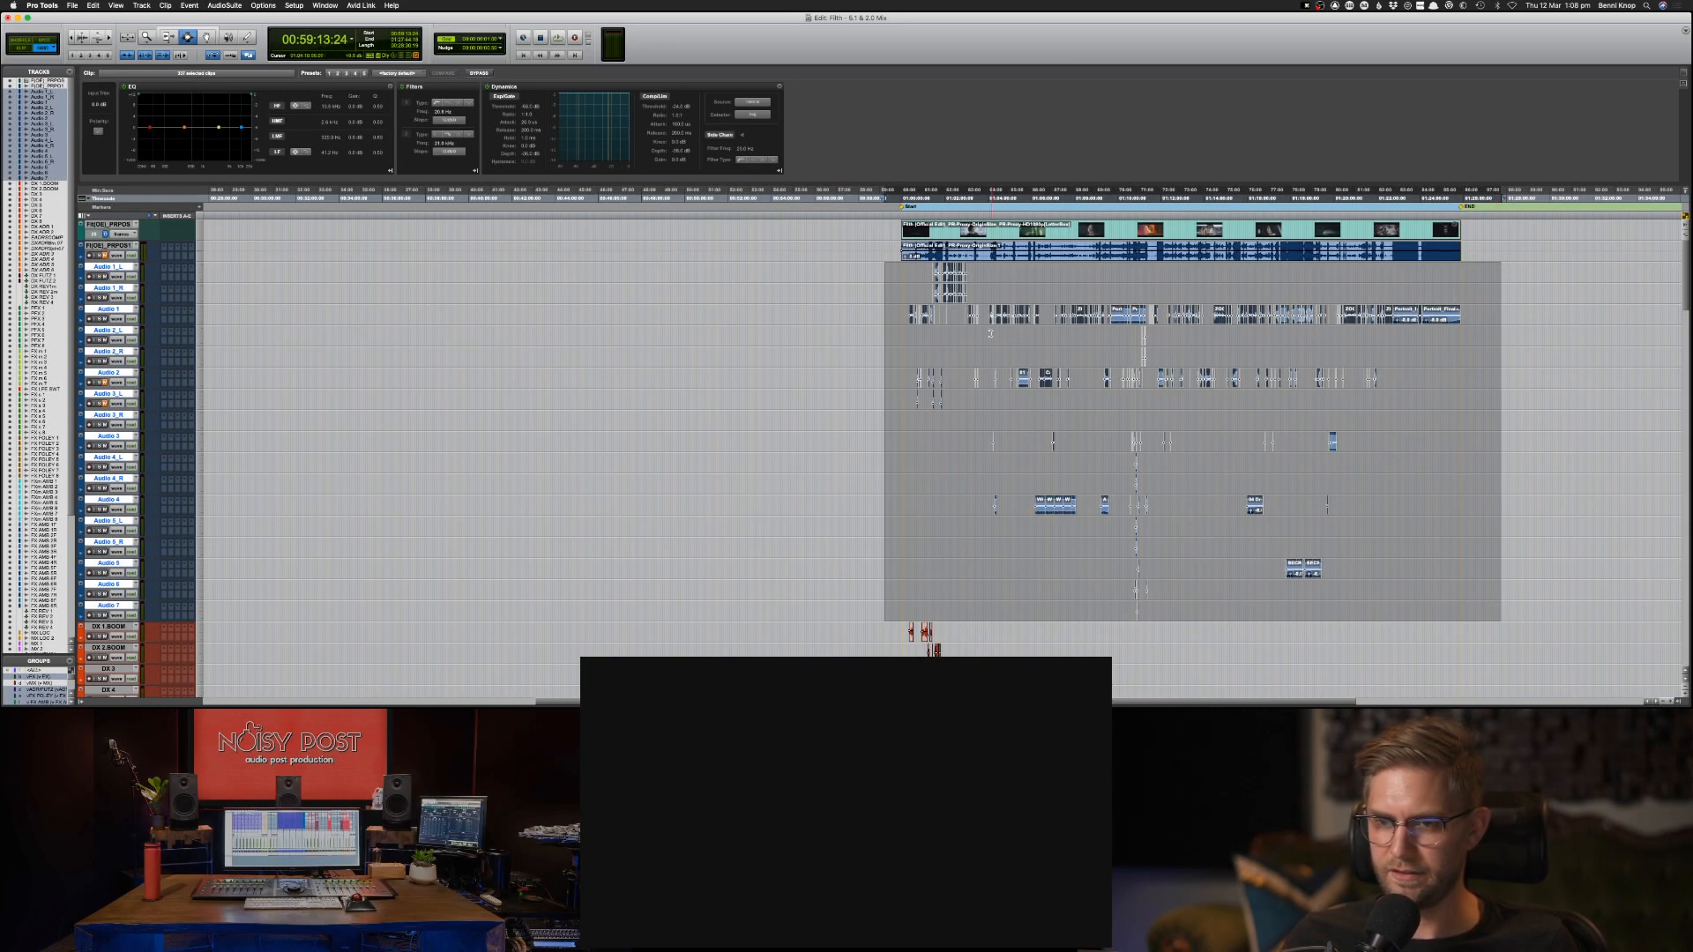
Play the dialogue again from 01:01:53:11 and check the clips on the MX tracks.
left_click(949, 292)
key("super+]")
key("super+]")
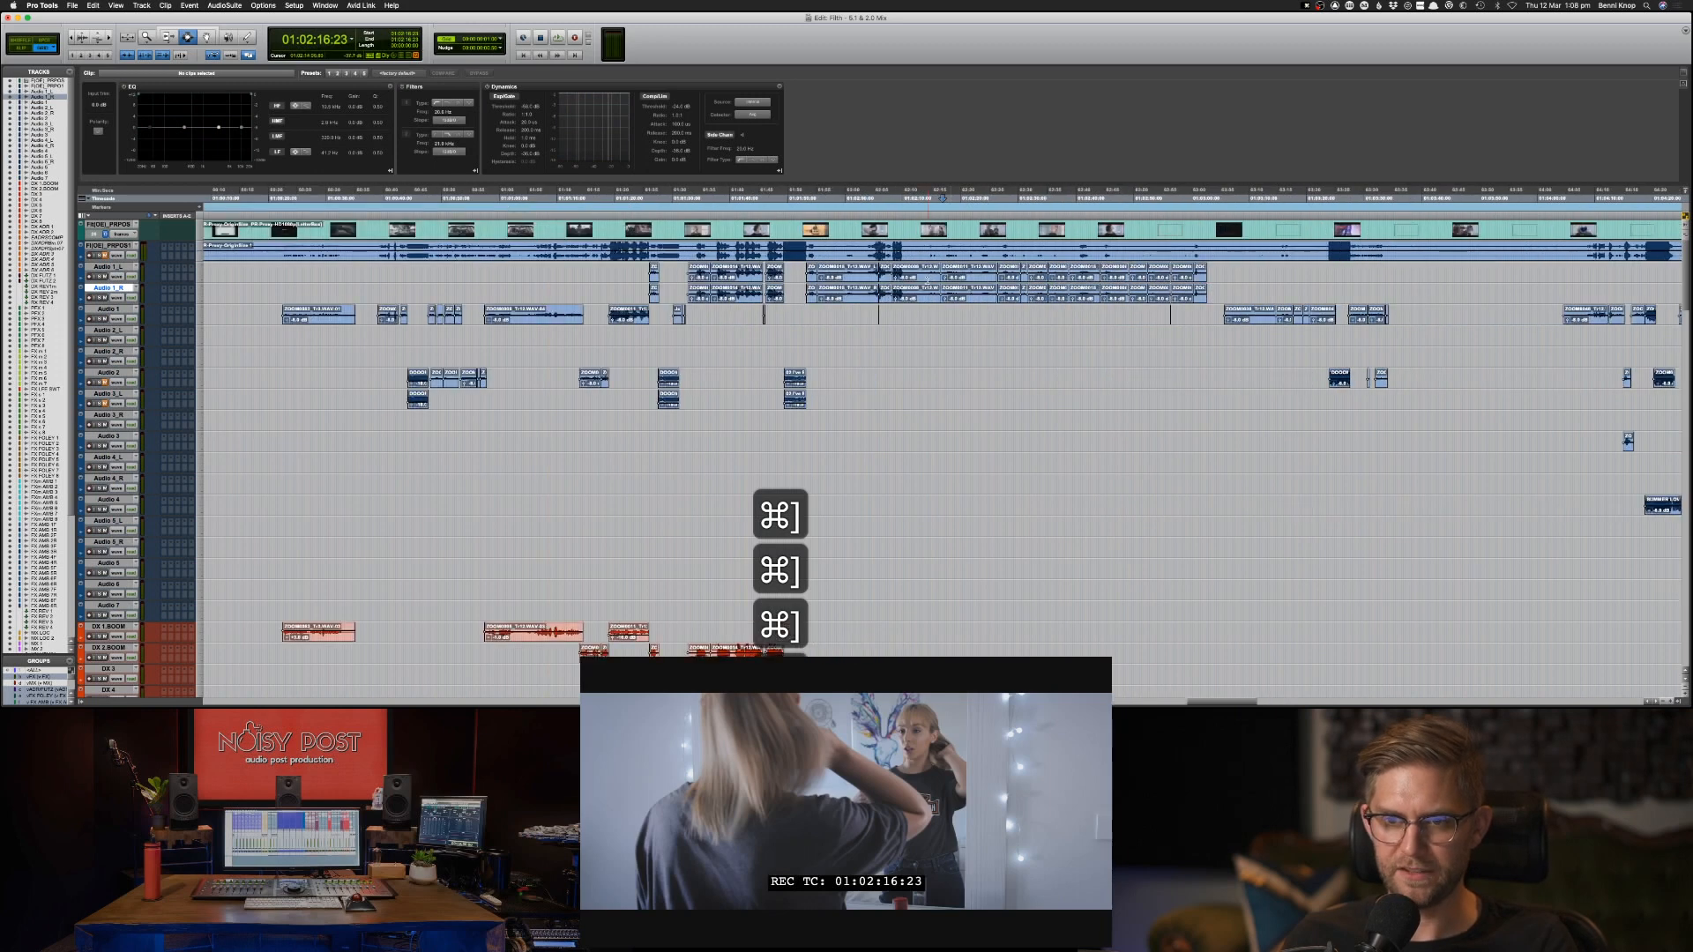
left_click(802, 275)
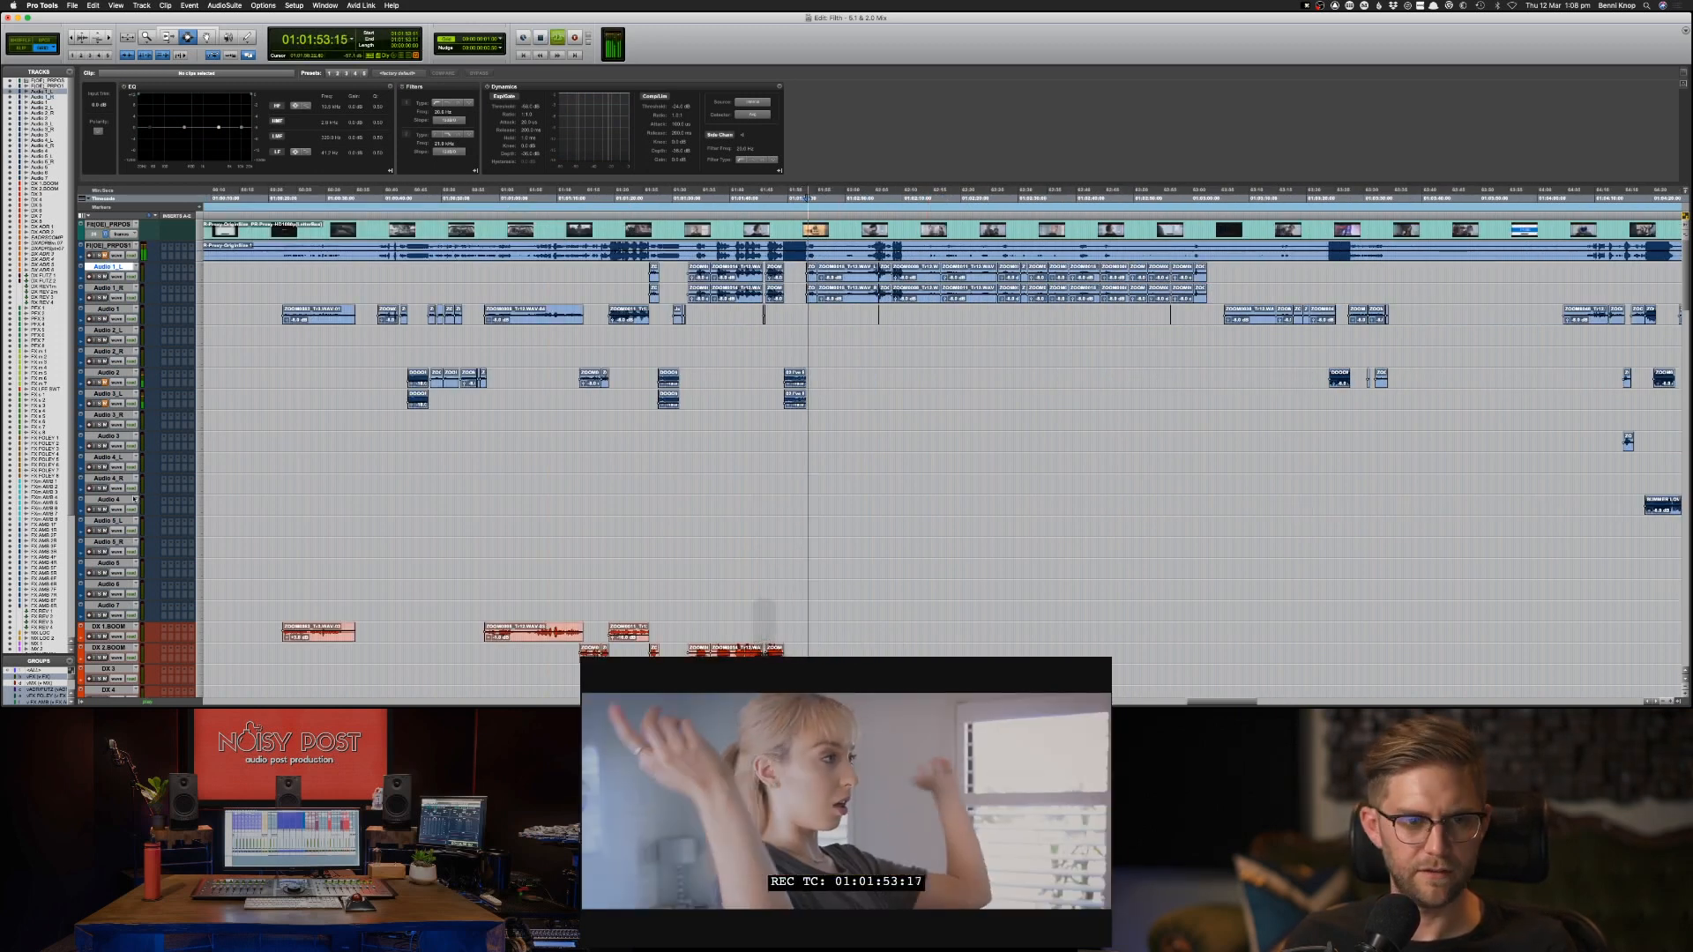
scroll(341, 459, "down", 10)
scroll(341, 458, "down", 15)
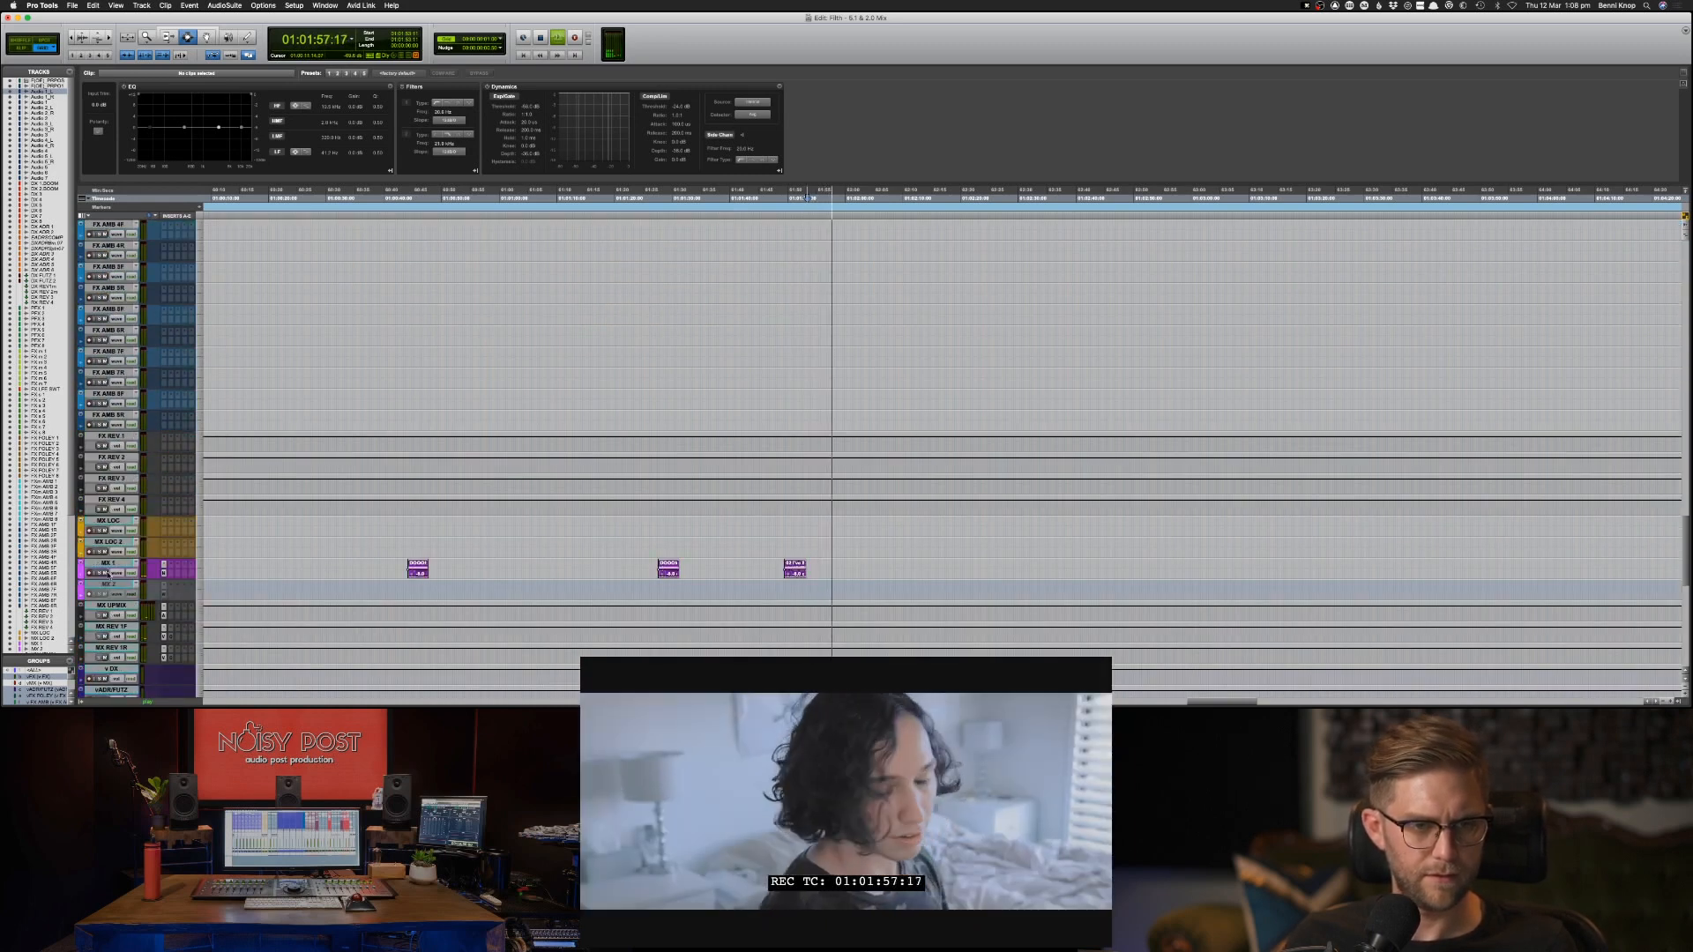
key("space")
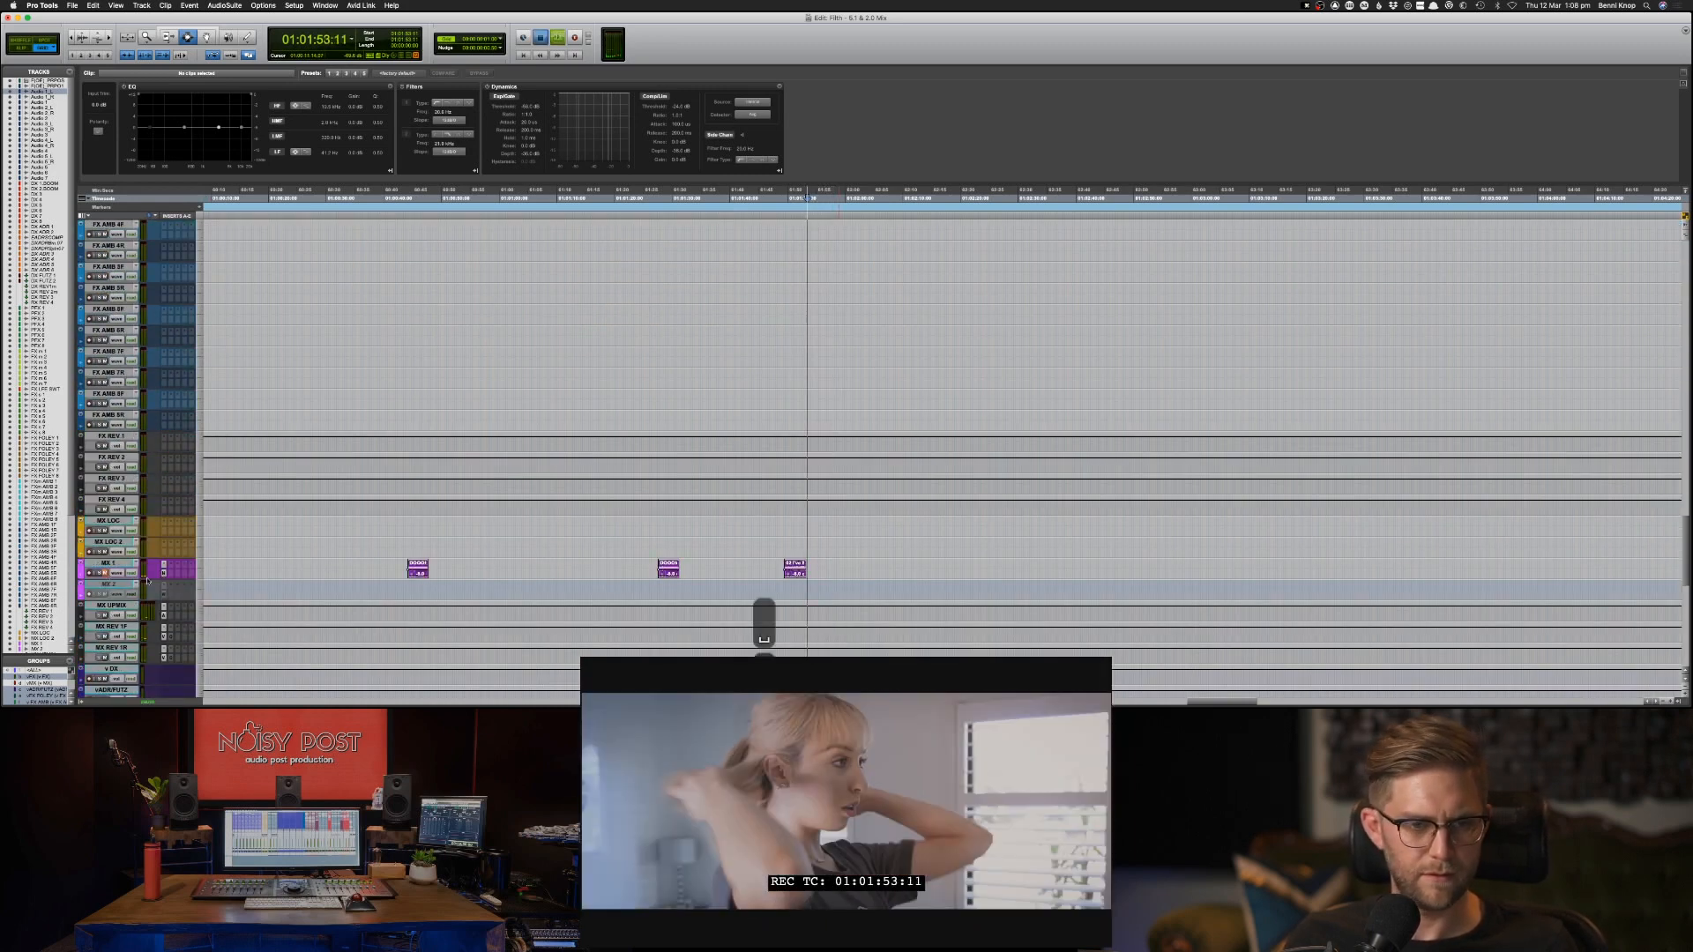
key("space")
scroll(463, 521, "up", 20)
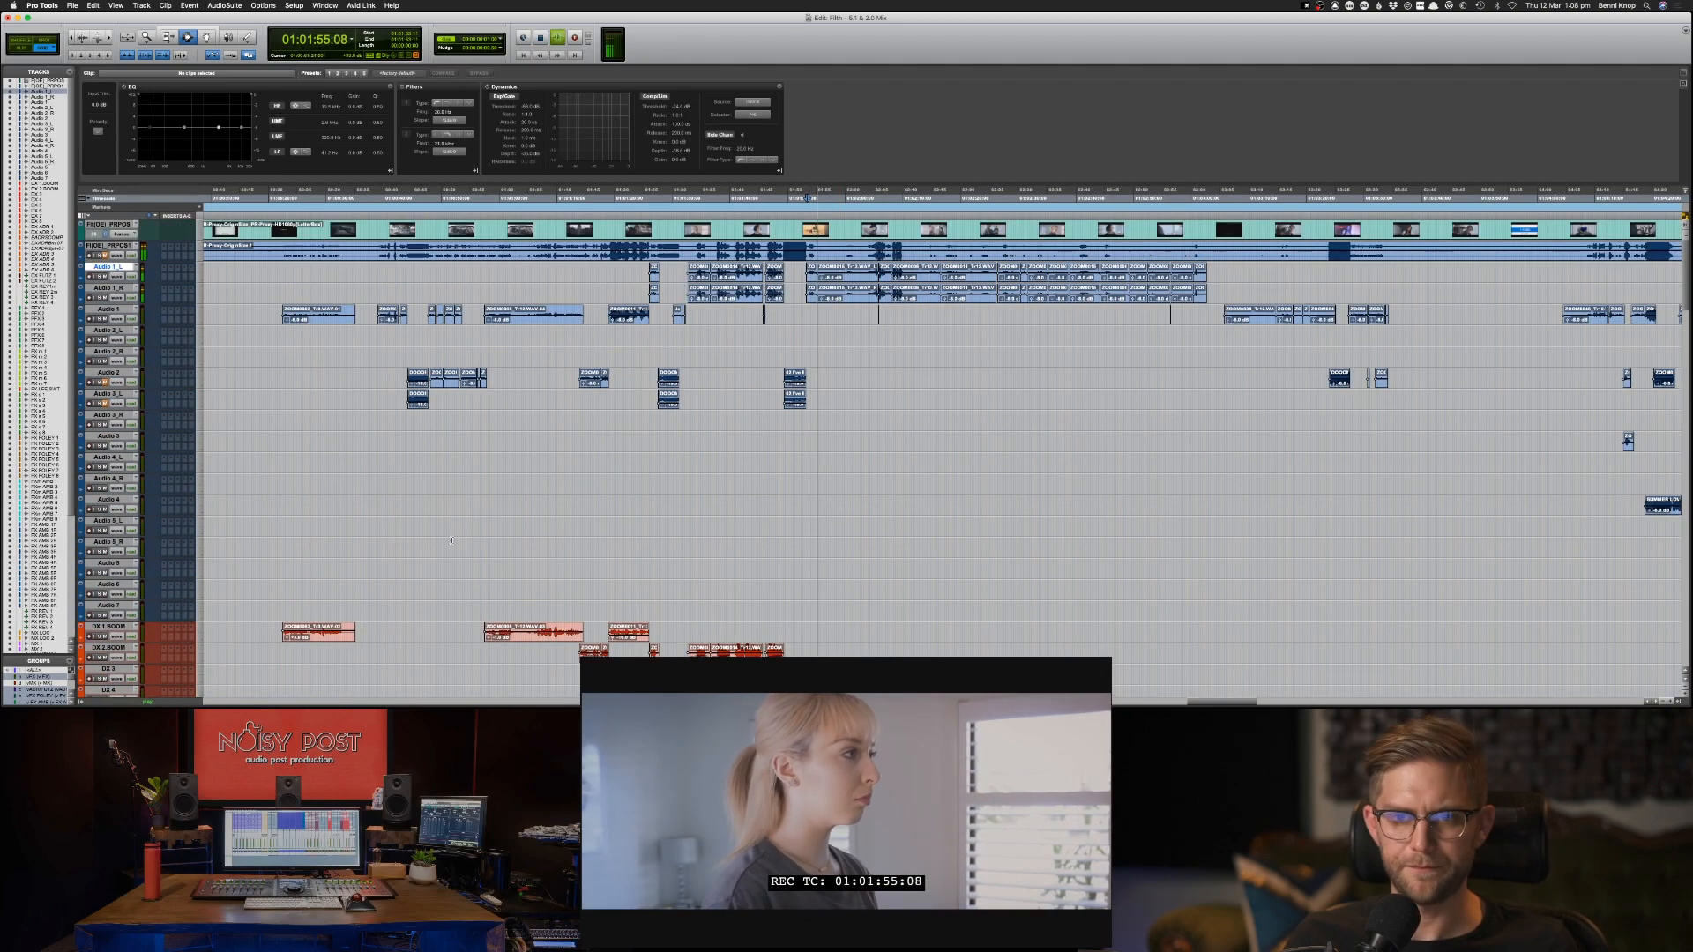
Copy the group of Audio 1_L dialogue clips starting after the third music clip onto DX 2.BOOM at the same position.
left_click_drag(803, 274, 1237, 283)
key("cmd+c")
key("semicolon")
key("semicolon")
key("semicolon")
key("semicolon")
key("semicolon")
key("semicolon")
key("semicolon")
key("semicolon")
key("semicolon")
key("semicolon")
key("semicolon")
key("semicolon")
key("semicolon")
key("semicolon")
key("semicolon")
key("semicolon")
key("semicolon")
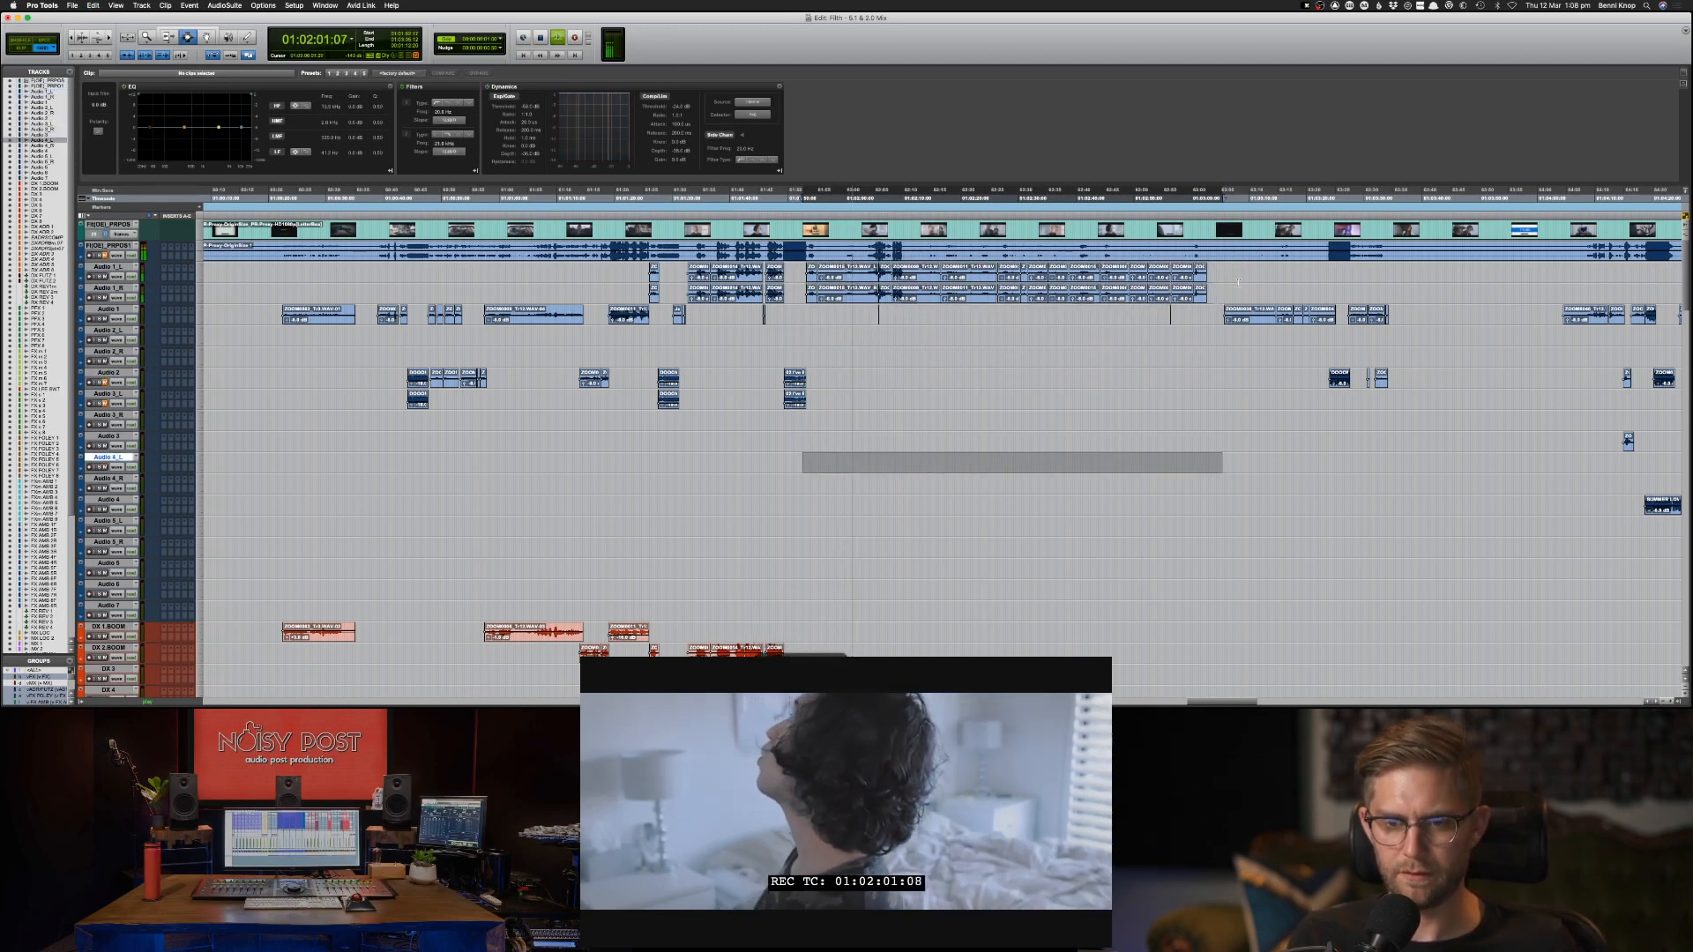
key("super+v")
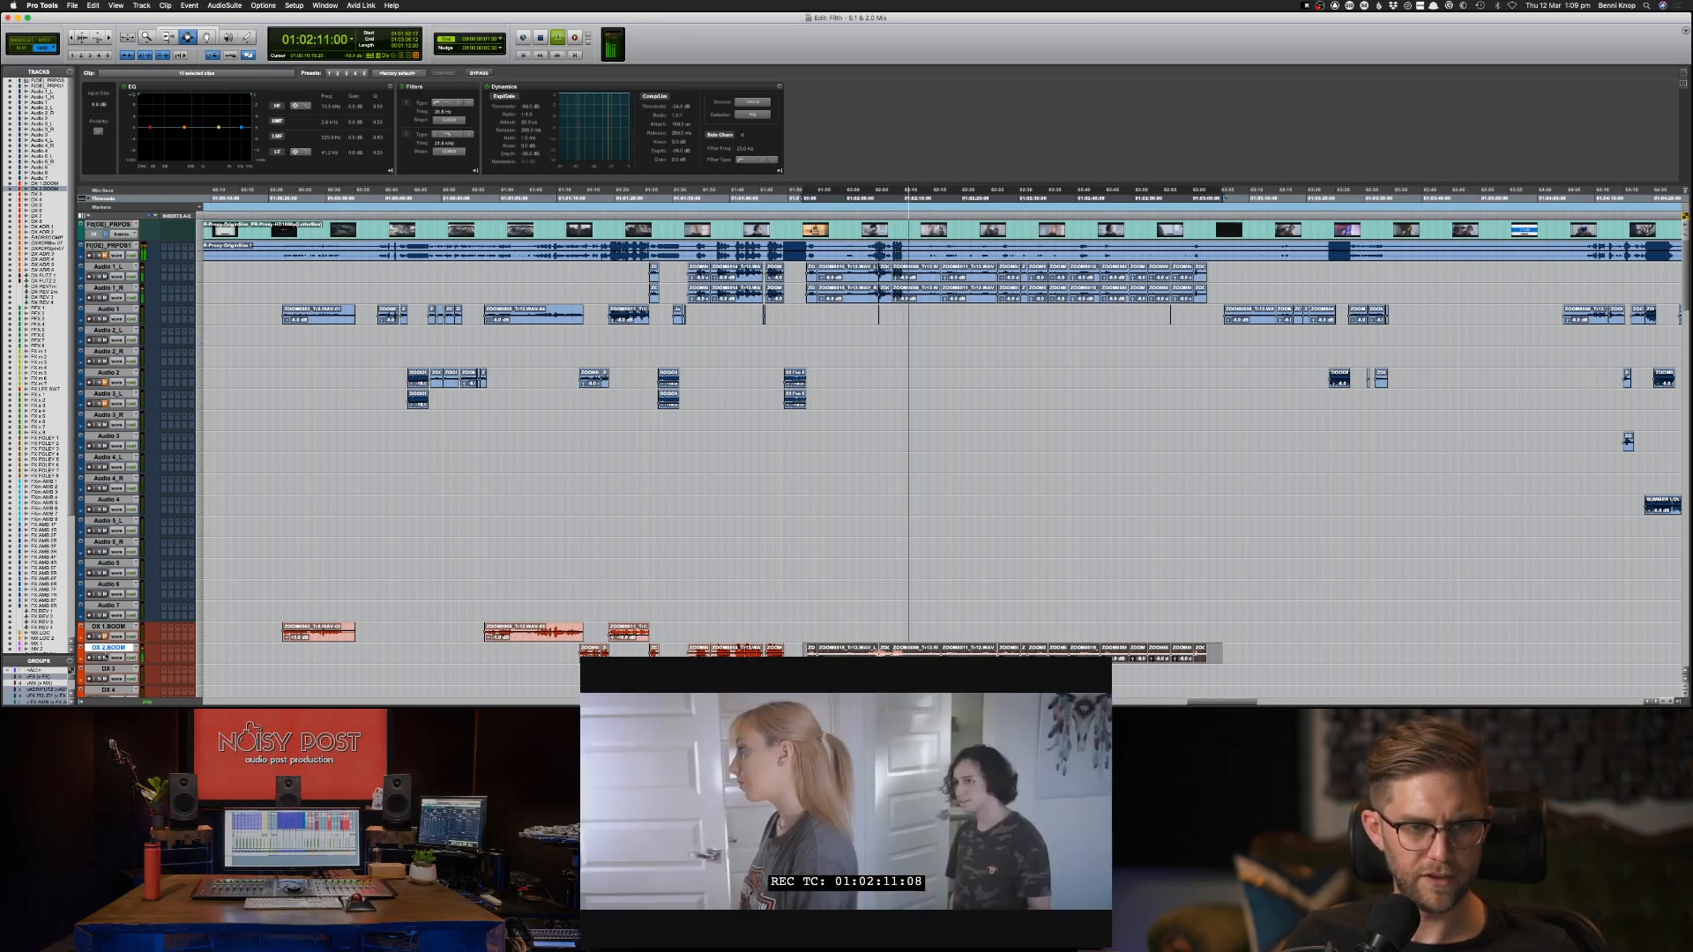
Select all tracks from DX 1.BOOM through MX 2.
left_click(107, 628)
scroll(106, 632, "right", 10)
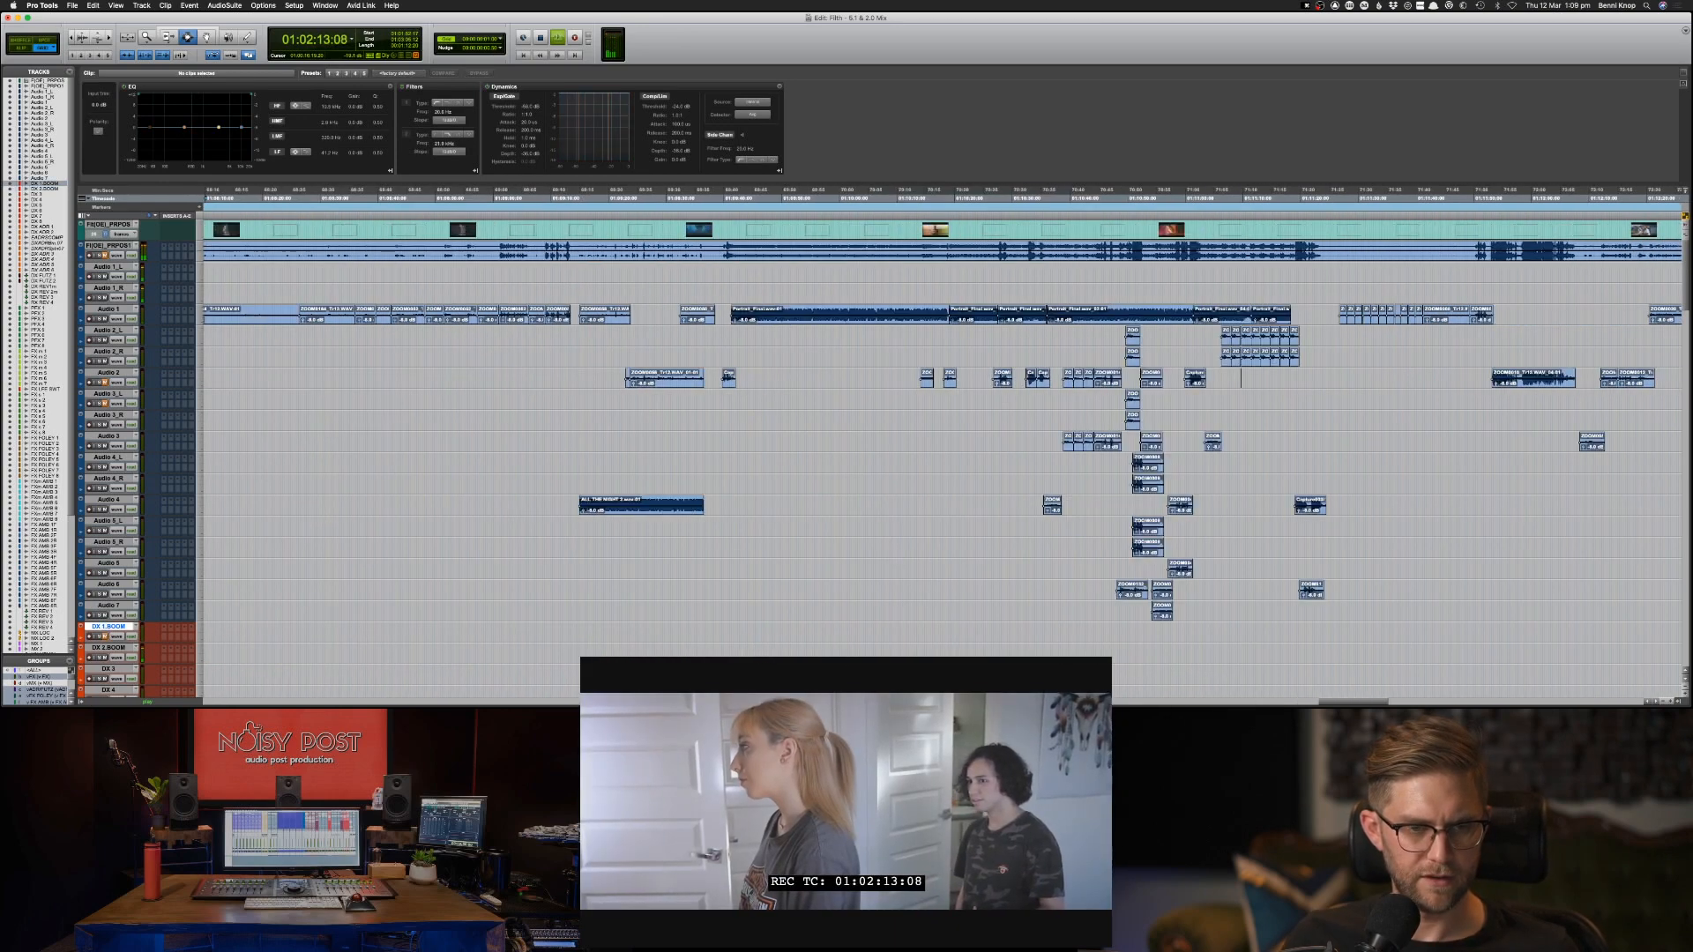
scroll(18, 640, "down", 10)
scroll(93, 648, "down", 4)
scroll(93, 648, "down", 15)
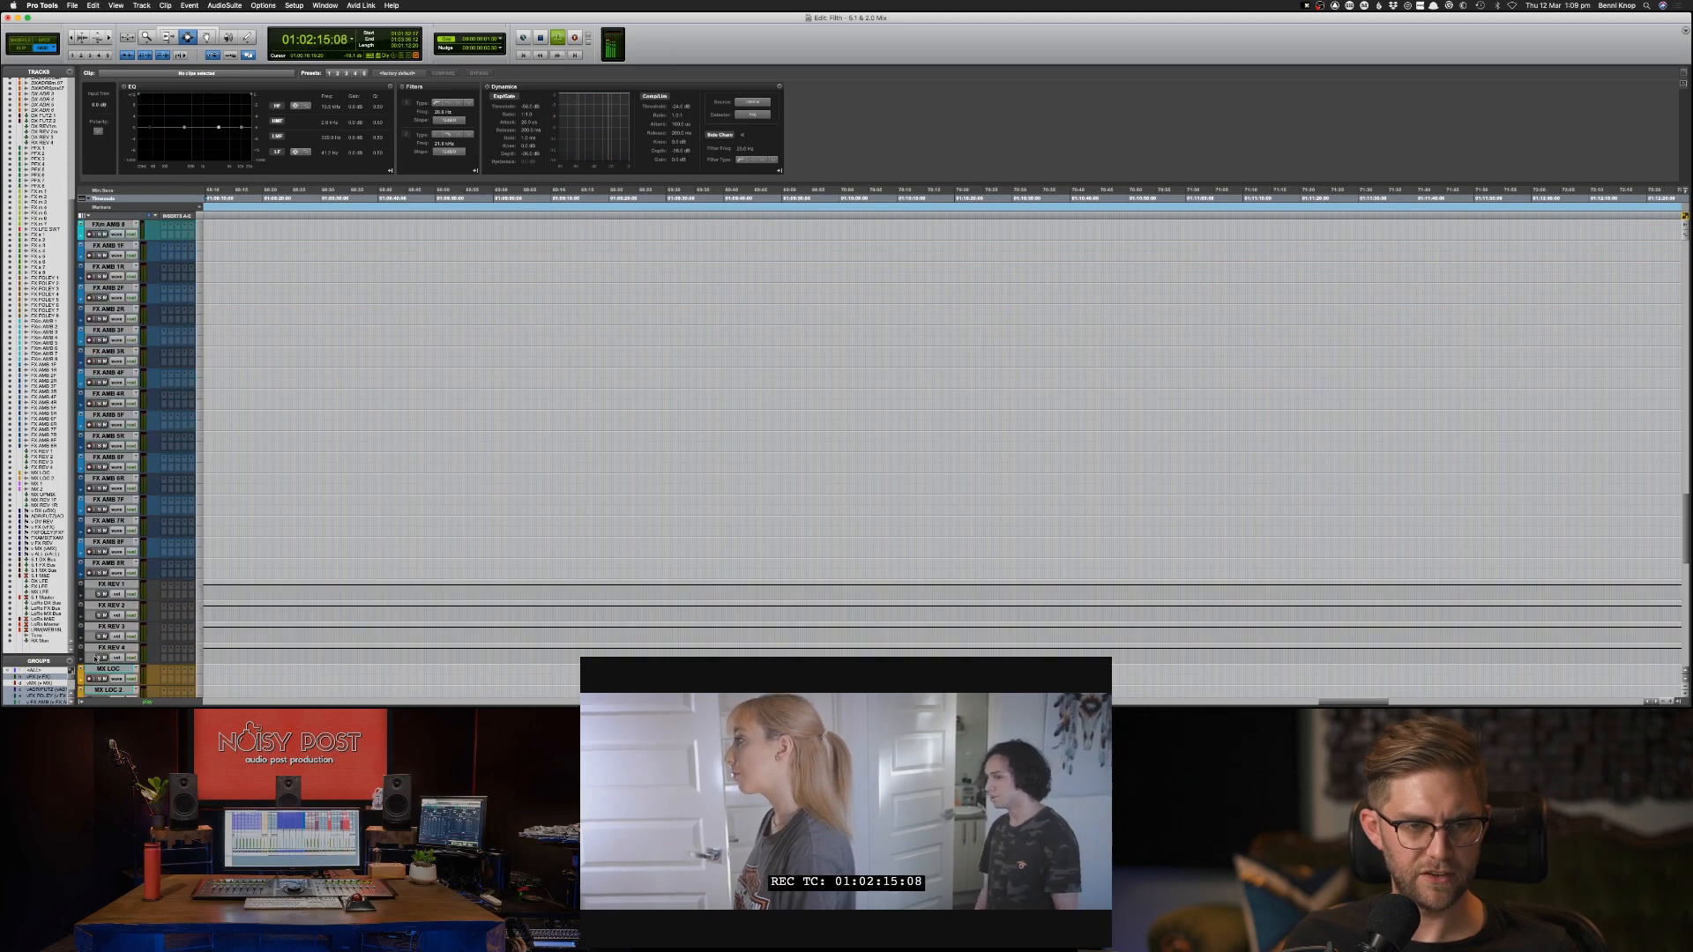
scroll(87, 528, "up", 5)
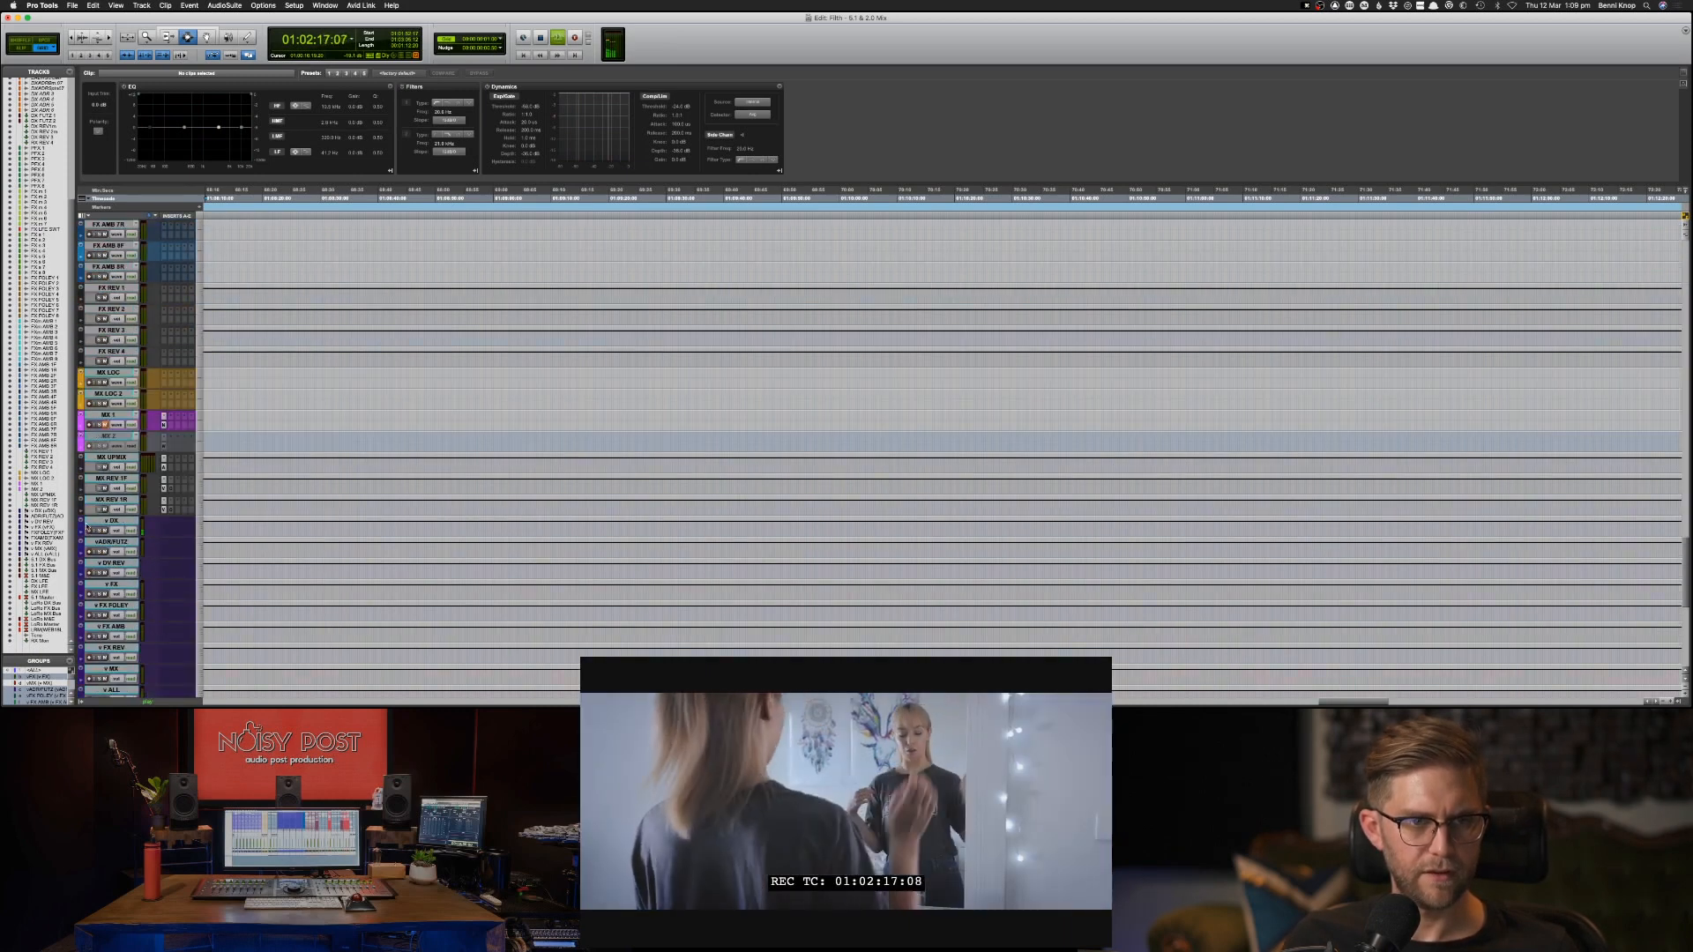
left_click(106, 435, "shift")
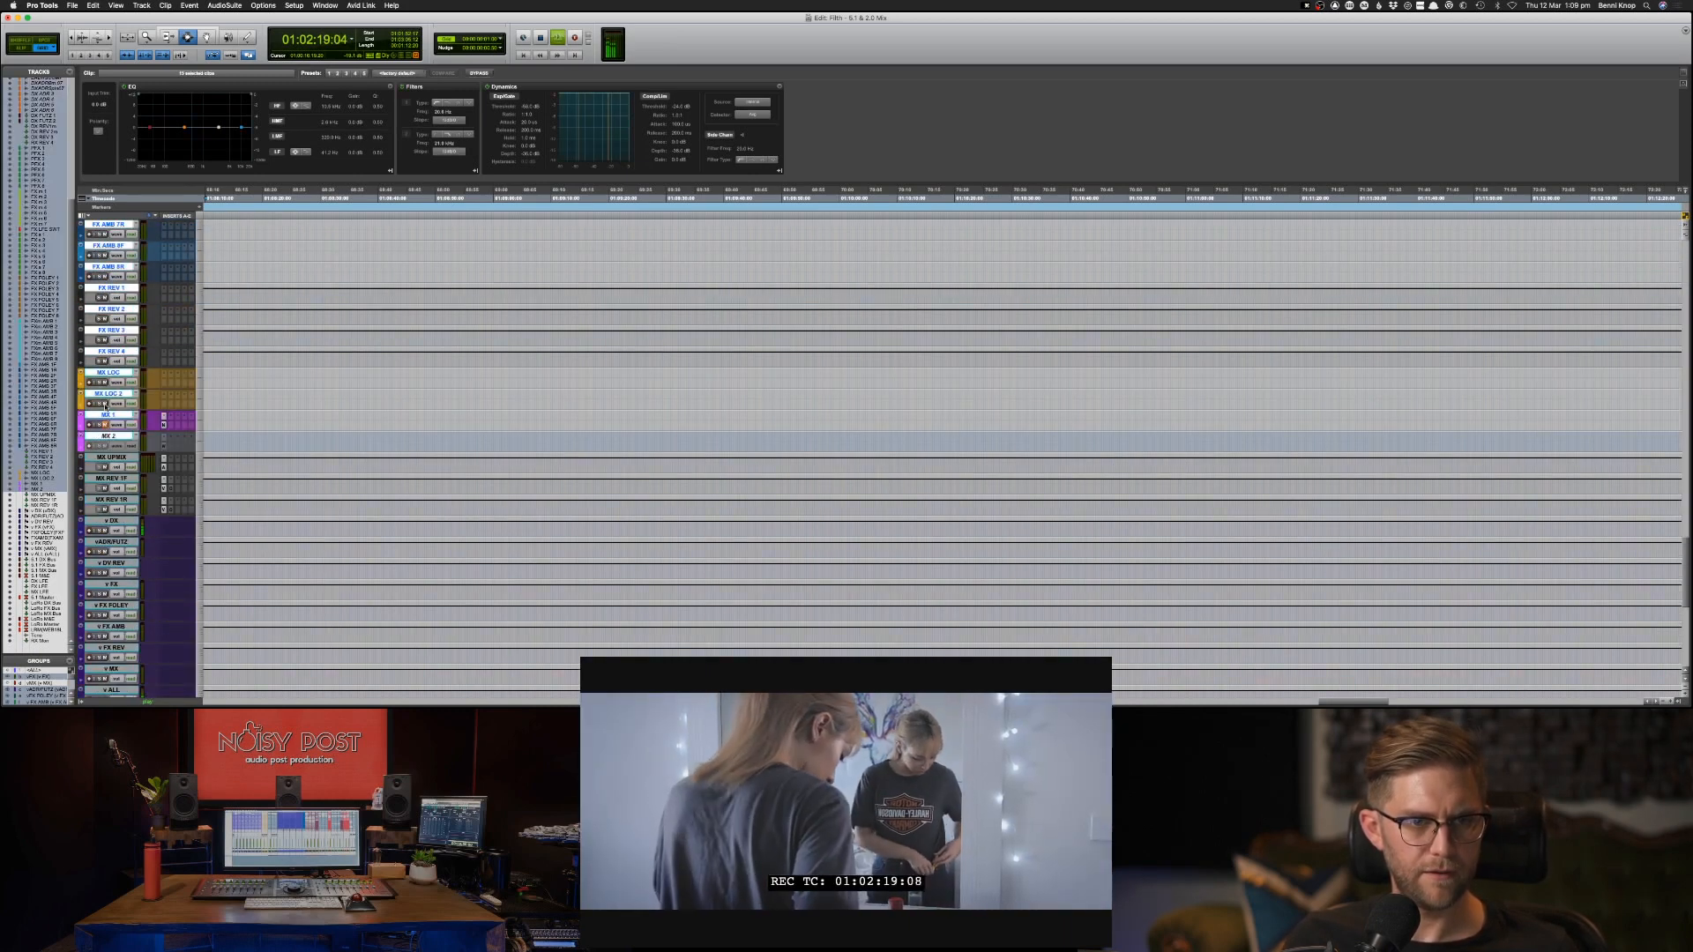
scroll(165, 407, "up", 15)
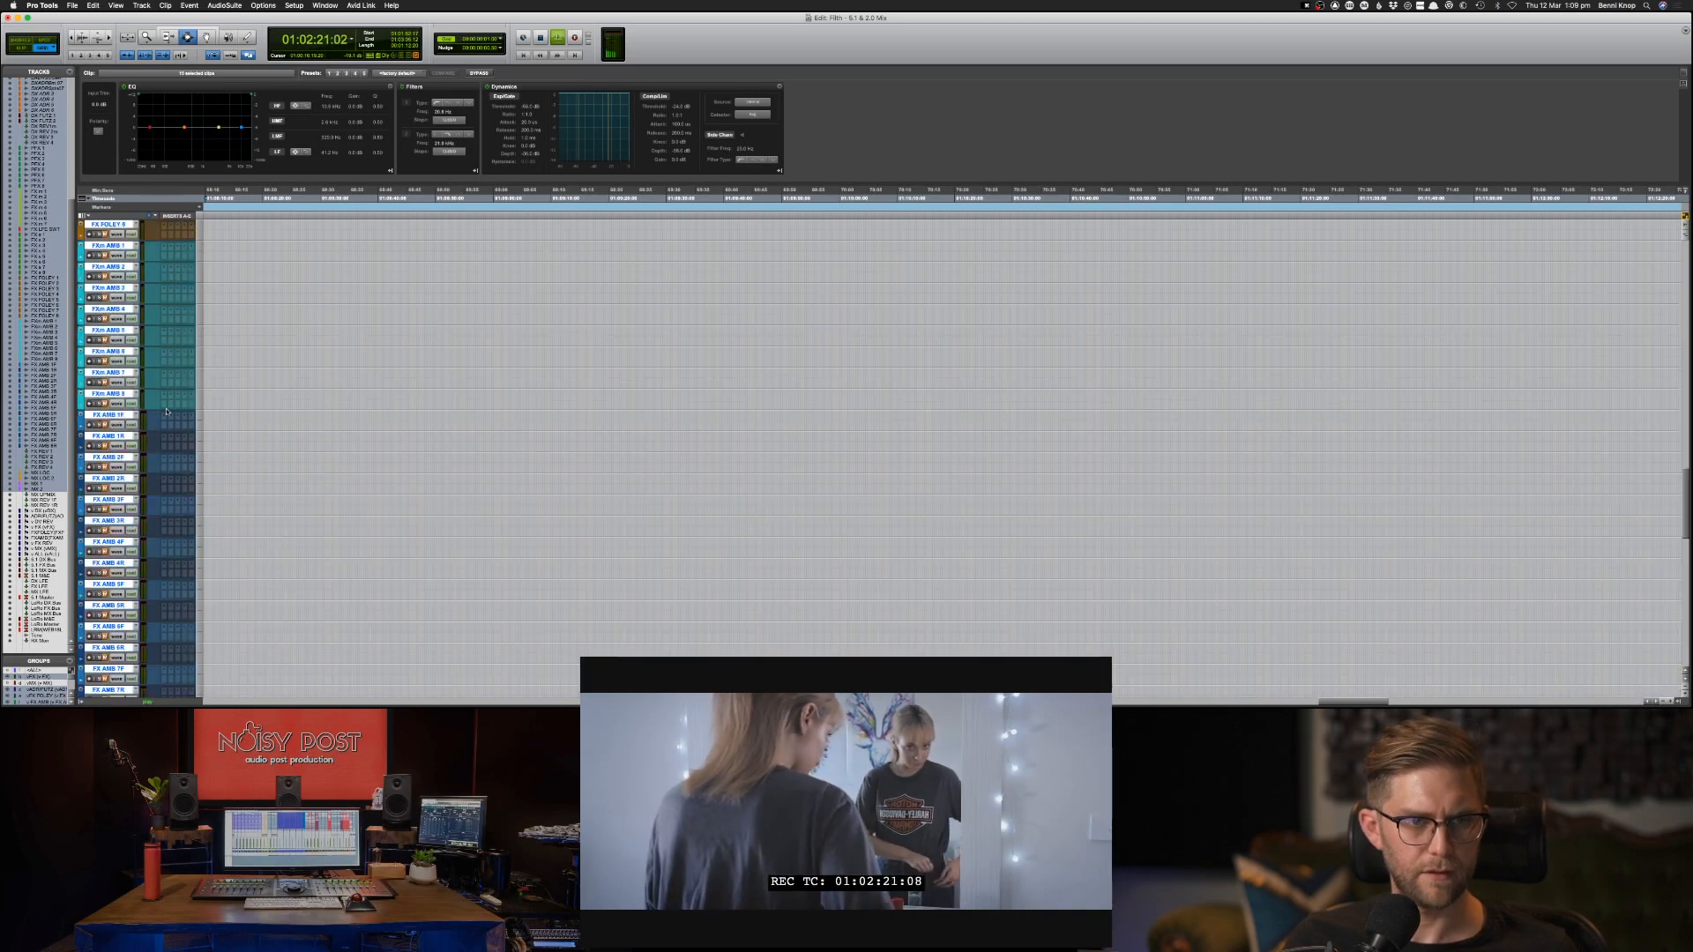
Raise the clip gain of the quieter clips in the second half of the newly pasted DX 2.BOOM dialogue.
left_click(350, 420)
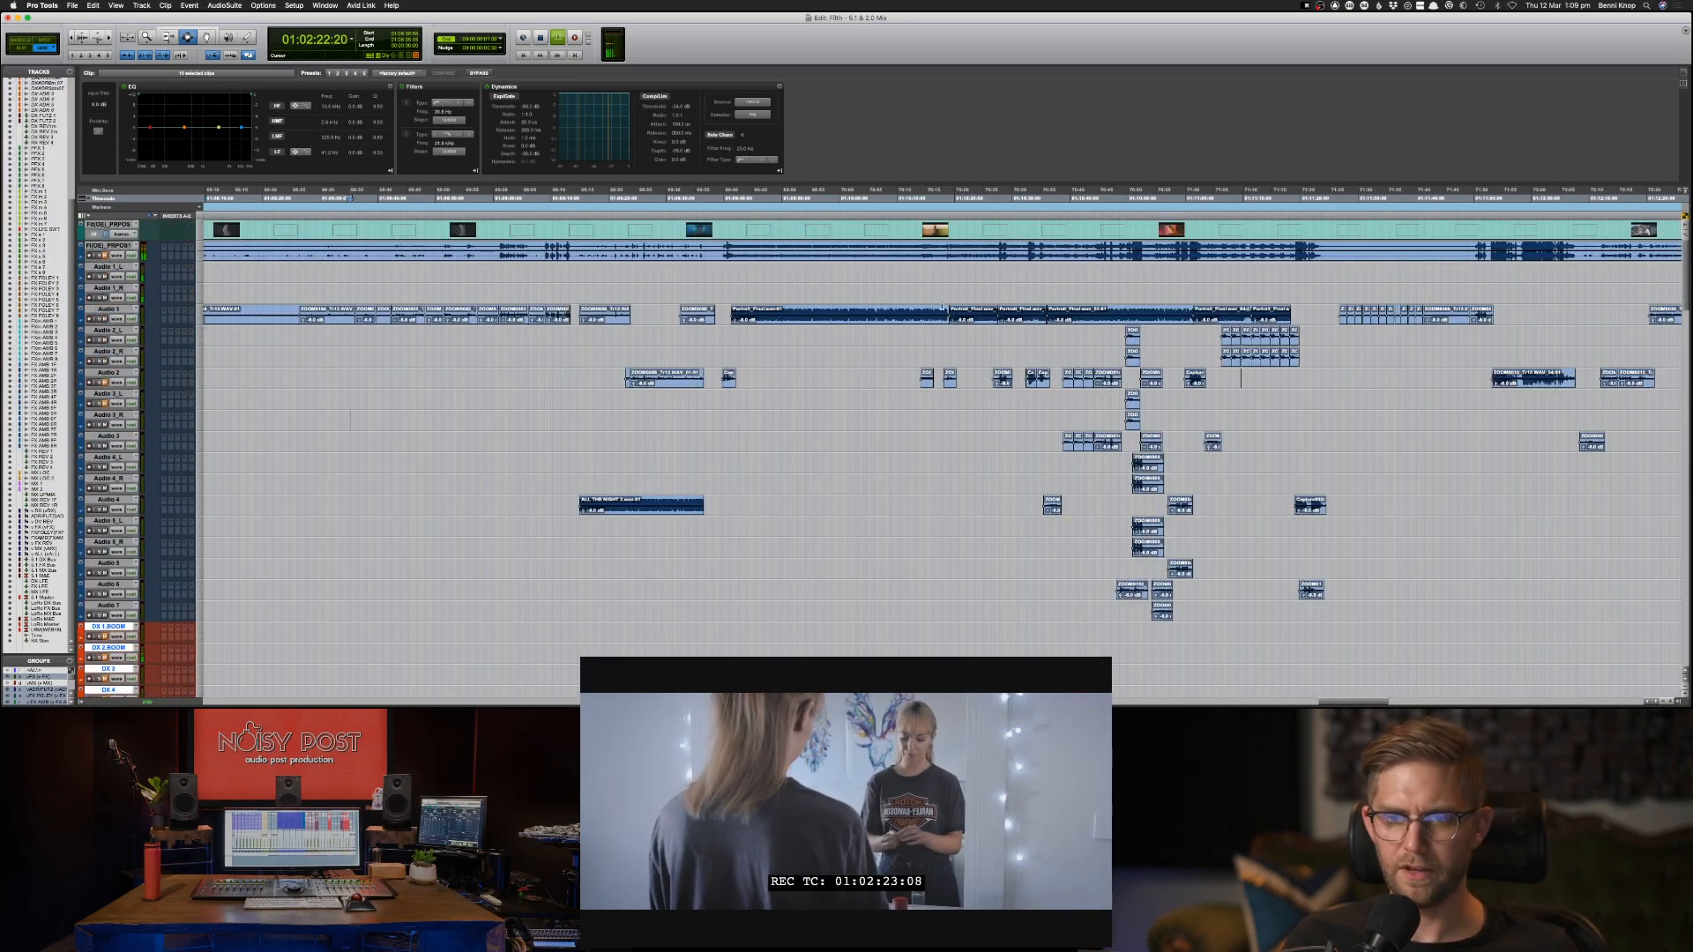
key("super+bracketleft")
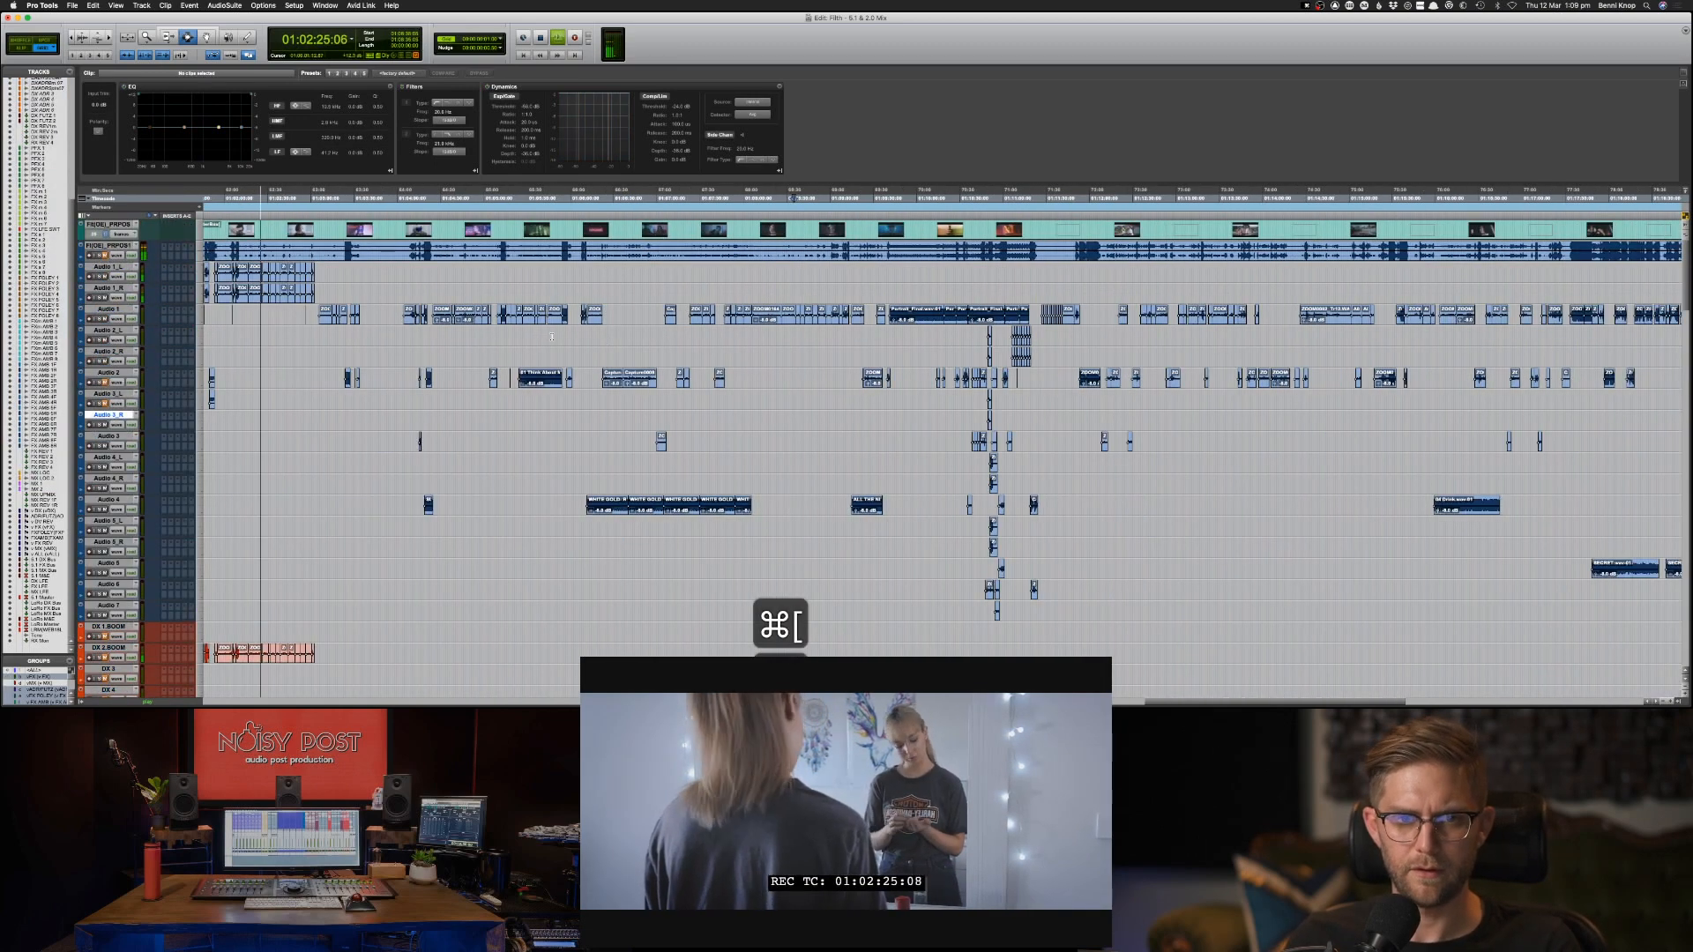
key("super+bracketright")
key("super+bracketright")
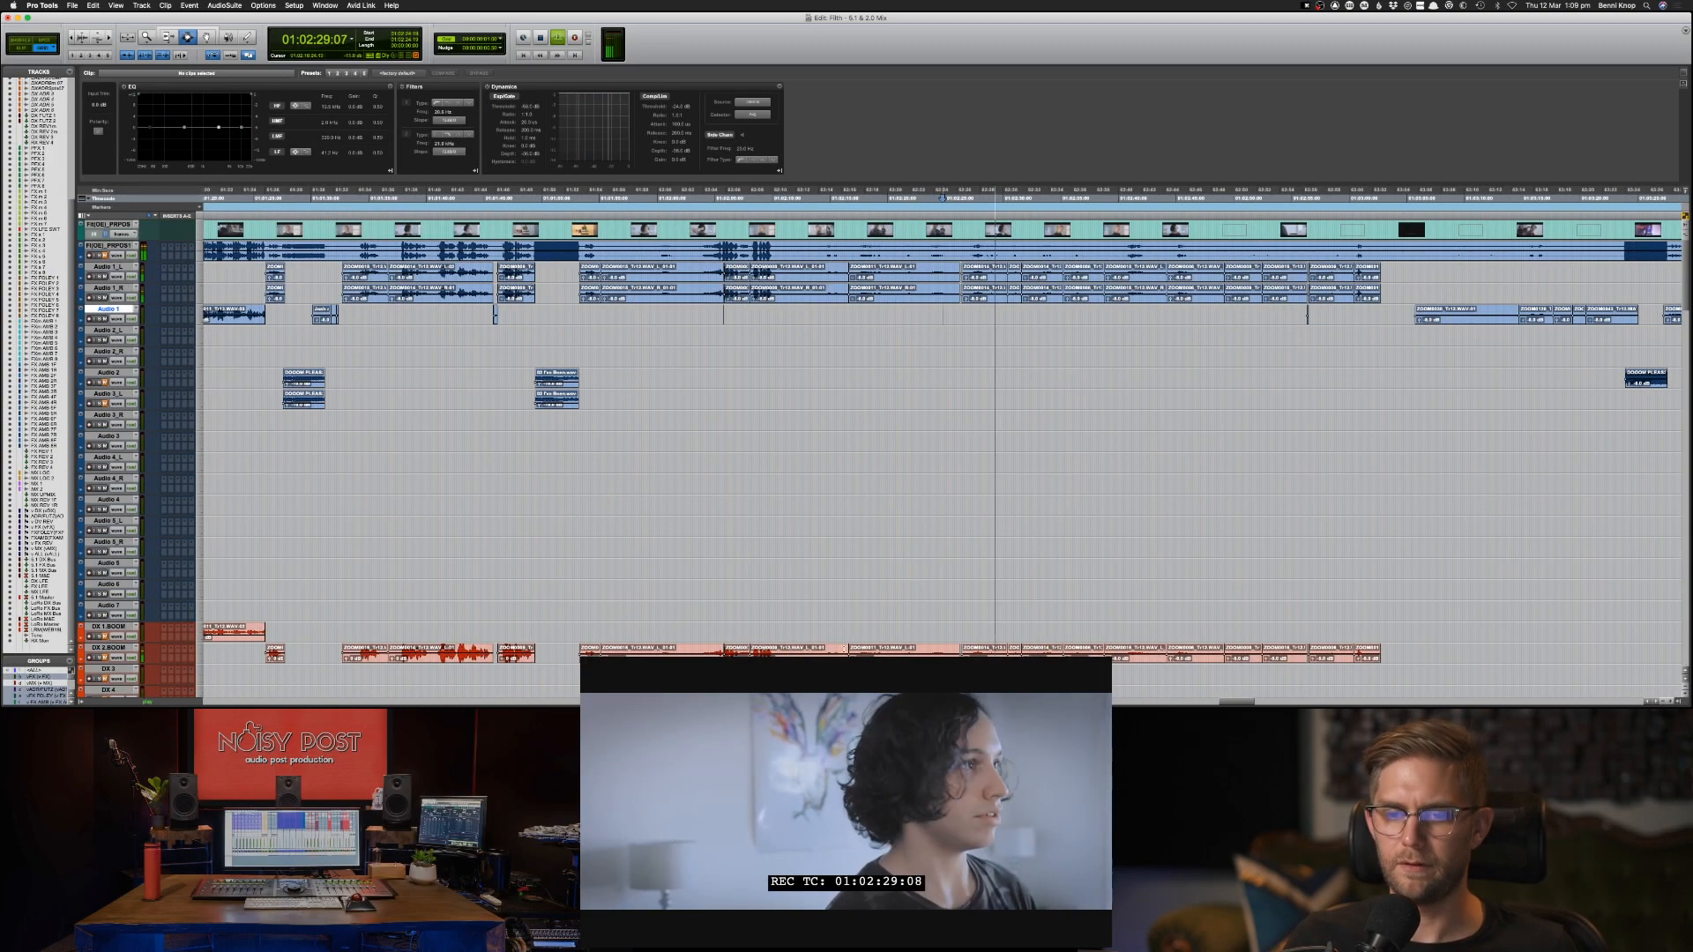
left_click_drag(847, 649, 1391, 650)
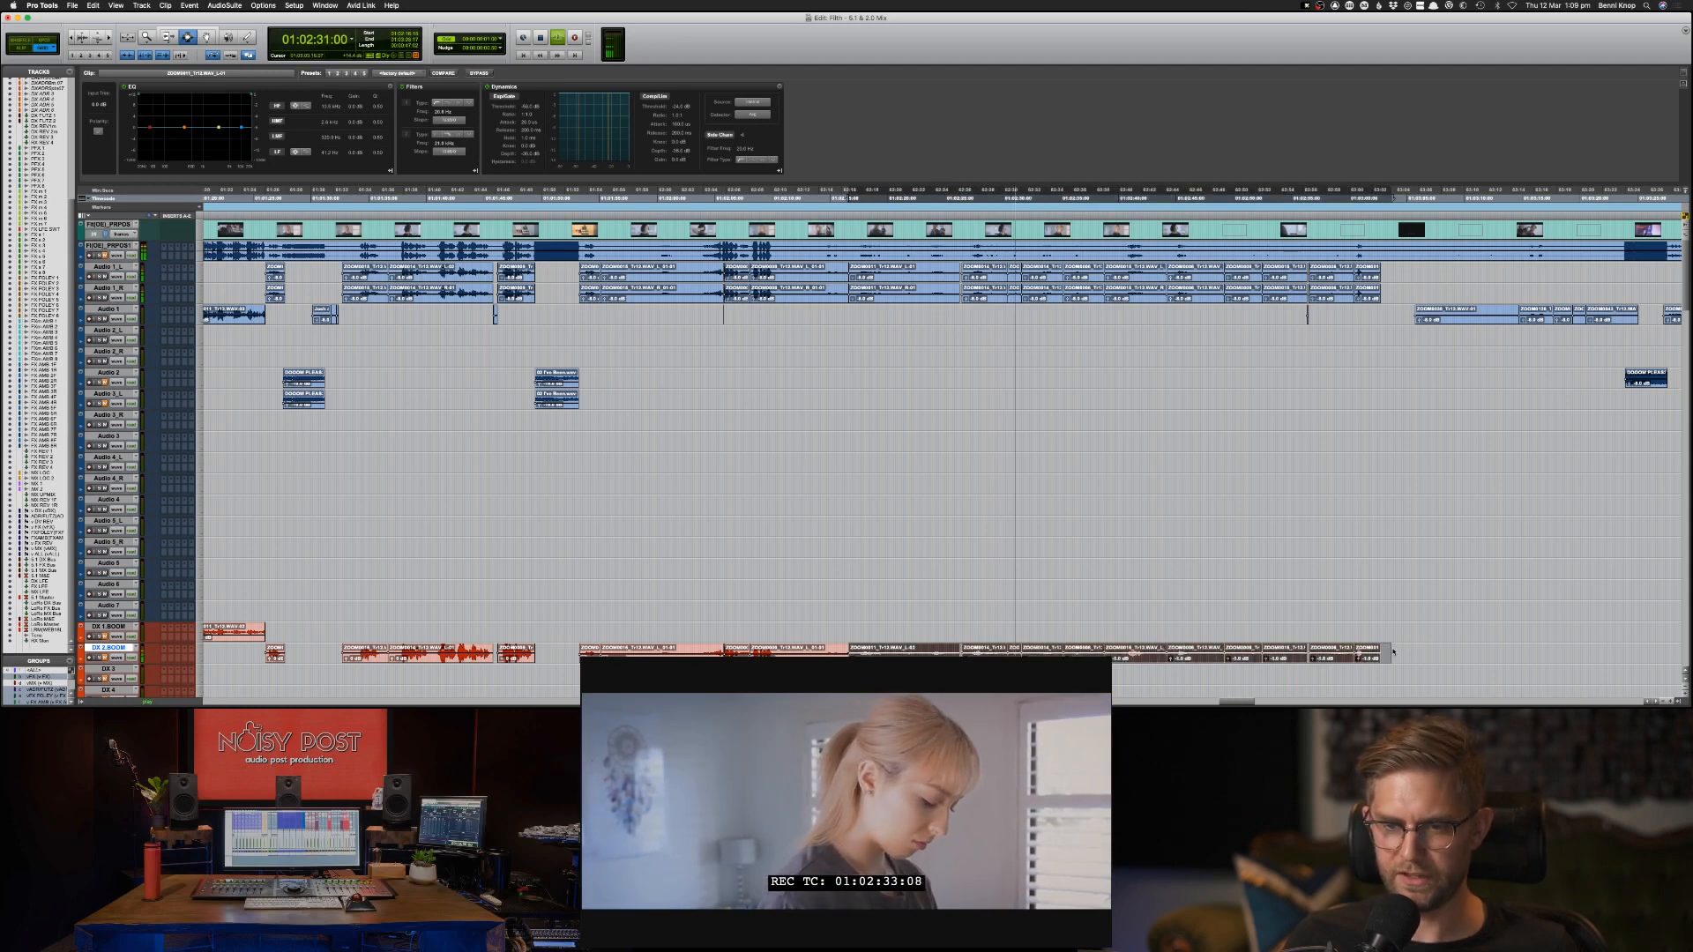
key("ctrl+shift+Up")
key("ctrl+shift+Up")
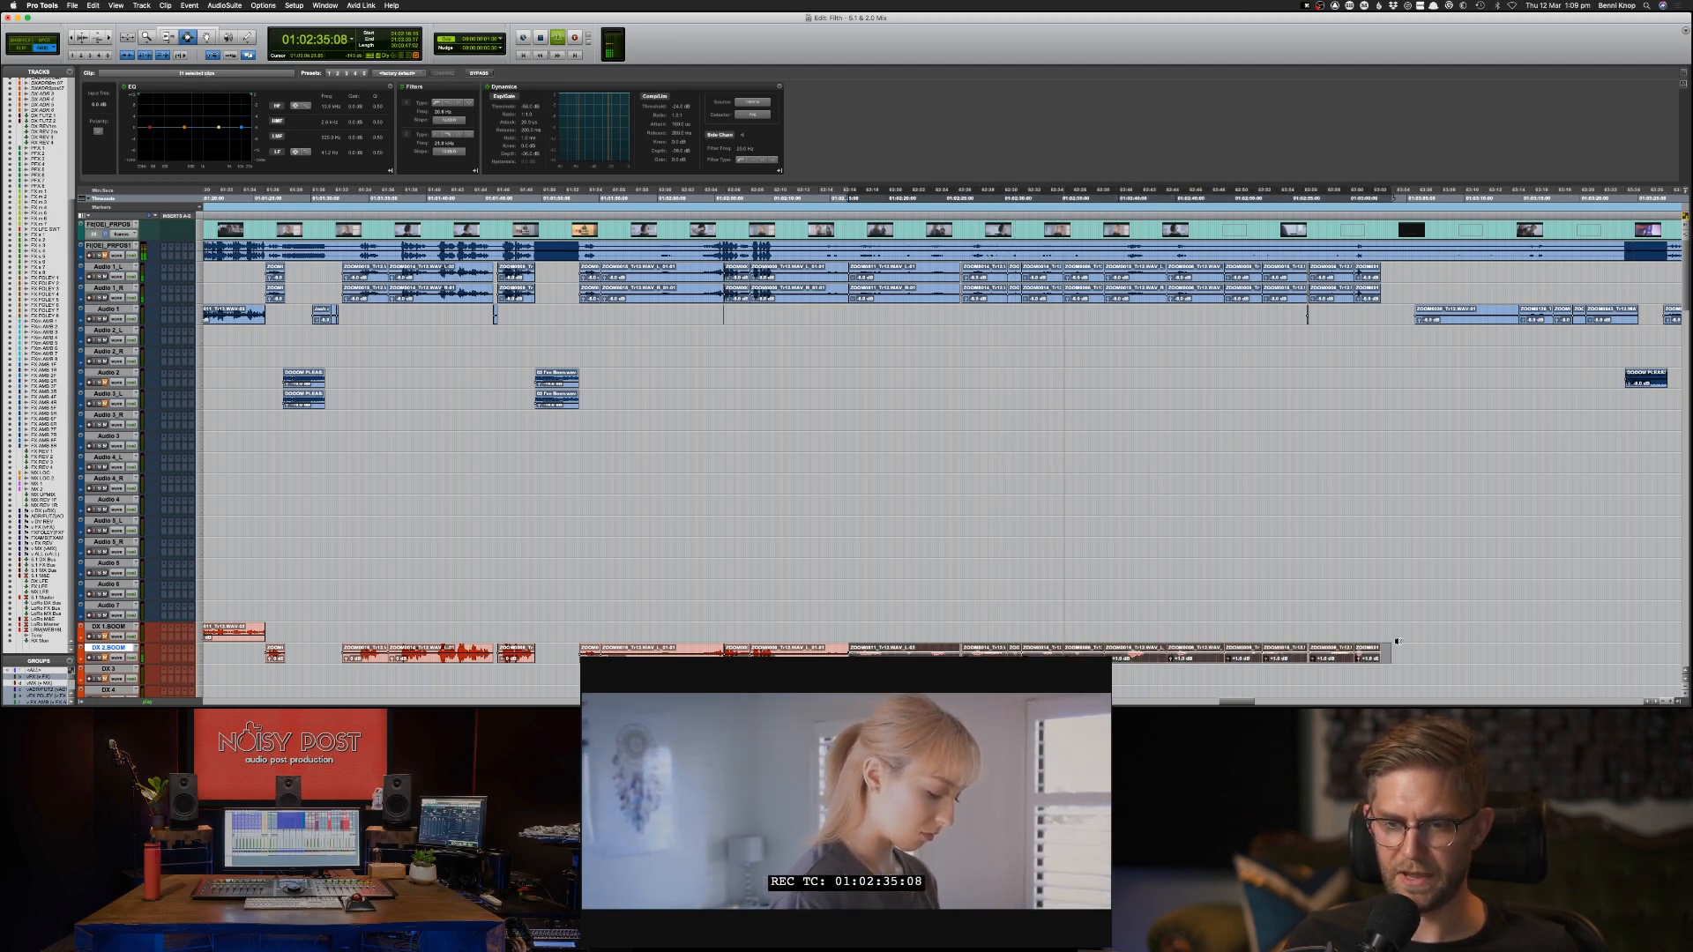
left_click(1382, 592)
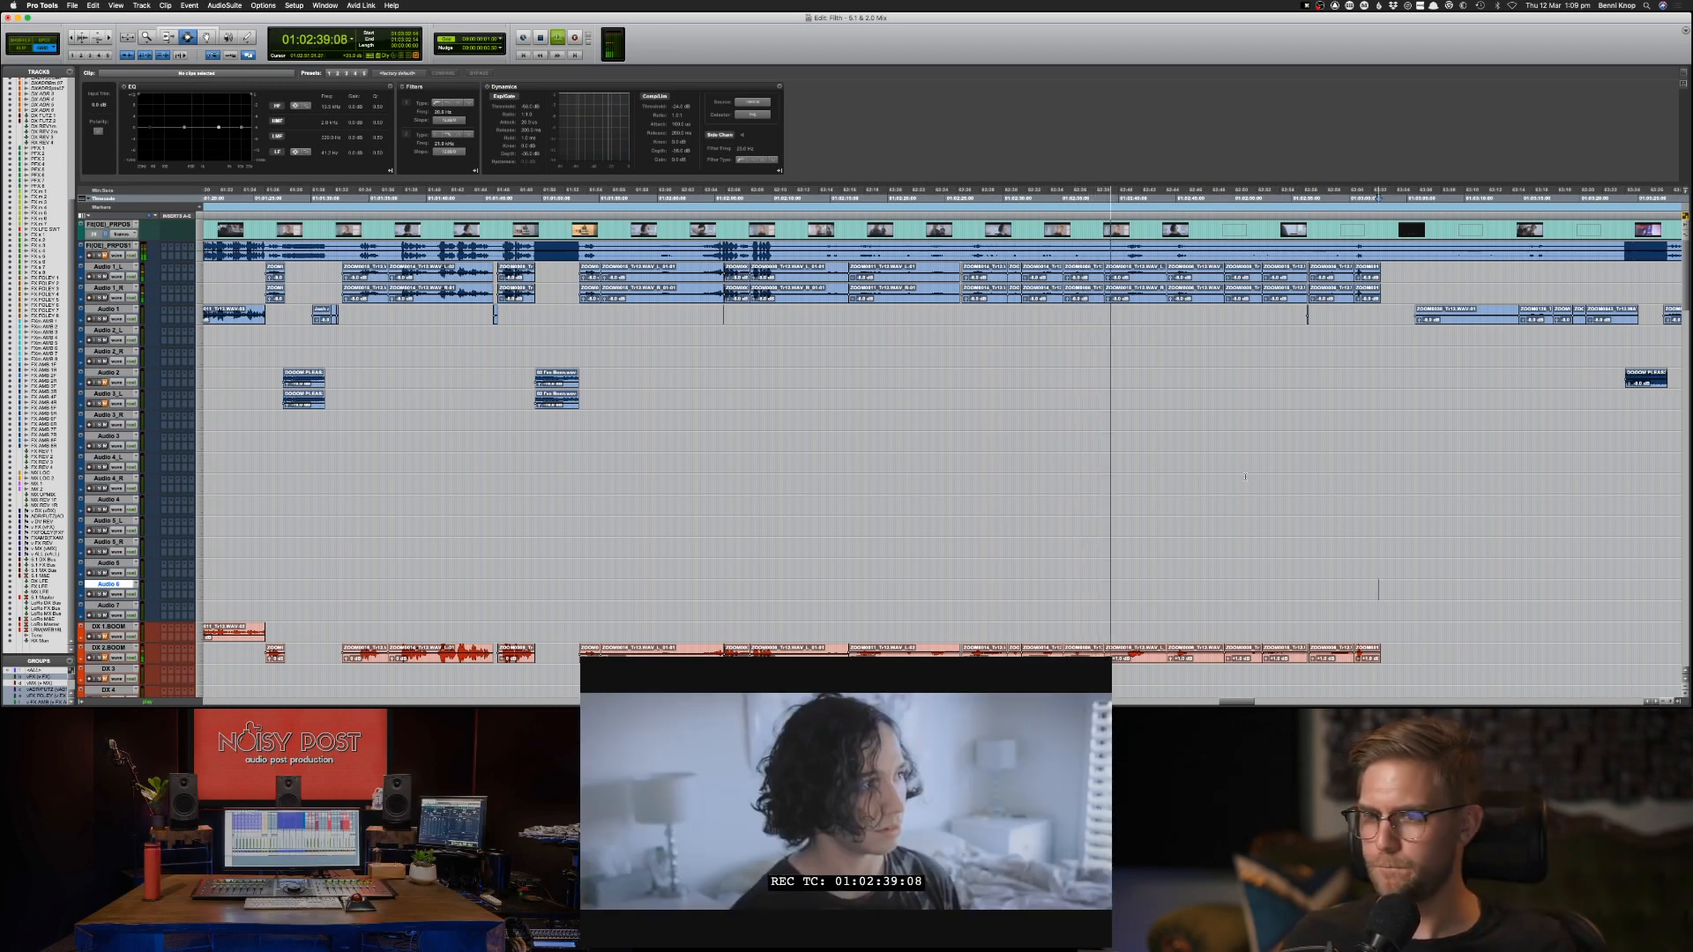
Play the end of the scene from 01:02:58:11 to check the last clips on DX 2.BOOM.
scroll(1245, 477, "right", 3)
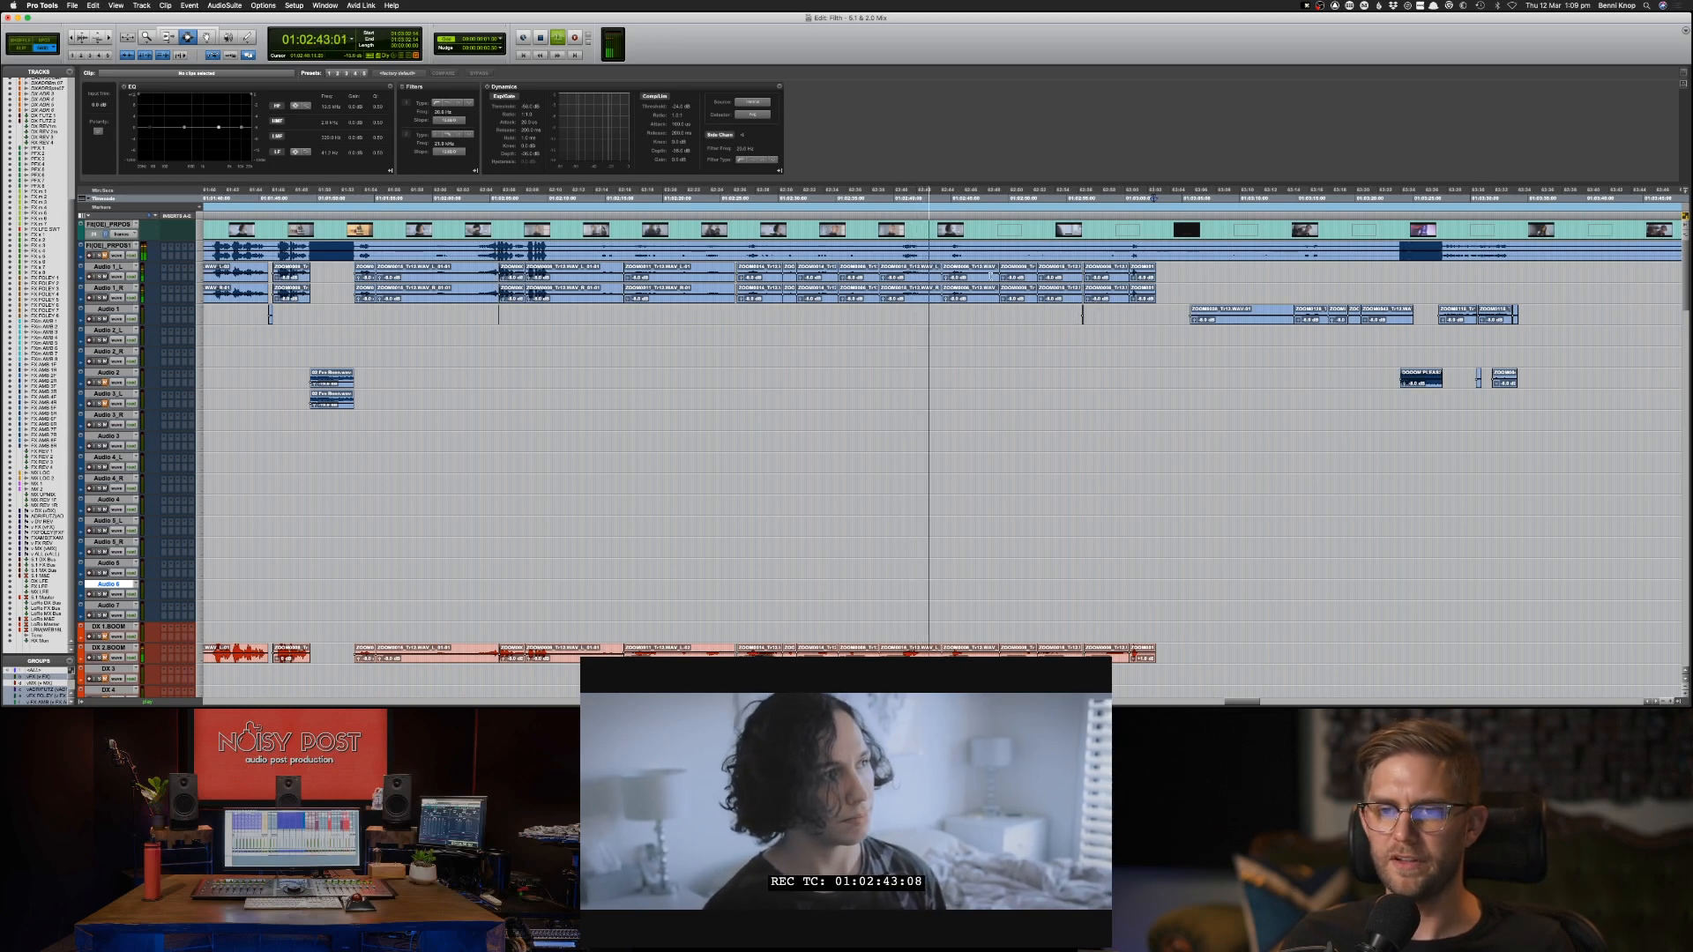
key("space")
left_click(1104, 273)
key("space")
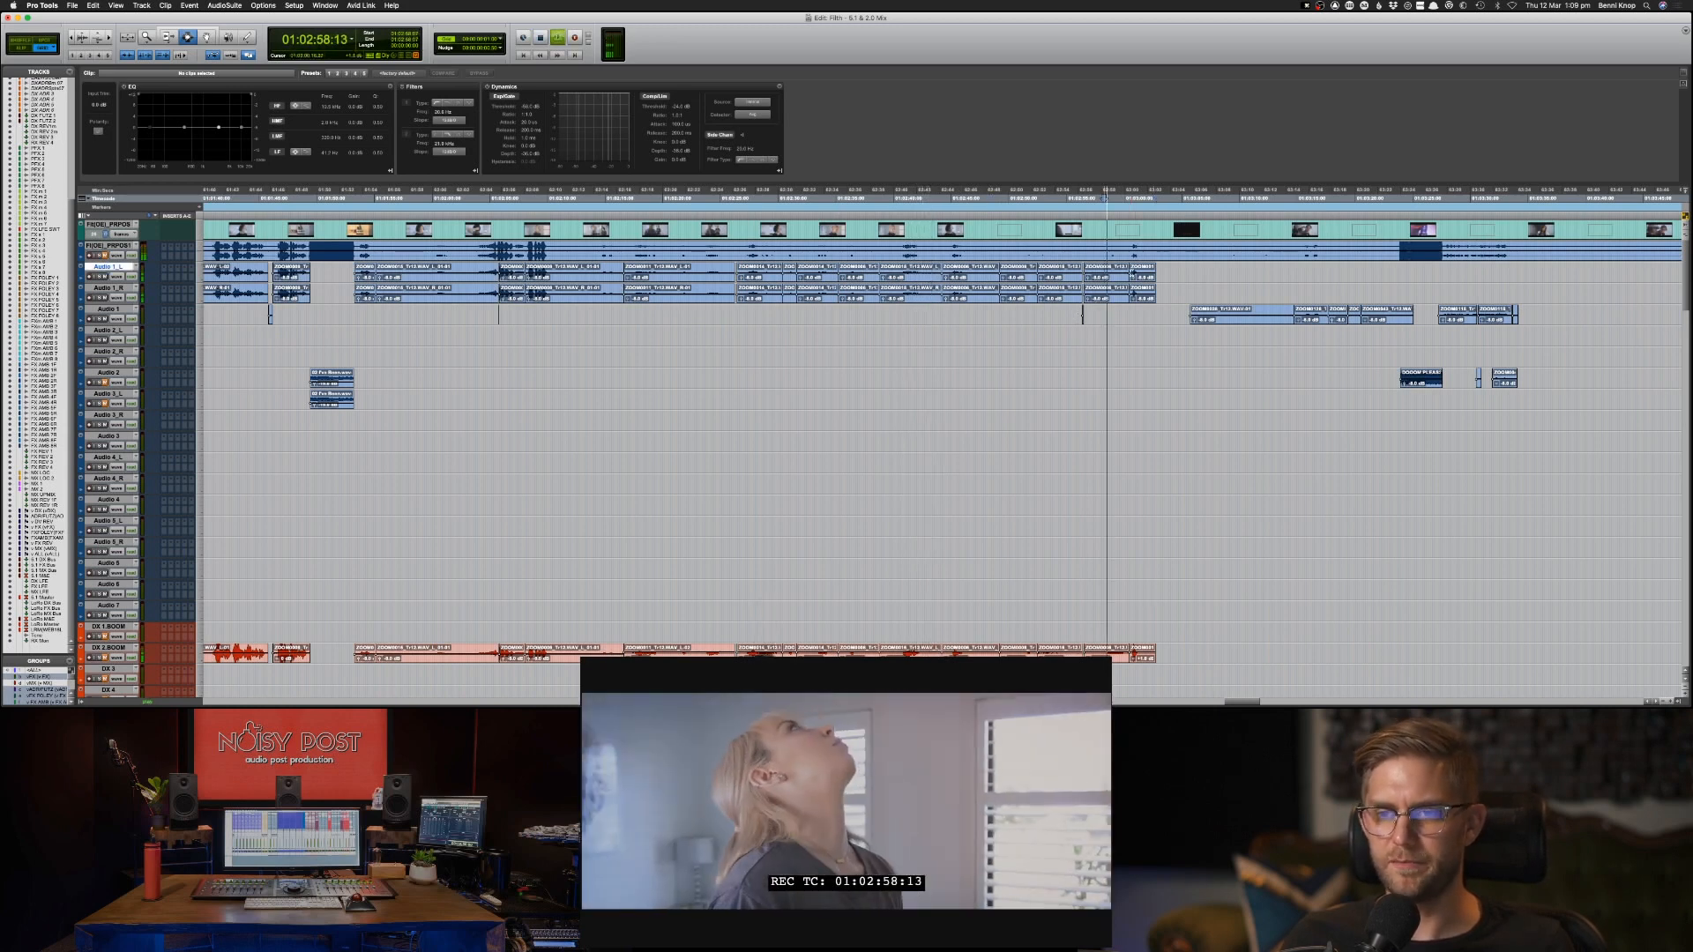
scroll(1129, 291, "right", 1)
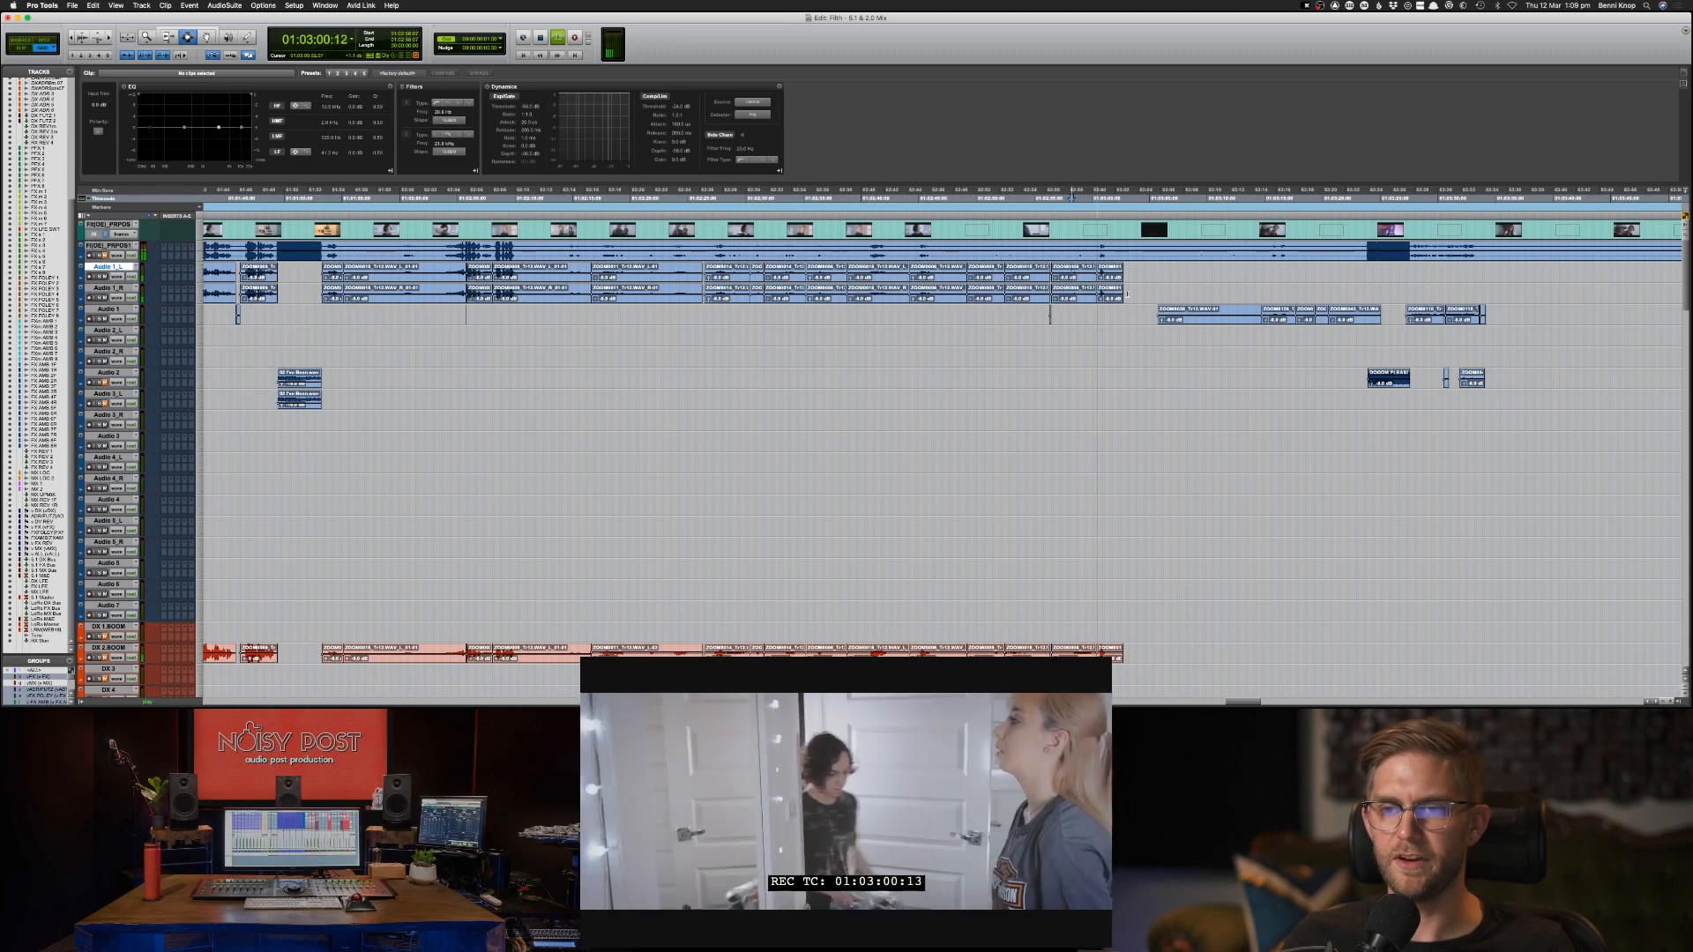
scroll(1127, 295, "right", 5)
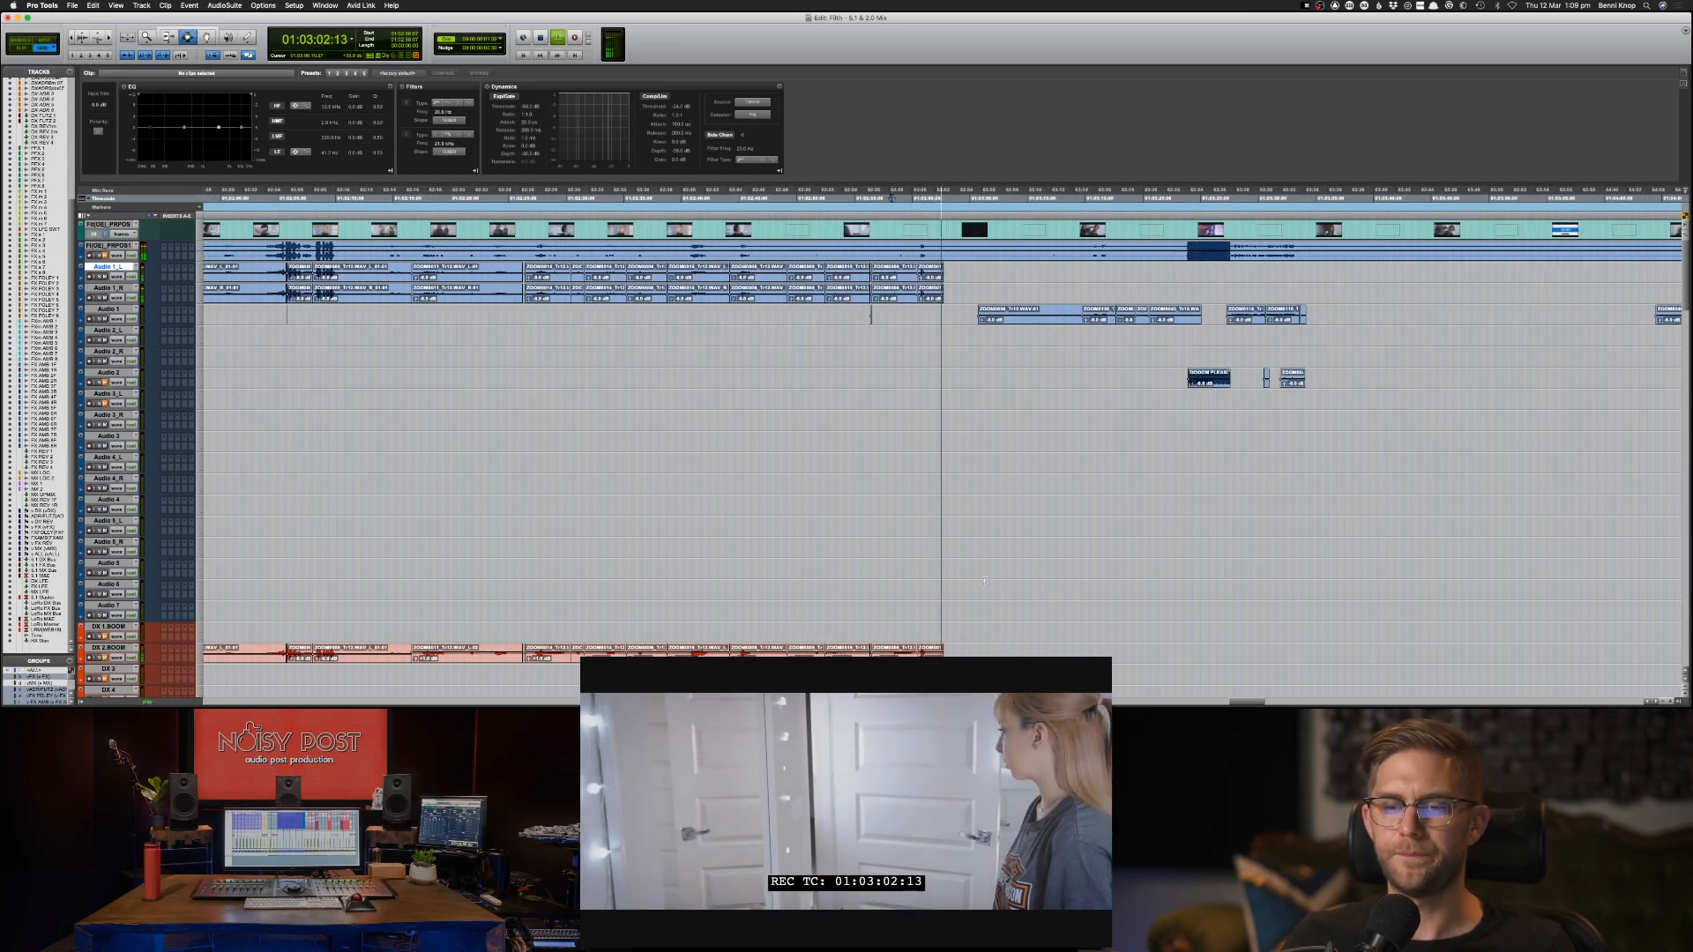
key("space")
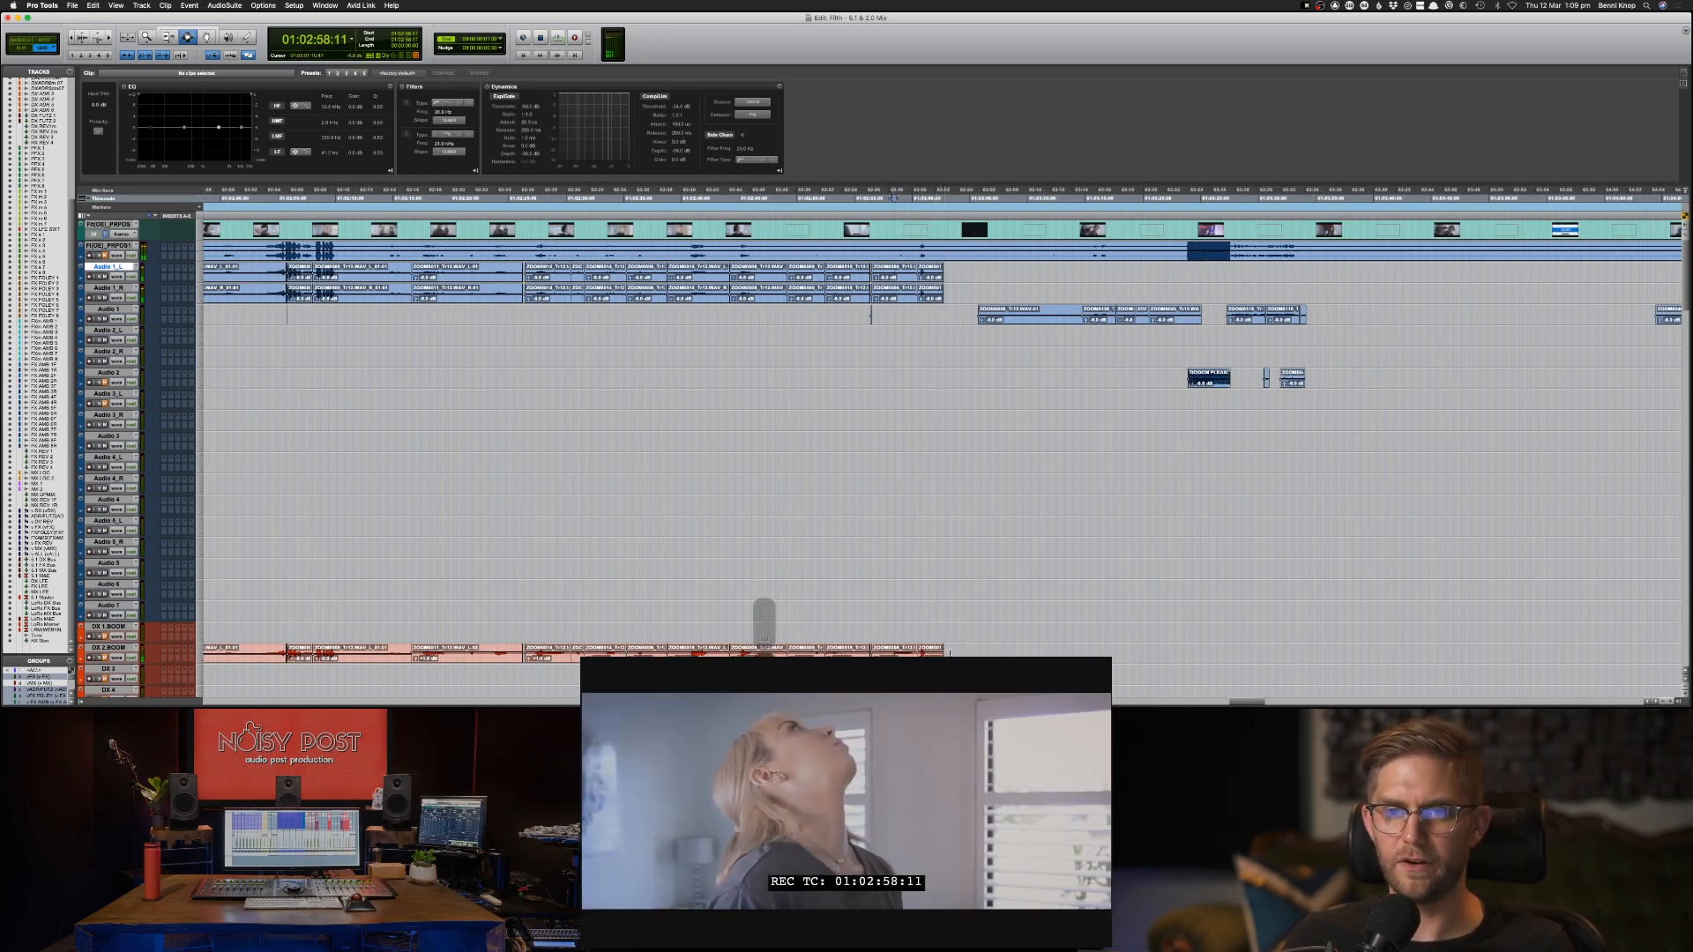
key("space")
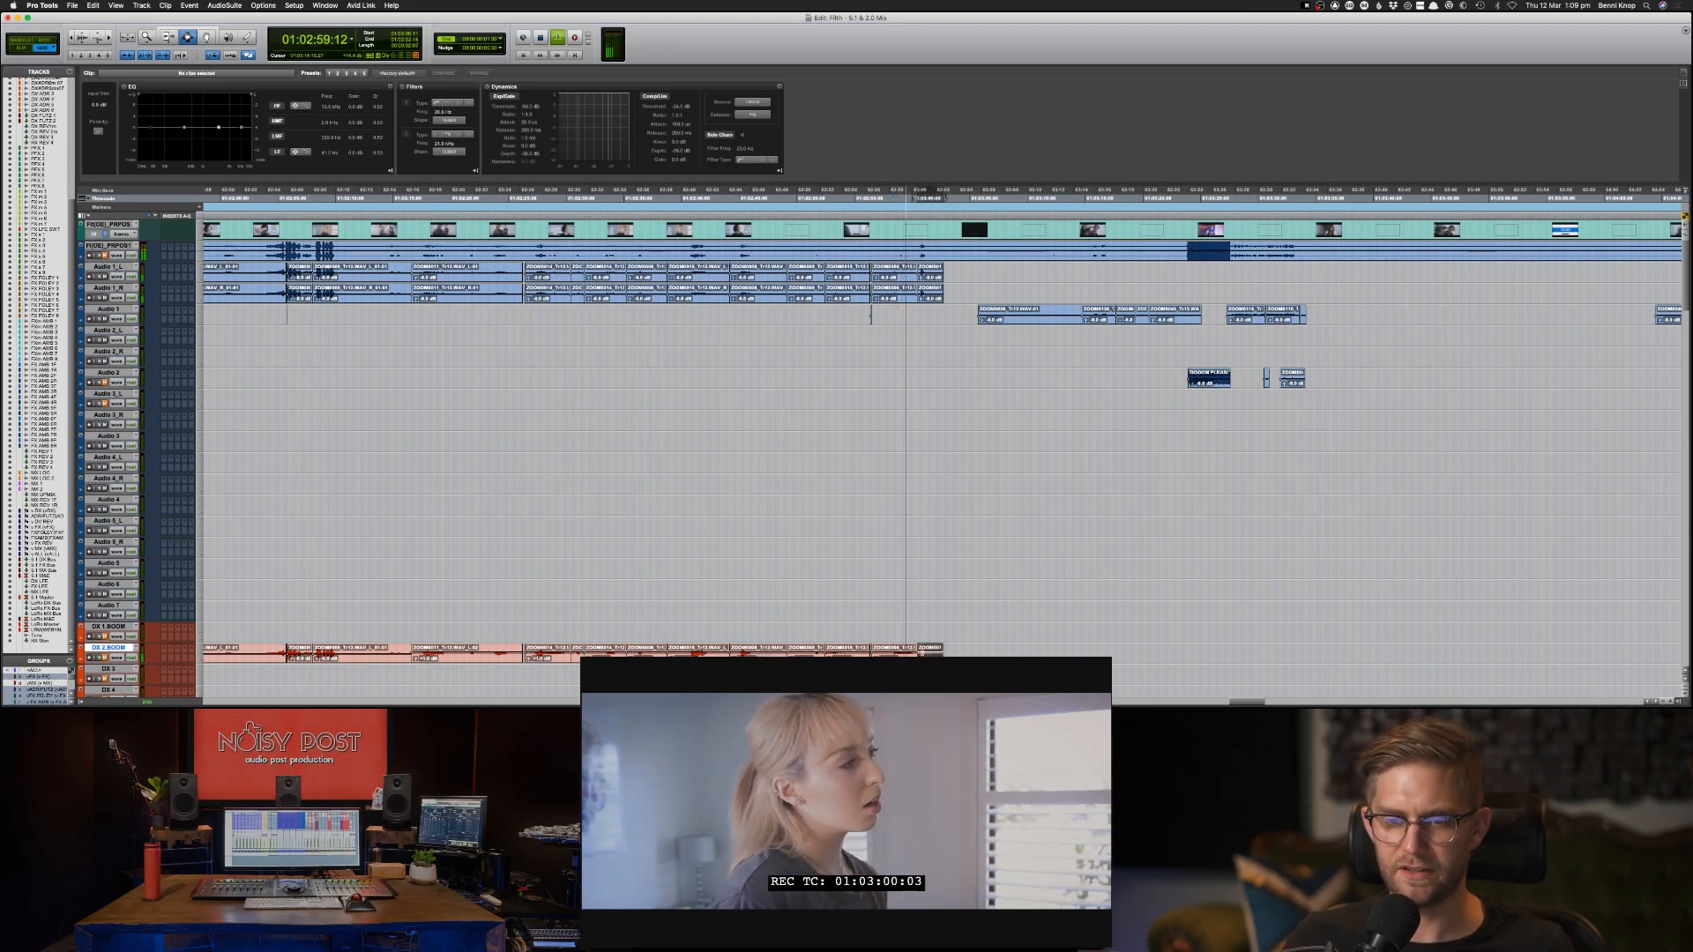
scroll(763, 654, "down", 2)
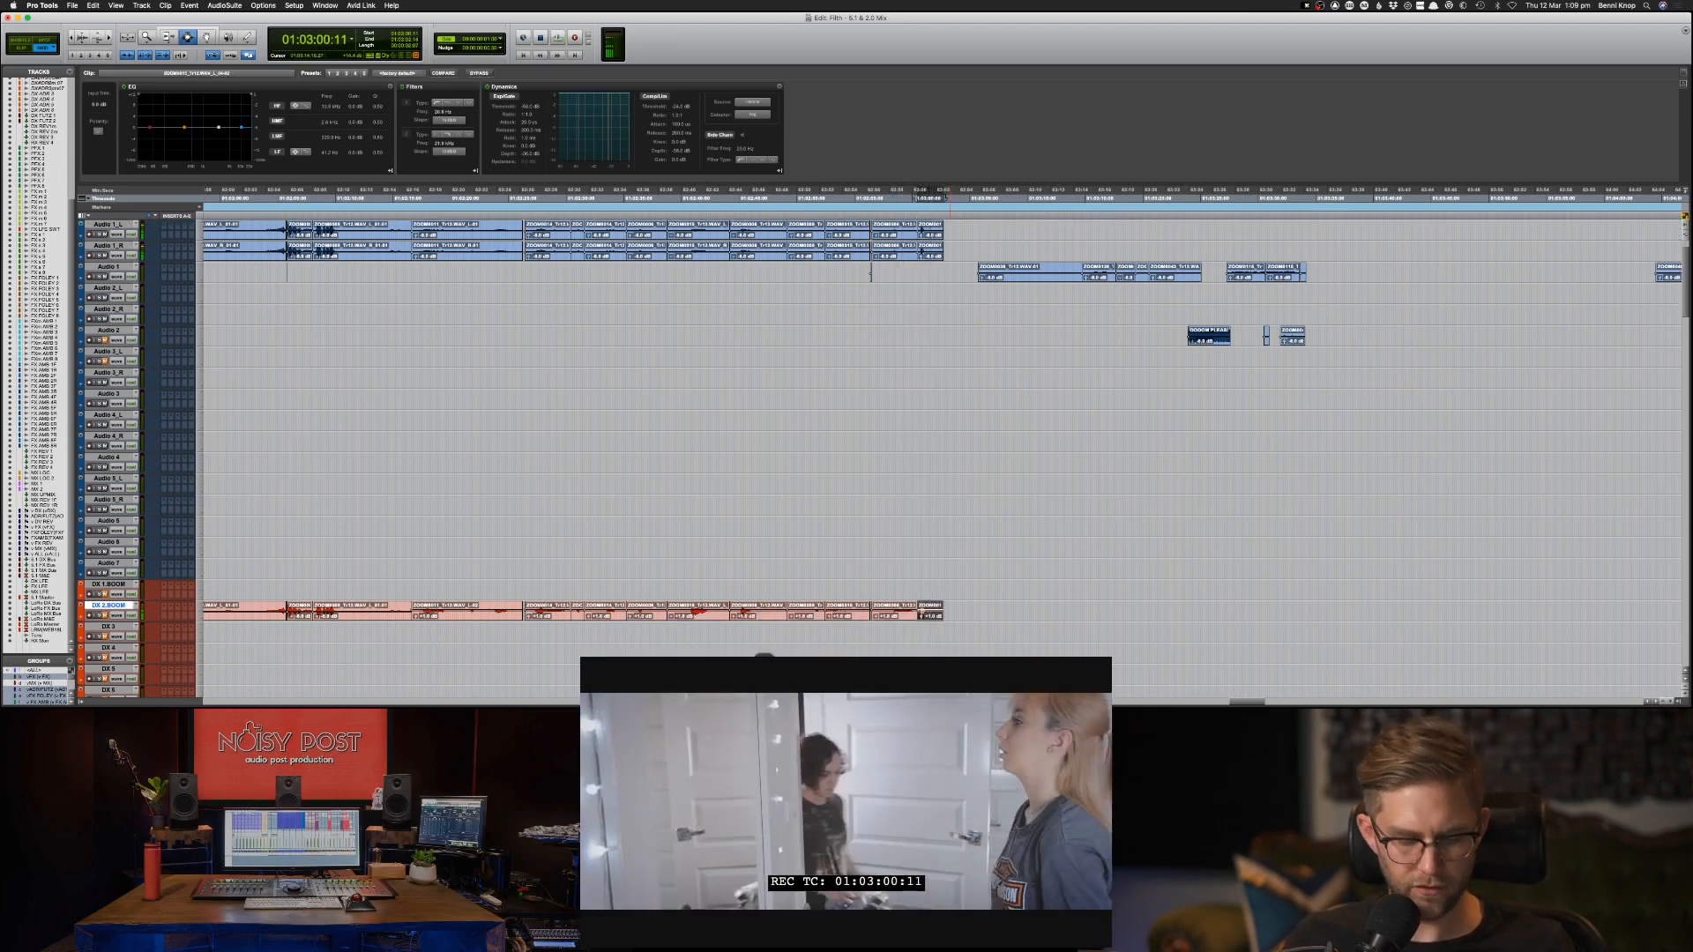
Move the last clip on DX 2.BOOM, near 01:03:00:11, to PFX 1 at the same position.
key("Delete")
scroll(764, 609, "down", 6)
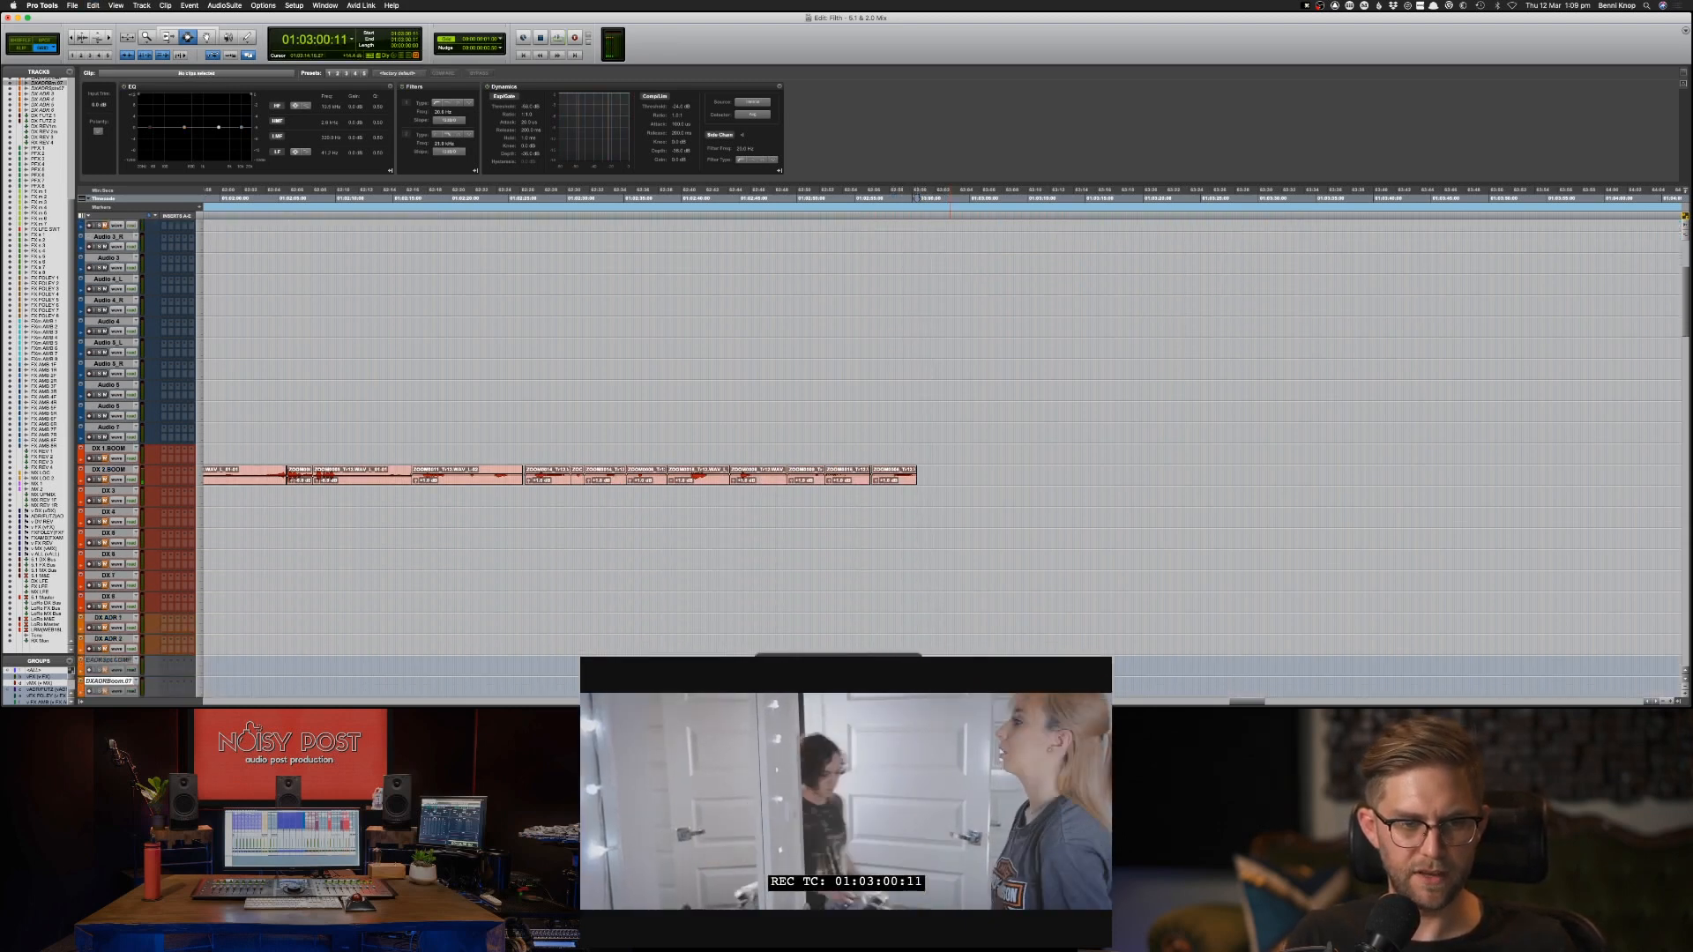
scroll(763, 608, "down", 12)
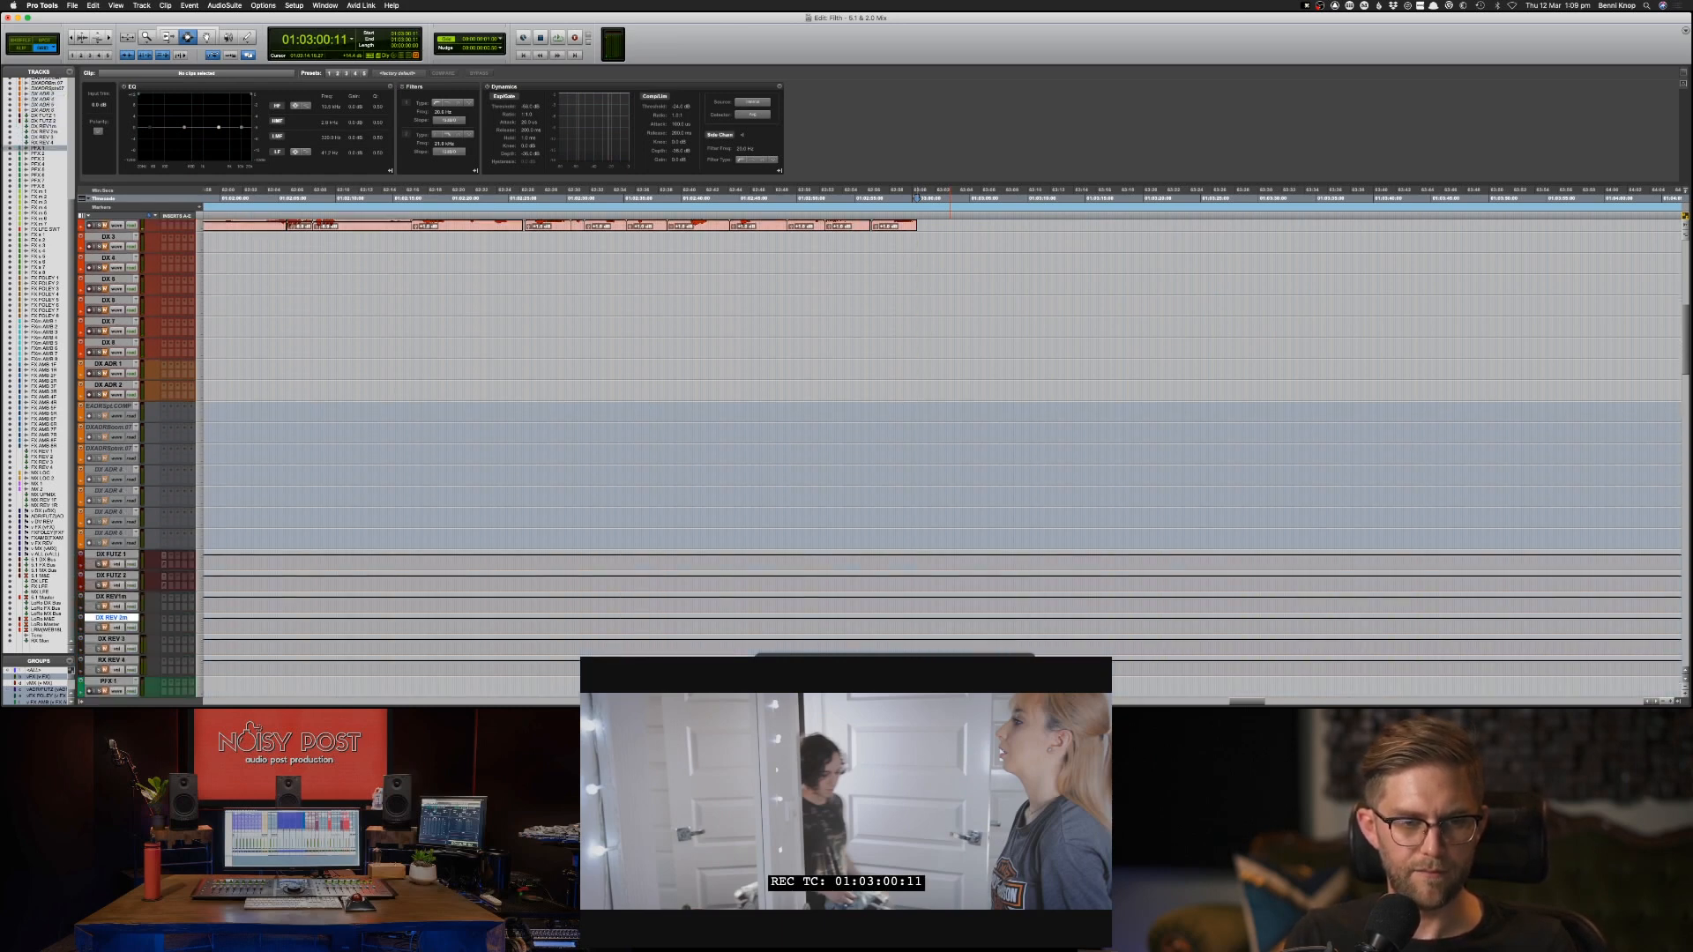
key("semicolon")
key("semicolon")
key("semicolon")
key("semicolon")
key("semicolon")
key("p")
key("p")
key("super+v")
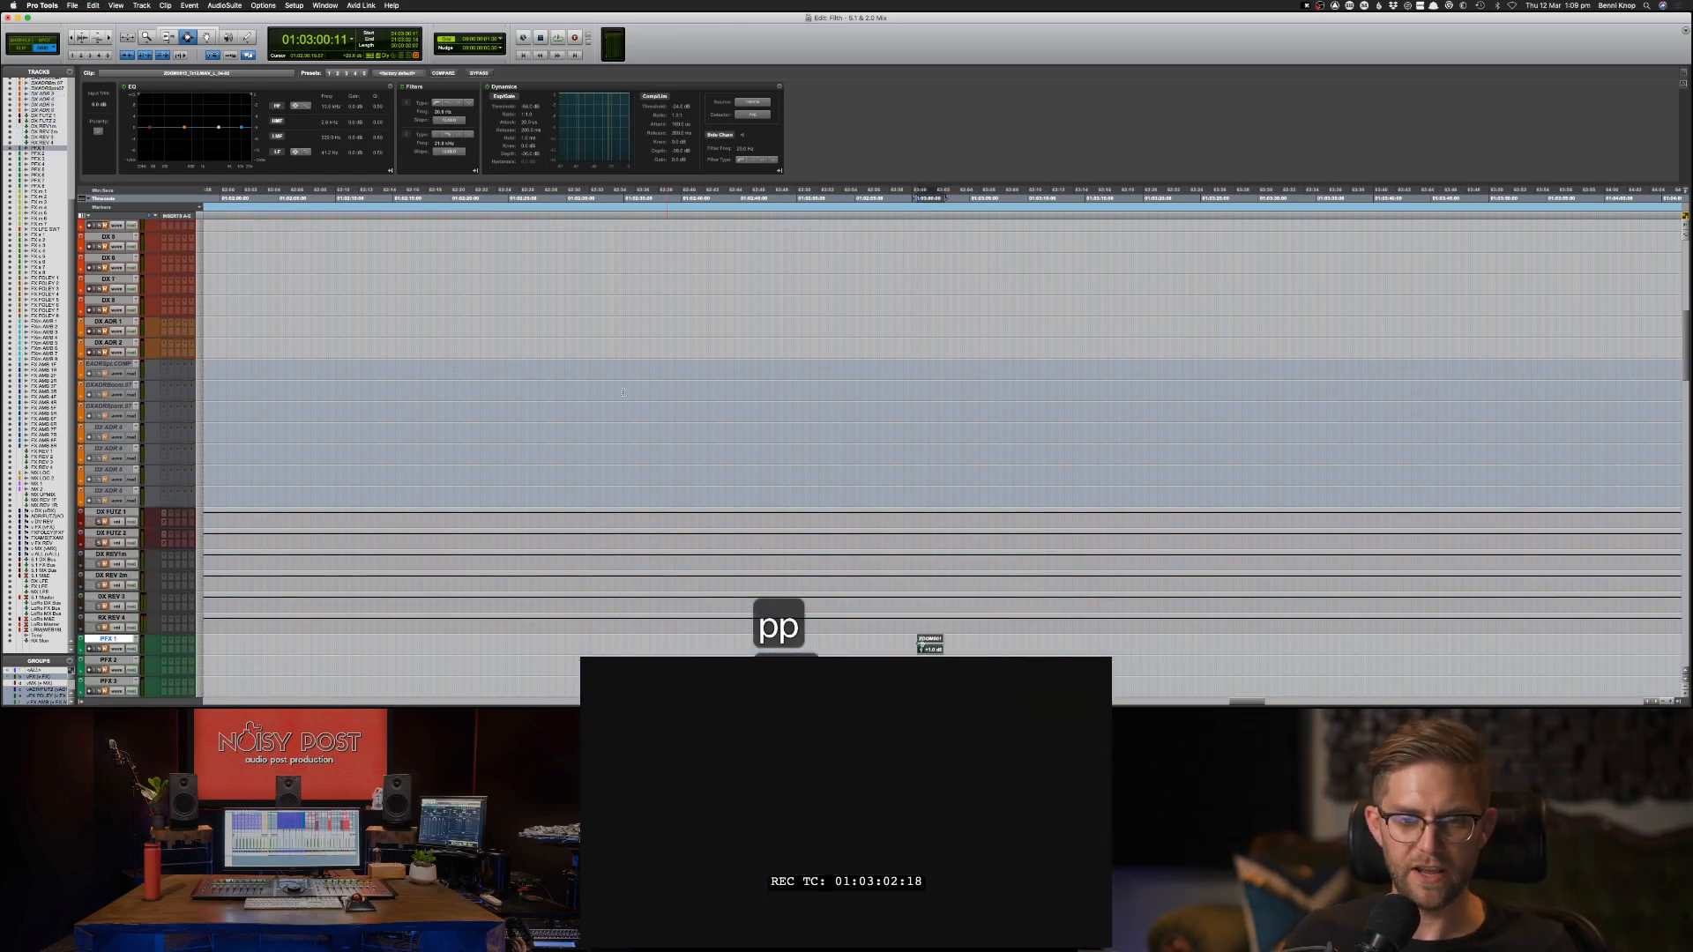
Hide all tracks between DX ADR 2 and PFX 1, from the inactive ADR comp track through DX REV 4.
left_click(107, 363)
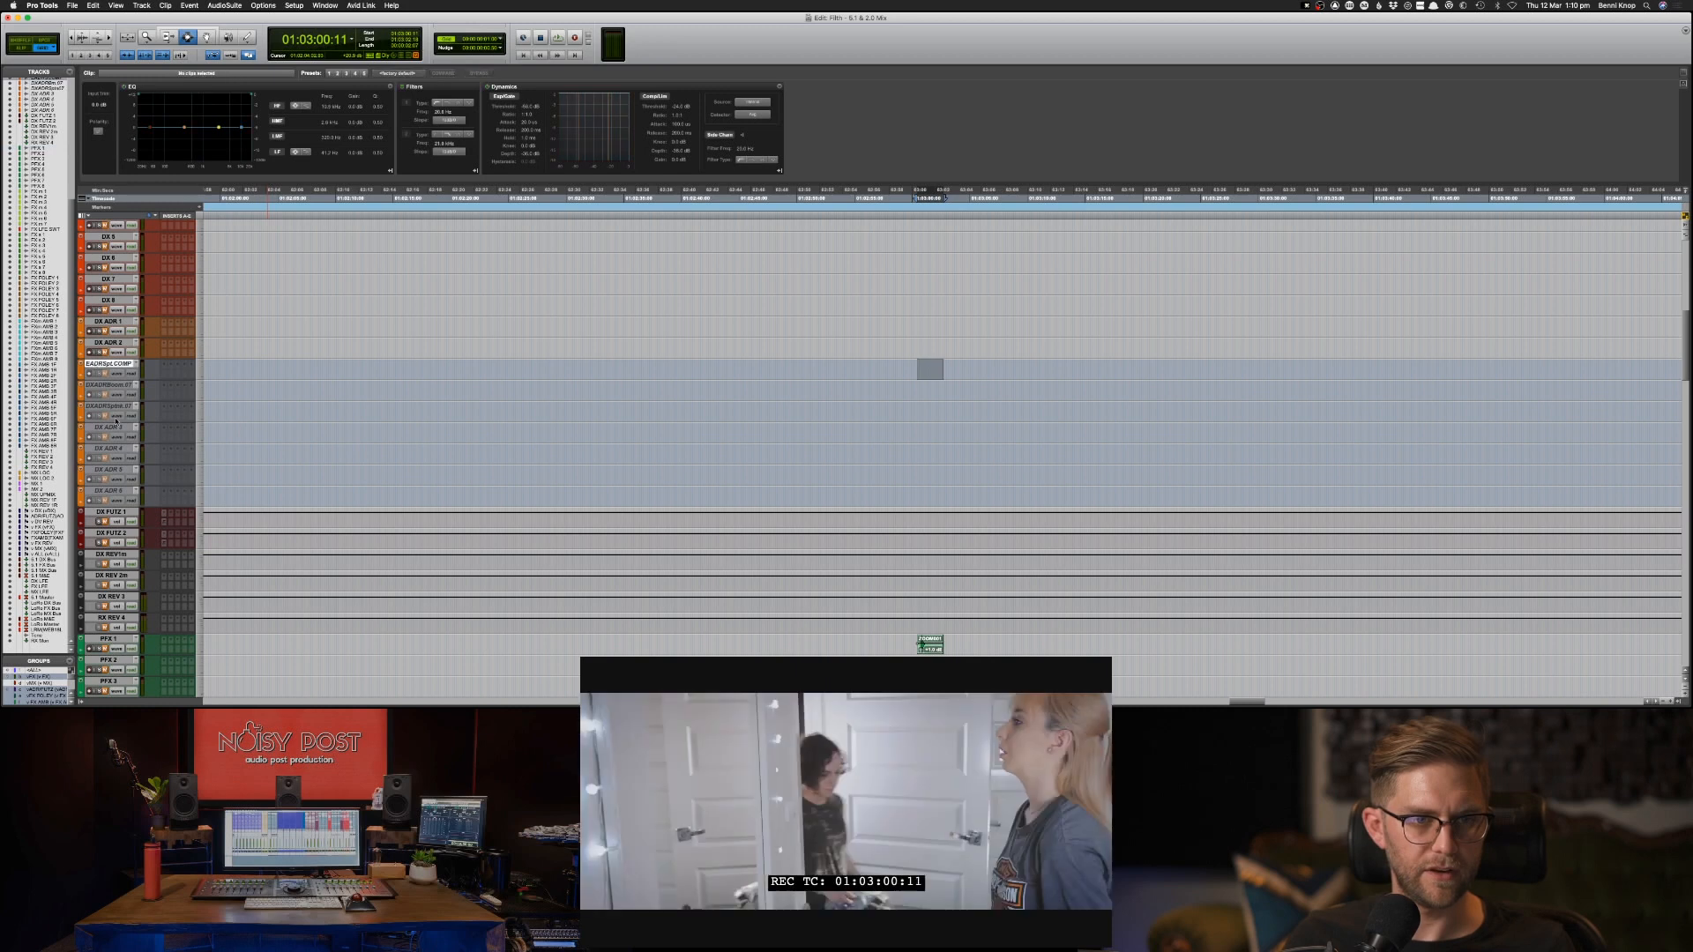
left_click(119, 620, "shift")
right_click(119, 620)
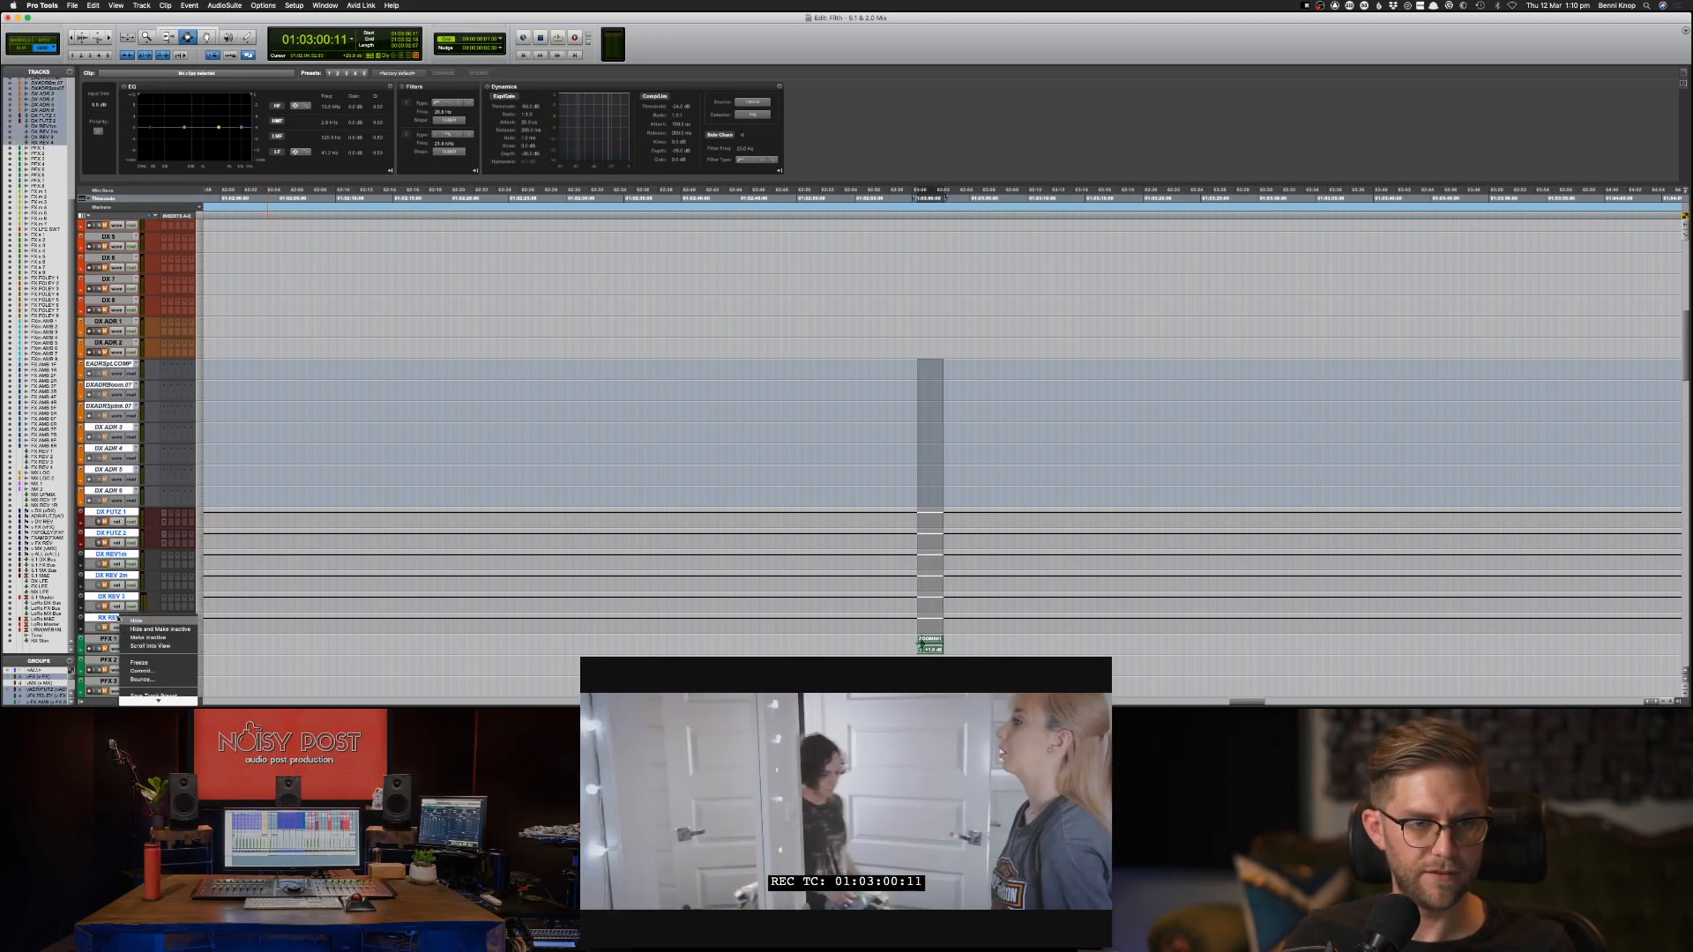
left_click(137, 621)
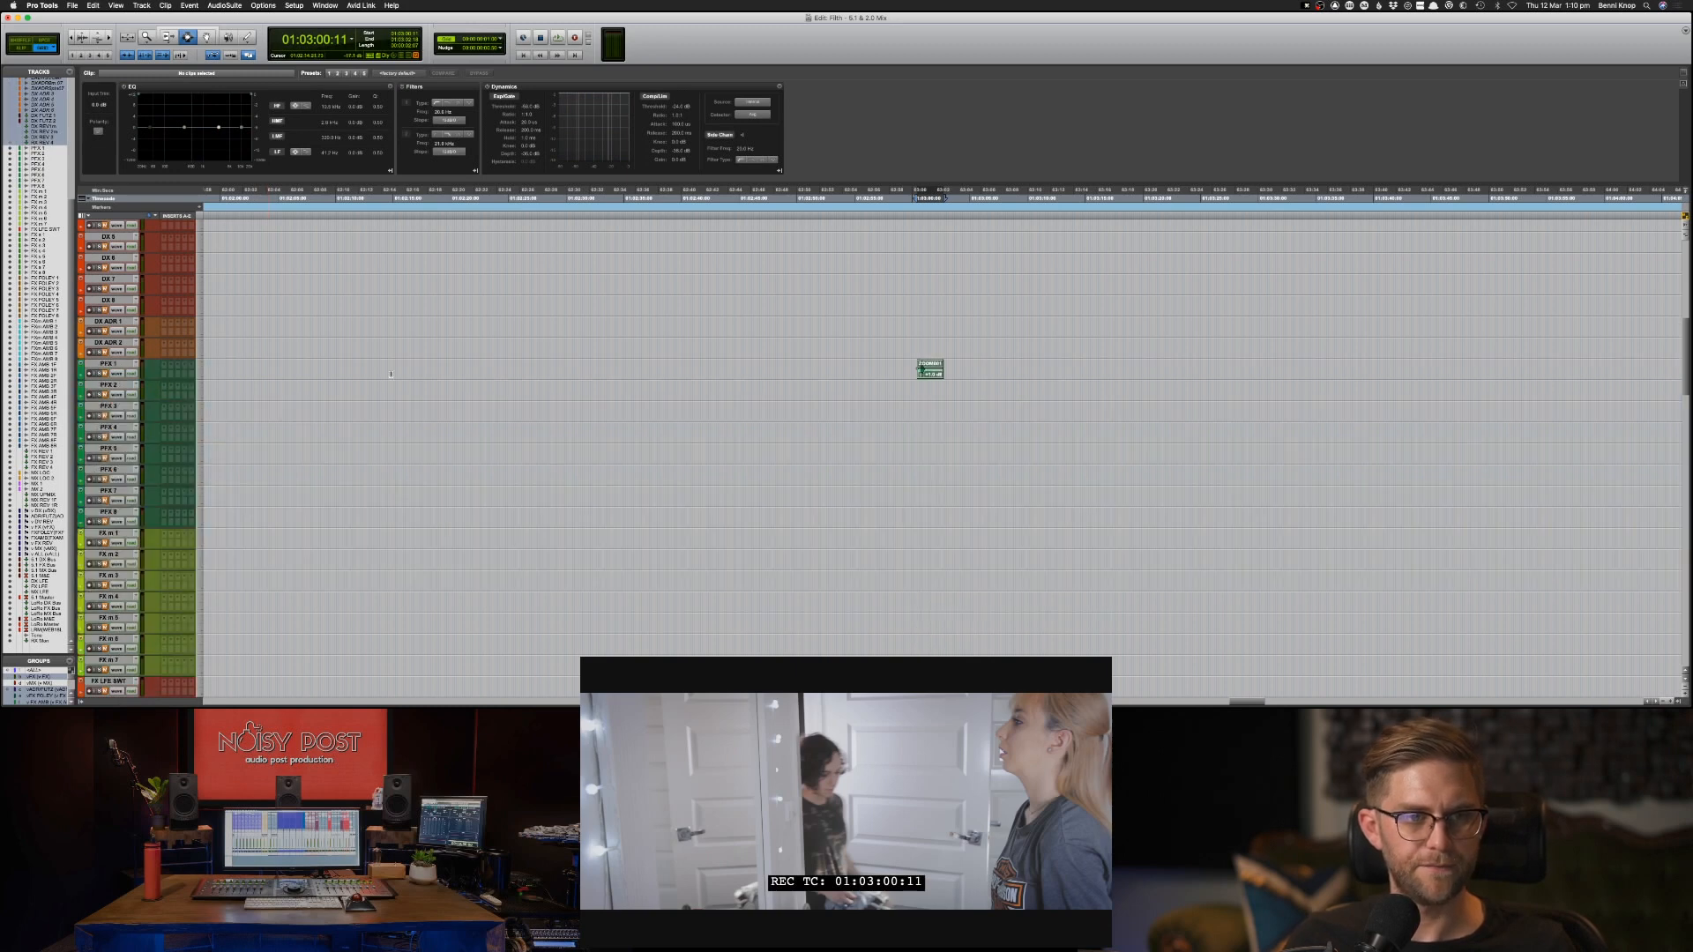
Play the end of the Audio 1_R scene from 01:03:01:10 and the start of the Audio 1 clips from 01:03:05:11.
scroll(391, 374, "up", 4)
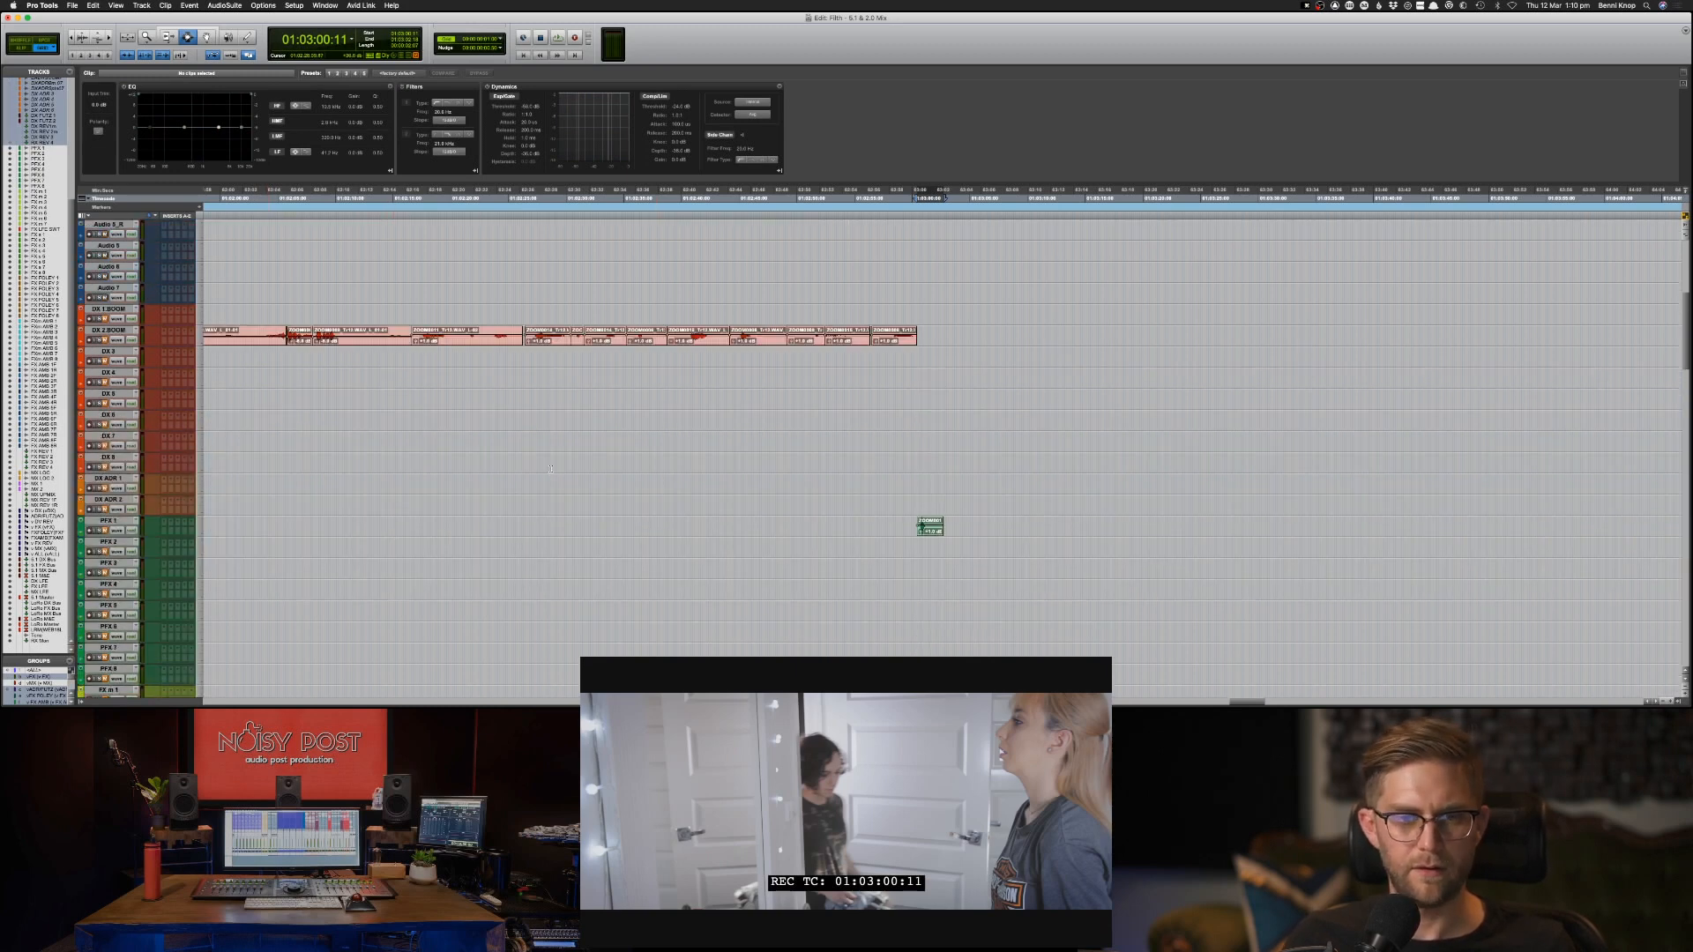
scroll(551, 469, "up", 1)
scroll(480, 502, "up", 5)
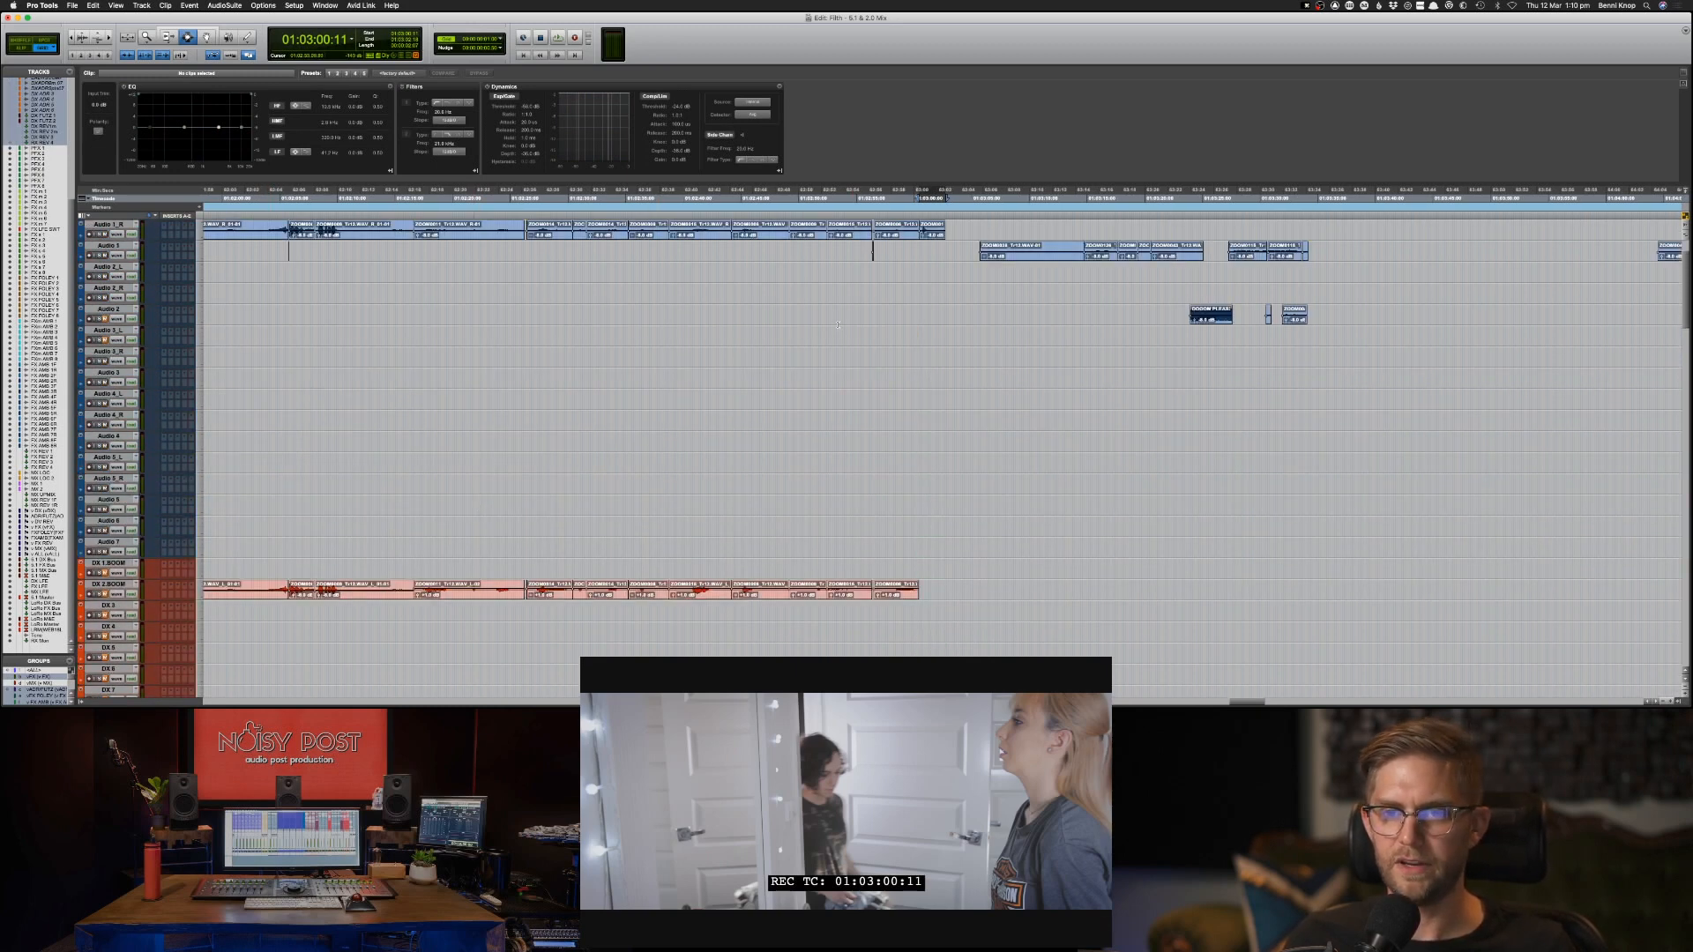
left_click(973, 254)
left_click(921, 231)
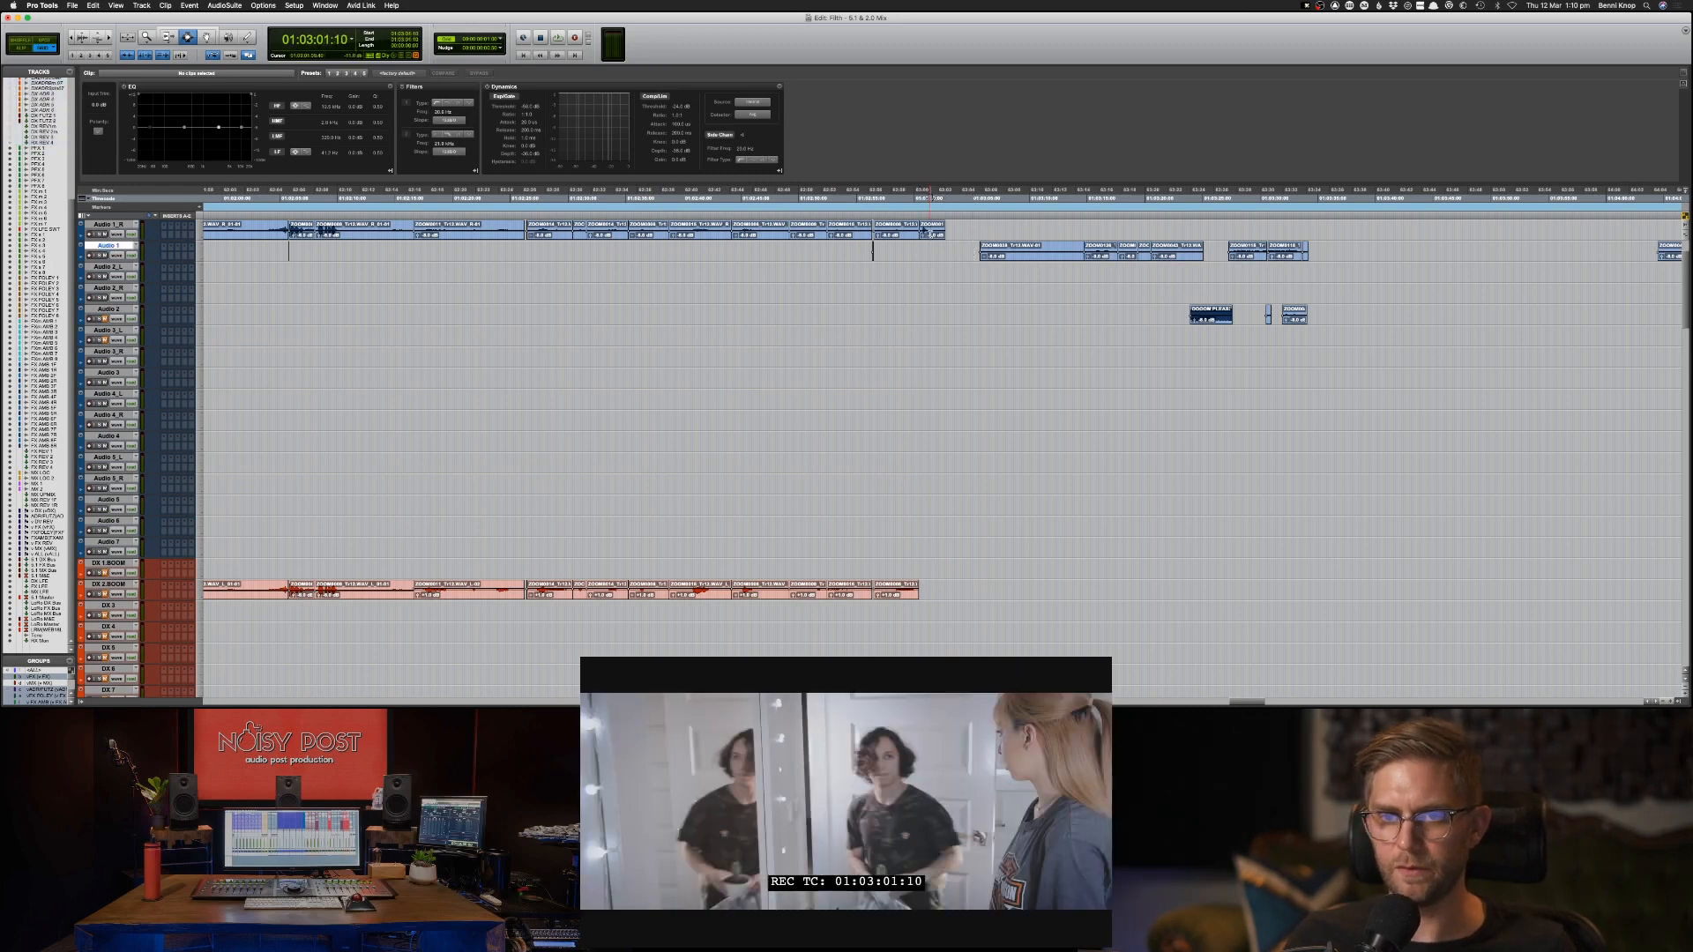
key("space")
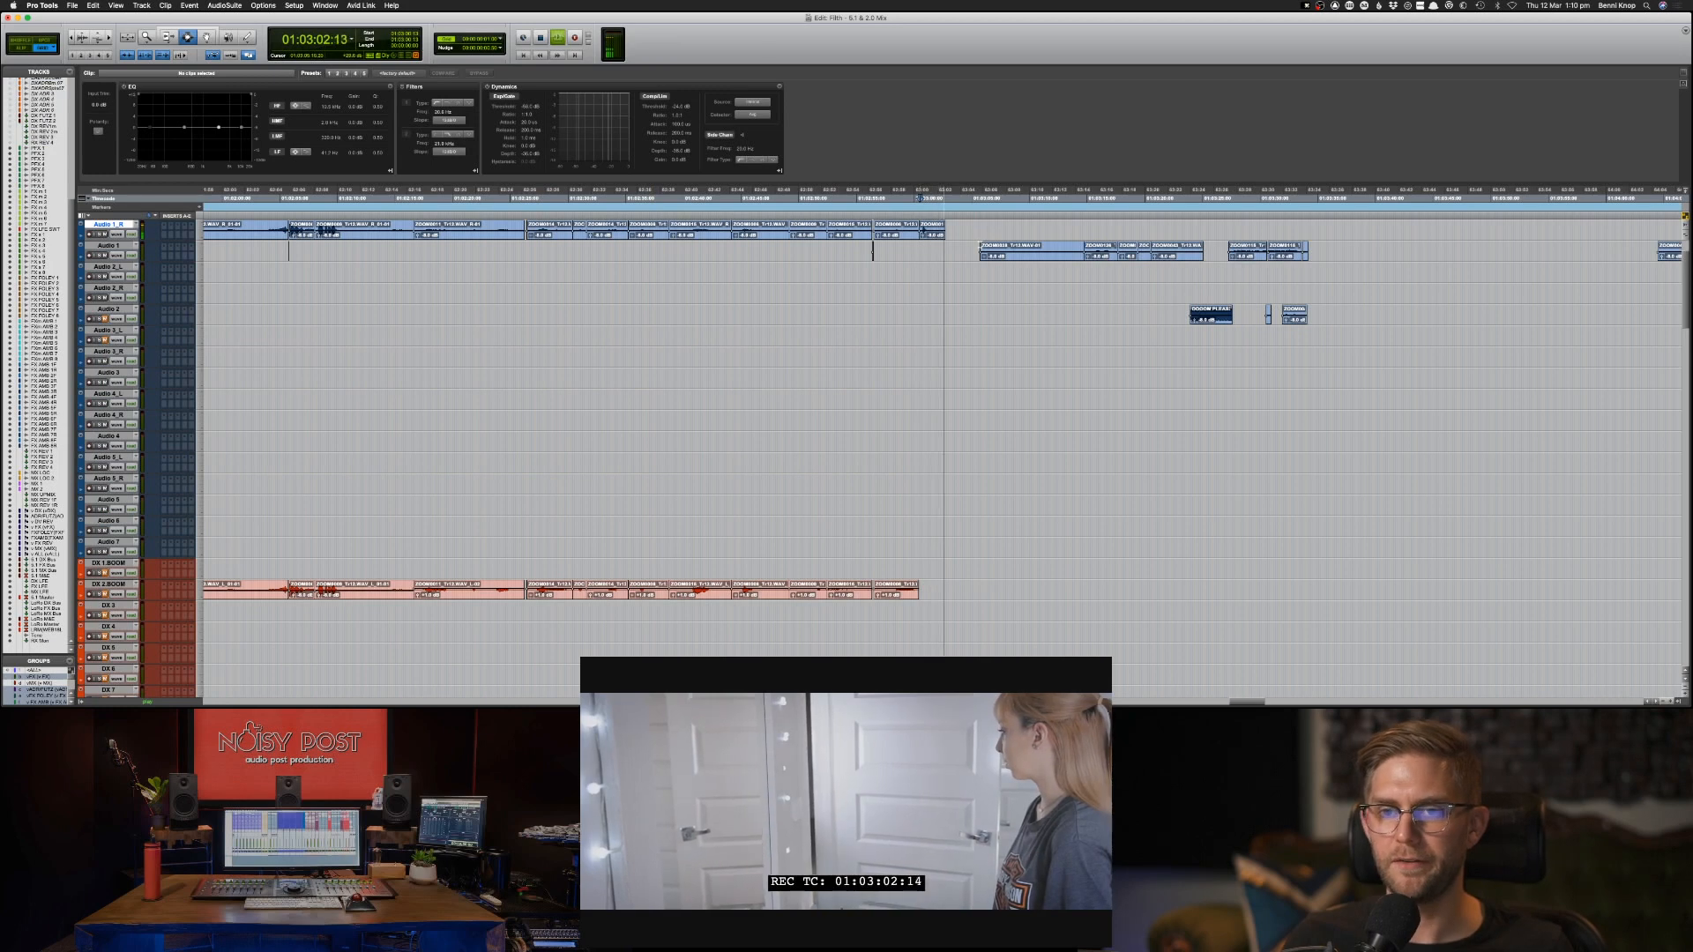
left_click(981, 246)
left_click(976, 248)
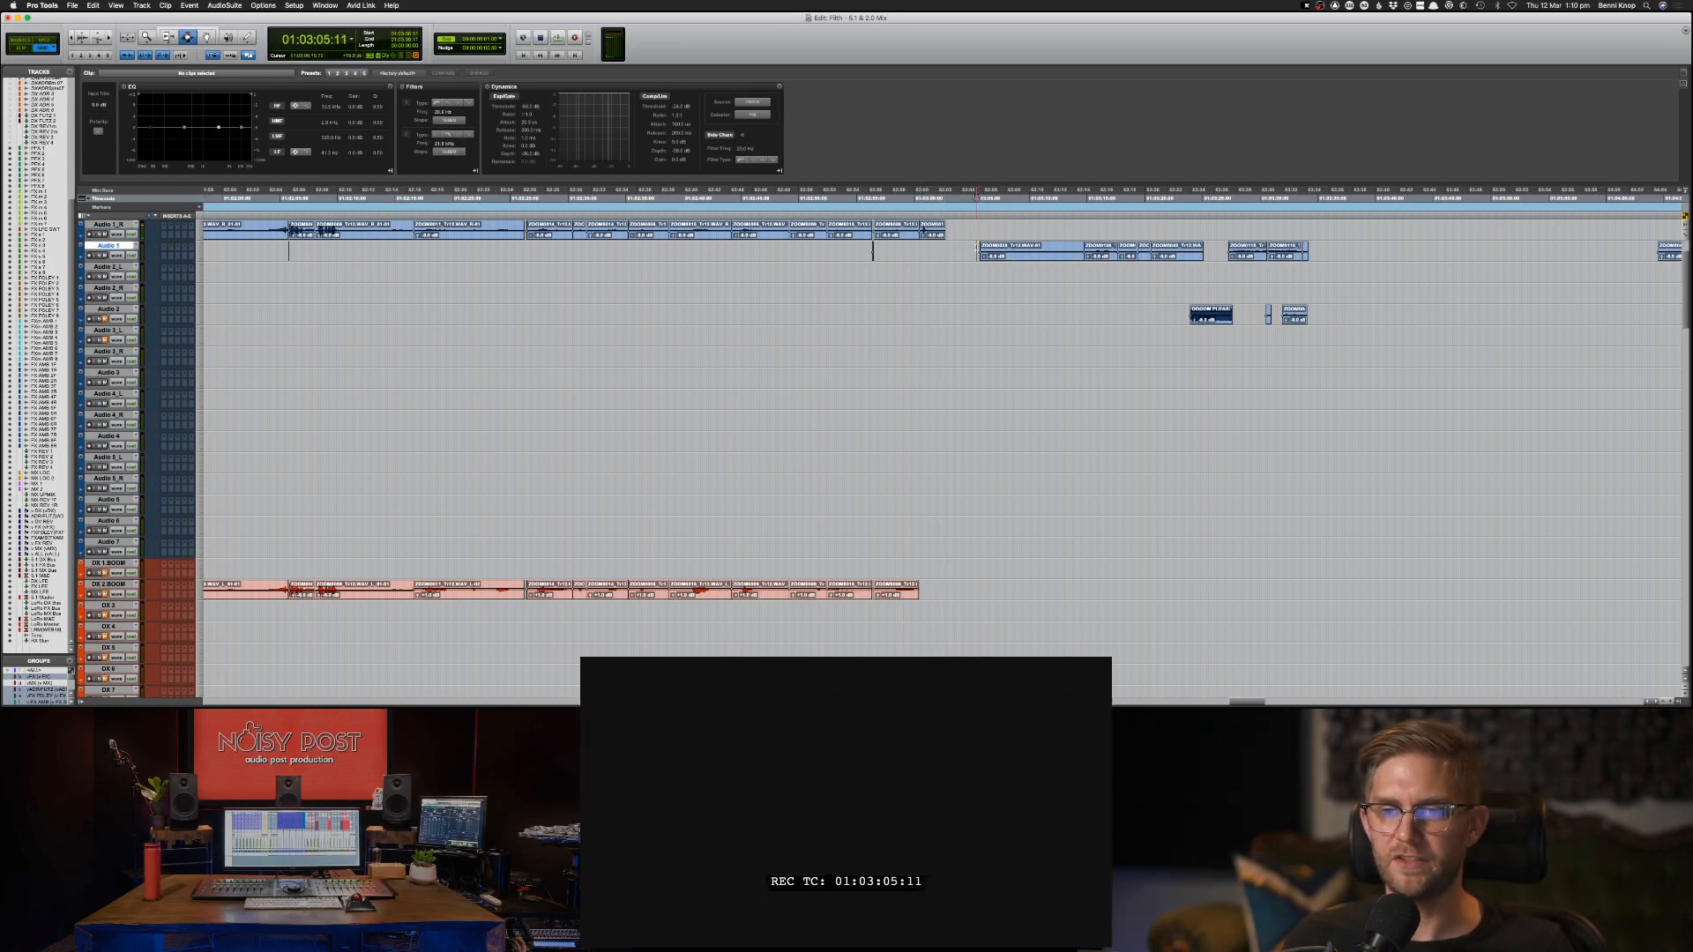
key("space")
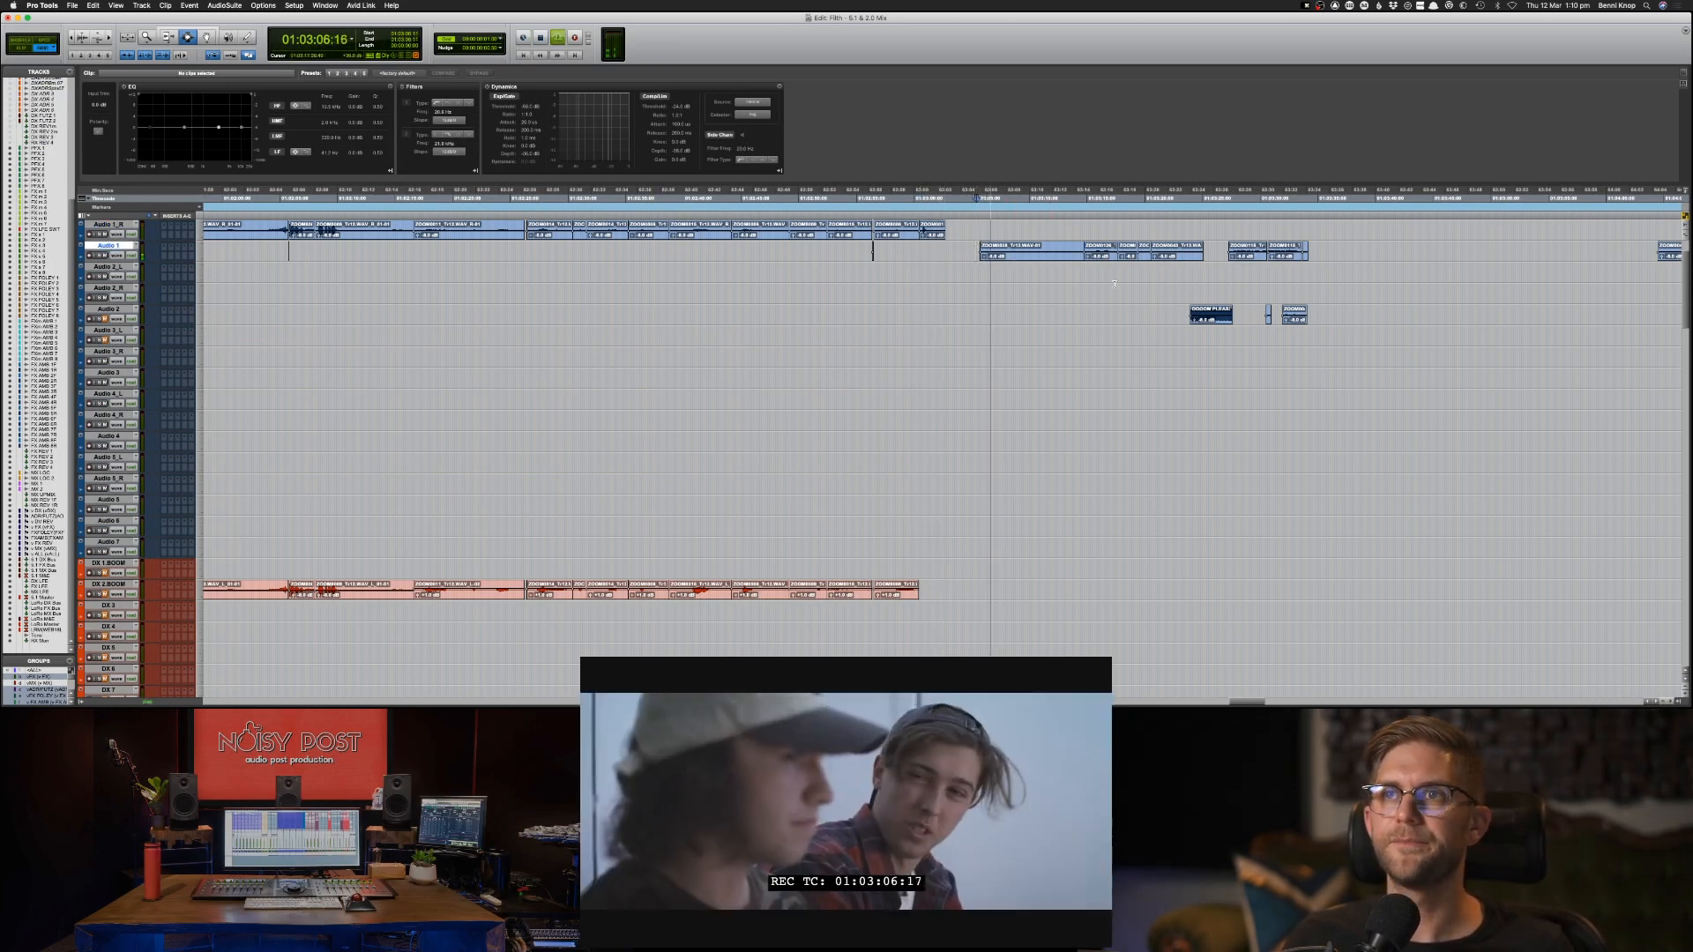
key("space")
Raise the clip gain of both groups of Audio 1 clips following 01:03:05:00.
left_click_drag(973, 251, 1377, 257)
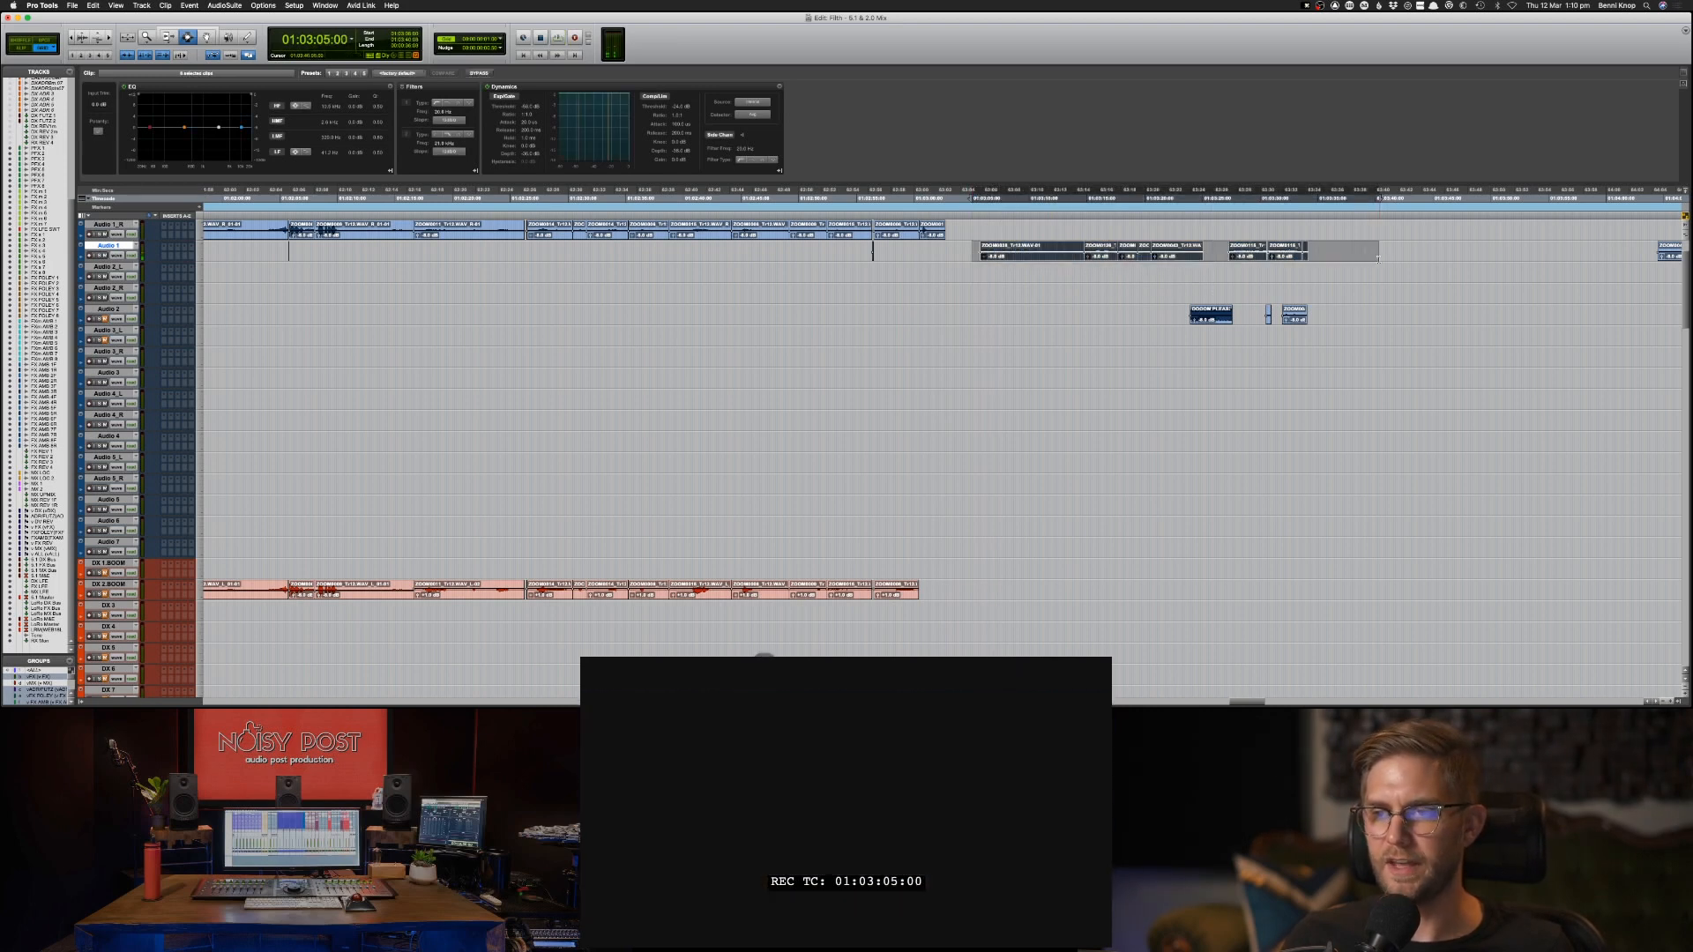
key("ctrl+shift+Up")
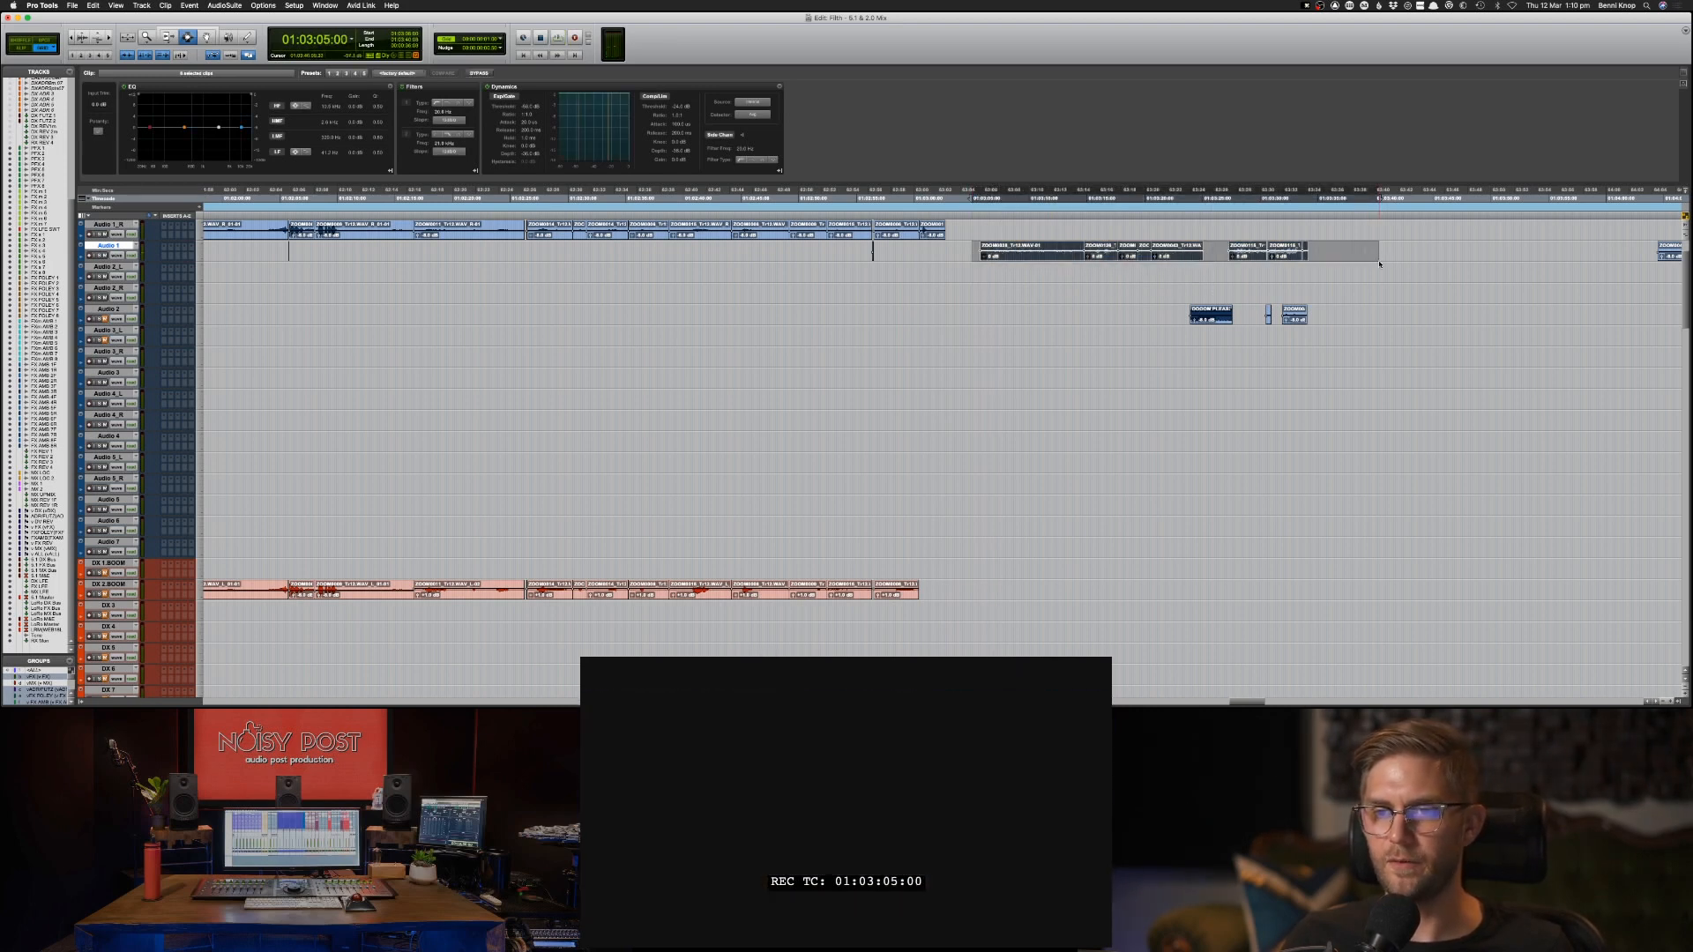
key("ctrl+shift+Up")
key("ctrl+shift+Up")
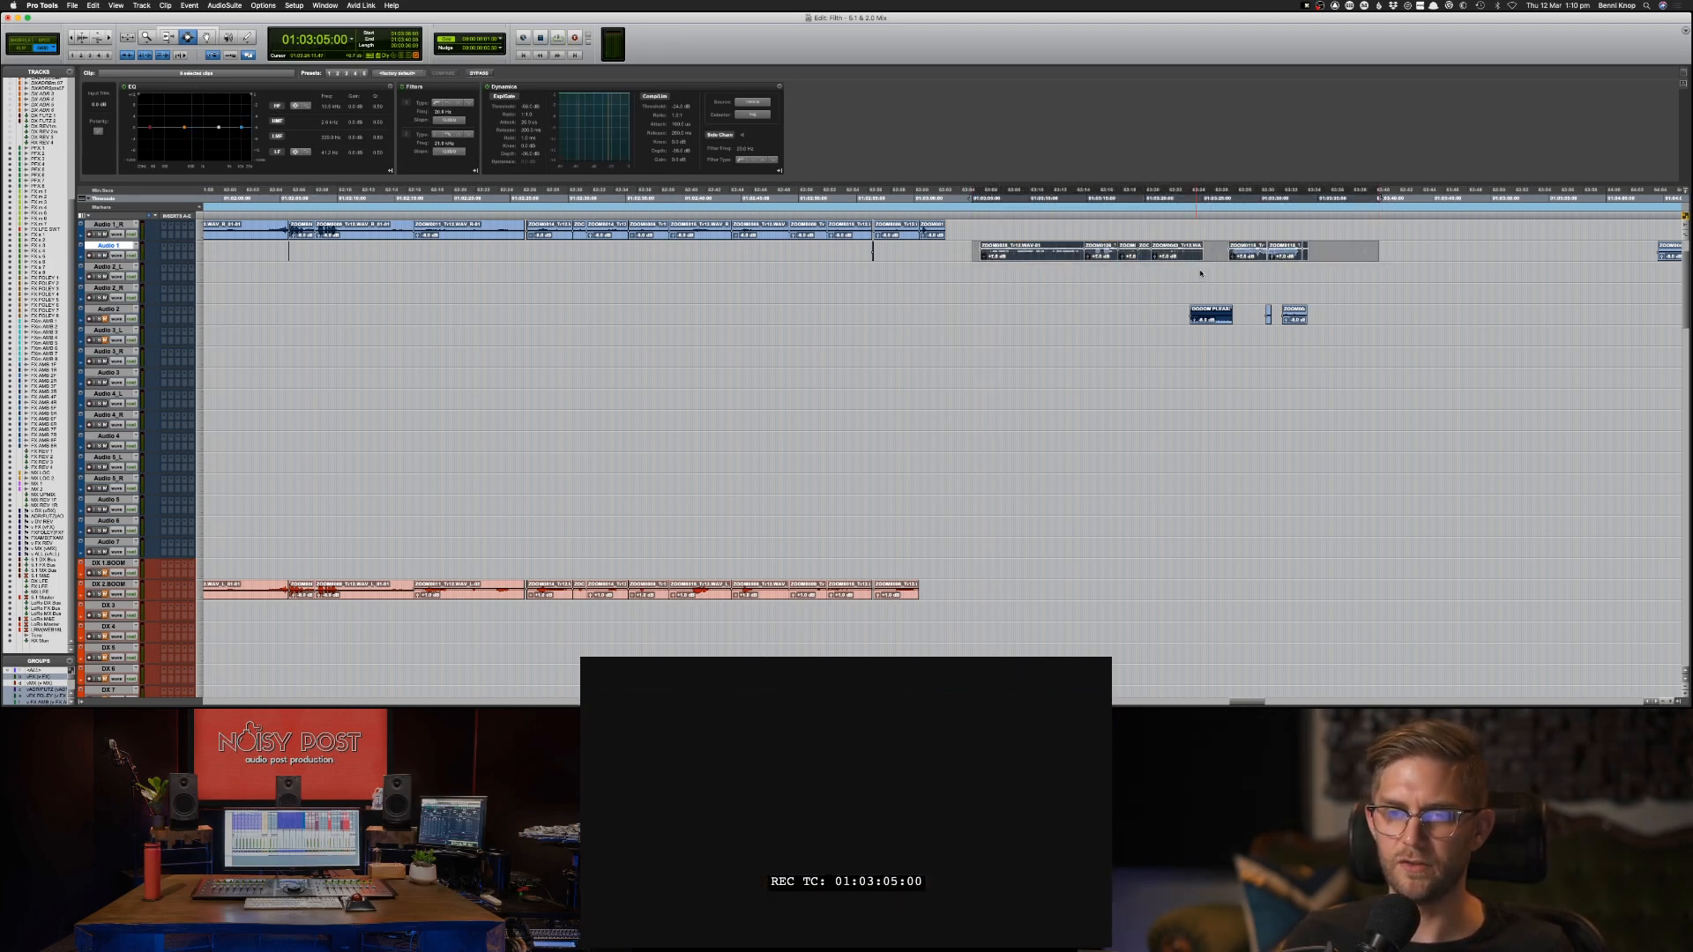
Play the opening of the first Audio 1 clip repeatedly from about 01:03:05 to check its new level.
left_click(976, 254)
key("space")
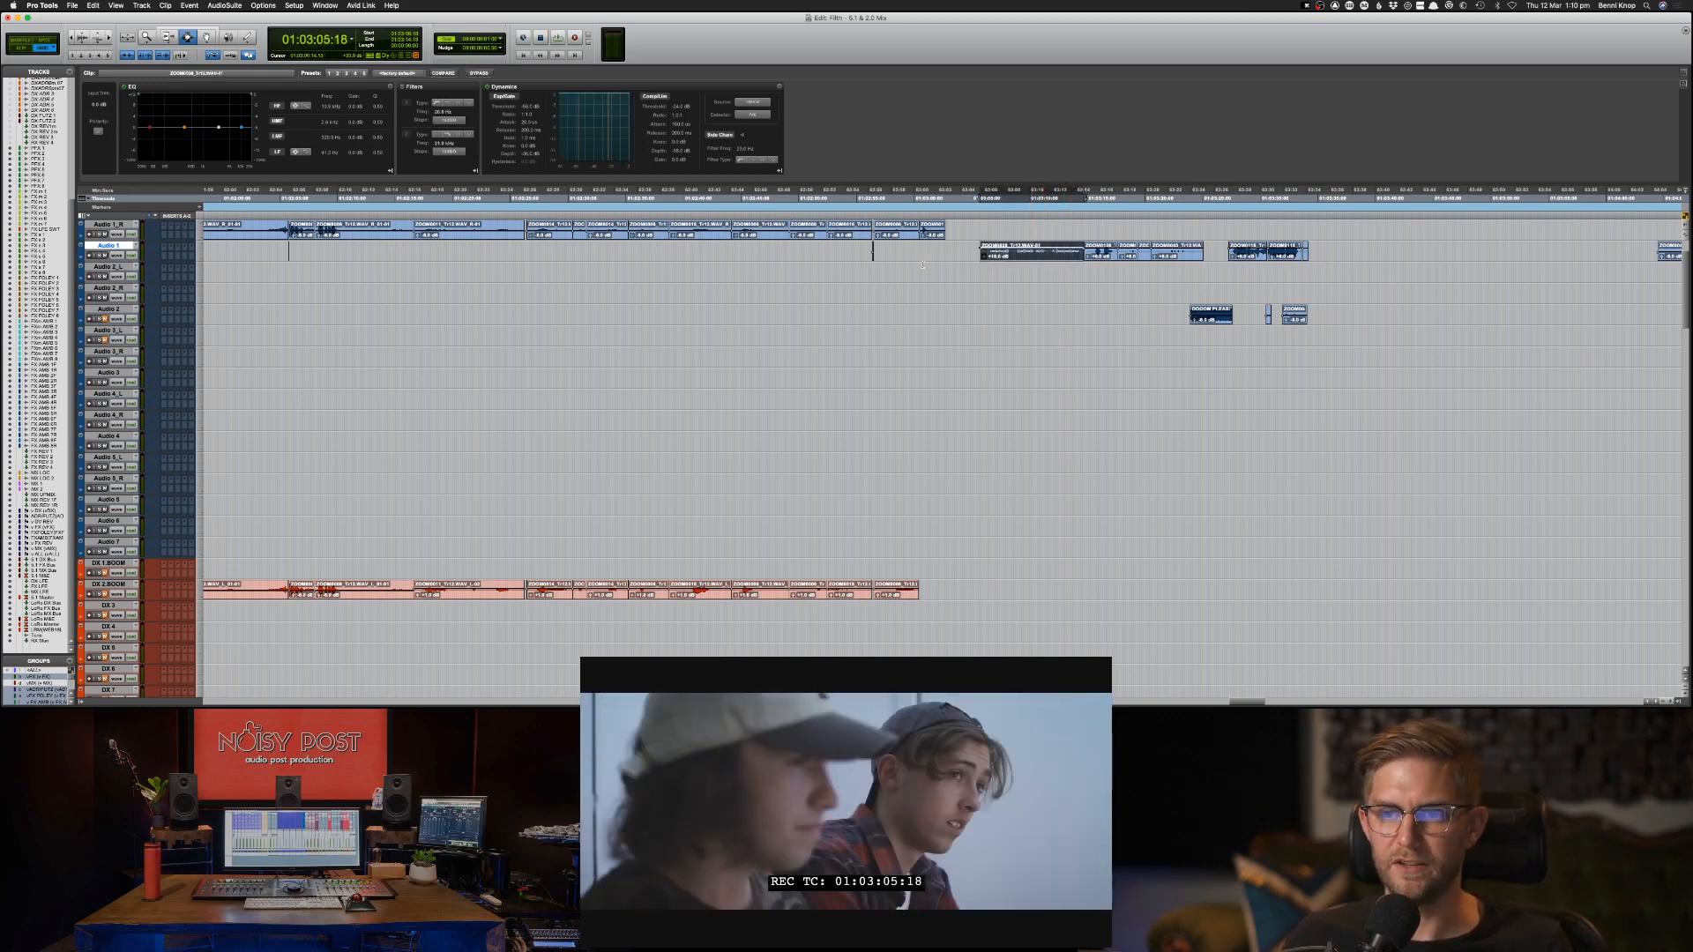
left_click(974, 255)
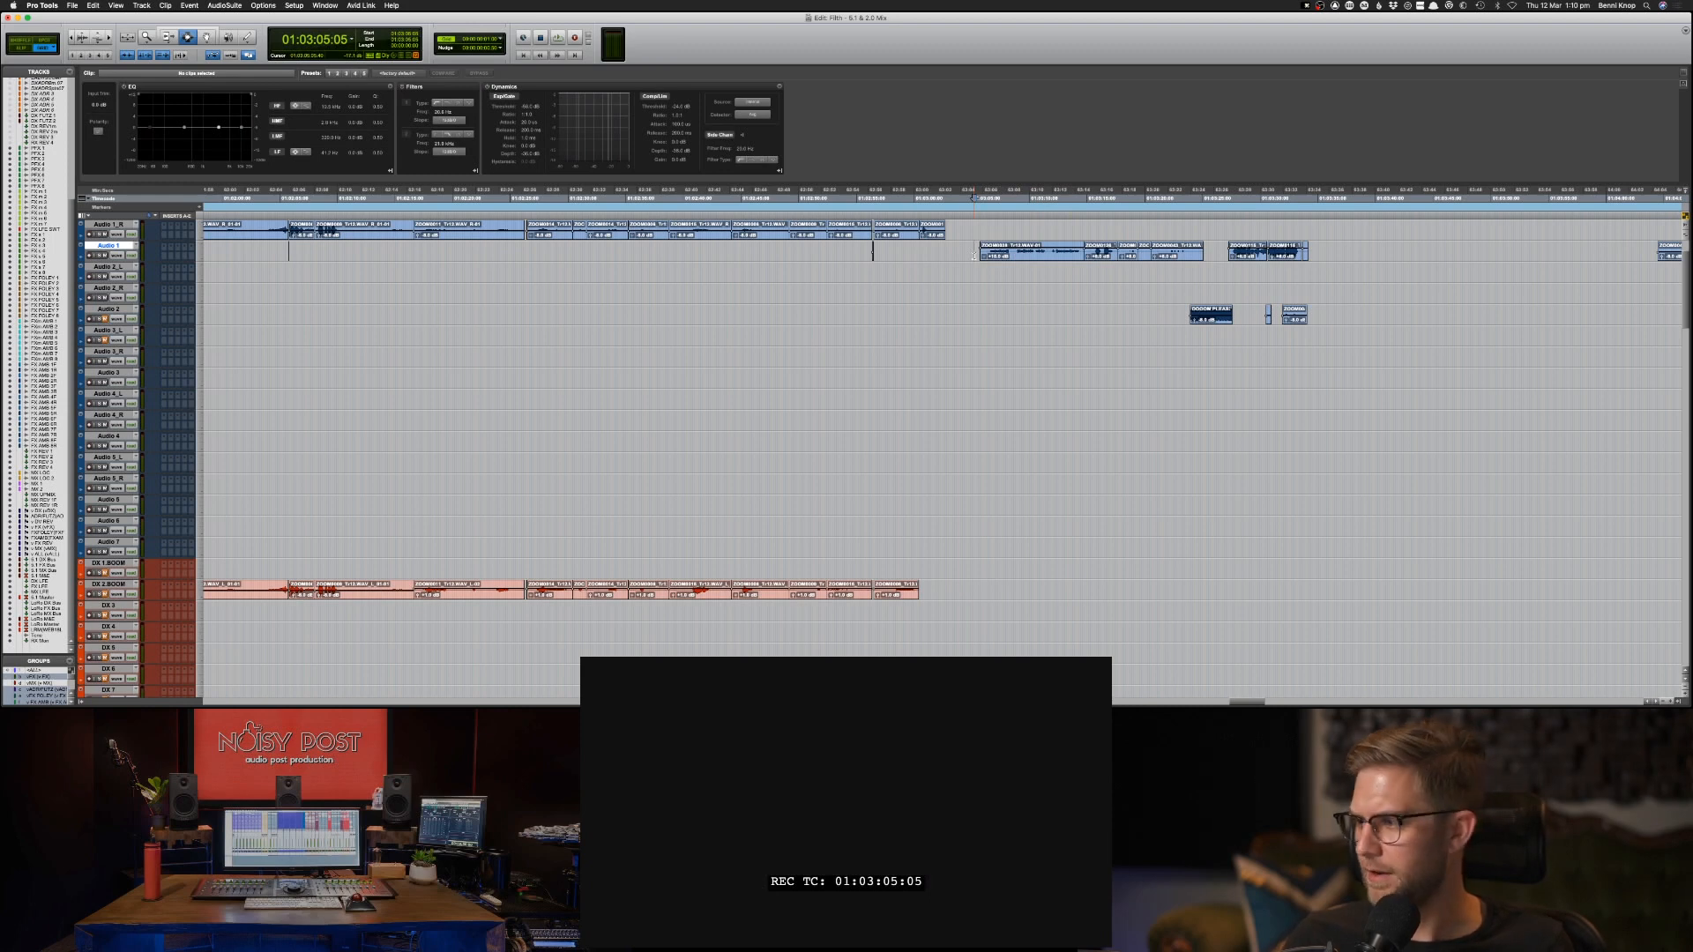
key("space")
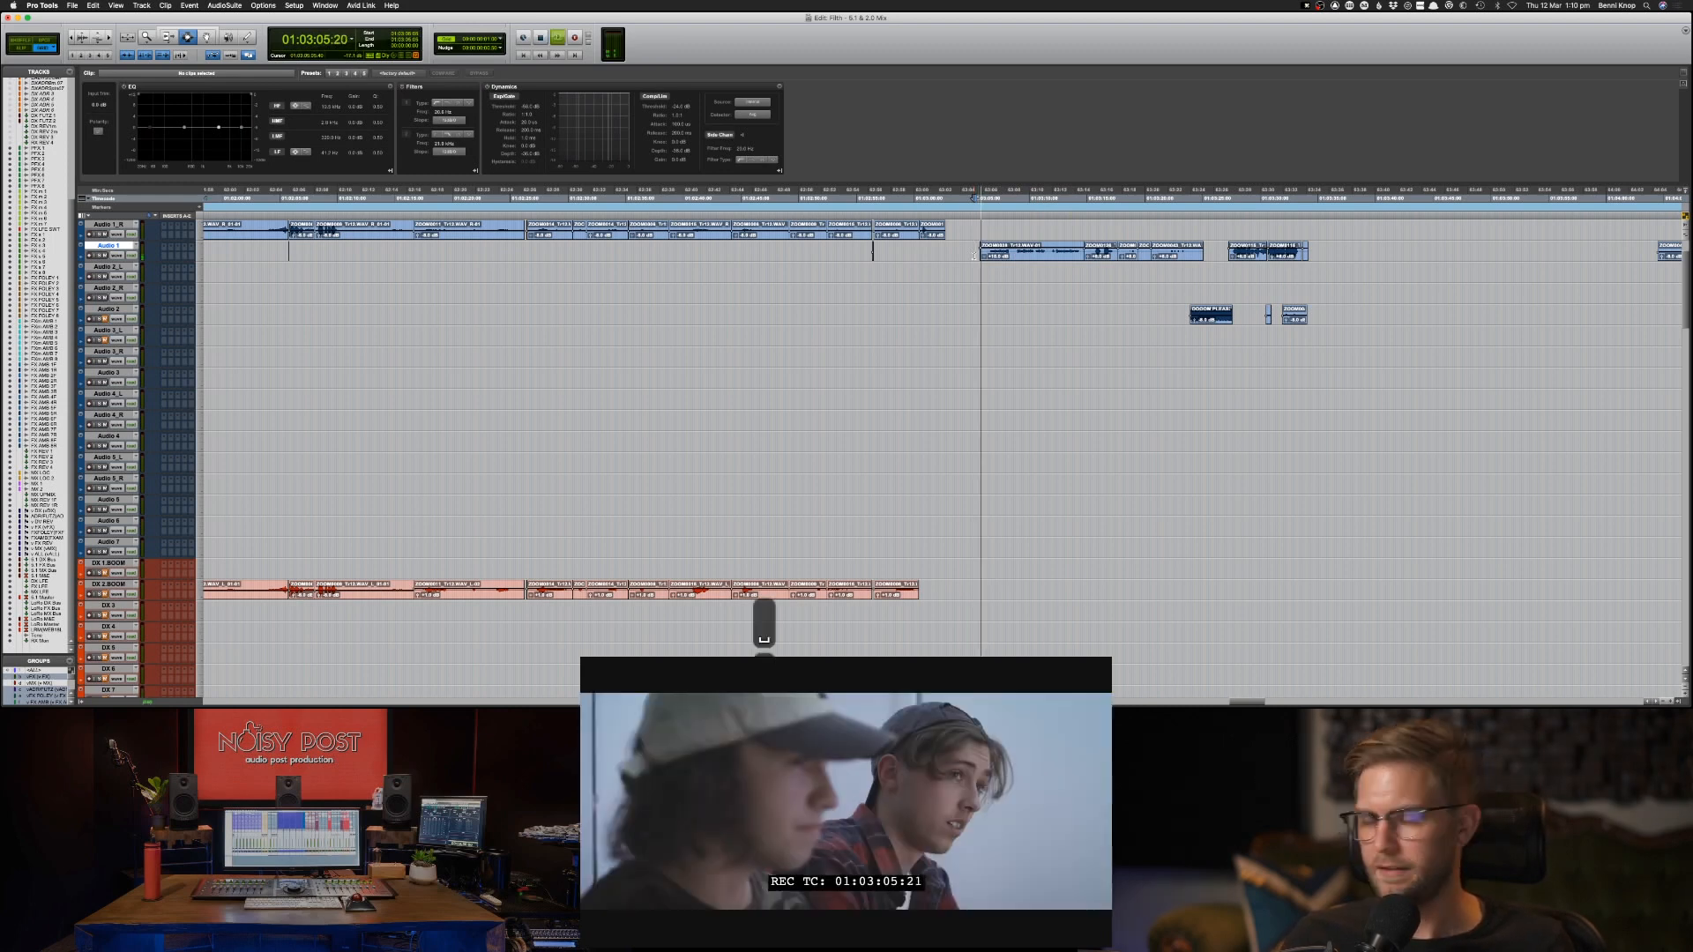
key("space")
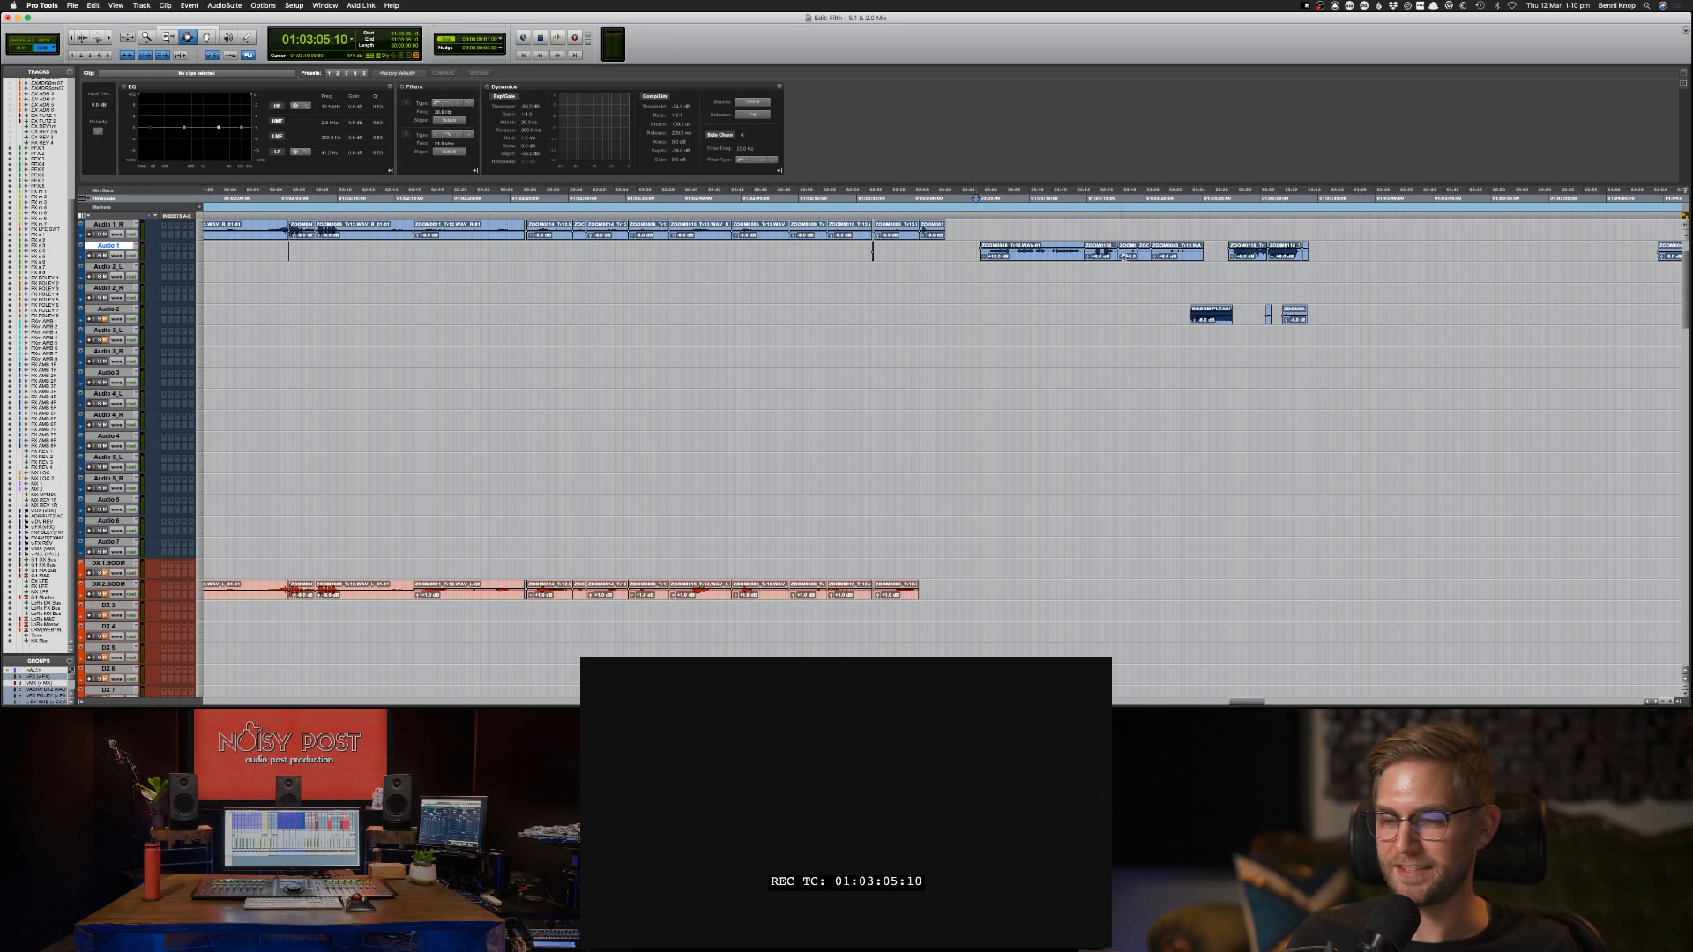
left_click(1158, 256)
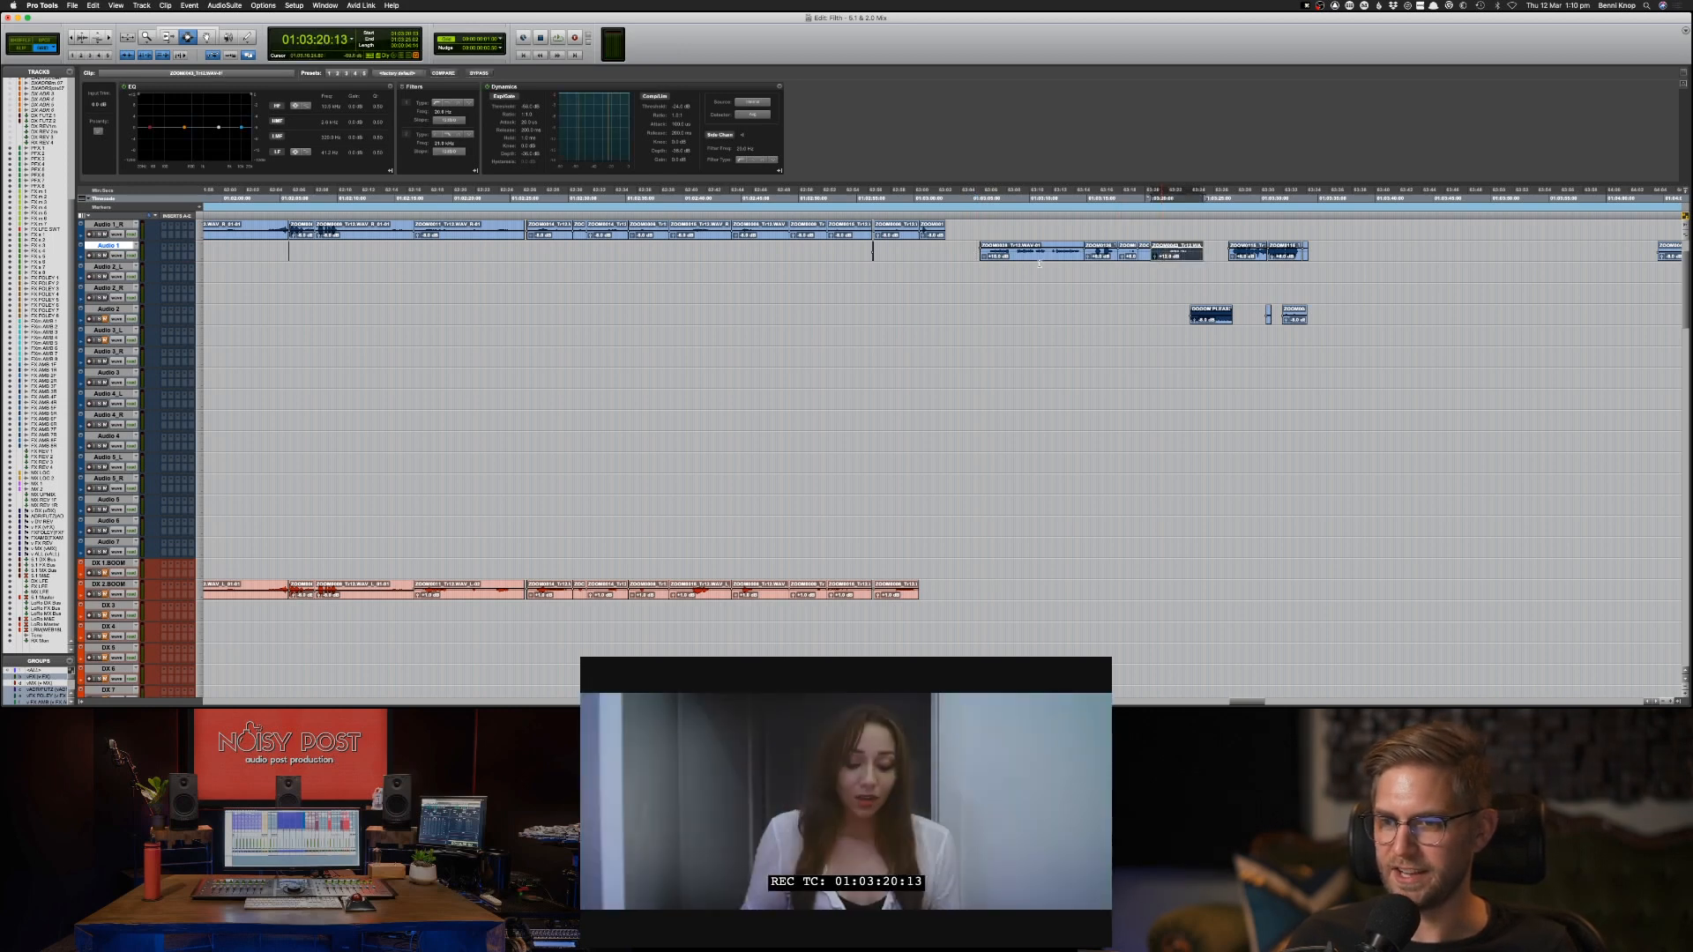
left_click(962, 254)
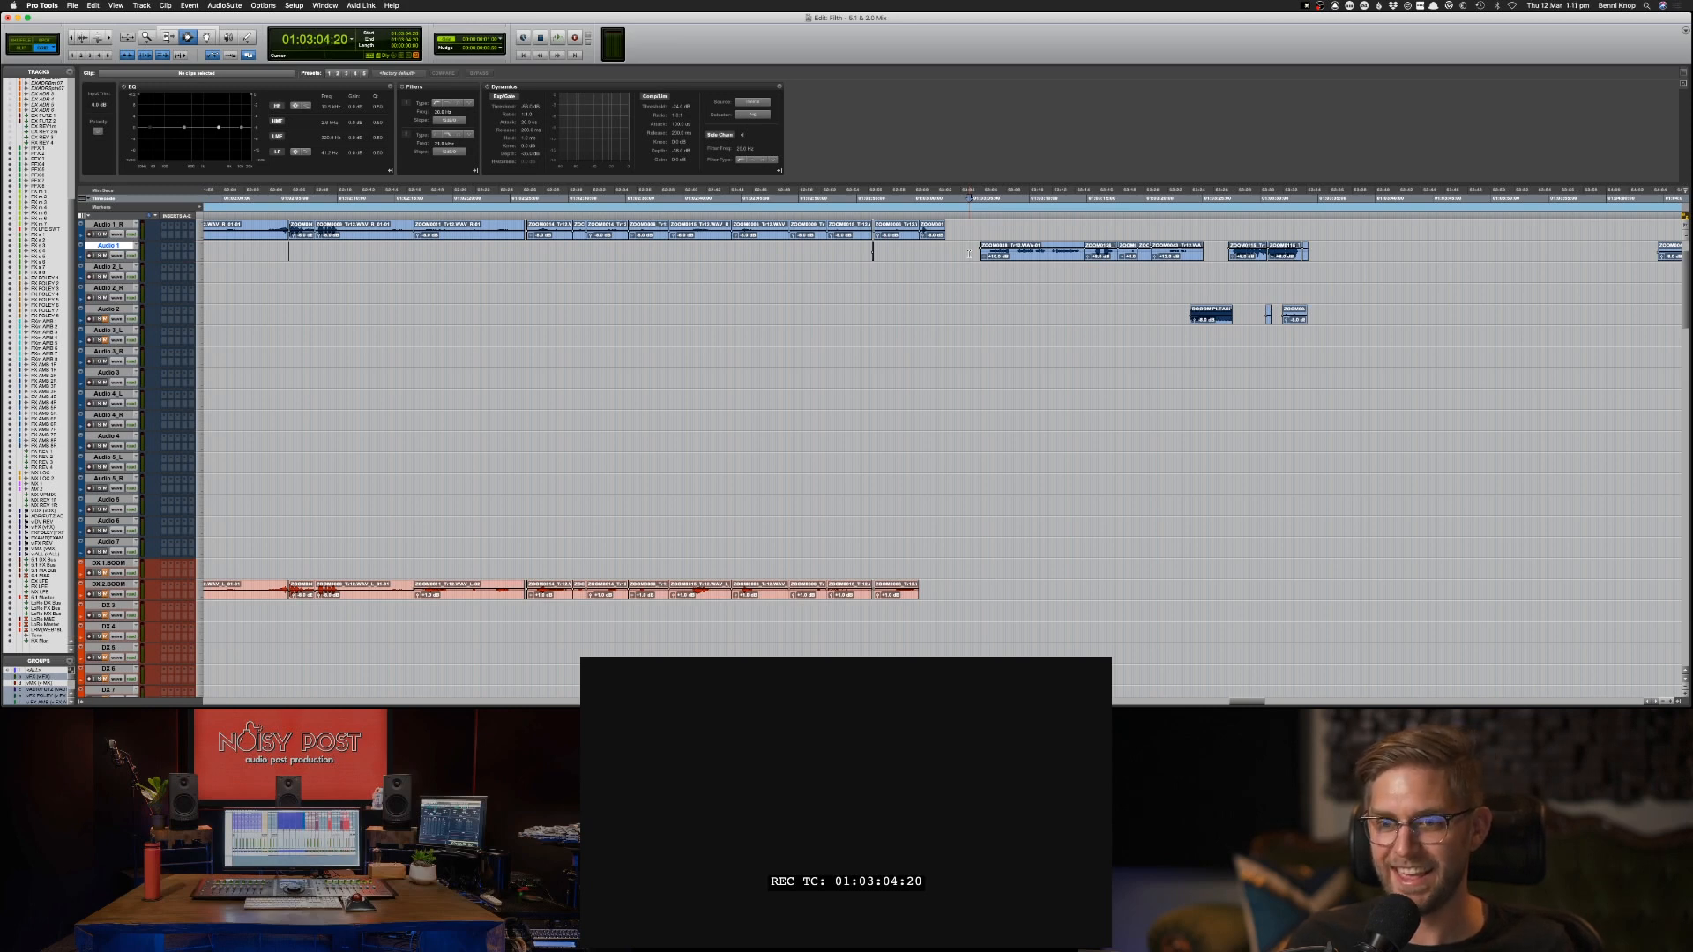
key("space")
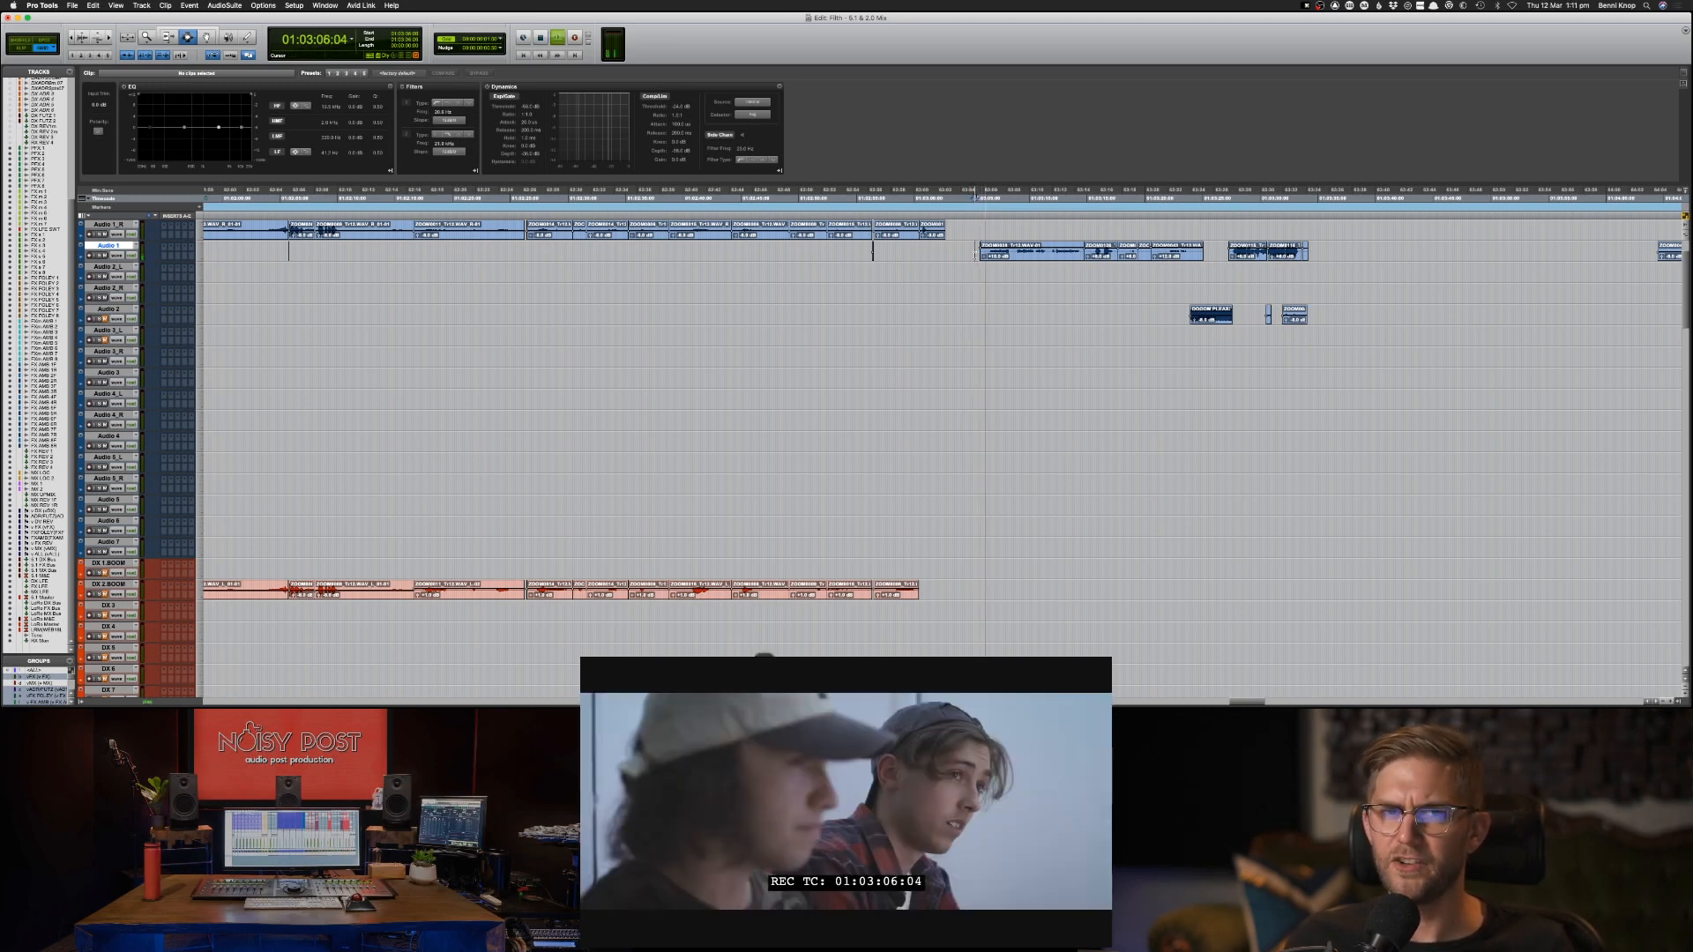
key("space")
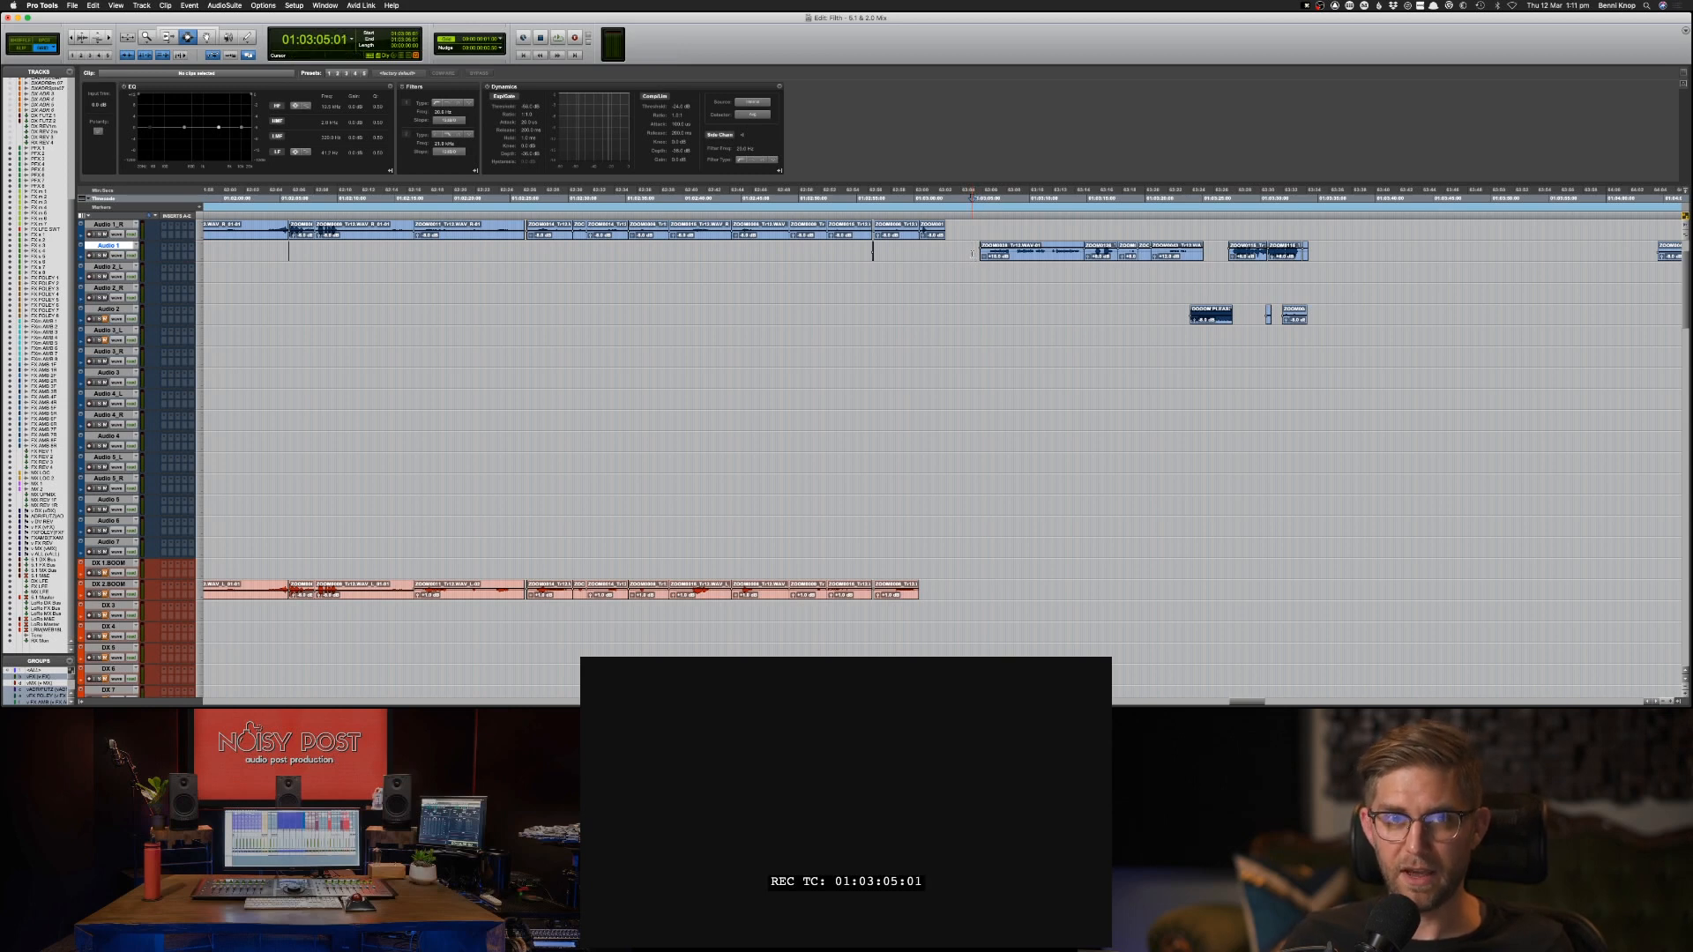
Play the bedroom scene from 01:03:05:01 and raise the clip gain of the quieter later clips in the first Audio 1 group.
key("space")
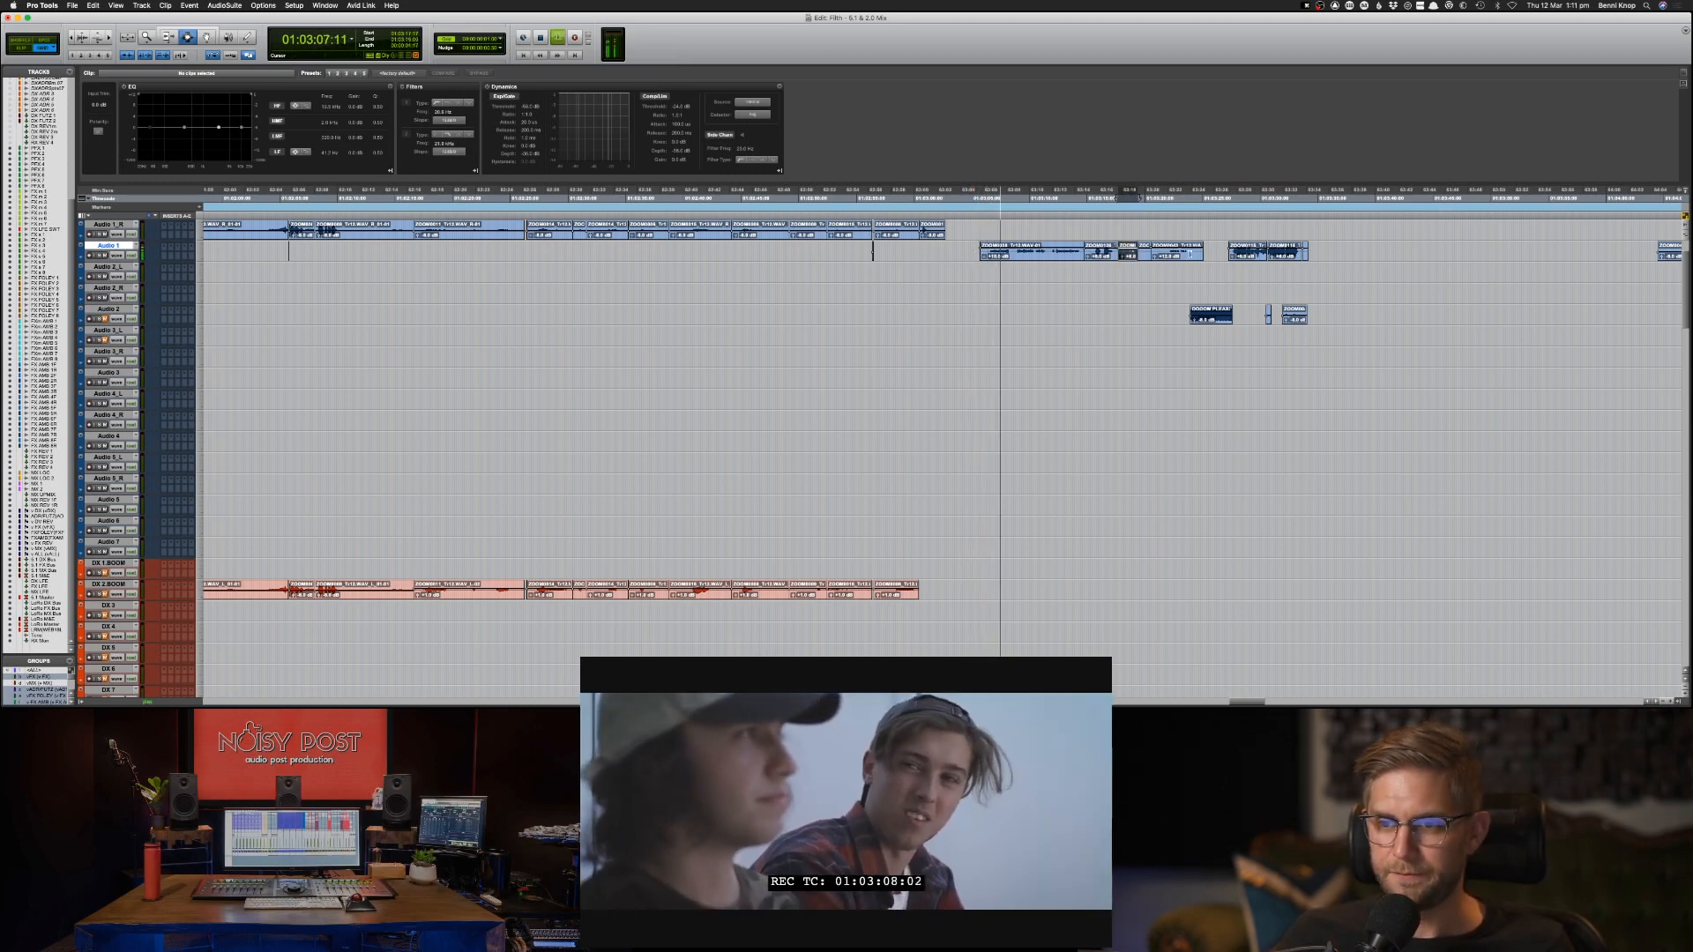
left_click_drag(1118, 252, 1203, 254)
left_click(1119, 274)
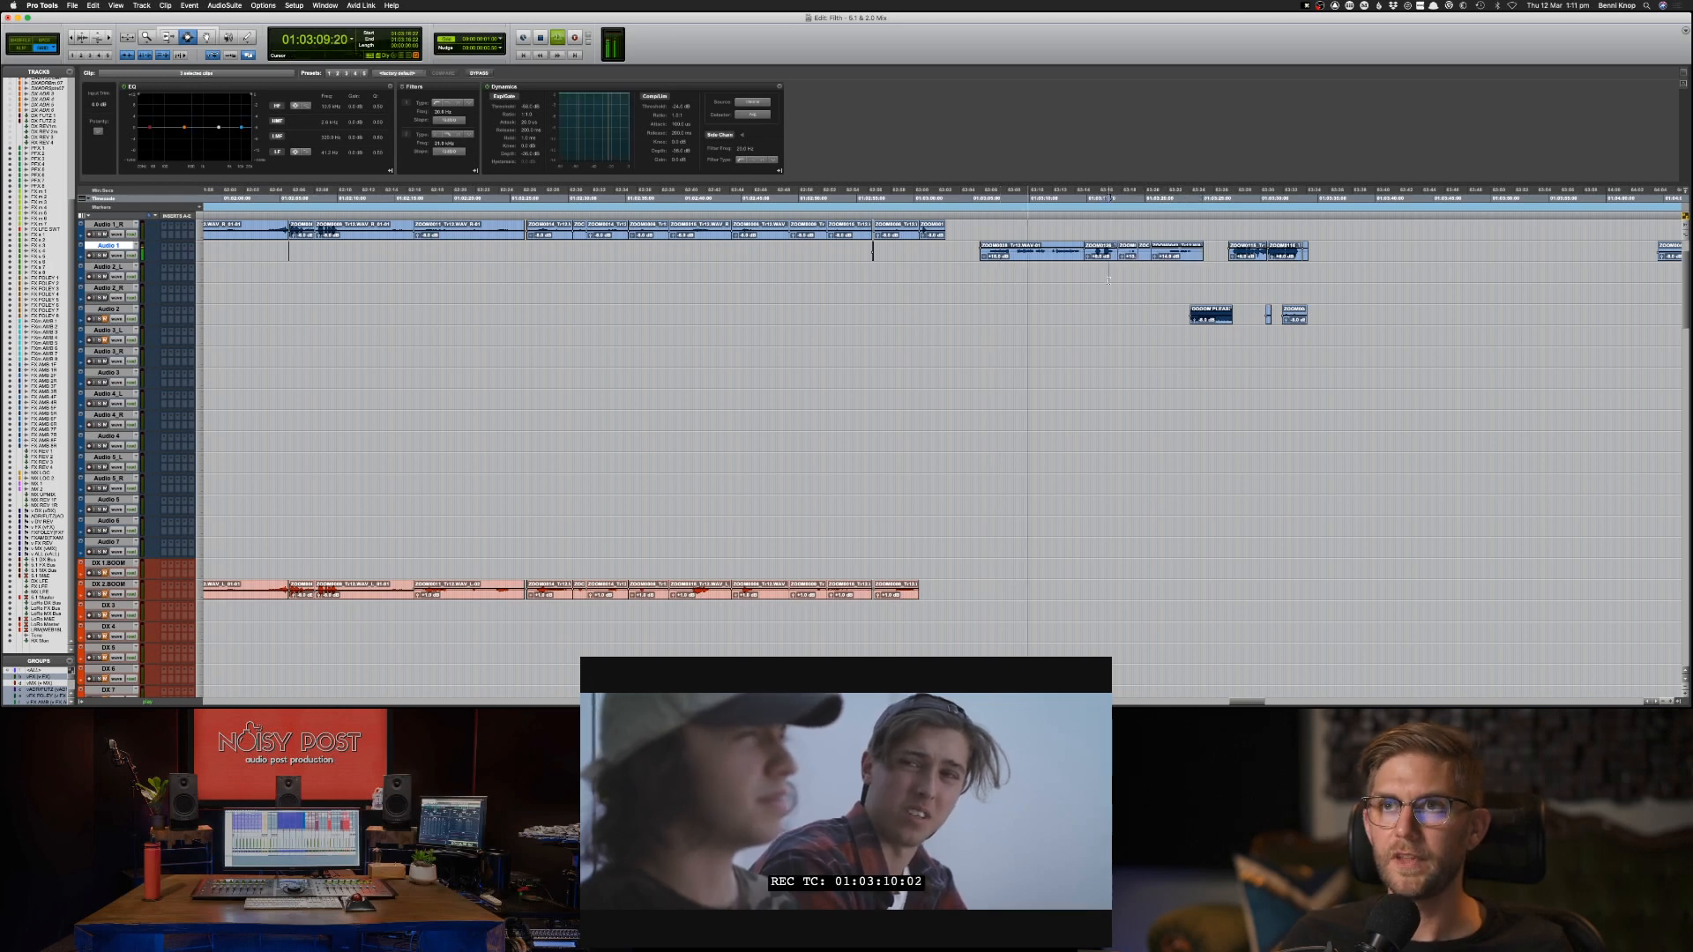
left_click(975, 254)
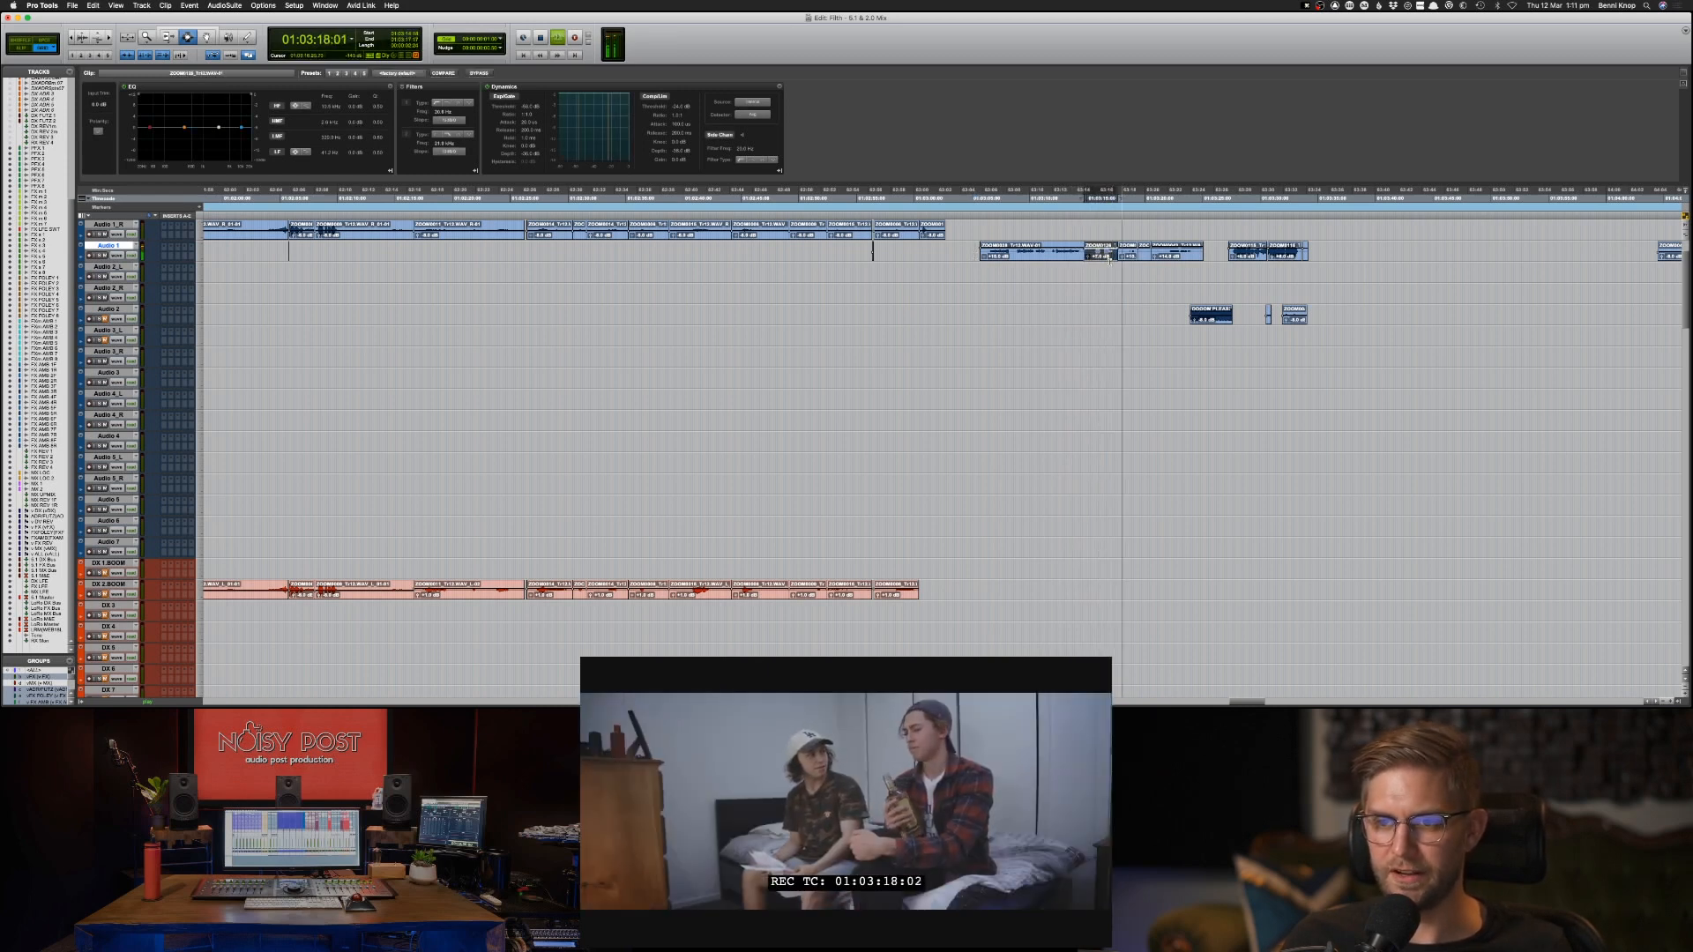
left_click(1052, 269)
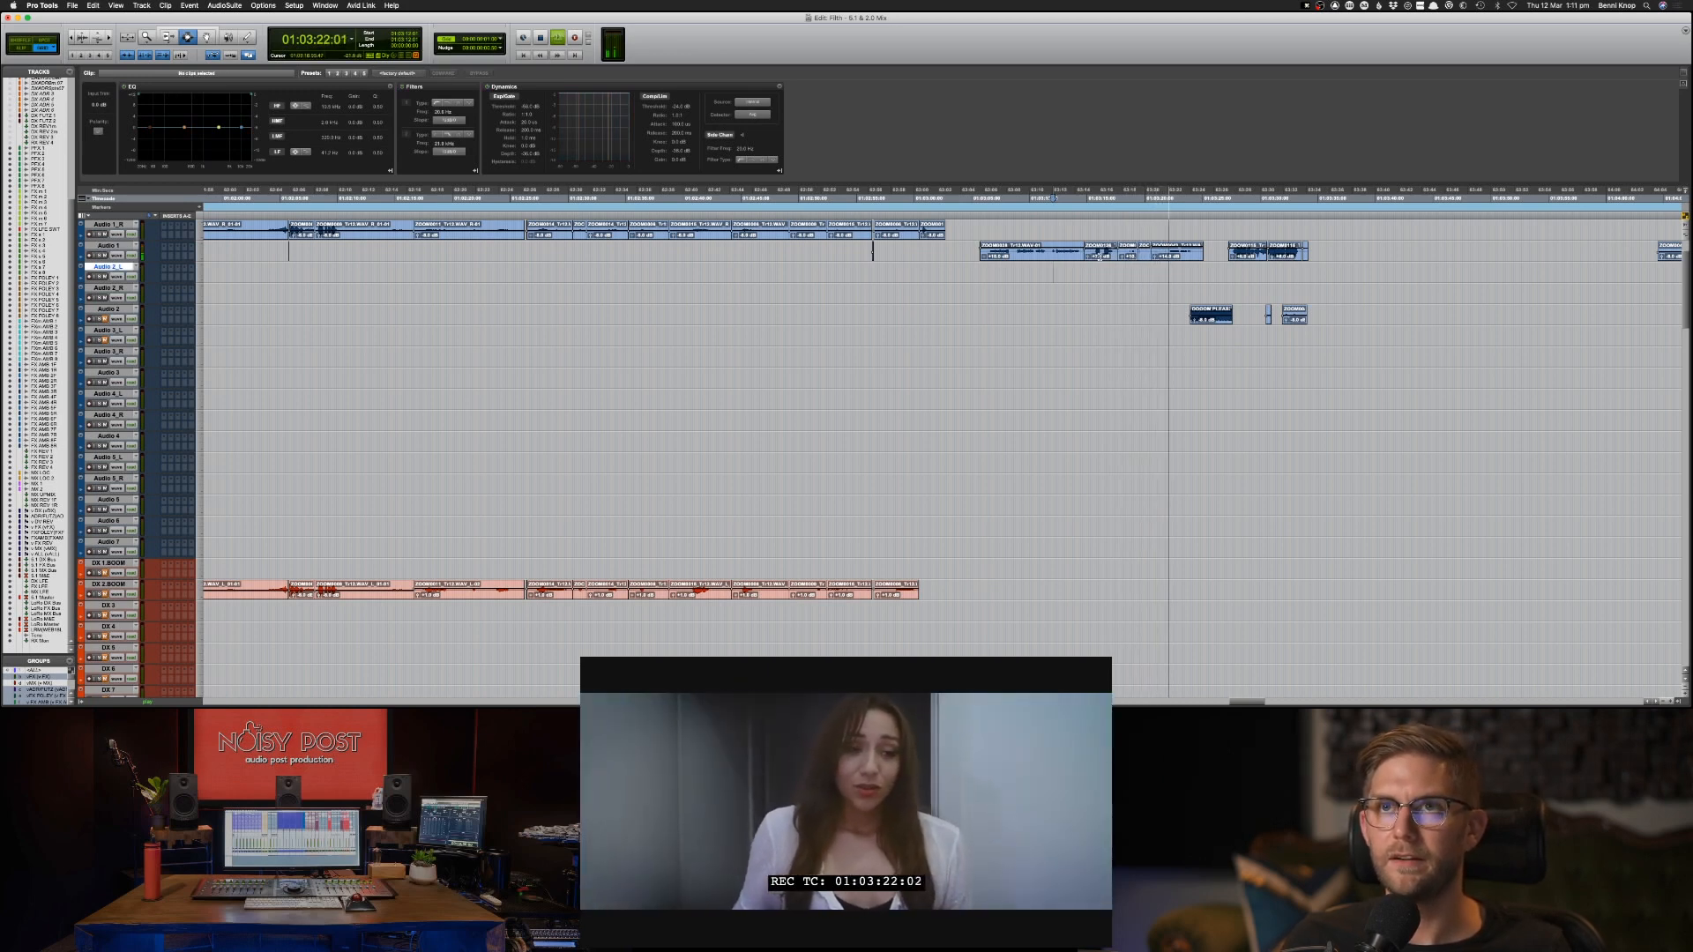
left_click(1187, 256)
key("ctrl+shift+Up")
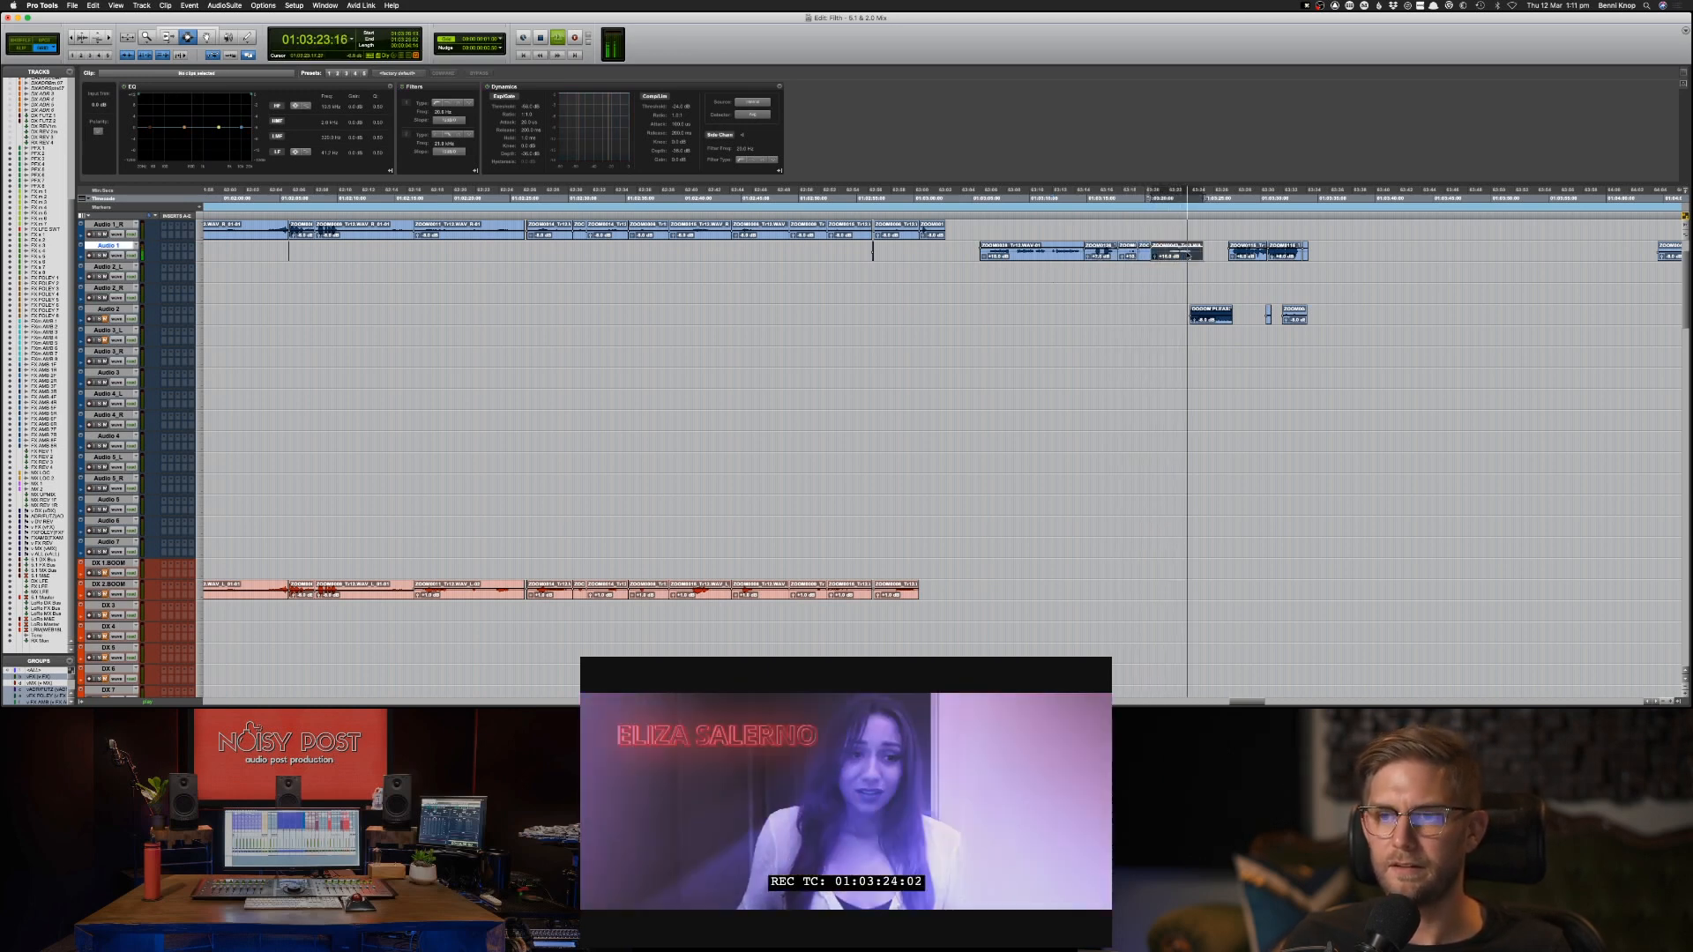
left_click(1165, 272)
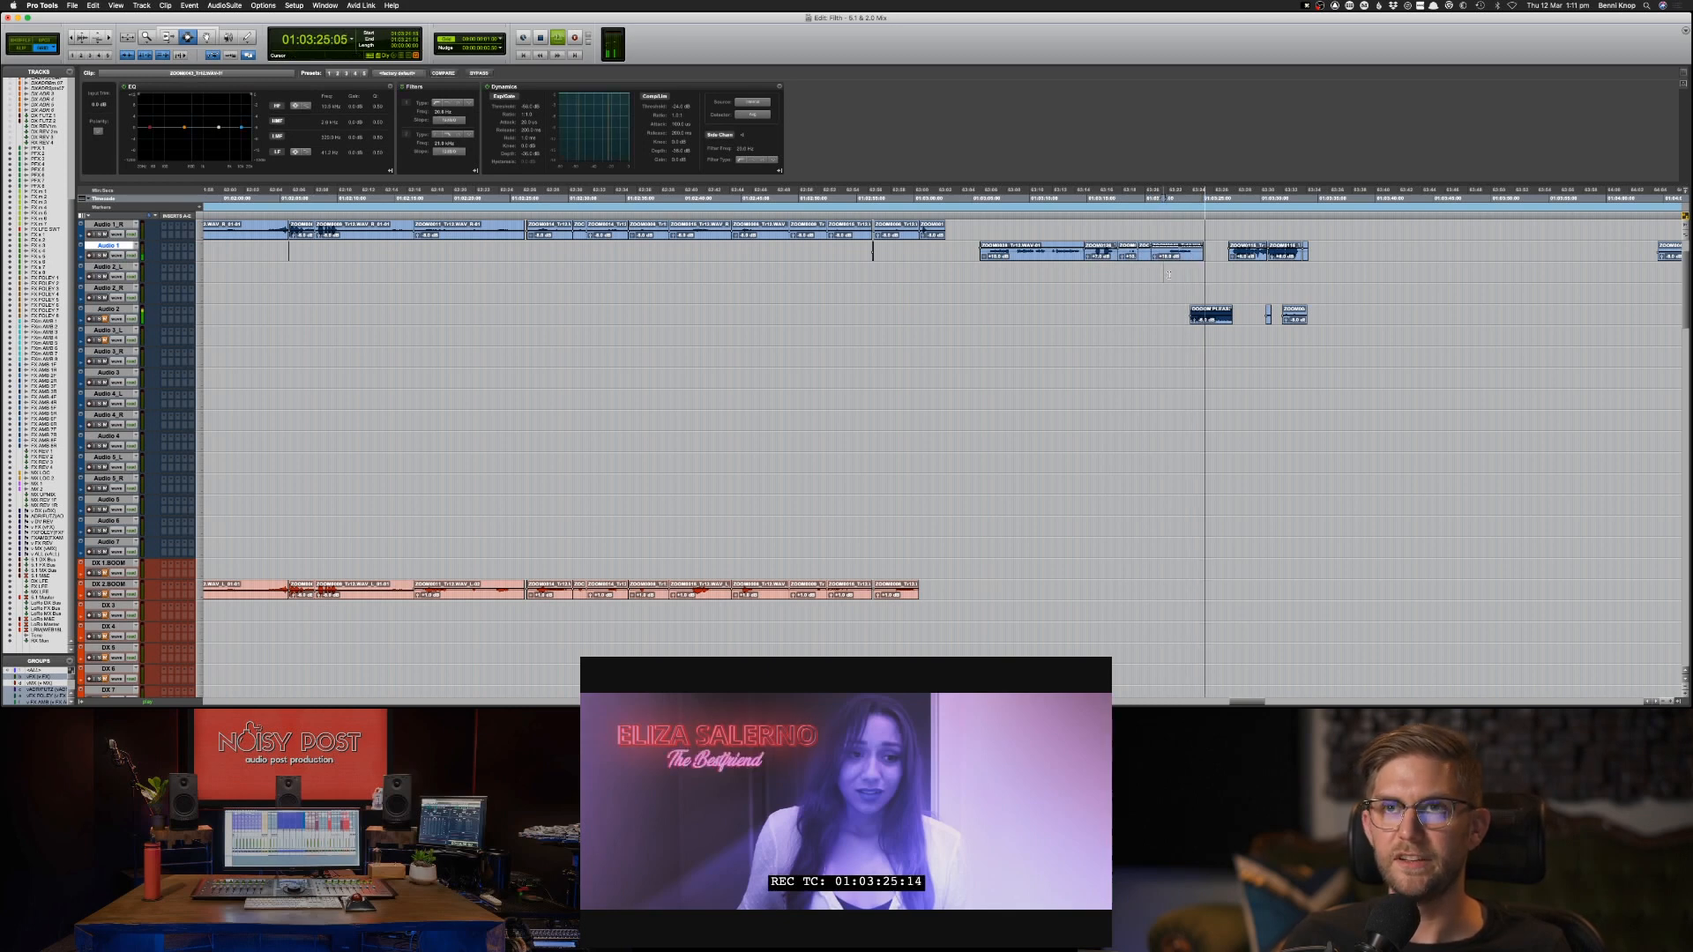
key("space")
Copy the Audio 2 music clip at 01:03:23:24 onto Audio 3_L at the same position.
left_click(1197, 321)
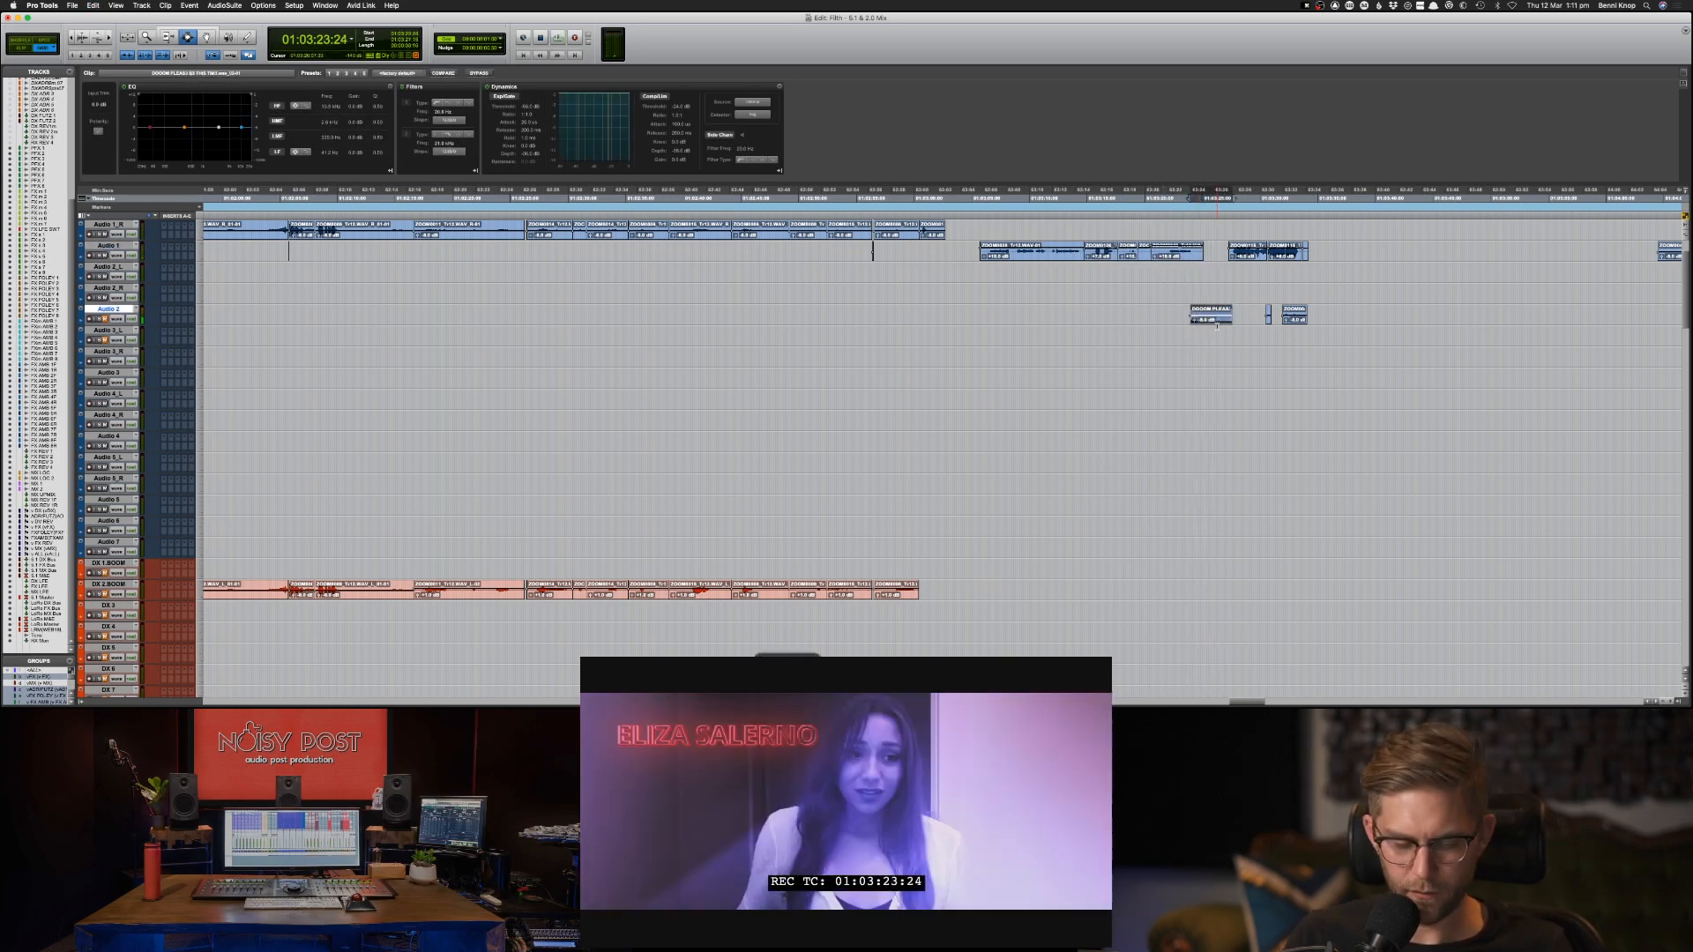
key("super+c")
key("semicolon")
key("super+v")
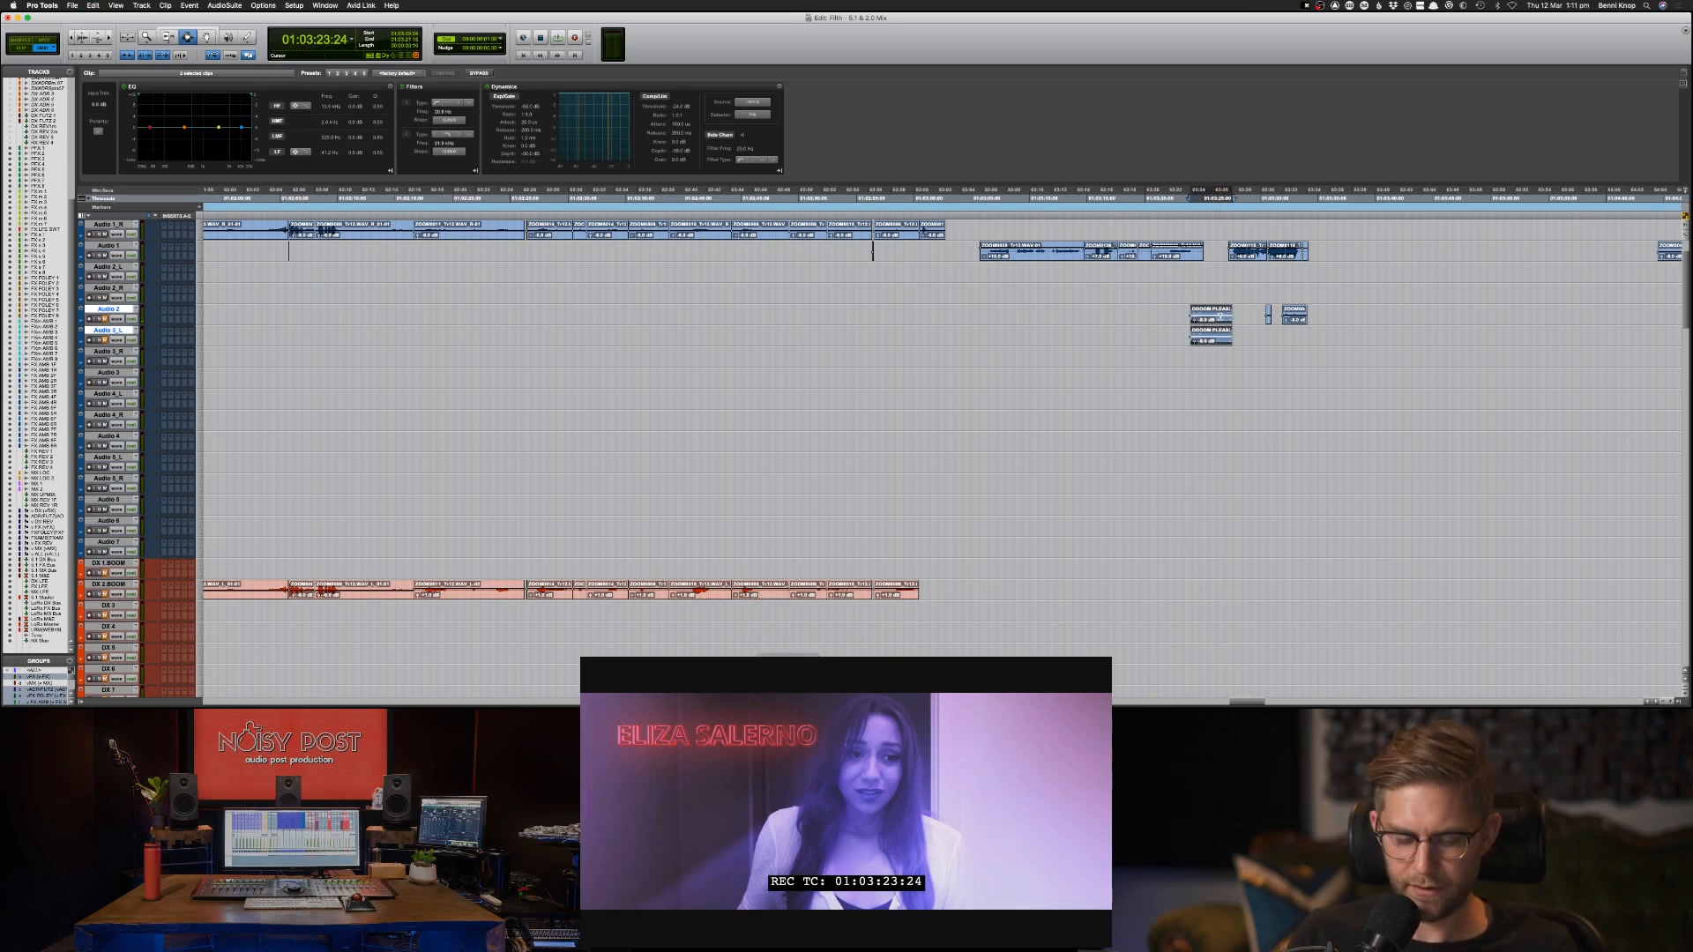
Go to the MX tracks and paste the copied music clip onto MX 1 at 01:03:23:24.
key("super+alt+f")
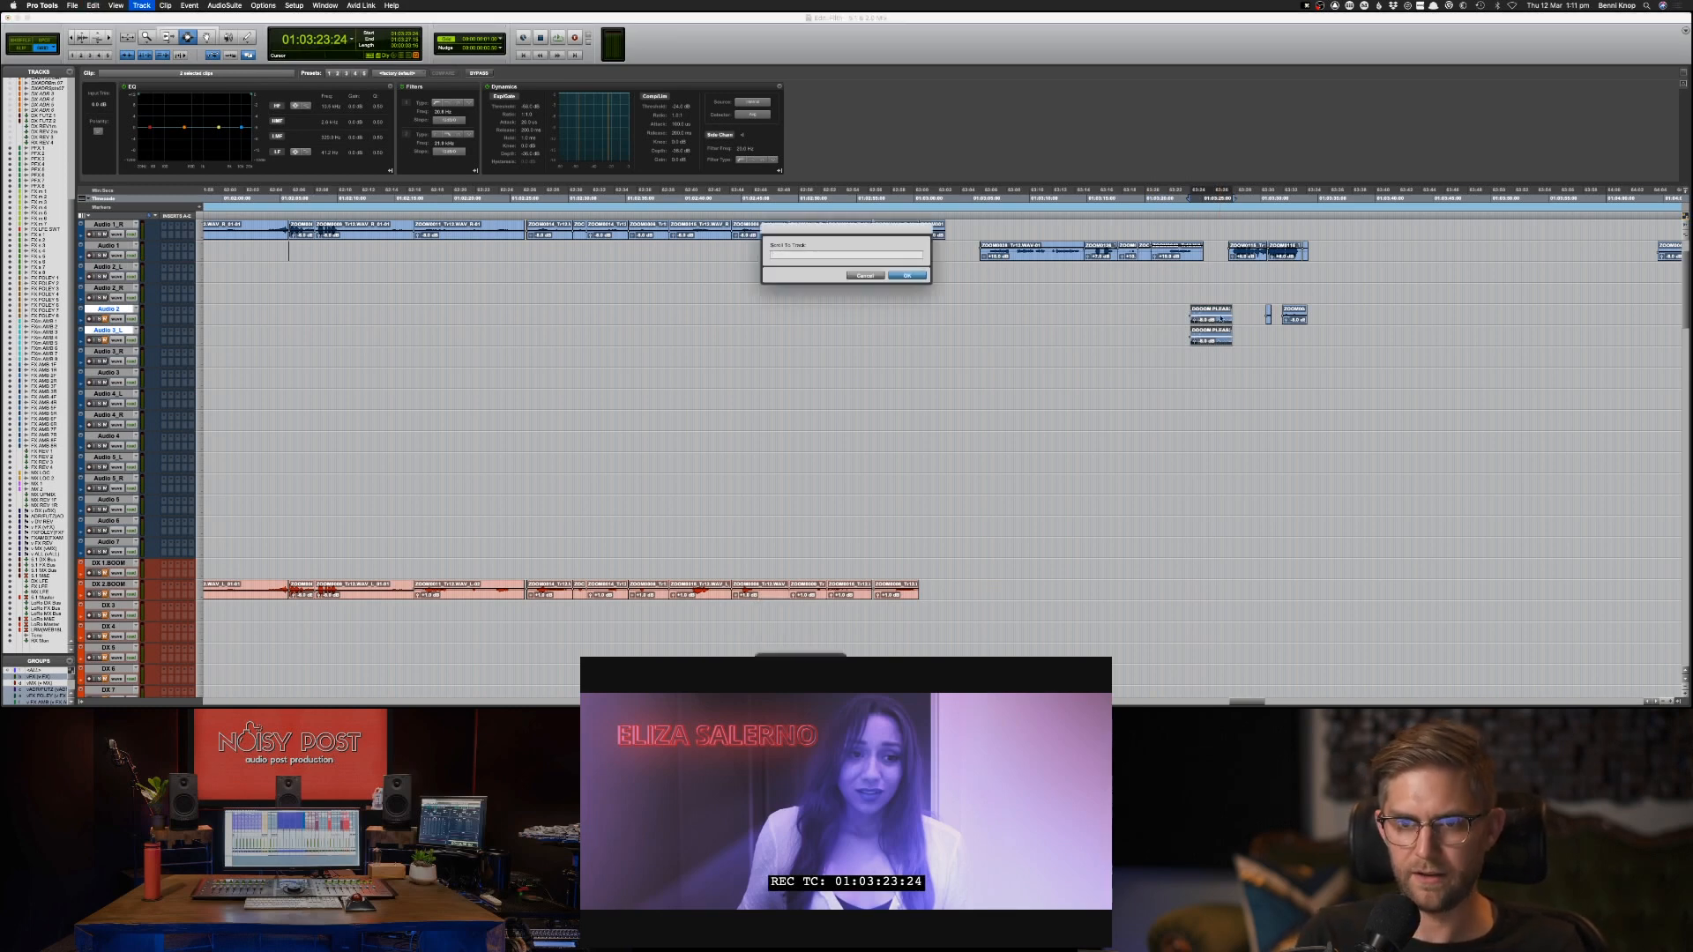
type("mx")
key("Return")
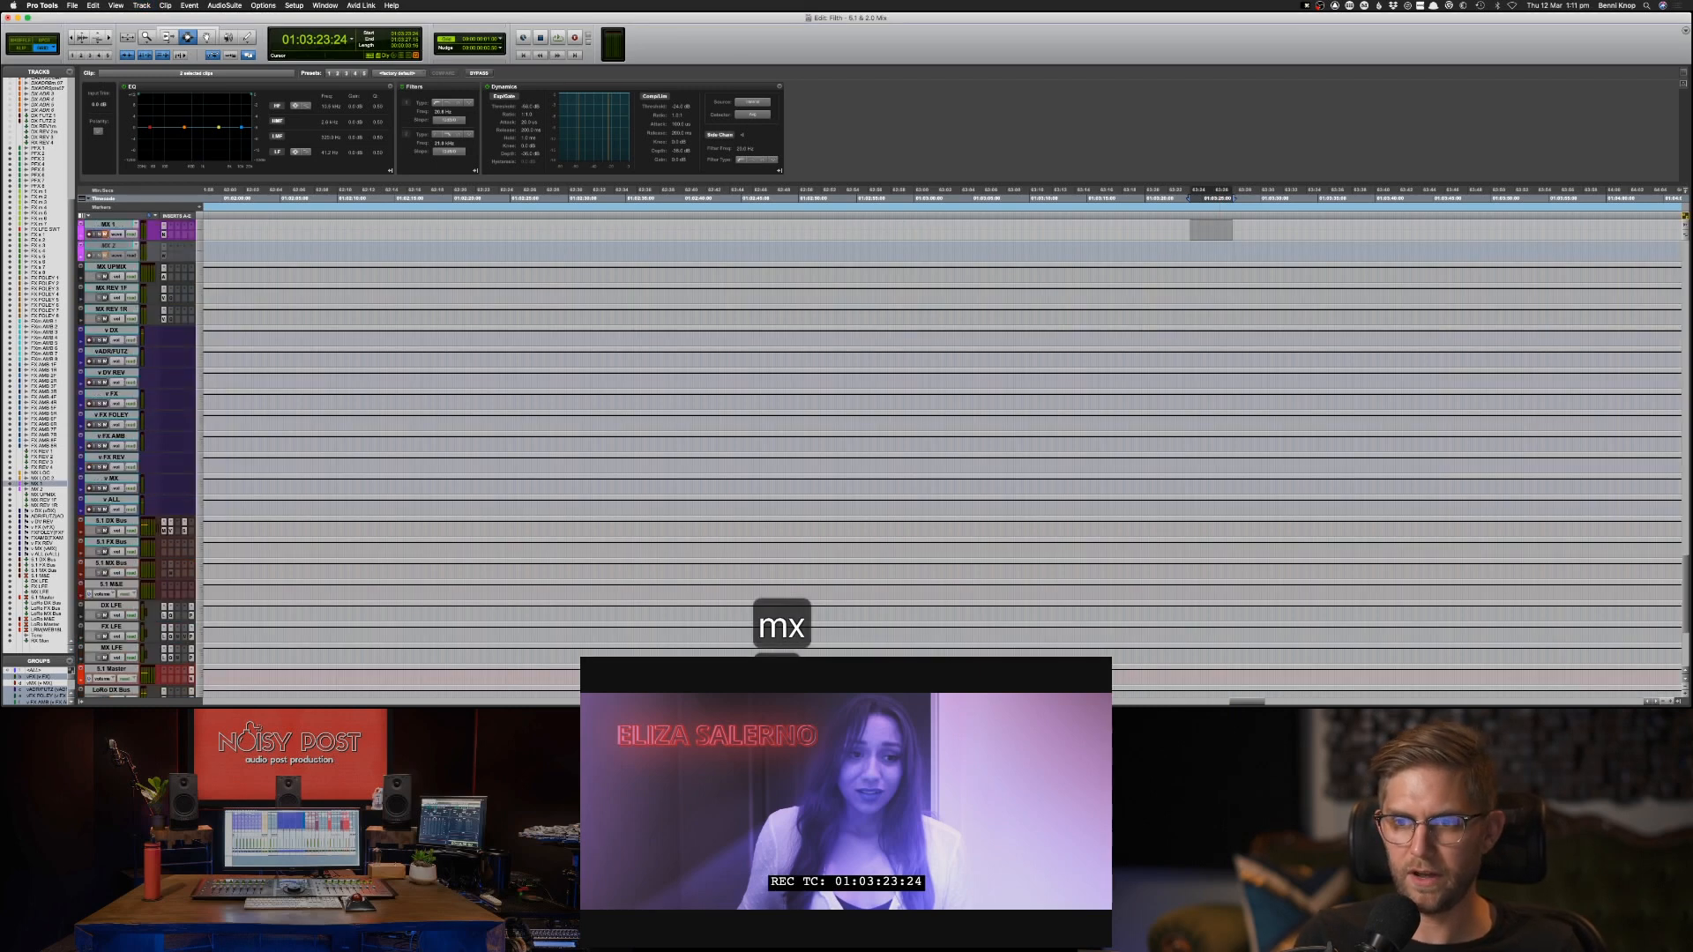
key("super+v")
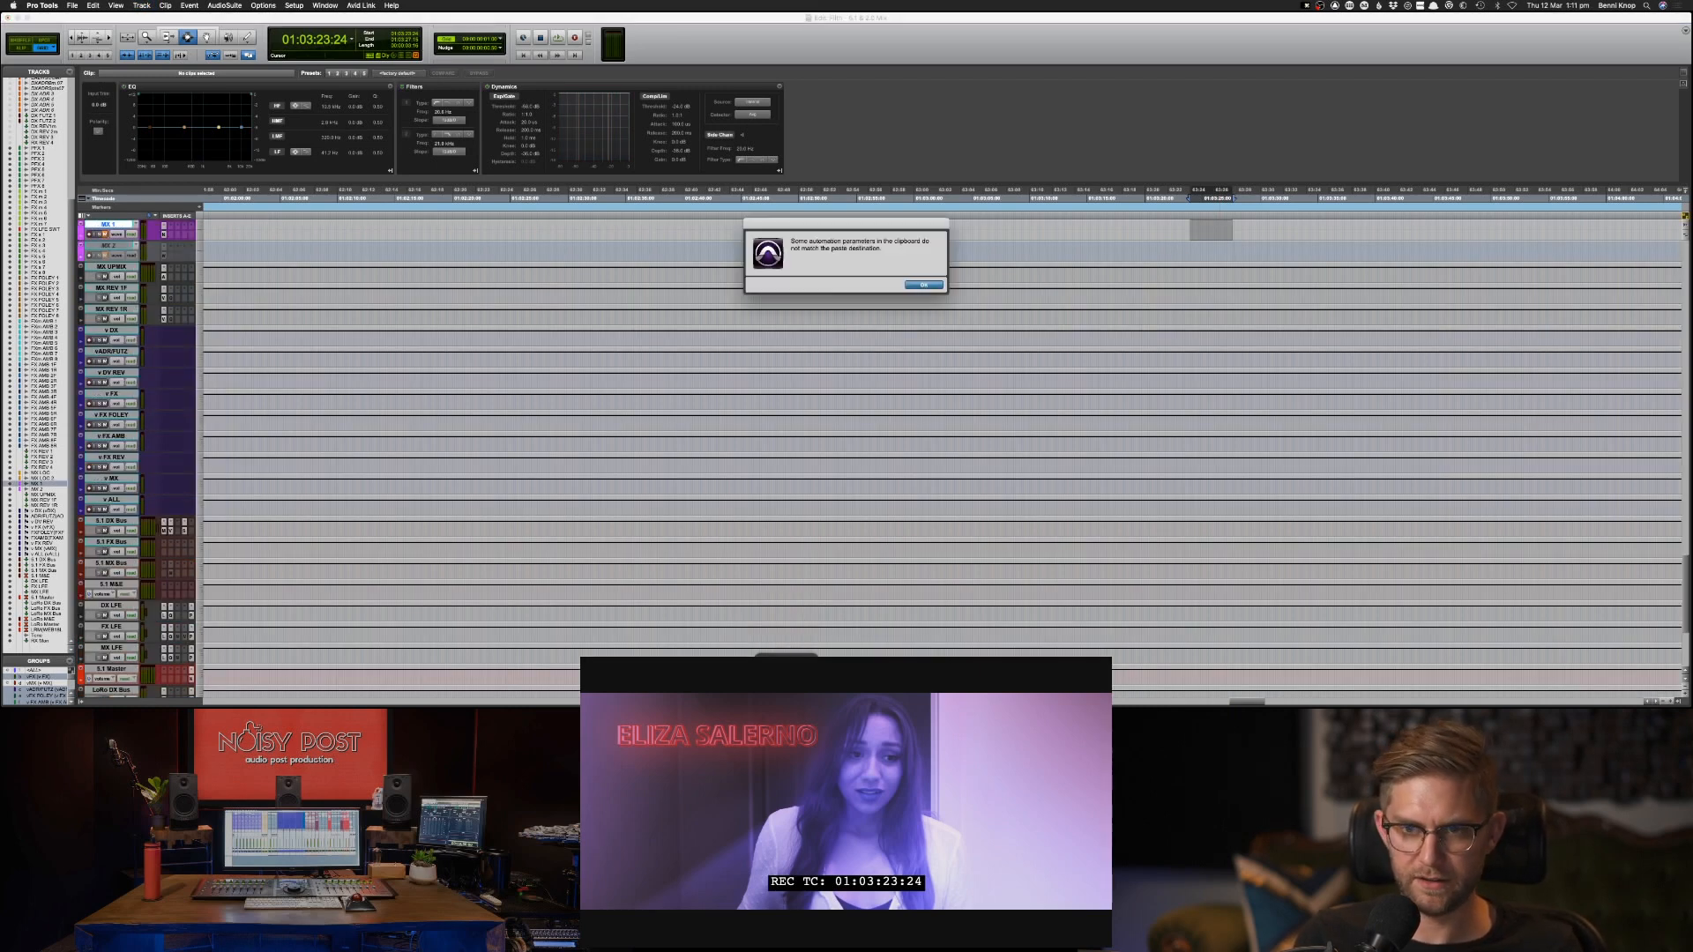
key("Return")
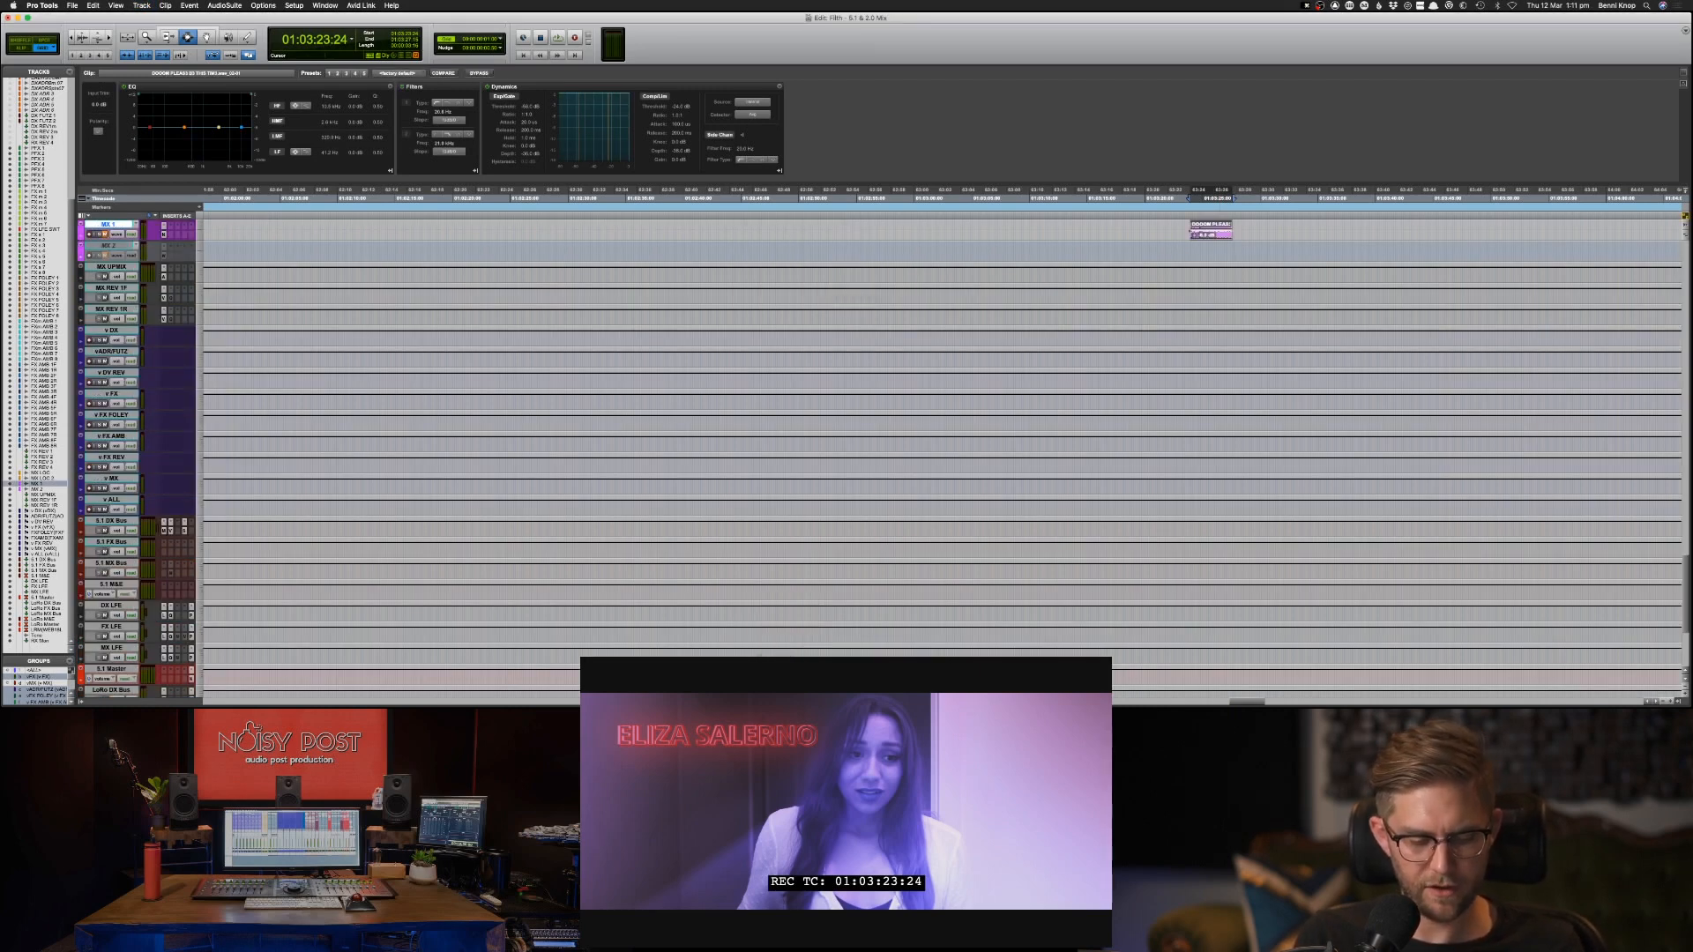
Return to the Audio 1 track and play the end of the bedroom scene from around 01:03:30.
key("super+alt+f")
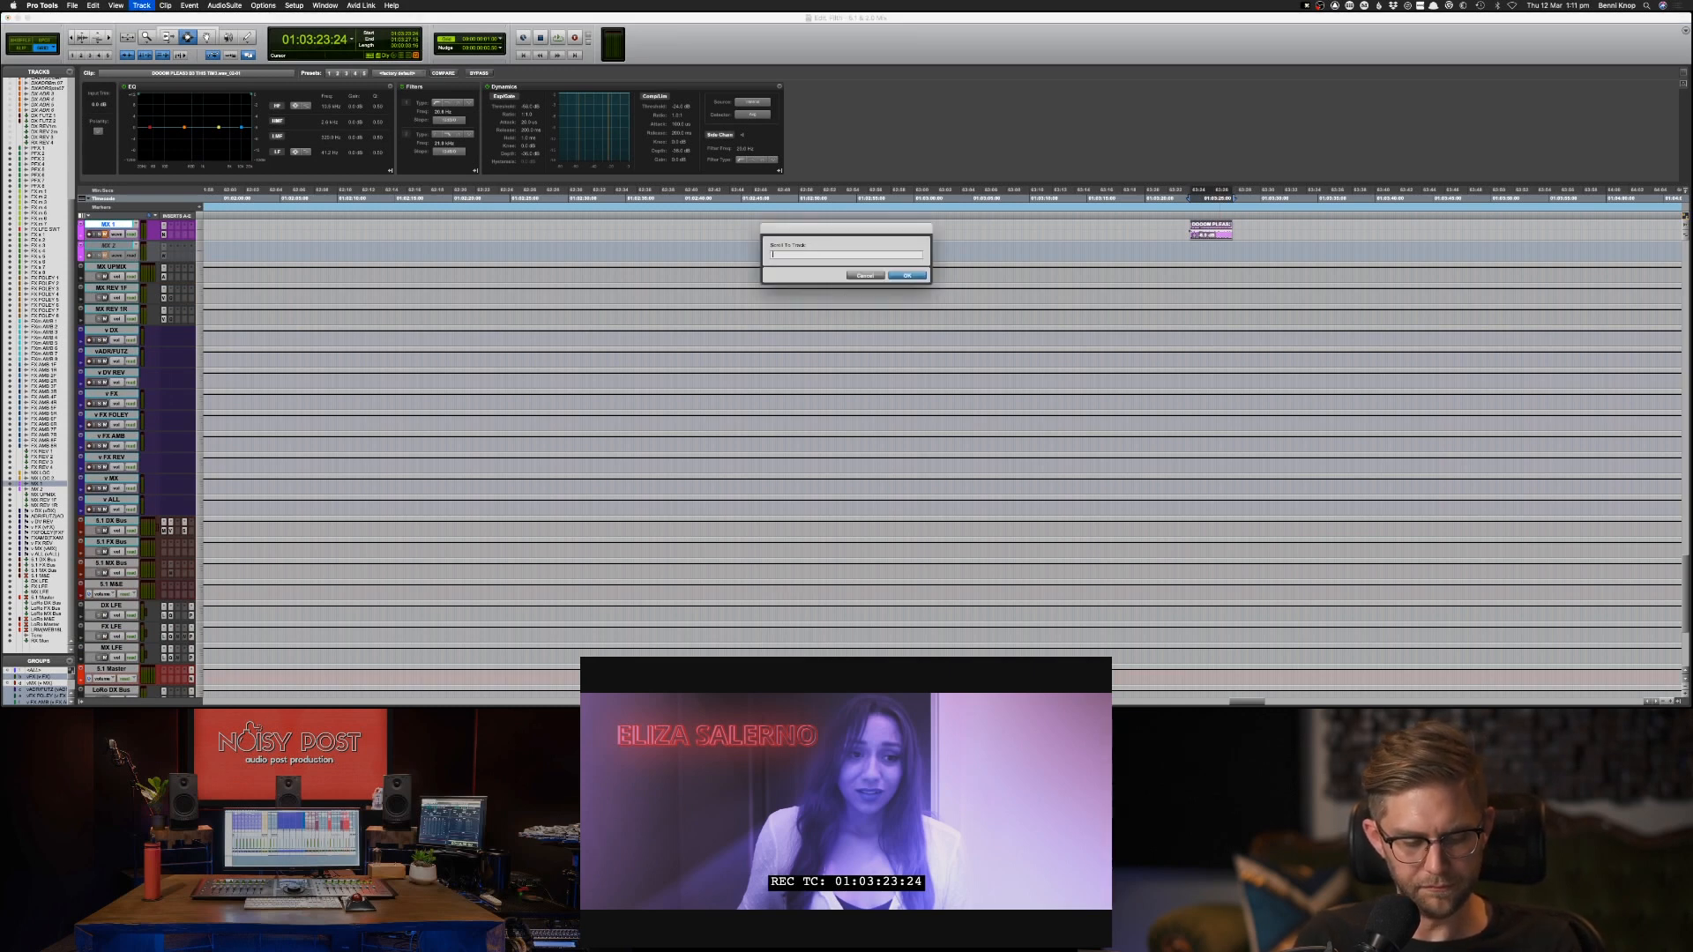
type("Audio 1")
key("Return")
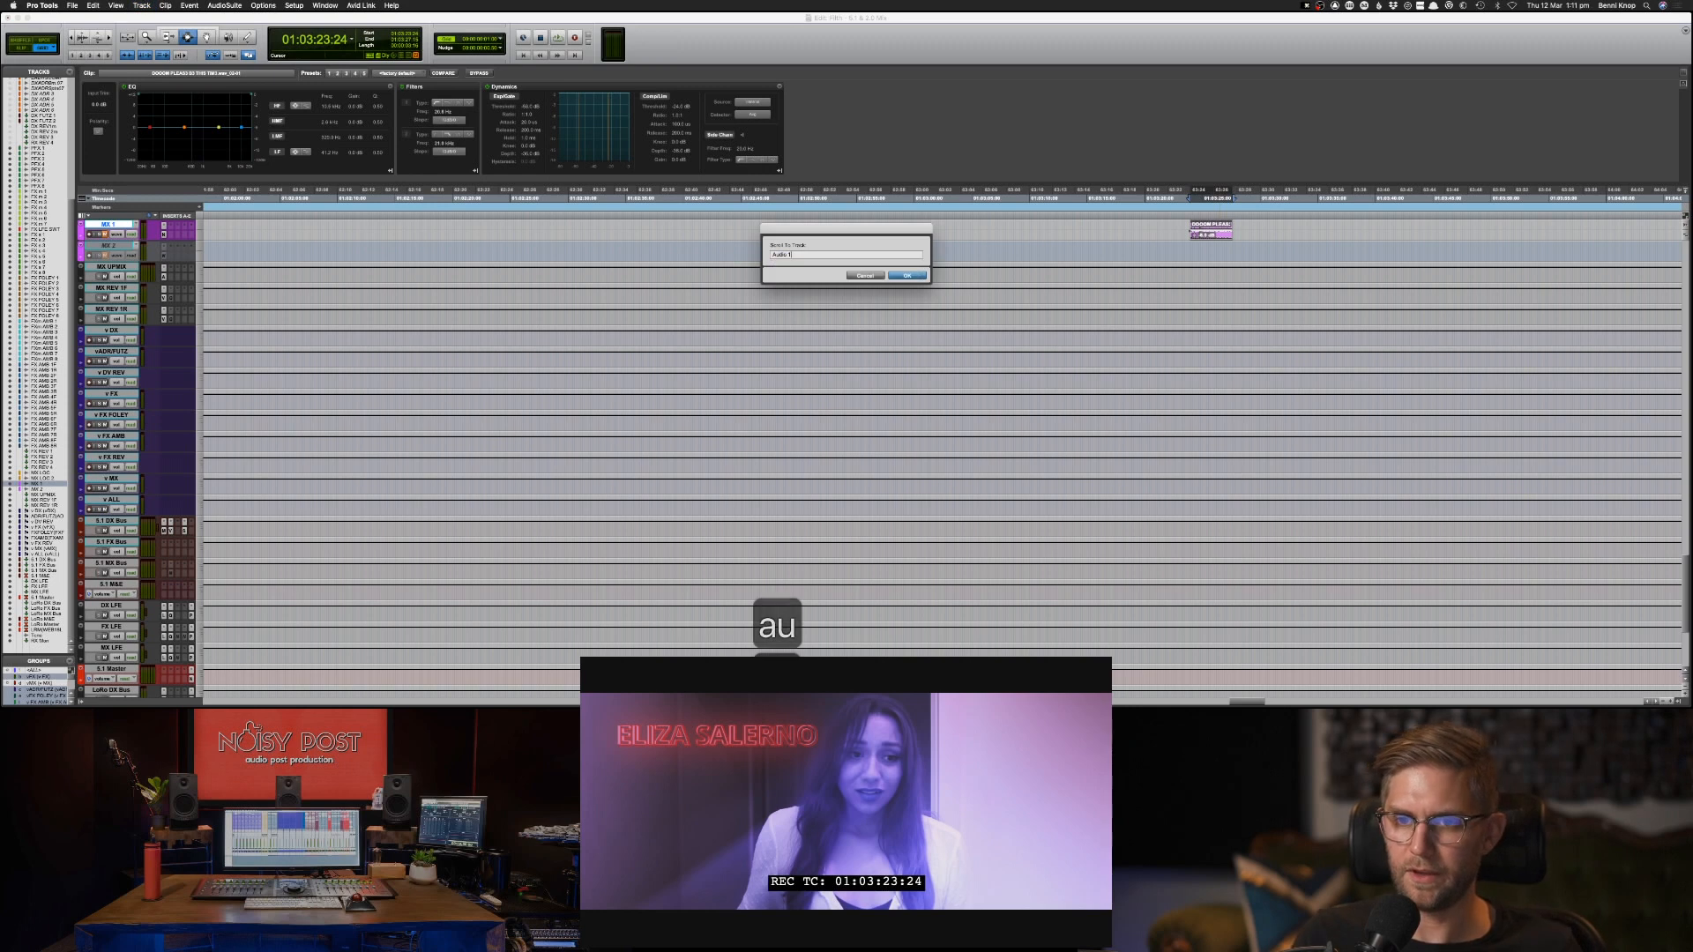
key("Return")
left_click(1243, 274)
scroll(1196, 267, "up", 1)
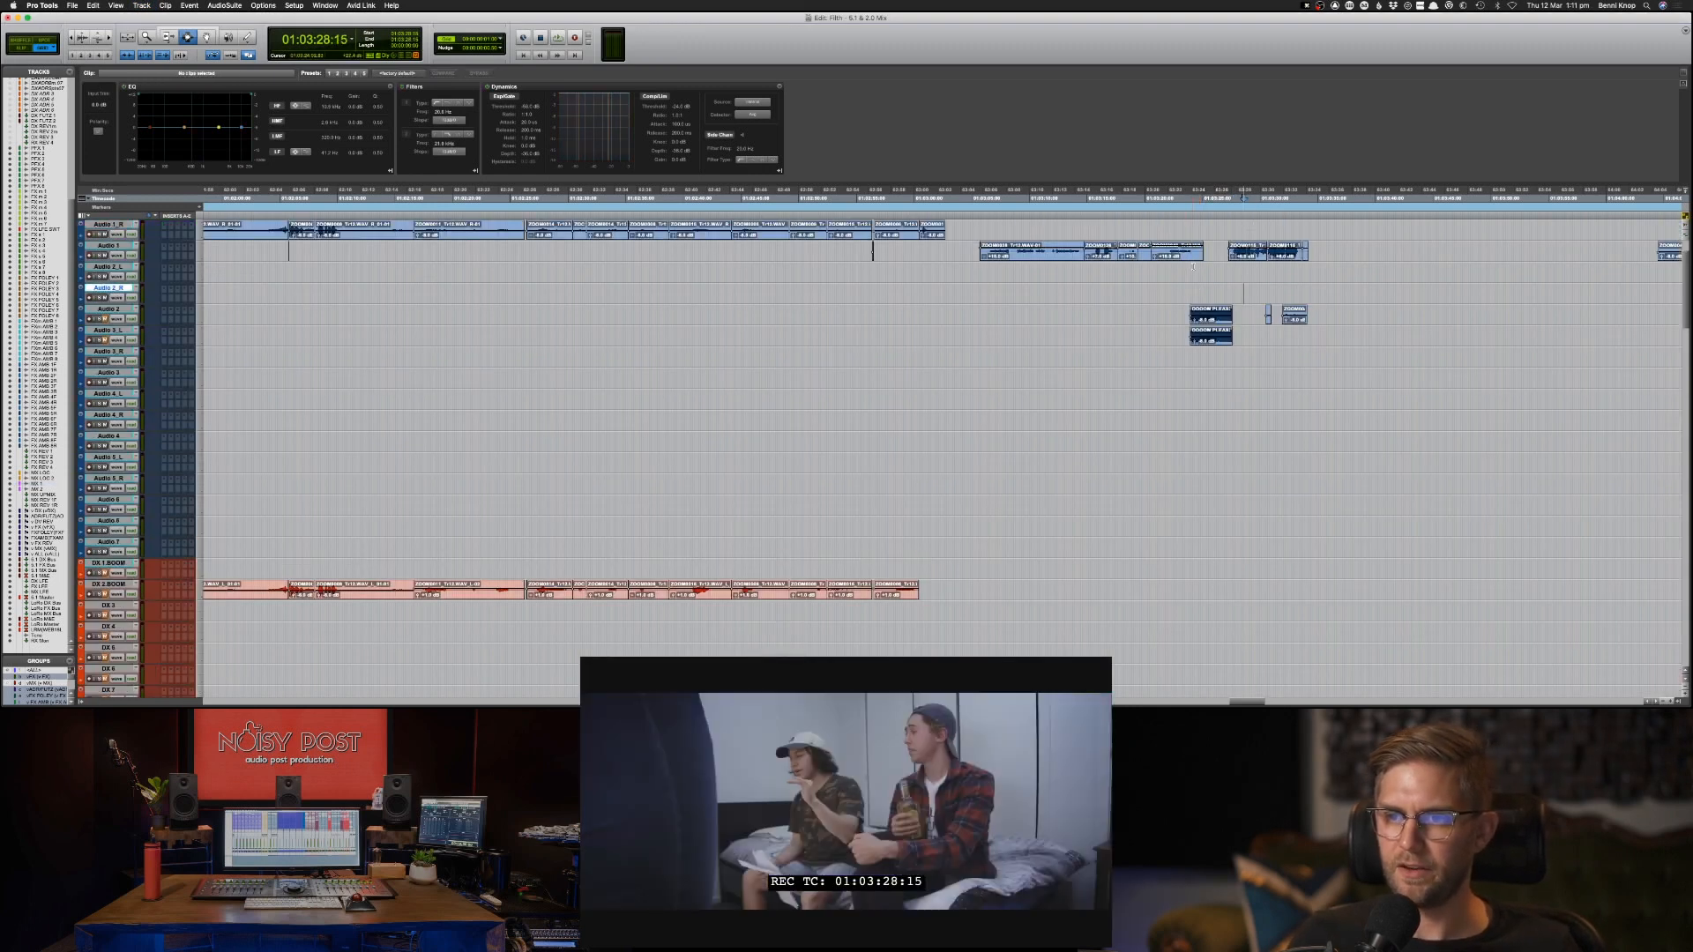
left_click(970, 253)
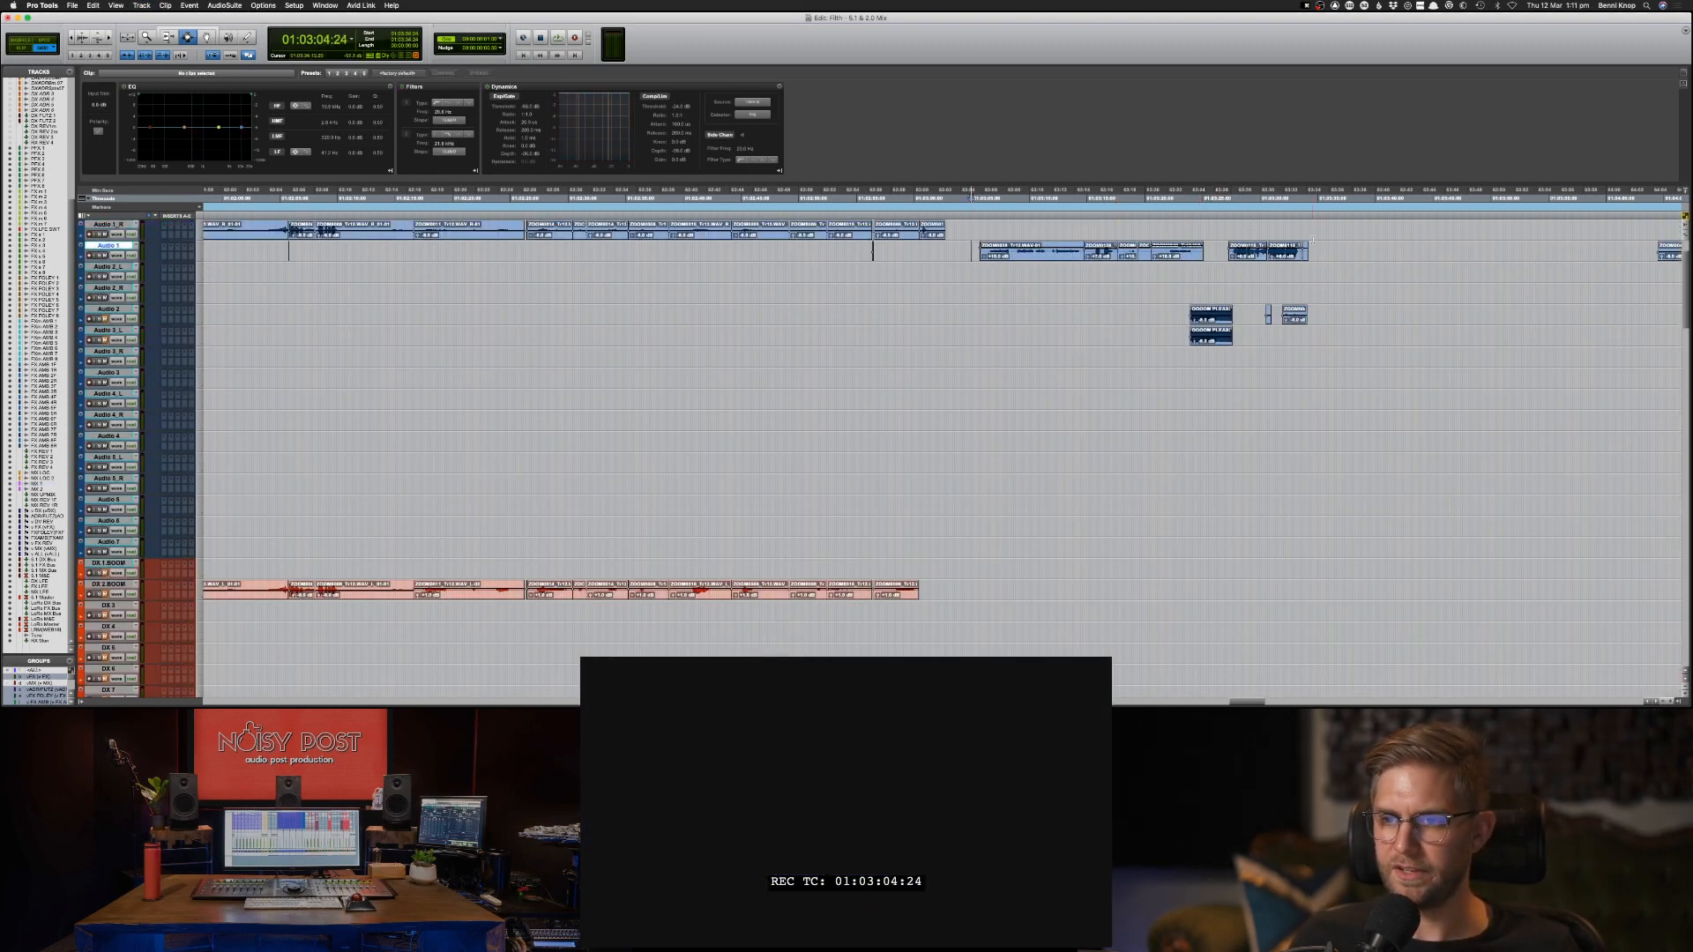
left_click(1270, 308)
key("space")
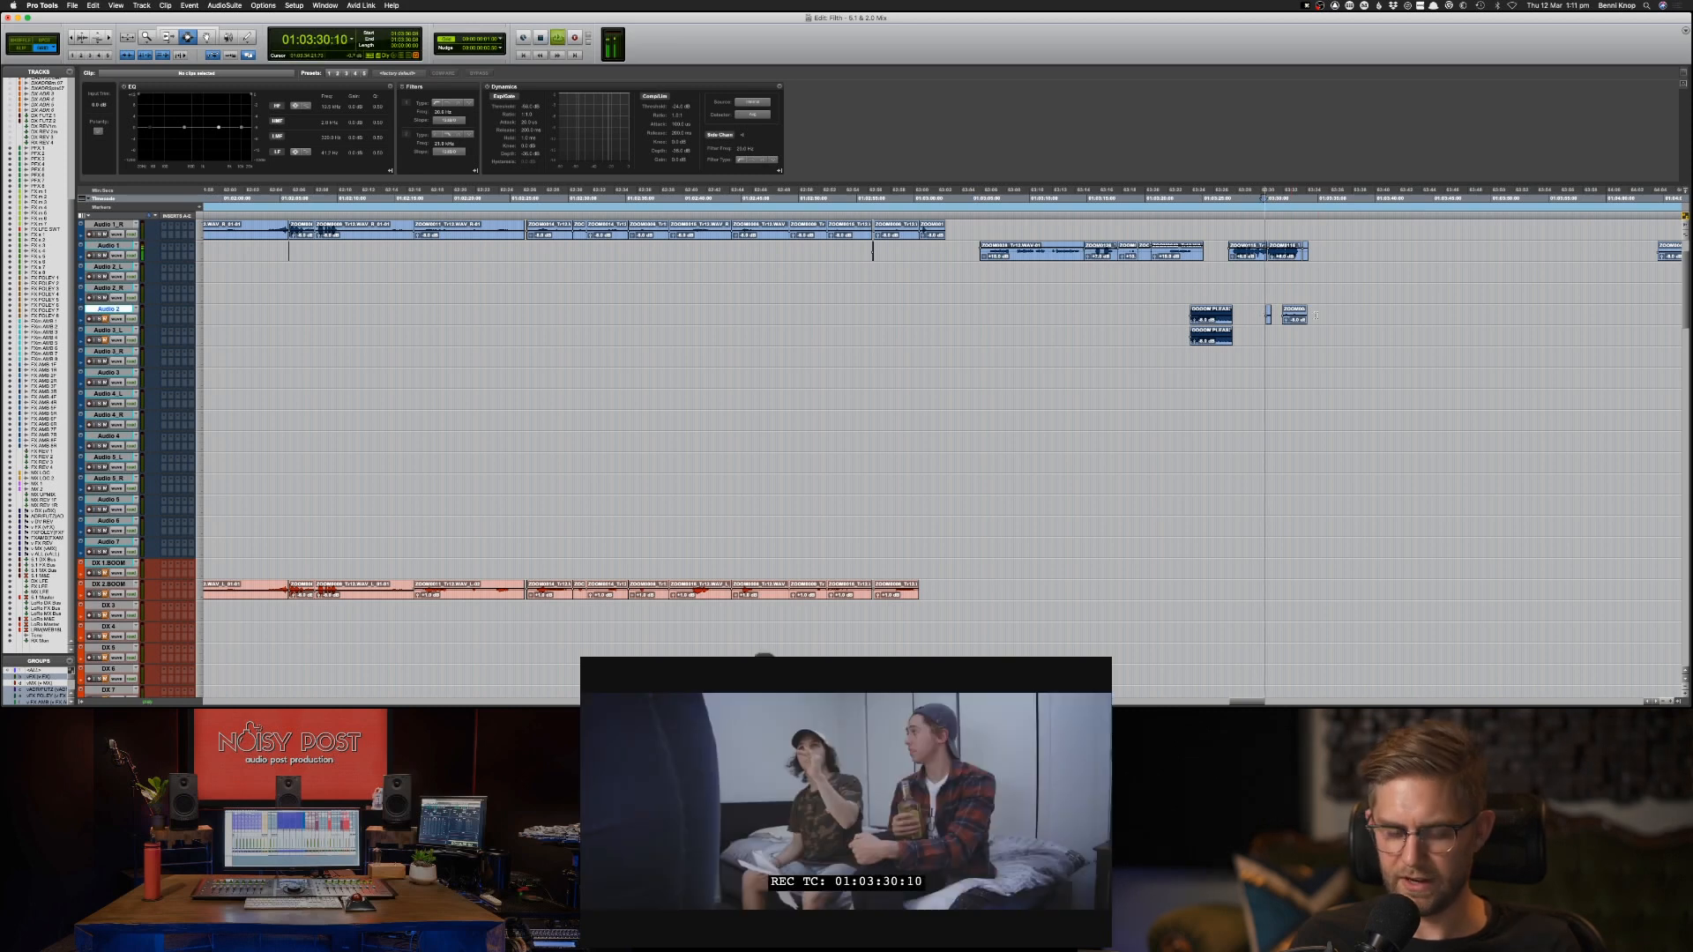
key("super+bracketright")
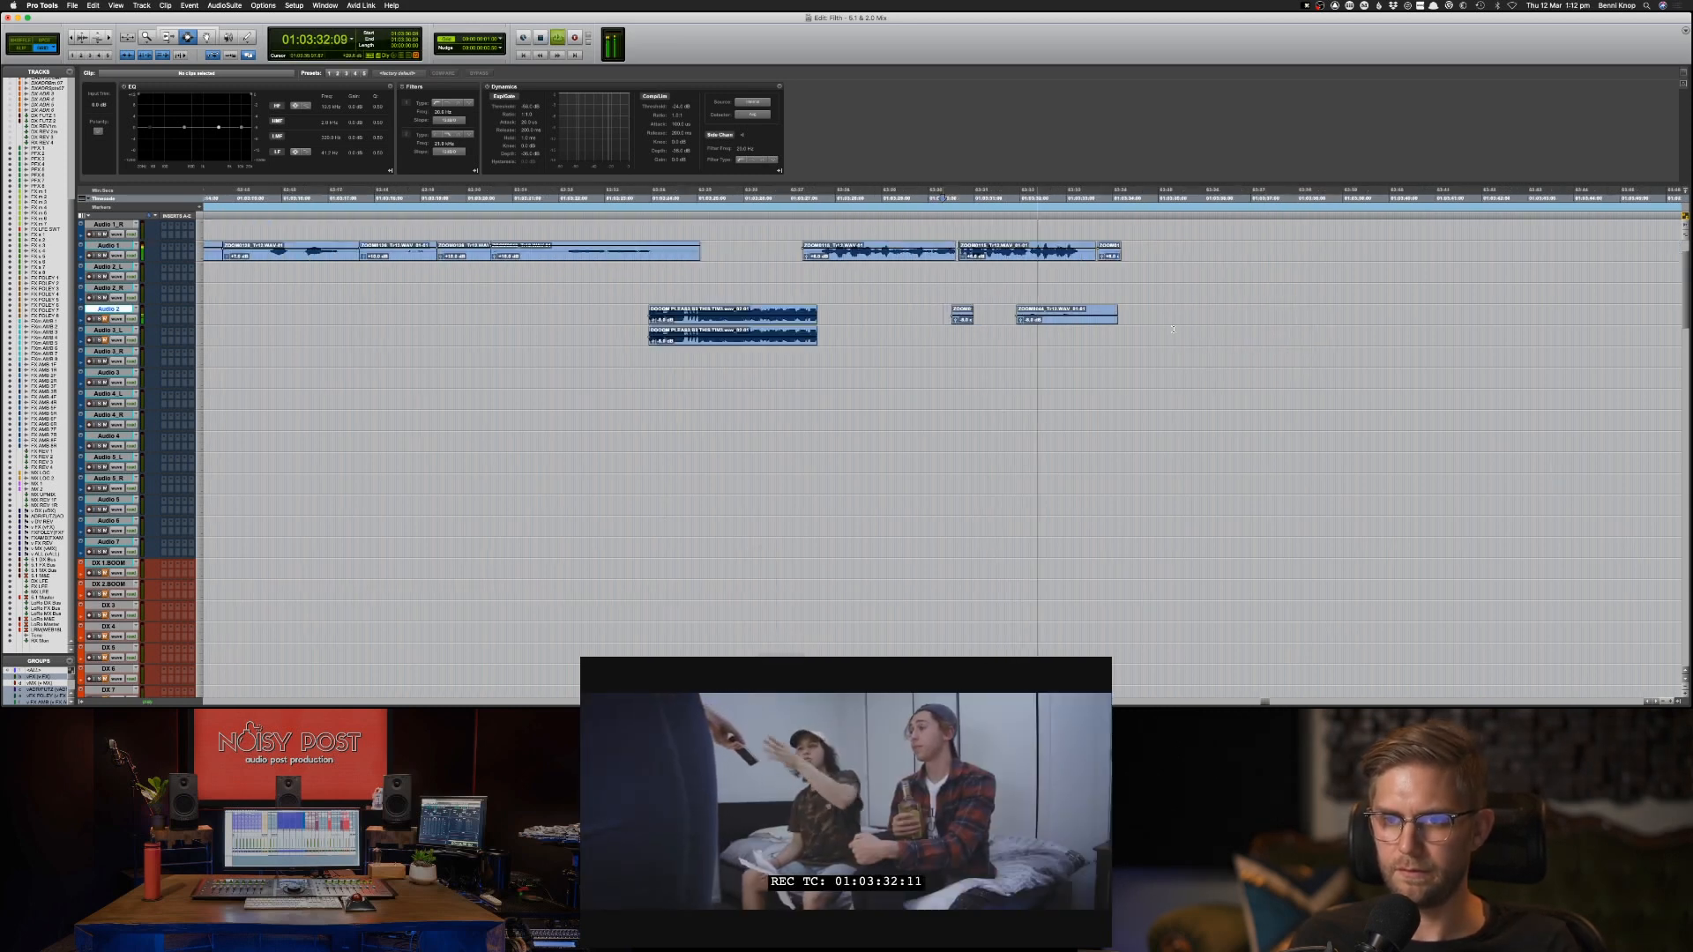
key("super+bracketleft")
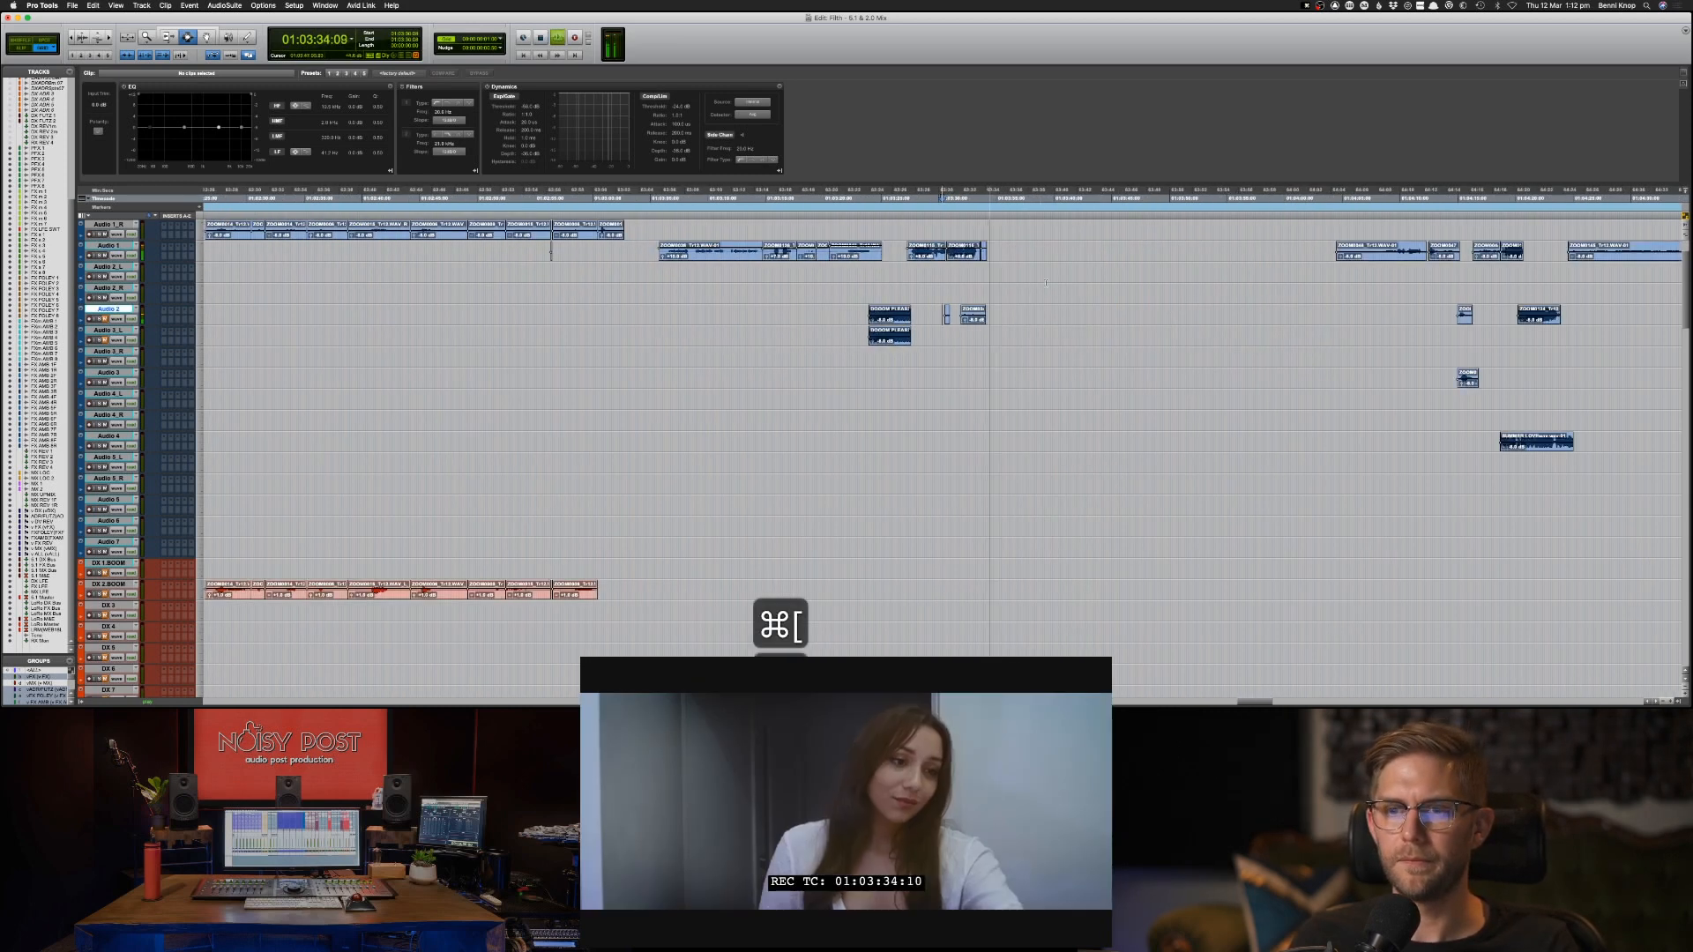
key("super+bracketleft")
Copy the first two groups of Audio 1 clips, selected from 01:03:04:02, onto DX 2 BOOM at the same position.
left_click_drag(1020, 251, 646, 261)
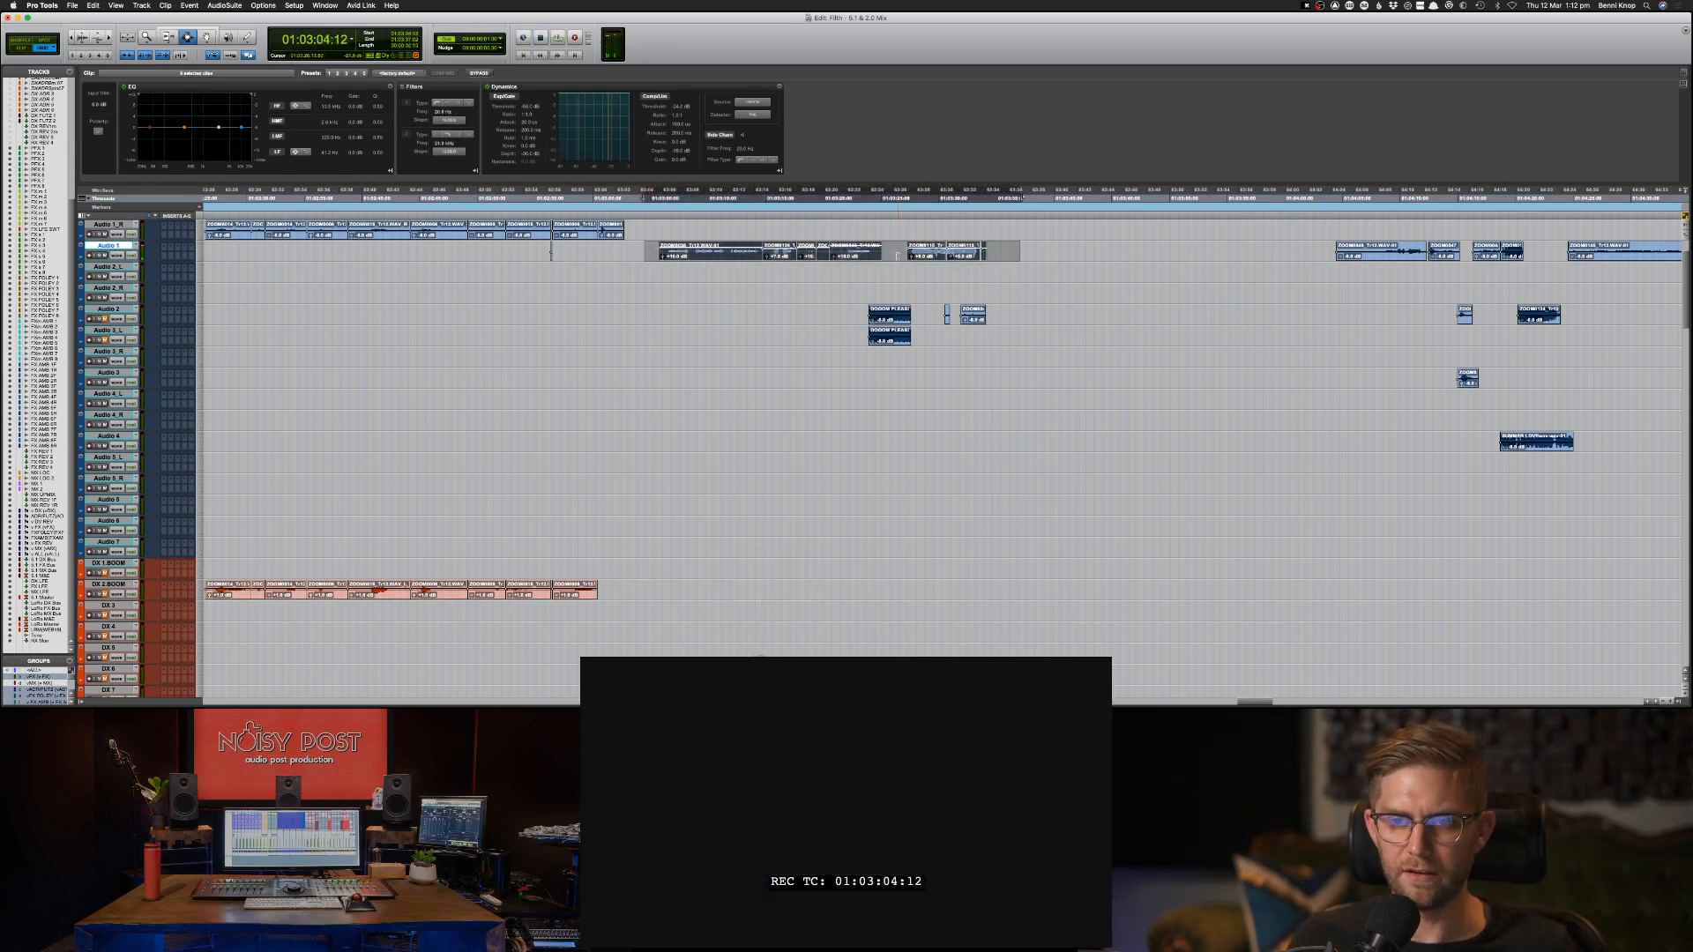
left_click_drag(897, 257, 640, 253)
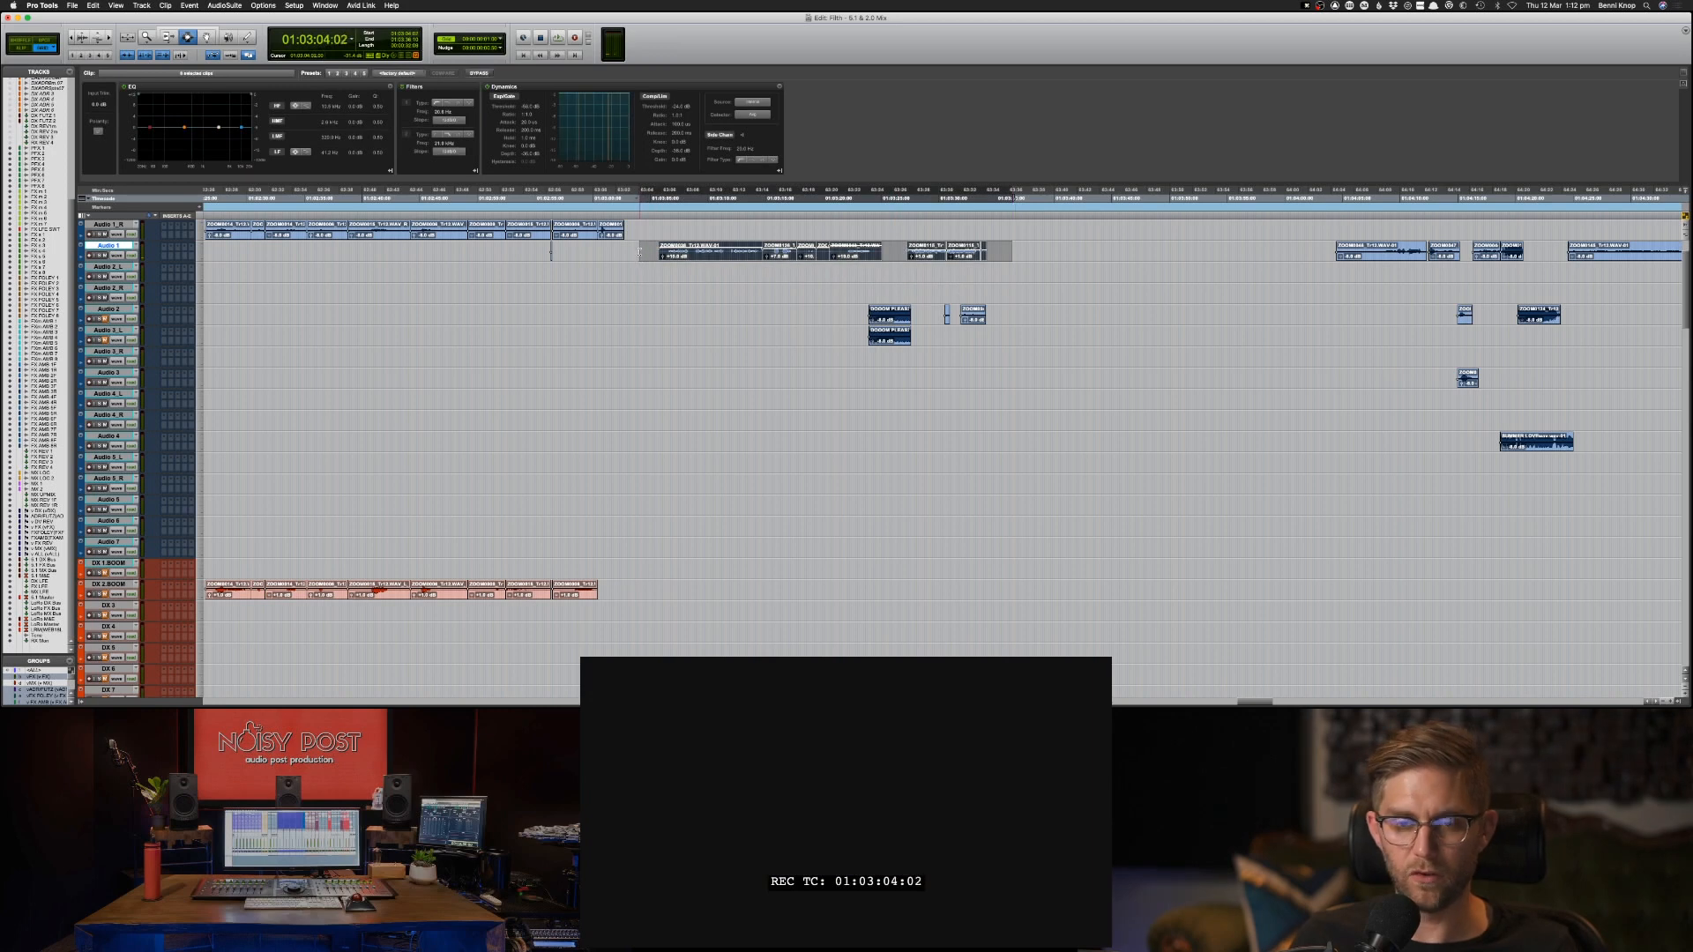
key("semicolon")
key("semicolon")
key("semicolon")
key("semicolon")
key("semicolon")
key("semicolon")
key("semicolon")
key("semicolon")
key("semicolon")
key("semicolon")
key("semicolon")
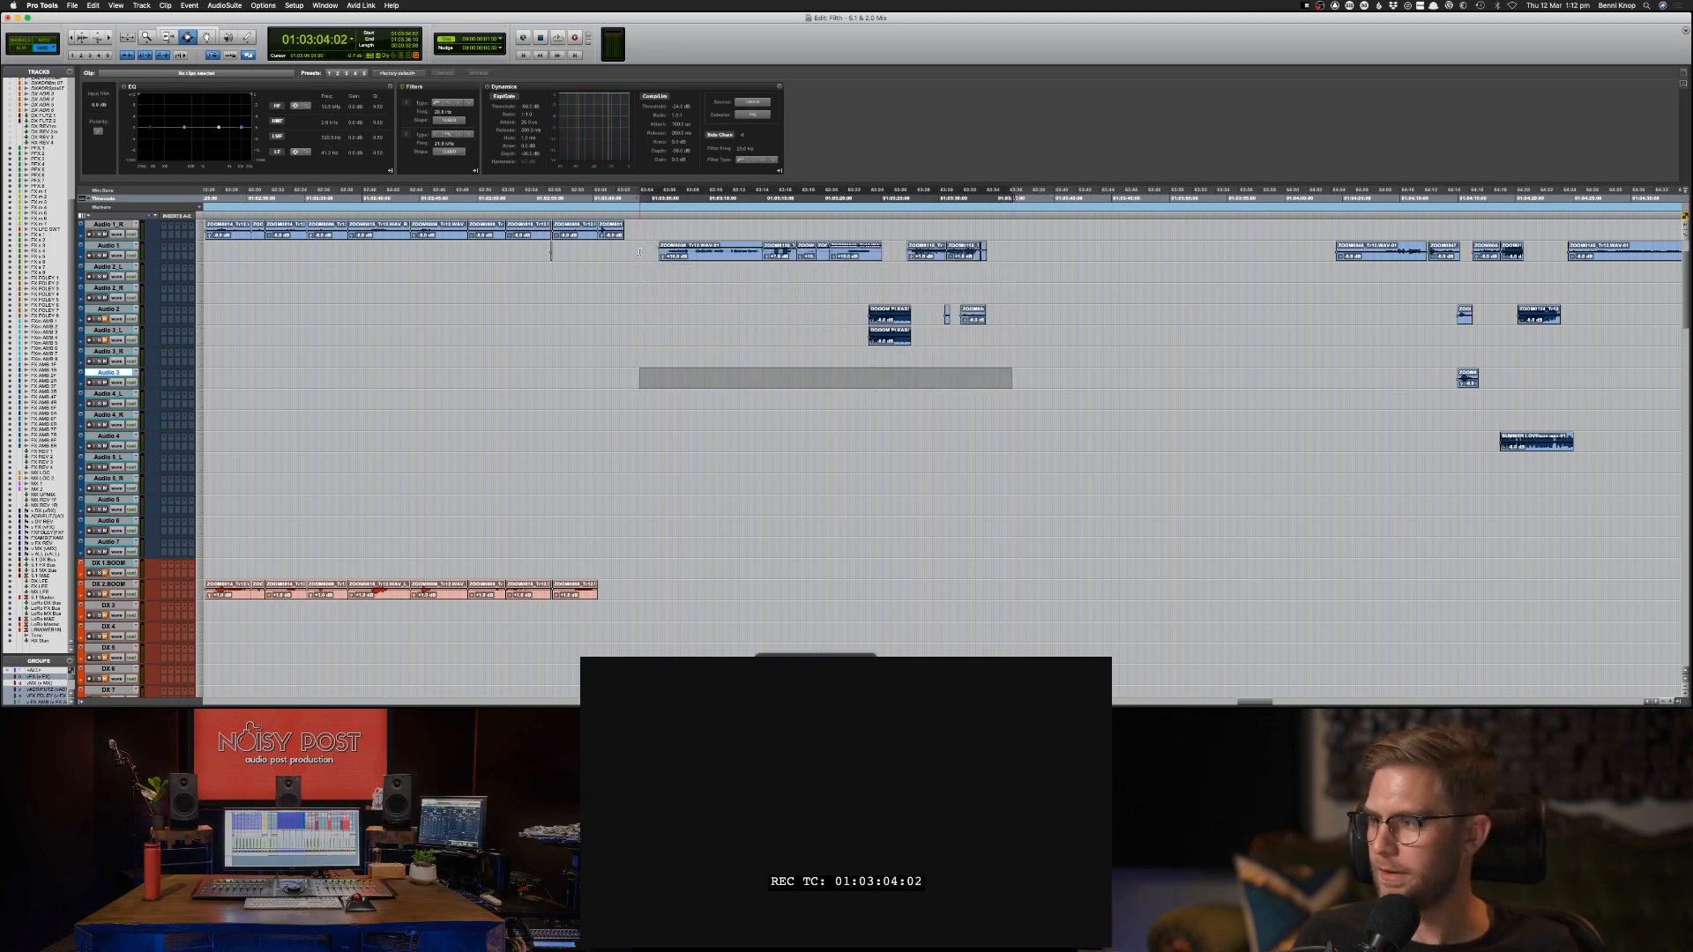
key("semicolon")
key("semicolon")
key("semicolon")
key("semicolon")
key("semicolon")
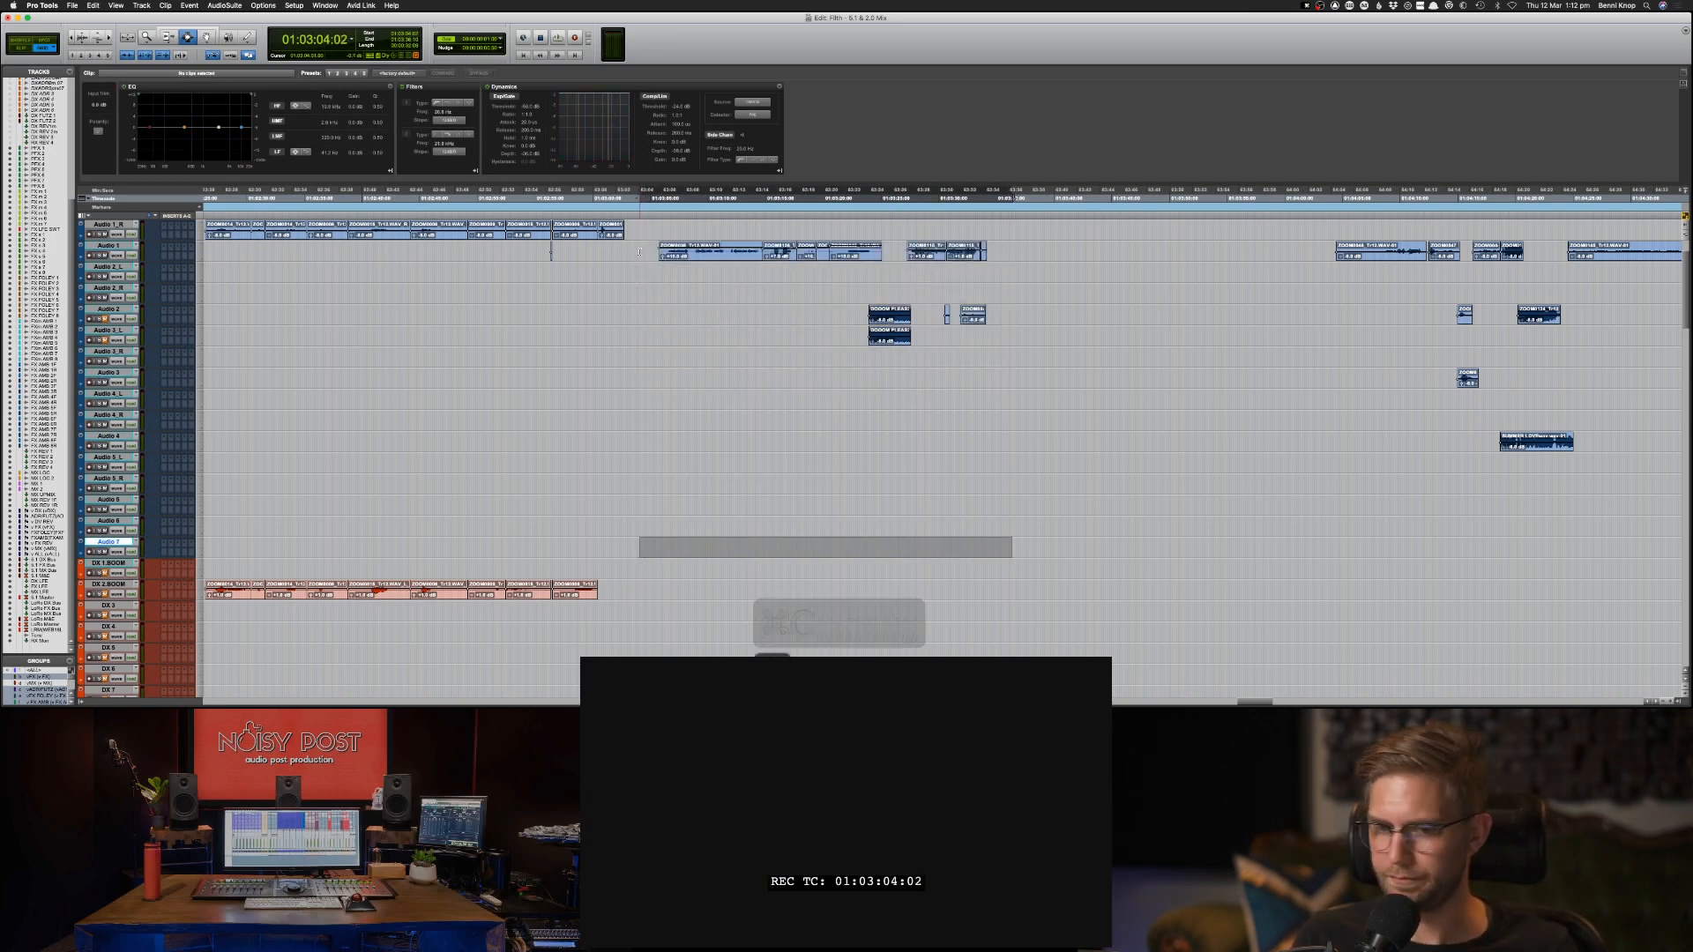
key("super+v")
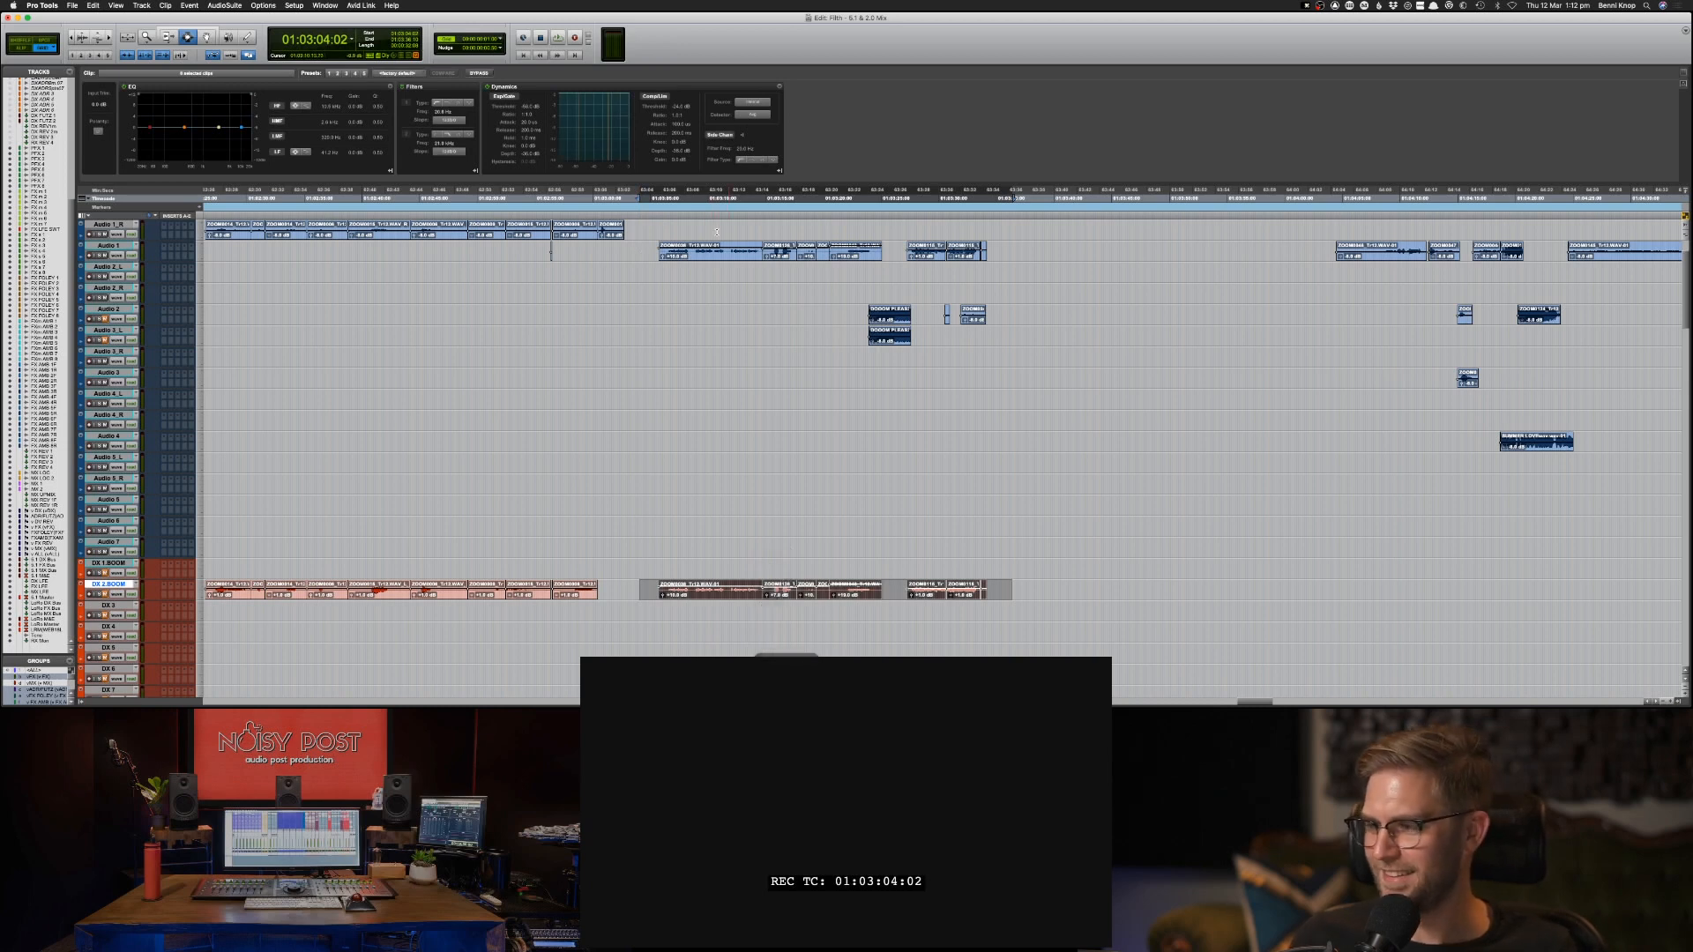
left_click(739, 236)
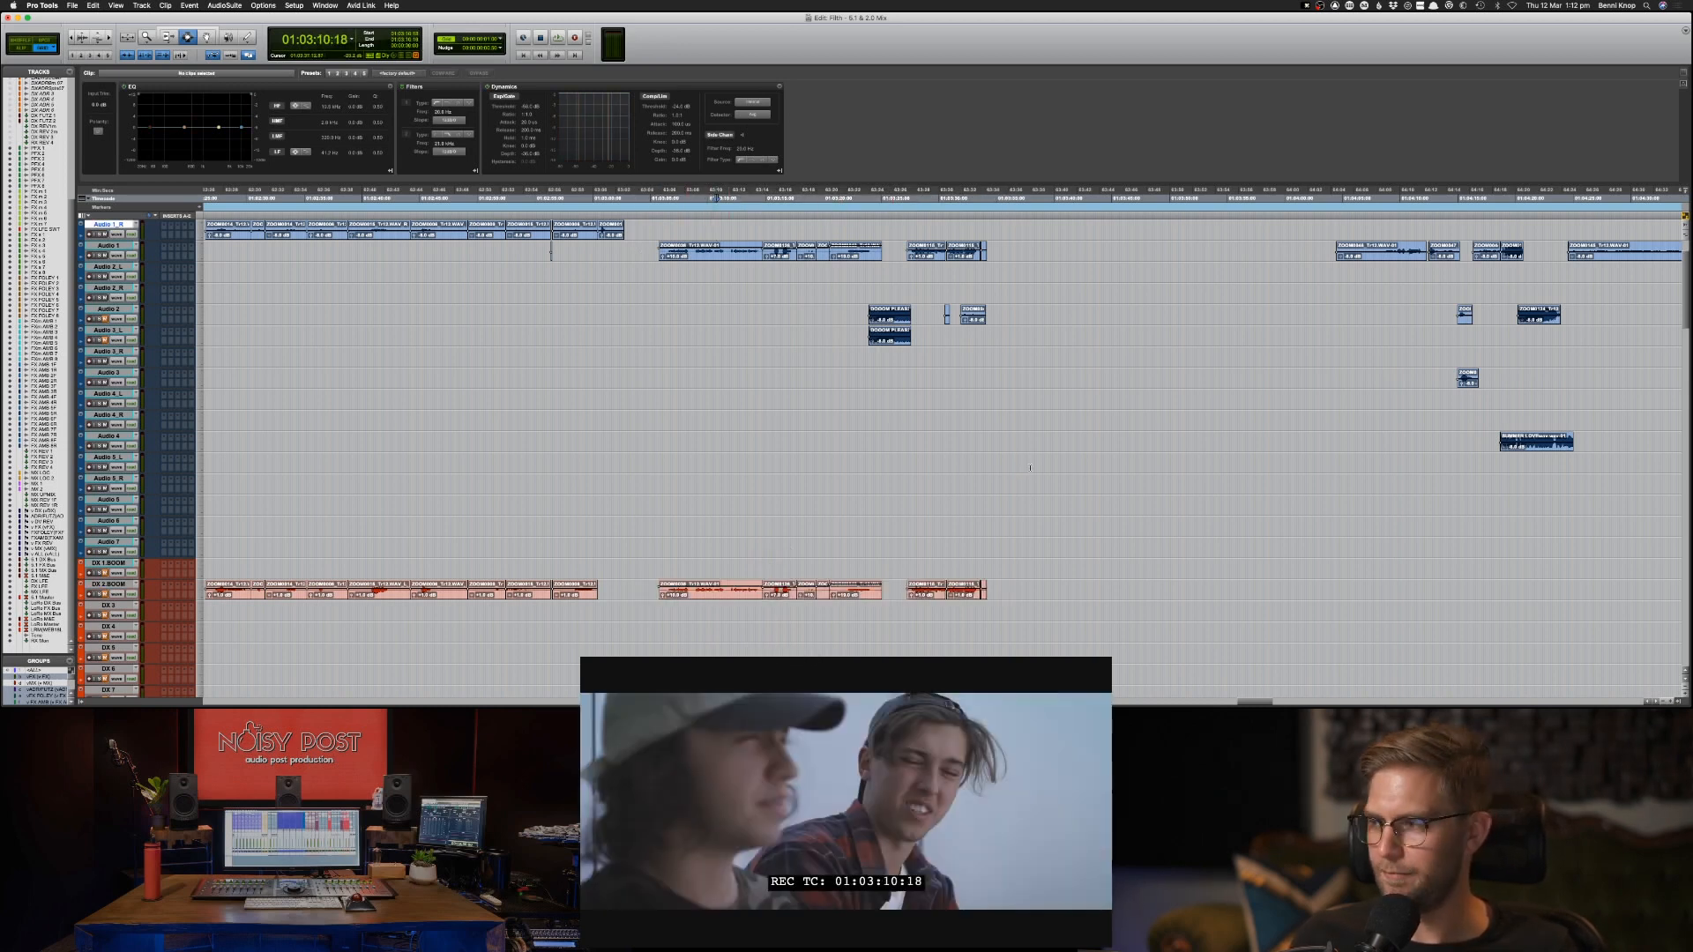
Copy the Audio 2 clip at 01:04:20:06 onto Audio 3_L at the same position.
scroll(1043, 457, "right", 3)
left_click(1037, 381)
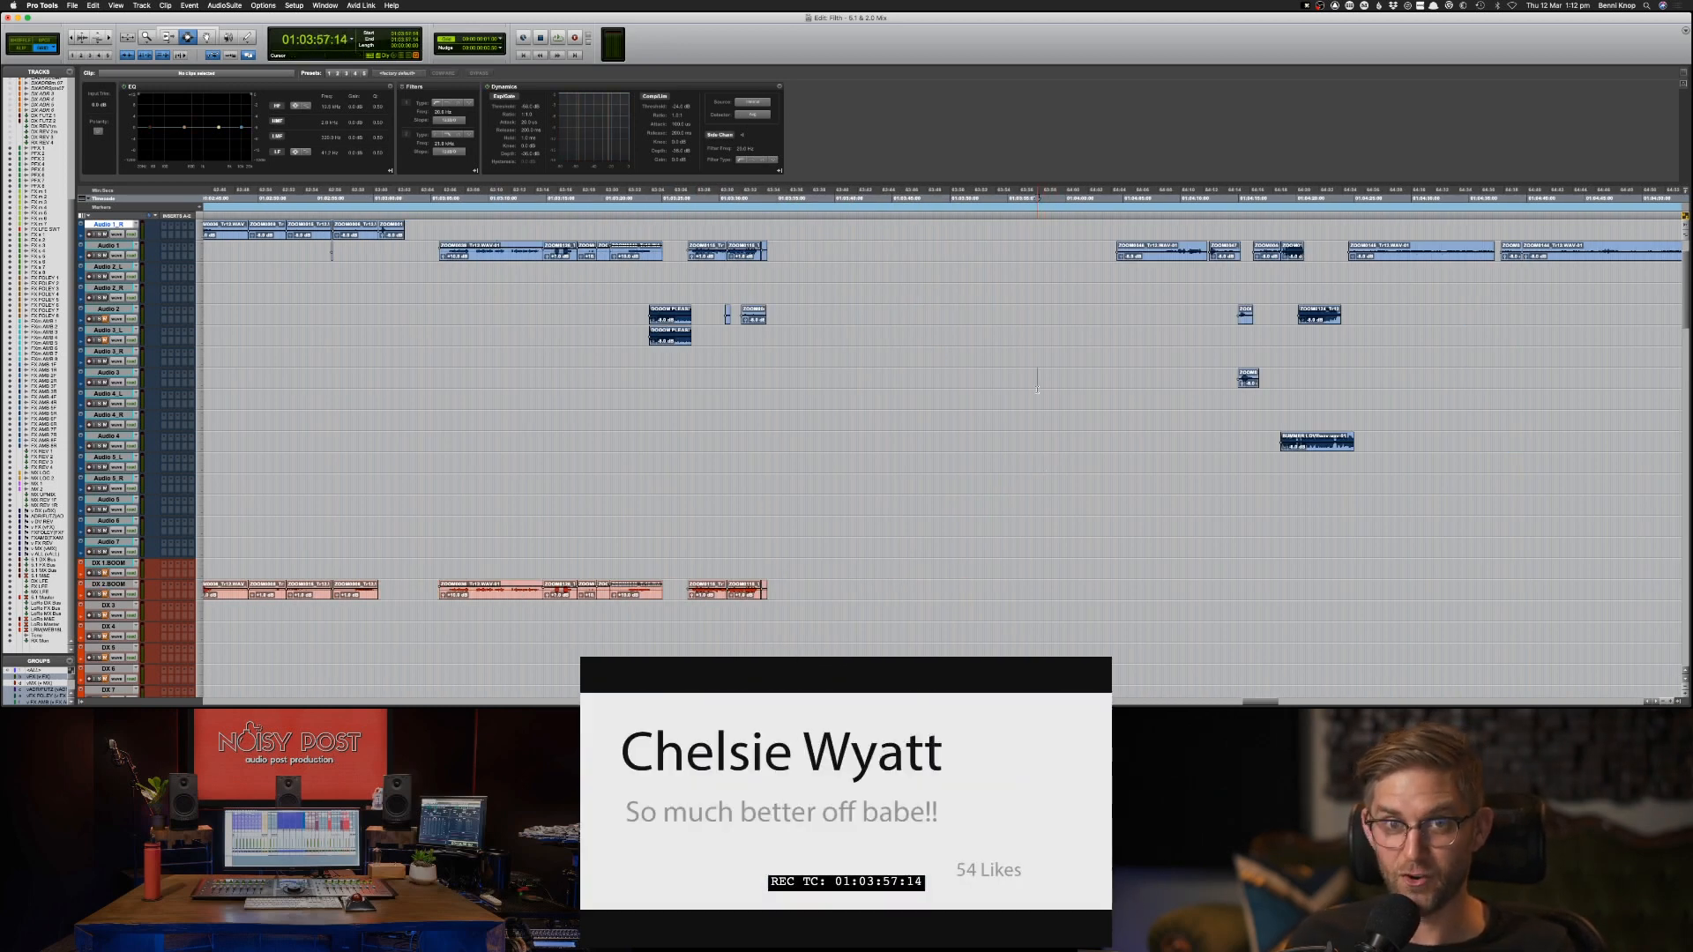
left_click(1097, 253)
scroll(1102, 264, "down", 5)
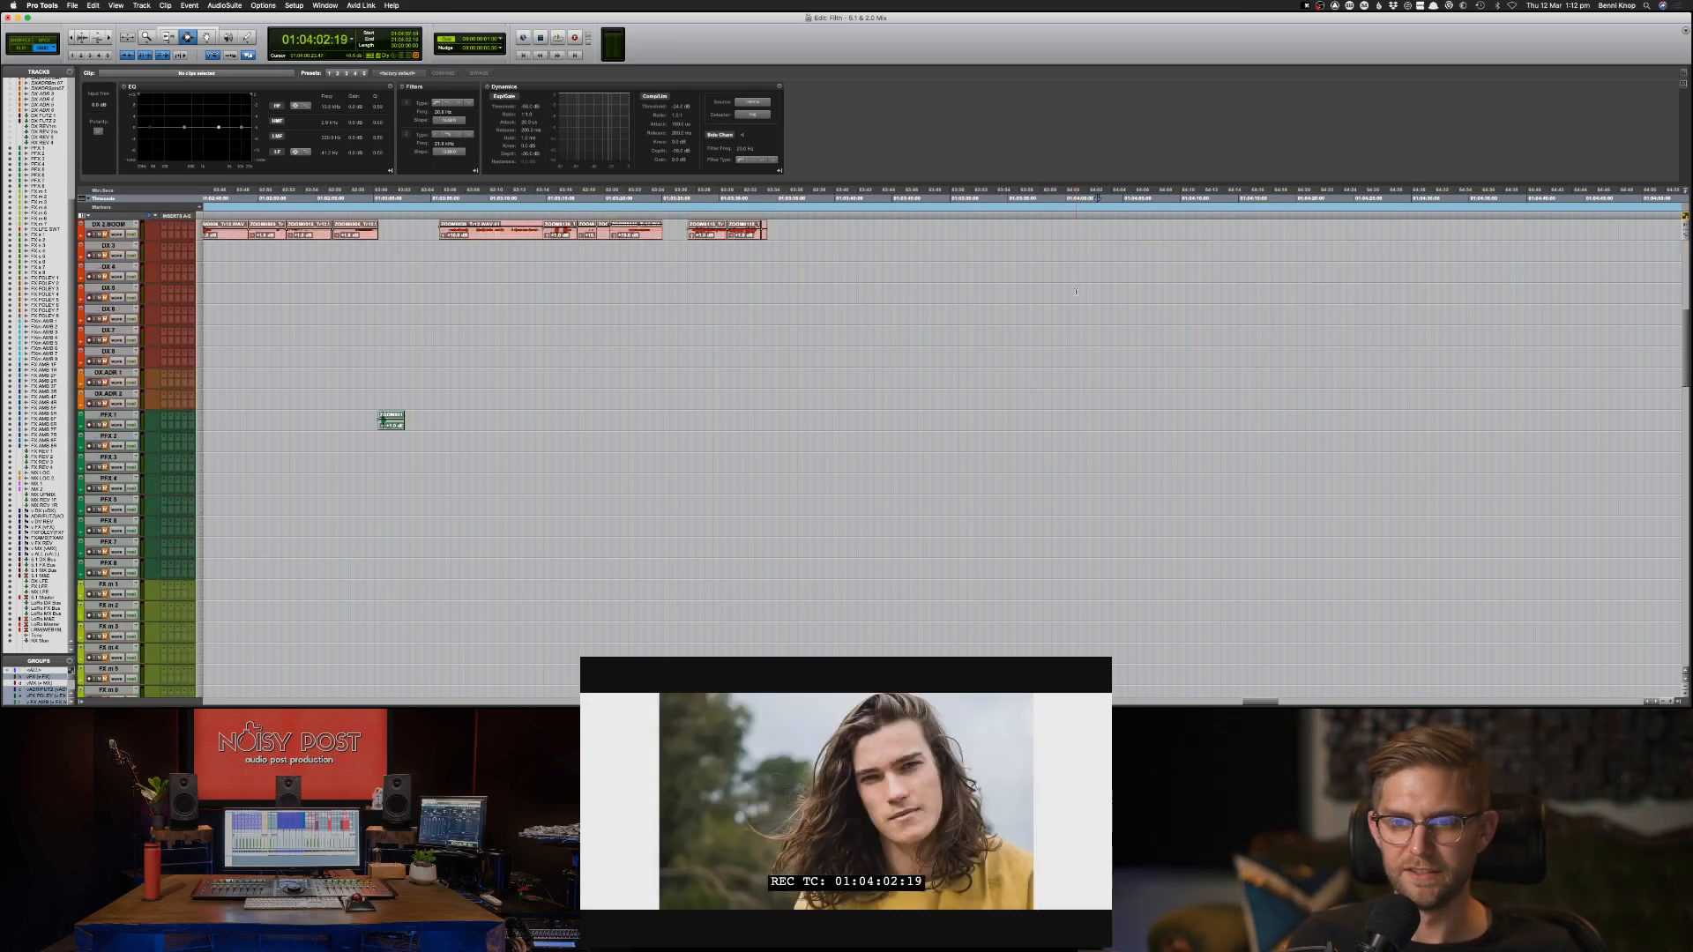
scroll(1211, 348, "up", 6)
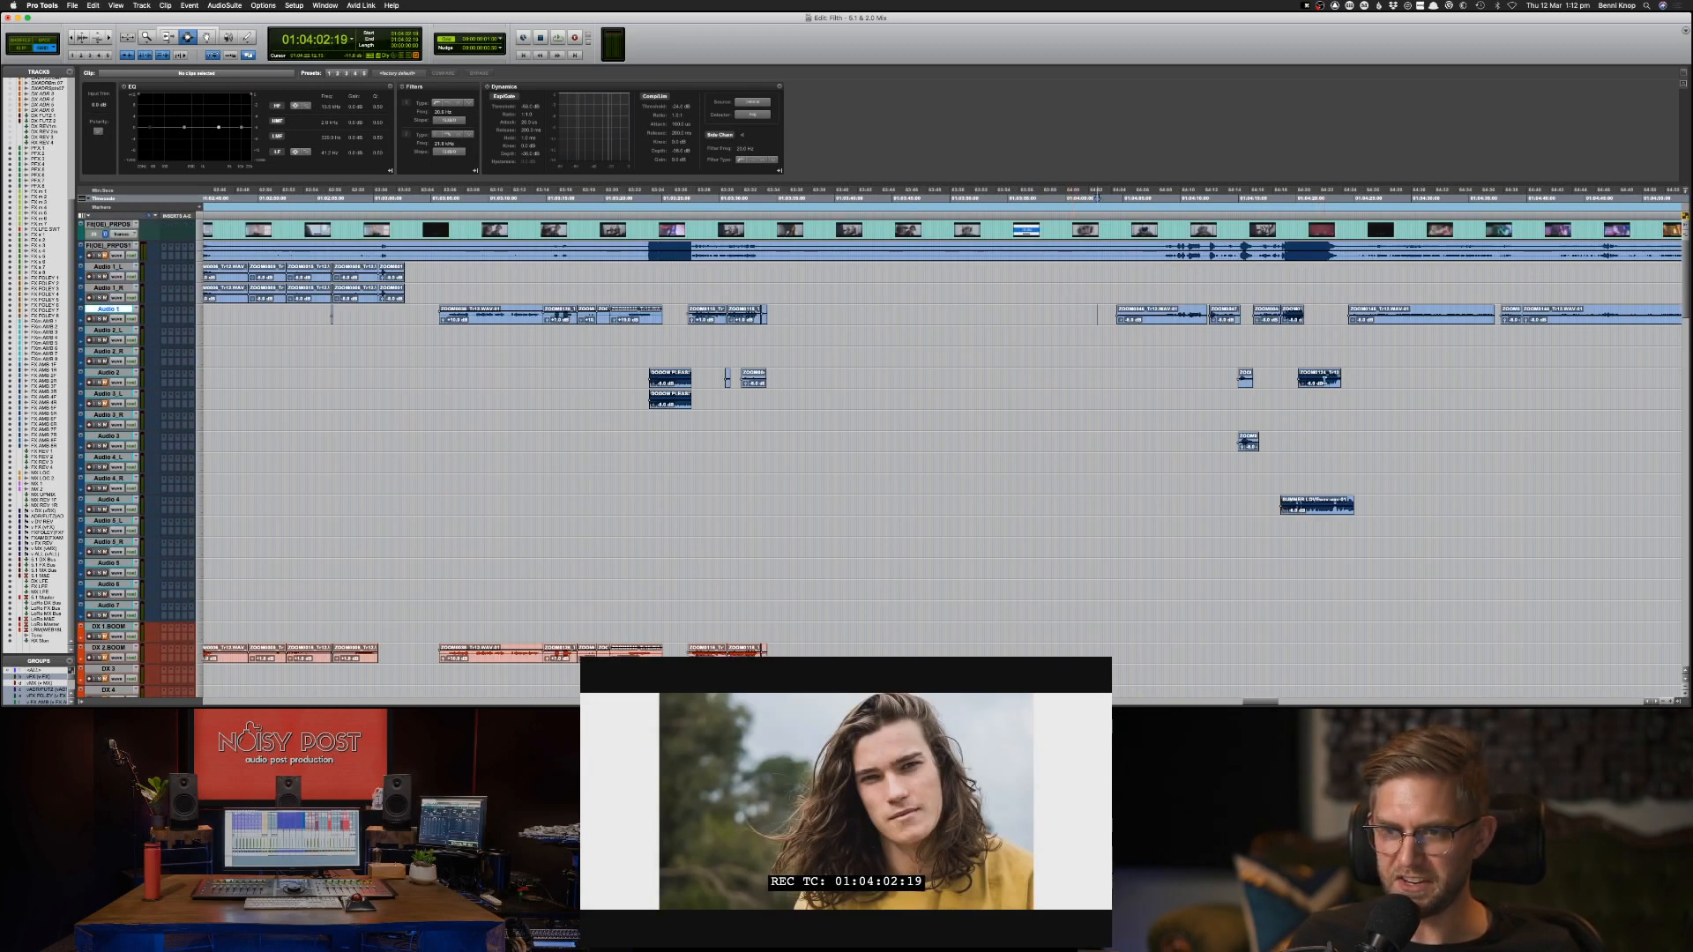
left_click(1338, 380)
key("super+c")
key("semicolon")
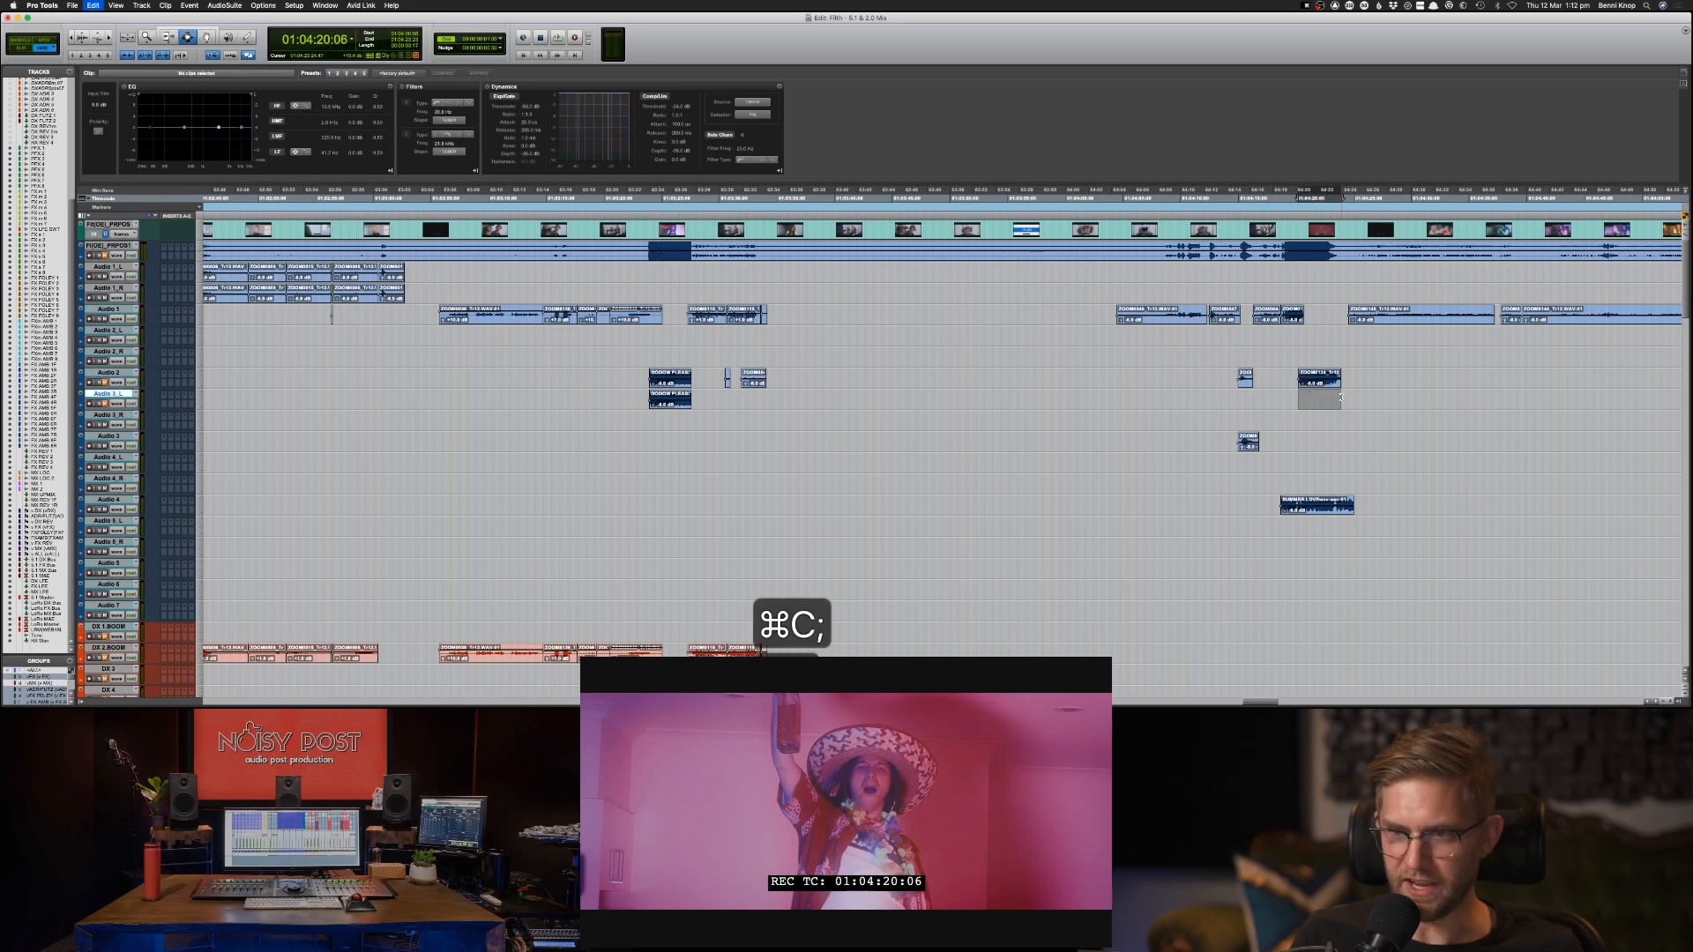
key("super+v")
Play the Audio 4 clip at 01:04:18:17 and copy it onto Audio 5_L at the same position.
left_click(1316, 510)
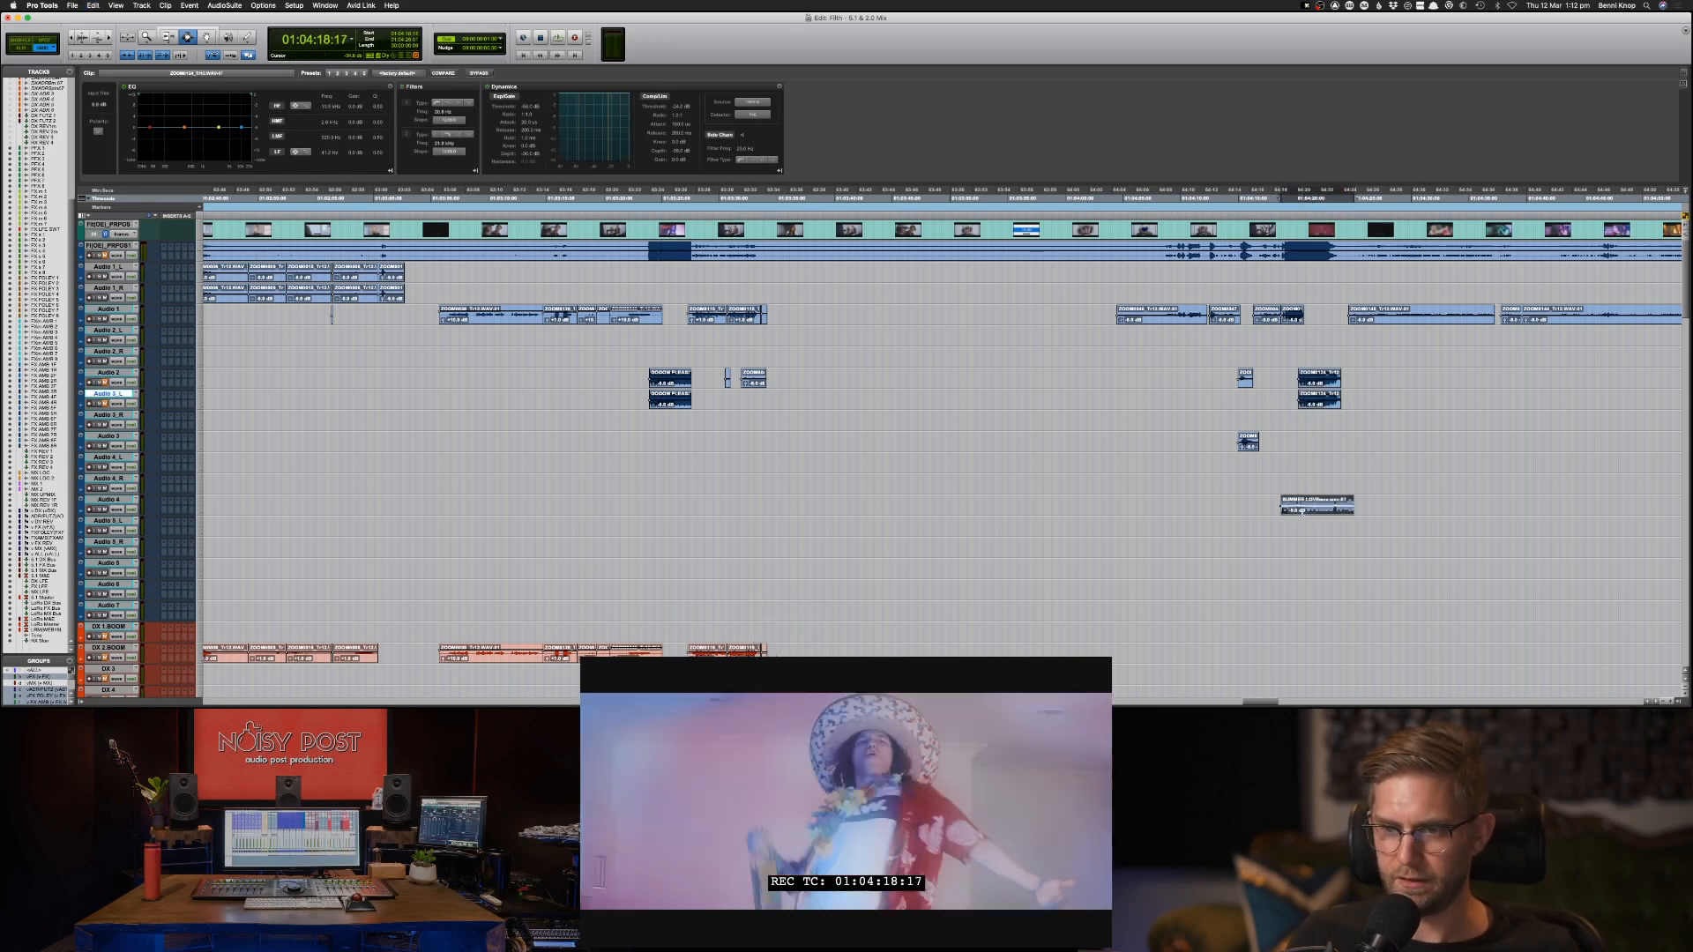
key("space")
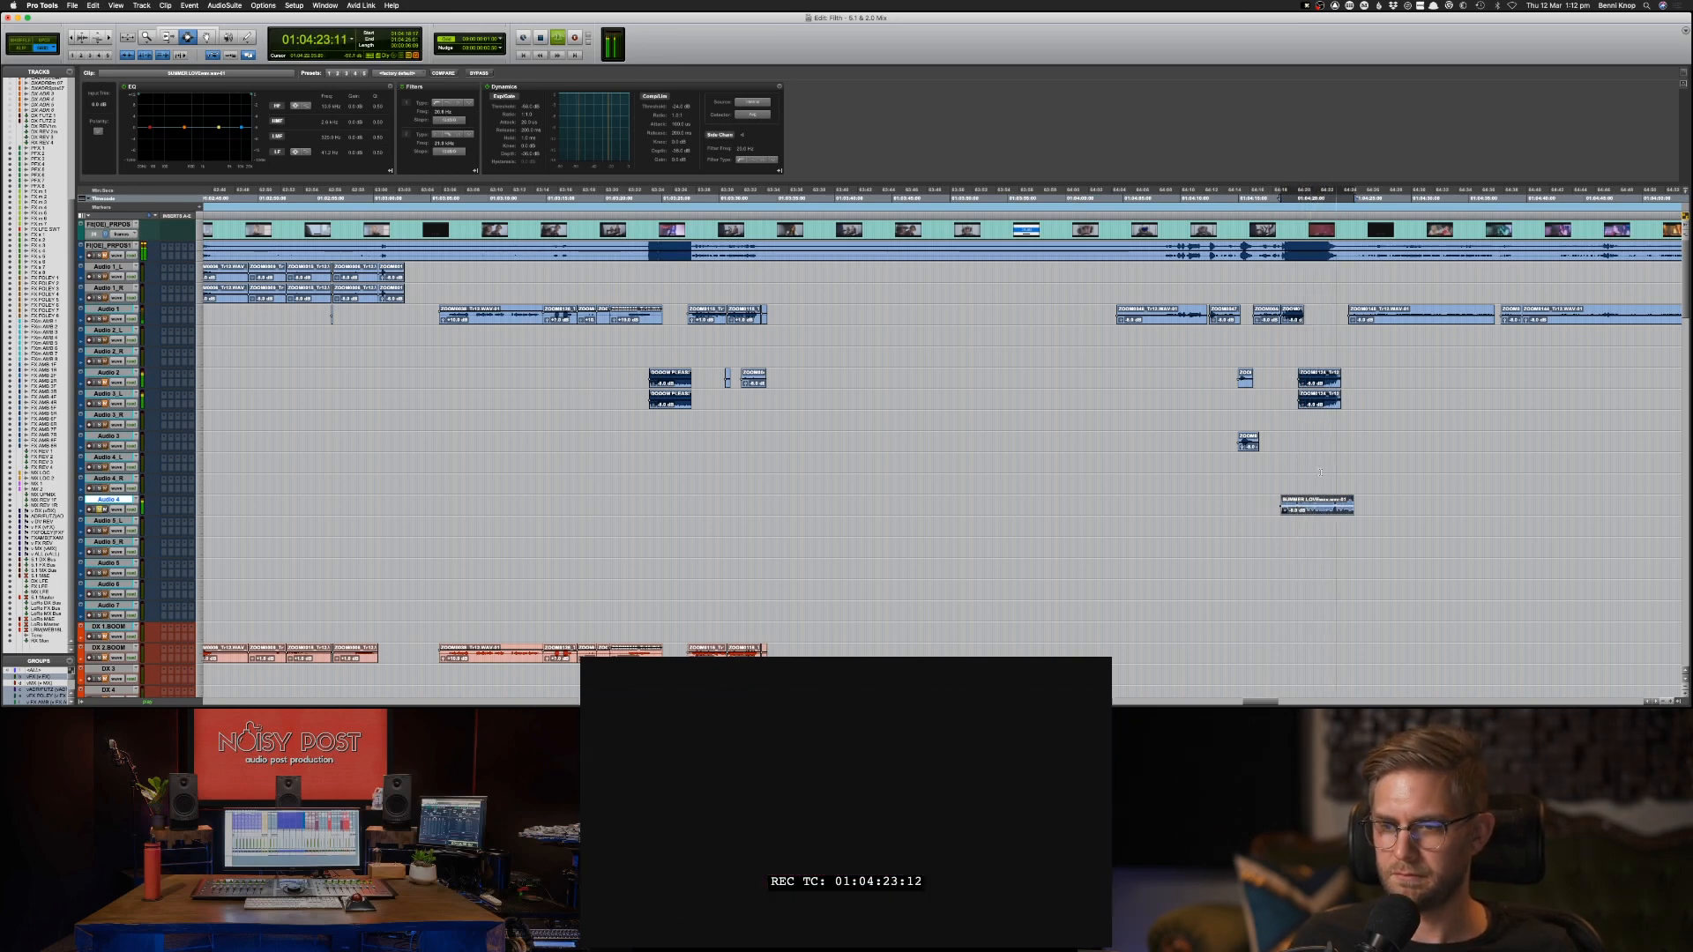
key("space")
key("semicolon")
key("super+v")
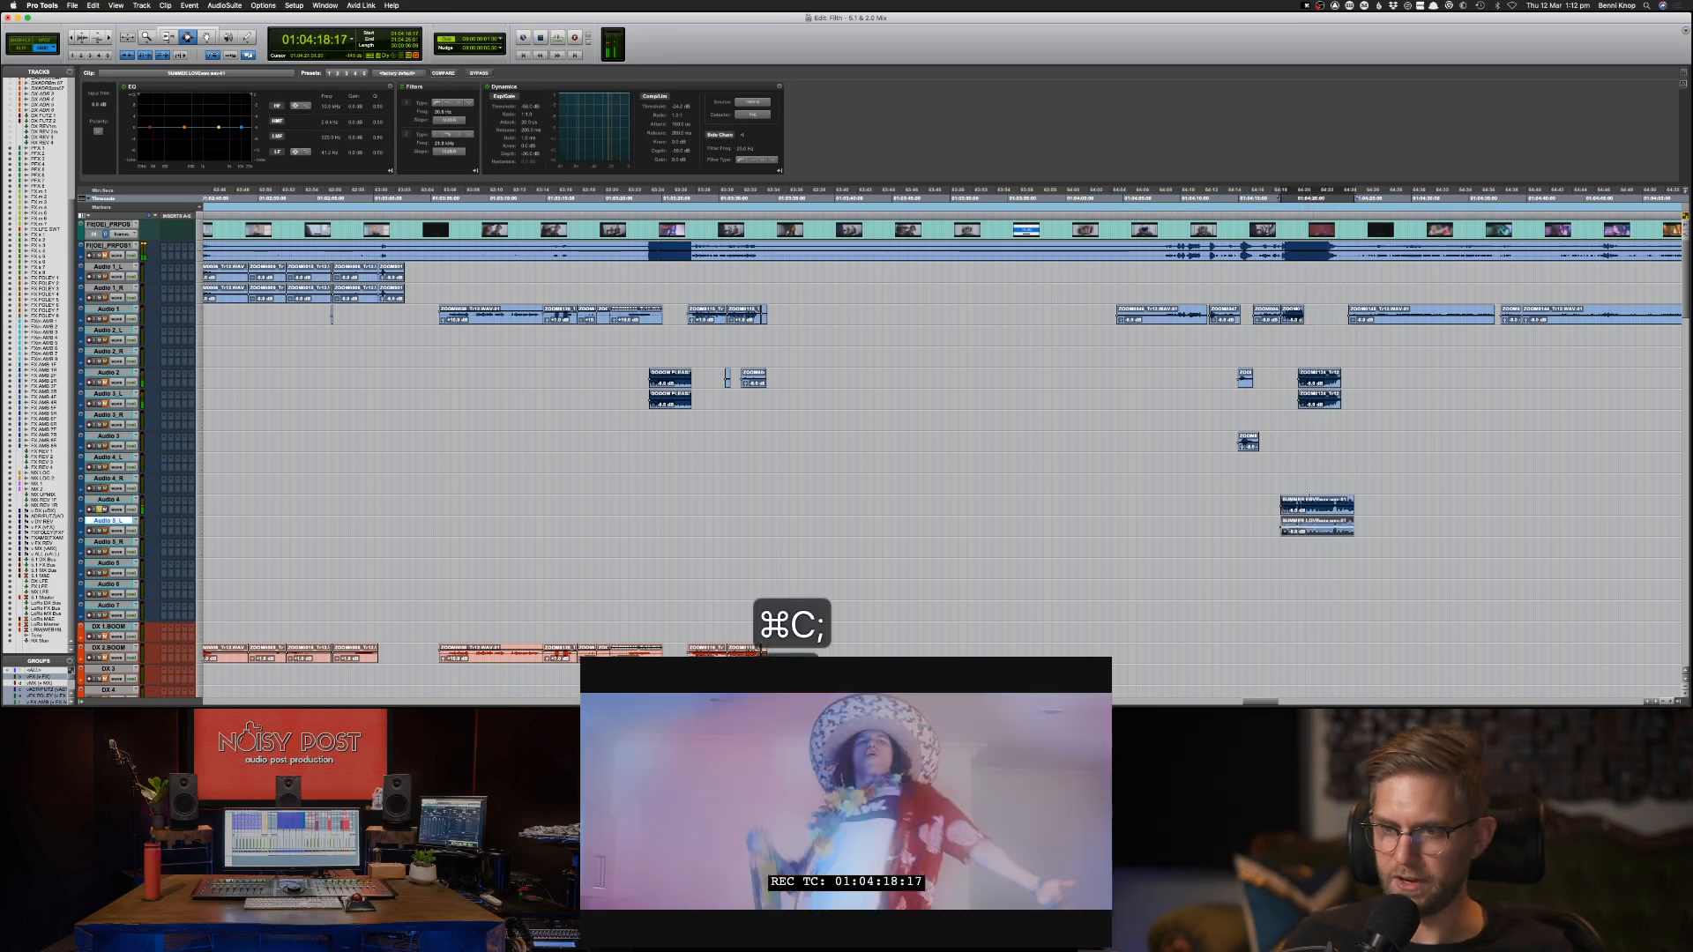
left_click(1311, 506, "shift")
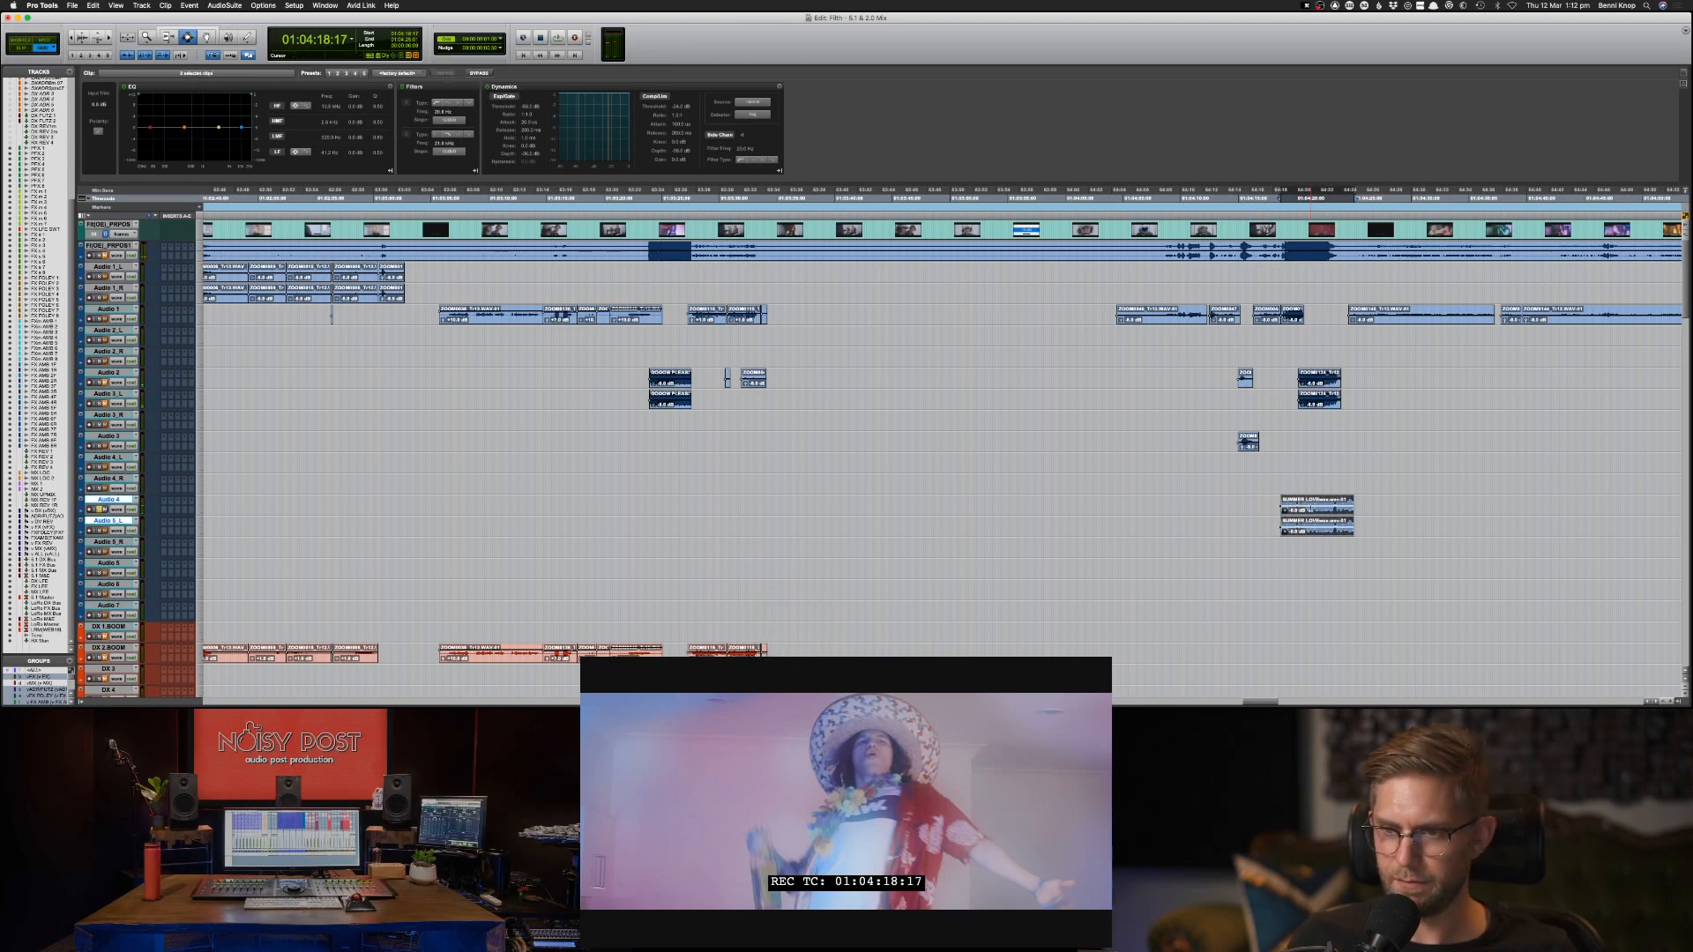
Play the party scene from 01:04:19:24 and again from 01:04:18:07 to compare the clips with the guide track.
left_click(1295, 376)
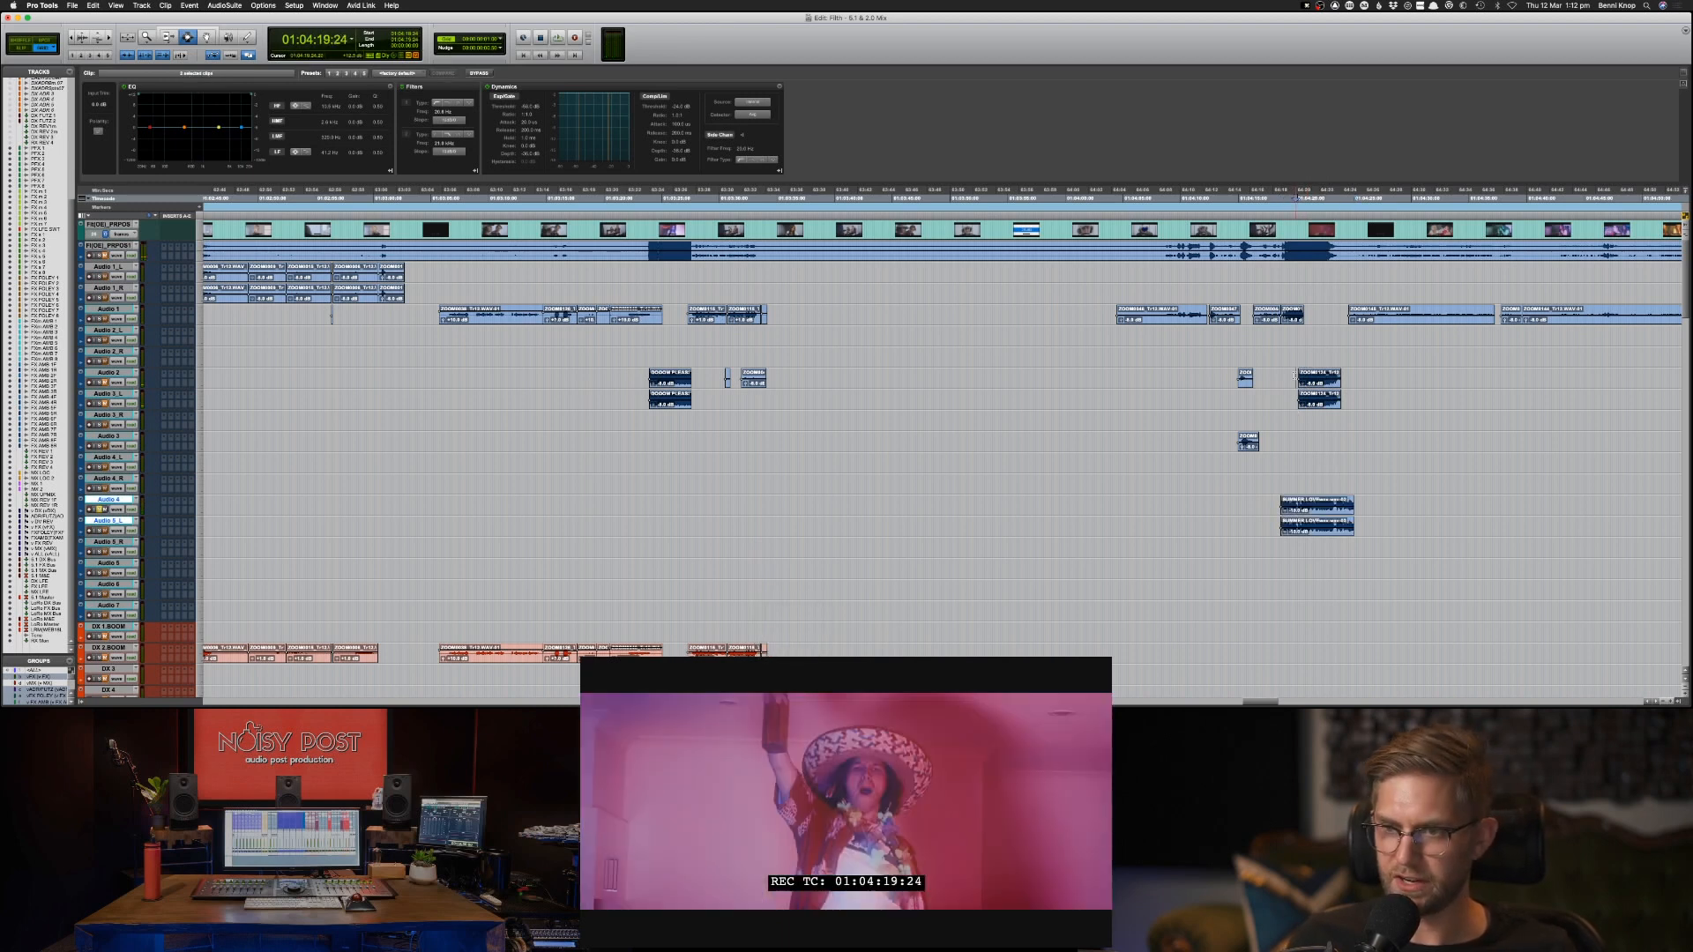
key("d")
key("space")
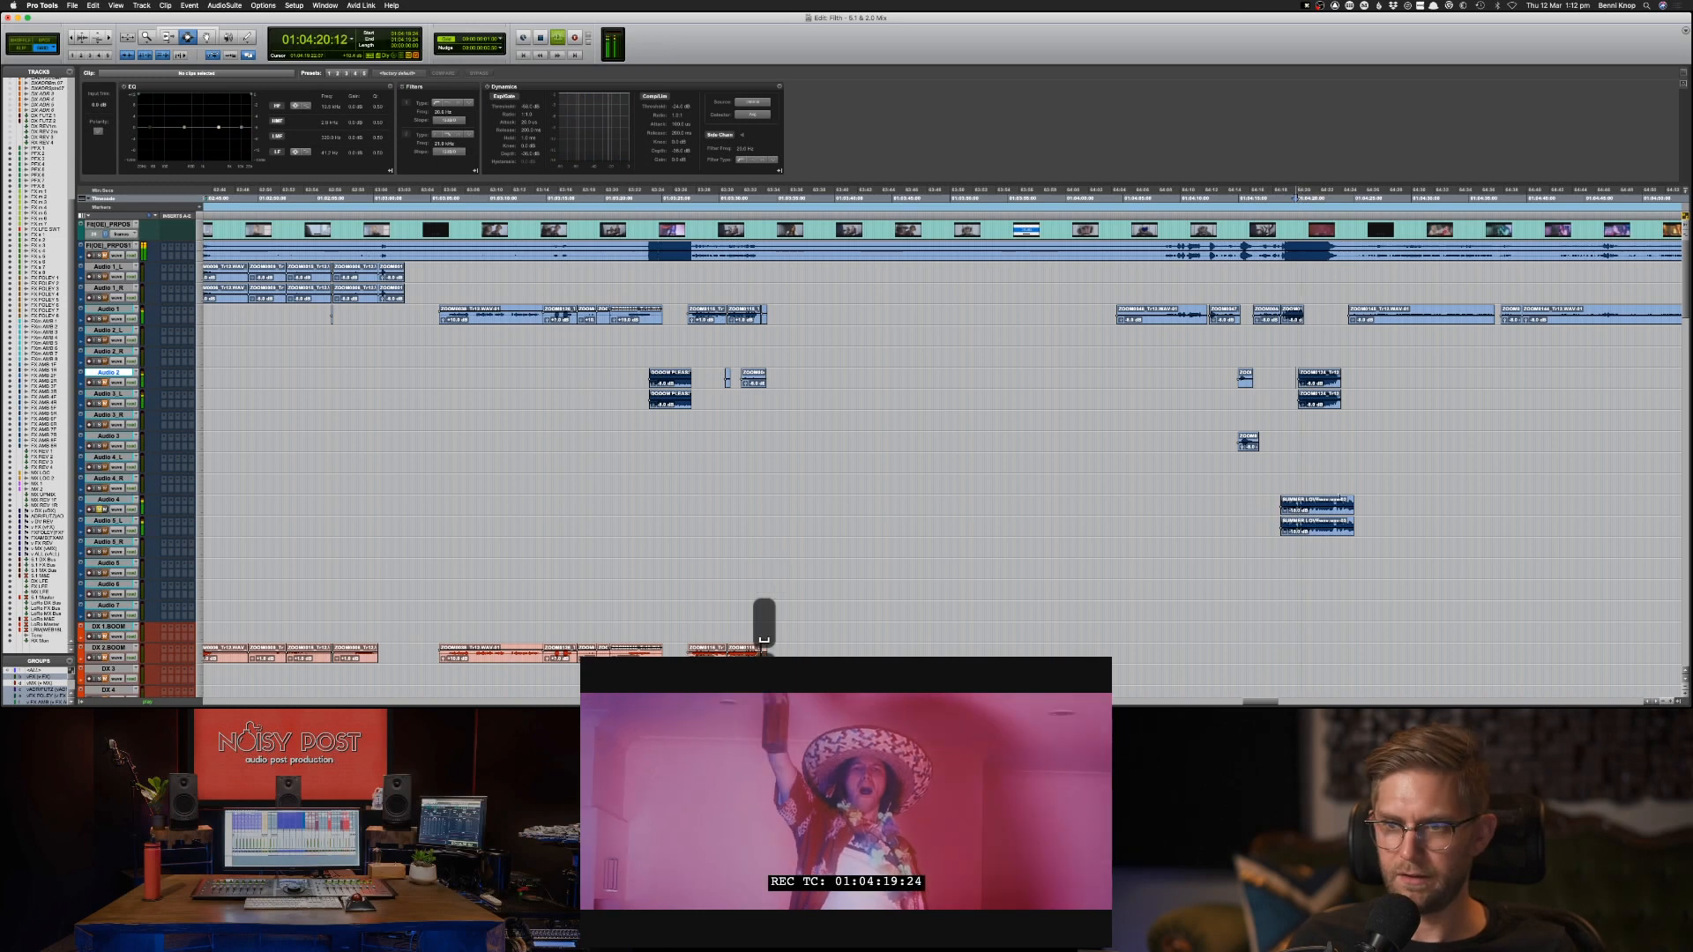
key("space")
left_click(1275, 254)
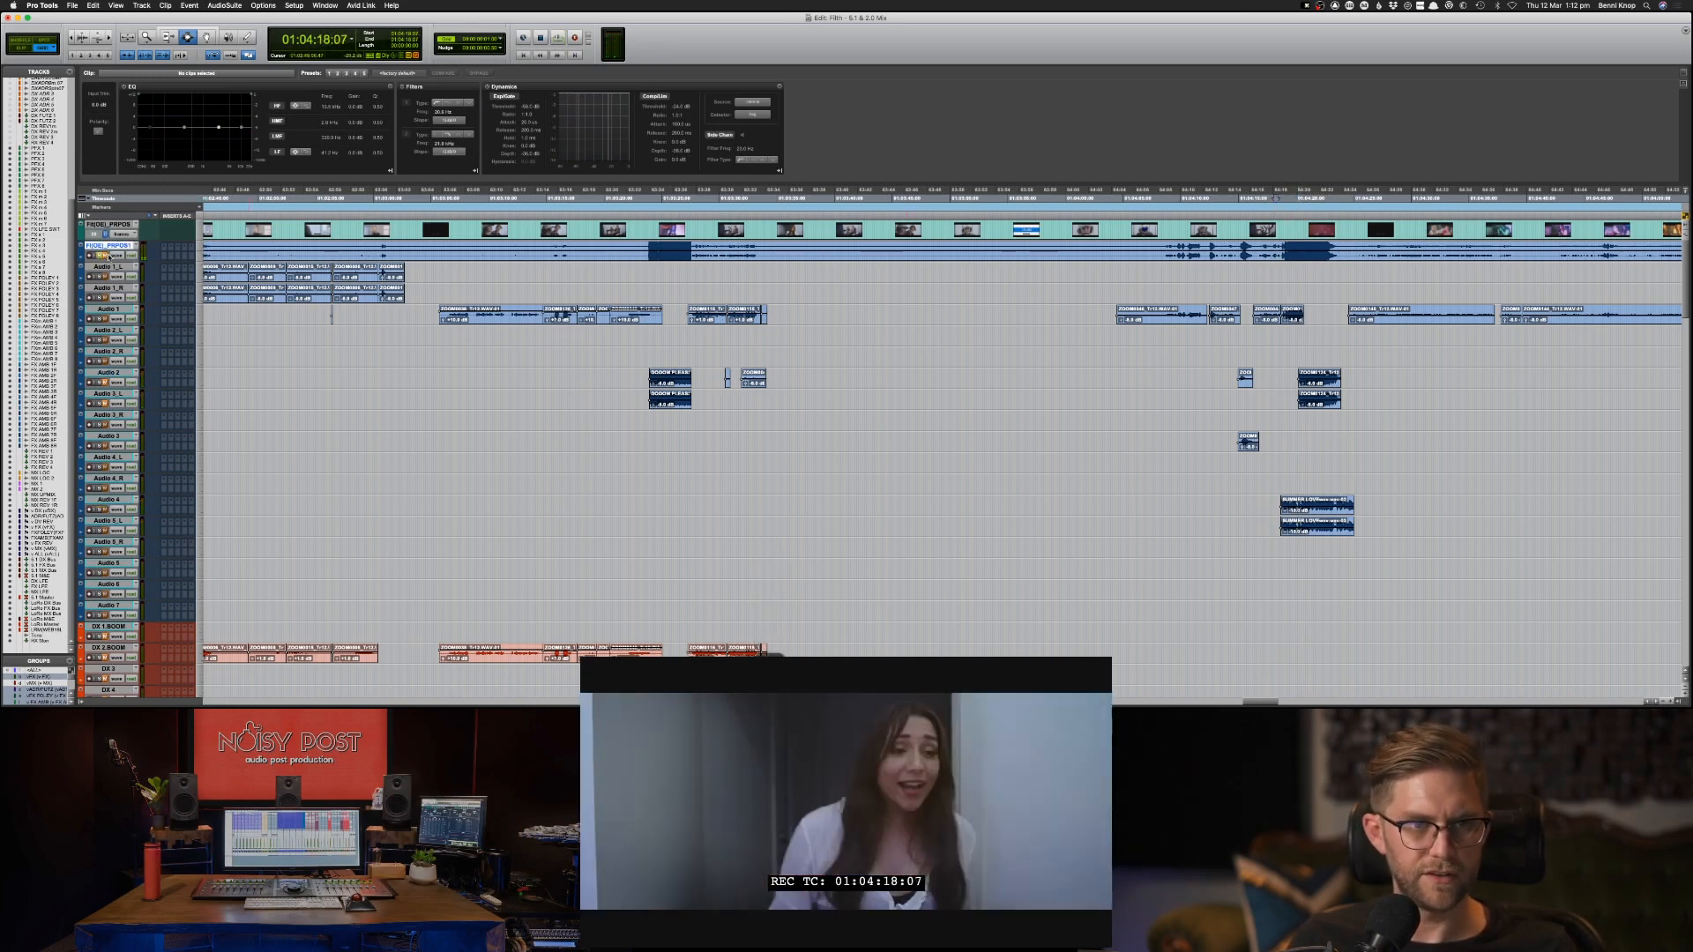
key("space")
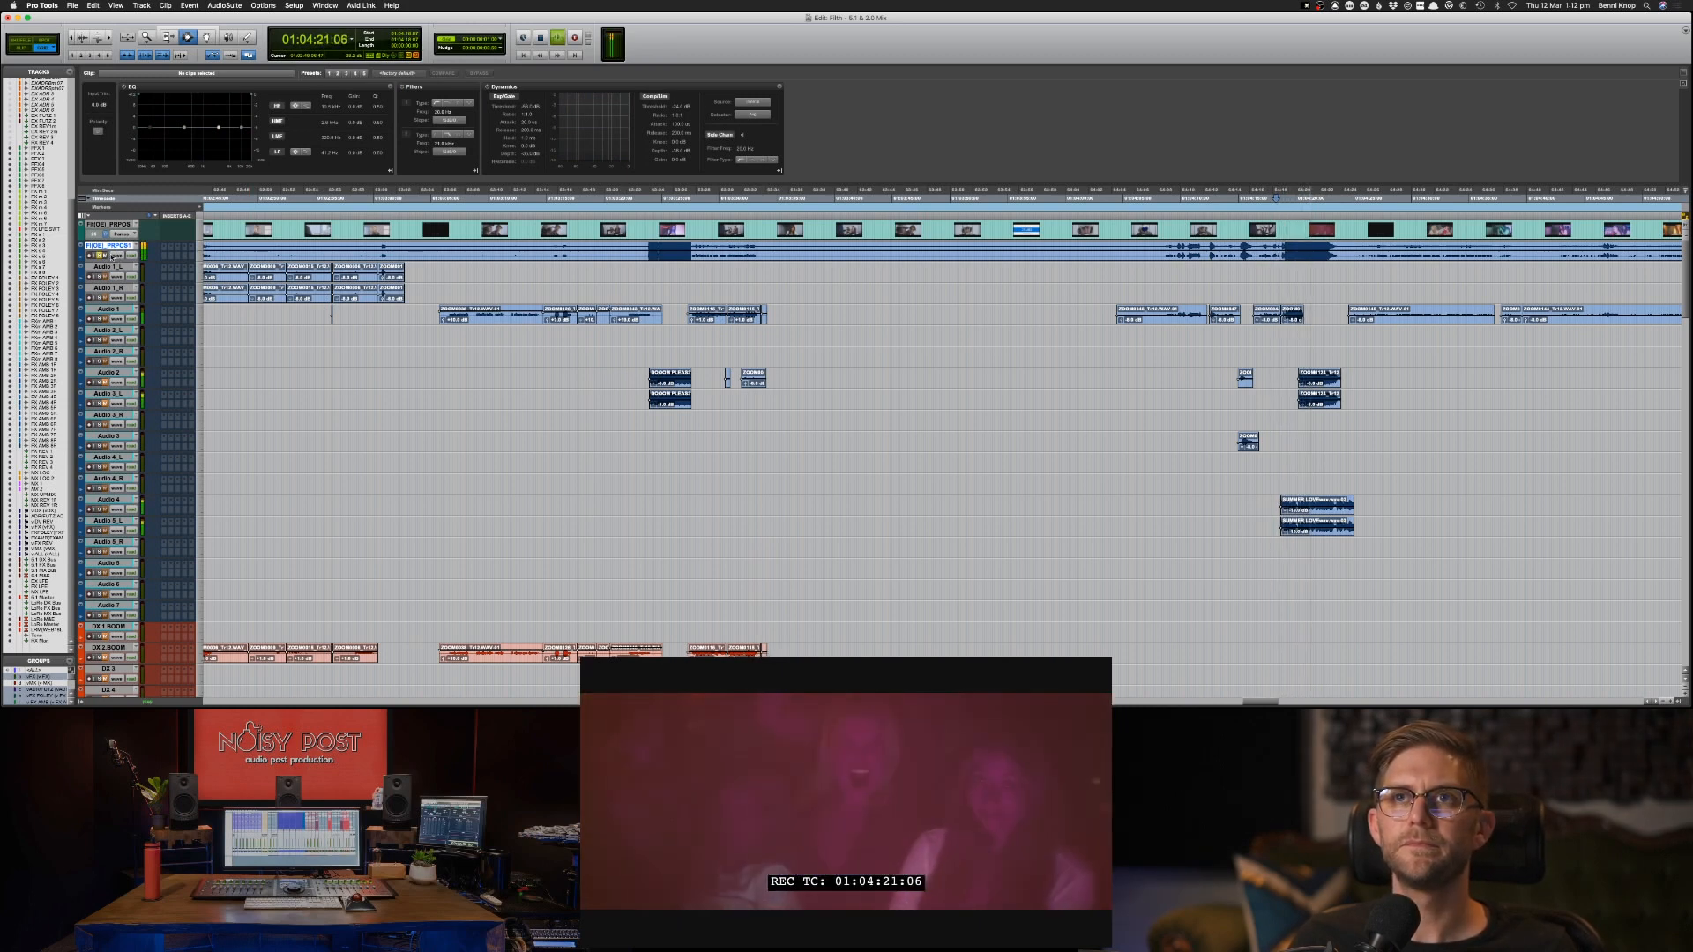
key("space")
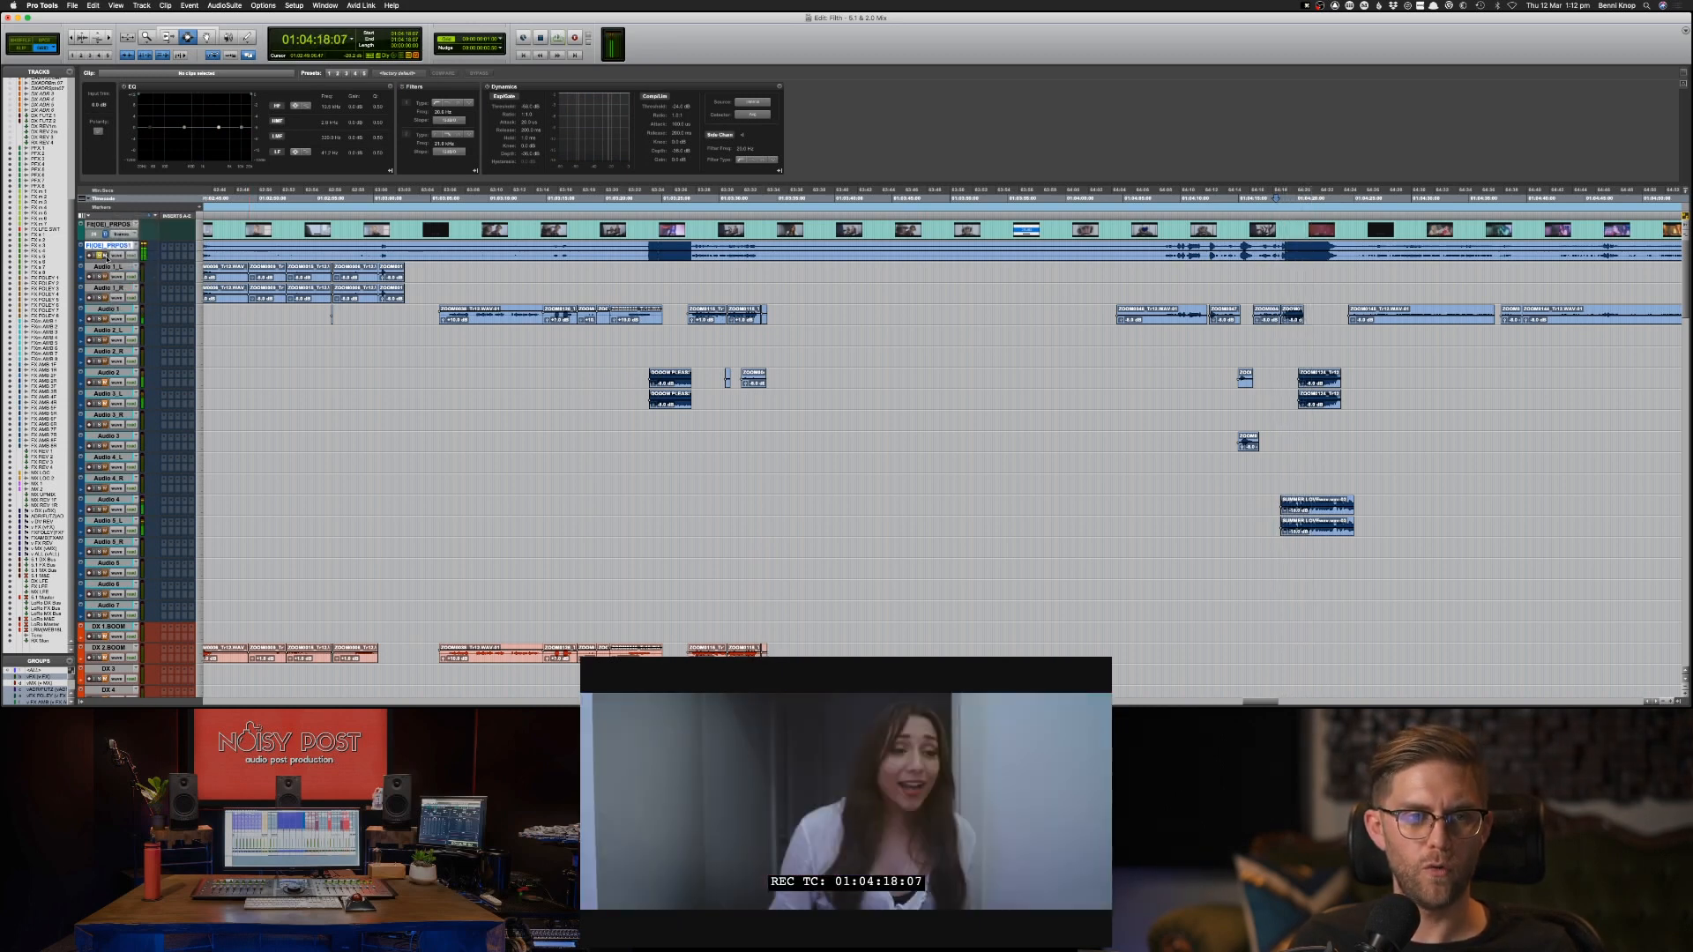
Lower the guide track's clip gain and play the Audio 2 and Audio 3_L clips from 01:04:19:22.
left_click(1049, 257)
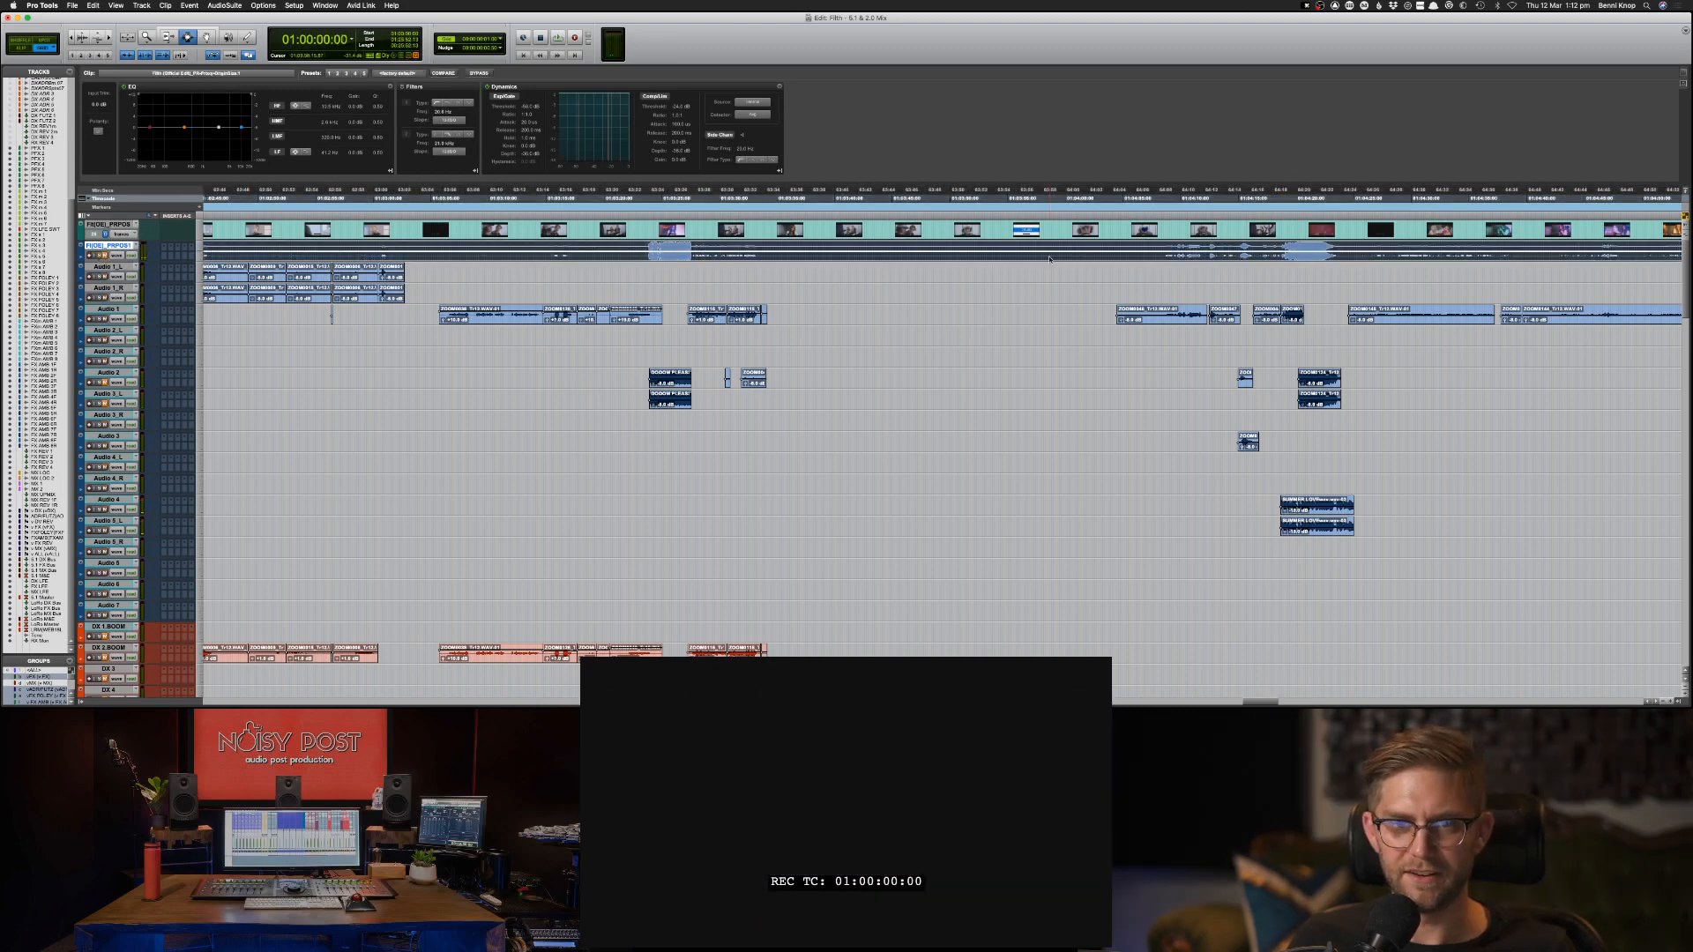
left_click_drag(1293, 372, 1358, 397)
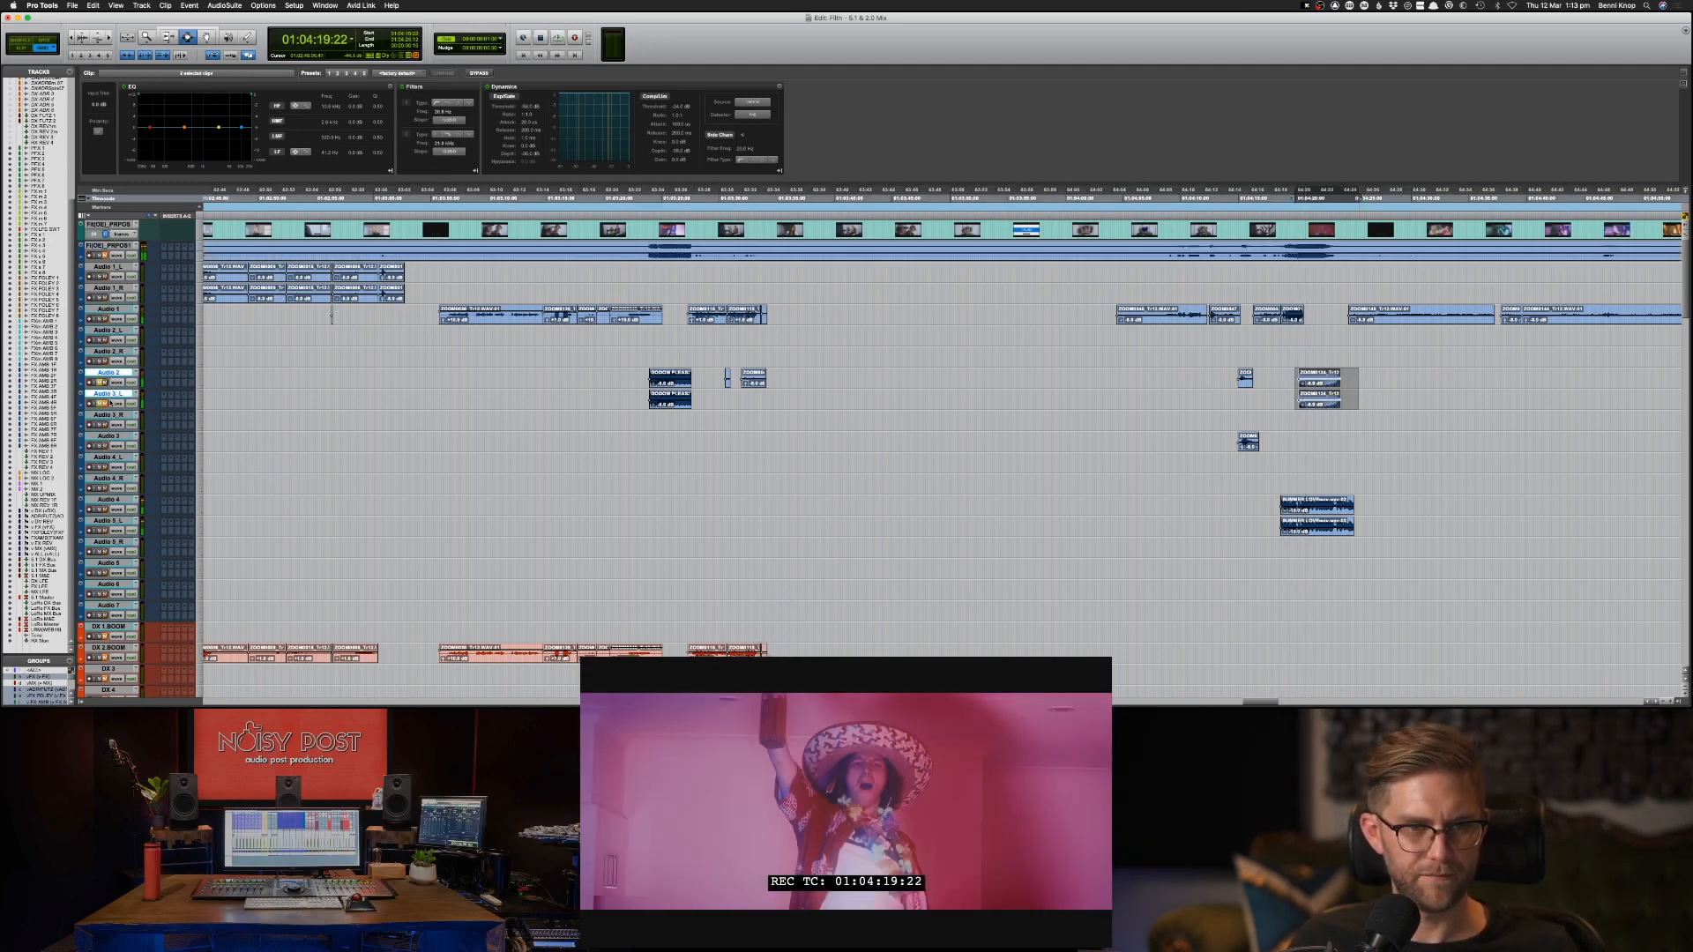
key("space")
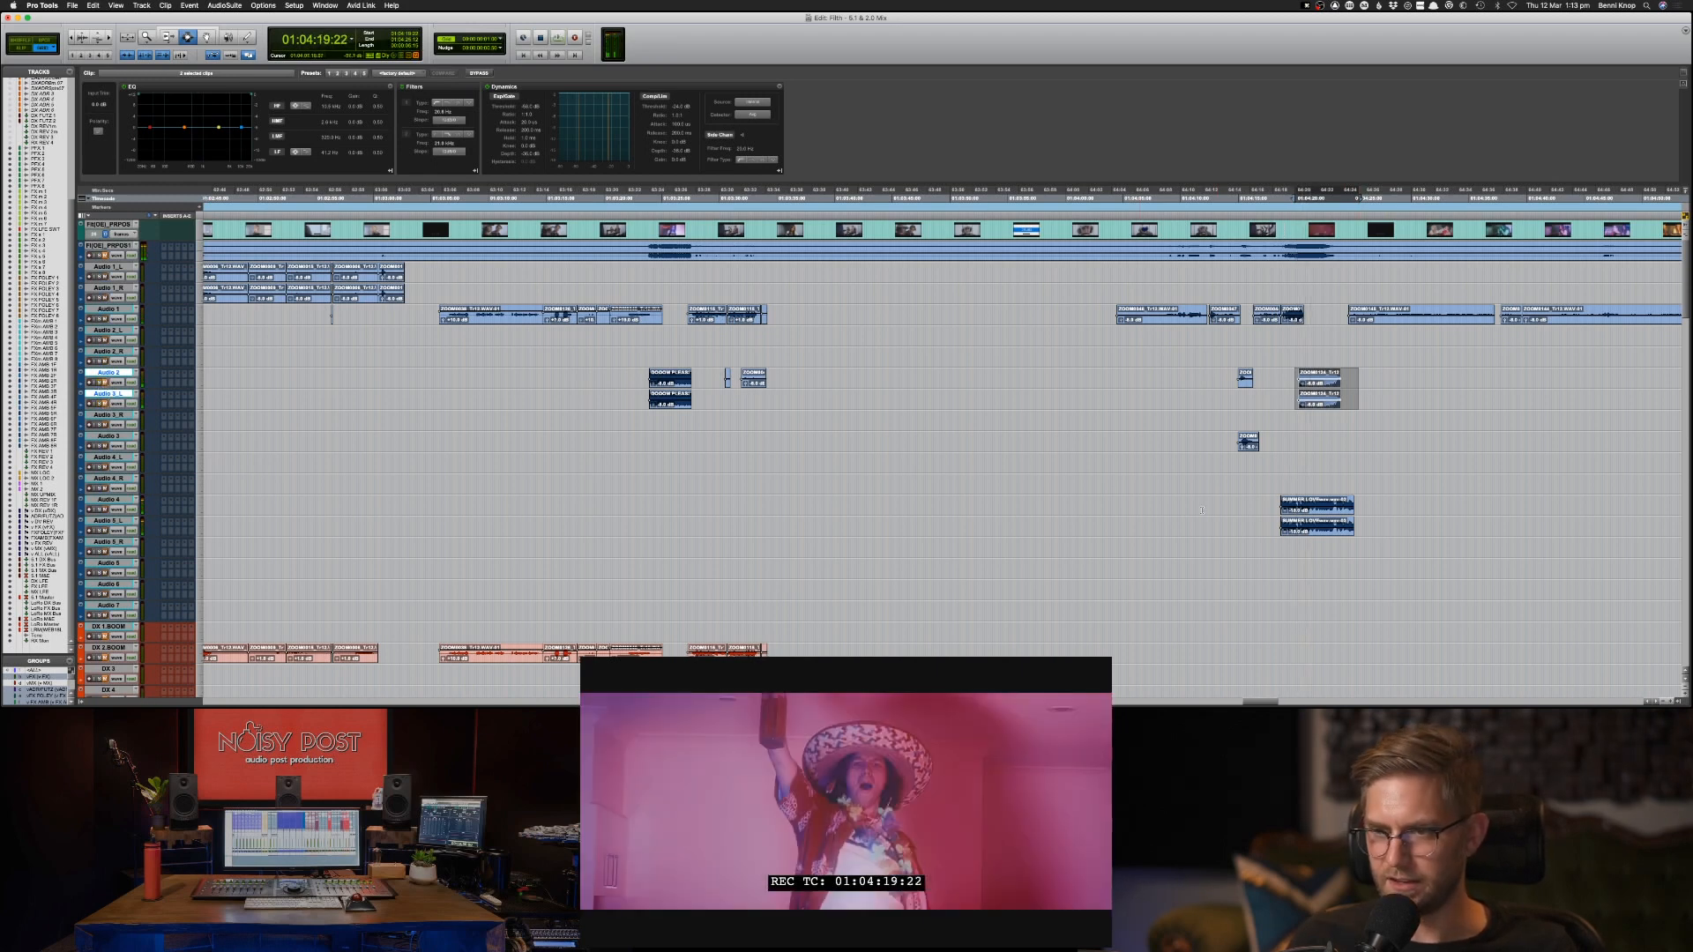
Select the matching party clips on Audio 2 and Audio 3_L from 01:04:19:00.
left_click(1256, 513)
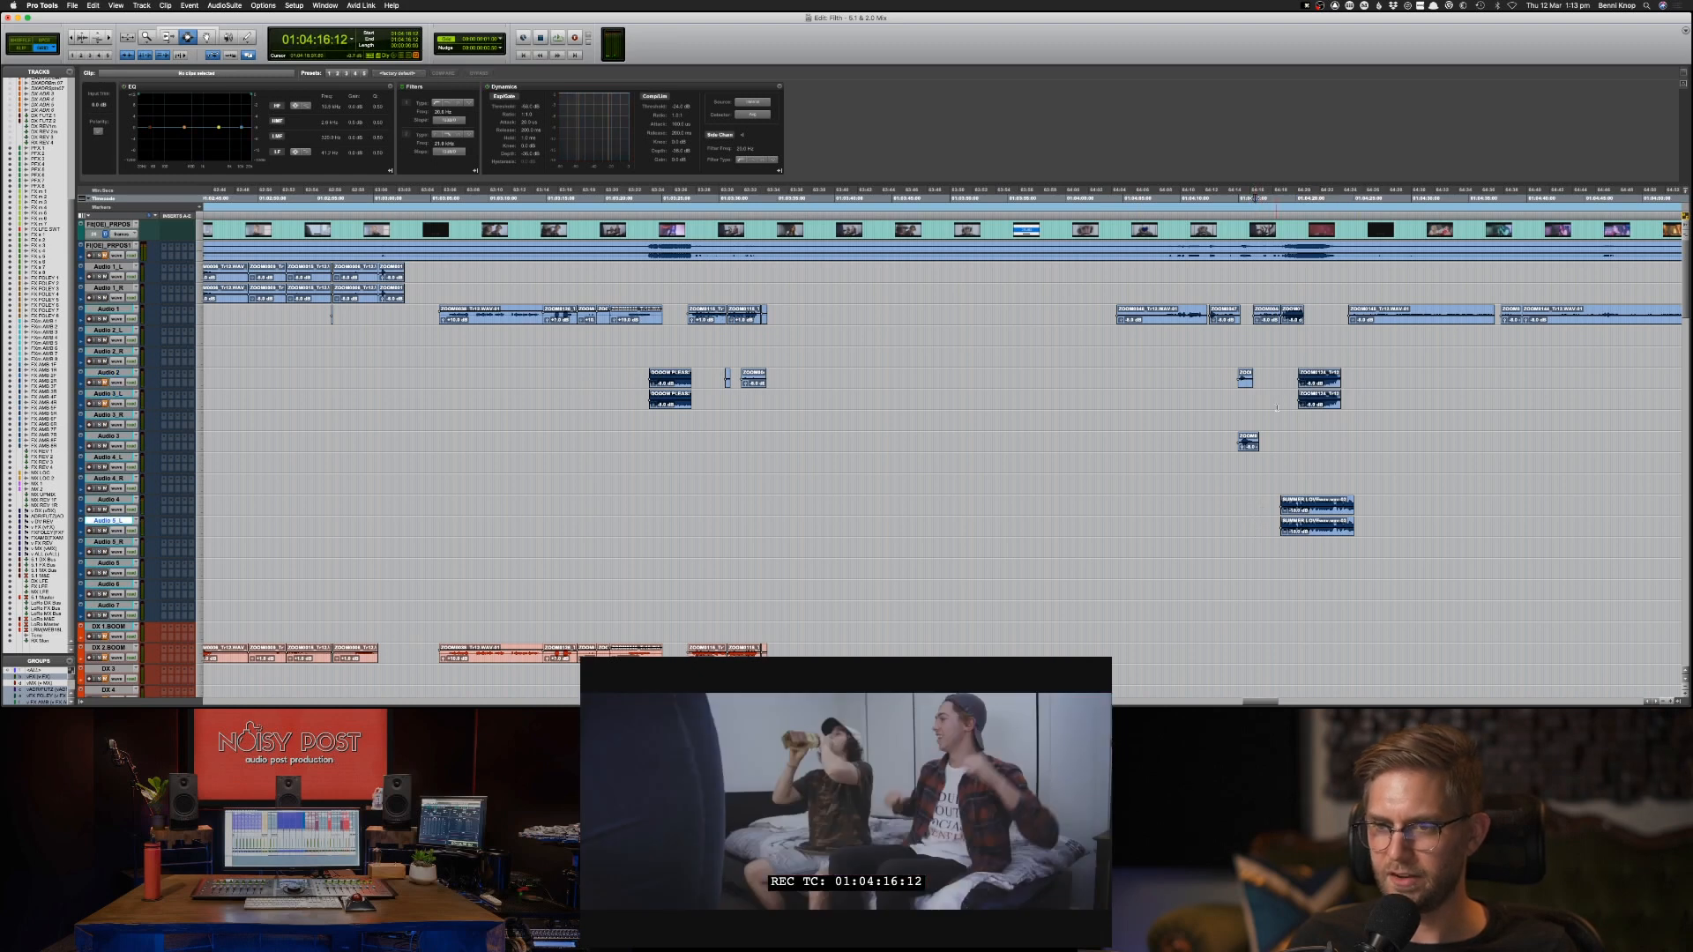
left_click_drag(1278, 414, 1368, 380)
left_click_drag(1359, 401, 1284, 386)
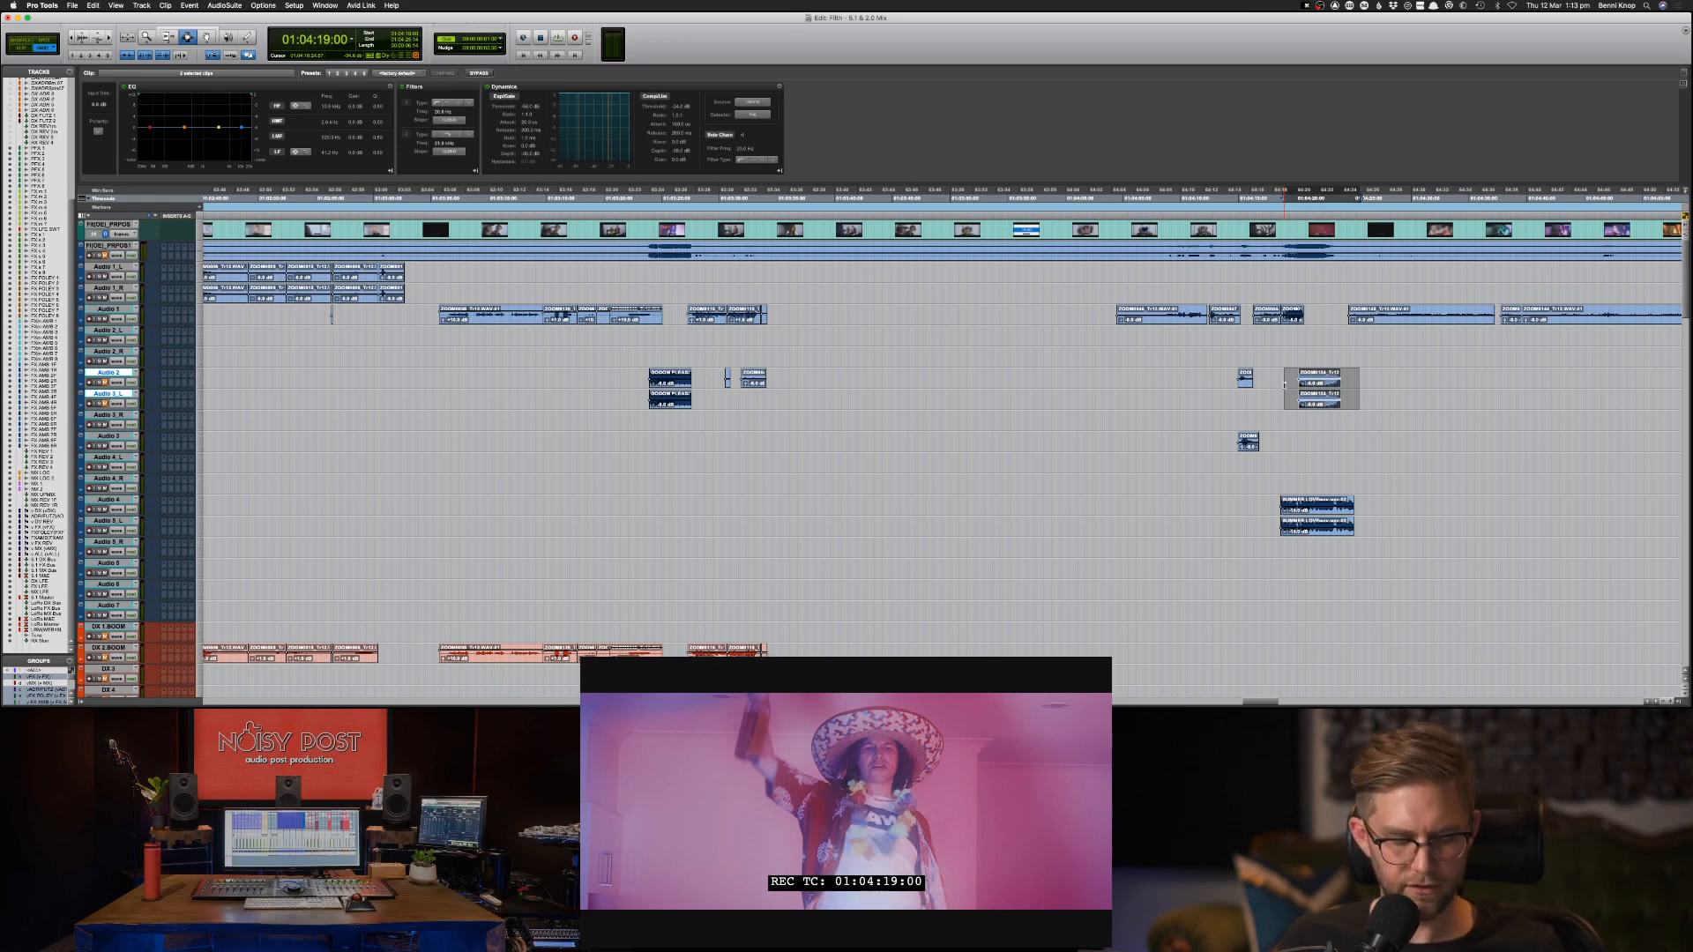
Copy the selected Audio 2 and Audio 3_L party clips onto the FX s 1 track at 01:04:19:00.
key("alt+super+f")
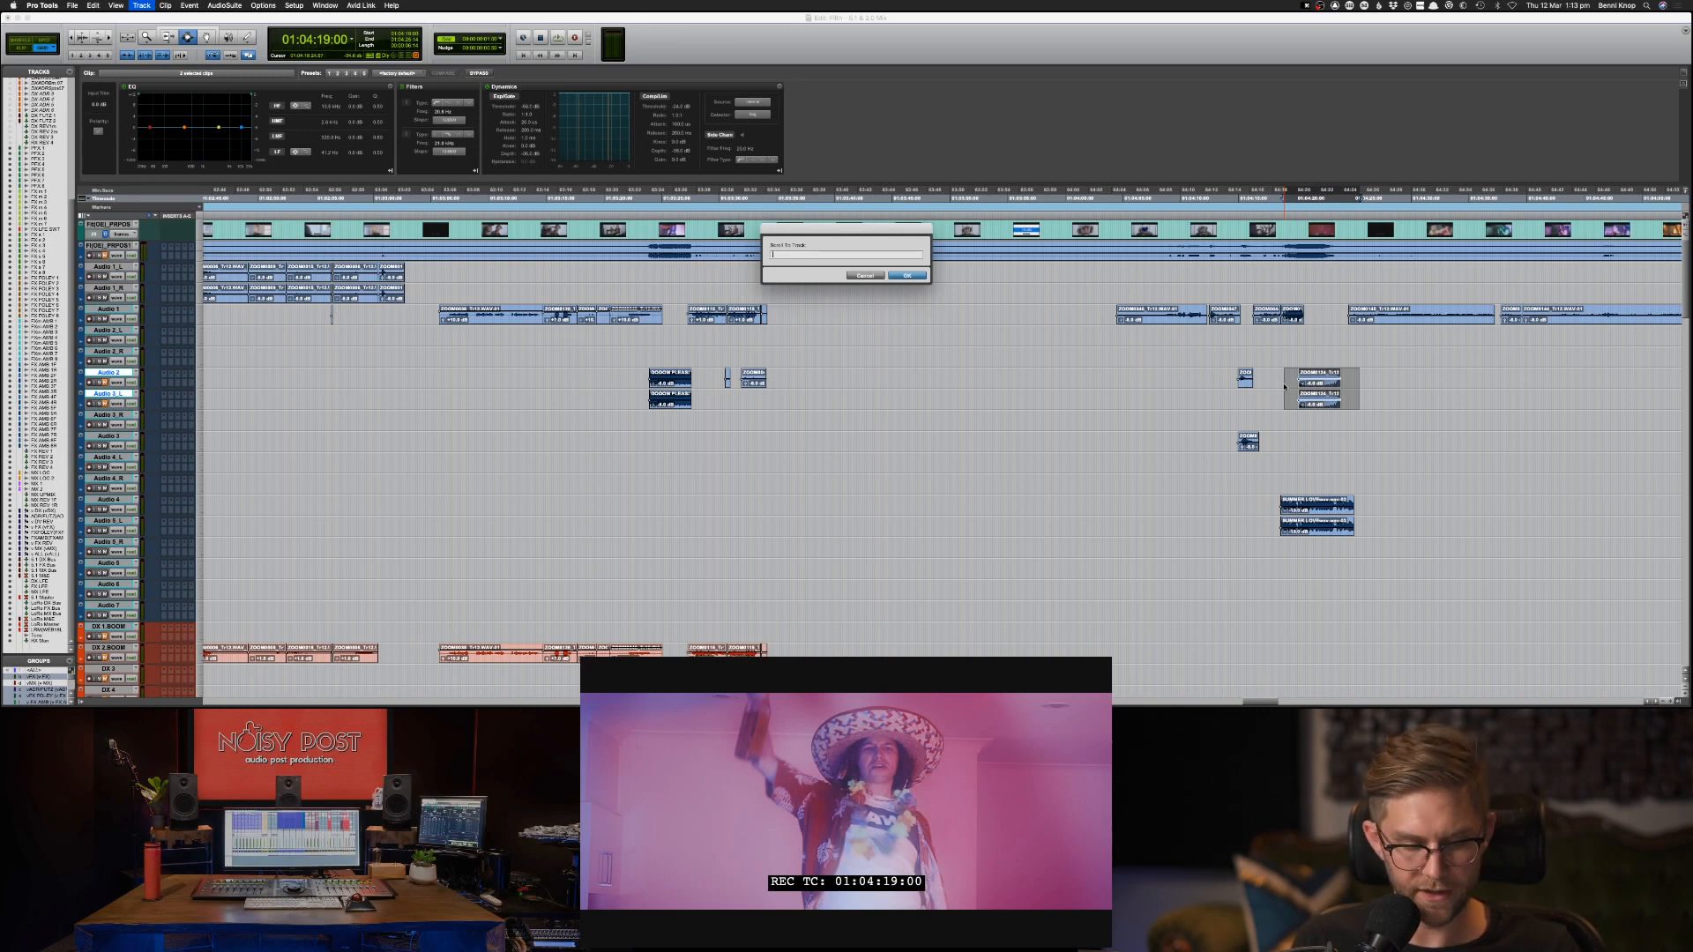
type("FX AMB 1F")
key("BackSpace")
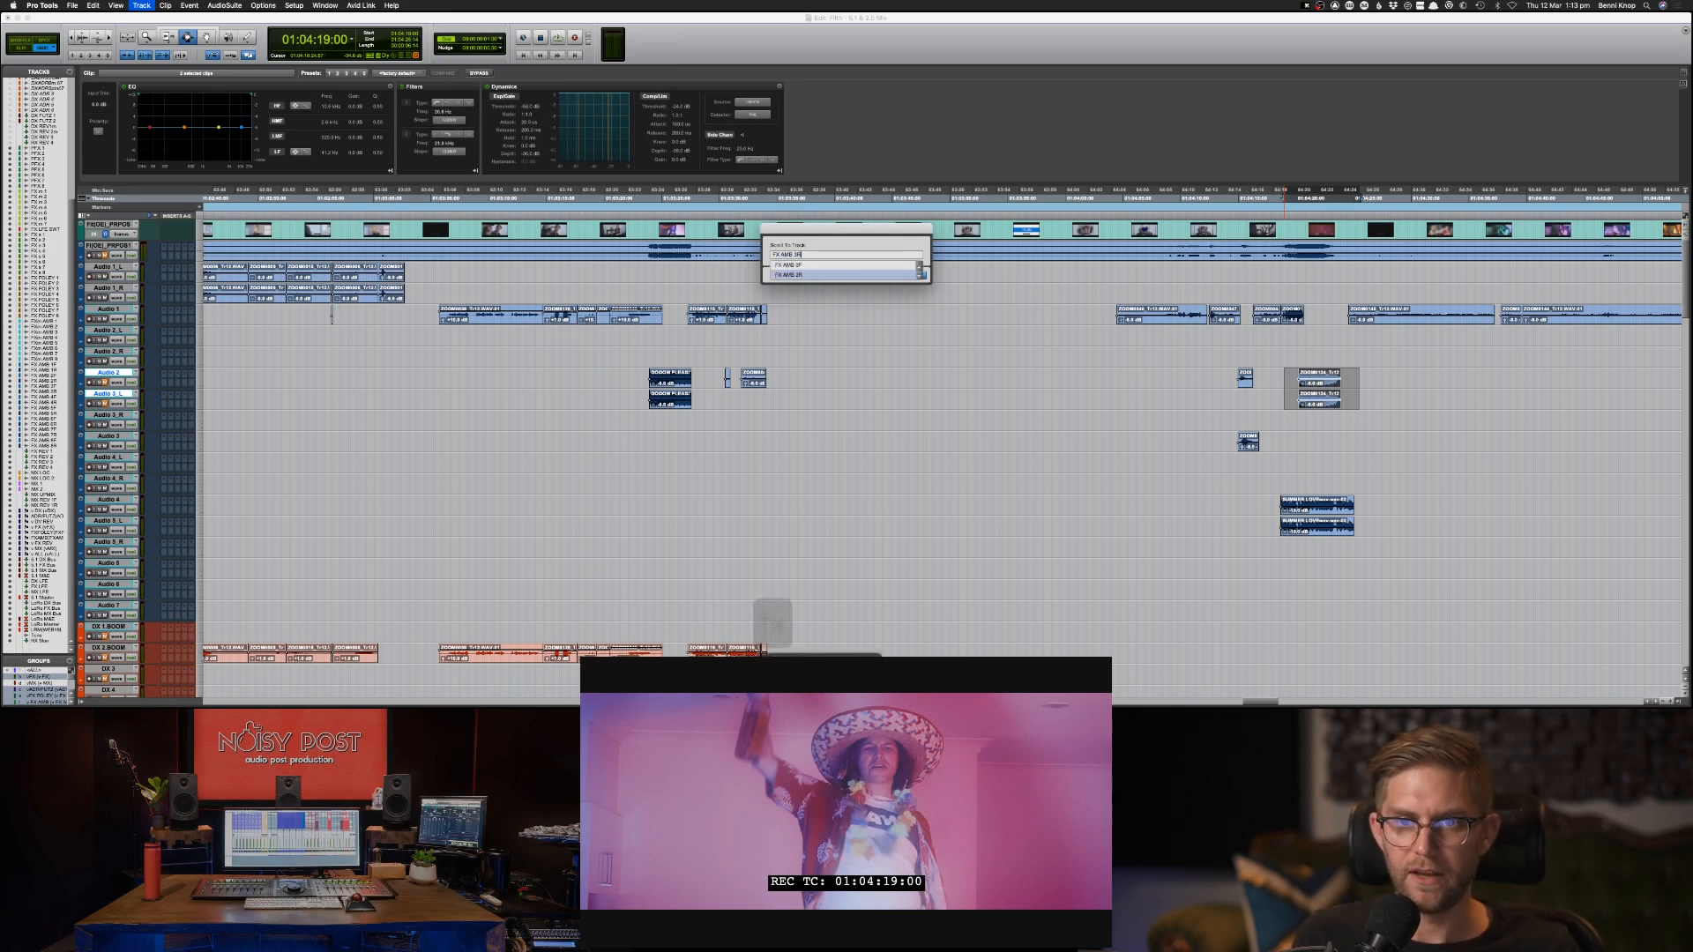
type("R")
key("Down")
key("Down")
key("Down")
key("Down")
key("Down")
key("Down")
key("Down")
key("Down")
key("Down")
key("Down")
key("Down")
key("Down")
key("Down")
key("Down")
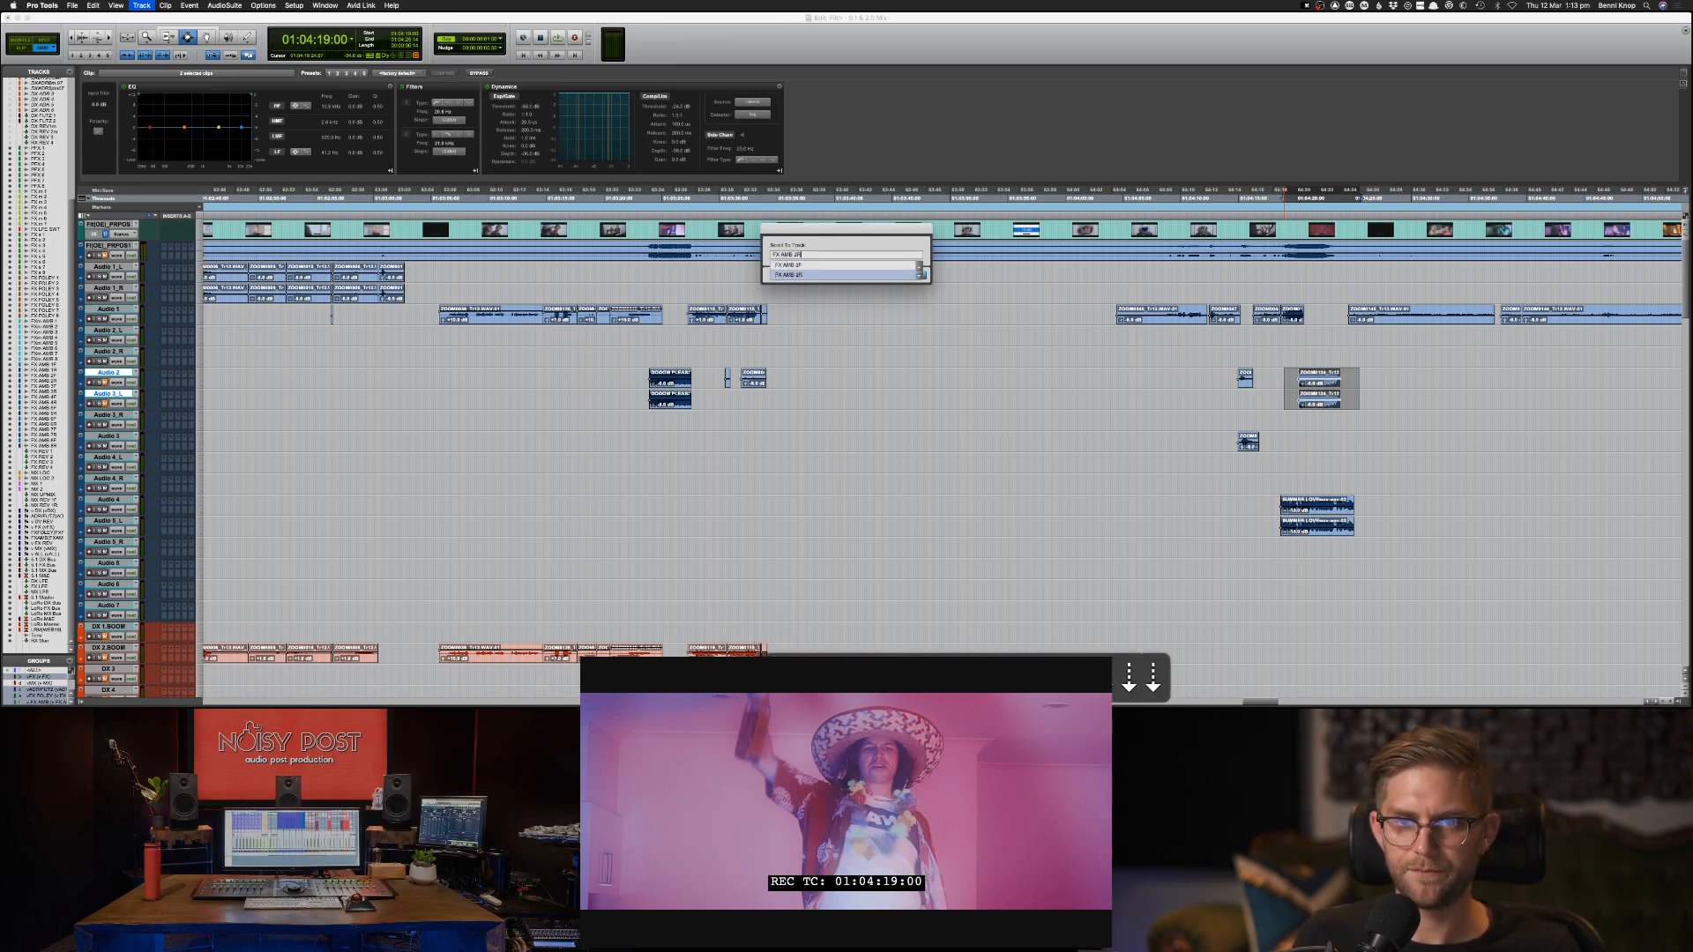
key("Down")
key("Down")
key("Down")
key("Down")
key("Down")
key("Down")
key("Down")
key("Down")
key("Down")
key("Down")
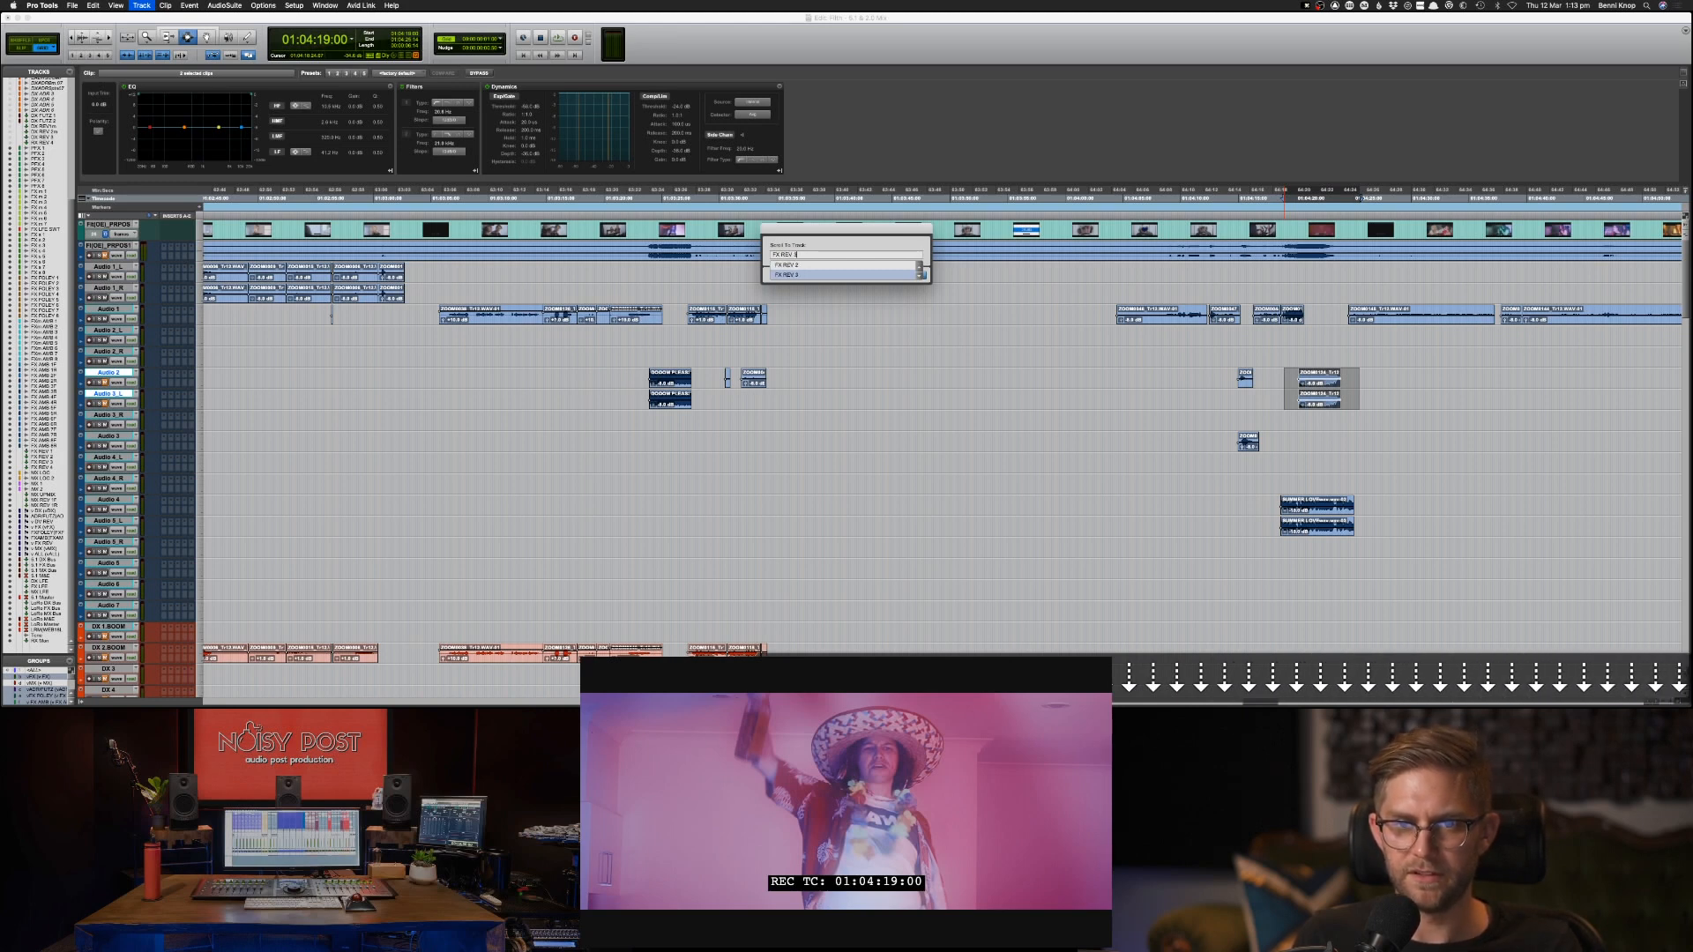
key("Up")
key("Up")
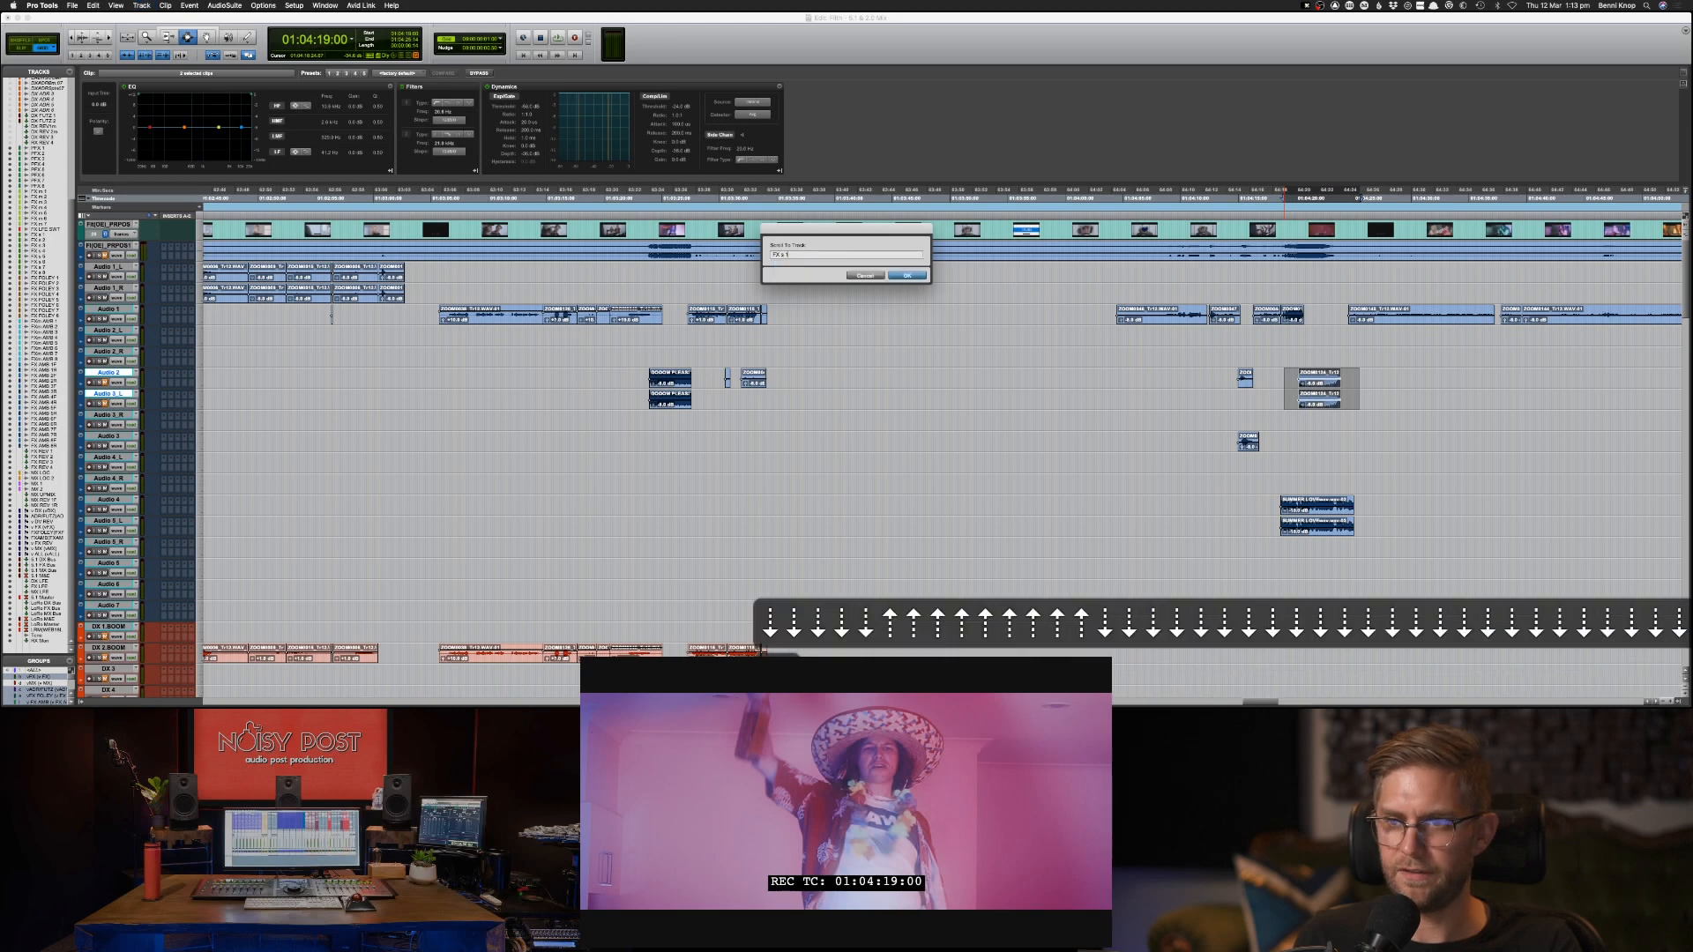
key("Return")
key("super+v")
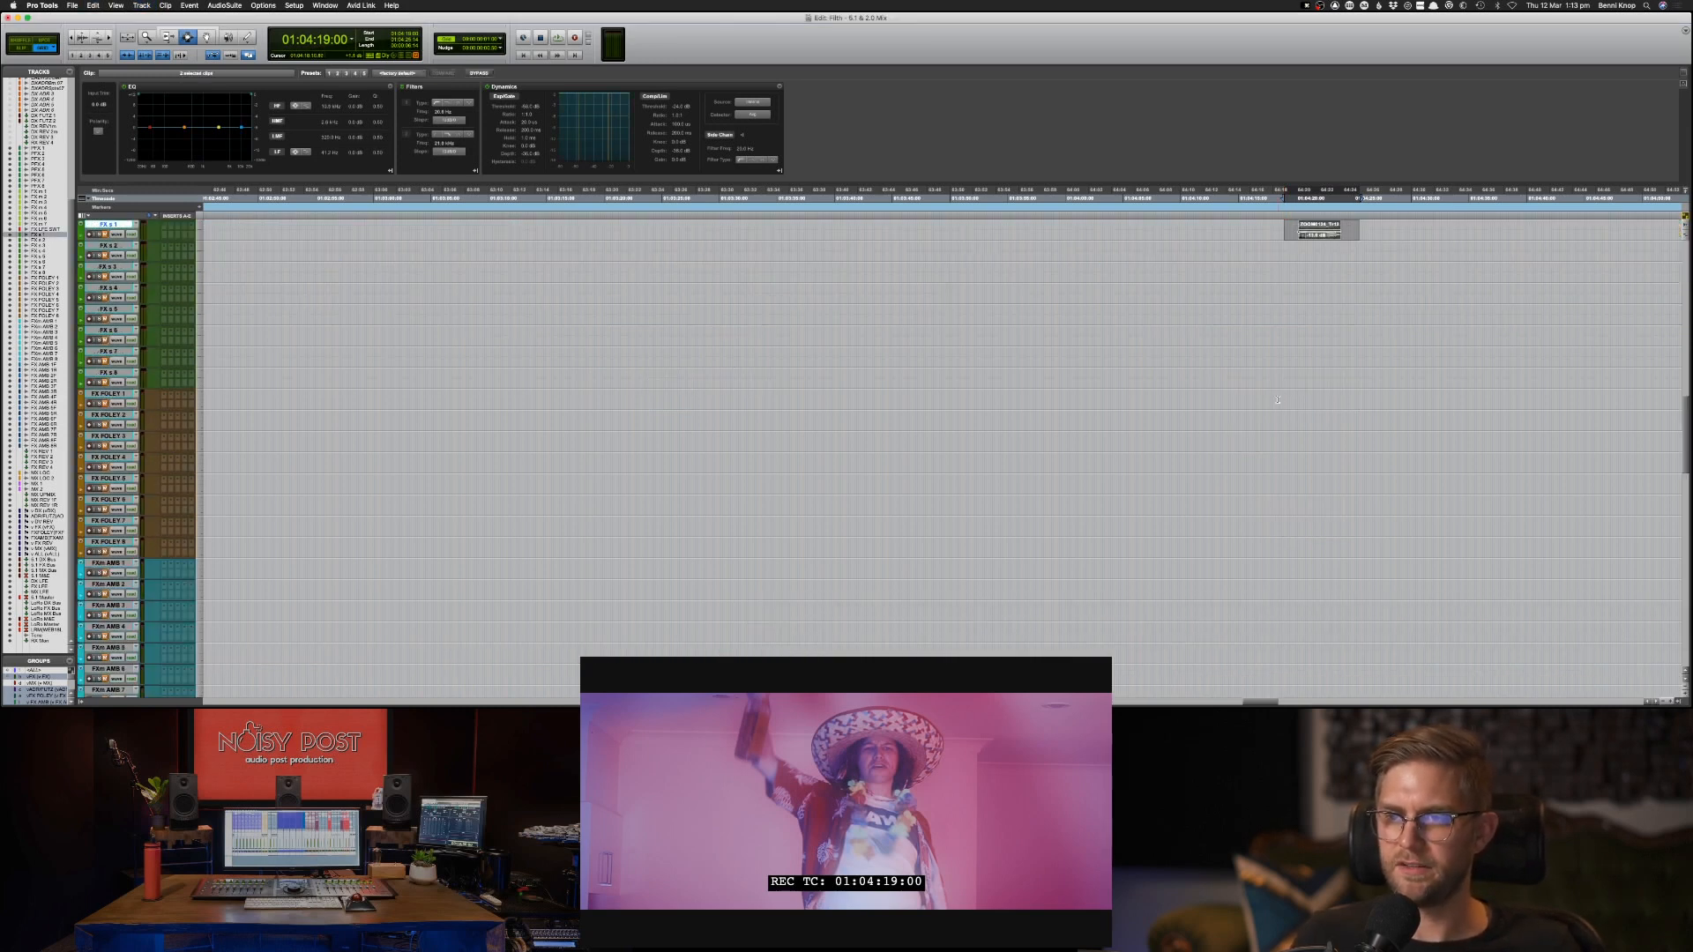
Mute the original party clips on Audio 2 and Audio 3_L.
scroll(1278, 400, "up", 15)
left_click_drag(1273, 274, 1363, 378)
key("super+m")
Copy the Audio 4 and Audio 5_L clips, selected from 01:04:17:03, onto the MX 1 track at the same position.
left_click_drag(1261, 442, 1392, 469)
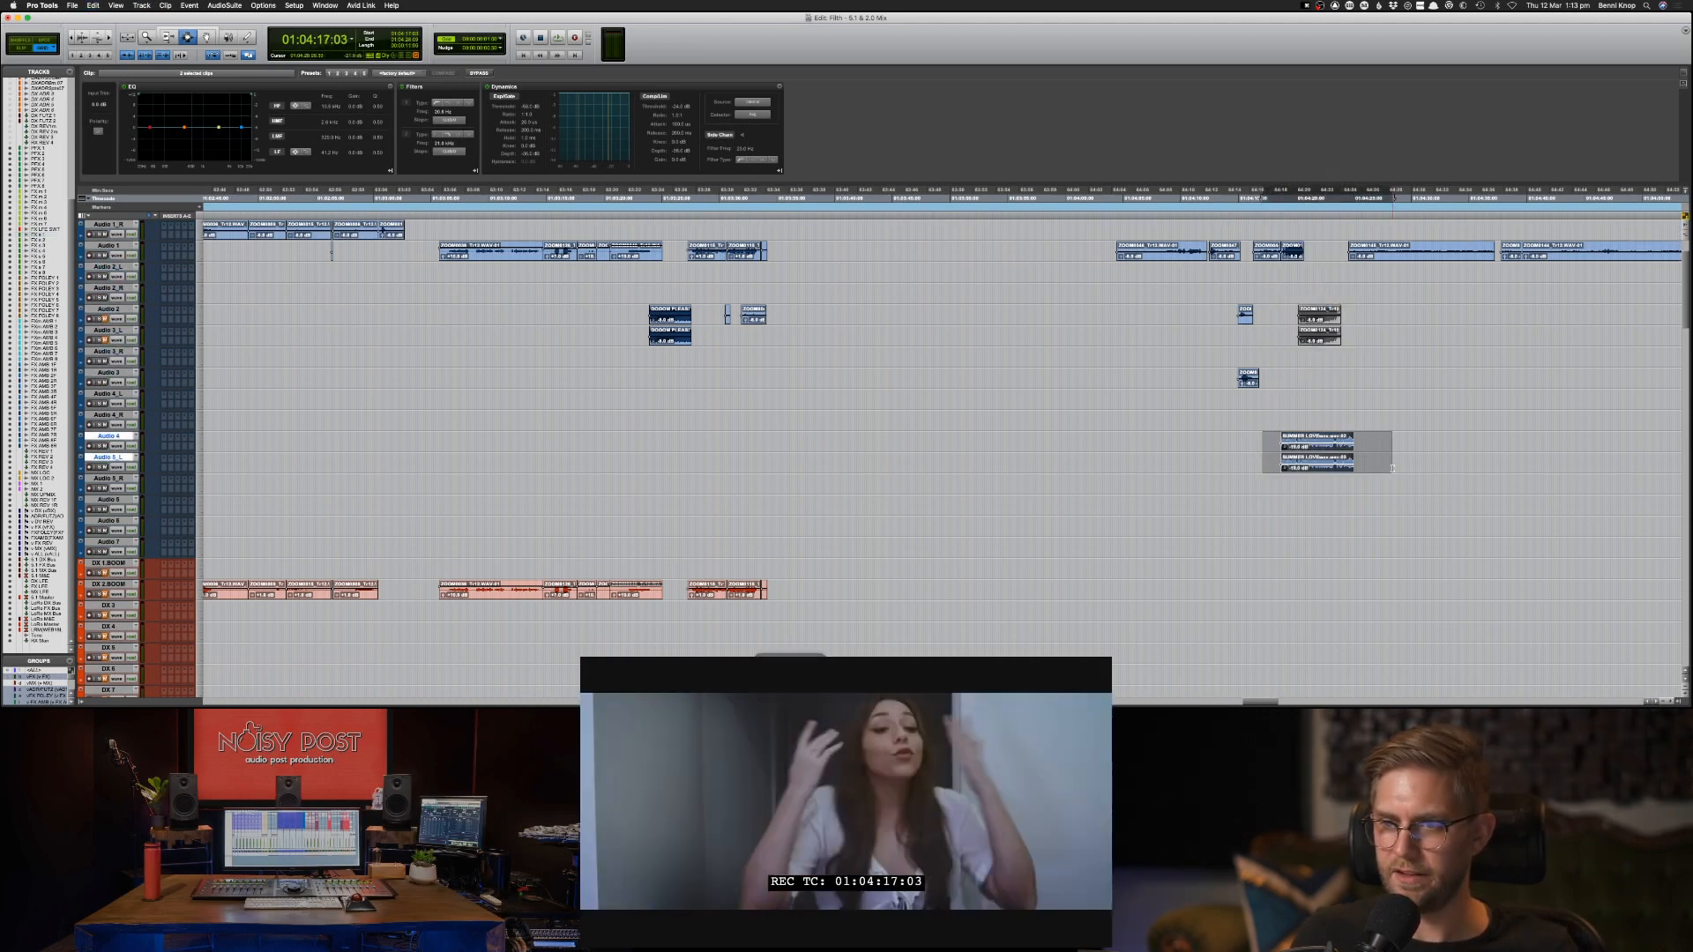
key("super+m")
key("alt+super+f")
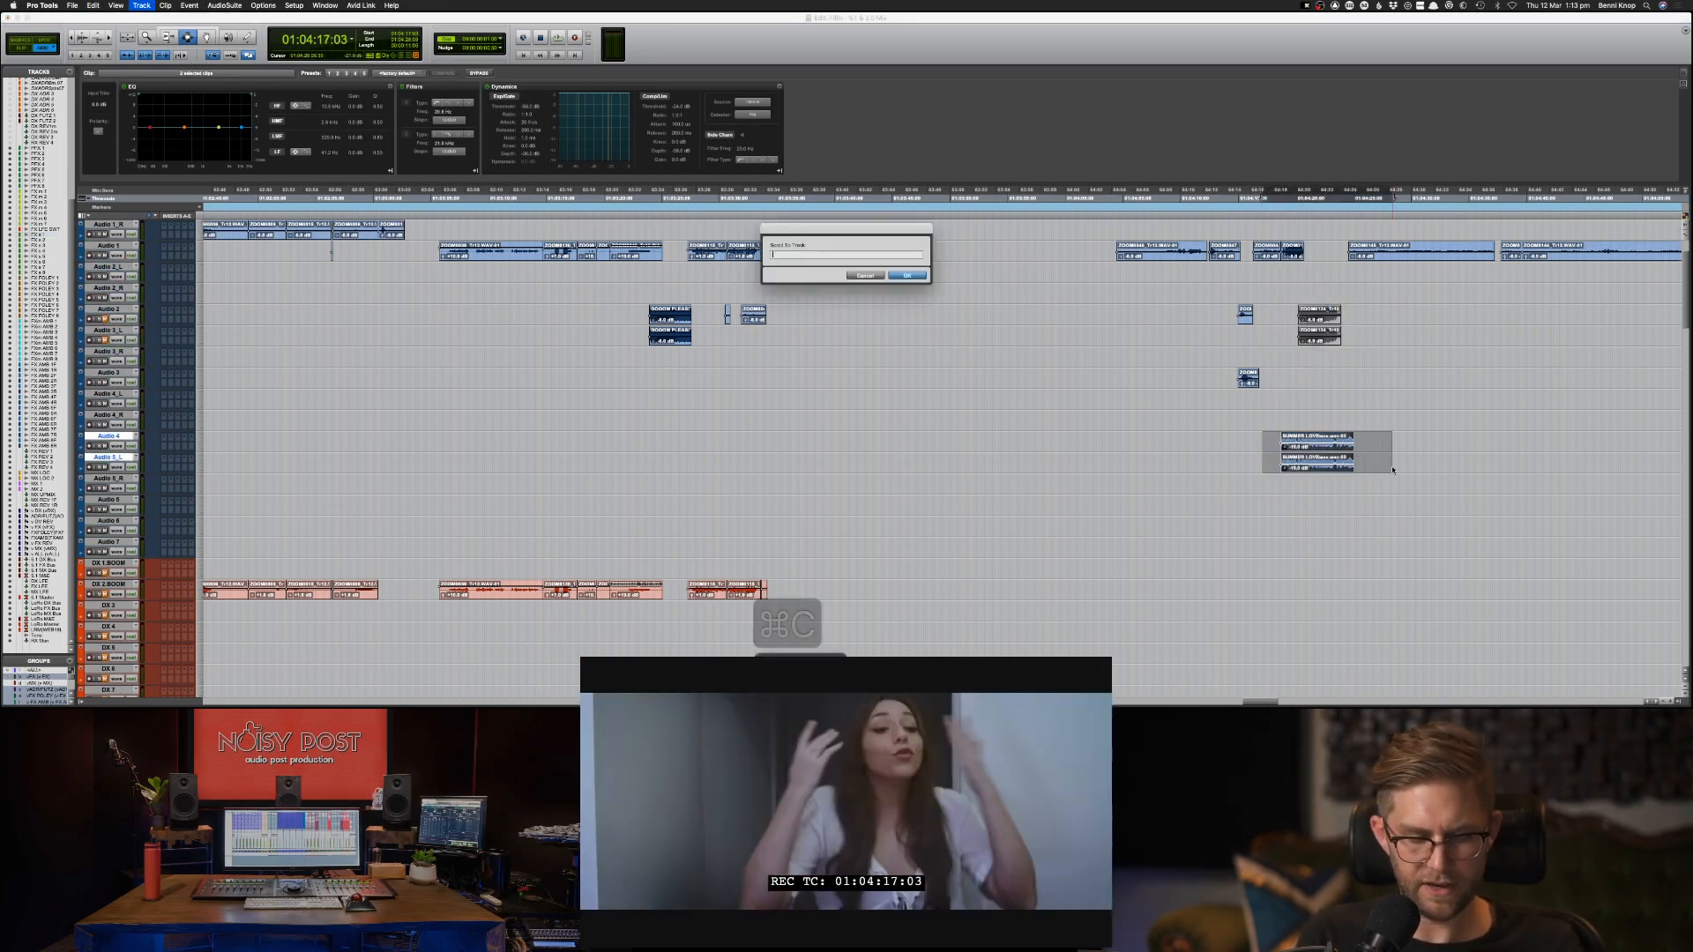
type("MX 1")
key("Return")
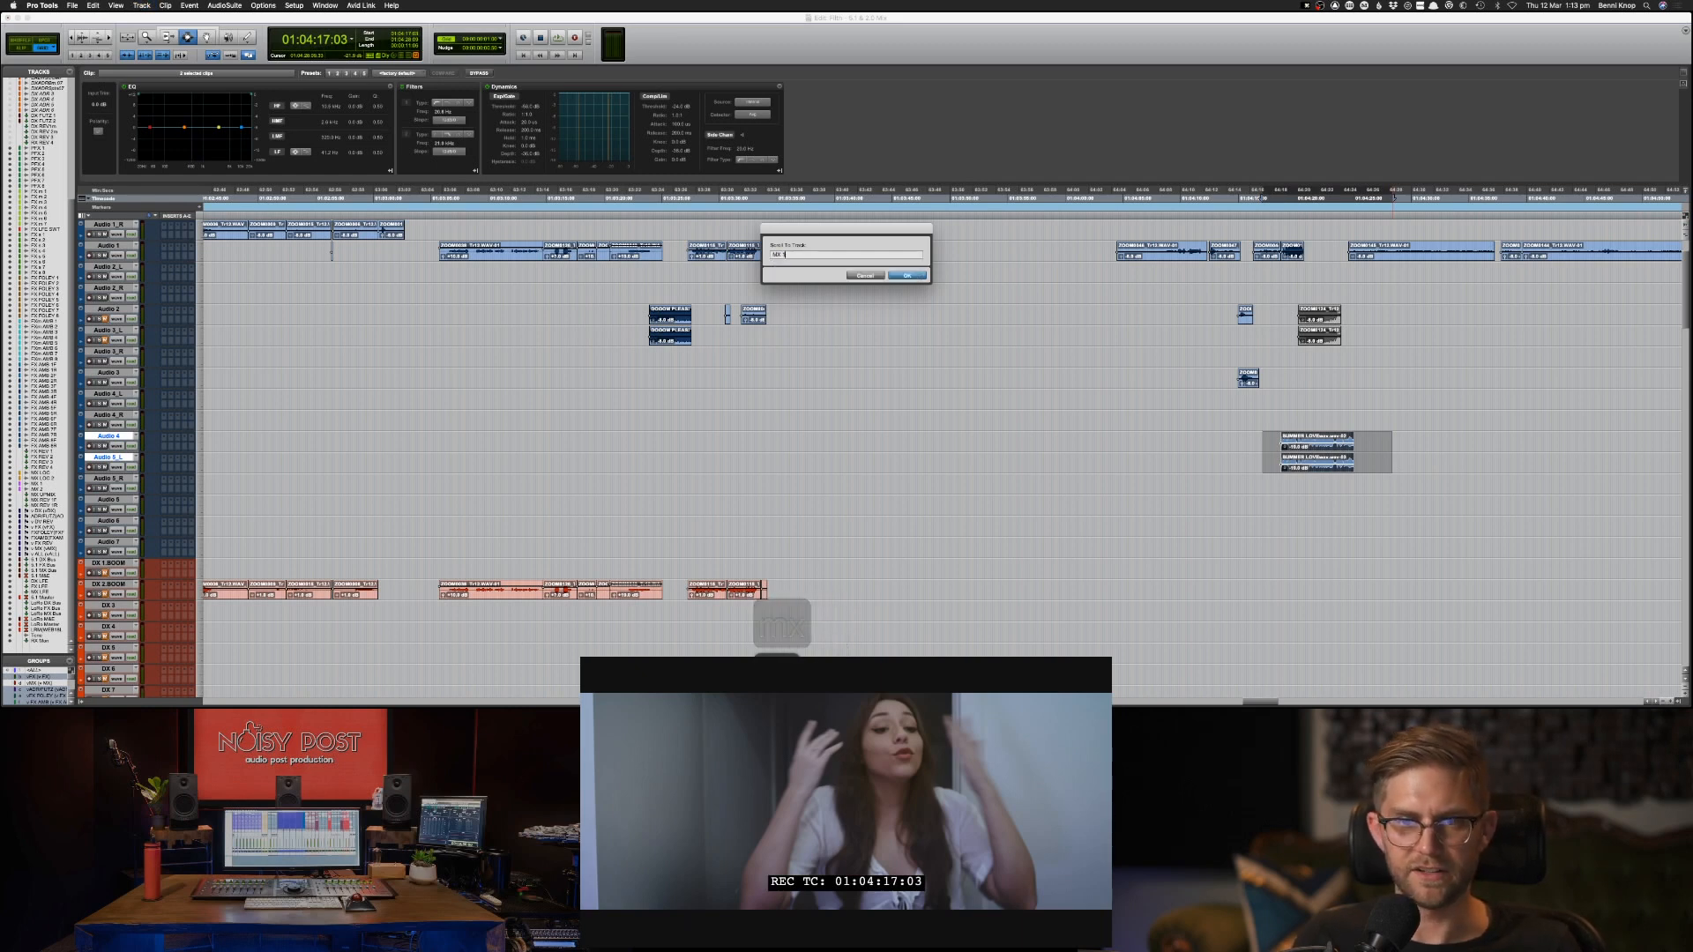
key("super+v")
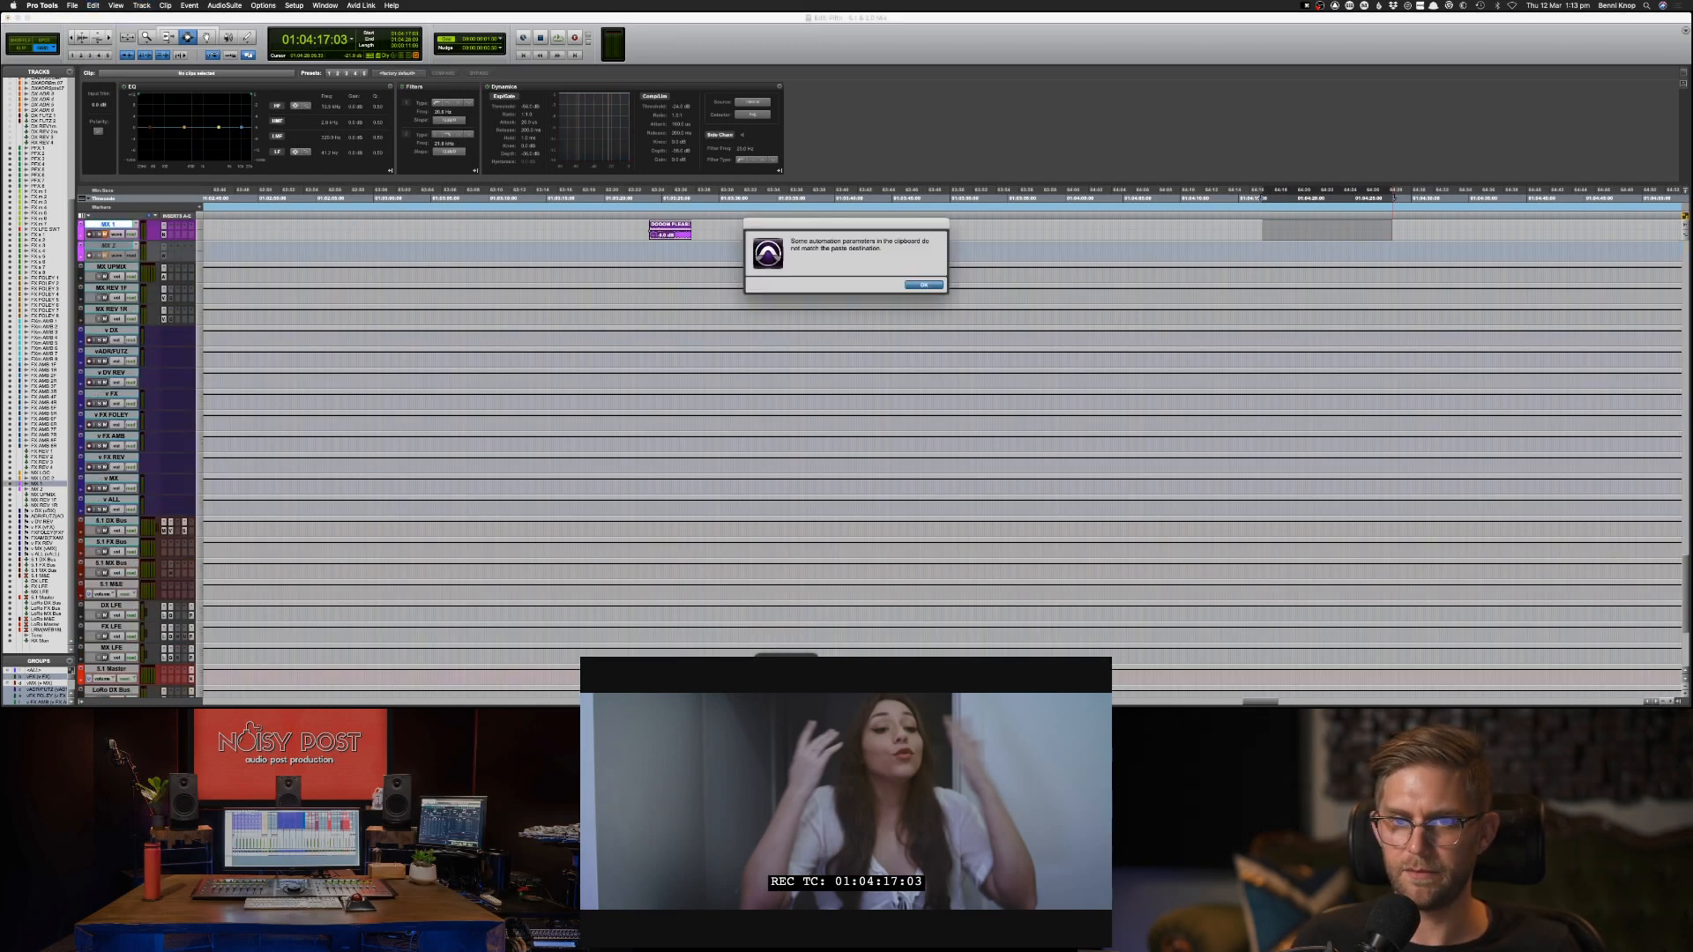
key("Return")
Play the scene from 01:04:04:00 and select the Audio 1 clips from 01:04:04:06 through the end of the clip at the party scene.
scroll(1498, 387, "up", 10)
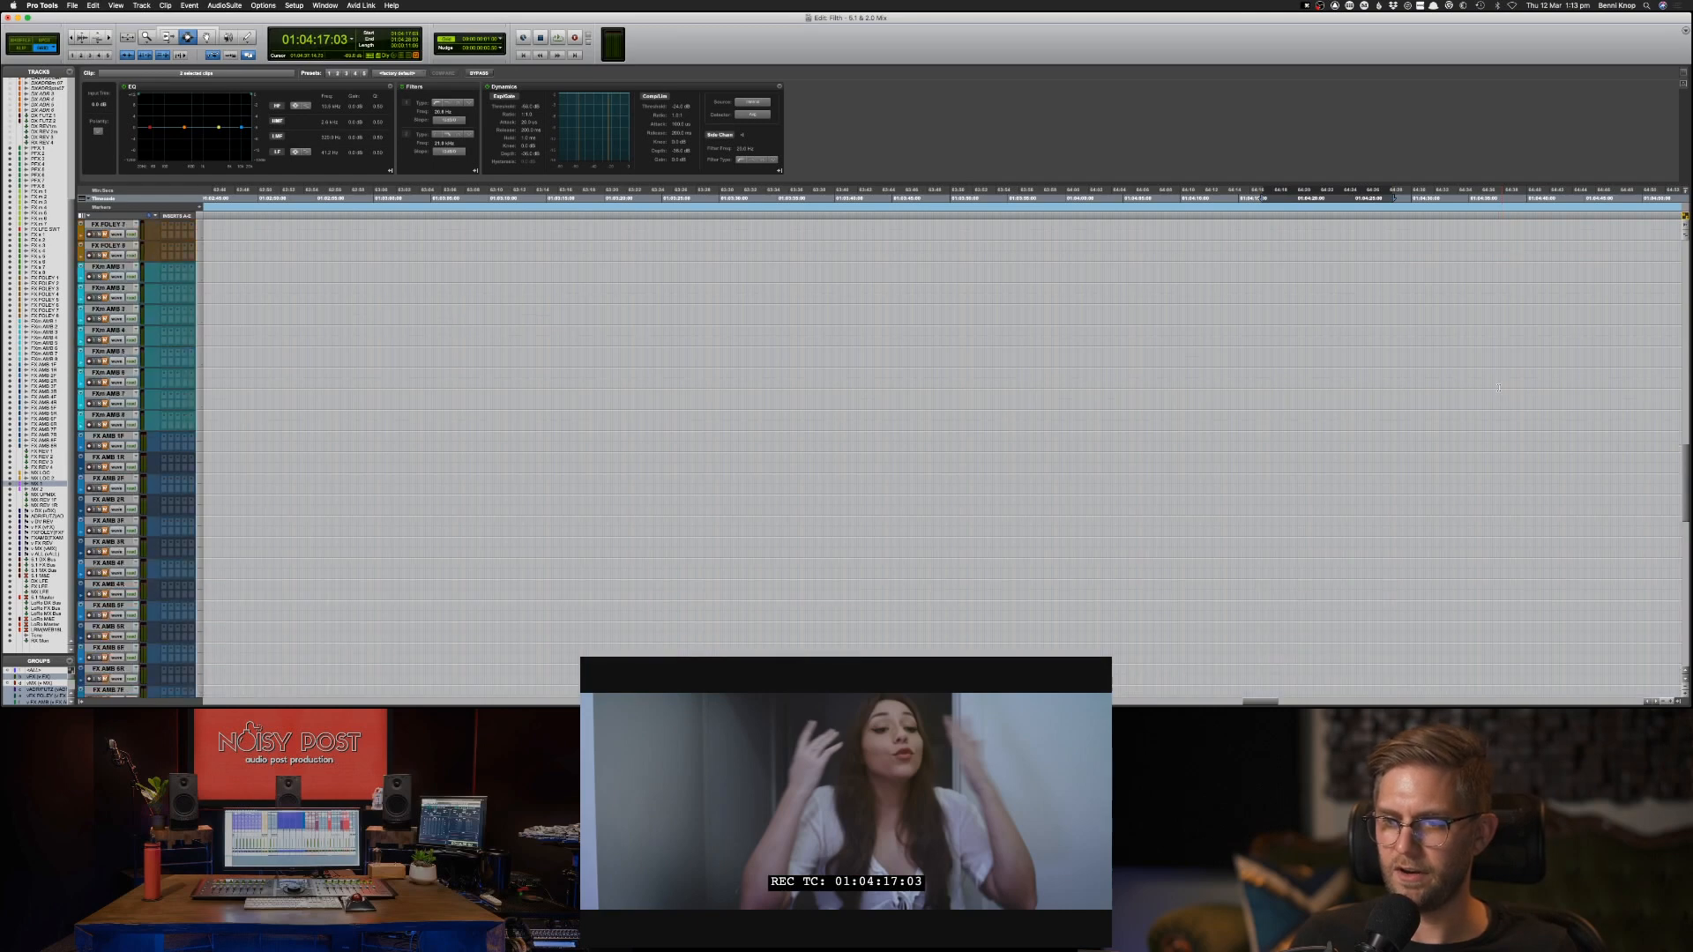
scroll(1498, 387, "up", 10)
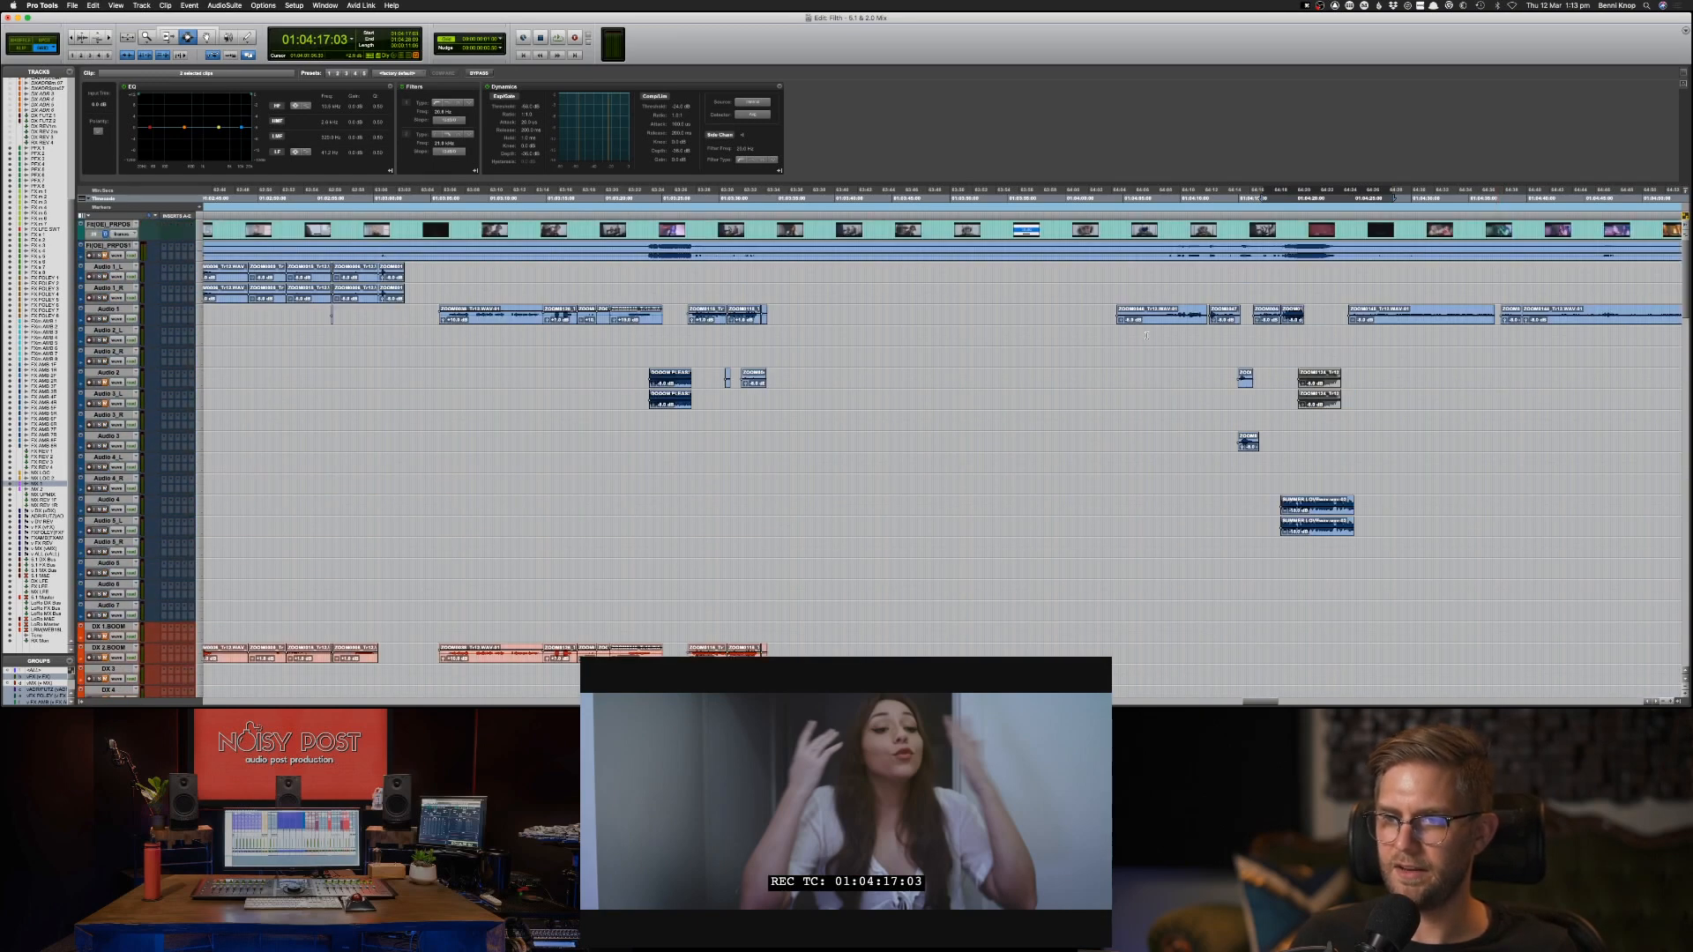
left_click(1112, 316)
key("space")
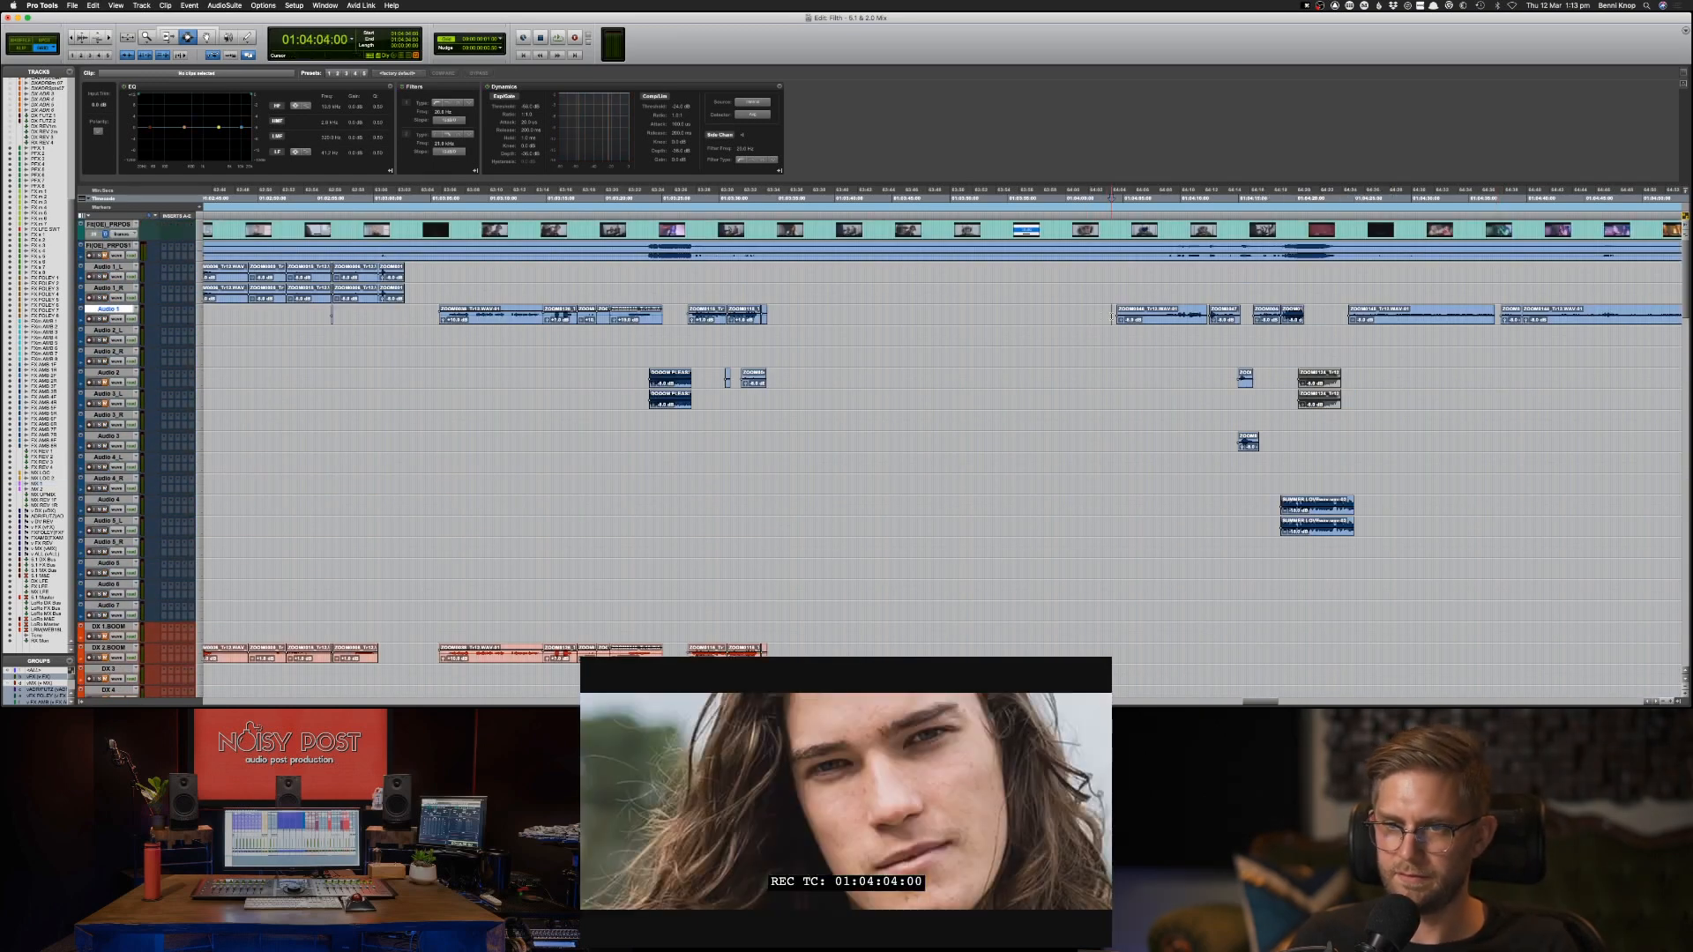
left_click_drag(1115, 314, 1311, 312)
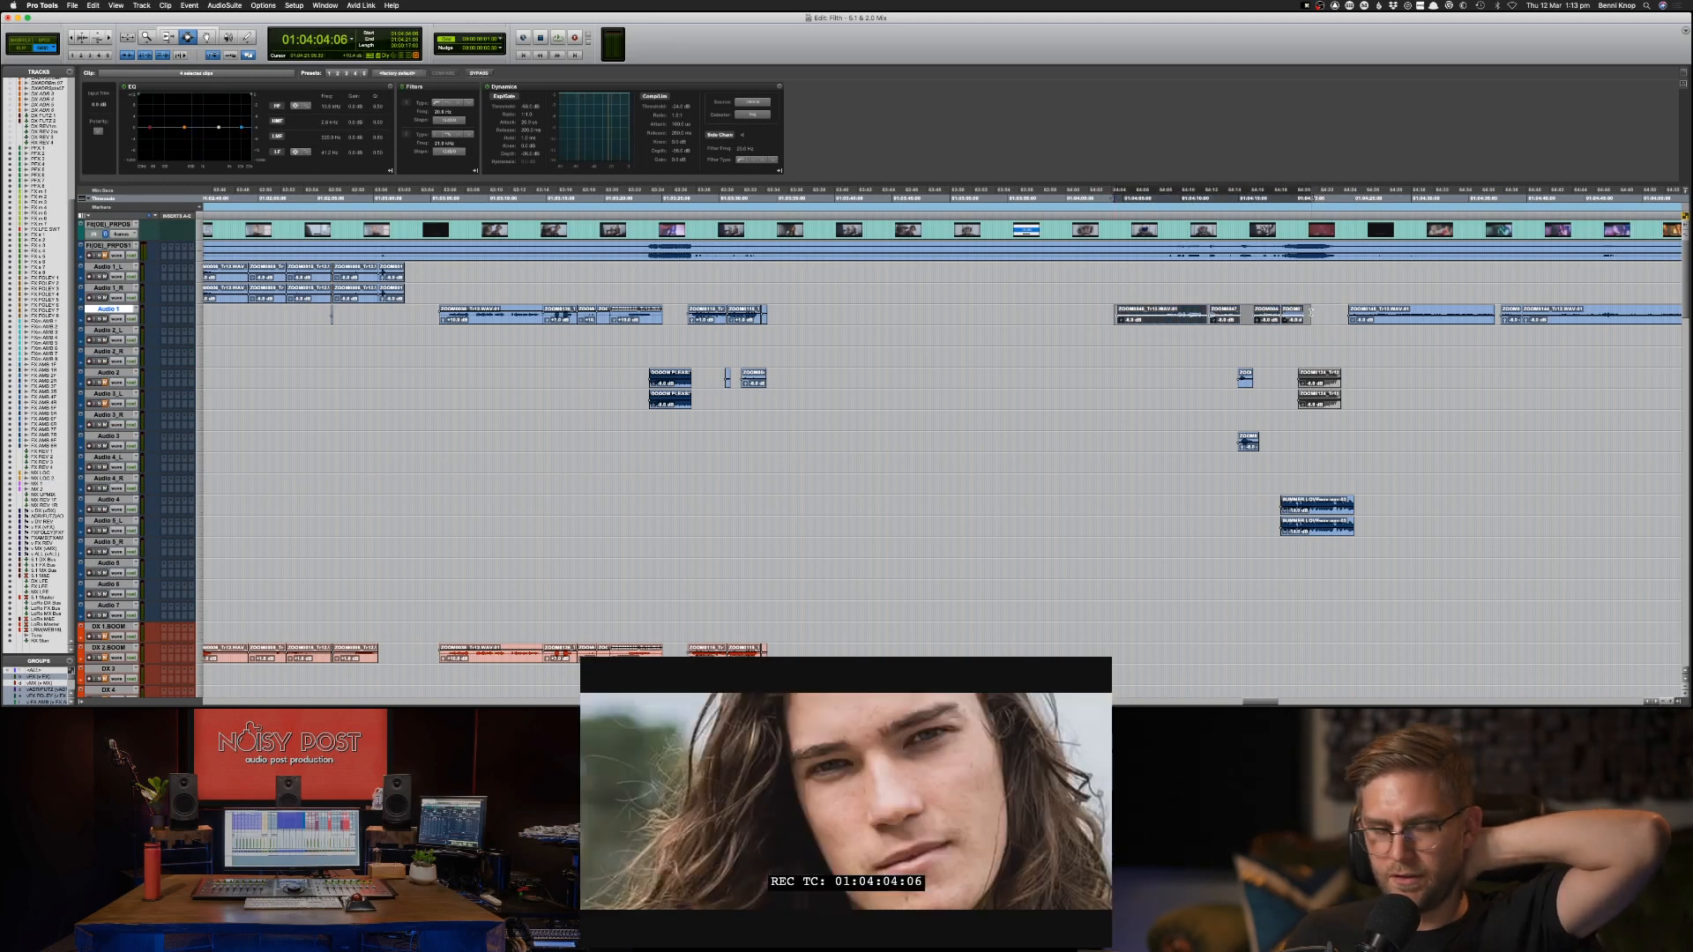
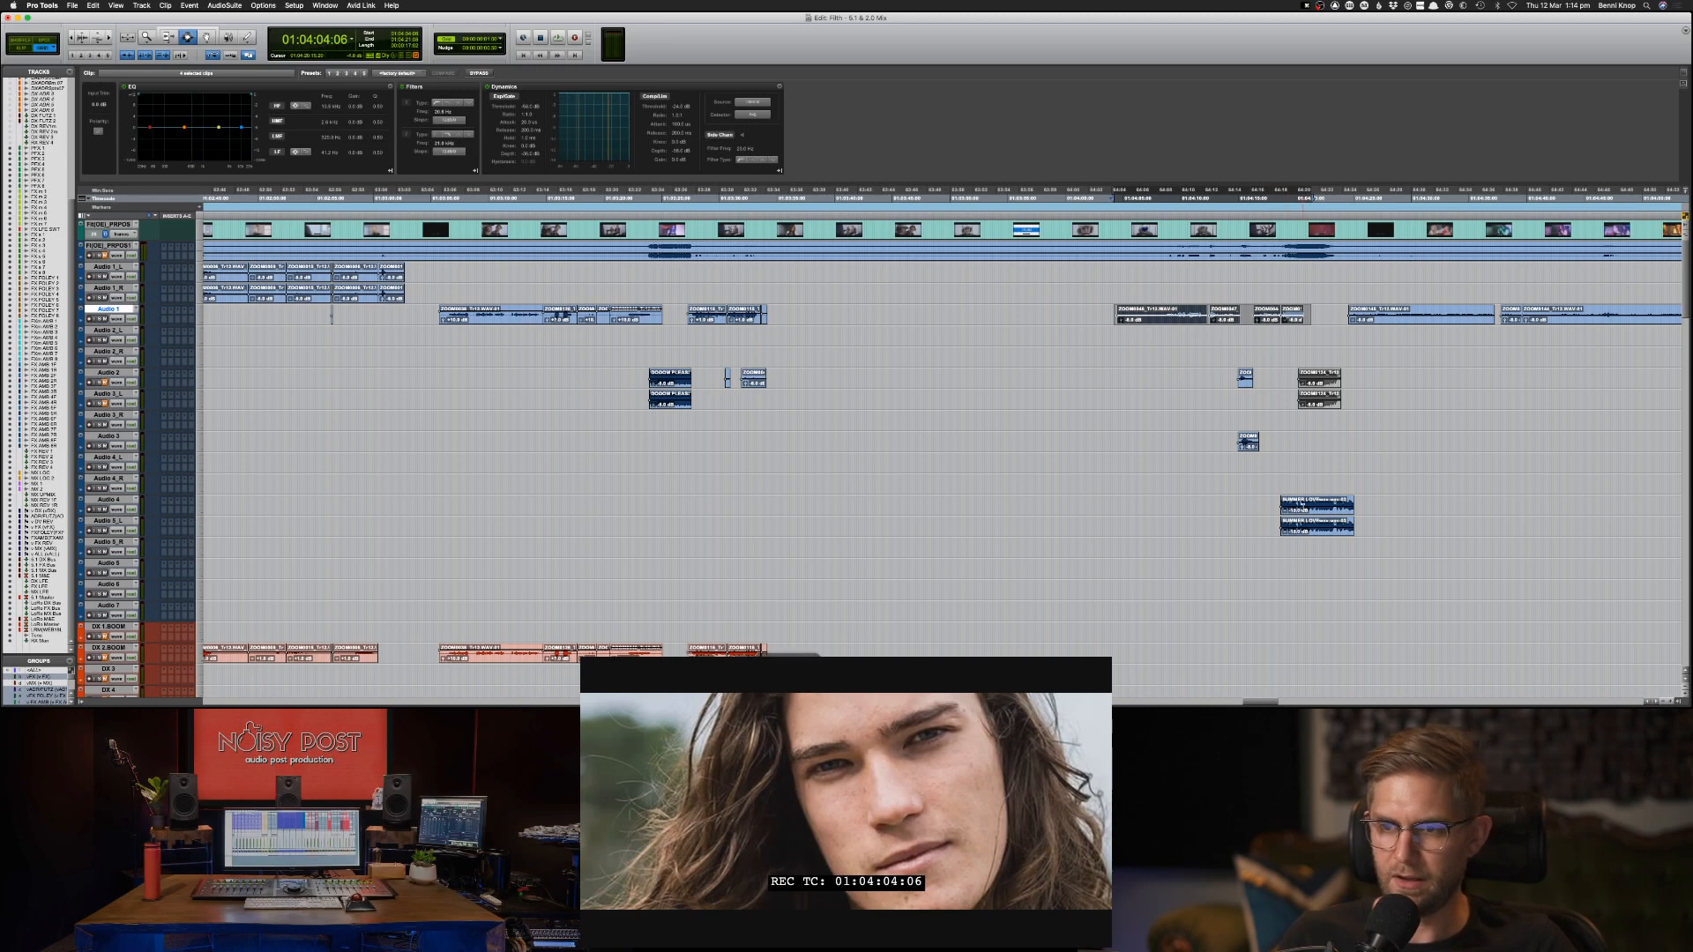
Copy the selected Audio 1 clips onto the DX 2 BOOM track at the same timeline position.
key("semicolon")
key("semicolon")
key("semicolon")
key("semicolon")
key("semicolon")
key("semicolon")
key("semicolon")
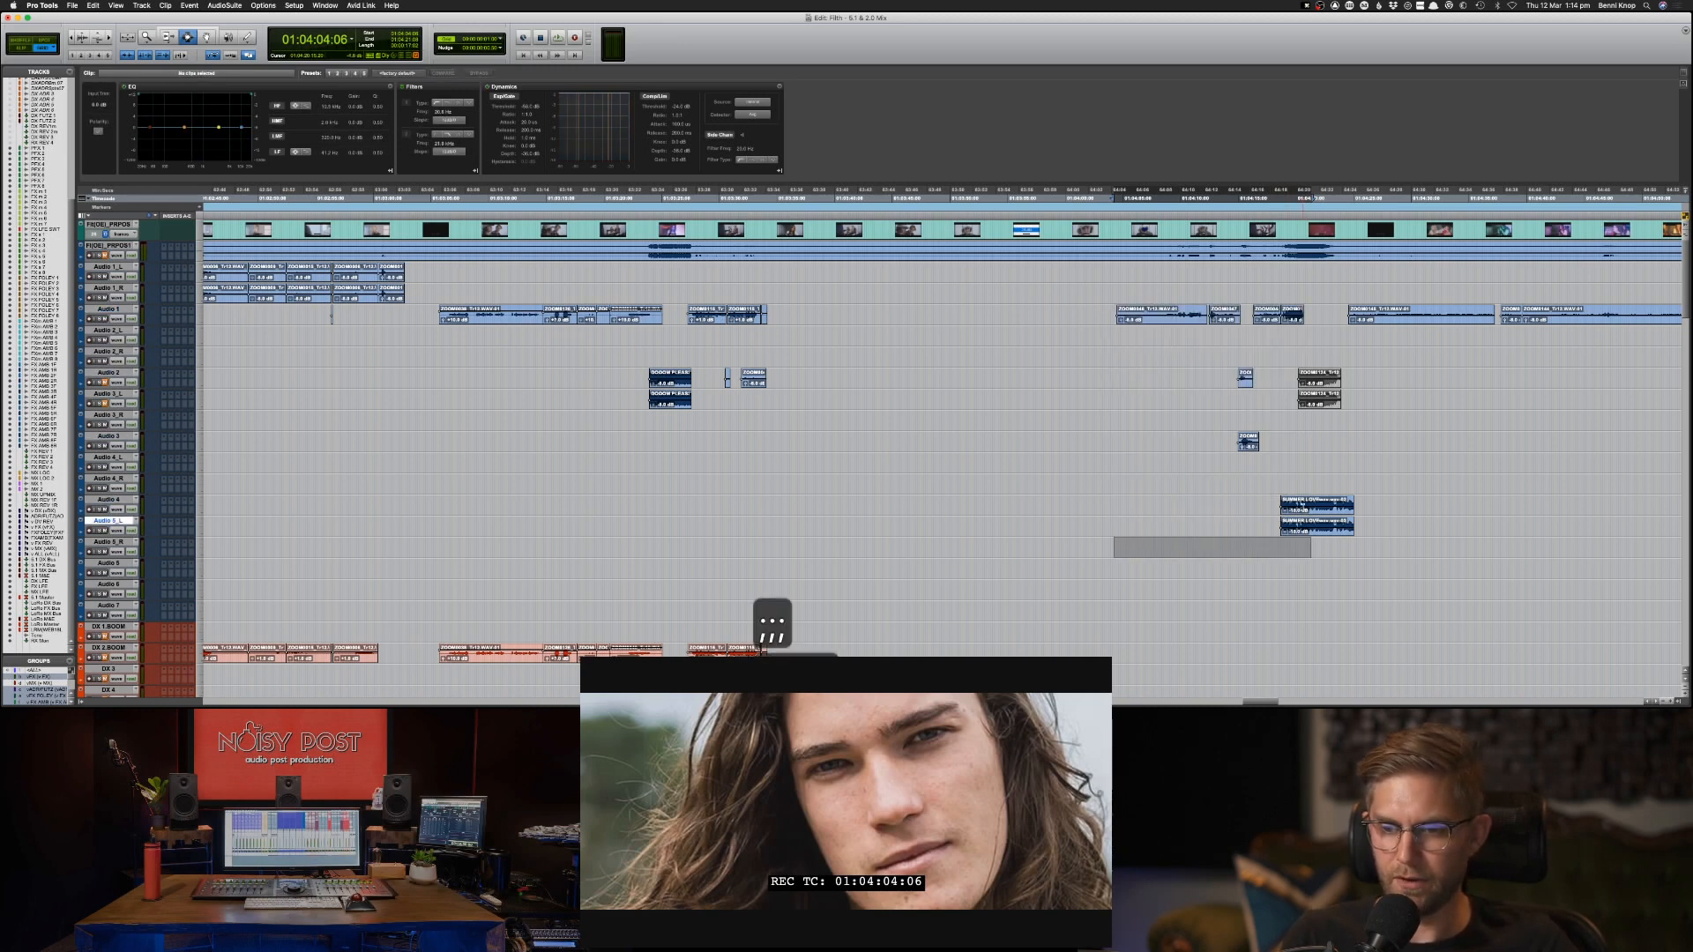
key("semicolon")
key("semicolon")
key("super+v")
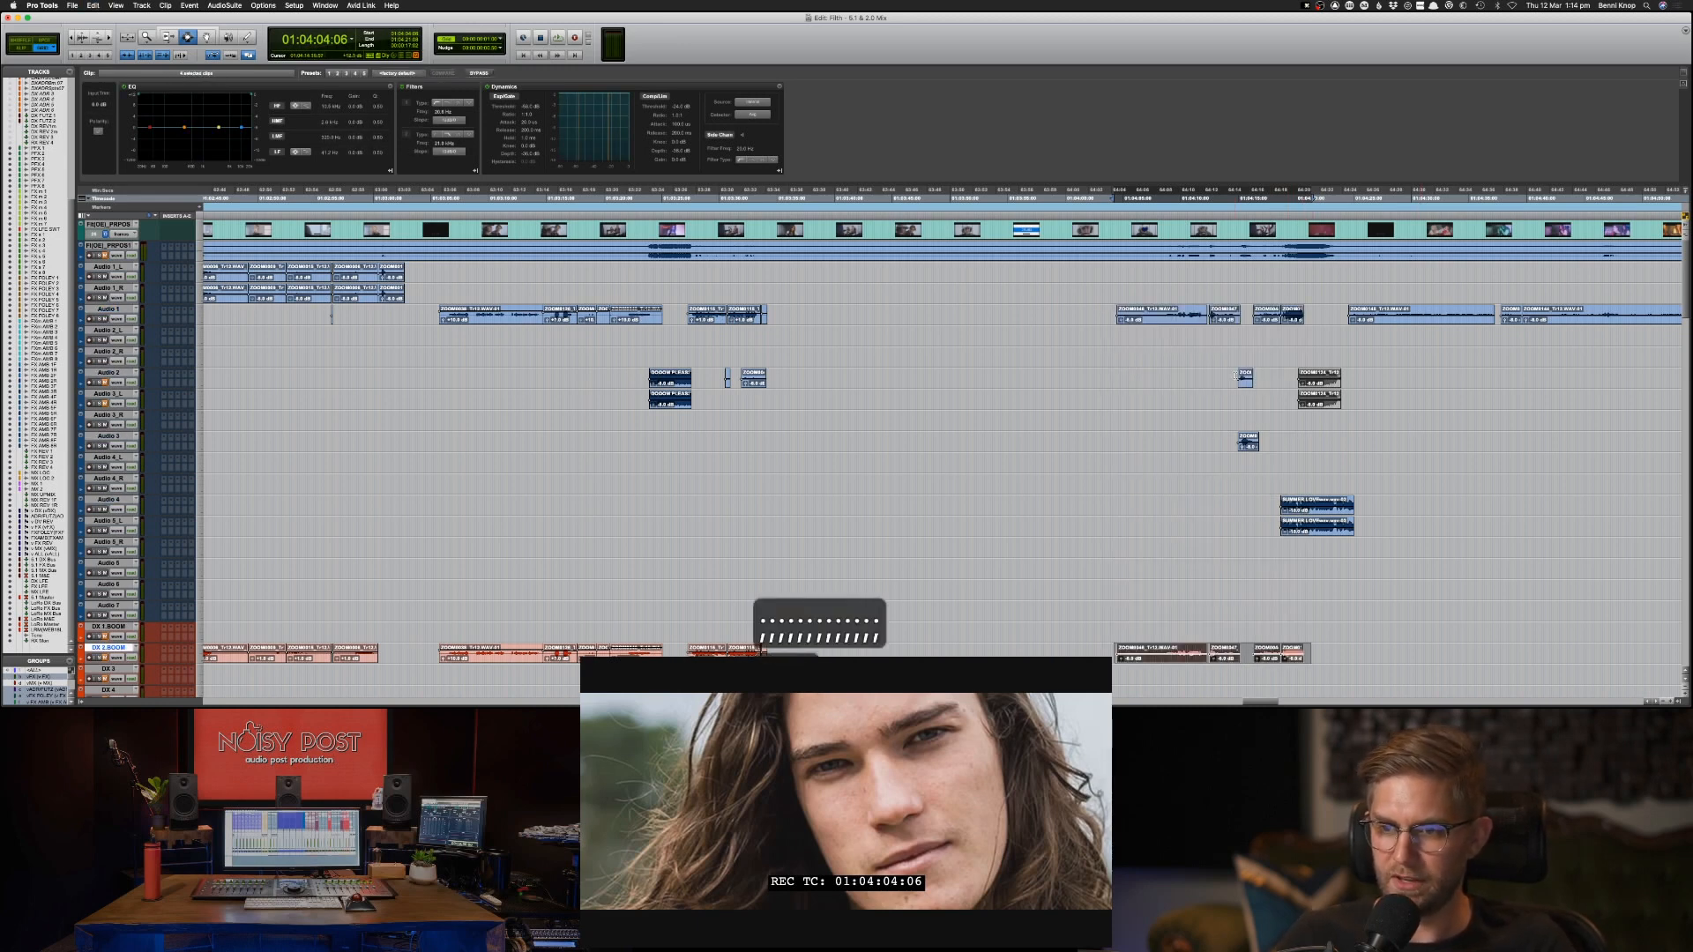
Audition the short Audio 2 and Audio 3 clips in playback around 01:04:14 to identify their content.
left_click(1236, 377)
key("space")
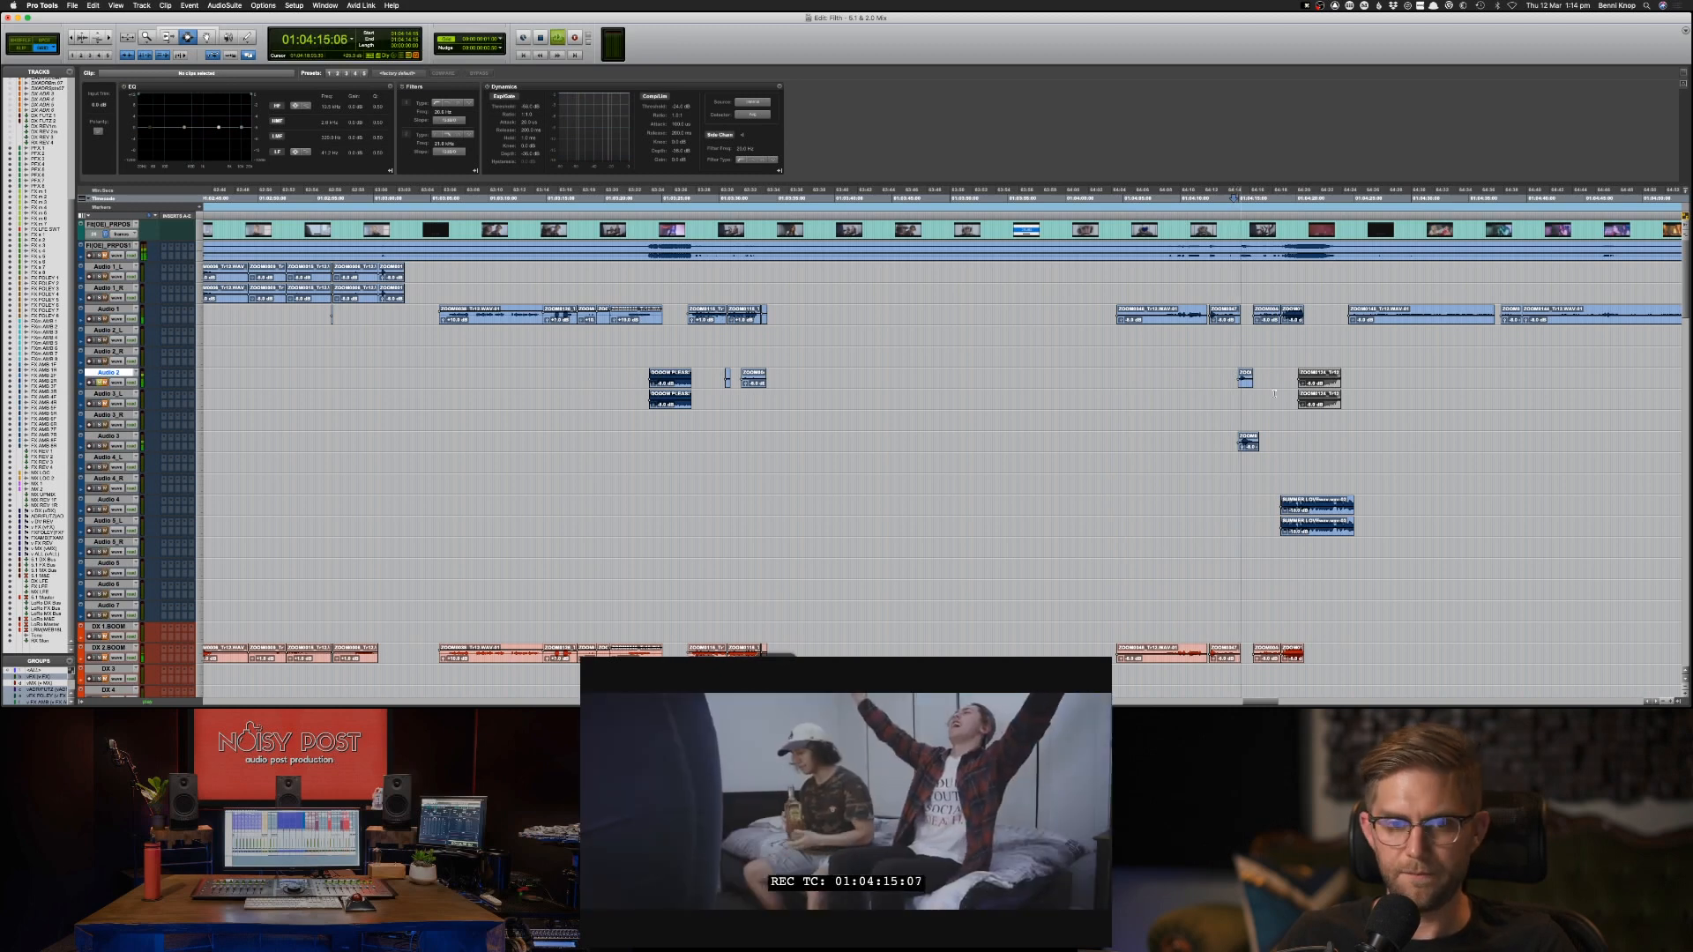
key("space")
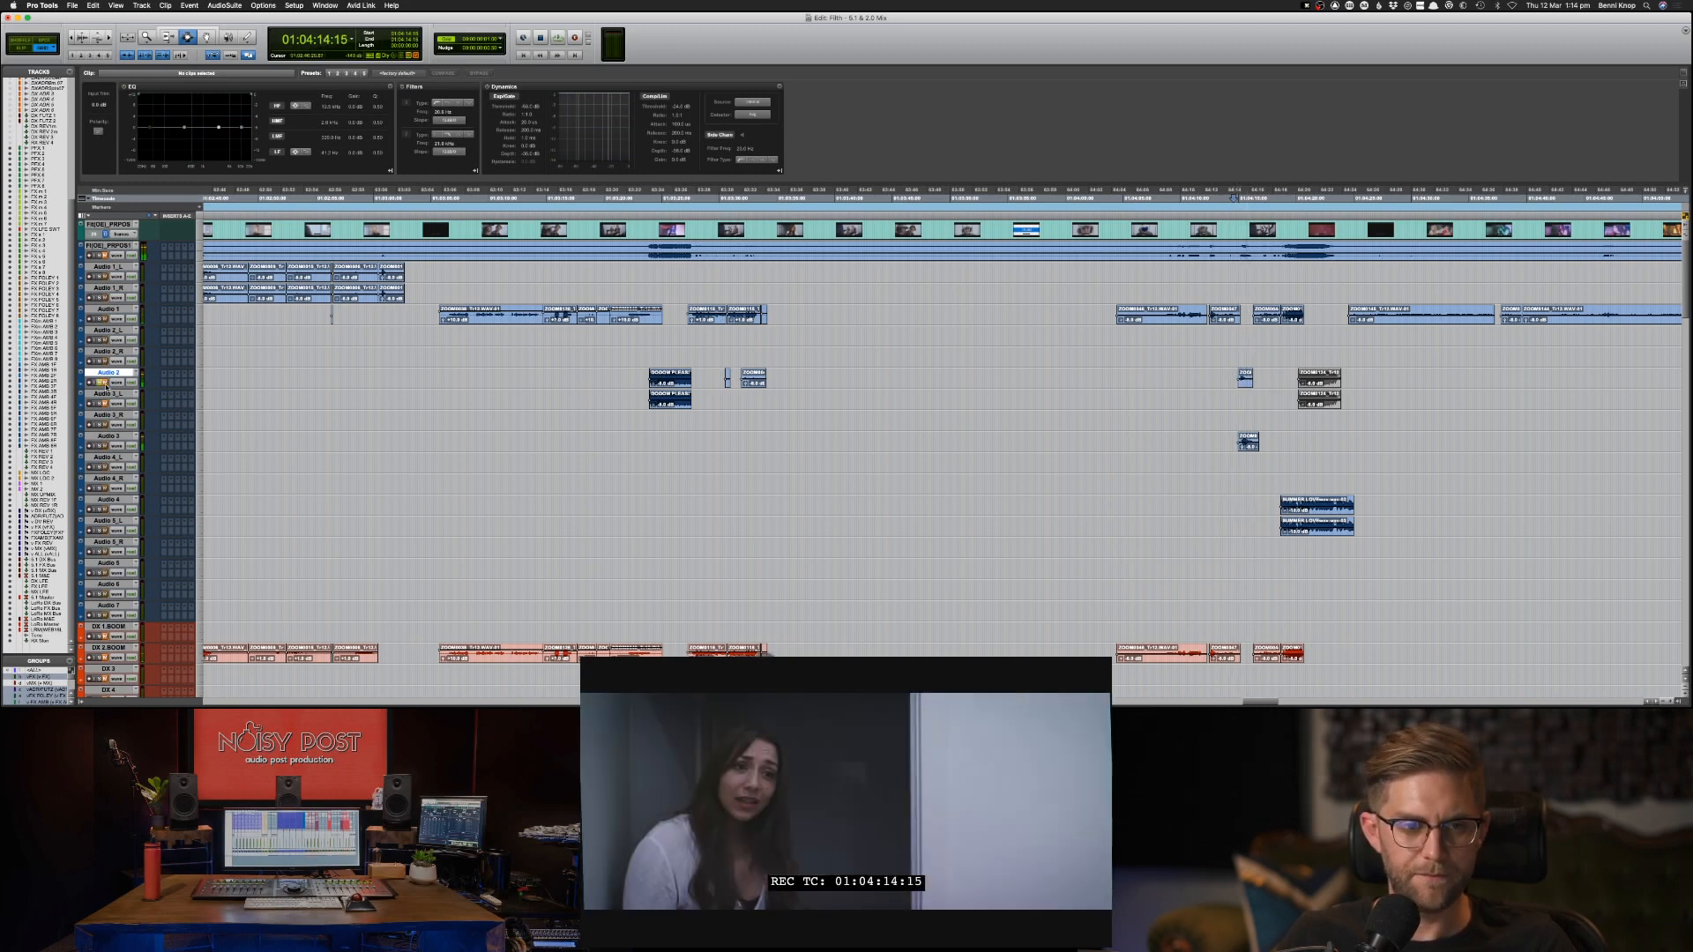
key("space")
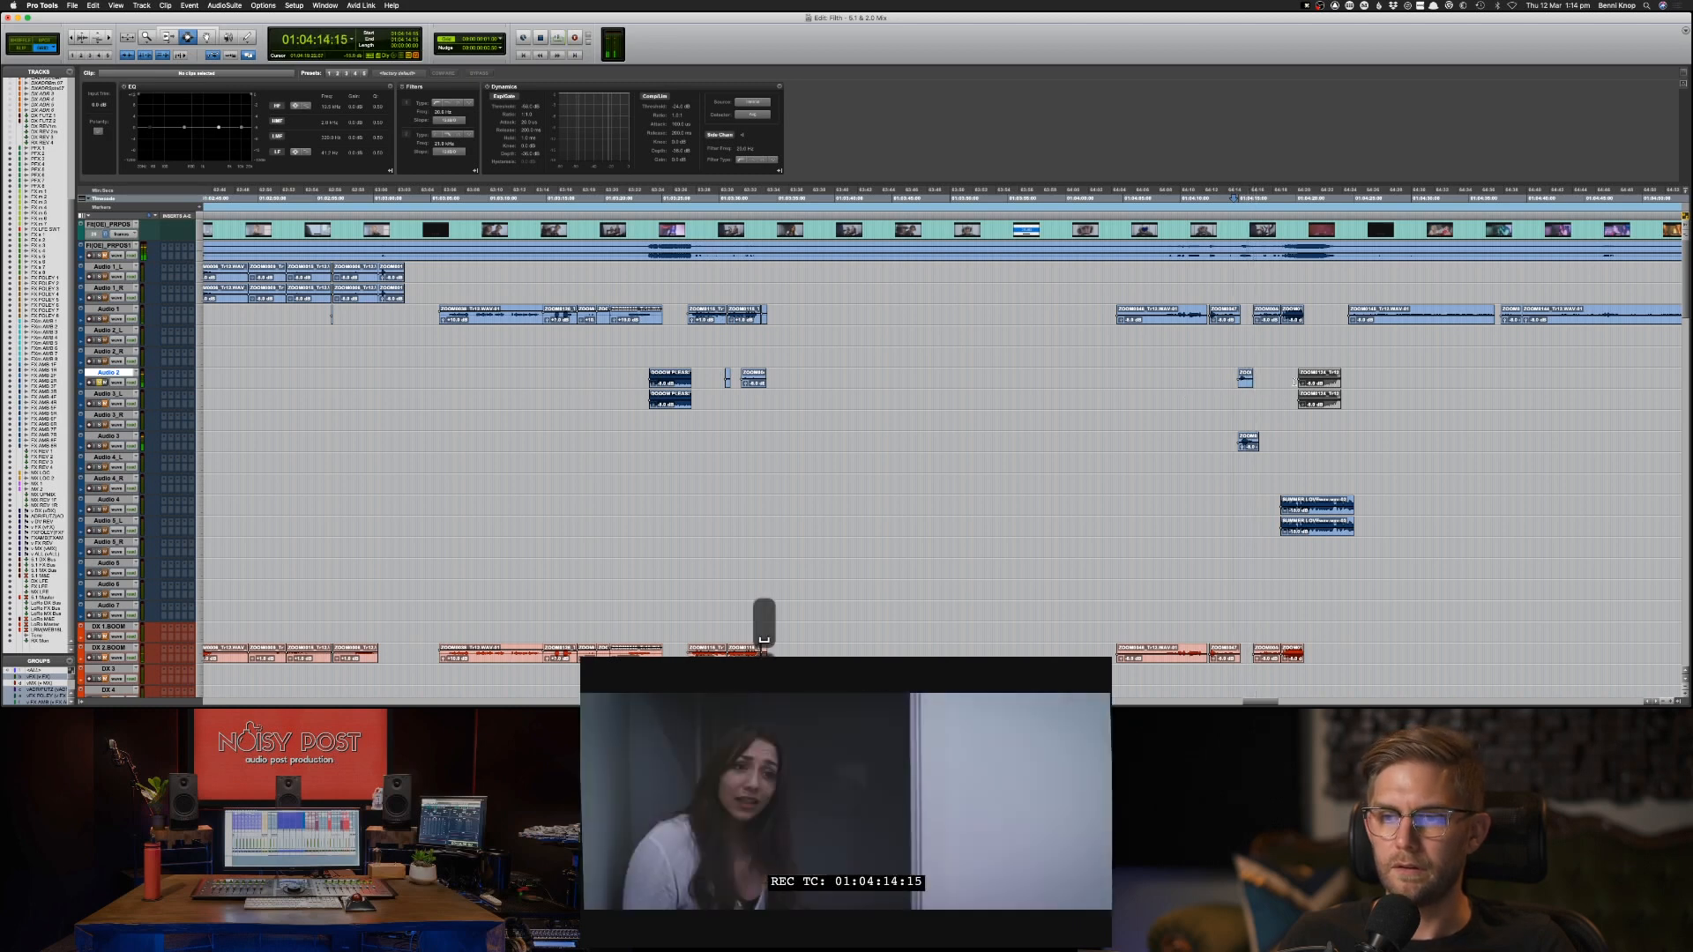
key("space")
key("space")
key("space")
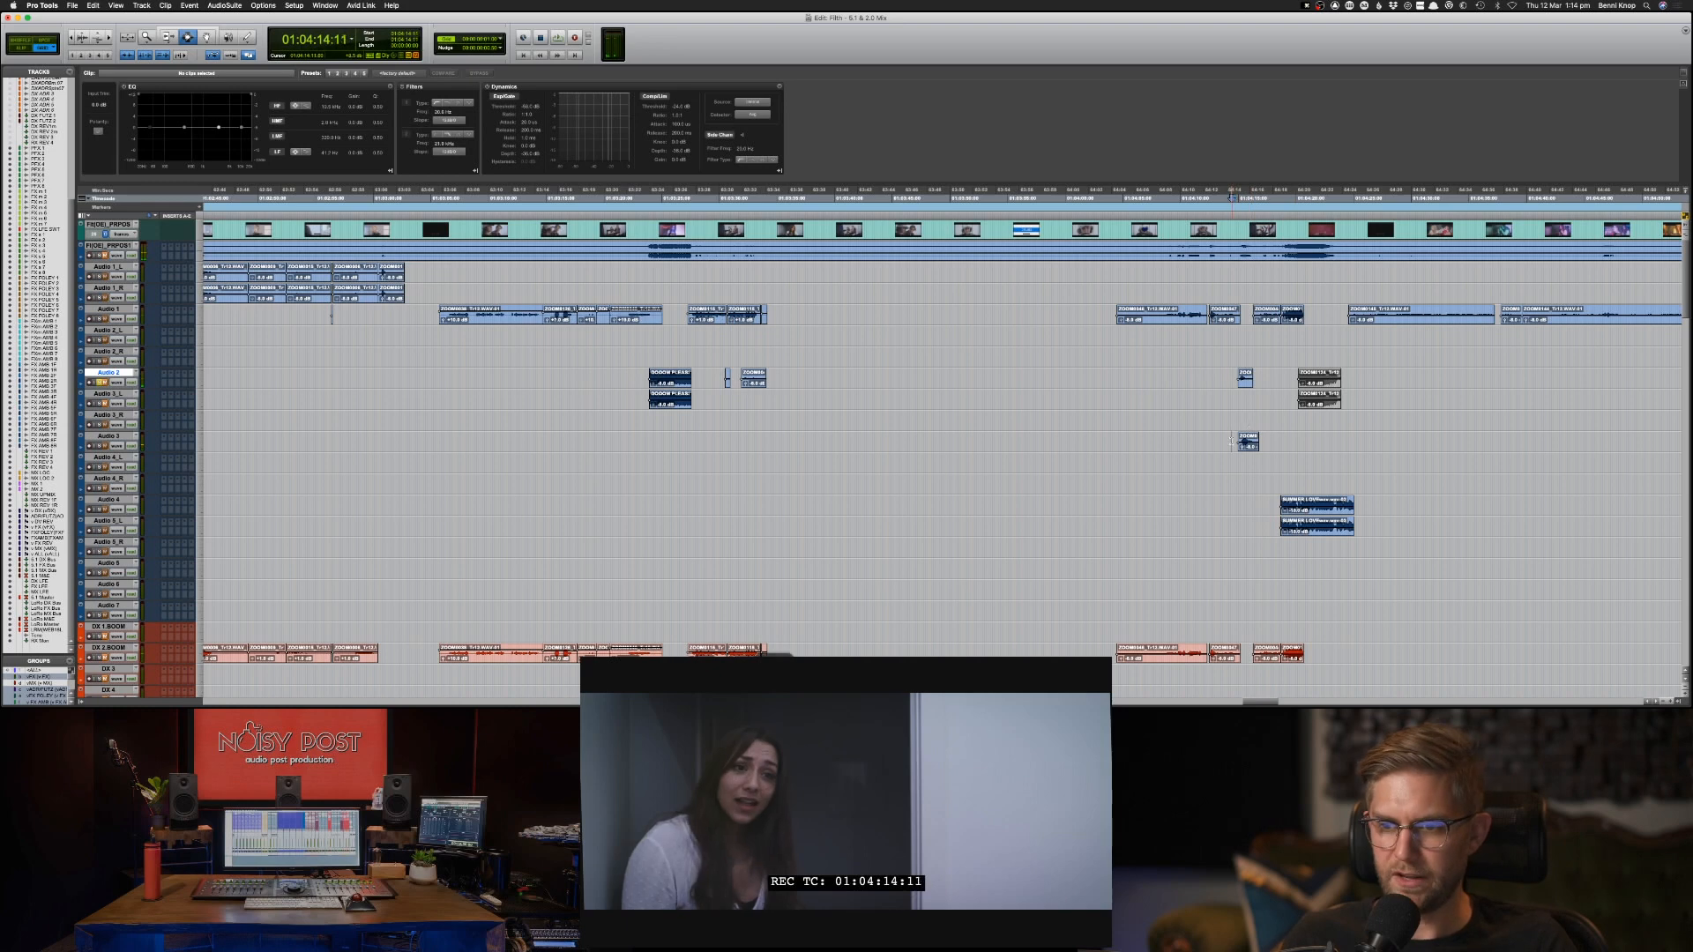
left_click(1248, 437)
key("space")
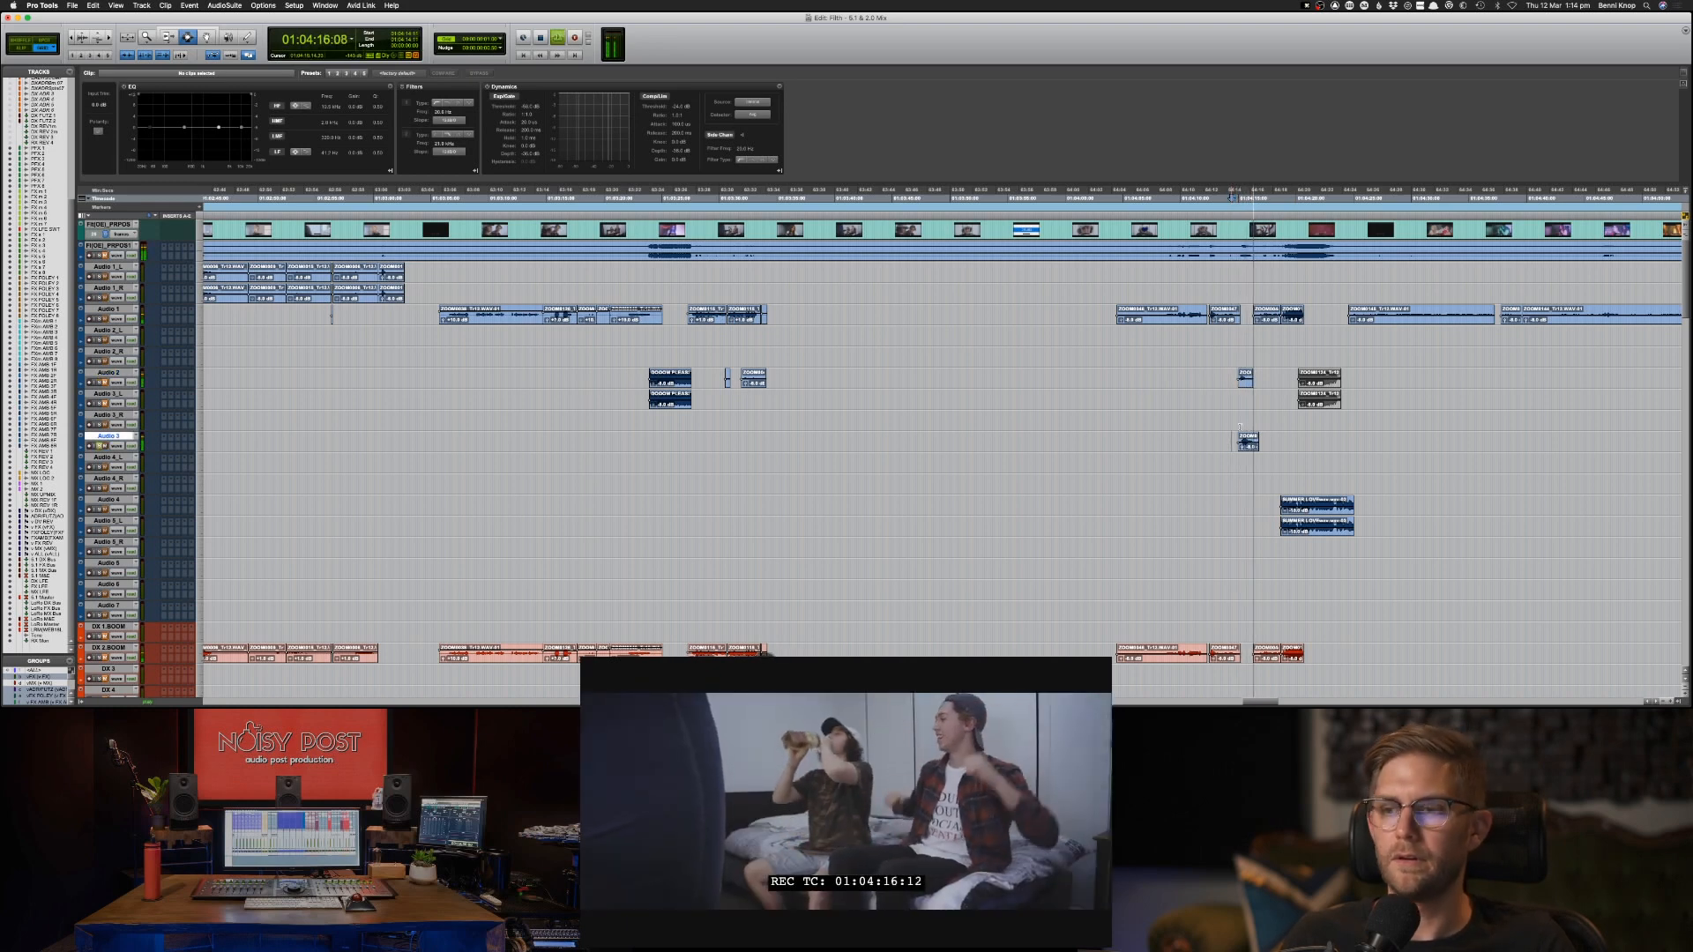
key("space")
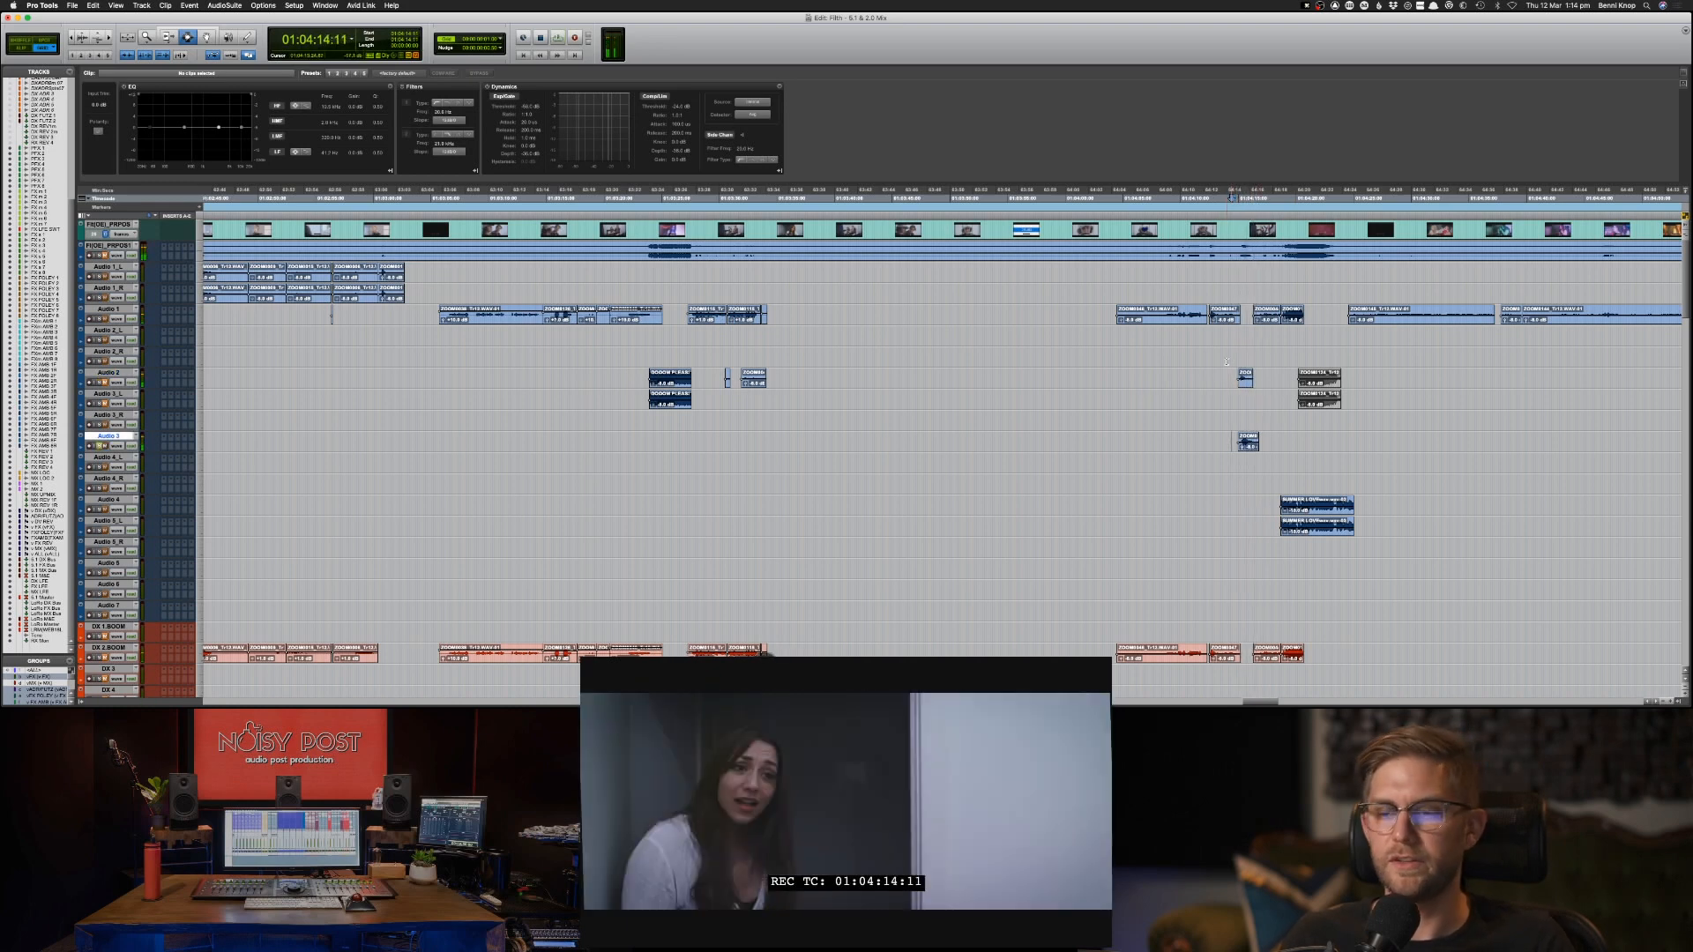
Copy the short Audio 2 clip, selected from 01:04:13:21, onto the DX 3 track at the same position.
left_click_drag(1225, 376, 1264, 388)
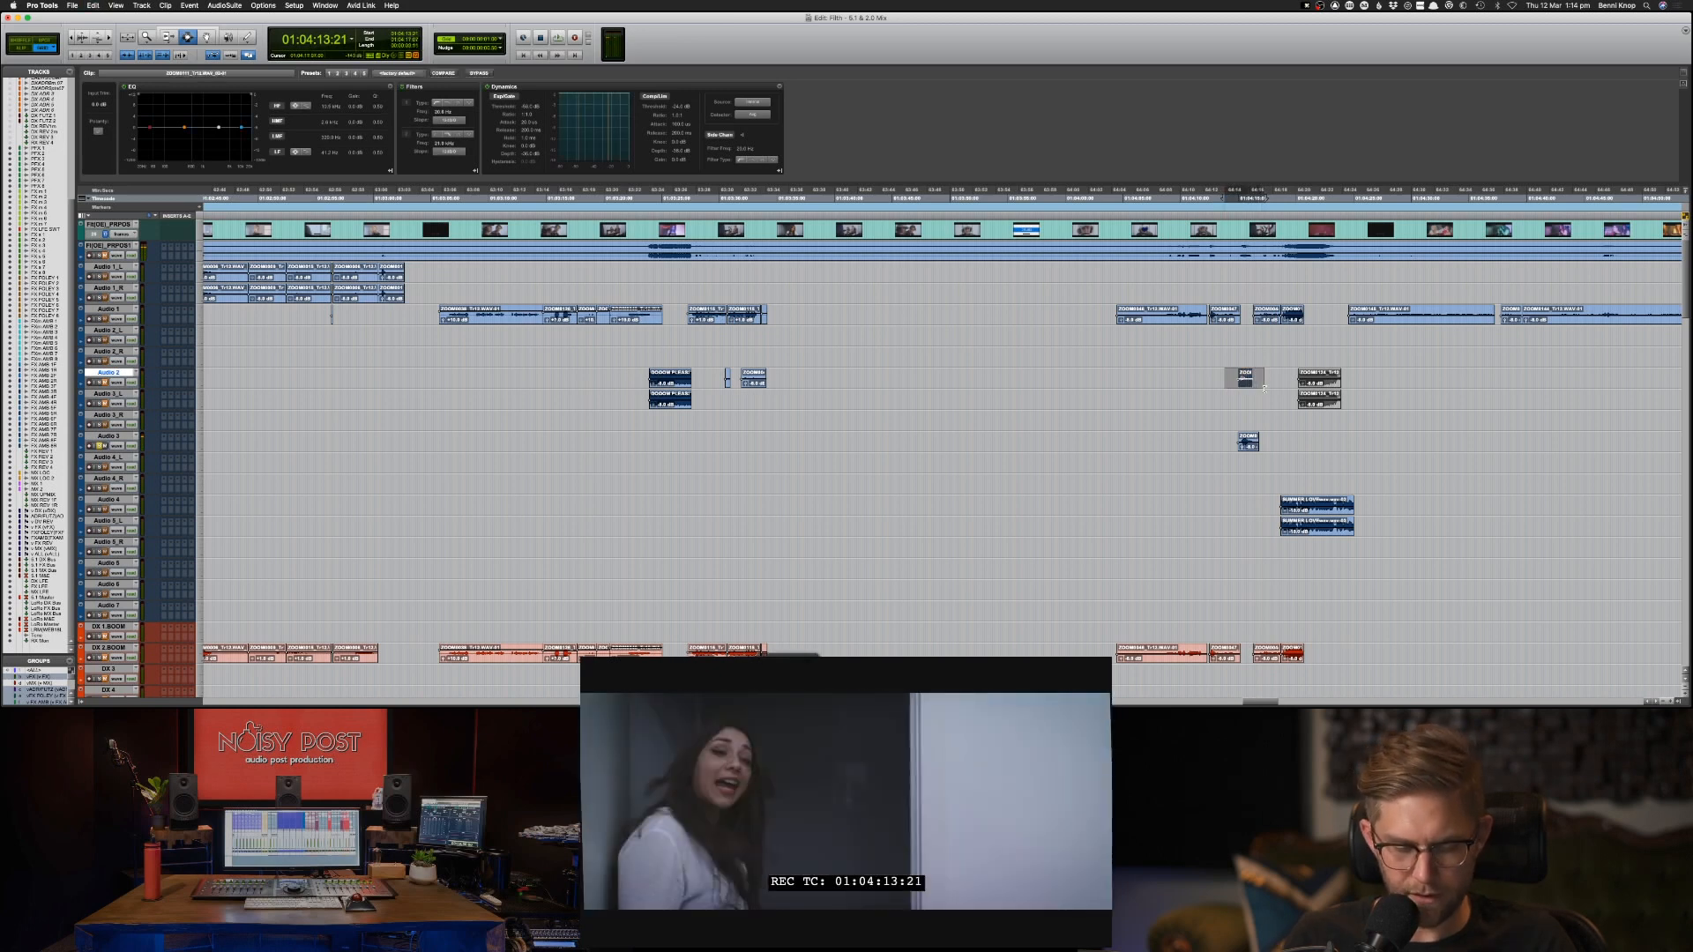
key("semicolon")
key("semicolon")
key("semicolon")
key("semicolon")
key("semicolon")
key("semicolon")
key("semicolon")
key("semicolon")
key("semicolon")
key("semicolon")
key("semicolon")
key("semicolon")
key("semicolon")
key("semicolon")
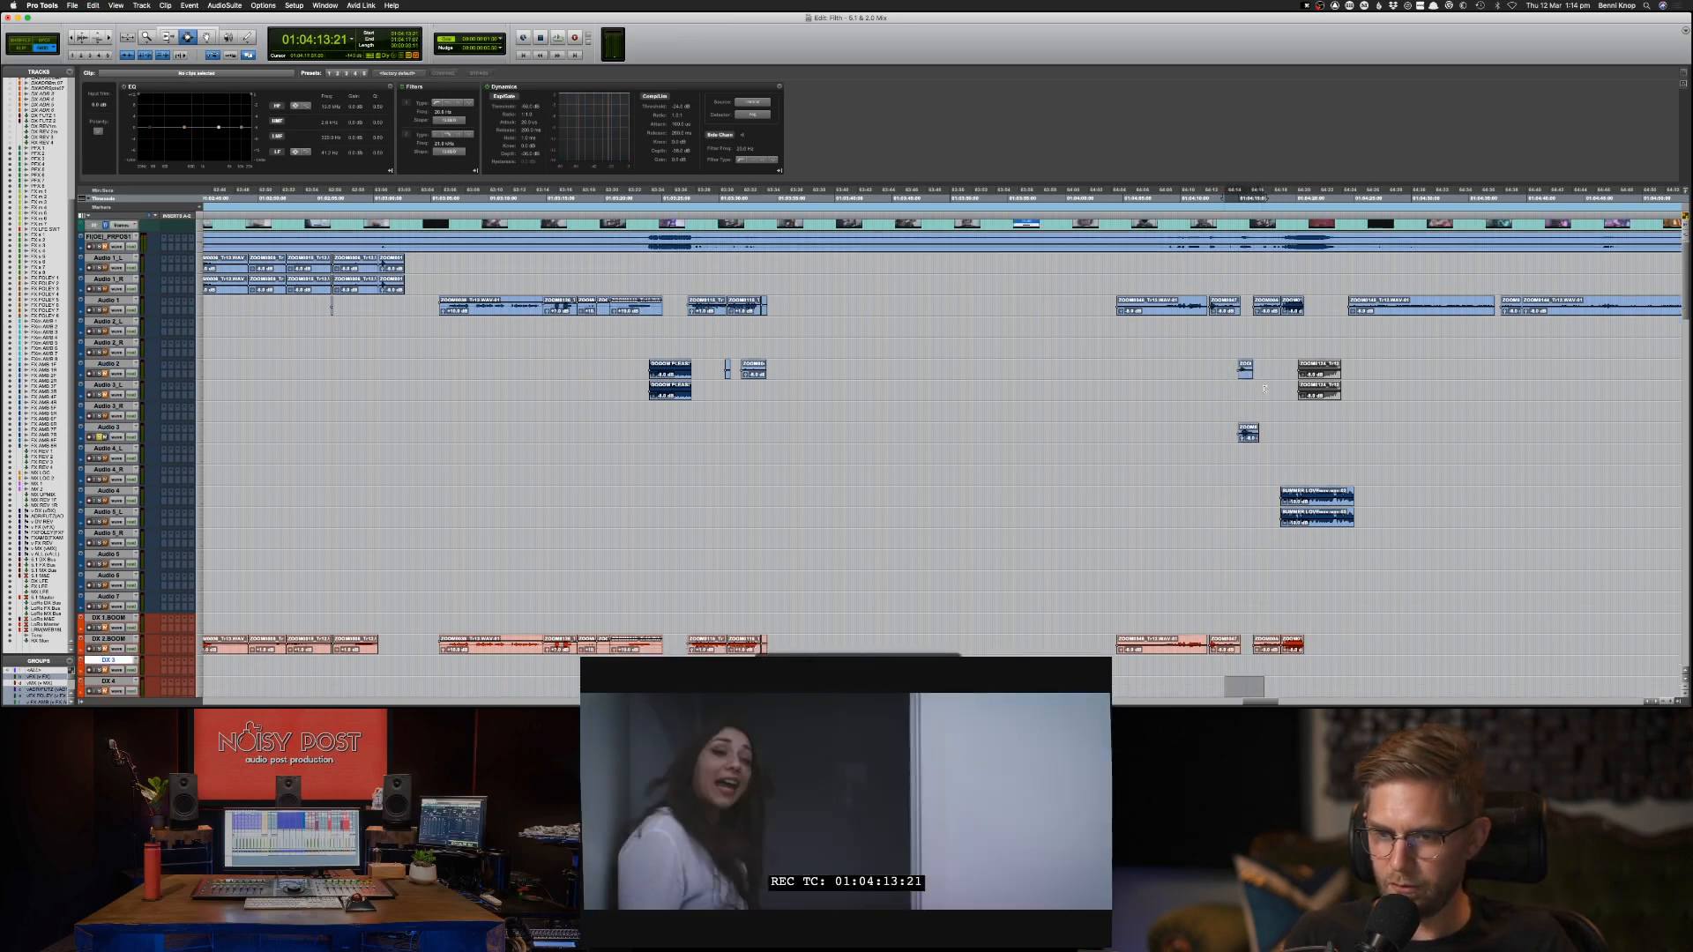
key("super+v")
Copy the Audio 3 clip in the range starting at 01:04:13:21 onto the DX 4 track at the same position.
key("p")
key("p")
key("p")
key("p")
key("p")
key("p")
key("p")
key("p")
key("p")
key("p")
key("p")
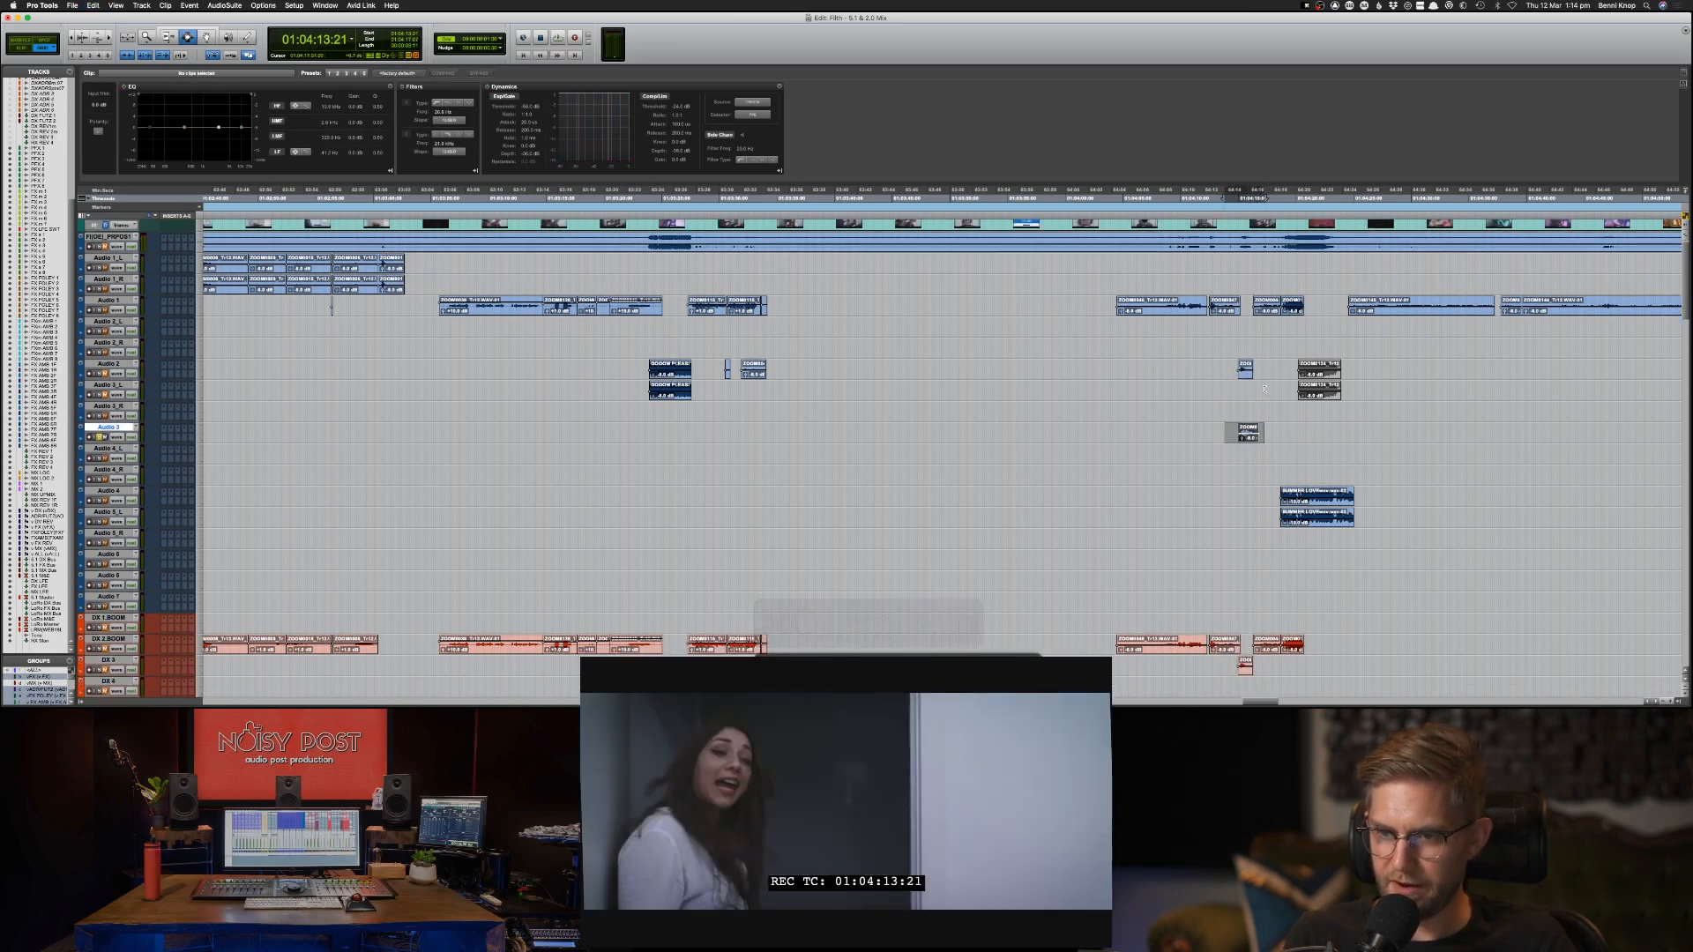
key("semicolon")
key("semicolon")
key("semicolon")
key("semicolon")
key("semicolon")
key("semicolon")
key("semicolon")
key("semicolon")
key("semicolon")
key("semicolon")
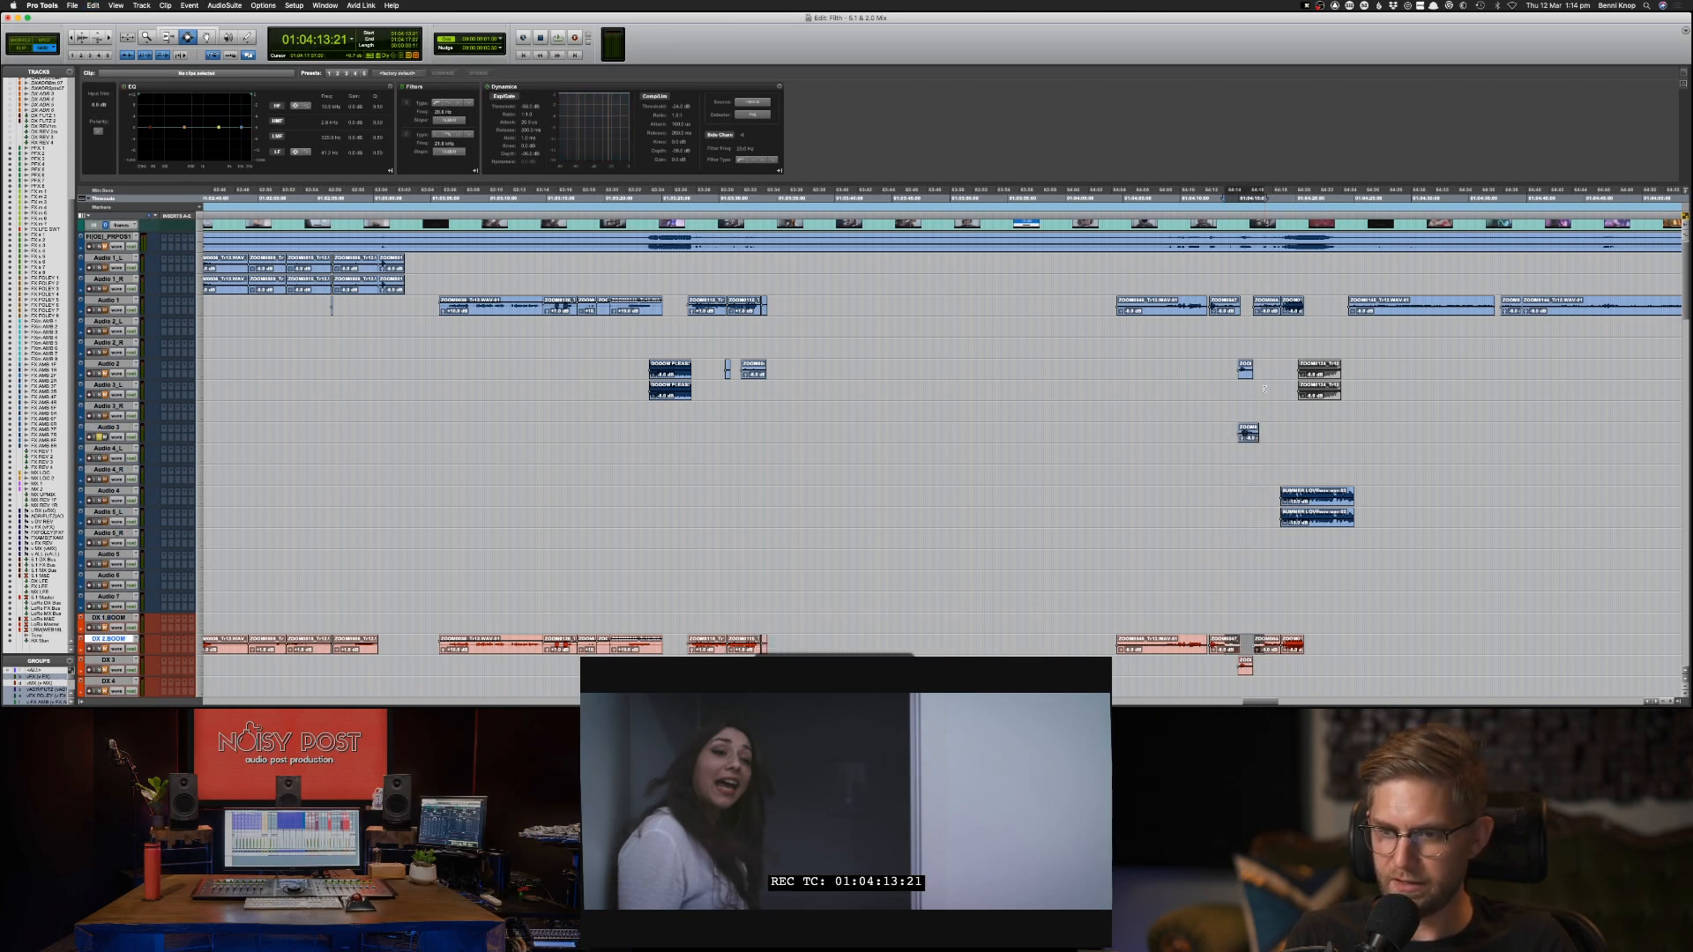
key("semicolon")
key("semicolon")
key("super+v")
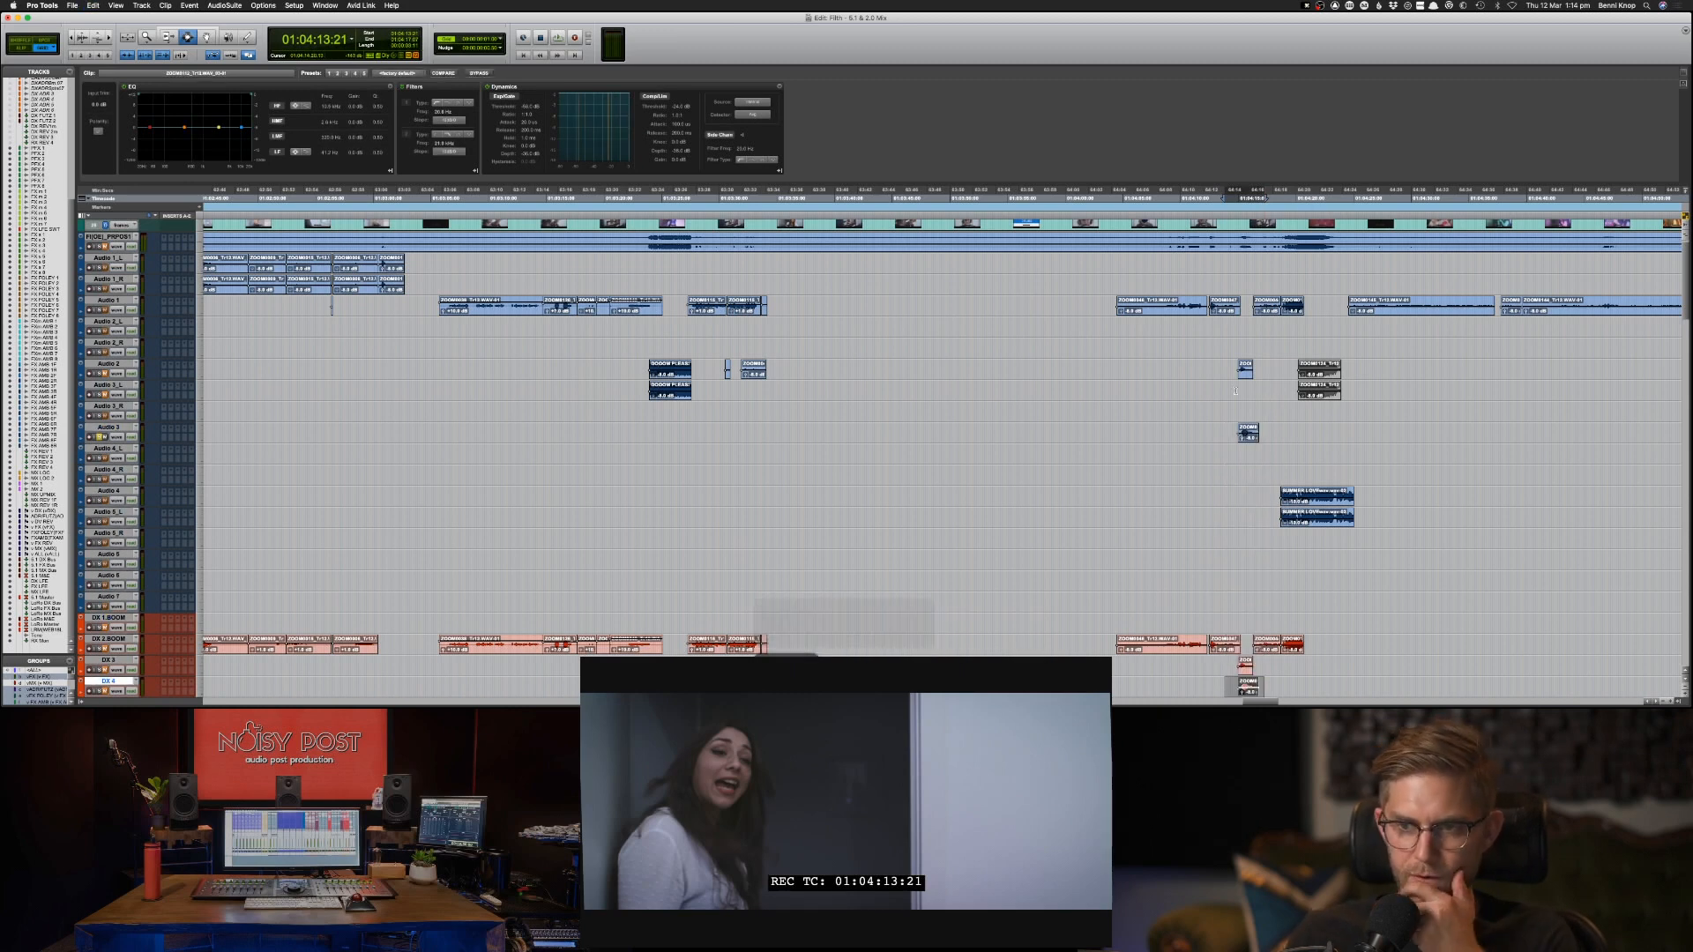
Play the scene from 01:04:24:08 and copy its continuous group of Audio 1 clips onto the DX 1 BOOM track.
left_click(1343, 304)
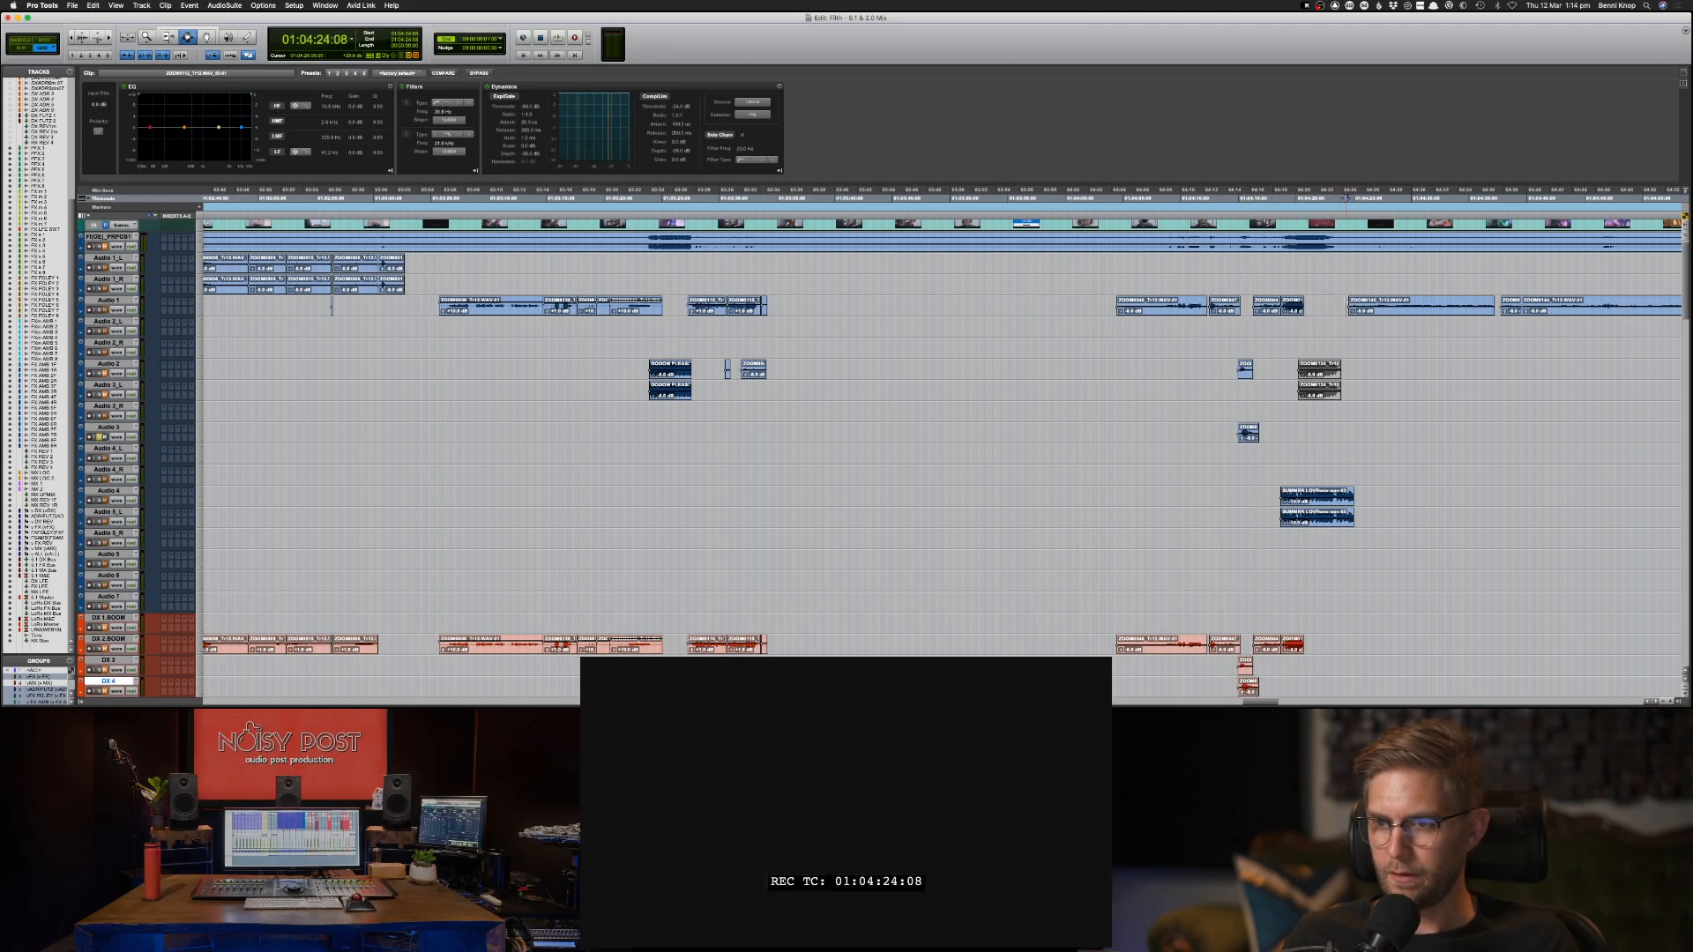
key("space")
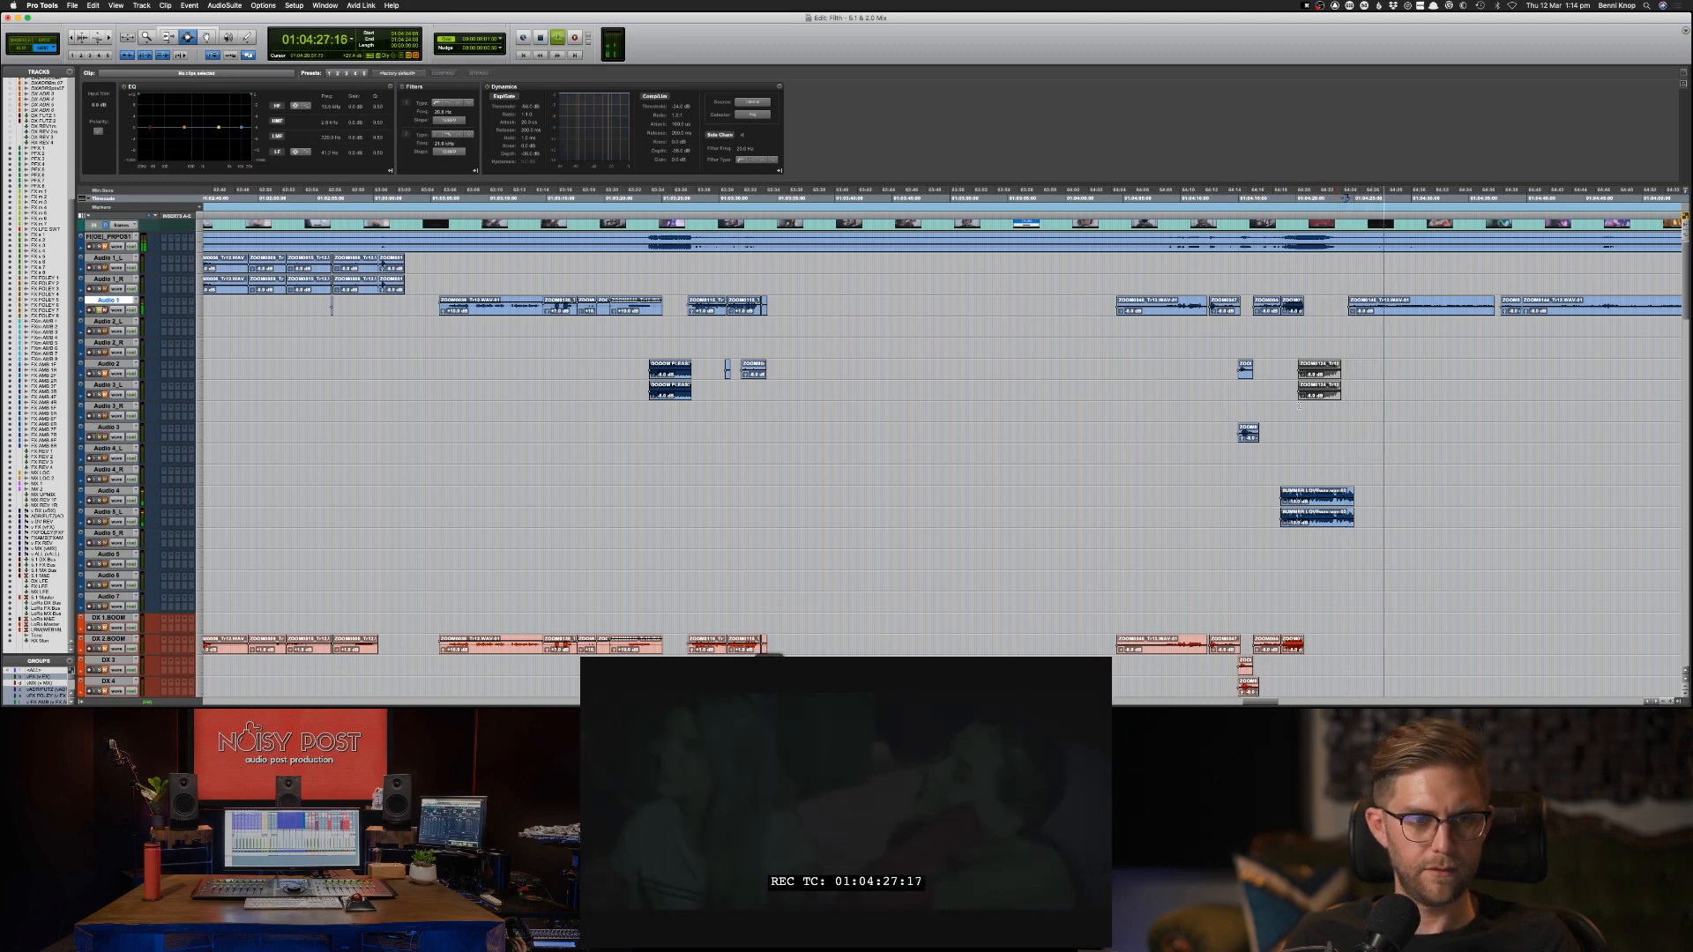
key("s")
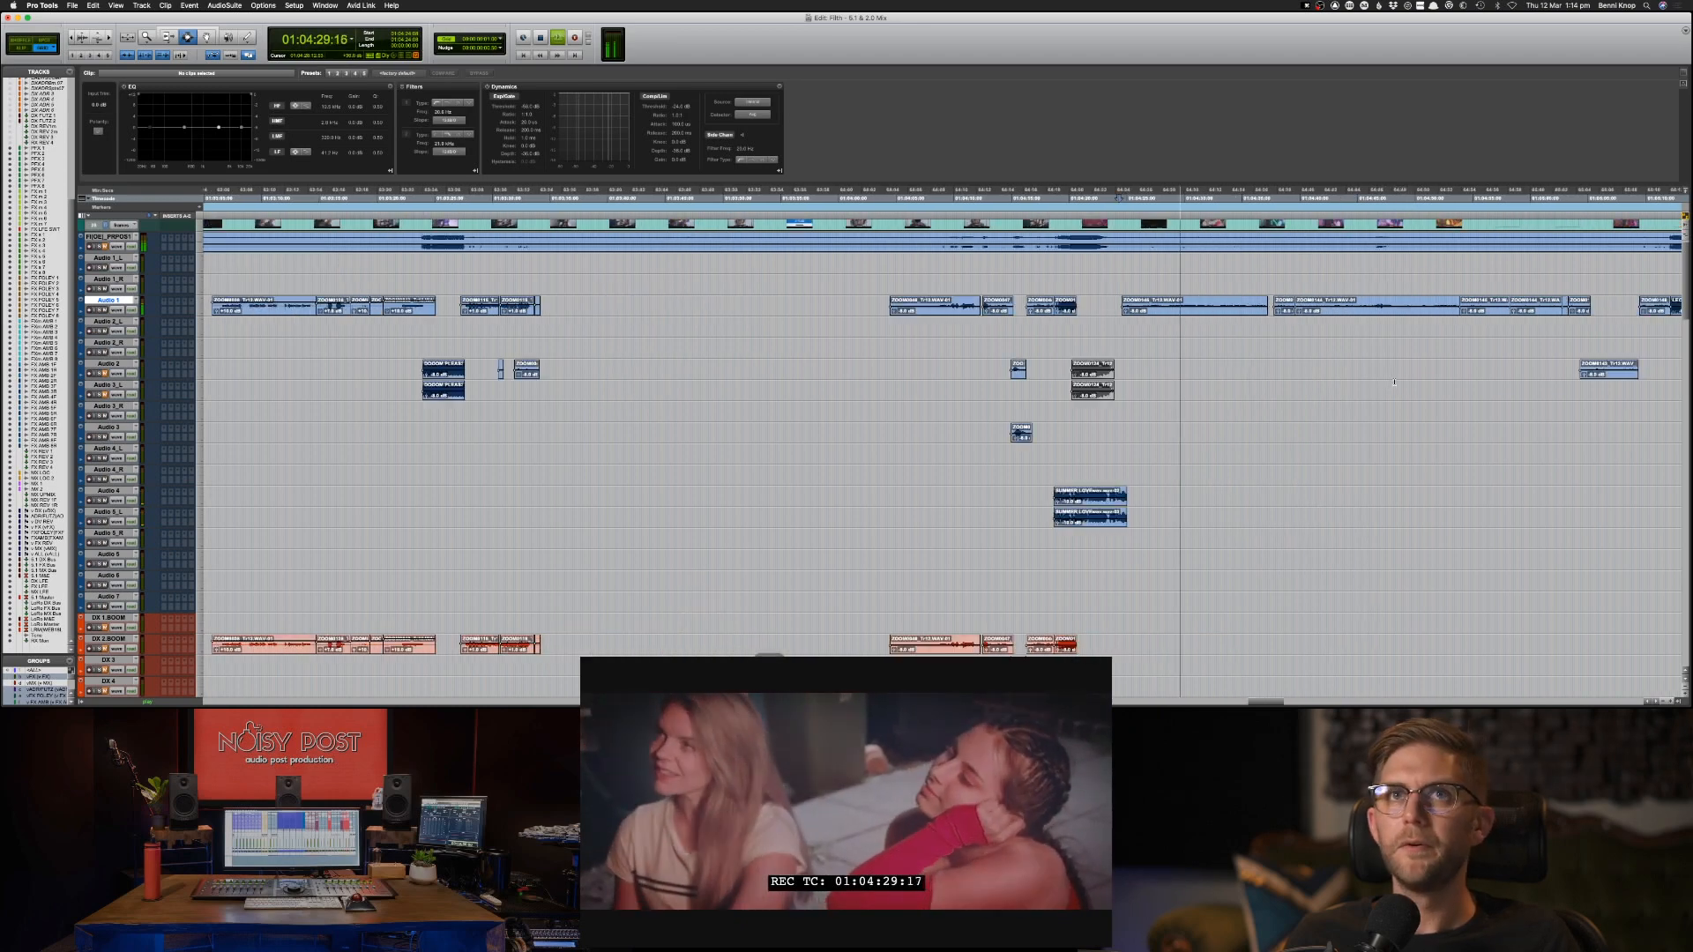
key("super+bracketleft")
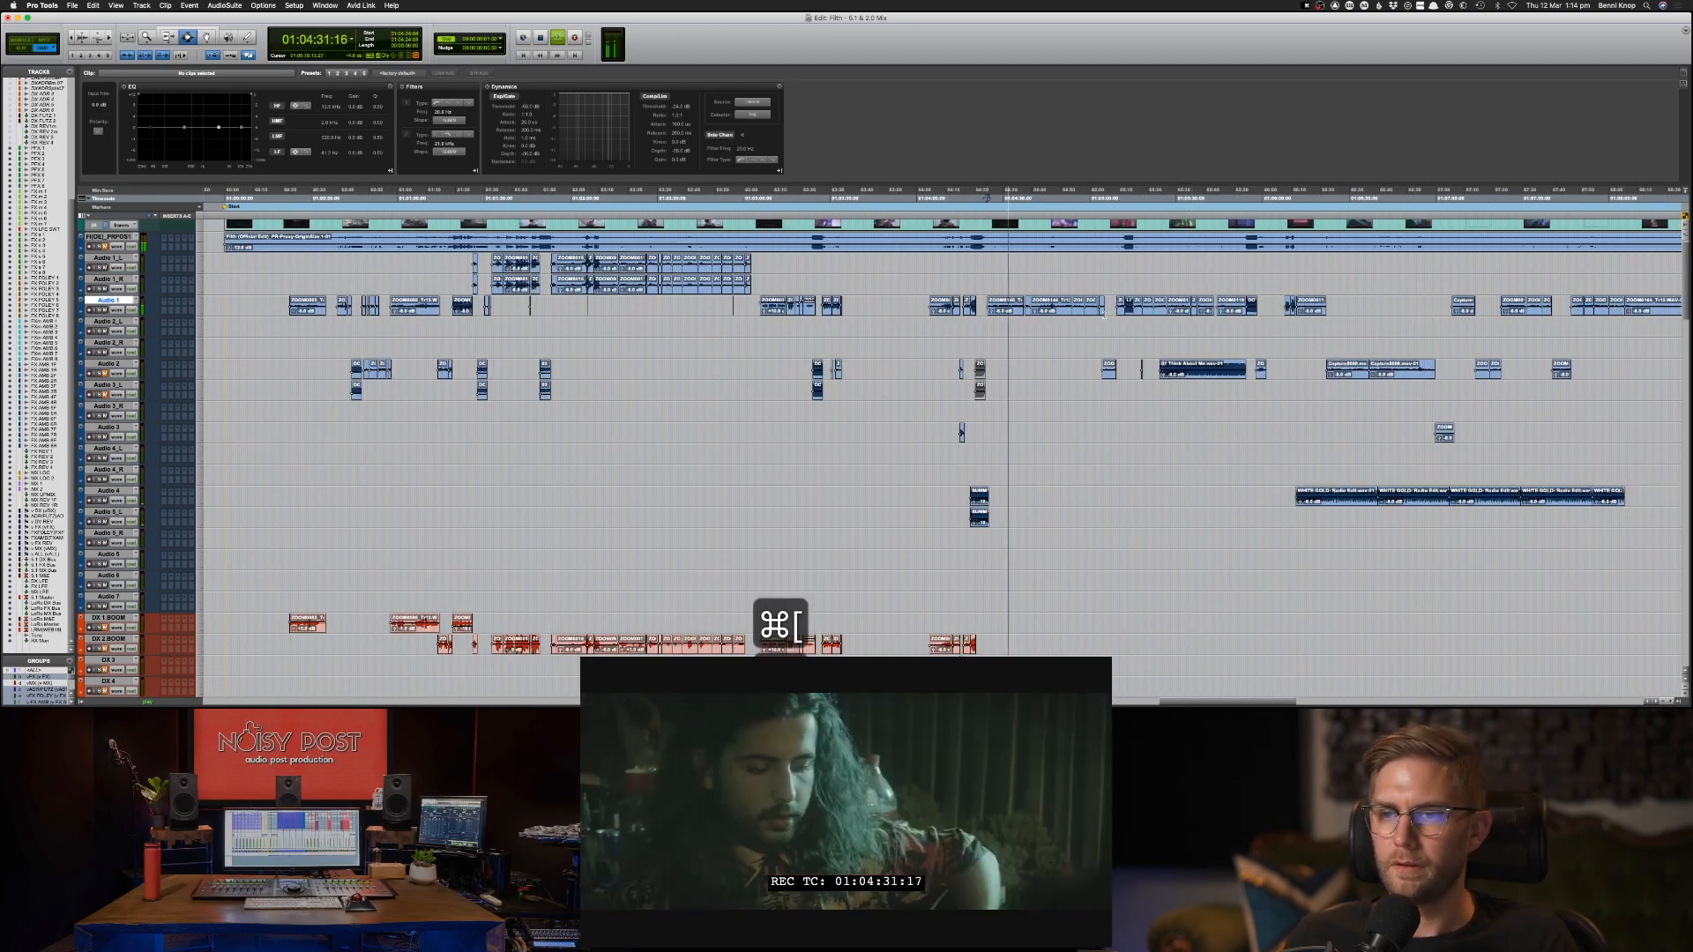
left_click_drag(980, 305, 1109, 311)
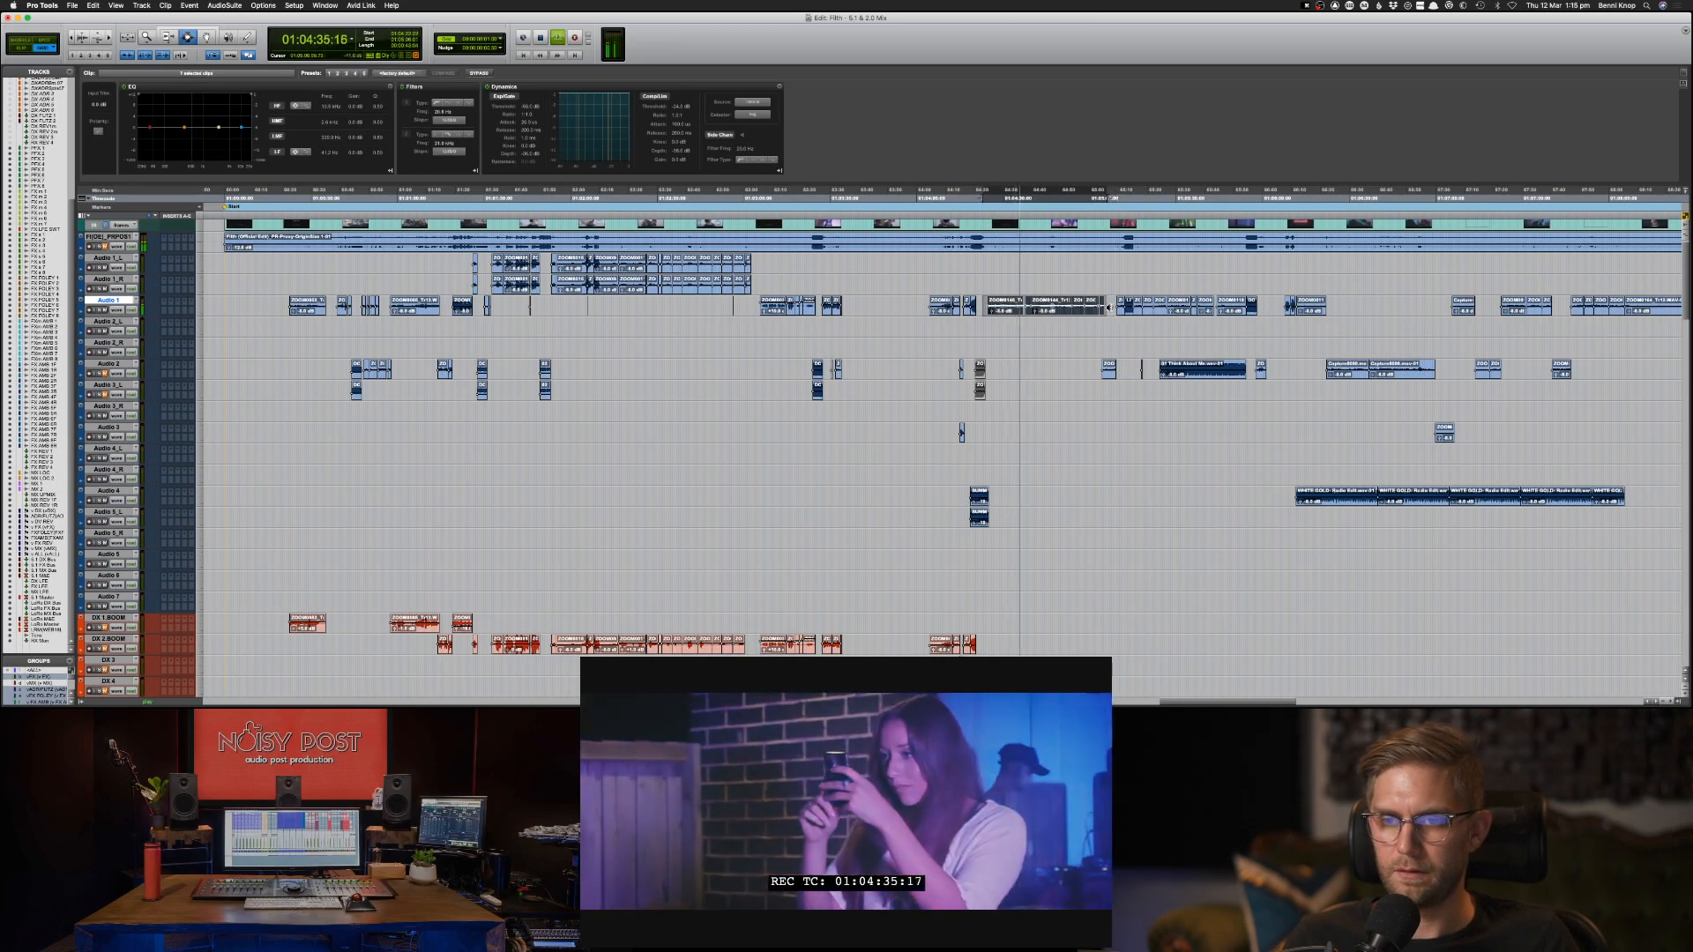
key("super+c")
key("semicolon")
key("semicolon")
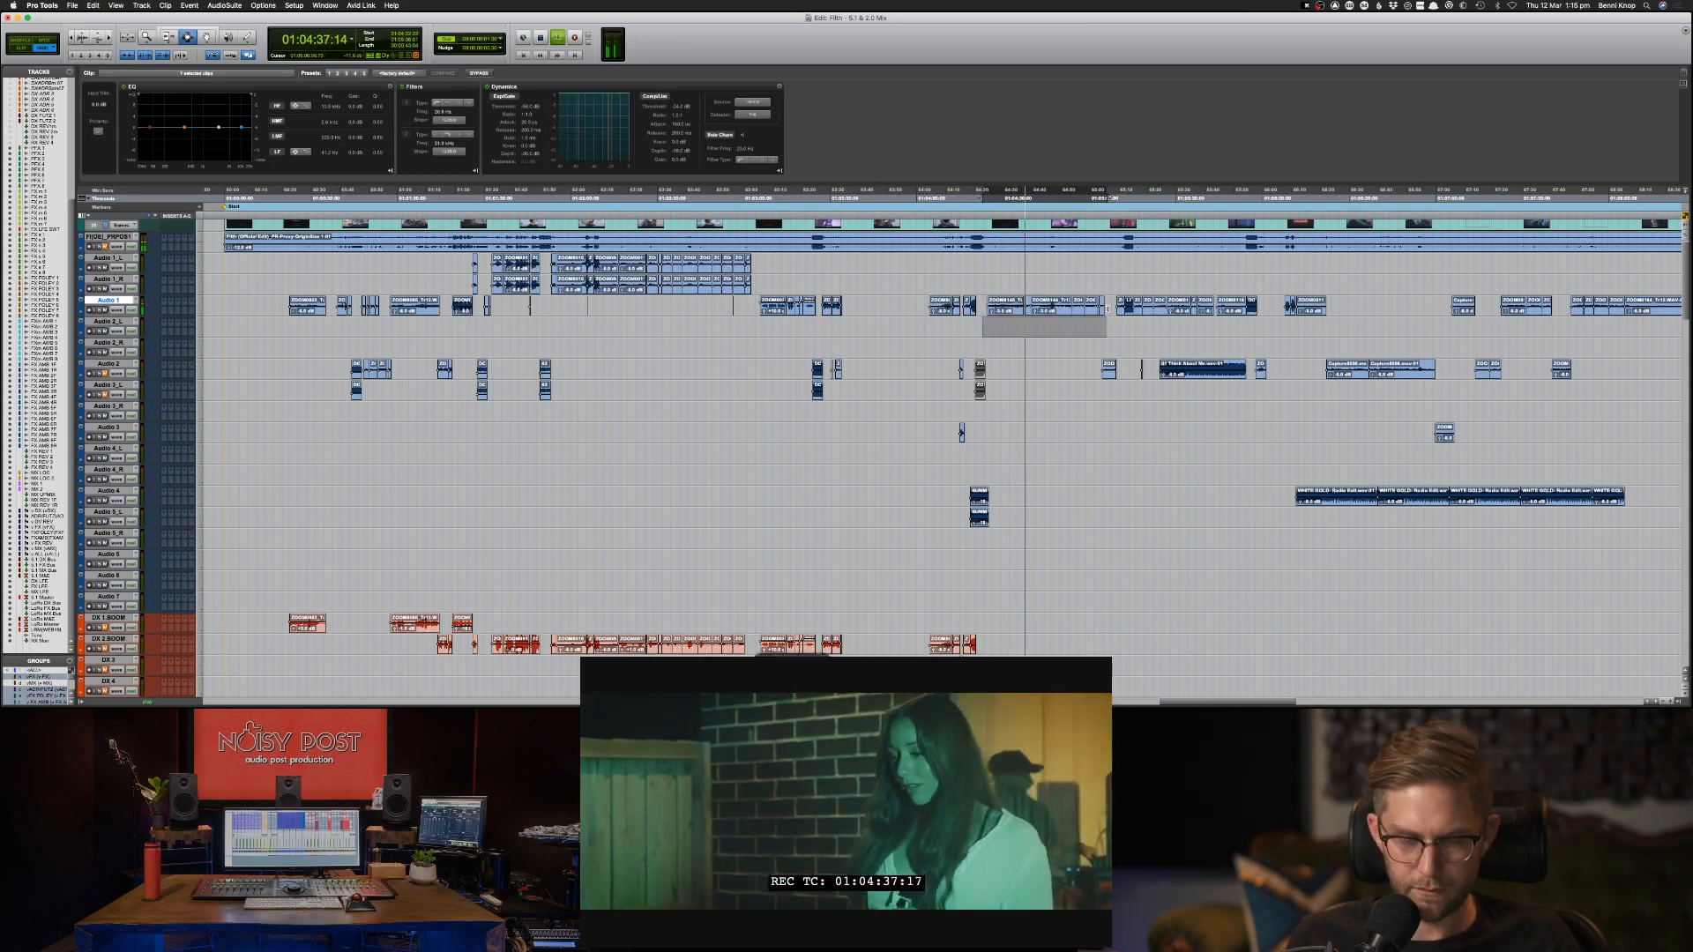
key("semicolon")
key("semicolon")
key("semicolon")
key("semicolon")
key("semicolon")
key("semicolon")
key("semicolon")
key("semicolon")
key("semicolon")
key("semicolon")
key("semicolon")
key("semicolon")
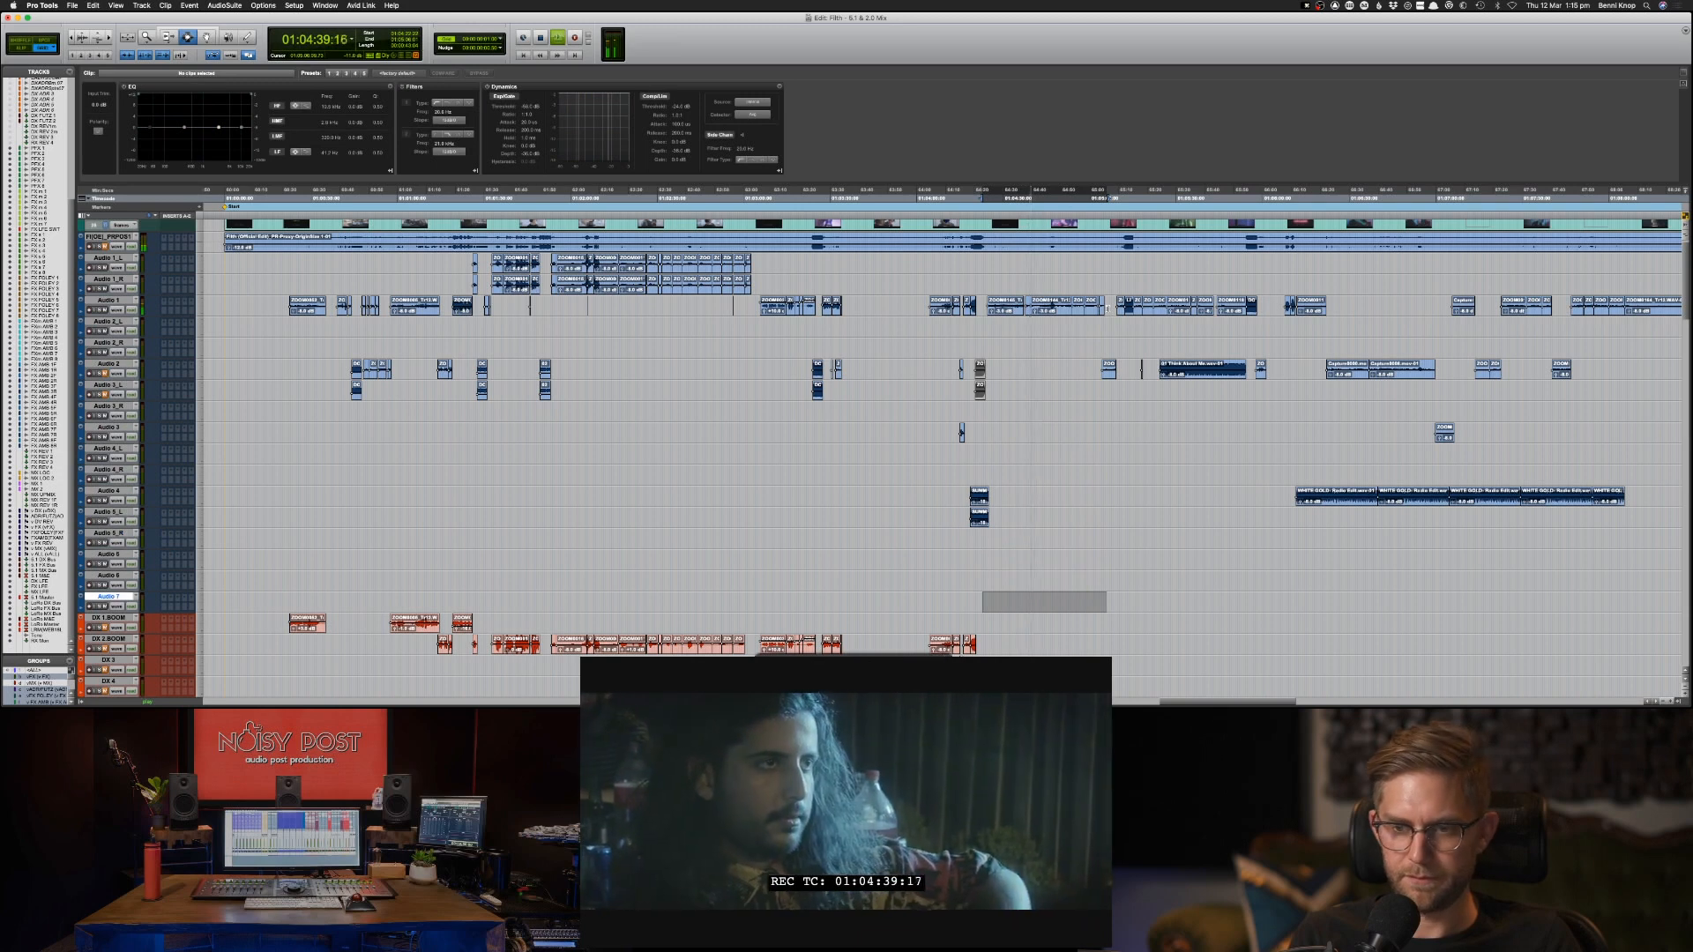
key("super+v")
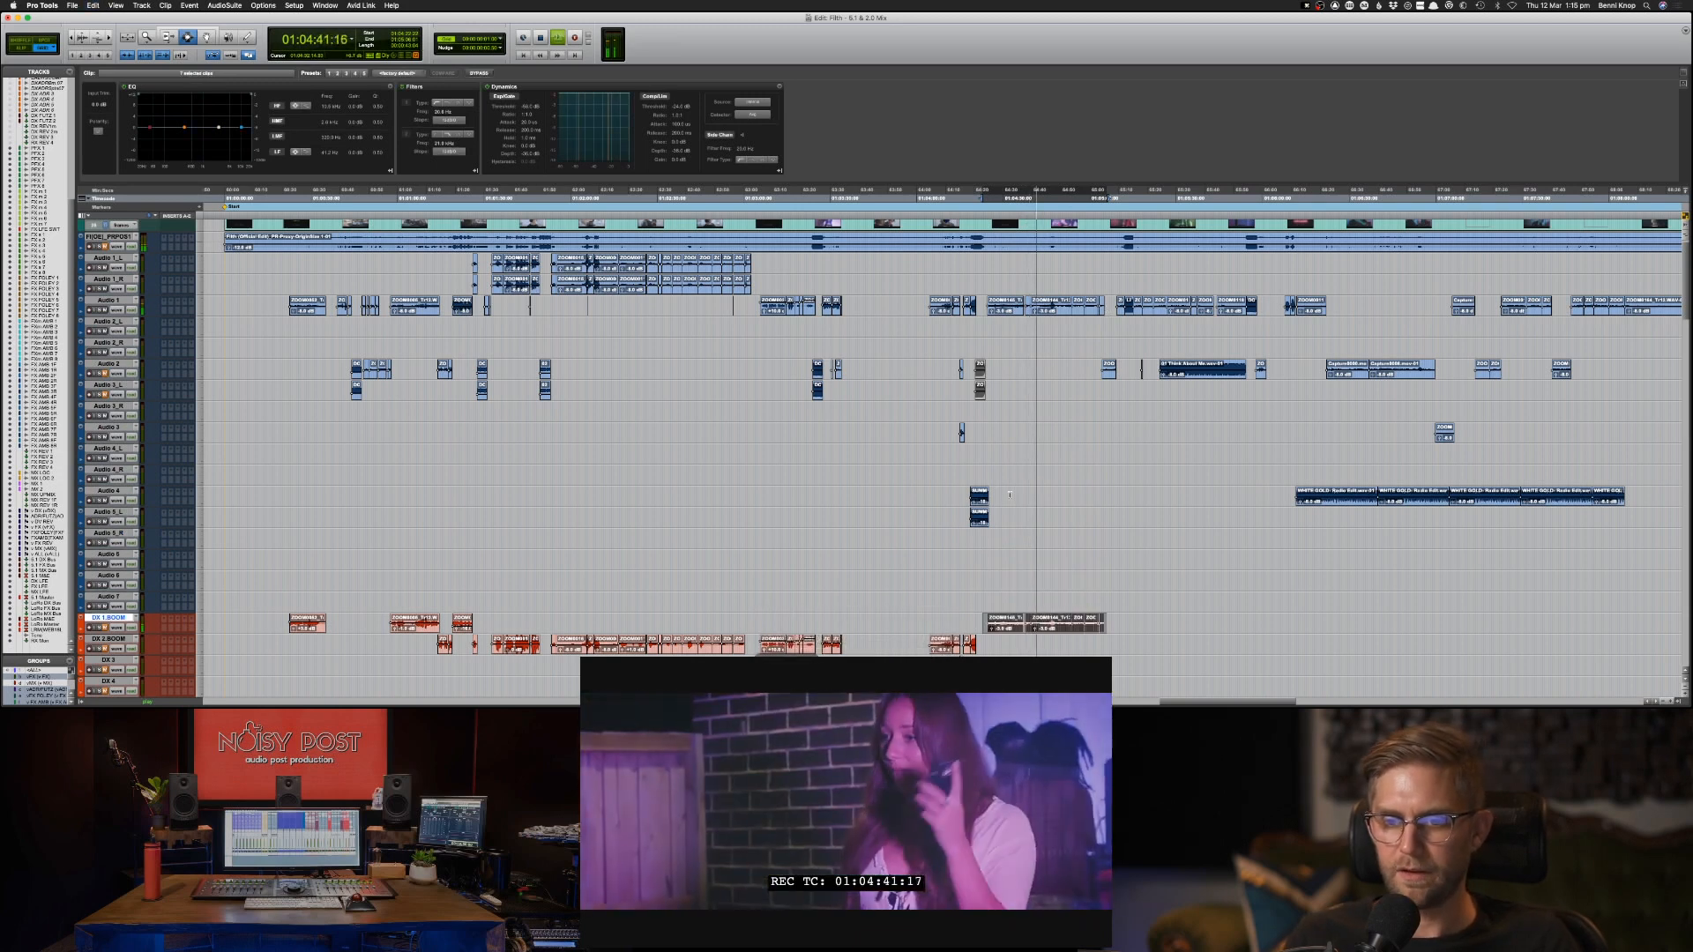
Listen through the scene up to the Audio 2 clip just after 01:05:03 and audition that clip.
left_click(1076, 522)
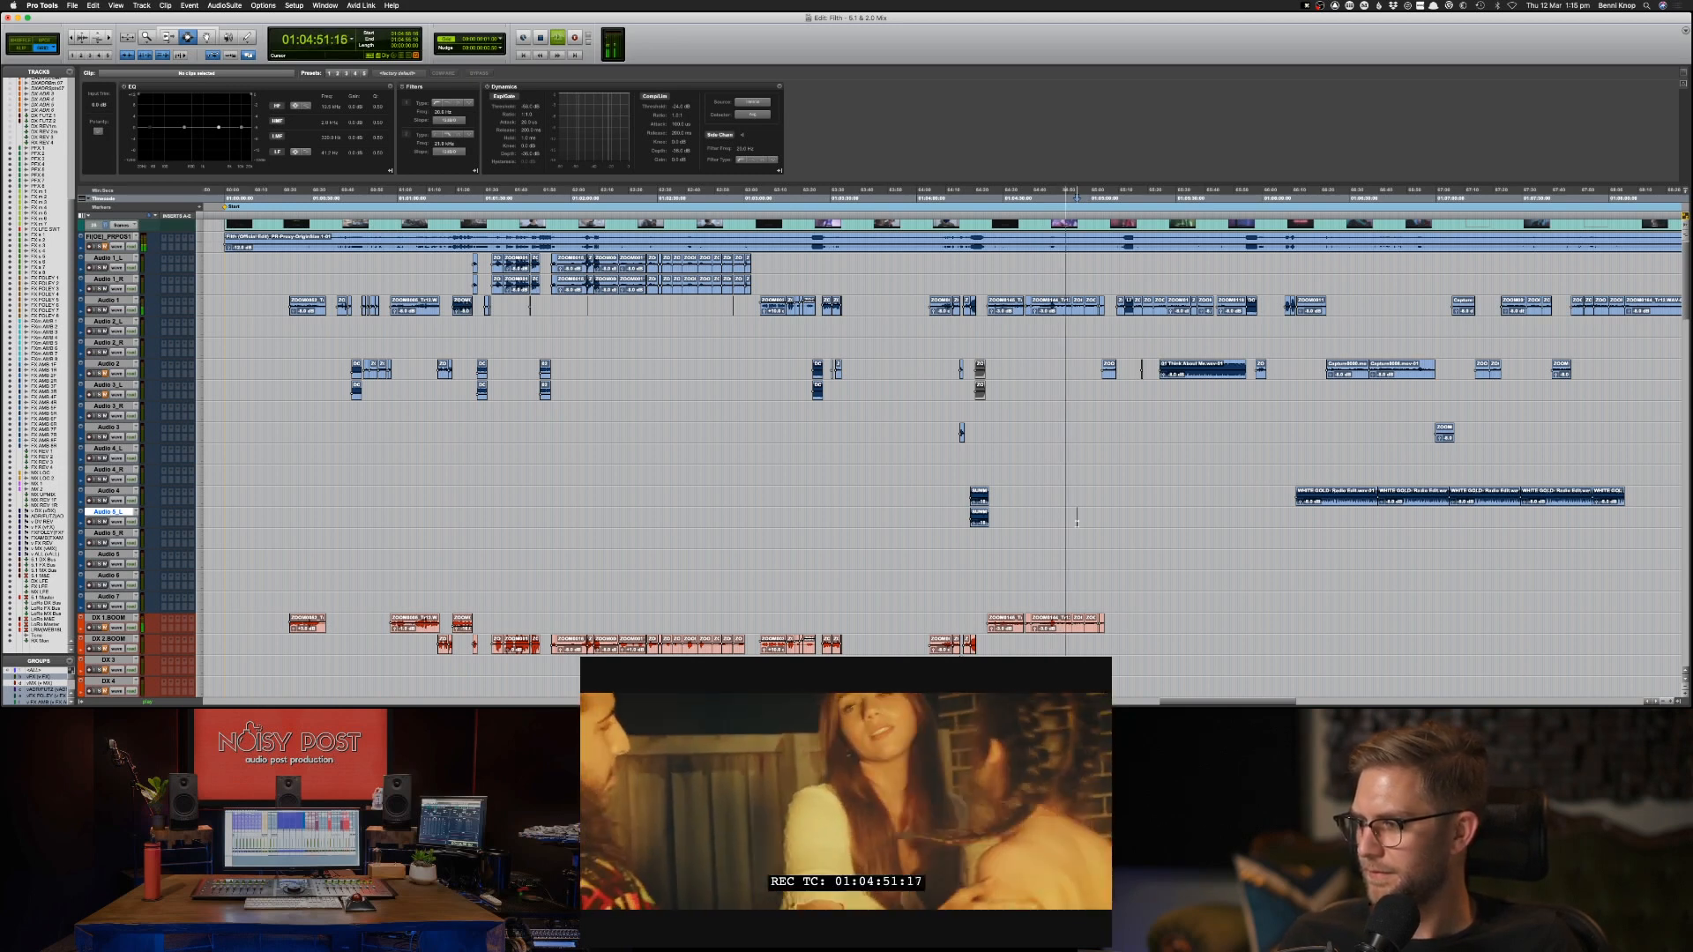
left_click(1088, 347)
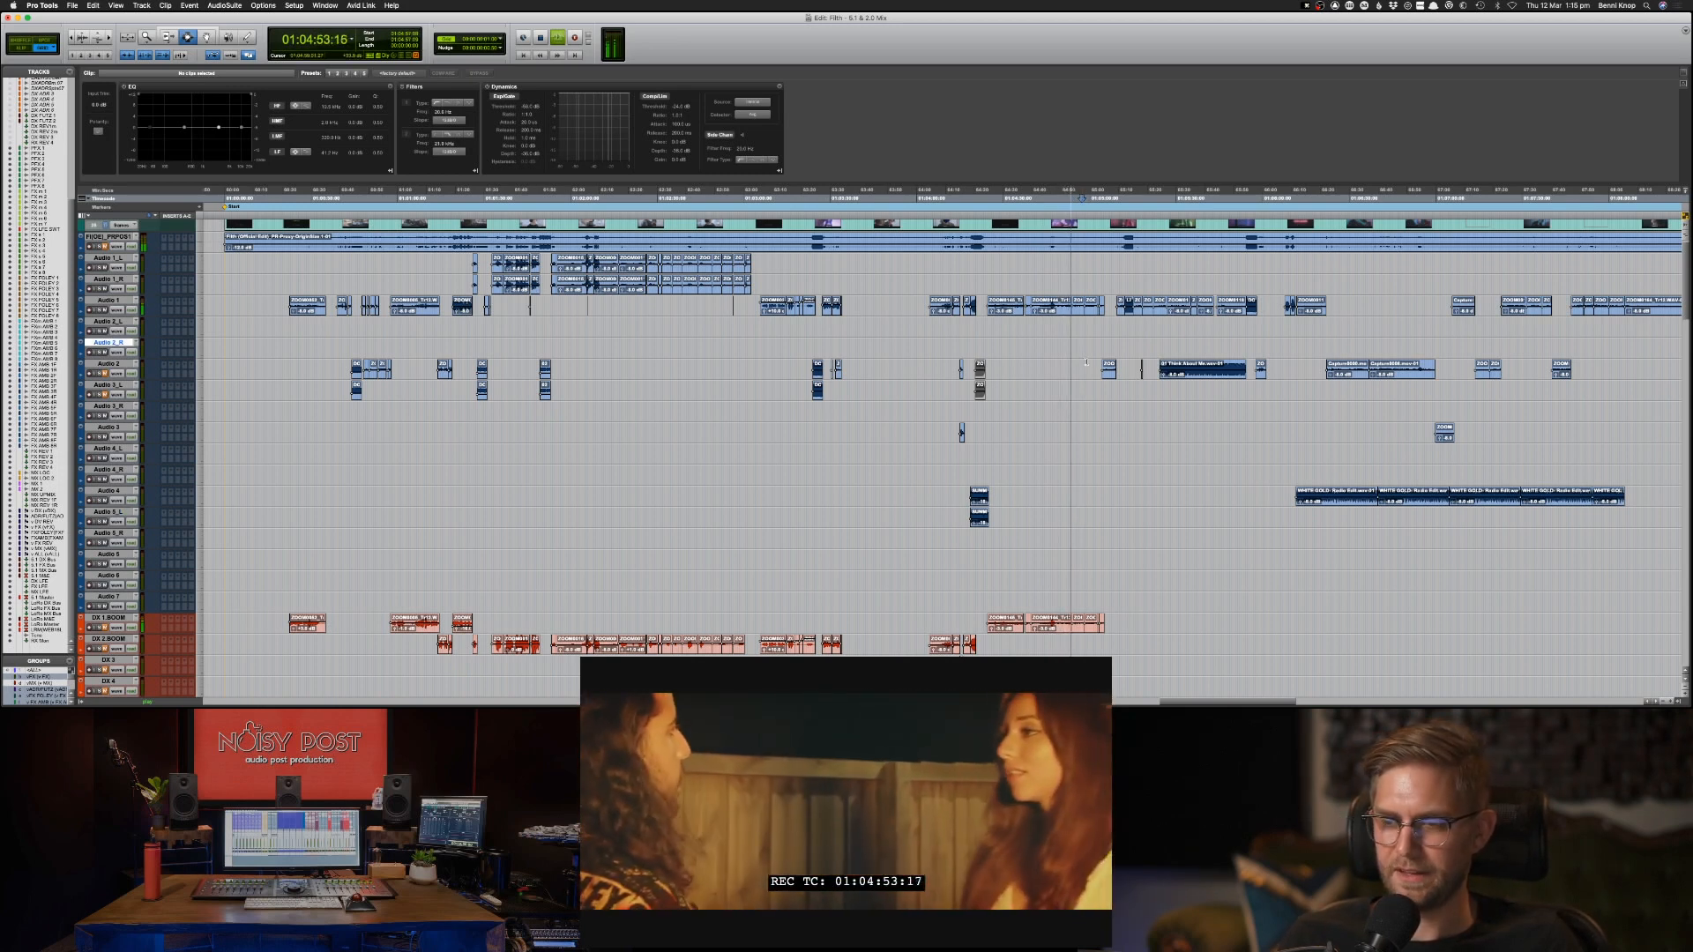
left_click(1088, 364)
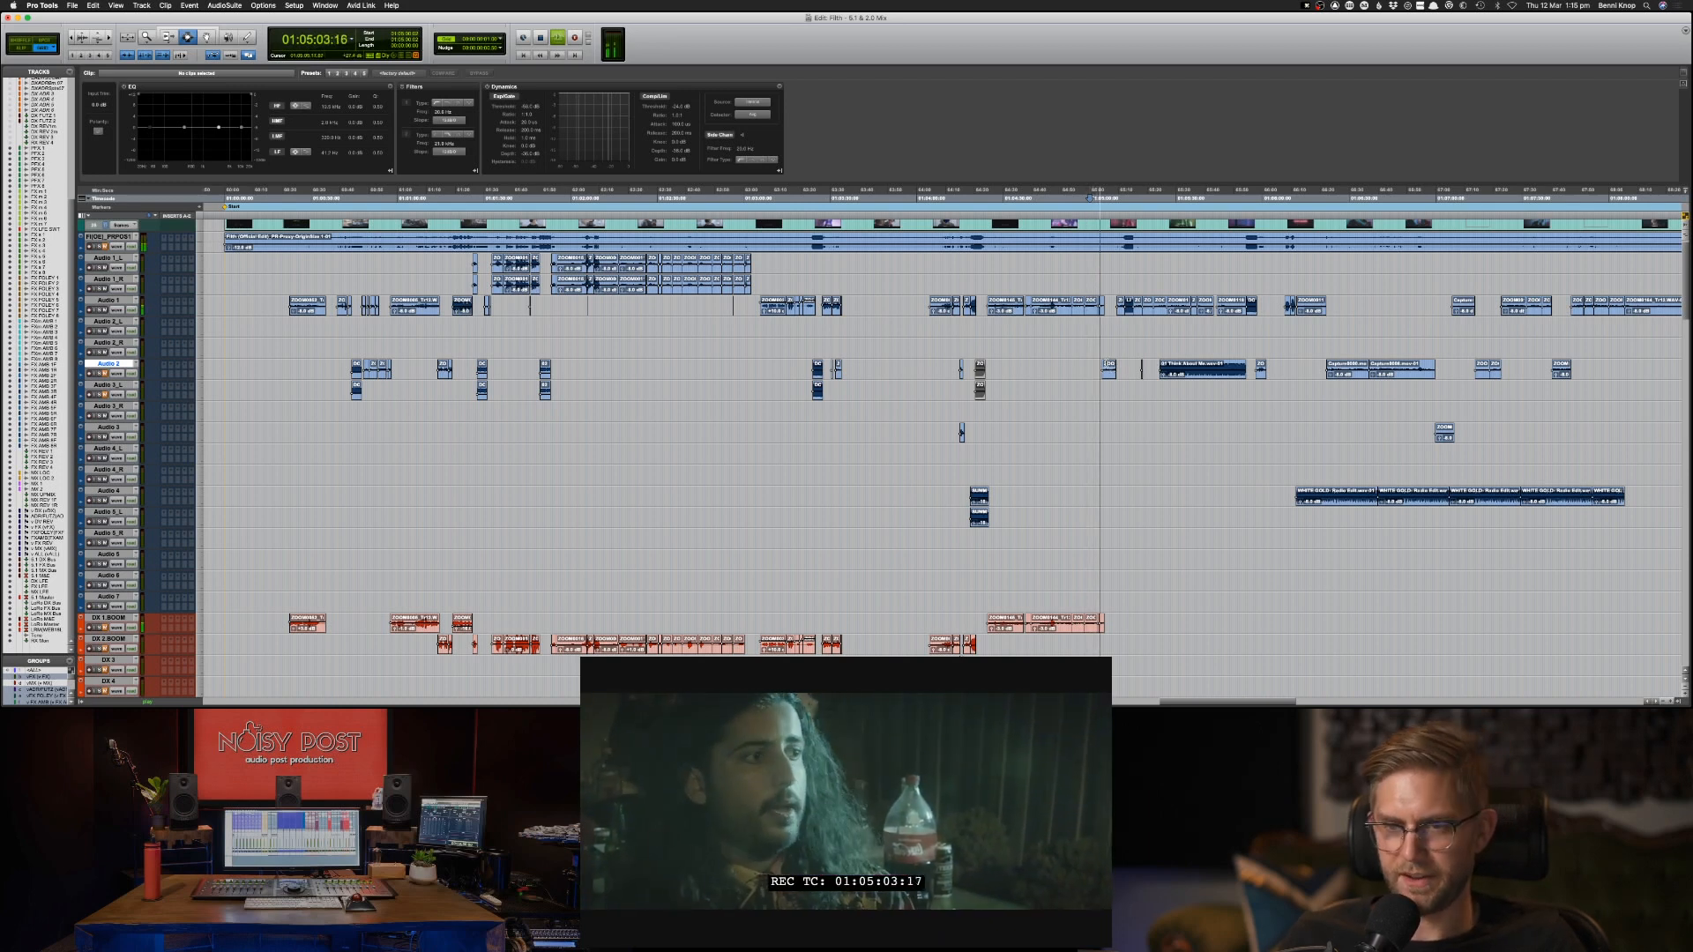
left_click(1109, 371)
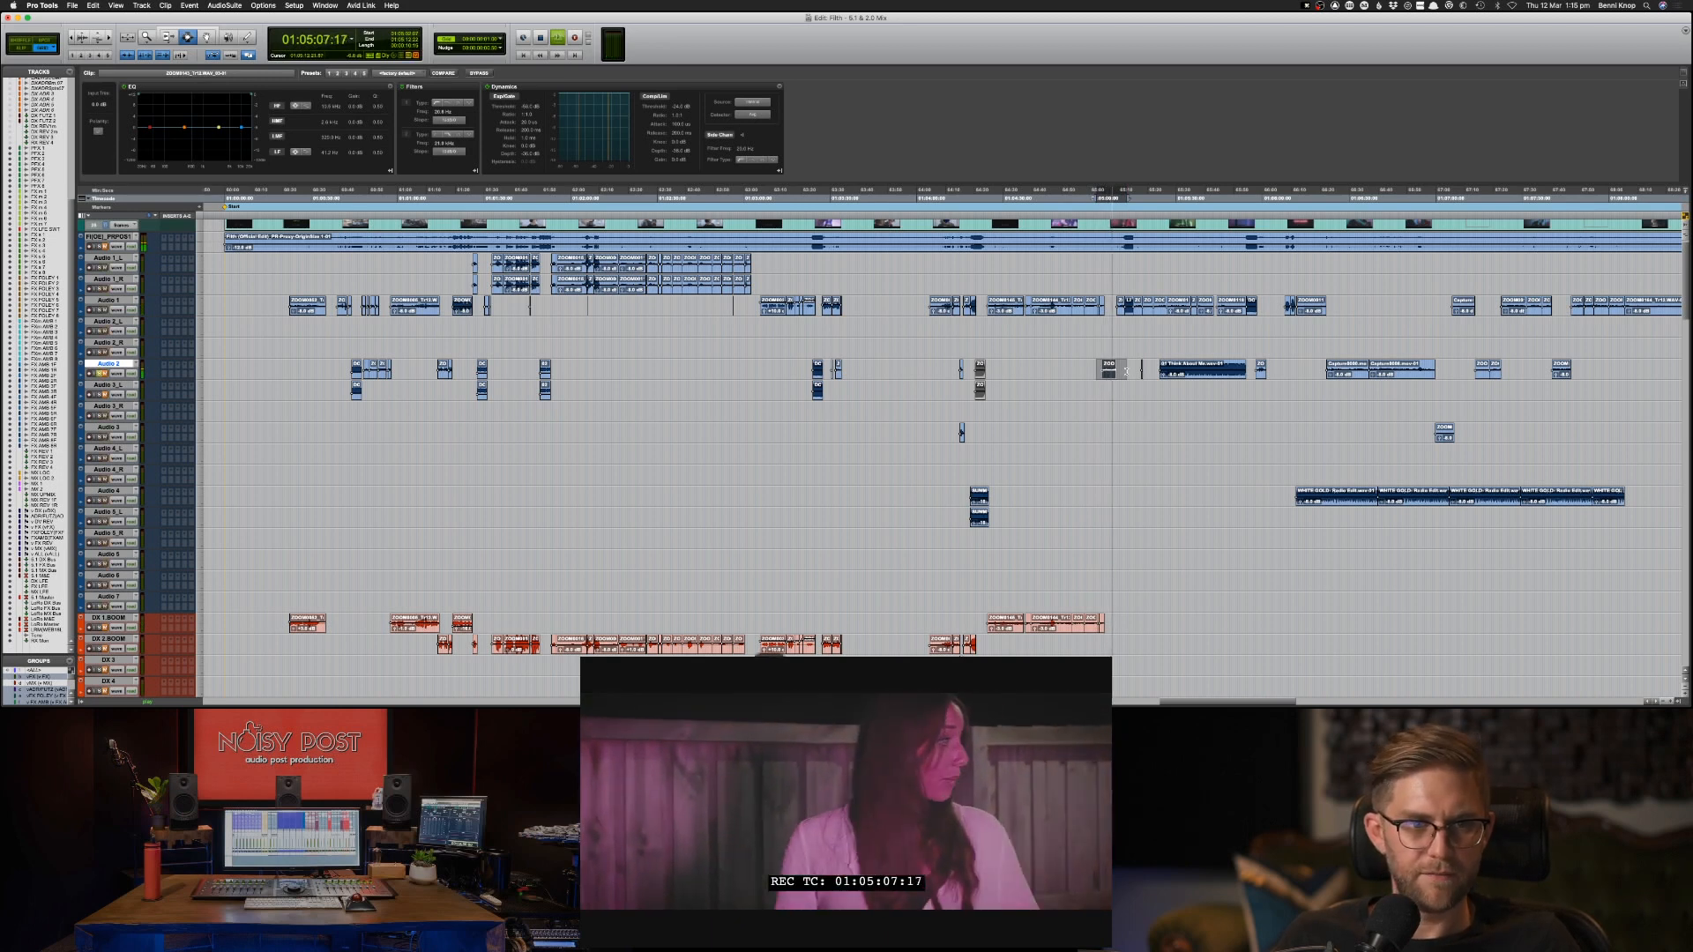
key("s")
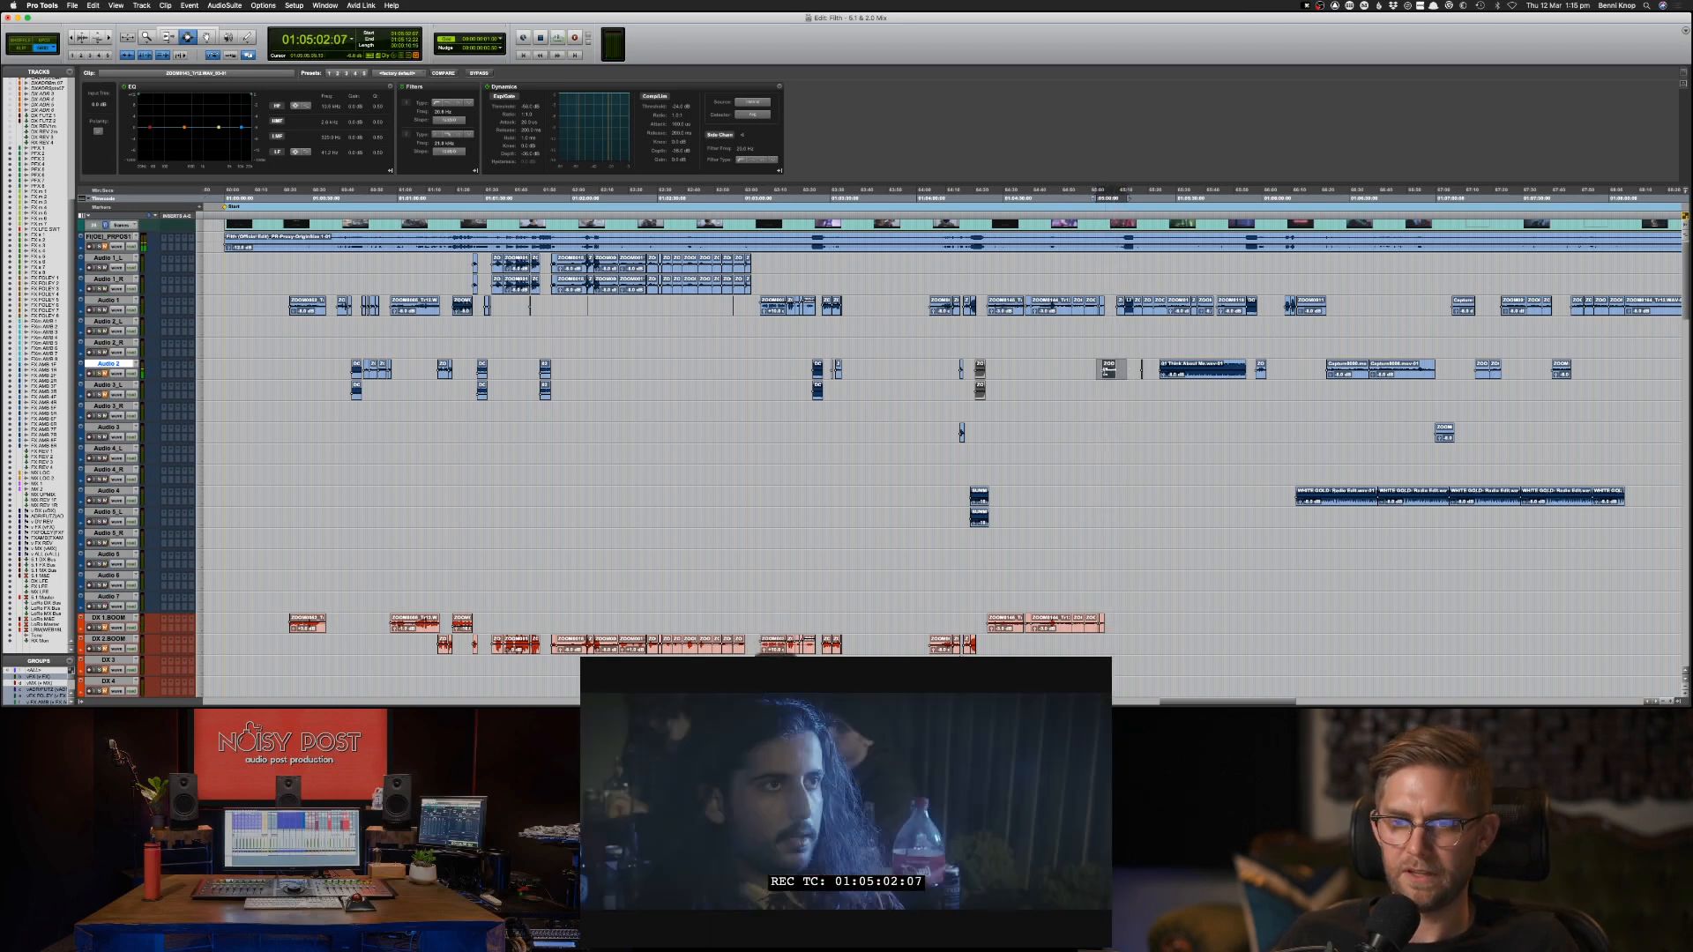
left_click(1102, 372)
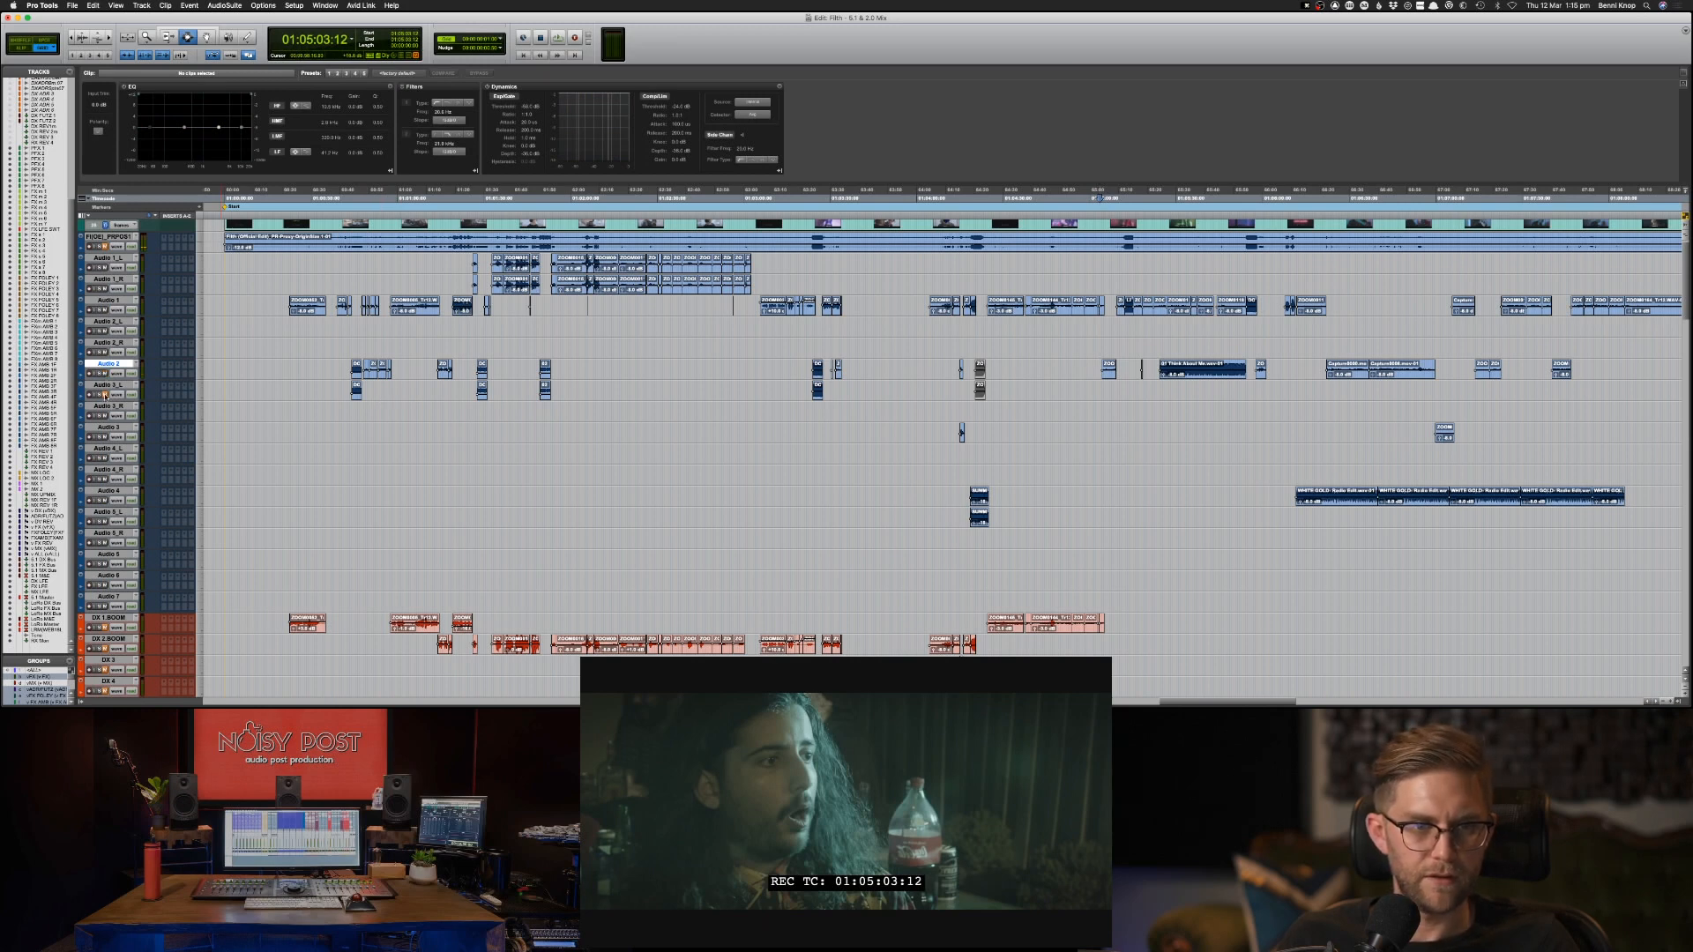
left_click(1094, 368)
key("space")
Copy the two short Audio 2 clips, selected from 01:05:02:09, onto the DX 2 BOOM track at the same position.
left_click_drag(1093, 368, 1153, 368)
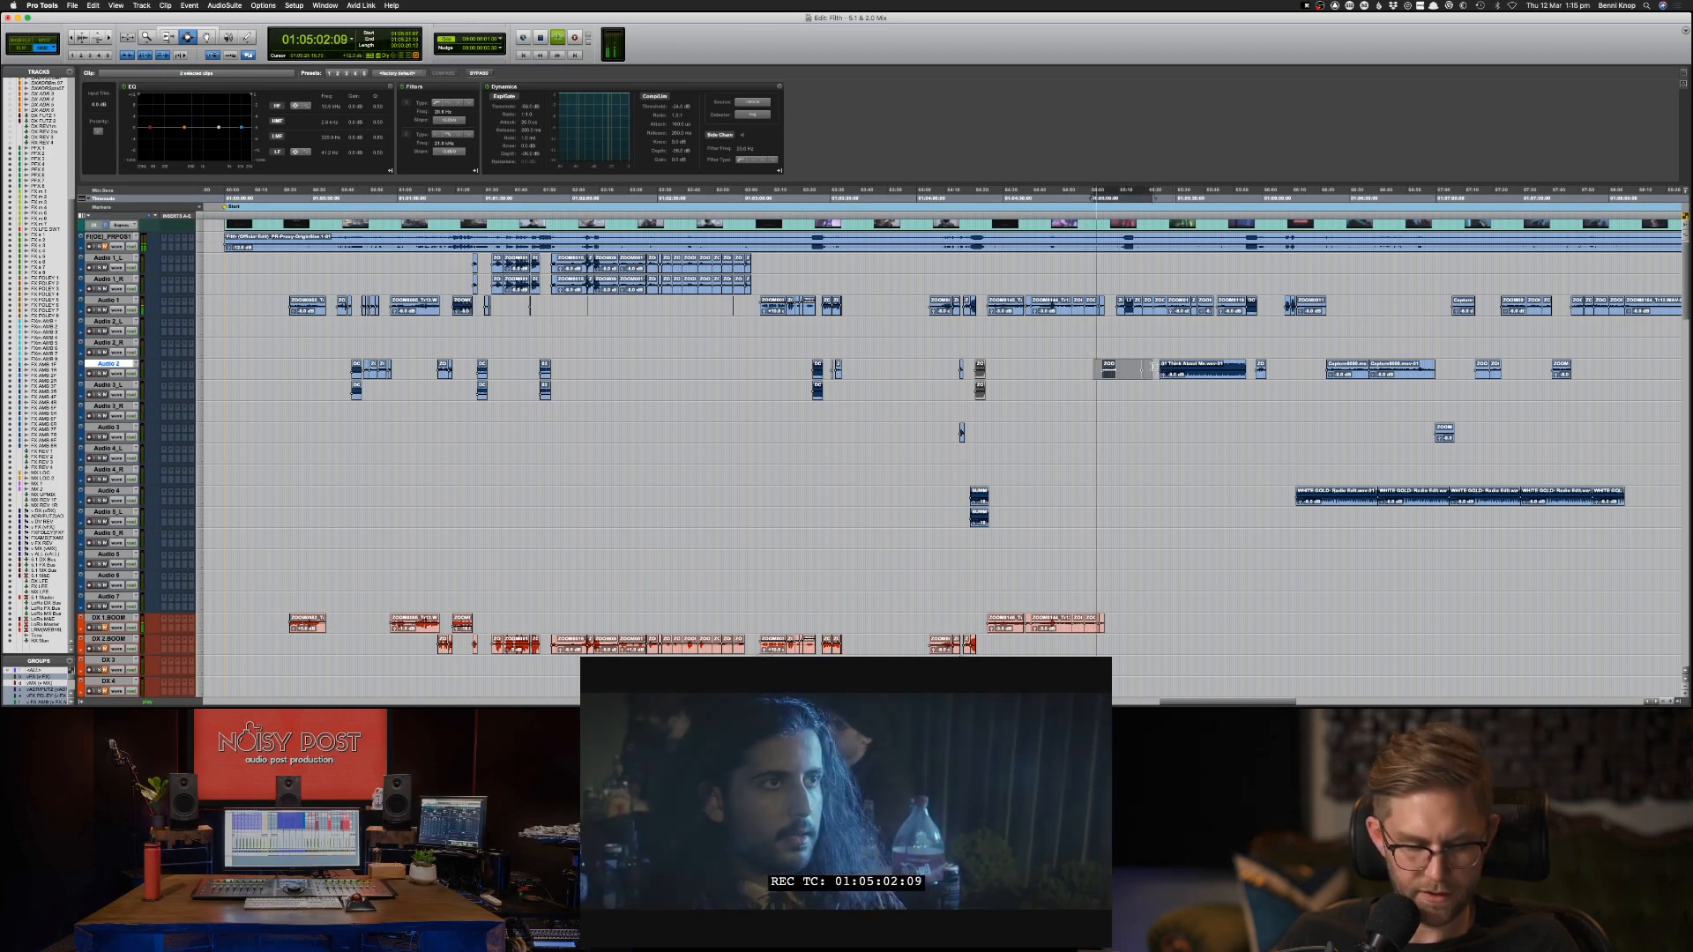
key("semicolon")
key("semicolon")
key("semicolon")
key("semicolon")
key("semicolon")
key("semicolon")
key("semicolon")
key("semicolon")
key("semicolon")
key("semicolon")
key("semicolon")
key("semicolon")
key("semicolon")
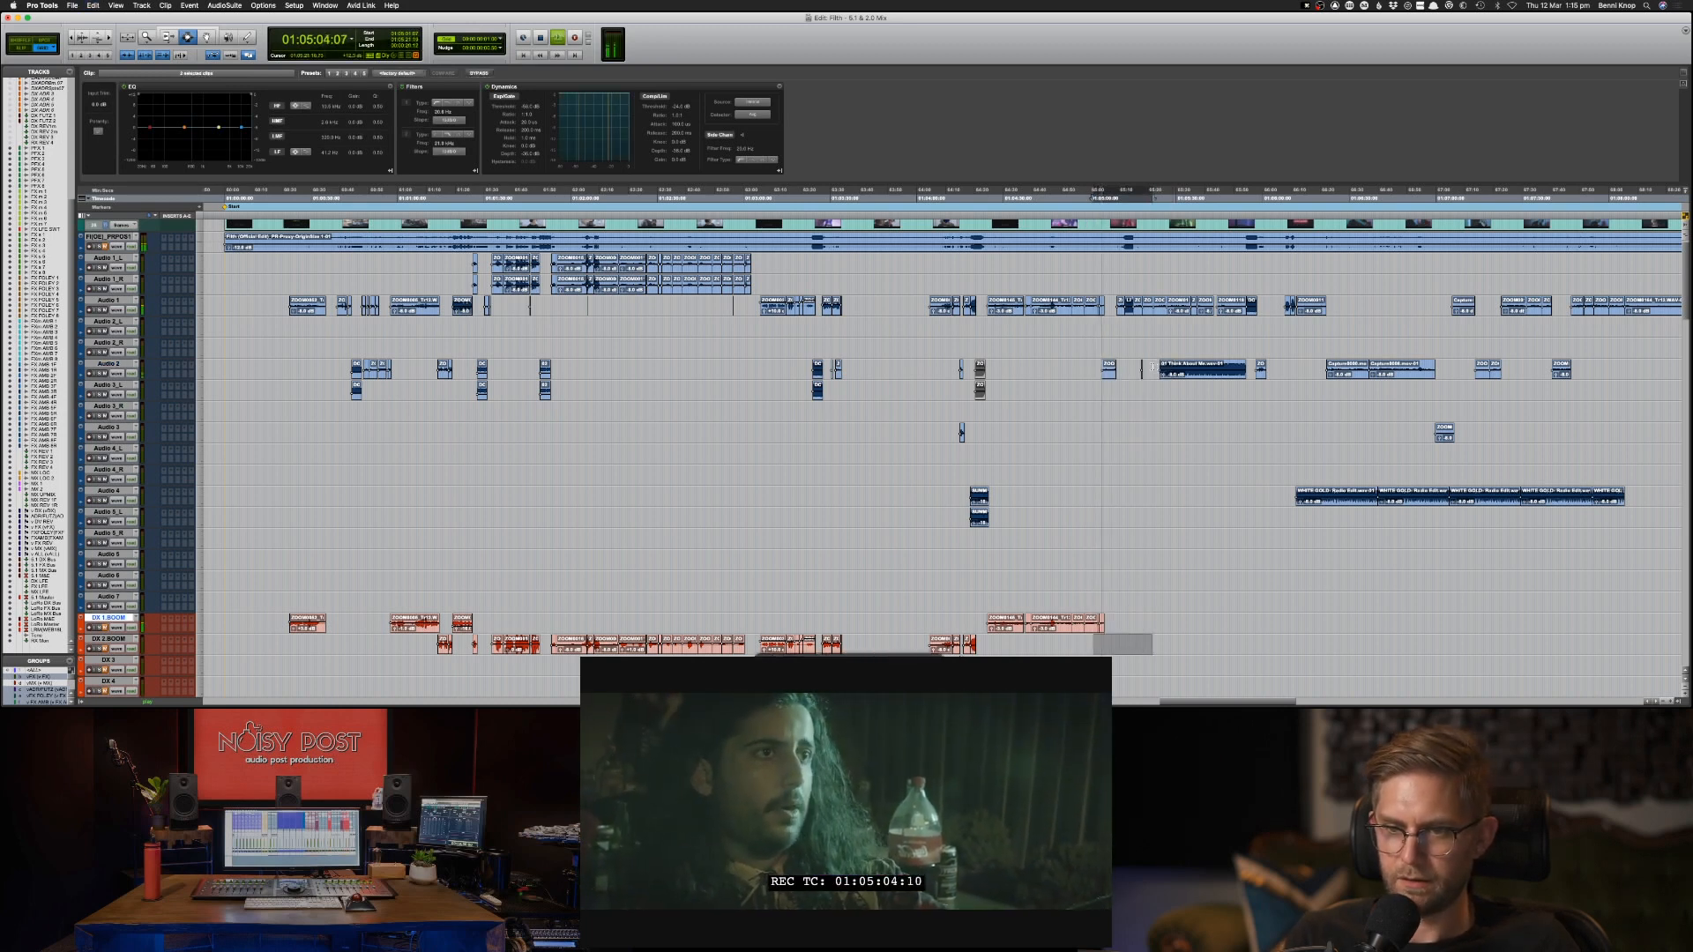
key("super+v")
Copy the next group of Audio 1 clips, selected from 01:05:08:02, onto the DX 1 BOOM track, undoing and repeating the paste.
left_click_drag(1112, 306, 1272, 301)
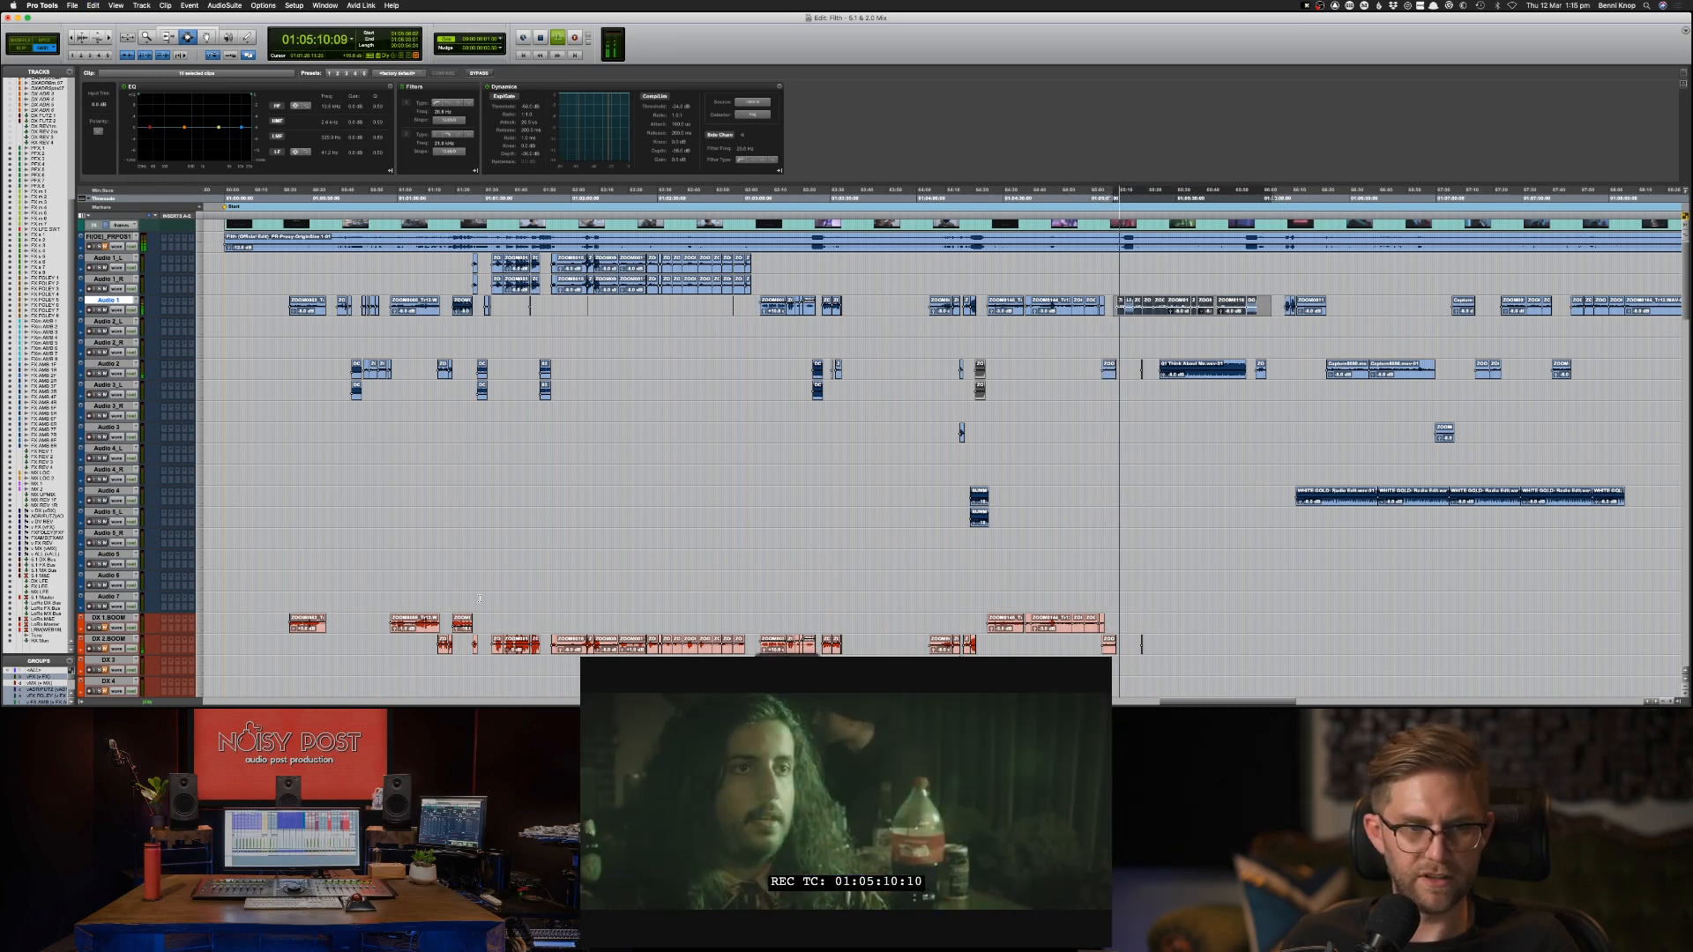
left_click(124, 619)
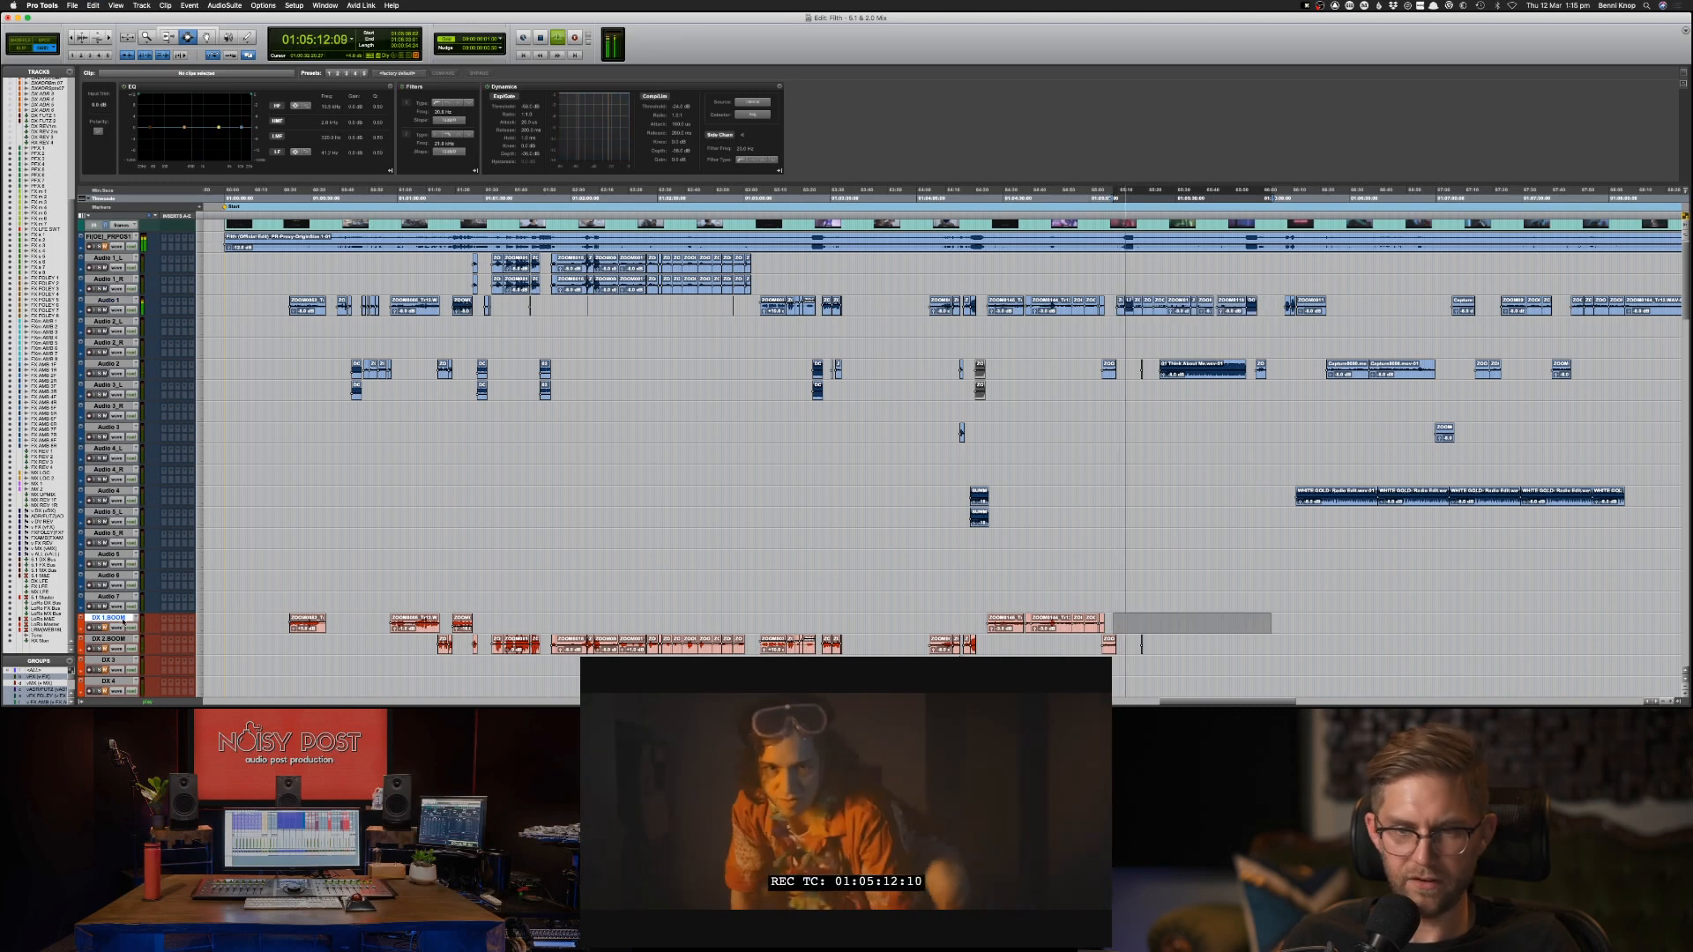
key("super+v")
key("space")
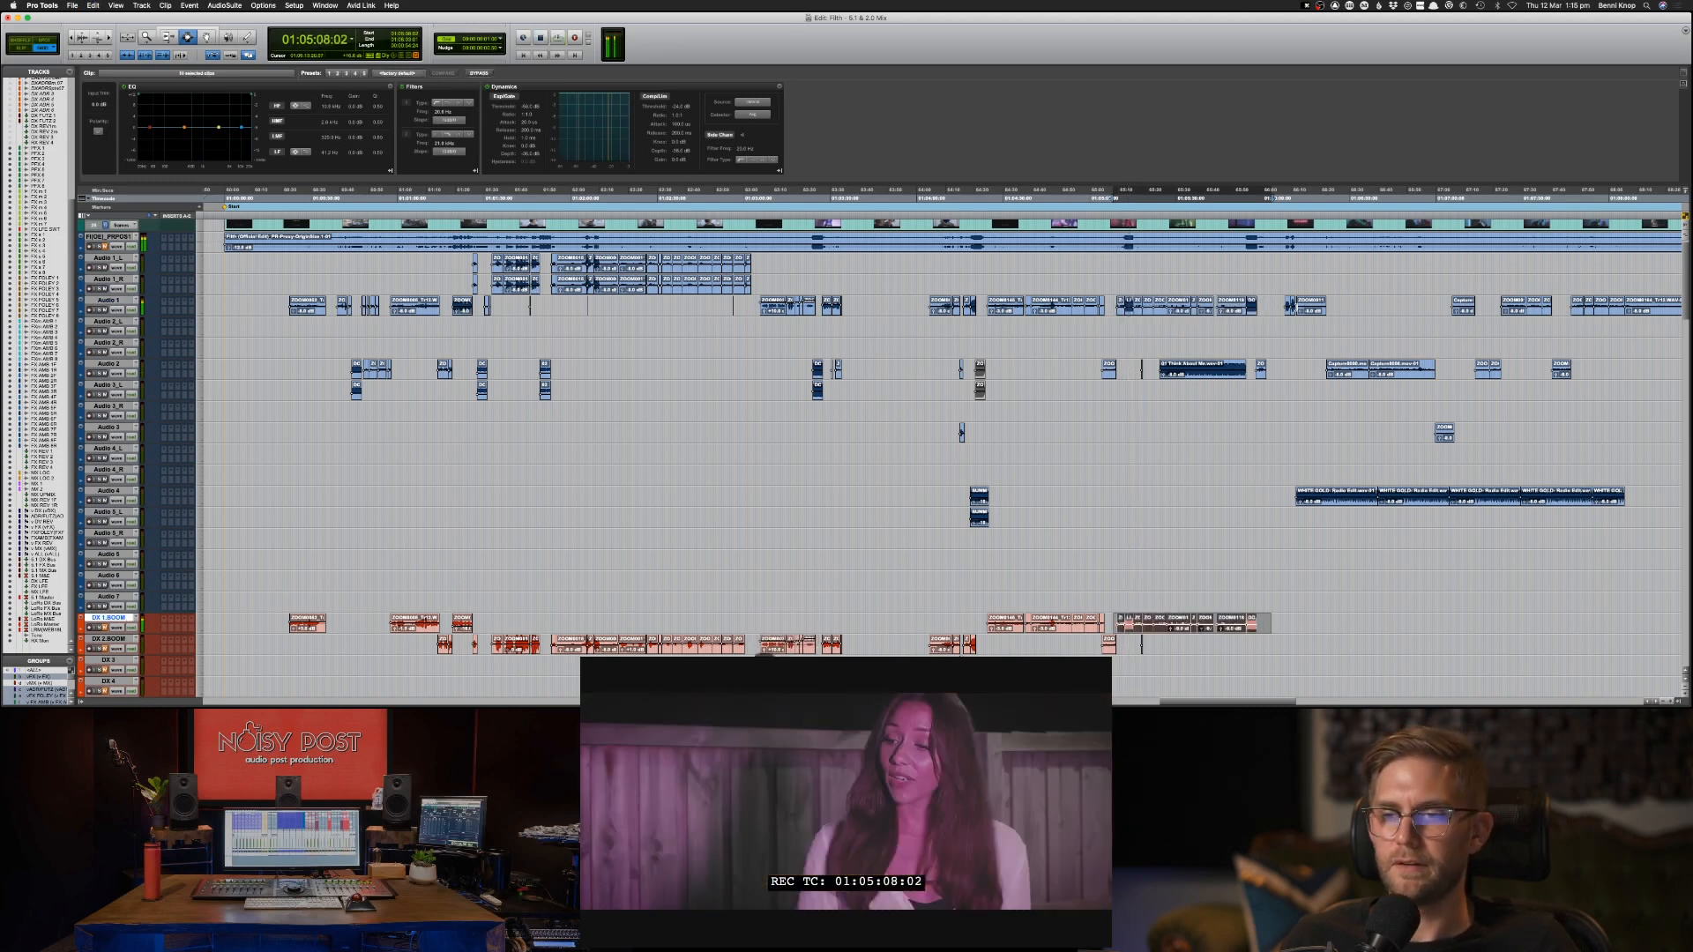
key("super+z")
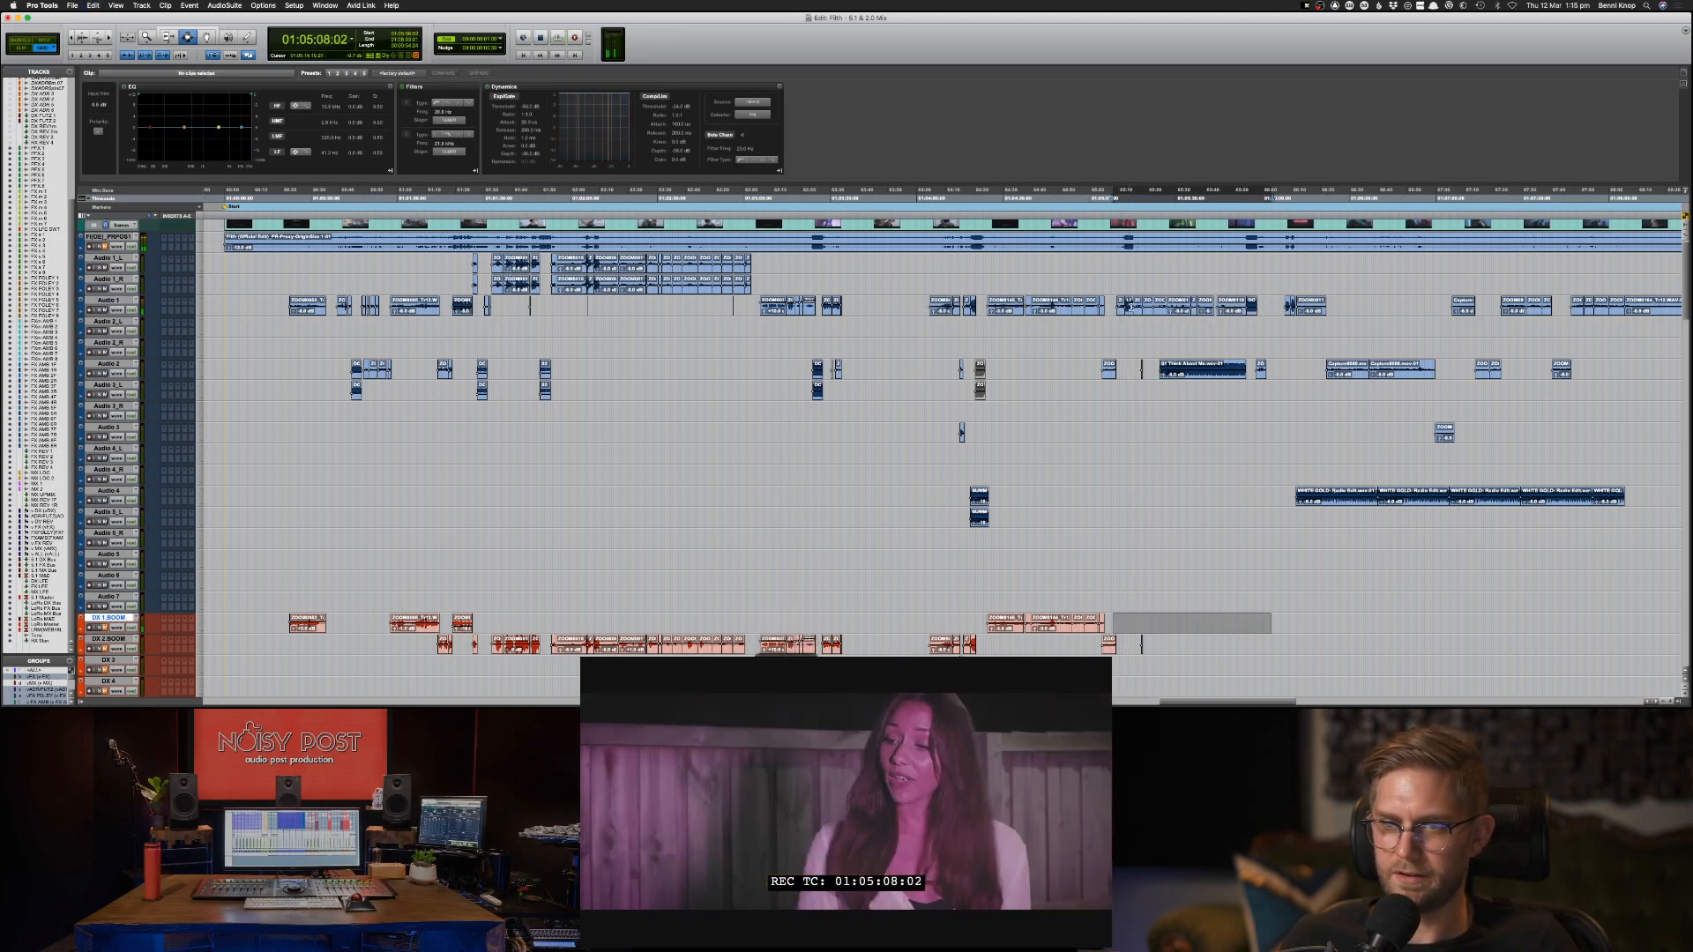
key("super+v")
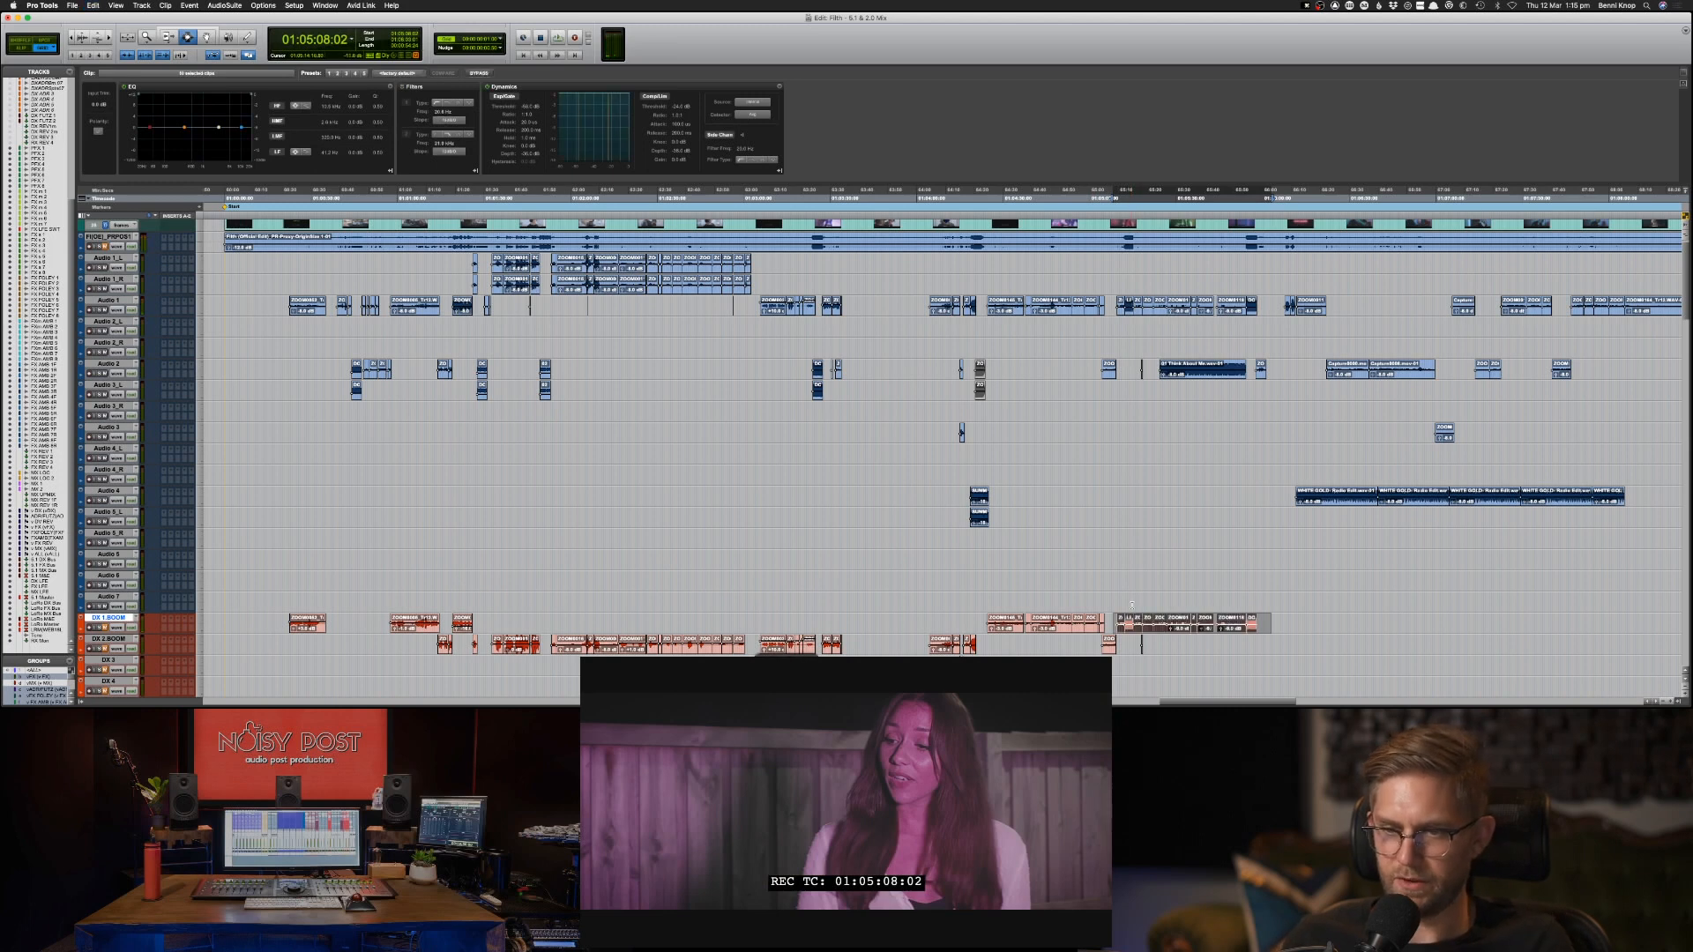
Remove the short clips at 01:05:12:04 and 01:05:54:10 from the DX 1 BOOM track.
left_click(1132, 603)
left_click(1124, 623)
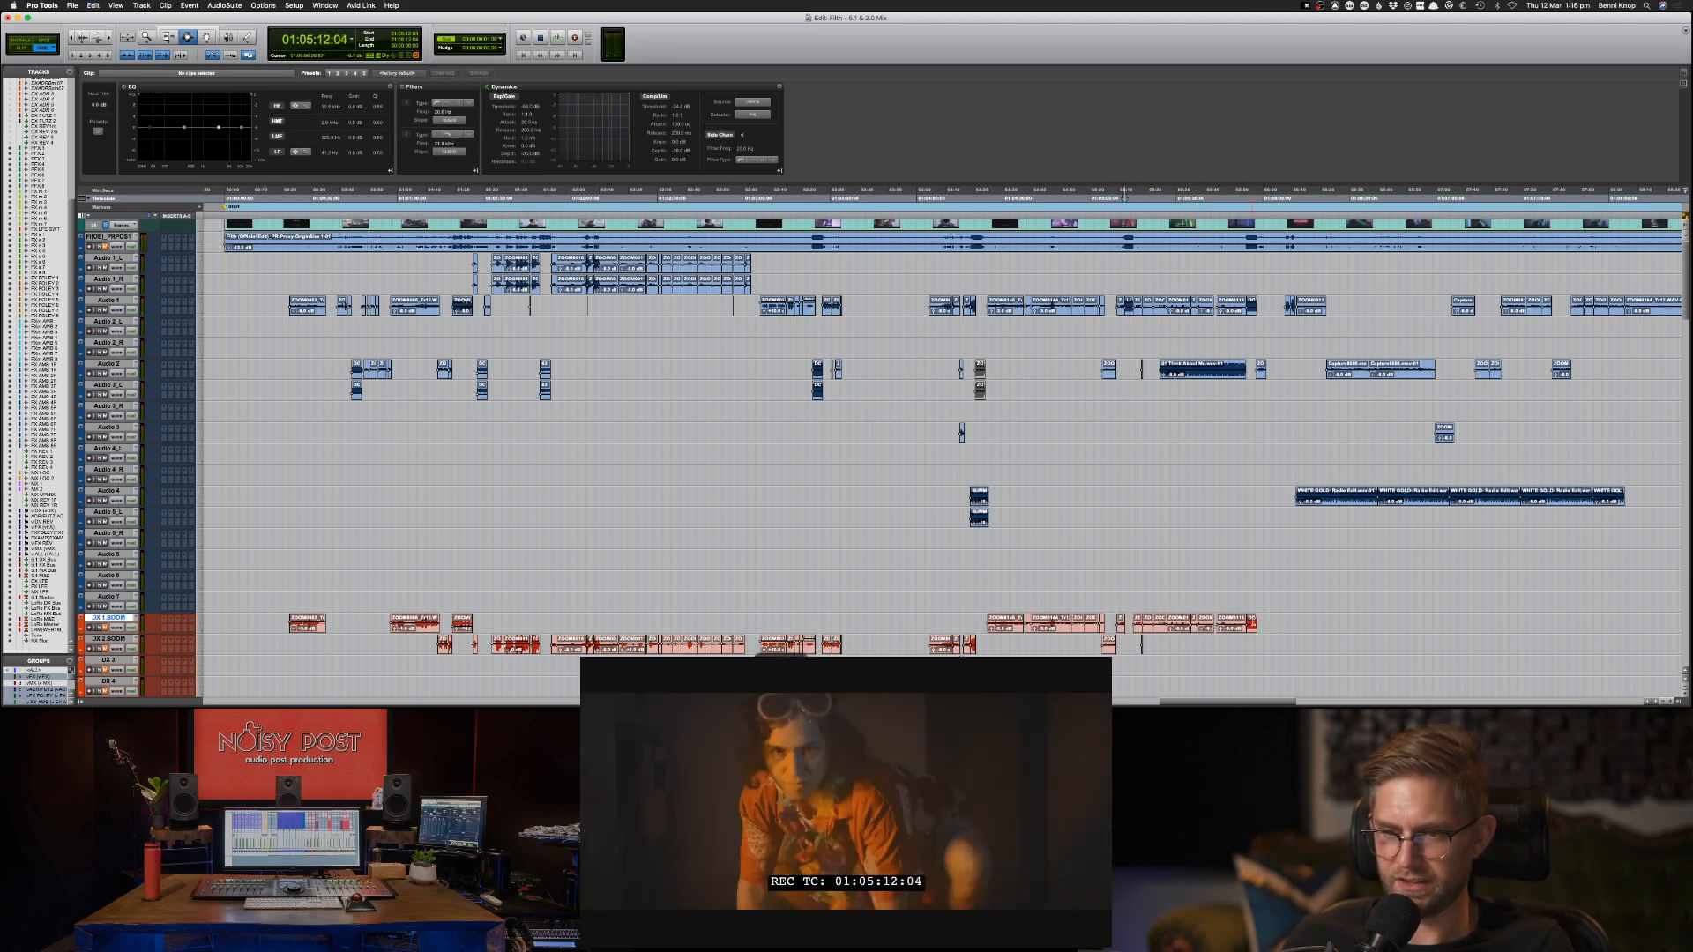
left_click(1252, 624)
key("Delete")
left_click_drag(1265, 623, 1113, 624)
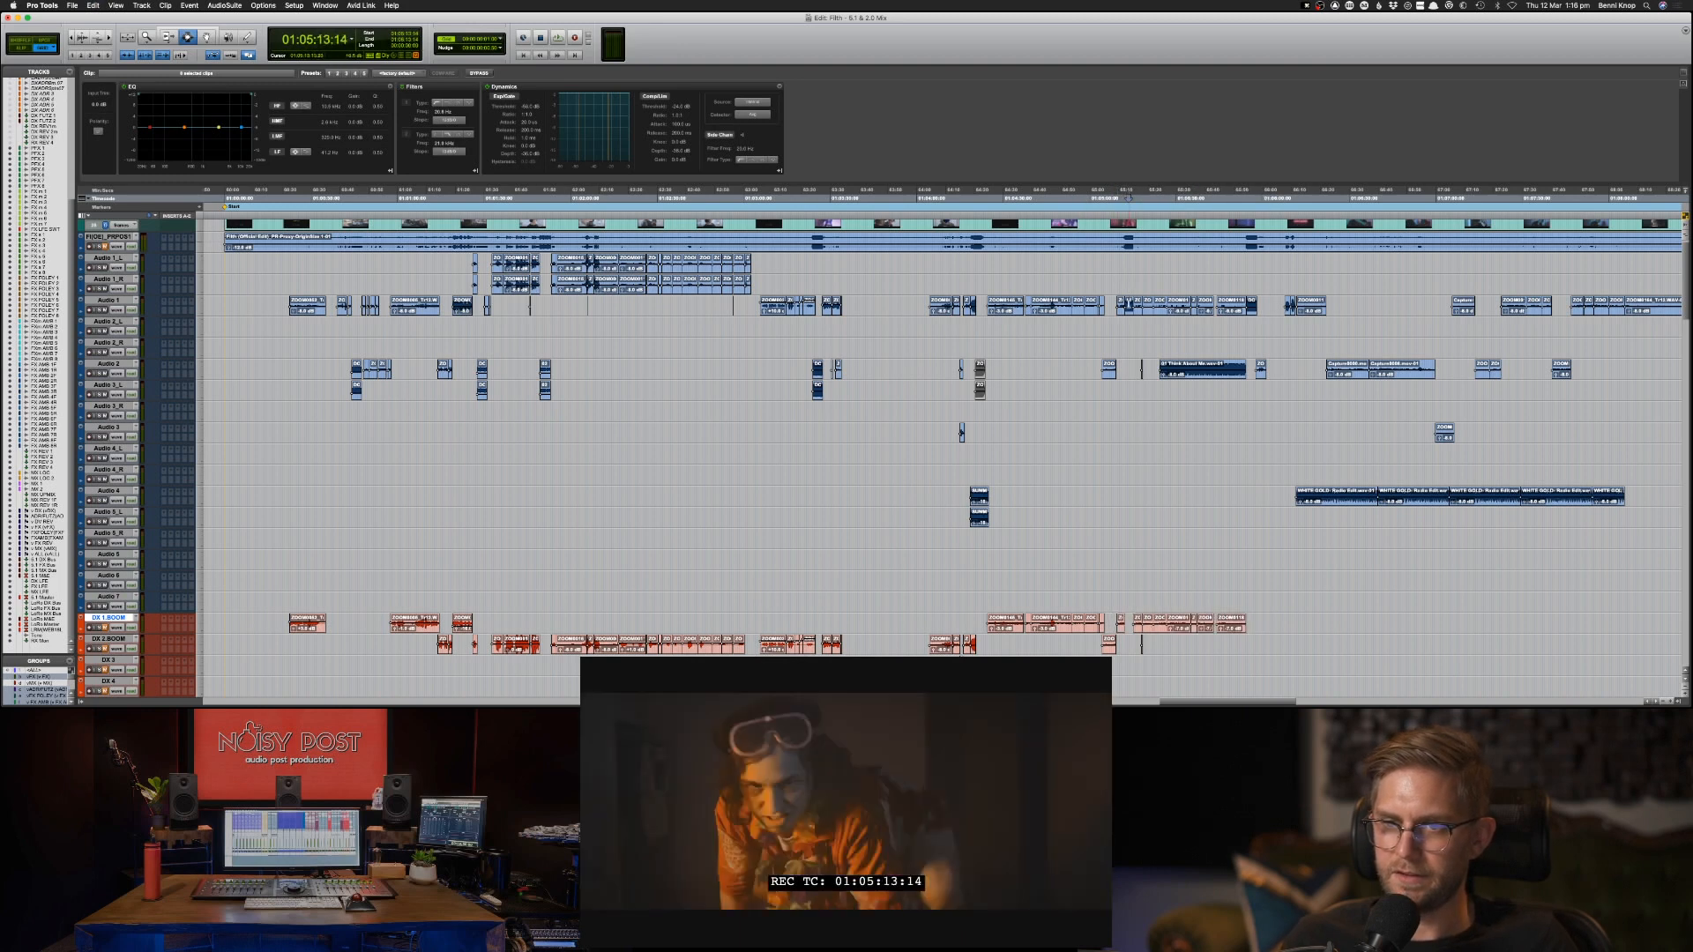
Move the short clips at 01:05:12:04 and 01:05:54:10 from the Audio 1 track to Audio 2_L at the same positions.
left_click(1128, 302)
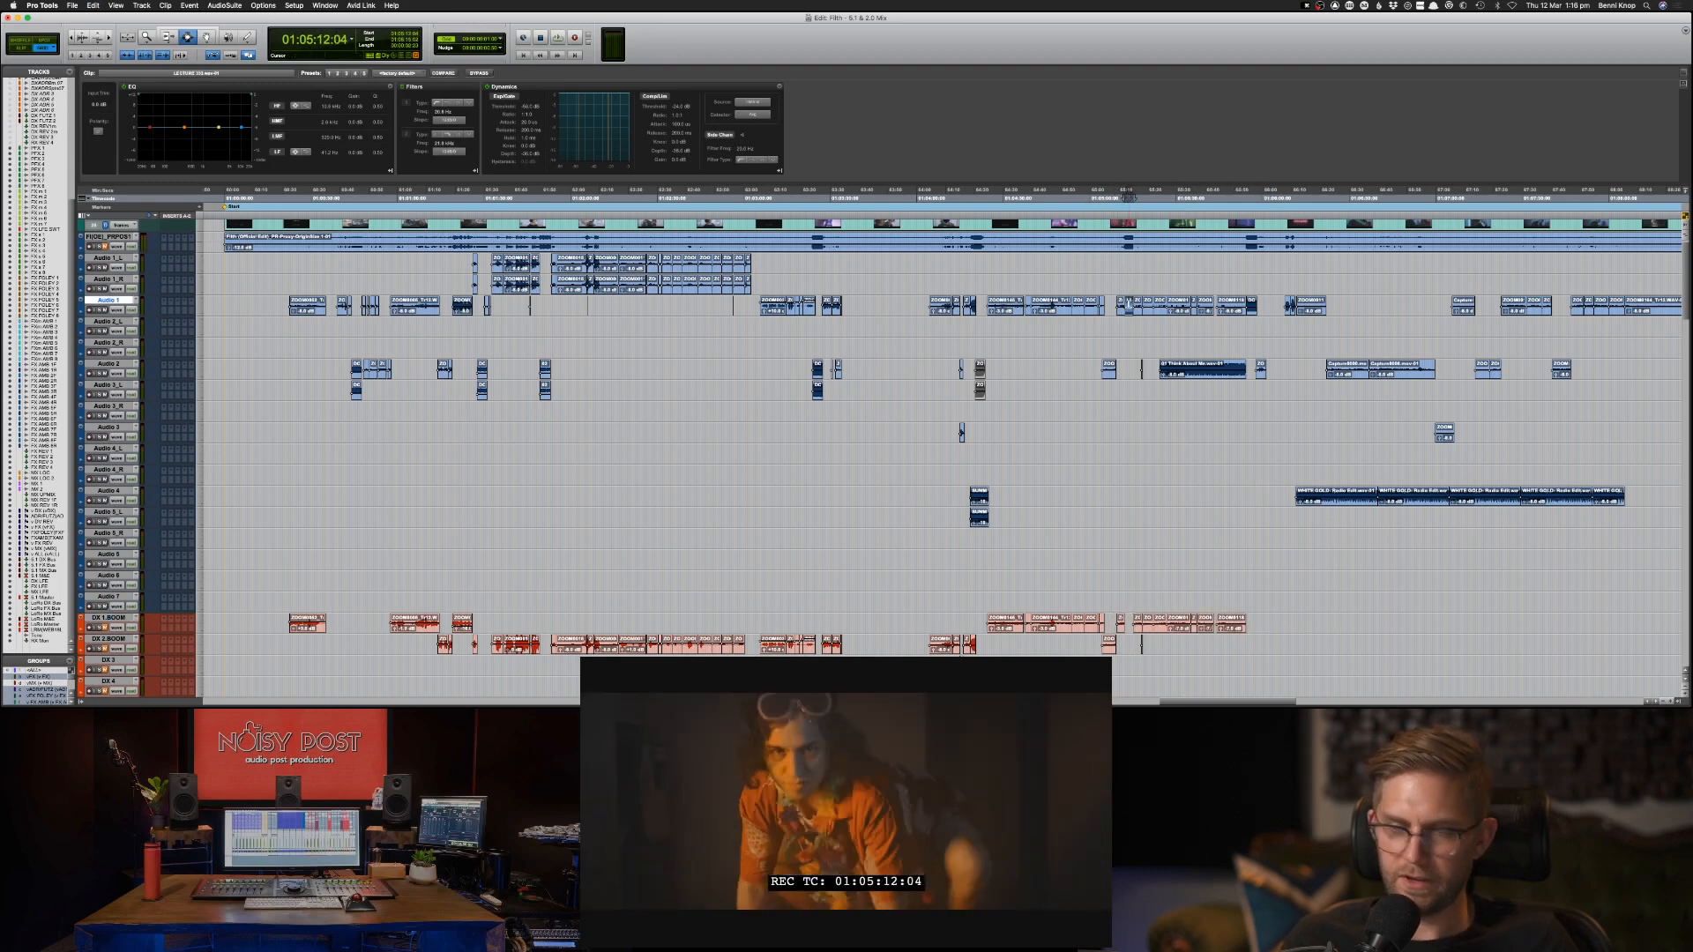
key("super+x")
key("semicolon")
key("super+v")
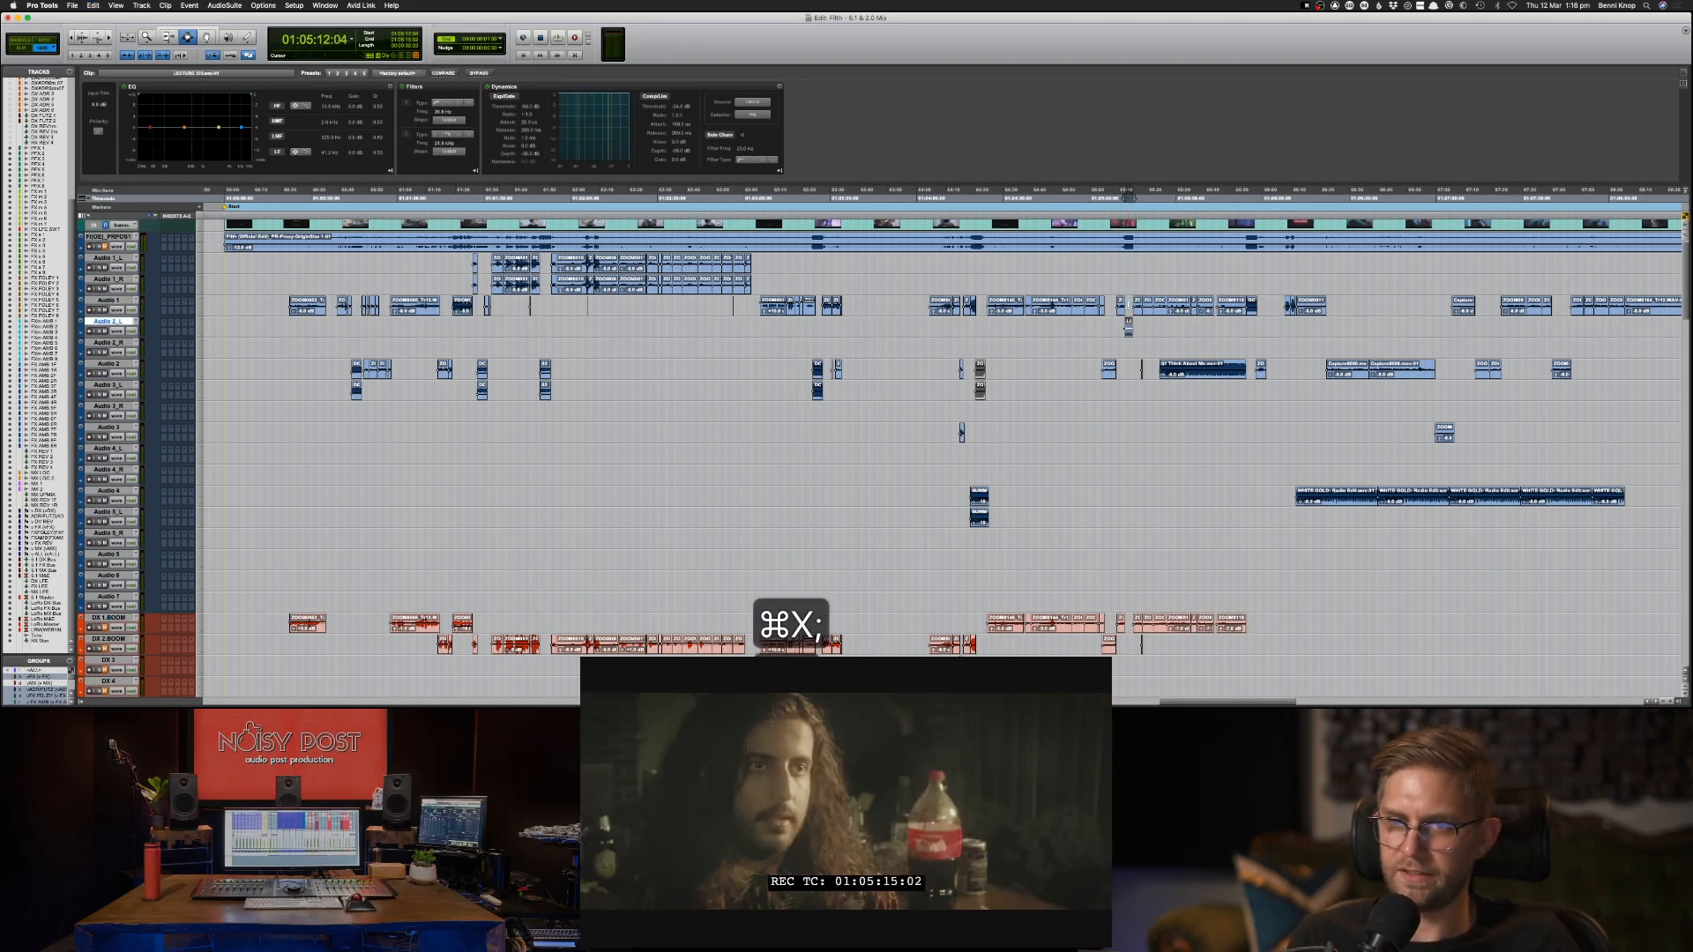
left_click(1249, 304)
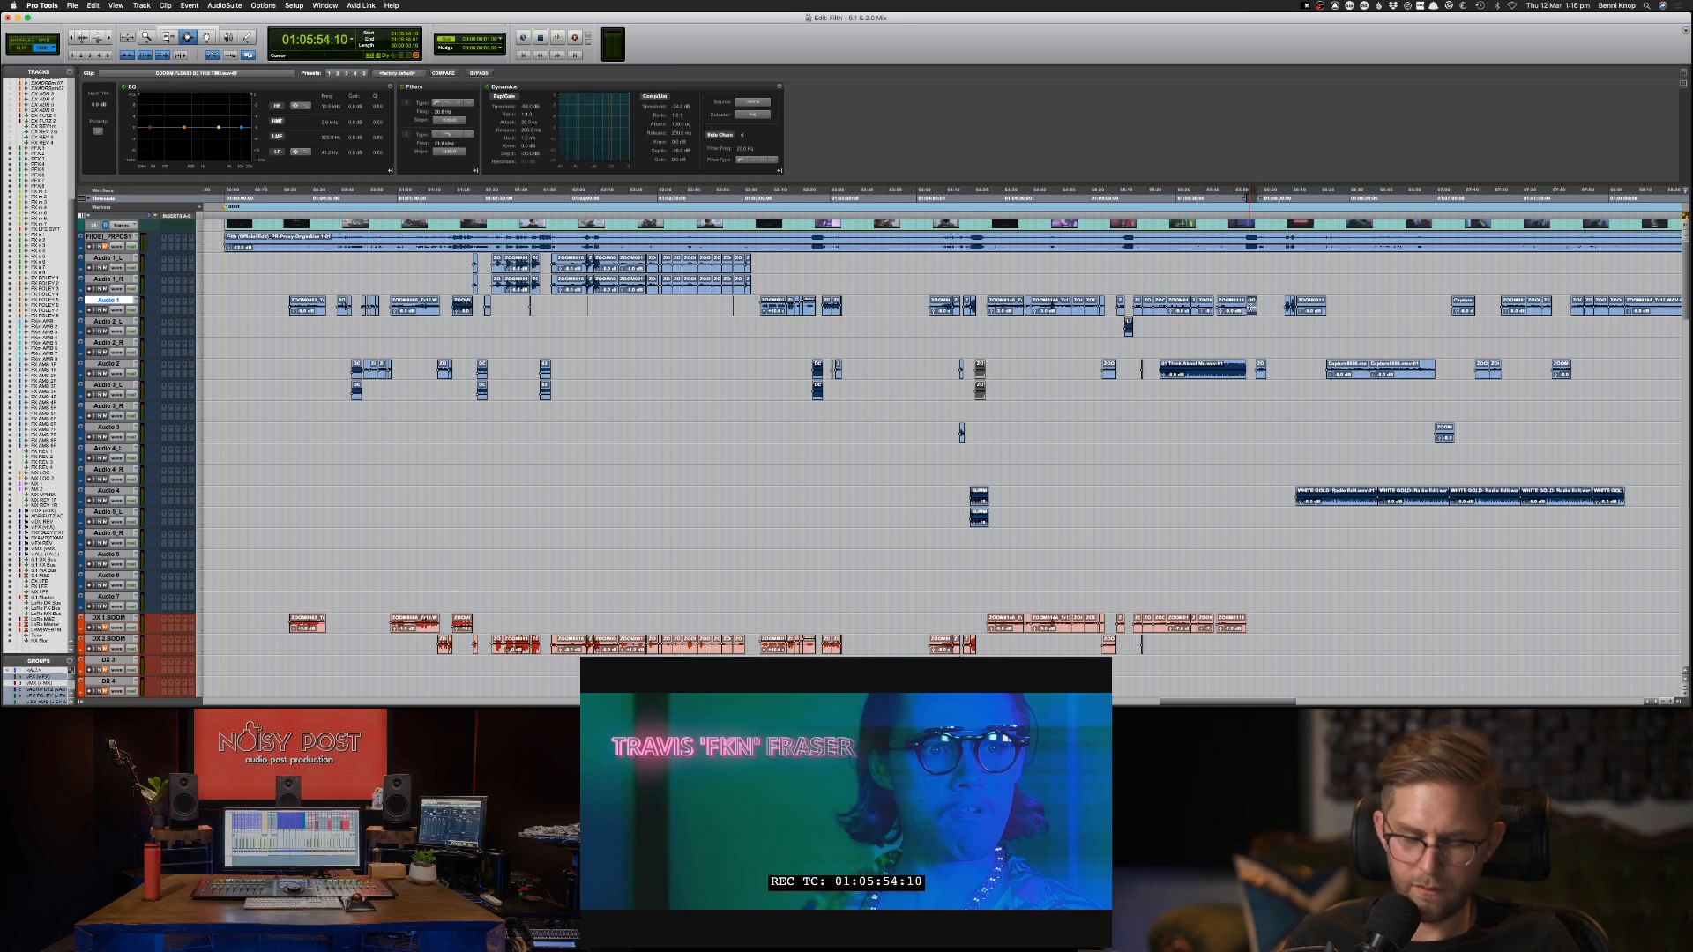
key("super+x")
key("semicolon")
key("super+v")
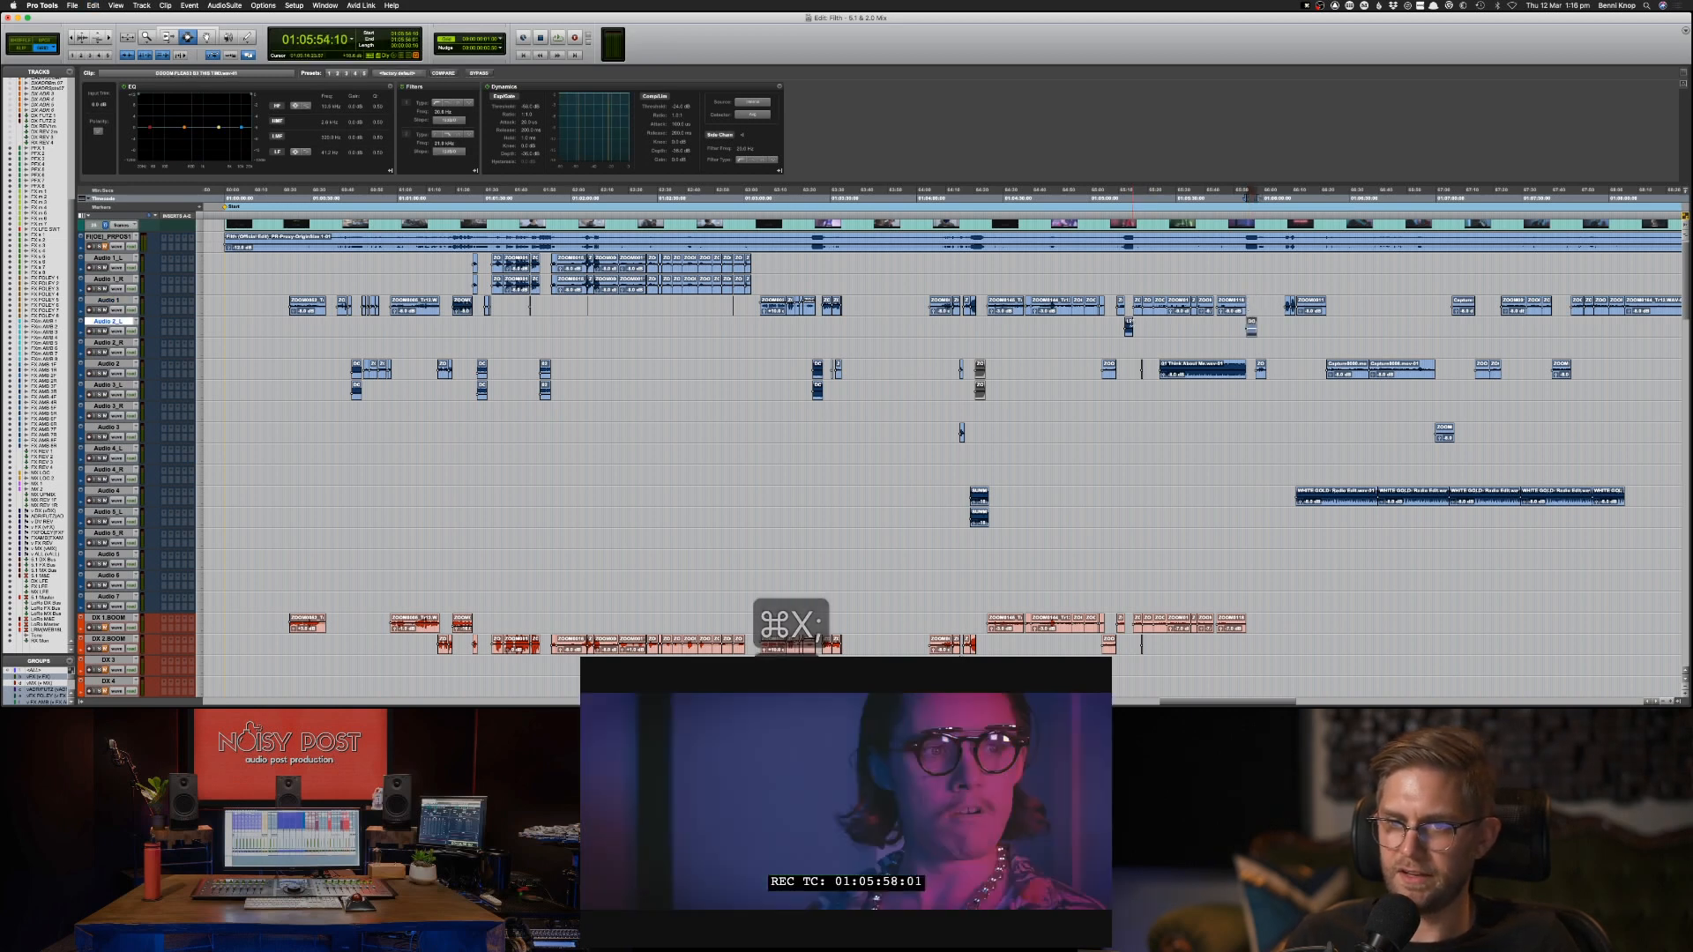
Duplicate the two Audio 2_L clips, selected from 01:05:12:04, onto the Audio 2_R track to form left and right pairs.
left_click(1129, 324, "shift")
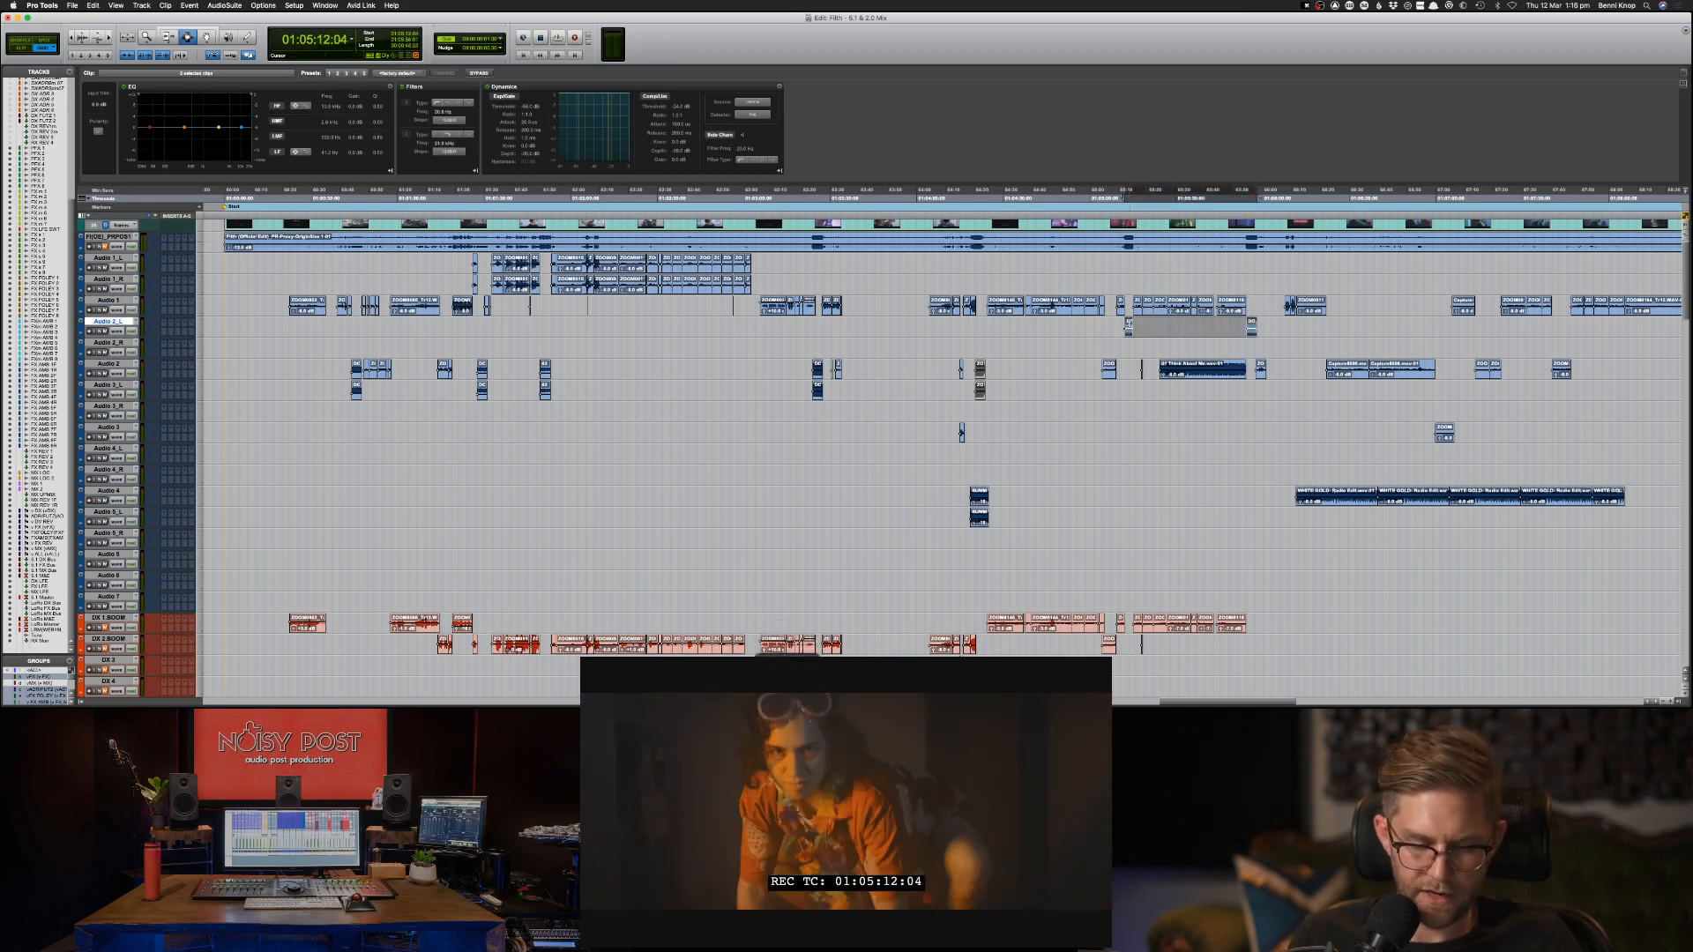
key("super+c")
key("semicolon")
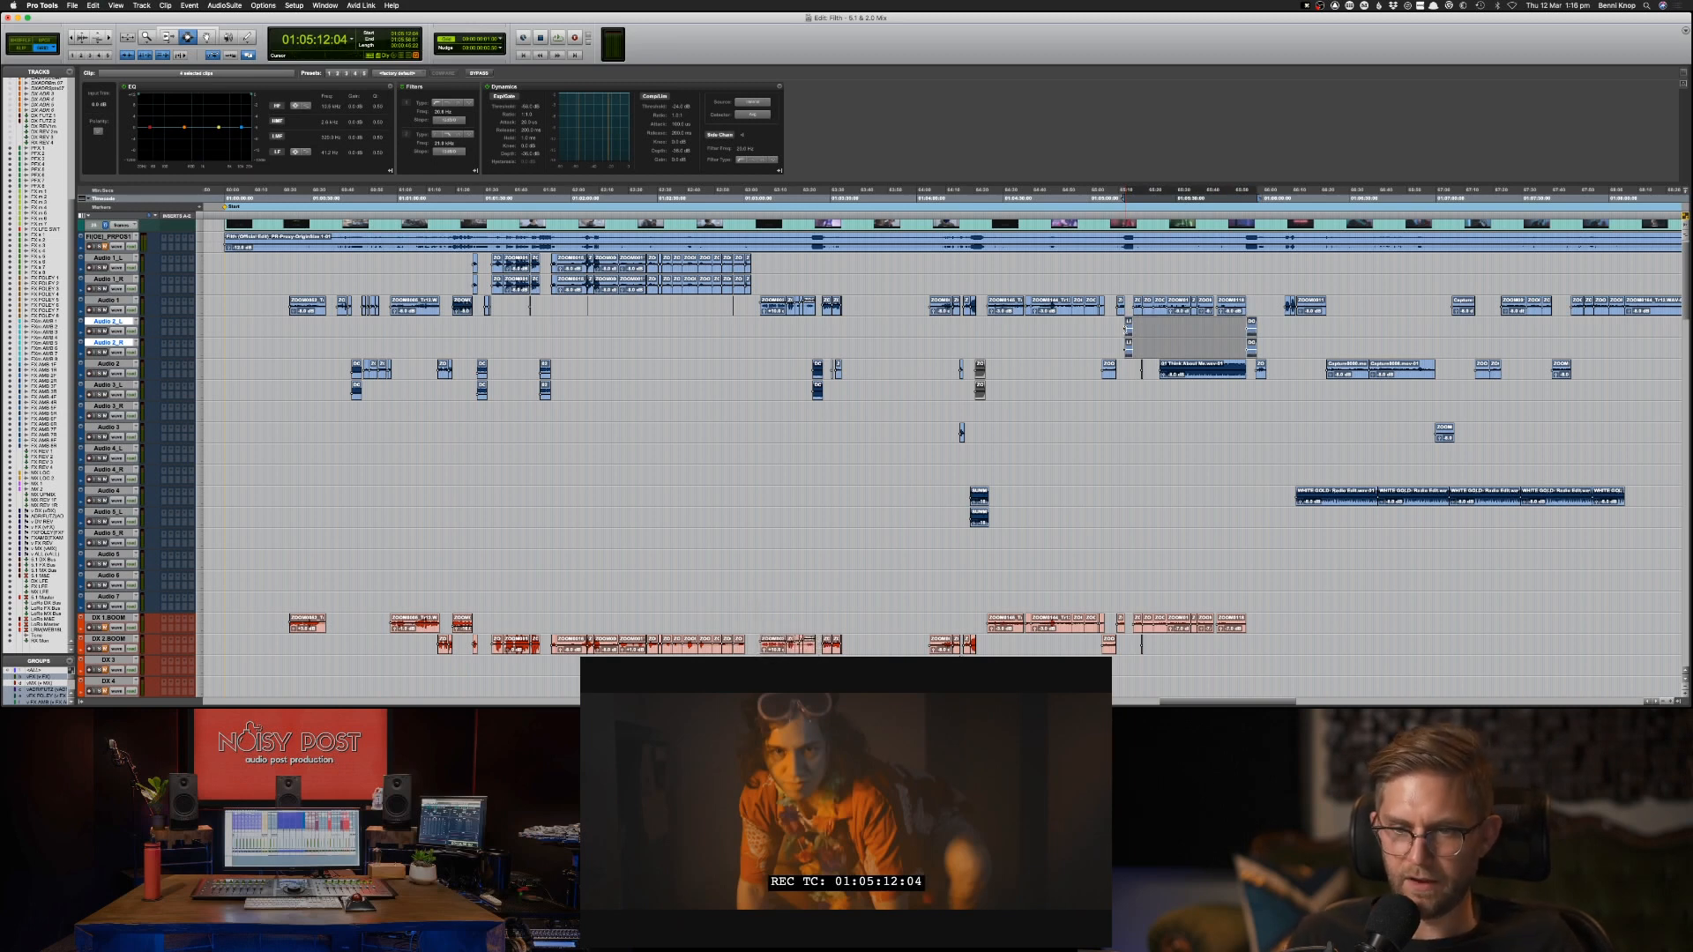
key("semicolon")
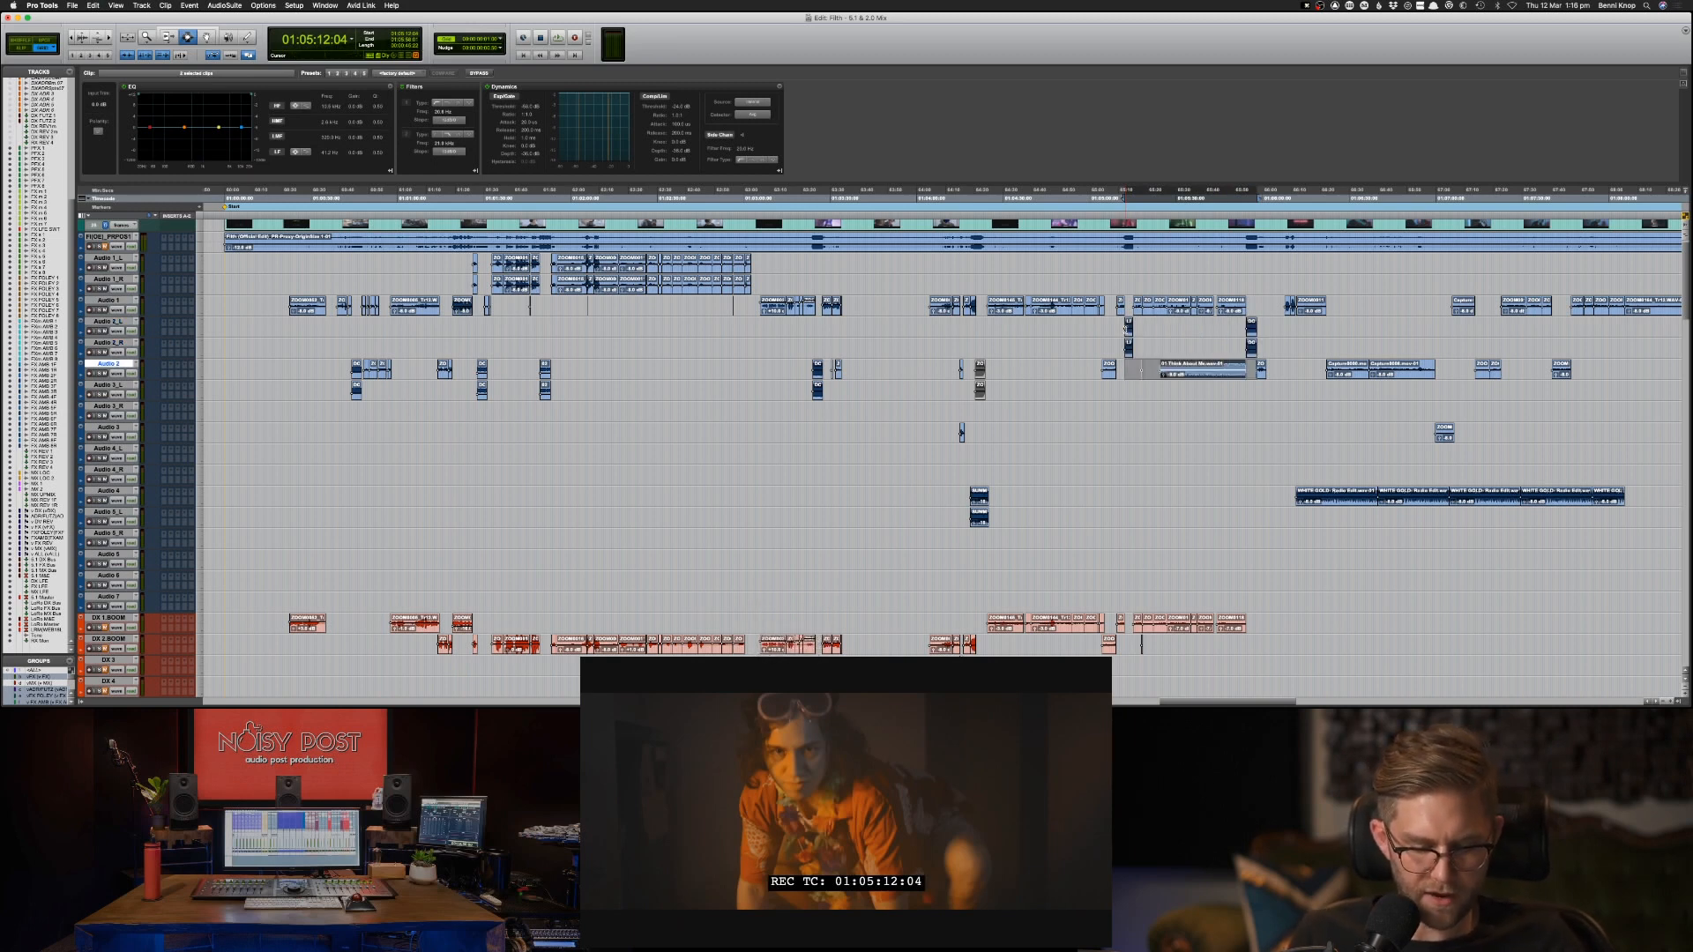
Paste the copied music clips onto the MX 1 track at 01:05:12:04 and acknowledge the automation notice.
key("alt+super+f")
type("mx")
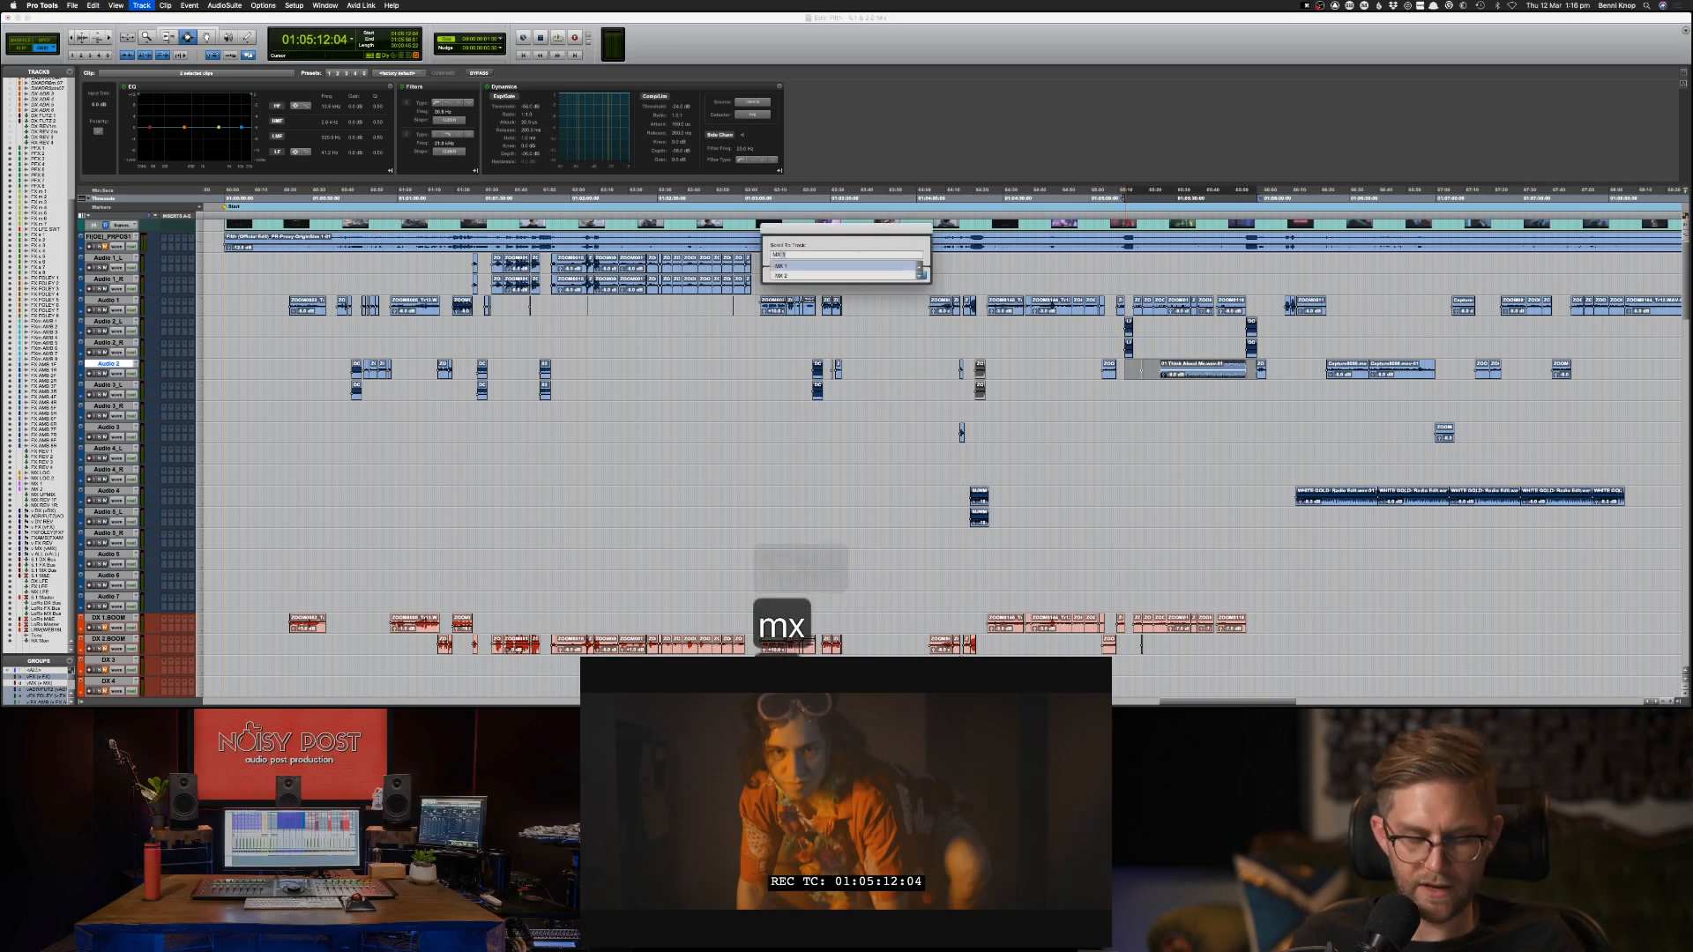
key("Return")
key("super+v")
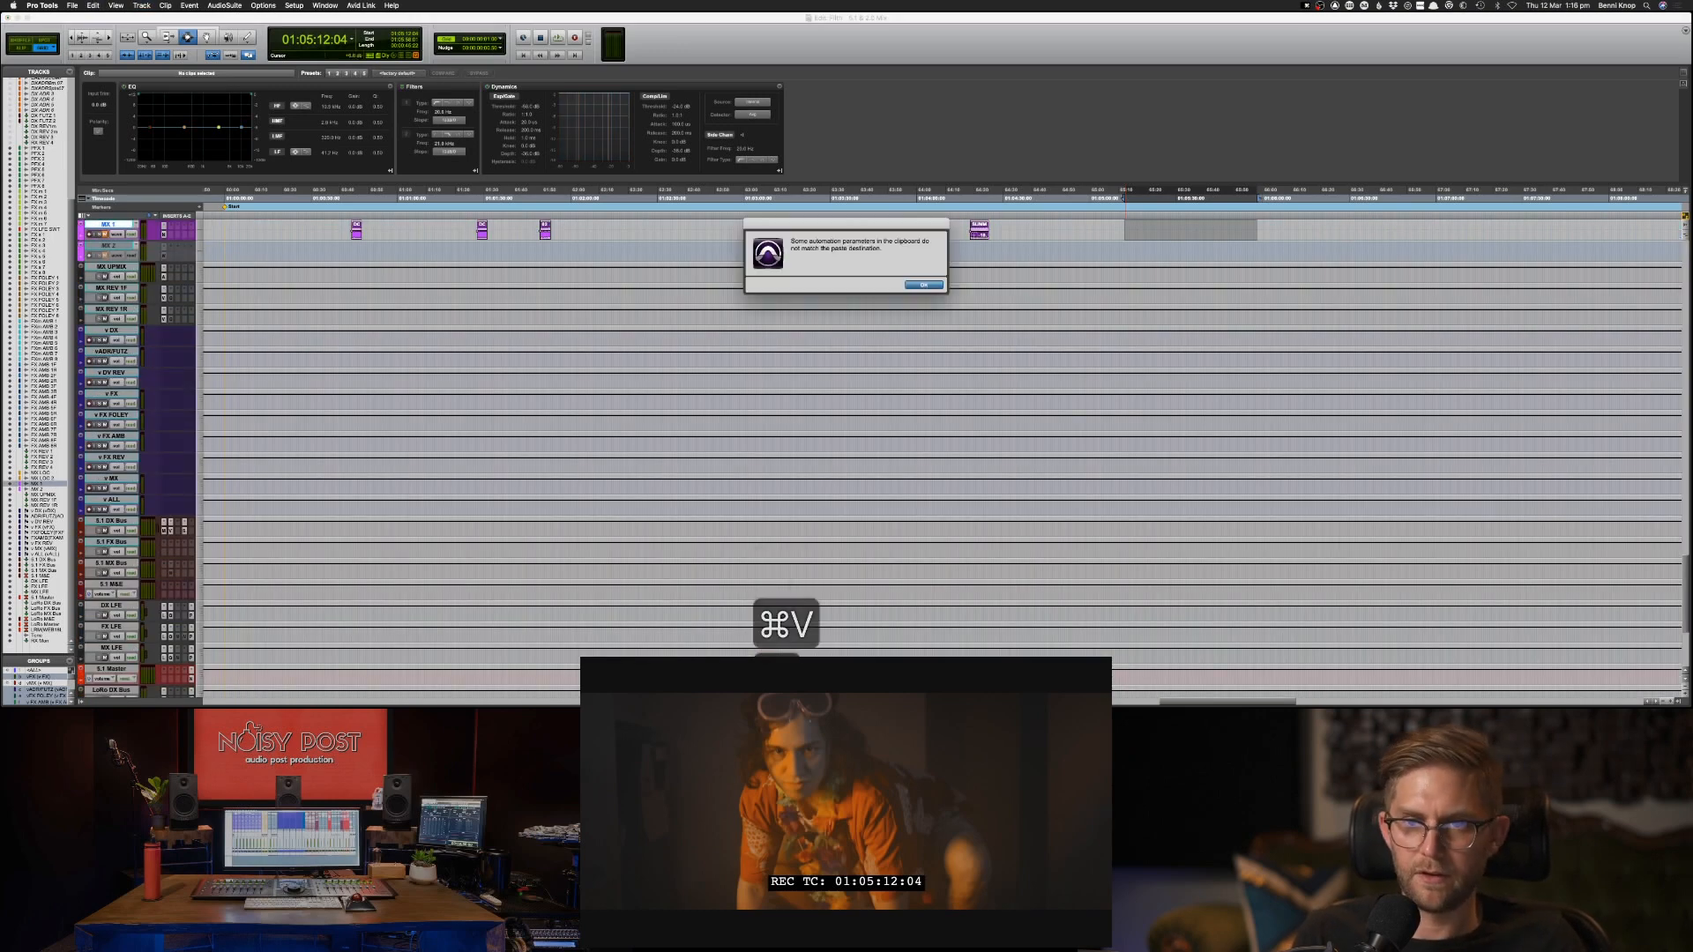
key("Return")
Return to the Audio 1 track and locate to the programme start at 01:00:00:00.
key("alt+super+f")
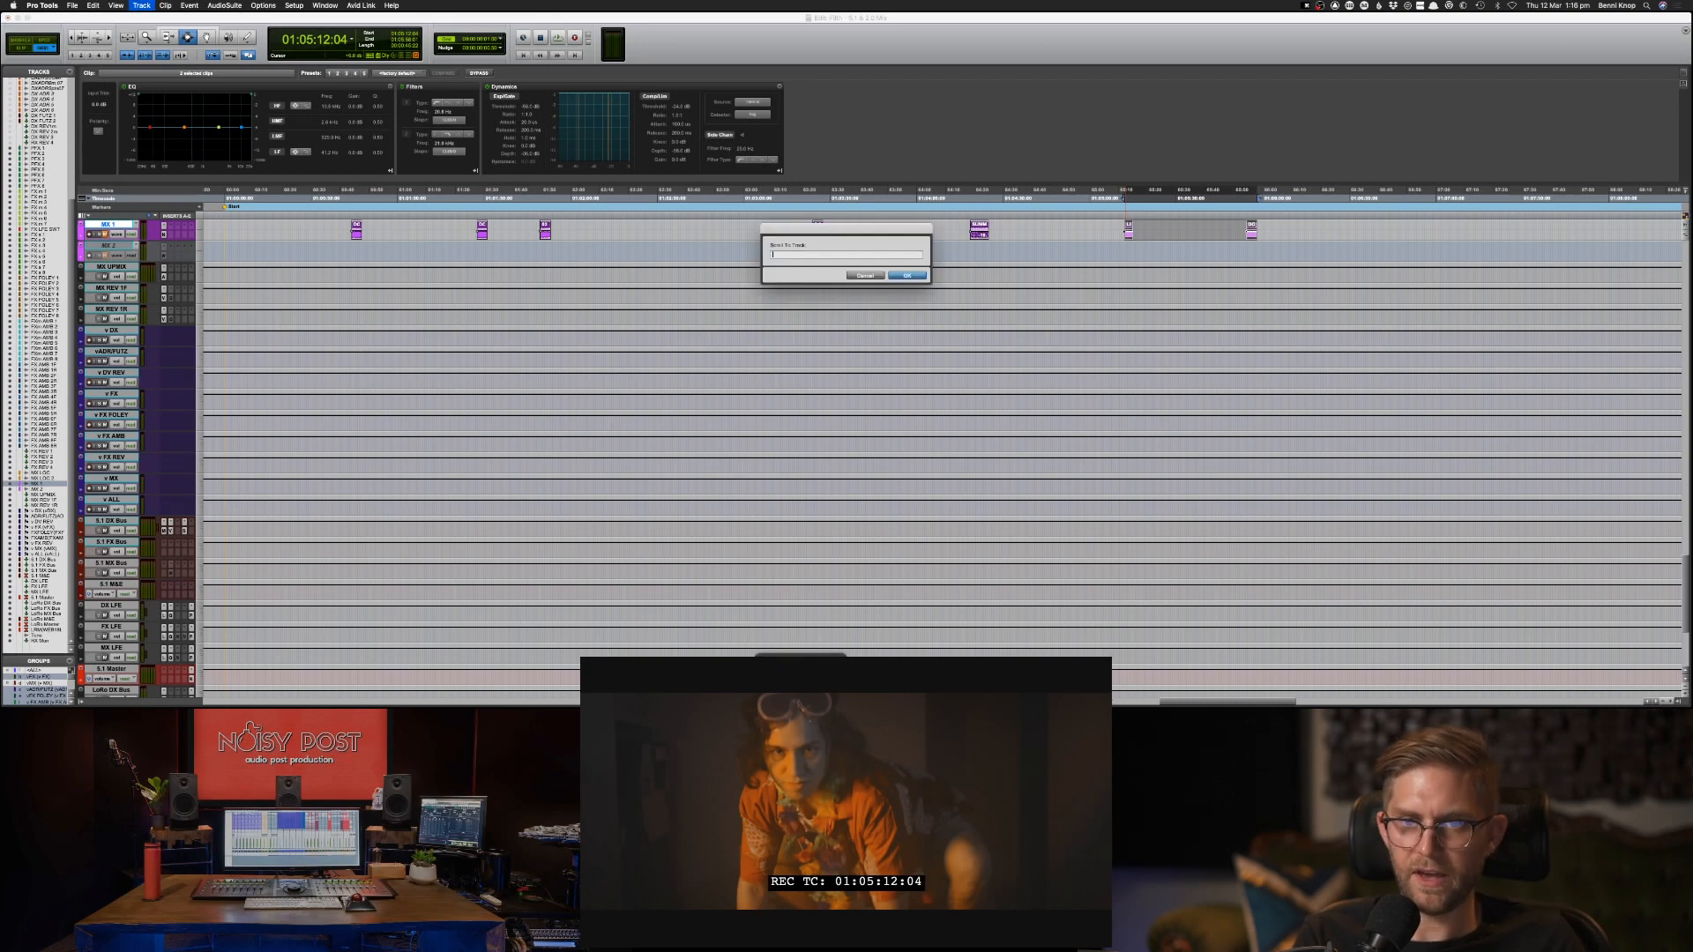
type("au")
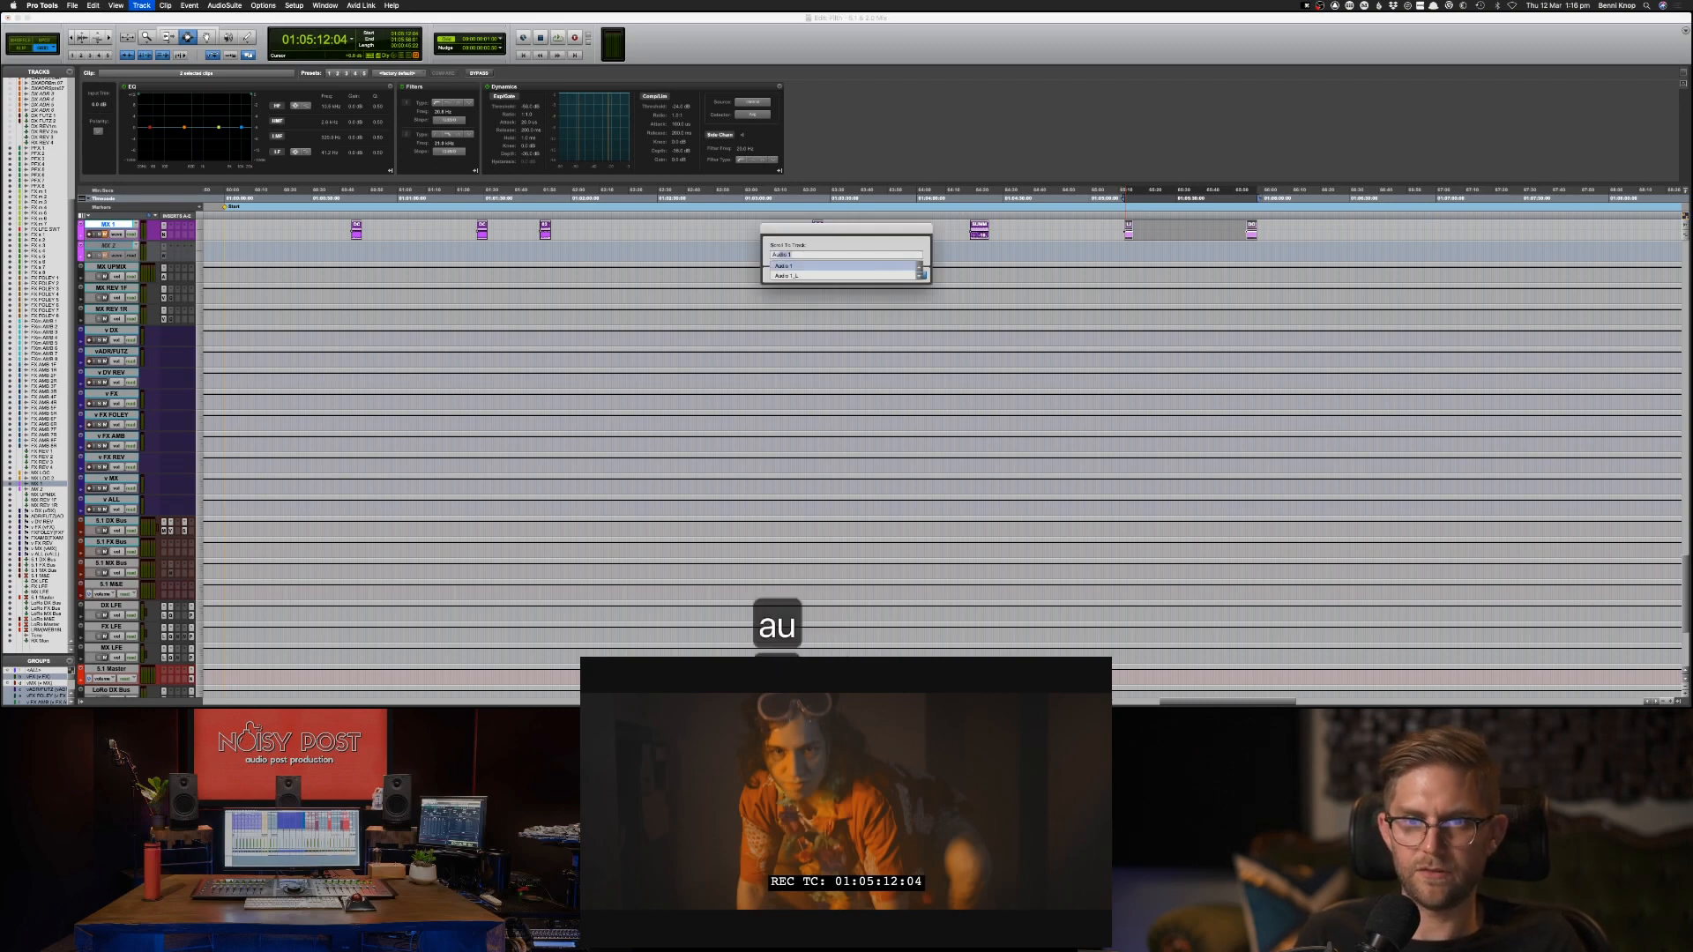
key("Return")
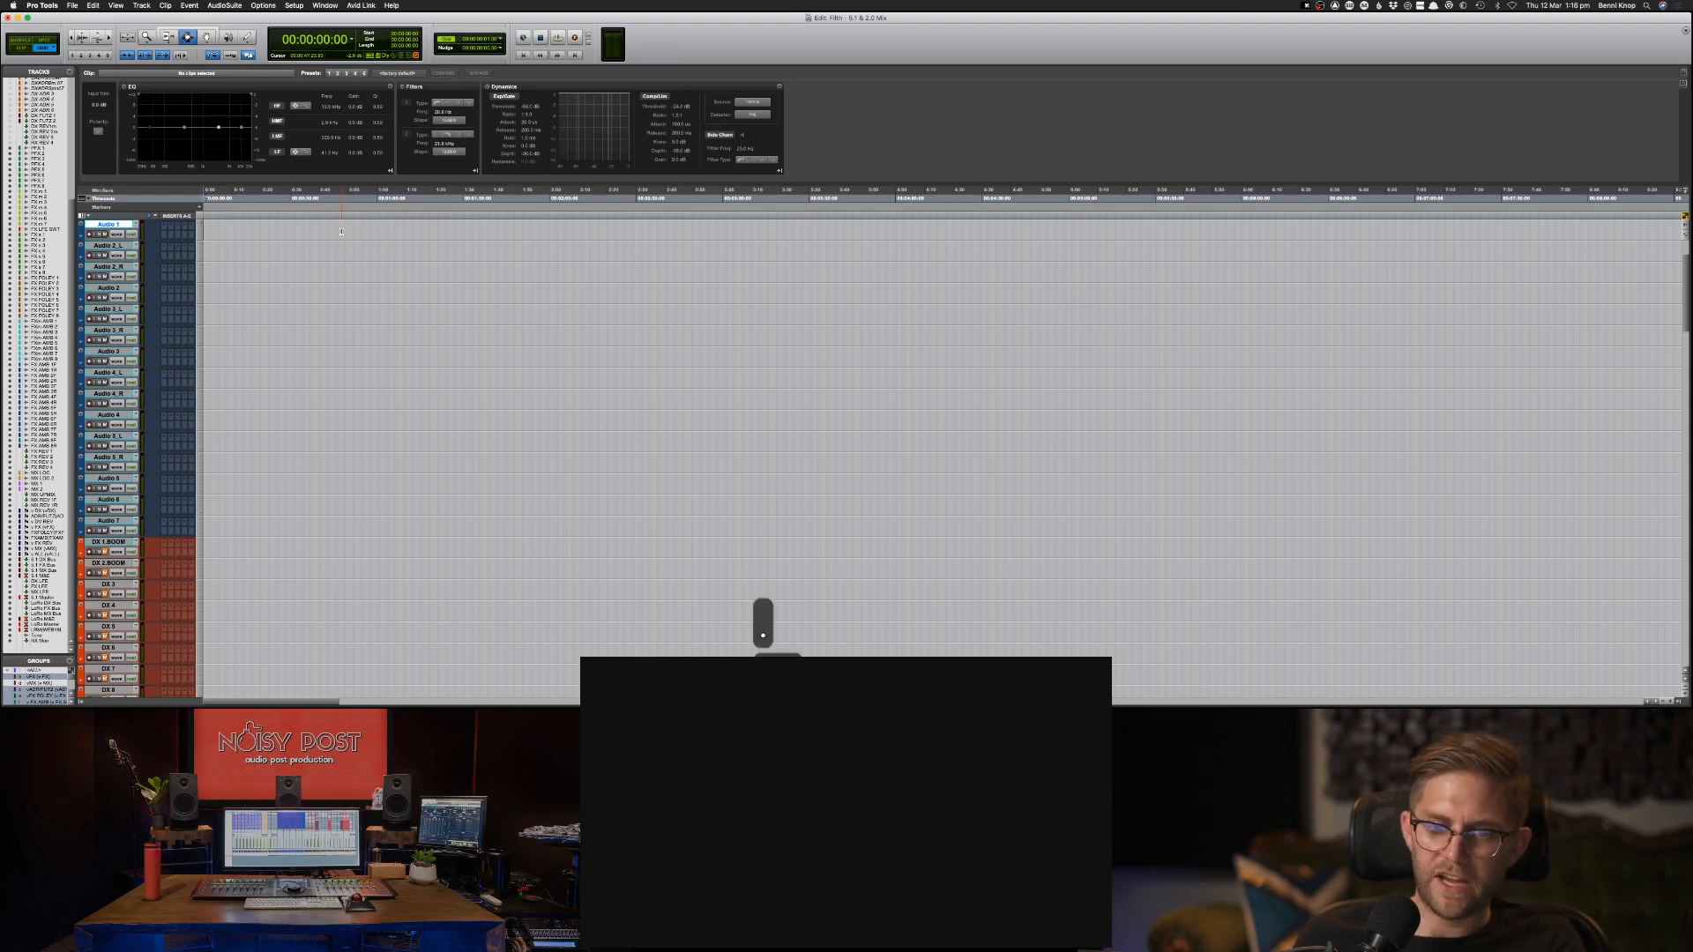
key("1")
key("0")
key("period")
key("0")
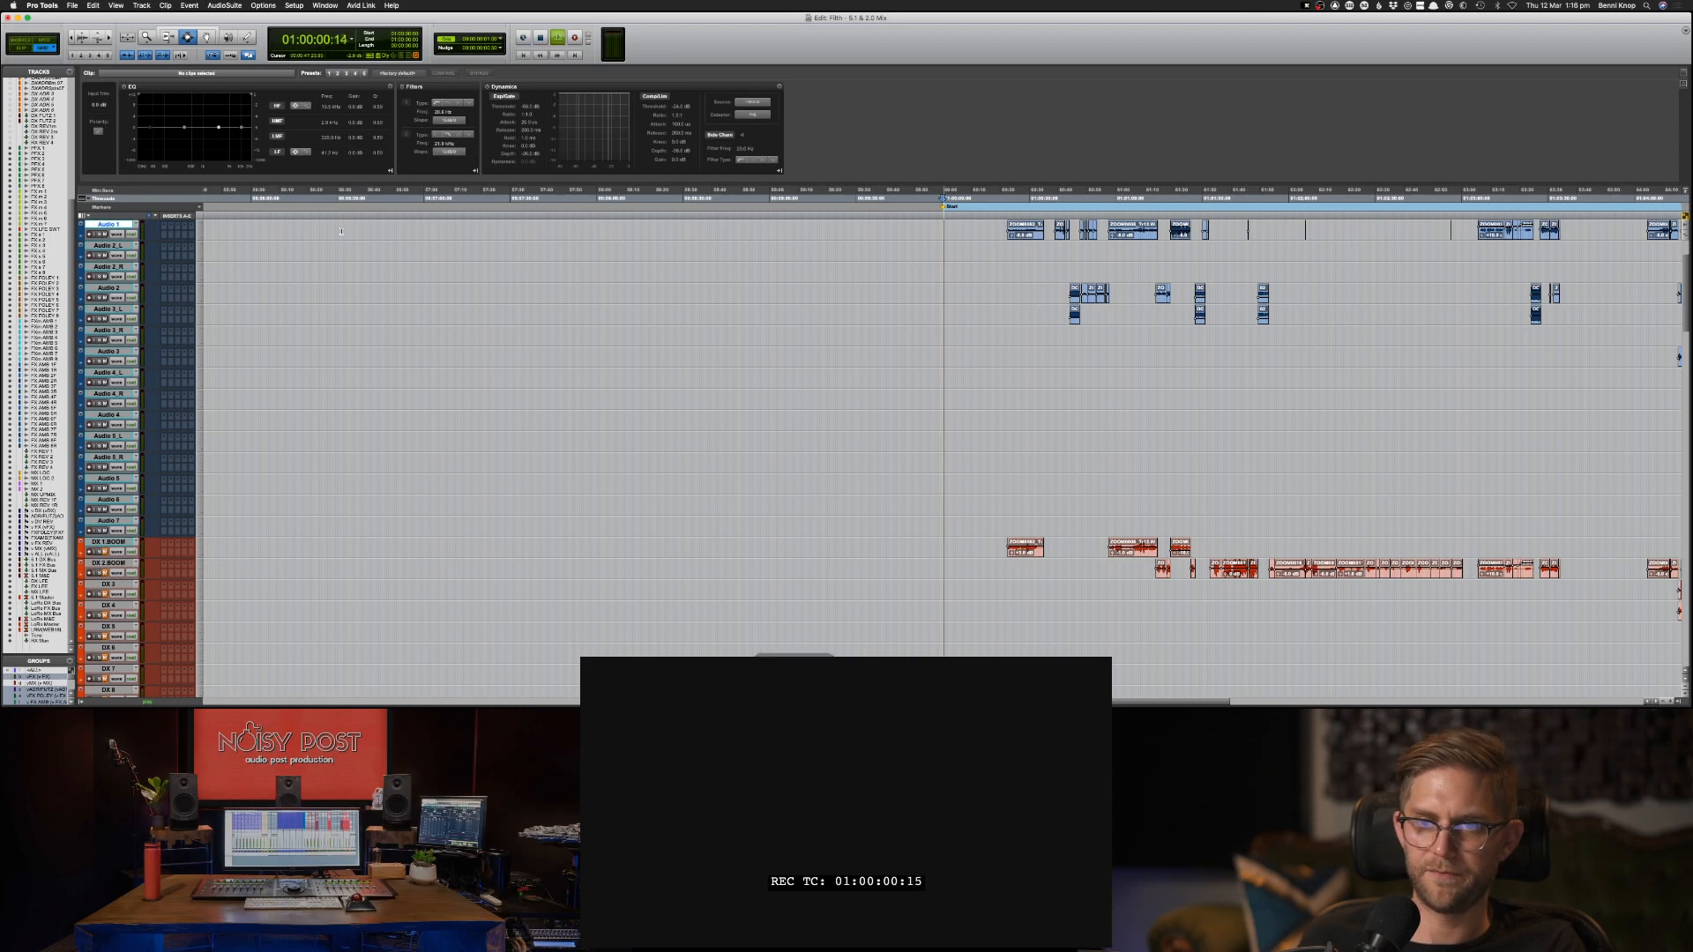
key("space")
key("super+bracketleft")
key("super+bracketleft")
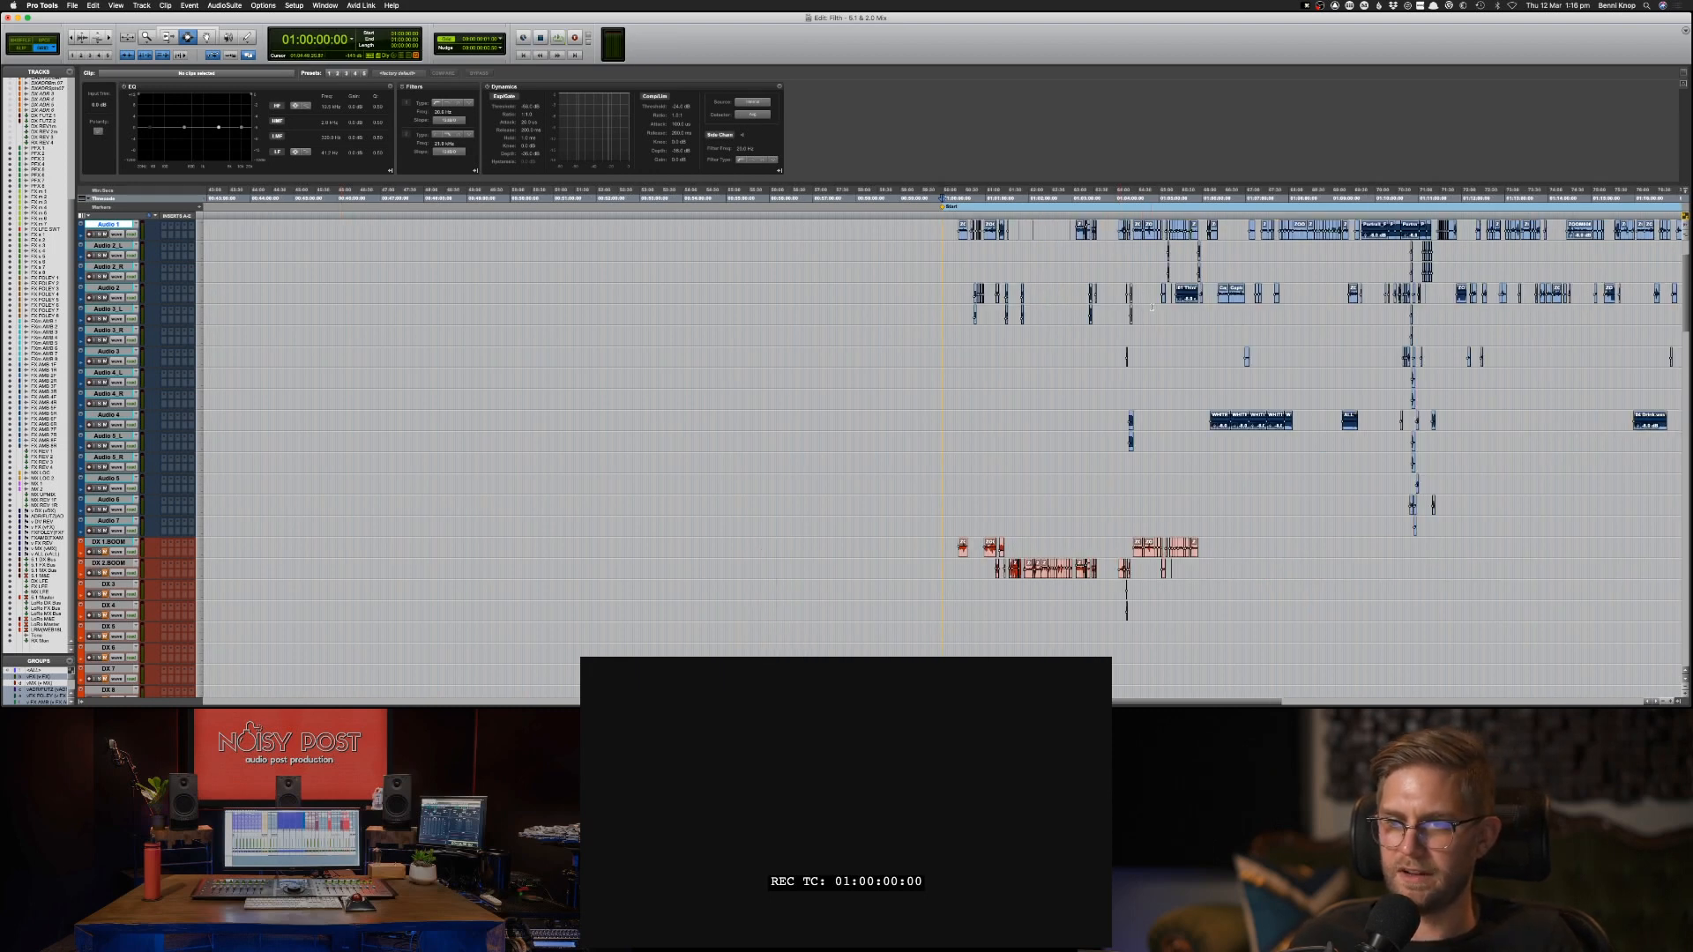
Select the long music clip on the Audio 2 track at 01:05:24:06 and audition it.
left_click(1199, 310)
key("super+bracketright")
key("super+bracketright")
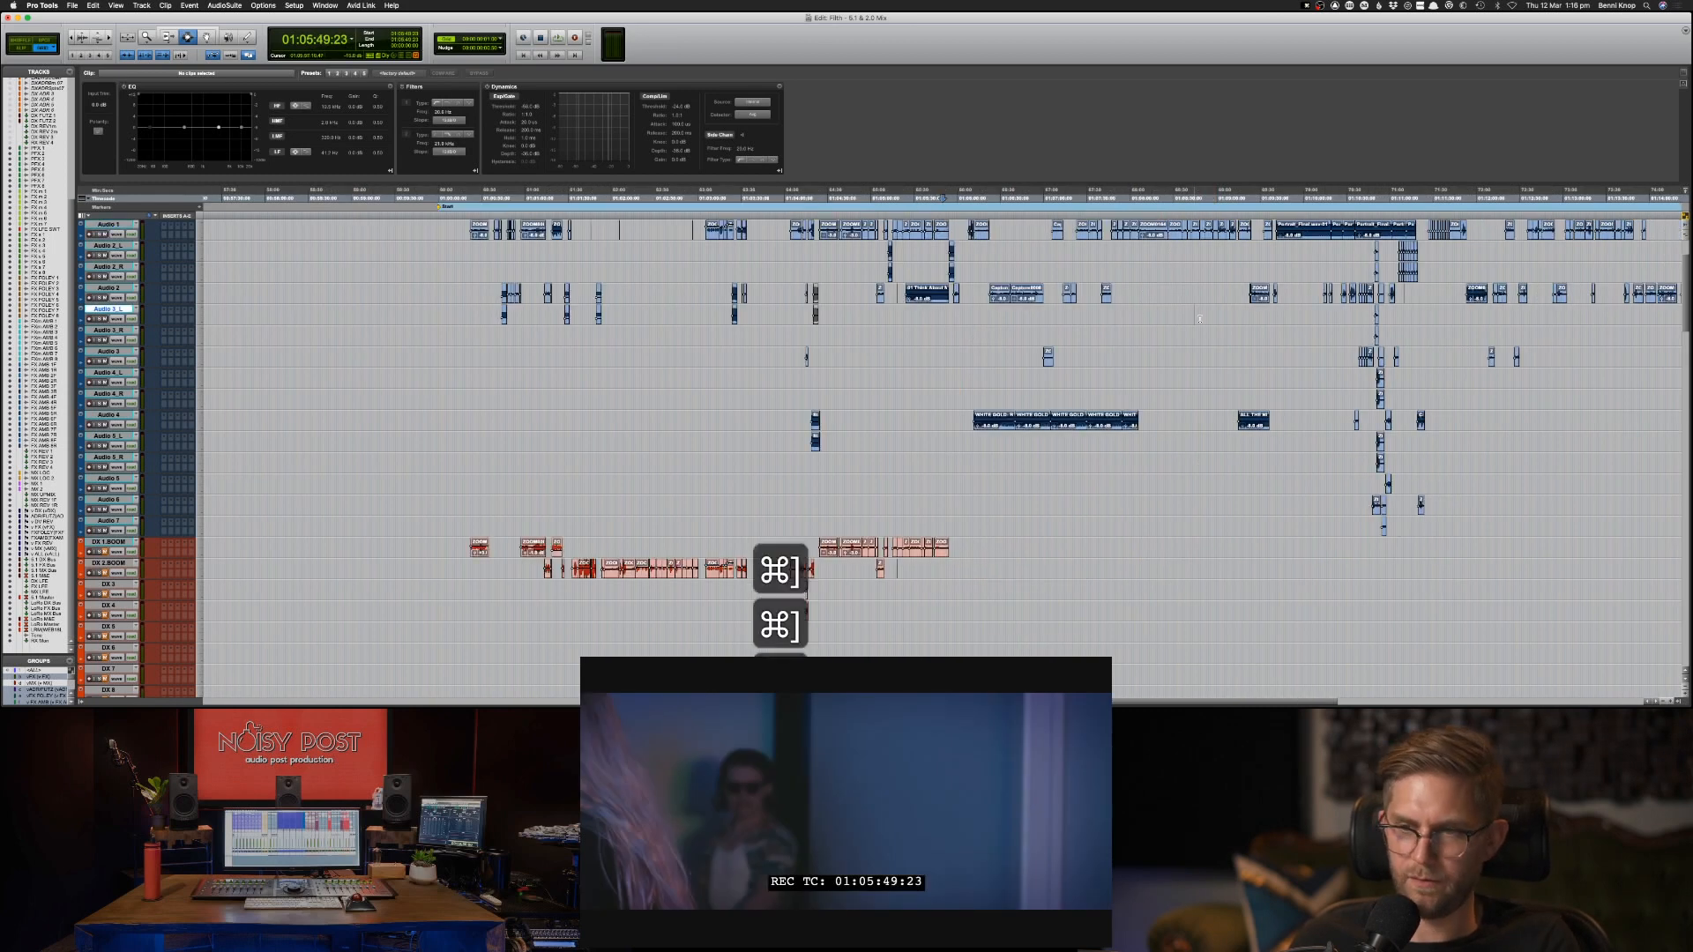
key("super+bracketright")
double_click(846, 292)
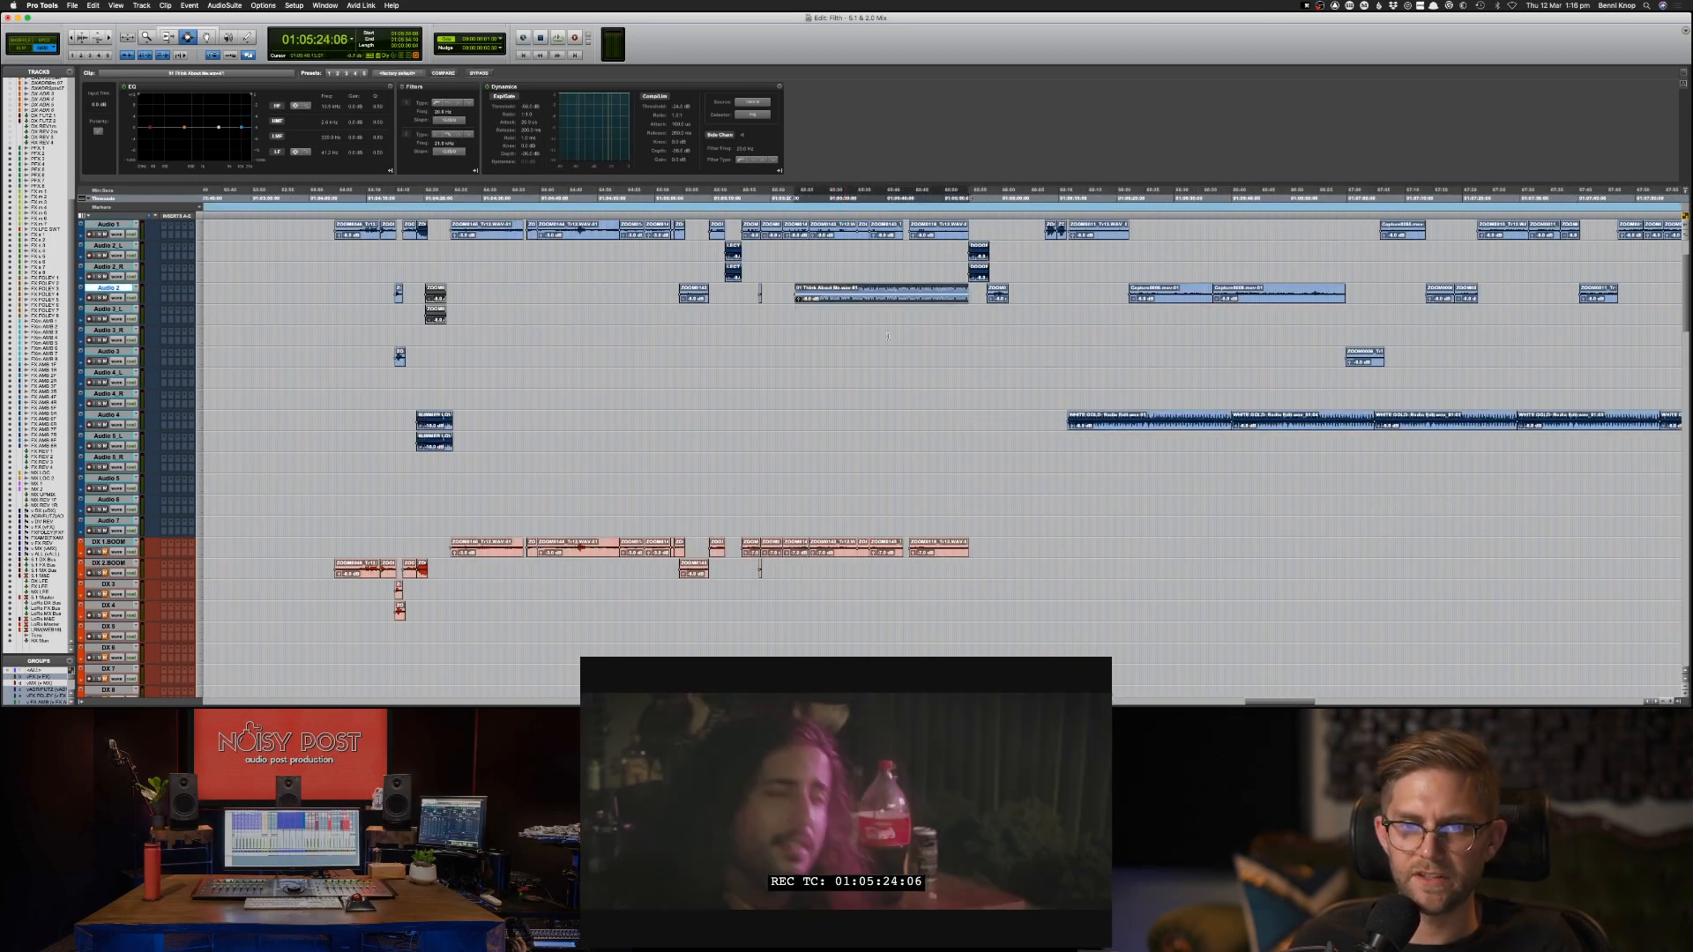
key("space")
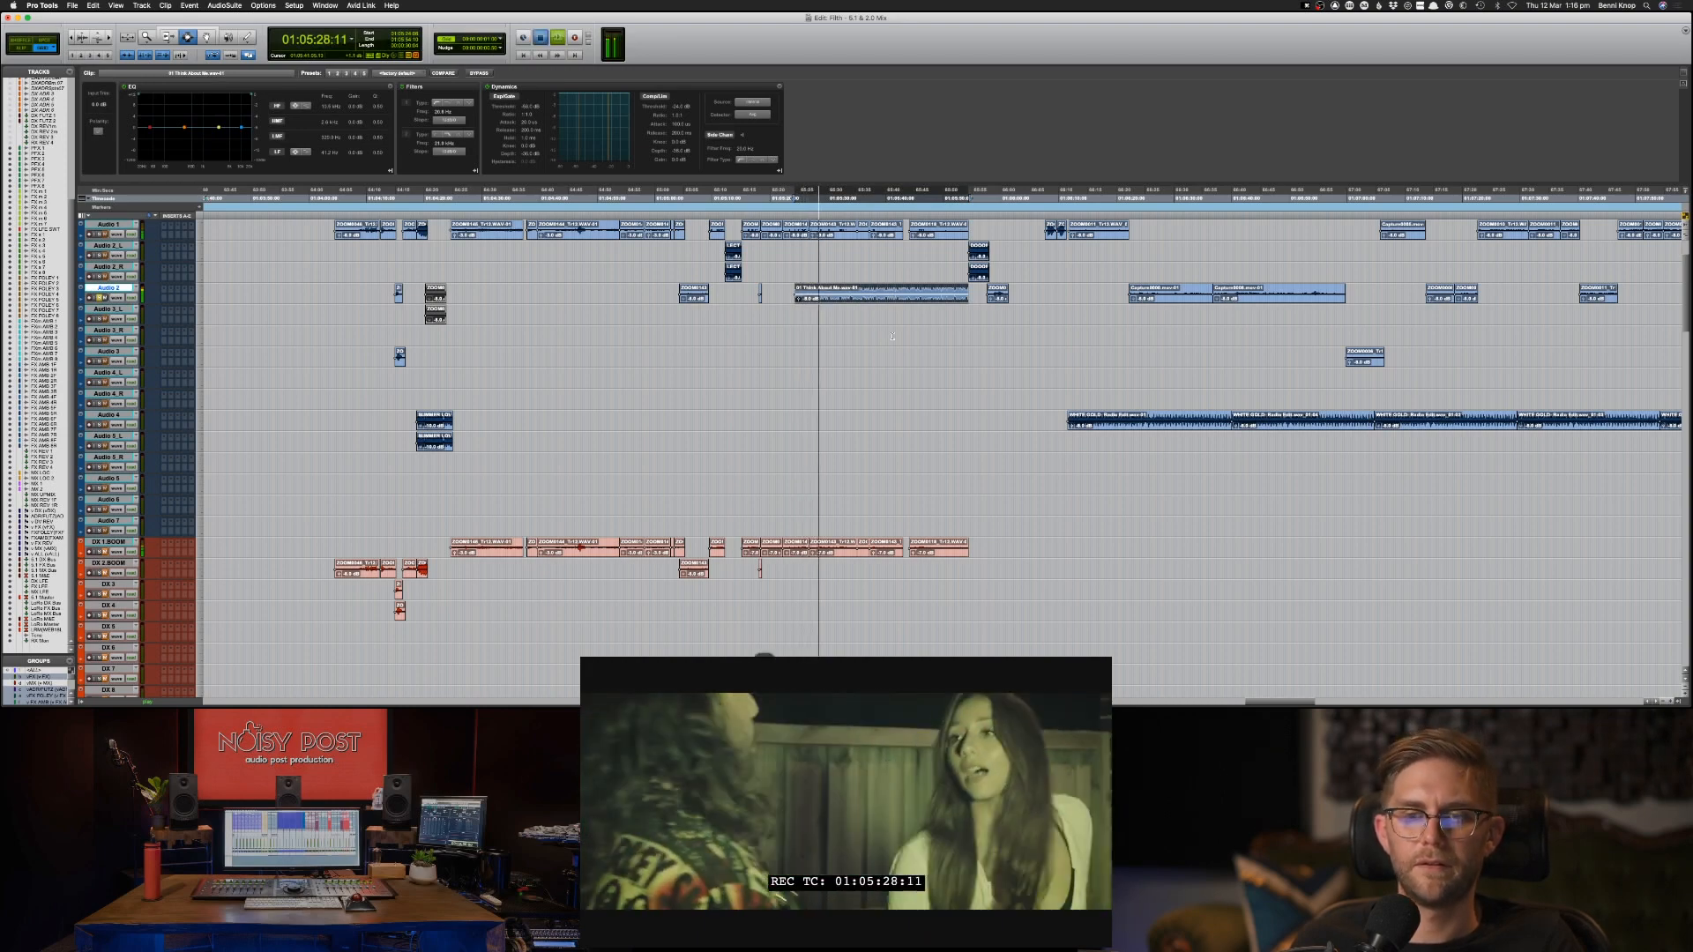
key("space")
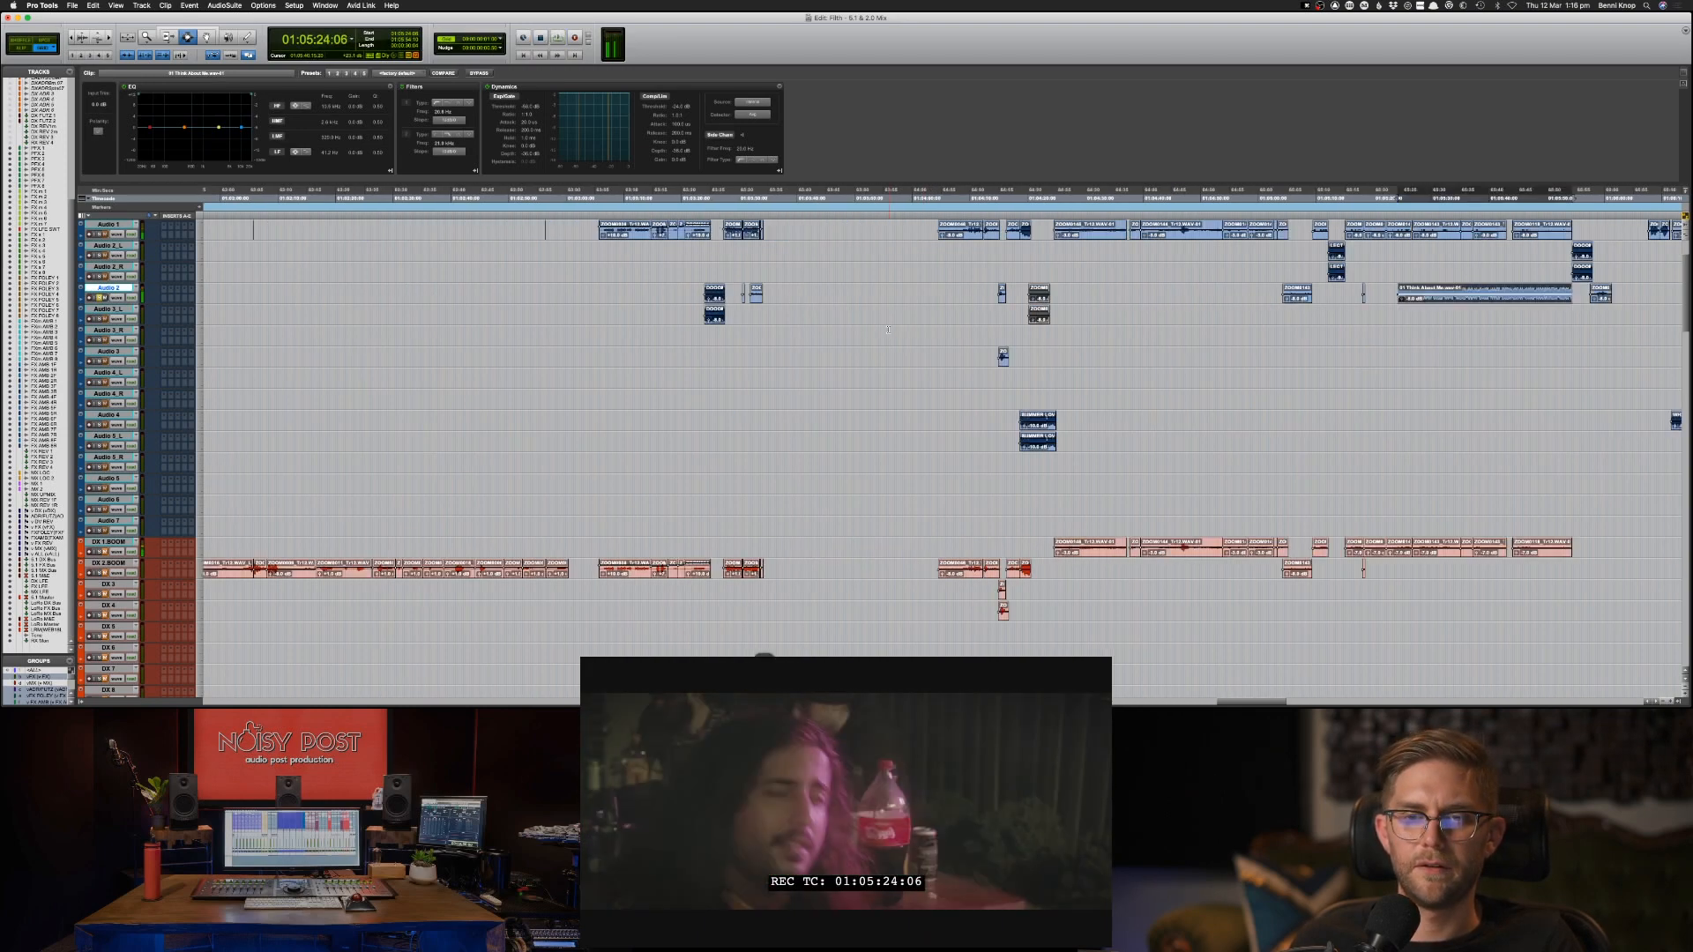
Copy the Audio 2 music clip onto the Audio 3_L track at 01:05:24:06.
scroll(897, 329, "up", 3)
scroll(897, 329, "right", 5)
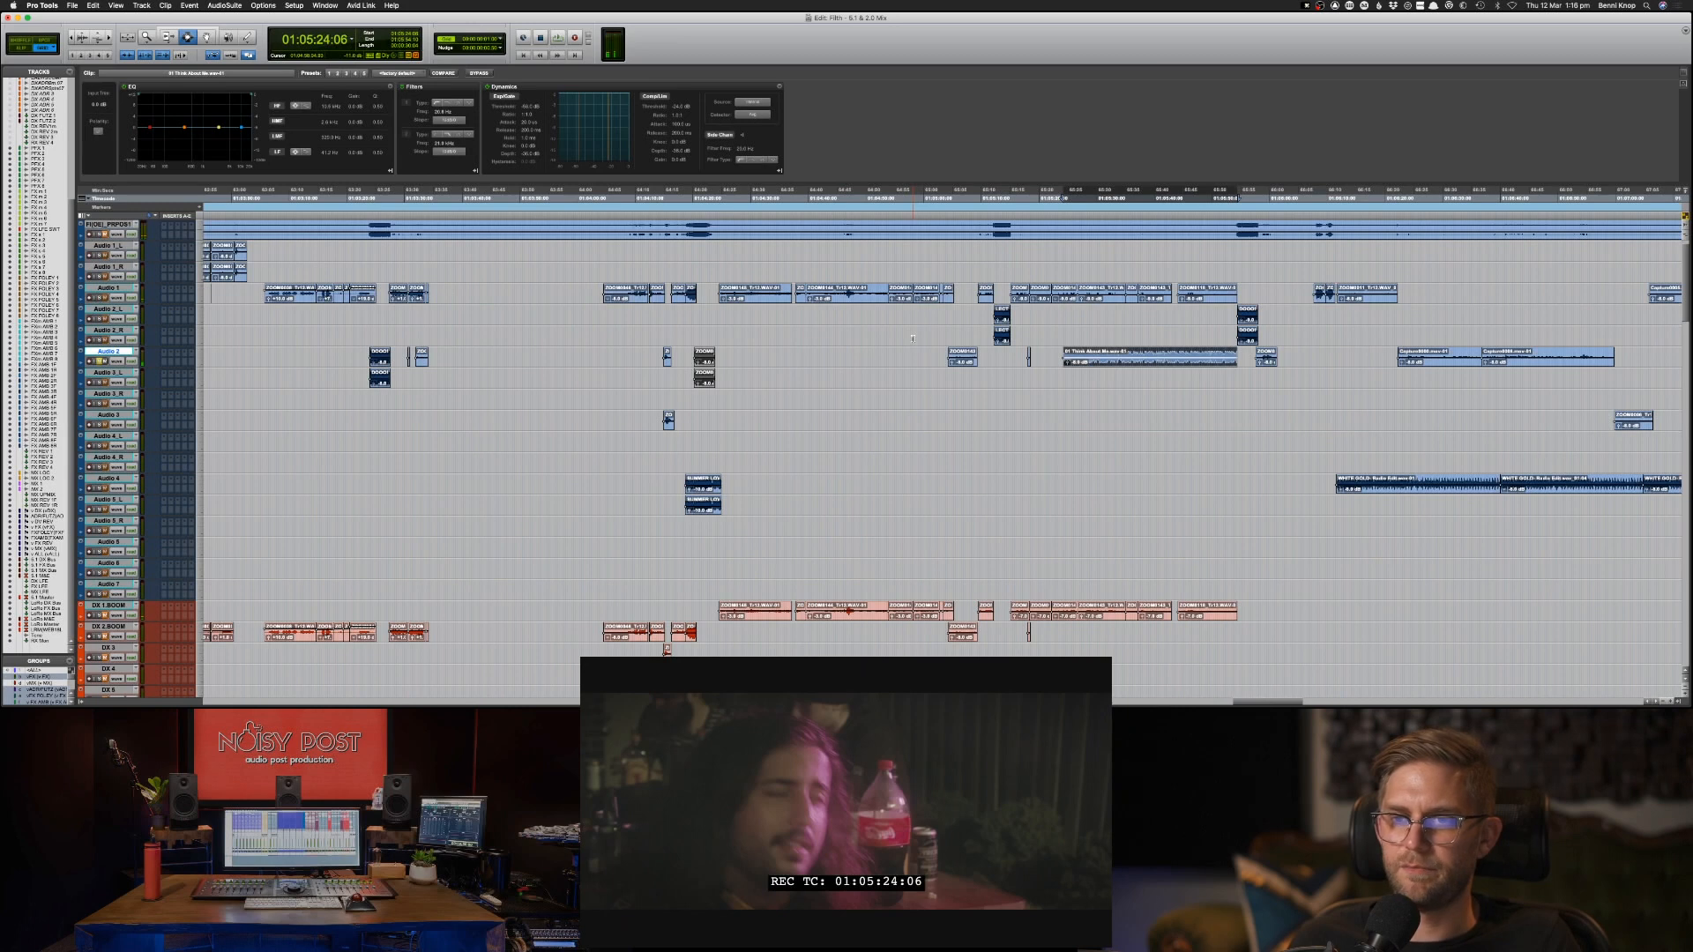
key("super+c")
key("semicolon")
key("super+v")
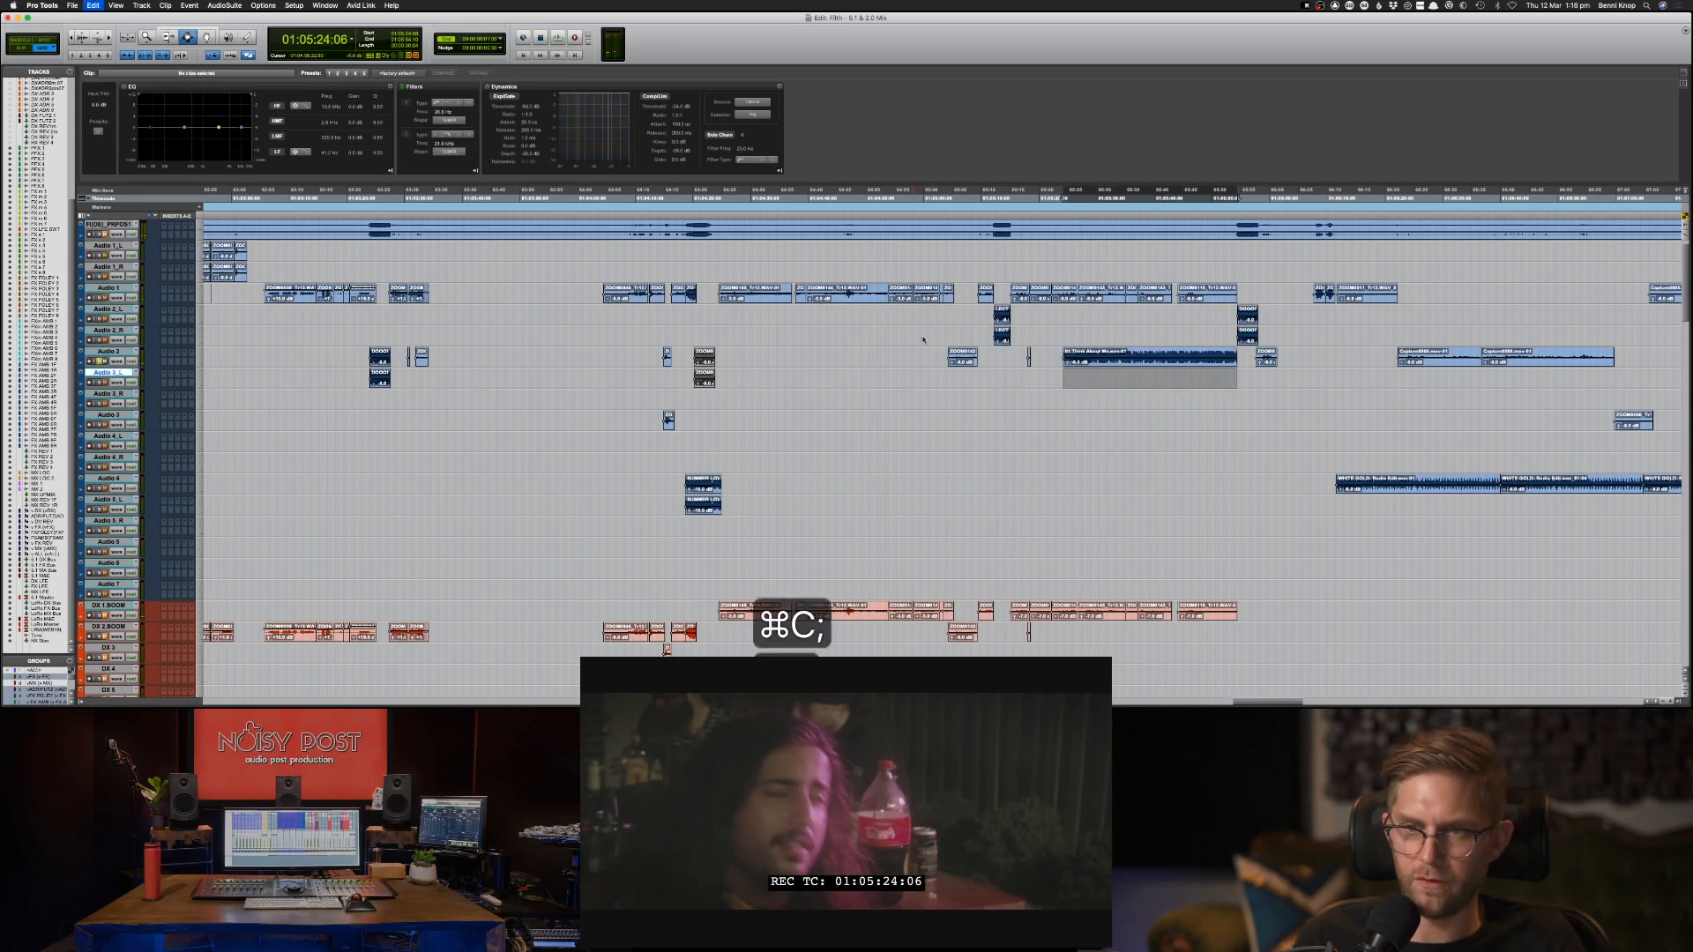
Play from 01:05:23:01 to check the music clips on Audio 2 and Audio 3_L.
left_click(1055, 232)
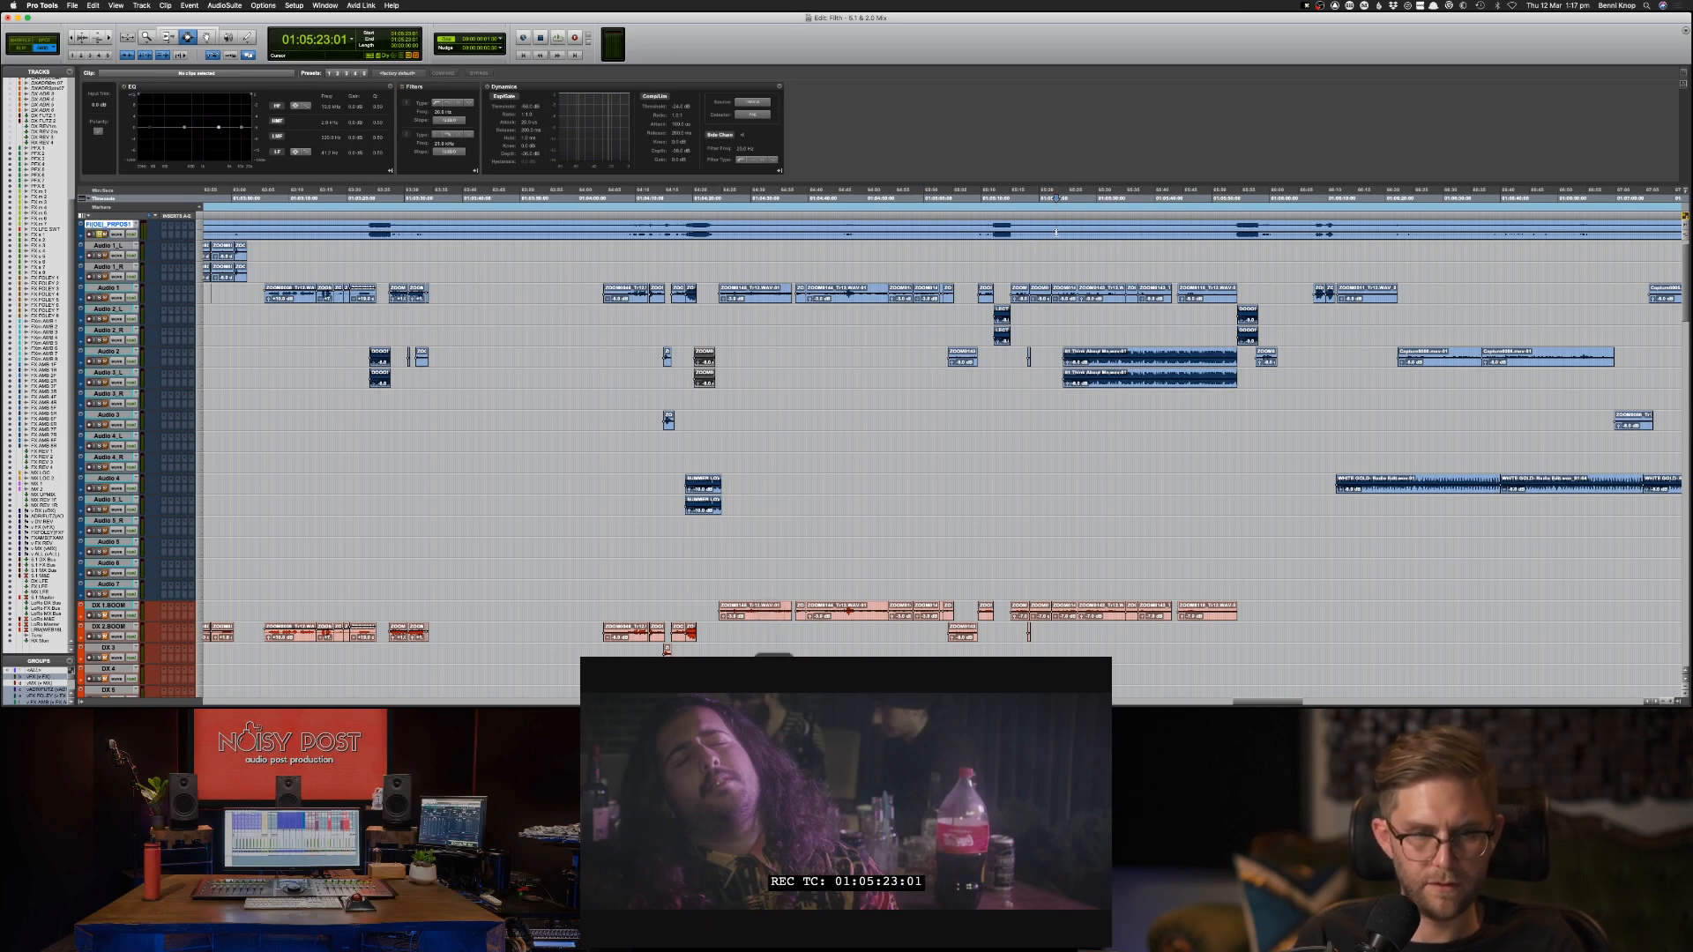
key("space")
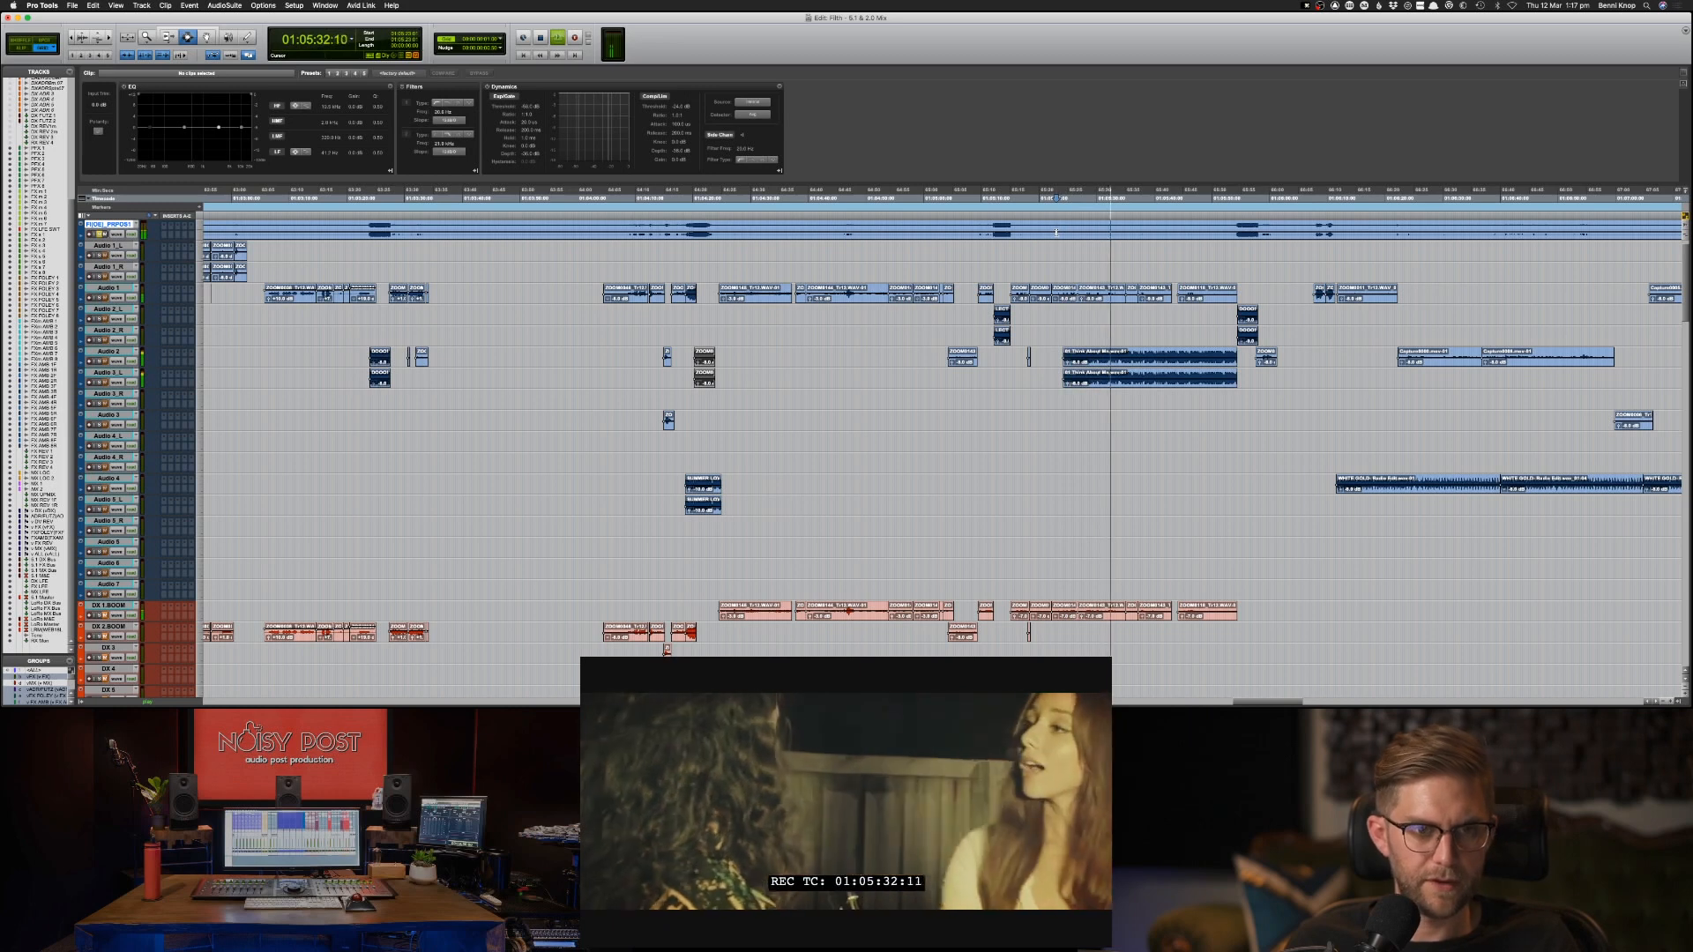
key("space")
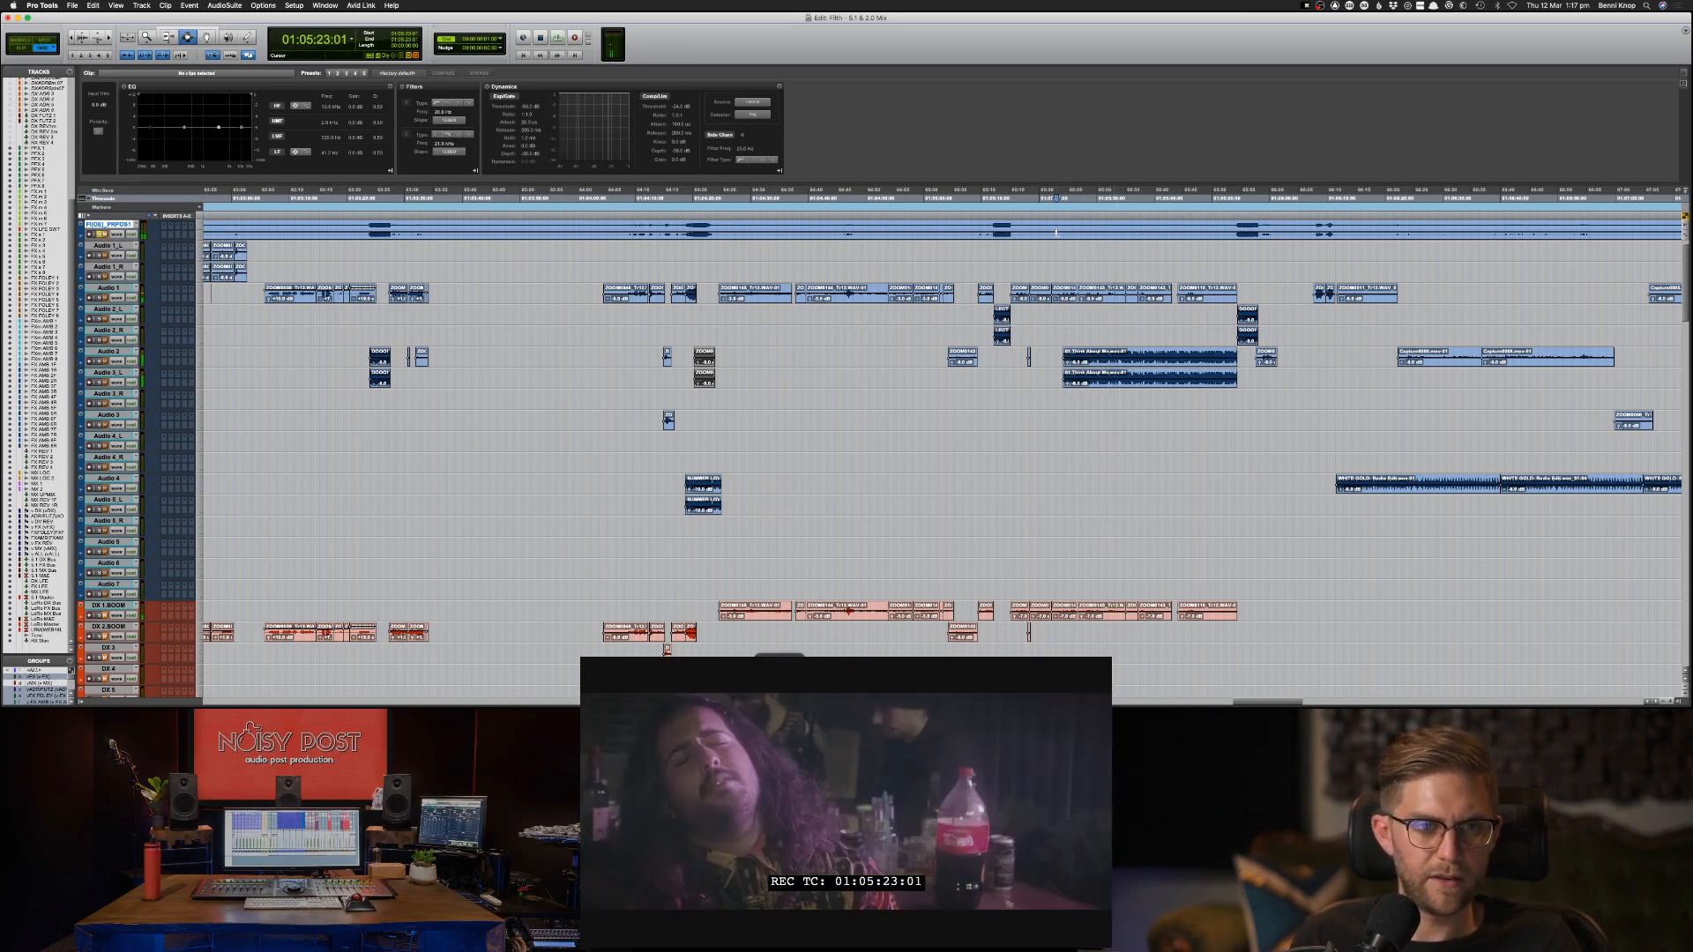
Move the music clip pair from Audio 2 and Audio 3_L to the MX LOC track at 01:05:24:06.
key("m")
left_click(1131, 363)
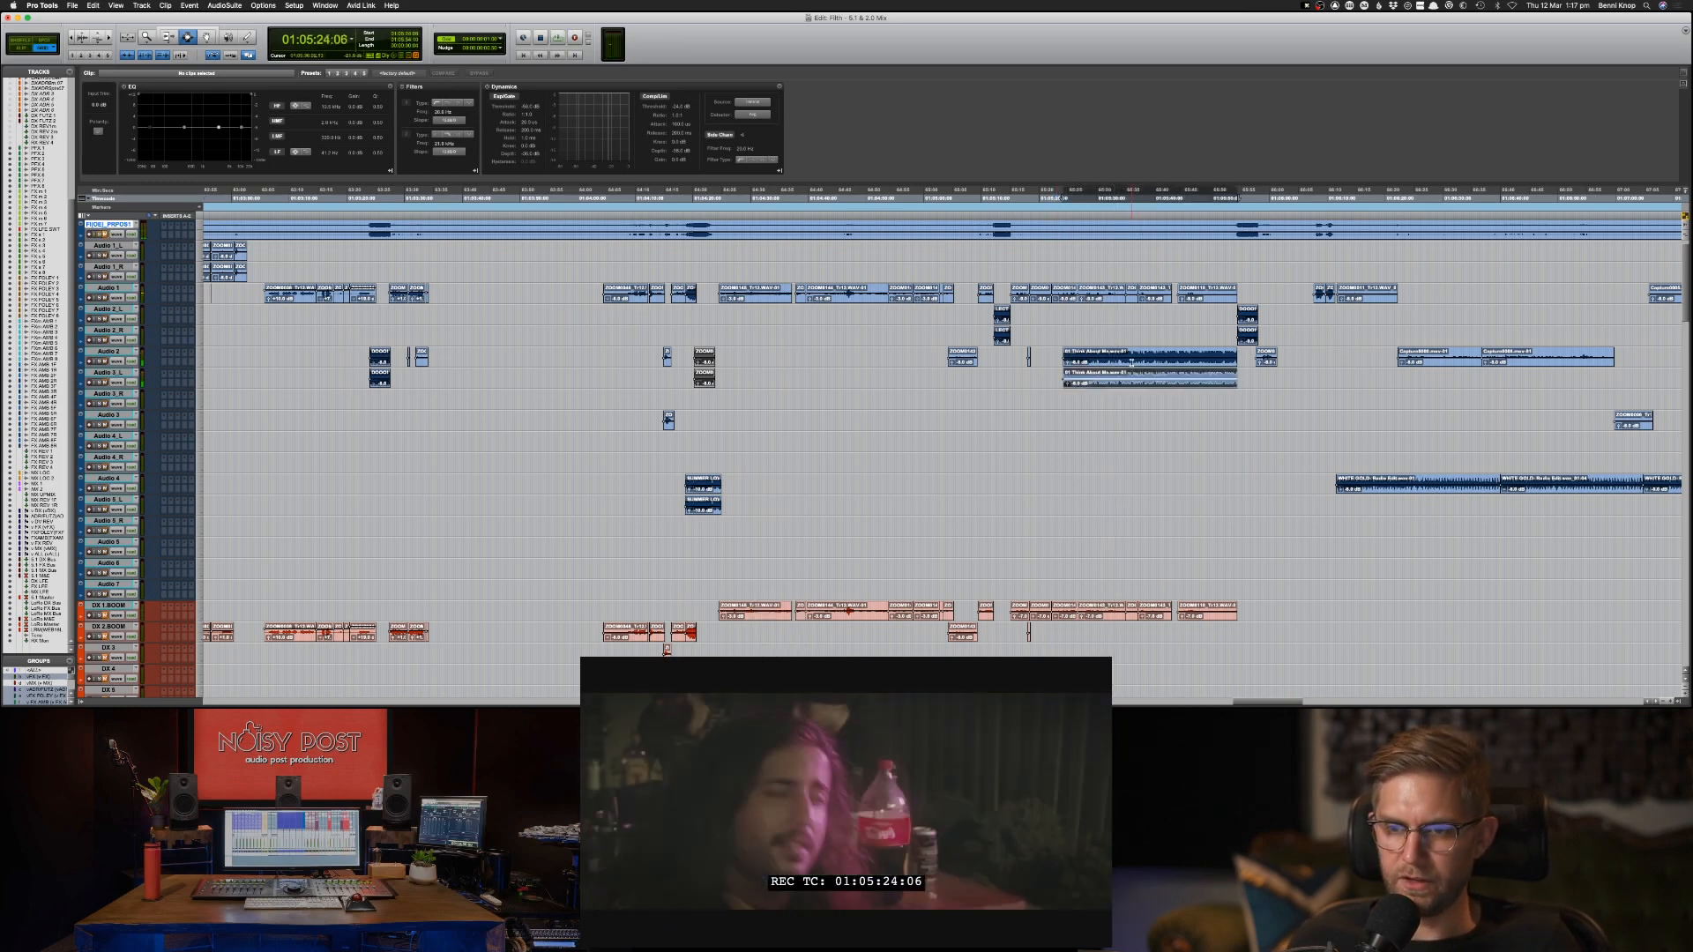
key("Delete")
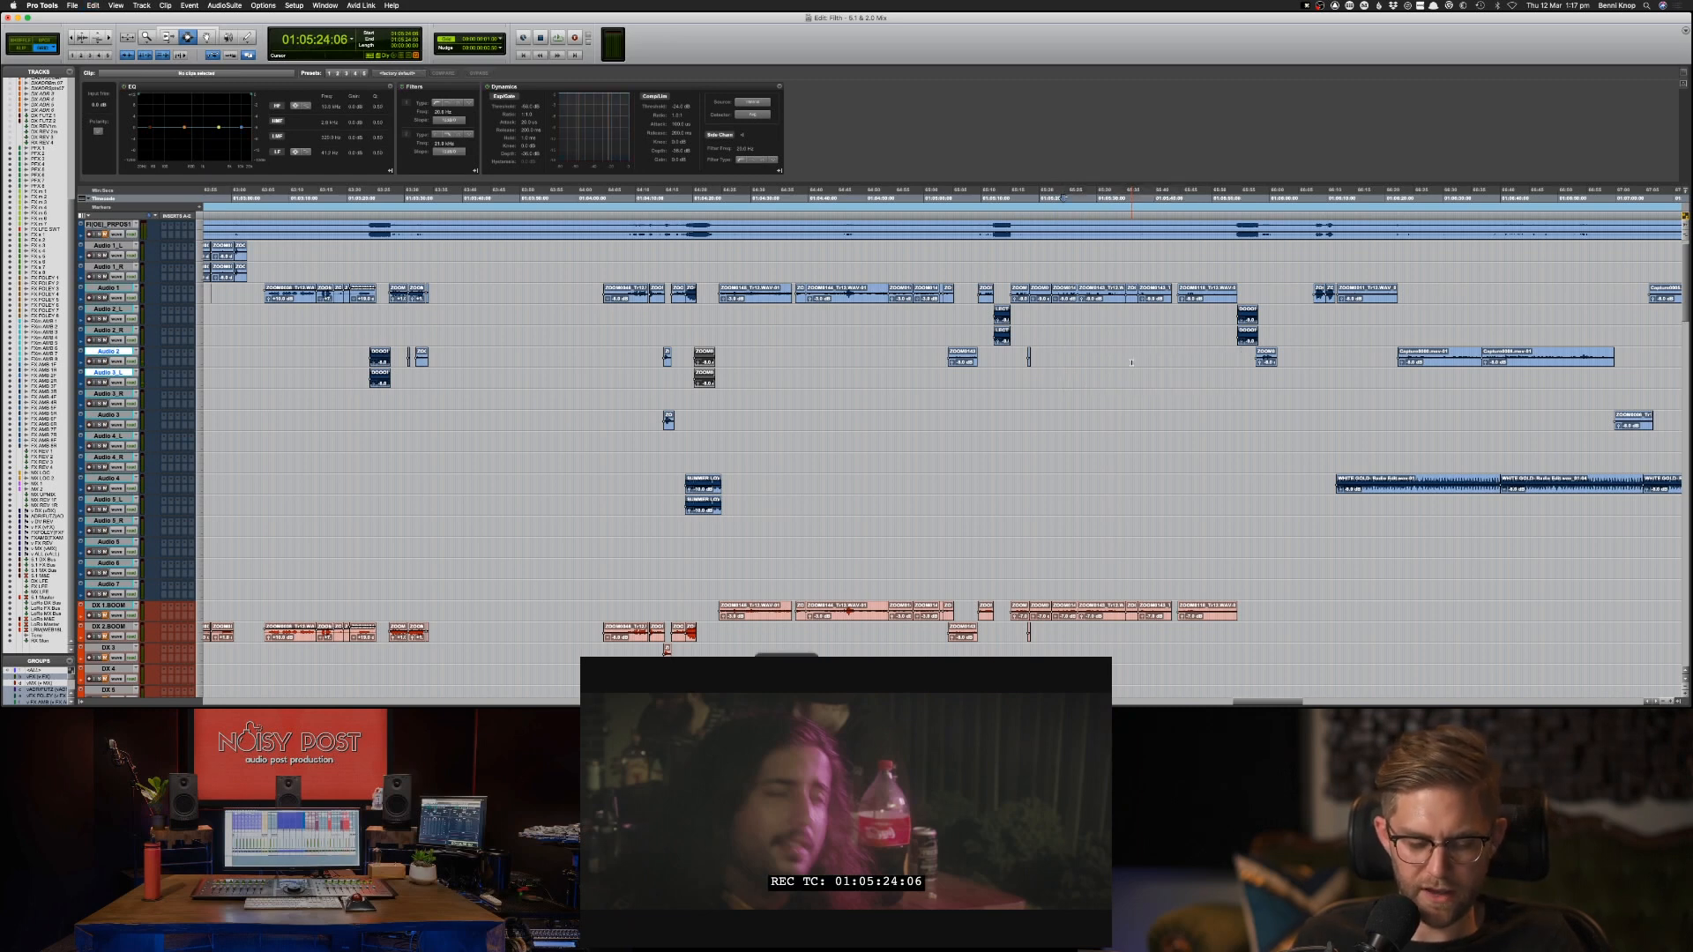
key("super+alt+f")
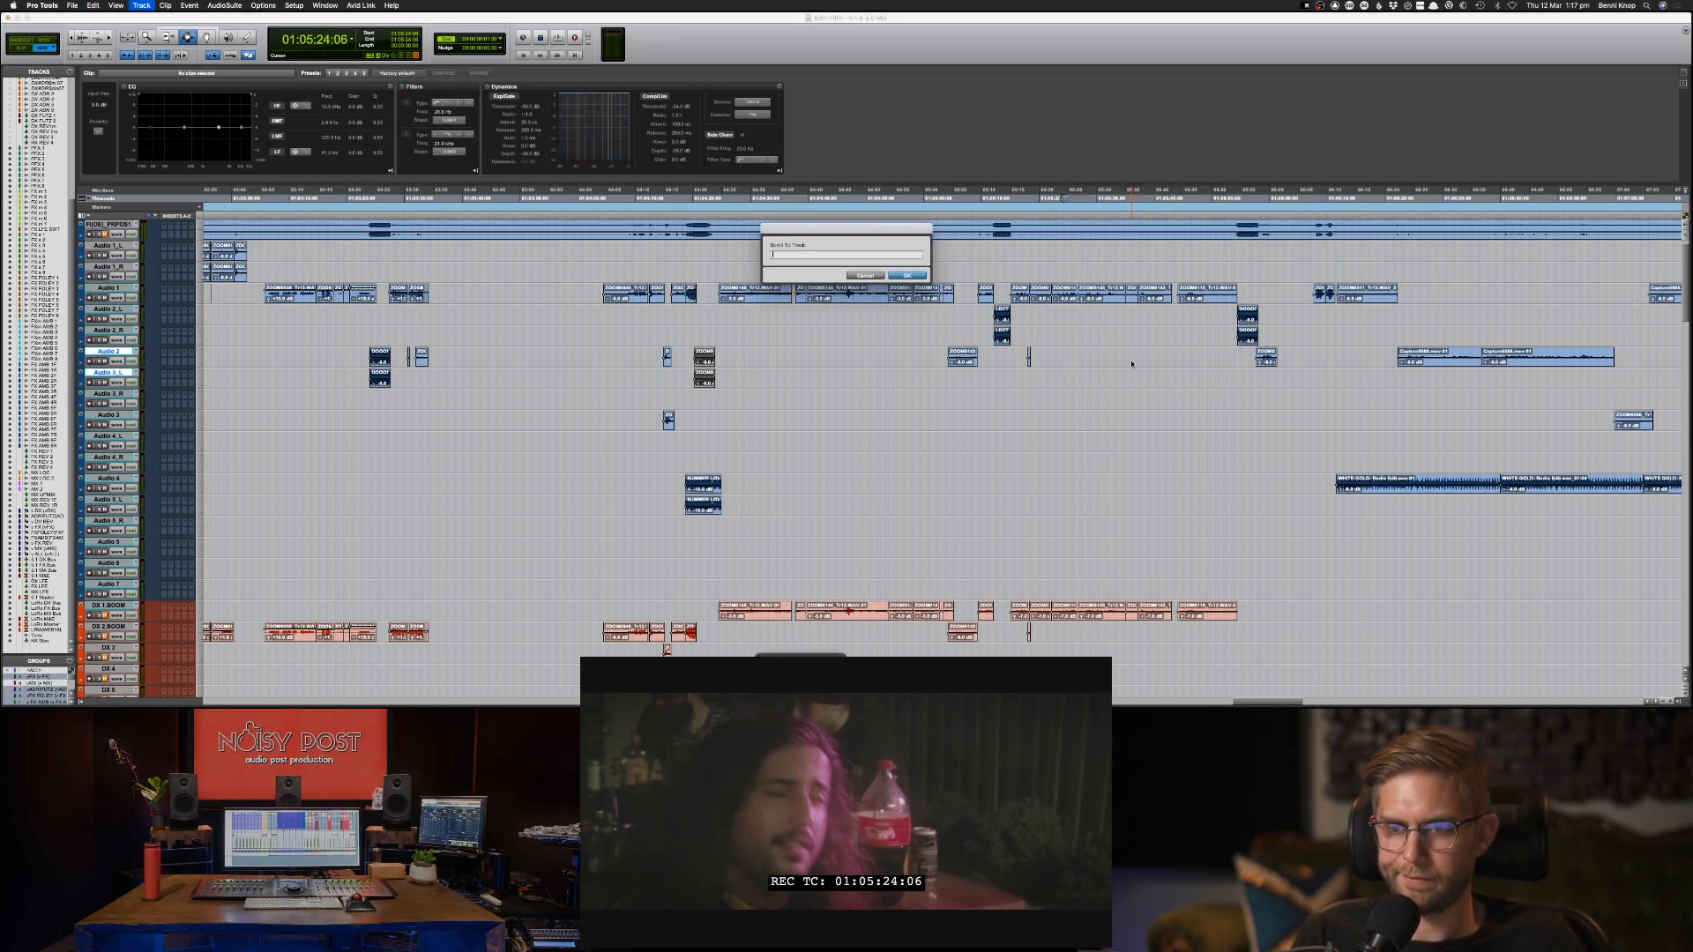
type("mx")
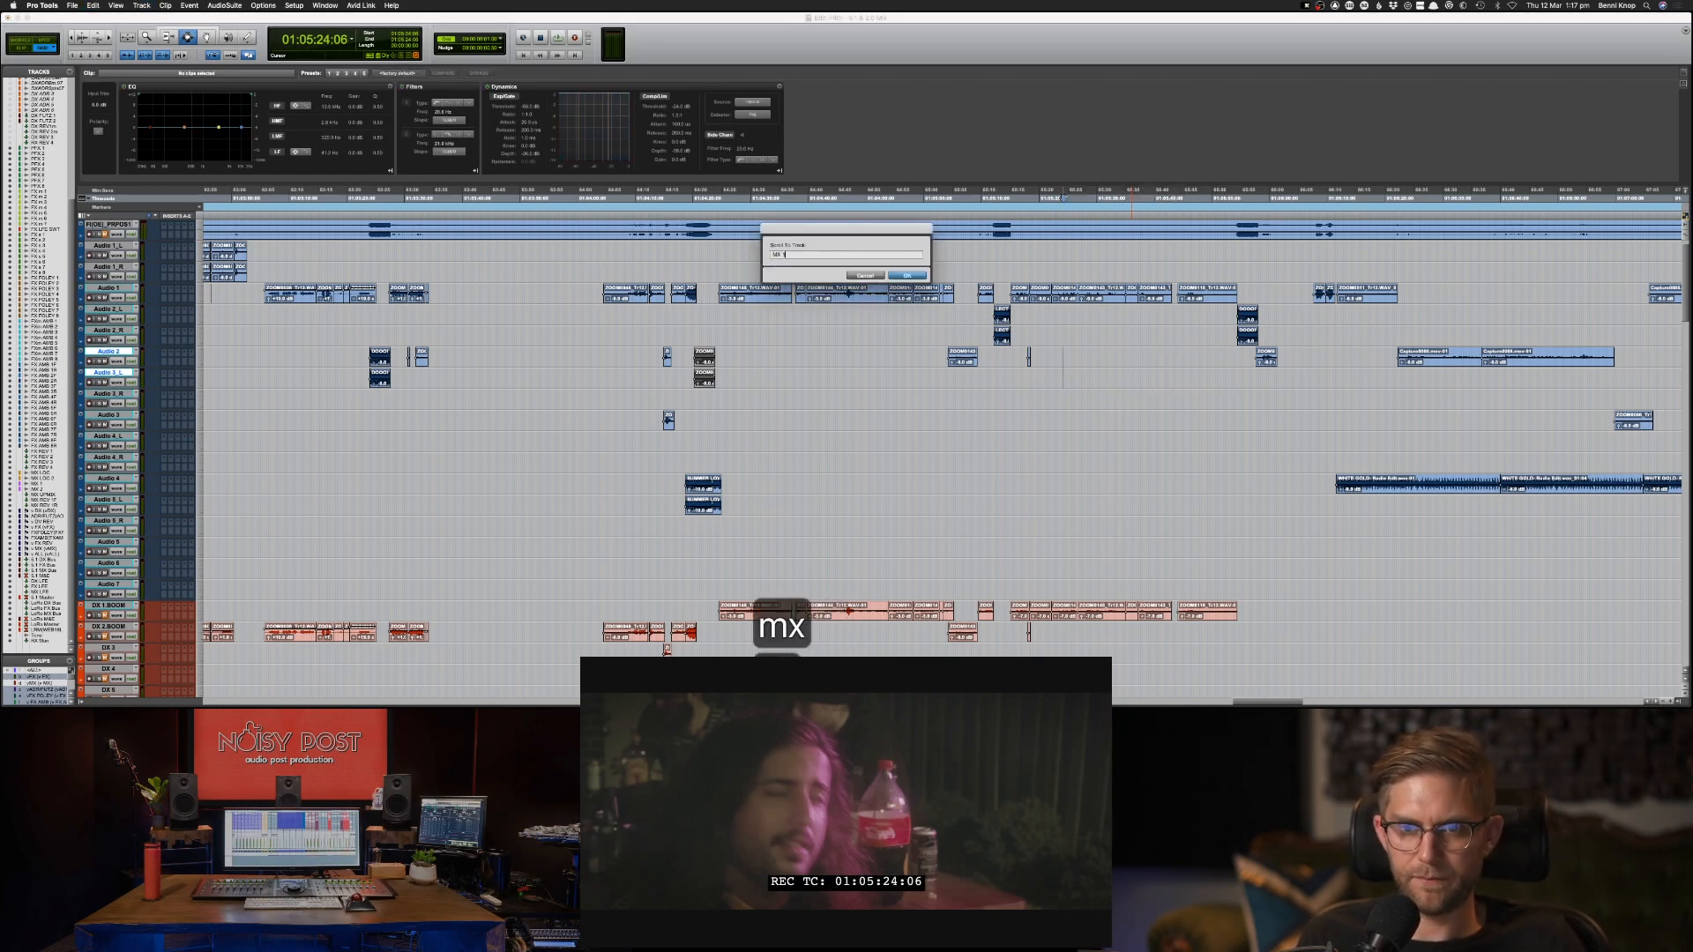
key("Return")
key("p")
key("p")
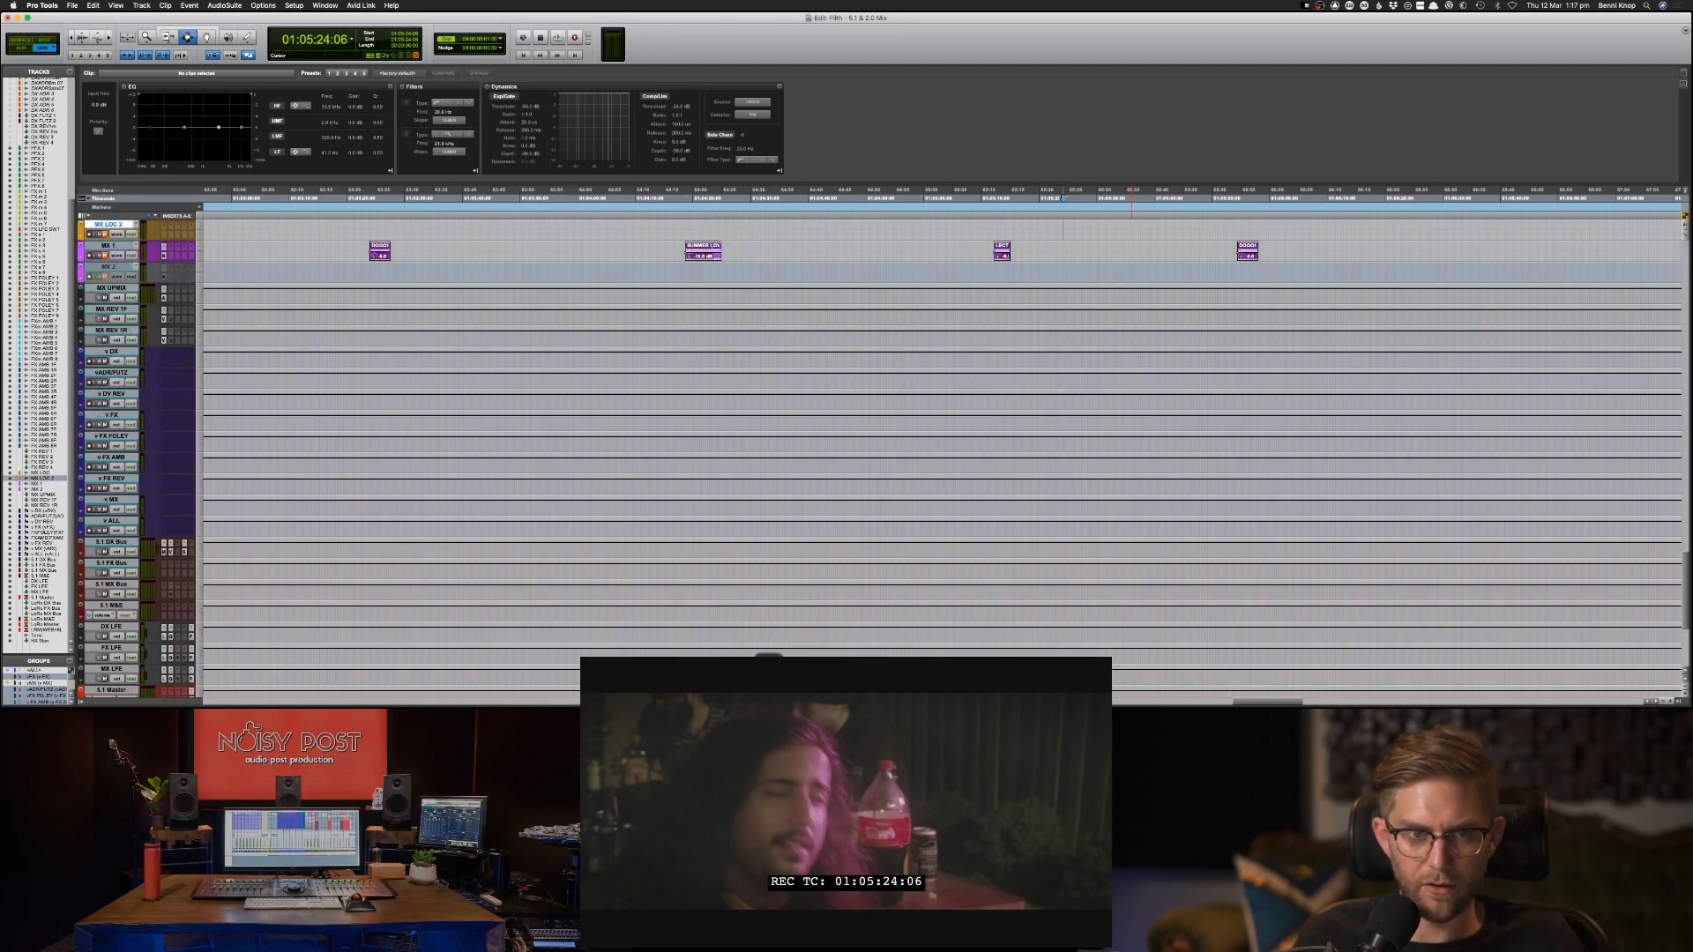
key("super+v")
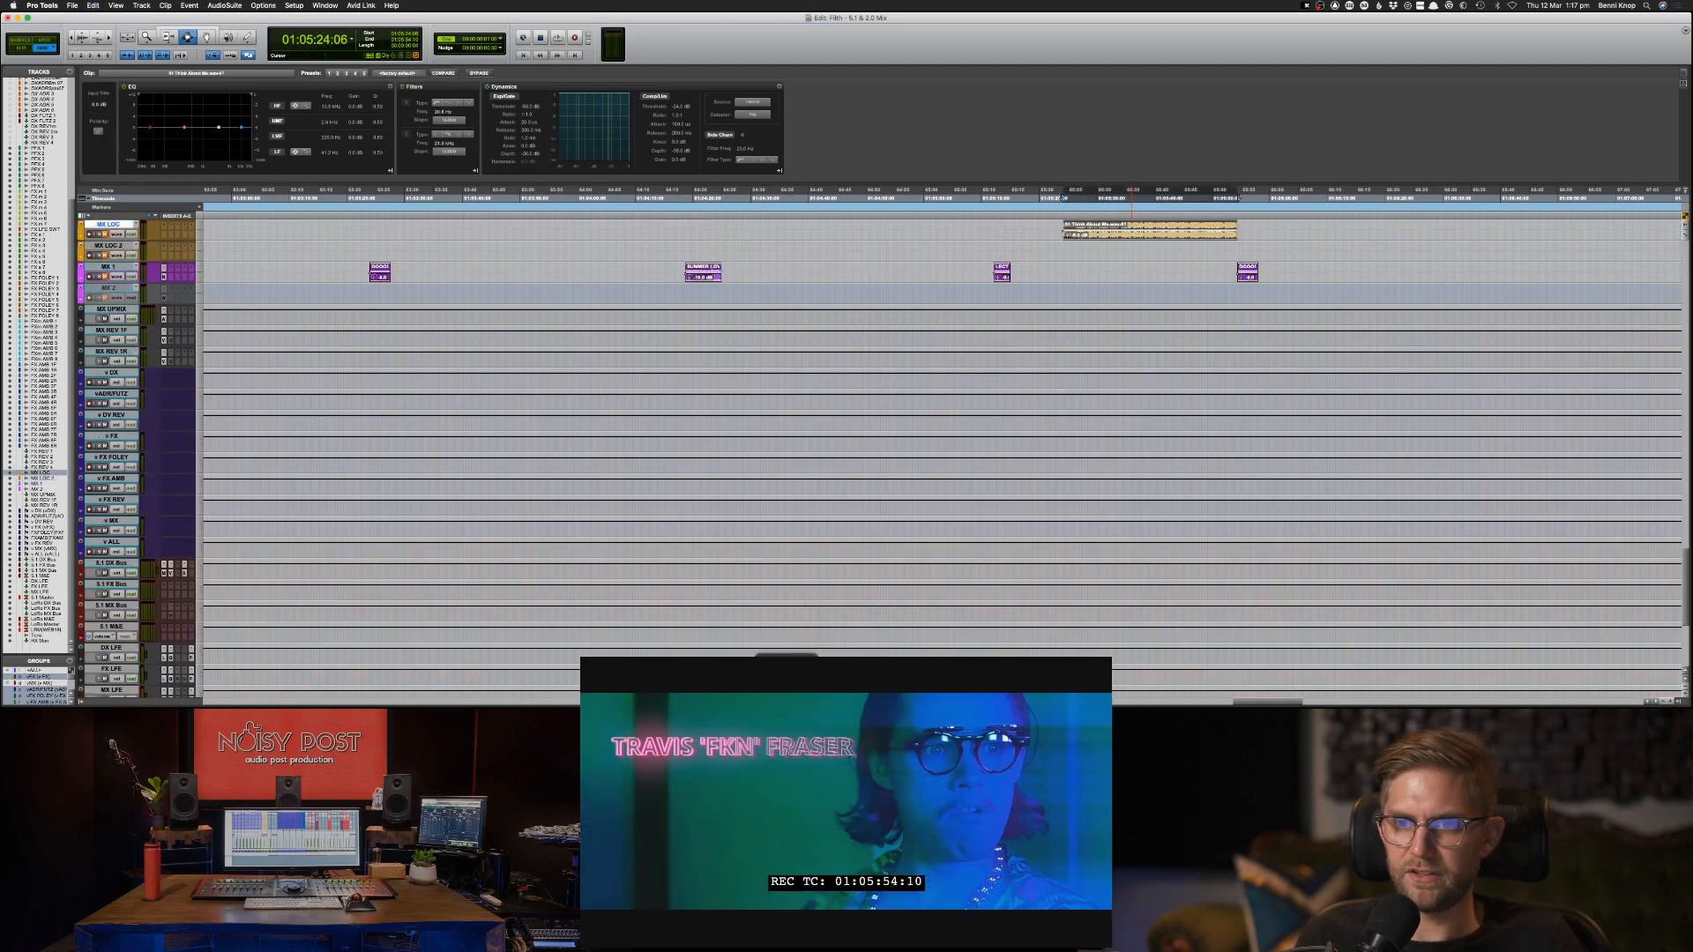
Paste the music clip onto the Audio 3_R track at 01:05:24:06 as well.
scroll(1110, 333, "up", 20)
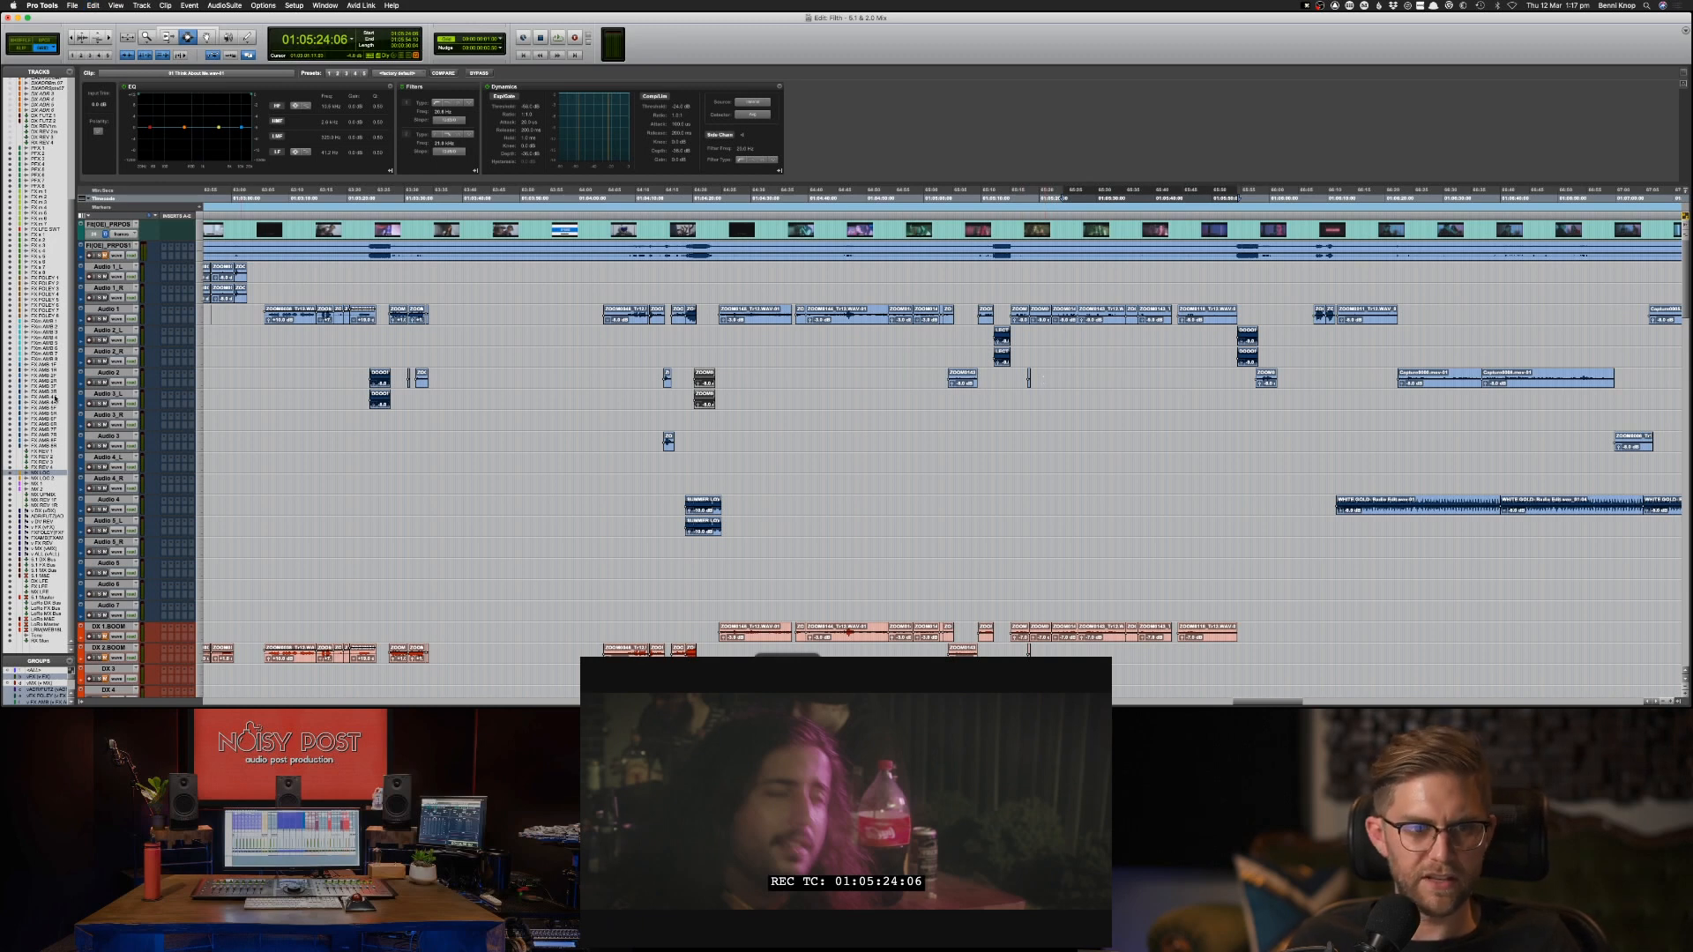
left_click(105, 394)
left_click(100, 416)
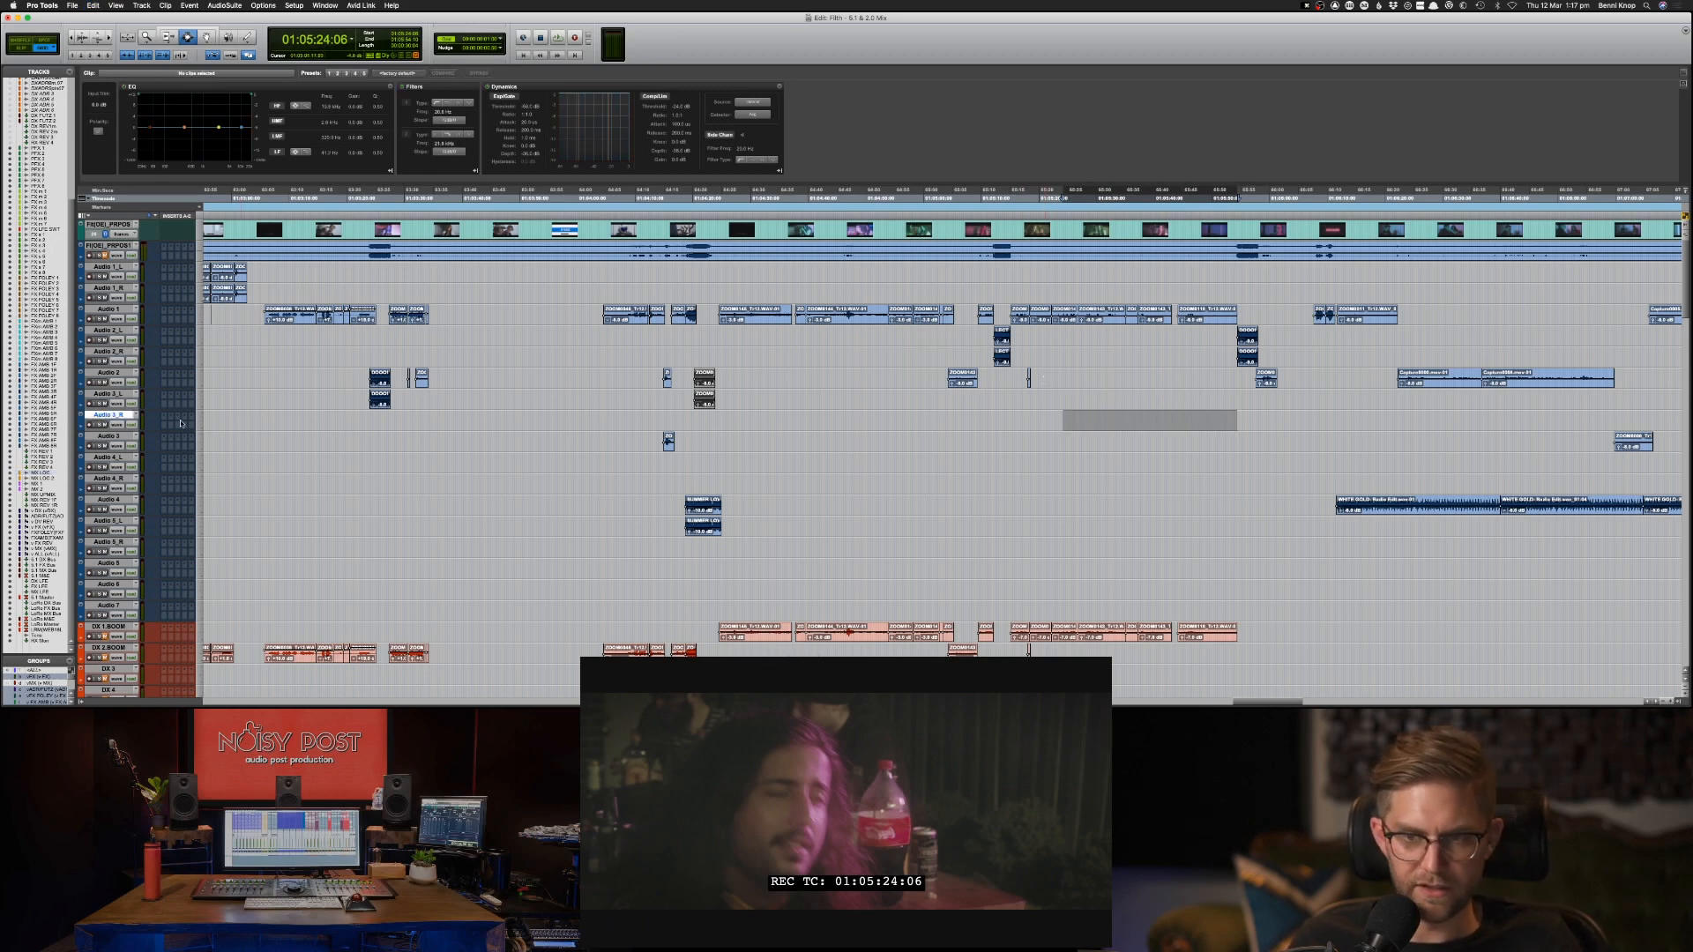
key("super+v")
key("Return")
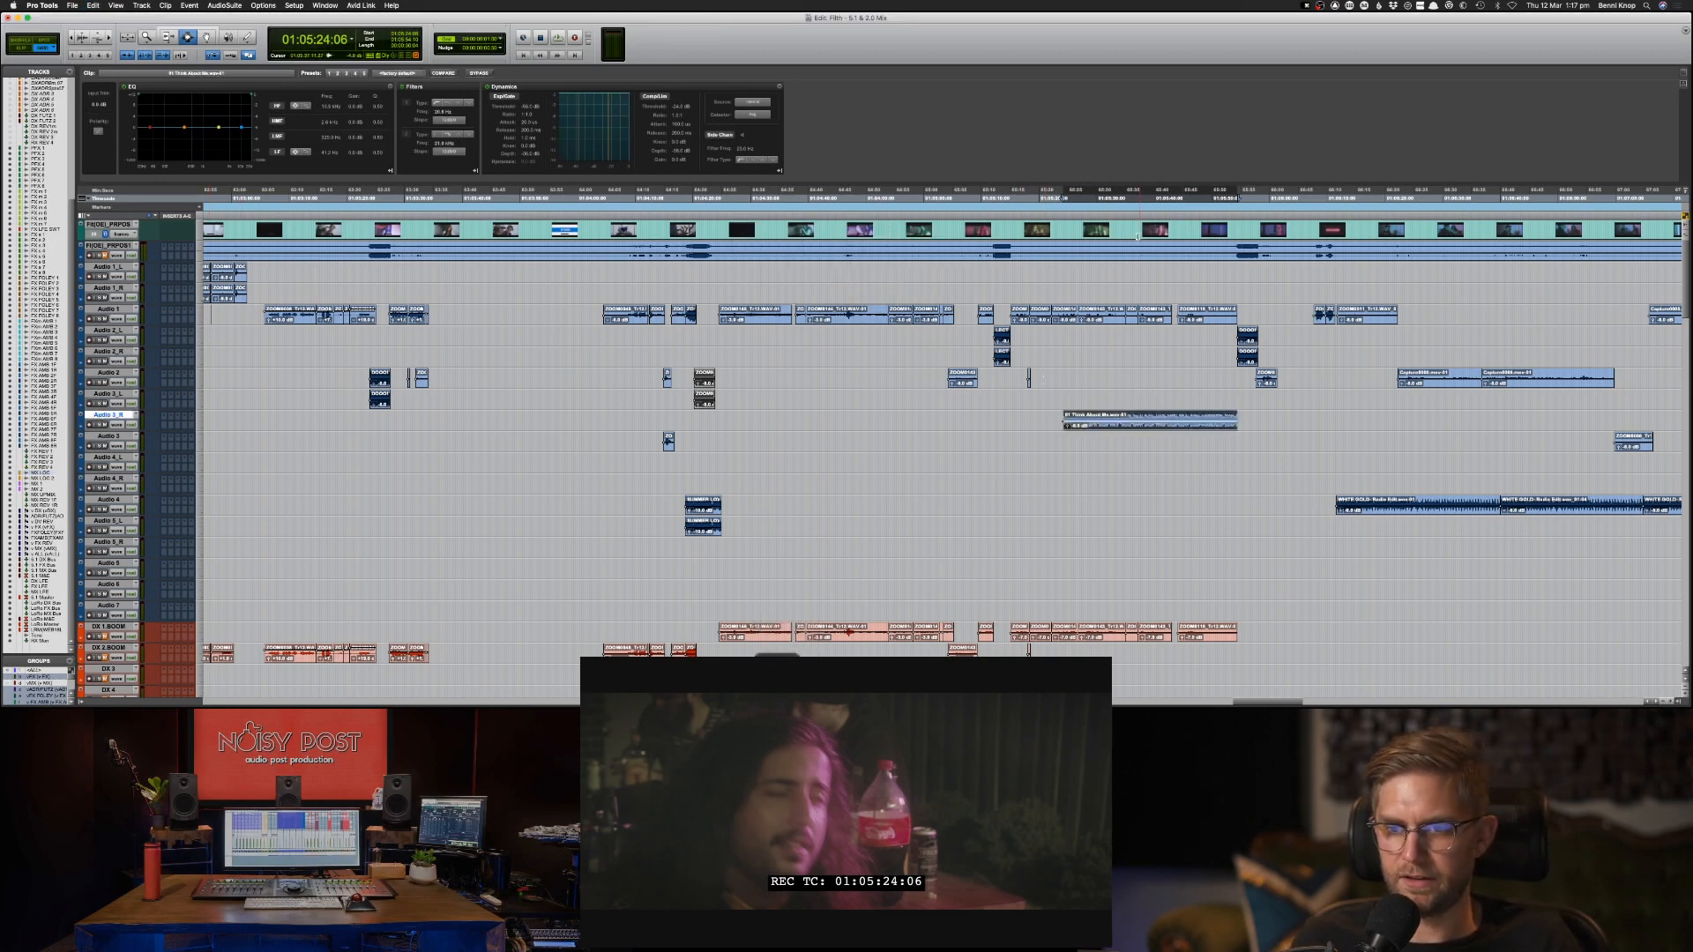
left_click(1070, 356)
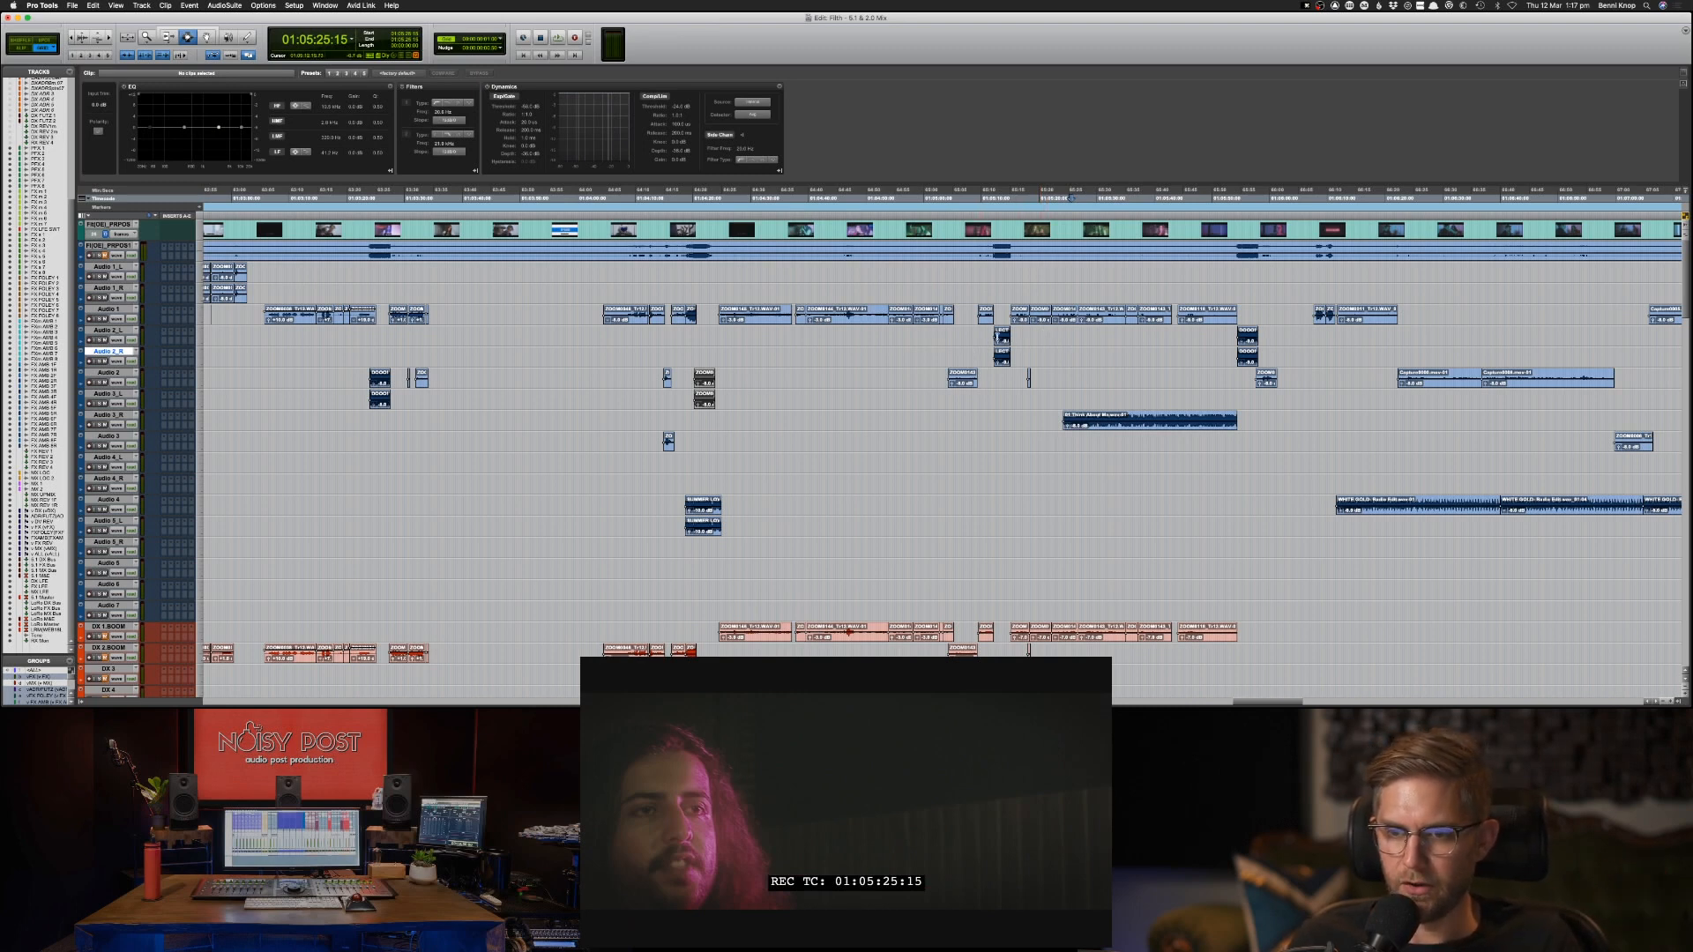
Hide the unused effects tracks from FX s 3 through FX REV 4, including the foley, ambience and reverb tracks.
scroll(926, 340, "down", 20)
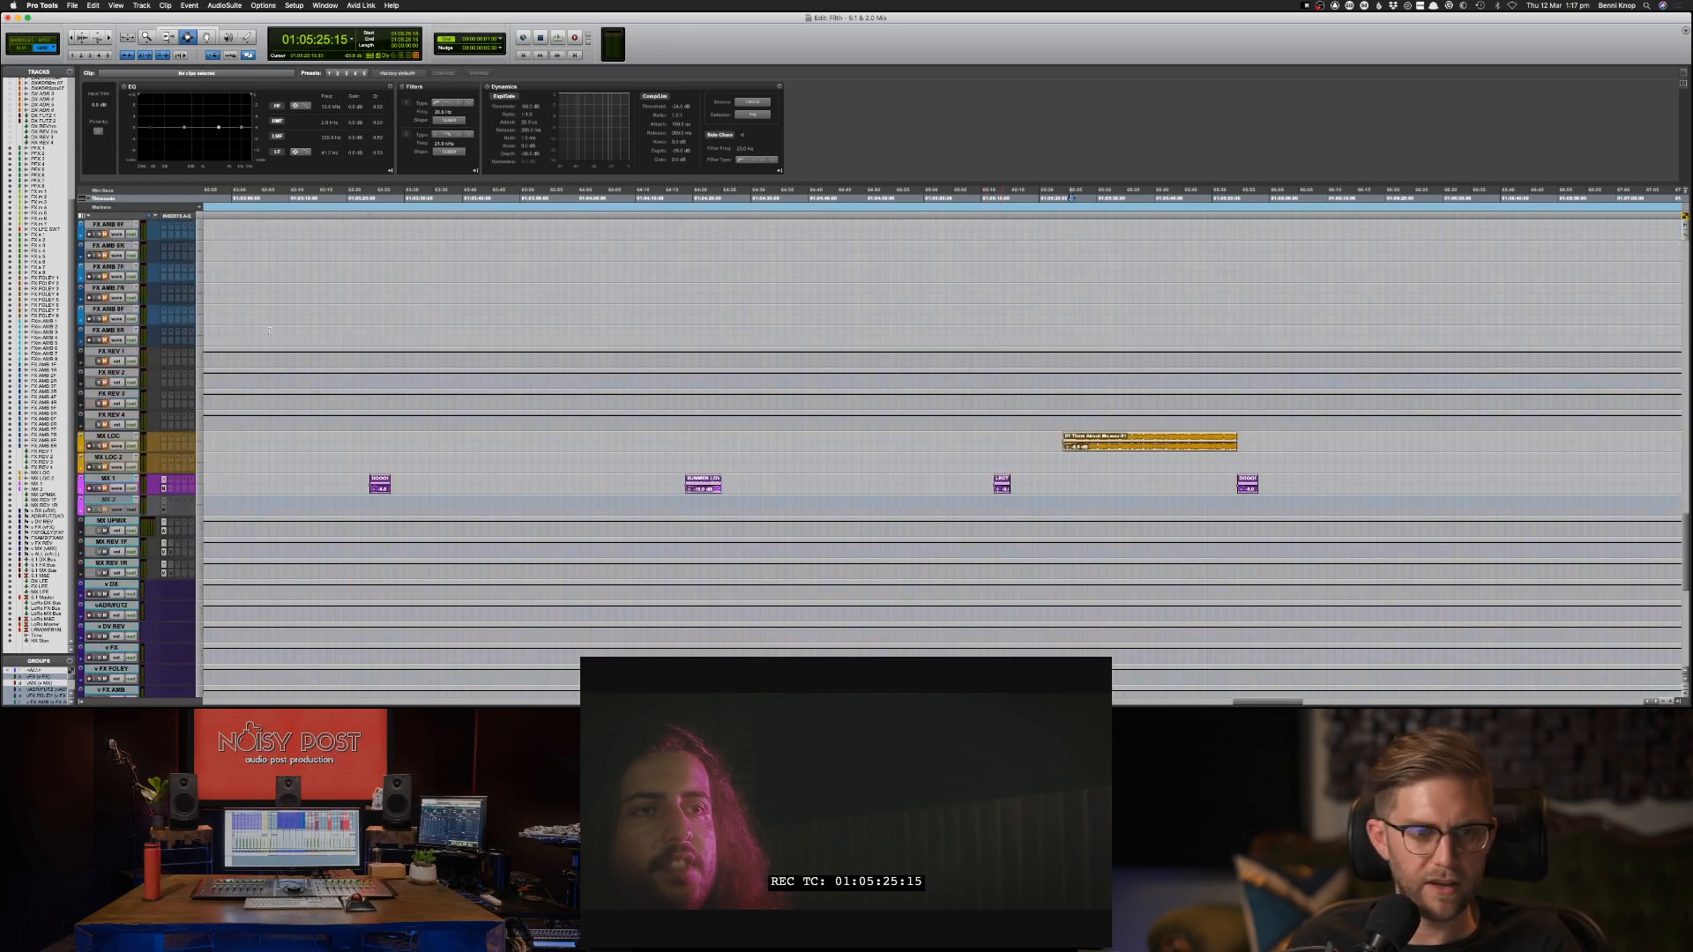
left_click(111, 418)
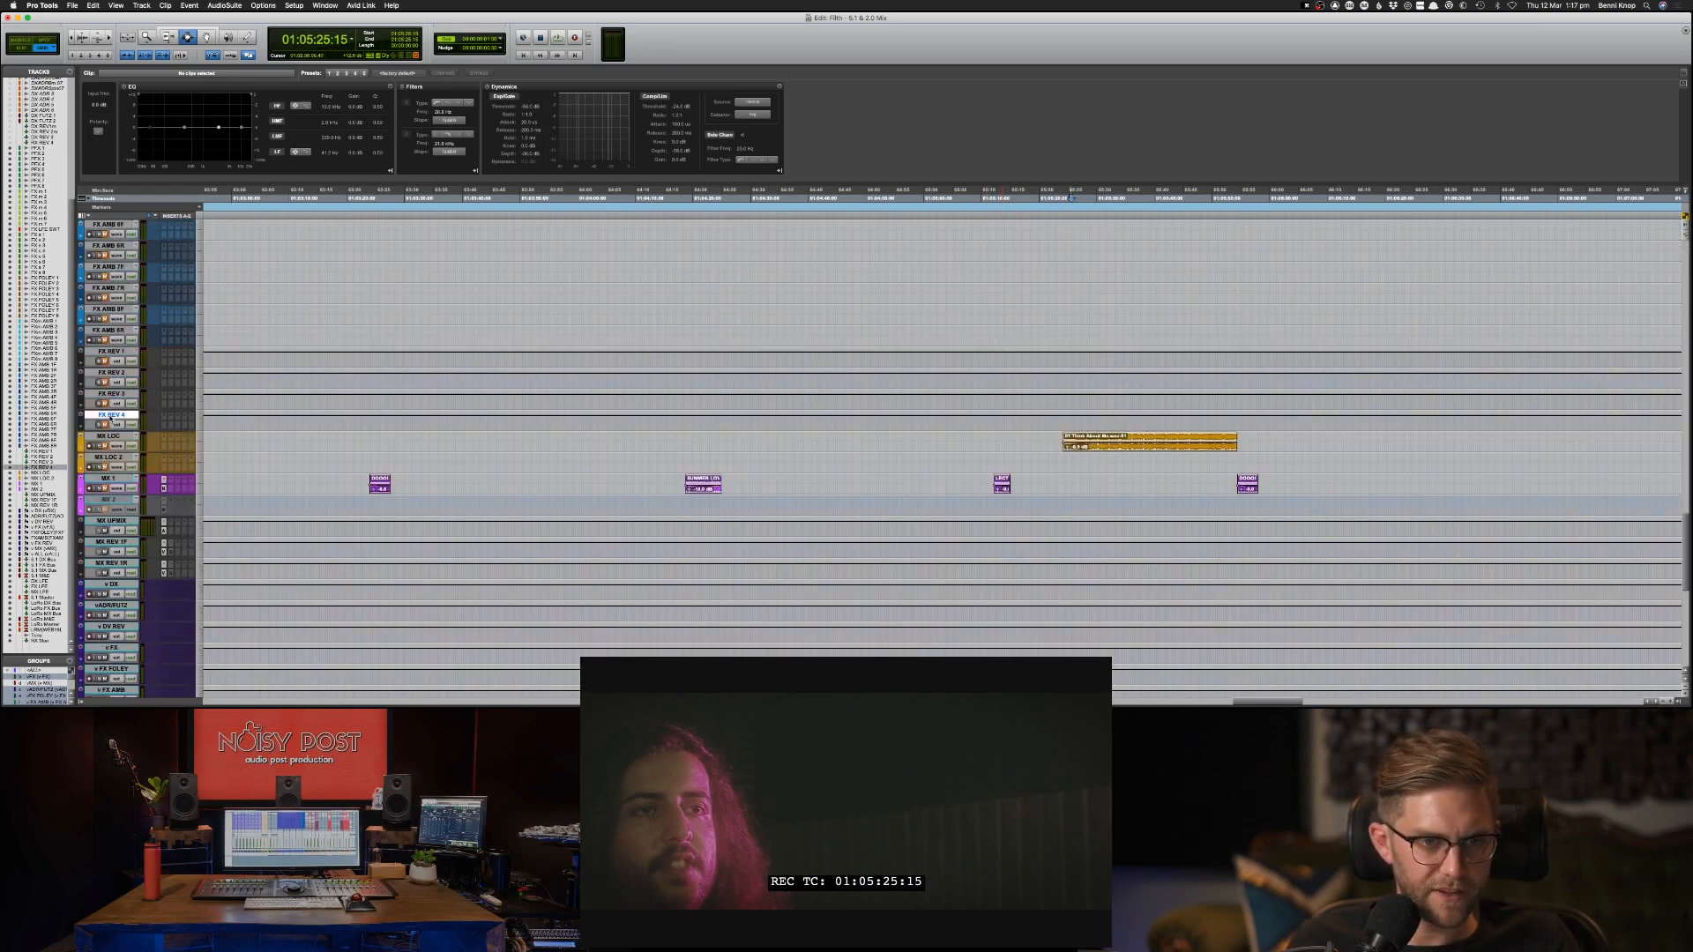
scroll(116, 421, "up", 15)
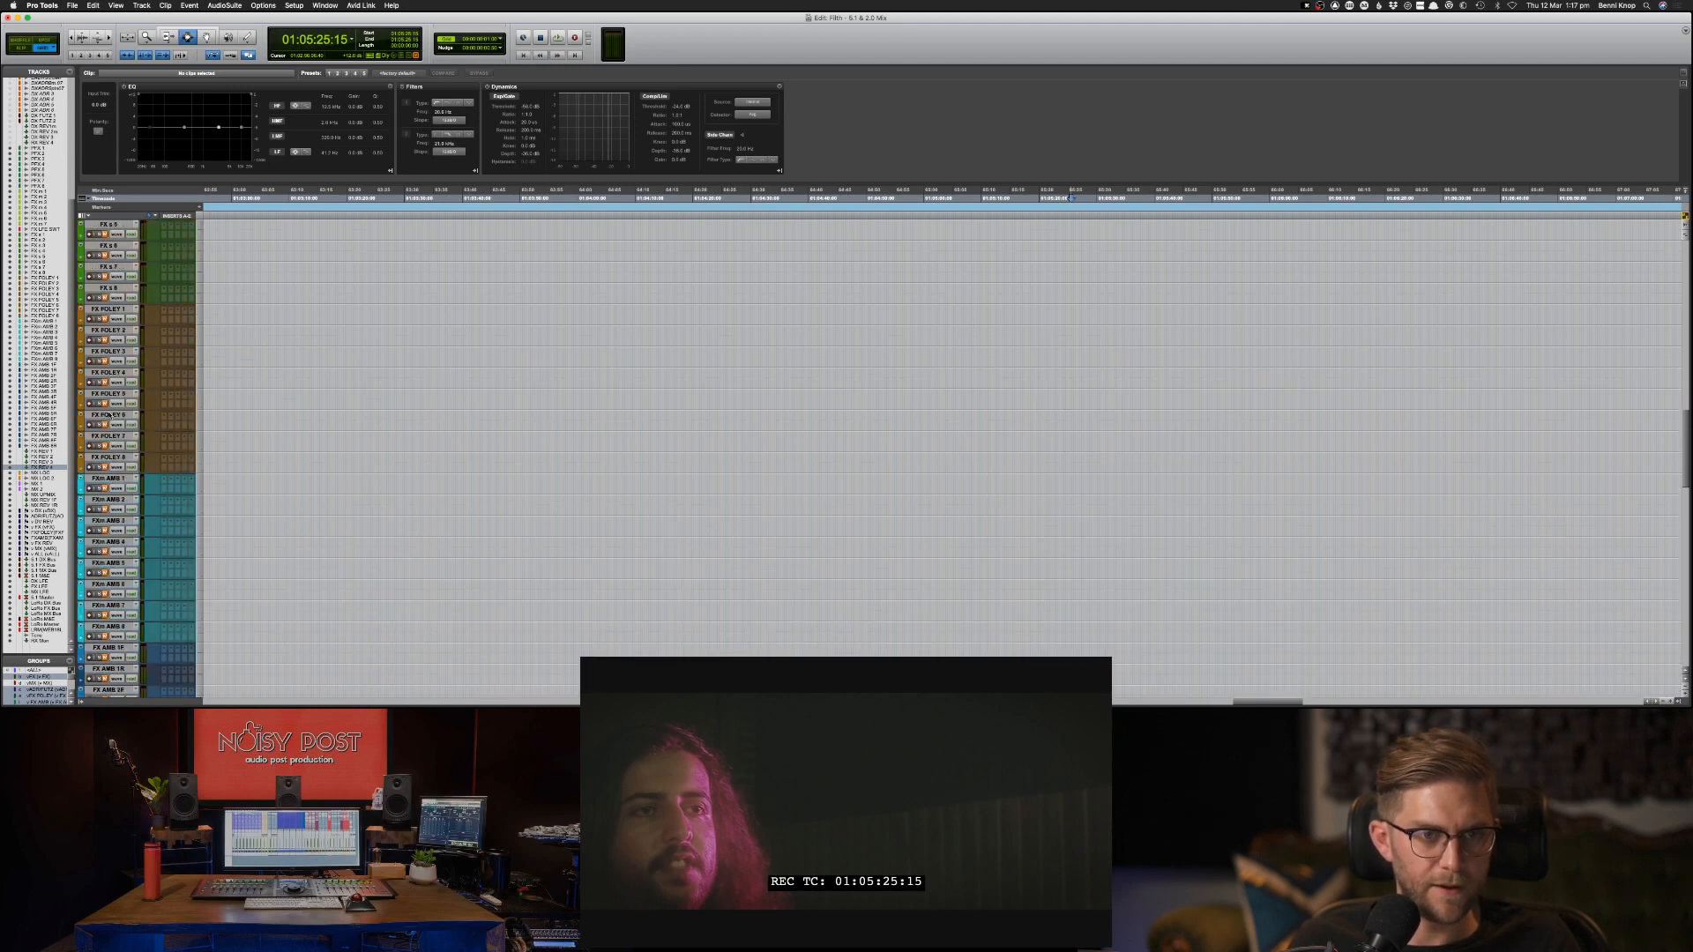
left_click(113, 476, "shift")
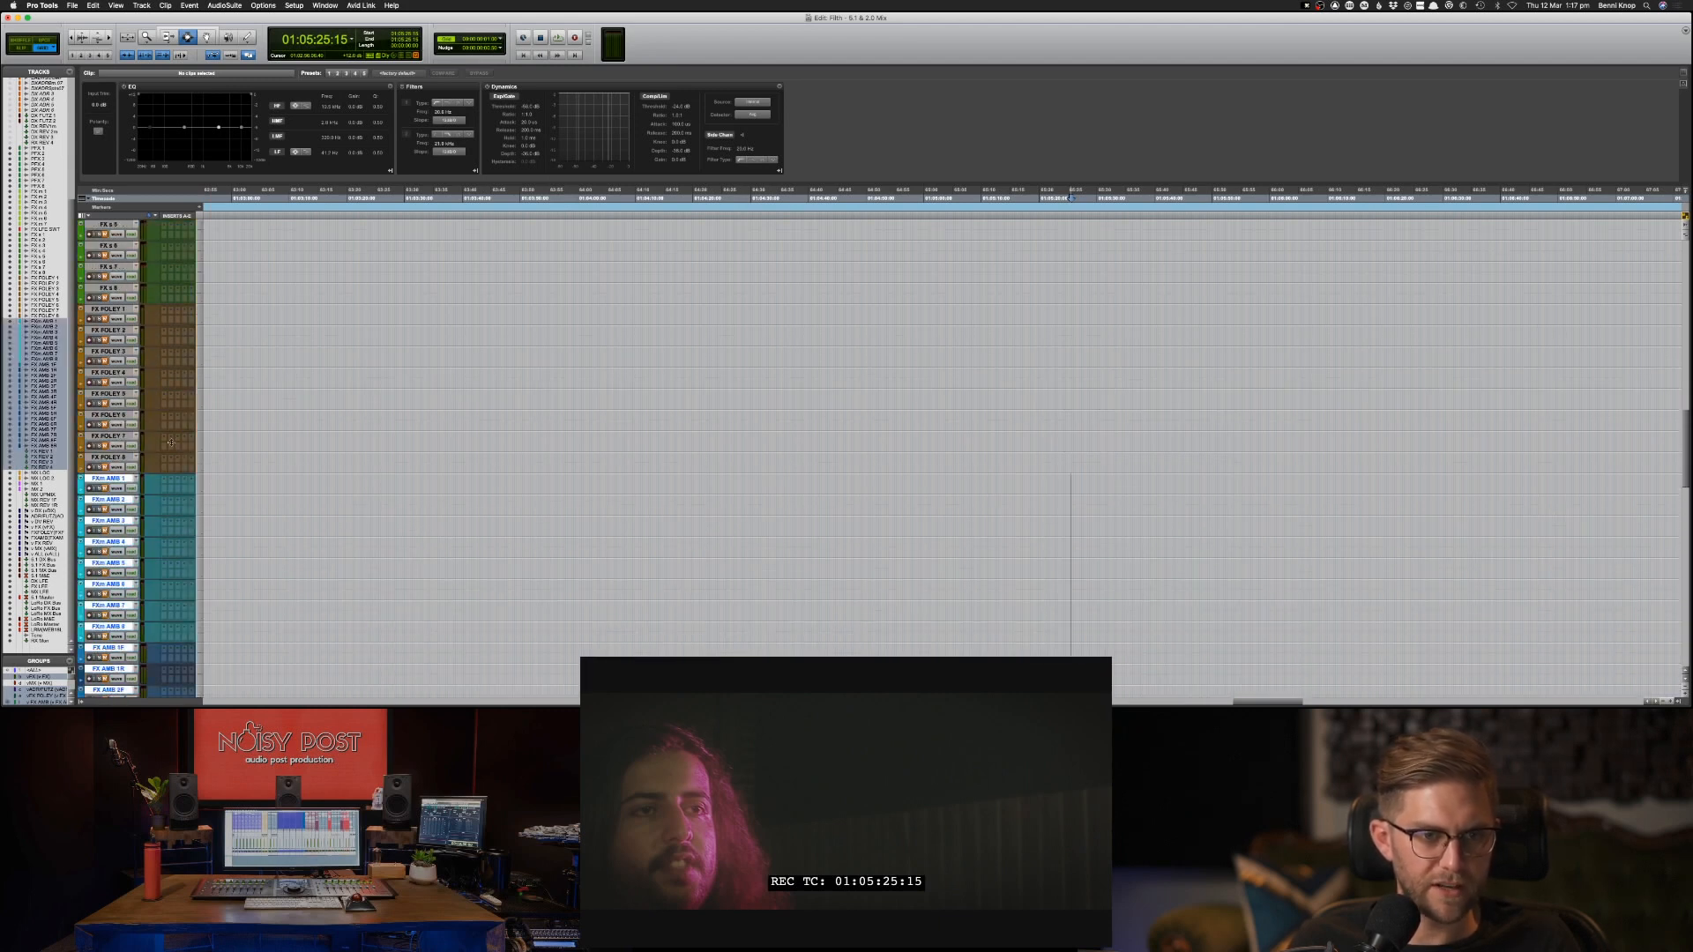
left_click(128, 319, "shift")
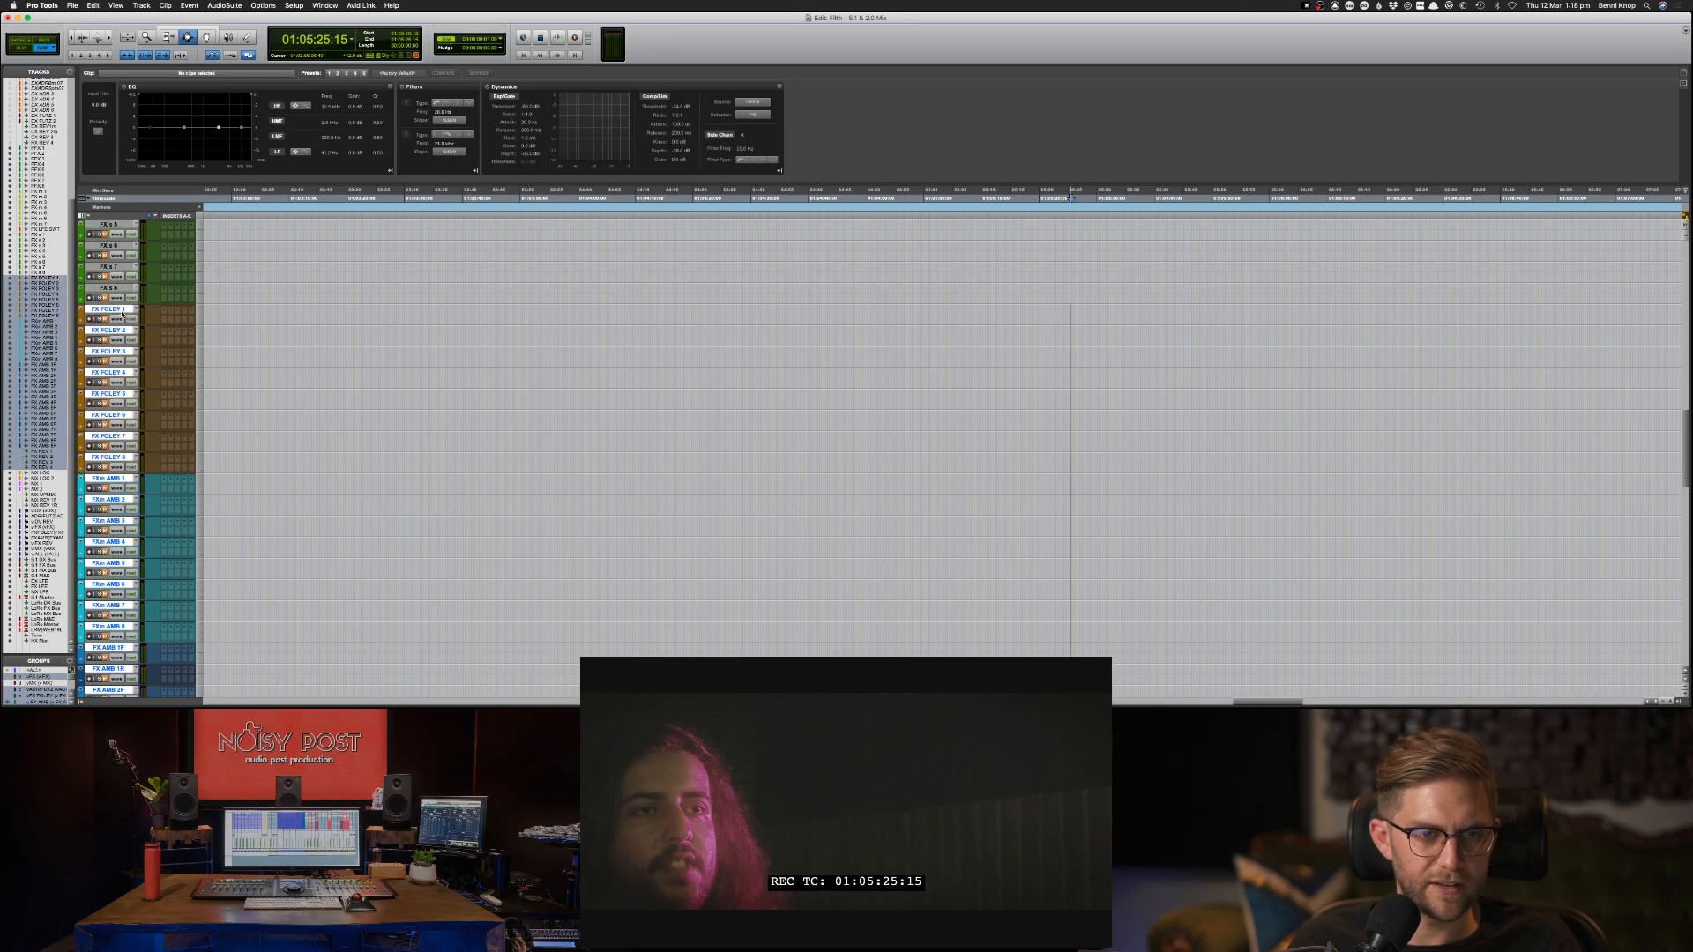
scroll(129, 316, "up", 3)
scroll(127, 317, "up", 4)
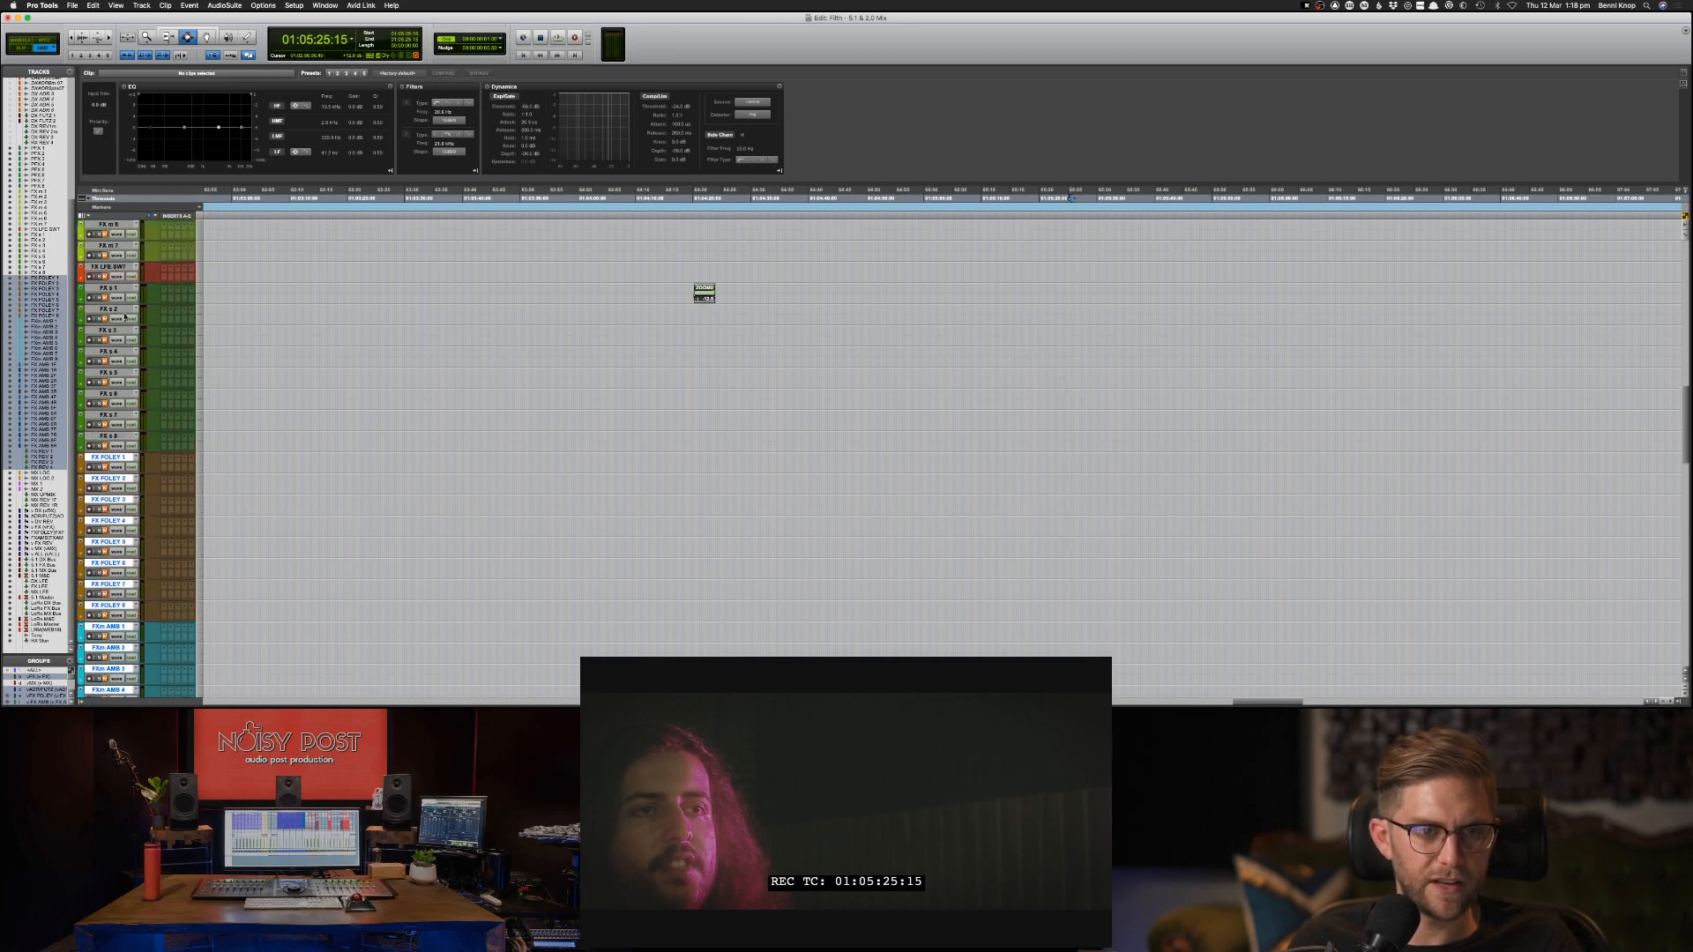
left_click(116, 331, "shift")
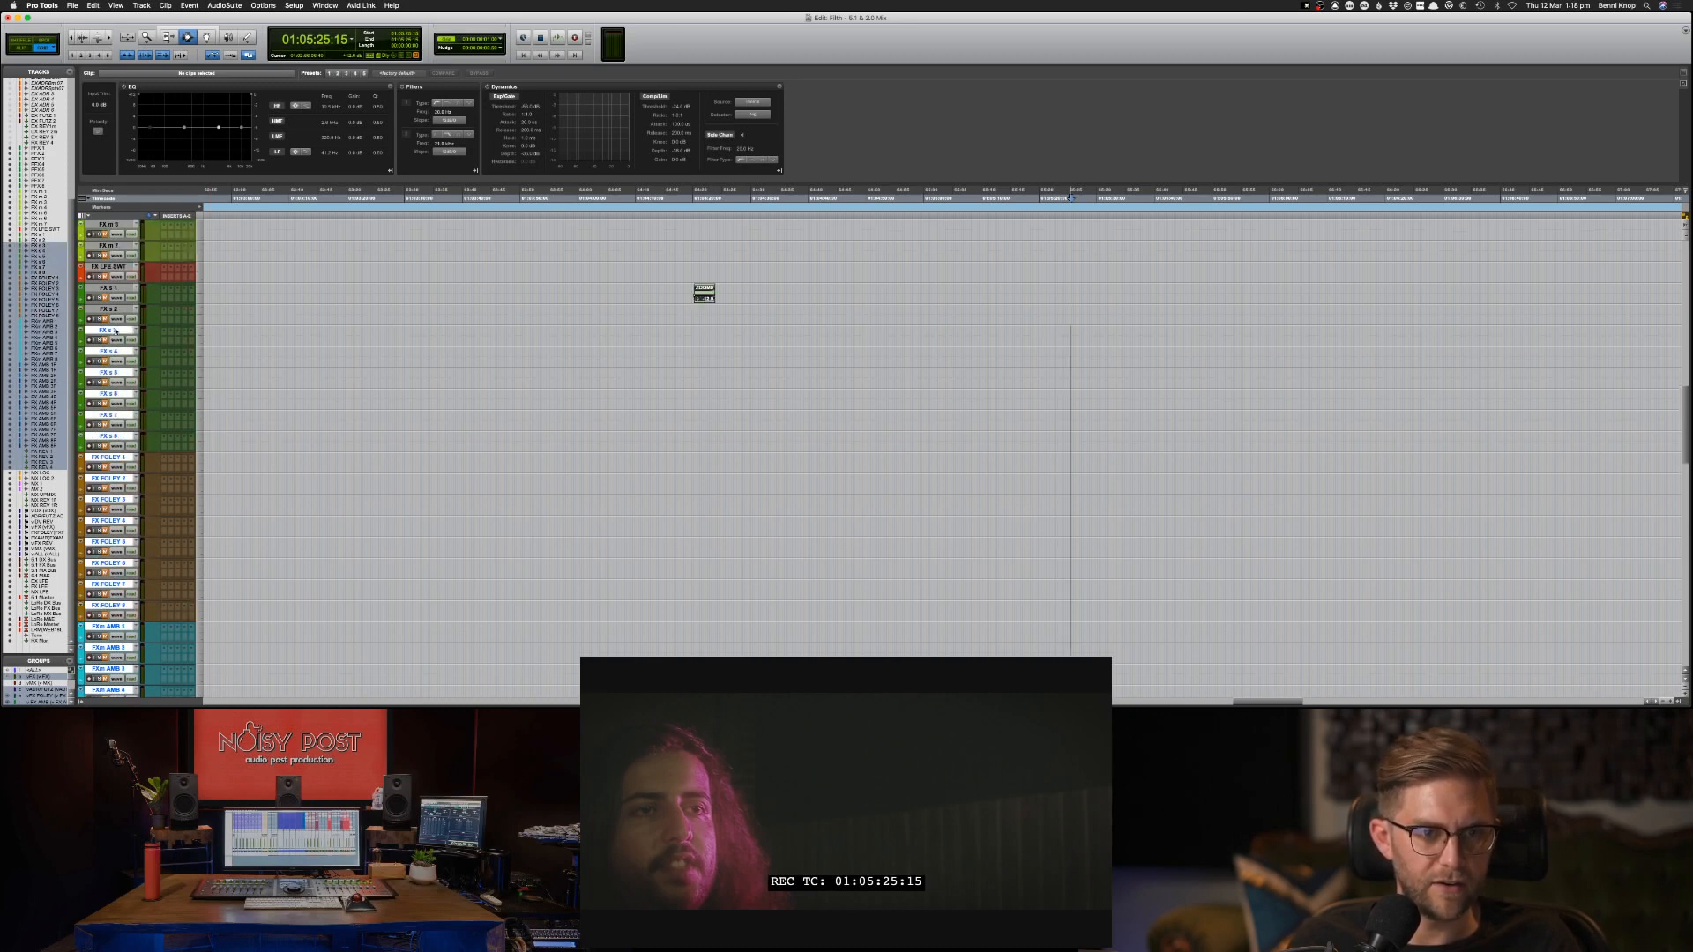
right_click(117, 330)
left_click(135, 335)
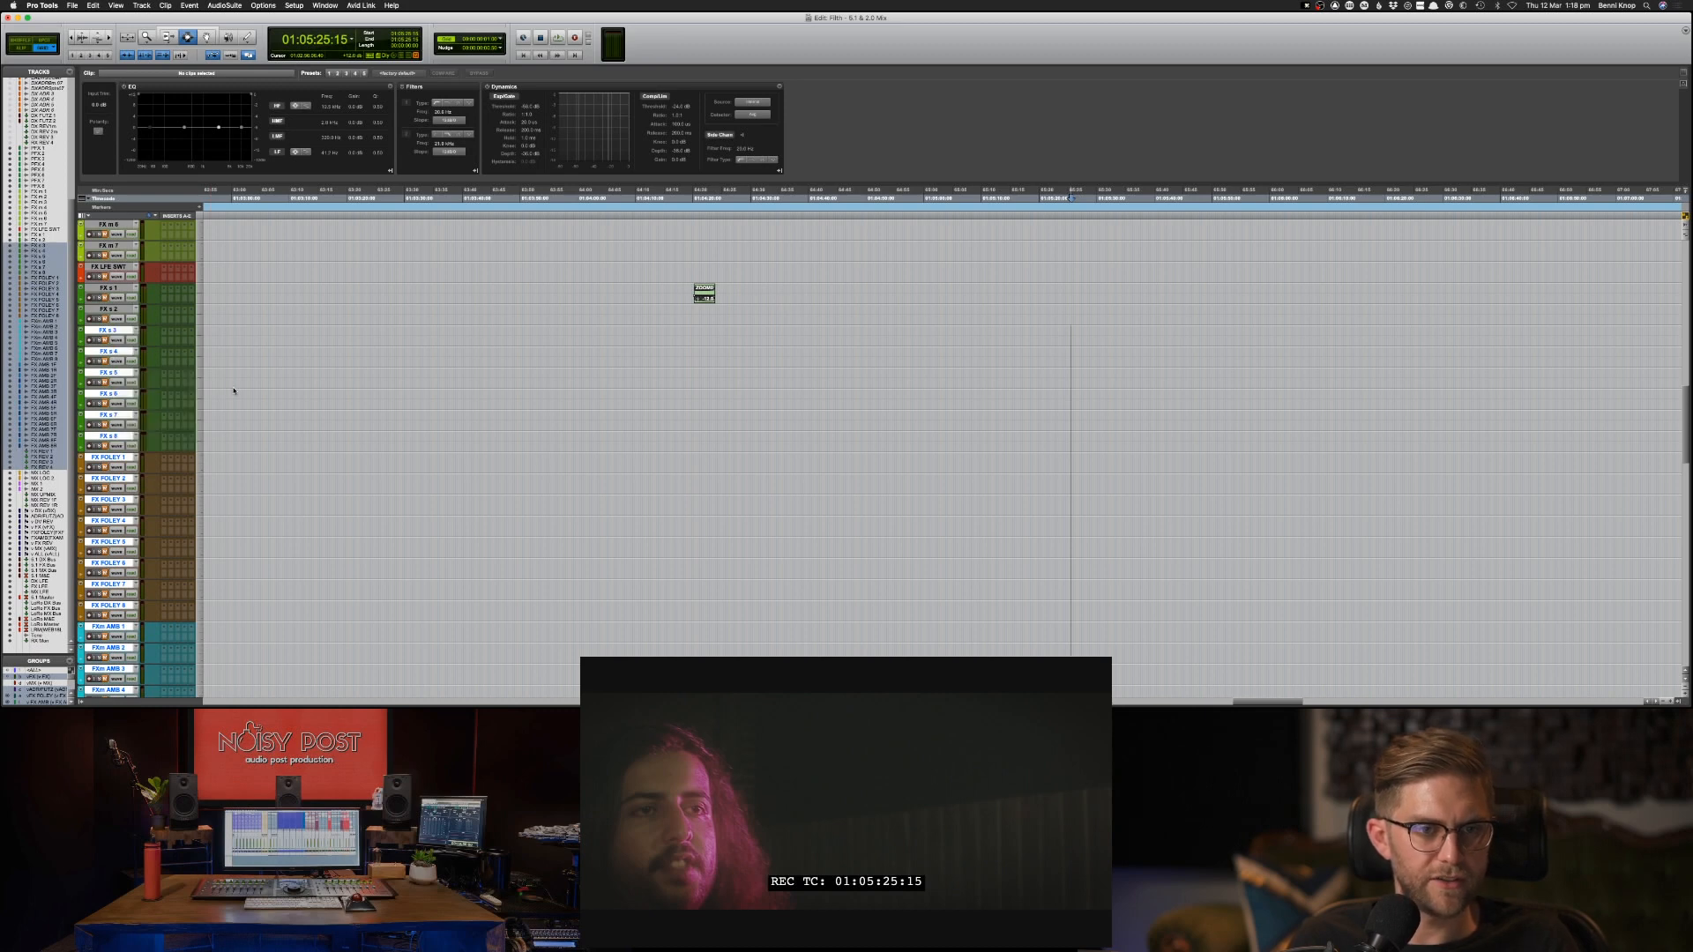
left_click(116, 253)
scroll(124, 274, "up", 6)
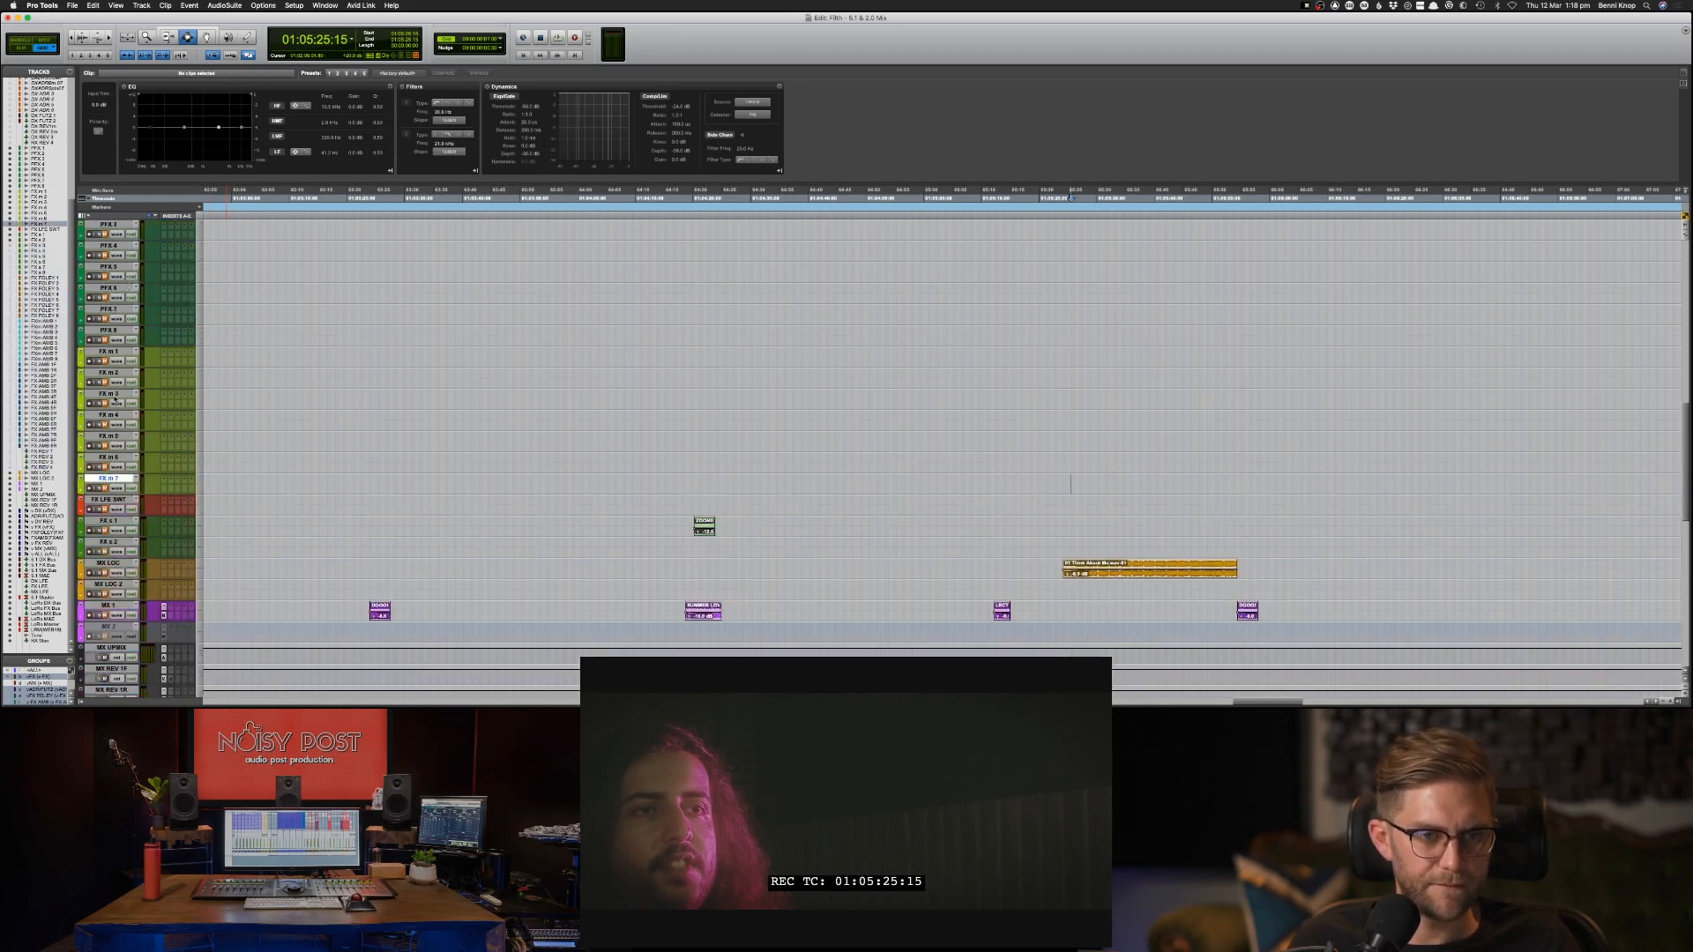
left_click(114, 398, "shift")
left_click(106, 352, "shift")
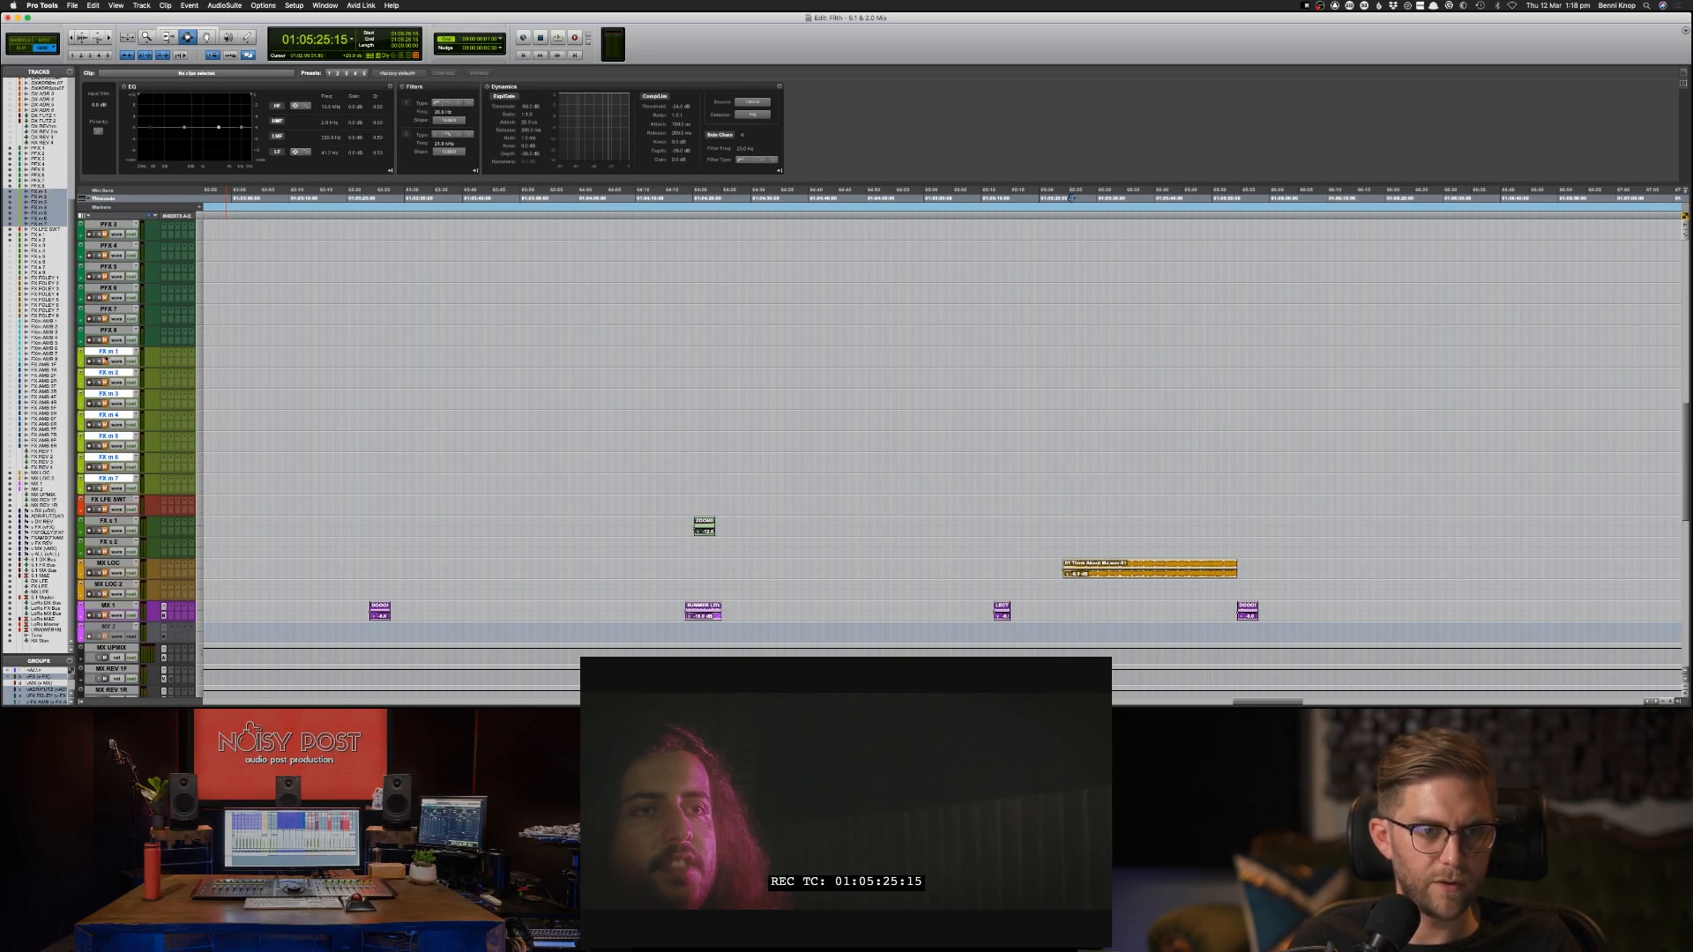
right_click(111, 354)
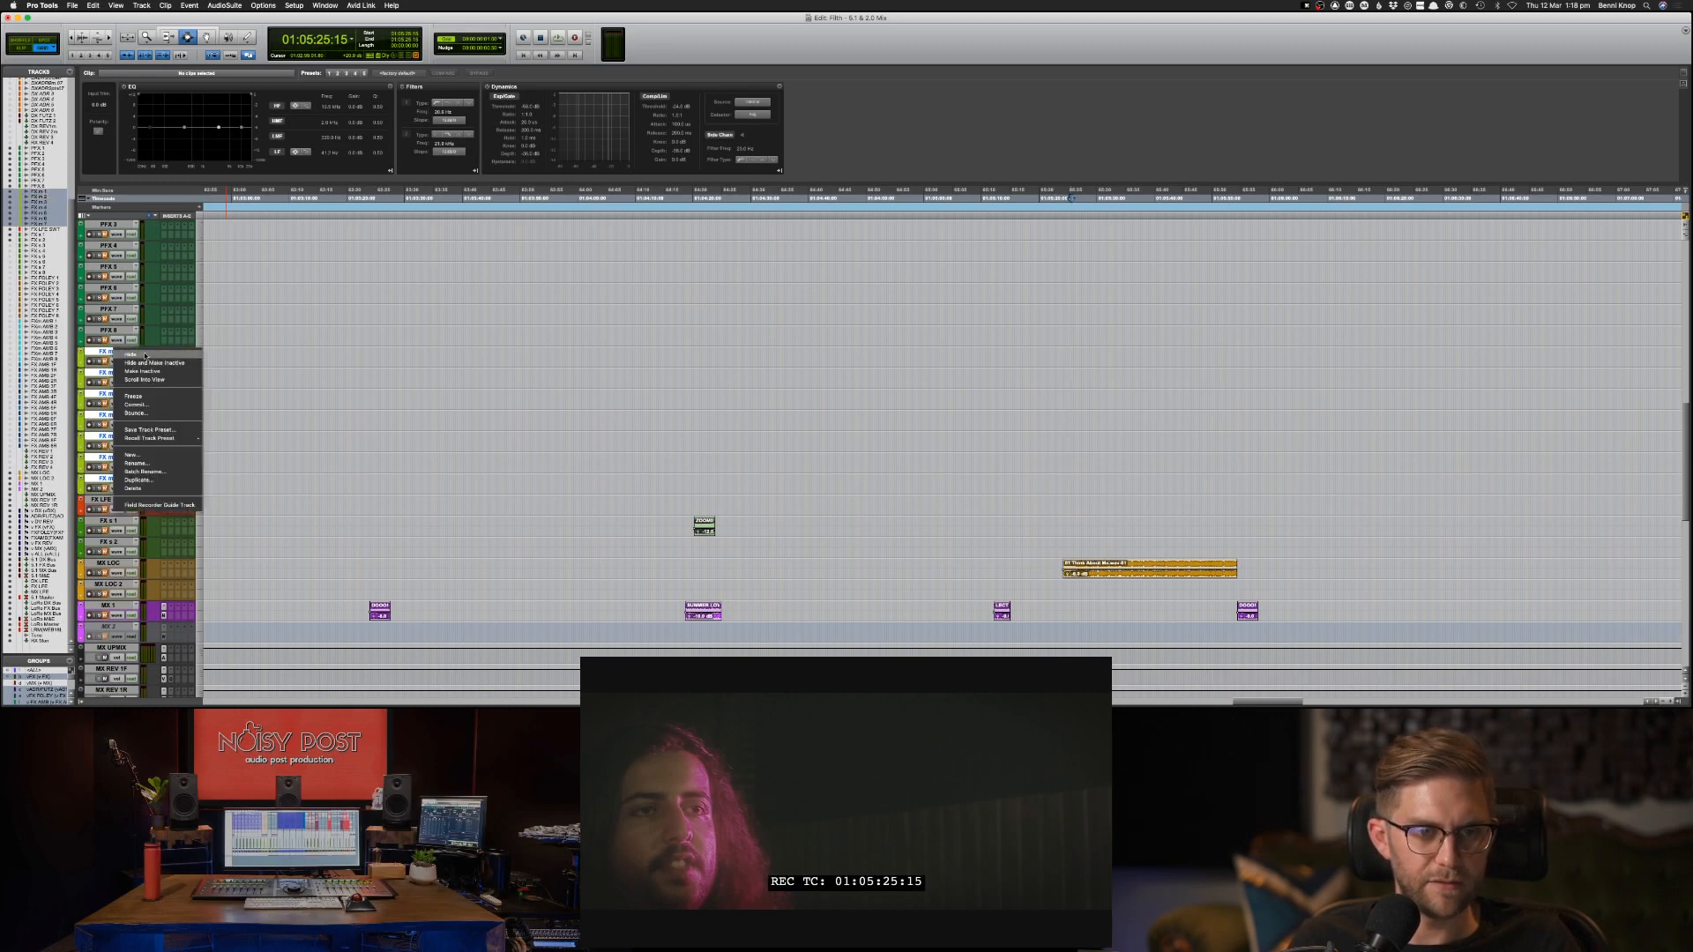
left_click(146, 355)
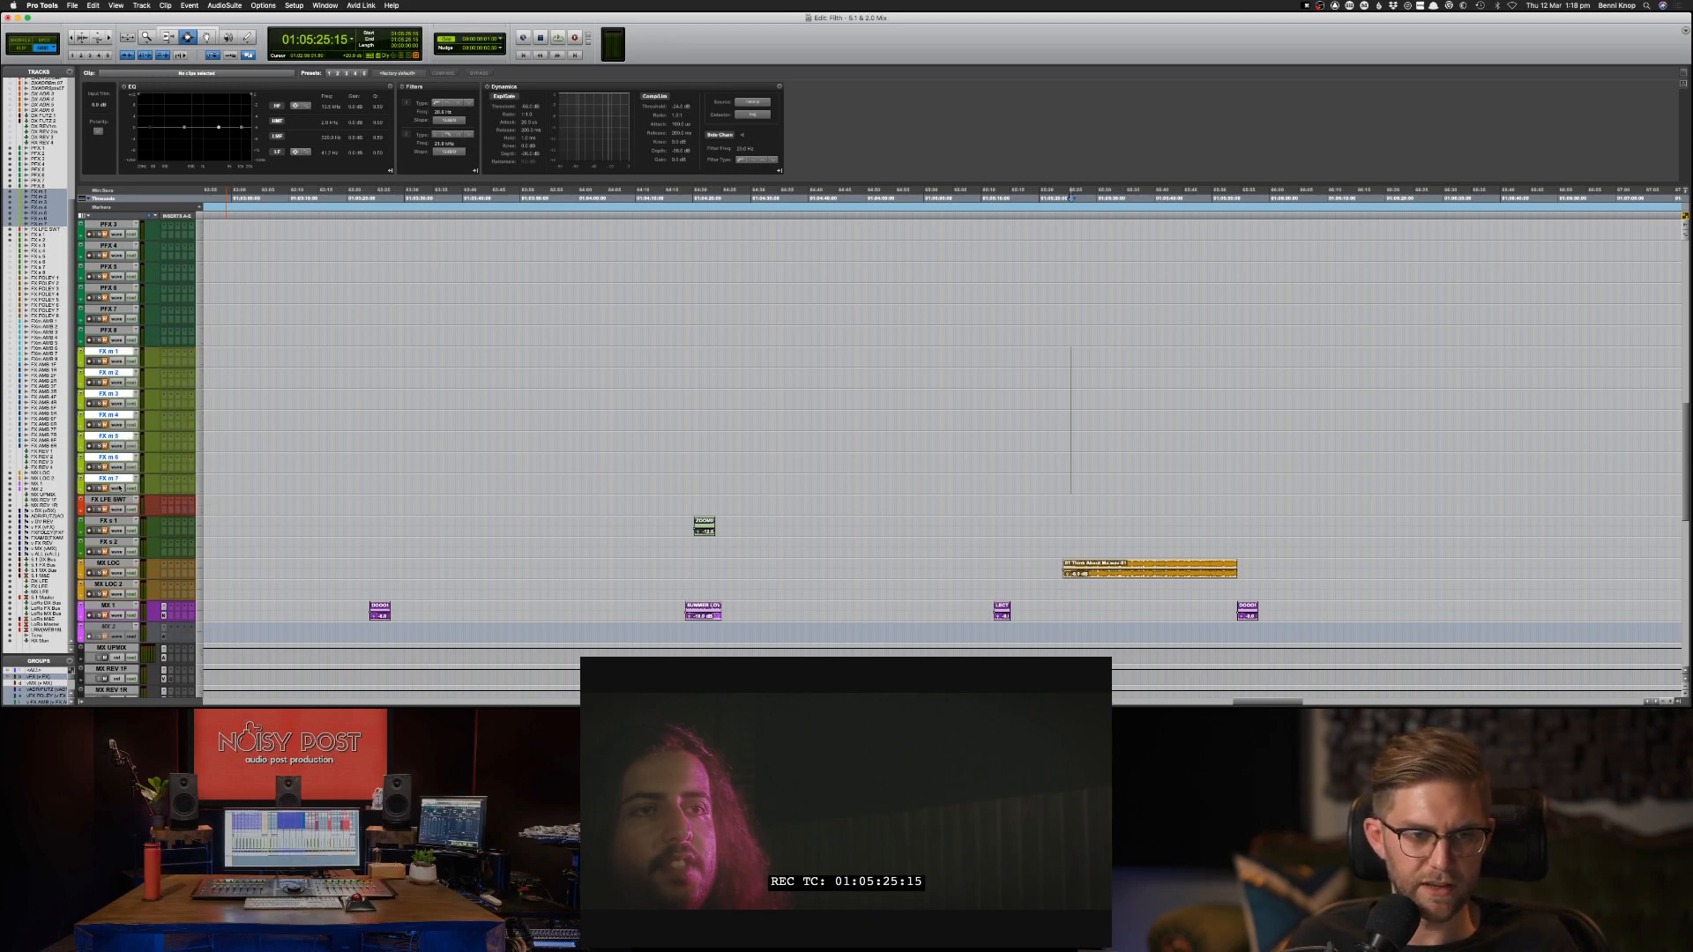
left_click(115, 486)
left_click(116, 486)
left_click(106, 479)
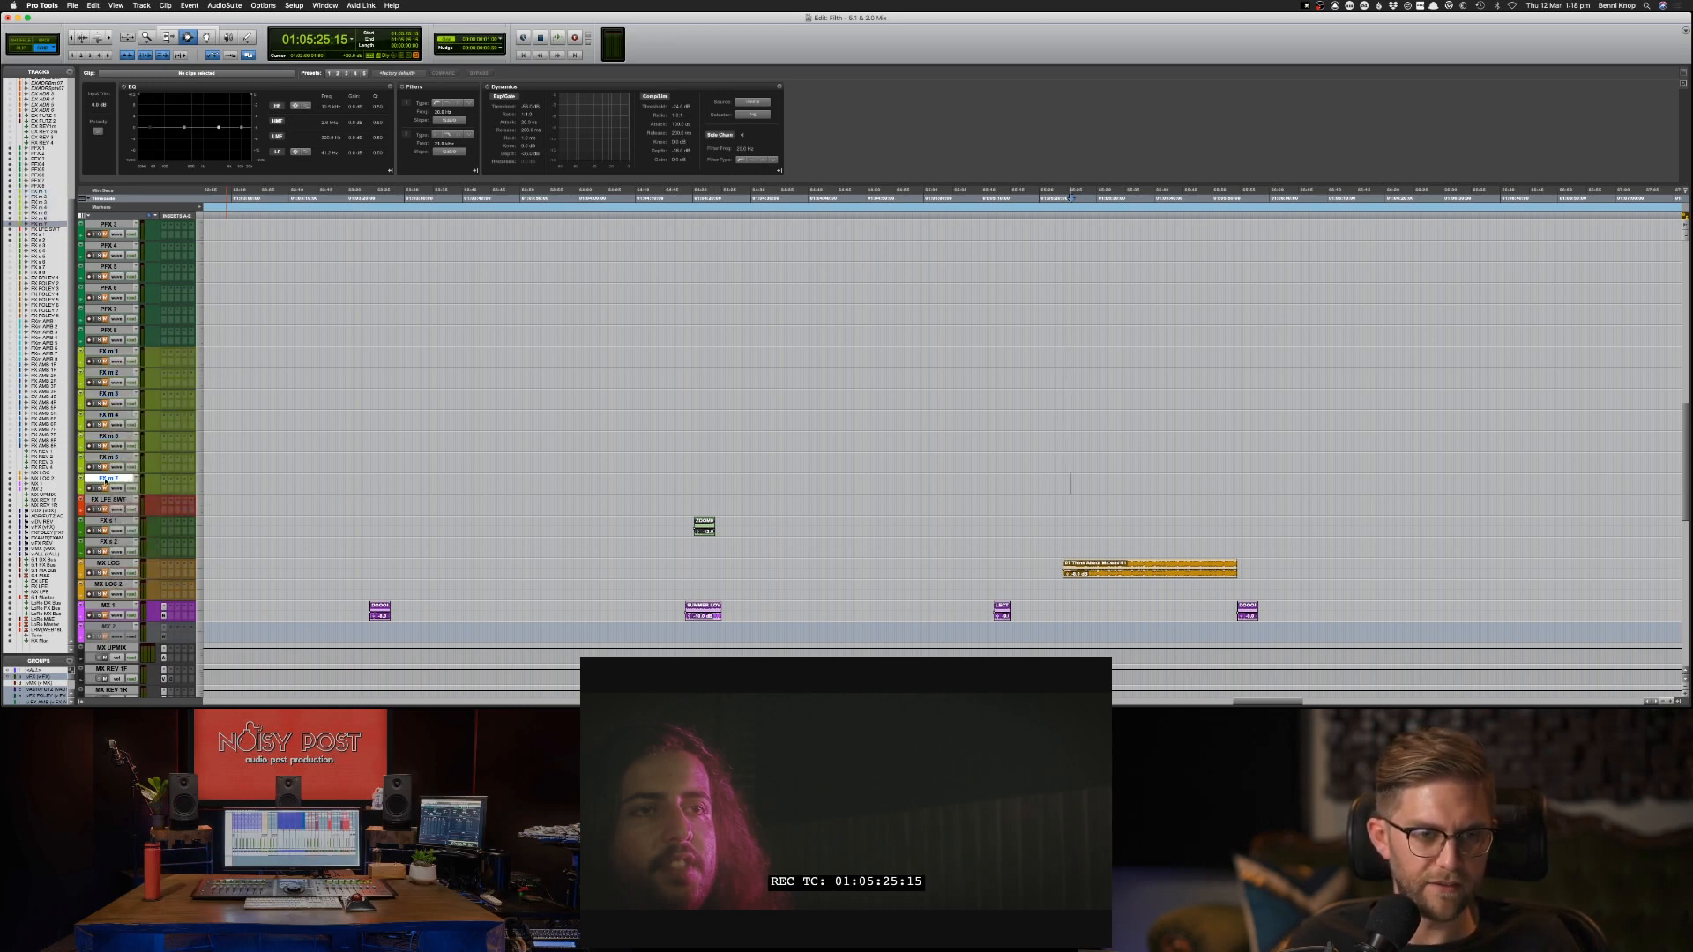
left_click(109, 422, "shift")
left_click(108, 394)
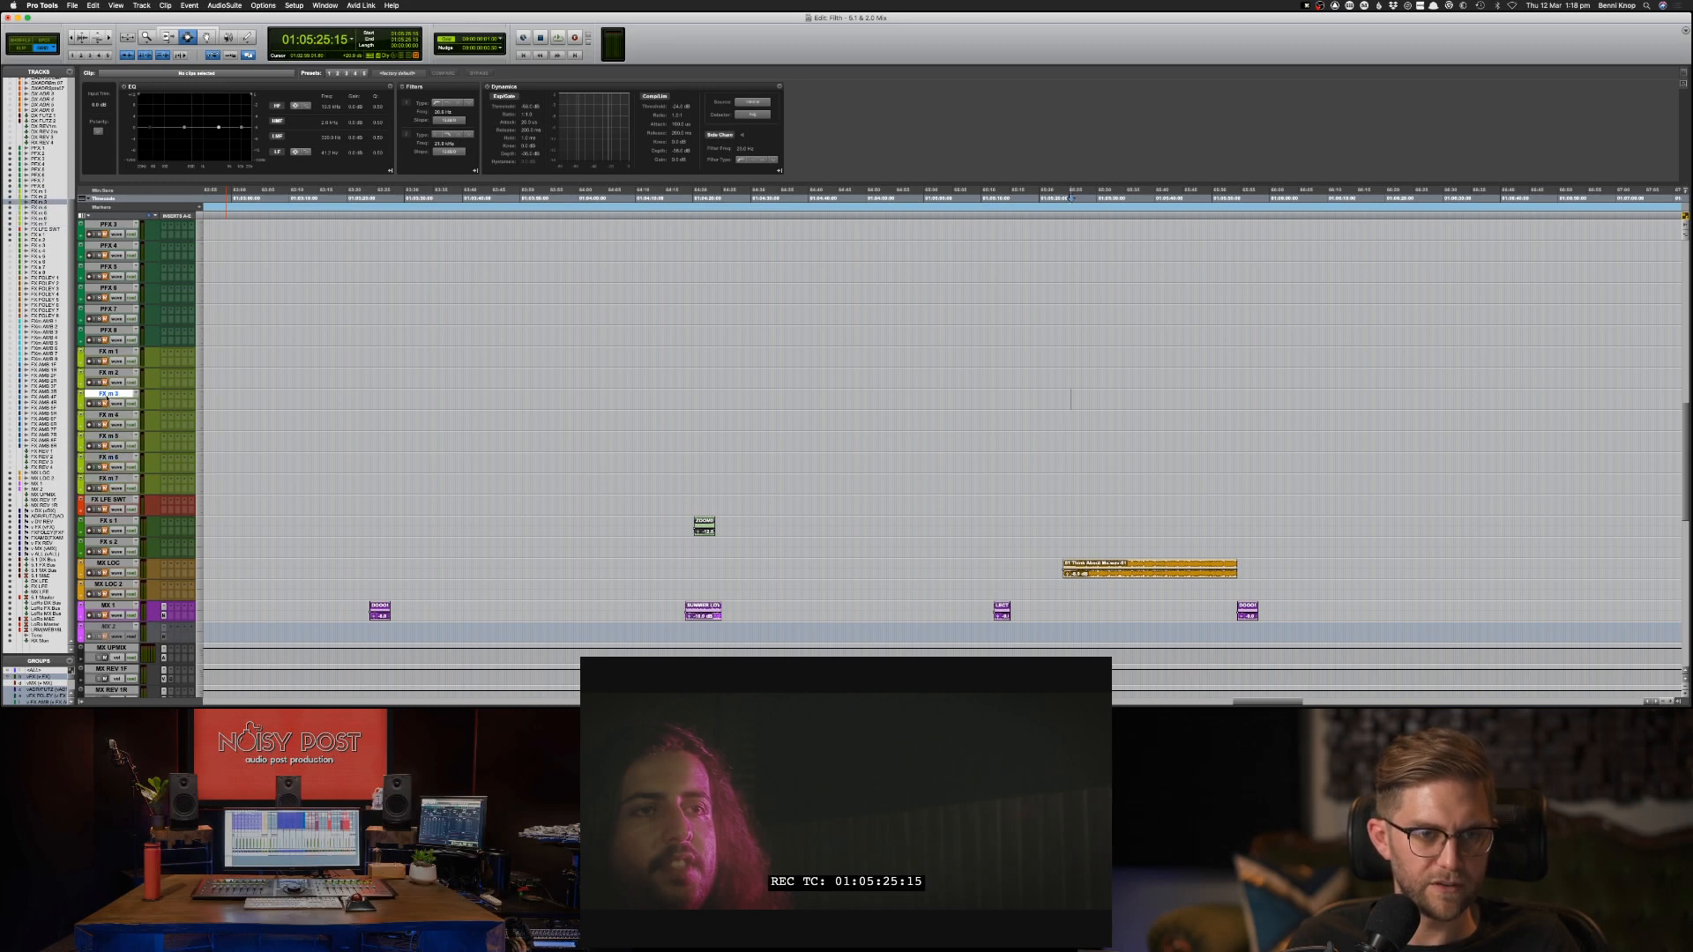
Hide the FX m 5, FX m 6 and FX m 7 tracks together with the FX LFE track below them.
left_click(109, 438)
left_click(113, 477, "shift")
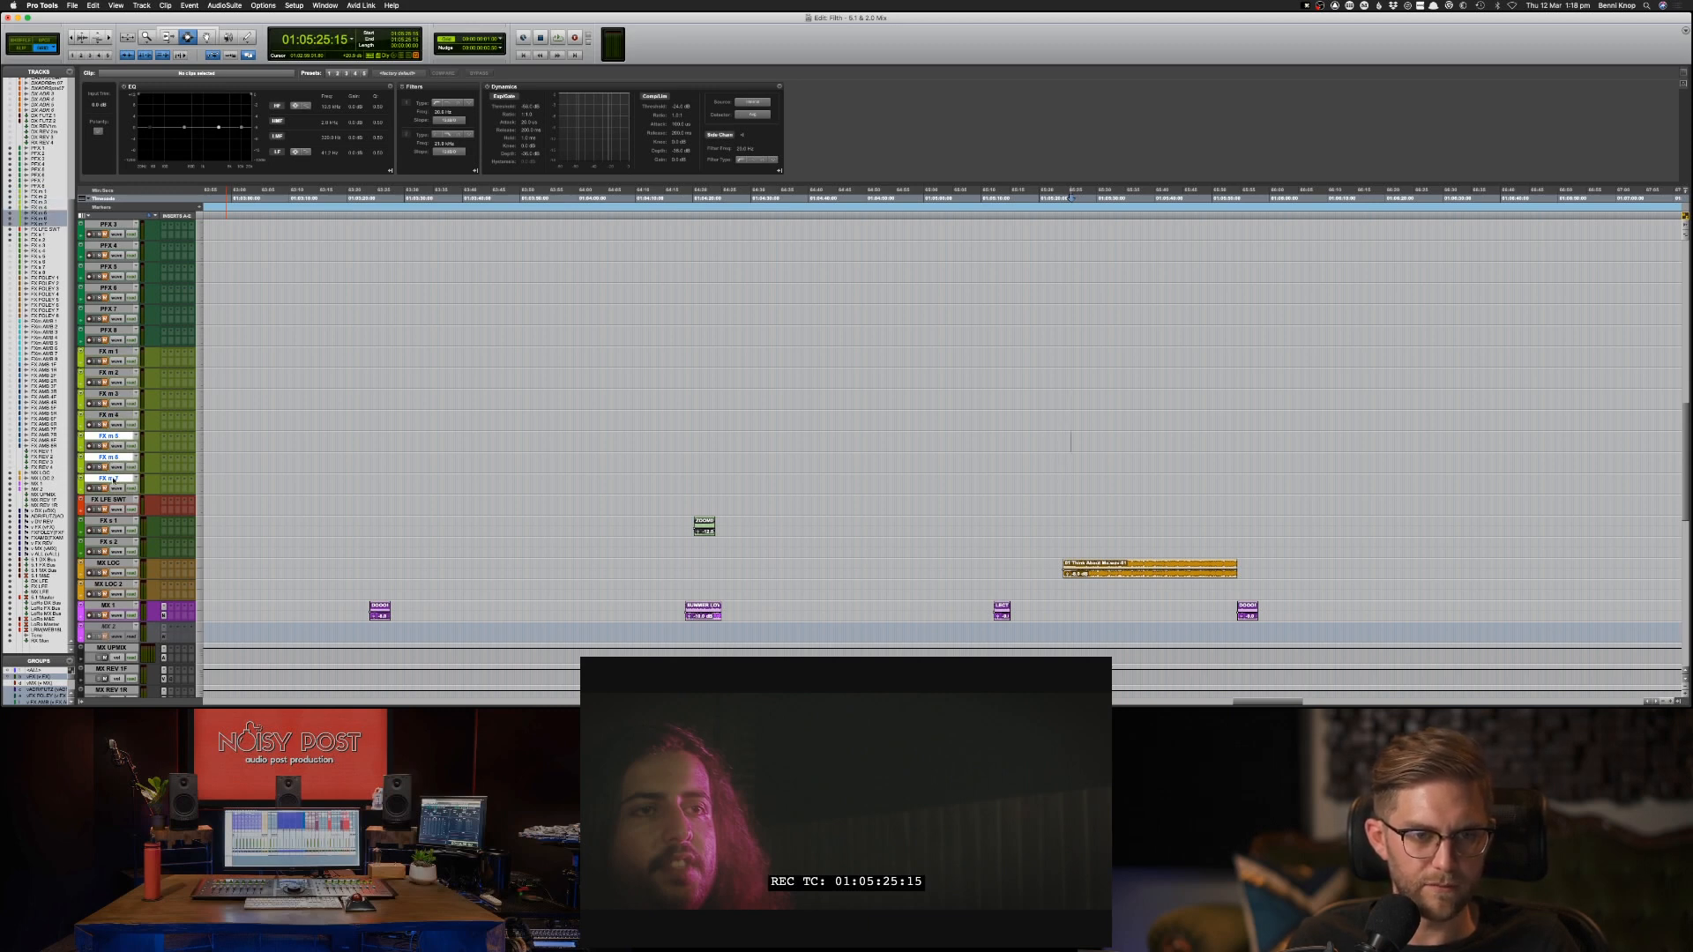
right_click(112, 475)
key("Escape")
left_click(108, 500, "shift")
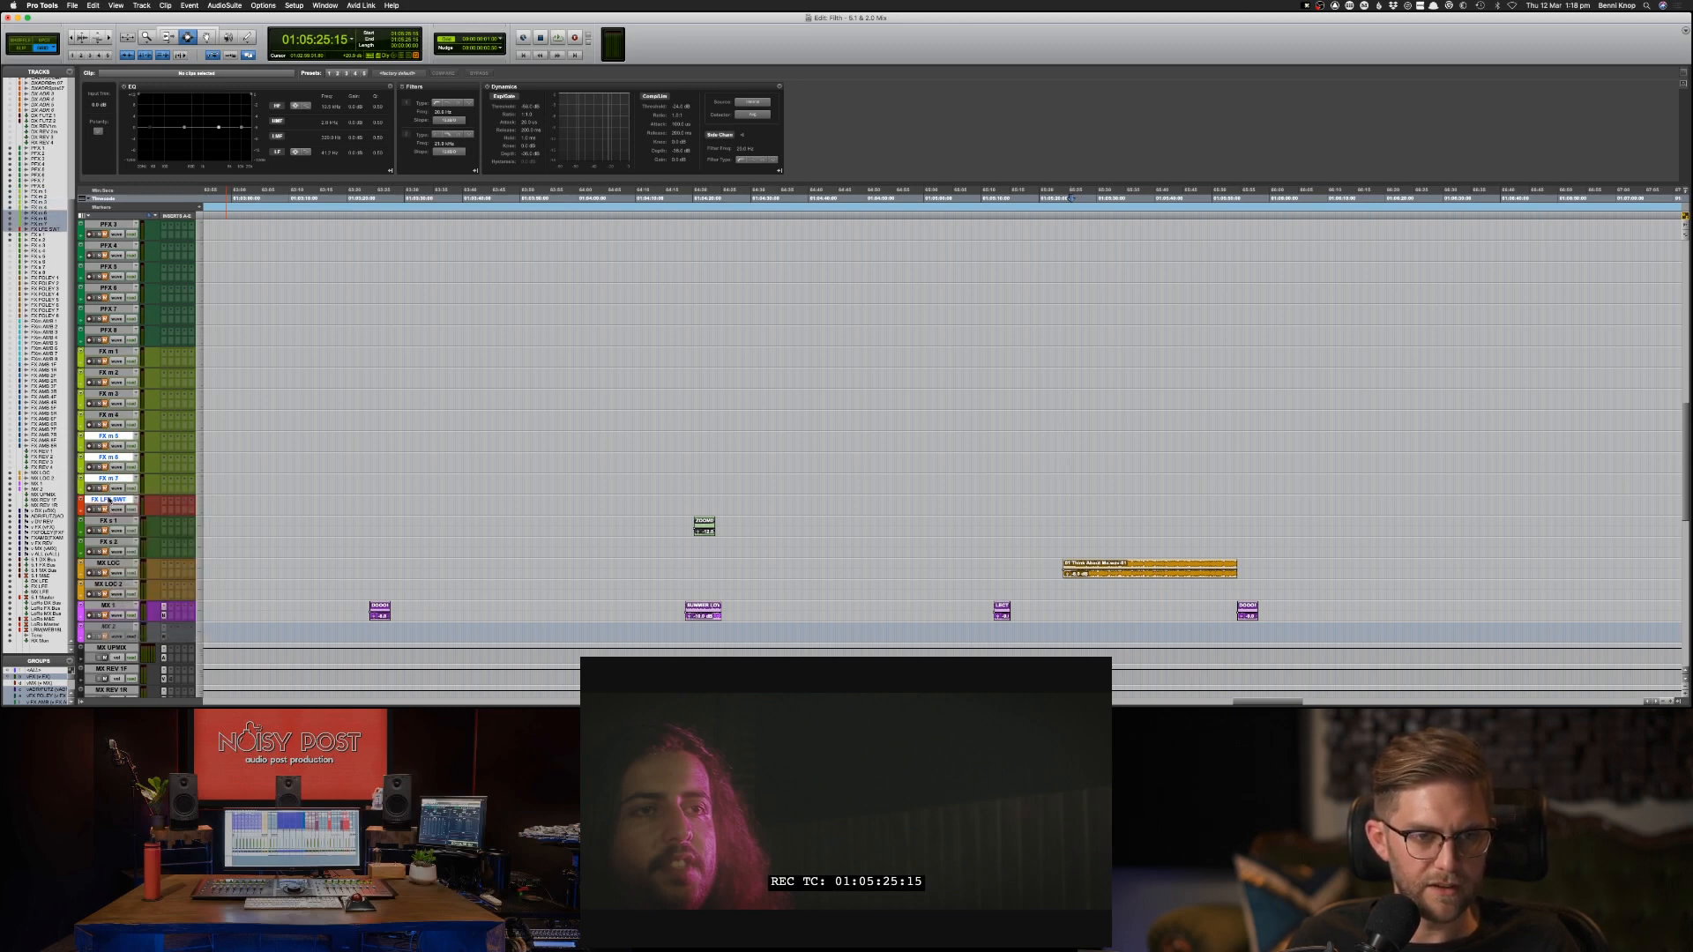
right_click(109, 499)
left_click(138, 505)
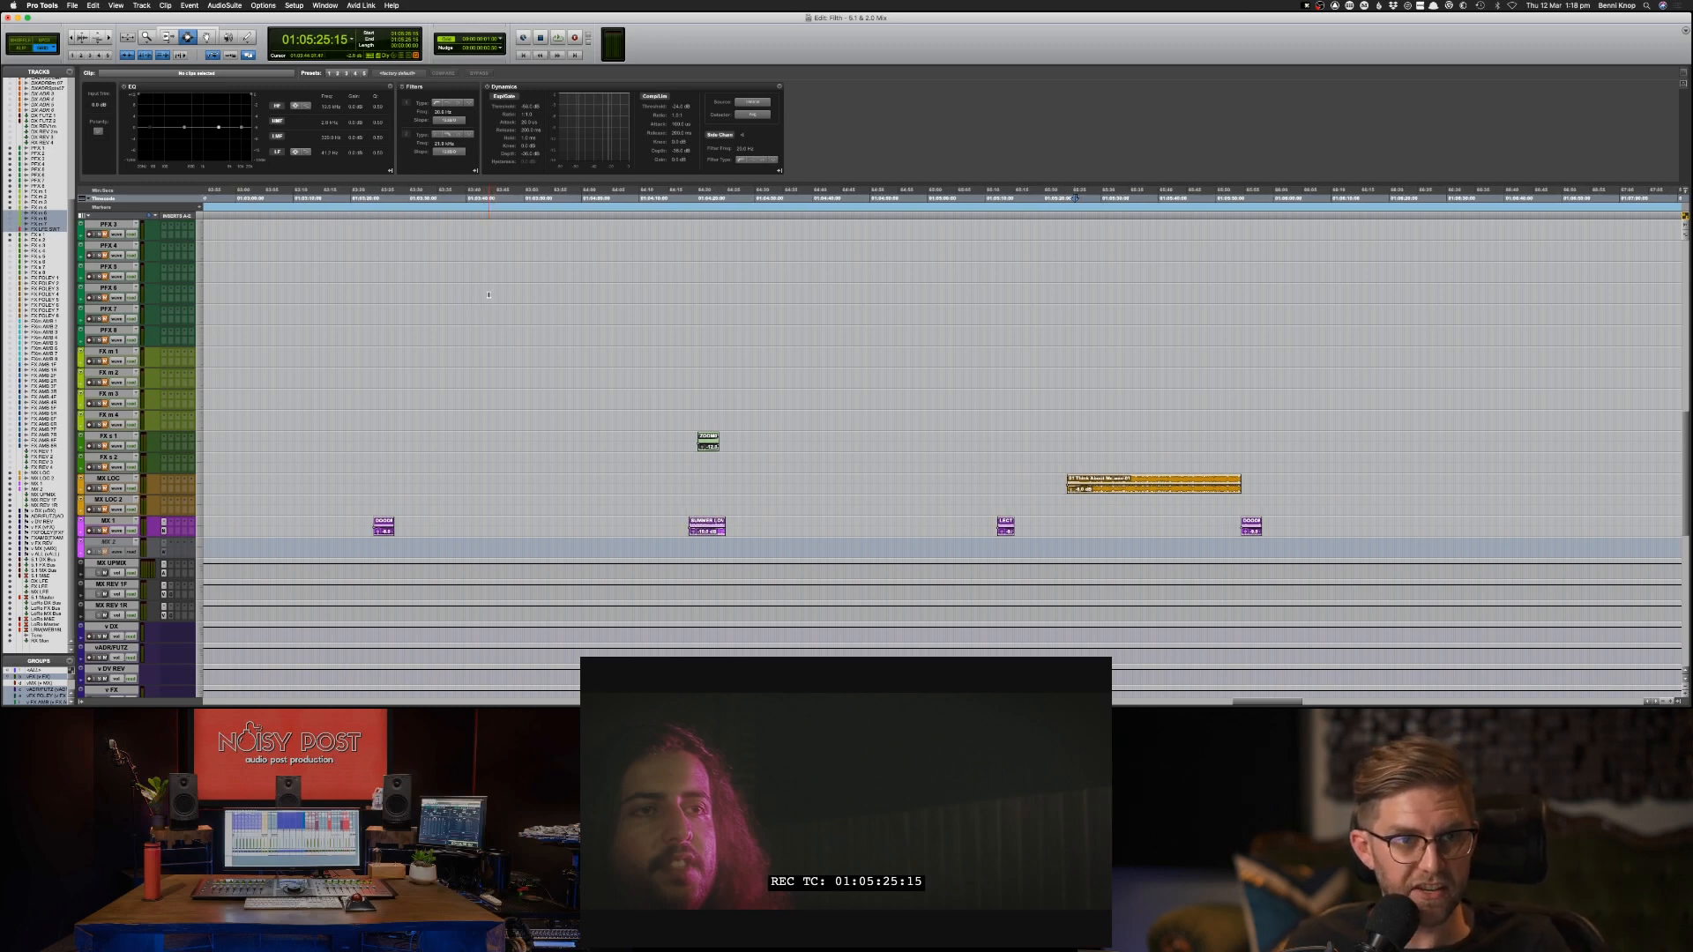
Hide the unused production effects tracks PFX 3 through PFX 8.
scroll(468, 318, "up", 2)
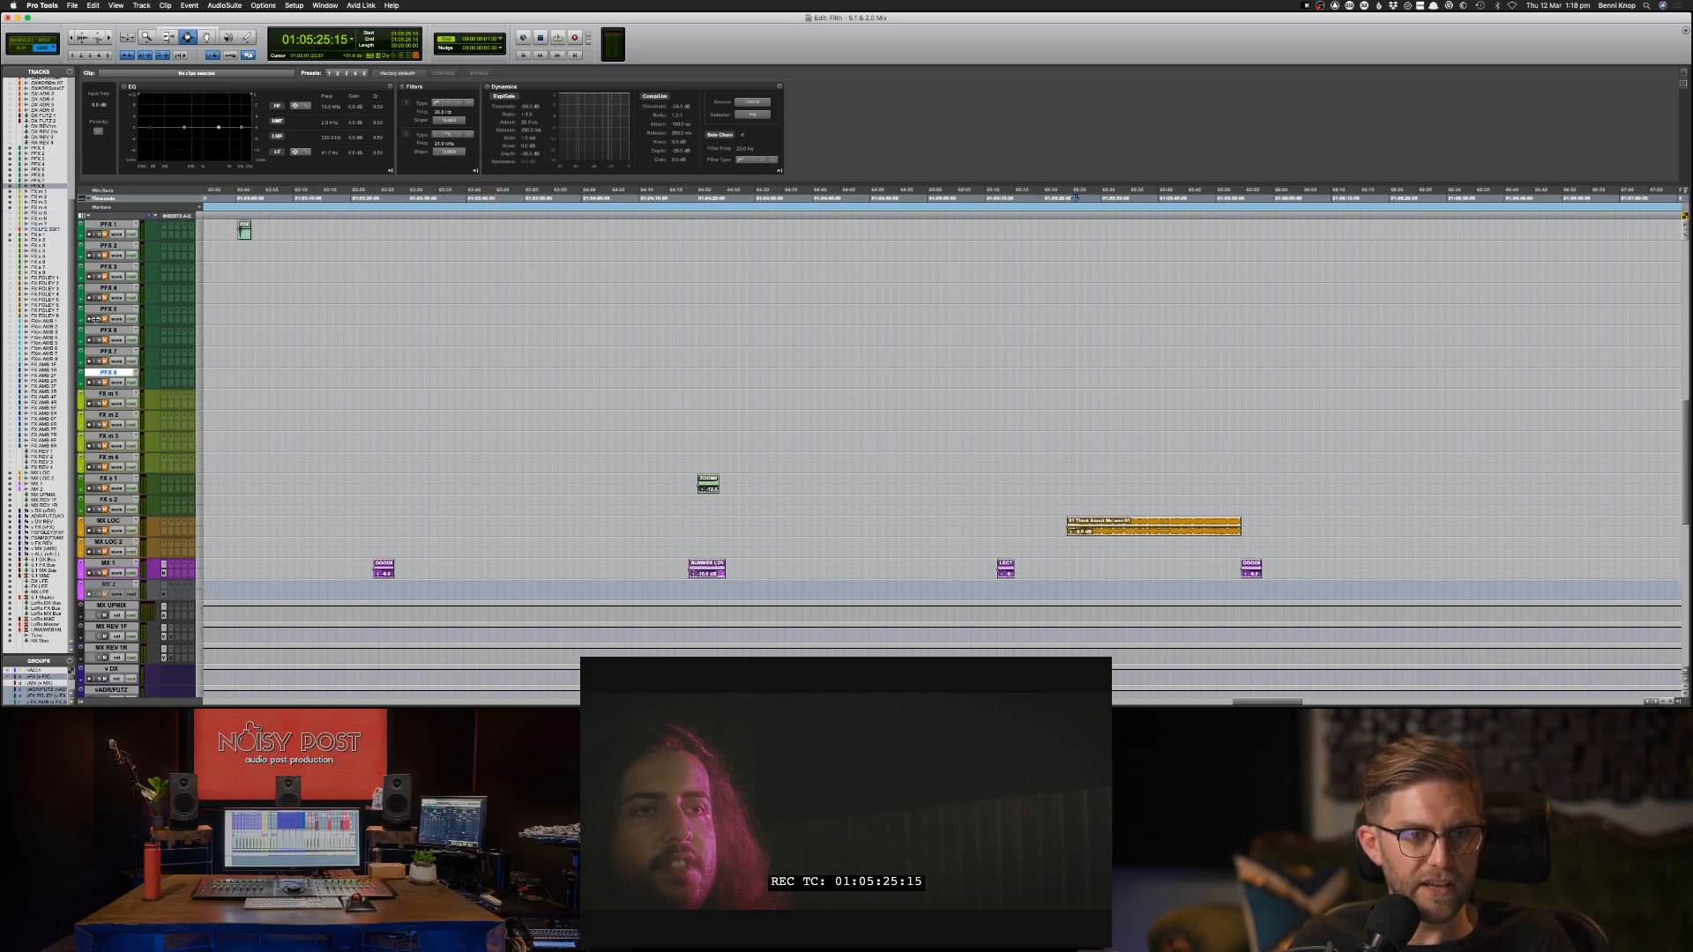
left_click(104, 268, "shift")
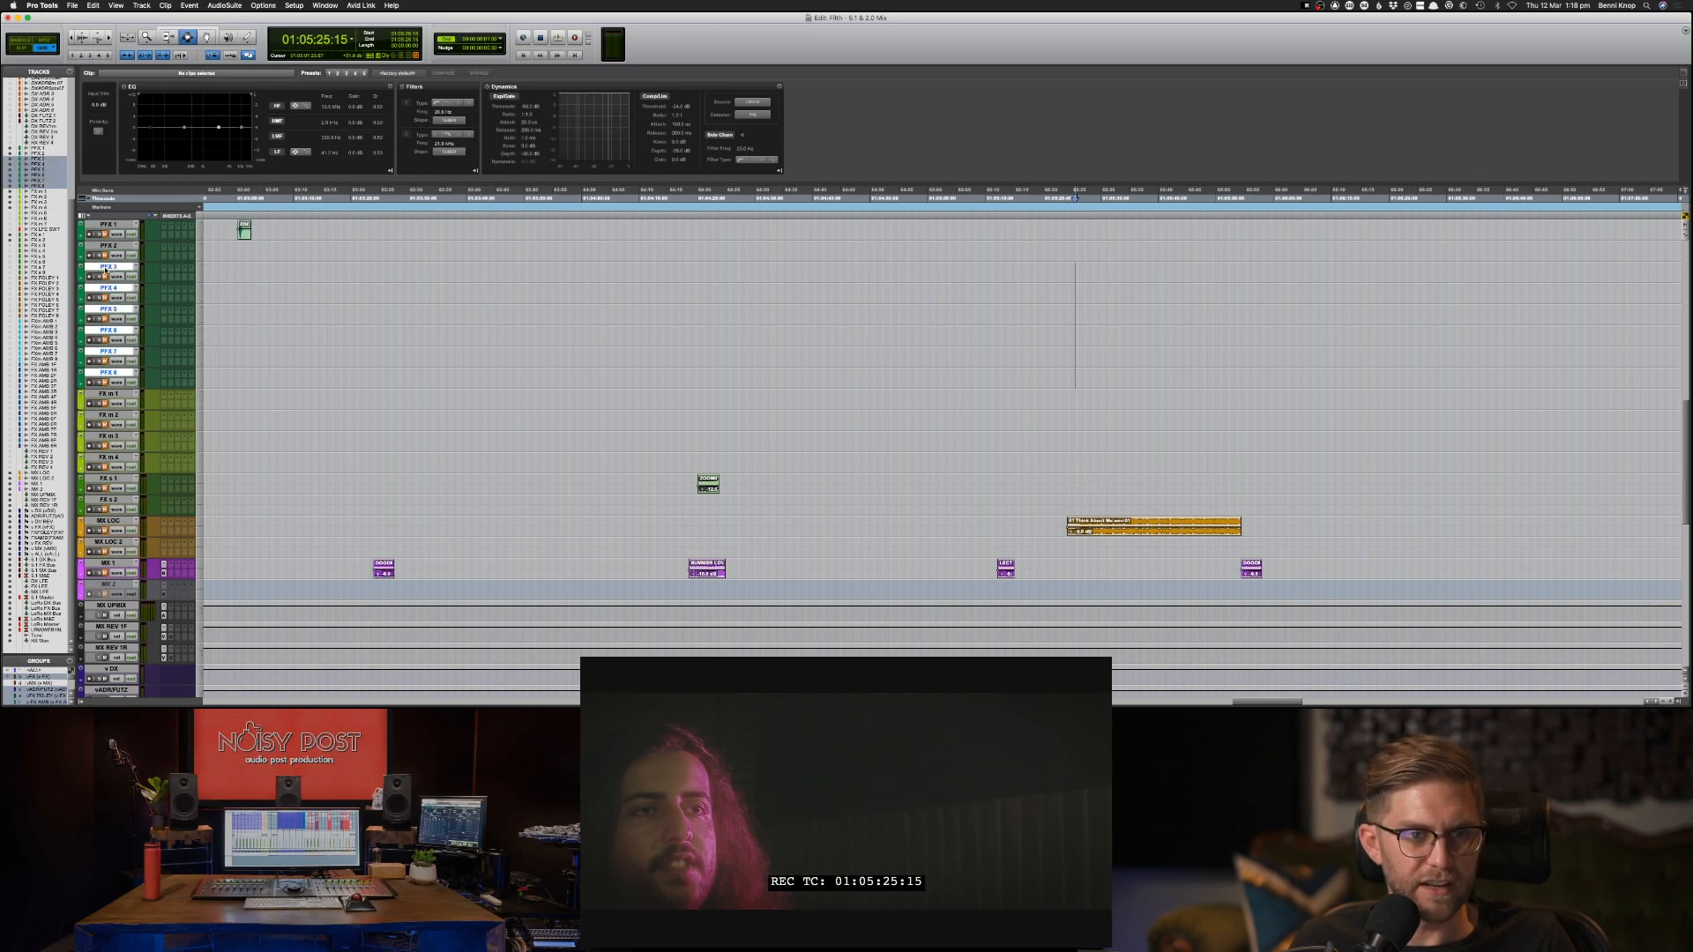
right_click(105, 269)
left_click(121, 270)
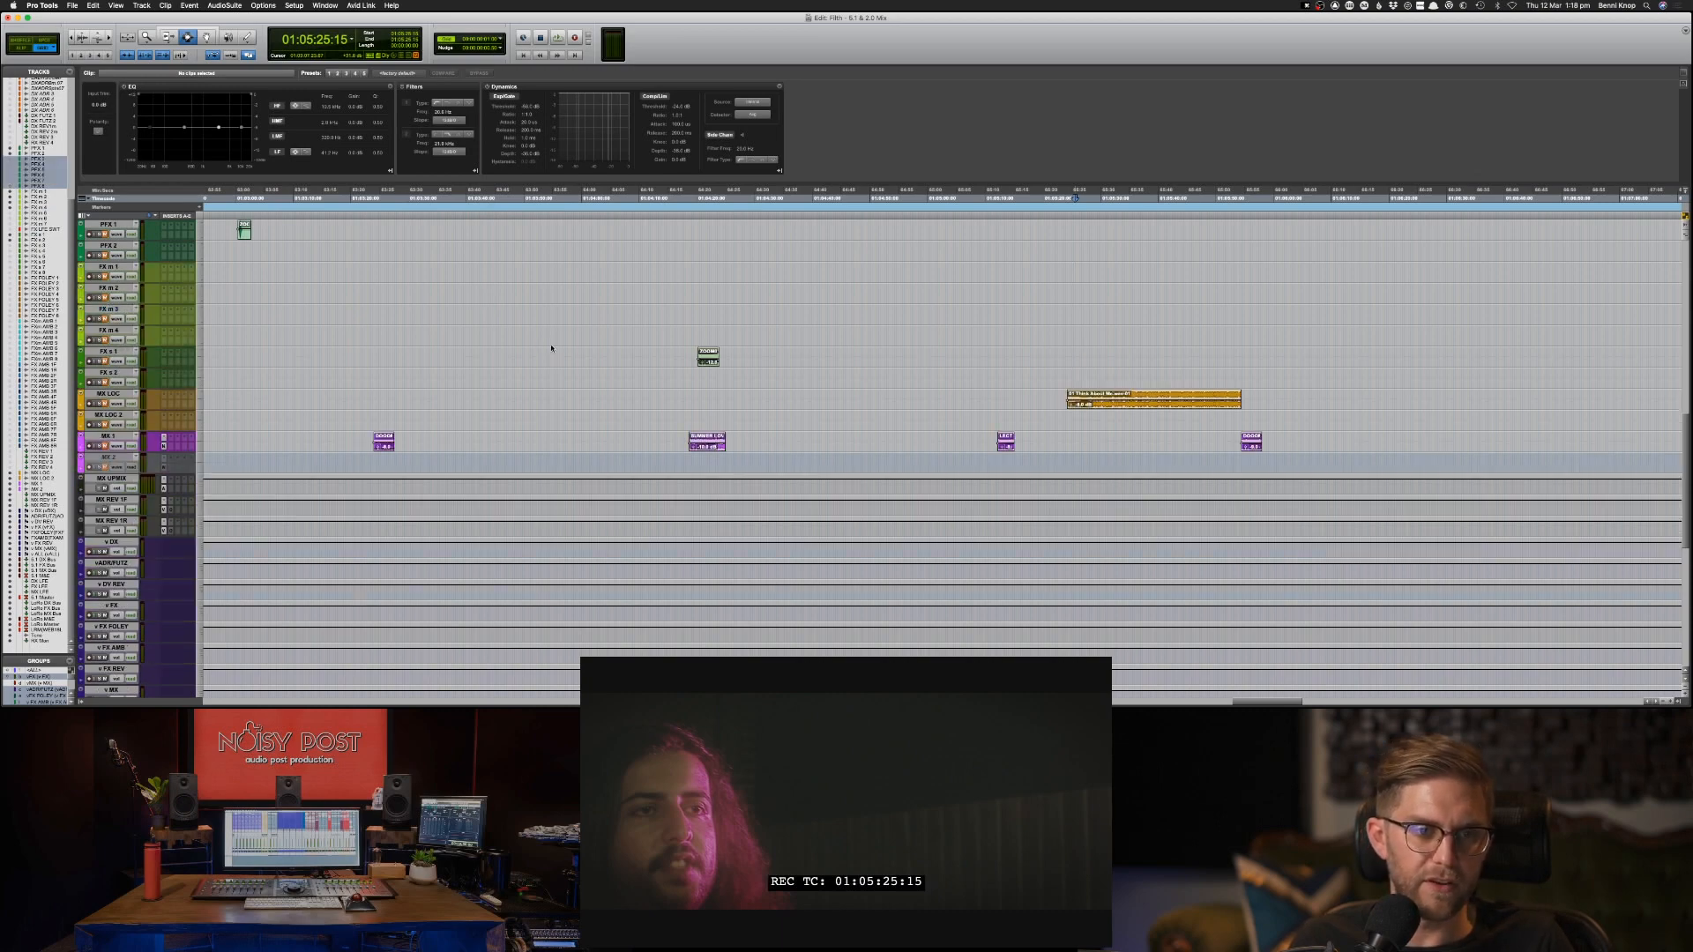
Examine the clips on the source tracks and the sorted destination tracks across the timeline to find the next unsorted clip.
key("ctrl+alt+Down")
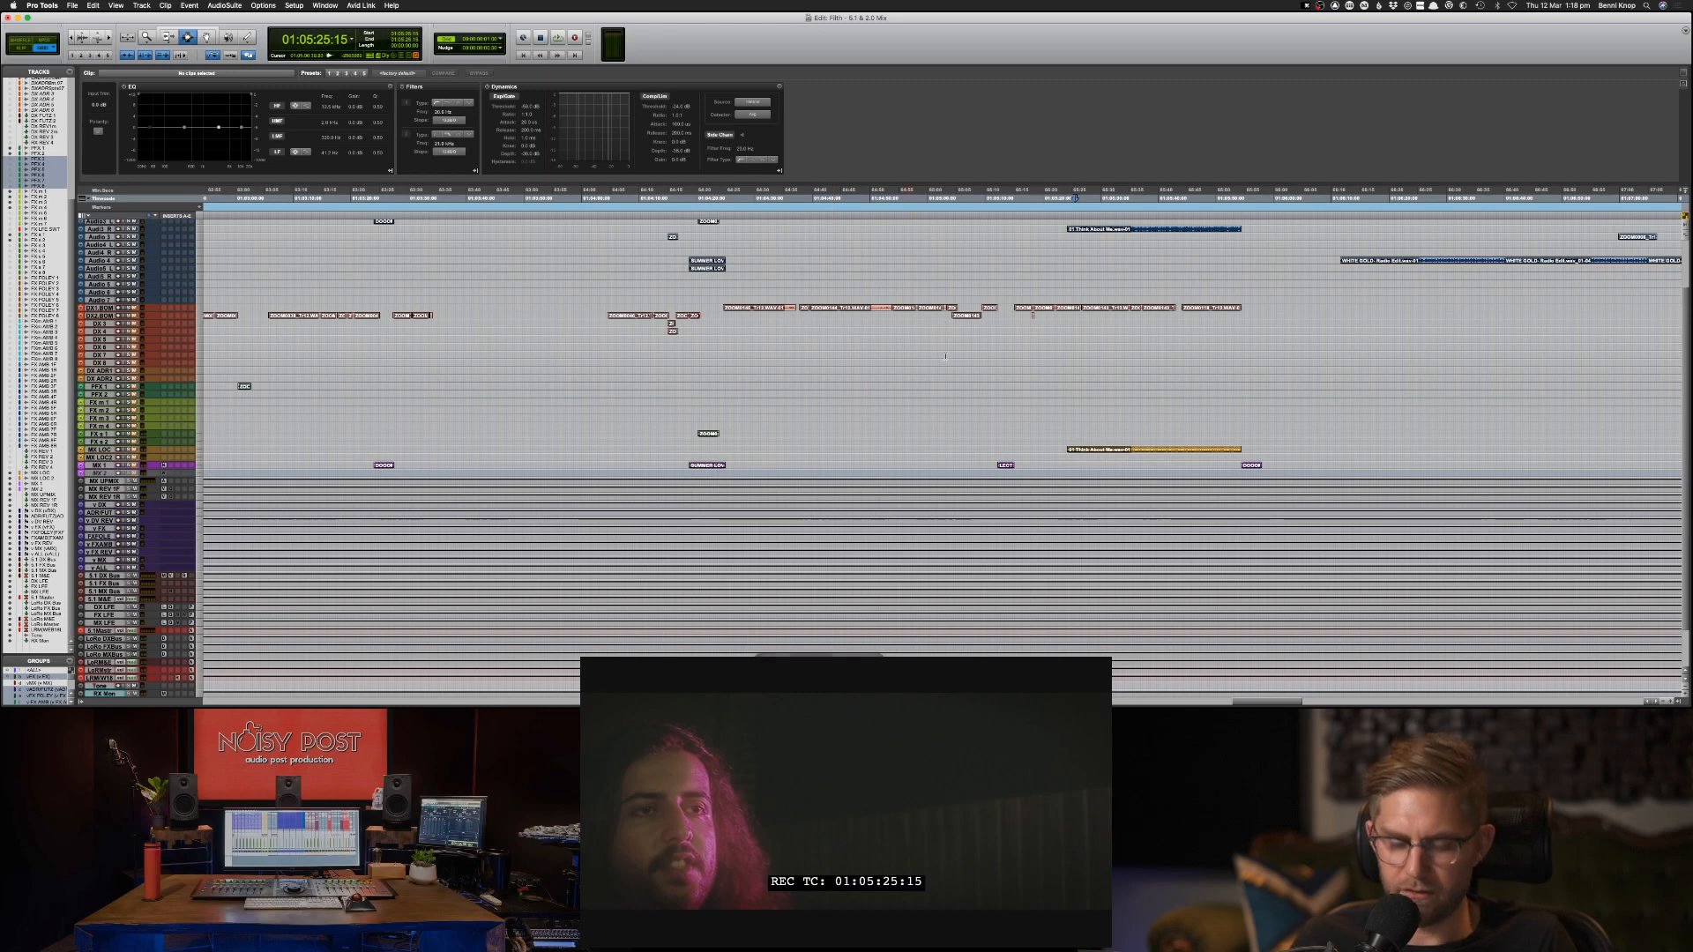
key("t")
key("ctrl+alt+Up")
key("ctrl+alt+Up")
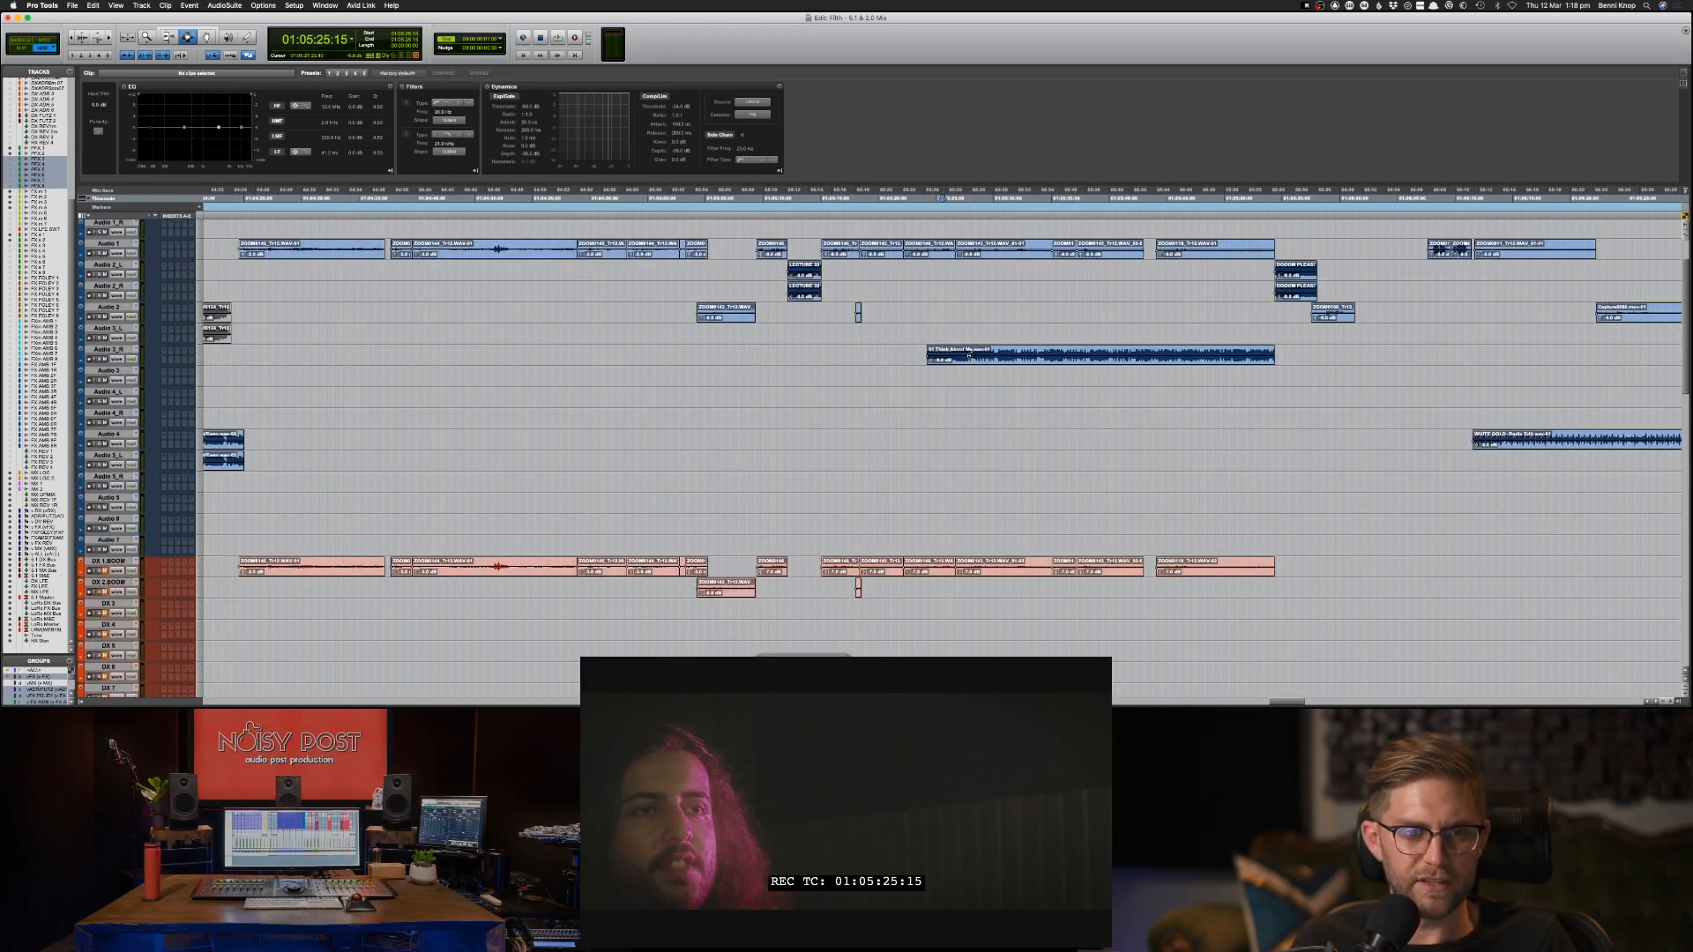
key("super+bracketleft")
key("super+bracketleft")
key("super+bracketleft")
key("super+bracketleft")
key("super+bracketleft")
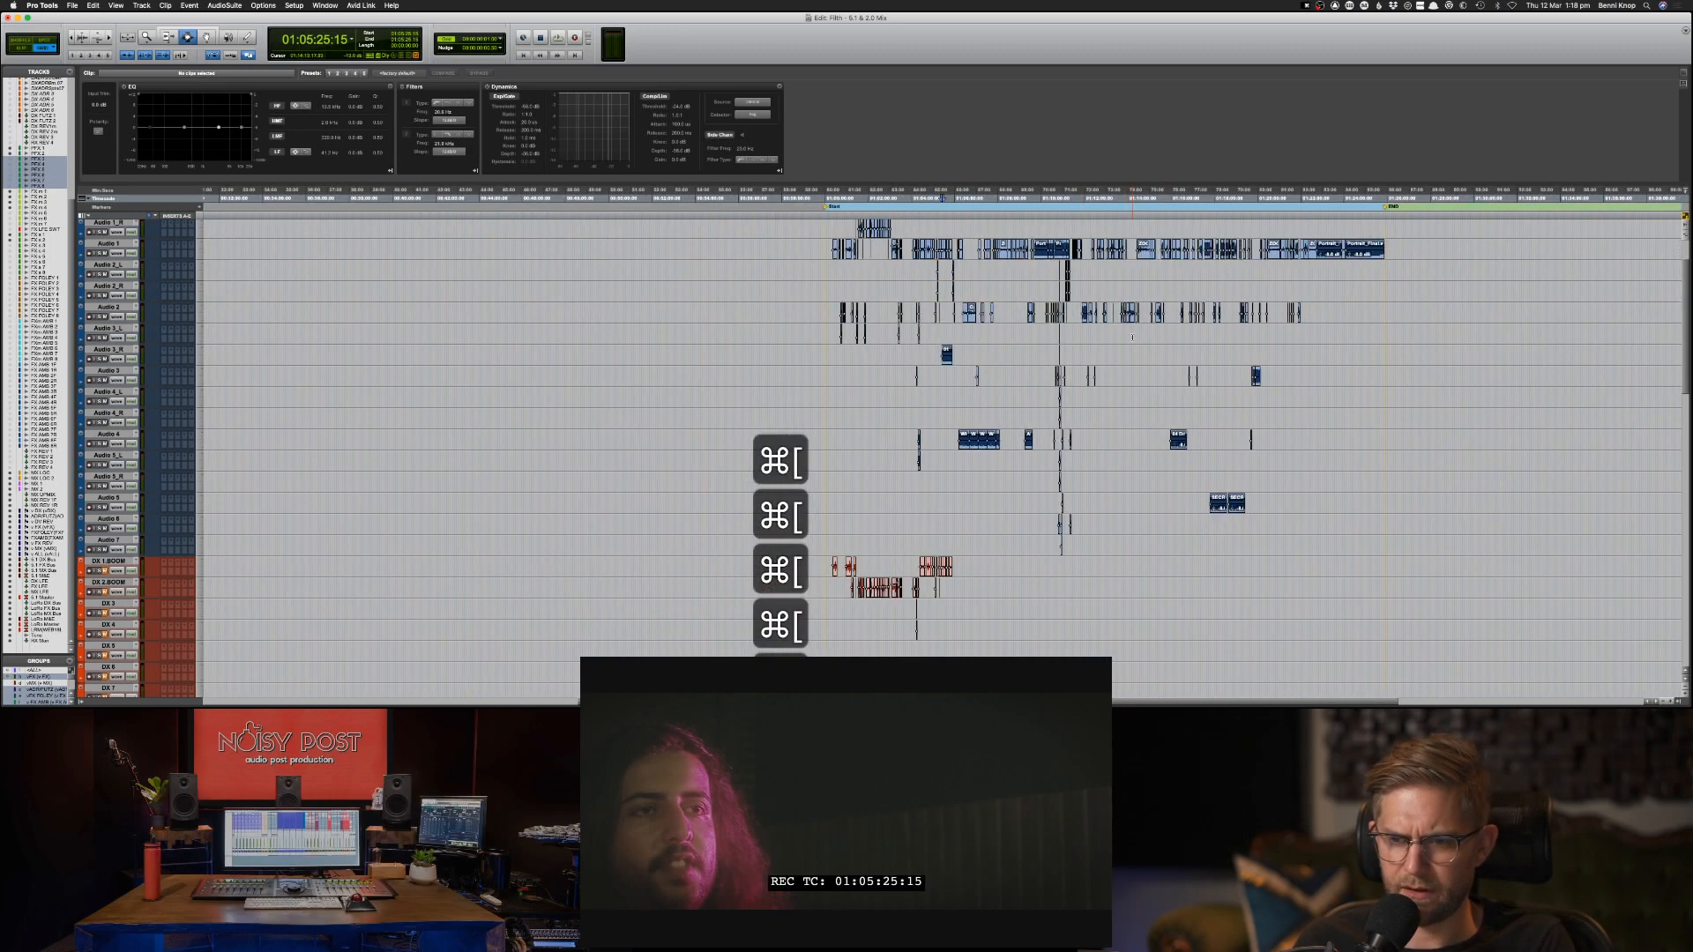
key("super+bracketright")
key("super+bracketright")
key("super+bracketright")
key("super+bracketright")
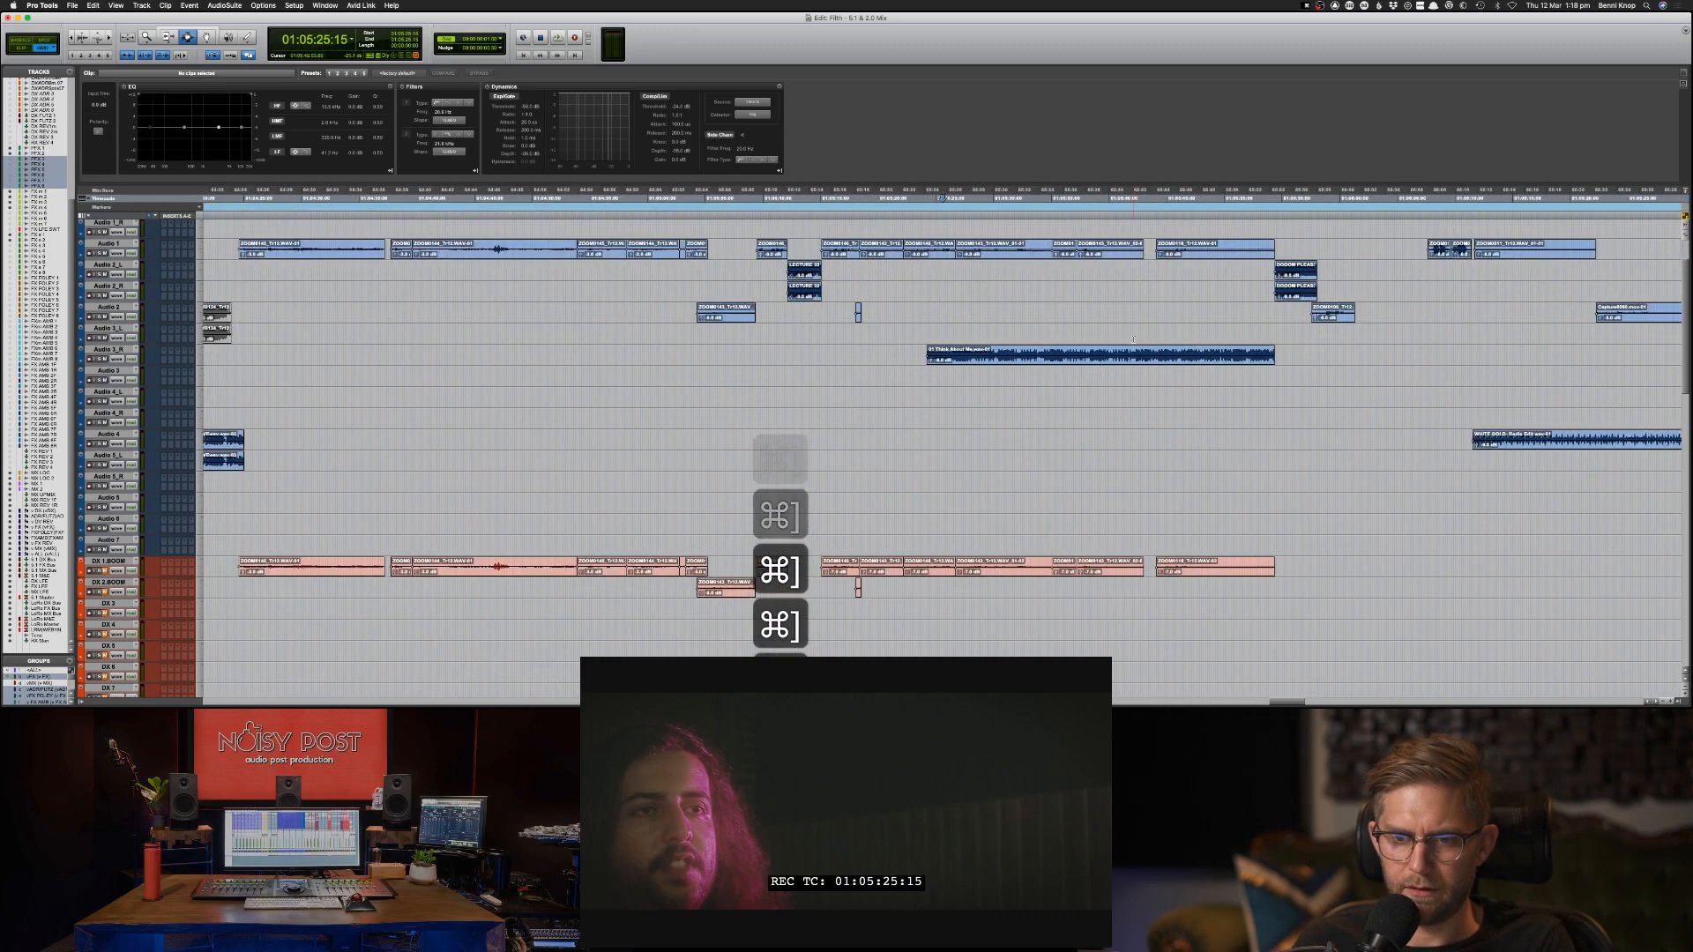
scroll(1125, 315, "down", 1)
scroll(1125, 315, "down", 3)
scroll(1111, 307, "up", 5)
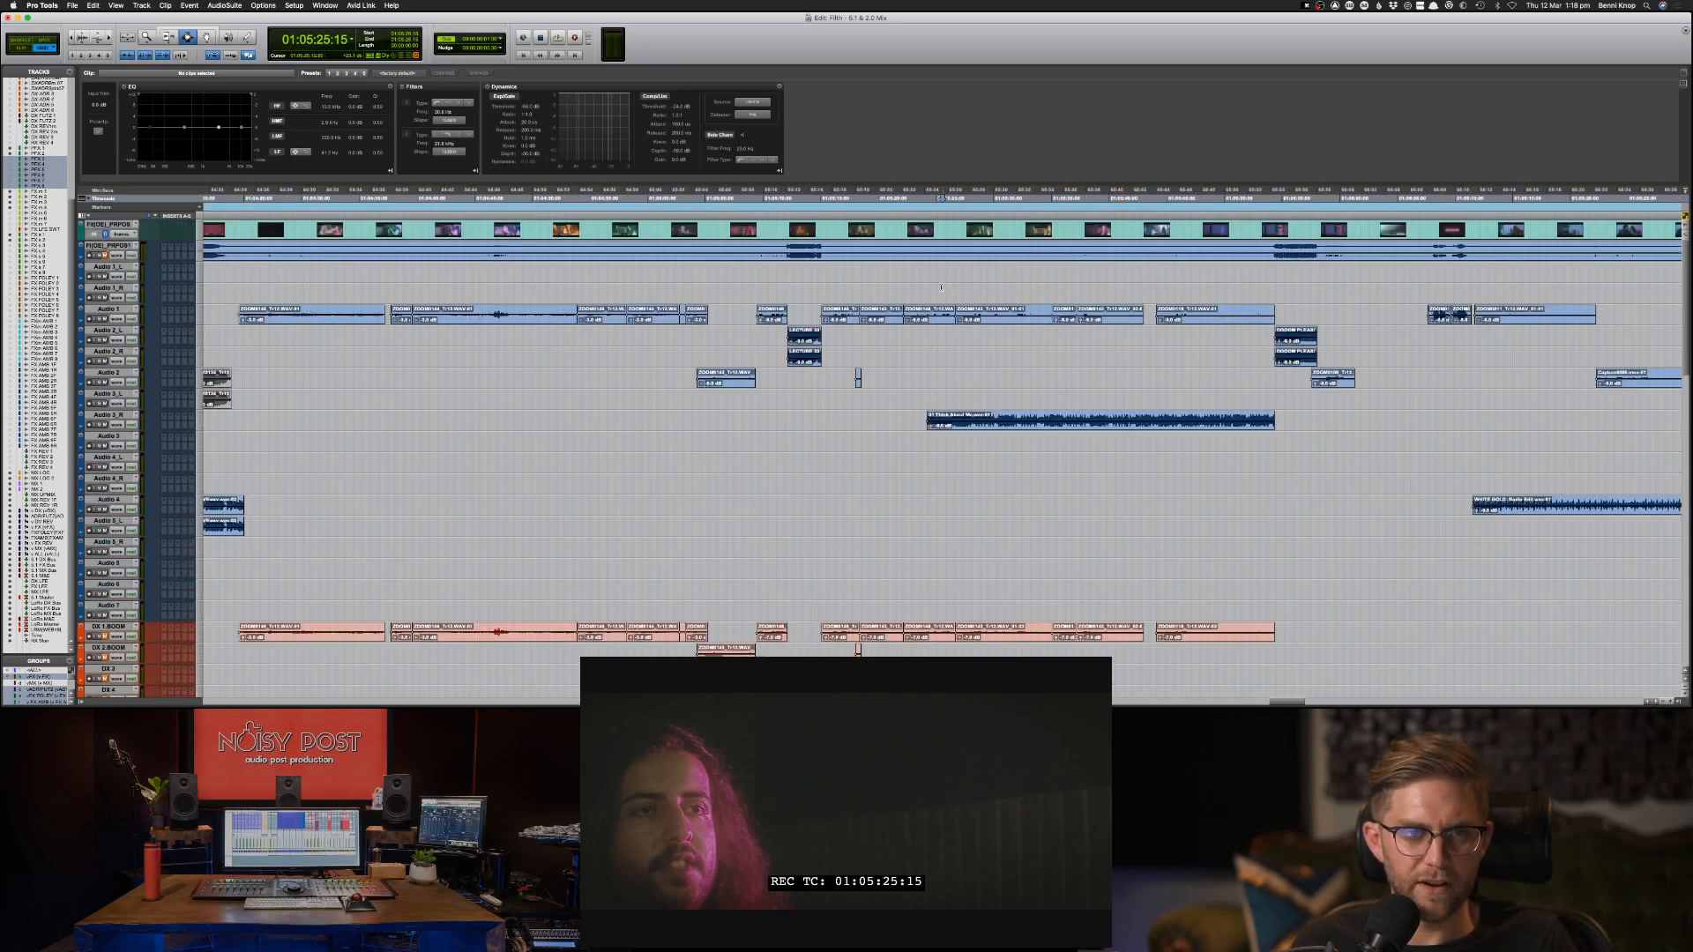
scroll(932, 285, "down", 3)
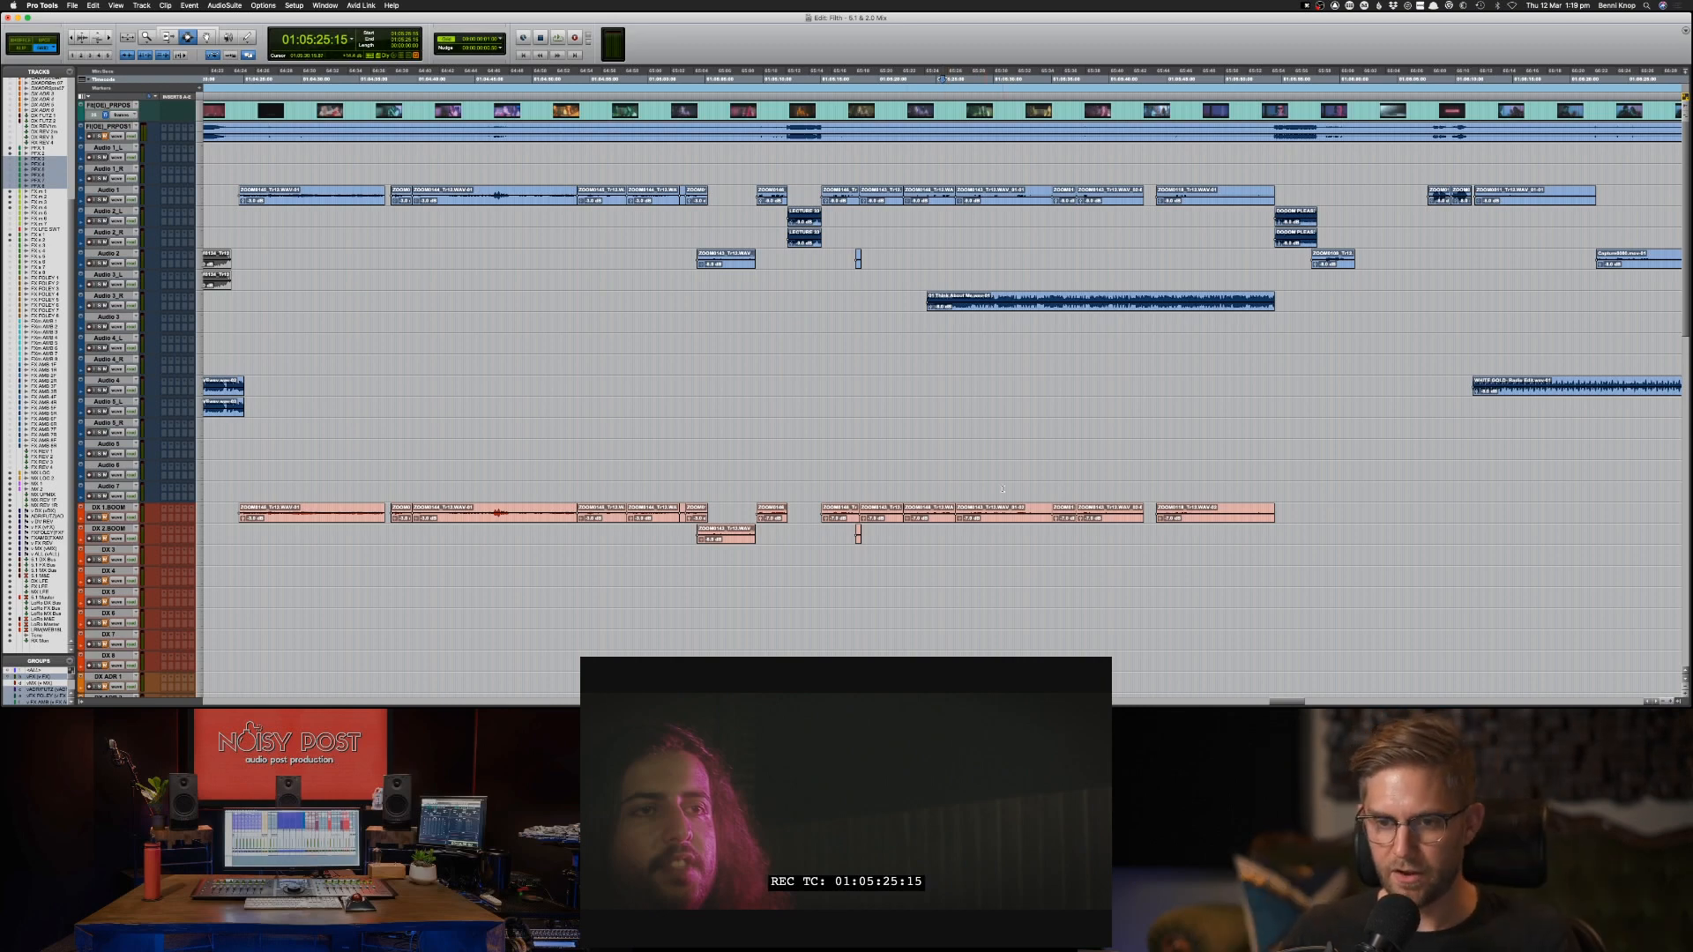
scroll(1250, 364, "down", 10)
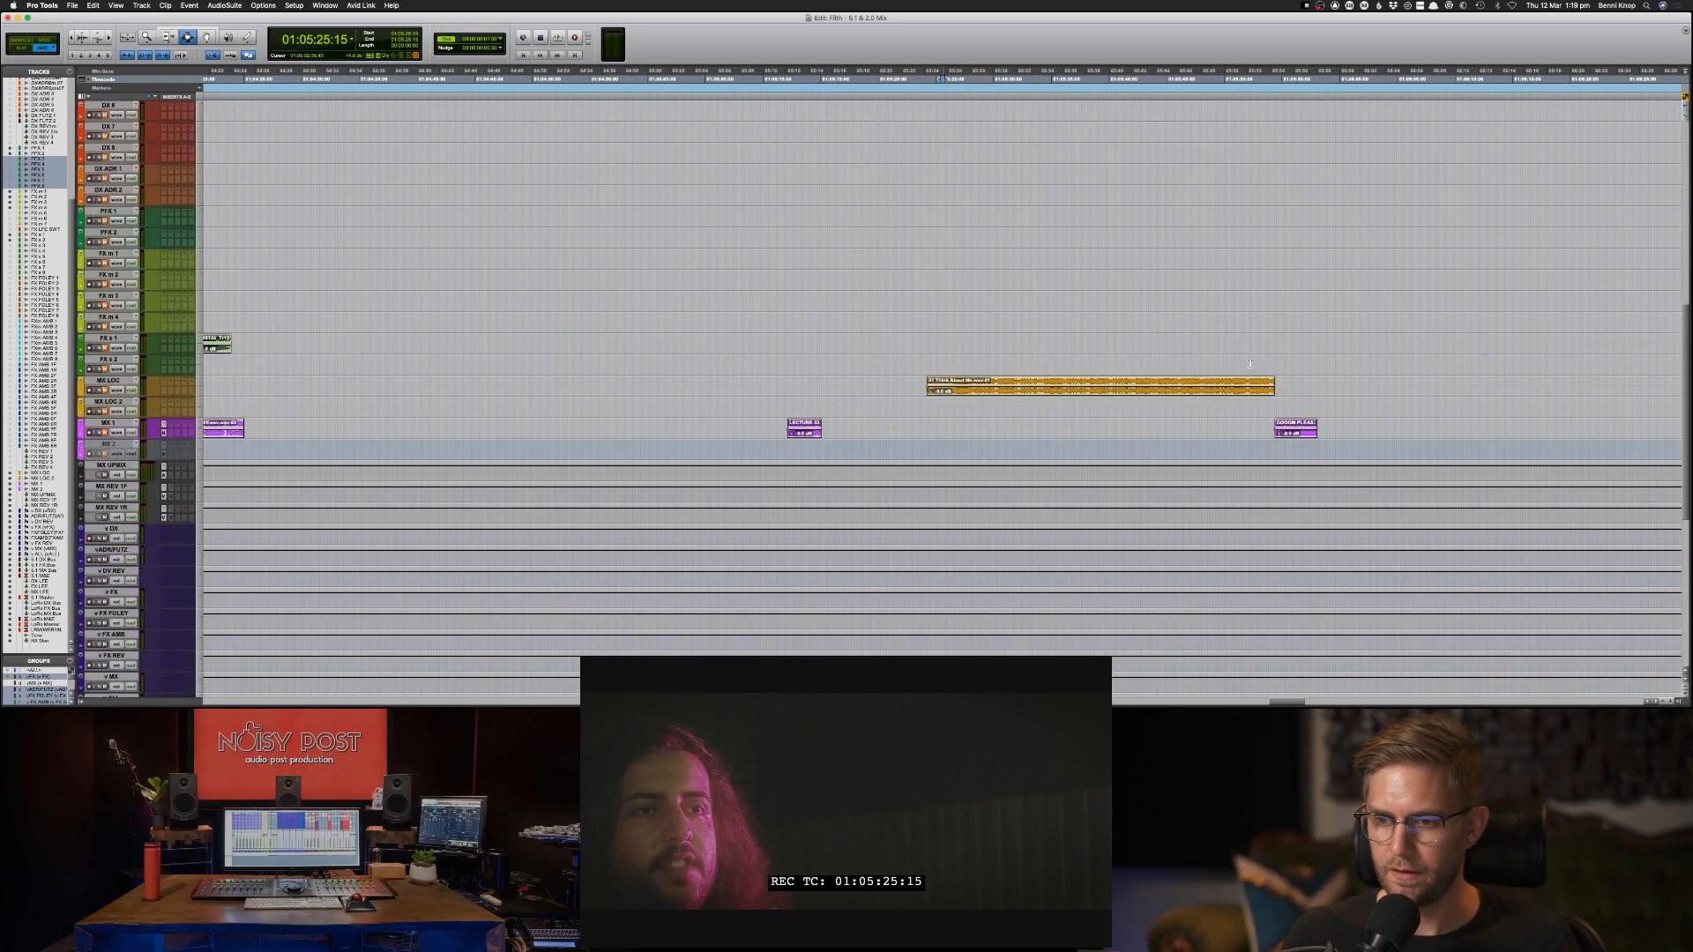
scroll(1286, 287, "up", 6)
scroll(1286, 287, "up", 1)
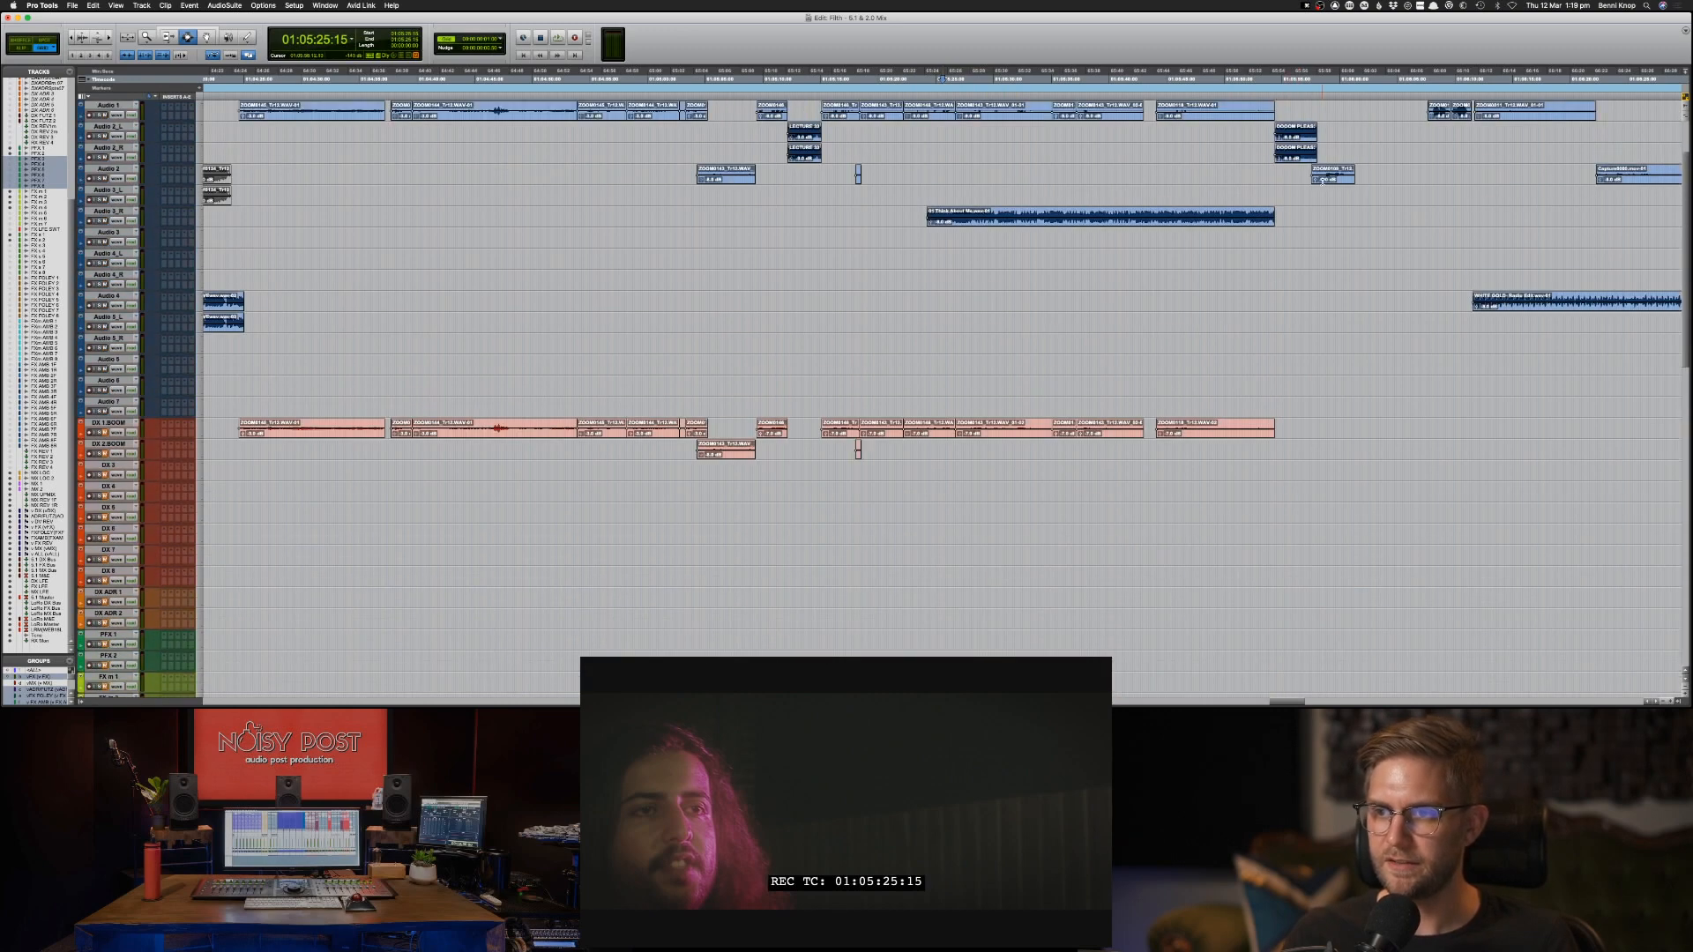
Play the Audio 2 dialogue clip at 01:05:57:14 and copy it to the DX 1 BOOM track at the same position.
left_click(1314, 174)
key("space")
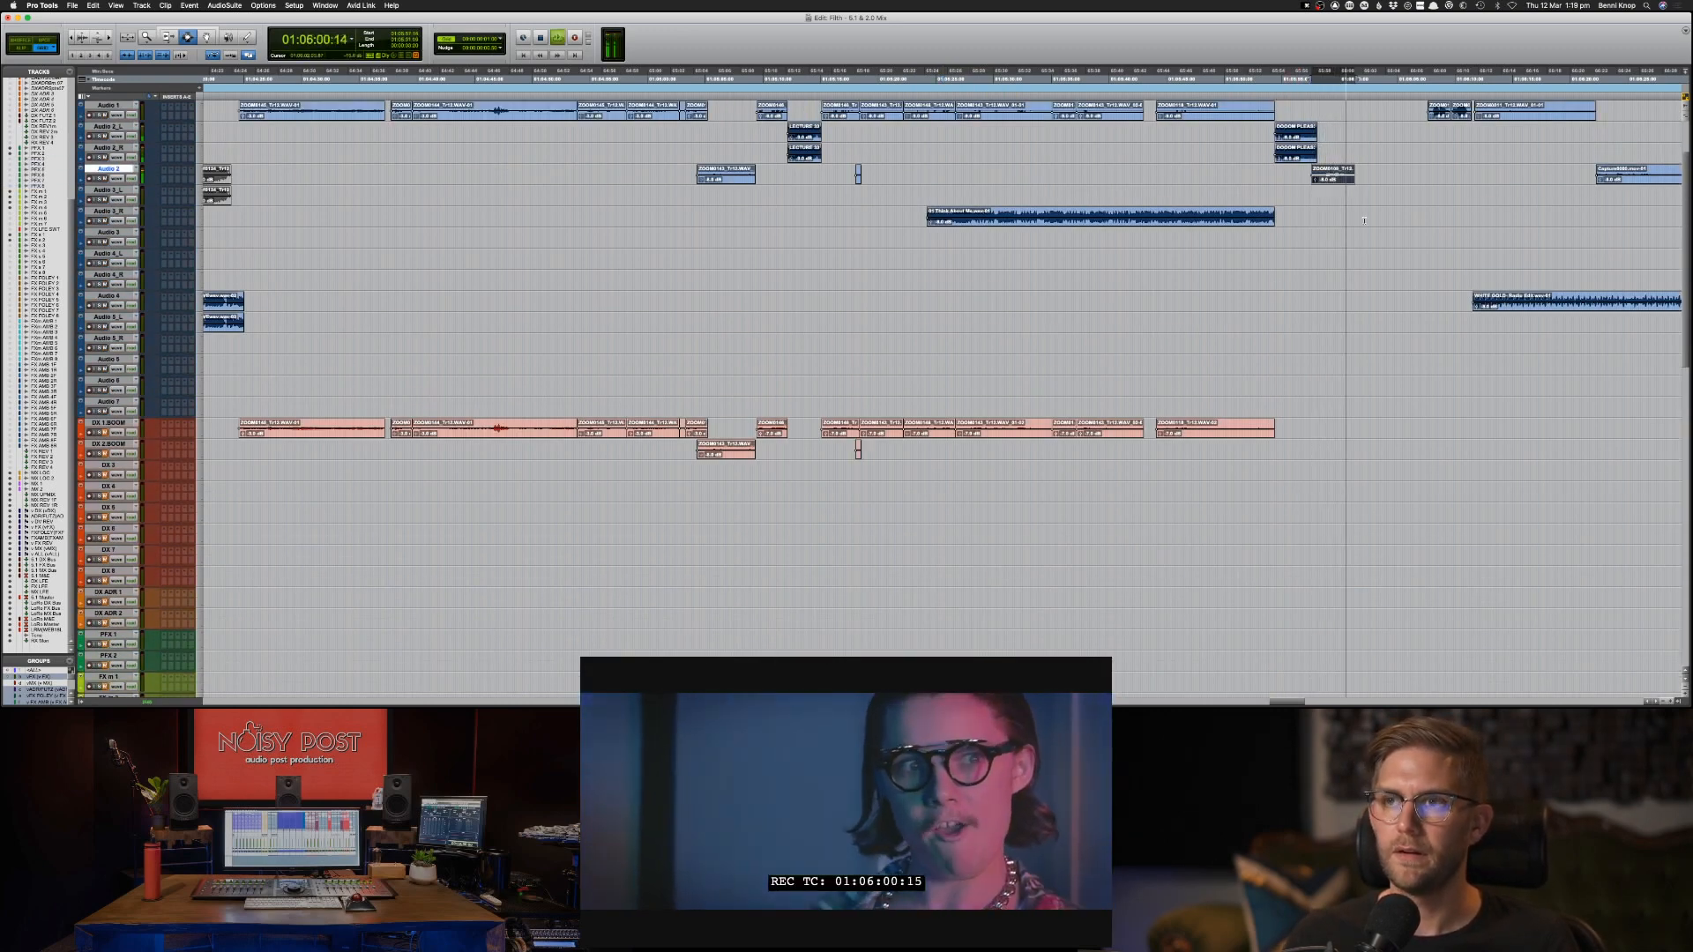
key("space")
key("super+c")
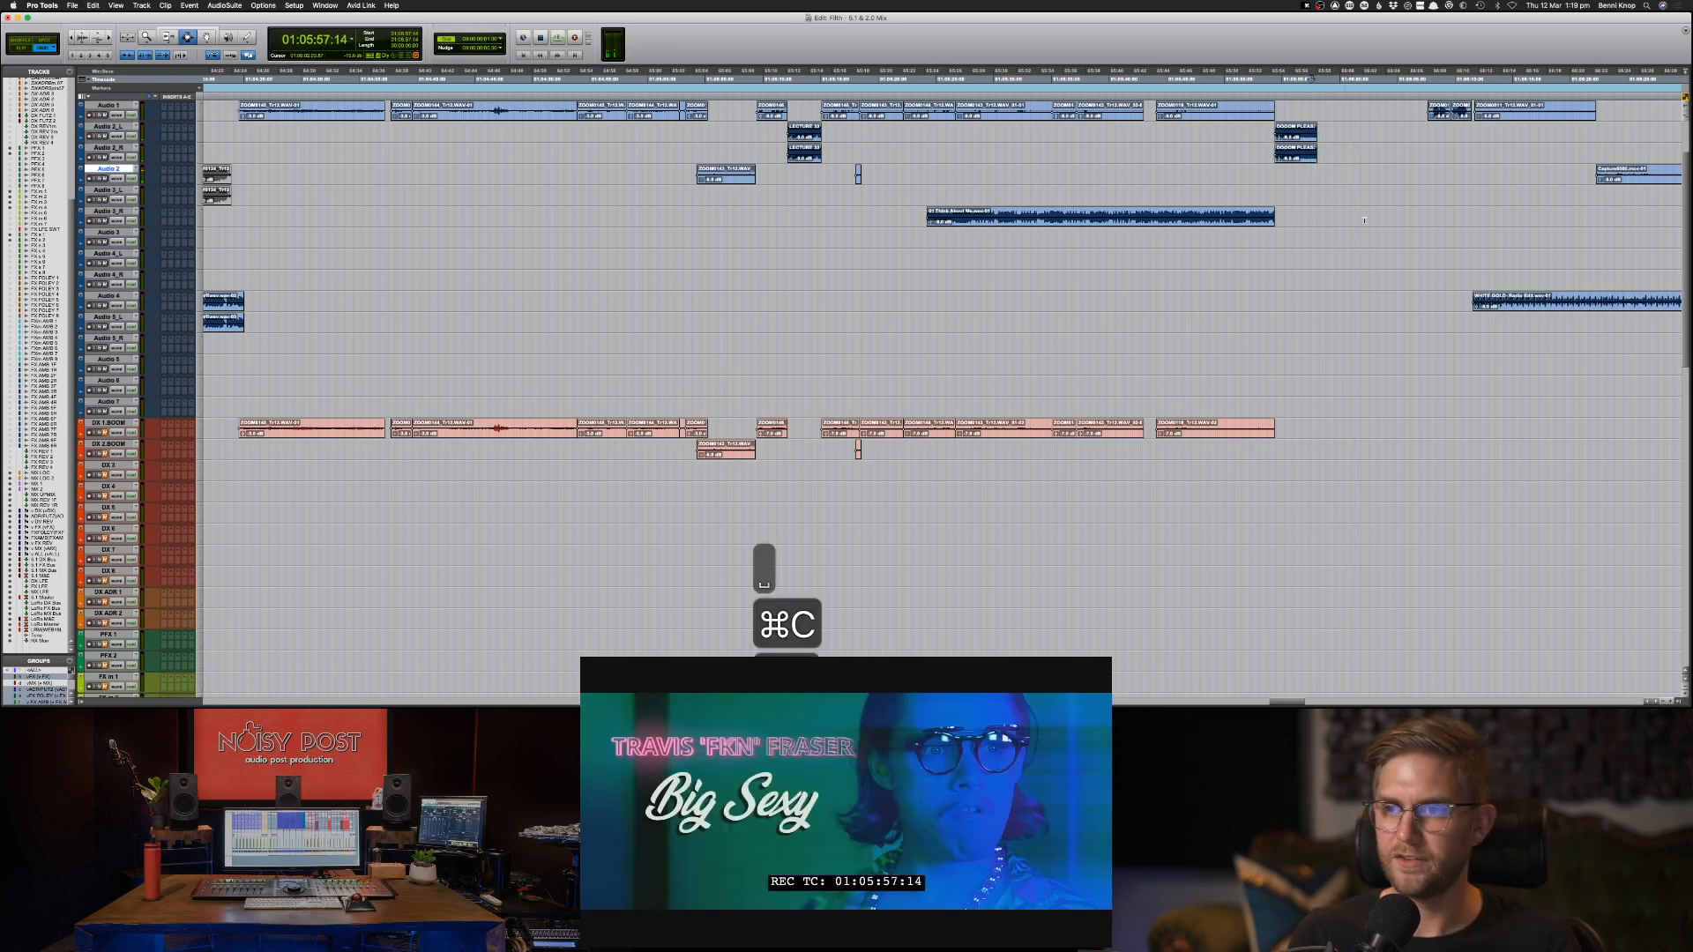
key("super+z")
key("semicolon")
key("semicolon")
key("semicolon")
key("semicolon")
key("semicolon")
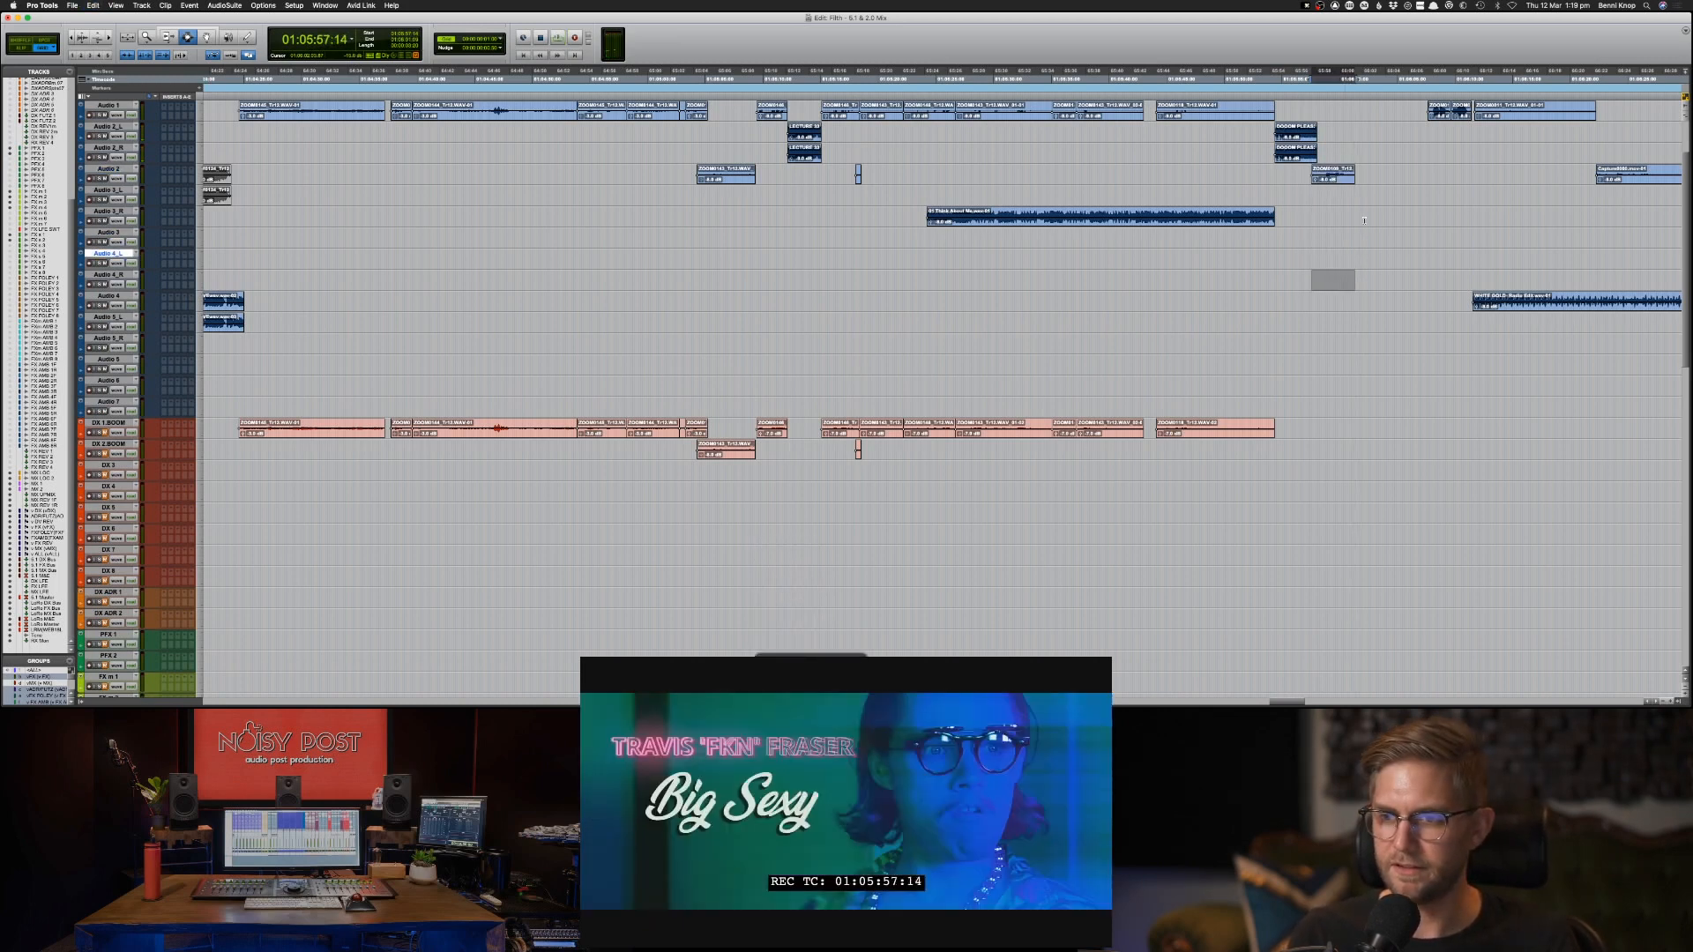
key("semicolon")
key("semicolon")
key("semicolon")
key("semicolon")
key("semicolon")
key("semicolon")
key("semicolon")
key("super+v")
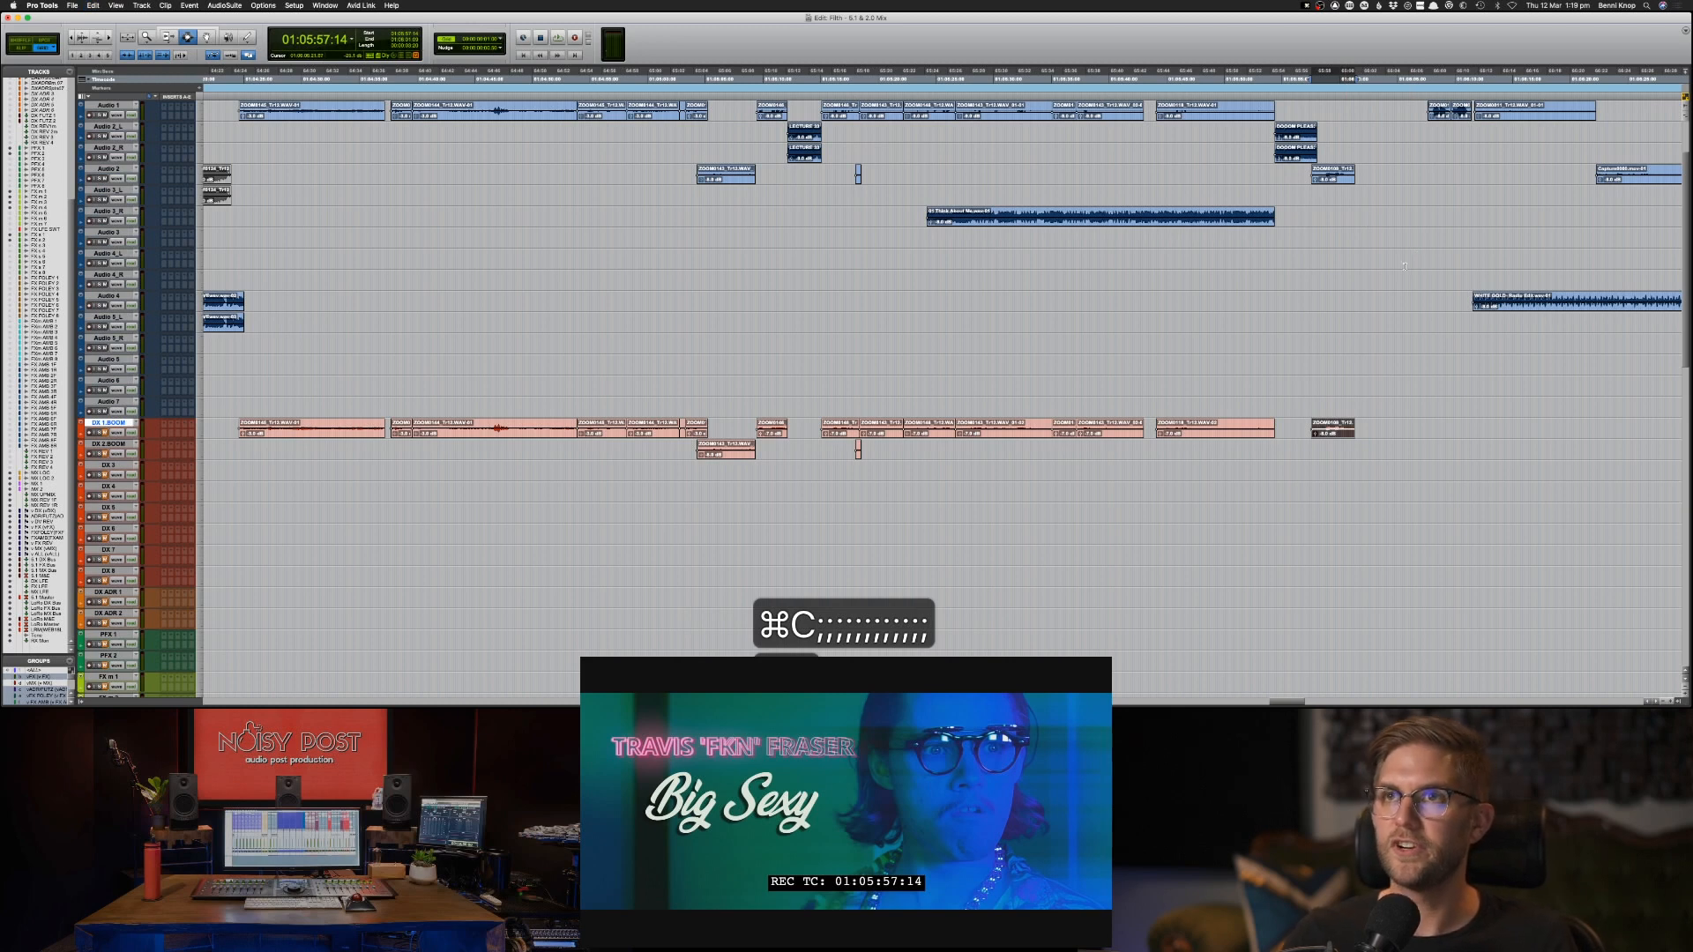
Play the two short Audio 1 clips just before 01:06:11 and copy them to the DX 8 track at the same position.
scroll(1404, 266, "up", 3)
left_click(1420, 194)
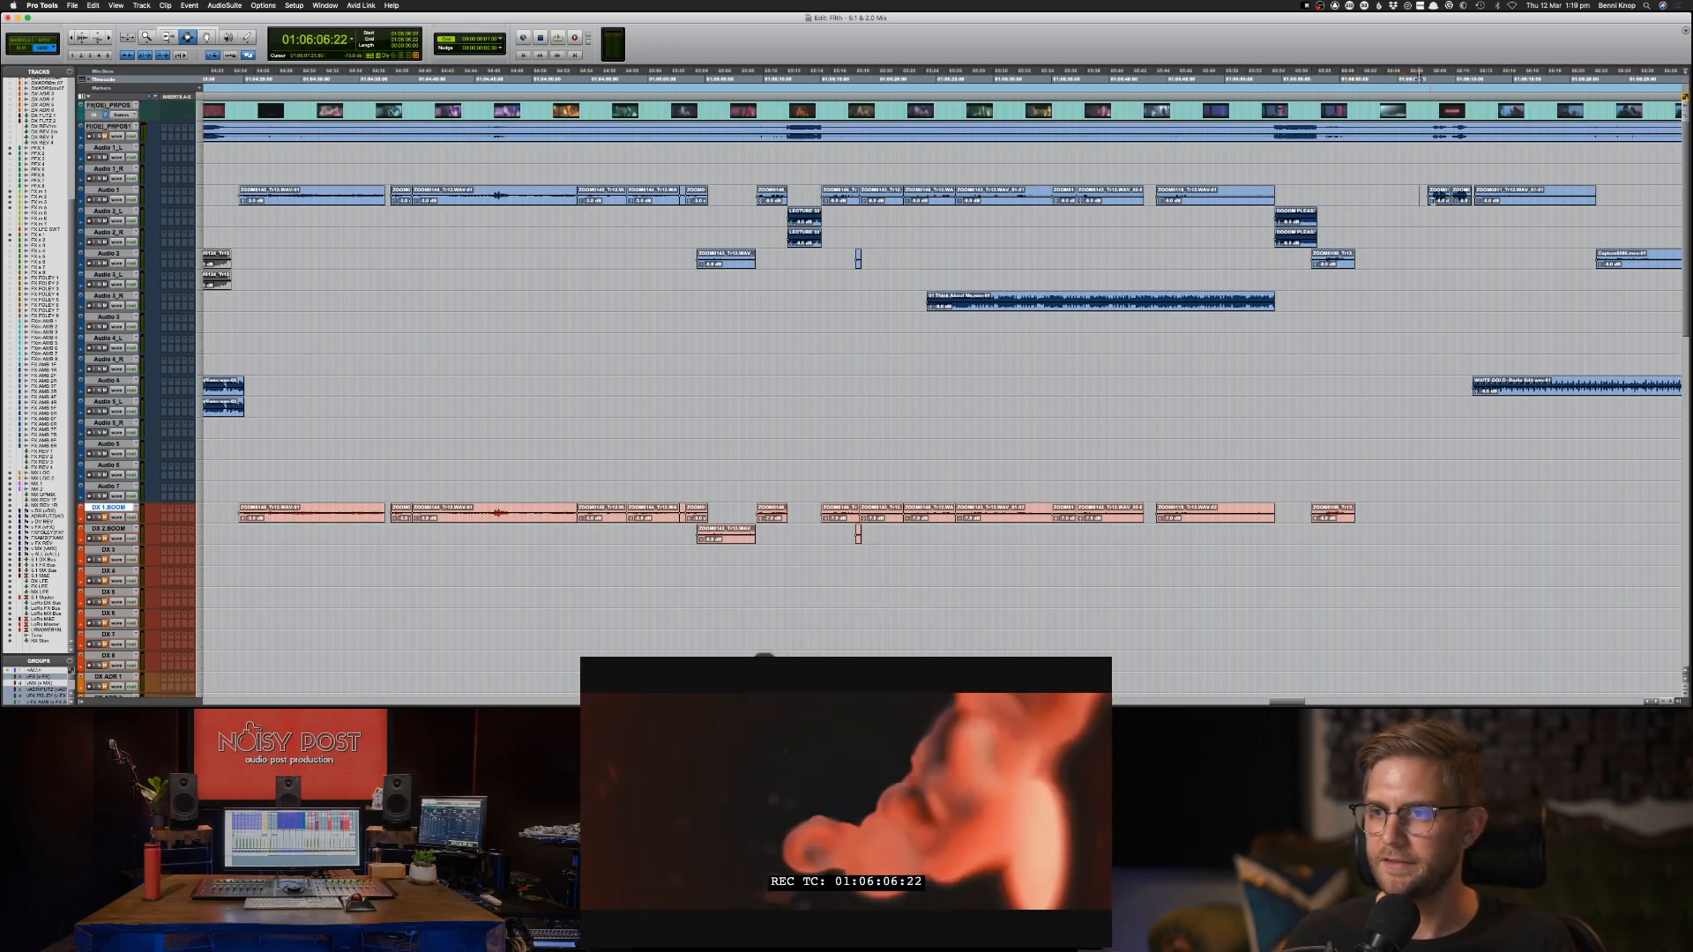
key("space")
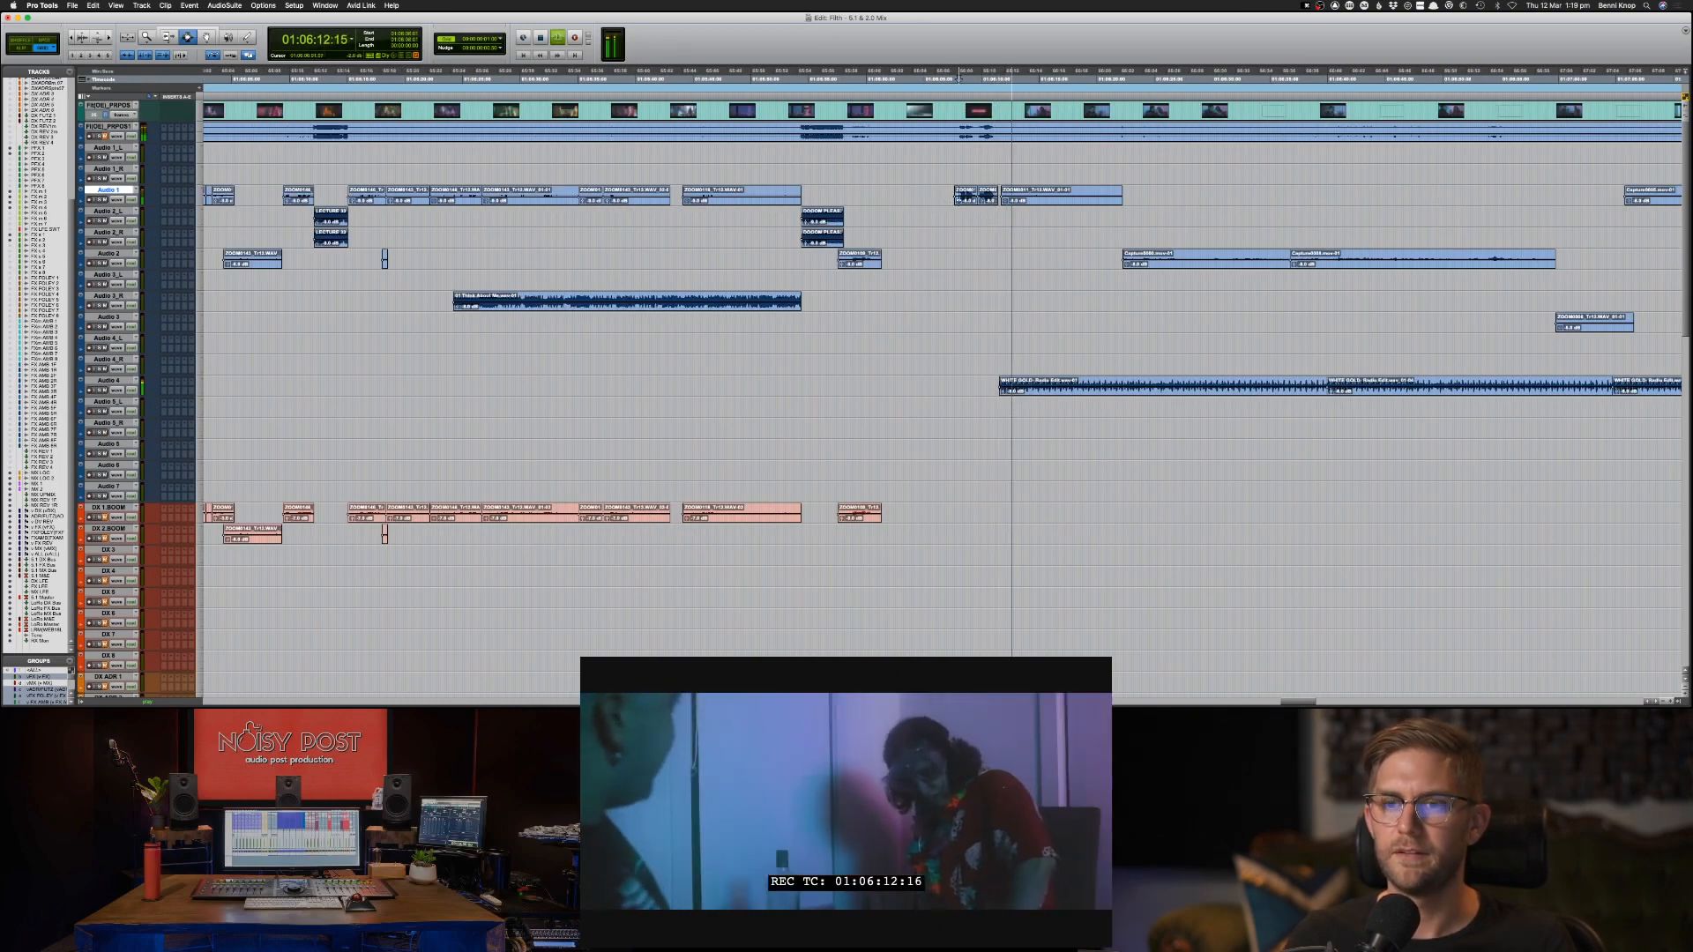
left_click(966, 197)
left_click(981, 196, "shift")
key("super+a")
key("space")
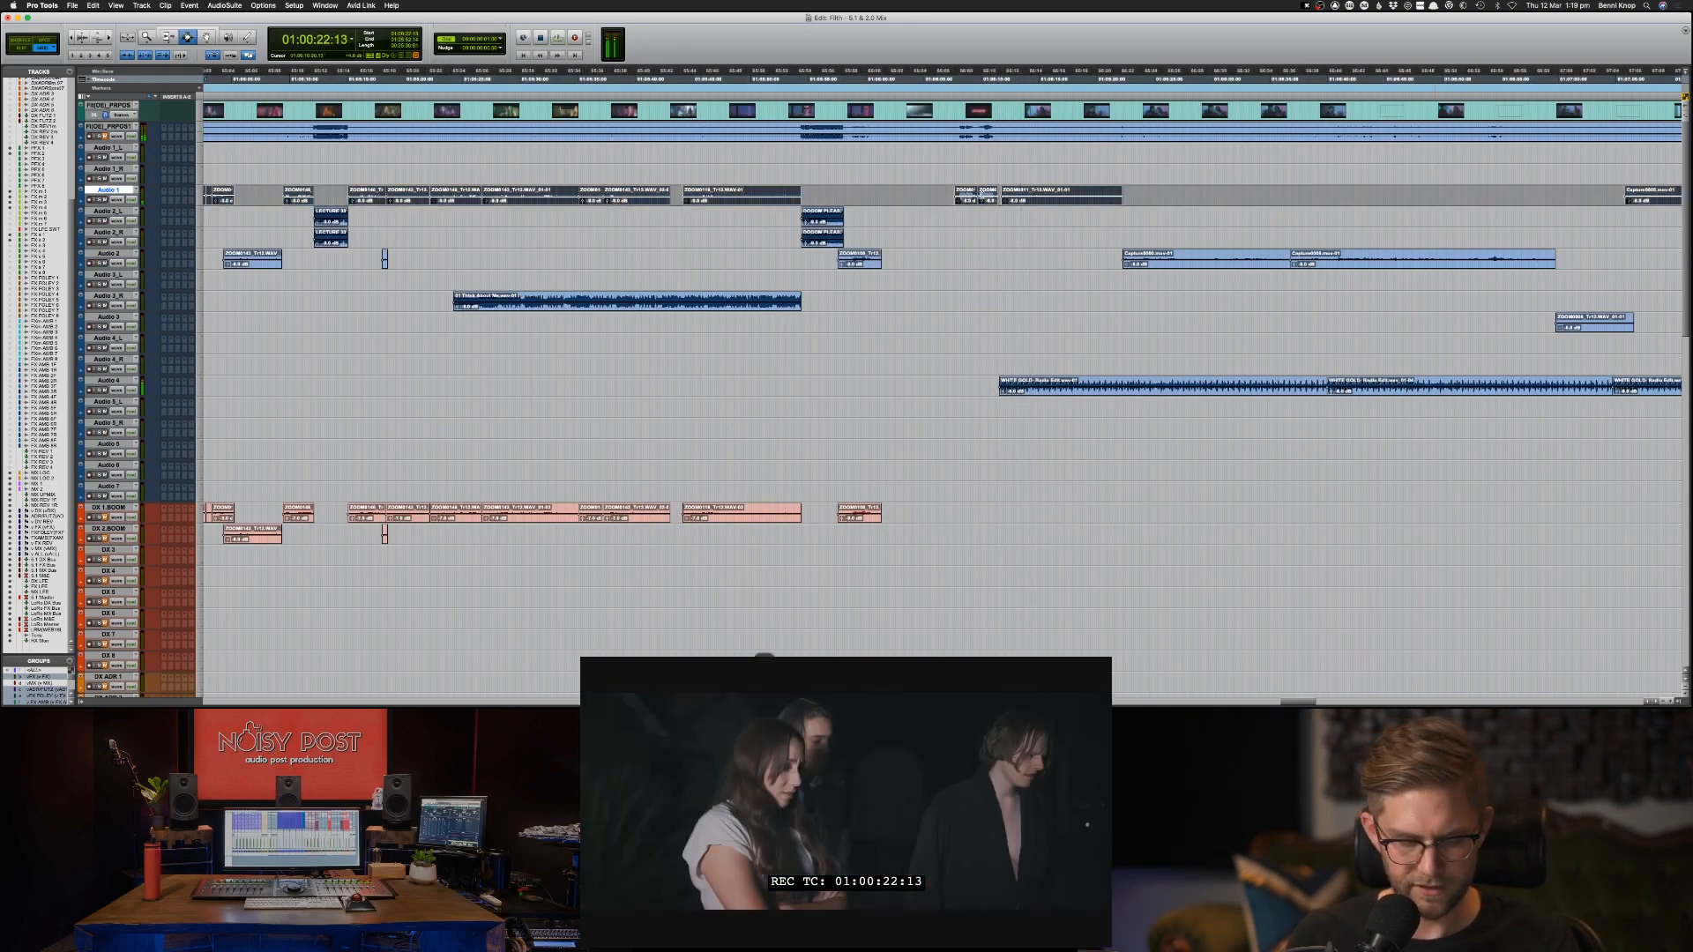
left_click(983, 274)
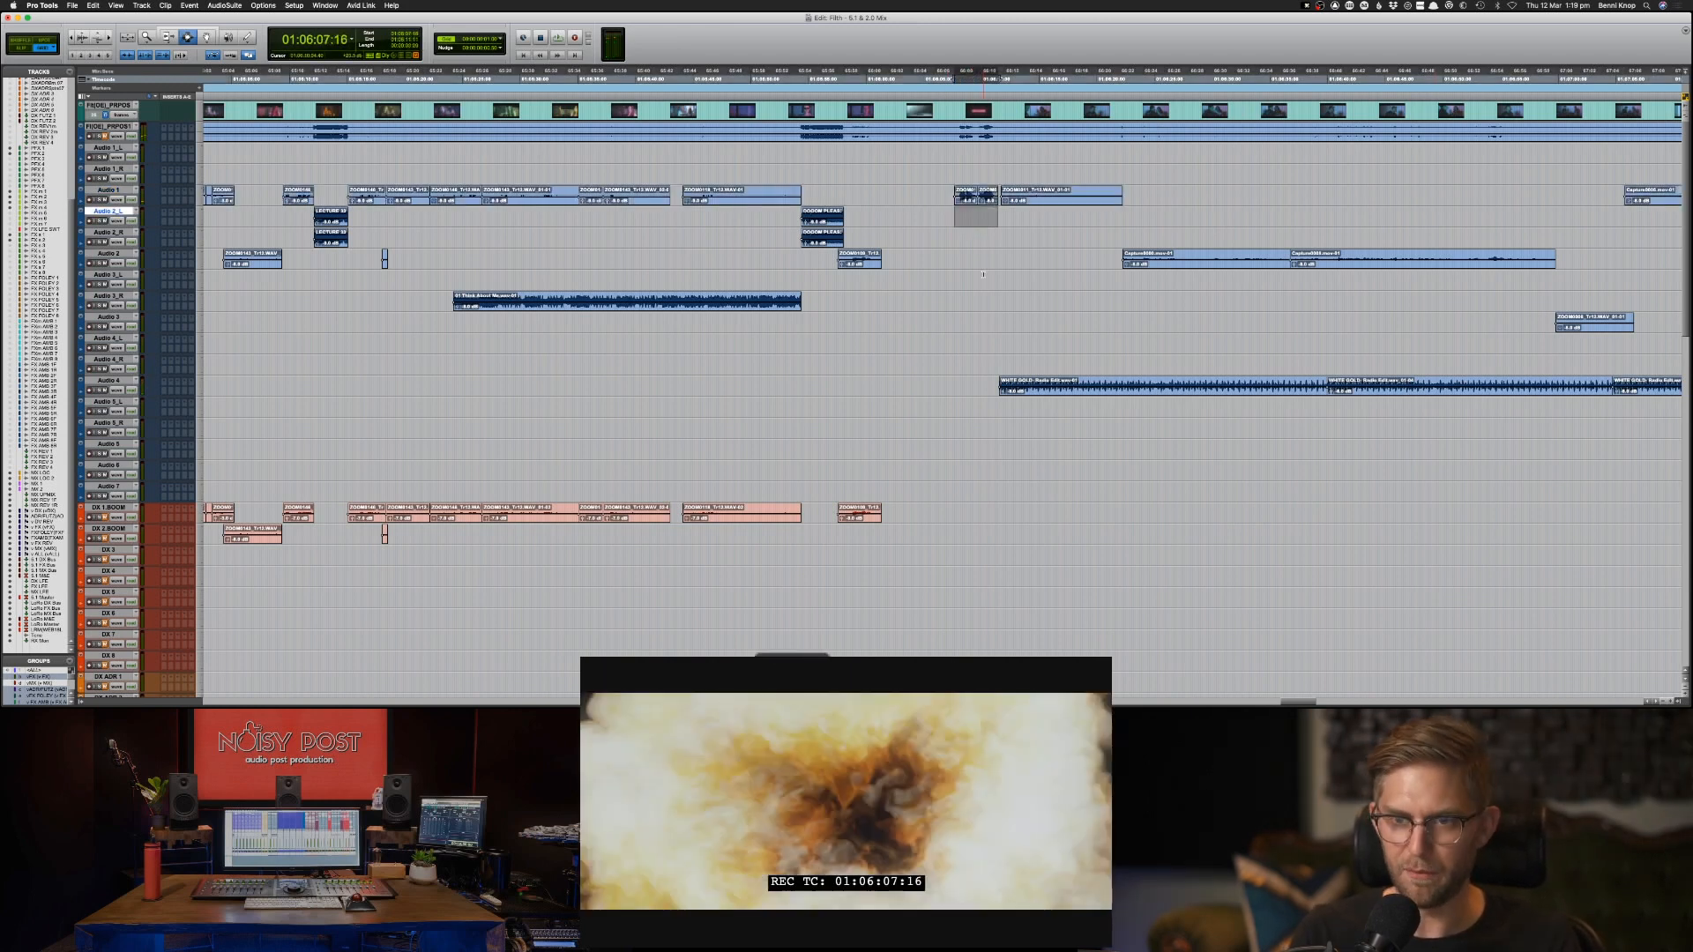
key("semicolon")
key("semicolon")
key("semicolon")
key("semicolon")
key("semicolon")
key("semicolon")
key("semicolon")
key("semicolon")
key("semicolon")
key("semicolon")
key("semicolon")
key("semicolon")
key("semicolon")
key("semicolon")
key("semicolon")
key("semicolon")
key("semicolon")
key("semicolon")
key("semicolon")
key("semicolon")
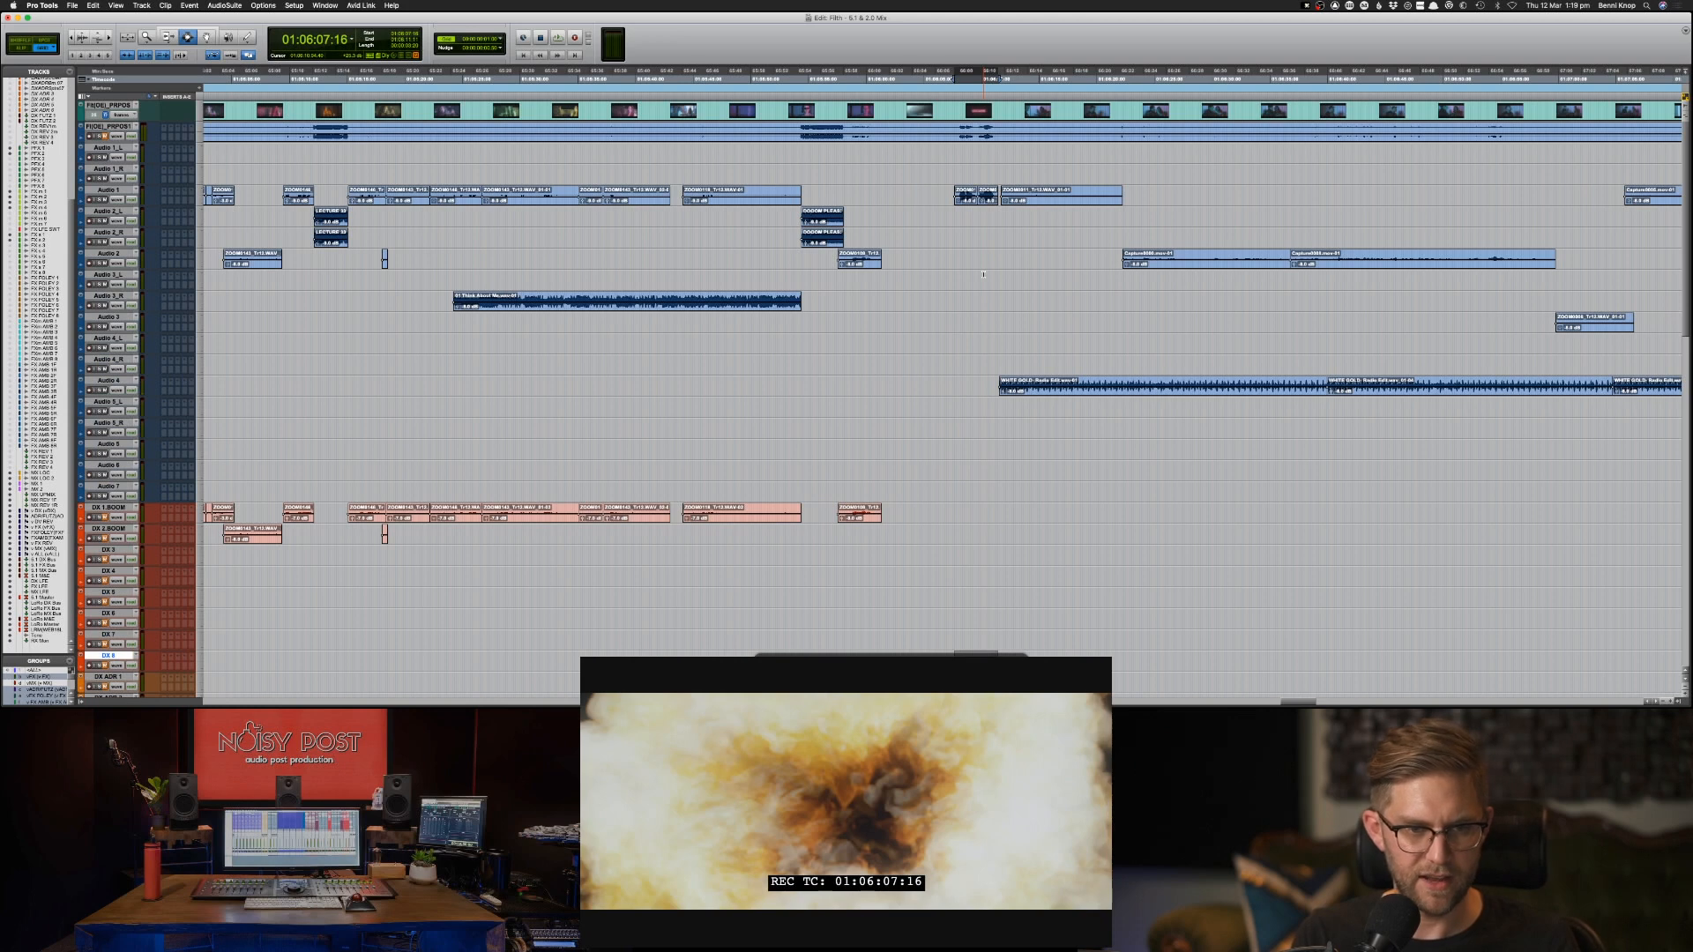
key("super+v")
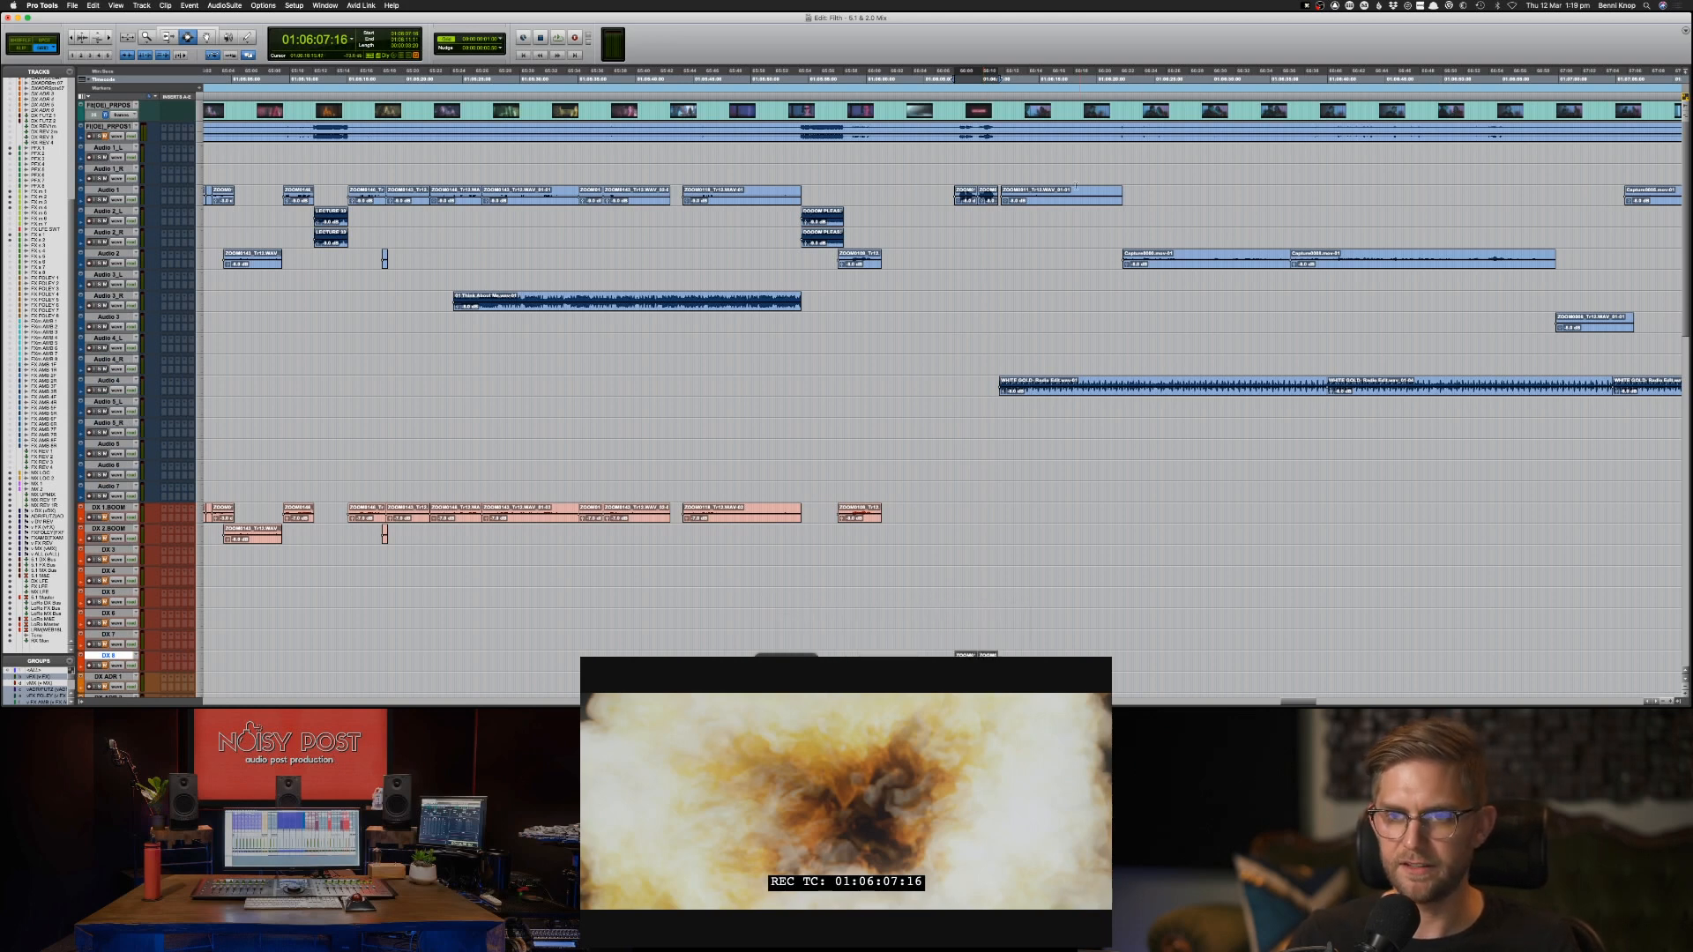
Play the scene from about 01:06:11 and duplicate all the WHITE GOLD music clips from Audio 4 onto Audio 5_L.
left_click(1026, 202)
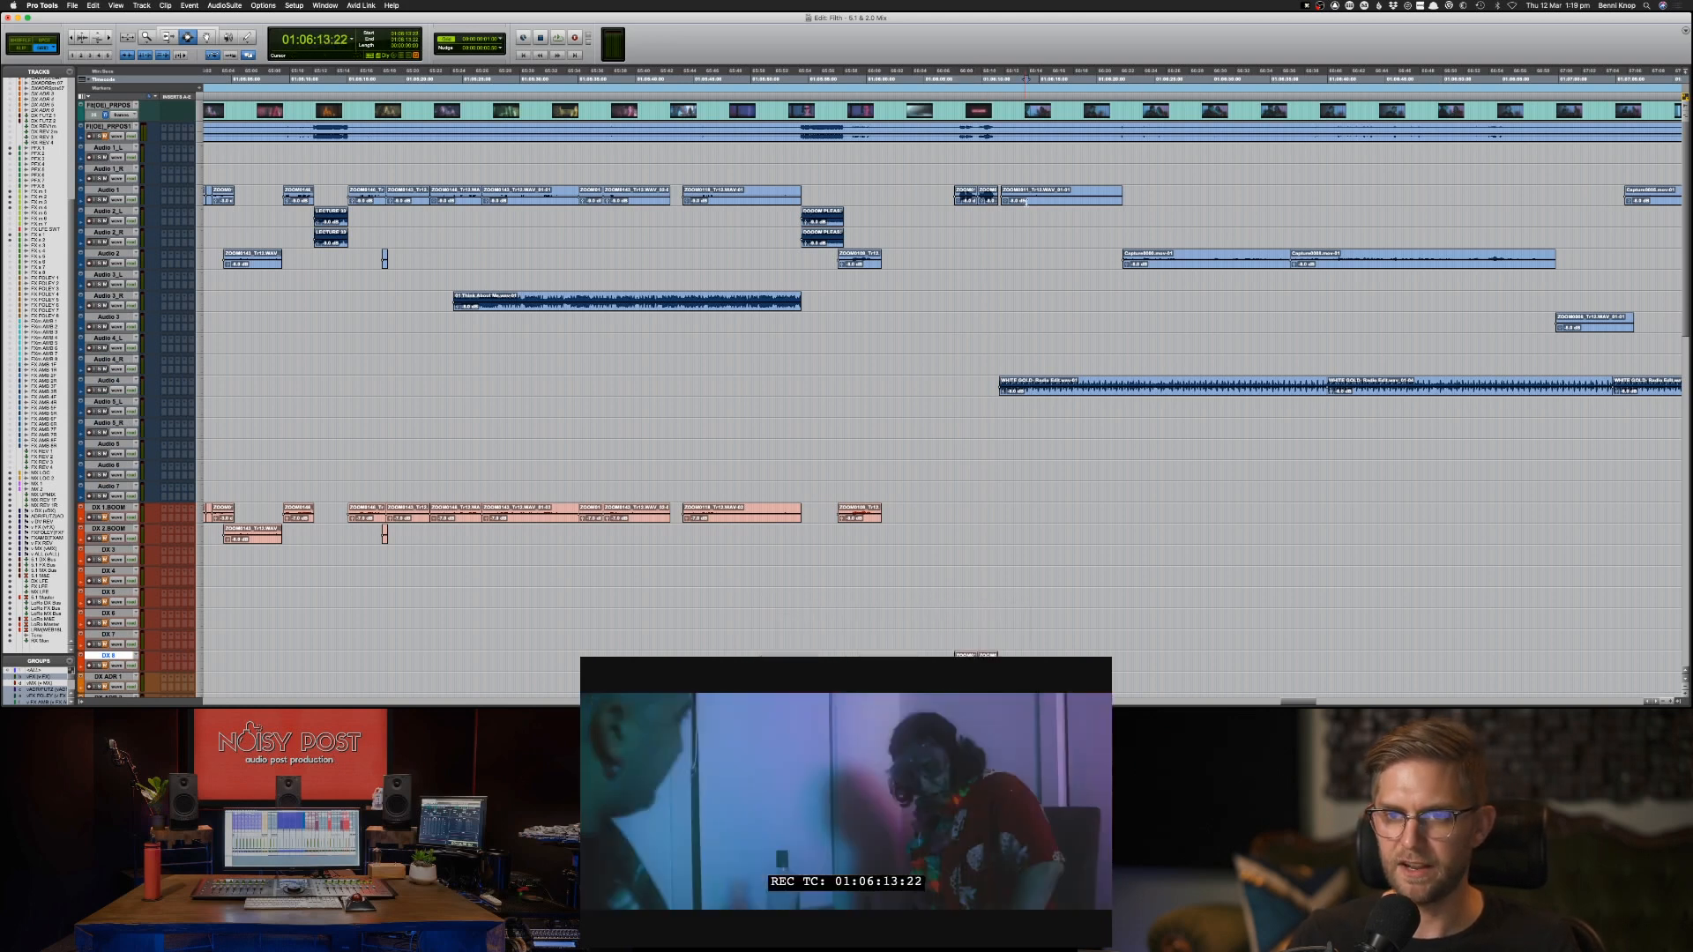
left_click(1026, 202)
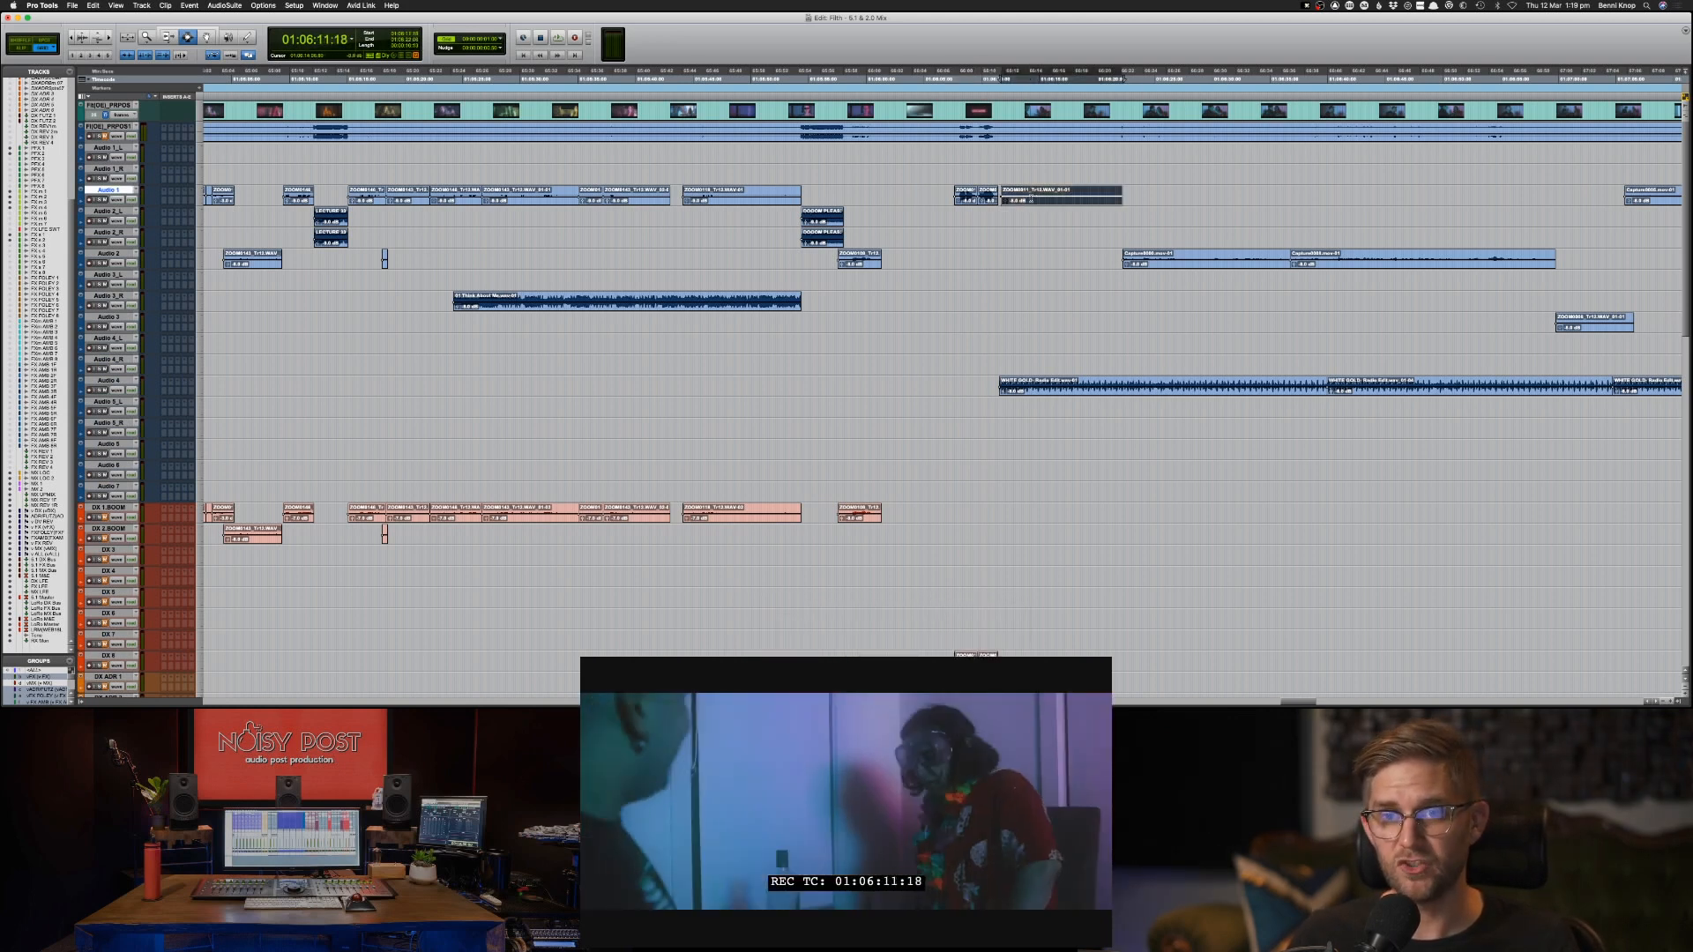
key("space")
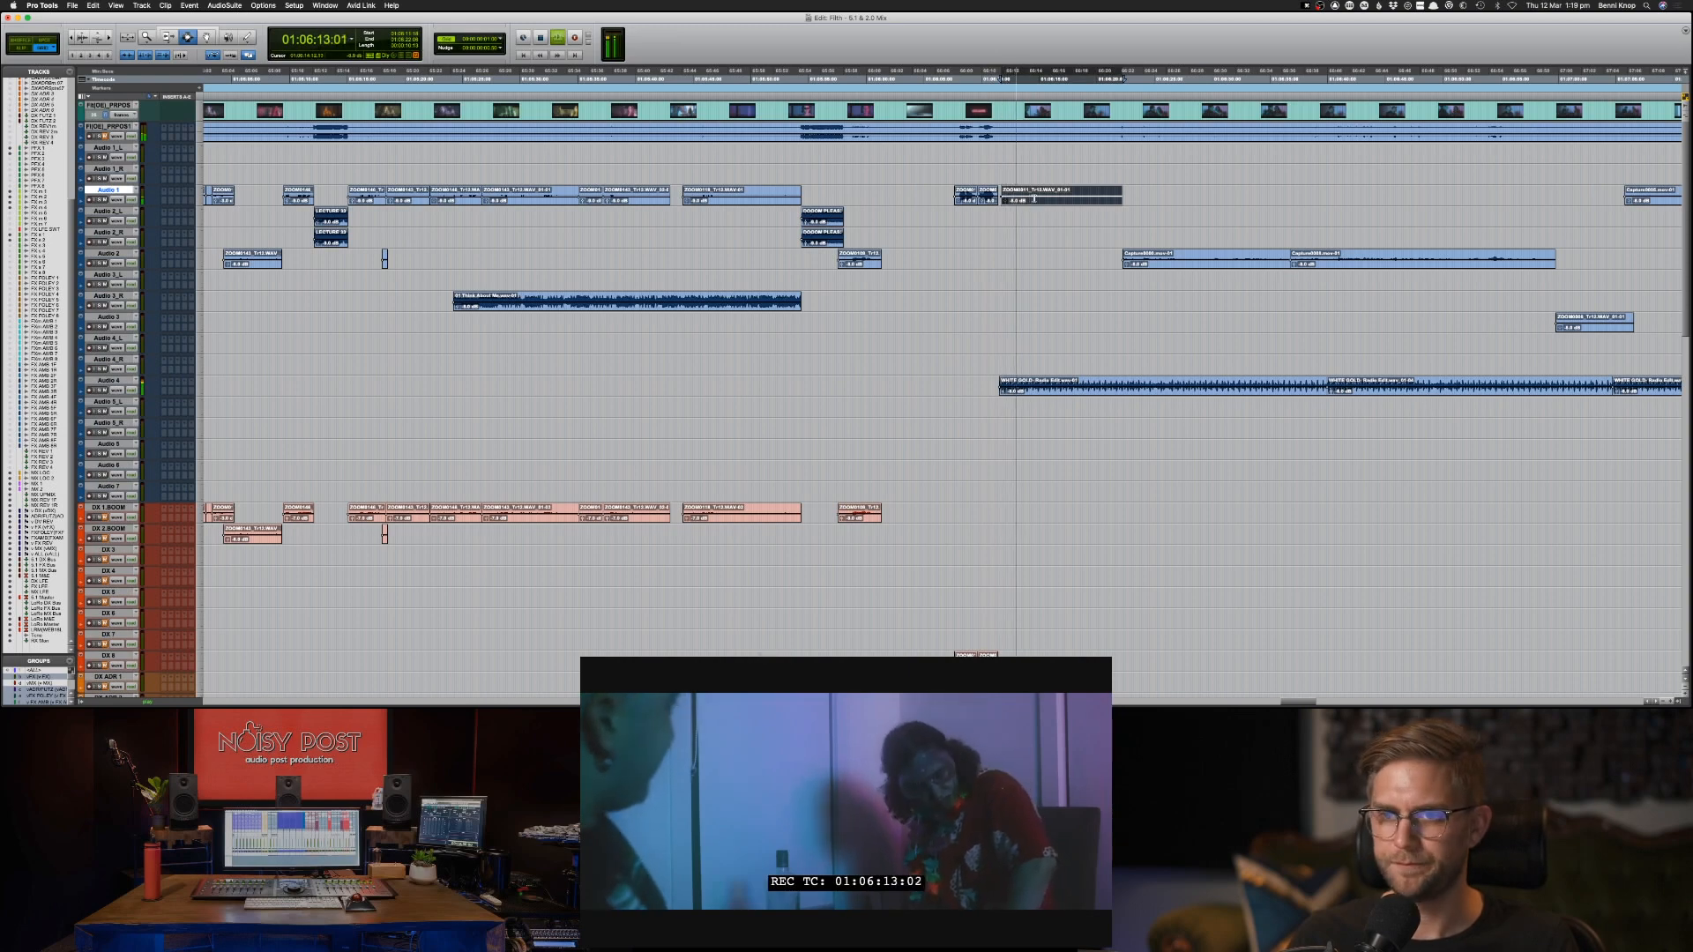
left_click(1056, 393)
key("super+bracketright")
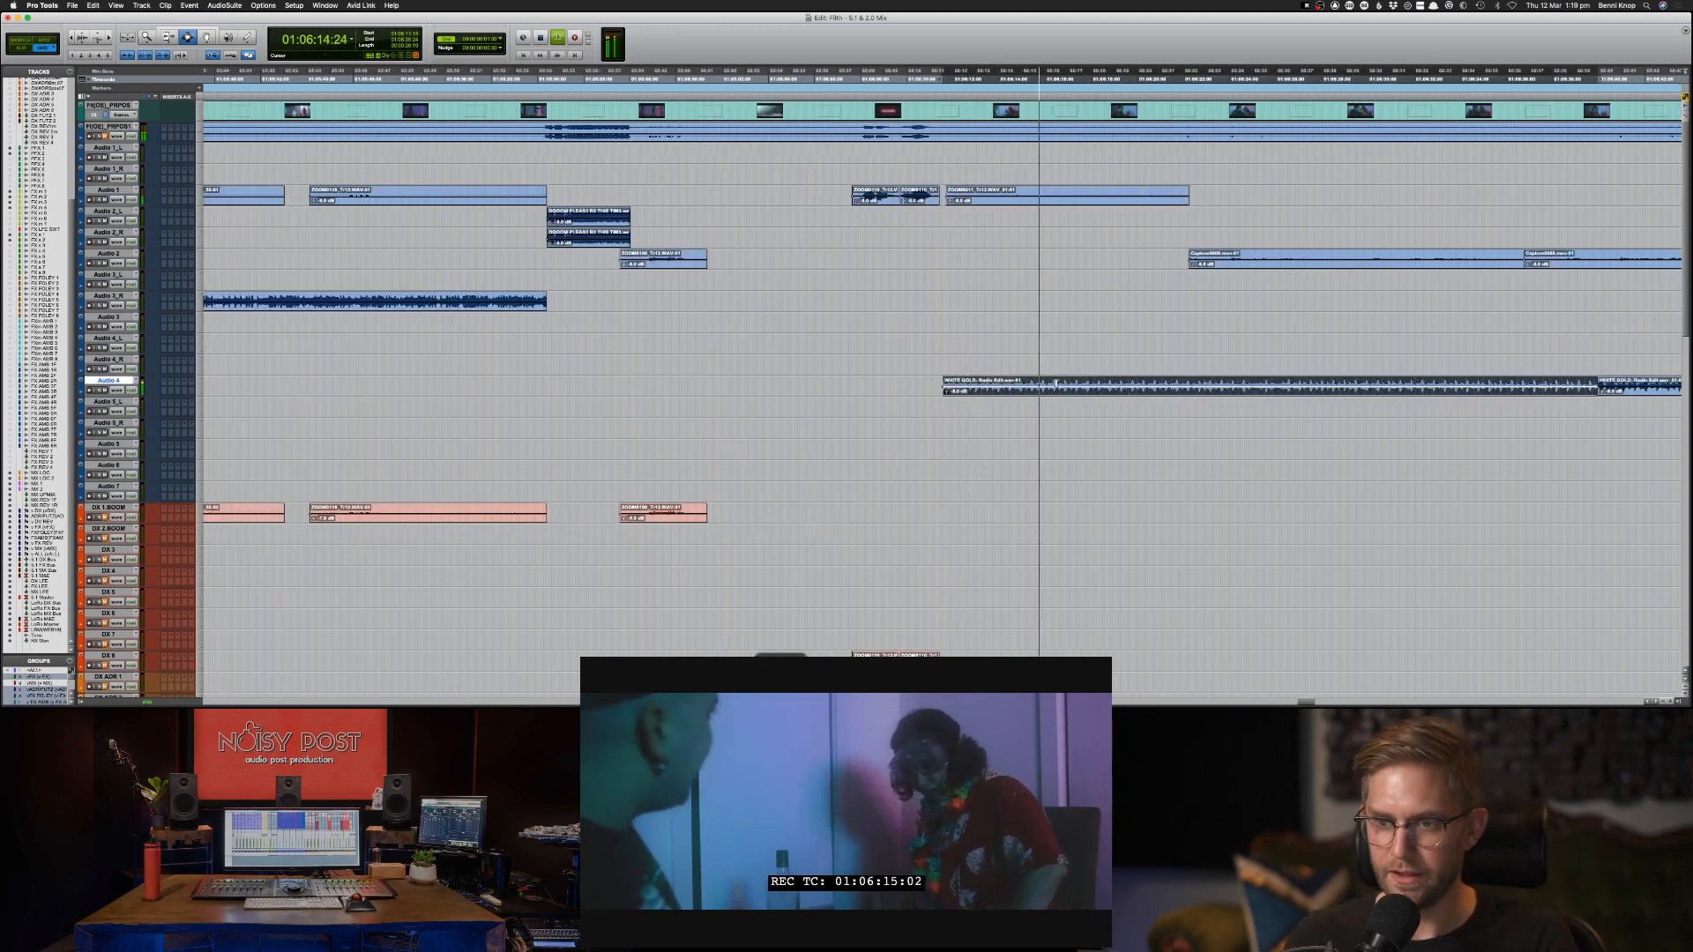
key("super+bracketleft")
key("space")
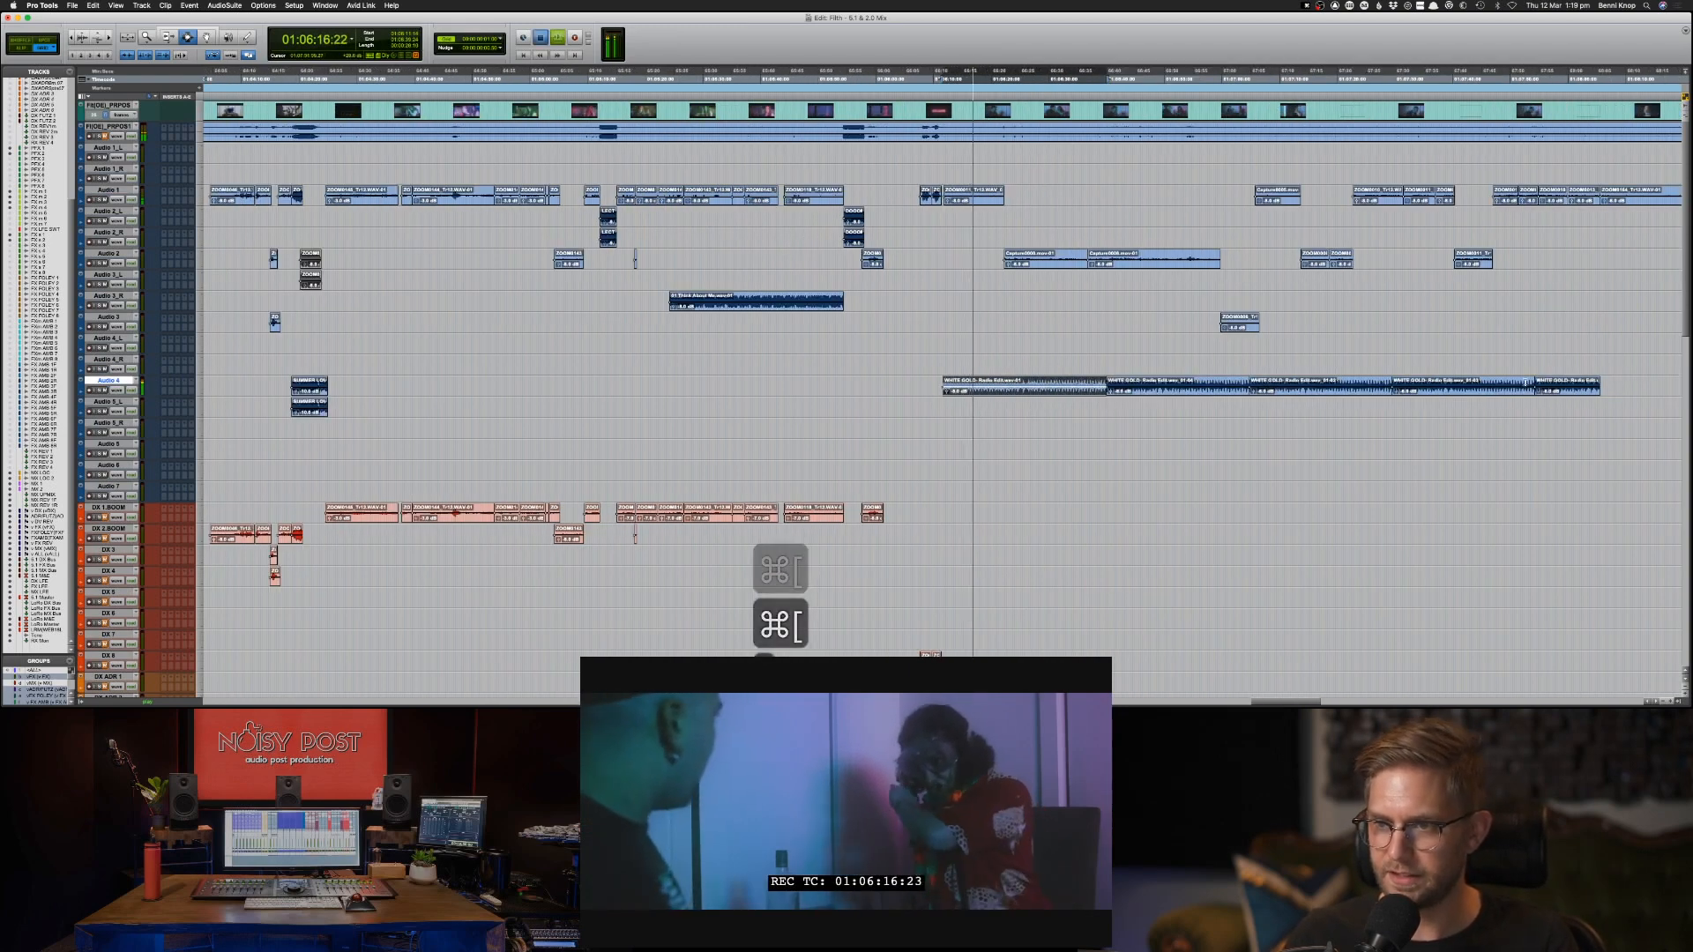
left_click(1576, 391)
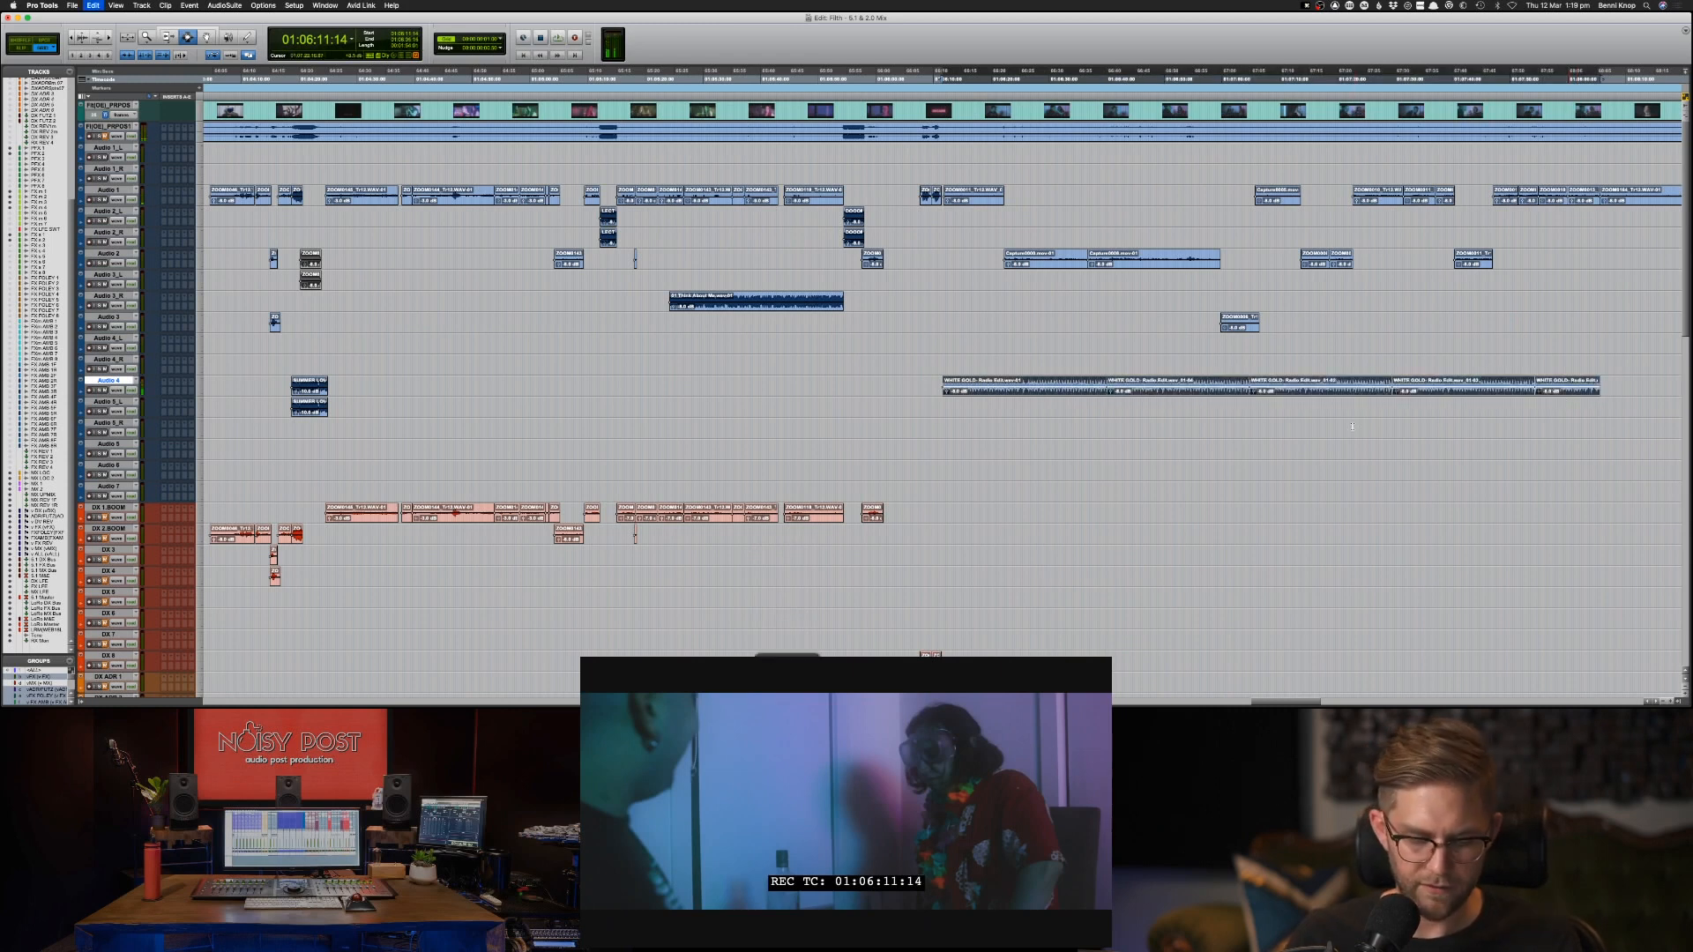
key("super+c")
key("semicolon")
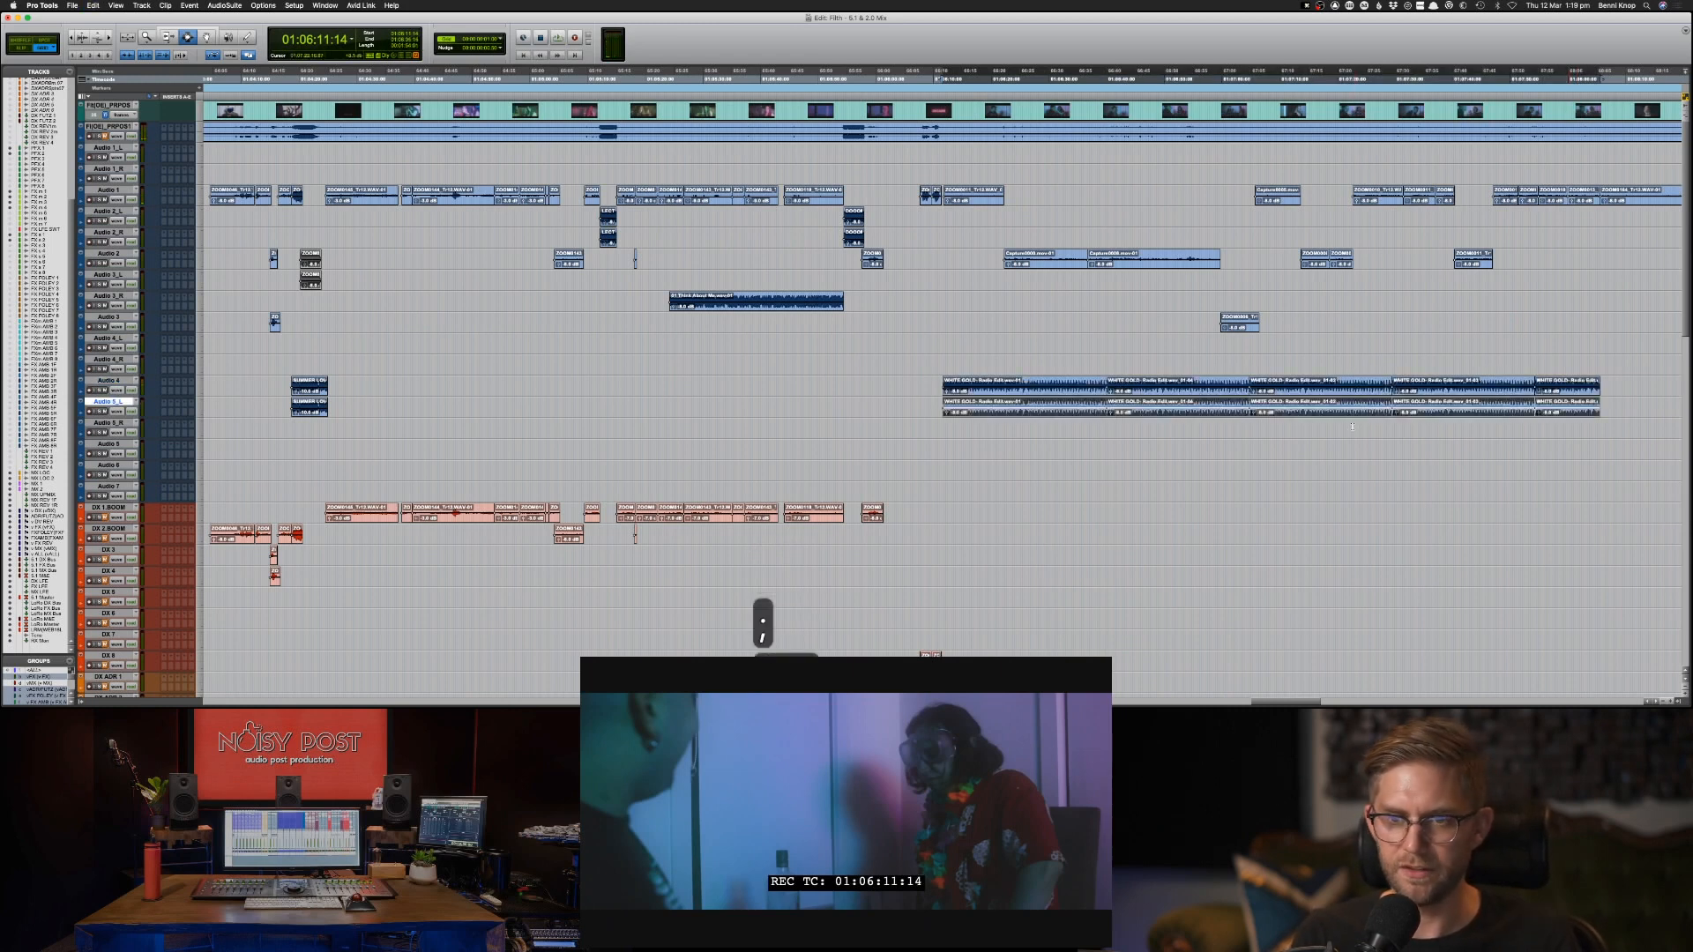
key("super+v")
Copy the paired WHITE GOLD clips from Audio 4 and Audio 5_L to the MX 1 track at the same position.
key("p")
key("shift+semicolon")
key("super+c")
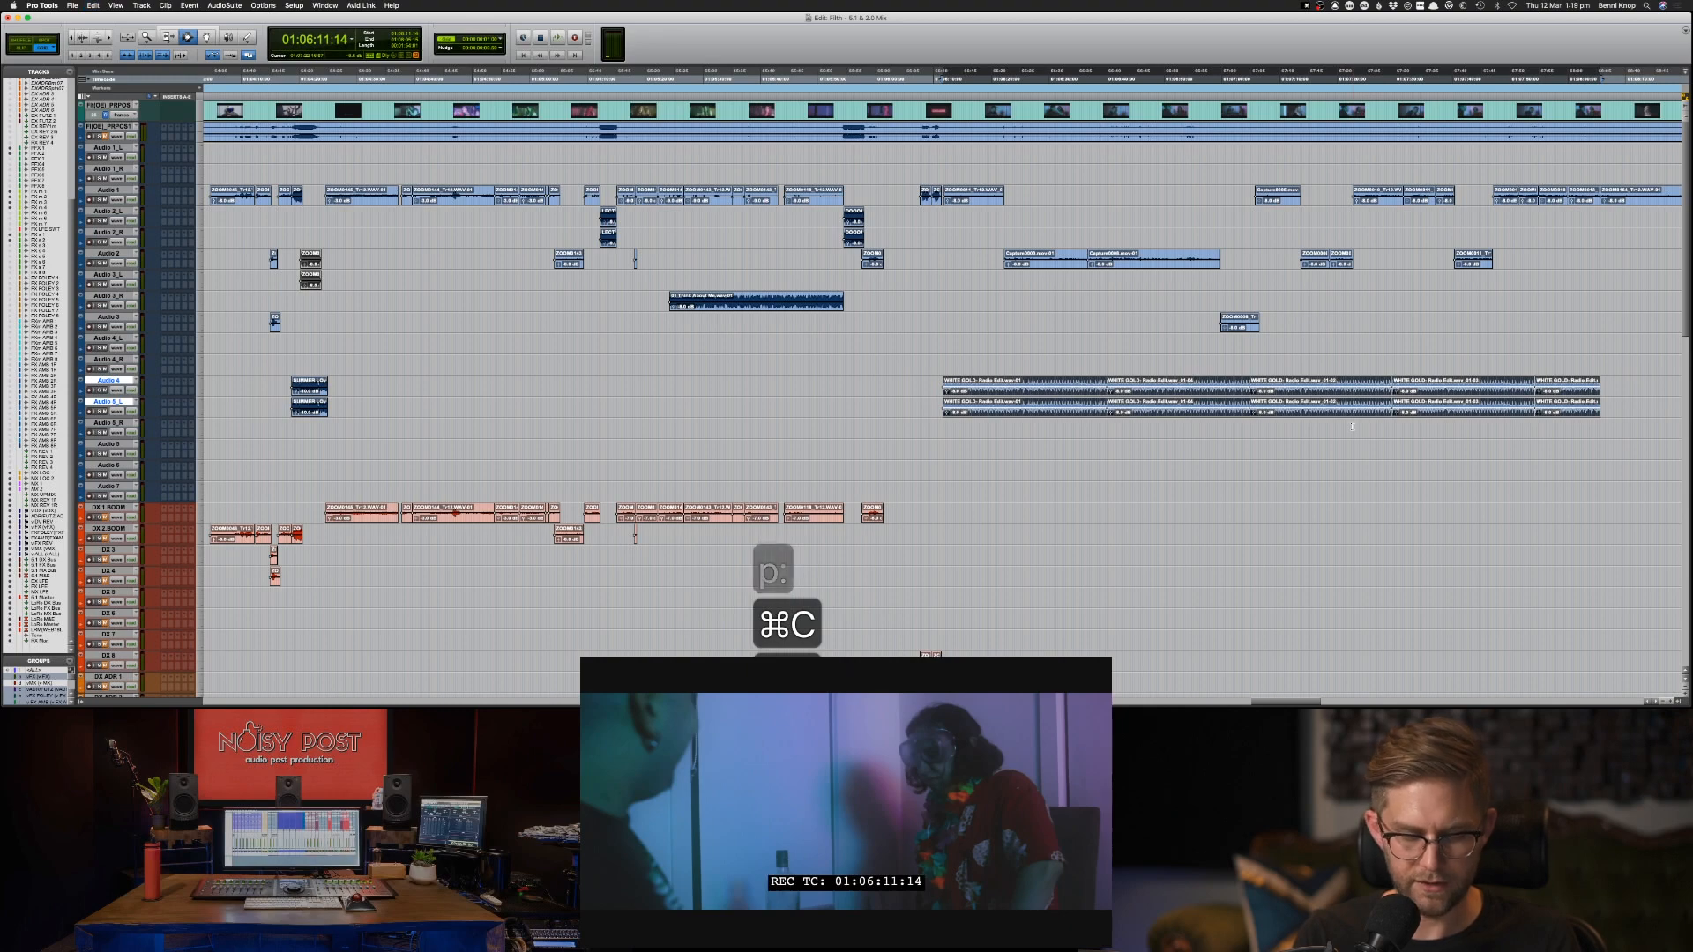
scroll(1352, 428, "down", 10)
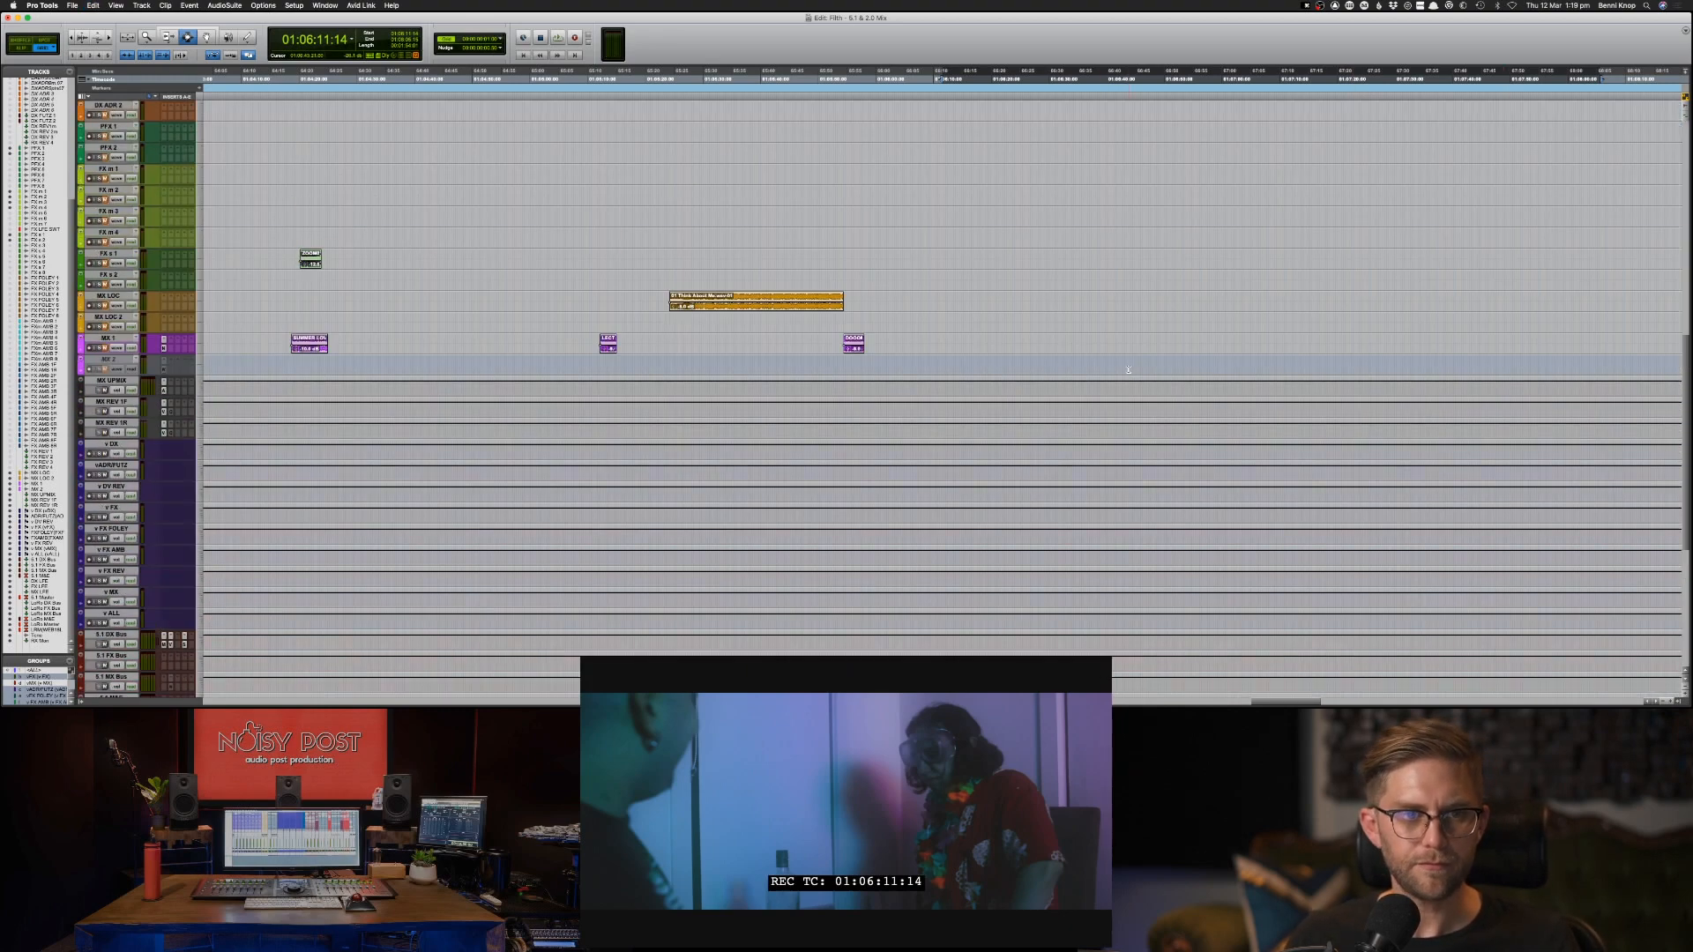
left_click(110, 338)
key("super+v")
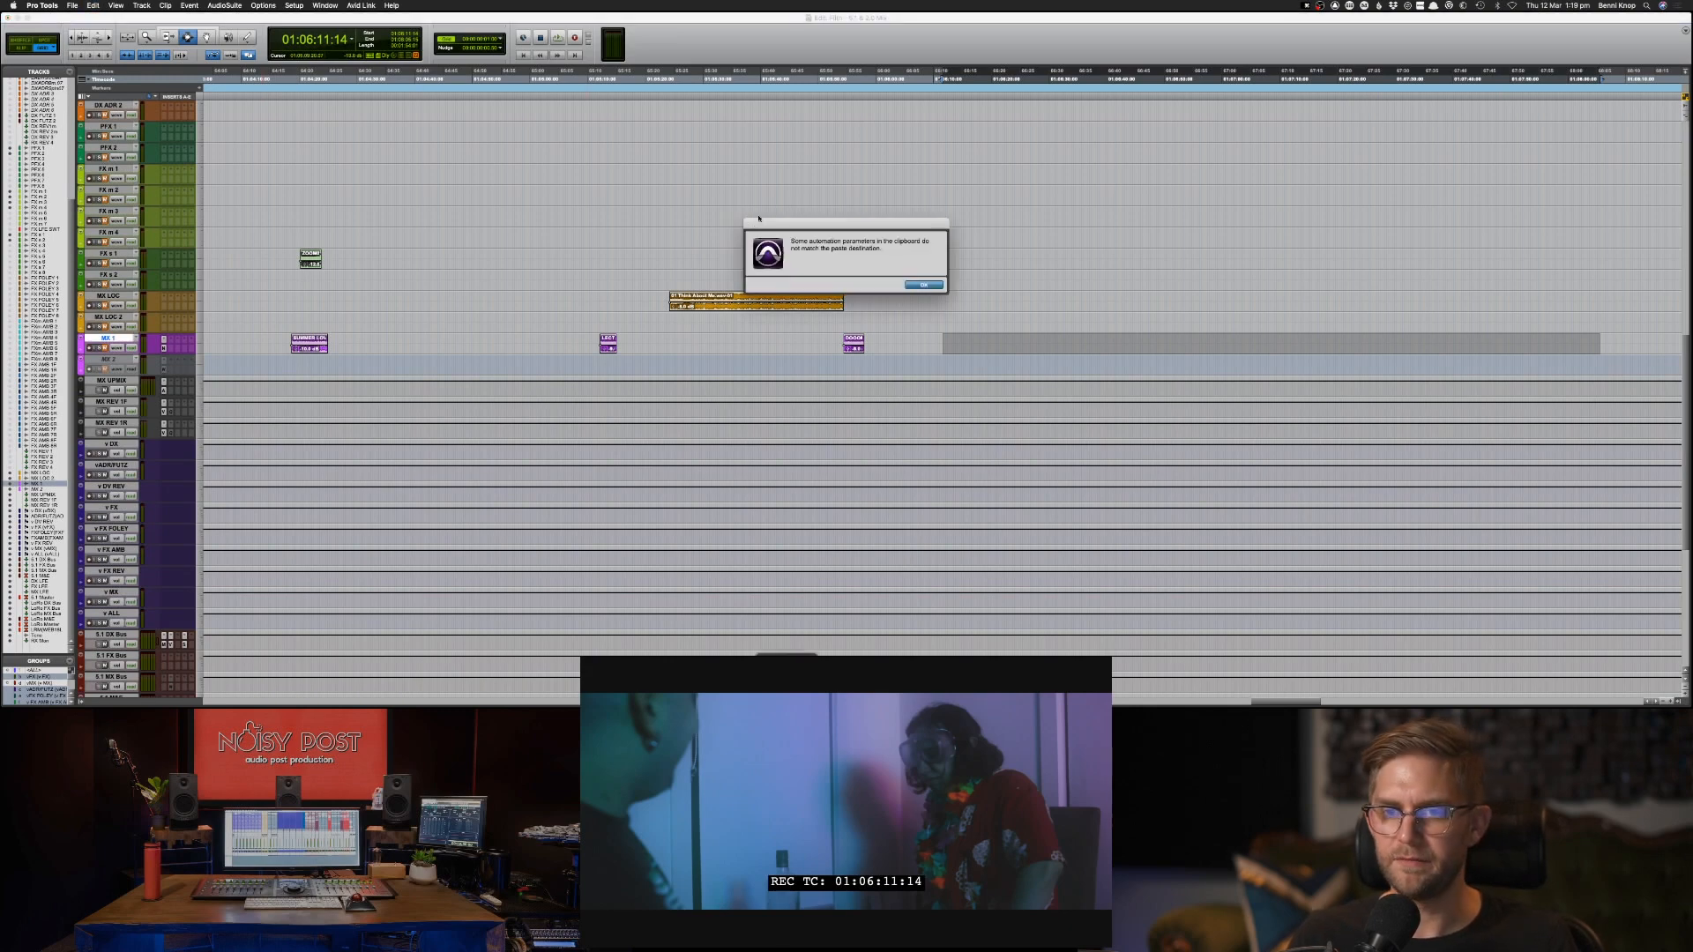
key("Return")
Play the scene from 01:06:11:15 and move the WHITE GOLD music clips from MX 1 to the MX LOC track.
scroll(936, 251, "up", 10)
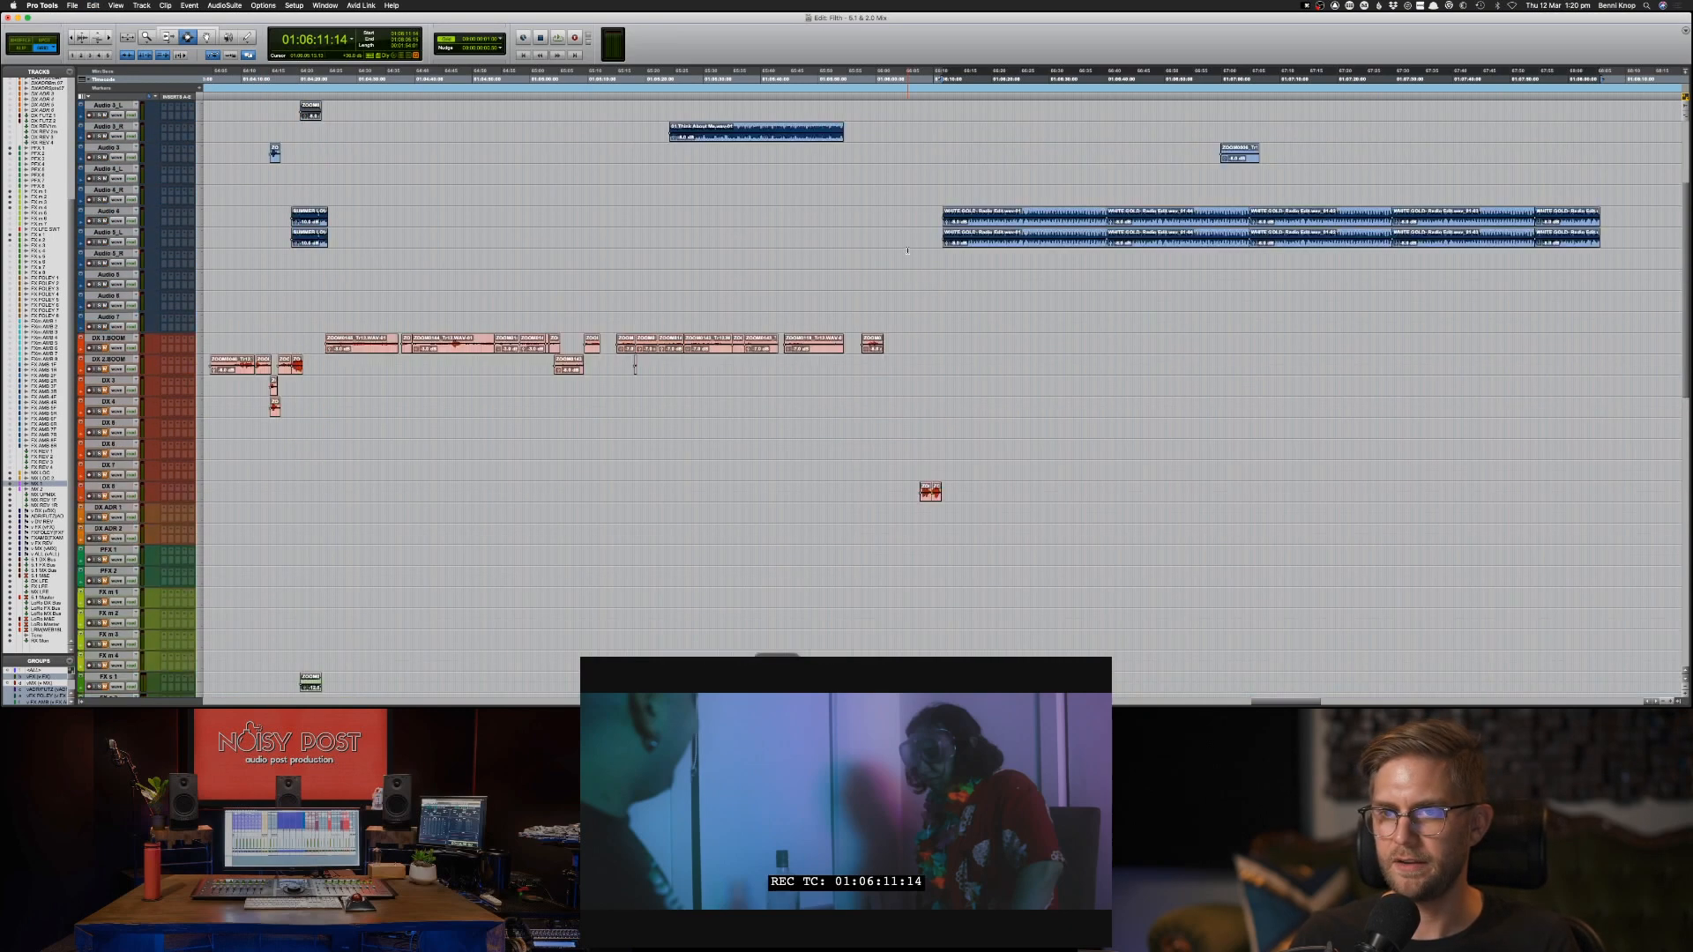
left_click(943, 196)
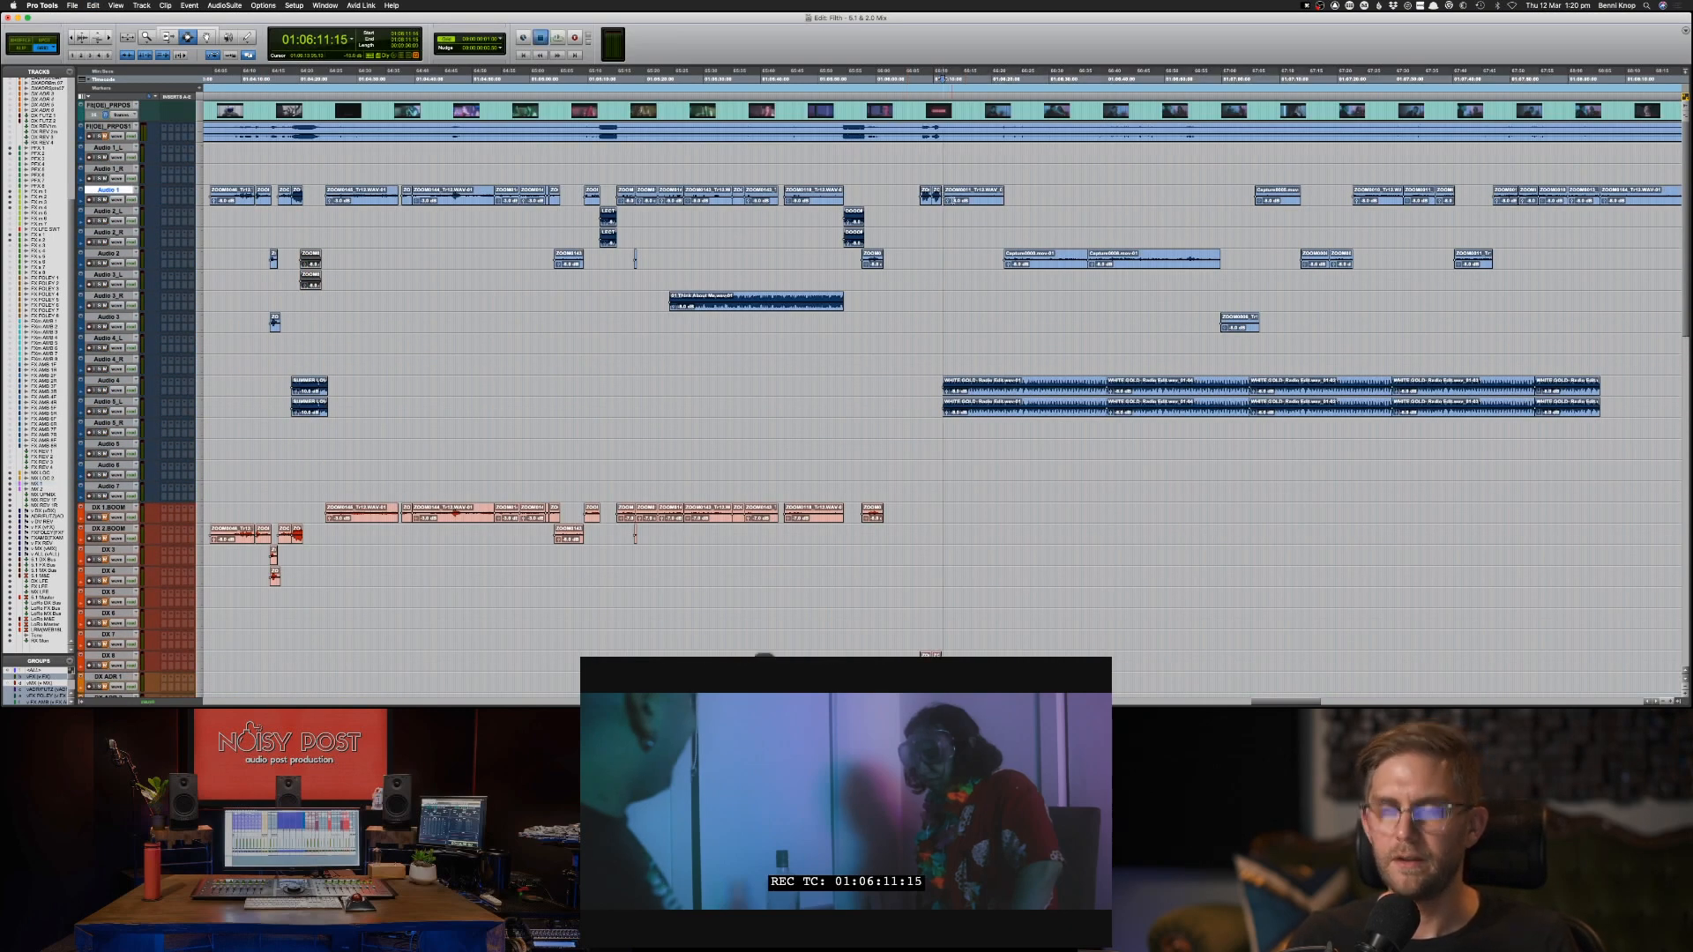
key("space")
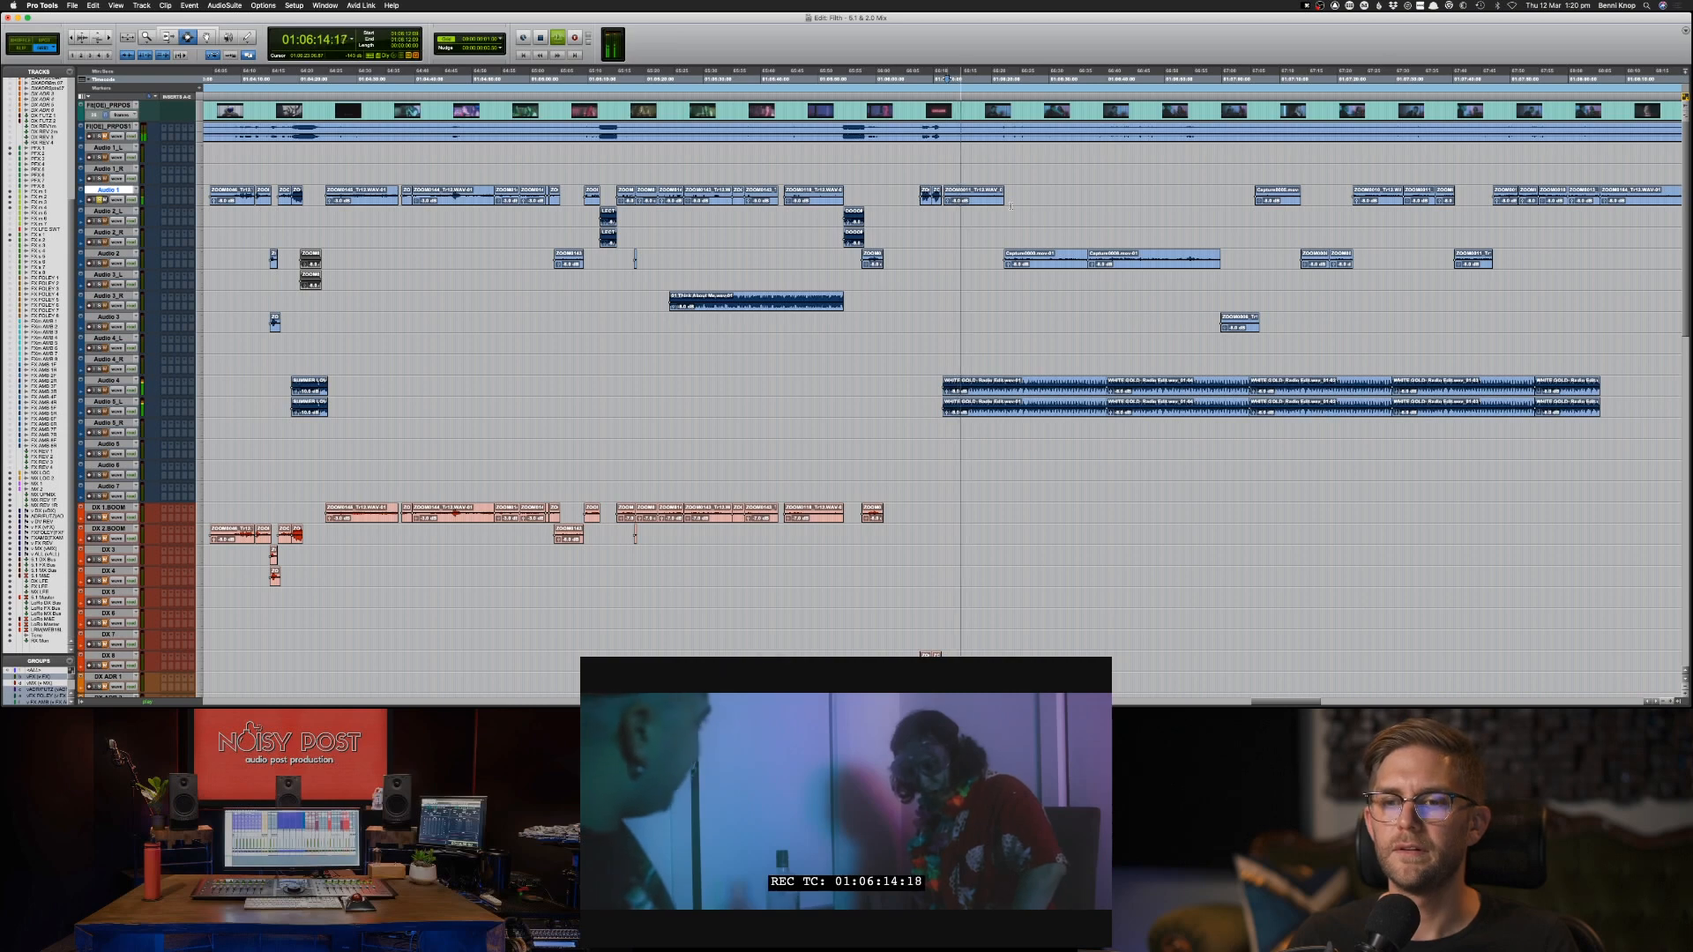
key("space")
scroll(1013, 212, "down", 10)
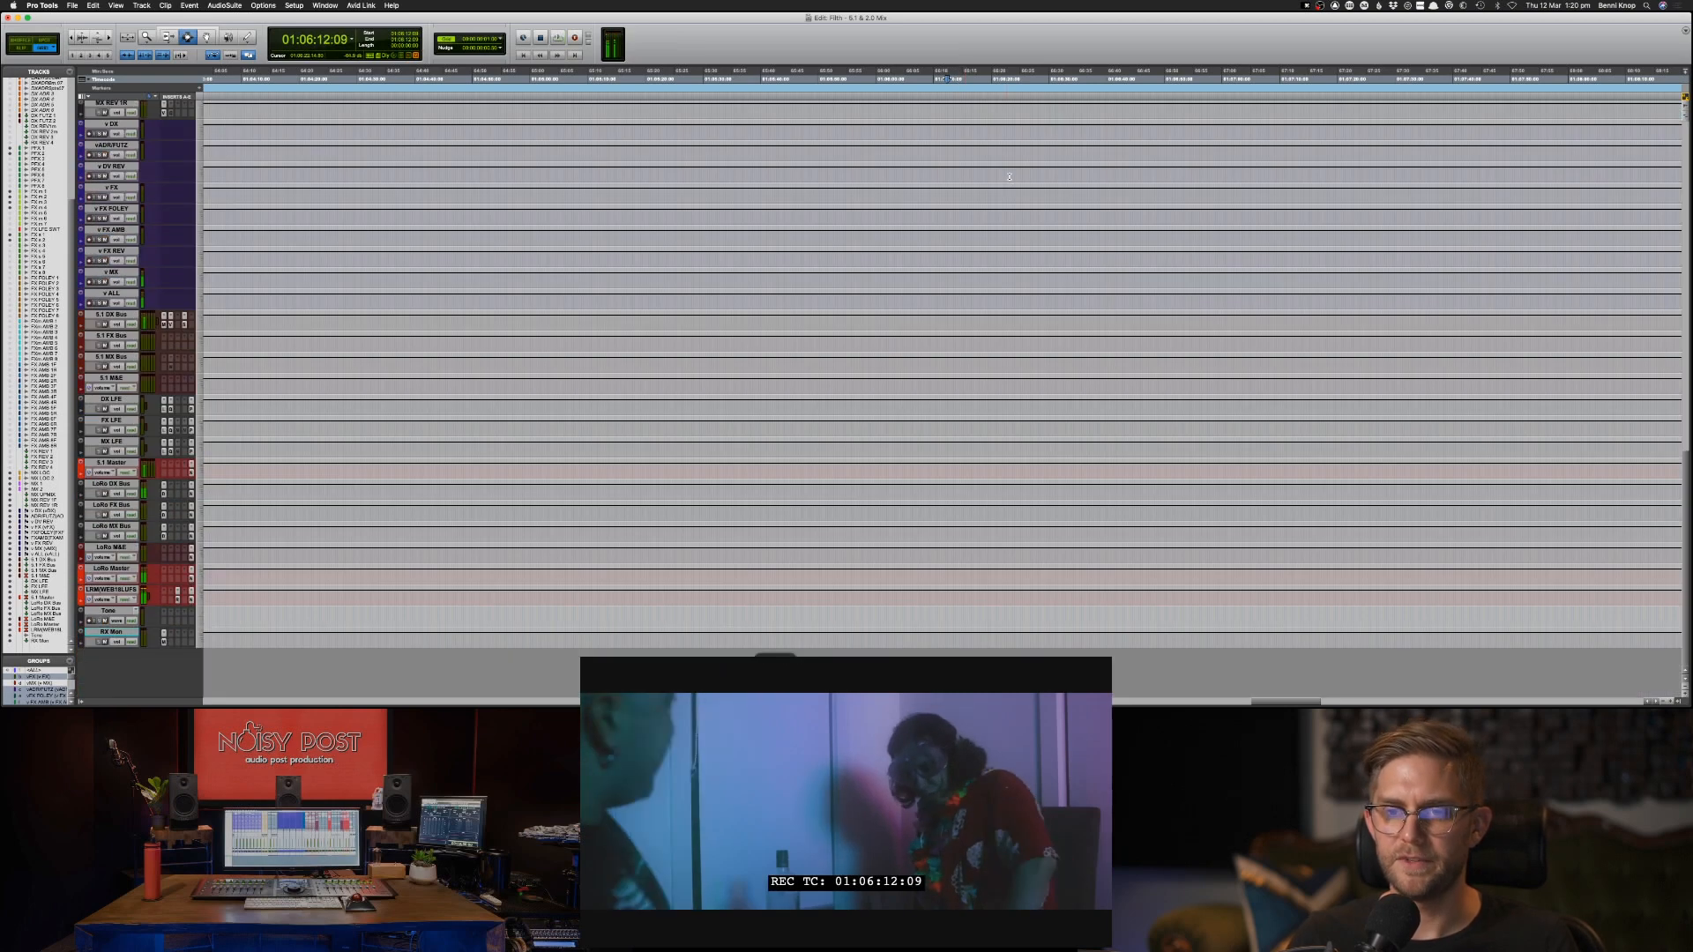
left_click_drag(938, 468, 1606, 477)
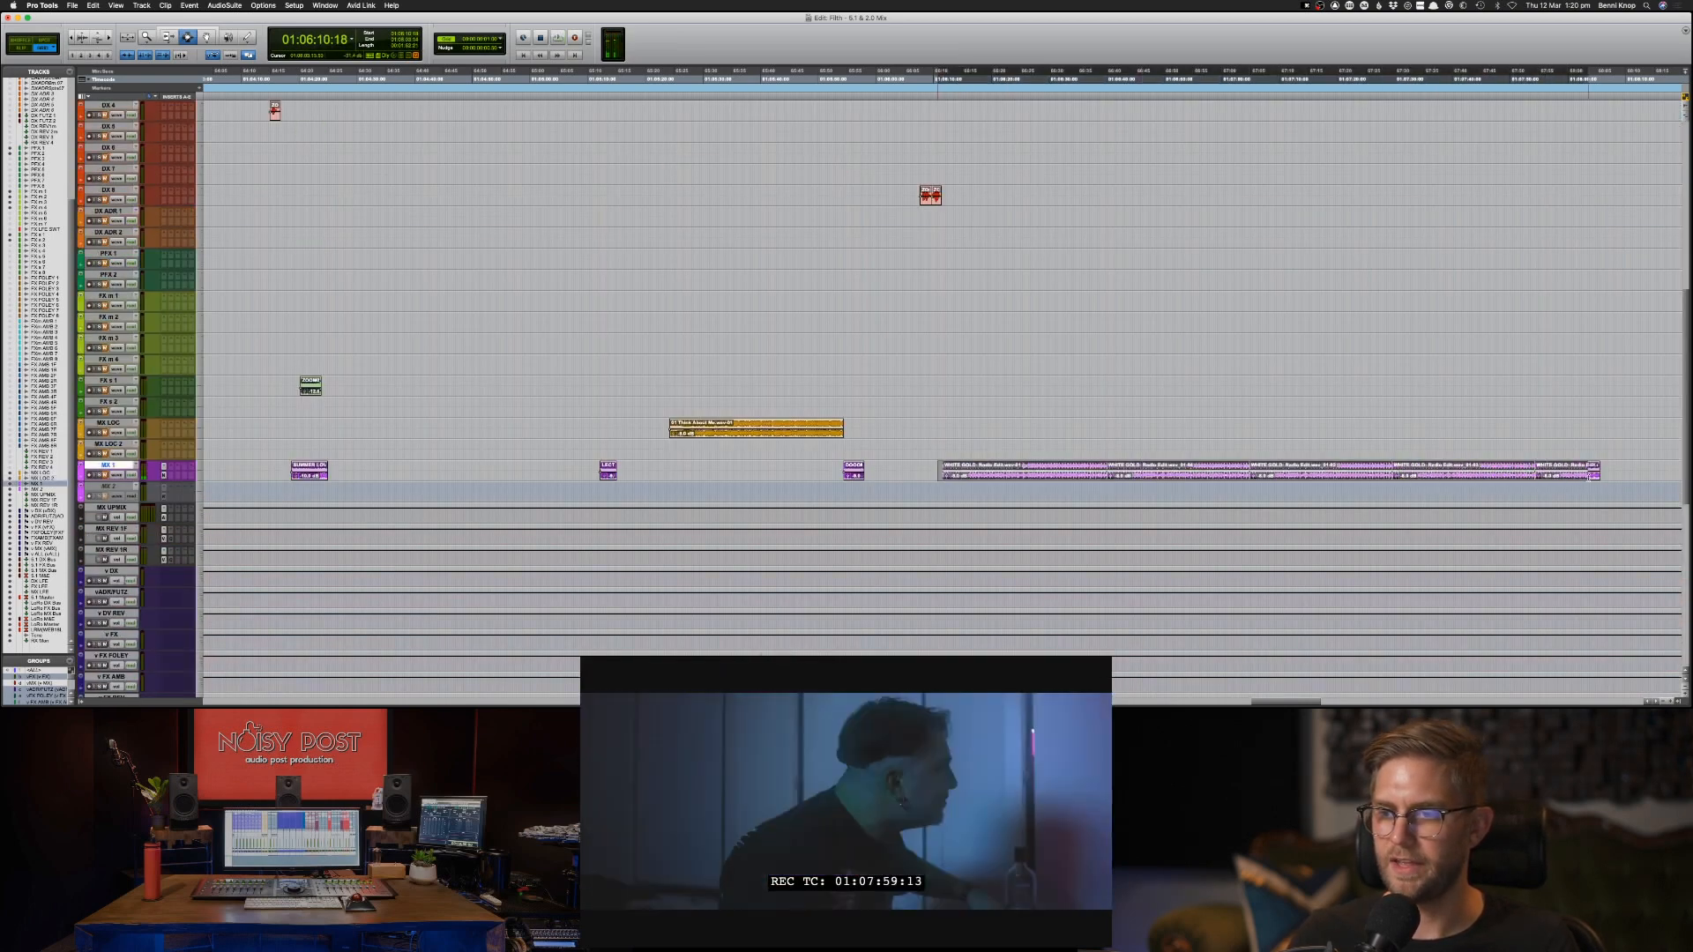
key("super+x")
key("p")
key("p")
key("super+v")
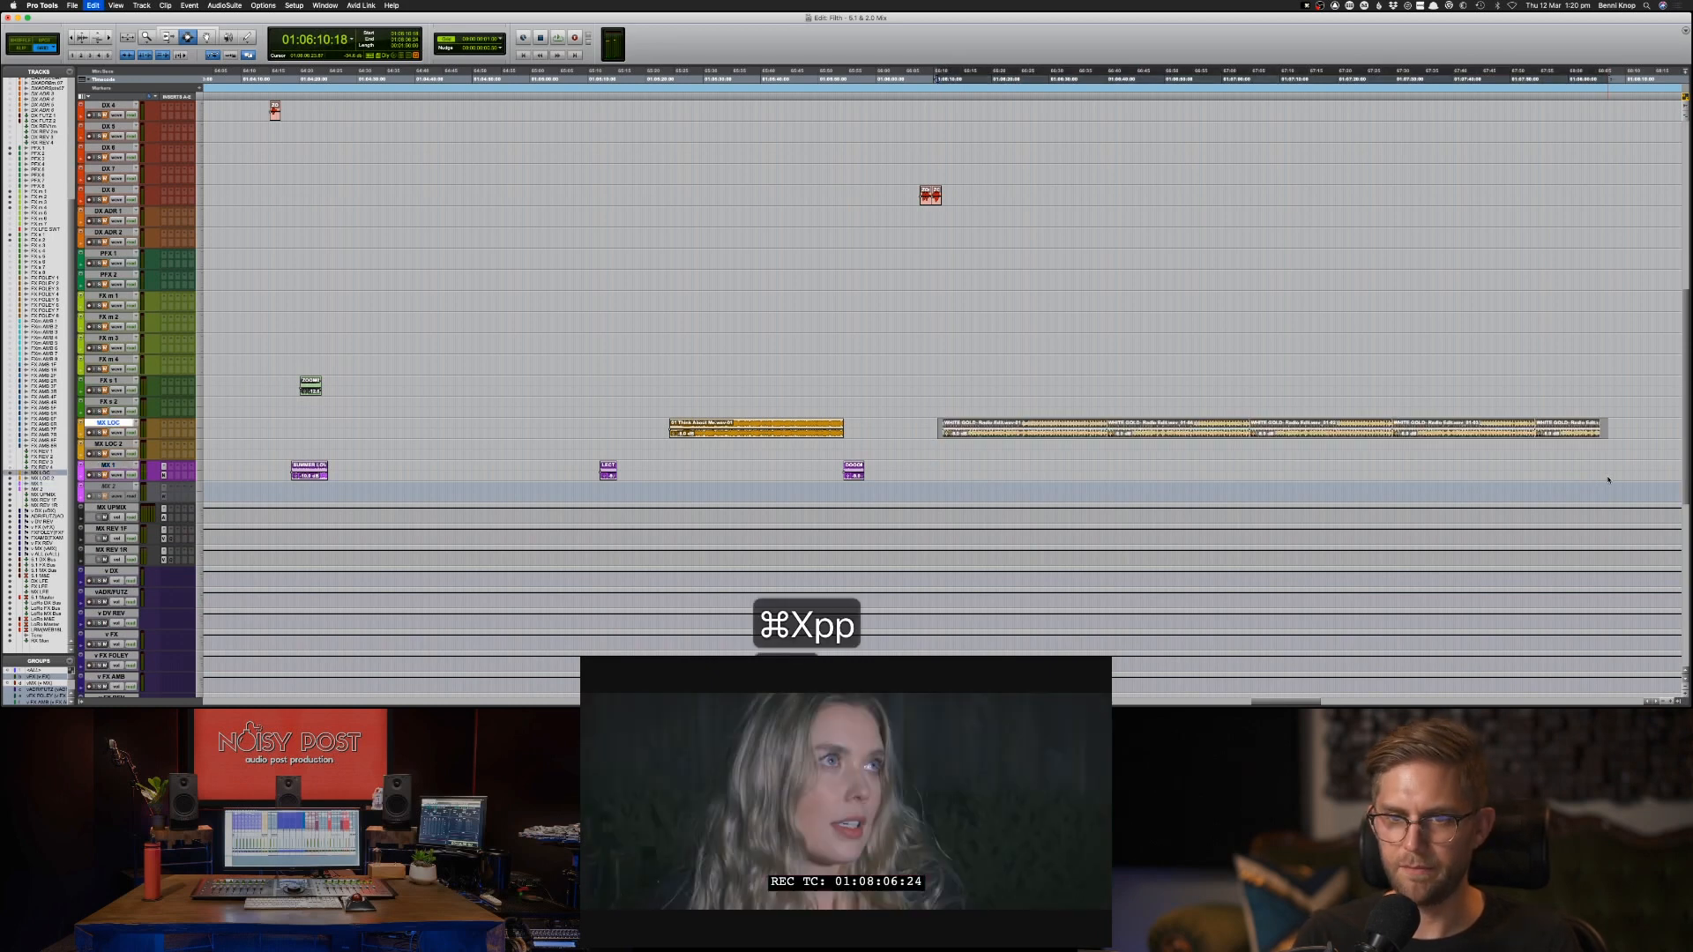
key("p")
key("p")
key("p")
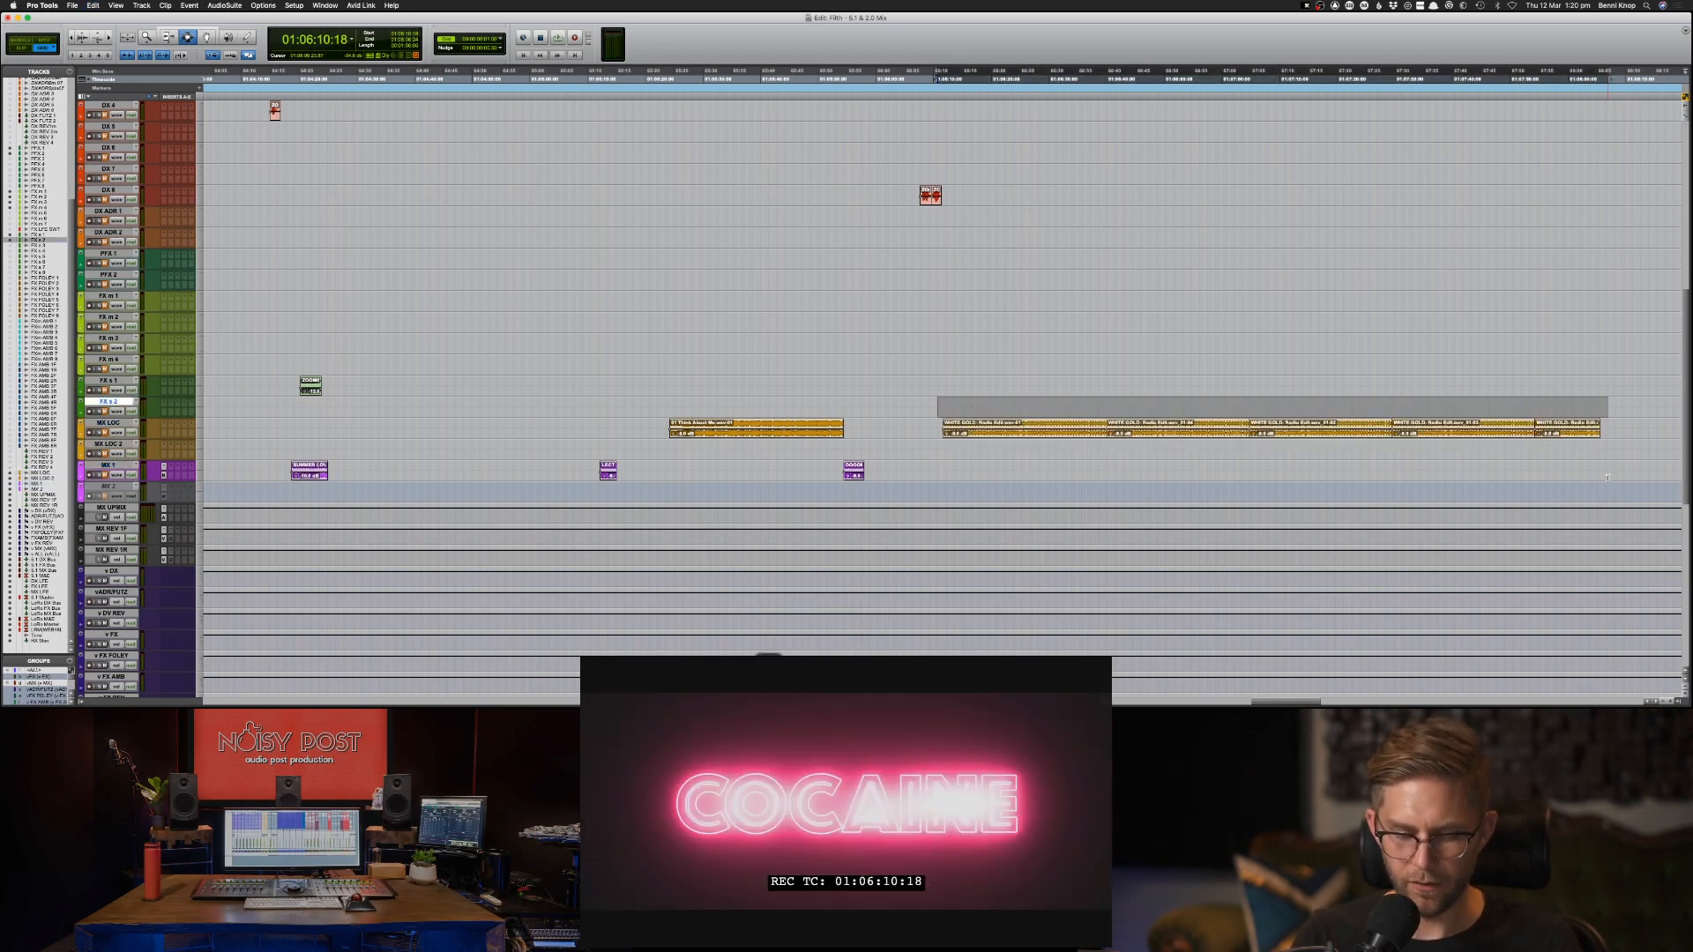
key("p")
key("p")
key("p")
key("p")
key("semicolon")
key("semicolon")
key("semicolon")
key("semicolon")
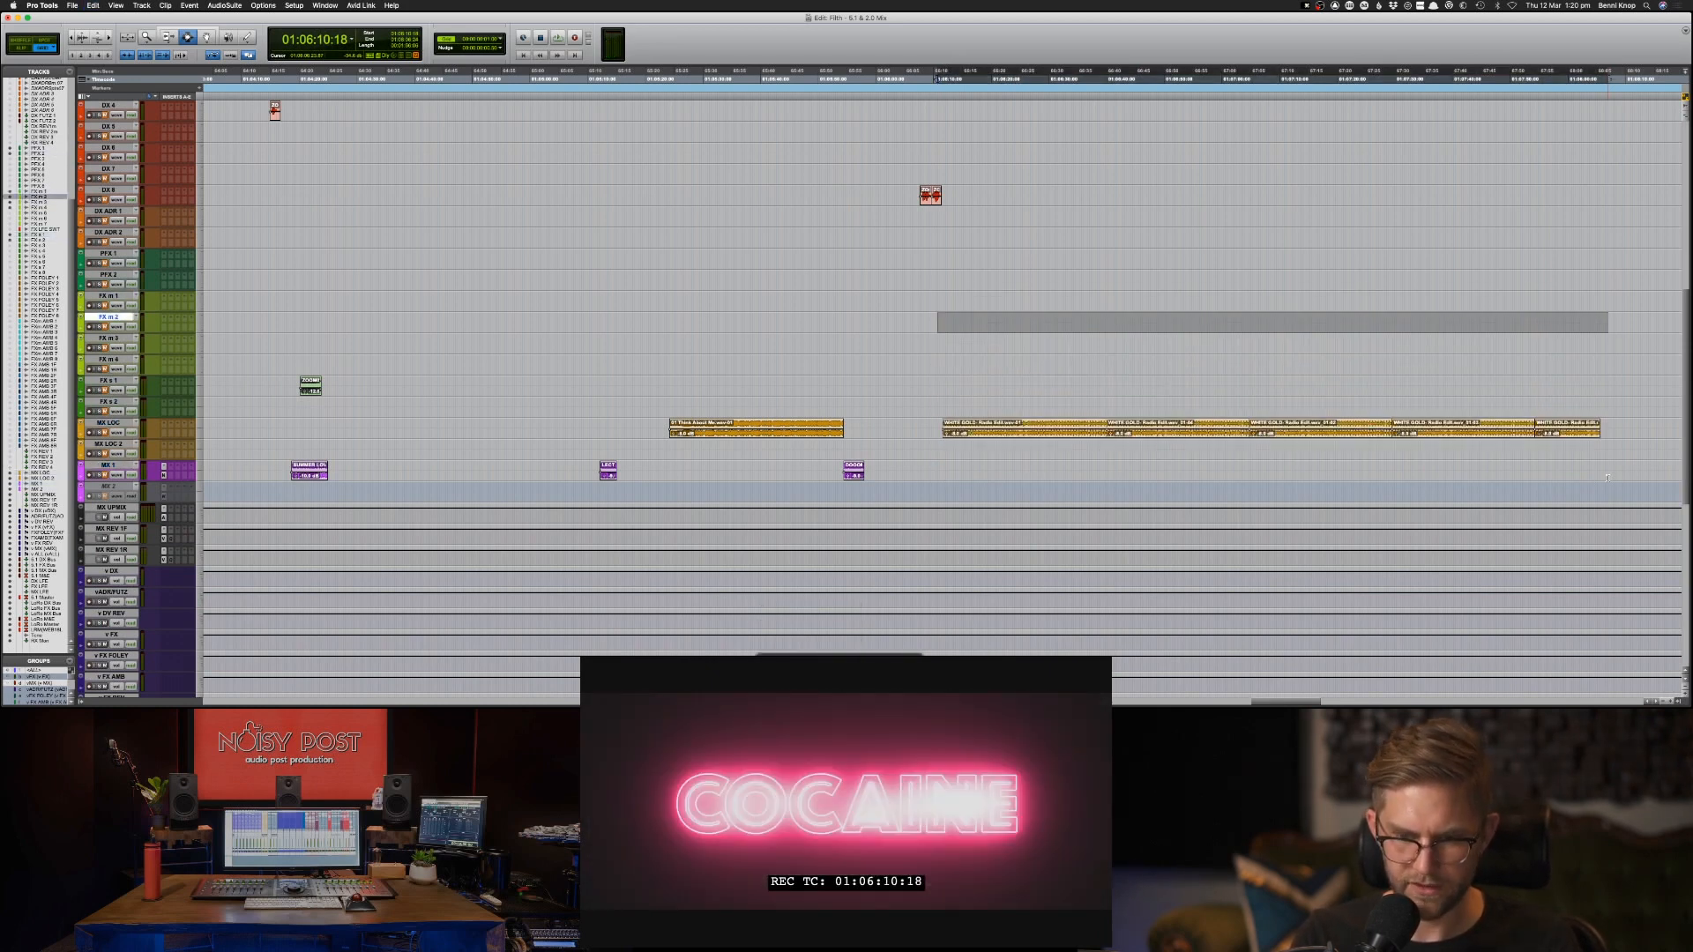
key("semicolon")
key("p")
key("p")
key("p")
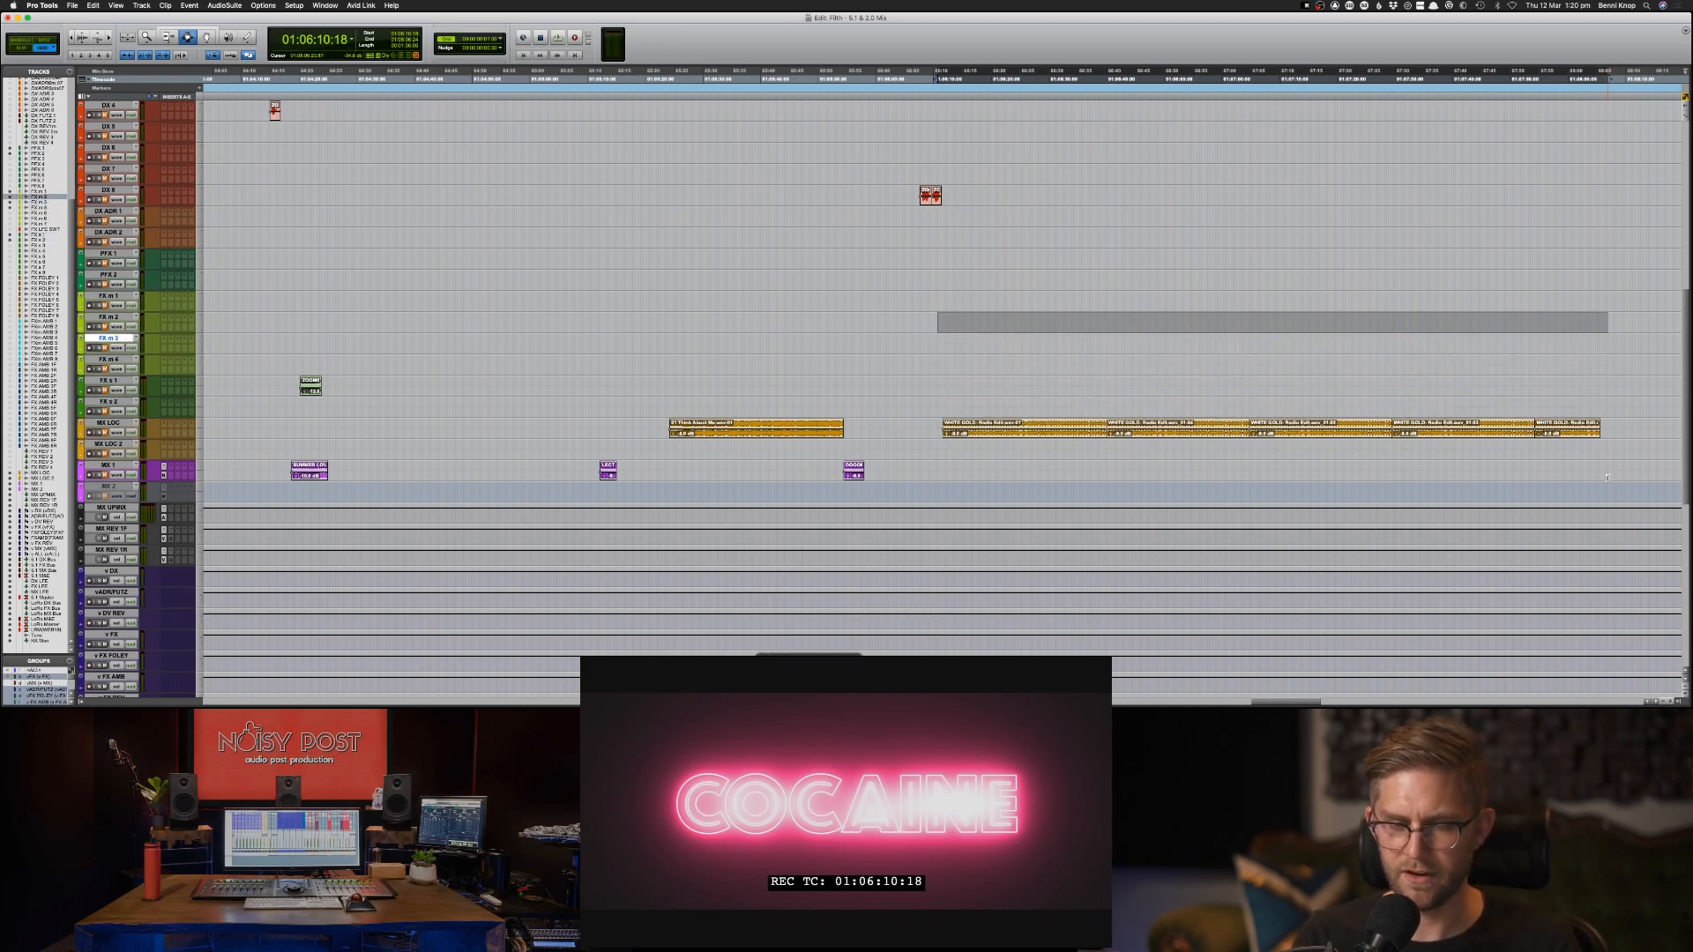
key("p")
key("semicolon")
key("semicolon")
key("semicolon")
key("semicolon")
key("p")
key("p")
key("p")
key("p")
key("p")
key("p")
key("p")
key("p")
key("p")
key("p")
key("p")
key("p")
key("p")
key("p")
key("p")
key("p")
key("p")
key("p")
key("p")
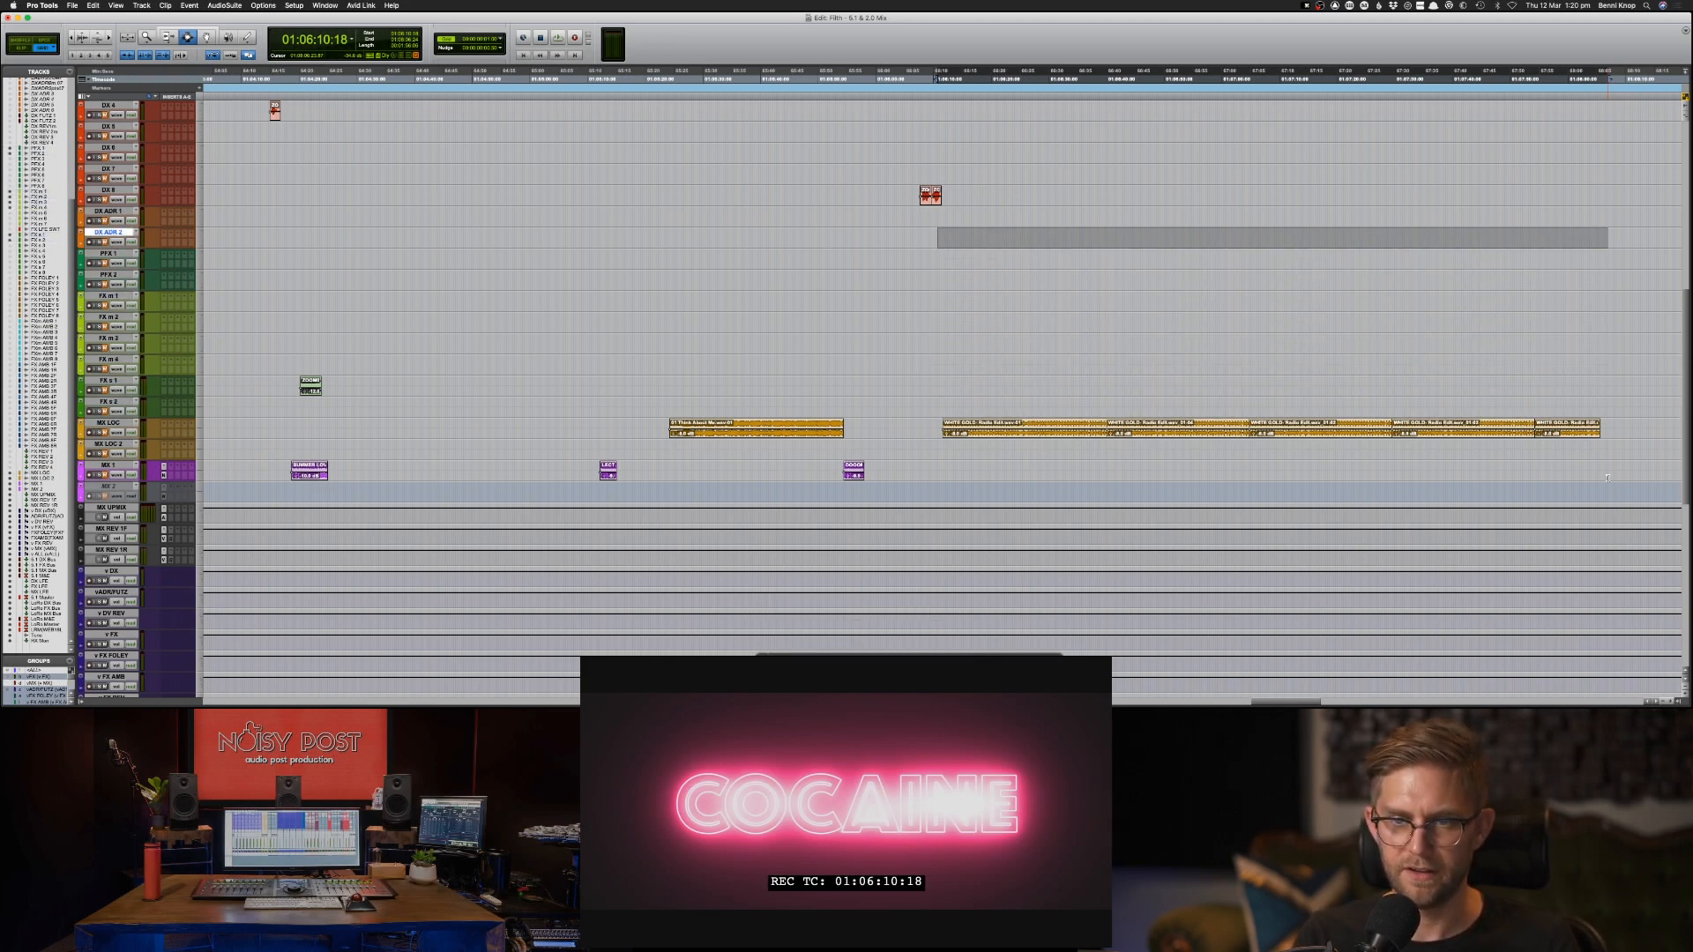
key("p")
key("p")
key("p")
key("p")
key("p")
key("p")
key("p")
key("p")
key("p")
key("p")
key("p")
key("p")
key("p")
key("p")
key("p")
key("p")
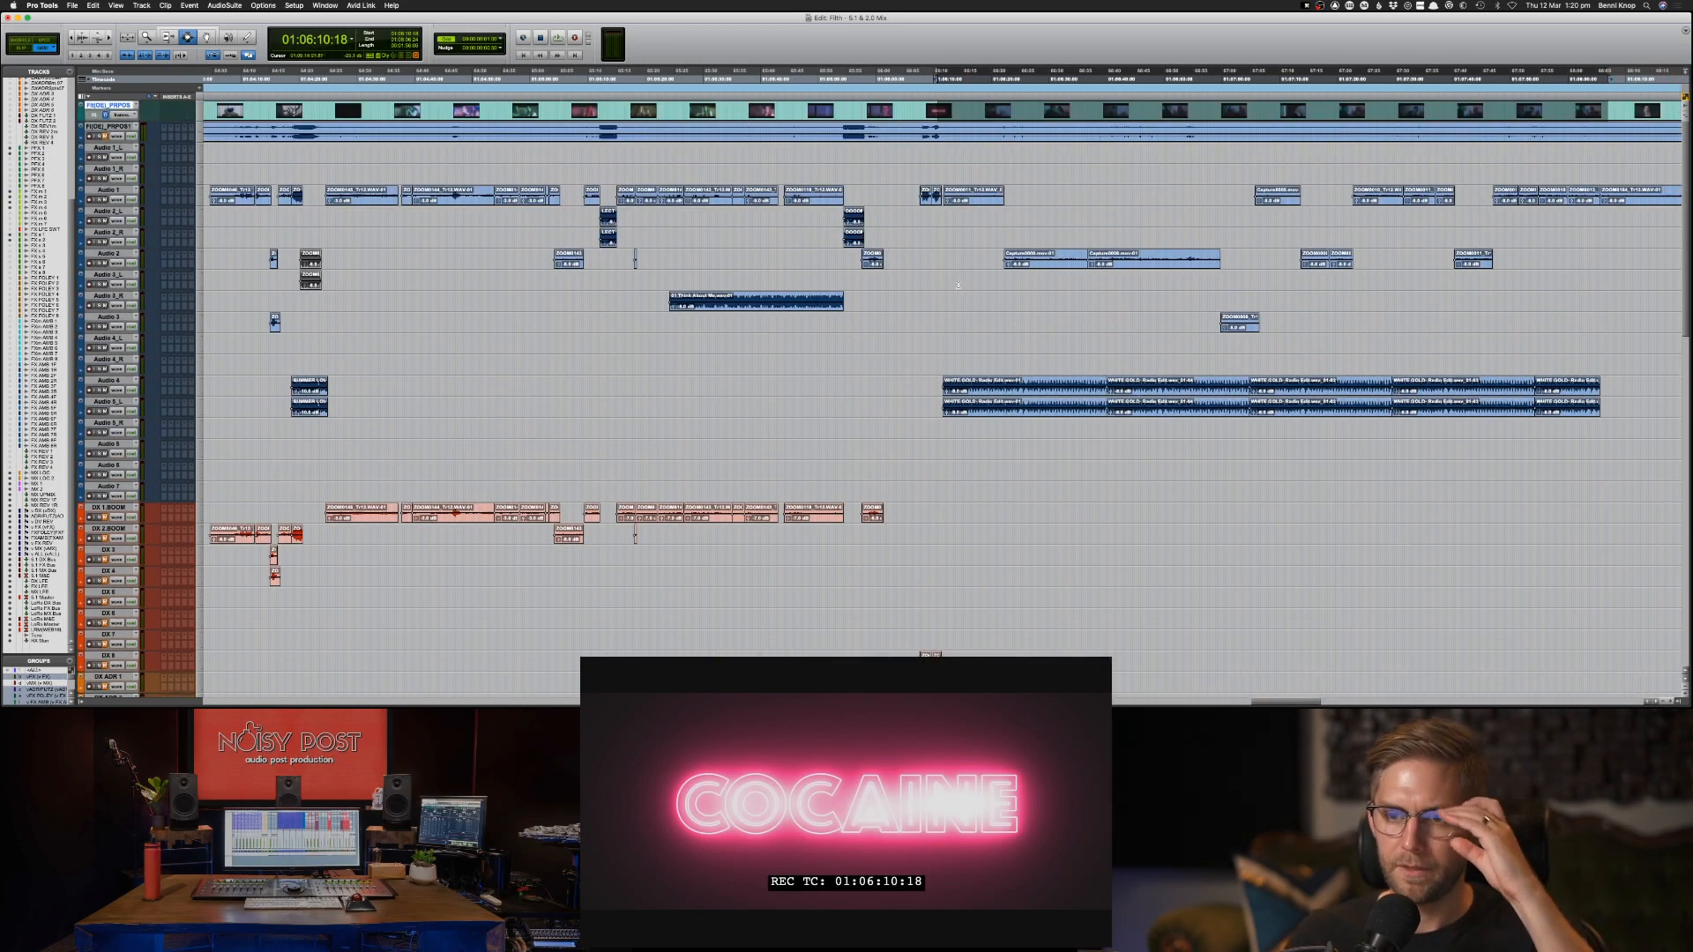
Mute the WHITE GOLD source clips on Audio 4 and Audio 5_L and play the scene from about 01:06:11.
left_click_drag(929, 377, 1620, 416)
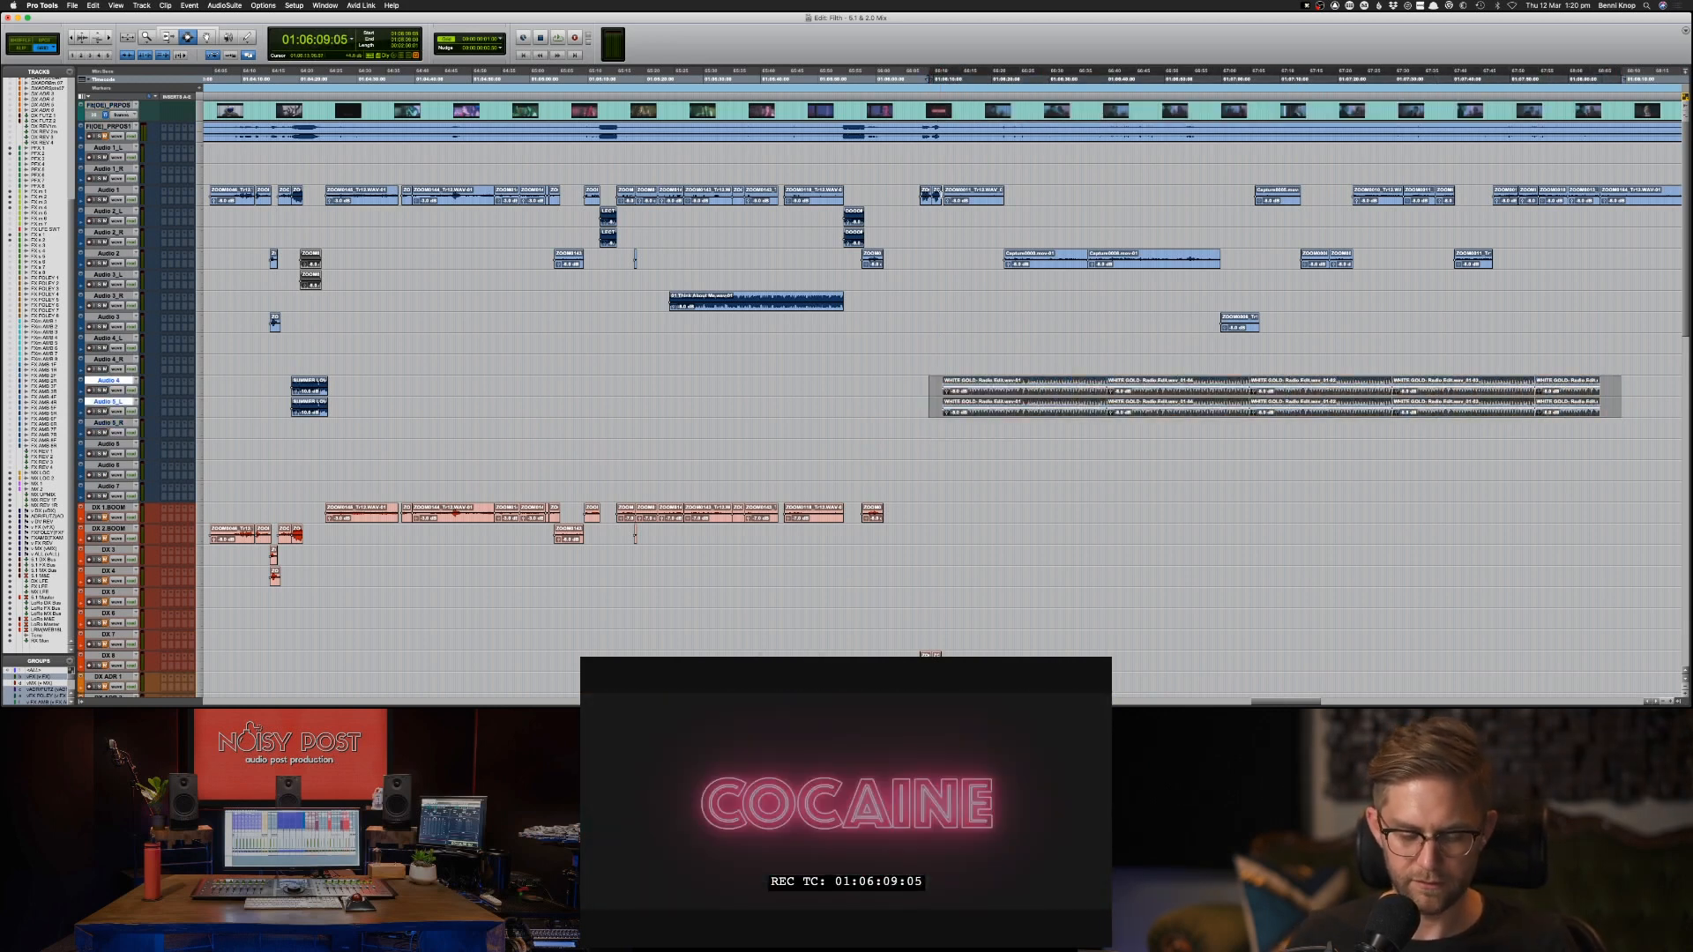
key("super+m")
left_click(941, 195)
key("space")
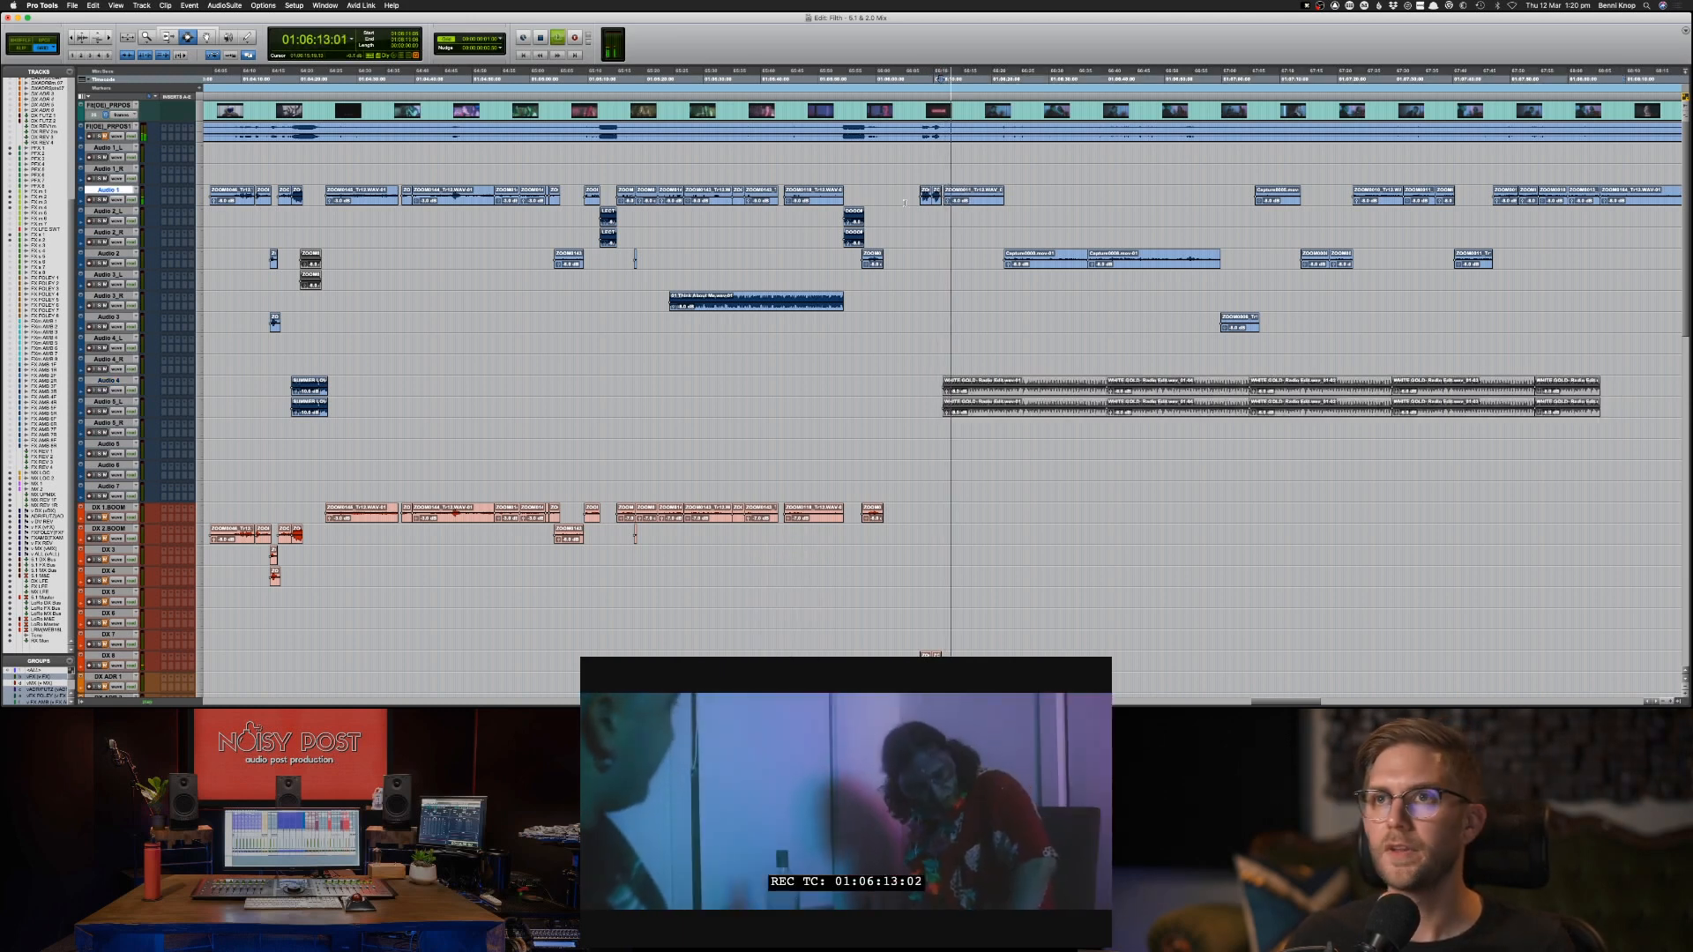
Clear the clip gain on the scene's clips from Audio 1 down through Audio 4_L, starting at about 01:06:11.
left_click_drag(992, 222, 1470, 358)
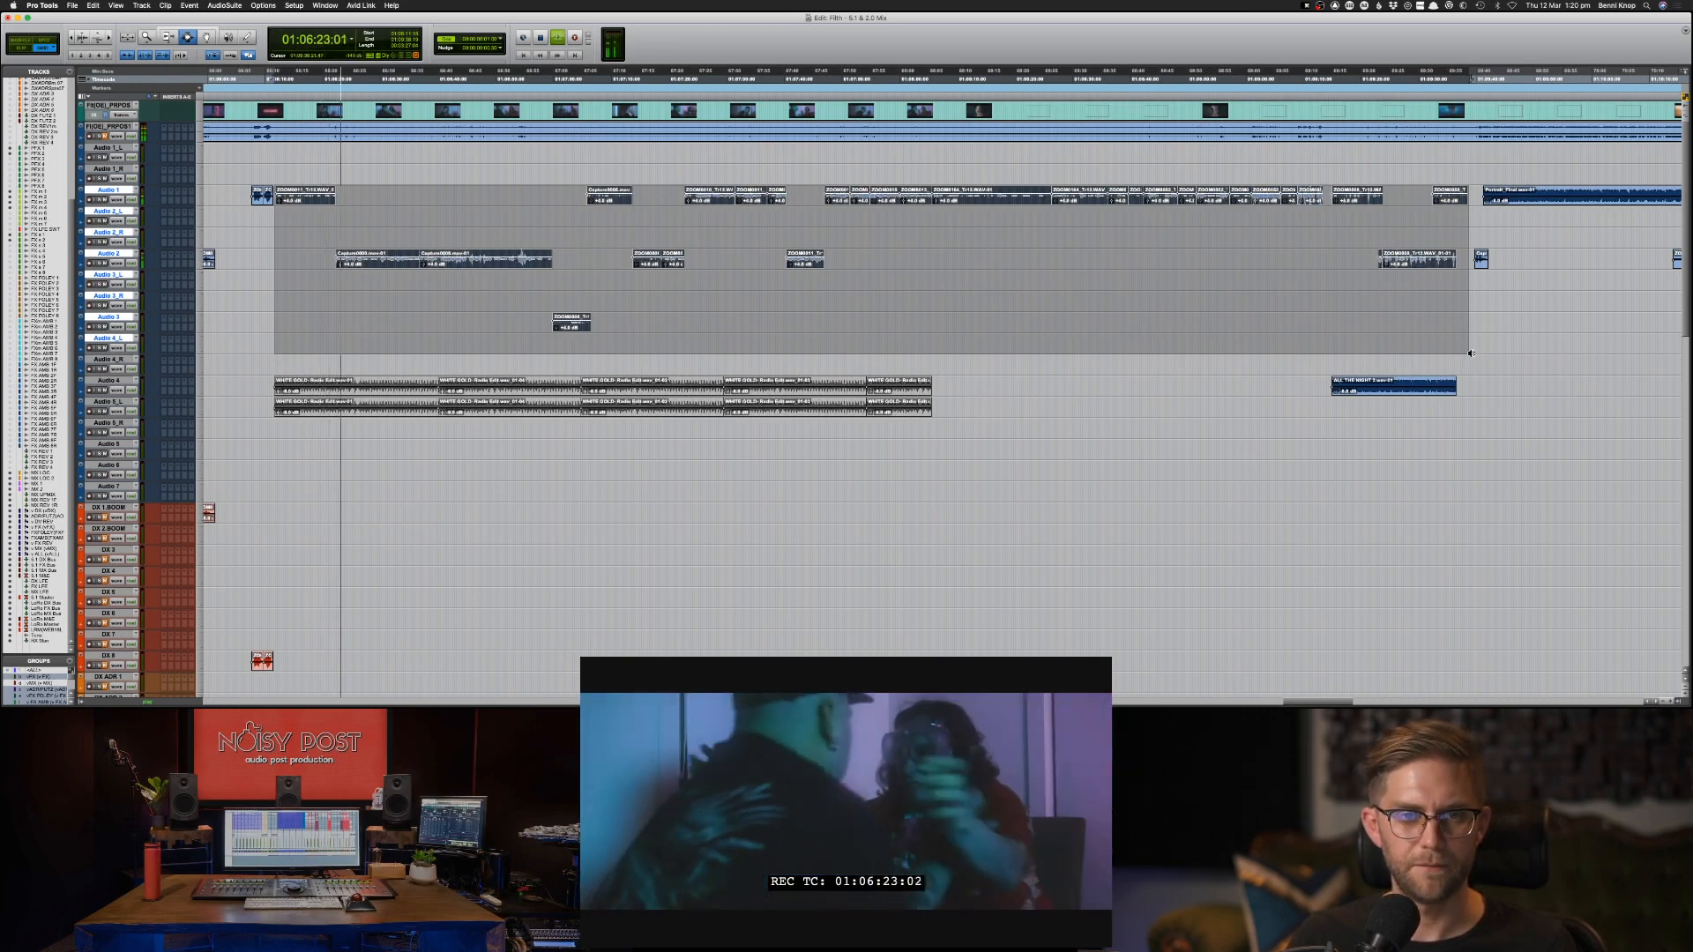
key("ctrl+shift+b")
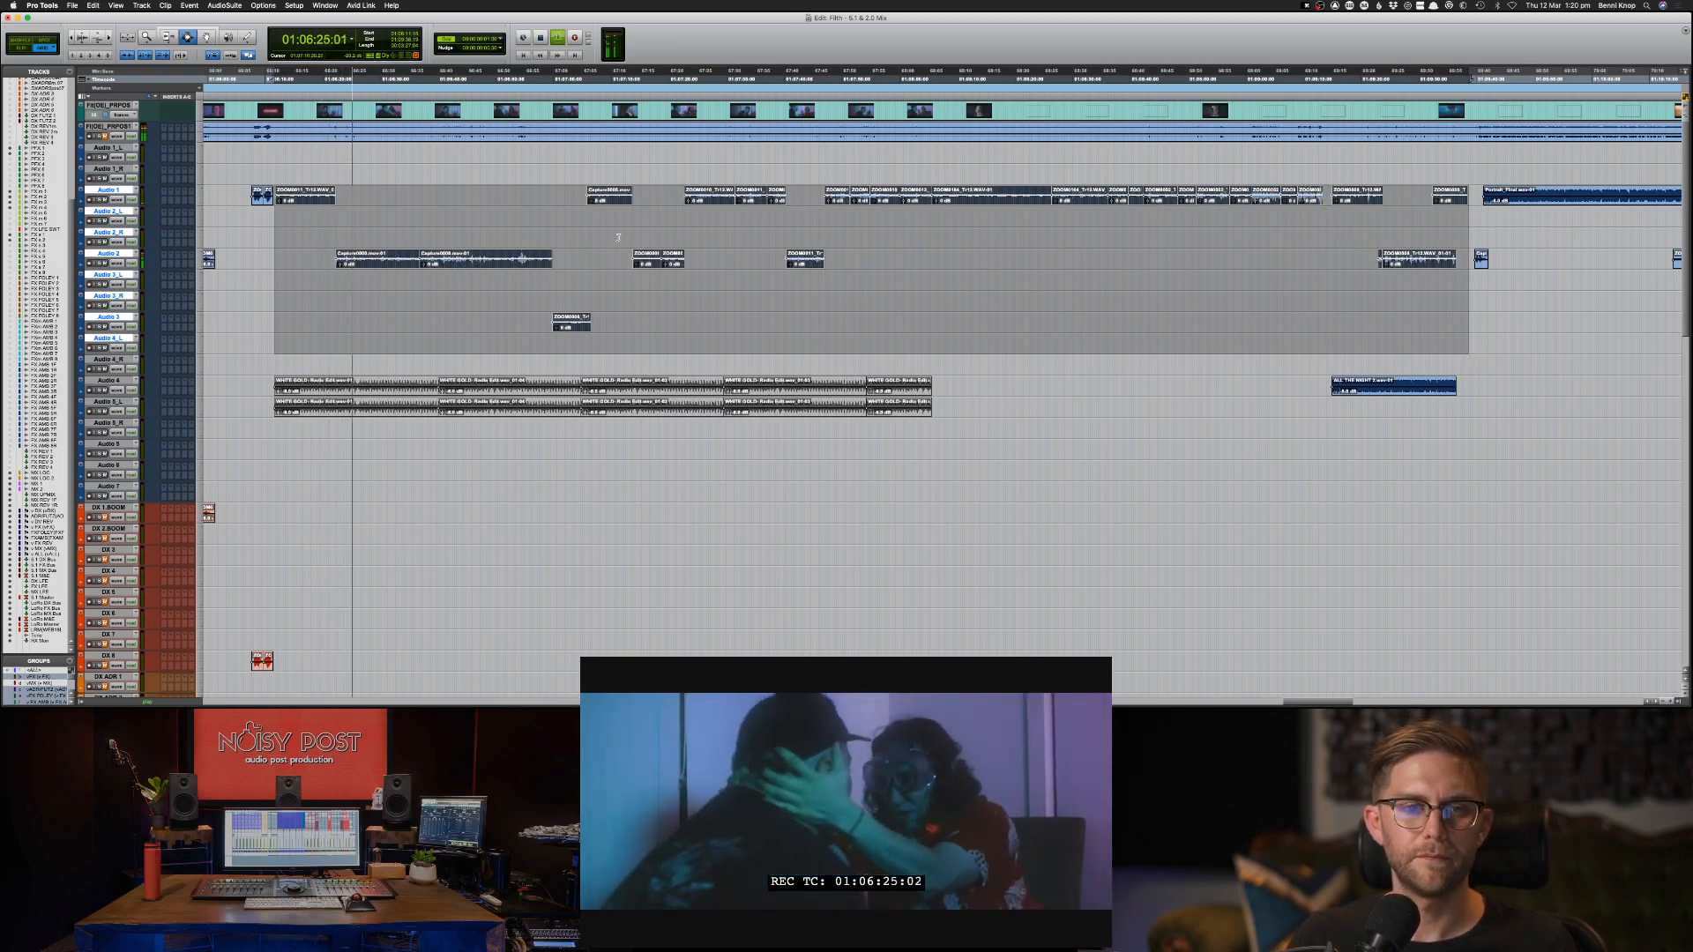
left_click(328, 201)
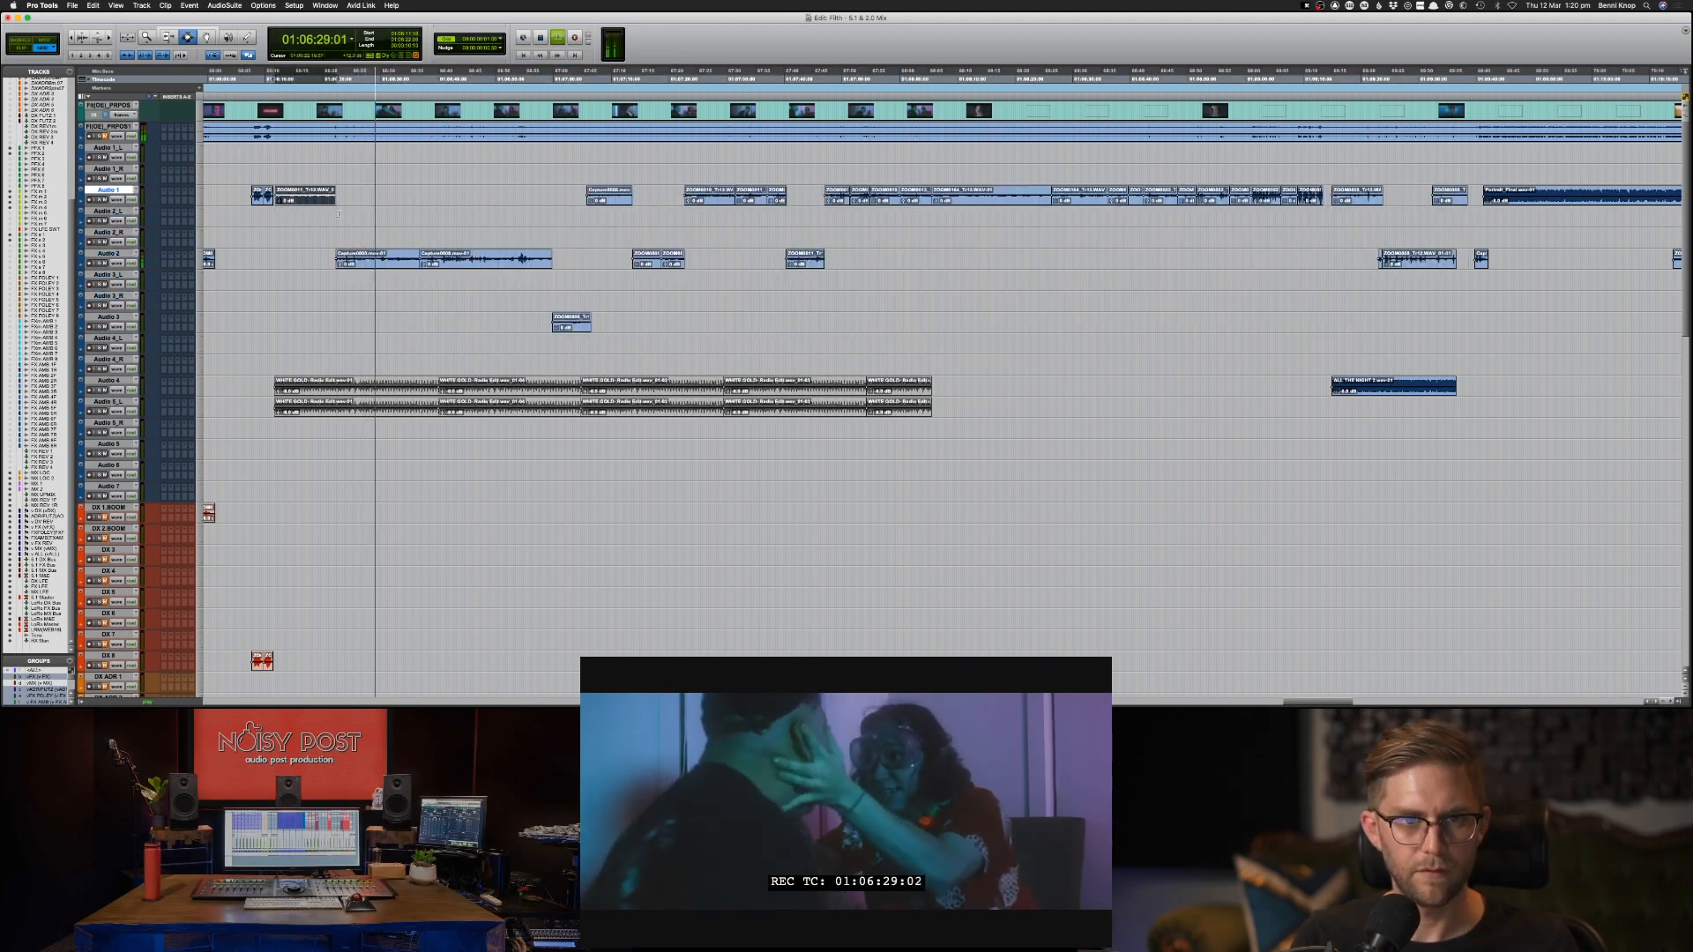
Move the two adjoining Audio 2 clips that follow the scene's first dialogue clip up to Audio 1 at the same position.
left_click(359, 263)
left_click(447, 263, "shift")
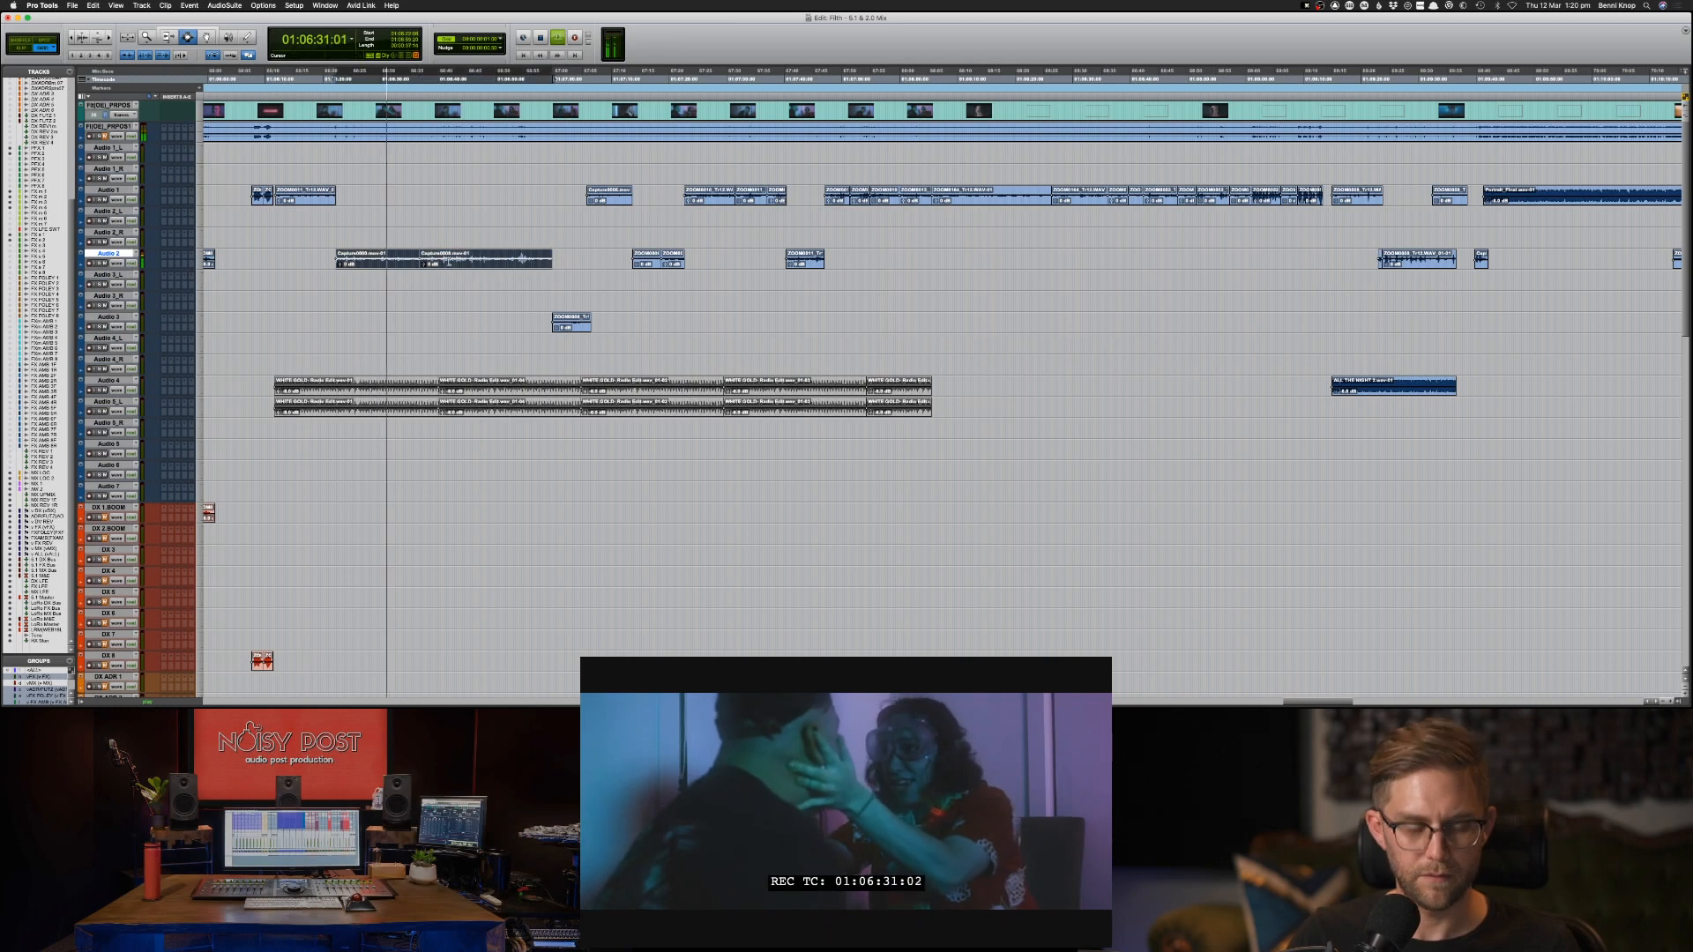
key("super+x")
key("p")
key("p")
key("p")
key("super+v")
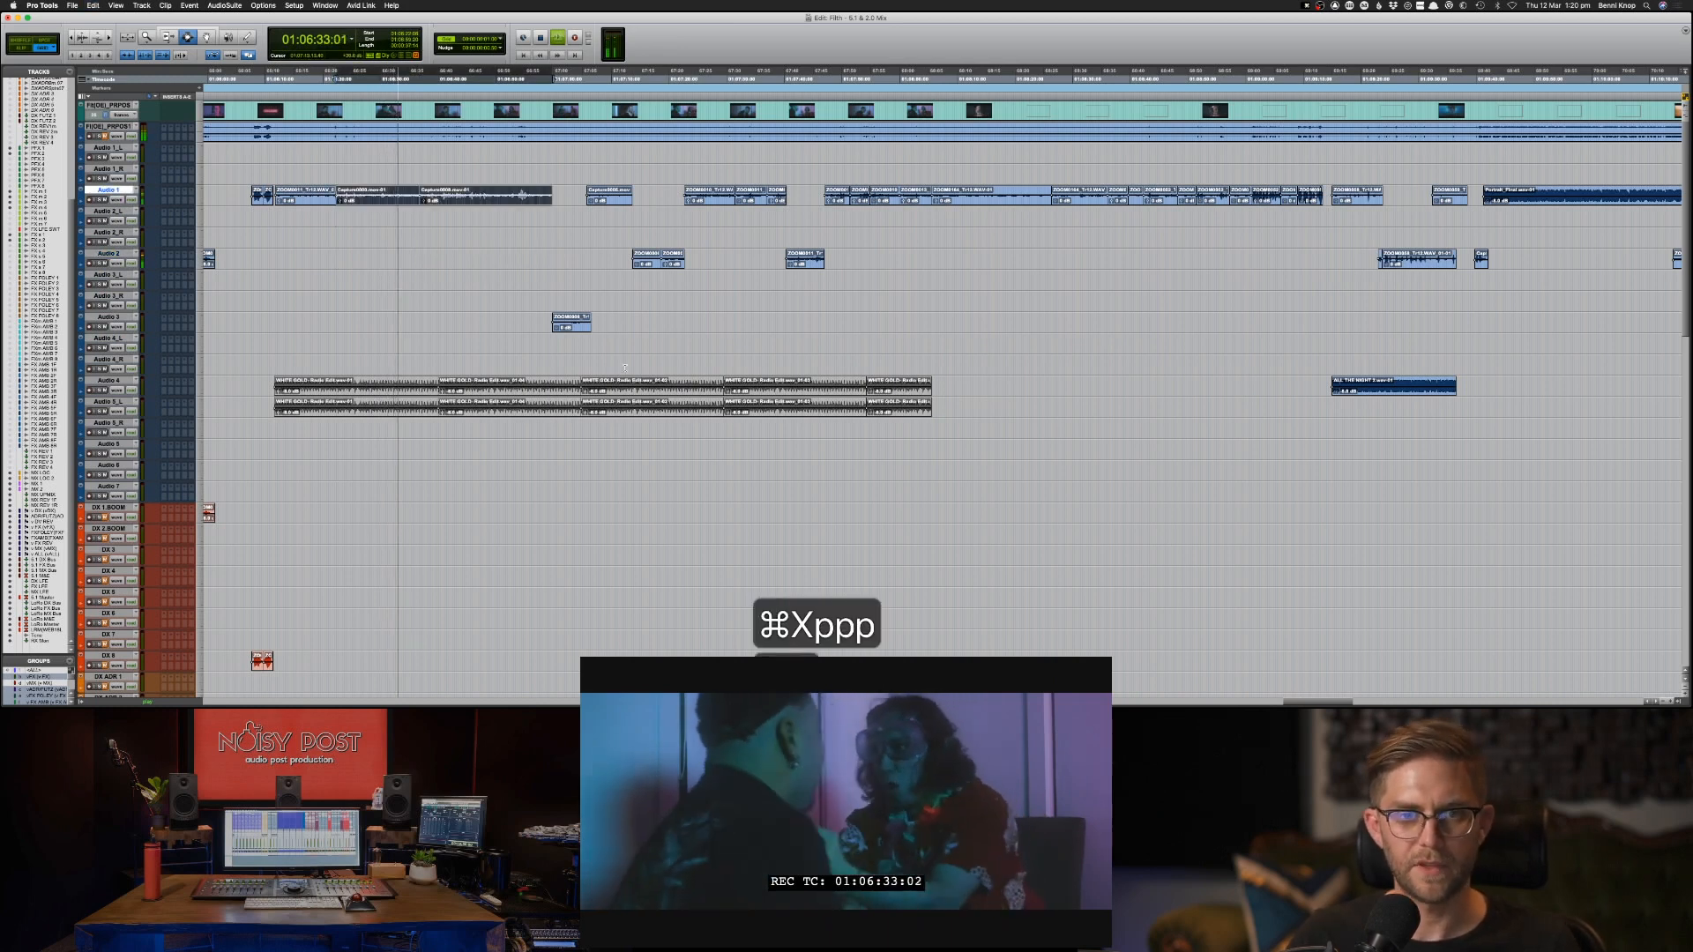
Move the single Audio 3 clip up to Audio 1, into the gap between the neighbouring dialogue clips.
left_click(574, 325)
key("super+x")
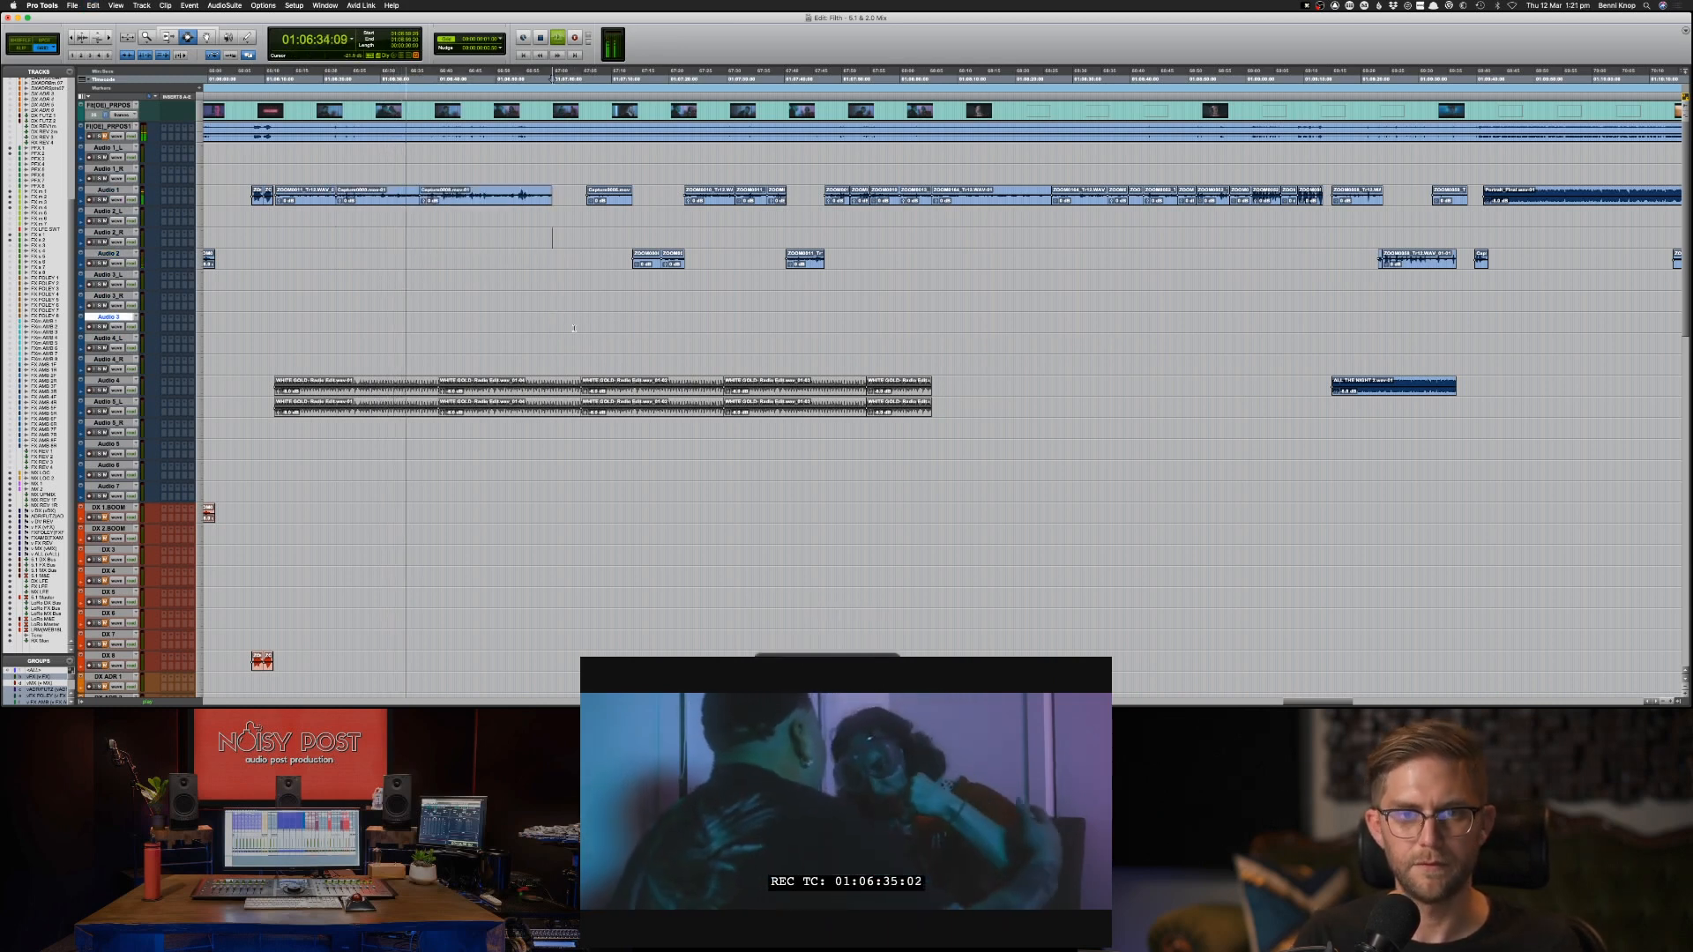
key("p")
key("p")
key("p")
key("p")
key("p")
key("p")
key("super+v")
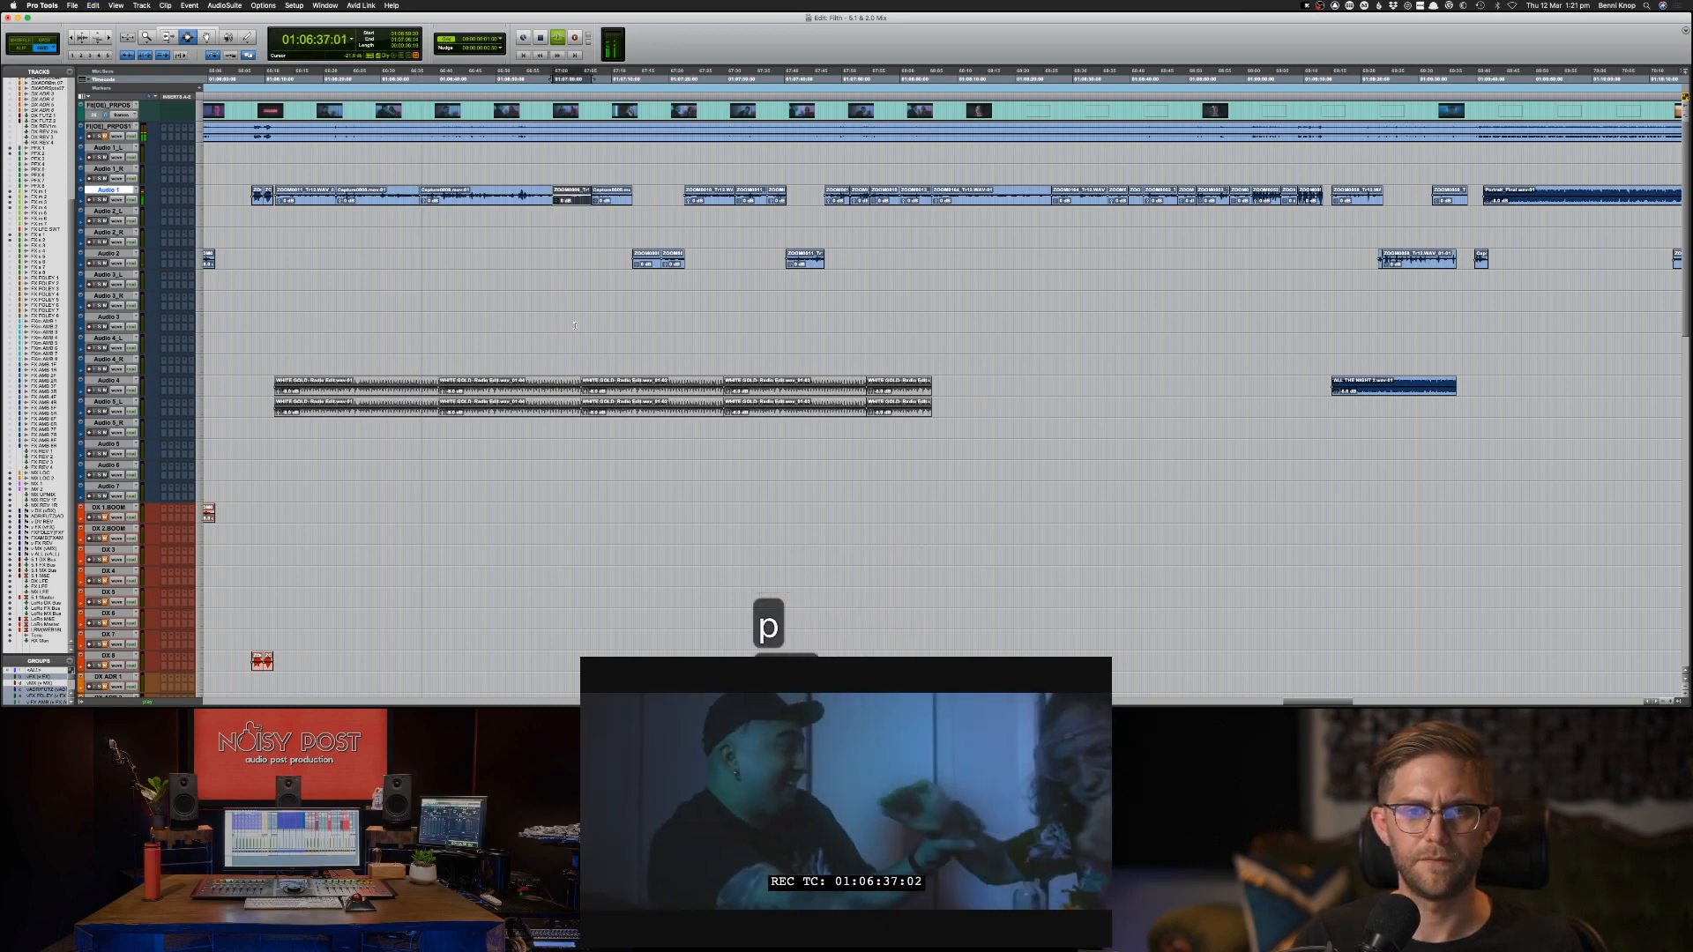
key("super+x")
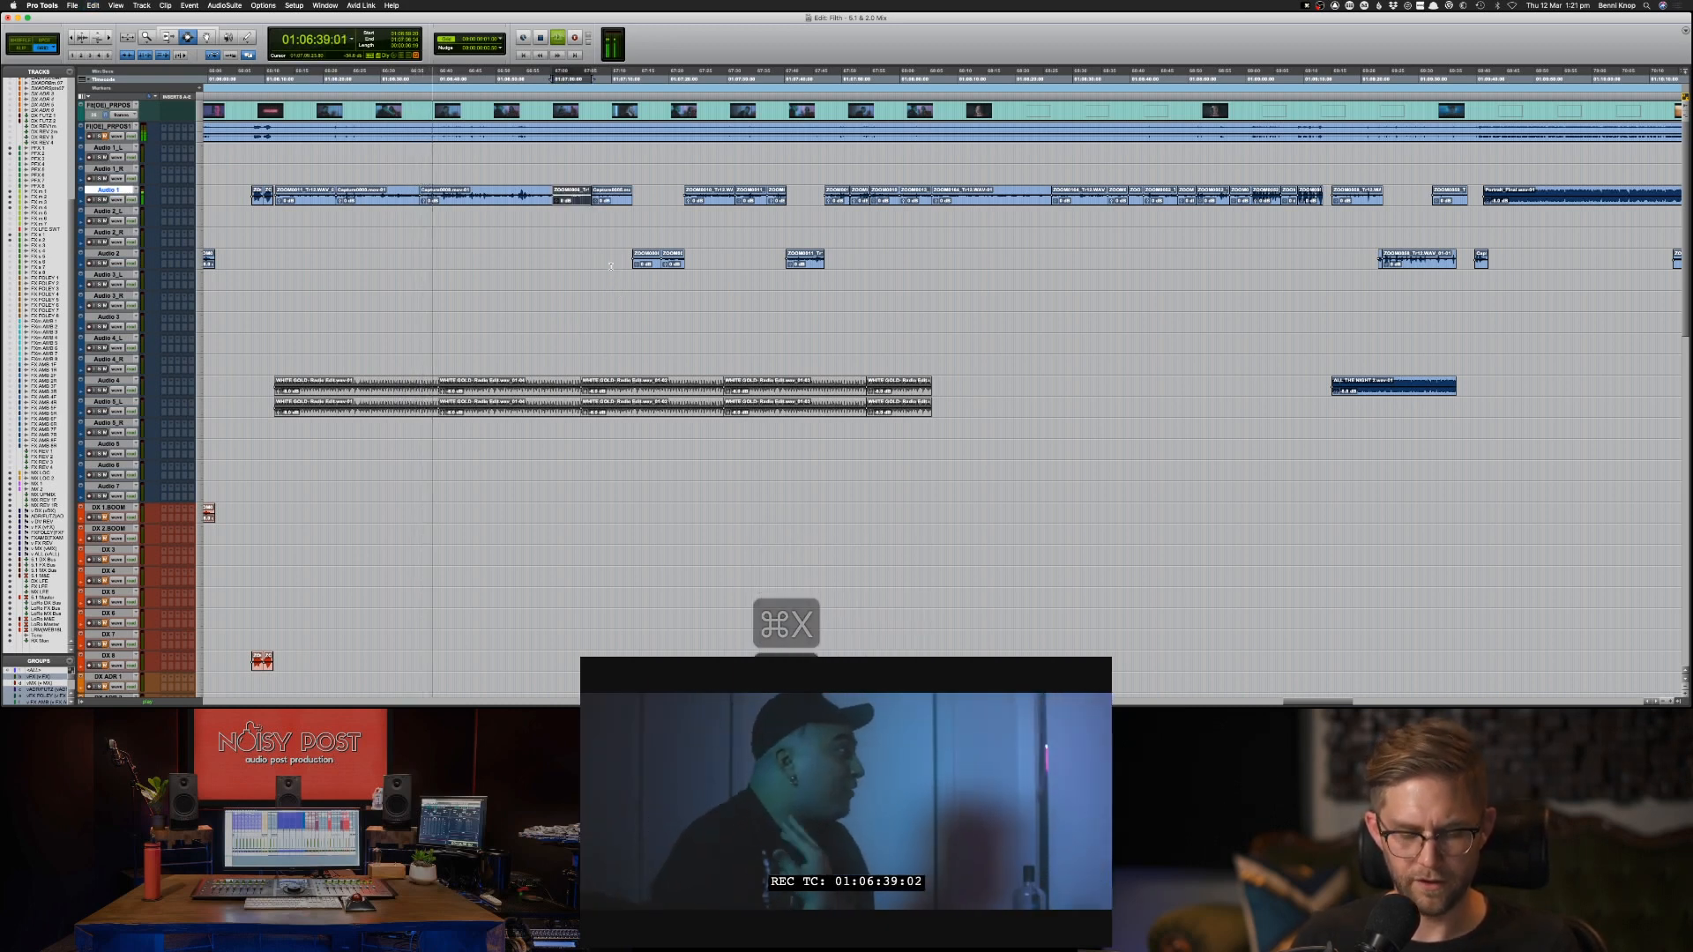
Move the Audio 1 clip at about 01:07:00 down to Audio 2_L at the same position.
key("super+z")
key("semicolon")
key("super+v")
Move the Audio 2 clips between about 01:07:14 and 01:07:46 up to Audio 2_L at the same positions.
left_click_drag(622, 263, 842, 262)
key("super+x")
key("p")
key("p")
key("super+v")
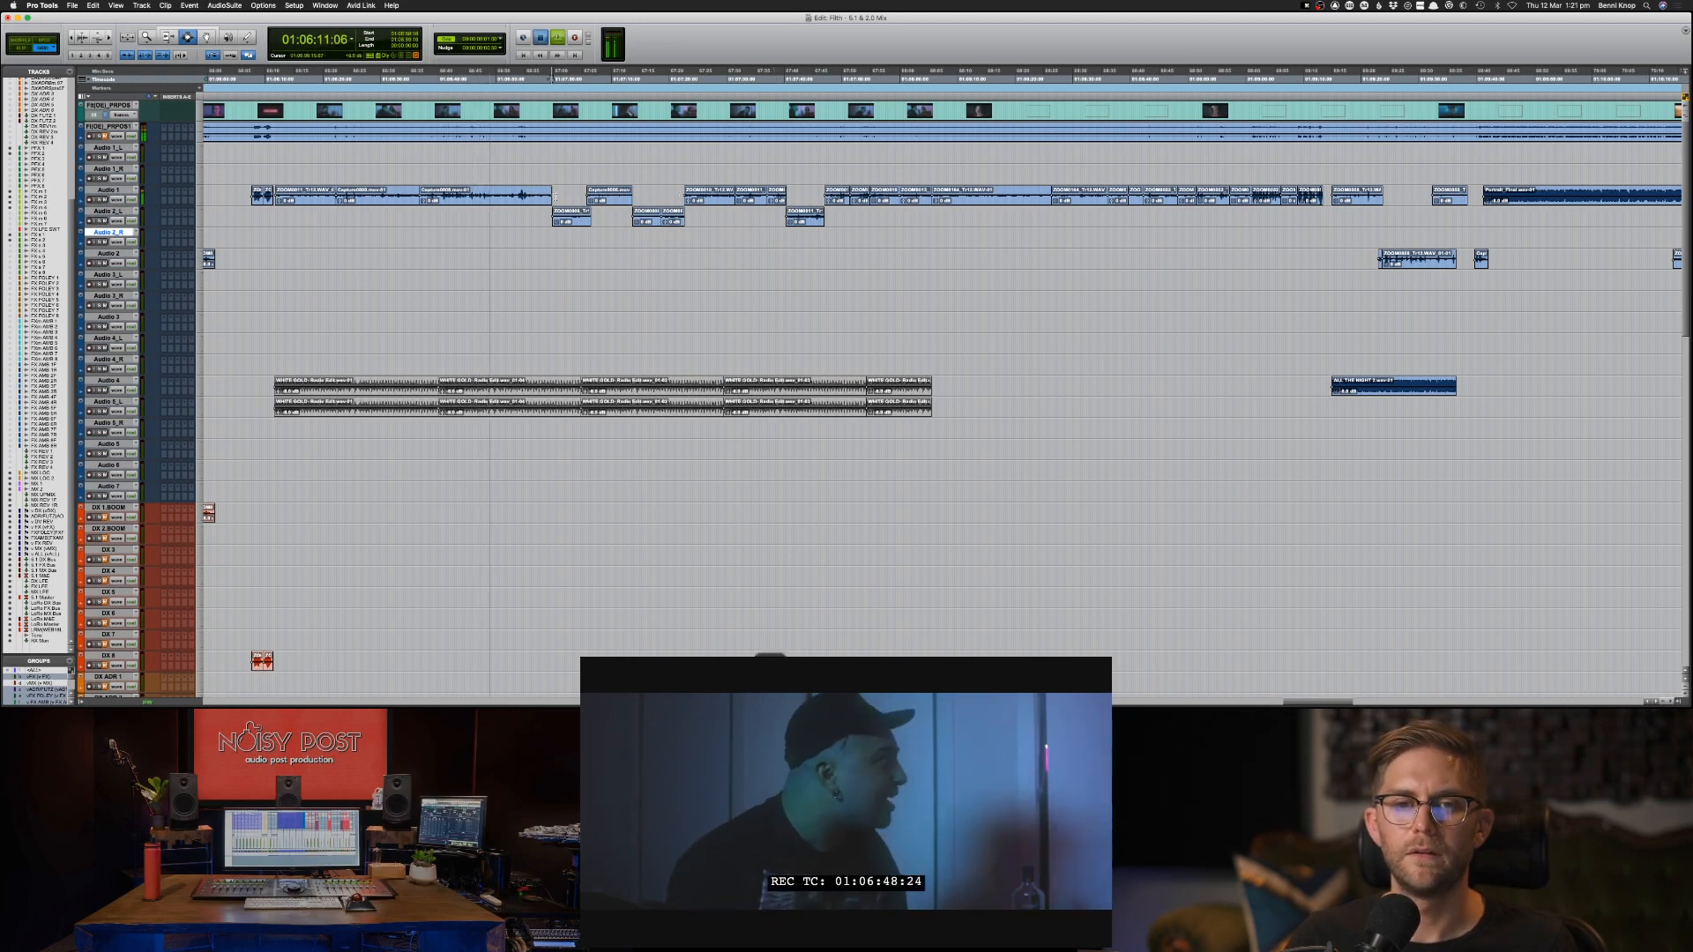
Play from about 01:07:00 and raise the clip gain of the first Audio 2_L clips and the Audio 1 clip between them.
left_click(554, 195)
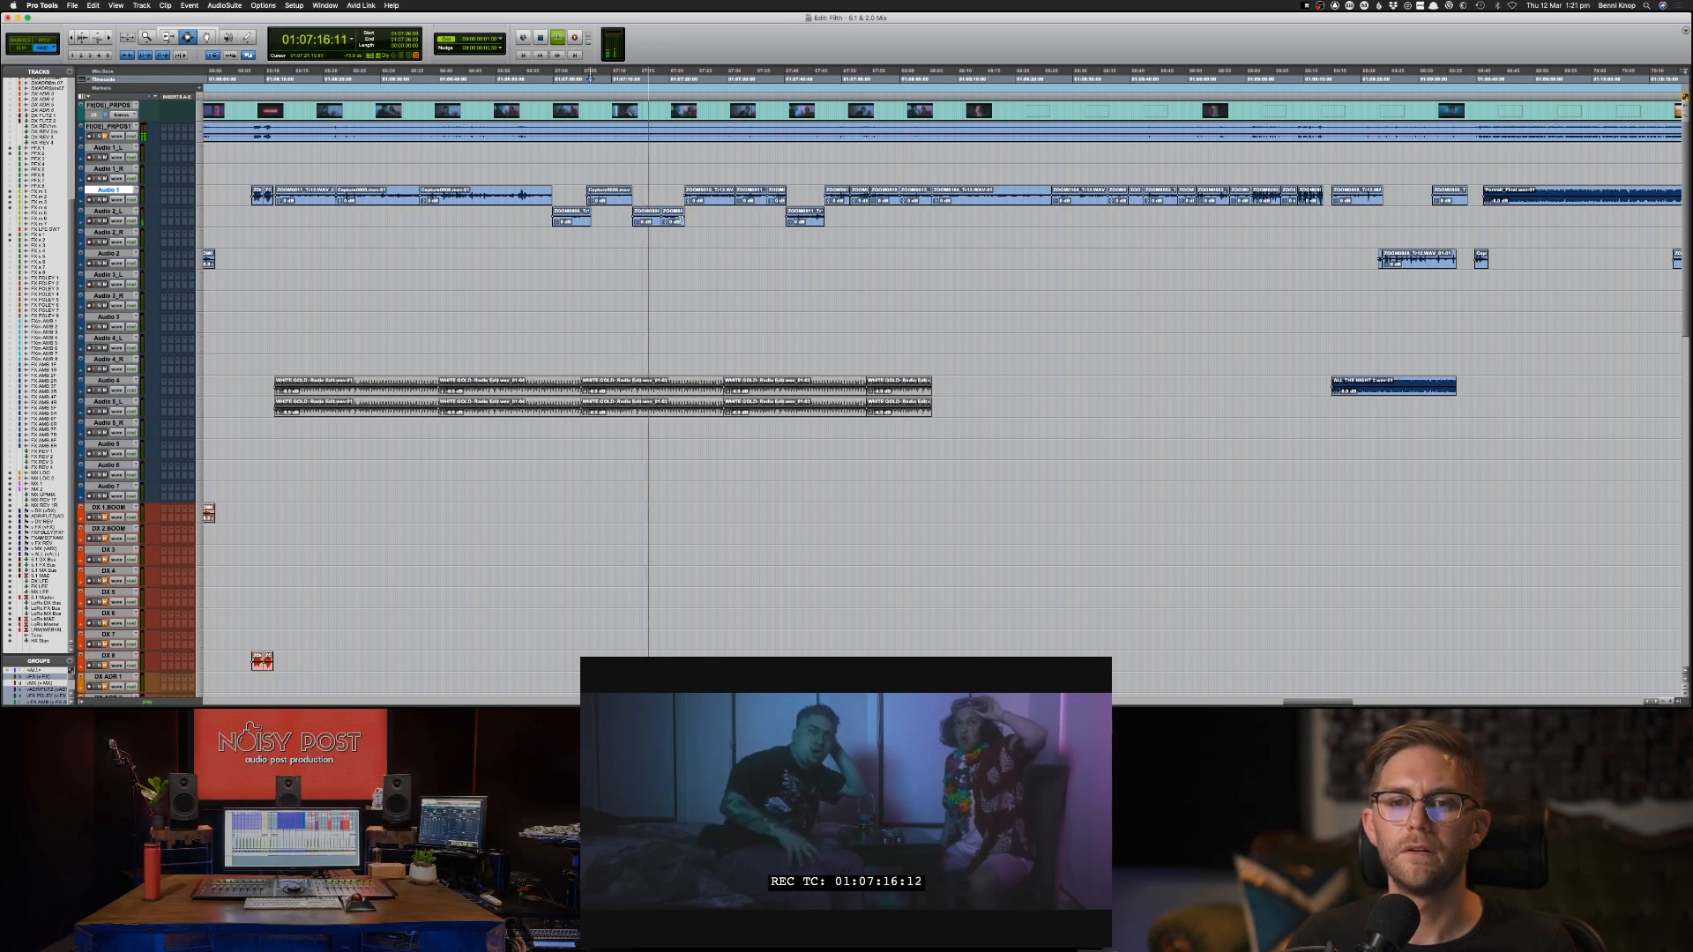
left_click_drag(692, 221, 547, 222)
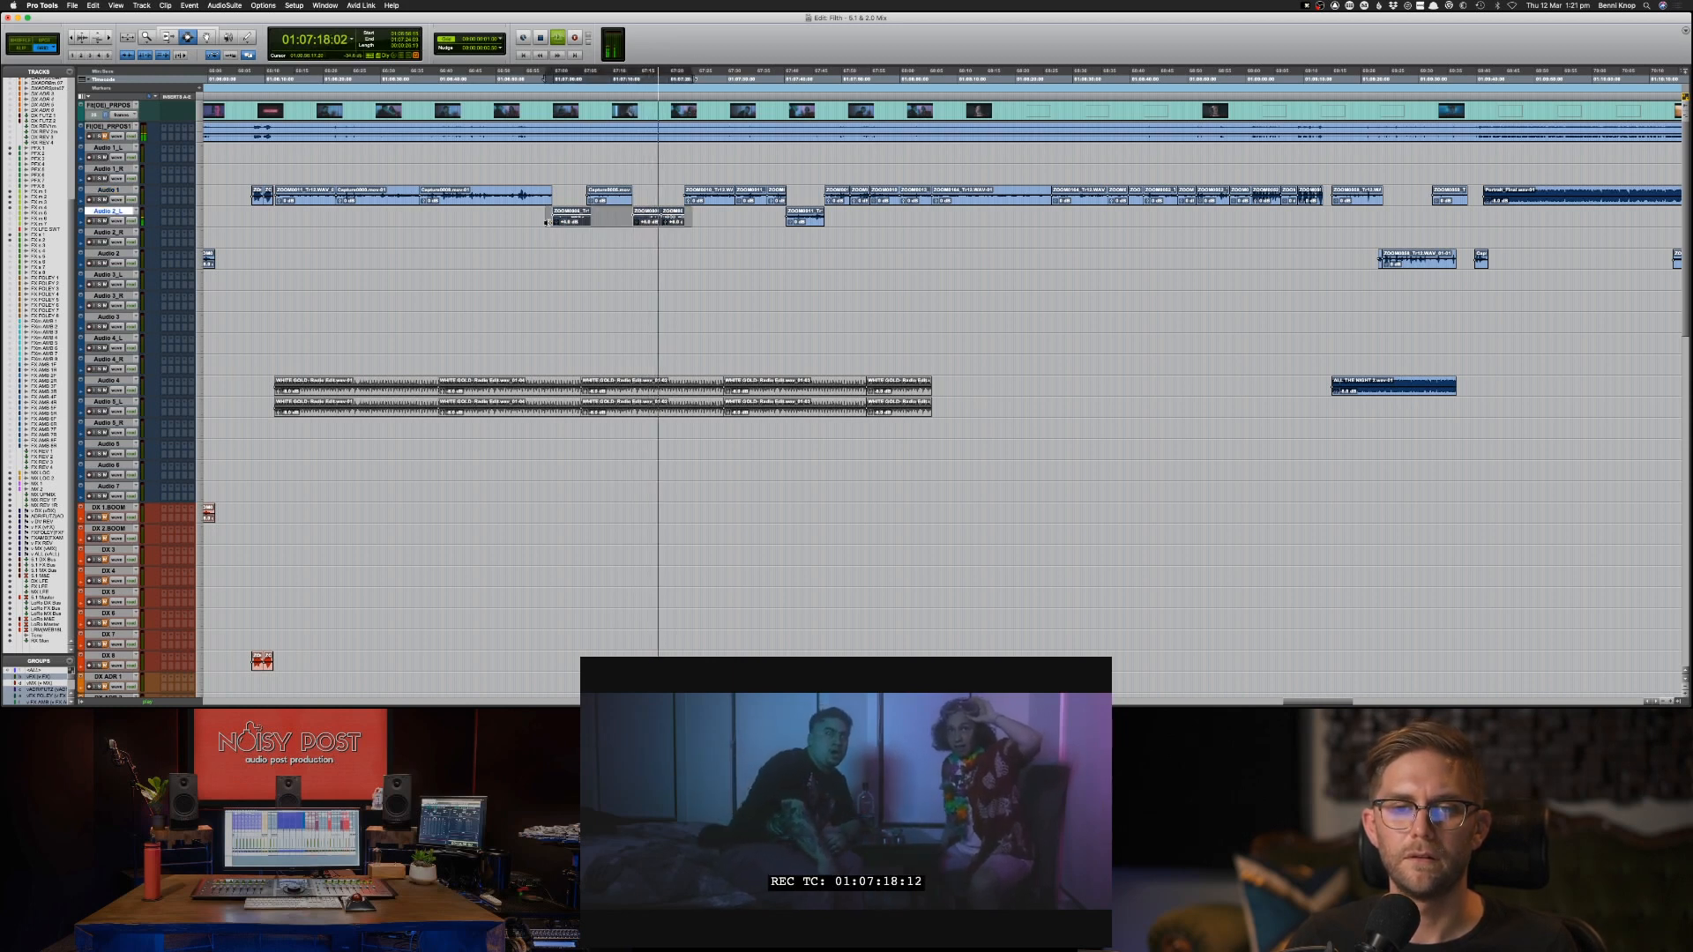
left_click(596, 195)
key("ctrl+shift+Up")
key("ctrl+shift+Up")
key("ctrl+shift+Up")
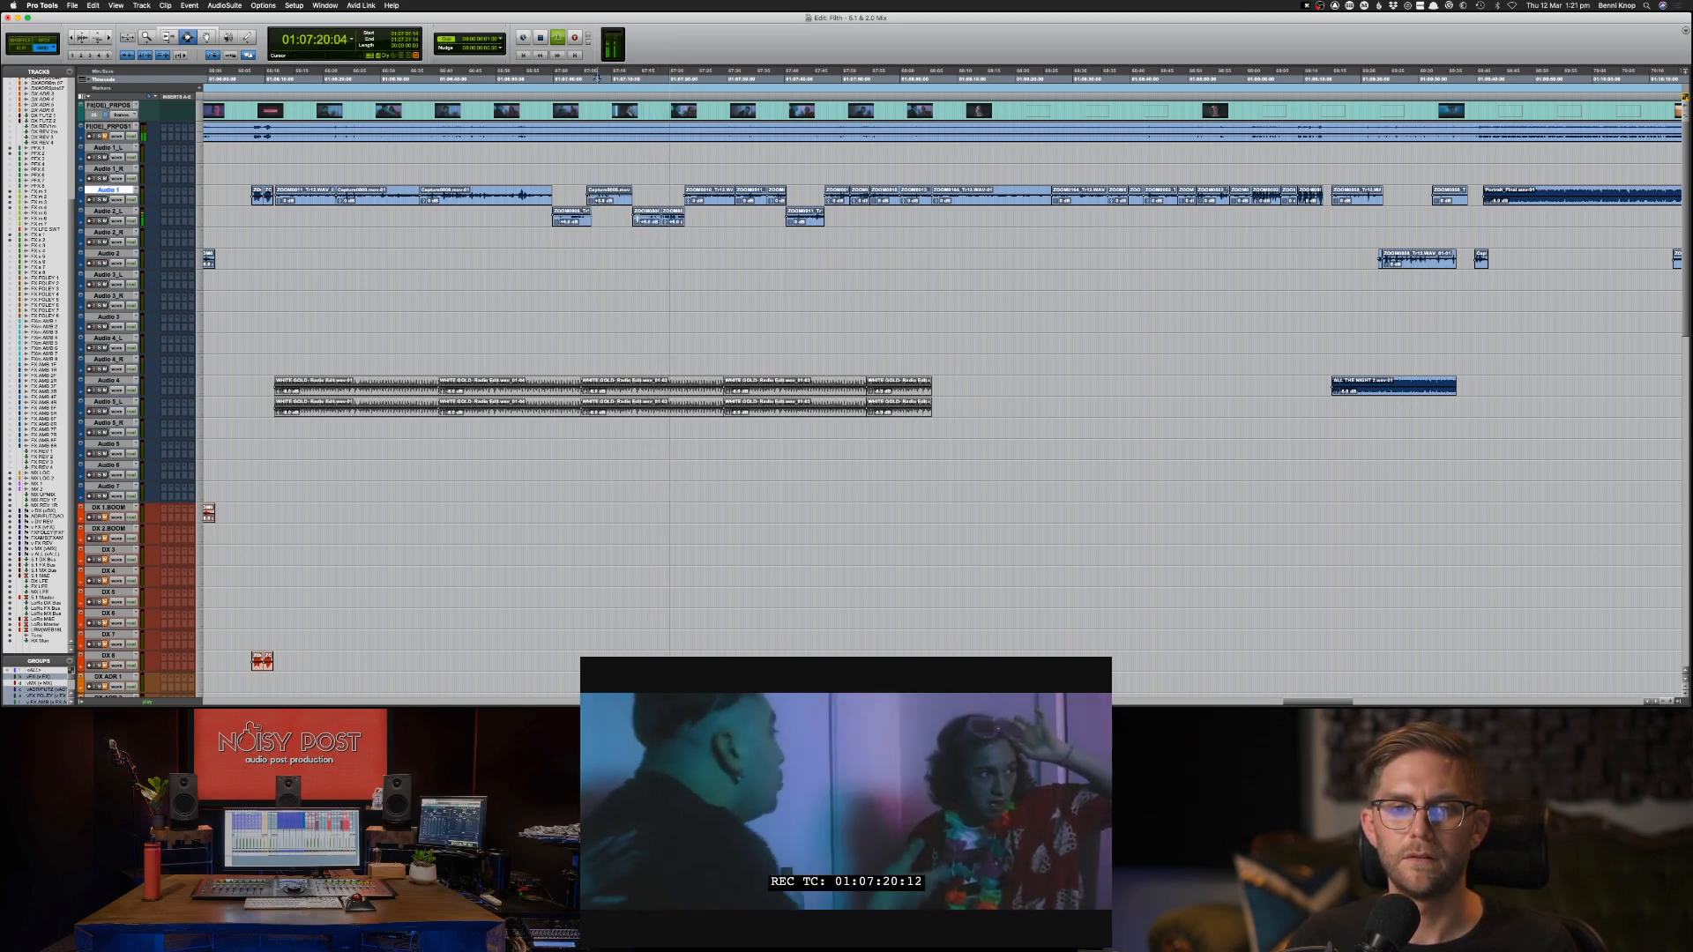
Move the adjoining Audio 1 clips from about 01:07:23 to 01:07:40 down into the gap on Audio 2_L.
left_click(708, 239)
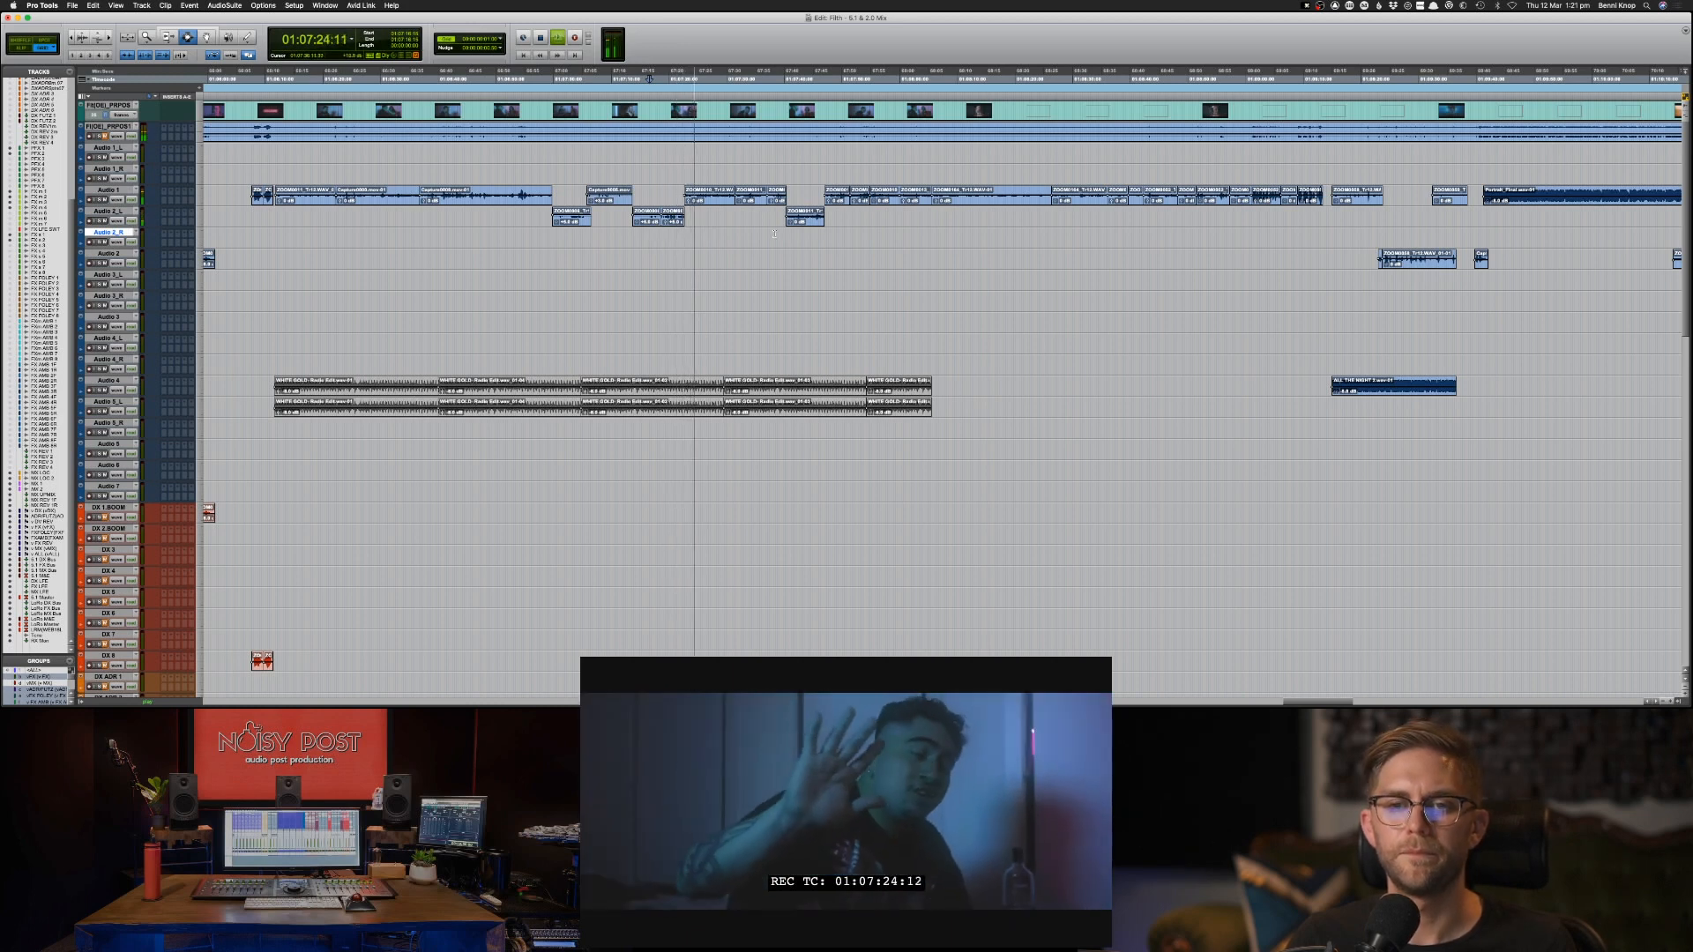
left_click(782, 195, "shift")
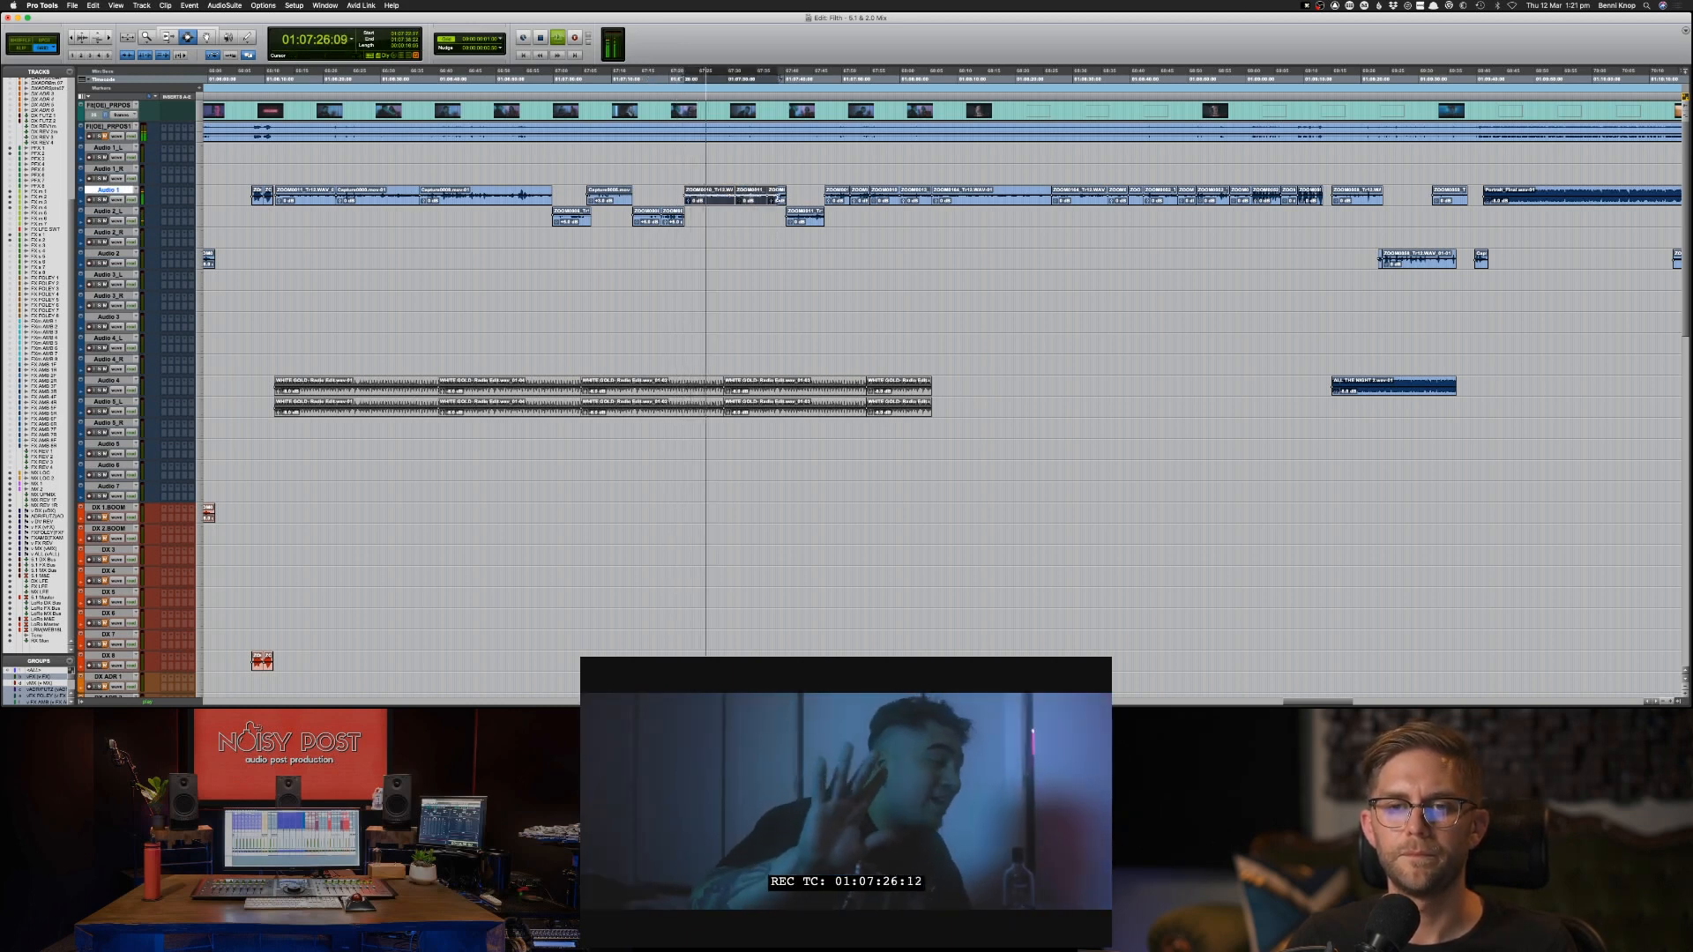
key("super+x")
key("semicolon")
key("super+v")
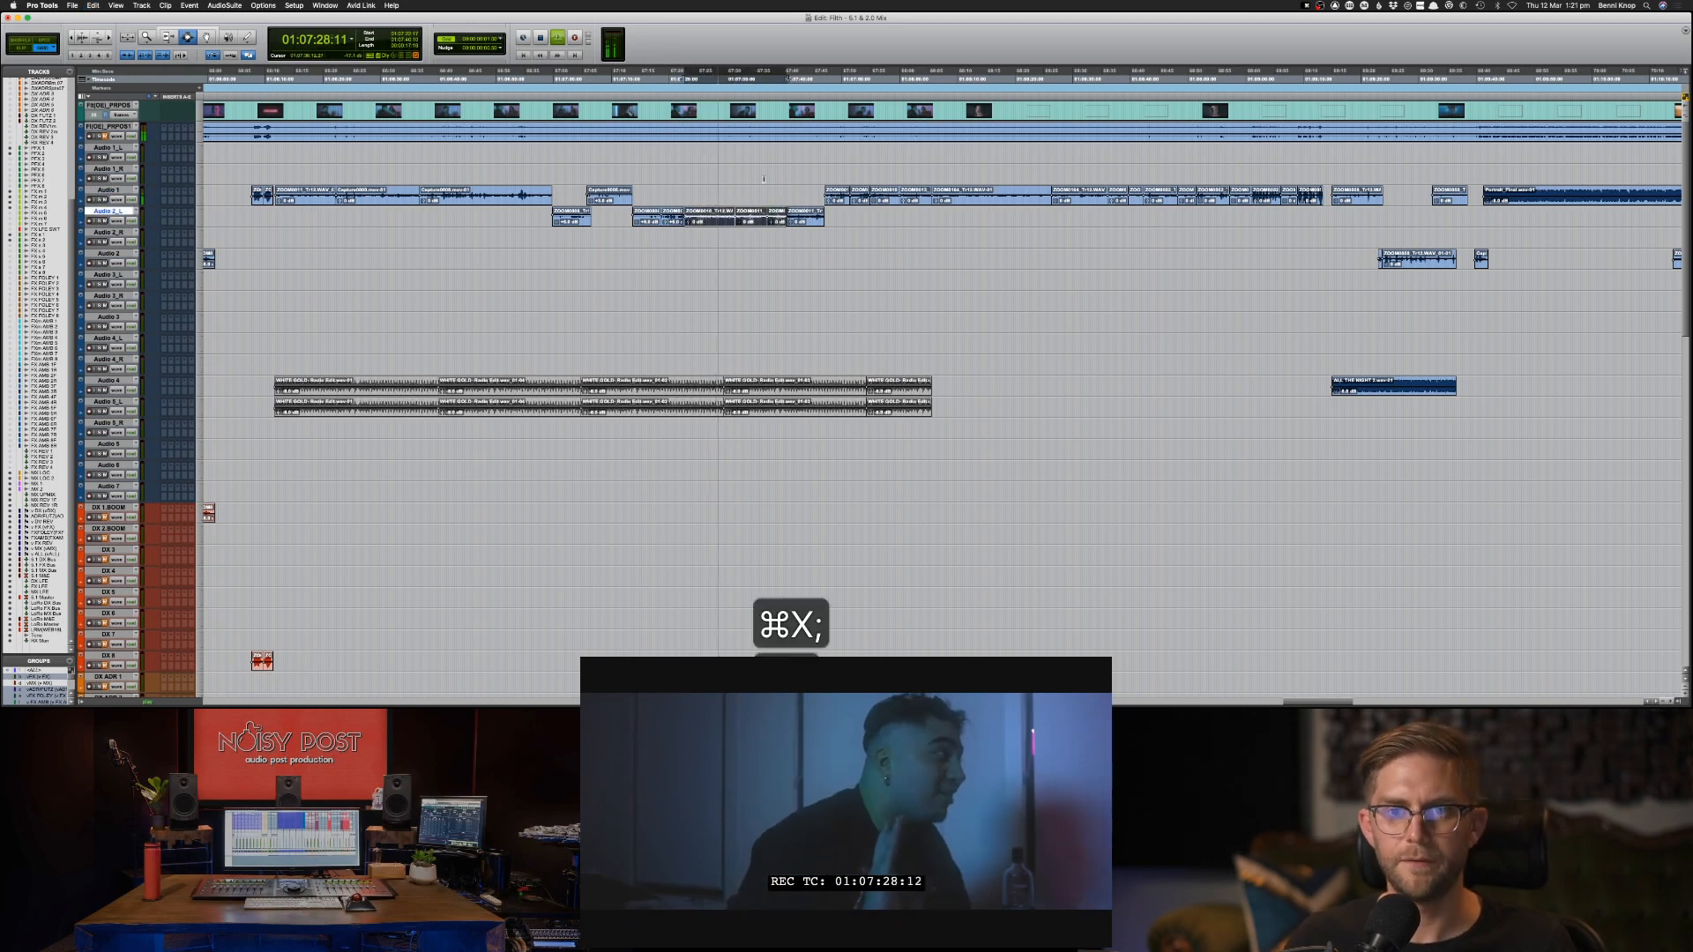
left_click(764, 179)
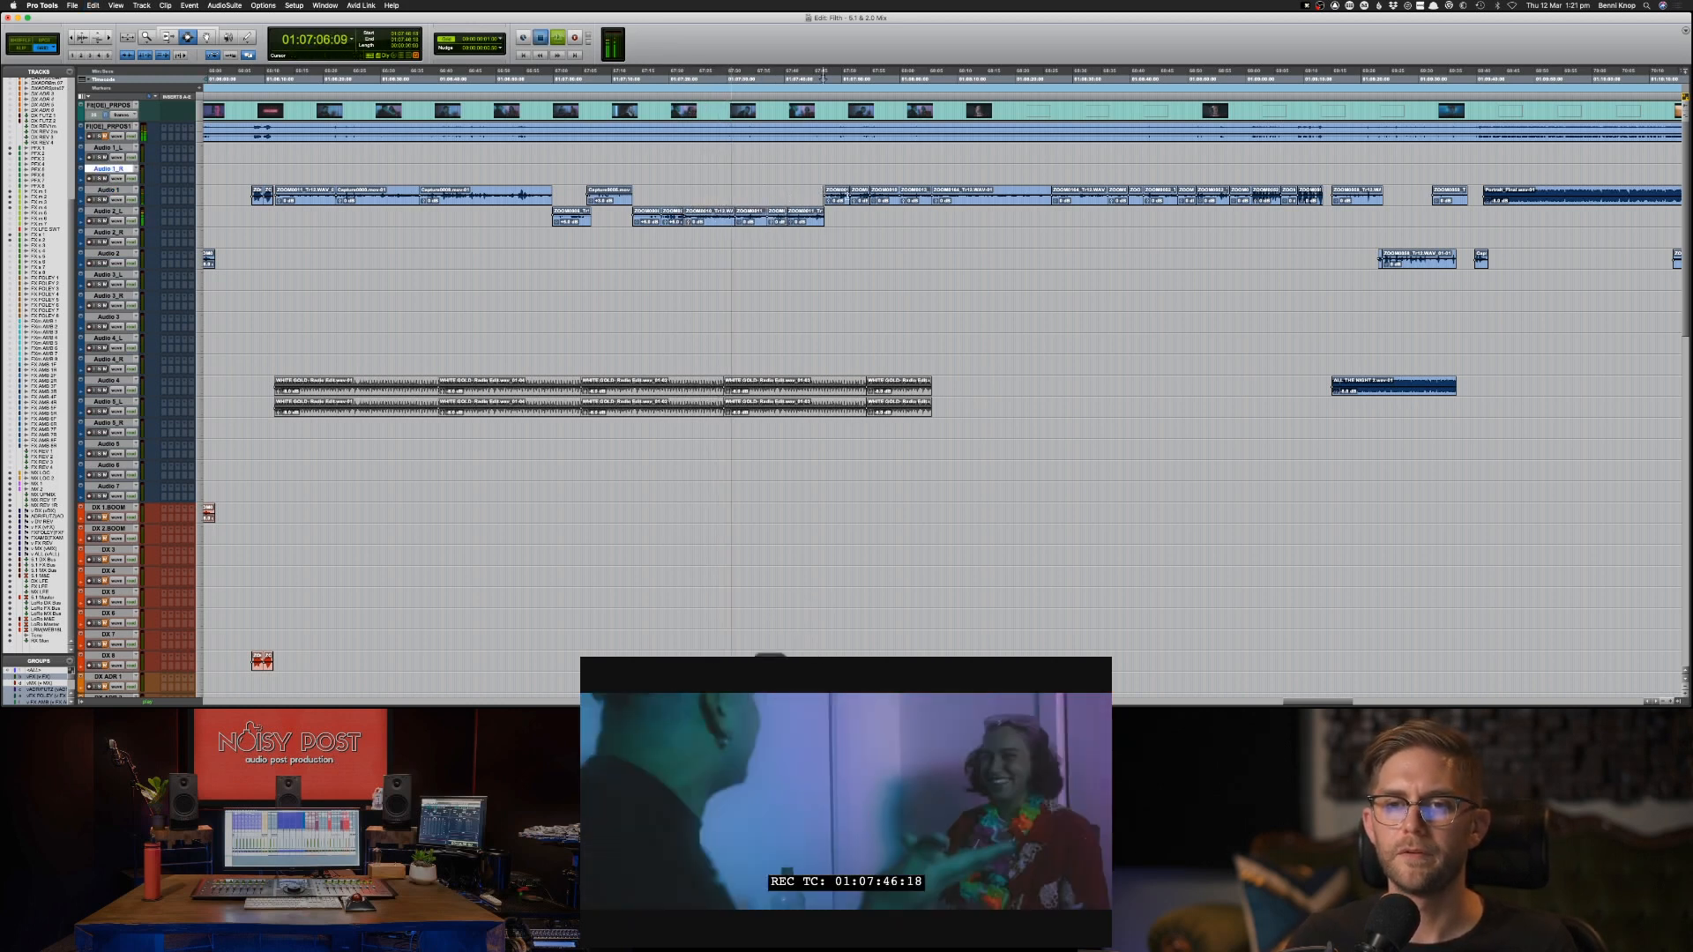
Play from 01:07:47 and move the Audio 1 clips from there to the scene change at about 01:08:05 down to Audio 2_L.
left_click(843, 198)
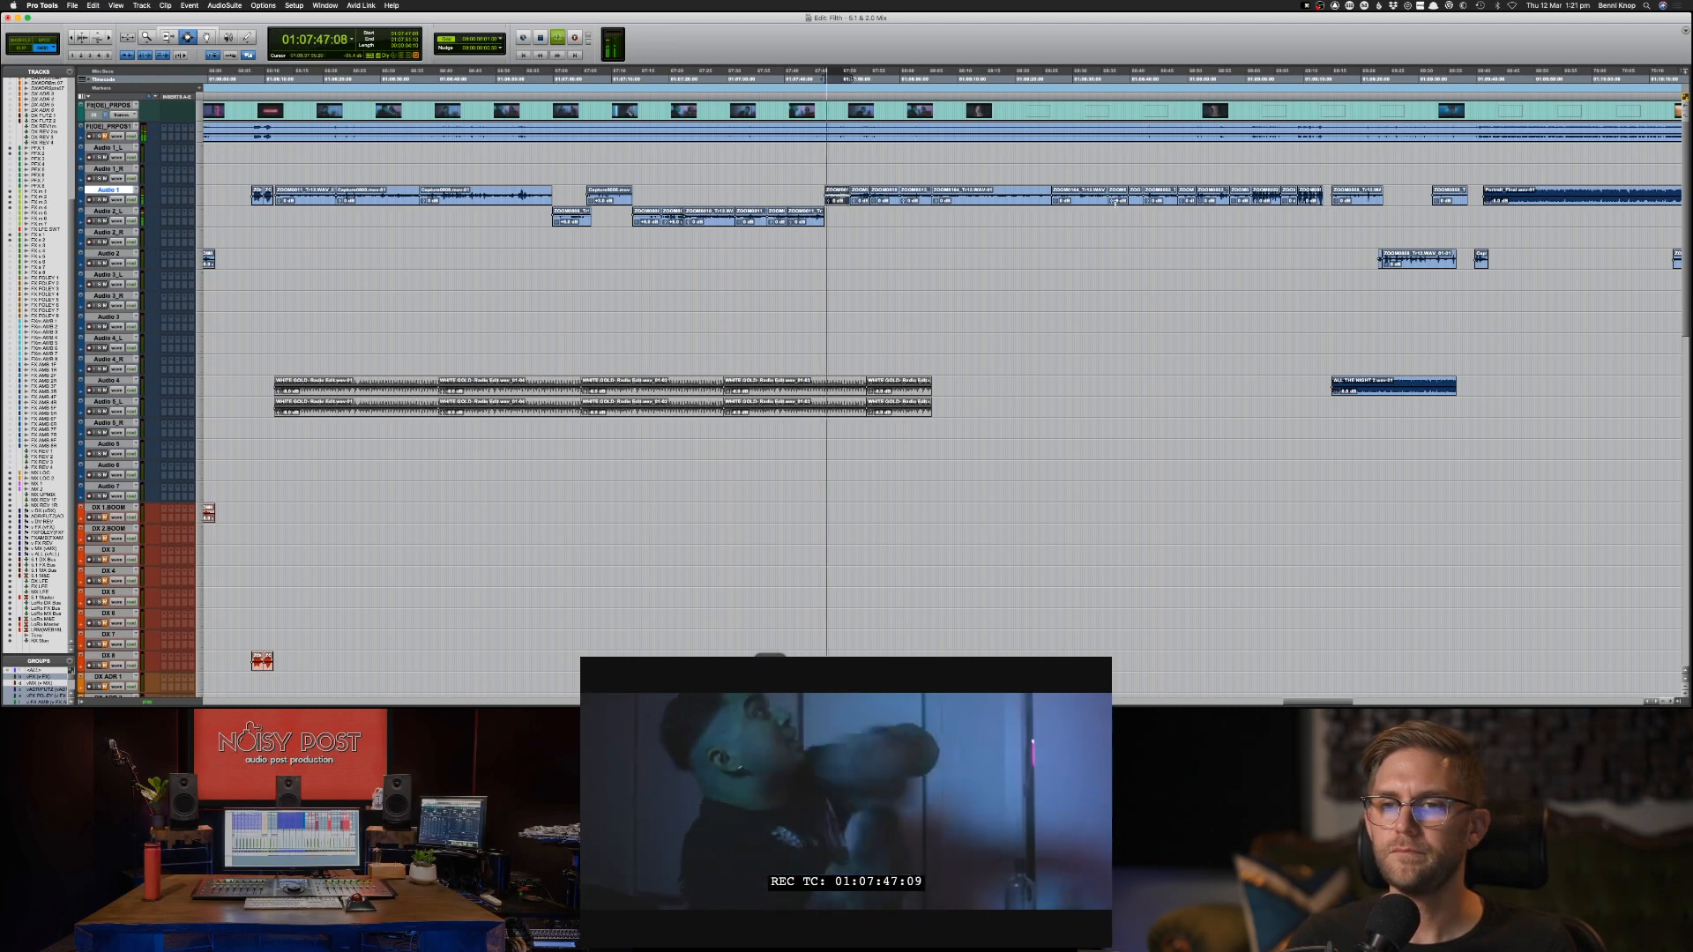
key("space")
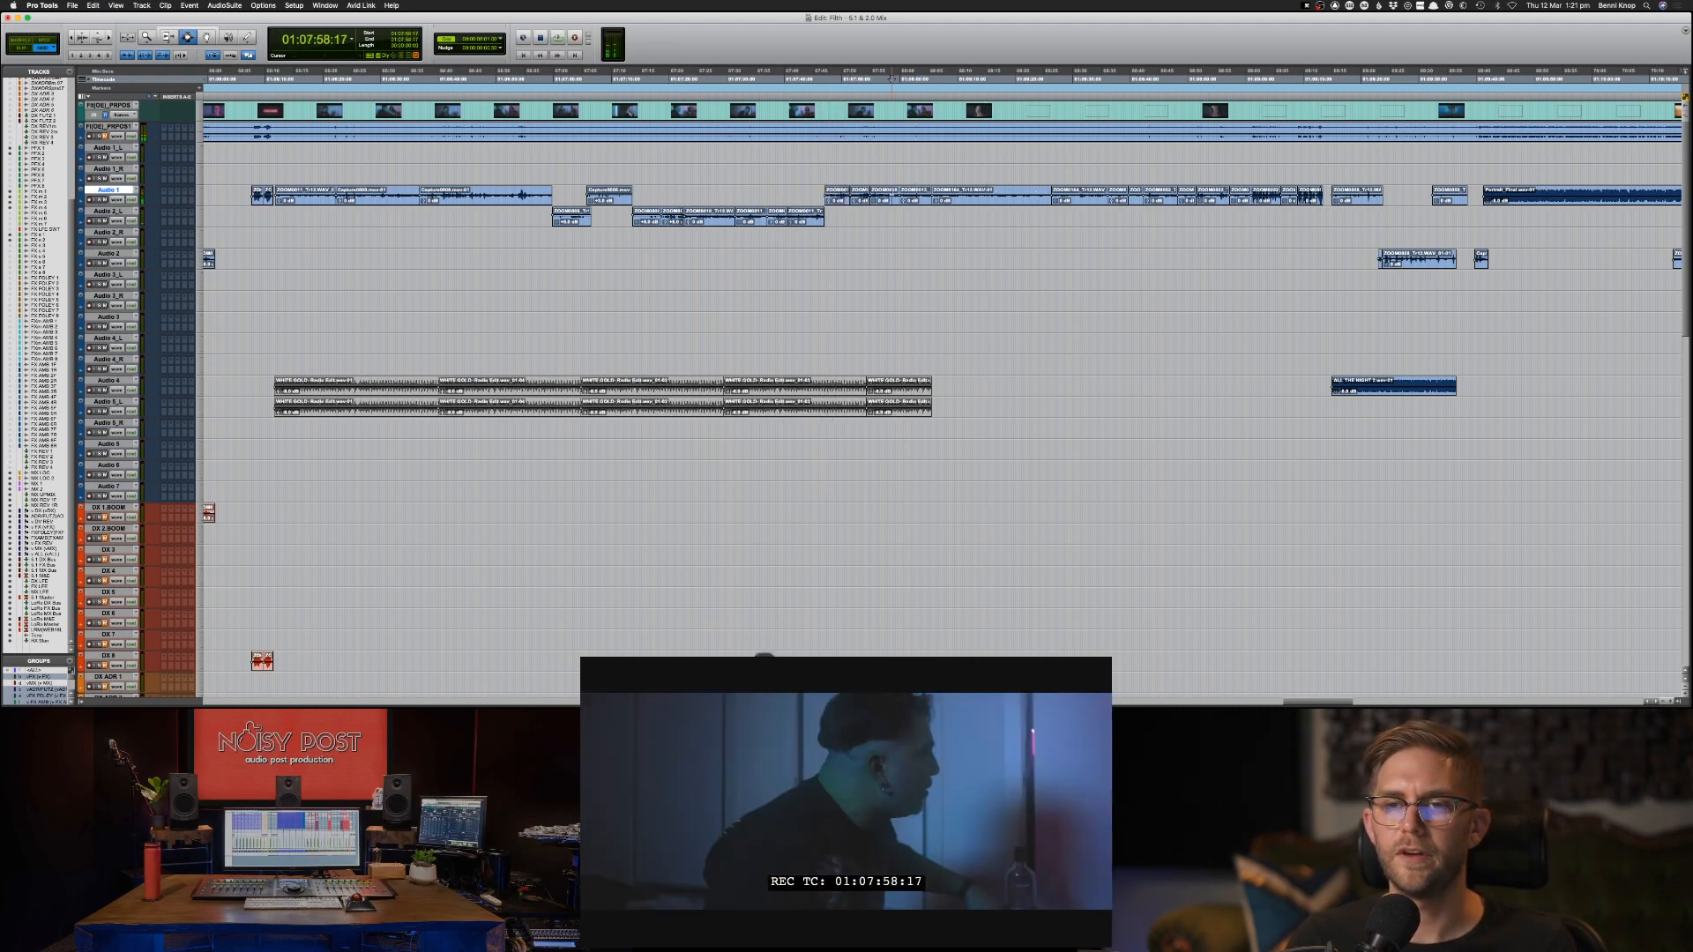
key("space")
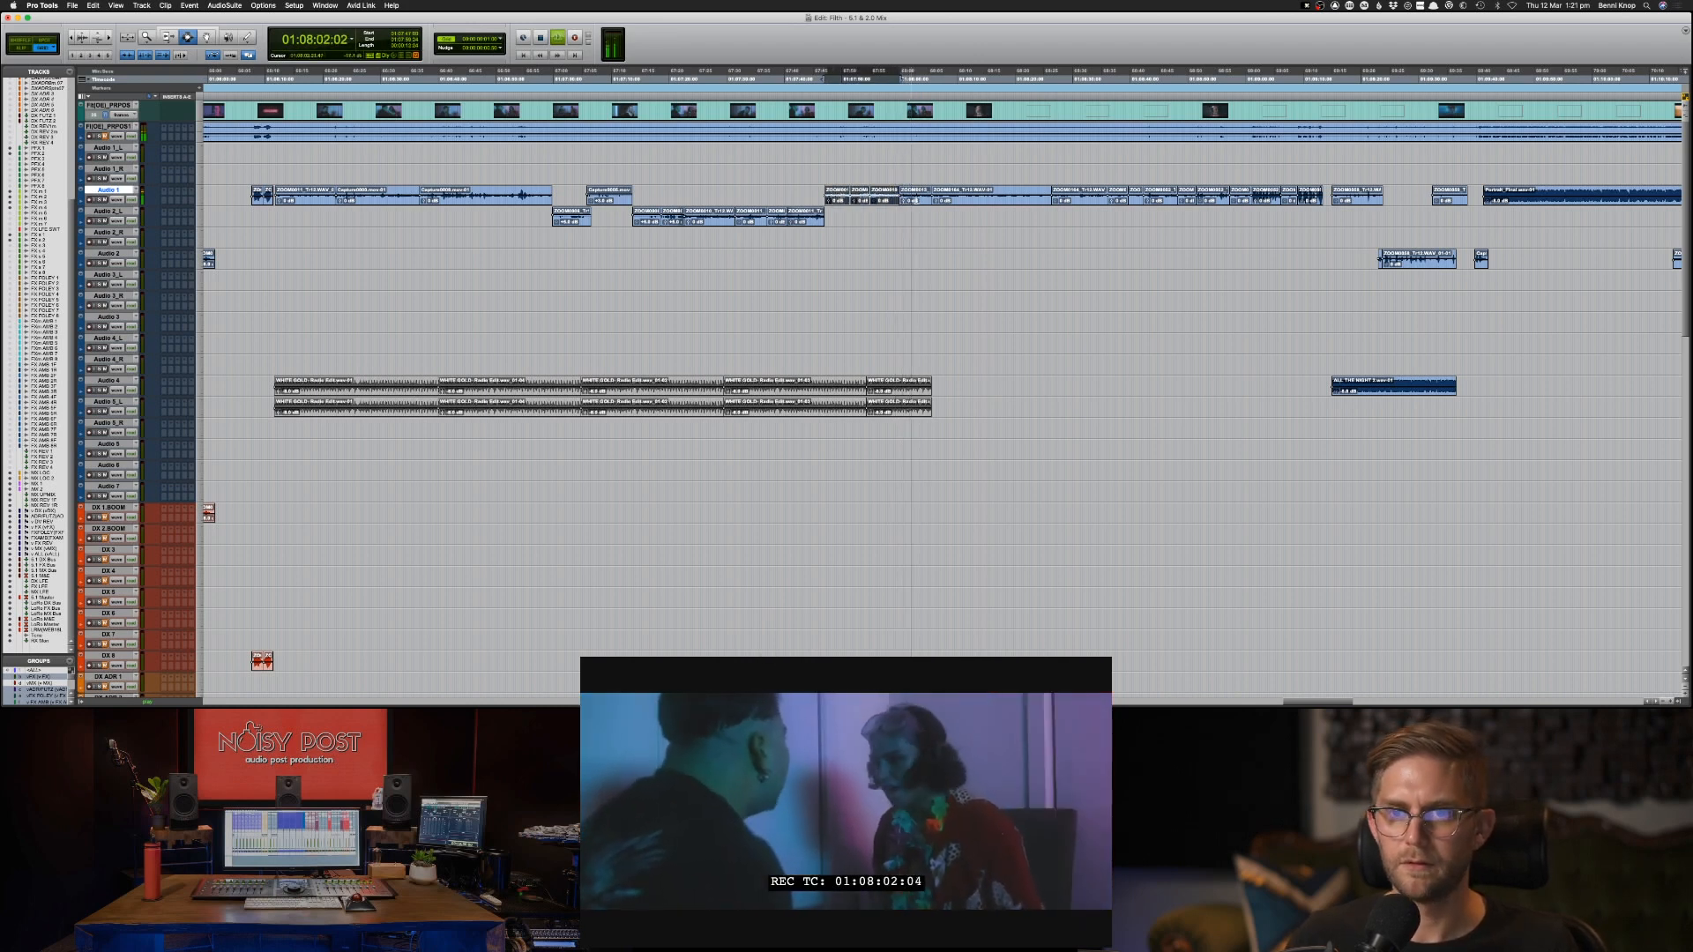
key("super+x")
key("semicolon")
key("super+v")
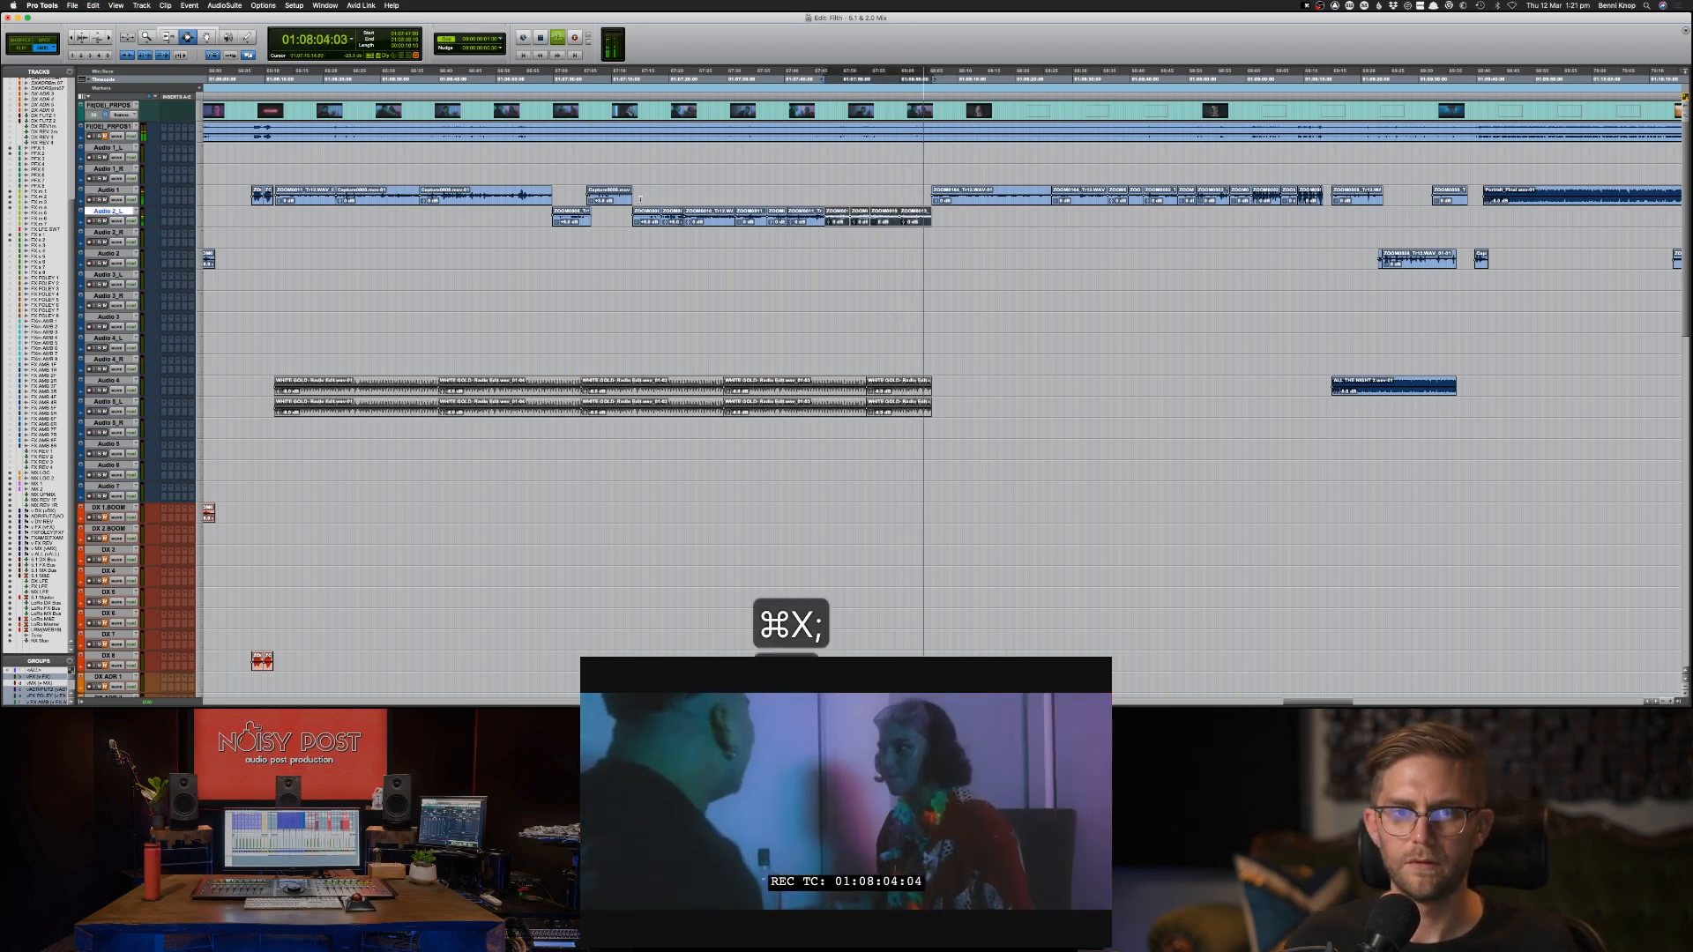
Copy the Audio 1 and Audio 2_L dialogue clips from about 01:06:11 to 01:09:13 onto DX 1-BOOM and DX 2-BOOM at the same positions.
key("shift+p")
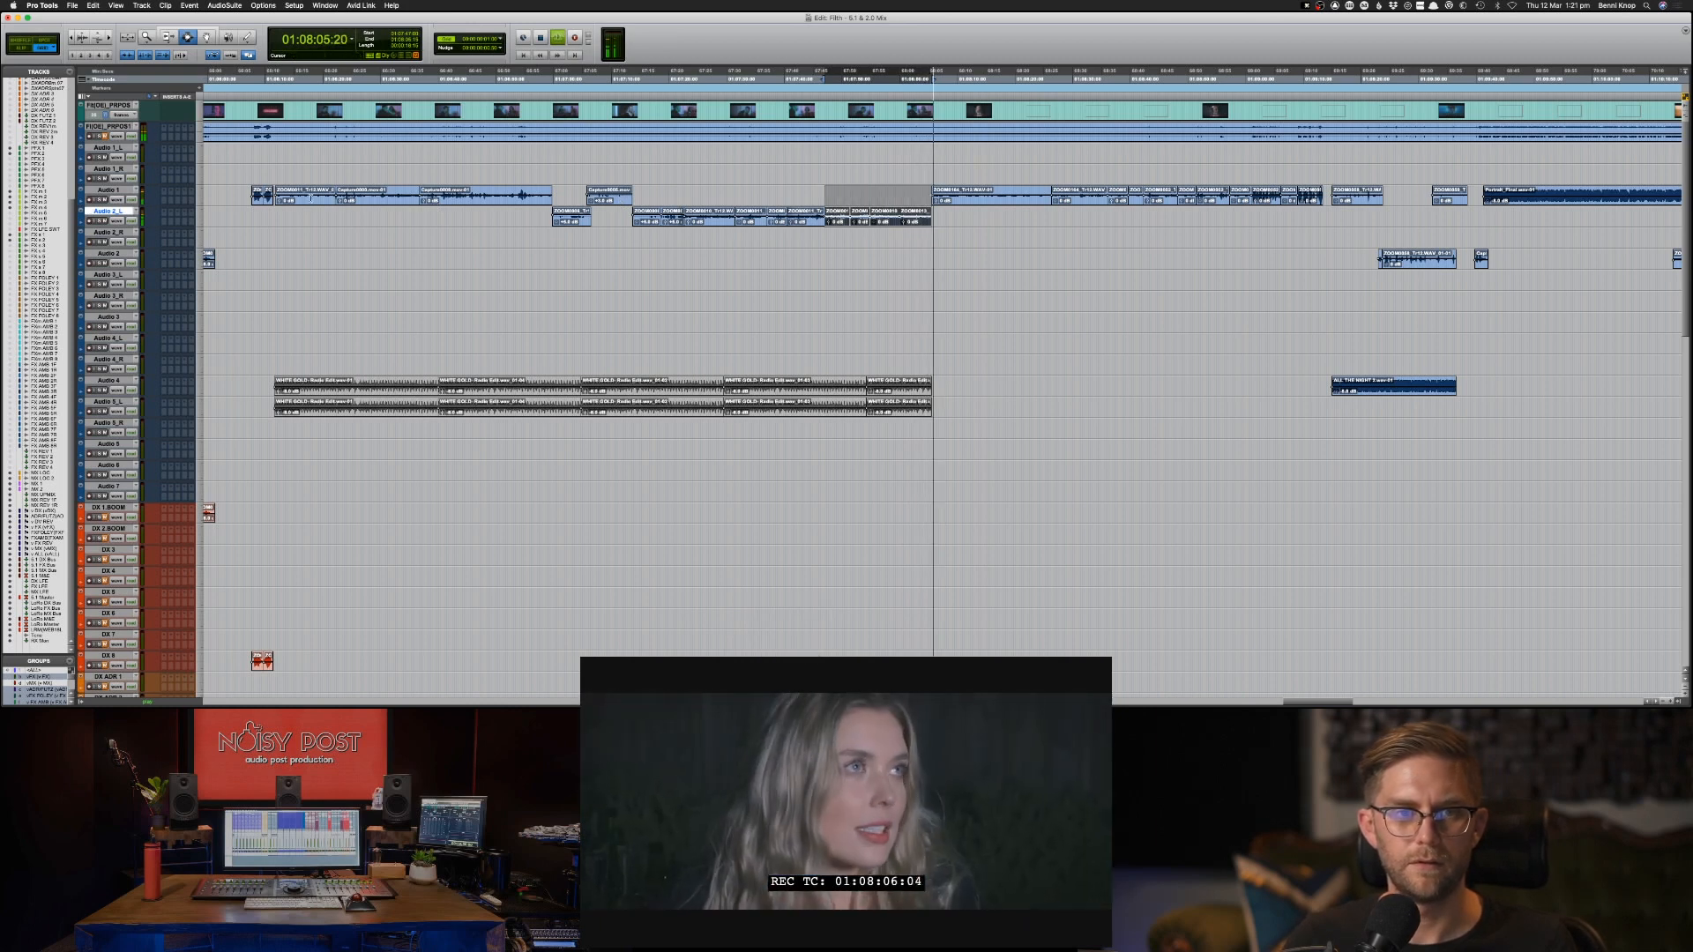
left_click(310, 200, "shift")
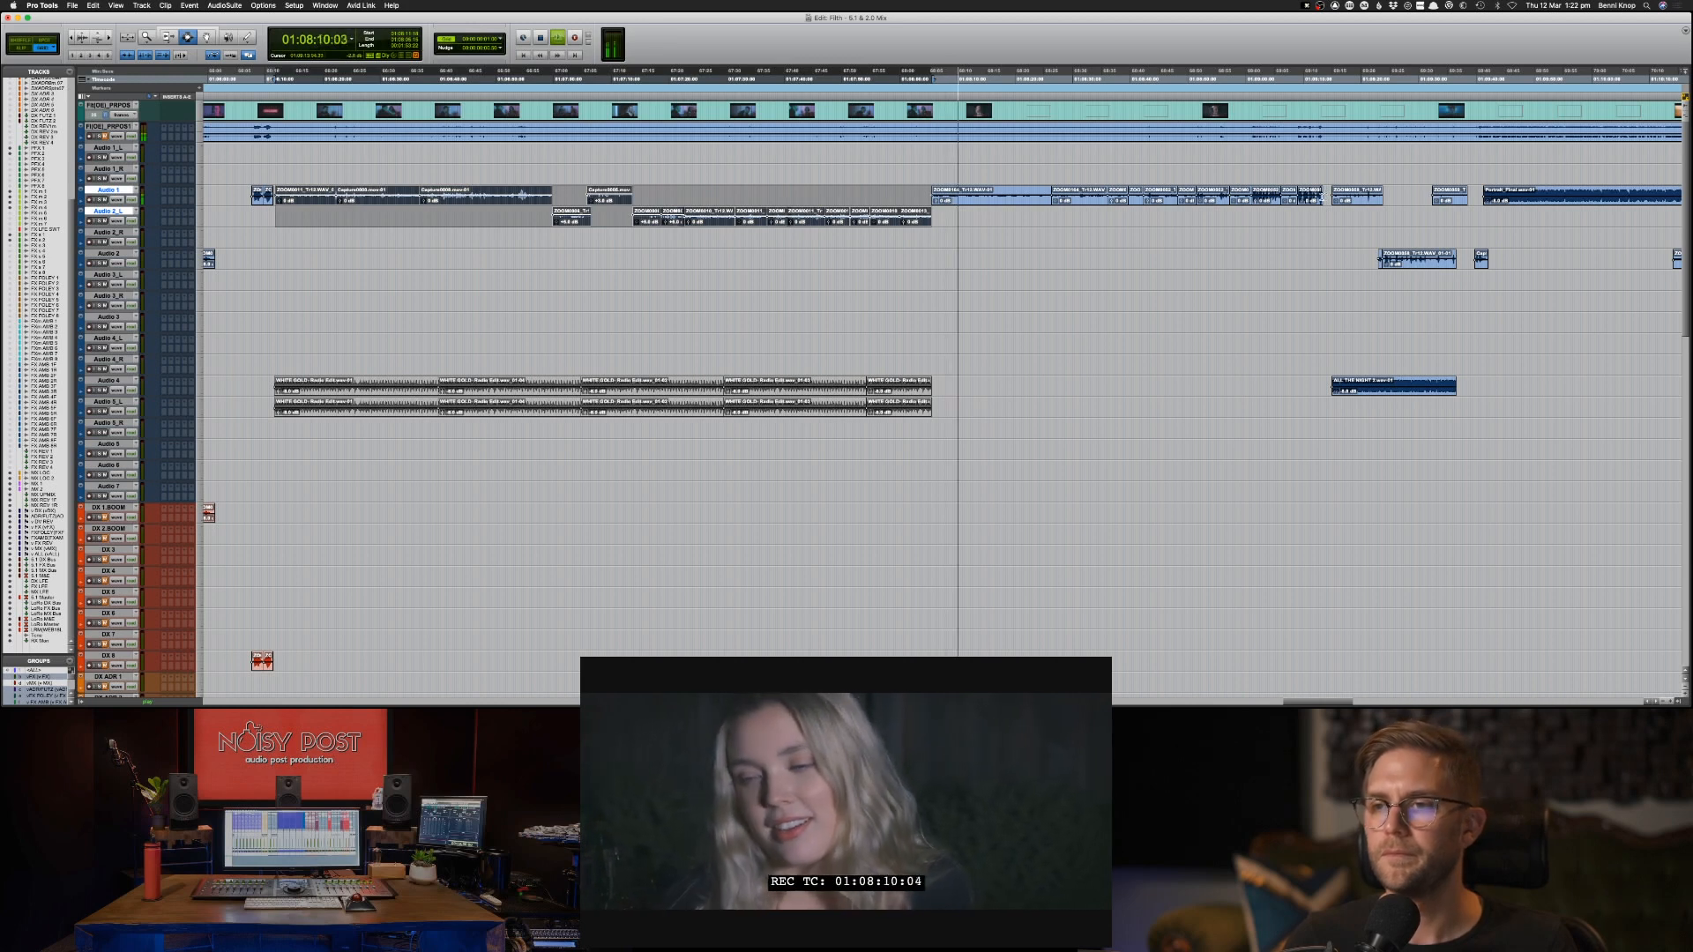
left_click(1327, 197, "shift")
key("semicolon")
key("semicolon")
key("semicolon")
key("semicolon")
key("semicolon")
key("semicolon")
key("semicolon")
key("semicolon")
key("semicolon")
key("semicolon")
key("semicolon")
key("semicolon")
key("semicolon")
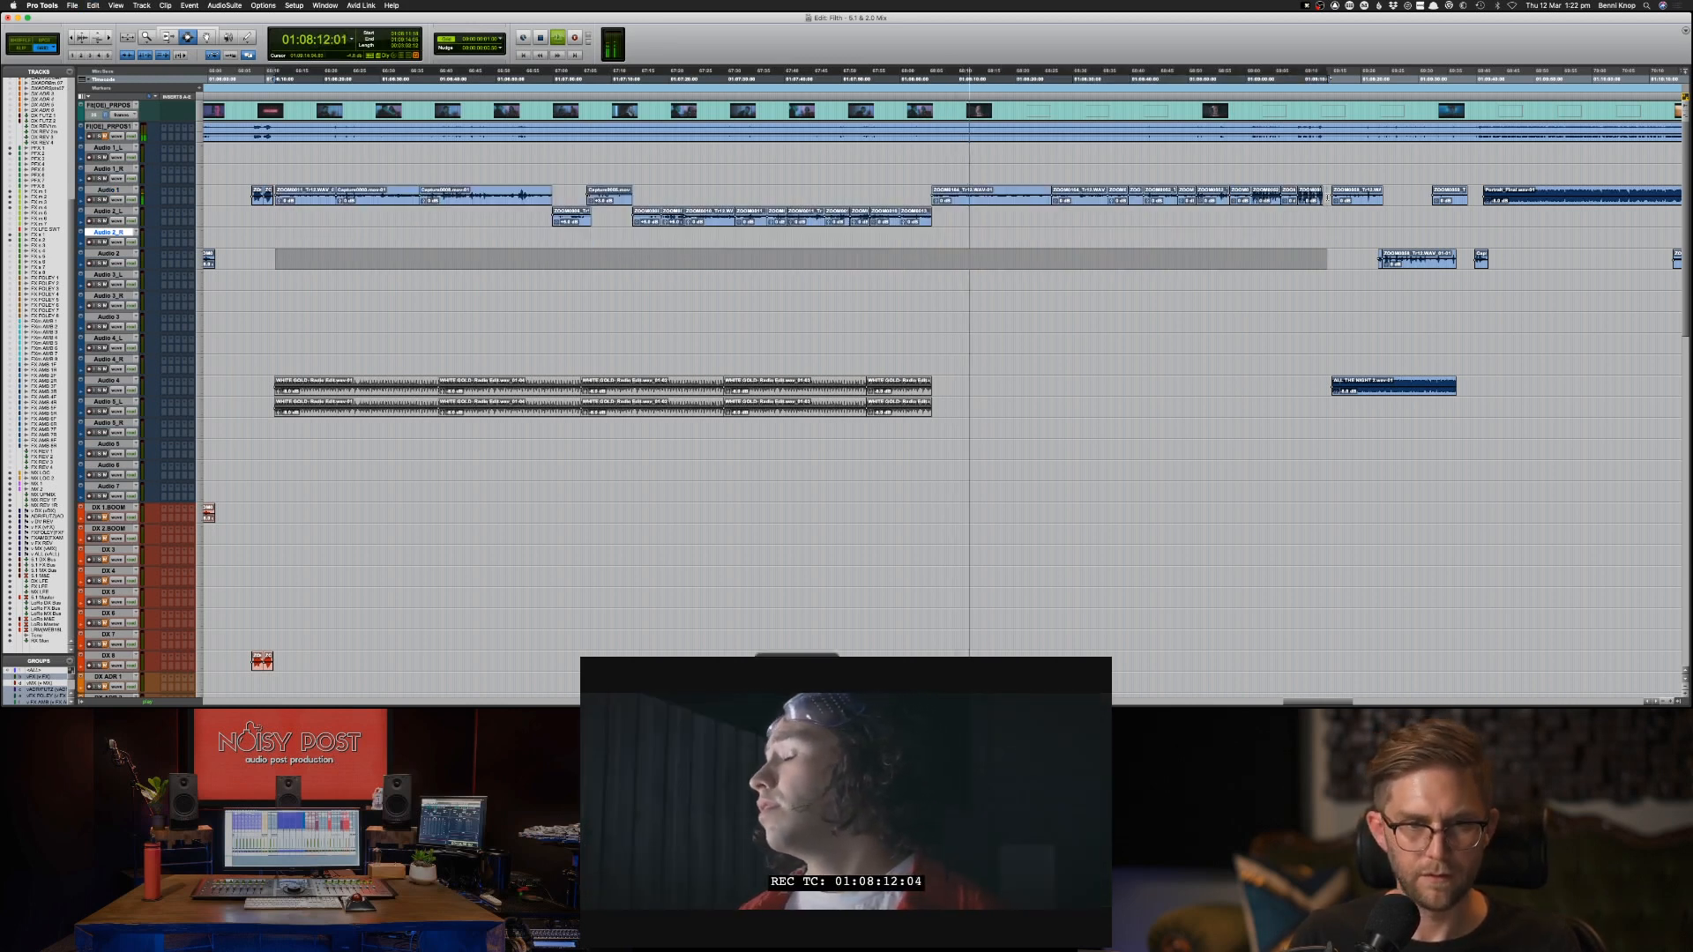
key("semicolon")
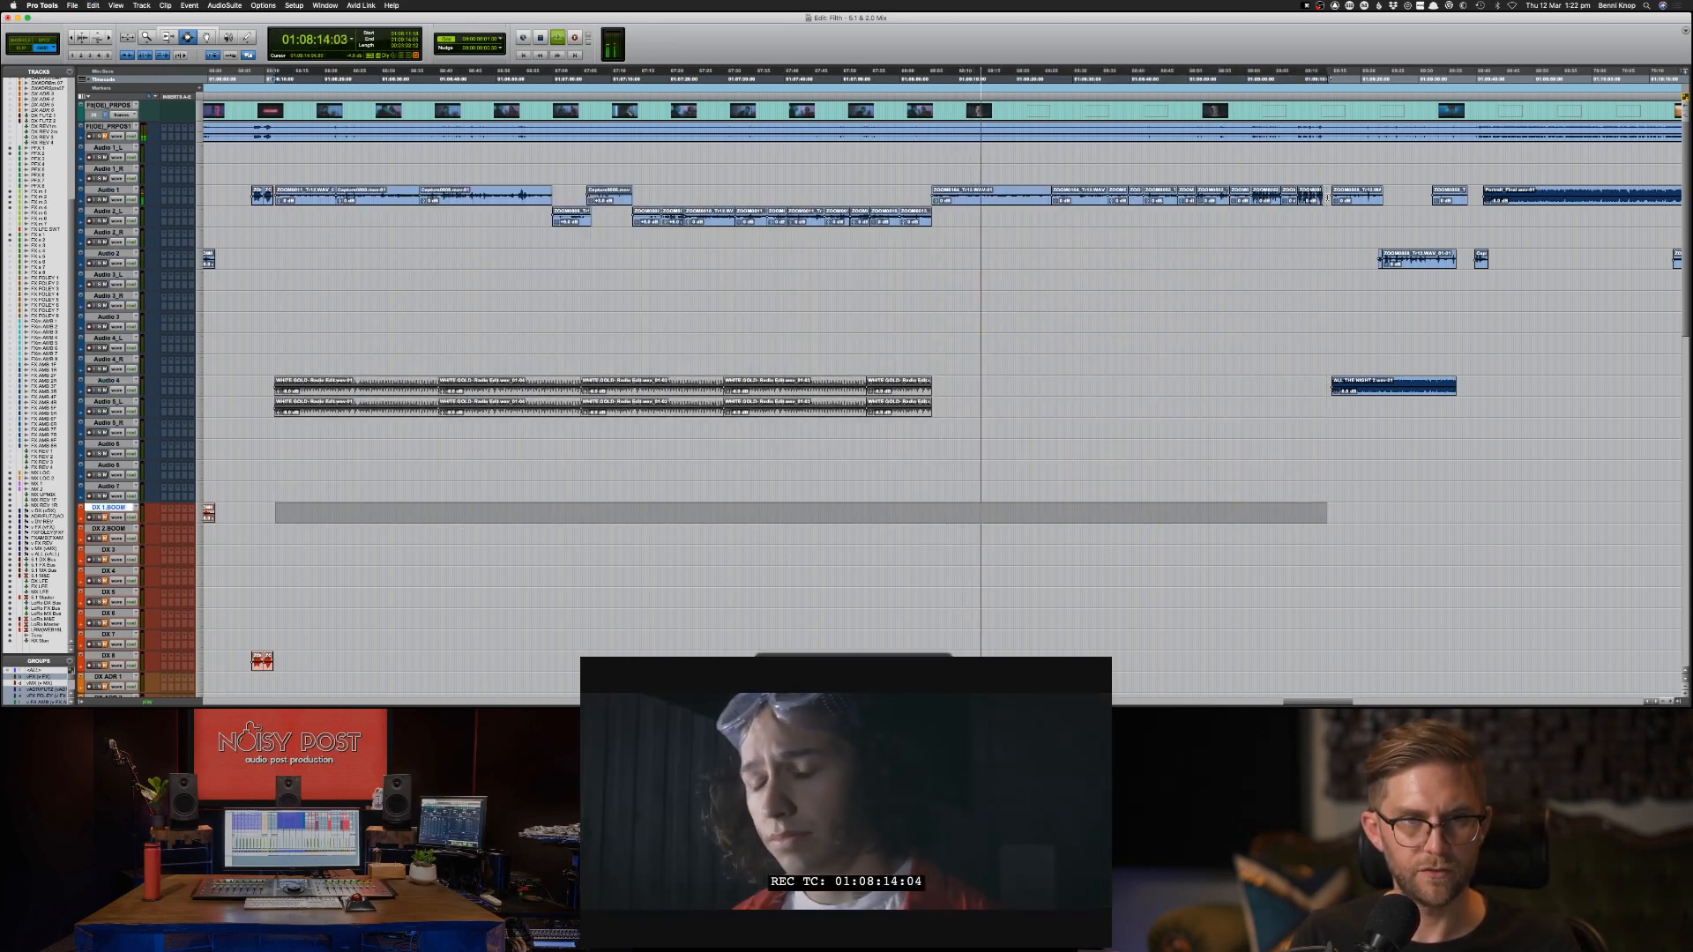
key("shift+semicolon")
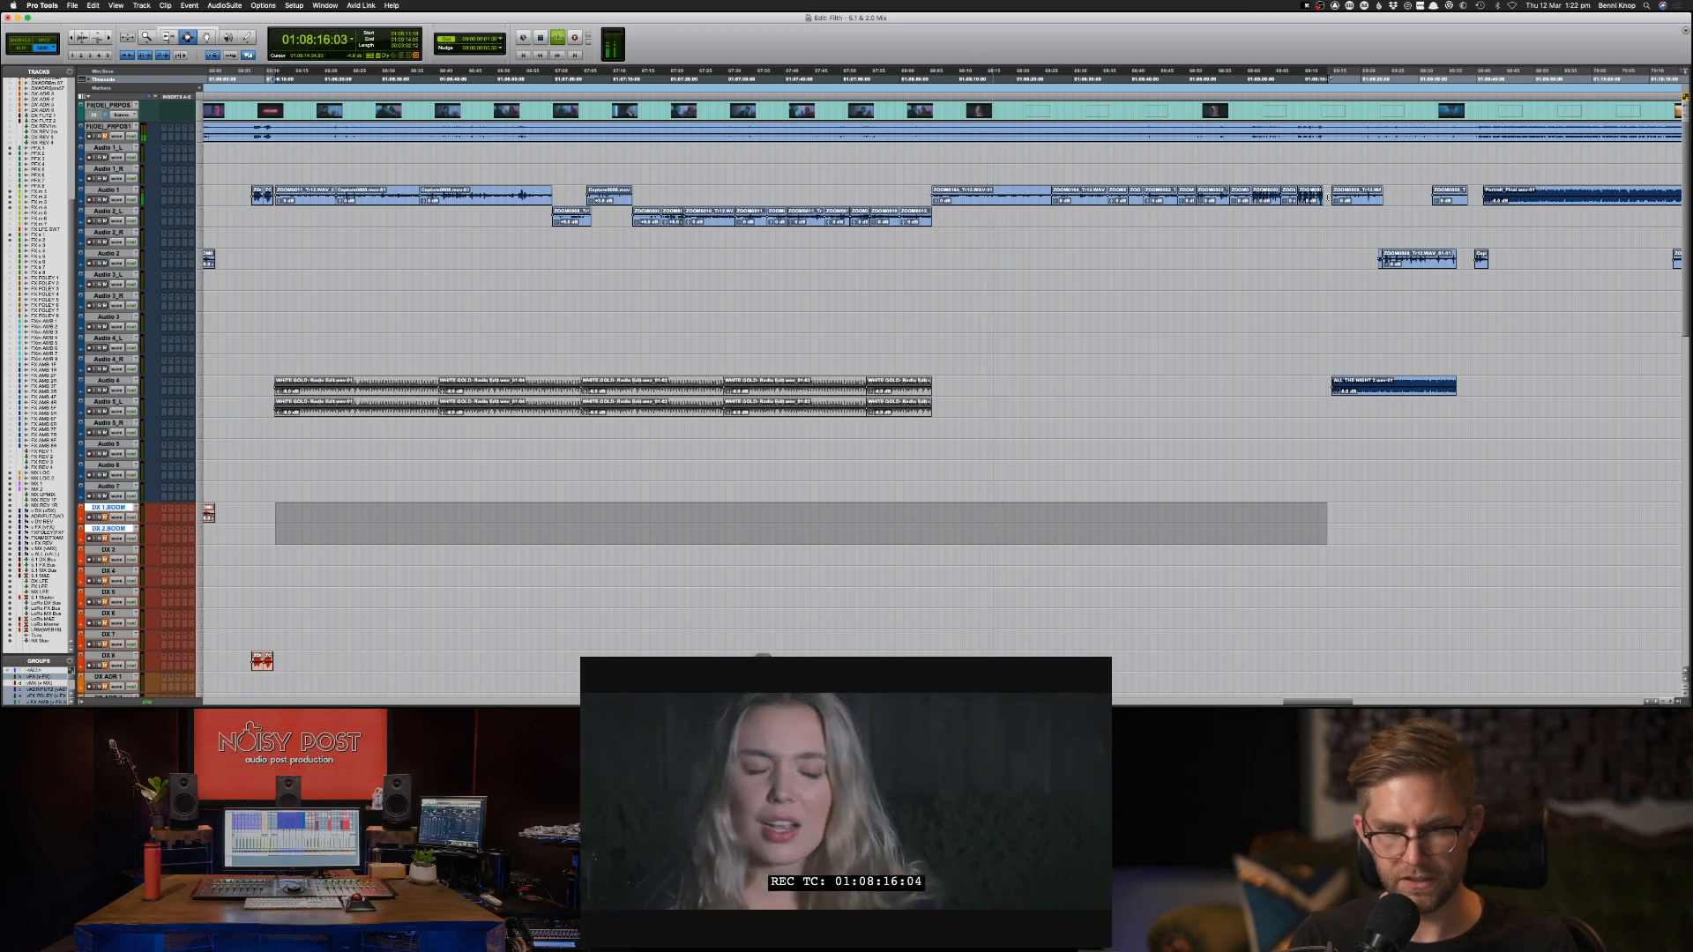
key("super+v")
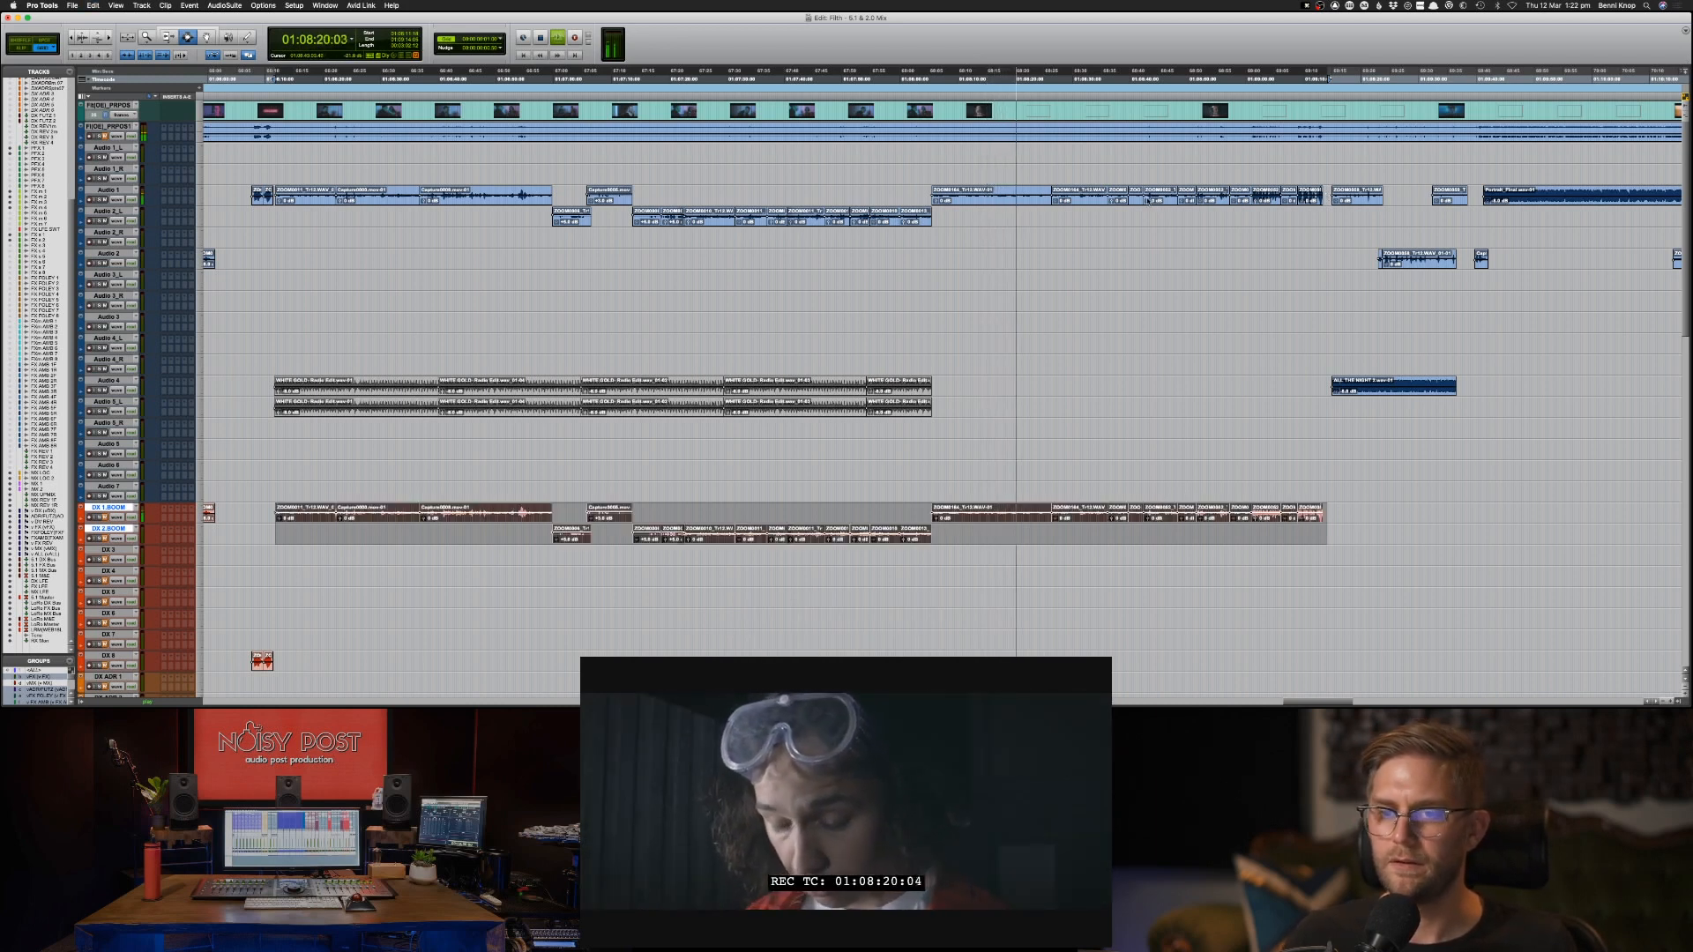
Play the scene from 01:08:41 onward and mute the ALL THE NIGHT music clip on Audio 4.
left_click(1136, 195)
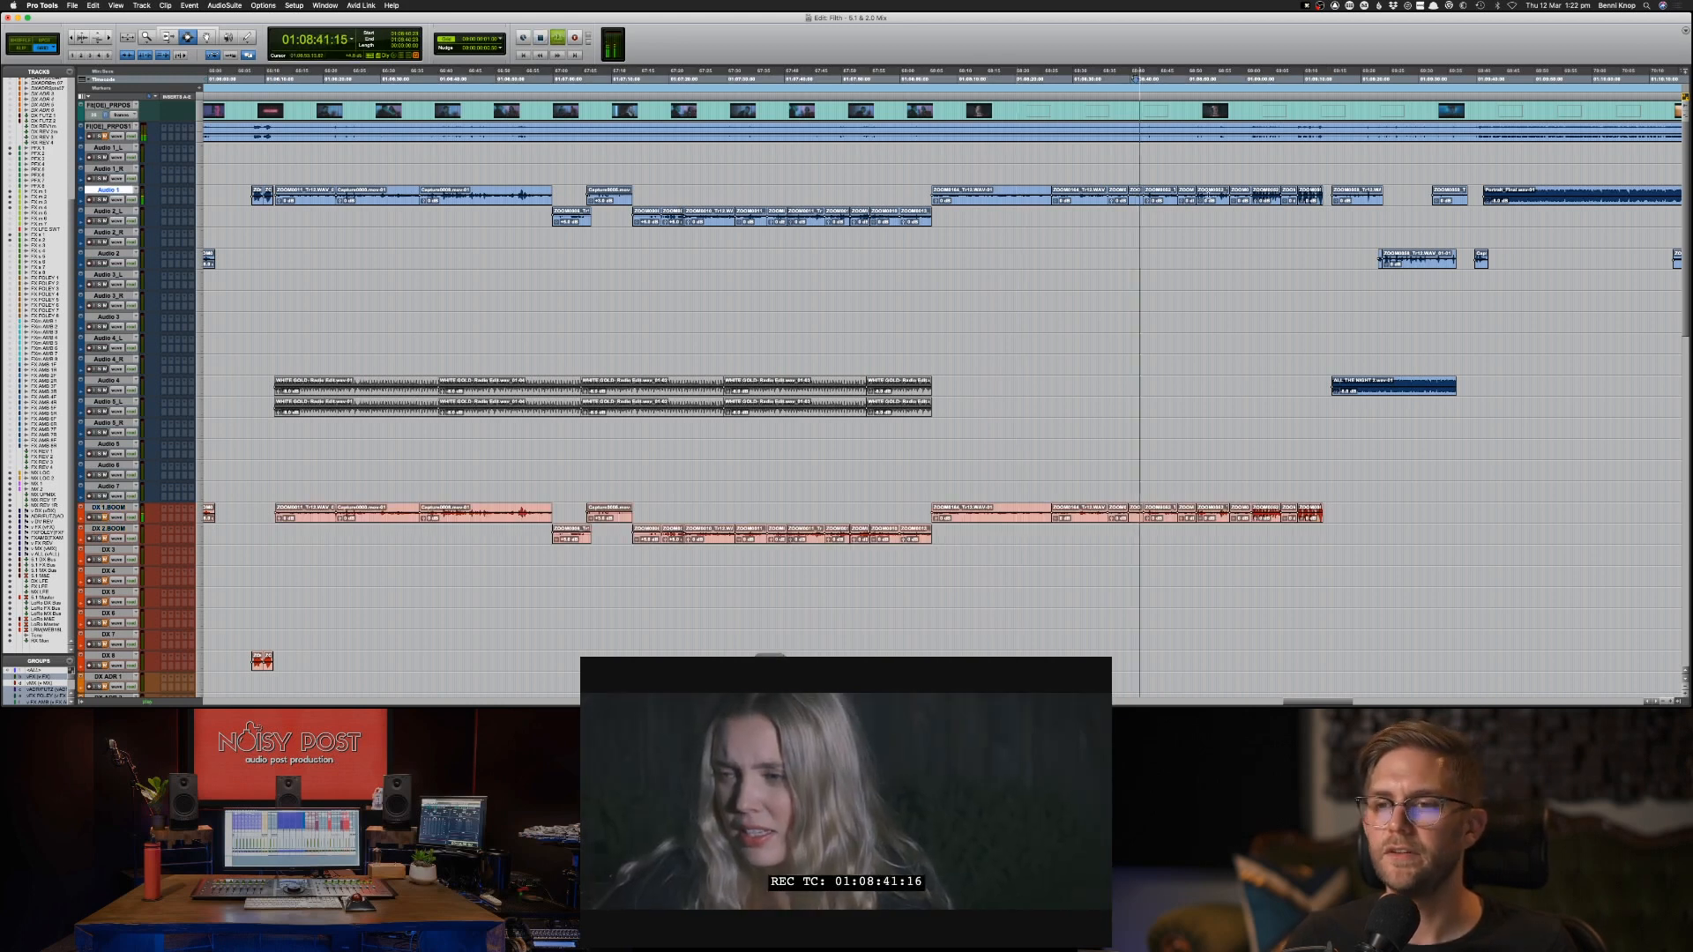
key("space")
left_click(1223, 196)
key("space")
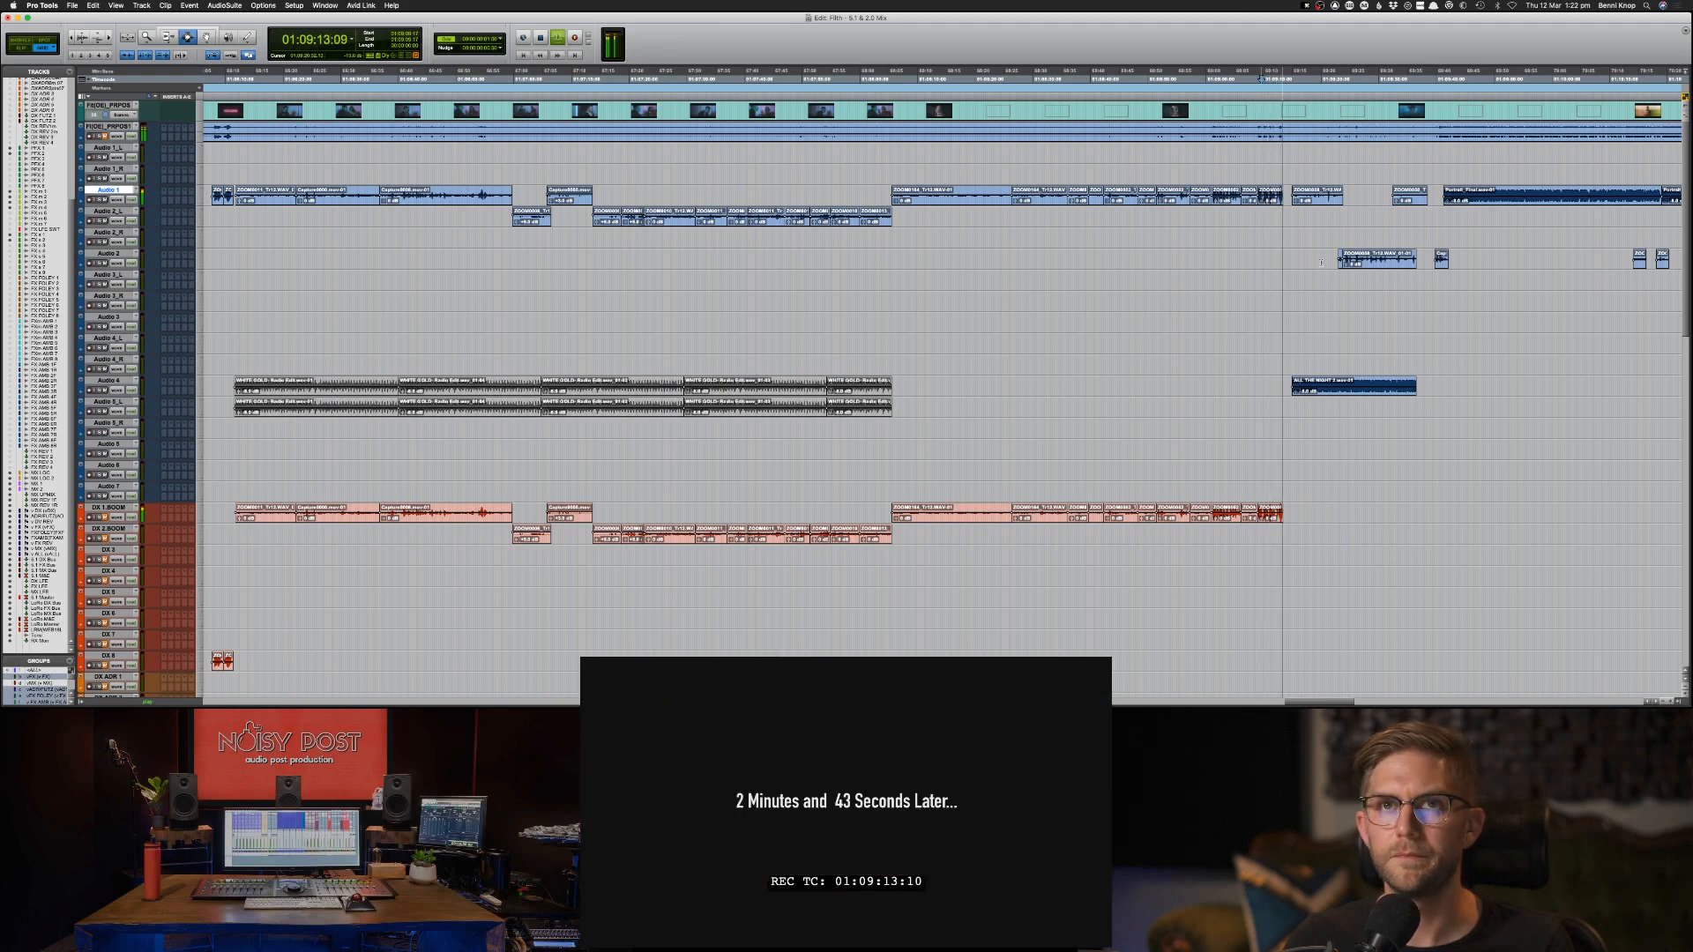
double_click(1318, 388)
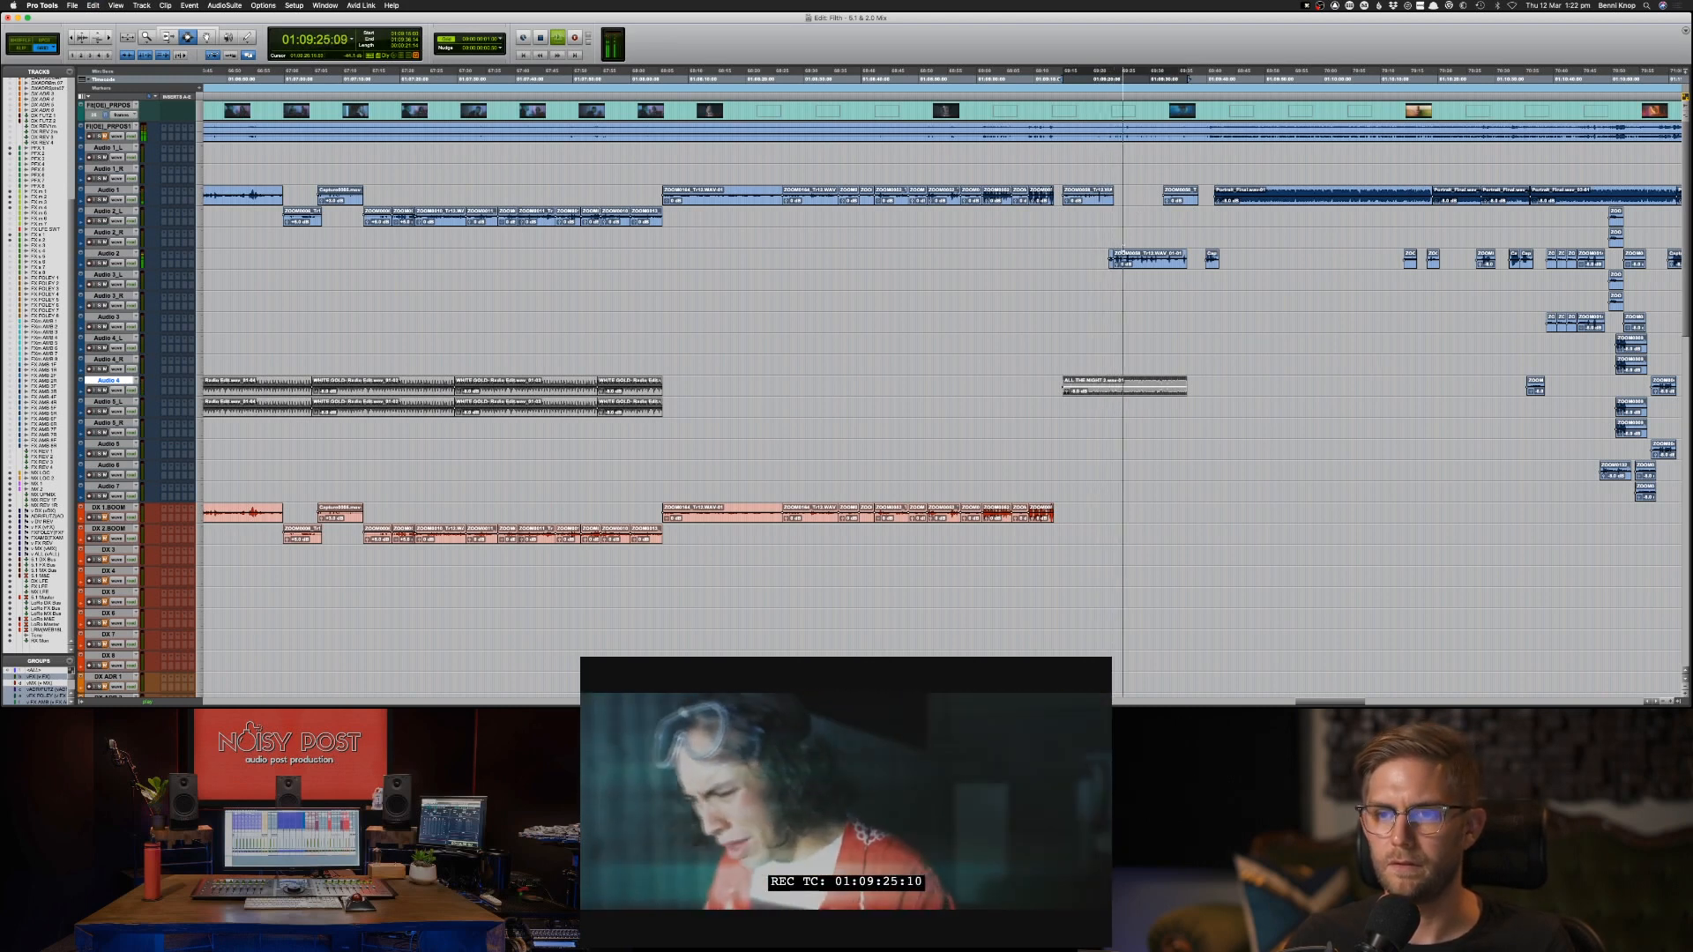
Cut the short opening section off the Audio 2 clip at about 01:09:23 and paste it onto DX 7.
left_click(1109, 261)
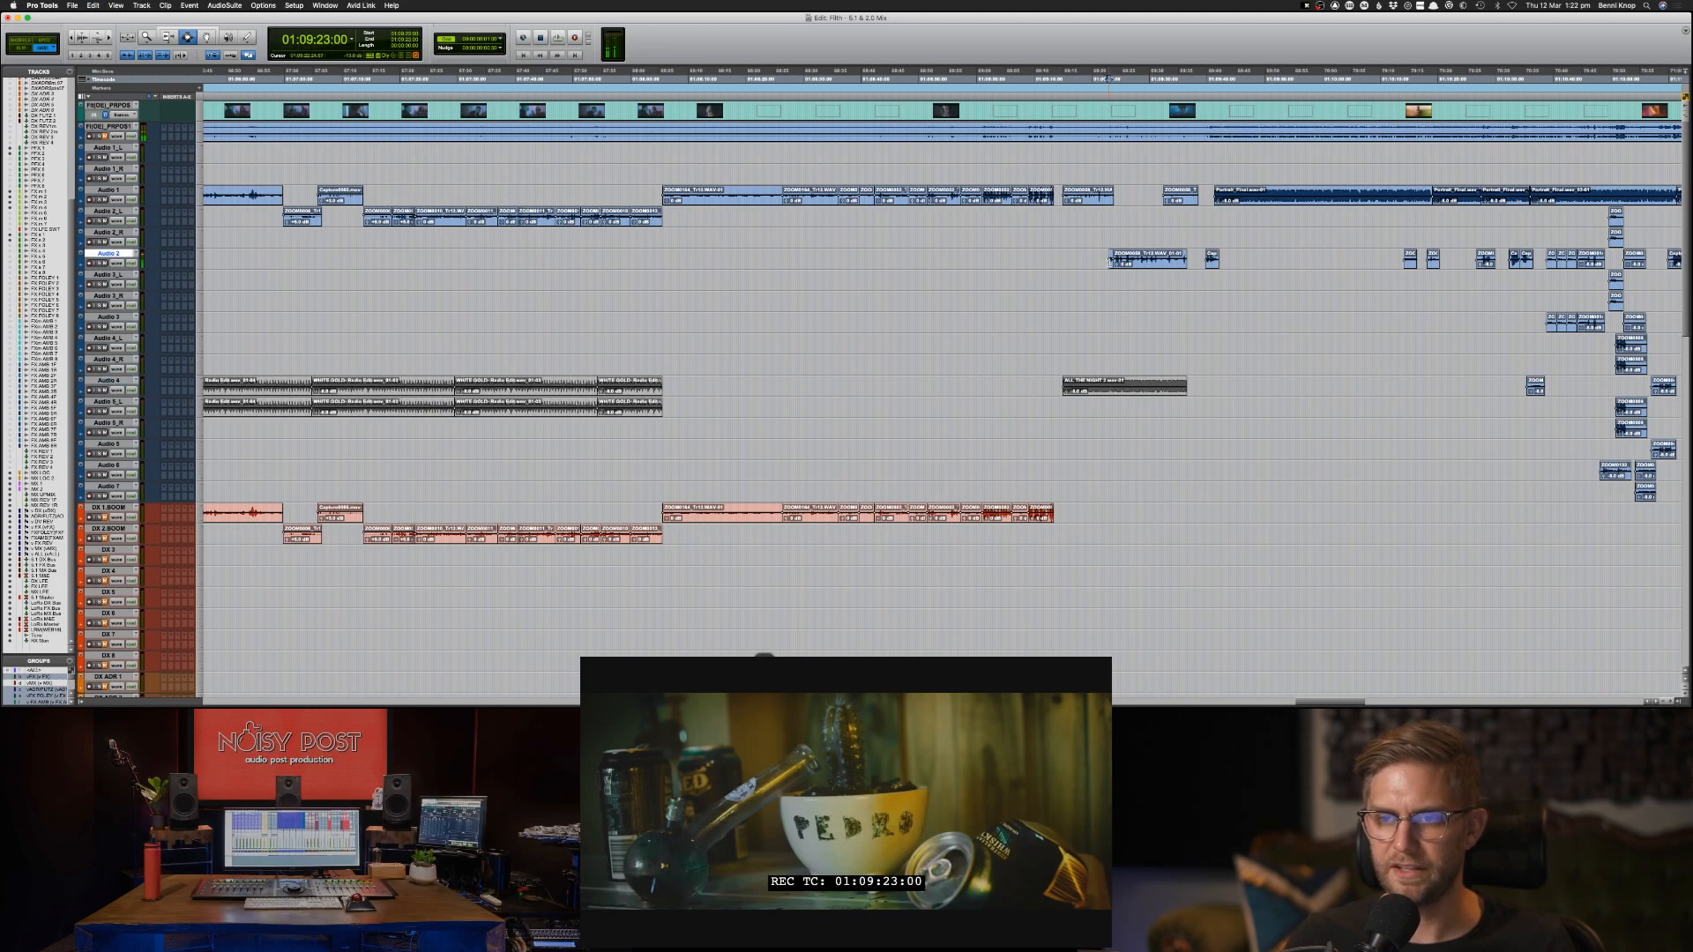
double_click(1110, 262)
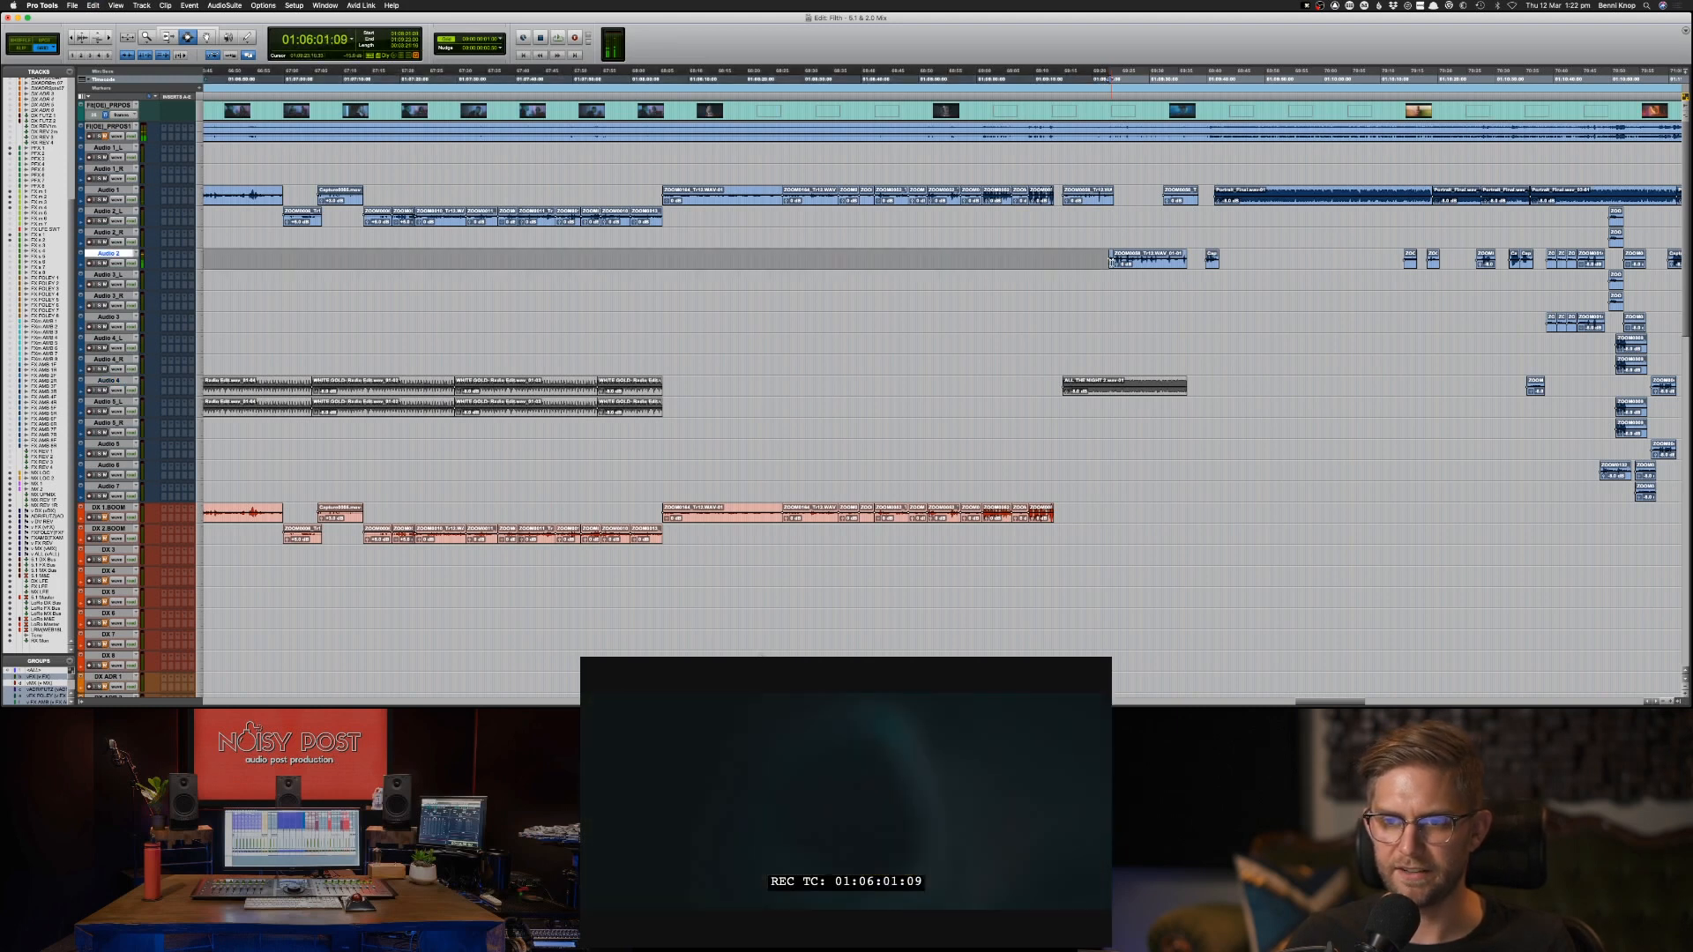
double_click(1111, 262)
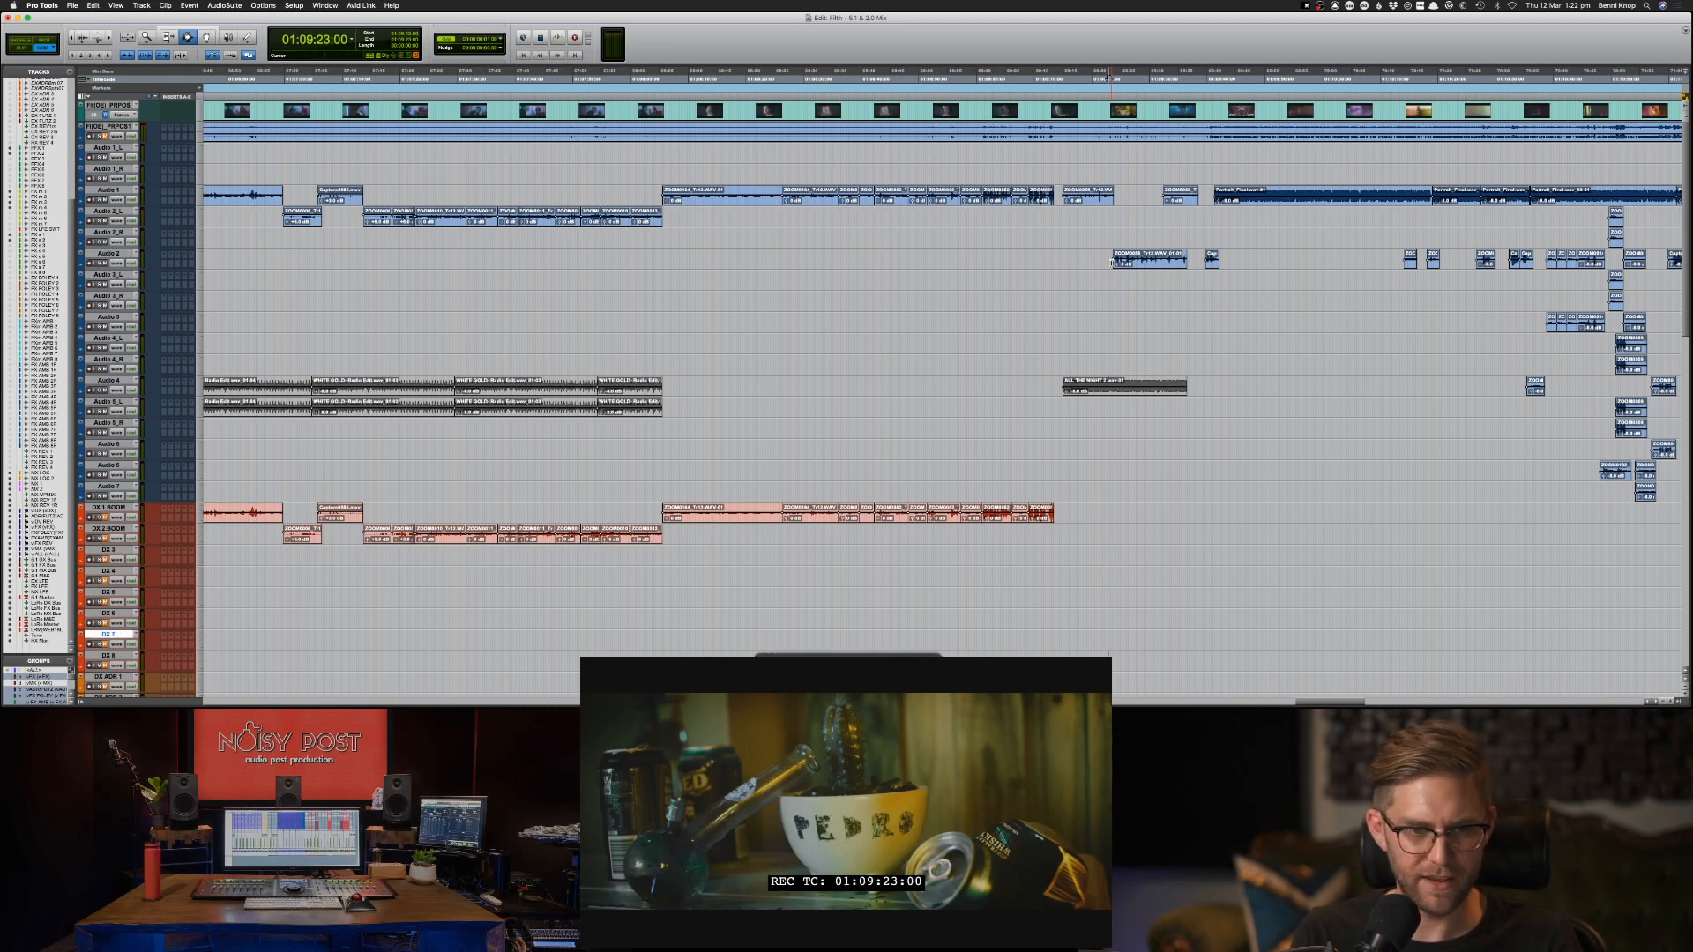
key("p")
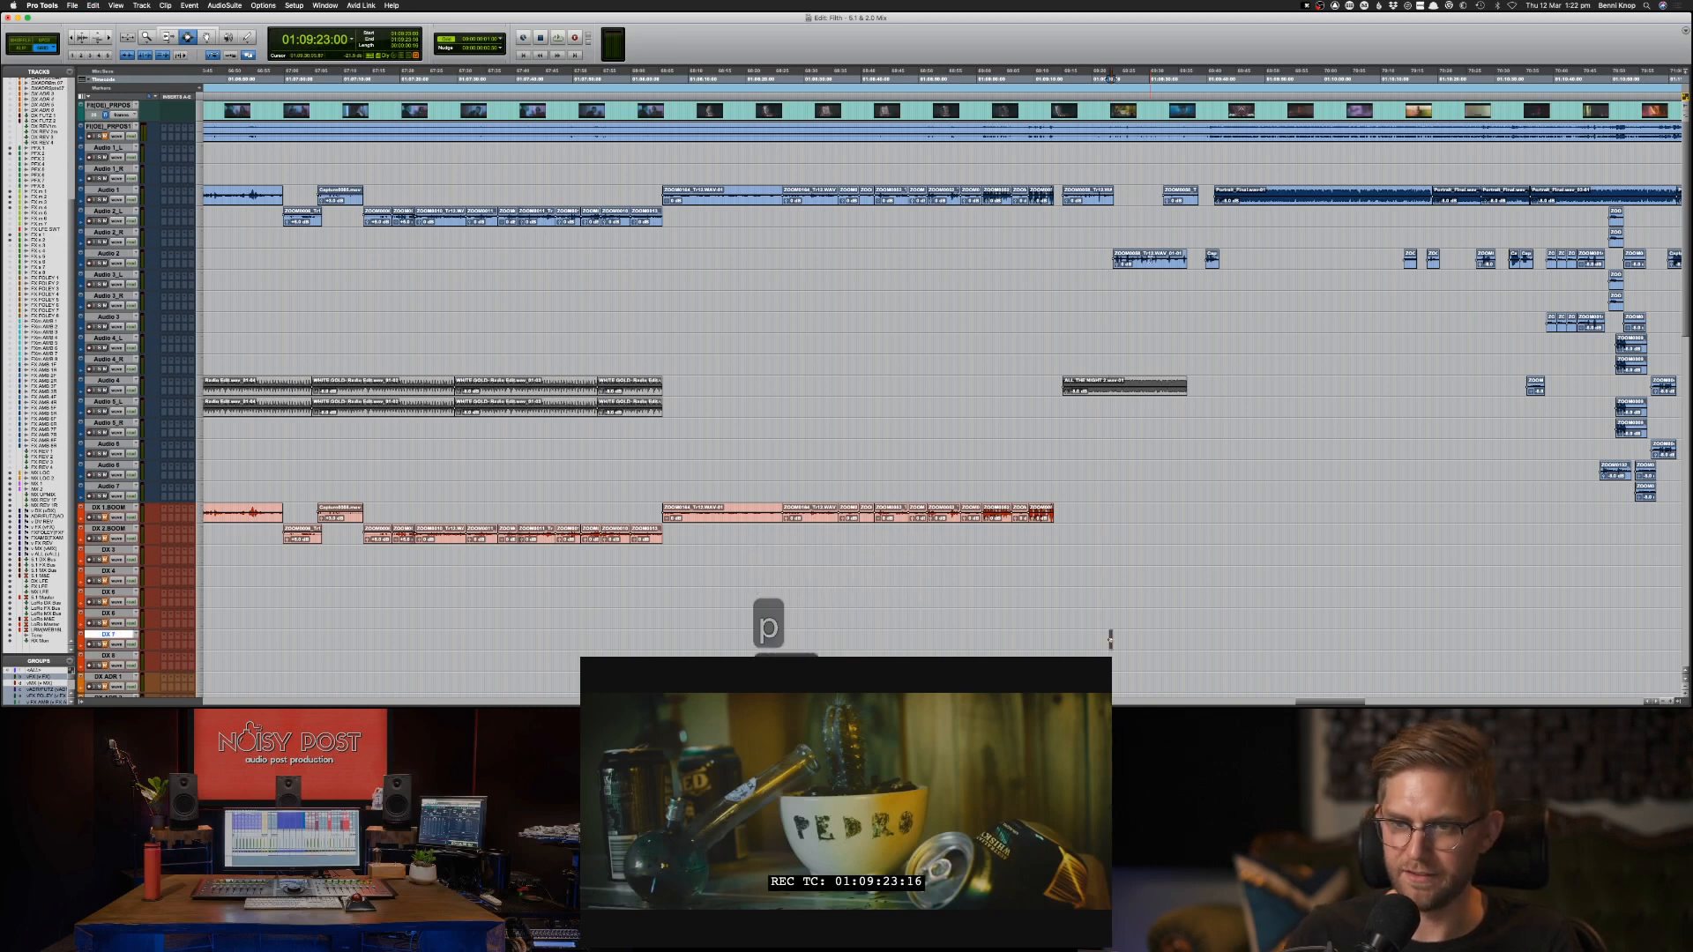
left_click(1140, 262)
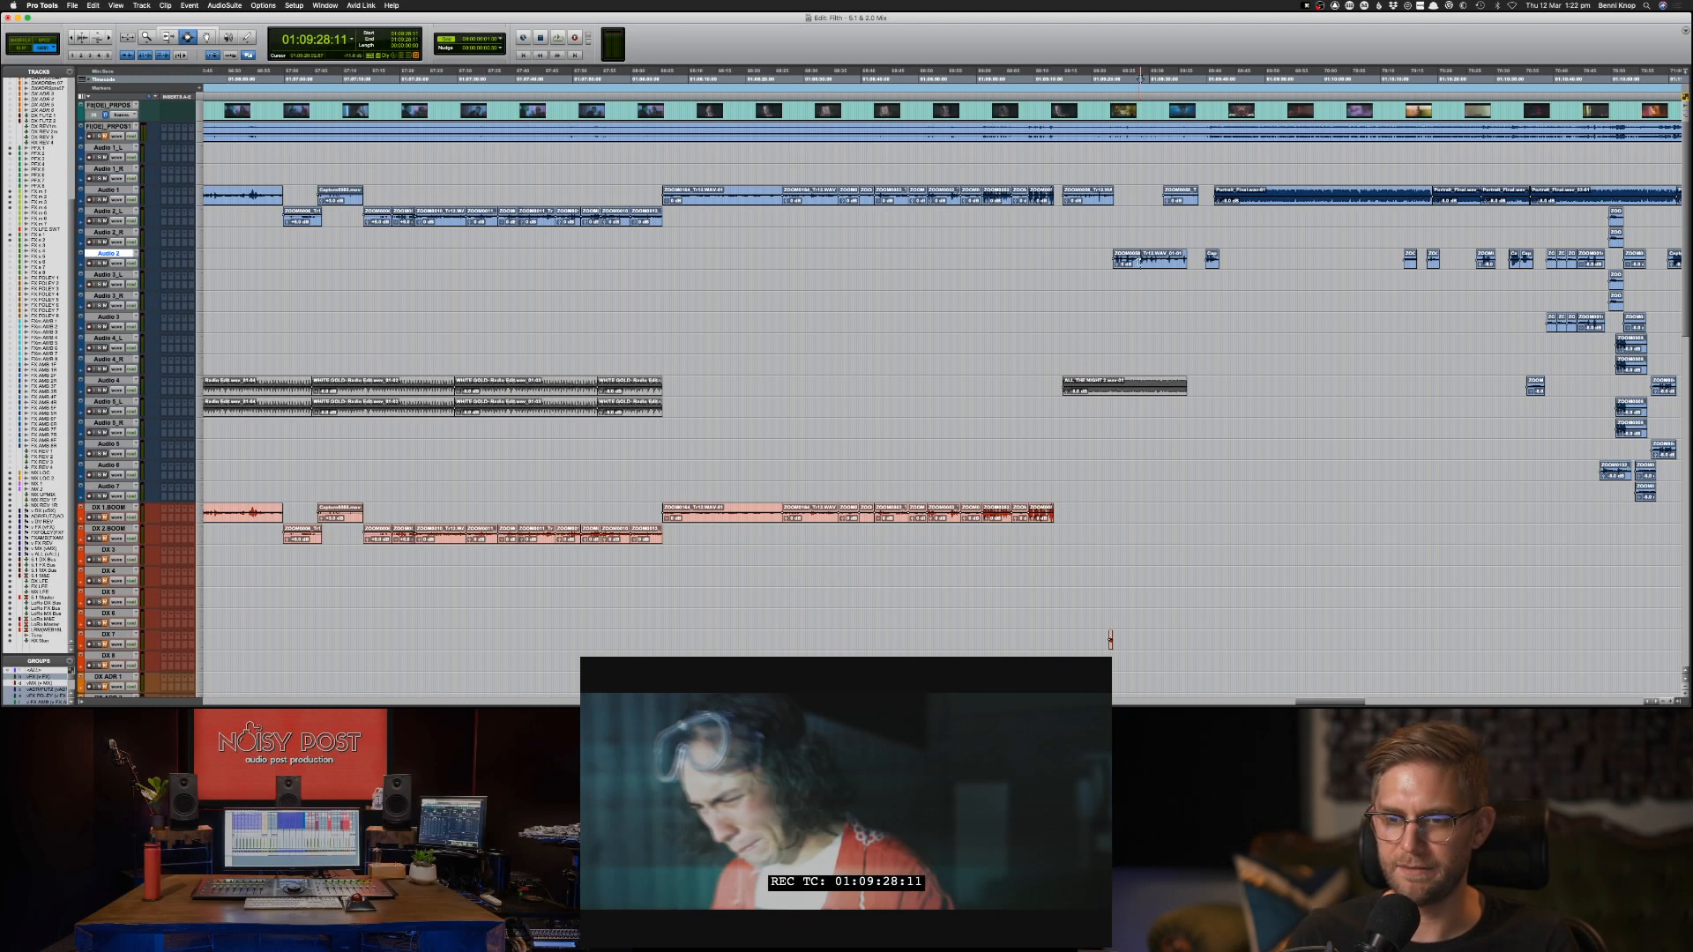
Rename the dialogue tracks by adding BIG VO to DX 8 and WEIRD to DX 7.
double_click(113, 657)
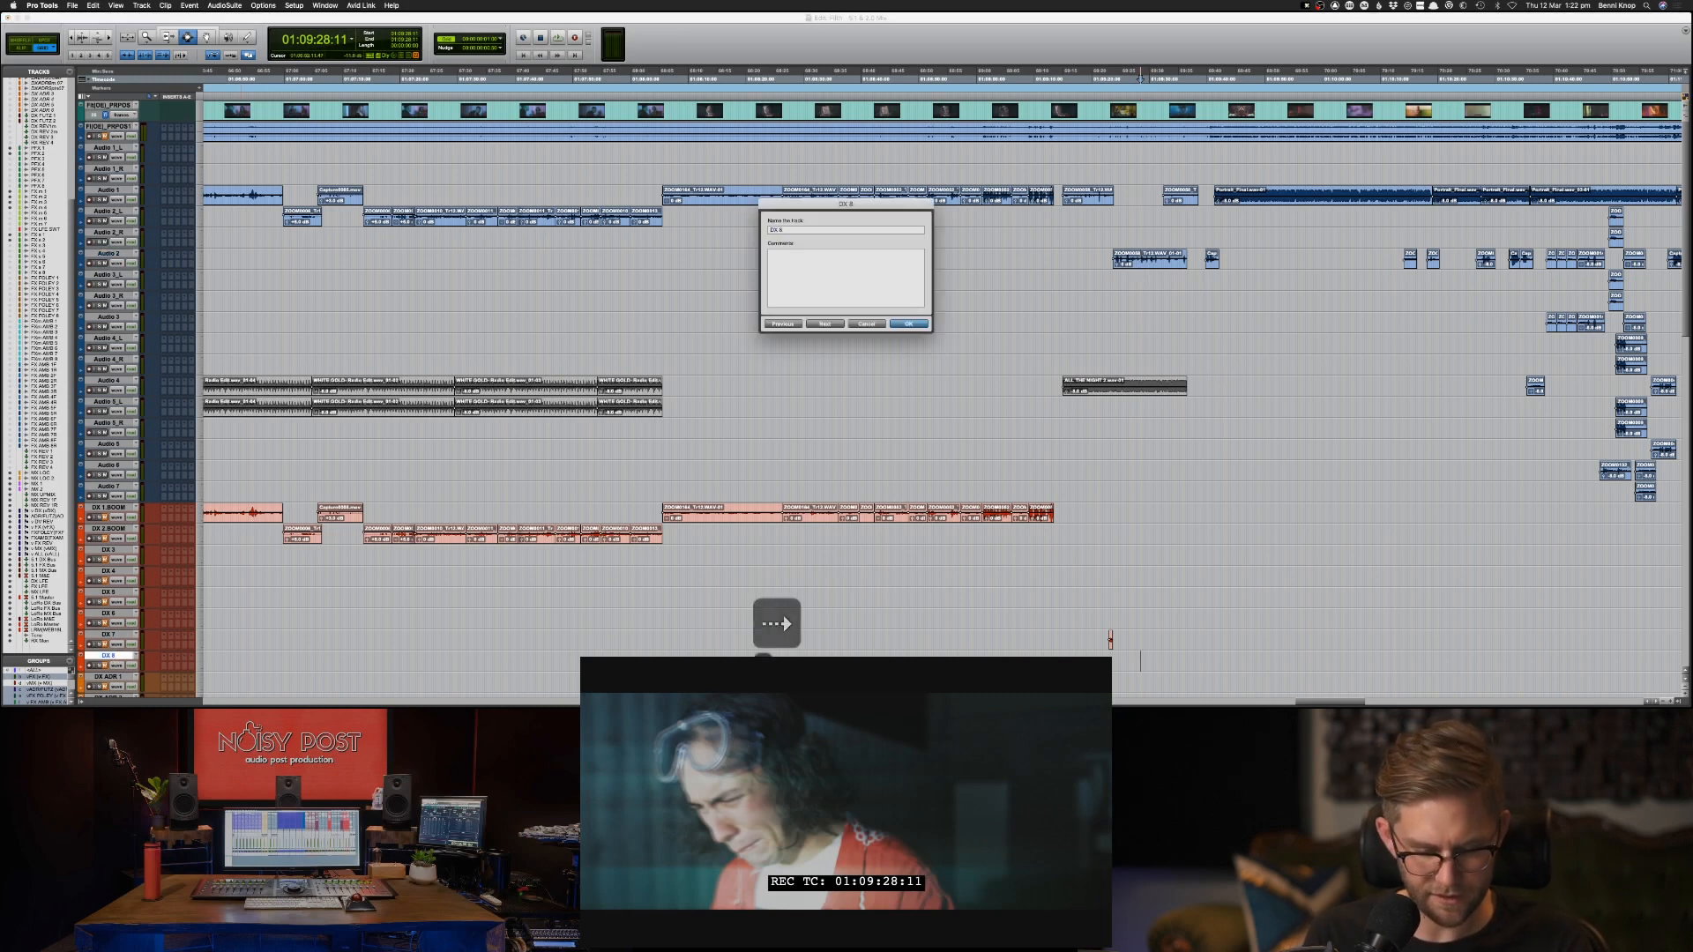
type(".")
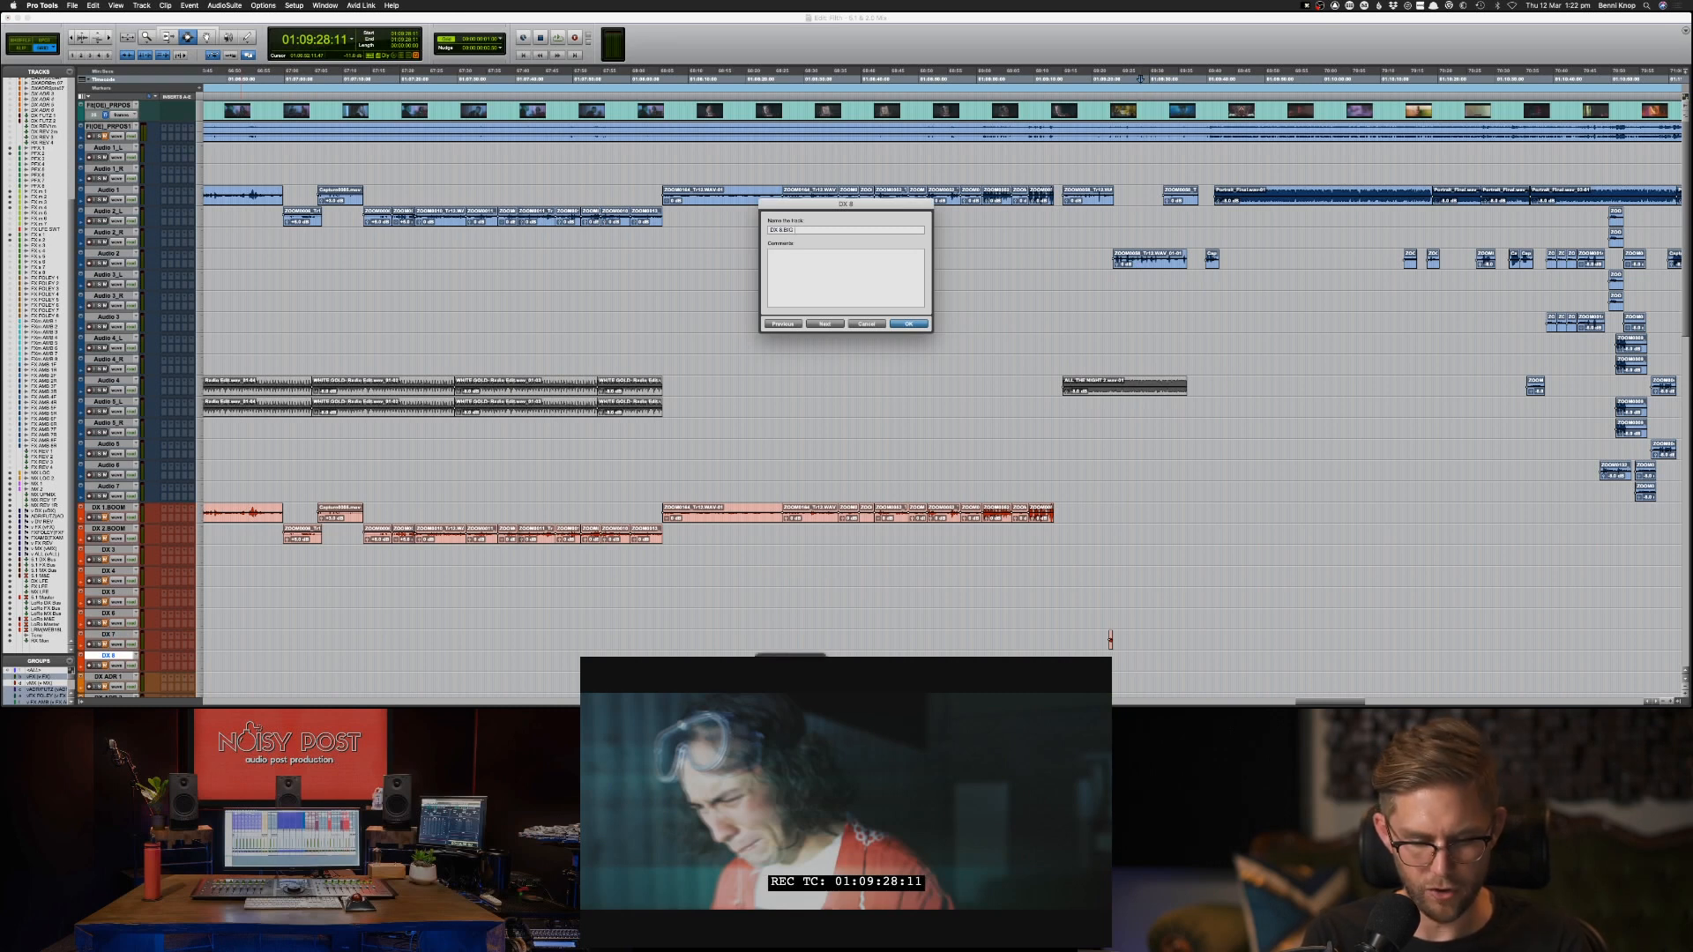
type("BIG VO")
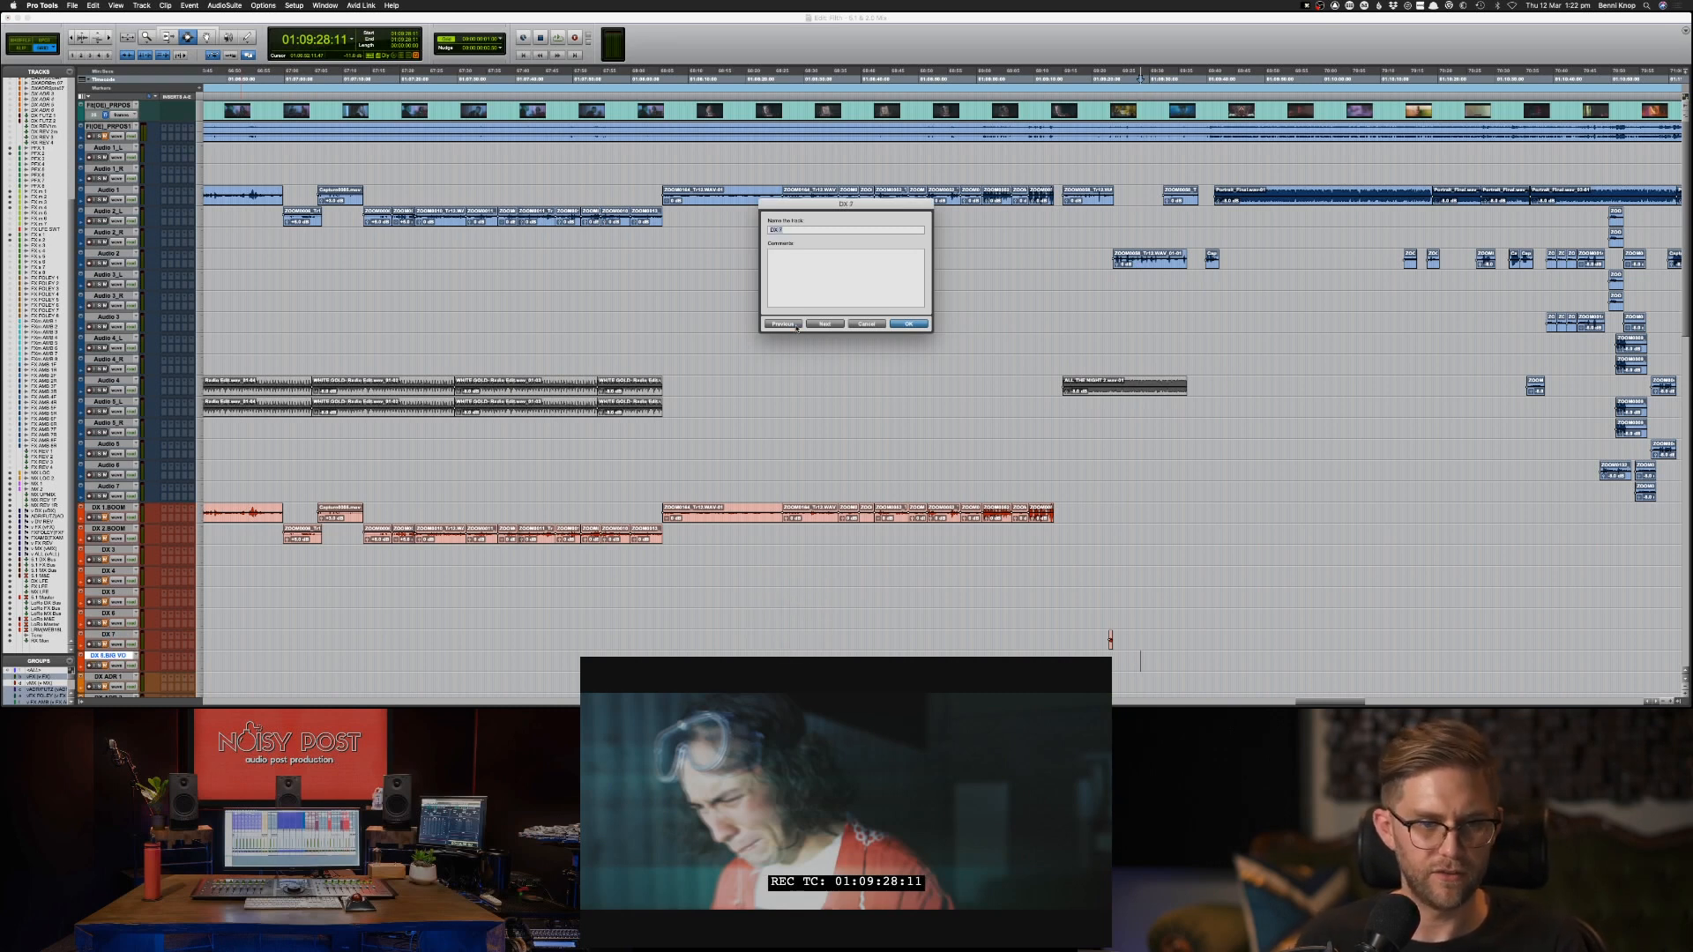
type(" WEIRD")
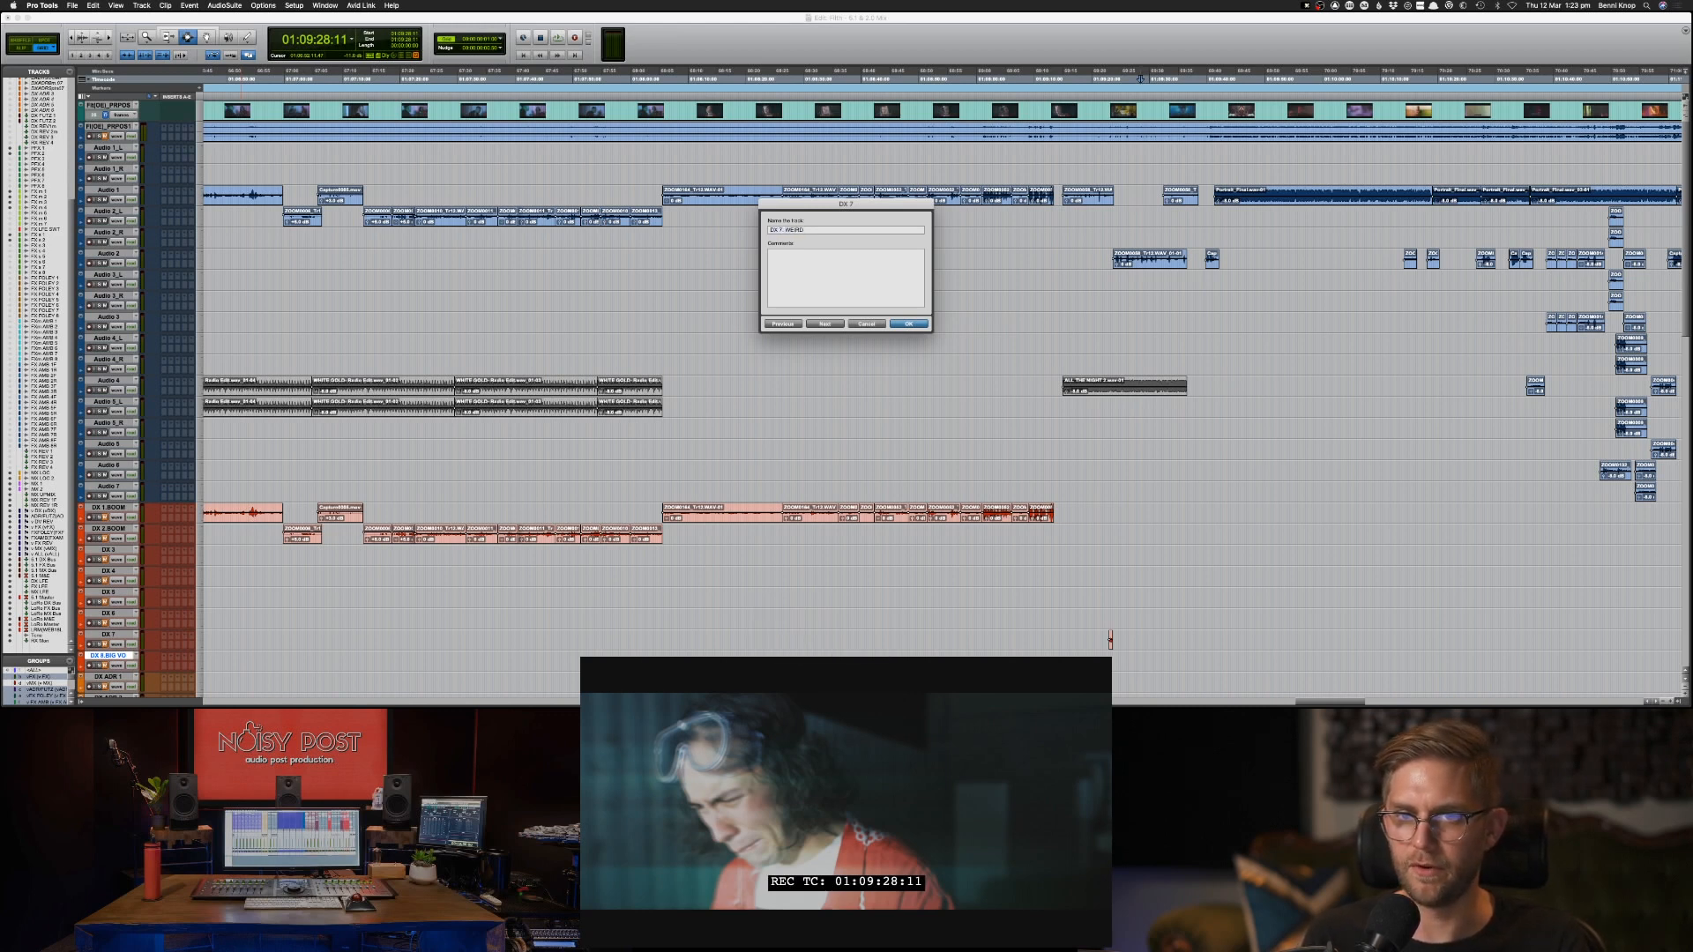
key("Return")
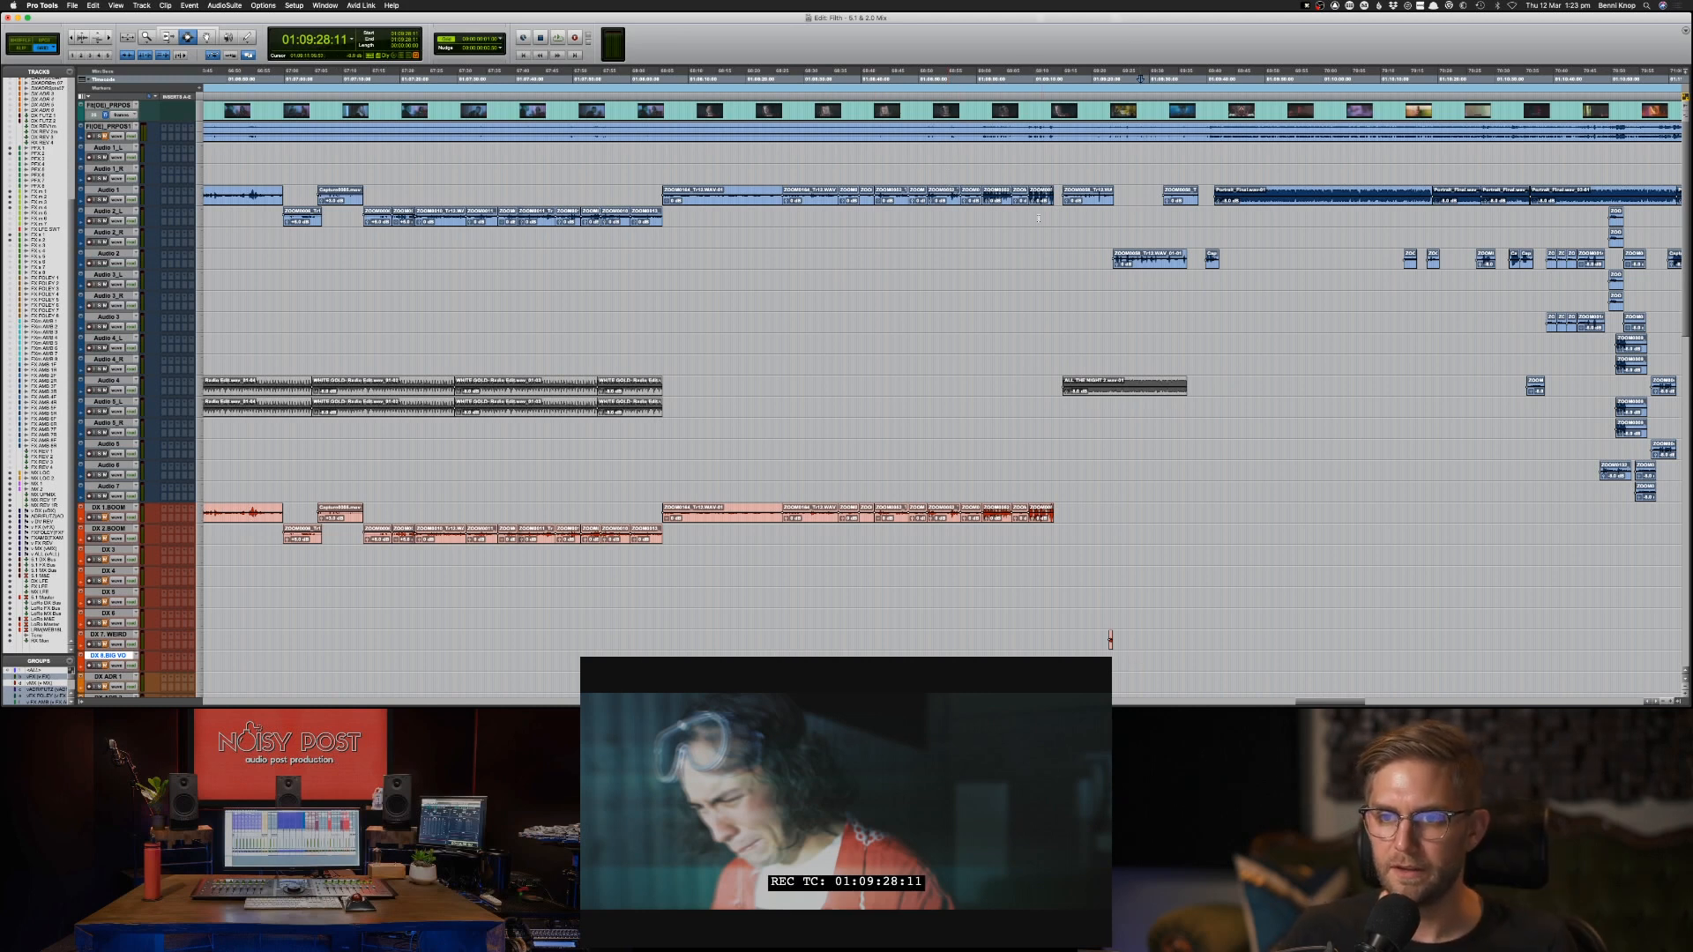
Play from about 01:09:15 and copy the short DX 7 clip back up to Audio 3_L at the same position.
key("space")
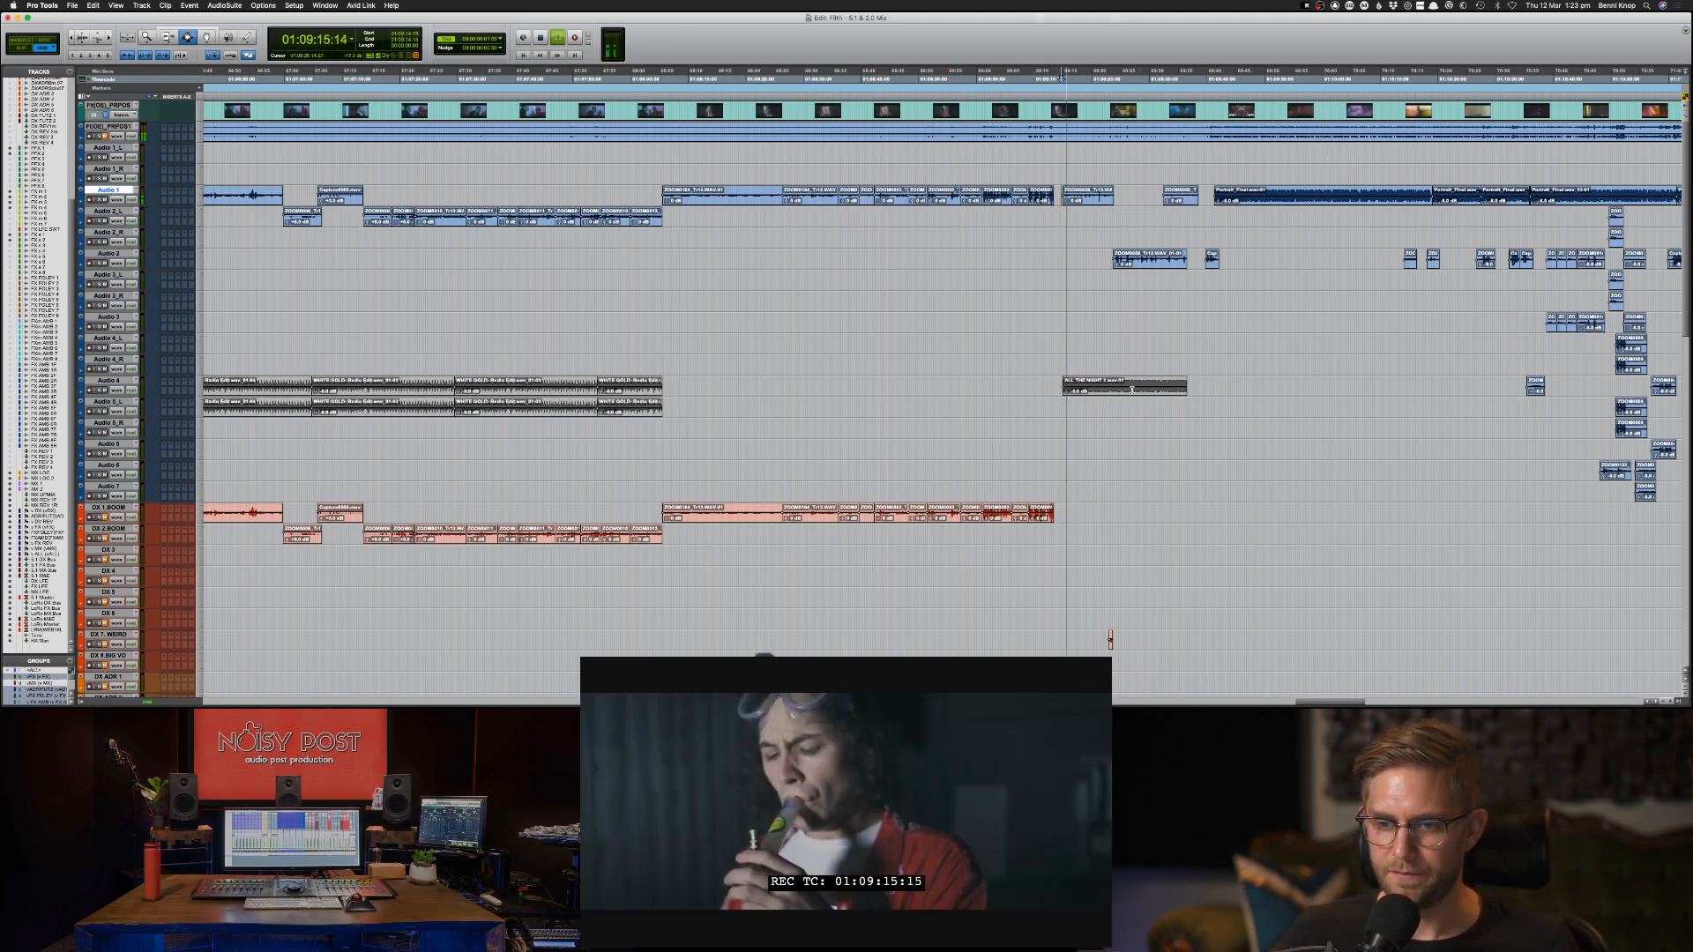
left_click(1110, 639)
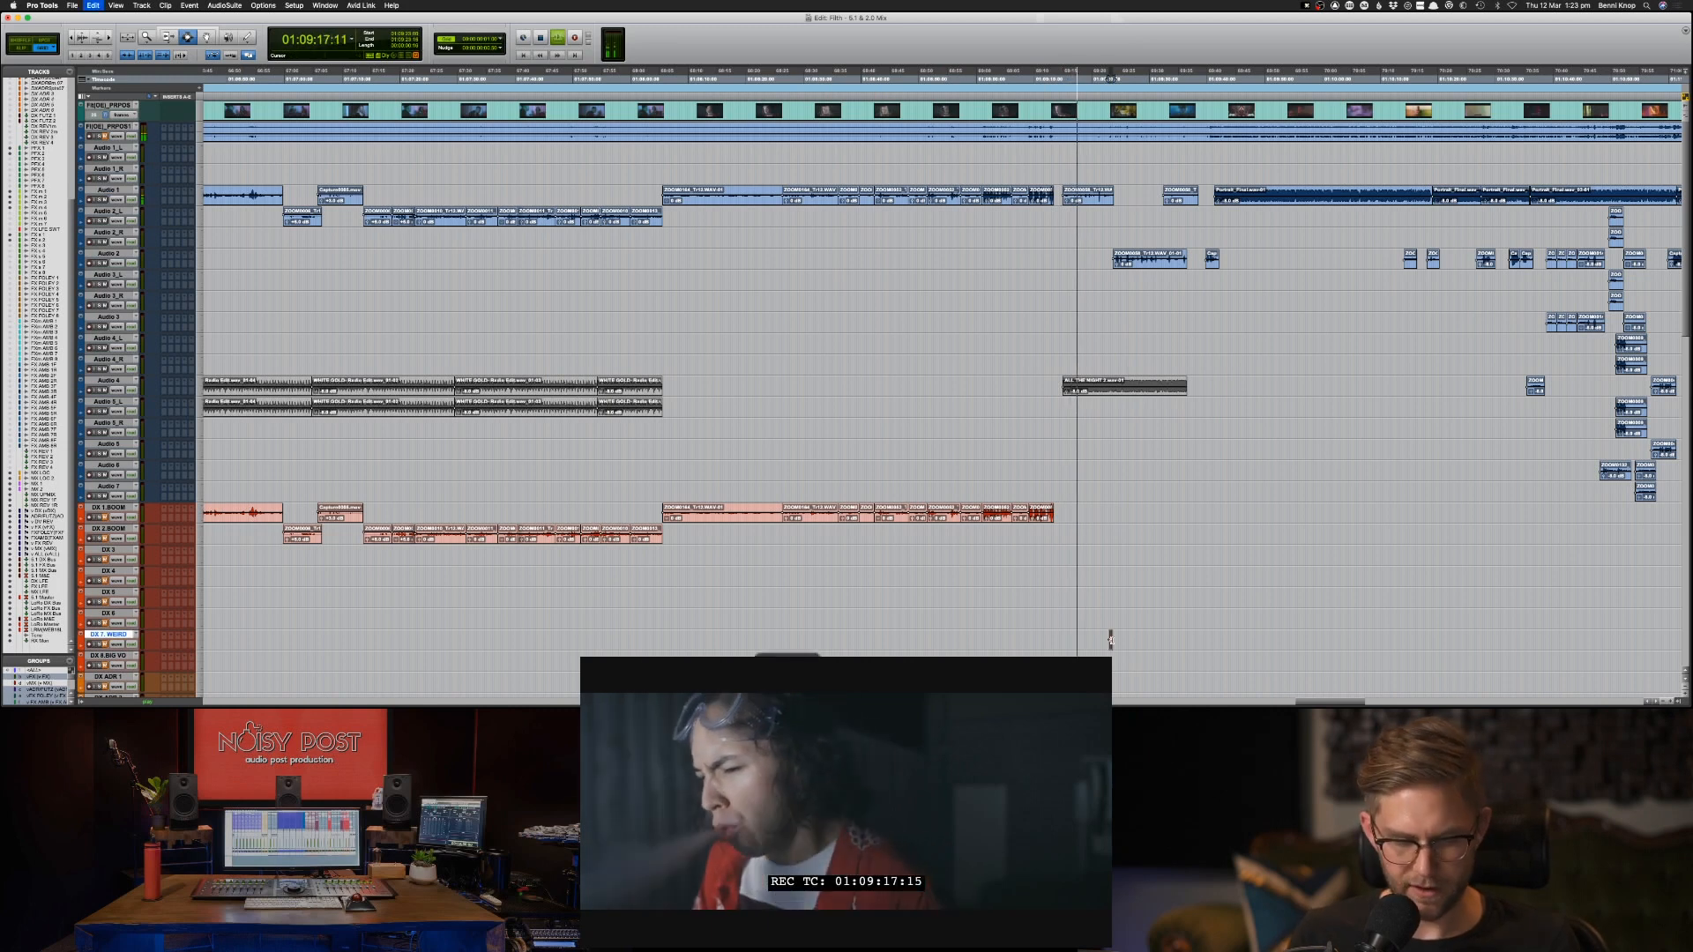
key("super+c")
key("p")
key("p")
key("p")
key("p")
key("p")
key("p")
key("p")
key("p")
key("p")
key("p")
key("p")
key("p")
key("p")
key("p")
key("p")
key("p")
key("p")
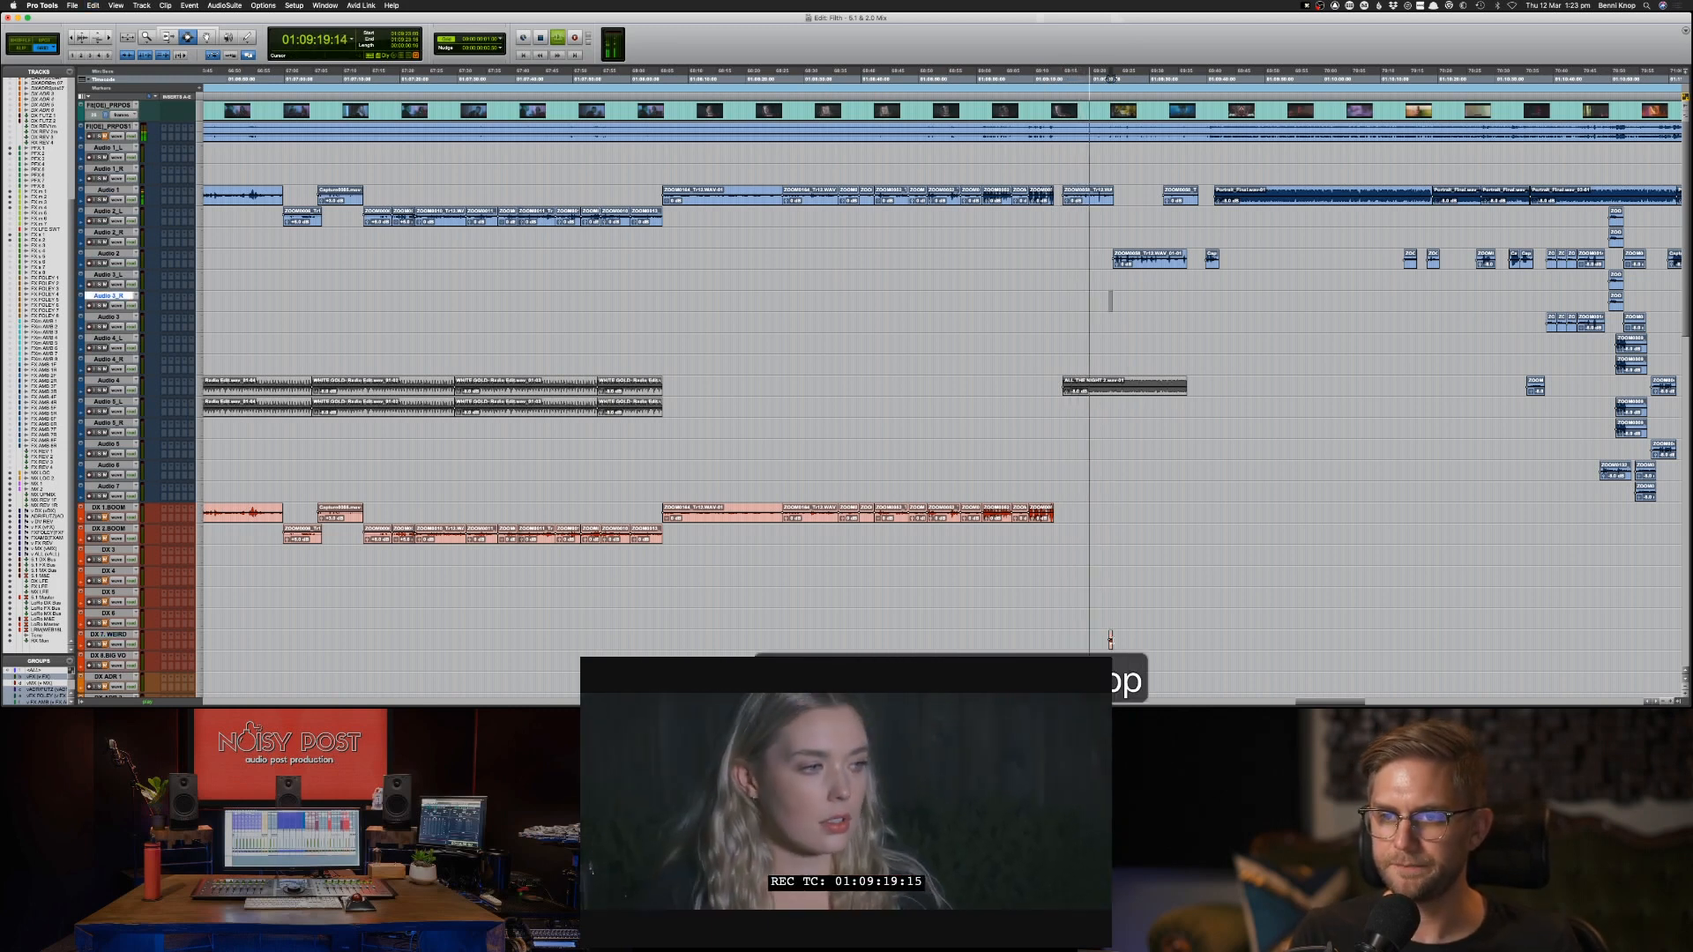
Play from about 01:09:21 and 01:09:32, and copy the short Audio 2 clip at about 01:09:39 to DX 7 WEIRD.
left_click(1107, 240)
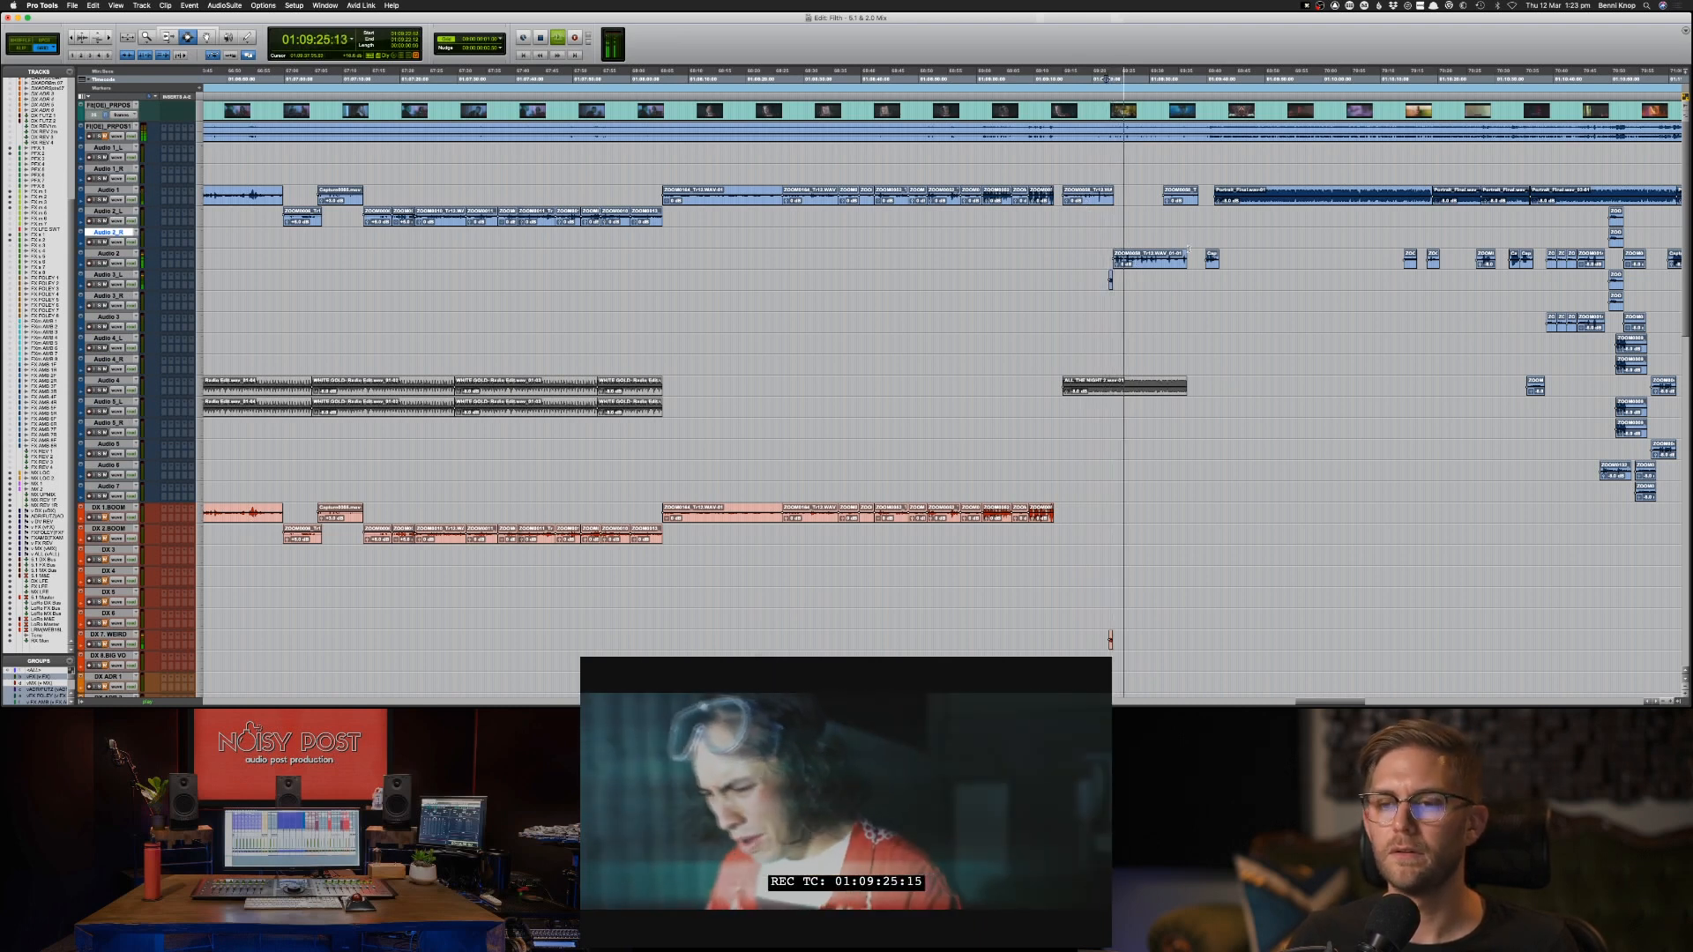
left_click(1162, 196)
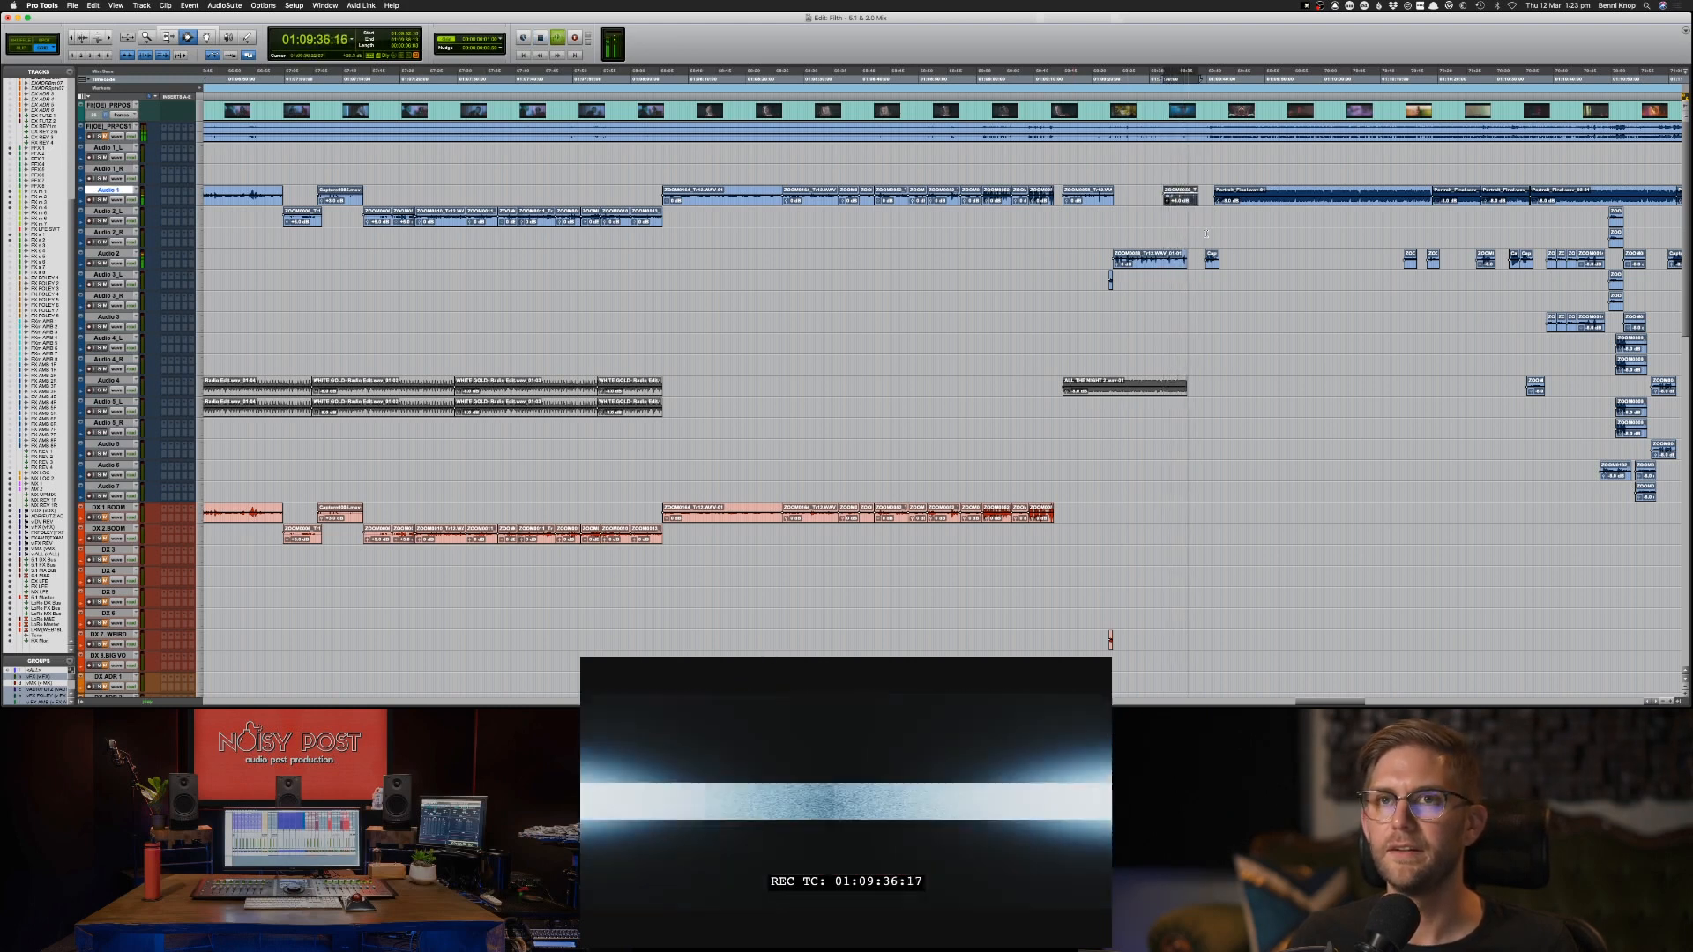
left_click(1221, 265)
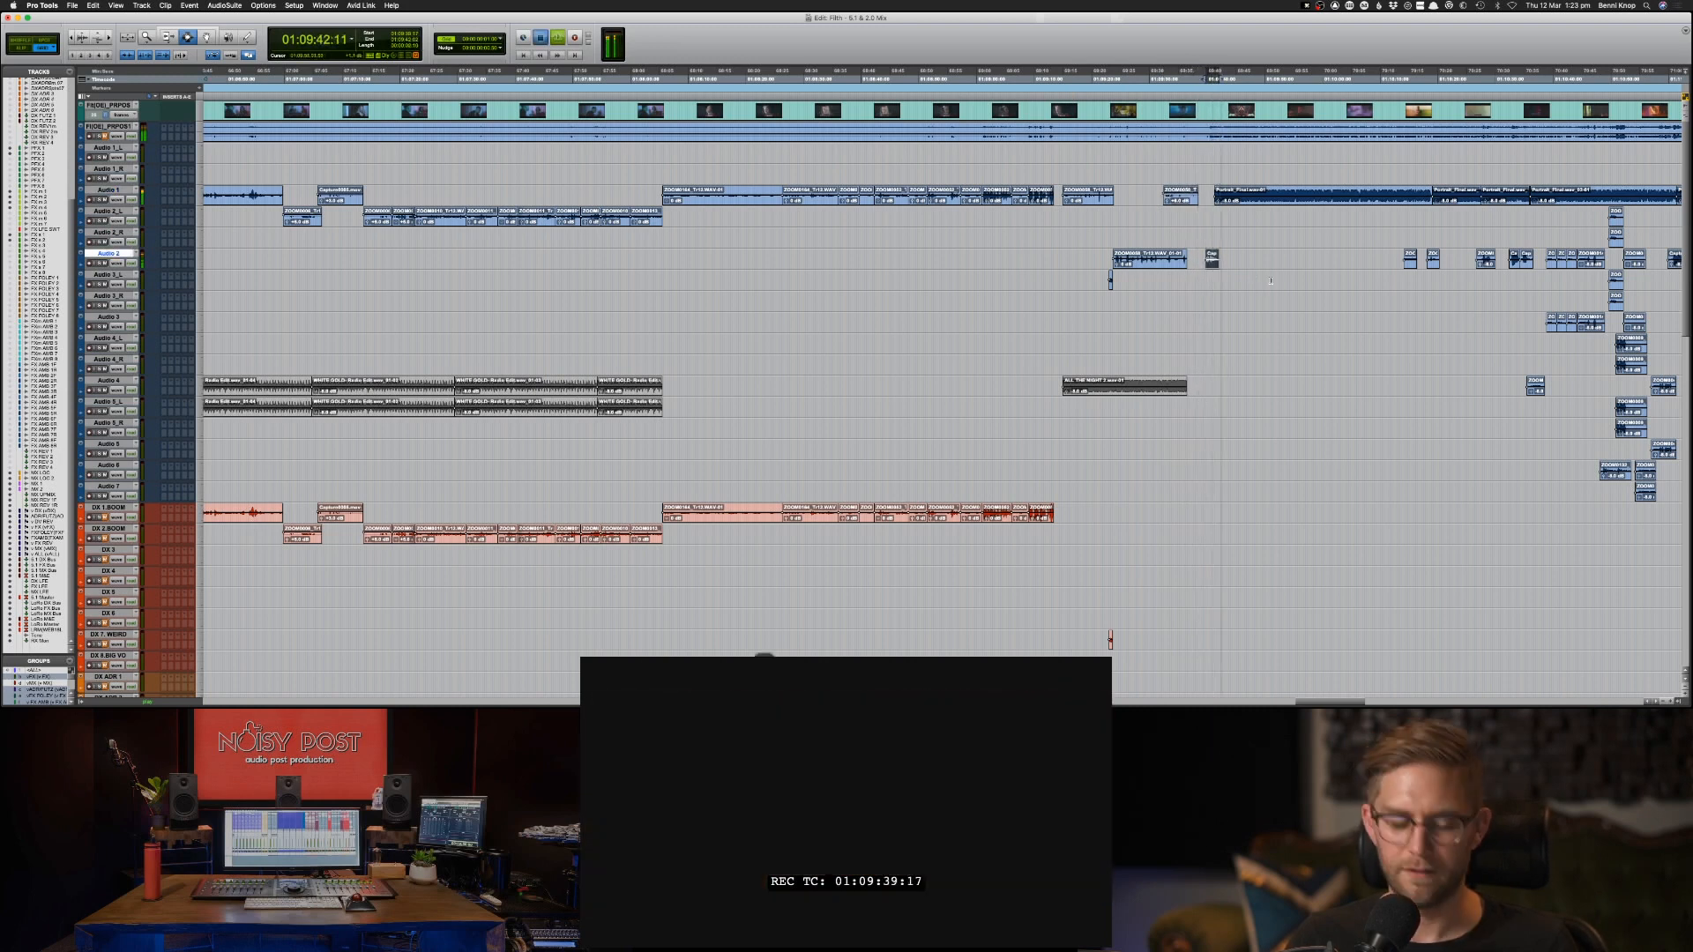
key("semicolon")
key("semicolon")
key("semicolon")
key("semicolon")
key("semicolon")
key("semicolon")
key("semicolon")
key("semicolon")
key("semicolon")
key("semicolon")
key("semicolon")
key("semicolon")
key("semicolon")
key("semicolon")
key("semicolon")
key("semicolon")
key("semicolon")
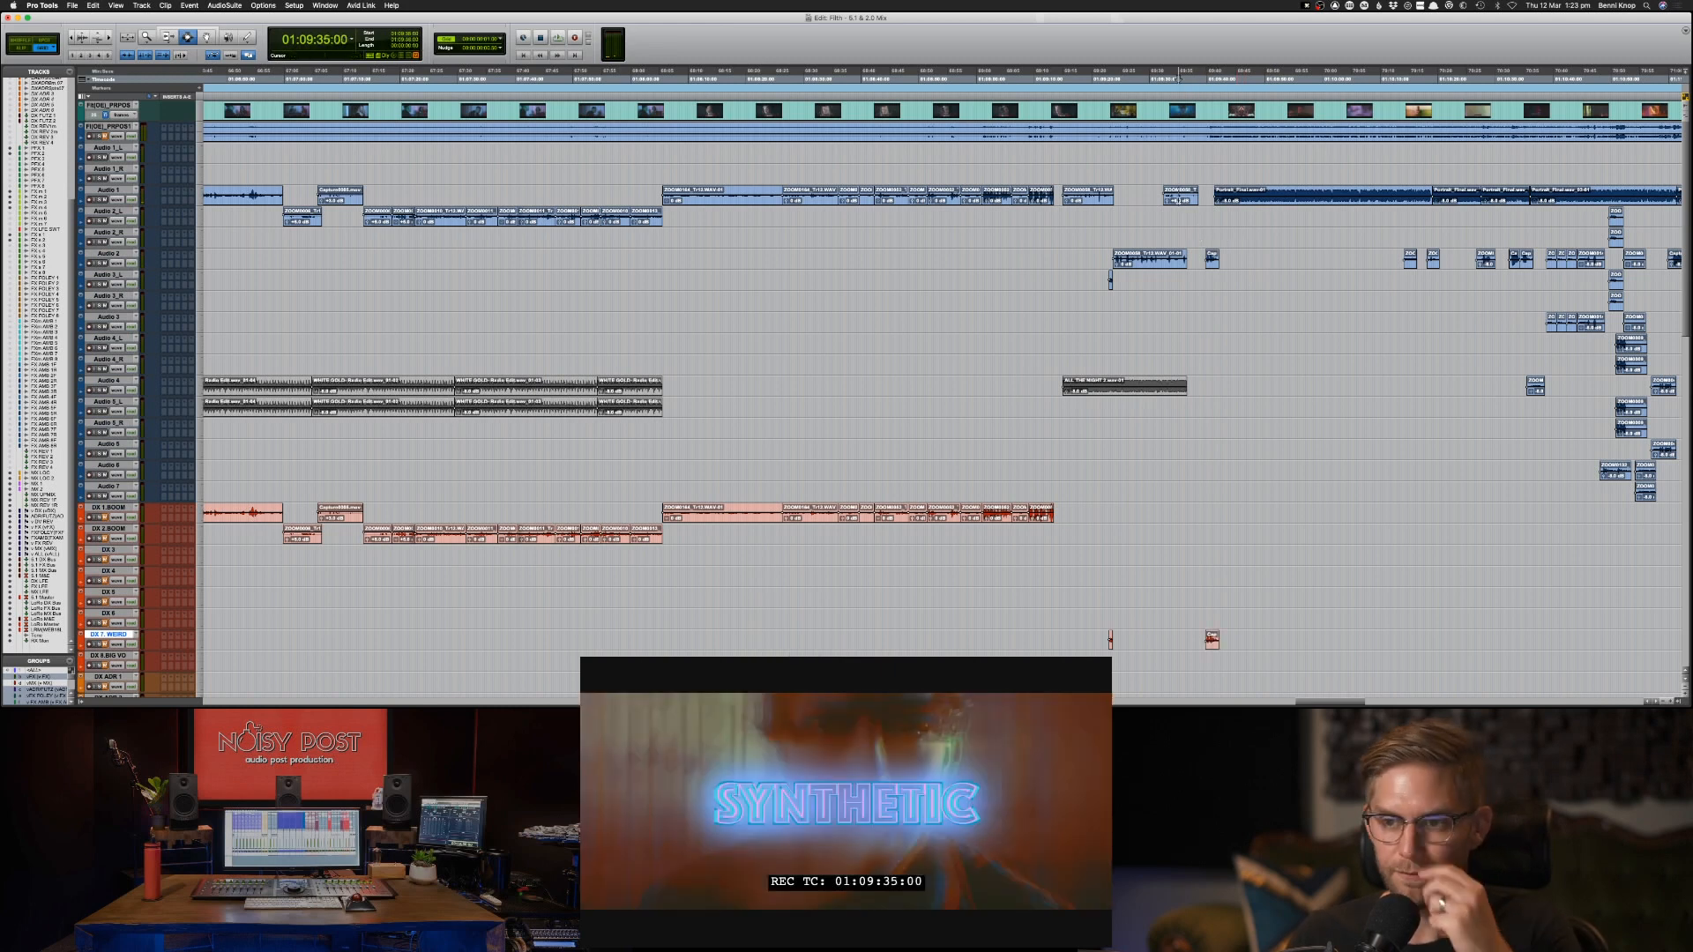
Copy the Audio 1 clip at 01:09:32:10 and paste it onto DX 6 at the same position.
left_click(1182, 202)
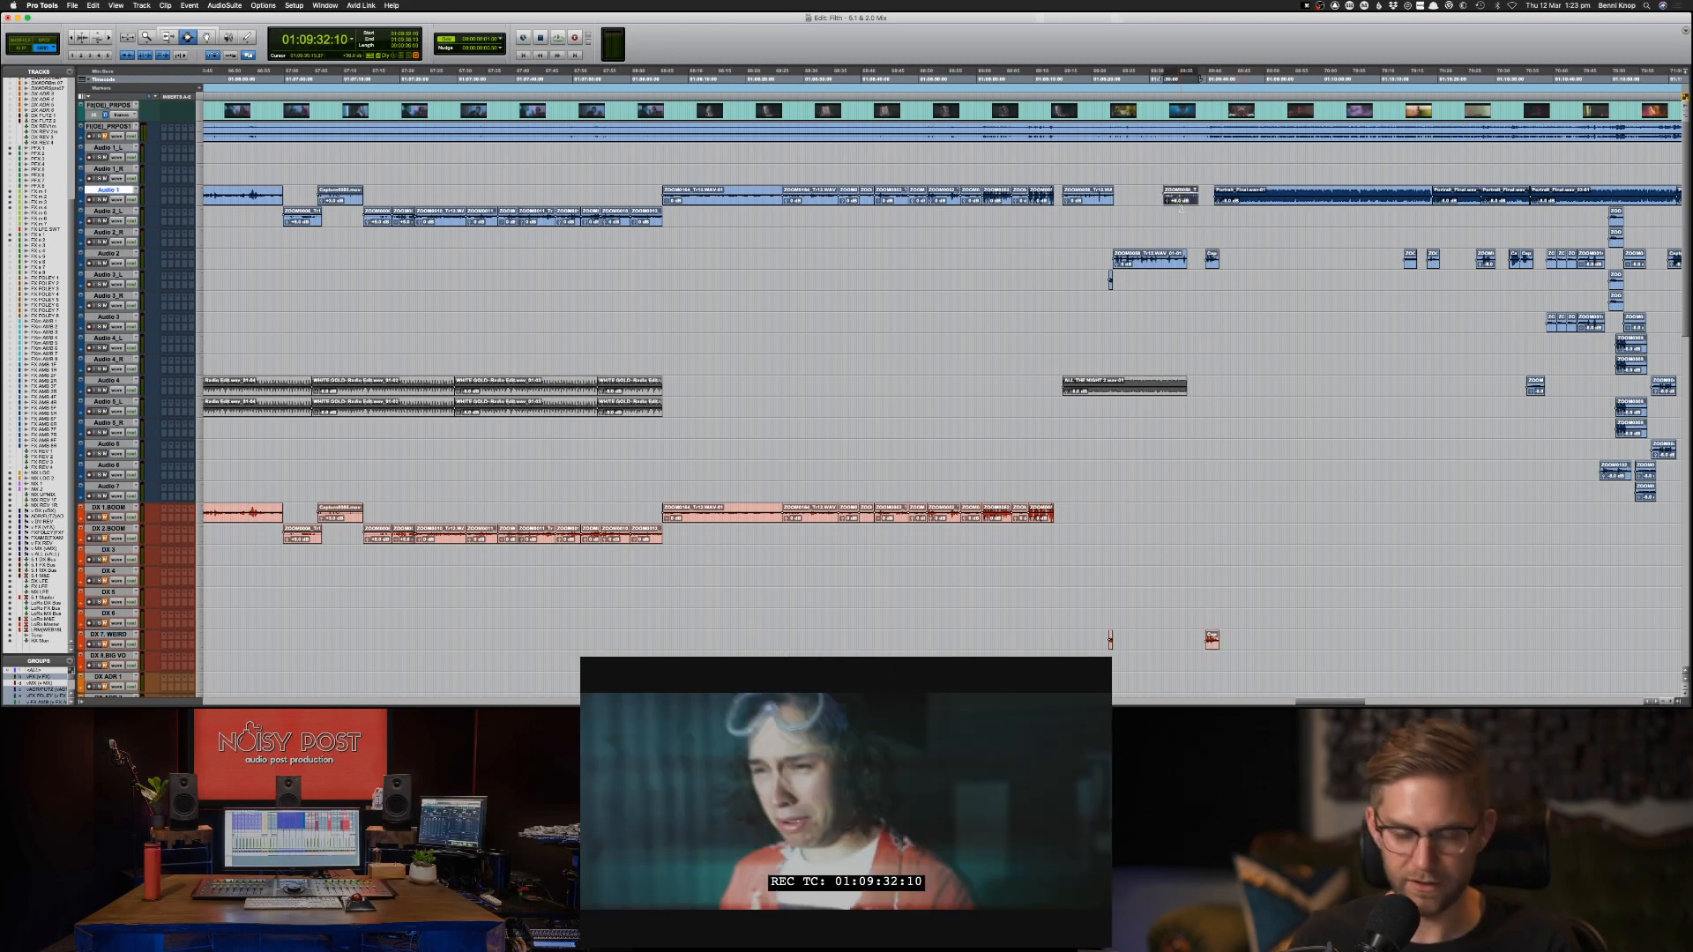
key("semicolon")
key("semicolon")
key("semicolon")
key("semicolon")
key("semicolon")
key("semicolon")
key("semicolon")
key("semicolon")
key("semicolon")
key("semicolon")
key("semicolon")
key("semicolon")
key("semicolon")
key("semicolon")
key("semicolon")
key("semicolon")
key("semicolon")
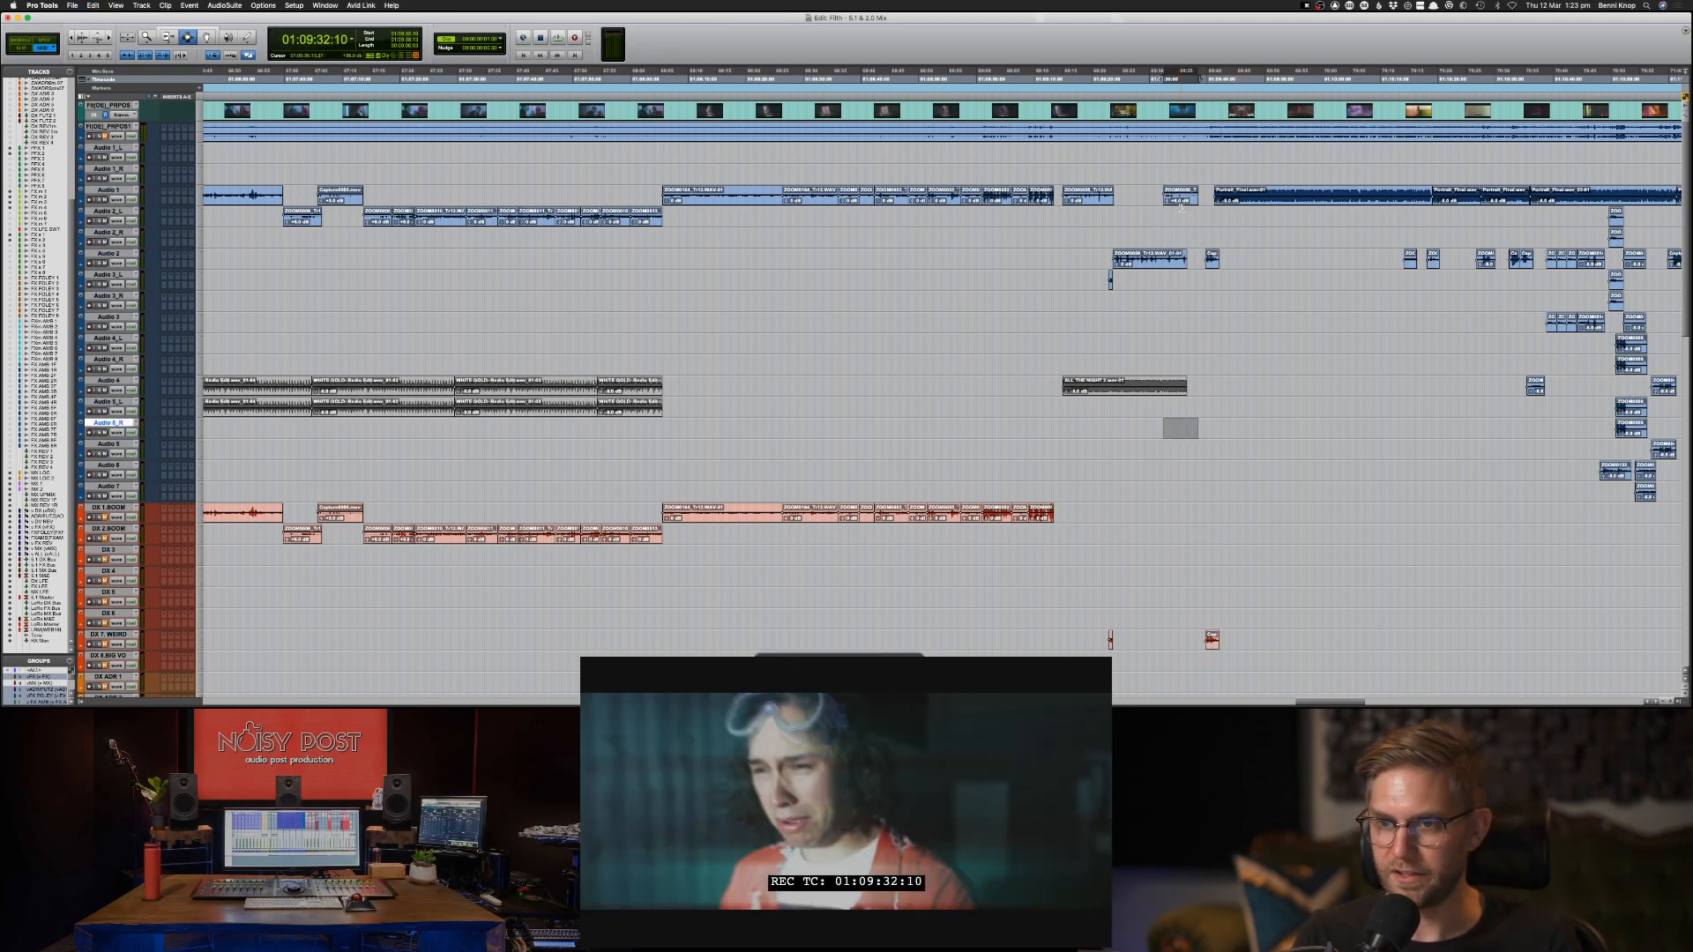
key("semicolon")
key("semicolon")
key("semicolon")
key("semicolon")
key("p")
key("super+c")
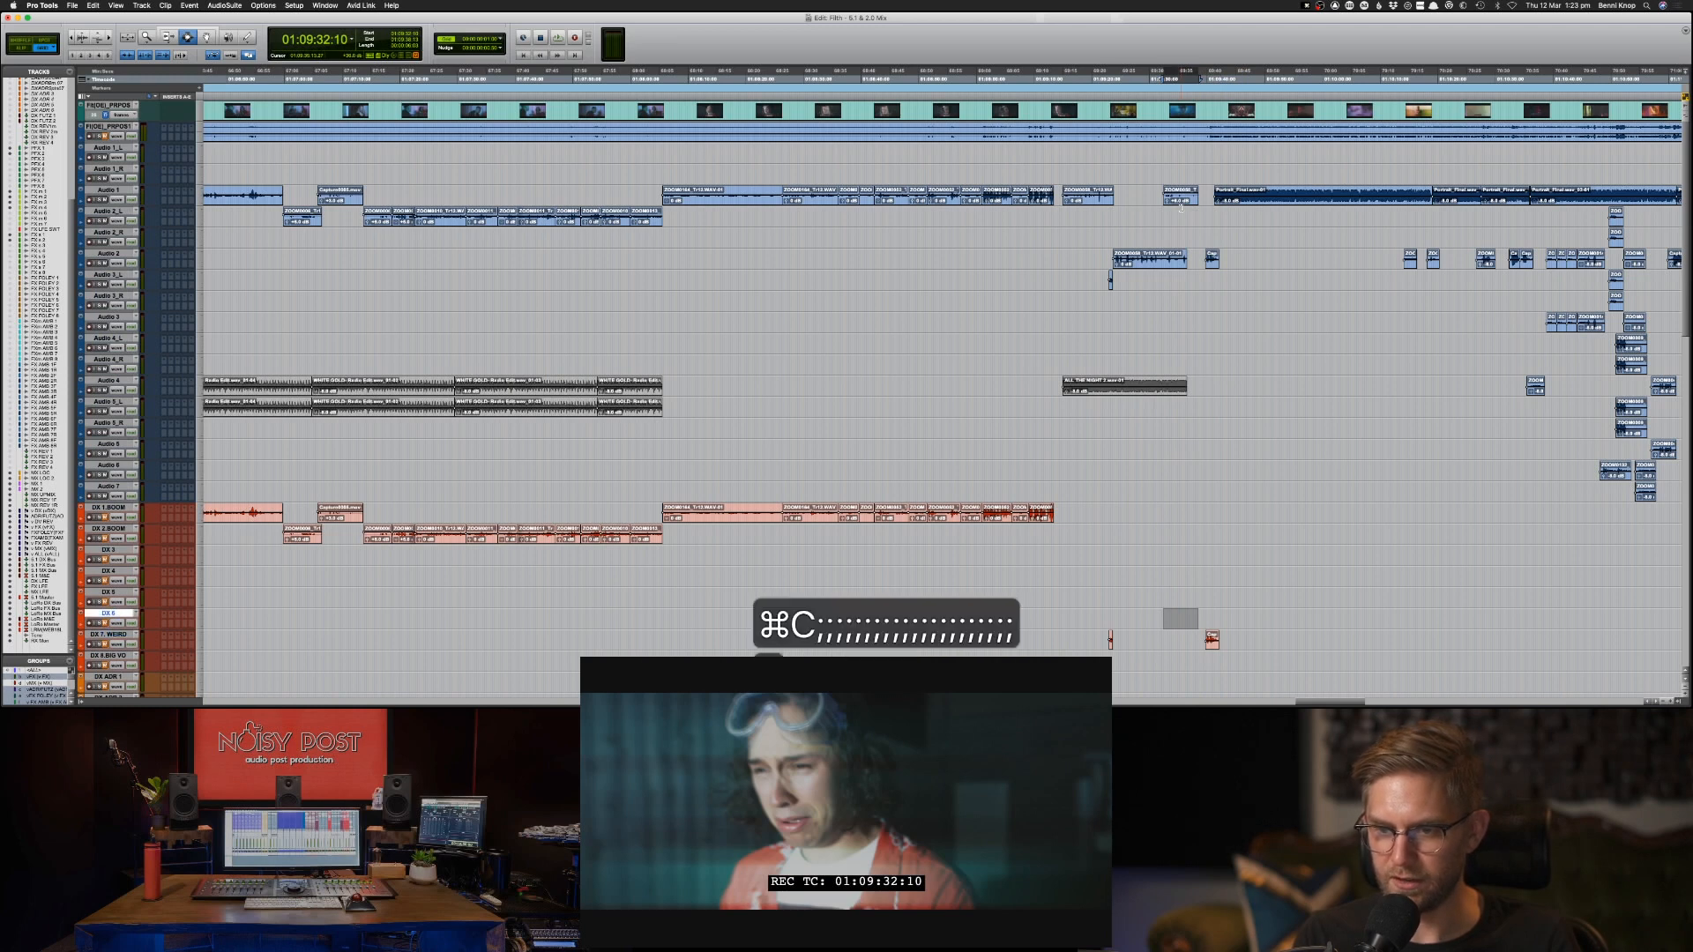
key("semicolon")
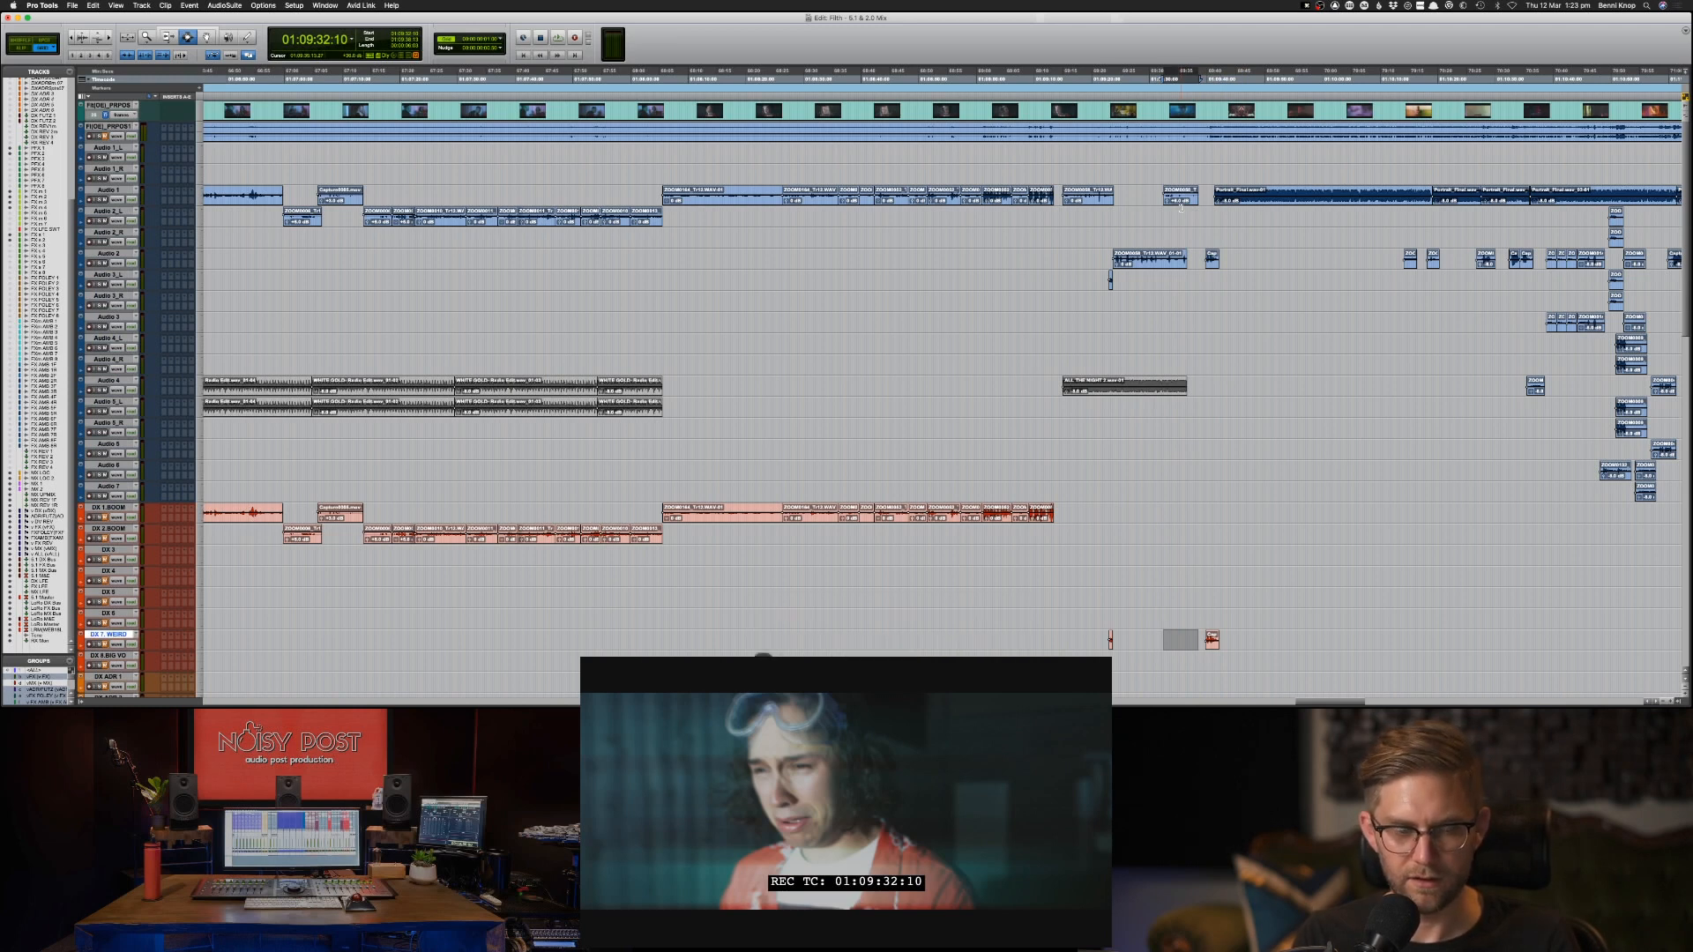
key("p")
key("super+v")
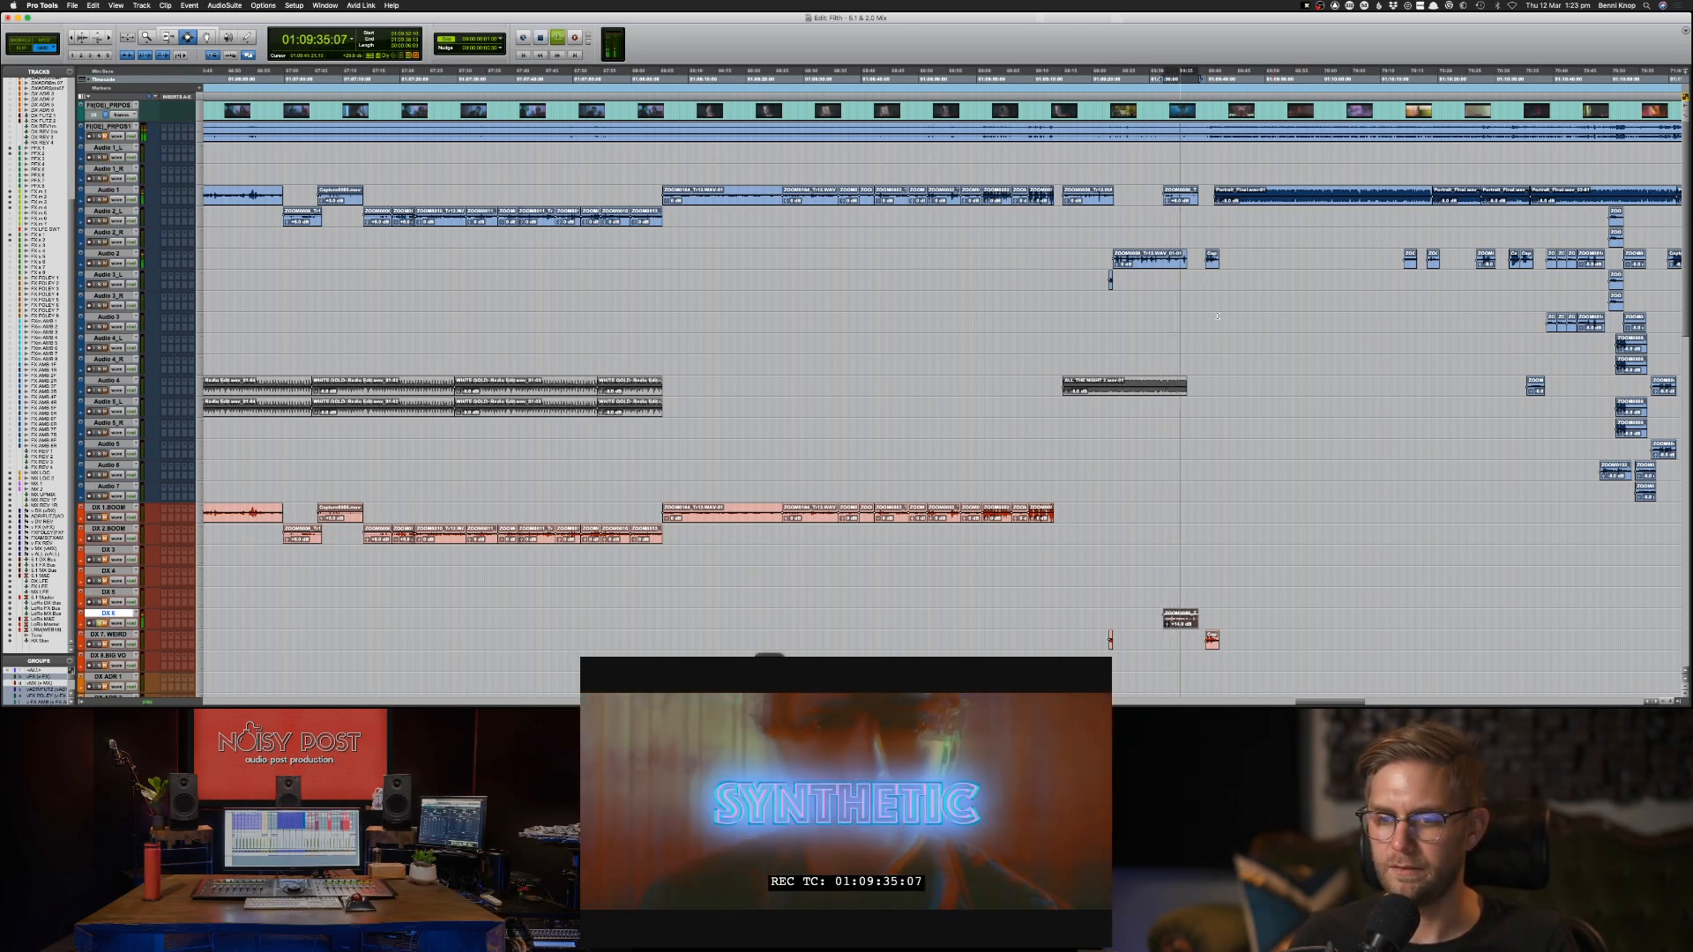
Audition the clip at 01:09:32:10 on DX 6 and its source clip on Audio 1.
key("space")
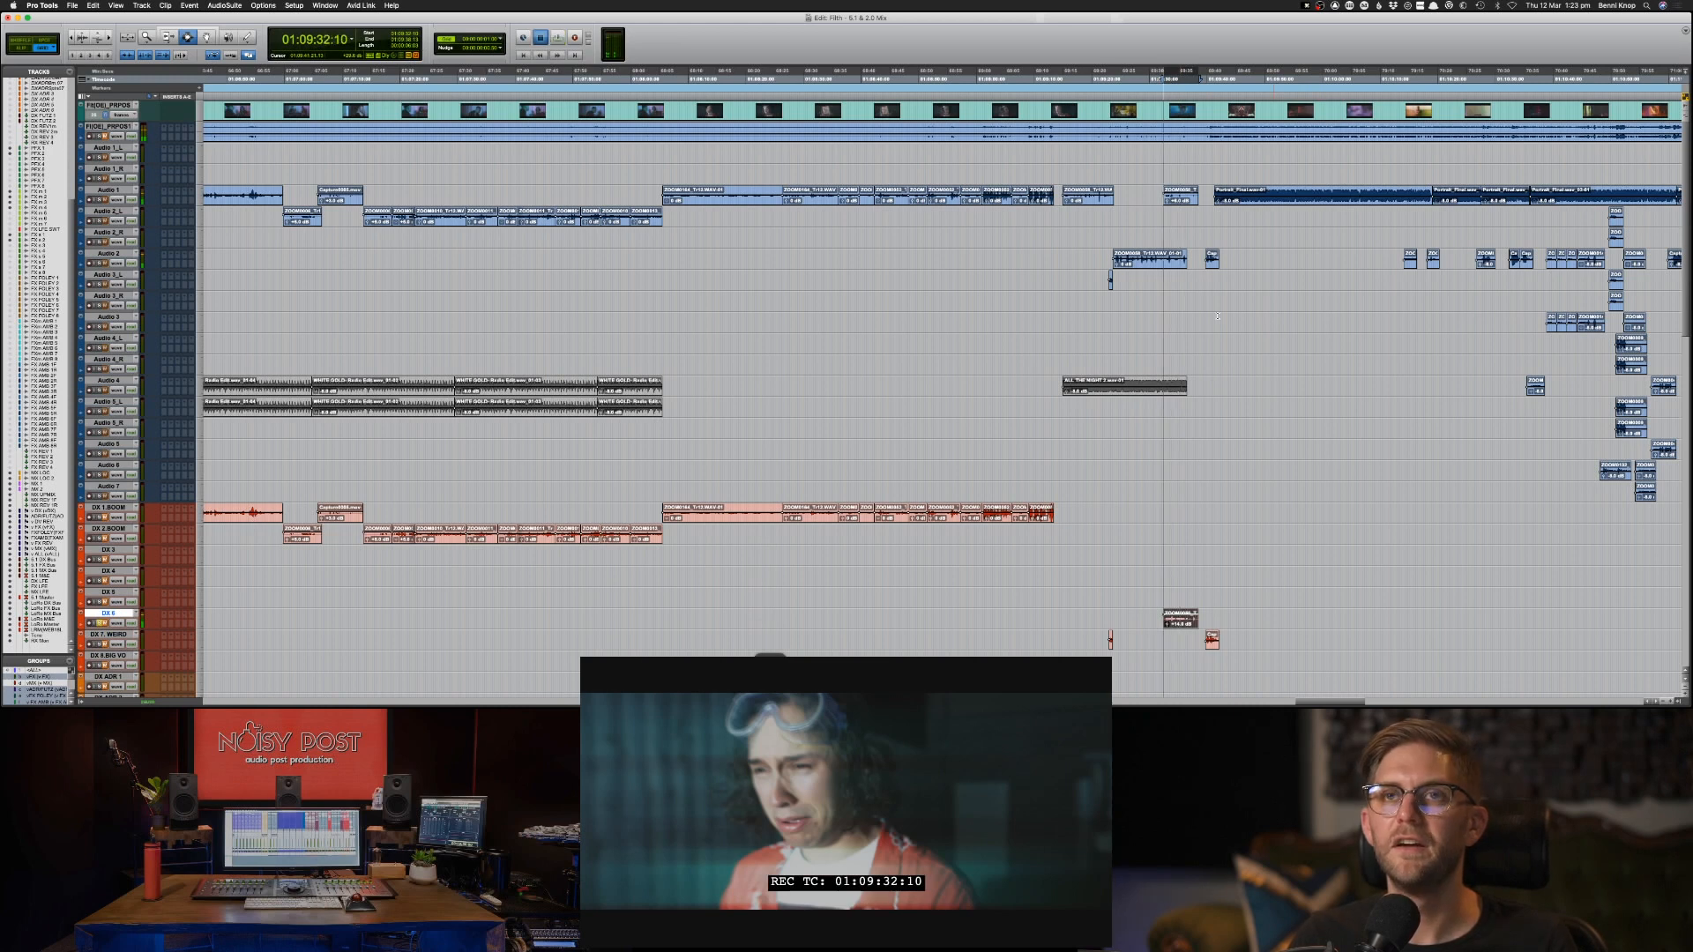
key("space")
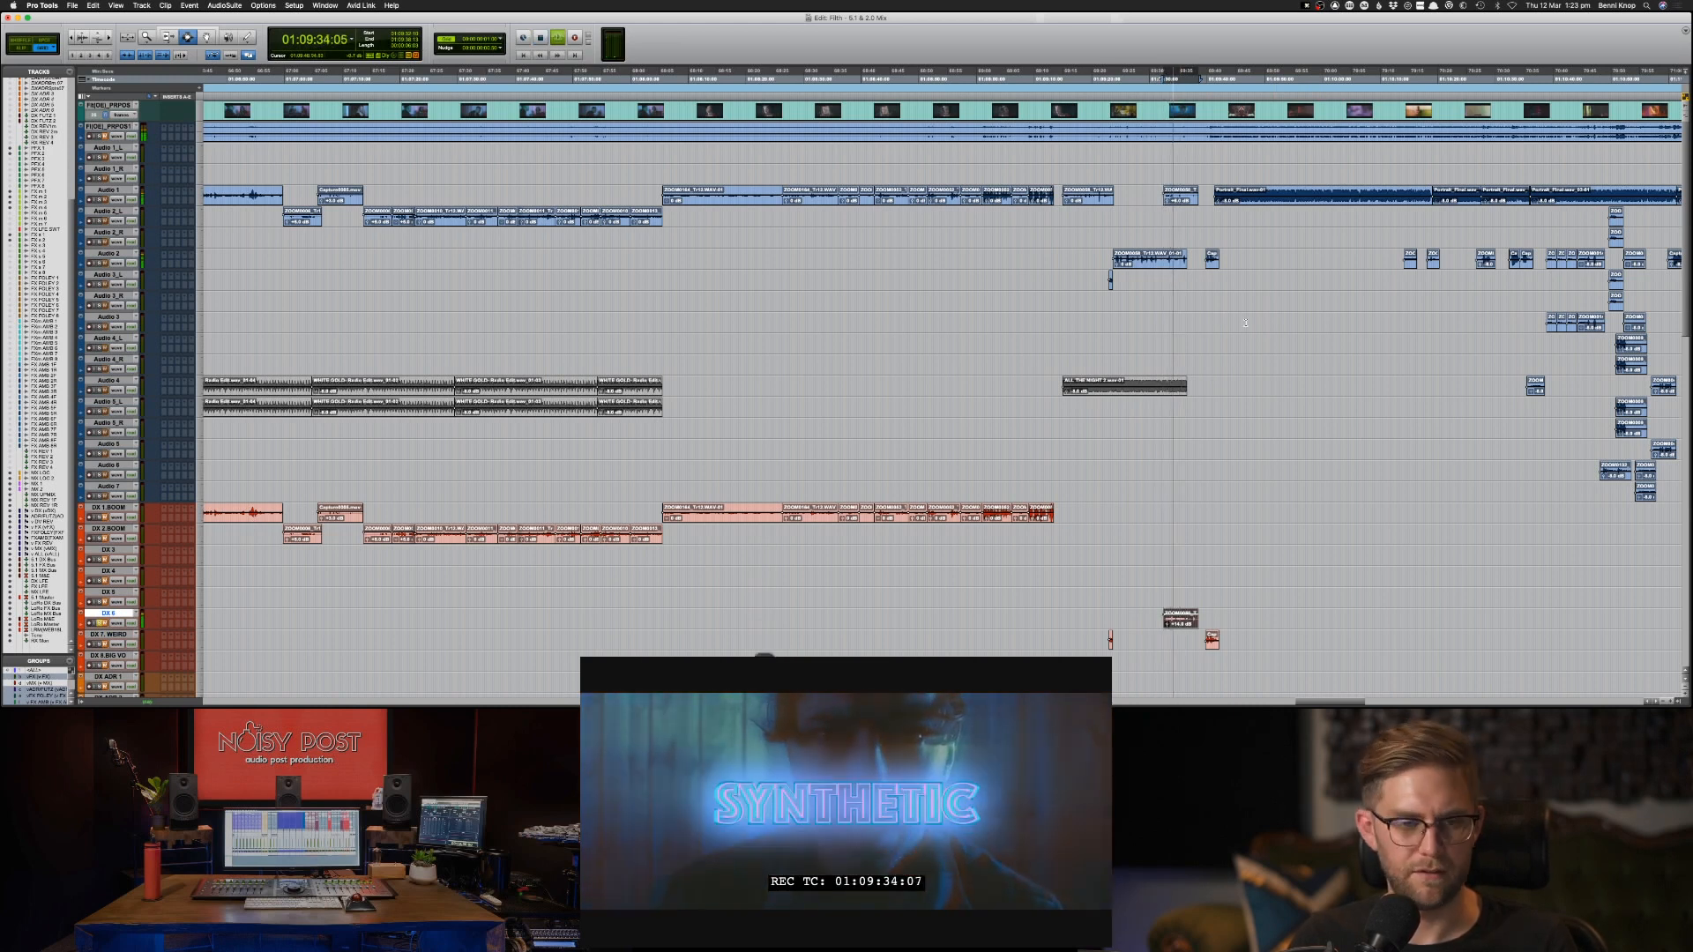
key("space")
left_click(1180, 198)
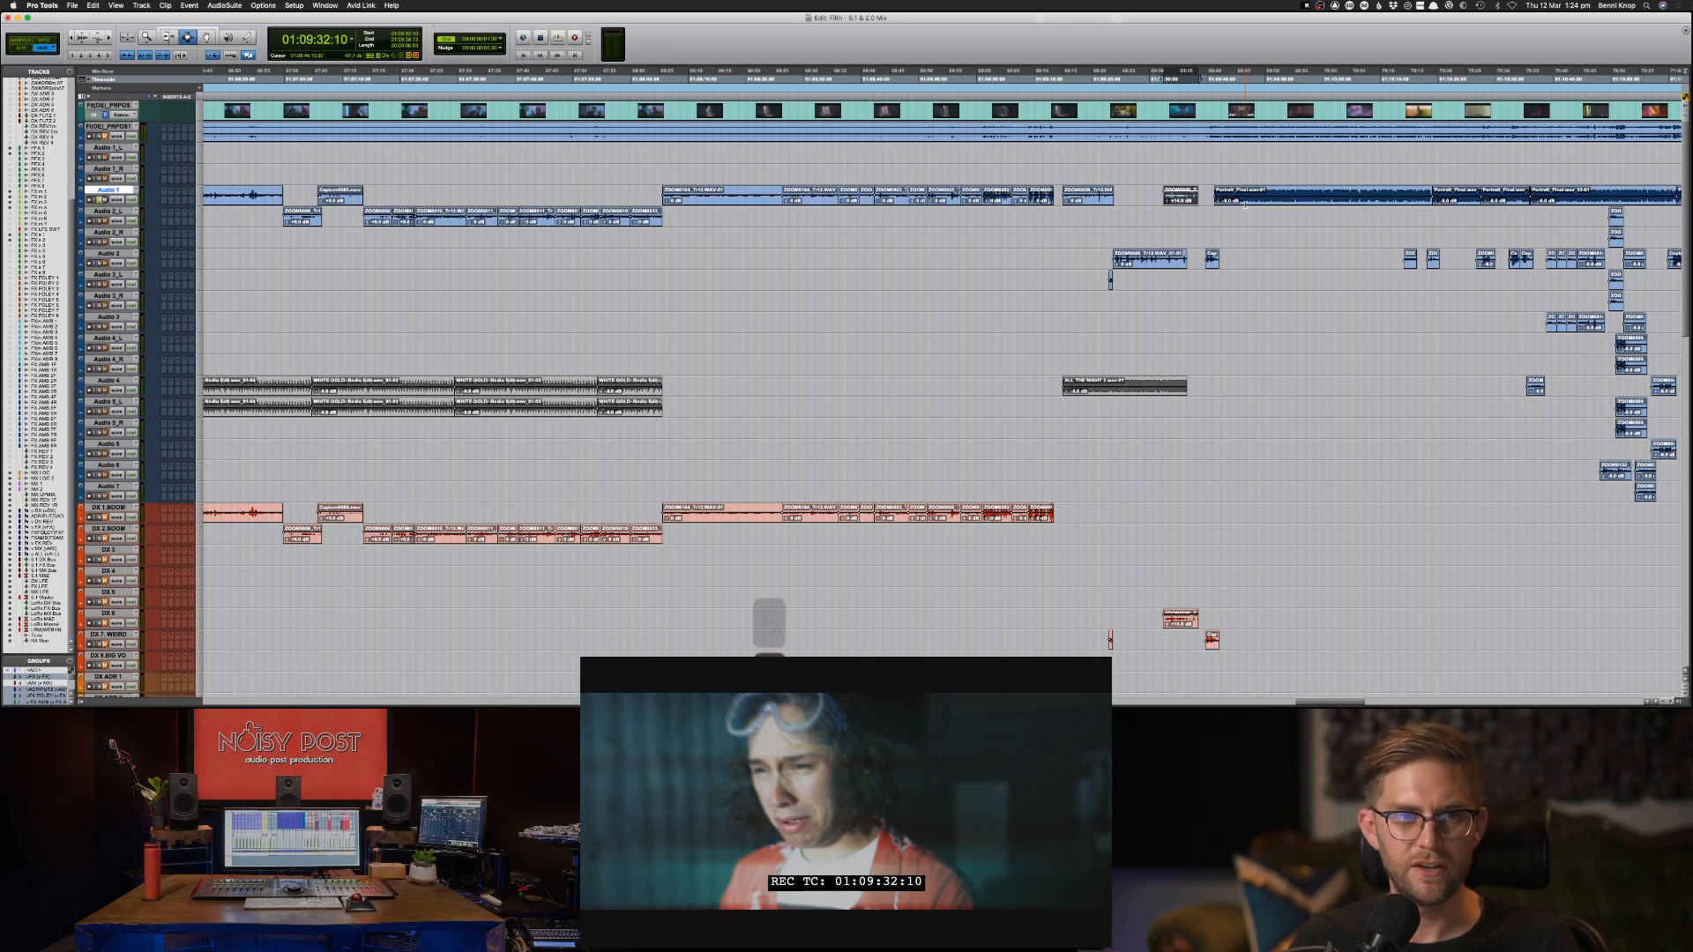
key("s")
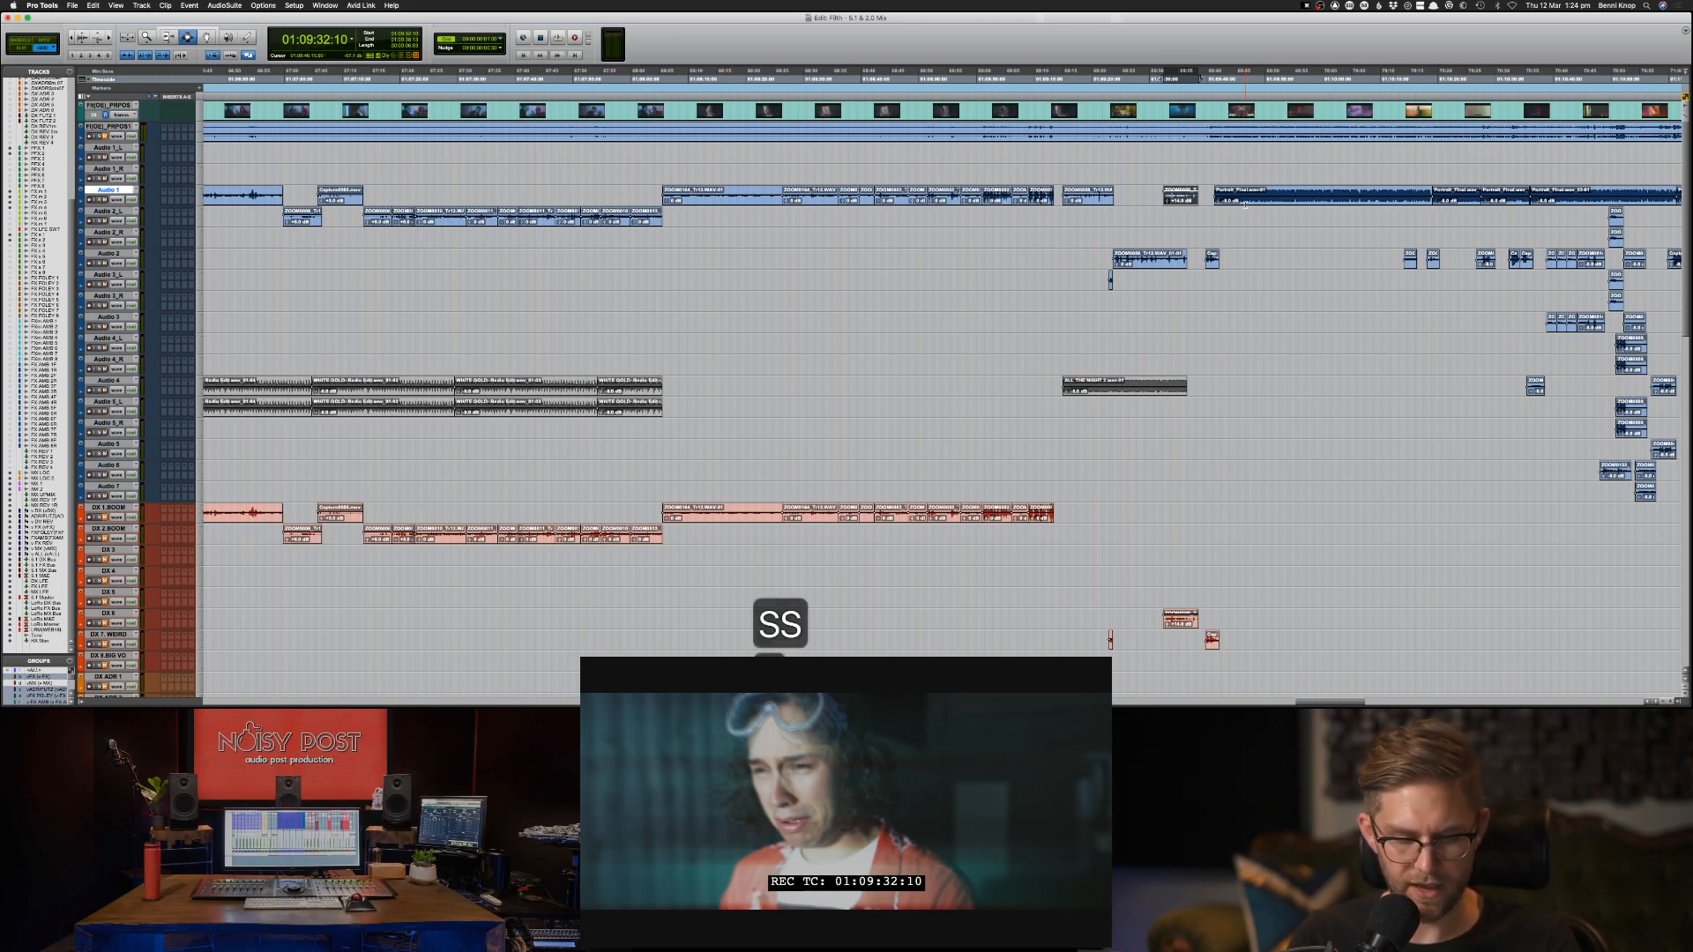
key("s")
key("m")
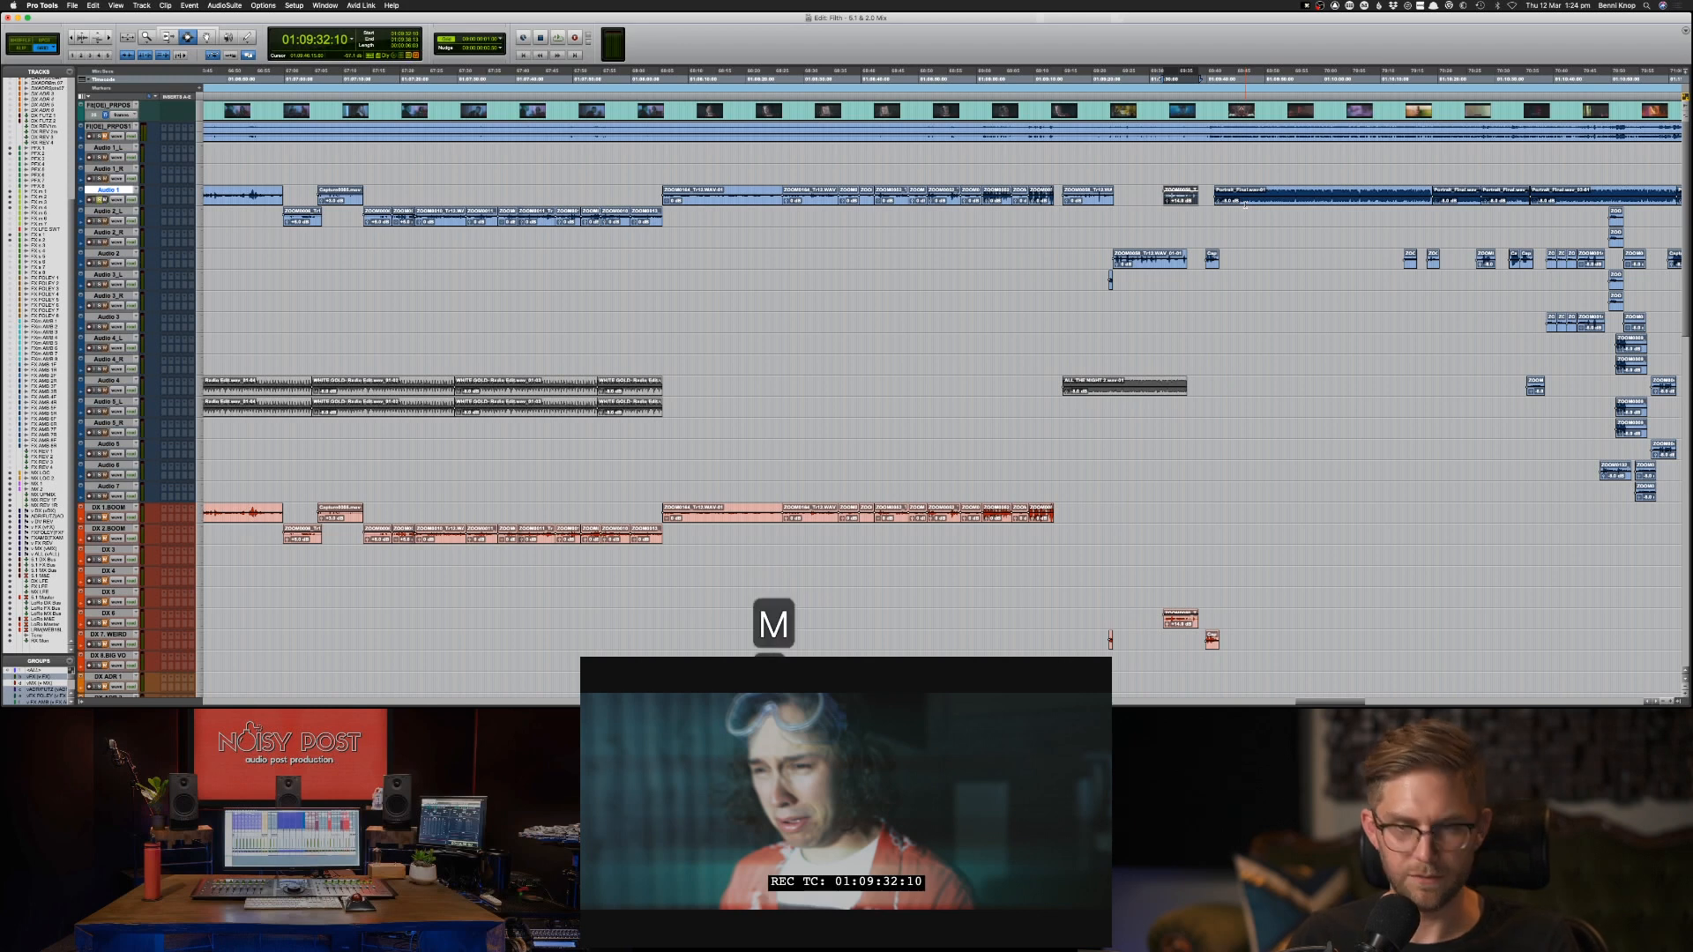
key("space")
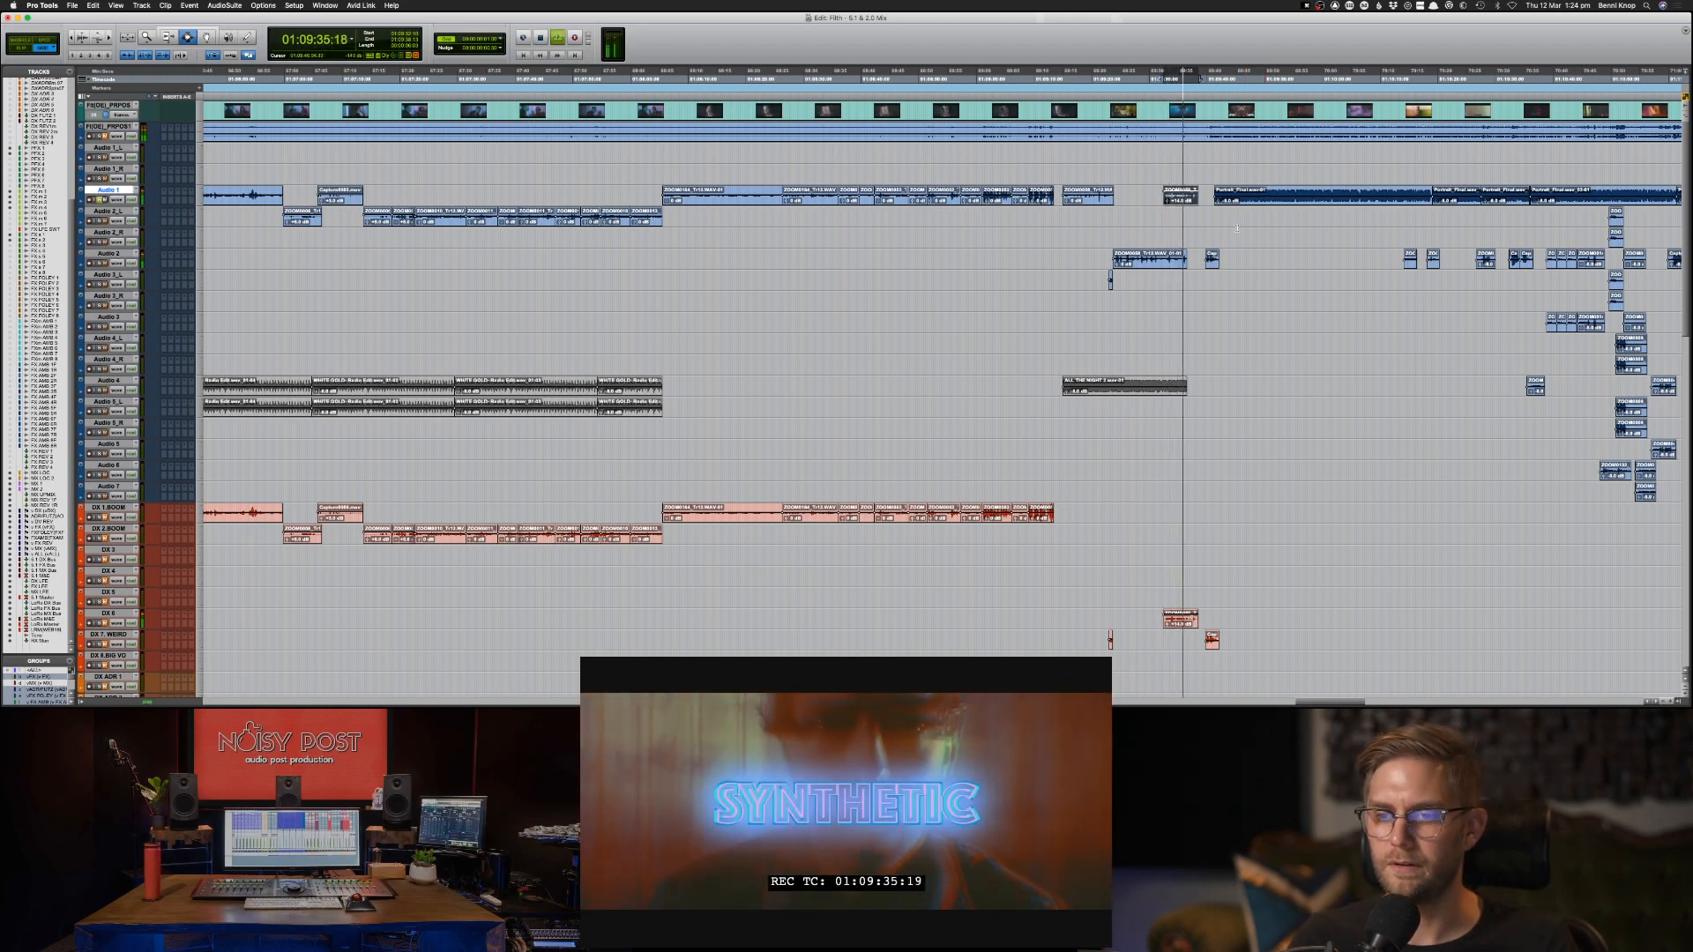
key("space")
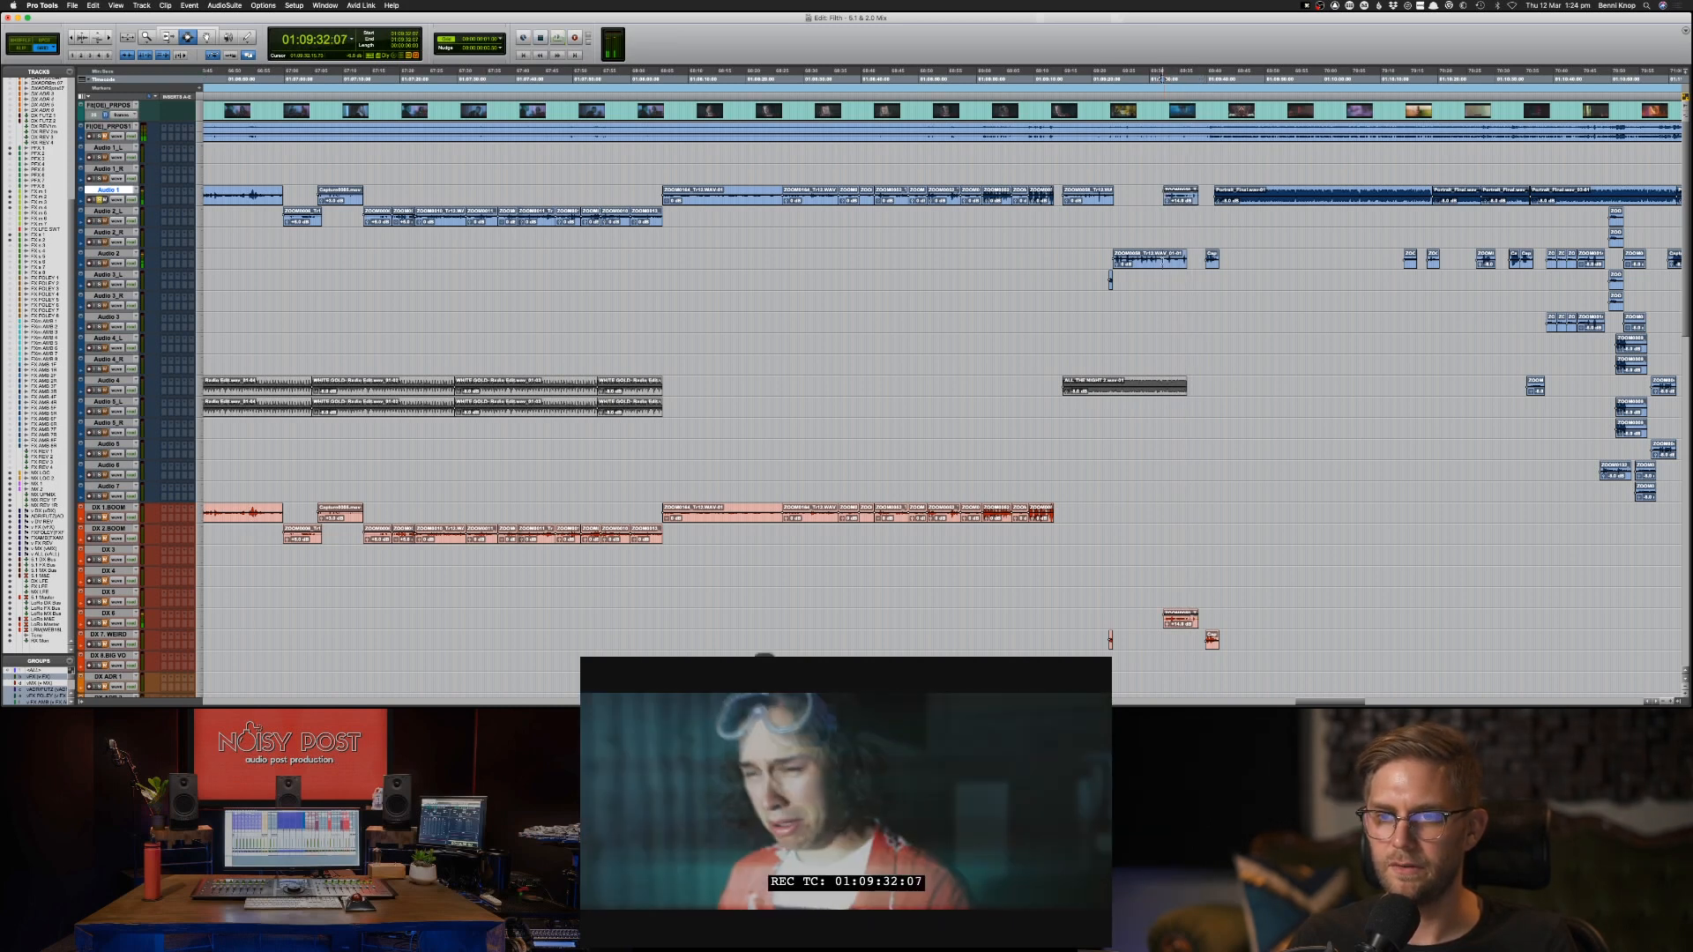
Solo and play the Audio 2 clip at 01:09:23:16, and copy it to DX 1 BOOM at the same position.
left_click(1163, 262)
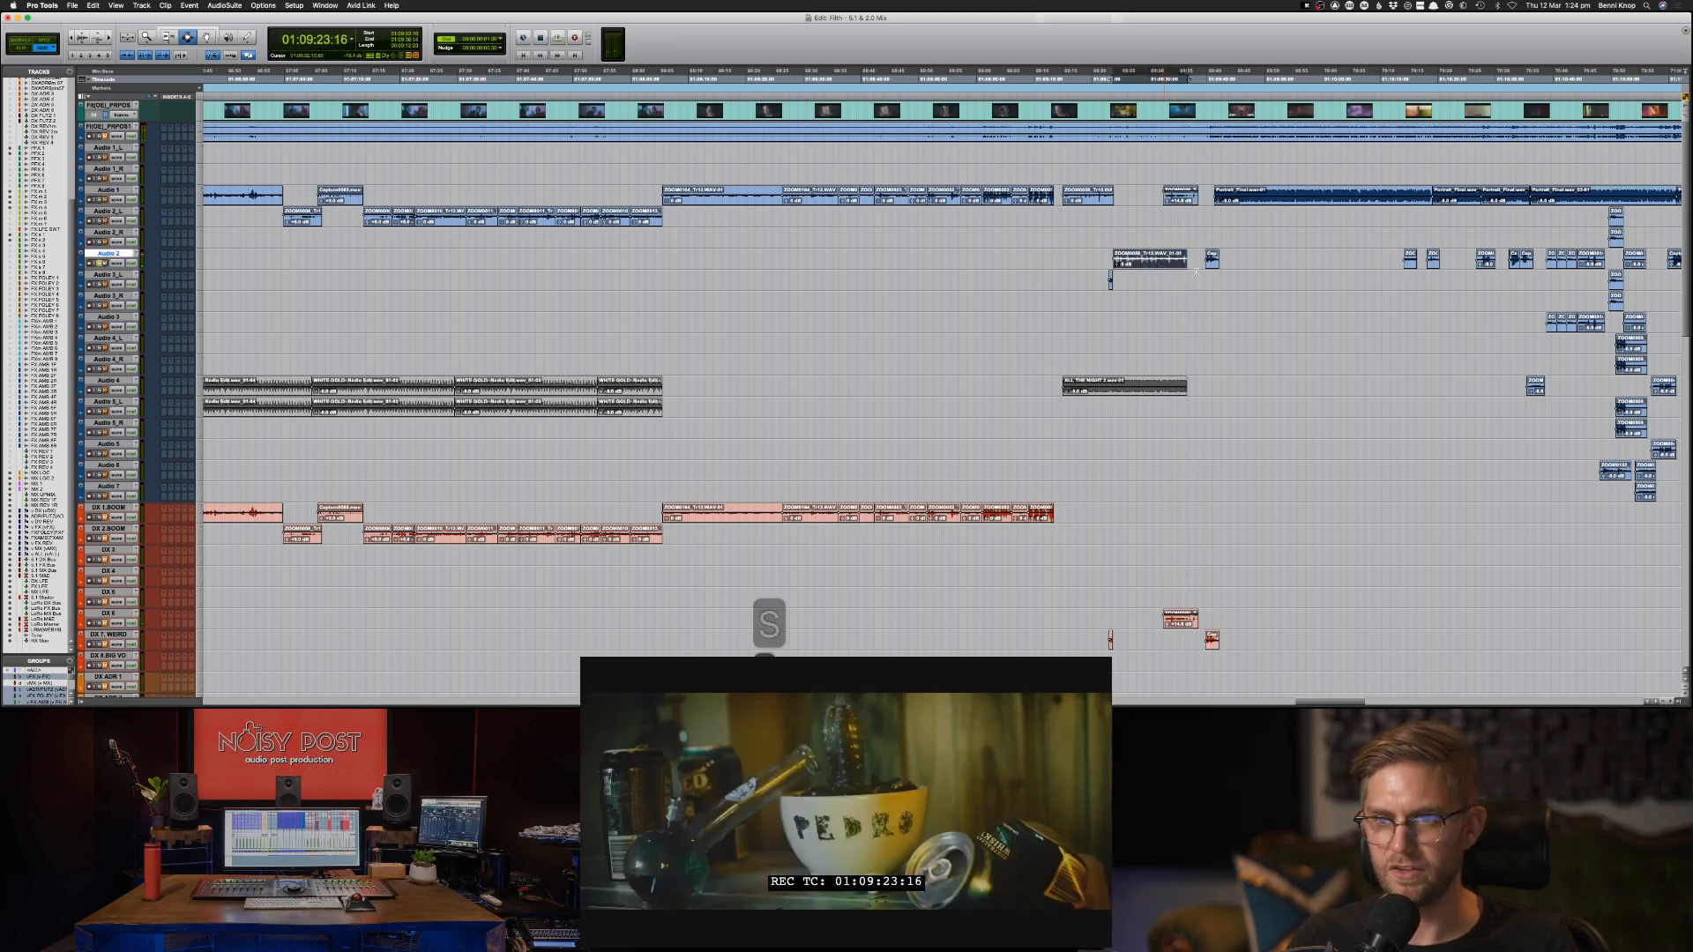
key("space")
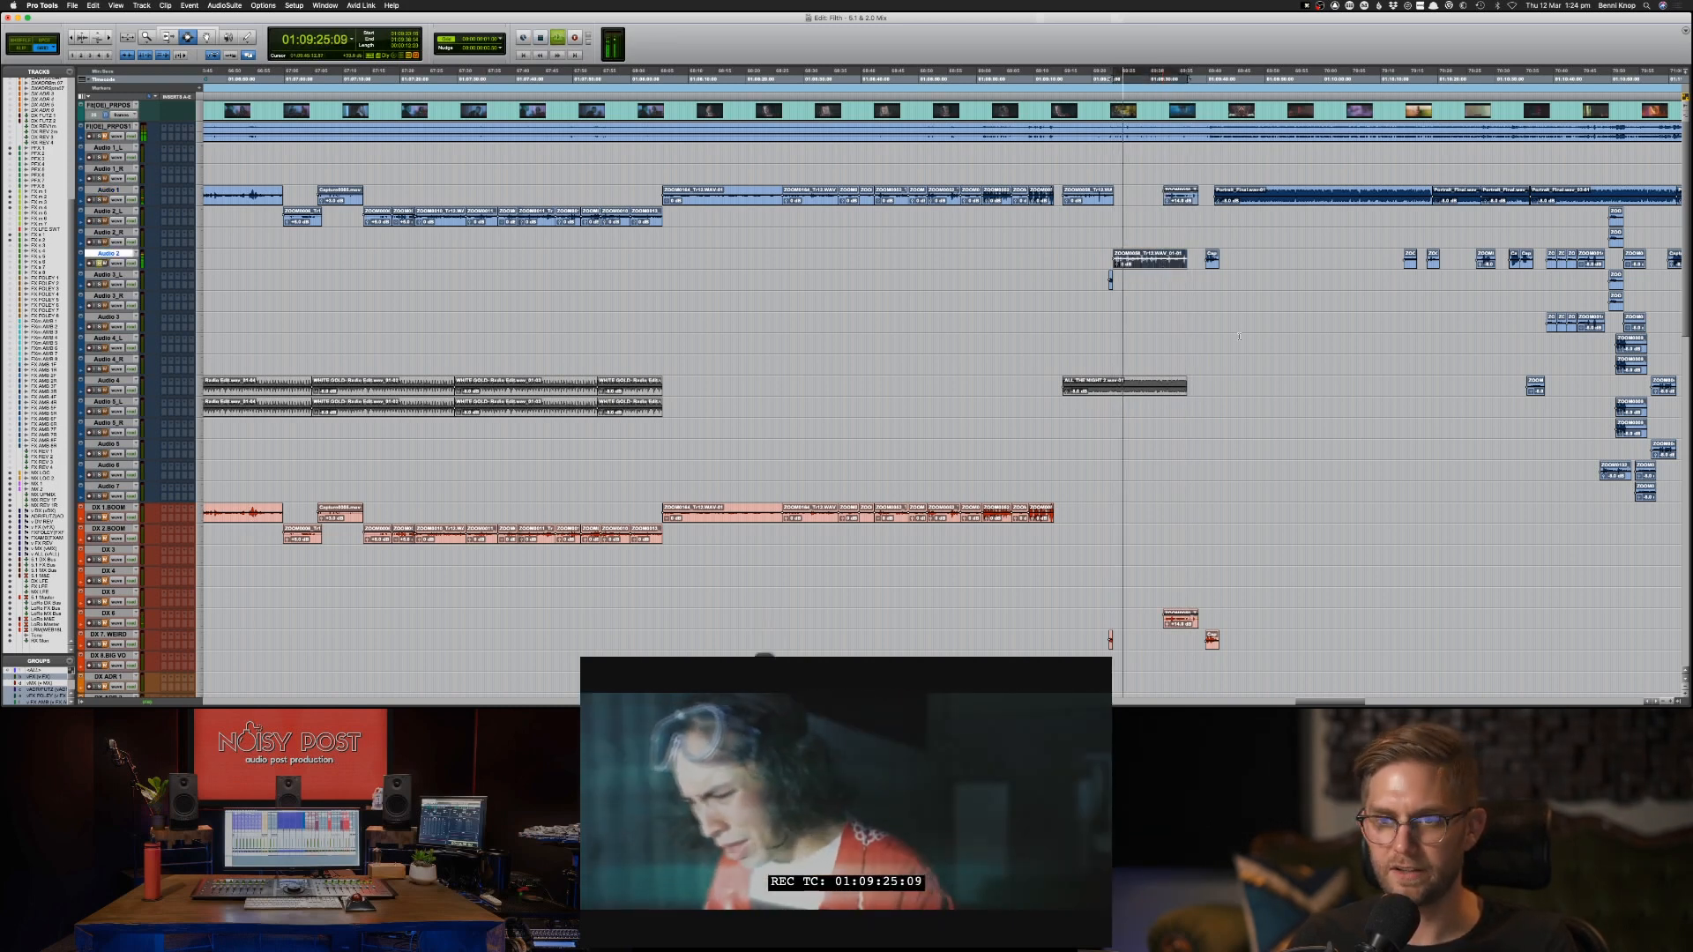
key("space")
key("semicolon")
key("semicolon")
key("semicolon")
key("semicolon")
key("semicolon")
key("semicolon")
key("semicolon")
key("semicolon")
key("semicolon")
key("semicolon")
key("semicolon")
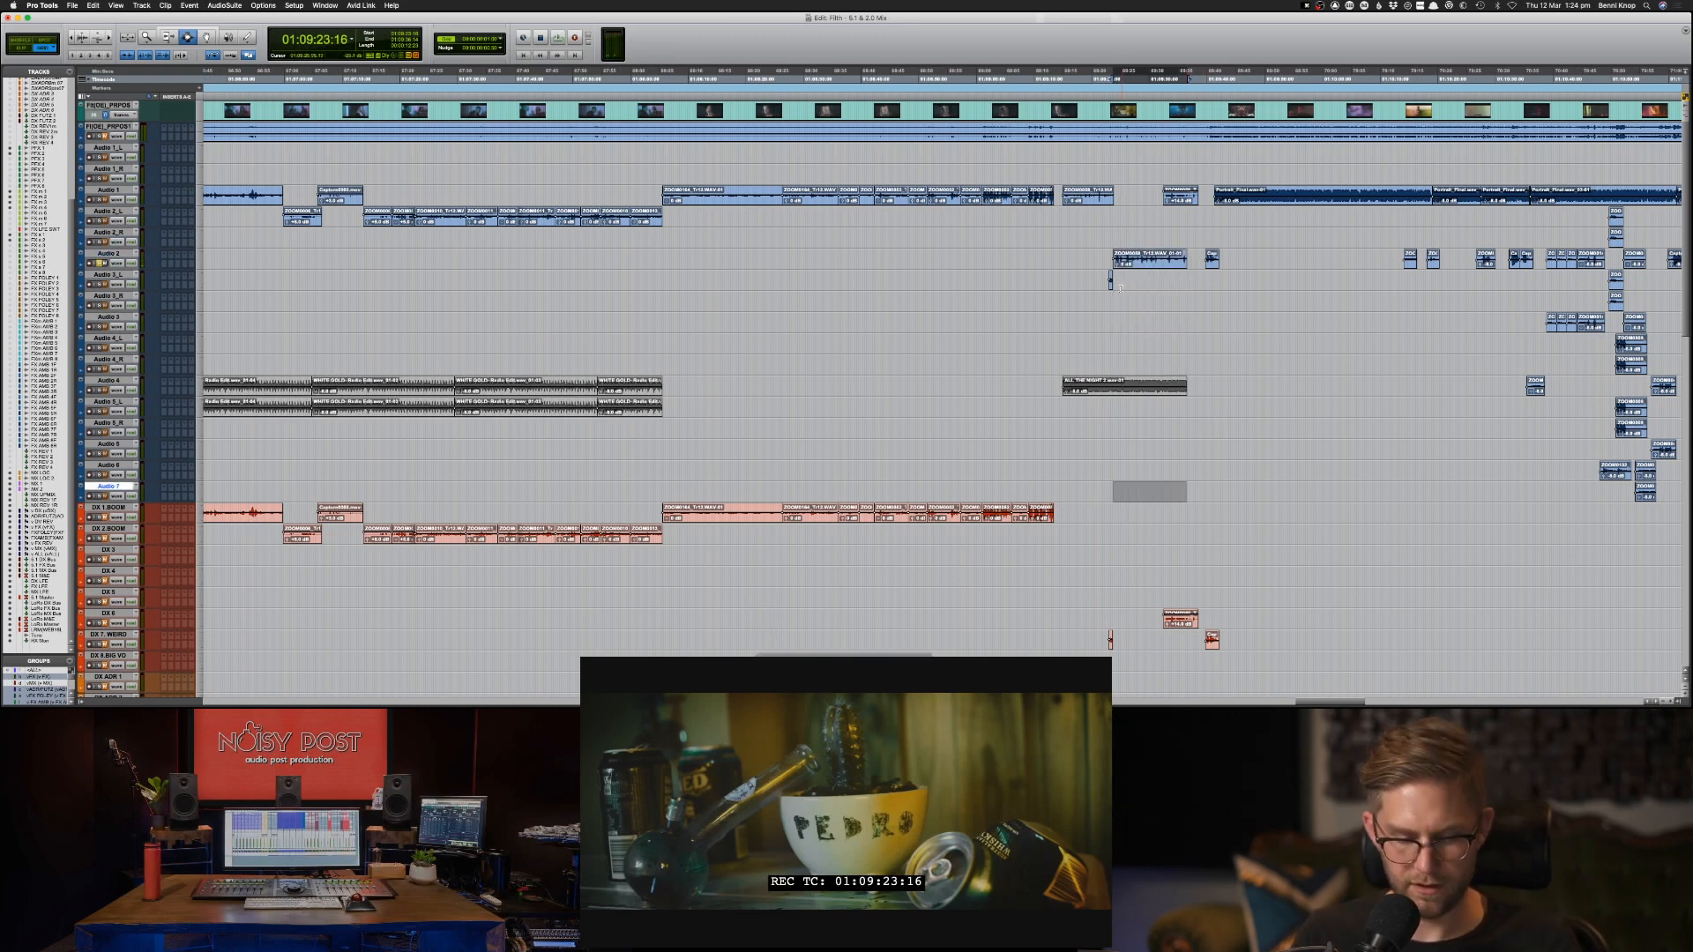
key("semicolon")
key("super+v")
Copy the Audio 1 clip at 01:09:15:00 to DX 1 BOOM at the same position.
double_click(1083, 190)
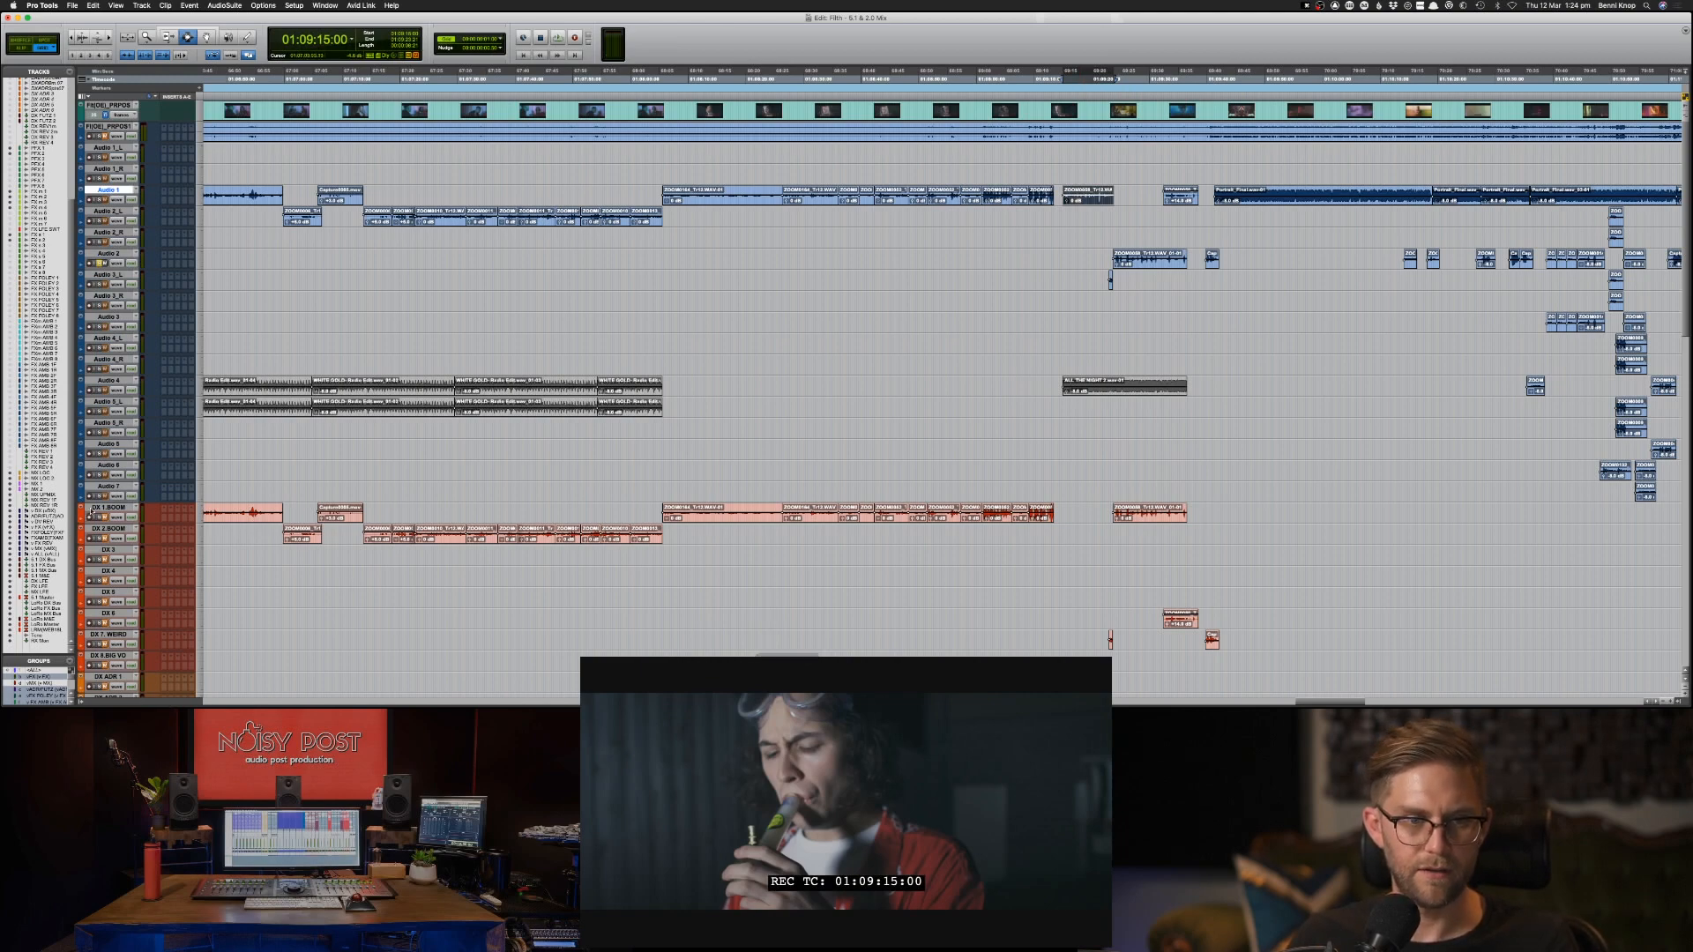
left_click(97, 509)
left_click(1164, 495)
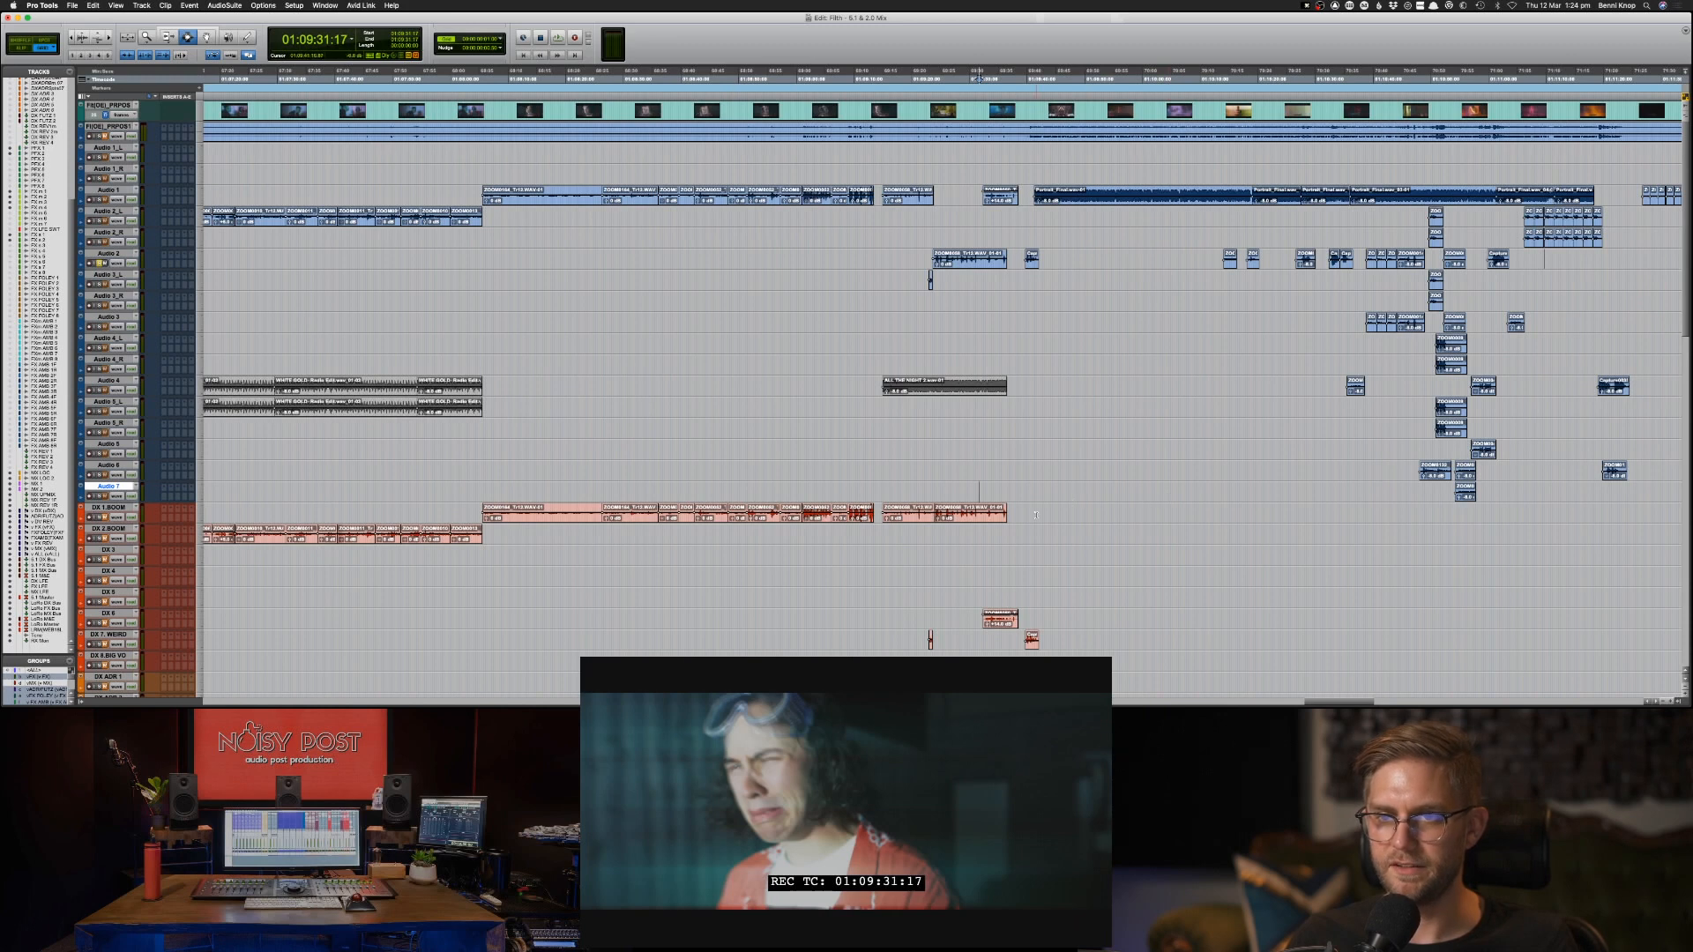
Select and play the run of Portrait music clips on Audio 1 from 01:09:41:07, and paste a copy onto Audio 1_R.
left_click(1035, 515)
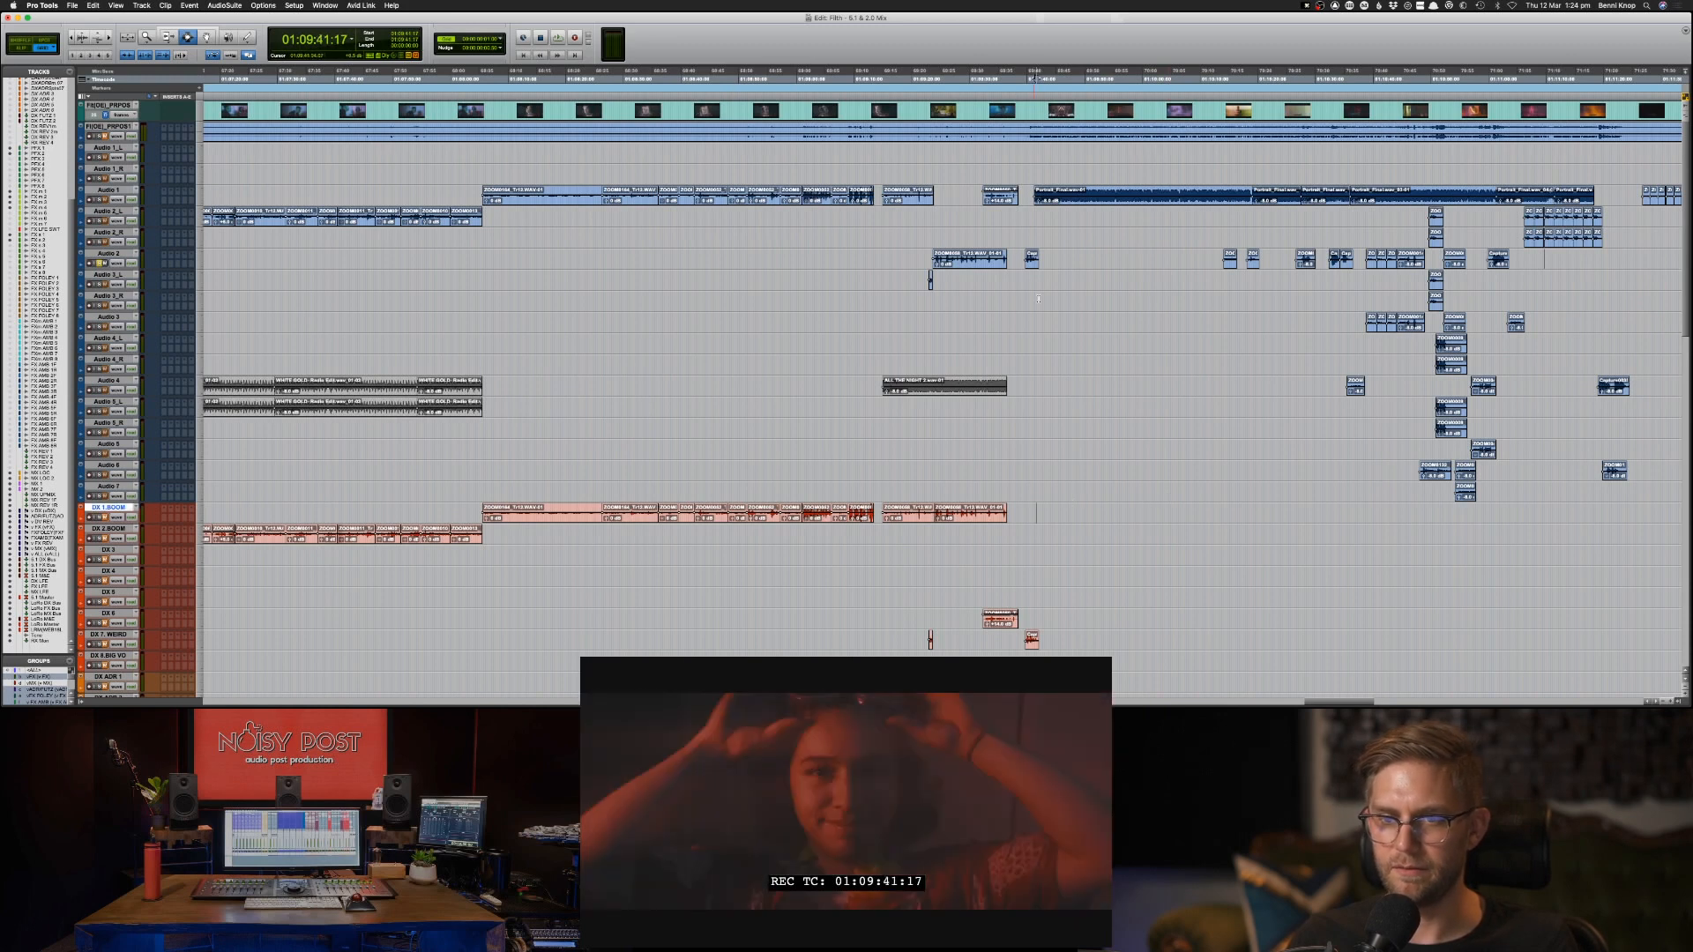
left_click(1031, 263)
left_click(1058, 198)
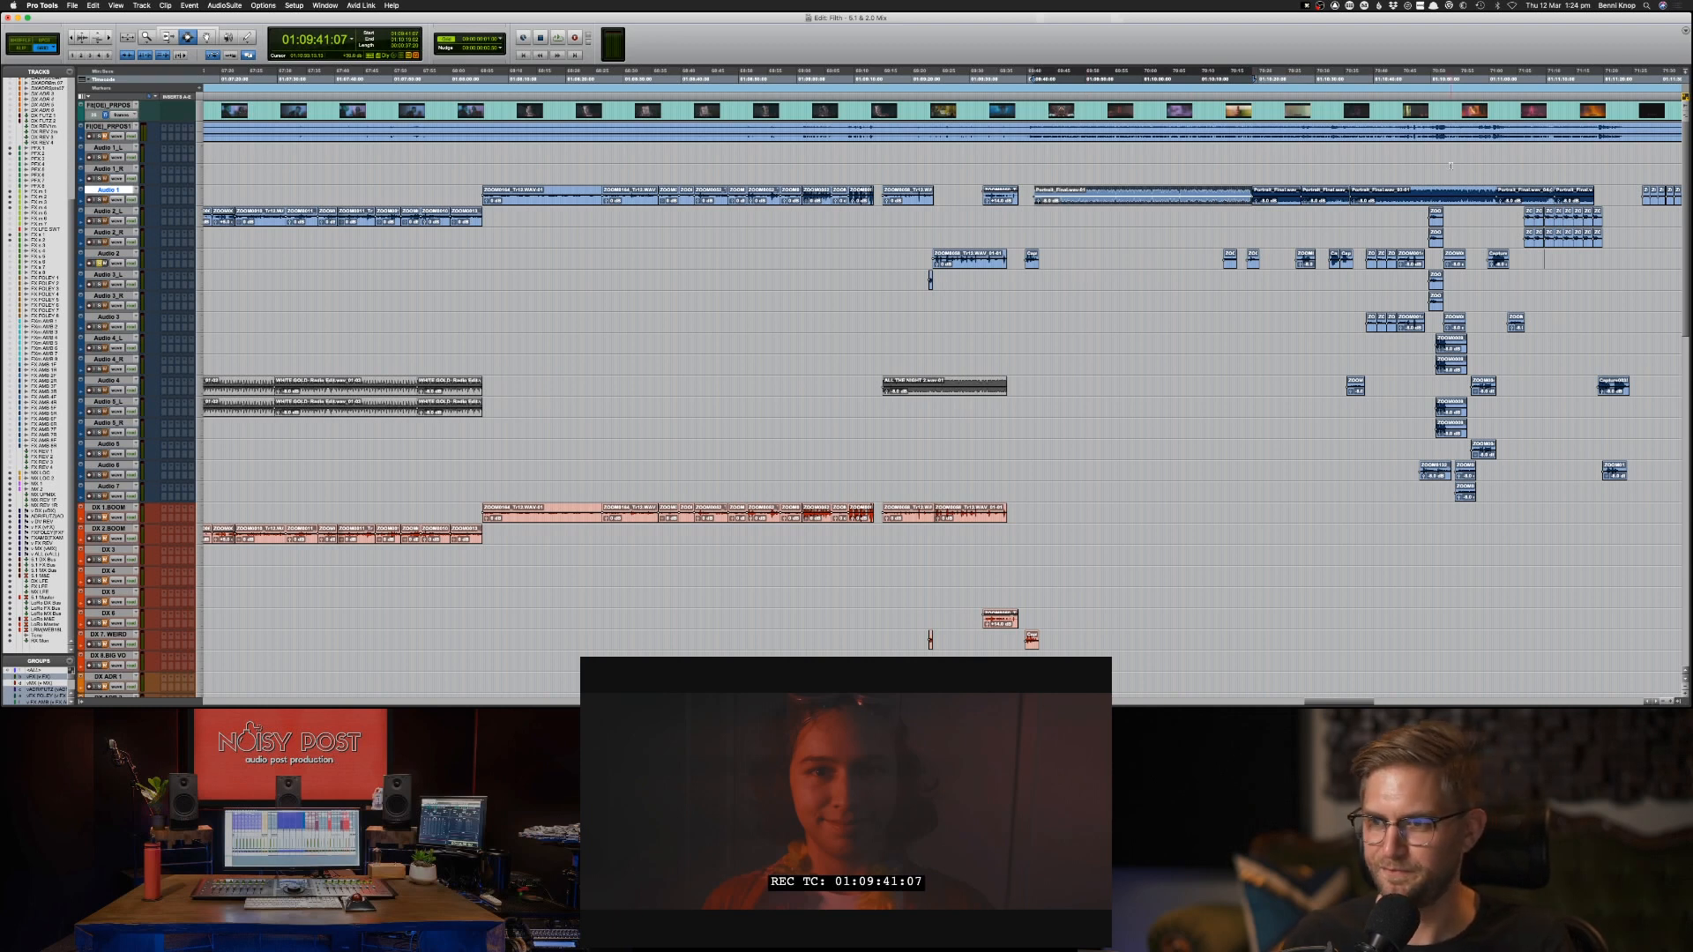
left_click(1568, 197, "shift")
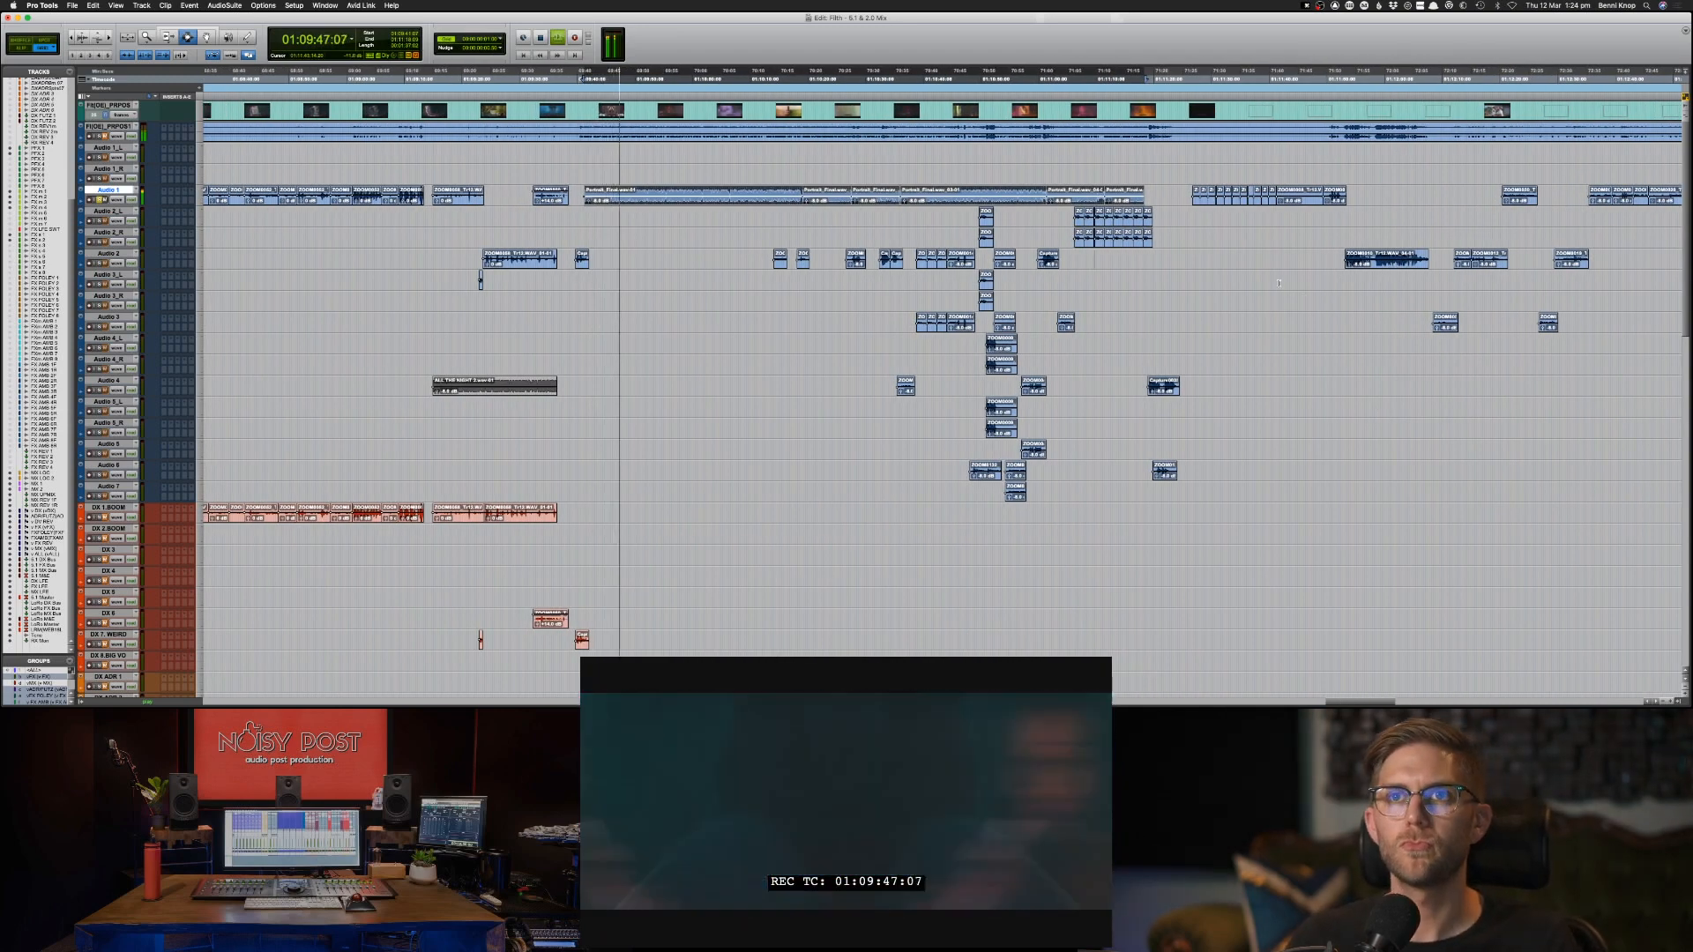
key("space")
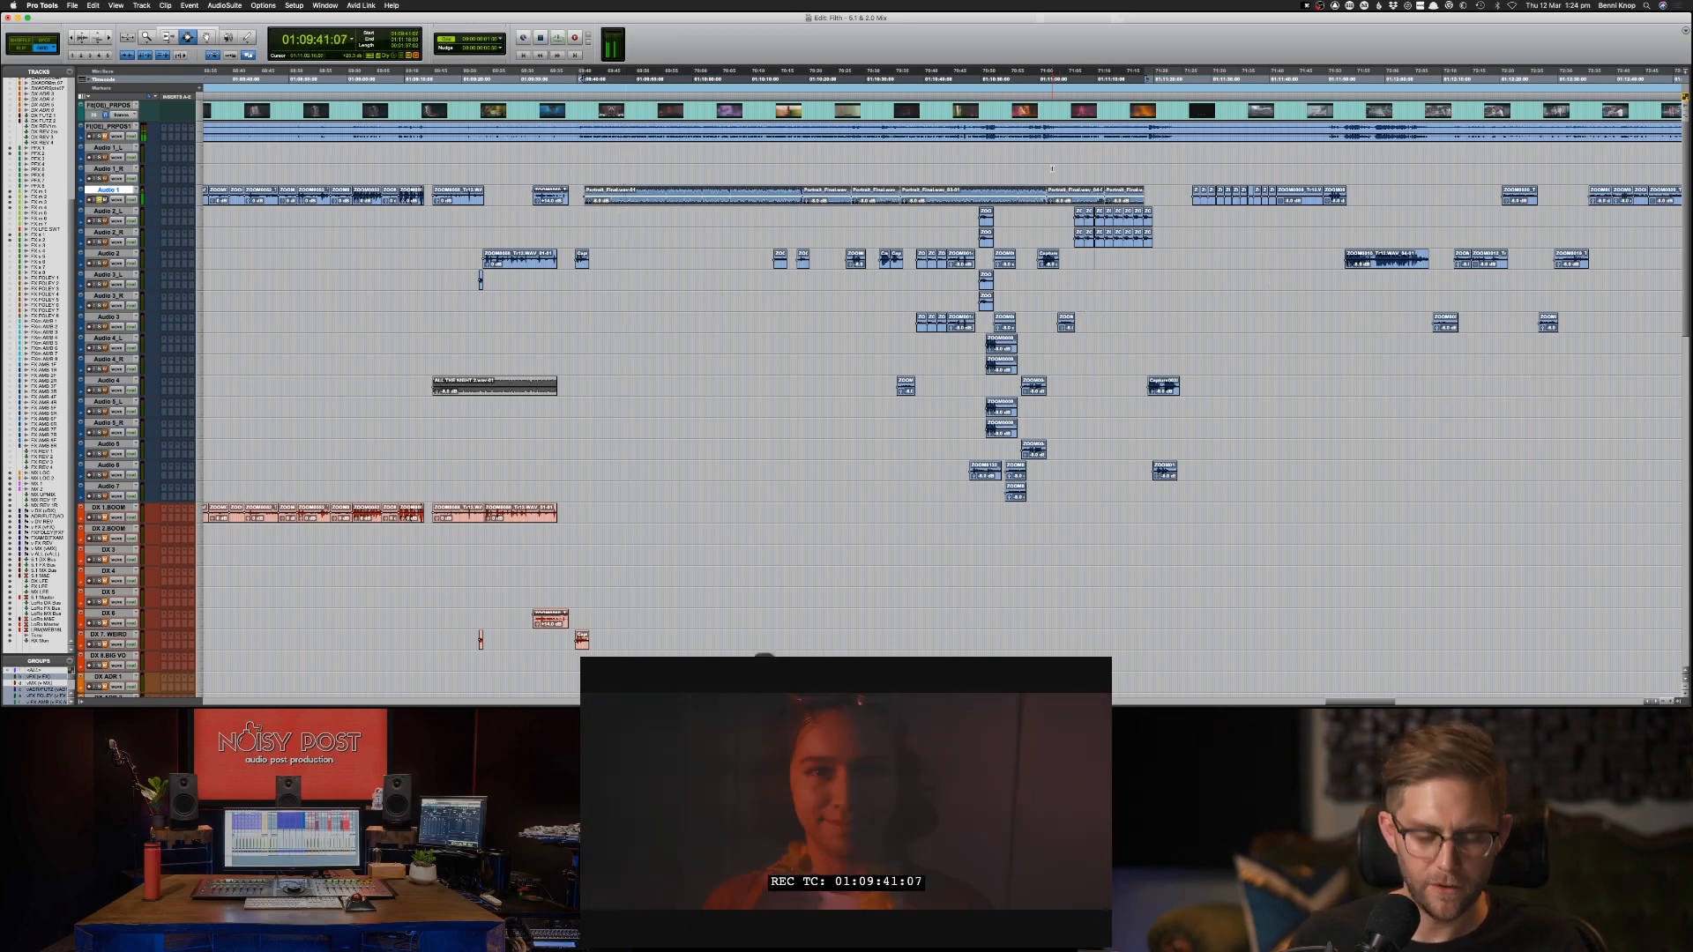
key("cmd+c")
key("p")
key("cmd+v")
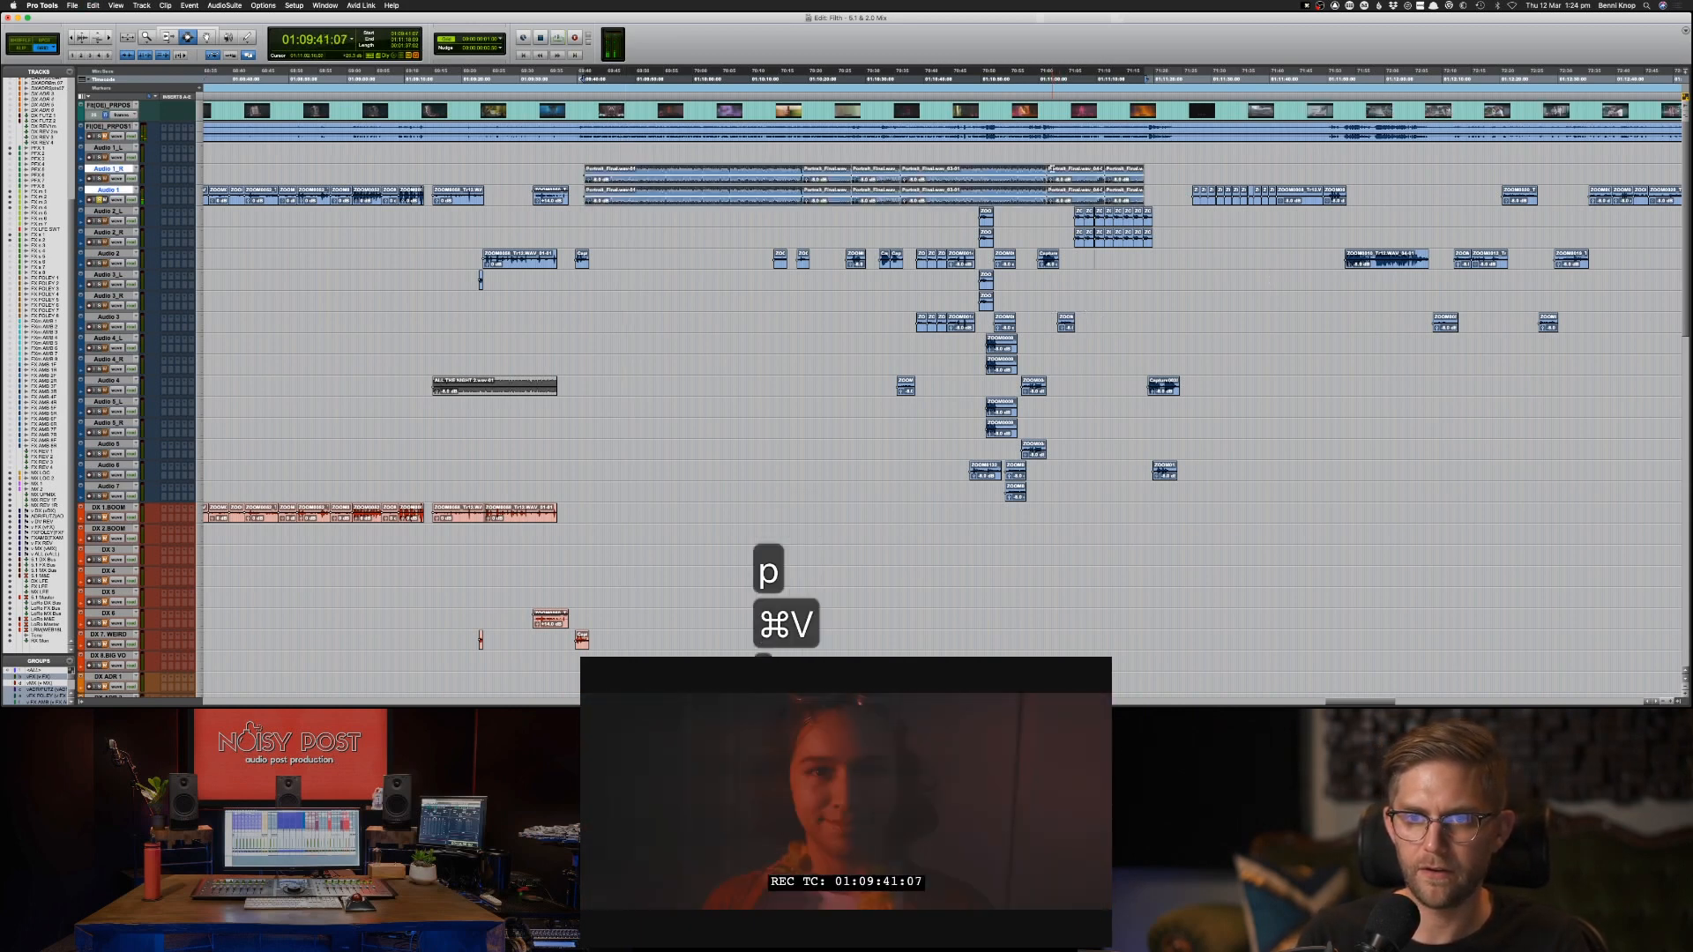
Paste the Portrait music clips onto MX 1 at 01:09:41:07, keeping their timeline position.
key("semicolon")
key("semicolon")
key("semicolon")
key("semicolon")
key("semicolon")
key("semicolon")
key("semicolon")
key("semicolon")
key("semicolon")
key("semicolon")
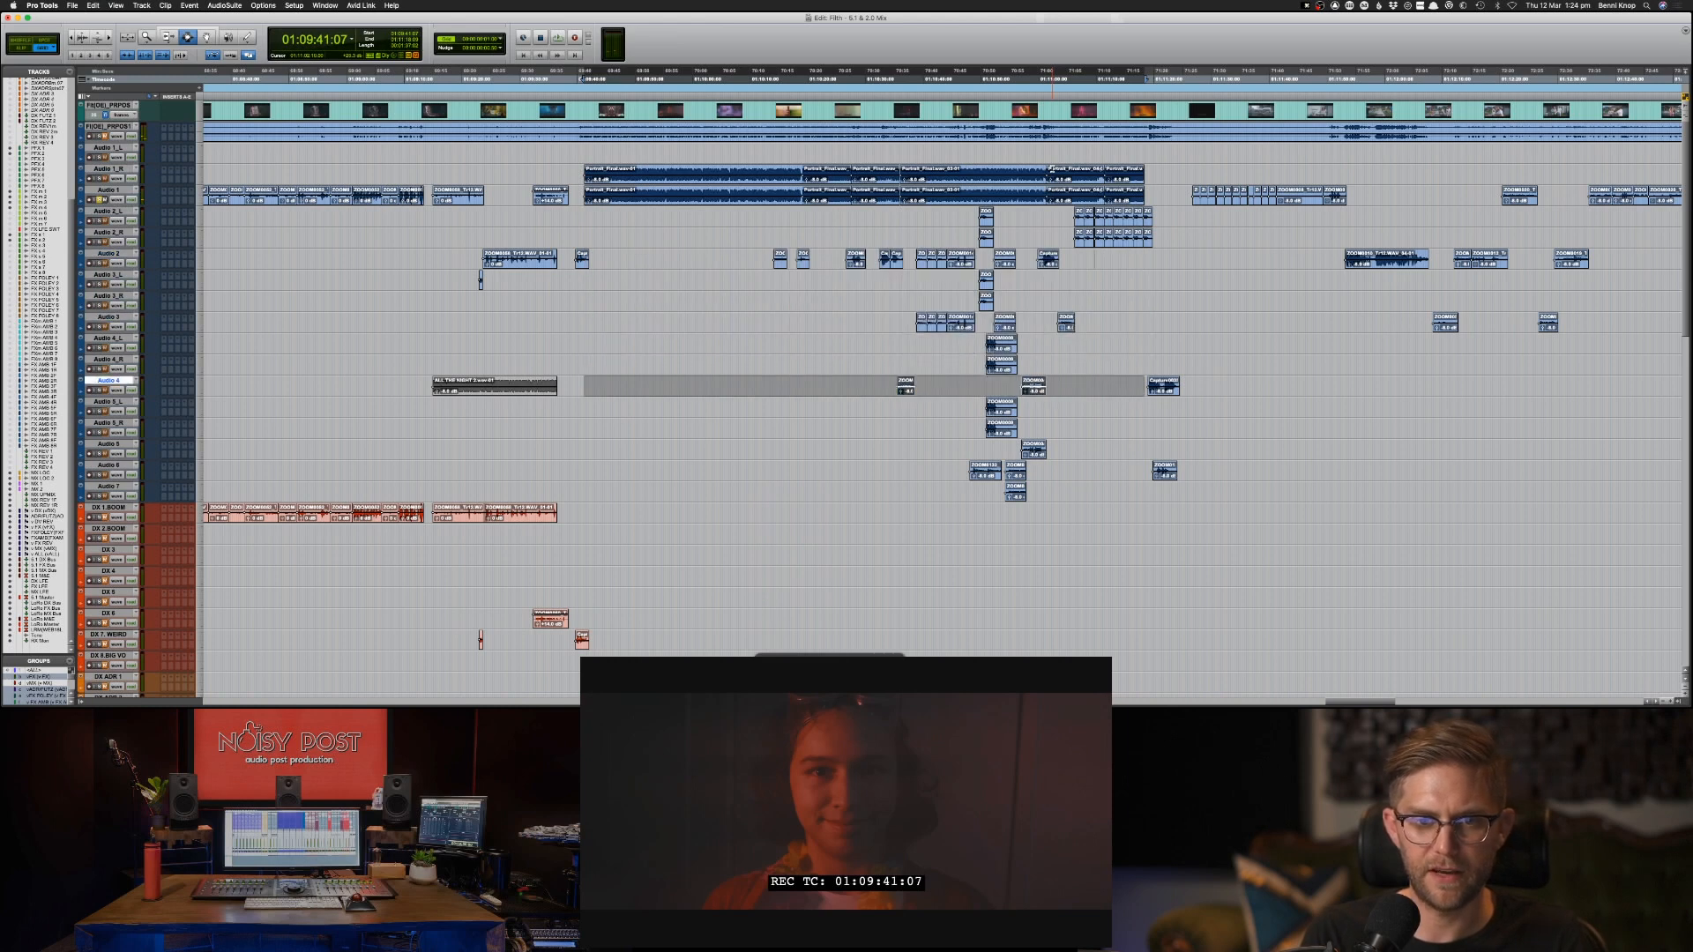
key("semicolon")
key("semicolon")
key("semicolon")
key("semicolon")
key("semicolon")
key("semicolon")
key("semicolon")
key("semicolon")
key("semicolon")
key("semicolon")
key("semicolon")
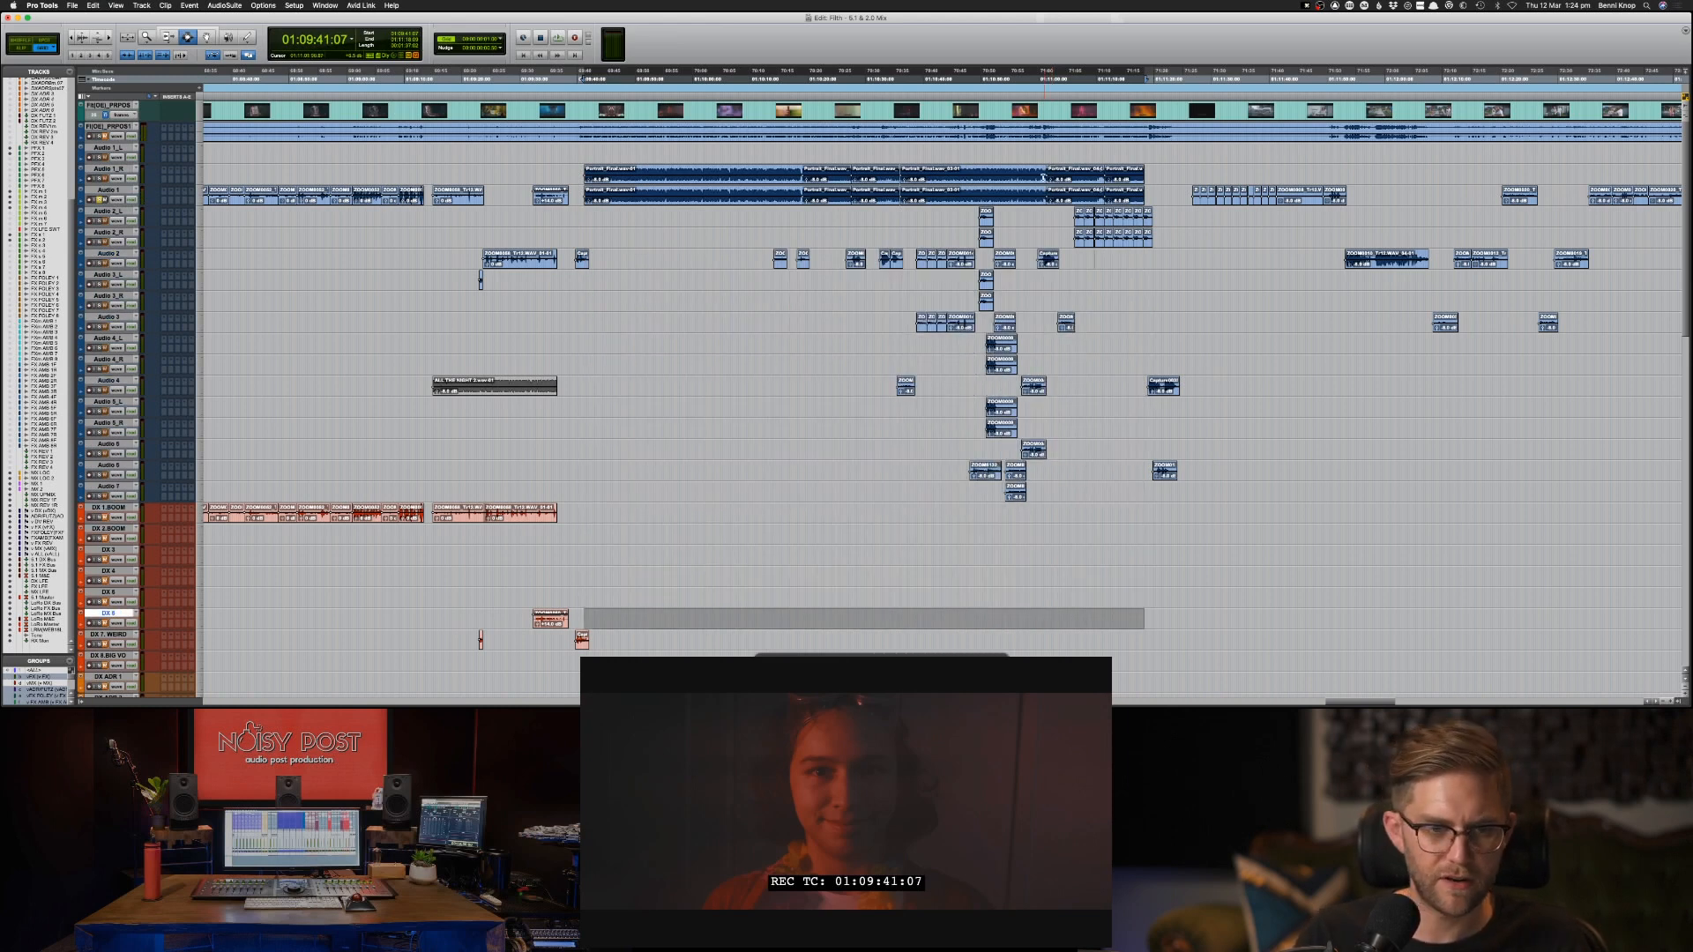
scroll(324, 463, "down", 10)
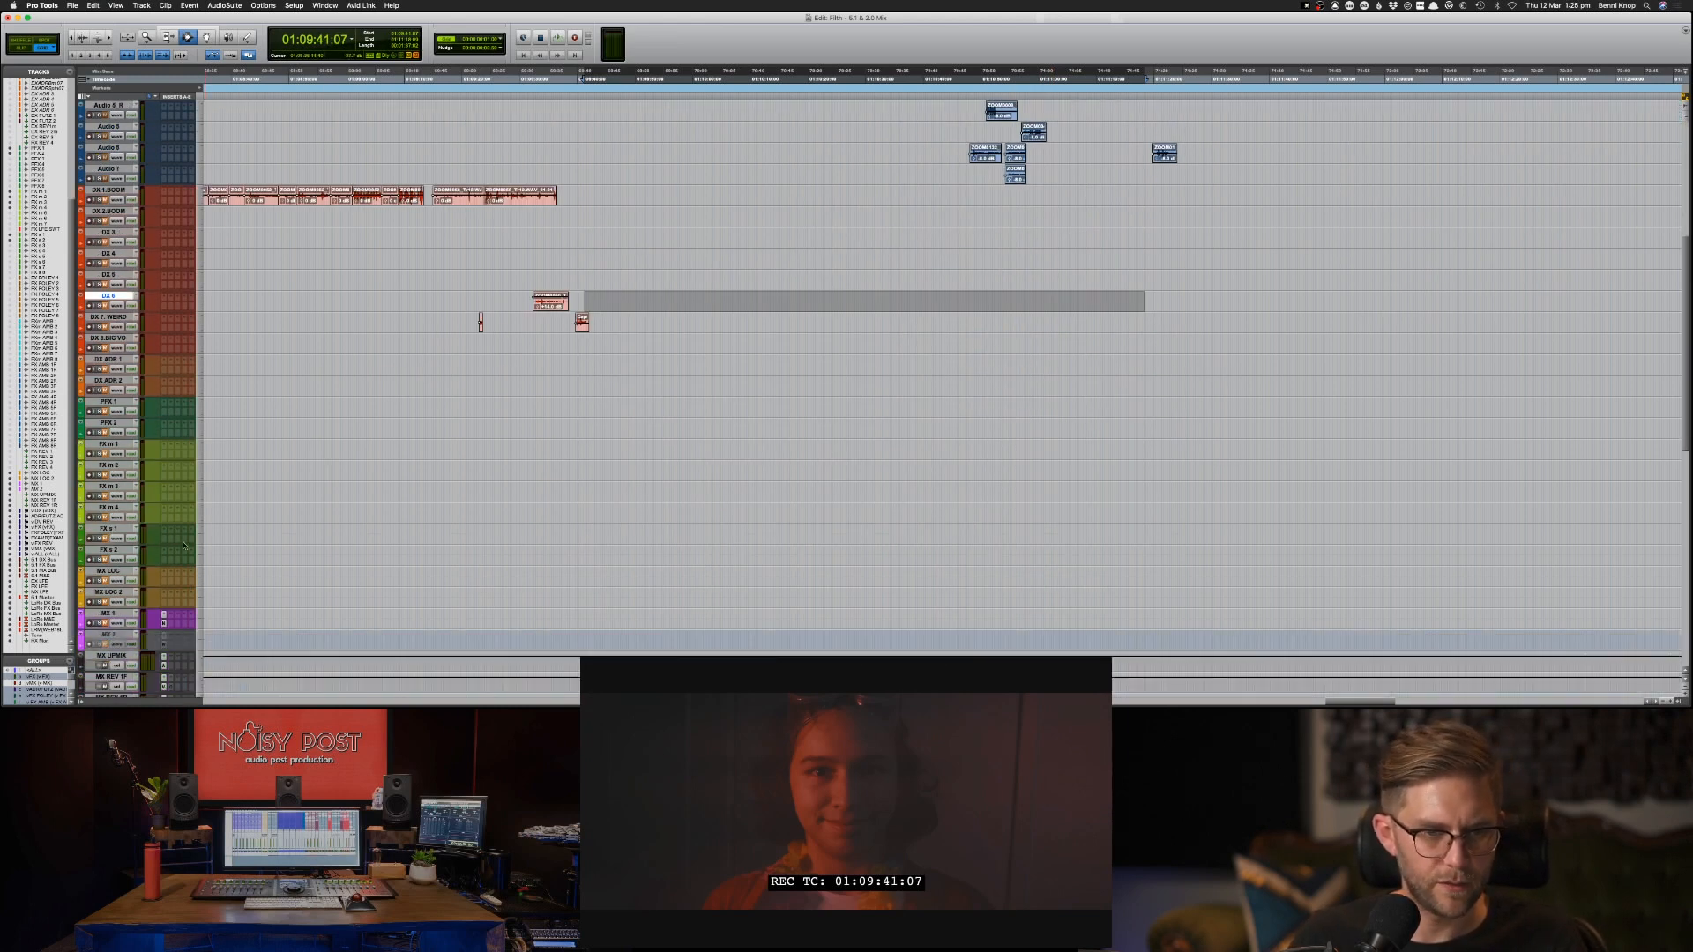
left_click(104, 615)
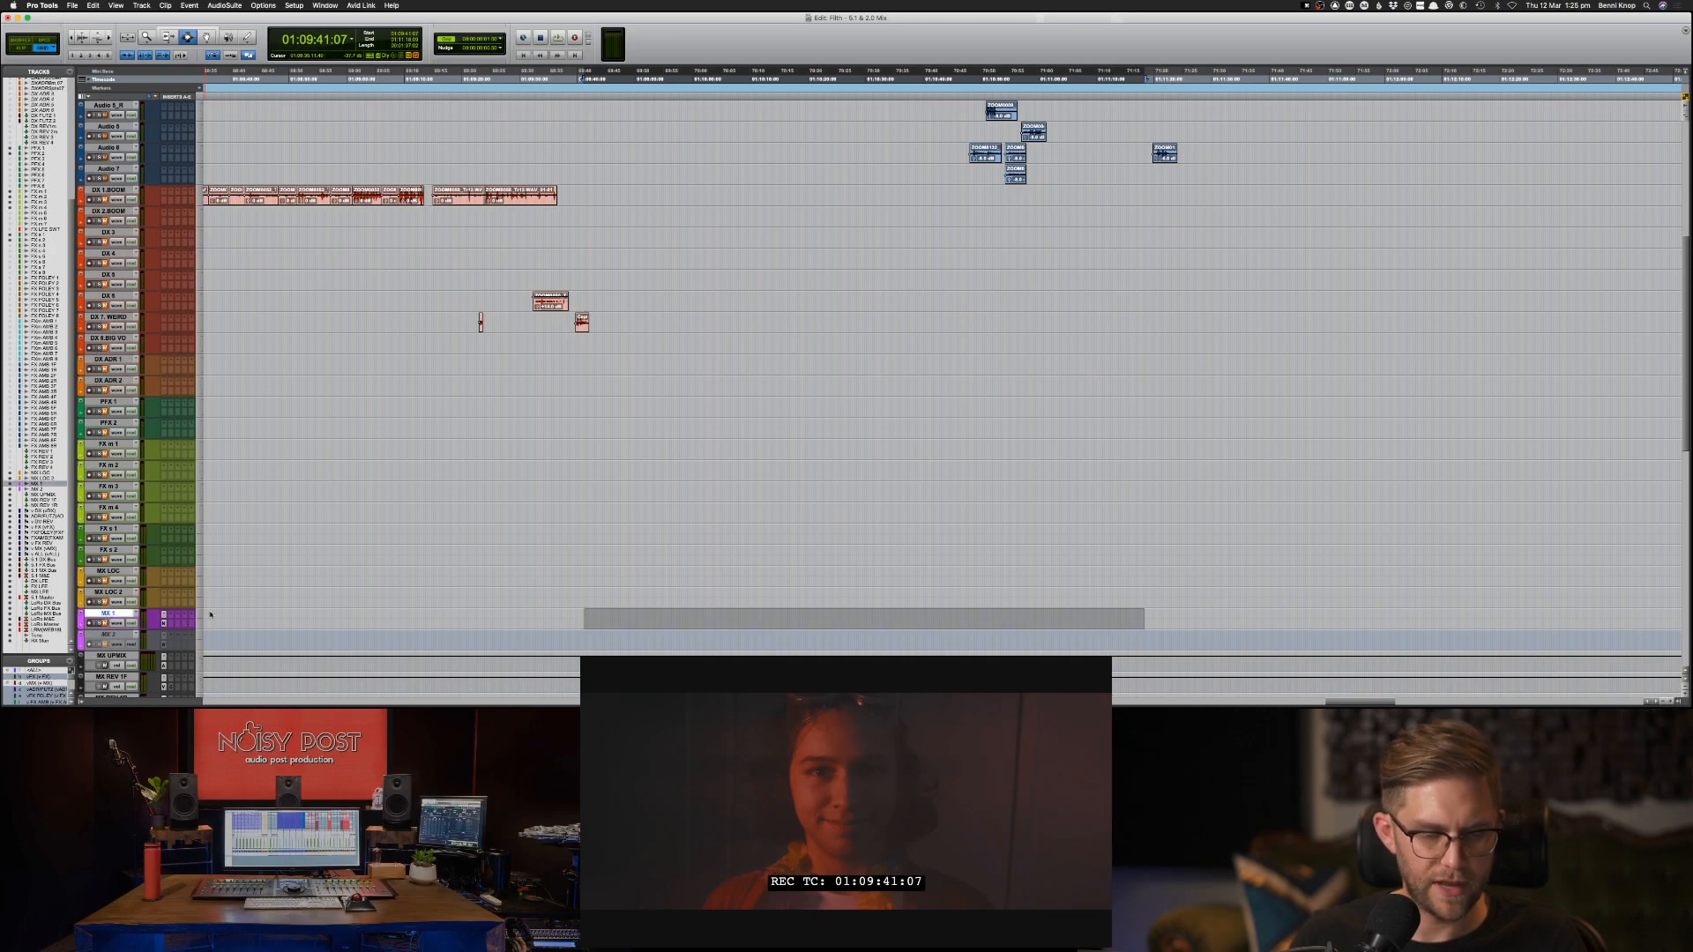
key("super+v")
key("Return")
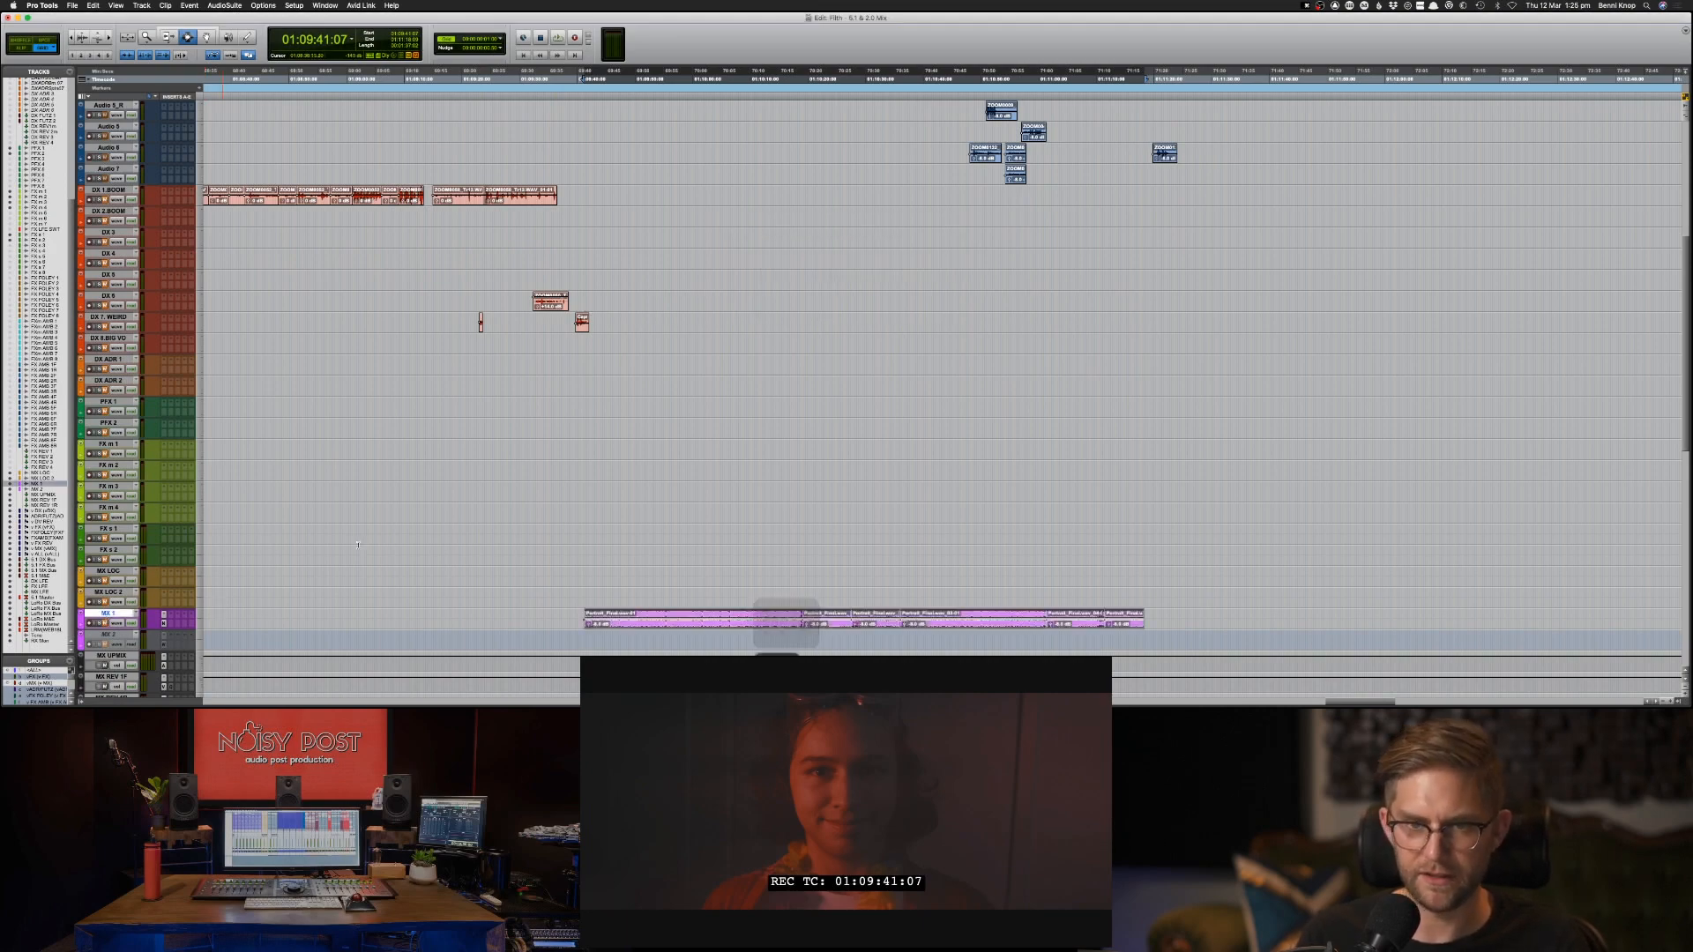
scroll(582, 532, "up", 10)
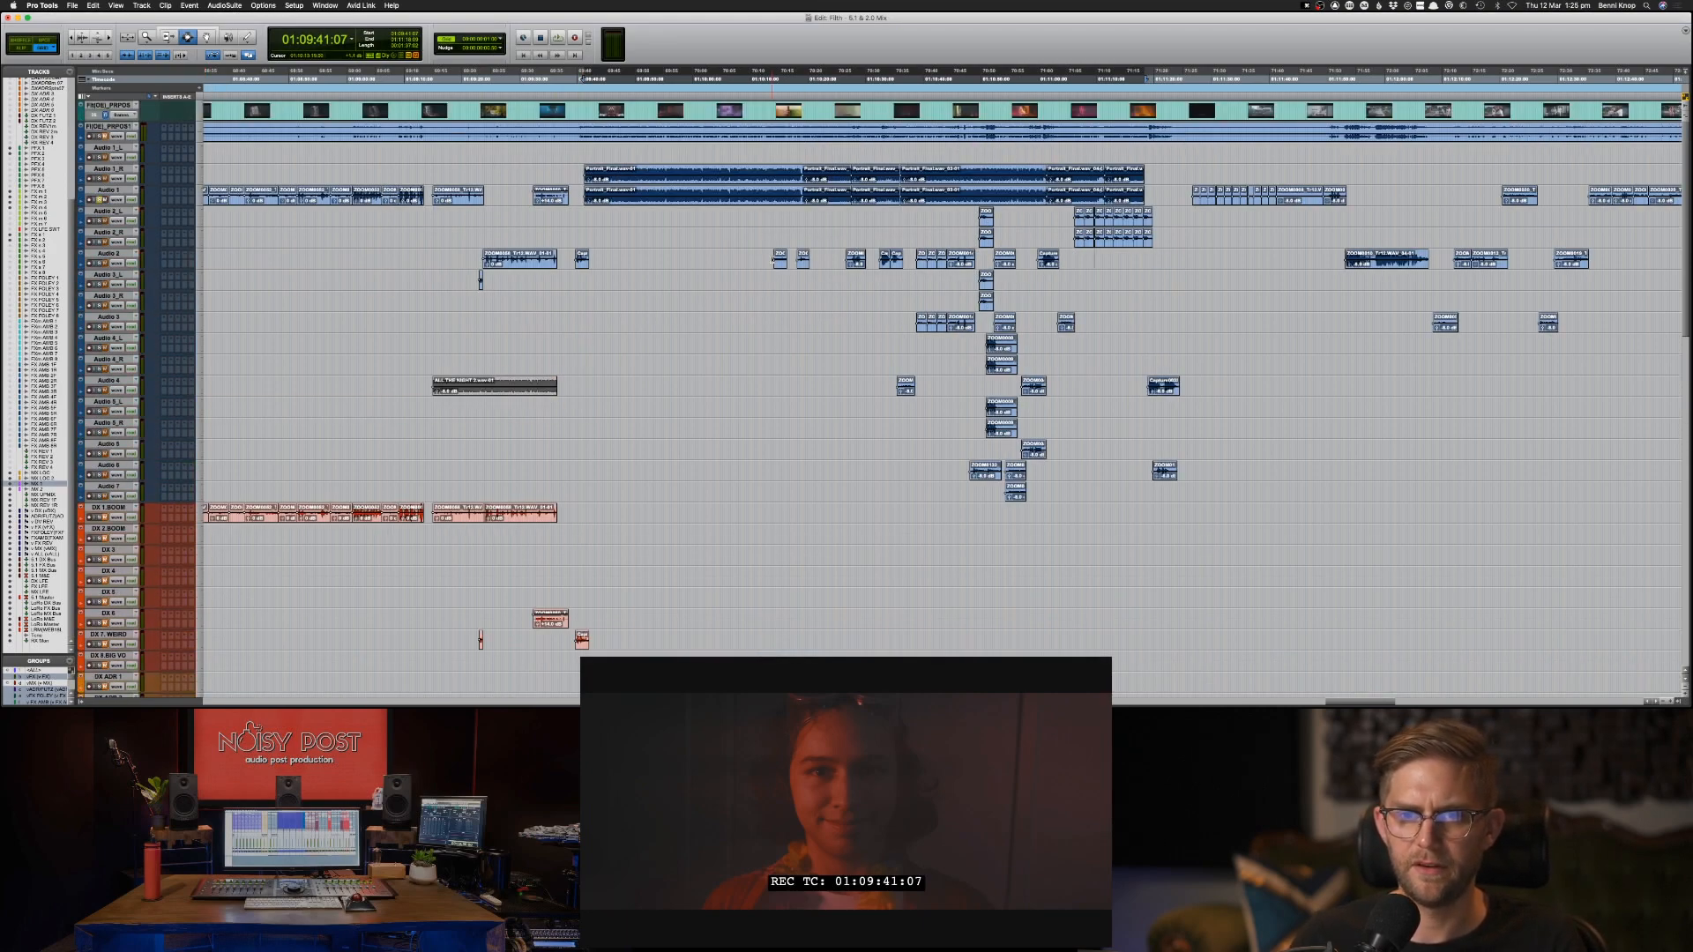
Play from about 01:10:14, mute the Portrait music clips on Audio 1 and Audio 1_R, and place the cursor at 01:10:12:08 on Audio 2.
left_click(773, 260)
key("space")
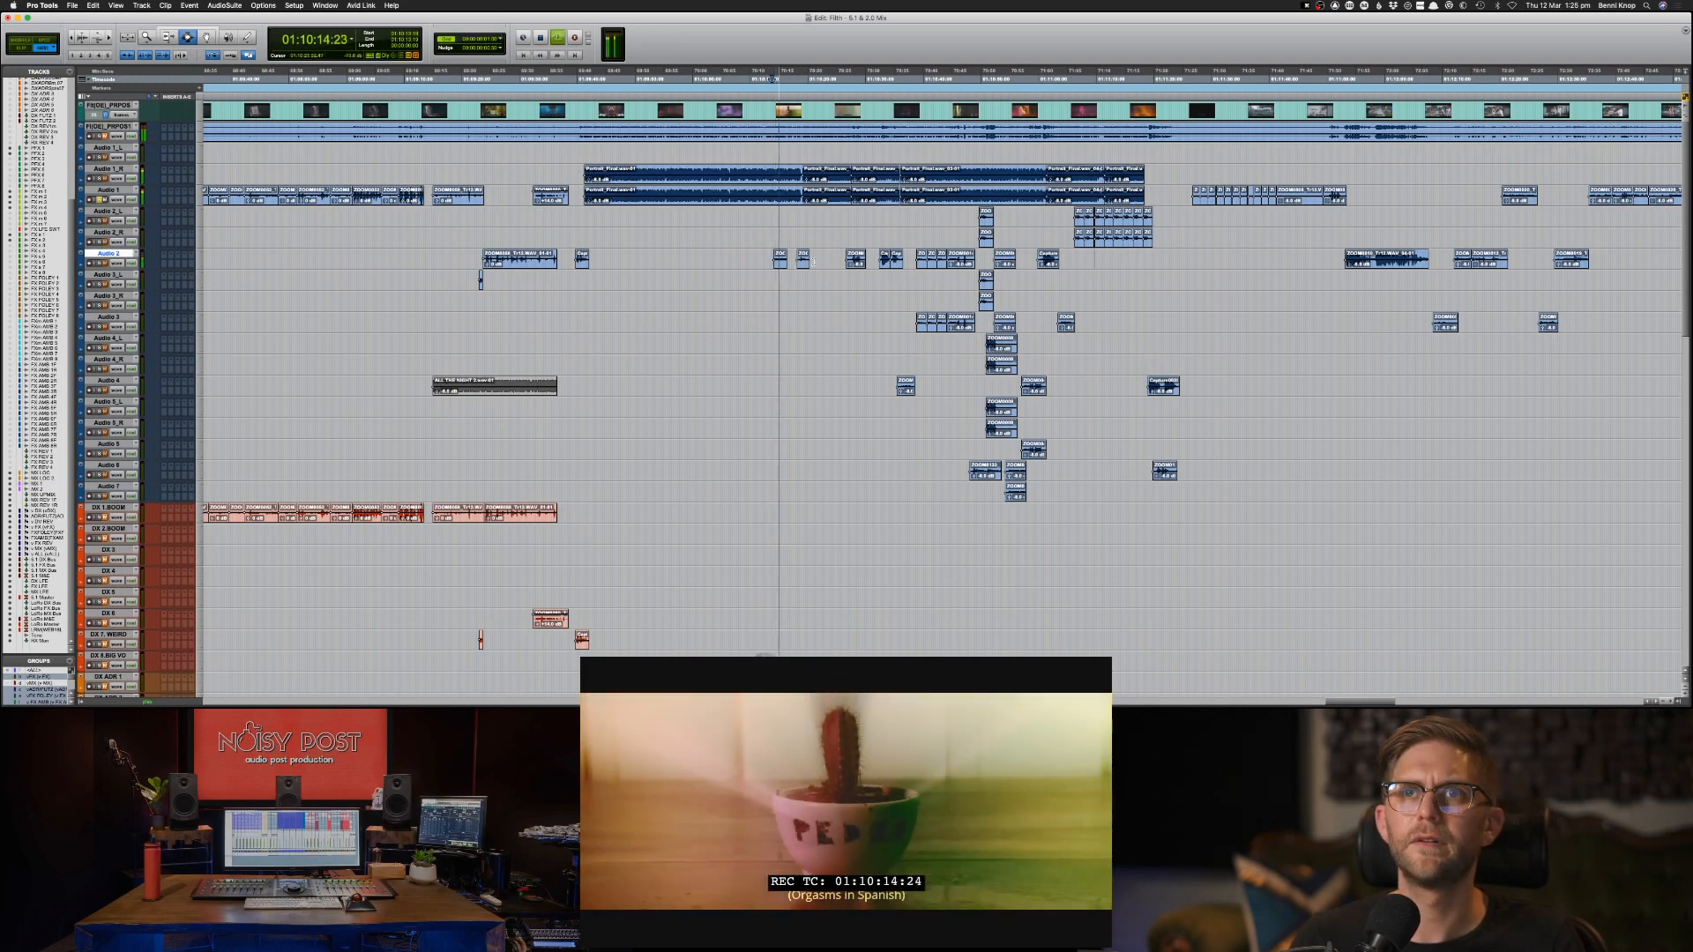
left_click_drag(578, 176, 1148, 194)
key("super+m")
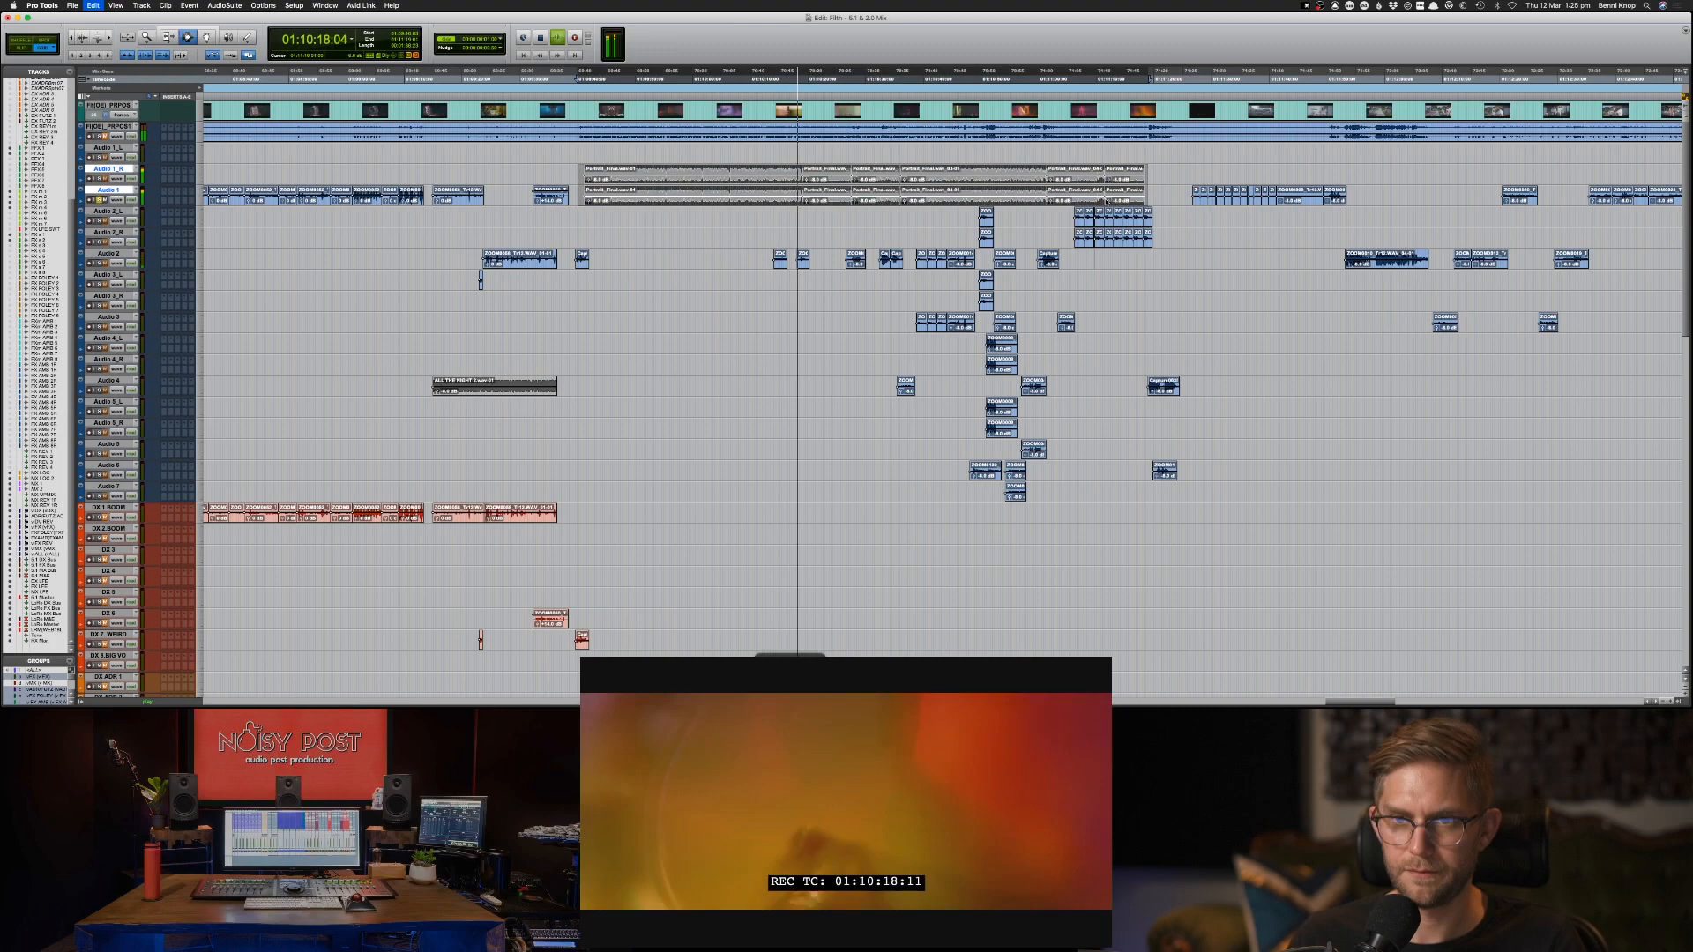
left_click(765, 254)
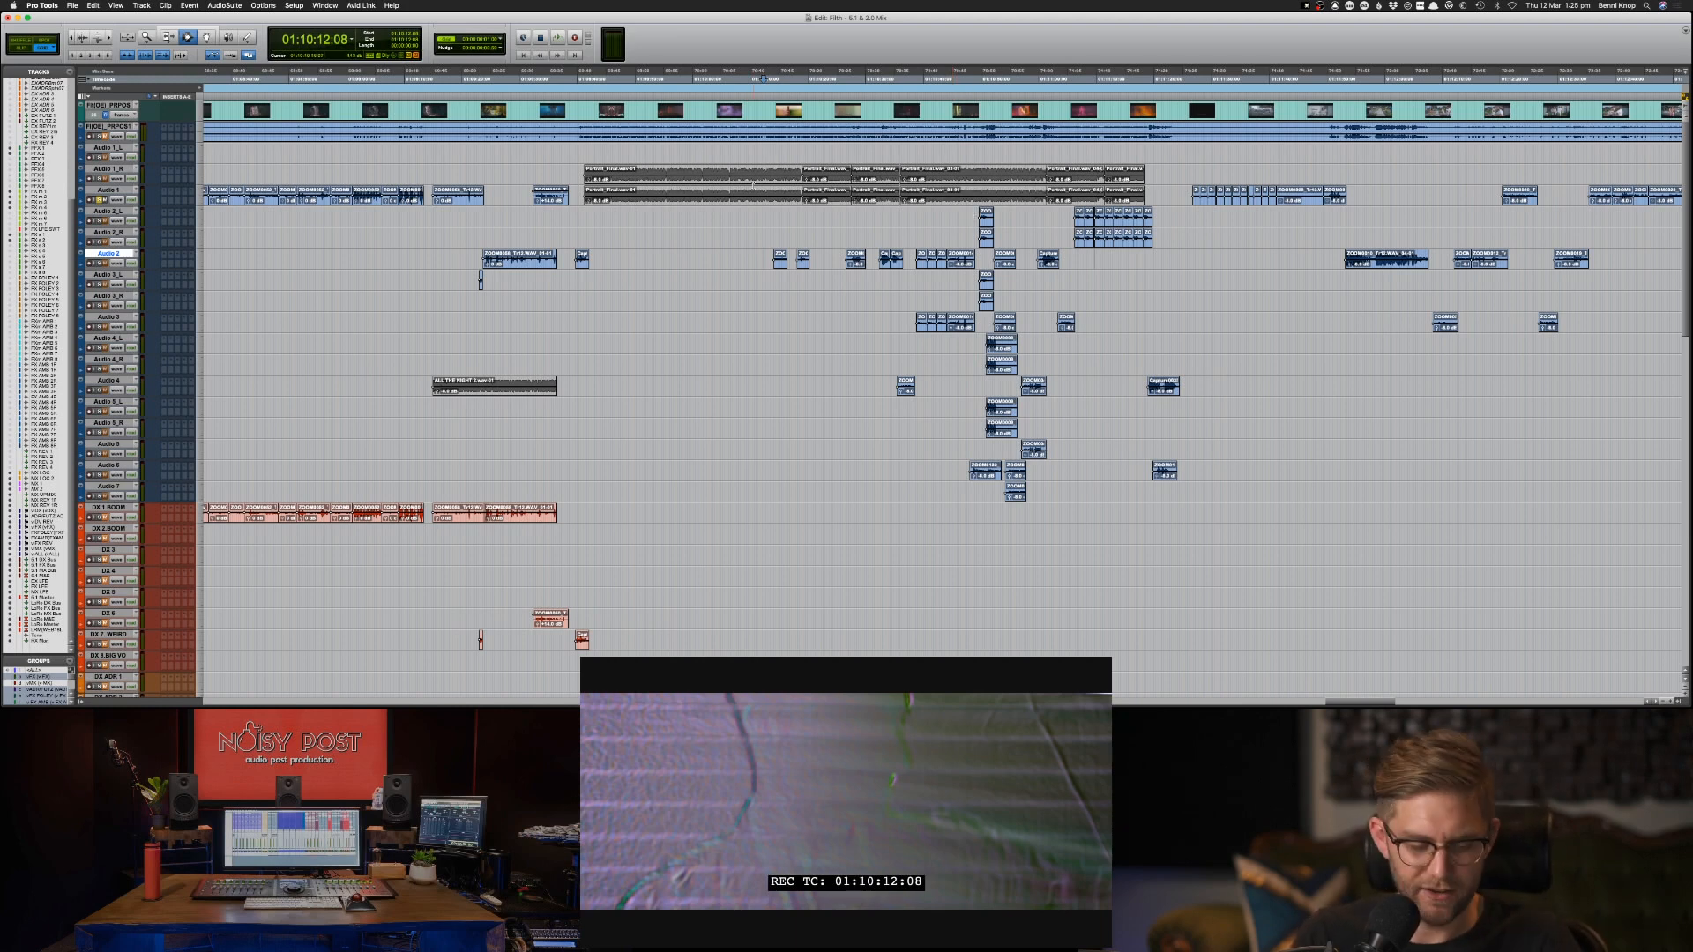
Play the two short Audio 2 clips following 01:10:10:19 and copy them to DX 7 WEIRD at the same positions.
left_click(775, 223)
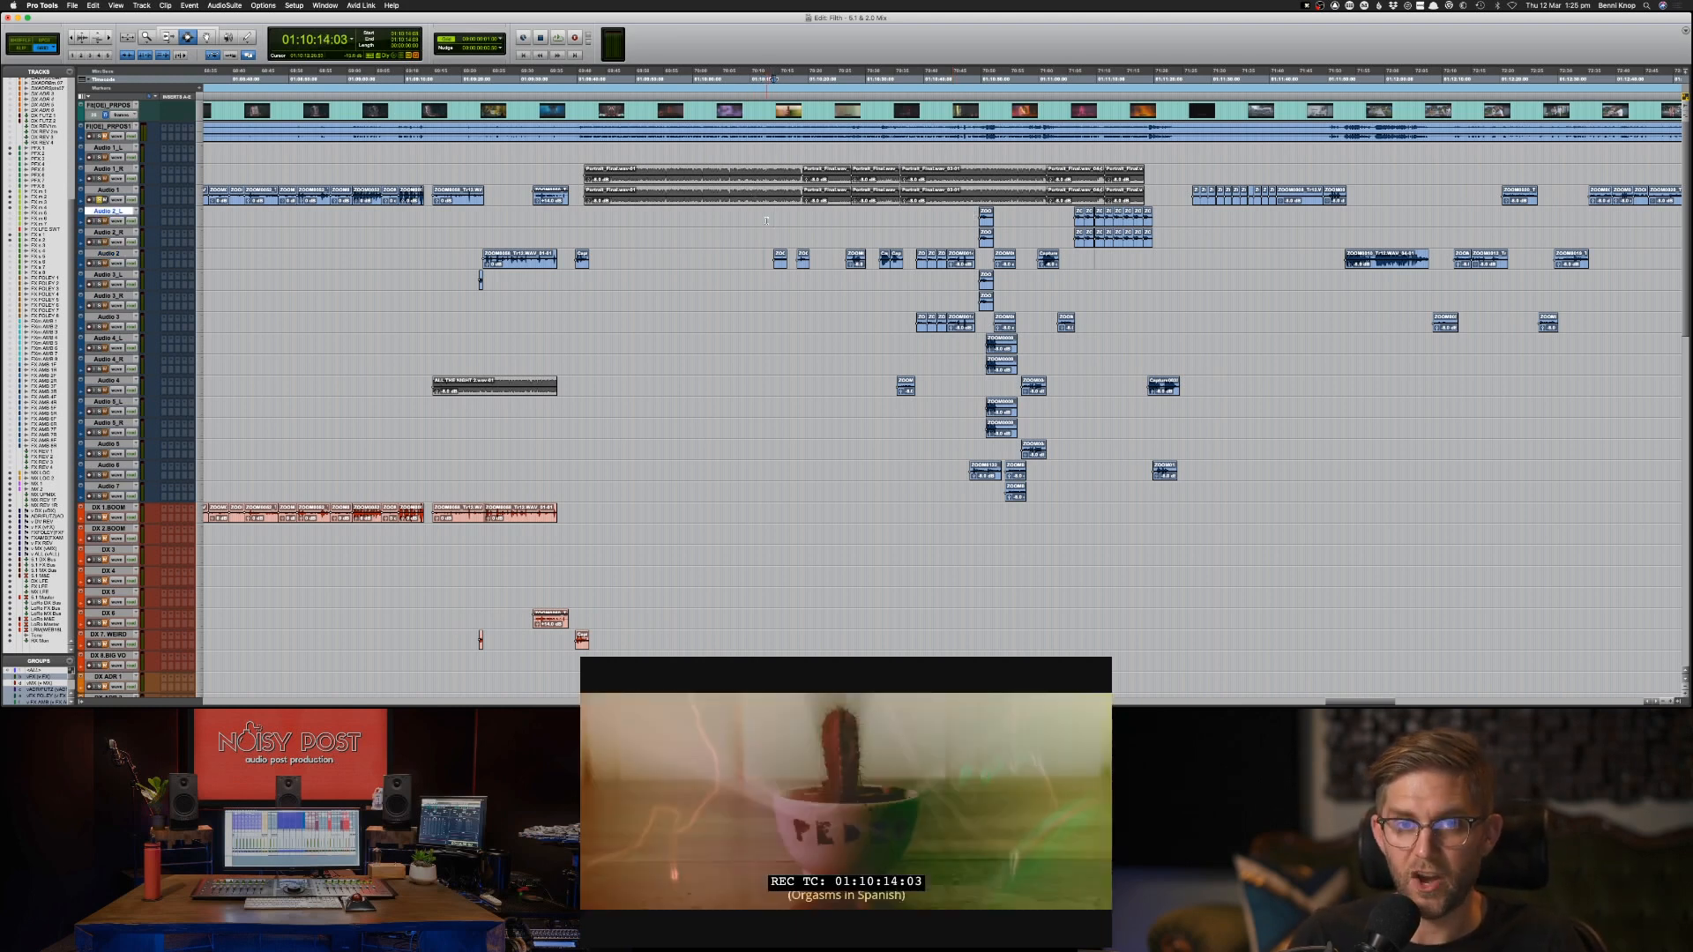
left_click(767, 222)
left_click(771, 256)
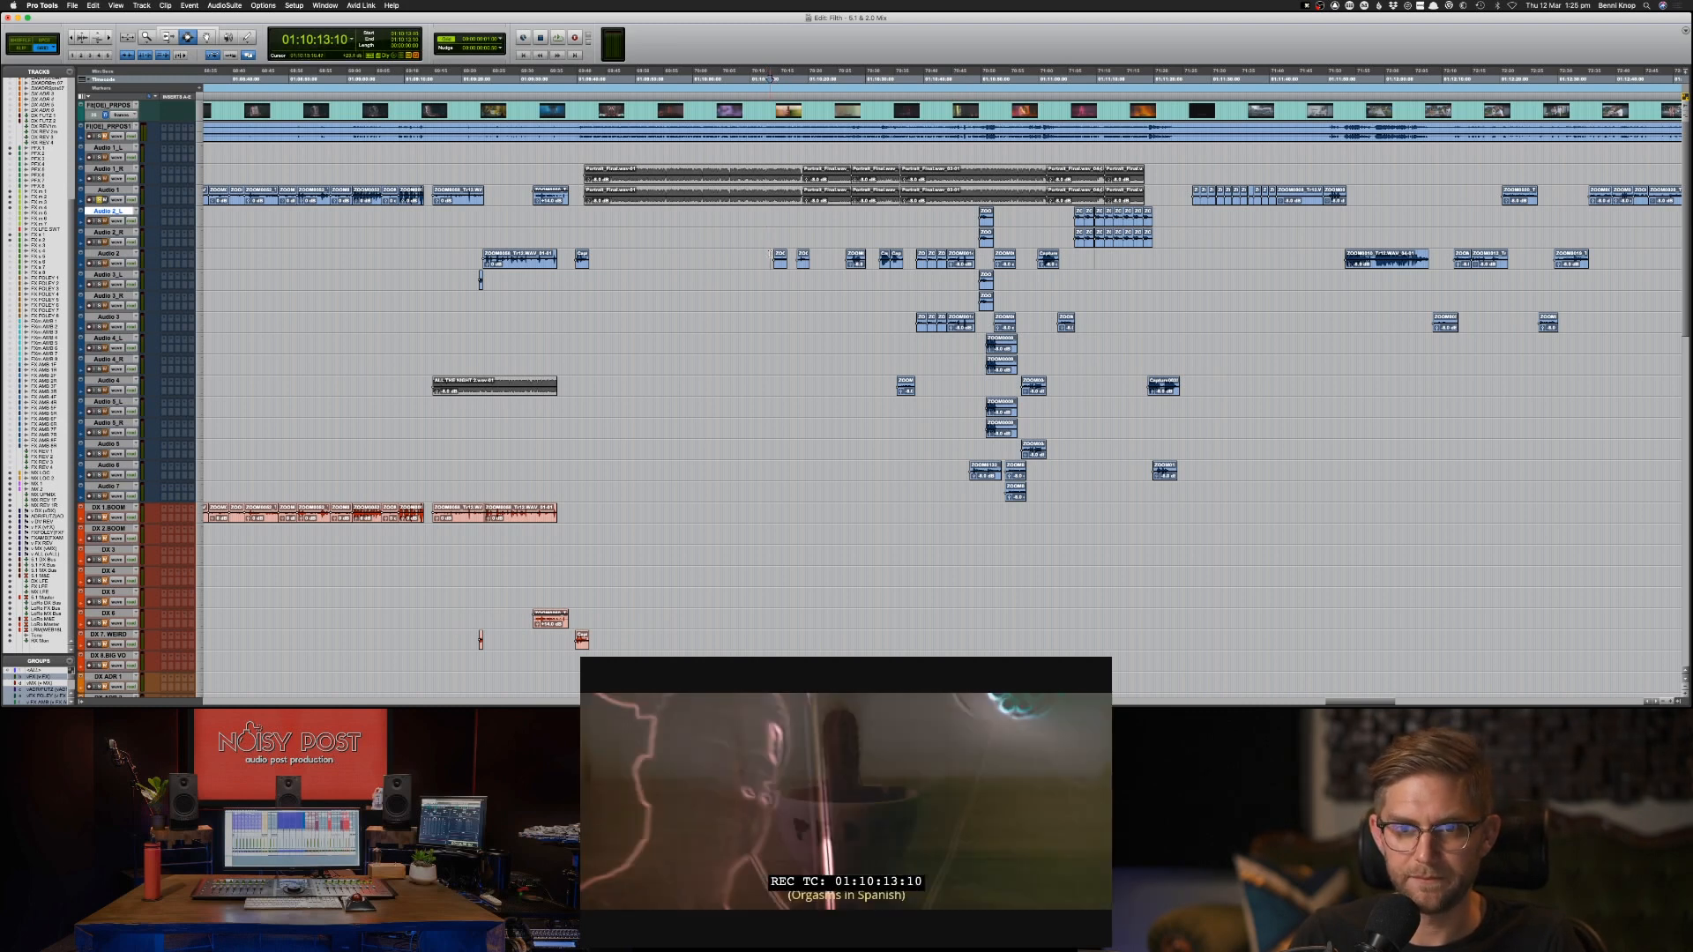
key("space")
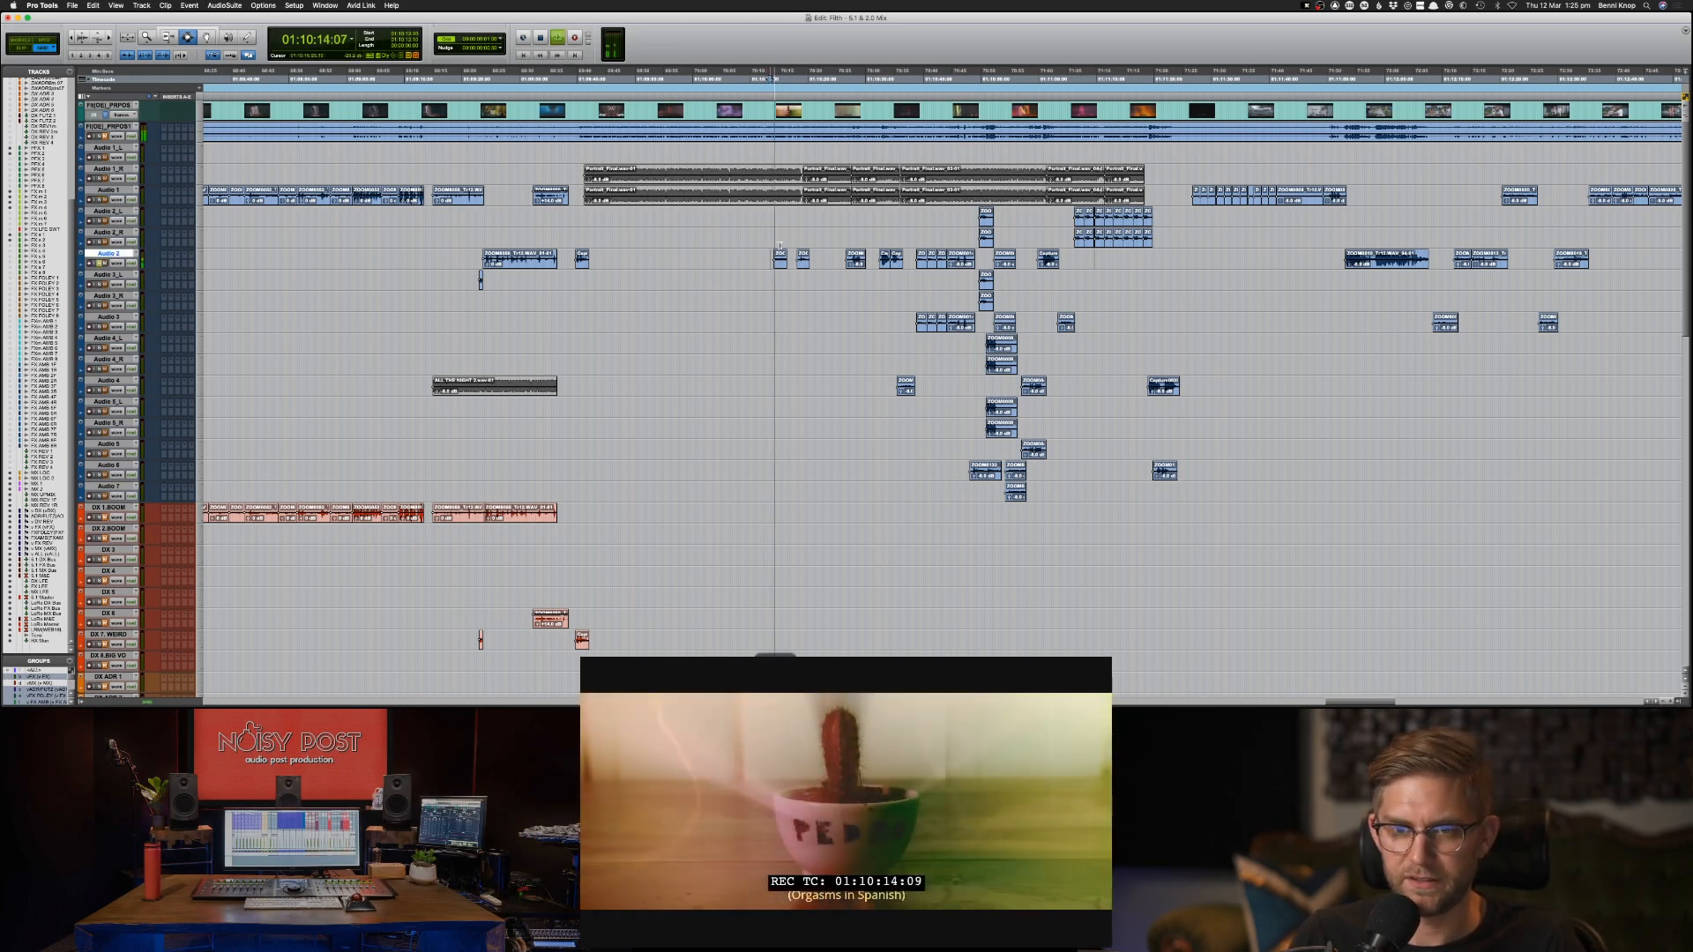
left_click_drag(754, 257, 836, 254)
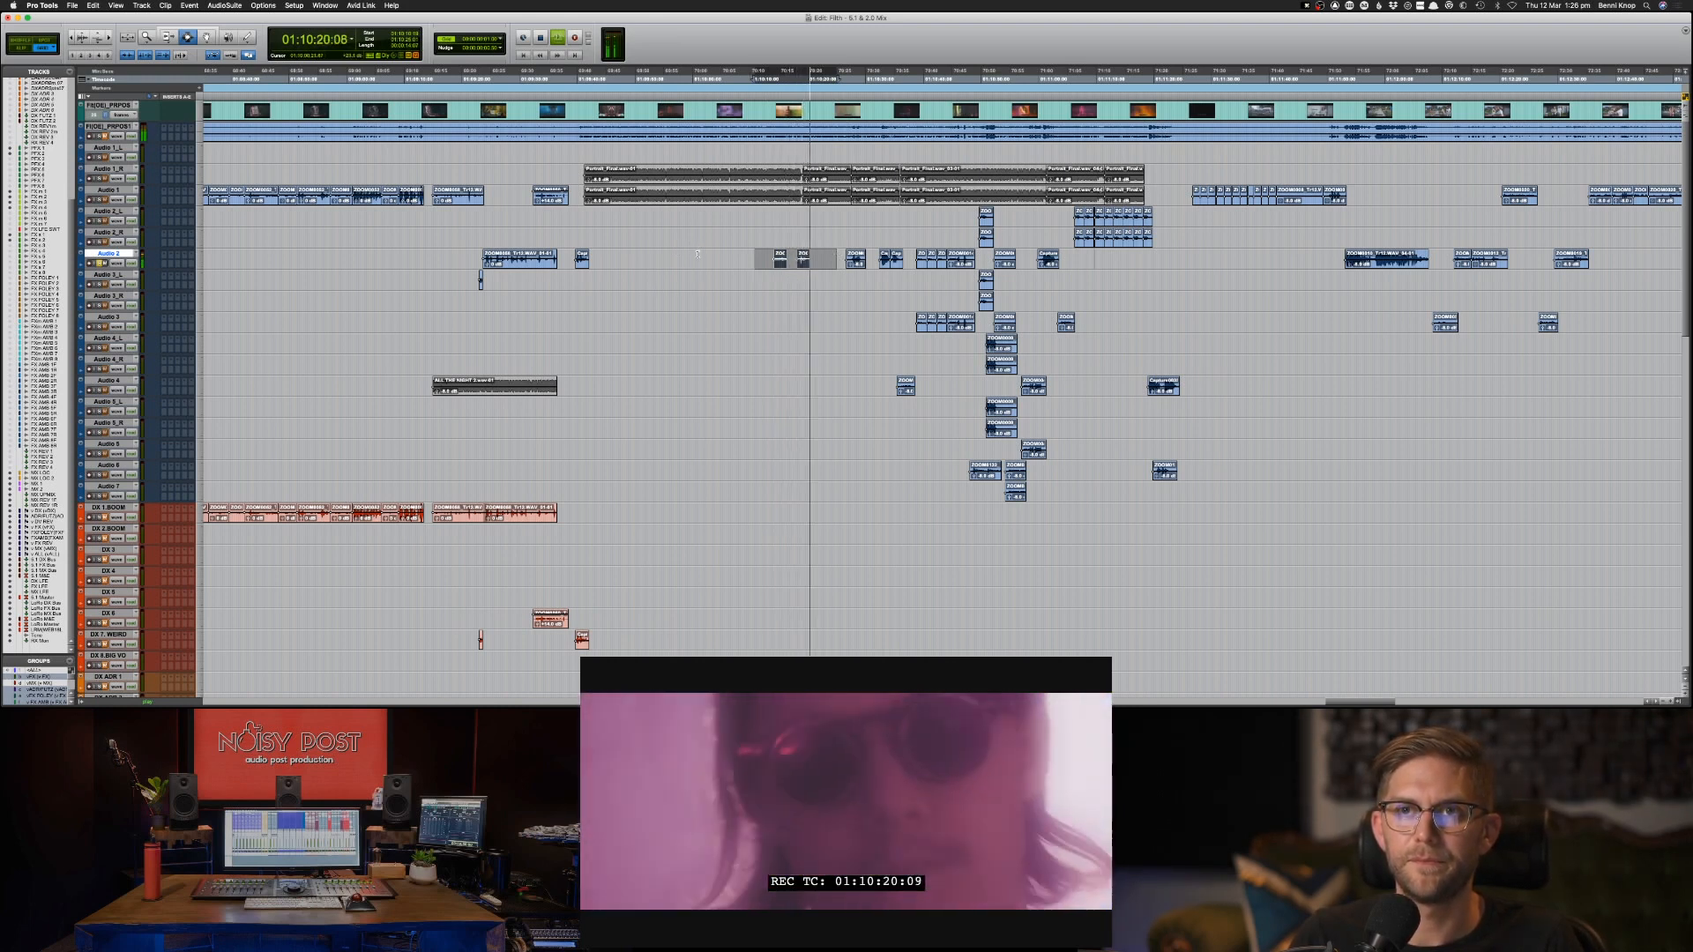
key("space")
key("semicolon")
key("semicolon")
key("semicolon")
key("semicolon")
key("semicolon")
key("semicolon")
key("semicolon")
key("semicolon")
key("semicolon")
key("semicolon")
key("semicolon")
key("semicolon")
key("semicolon")
key("semicolon")
key("semicolon")
key("semicolon")
key("semicolon")
key("semicolon")
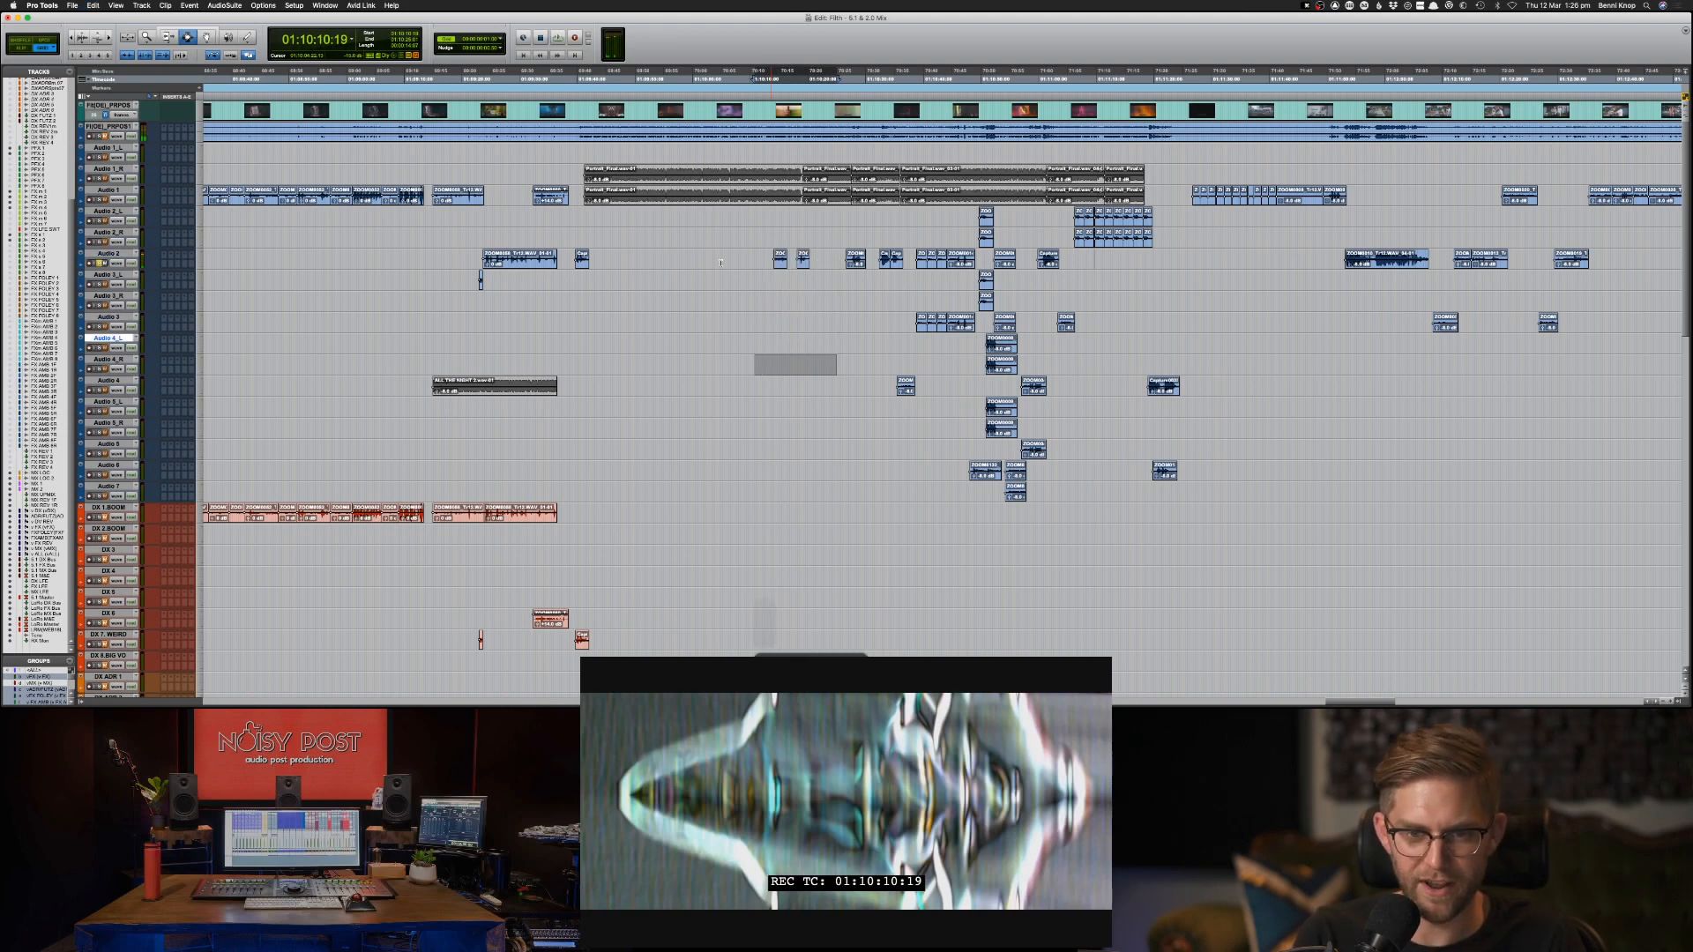
key("super+c")
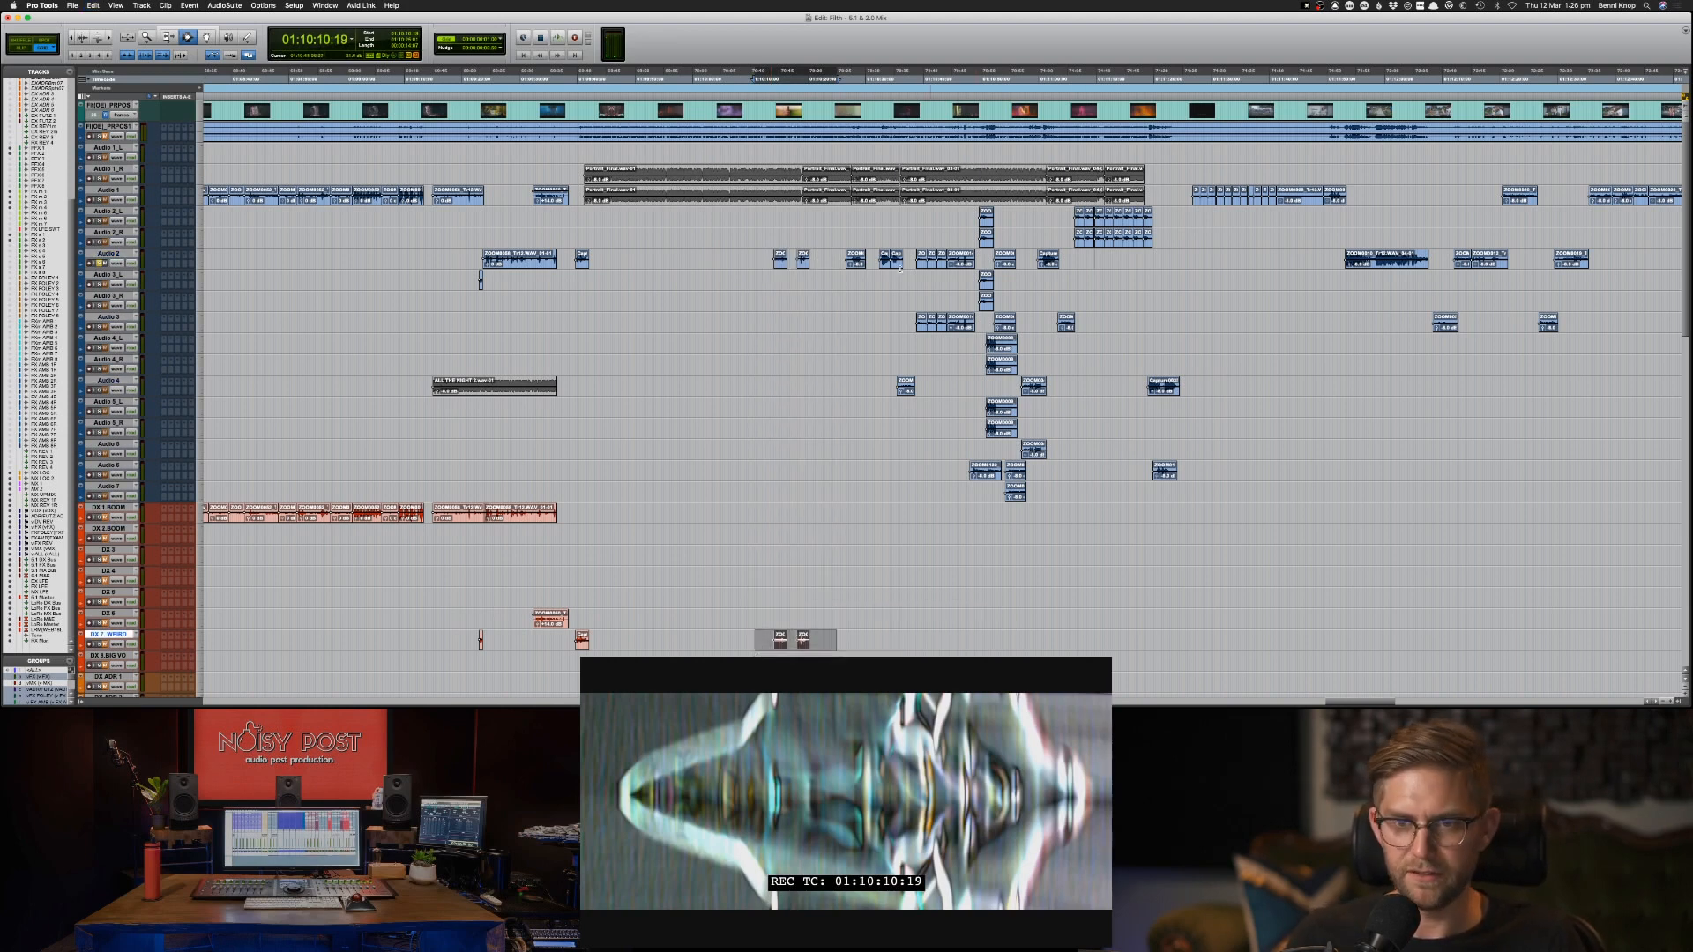
Play and copy the Audio 2 clips between about 01:10:27 and 01:10:37 to DX 7 WEIRD, keeping their timeline positions.
left_click(849, 253)
key("space")
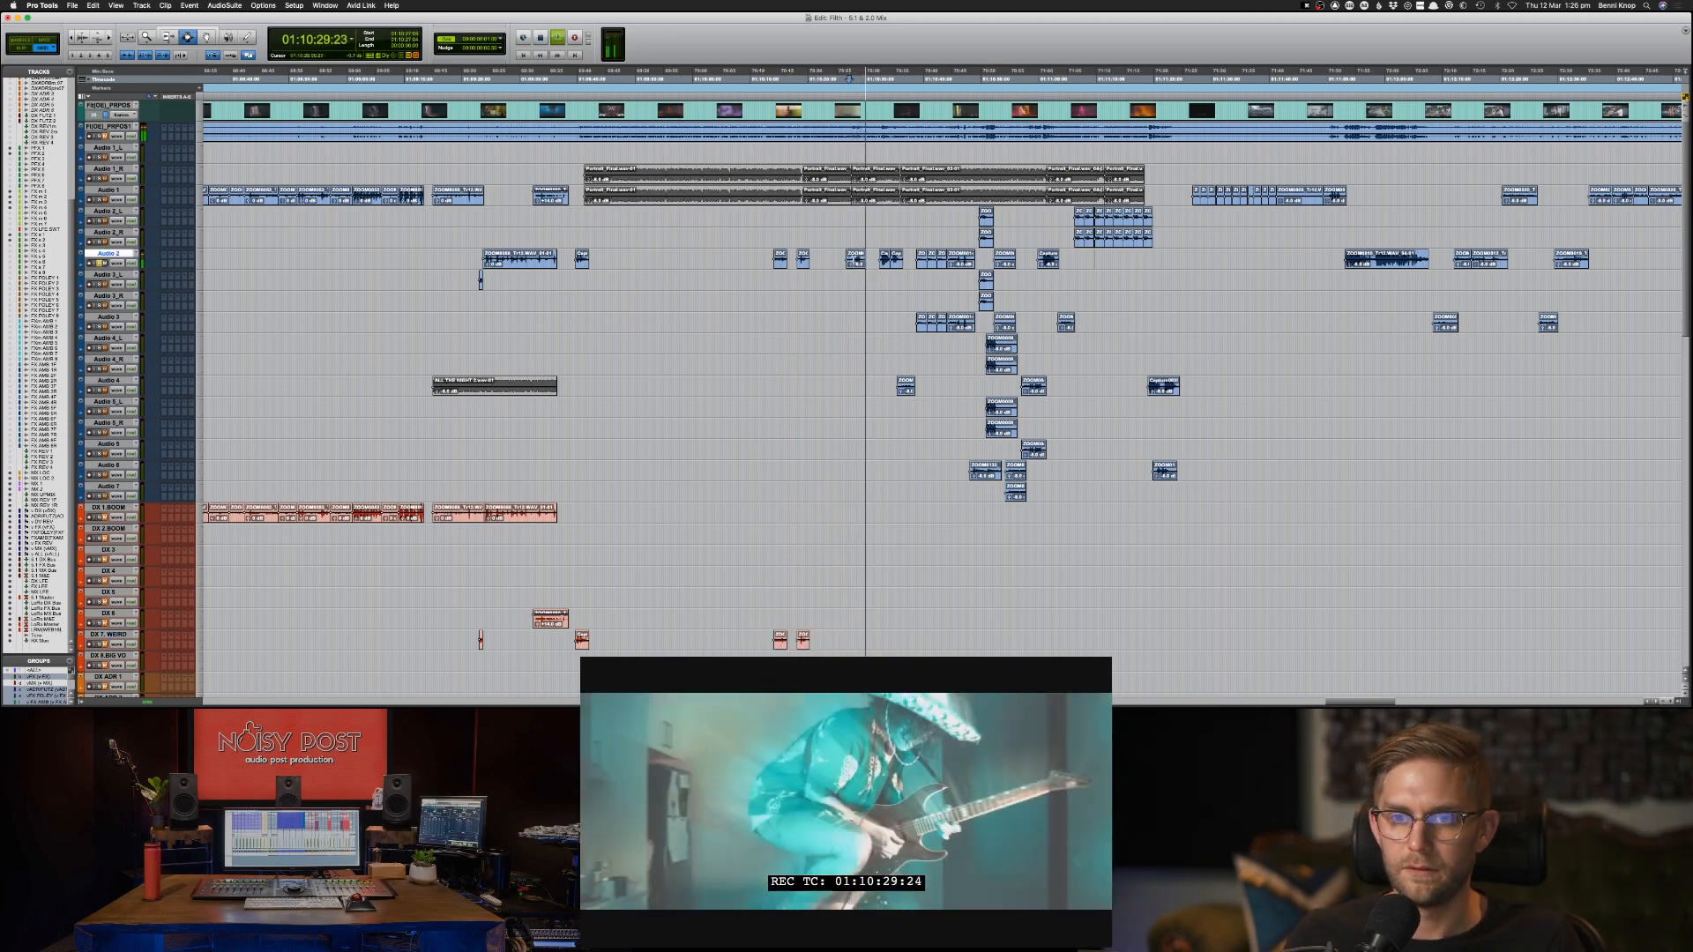
left_click(907, 266, "shift")
key("super+c")
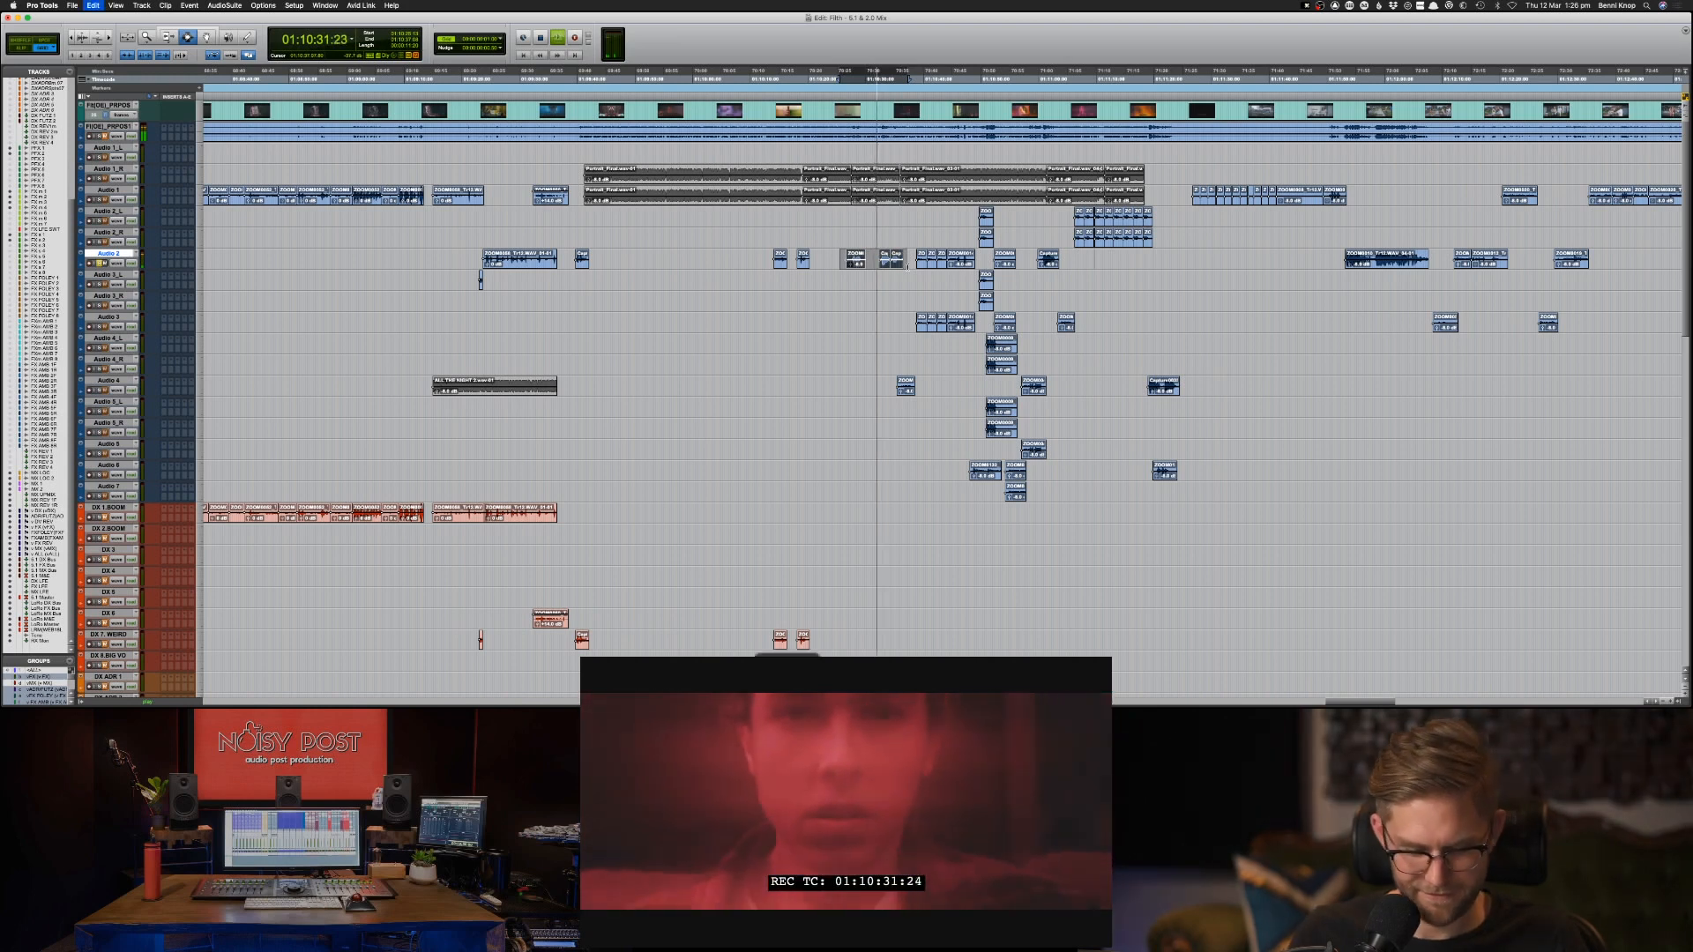
key("semicolon")
key("semicolon")
key("semicolon")
key("semicolon")
key("semicolon")
key("semicolon")
key("semicolon")
key("semicolon")
key("semicolon")
key("semicolon")
key("semicolon")
key("semicolon")
key("semicolon")
key("semicolon")
key("semicolon")
key("semicolon")
key("semicolon")
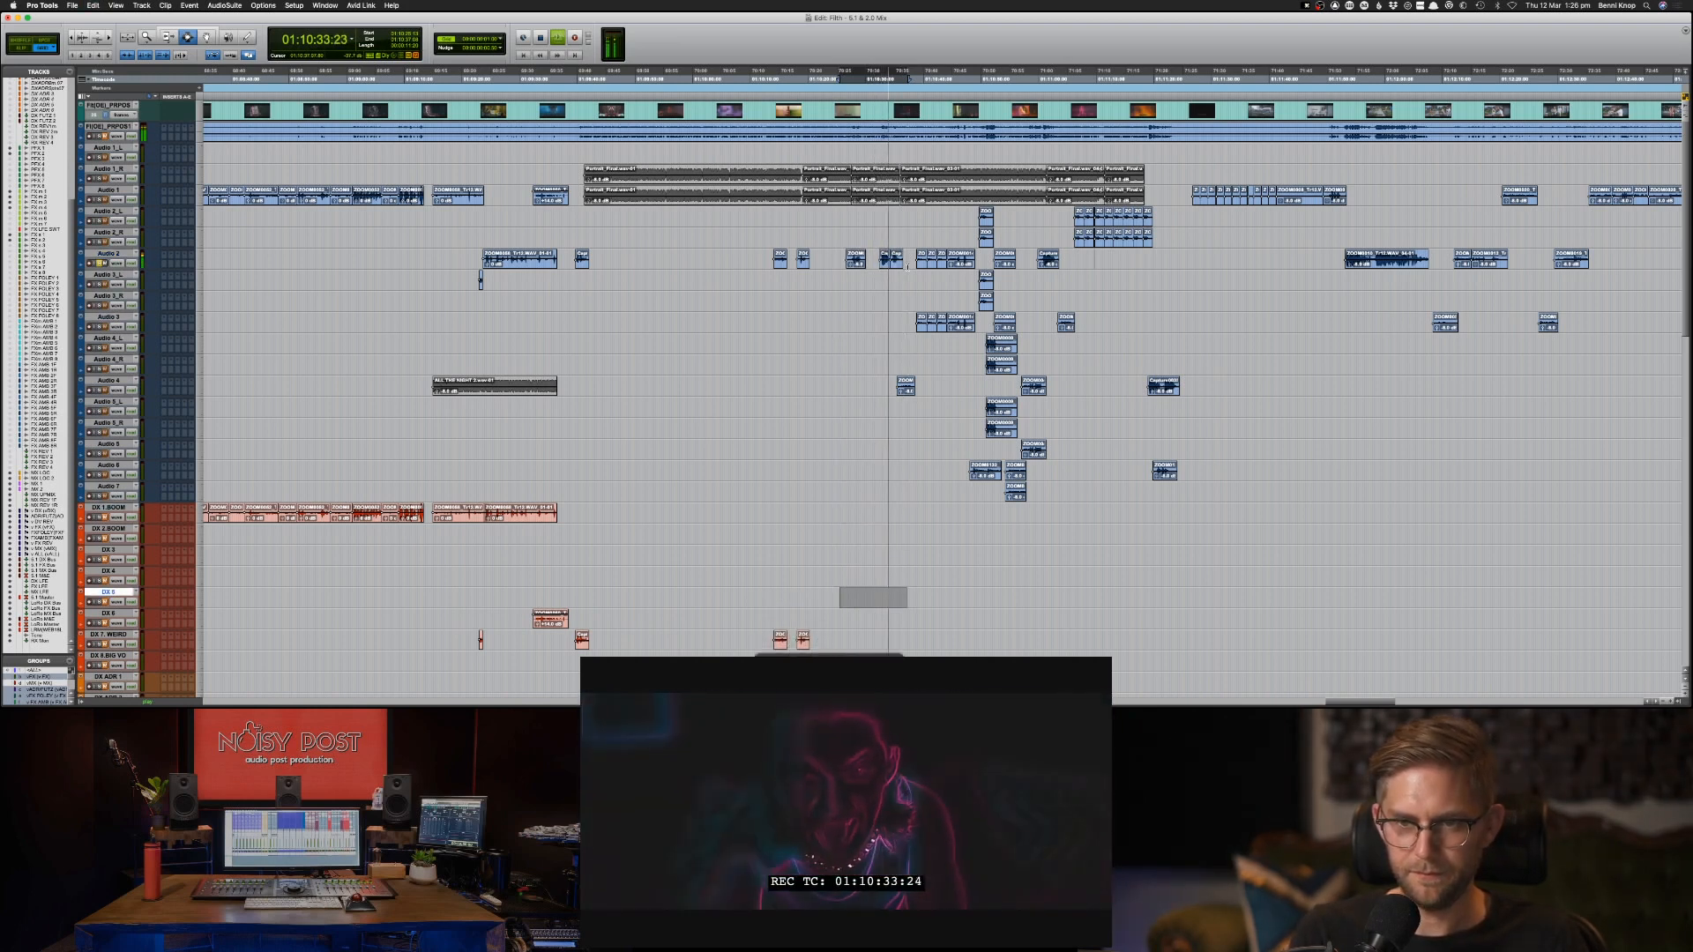
key("semicolon")
key("super+v")
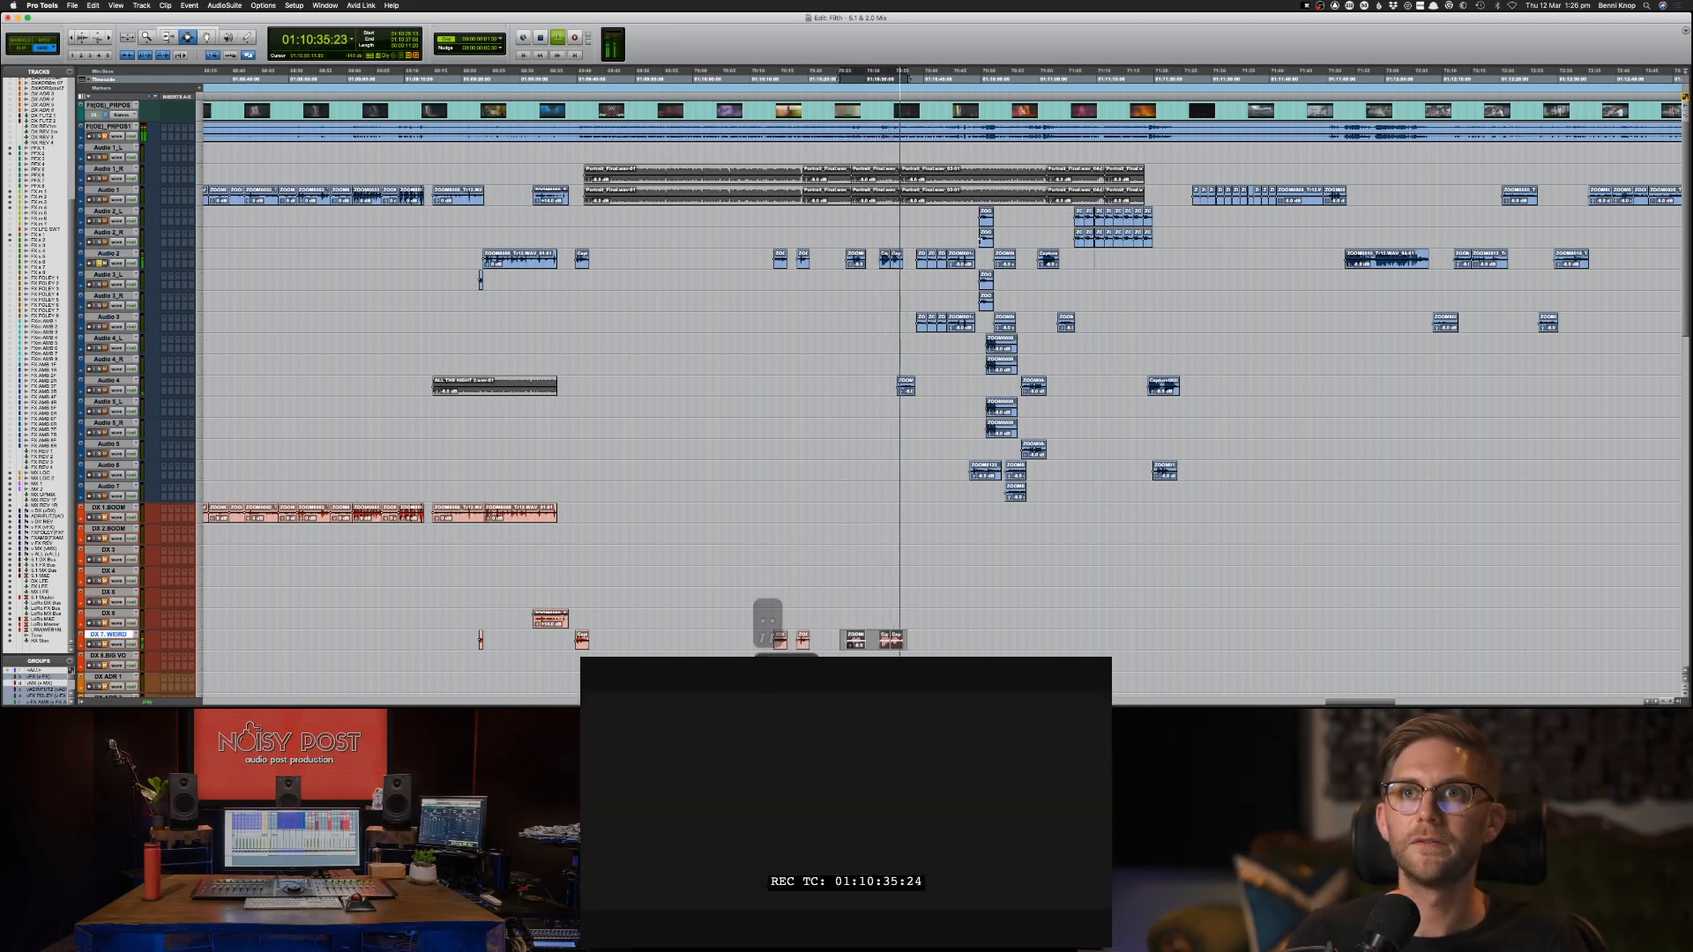
Play the short Audio 4 clip at about 01:10:36 and copy it to the DX 8 track at the same position.
left_click(906, 386)
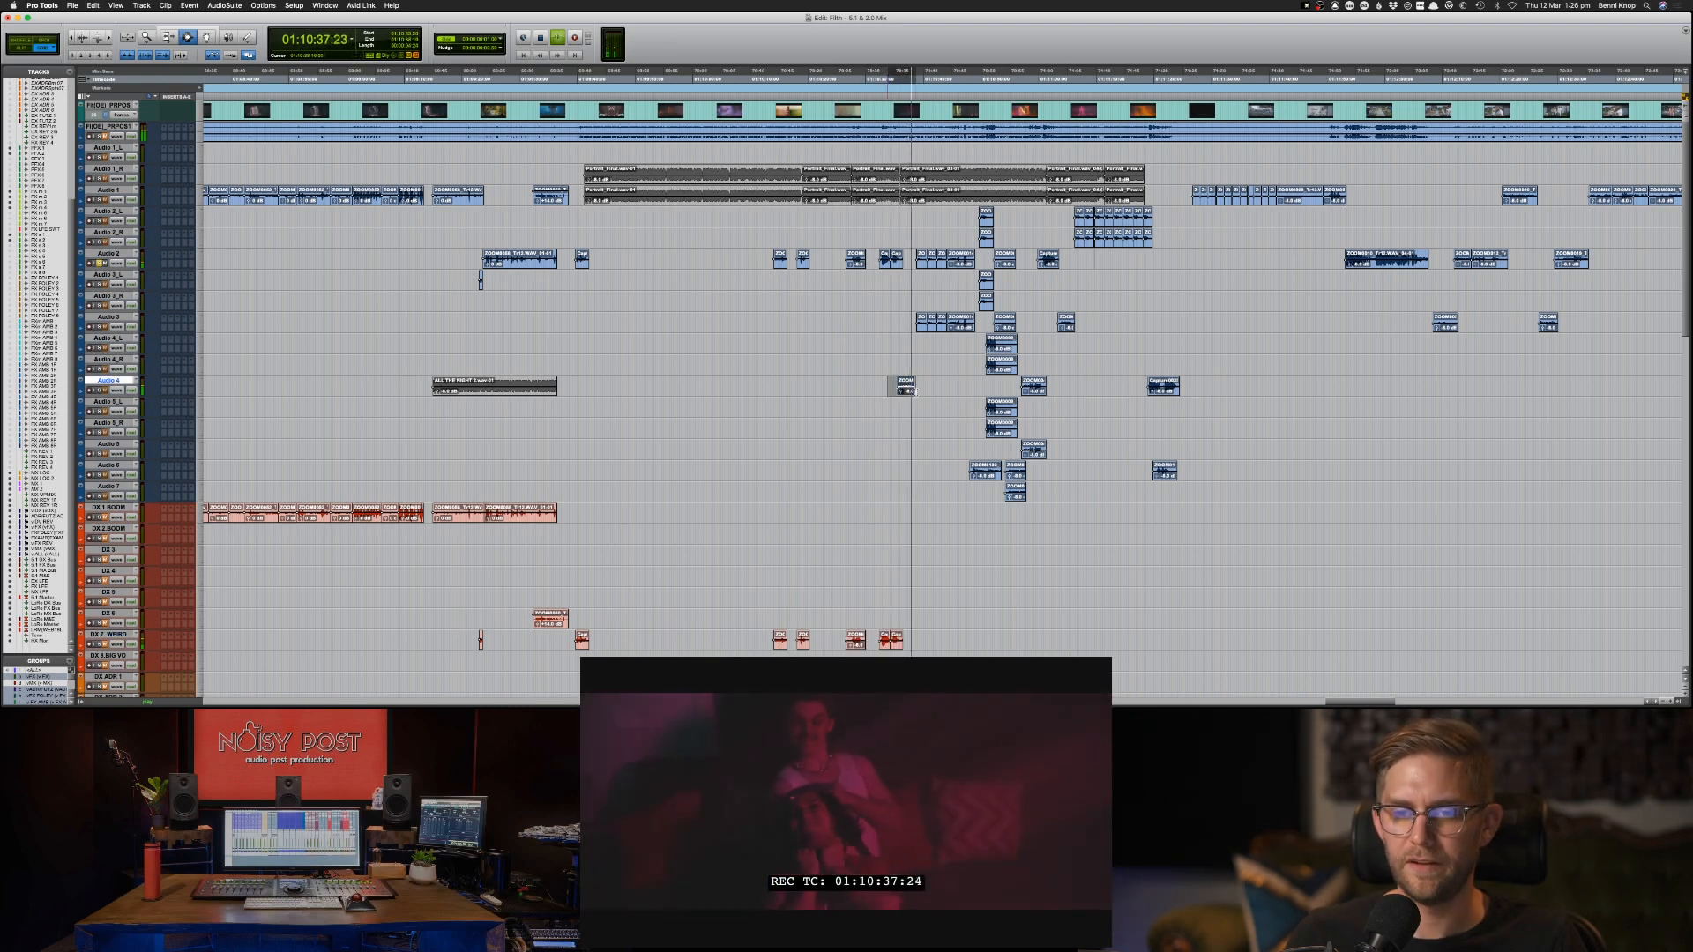
key("space")
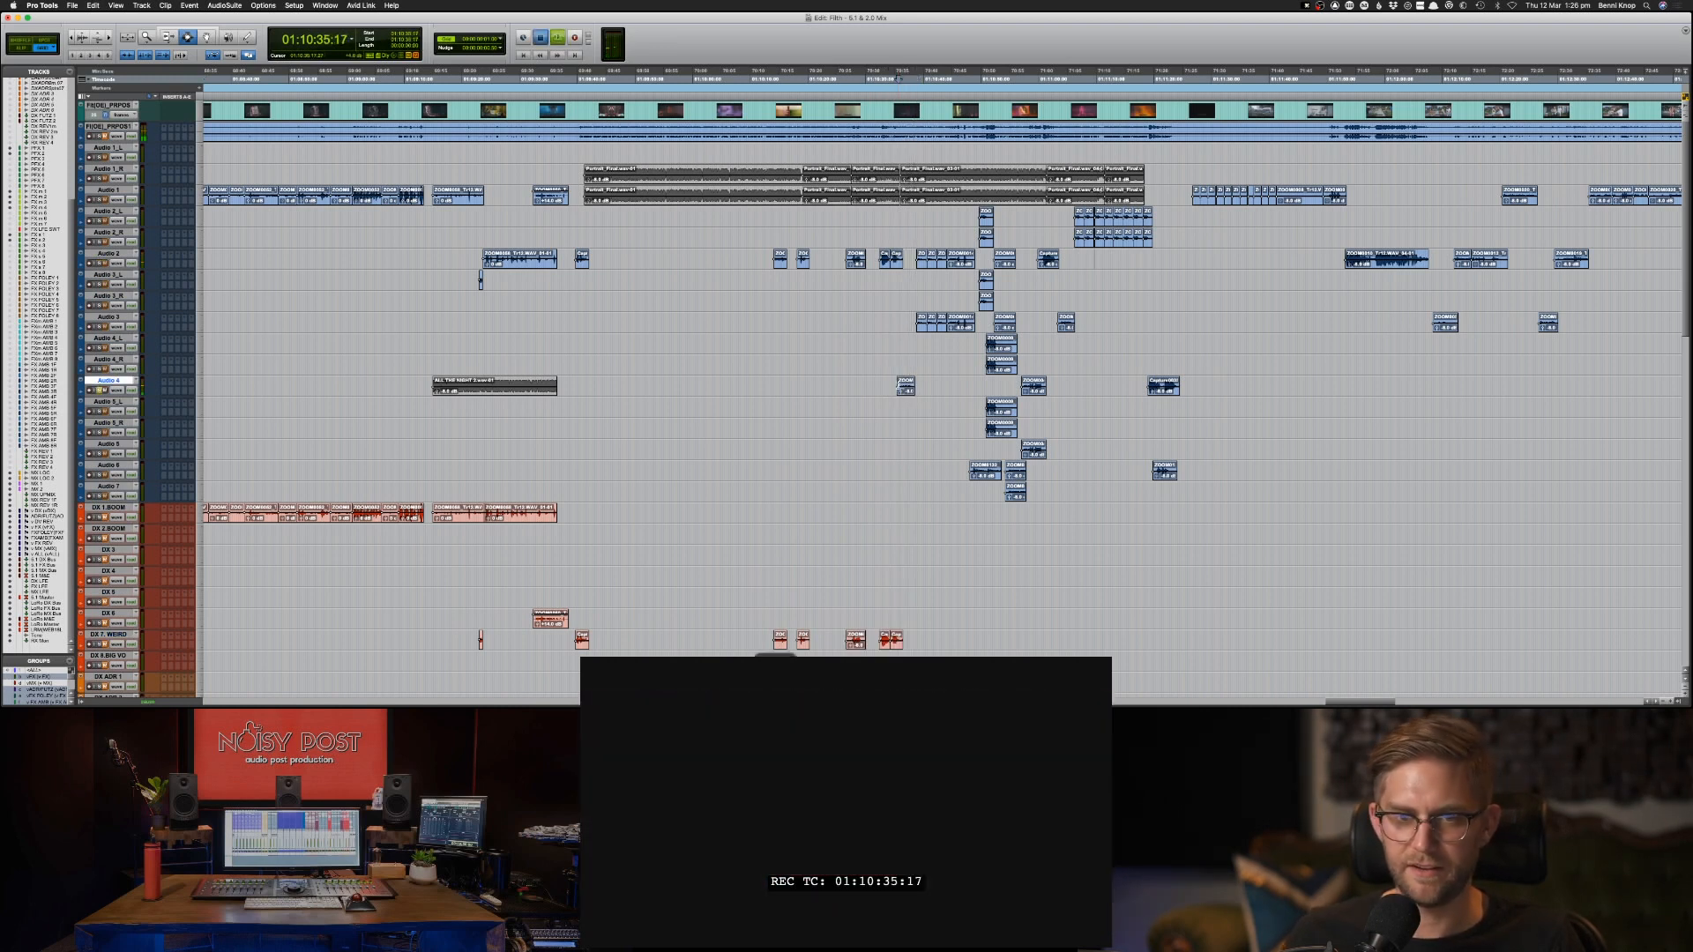
key("space")
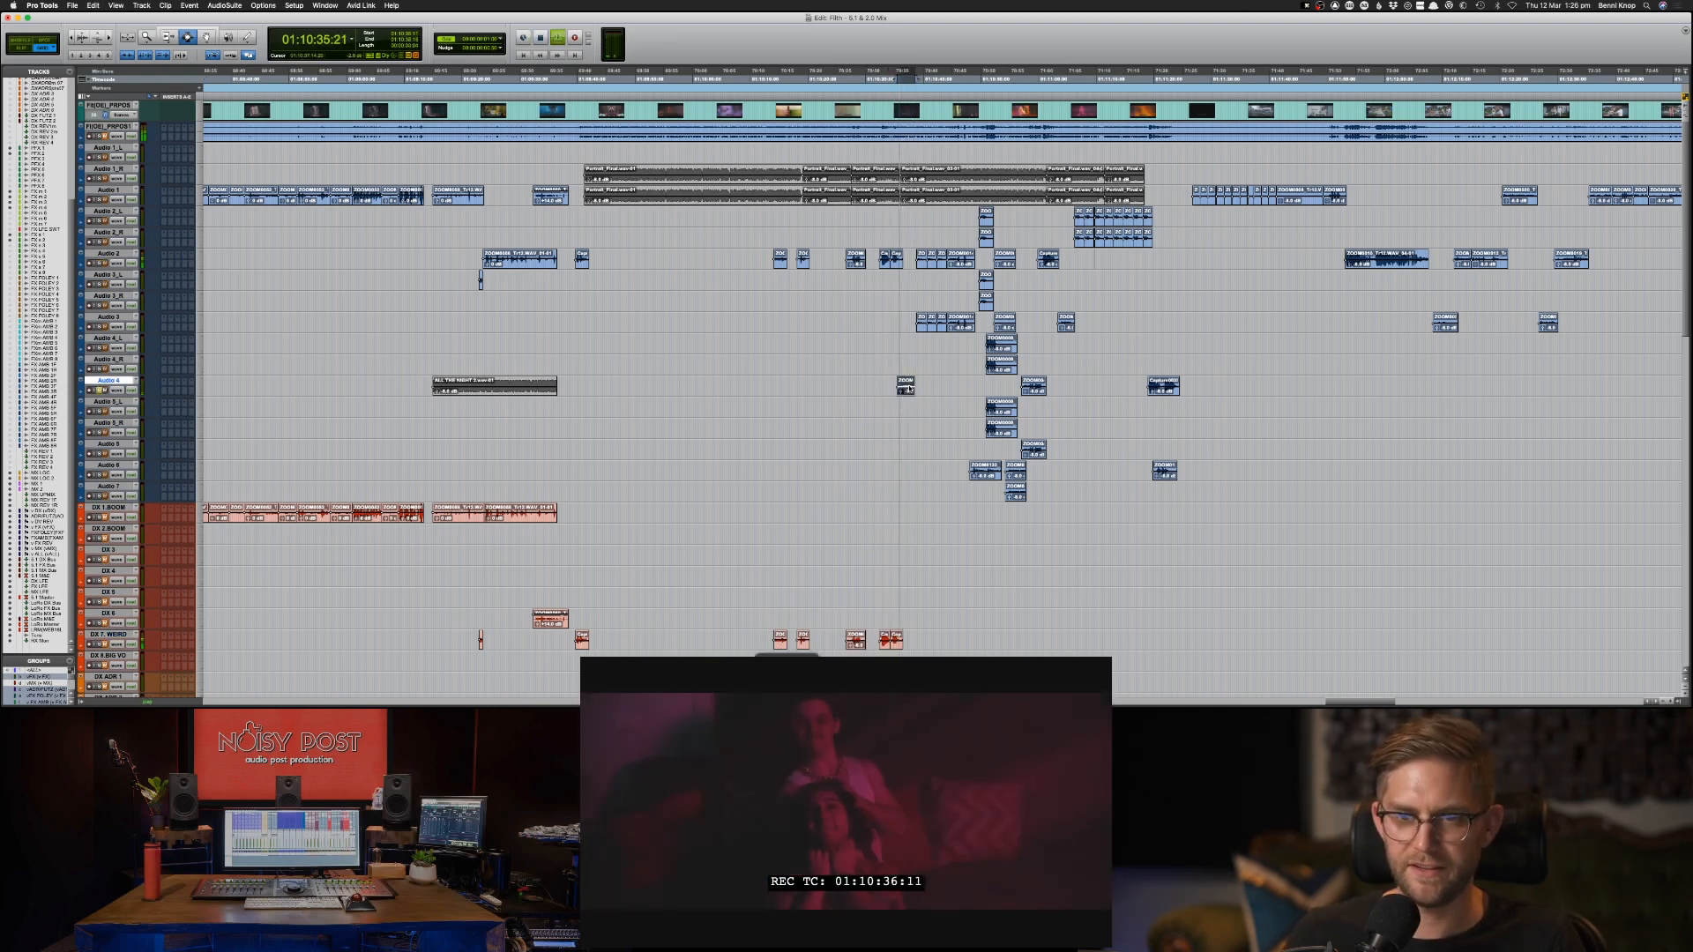
key("ctrl+shift+Up")
key("ctrl+shift+Up")
key("ctrl+shift+Up")
key("ctrl+shift+Up")
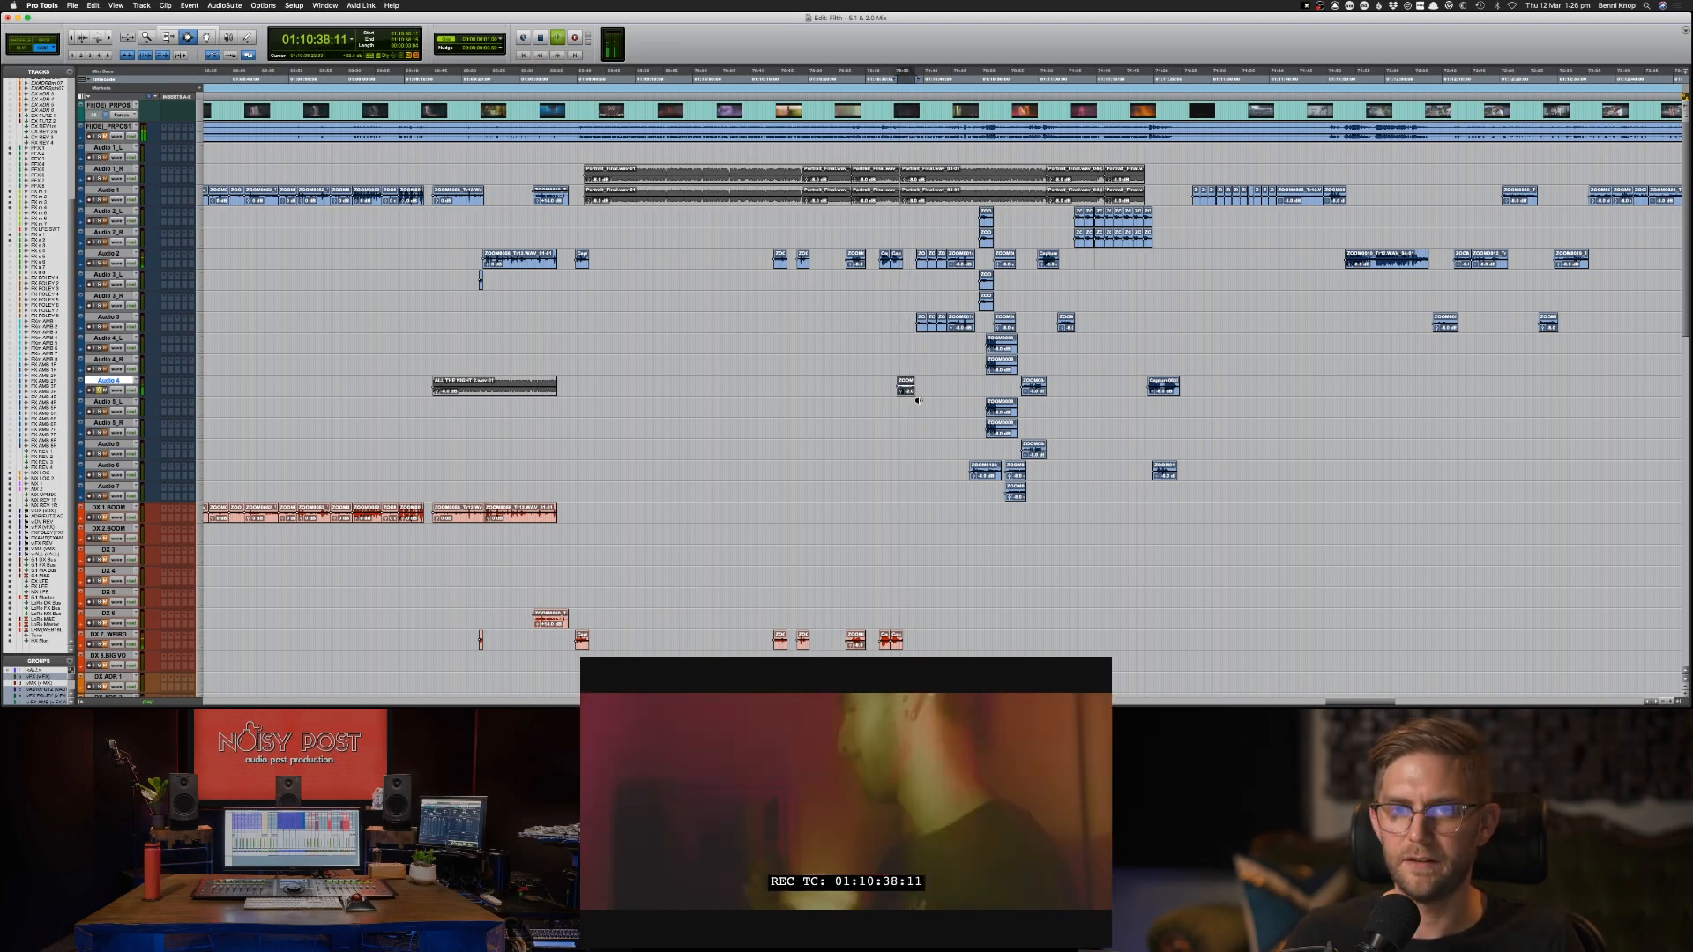
key("space")
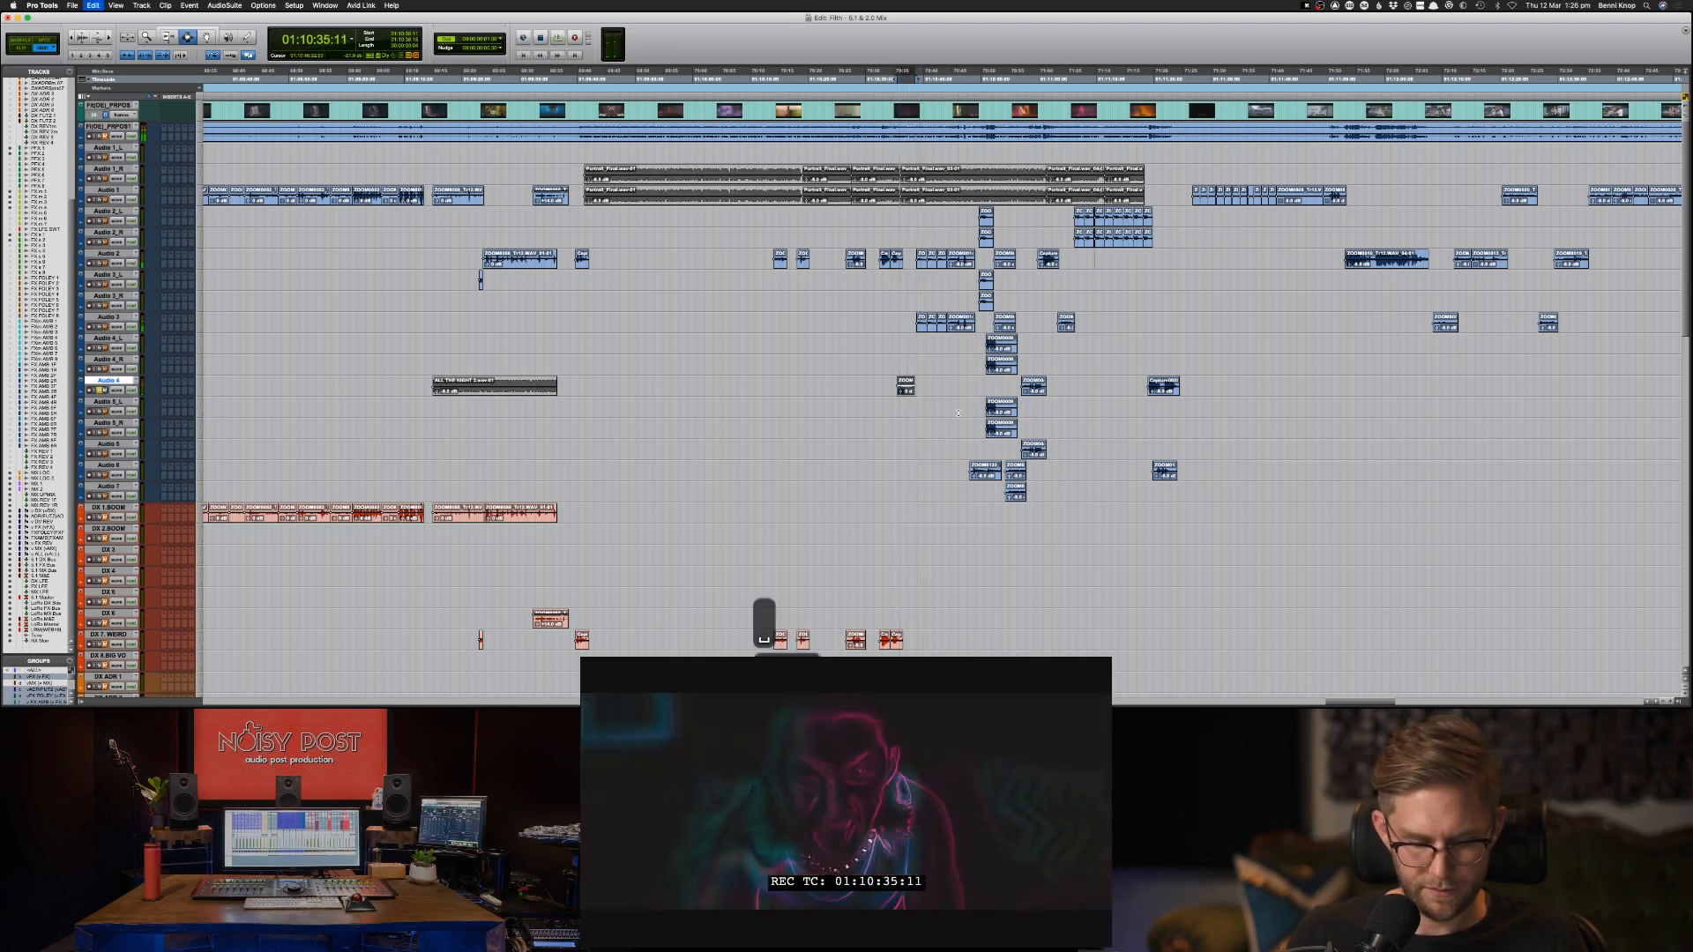
left_click_drag(905, 386, 906, 655)
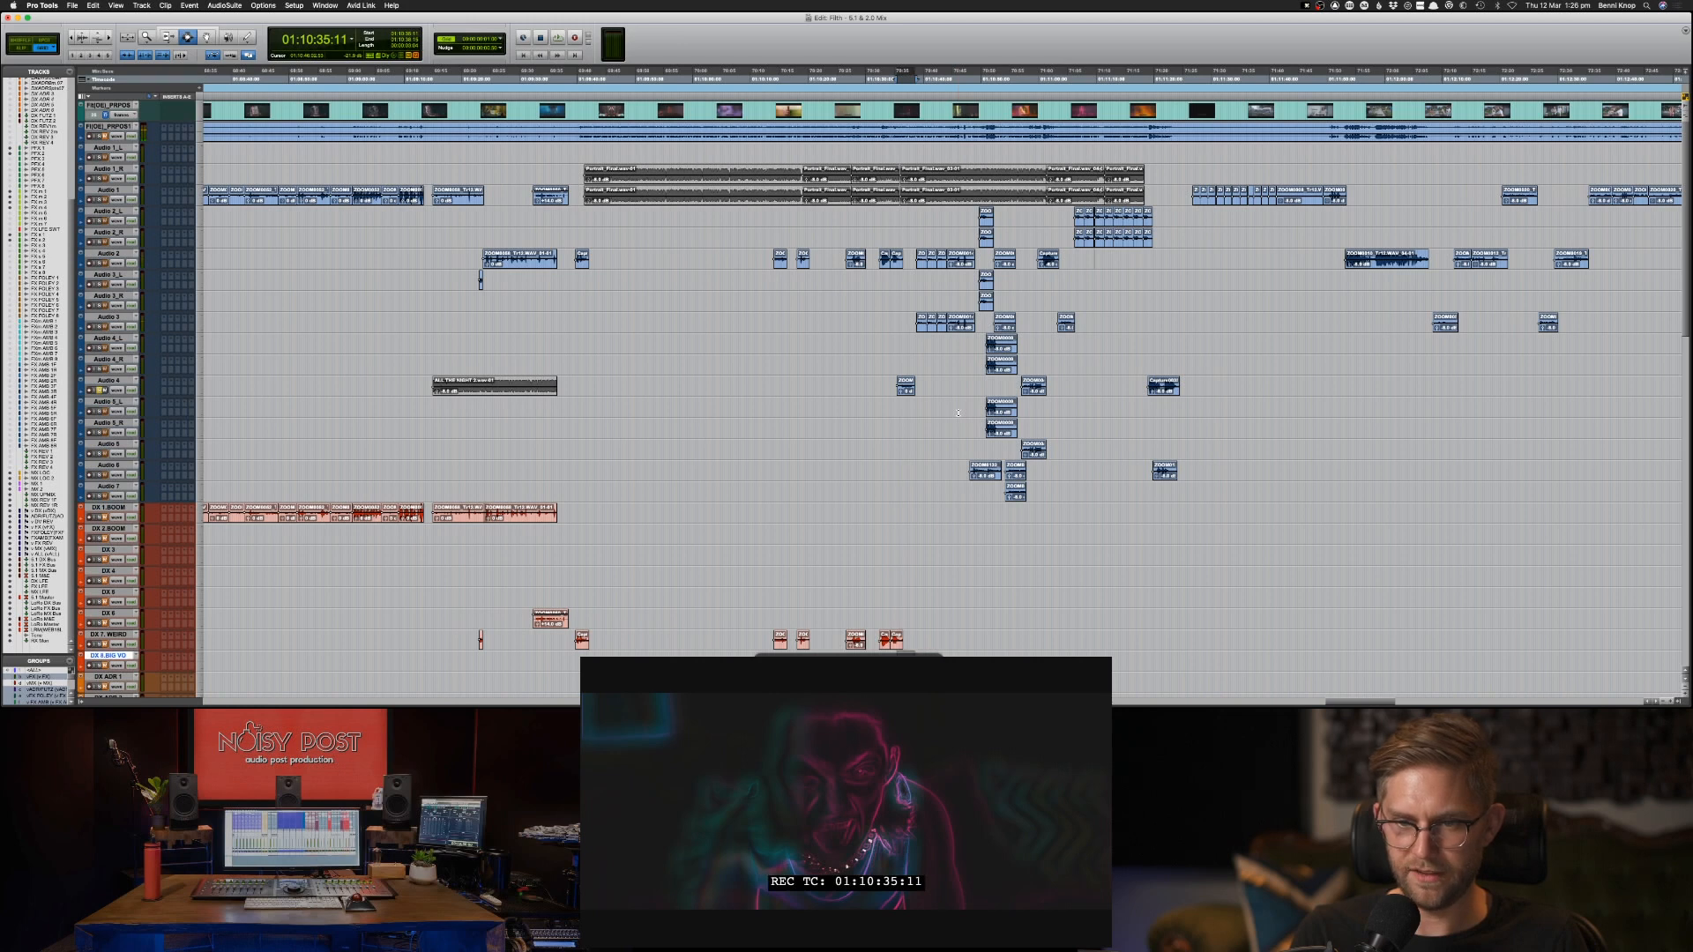
key("super+c")
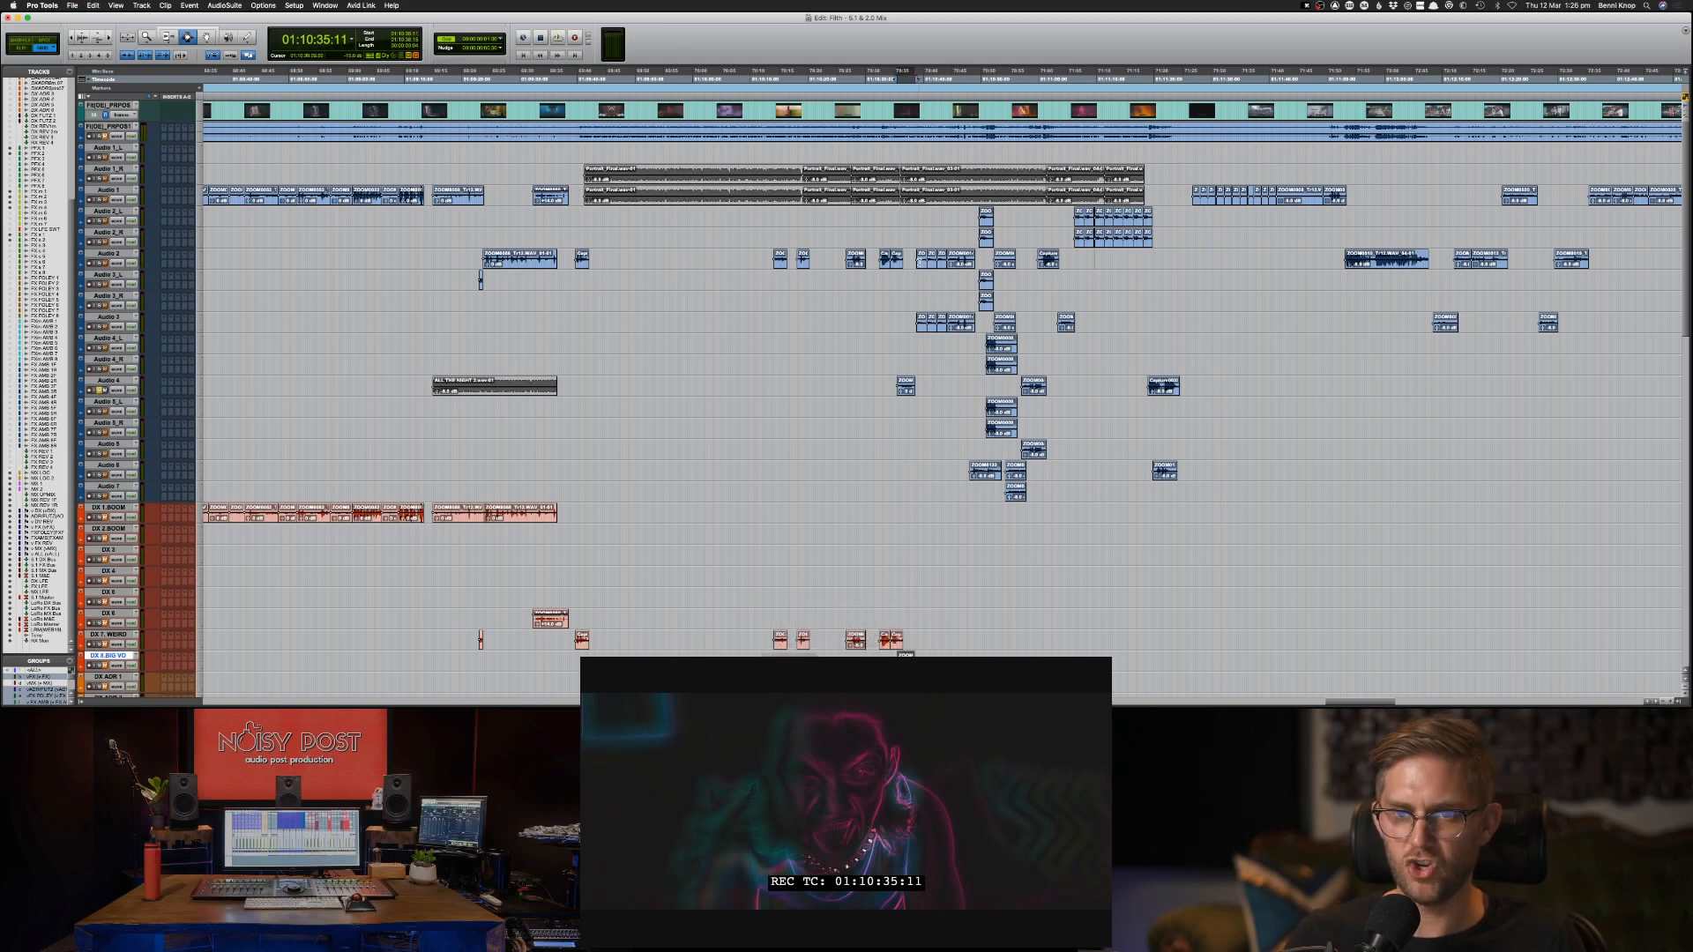
Play the run of Audio 2 clips from about 01:10:39, undo the edit made to its first clip, and replay it.
left_click(919, 261)
key("space")
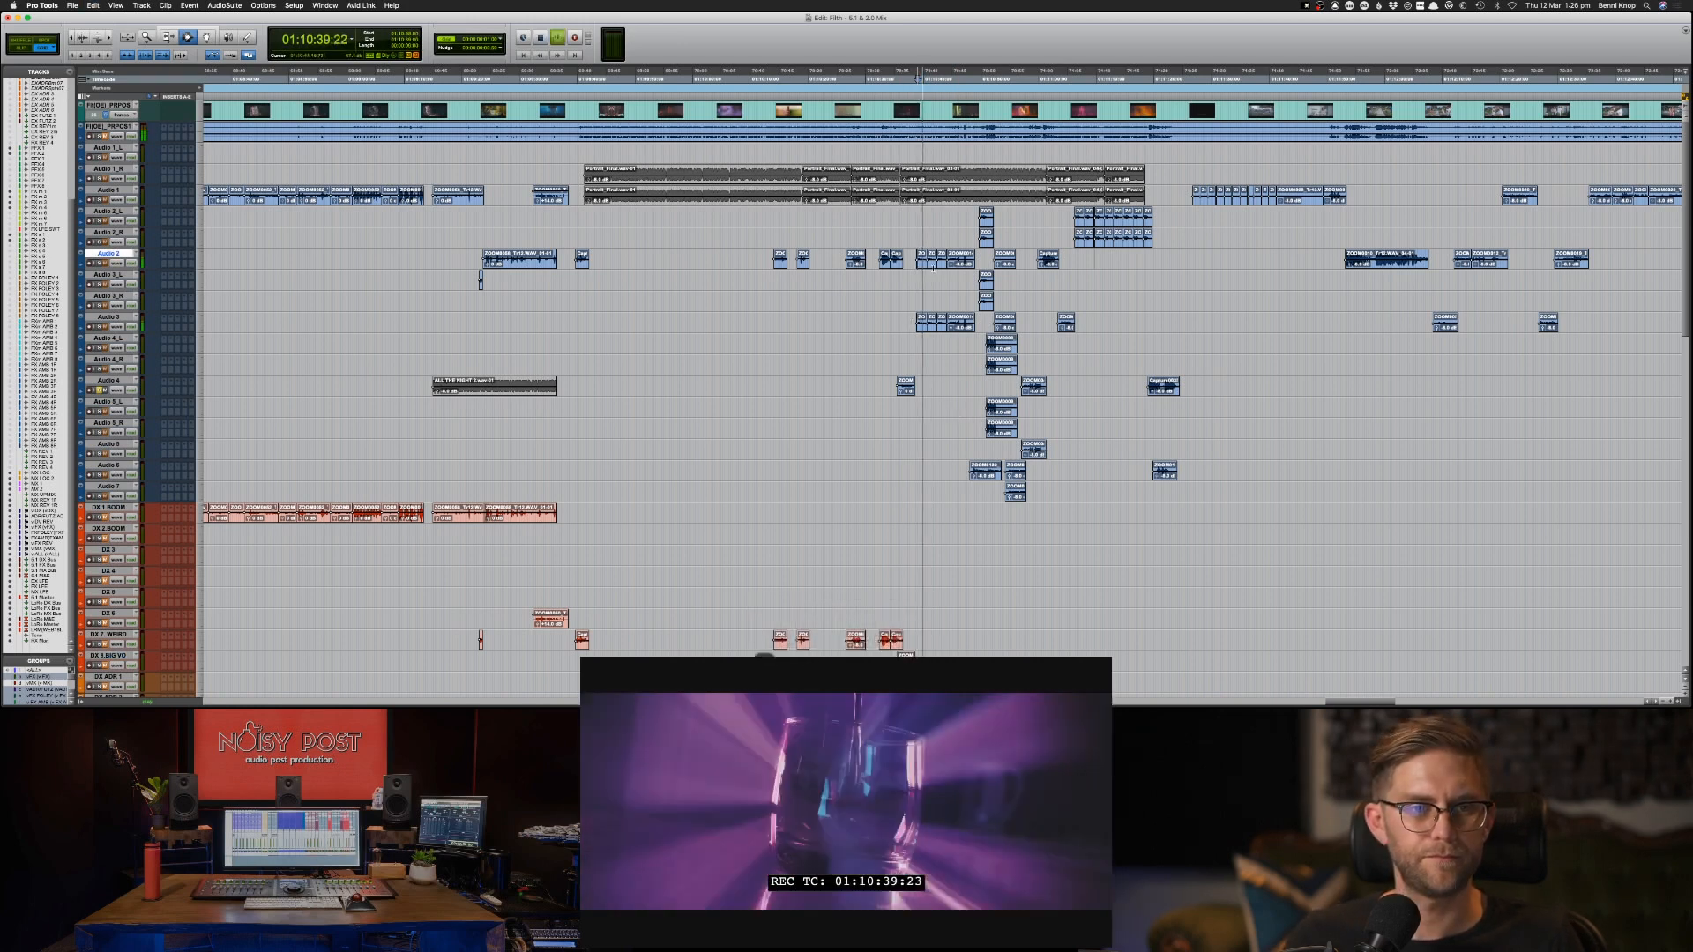
key("d")
key("shift+s")
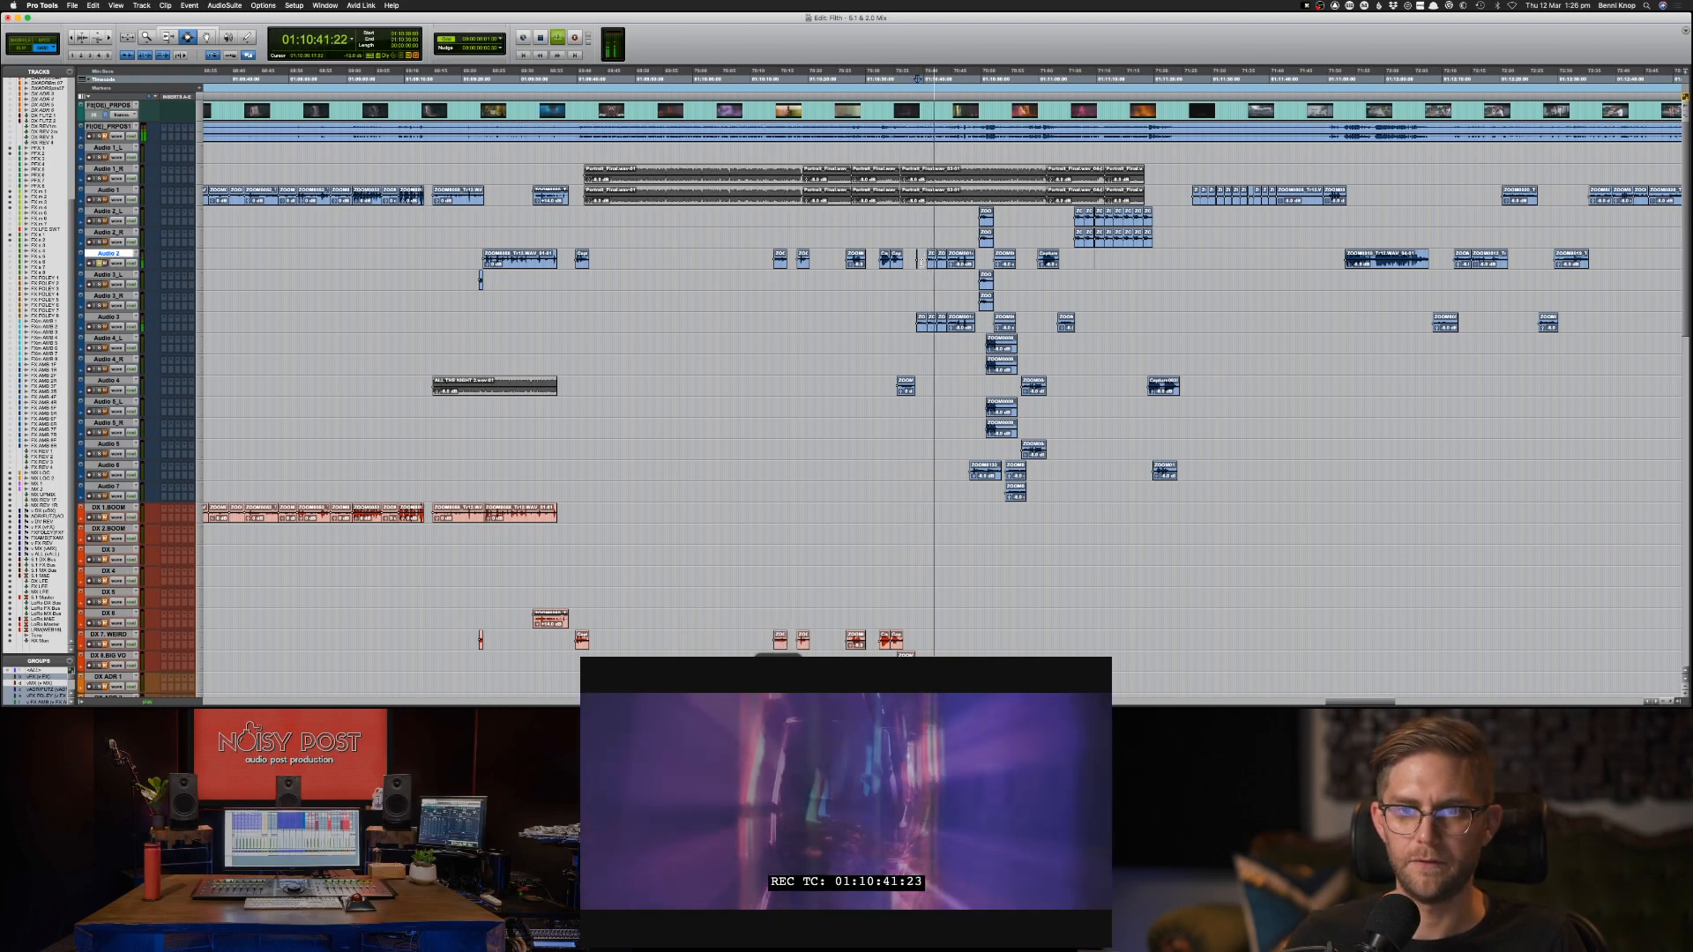
key("super+z")
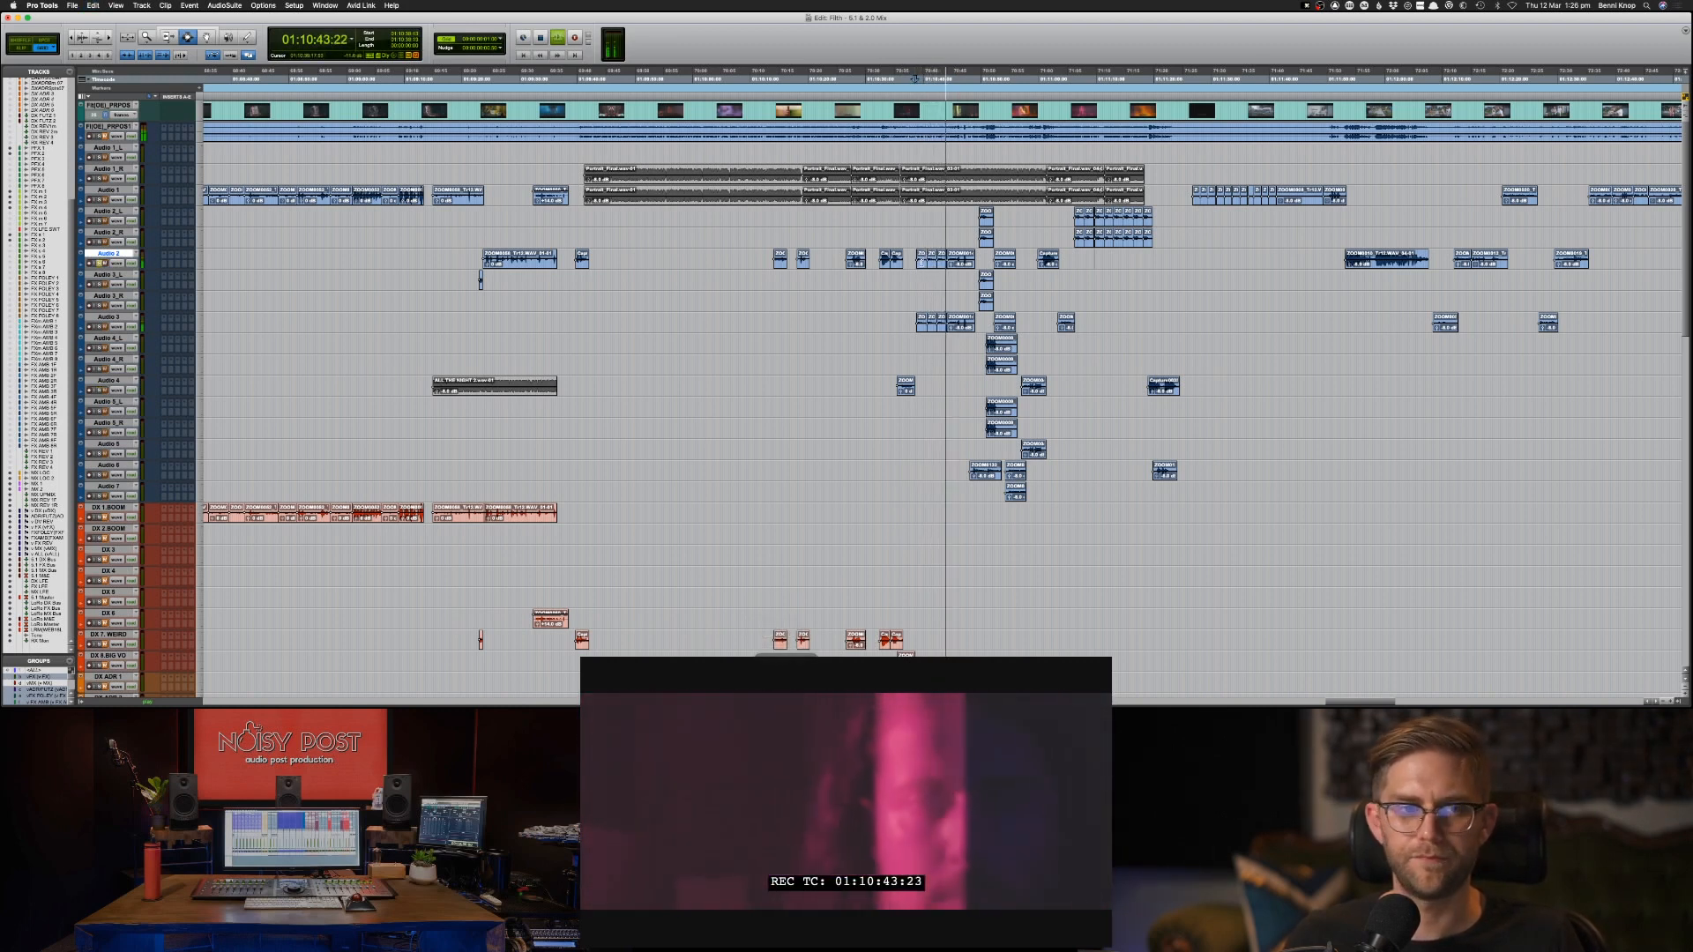
key("space")
key("space")
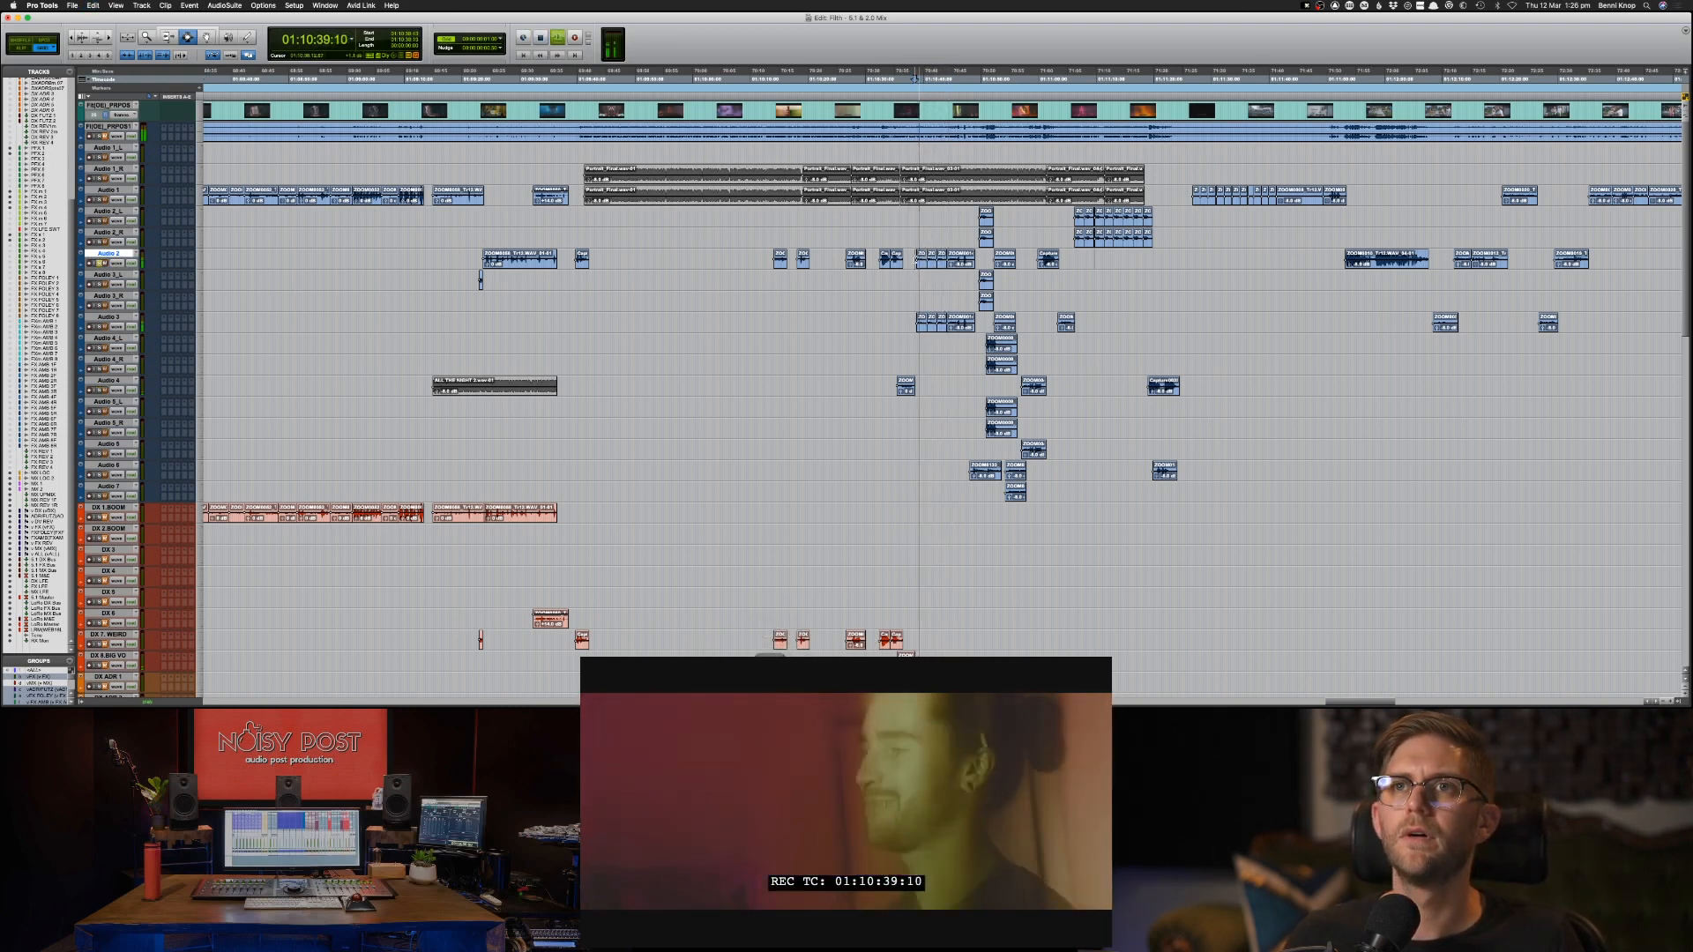
Play the matching clip runs on Audio 2 and Audio 3, and audition Audio 3 soloed from 01:10:38:15.
left_click_drag(914, 253, 977, 329)
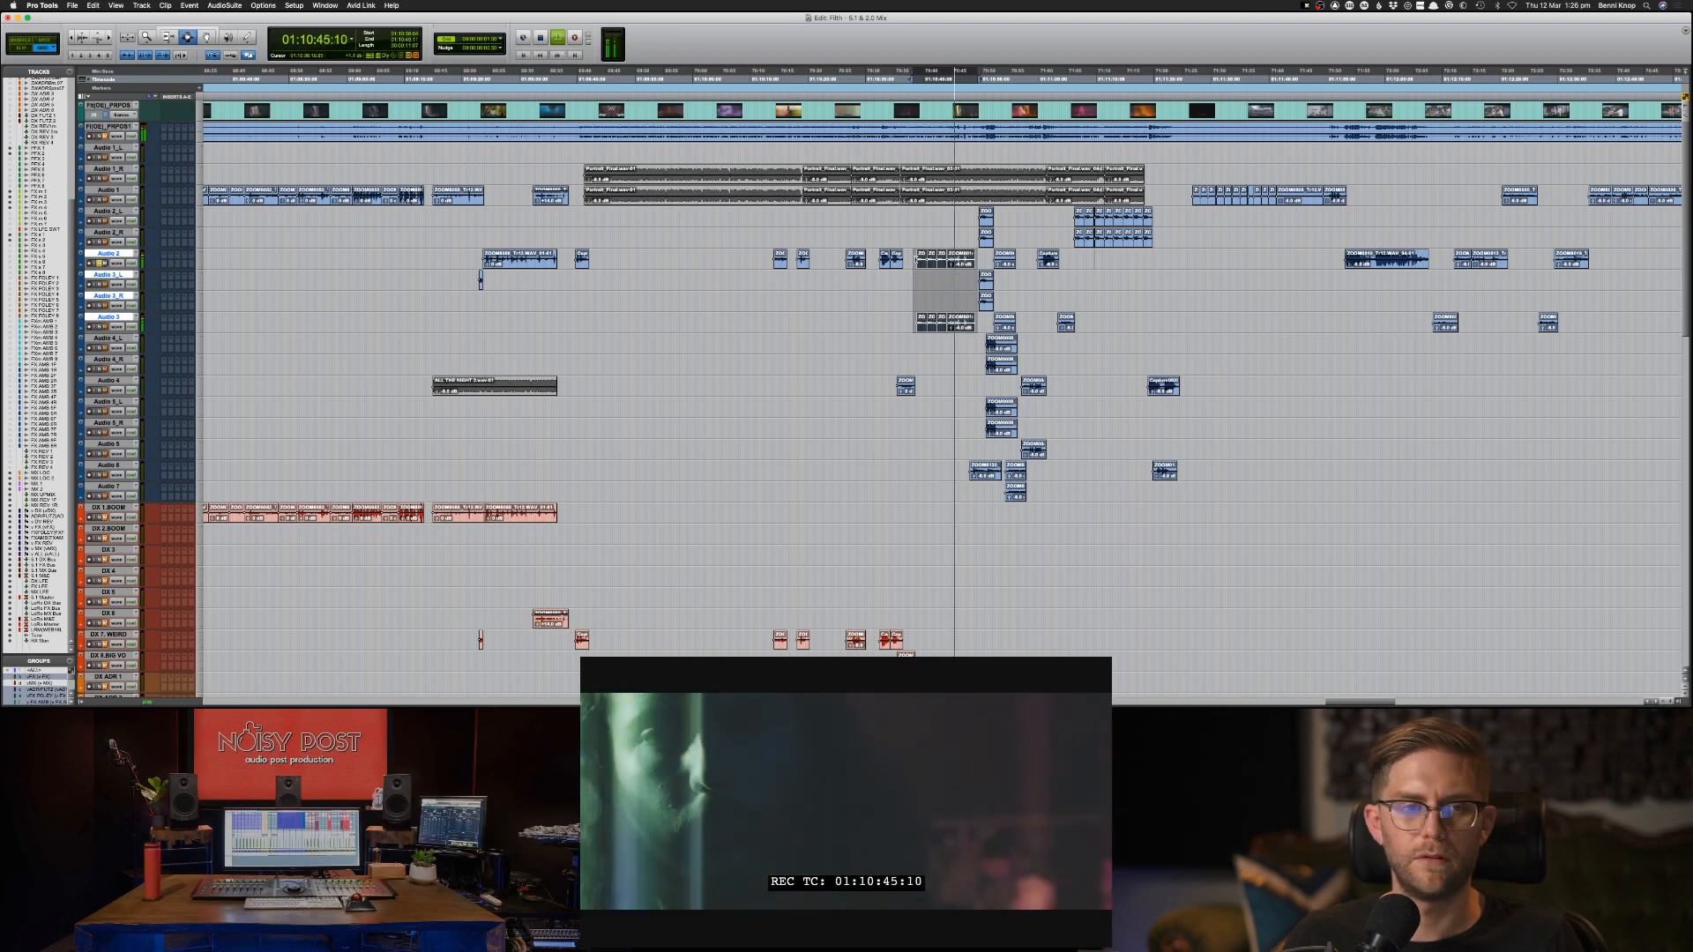
left_click(914, 322)
key("space")
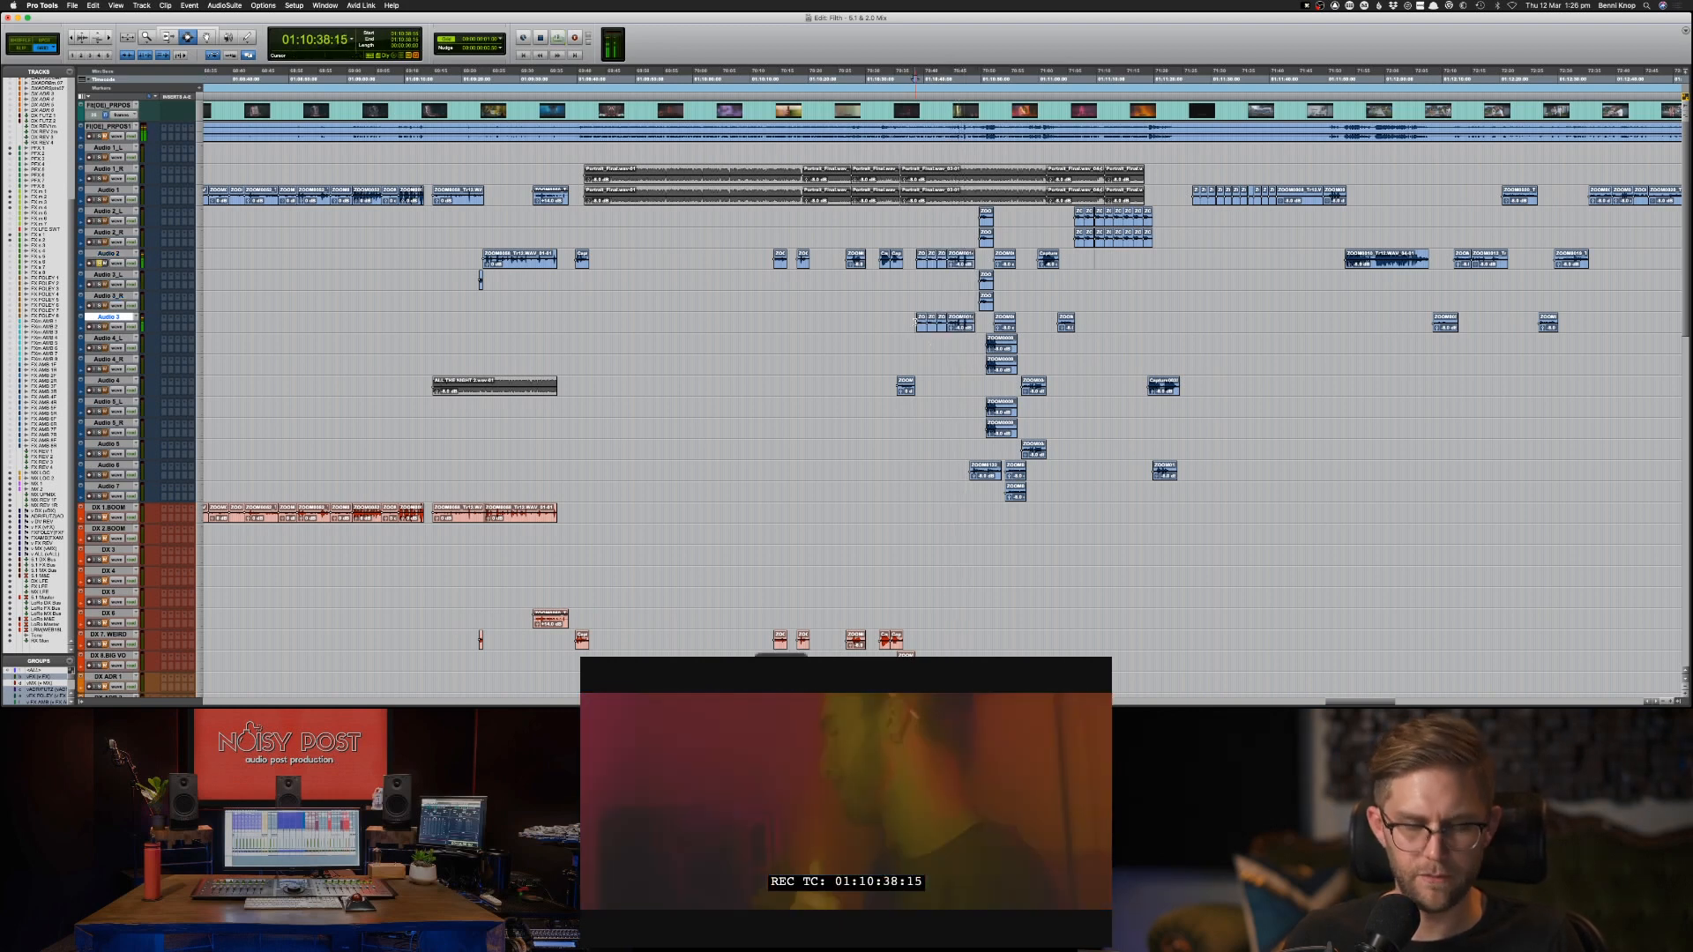
key("shift+s")
key("space")
Copy the run of Audio 2 clips from about 01:10:39 to DX 7 WEIRD at the same position.
left_click_drag(914, 262, 979, 263)
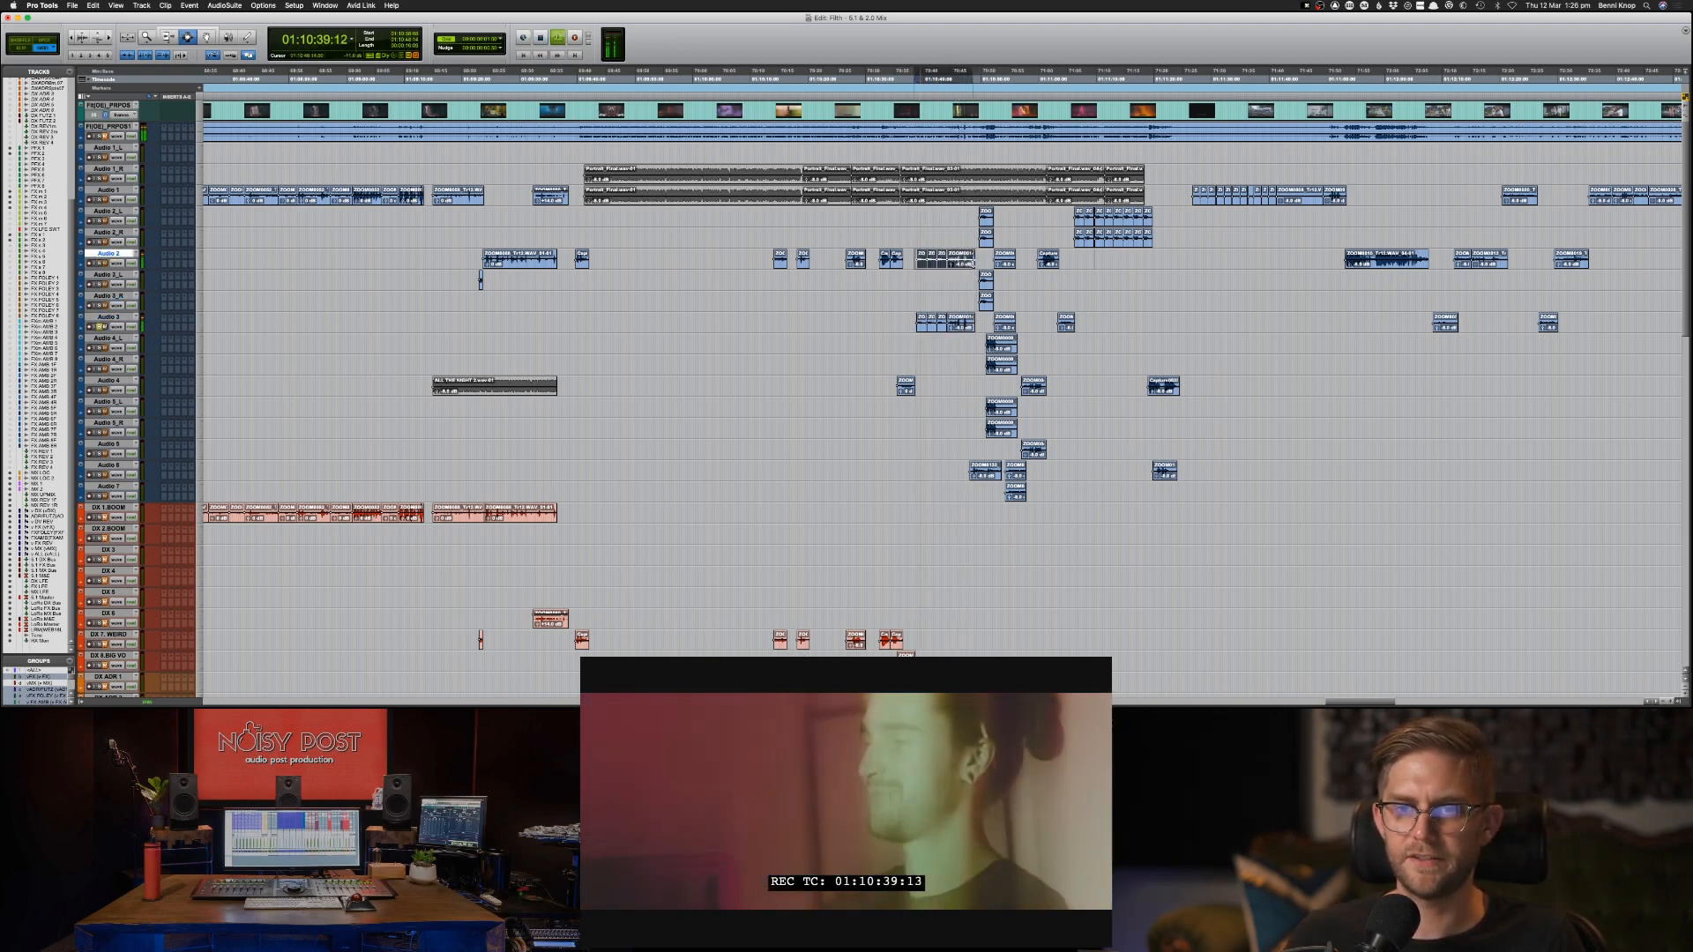
key("semicolon")
key("semicolon")
key("semicolon")
key("semicolon")
key("semicolon")
key("semicolon")
key("semicolon")
key("semicolon")
key("semicolon")
key("semicolon")
key("semicolon")
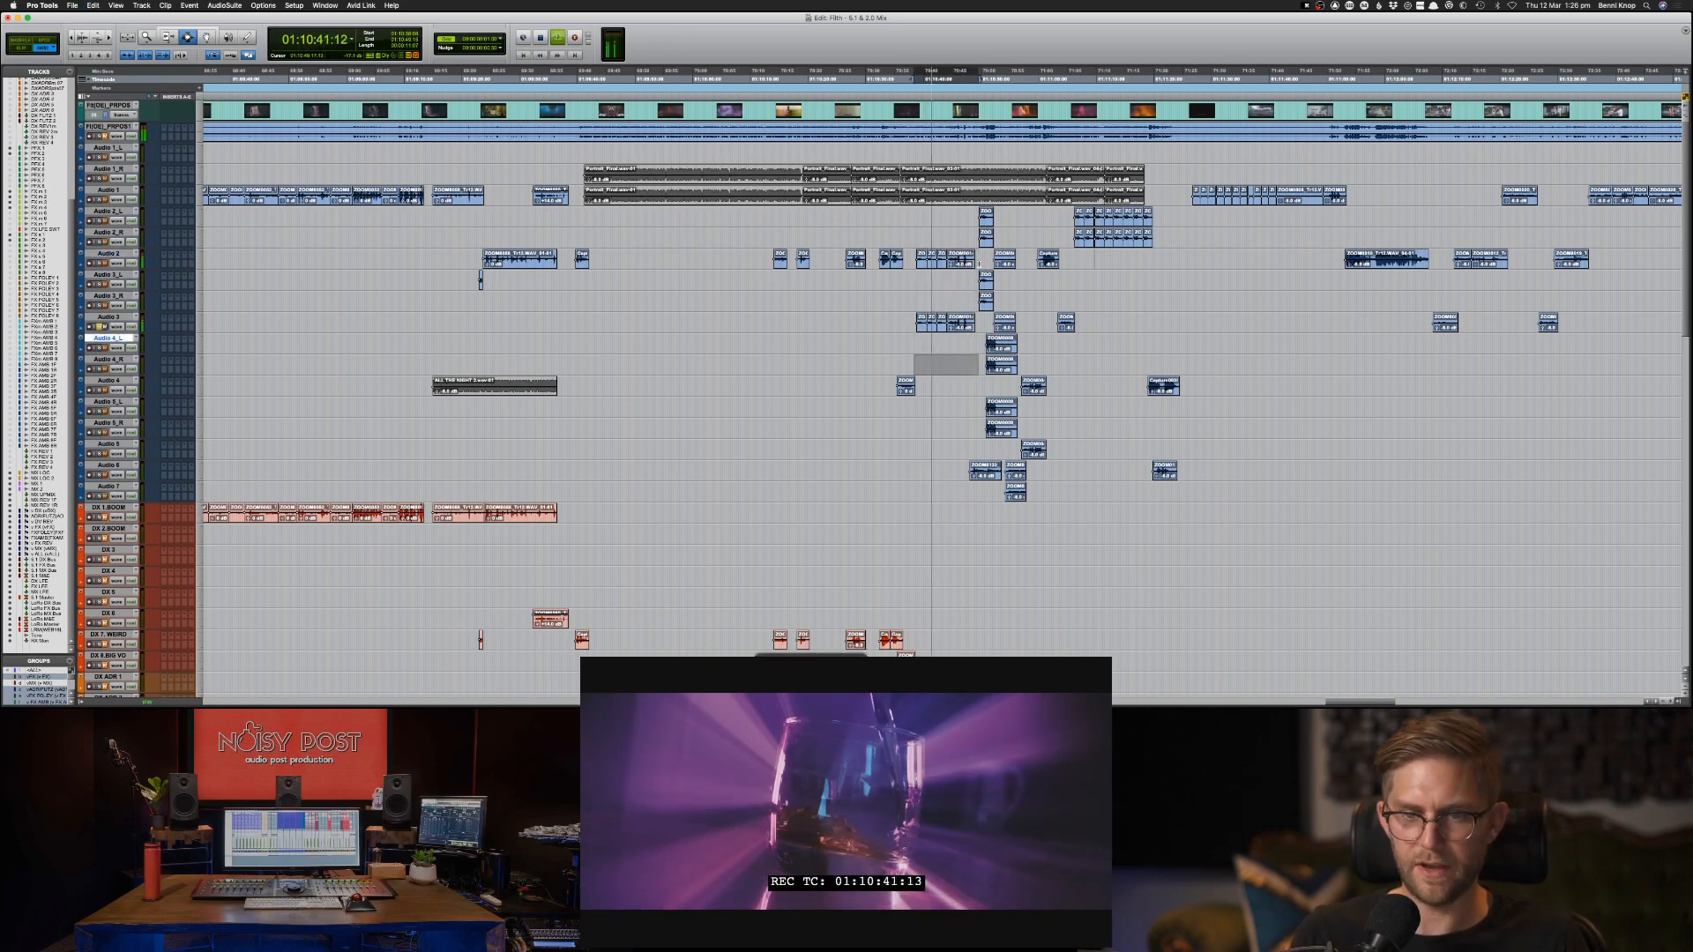
key("semicolon")
key("semicolon")
key("semicolon")
key("semicolon")
key("semicolon")
key("semicolon")
key("semicolon")
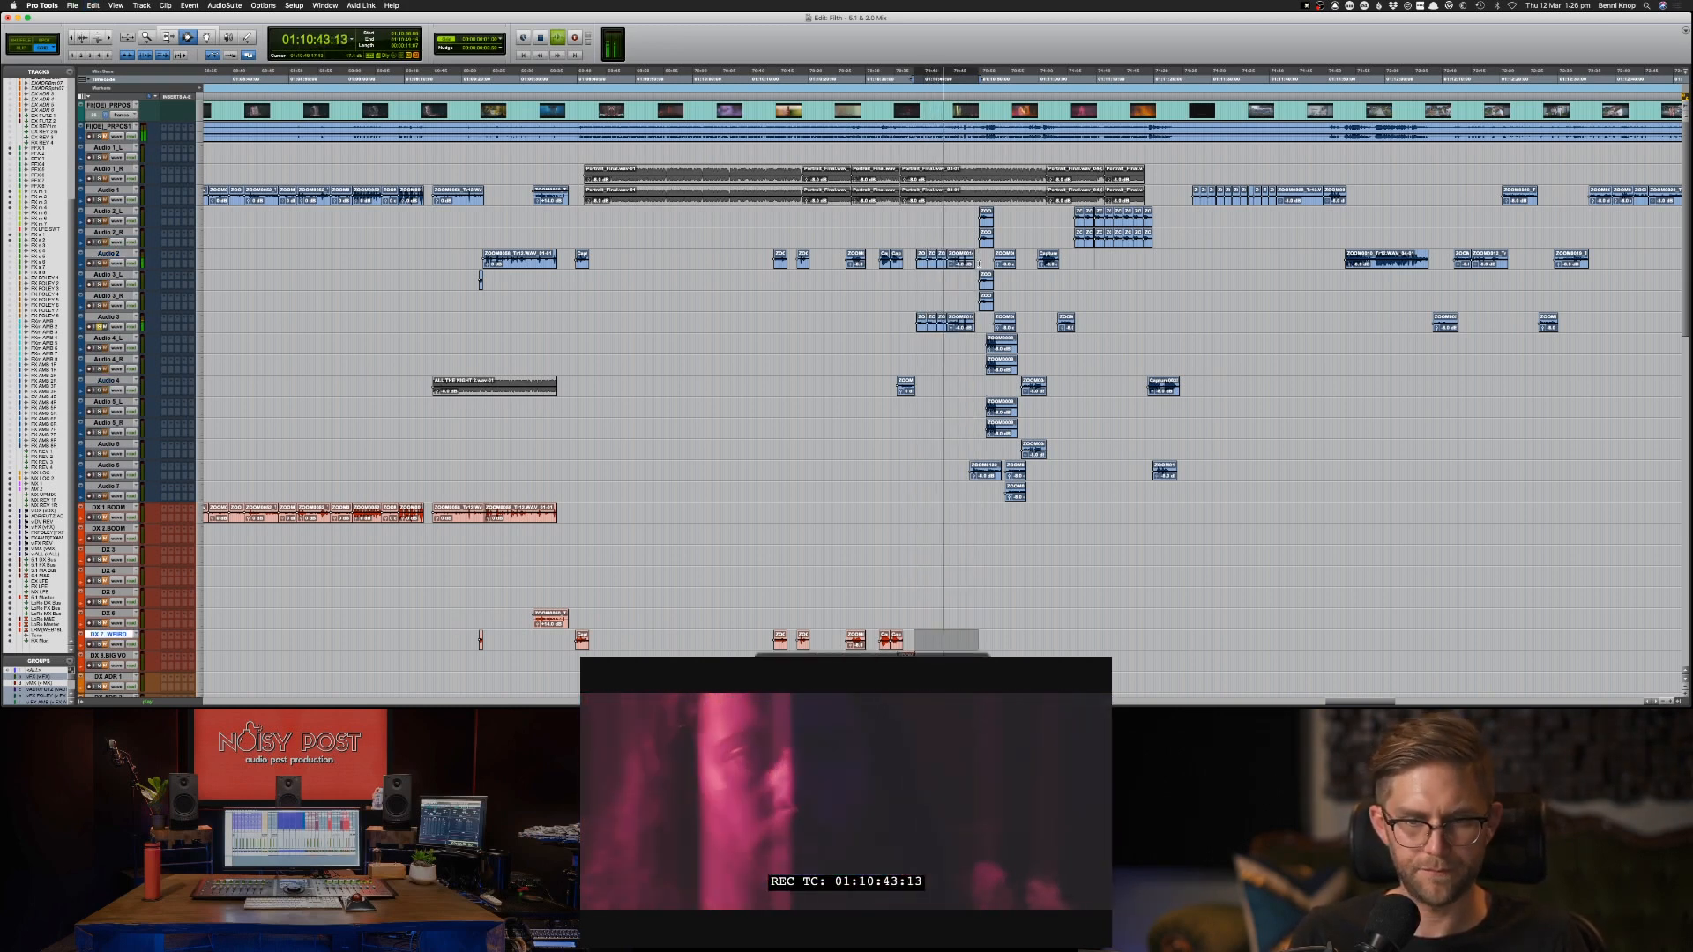
key("super+c")
key("super+v")
key("space")
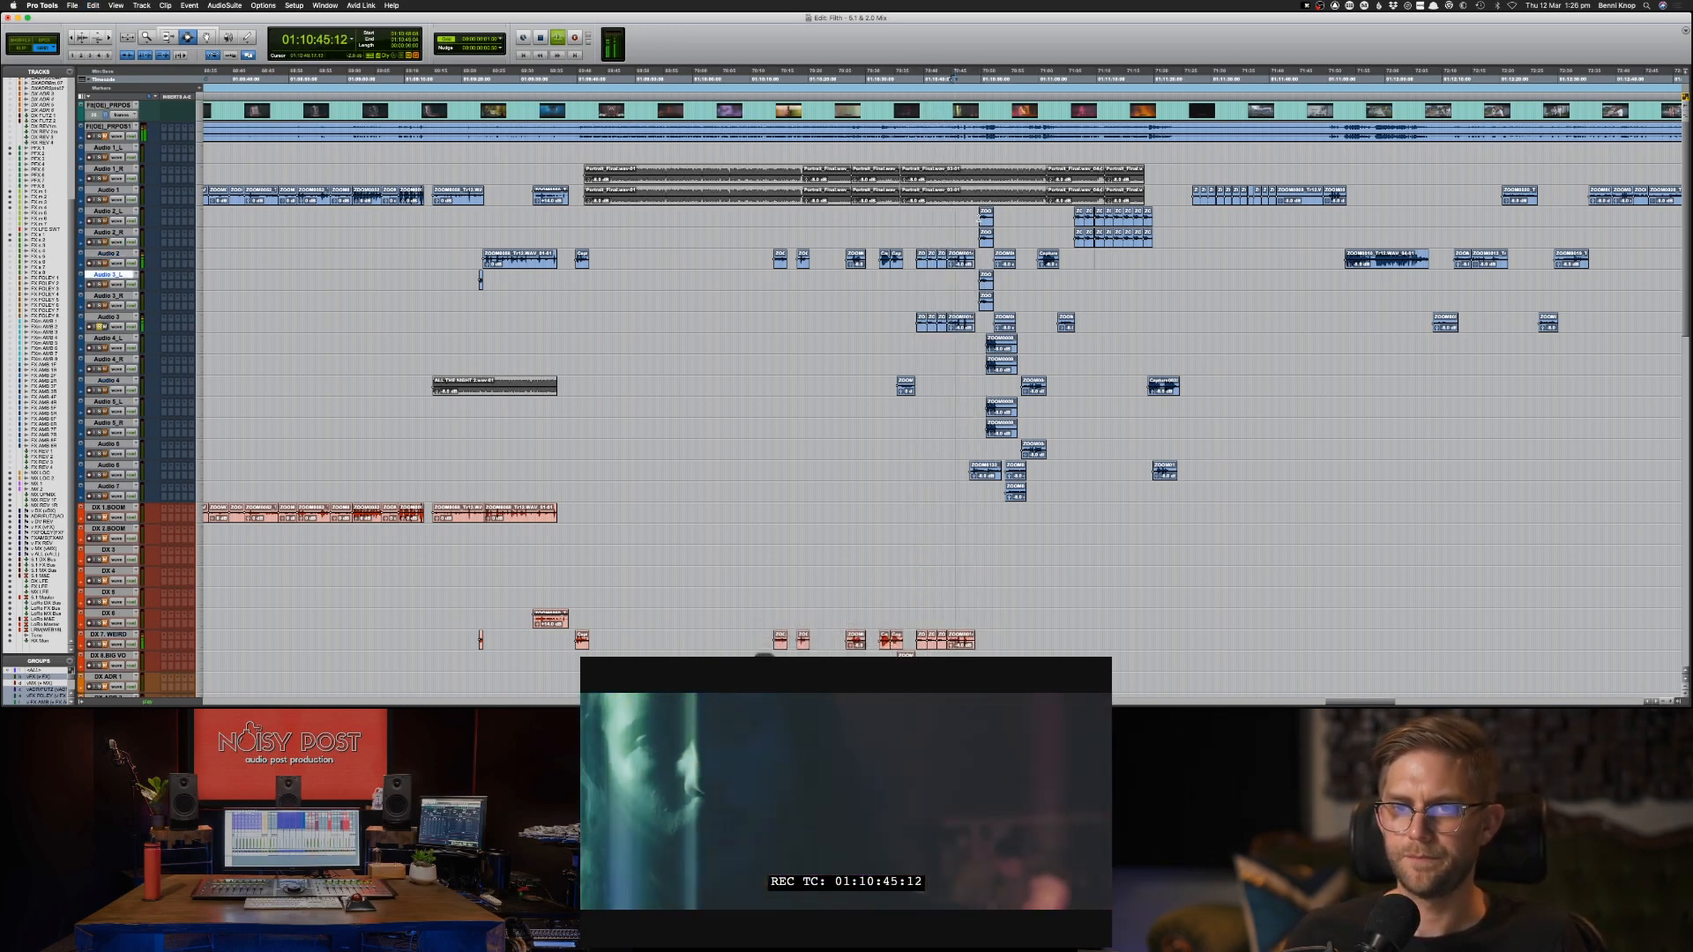
Audition the stereo effects clips on Audio 2_L and Audio 3_L at about 01:10:50 and examine the clips around them.
left_click(979, 218)
key("space")
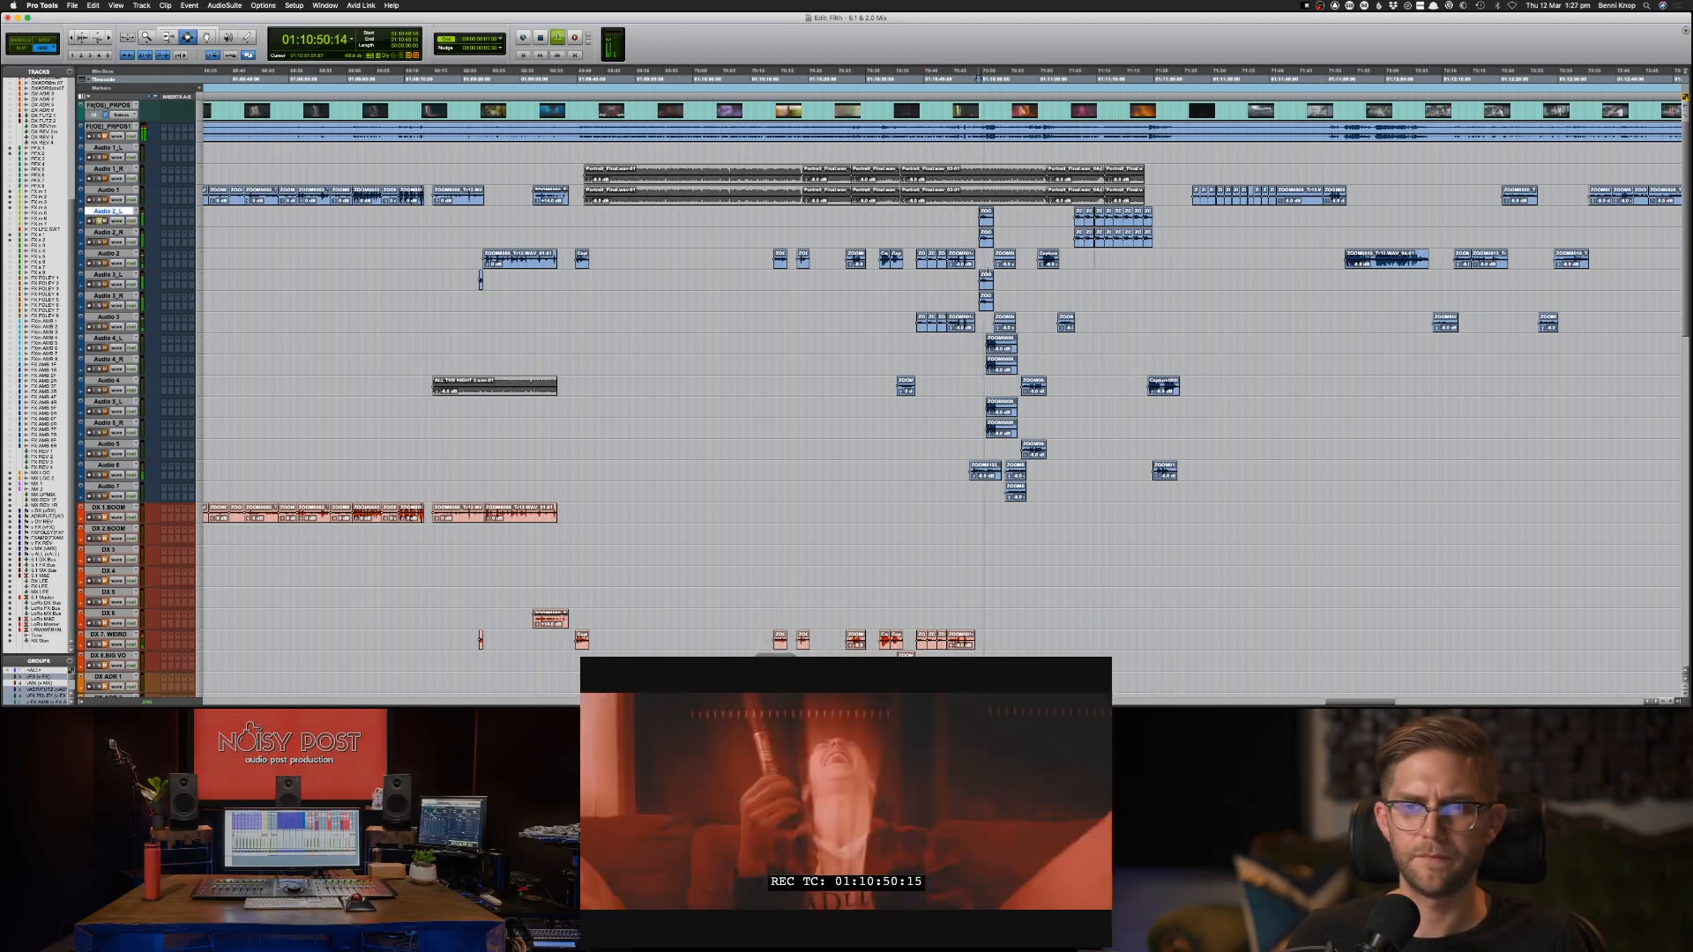
key("space")
left_click(981, 279)
key("space")
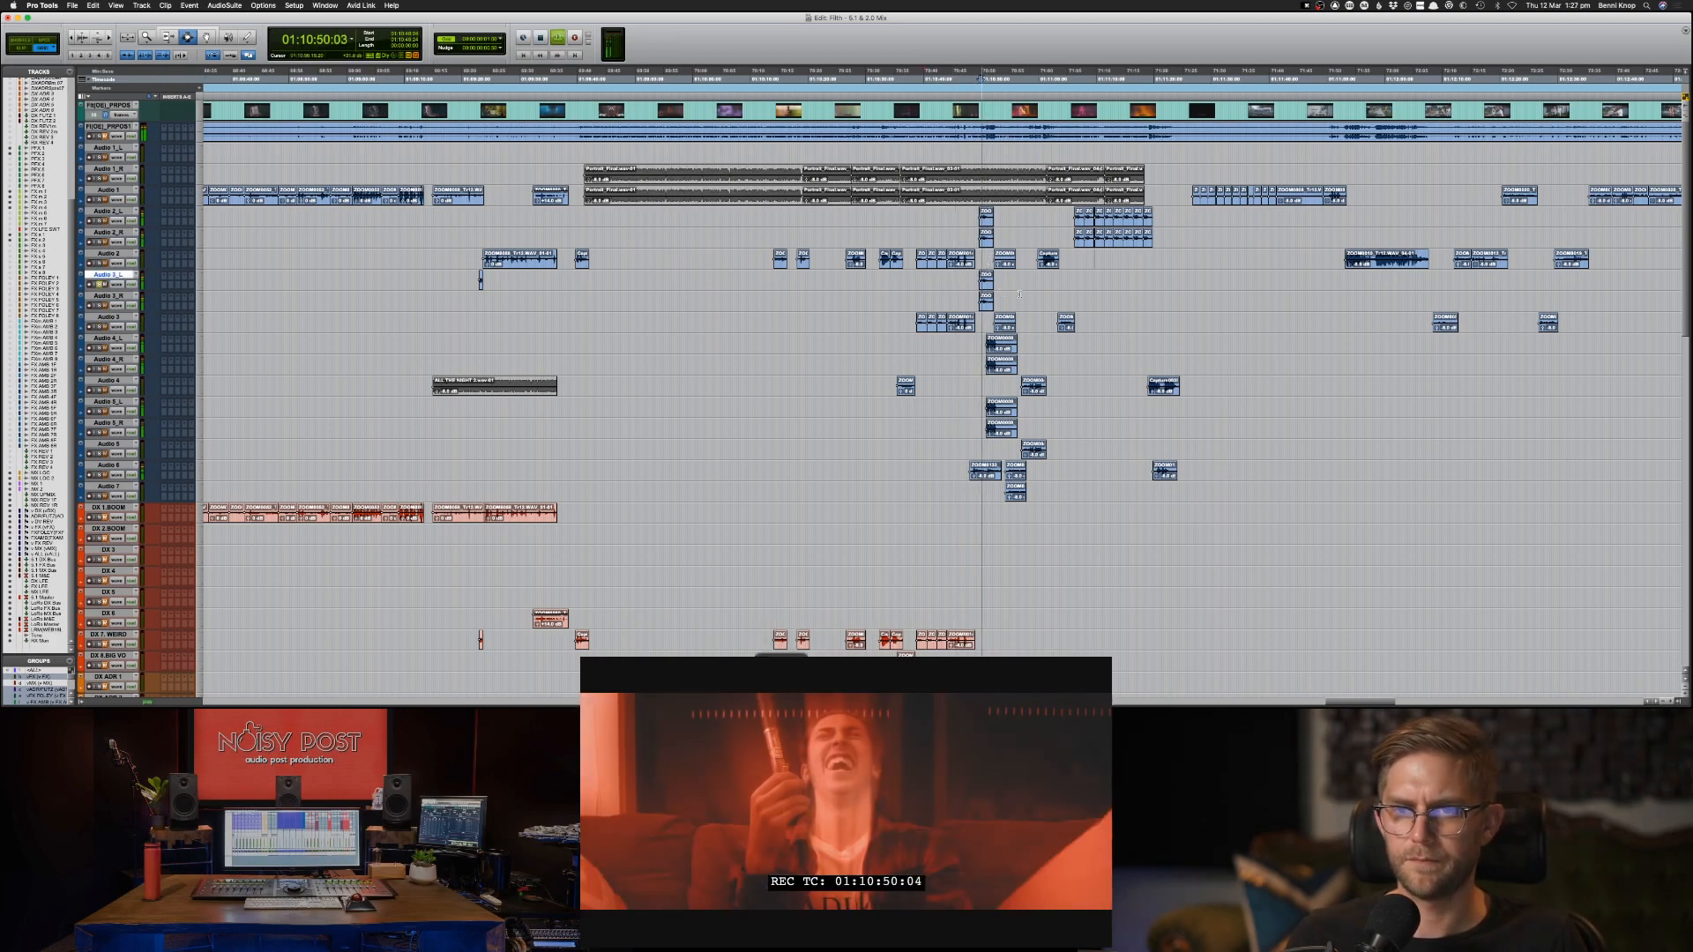
key("space")
key("super+bracketright")
key("super+bracketright")
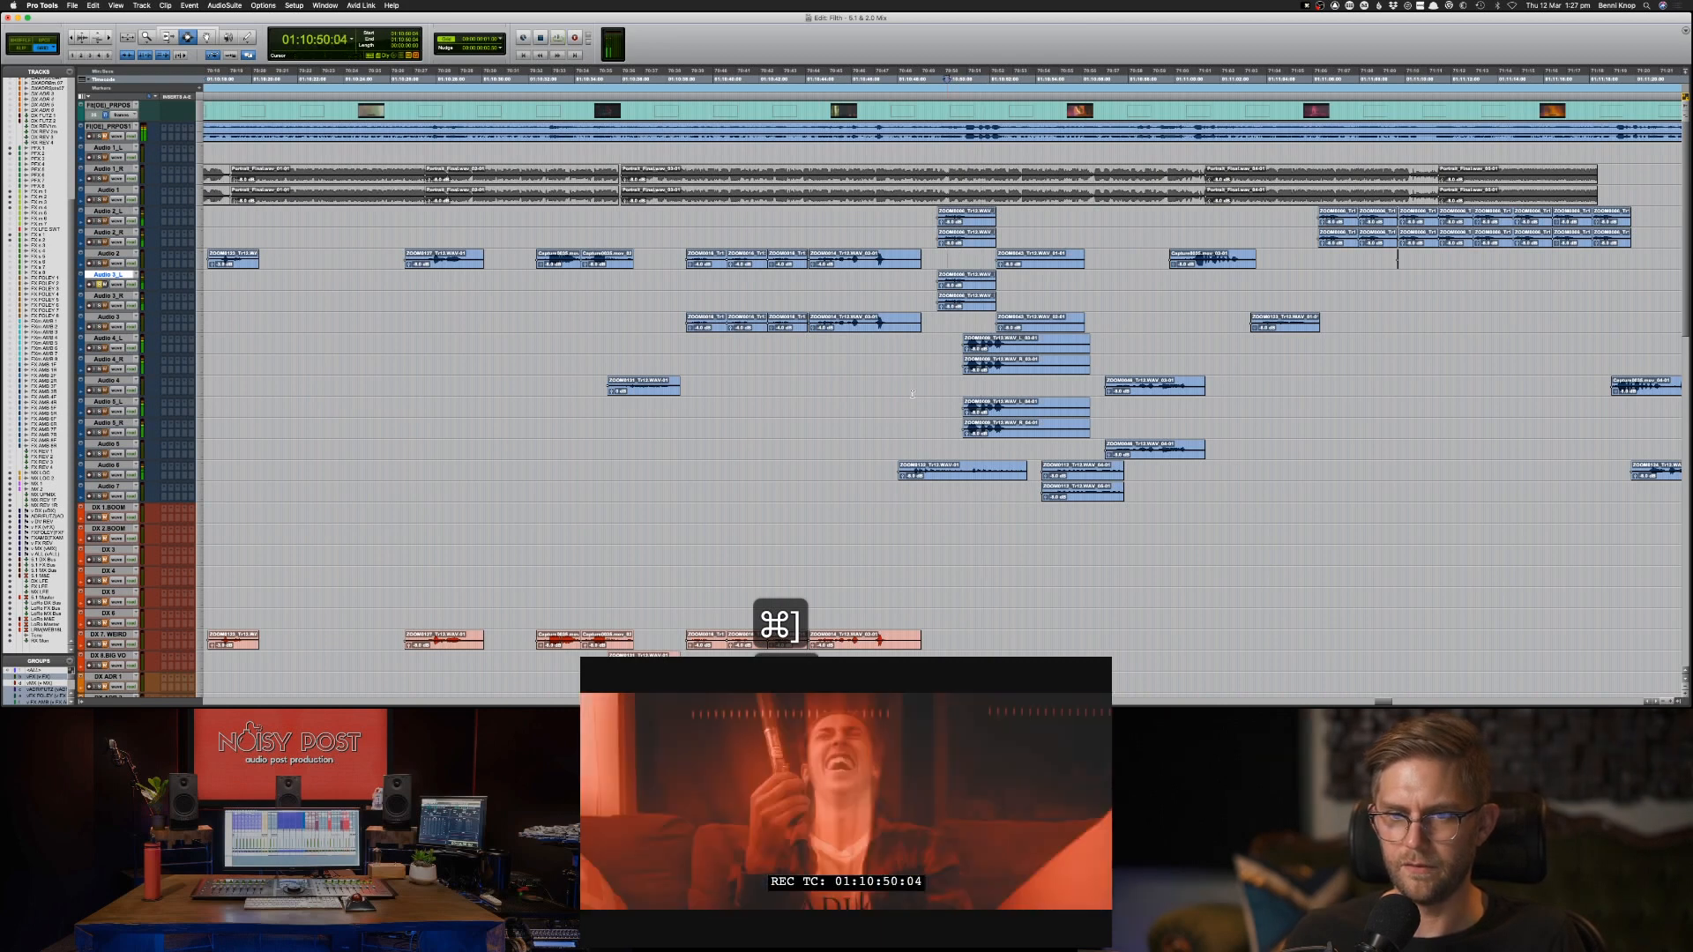
Audition the Audio 6 clip at 01:10:48:01 and copy it to DX 8.BIG VO at the same position.
left_click_drag(901, 467, 1008, 467)
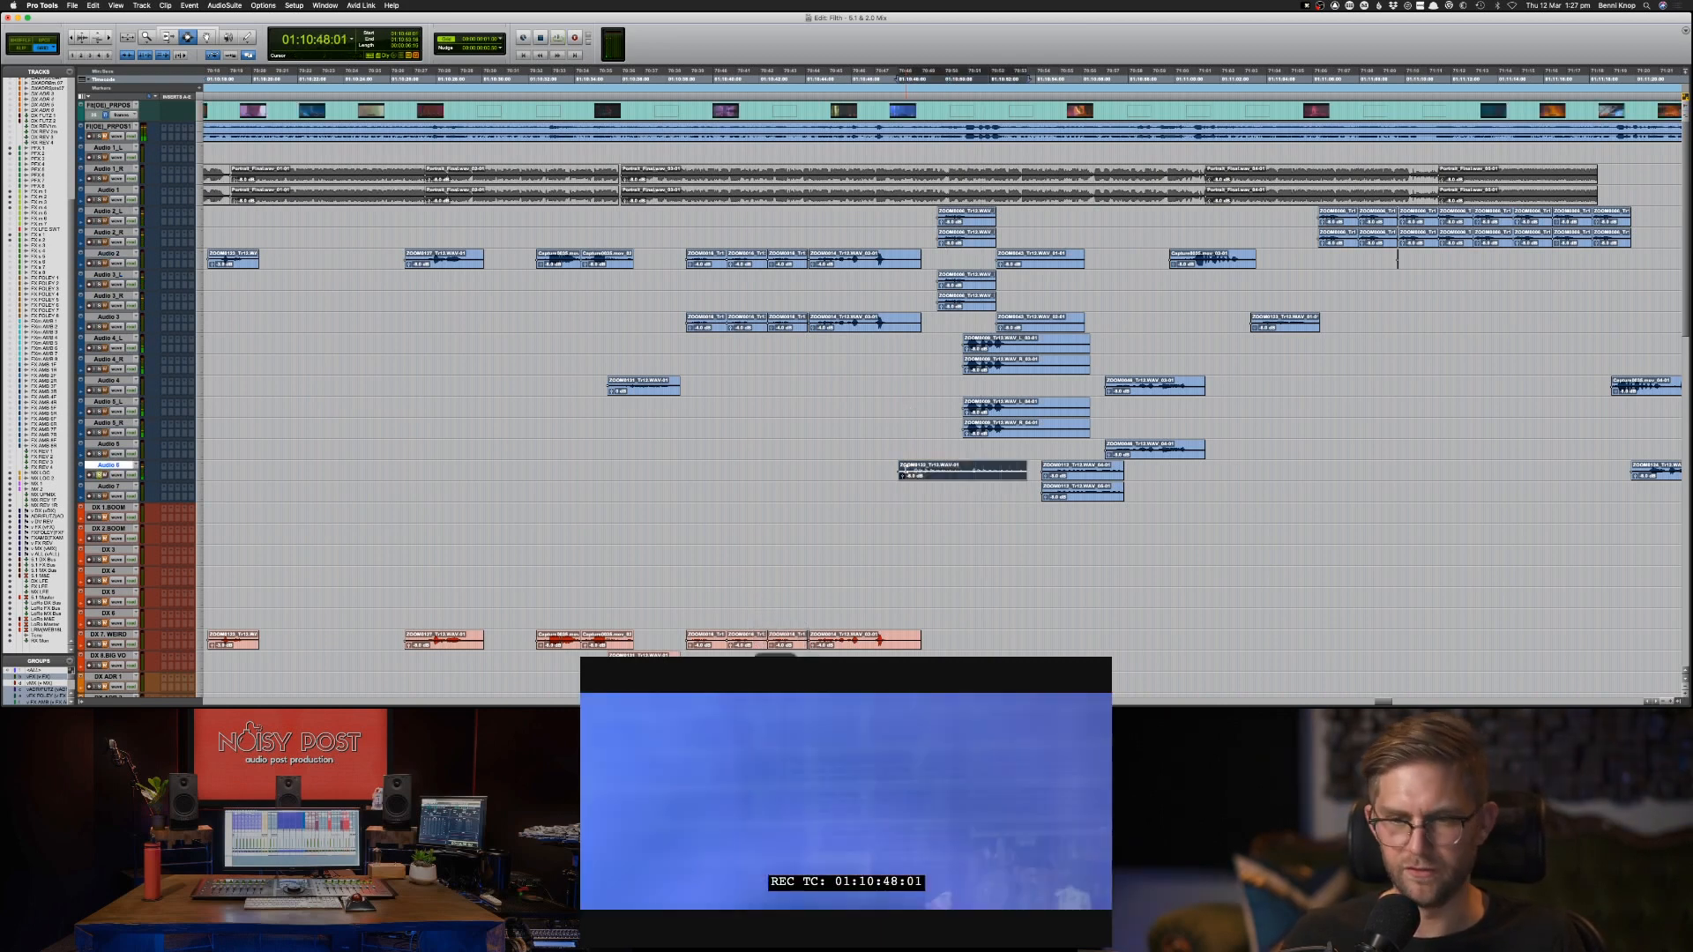
key("space")
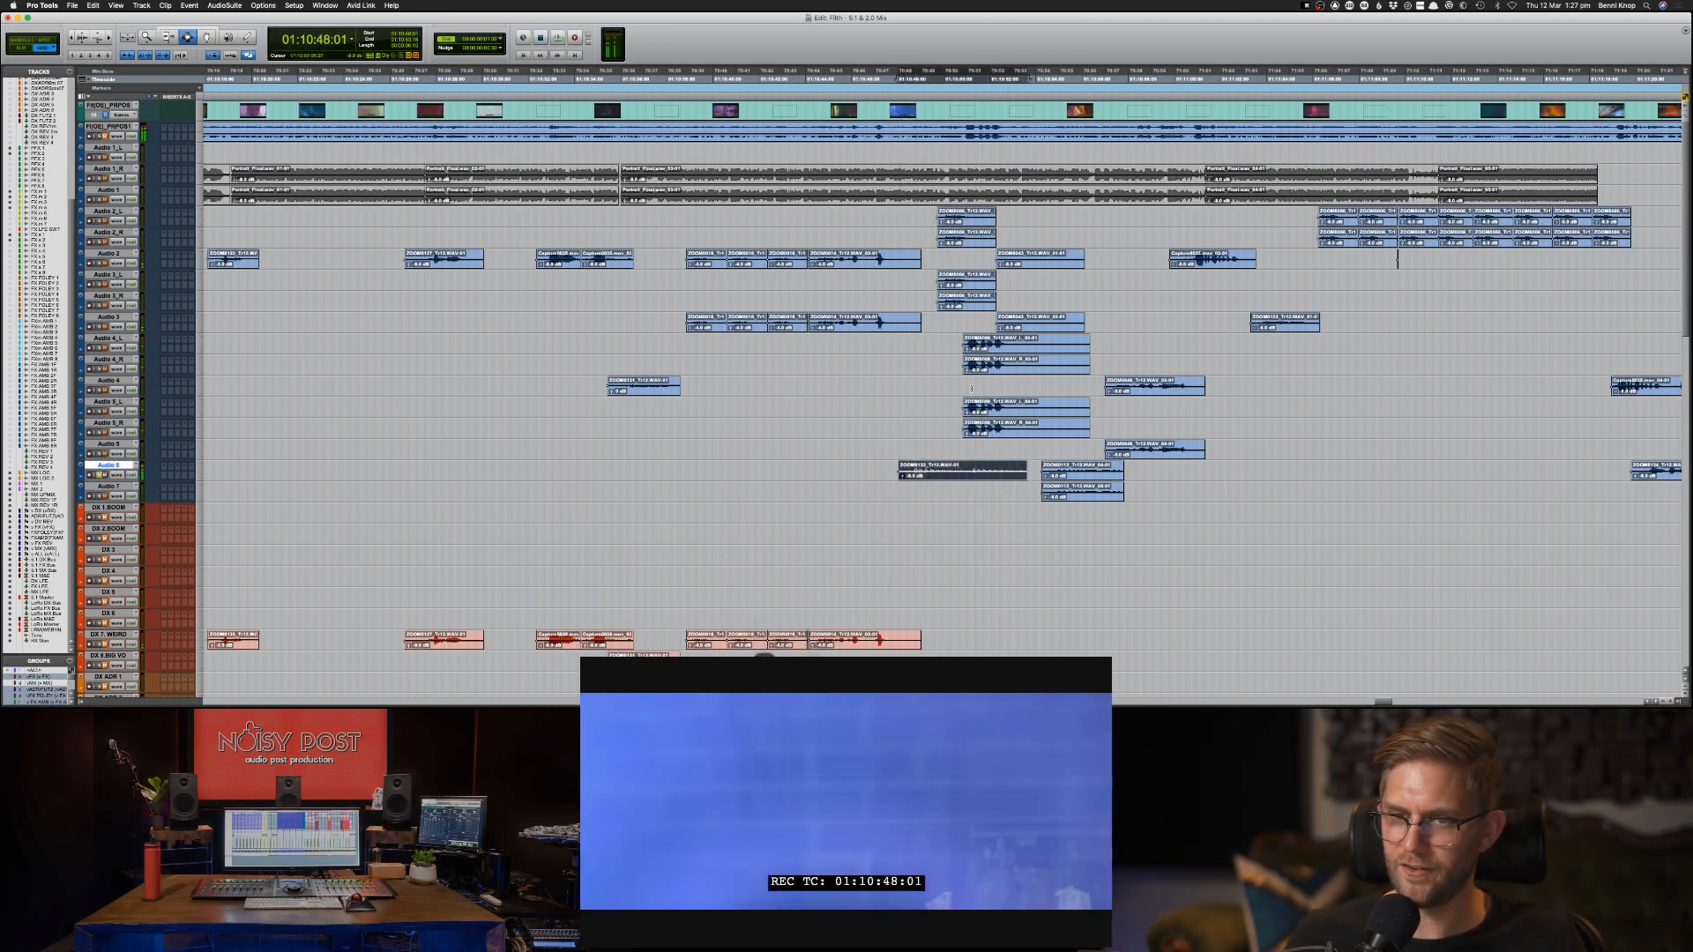
key("space")
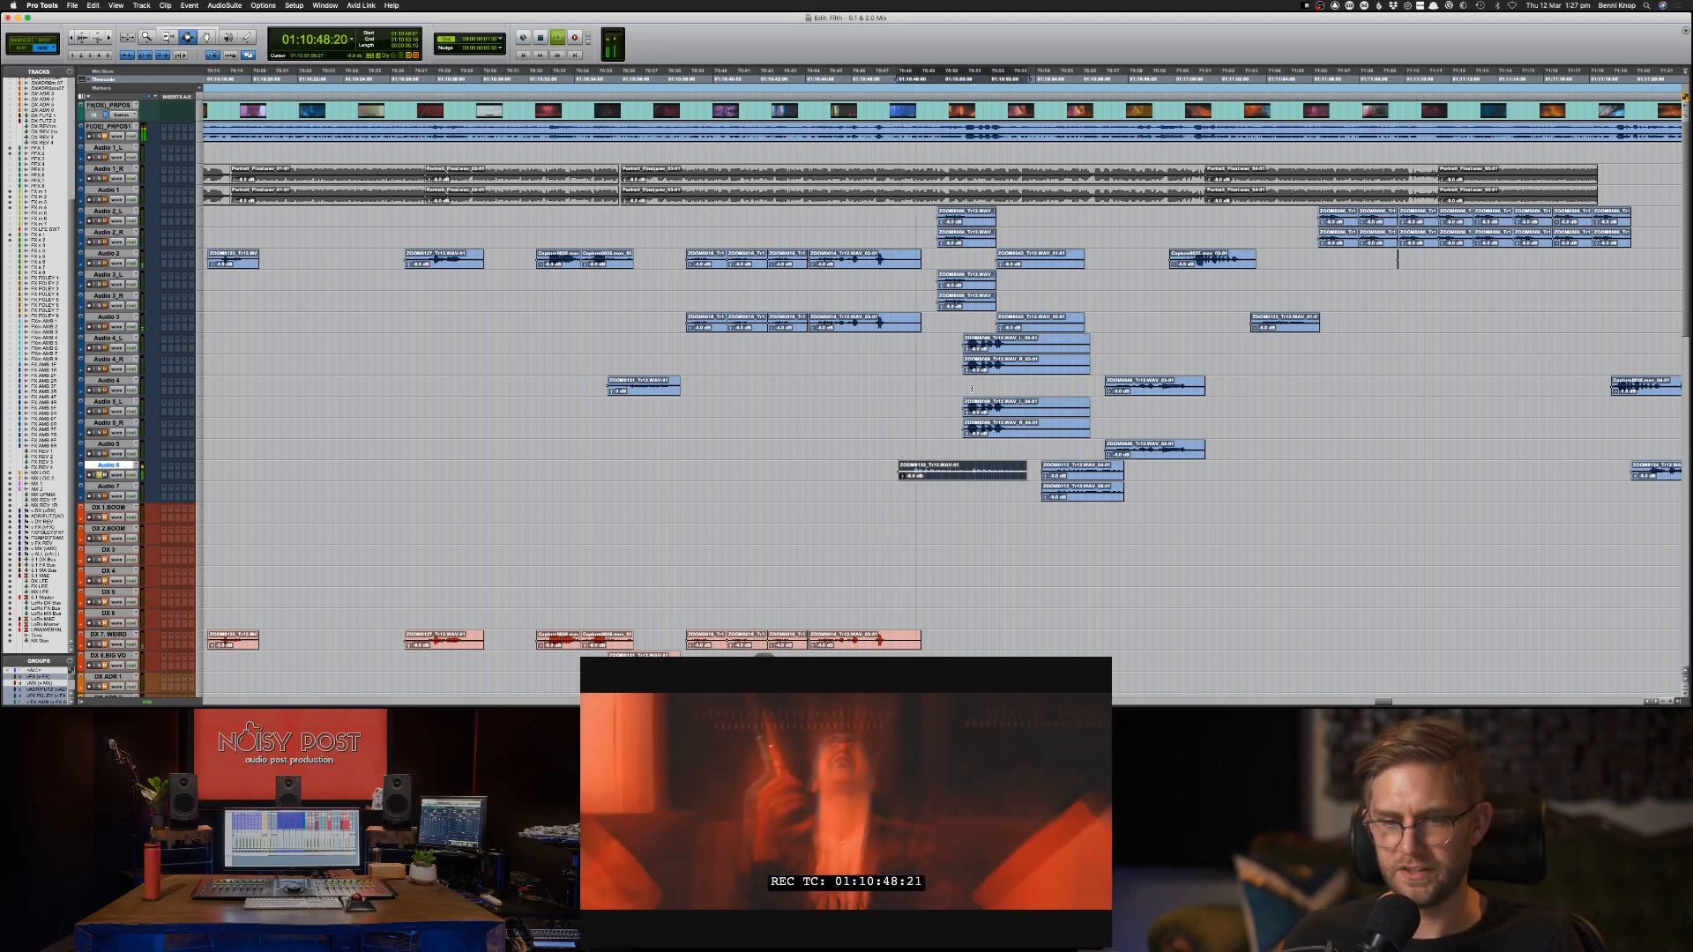
key("space")
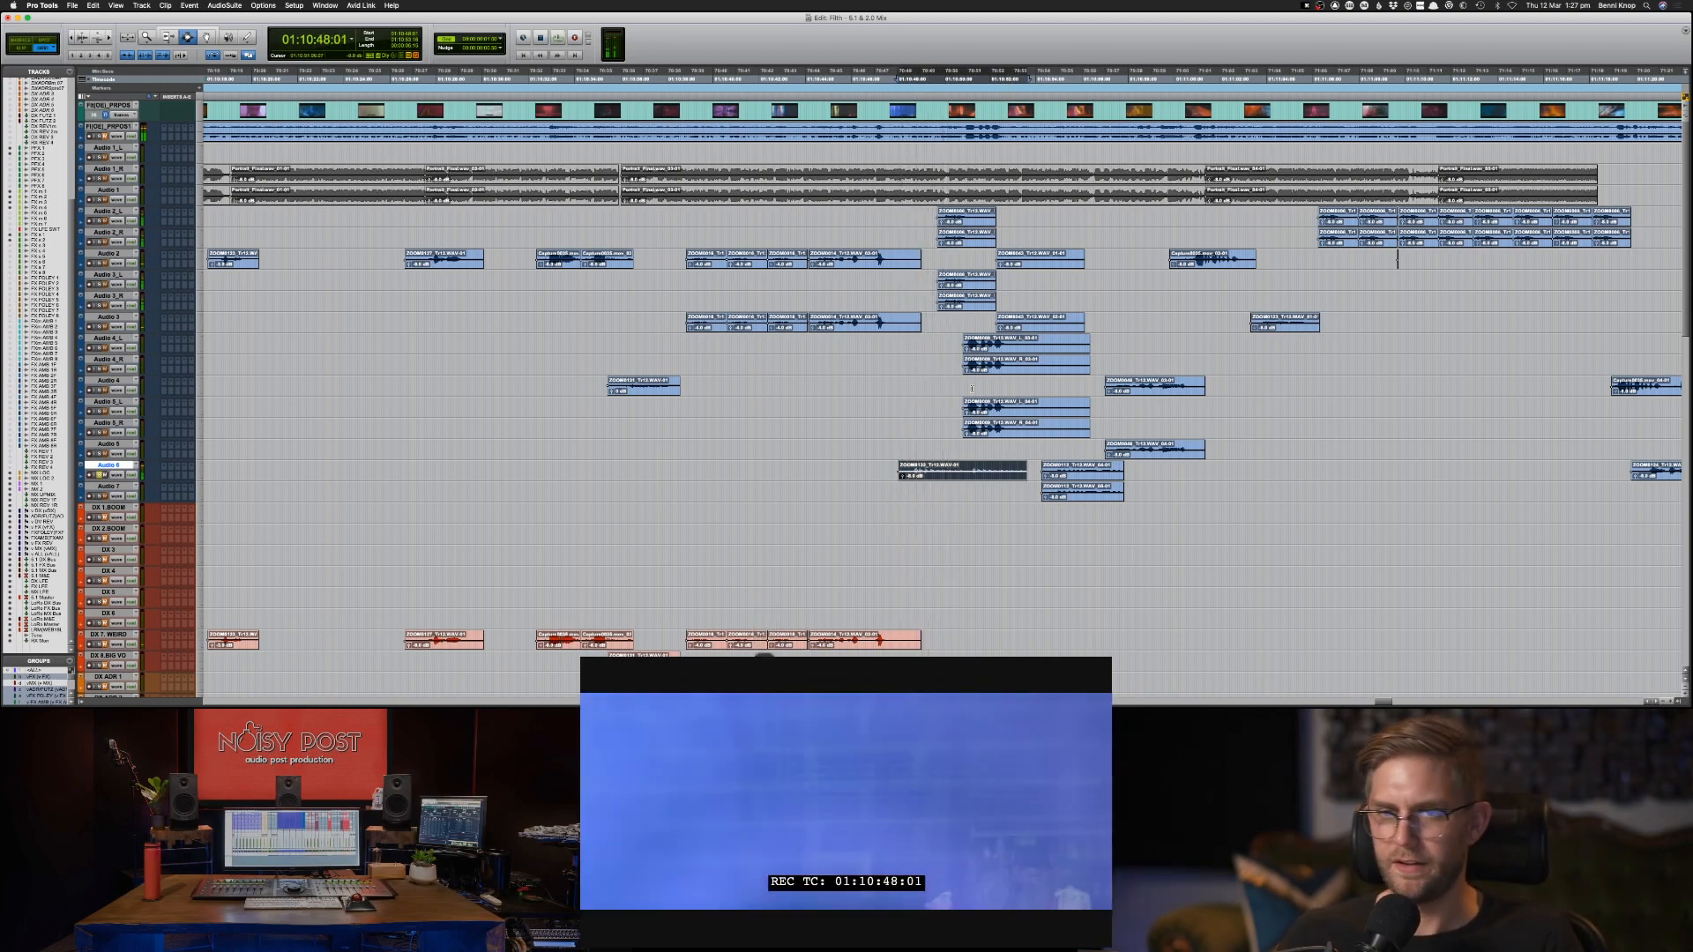
key("super+c")
key("semicolon")
key("semicolon")
key("semicolon")
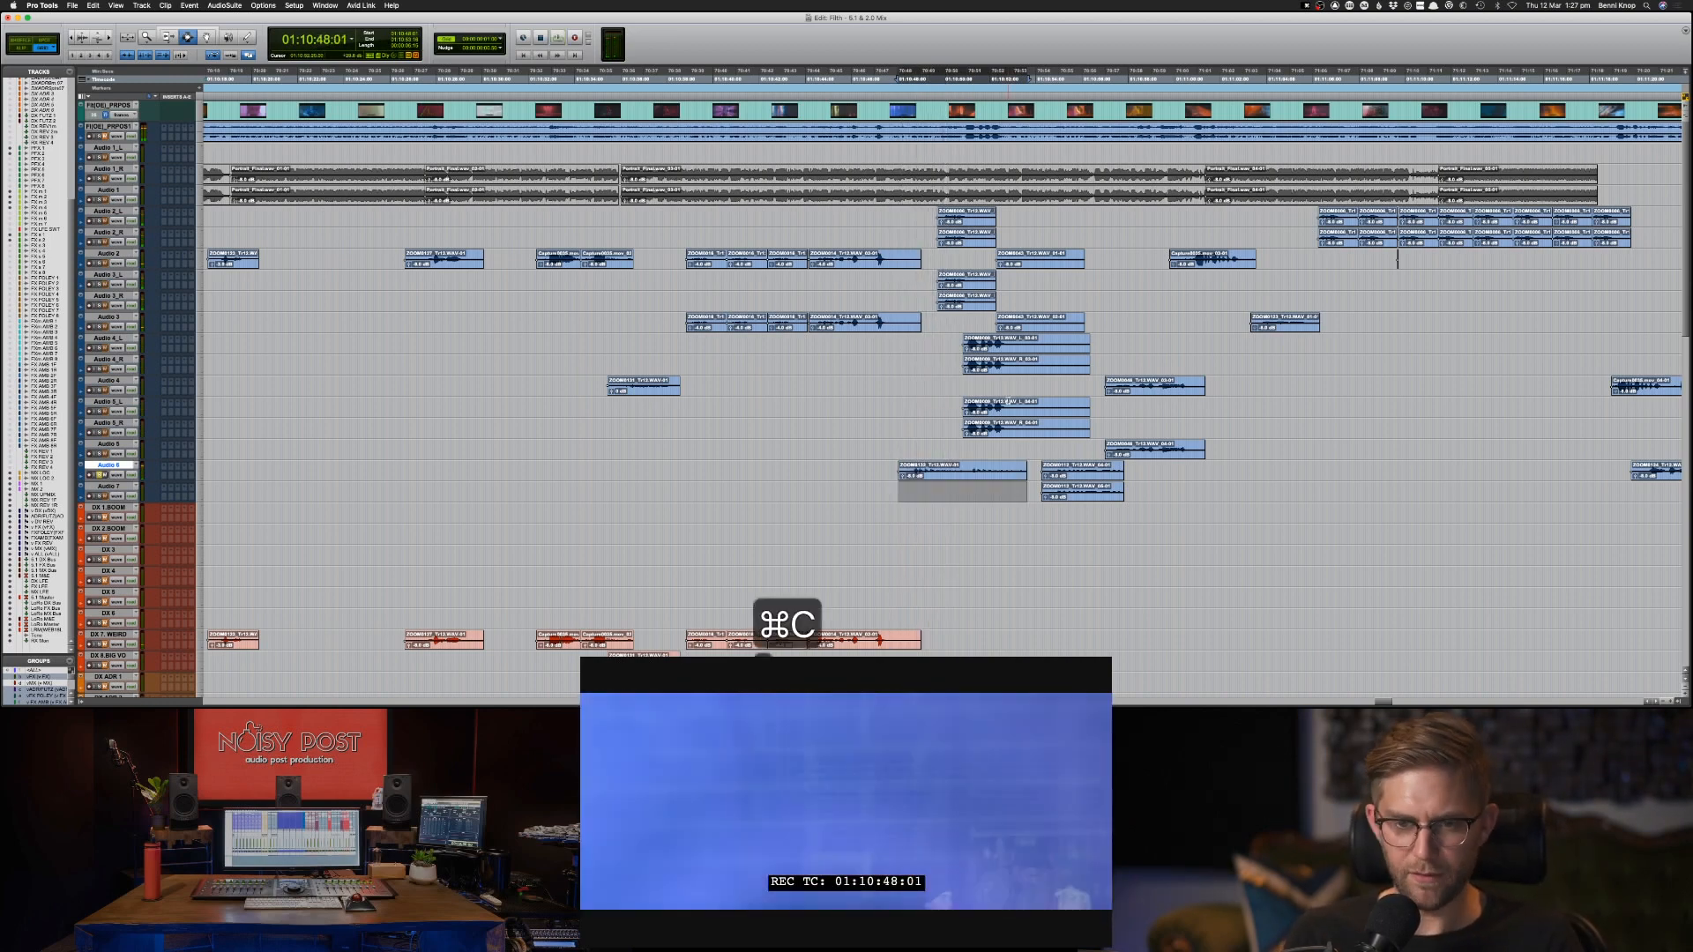
key("semicolon")
key("semicolon")
key("semicolon")
key("semicolon")
key("semicolon")
key("semicolon")
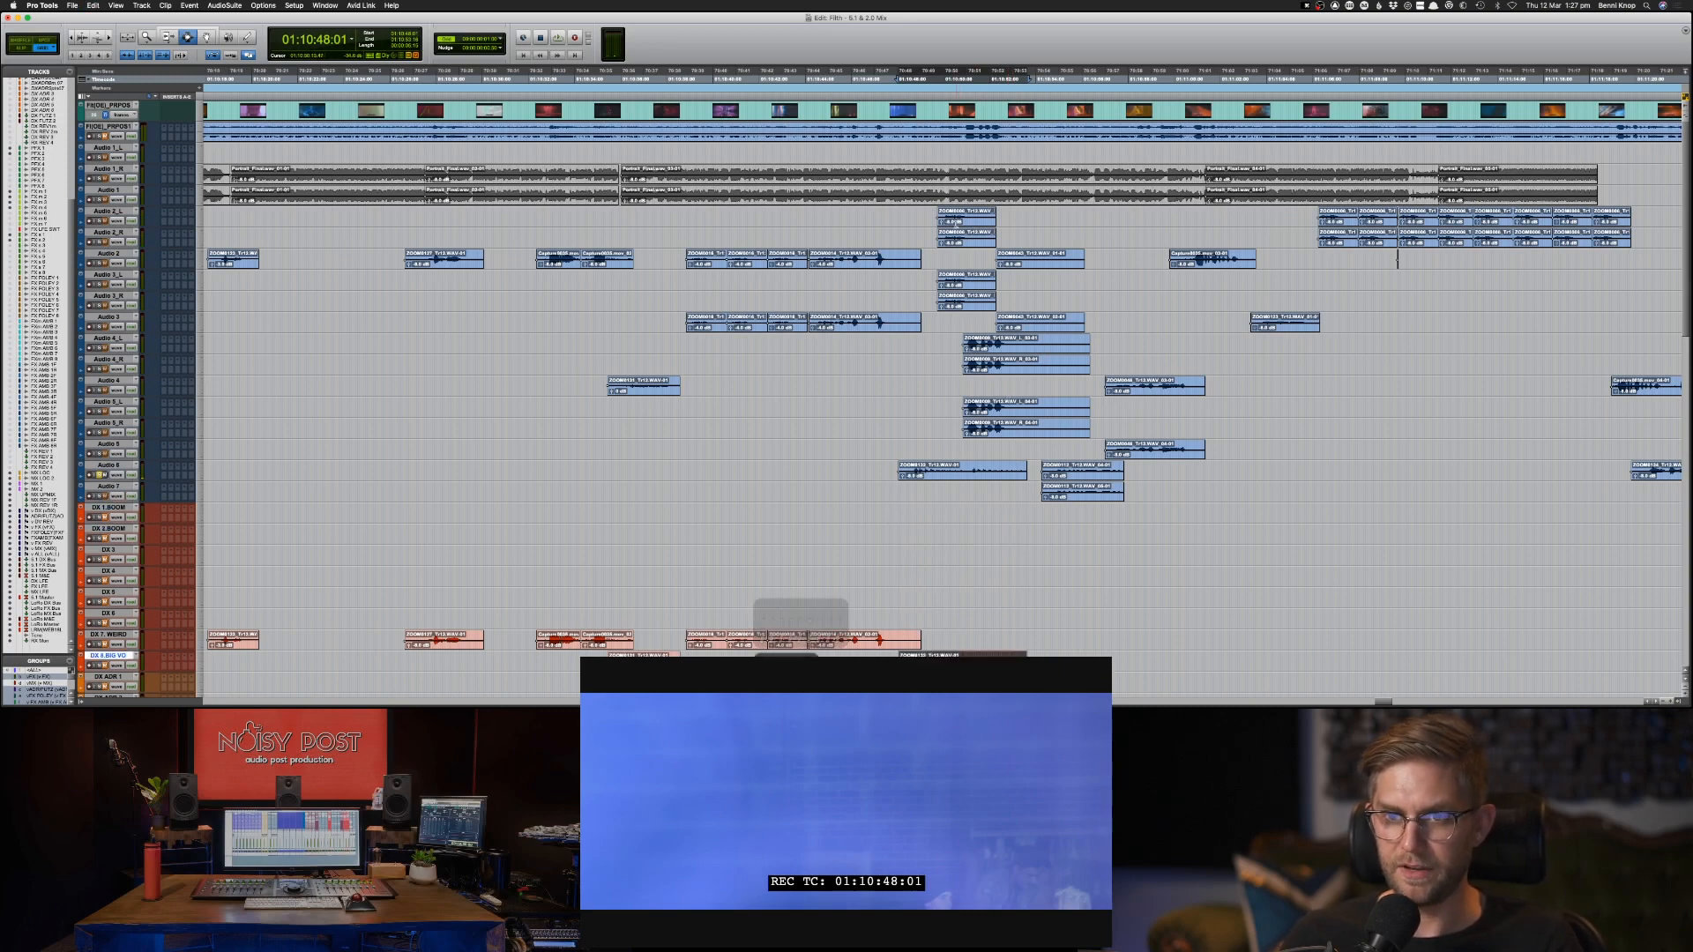
Audition the Audio 2_L clip at 01:10:49:18 and copy it to DX 7 WEIRD at the same position.
left_click(954, 221)
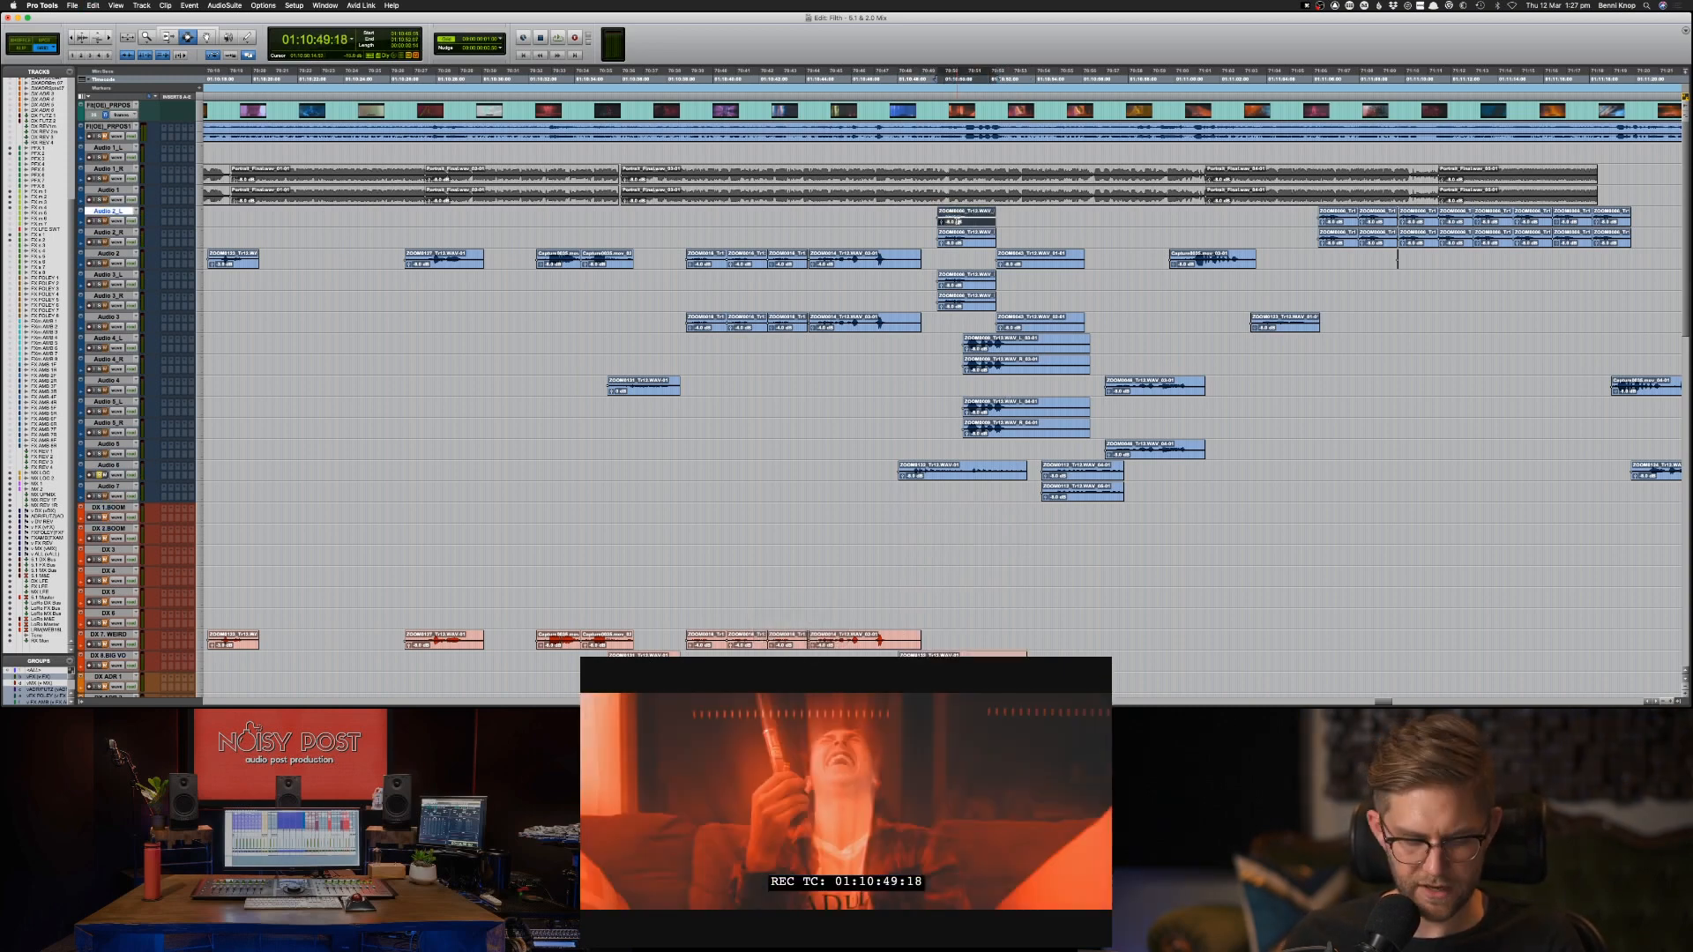
key("space")
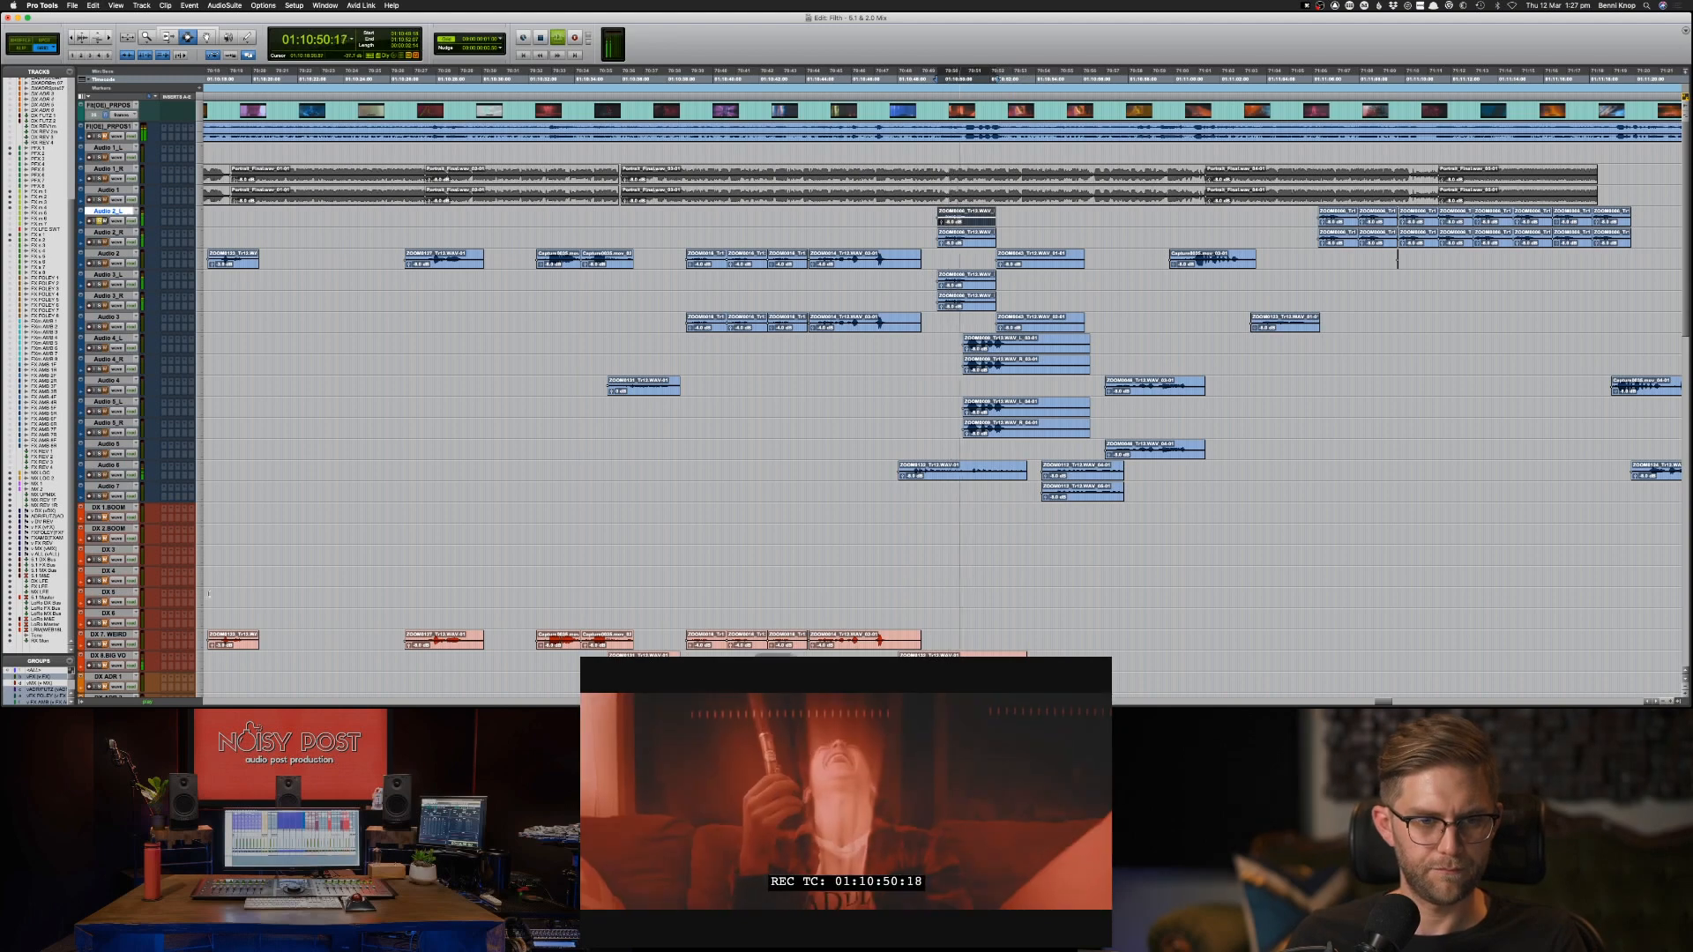
key("space")
key("semicolon")
key("semicolon")
key("semicolon")
key("semicolon")
key("semicolon")
key("semicolon")
key("semicolon")
key("semicolon")
key("semicolon")
key("semicolon")
key("semicolon")
key("semicolon")
key("semicolon")
key("semicolon")
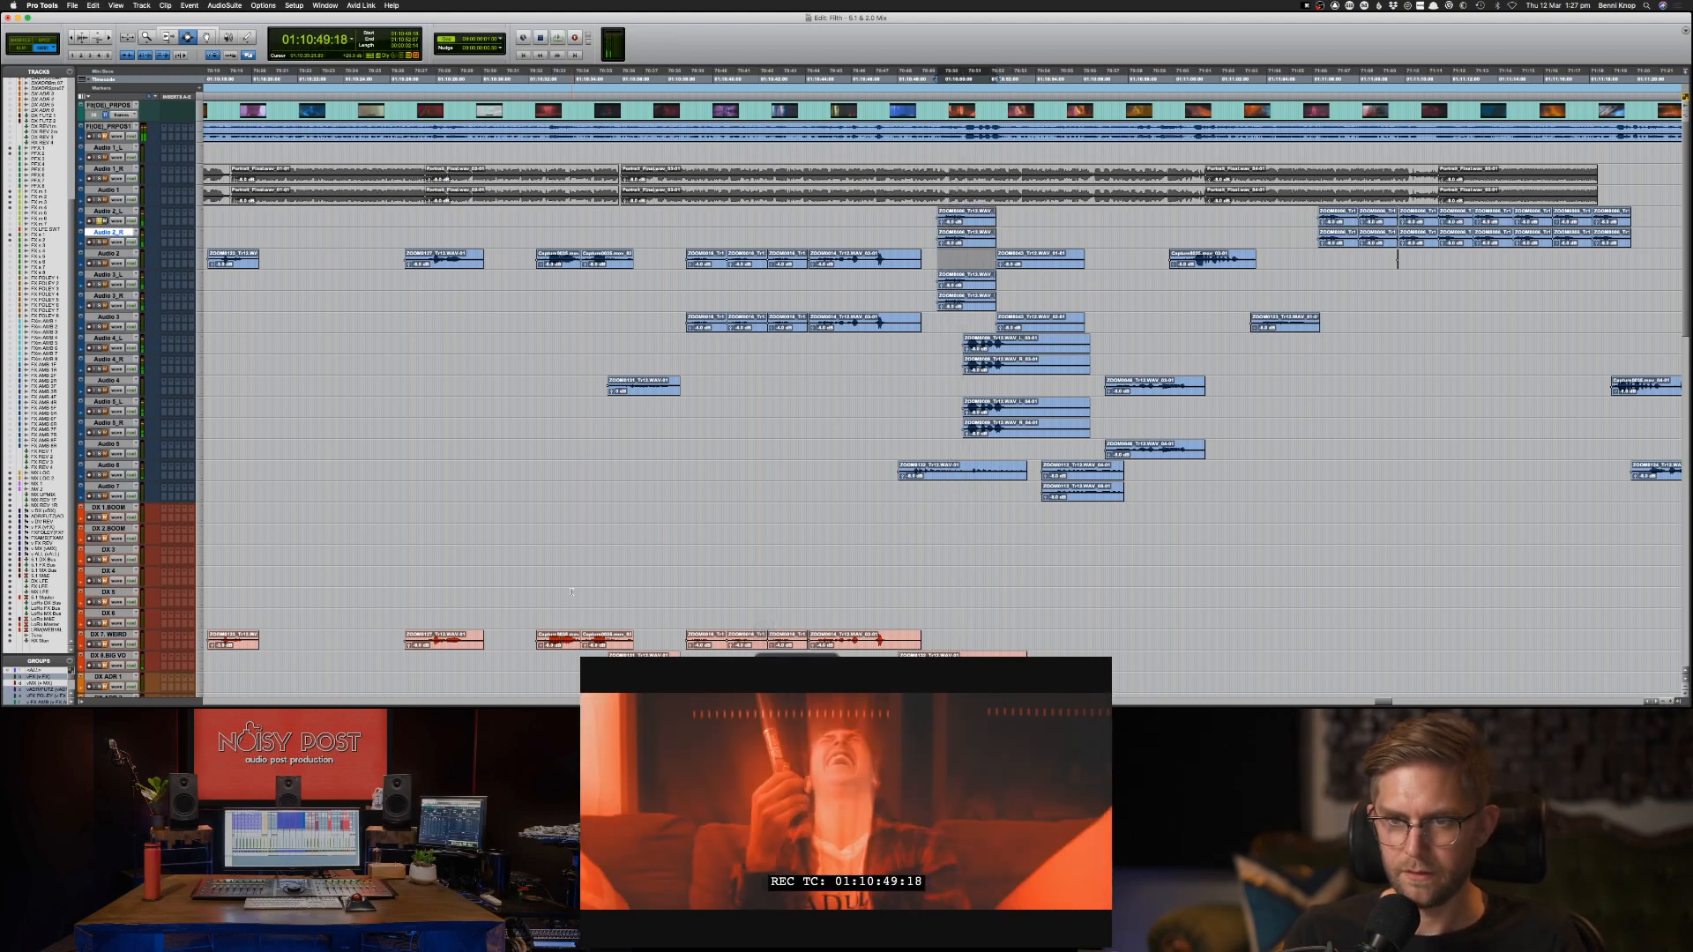
key("semicolon")
key("semicolon")
key("semicolon")
key("semicolon")
key("semicolon")
key("semicolon")
key("super+c")
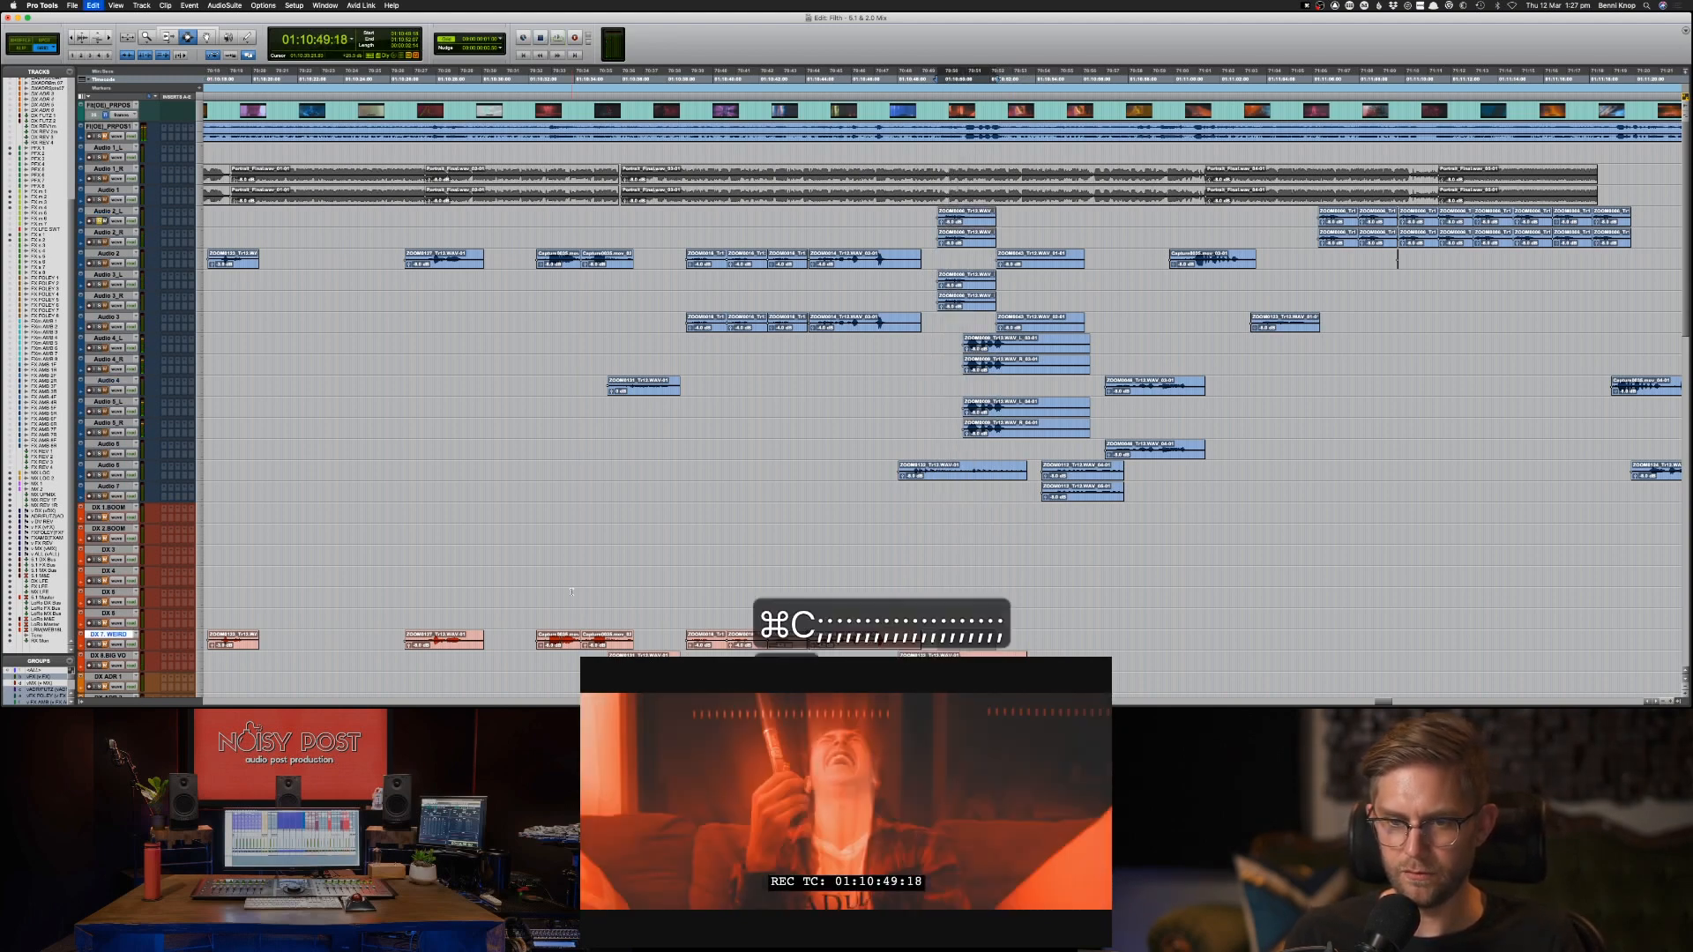
key("super+v")
Rename the DX 6 track as DX 6.WEIRD.
double_click(108, 613)
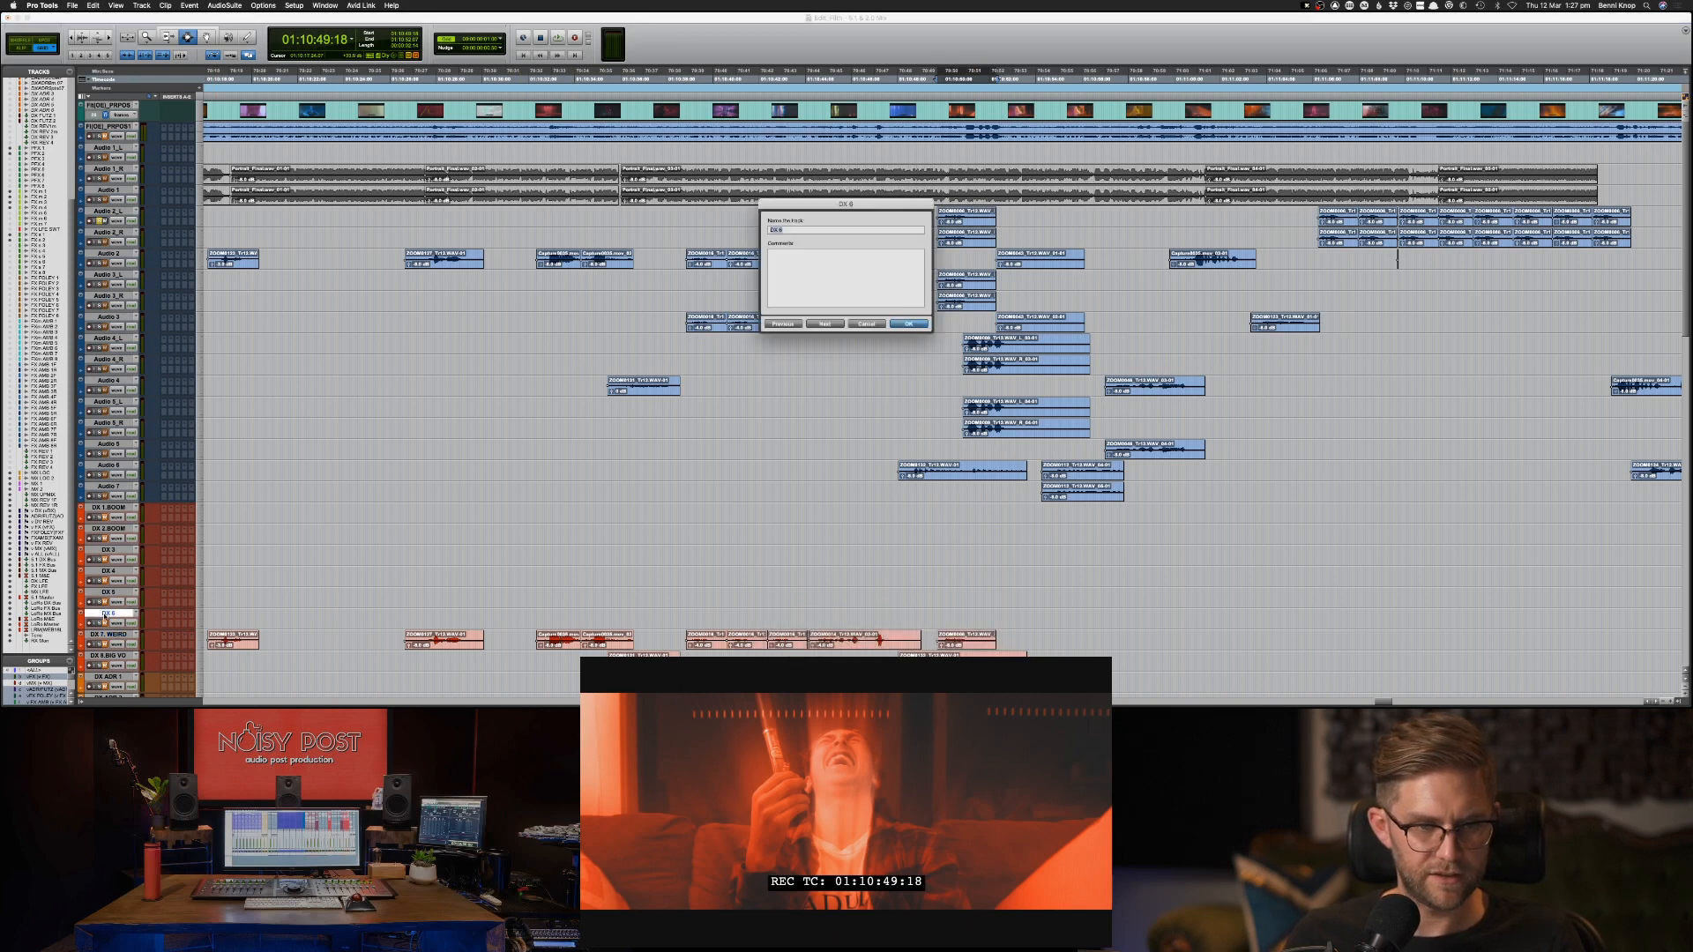
type(".WEIRD")
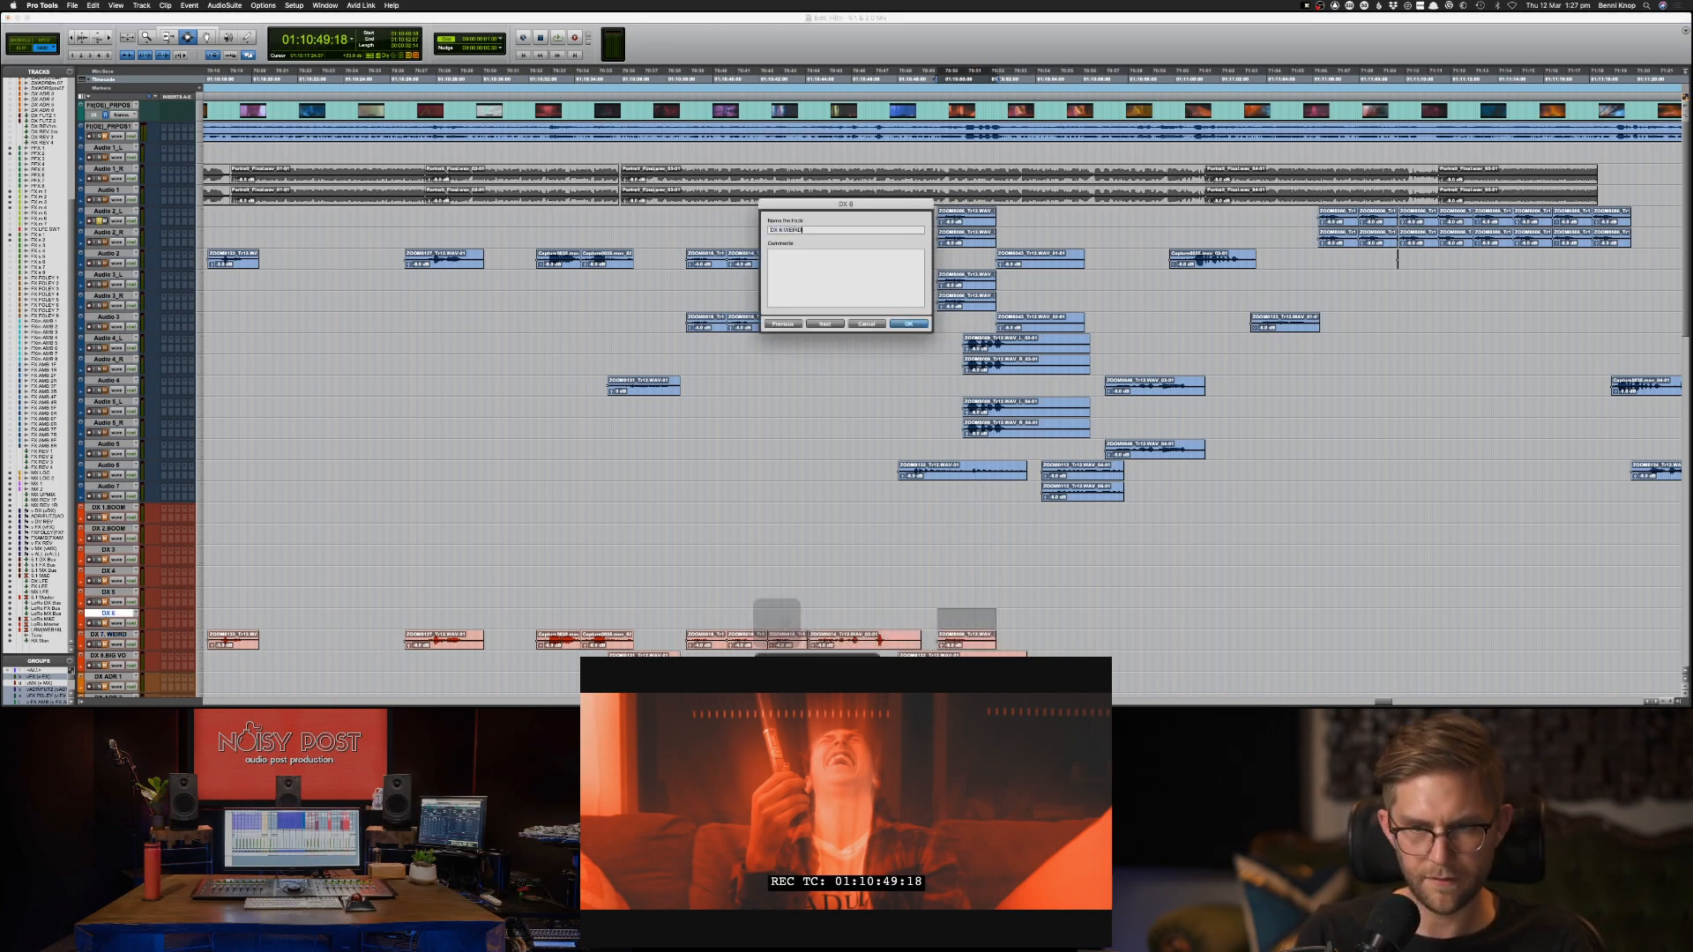
key("Return")
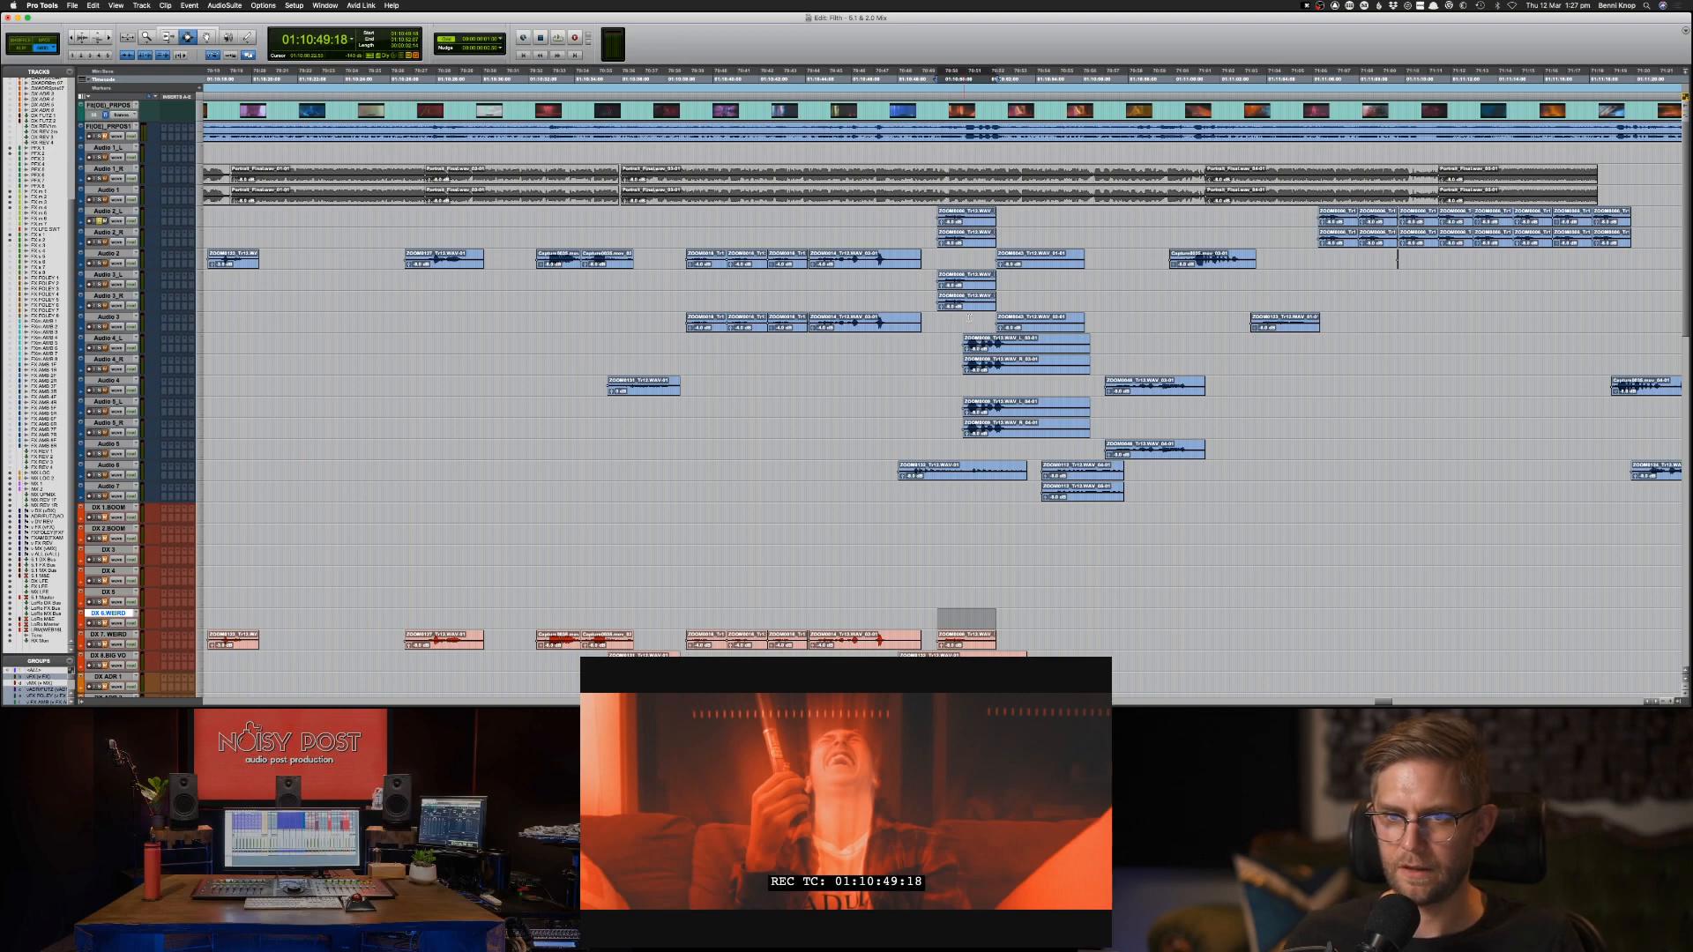
Audition the Audio 4_L clip at 01:10:50:21 and copy it to DX 6.WEIRD at the same position.
left_click(986, 342)
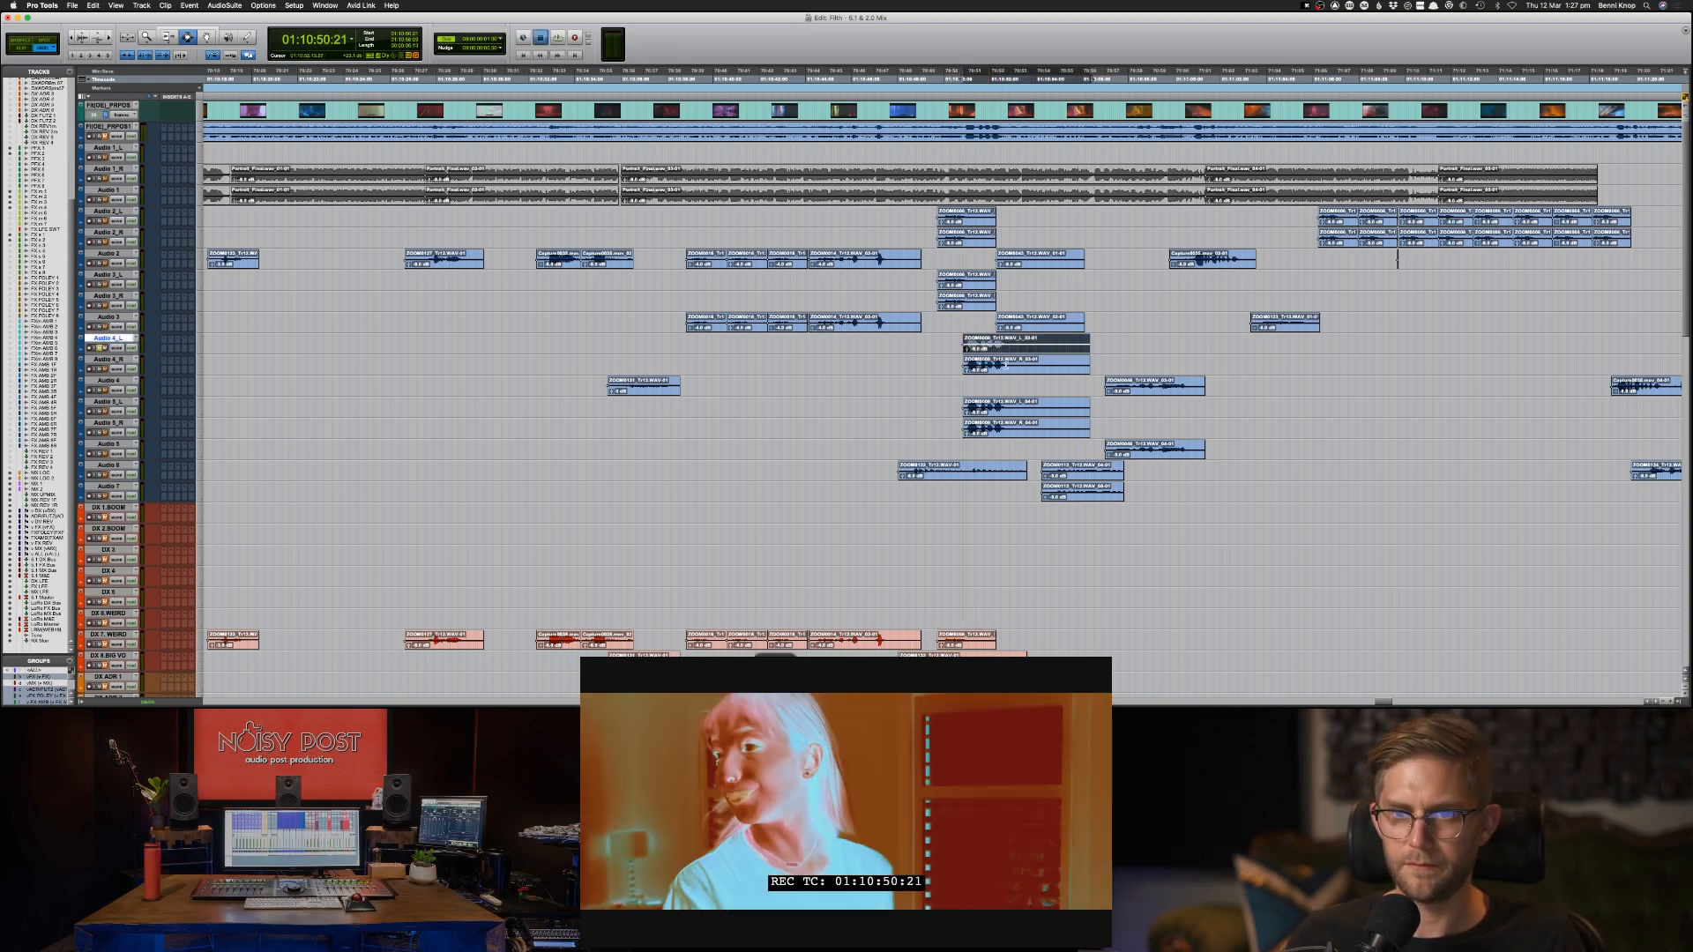
key("space")
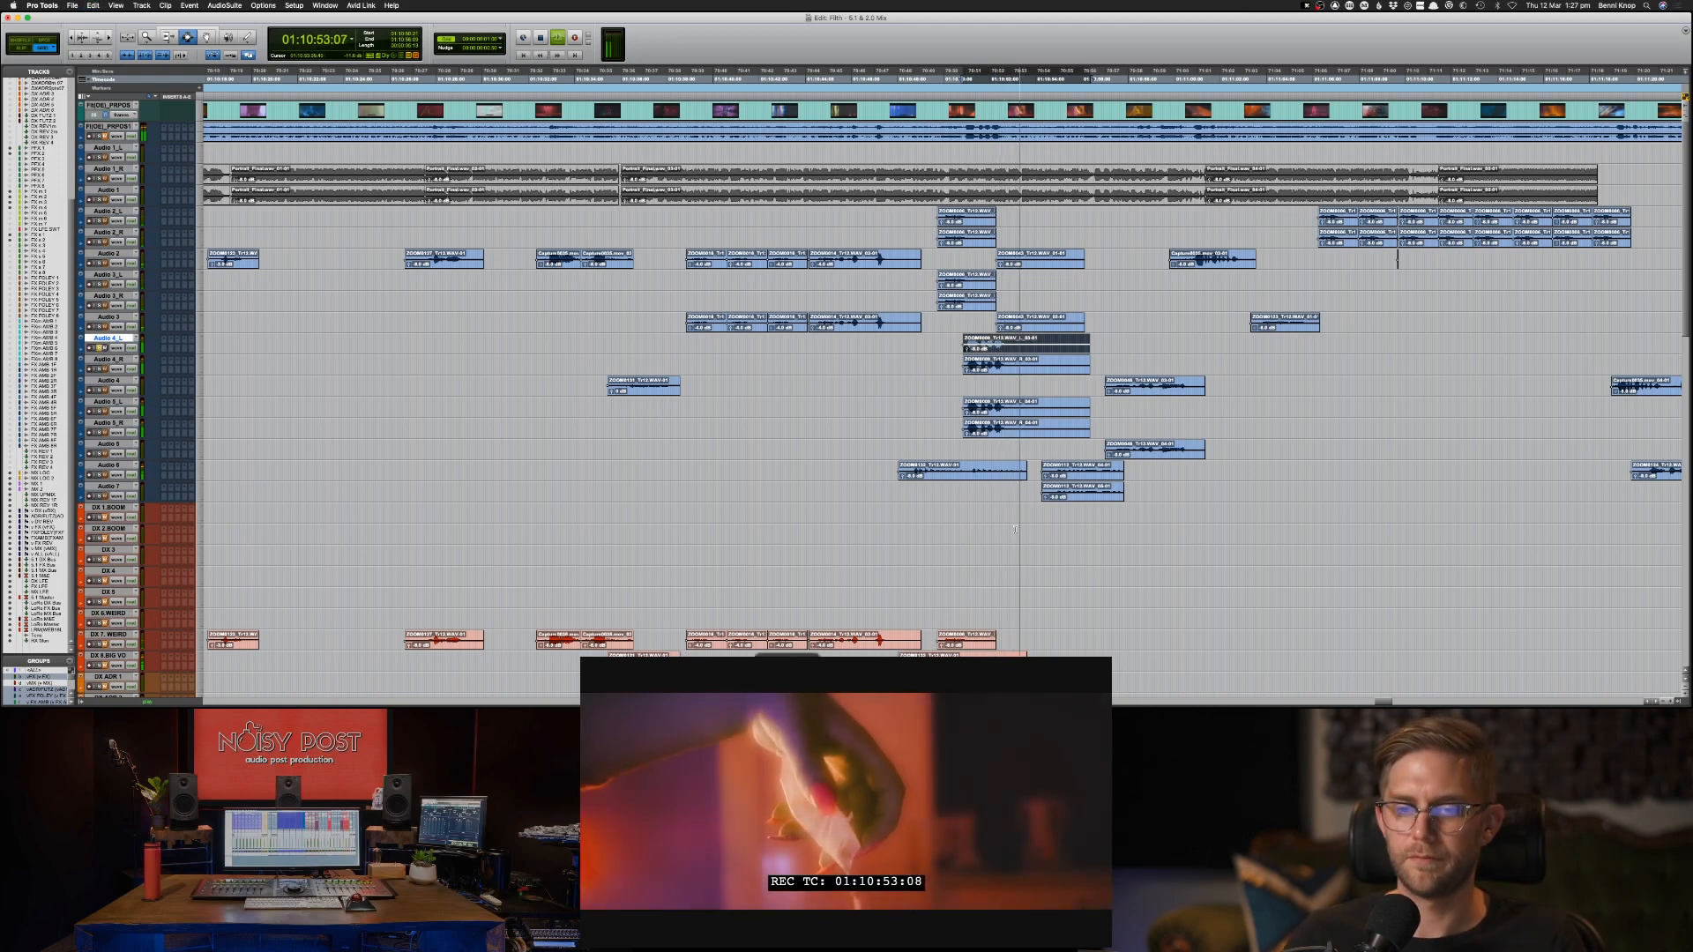
key("space")
key("super+c")
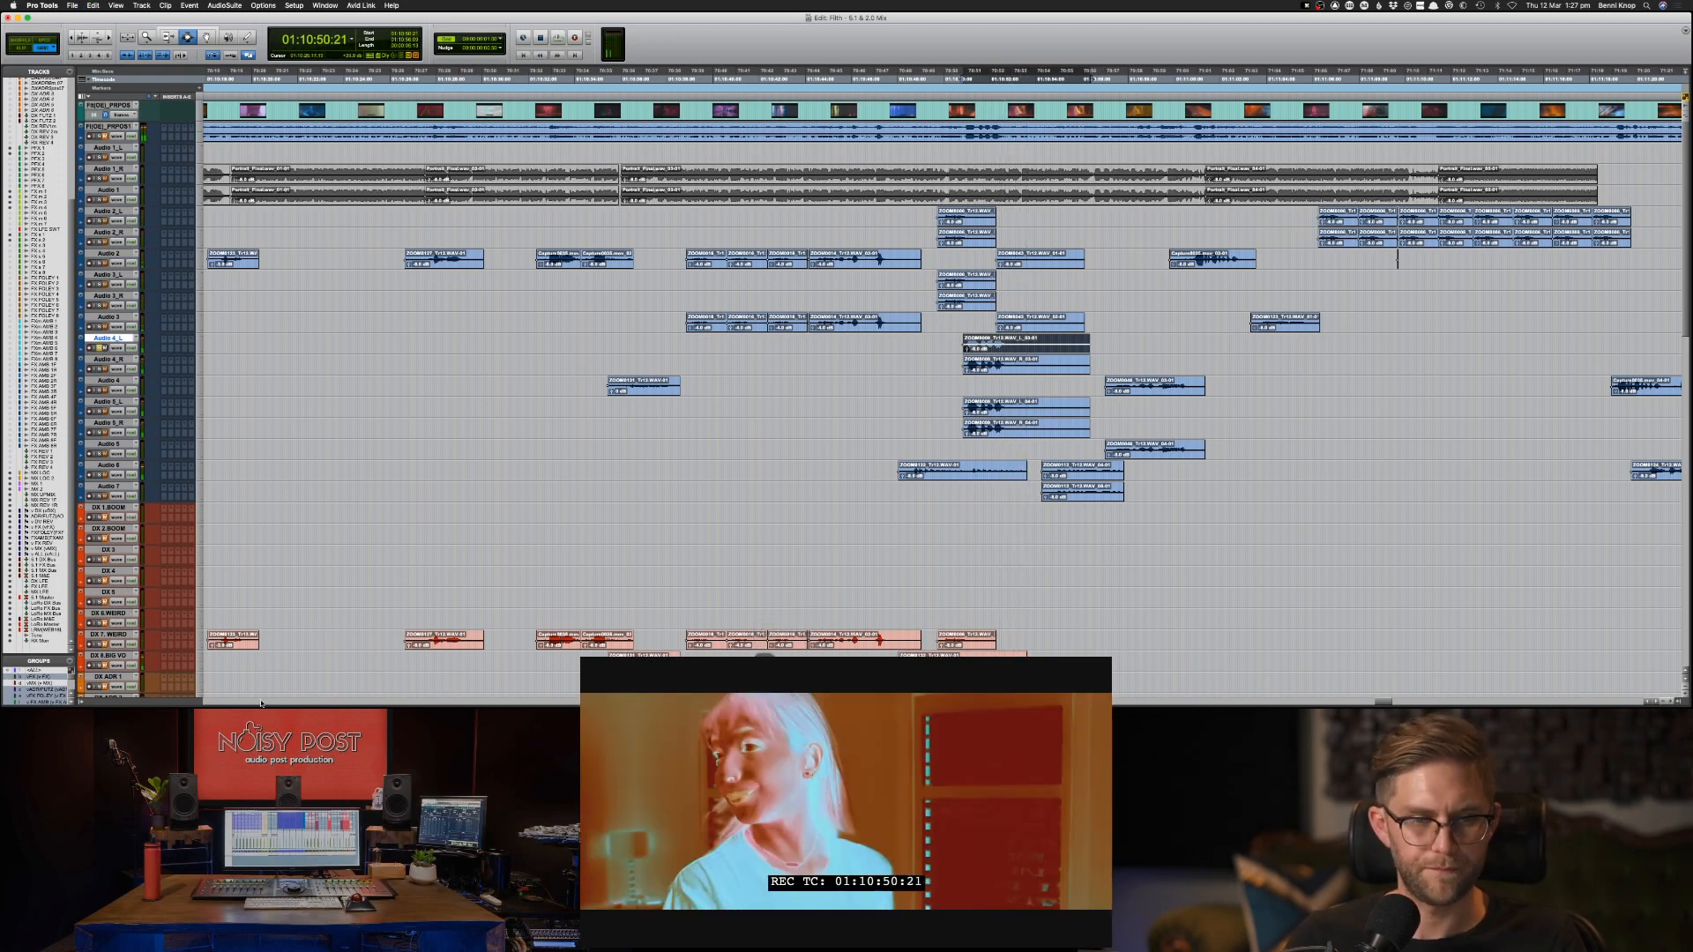
left_click(120, 612)
key("super+v")
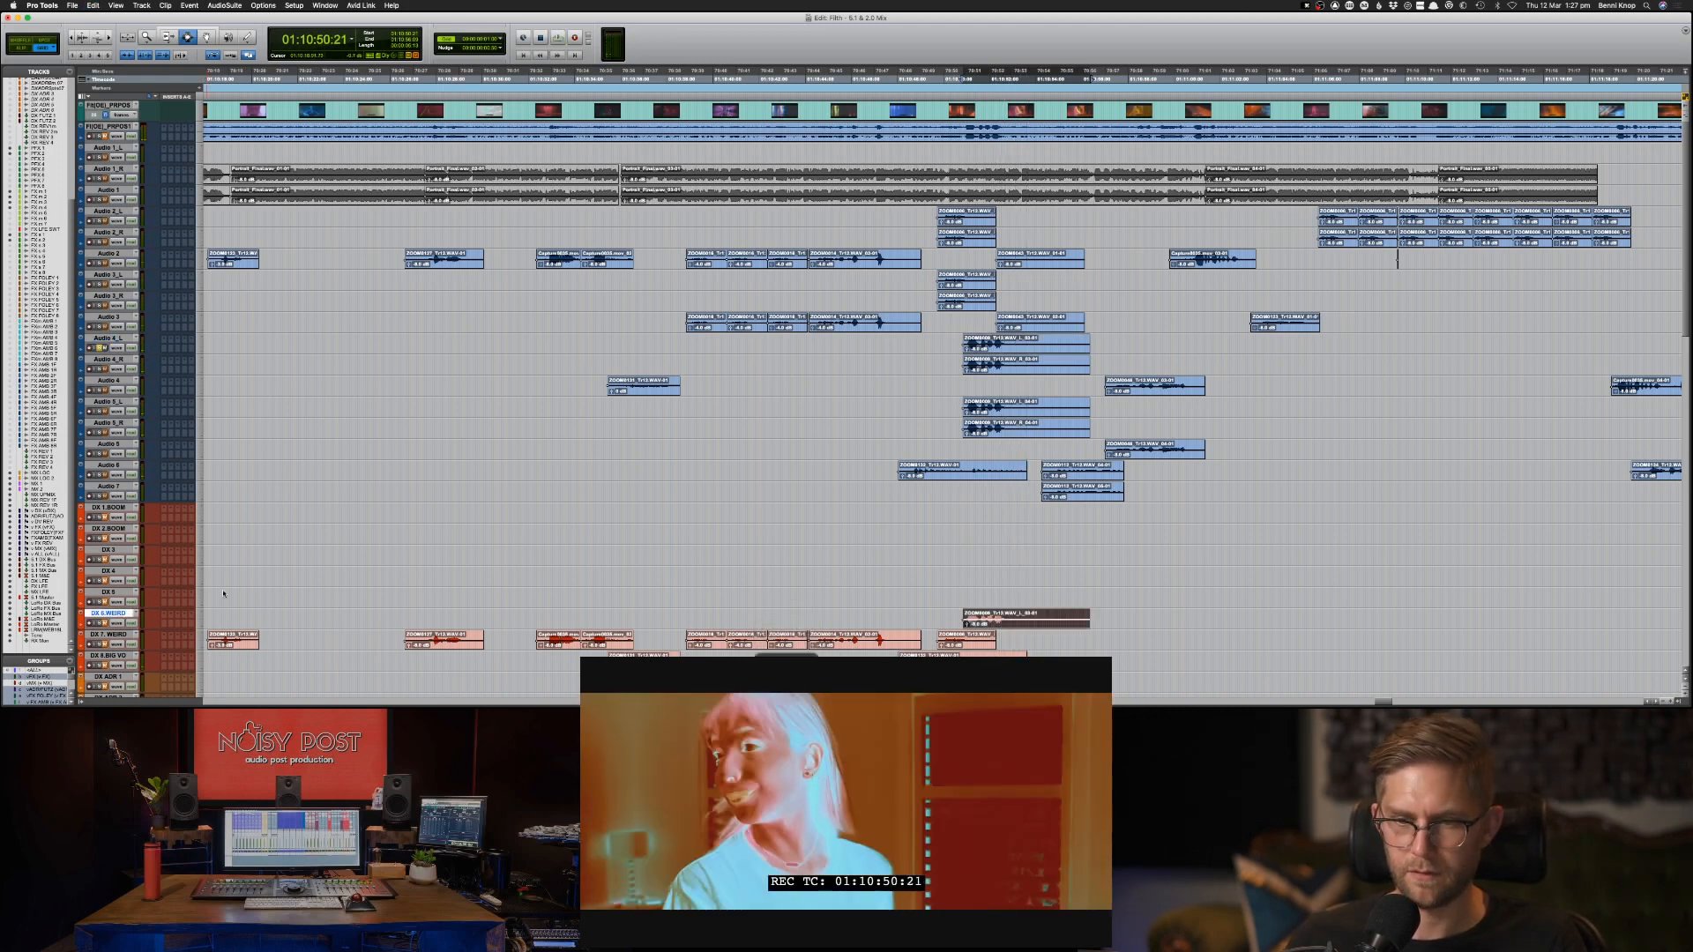
Audition the Audio 2 clip at 01:10:52:07 and raise its clip gain in several increments.
left_click(1032, 263)
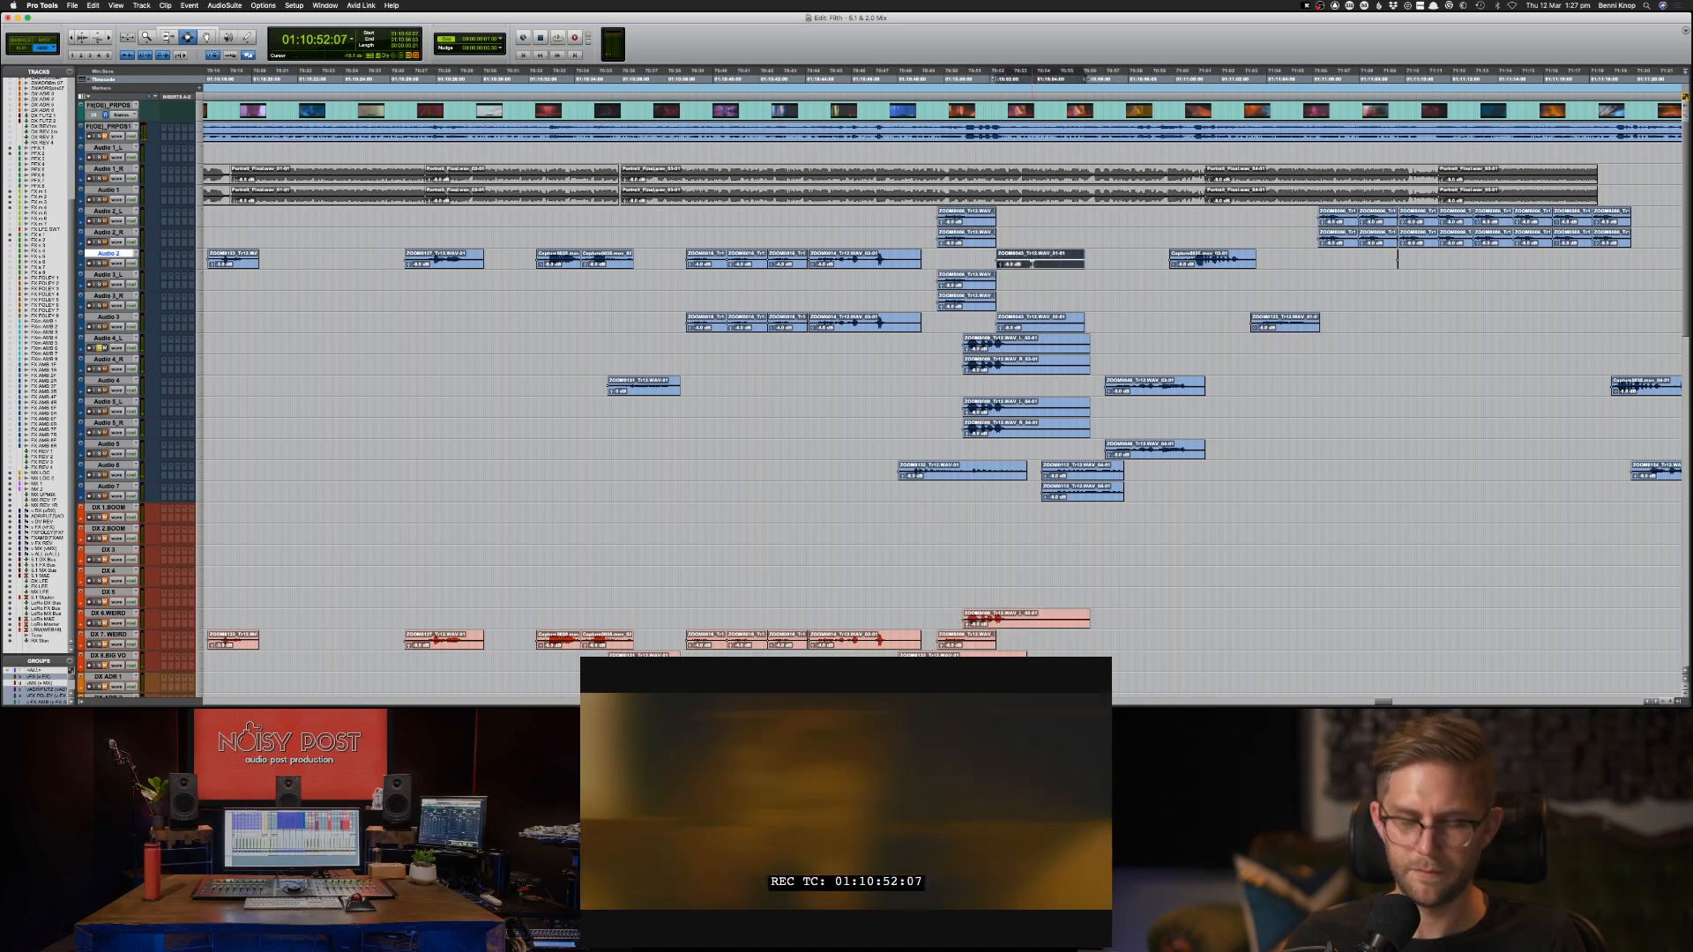
key("space")
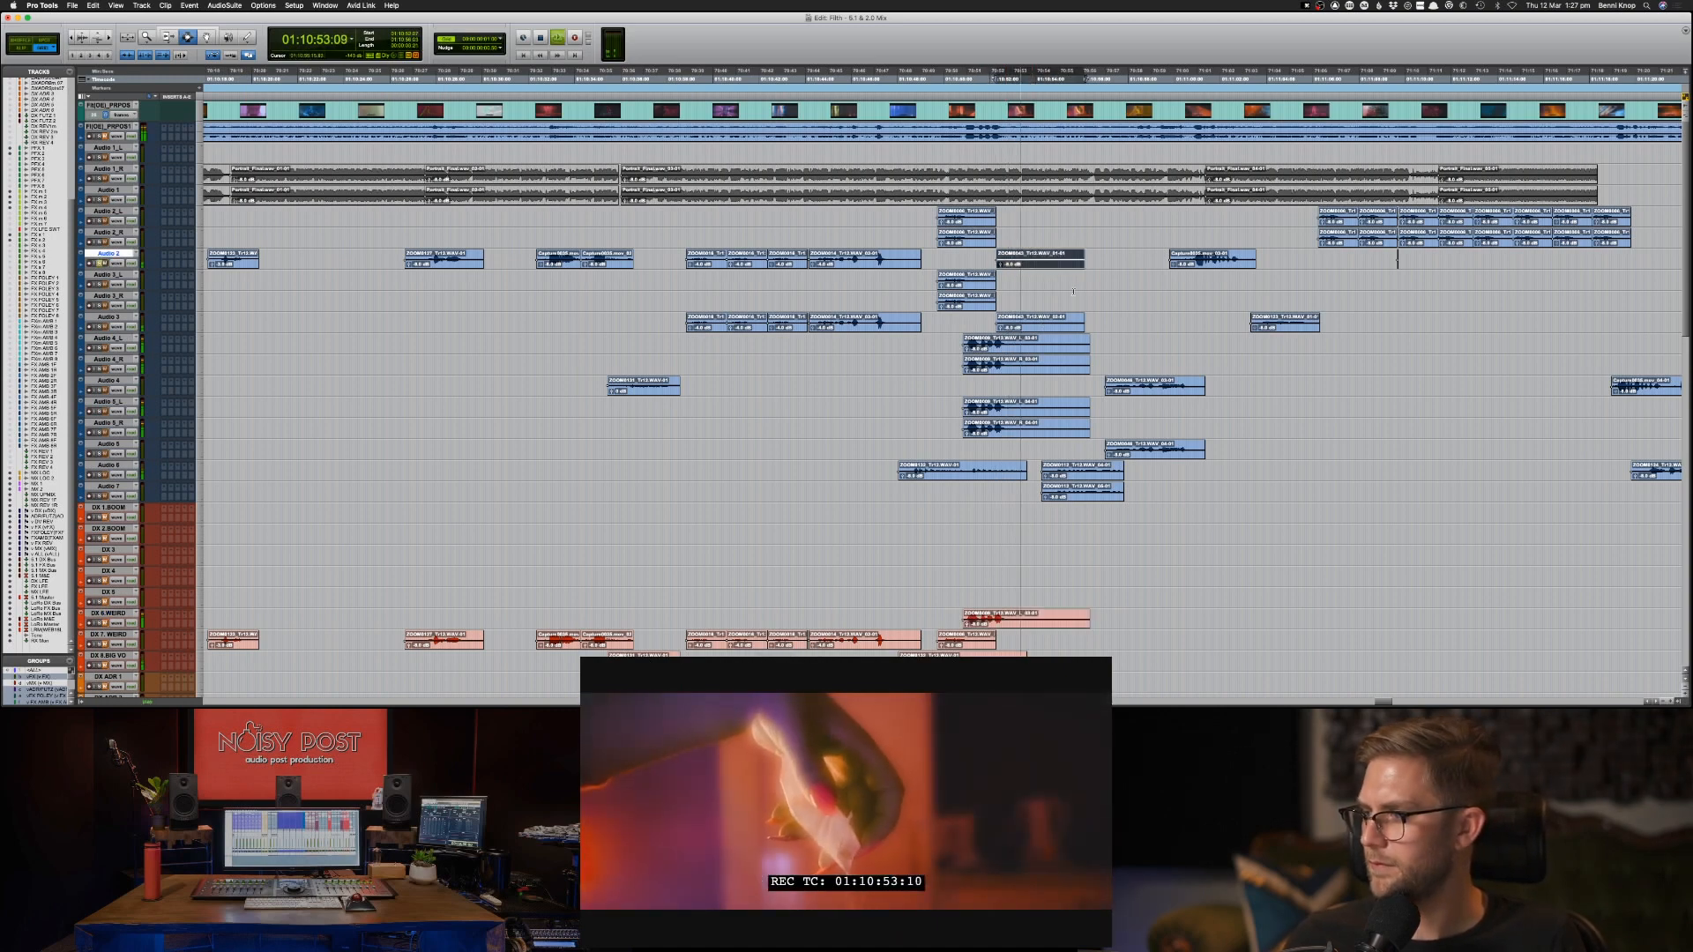
key("space")
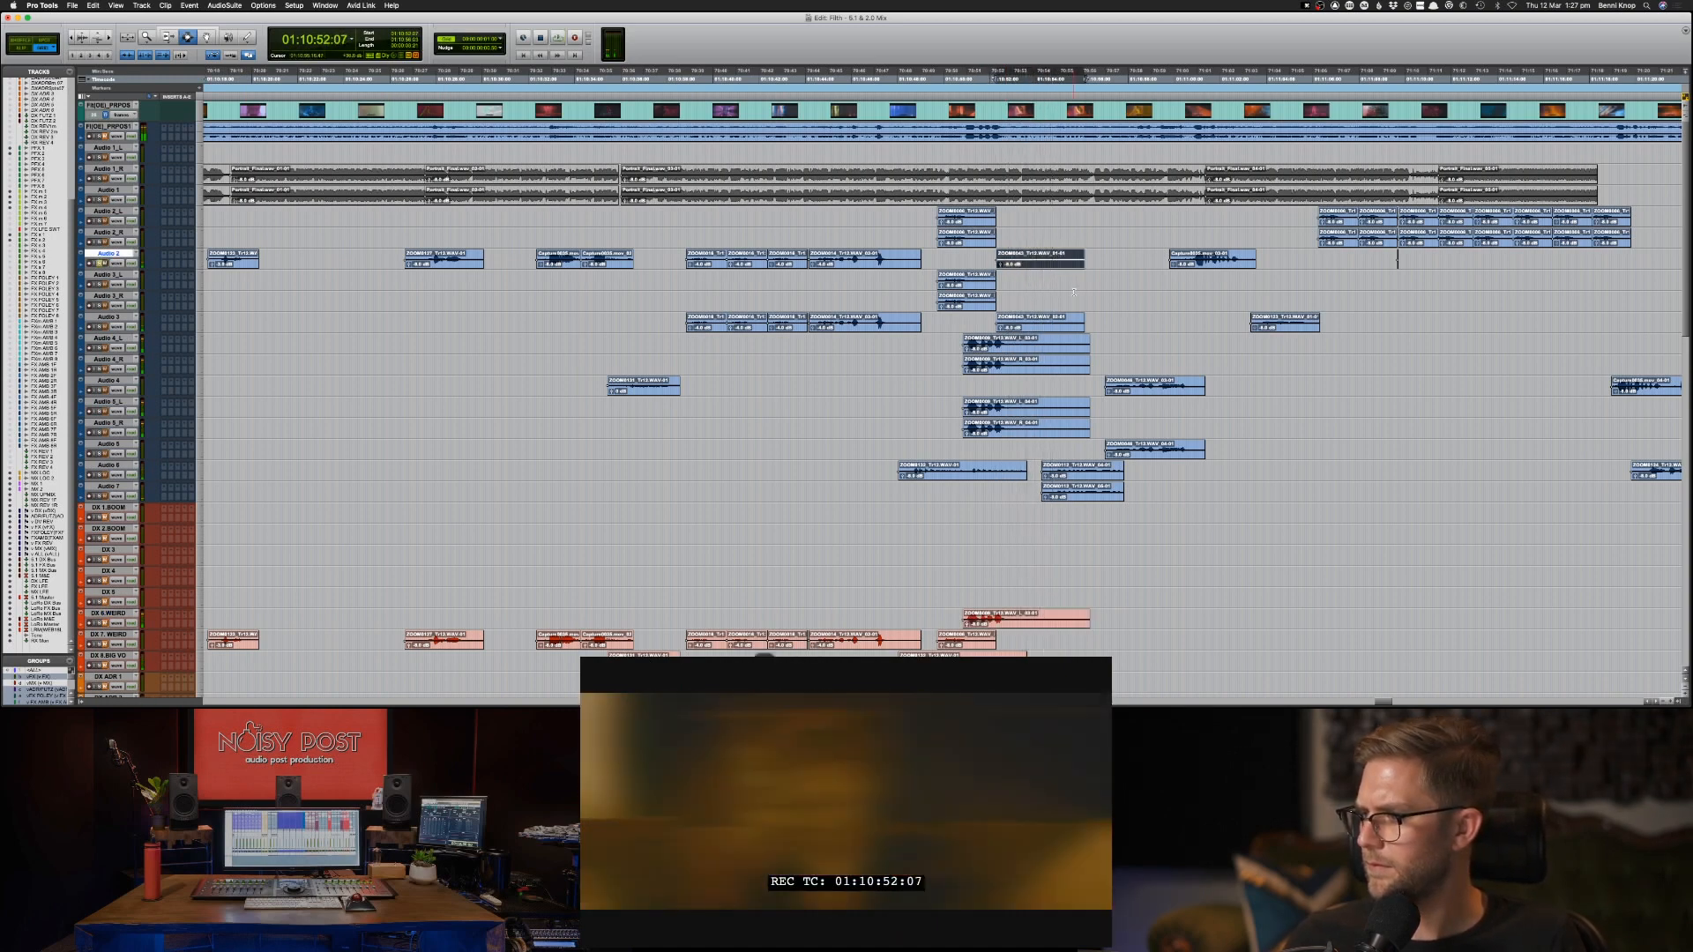
key("ctrl+shift+Up")
key("ctrl+shift+Up")
key("ctrl+shift+Up")
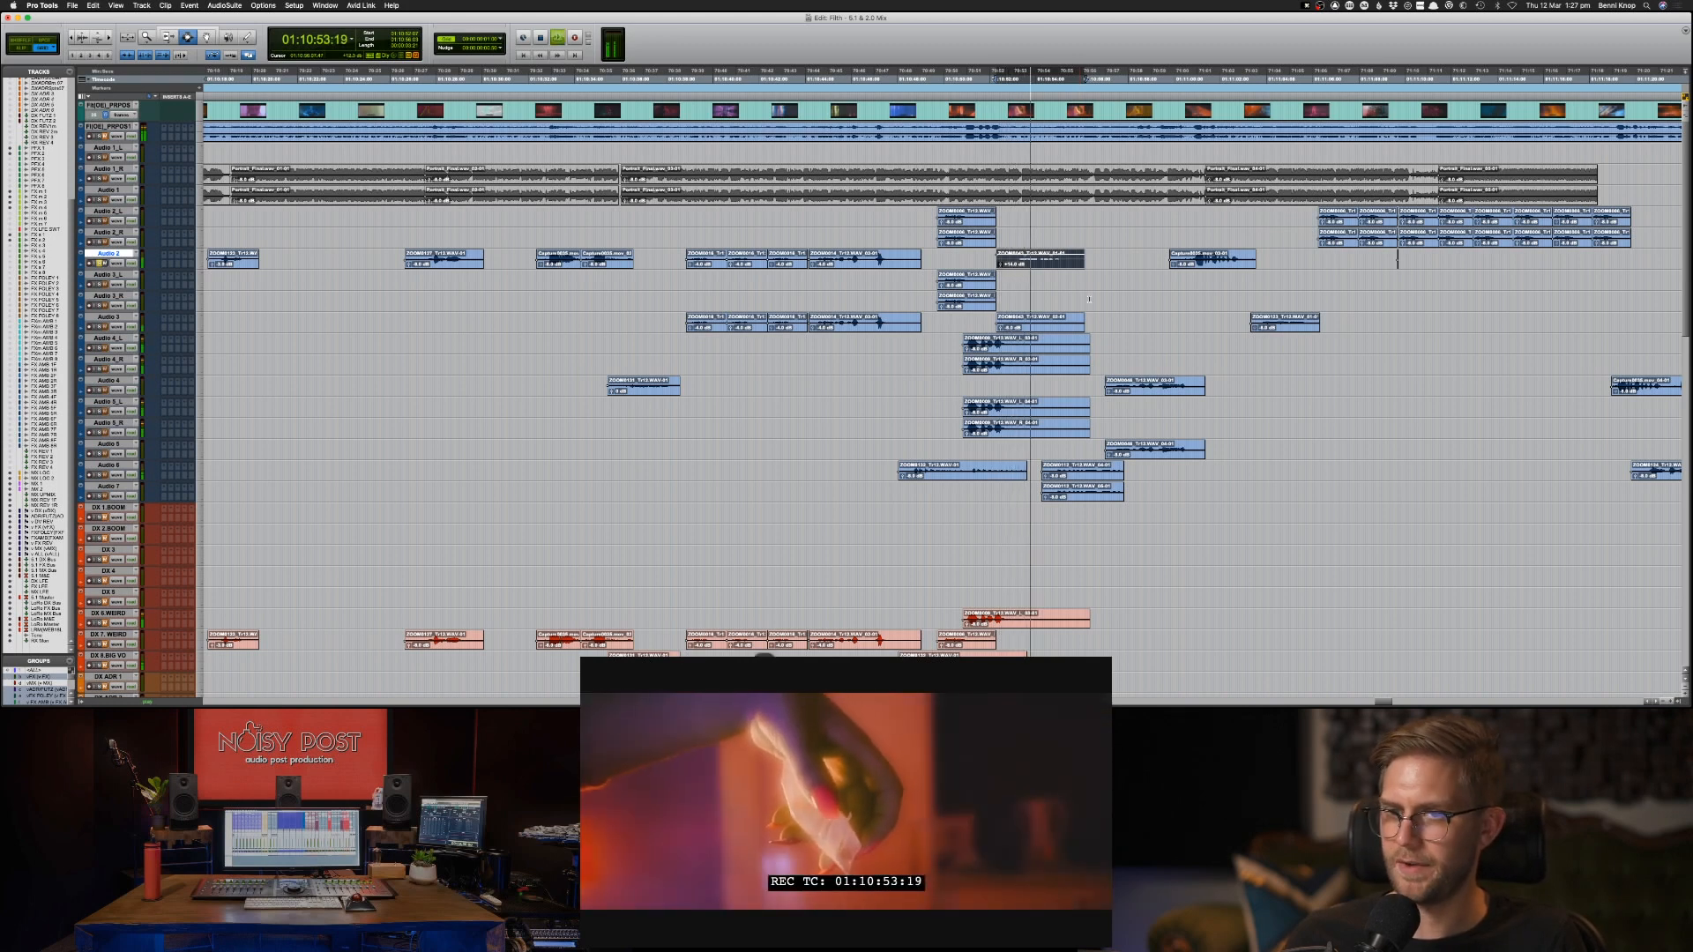
key("space")
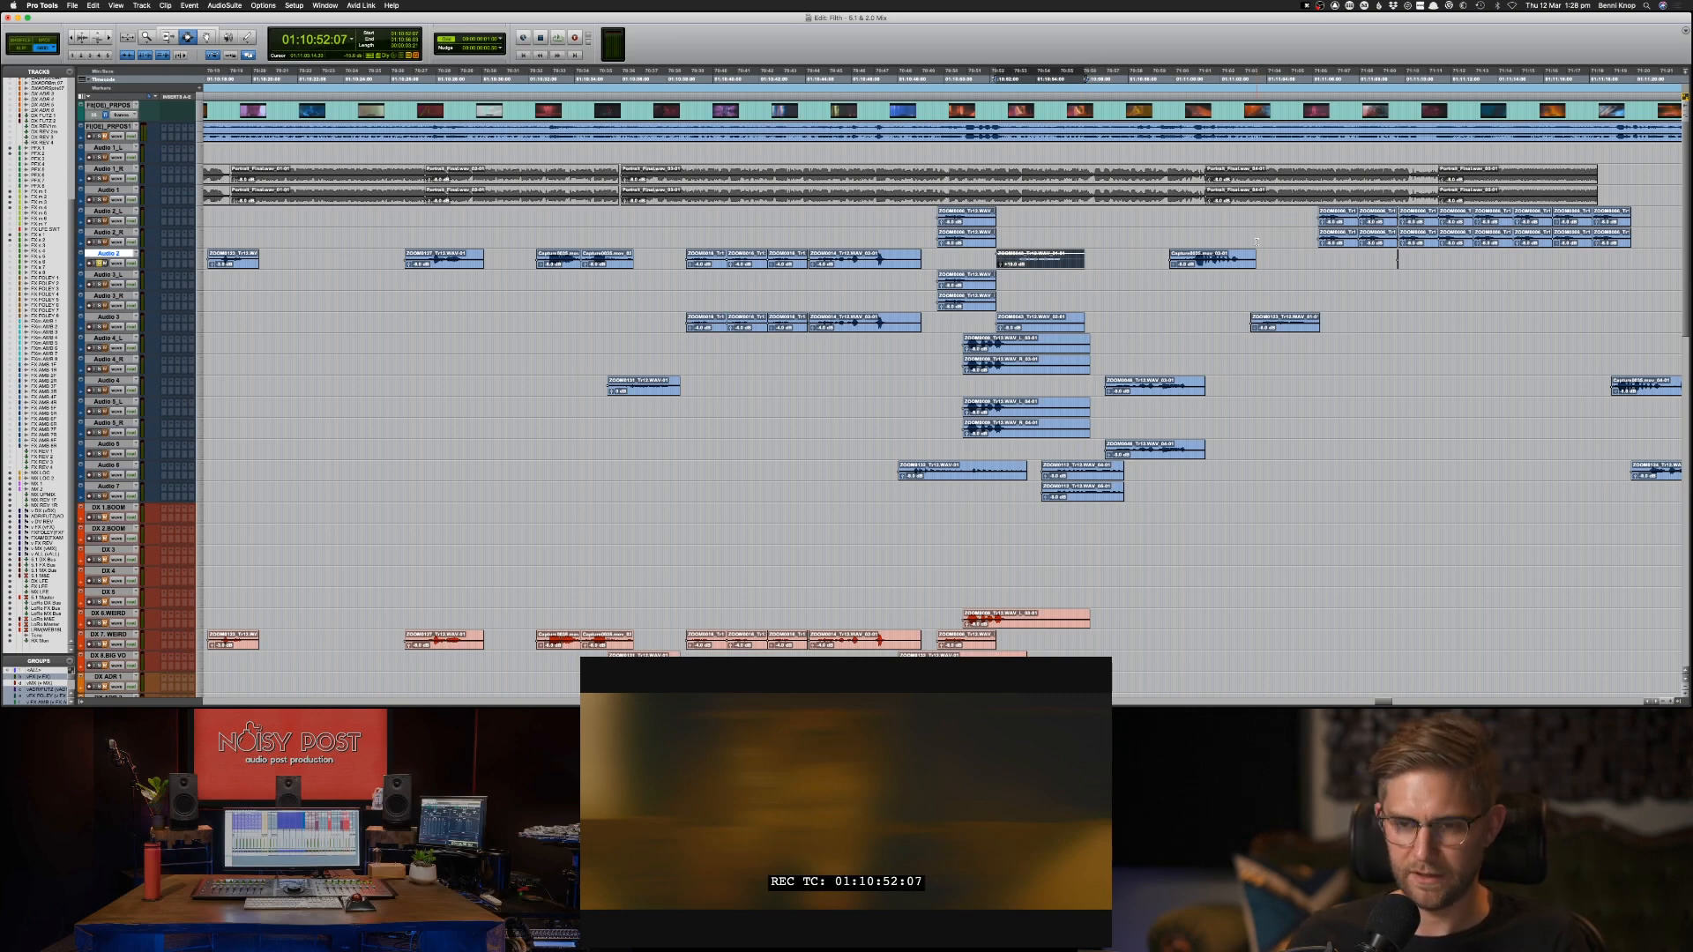
key("super+bracketright")
key("ctrl+shift+Up")
key("ctrl+shift+Up")
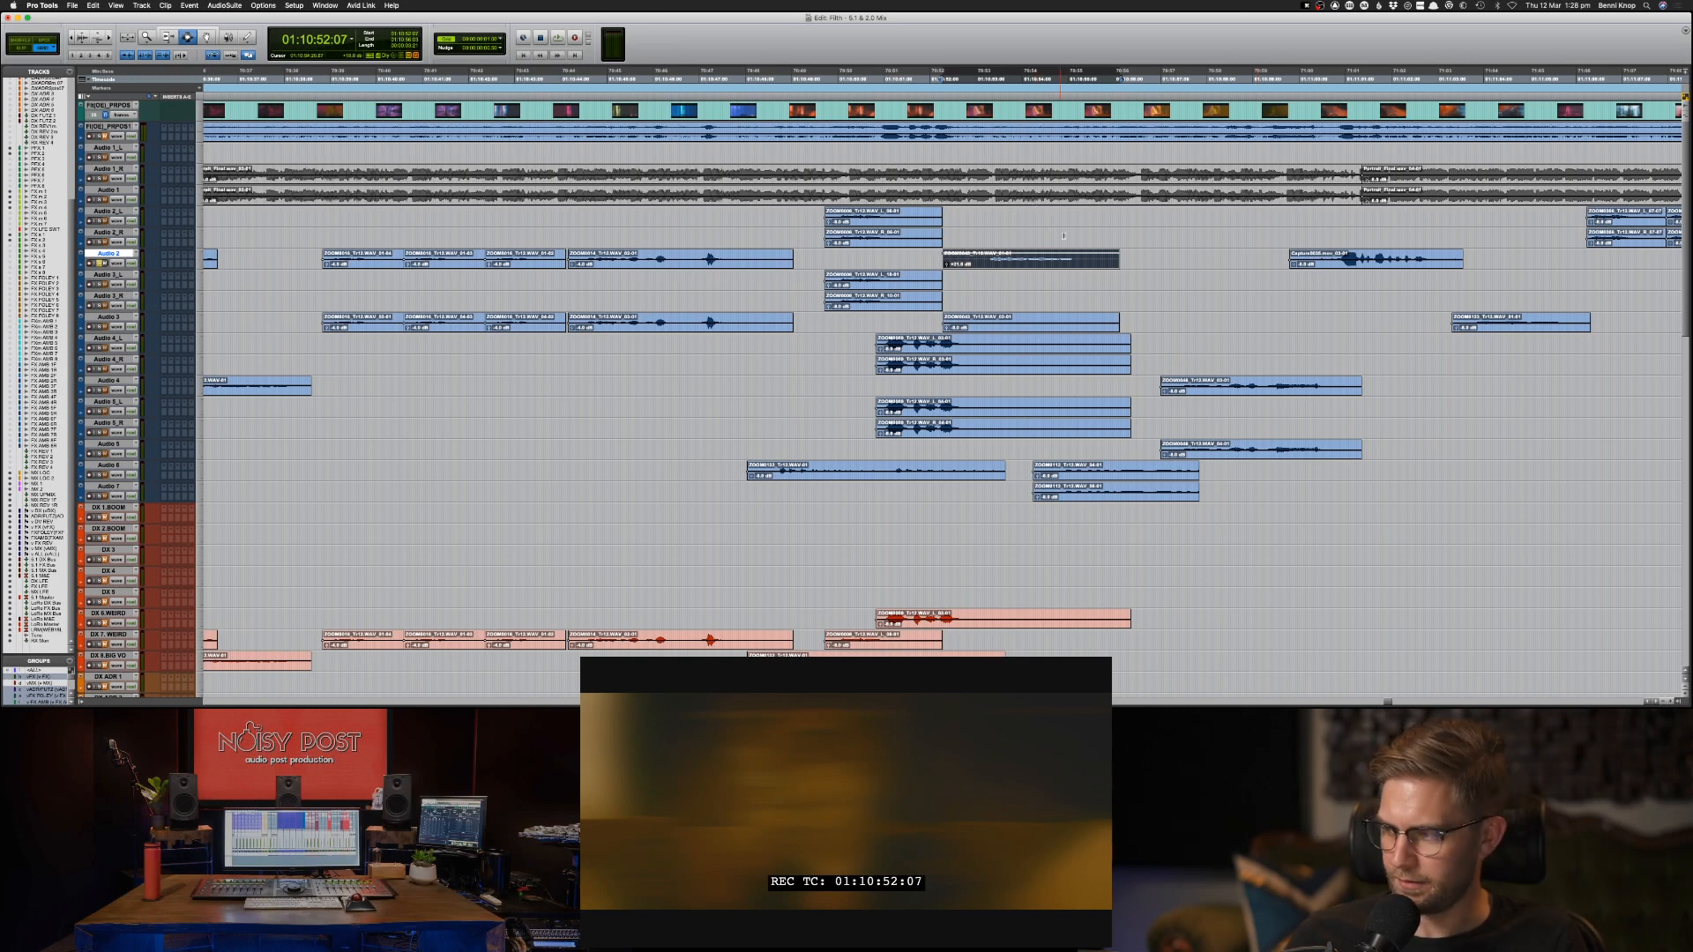
Copy the gain-boosted Audio 2 clip at 01:10:52:07 to DX 7 WEIRD at the same position.
key("super+c")
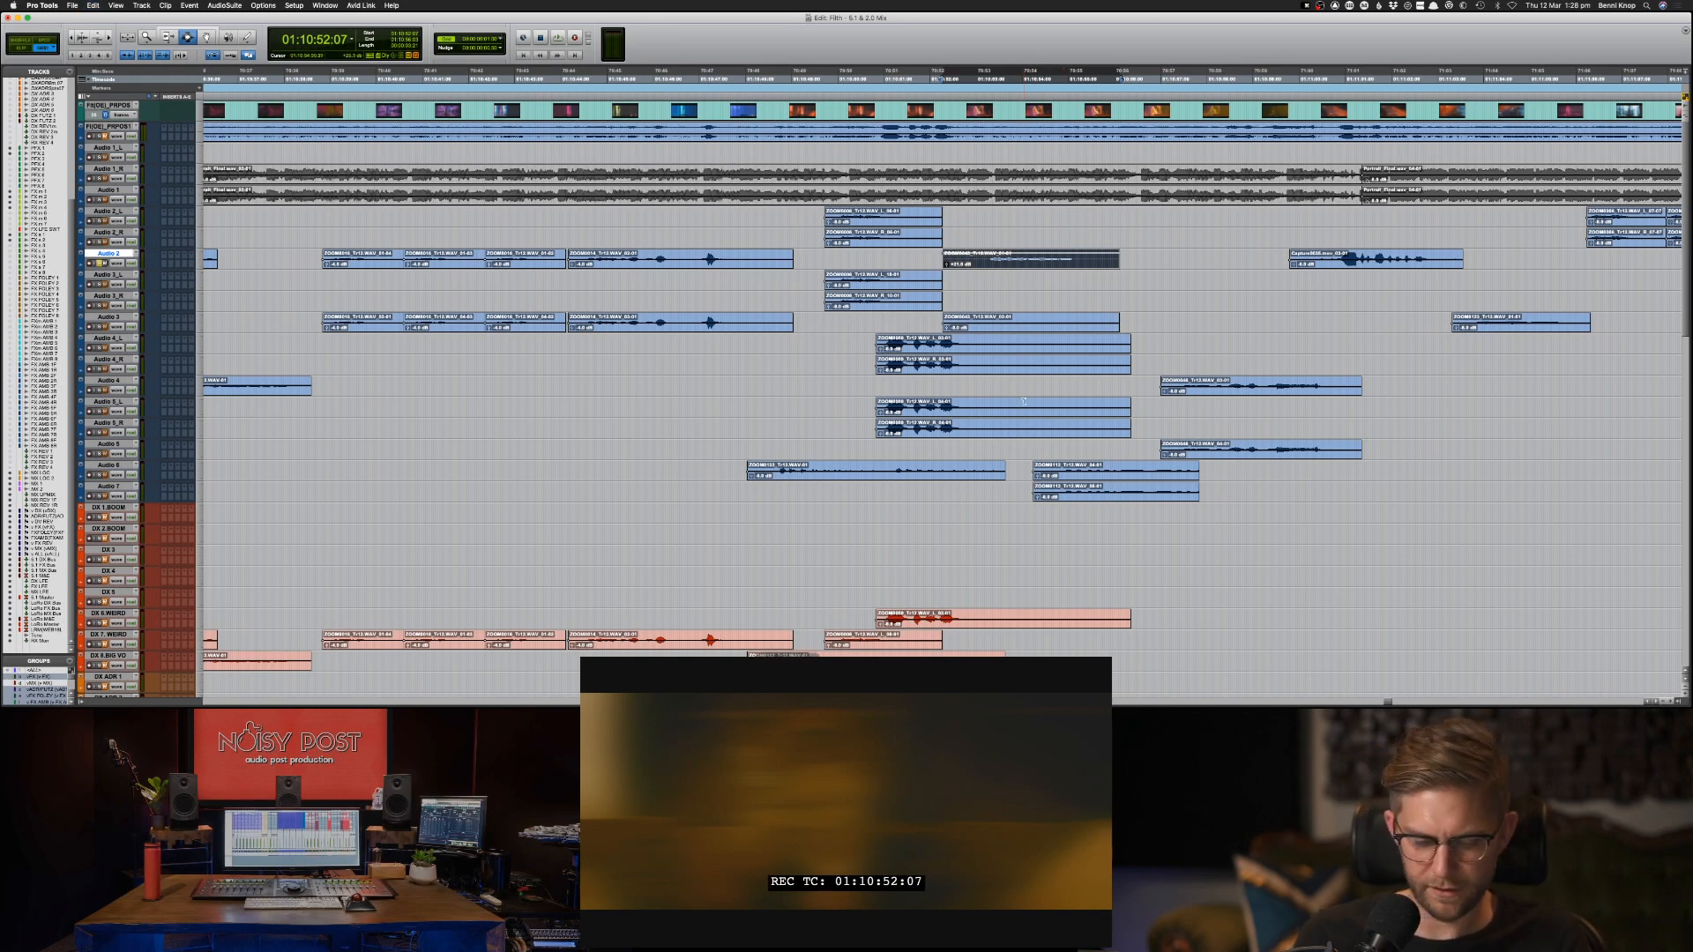
key("semicolon")
key("semicolon")
key("semicolon")
key("semicolon")
key("semicolon")
key("semicolon")
key("semicolon")
key("semicolon")
key("semicolon")
key("semicolon")
key("semicolon")
key("semicolon")
key("semicolon")
key("semicolon")
key("semicolon")
key("semicolon")
key("semicolon")
key("semicolon")
key("semicolon")
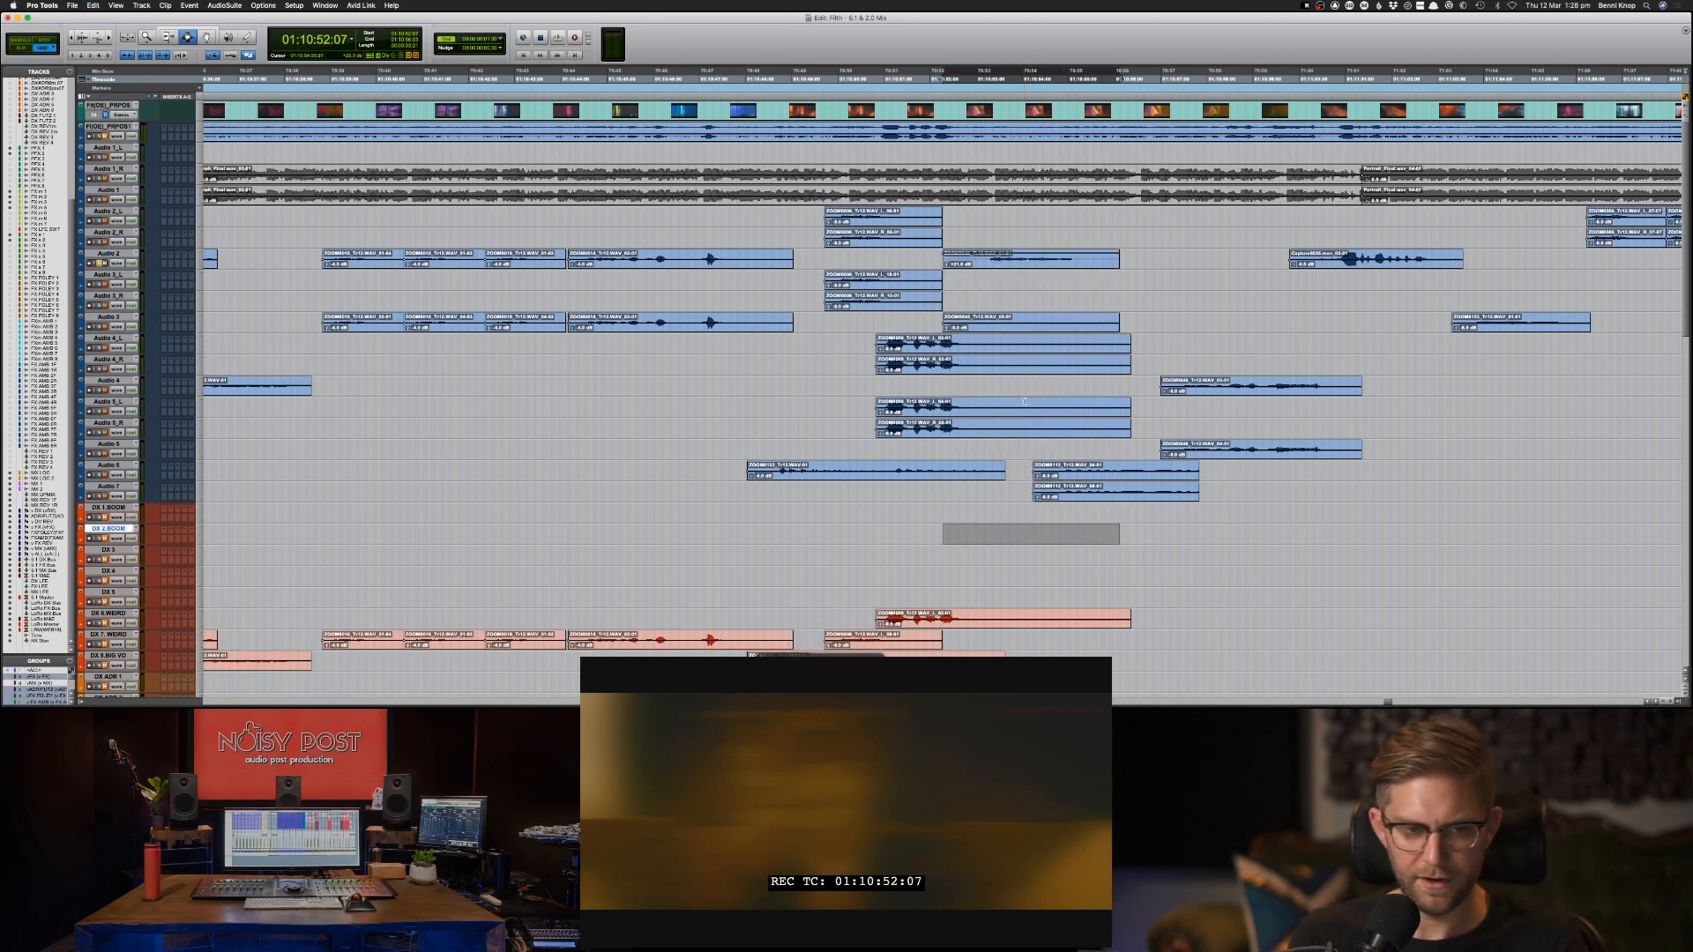
key("p")
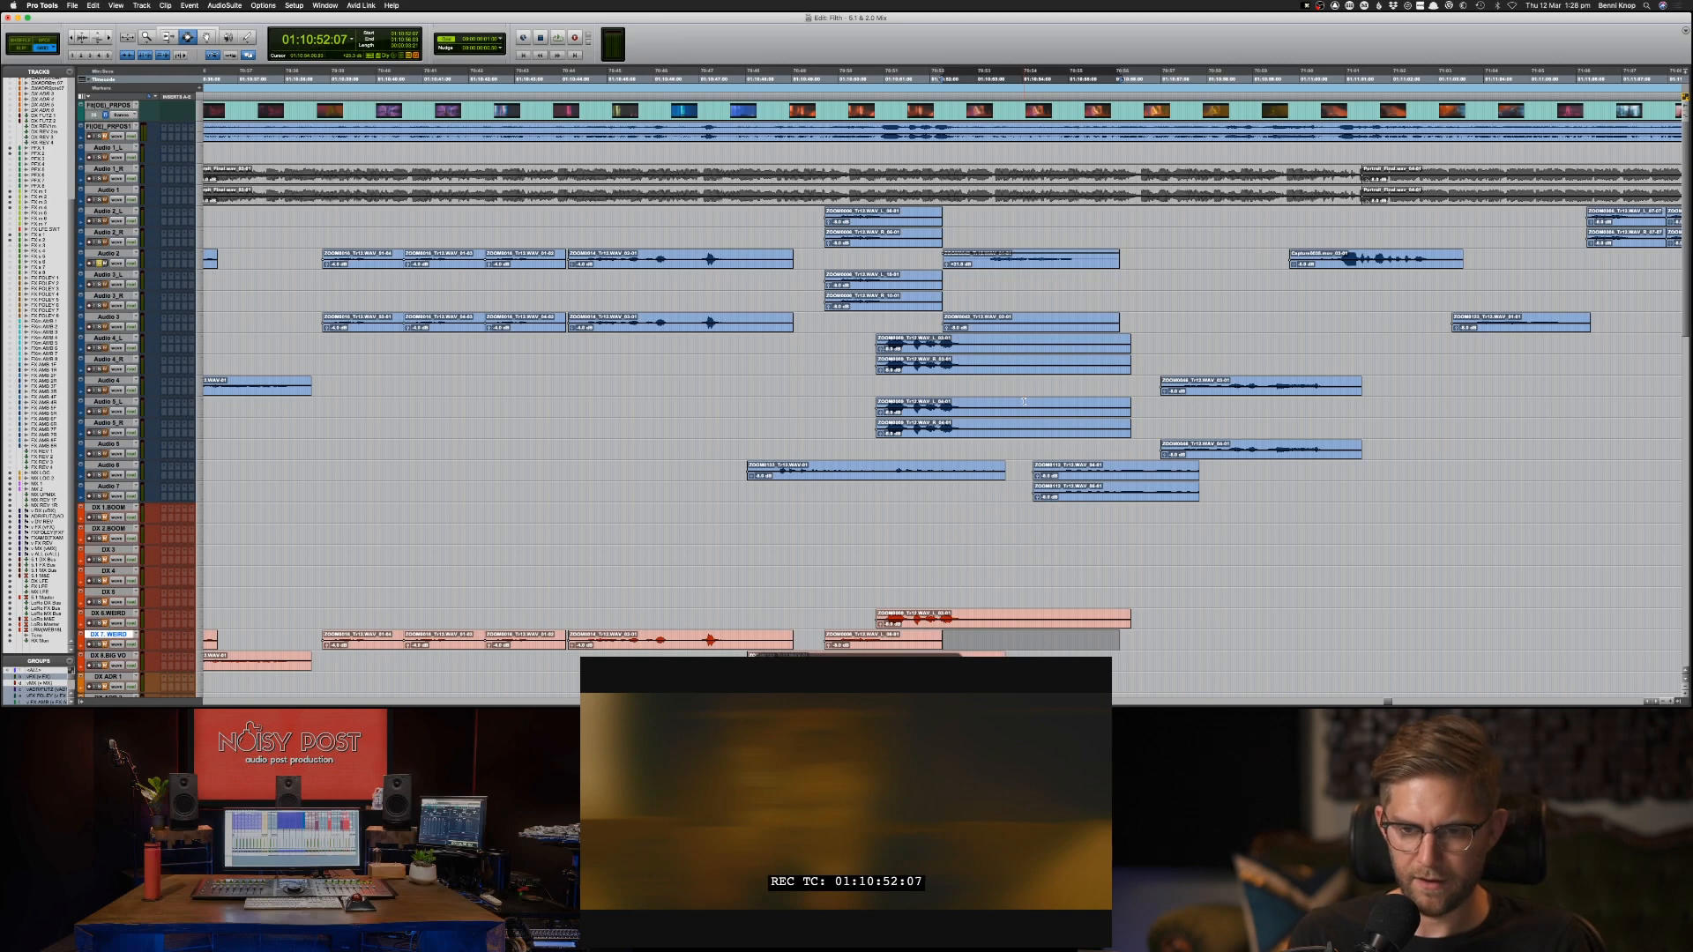
key("super+v")
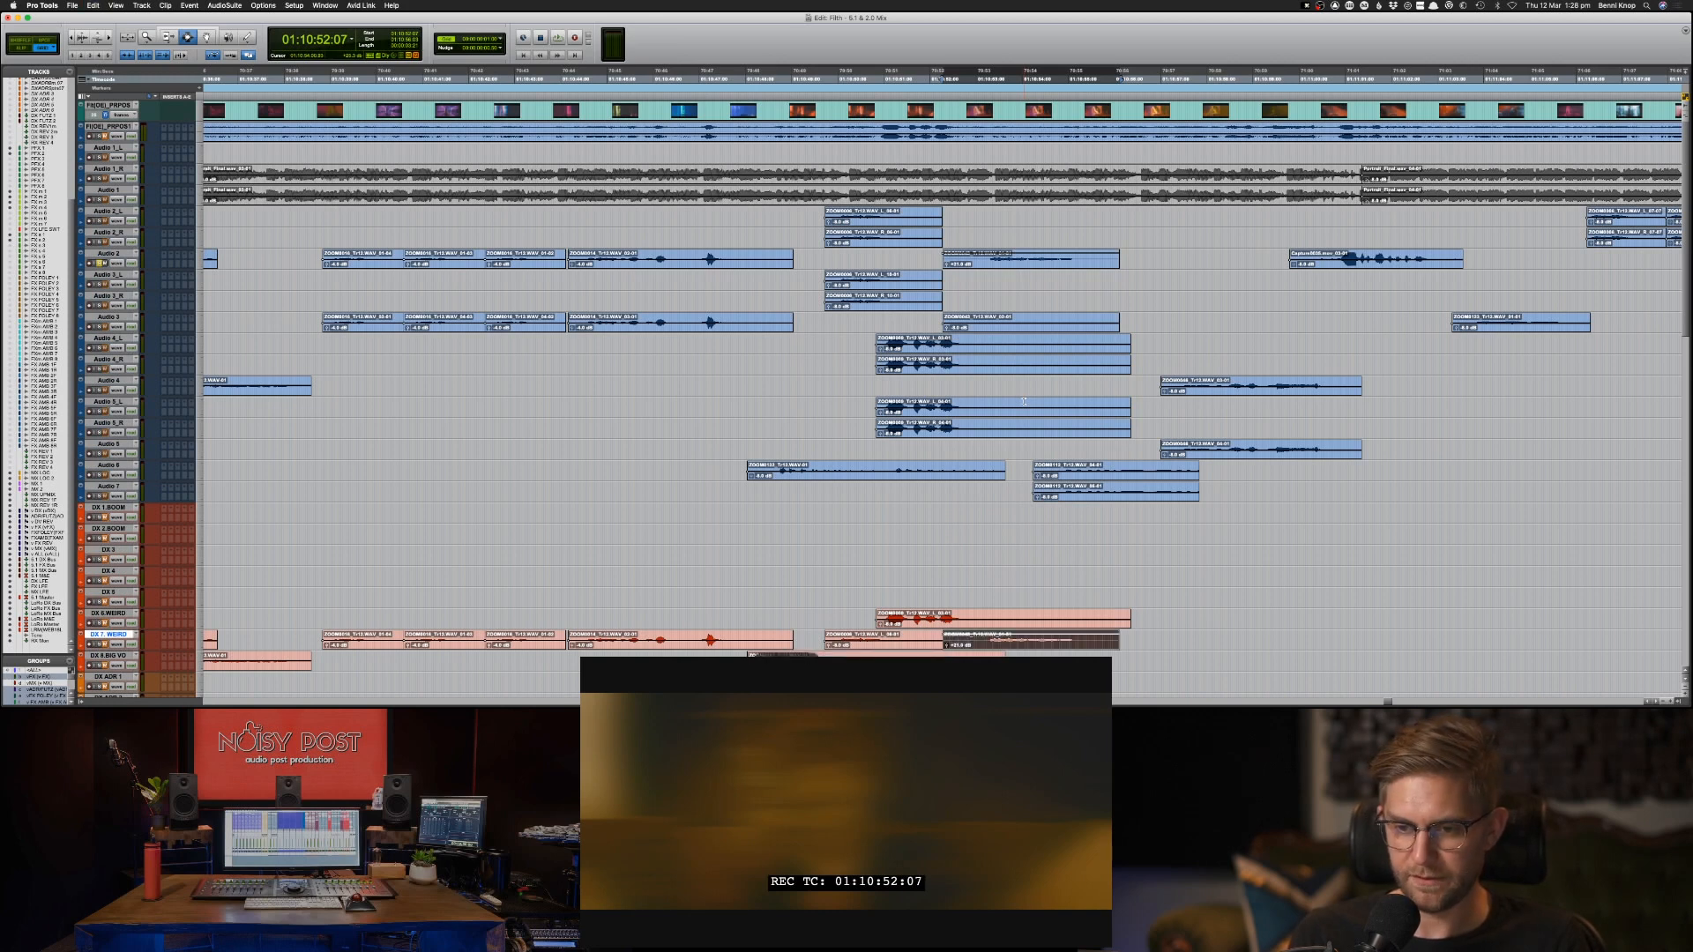
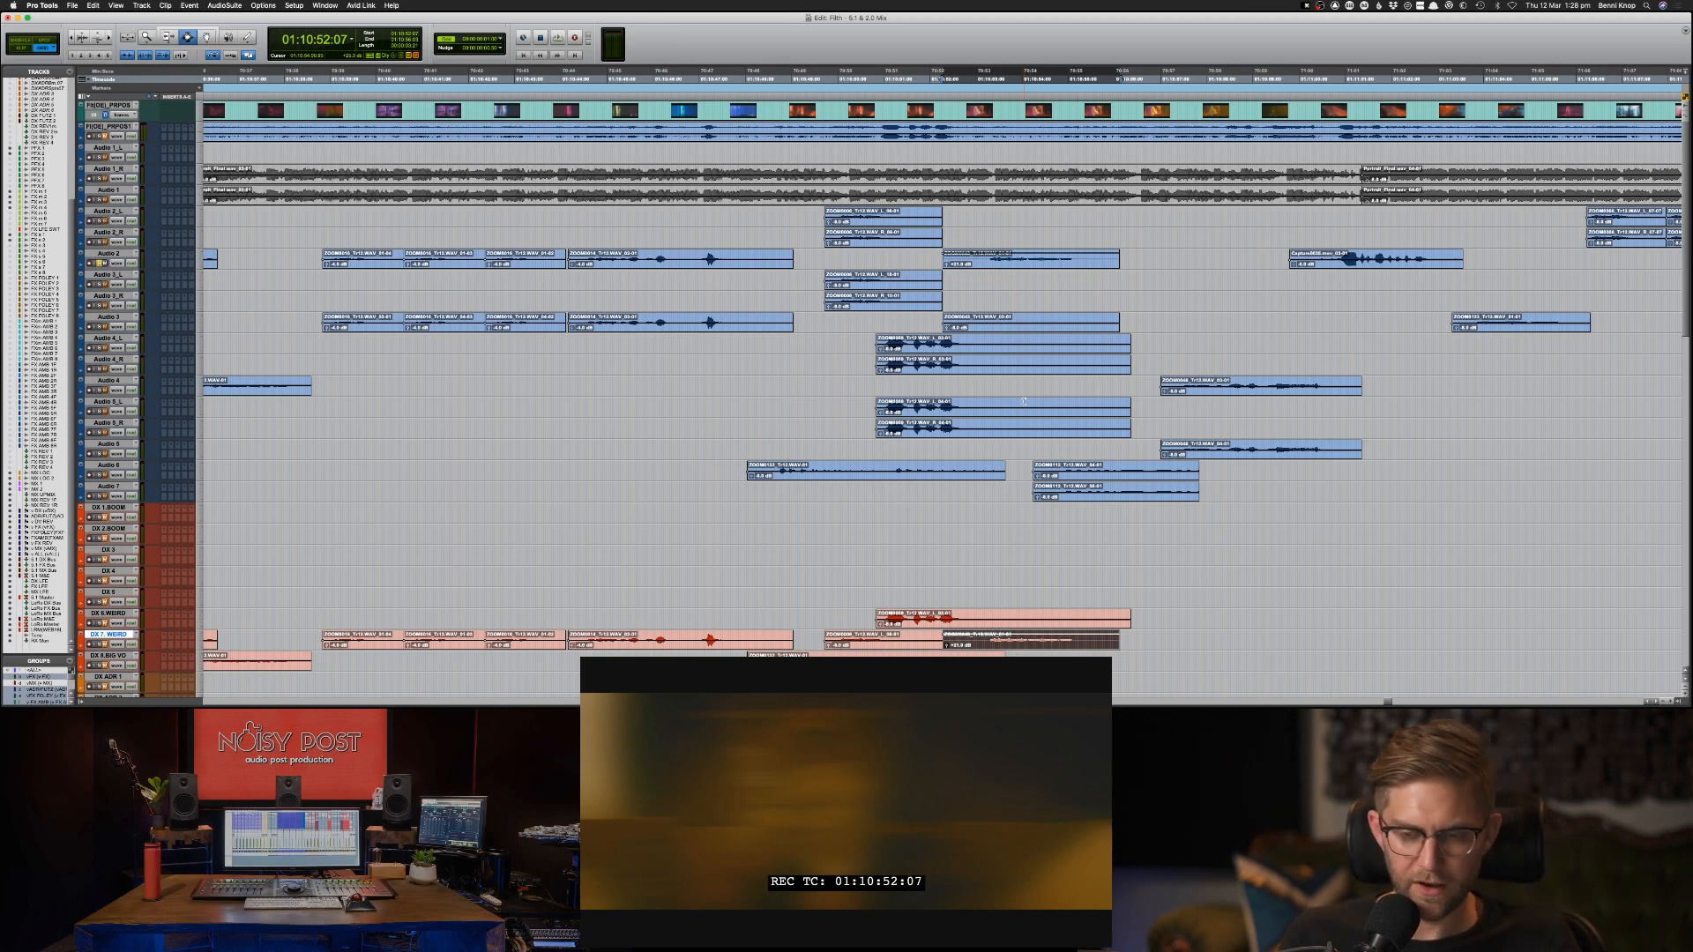
Audition the passage from 01:10:52:07 and copy the Audio 6 clip at about 01:10:54 to DX 6.WEIRD at the same position.
key("space")
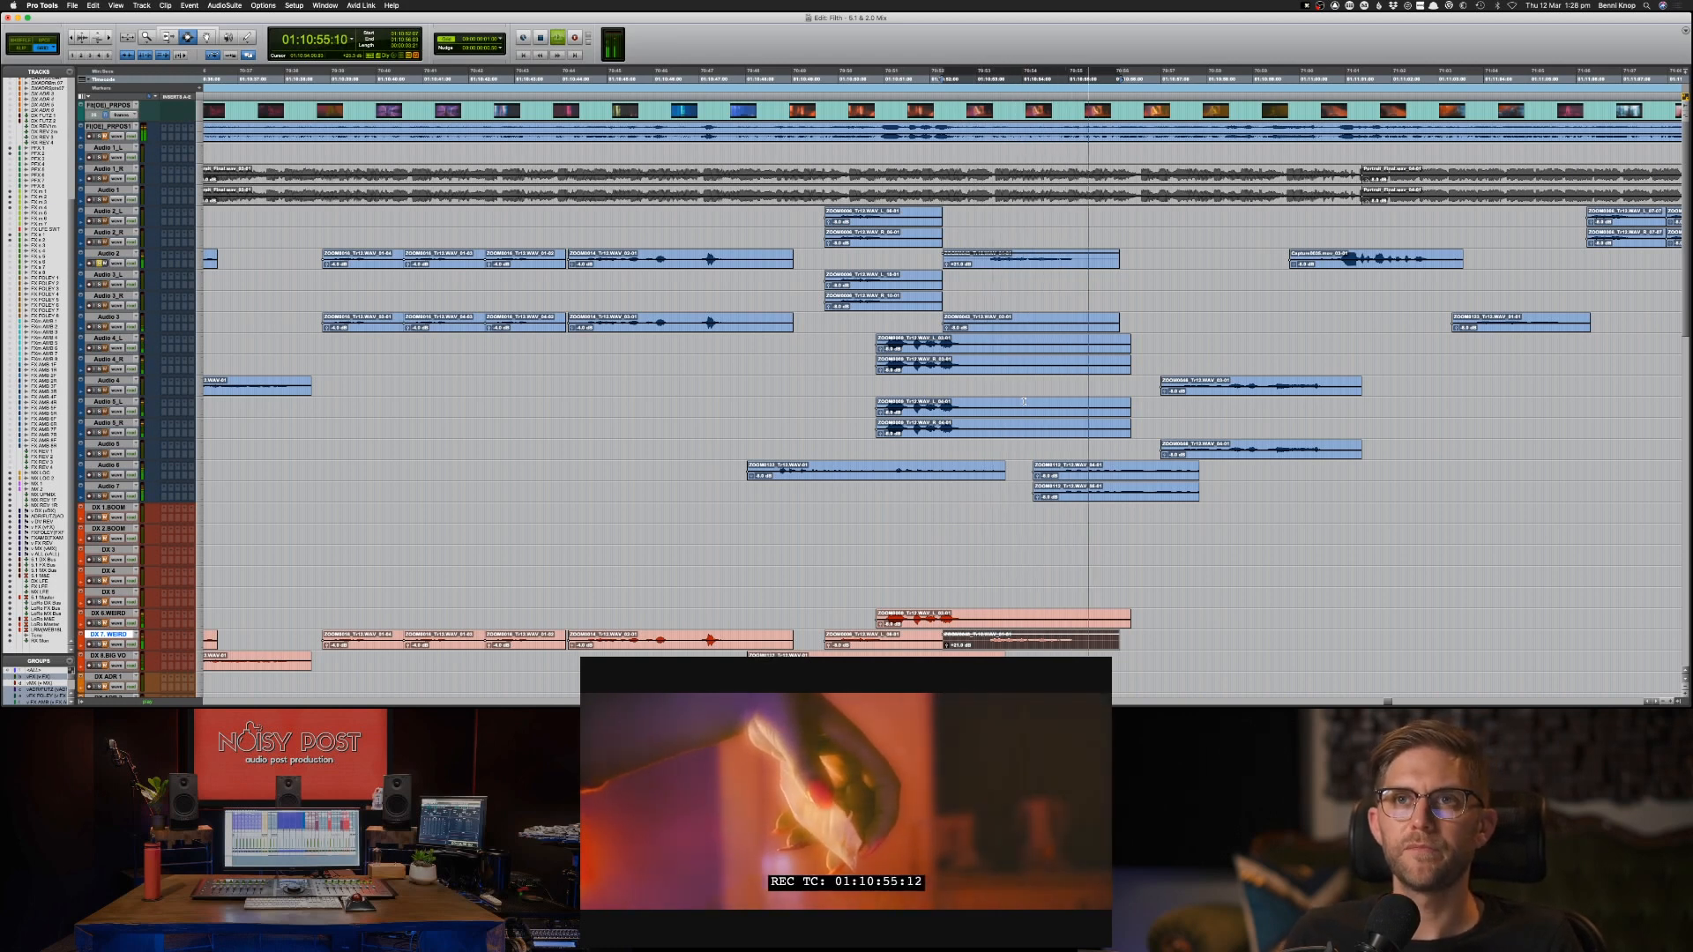
key("space")
key("space")
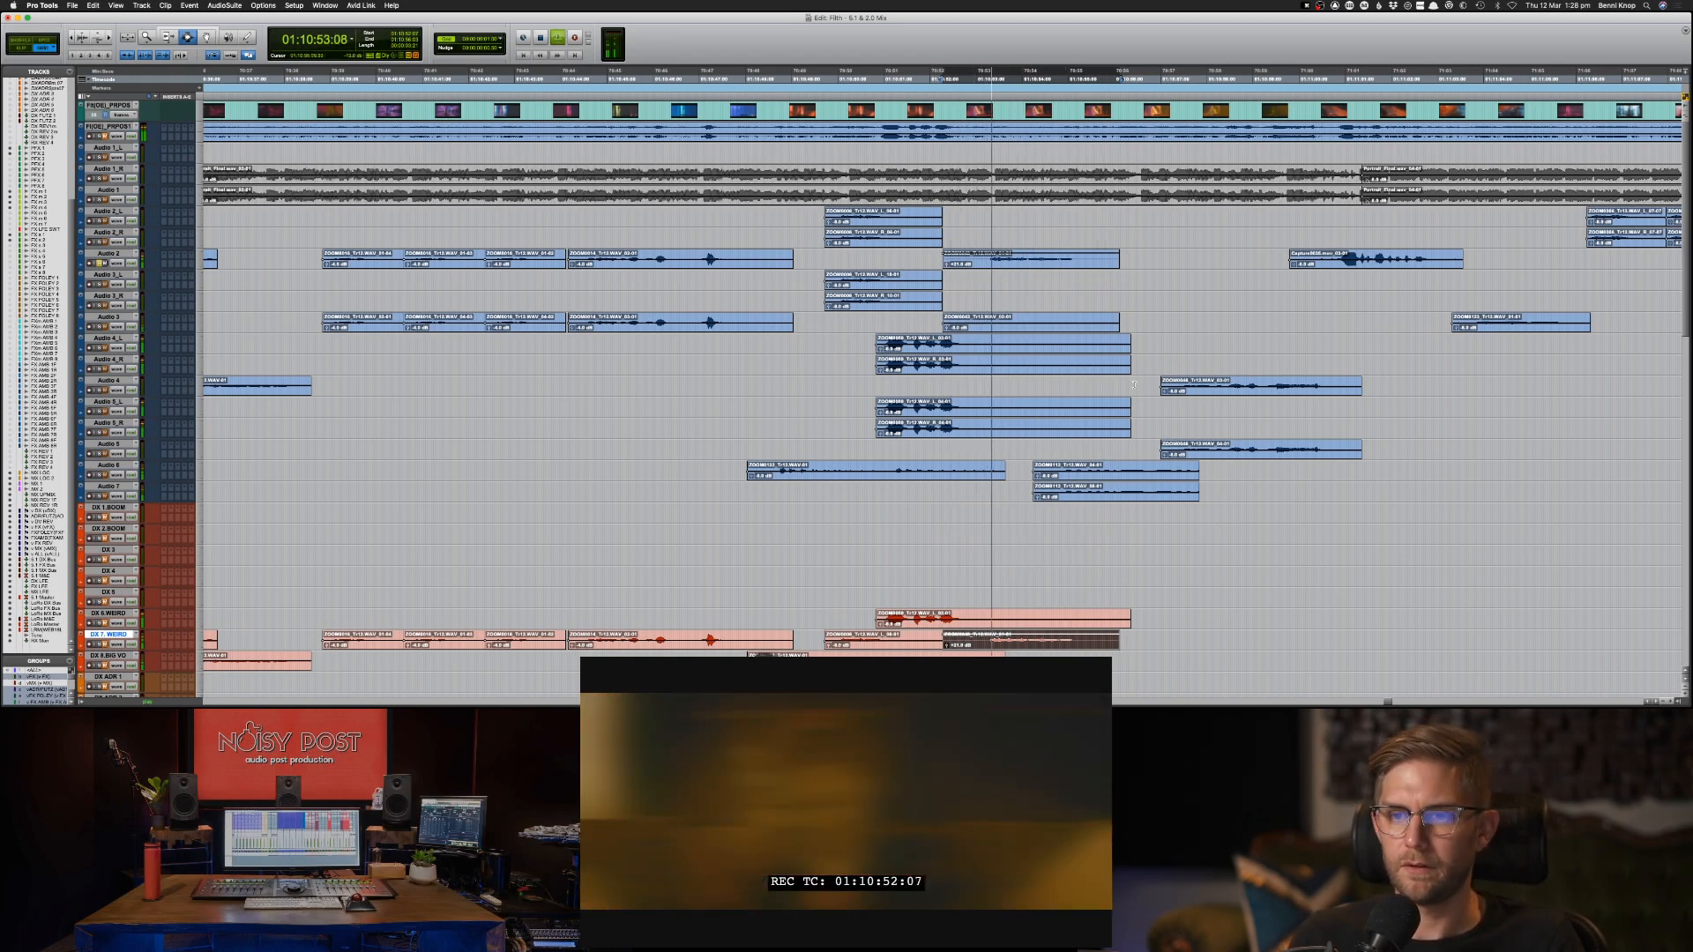
left_click(1088, 476)
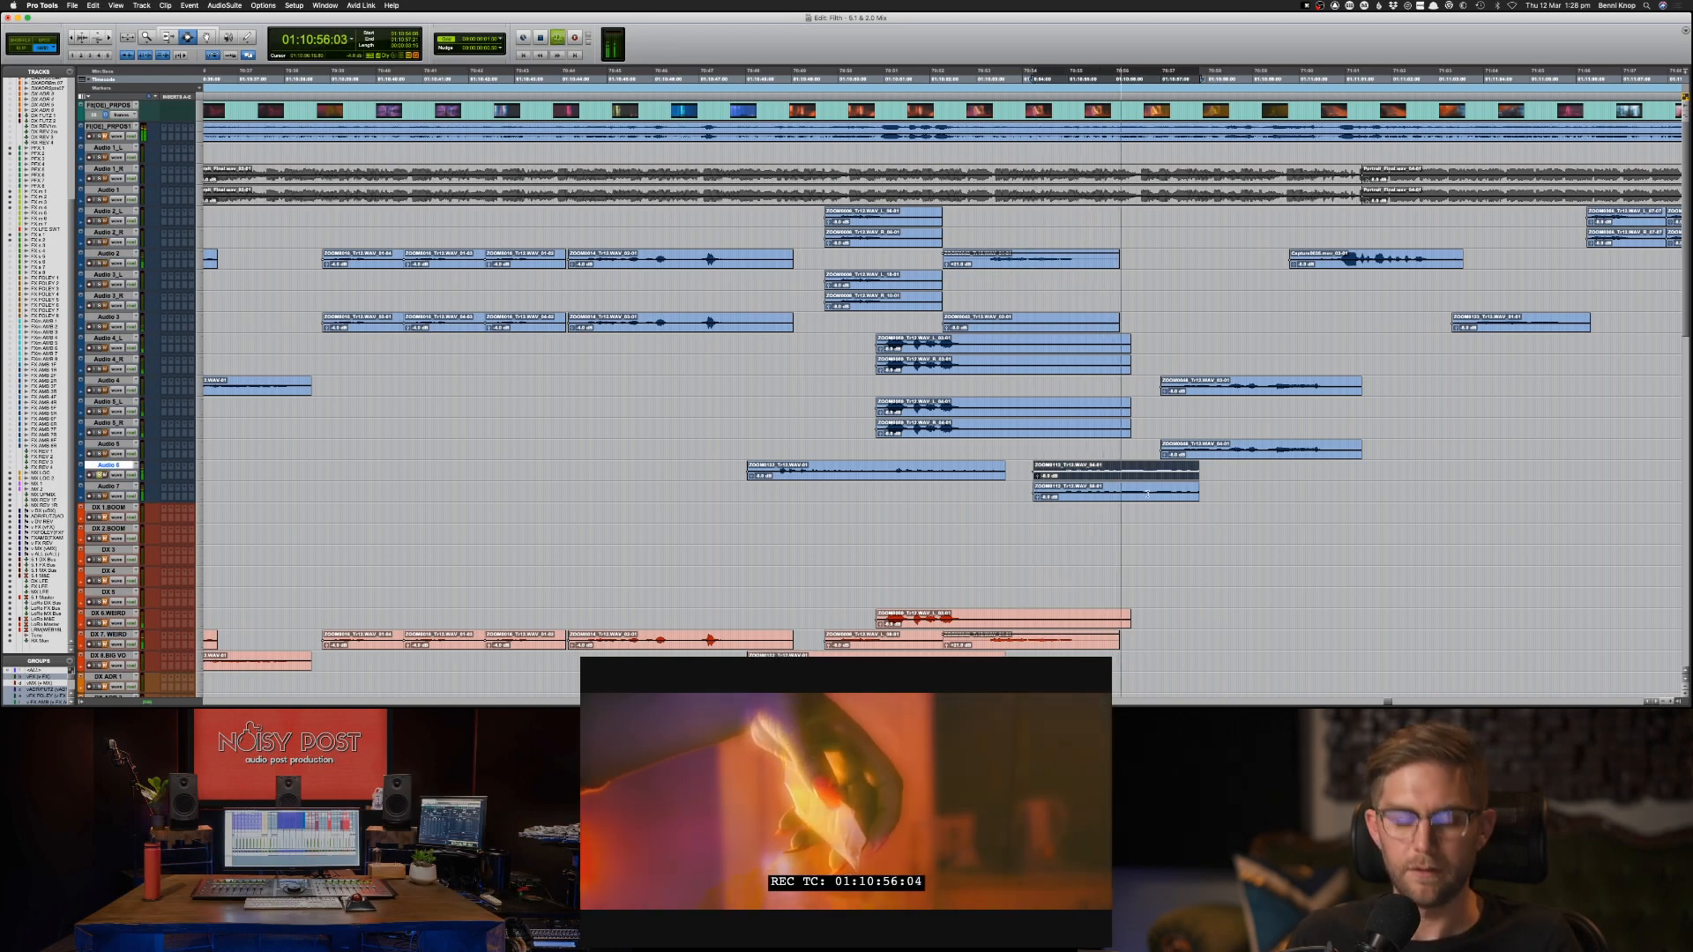
key("semicolon")
key("semicolon")
key("semicolon")
key("semicolon")
key("semicolon")
key("semicolon")
key("semicolon")
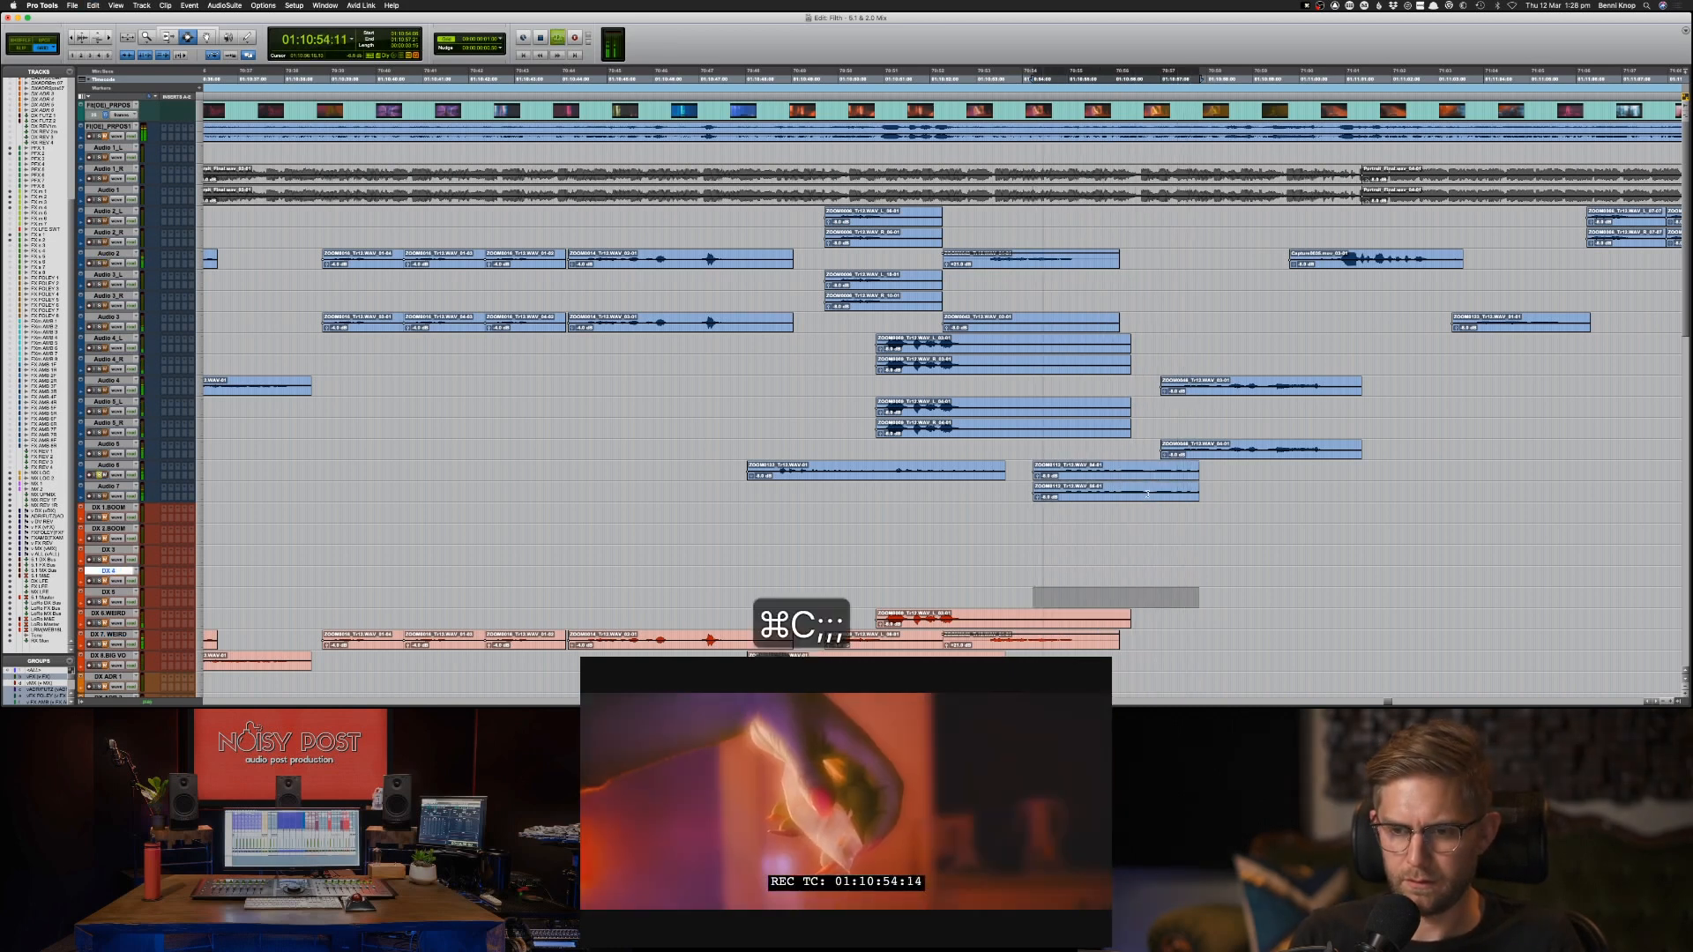
key("super+v")
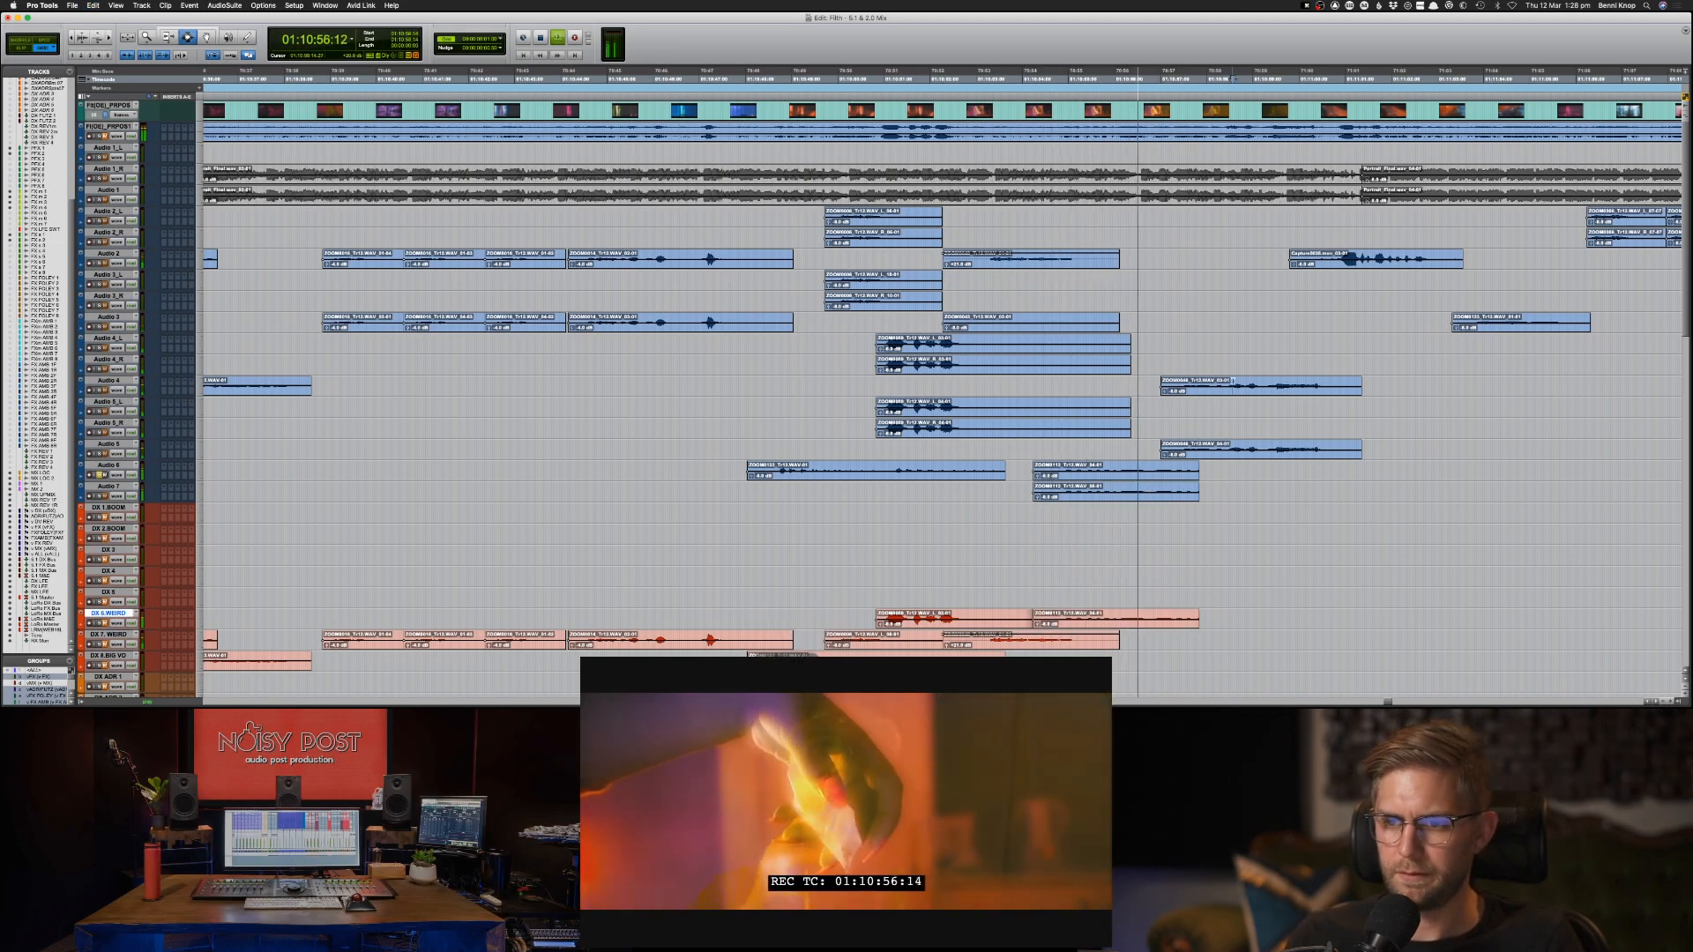
Audition the Audio 4 clip at 01:10:57:00 and copy it to DX 7 WEIRD at the same position.
left_click(1237, 388)
key("space")
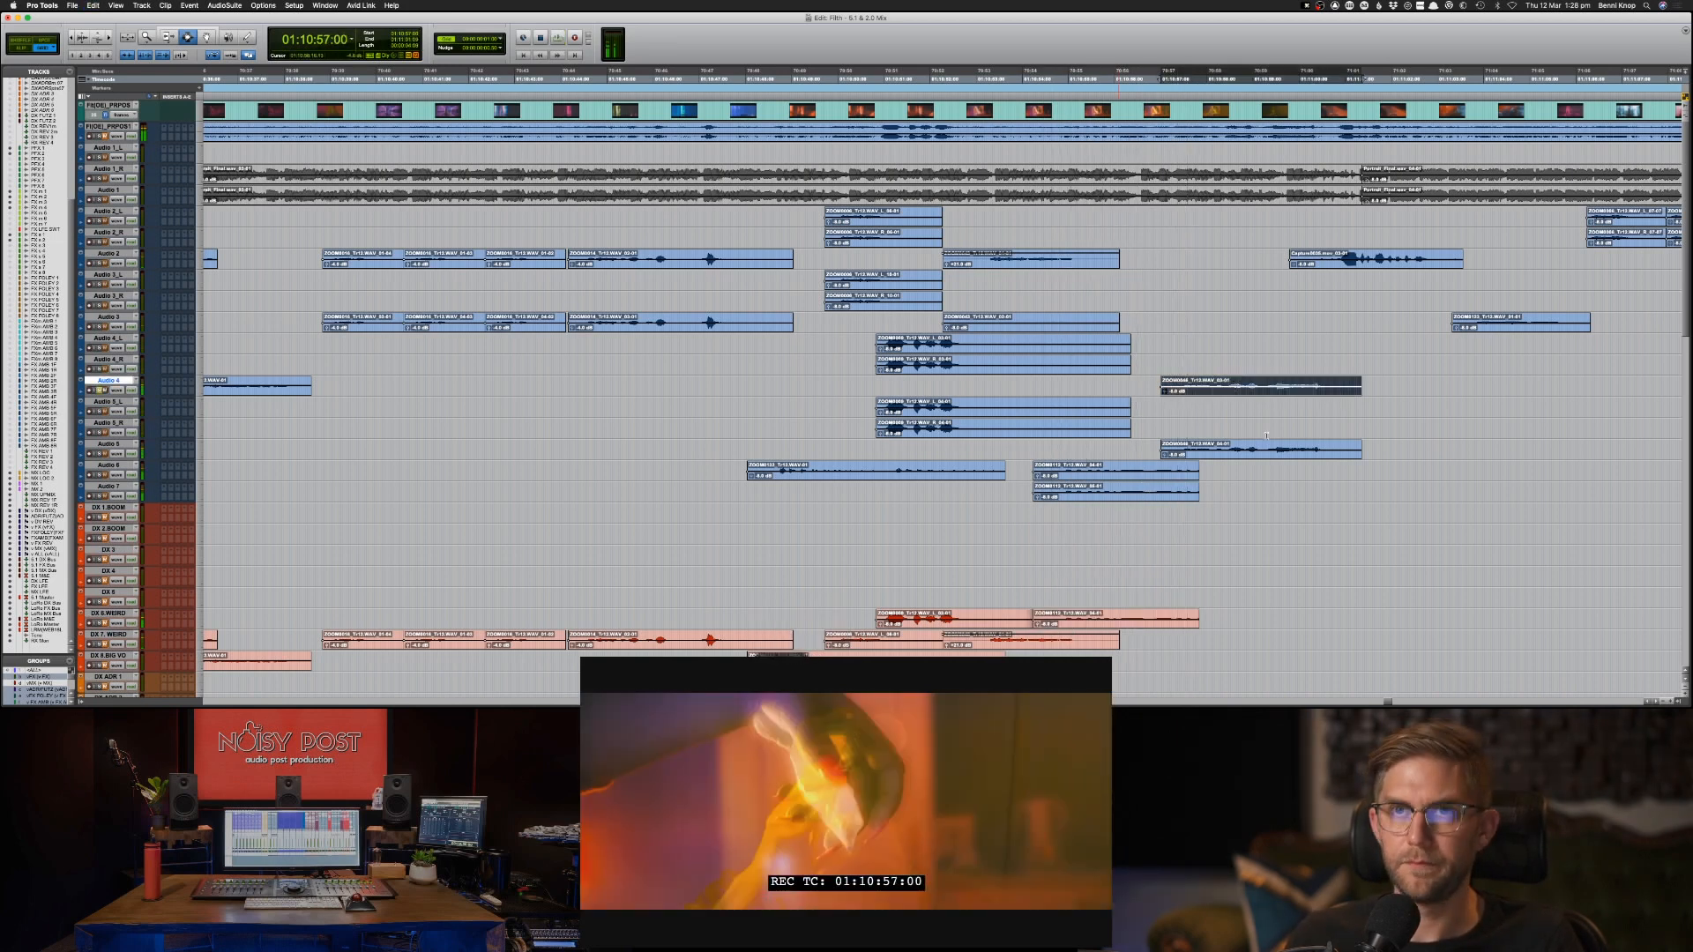
key("space")
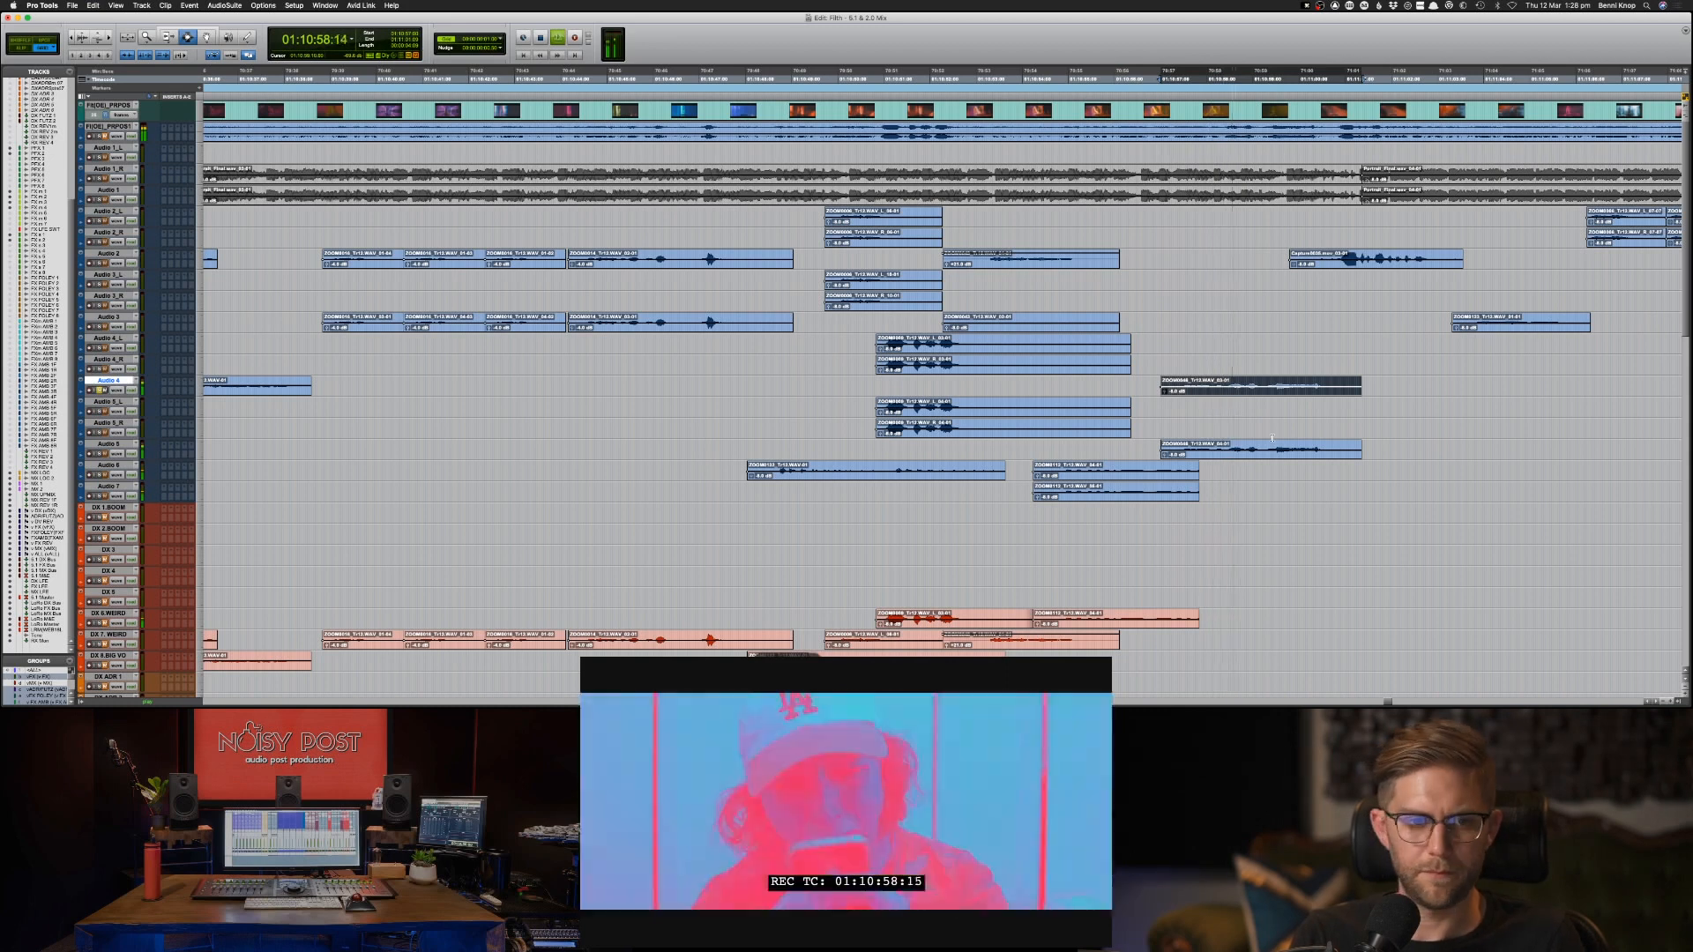
key("semicolon")
key("semicolon")
key("semicolon")
key("semicolon")
key("semicolon")
key("semicolon")
key("semicolon")
key("semicolon")
key("semicolon")
key("semicolon")
key("semicolon")
key("semicolon")
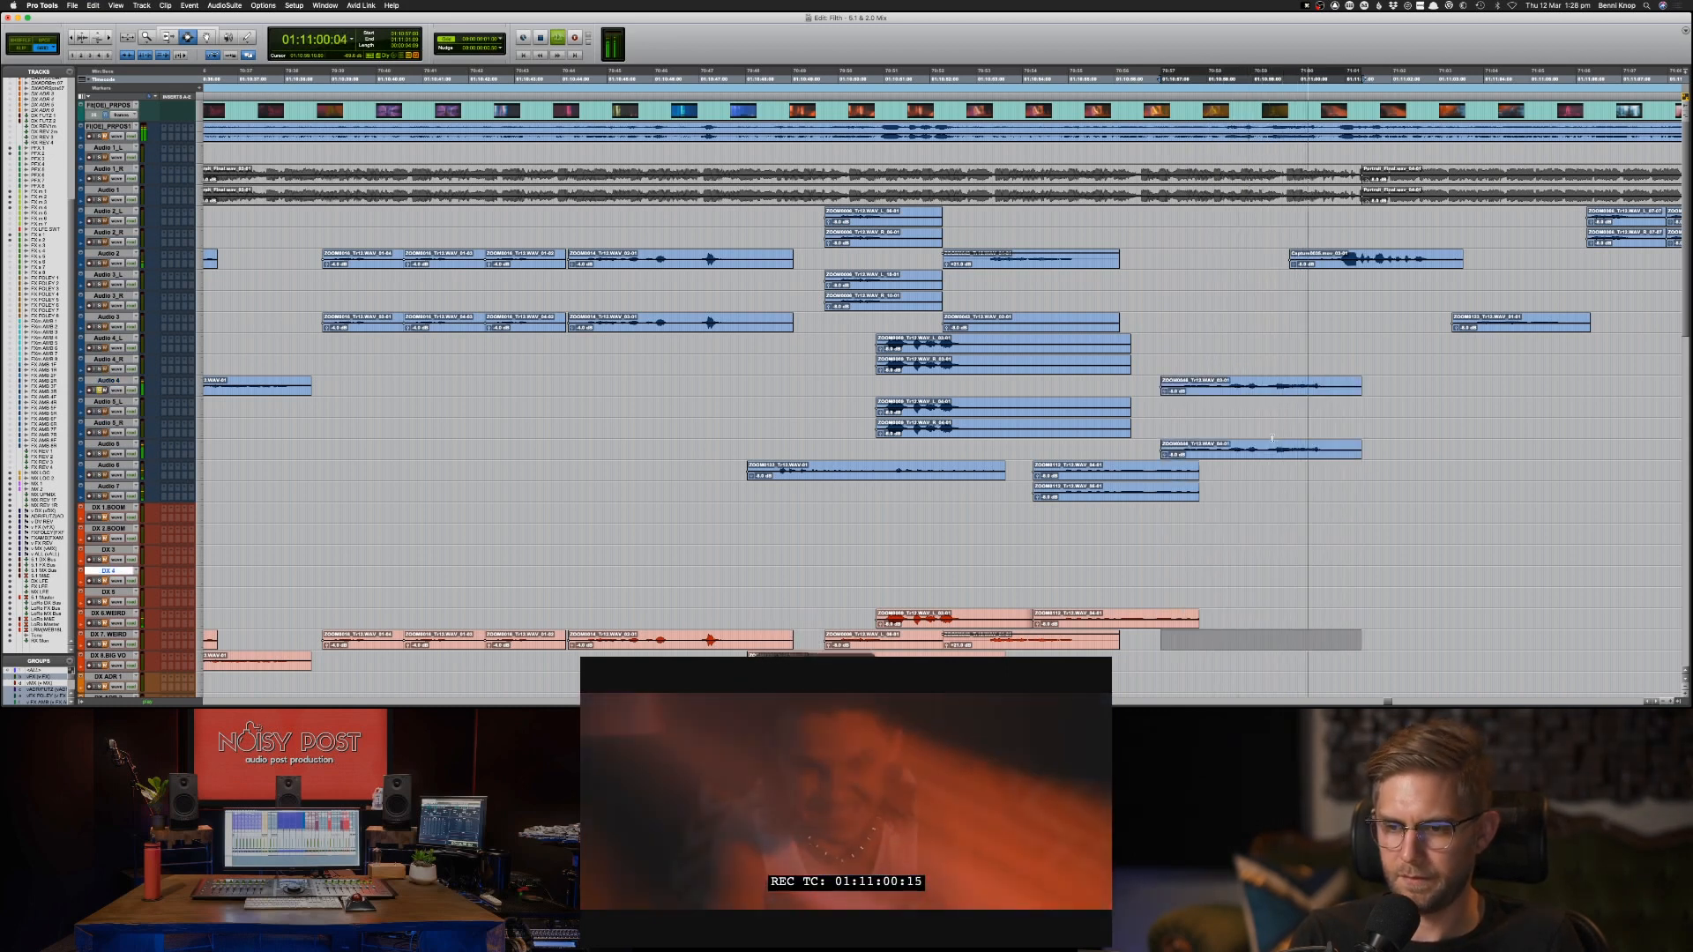
key("super+v")
Copy the Audio 2 clip at 01:10:59:20 to DX 8.BIG VO at the same position while playing it back.
left_click(1409, 256)
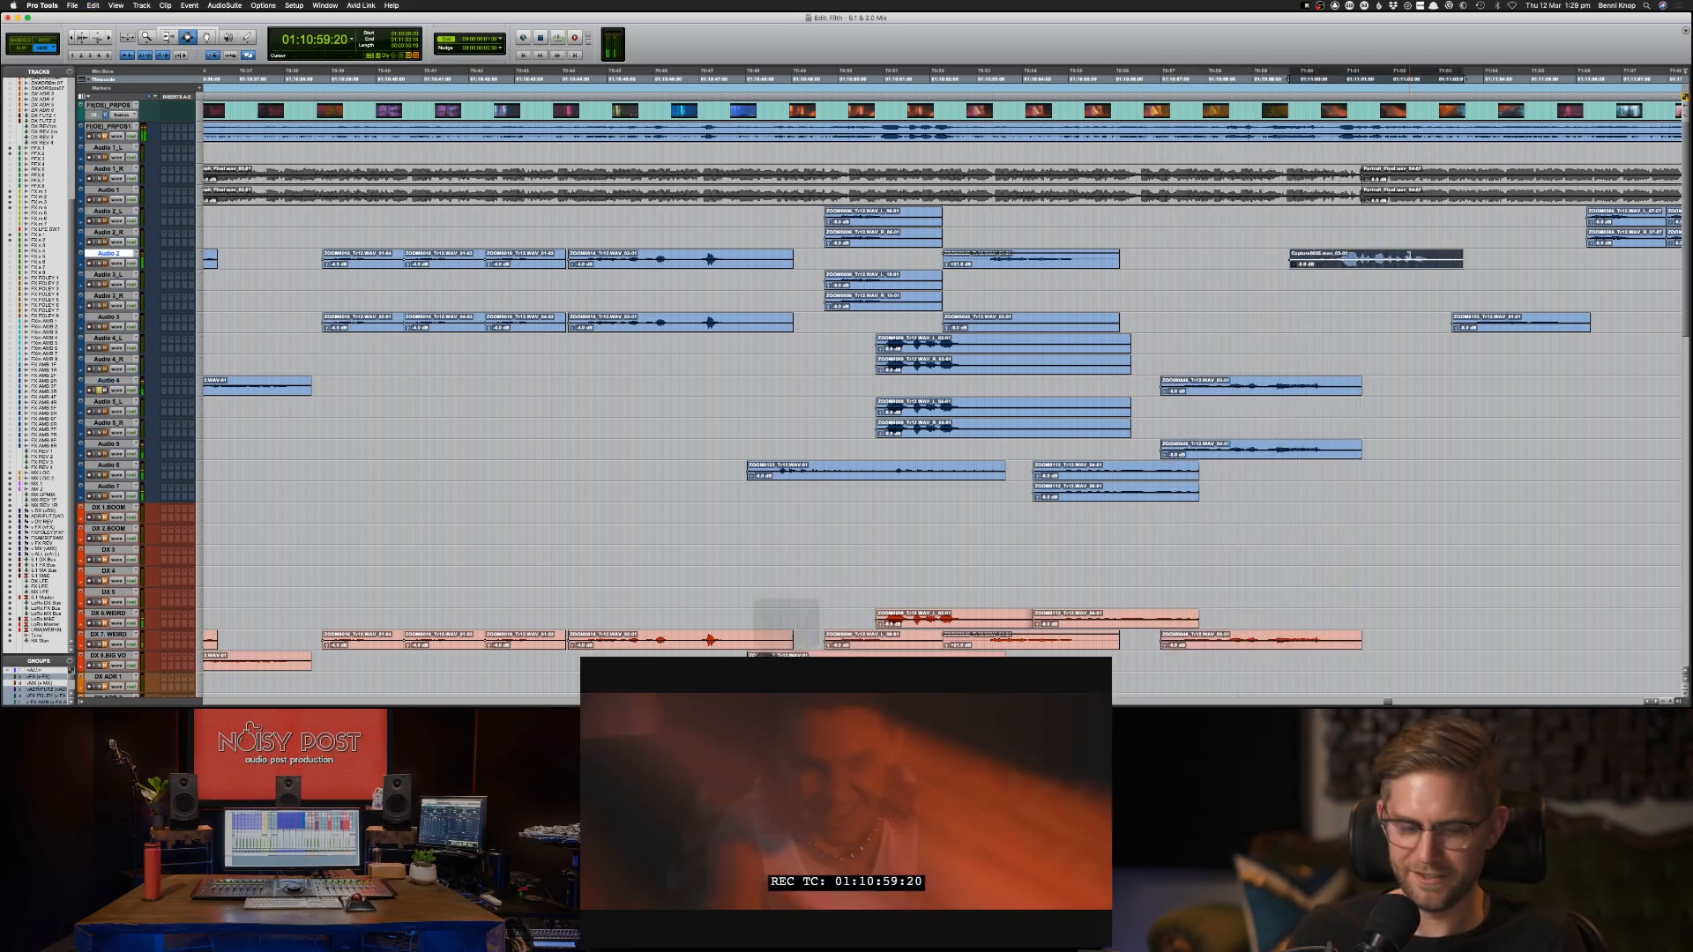
key("super+c")
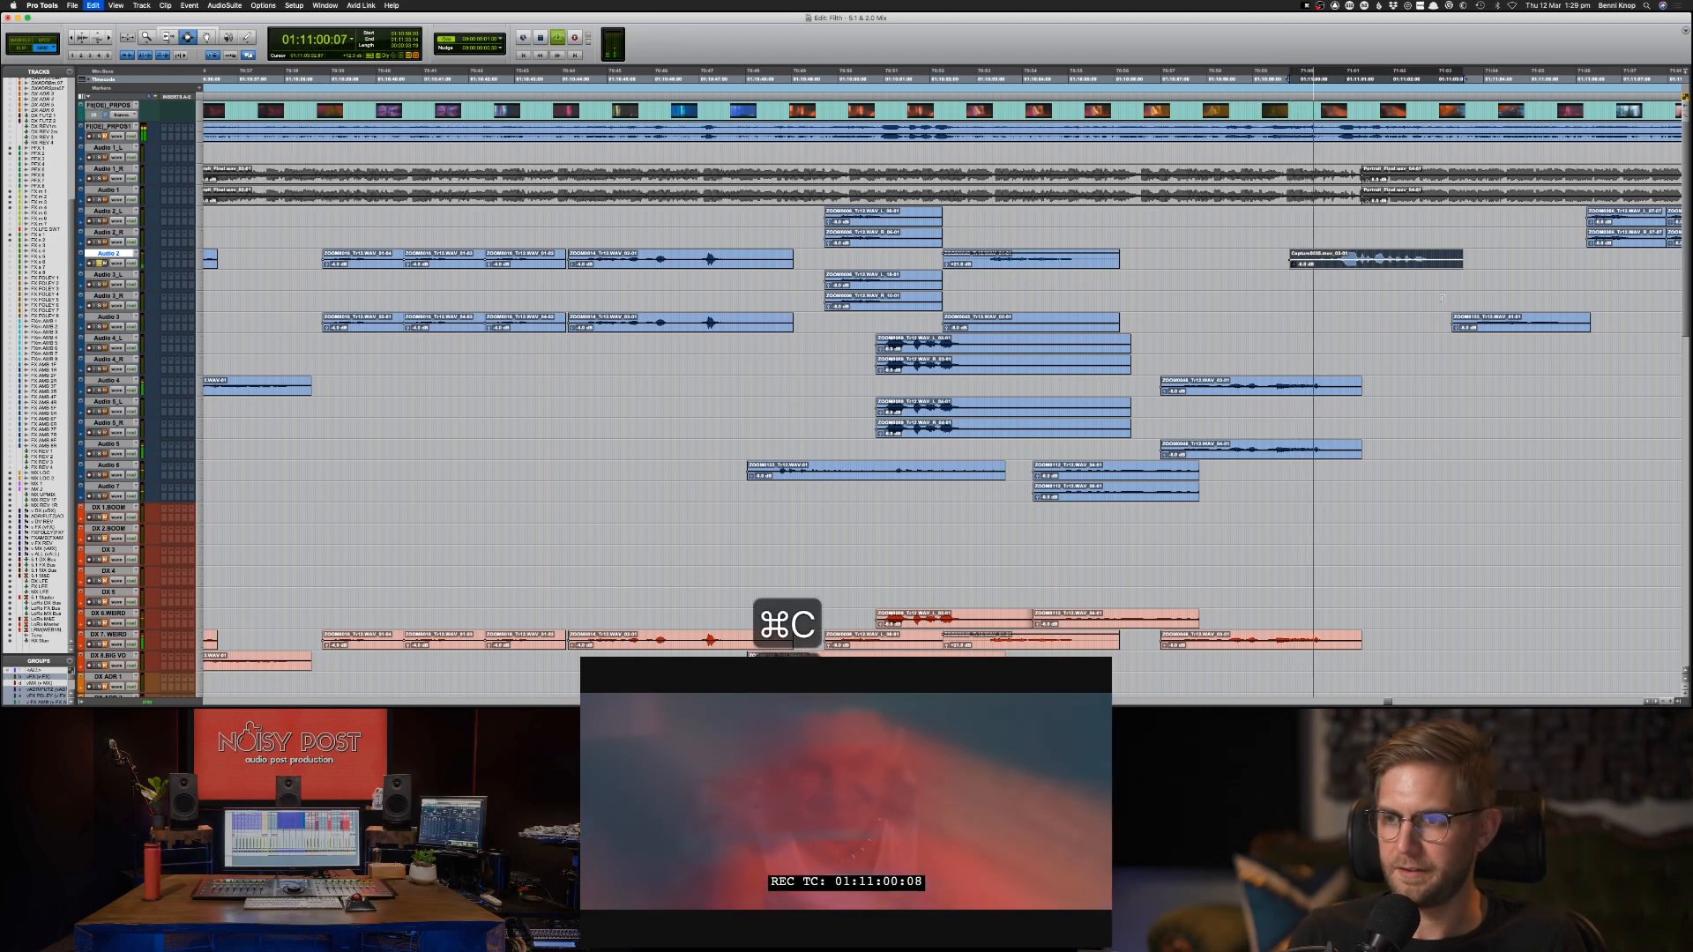
key("semicolon")
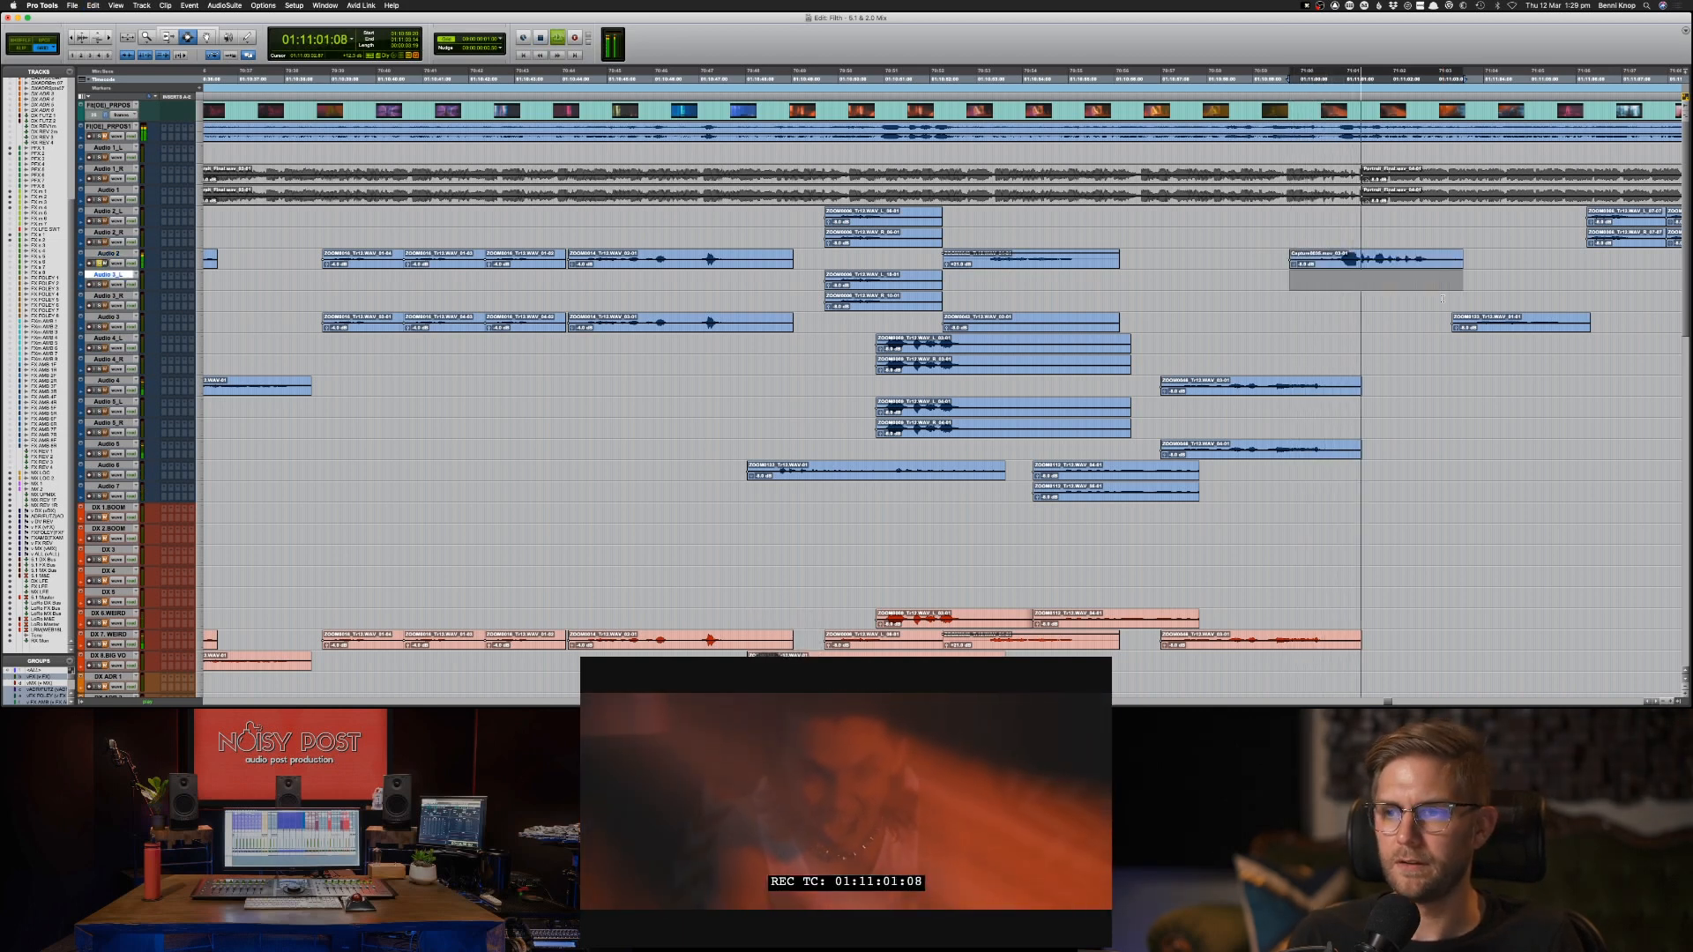
key("semicolon")
key("semicolon")
key("semicolon")
key("semicolon")
key("semicolon")
key("semicolon")
key("semicolon")
key("semicolon")
key("semicolon")
key("semicolon")
key("semicolon")
key("semicolon")
key("semicolon")
key("semicolon")
key("semicolon")
key("semicolon")
key("semicolon")
key("semicolon")
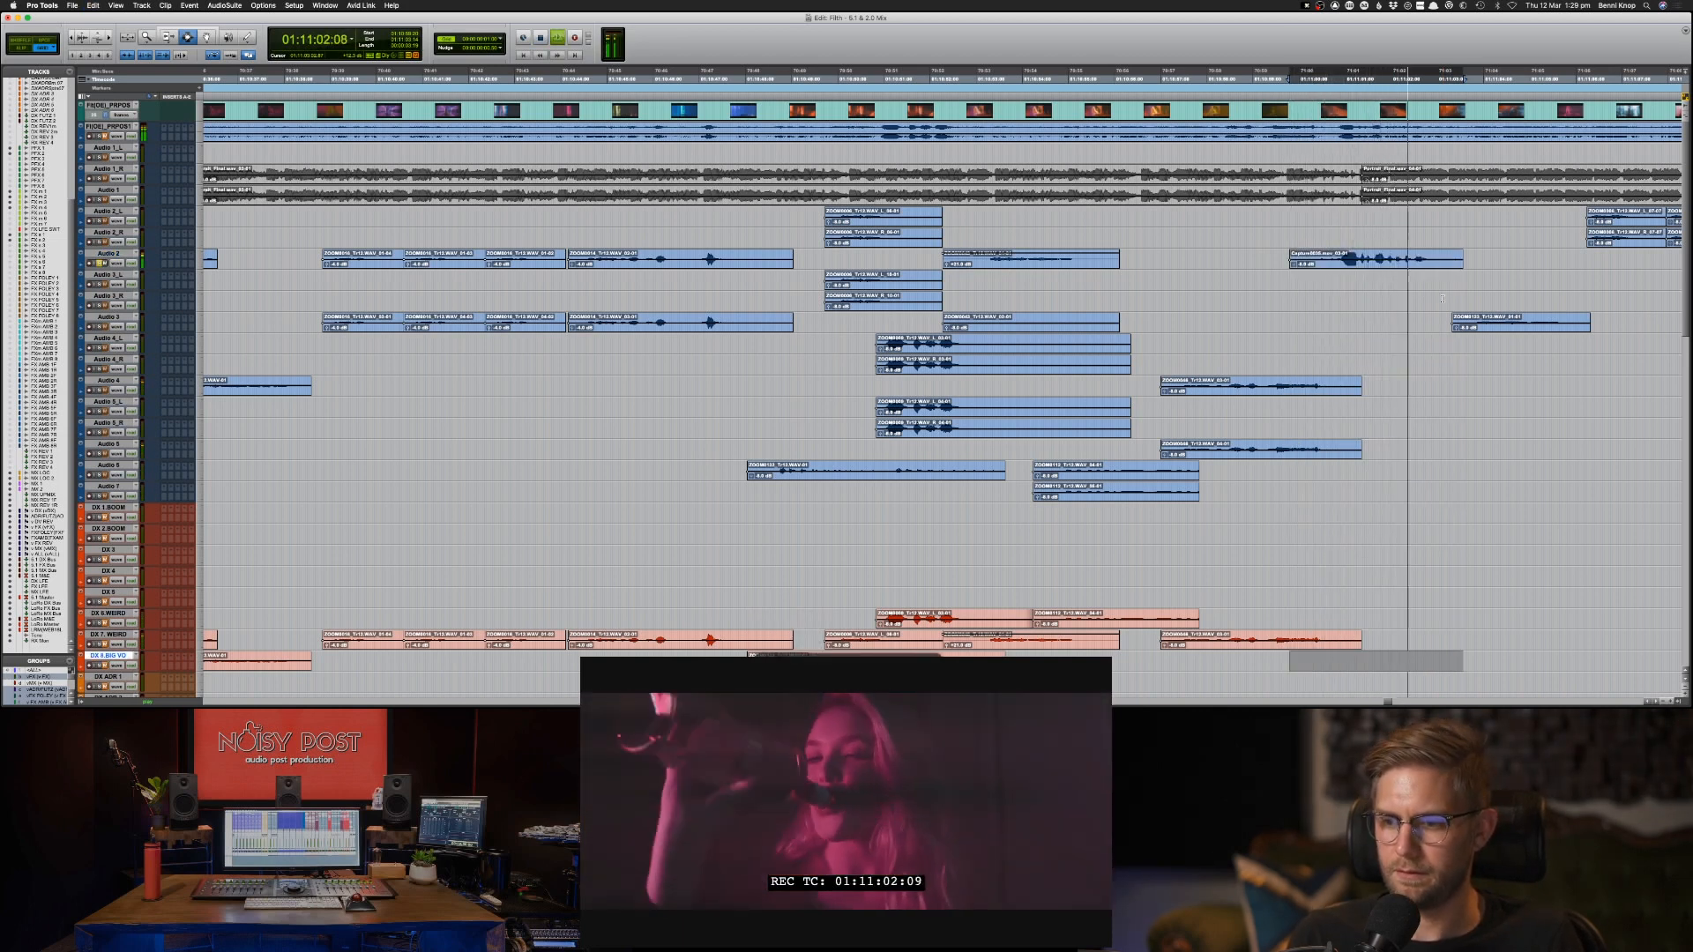
key("space")
key("super+v")
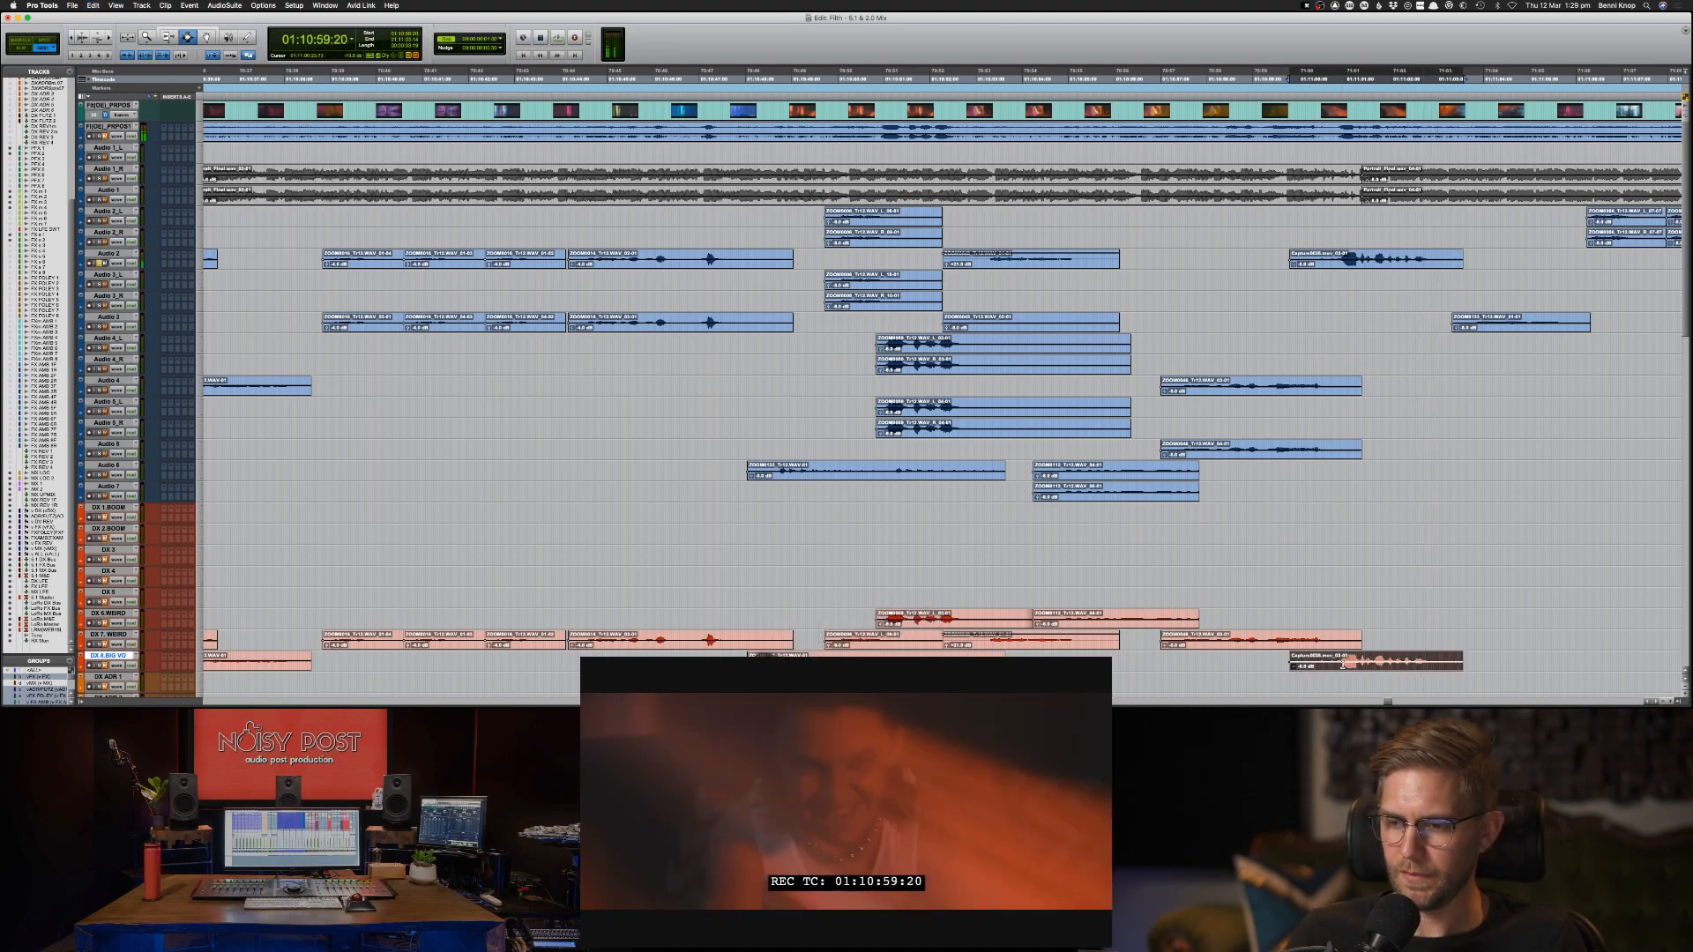
Audition the DX 8.BIG VO copy at 01:10:59:20 and its Audio 2 original to check them for distortion.
key("t")
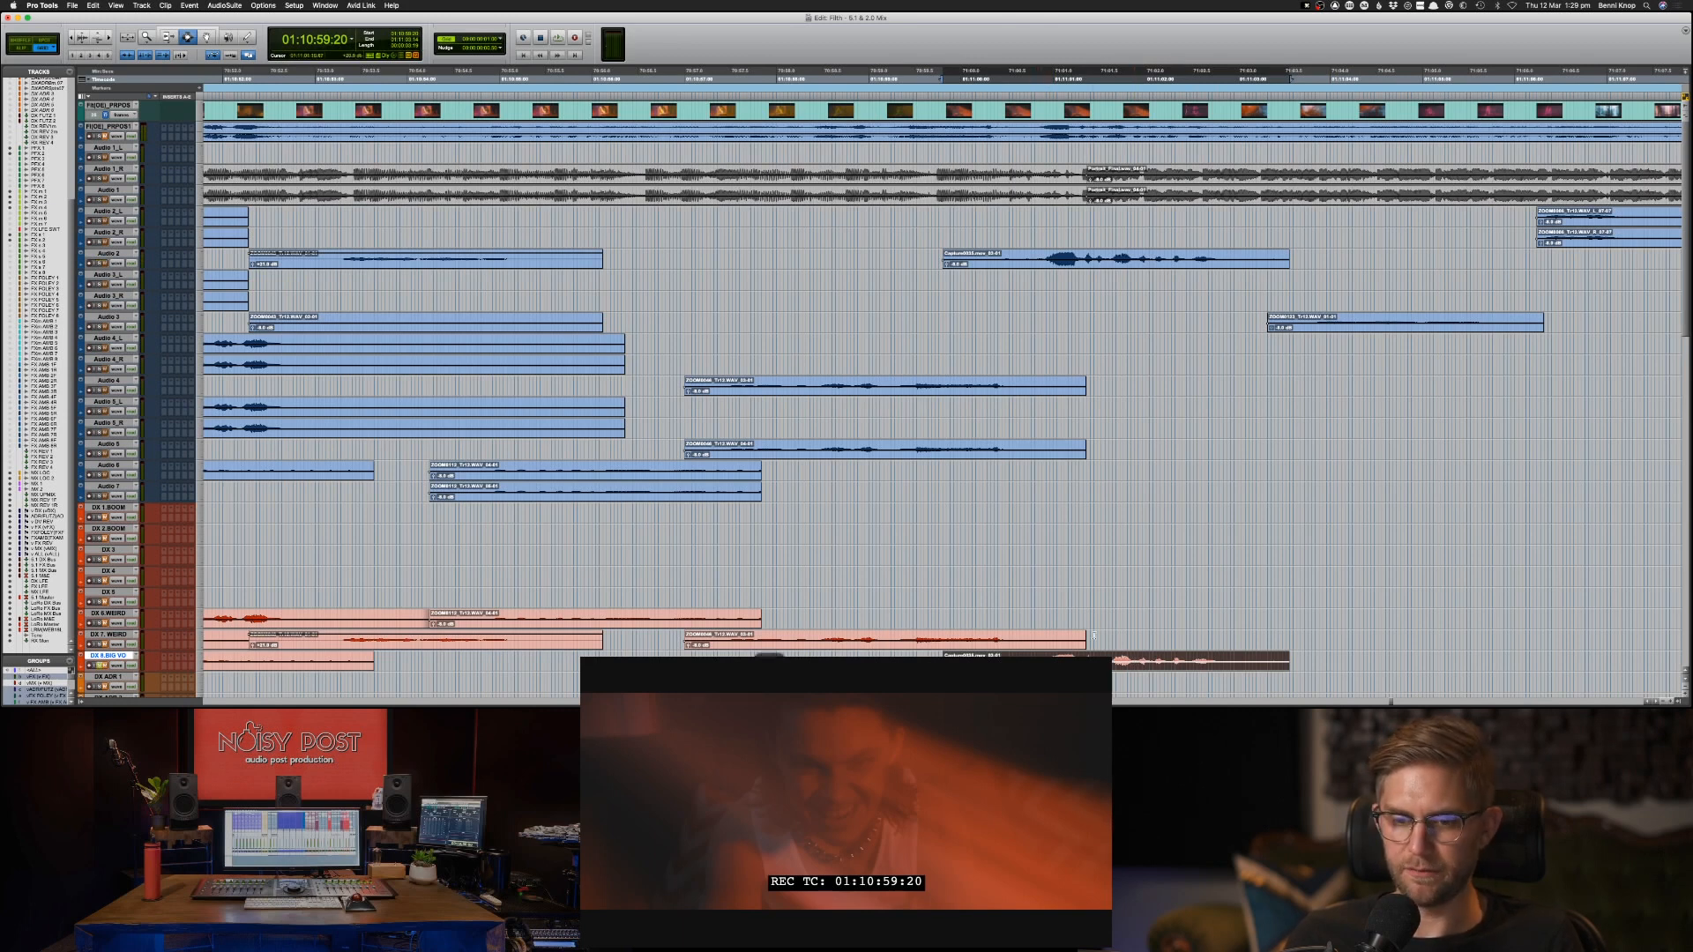
key("space")
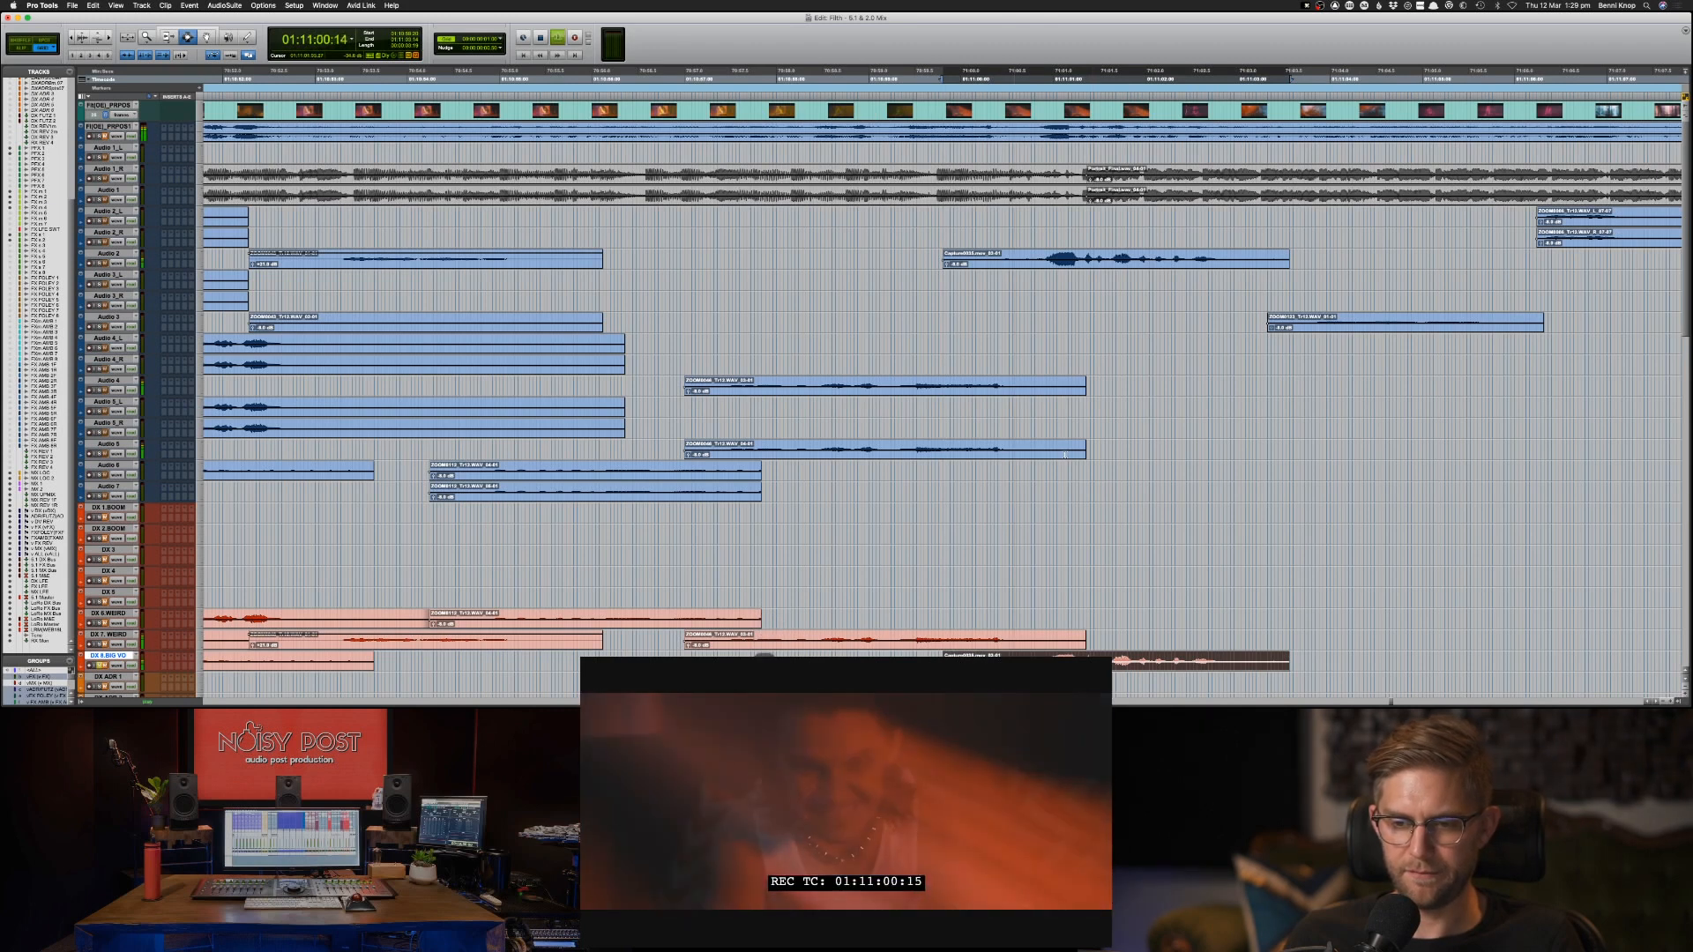
key("space")
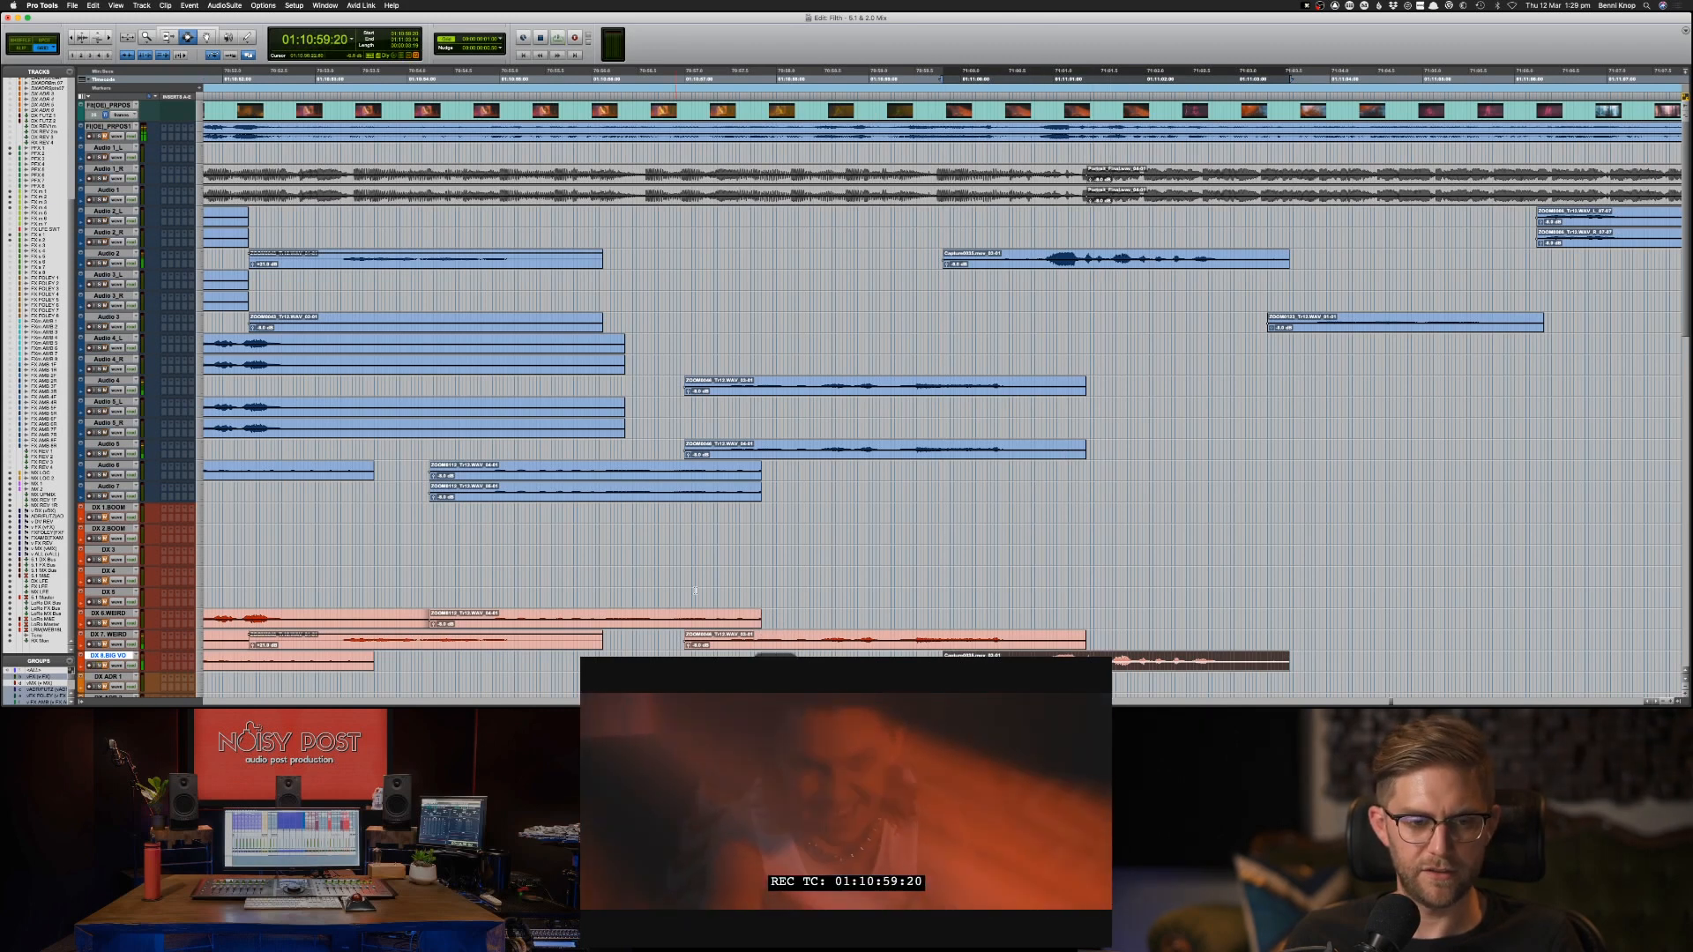
double_click(1117, 261)
key("space")
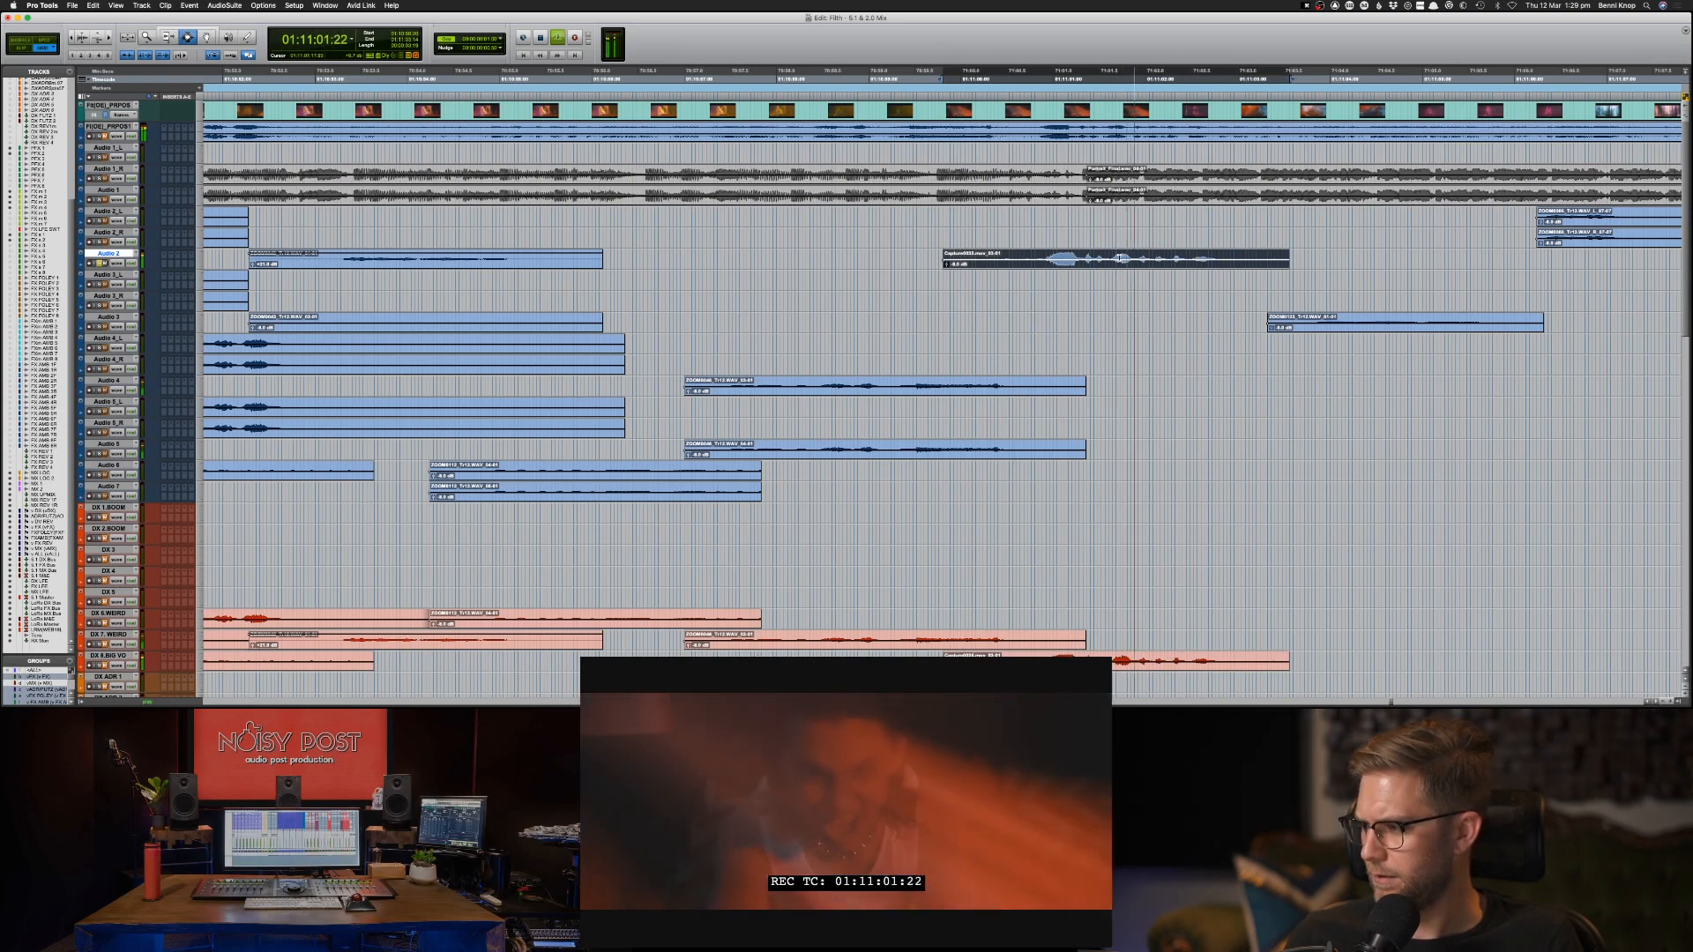
key("space")
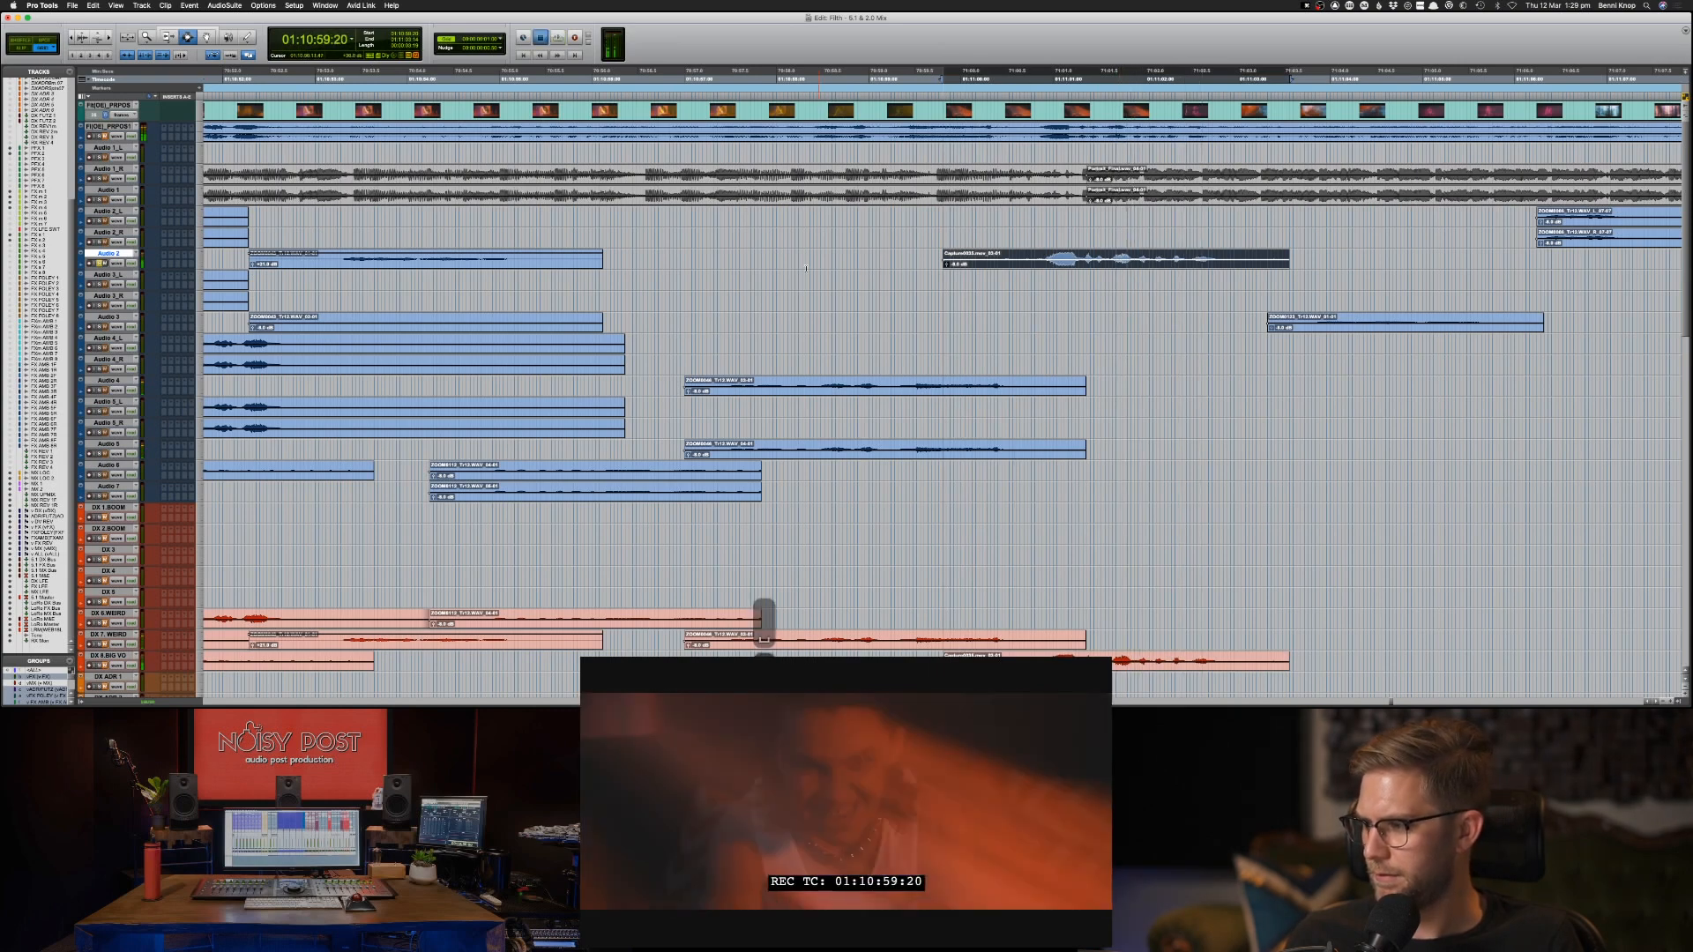
key("space")
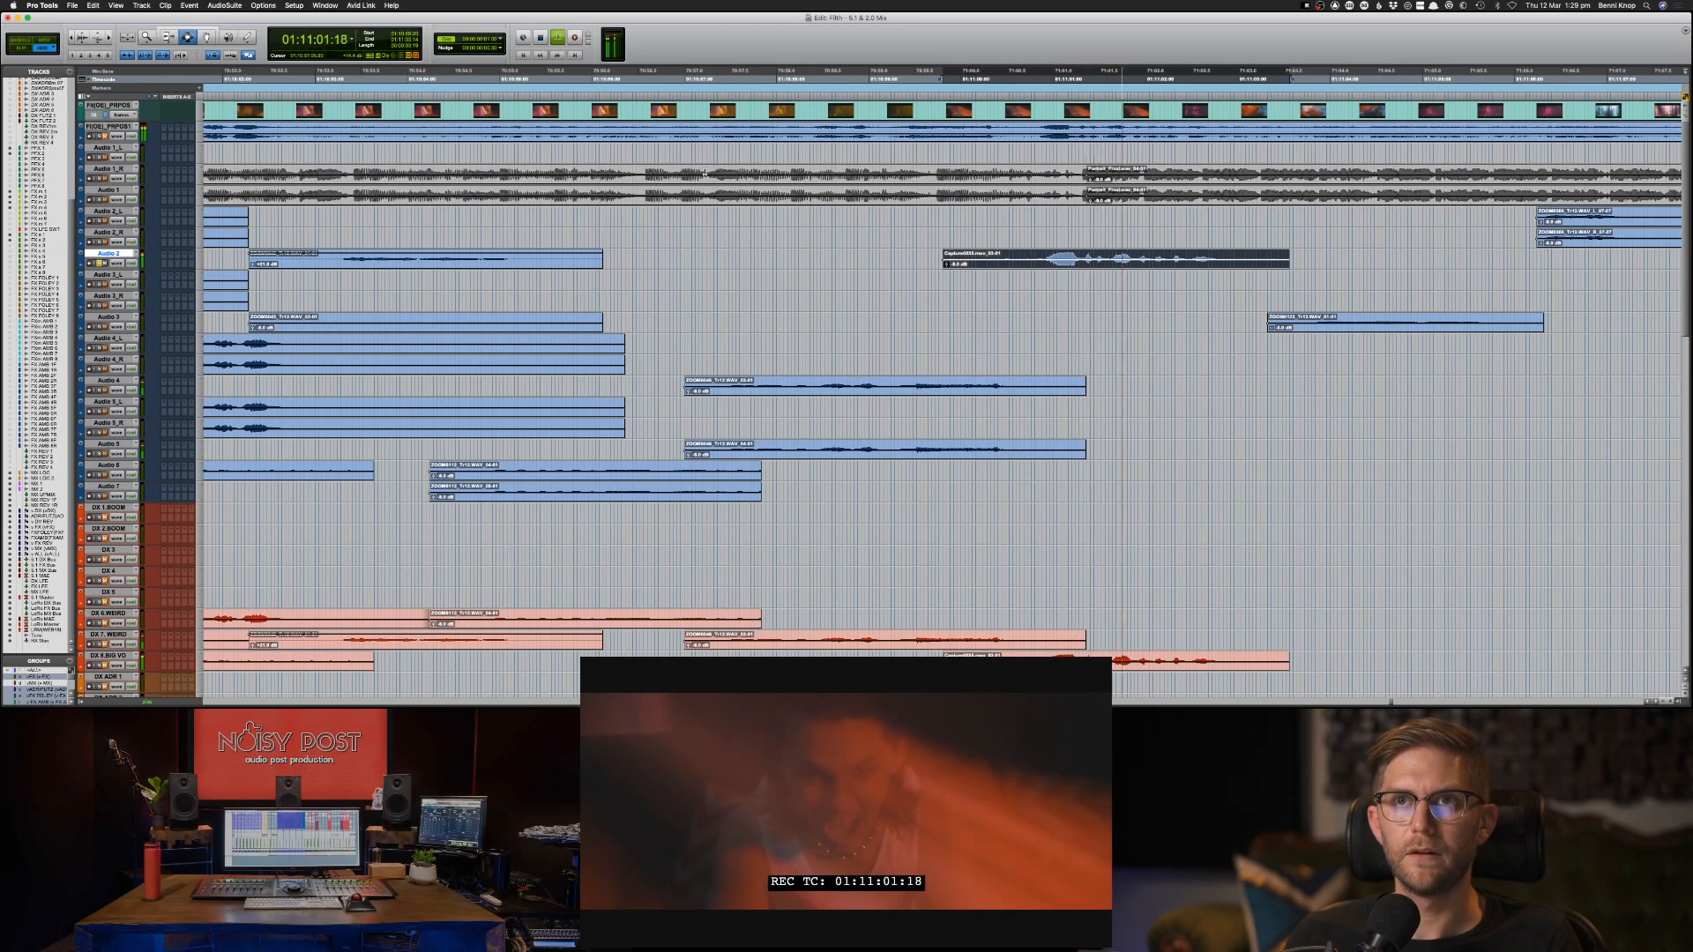
key("space")
left_click(224, 5)
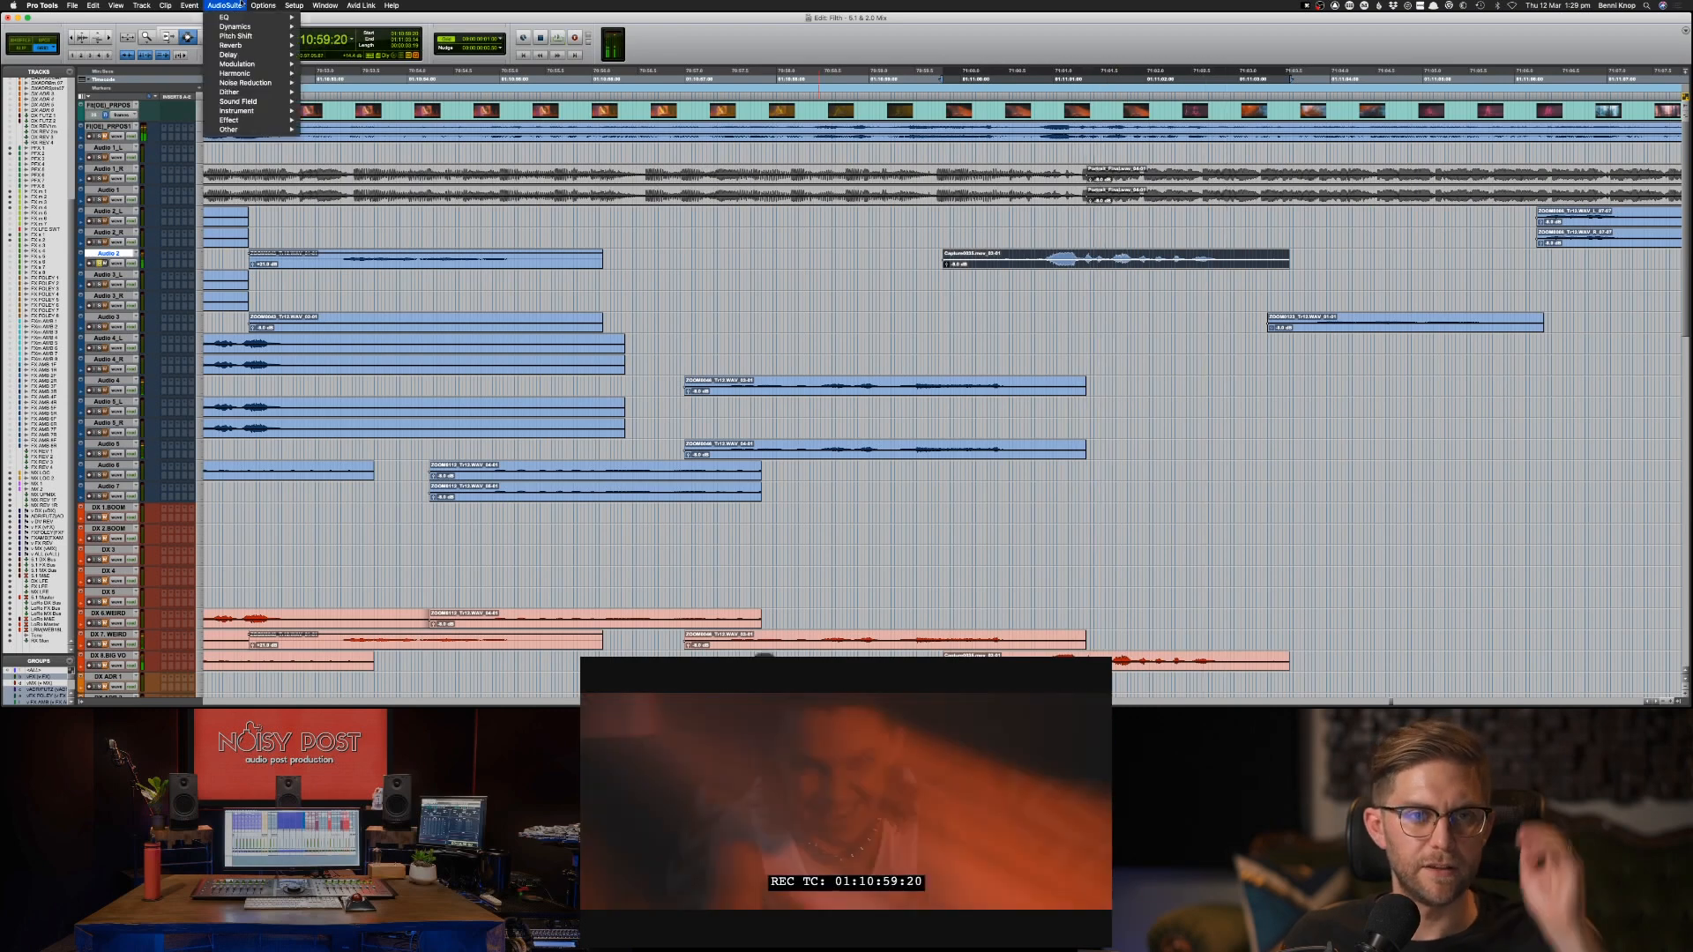
mouse_move(256, 83)
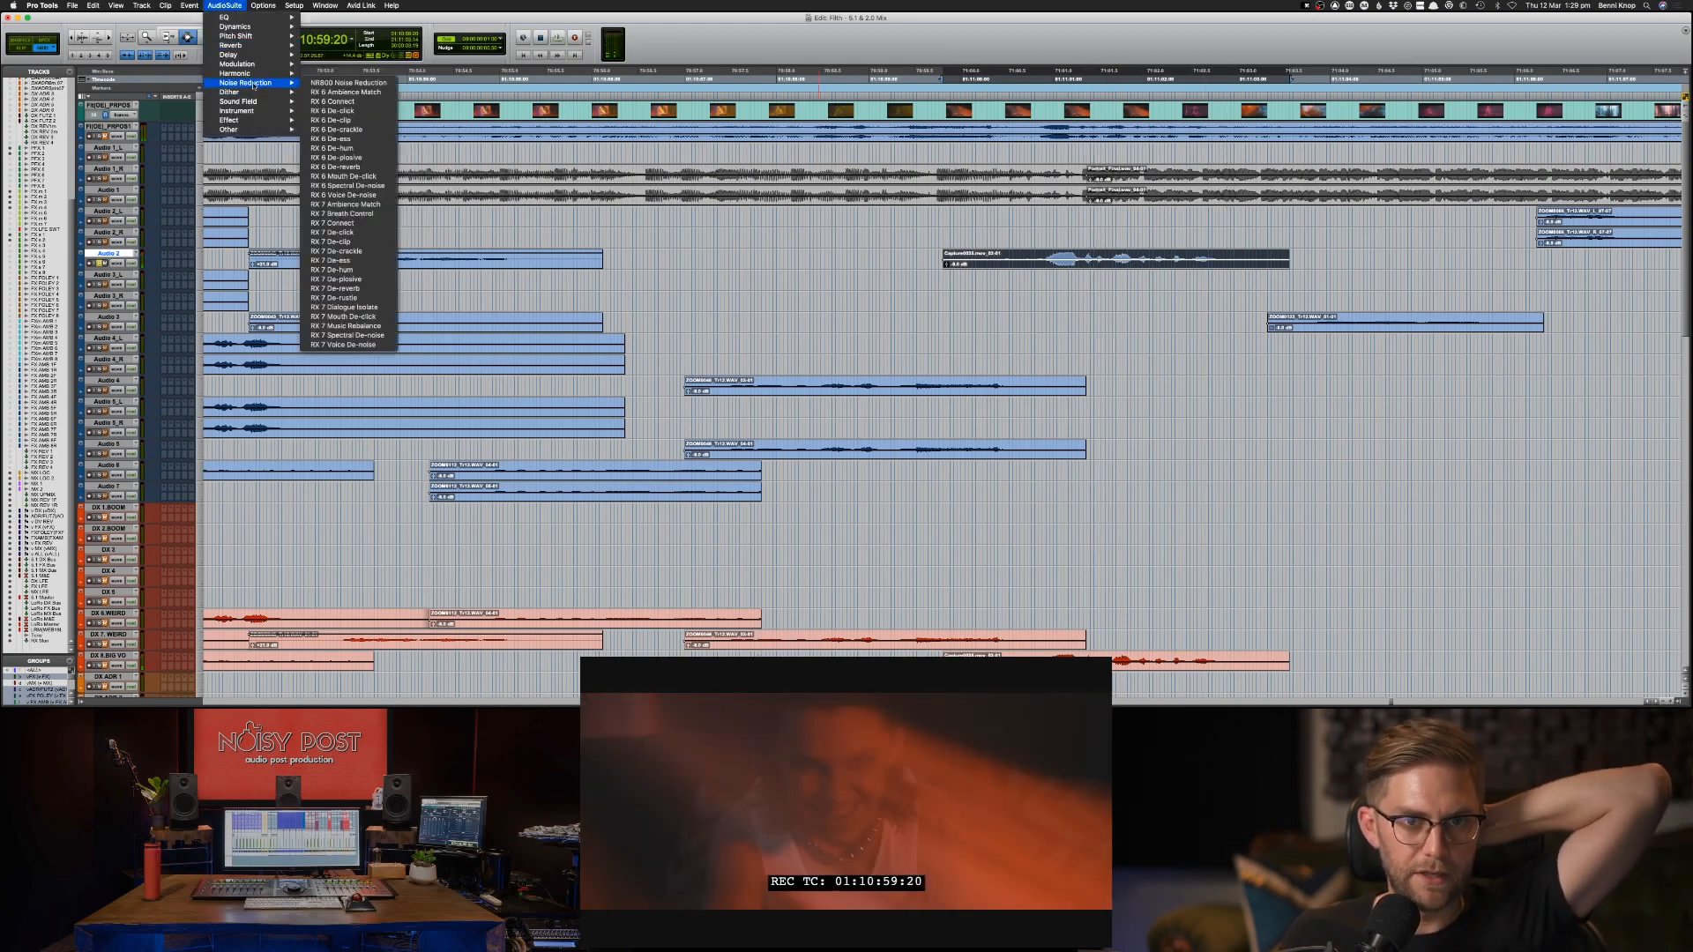
left_click(214, 7)
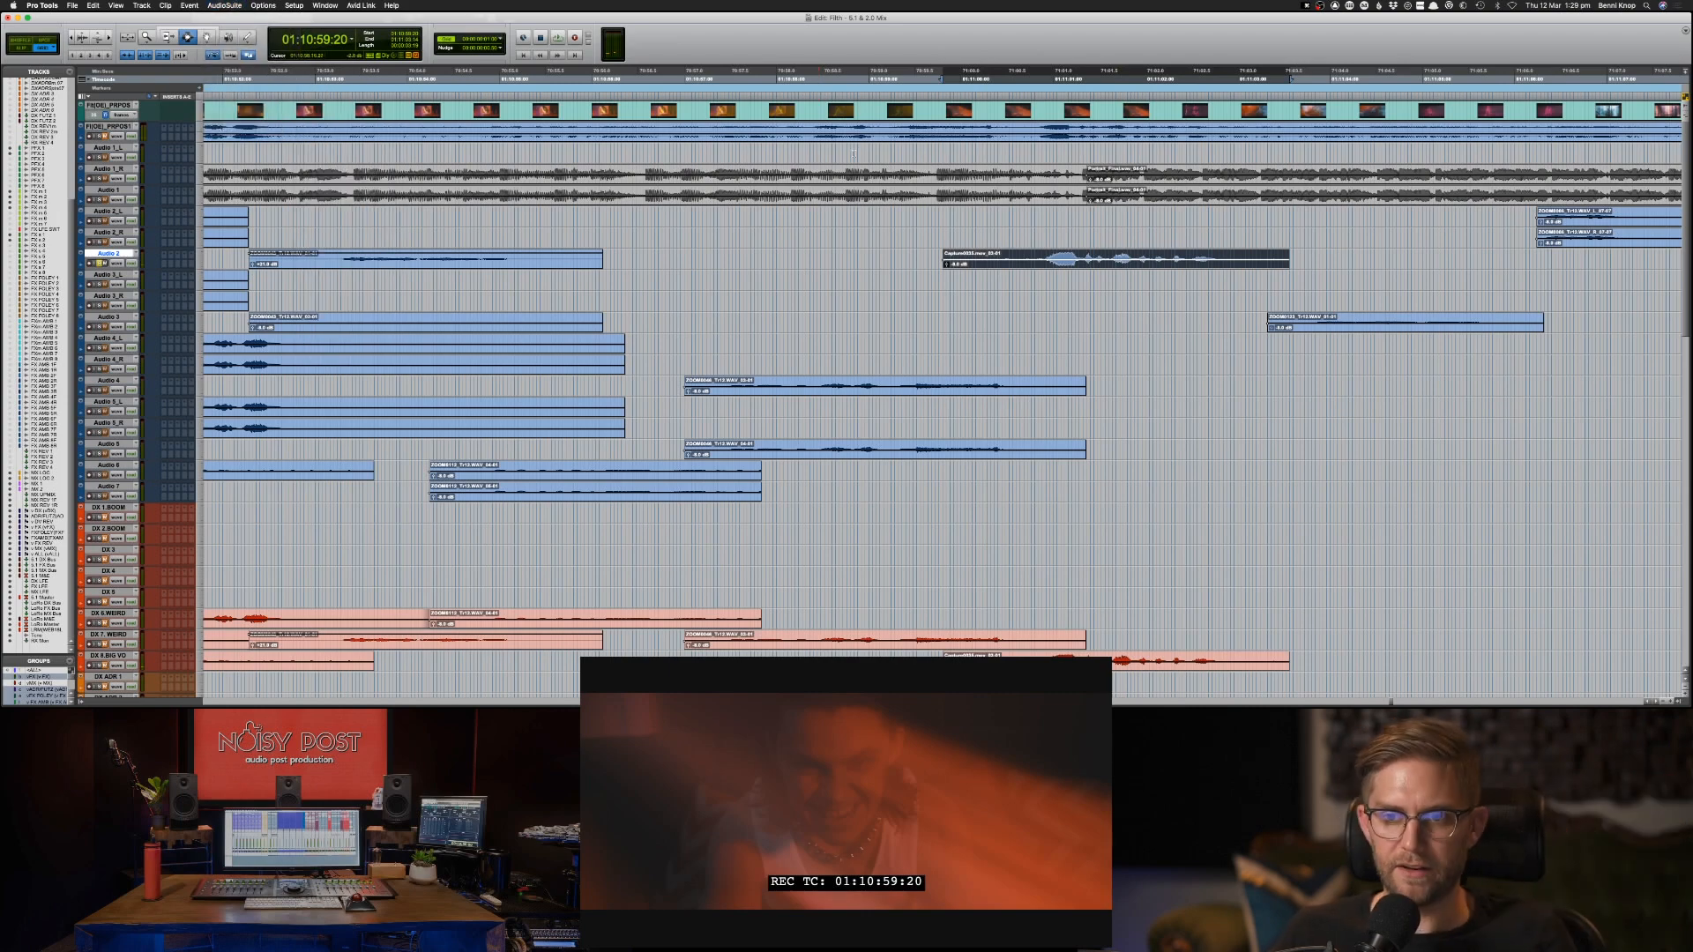
Audition the DX 8.BIG VO clip at 01:10:59:20 and open RX 7 De-clip from the AudioSuite noise-reduction processors for it.
left_click(1015, 654)
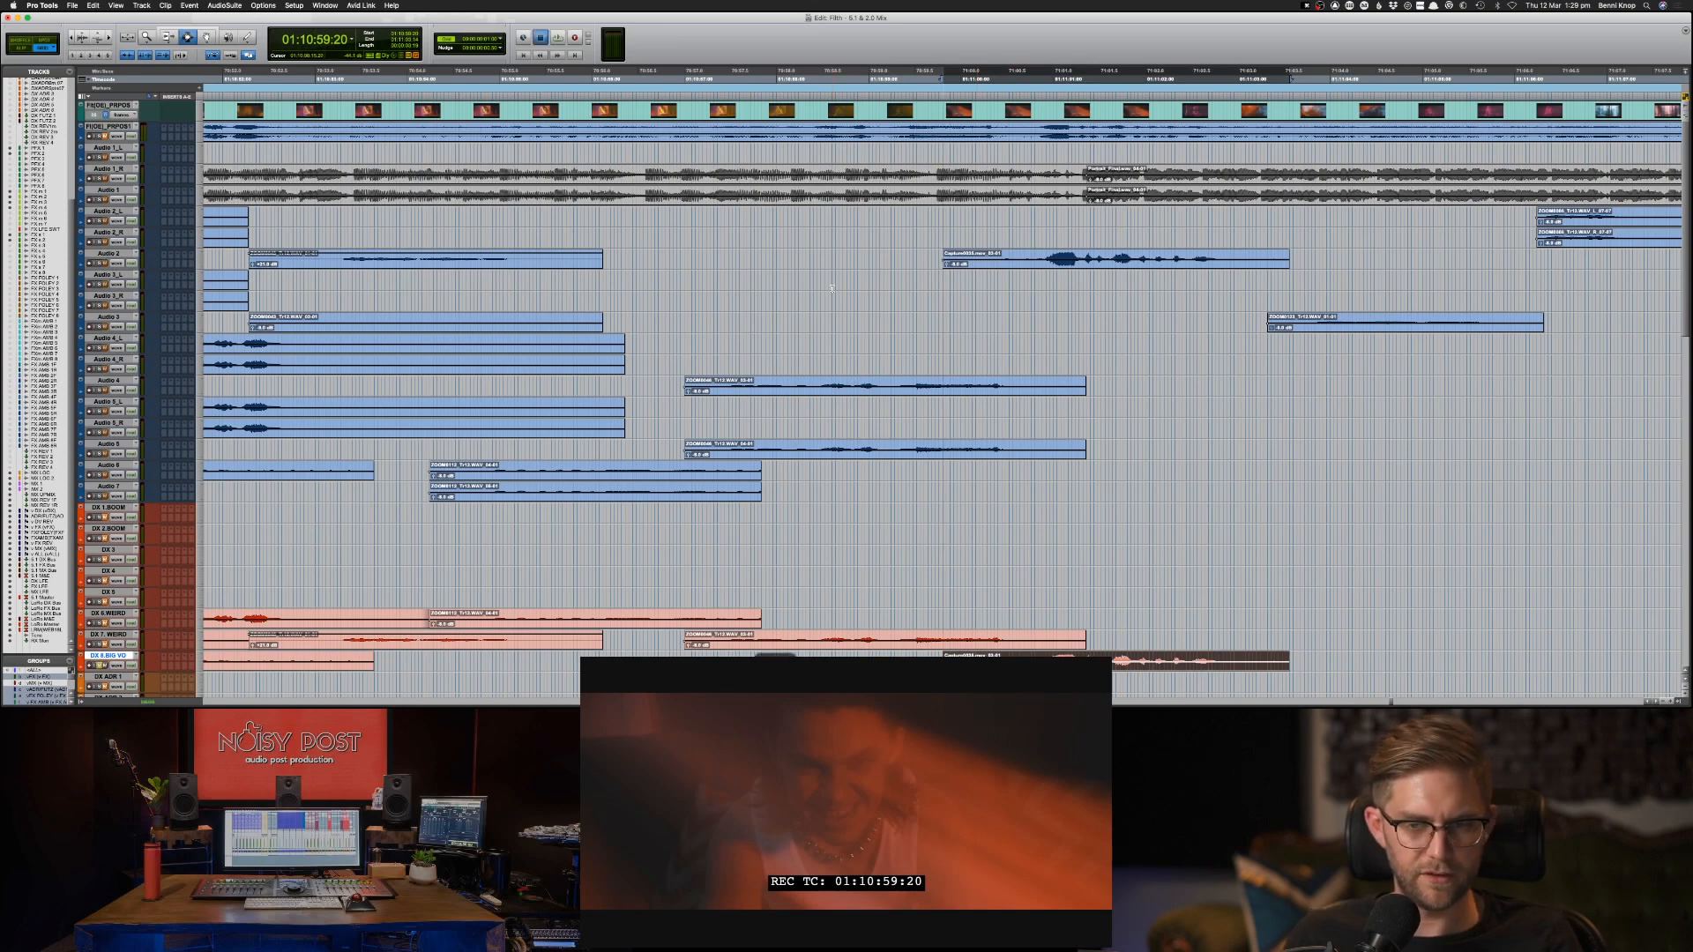
key("space")
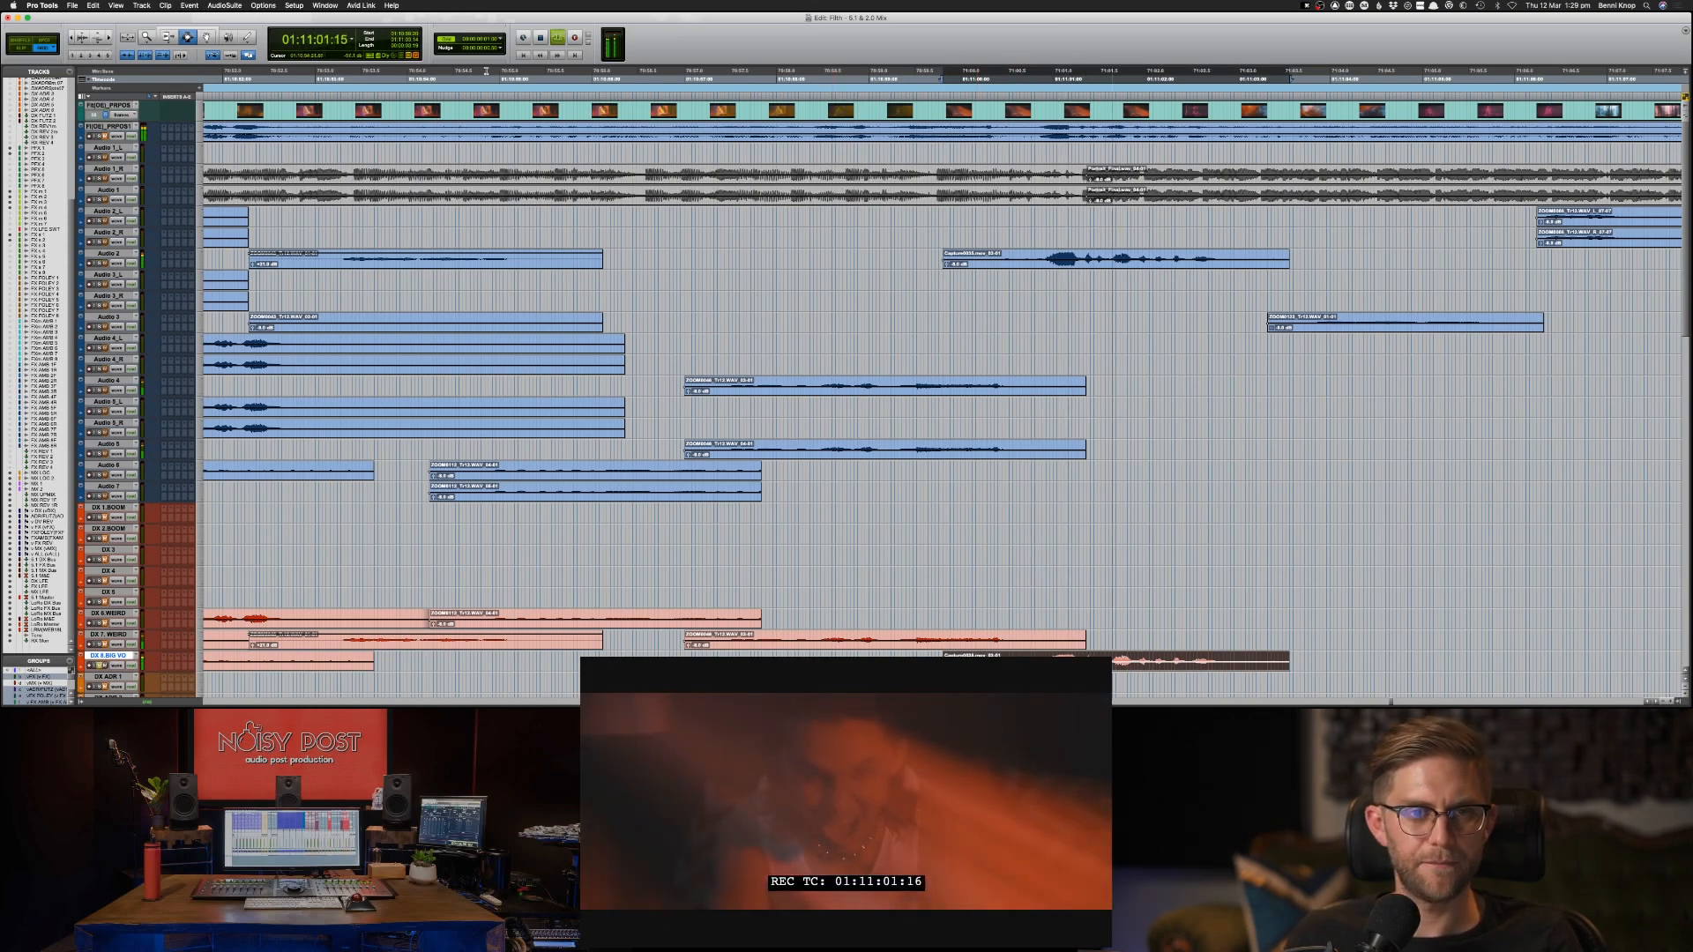
key("space")
left_click(257, 7)
mouse_move(215, 7)
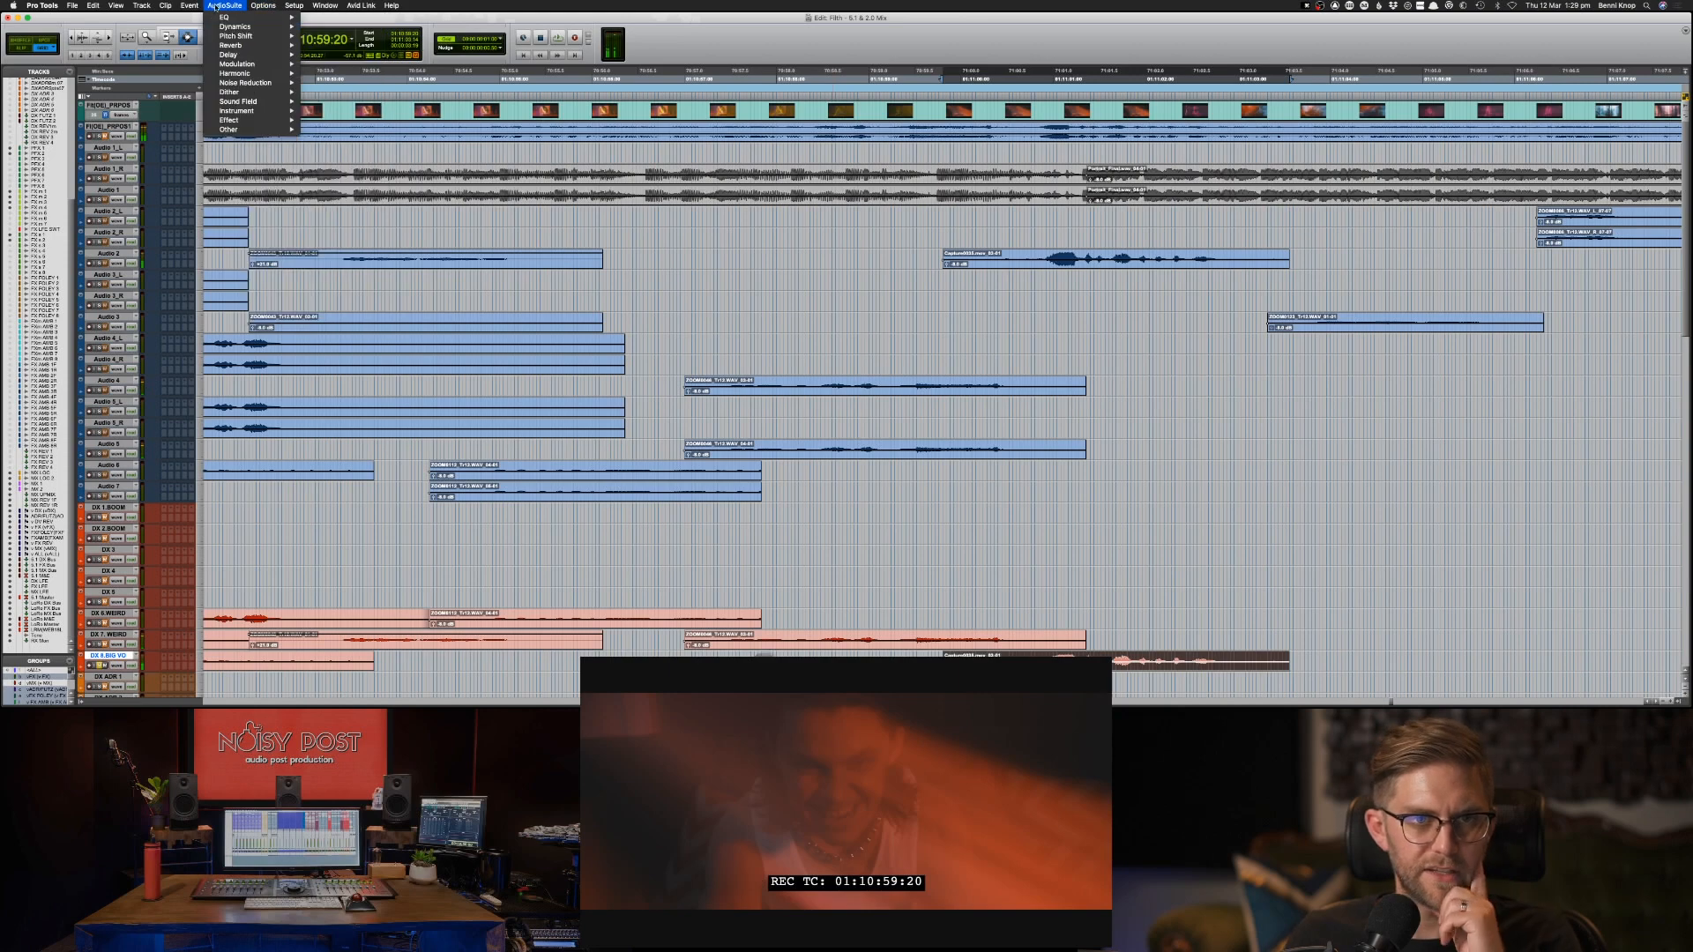
mouse_move(262, 66)
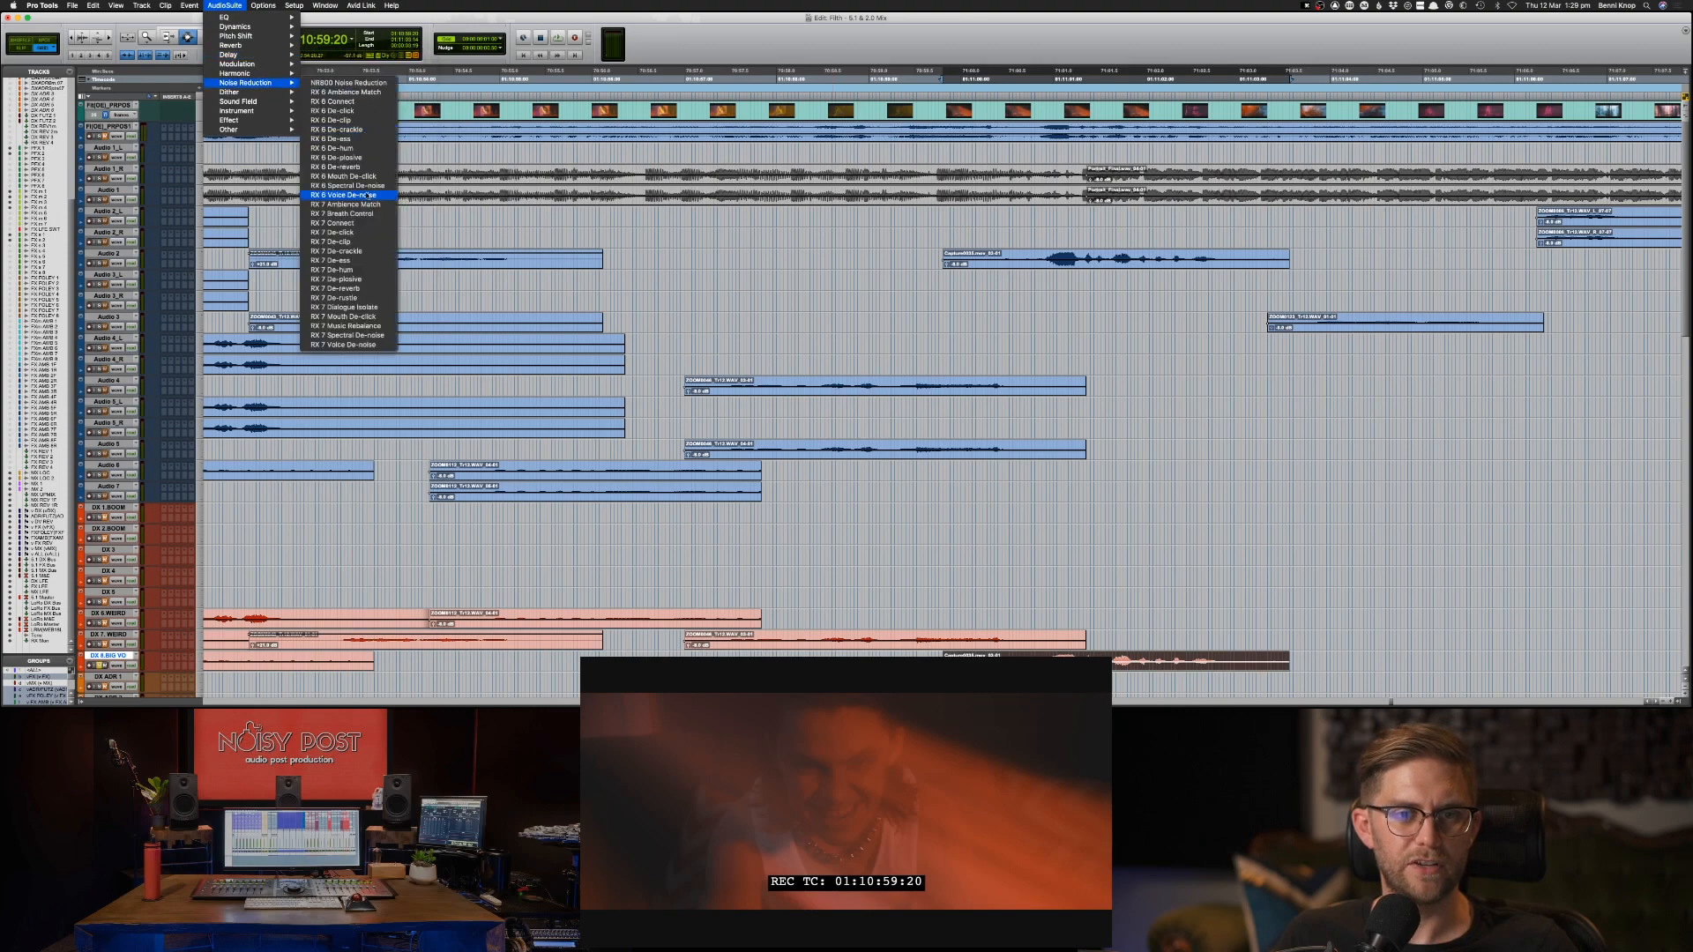
left_click(358, 241)
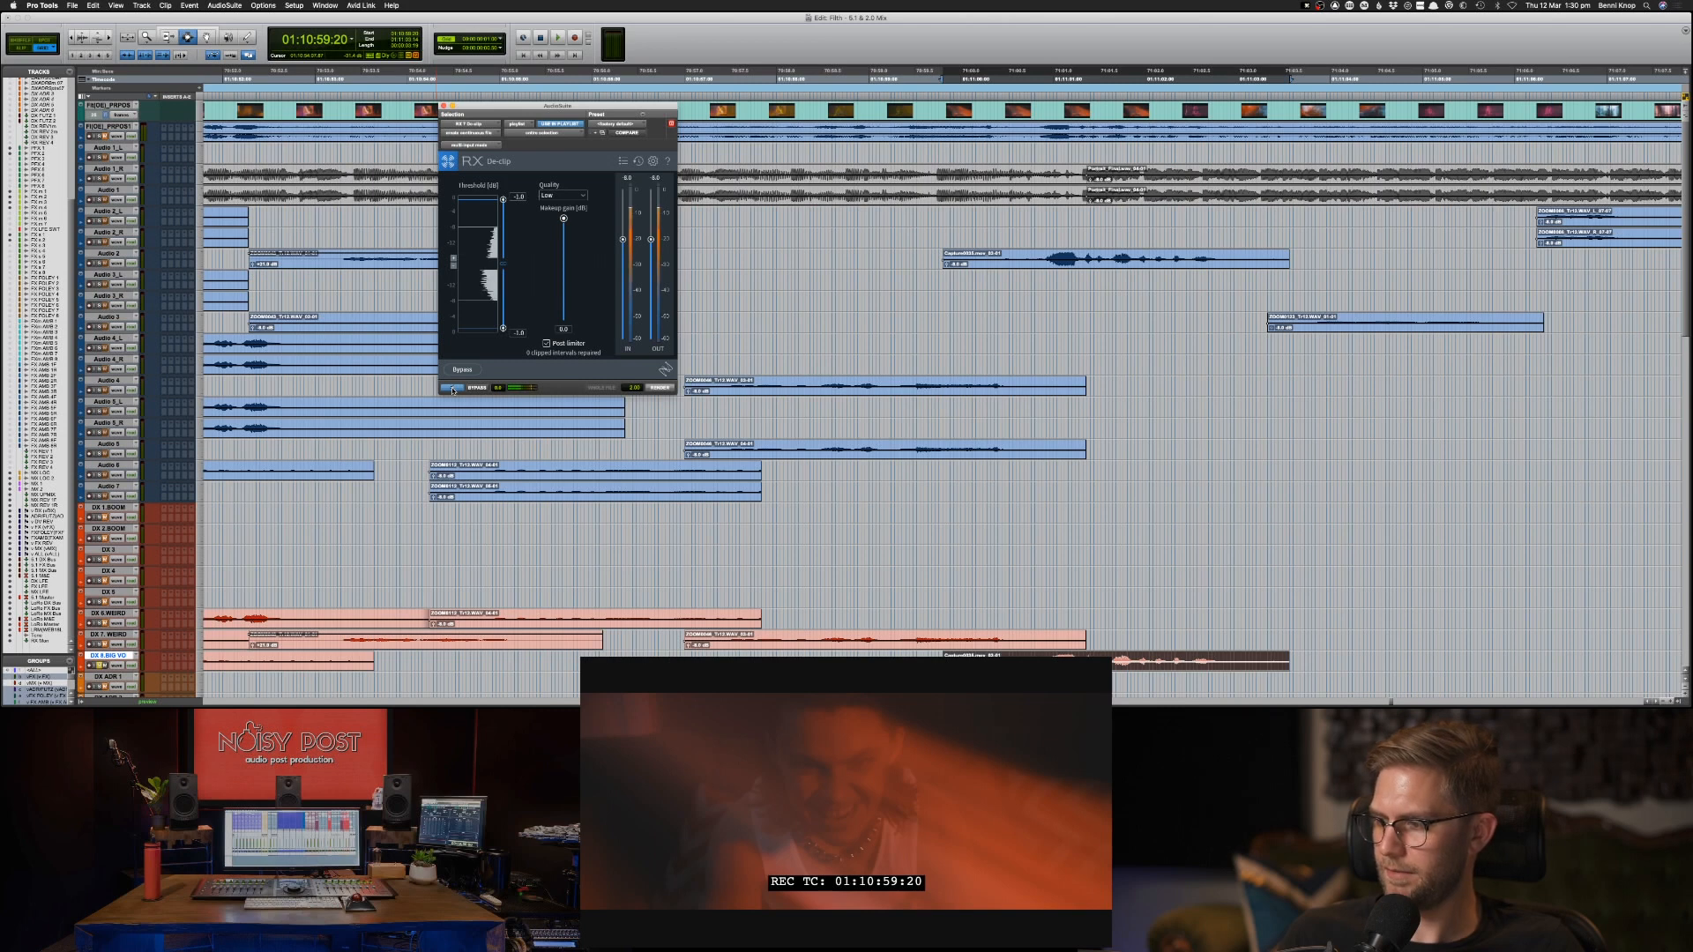
Preview the De-clip processing, move its threshold into the clip's peaks, set the quality to High and render the DX 8.BIG VO clip.
left_click(452, 388)
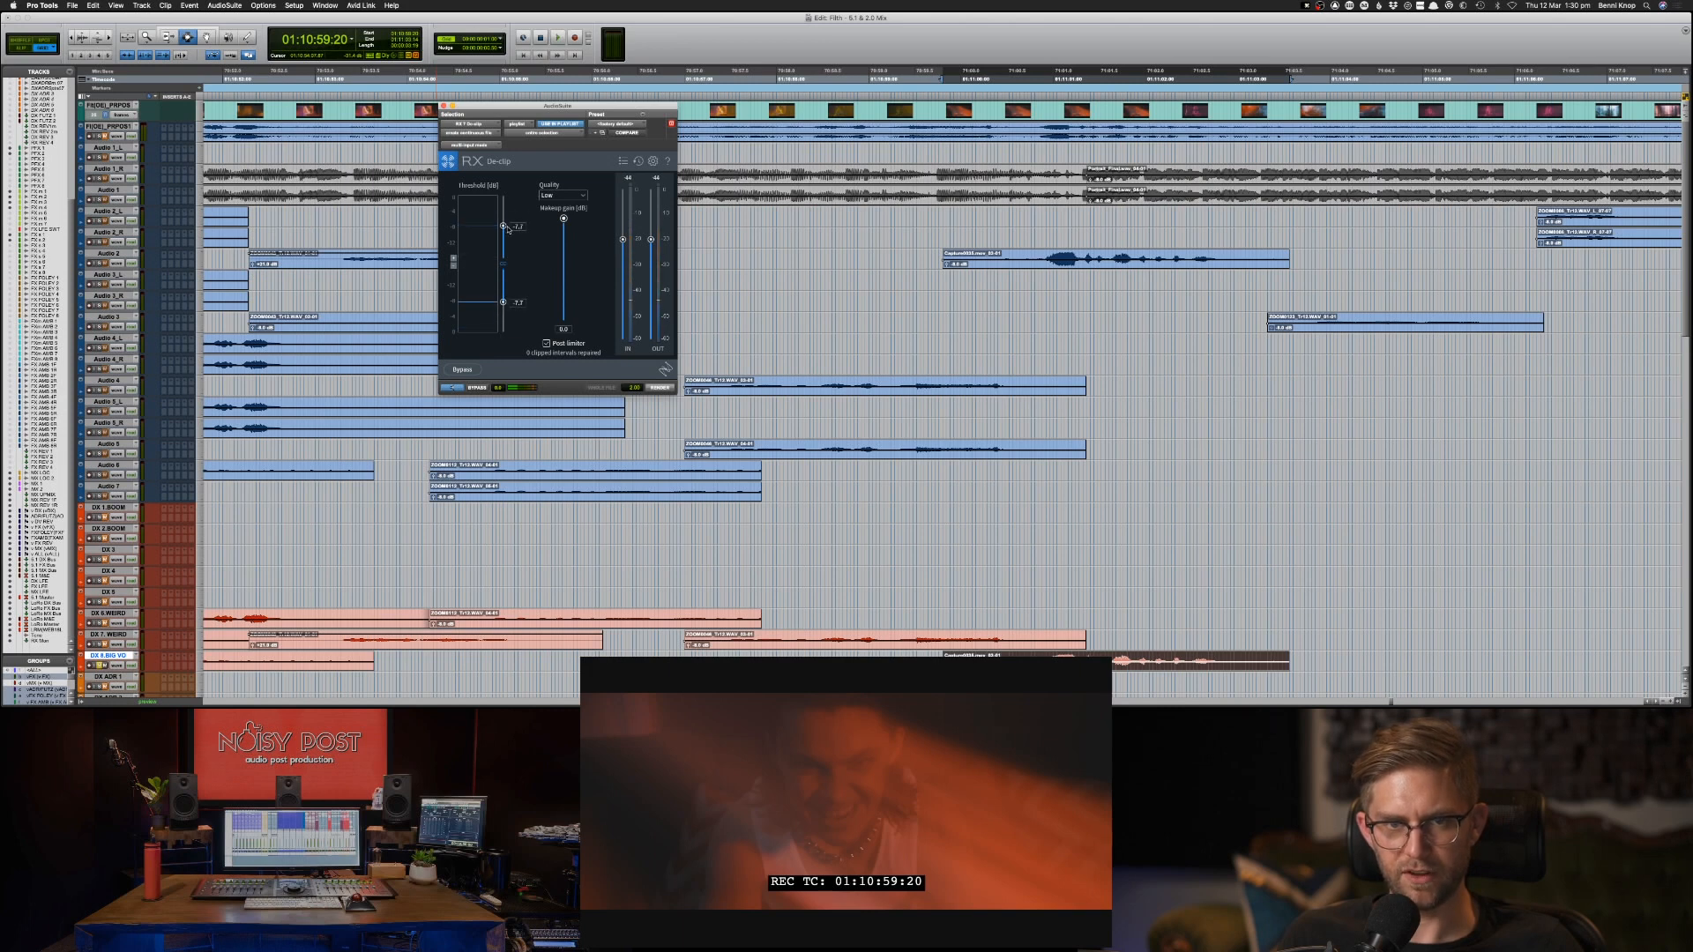
left_click_drag(507, 229, 508, 233)
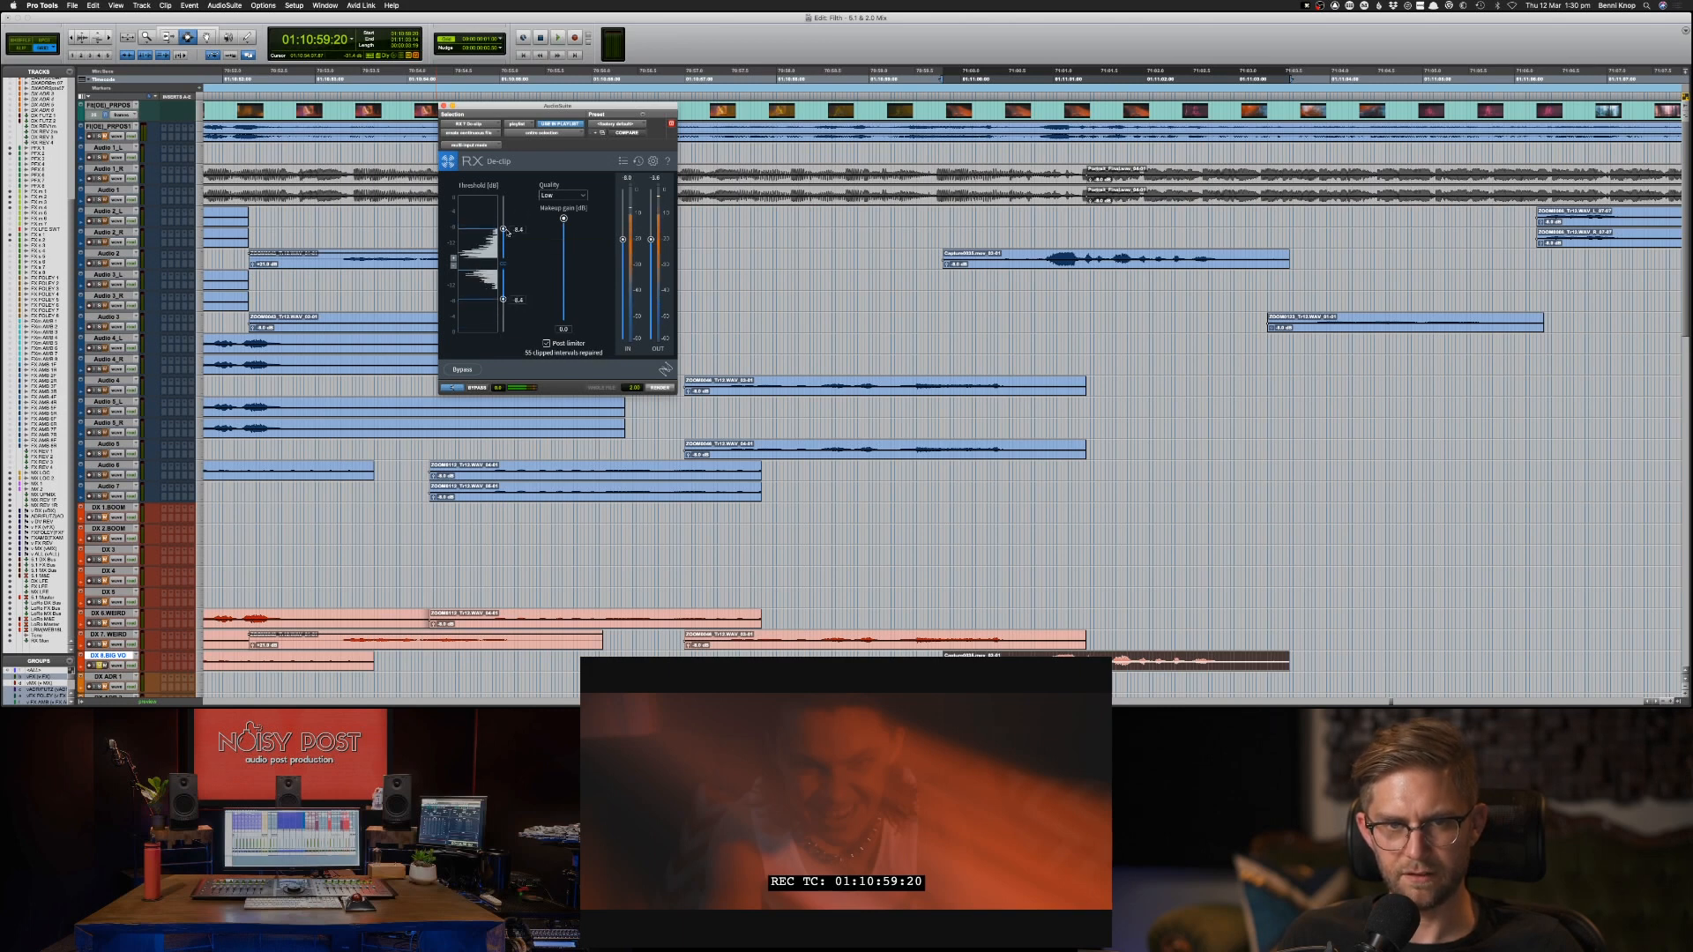
left_click(559, 195)
left_click(549, 227)
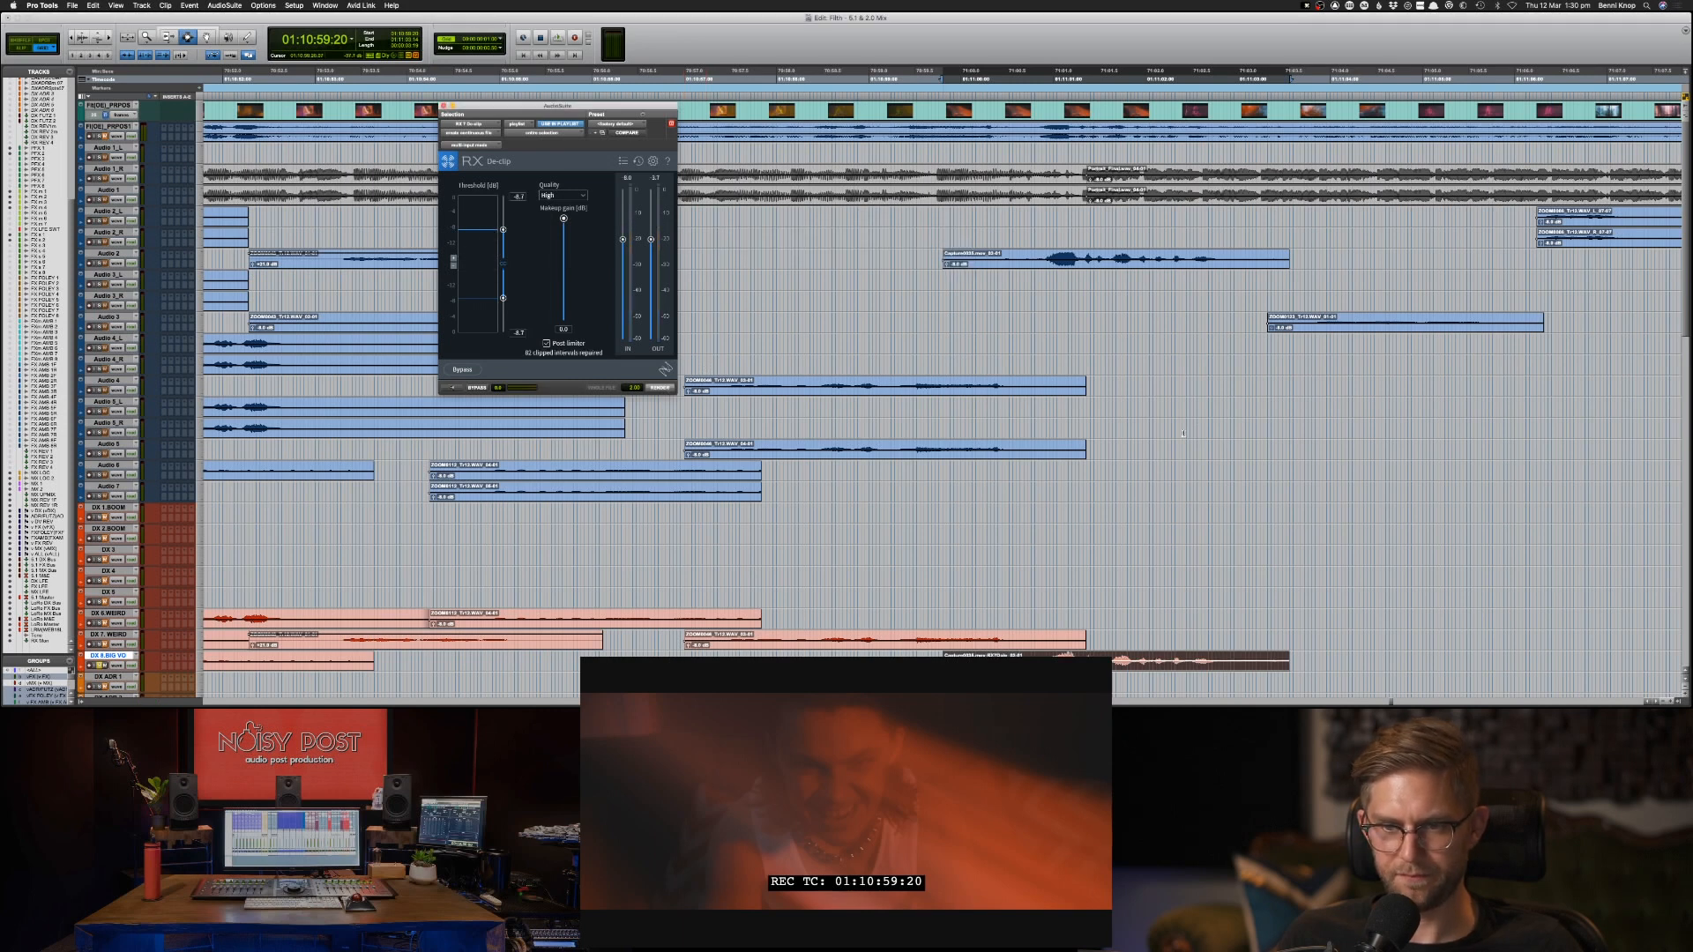
Play the rendered DX 8.BIG VO clip at 01:10:59:20 and solo its Audio 2 original to compare their distortion.
key("space")
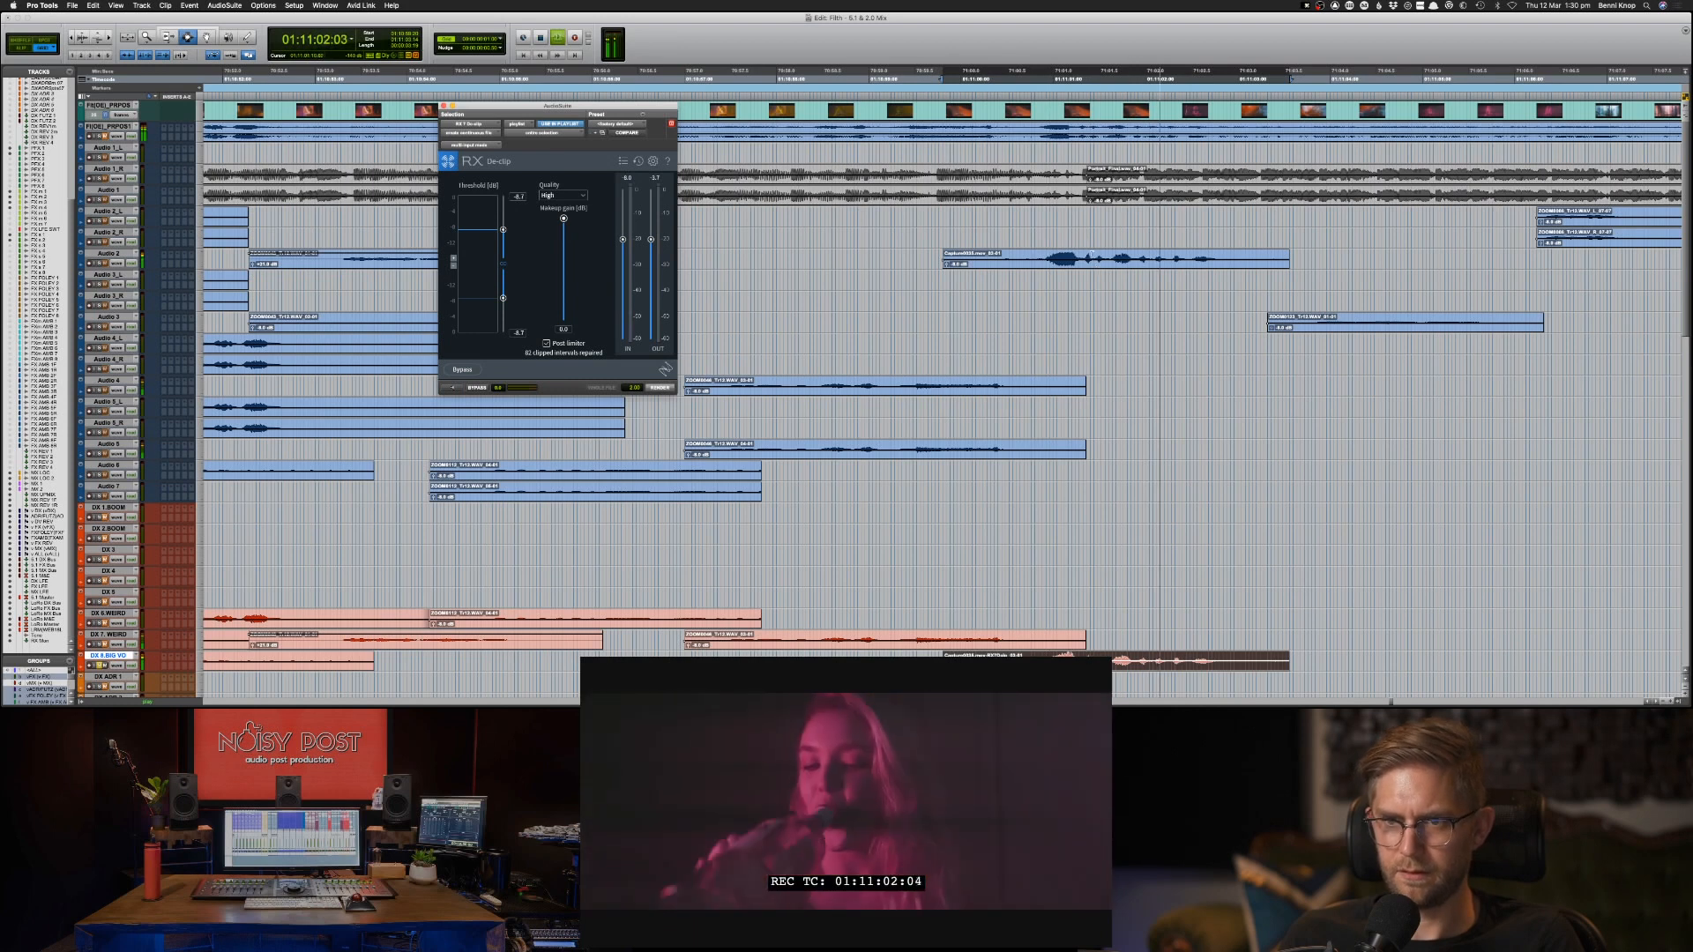
key("space")
double_click(1089, 263)
key("shift+s")
key("space")
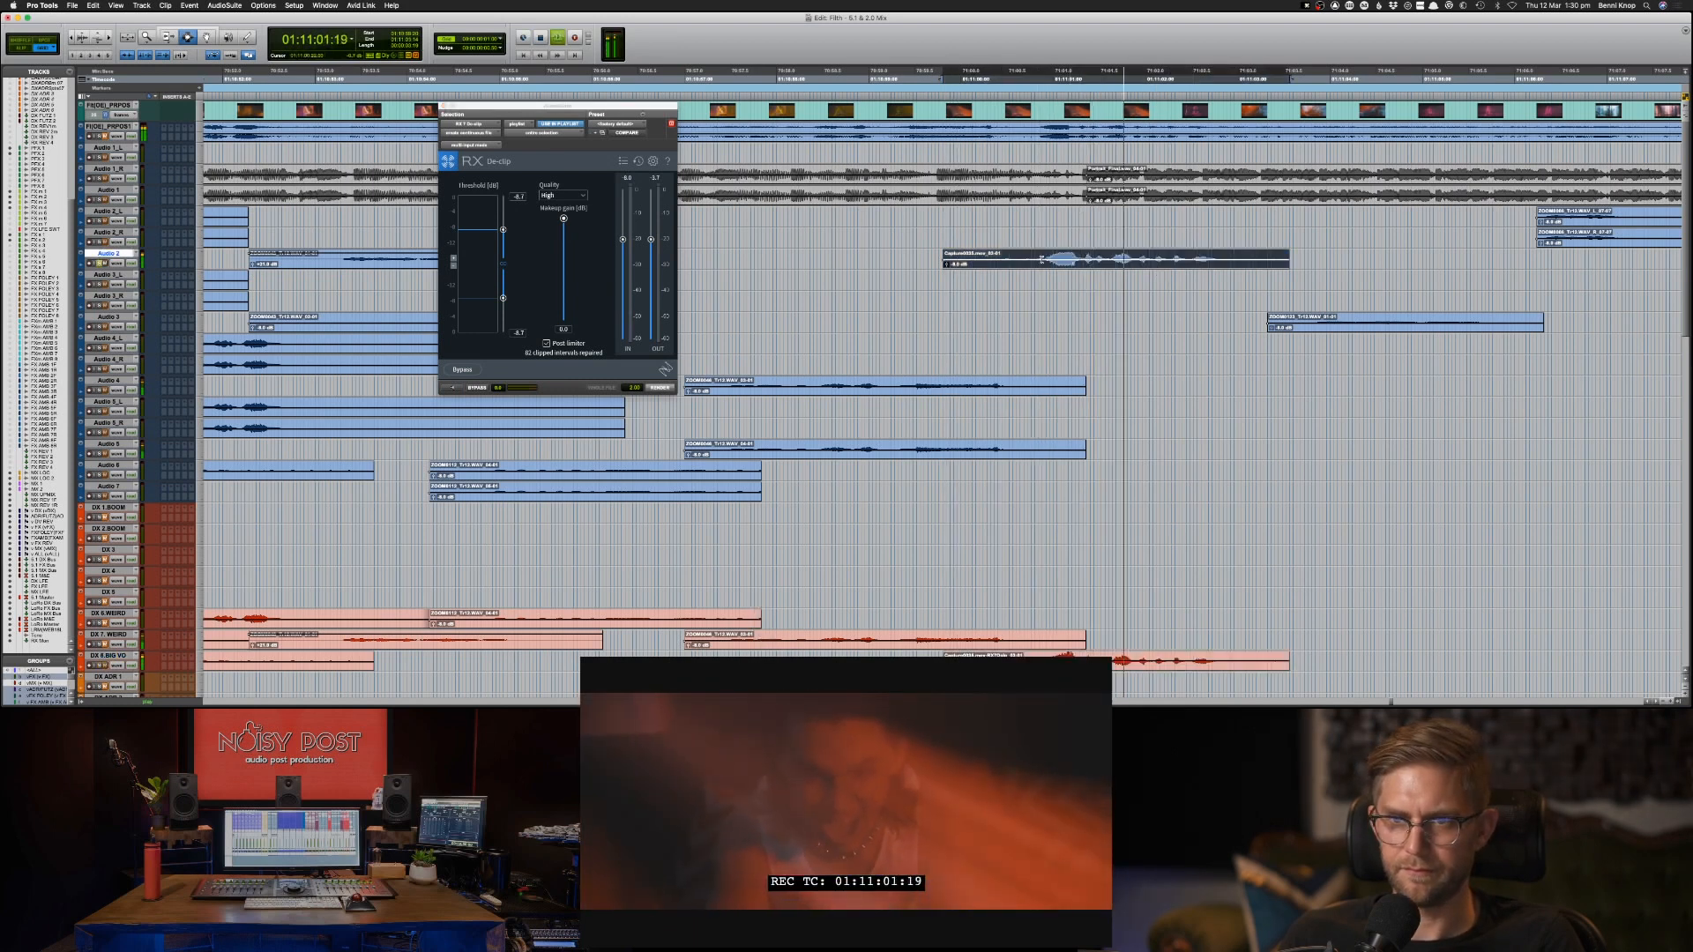
key("space")
key("space")
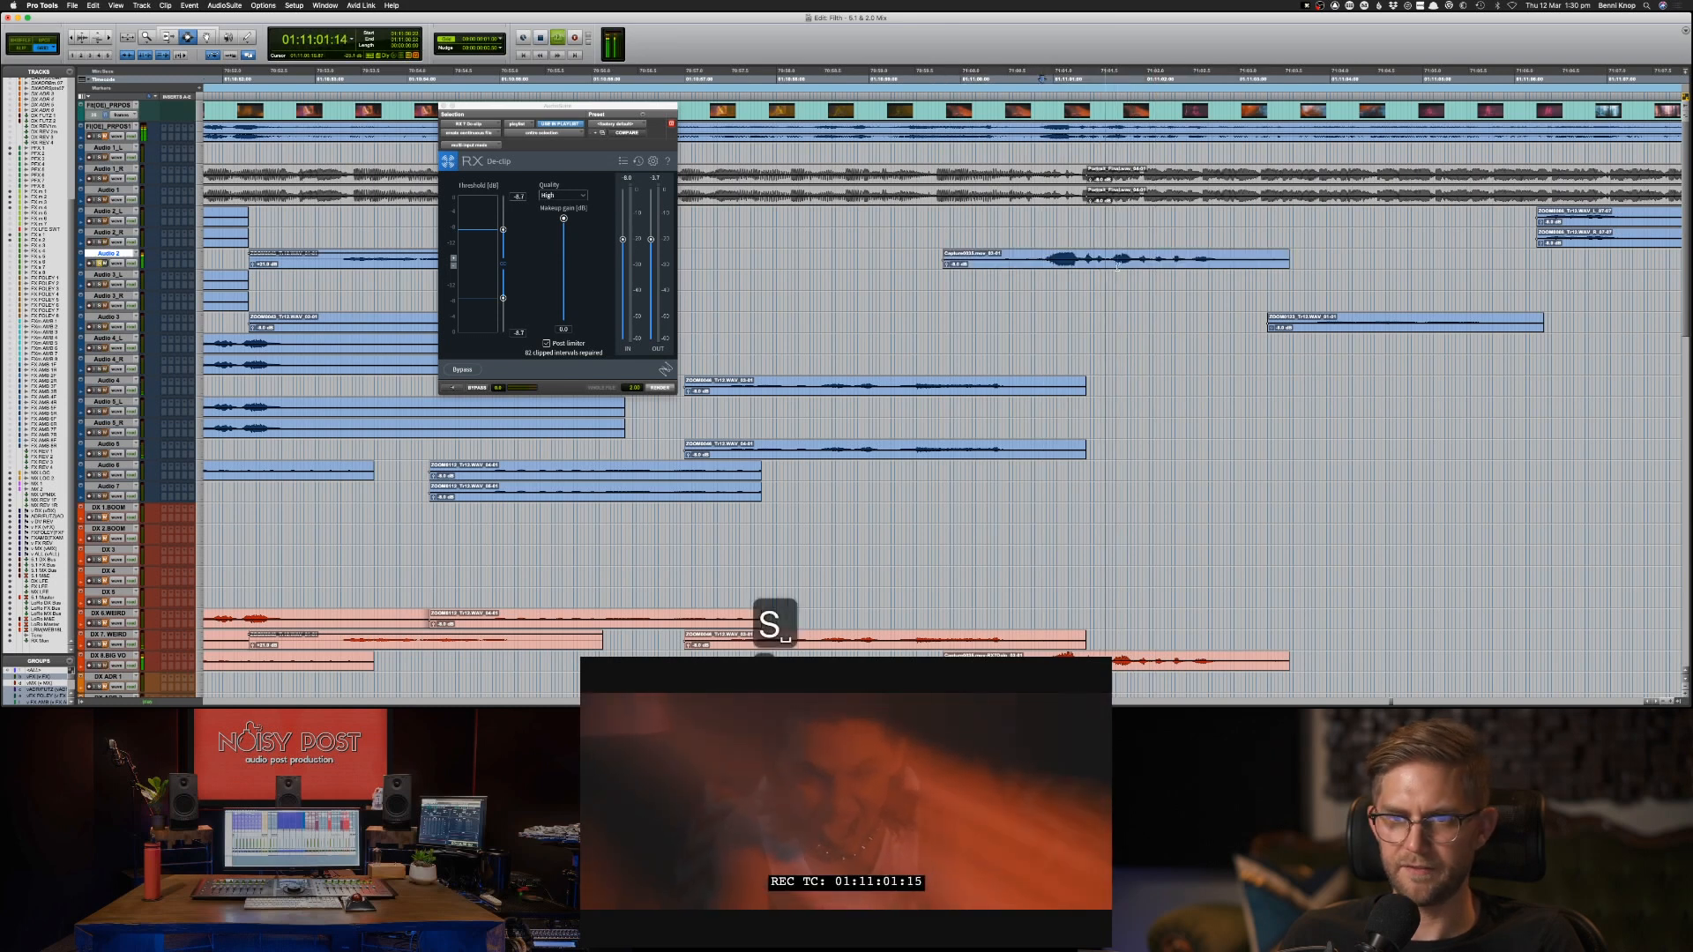
key("space")
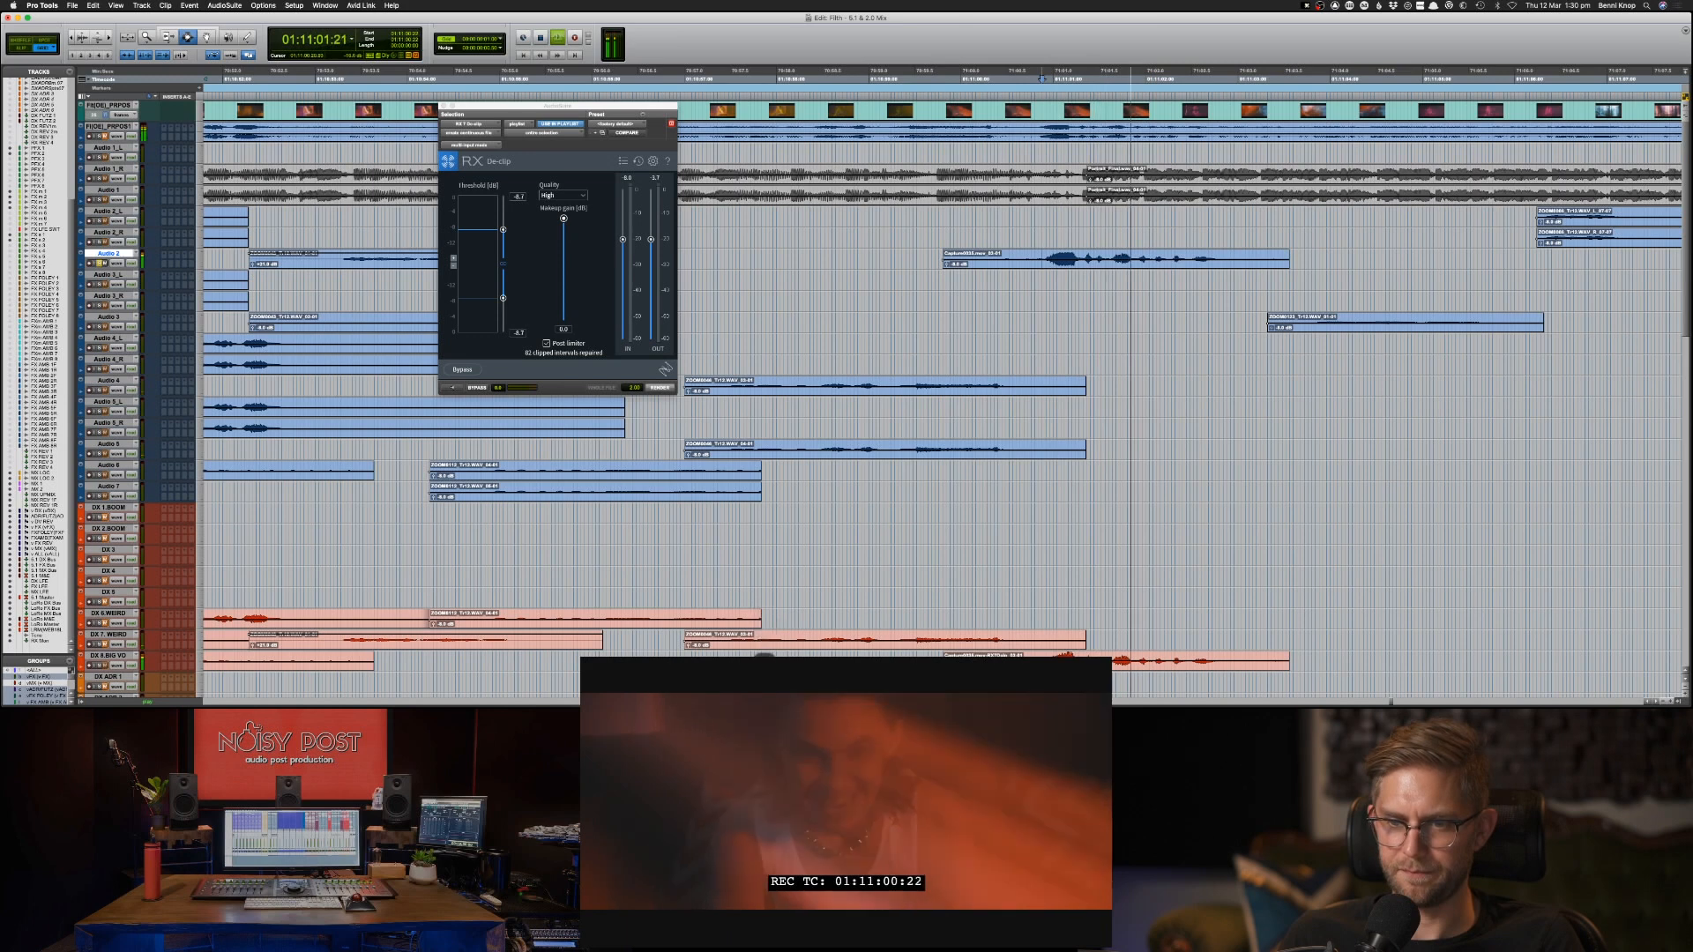
Replay the loud passage of the DX 8.BIG VO clip, reselect the whole clip and close the De-clip window.
left_click(1034, 661)
key("space")
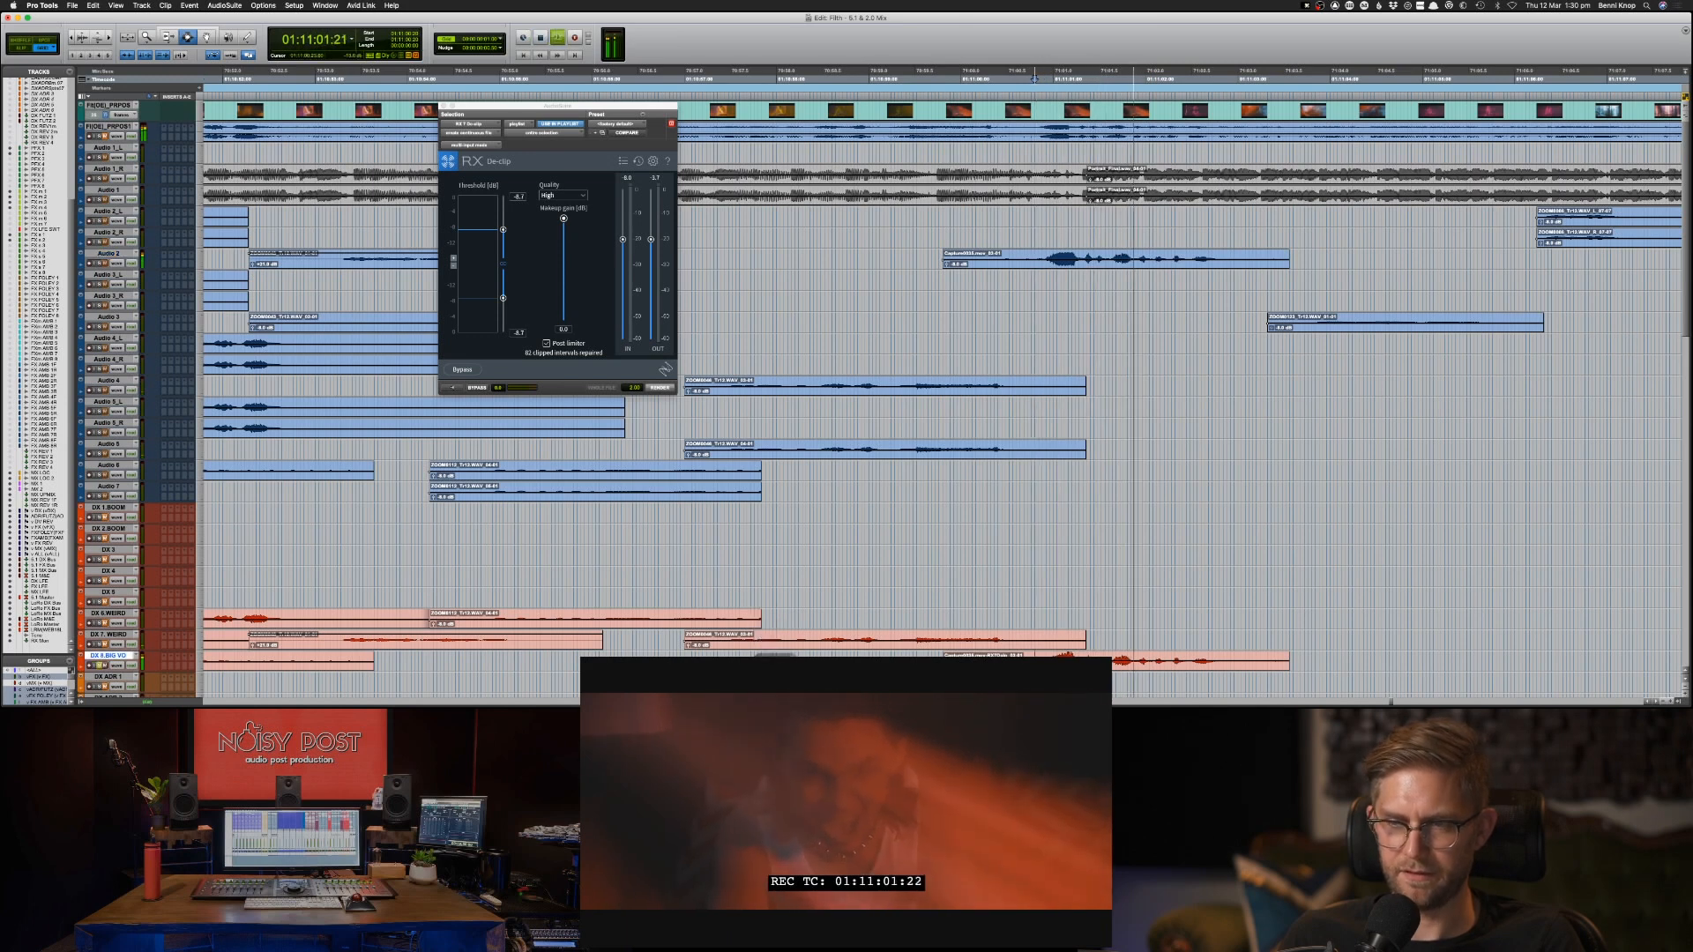
key("space")
double_click(1047, 661)
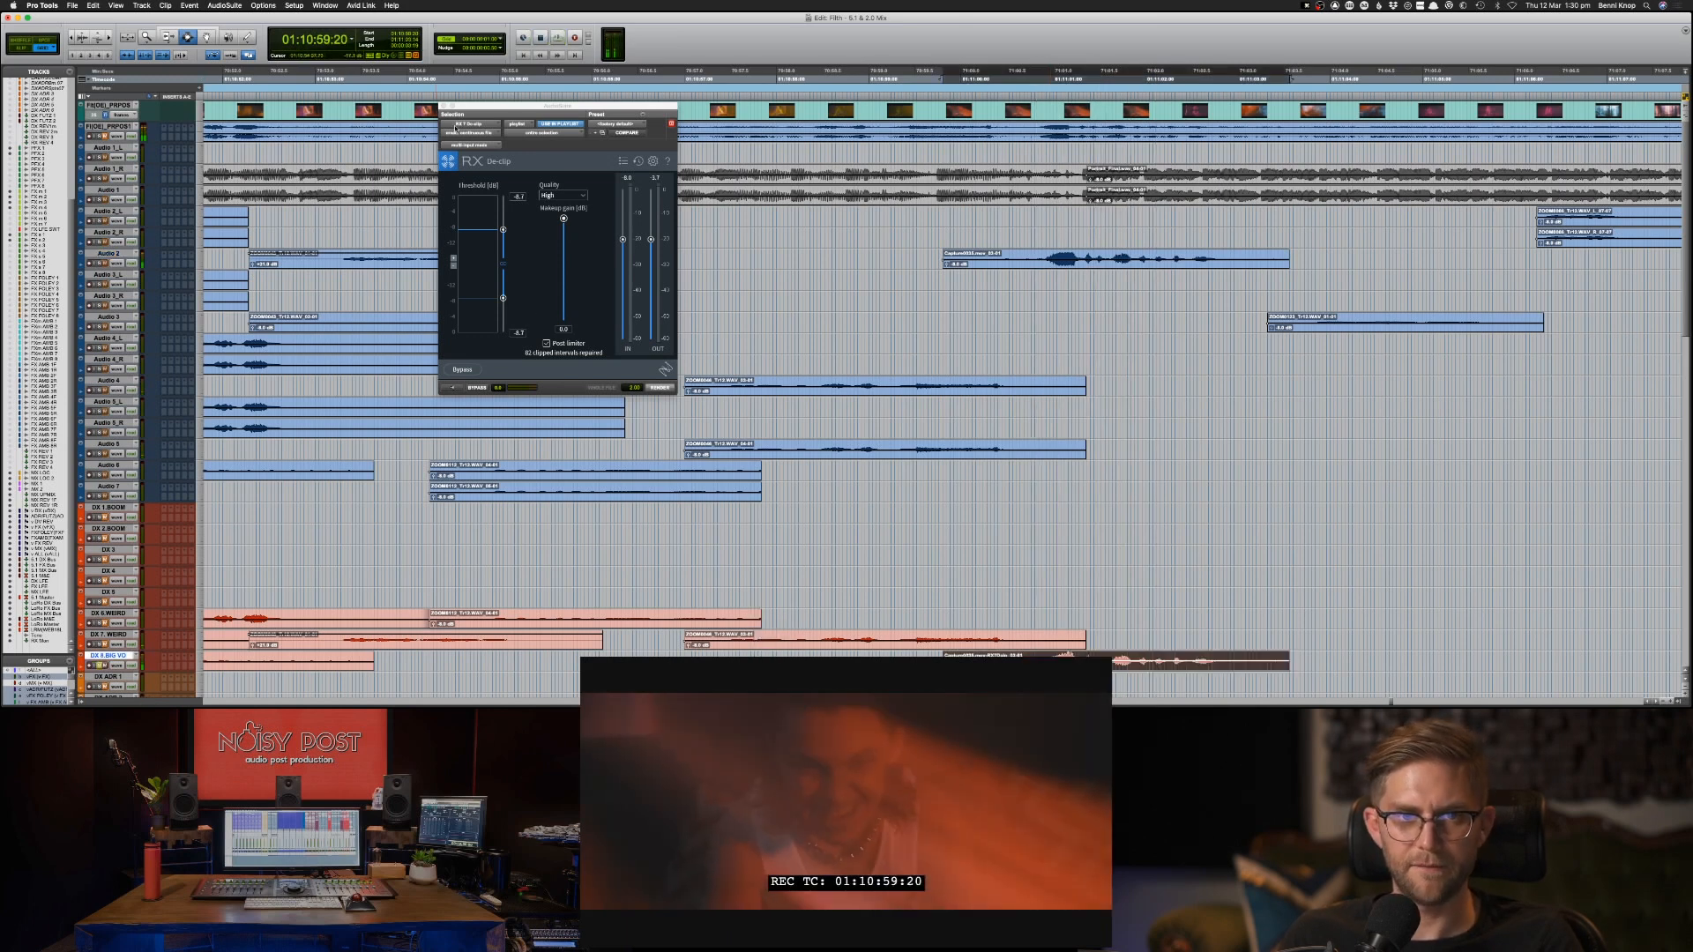
left_click(442, 106)
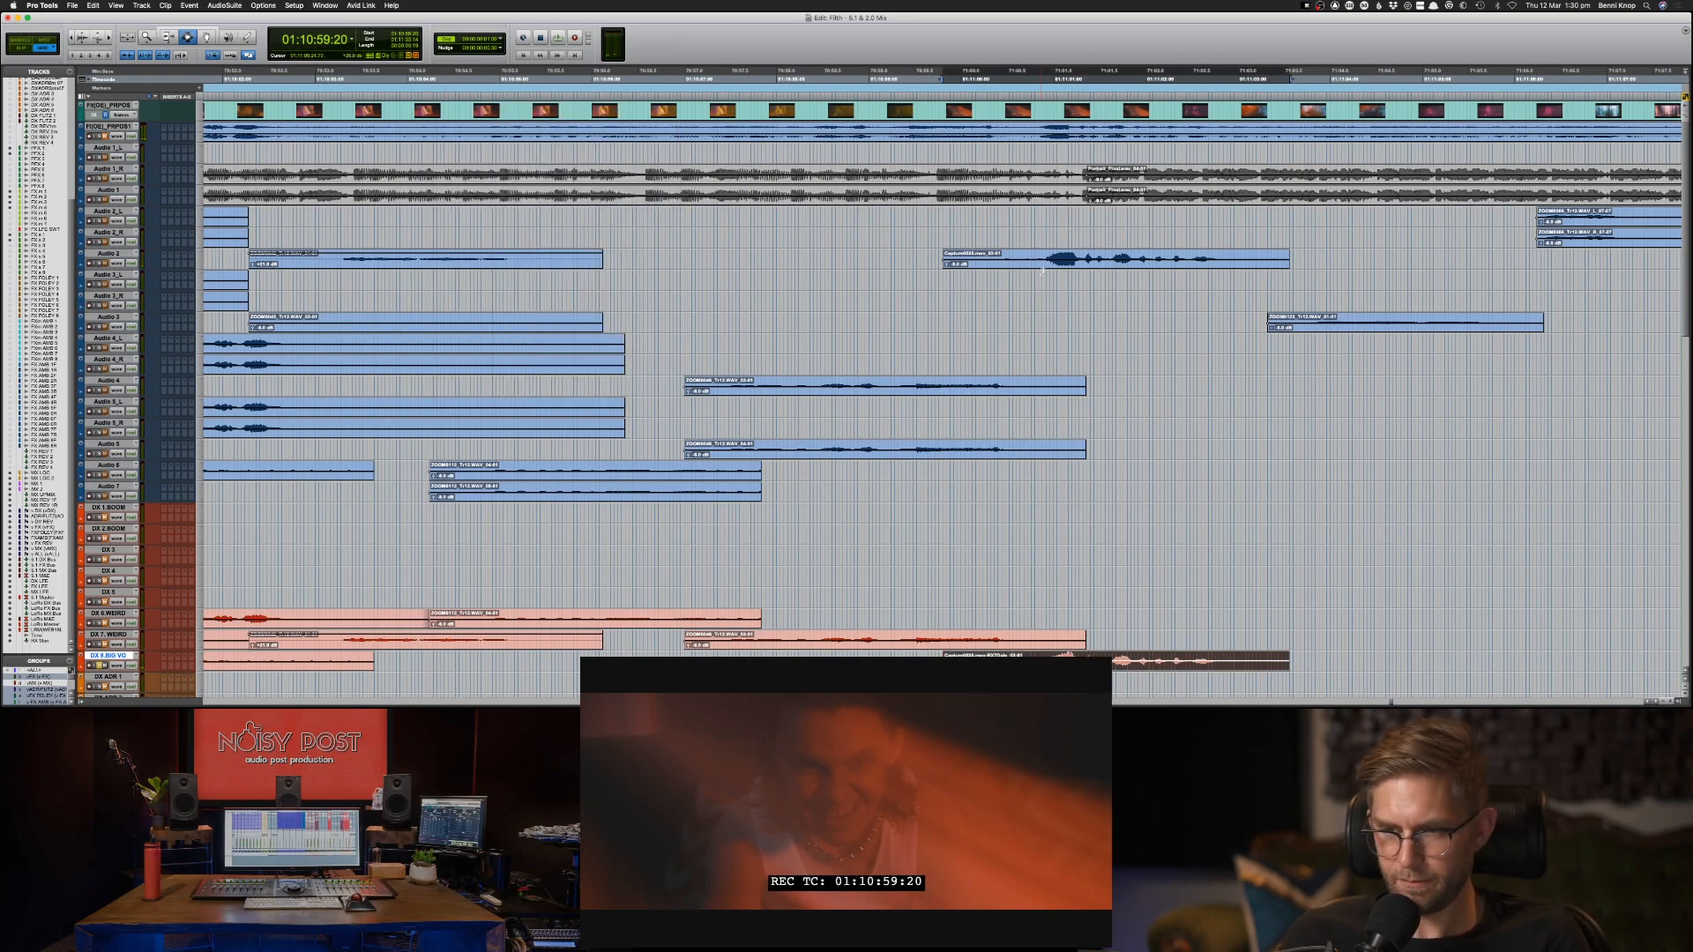
Audition the Audio 3 clip at 01:11:03:08 and move it to DX 6.WEIRD at the same position.
left_click(1144, 338)
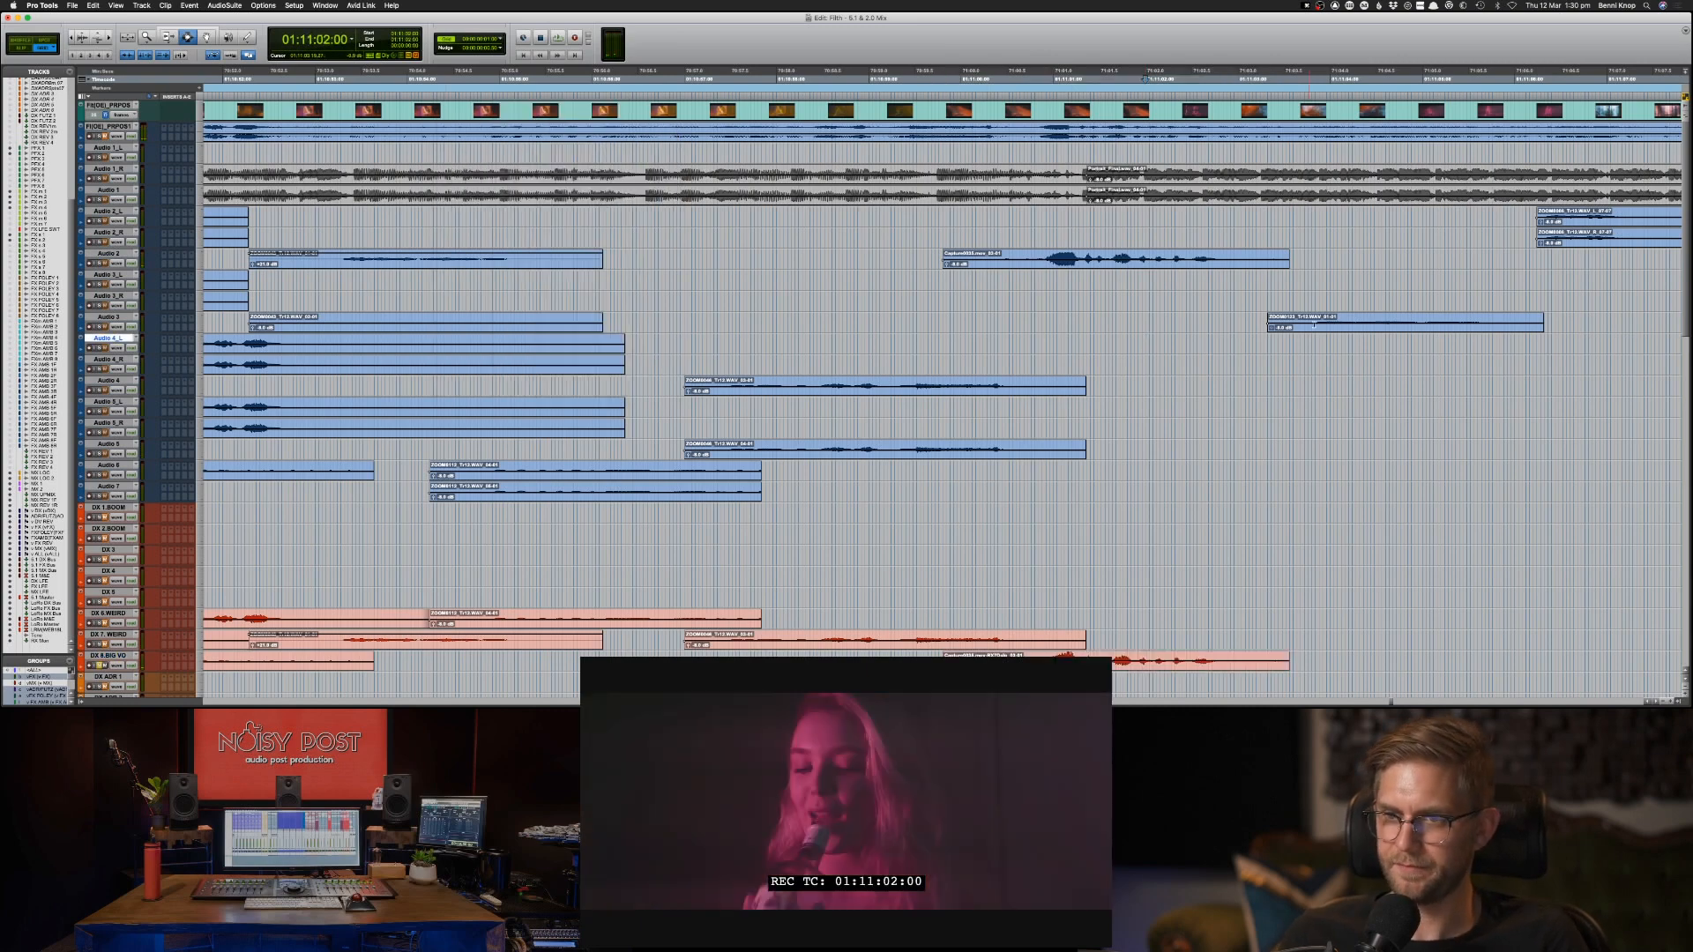
left_click(1314, 324)
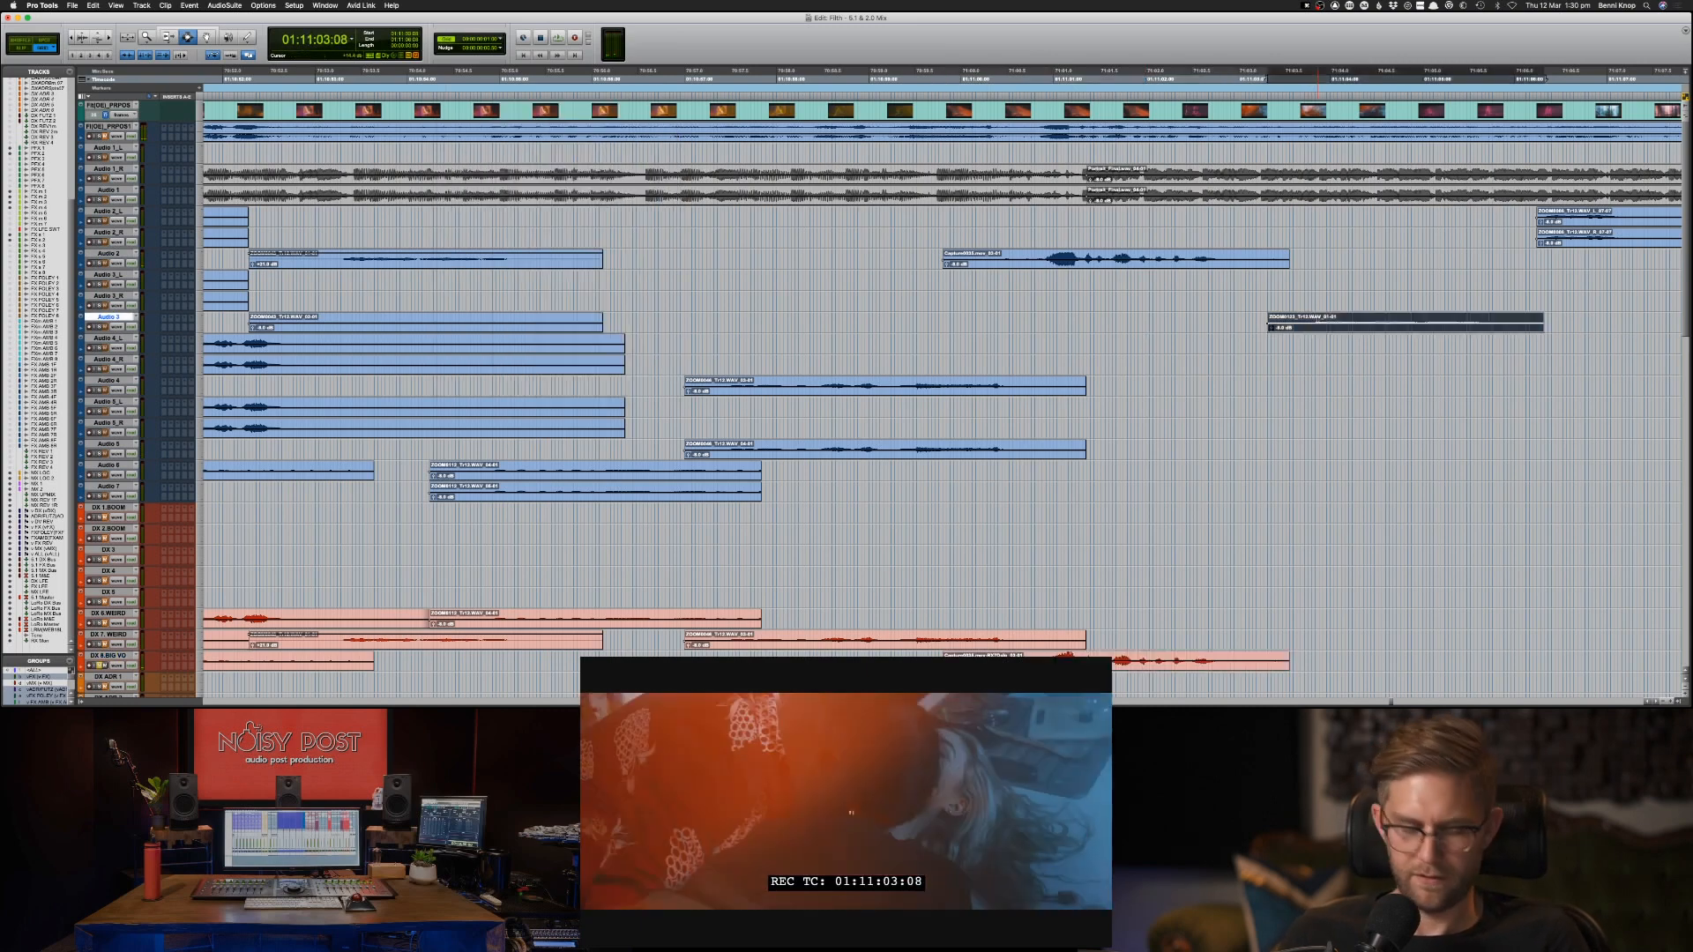
key("space")
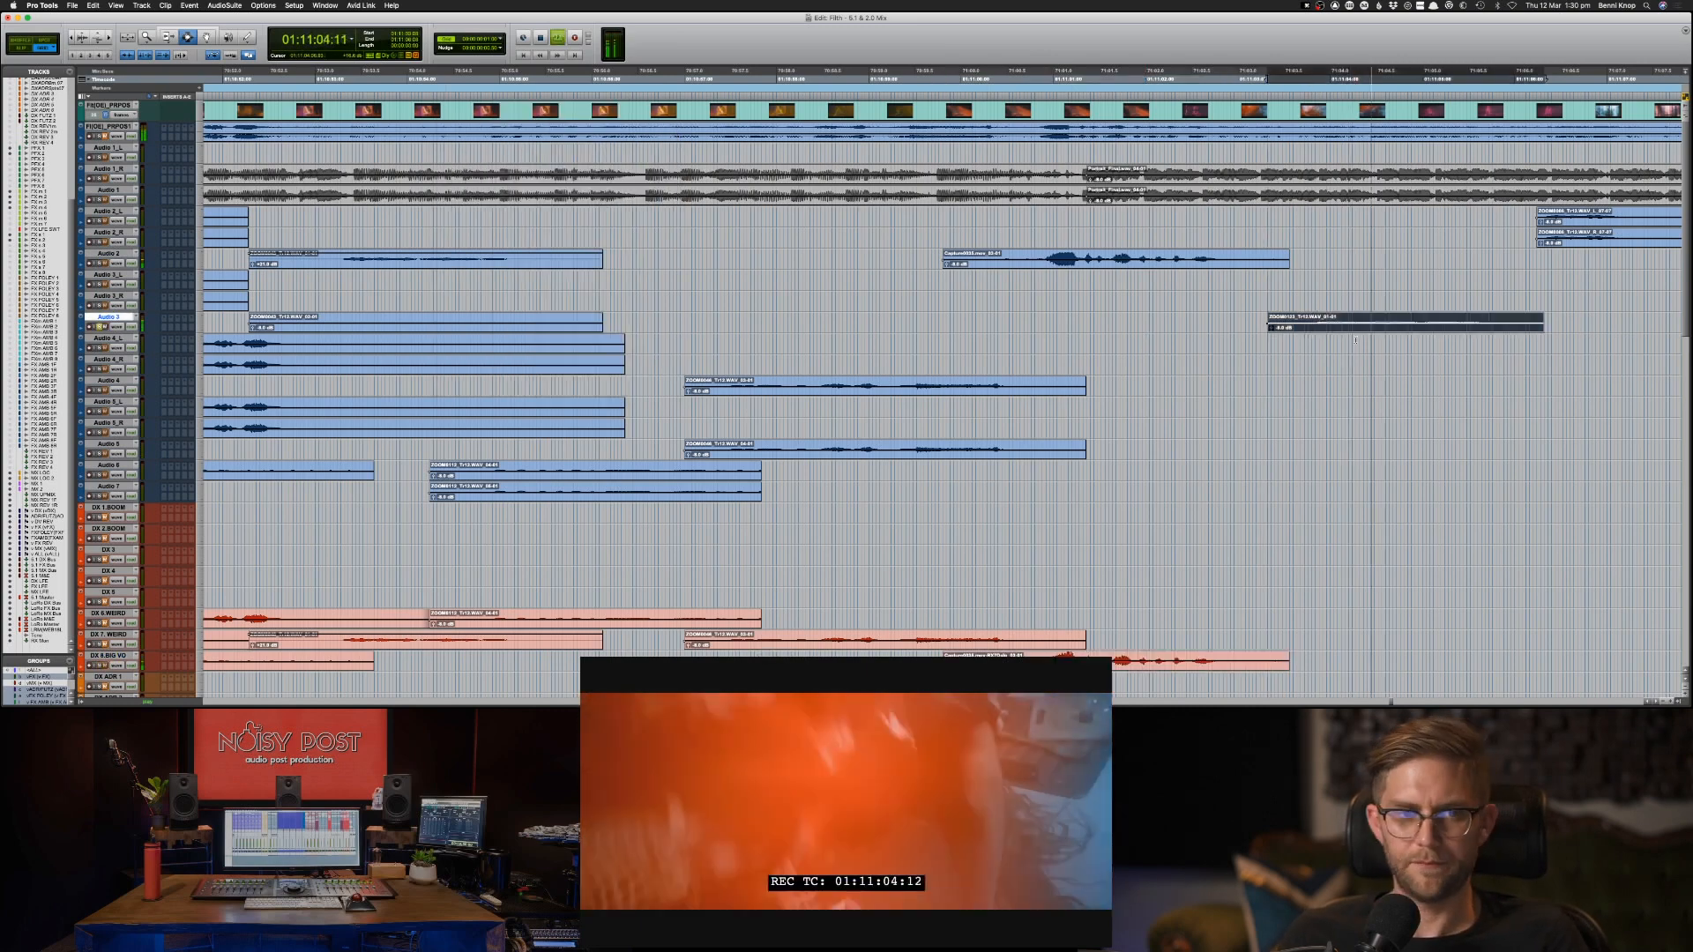
key("space")
key("super+x")
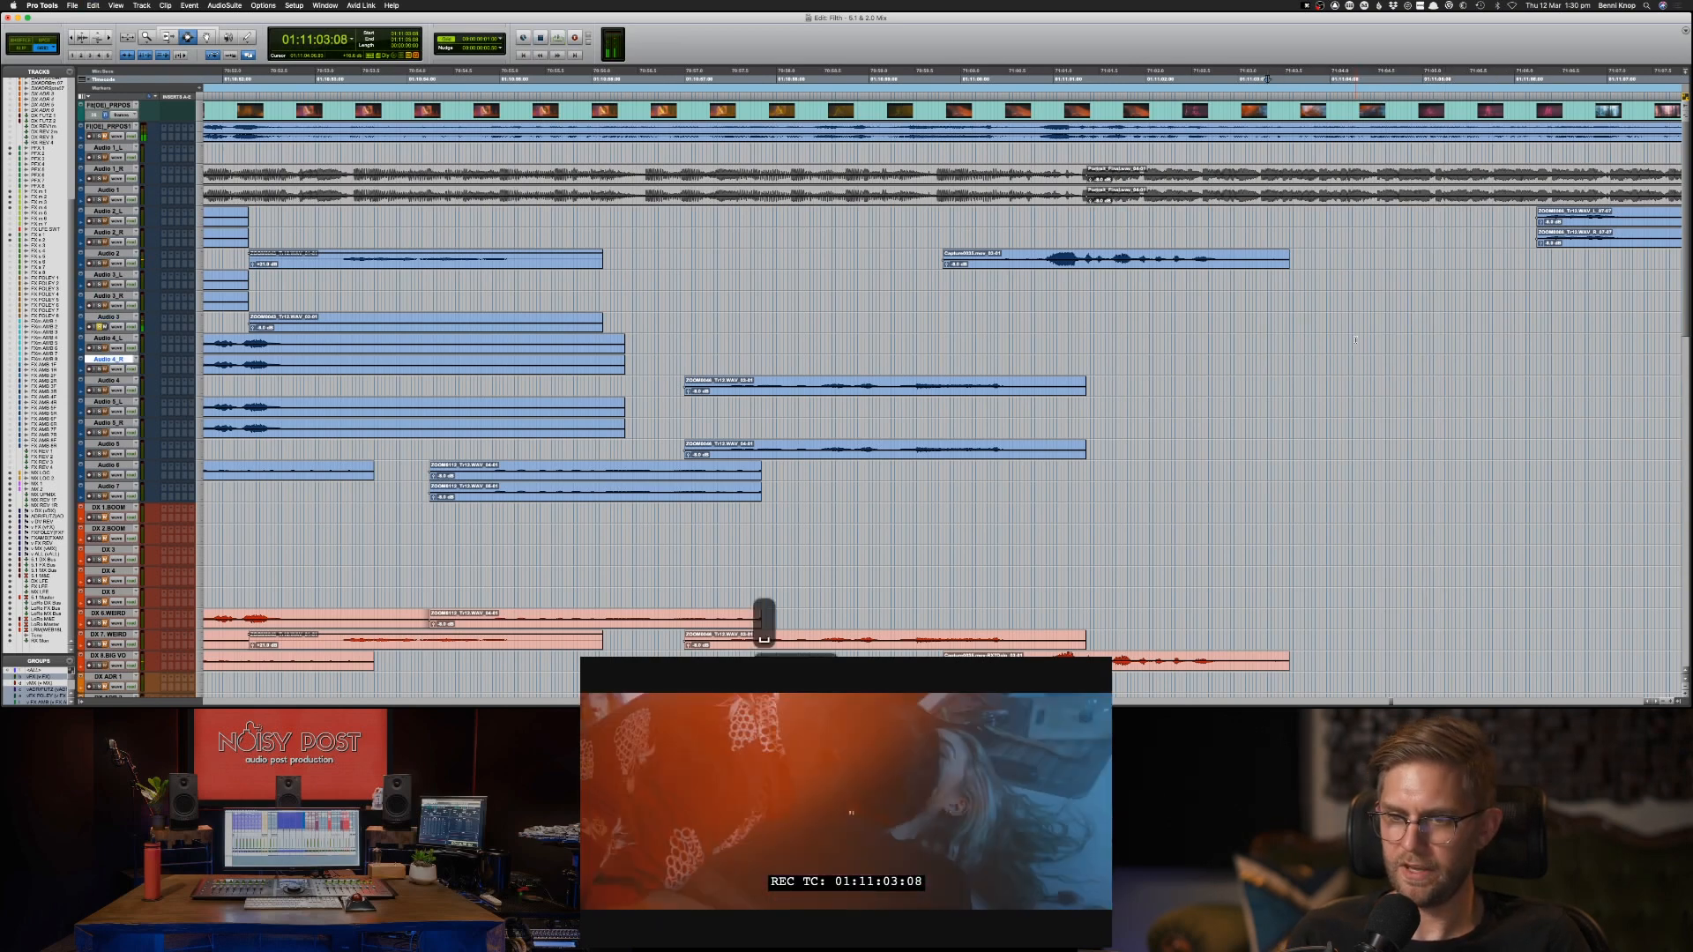
key("semicolon")
key("semicolon")
key("semicolon")
key("semicolon")
key("semicolon")
key("semicolon")
key("super+x")
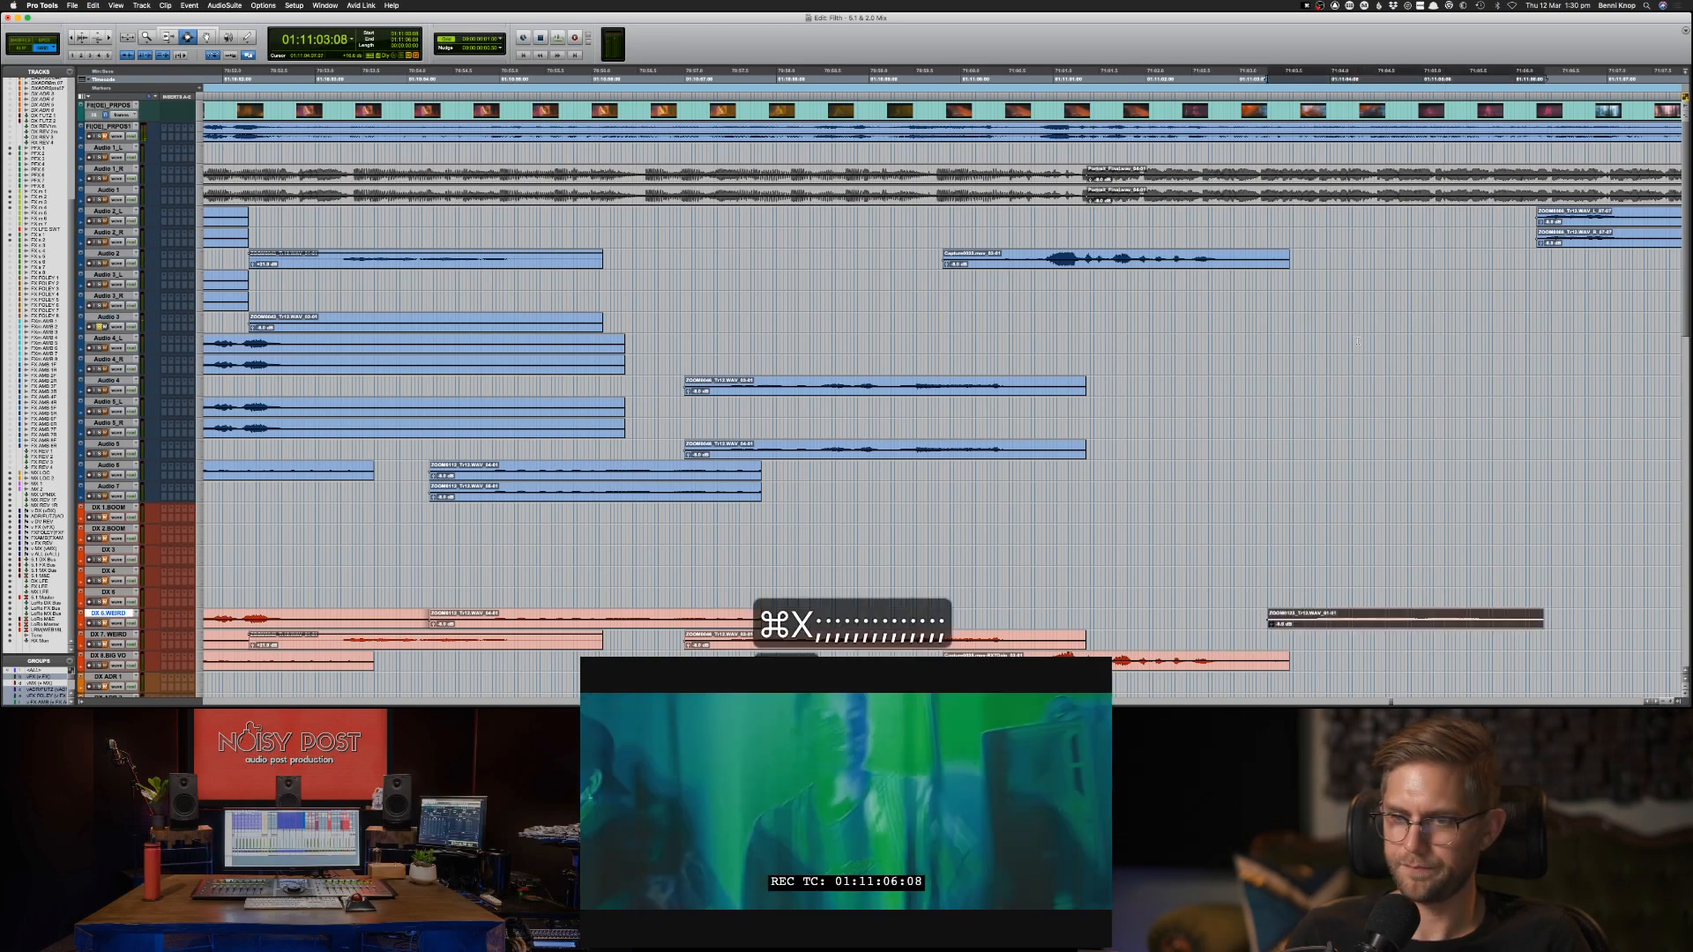
Audition the start of the Audio 2_L clip run around 01:11:06 in solo.
key("super+bracketleft")
key("super+bracketleft")
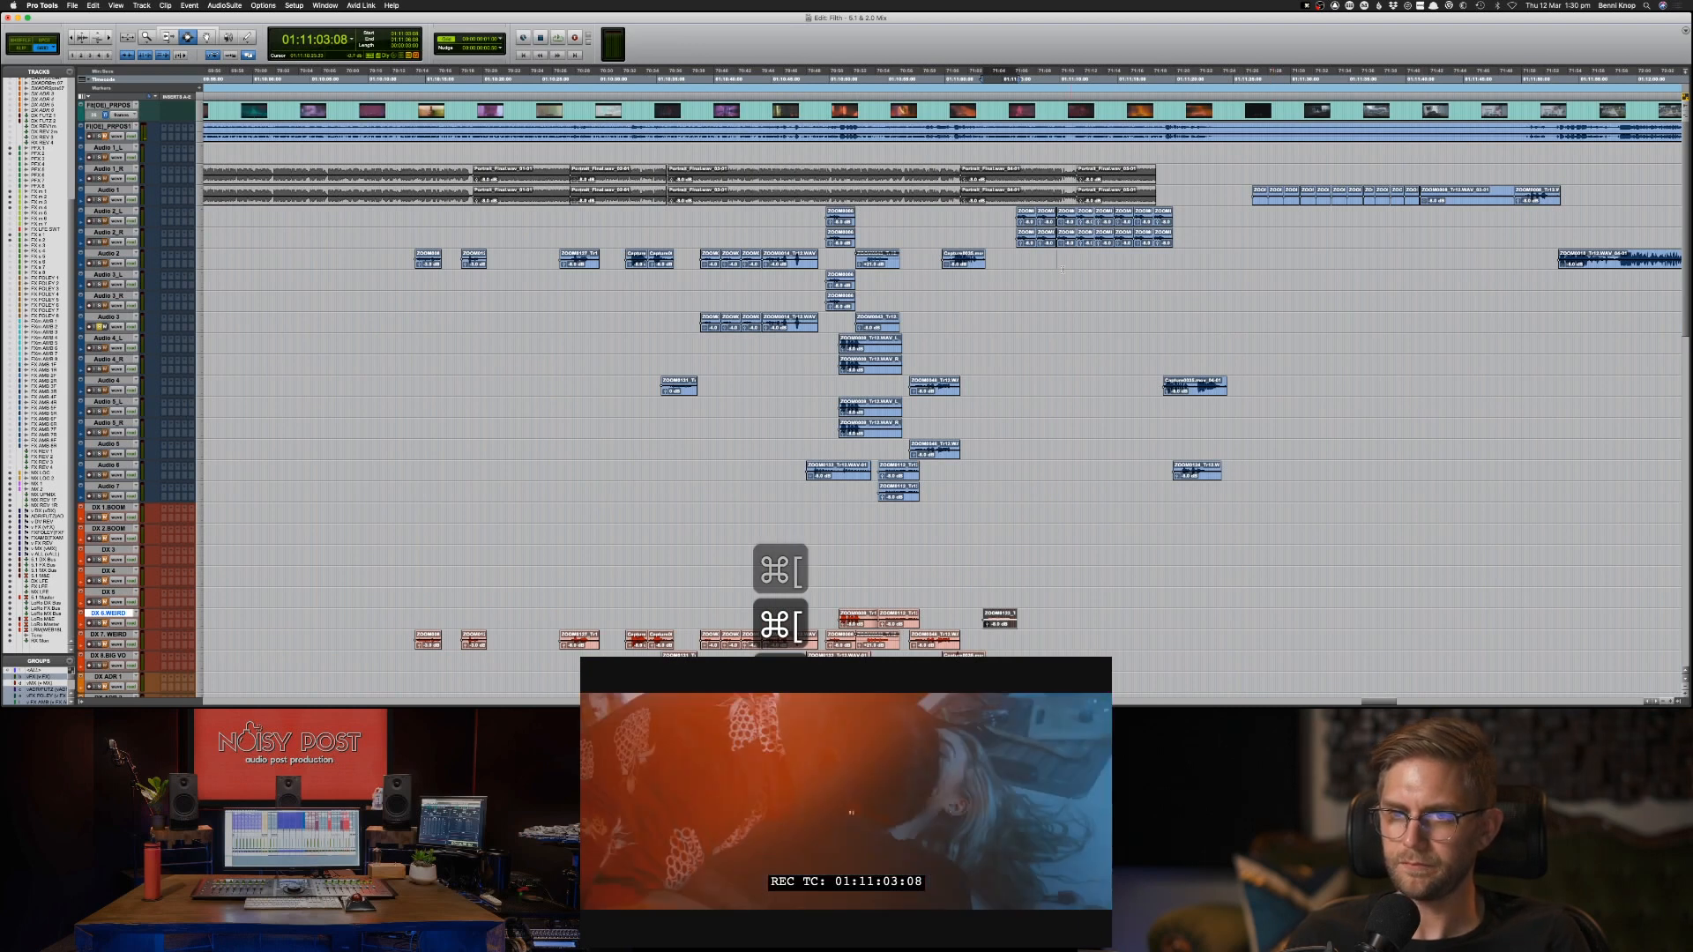
left_click(1017, 213)
key("space")
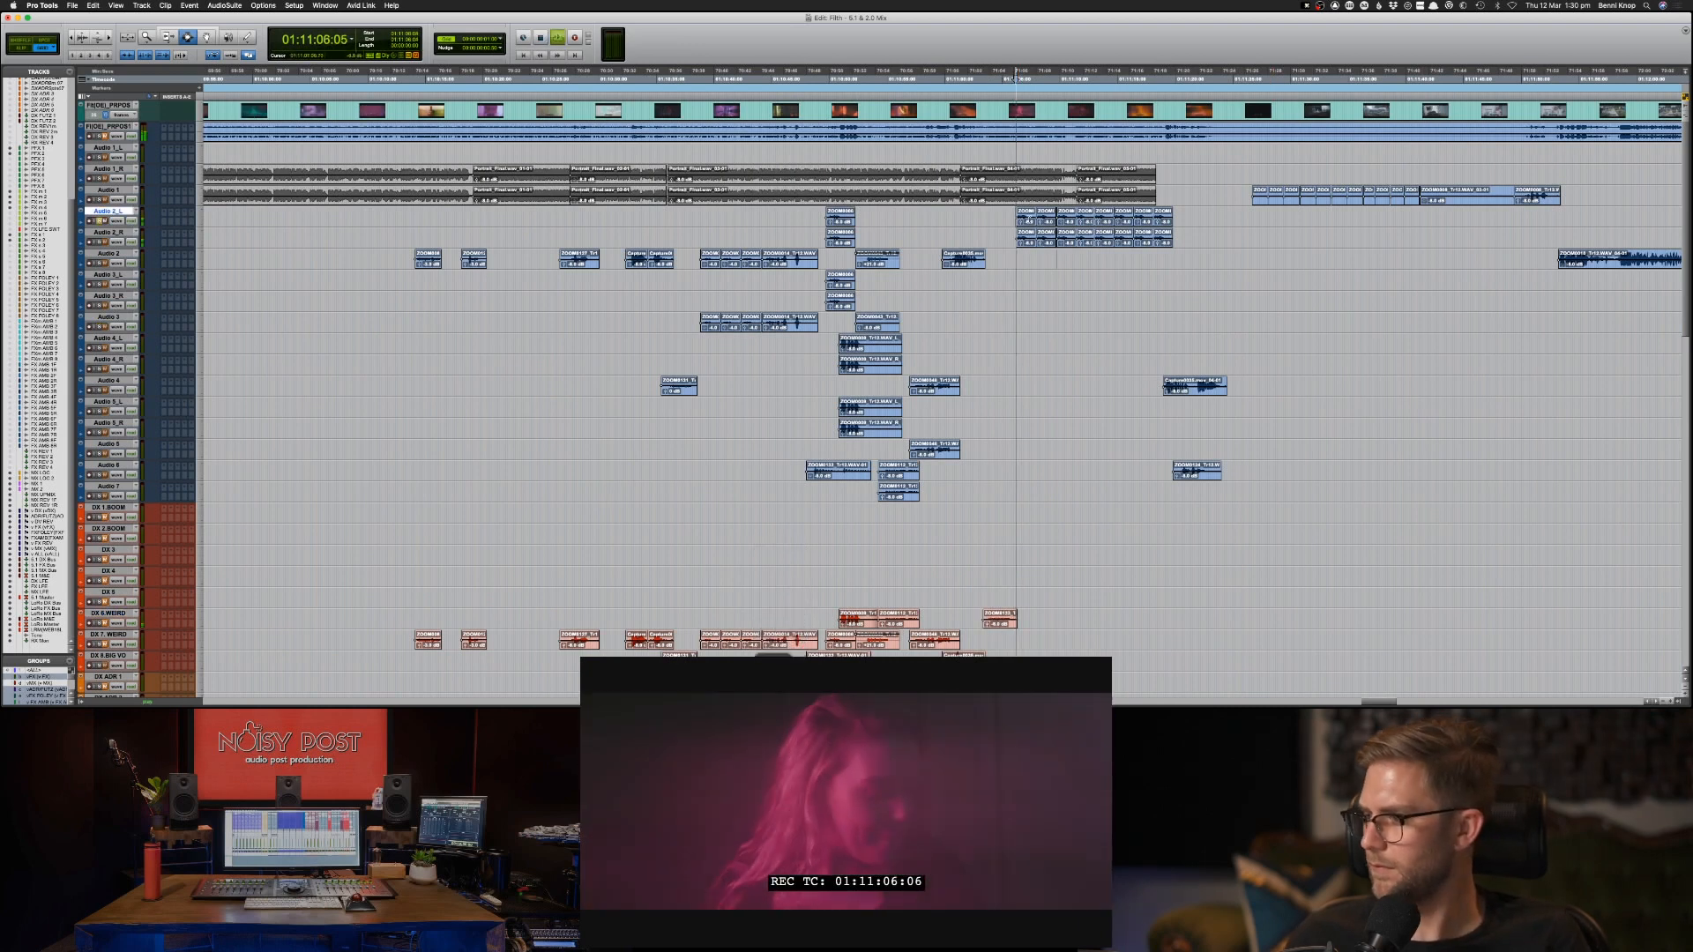
key("space")
key("space")
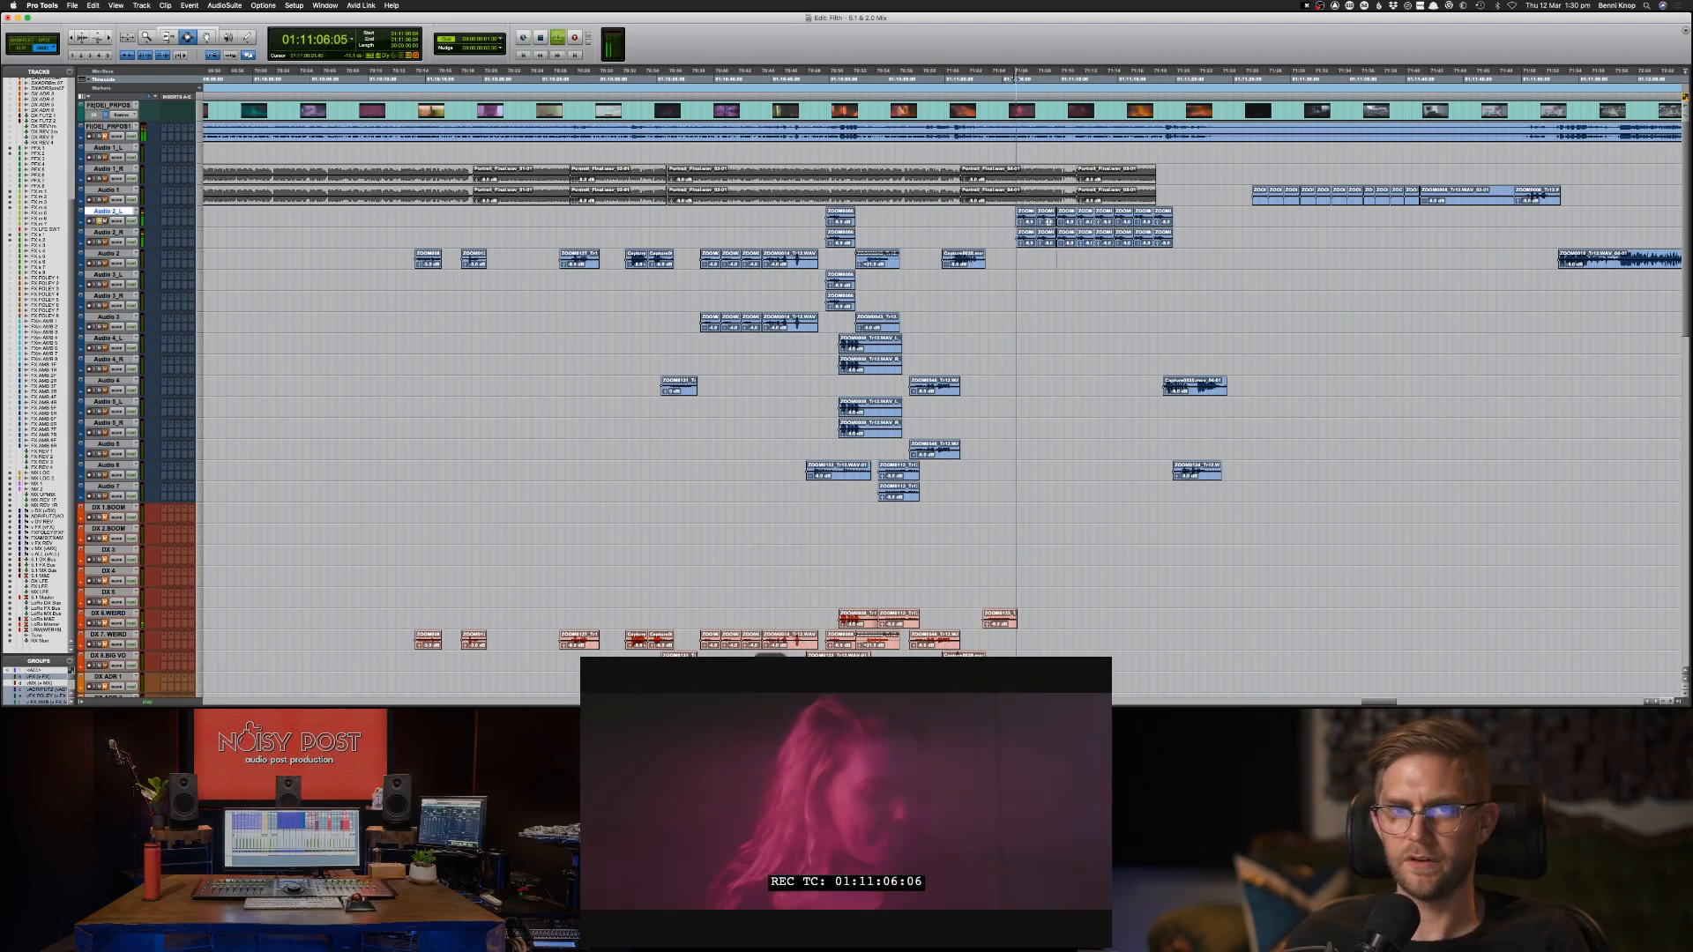
key("space")
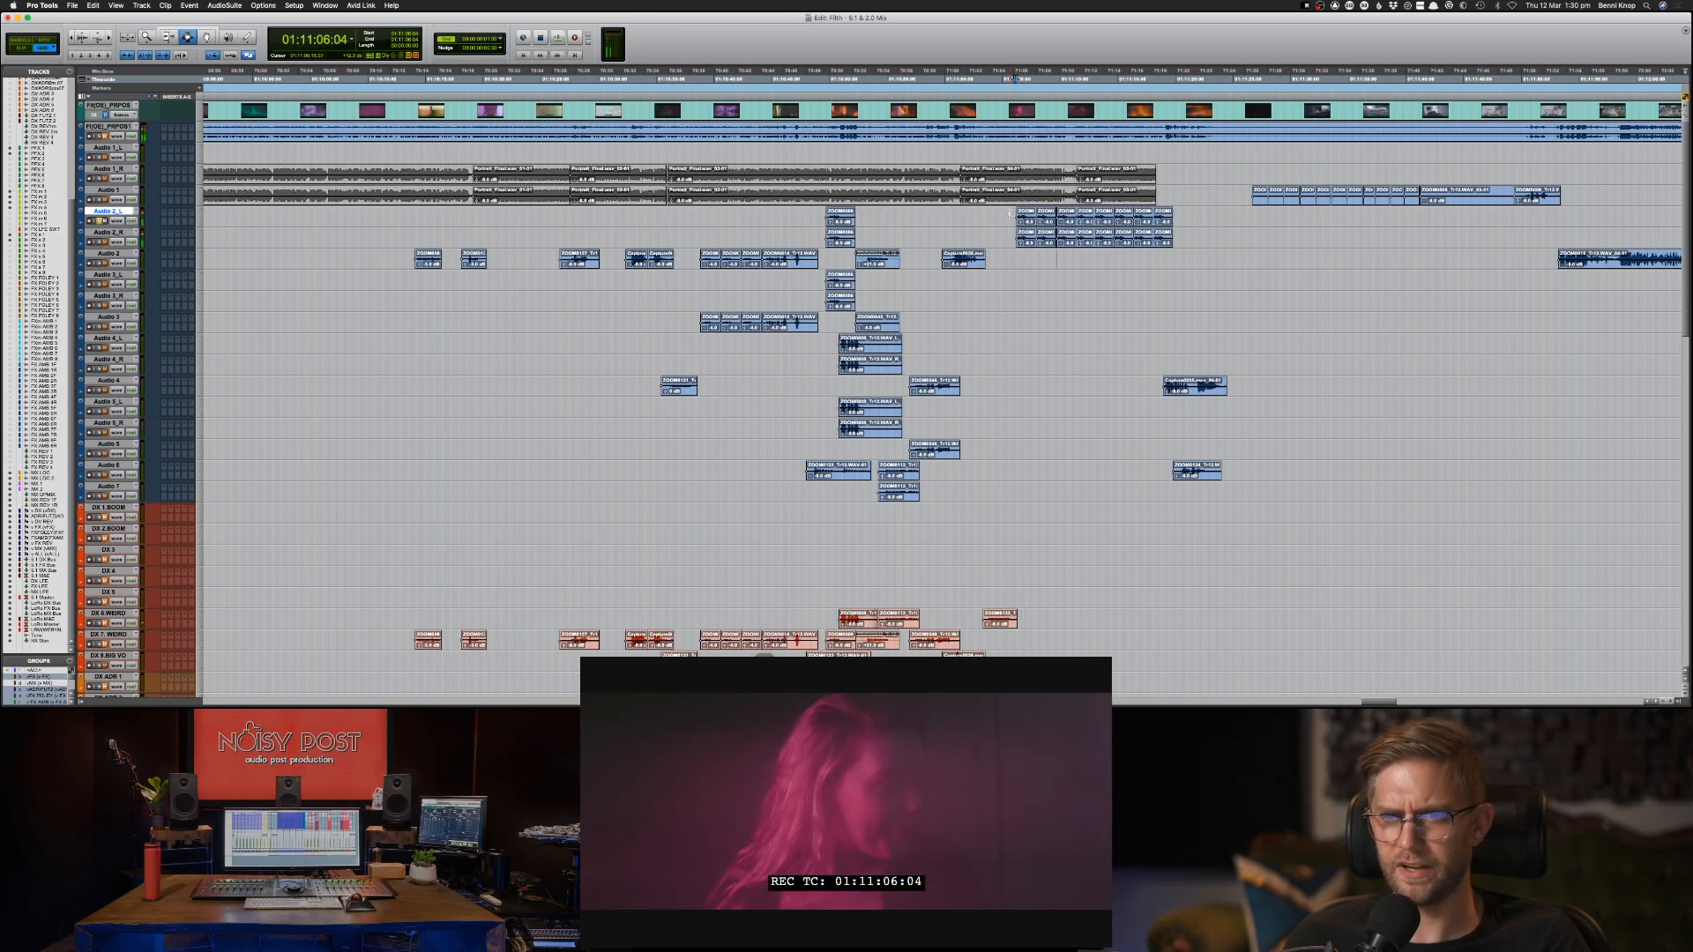
key("space")
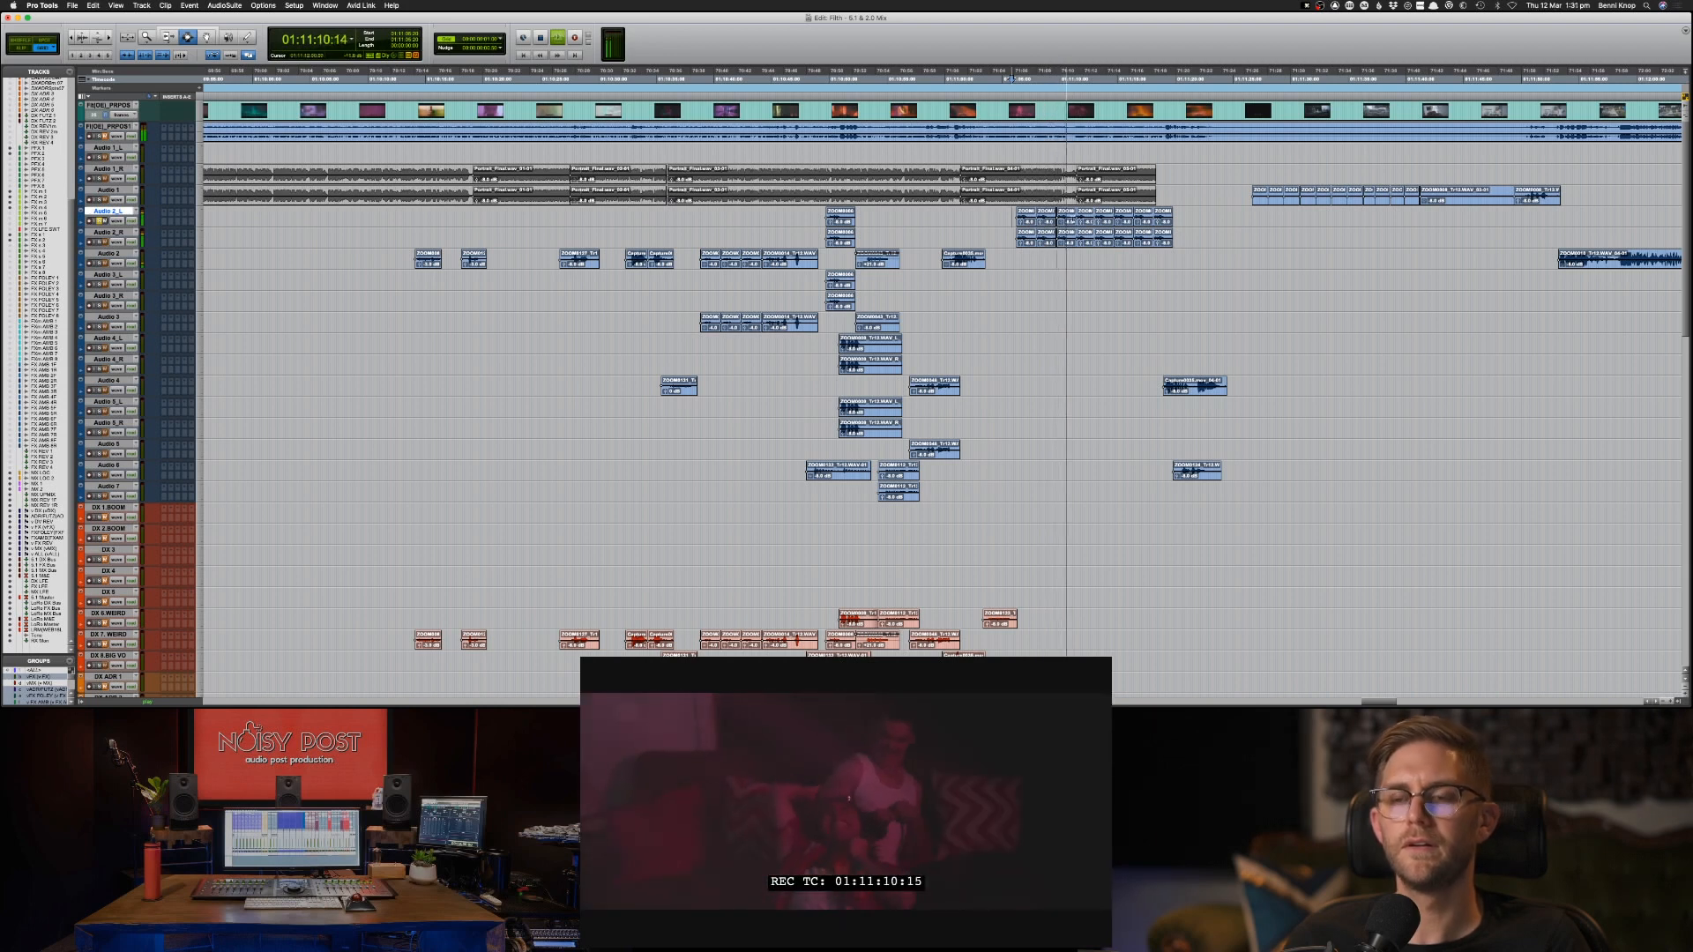
Select the full run of Audio 2_L clips and examine it while playback runs through to 01:11:18.
left_click_drag(1011, 220, 1188, 224)
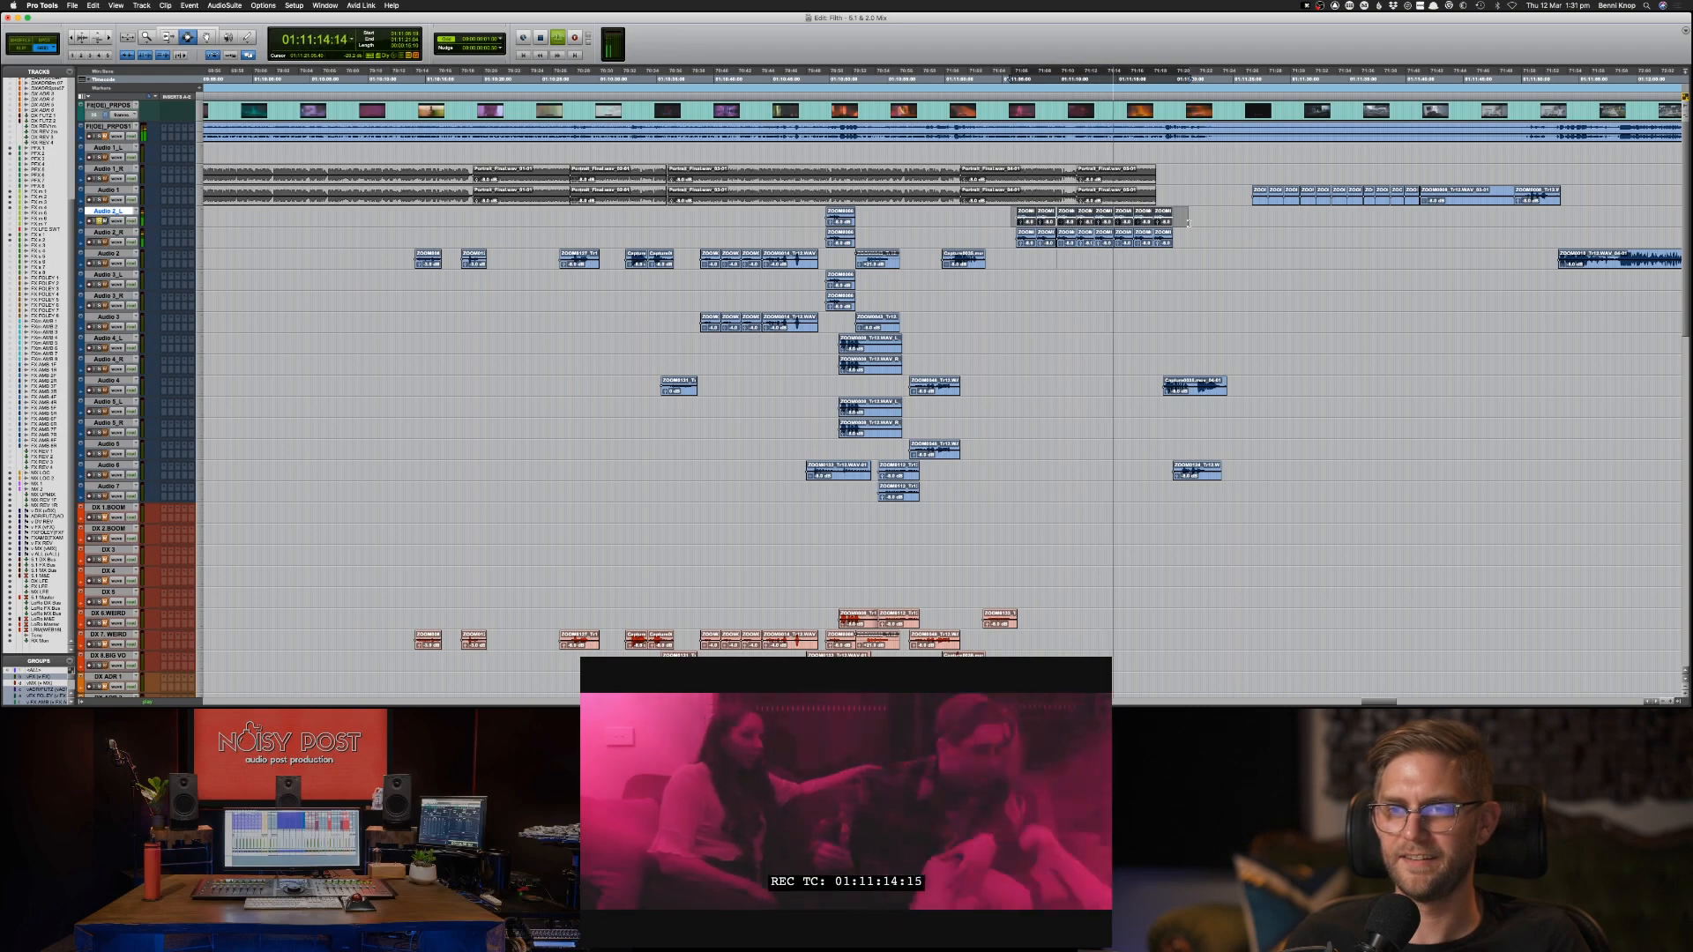
key("super+bracketright")
key("super+bracketright")
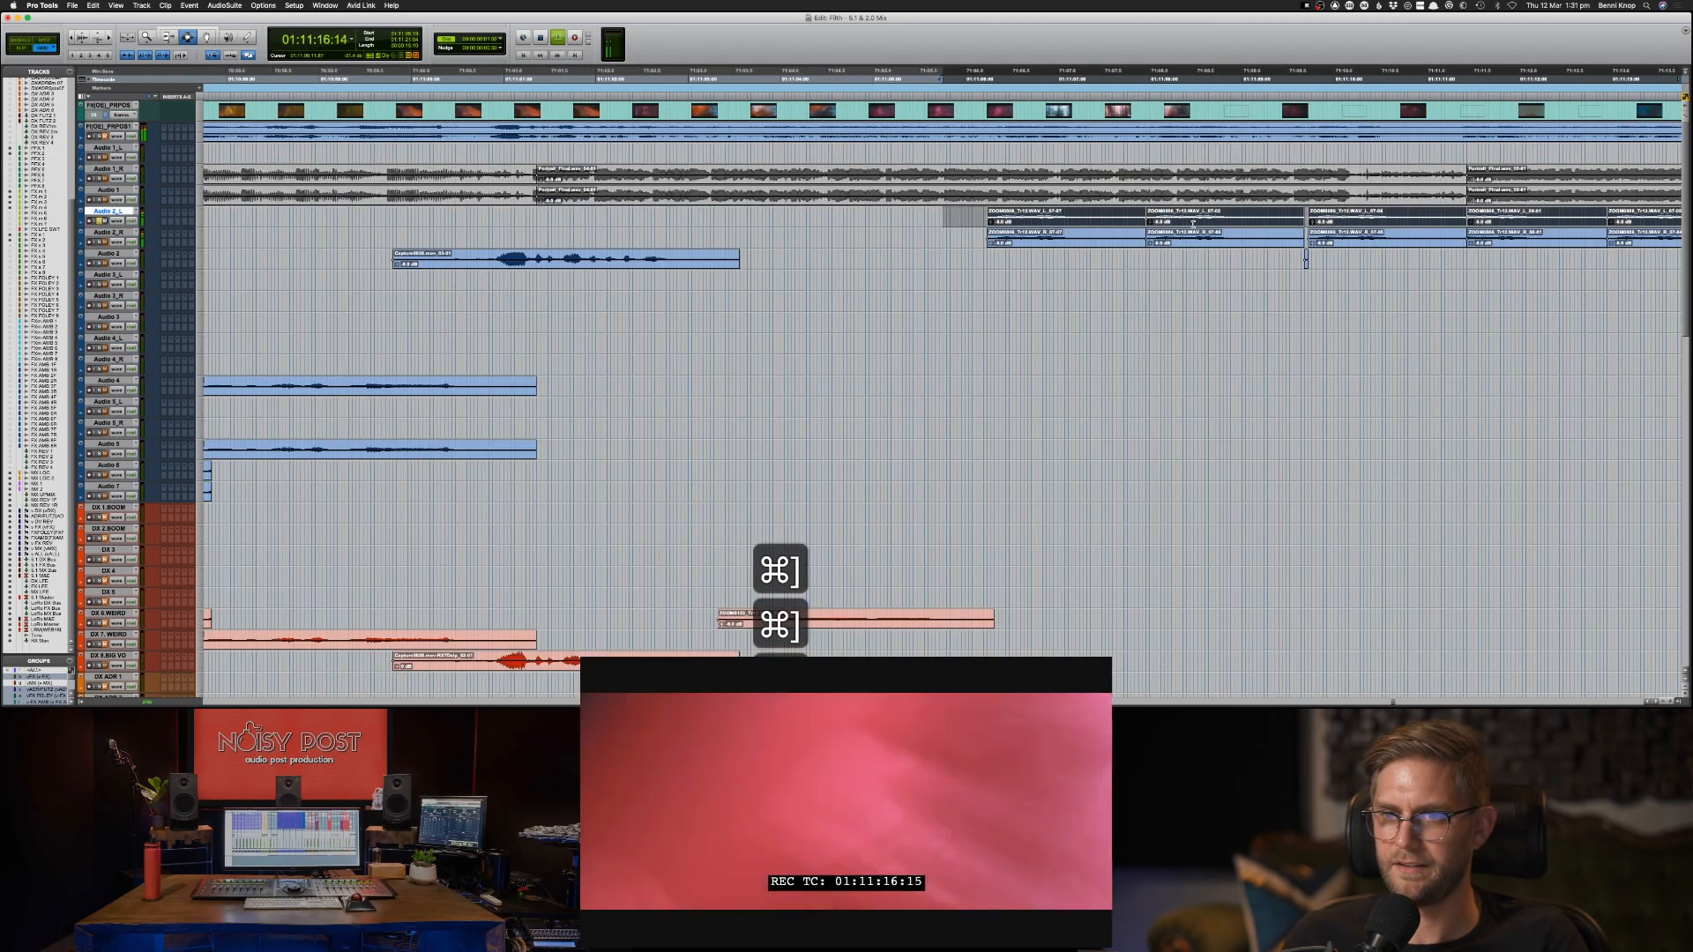
key("super+bracketleft")
scroll(1078, 227, "right", 3)
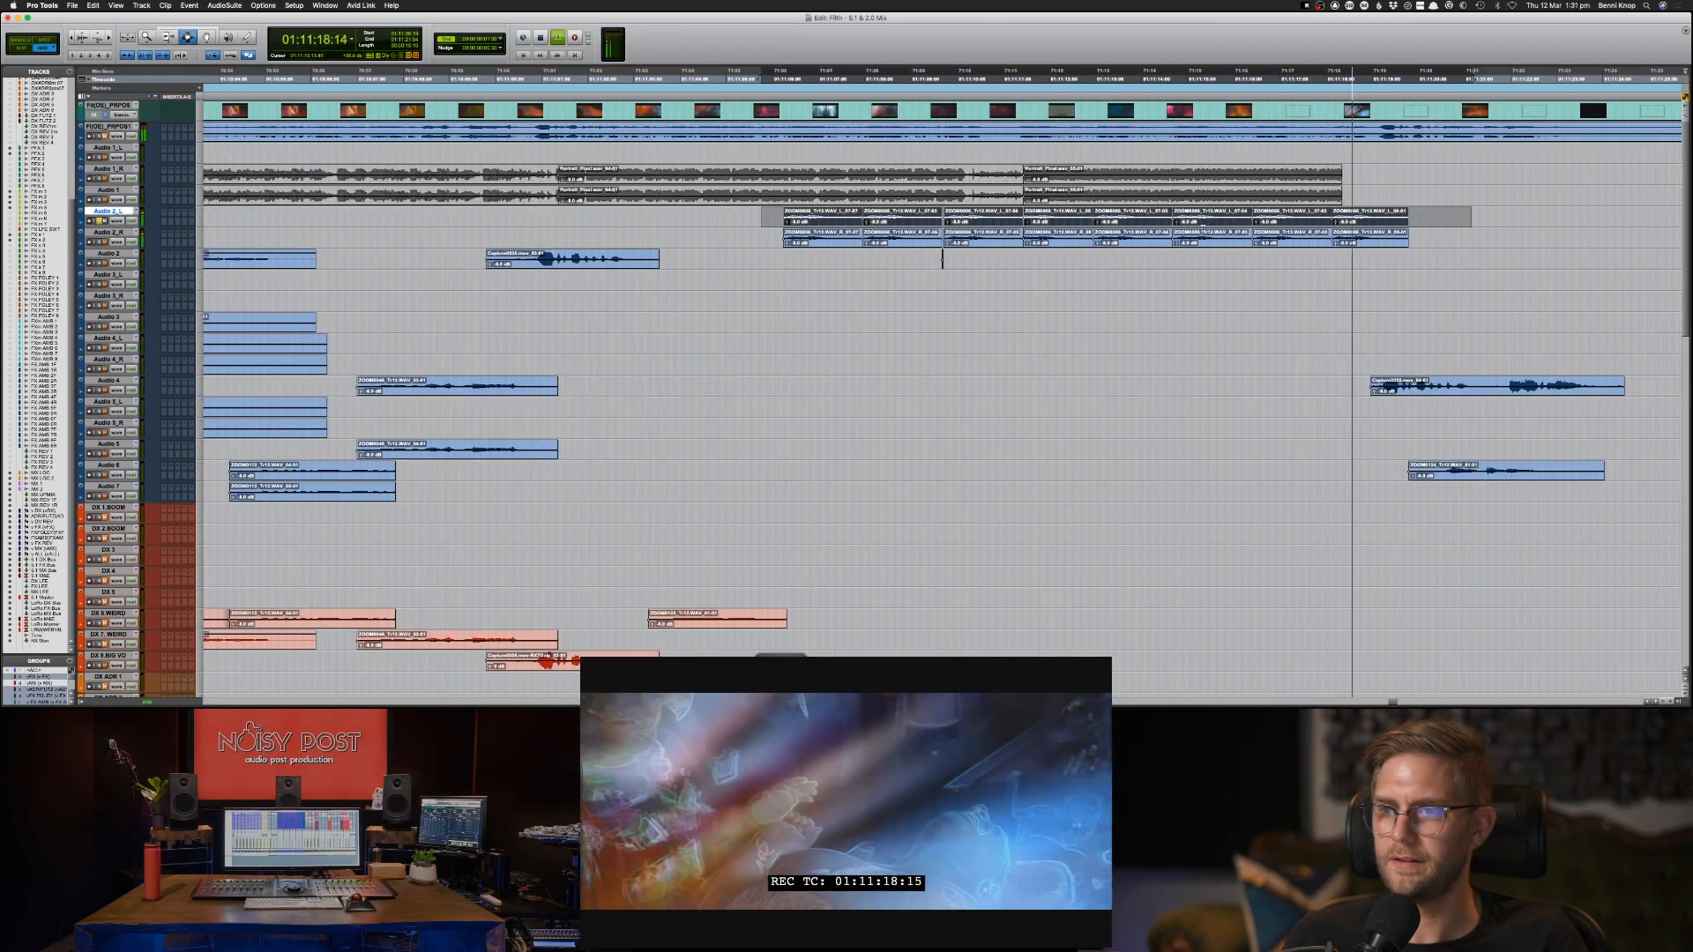
key("space")
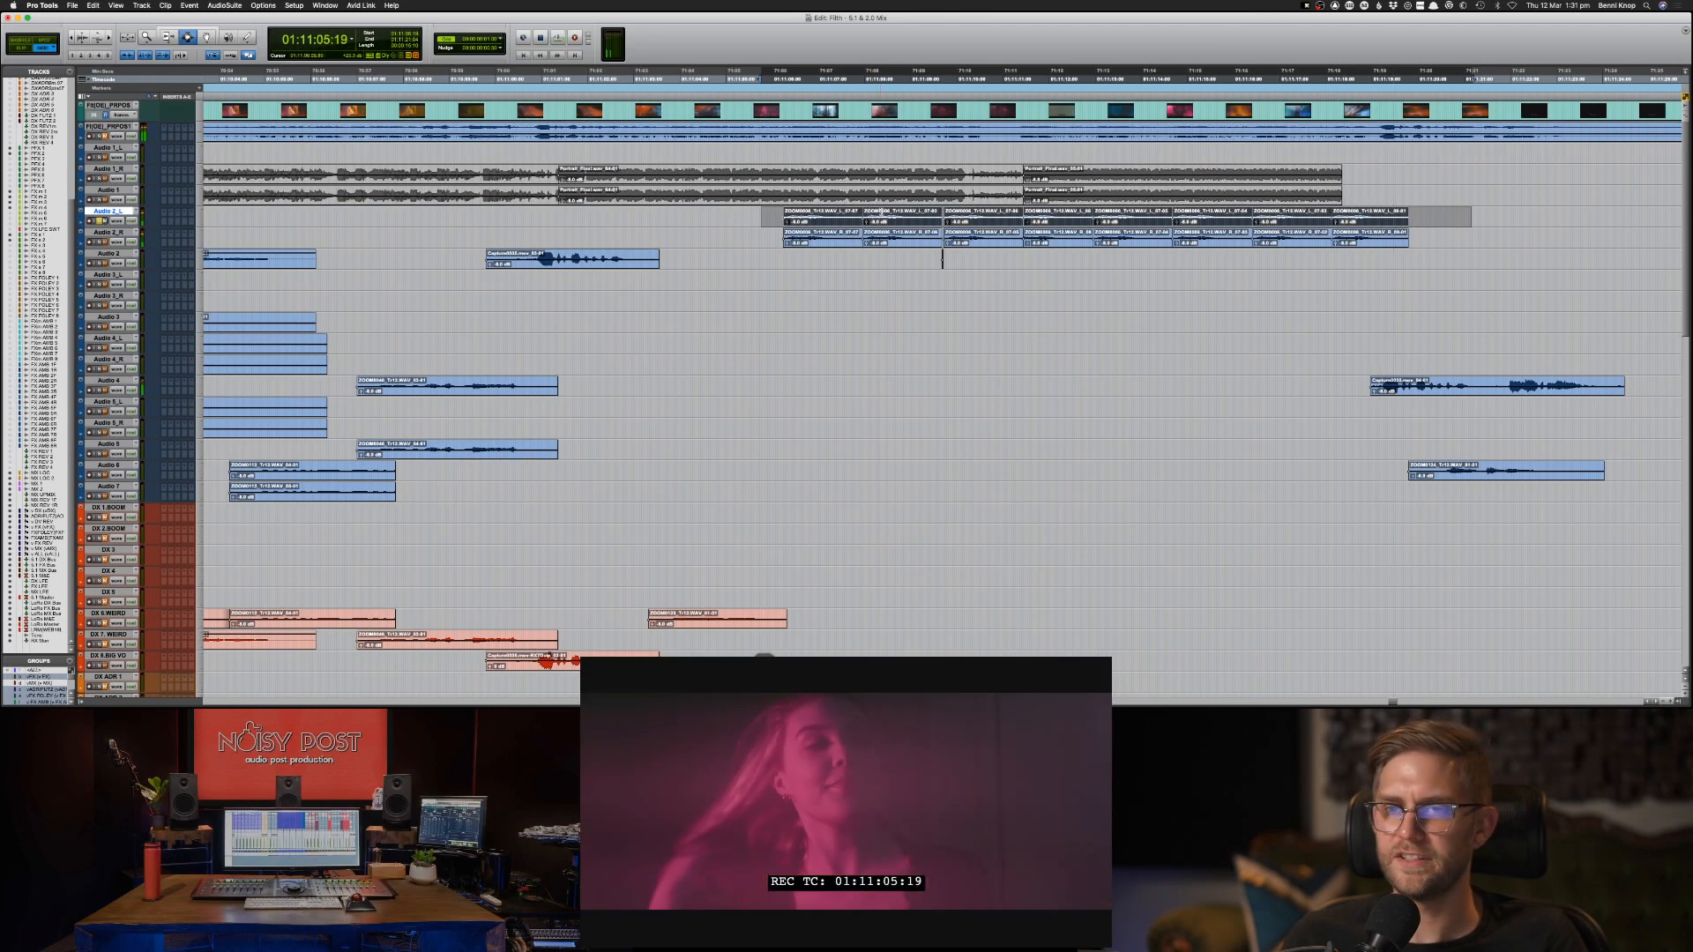
Play the middle of the Audio 2_L and 2_R run from 01:11:09:18 and check it against the adjacent Audio 1_R clip.
left_click_drag(774, 216, 860, 236)
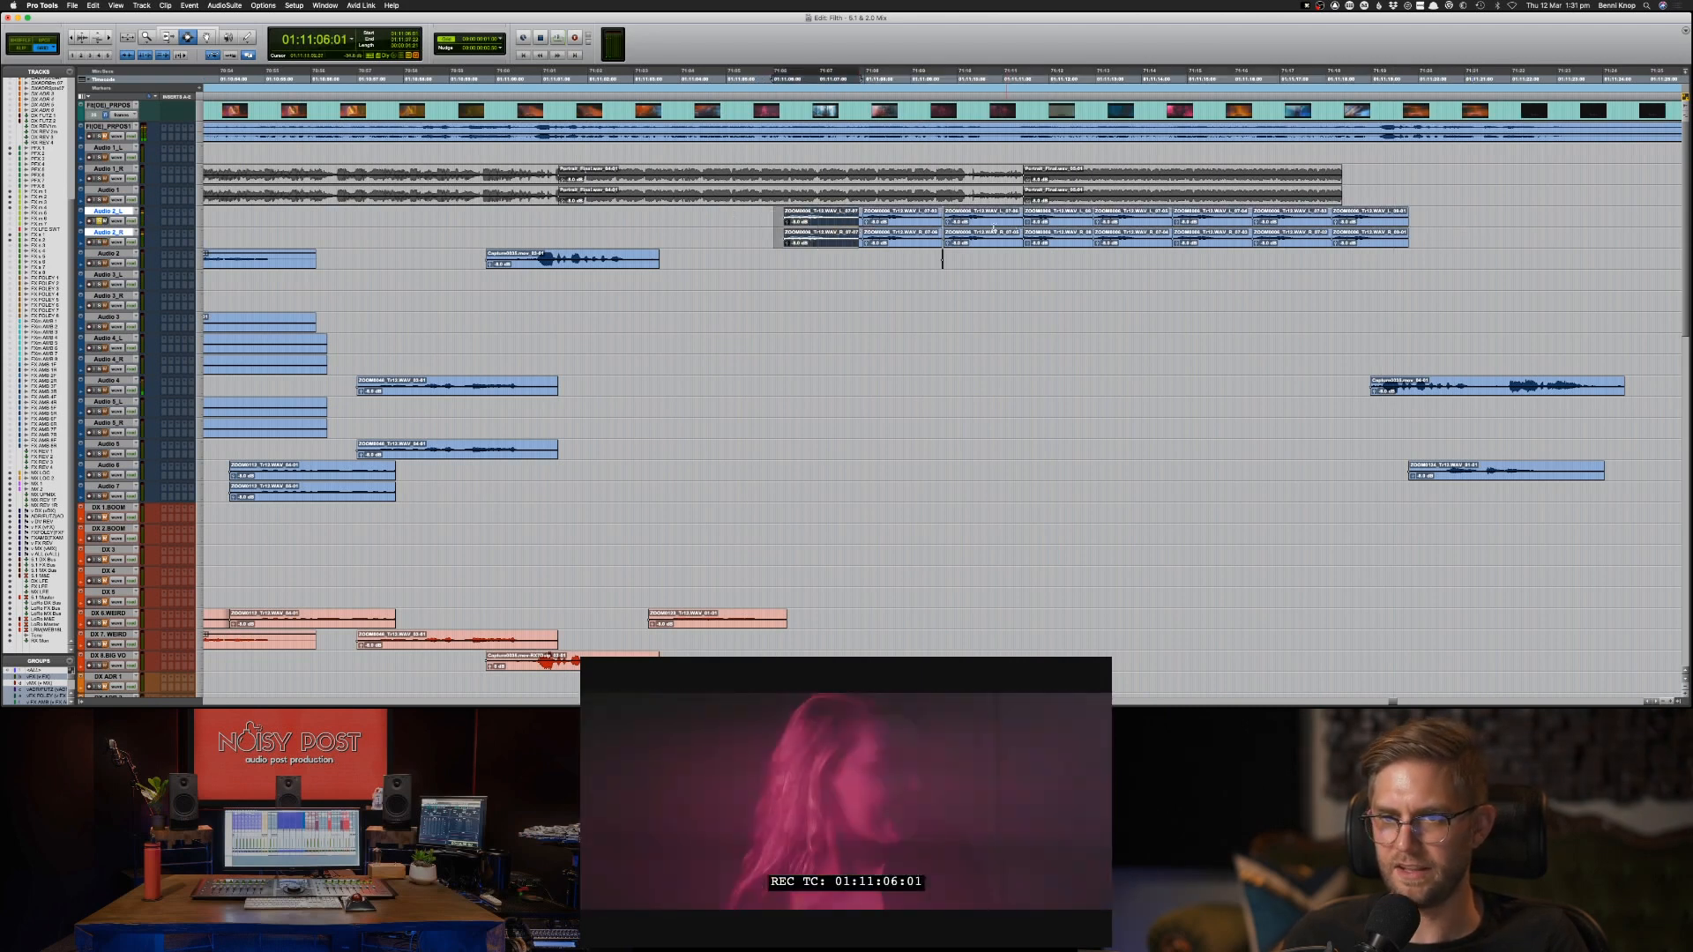
left_click(942, 258)
key("space")
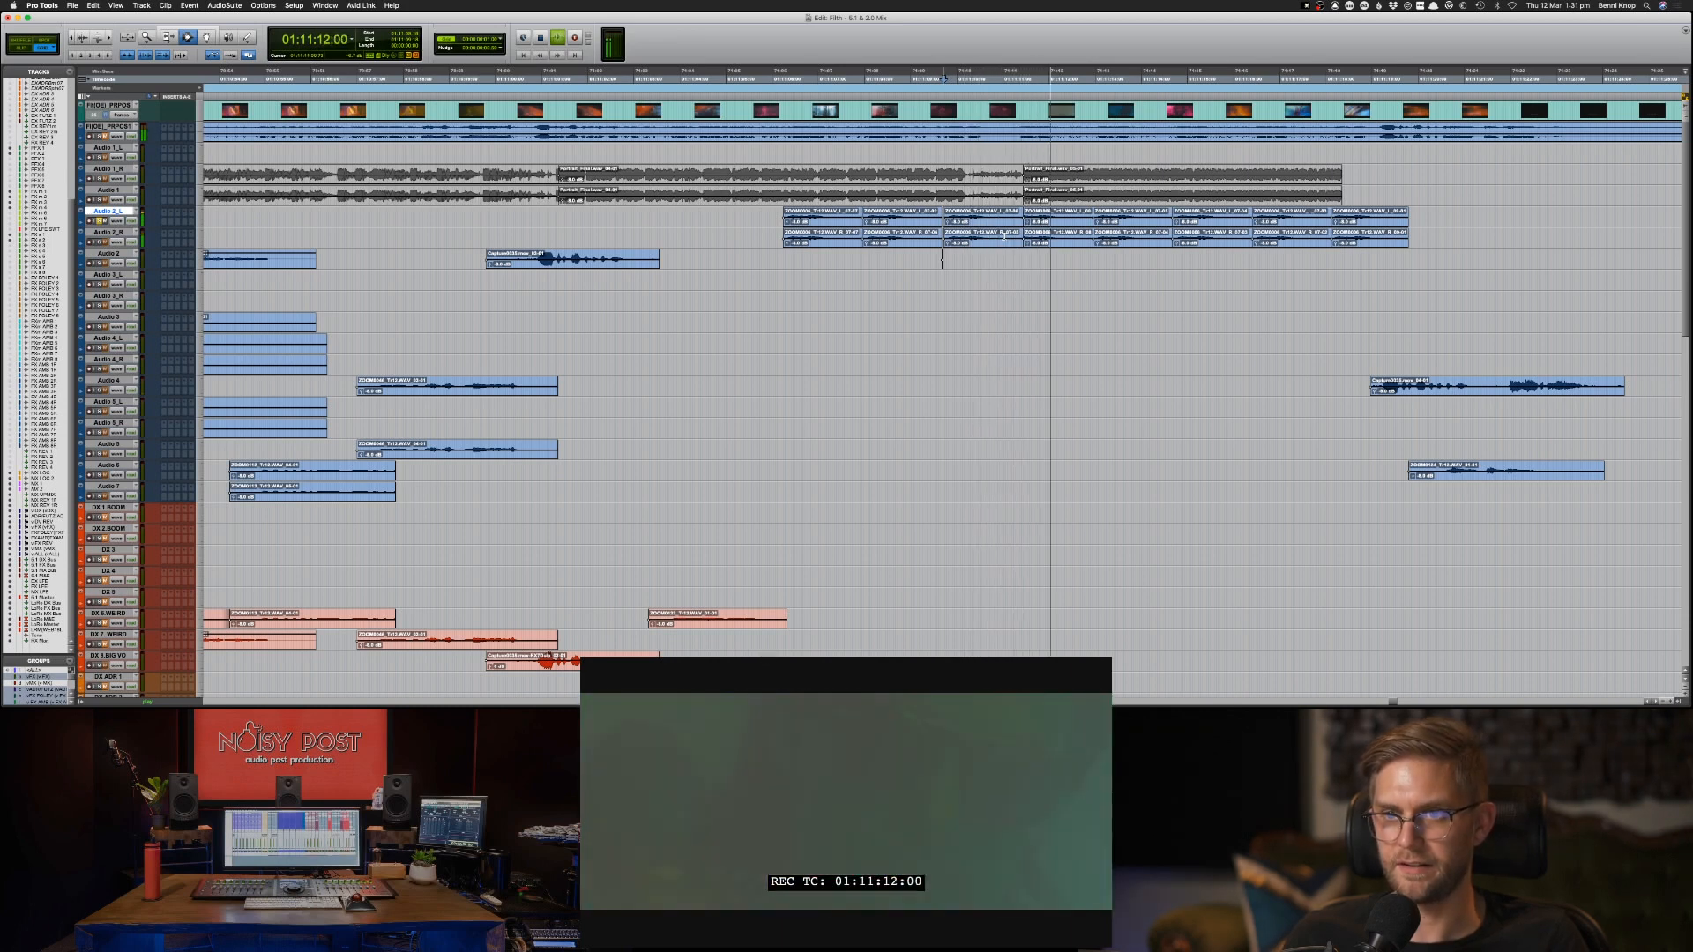
key("space")
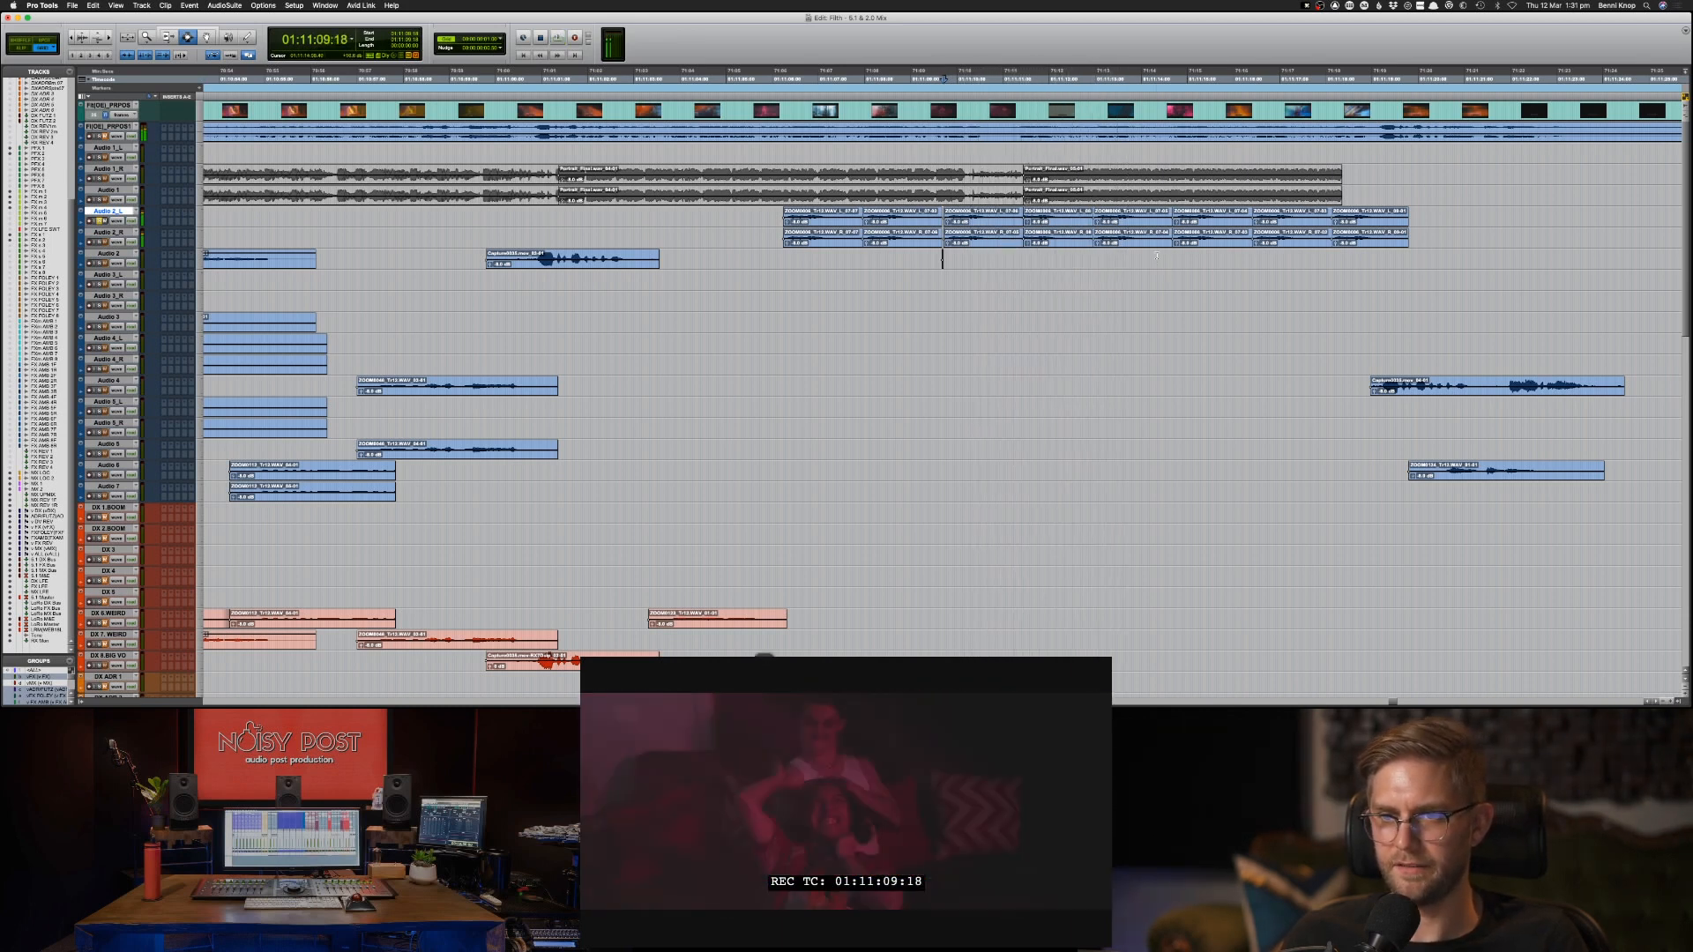
double_click(1045, 177)
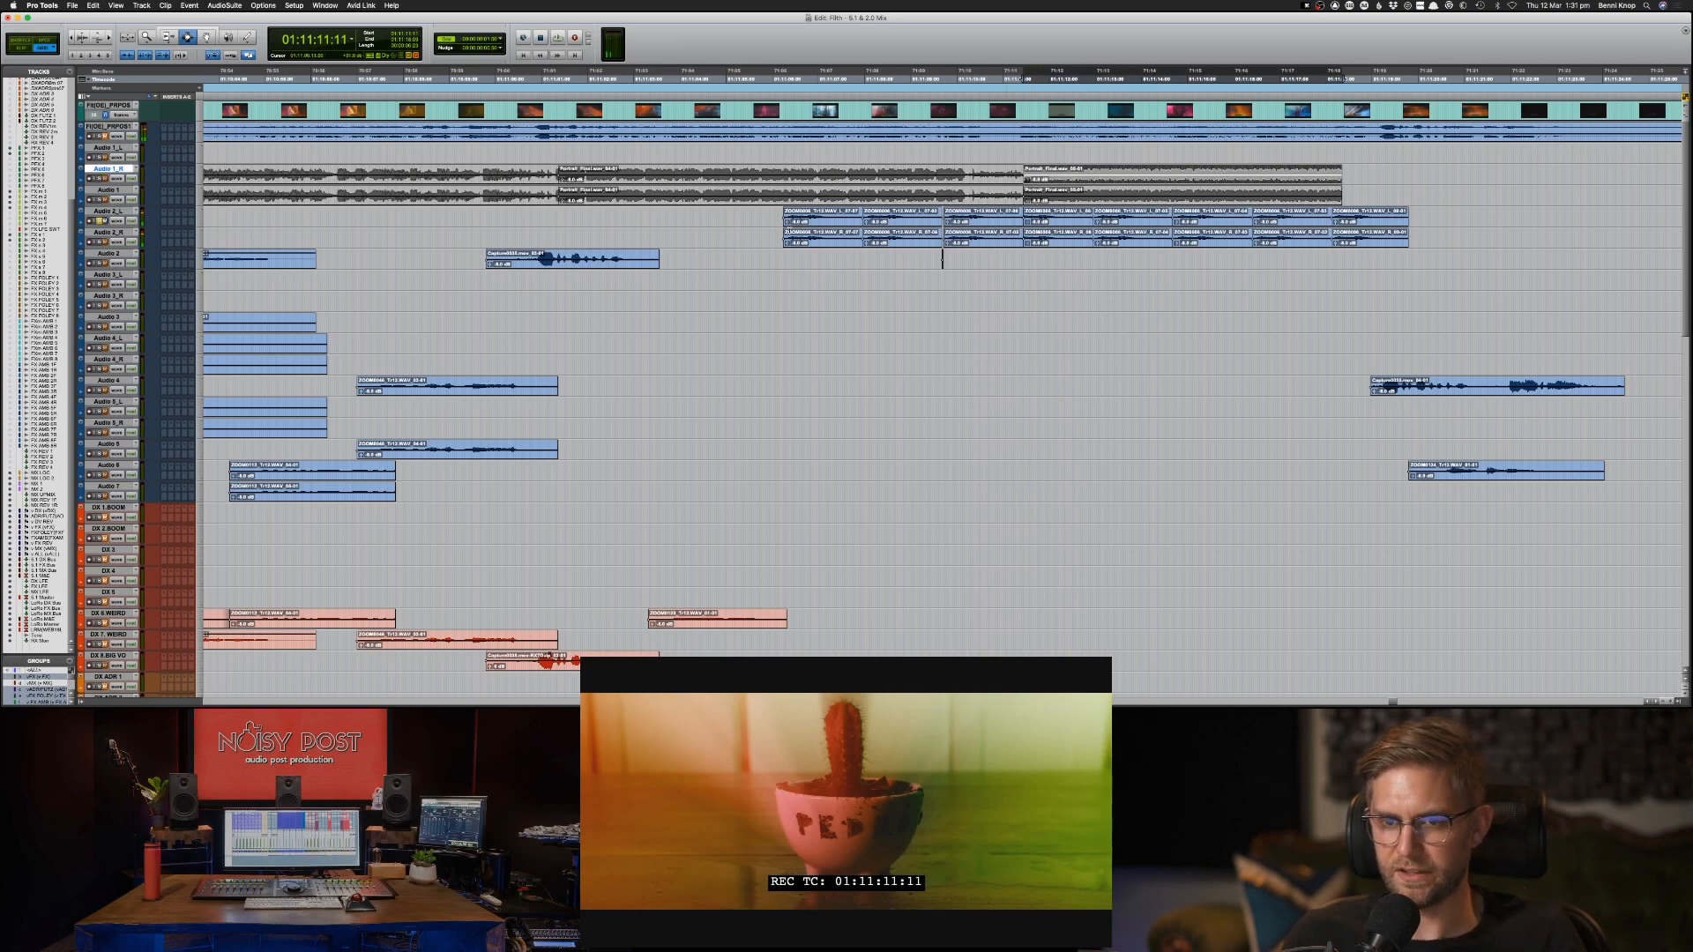
Copy the run of Audio 2_L clips, selected from 01:11:05:09, to DX 7.WEIRD at the same position.
mouse_move(773, 217)
left_mouse_down()
mouse_move(776, 235)
mouse_move(1428, 236)
mouse_move(743, 211)
left_mouse_up()
key("super+c")
key("semicolon")
key("semicolon")
key("semicolon")
key("semicolon")
key("semicolon")
key("semicolon")
key("semicolon")
key("semicolon")
key("semicolon")
key("semicolon")
key("semicolon")
key("semicolon")
key("semicolon")
key("semicolon")
key("semicolon")
key("semicolon")
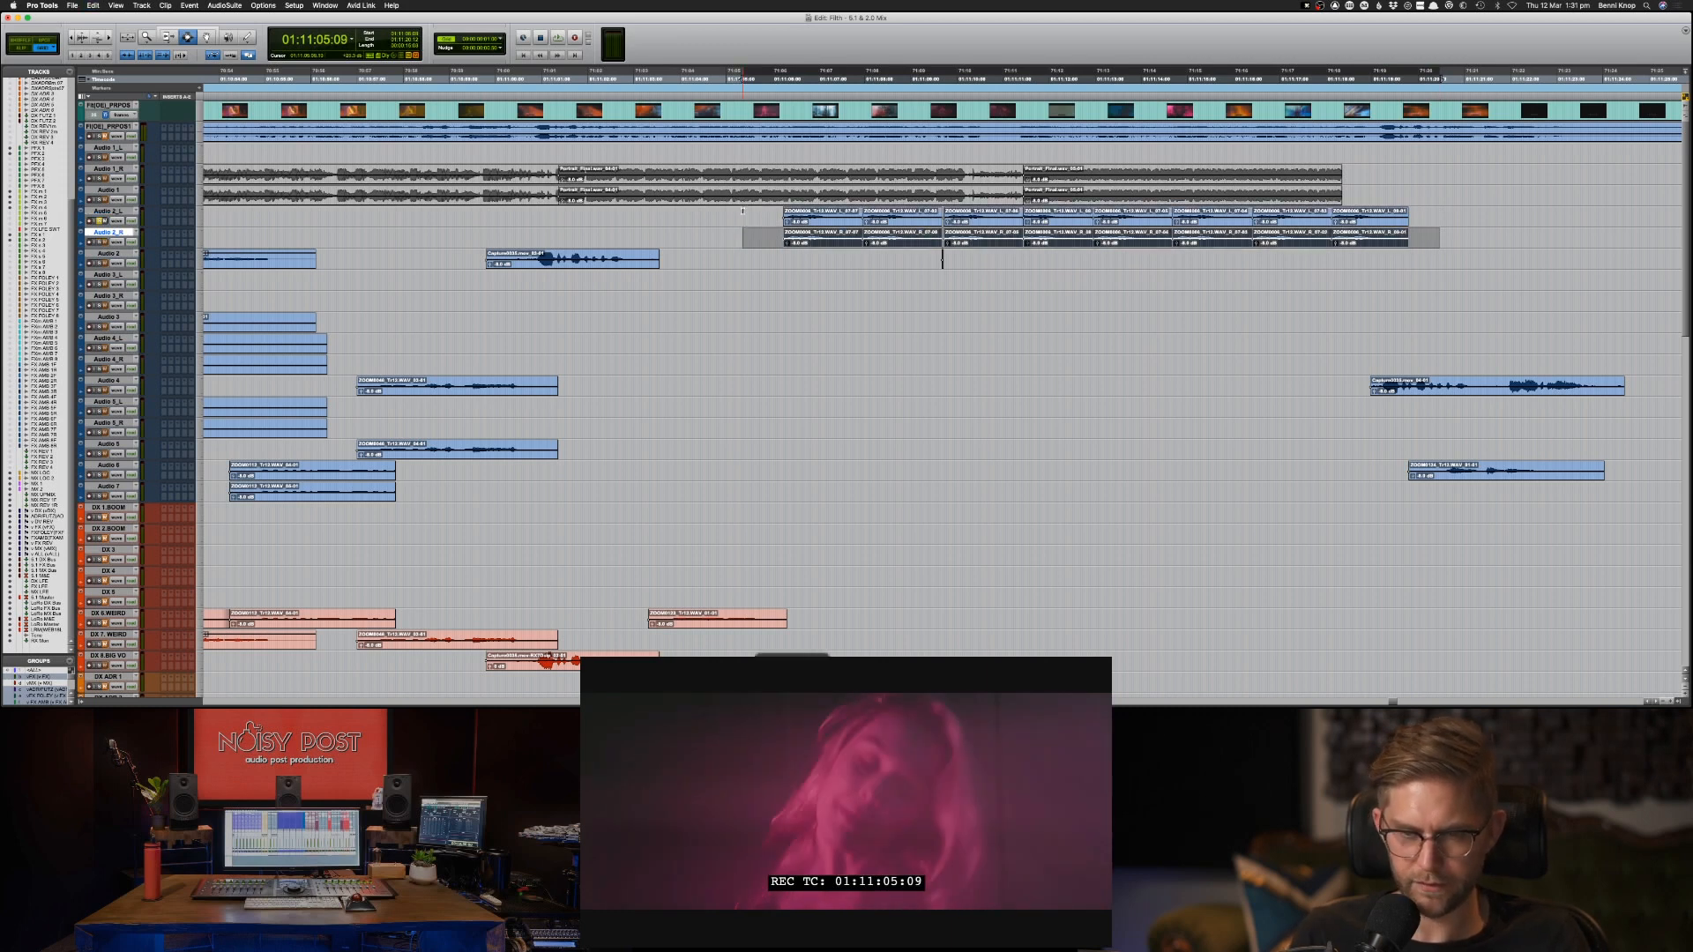
key("semicolon")
key("semicolon")
key("semicolon")
key("semicolon")
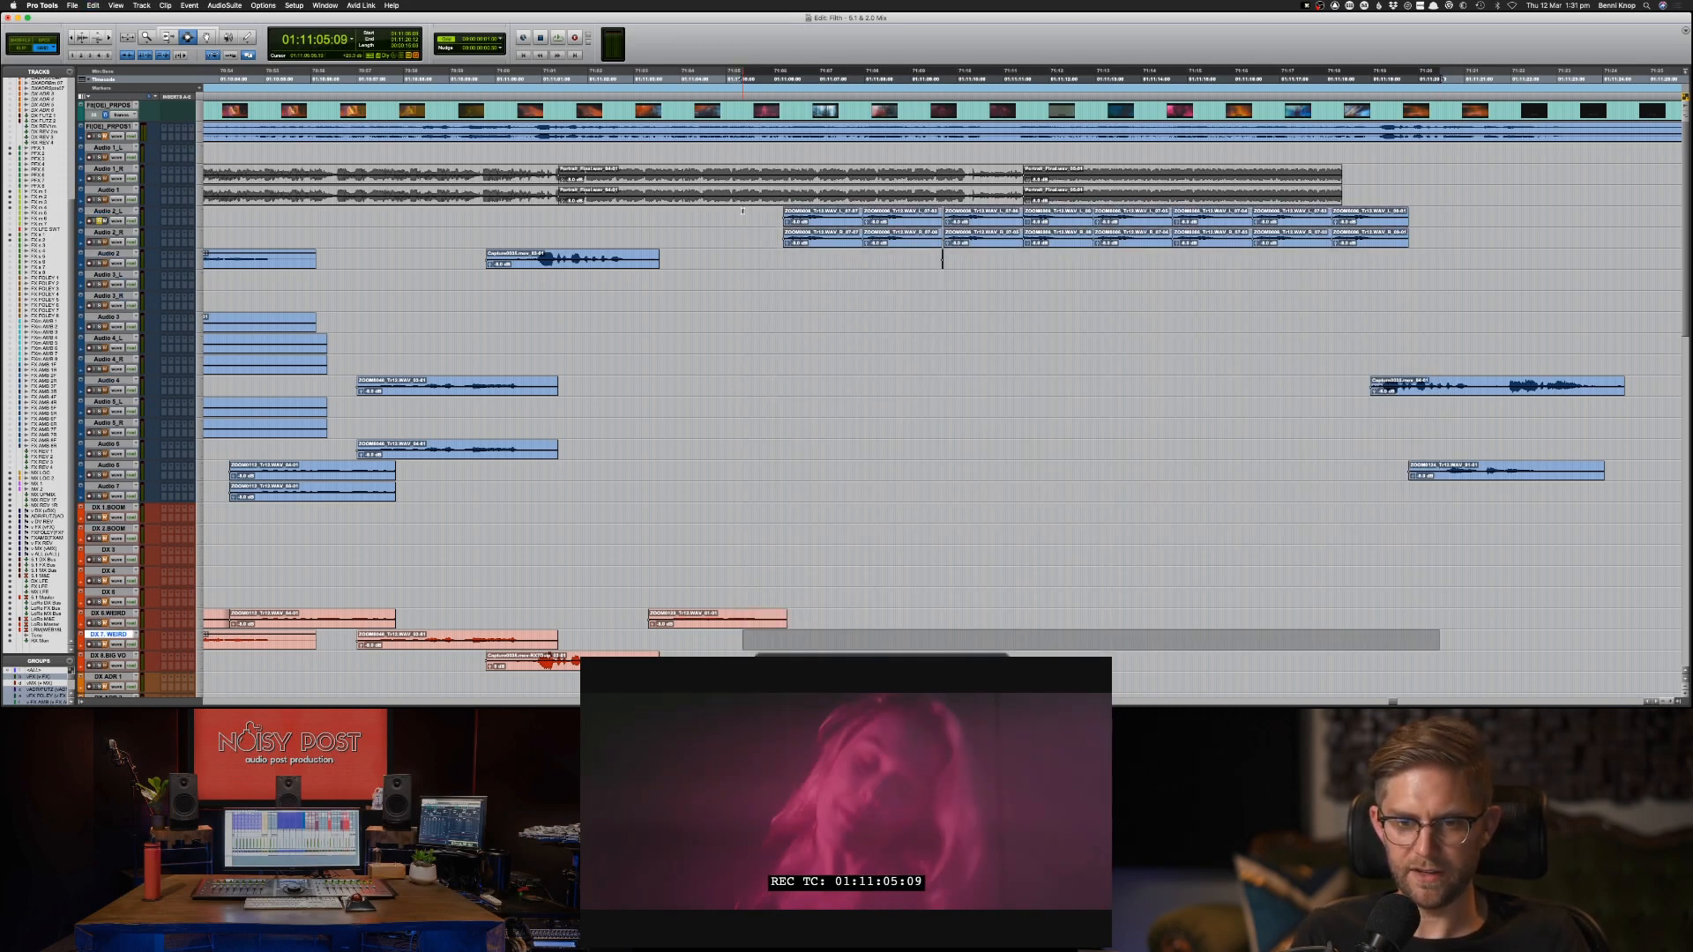
key("super+v")
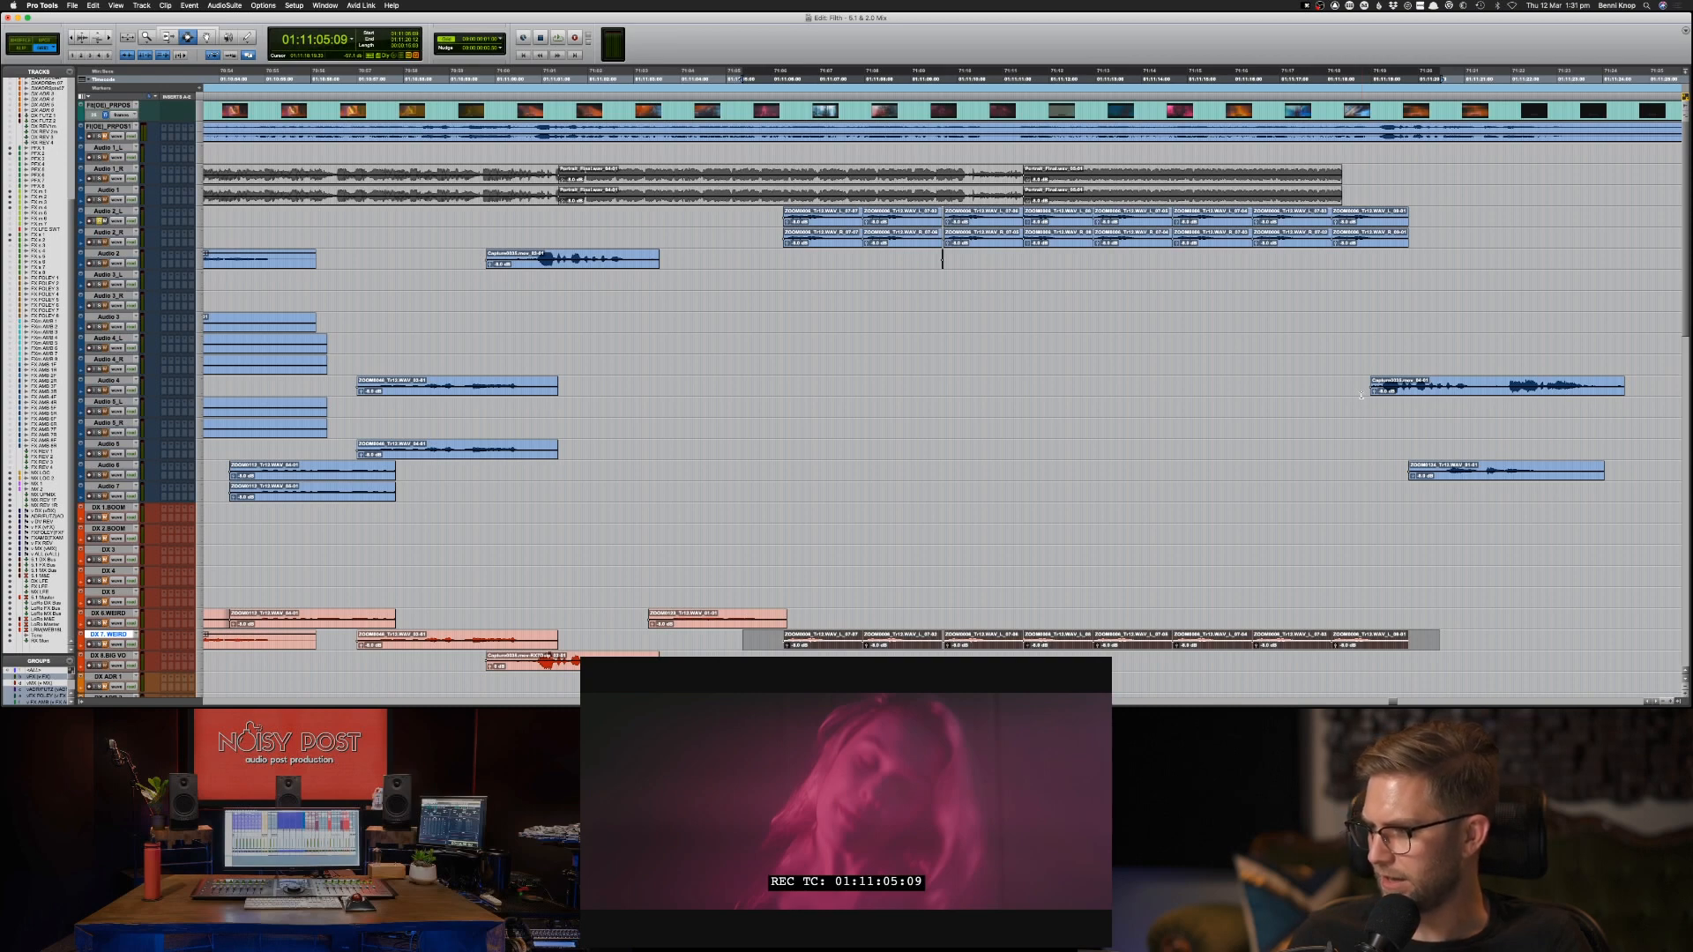
left_click(1355, 388)
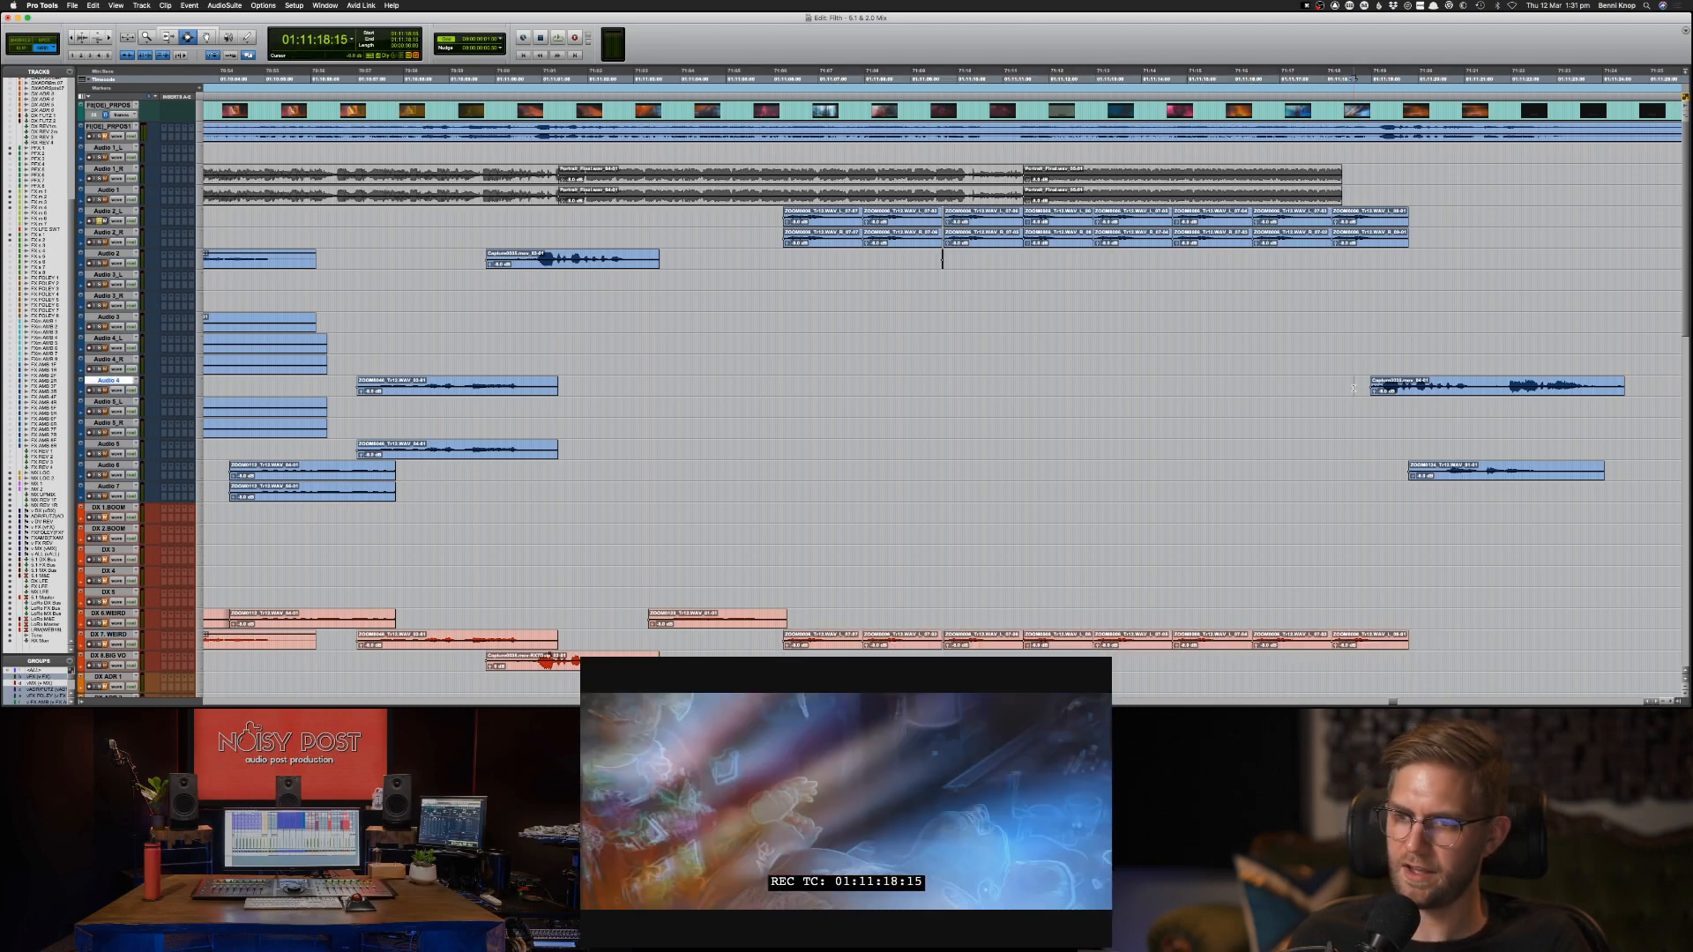
left_click(1357, 387)
key("r")
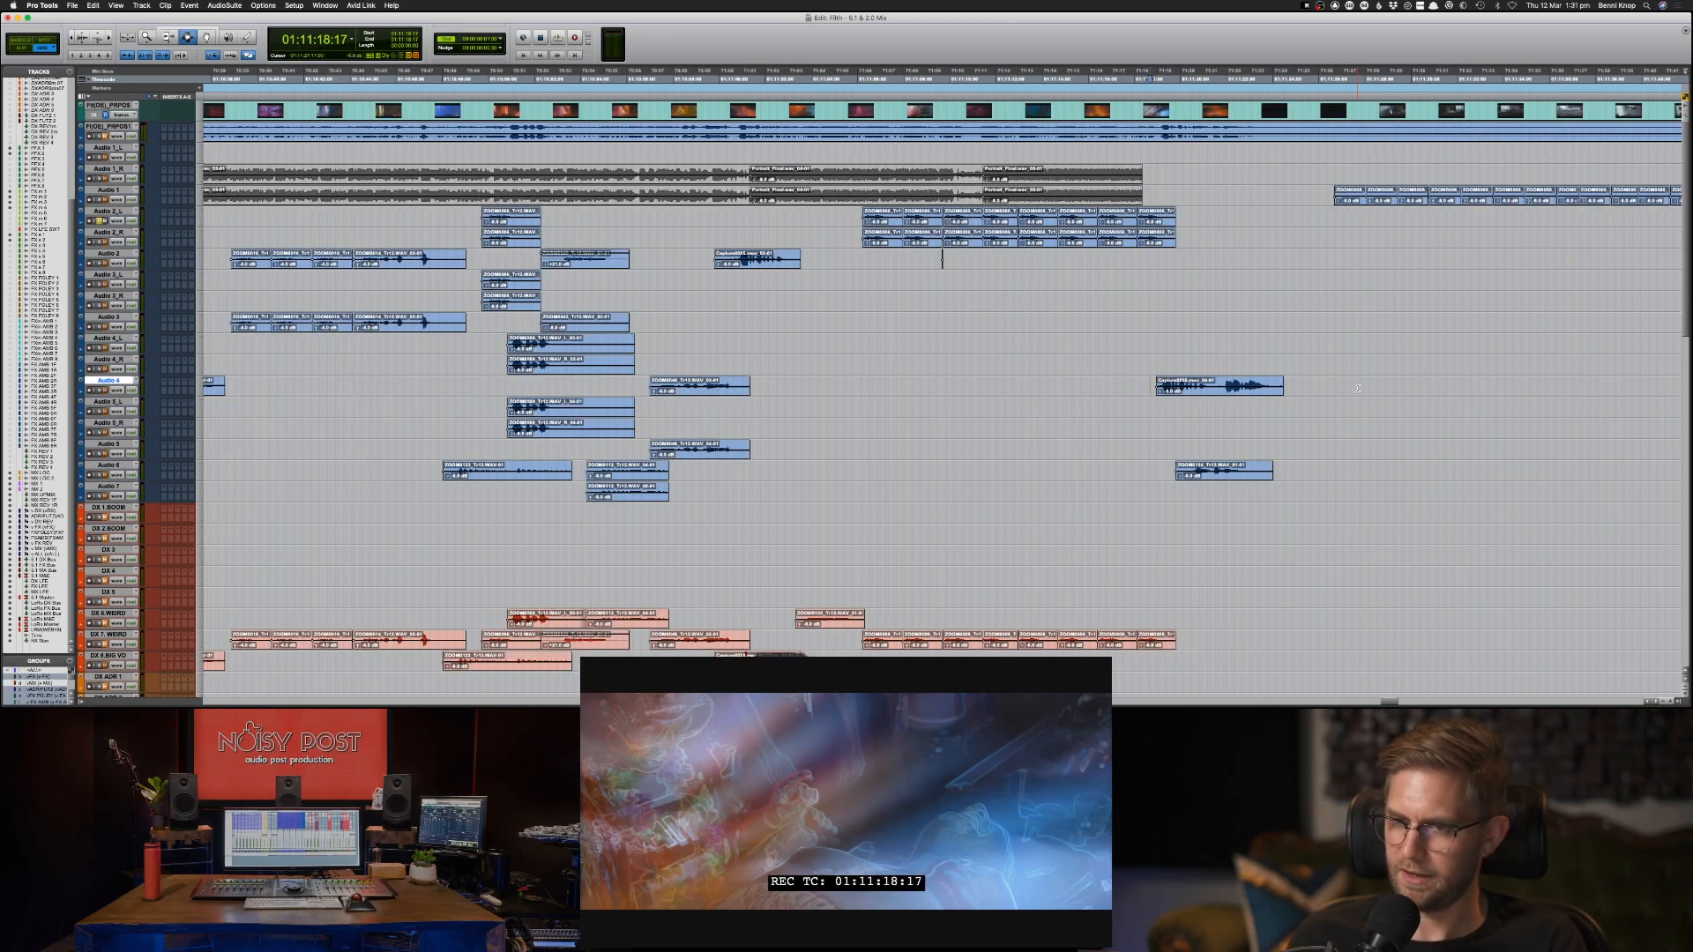
left_click_drag(1135, 388, 1296, 388)
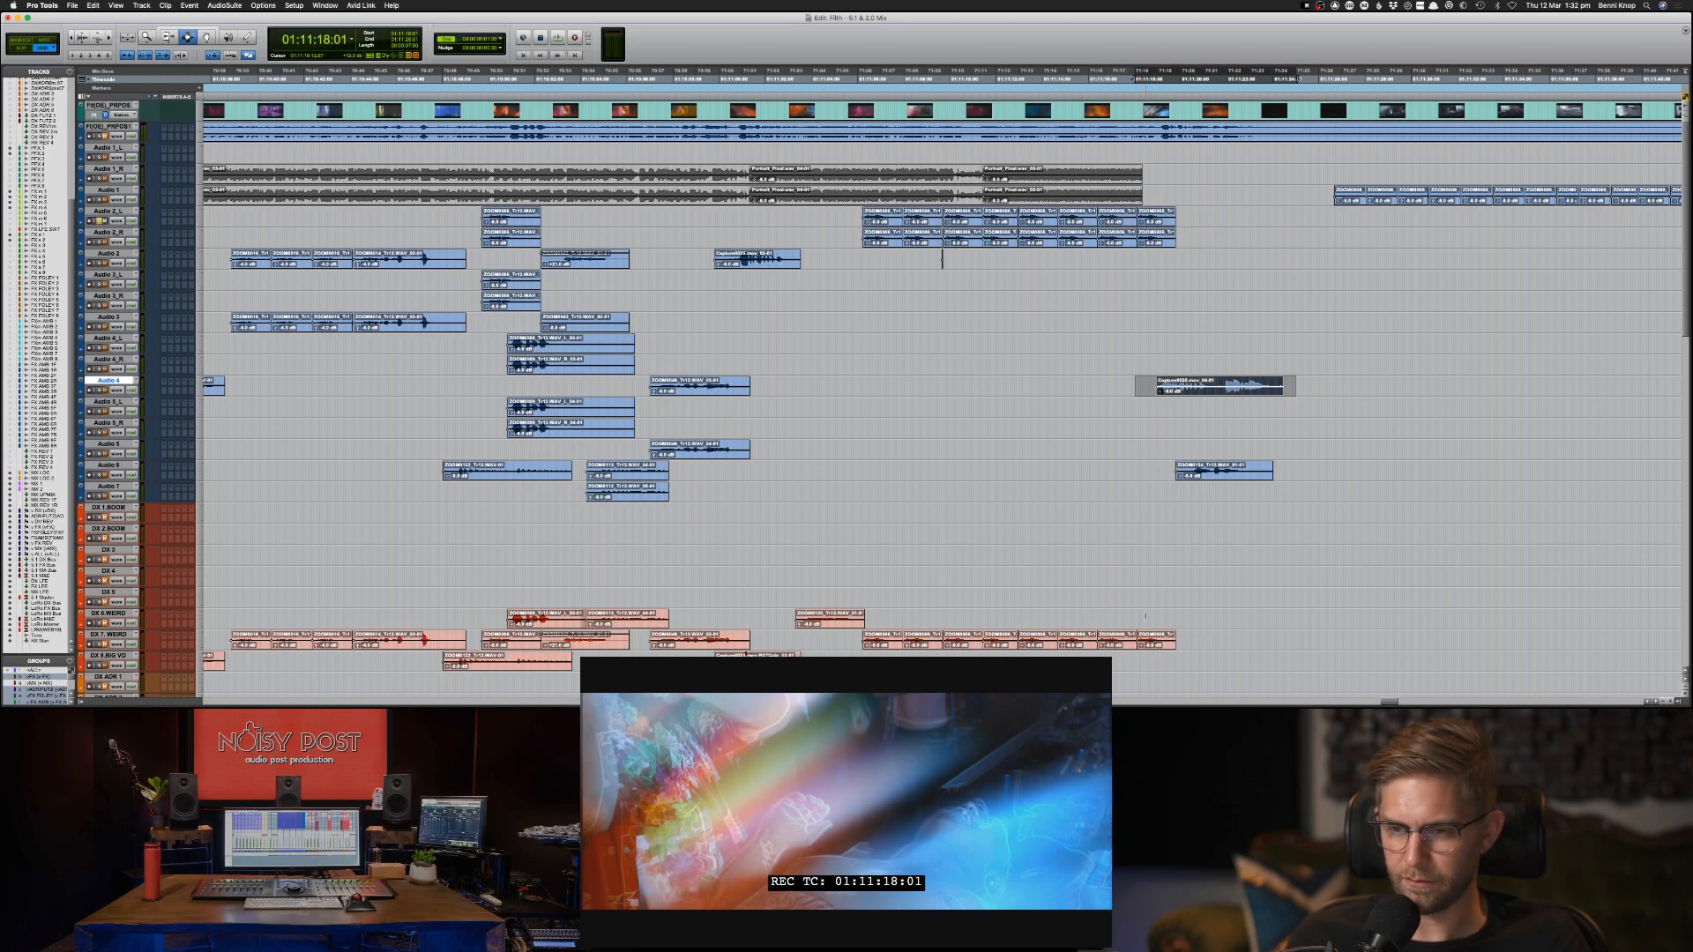
key("super+c")
key("semicolon")
key("semicolon")
key("semicolon")
key("semicolon")
key("semicolon")
key("semicolon")
key("semicolon")
key("semicolon")
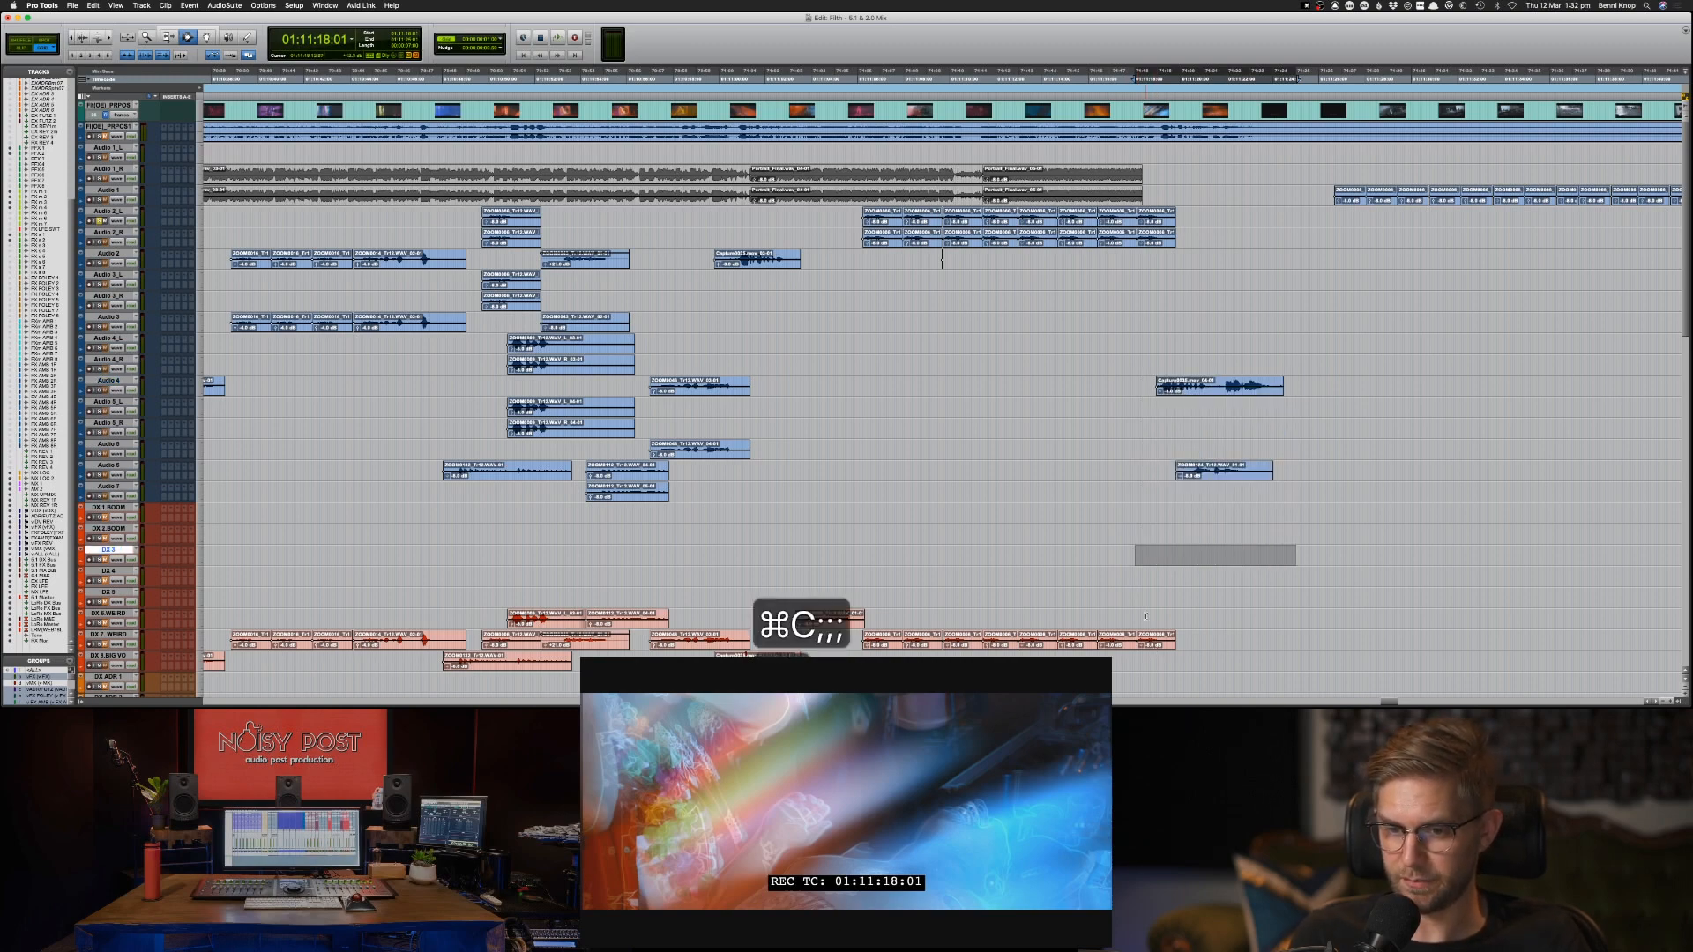
key("semicolon")
key("semicolon")
key("semicolon")
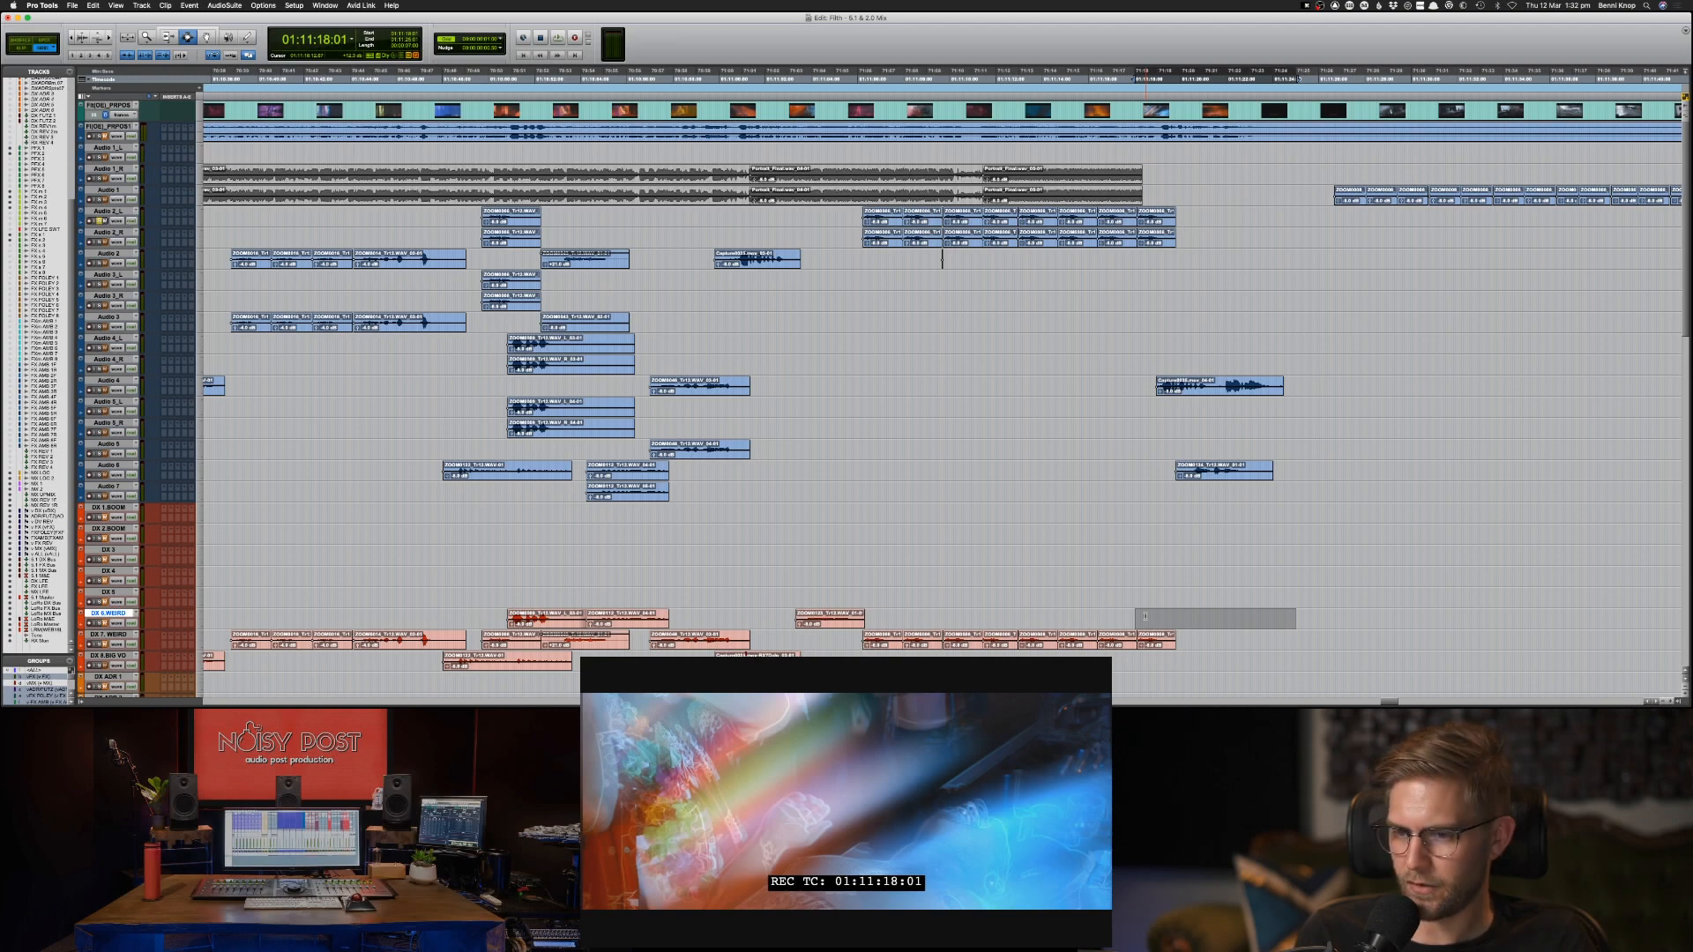
key("super+c")
key("semicolon")
key("p")
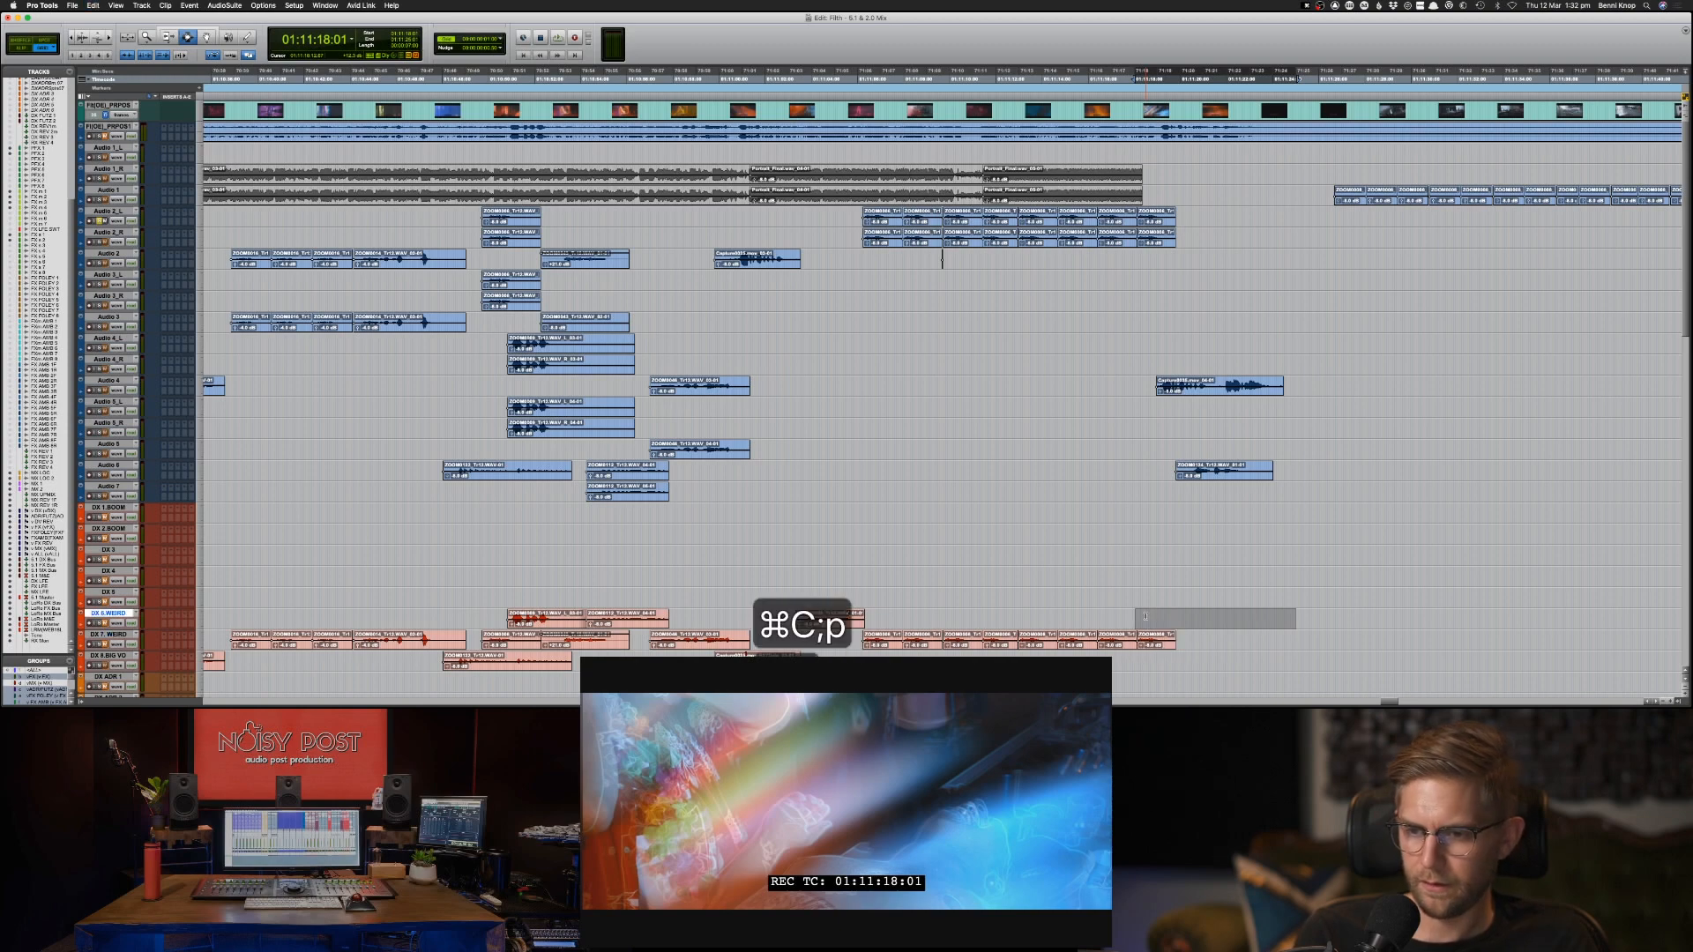
Copy the Audio 4 clip at 01:11:18:24 to DX 6.WEIRD at the same position.
left_click(1162, 389)
key("super+c")
key("semicolon")
key("semicolon")
key("semicolon")
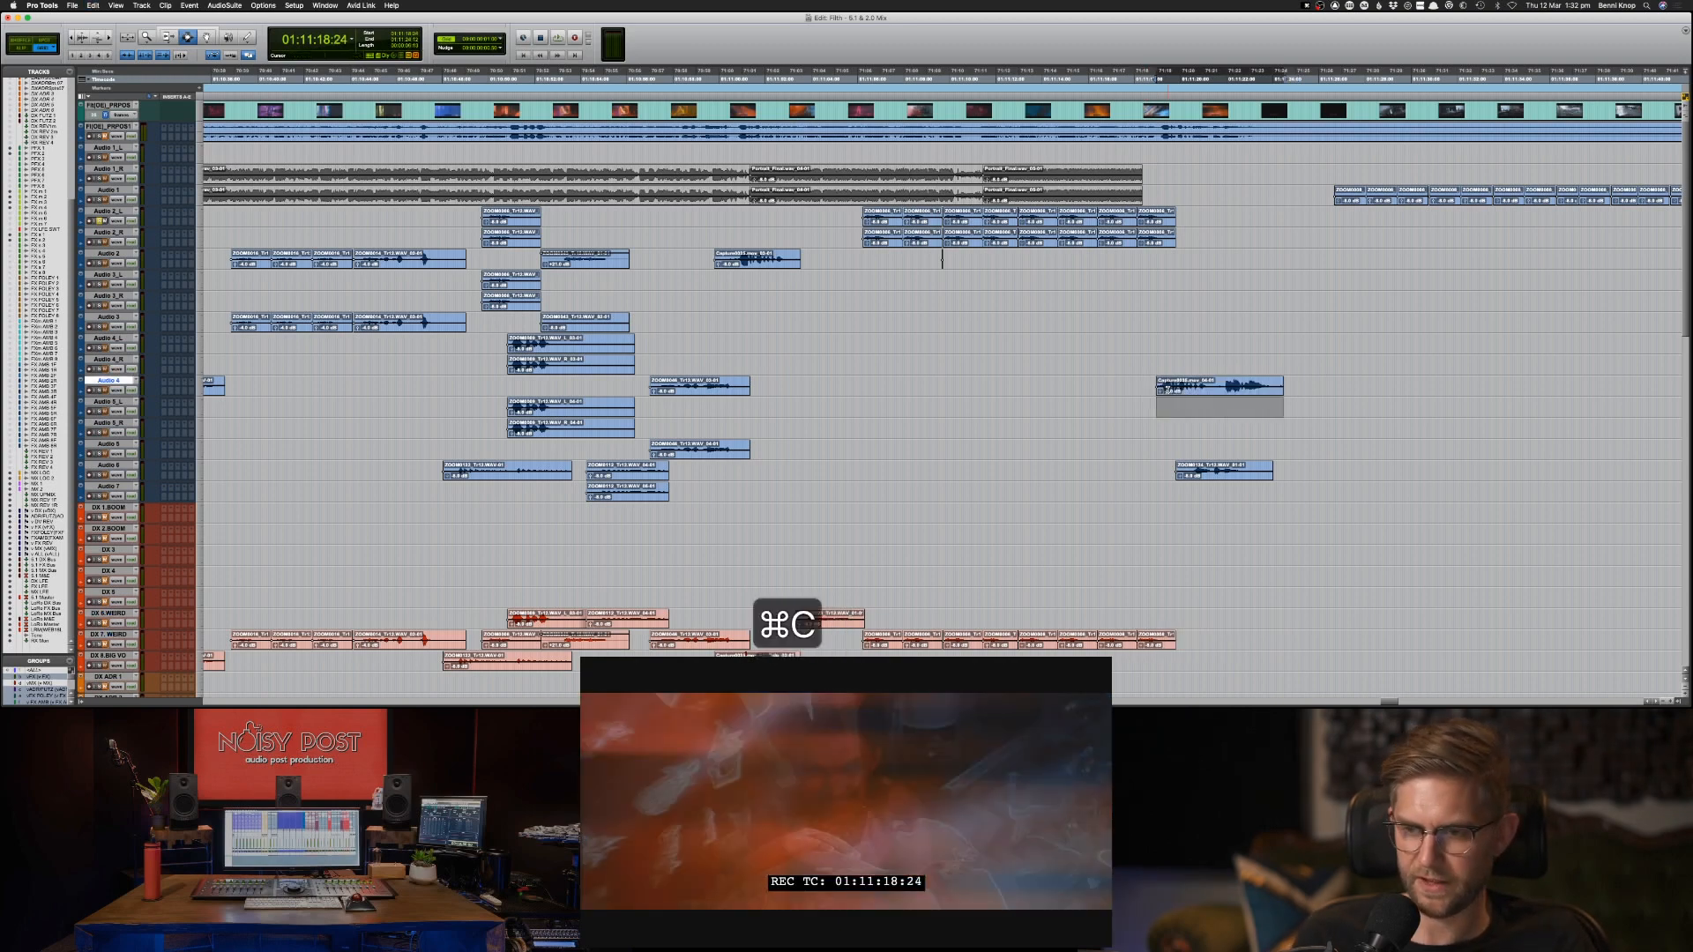
key("semicolon")
key("semicolon")
key("semicolon")
key("semicolon")
key("semicolon")
key("semicolon")
key("semicolon")
key("semicolon")
key("super+v")
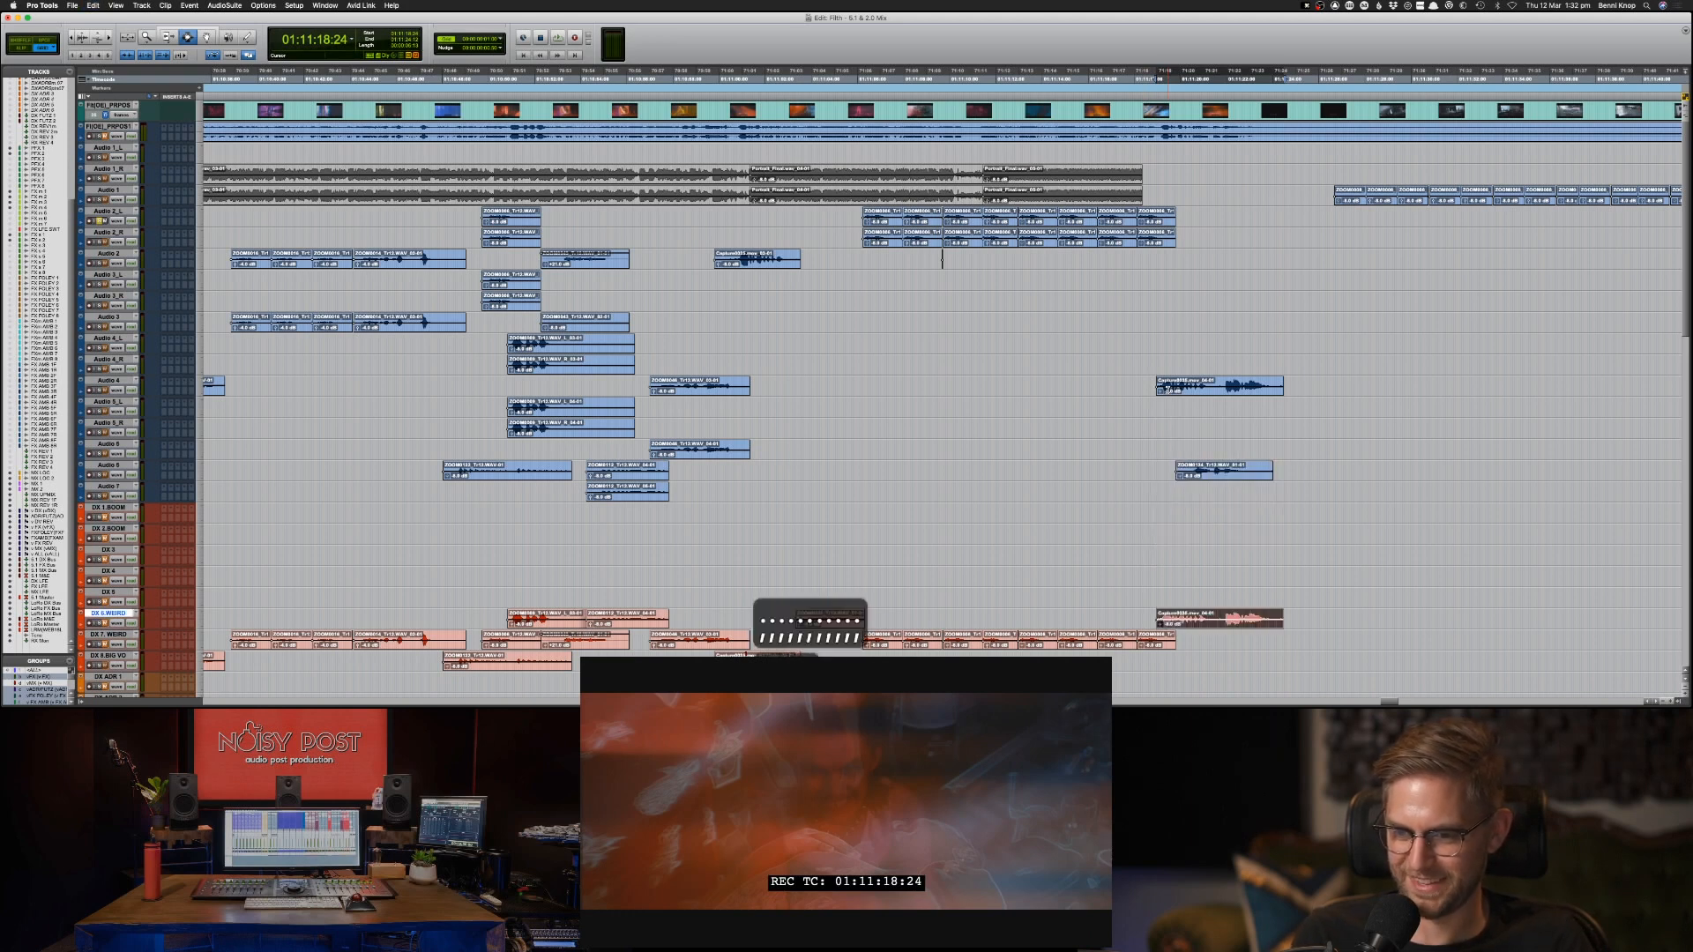
Select the Audio 6 clip beneath the last Audio 4 clip and play the passage from 01:11:18:24.
key("p")
key("p")
key("p")
key("p")
key("p")
key("p")
key("p")
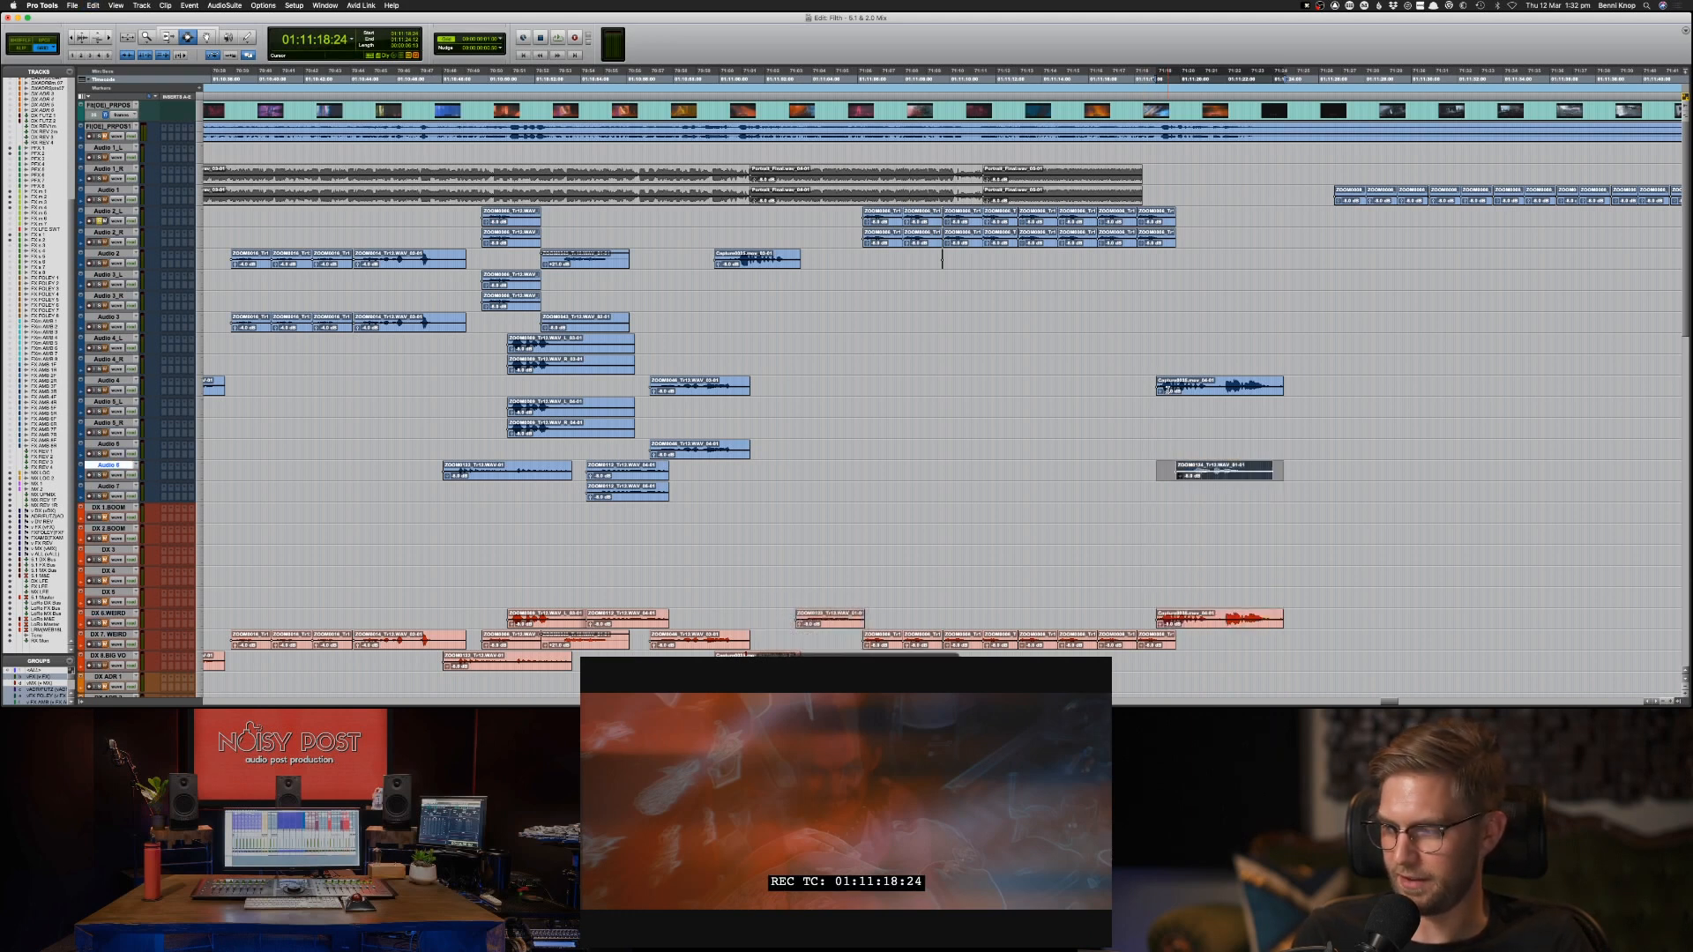
key("super+c")
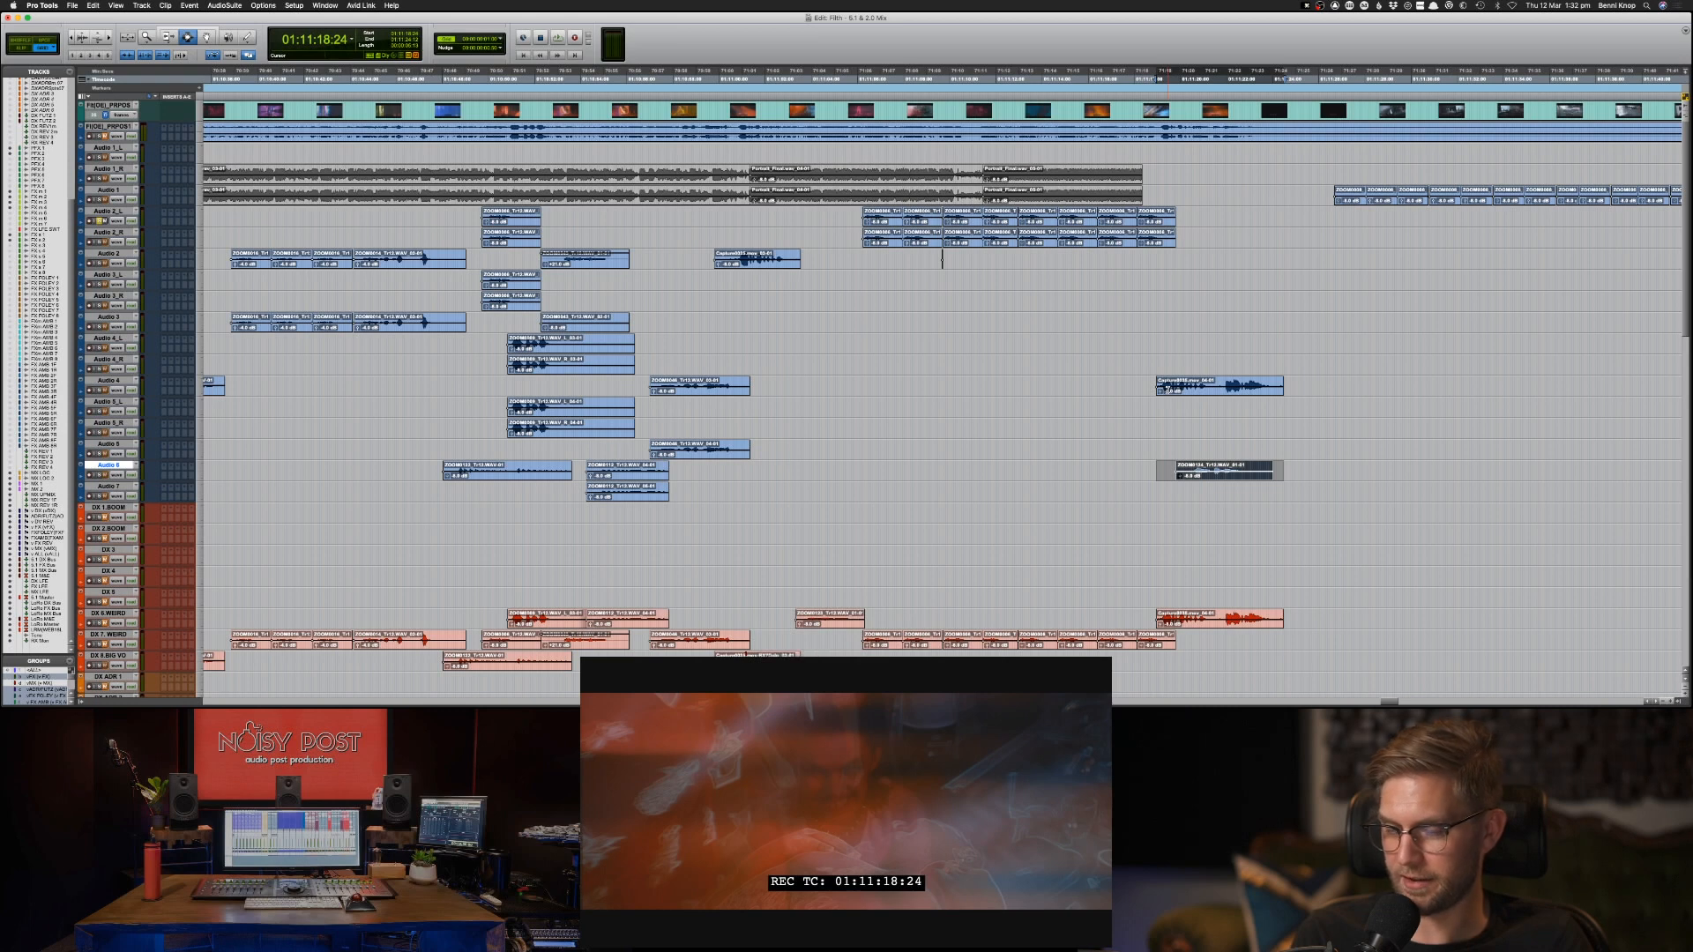
key("semicolon")
key("semicolon")
key("semicolon")
key("semicolon")
key("semicolon")
key("semicolon")
key("semicolon")
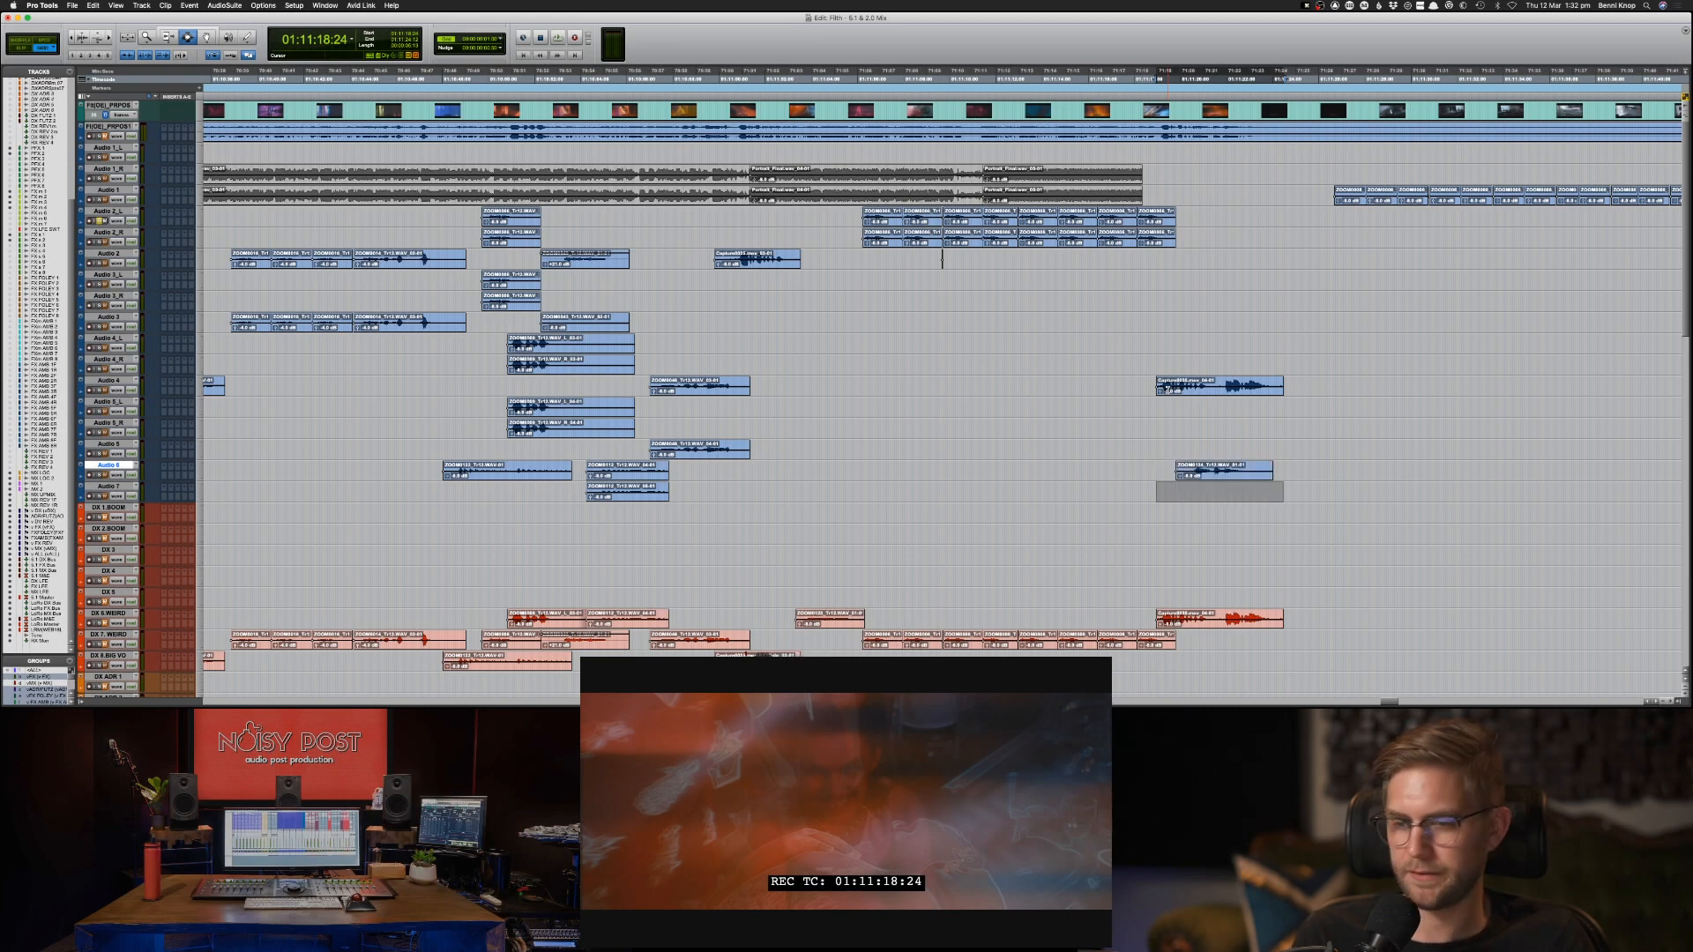
key("p")
key("p")
key("p")
key("p")
key("p")
key("p")
key("p")
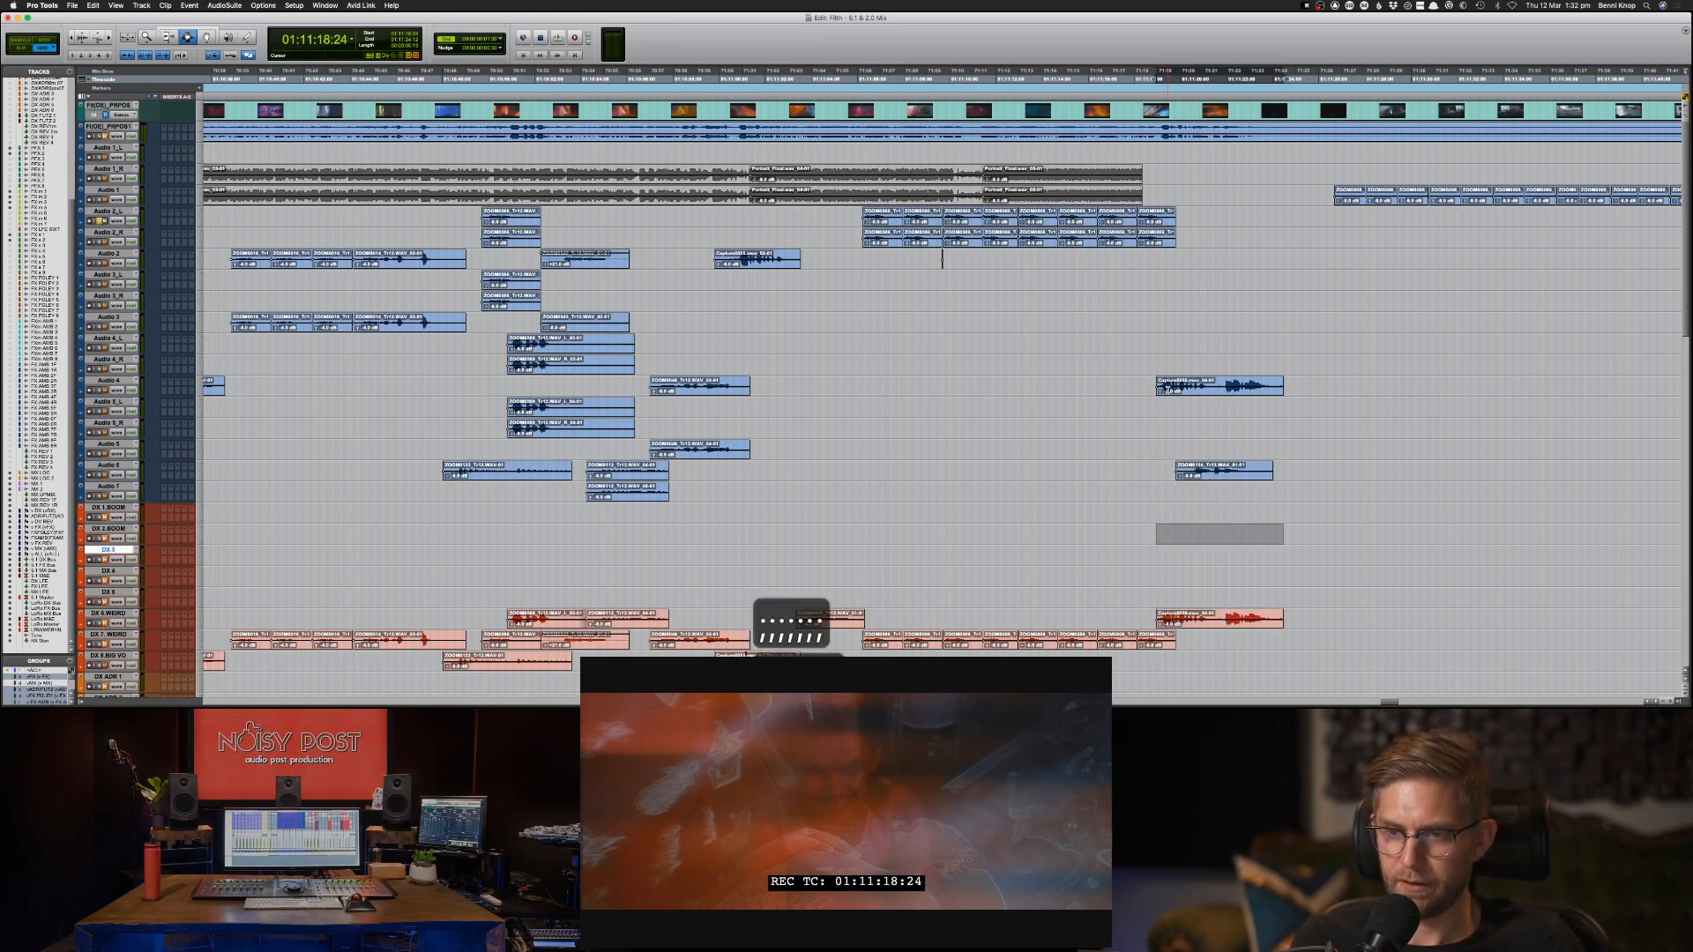
key("space")
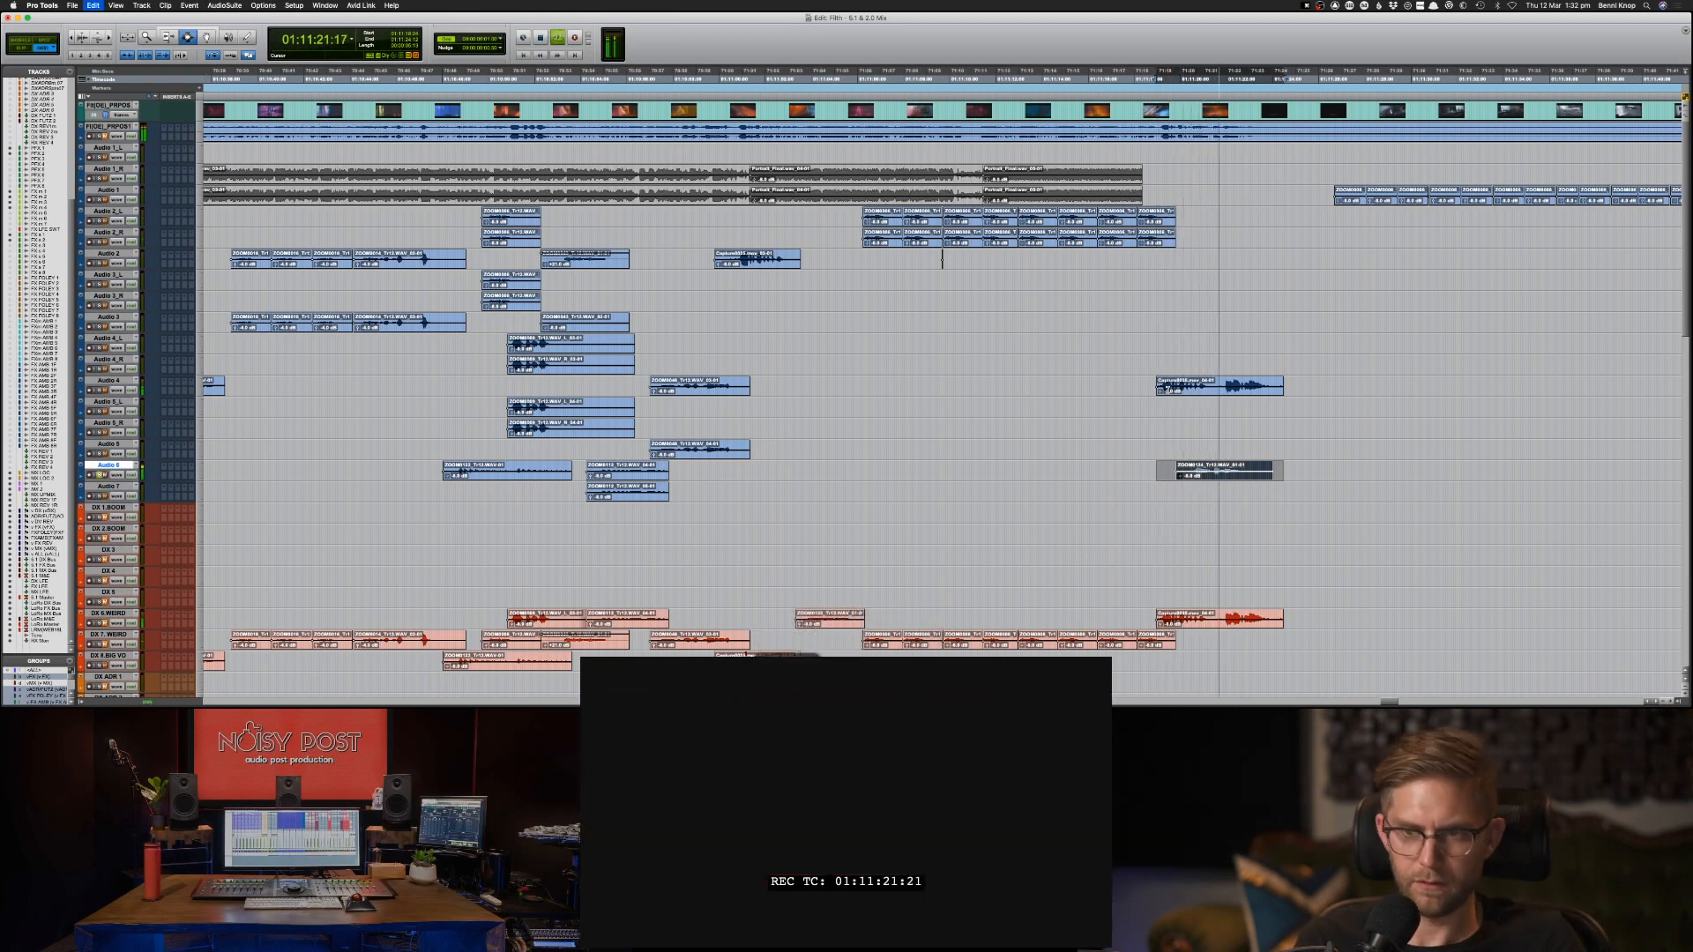
Copy the Audio 6 clip to the DX 8 track at the same position and stop playback.
key("semicolon")
key("semicolon")
key("semicolon")
key("semicolon")
key("semicolon")
key("semicolon")
key("semicolon")
key("semicolon")
key("semicolon")
key("super+v")
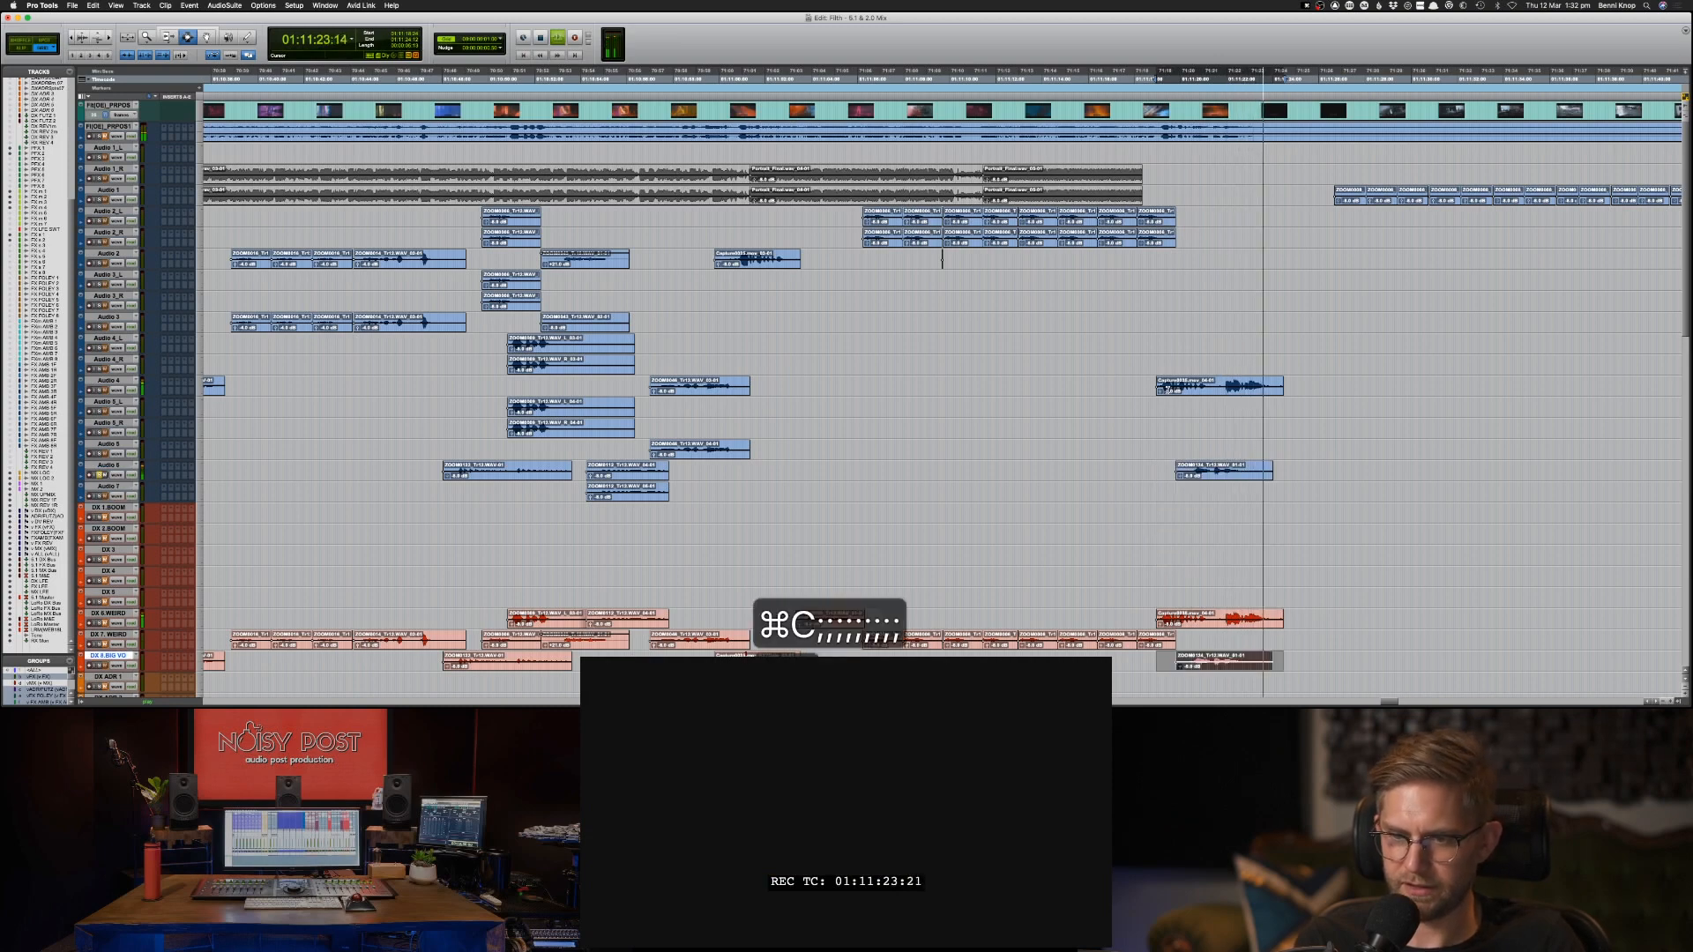
key("space")
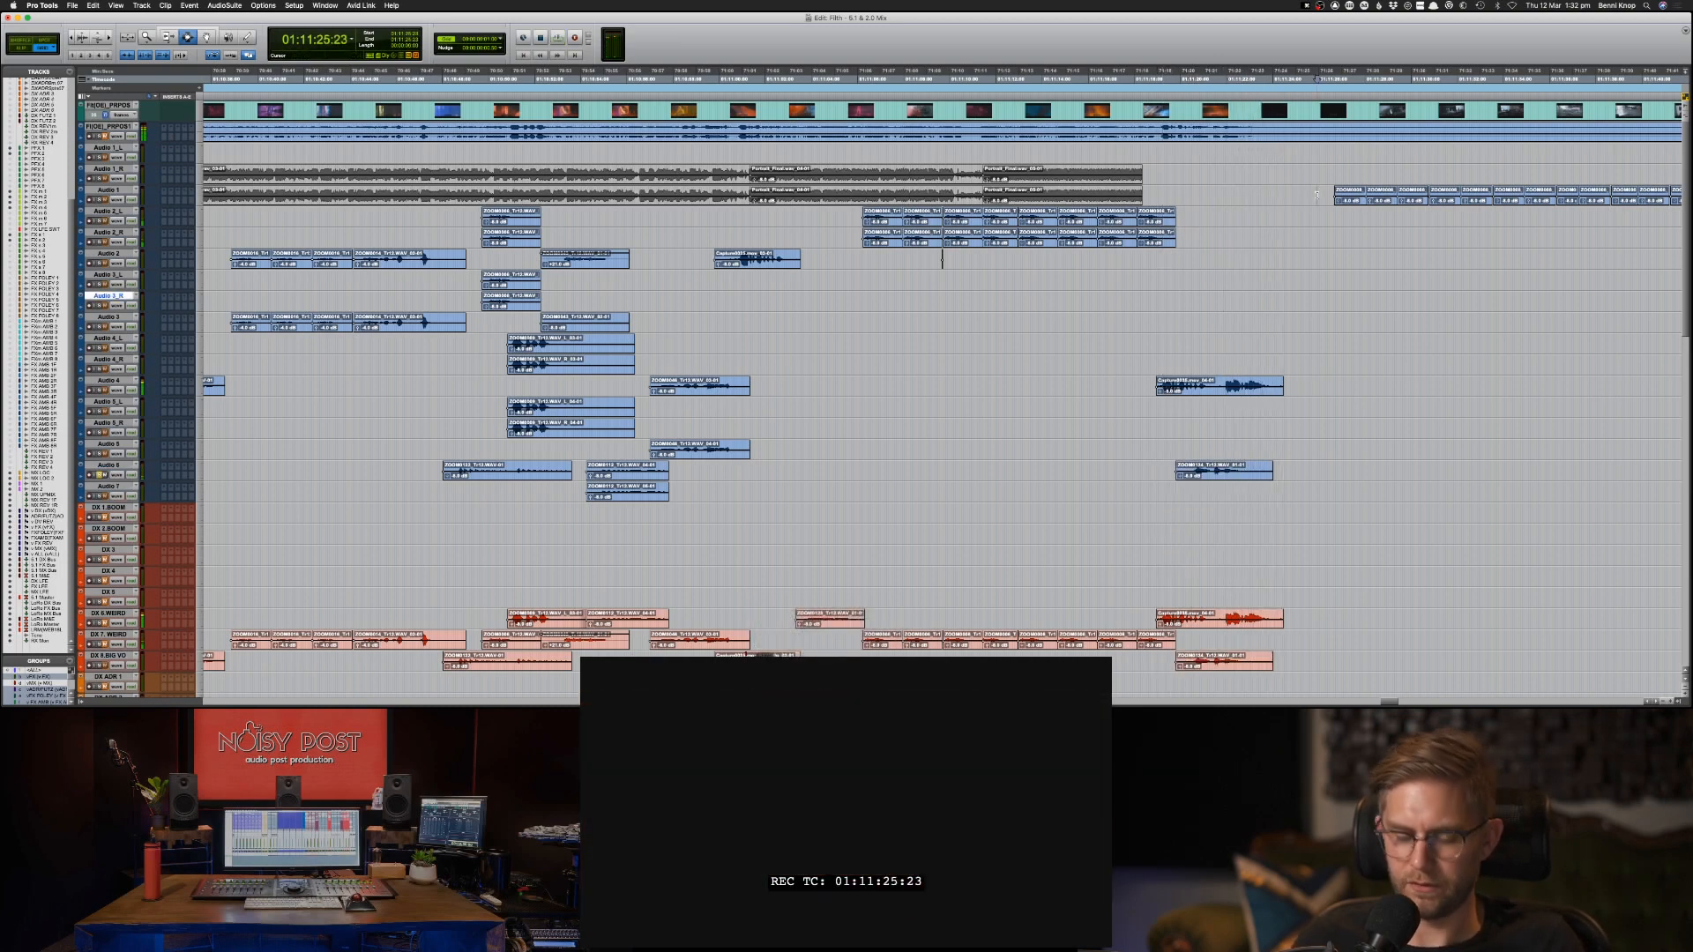
Examine the clip layout across the whole timeline and place the cursor at 01:11:25:12, just ahead of the next Audio 1 clips.
key("super+bracketleft")
key("super+bracketleft")
key("super+bracketleft")
key("super+bracketleft")
key("super+bracketleft")
key("super+bracketleft")
key("super+bracketleft")
key("super+bracketleft")
key("super+bracketleft")
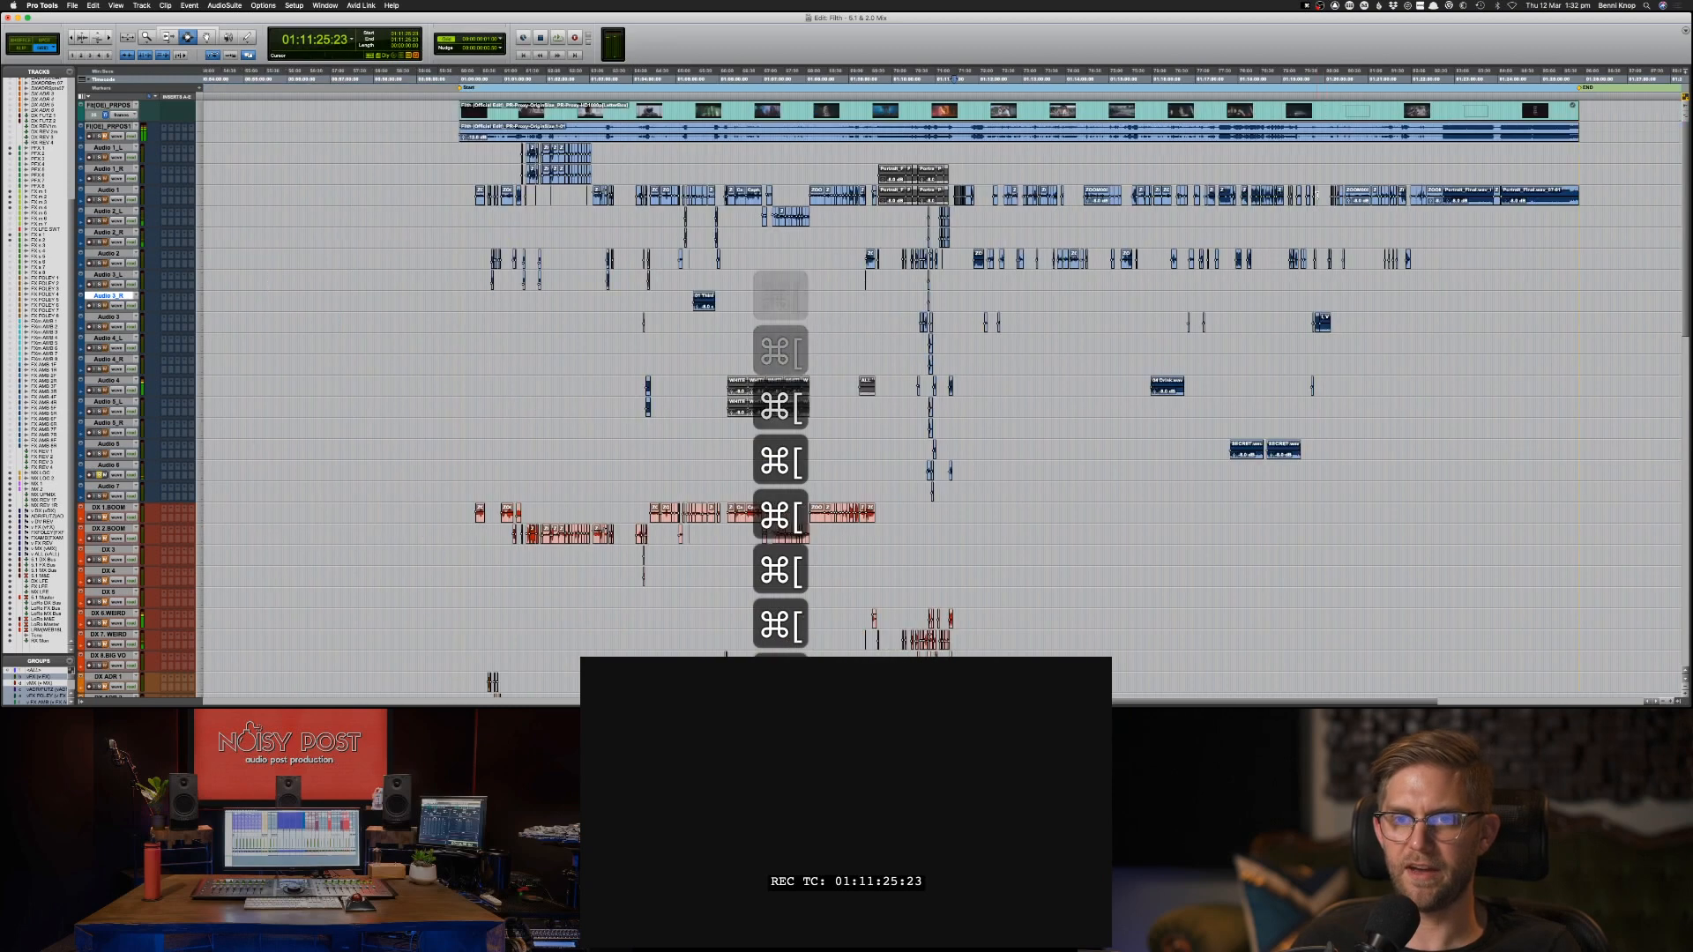
key("super+bracketright")
key("super+bracketright")
key("super+bracketright")
key("super+bracketright")
key("super+bracketright")
key("super+bracketright")
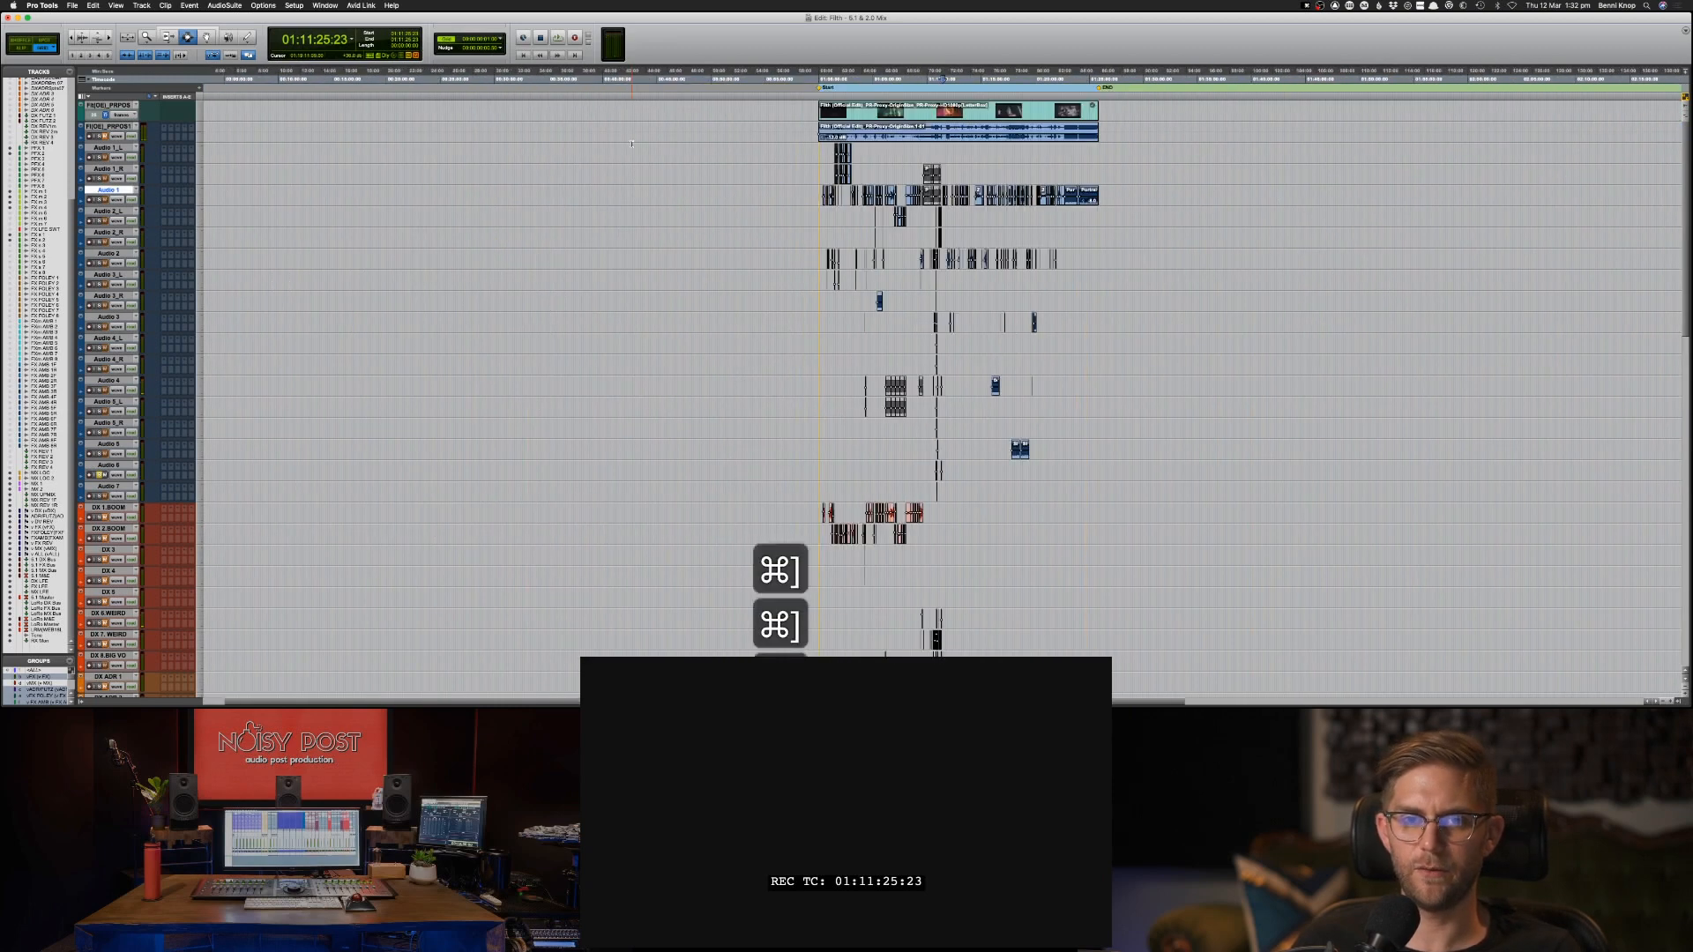
key("super+bracketright")
key("super+bracketright")
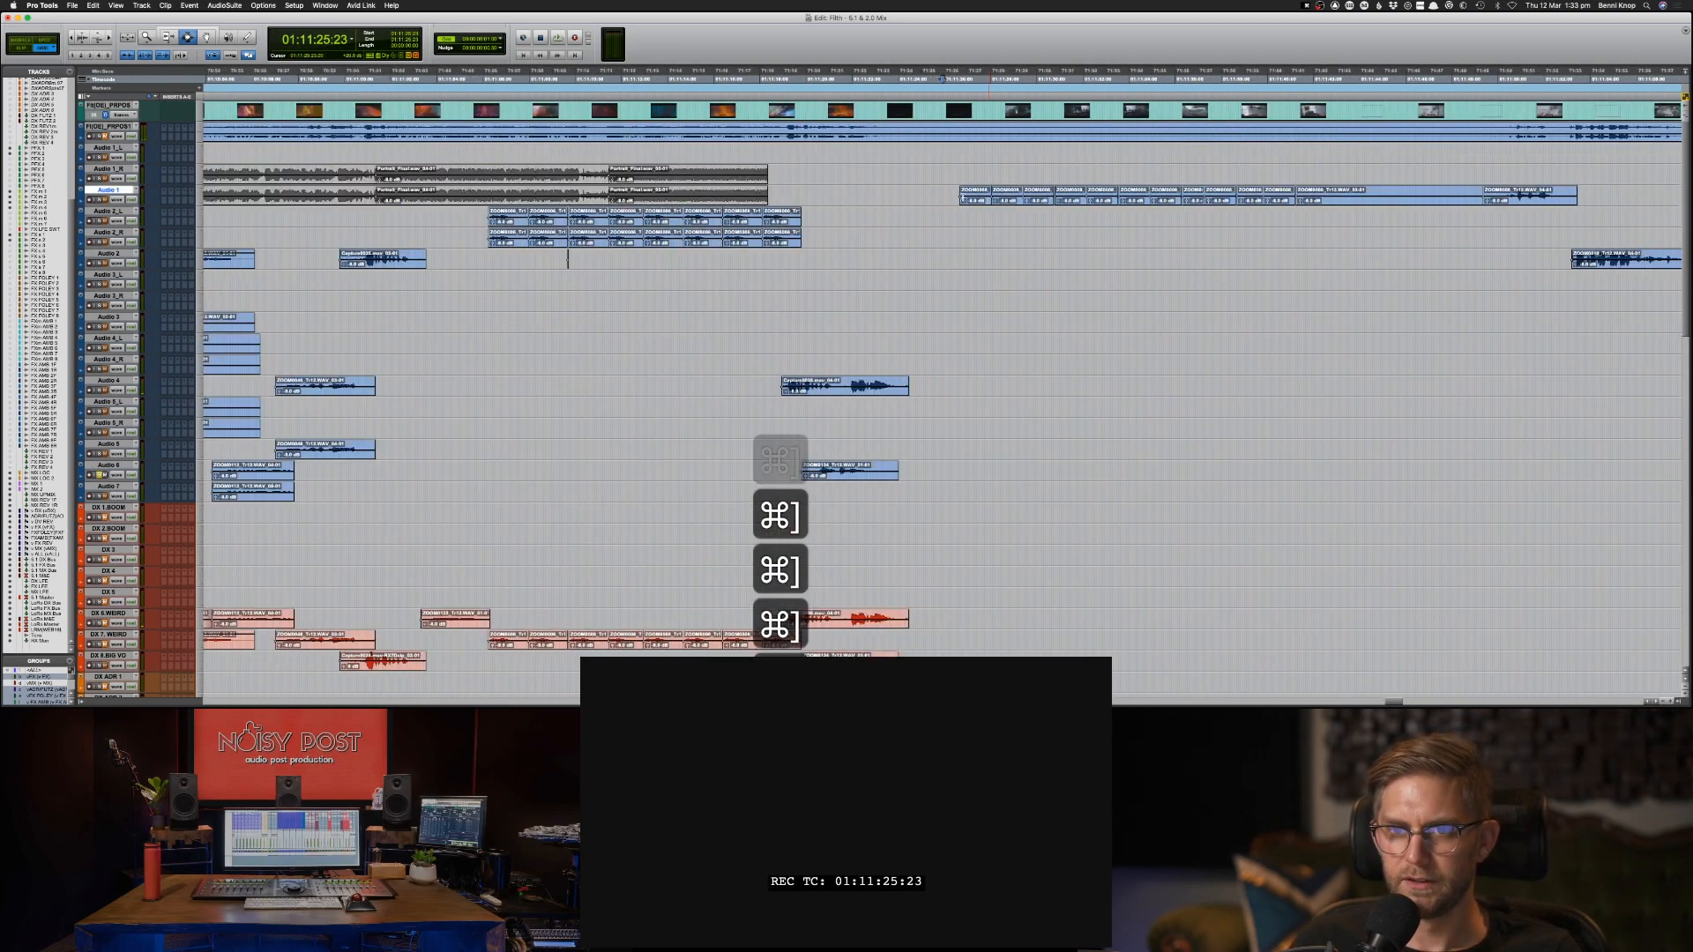
key("super+bracketright")
key("super+bracketleft")
key("super+bracketleft")
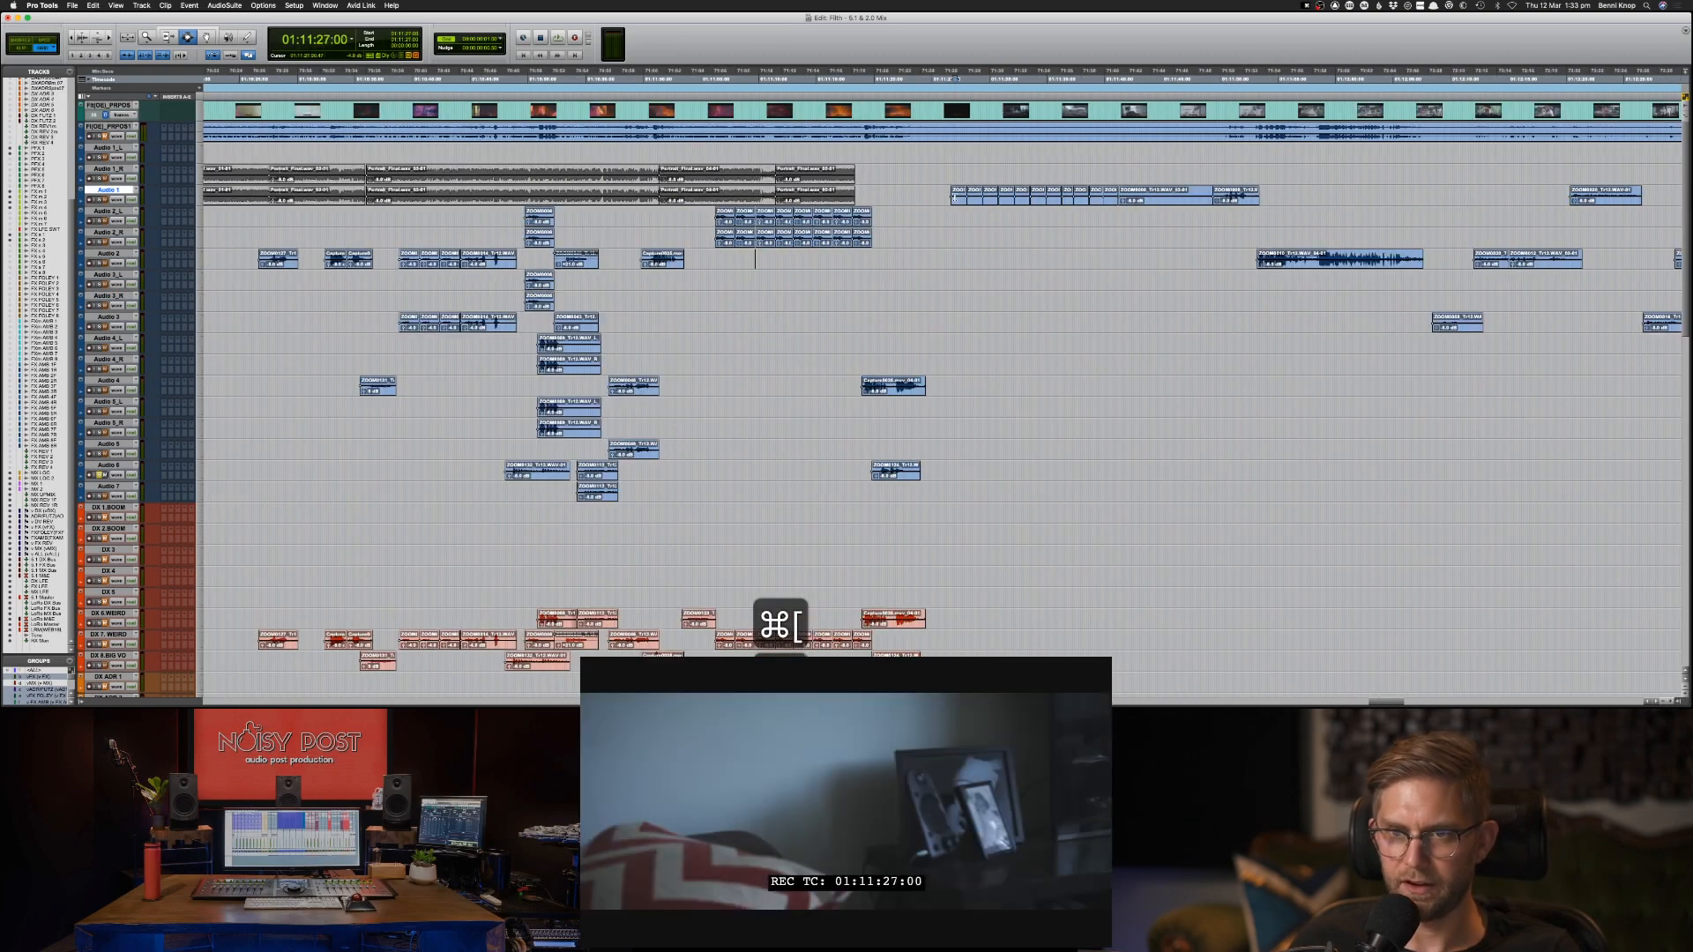
left_click(937, 196)
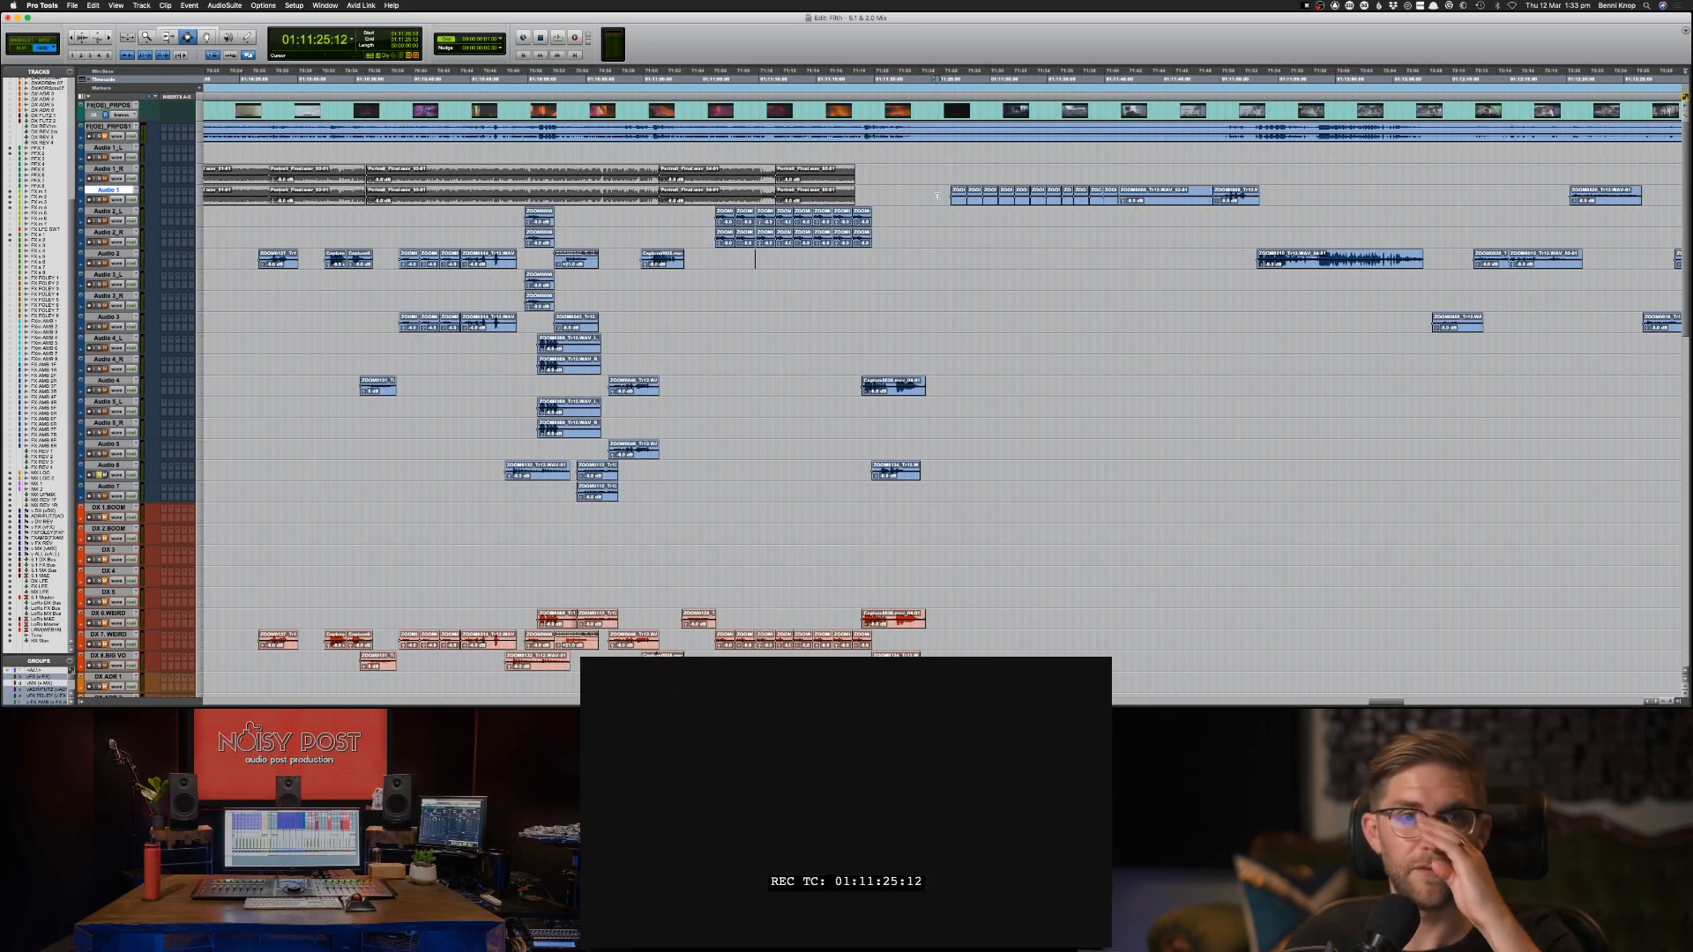
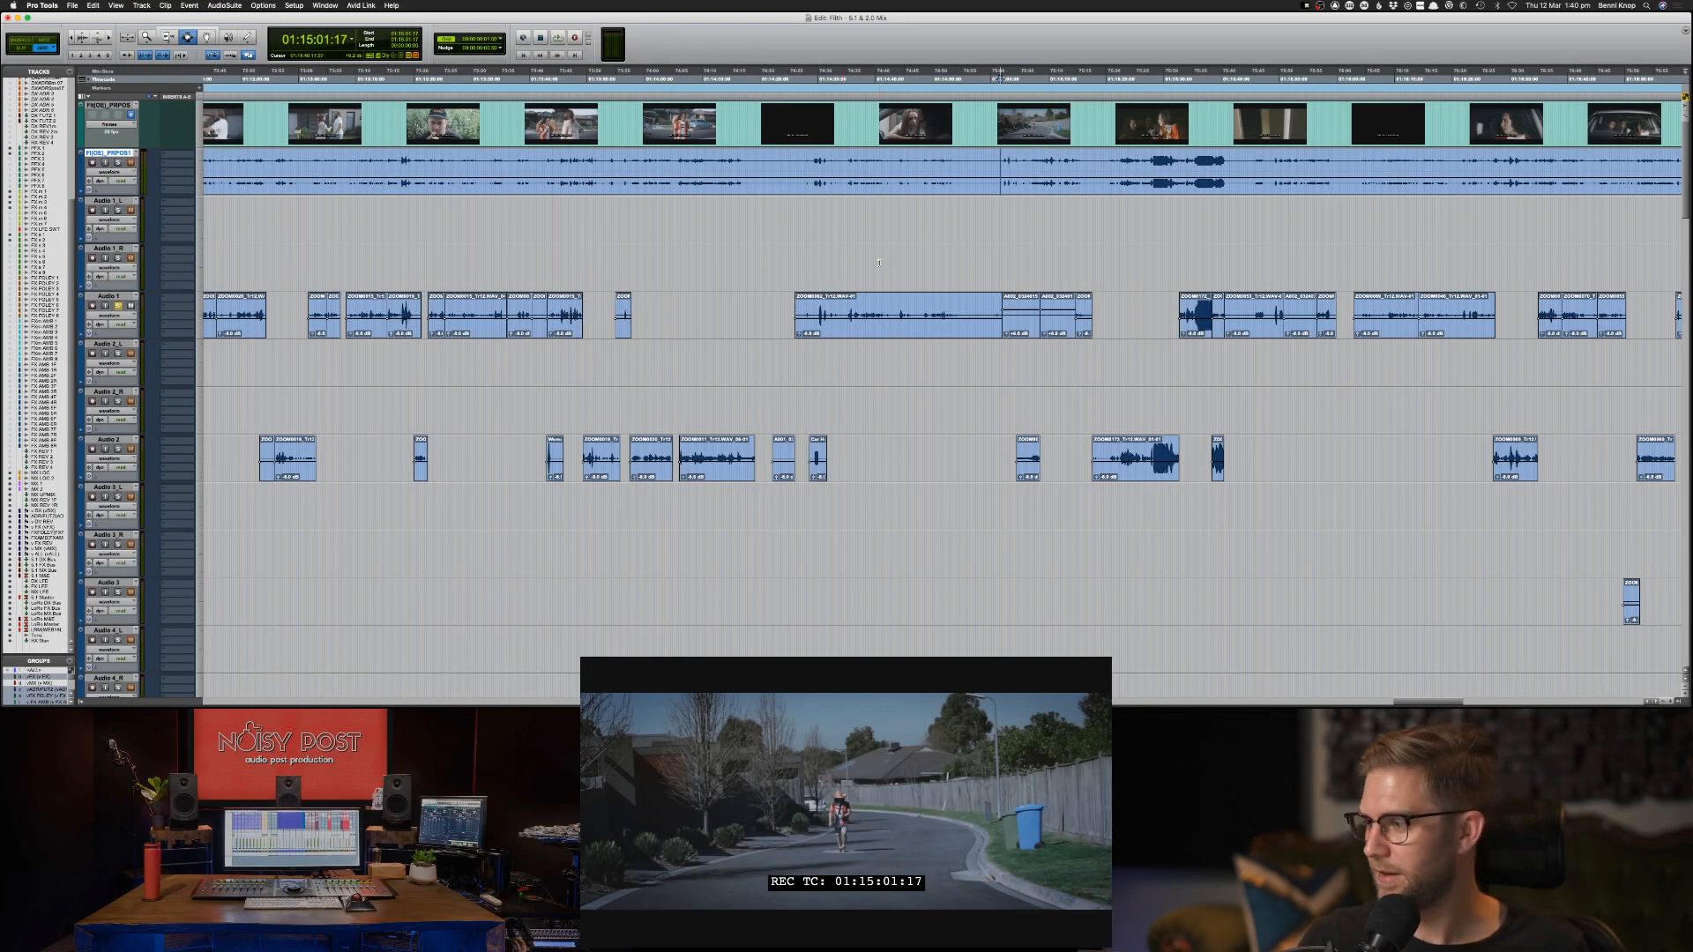
Play back the scene starting around 01:15:02 several times to audition the audio against the picture.
key("space")
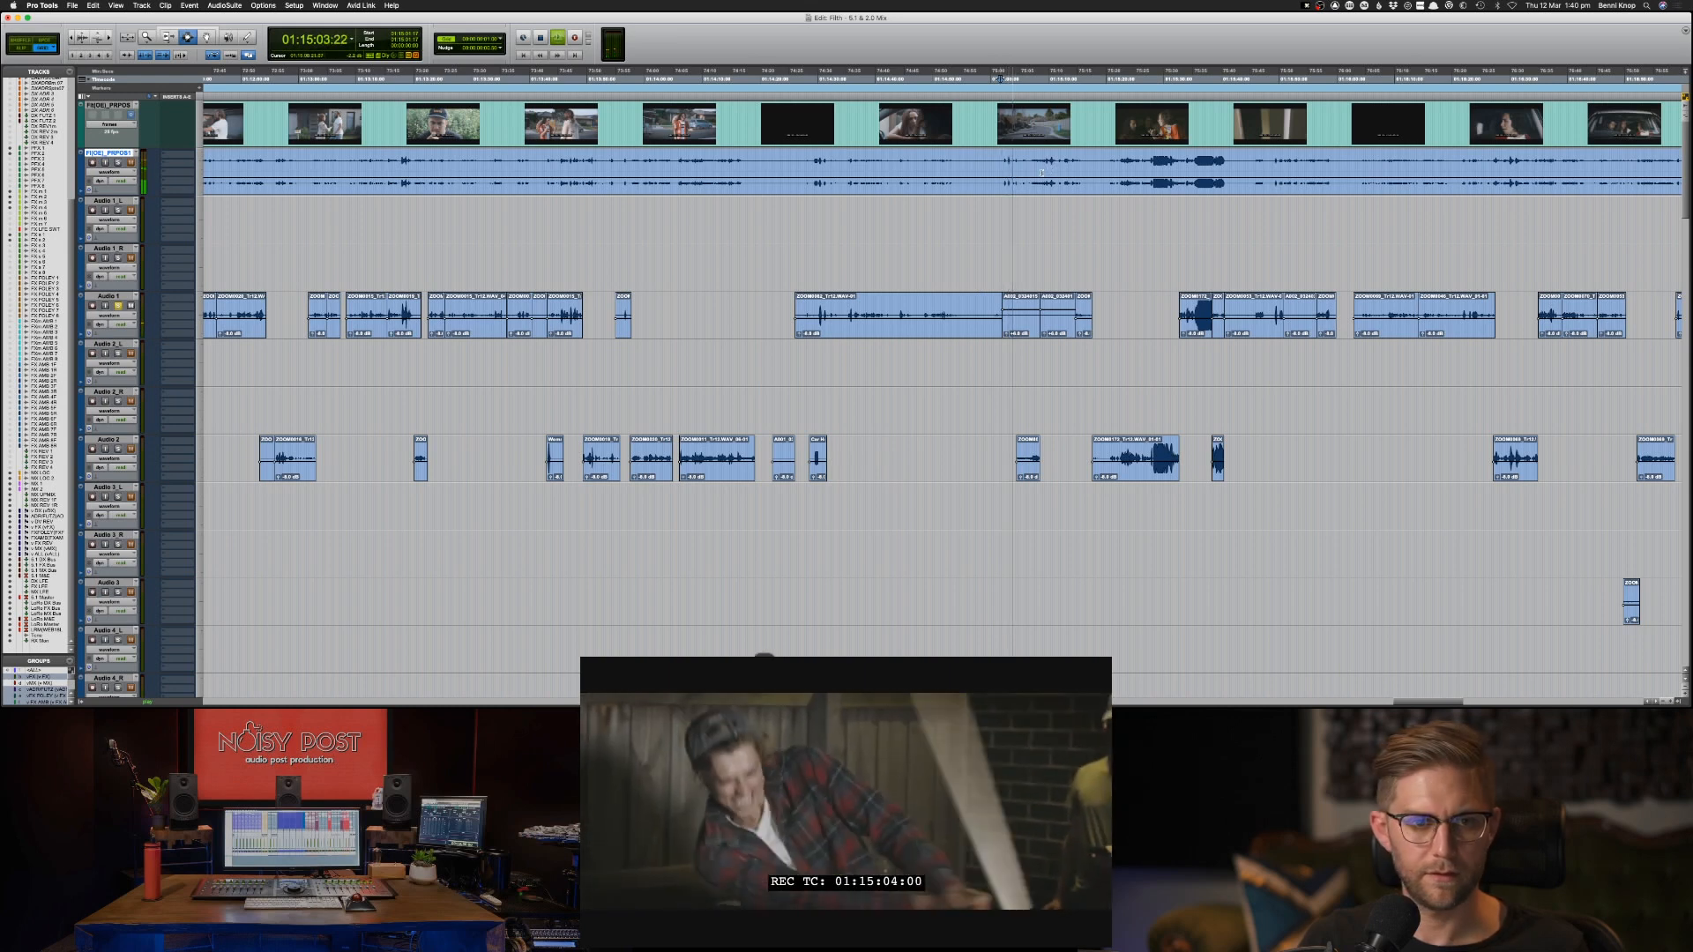
key("space")
left_click(1003, 313)
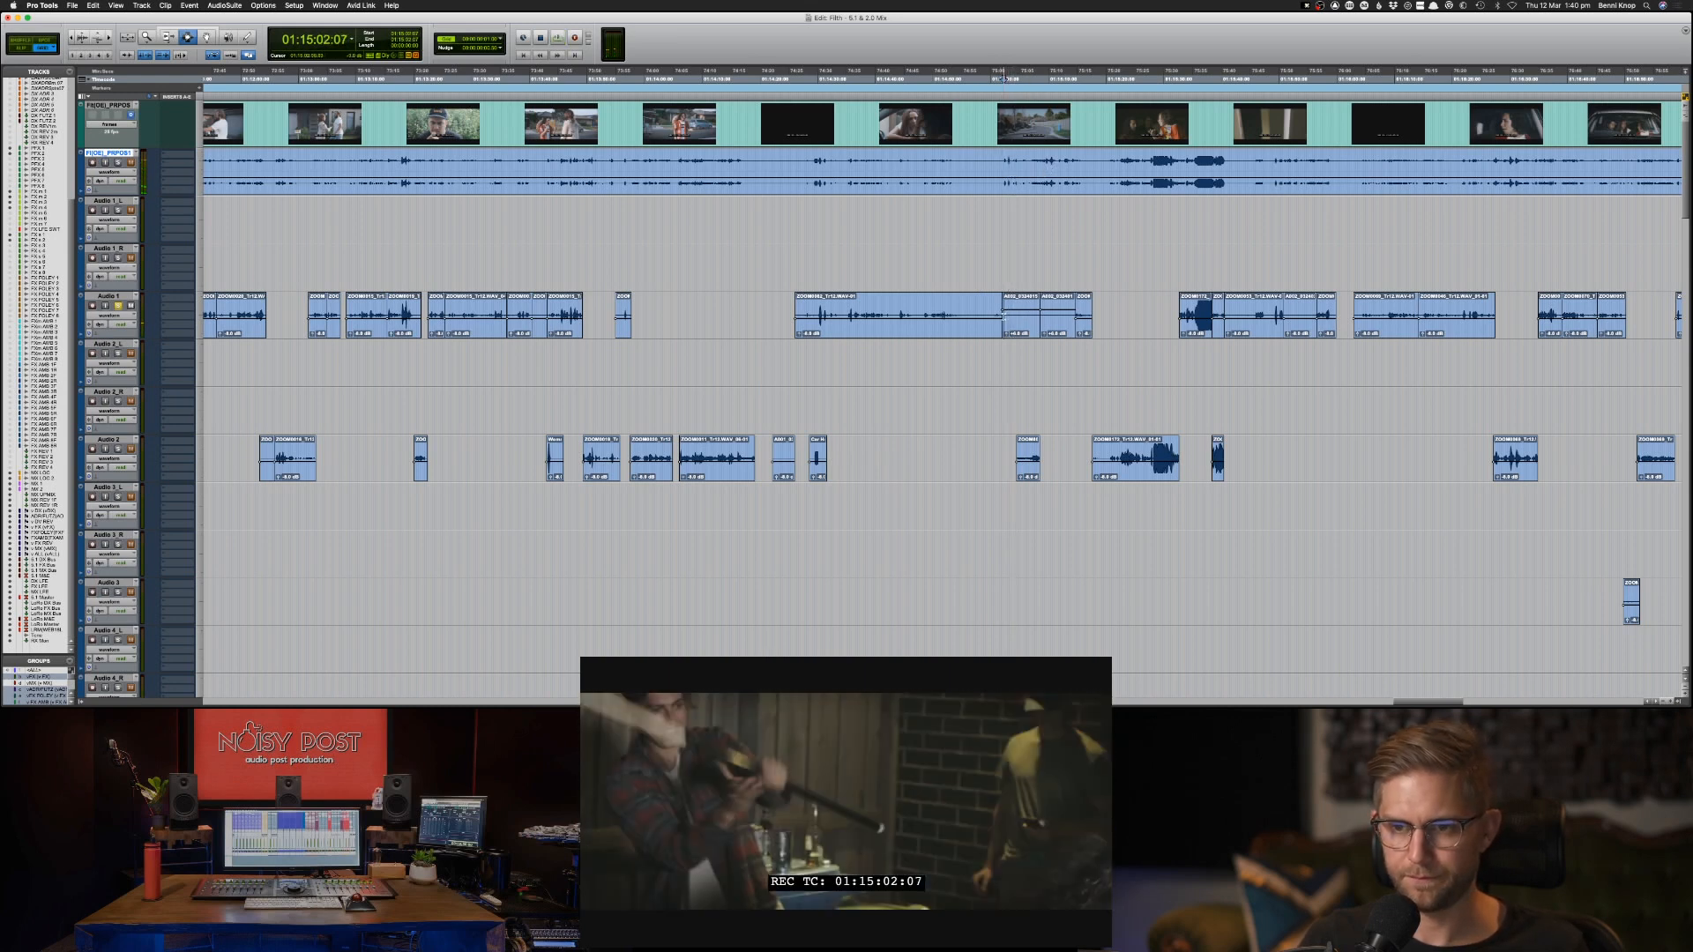
left_click(1004, 166)
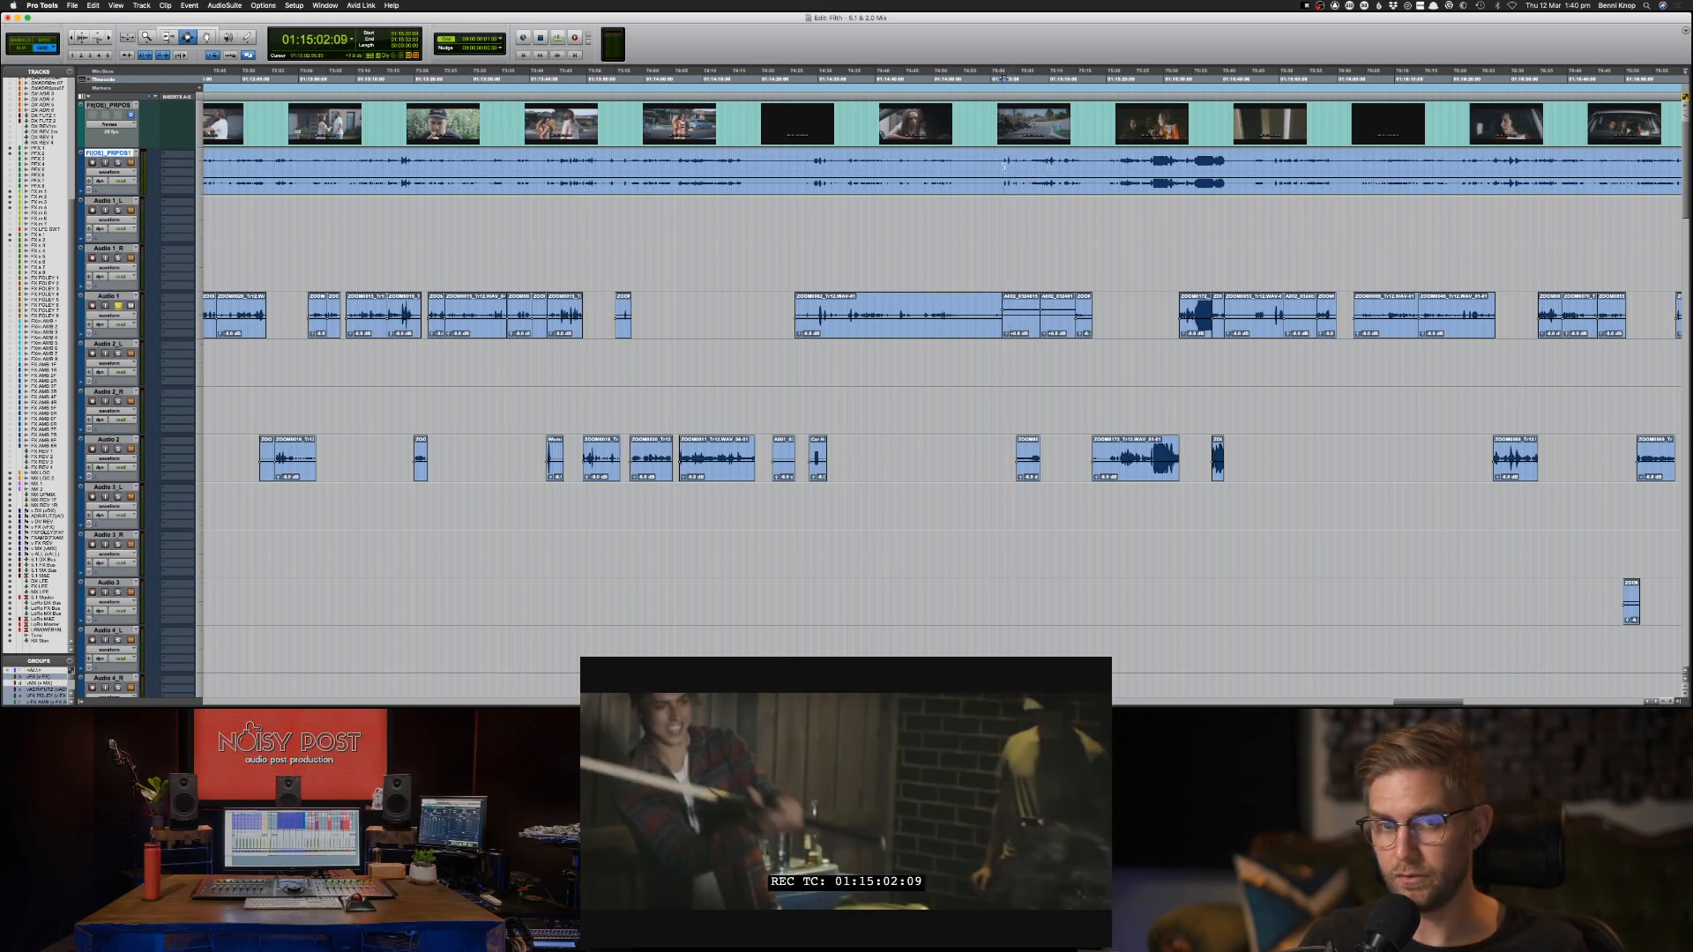
left_click(1002, 169)
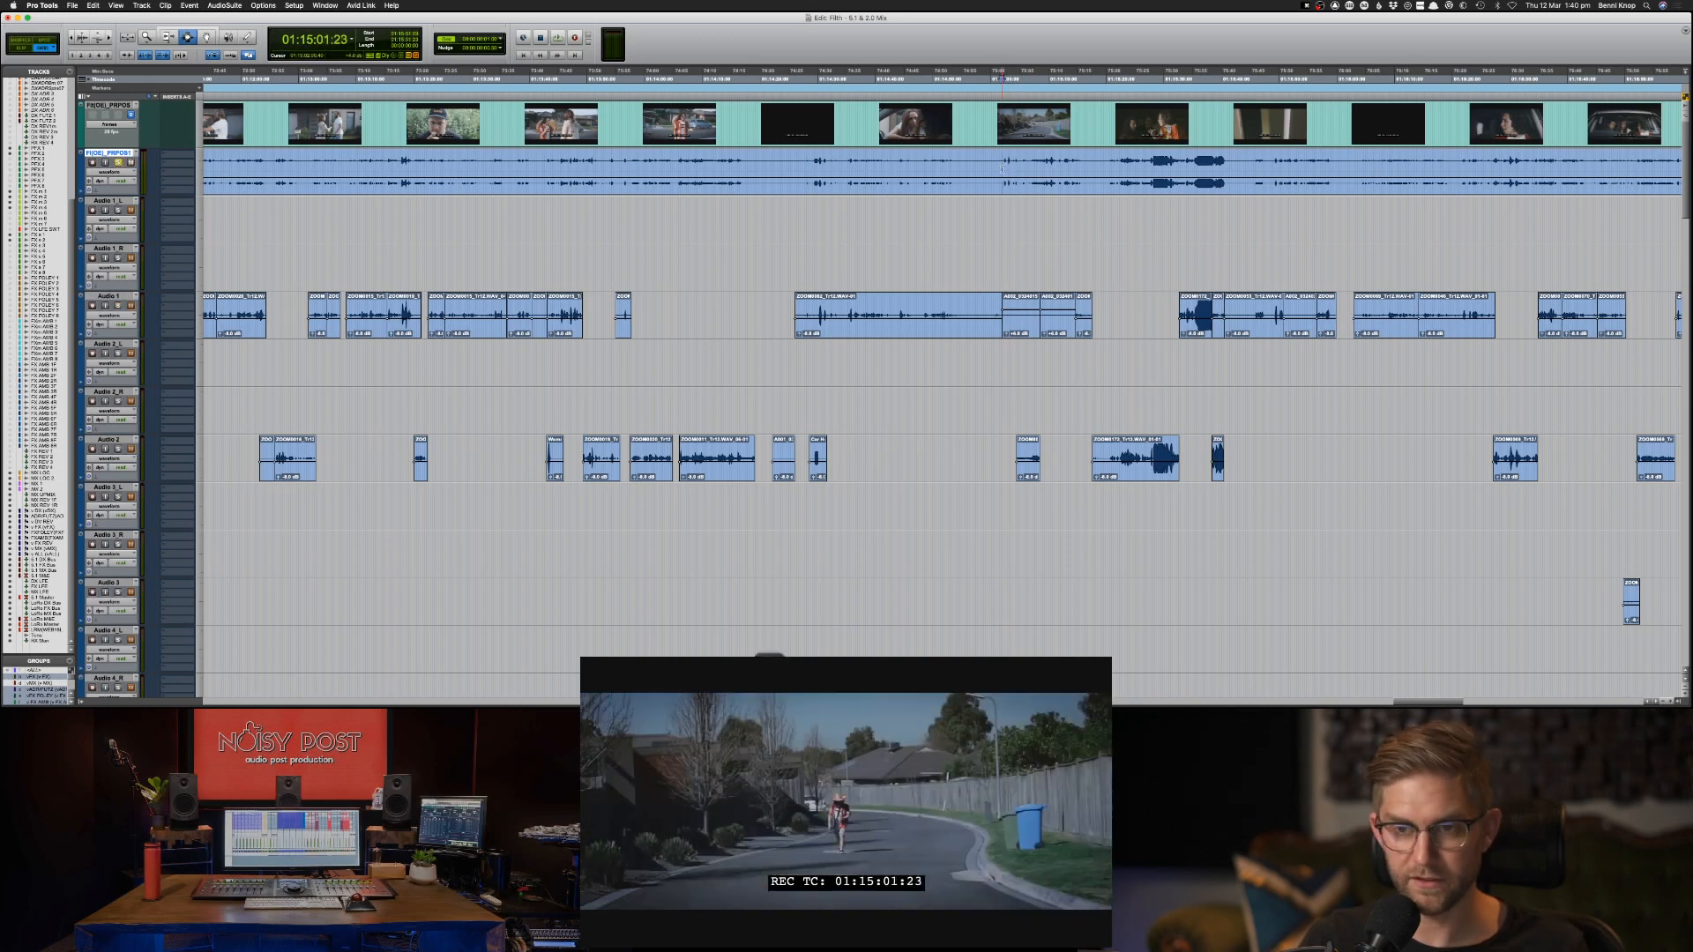
key("space")
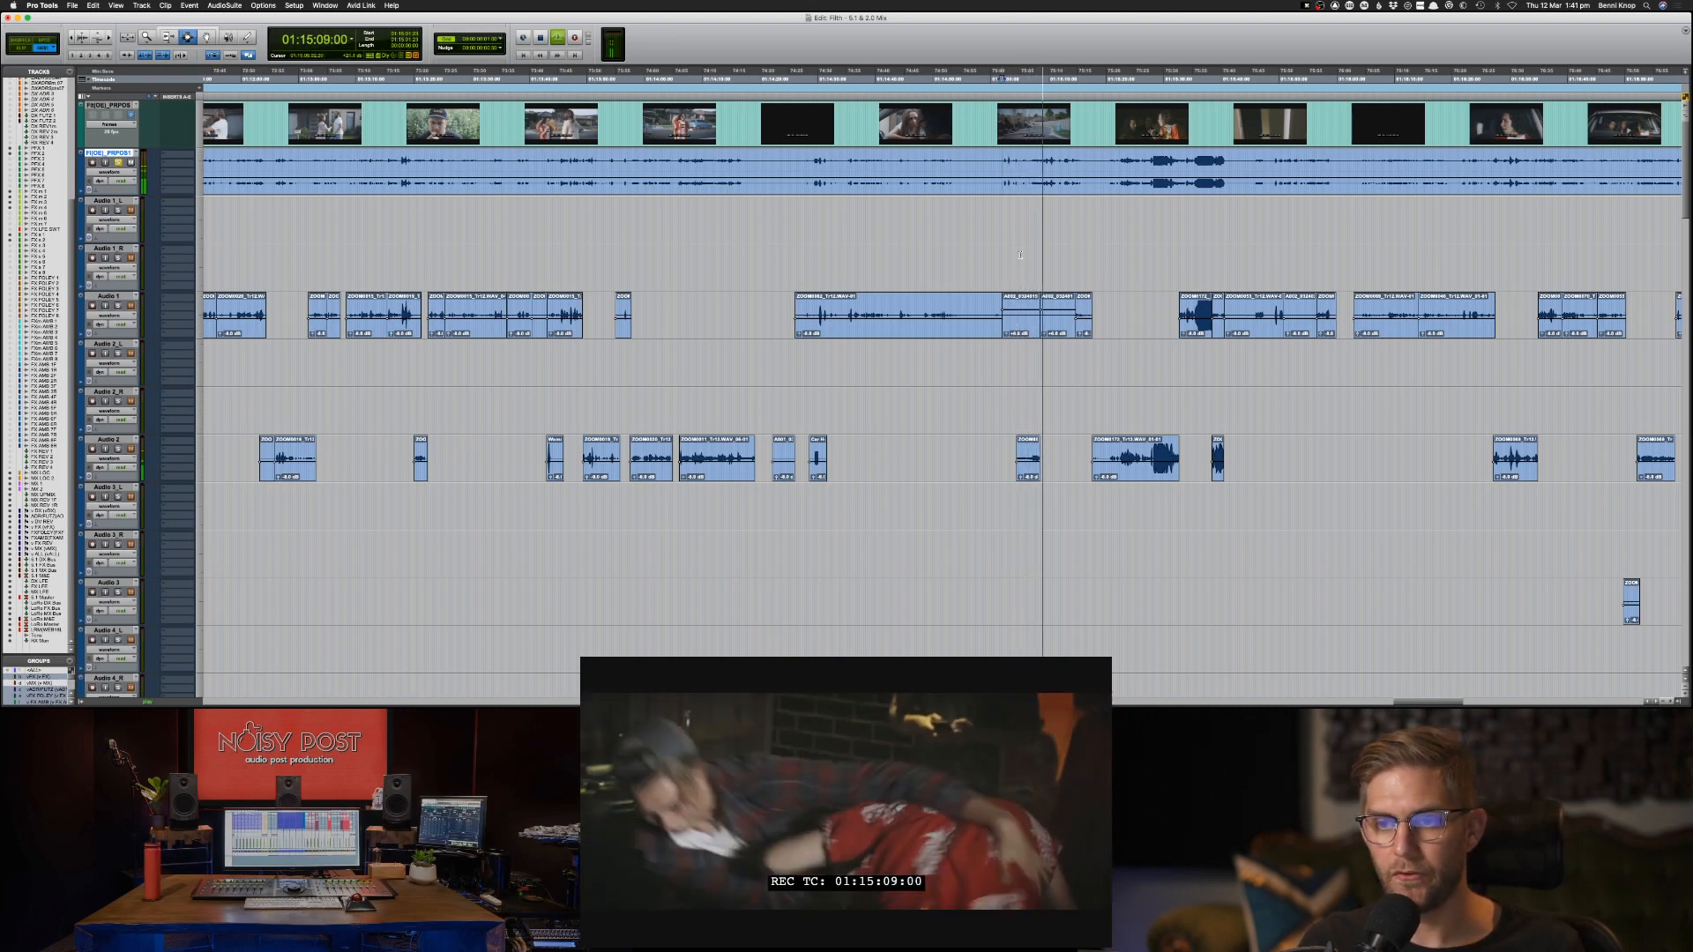
key("space")
Add a marker named "GET PHONE AUDIO" at 01:15:02:00, at the clip boundary on the Audio 1 track.
left_click(1003, 307)
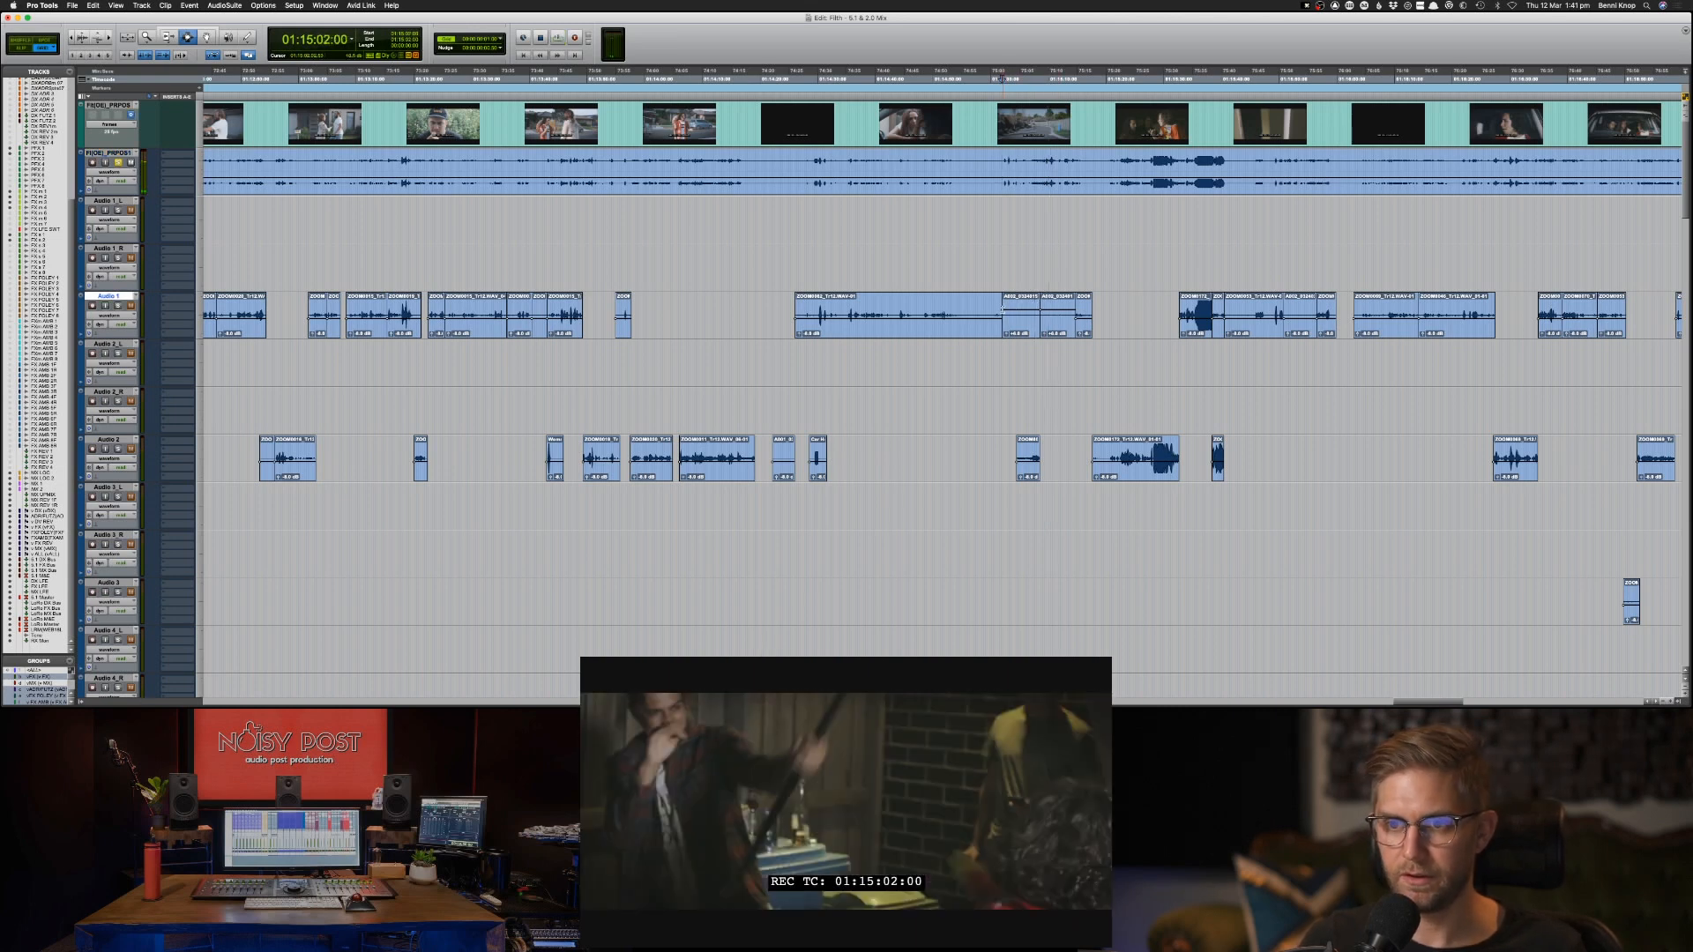
key("KP_Enter")
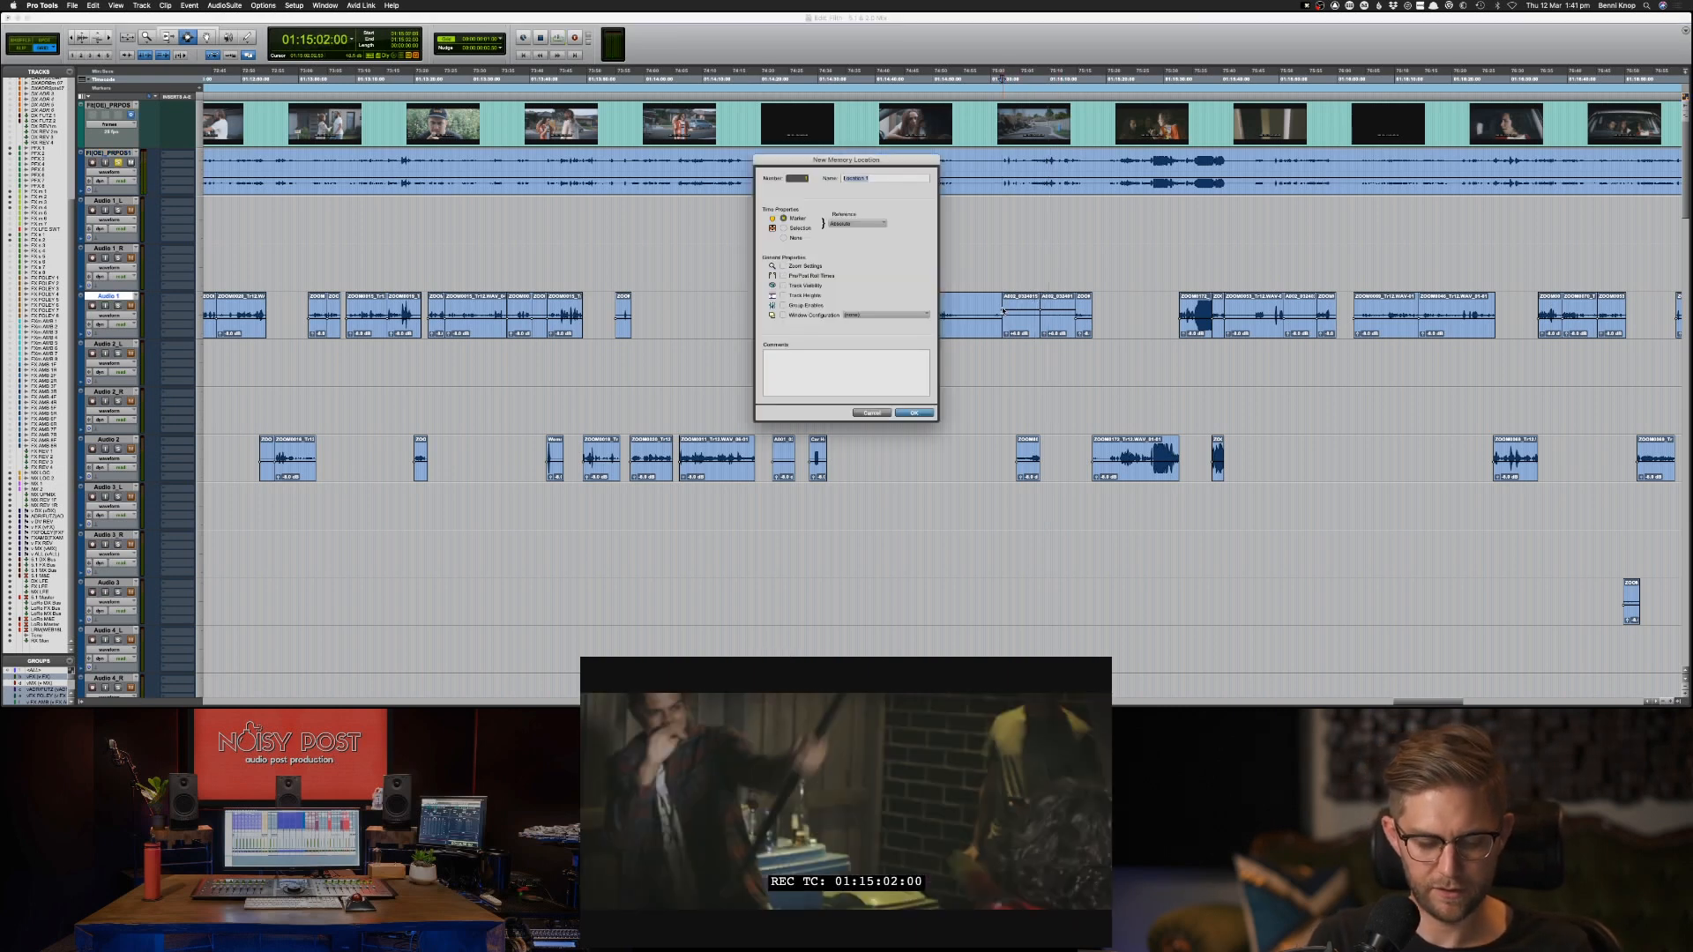
type("GET PHON")
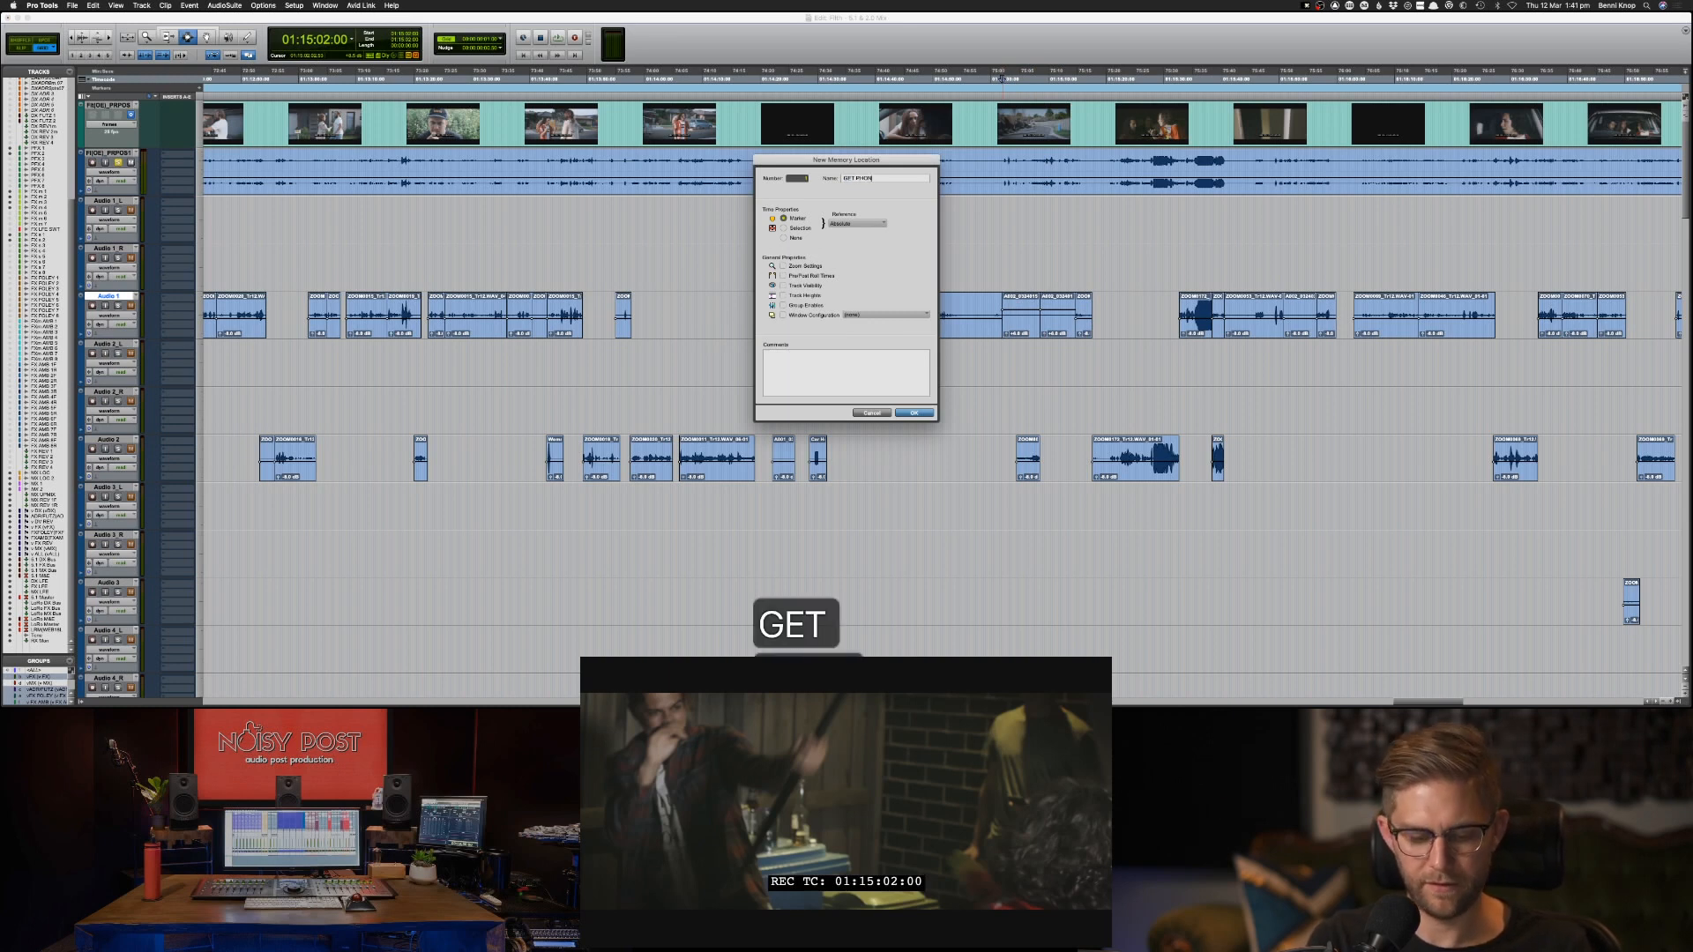
type("E AUDIO")
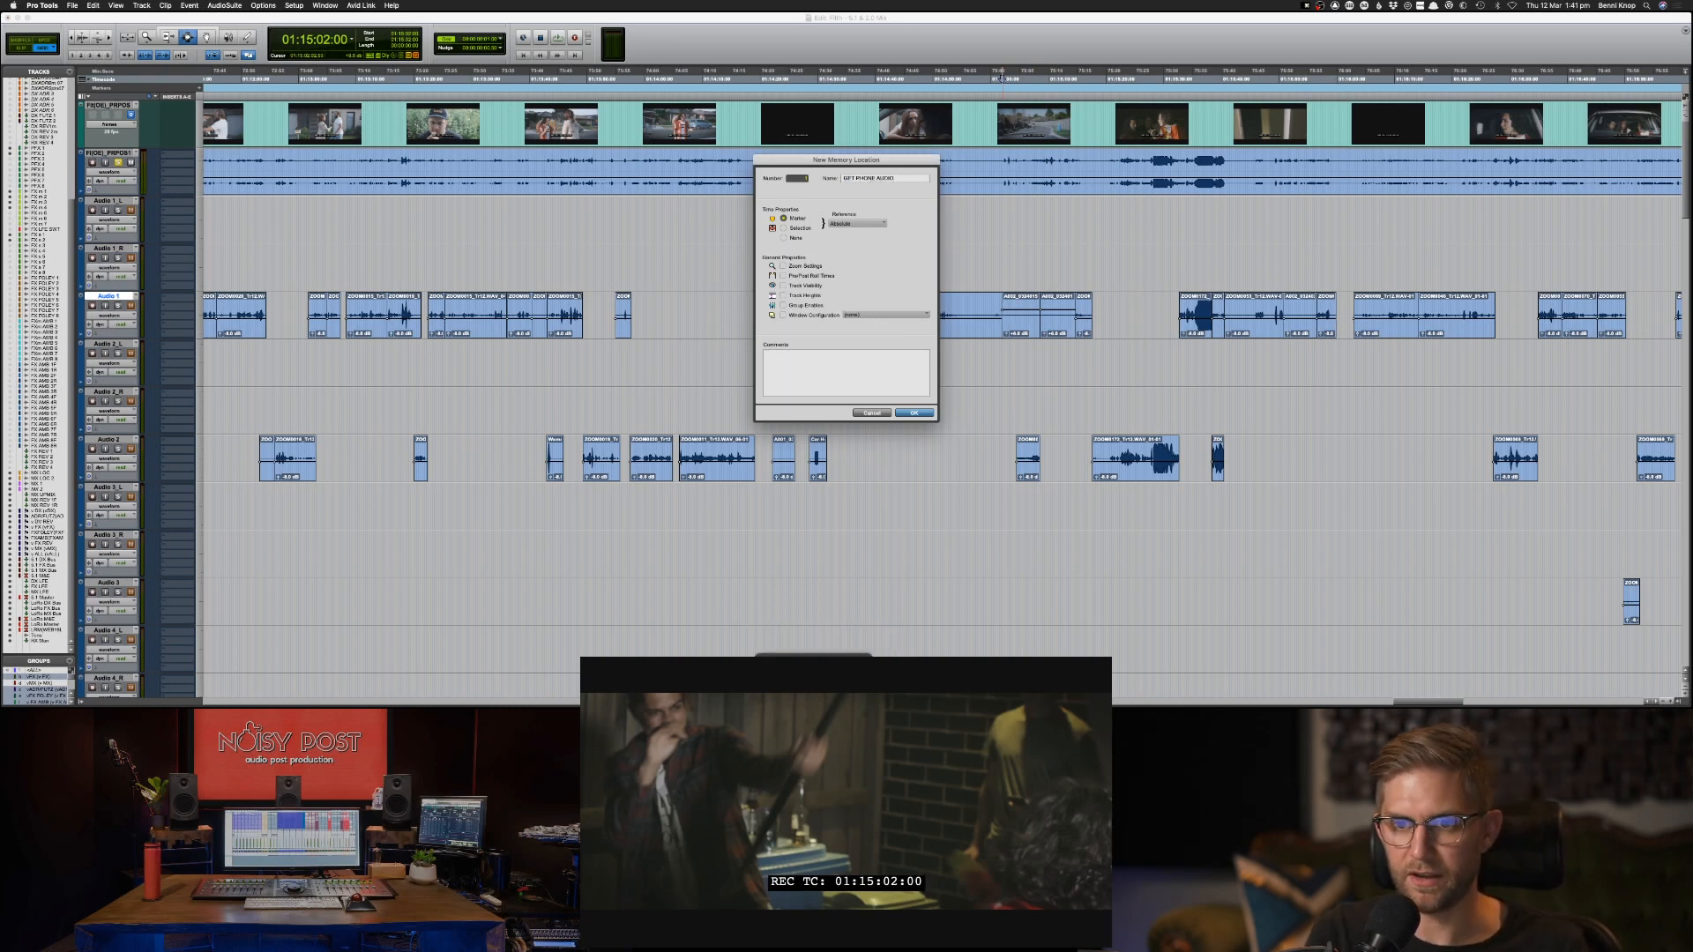
key("Return")
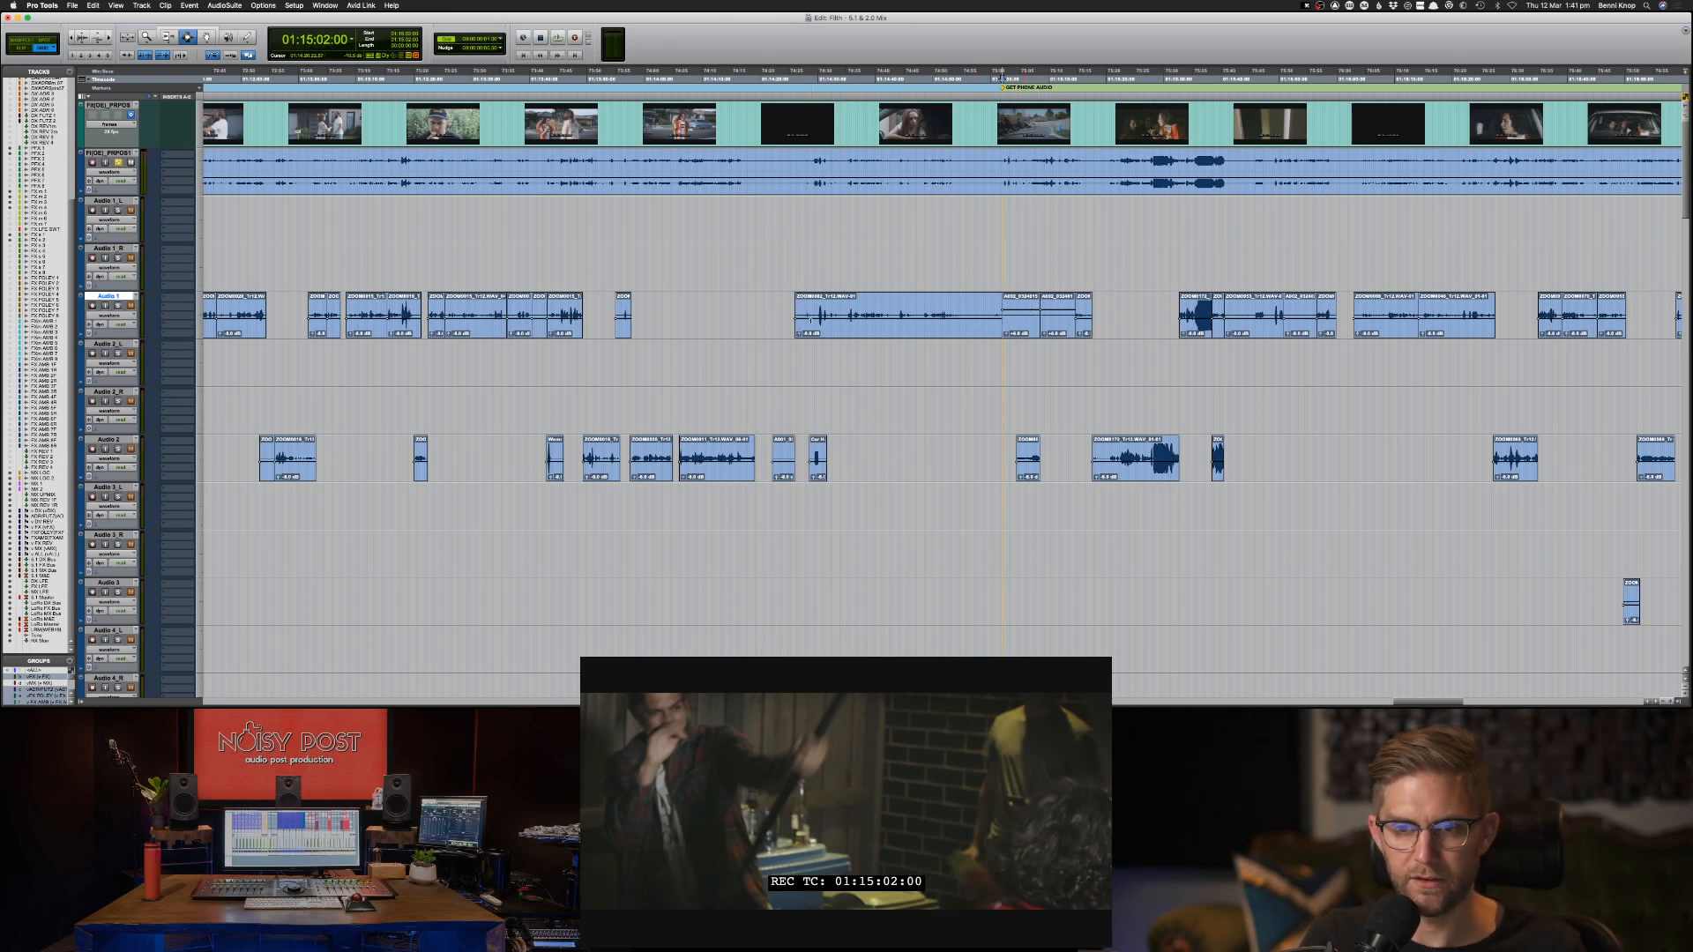
Reduce the track heights to show the dialogue tracks and copy the Audio 2 clip at 01:15:04:13 onto DX 1-BOOM.
key("ctrl+alt+Down")
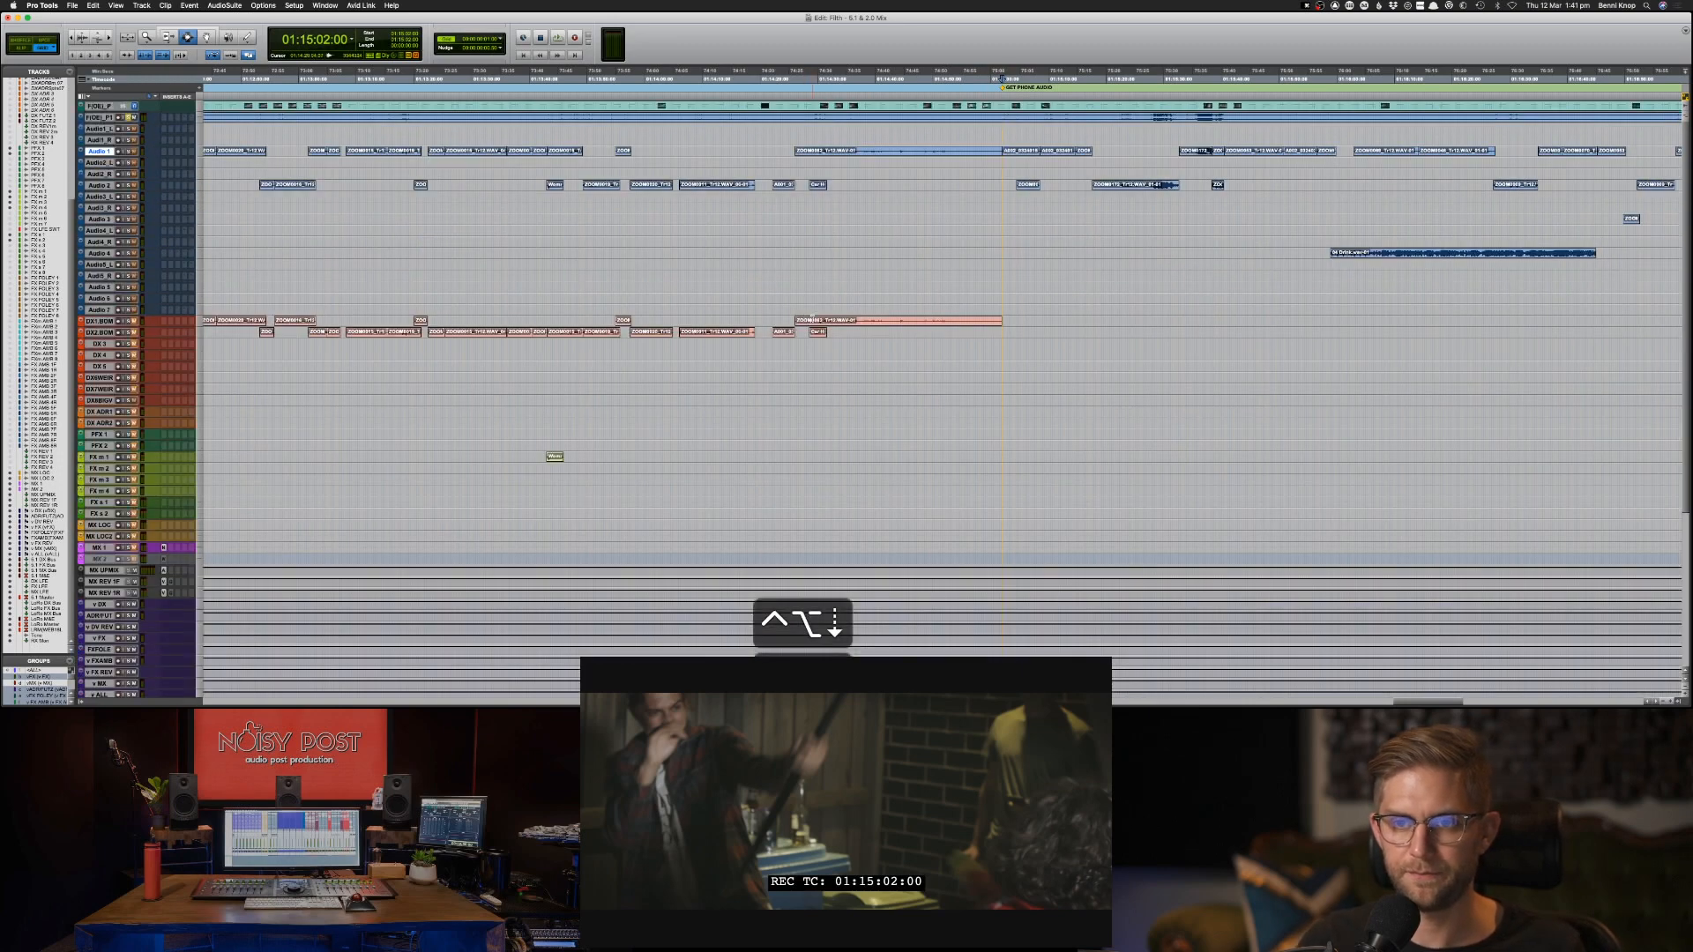
key("ctrl+alt+Up")
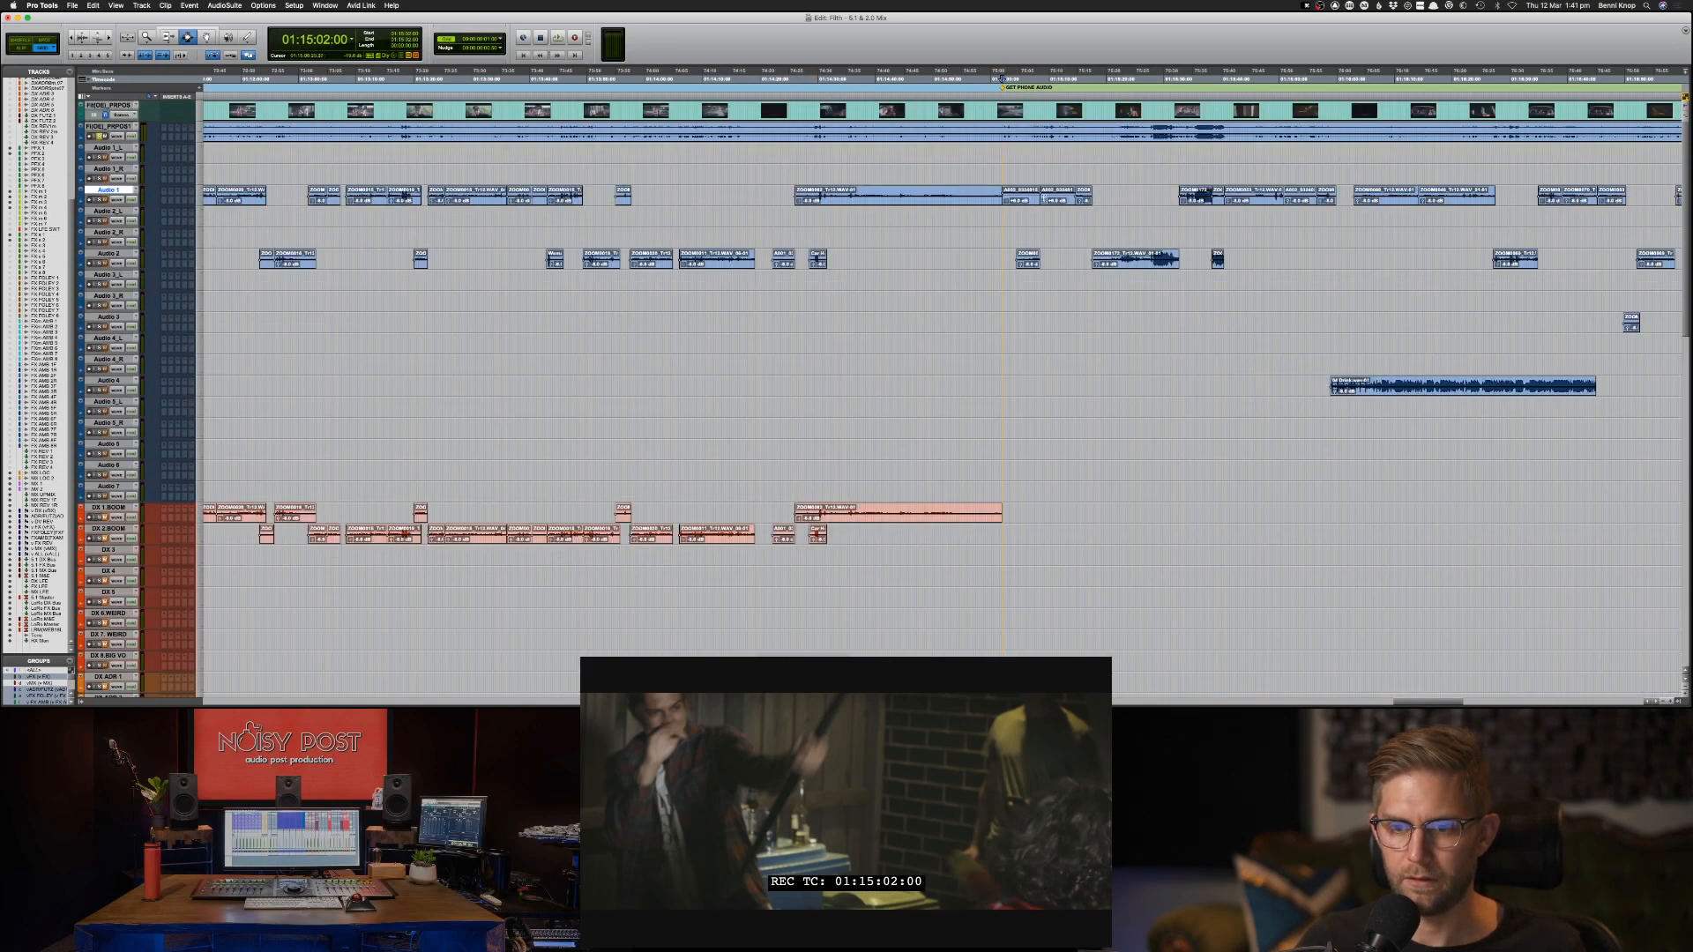
double_click(1034, 258)
key("super+c")
key("semicolon")
key("semicolon")
key("semicolon")
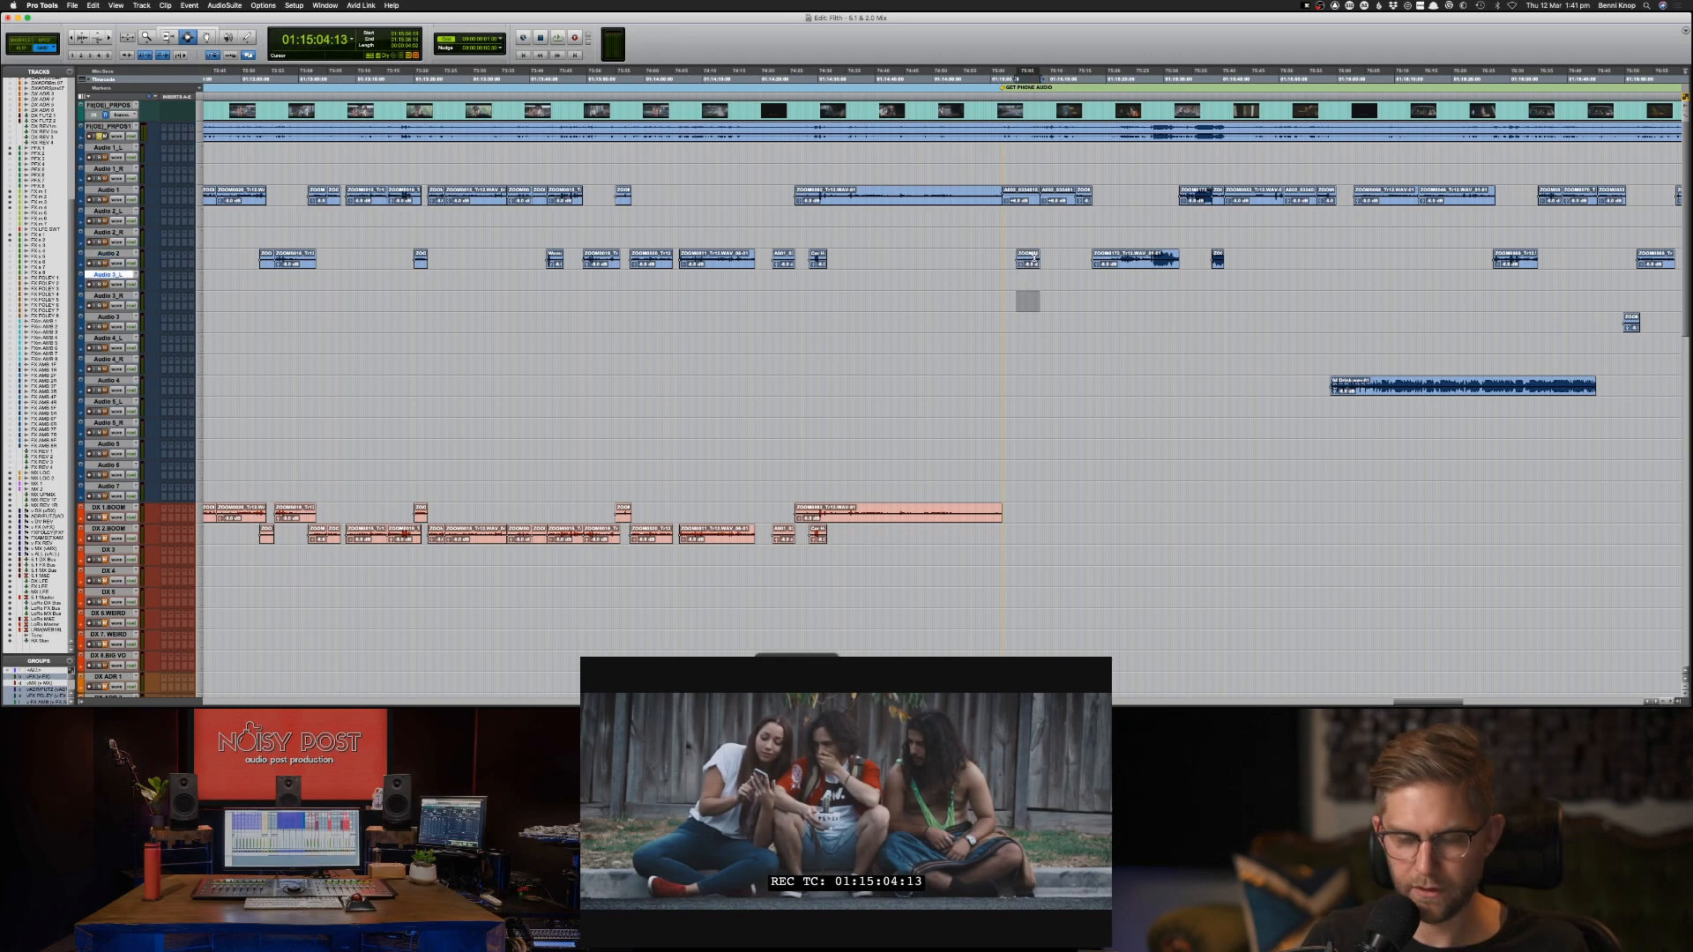
key("semicolon")
key("semicolon")
key("semicolon")
key("semicolon")
key("semicolon")
key("semicolon")
key("semicolon")
key("semicolon")
key("semicolon")
key("super+v")
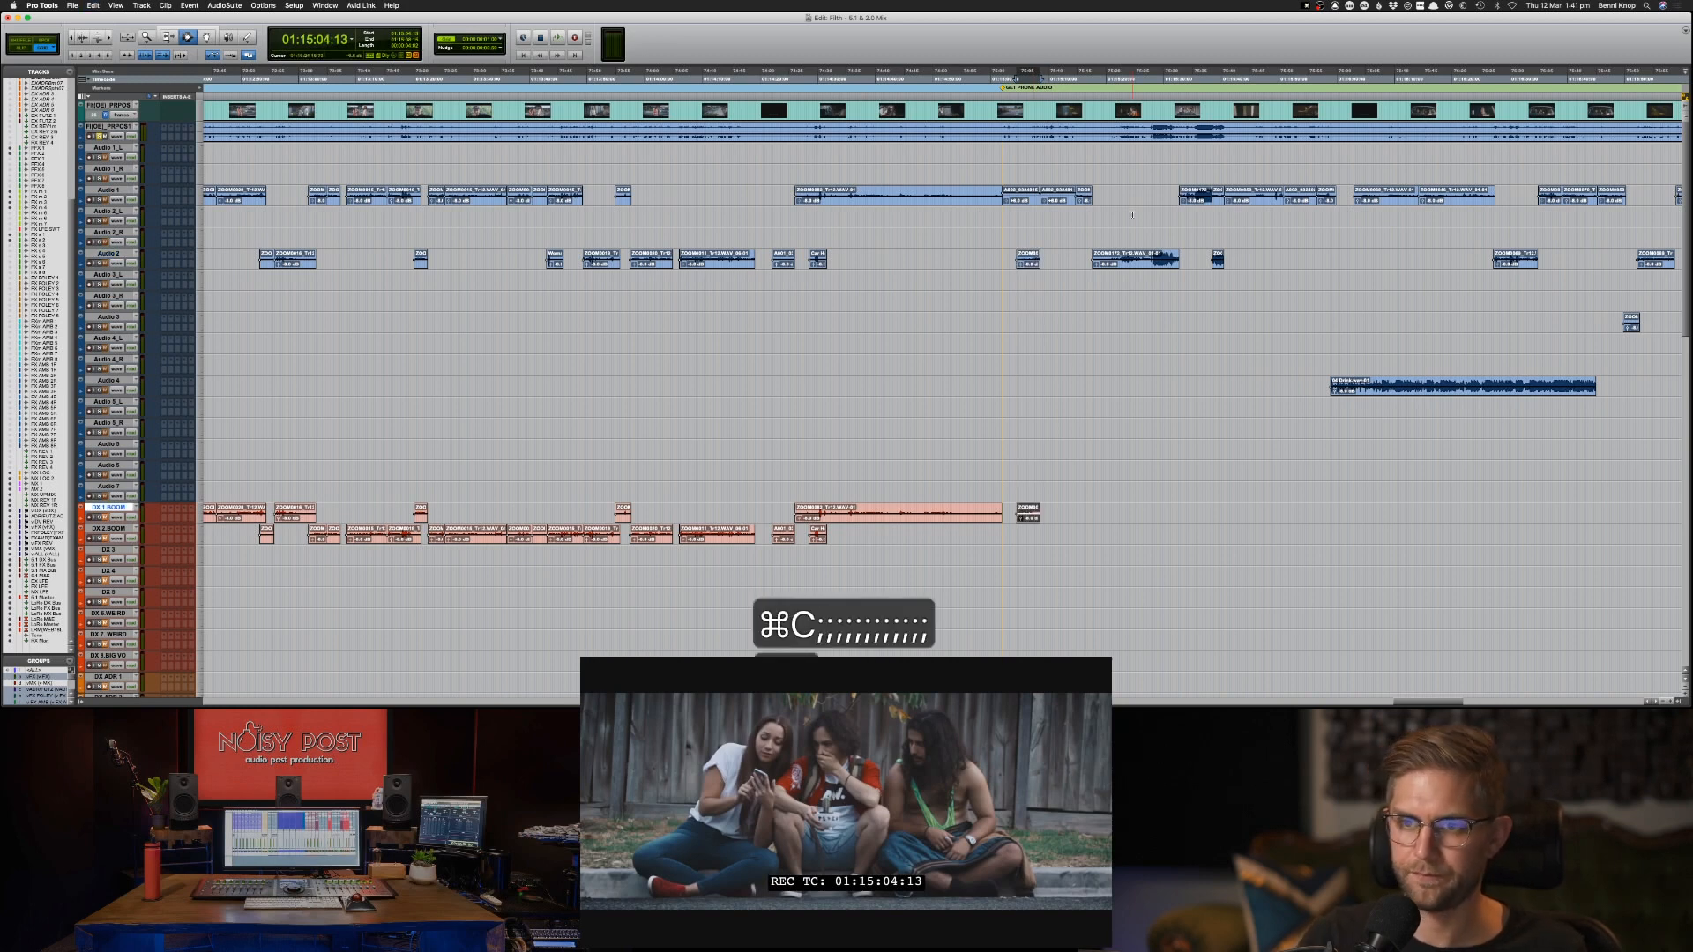
Copy the short Audio 1 clip at 01:15:14:18 to the same time on DX 1-BOOM.
left_click(1084, 194)
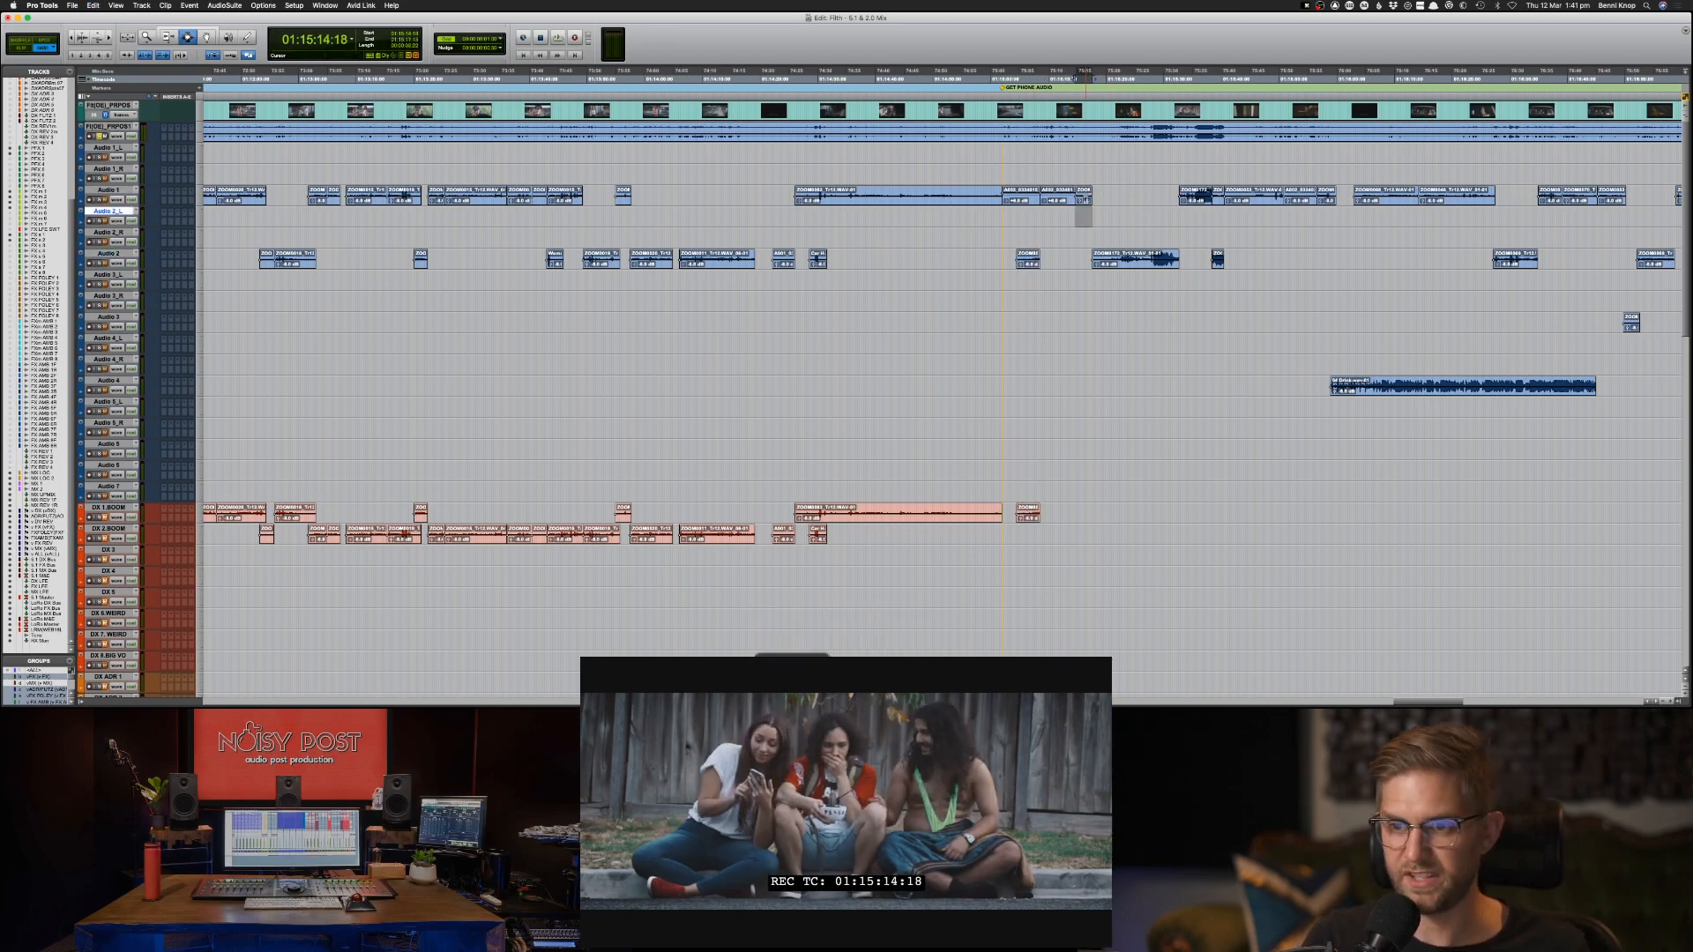
key("semicolon")
key("semicolon")
key("semicolon")
key("semicolon")
key("semicolon")
key("semicolon")
key("semicolon")
key("semicolon")
key("semicolon")
key("semicolon")
key("semicolon")
key("semicolon")
key("semicolon")
key("semicolon")
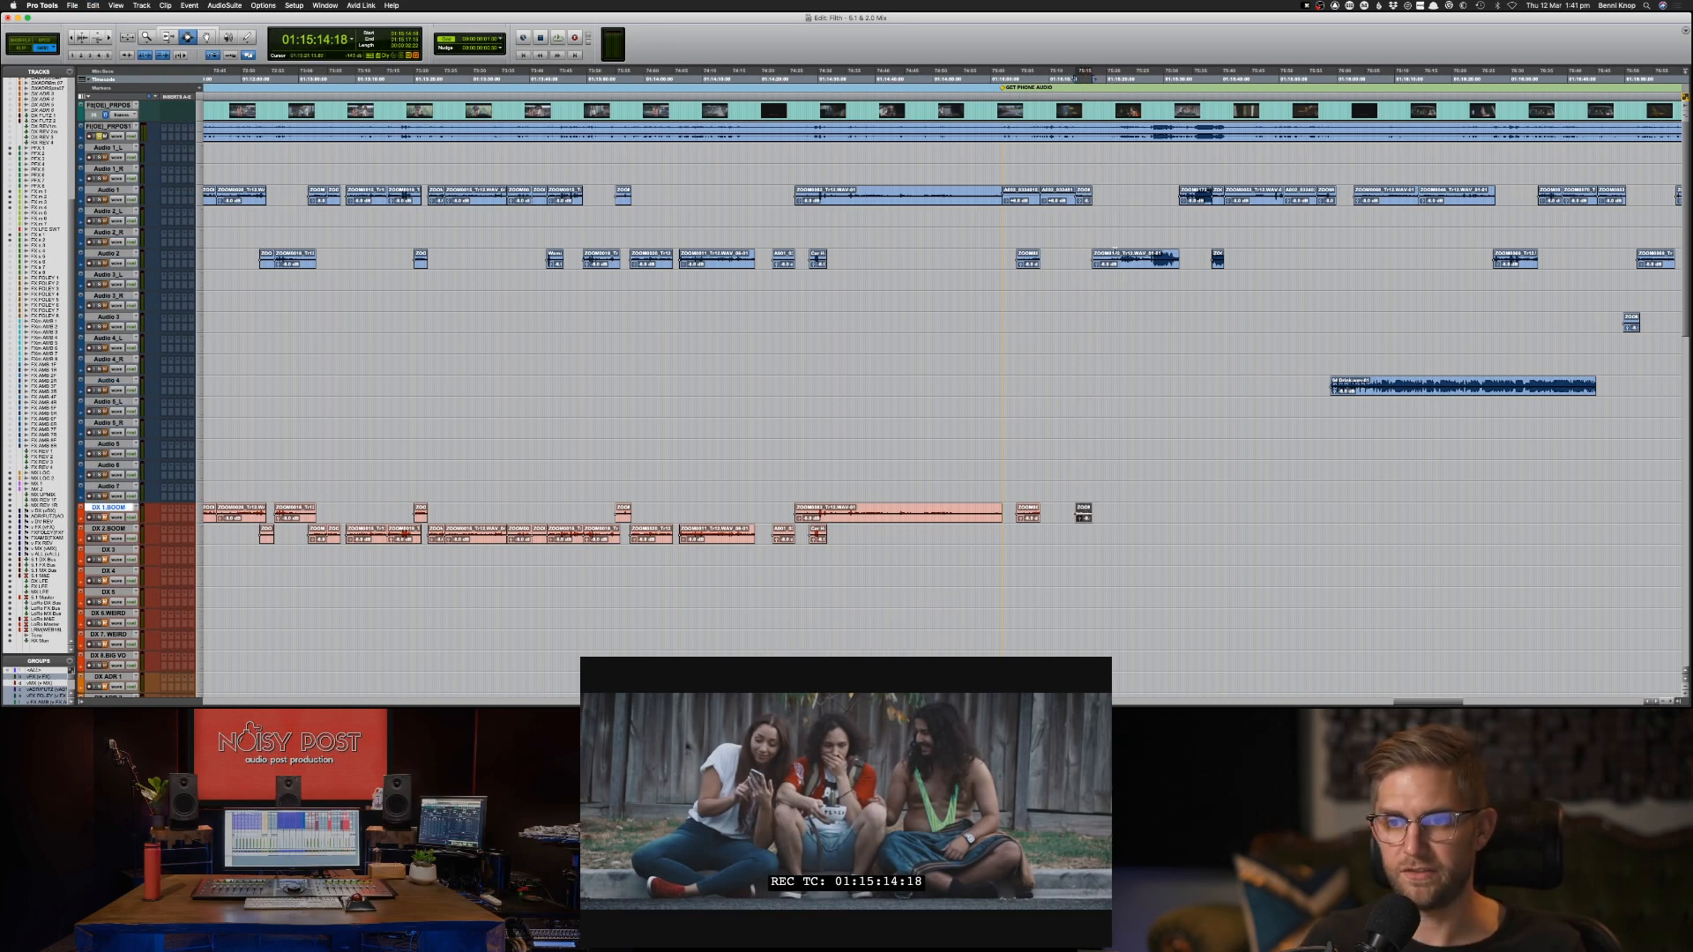
Copy the Audio 2 range from 01:15:16:22 covering the long loud clip and the short one after it onto DX 2-BOOM.
left_click(1087, 260)
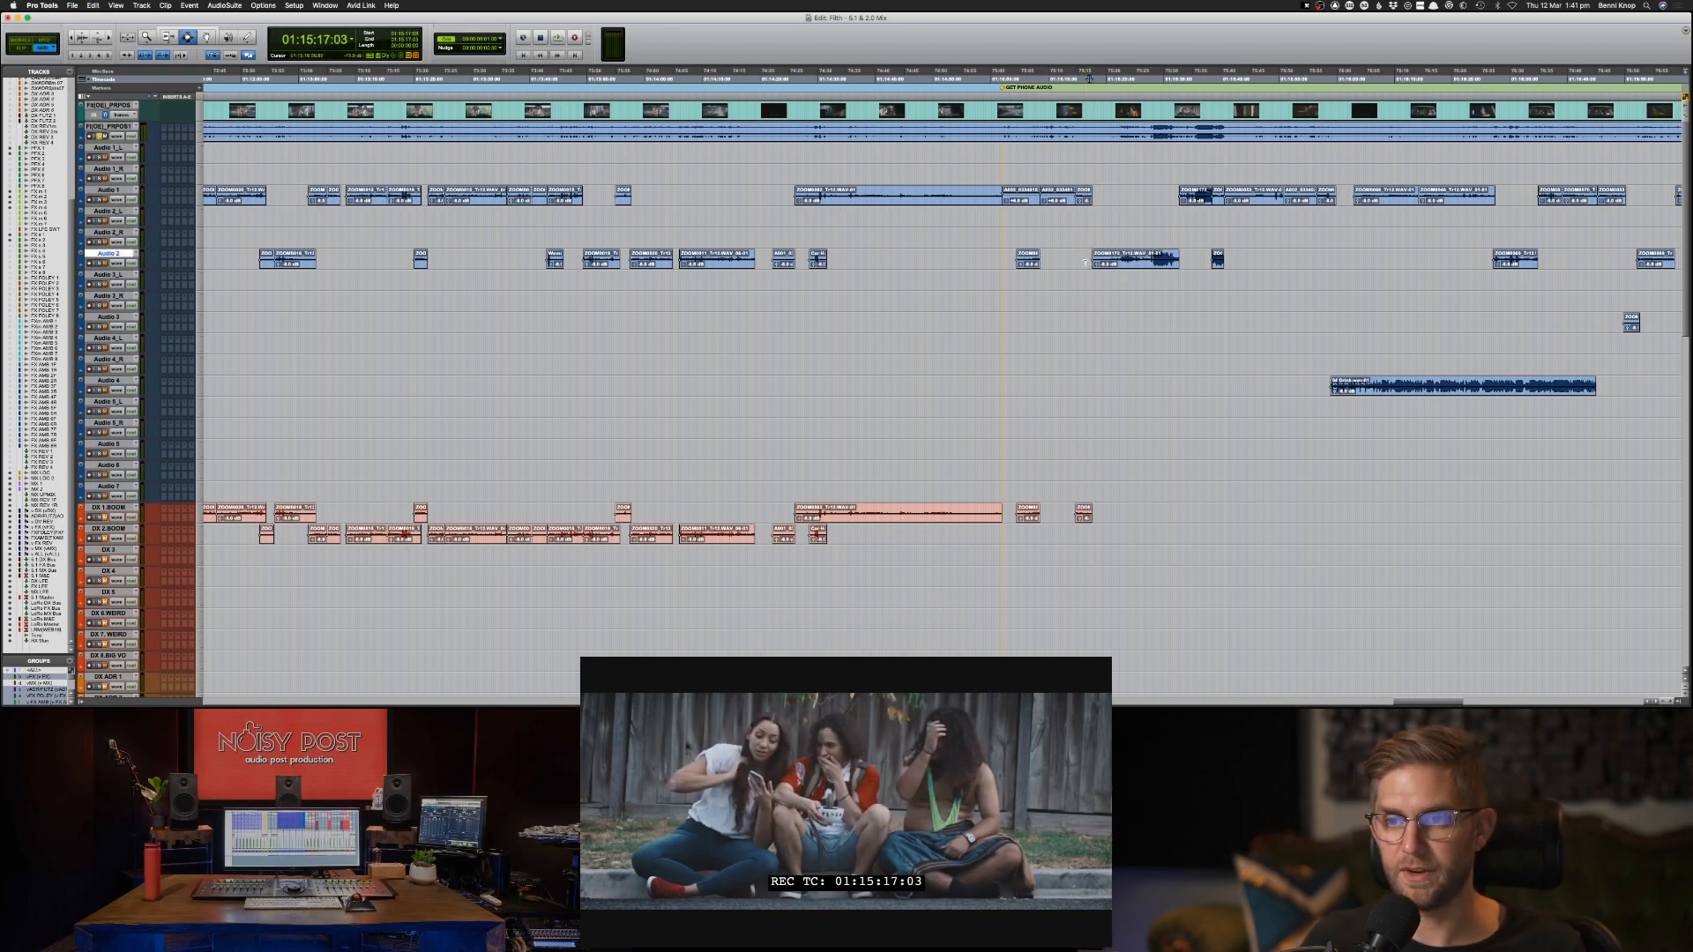
left_click_drag(1087, 260, 1250, 263)
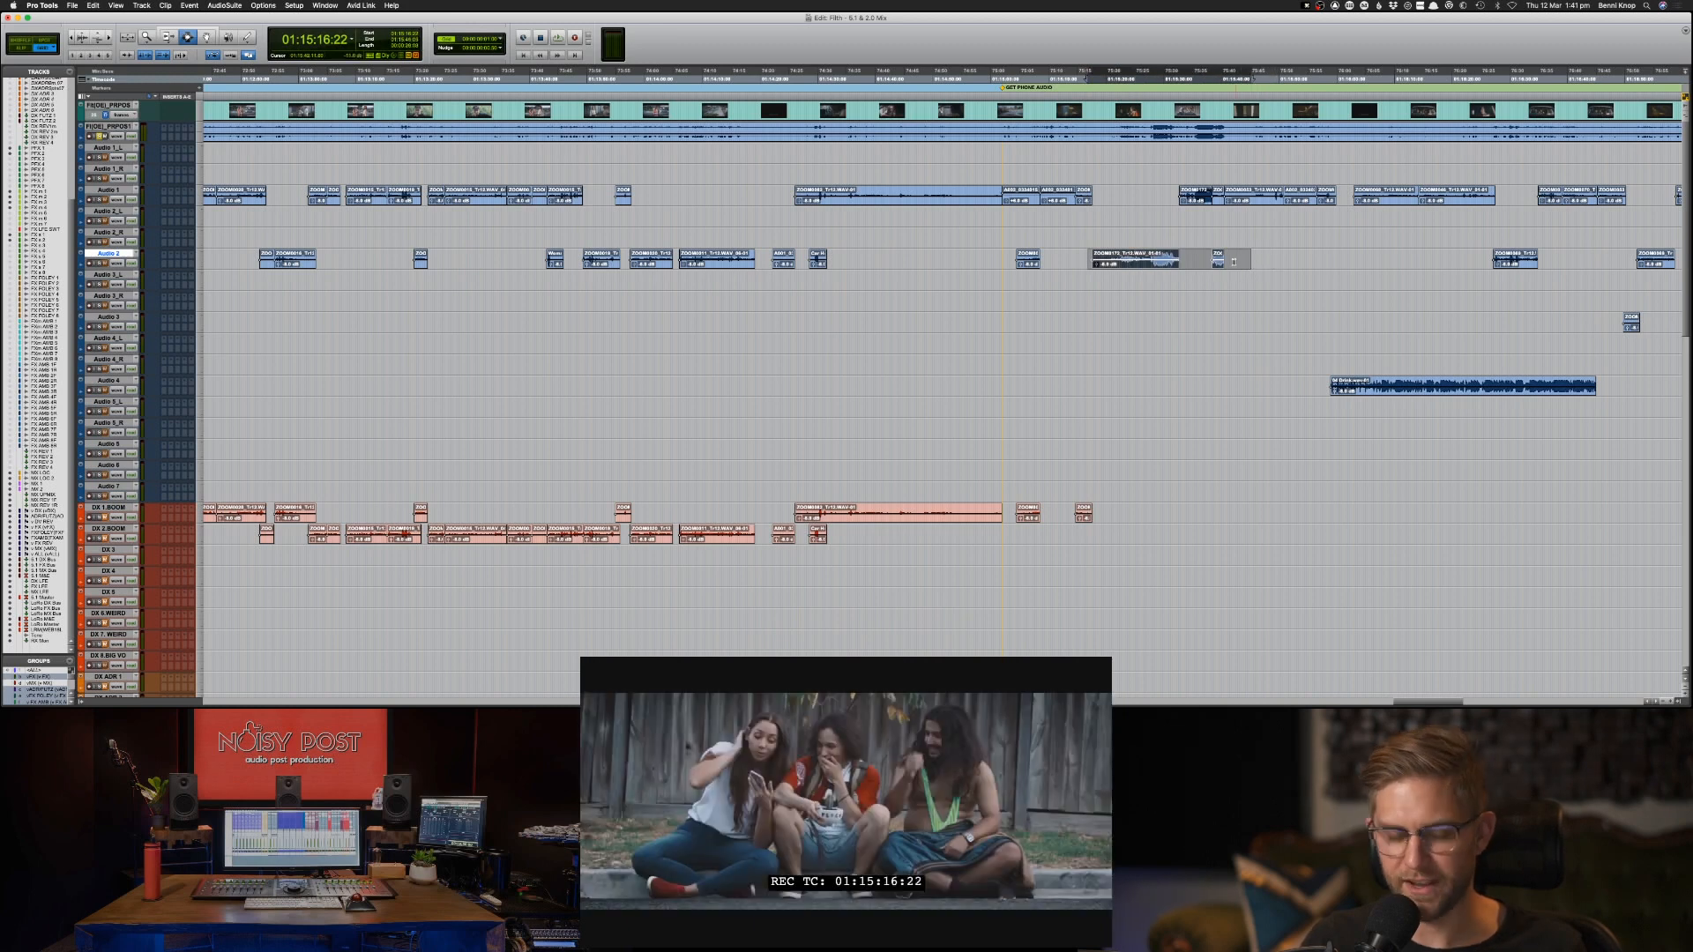
key("space")
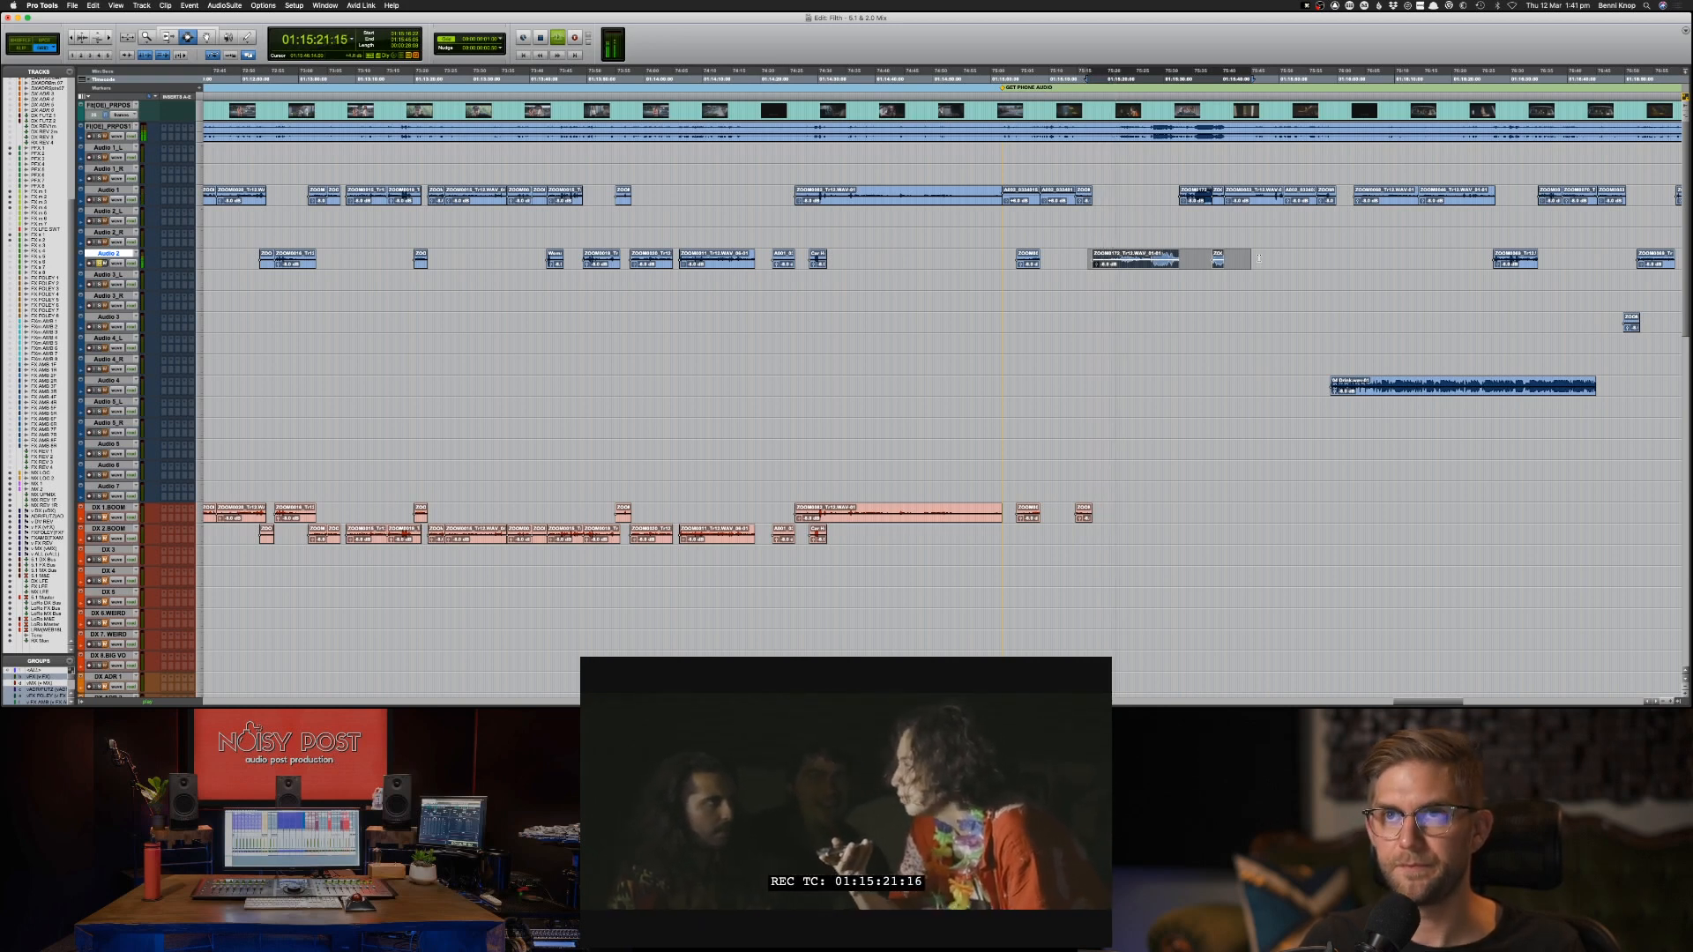
key("semicolon")
key("semicolon")
key("semicolon")
key("semicolon")
key("semicolon")
key("semicolon")
key("semicolon")
key("semicolon")
key("semicolon")
key("semicolon")
key("semicolon")
key("semicolon")
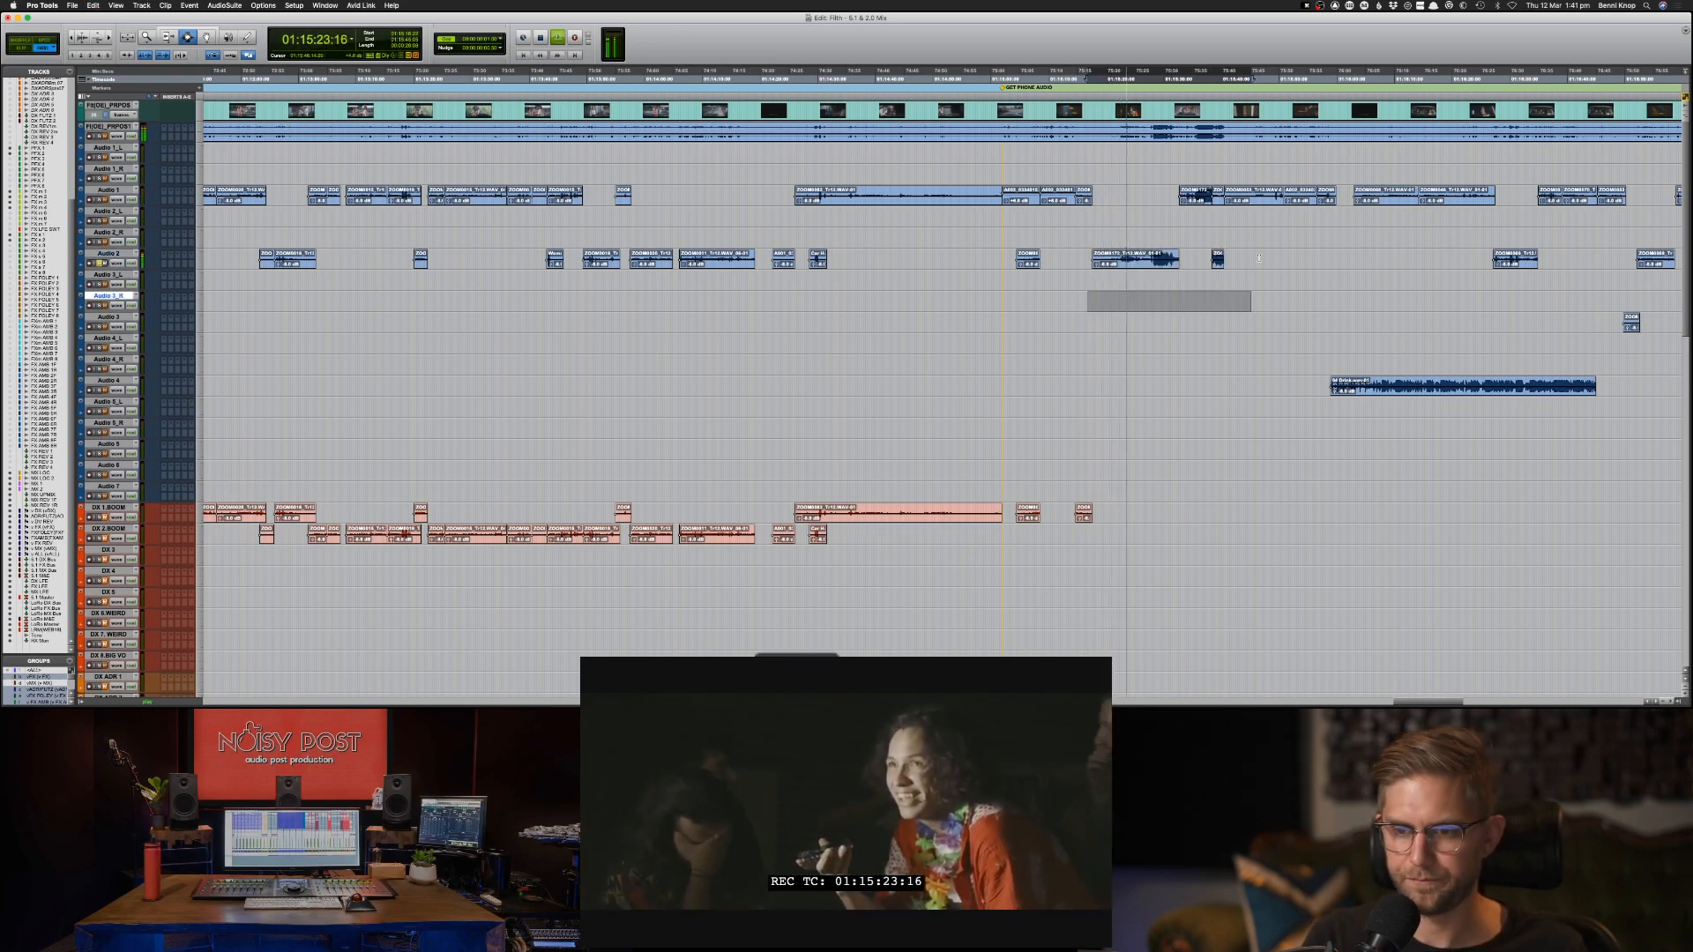
key("semicolon")
key("super+v")
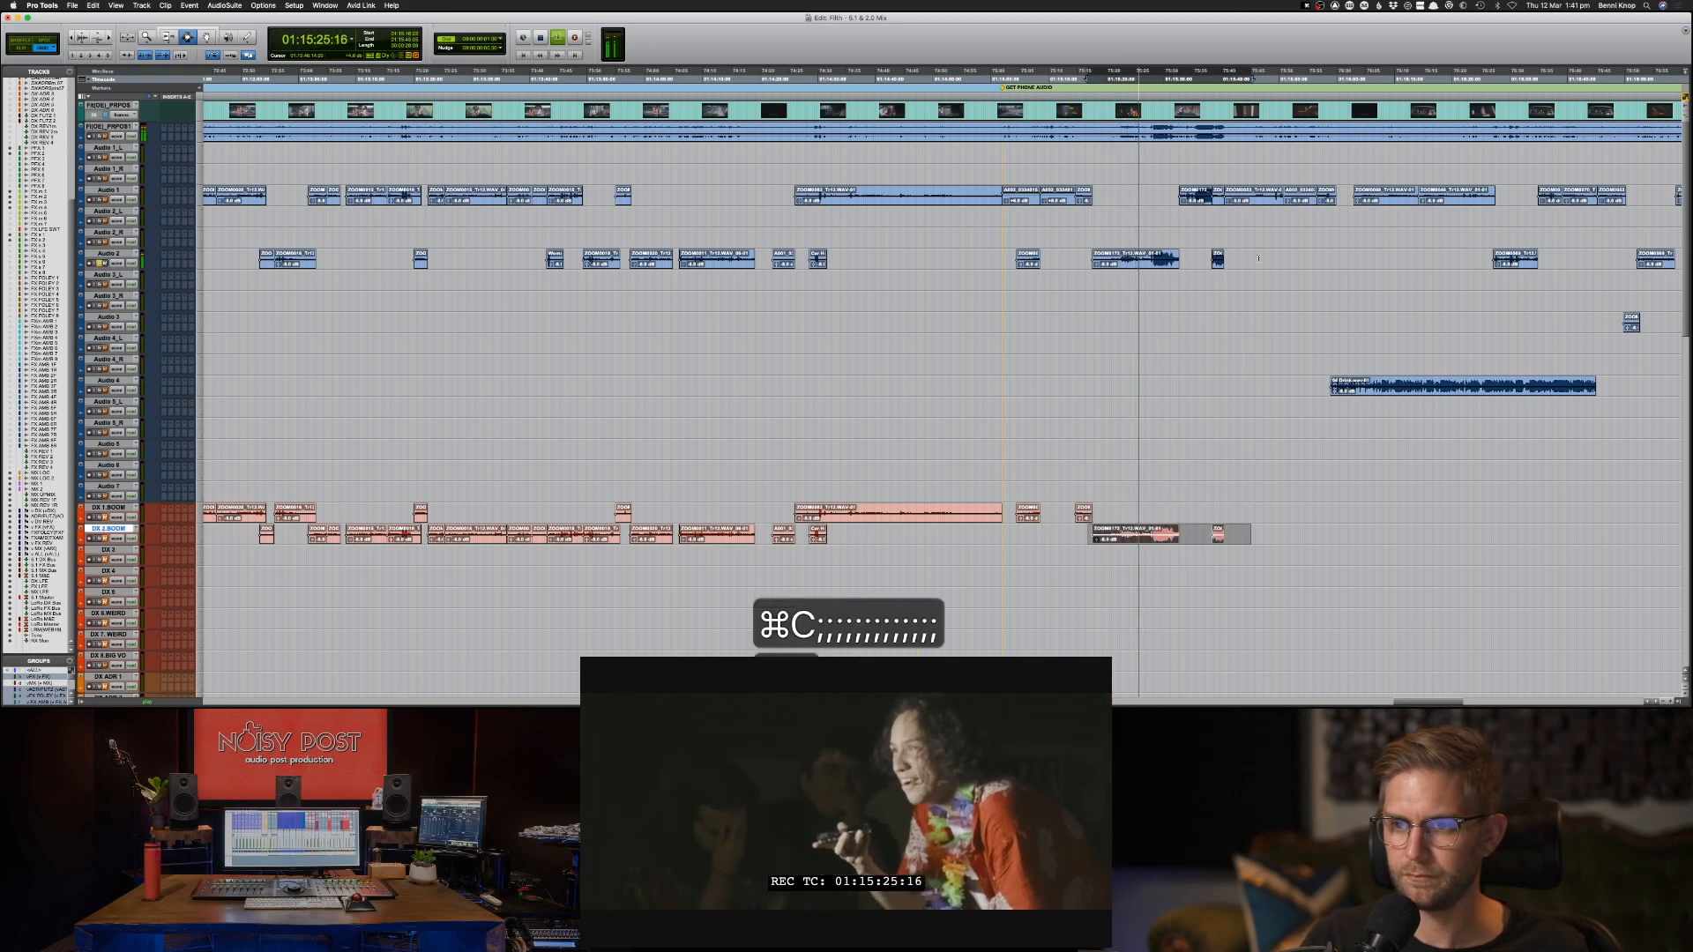
Copy the loud Audio 1 clip into the gap between the two newly pasted DX 2-BOOM clips and solo that track.
double_click(1201, 194)
key("semicolon")
key("semicolon")
key("semicolon")
key("semicolon")
key("semicolon")
key("semicolon")
key("semicolon")
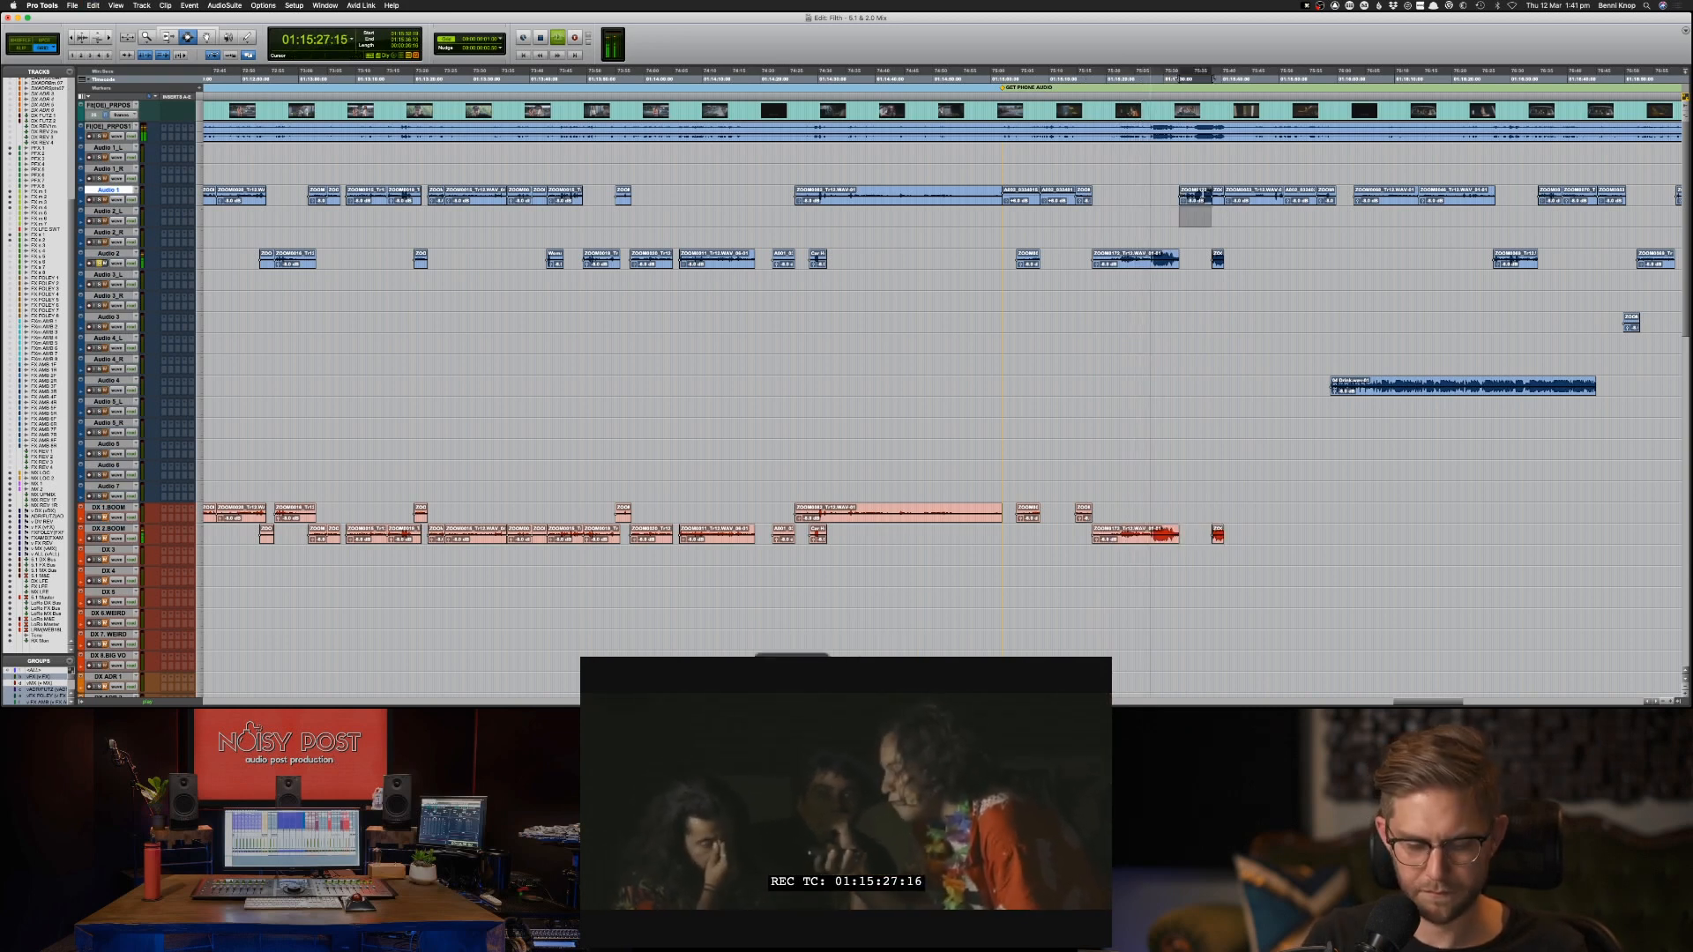
key("semicolon")
key("semicolon")
key("semicolon")
key("semicolon")
key("semicolon")
key("semicolon")
key("semicolon")
key("semicolon")
key("semicolon")
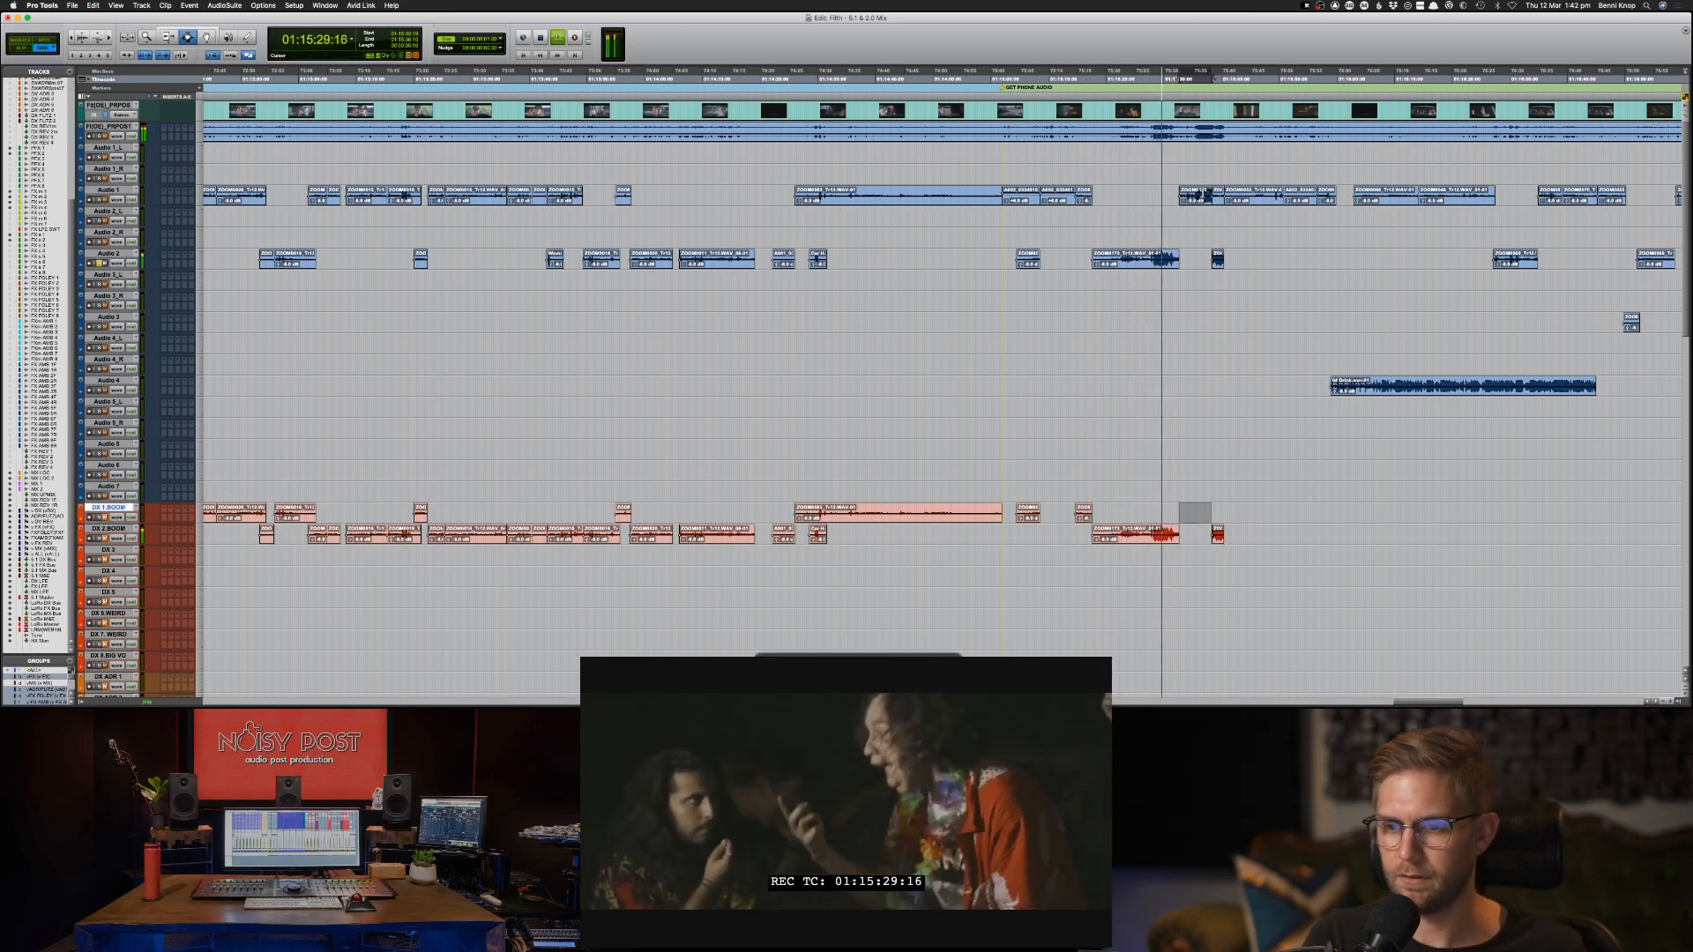
key("super+v")
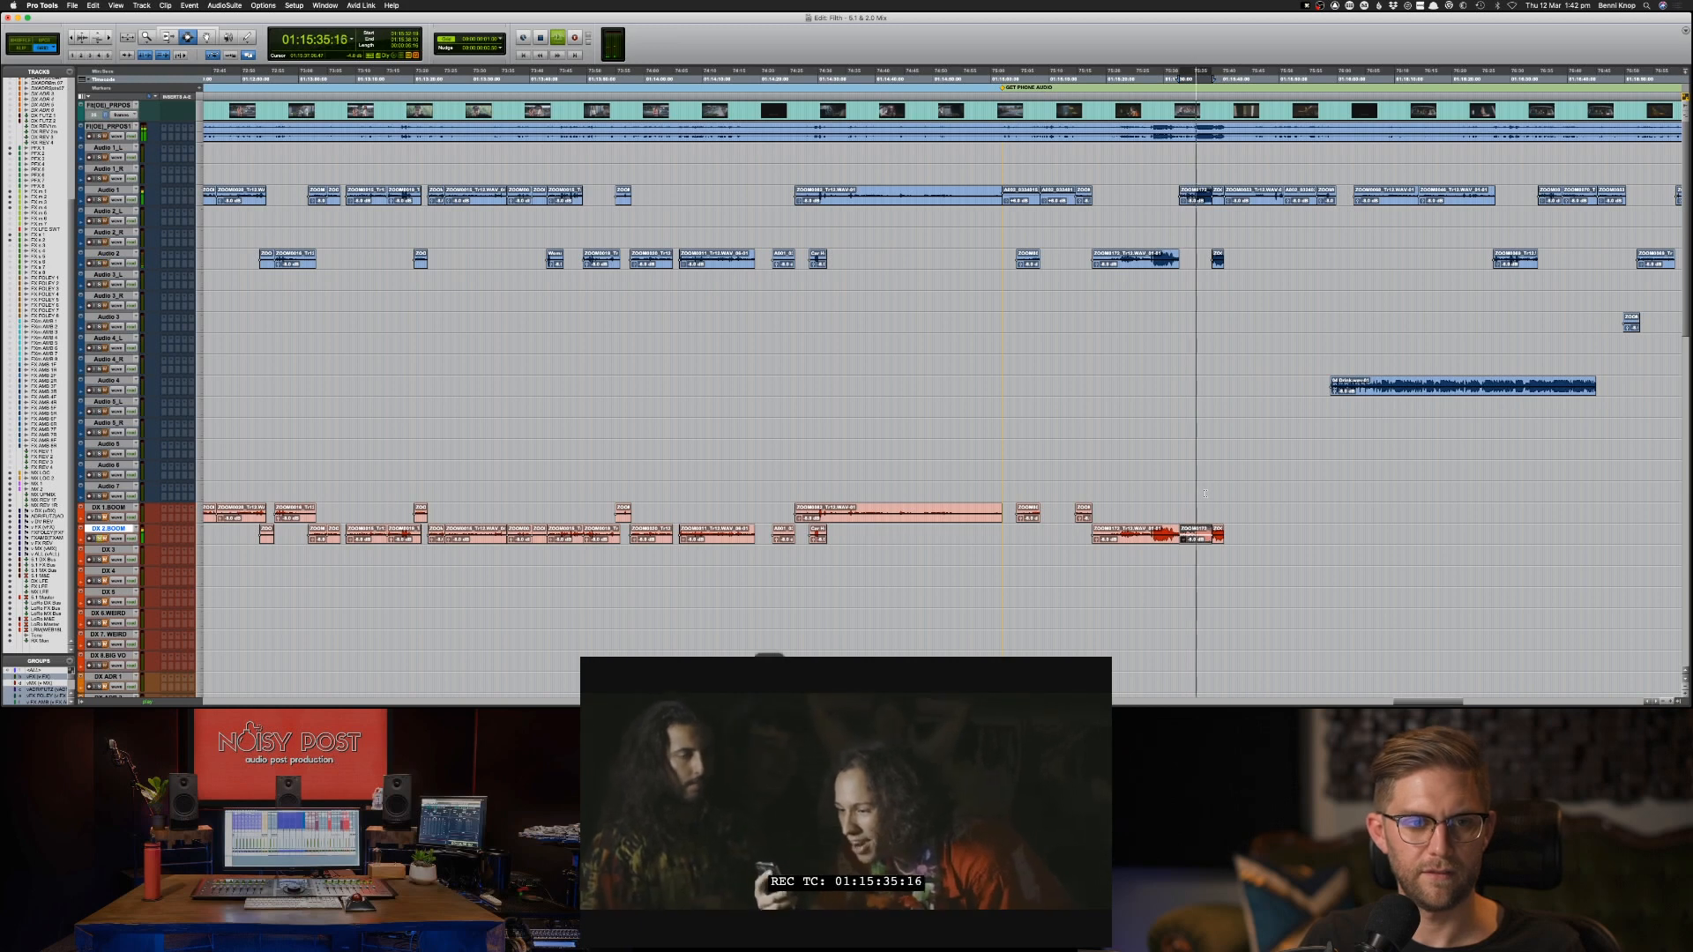
key("s")
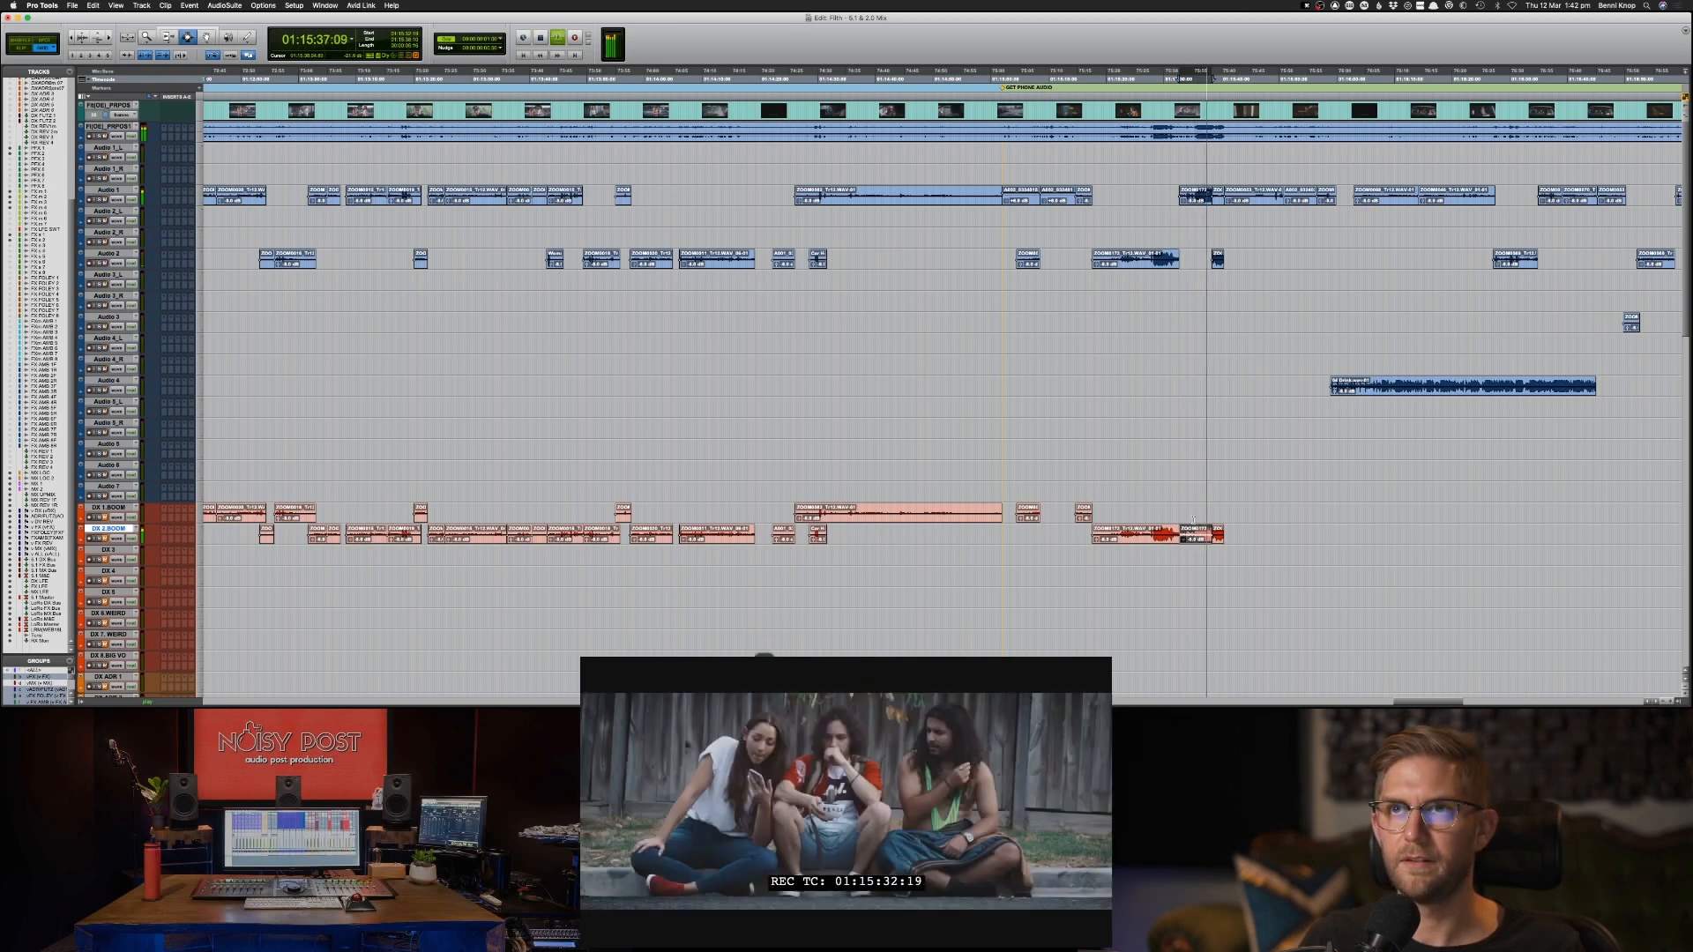
Stop playback, select the three adjoining DX 2-BOOM clips from 01:15:17:15 and open the RX 7 De-clip AudioSuite processor.
key("space")
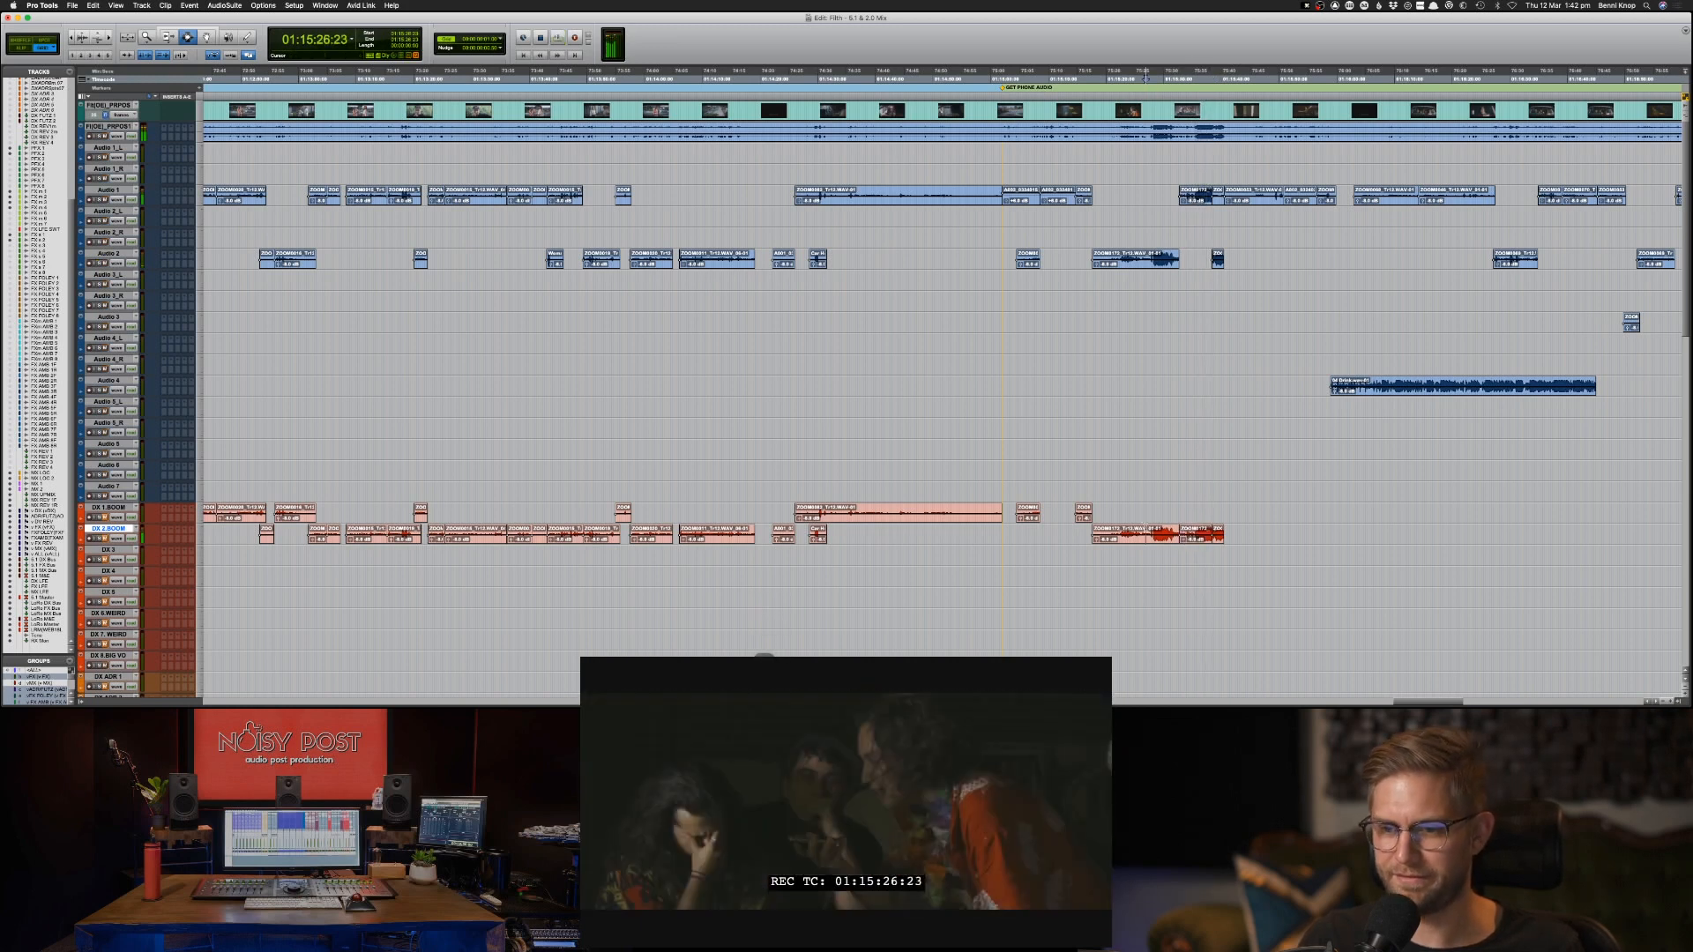
left_click(1146, 536)
left_click(1193, 536, "shift")
left_click(1215, 536, "shift")
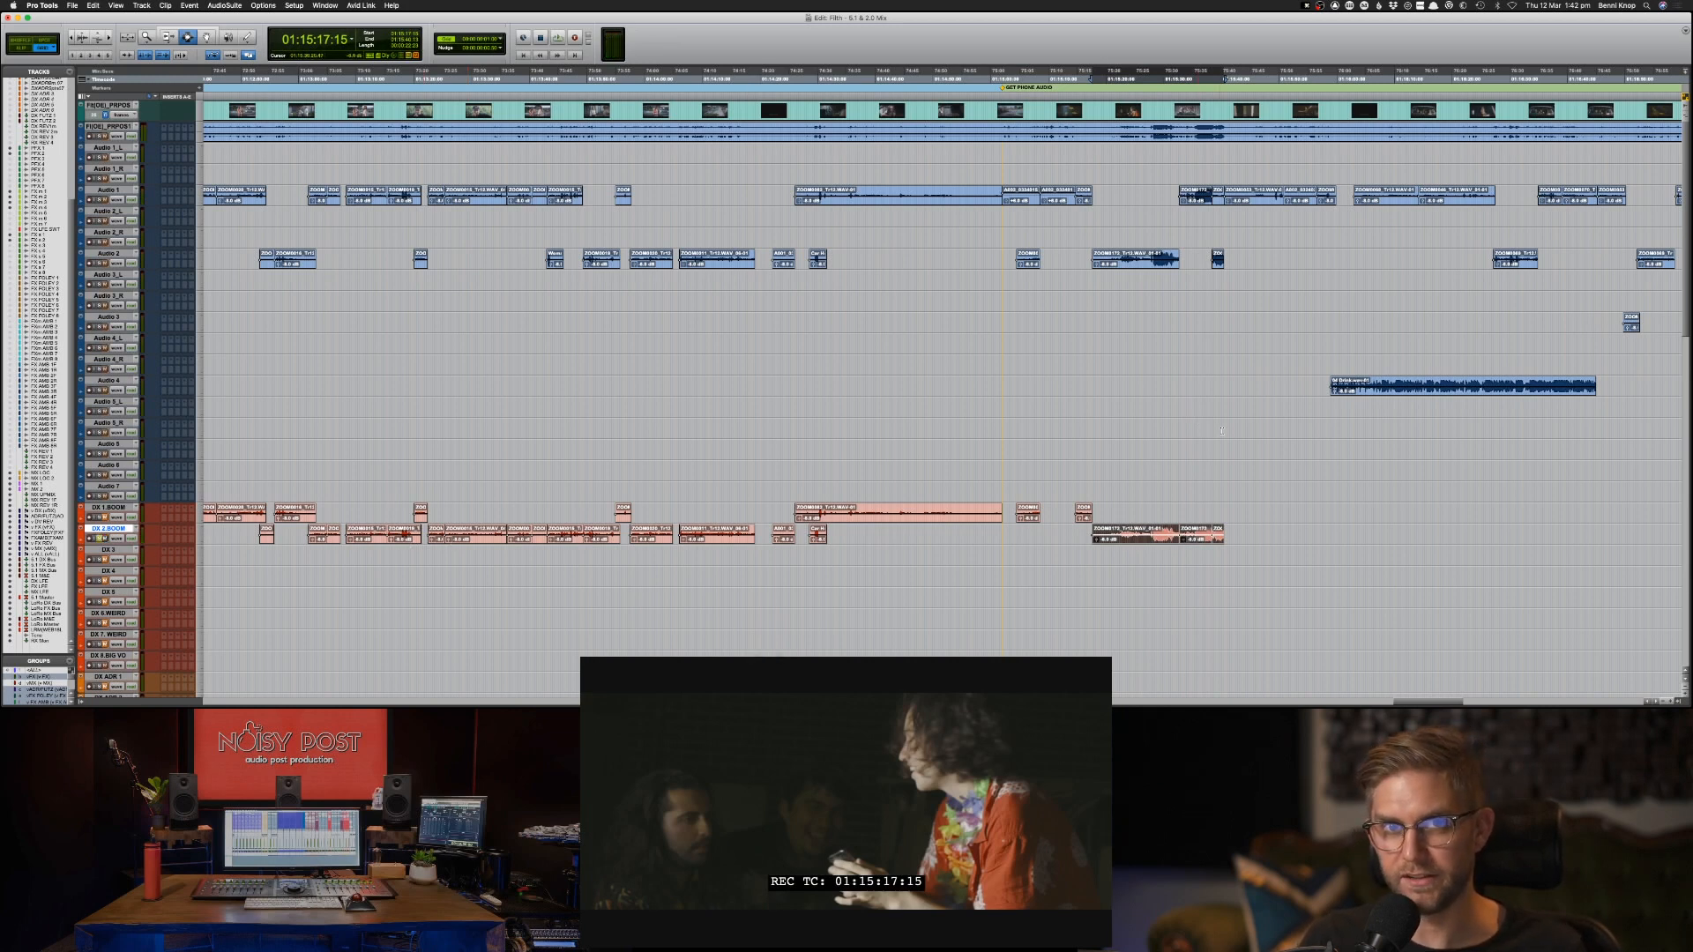
scroll(1221, 430, "up", 5)
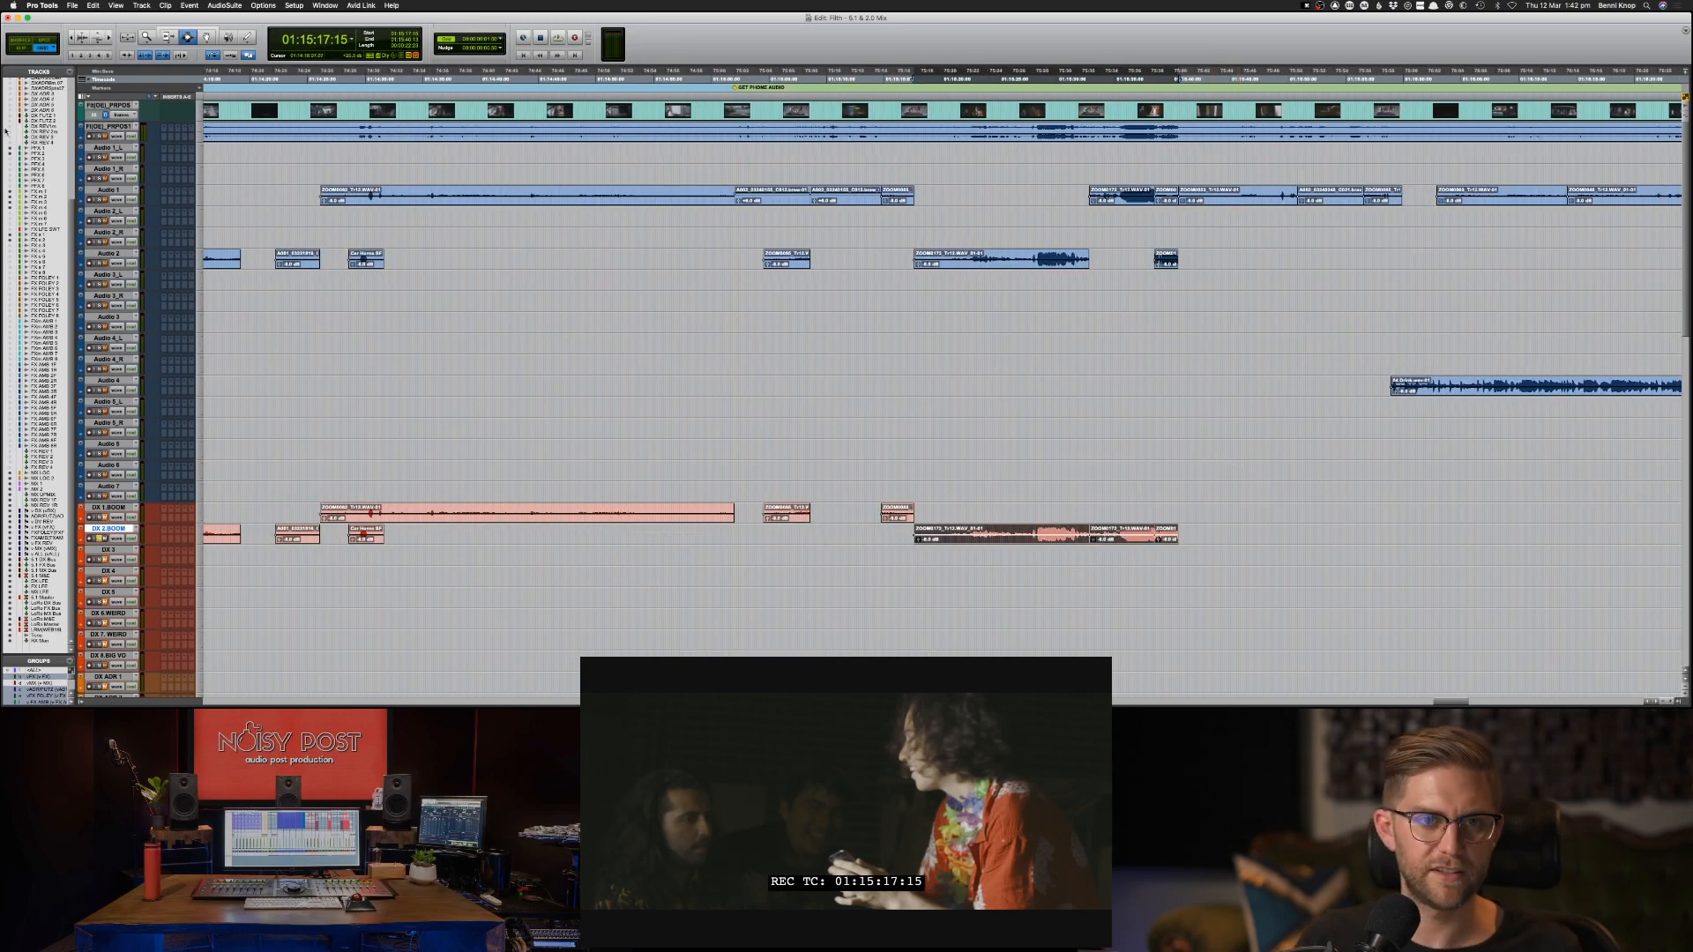
left_click(224, 5)
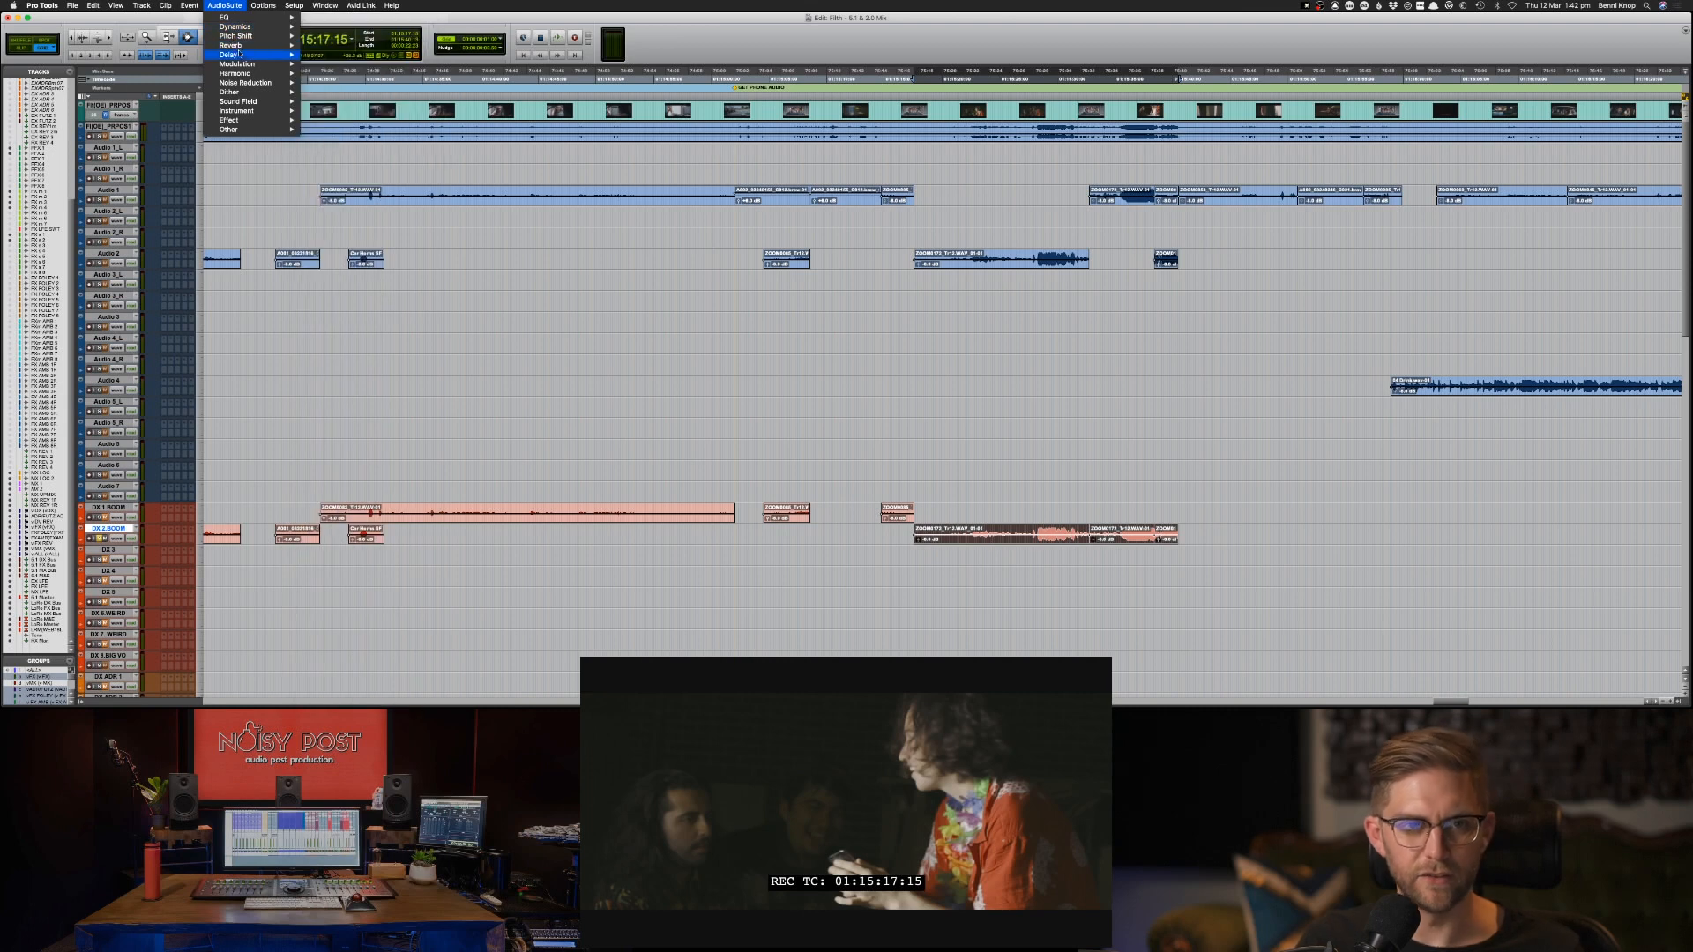
mouse_move(252, 82)
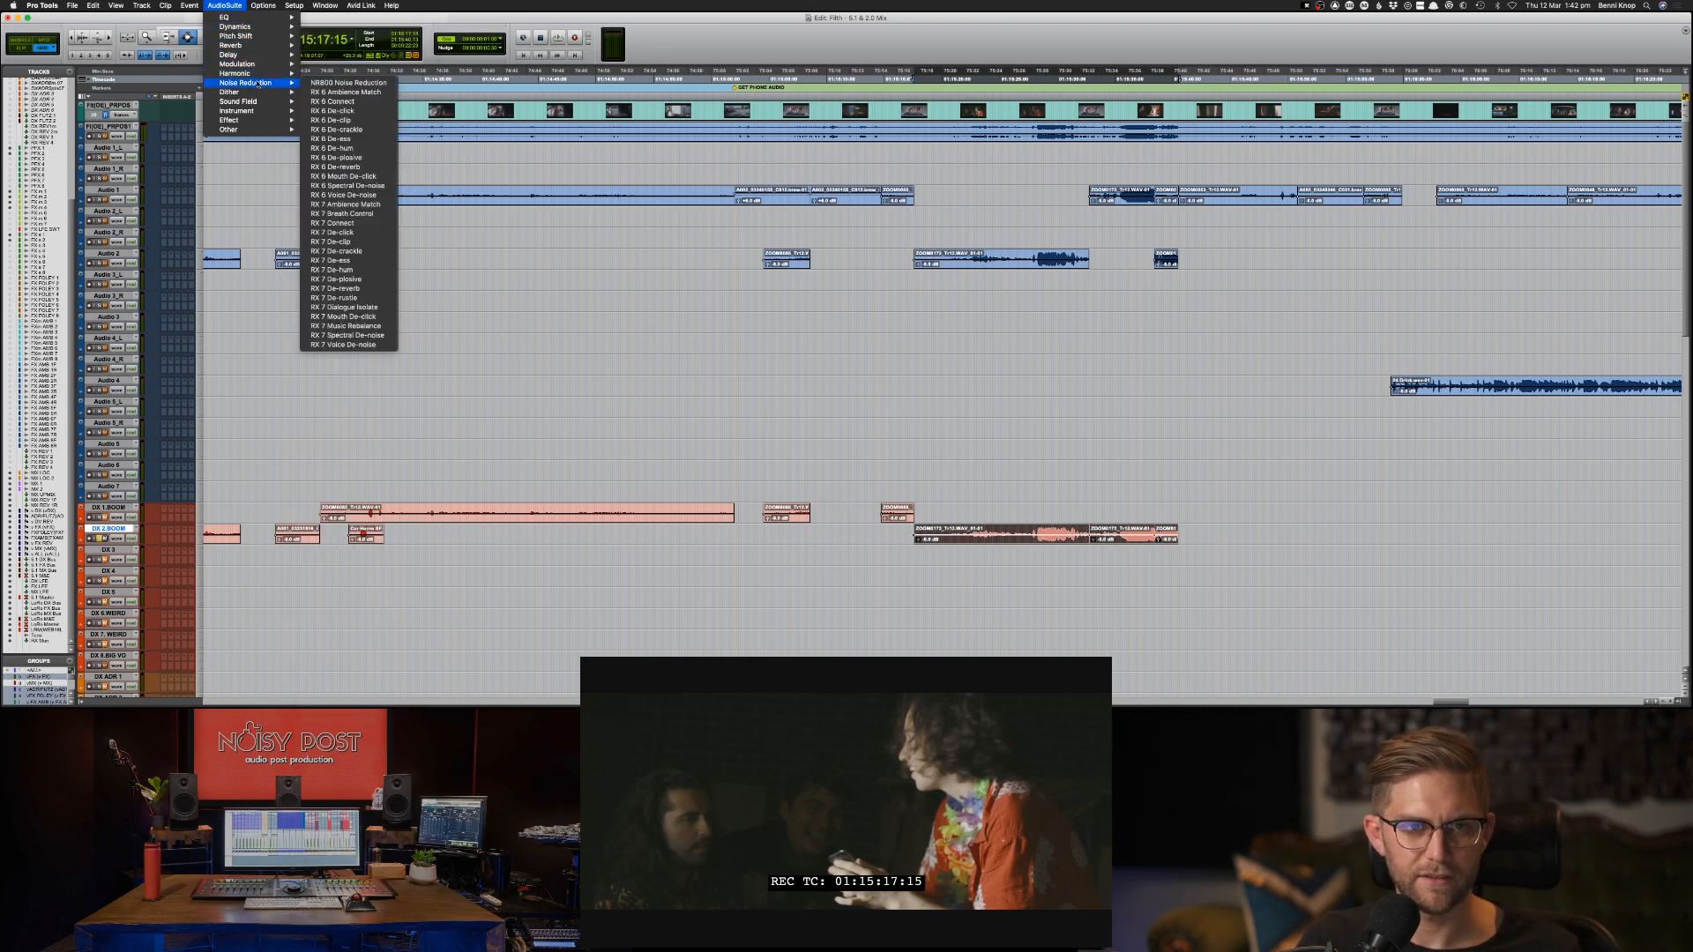
left_click(362, 242)
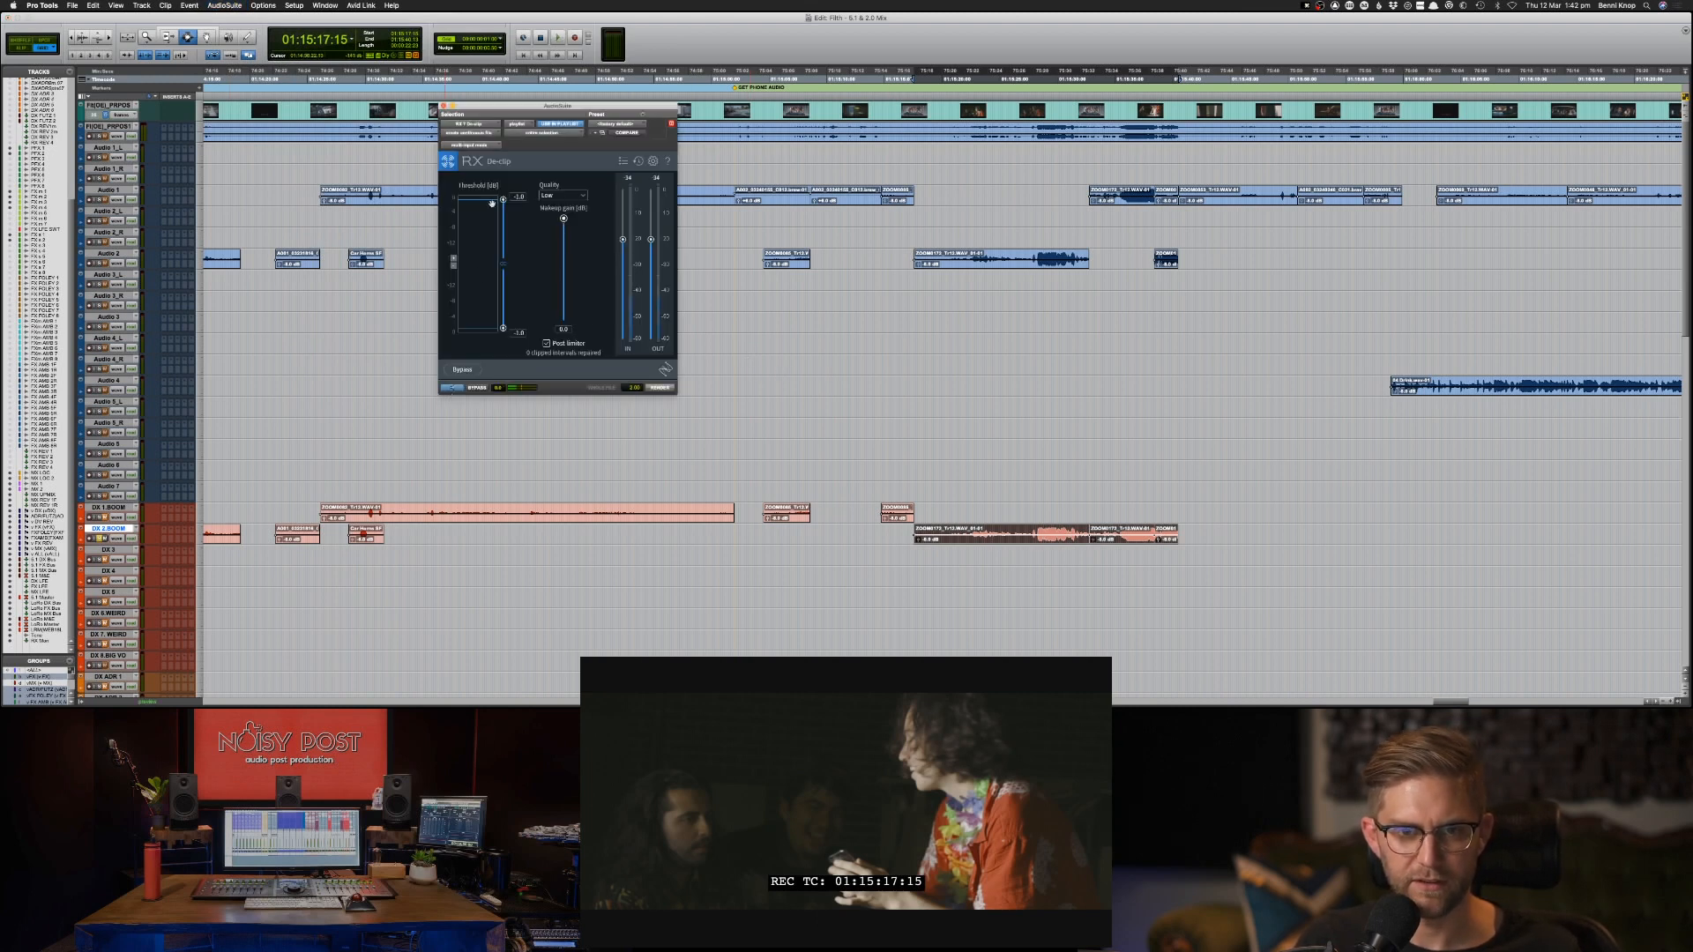
Lower the De-clip threshold to about -8 dB and set the quality to High.
left_click_drag(504, 208, 505, 227)
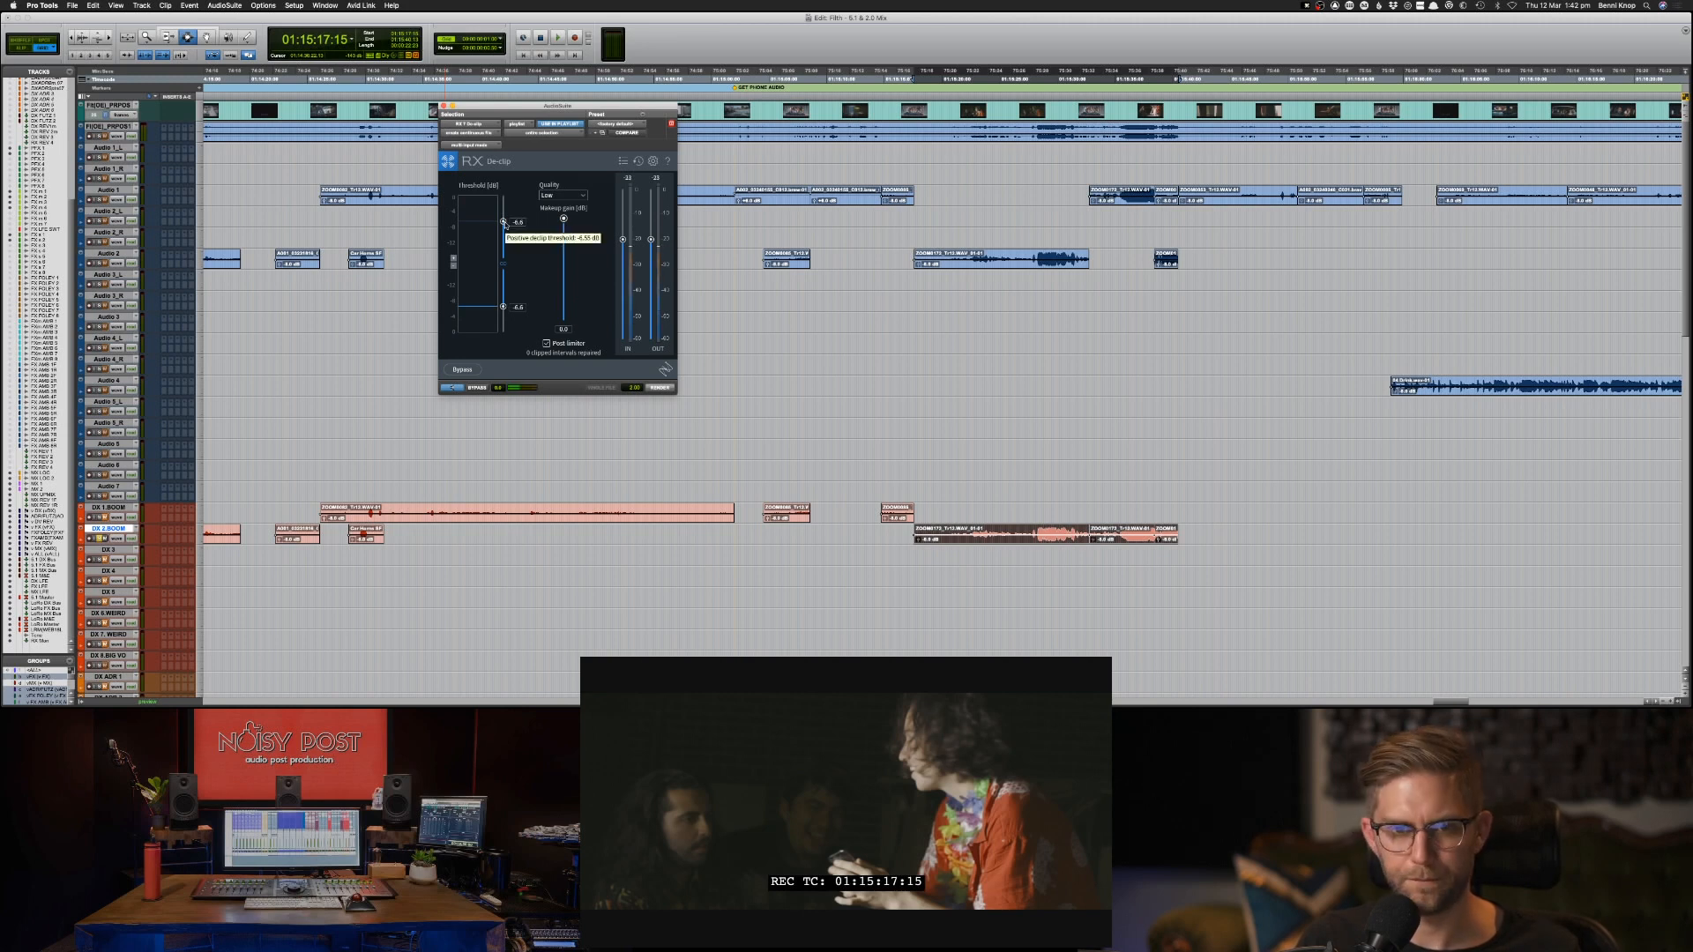
left_click_drag(504, 221, 504, 224)
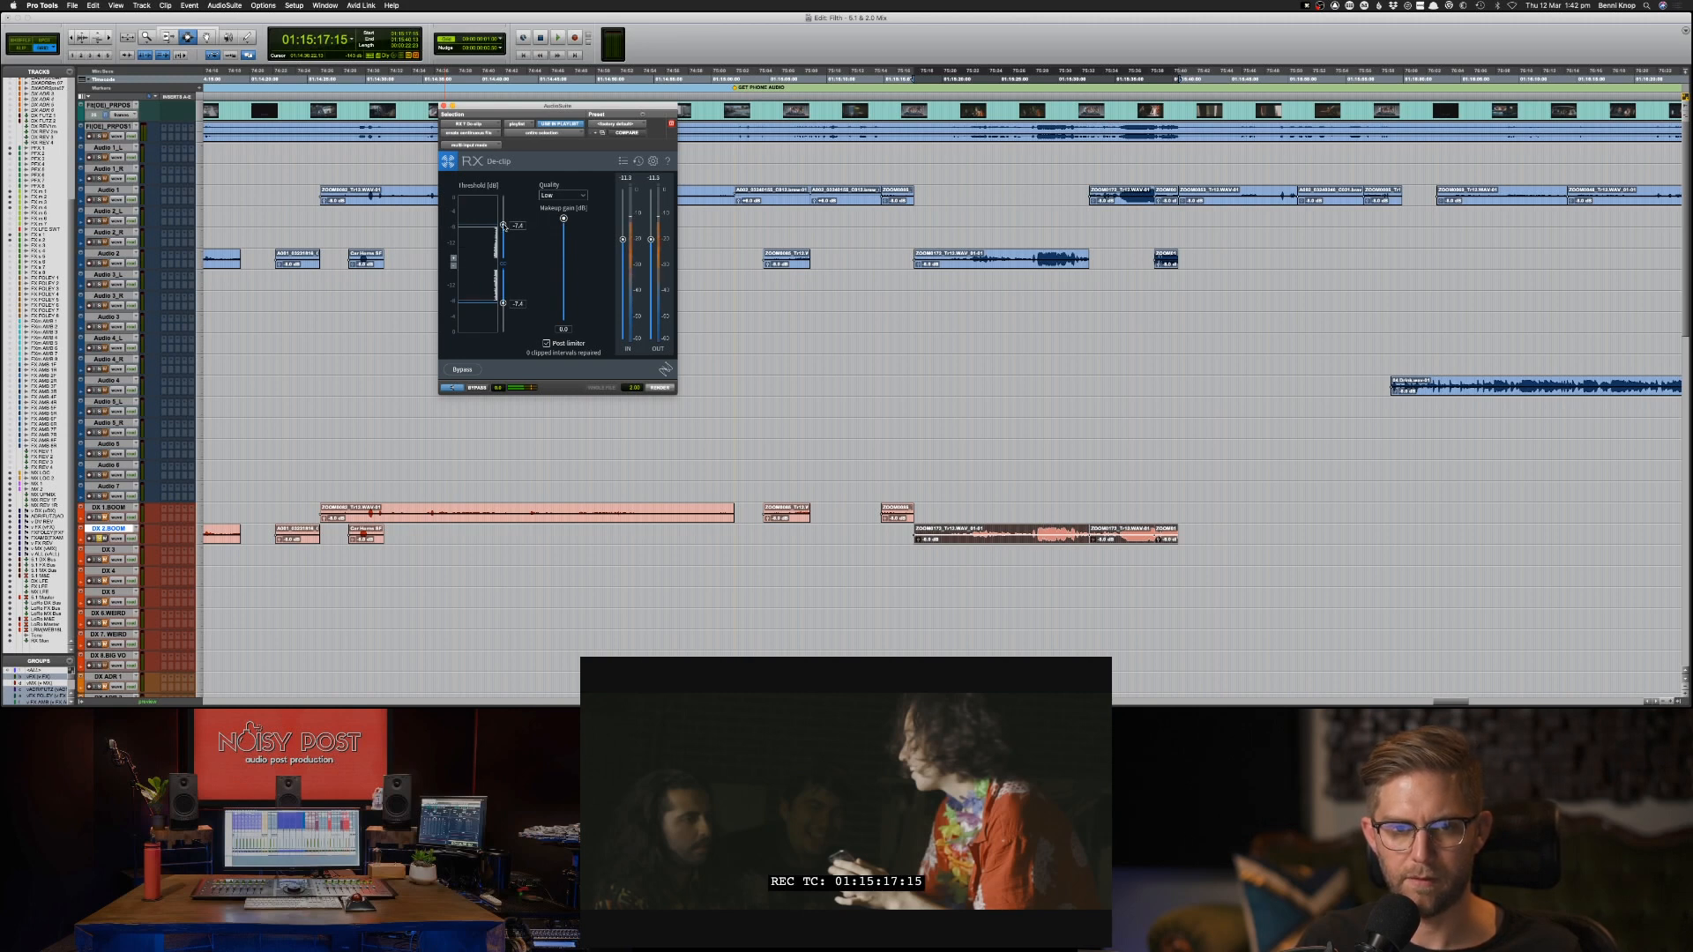
left_click_drag(504, 226, 504, 232)
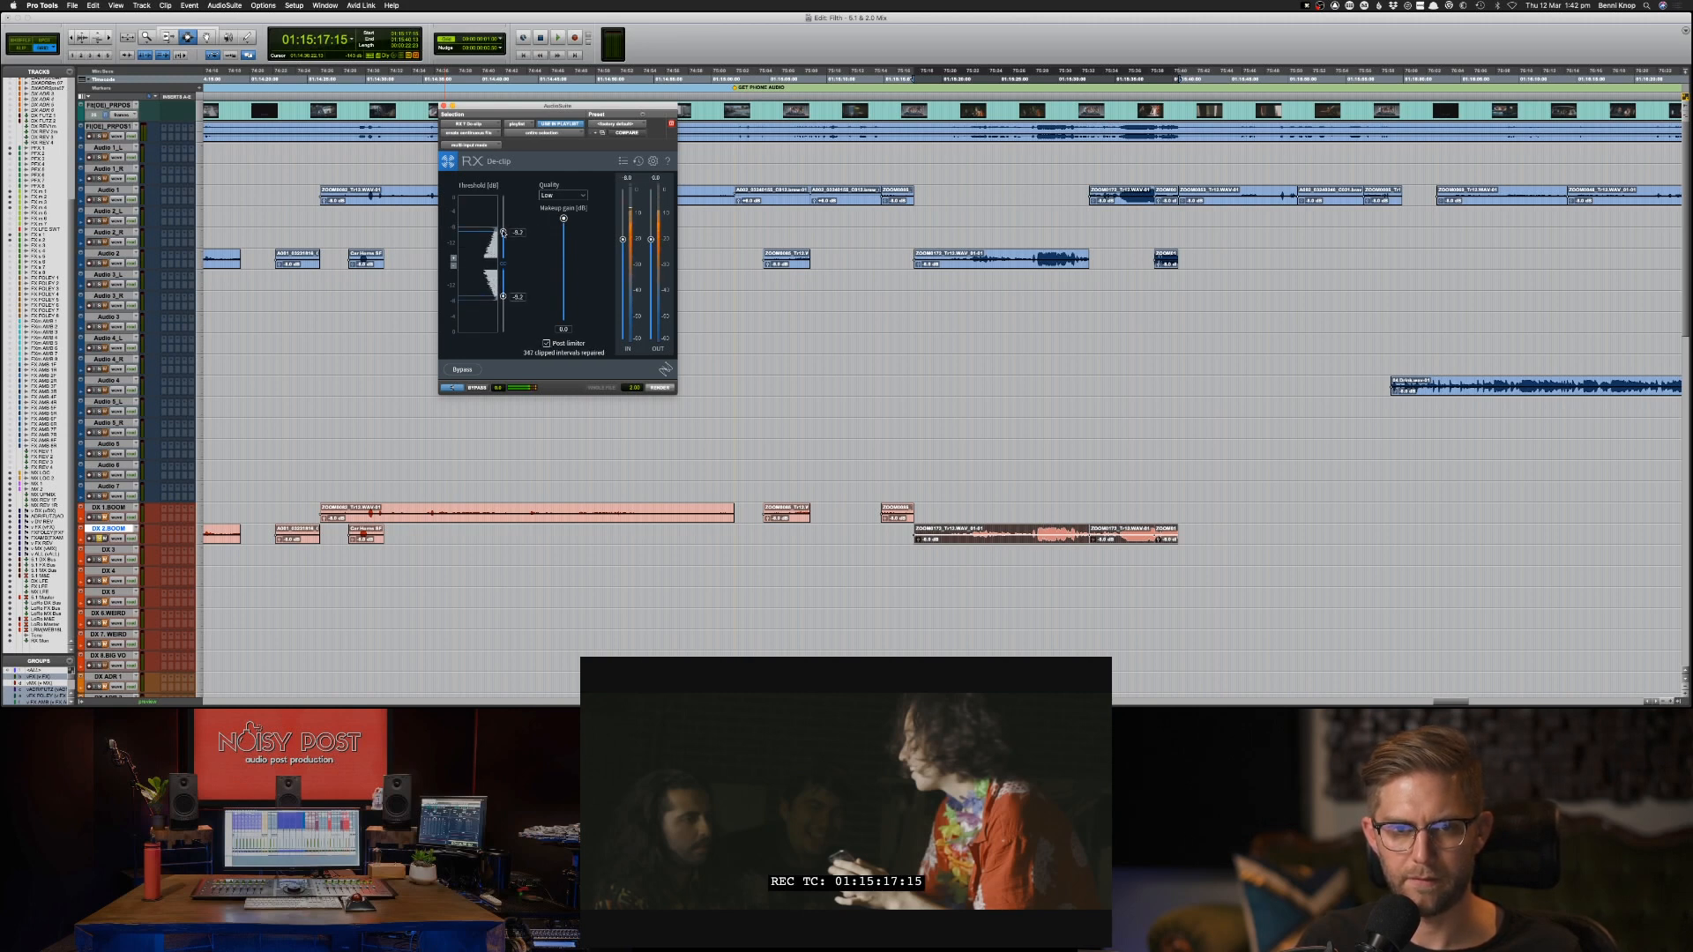
left_click(553, 195)
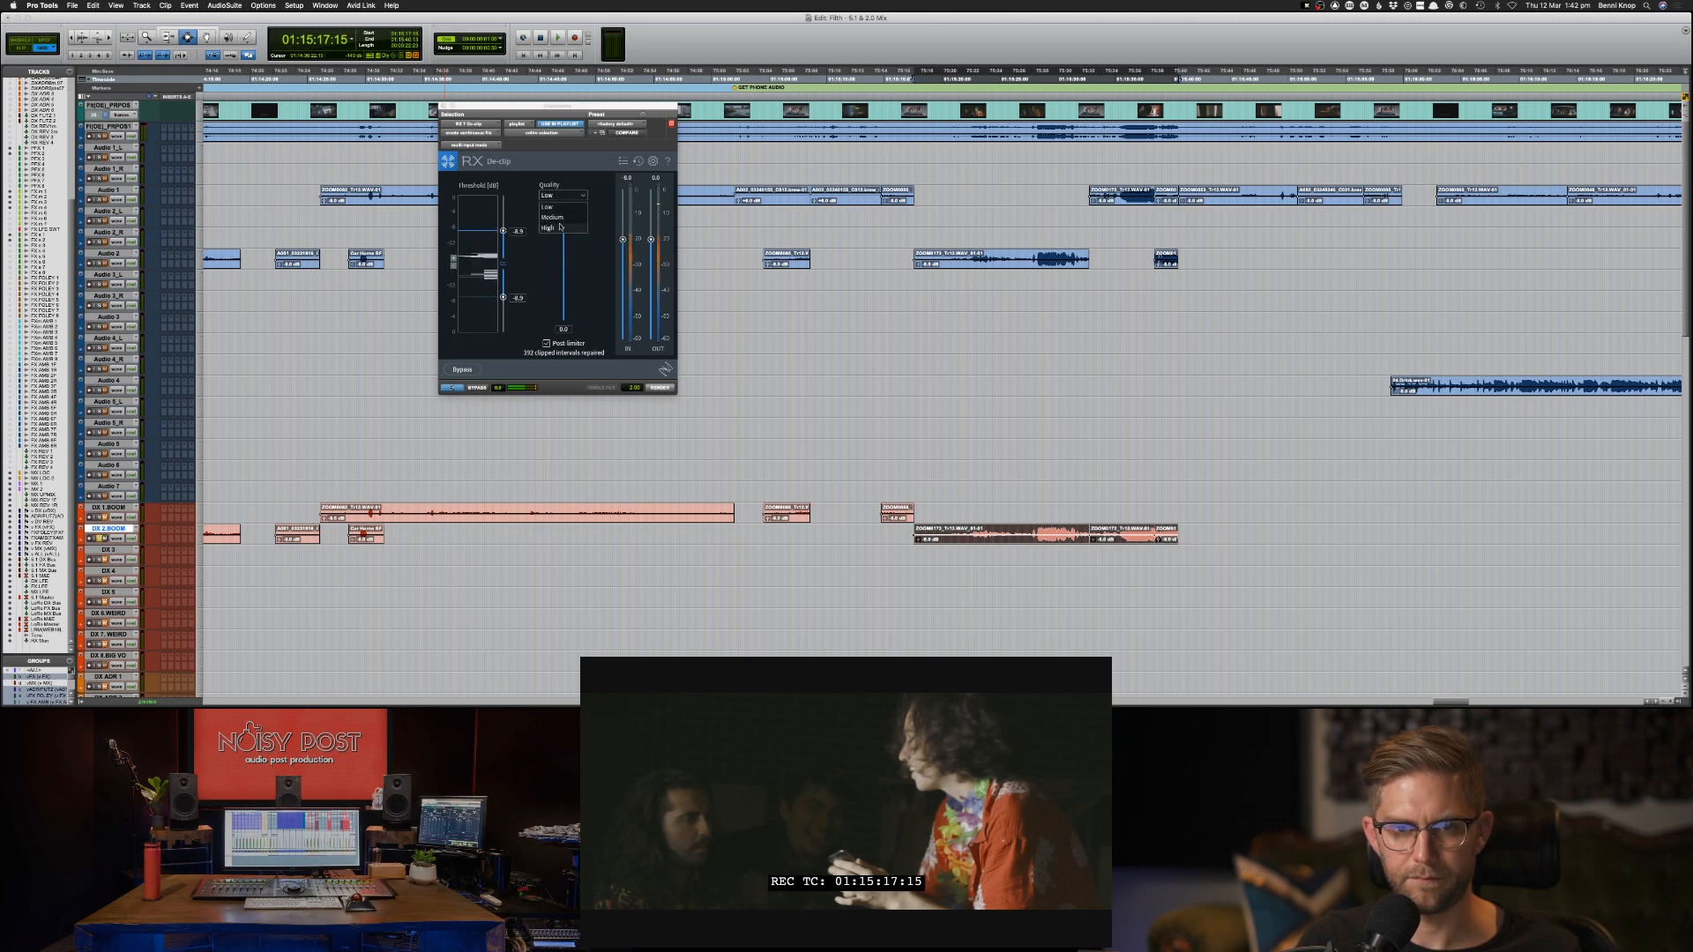
left_click(548, 230)
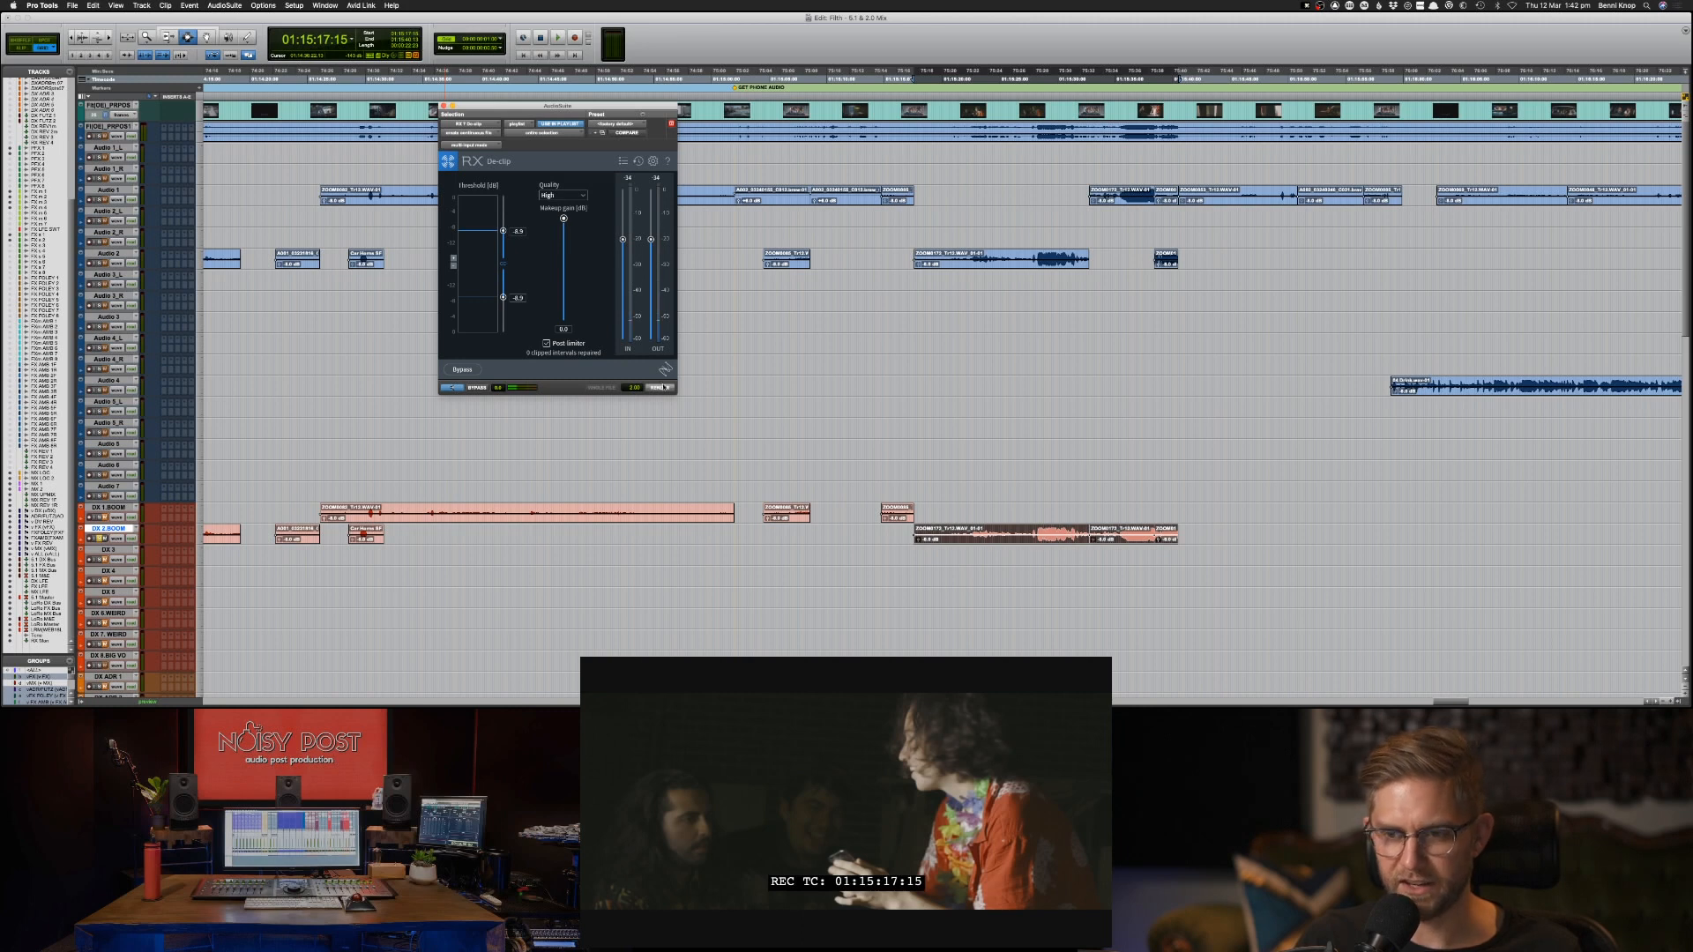
Audition the dialogue from the short loud Audio 2 clip at about 01:15:38.
left_click(853, 451)
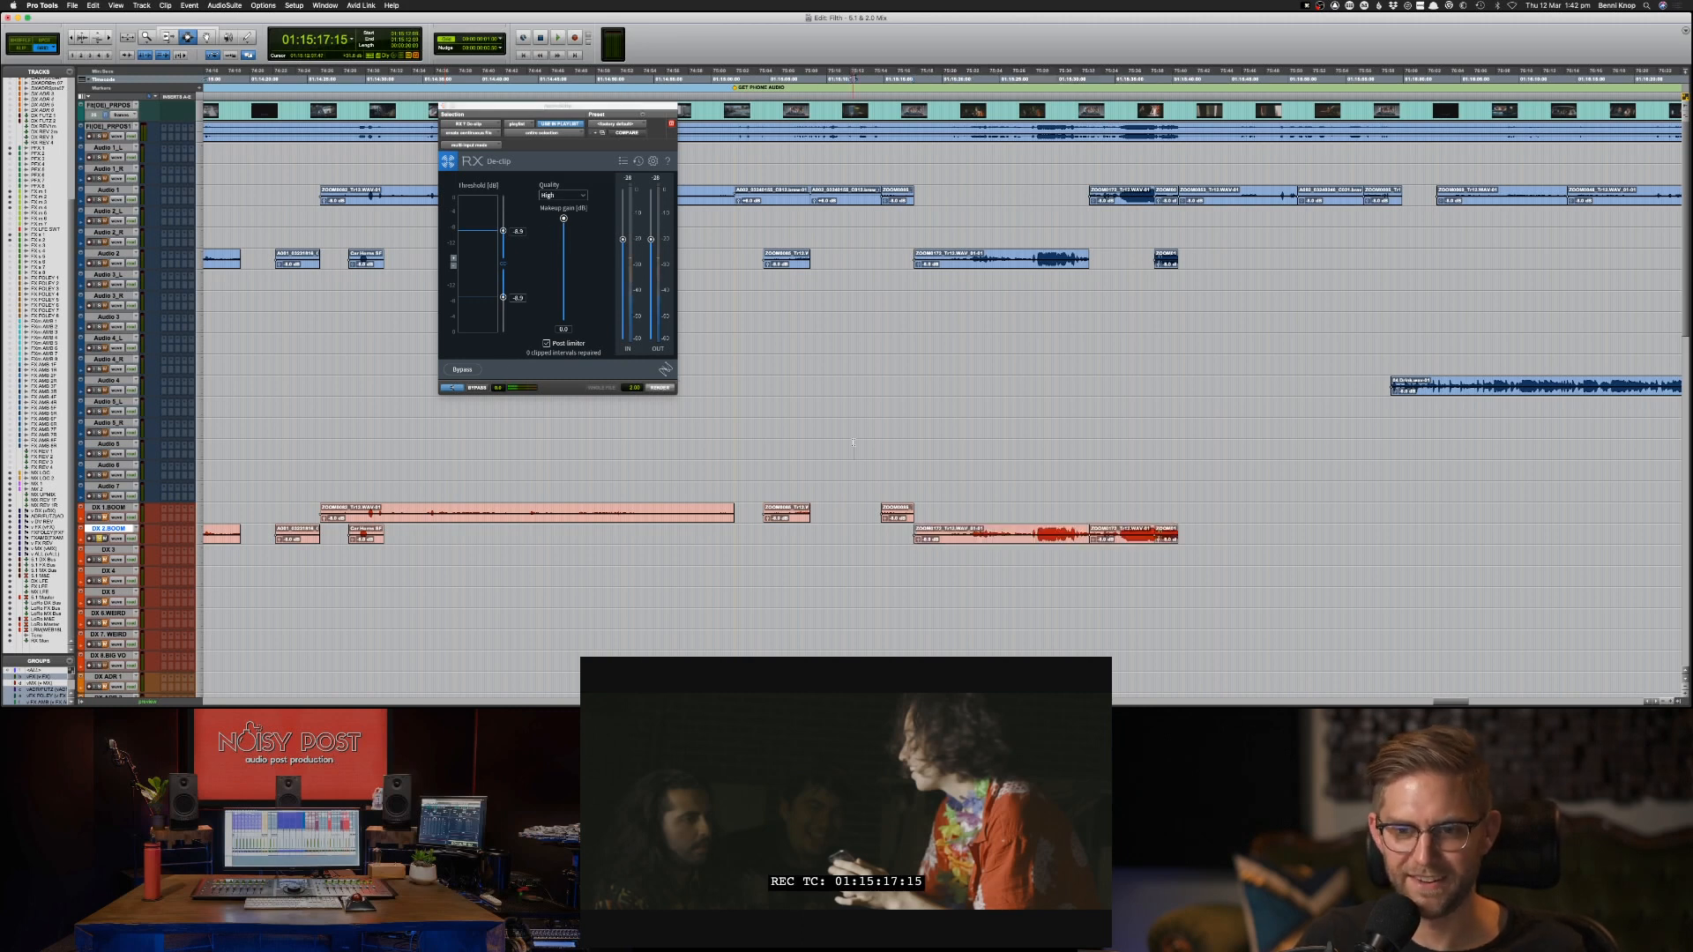
left_click(1166, 260)
key("space")
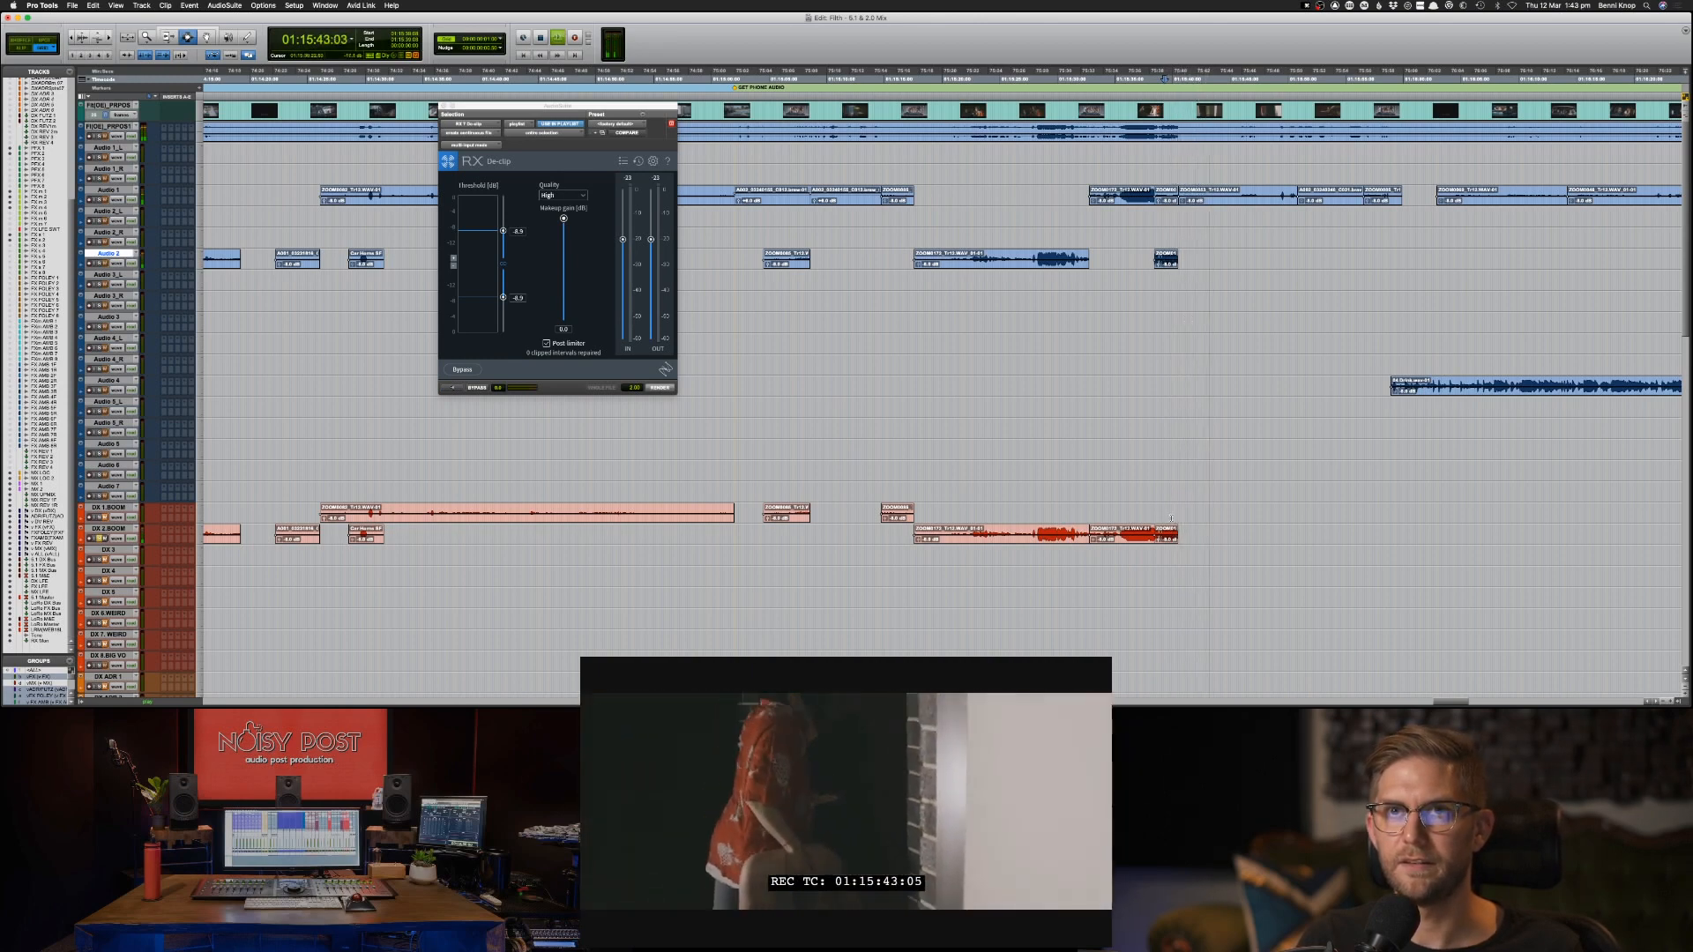
key("space")
double_click(1166, 534)
key("shift+p")
double_click(989, 536, "shift")
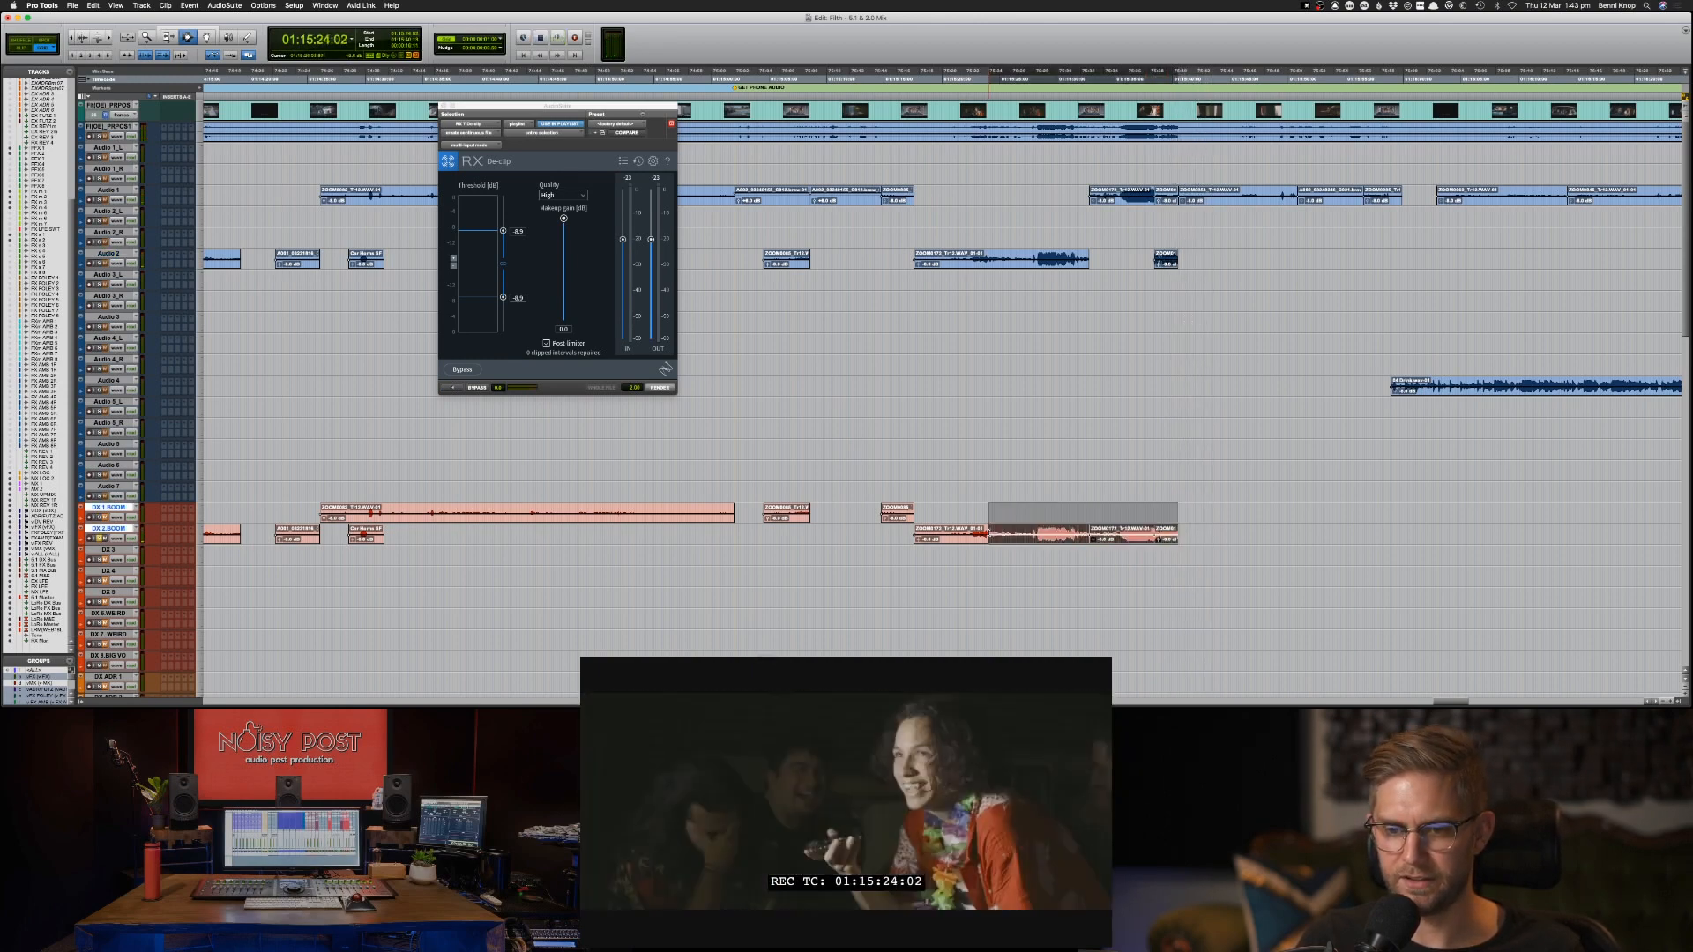
left_click(989, 536)
double_click(989, 536)
double_click(1169, 537, "shift")
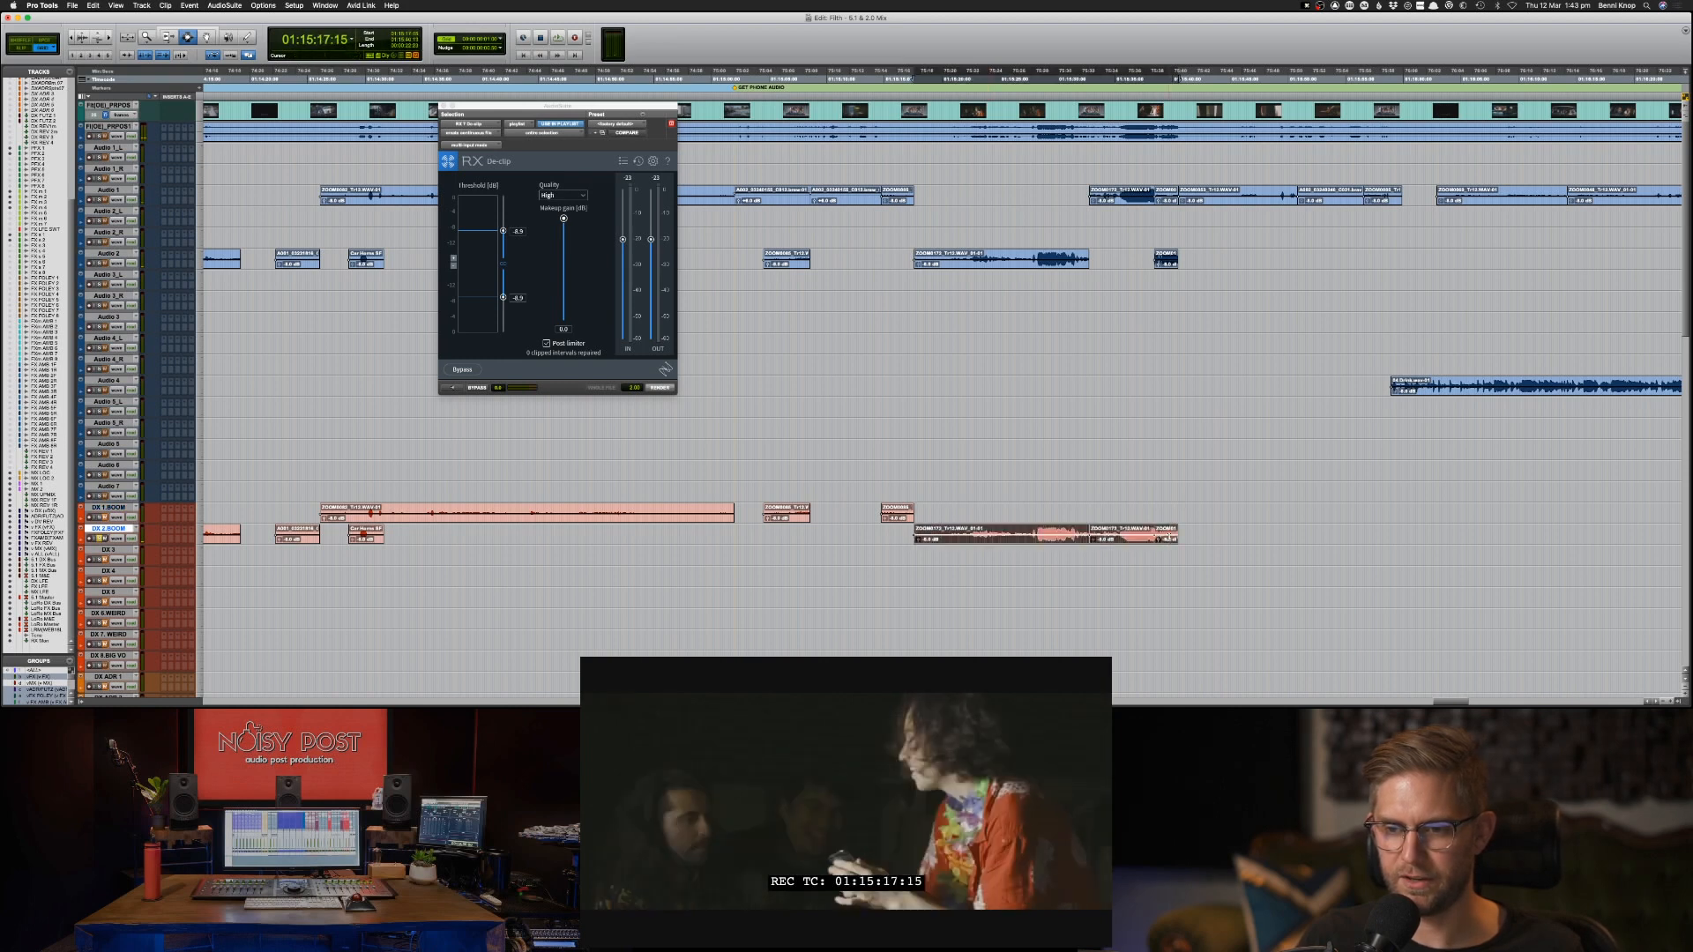
Crossfade the join between the first and second adjoining DX 2-BOOM clips at about 01:15:33 and play it back.
left_click(1086, 534)
key("space")
key("super+]")
key("super+]")
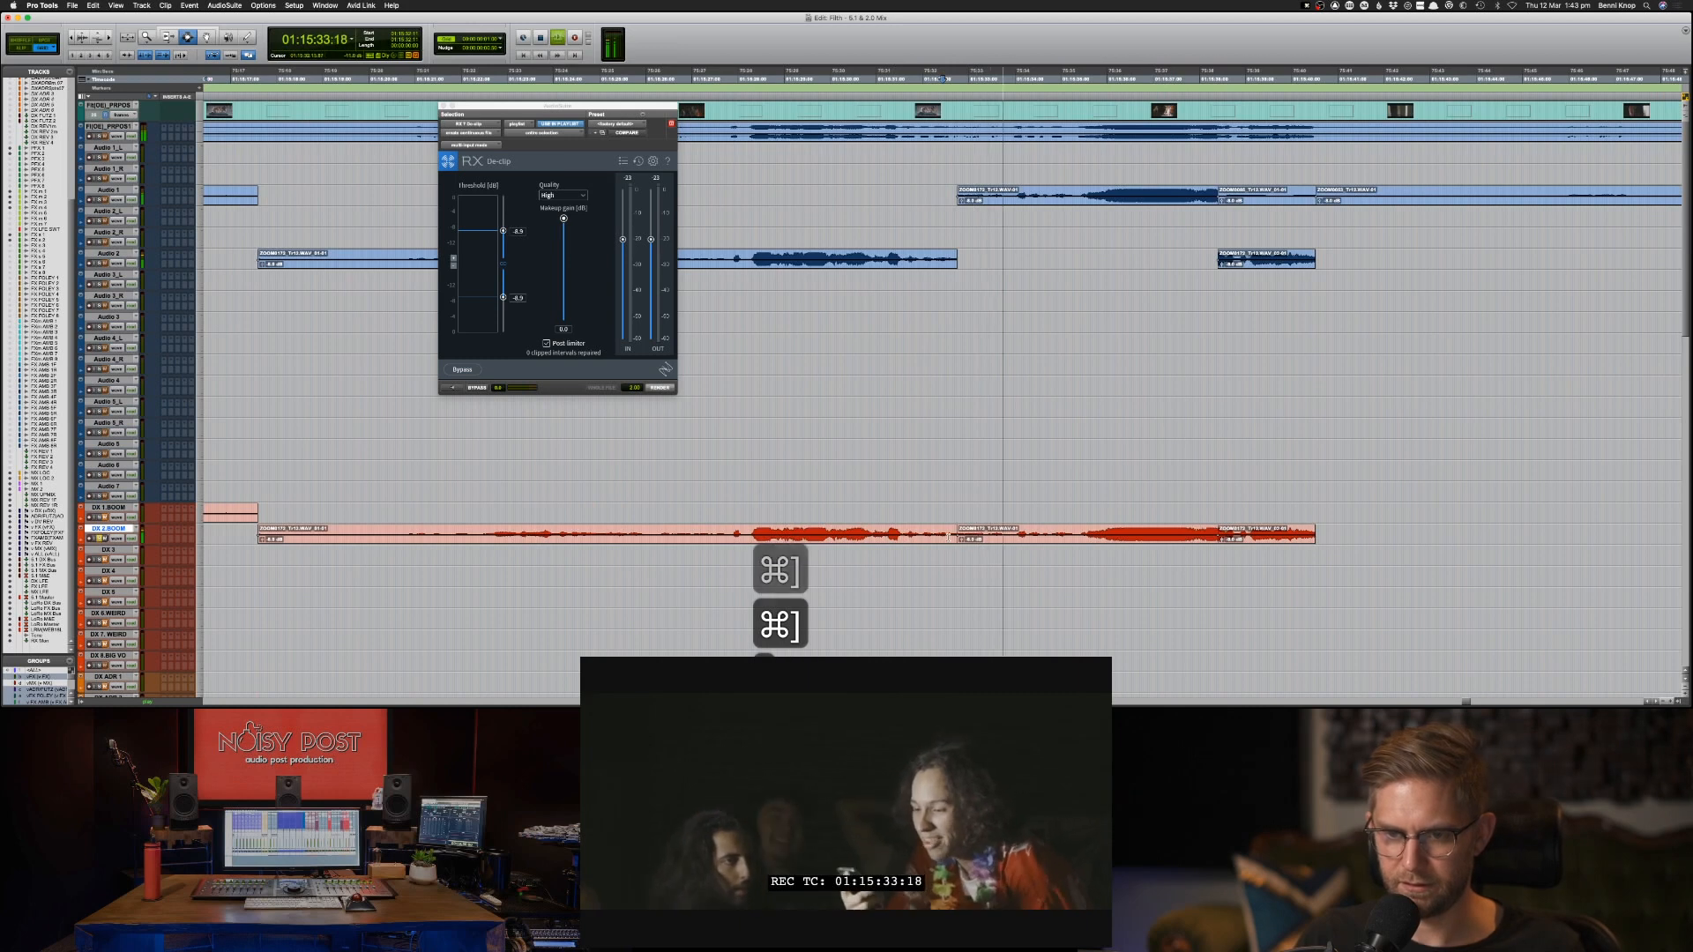
left_click(951, 535)
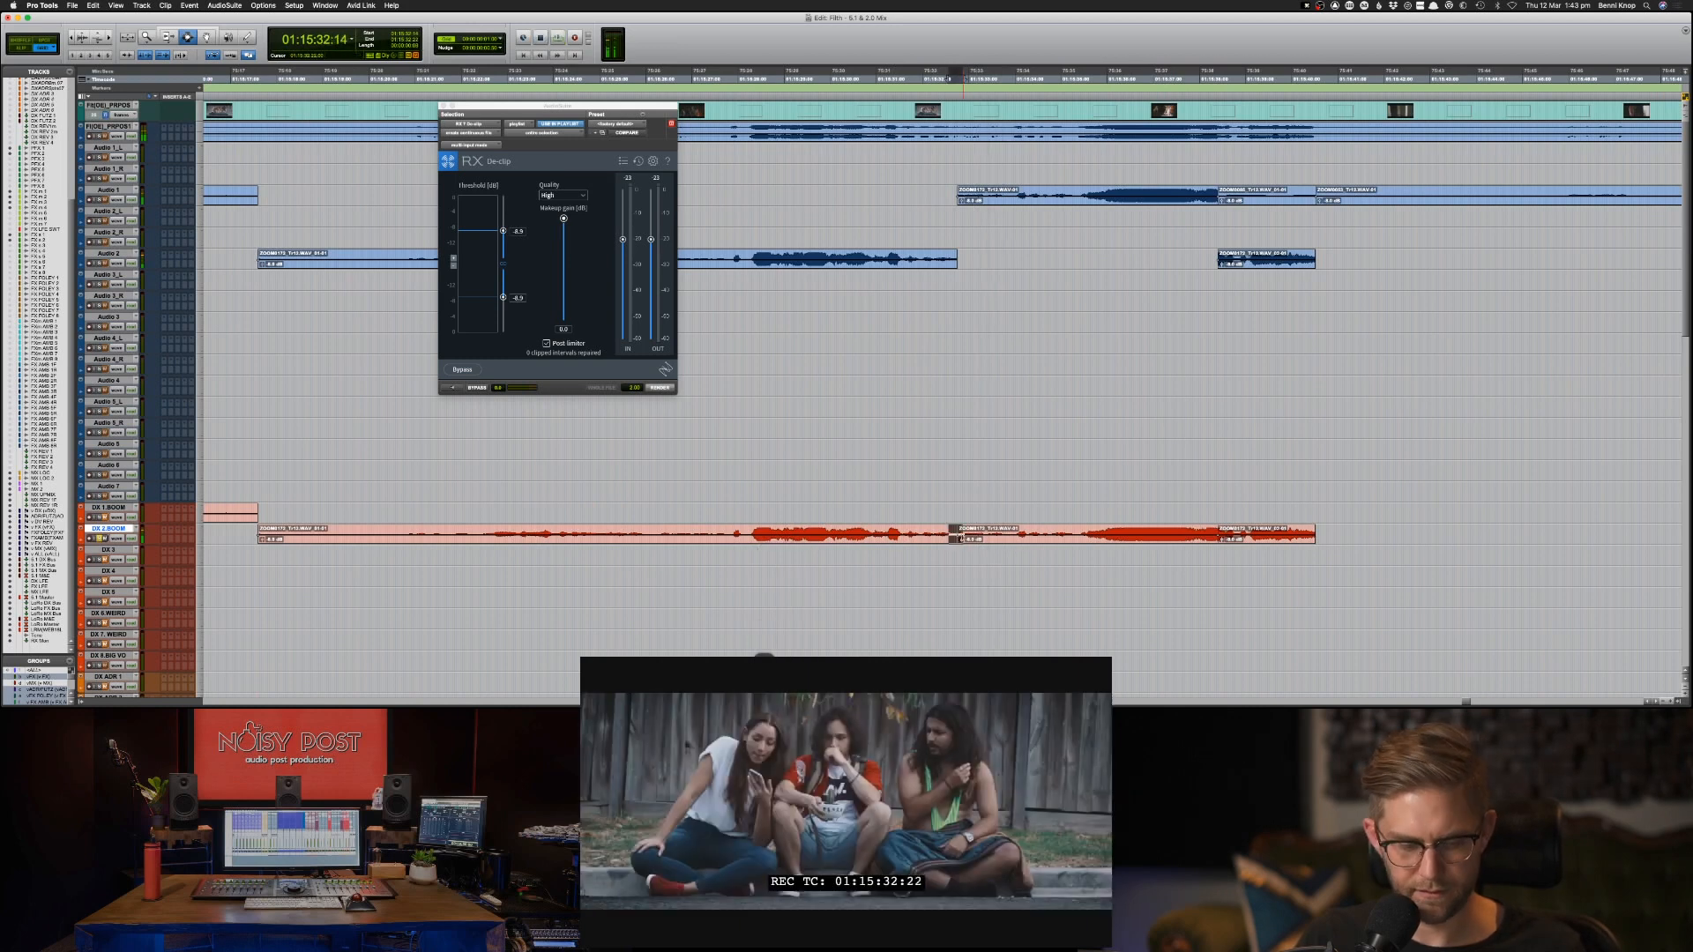
key("f")
left_click(940, 535)
key("space")
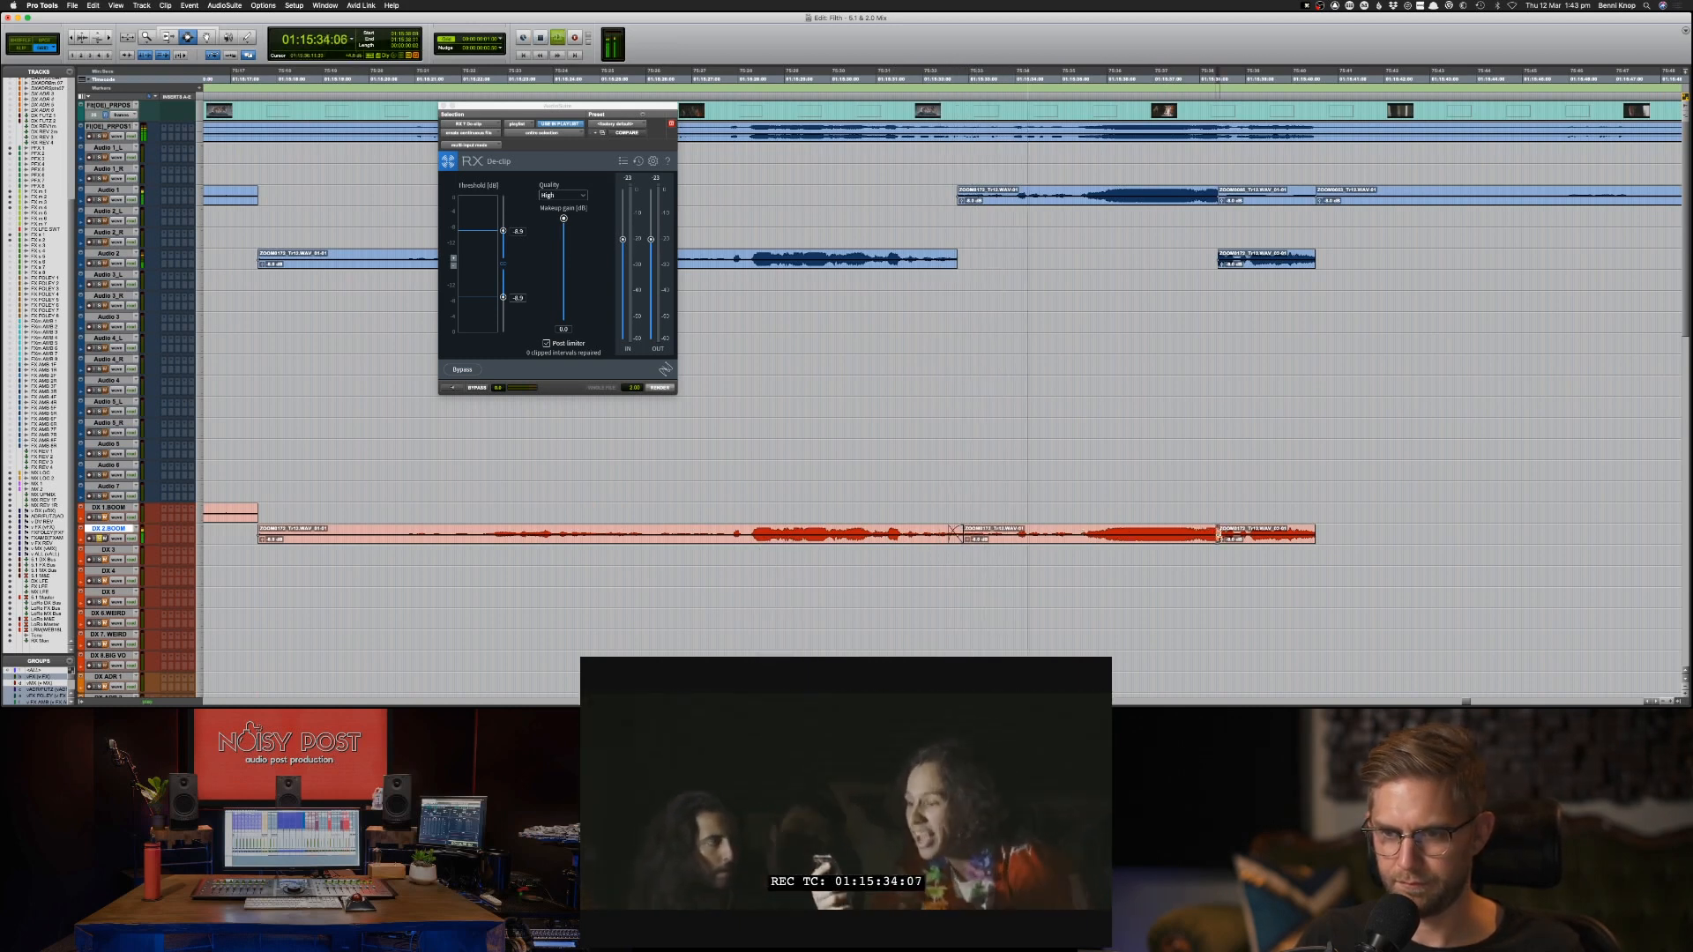
Crossfade the join between the second and third DX 2-BOOM clips at about 01:15:38 and play across it.
key("space")
key("space")
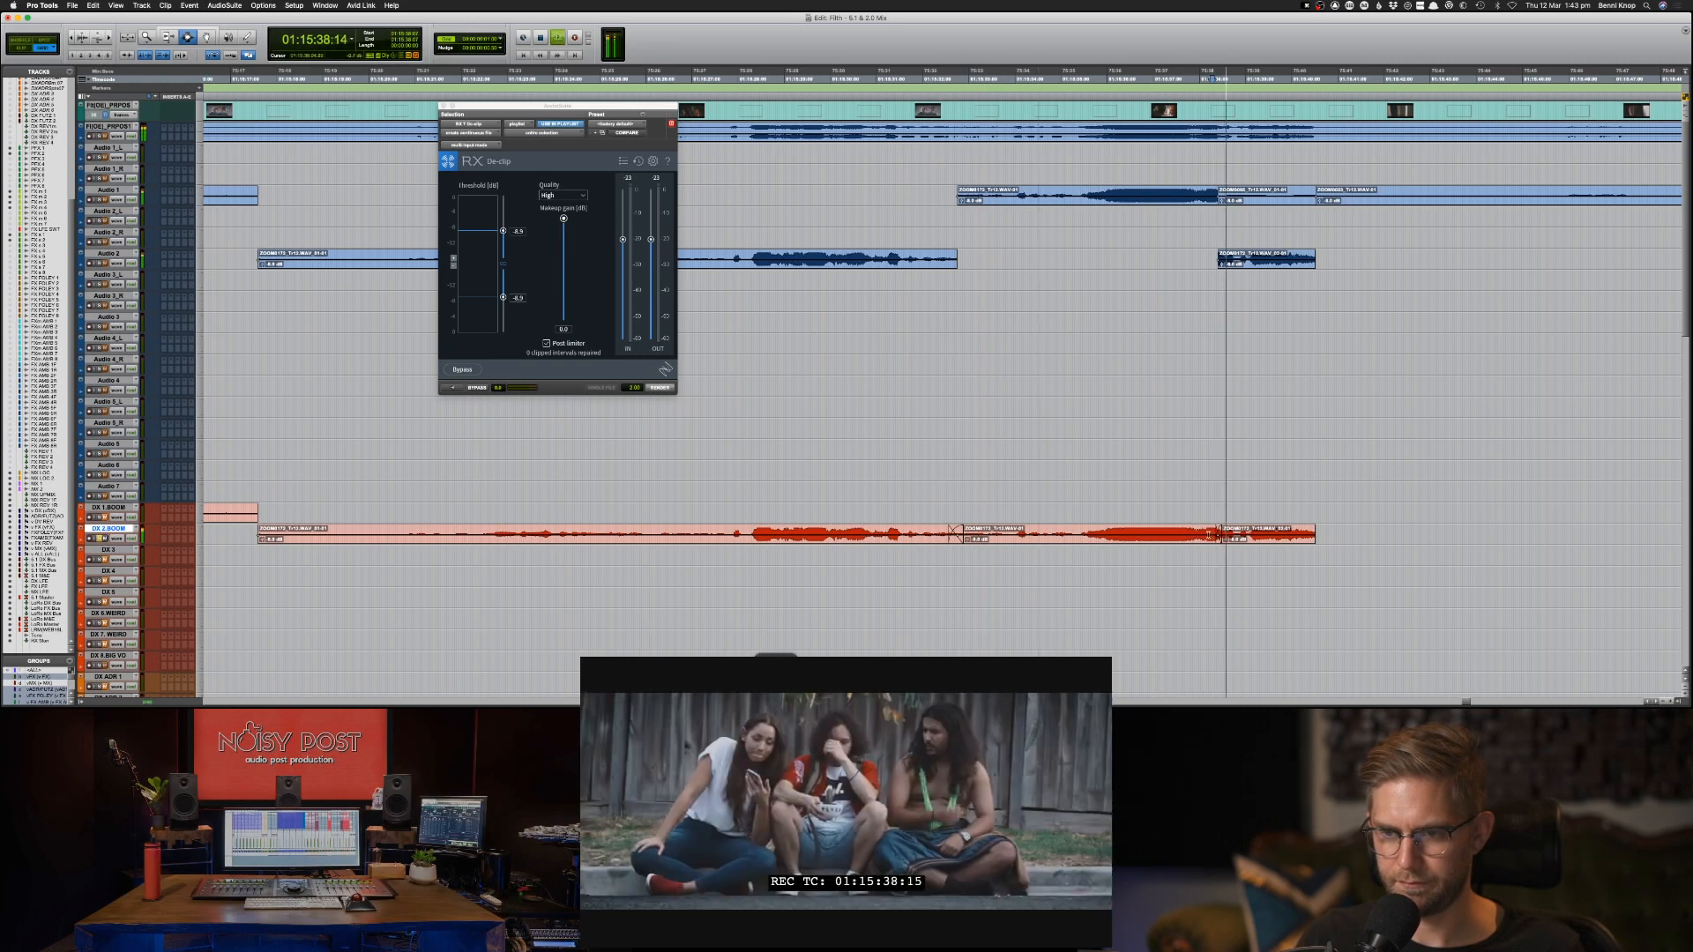
left_click(1196, 536)
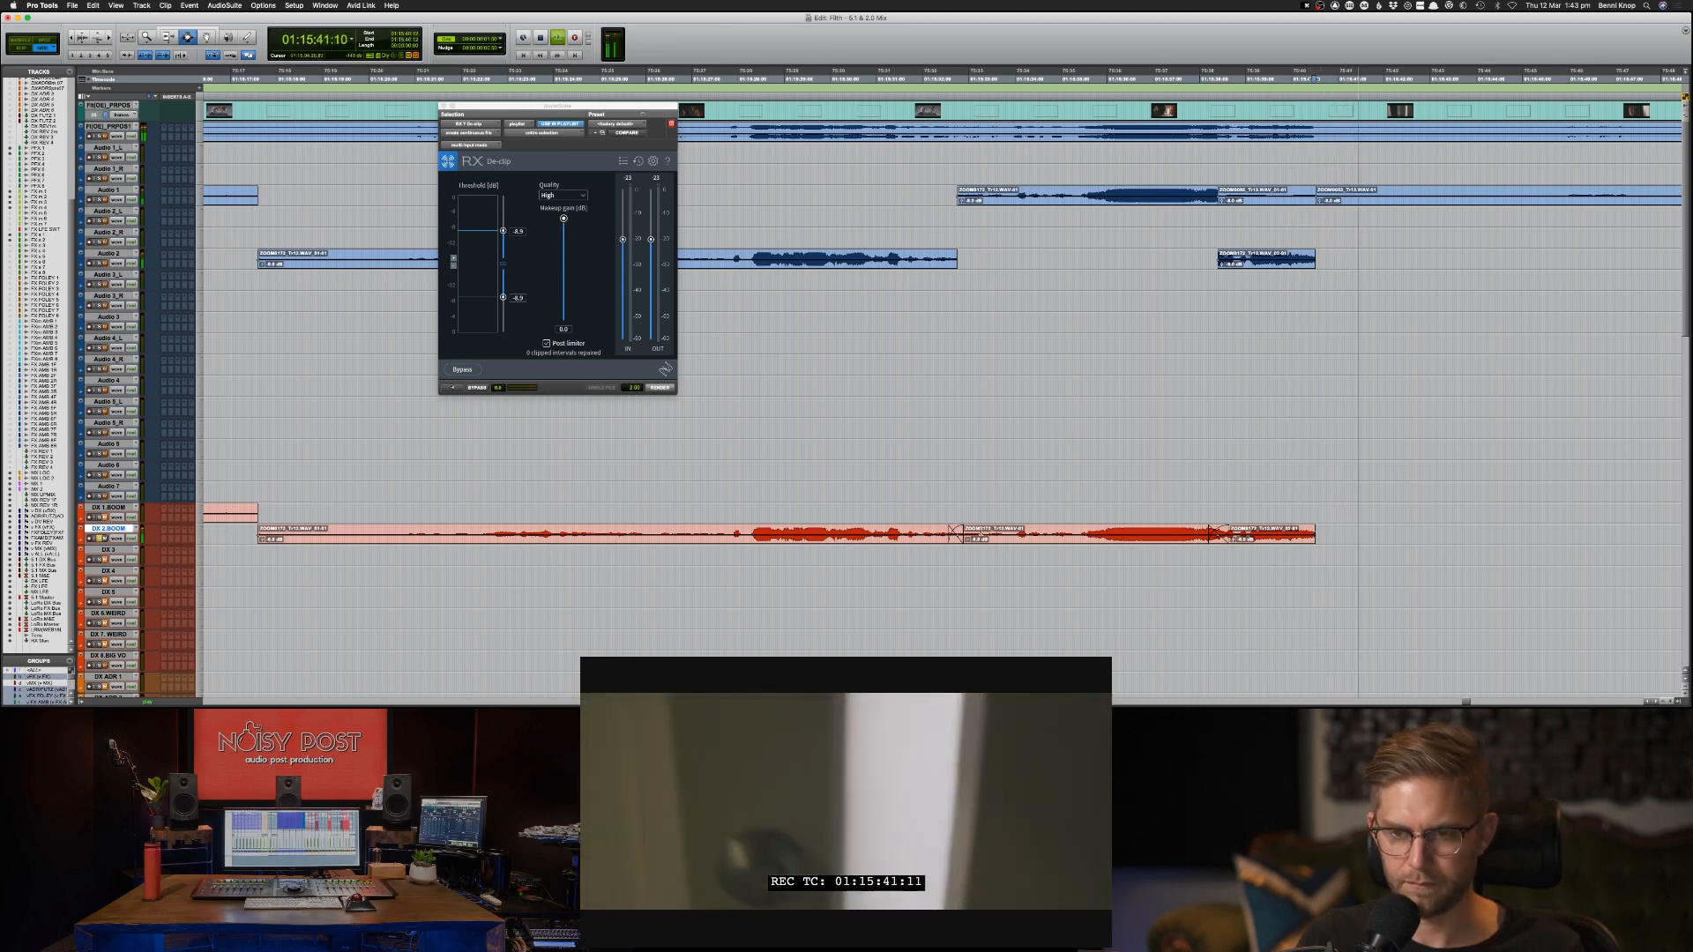
key("space")
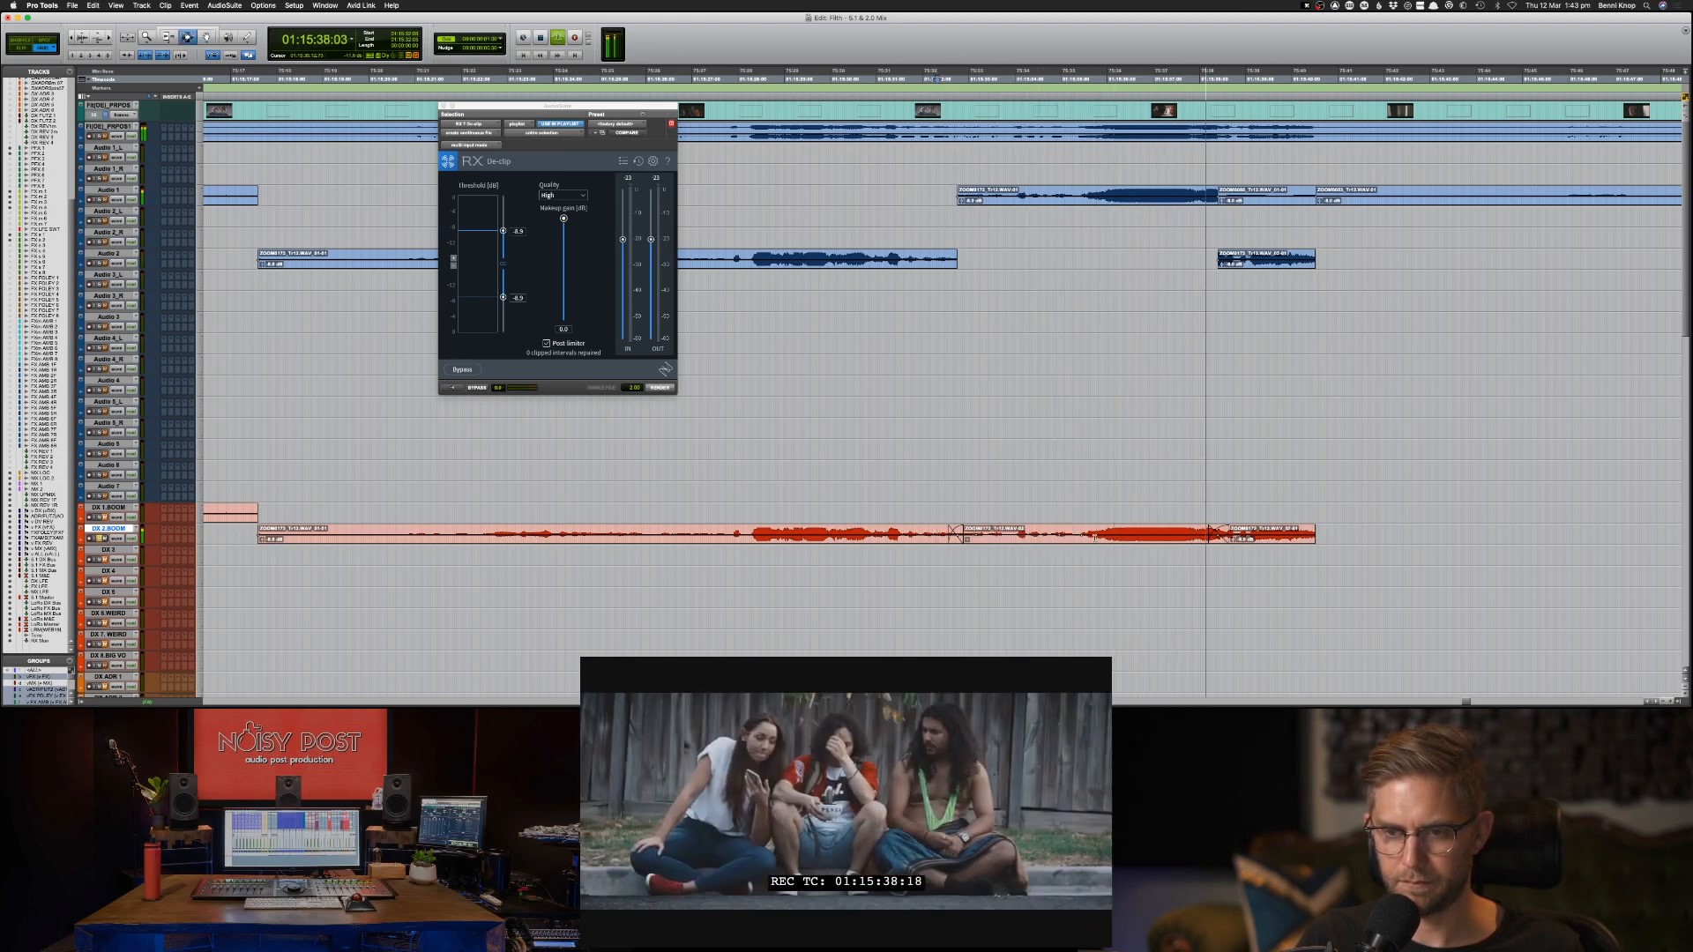
Add a short fade-in at the start of the first adjoining DX 2-BOOM clip at 01:15:17:15.
key("space")
key("super+bracketleft")
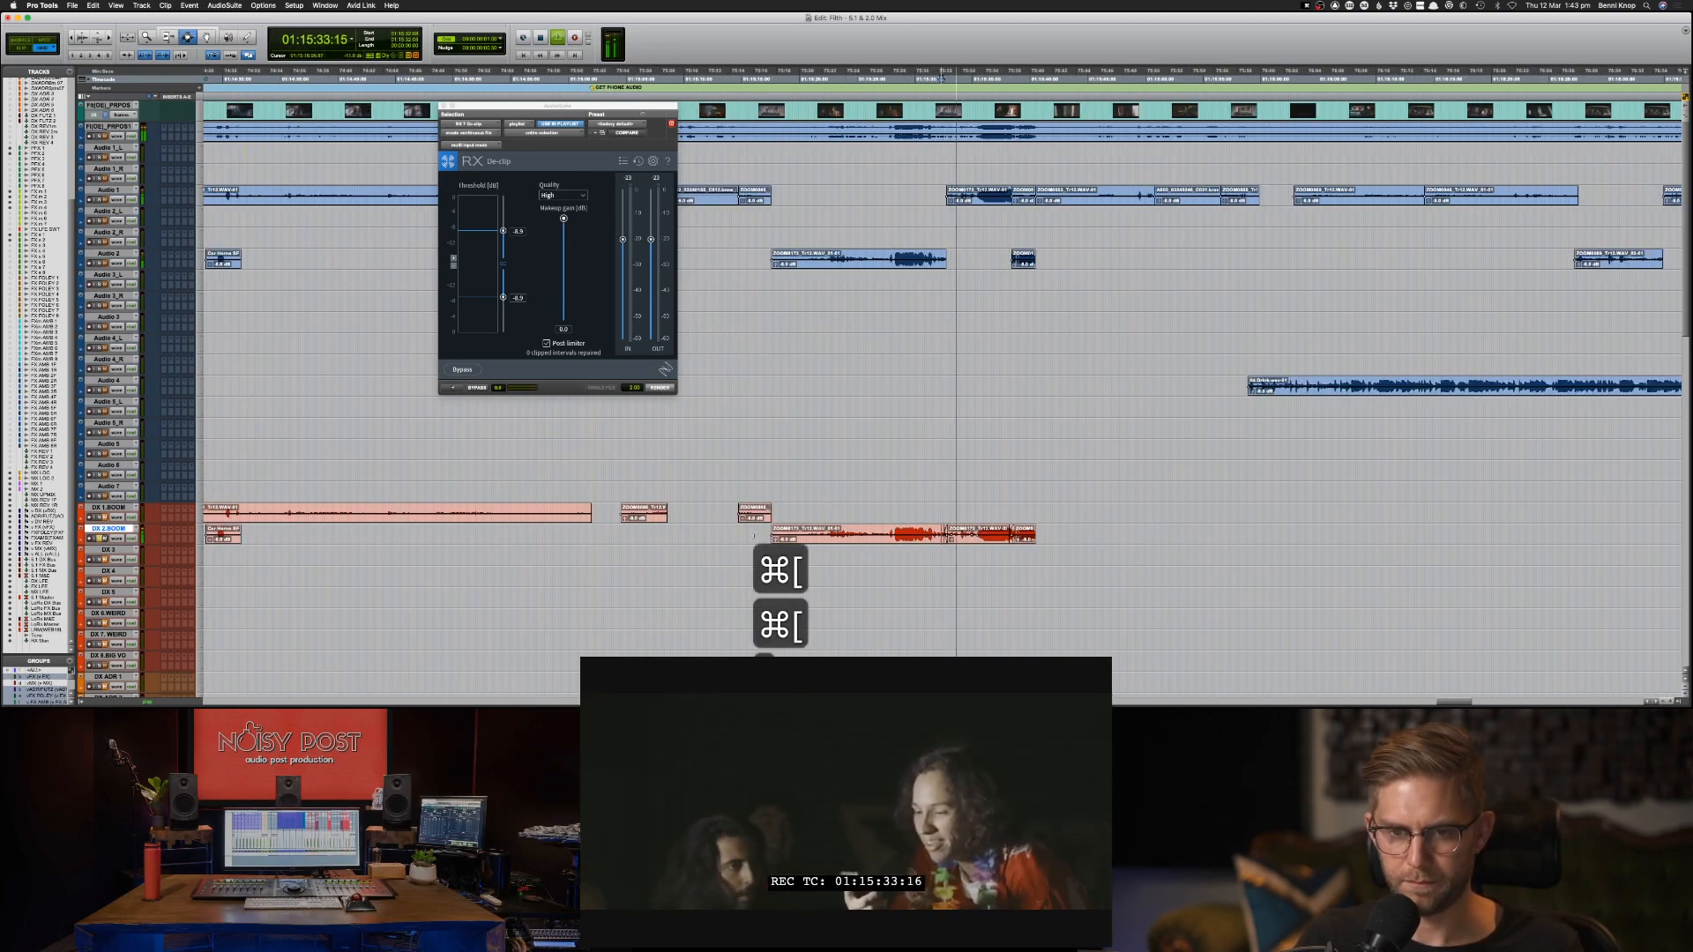
key("space")
left_click_drag(756, 534, 777, 536)
key("space")
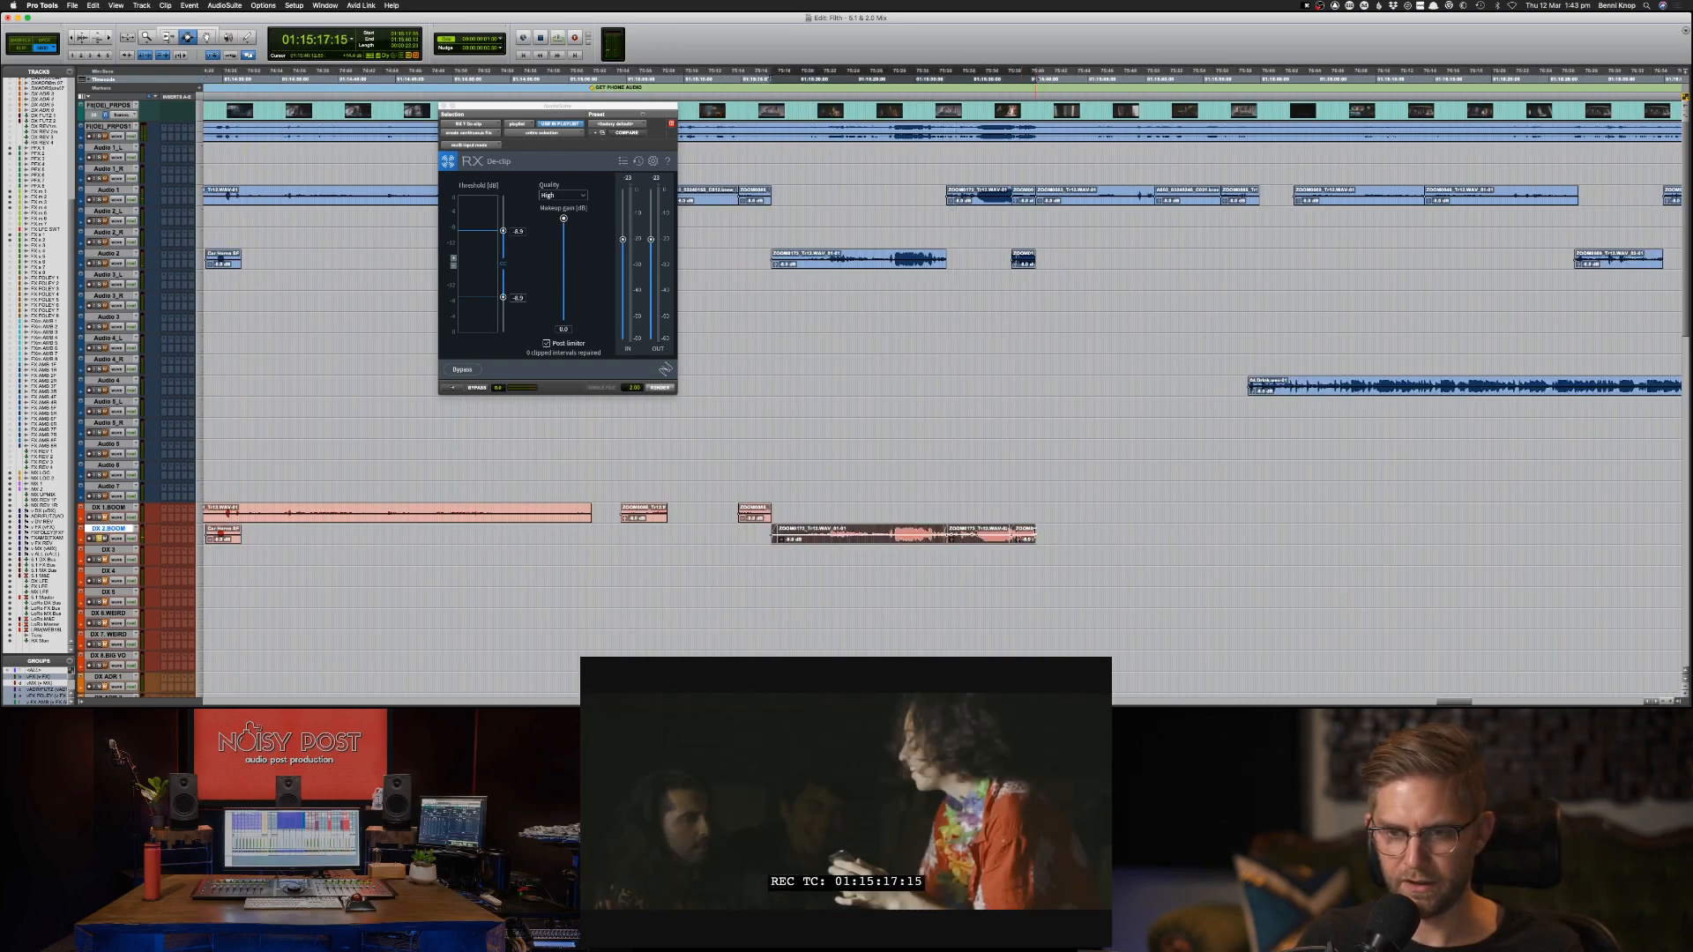
Add a short fade-out at the end of the last DX 2-BOOM clip, starting at about 01:15:40:12.
key("super+bracketright")
key("super+bracketright")
key("super+bracketright")
key("super+bracketright")
key("super+bracketright")
key("super+bracketright")
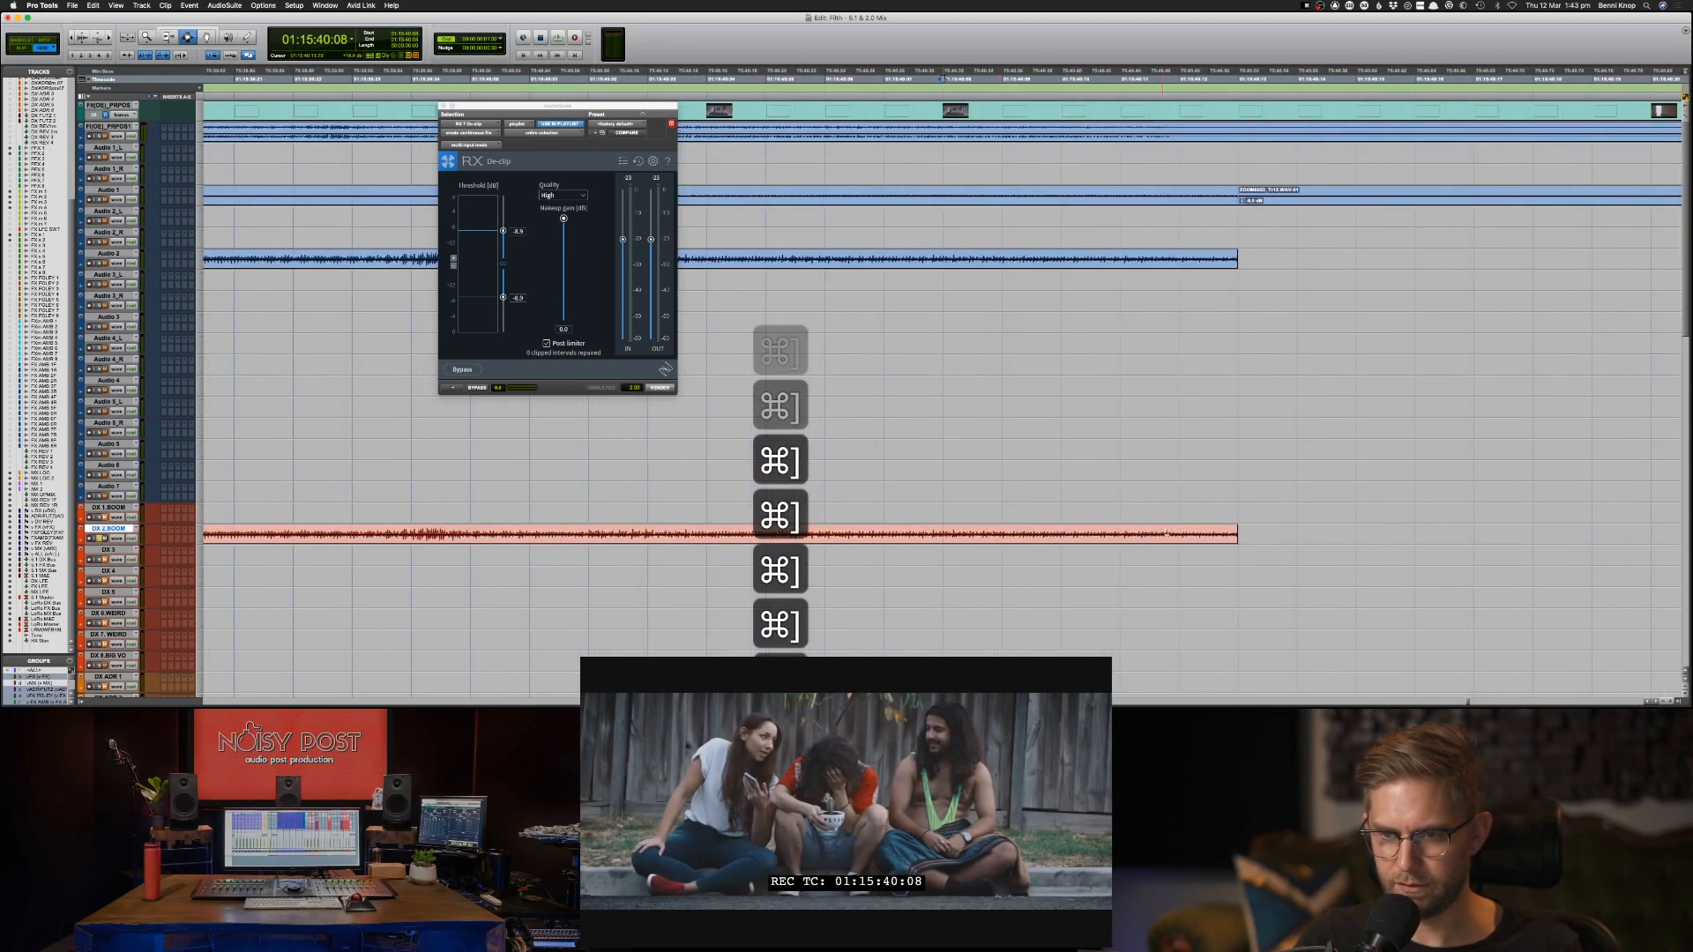
left_click(1186, 535)
key("space")
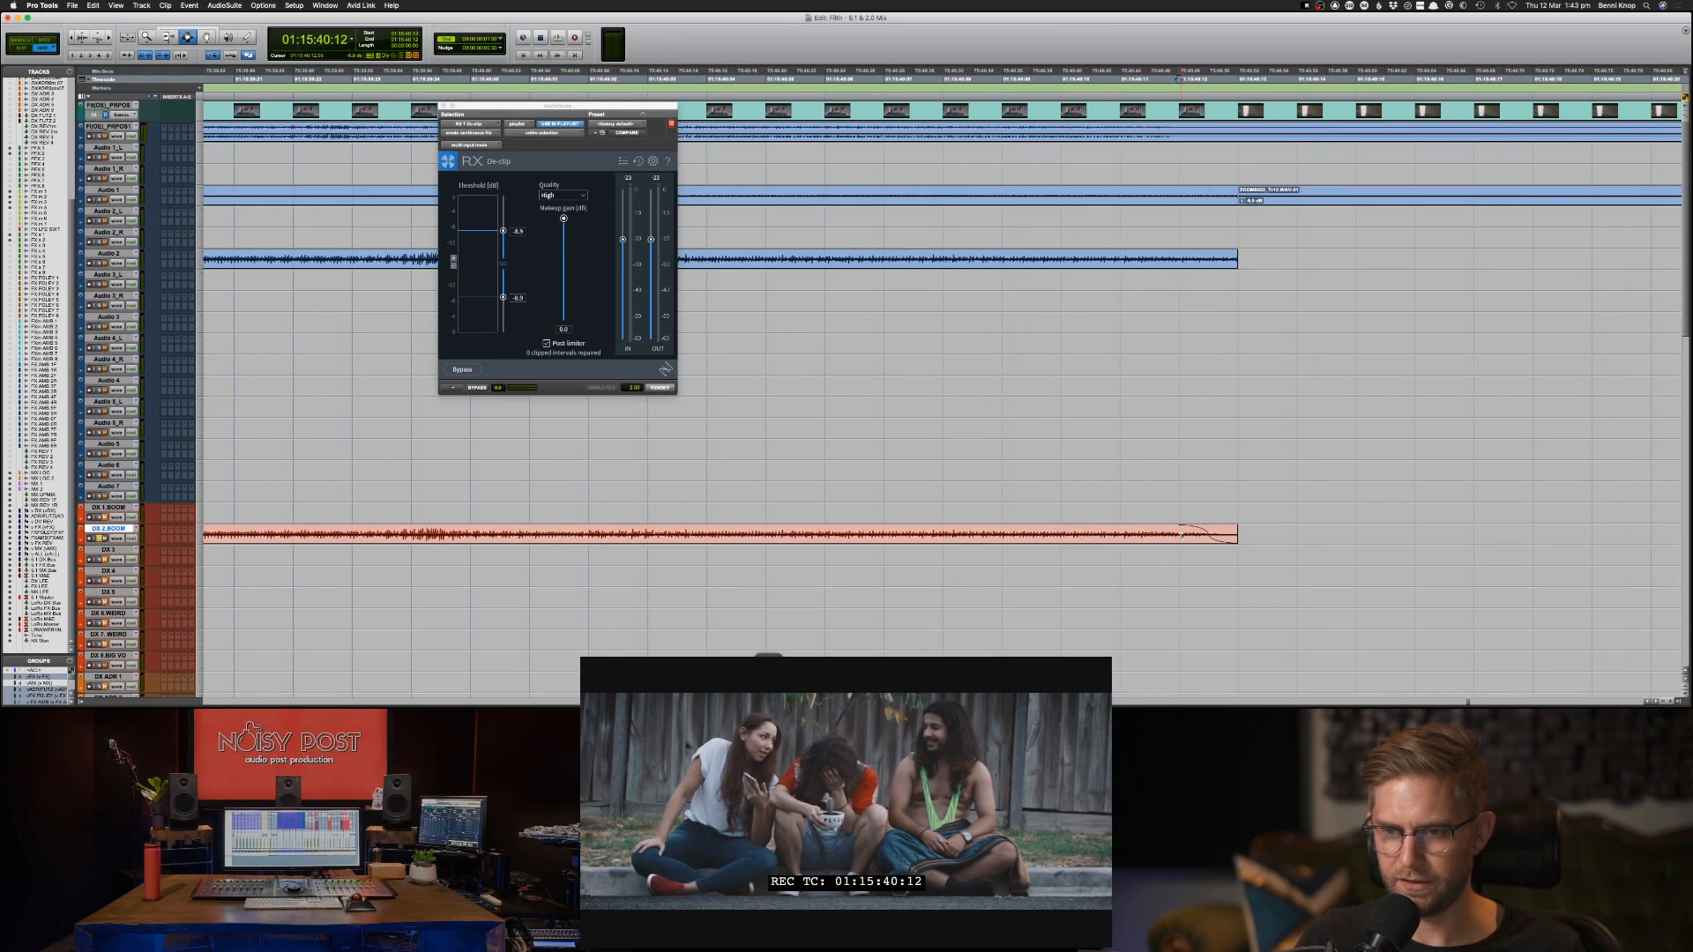
Play the DX 2-BOOM dialogue across the second crossfade and the final fade-out to check how the edits sound.
key("space")
key("super+bracketleft")
key("super+bracketleft")
key("super+bracketleft")
key("super+bracketleft")
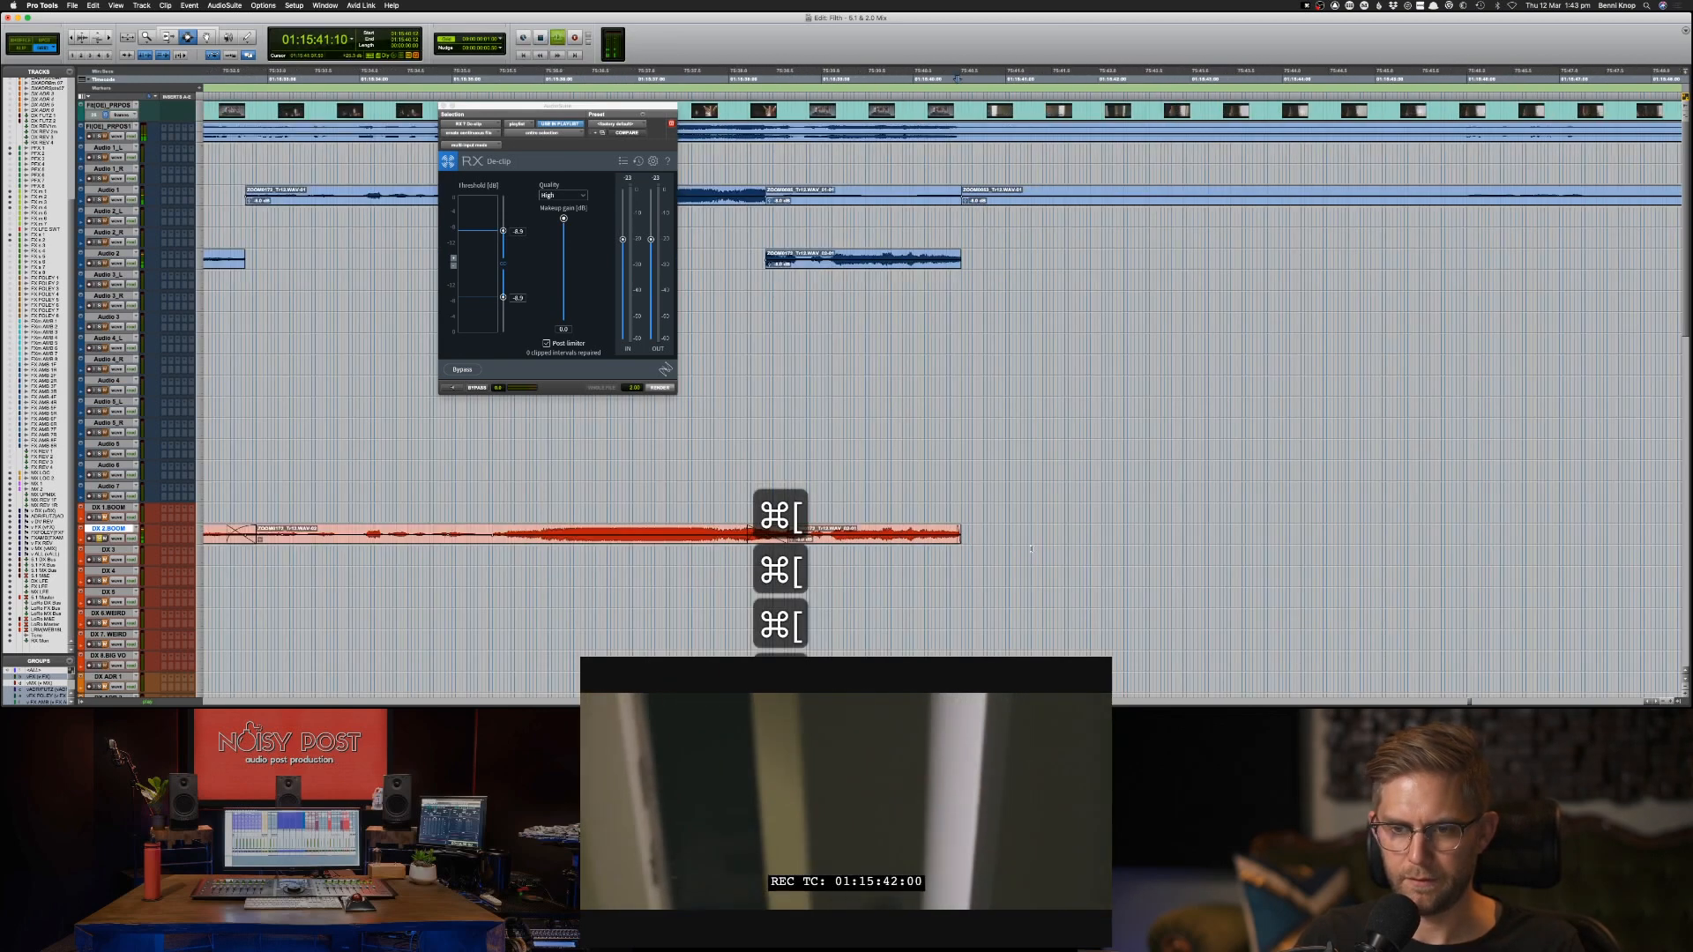
key("space")
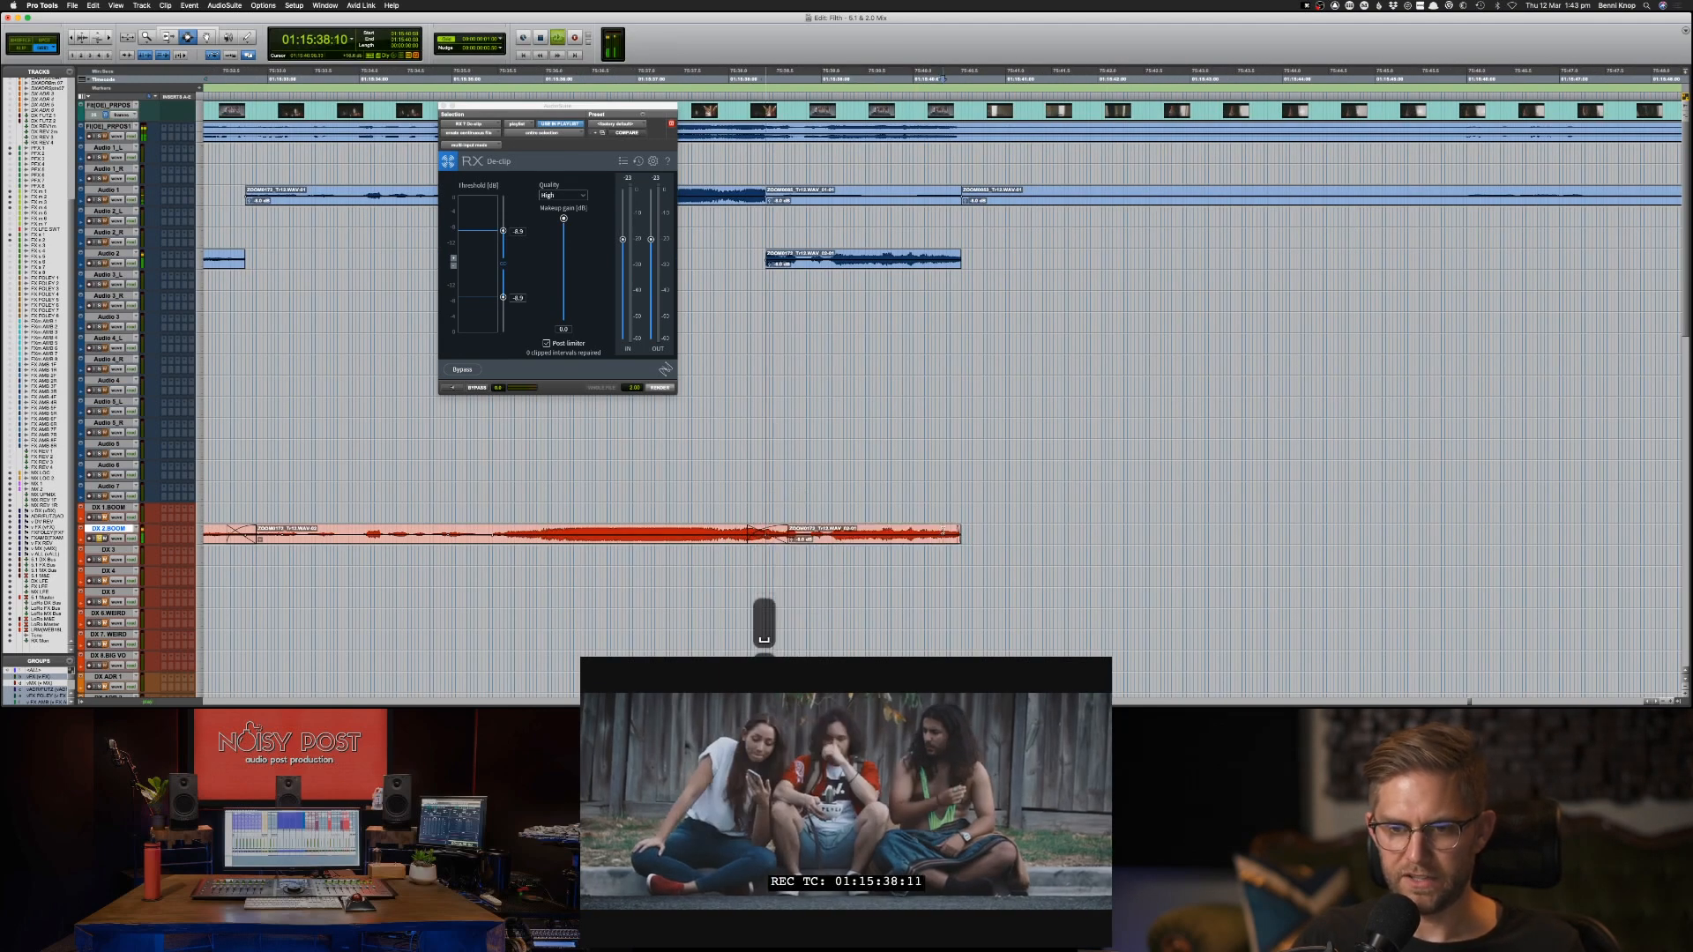
key("space")
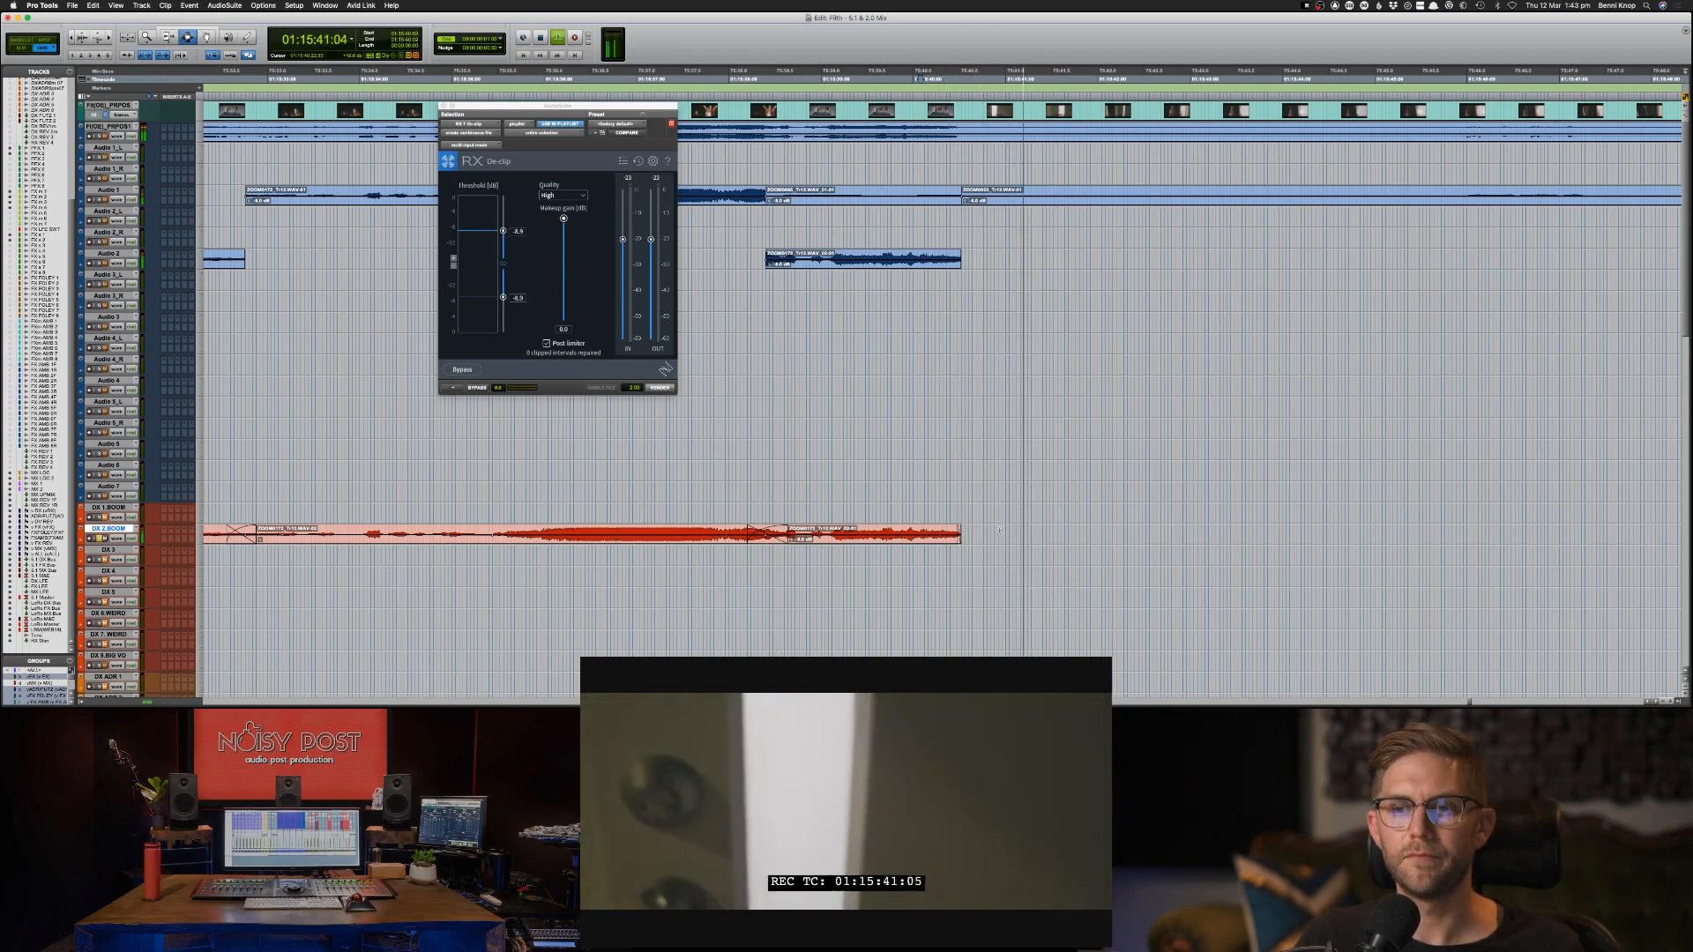
key("space")
Render De-clip across the three adjoining DX 2-BOOM clips and play the loud section from about 01:15:36.
key("super+bracketleft")
key("Tab")
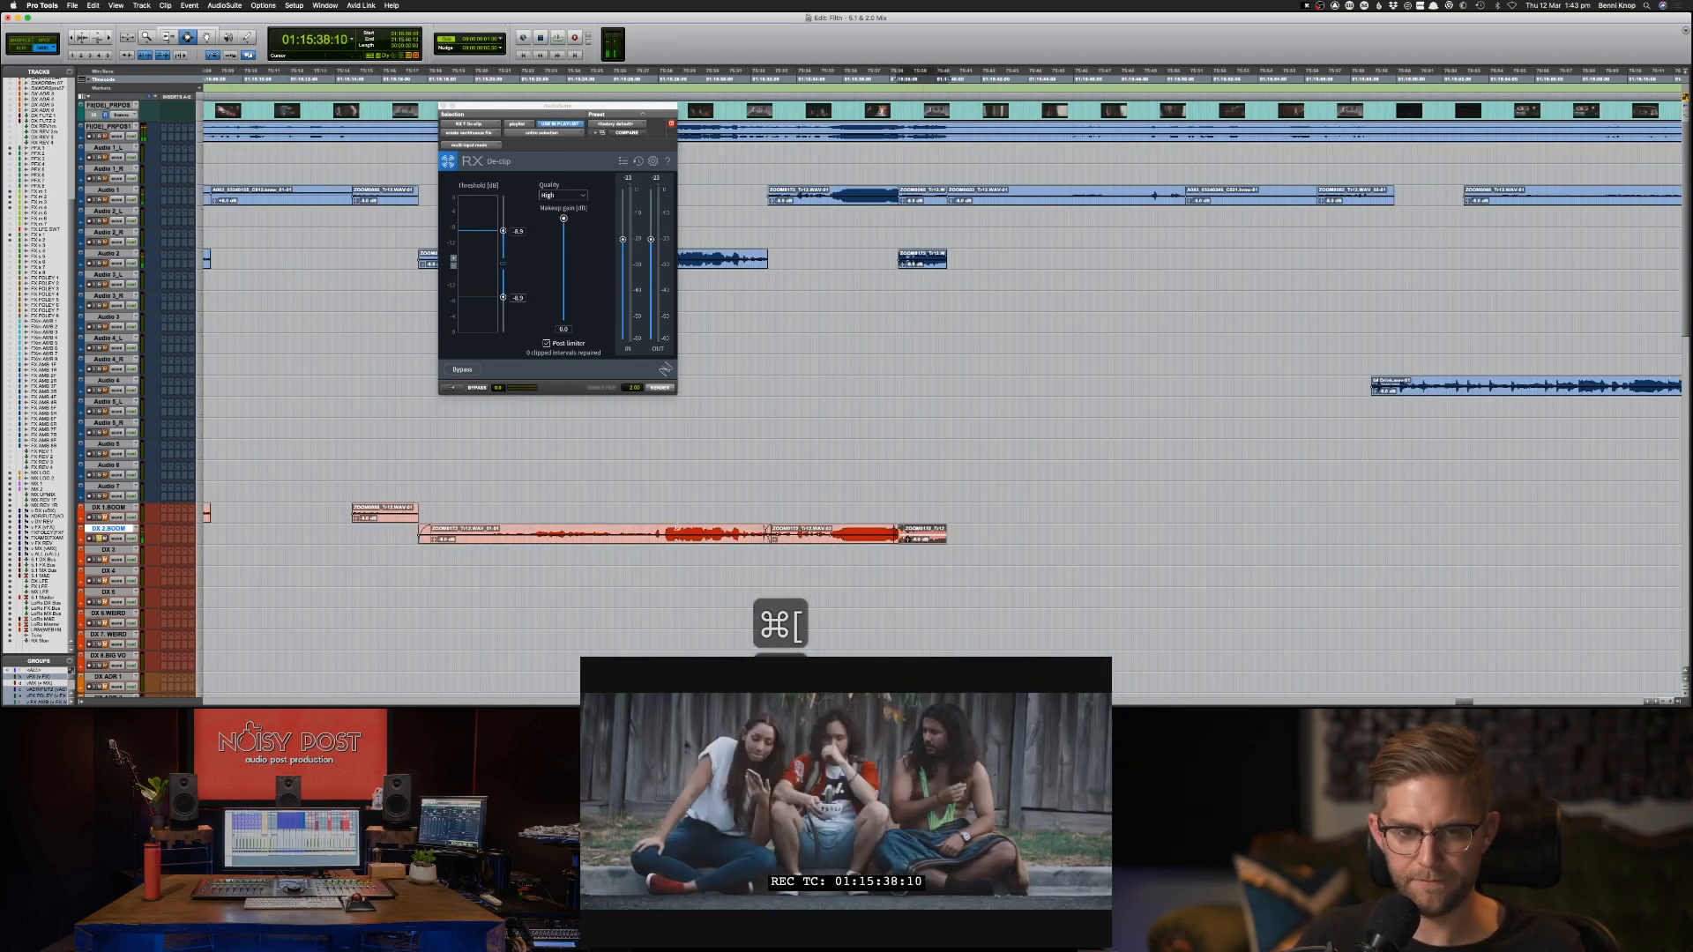
left_click(645, 533, "shift")
key("alt+shift+Tab")
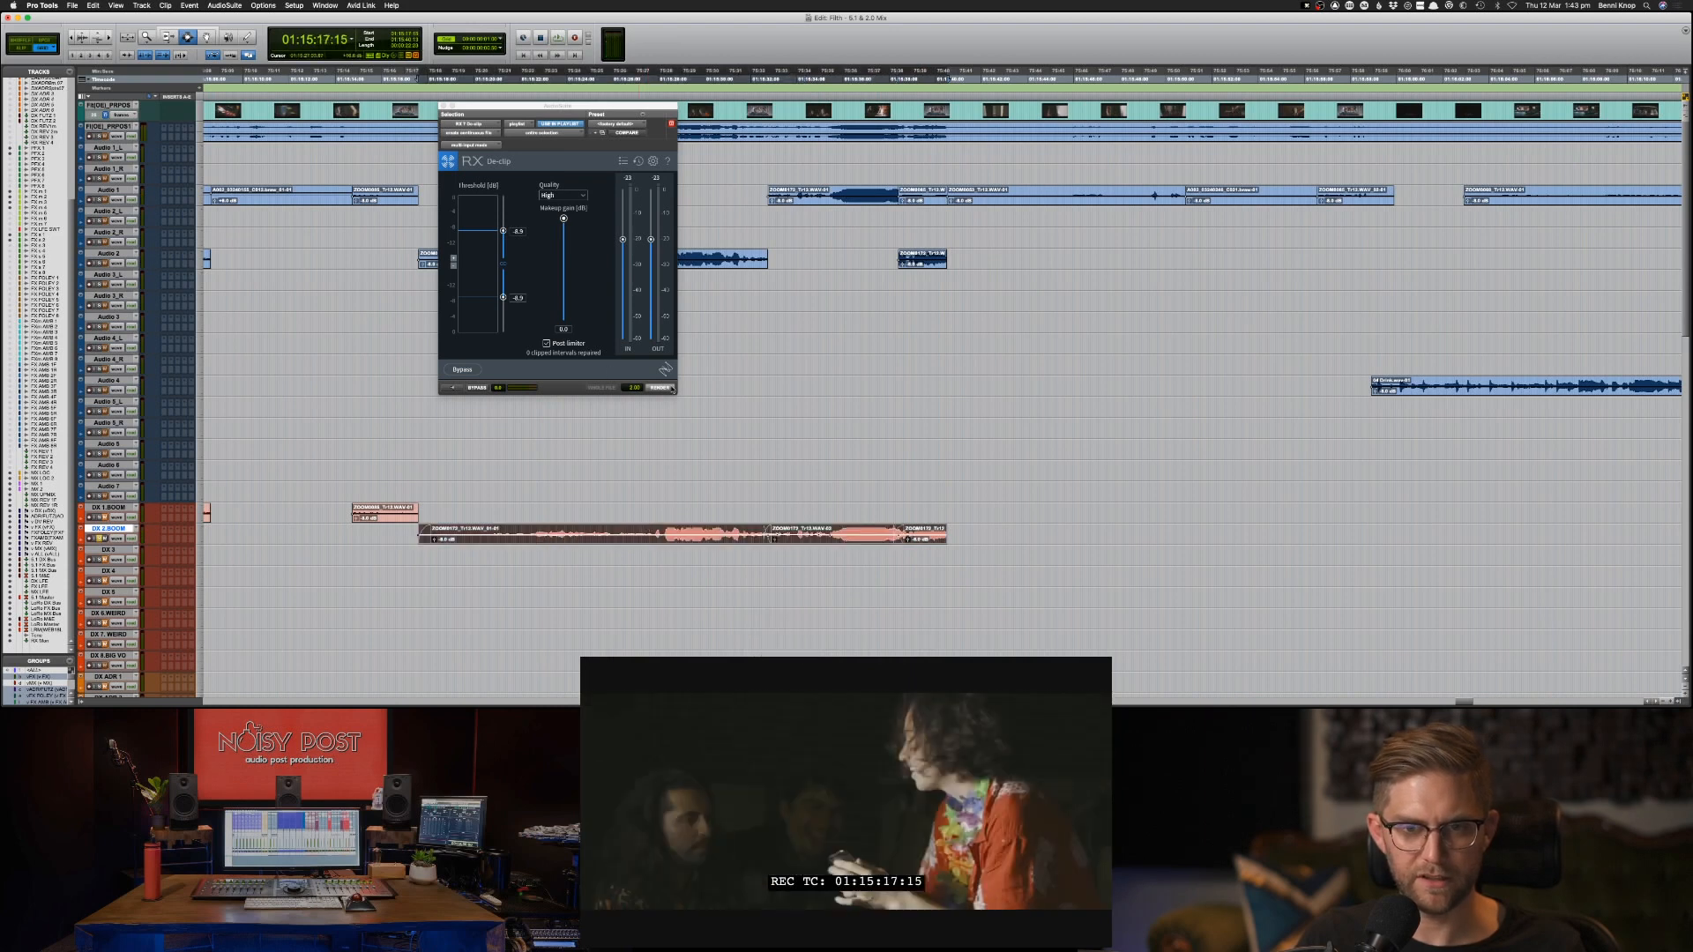
left_click(660, 388)
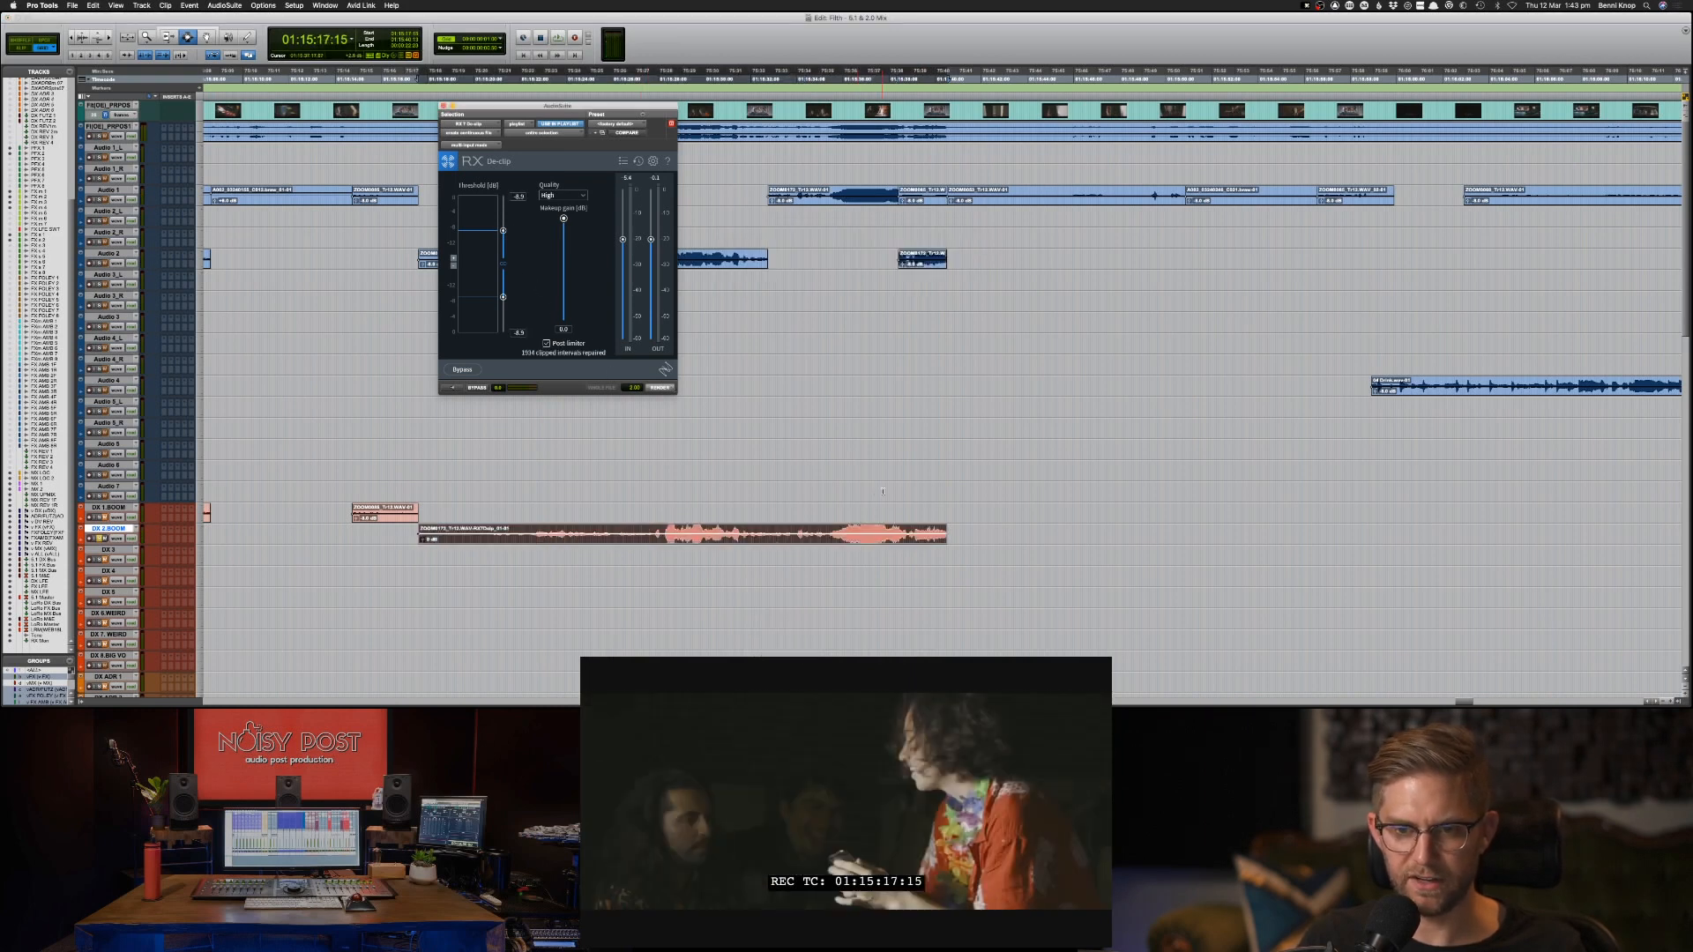
left_click(859, 532)
key("space")
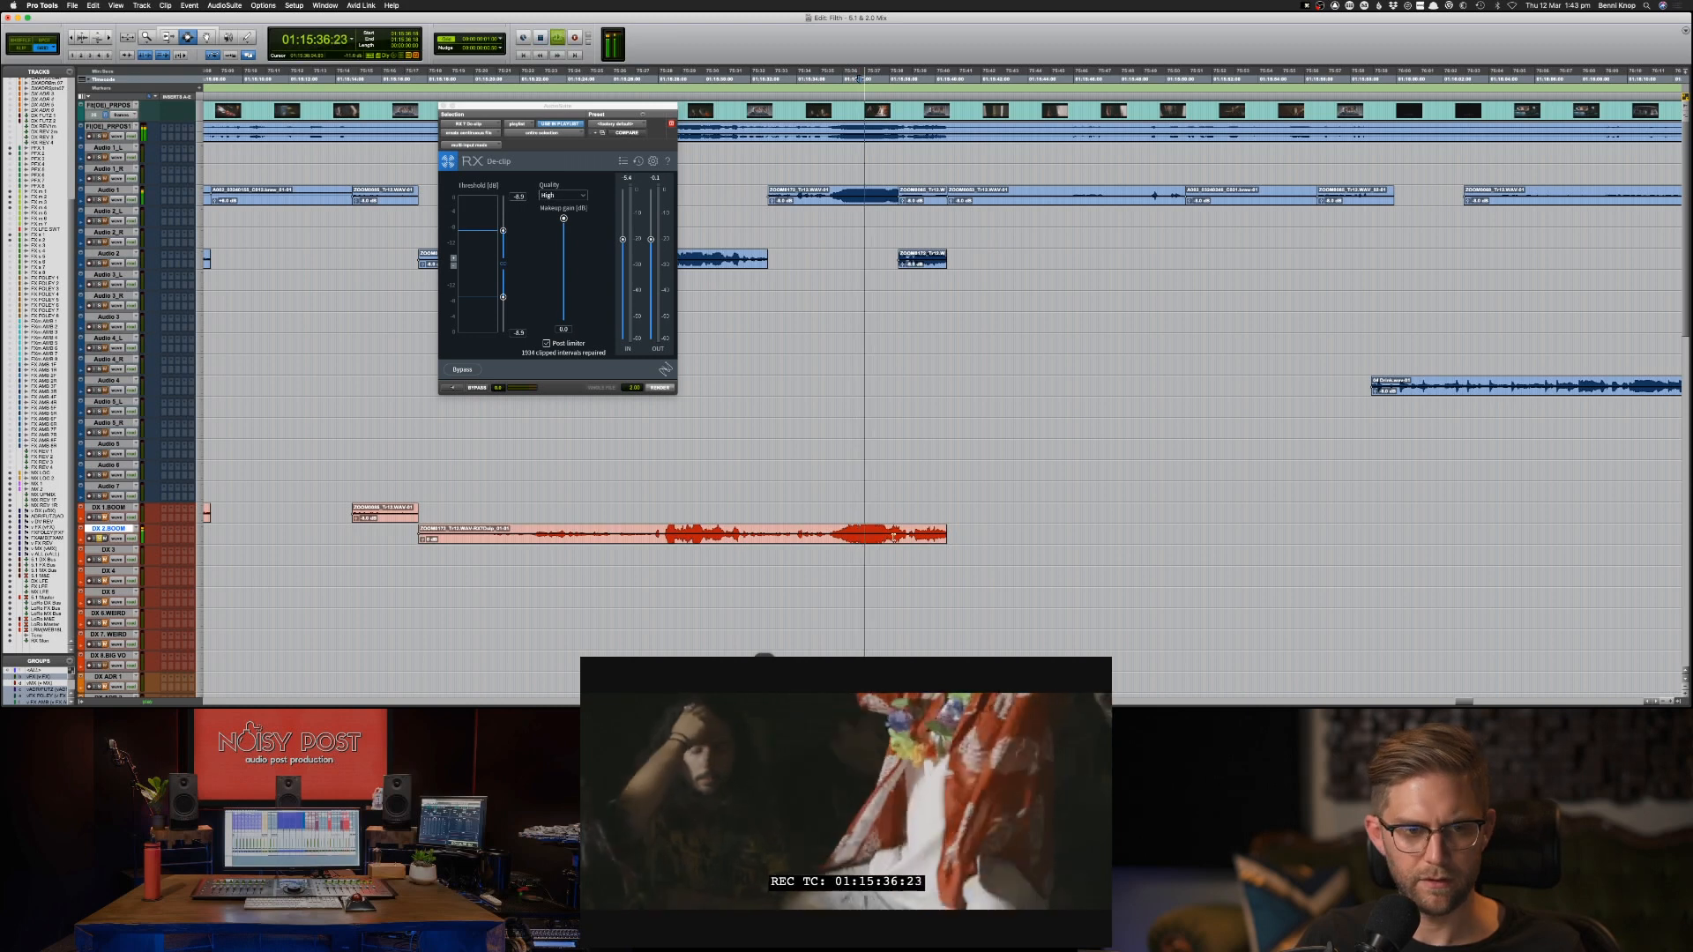
key("space")
Undo the De-clip render, and lower the makeup gain by about 3.2 dB with the three DX 2-BOOM clips reselected.
key("super+z")
double_click(886, 535)
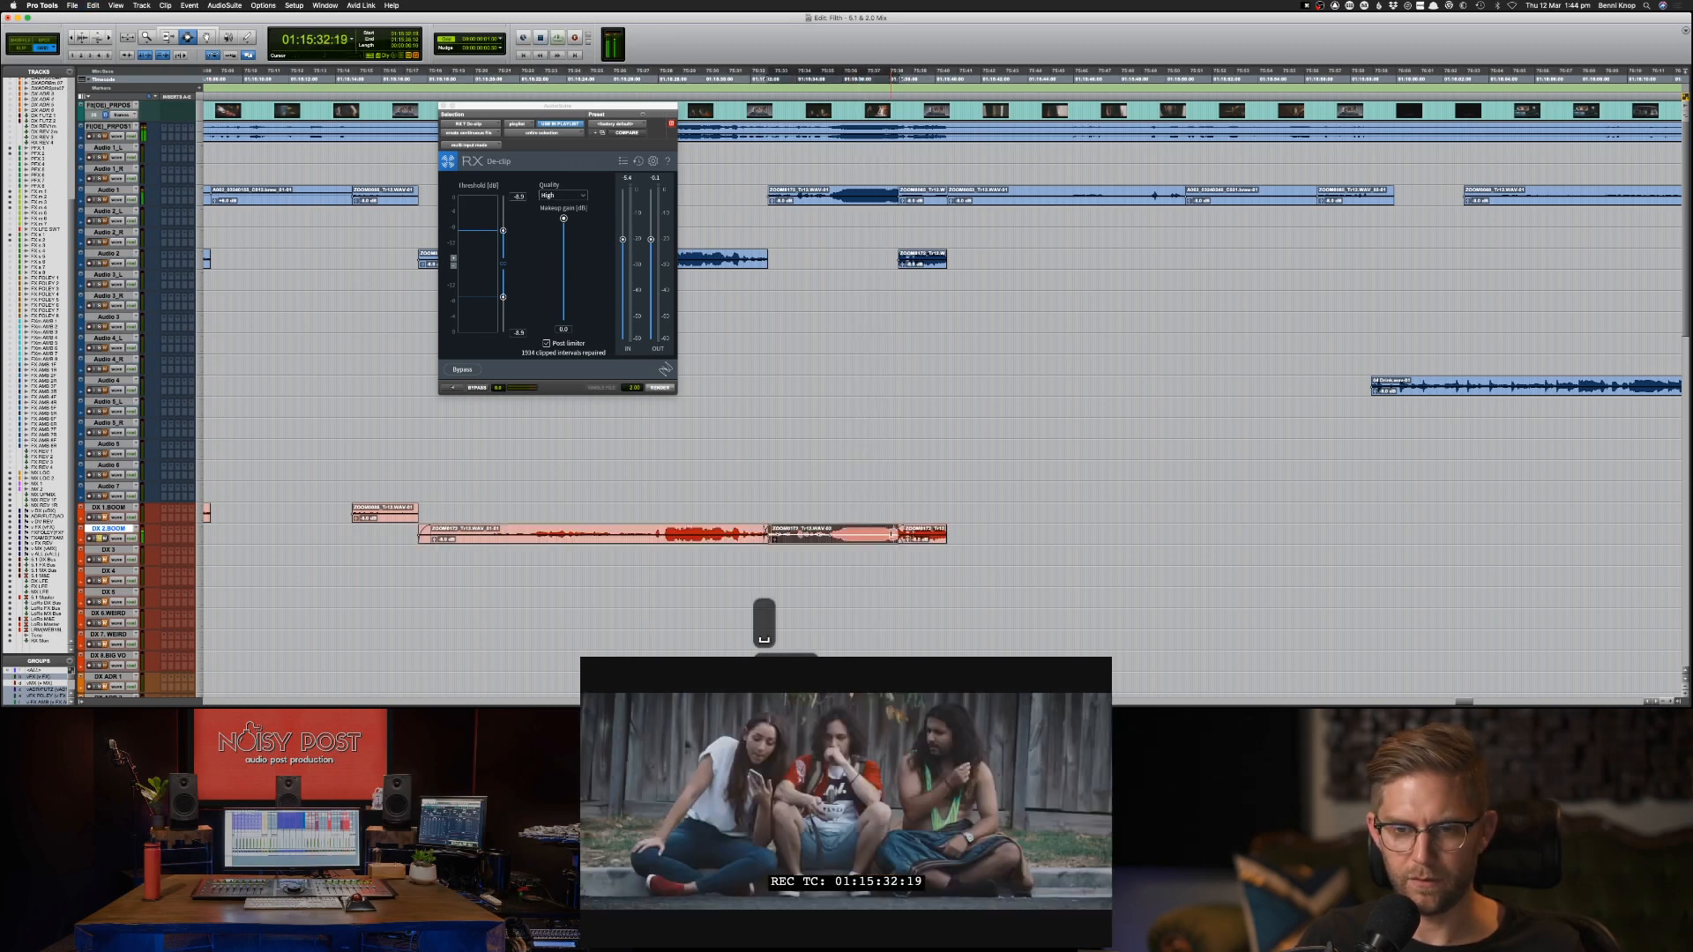
double_click(912, 533)
left_click(831, 538, "shift")
left_click(728, 538, "shift")
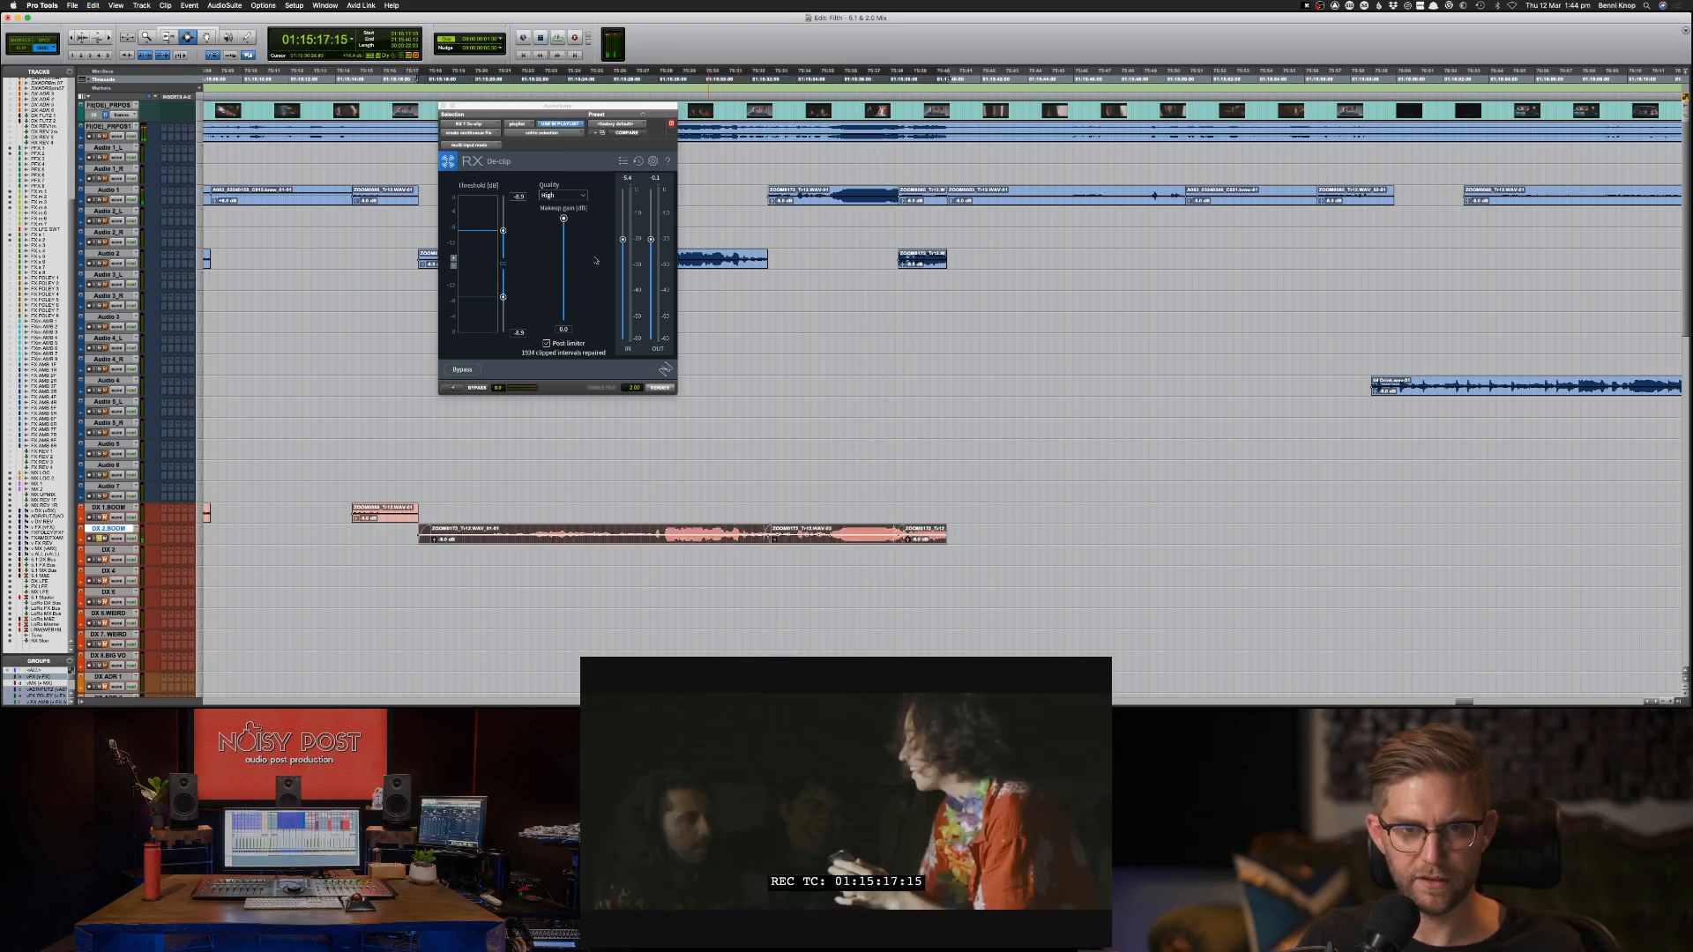
left_click_drag(564, 219, 565, 229)
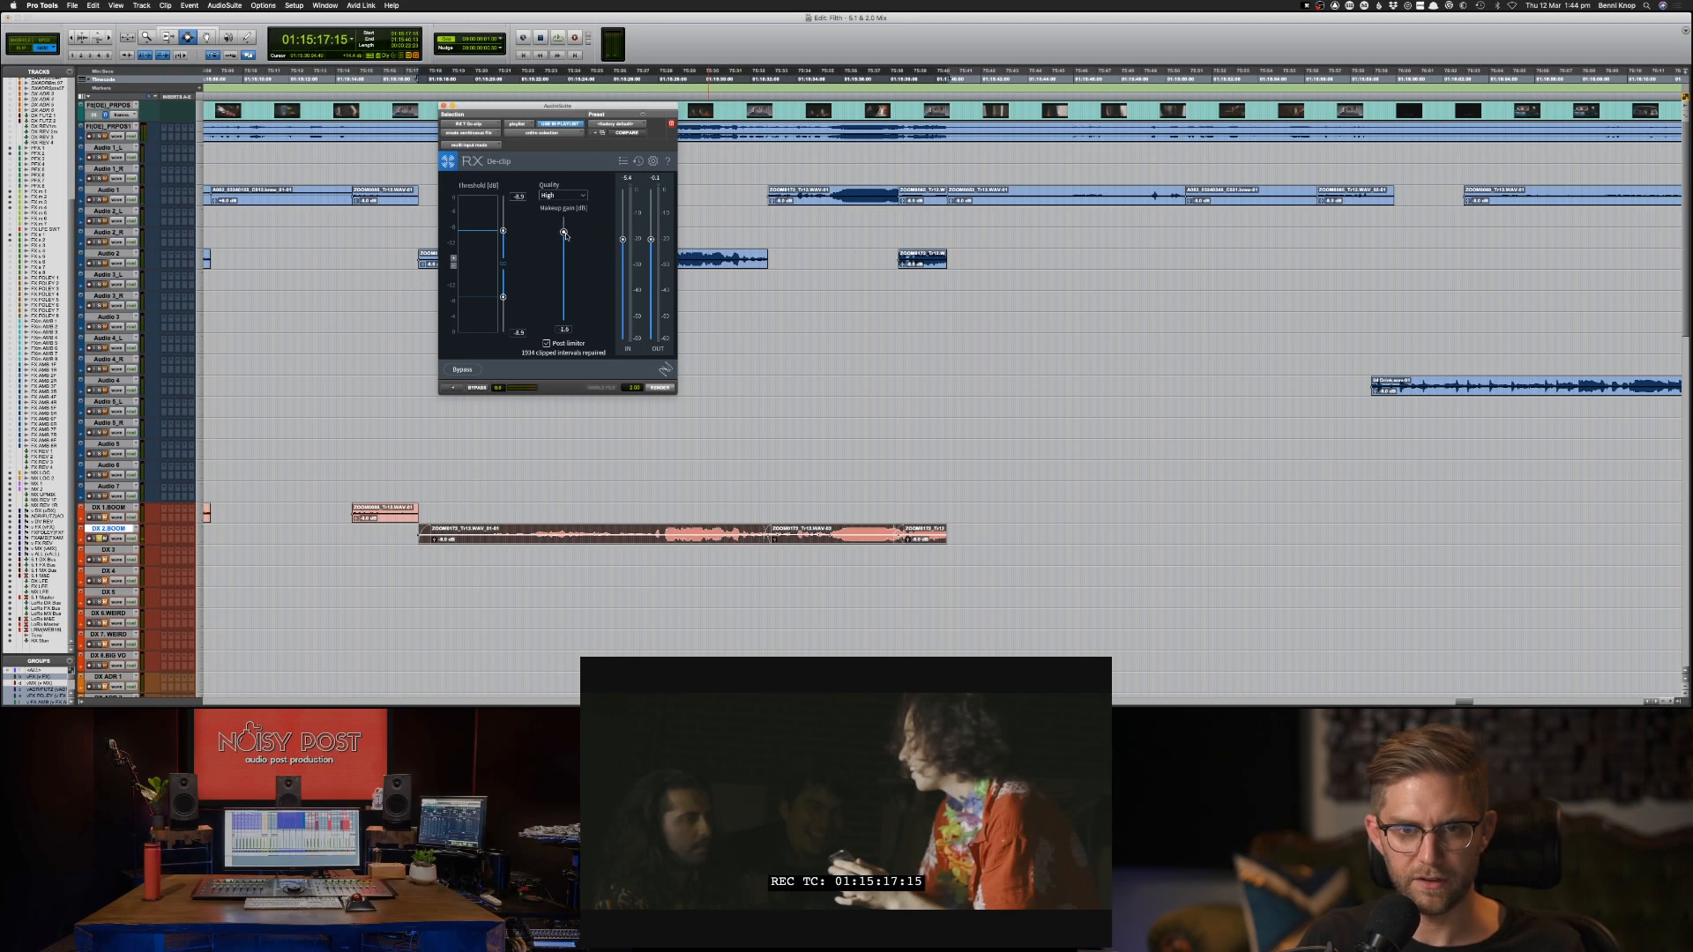
Render De-clip on the three DX 2-BOOM clips with the reduced makeup gain and play the loud parts around 01:15:37.
left_click(660, 387)
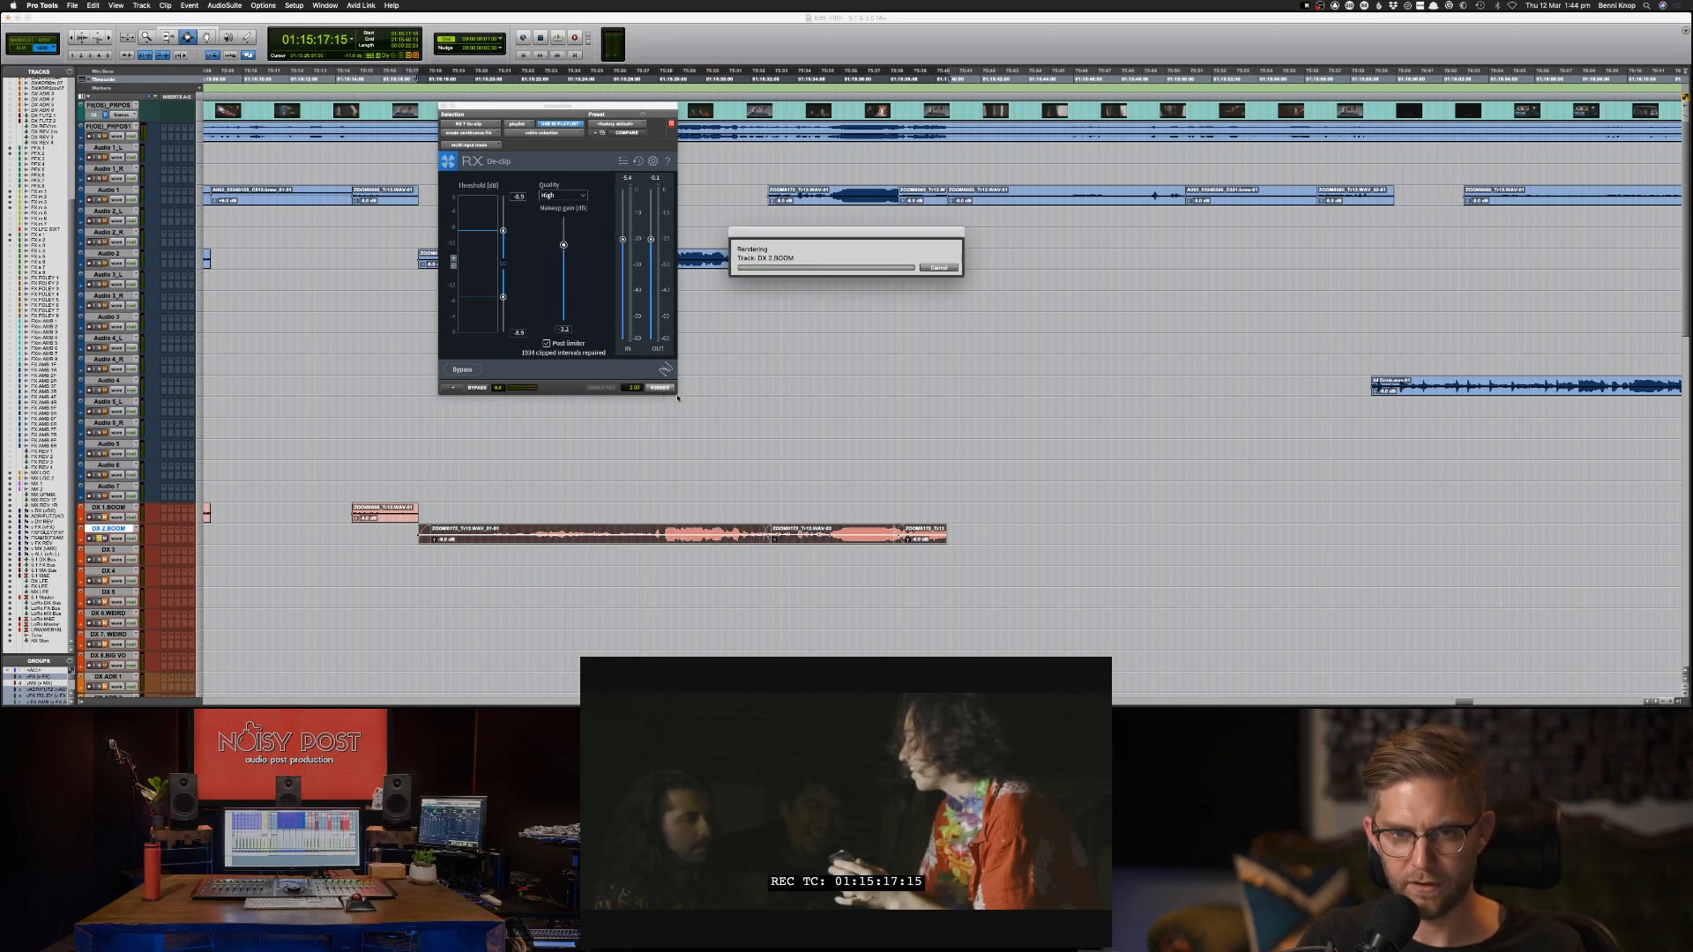
left_click(849, 535)
key("space")
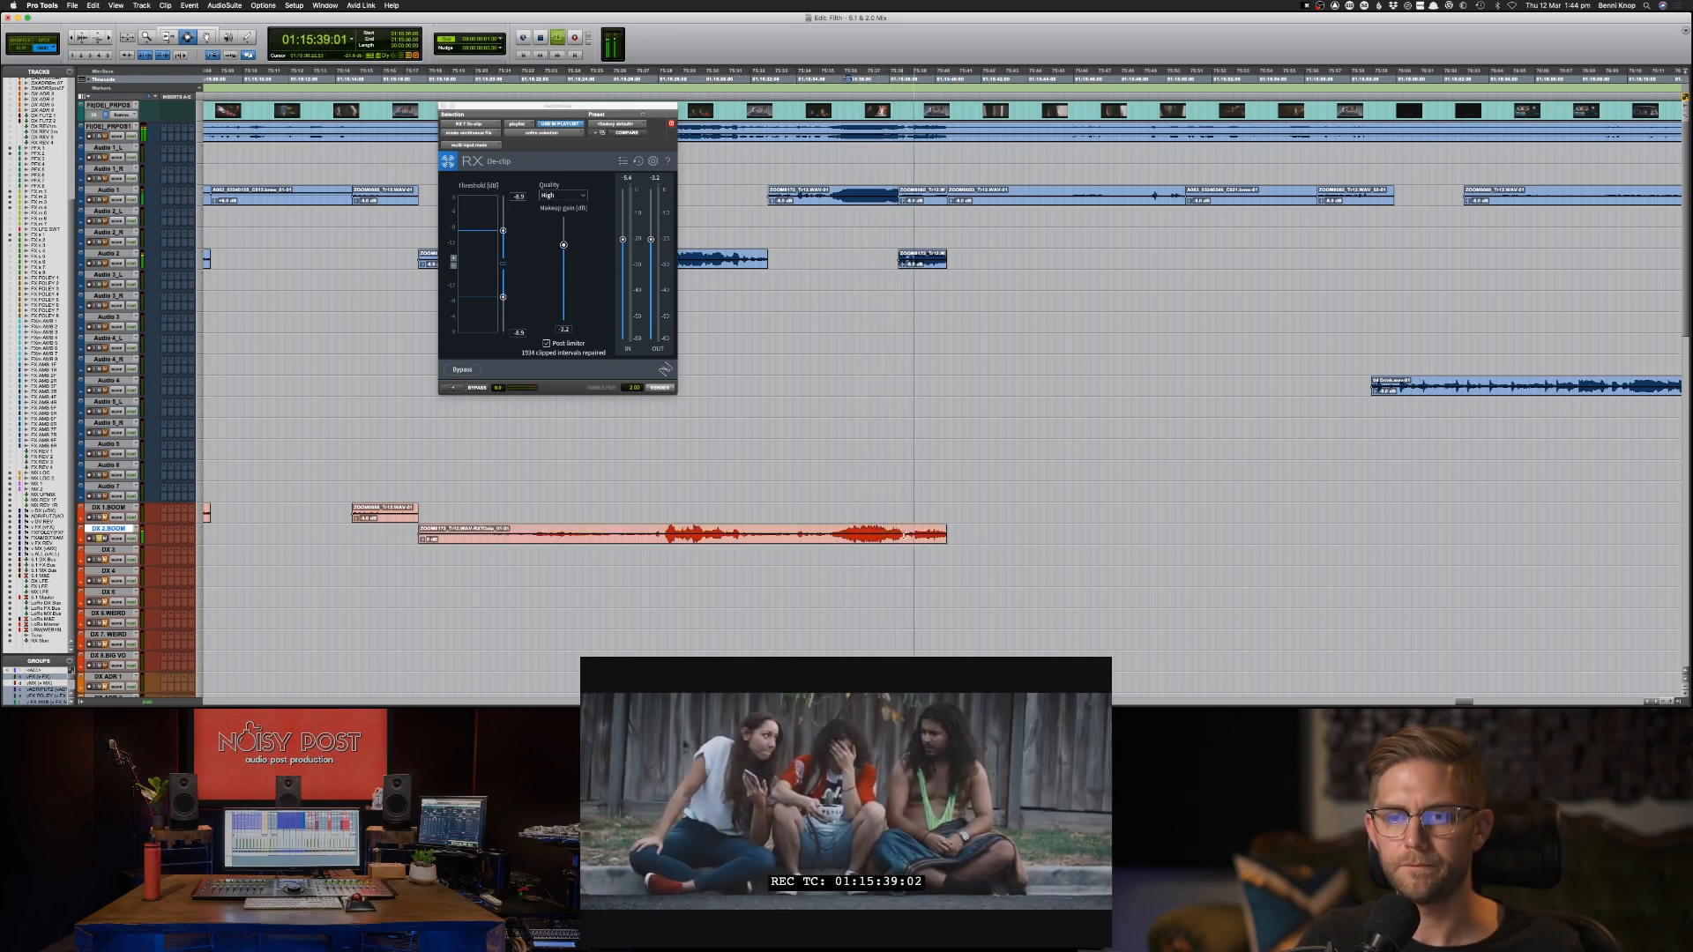
key("space")
left_click(886, 533)
key("space")
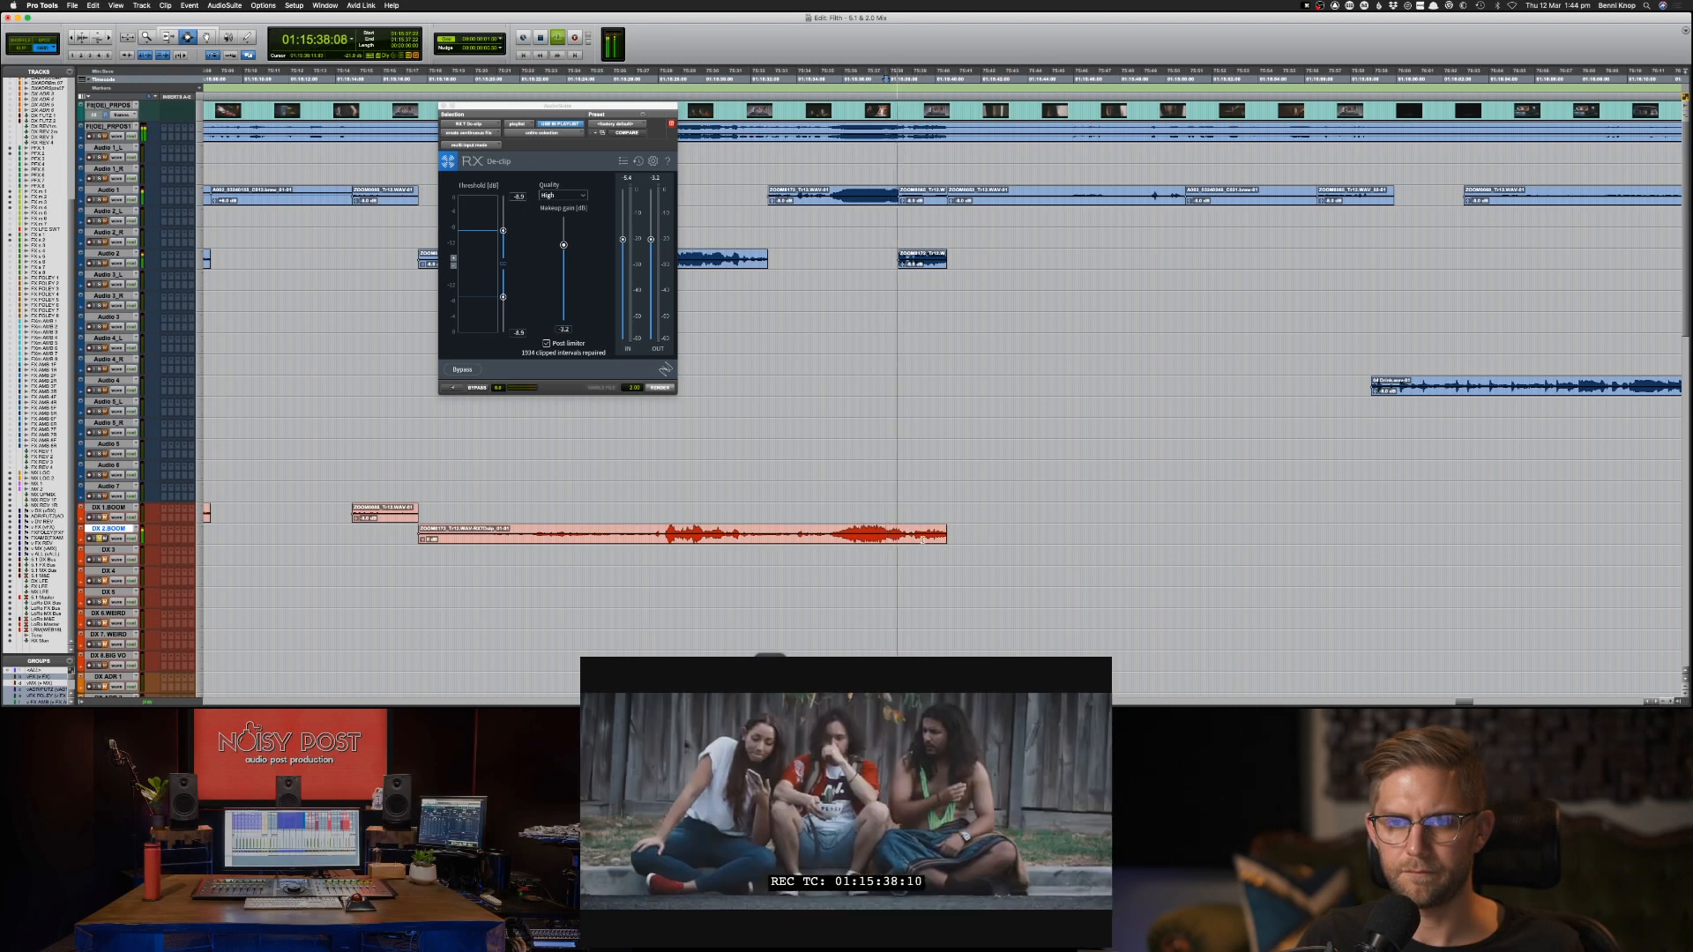
key("space")
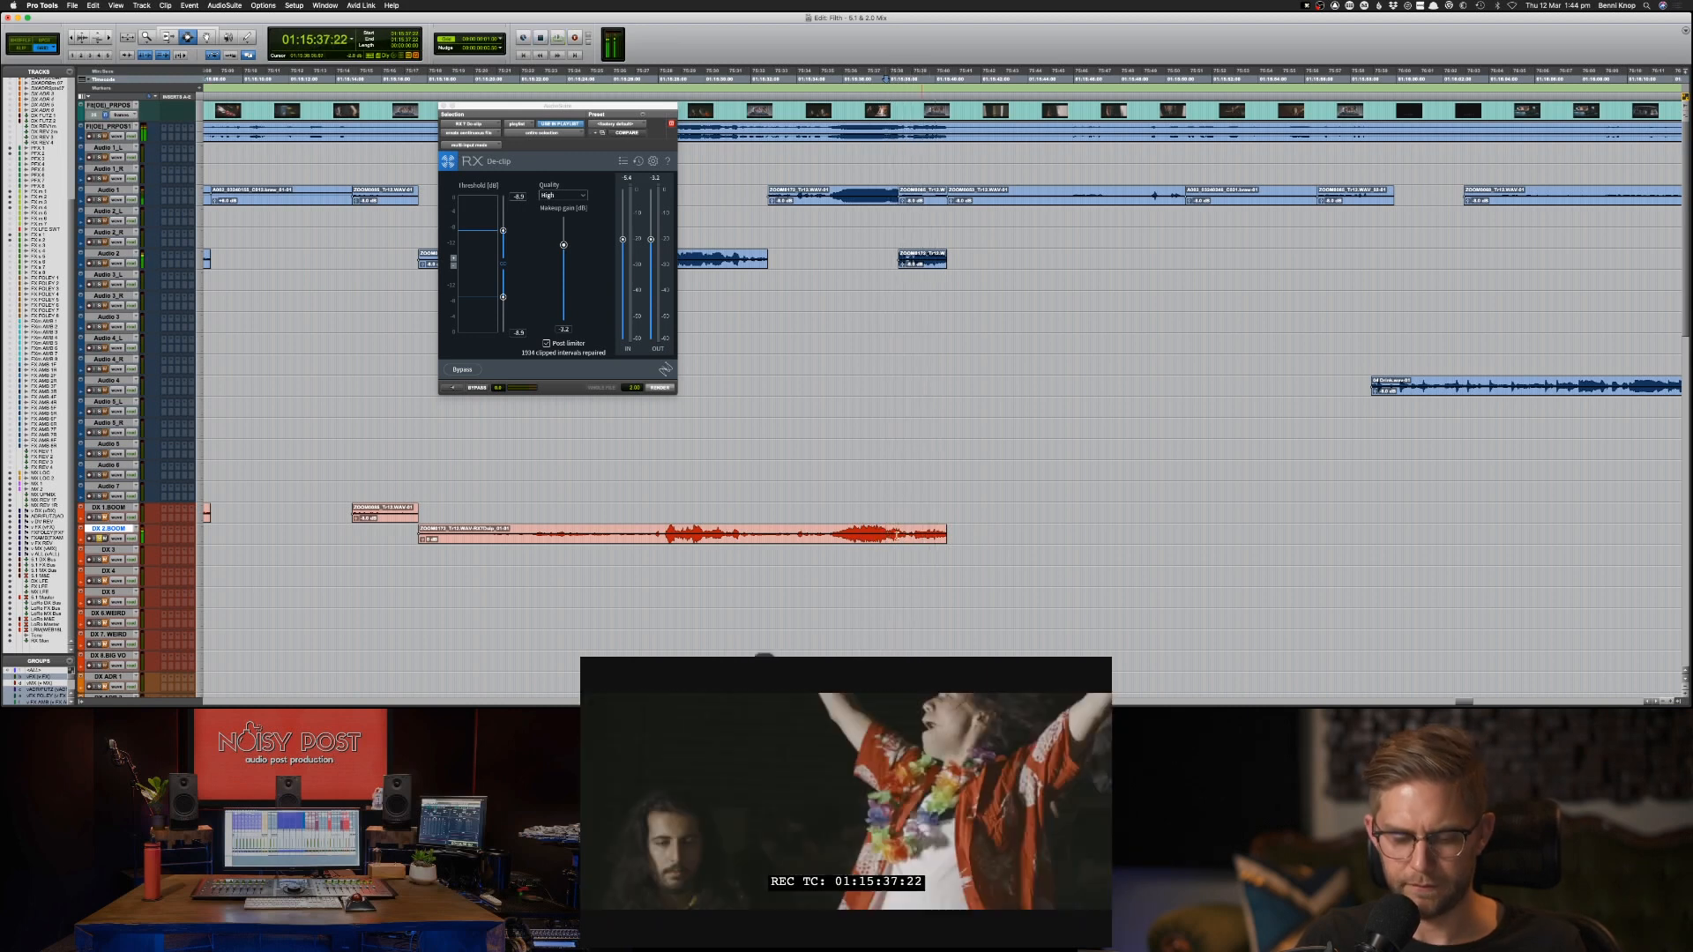
Undo the De-clip render and replay the unprocessed DX 2-BOOM audio around 01:15:37 for comparison.
key("super+z")
key("space")
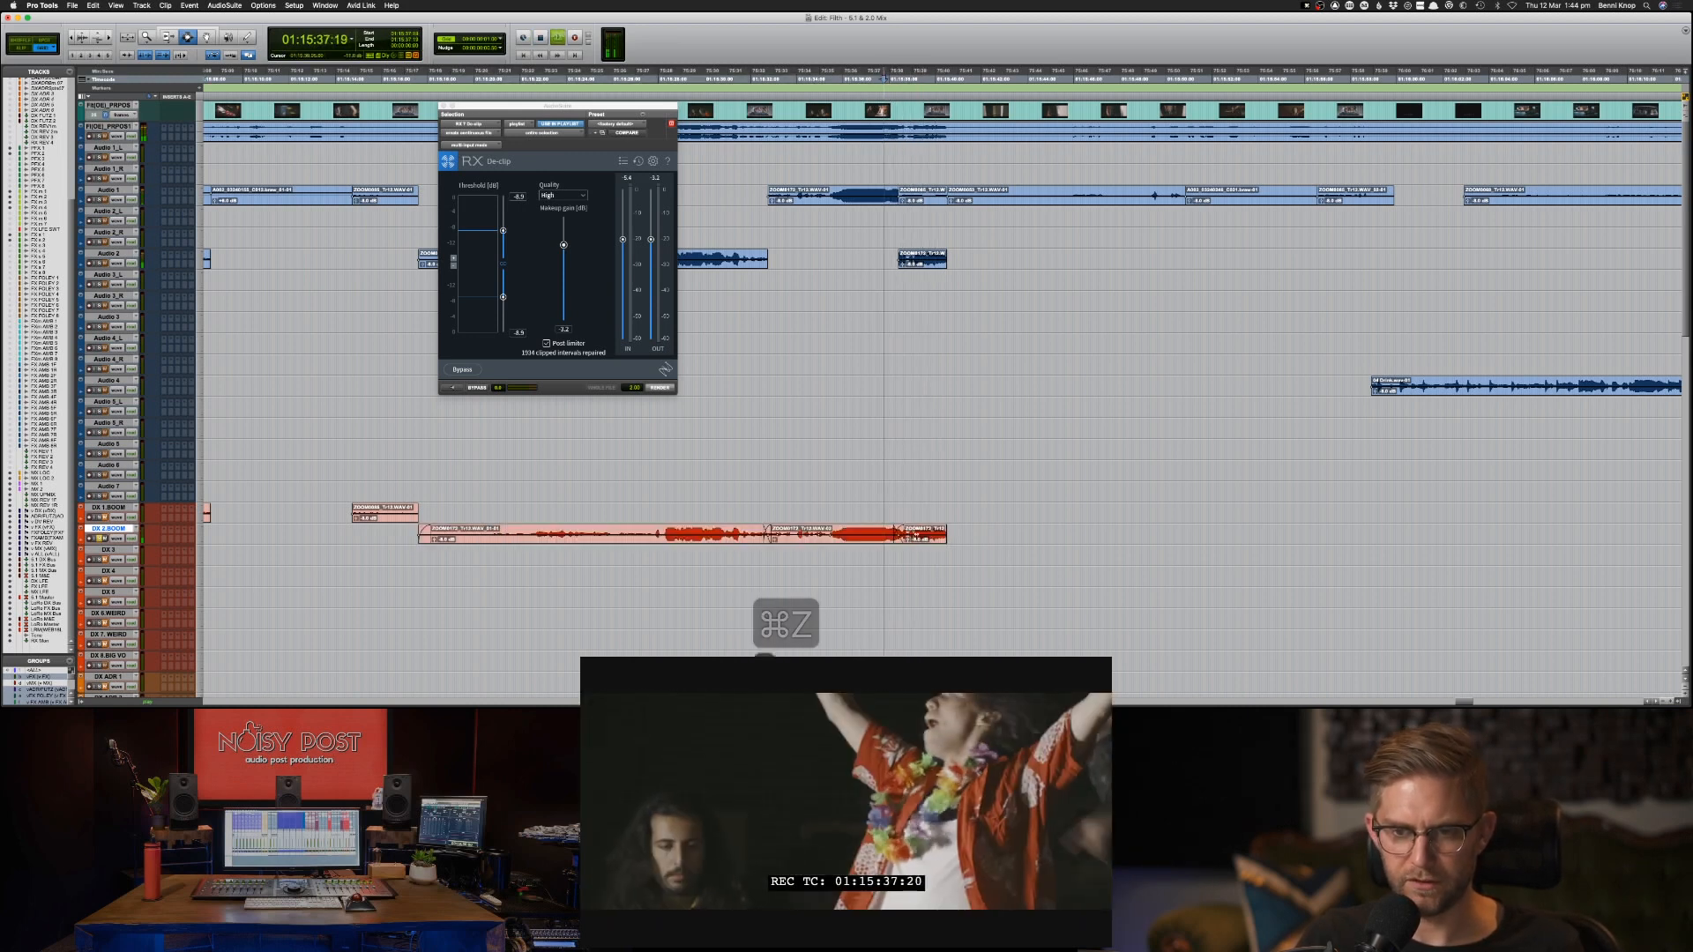
key("space")
left_click(879, 535)
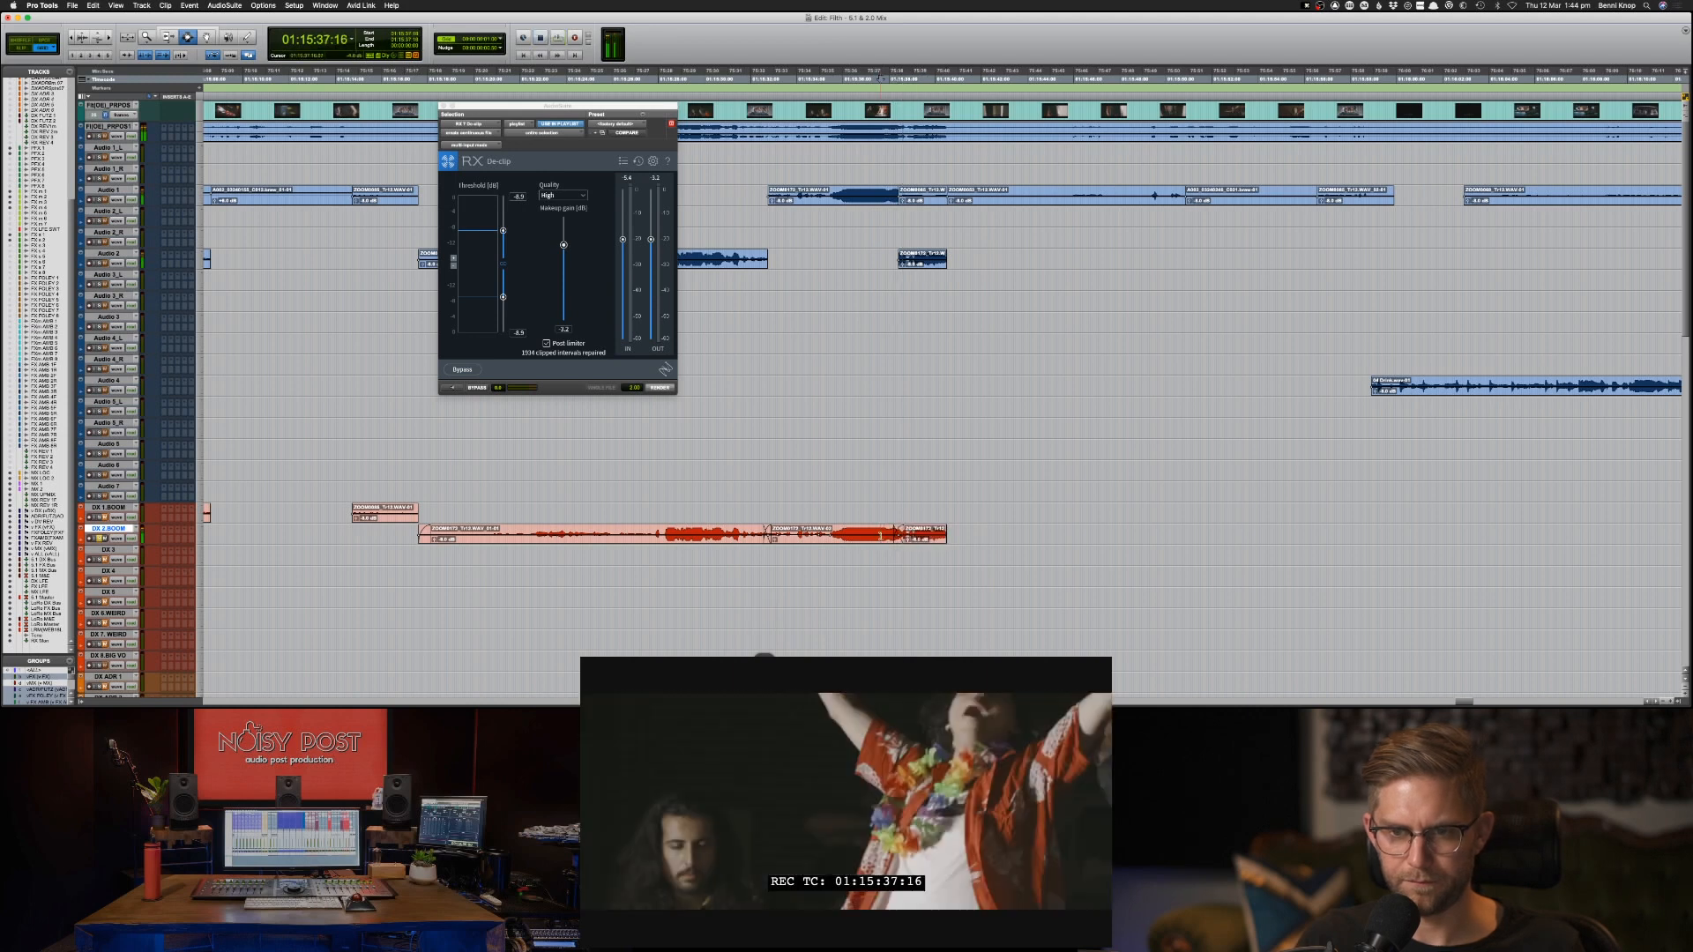
Preview De-clip on the DX 2-BOOM range from 01:15:37:12 across the join into the last clip.
left_click(451, 388)
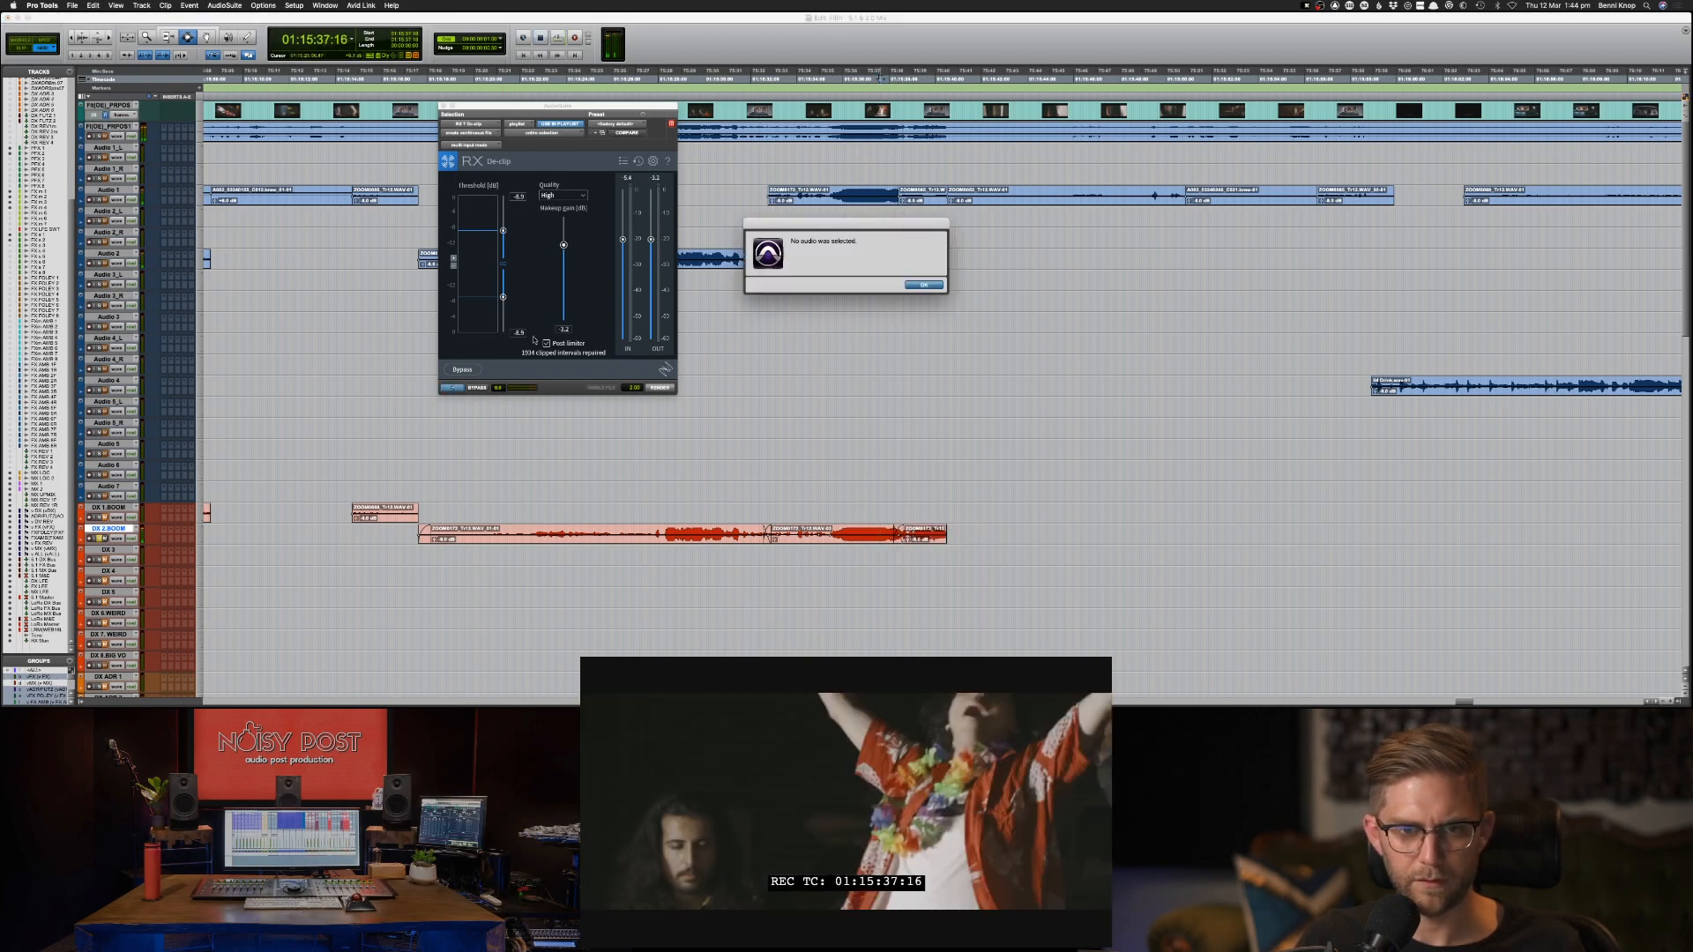
key("Return")
left_click_drag(876, 535, 933, 535)
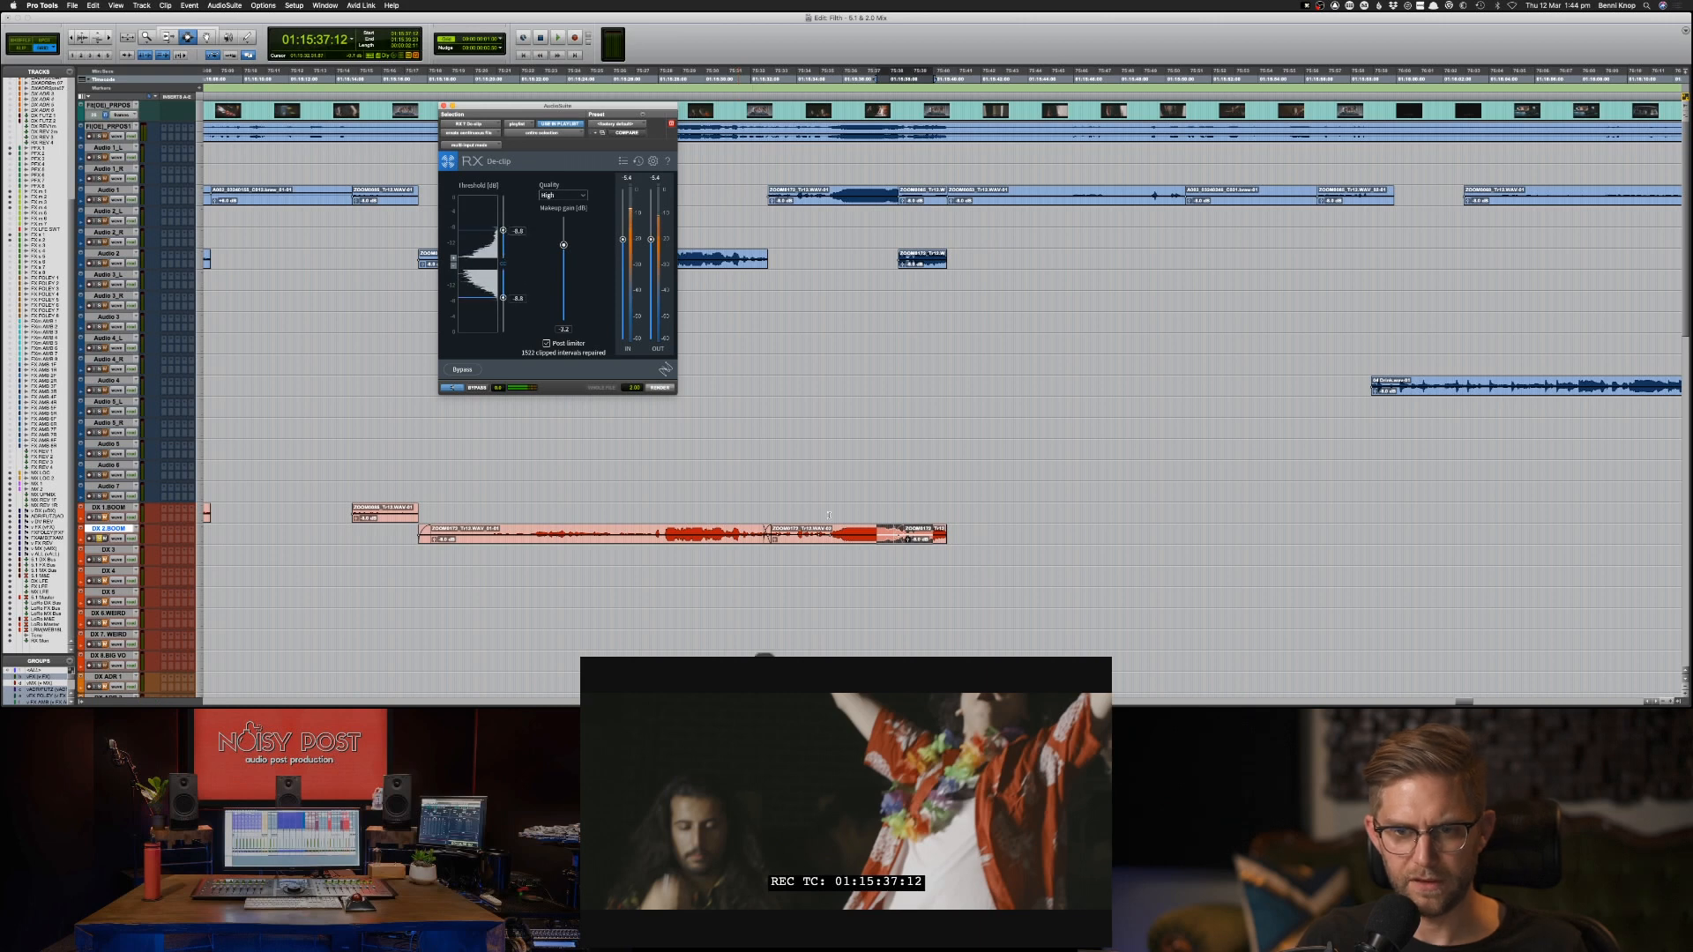
Render De-clip over all three adjoining DX 2-BOOM clips from 01:15:17:15 and play back the processed loud section.
double_click(908, 529)
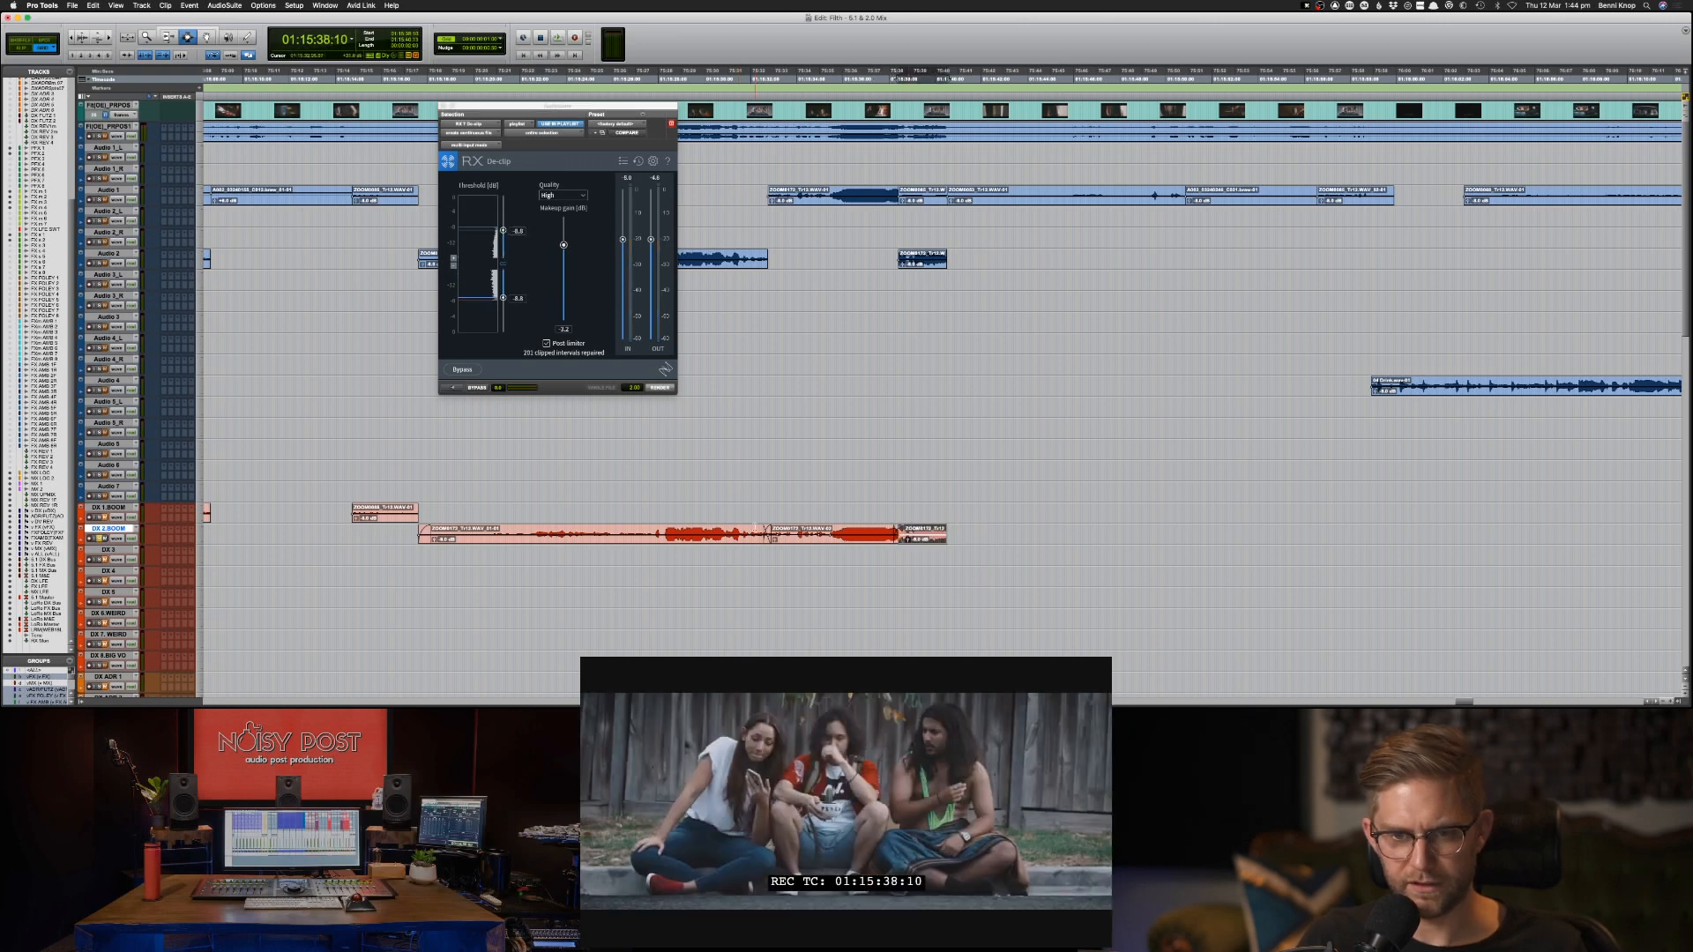
double_click(755, 529, "shift")
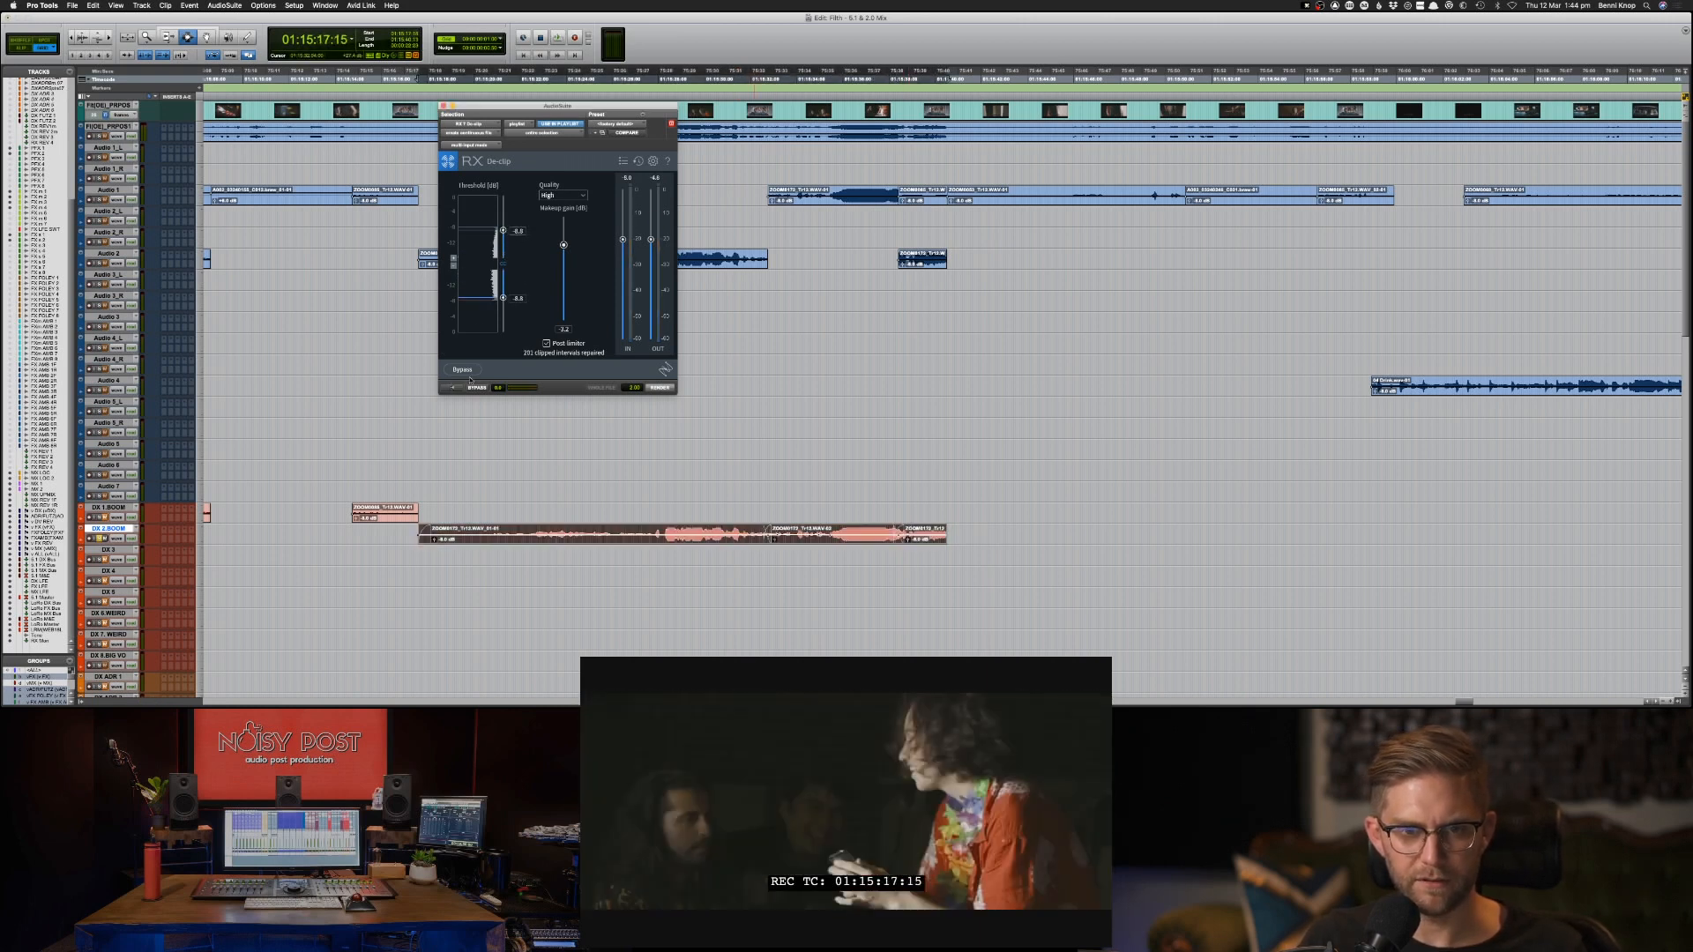
left_click(660, 388)
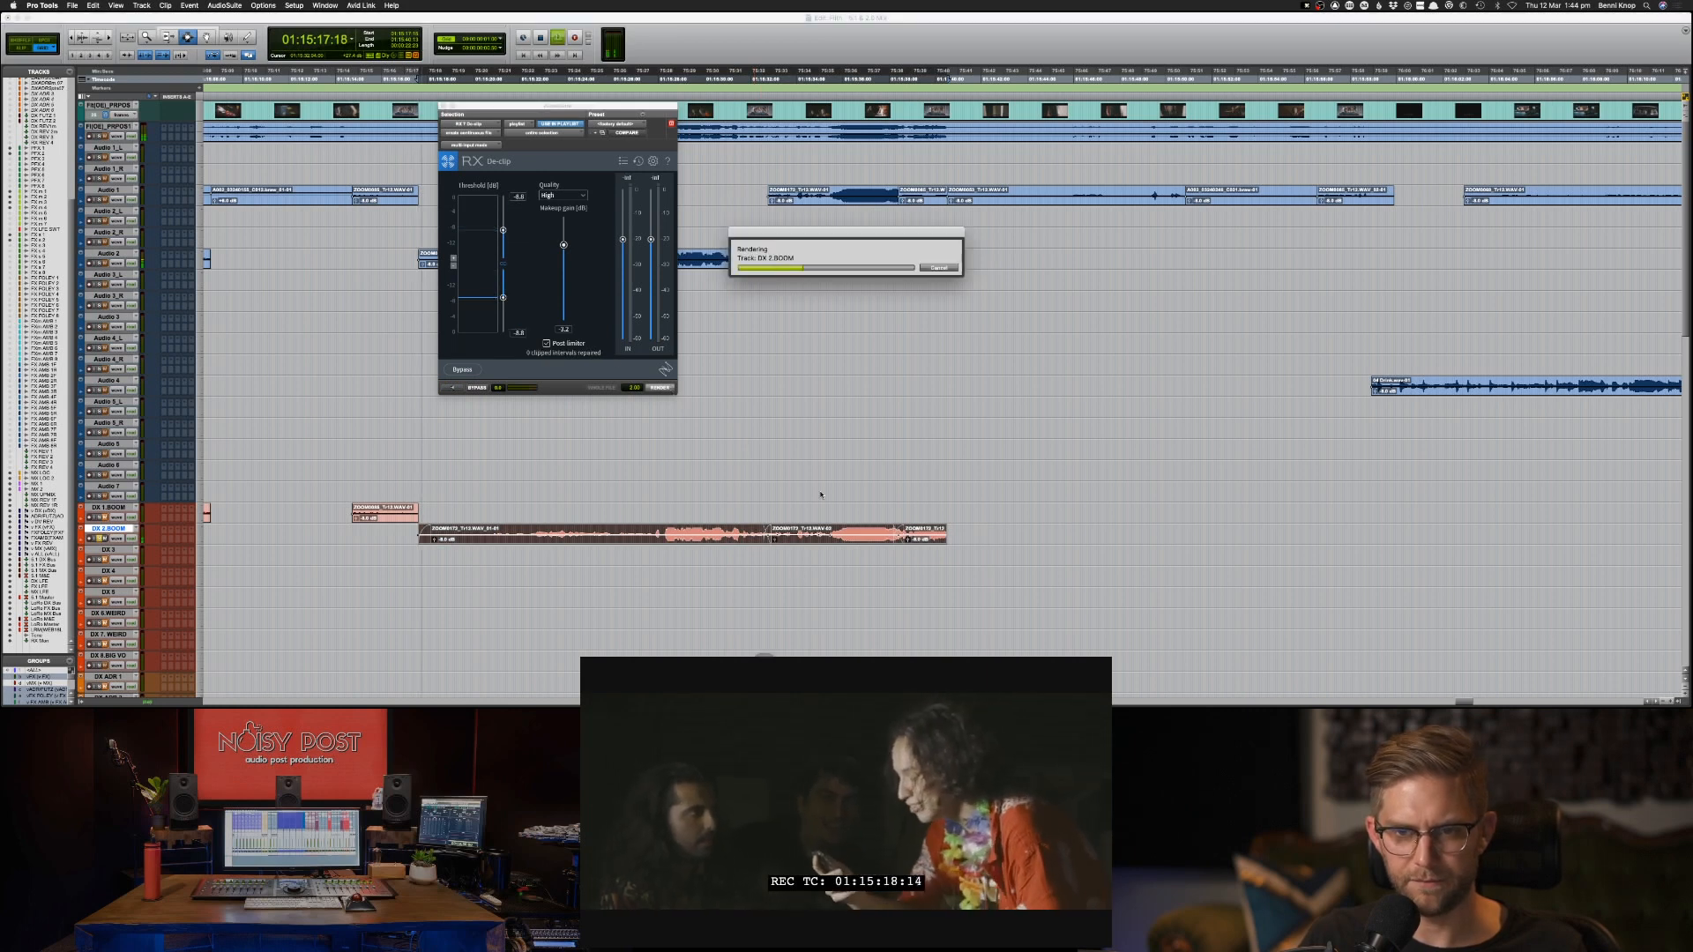
left_click(906, 546)
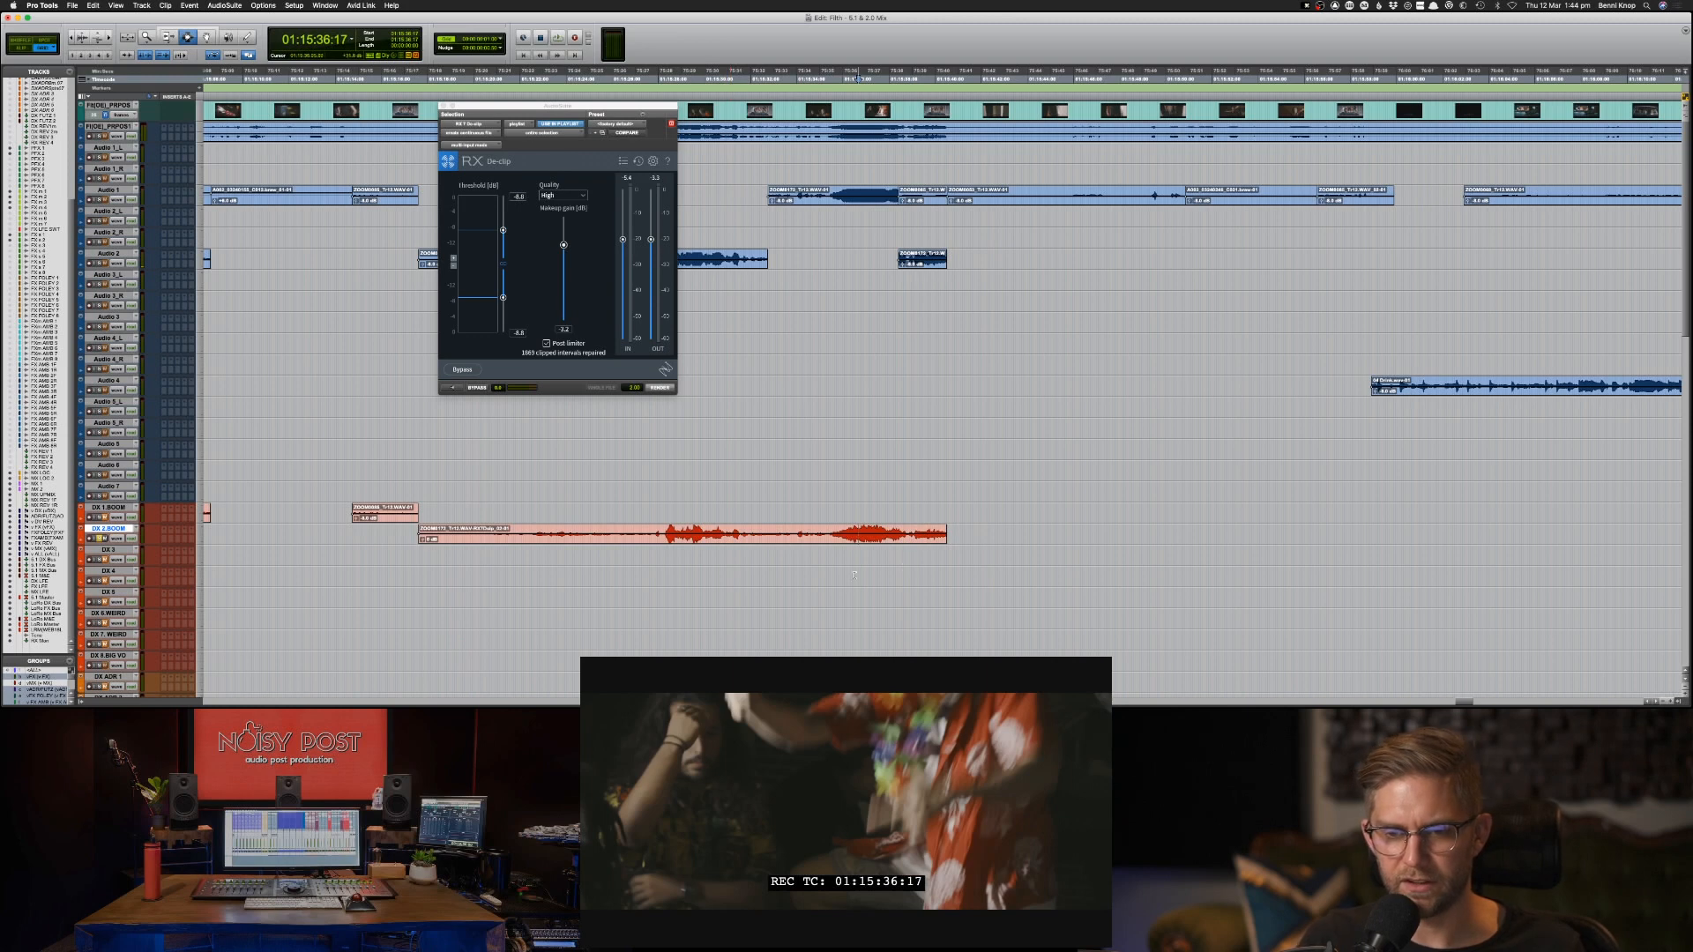
key("space")
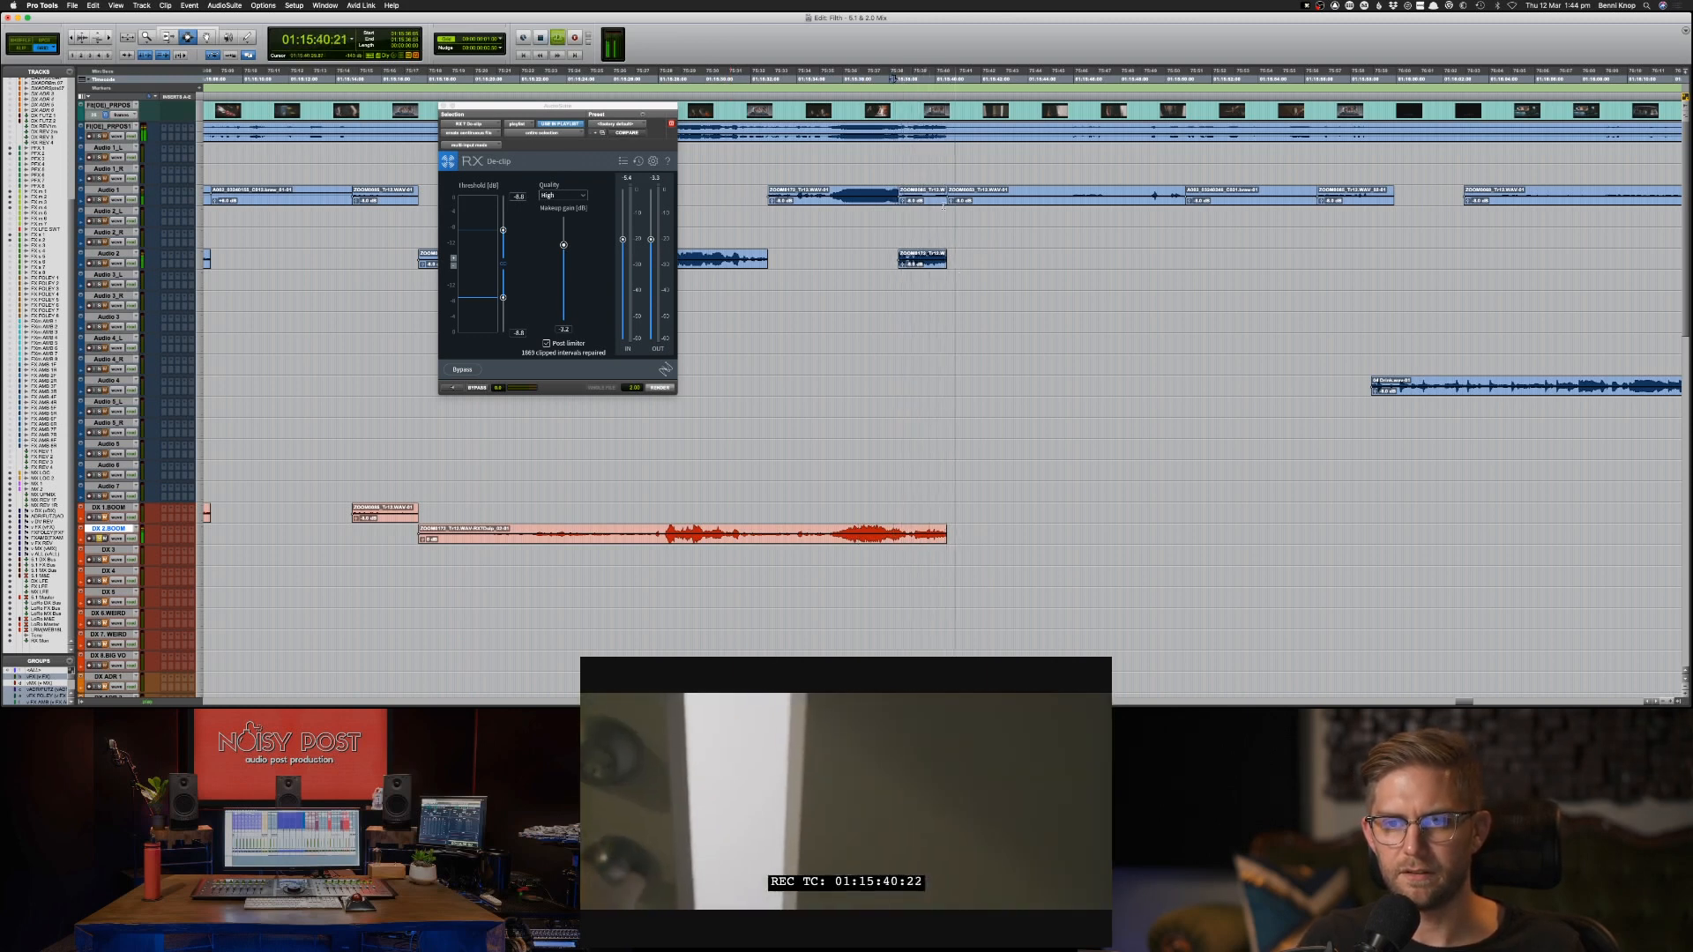
Close De-clip, select the Audio 1 clips from 01:15:40:13 up to the next gap, and audition them.
key("space")
left_click_drag(949, 200, 1361, 203)
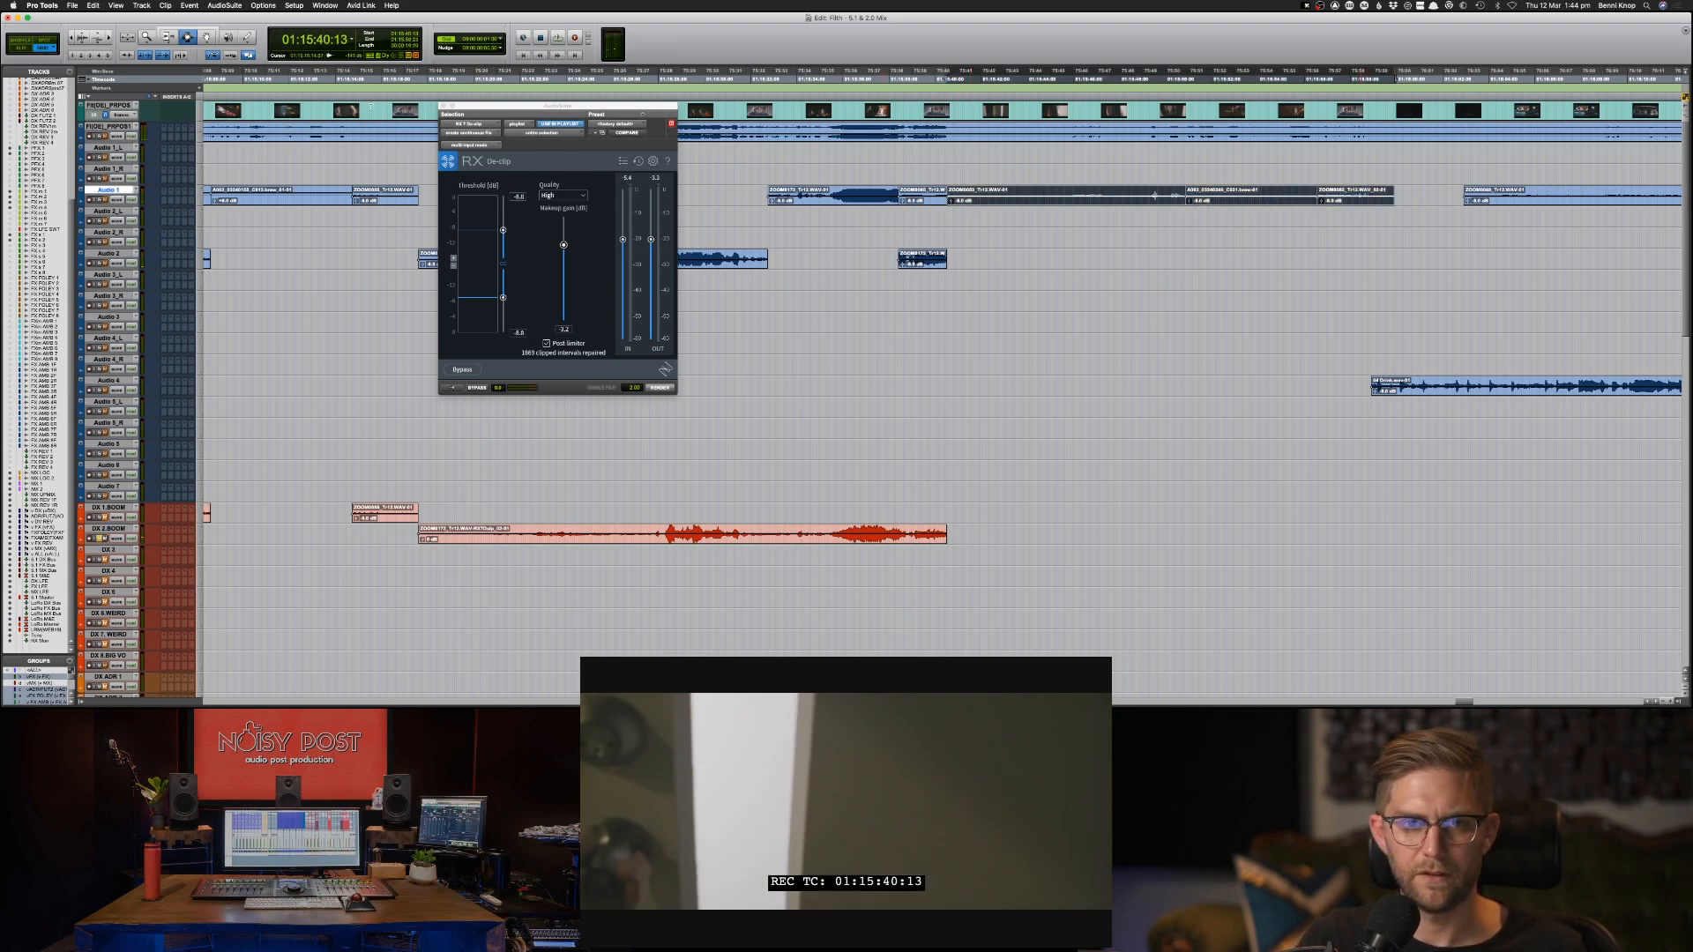
left_click(441, 105)
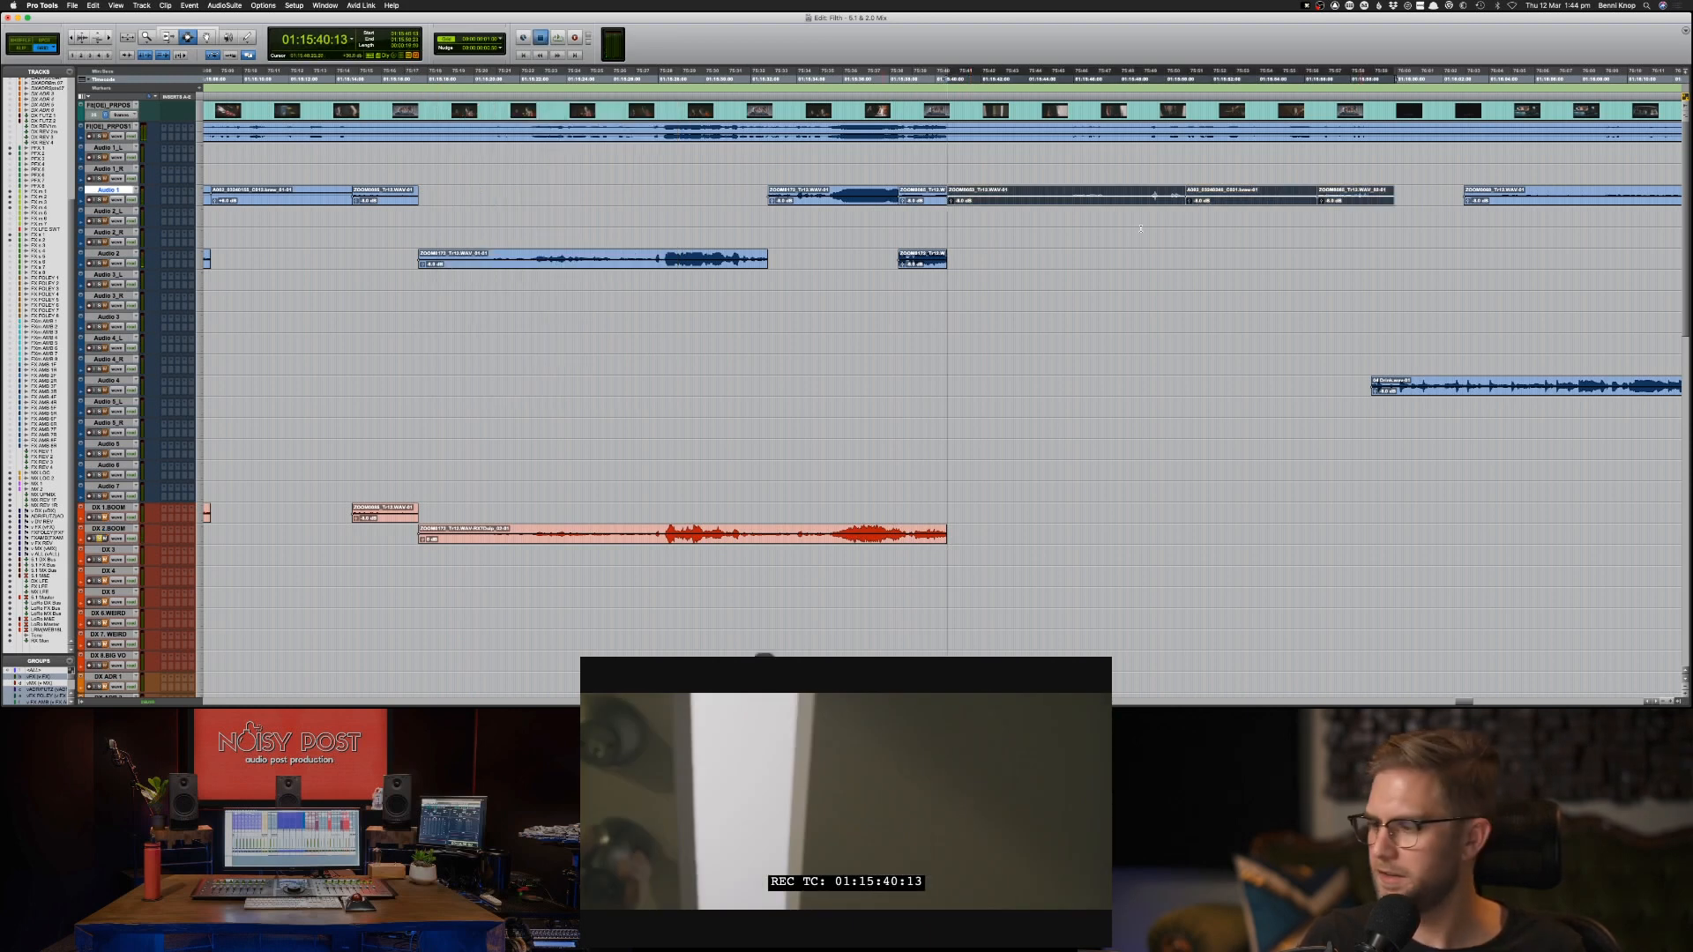
key("space")
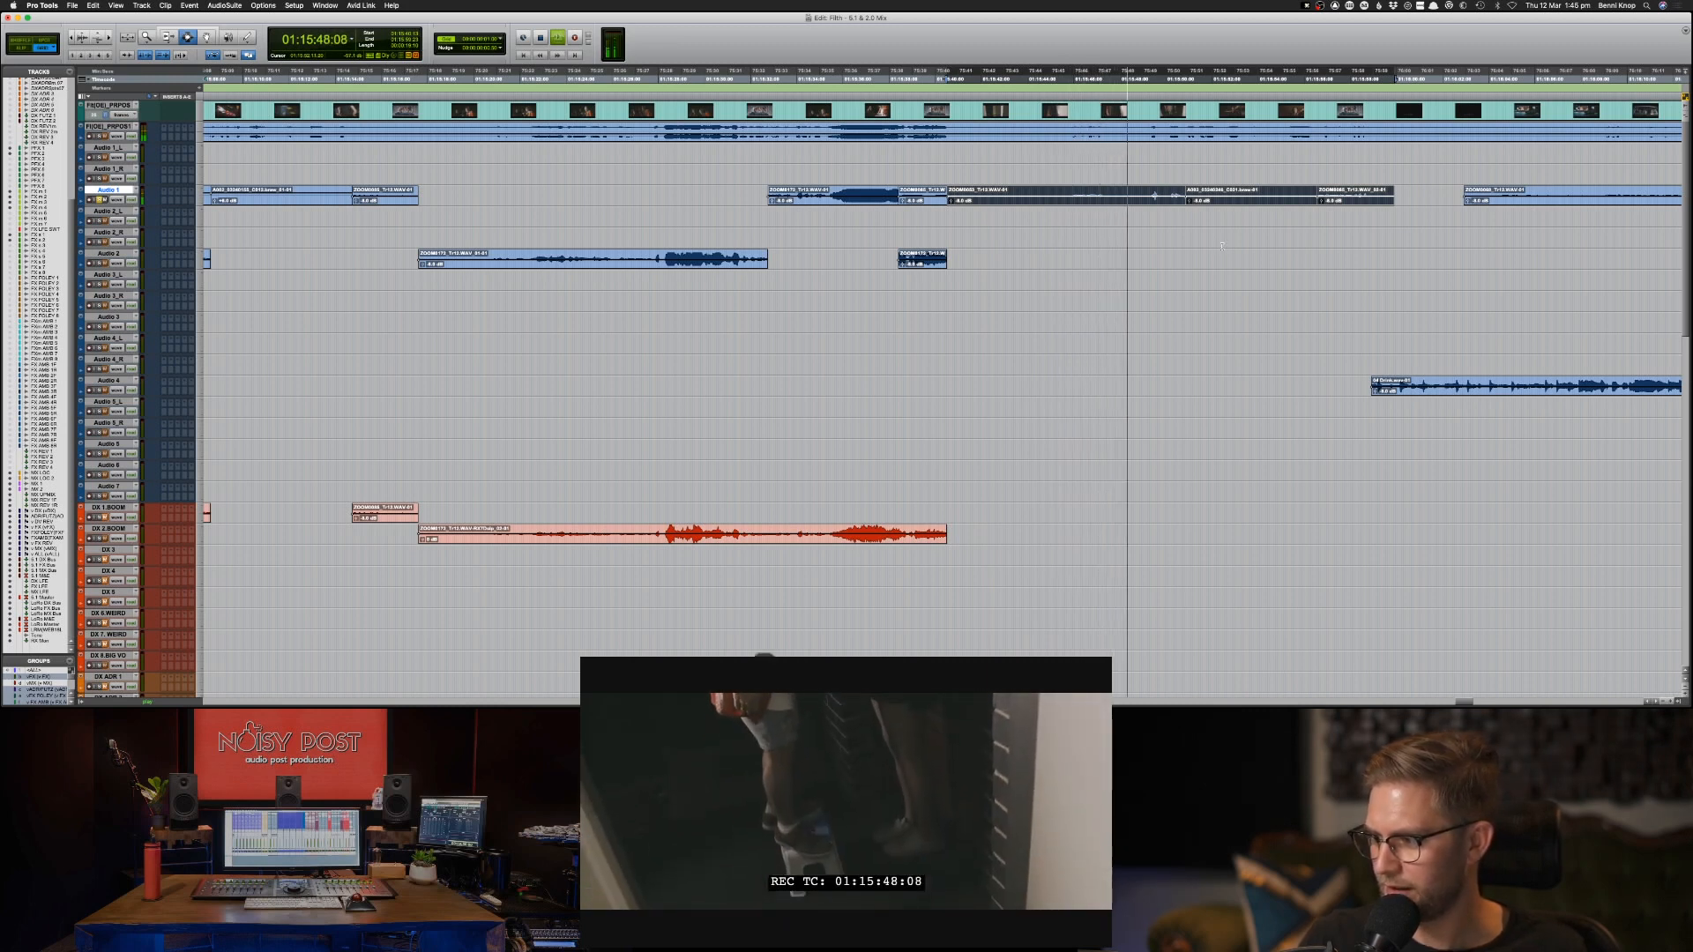
key("space")
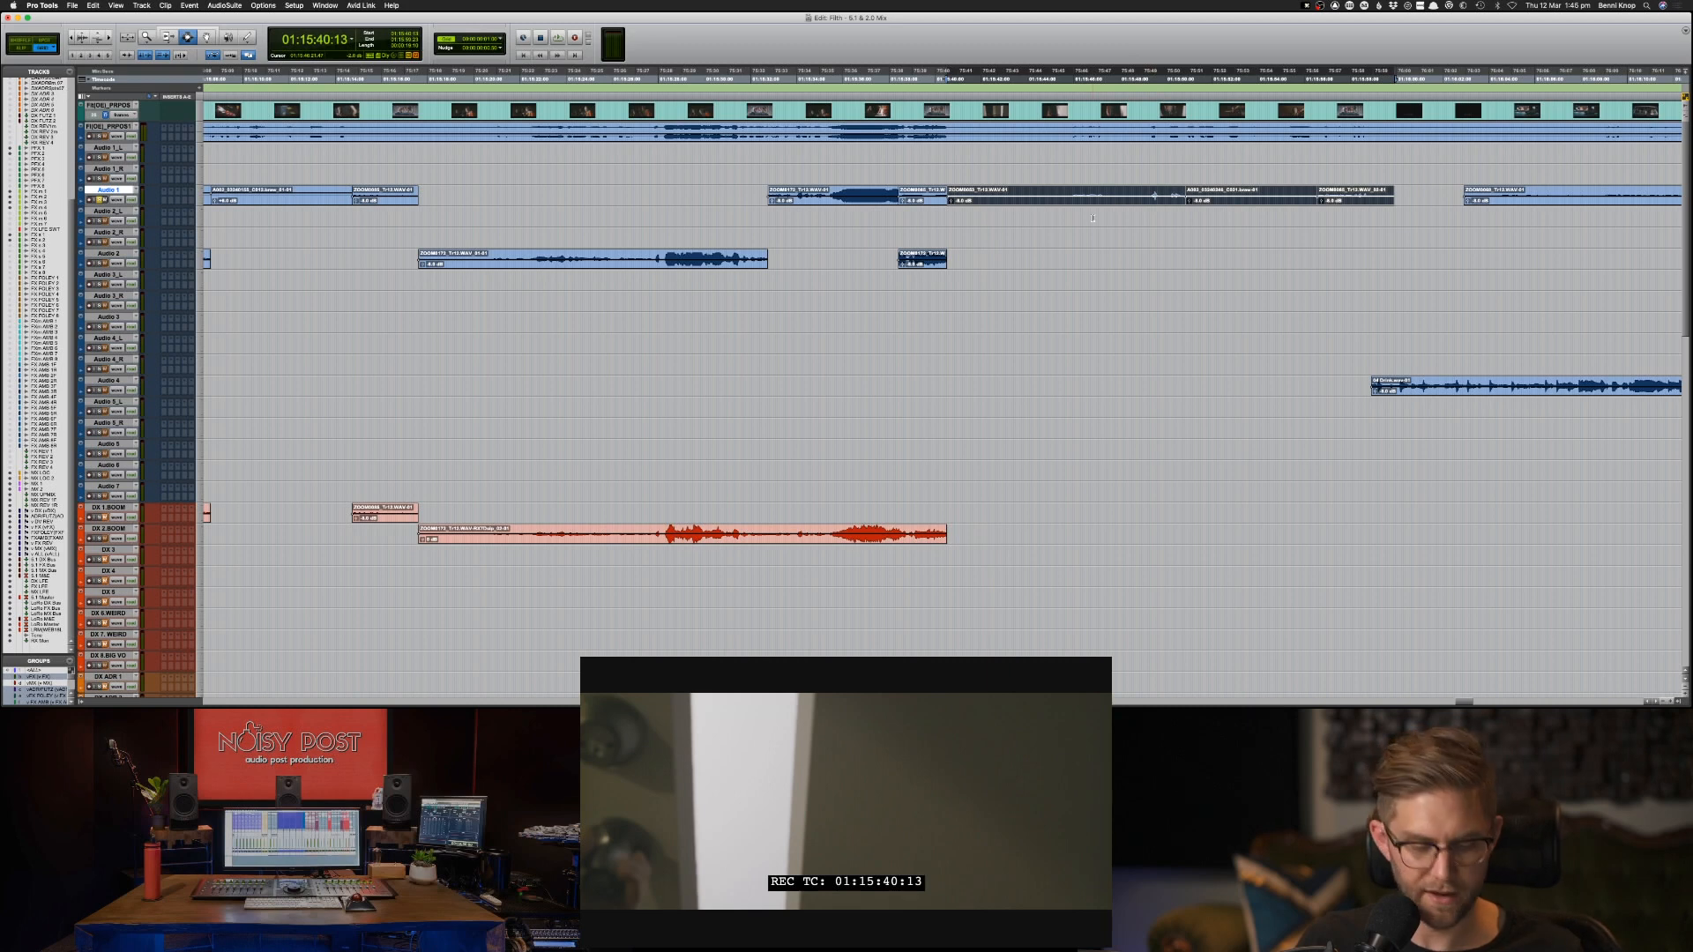
Copy the selected Audio 1 clips to the same position on DX 1-BOOM.
key("semicolon")
key("semicolon")
key("semicolon")
key("semicolon")
key("semicolon")
key("semicolon")
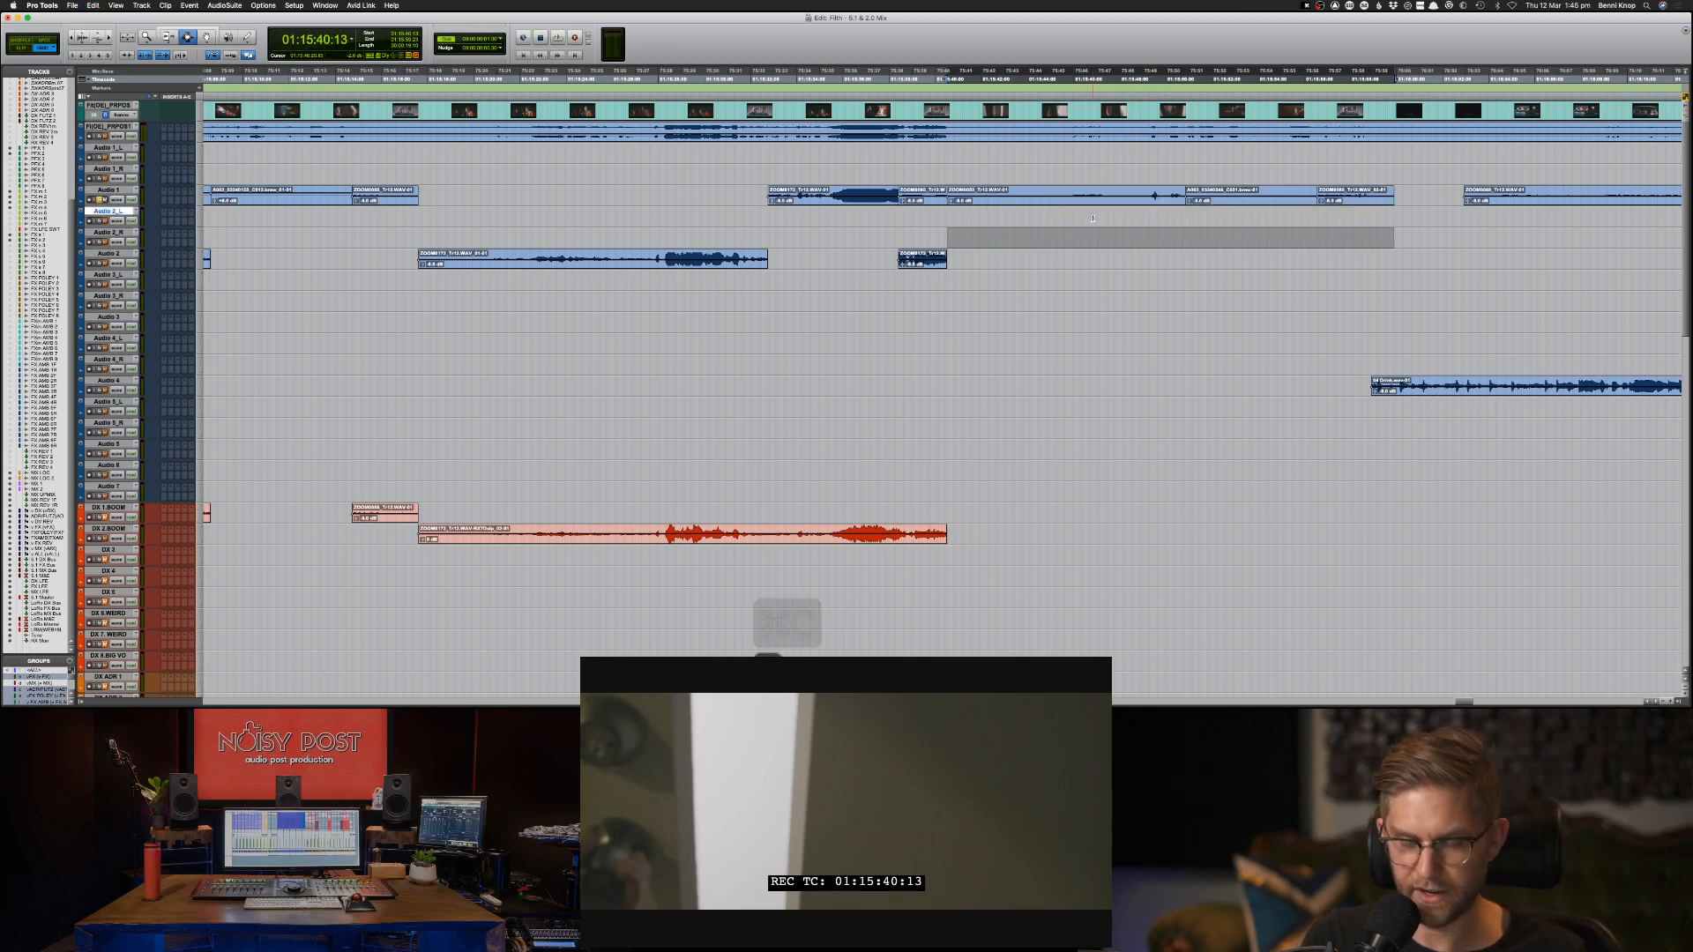
key("semicolon")
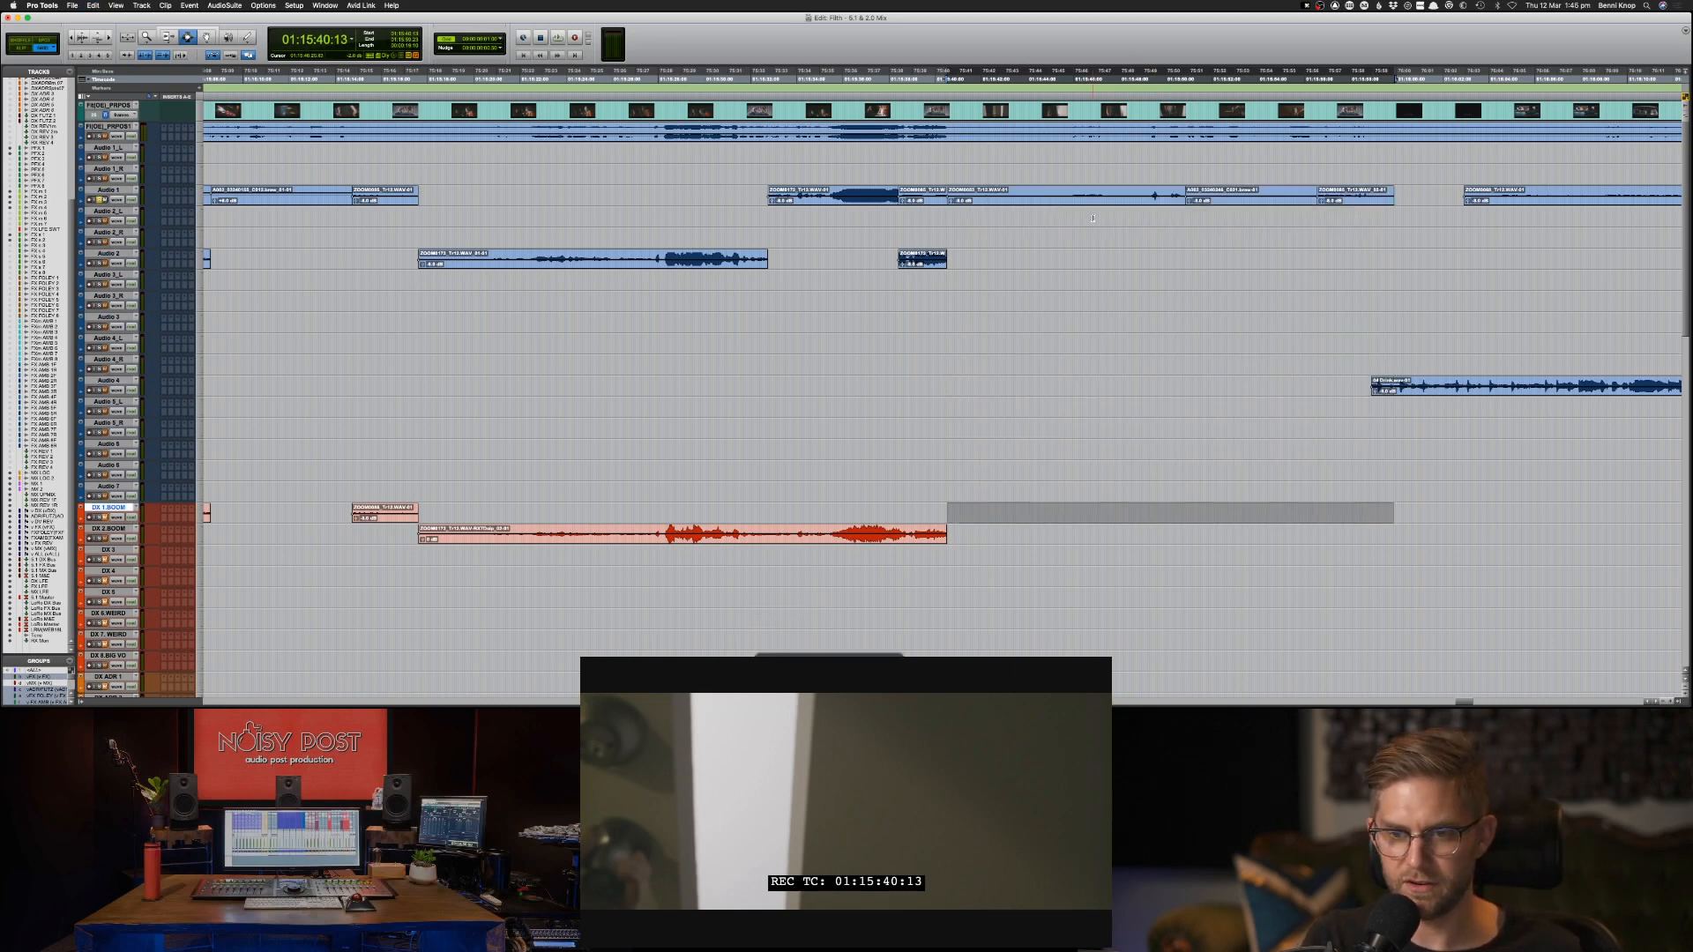
key("super+v")
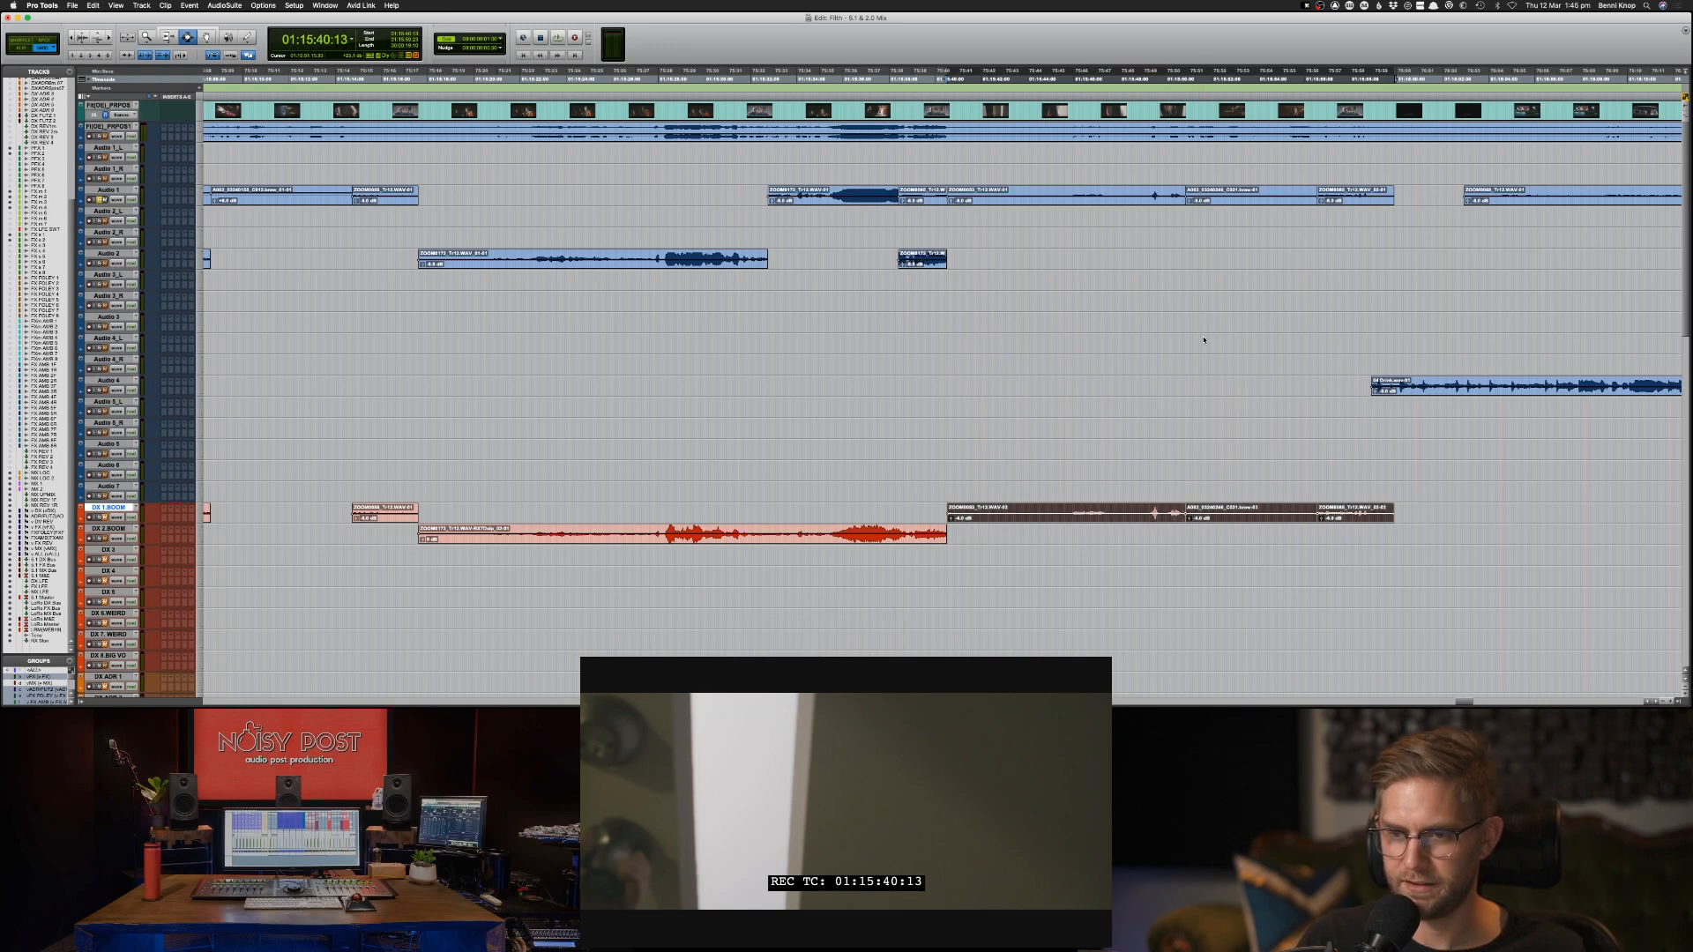
Play the newly sorted dialogue from 01:15:42:11, and replay the passage from about 01:15:48.
left_click(989, 202)
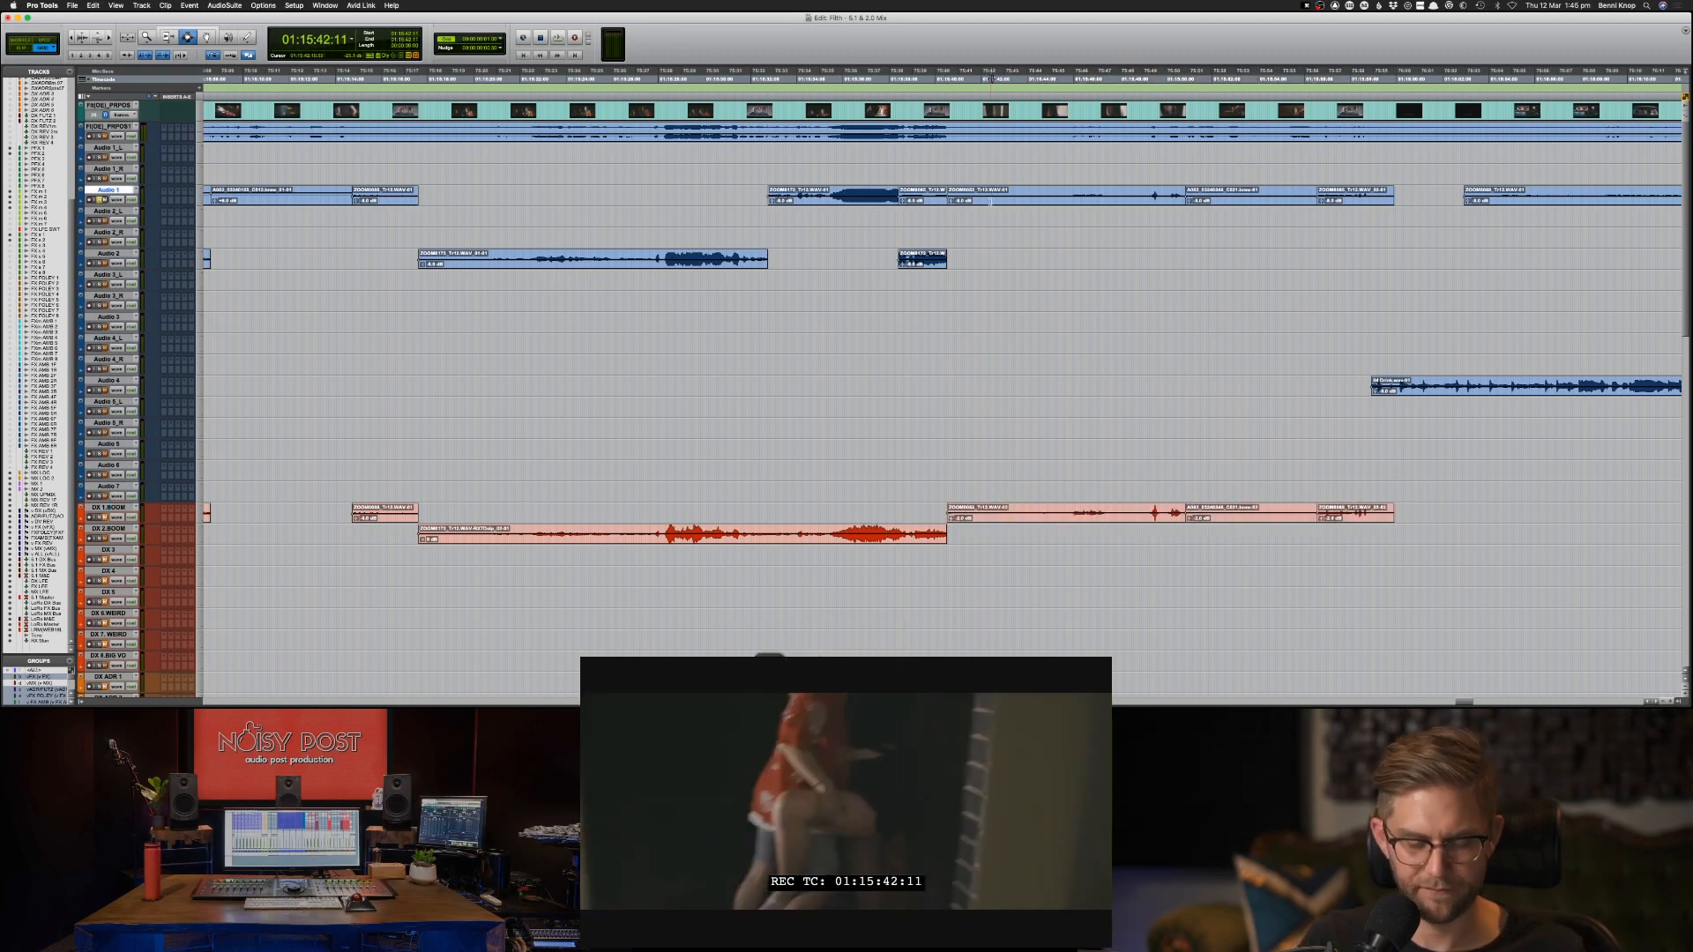
key("space")
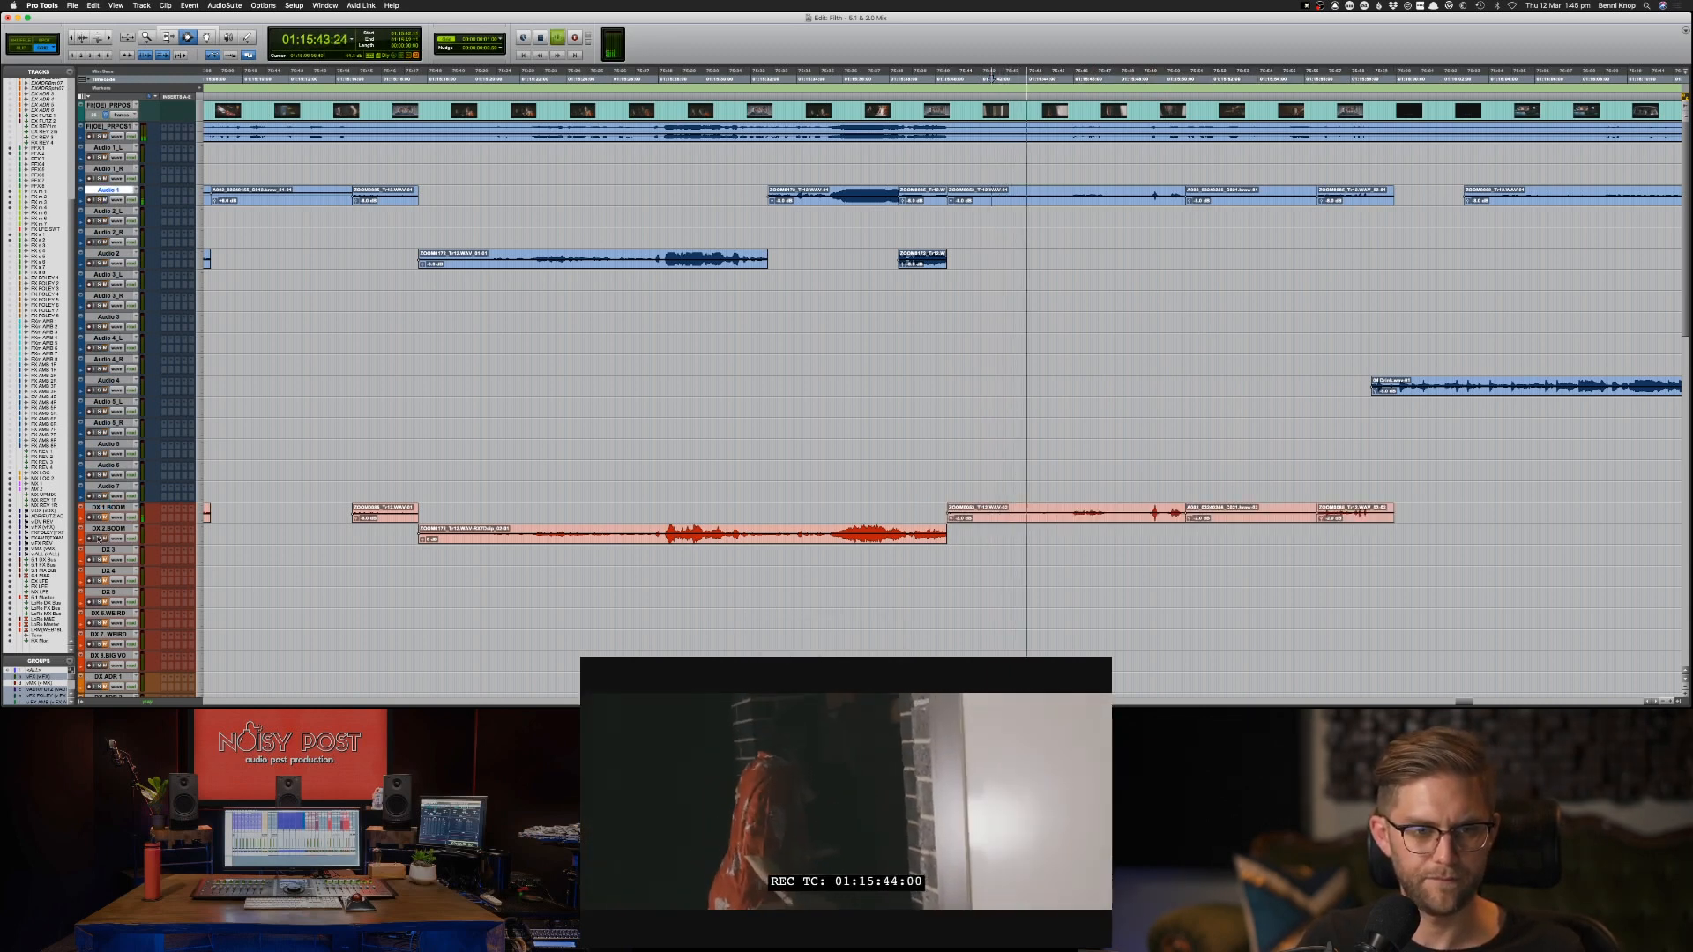
left_click(100, 530)
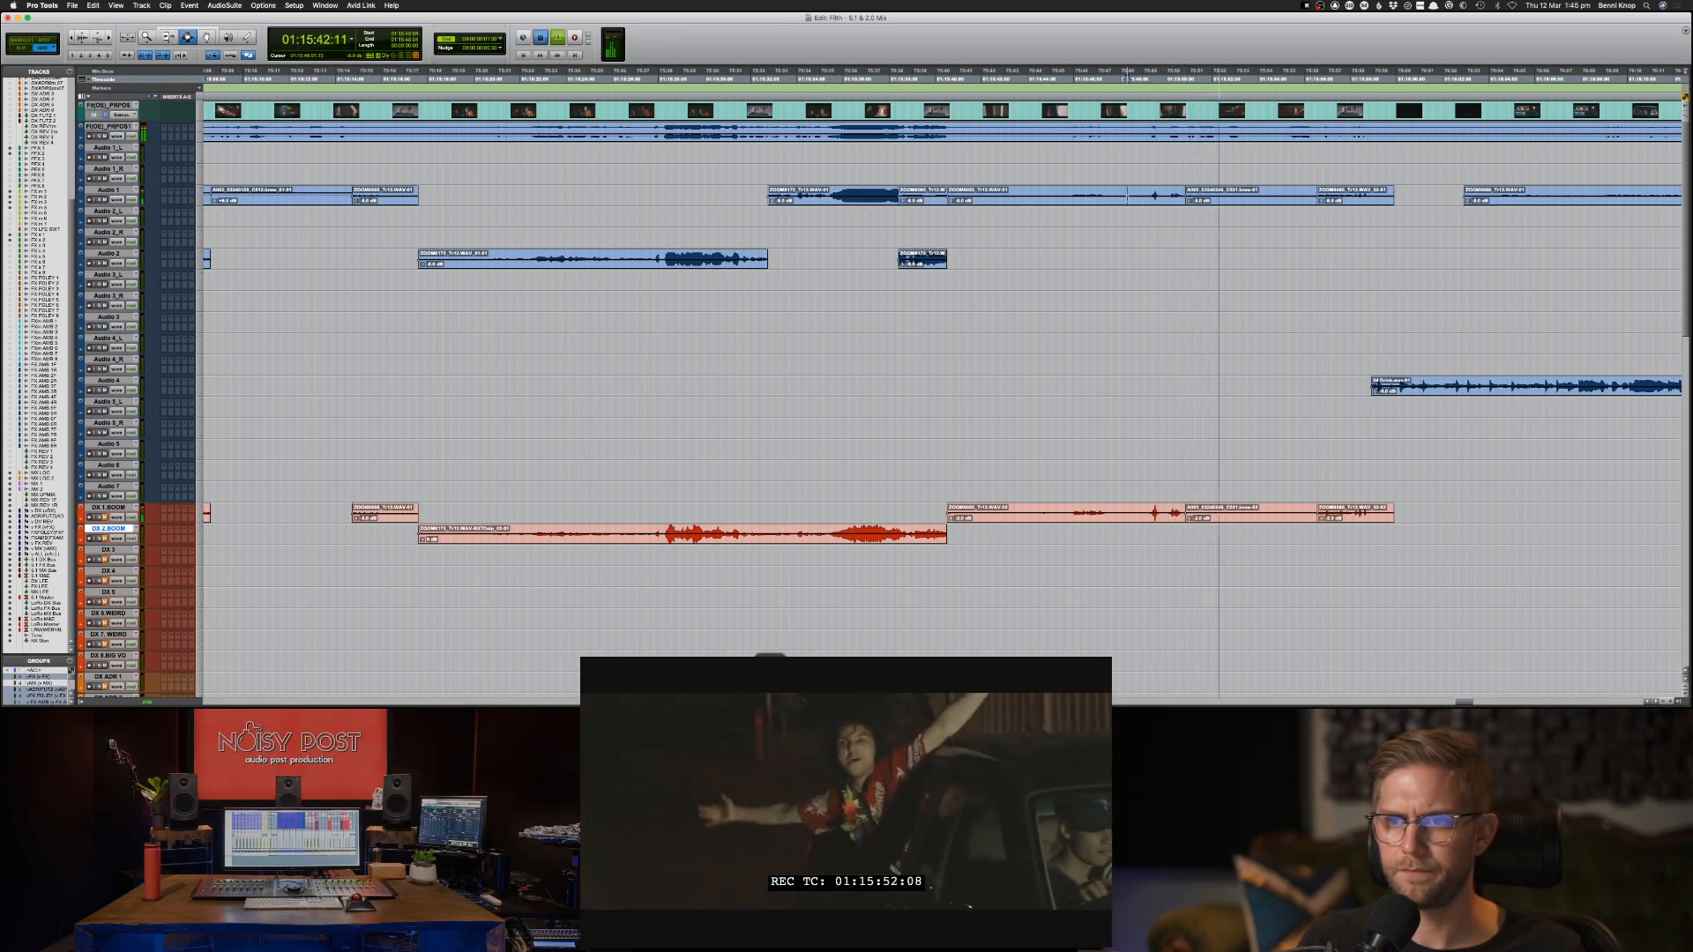
left_click(1127, 198)
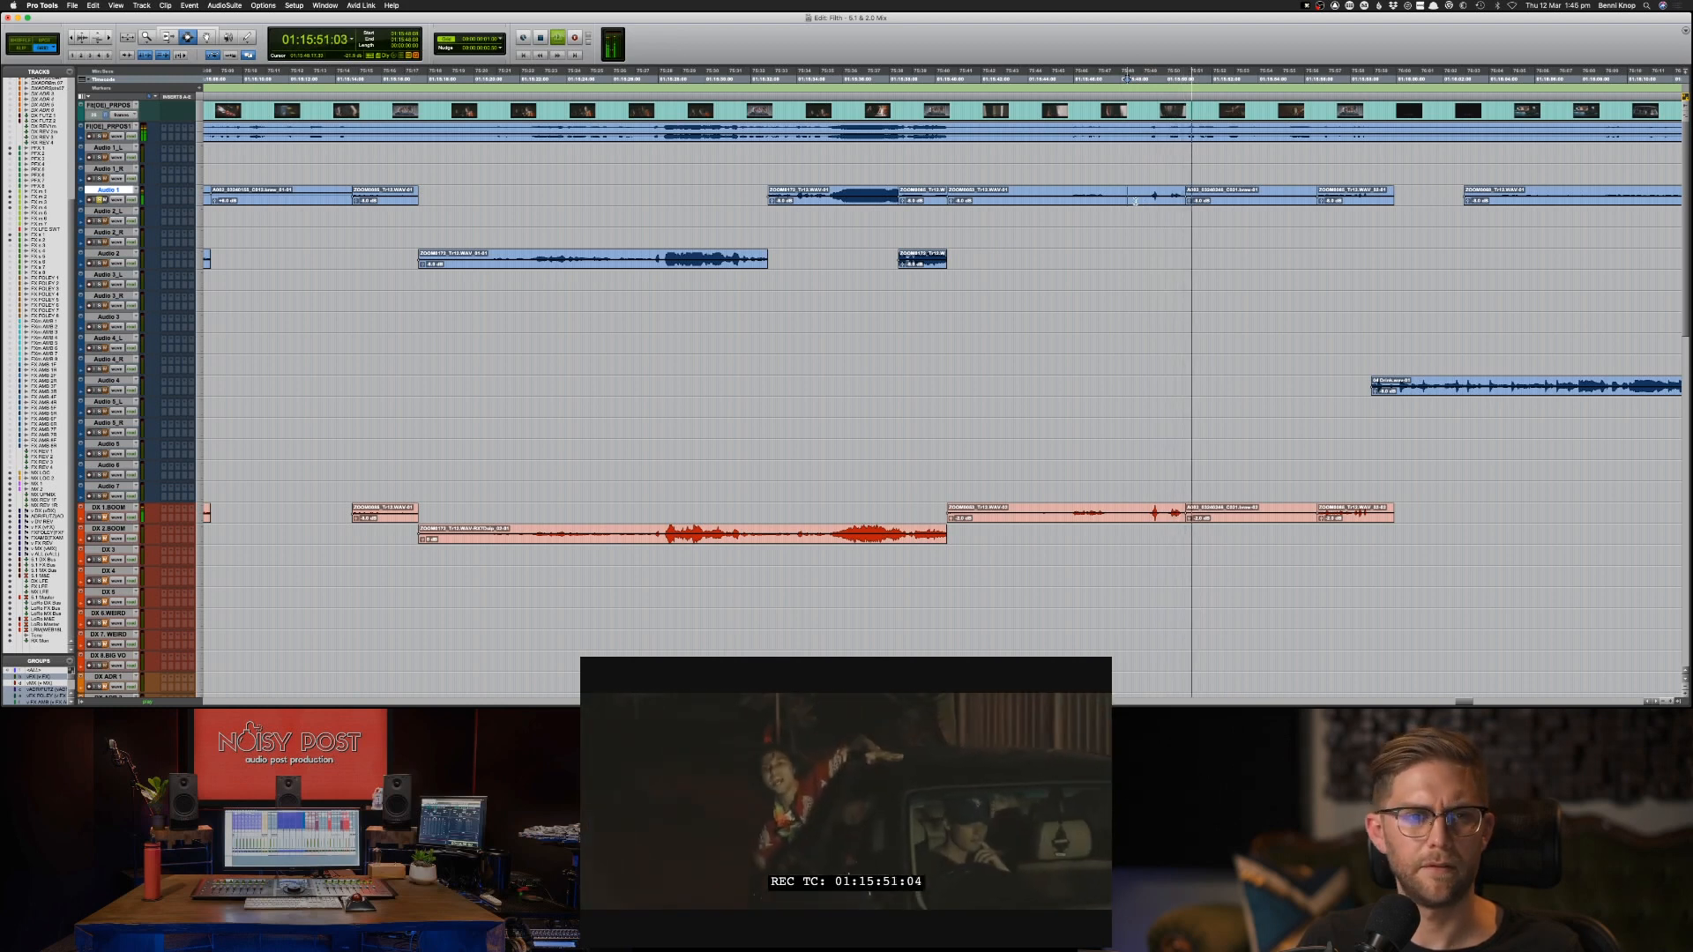
key("space")
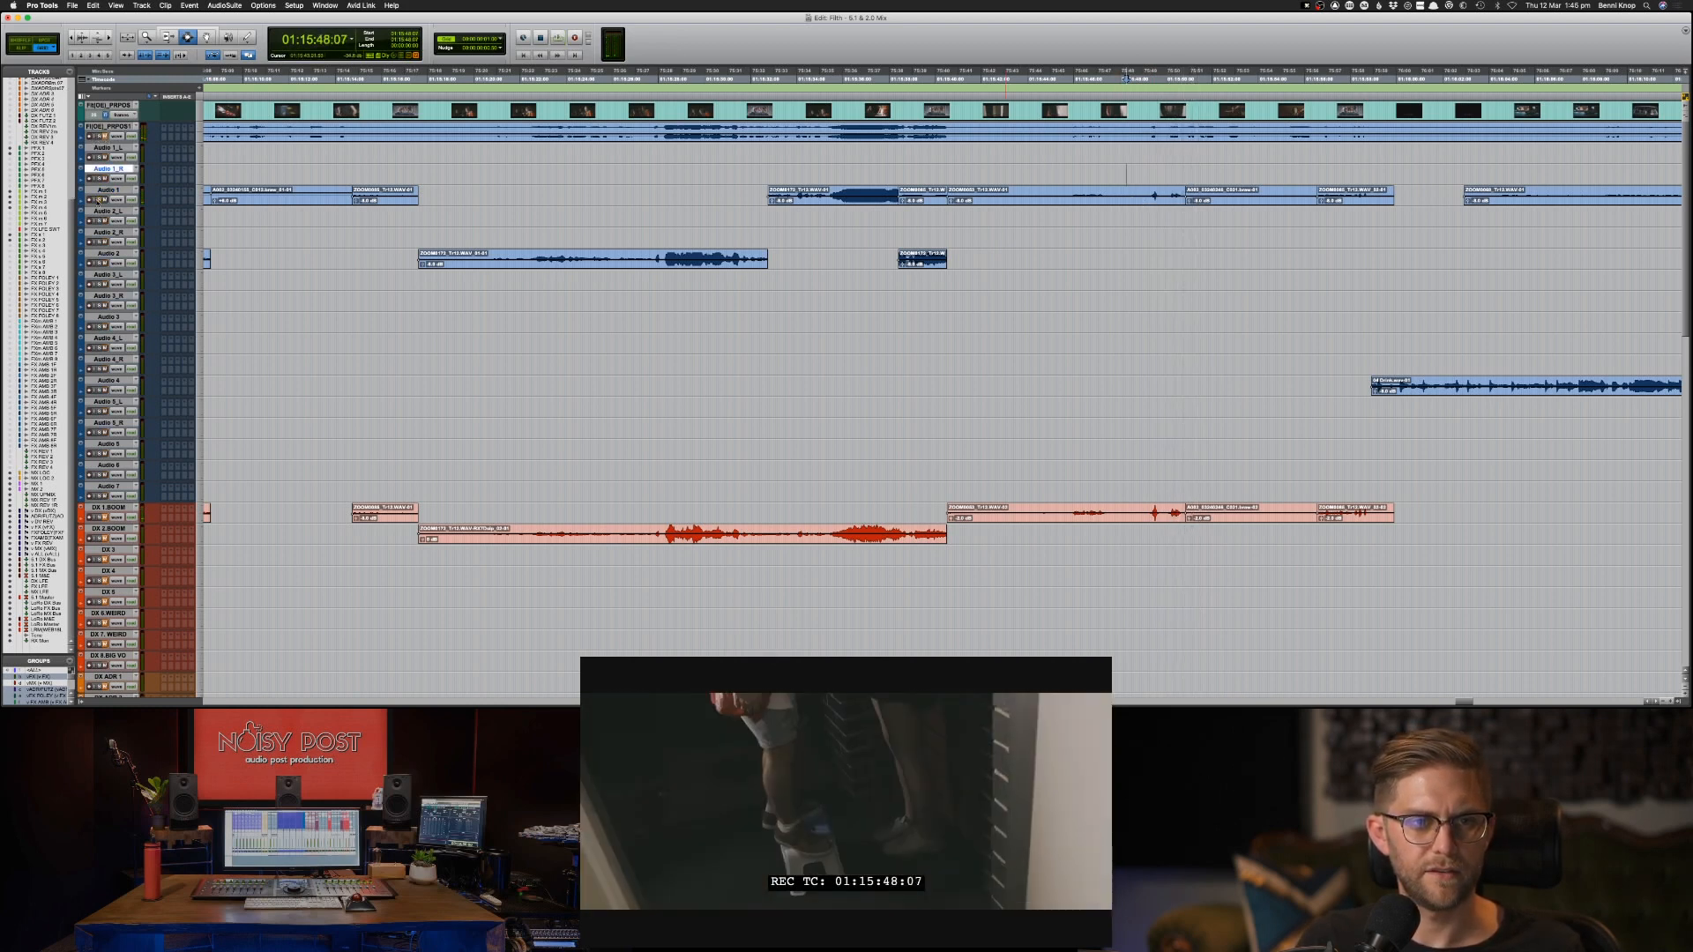
Replay the short loud peaks in the dialogue from 01:15:49:06 and again from 01:15:47:20.
scroll(98, 201, "down", 10)
scroll(182, 240, "up", 10)
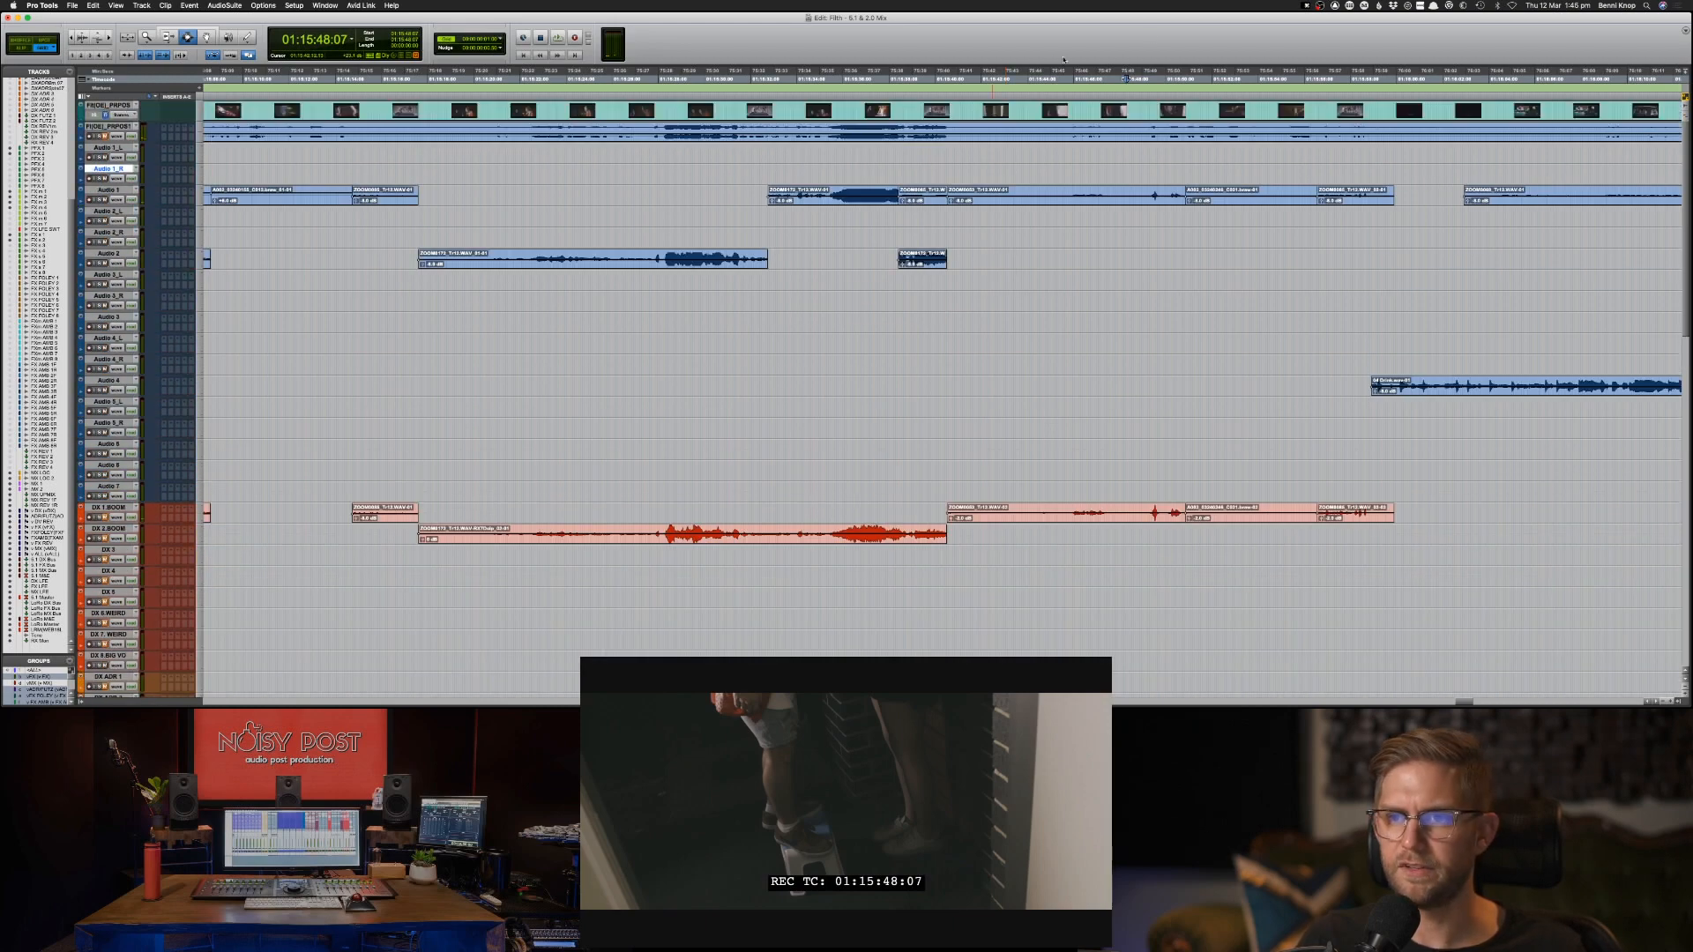
left_click(1148, 127)
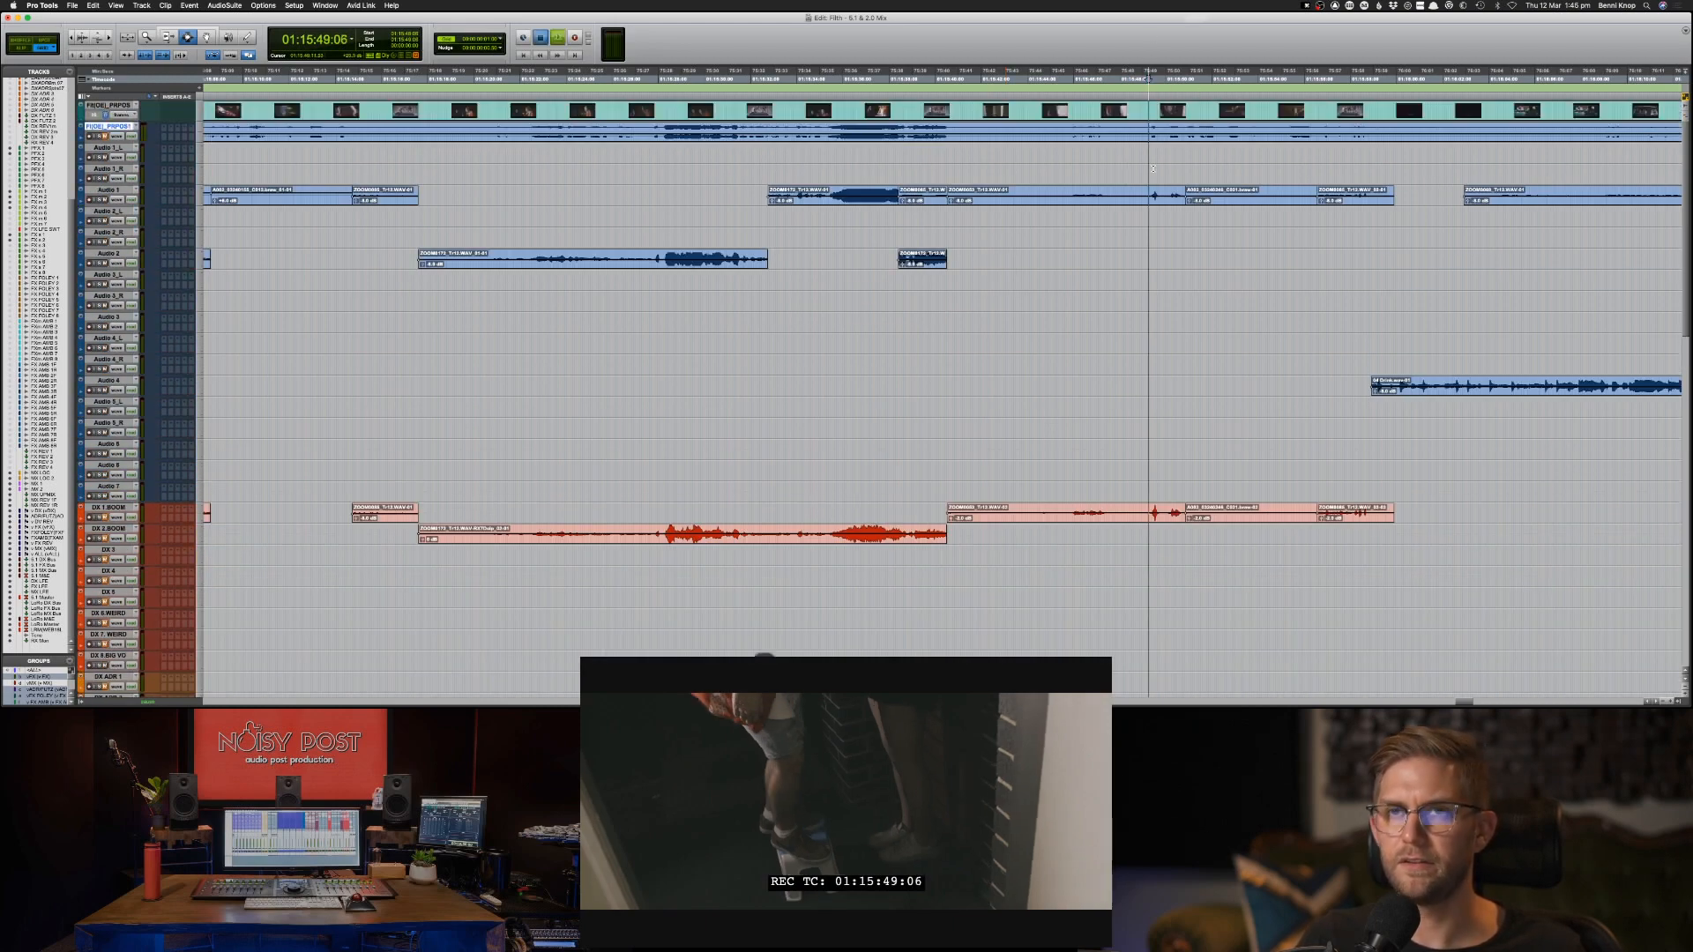
key("space")
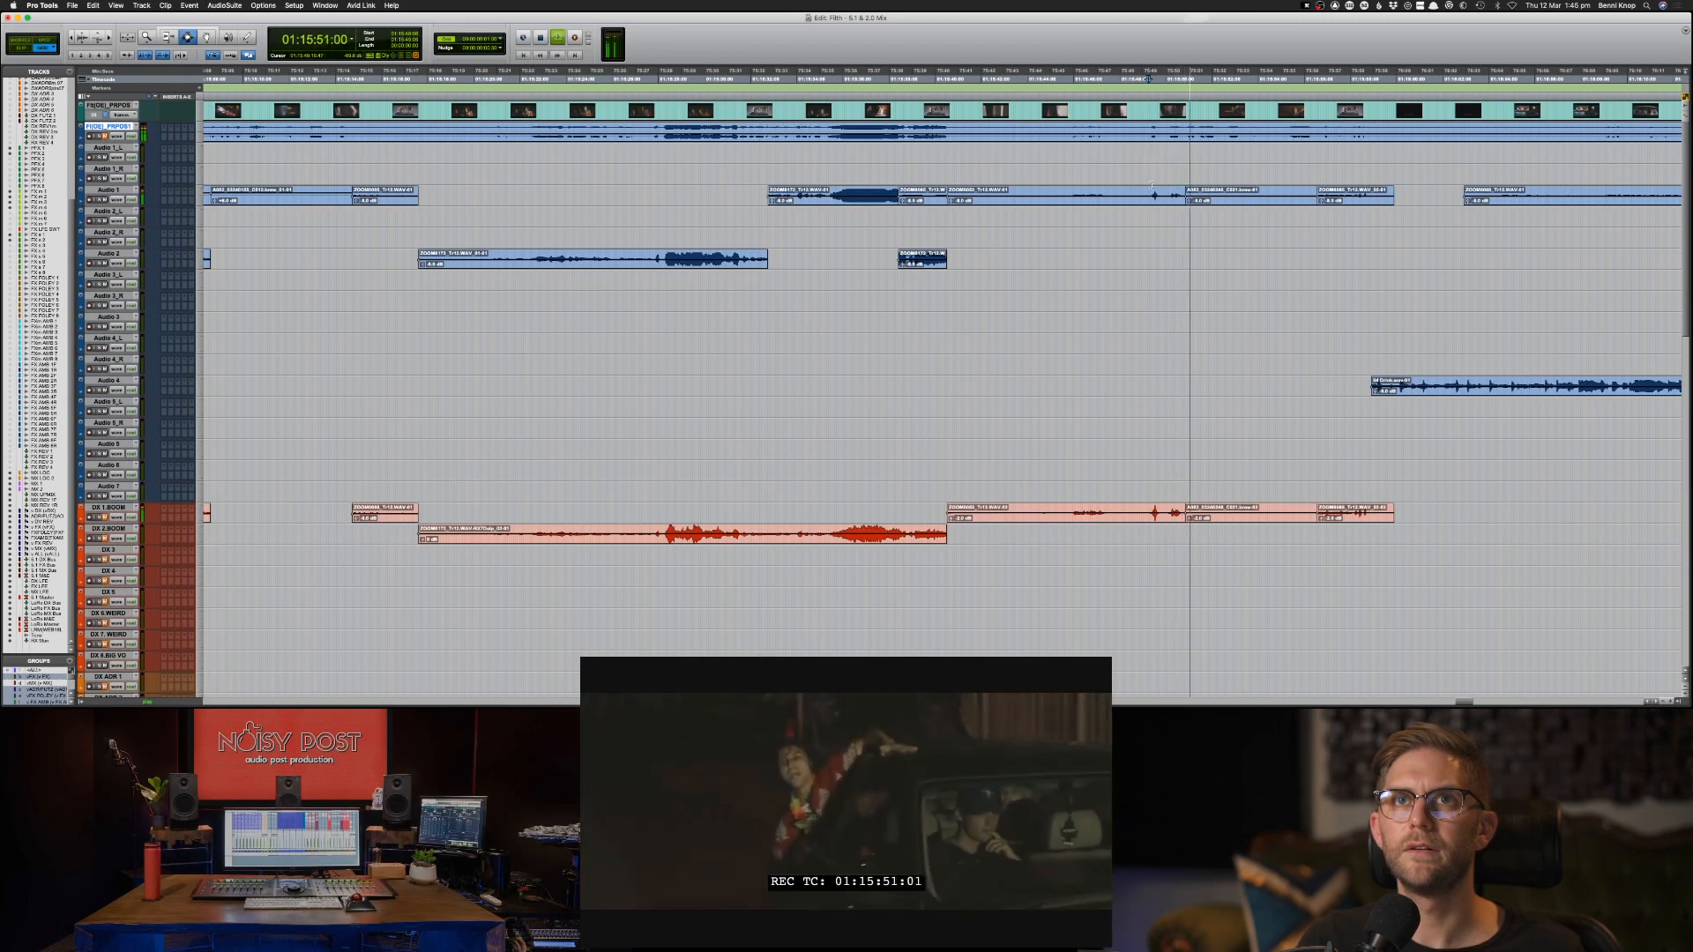
key("space")
left_click(1116, 195)
key("space")
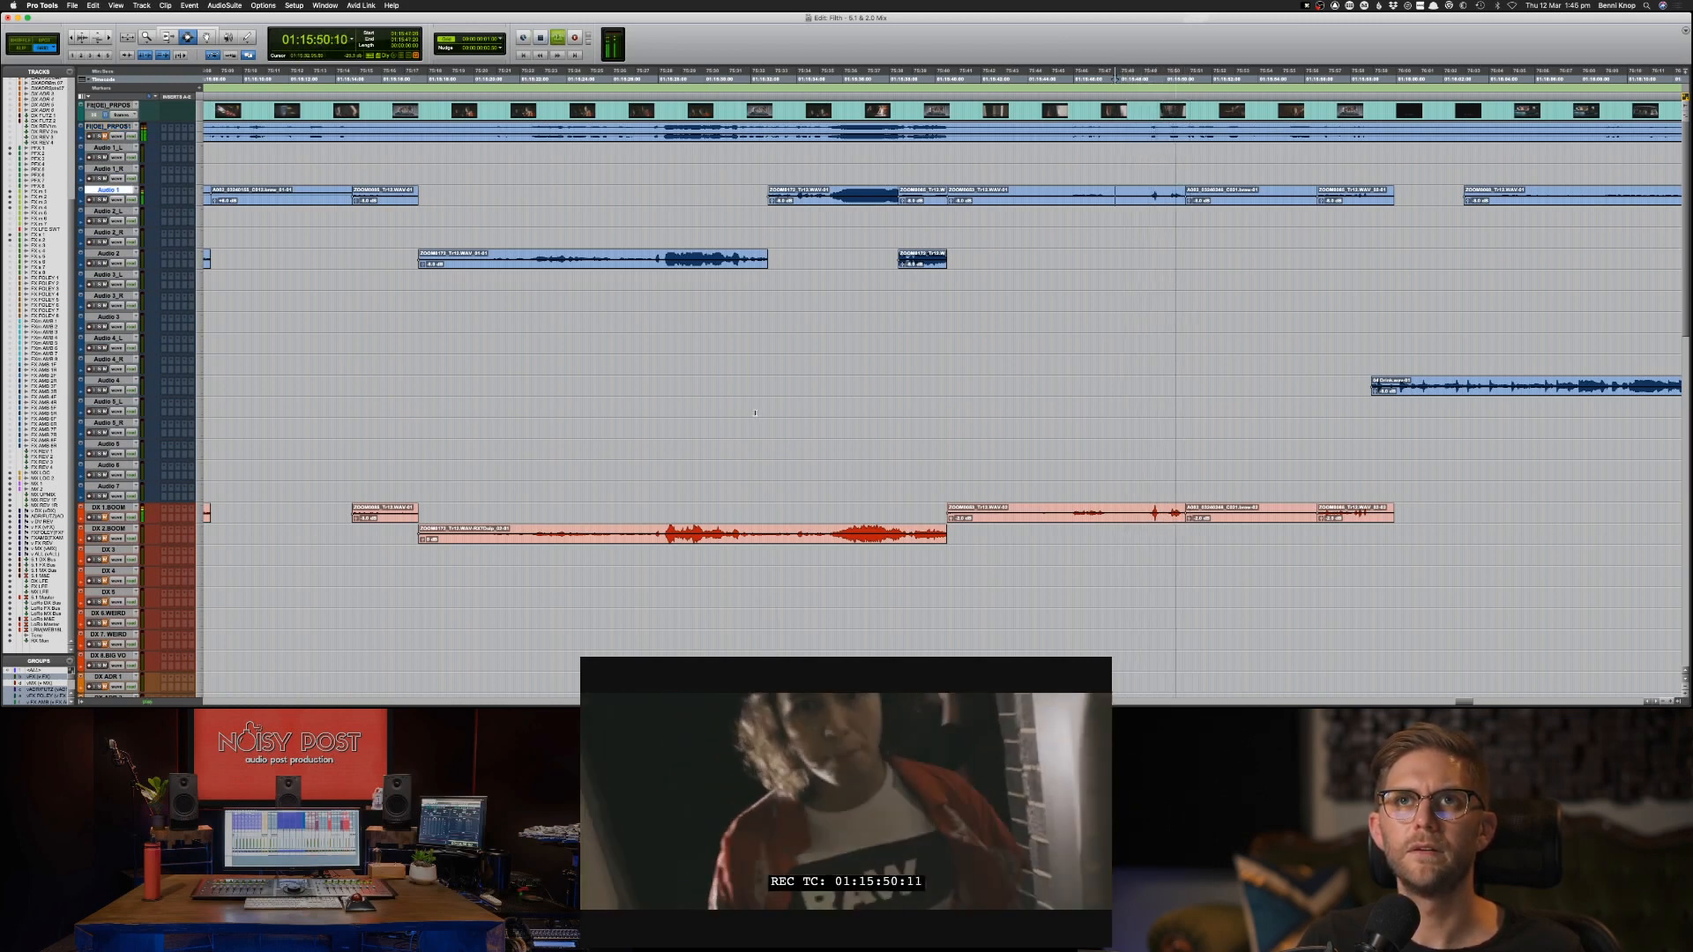
key("space")
Locate the lone sound effect clip on FX m 1 near 01:13:43 and play it against picture.
key("super+bracketleft")
key("super+bracketleft")
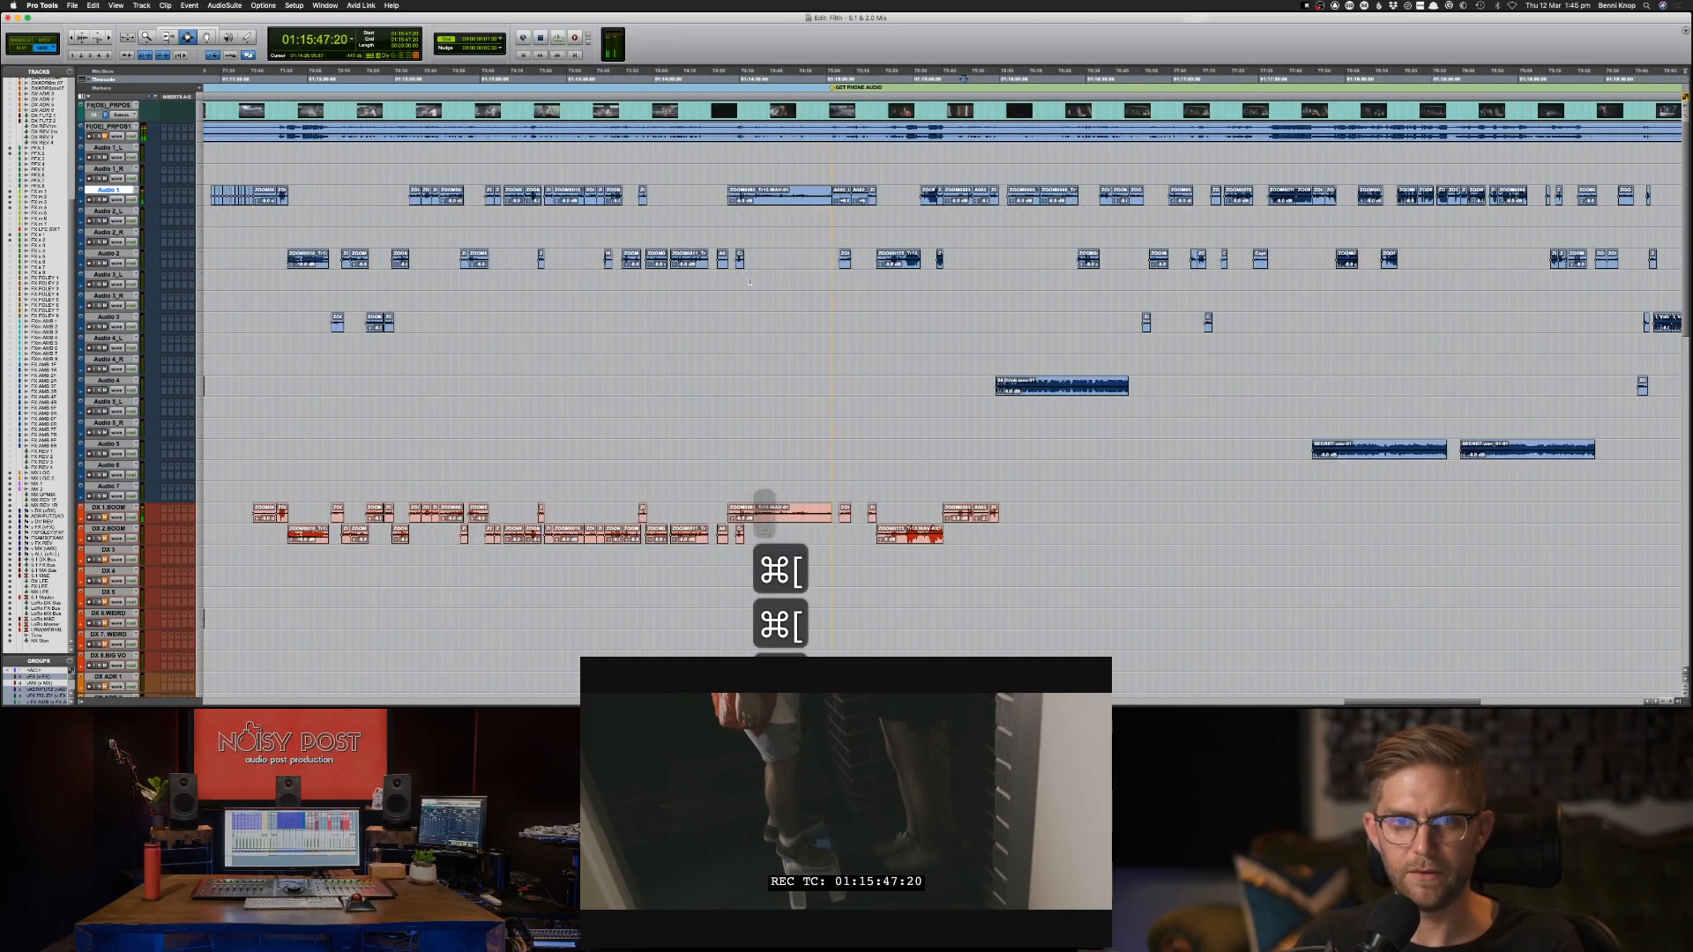
scroll(777, 338, "down", 5)
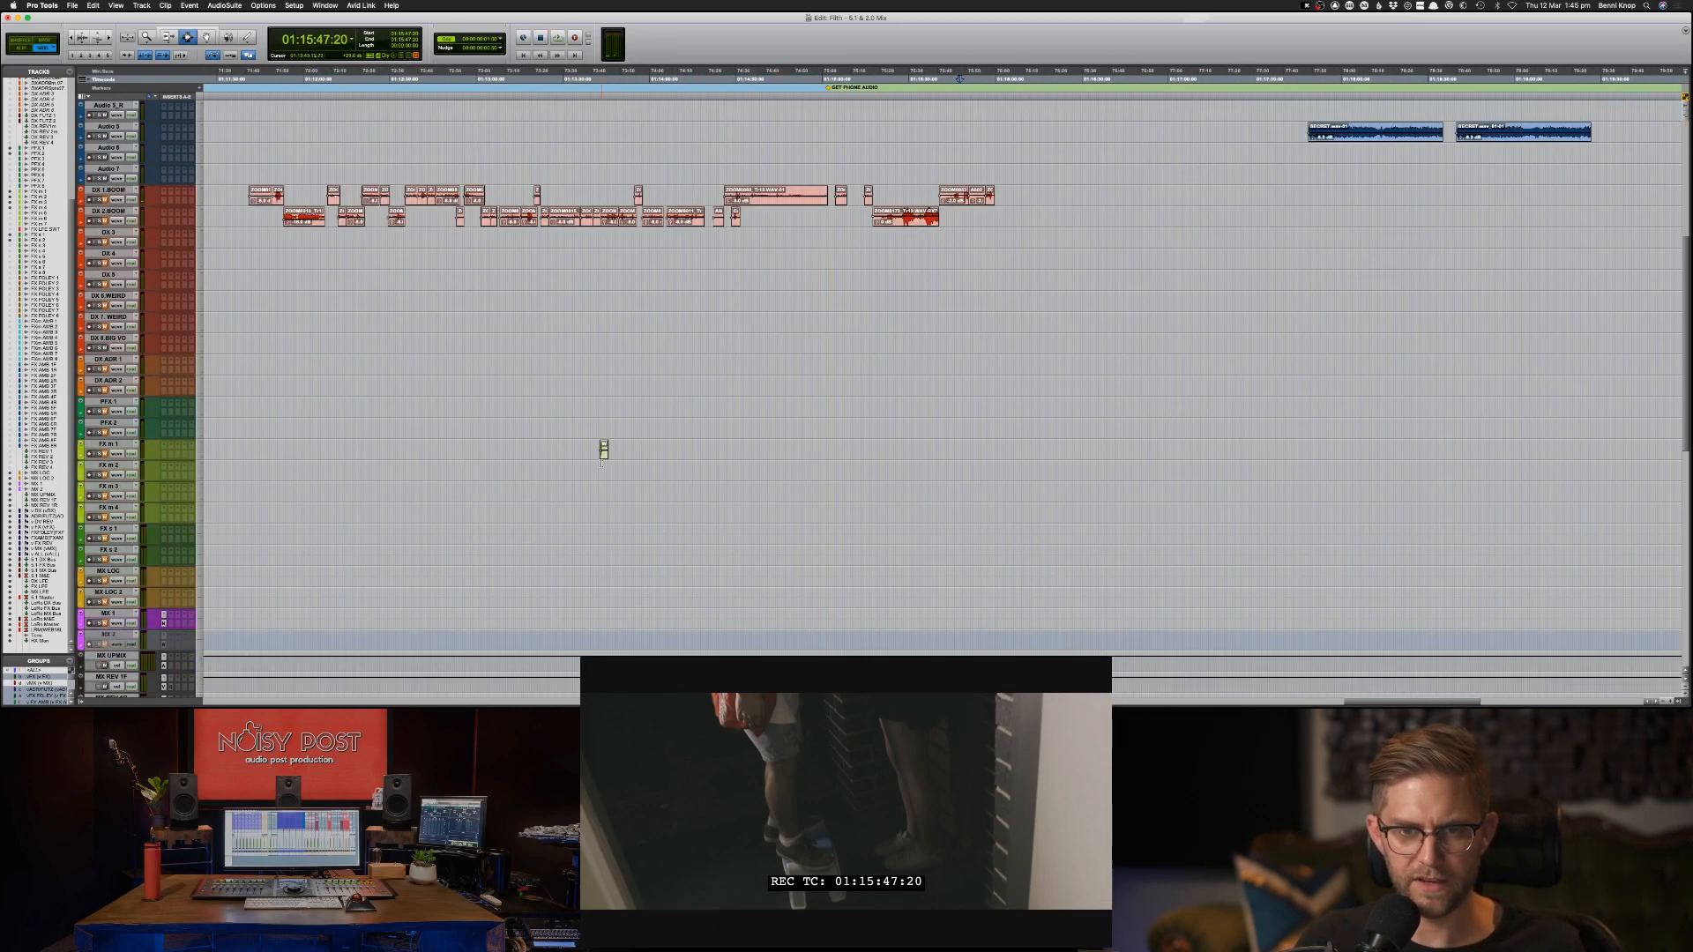
left_click(603, 450)
key("super+bracketright")
key("super+bracketright")
key("super+bracketright")
key("super+bracketright")
key("super+bracketright")
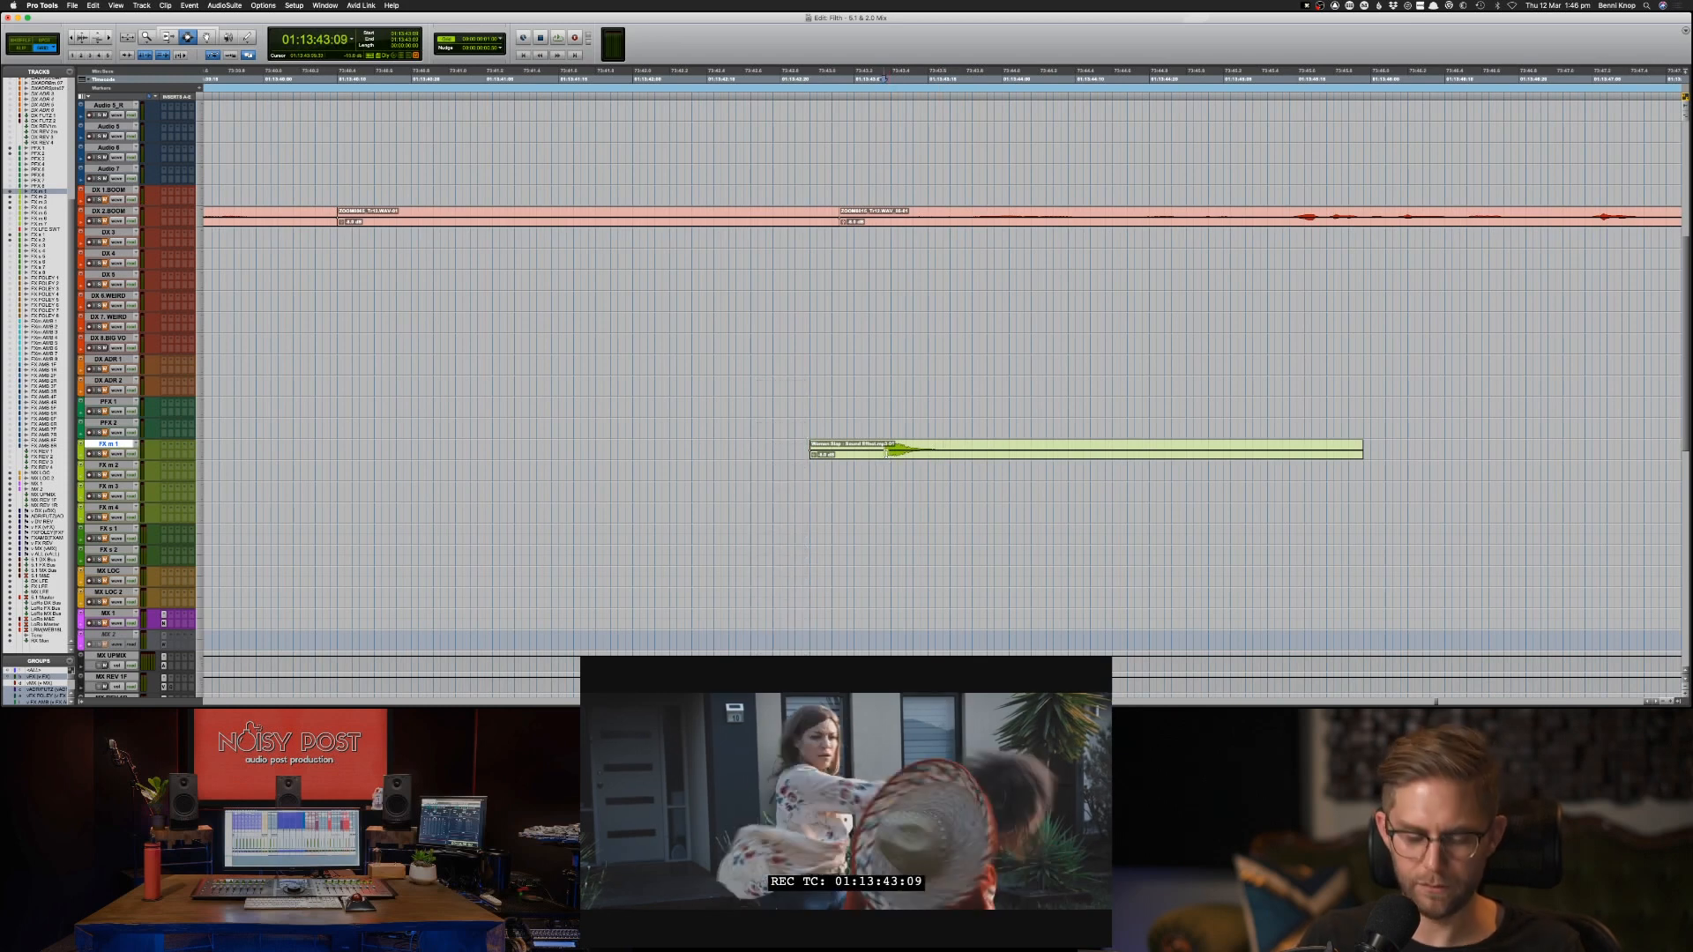
key("comma")
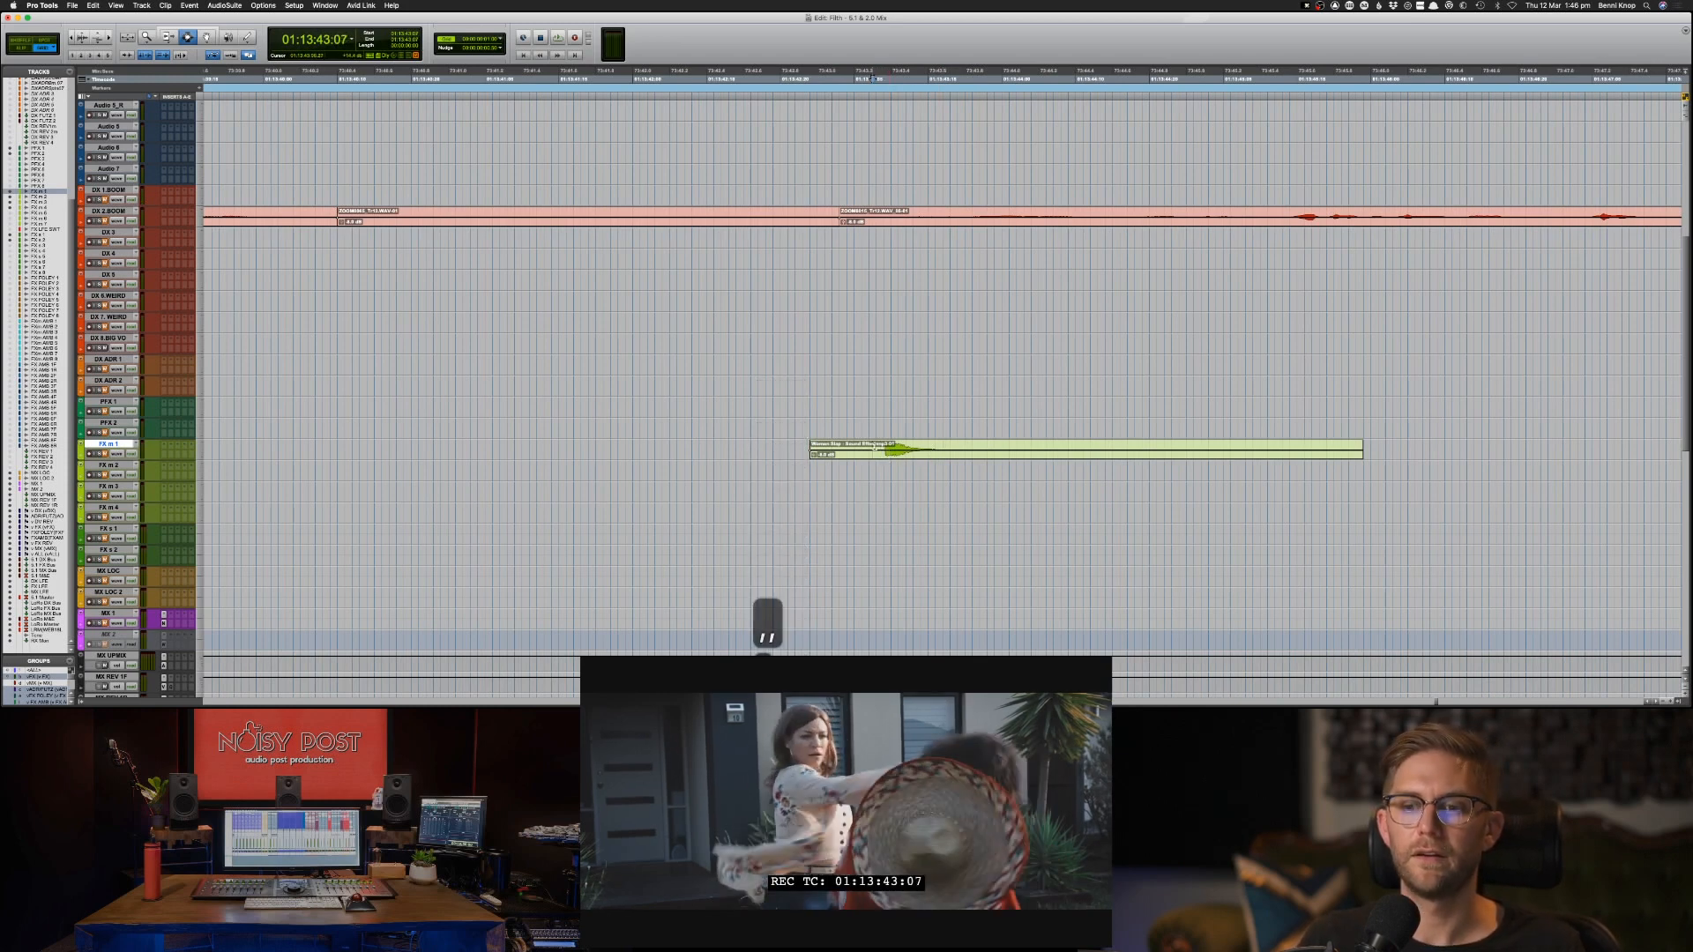
left_click(790, 454)
key("space")
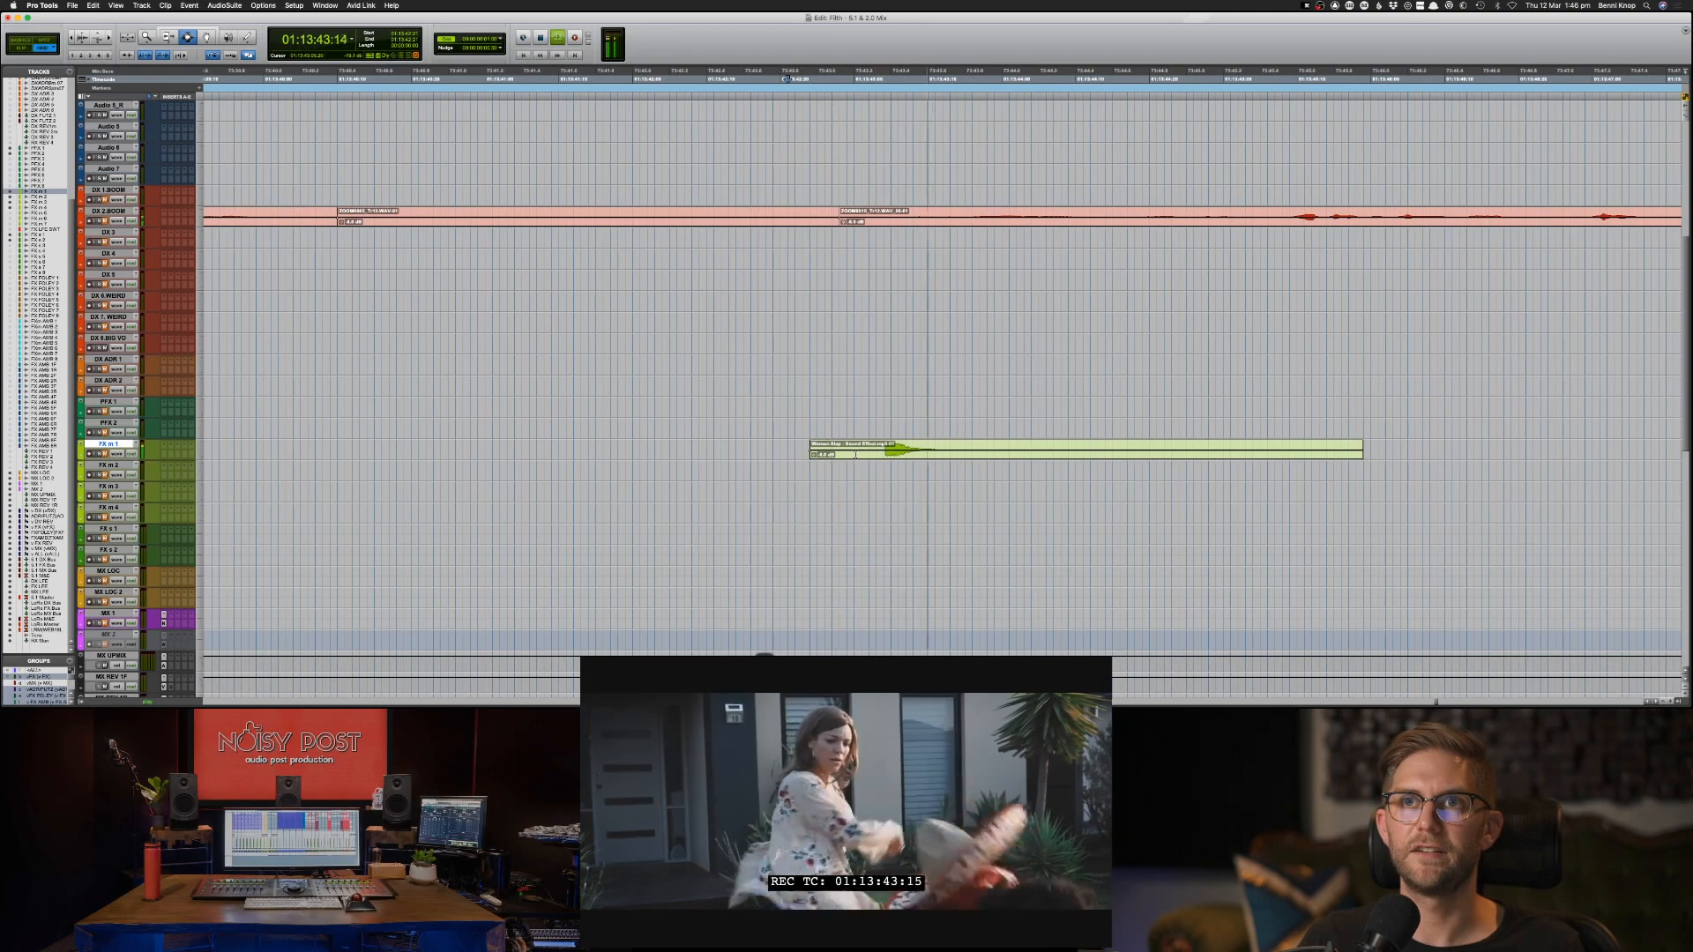
key("space")
Play the dialogue from 01:13:53:16 while reviewing which clips across the film are sorted onto the DX tracks.
key("super+bracketleft")
key("super+bracketleft")
key("super+bracketleft")
key("super+bracketleft")
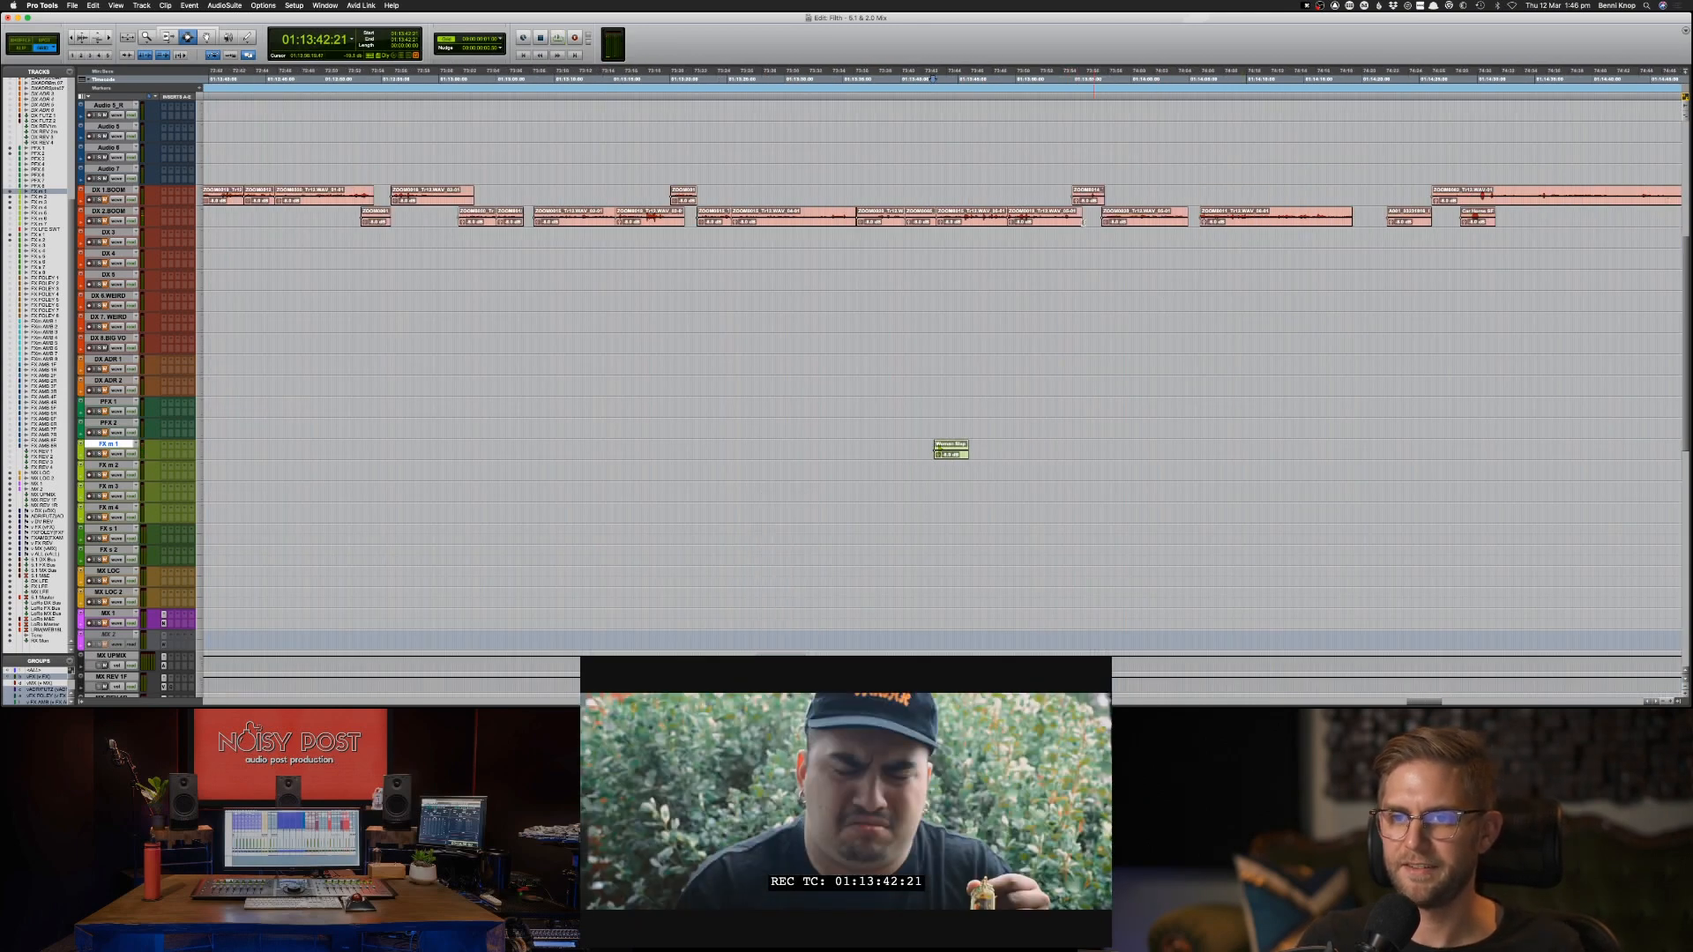
left_click(1057, 78)
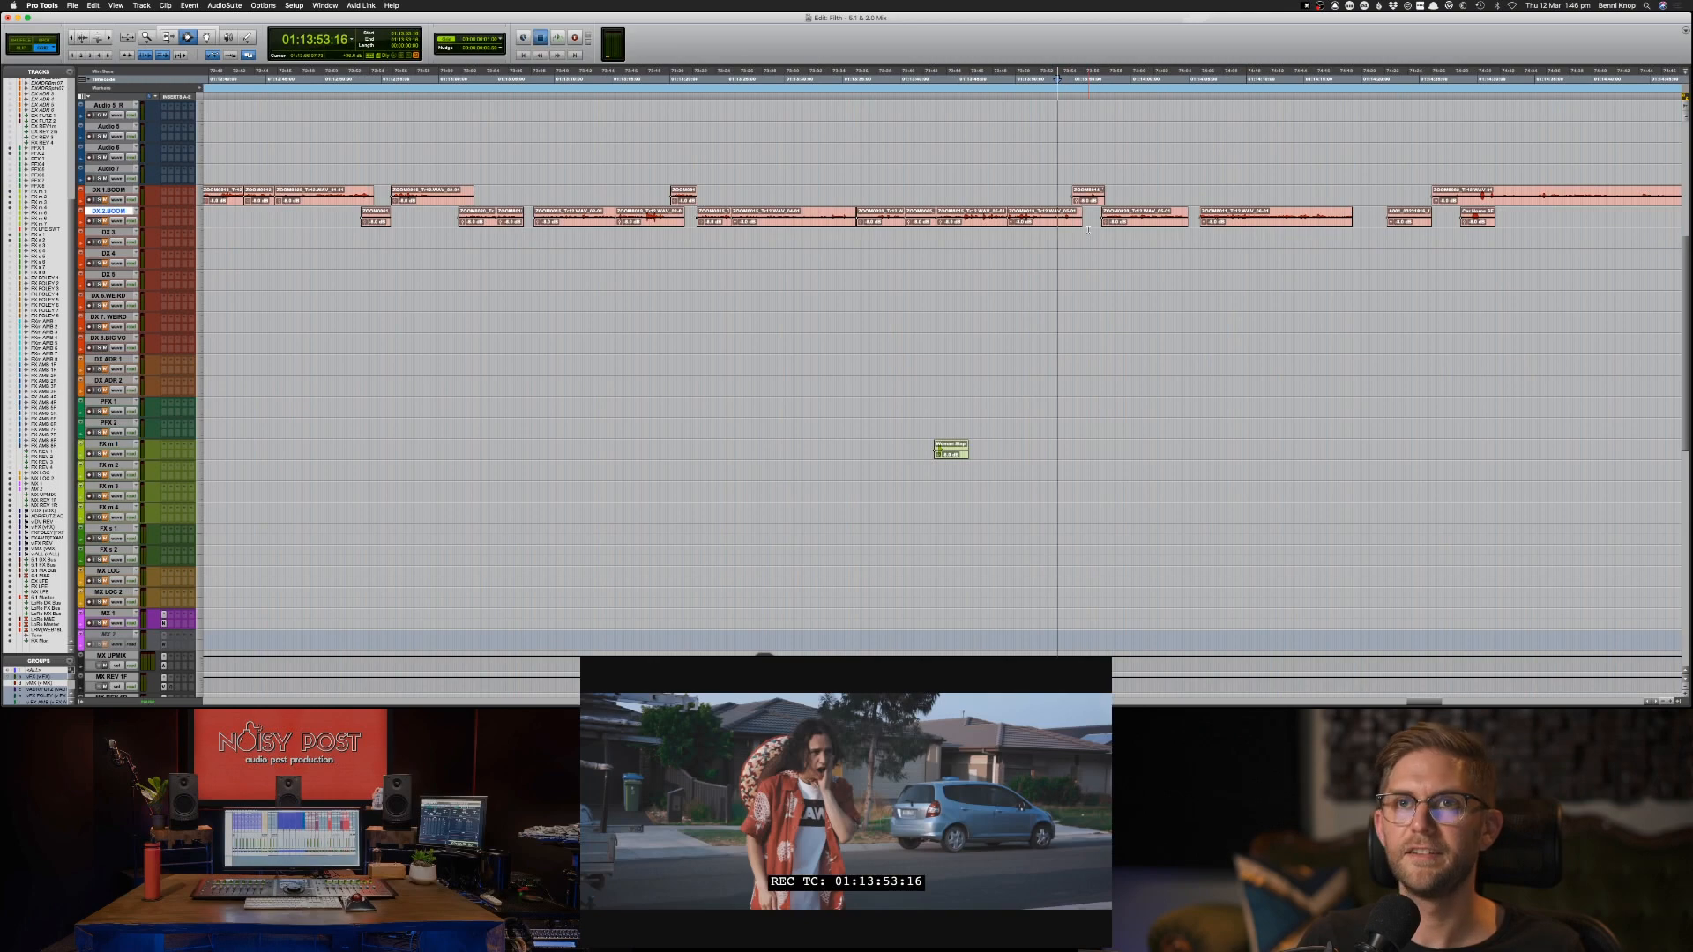
key("space")
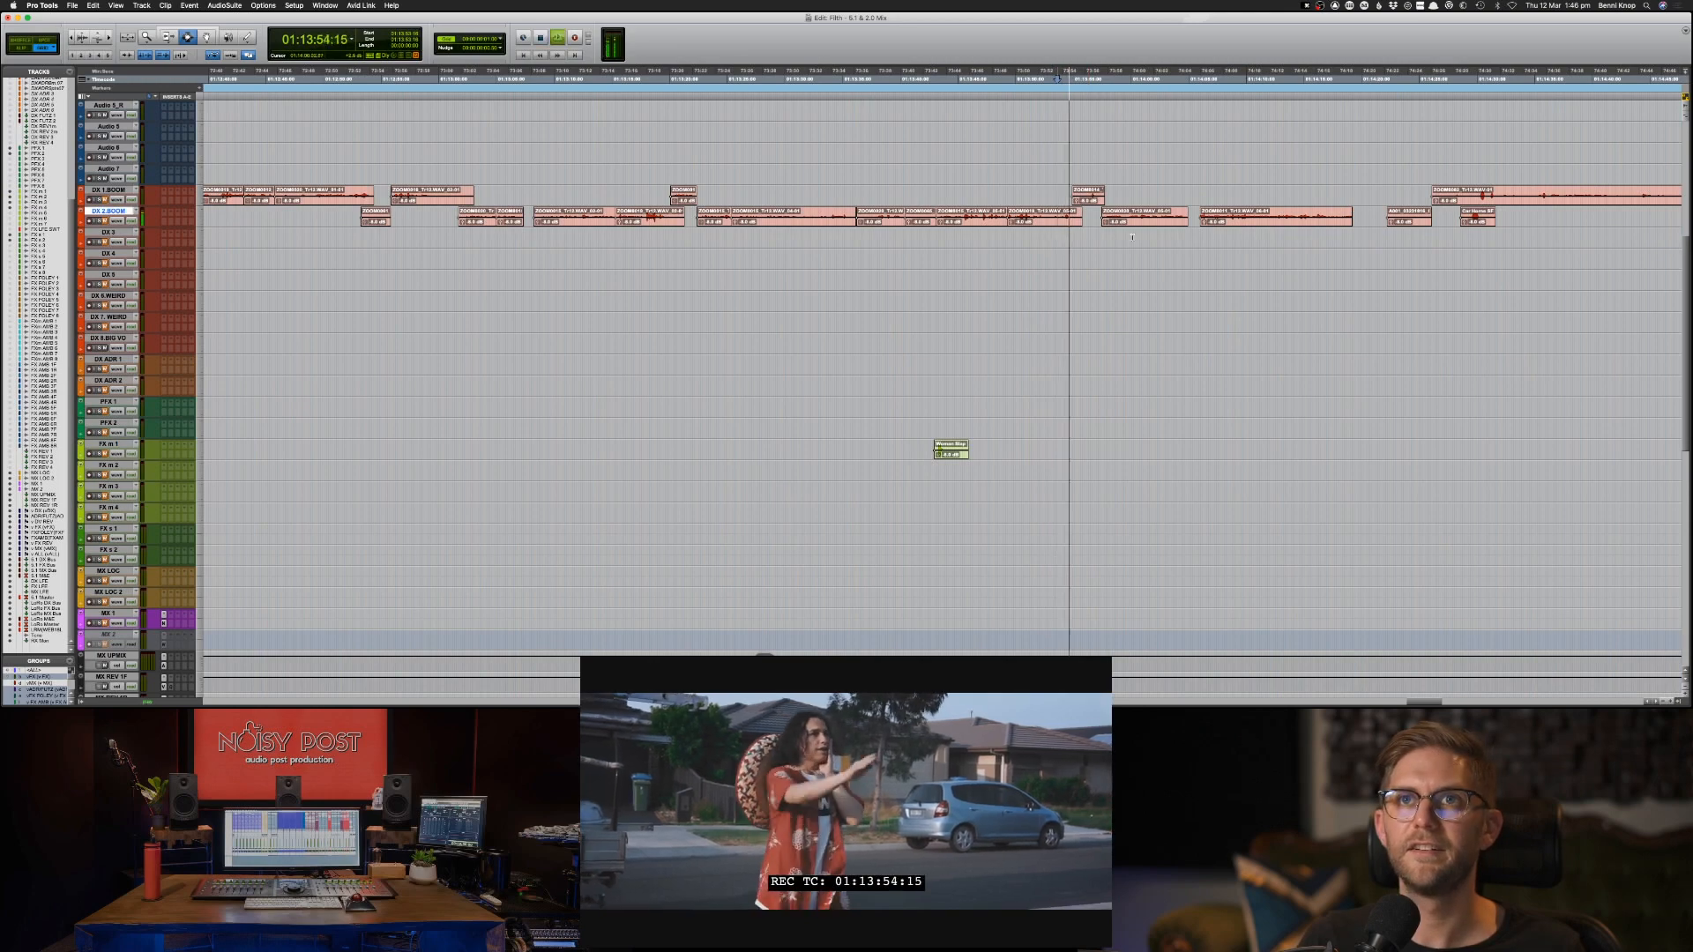
key("super+bracketleft")
key("super+bracketleft")
key("super+bracketleft")
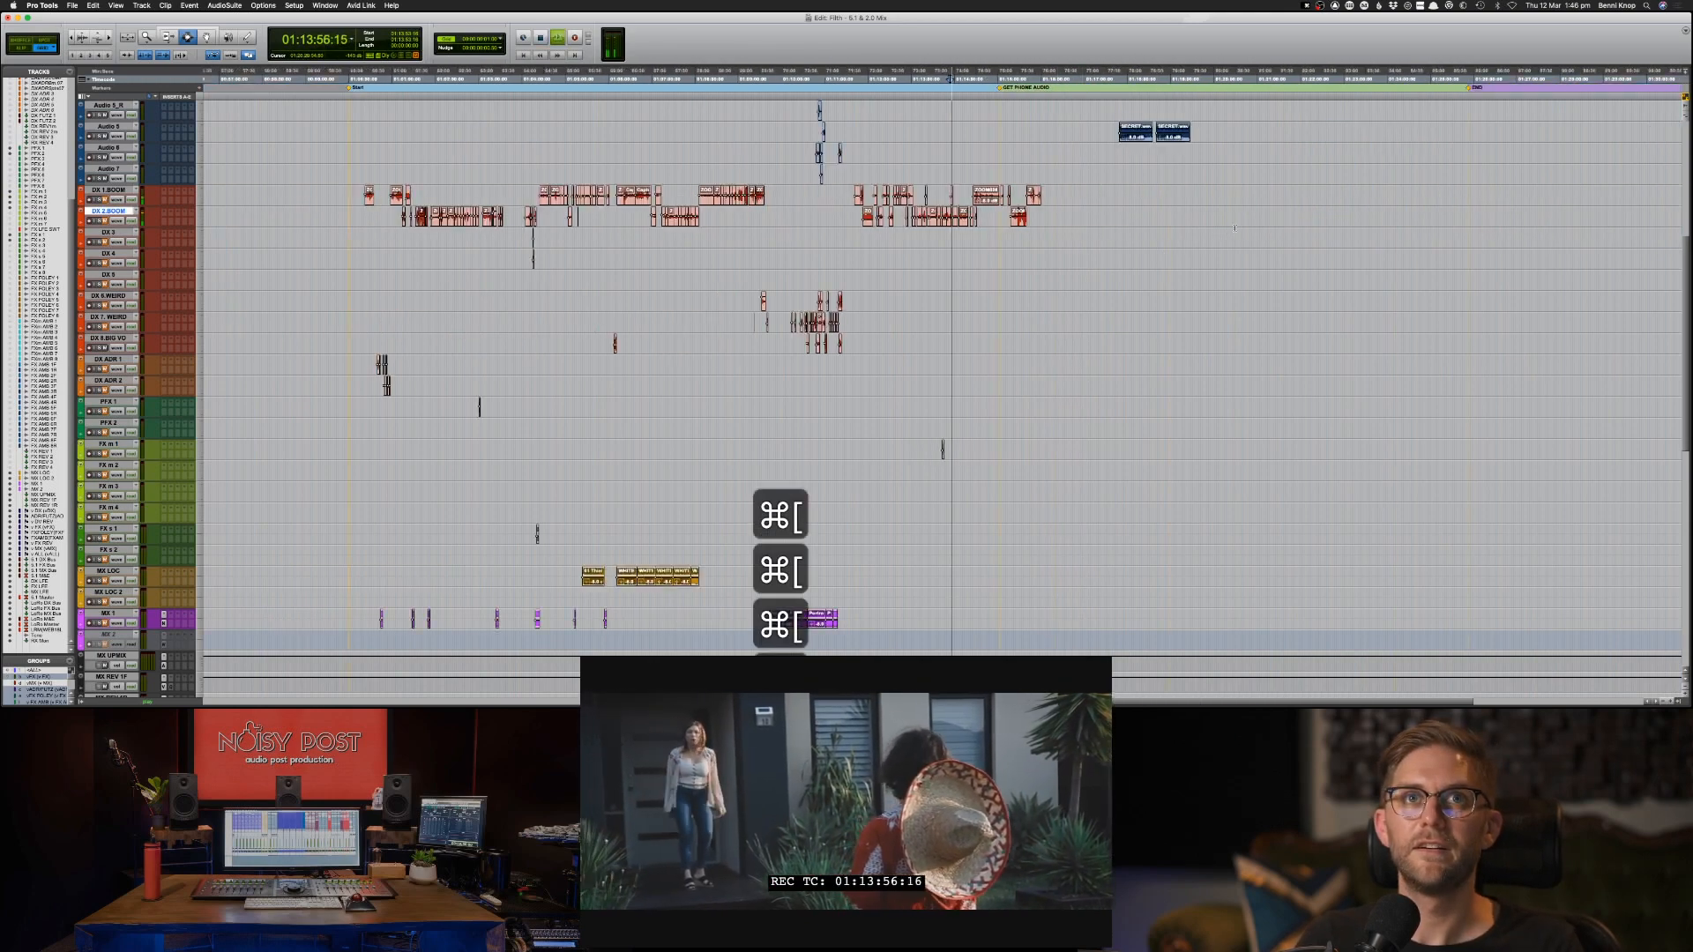
scroll(1234, 229, "up", 8)
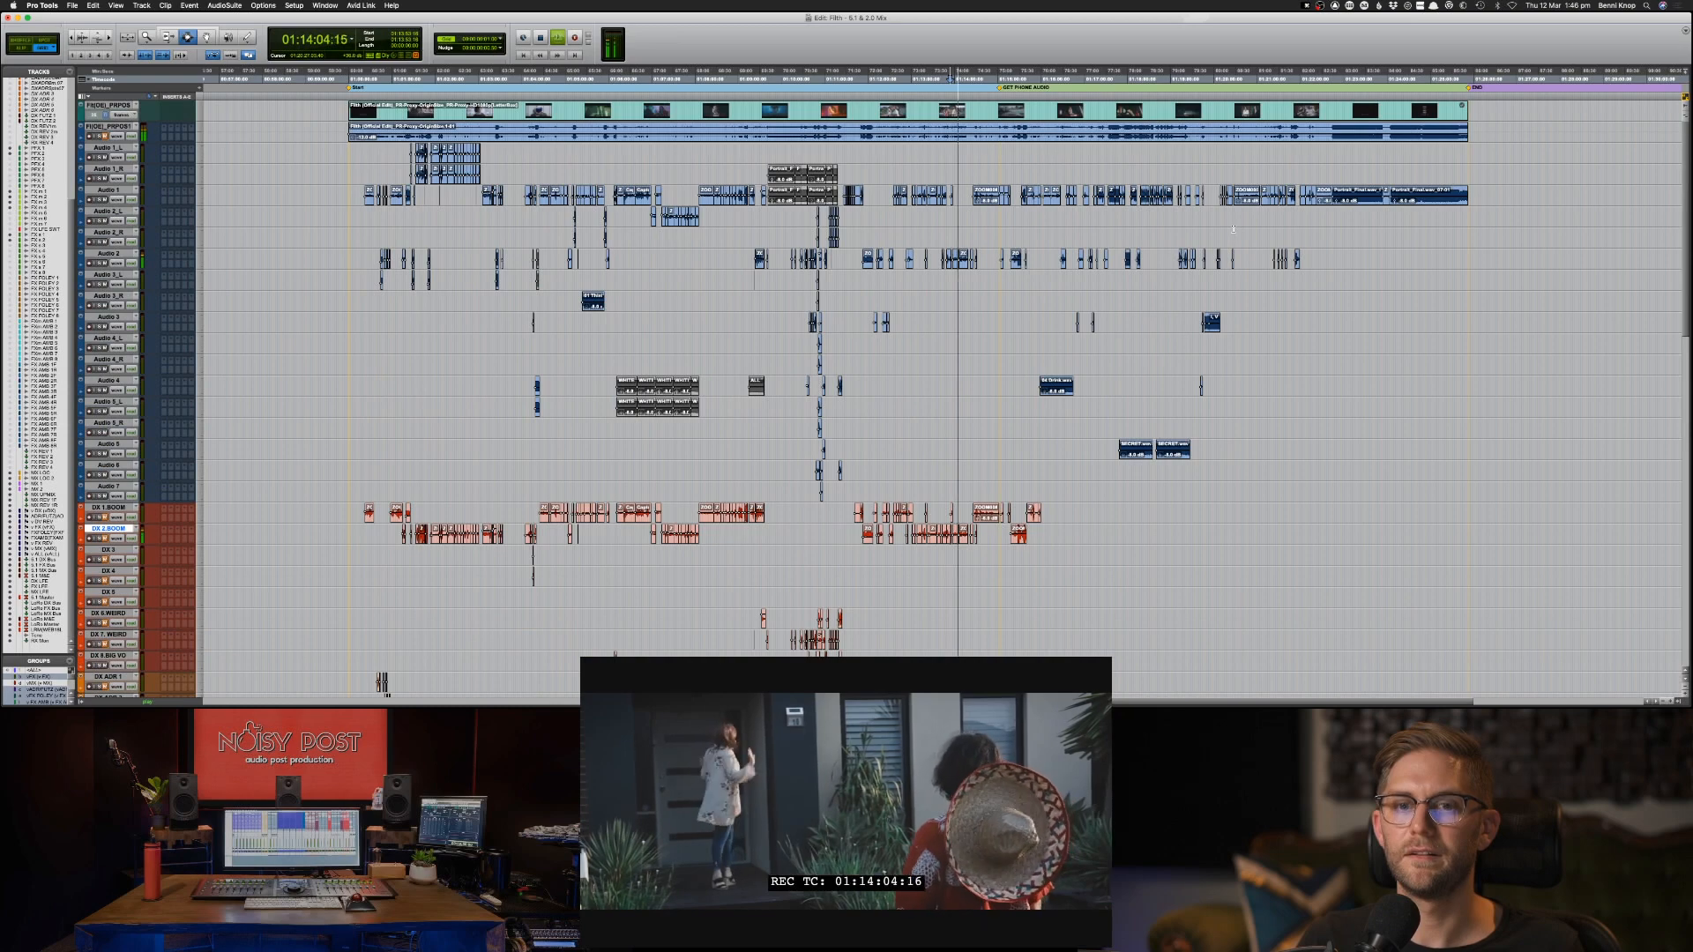
key("space")
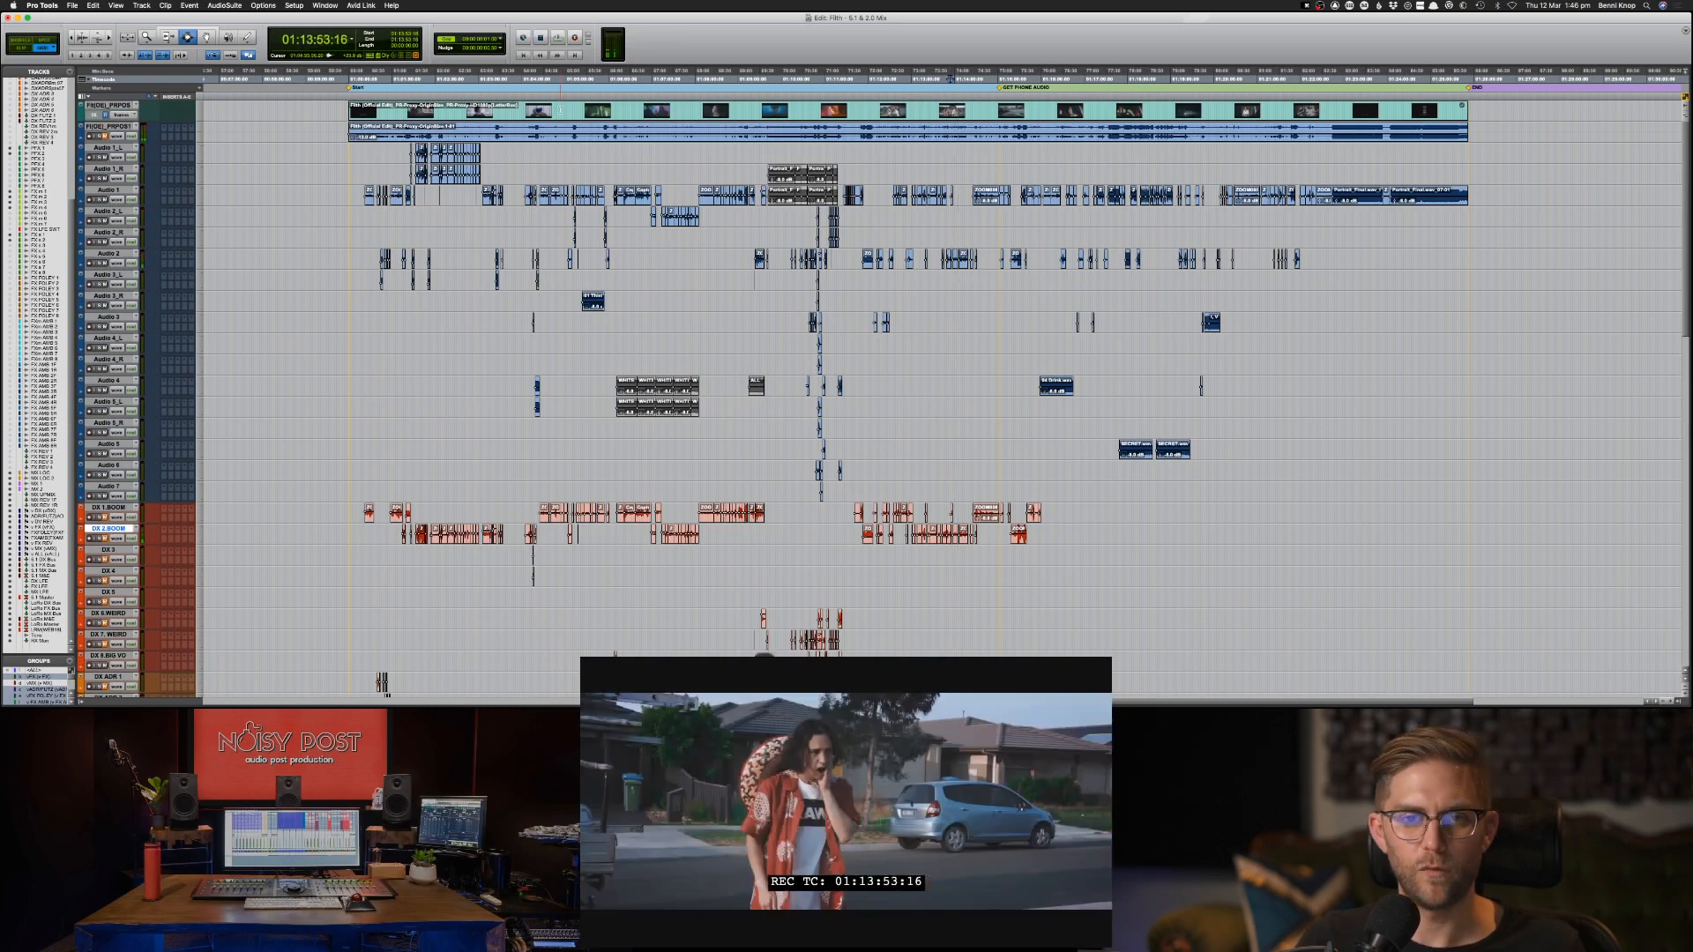
Return to the session start at 01:00:00:00 and survey the full timeline of source and sorted tracks.
key("Return")
key("super+bracketright")
key("super+bracketright")
key("super+bracketright")
key("super+bracketright")
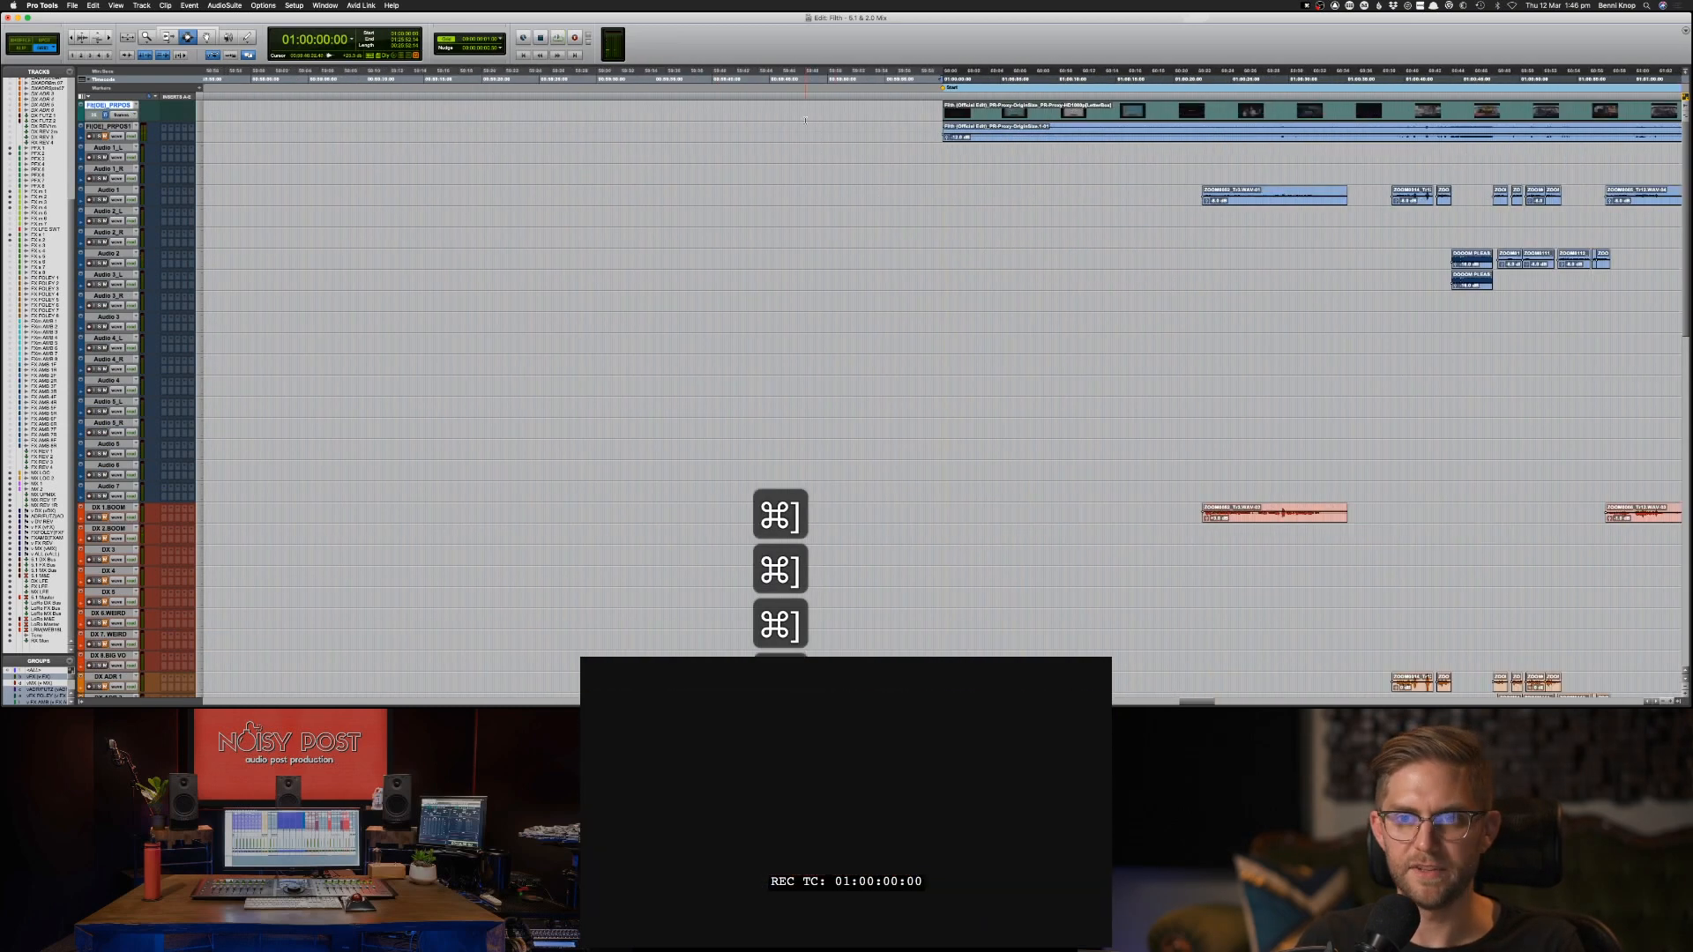
key("super+bracketleft")
key("super+bracketleft")
key("super+bracketleft")
key("super+bracketleft")
key("super+bracketleft")
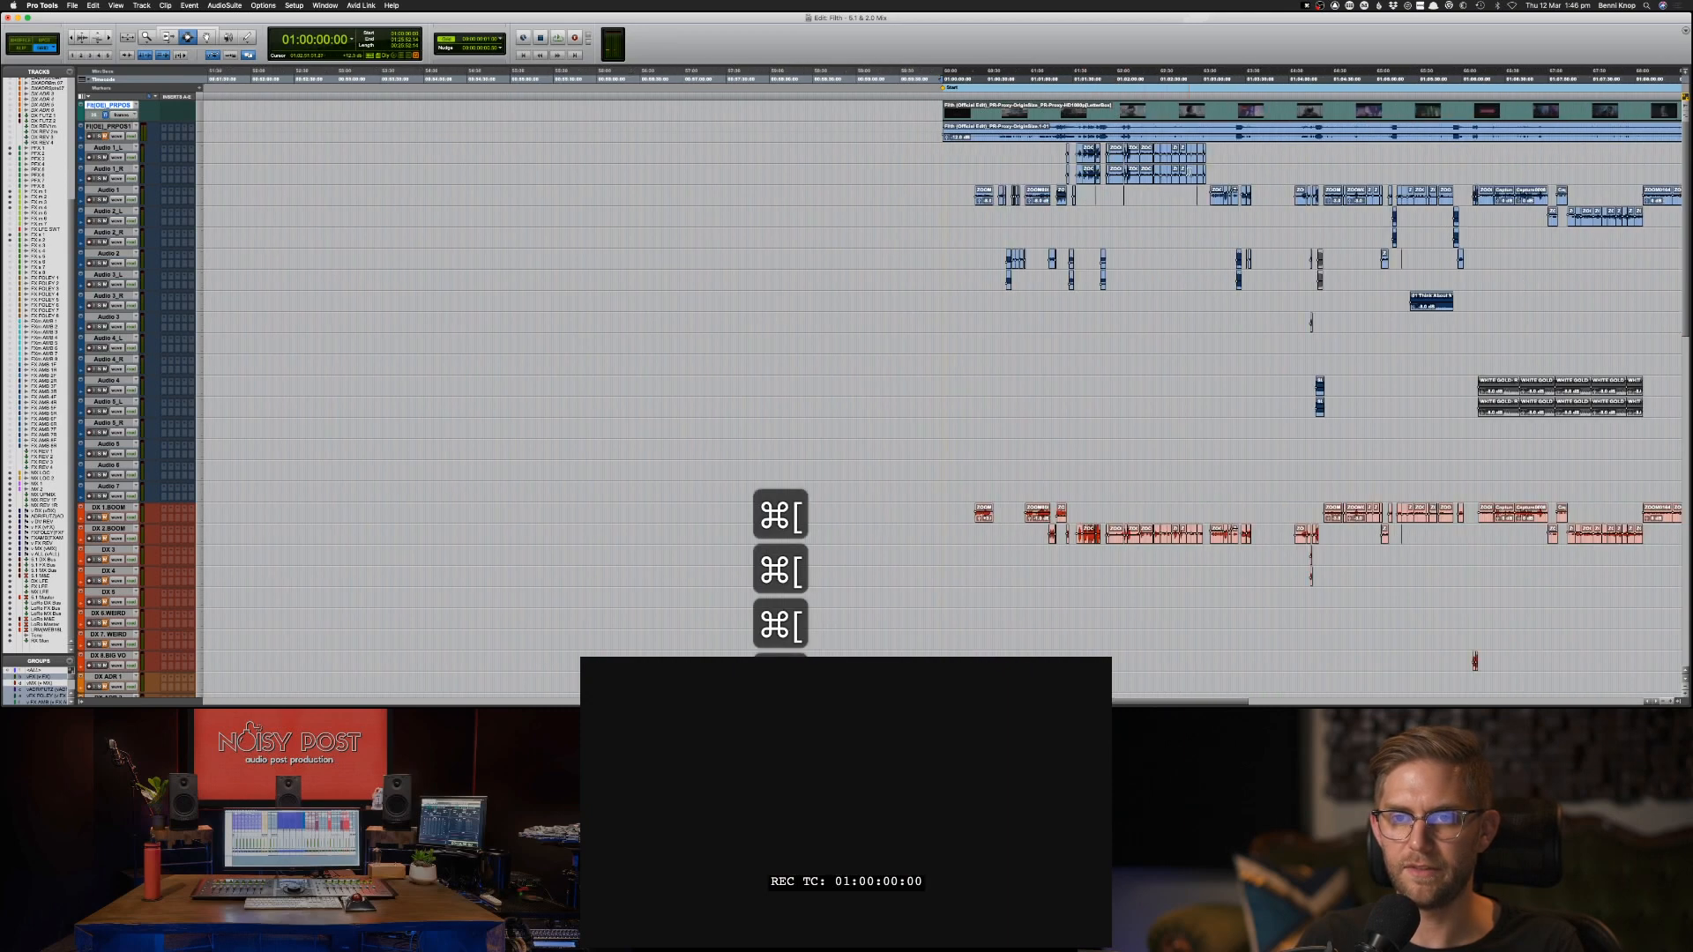
key("super+bracketleft")
key("super+bracketleft")
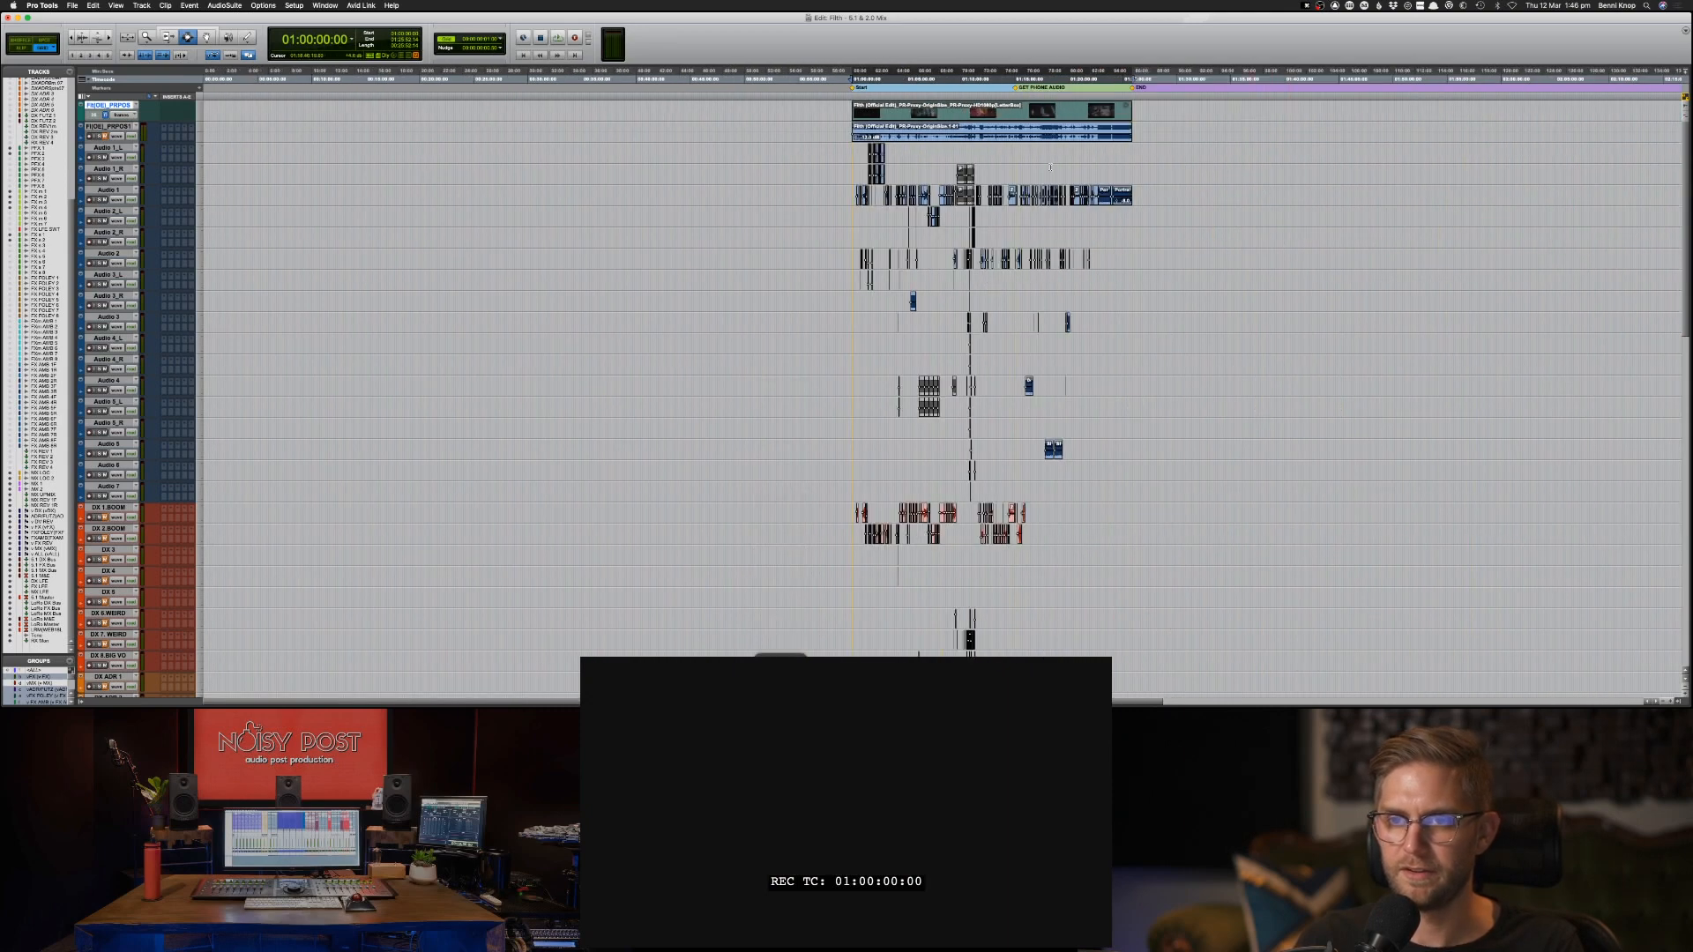
Go back to the last sorted DX 1-BOOM clips and place the playback position at 01:15:57:01.
left_click(1014, 156)
key("super+bracketright")
key("super+bracketright")
key("super+bracketright")
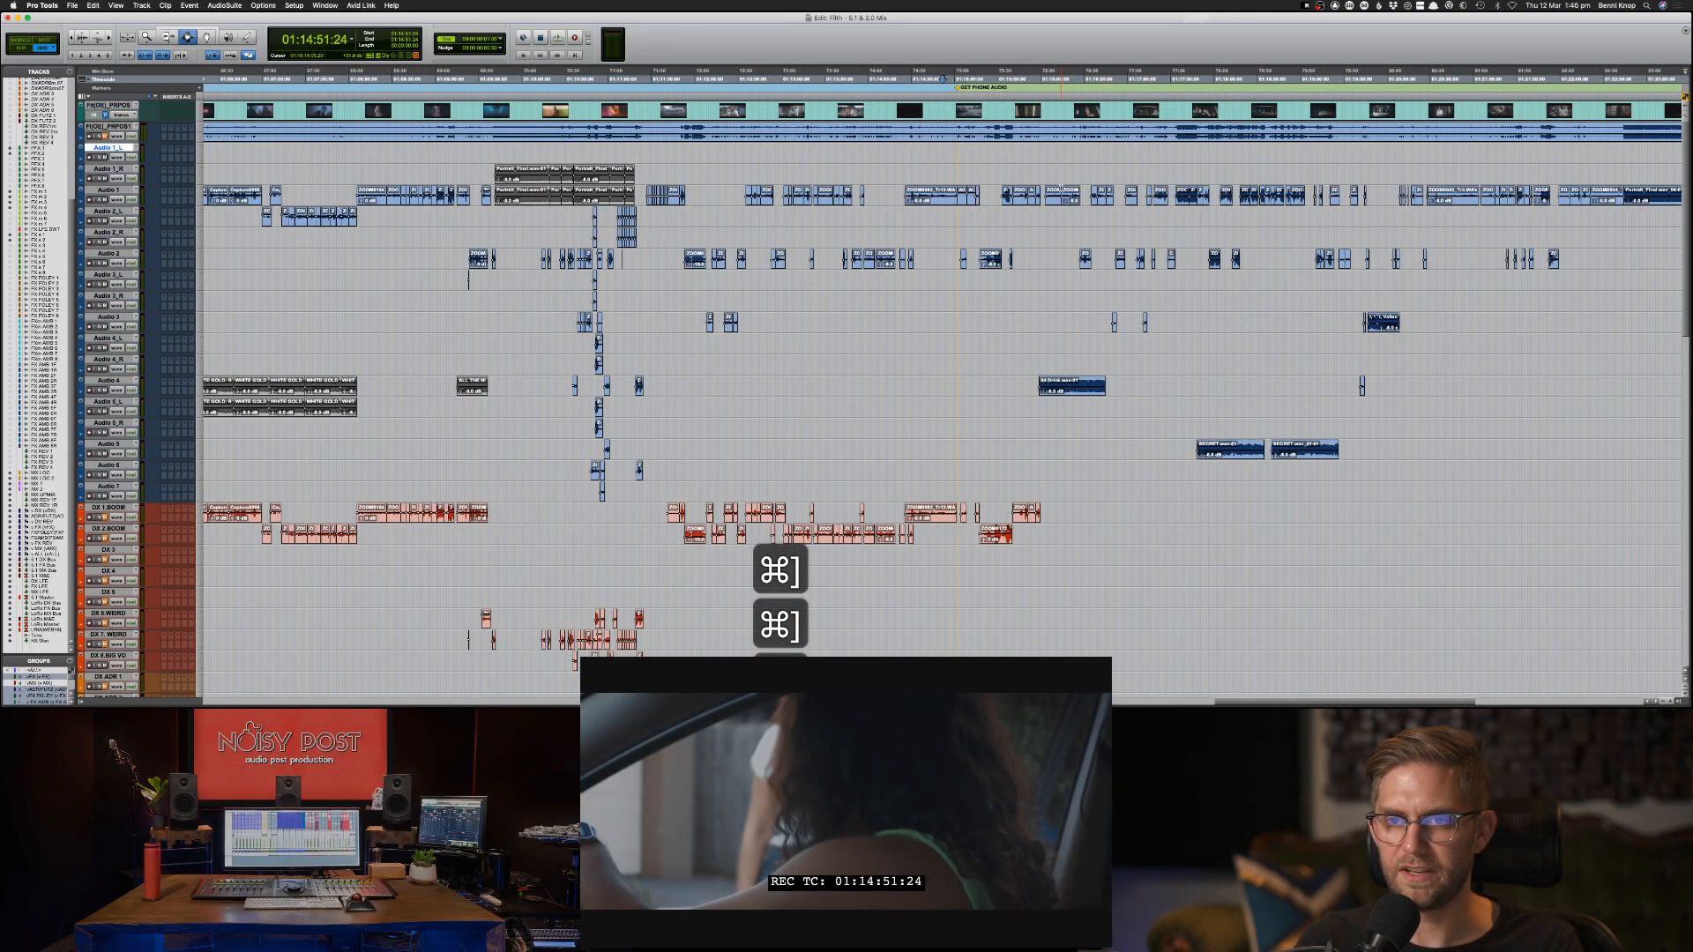
left_click(1035, 170)
key("super+bracketright")
key("super+bracketright")
key("super+bracketright")
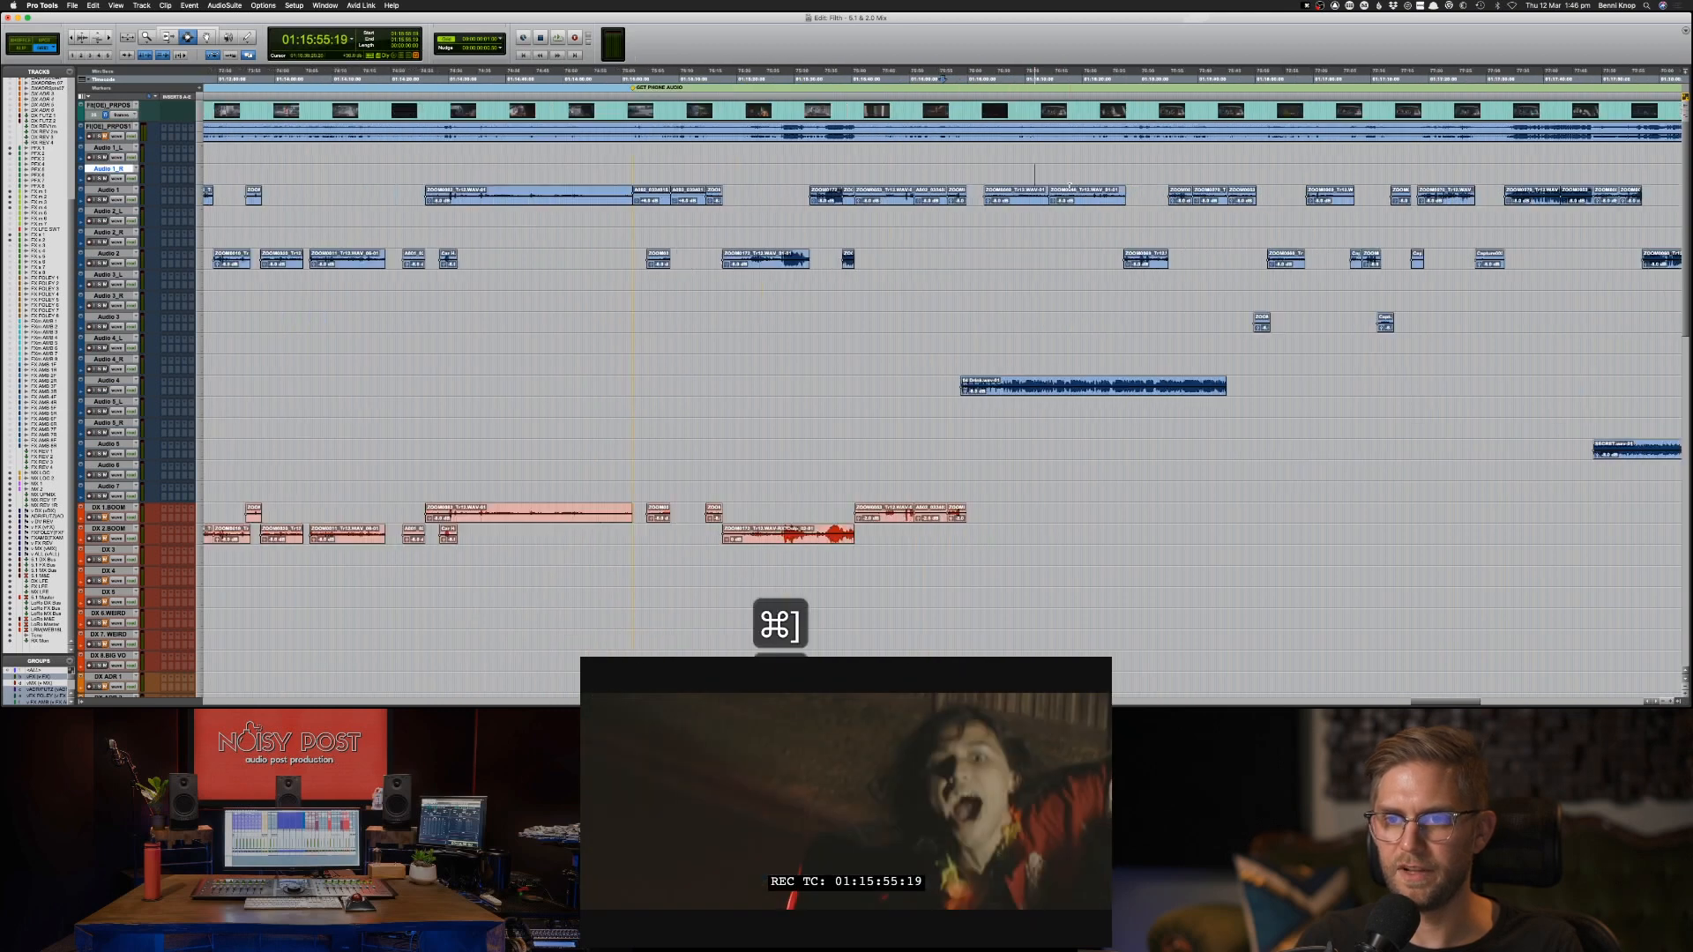
left_click(957, 160)
key("space")
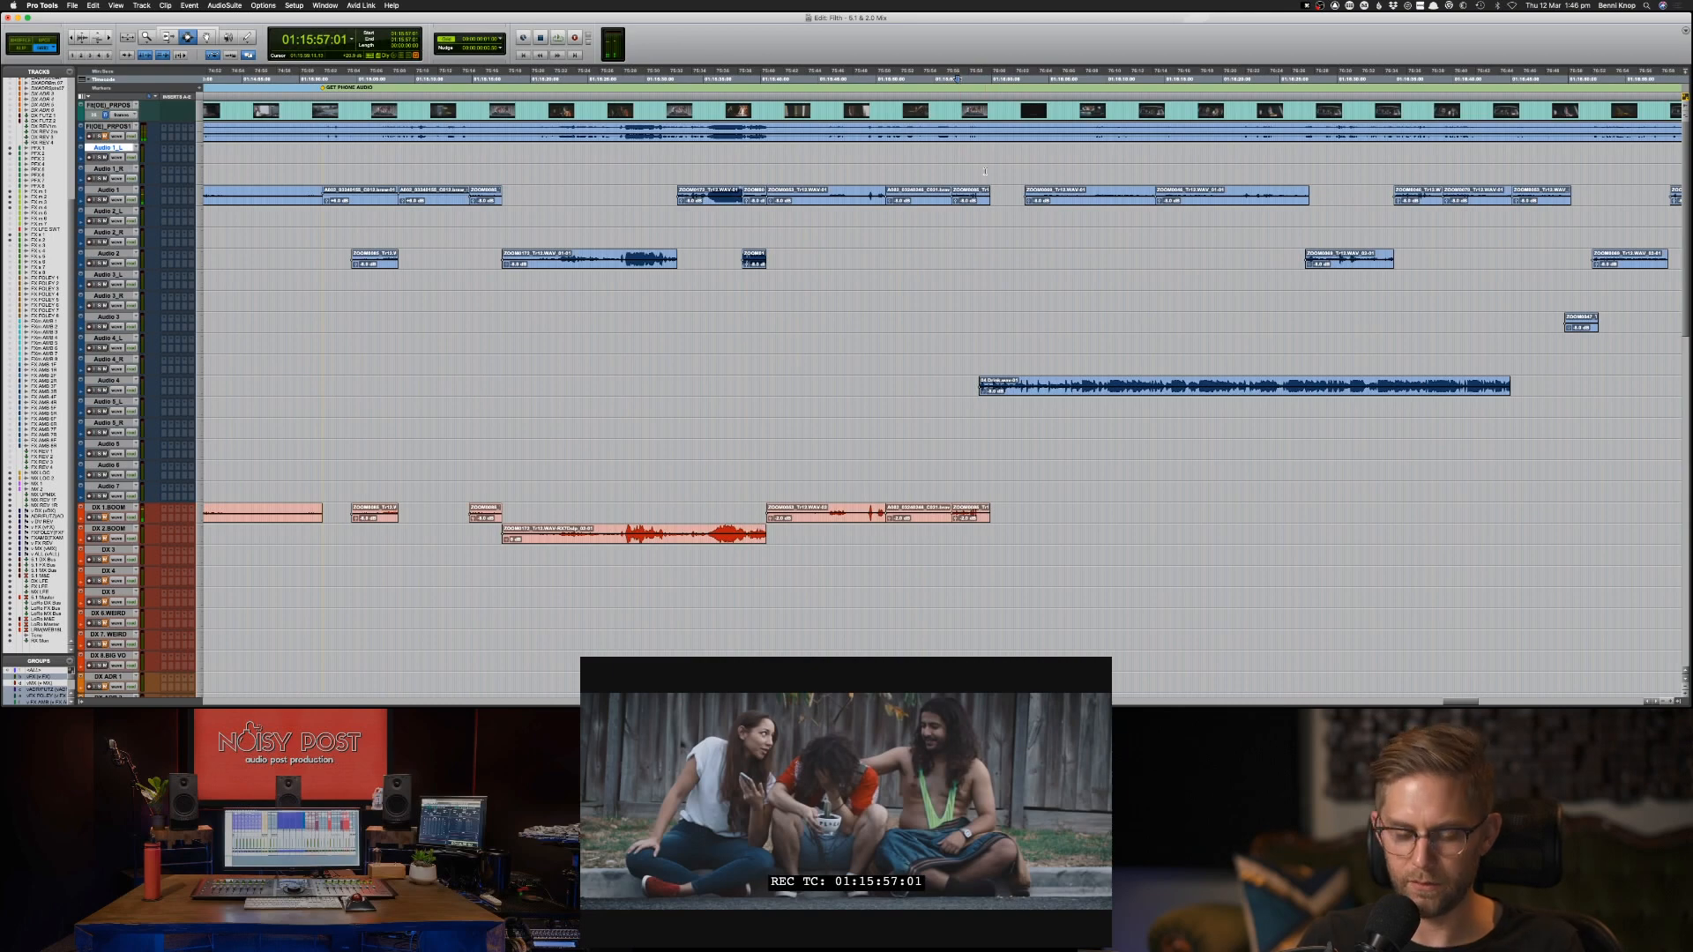
Locate the long Audio 4 clip that starts near 01:15:58:23 and play it against picture.
key("super+bracketright")
key("super+bracketright")
key("super+bracketright")
key("super+bracketright")
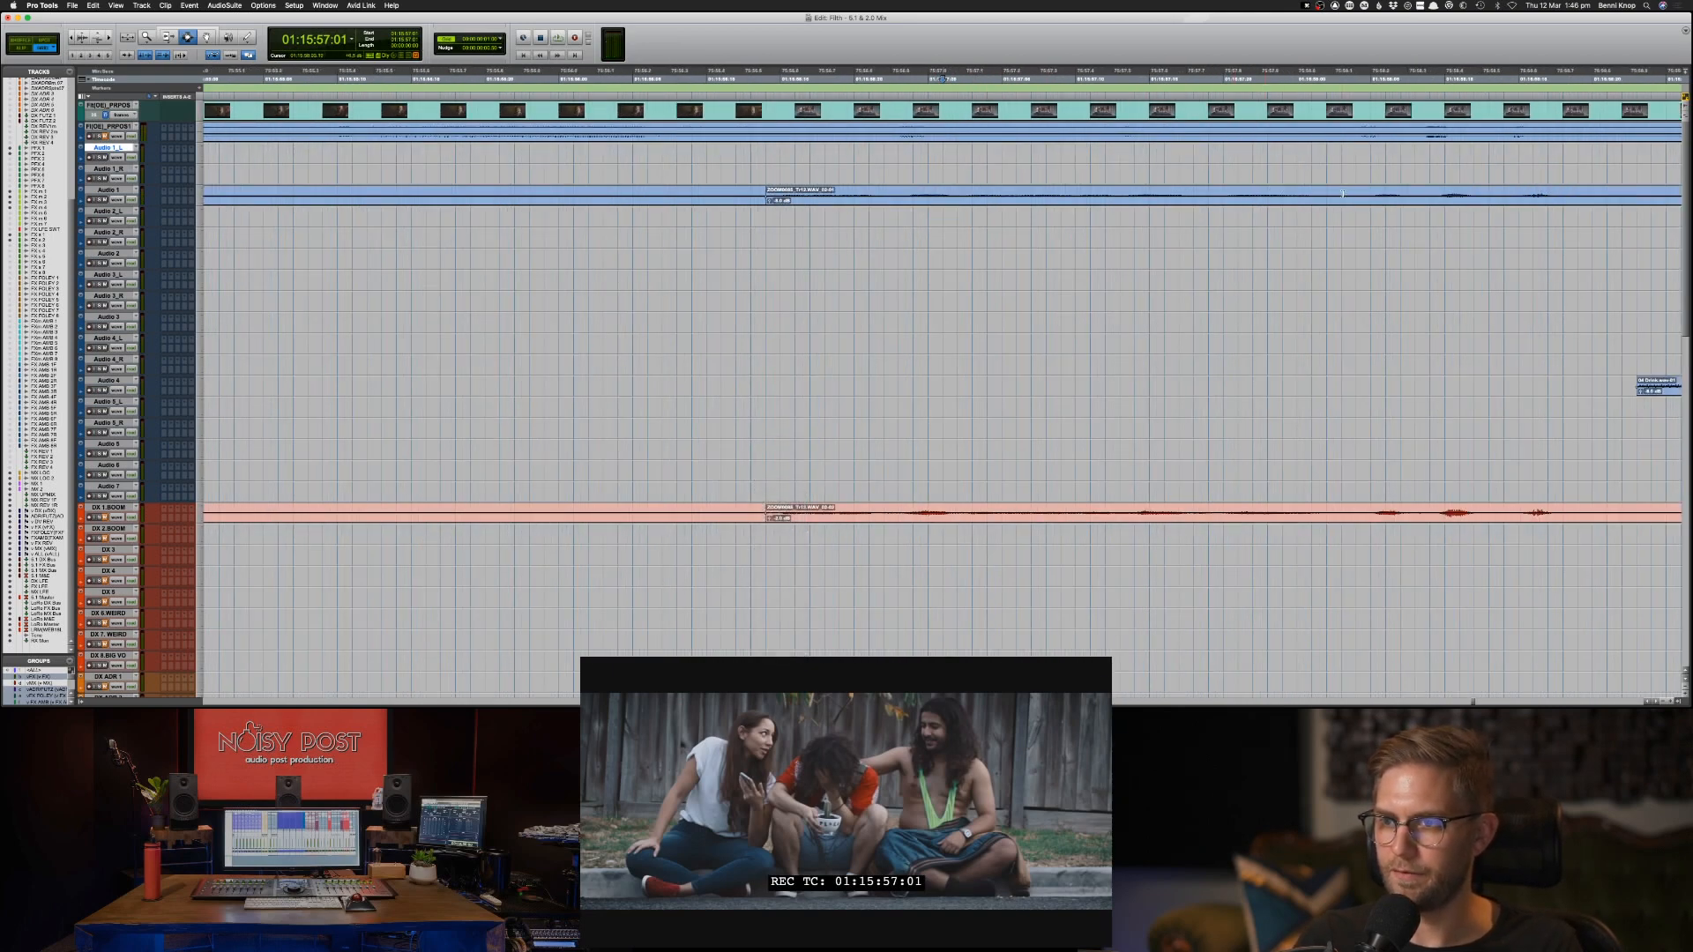
key("super+bracketleft")
key("super+bracketleft")
key("super+bracketleft")
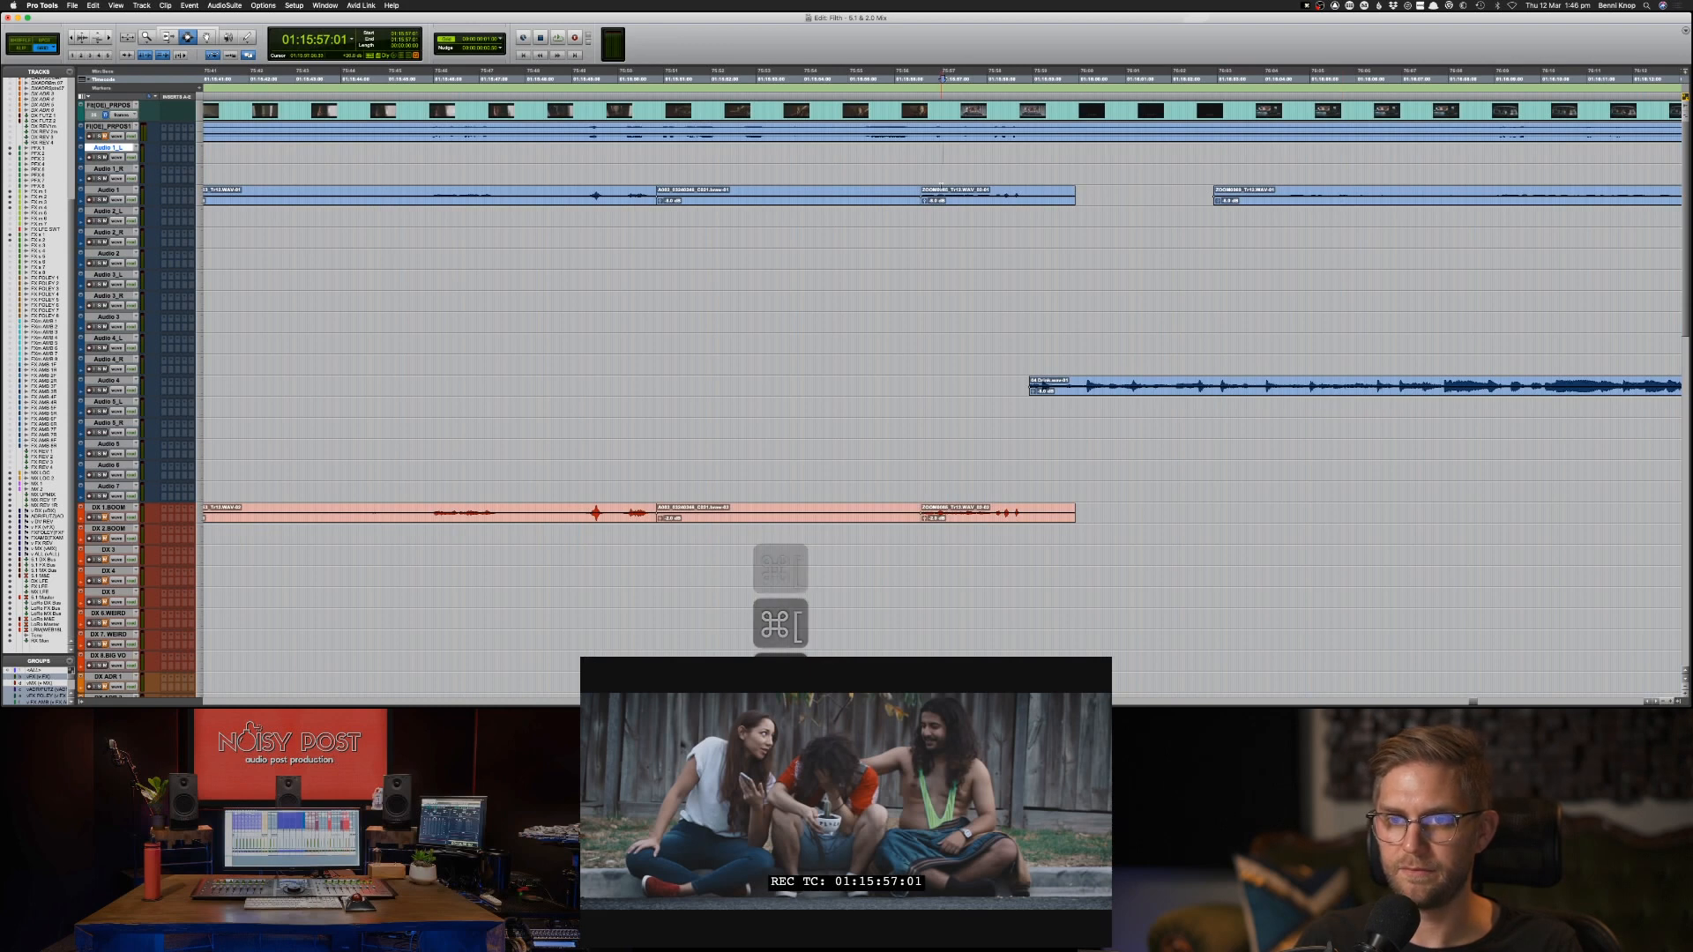
left_click(912, 194)
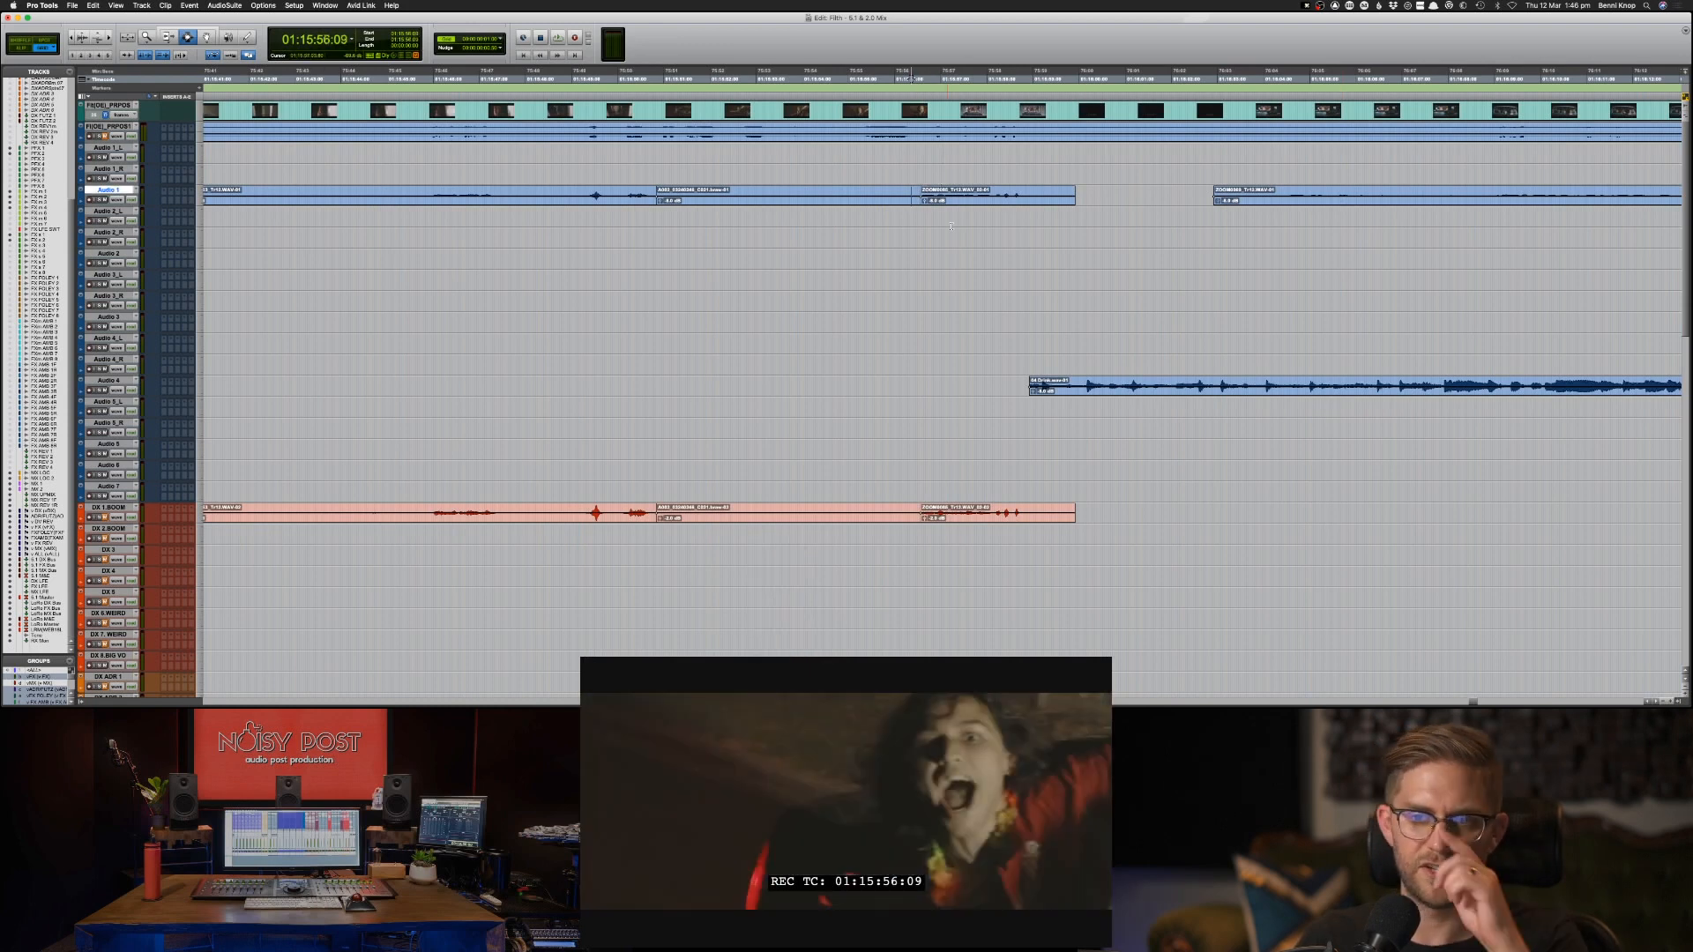
key("super+bracketleft")
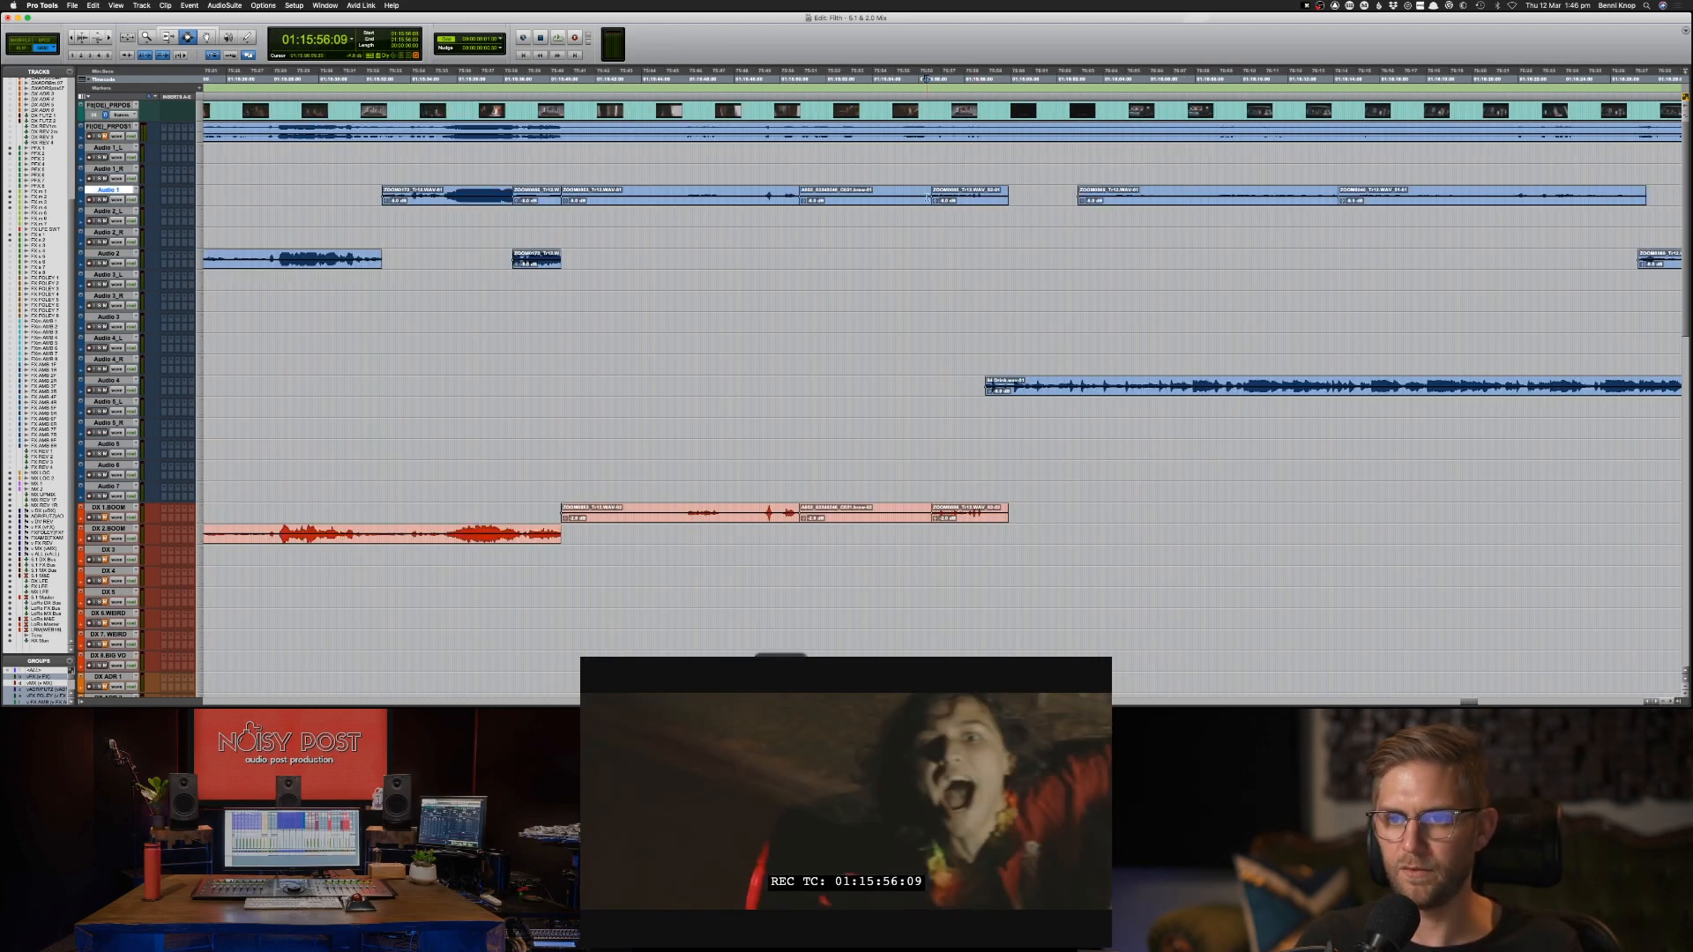
left_click(979, 385)
key("space")
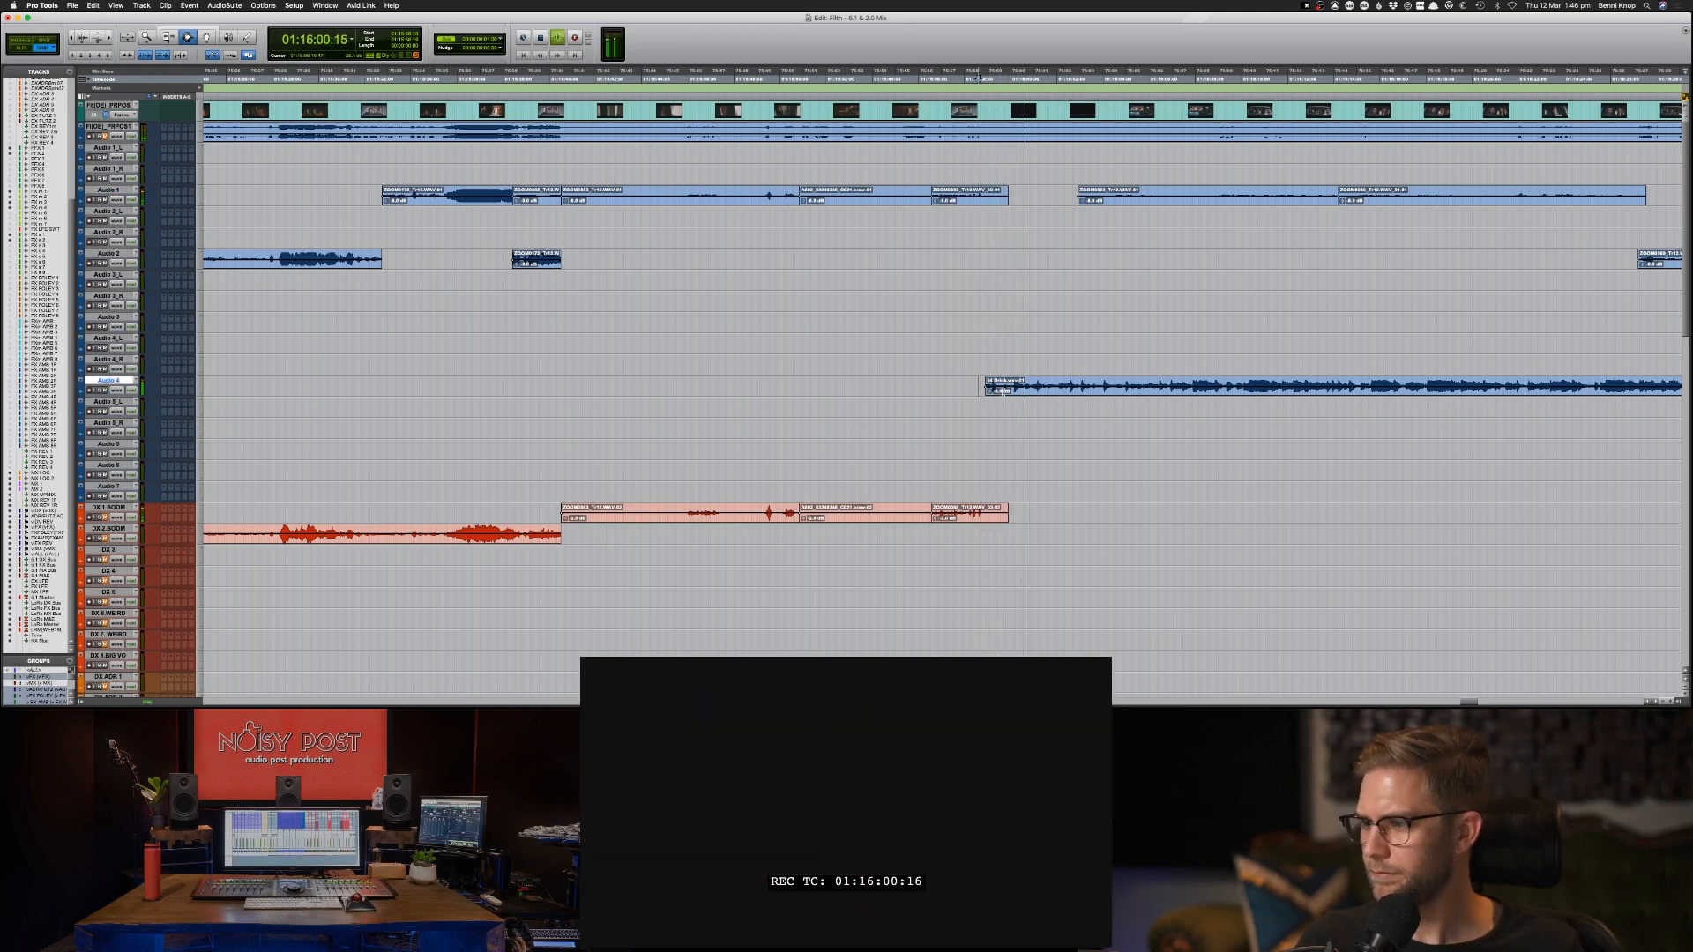
key("super+bracketleft")
key("super+bracketleft")
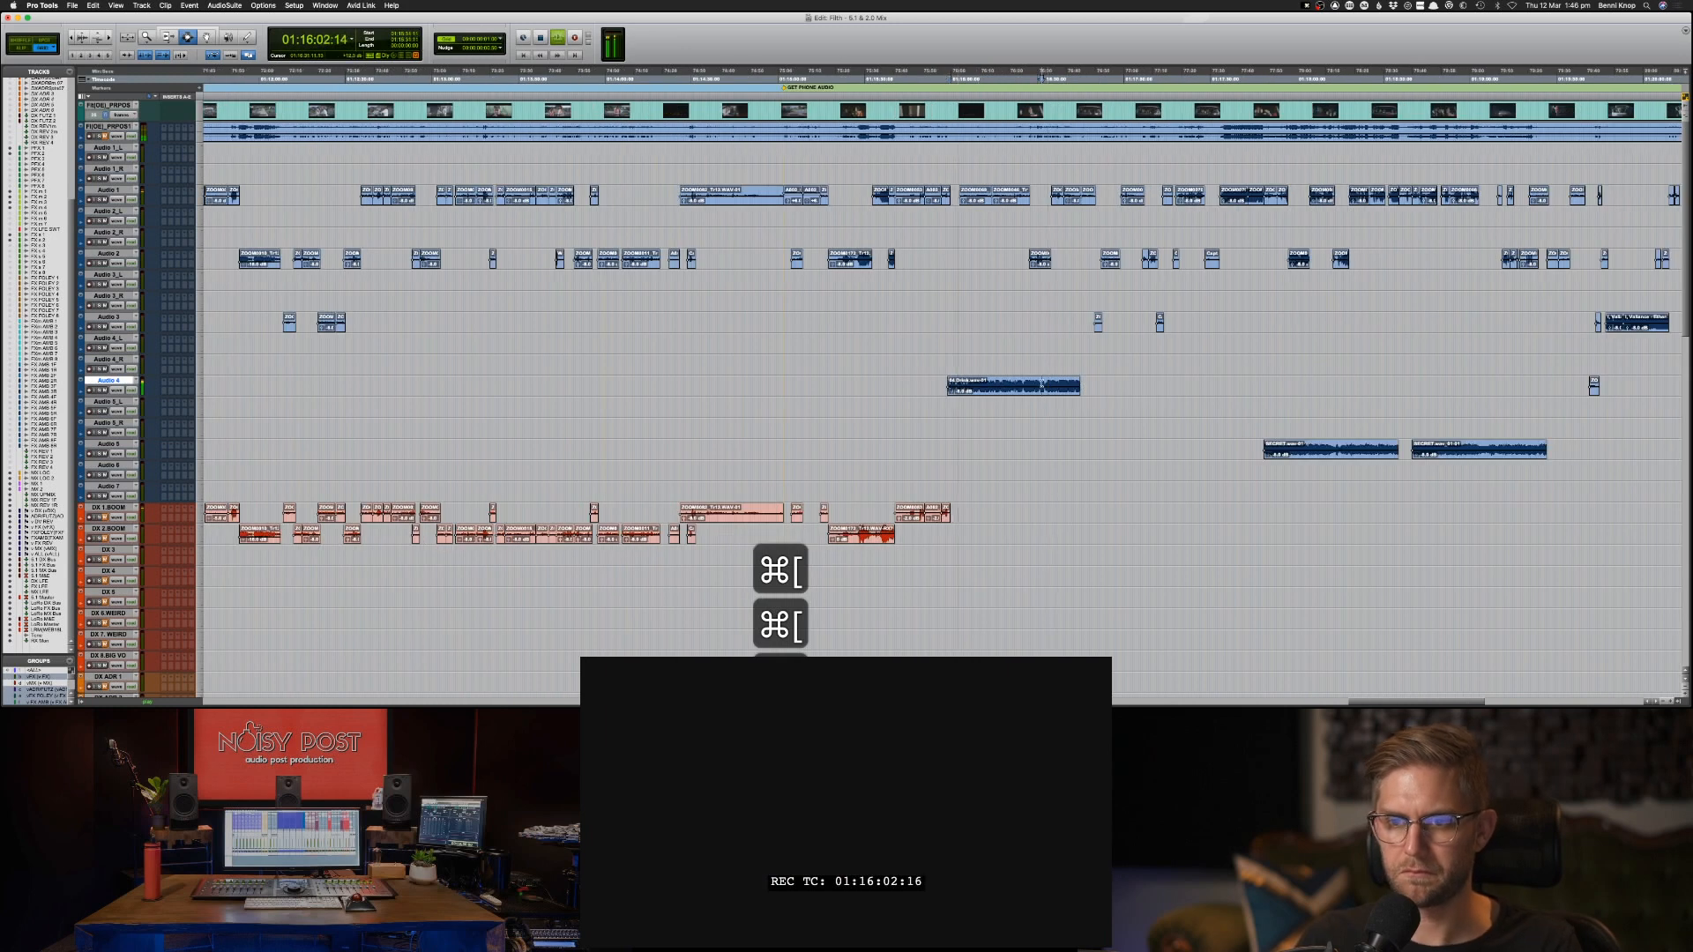
Duplicate the long music clip from Audio 4 onto the adjacent Audio 5_L track at the same timecode.
key("super+c")
key("semicolon")
key("super+v")
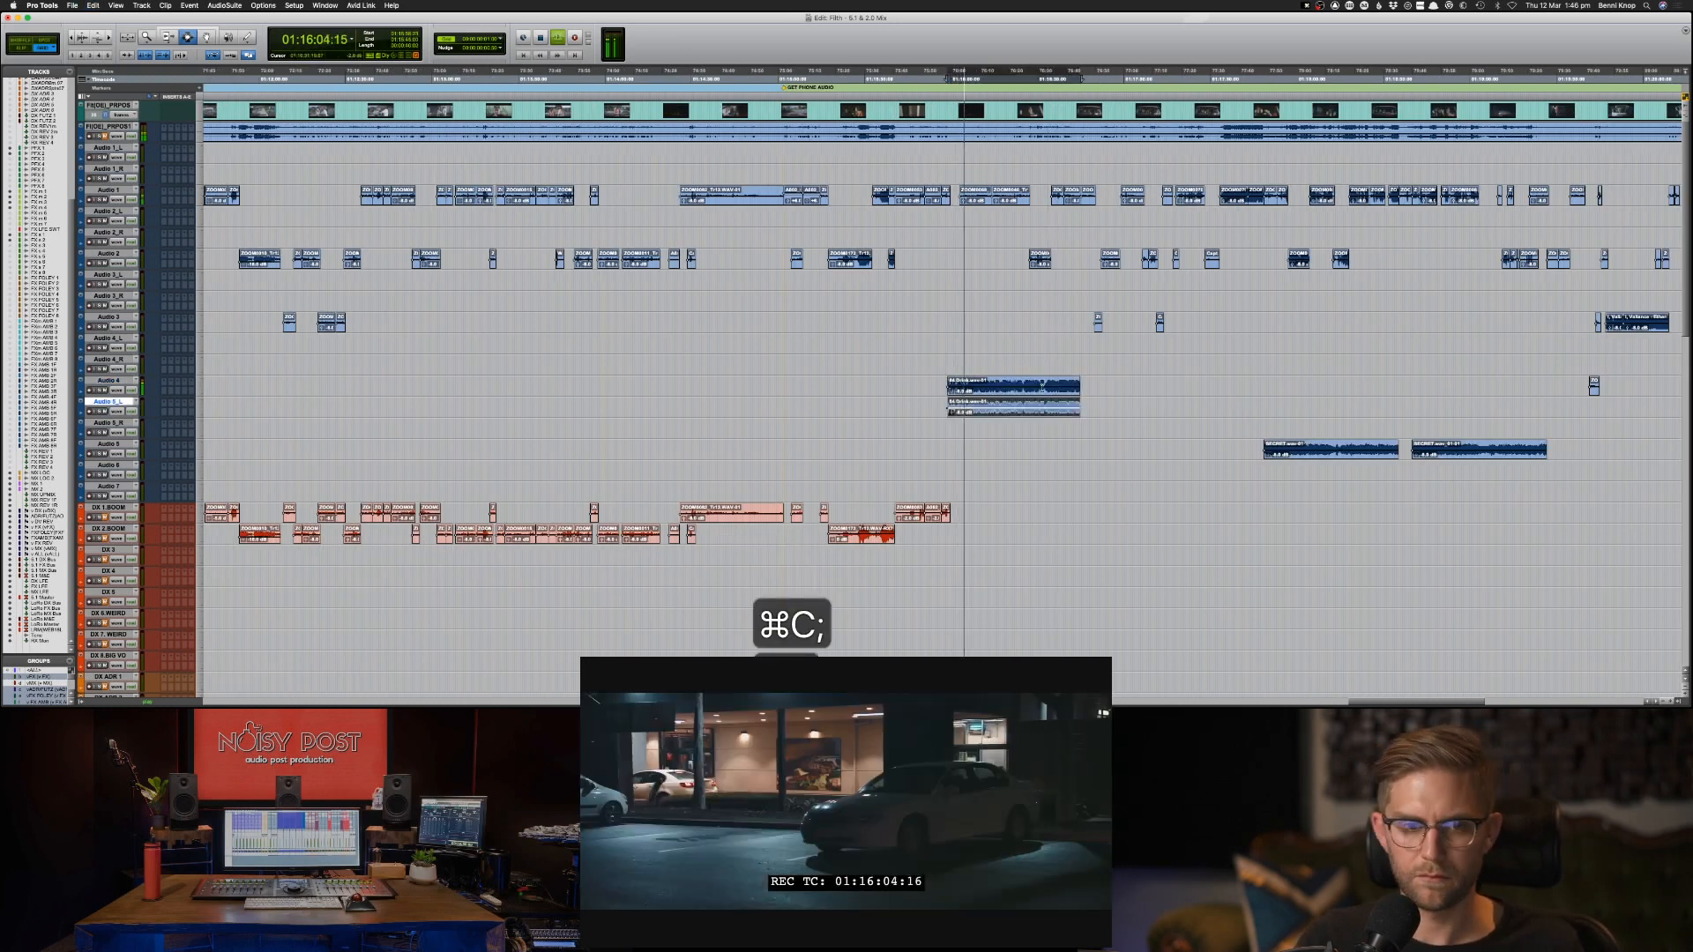
Copy the paired music clips on Audio 4 and Audio 5_L and paste them onto the MX 1 track at 01:15:58:23.
left_click(1043, 388, "shift")
key("space")
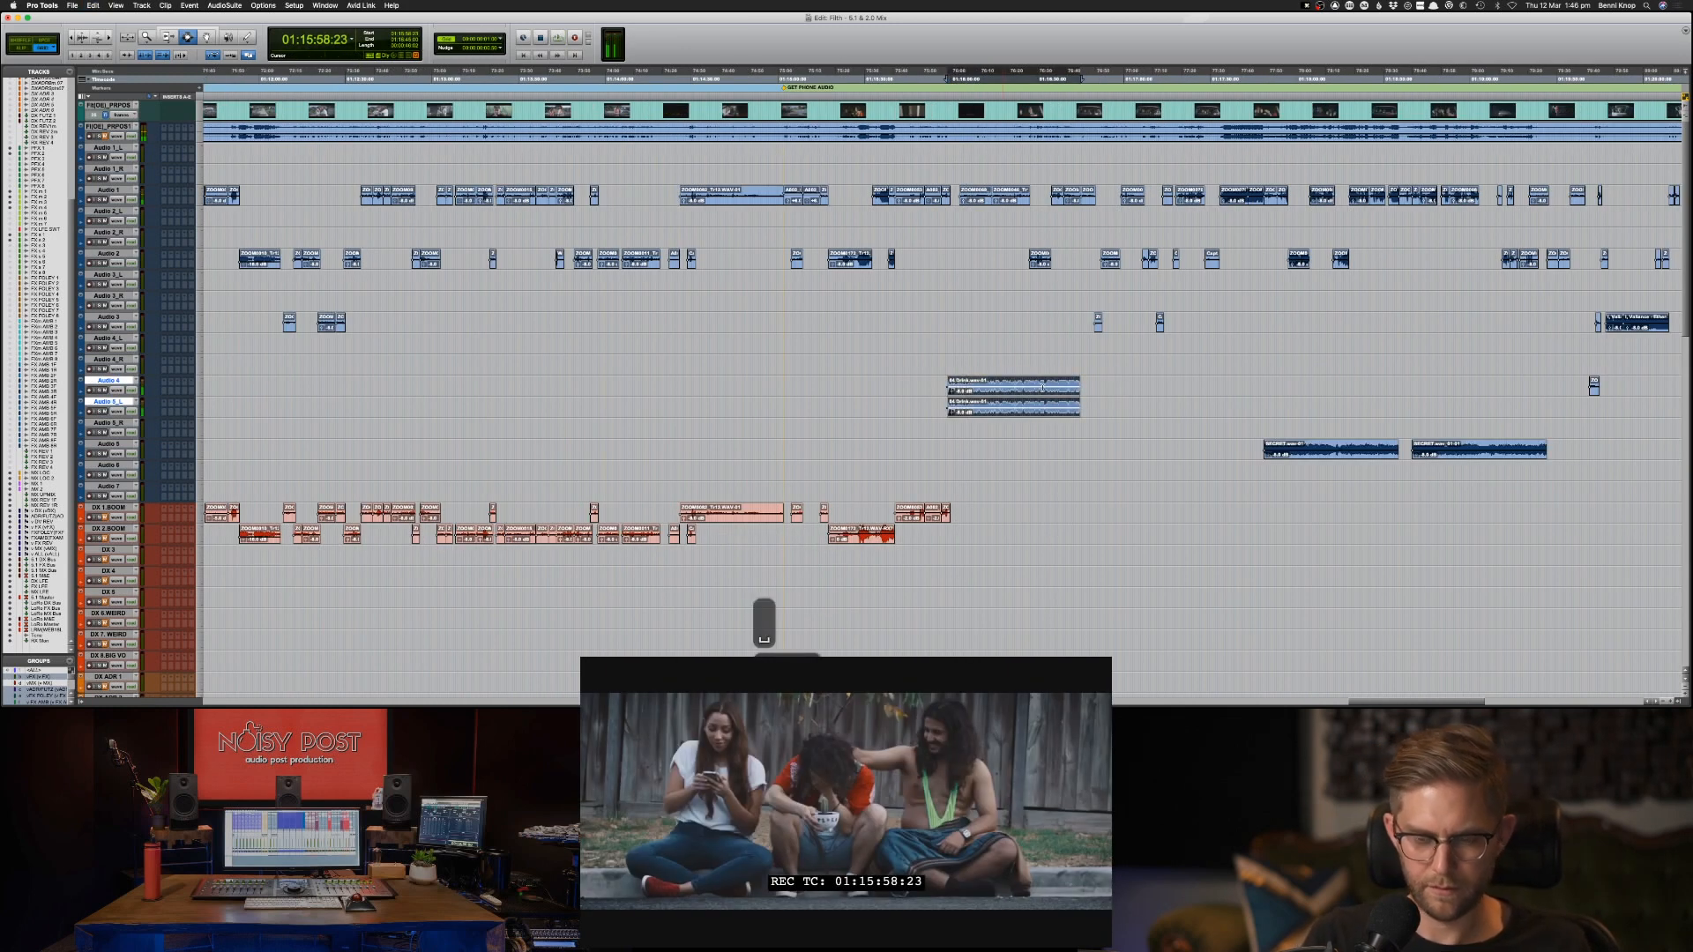
key("alt+super+f")
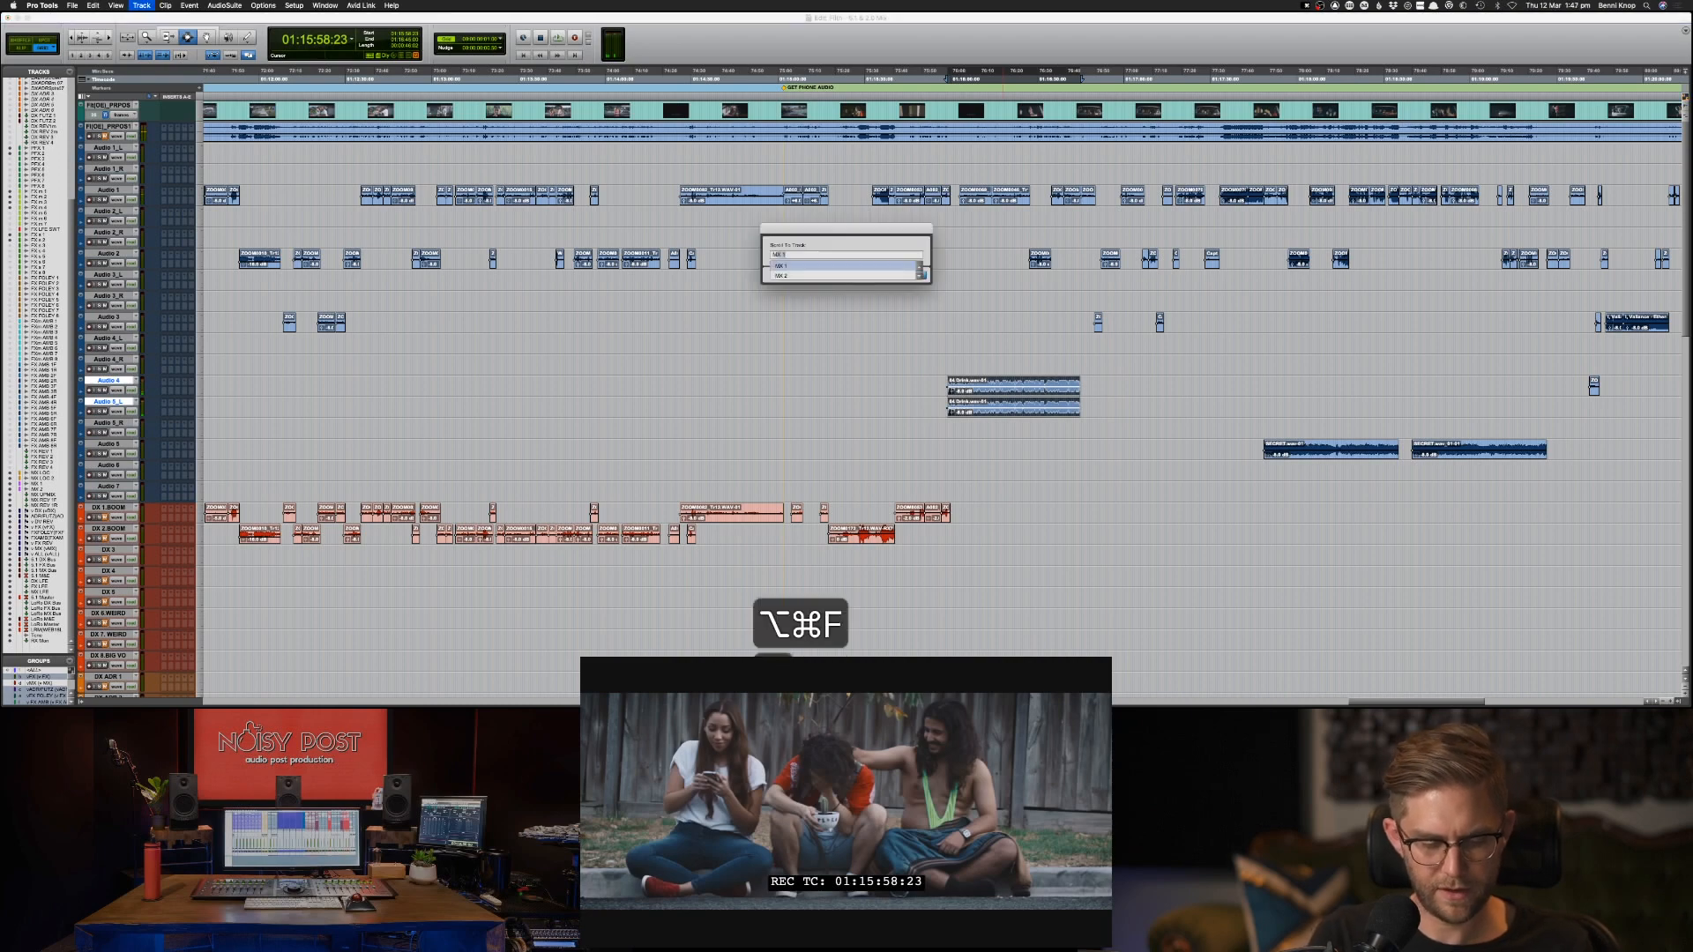
type("mx")
key("Return")
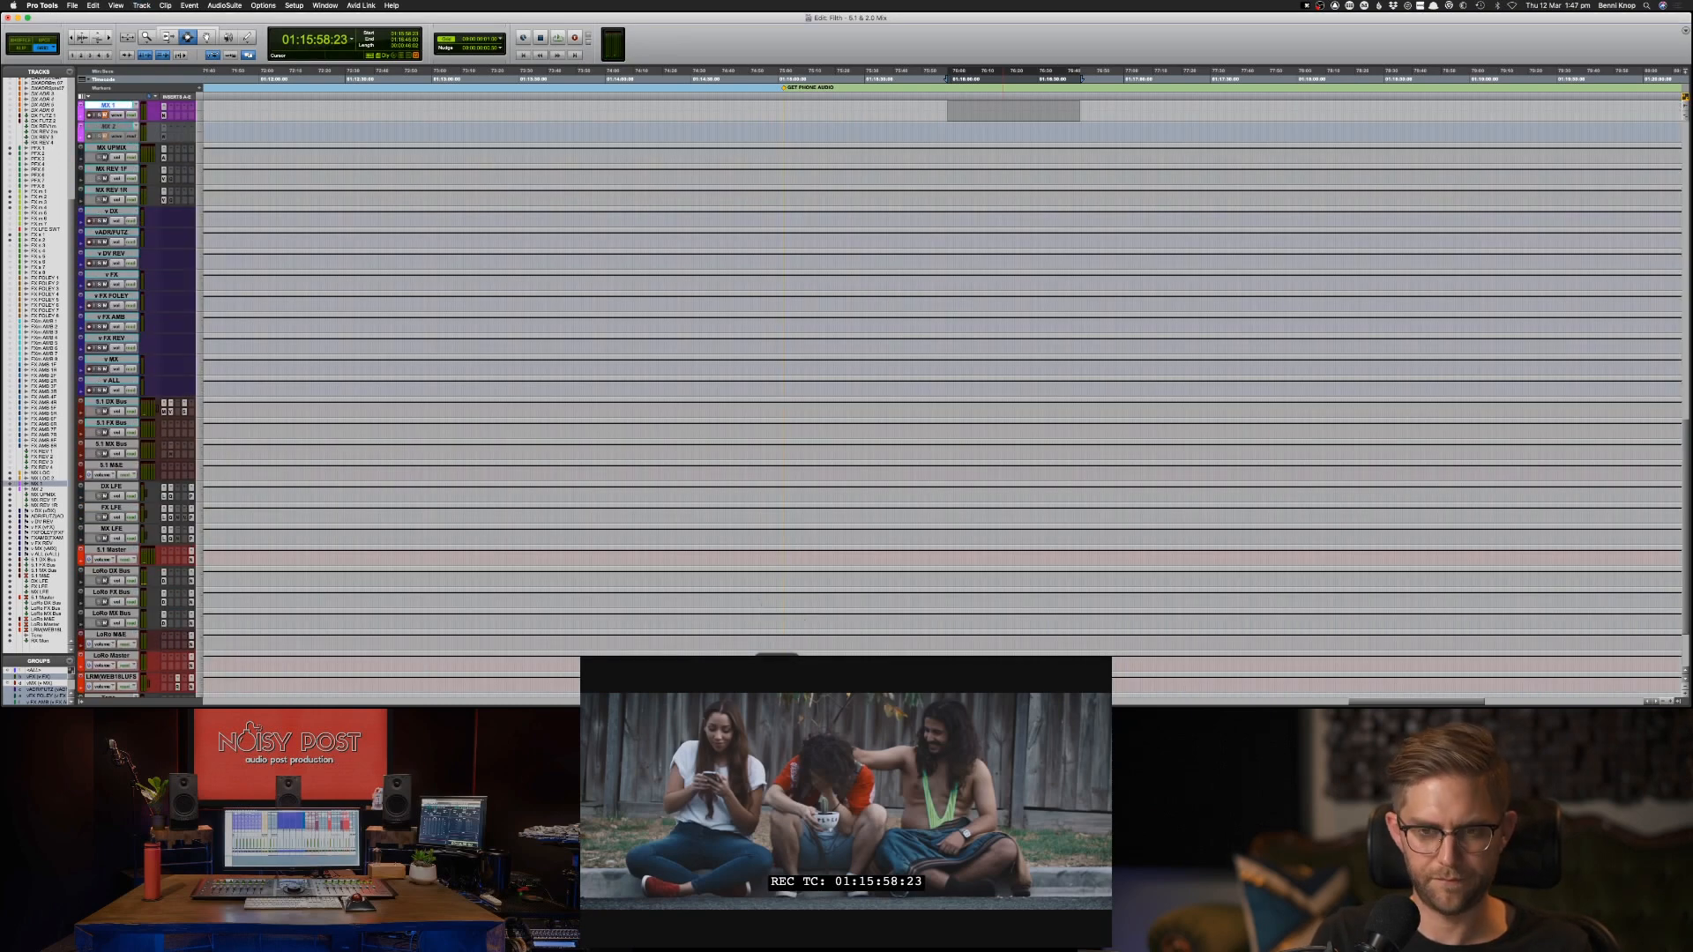
key("super+v")
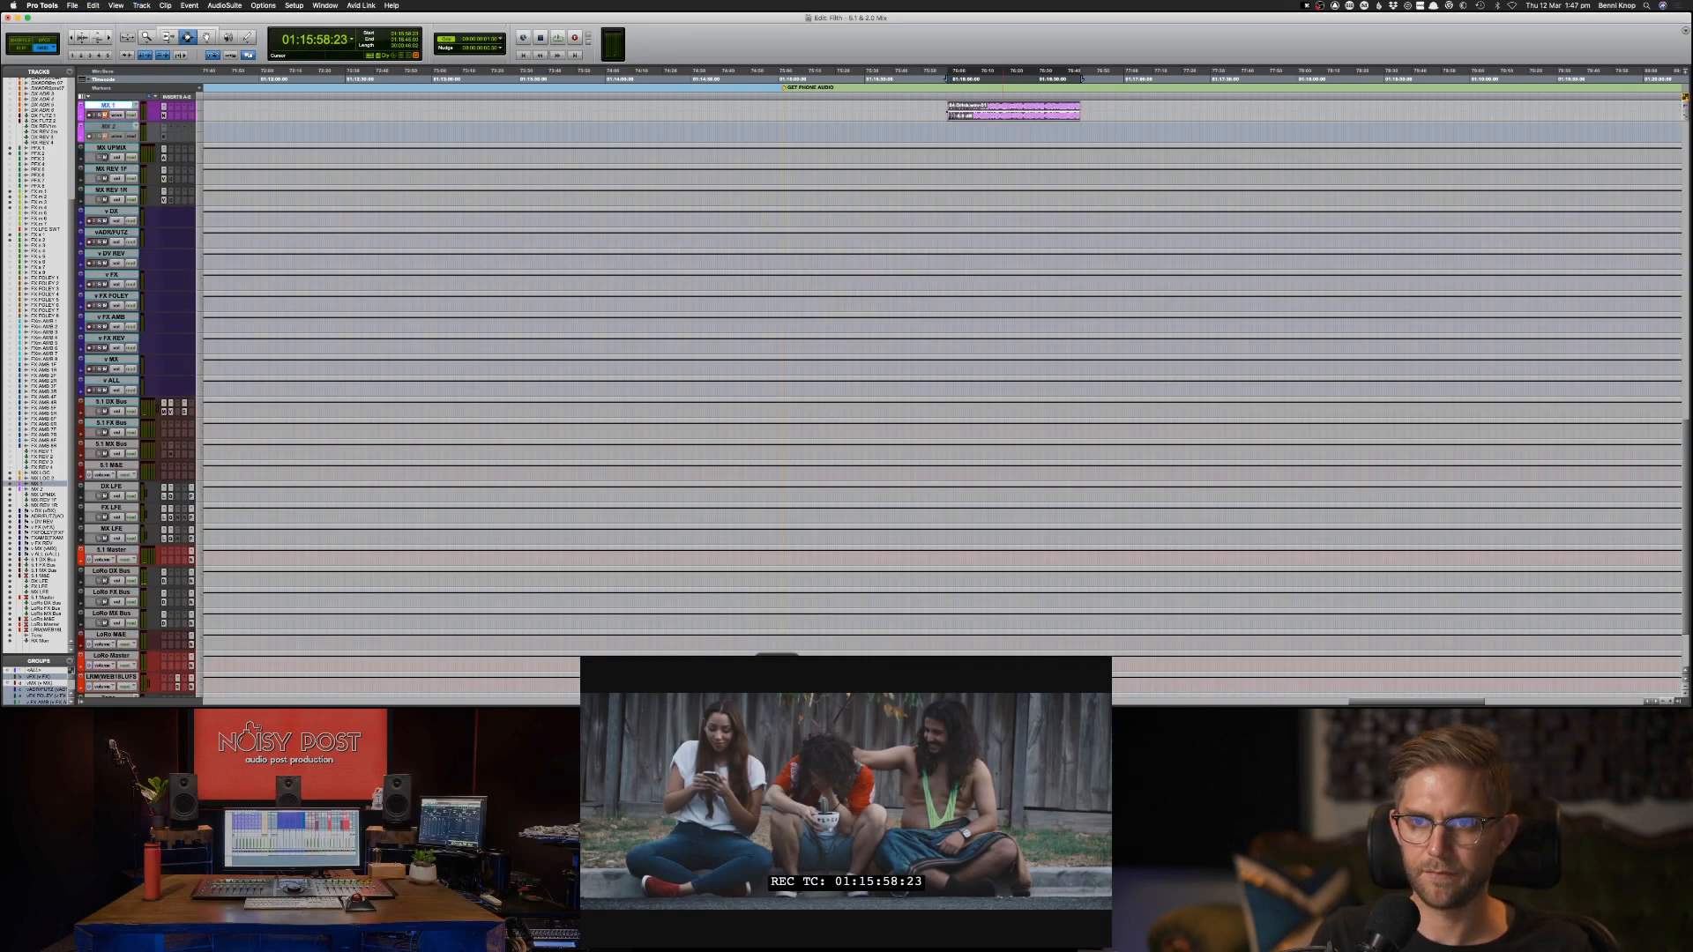
Return to the source tracks and mute the paired music clips on Audio 4 and Audio 5_L.
key("alt+super+f")
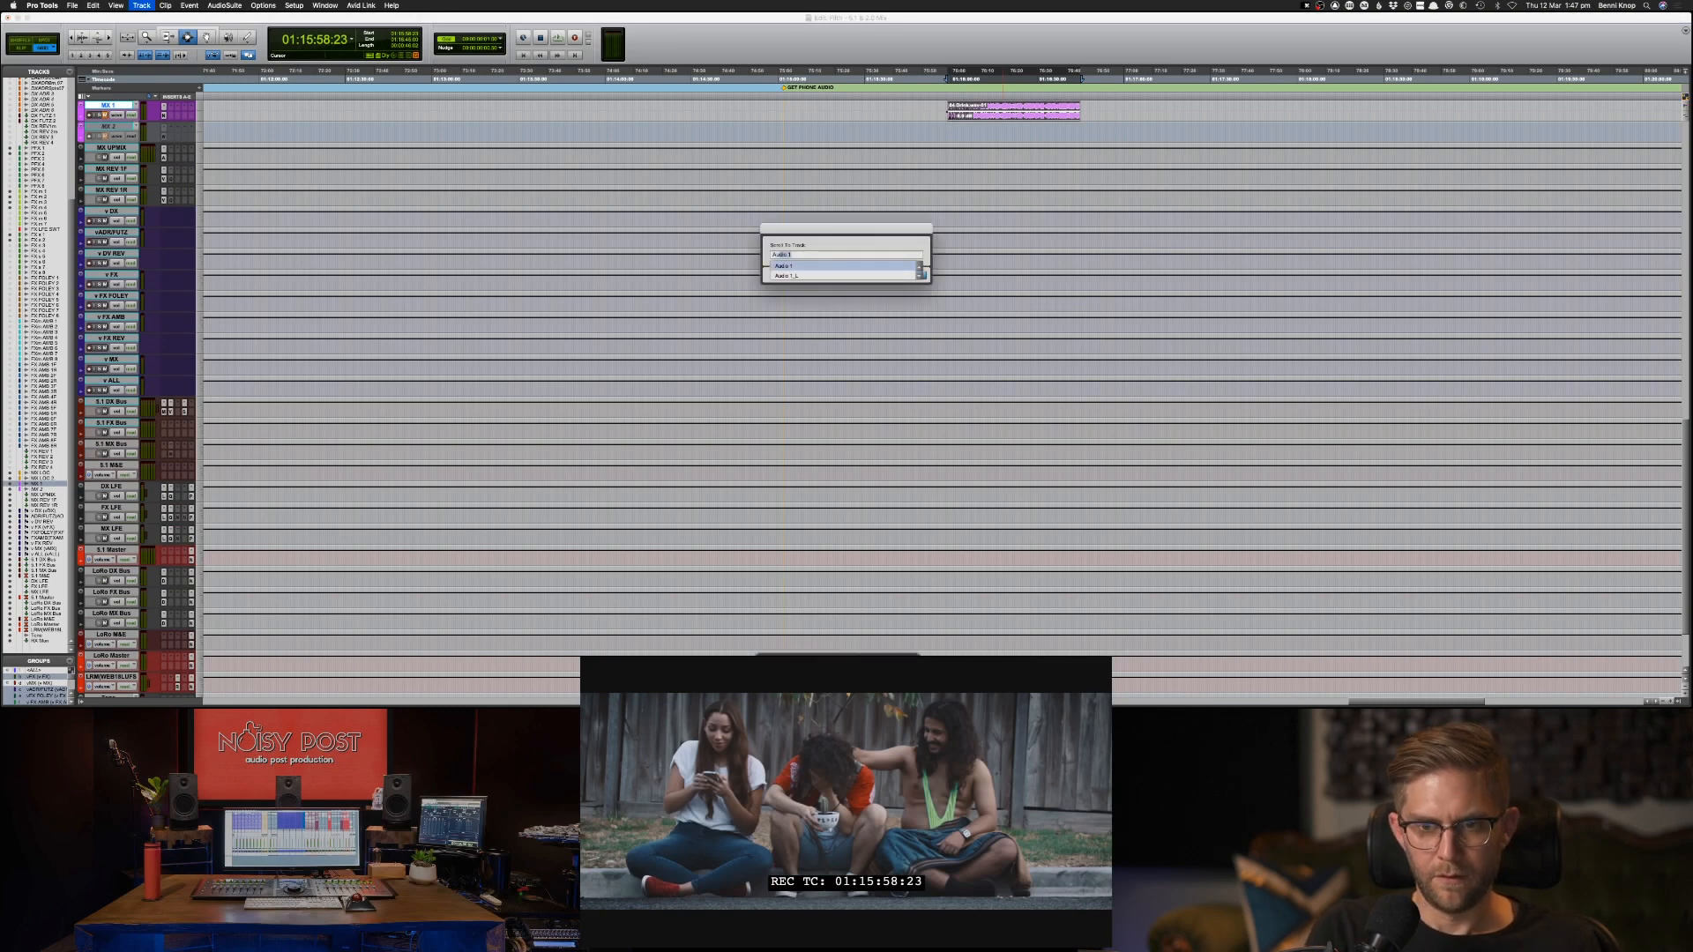
key("Return")
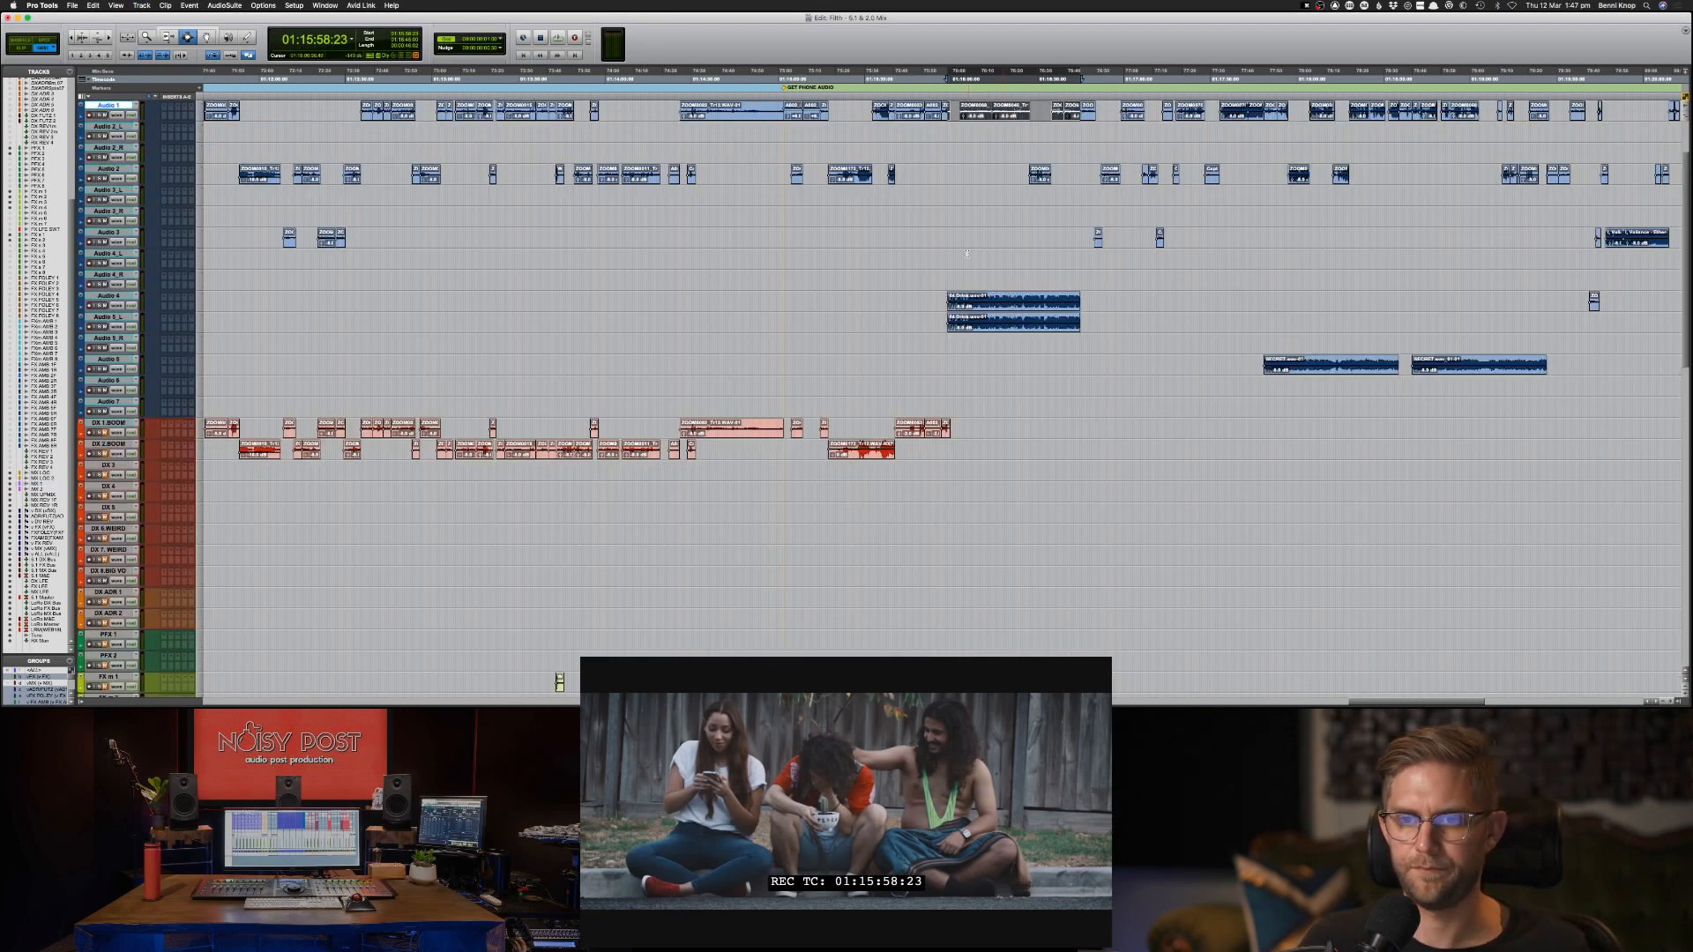
left_click_drag(926, 303, 1093, 338)
key("super+c")
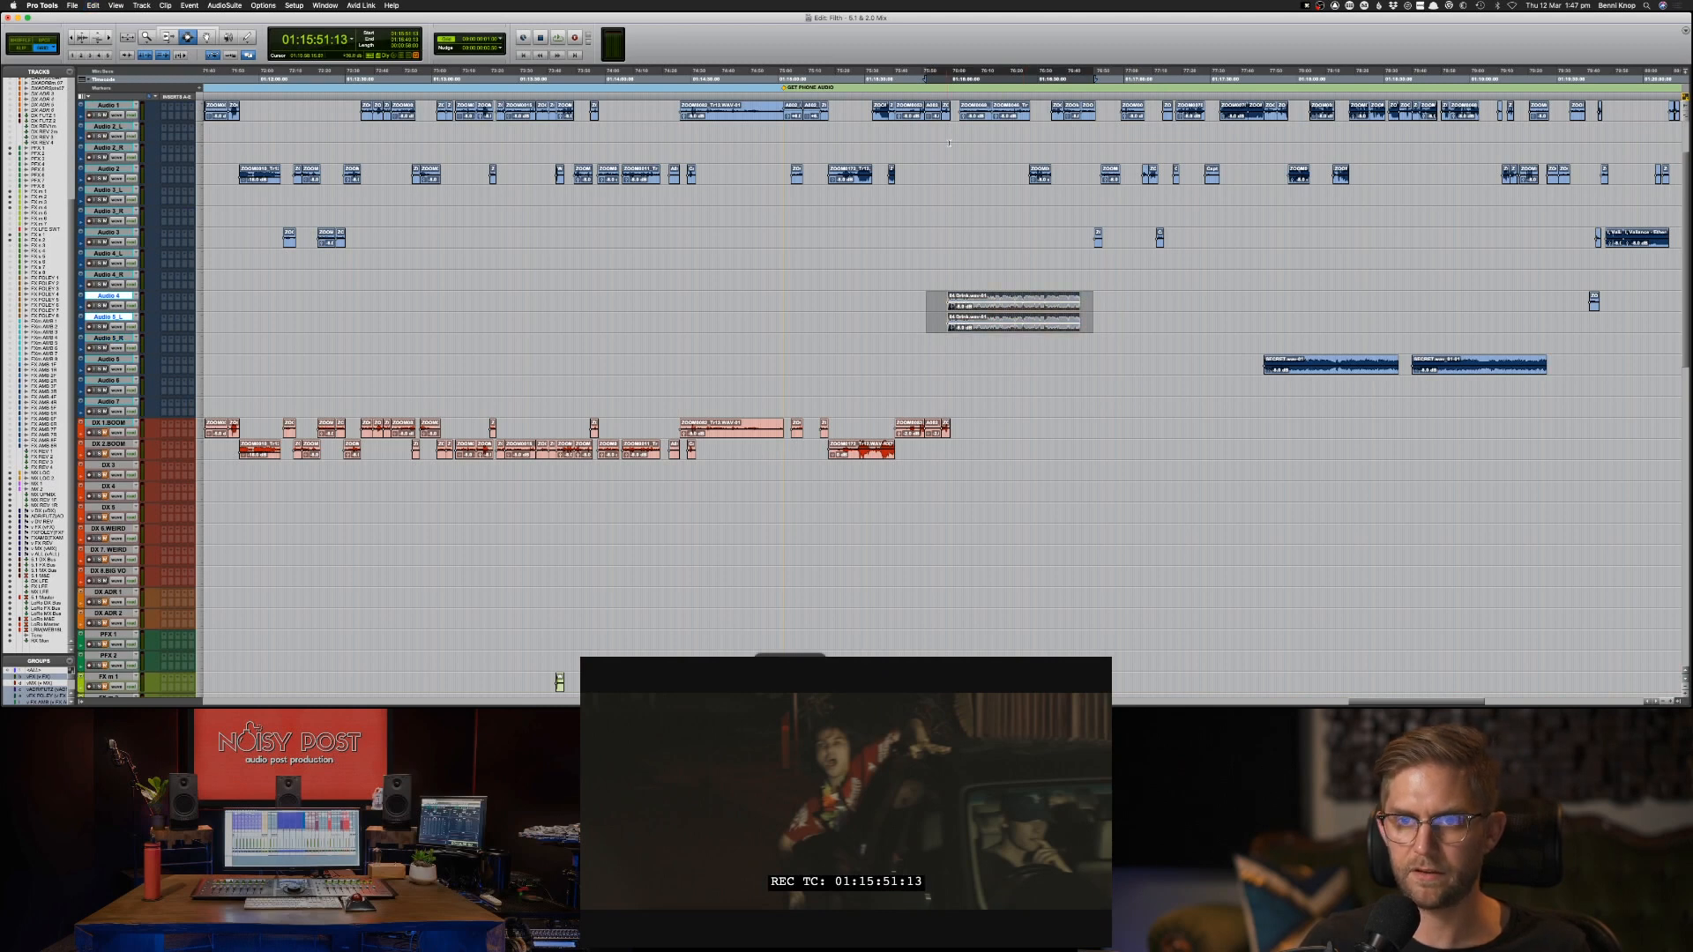
Play the car scene and copy its first groups of Audio 1 dialogue clips onto DX 1-BOOM at the same timecode.
left_click(948, 138)
key("space")
key("space")
left_click(957, 126)
key("space")
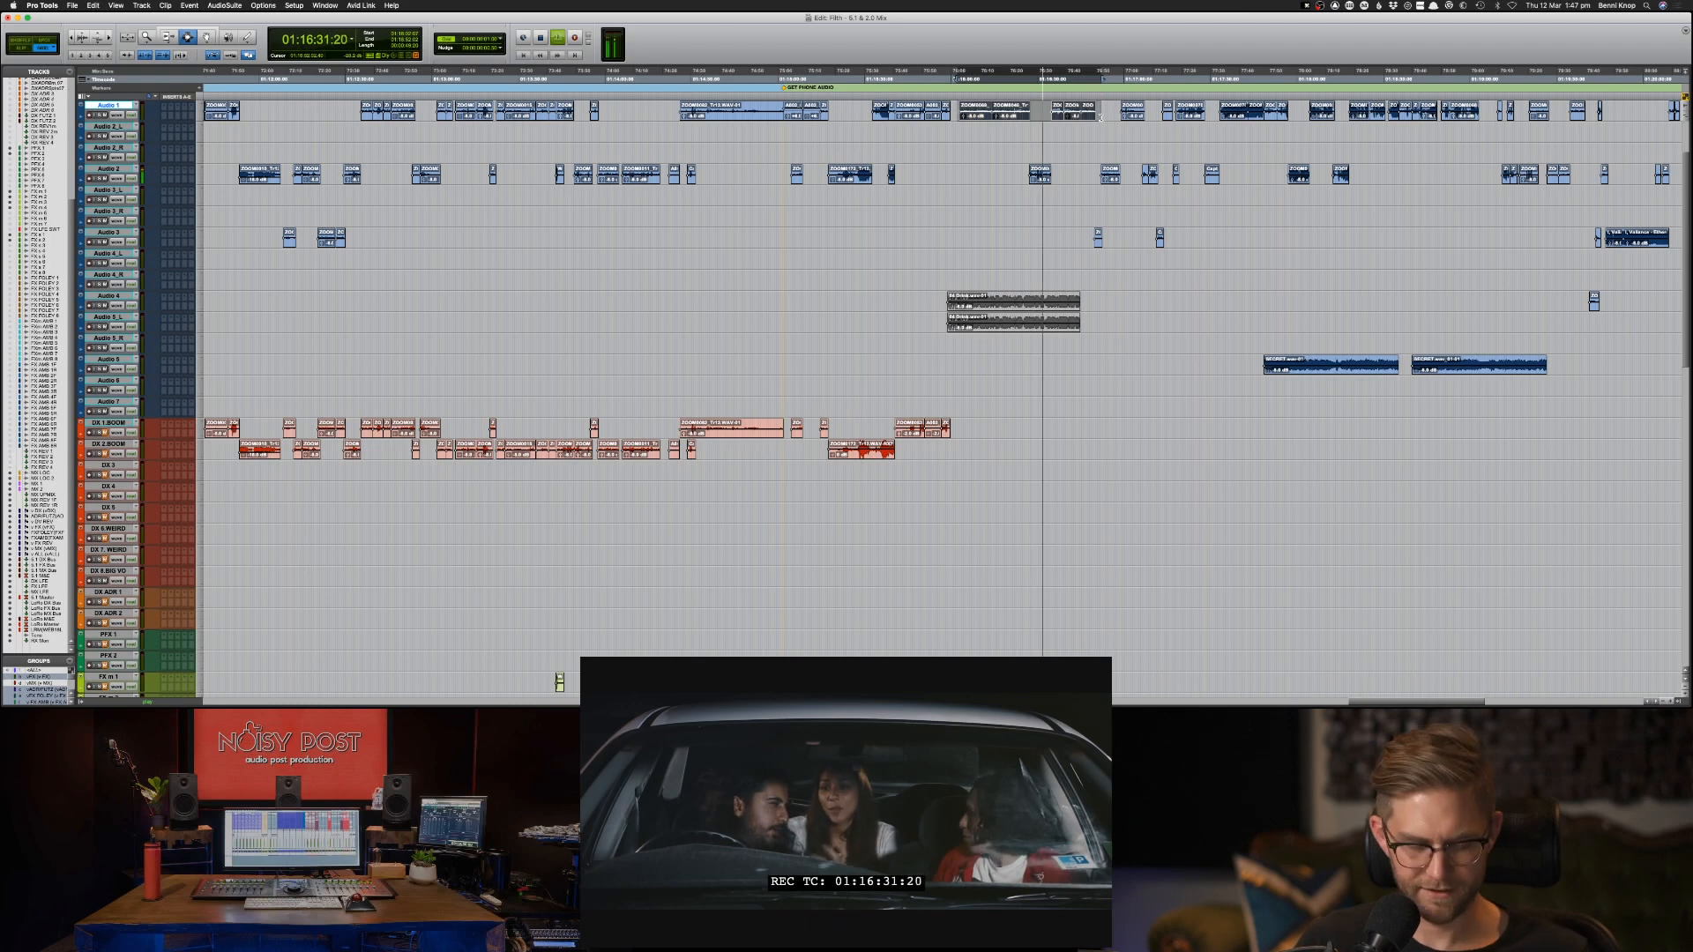
key("semicolon")
key("semicolon")
key("semicolon")
key("semicolon")
key("semicolon")
key("semicolon")
key("semicolon")
key("semicolon")
Copy the Audio 2 dialogue clips across the car scene onto DX 2-BOOM at the same timecode.
key("semicolon")
key("semicolon")
key("semicolon")
key("semicolon")
key("semicolon")
key("semicolon")
key("semicolon")
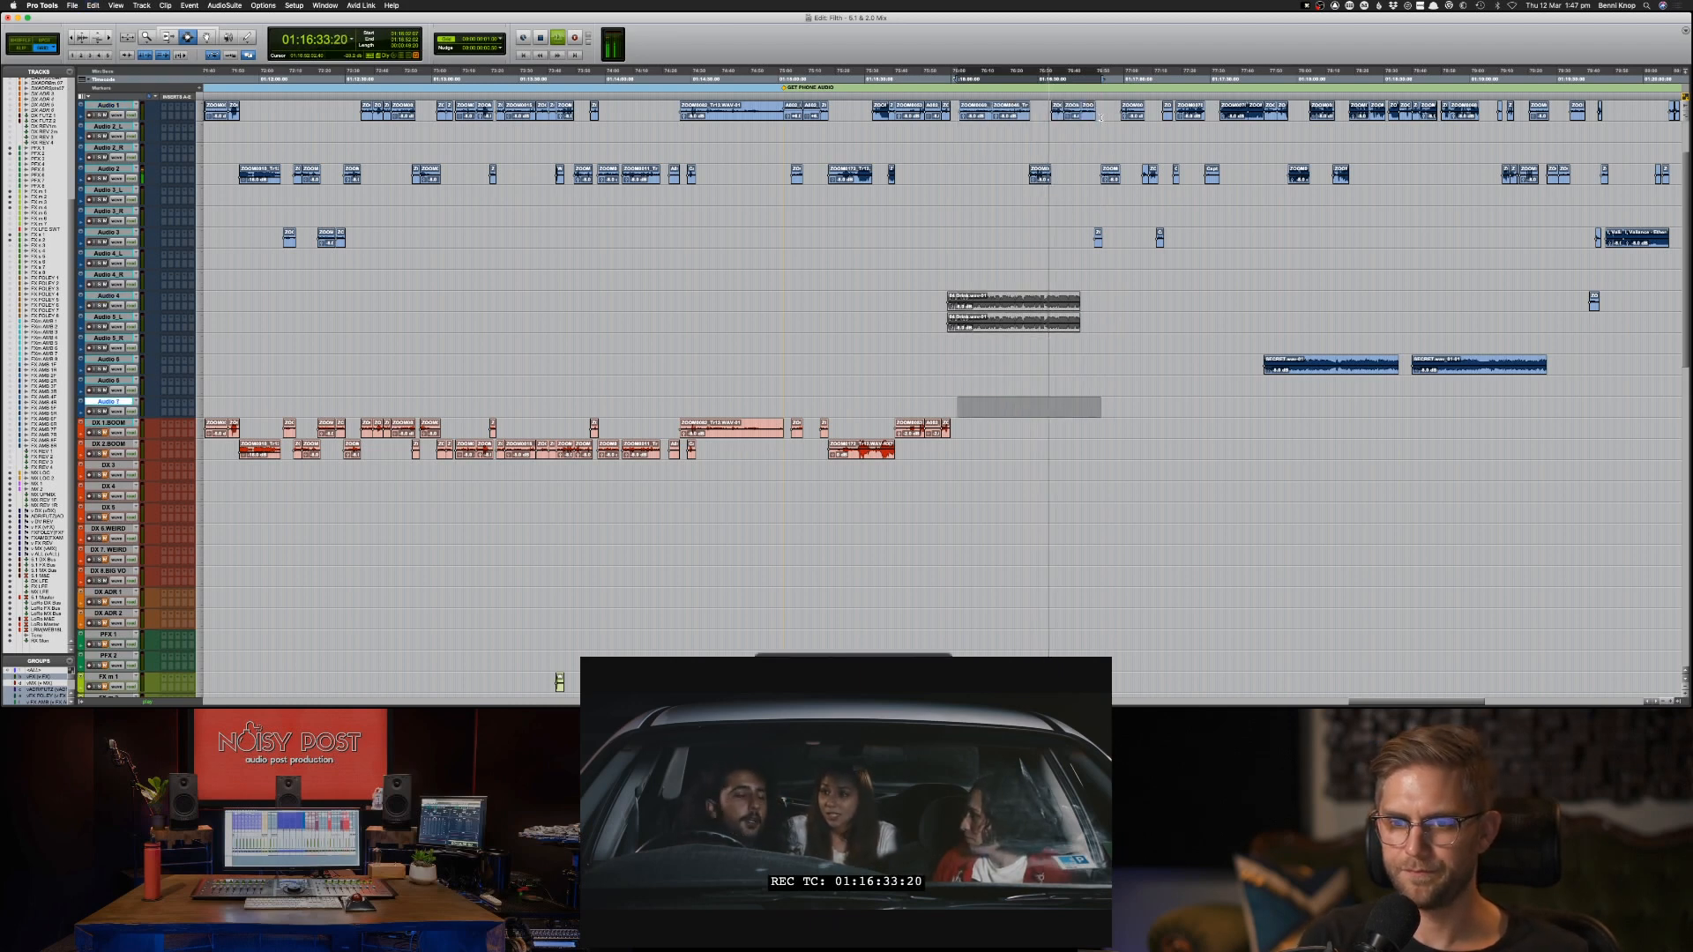
key("super+v")
left_click_drag(1008, 176, 1244, 179)
key("semicolon")
key("semicolon")
key("semicolon")
key("semicolon")
key("semicolon")
key("semicolon")
key("semicolon")
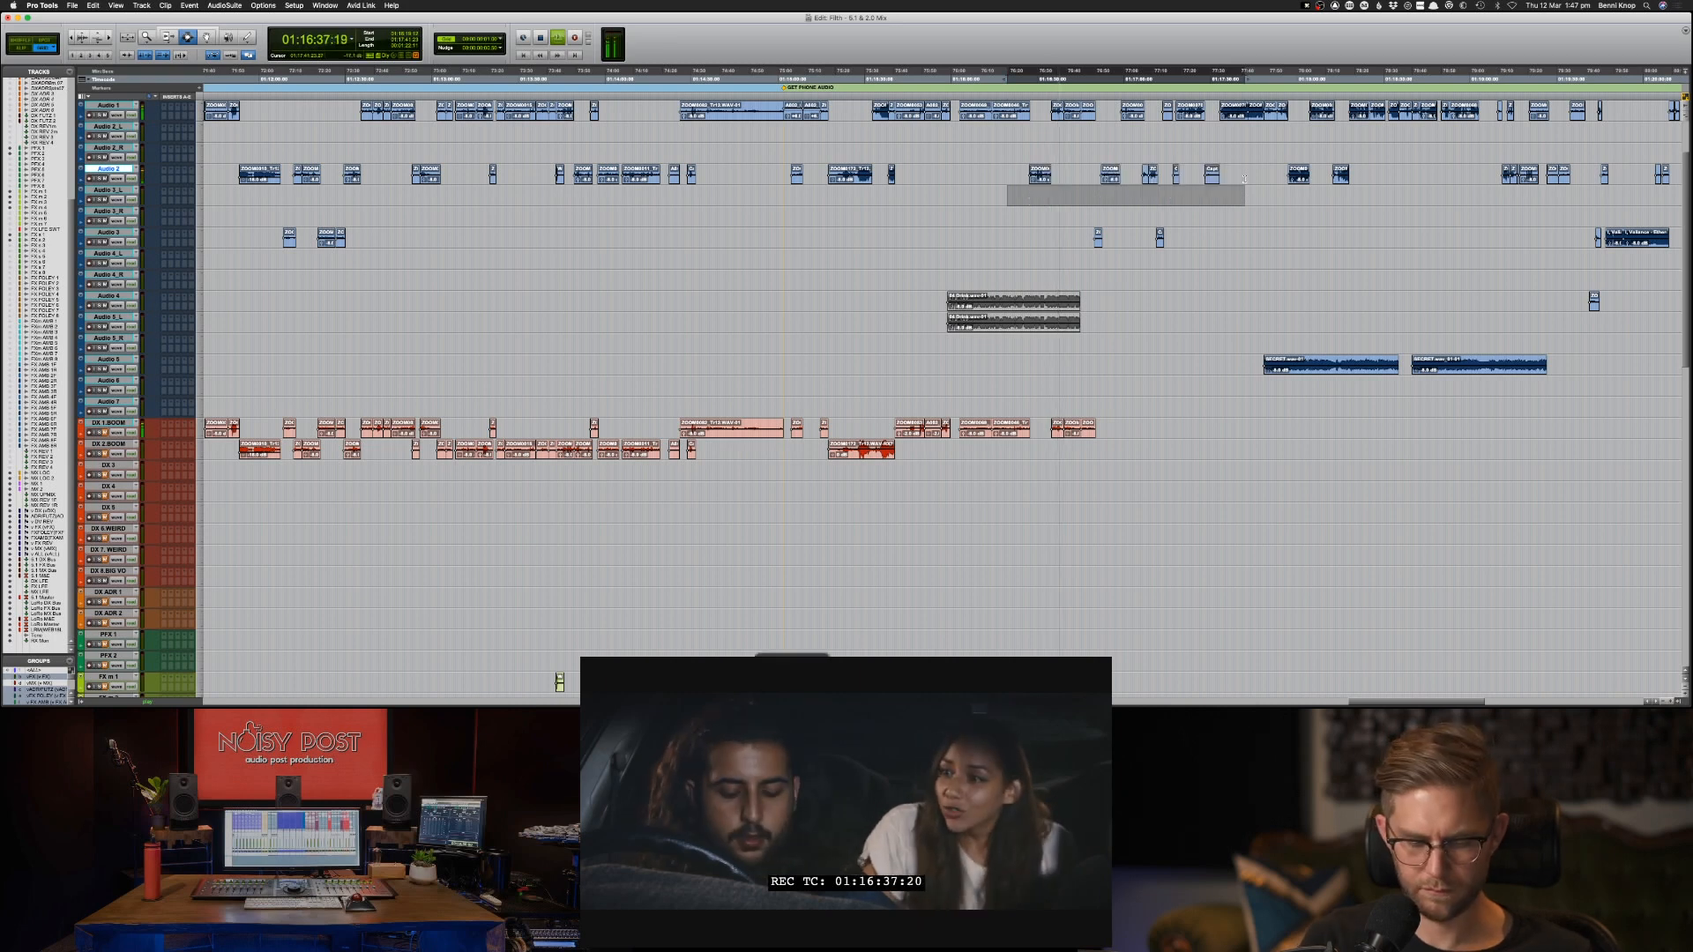
key("semicolon")
key("semicolon")
key("semicolon")
key("semicolon")
key("semicolon")
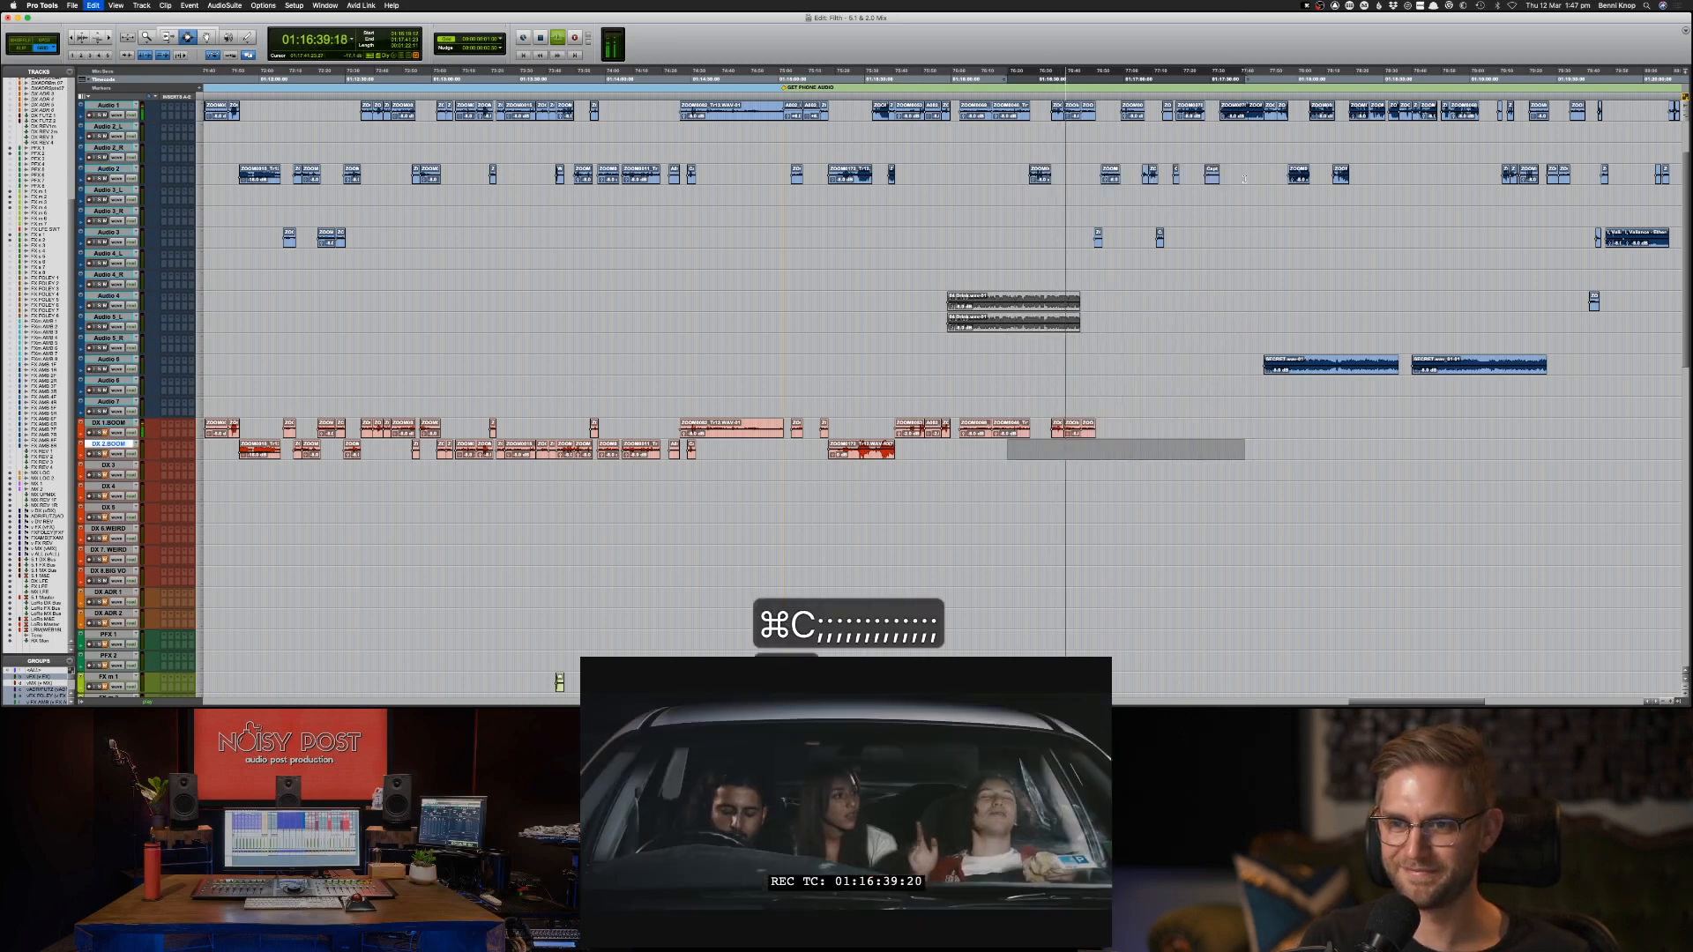
key("super+v")
Copy the next group of Audio 1 dialogue clips, around 01:17:00, onto DX 1-BOOM at the same timecode.
left_click_drag(1107, 113, 1201, 119)
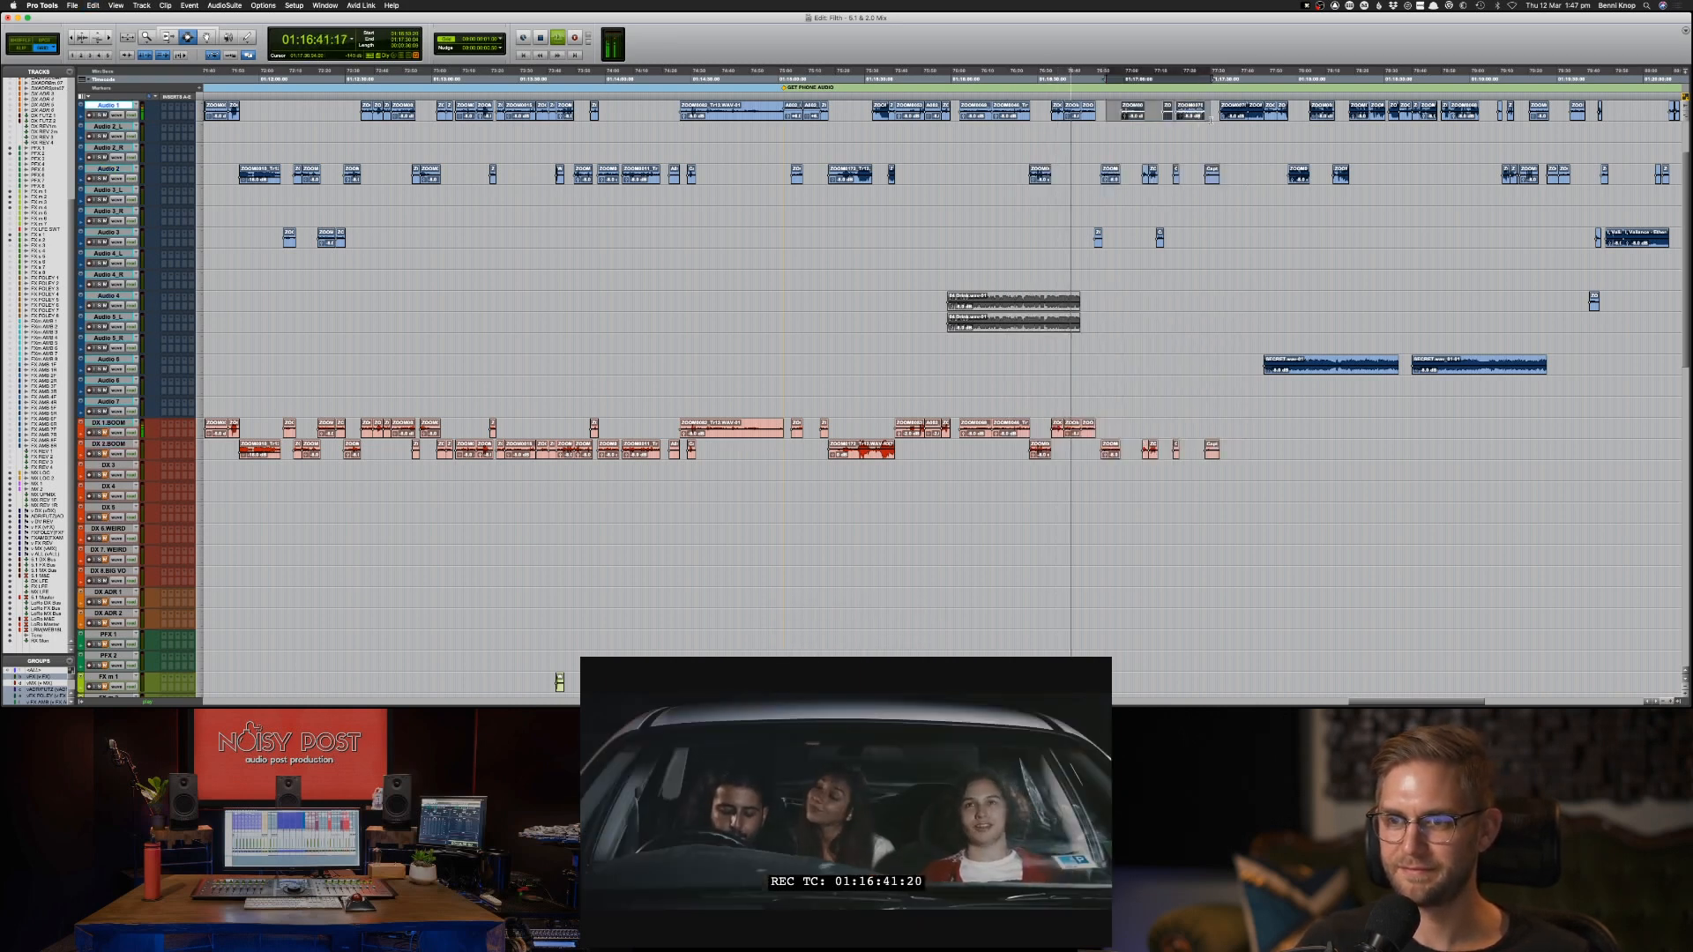
key("super+c")
key("semicolon")
key("semicolon")
key("semicolon")
key("semicolon")
key("semicolon")
key("semicolon")
key("semicolon")
key("semicolon")
key("semicolon")
key("semicolon")
key("semicolon")
key("semicolon")
key("semicolon")
key("semicolon")
key("semicolon")
key("semicolon")
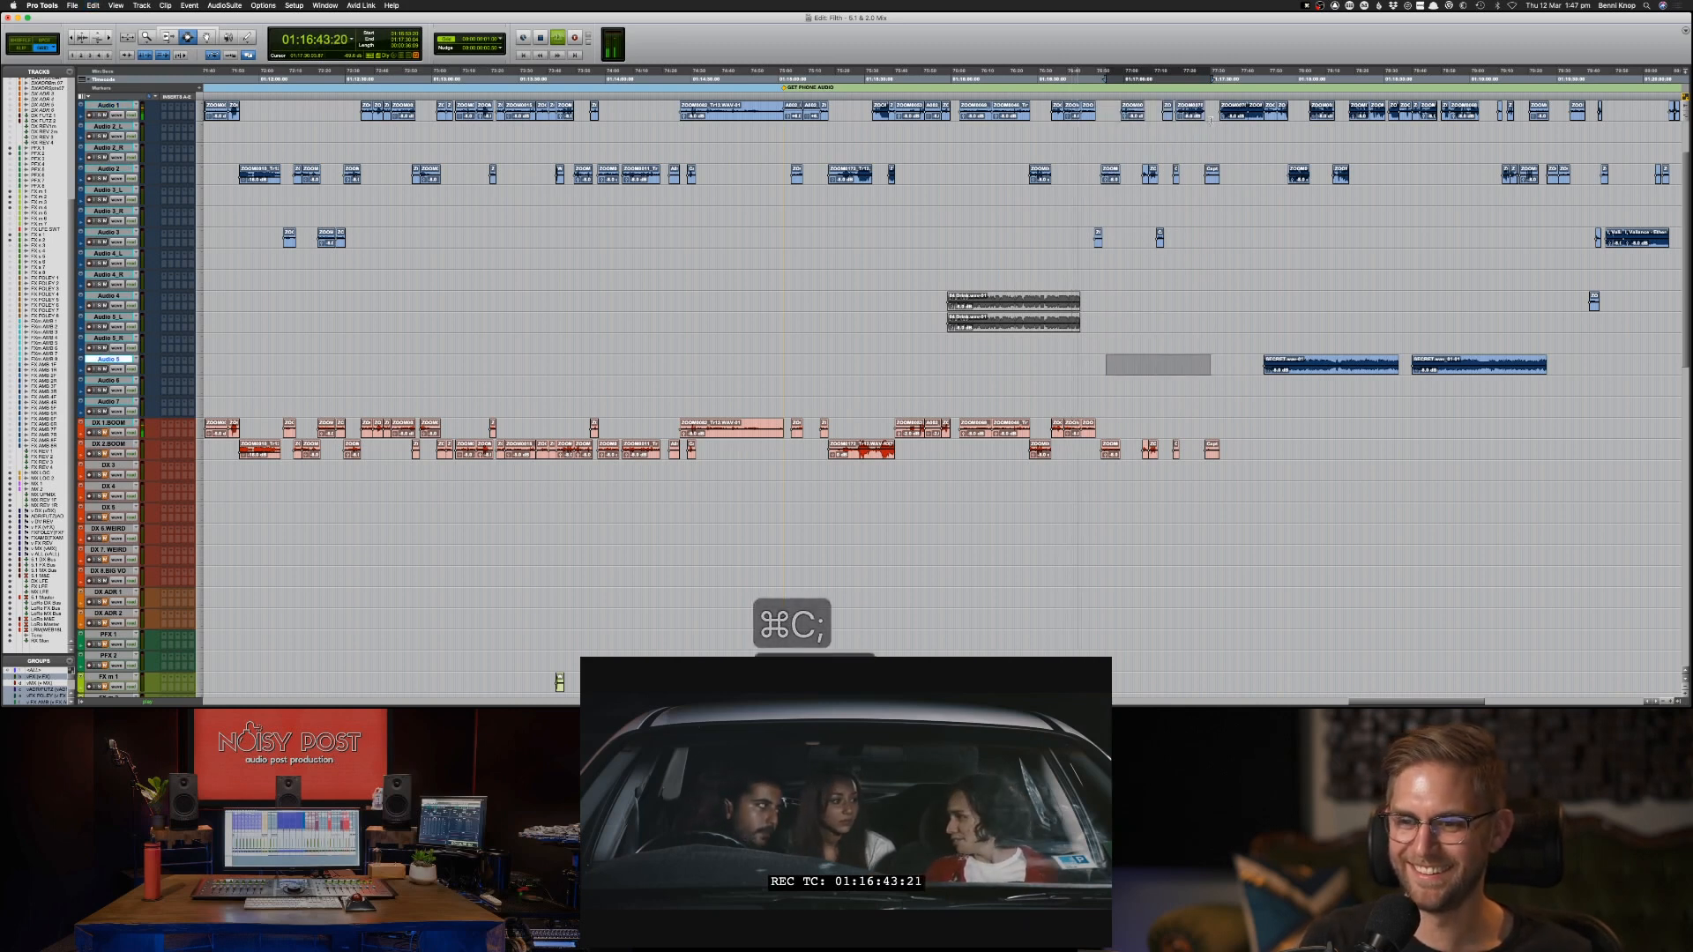
key("p")
key("super+v")
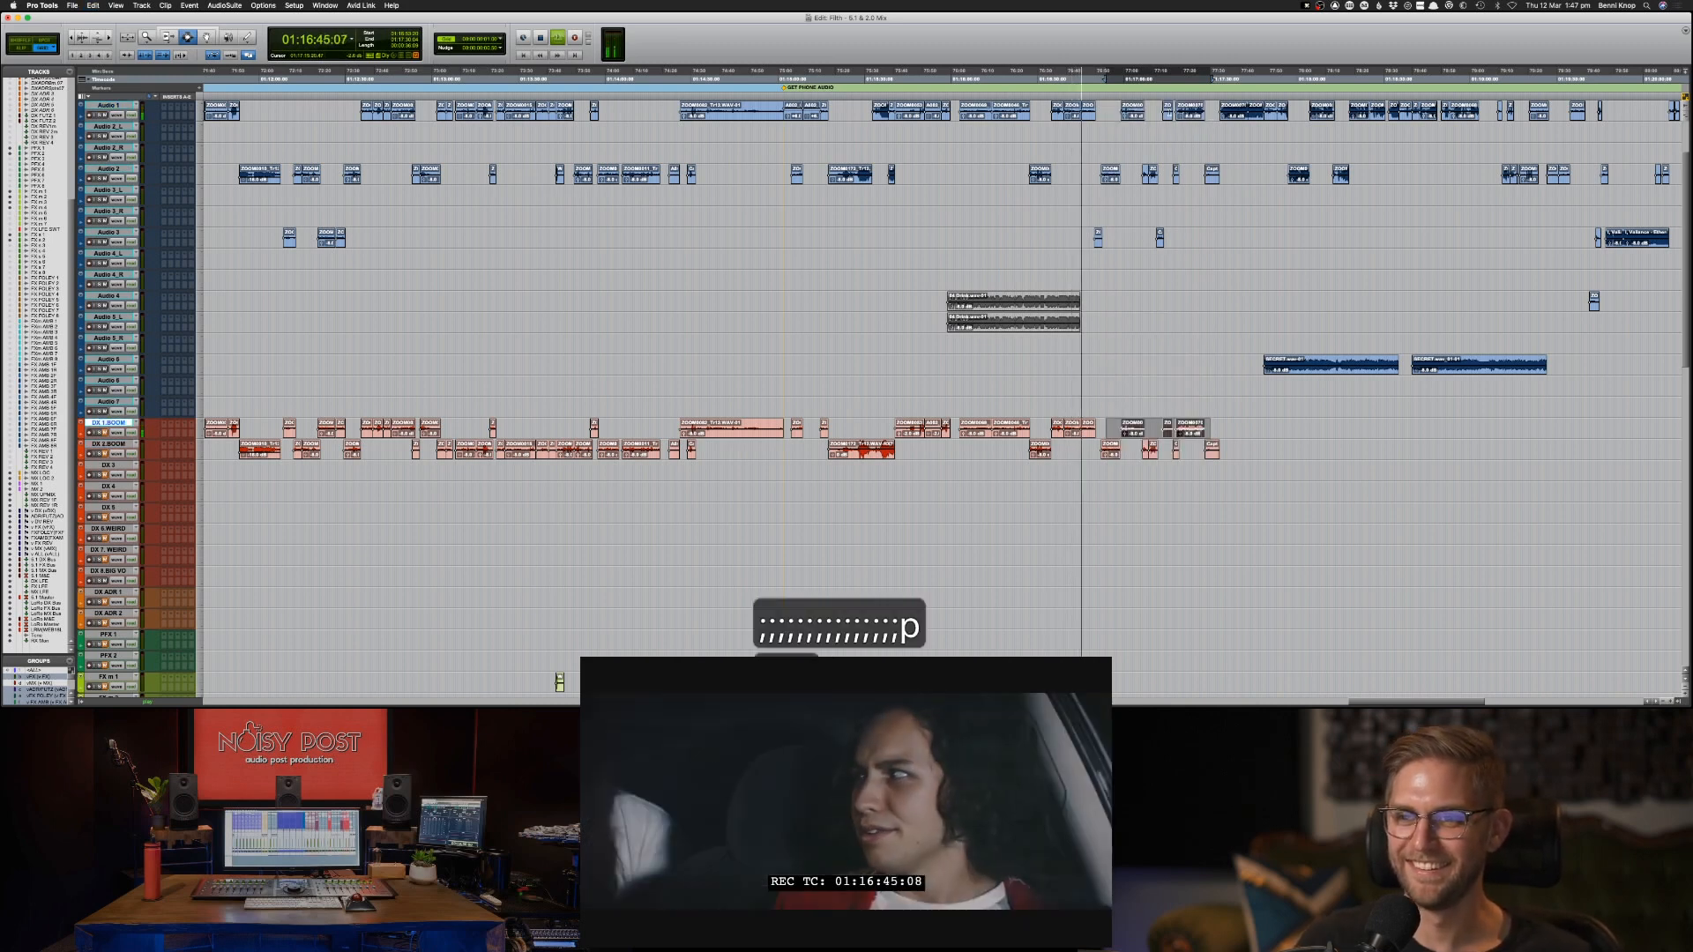
Copy the short Audio 3 clip near 01:16:51 onto DX 1-BOOM and play the join with the preceding clip.
left_click(1090, 237)
key("super+bracketright")
key("super+bracketright")
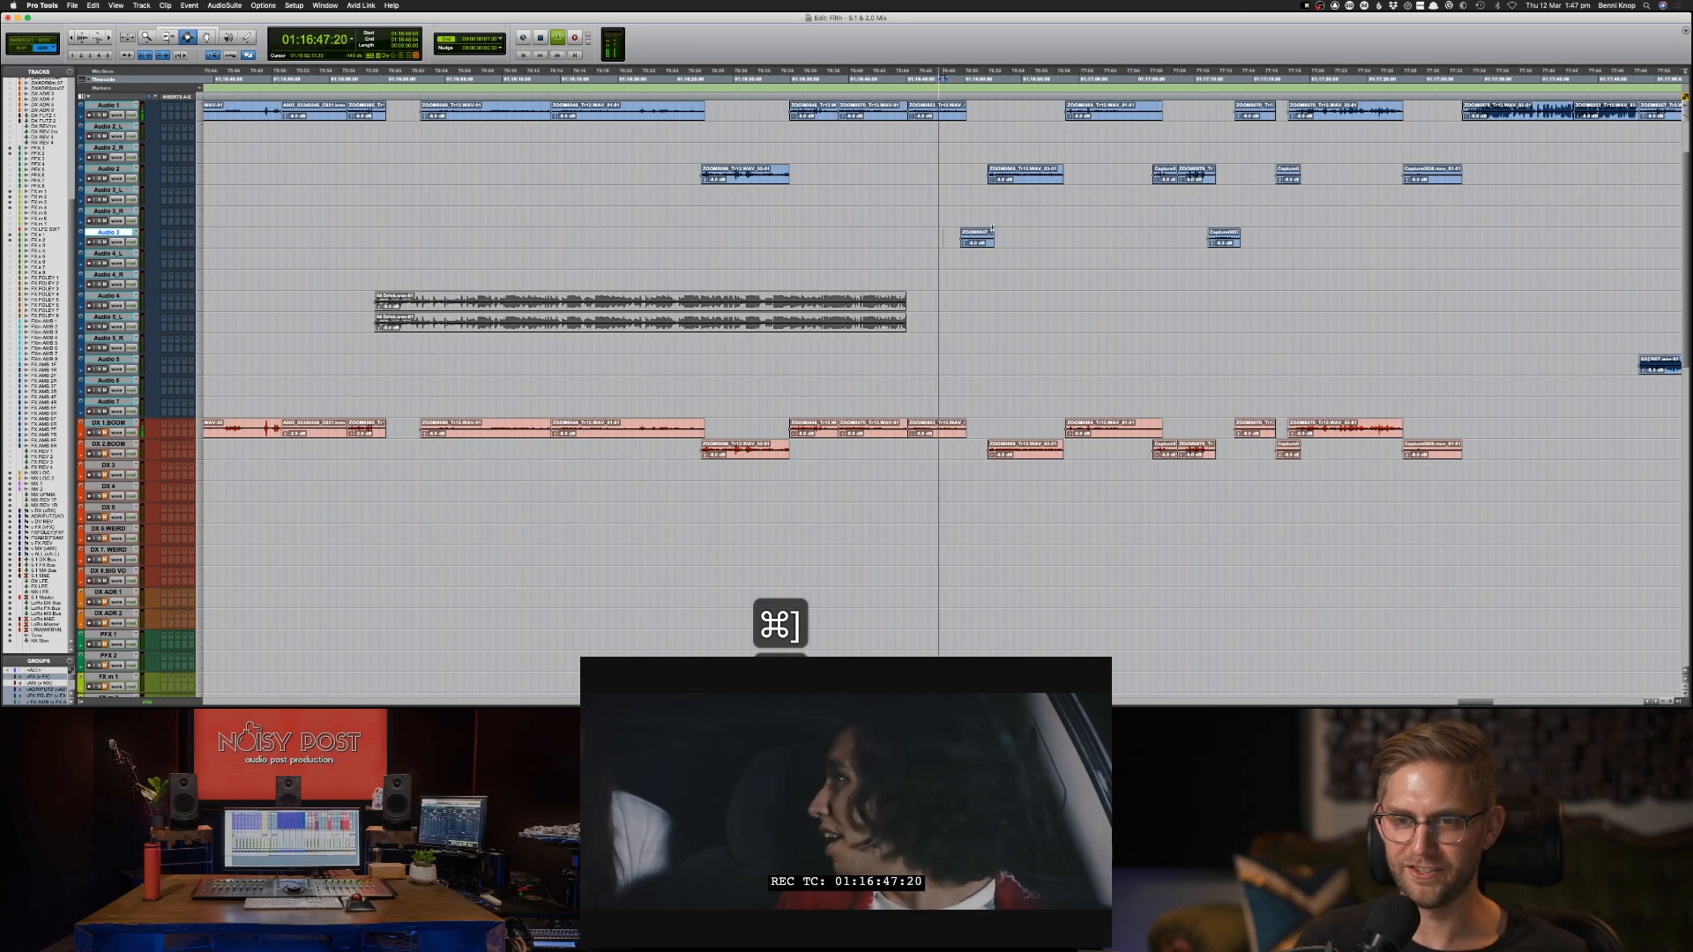
left_click(1280, 245, "shift")
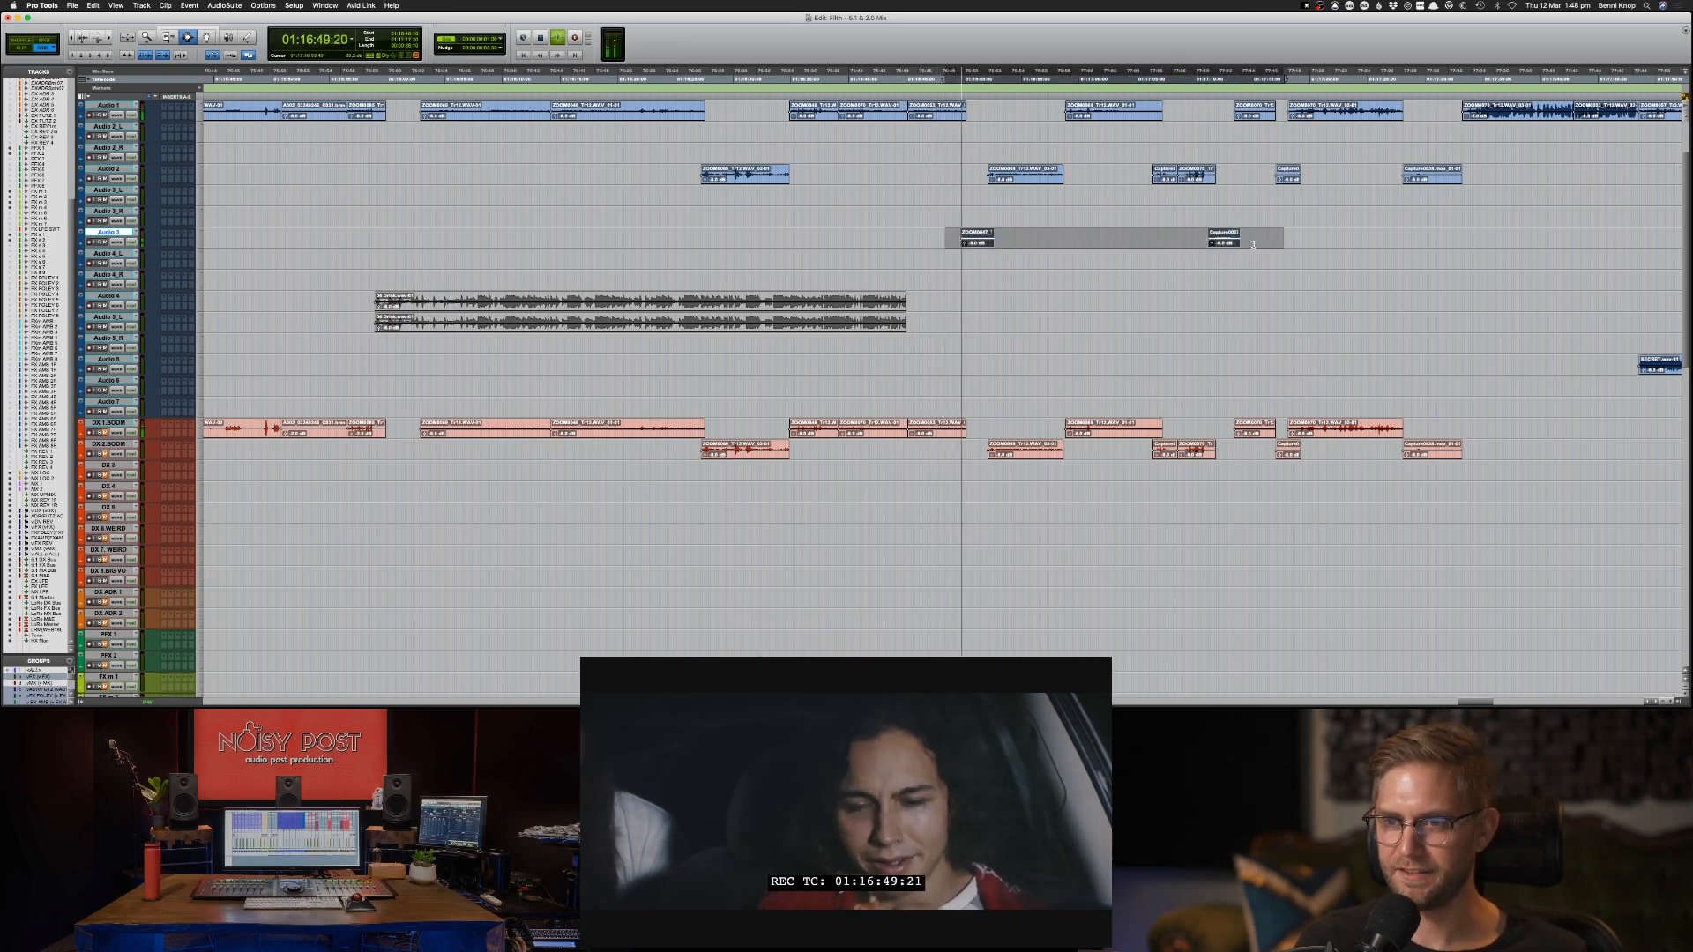
double_click(976, 243)
key("super+c")
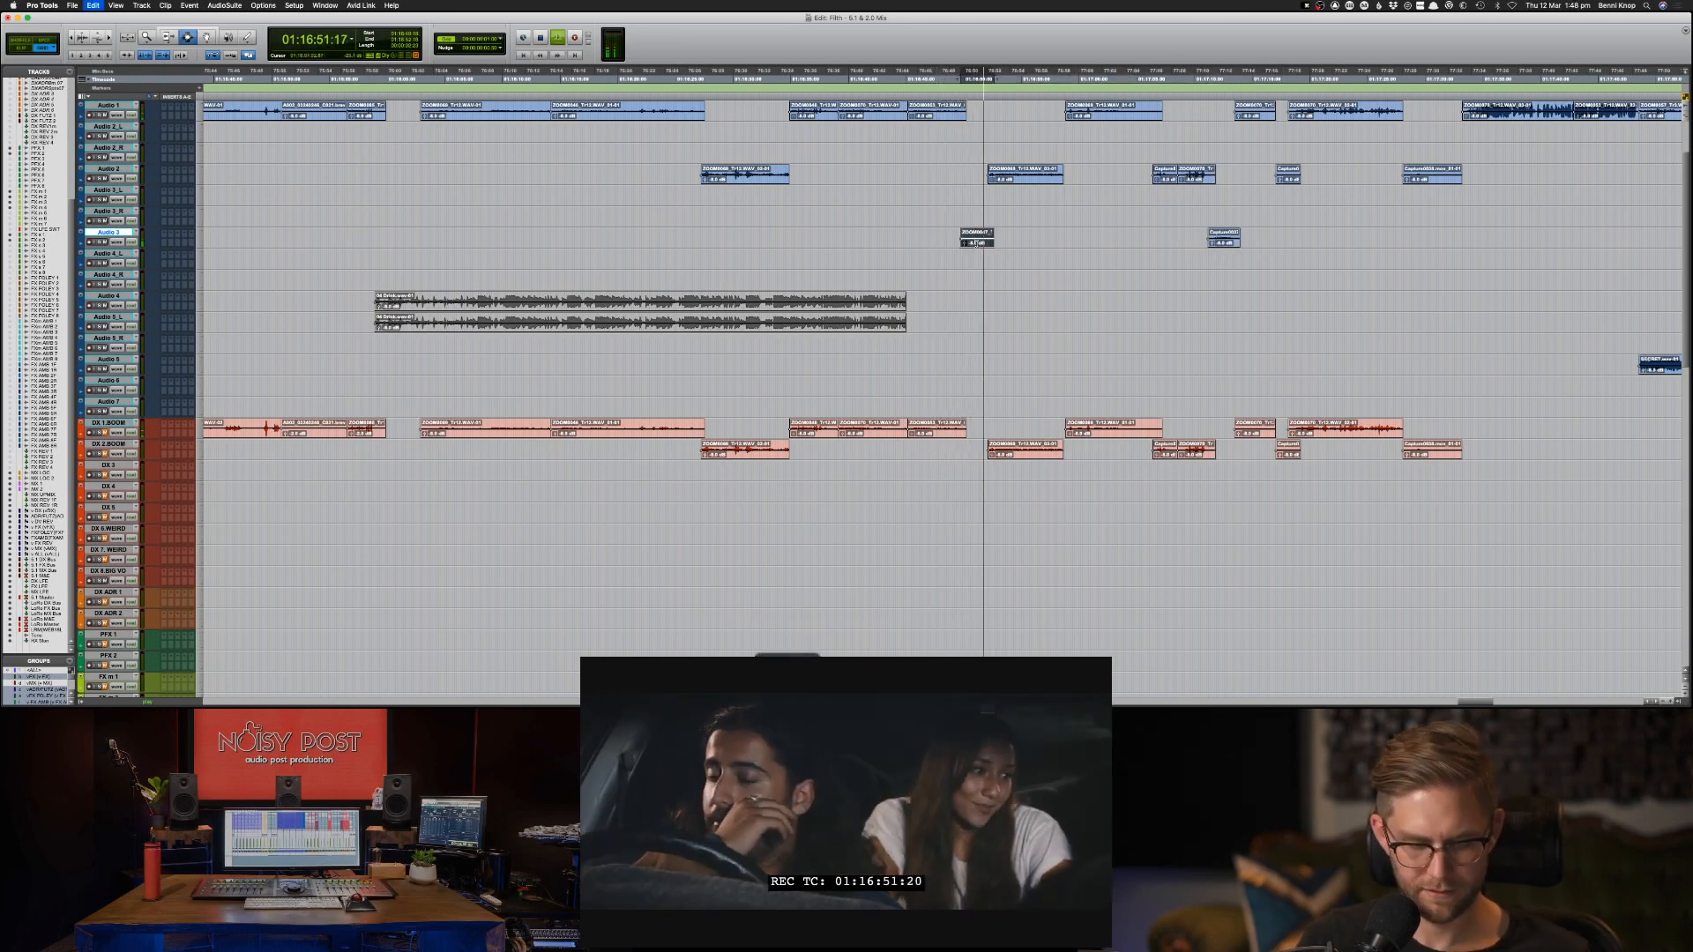
key("semicolon")
key("semicolon")
key("semicolon")
key("semicolon")
key("semicolon")
key("semicolon")
key("semicolon")
key("semicolon")
key("semicolon")
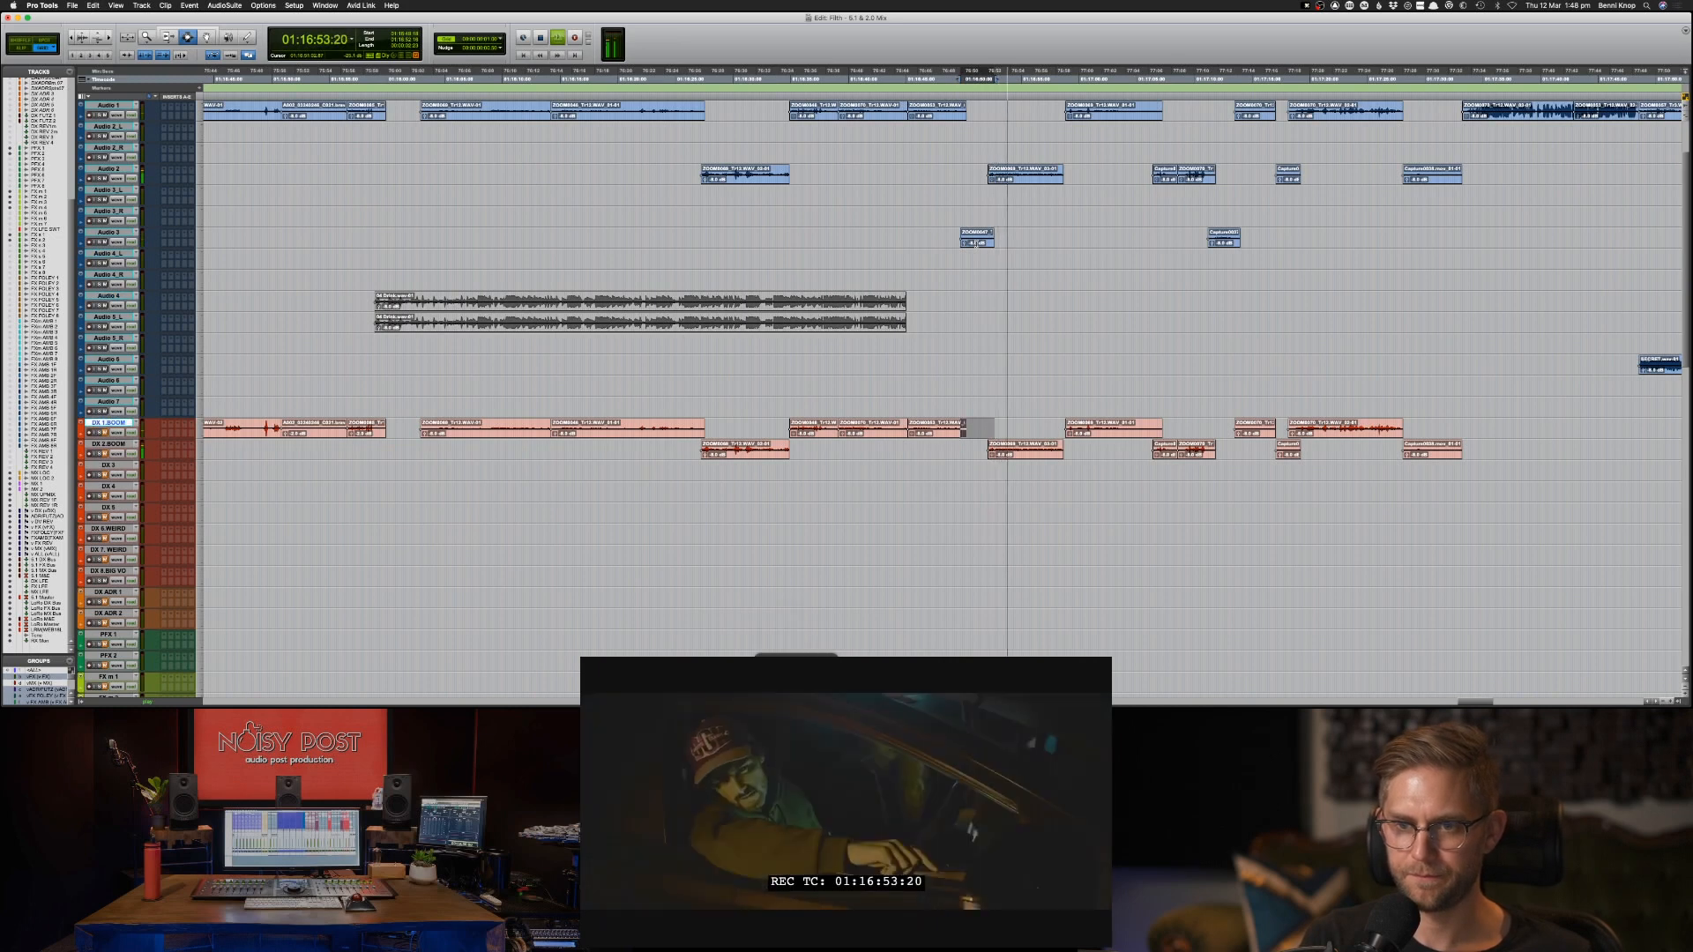
key("semicolon")
key("p")
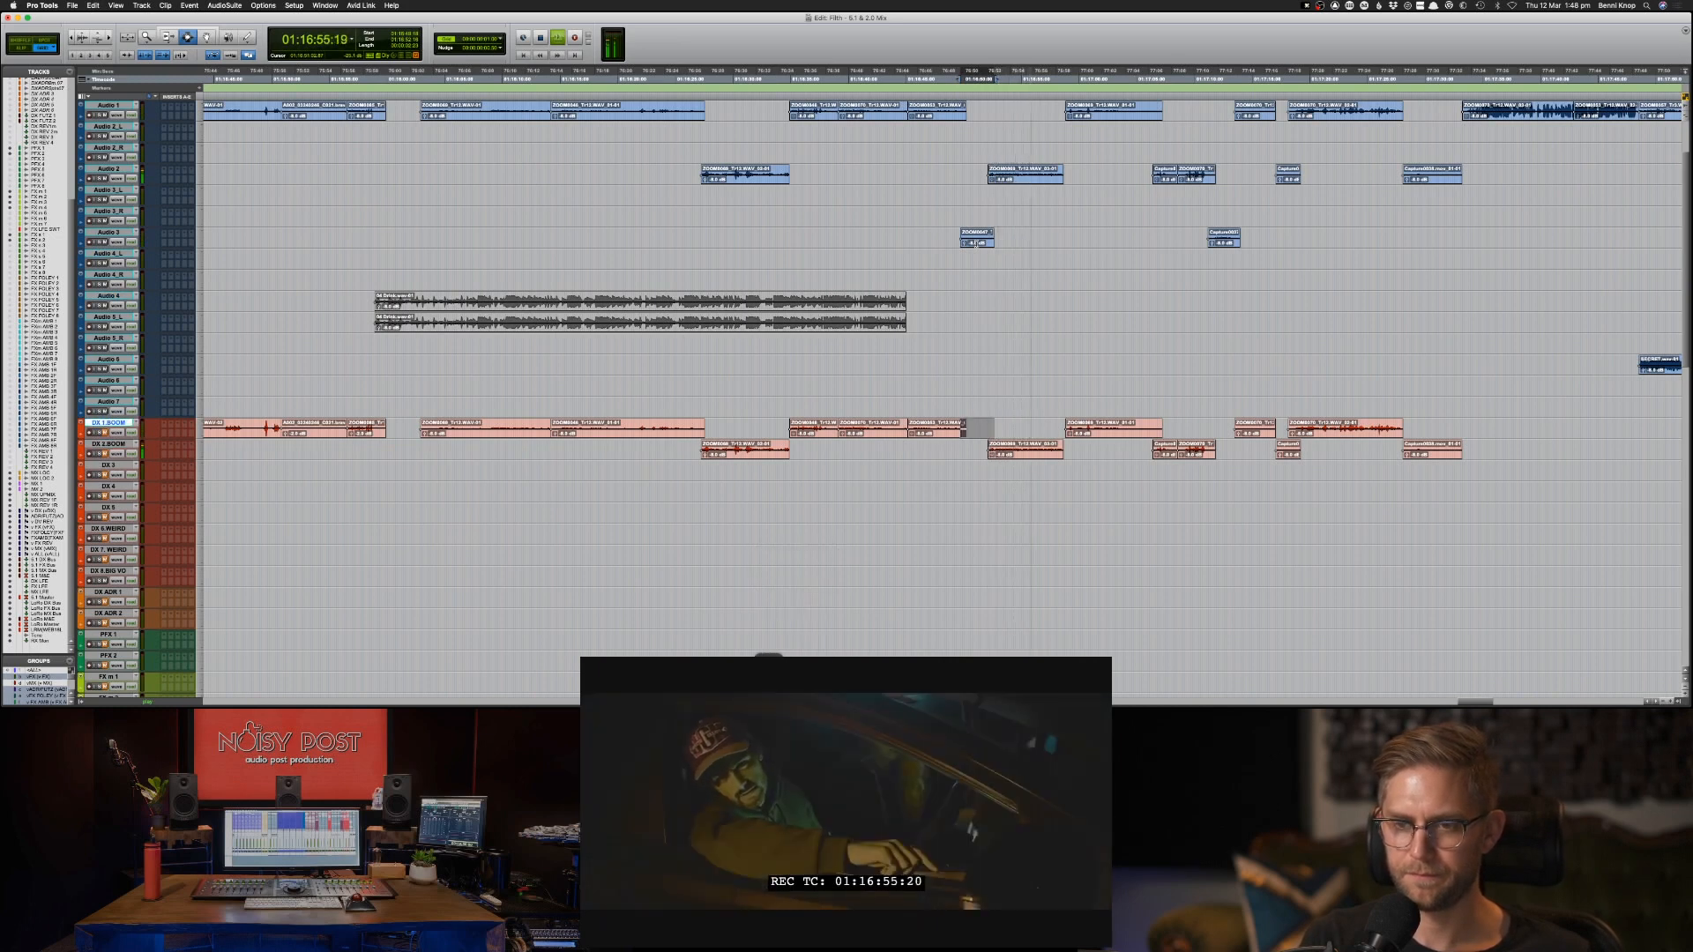
key("super+v")
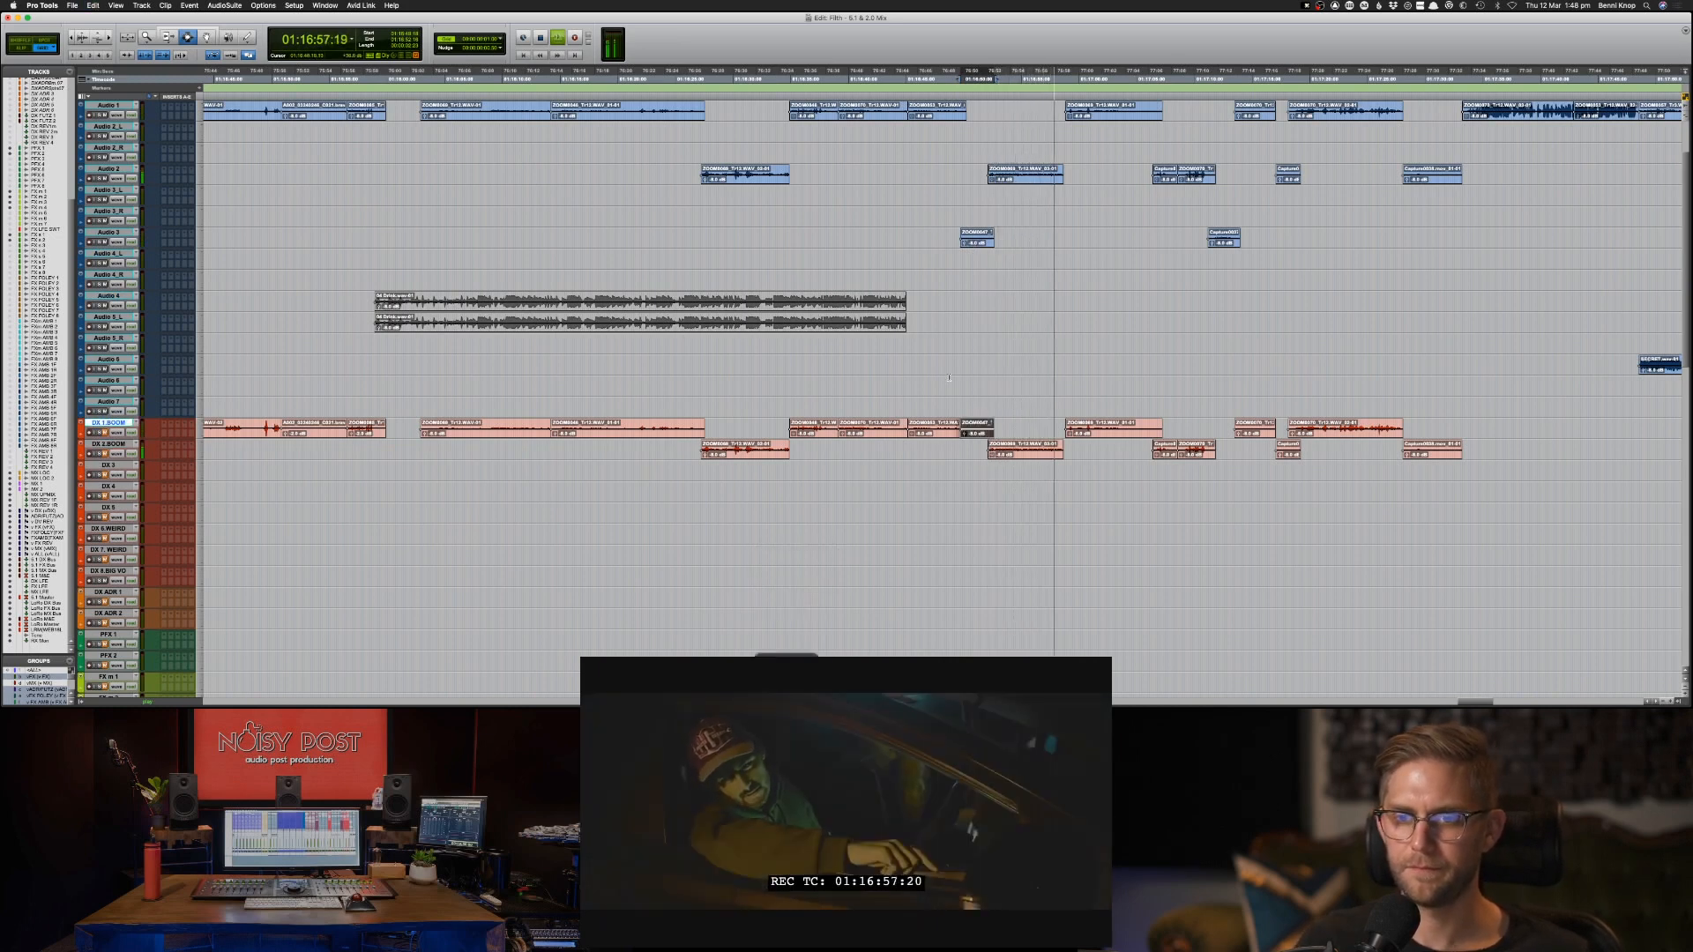
left_click(948, 377)
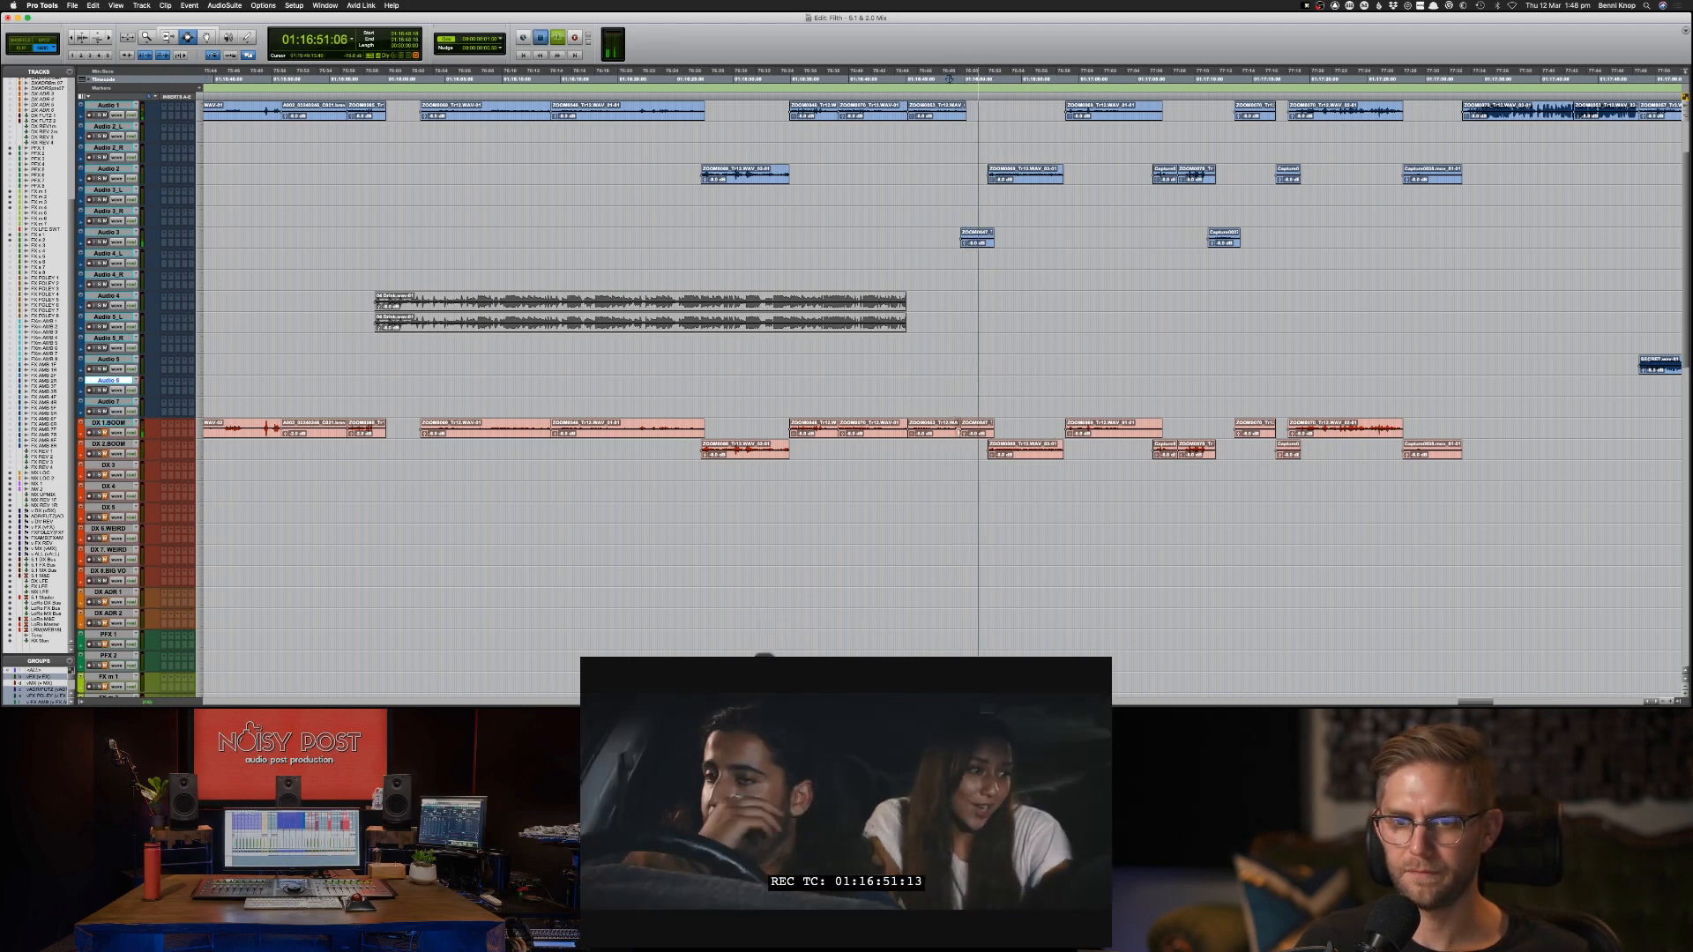
left_click(965, 432)
Audition the short Audio 3 clip near 01:17:11, copy it onto DX 2-BOOM and play through the result.
left_click(1190, 256)
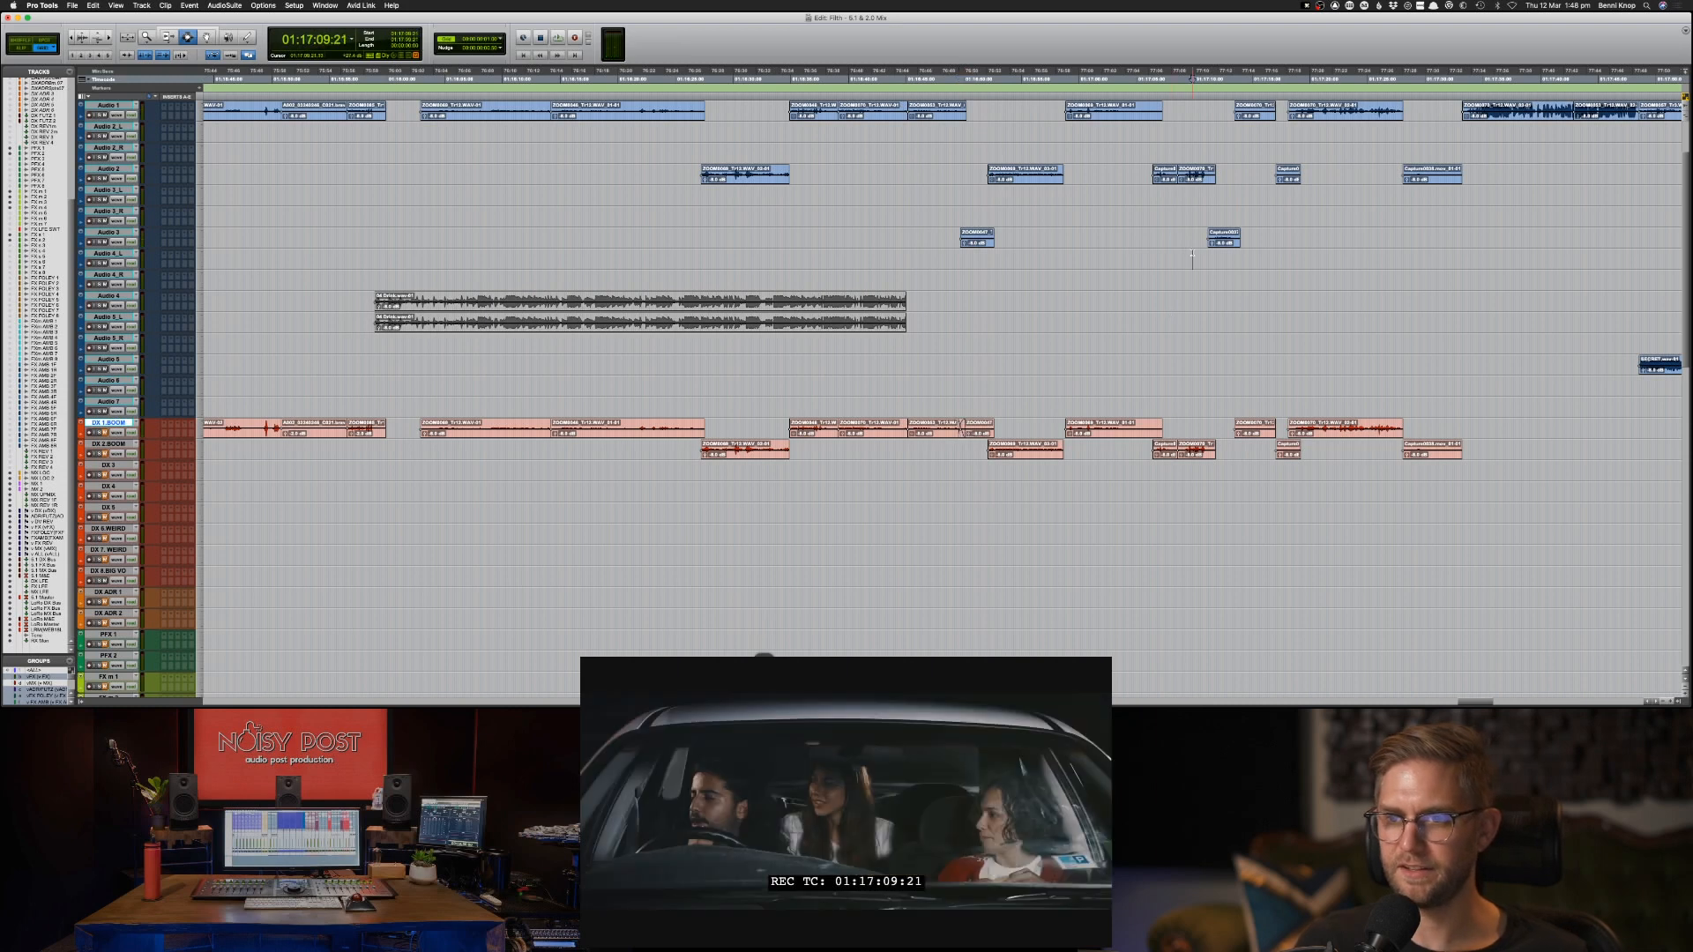
key("space")
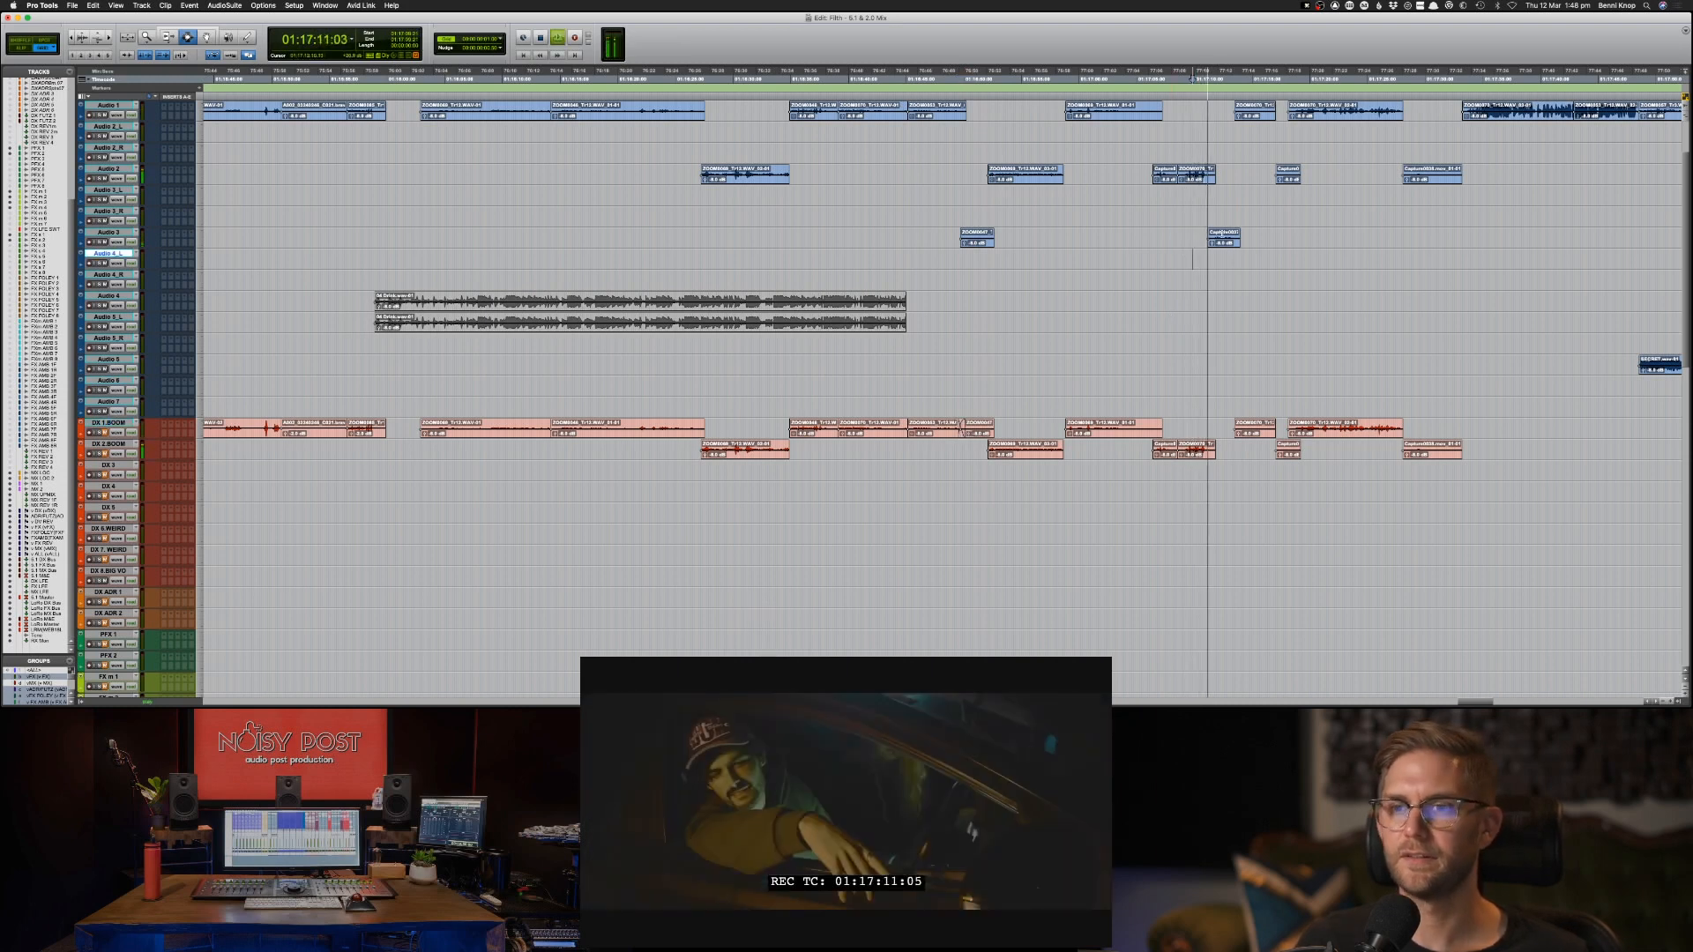
left_click(1224, 242)
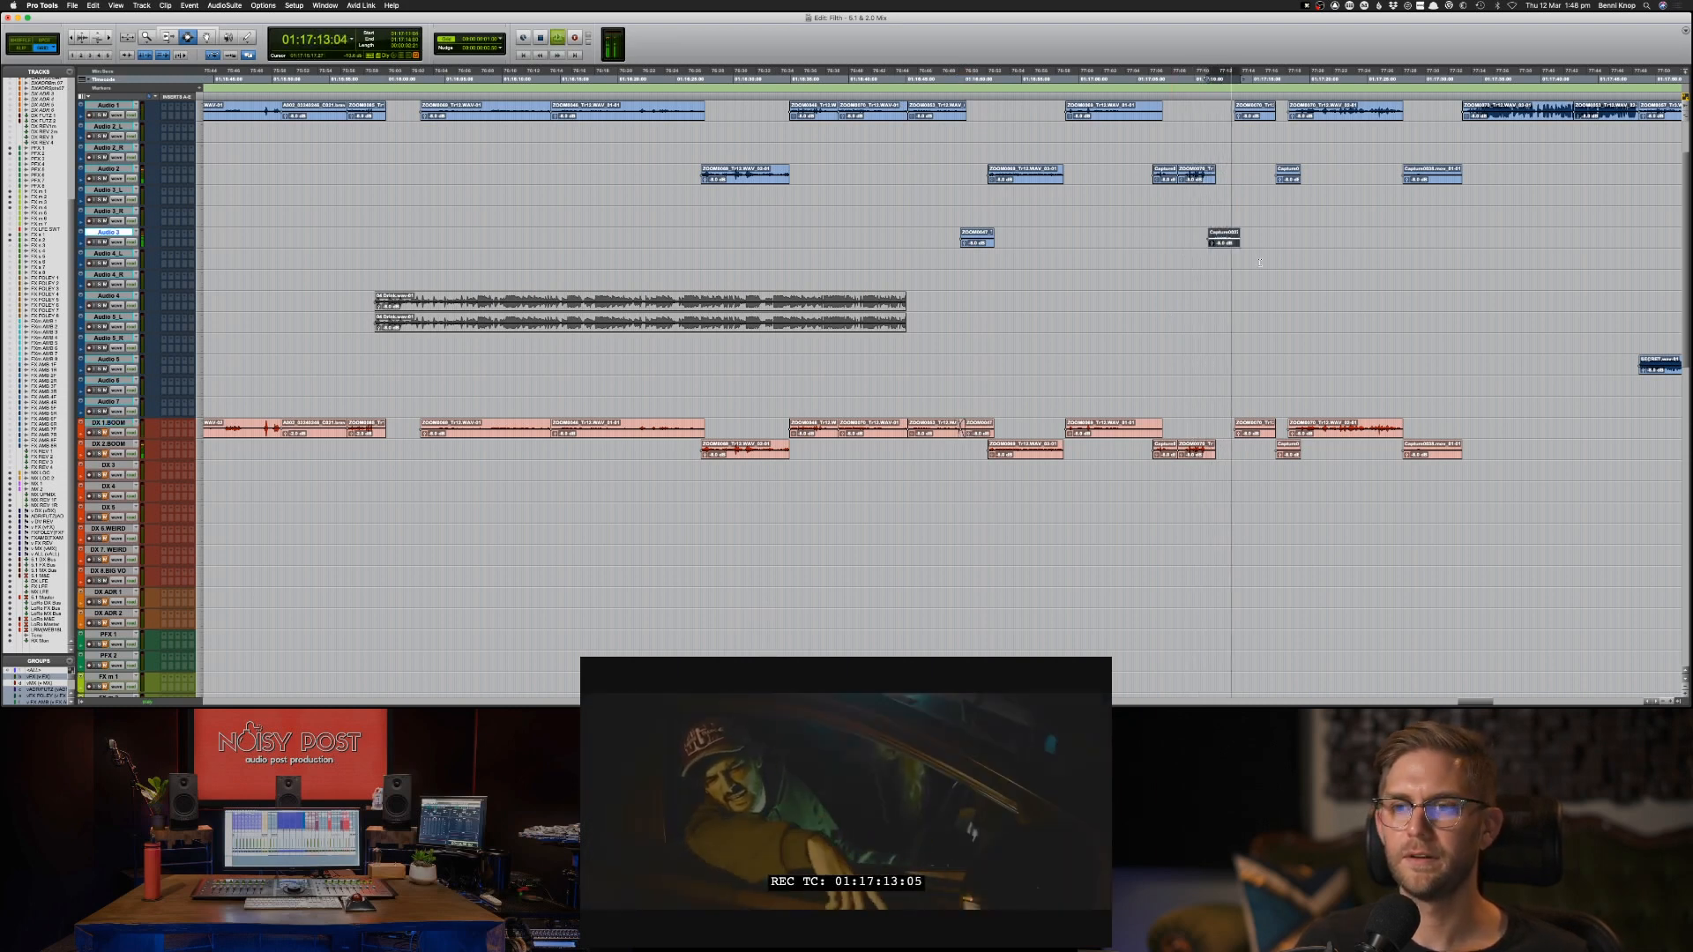
key("space")
key("super+bracketright")
key("super+bracketright")
key("space")
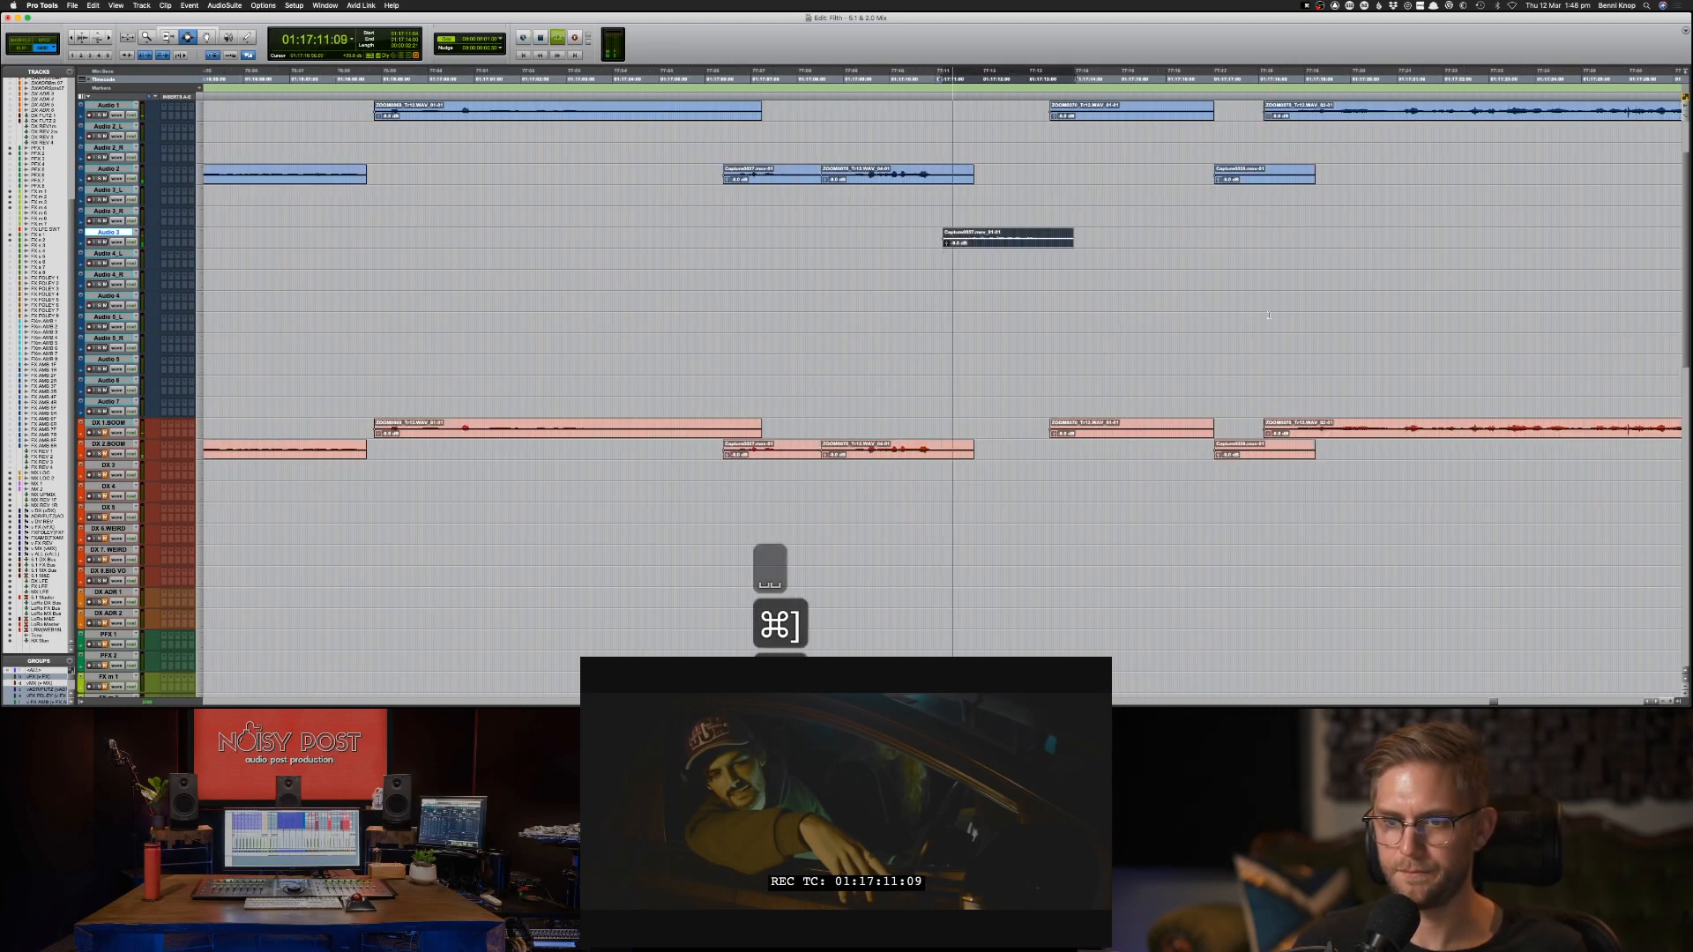
key("semicolon")
key("semicolon")
key("semicolon")
key("semicolon")
key("semicolon")
key("semicolon")
key("semicolon")
key("semicolon")
key("semicolon")
key("semicolon")
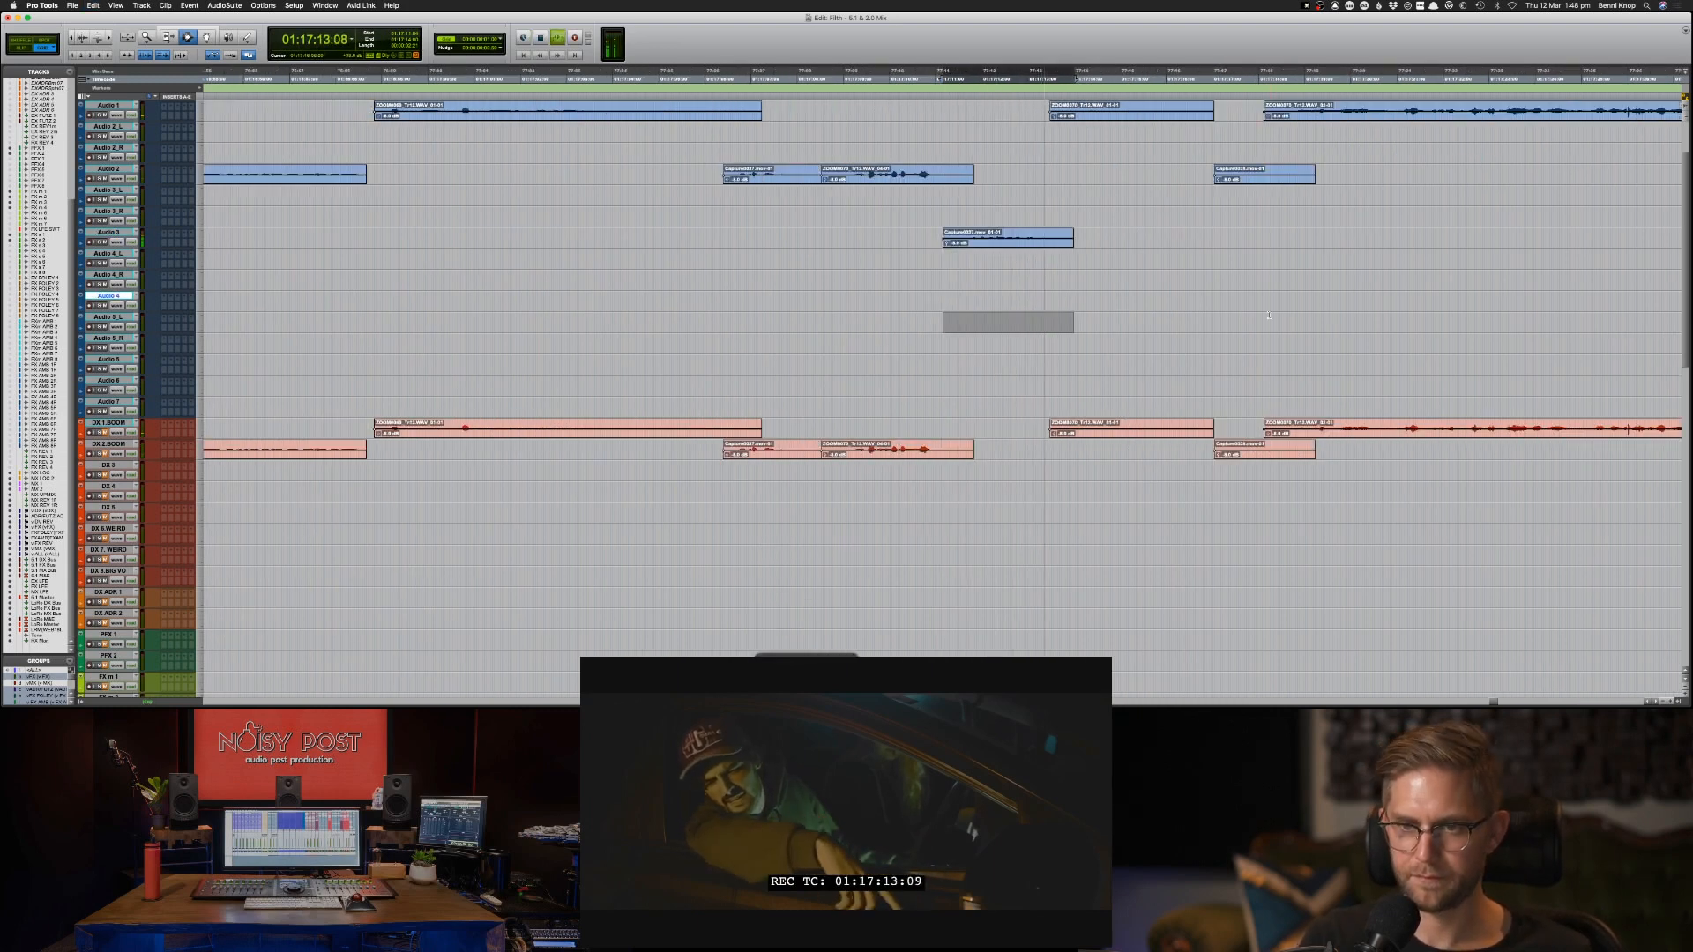
key("super+v")
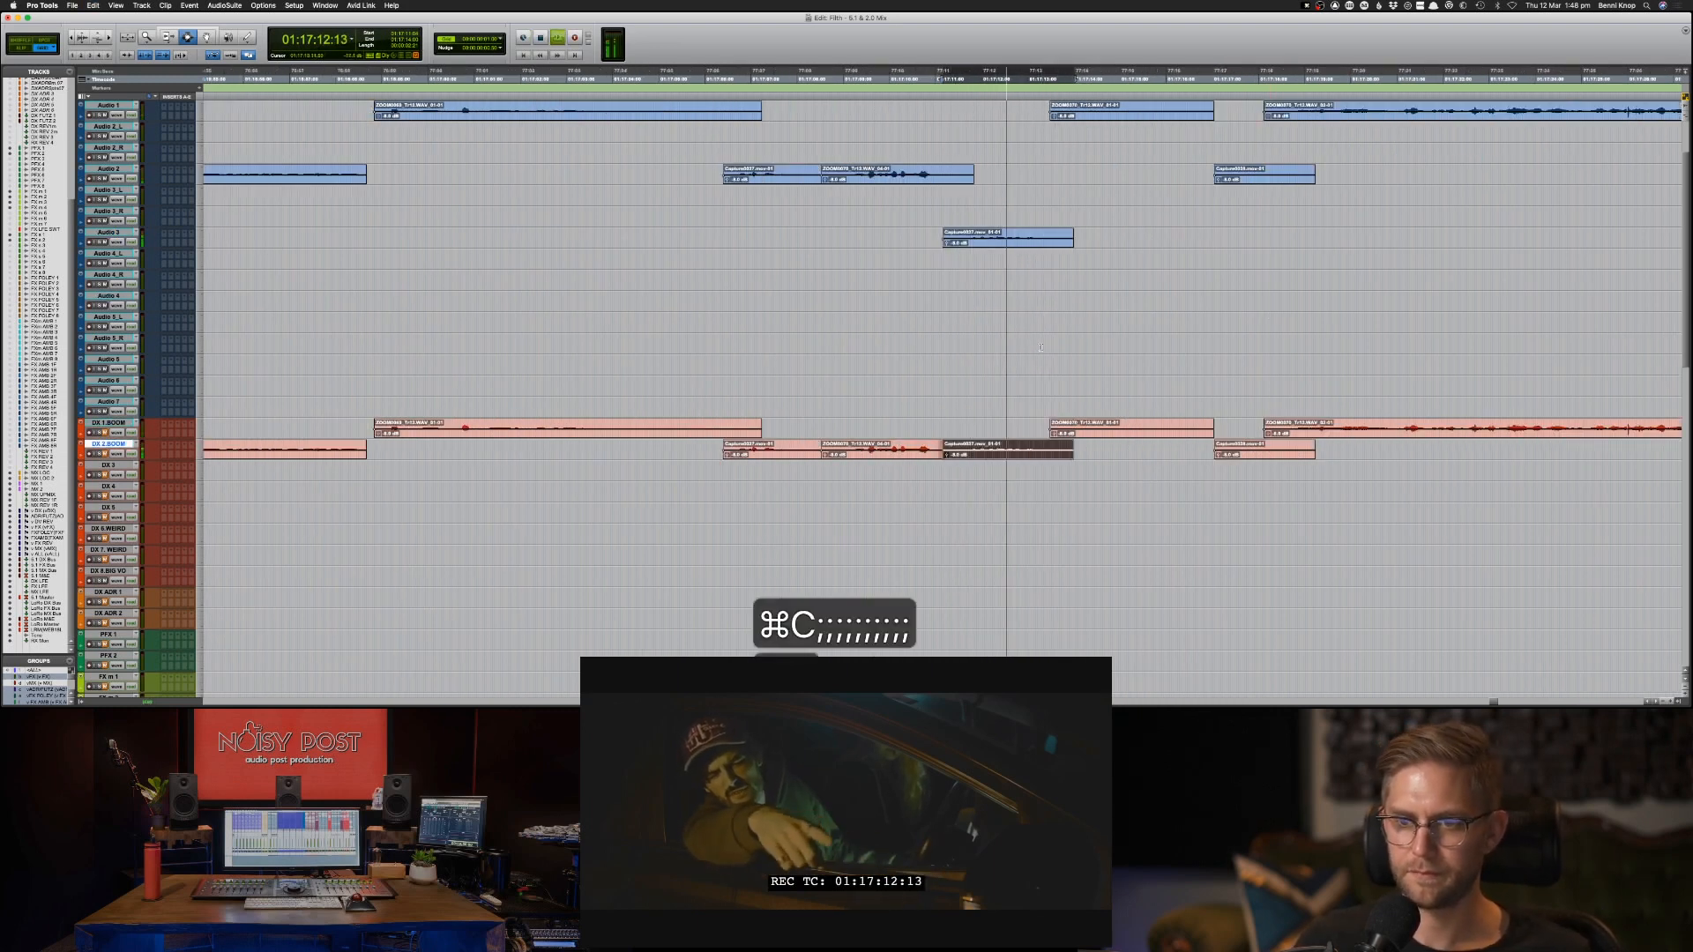
key("super+v")
left_click(1148, 345)
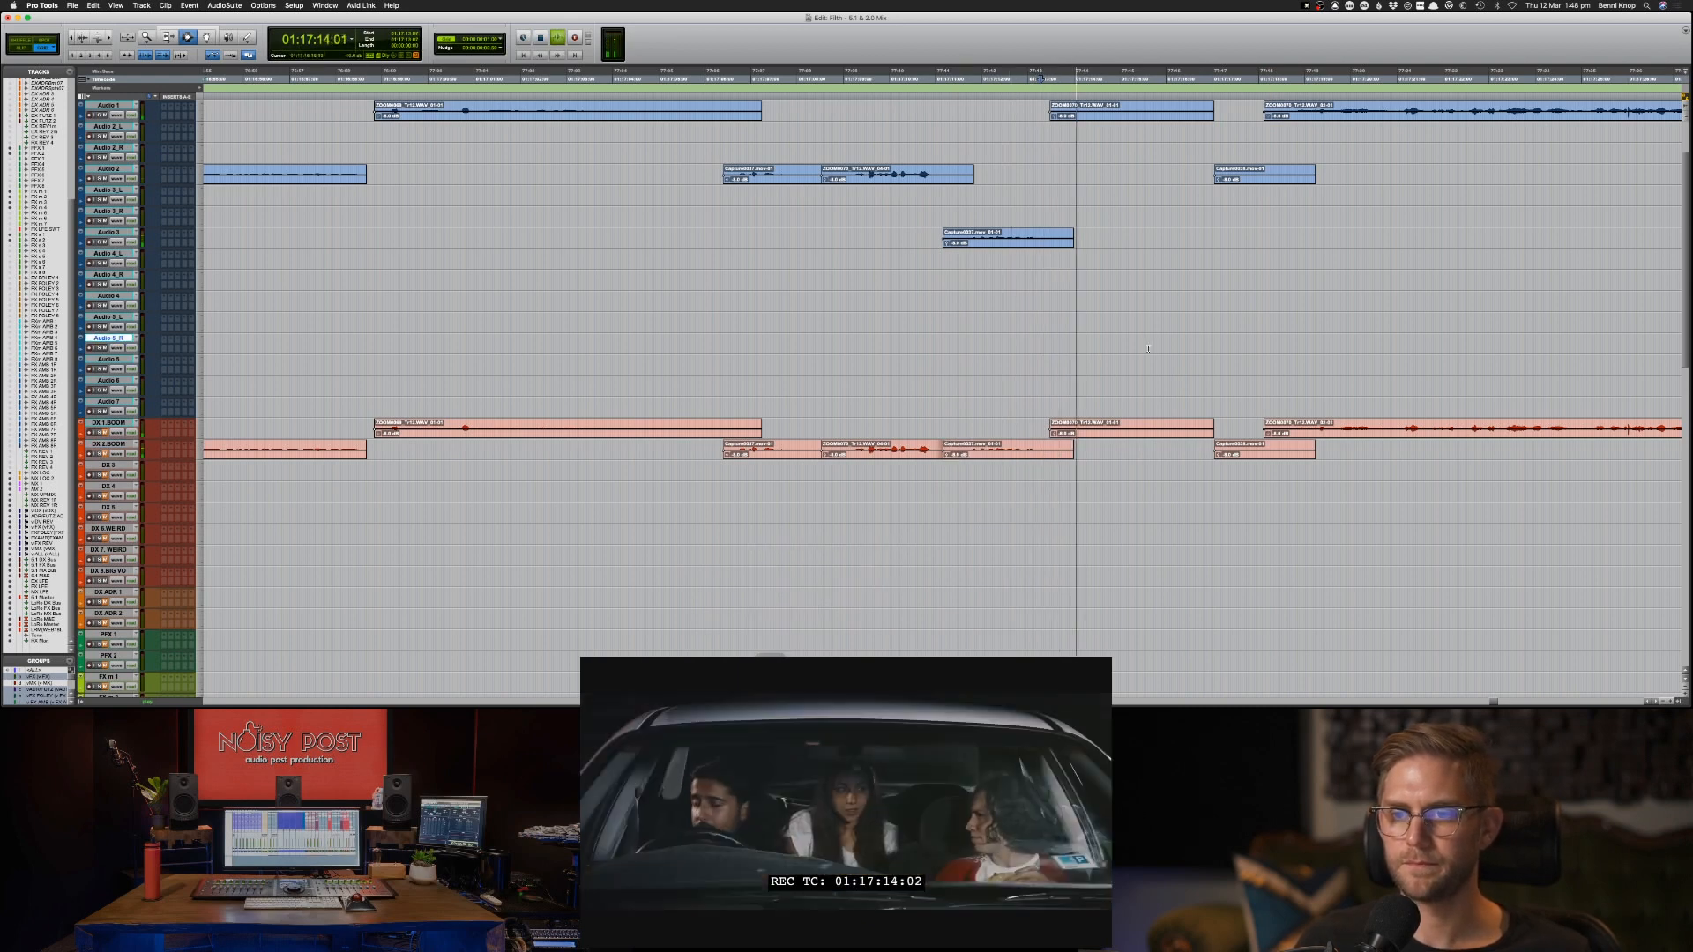
Play on through the car scene and copy the Audio 1 dialogue clips from 01:17:33 to 01:17:48 onto DX 1-BOOM at the same timecode.
key("super+bracketleft")
key("super+bracketleft")
key("space")
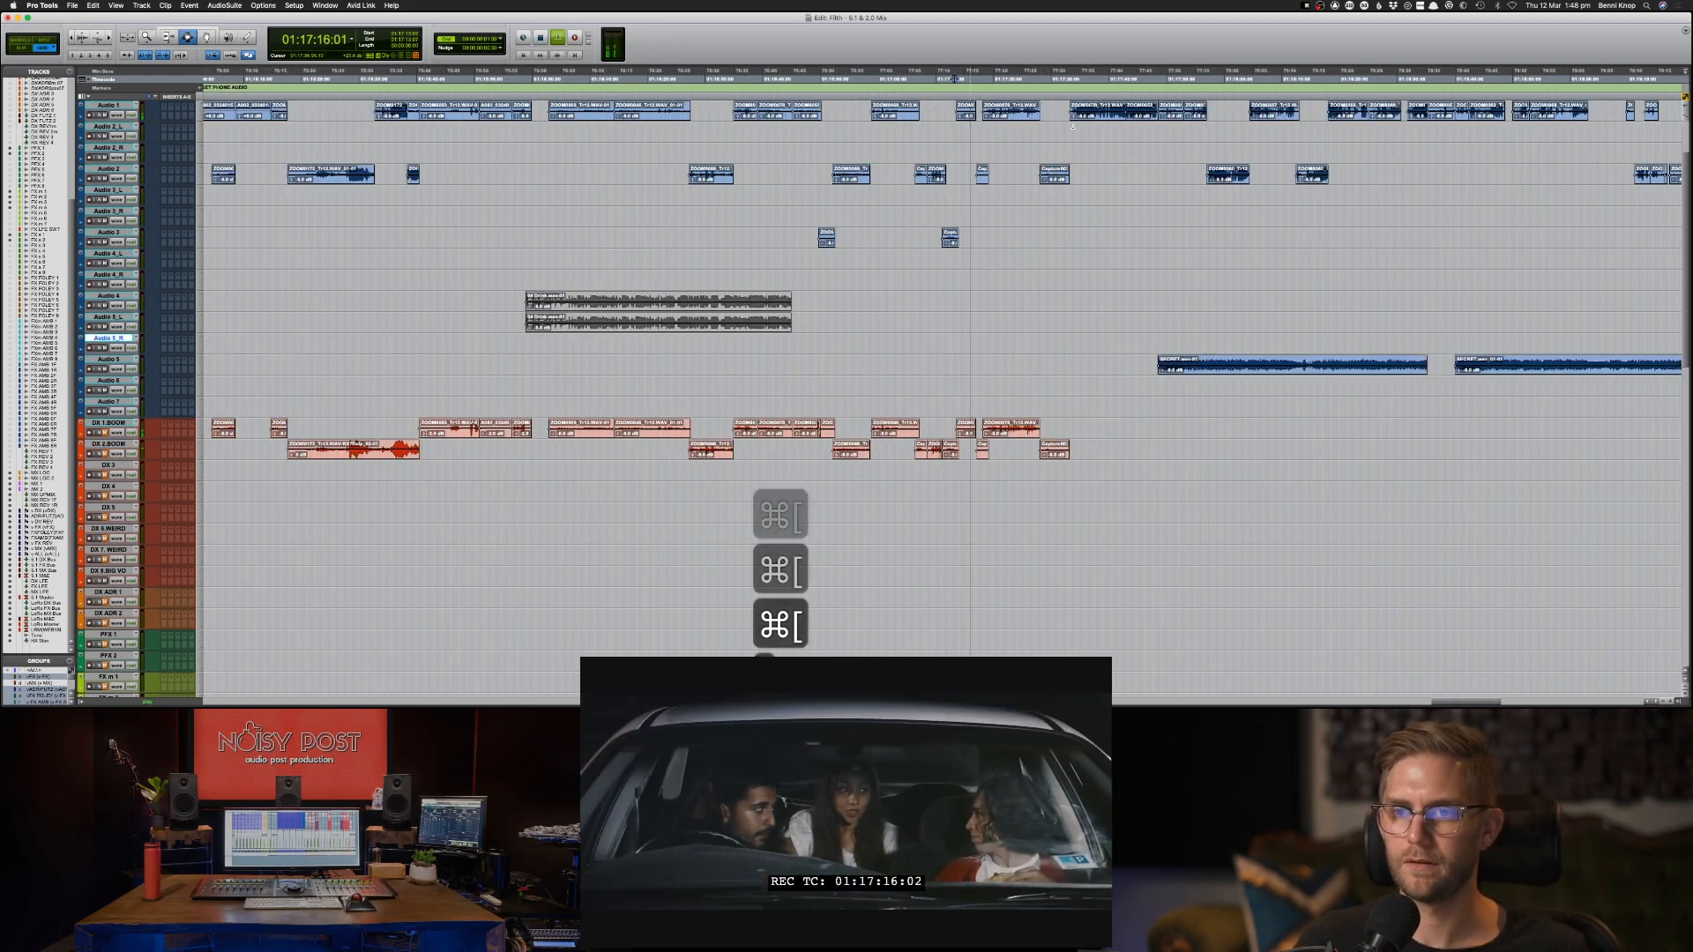
left_click(1066, 133)
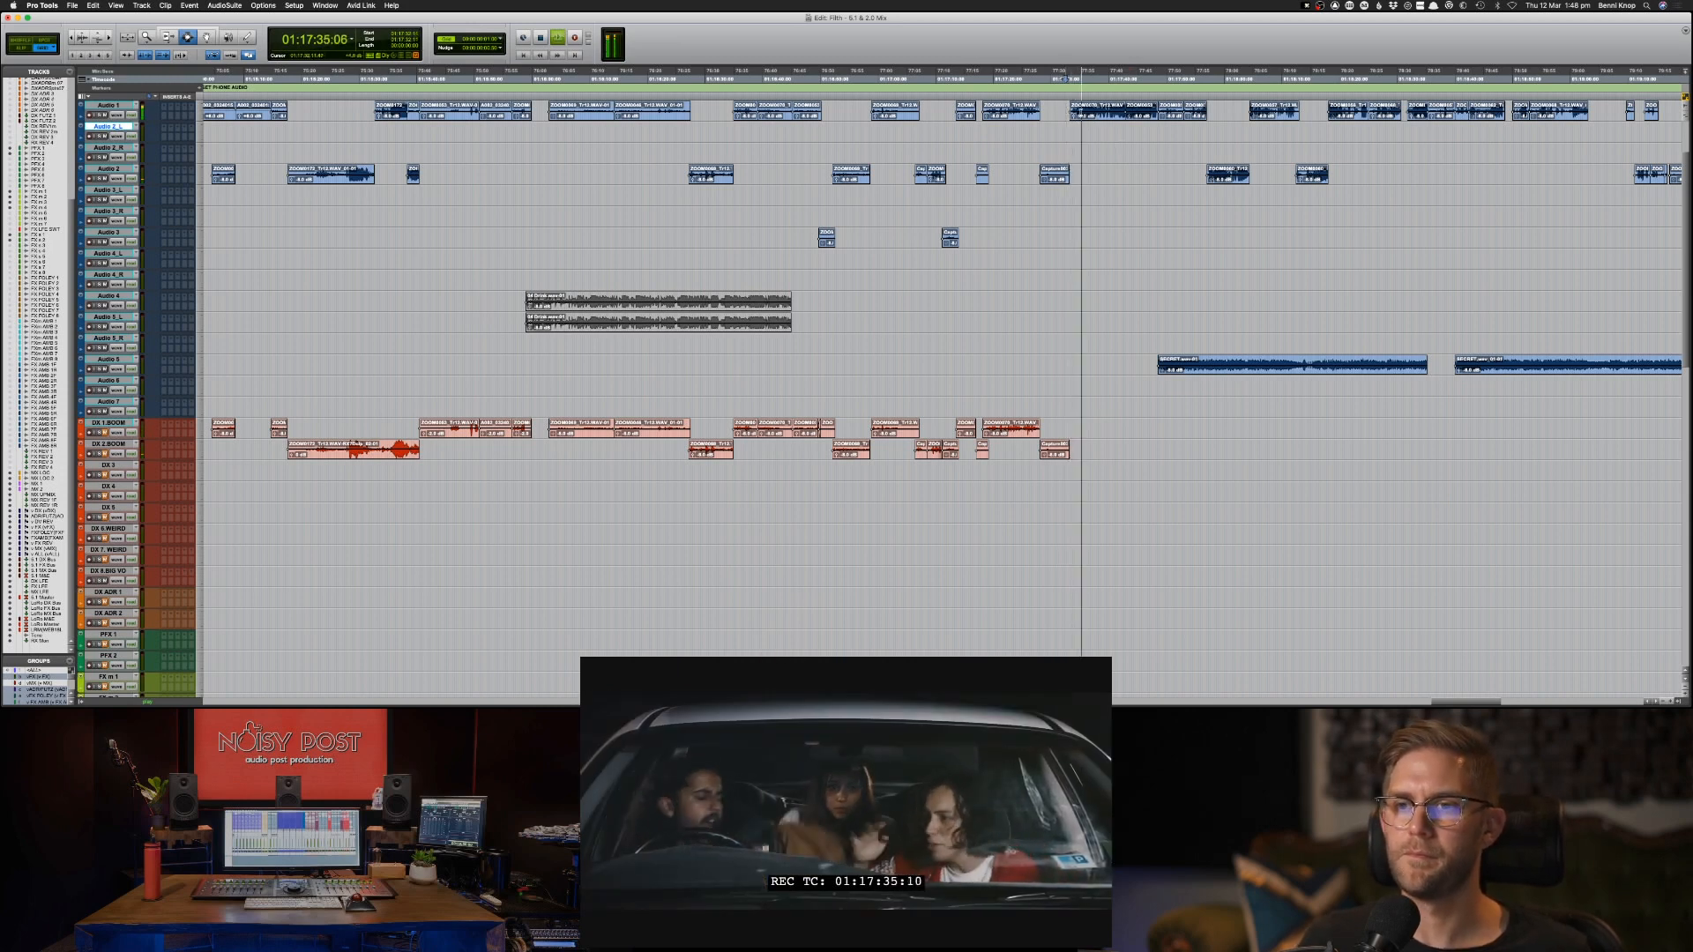
left_click_drag(1065, 109, 1151, 110)
double_click(1143, 109)
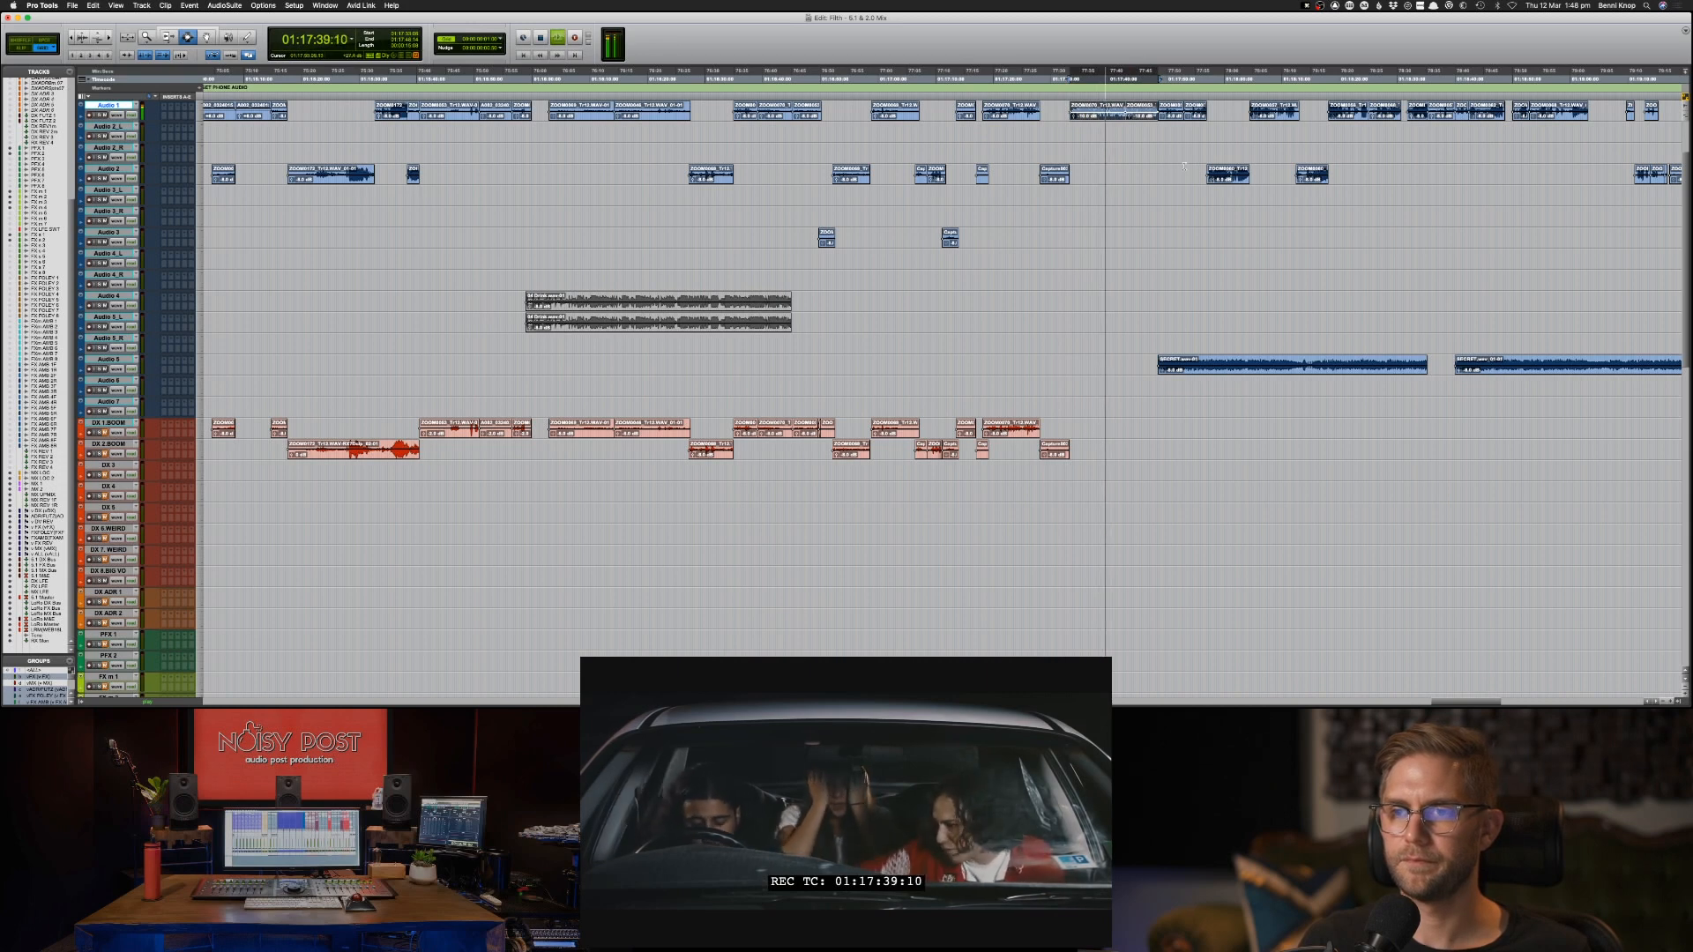
left_click_drag(1184, 166, 1377, 180)
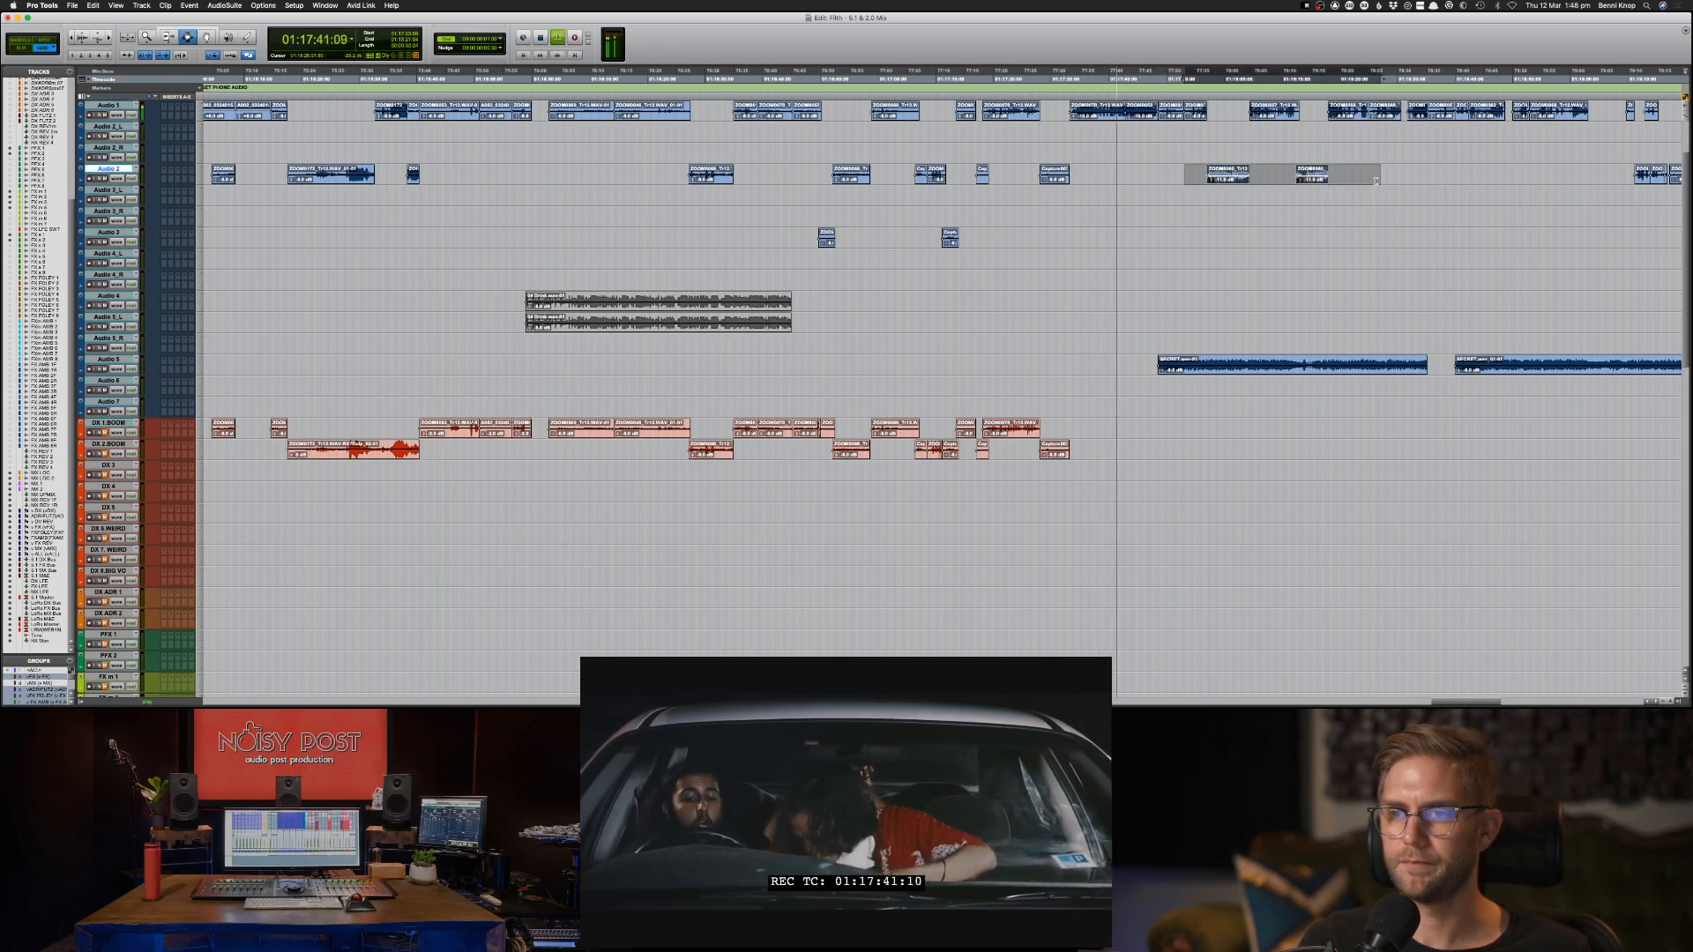
left_click(1148, 116)
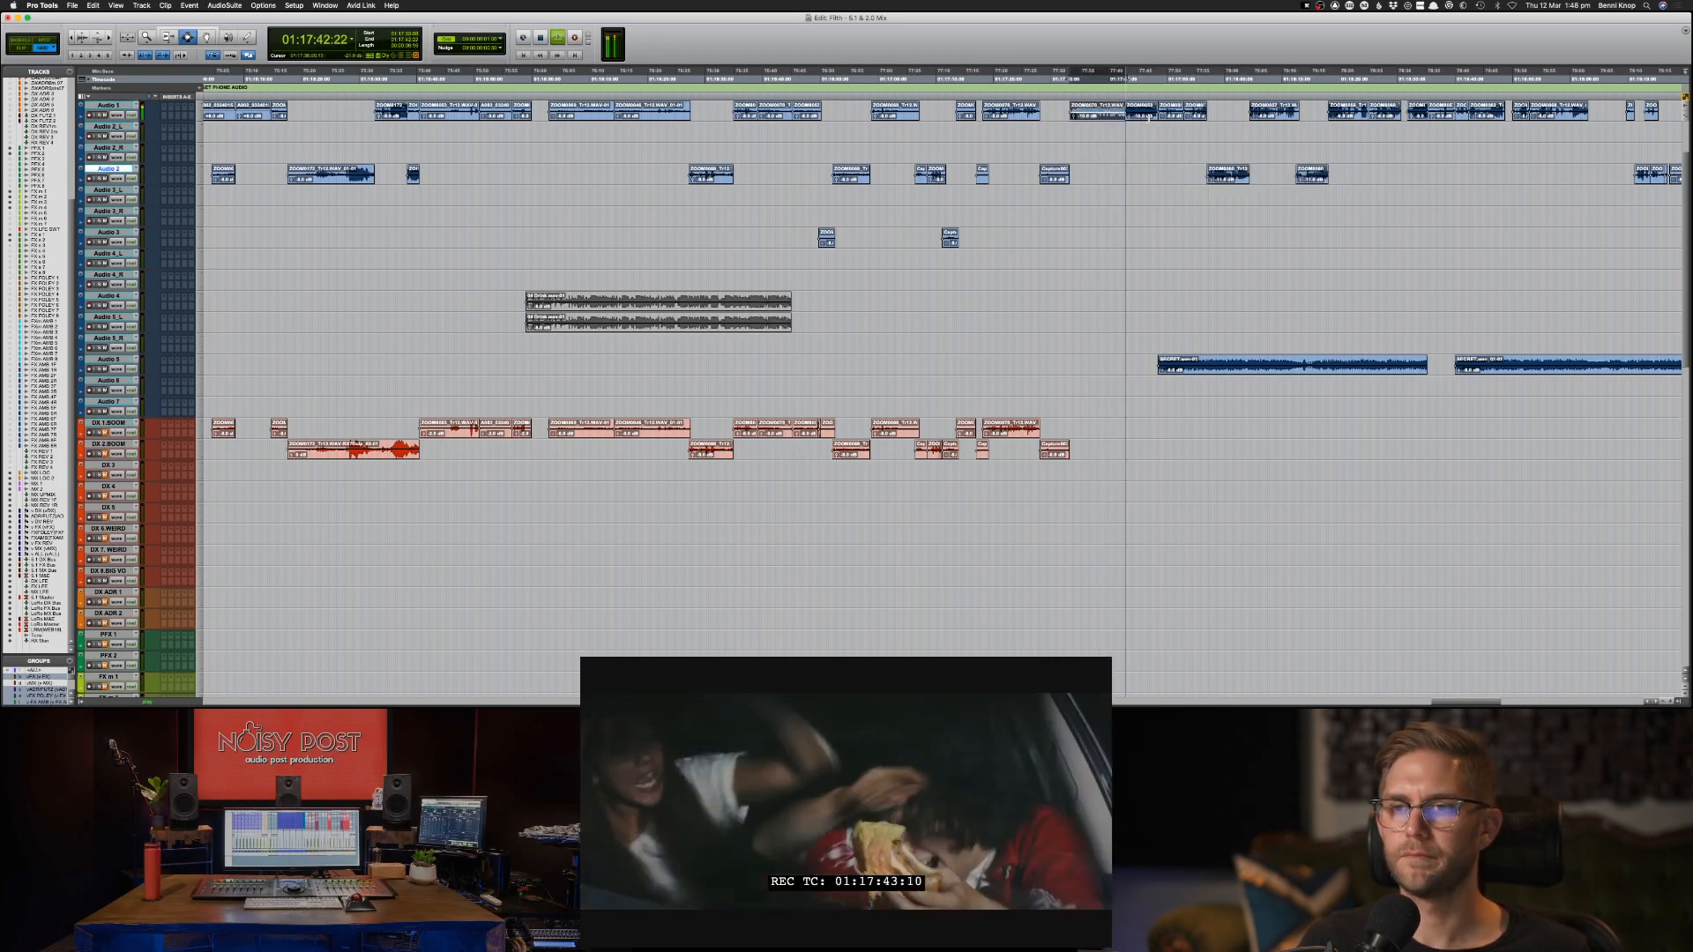
left_click(1149, 117, "shift")
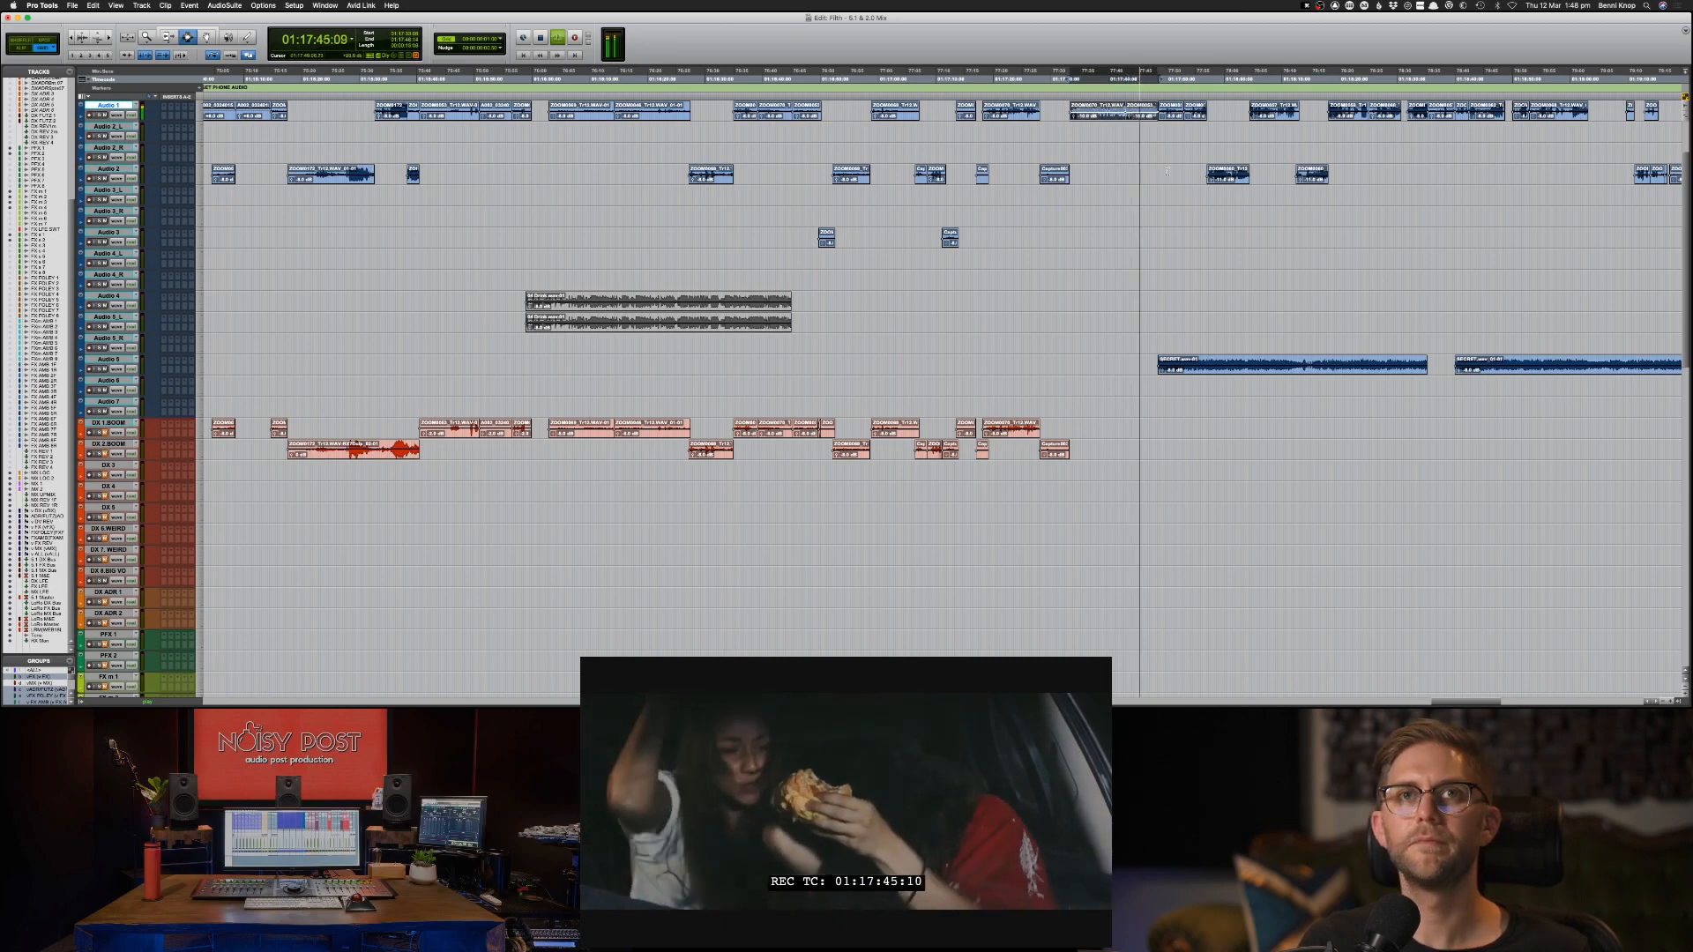
key("super+c")
key("semicolon")
key("semicolon")
key("semicolon")
key("semicolon")
key("semicolon")
key("semicolon")
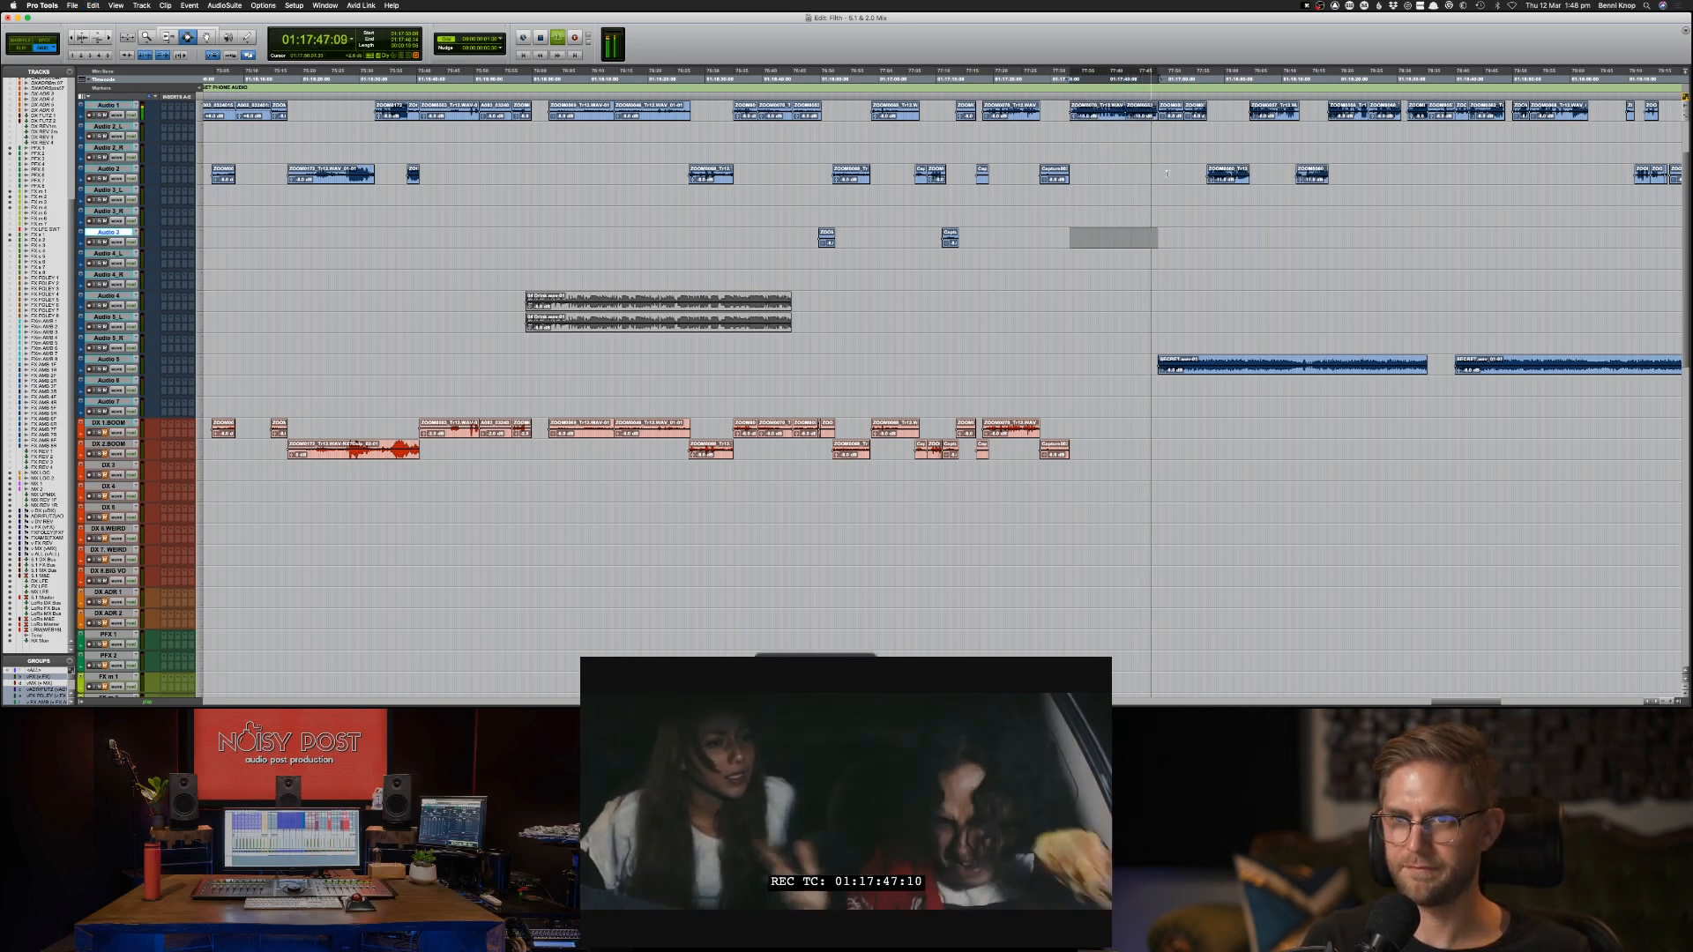
key("semicolon")
key("semicolon")
key("semicolon")
key("semicolon")
key("semicolon")
key("semicolon")
key("semicolon")
key("semicolon")
key("semicolon")
key("super+v")
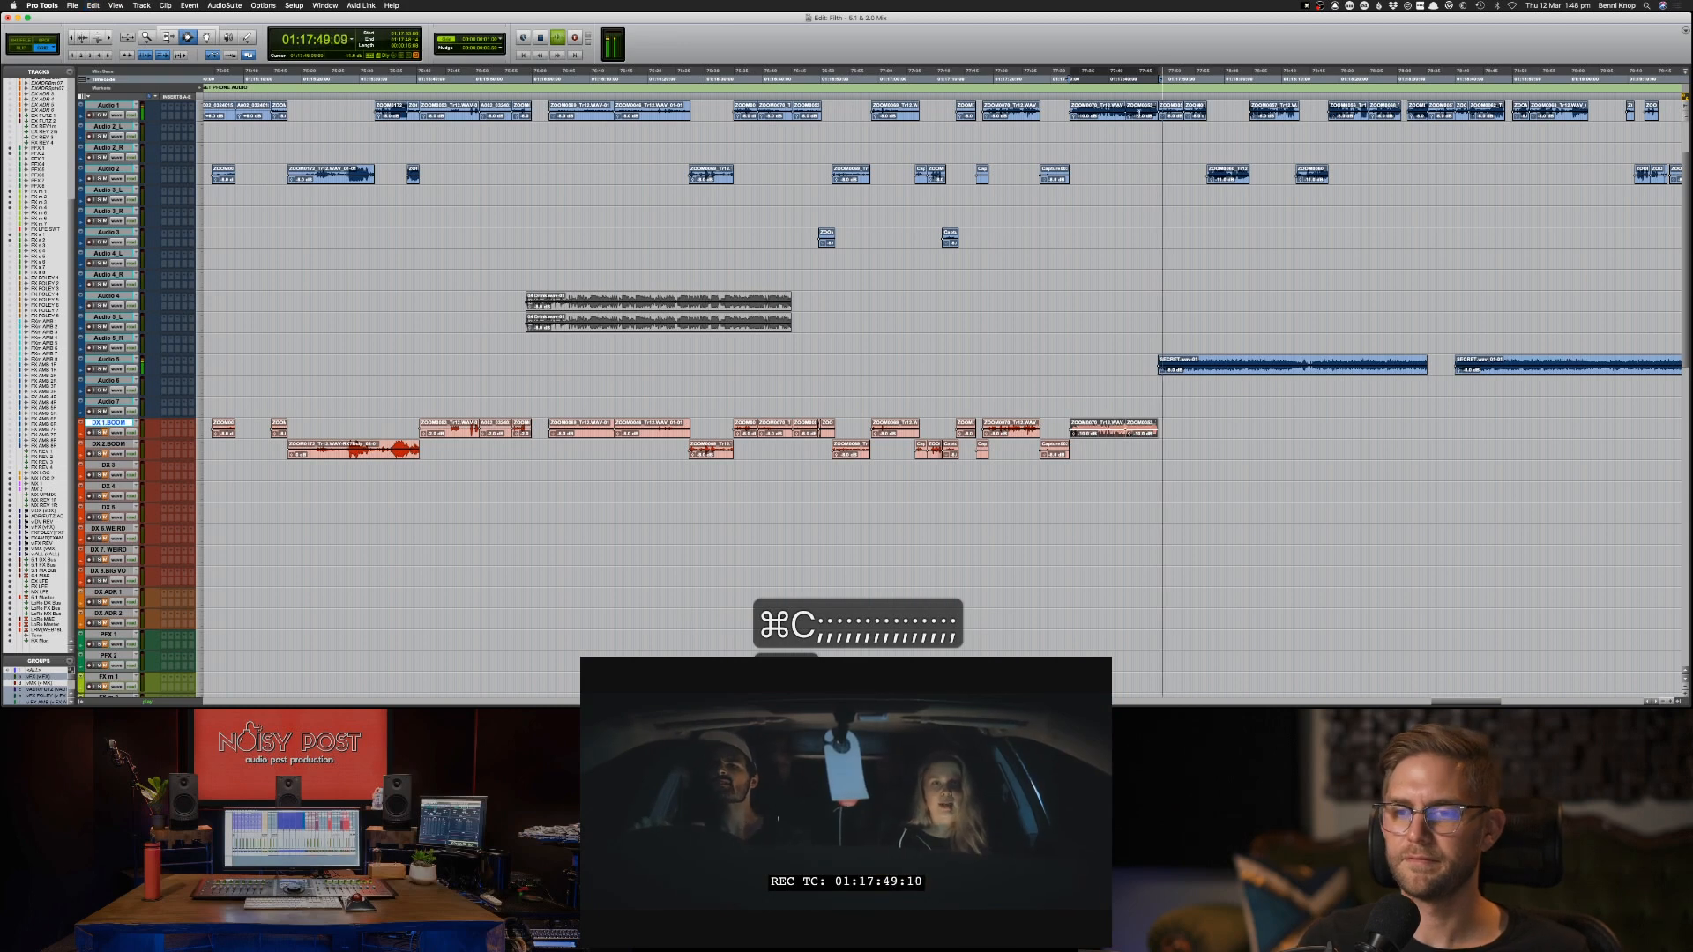
key("space")
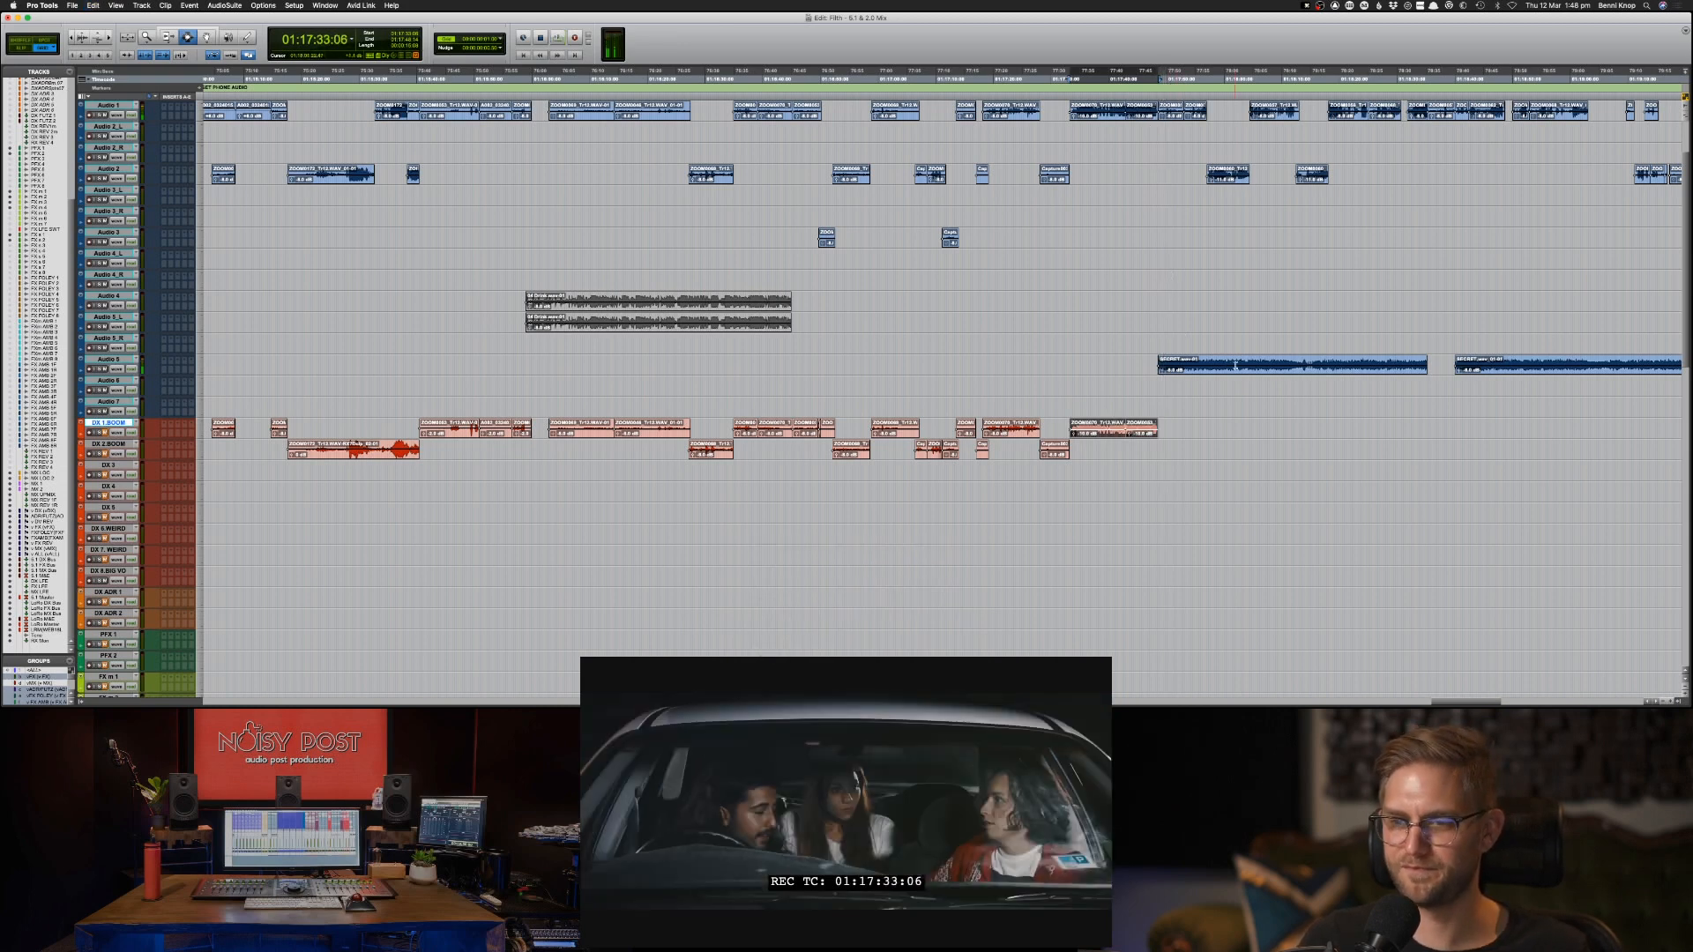
Copy the two Audio 5 music clips starting at 01:17:48 onto Audio 6 at the same timecode and adjust the clip gain on both tracks.
key("r")
left_click_drag(1332, 365, 1054, 368)
key("super+c")
key("semicolon")
key("super+v")
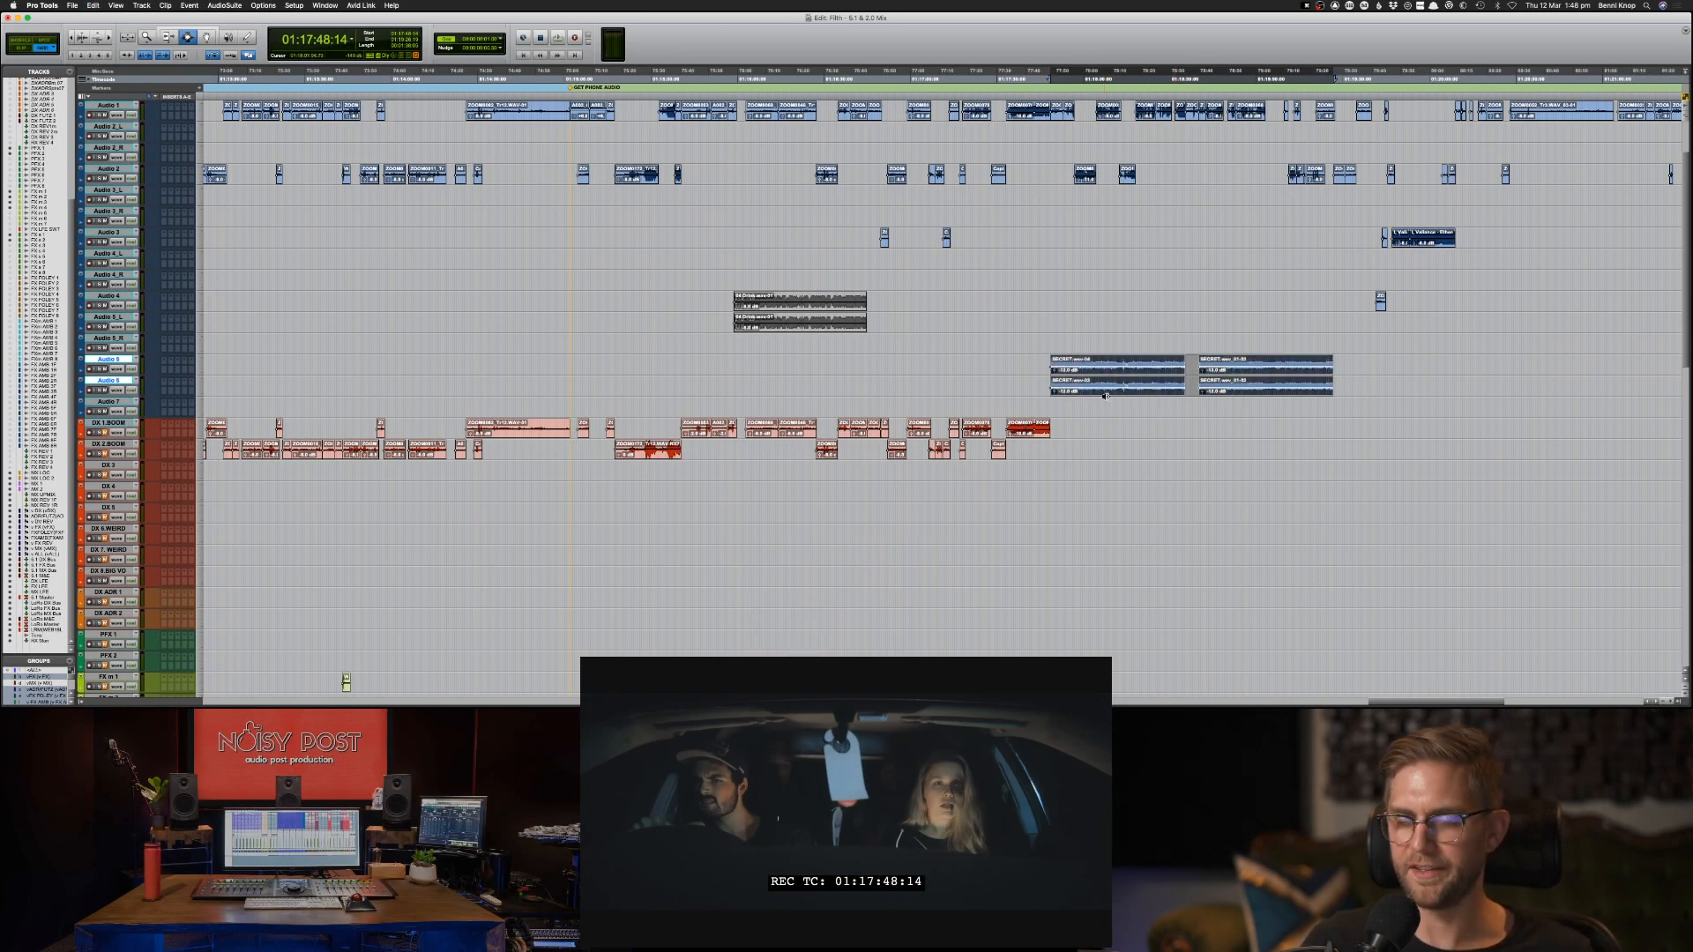
key("ctrl+shift+Down")
key("ctrl+shift+Down")
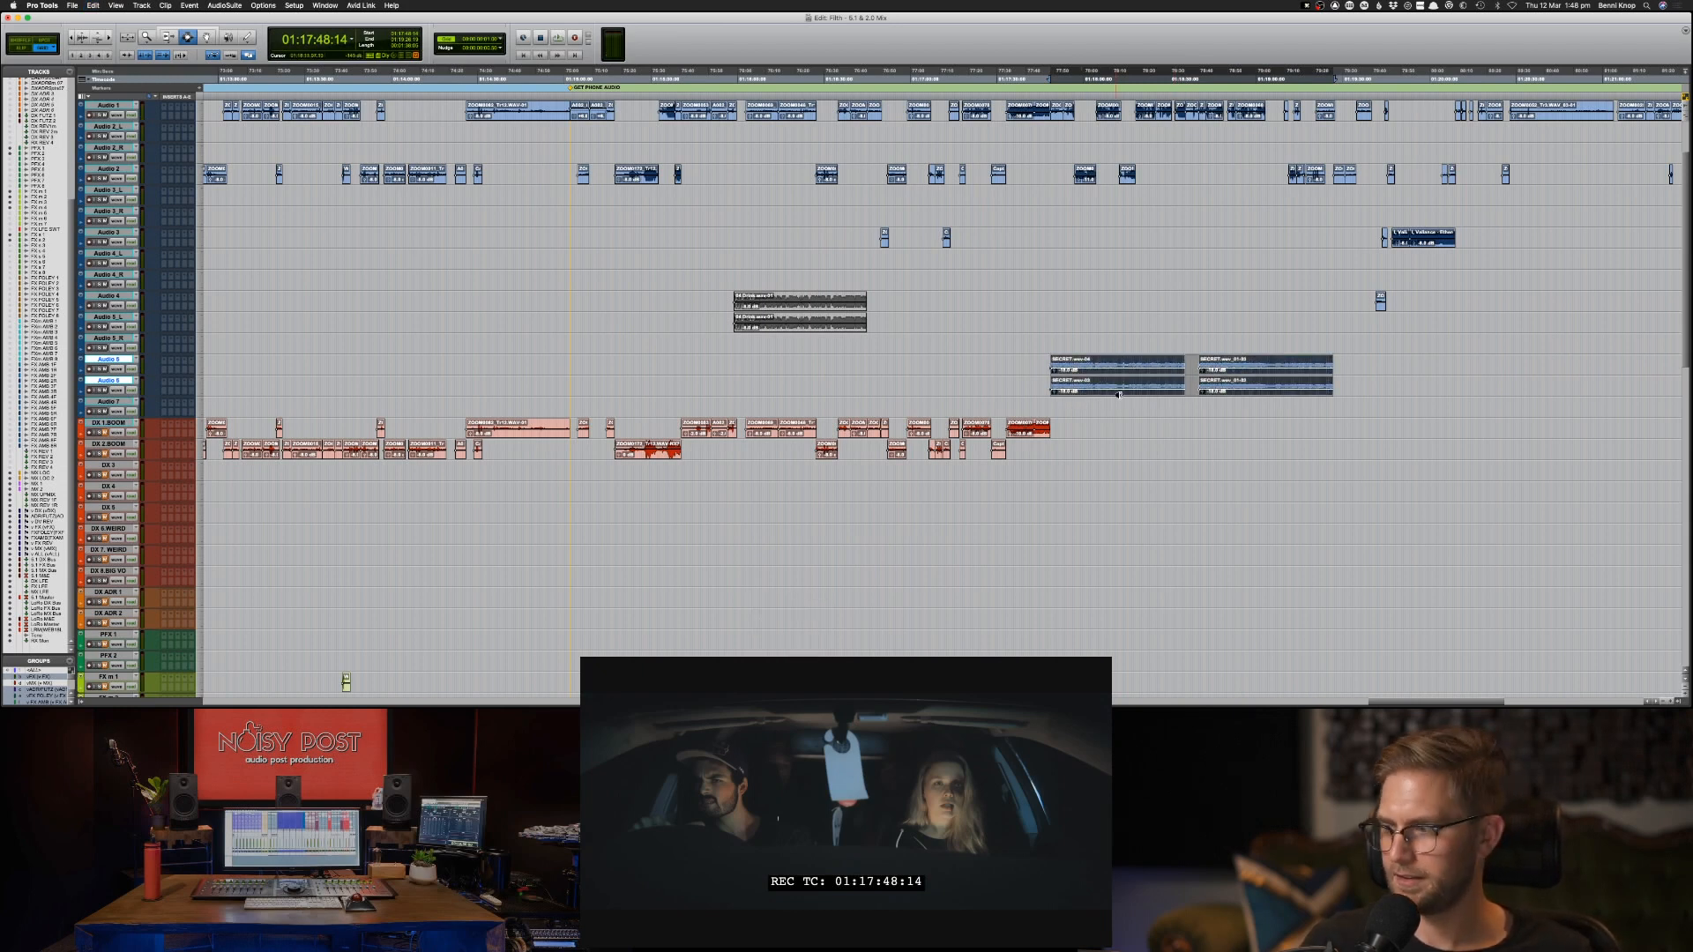
key("ctrl+shift+Up")
key("ctrl+shift+Up")
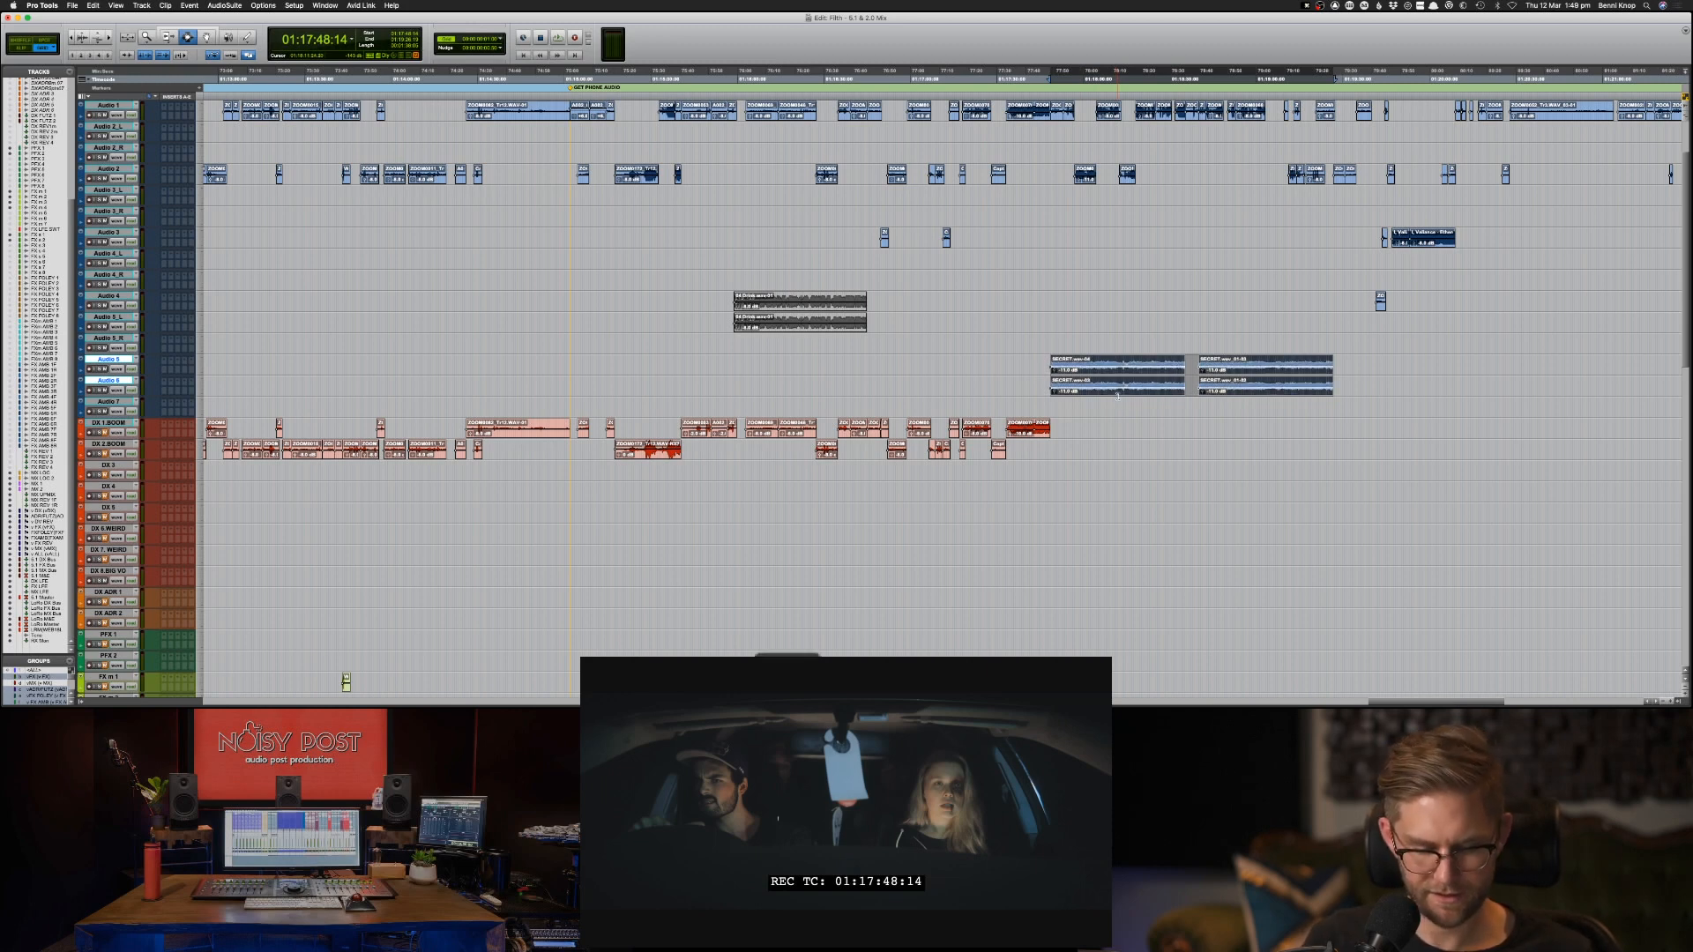
Copy the paired Audio 5 and Audio 6 music clips onto the MX 1 track at the same timecode.
key("super+c")
key("super+space")
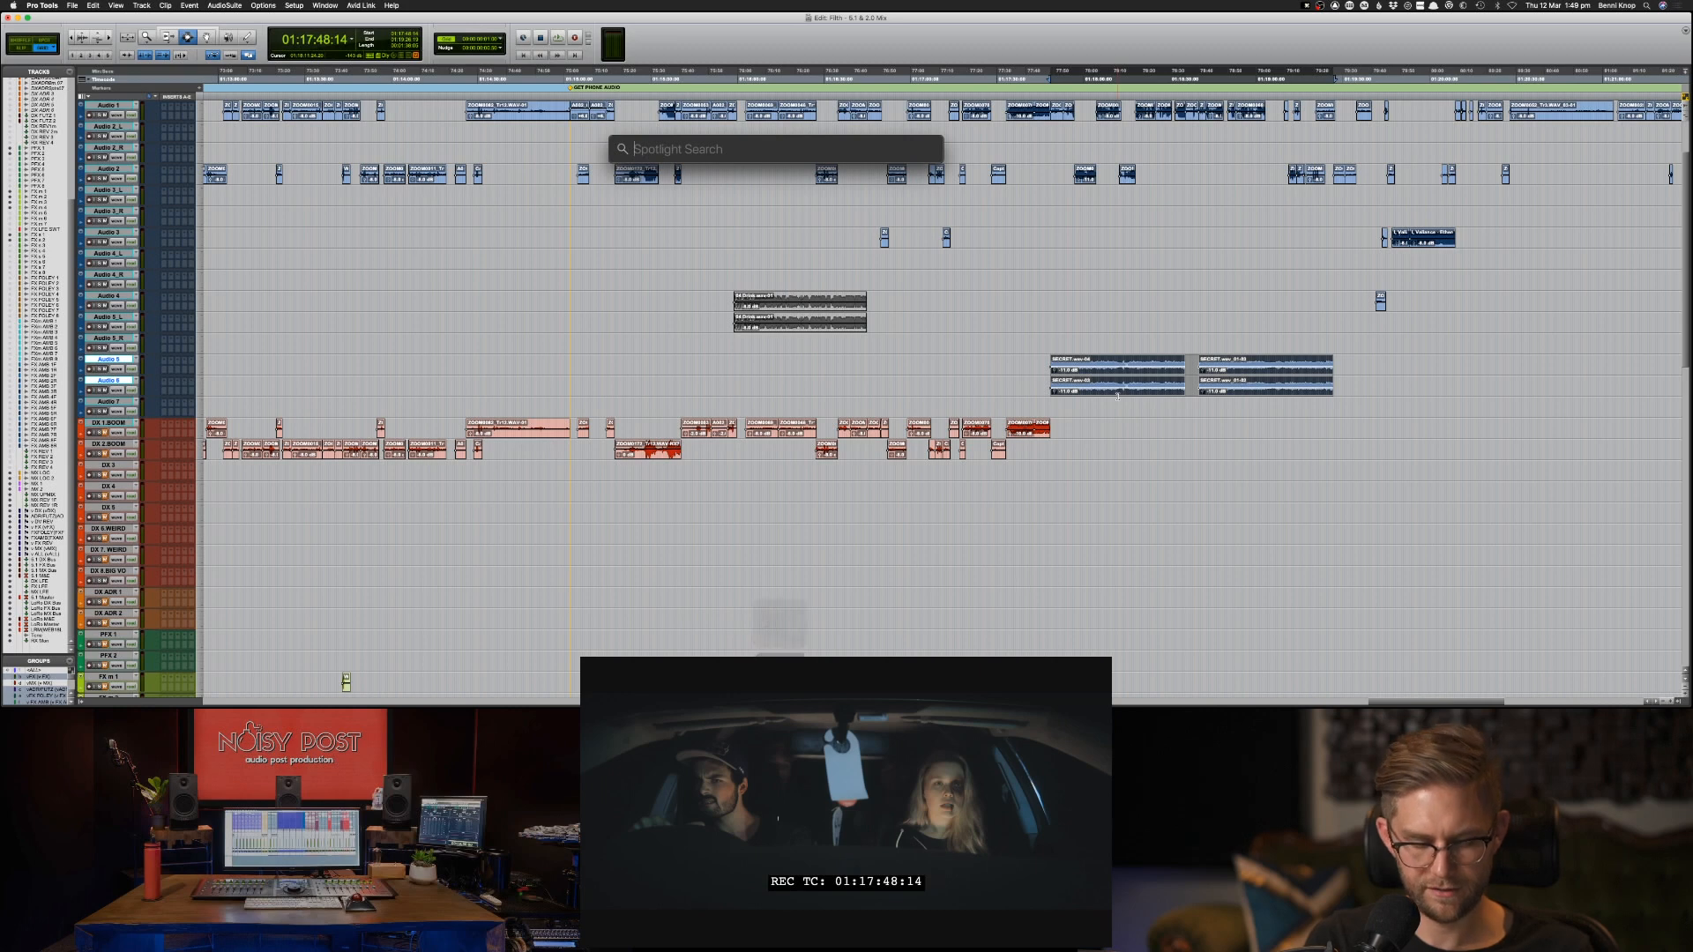
left_click(1088, 16)
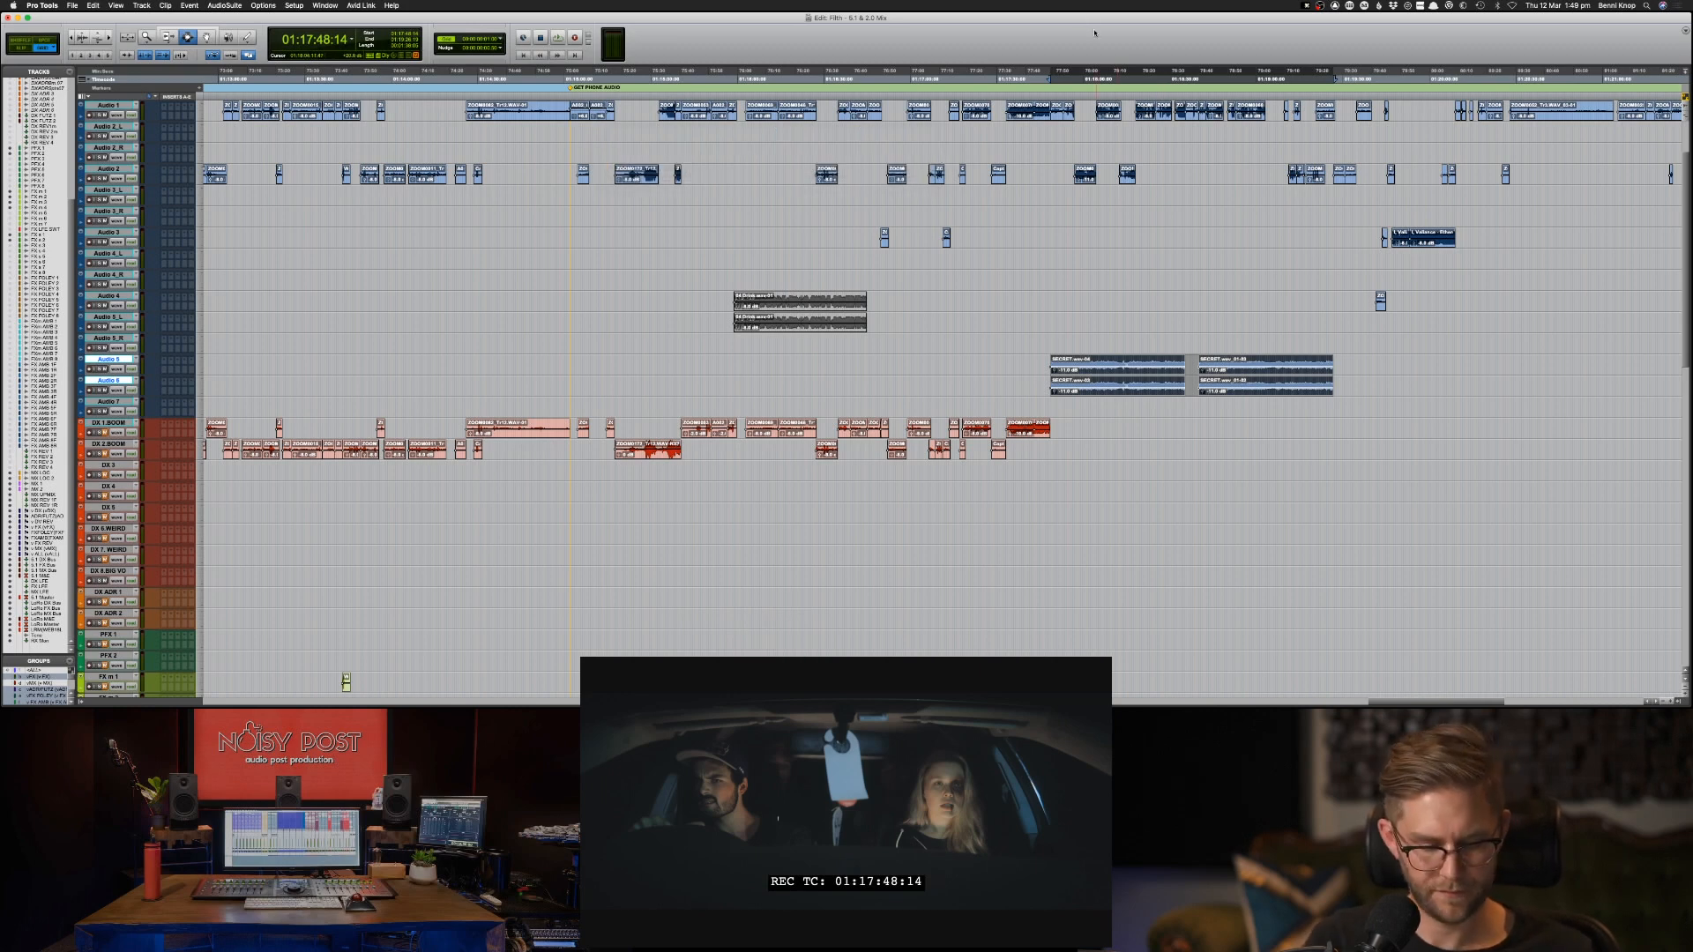
key("alt+super+f")
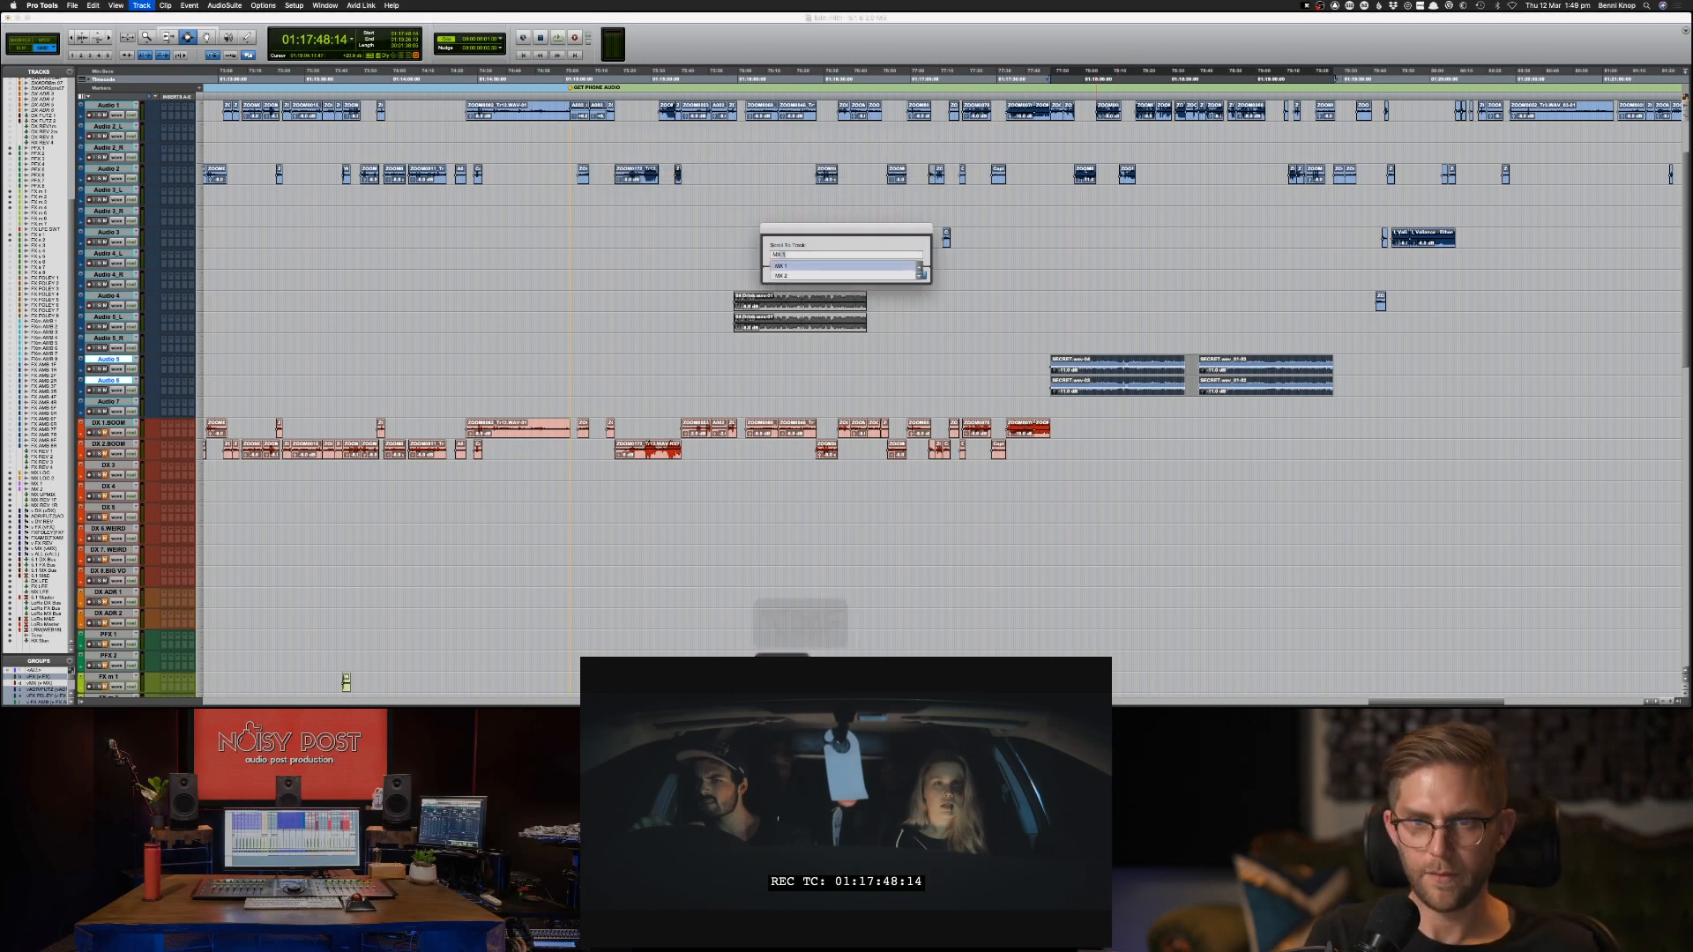
type("mx")
key("Return")
key("super+v")
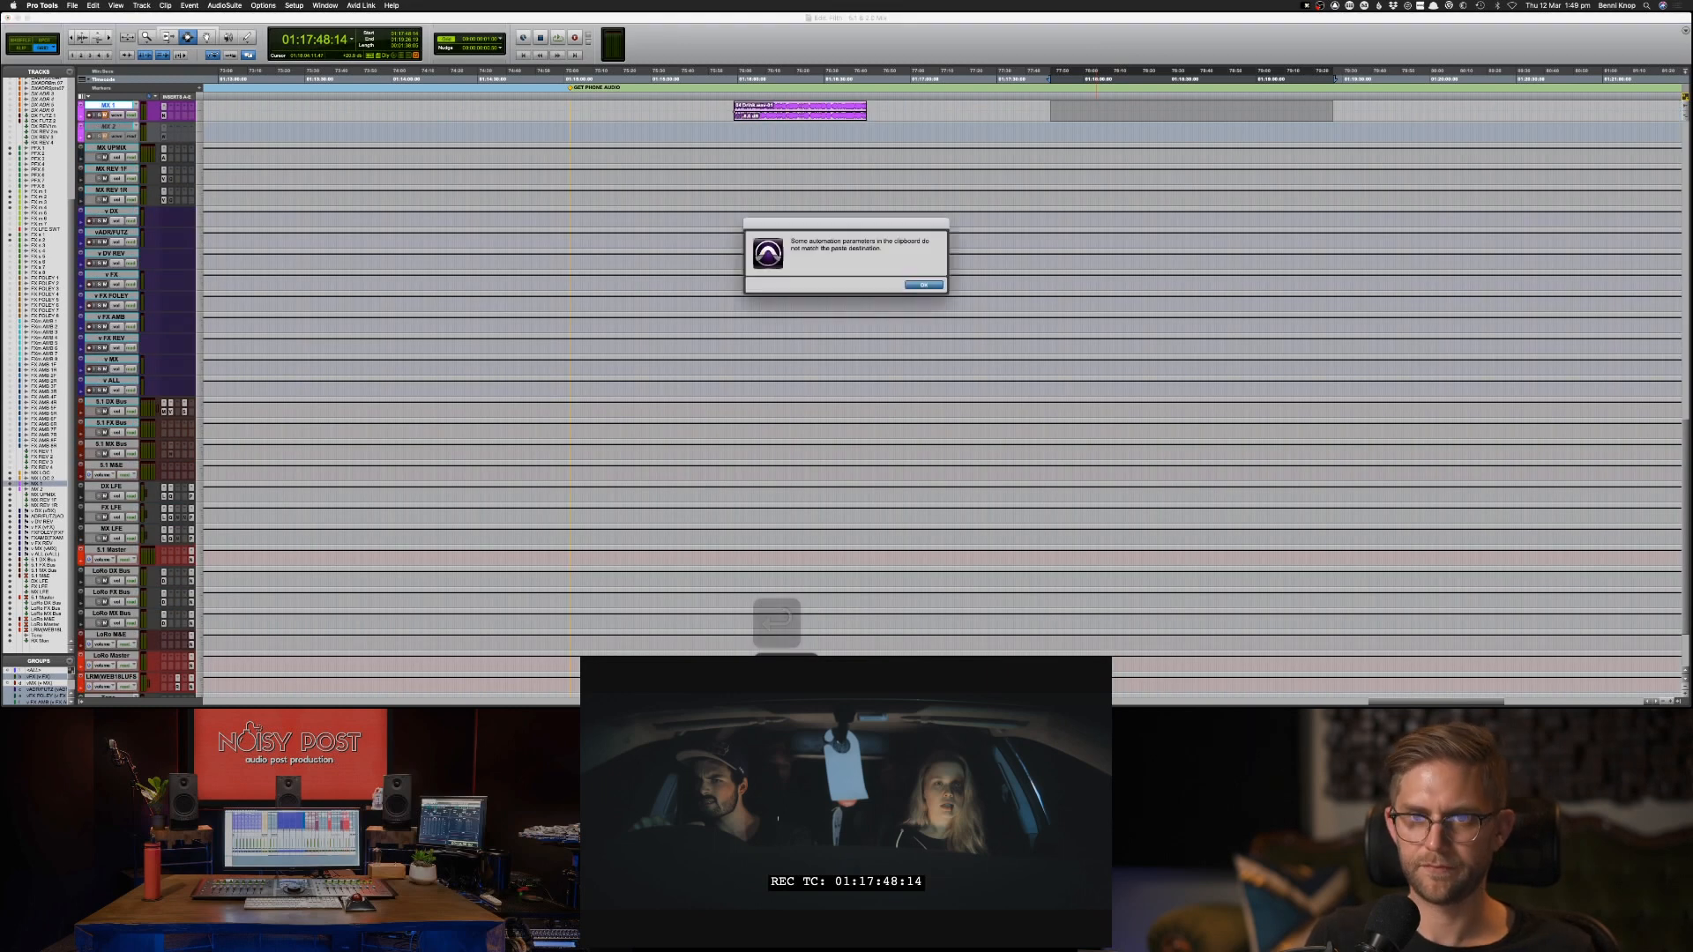
key("Return")
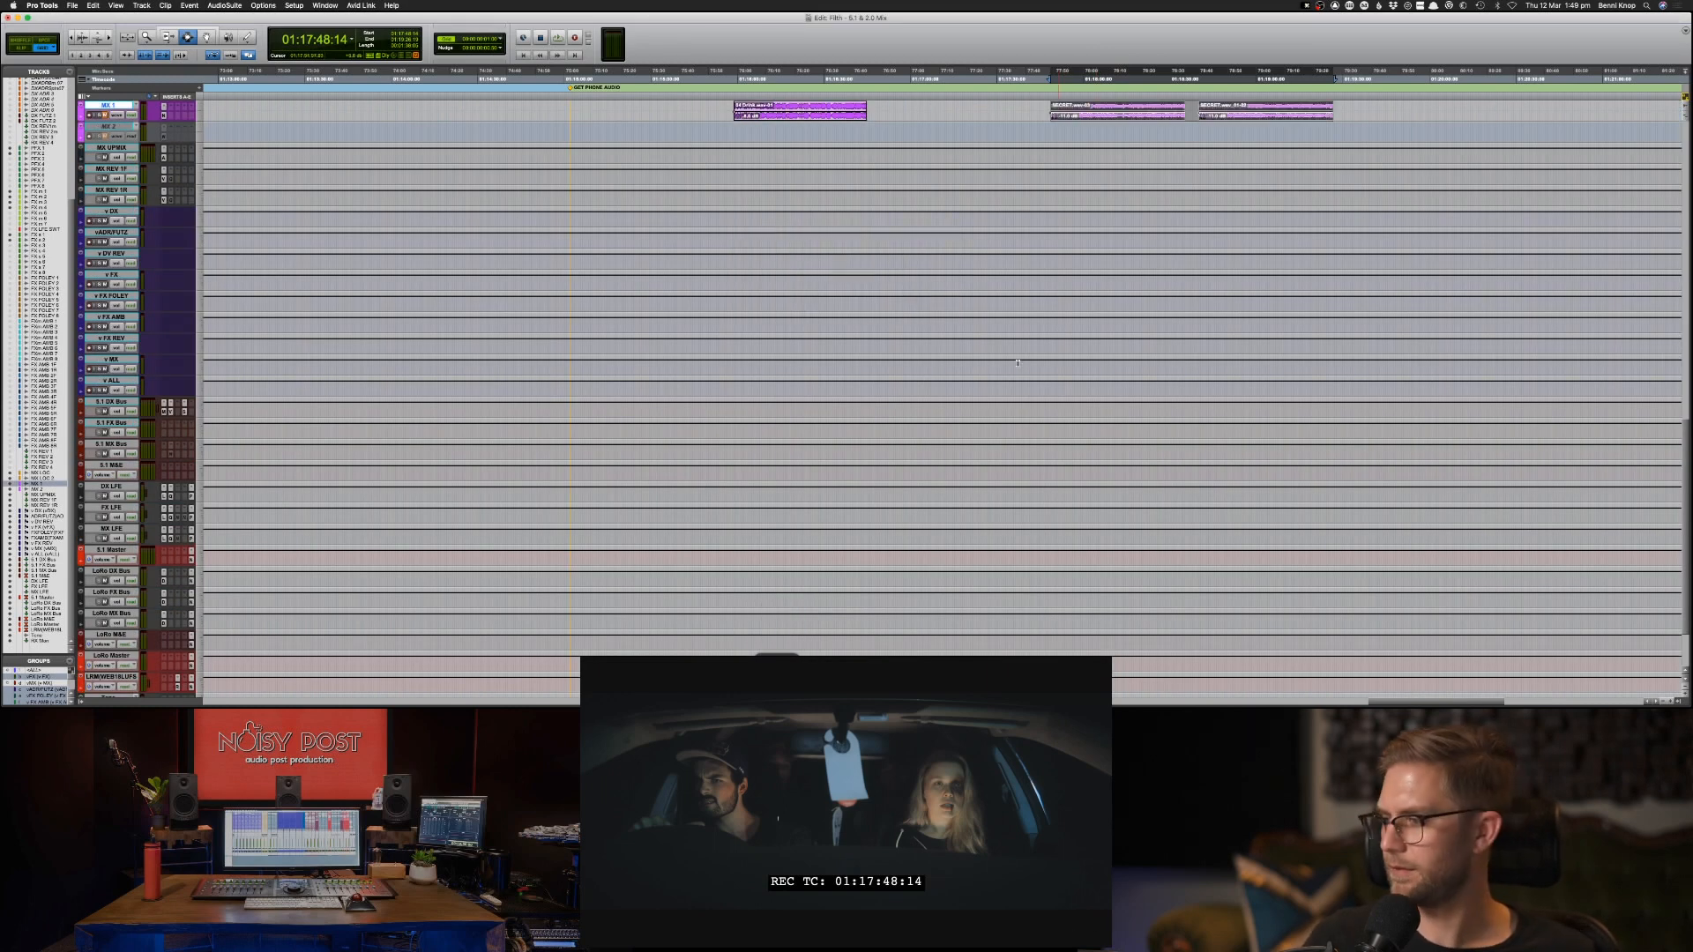
Audition the two adjoining DX 1-BOOM dialogue clips starting at 01:17:33.
scroll(908, 372, "up", 20)
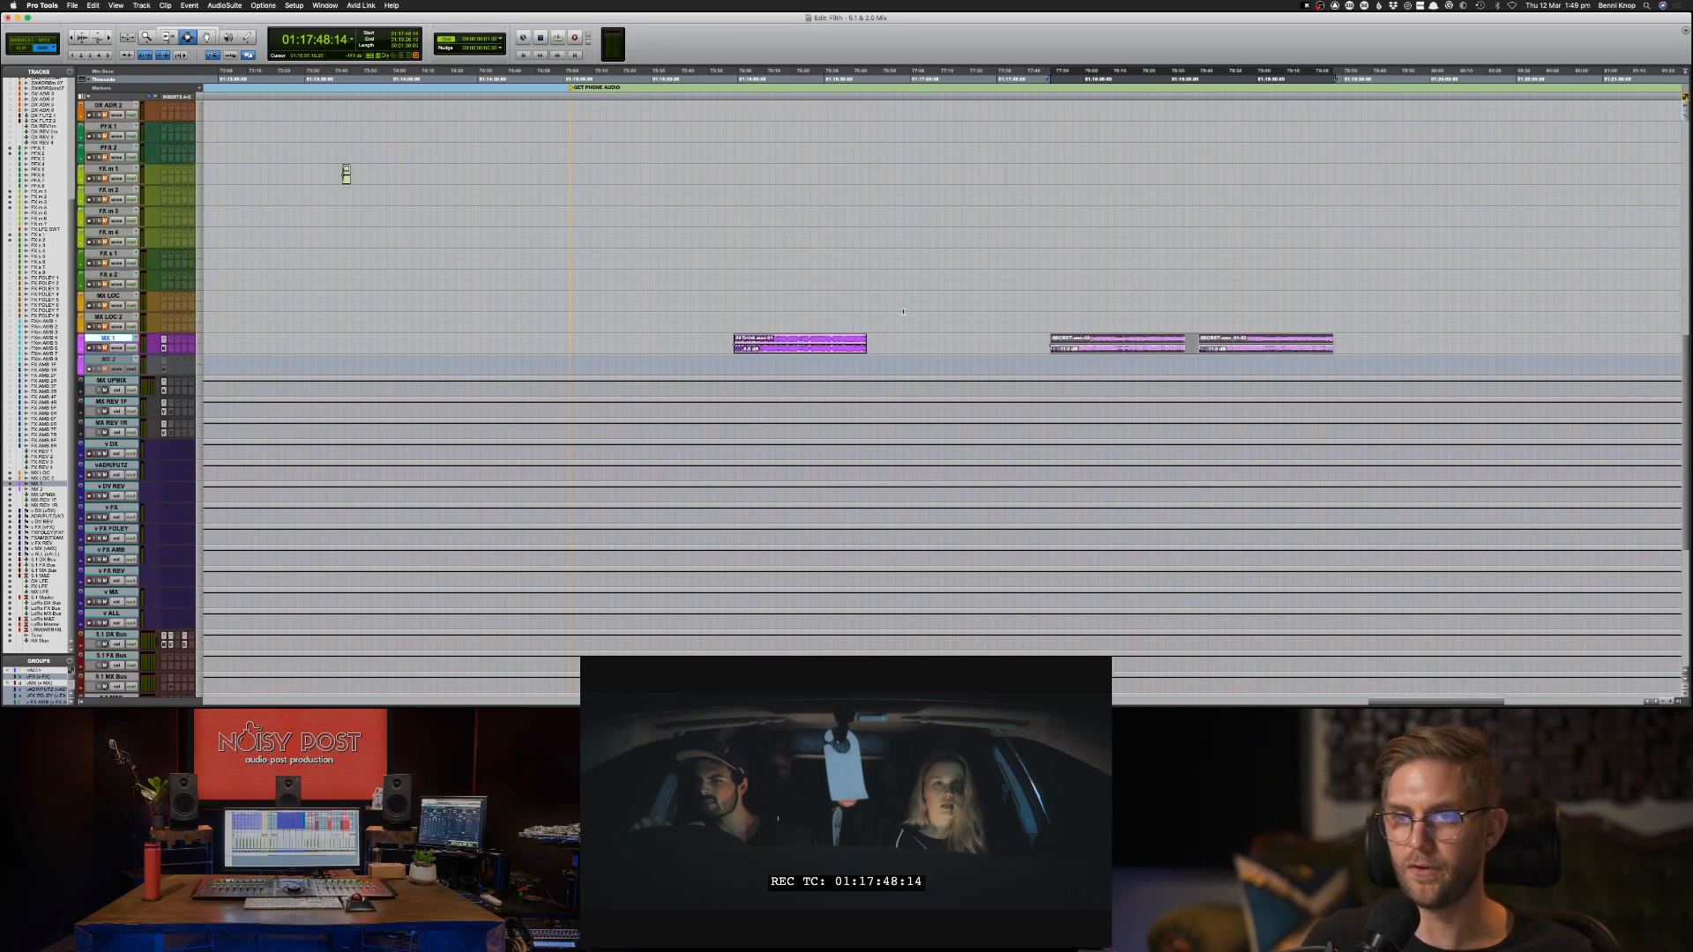
scroll(901, 306, "up", 7)
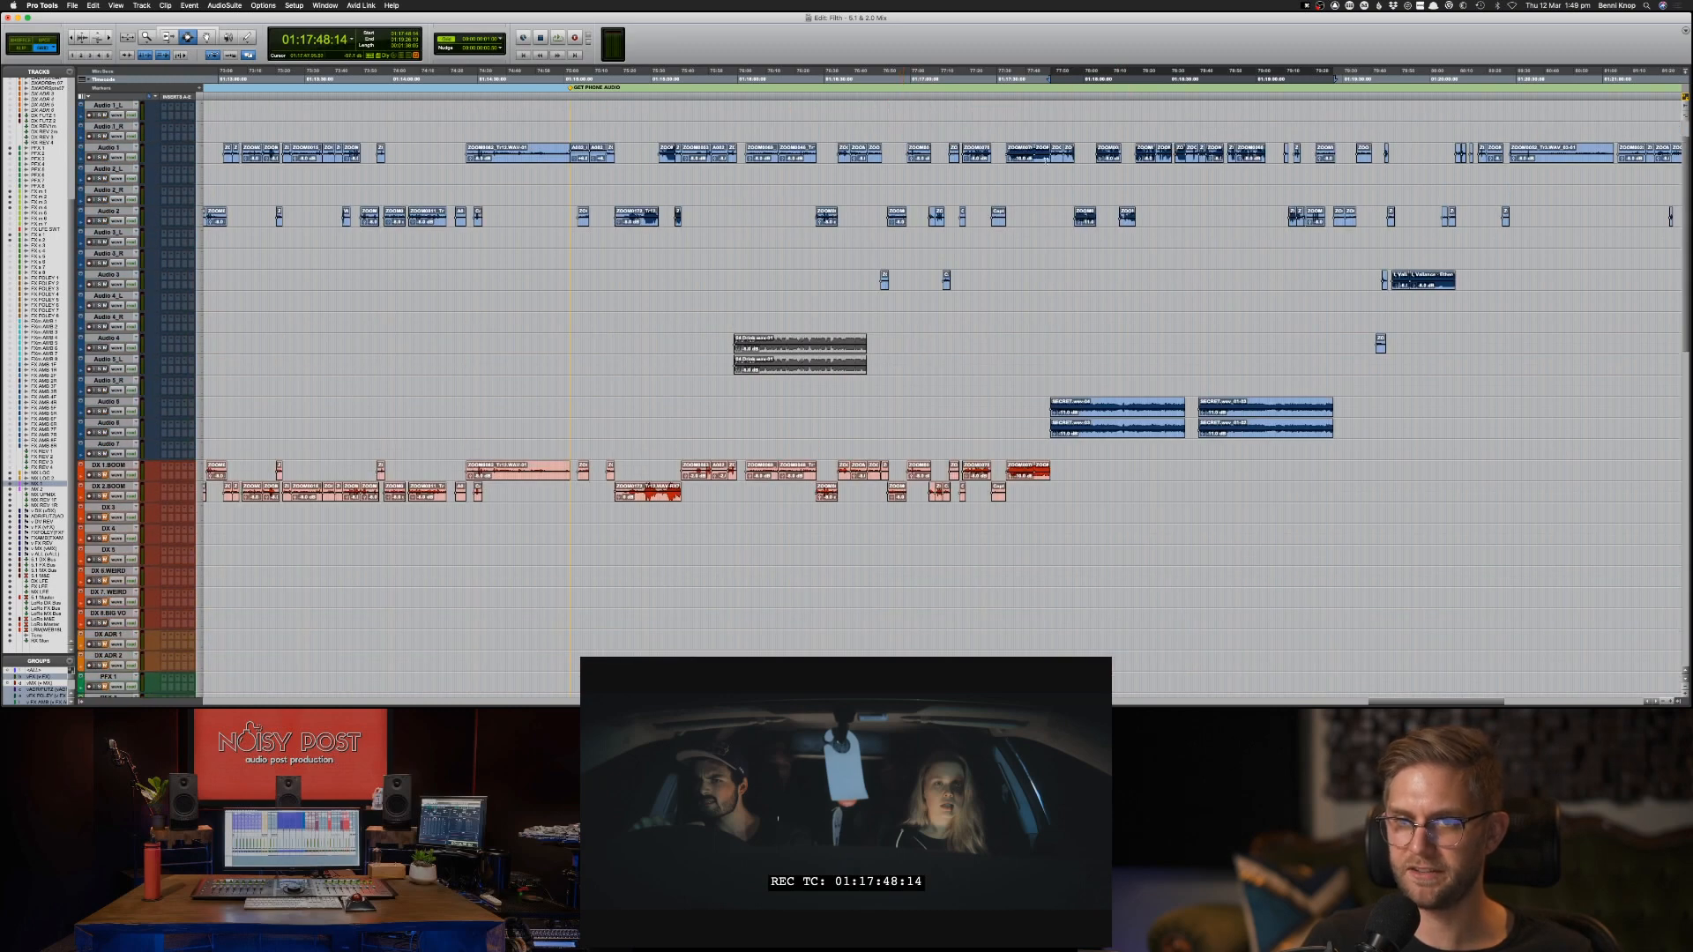
key("super+bracketright")
key("super+bracketright")
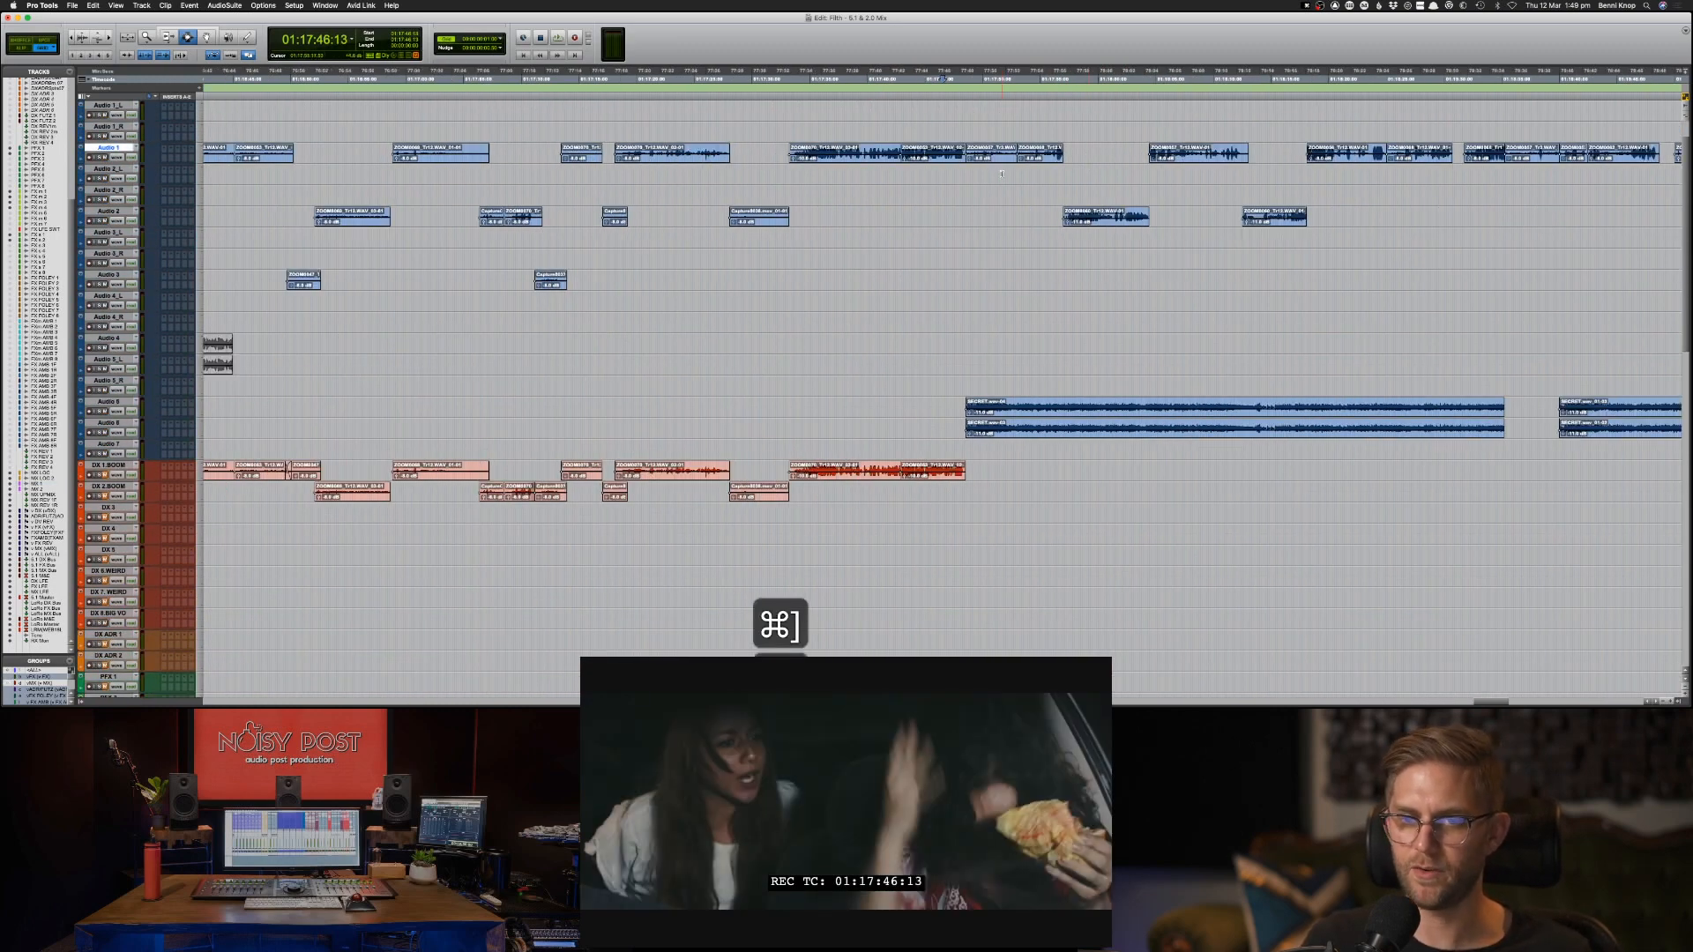
left_click(890, 472)
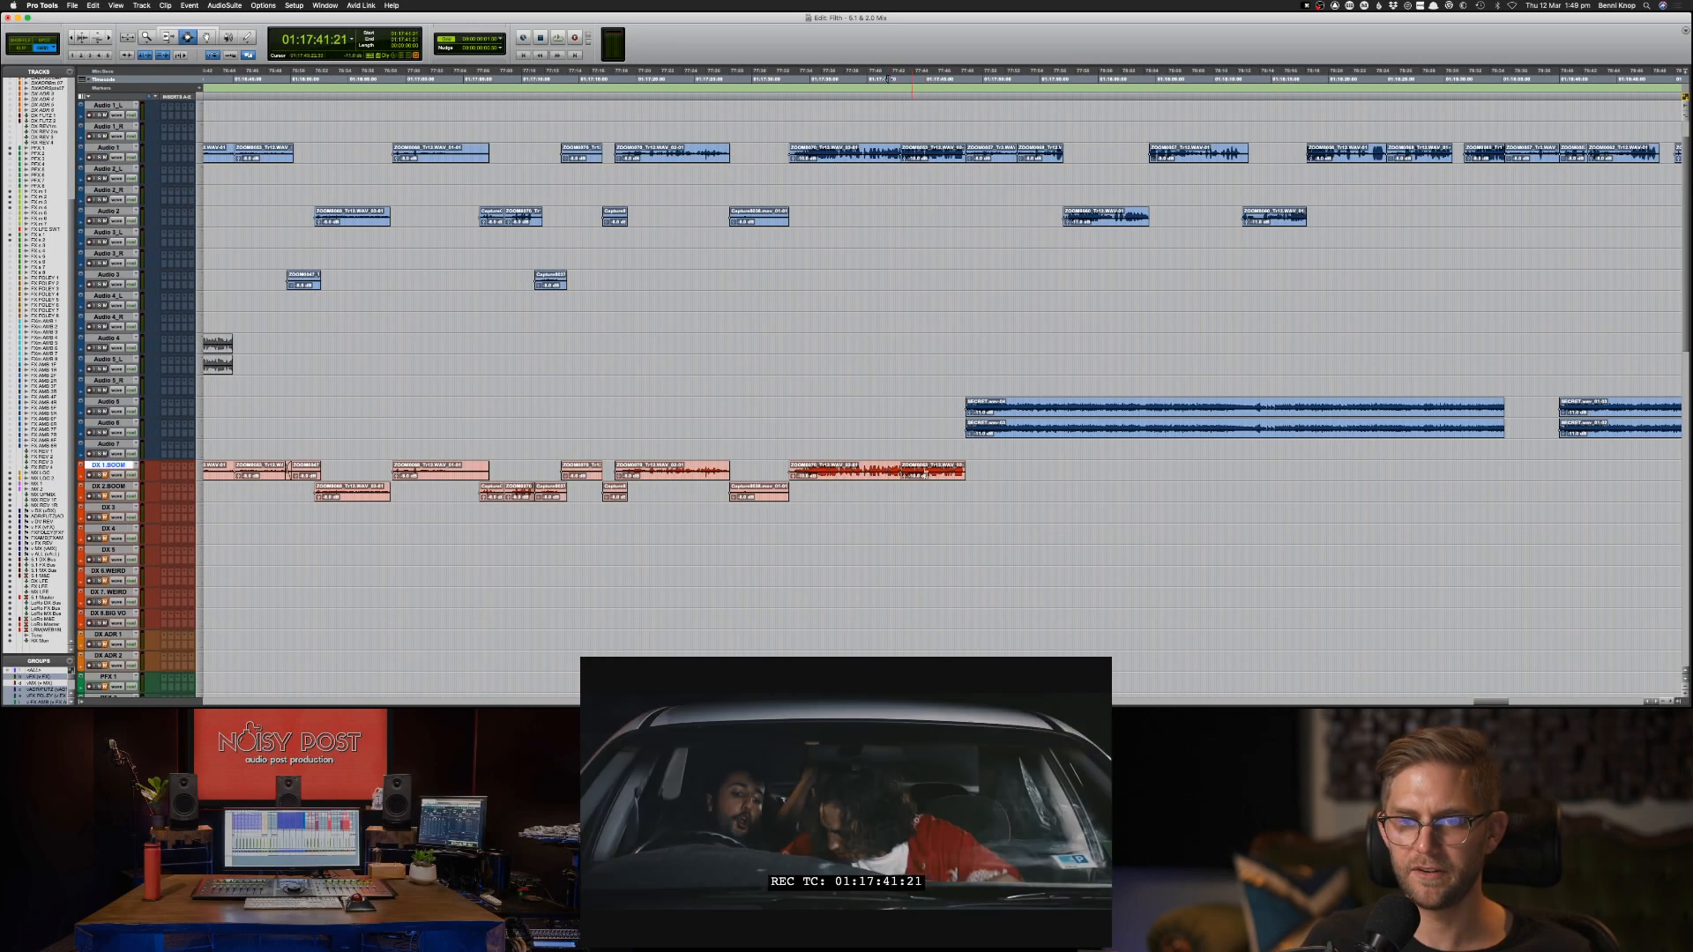
double_click(890, 474)
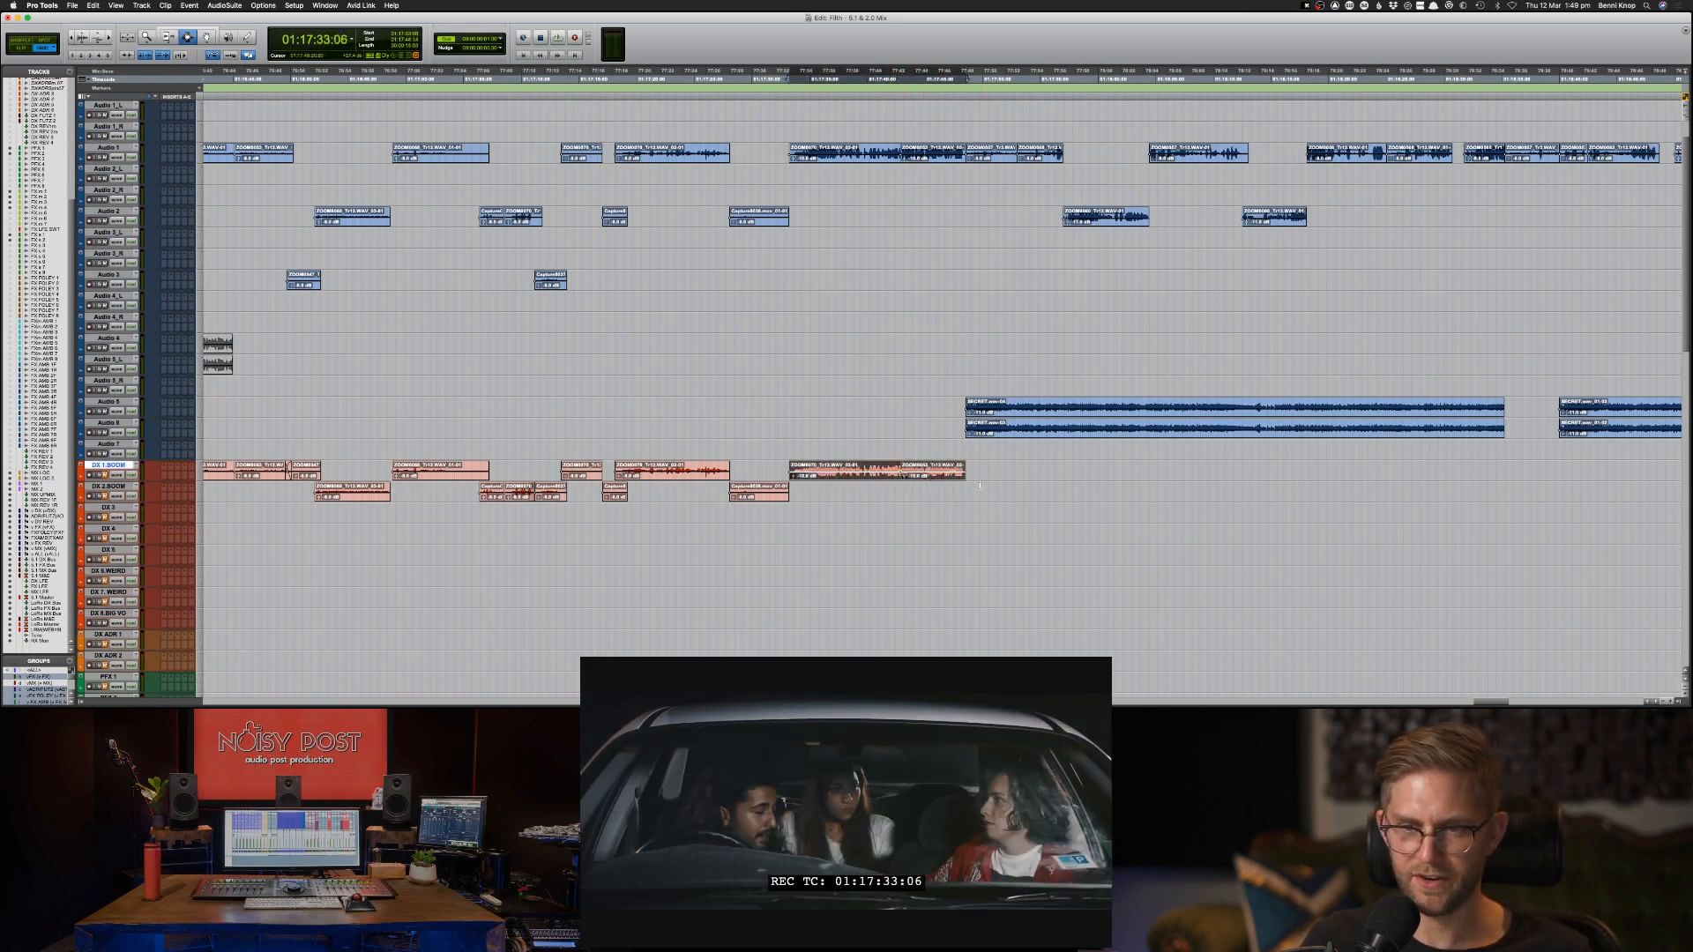
key("space")
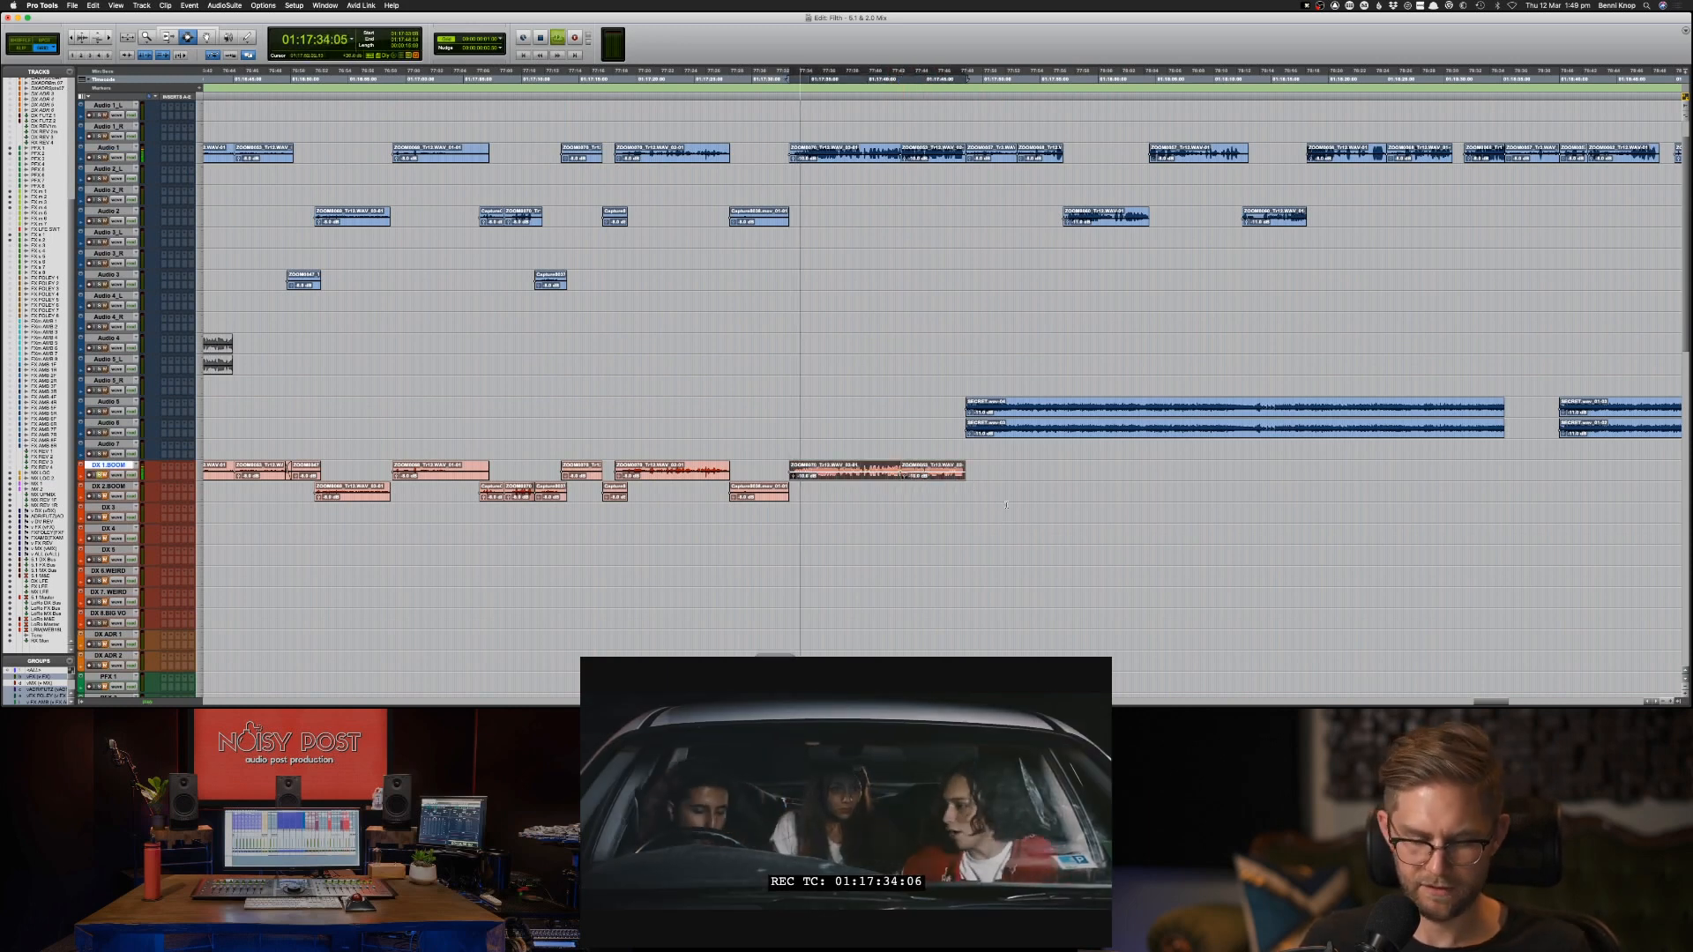
key("super+bracketright")
key("space")
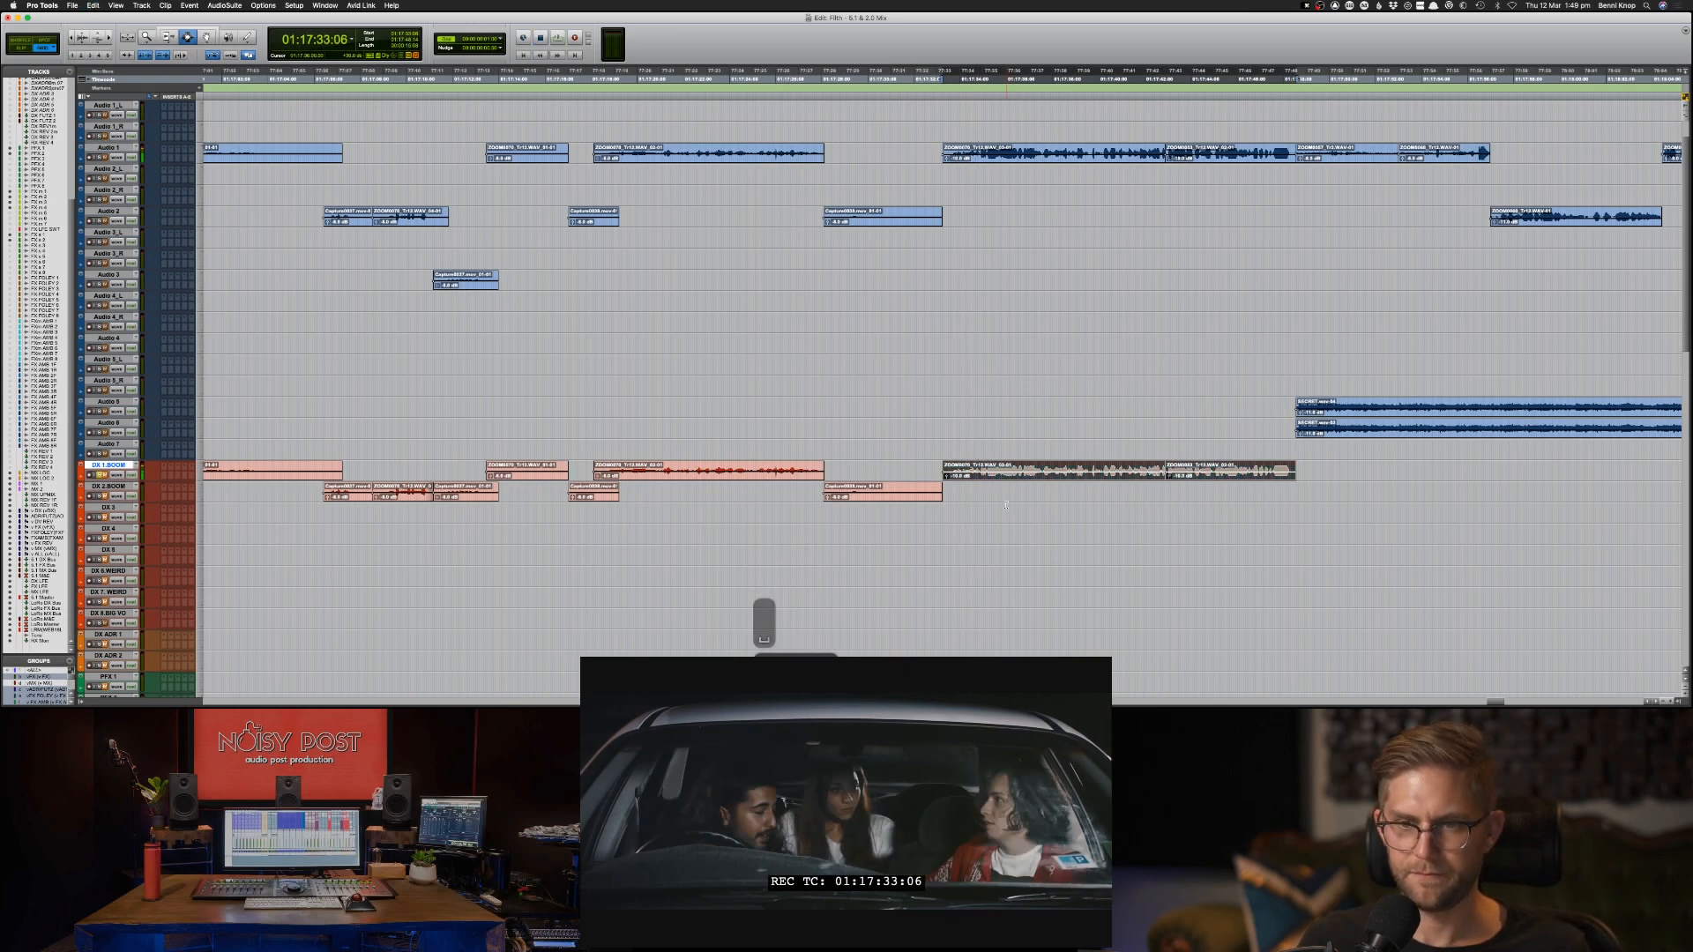
key("super+m")
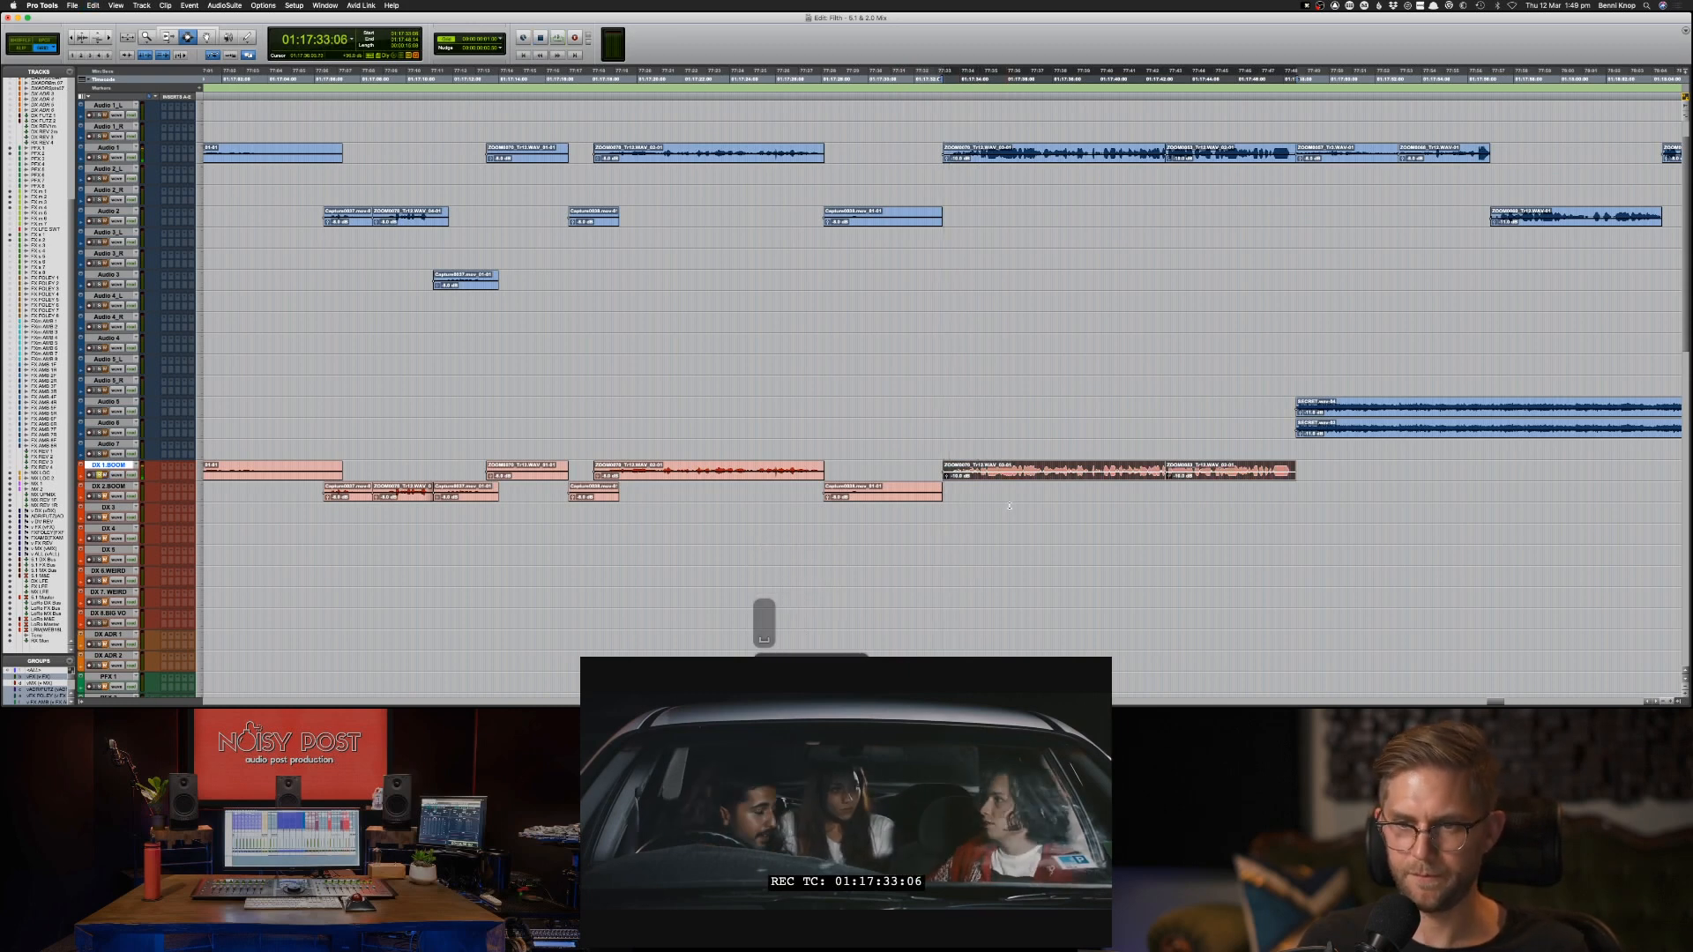
key("space")
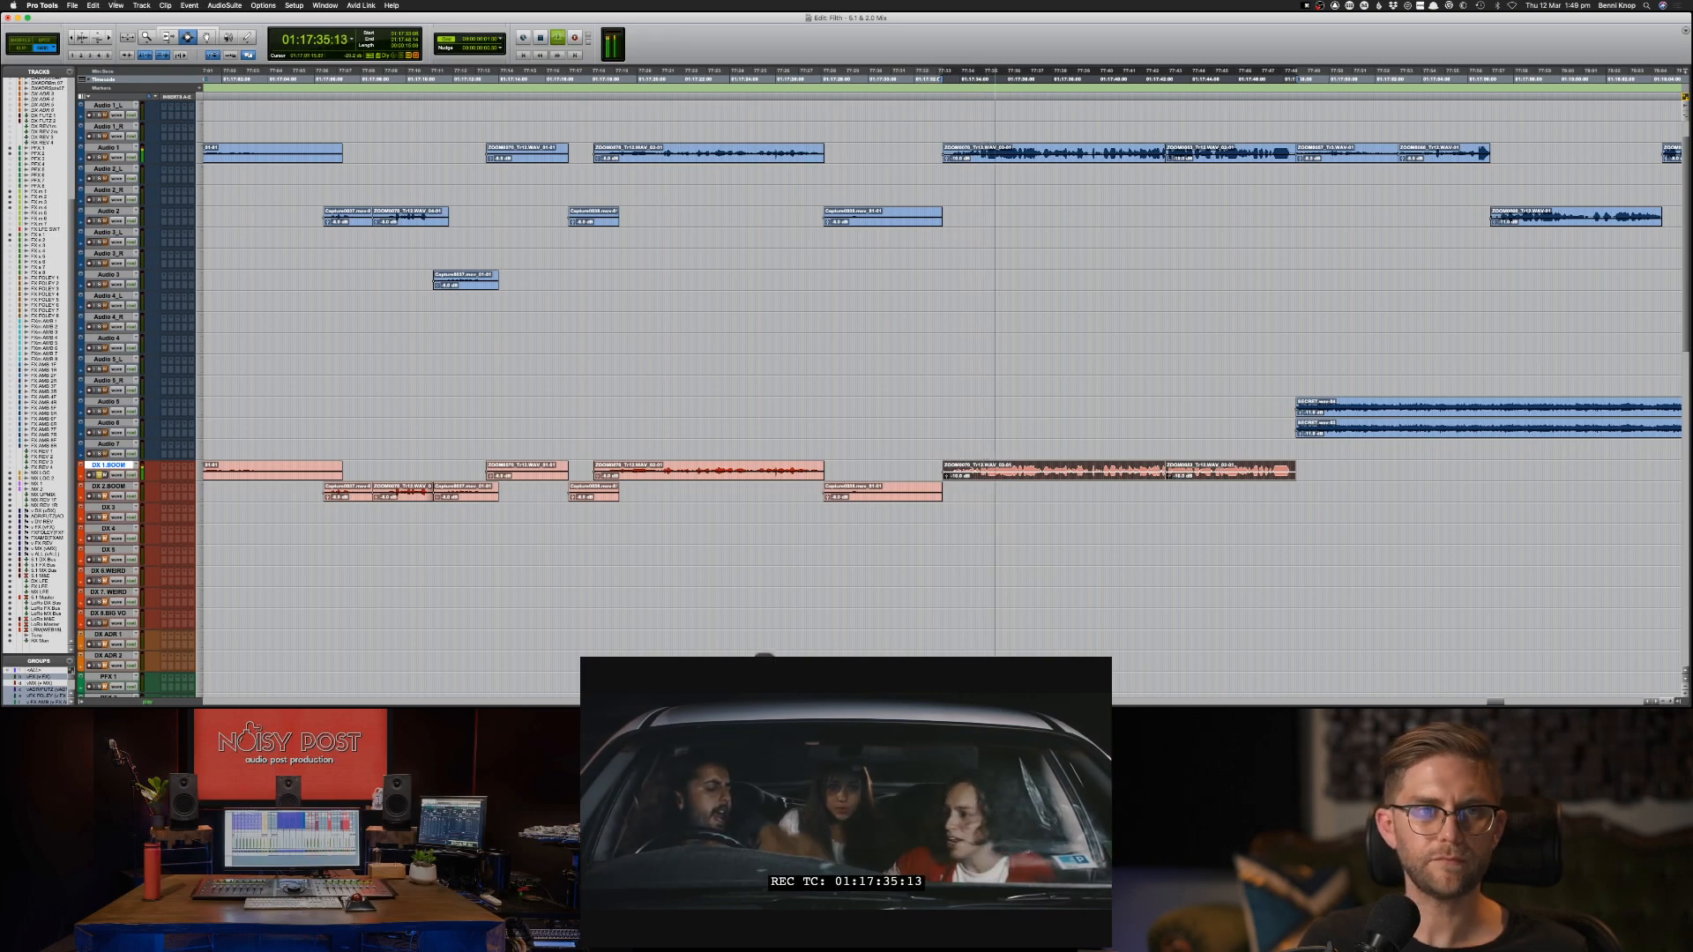
key("space")
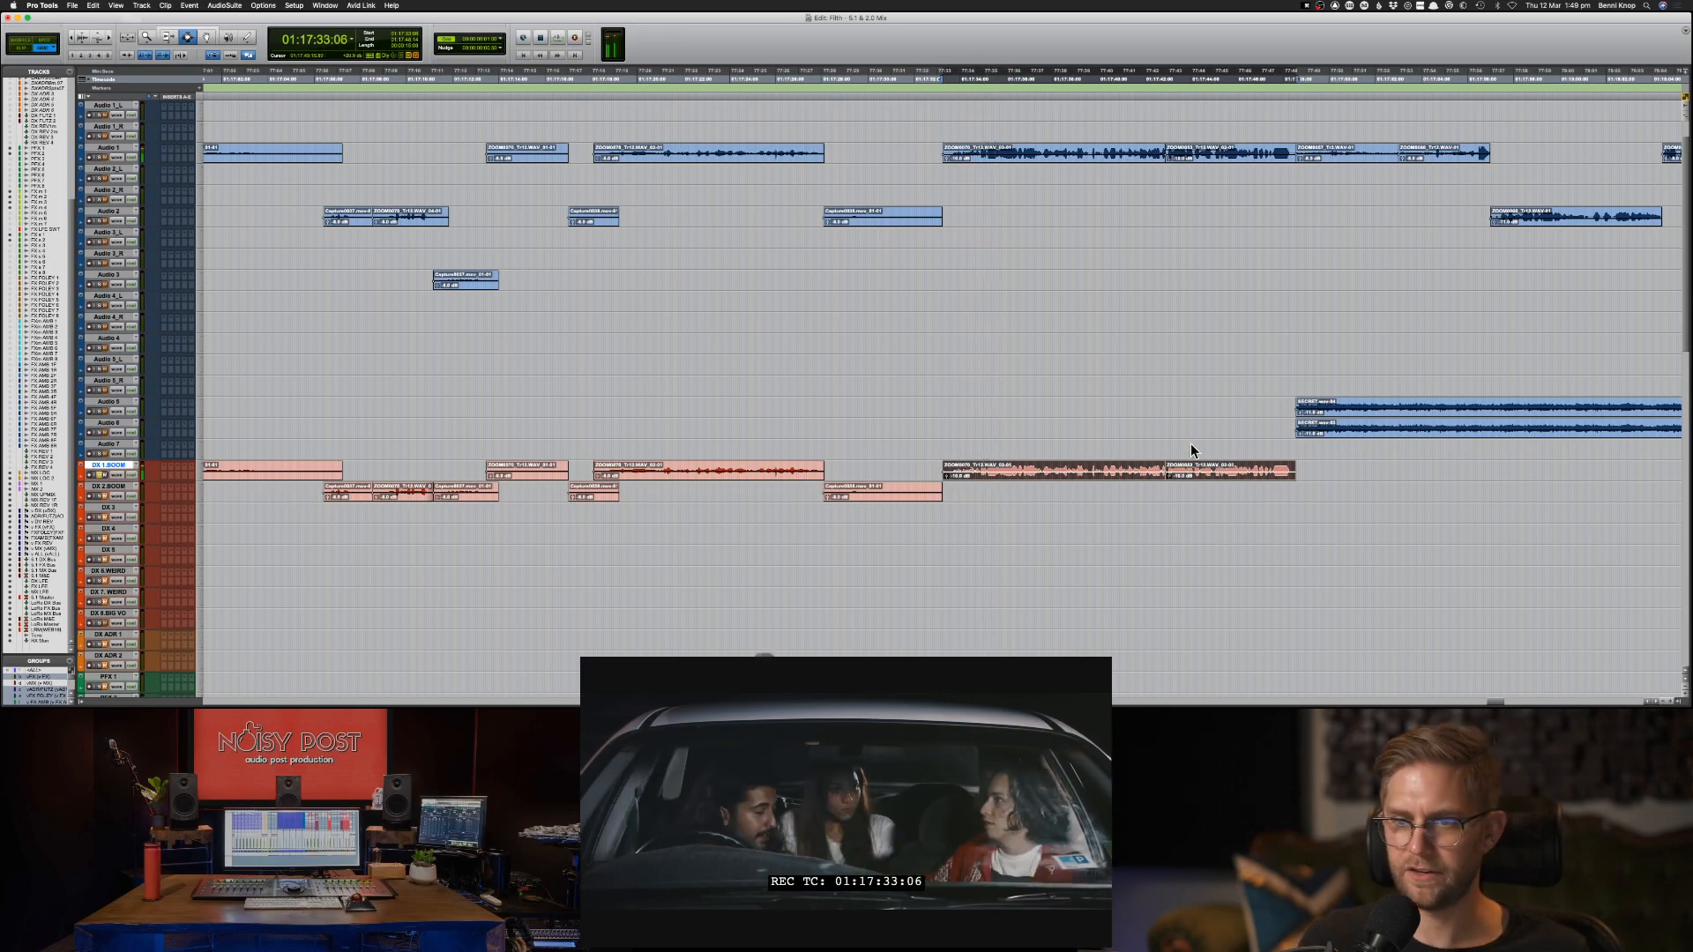
Crossfade the join between the two DX 1-BOOM clips near 01:17:42 and play across it.
key("Tab")
key("super+bracketright")
key("super+bracketright")
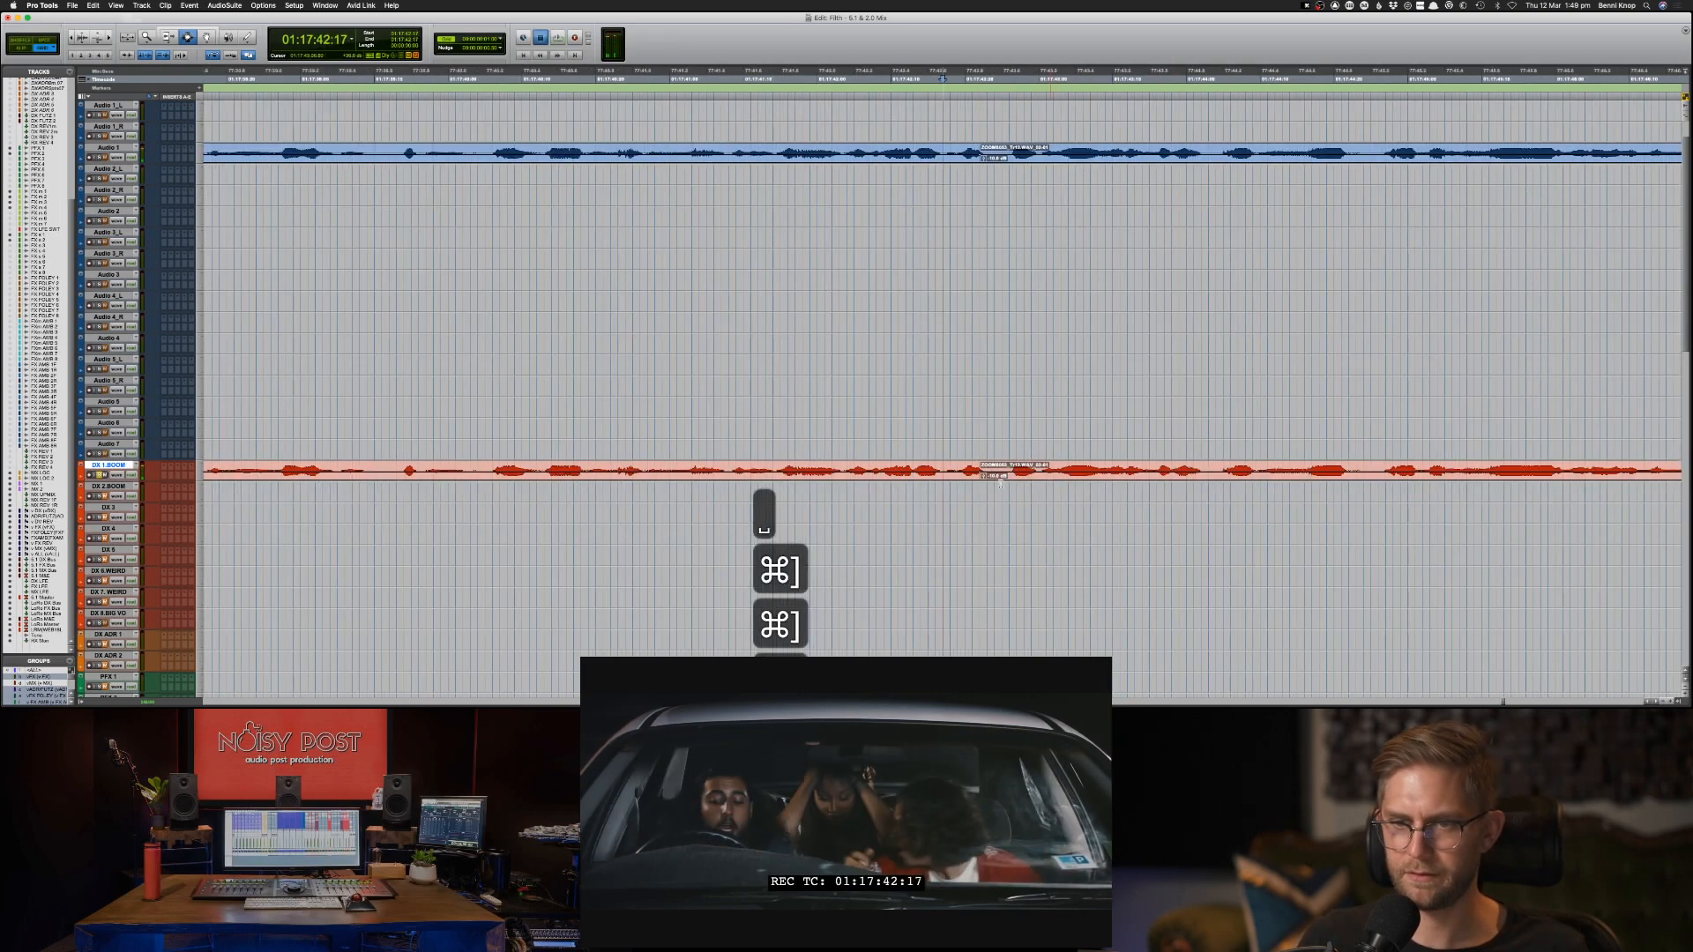
left_click_drag(972, 473, 1001, 473)
key("f")
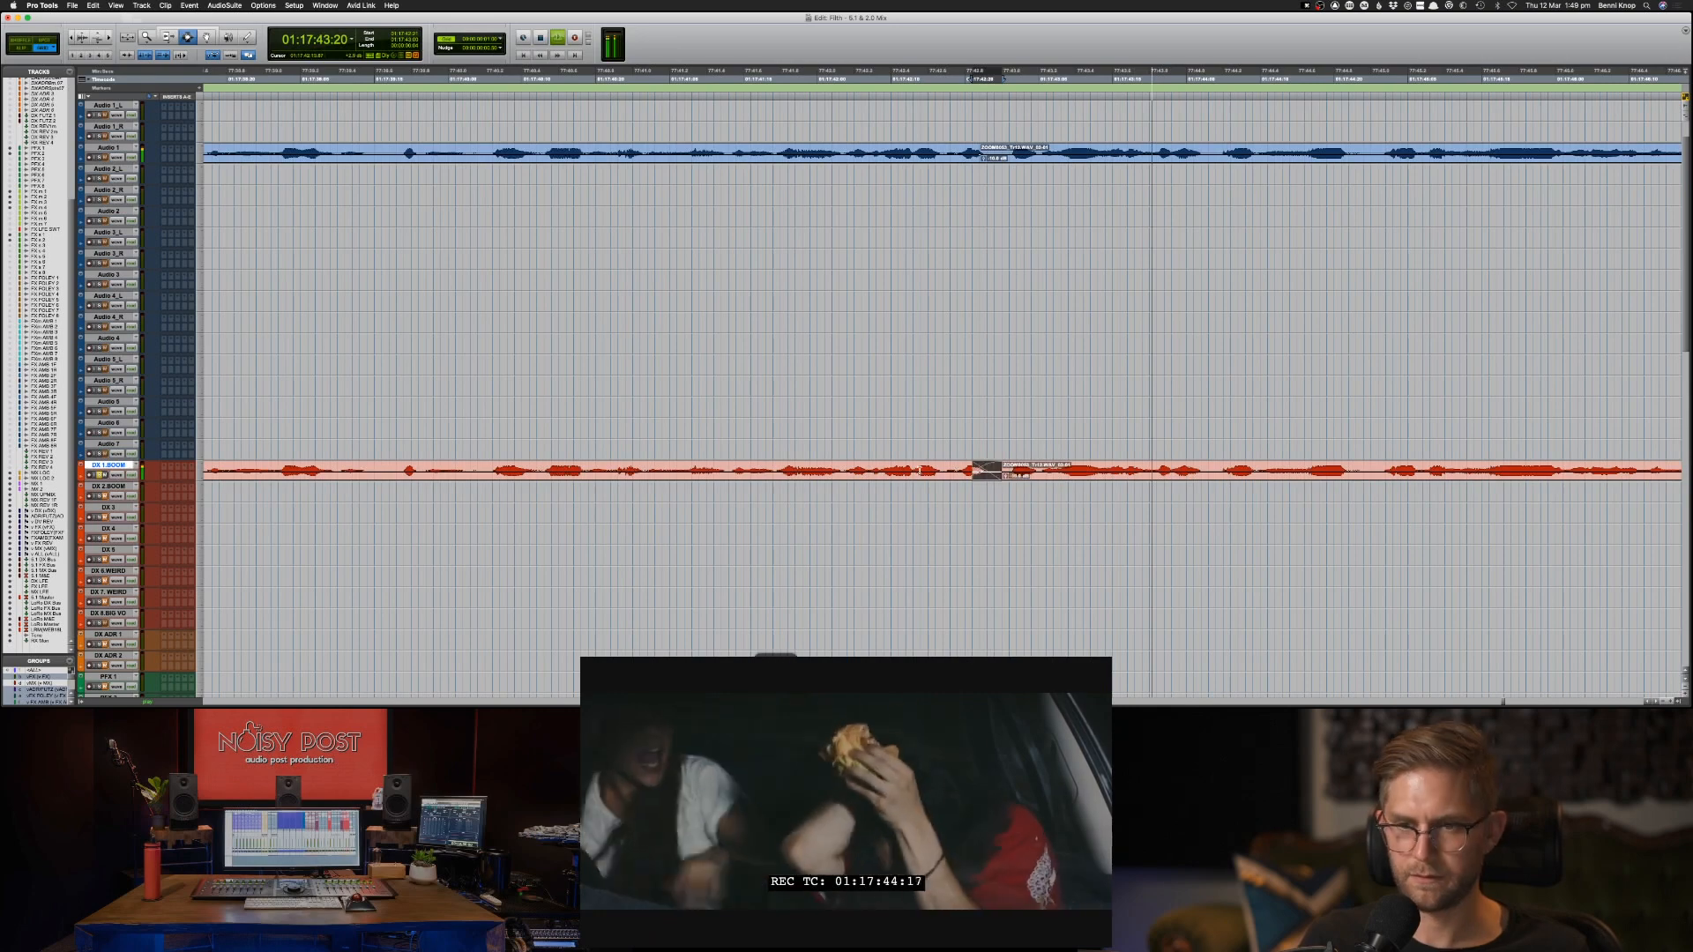
left_click(921, 471)
key("space")
key("space")
key("super+bracketleft")
key("super+bracketleft")
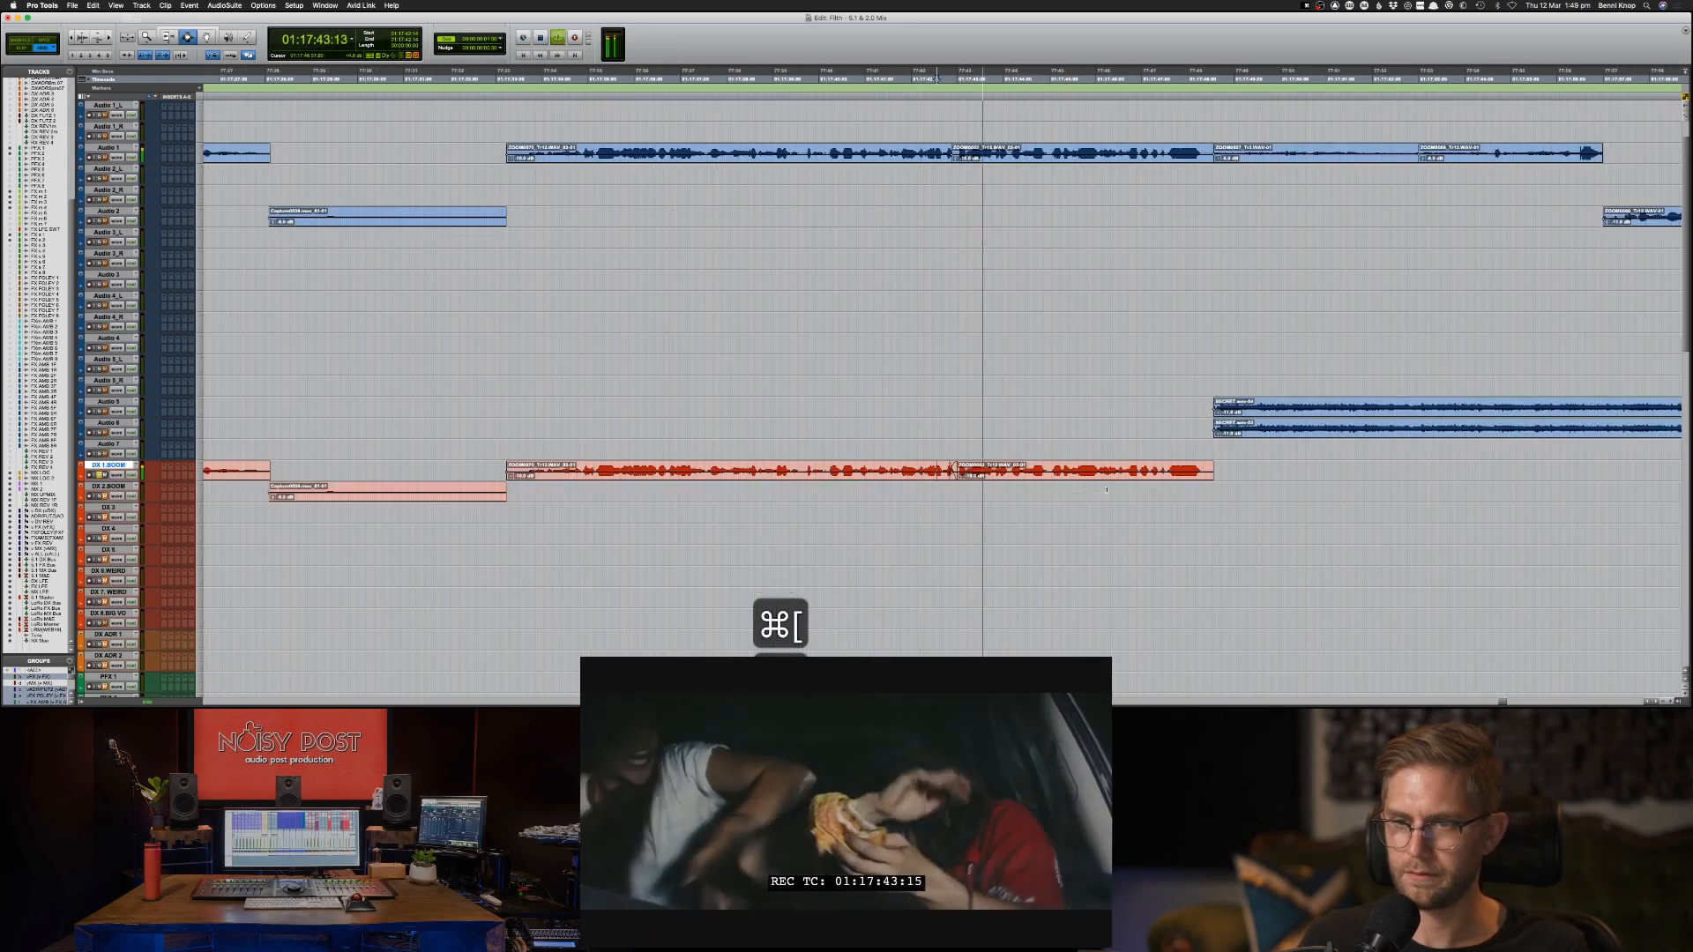
Select the two crossfaded DX 1-BOOM clips starting at 01:17:33 and open the RX 7 De-clip processor for them.
left_click_drag(1213, 467, 506, 467)
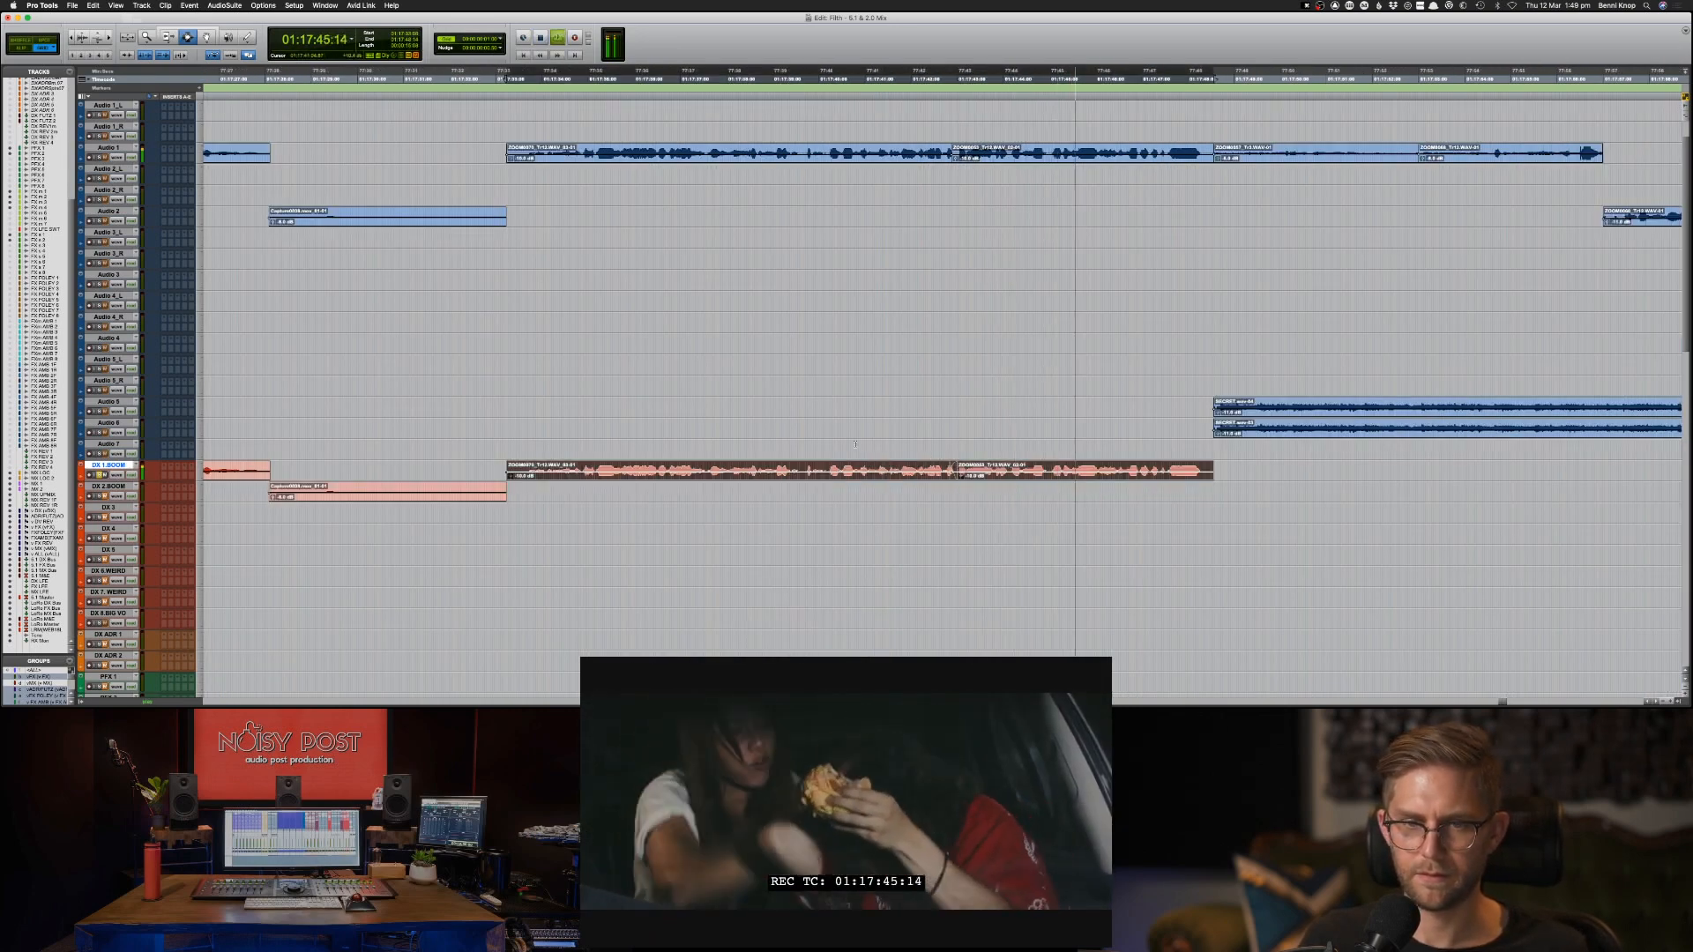
key("space")
left_click(208, 5)
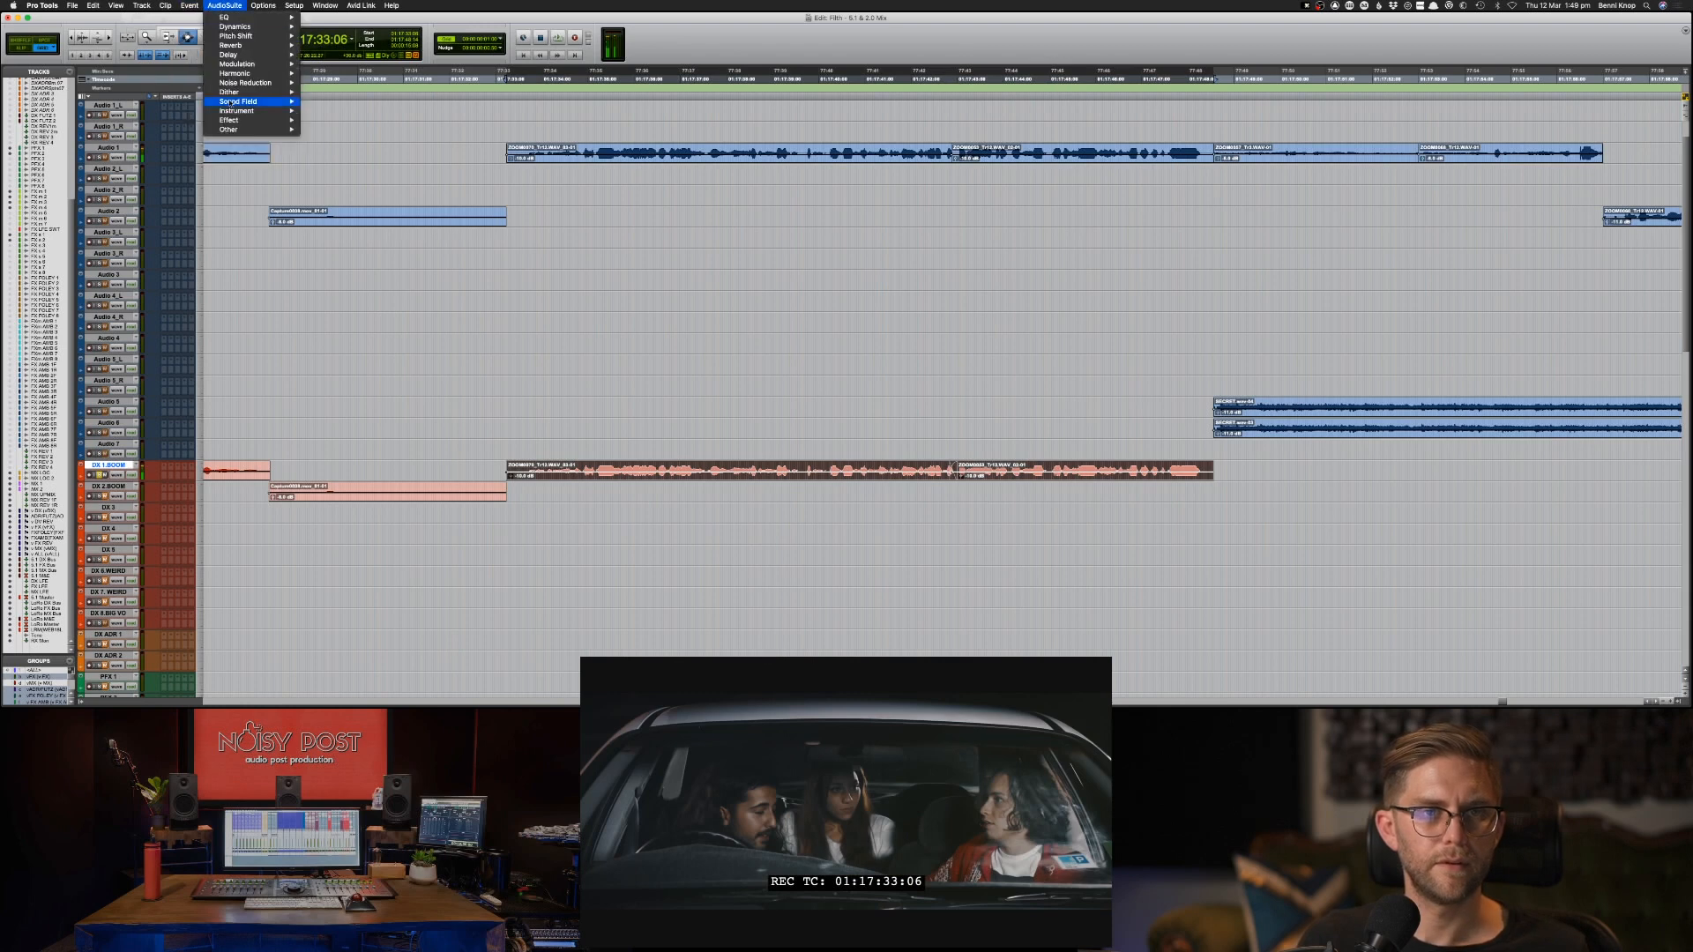
mouse_move(249, 85)
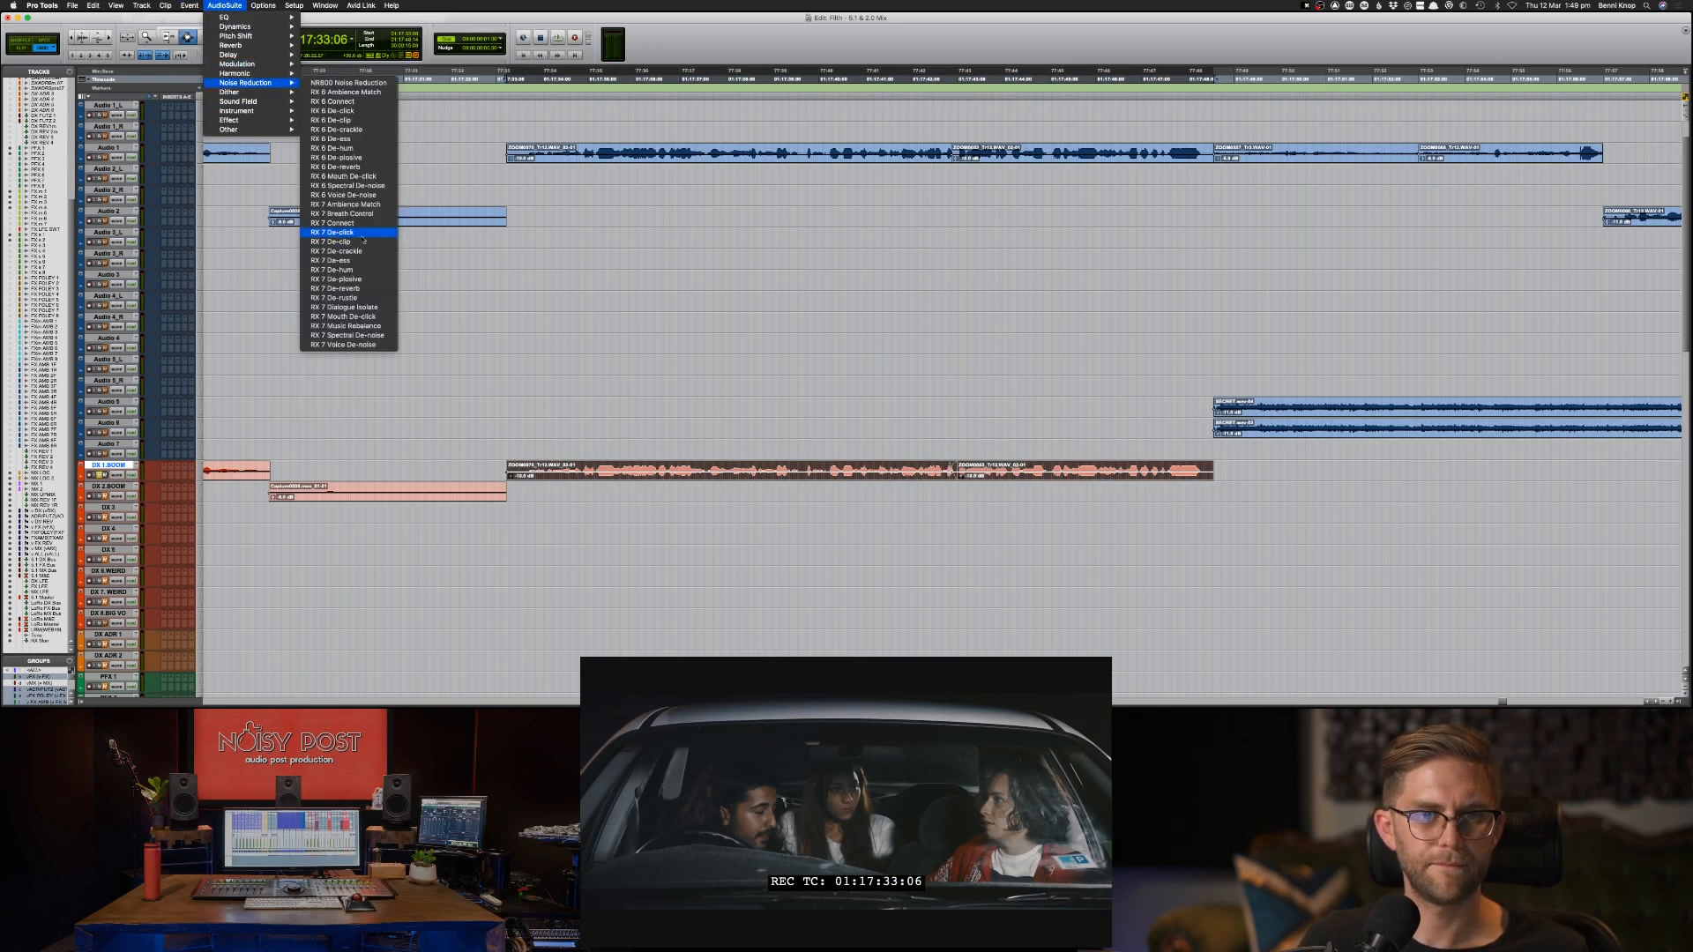
left_click(362, 241)
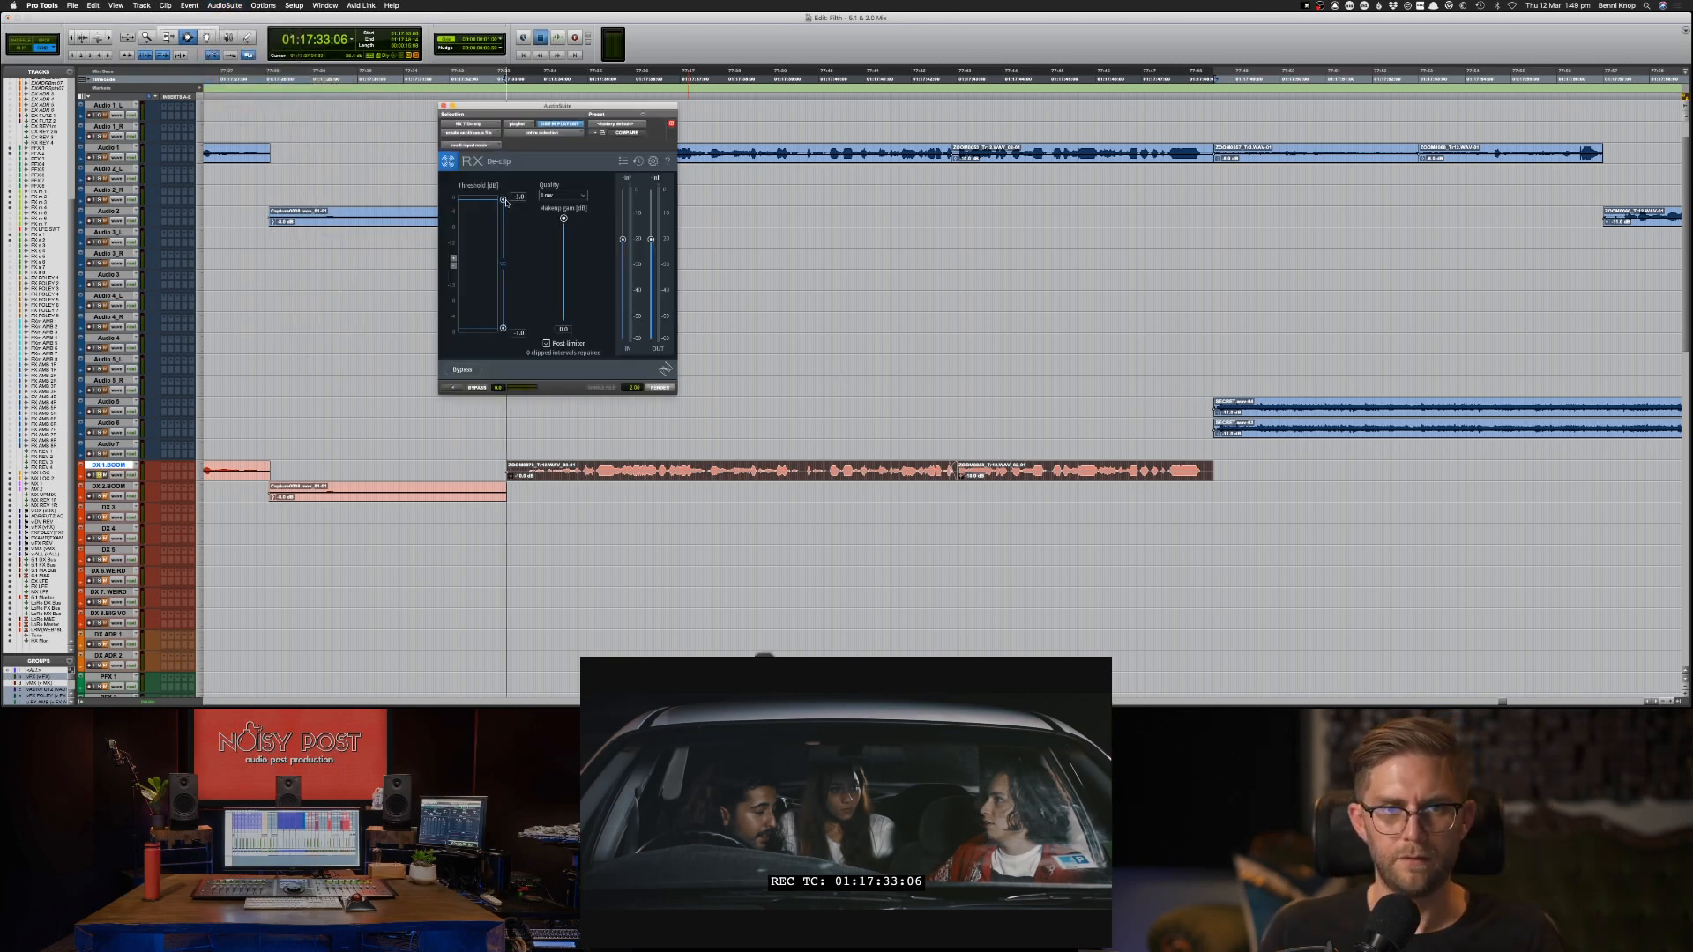
Preview the de-clipping, lower the threshold to about -11 dB, set the quality to High and render the selected DX 1-BOOM clips.
key("space")
left_click_drag(506, 201, 507, 225)
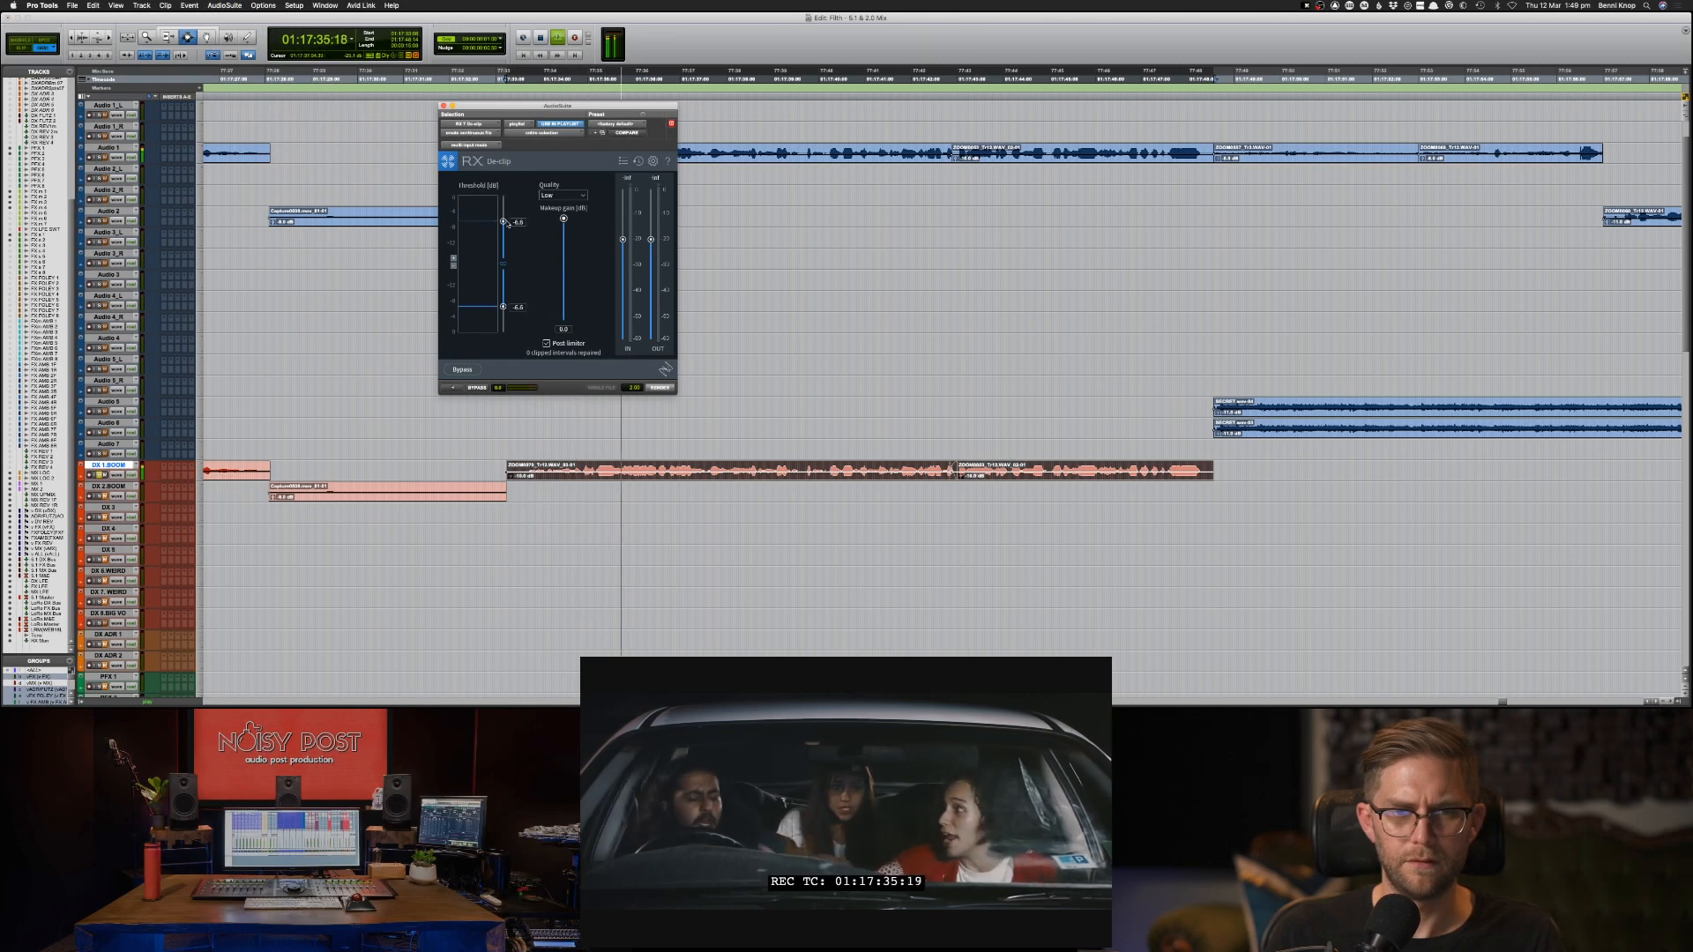
left_click(449, 389)
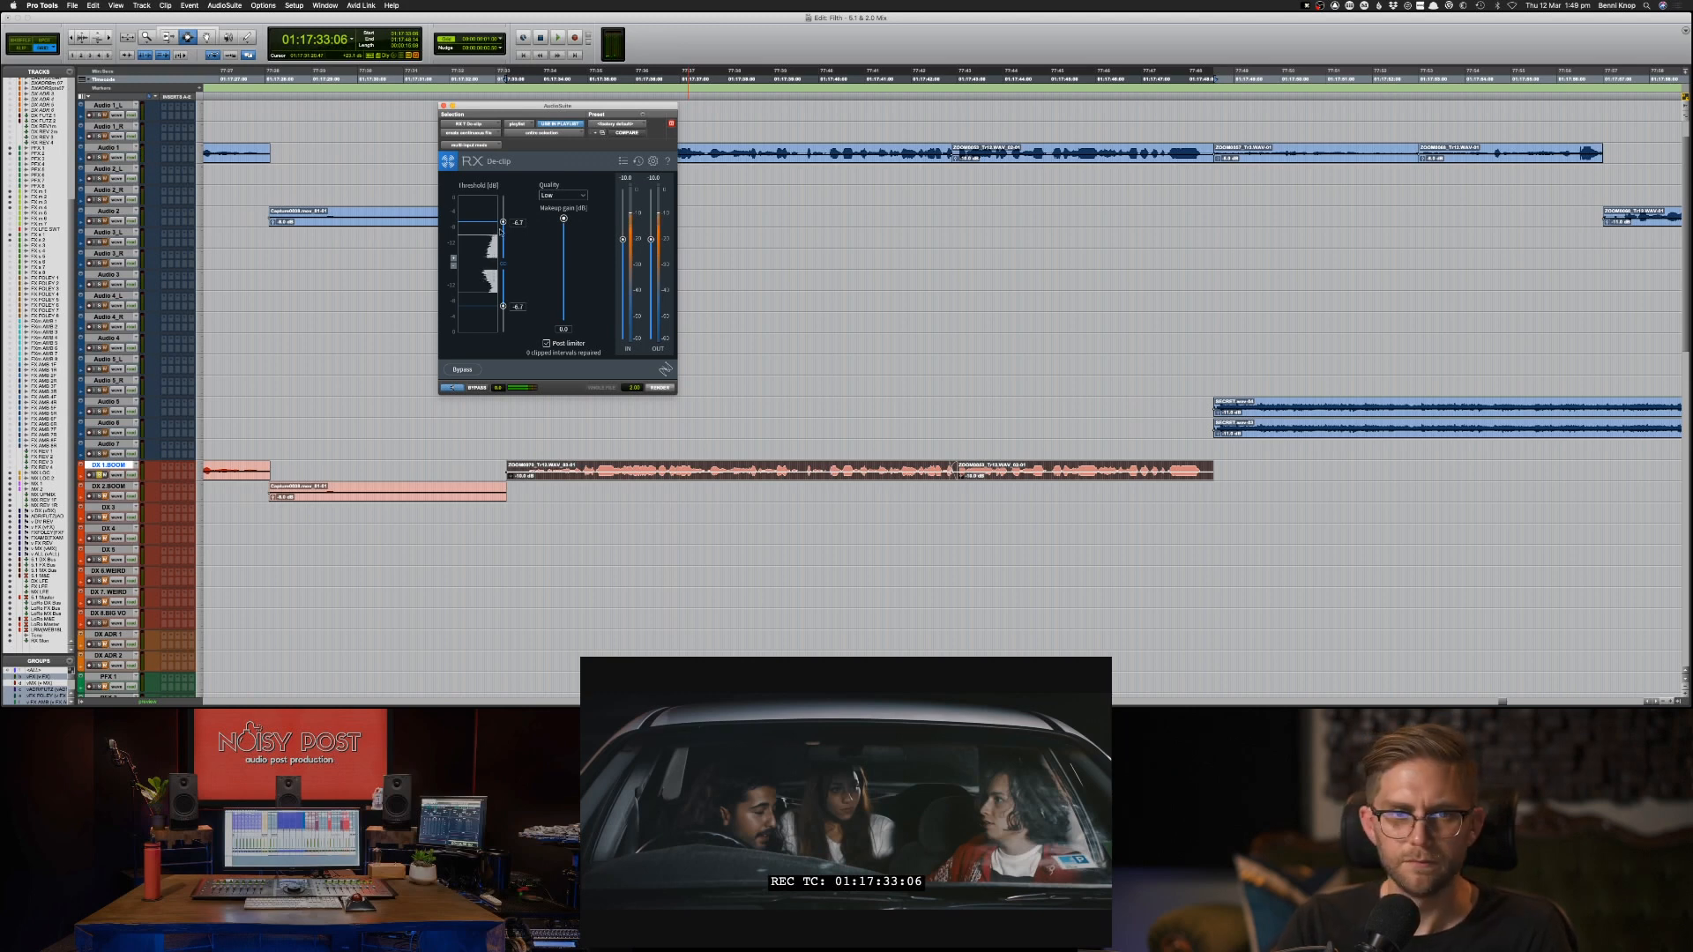
left_click(554, 197)
left_click(558, 230)
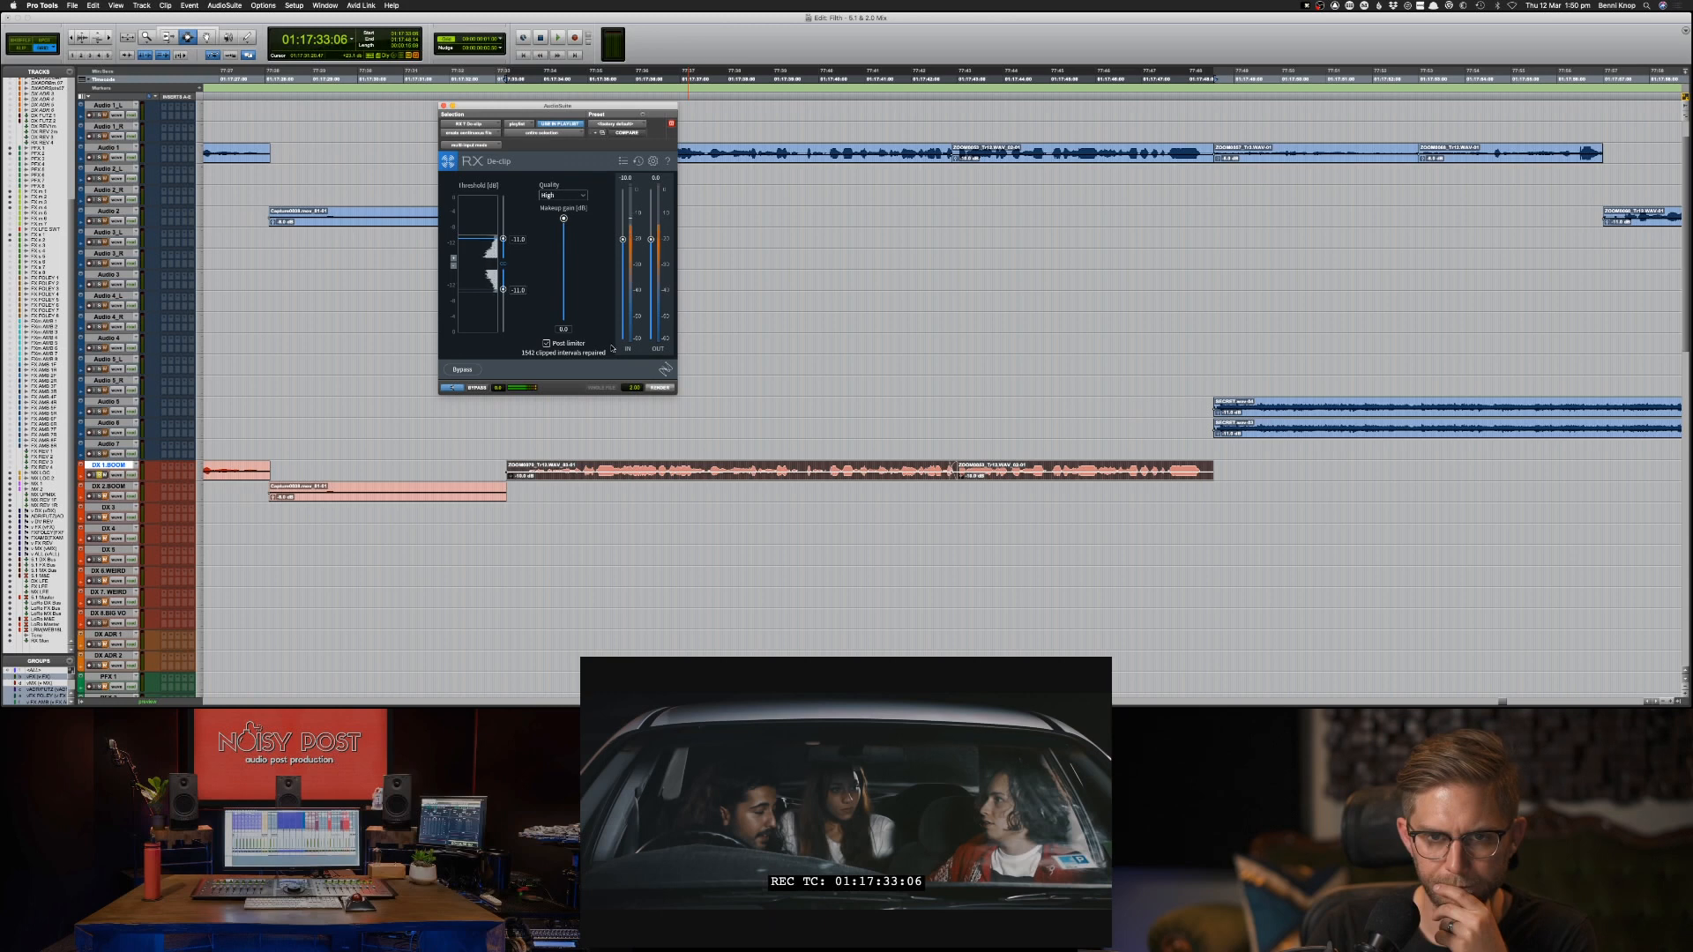
left_click(669, 388)
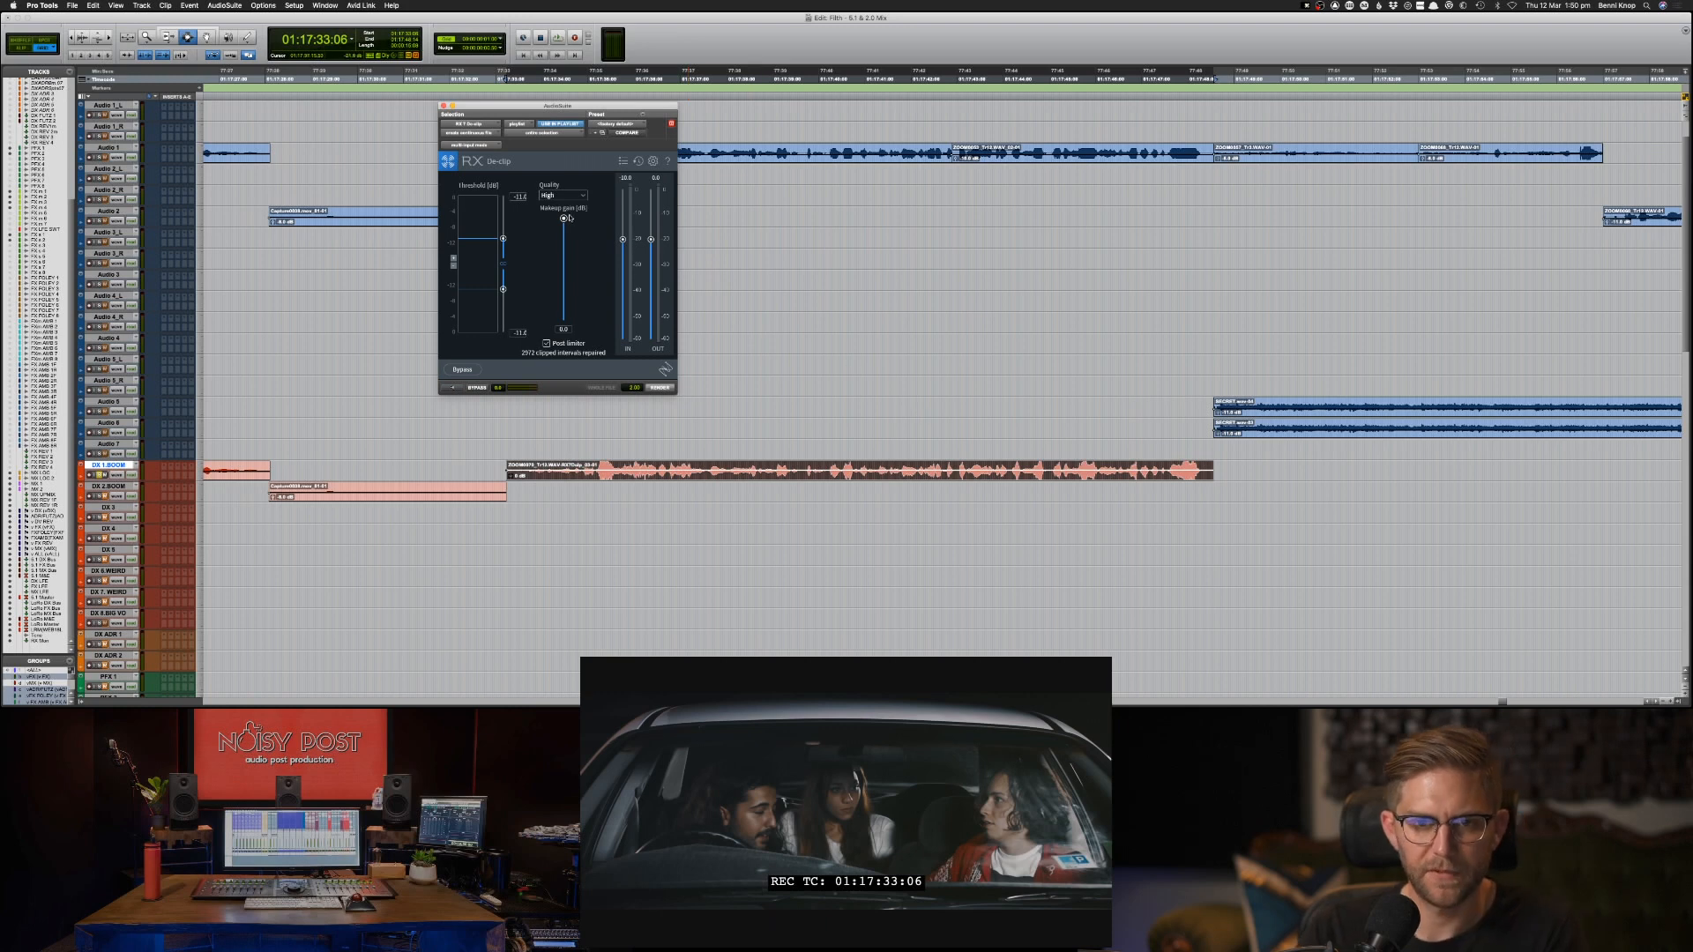
Undo the render, raise the De-clip makeup gain, render the DX 1-BOOM dialogue again and audition it.
left_click_drag(570, 217, 565, 222)
key("super+z")
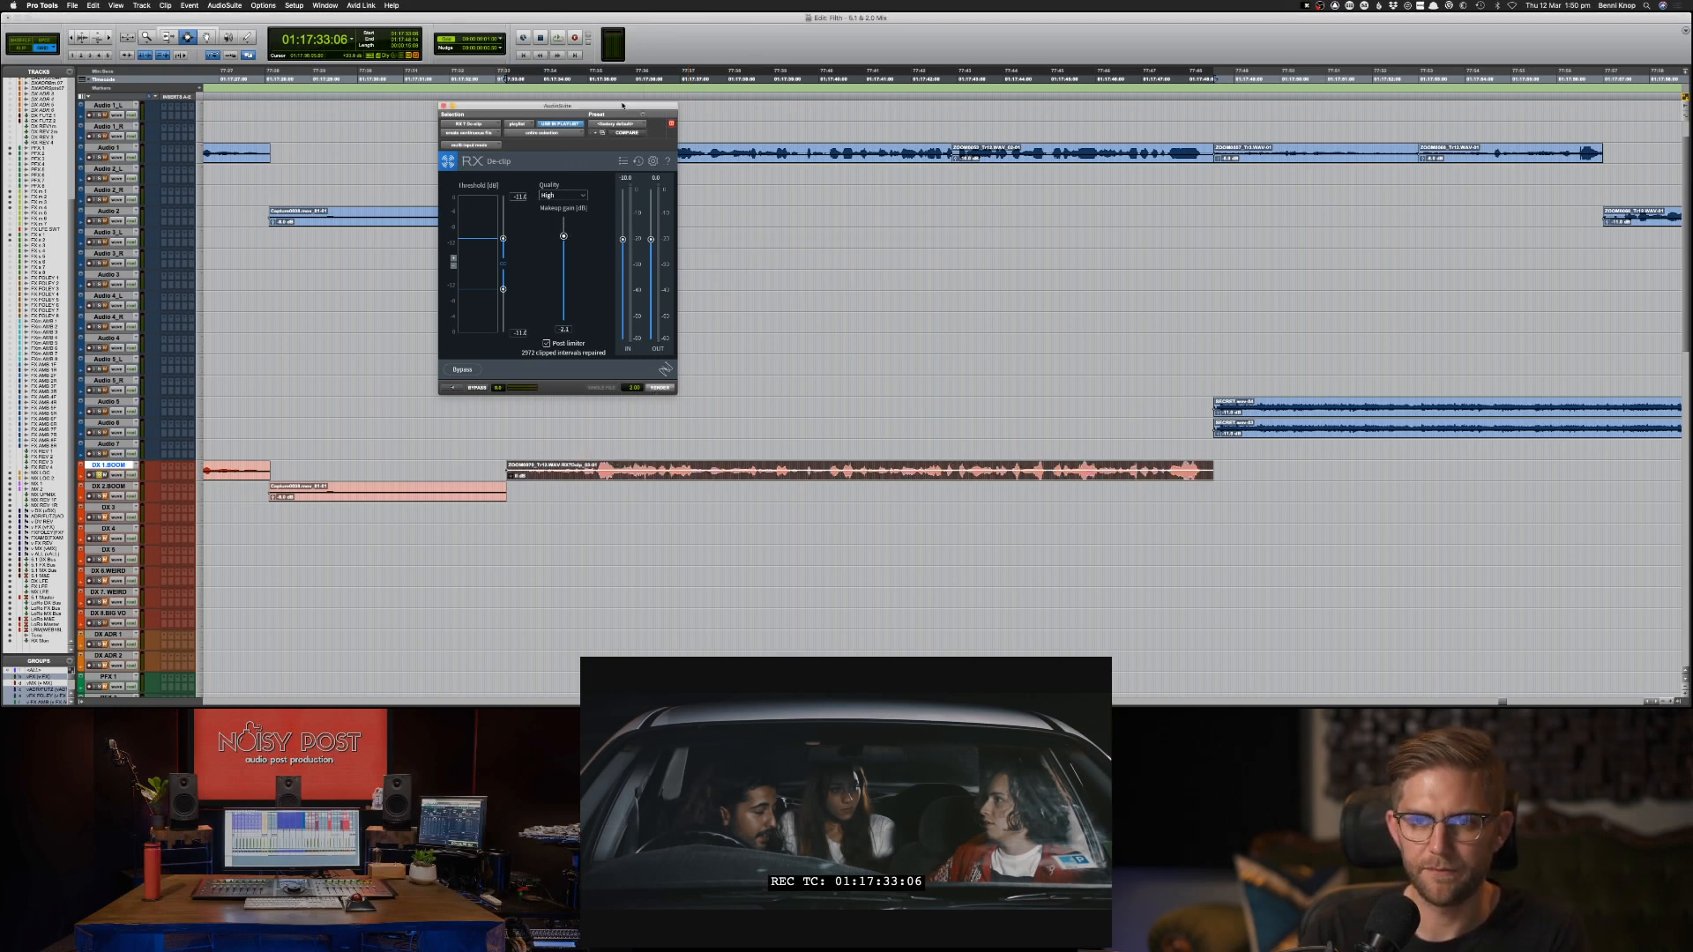
left_click_drag(622, 106, 434, 101)
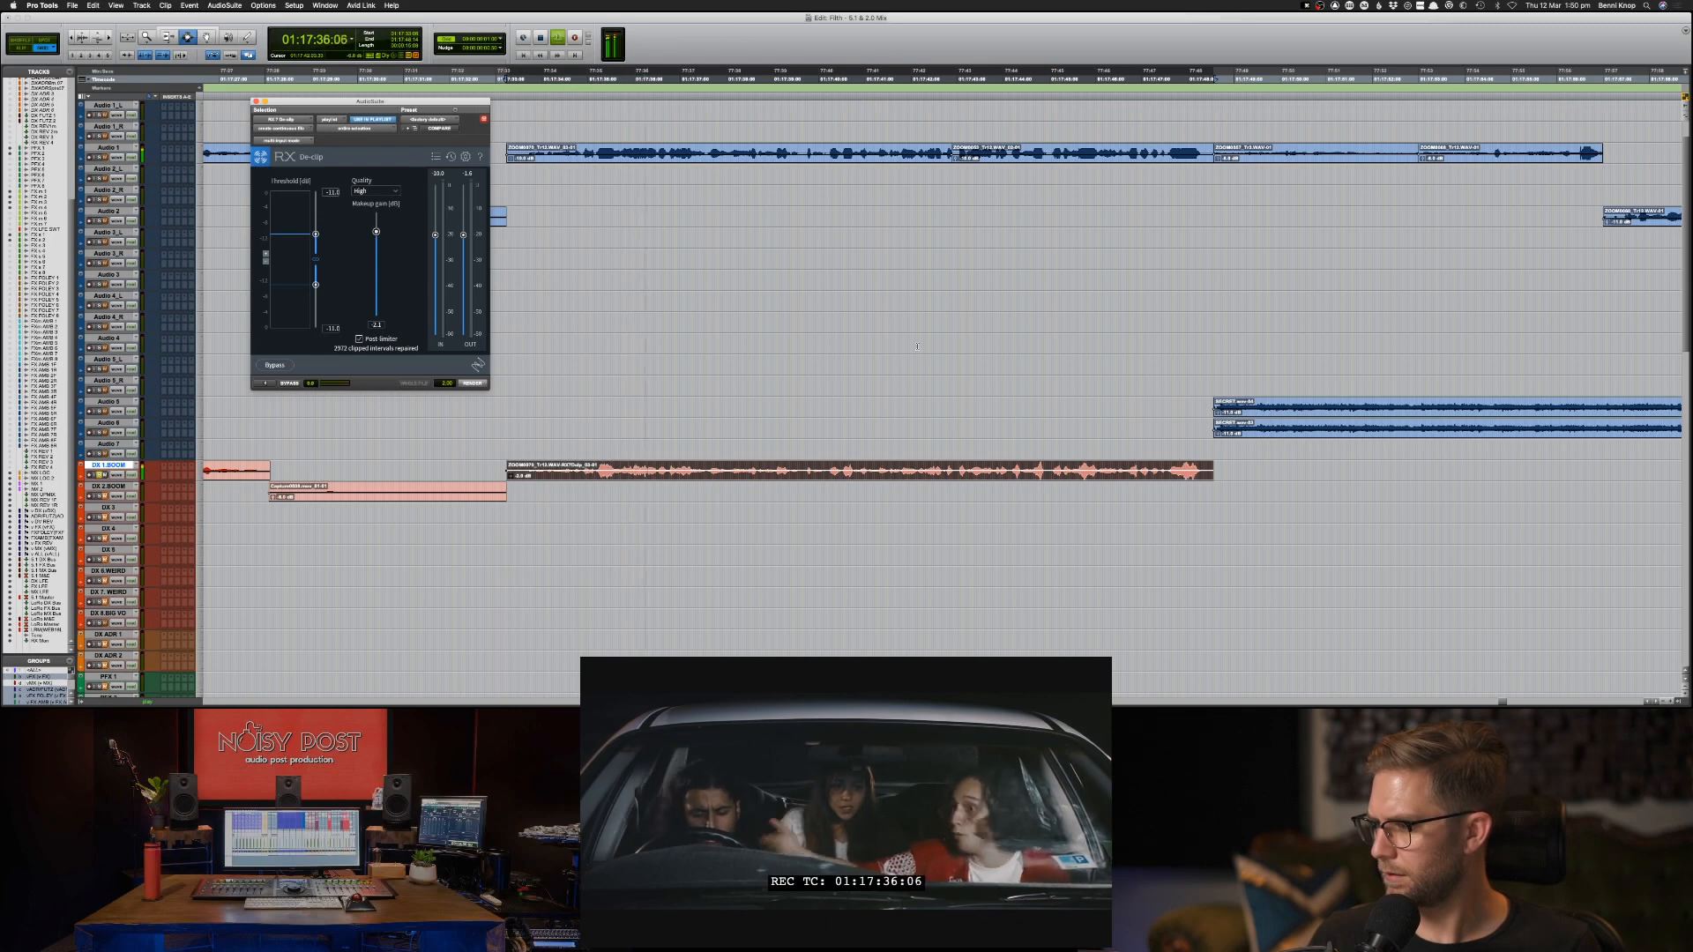
key("space")
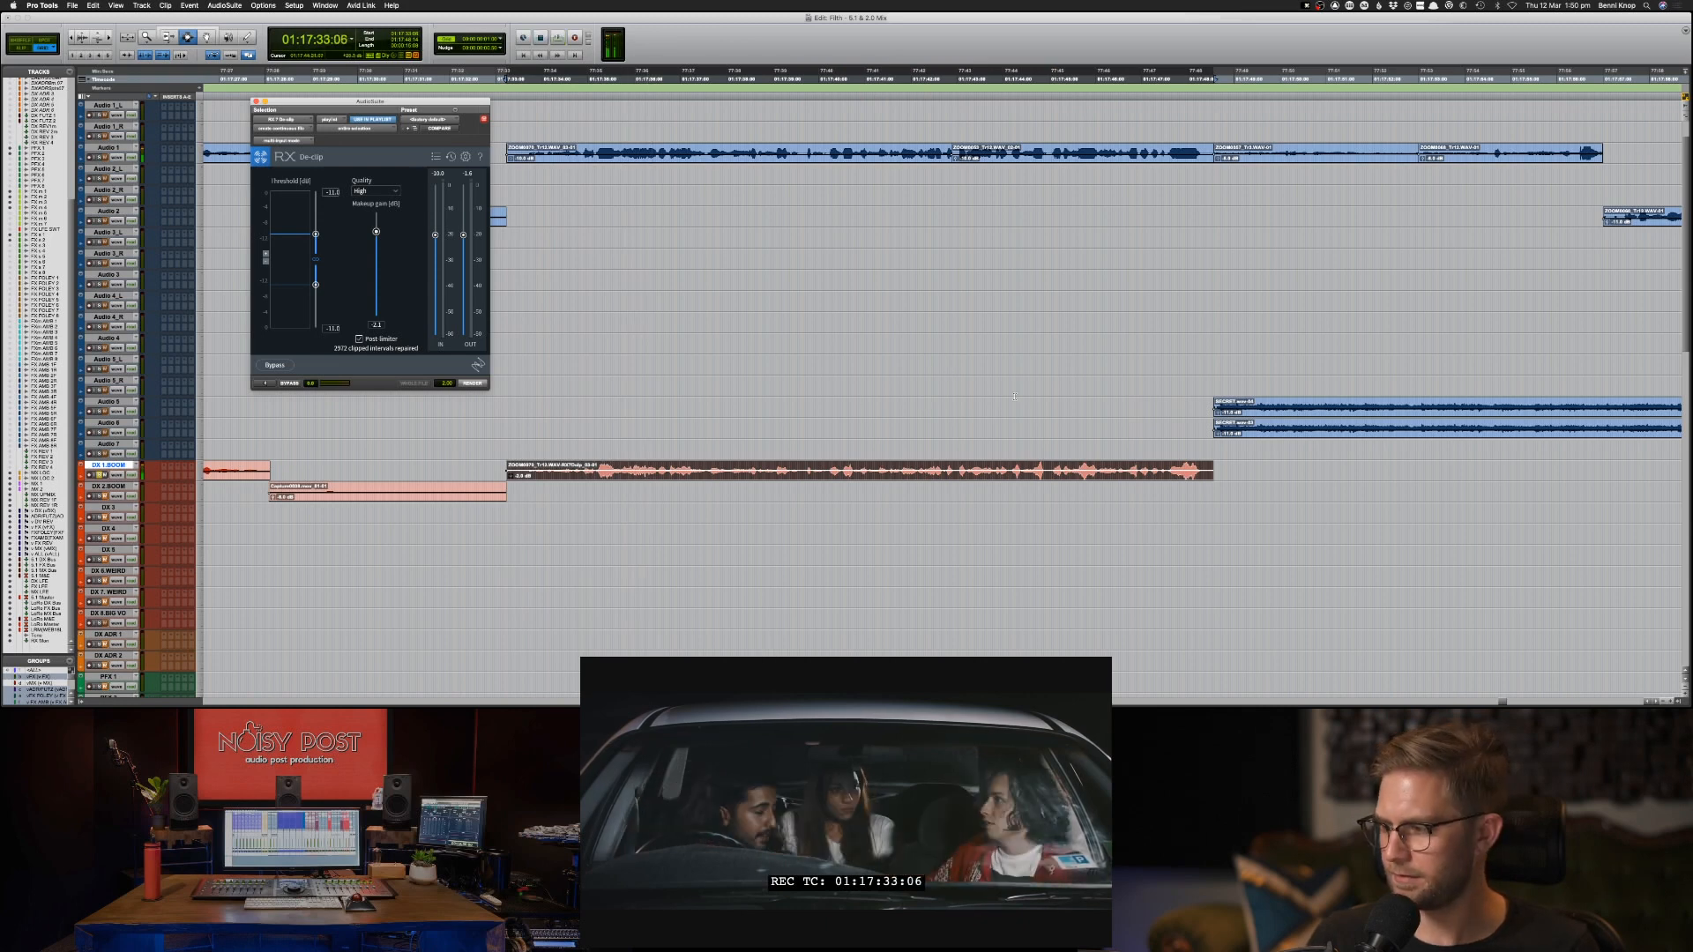
Try pasting the copied music over the two Audio 1 clips starting at 01:17:48:14 and undo the paste.
left_click(1008, 444)
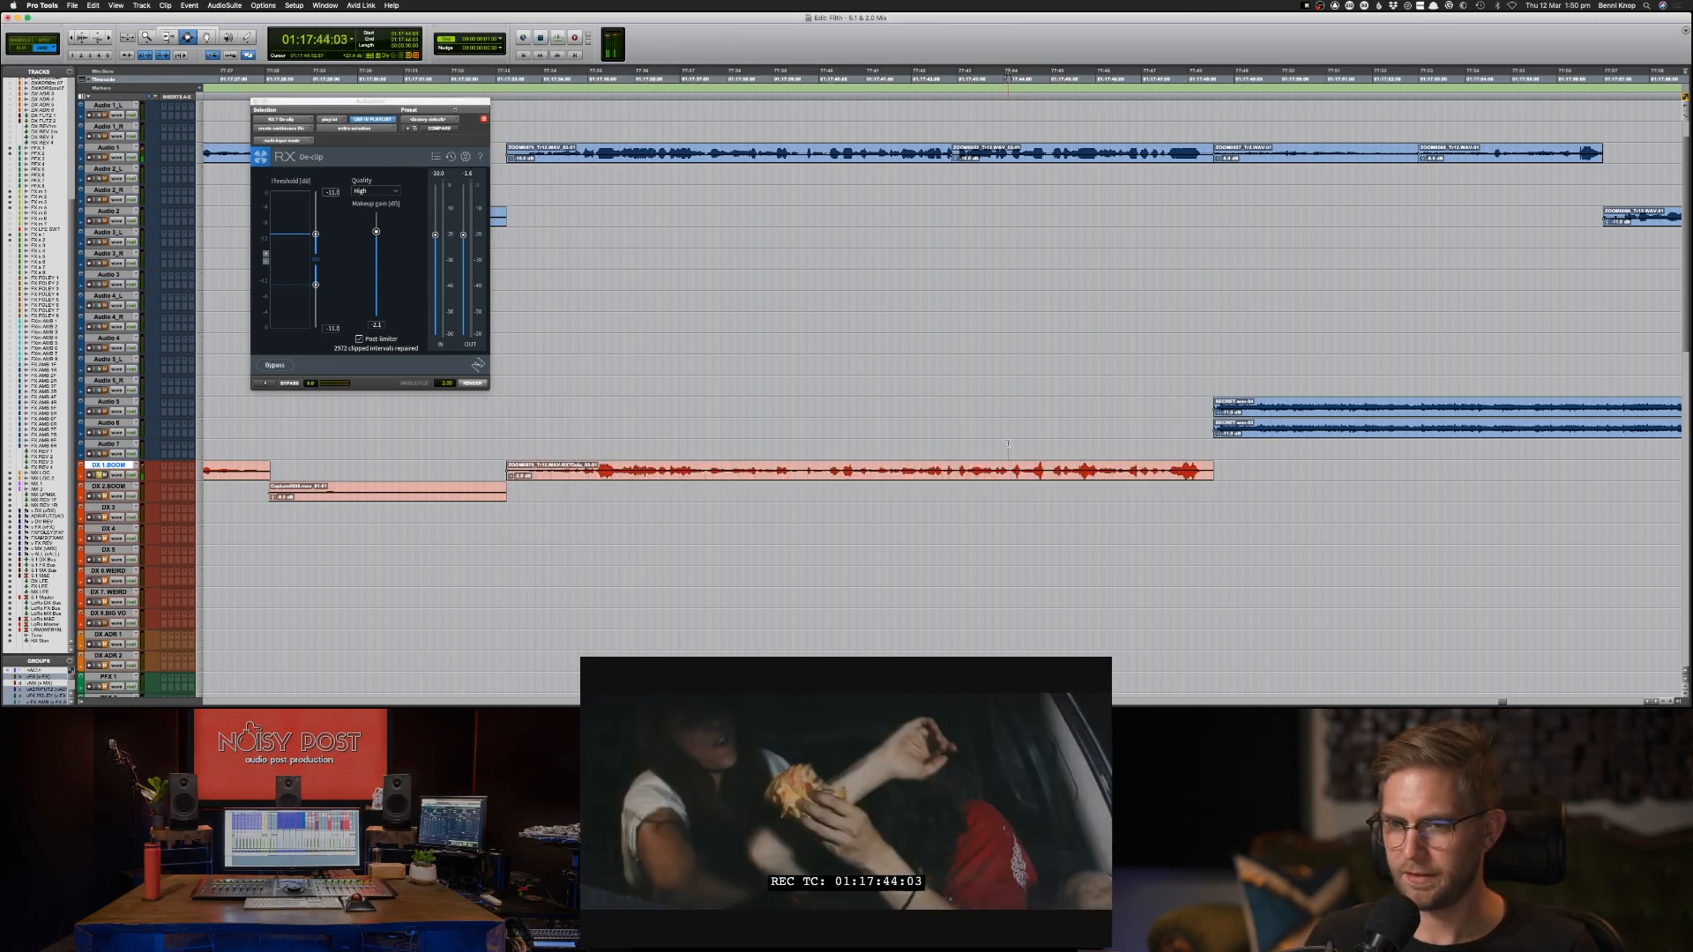
double_click(1237, 152)
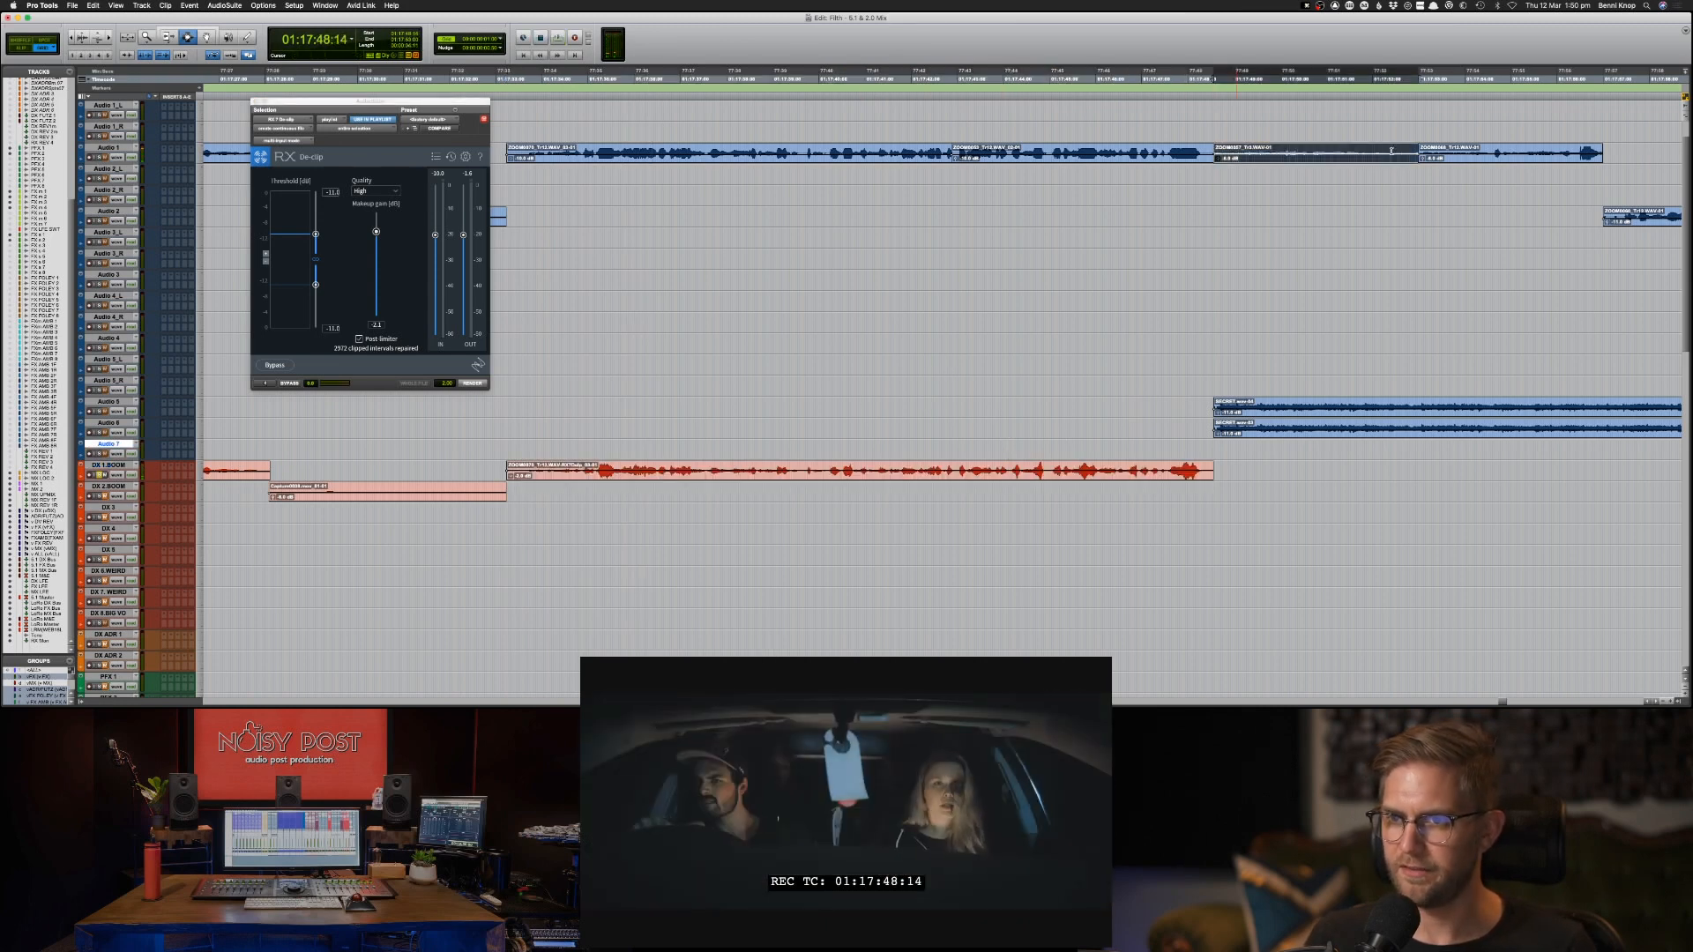
left_click(1462, 144, "shift")
double_click(1461, 157)
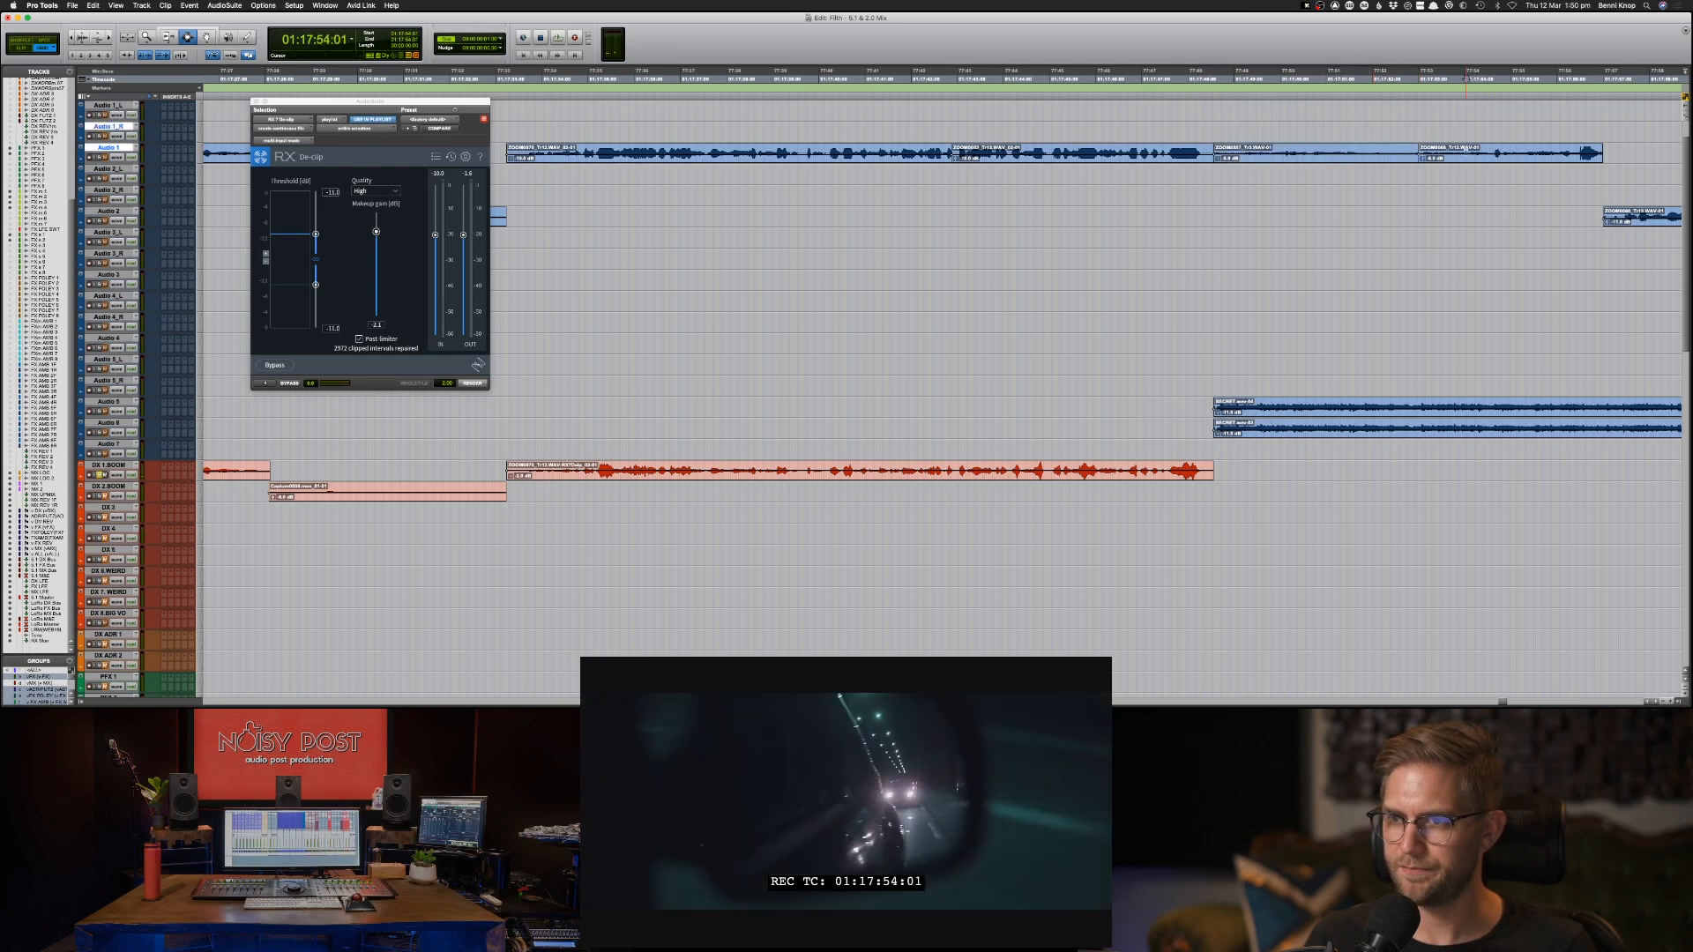
double_click(1391, 156, "shift")
scroll(1391, 156, "right", 10)
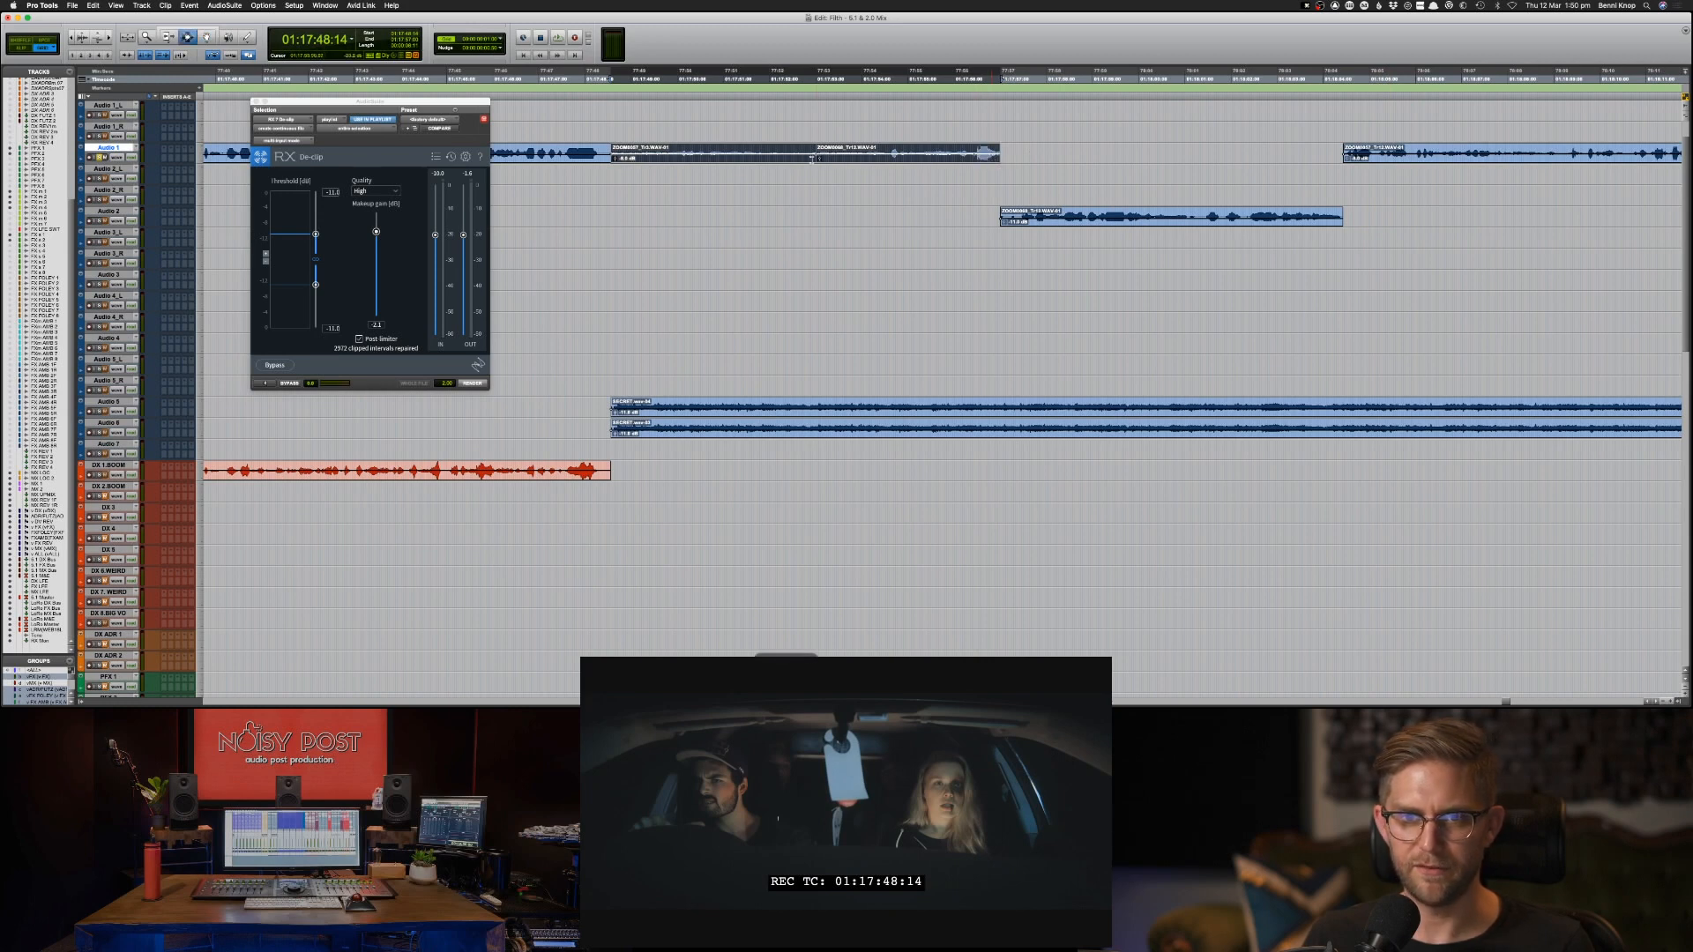
key("v")
key("shift+s")
key("space")
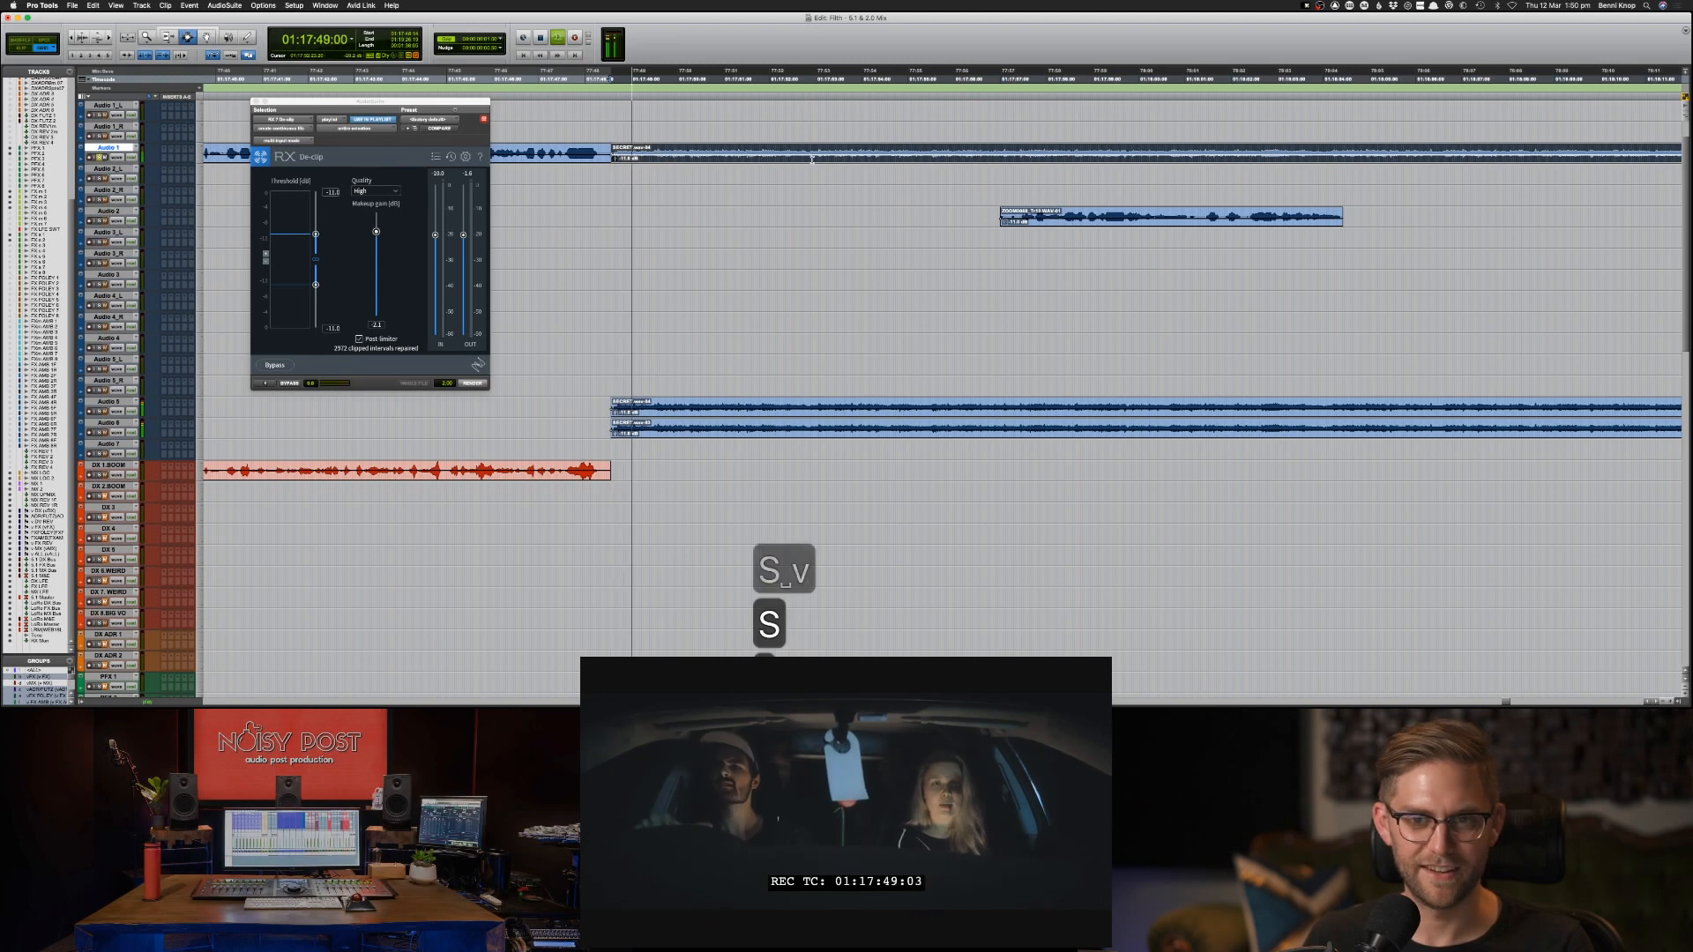
key("super+z")
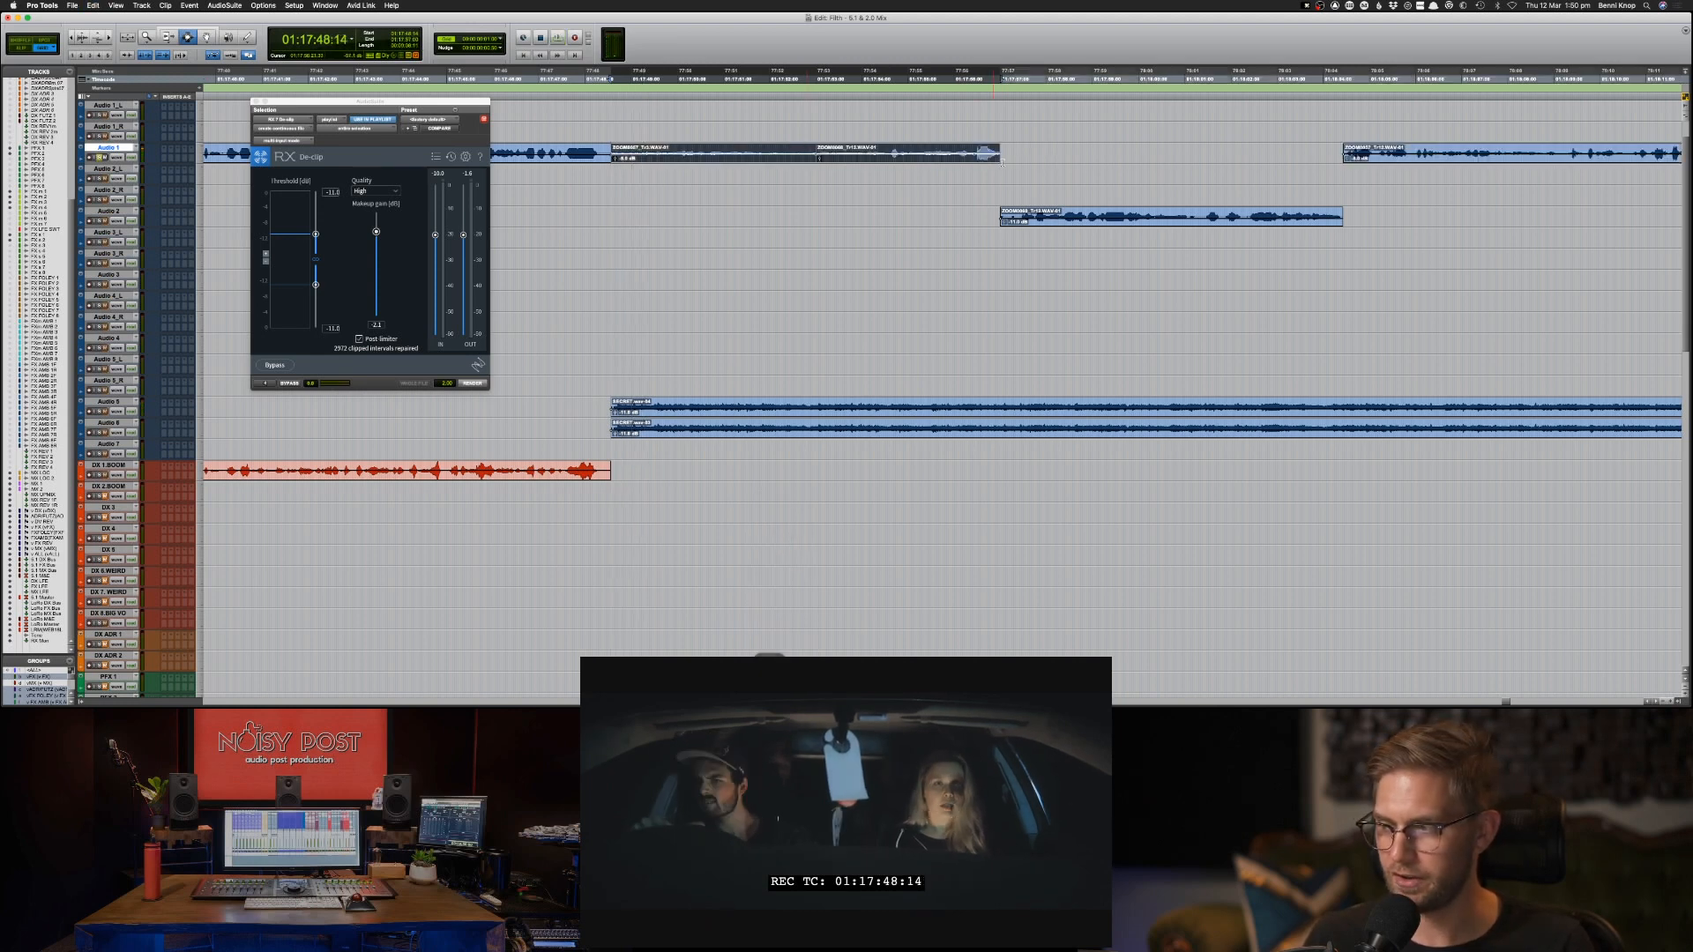
Try copying the two Audio 1 clips starting at 01:17:48:14 onto DX 2-BOOM, play them and undo the paste.
key("space")
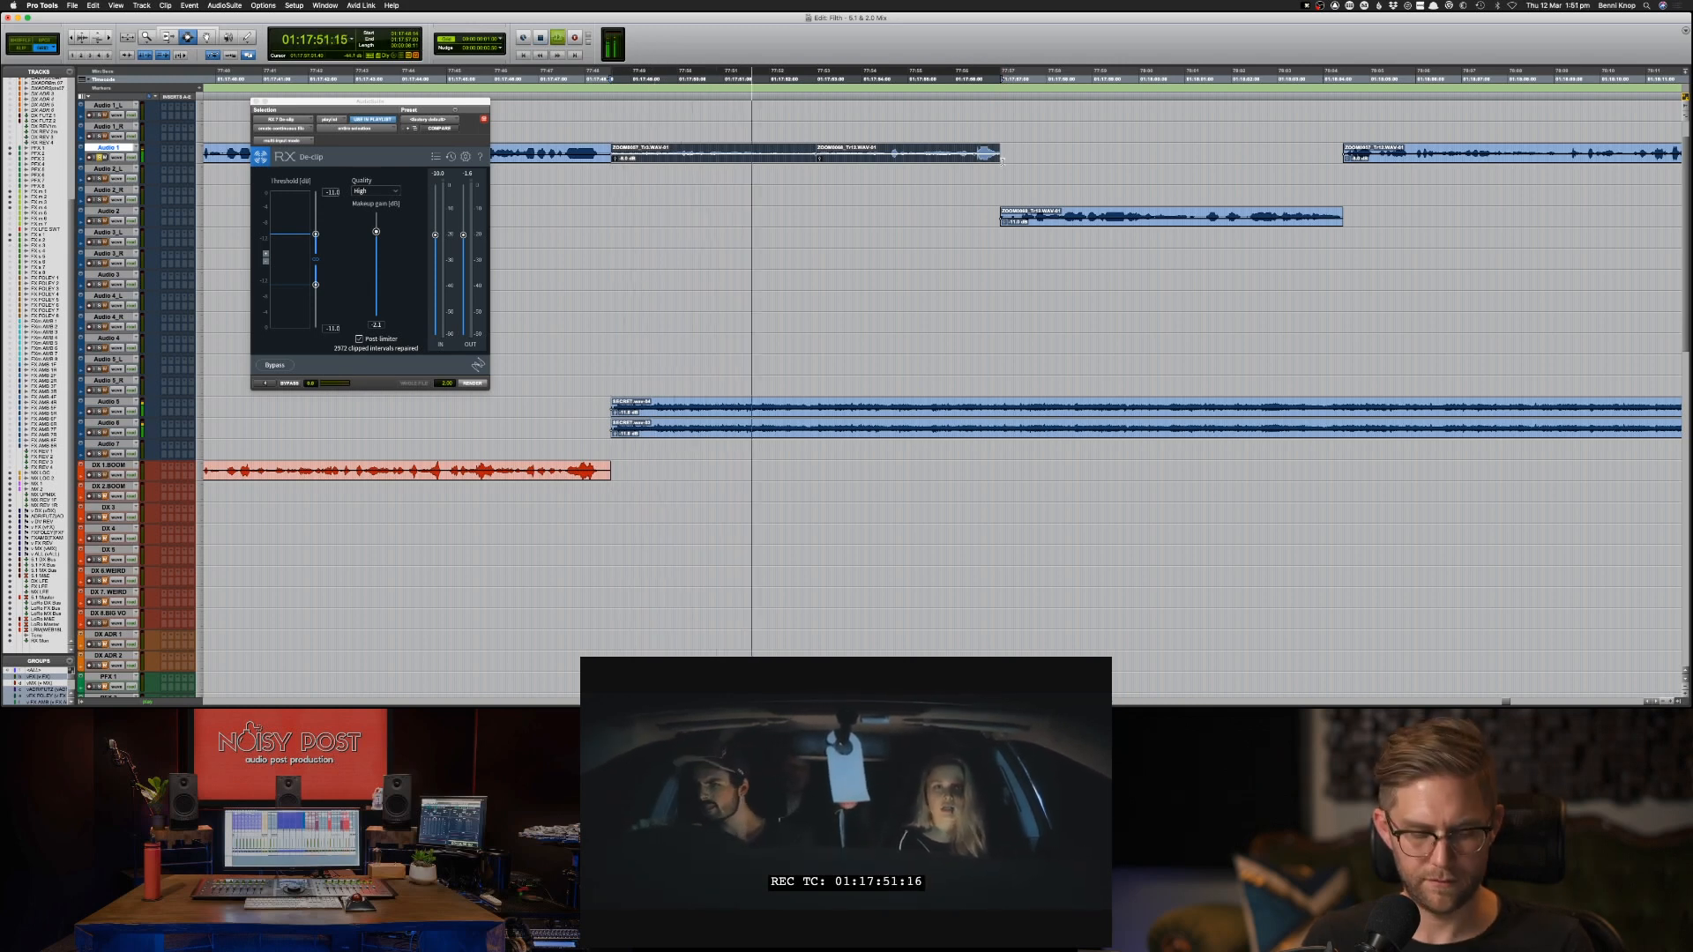
key("semicolon")
key("semicolon")
key("semicolon")
key("semicolon")
key("semicolon")
key("semicolon")
key("semicolon")
key("semicolon")
key("semicolon")
key("semicolon")
key("semicolon")
key("semicolon")
key("semicolon")
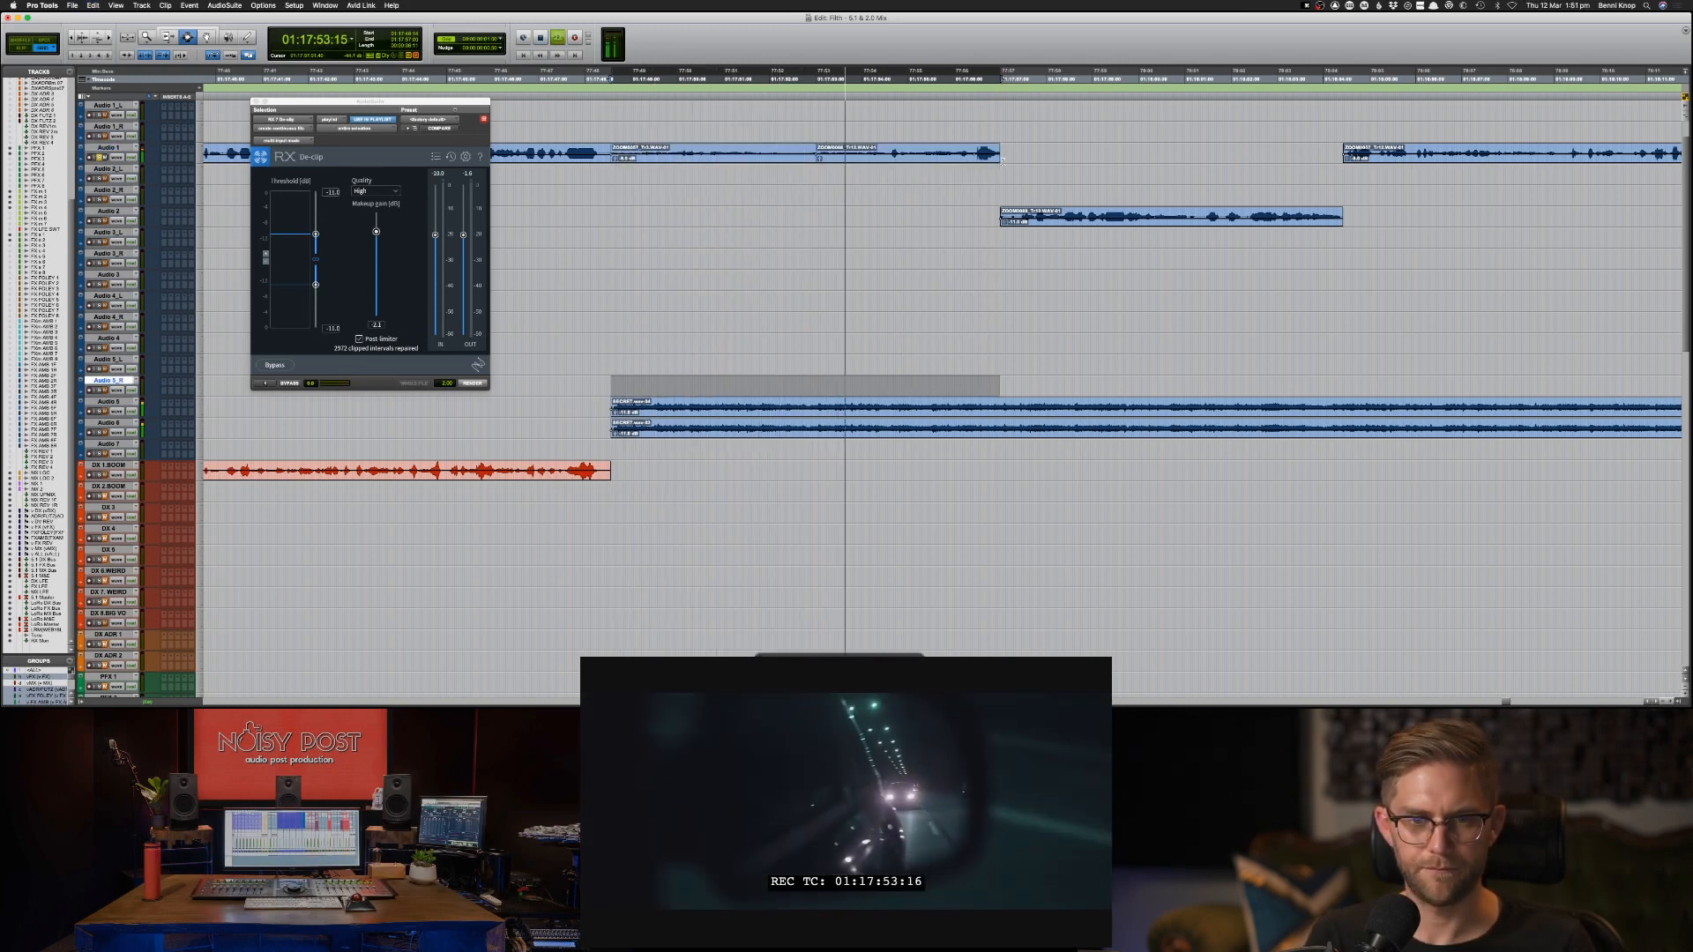
key("semicolon")
key("semicolon")
key("super+v")
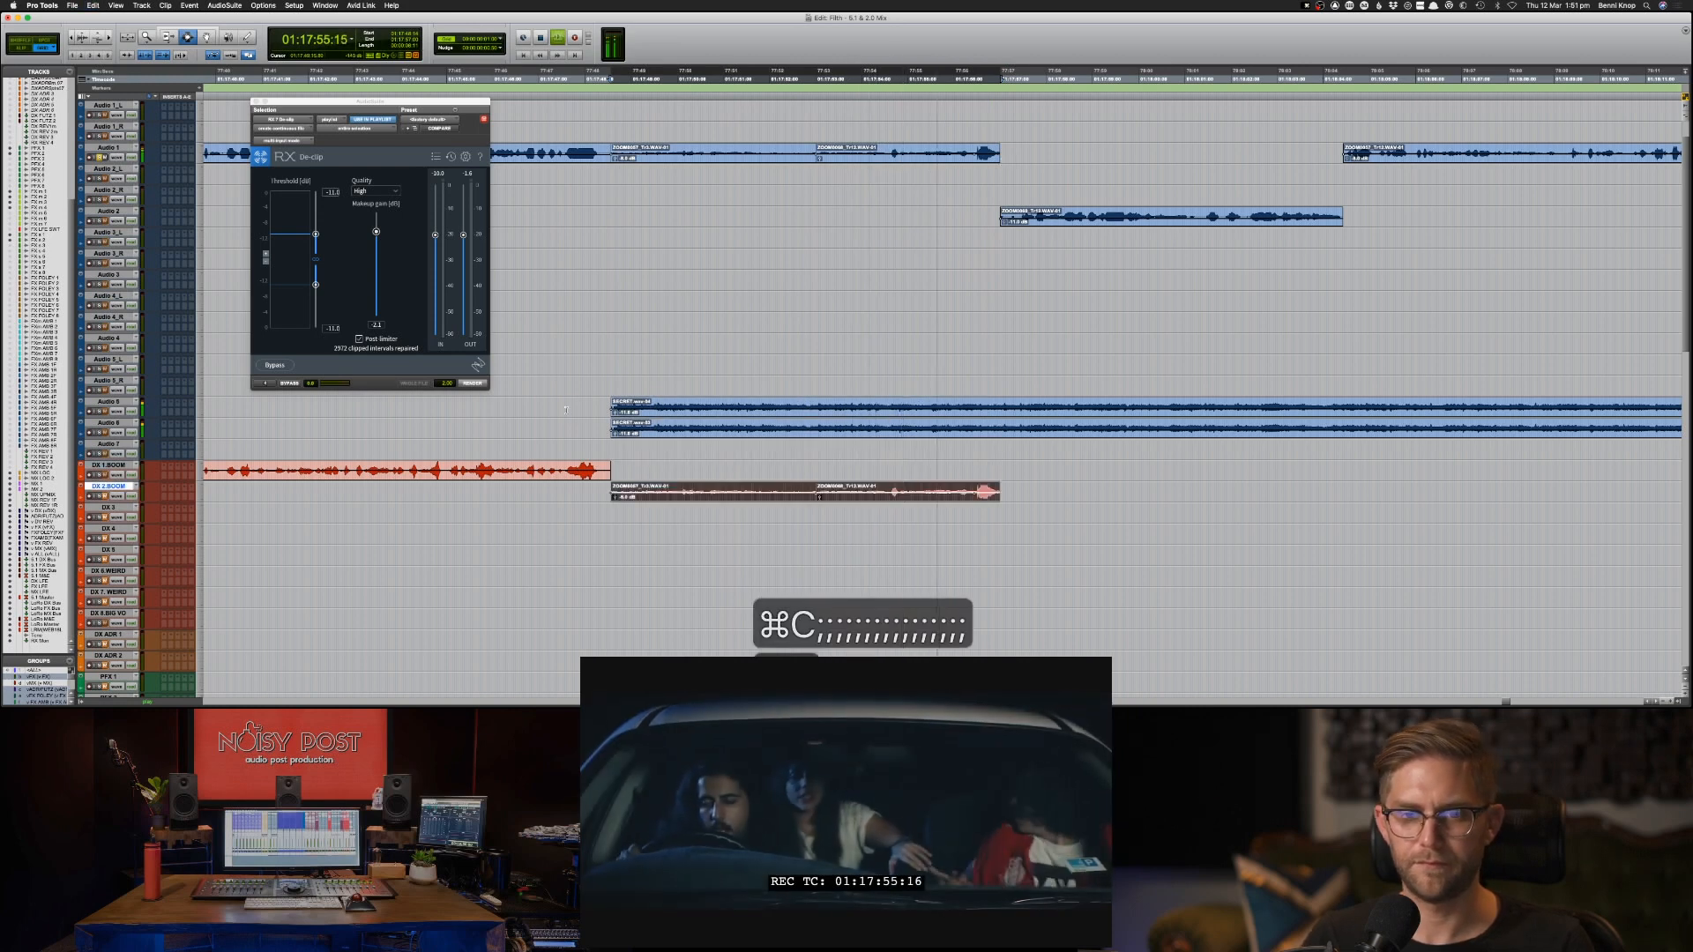
key("space")
key("space")
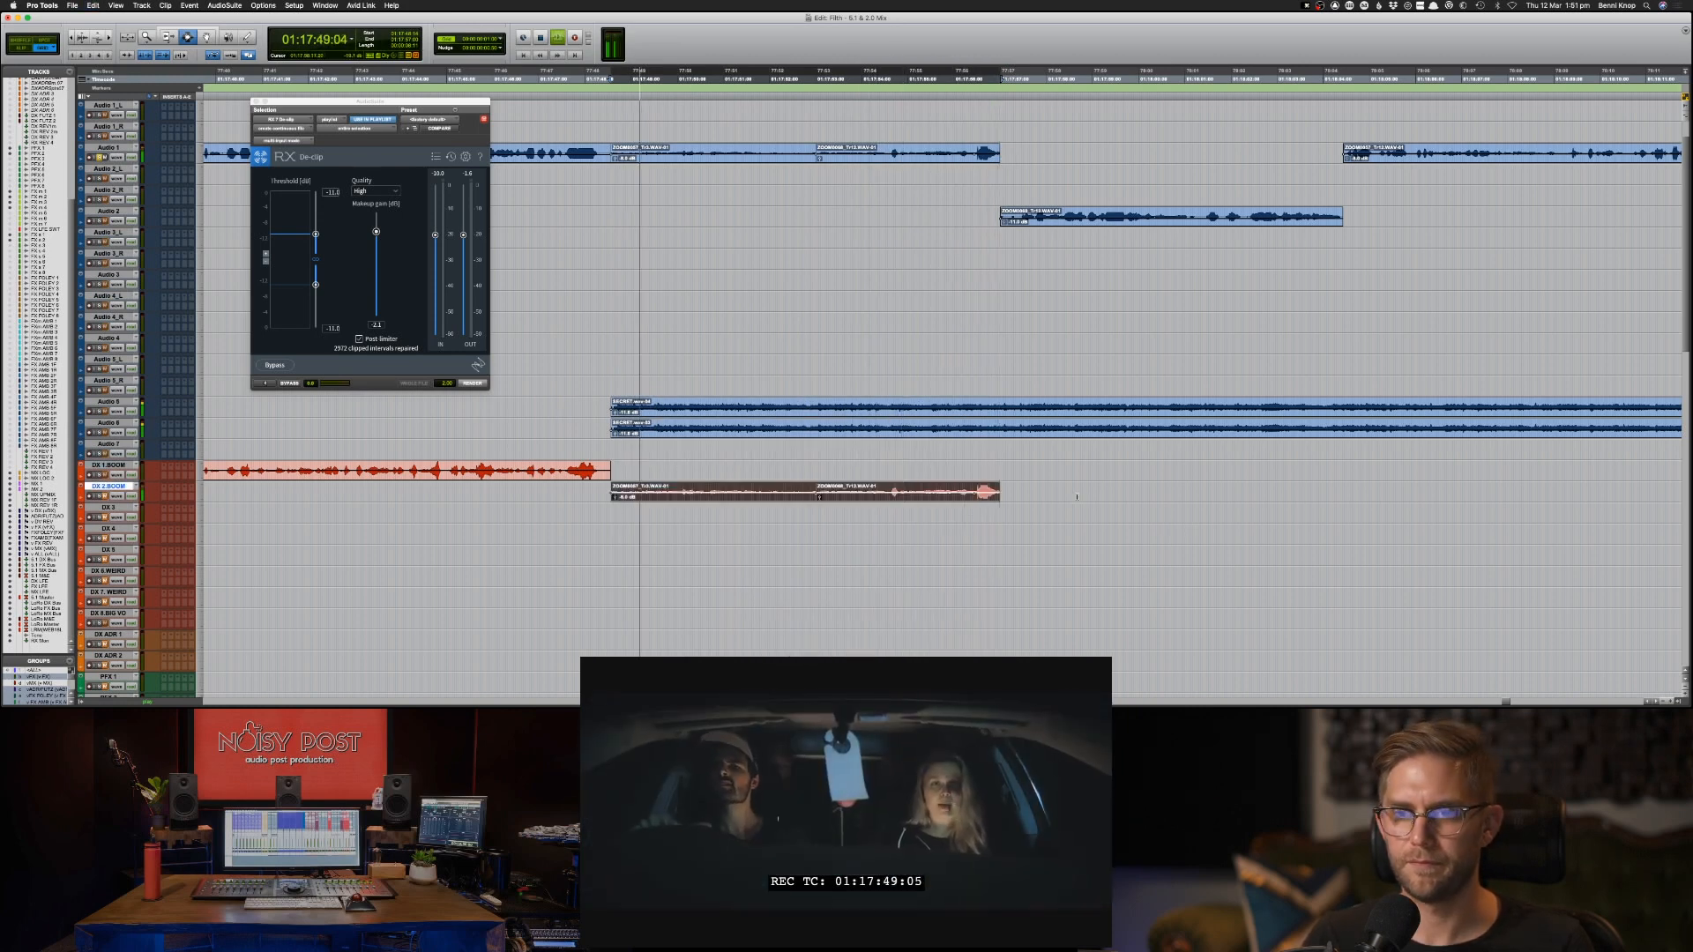
key("super+z")
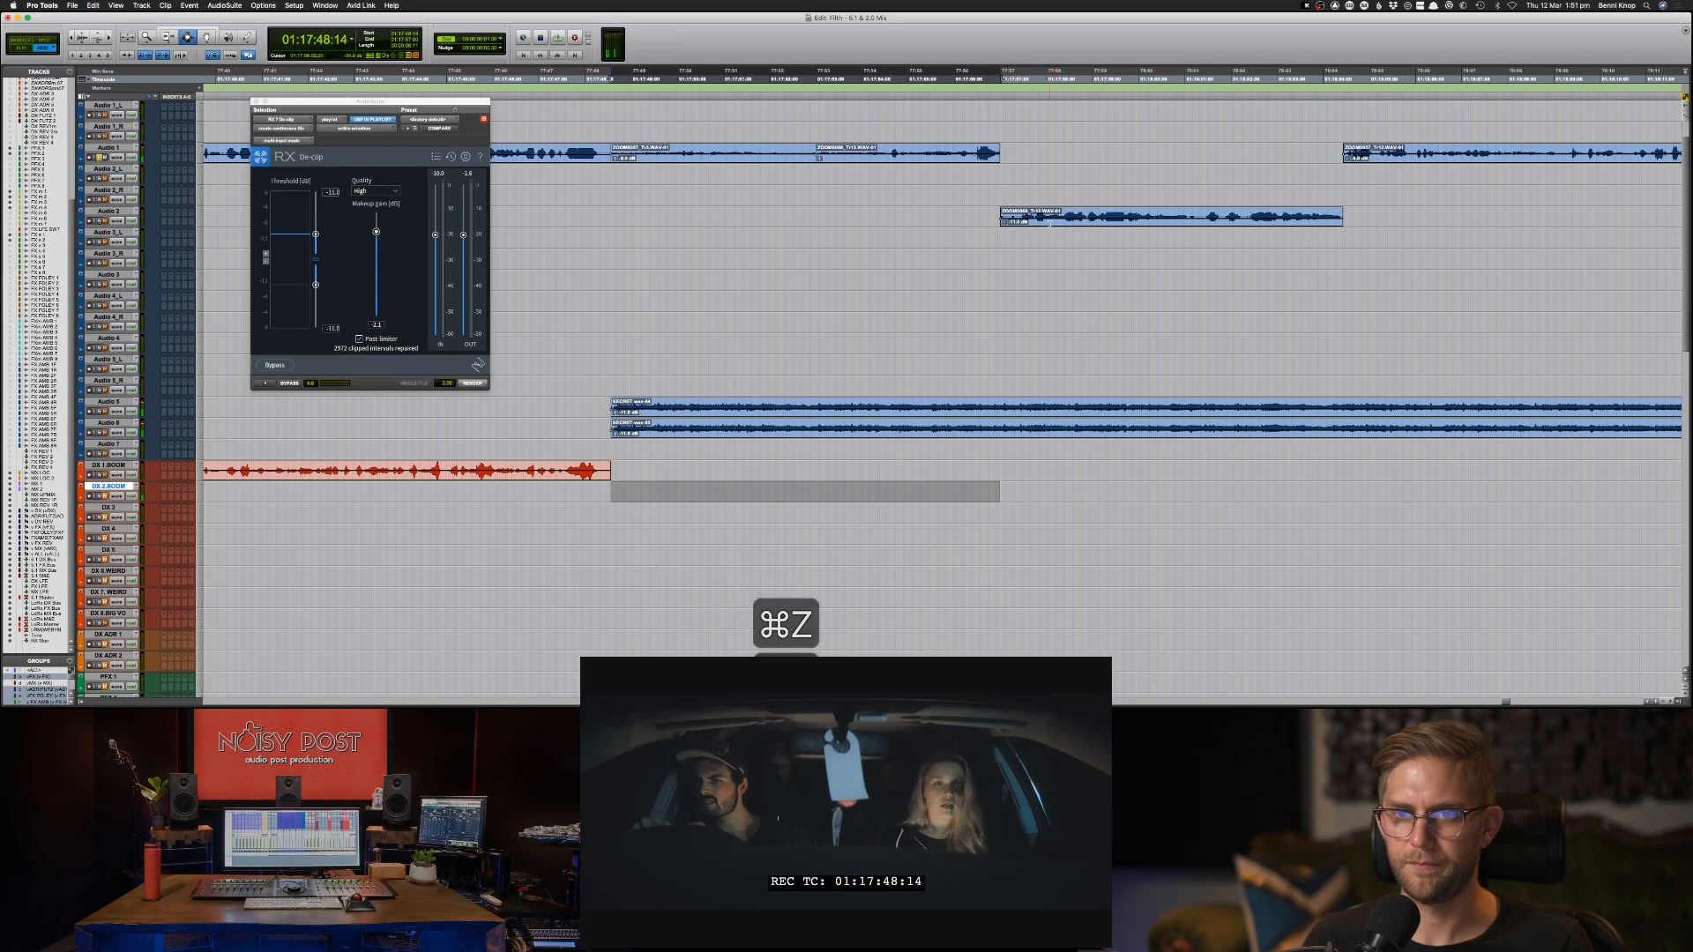
Select the Audio 2 clip starting at 01:17:57:00 and audition it.
left_click(1046, 224)
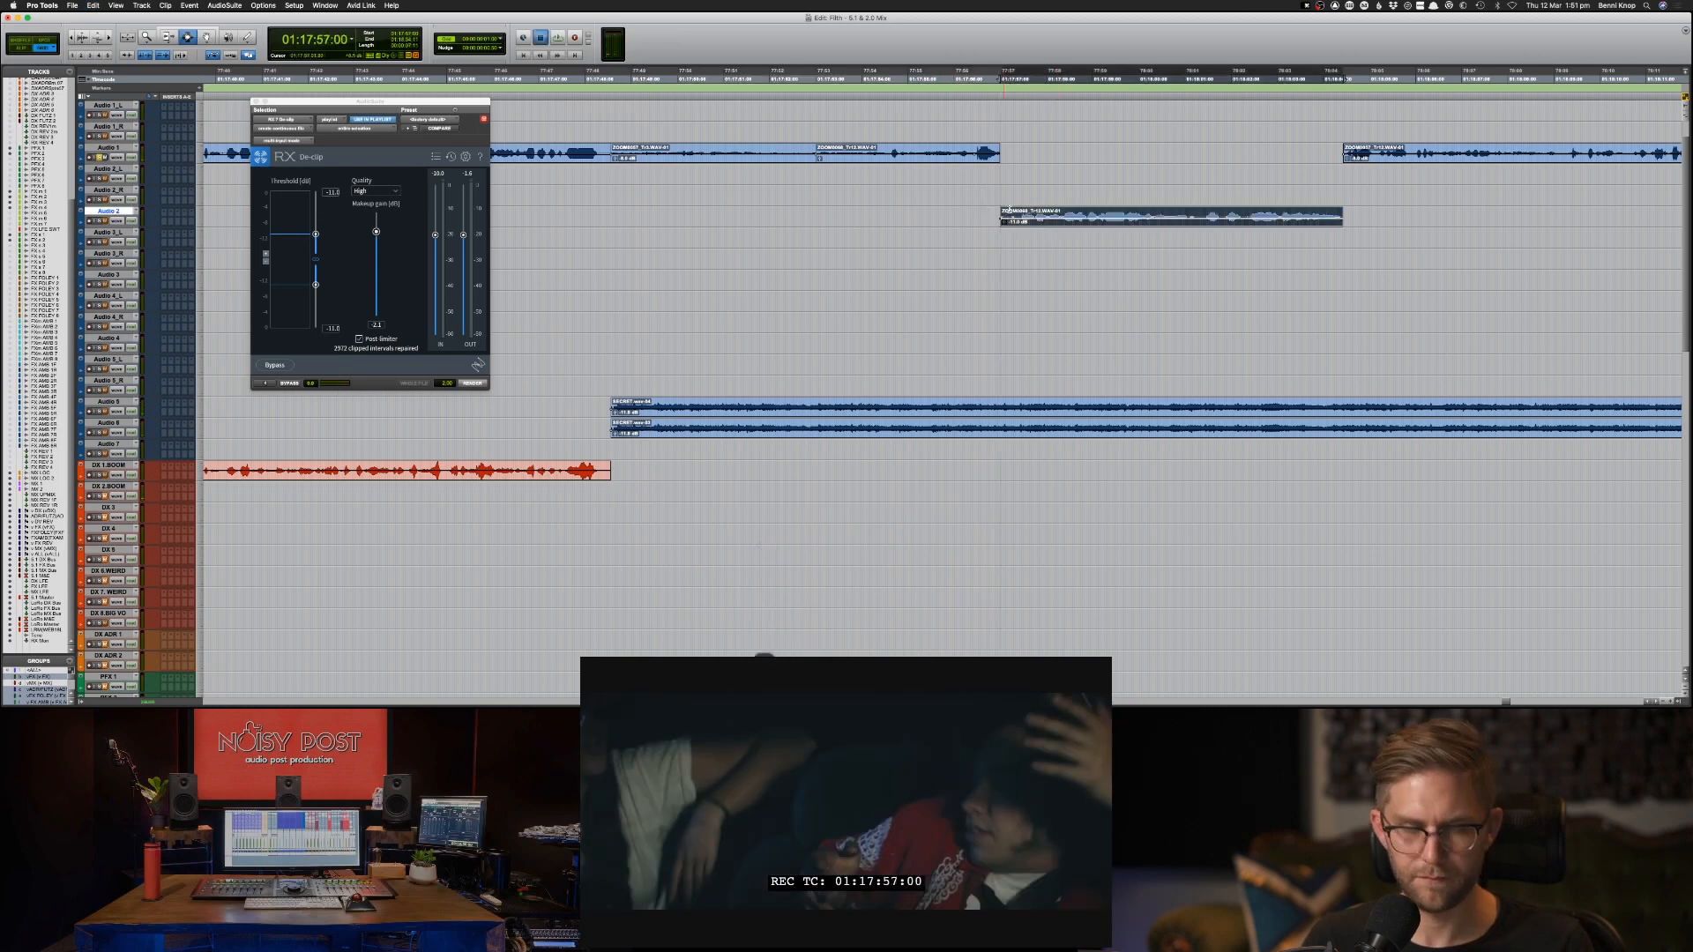
key("space")
key("space")
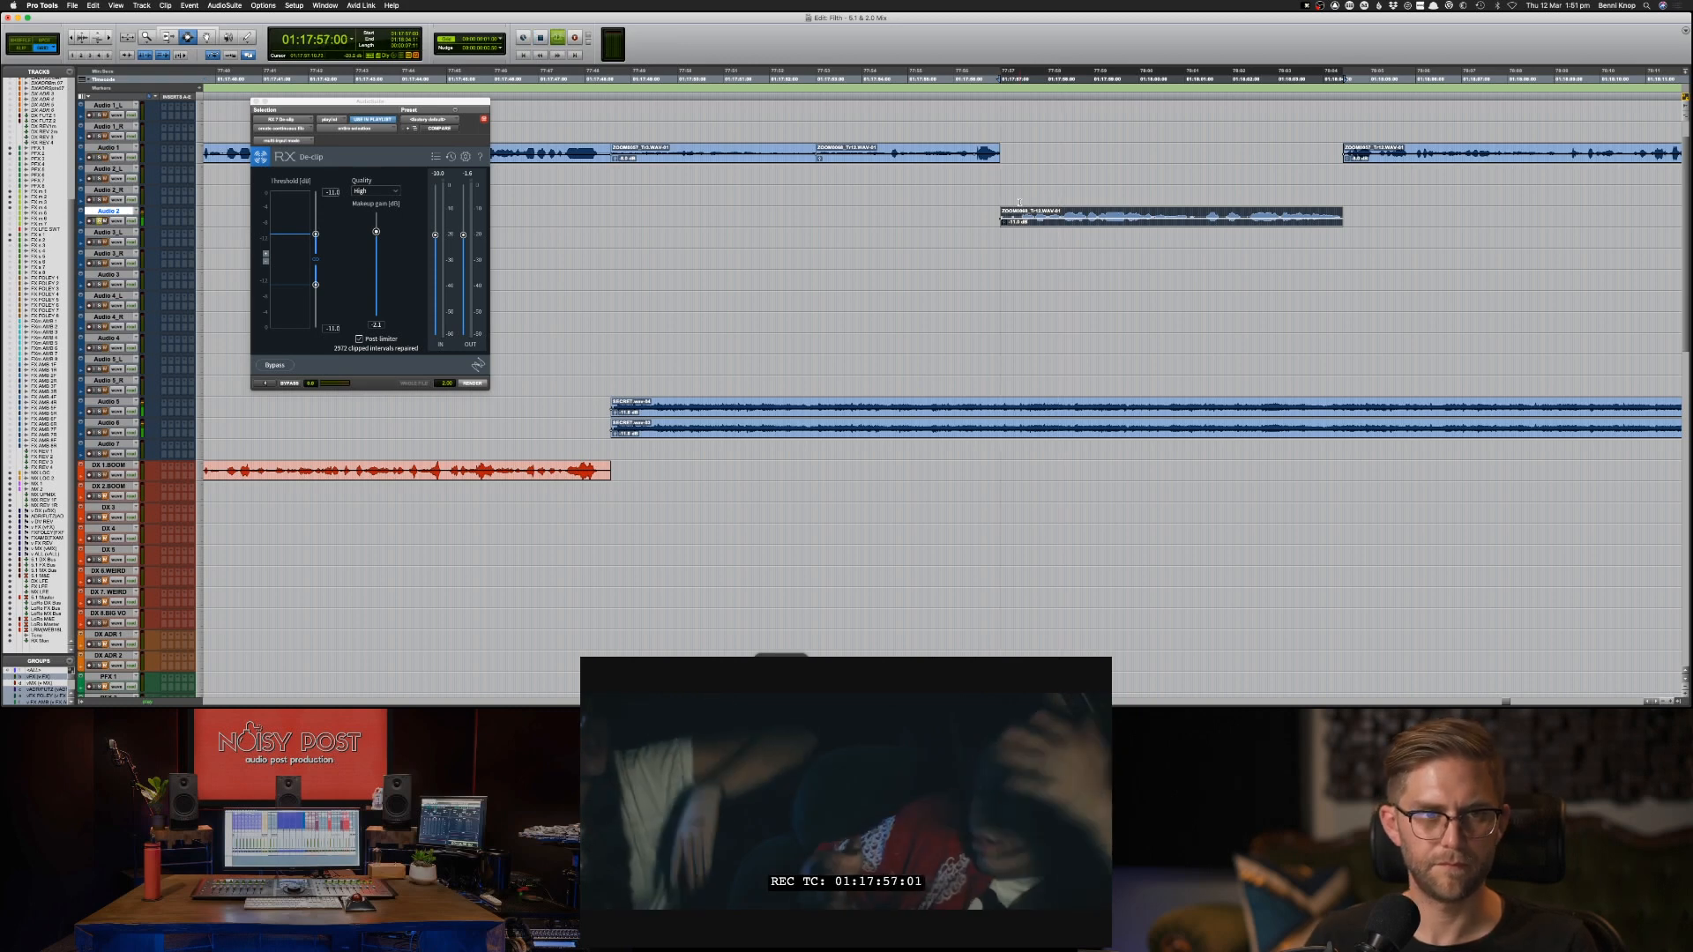
key("space")
key("space")
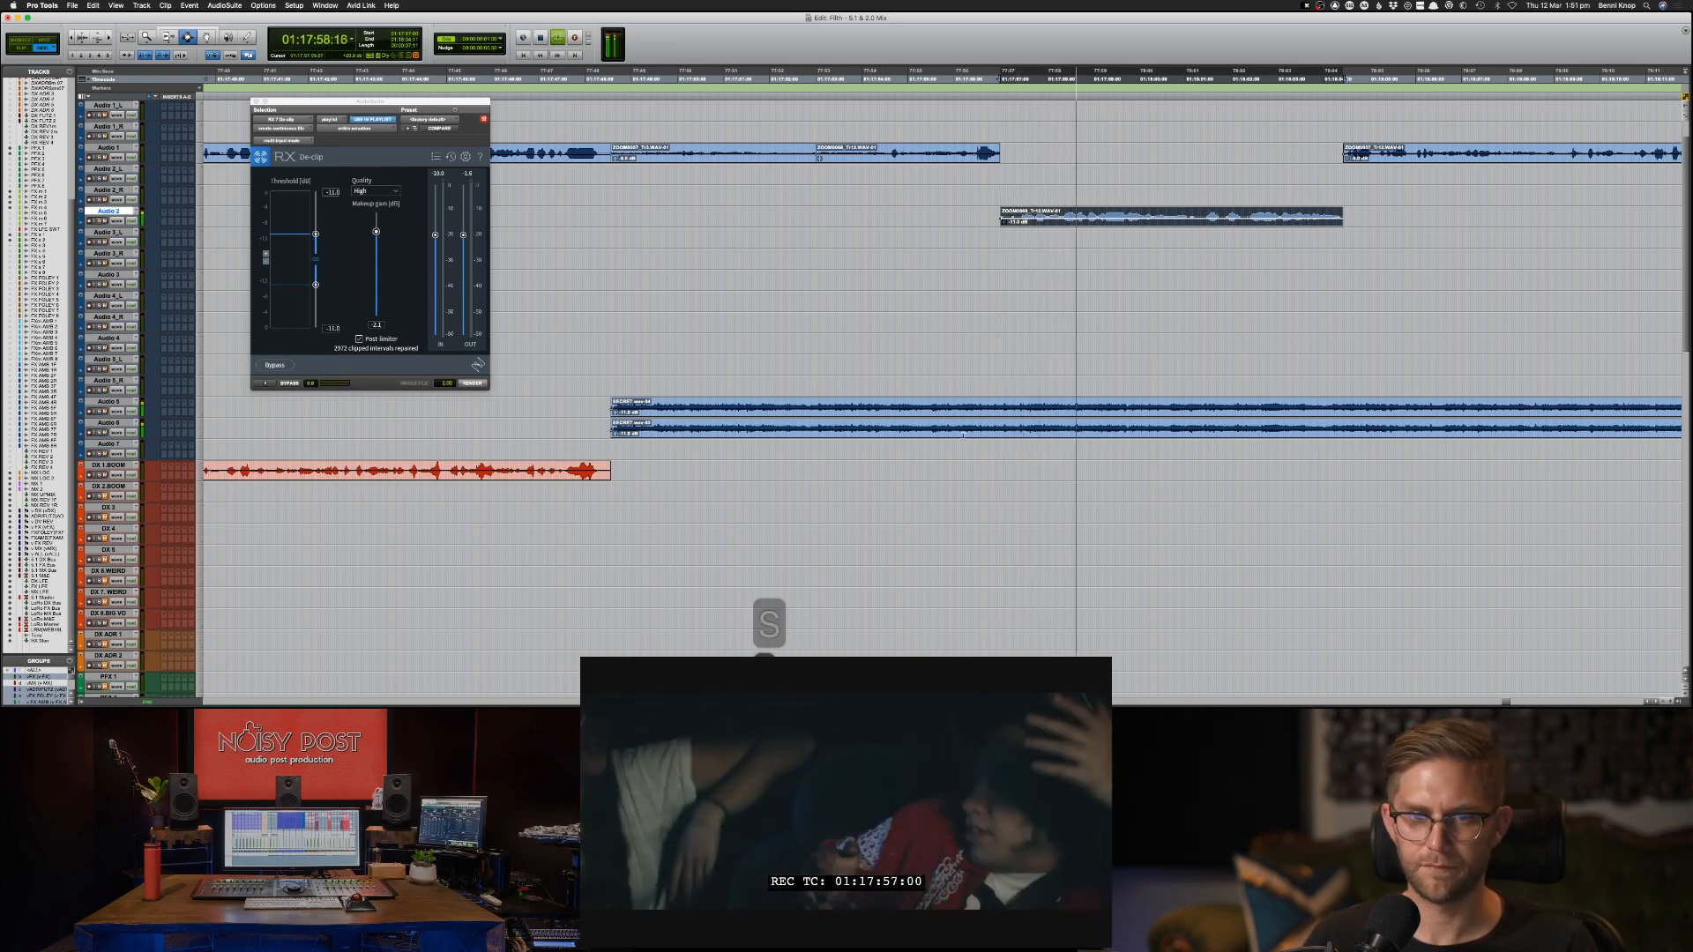
Mute all the music clips on Audio 5 and Audio 6 from 01:17:48 onward and resume playback.
key("super+bracketleft")
left_click_drag(1229, 421, 1486, 434)
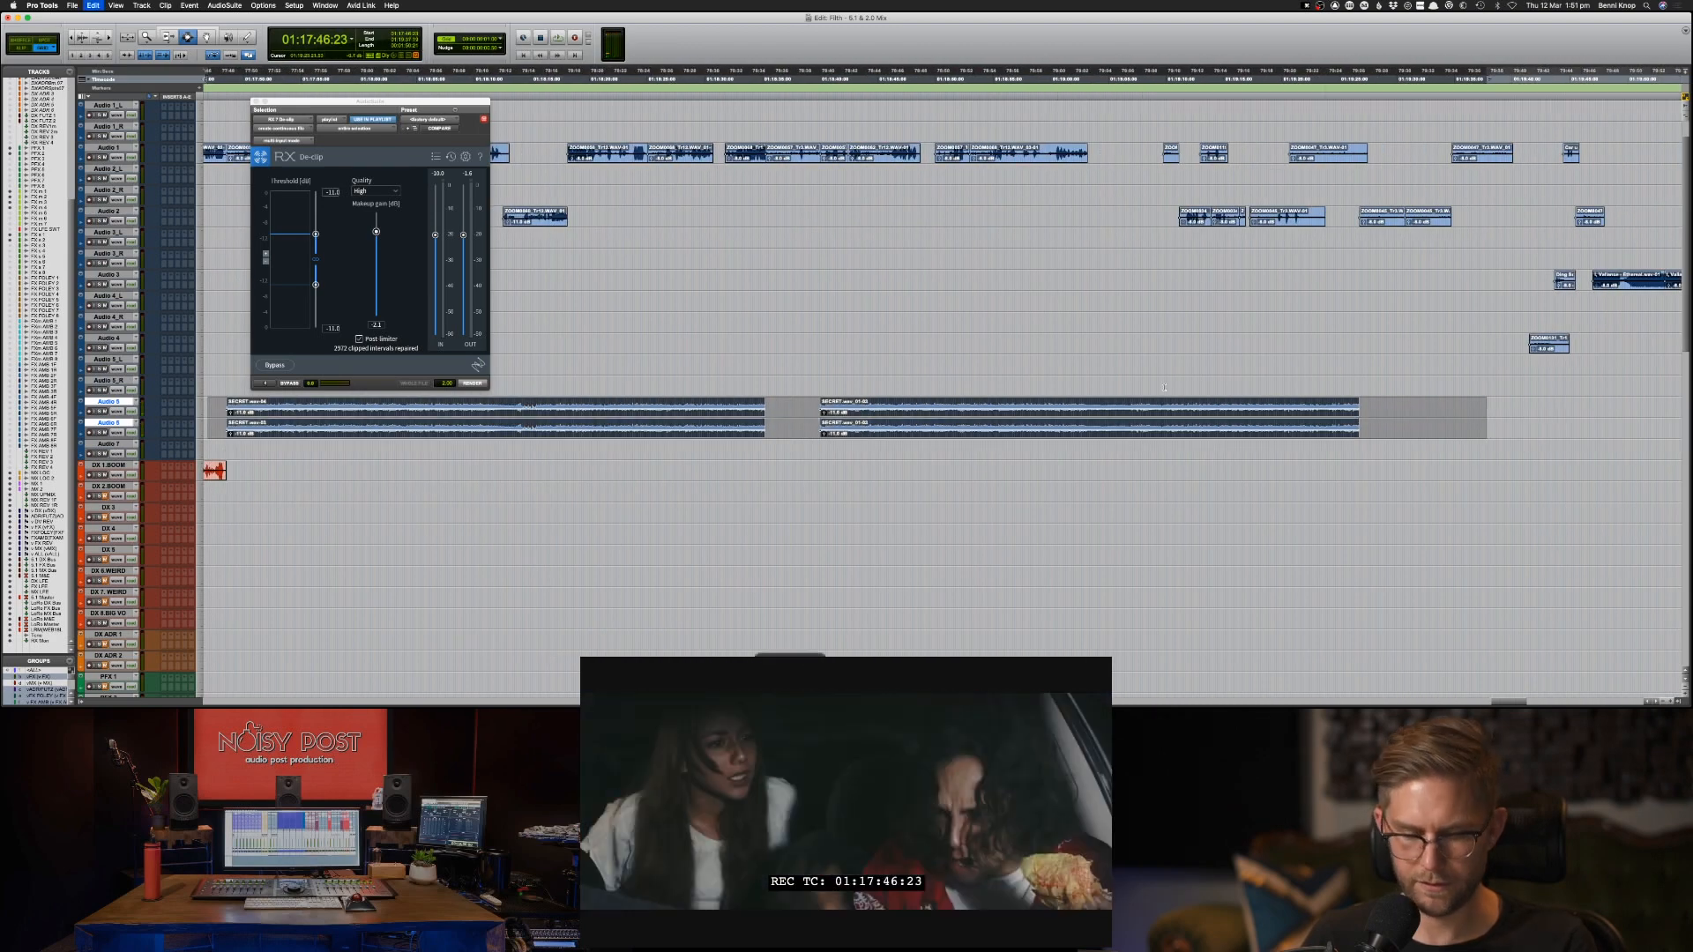
key("super+m")
key("super+bracketleft")
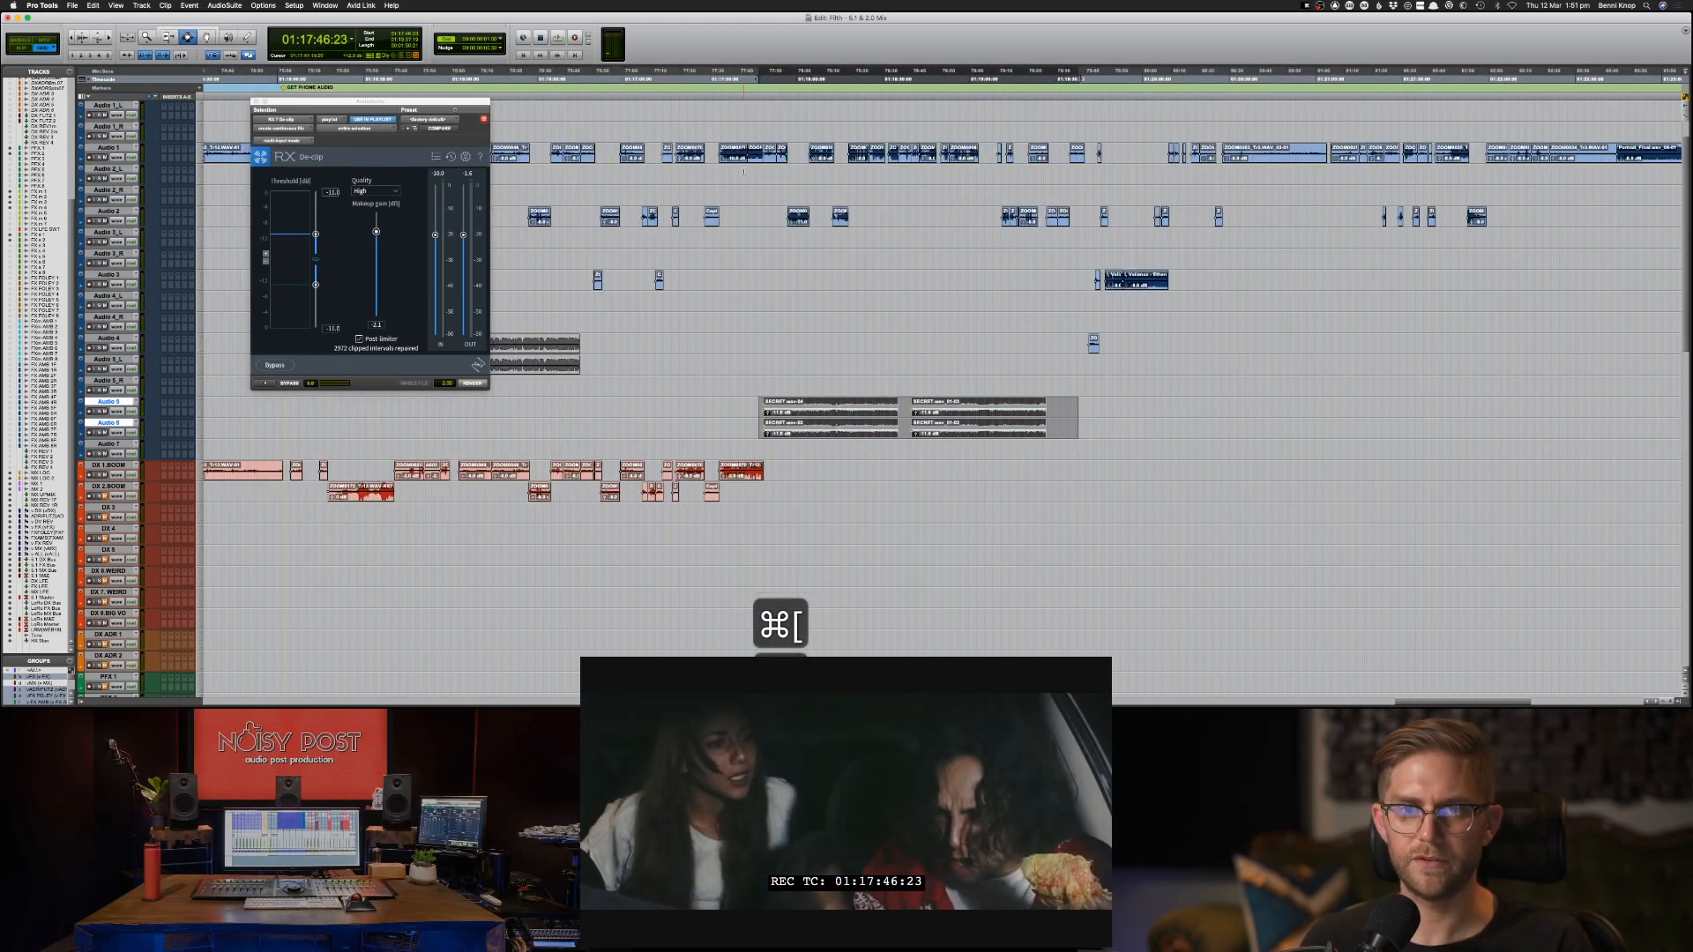
key("space")
Move the two Audio 1 clips starting at 01:17:48:14 to Audio 2 at the same timecode, deleting the originals.
key("super+bracketright")
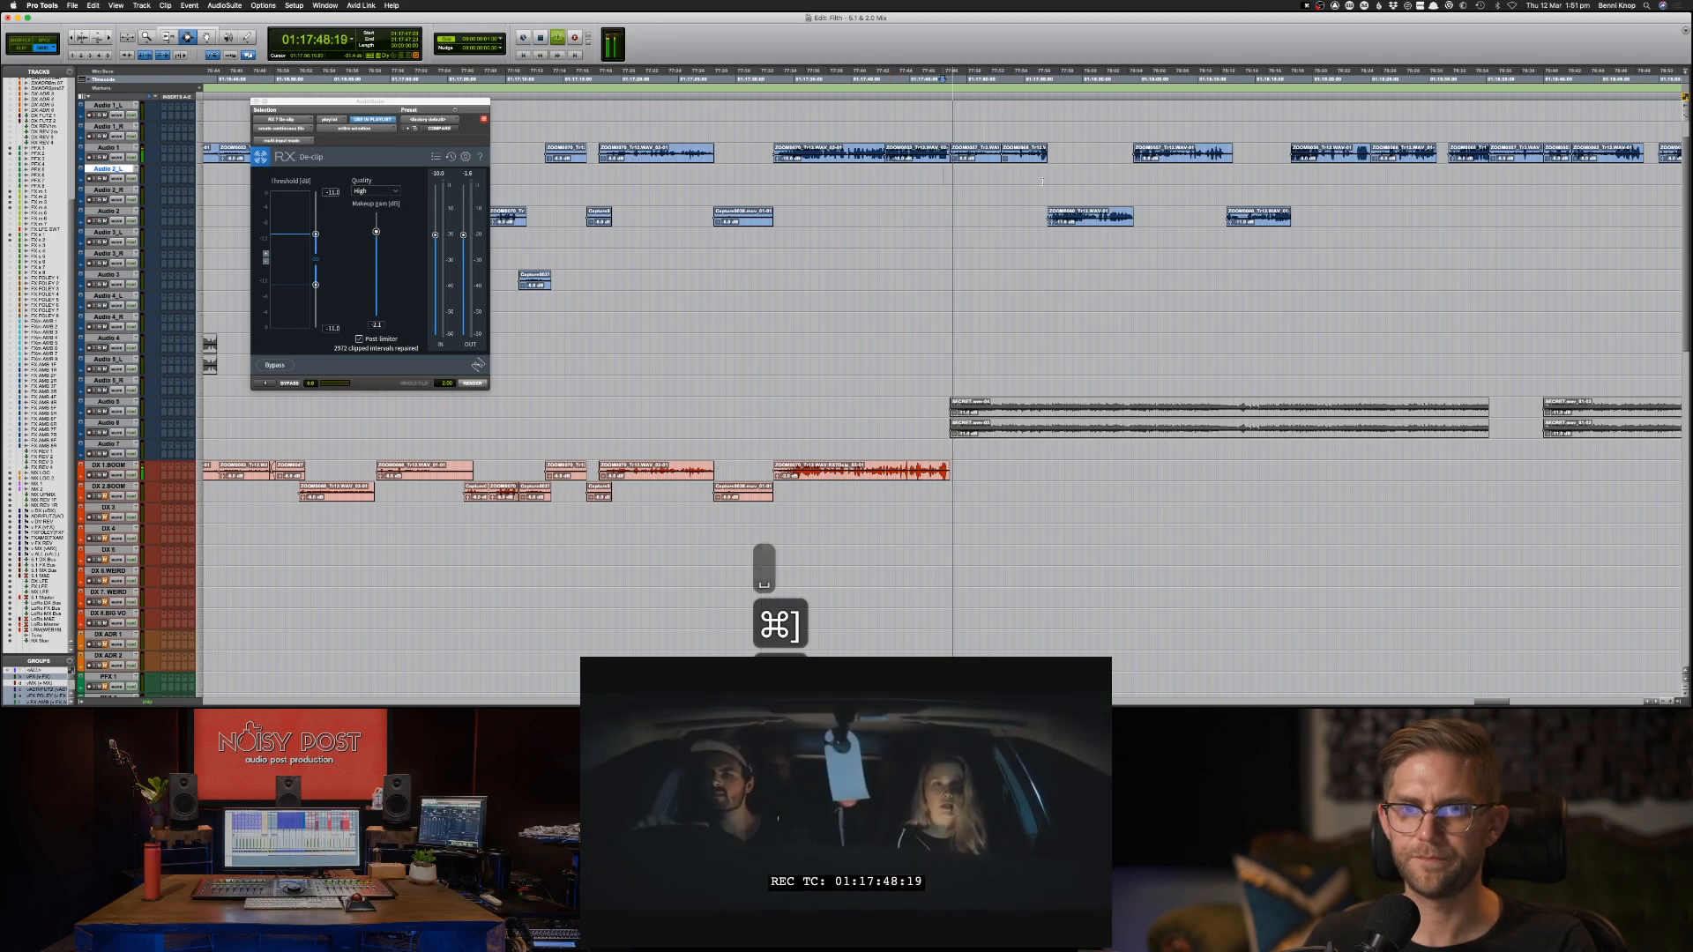
left_click_drag(1056, 165, 1057, 166)
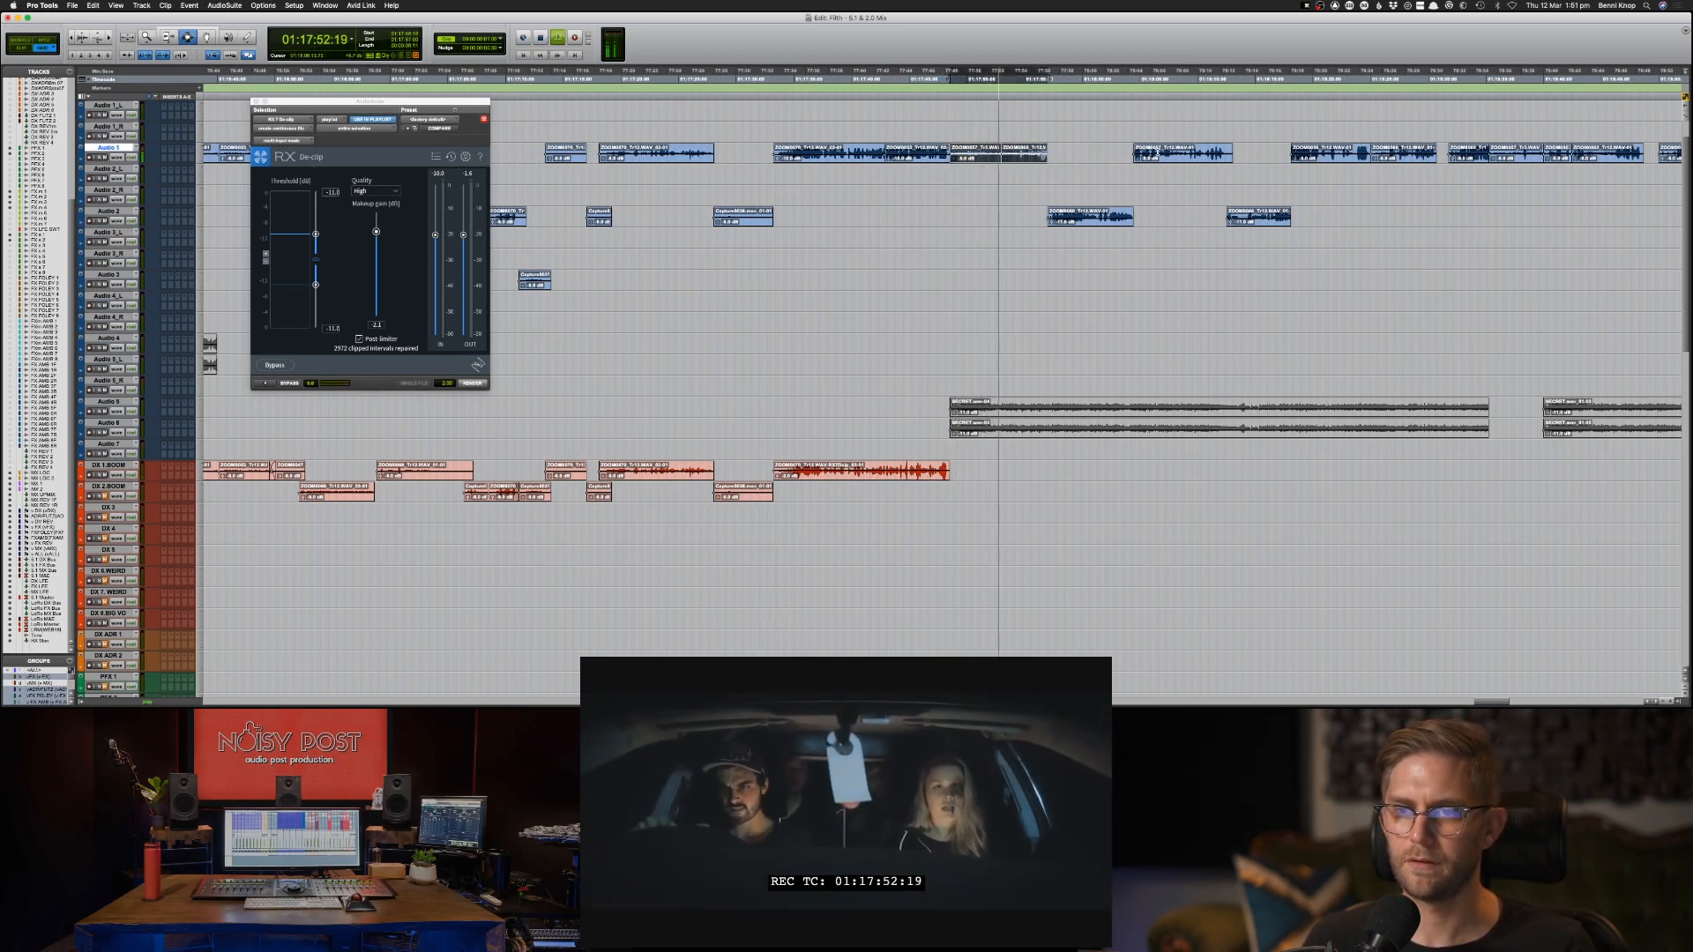
key("semicolon")
key("cmd+c")
key("semicolon")
key("semicolon")
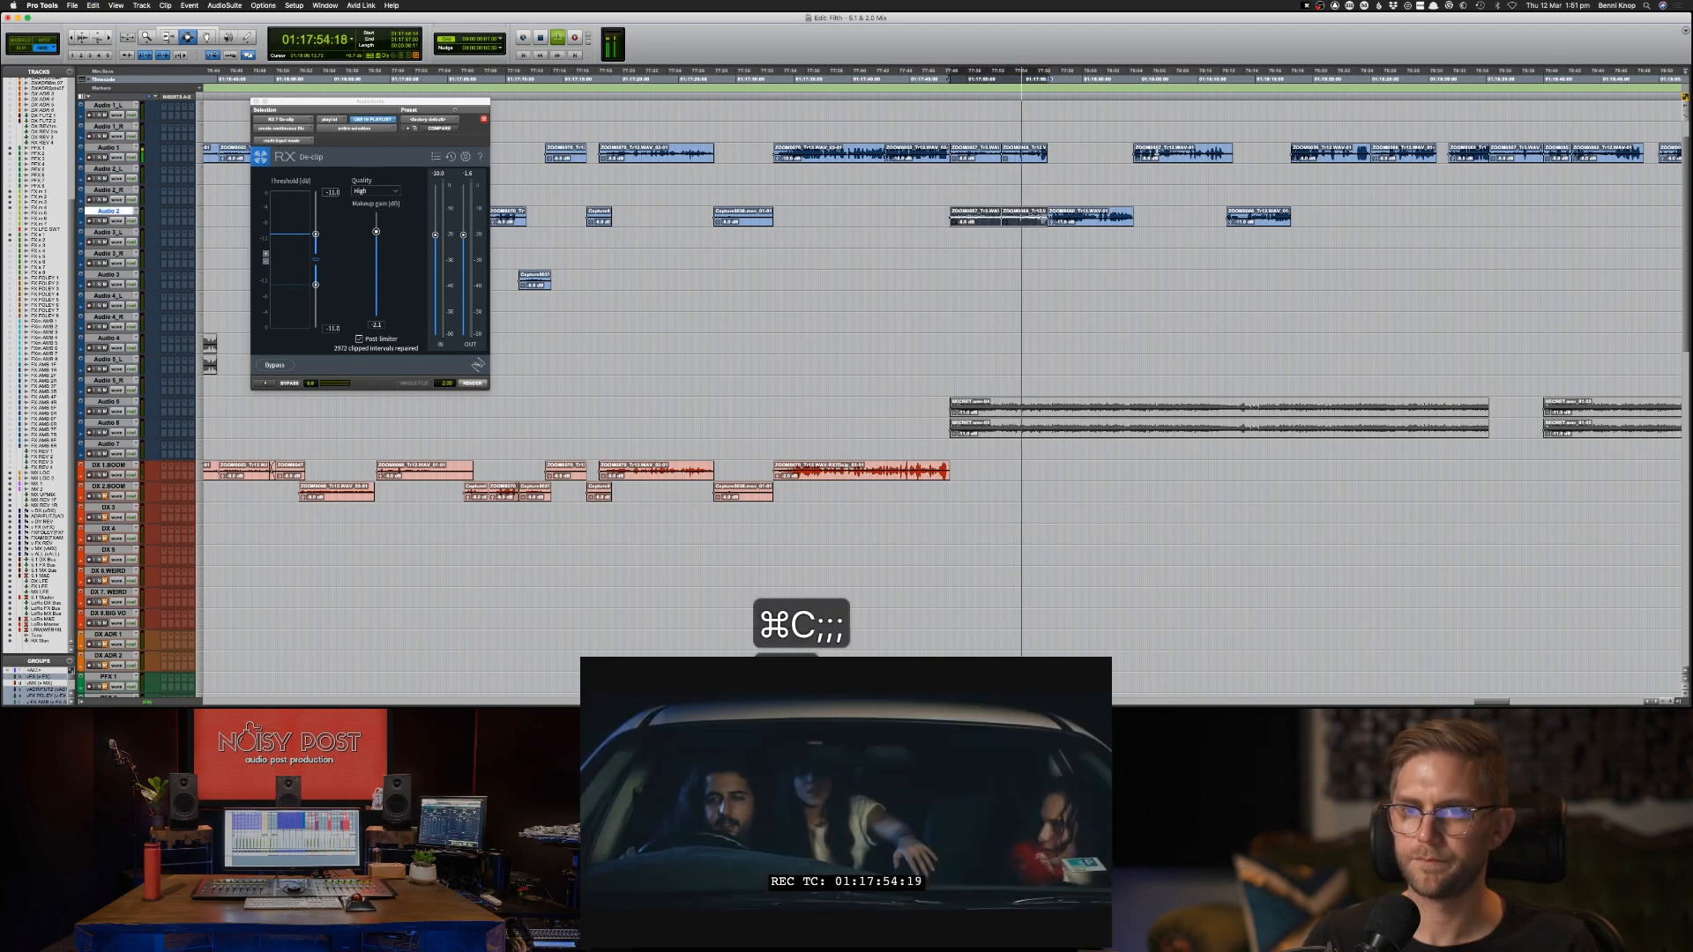
key("cmd+v")
double_click(1019, 156)
double_click(985, 156, "shift")
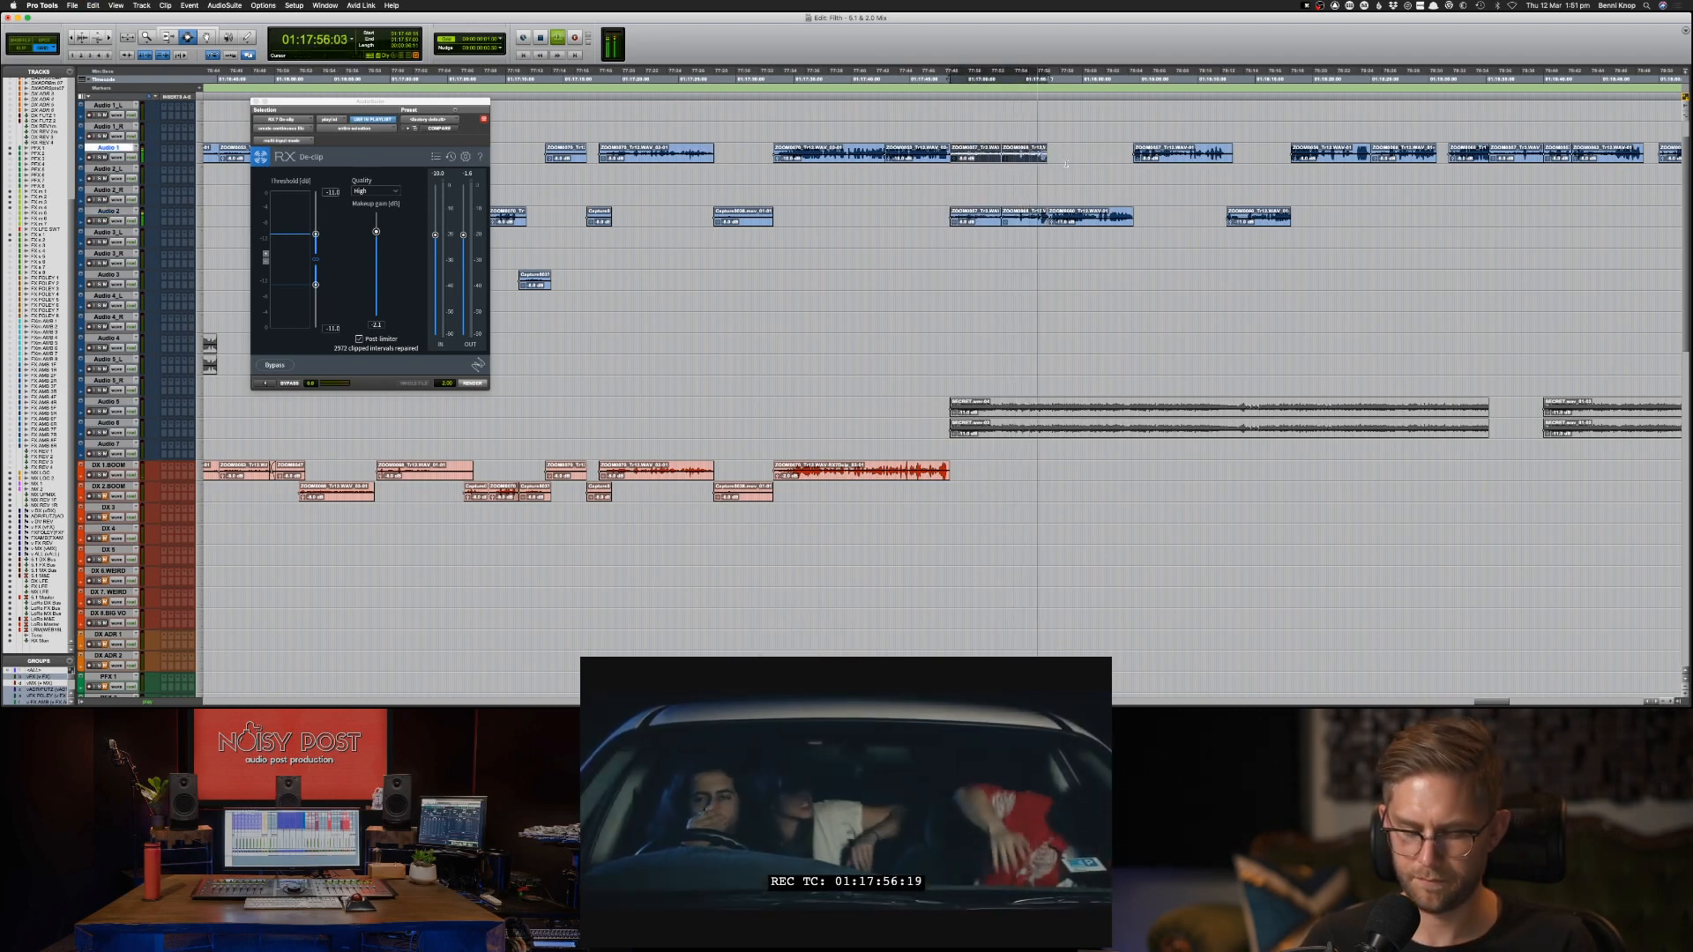
key("Delete")
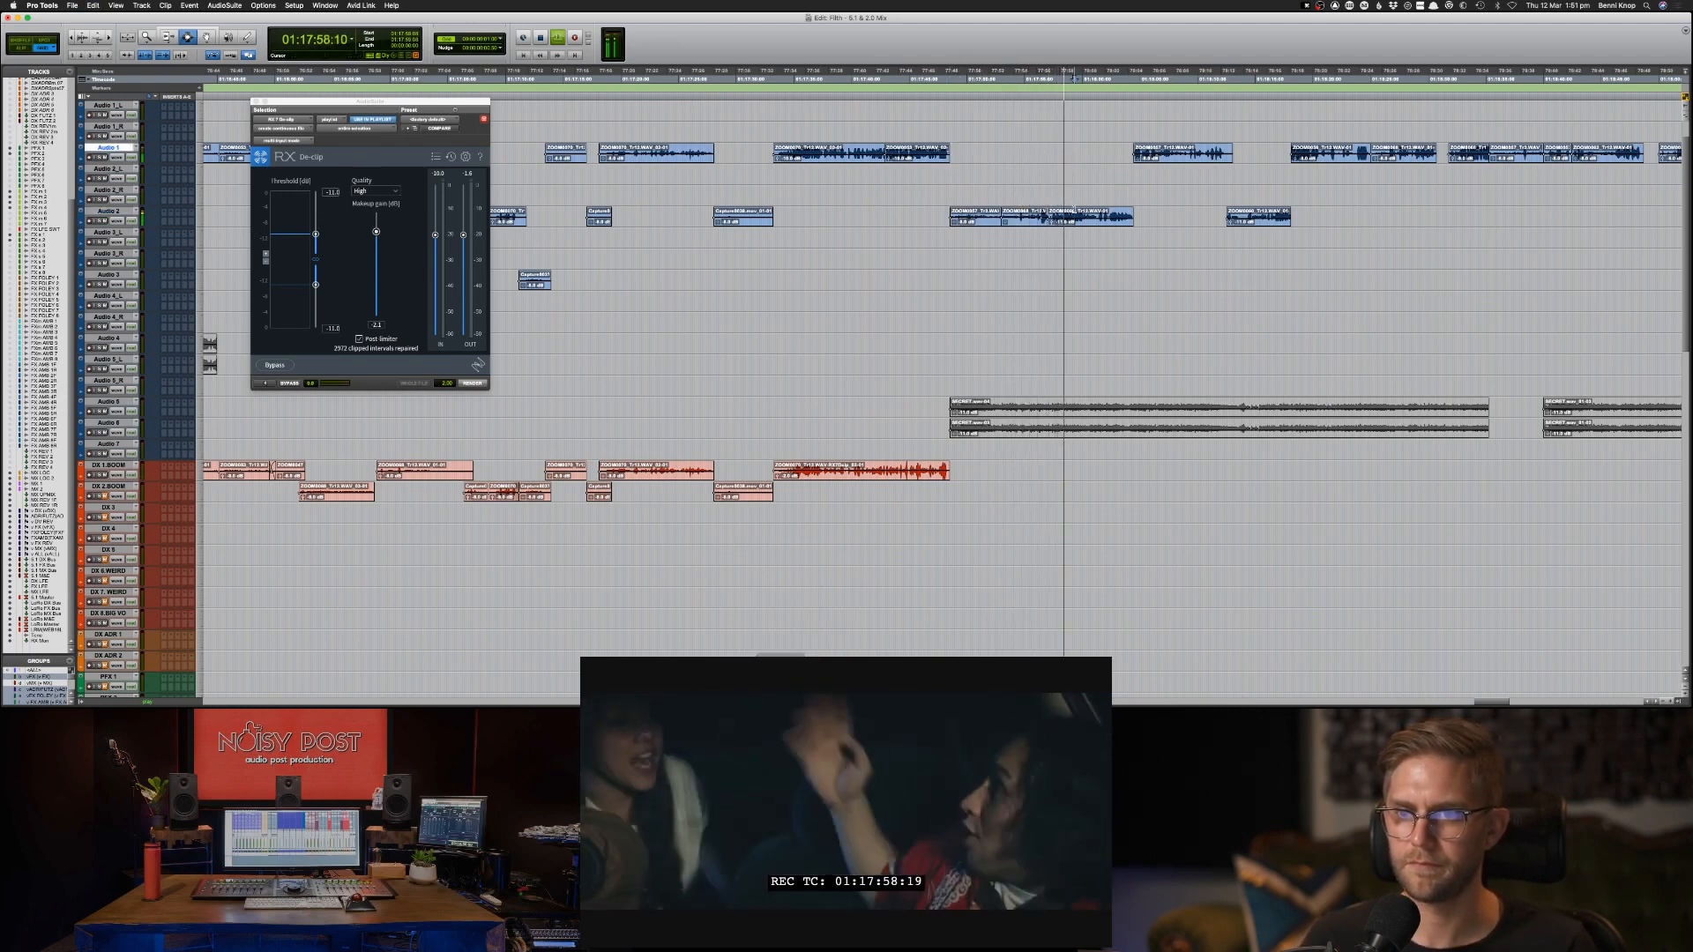
Raise the clip gain of the Audio 2 clip starting at 01:17:57.
double_click(1075, 212)
key("ctrl+shift+Up")
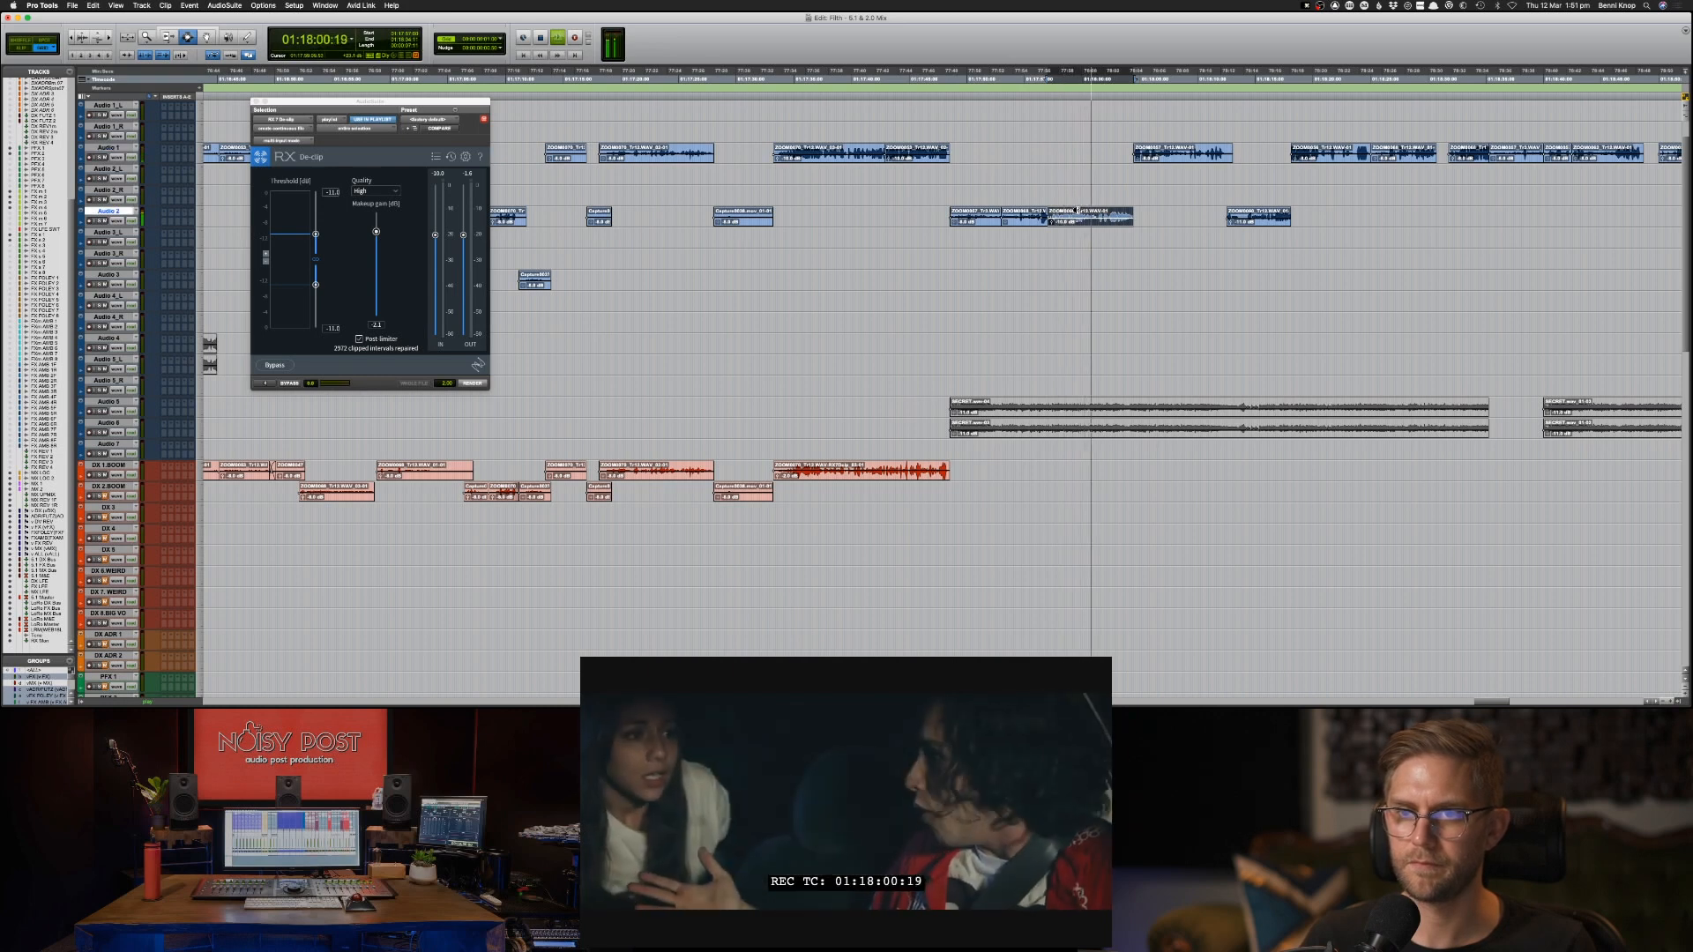
Move the Audio 1 clip starting at about 01:18:04 to Audio 2_R at the same timecode.
double_click(1191, 158)
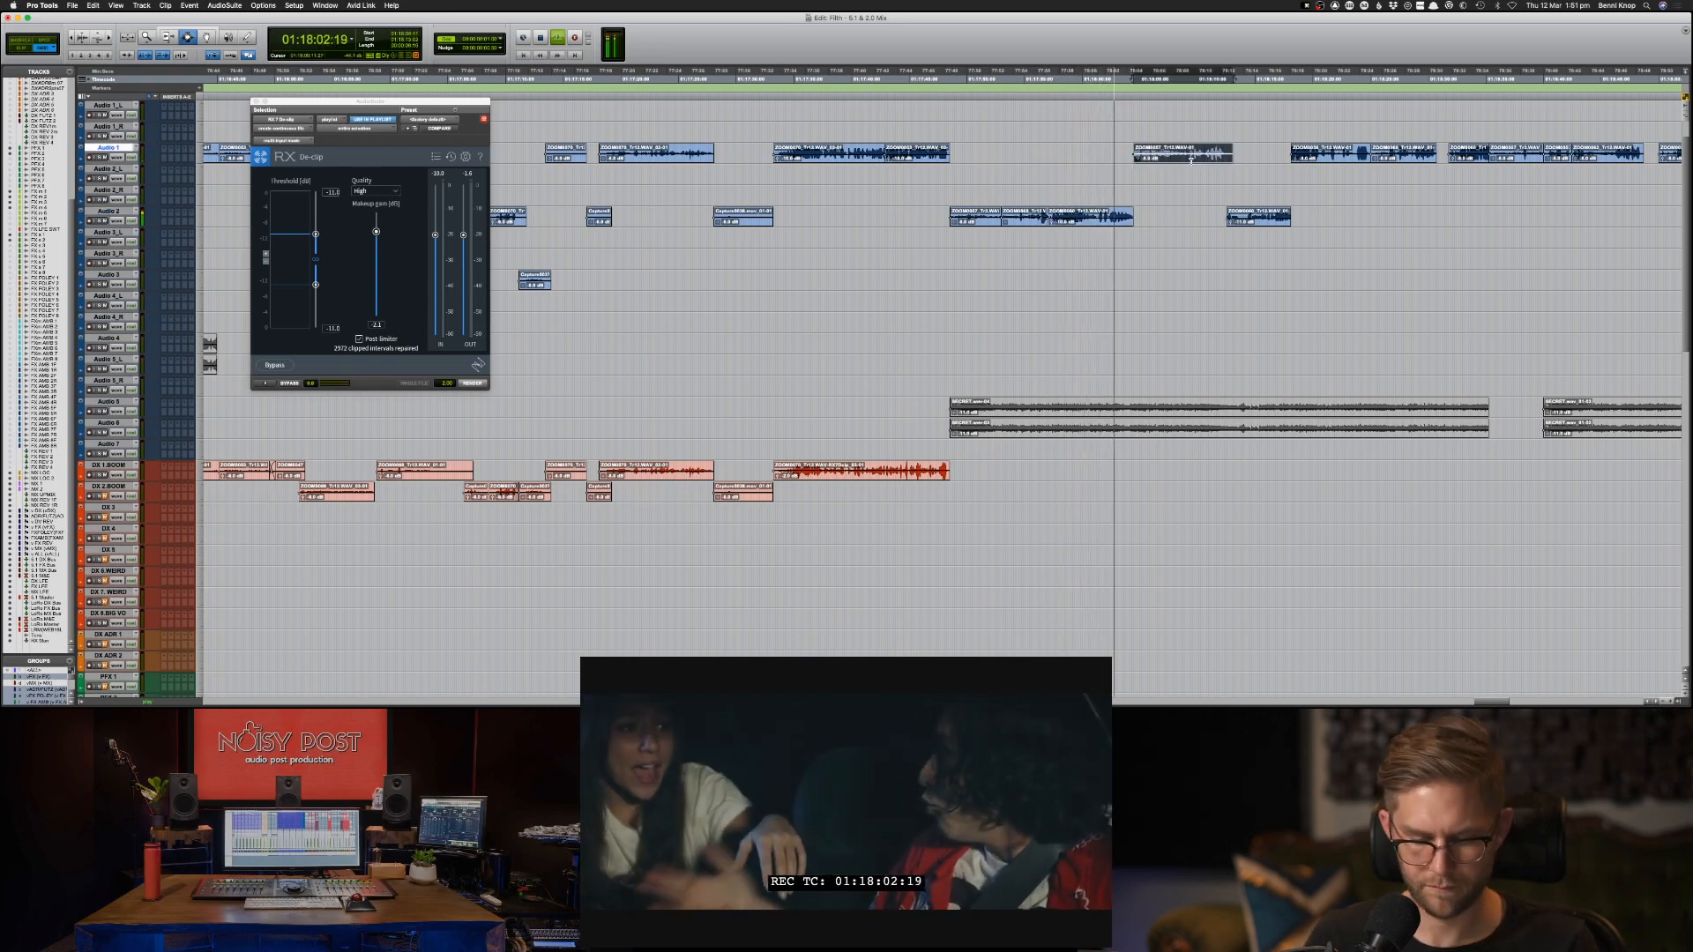
key("ctrl+x")
key("semicolon")
key("semicolon")
key("ctrl+v")
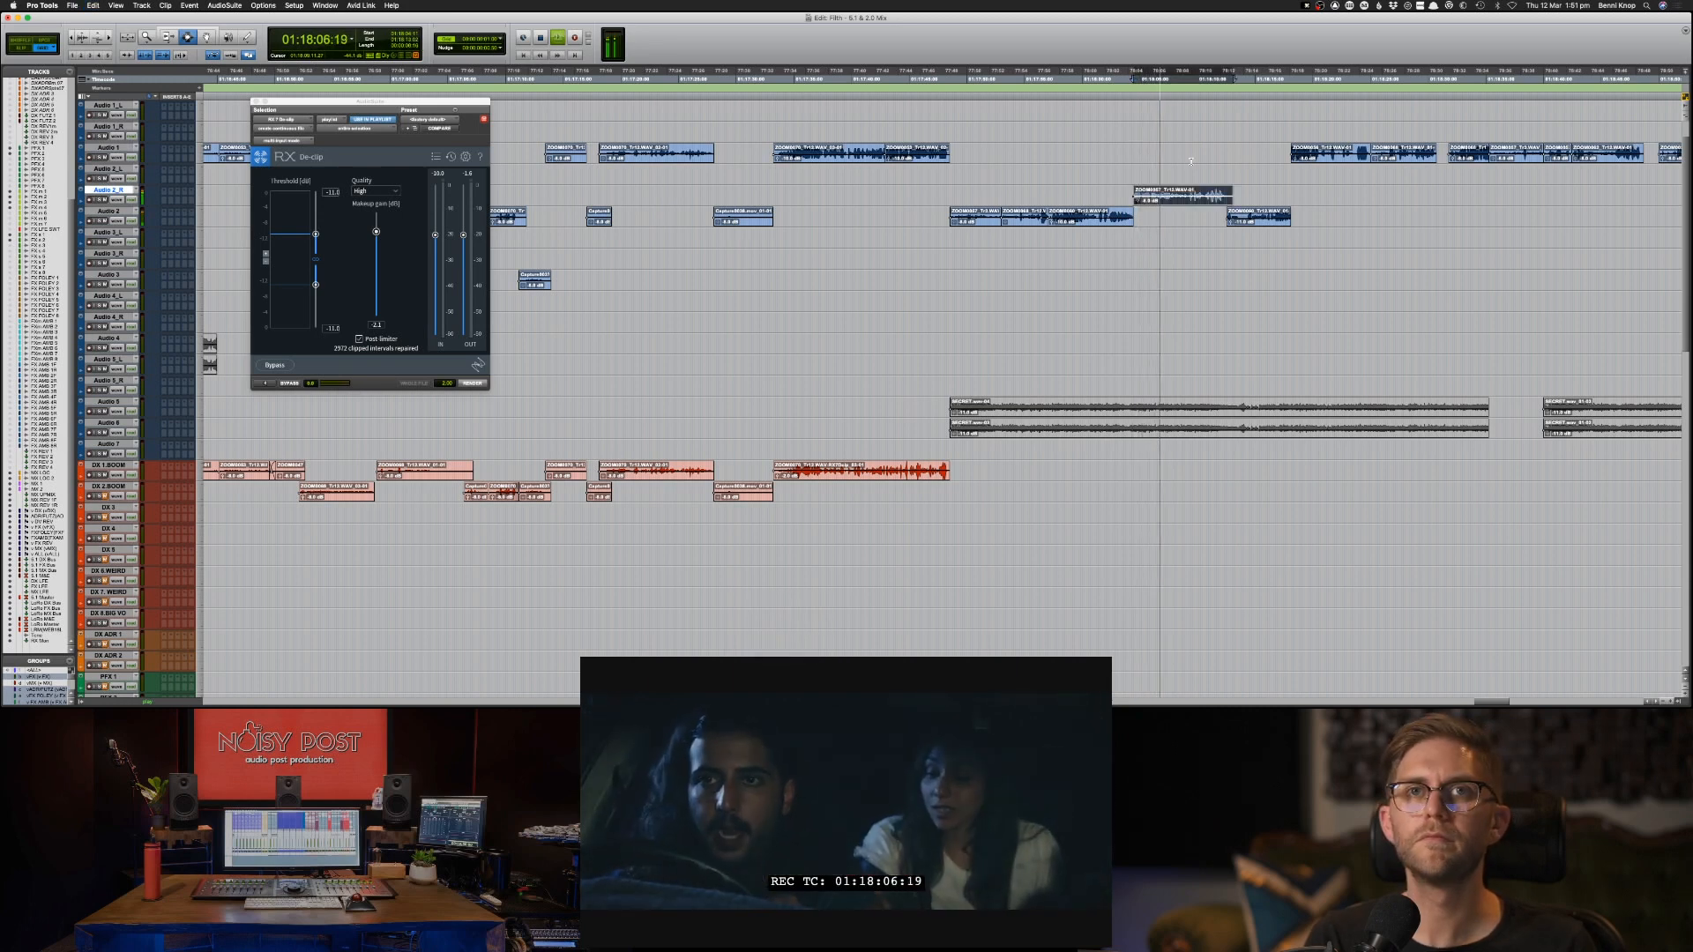
Paste the same clip into the matching gap on Audio 2 and mute its Audio 2_R copy.
key("semicolon")
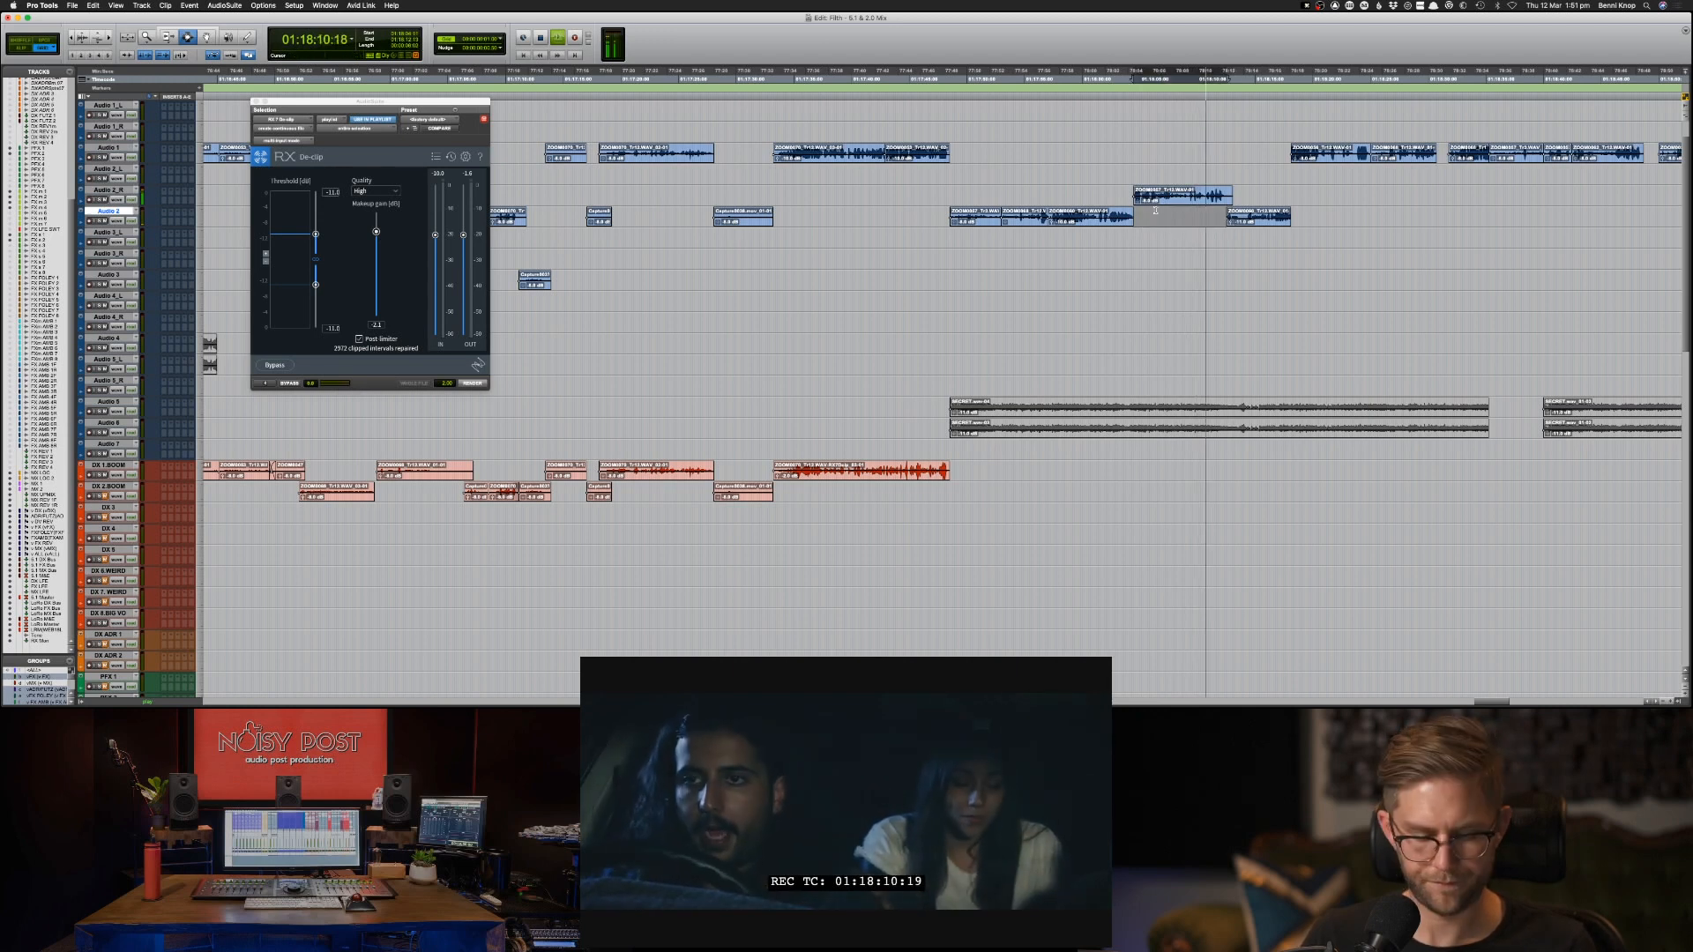
key("super+v")
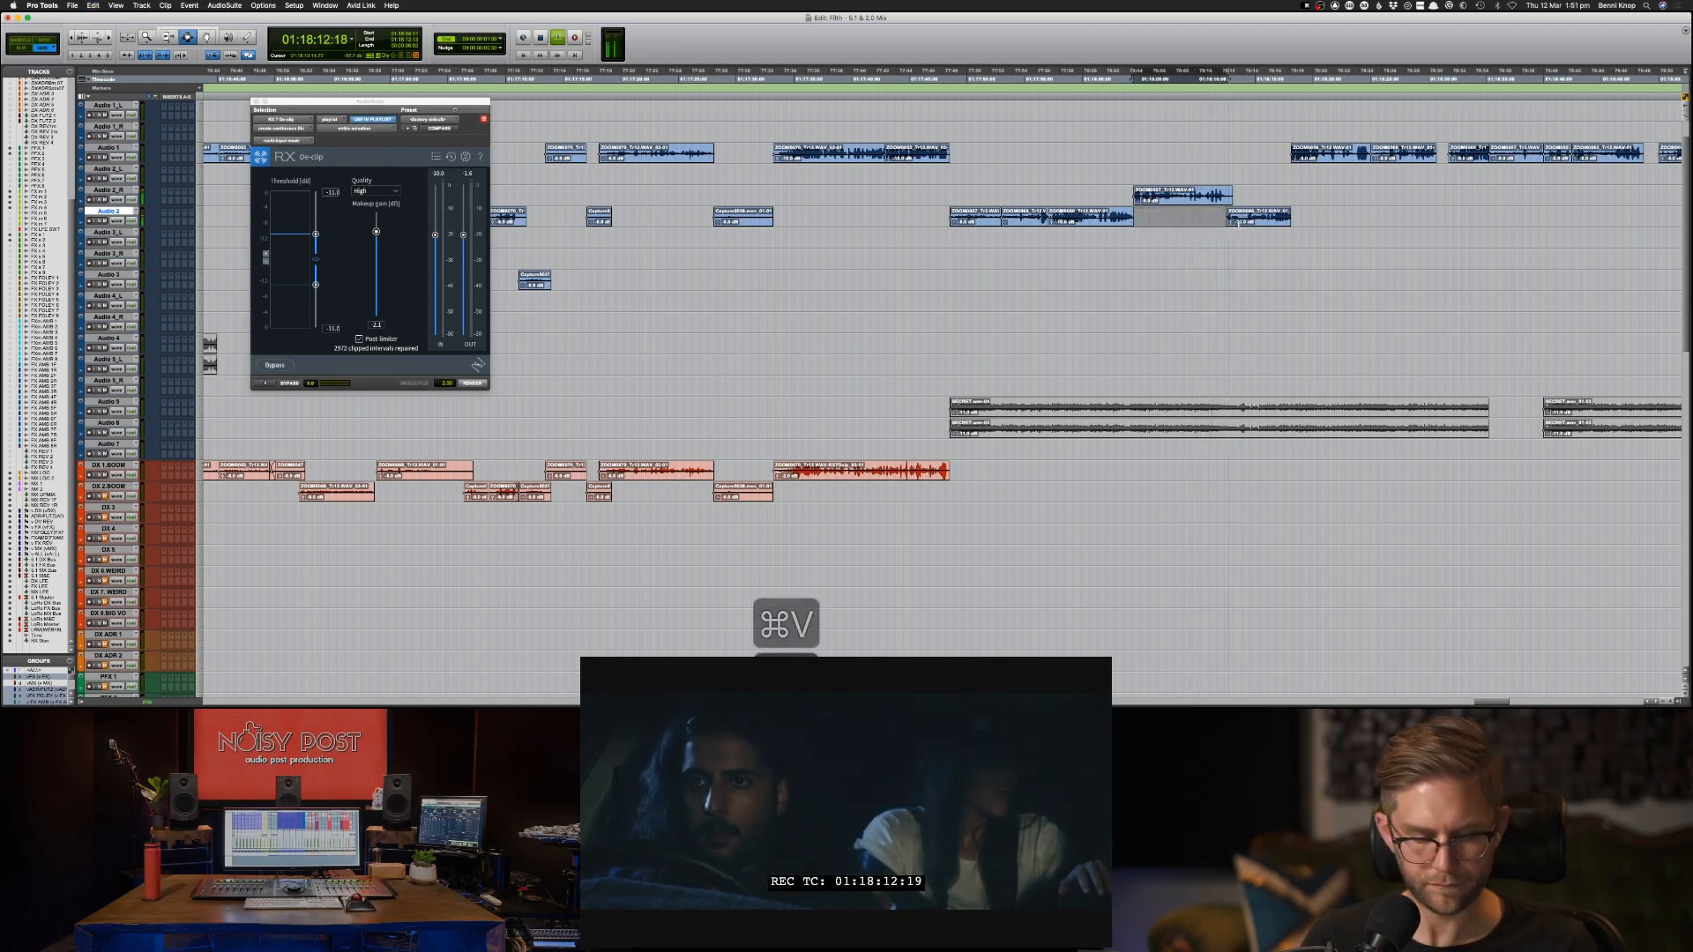
key("super+z")
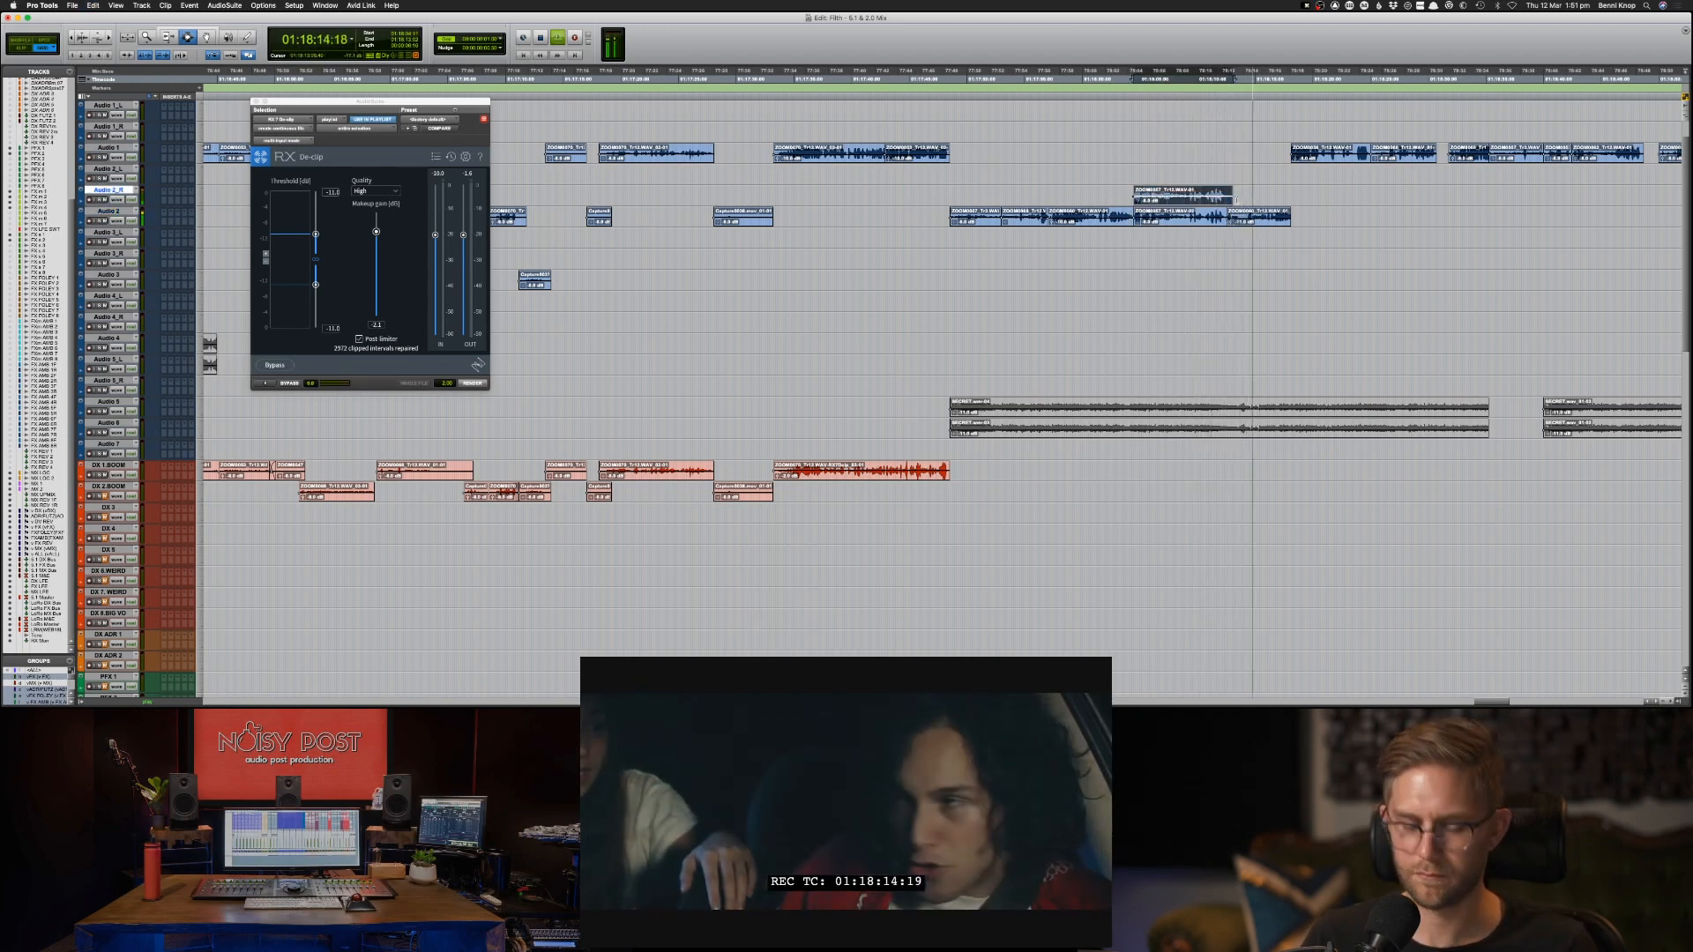
Batch-crossfade all the adjoining Audio 2 clips from 01:17:48:14 to about 01:18:18 with a crossfade length of 100 milliseconds.
left_click(1257, 220)
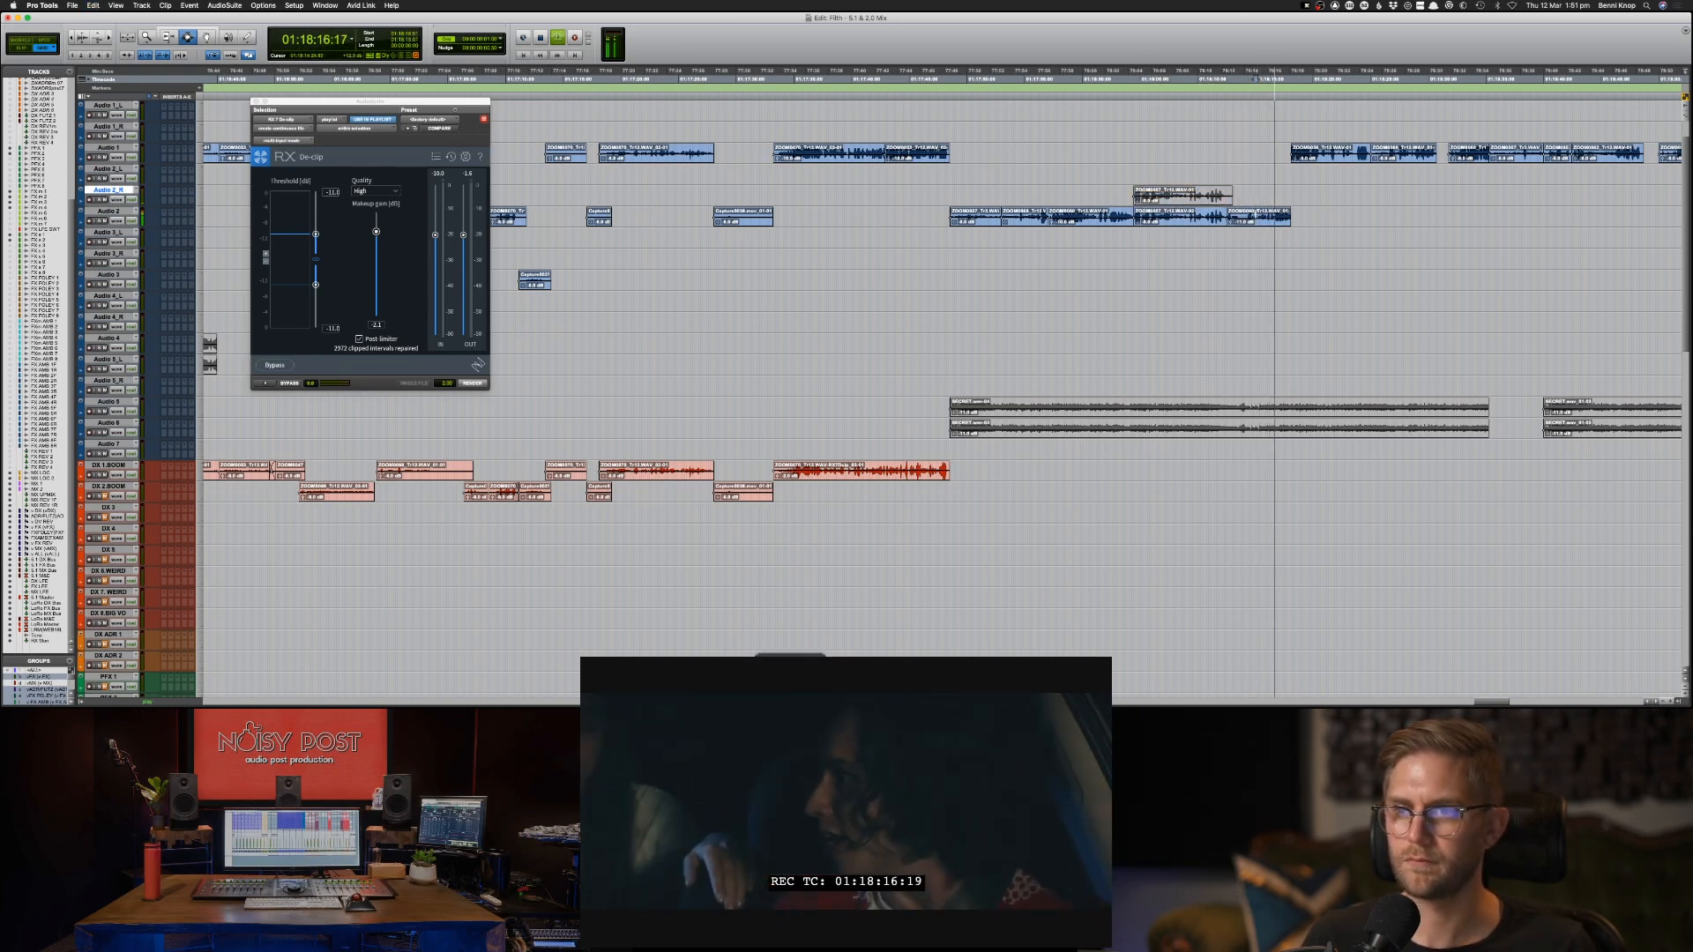
left_click(1023, 220, "shift")
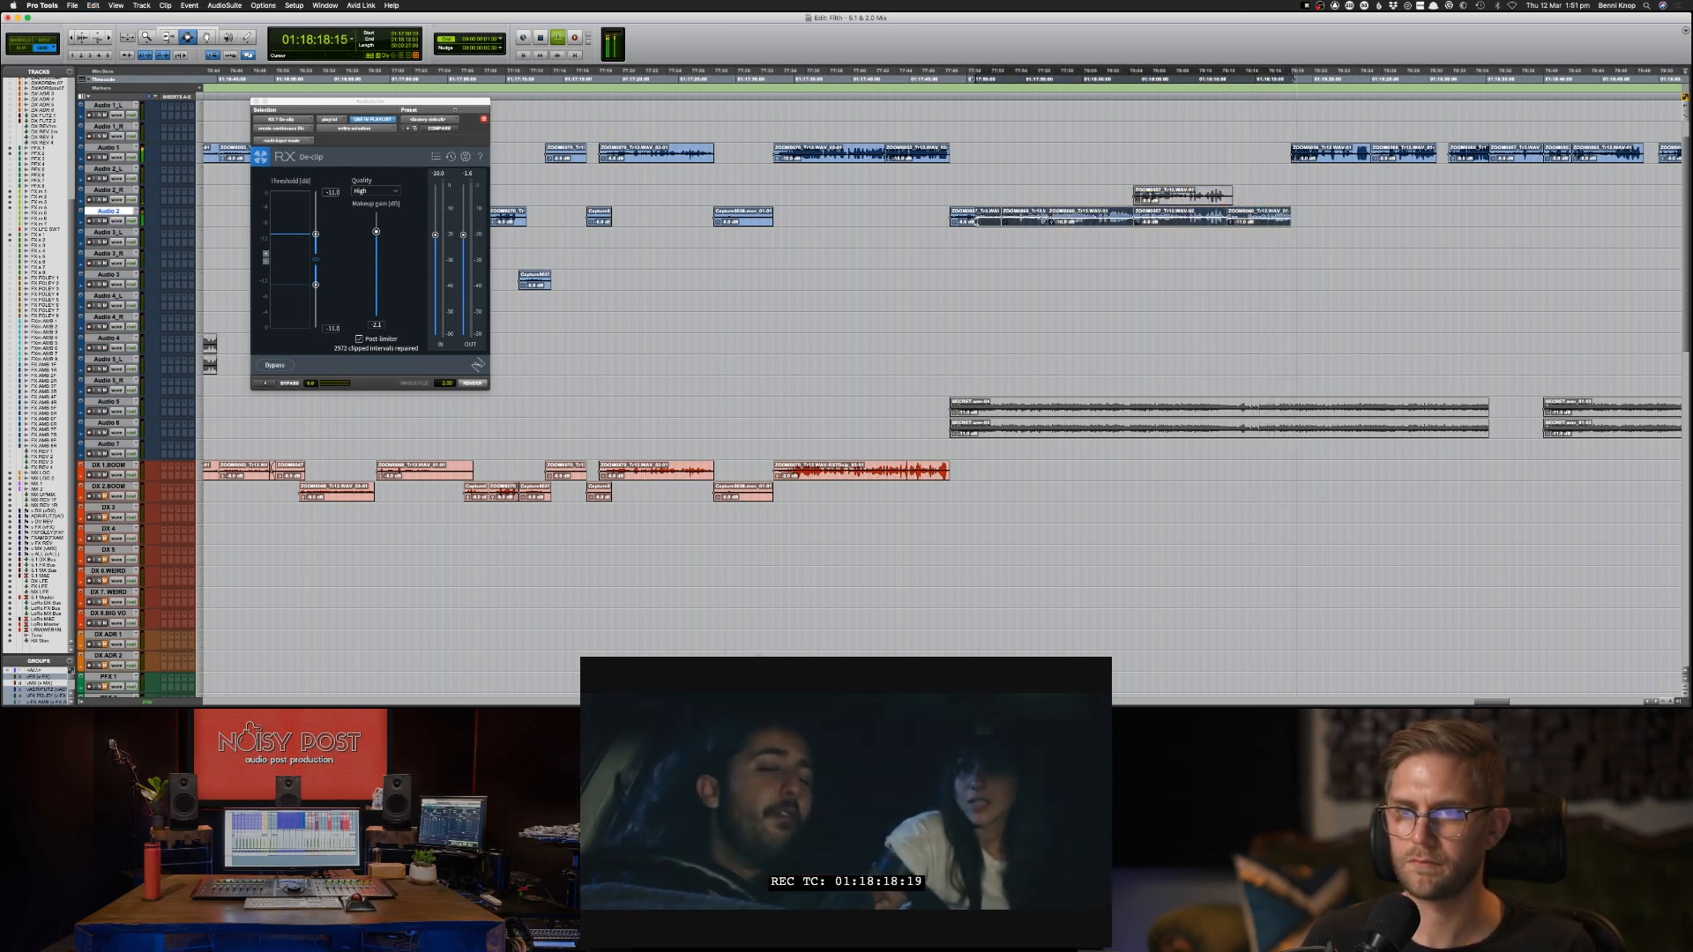
key("space")
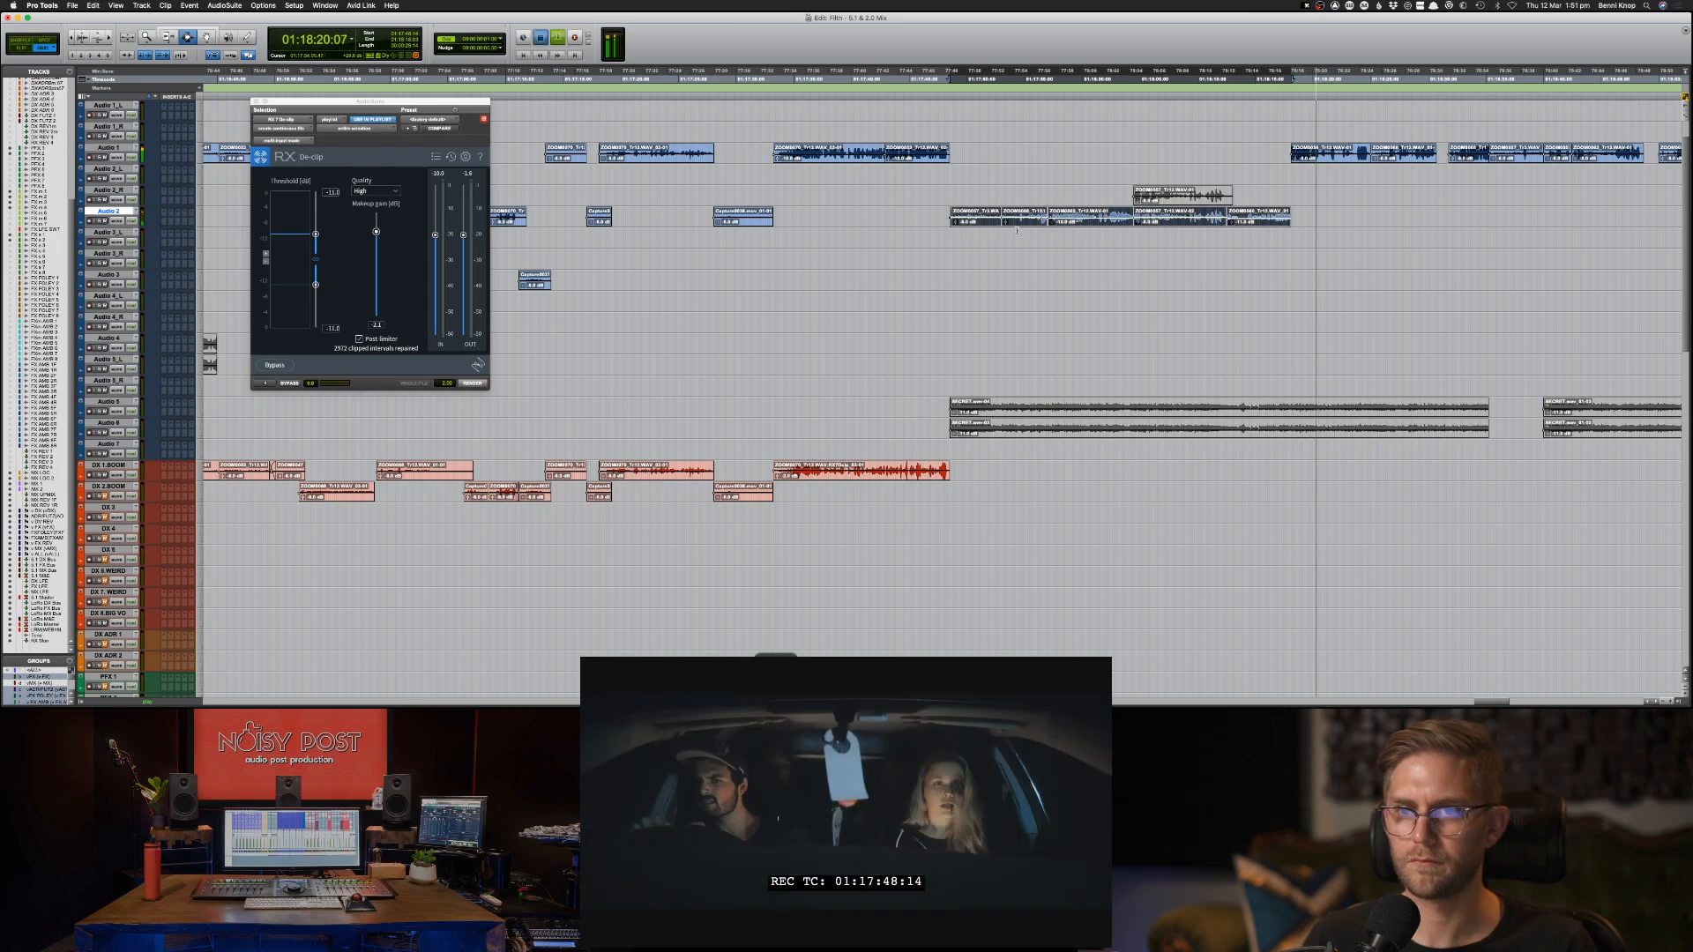
key("space")
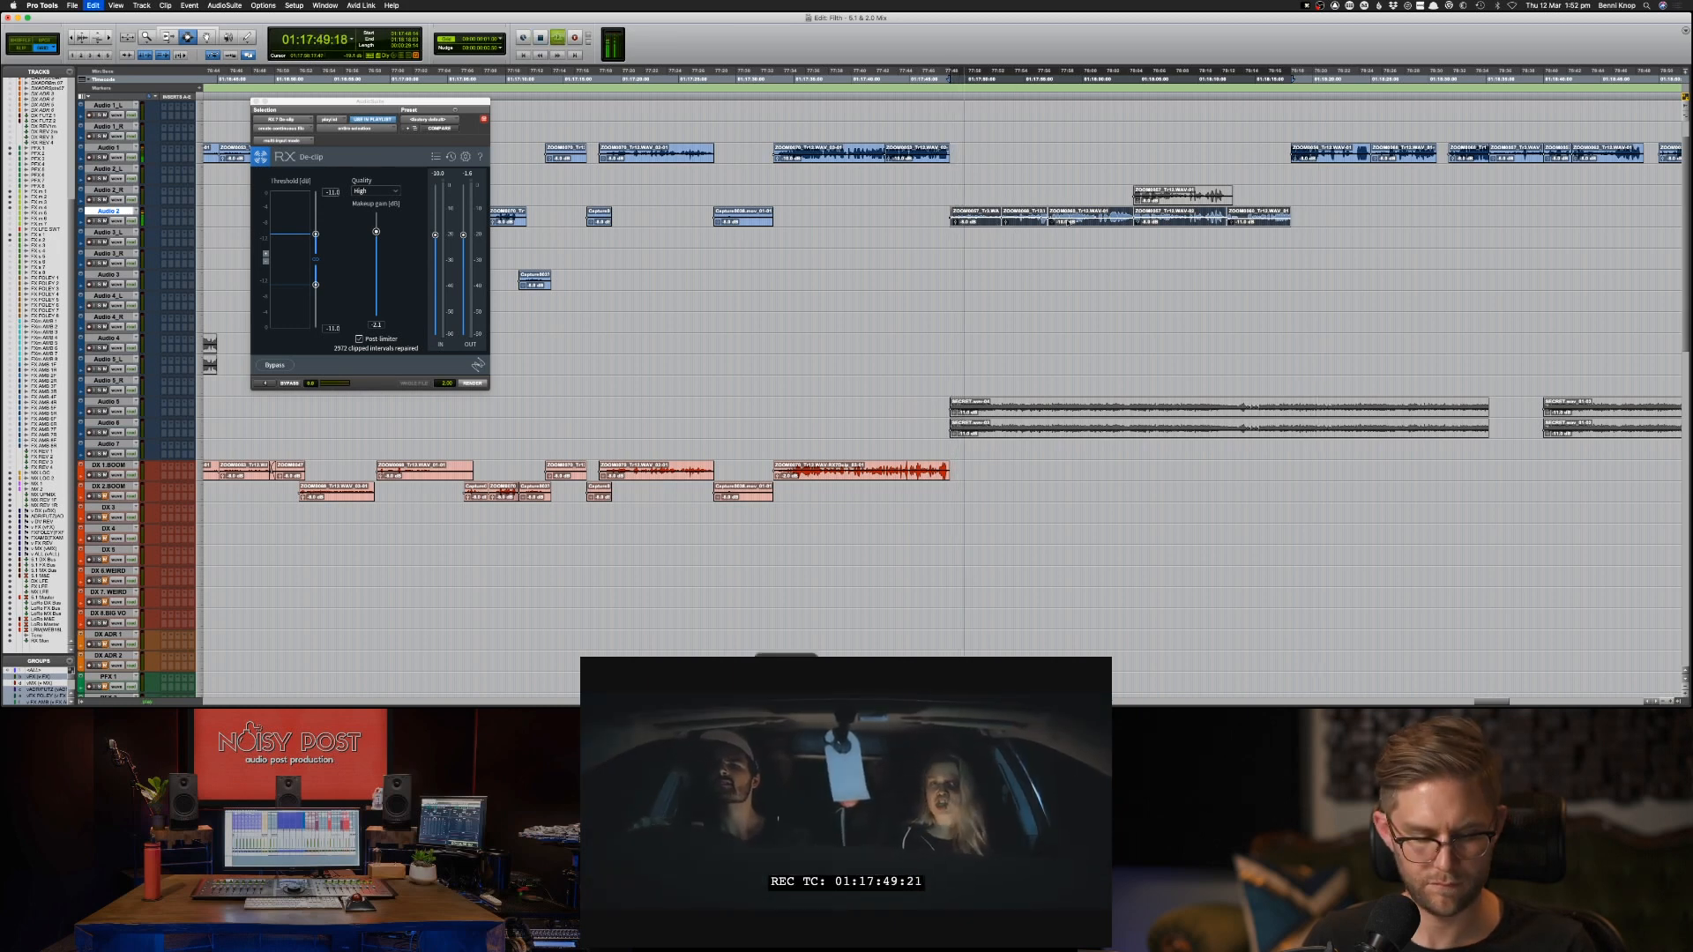
key("super+z")
key("super+f")
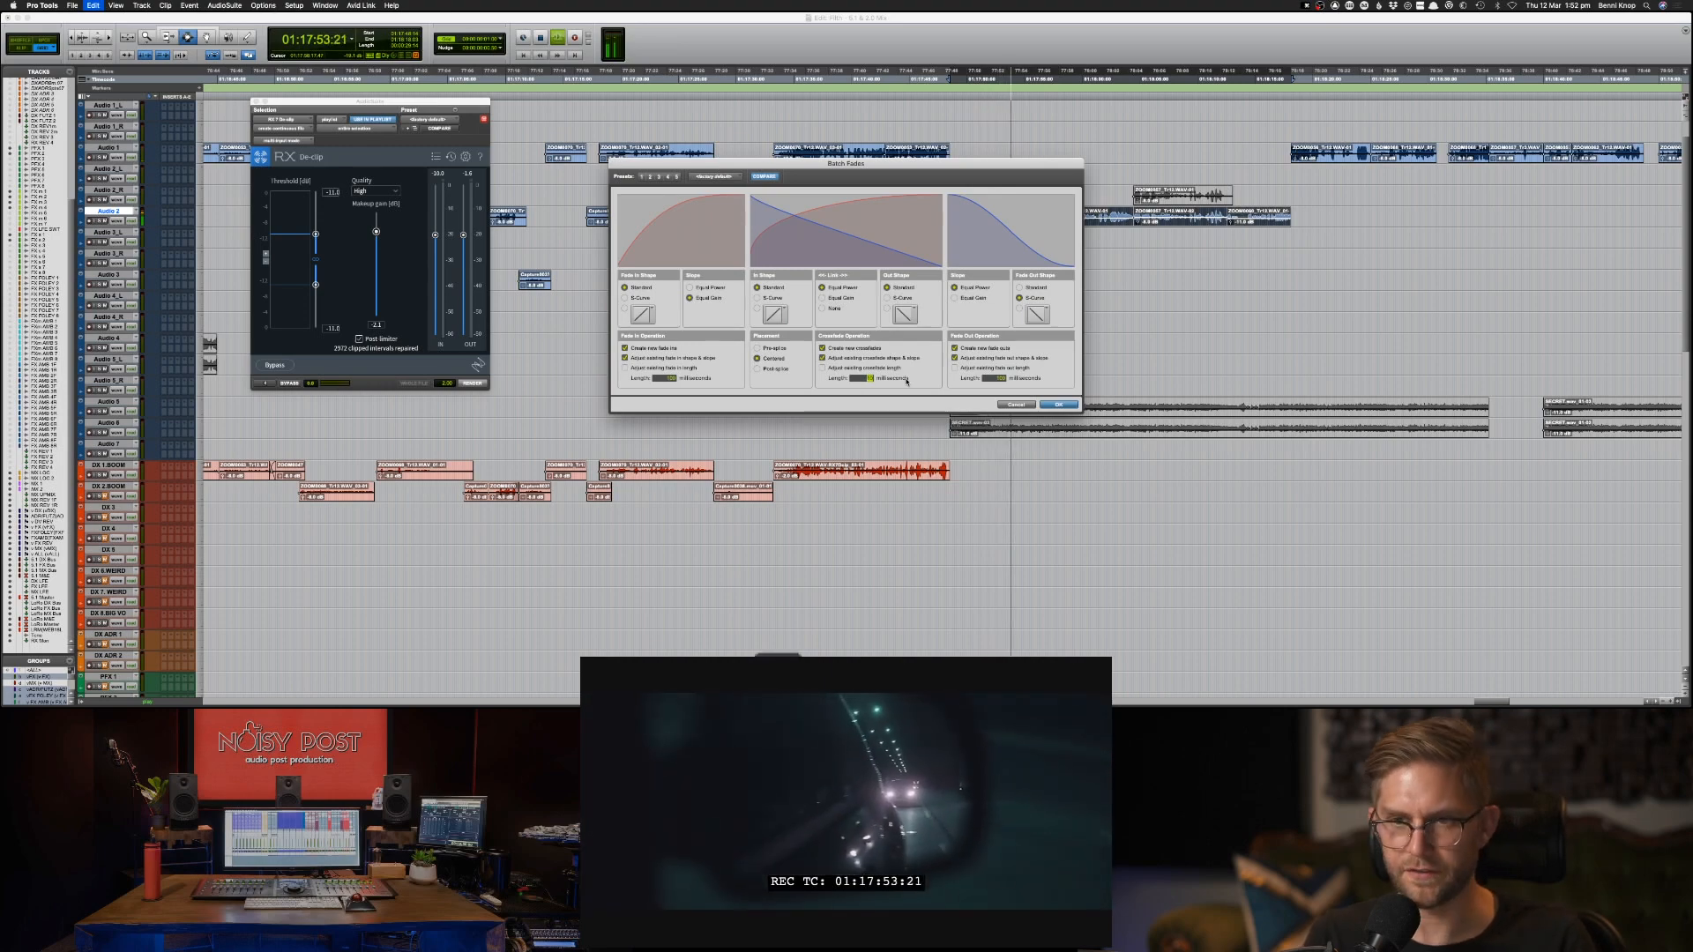
type("100")
key("Return")
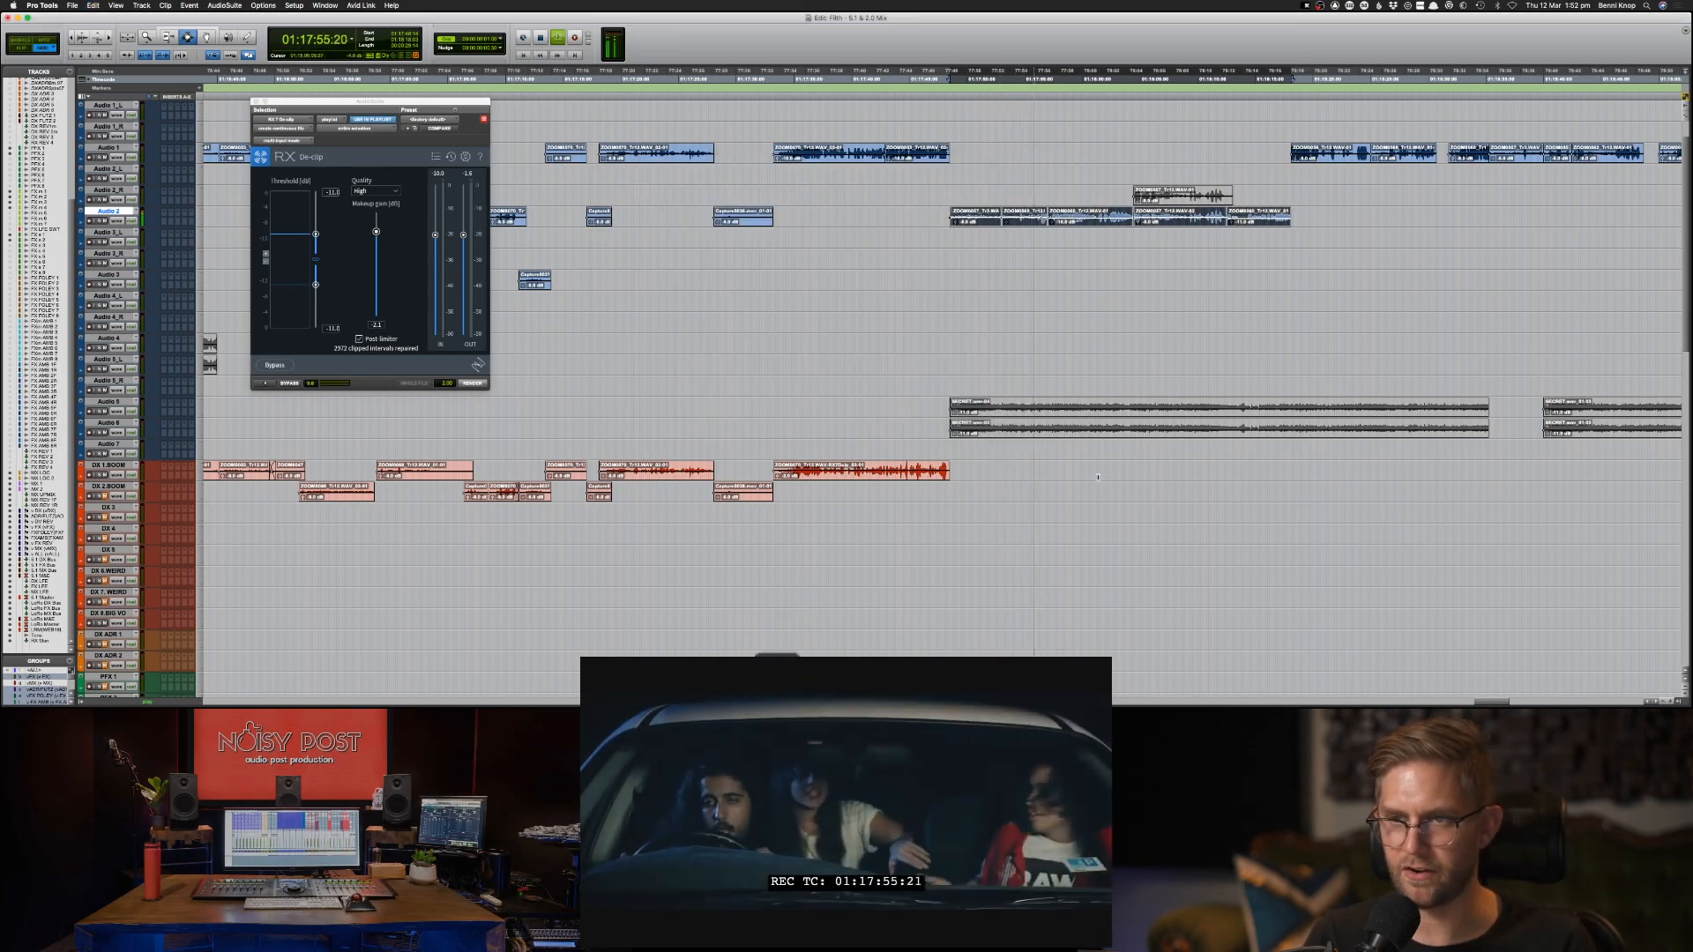
Audition the crossfaded Audio 2 clips around the join near 01:18:12.
key("super+bracketright")
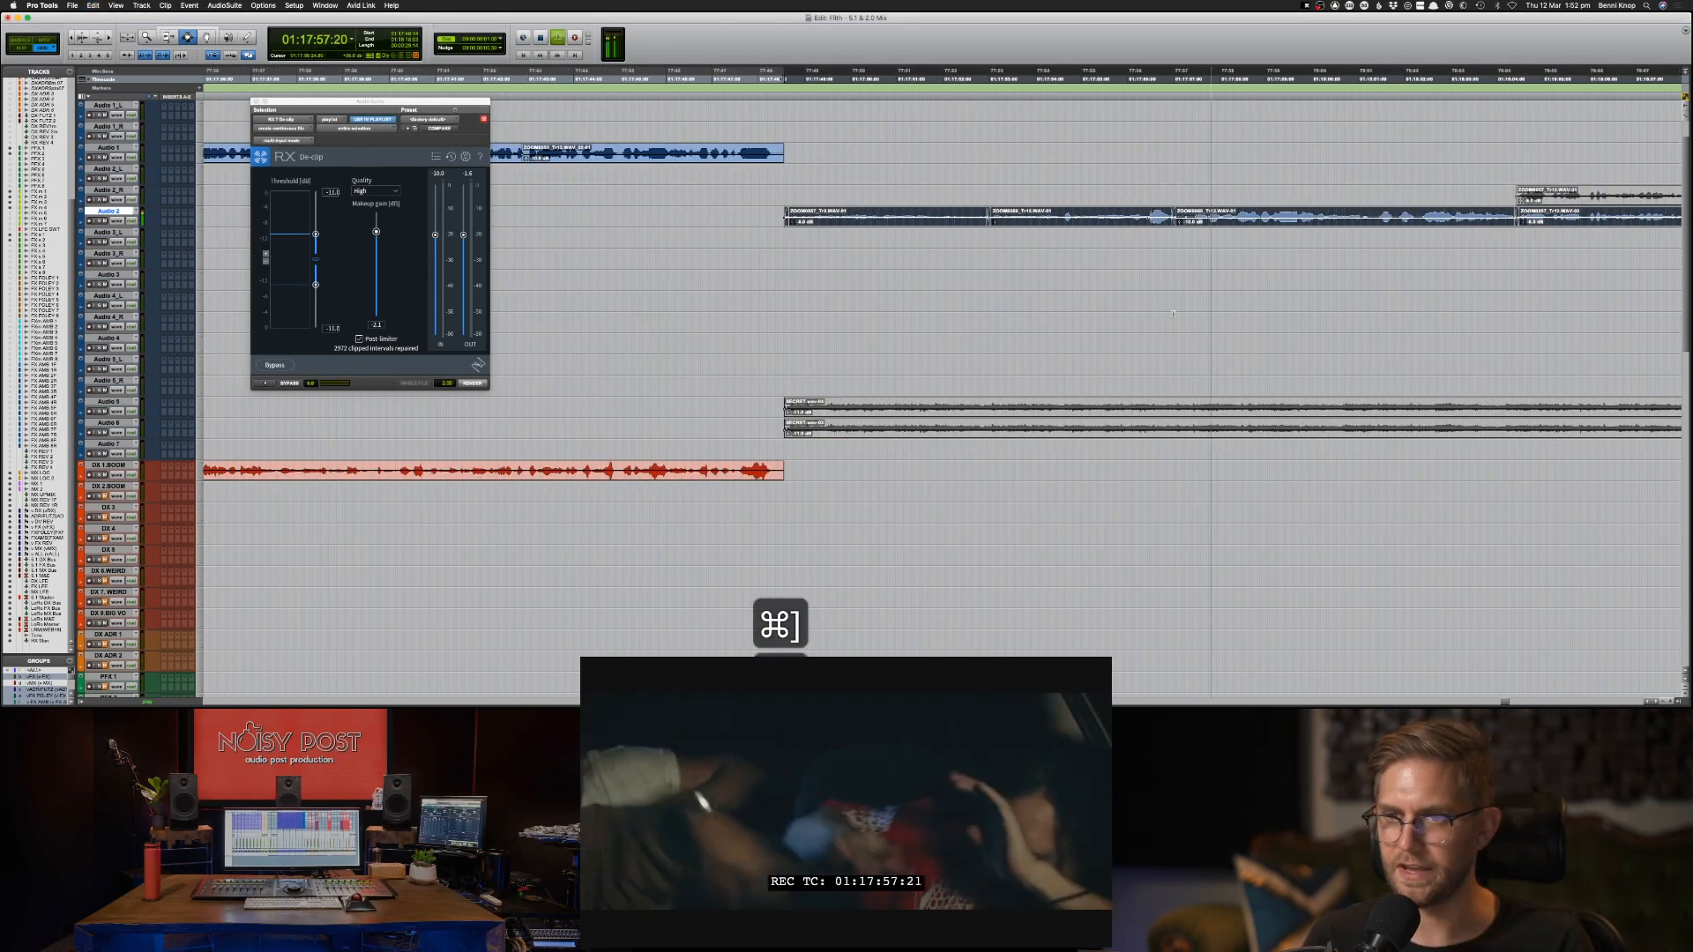
key("super+bracketleft")
key("super+bracketleft")
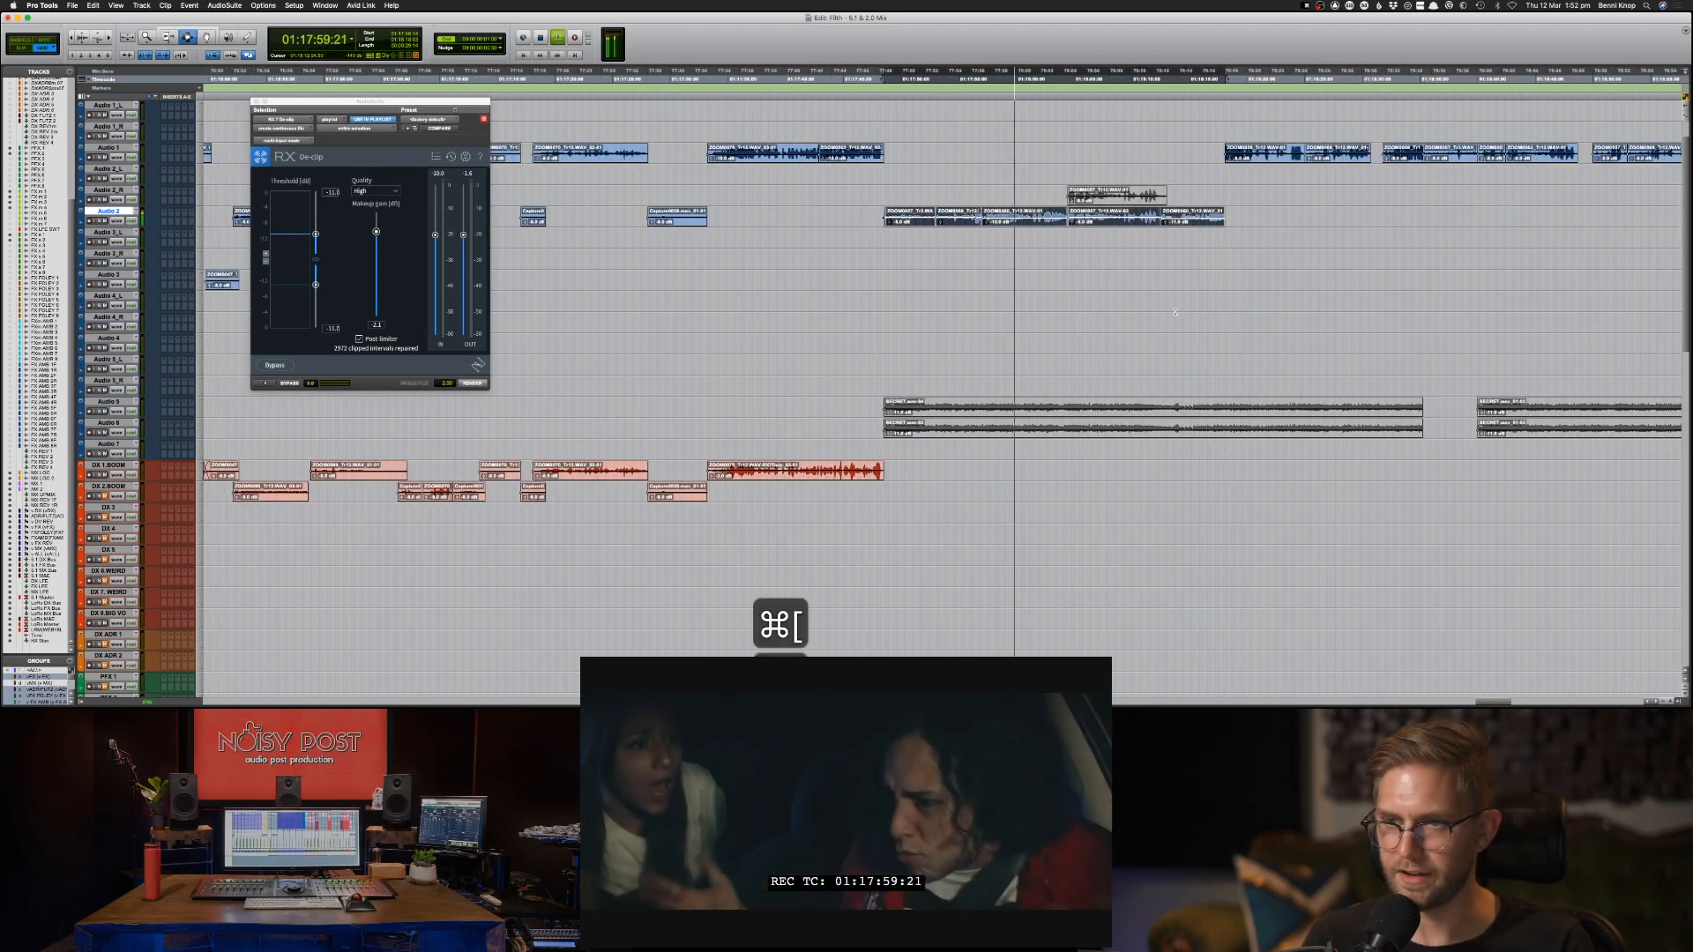
key("space")
key("super+bracketright")
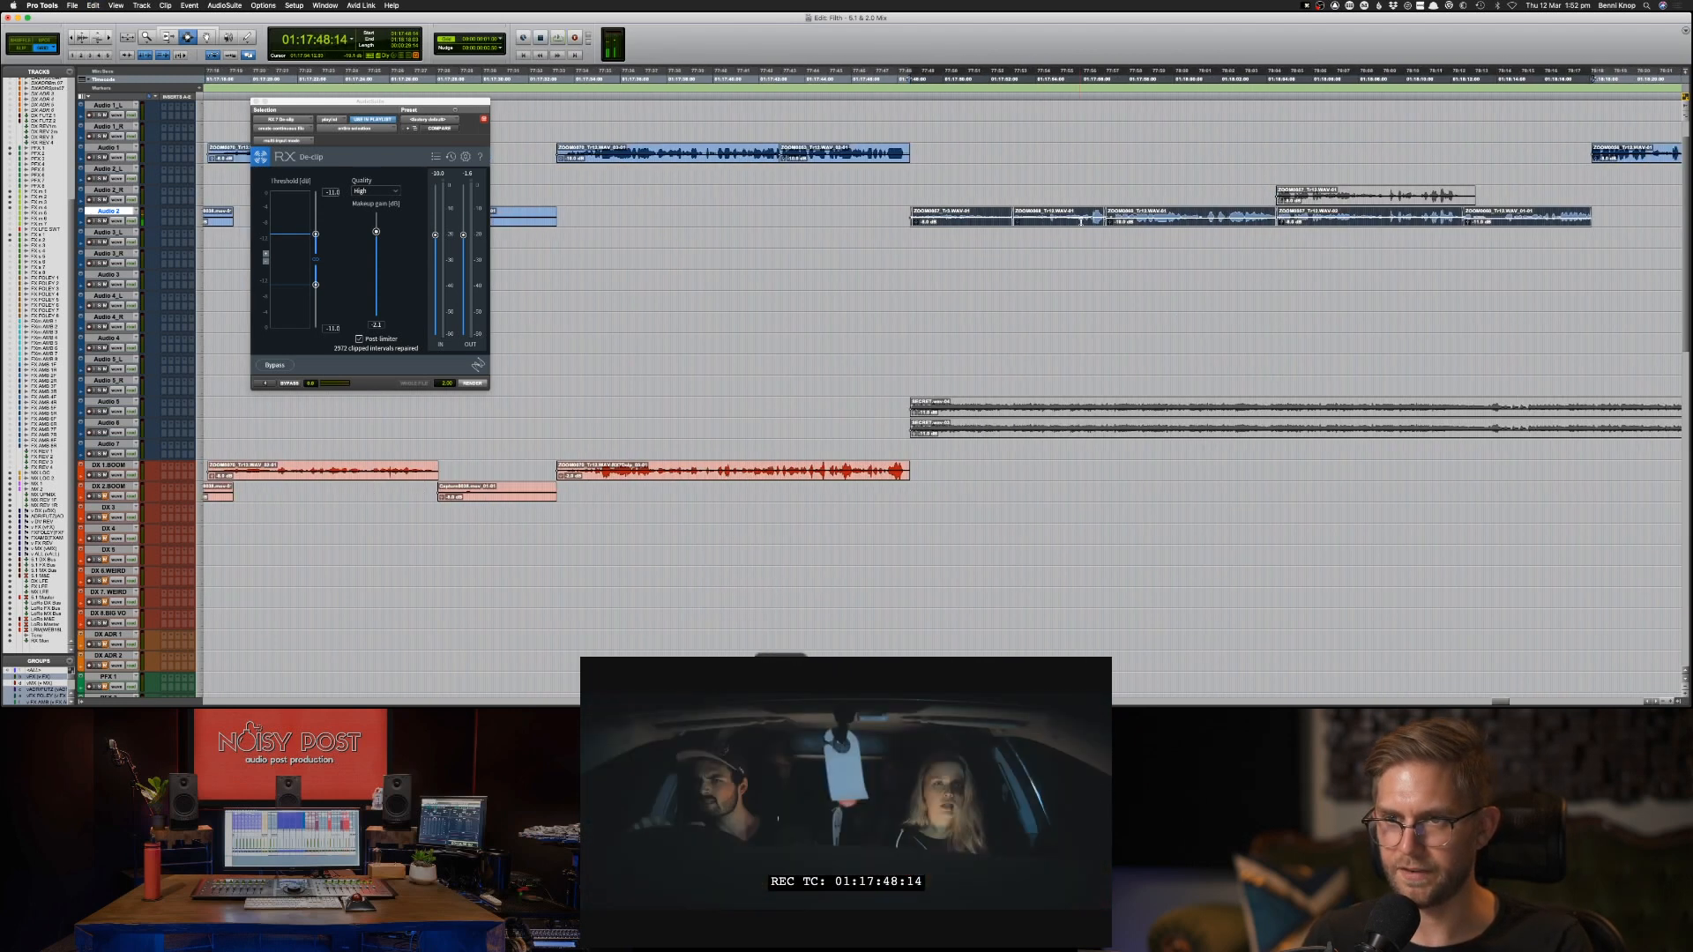
left_click(1264, 221)
key("space")
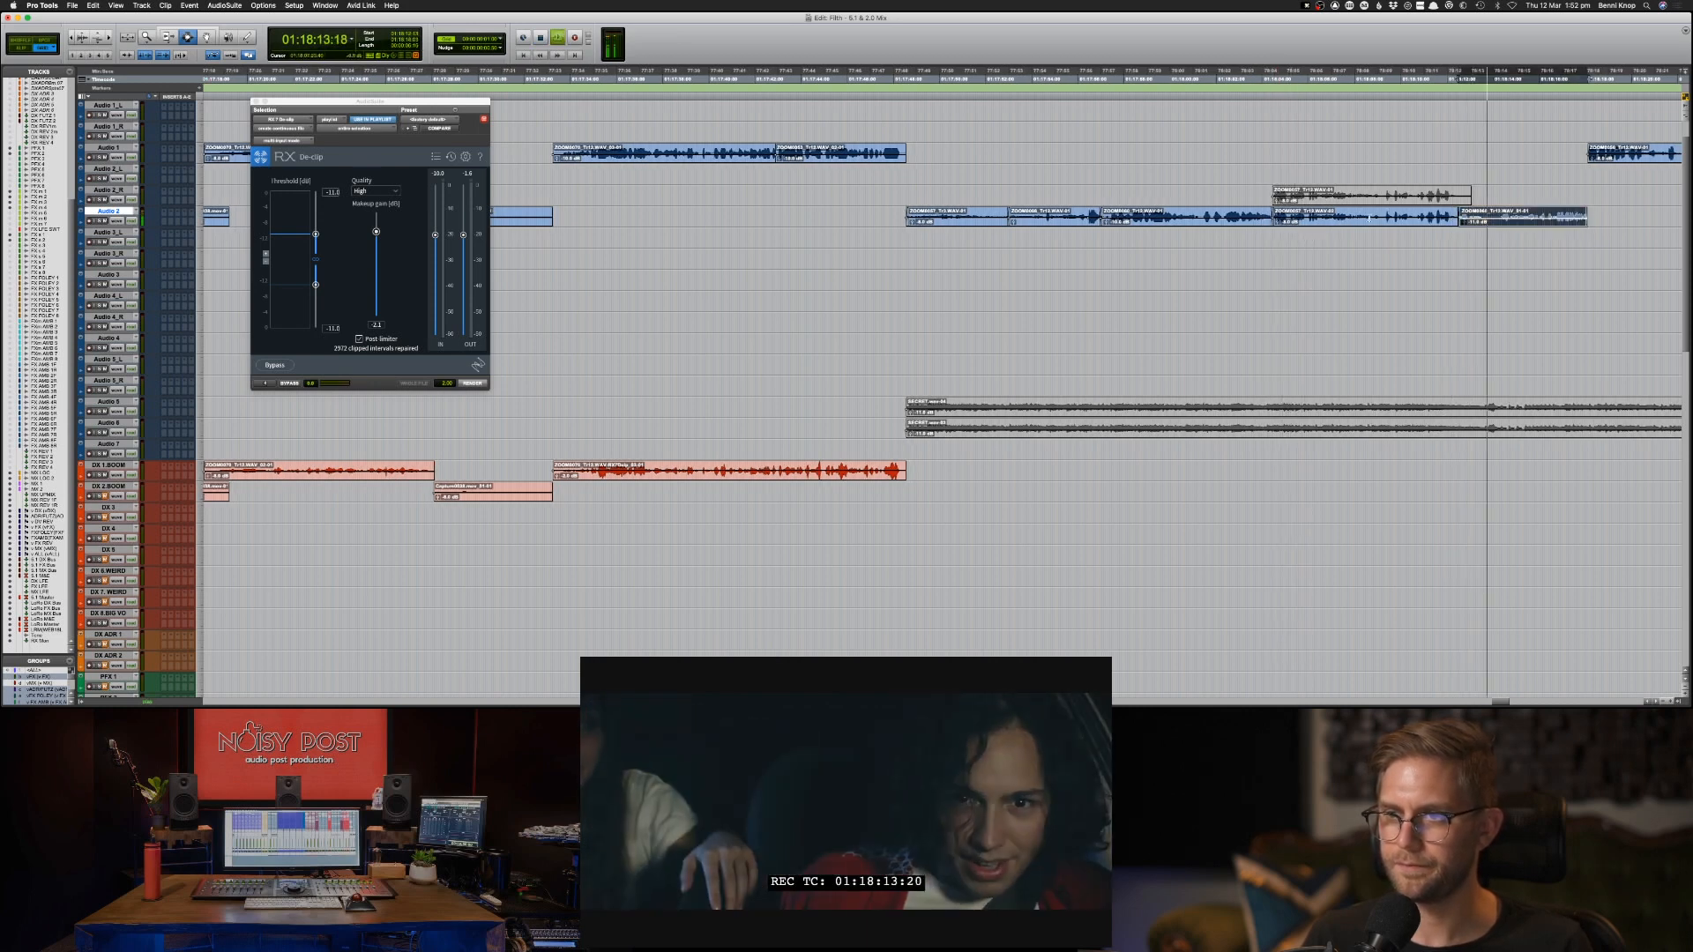
Shift the crossfade between the last two Audio 2 clips, near 01:18:12, slightly later and audition the transition.
key("space")
key("super+bracketright")
key("super+bracketright")
key("super+bracketright")
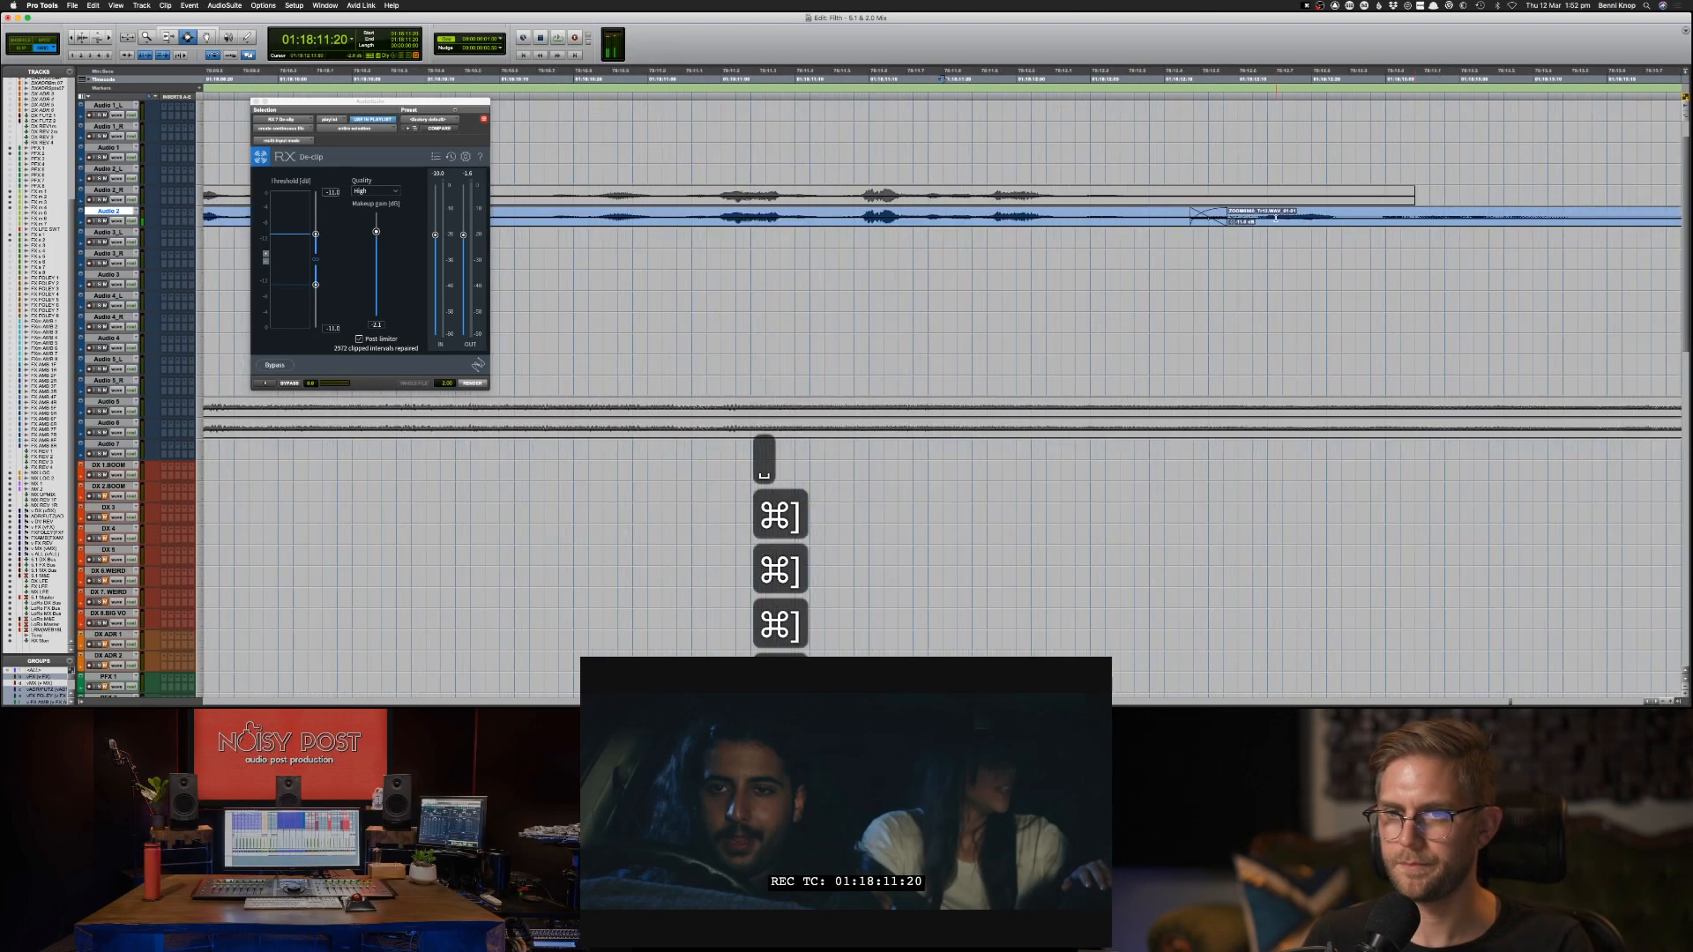
key("space")
key("space")
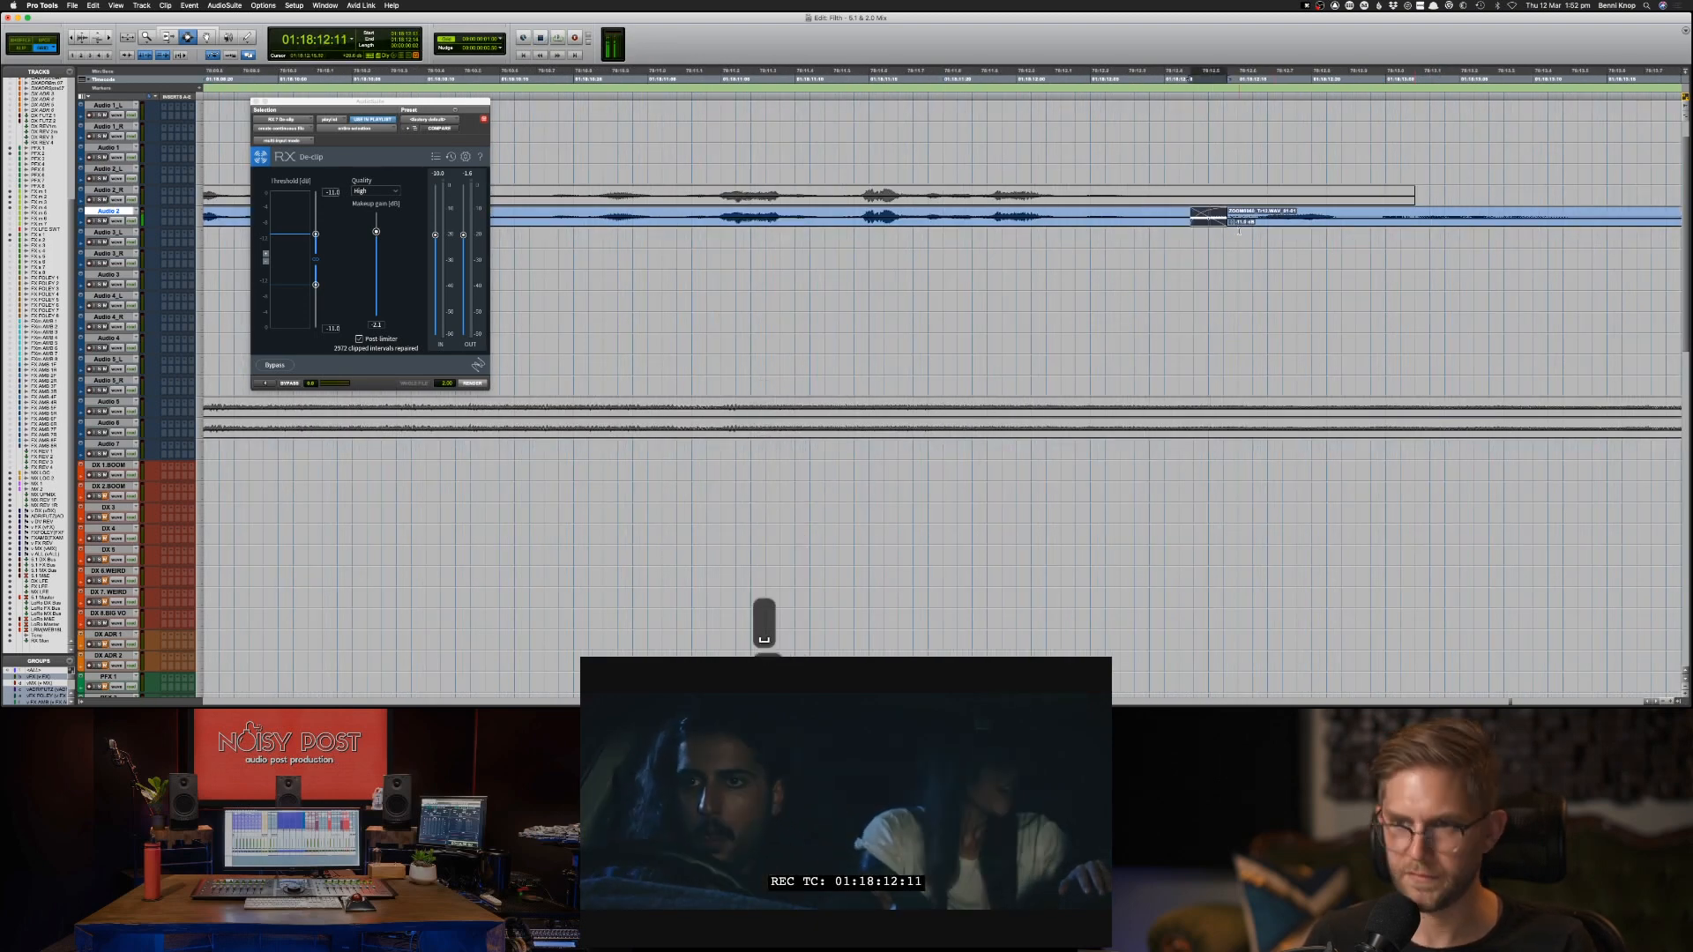
left_click(1032, 212)
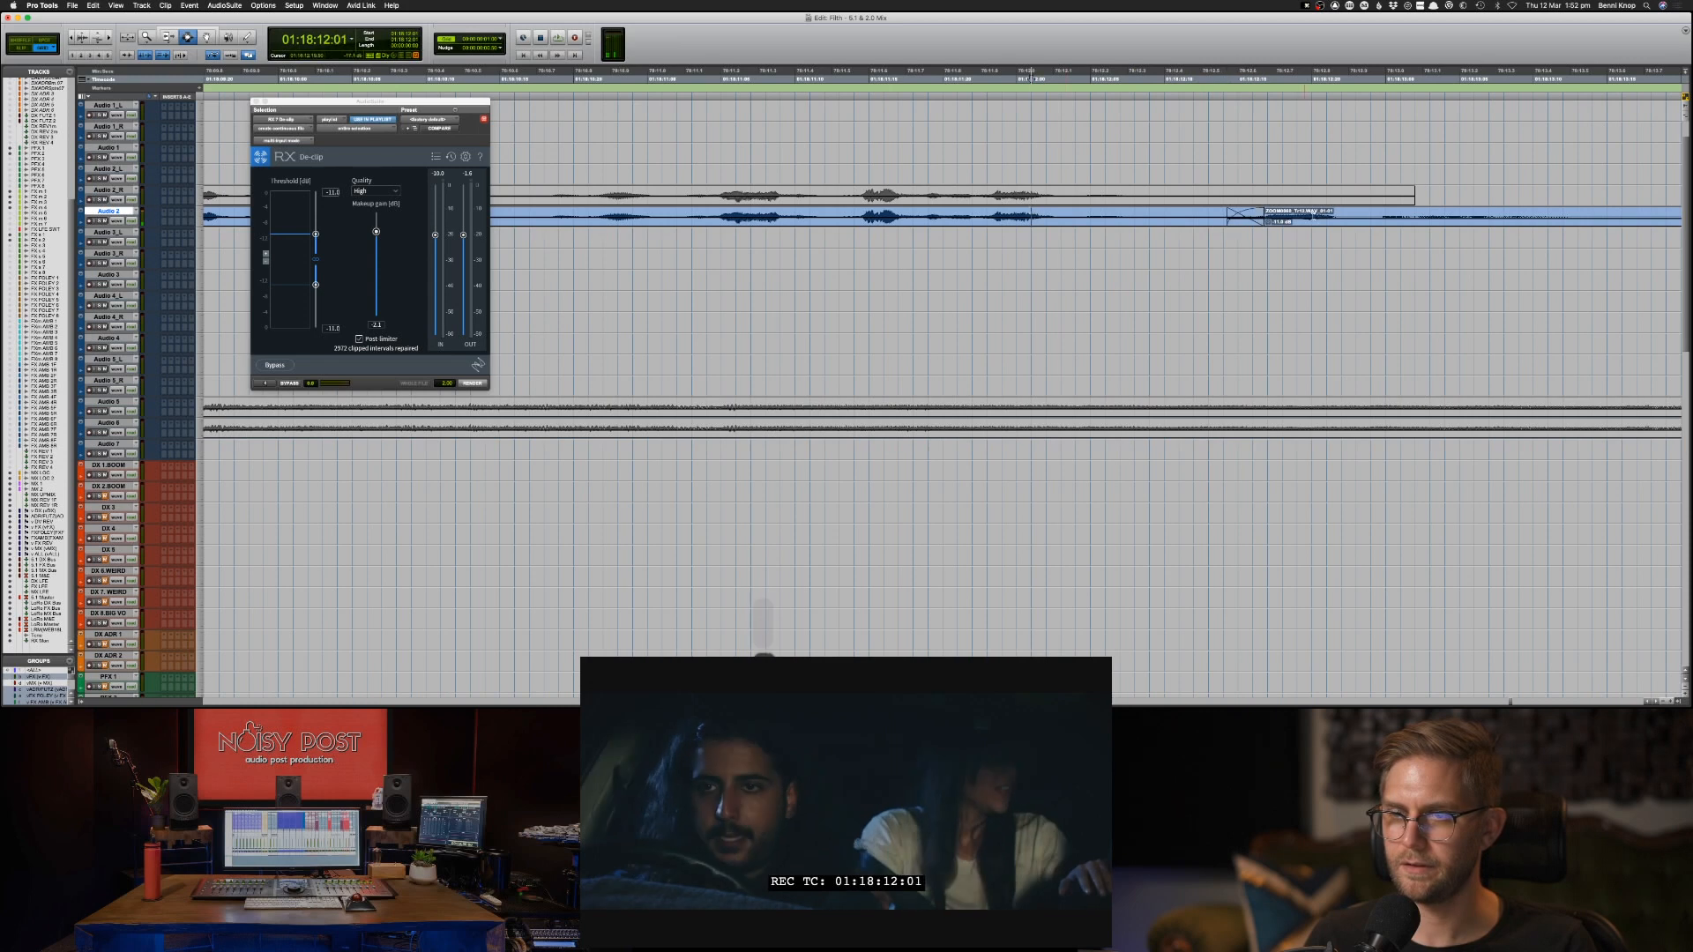
key("space")
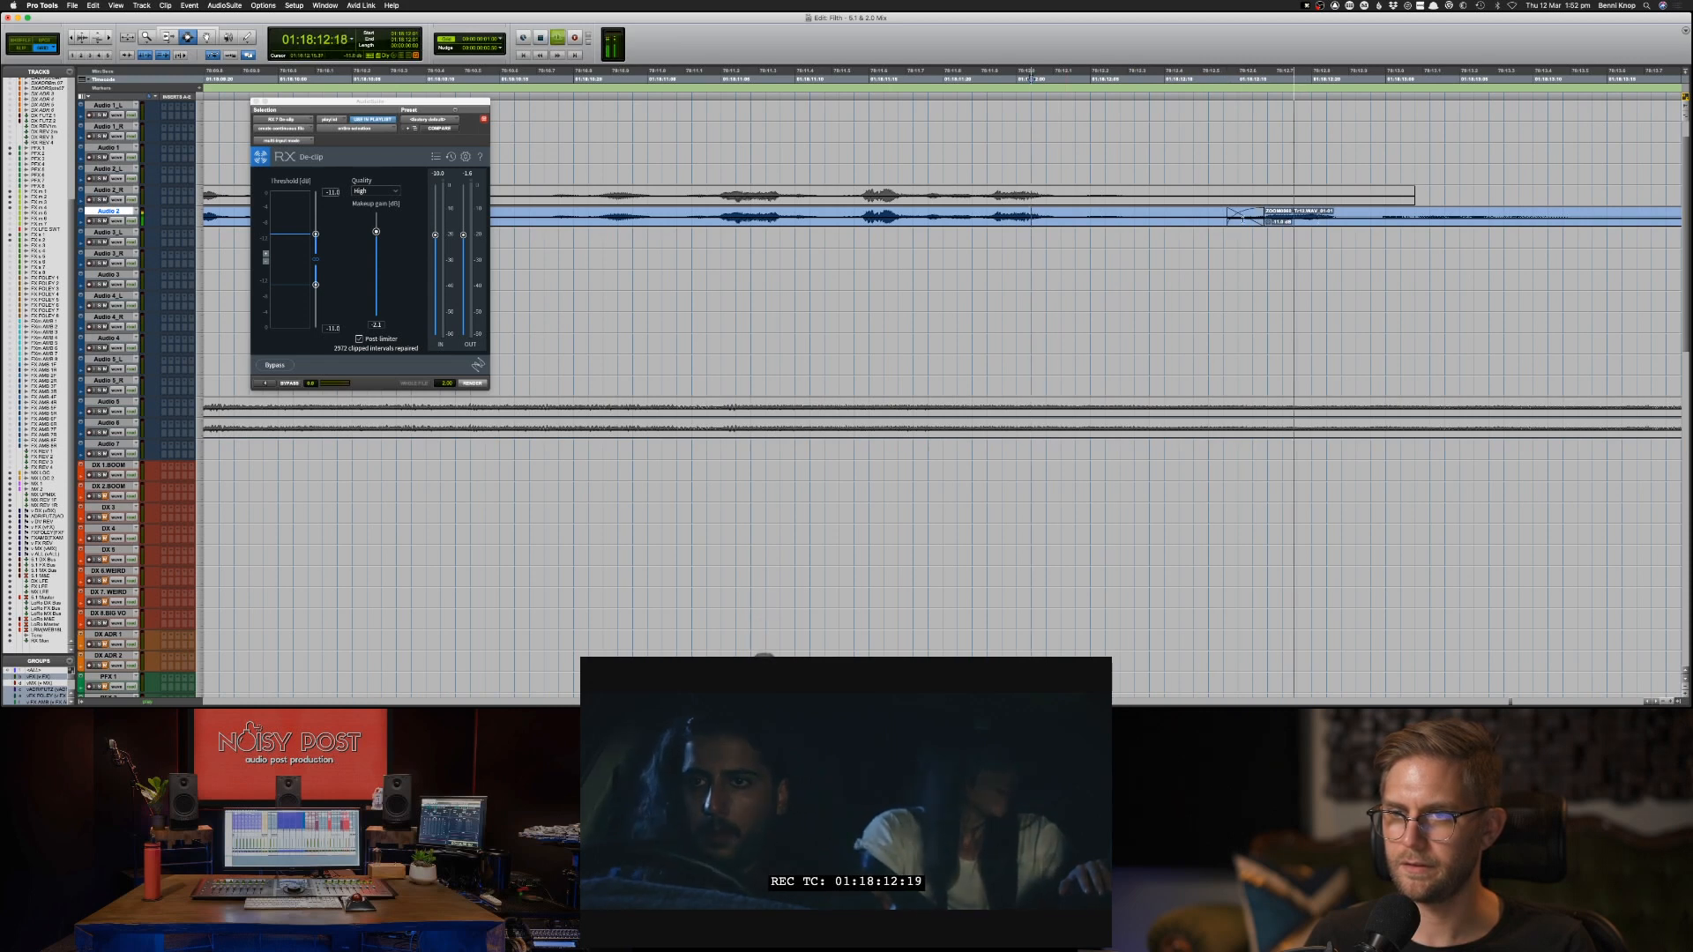
key("space")
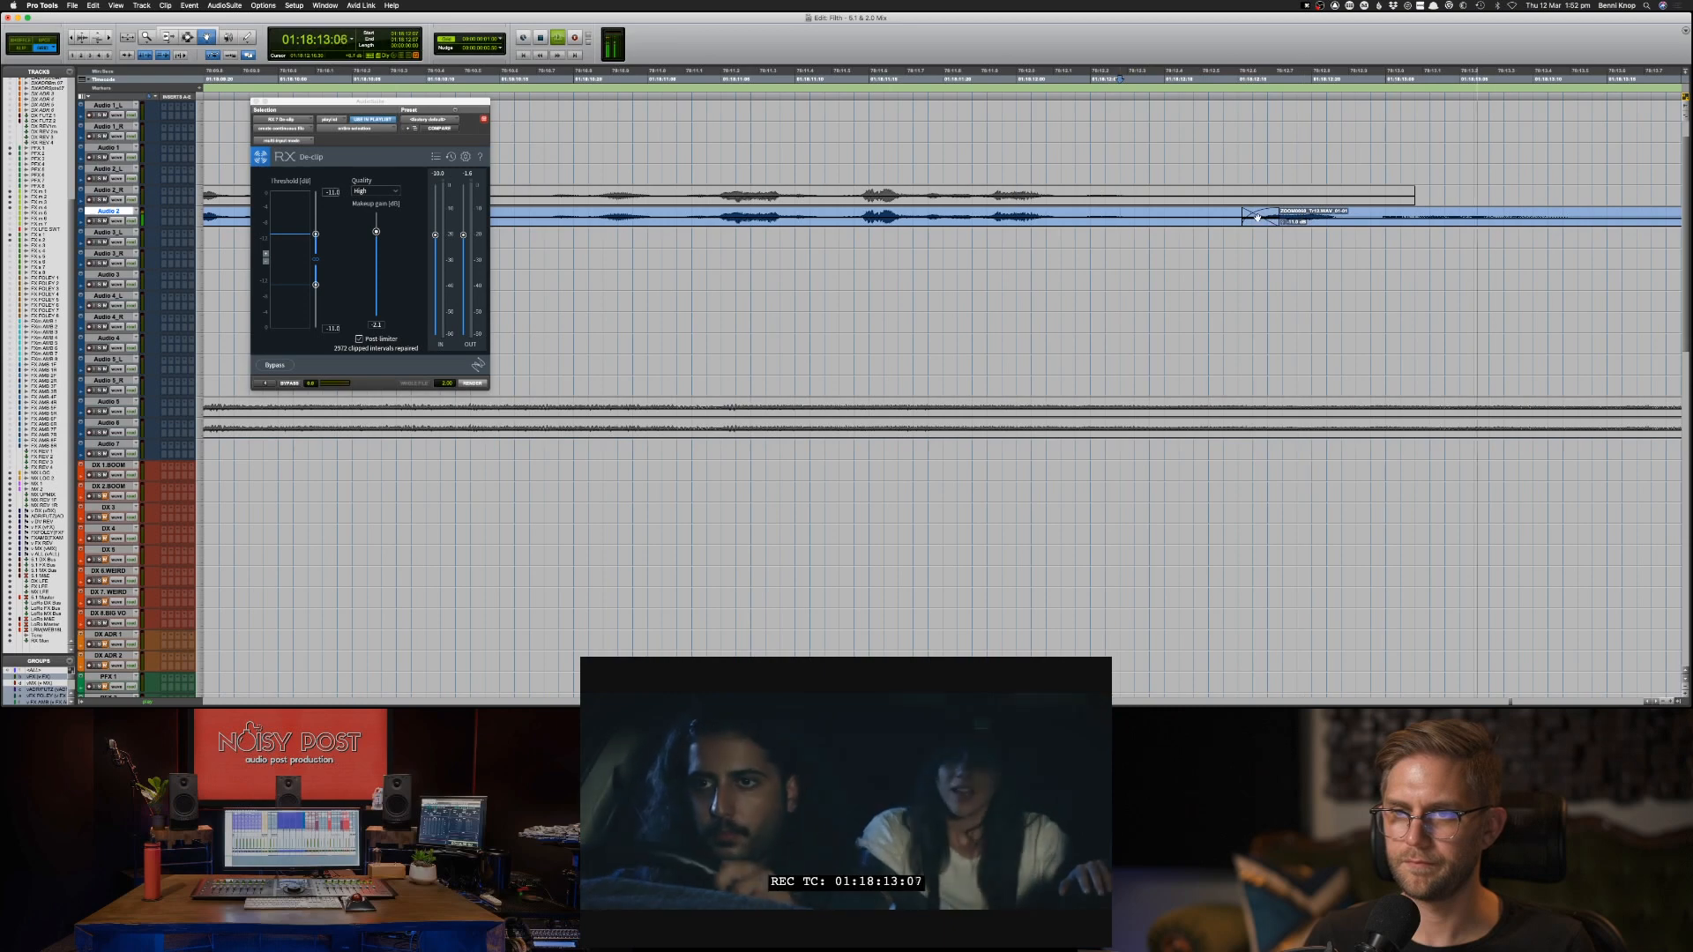
Preview RX De-clip on the Audio 2 clips between 01:17:48:14 and 01:18:18 and adjust the clipping thresholds.
key("super+bracketleft")
key("super+bracketleft")
key("super+bracketleft")
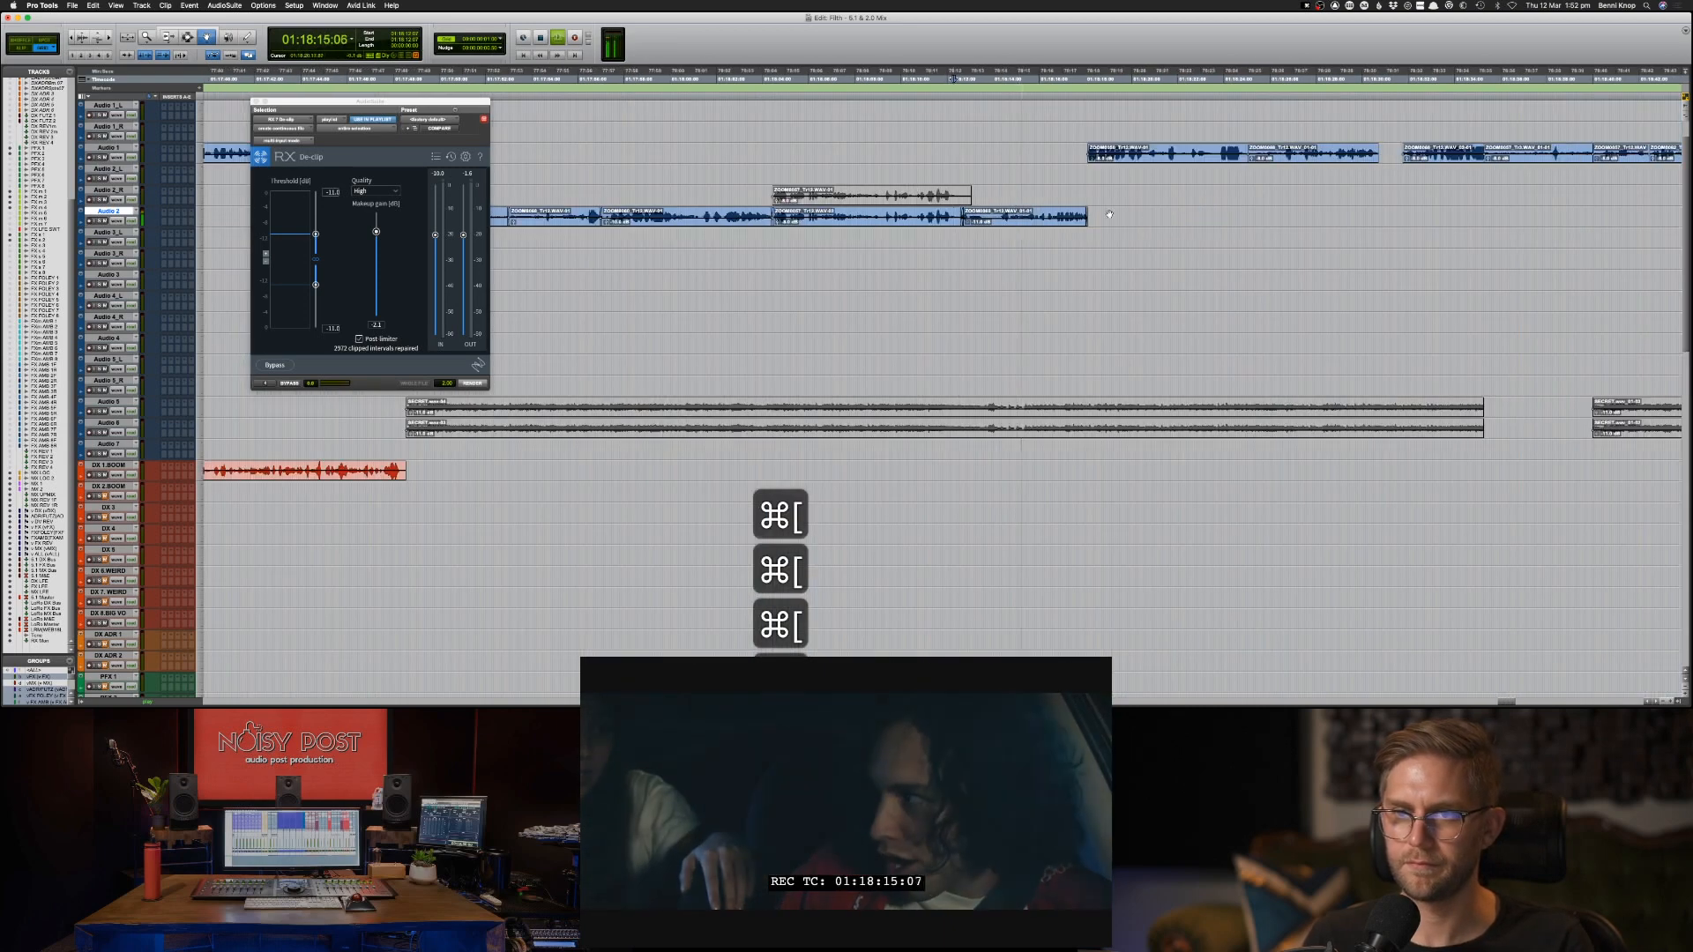
left_click(699, 217, "shift")
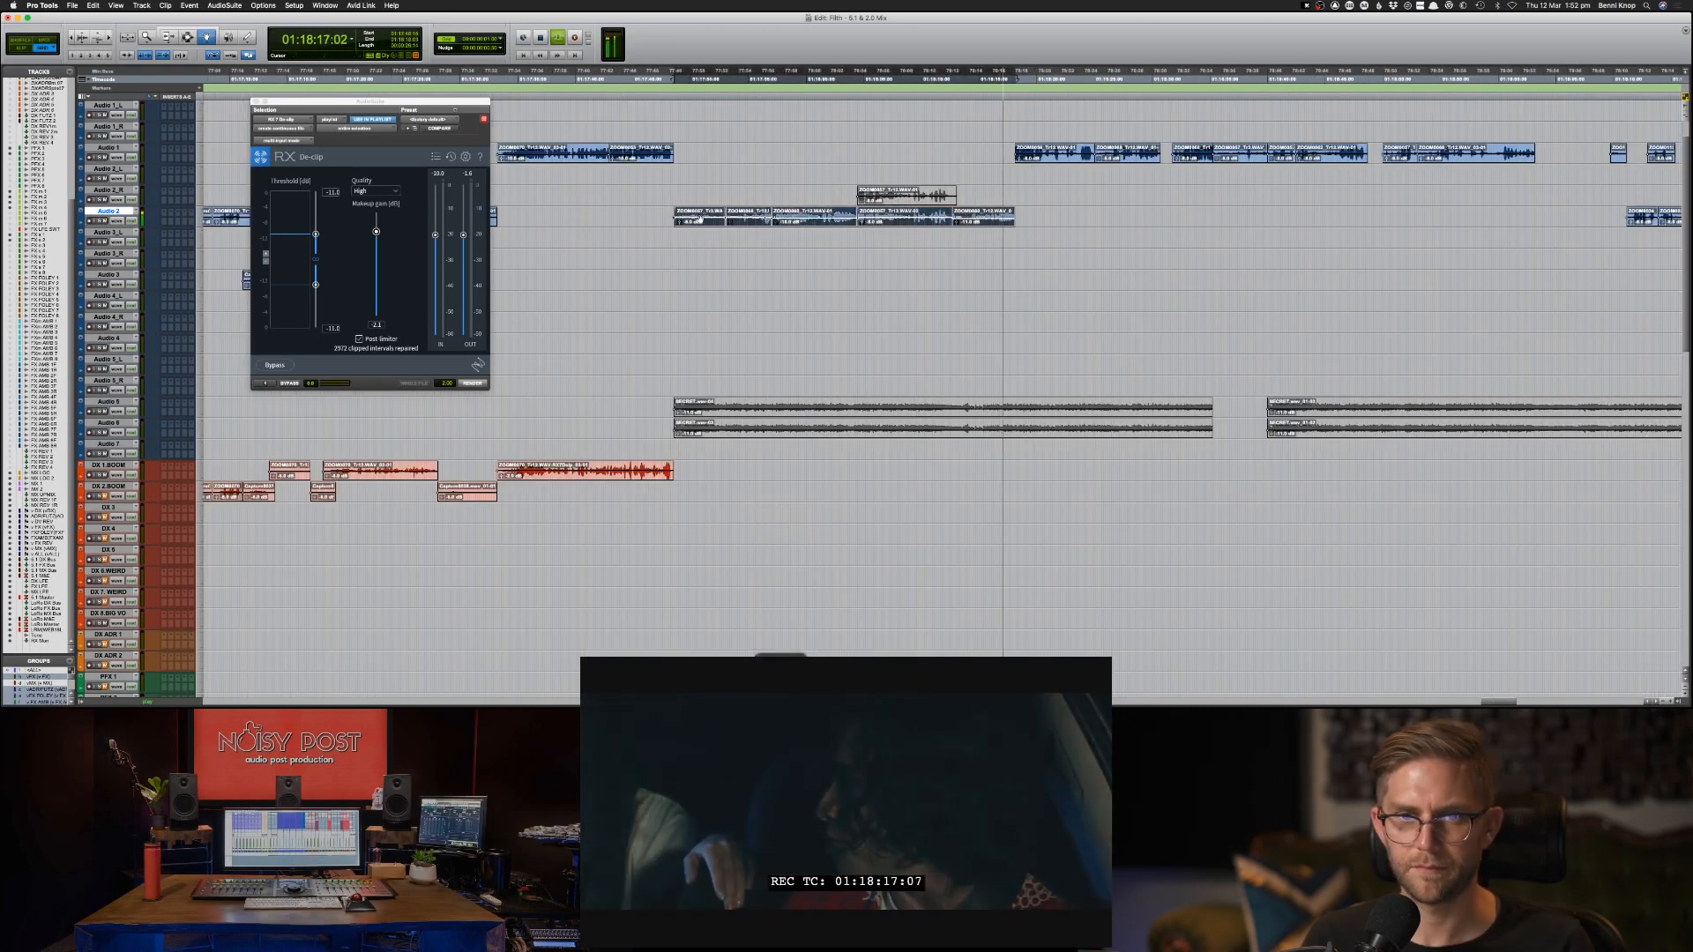
key("space")
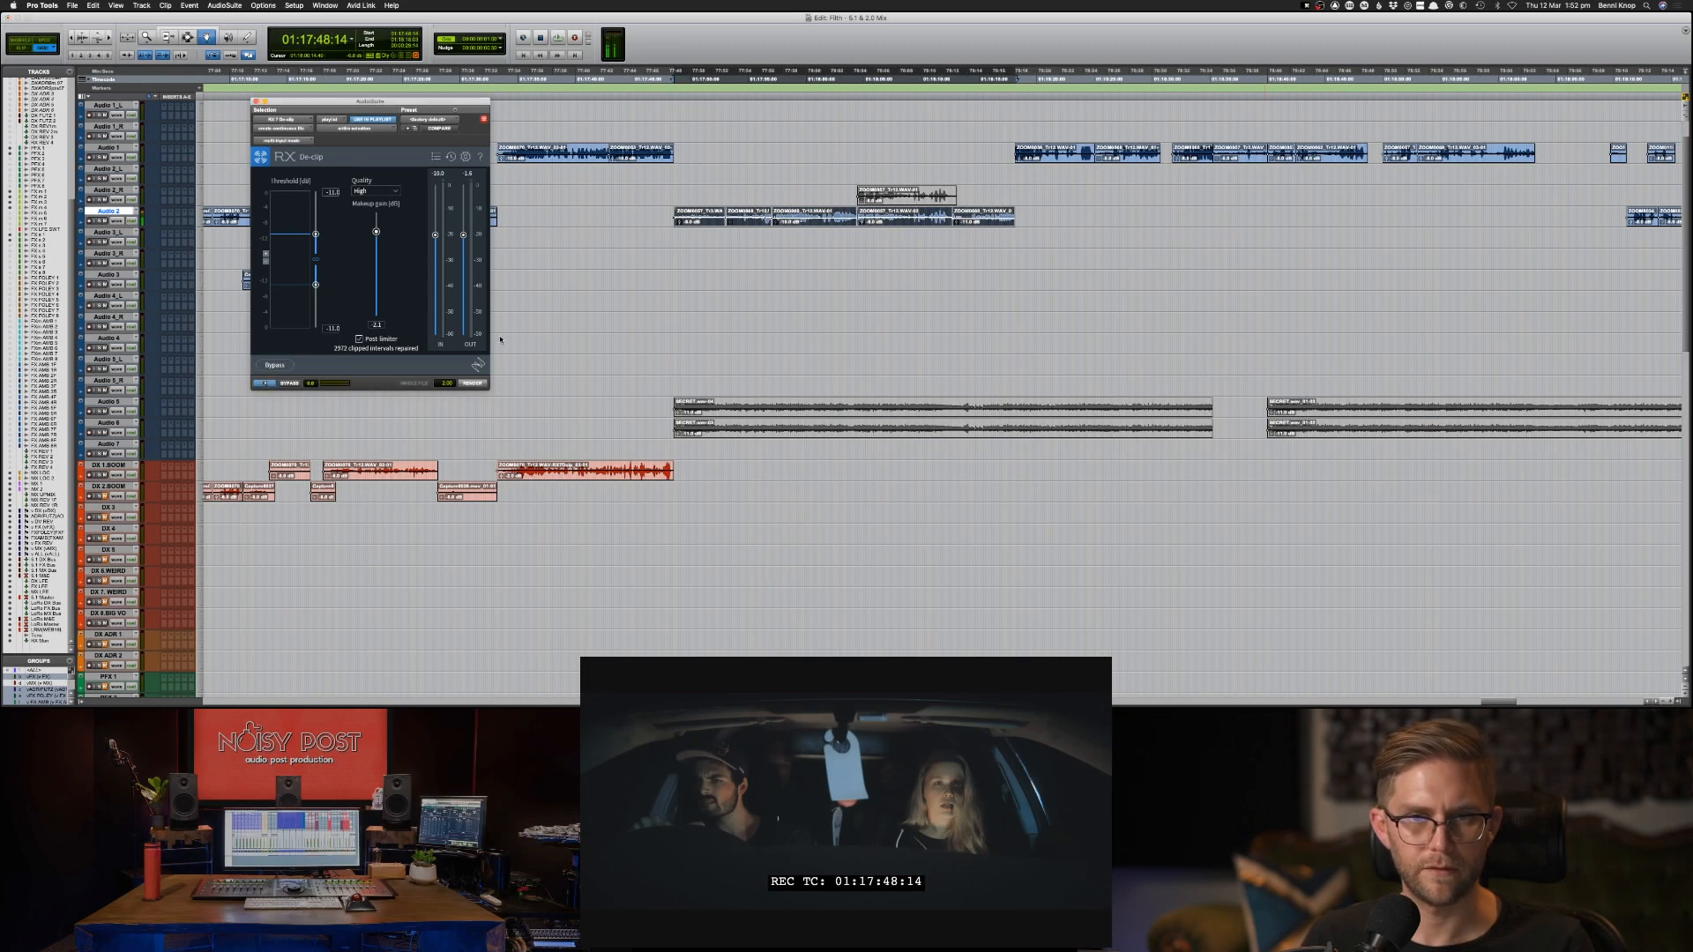
left_click(265, 384)
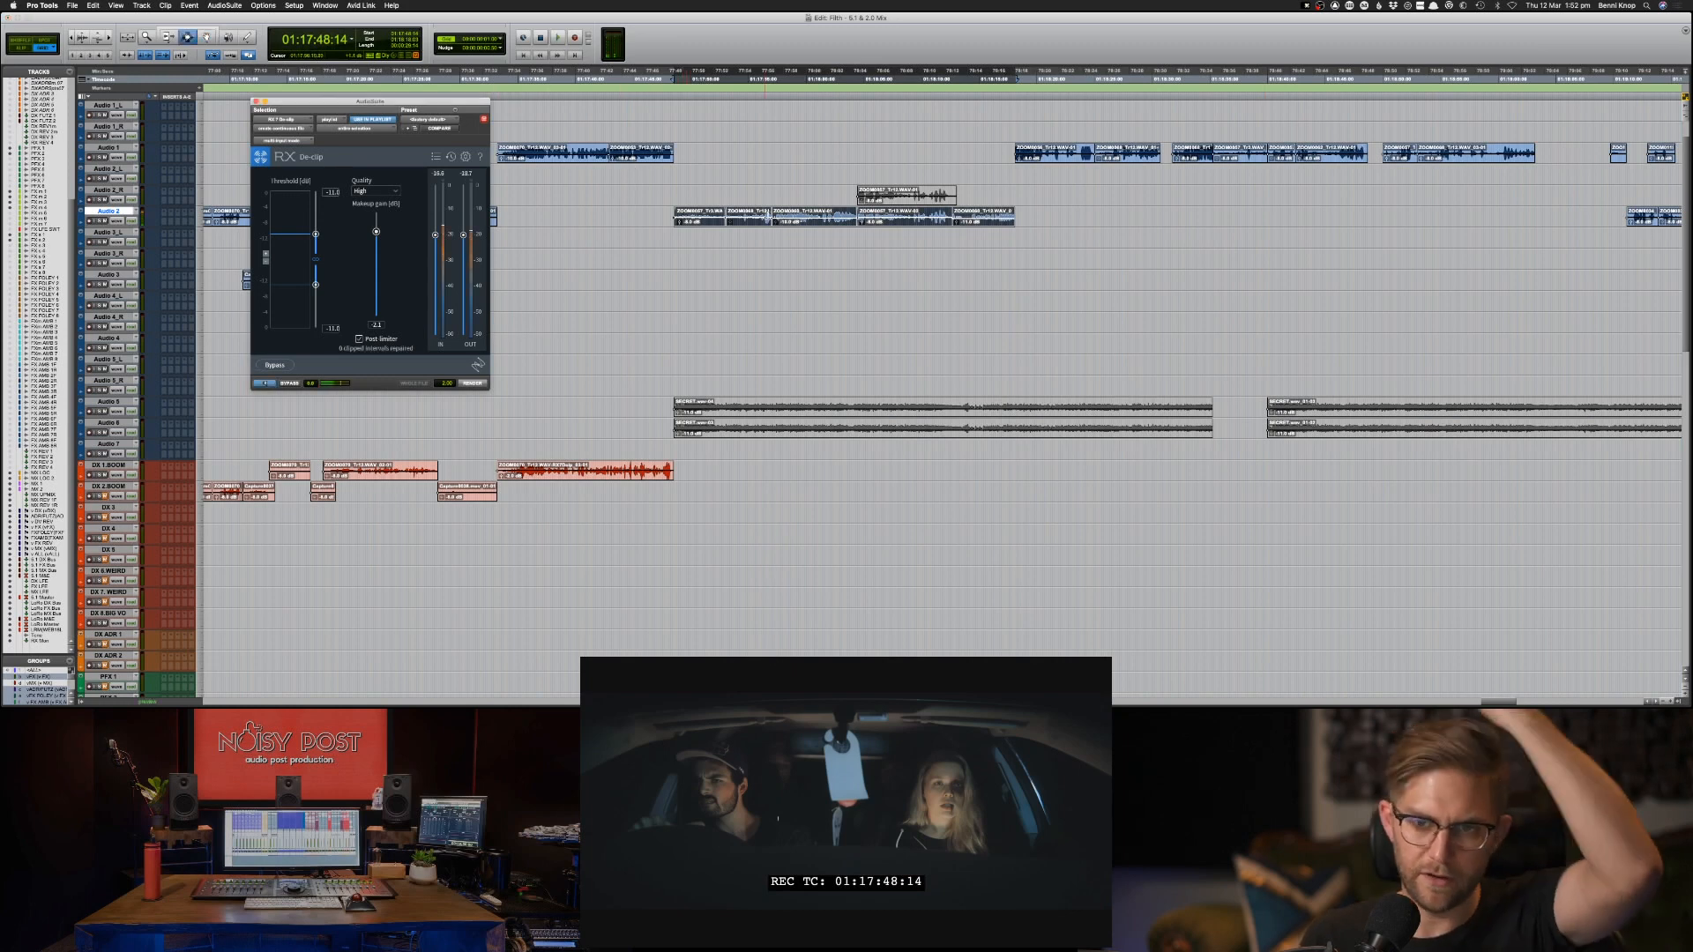
left_click(765, 217, "shift")
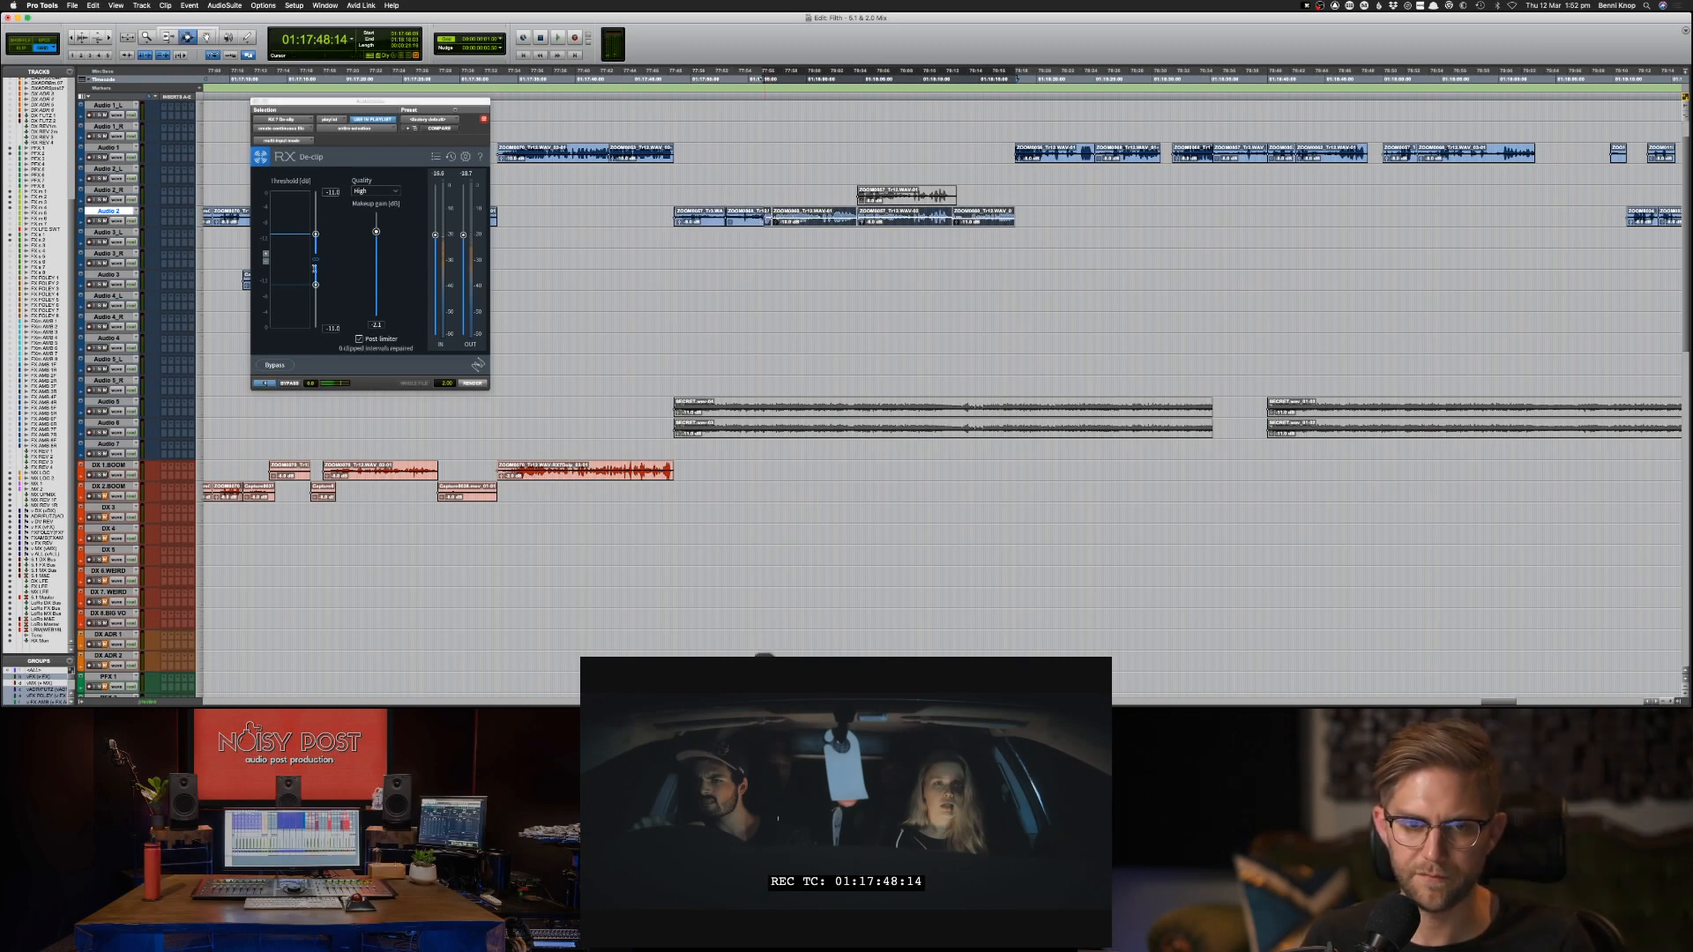
left_click(264, 383)
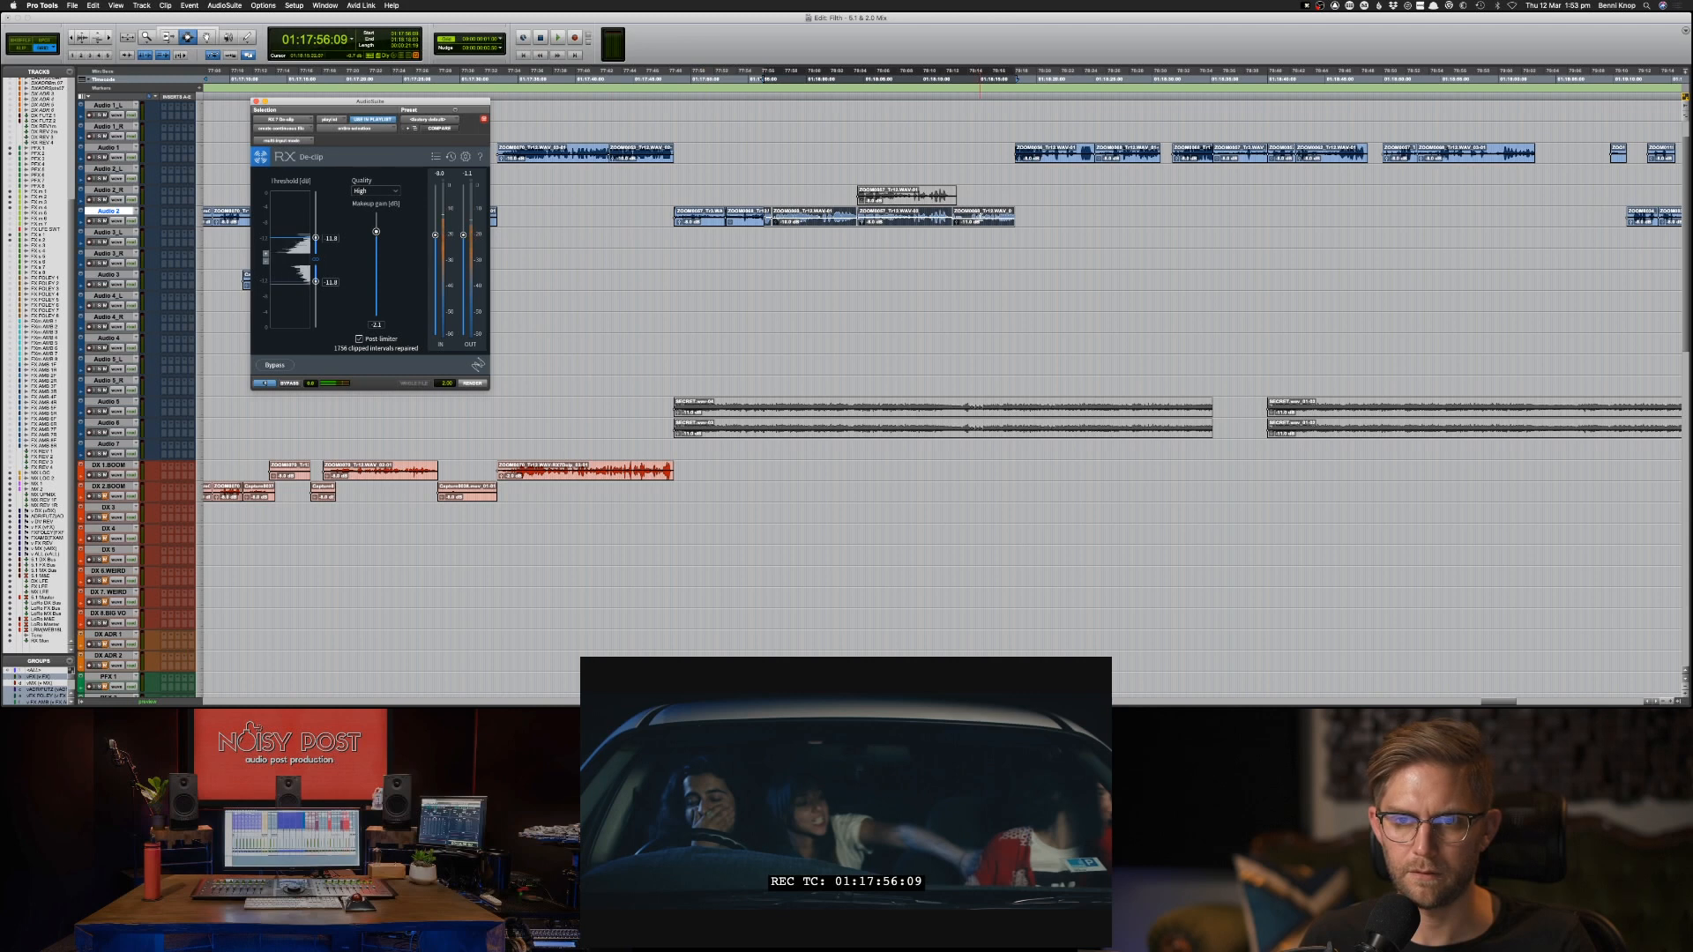
left_click(980, 217)
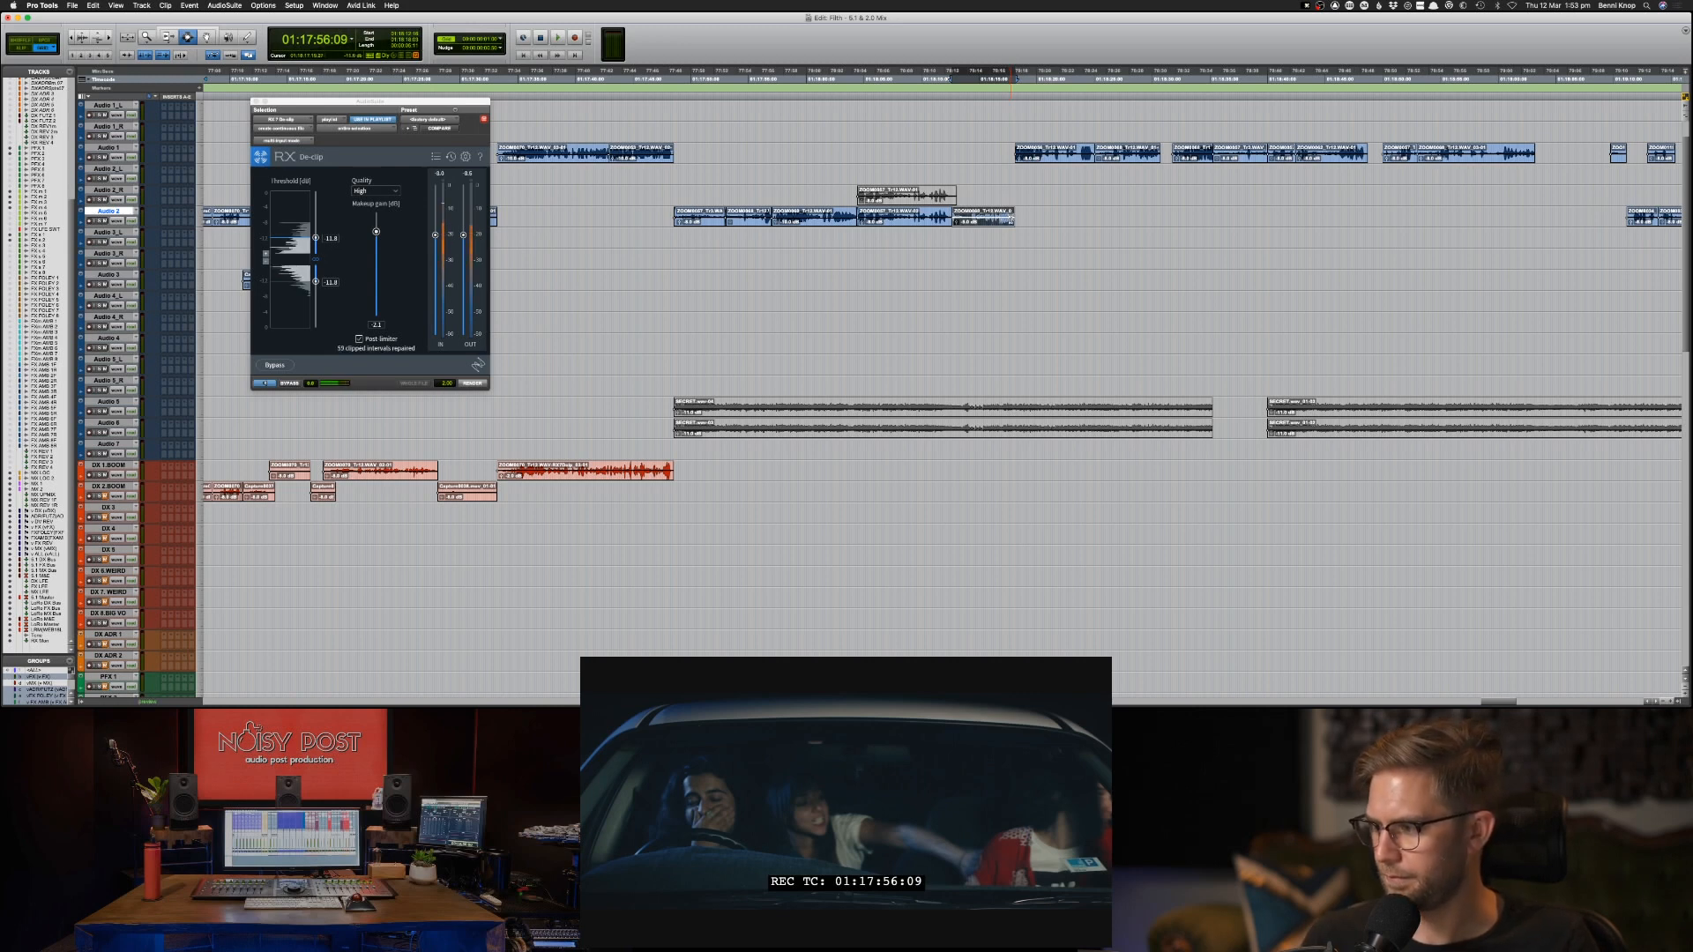
Copy the Audio 2 clips from 01:17:48:14 to about 01:18:18 onto DX 2.BOOM at the same timecode.
left_click(713, 214, "shift")
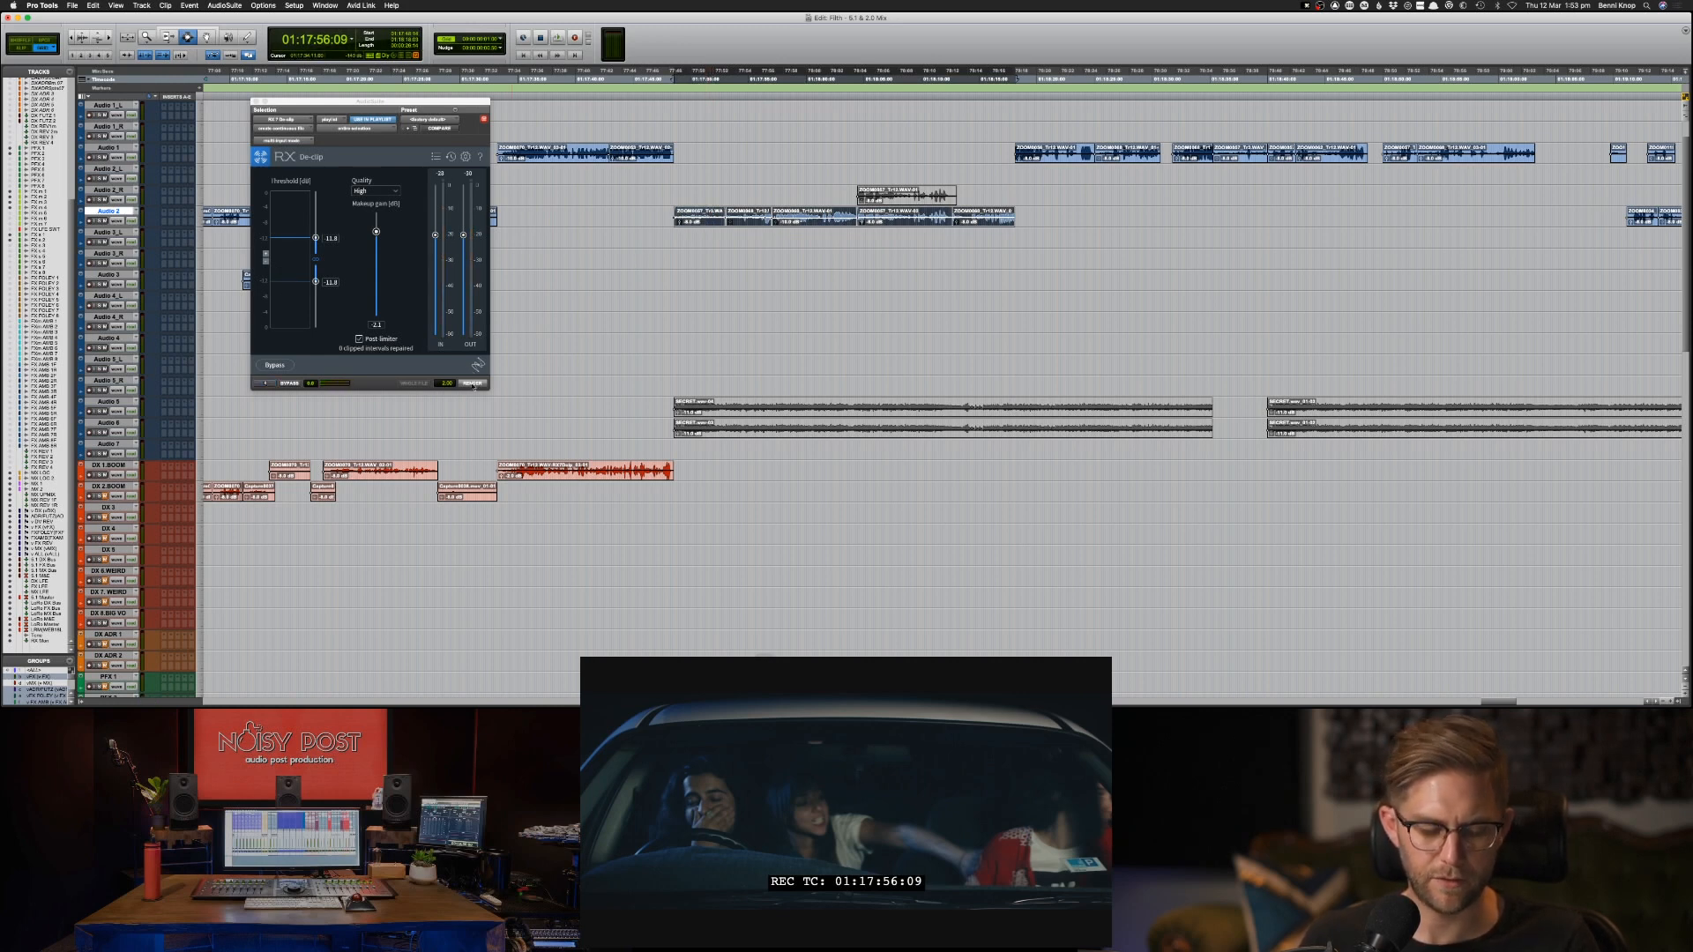
key("semicolon")
key("semicolon")
key("semicolon")
key("semicolon")
key("semicolon")
key("semicolon")
key("semicolon")
key("semicolon")
key("semicolon")
key("semicolon")
key("semicolon")
key("semicolon")
key("semicolon")
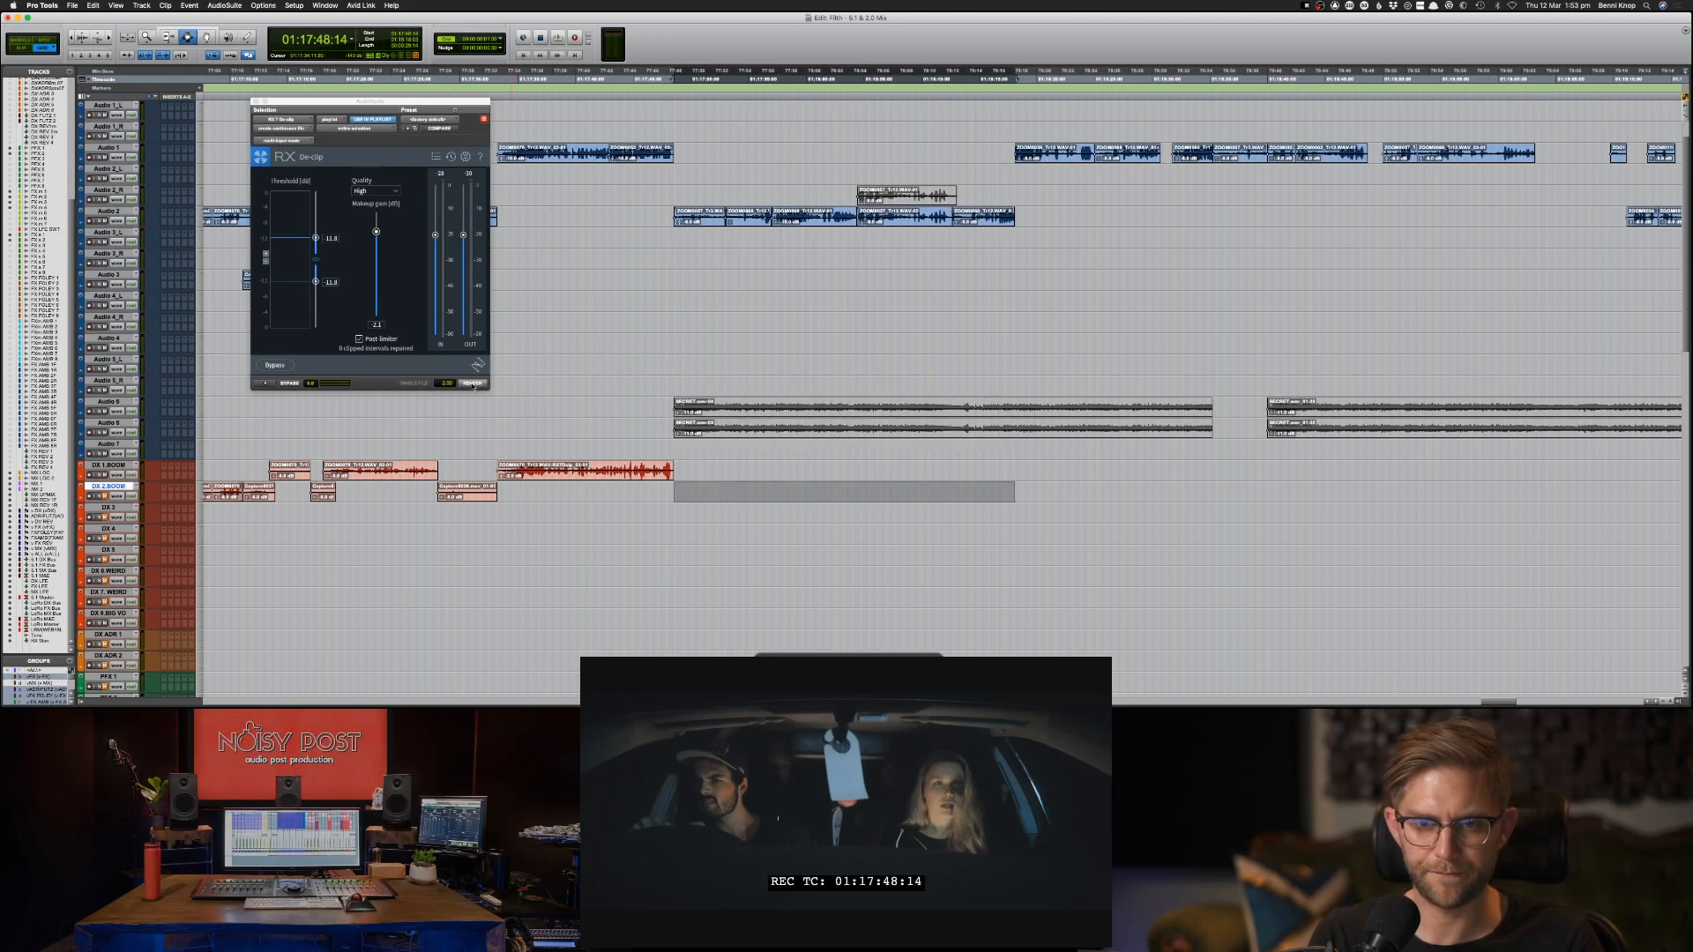
key("super+c")
Try rendering RX De-clip on the DX 2.BOOM copies, play on from about 01:18:18, and undo the render.
left_click(474, 384)
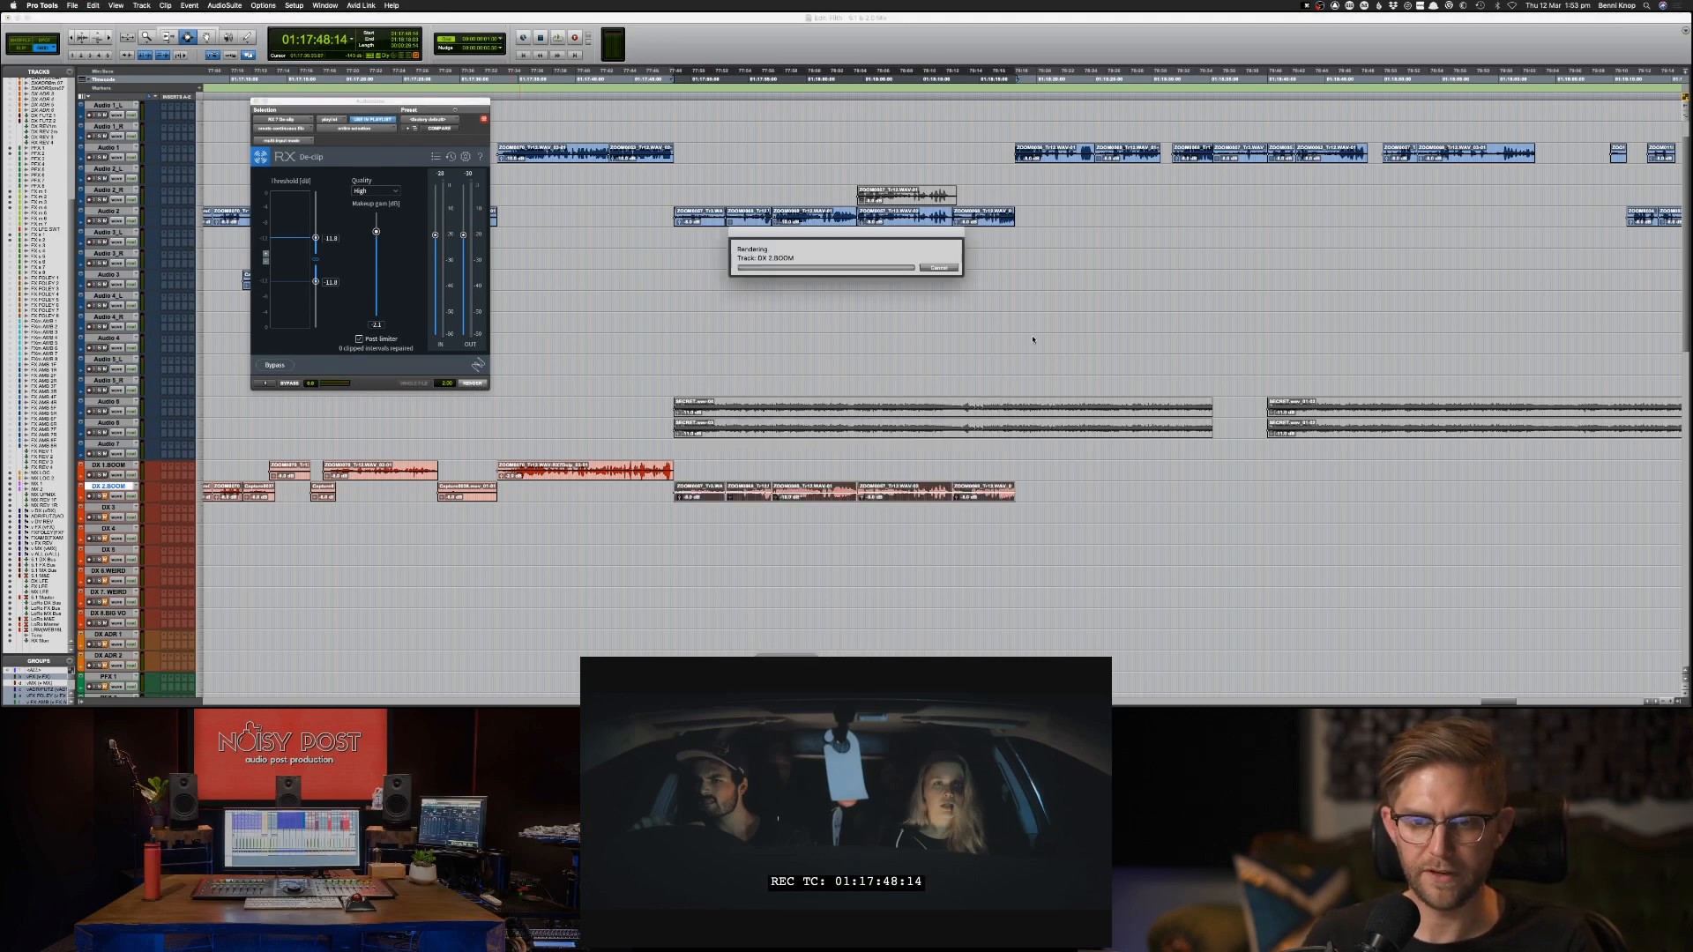
left_click(1014, 156)
key("space")
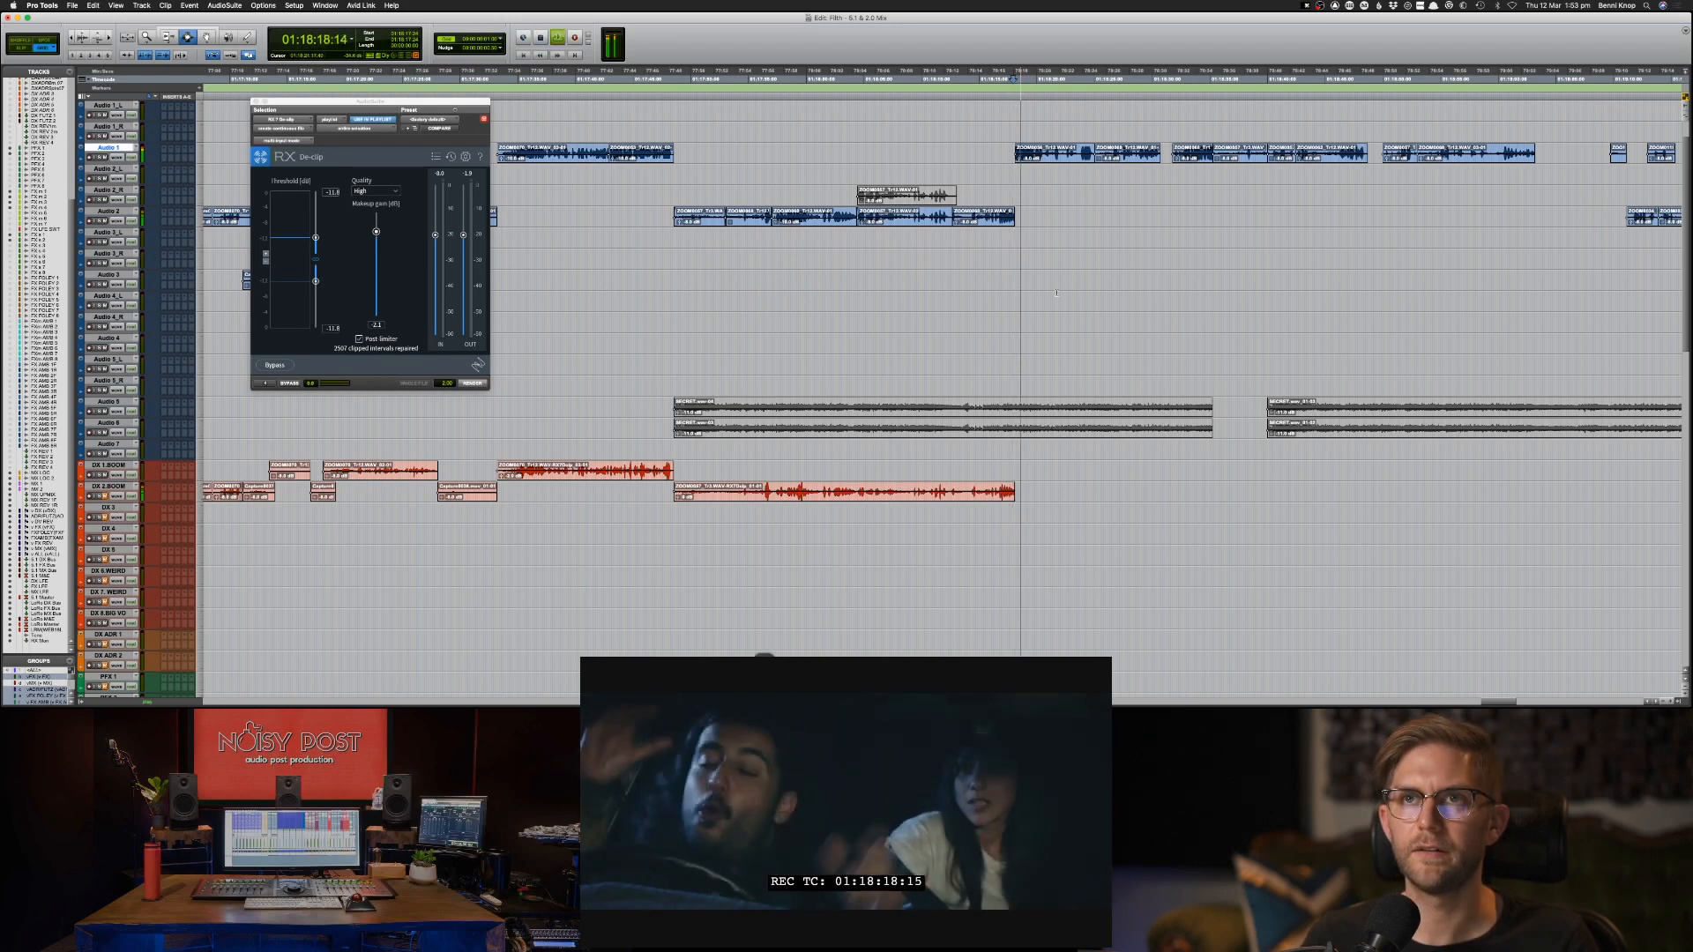
key("super+z")
key("super+z")
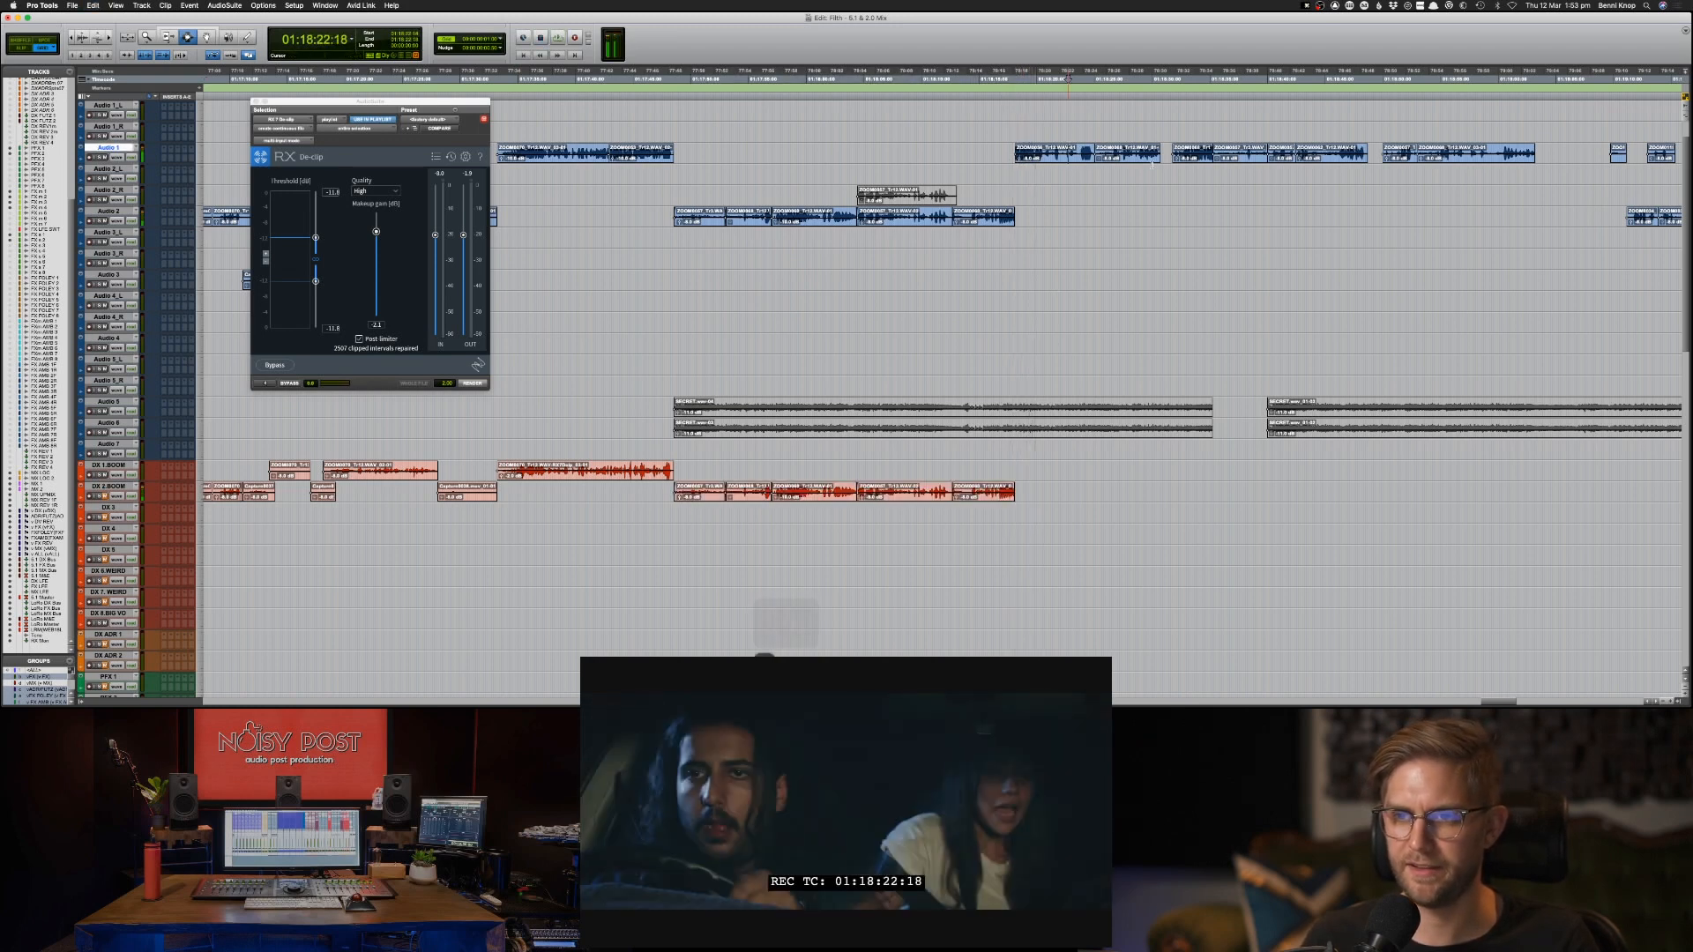
key("space")
Copy the Audio 1 clips from 01:18:18:03 to about 01:19:03 onto Audio 2 at the same timecode.
left_click(1499, 150, "shift")
key("super+c")
key("semicolon")
key("semicolon")
key("semicolon")
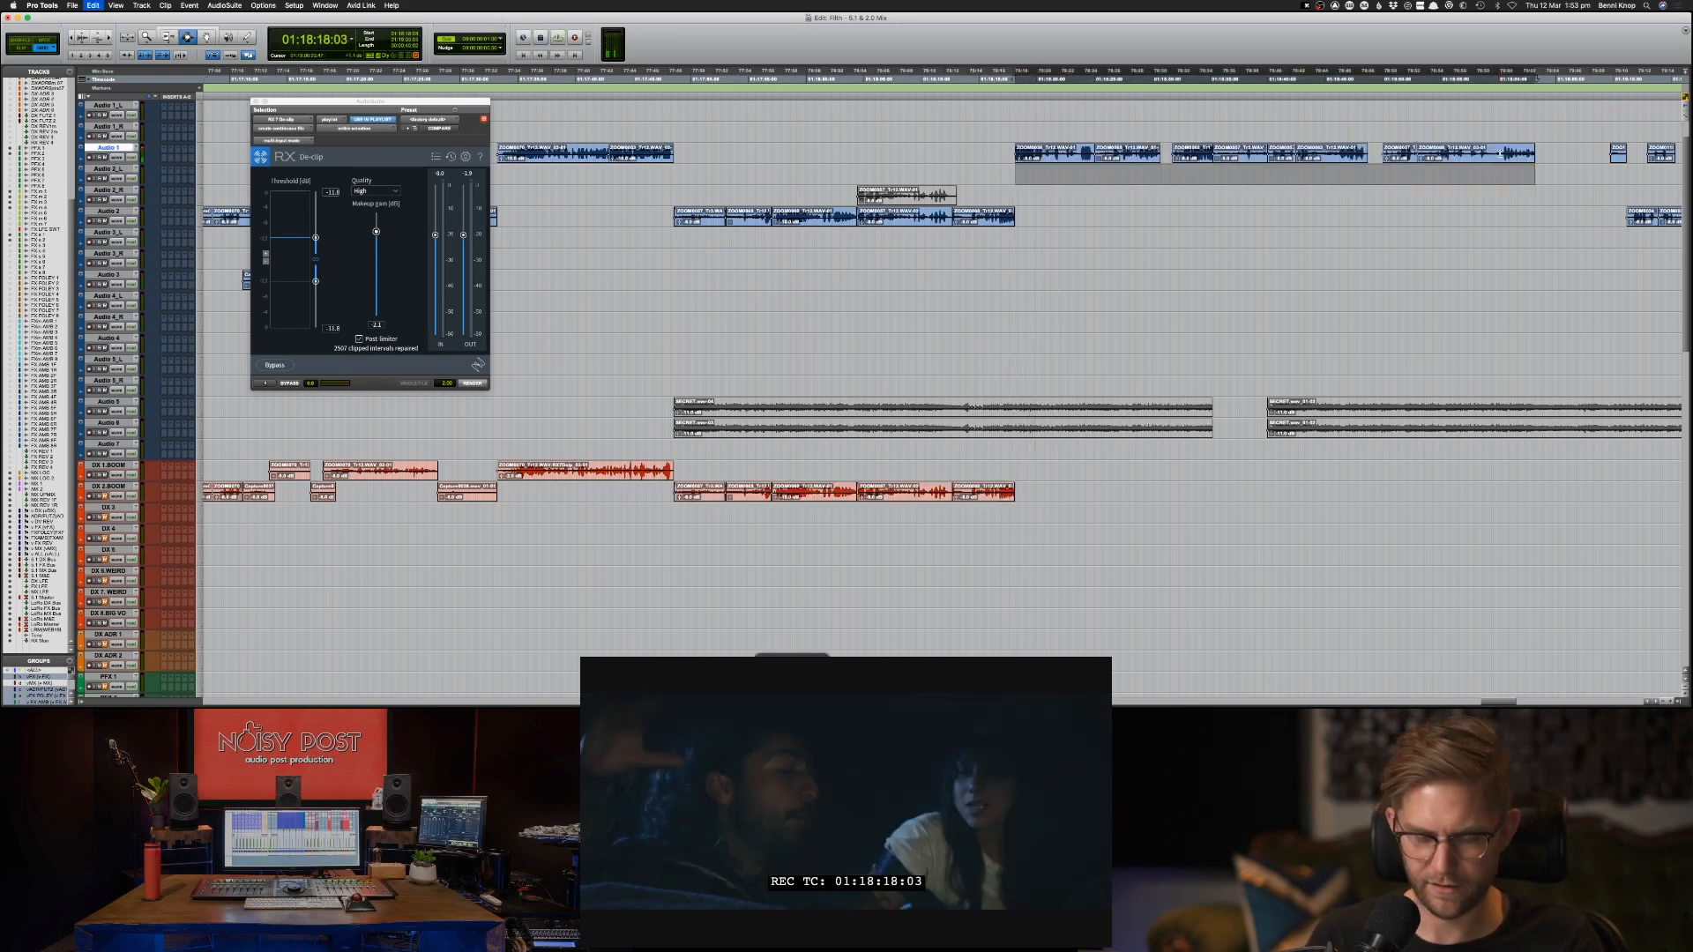
key("super+v")
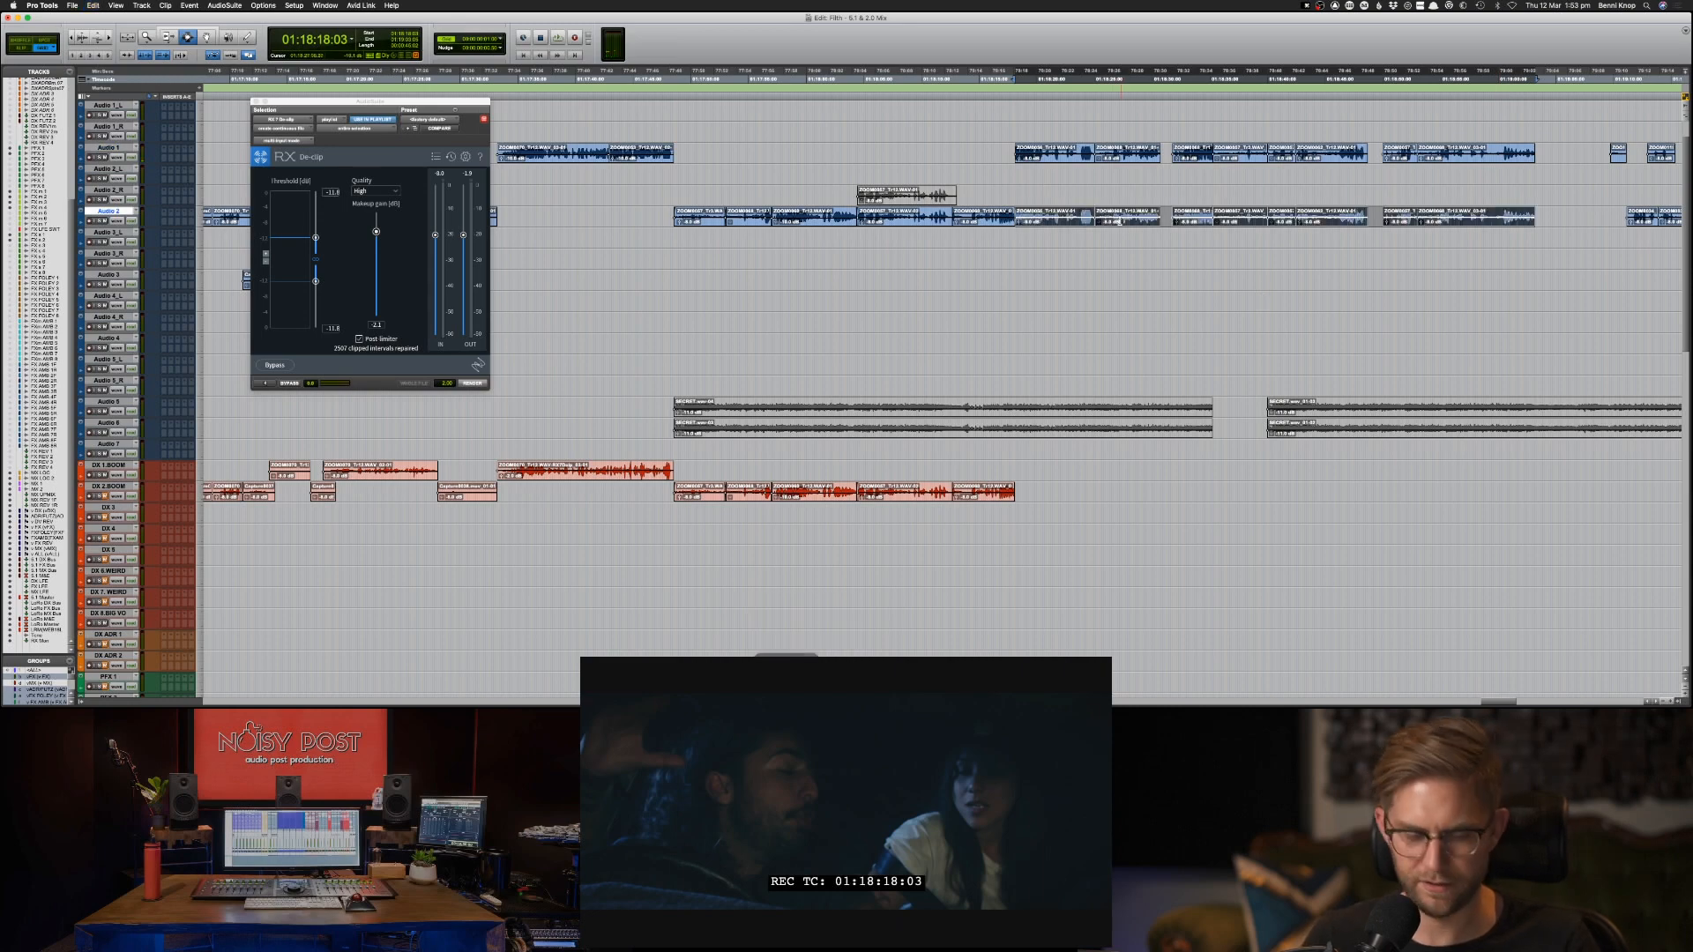
Replace the fade at the Audio 2 join near 01:18:18 with a crossfade spanning the edit, playing the transition to check it.
key("super+bracketright")
key("super+bracketright")
key("super+bracketright")
key("super+bracketright")
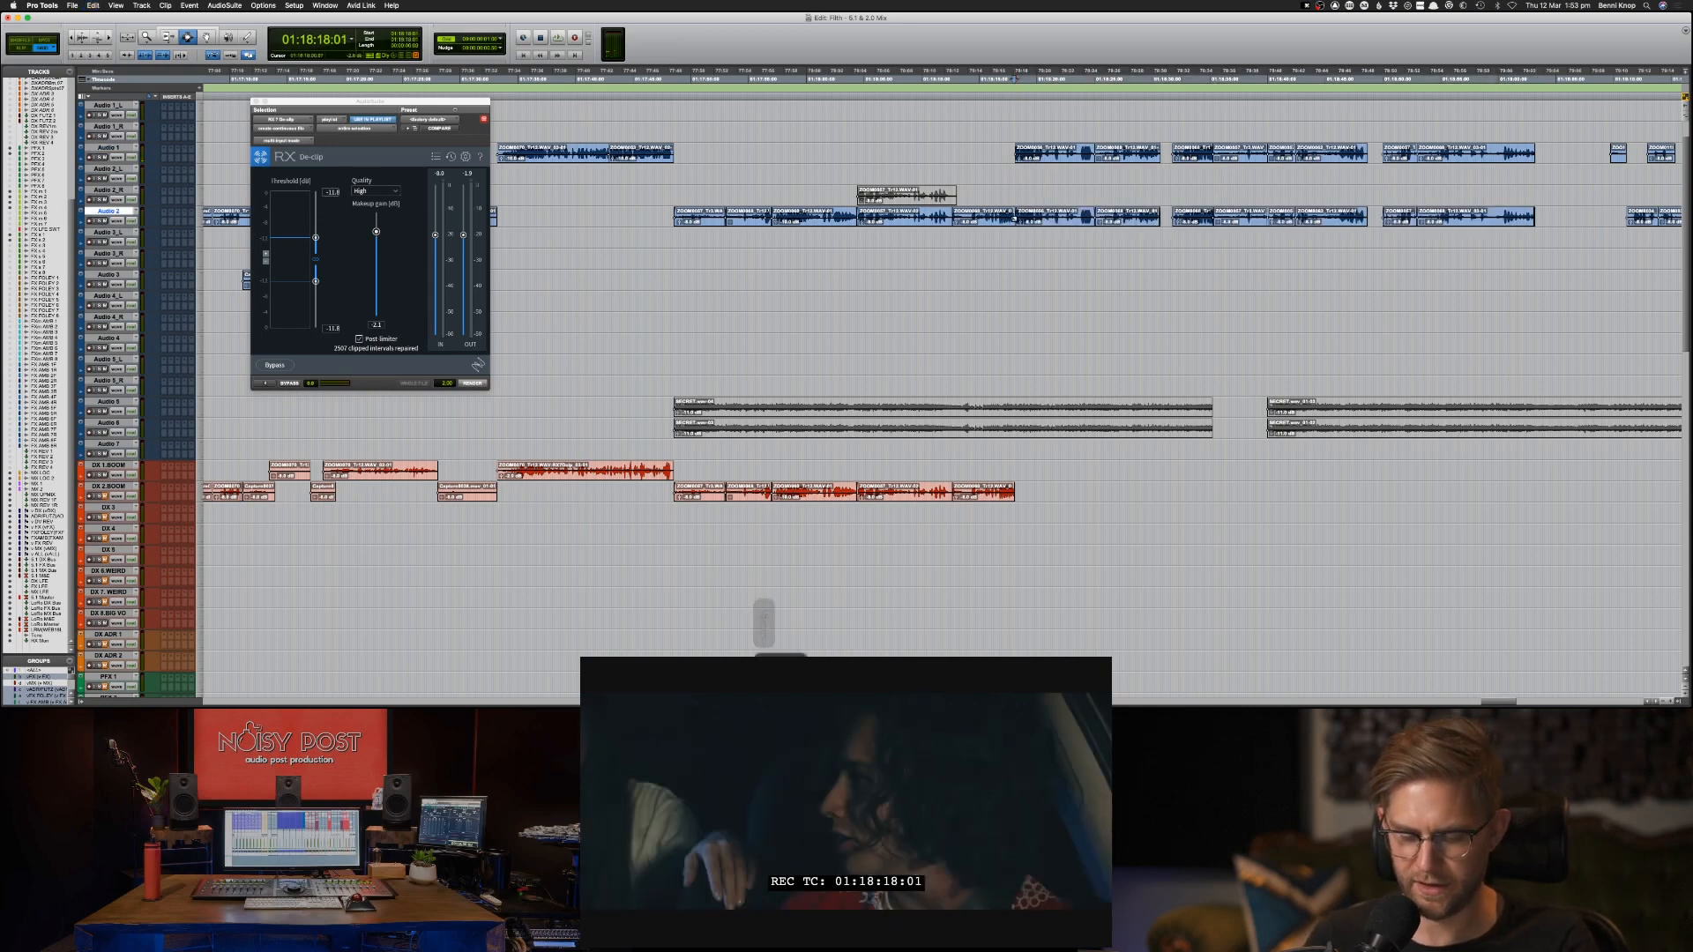
left_click(967, 218)
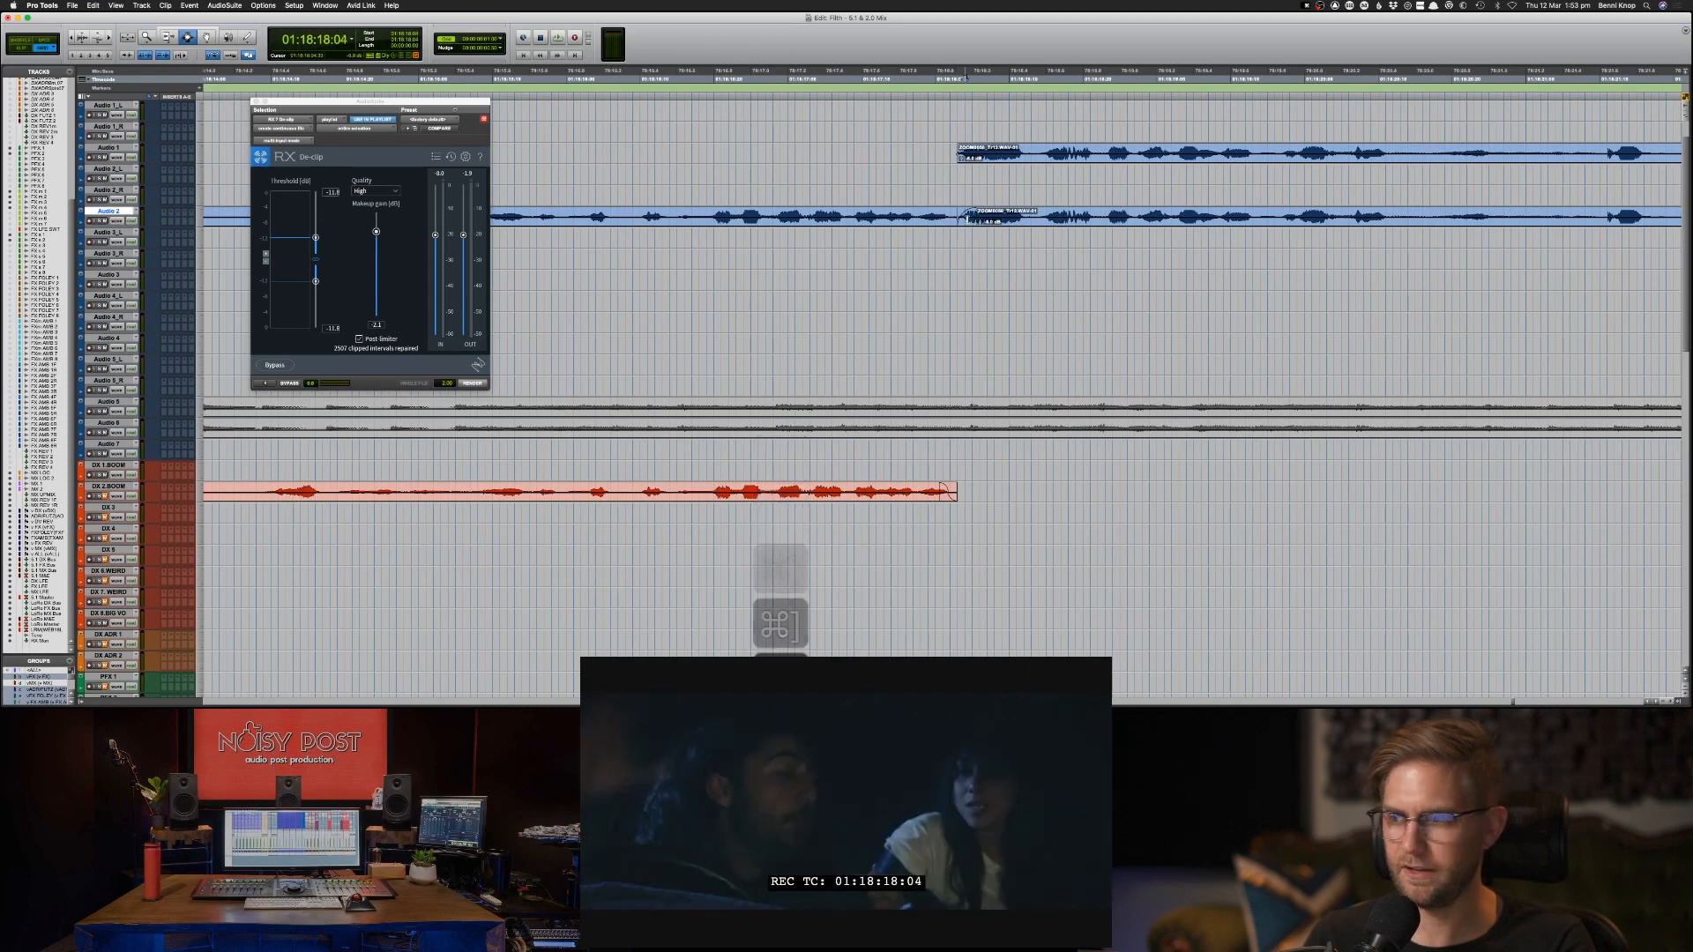
key("Delete")
left_click_drag(942, 214, 965, 216)
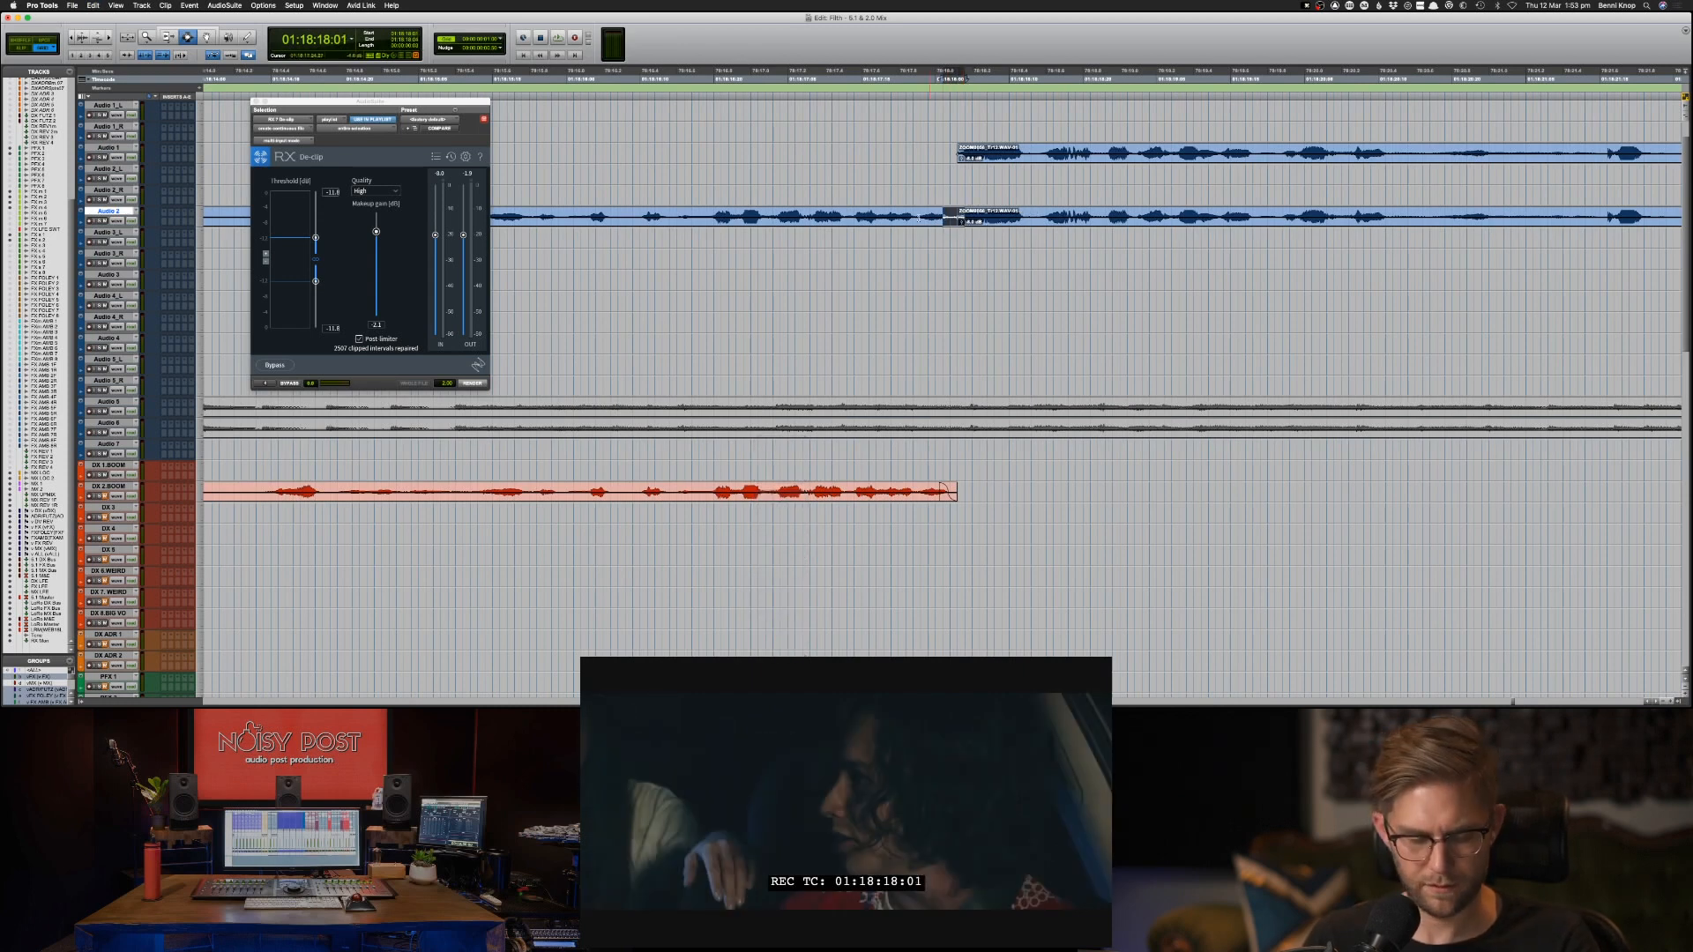
key("space")
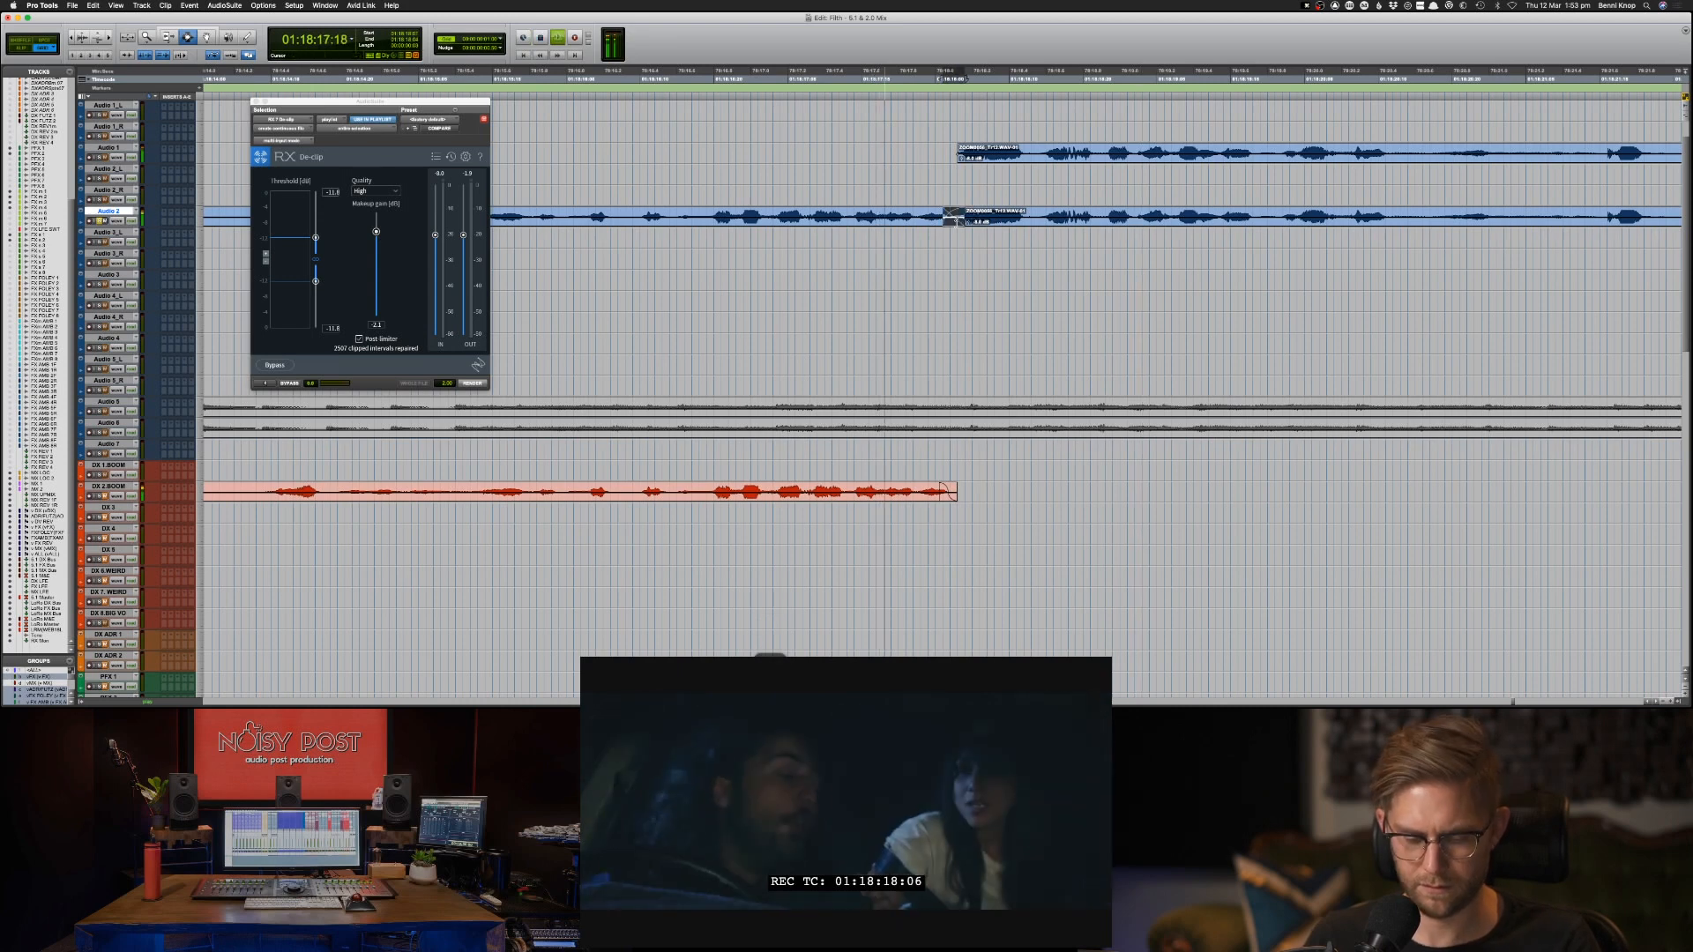
left_click_drag(923, 222, 988, 222)
key("f")
key("space")
left_click(902, 223)
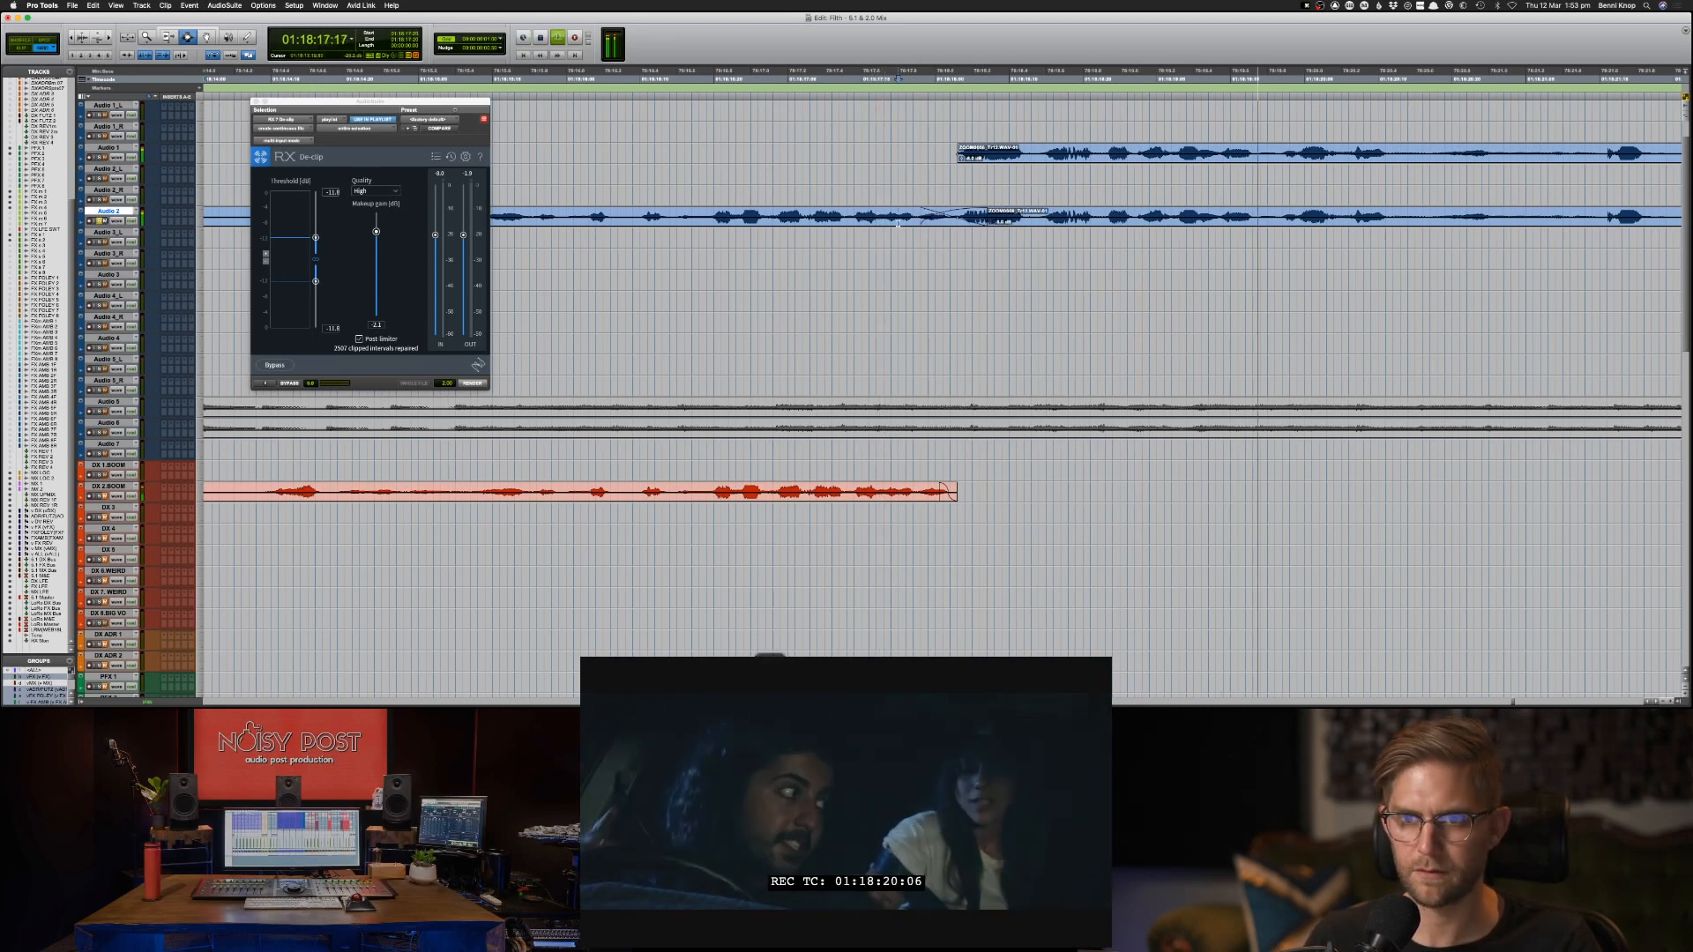
Shift the Audio 2 crossfade near 01:18:18 slightly later and audition the transition.
key("space")
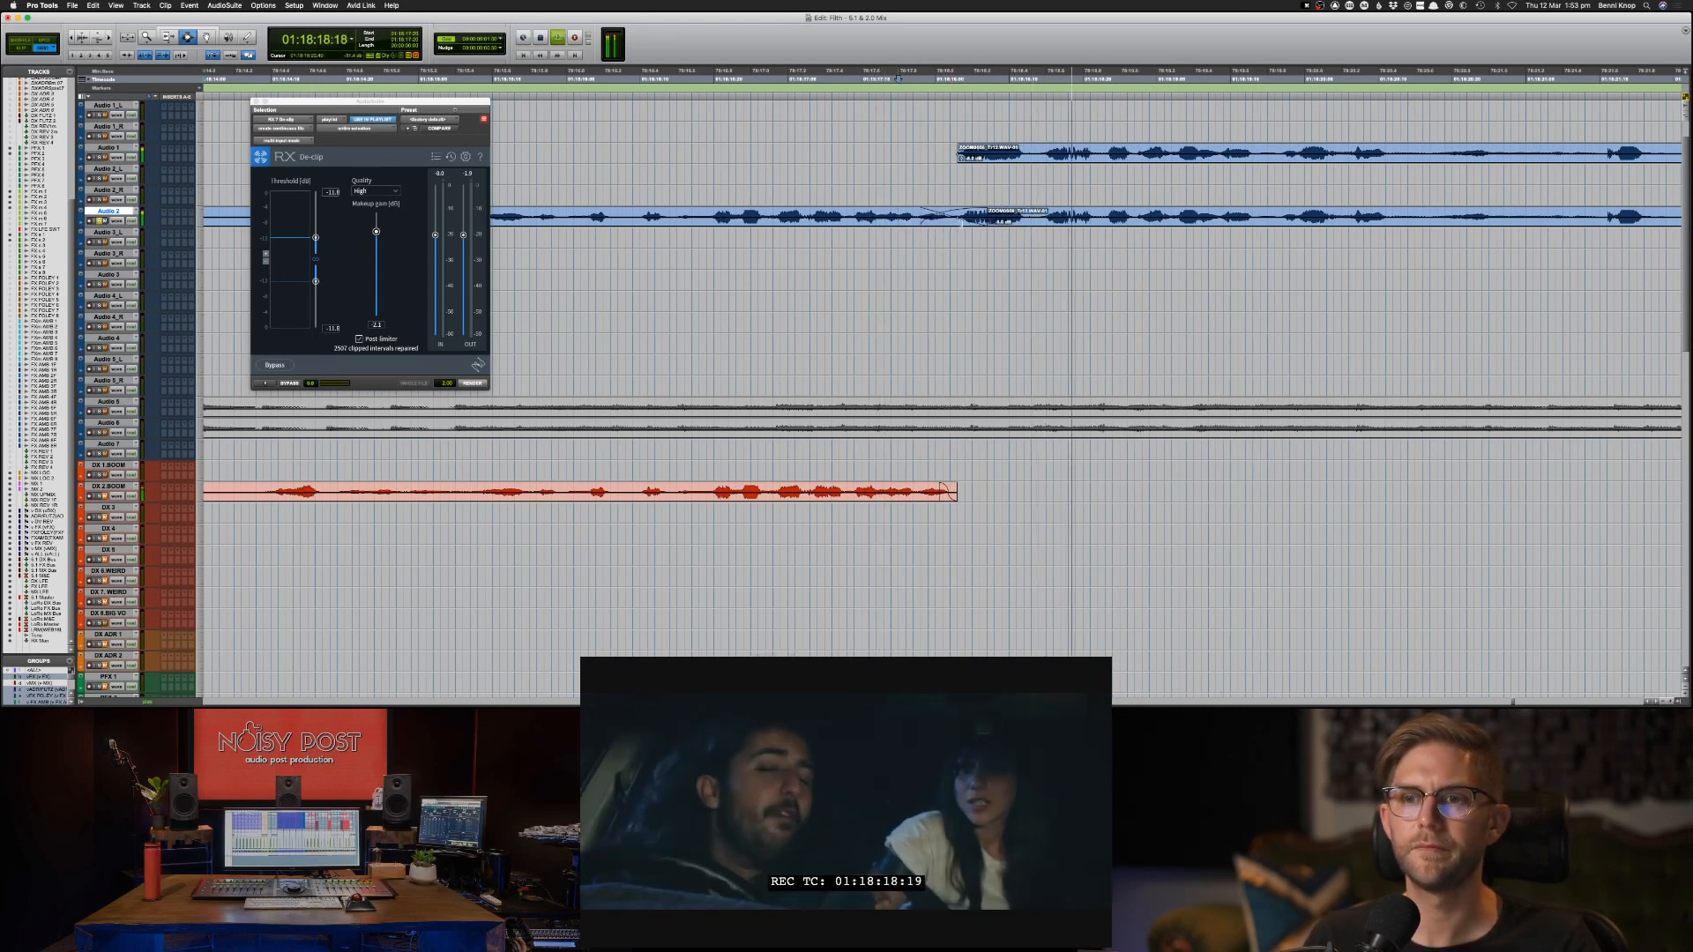
key("space")
key("F8")
key("space")
left_click(960, 225)
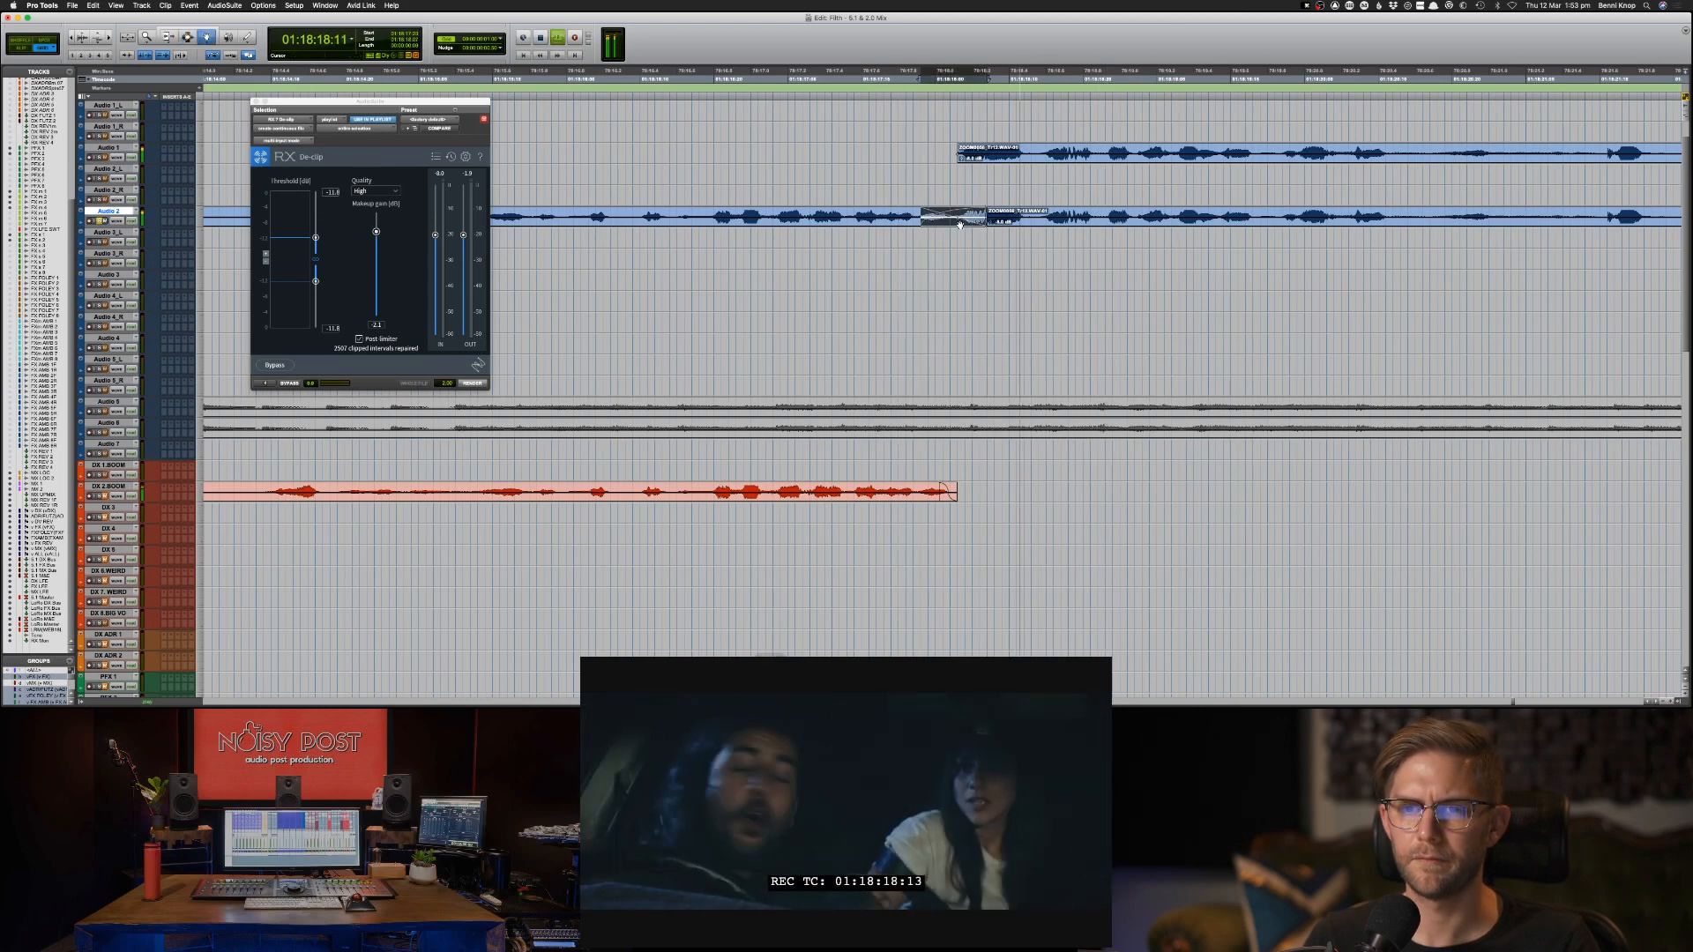
left_click_drag(960, 225, 965, 222)
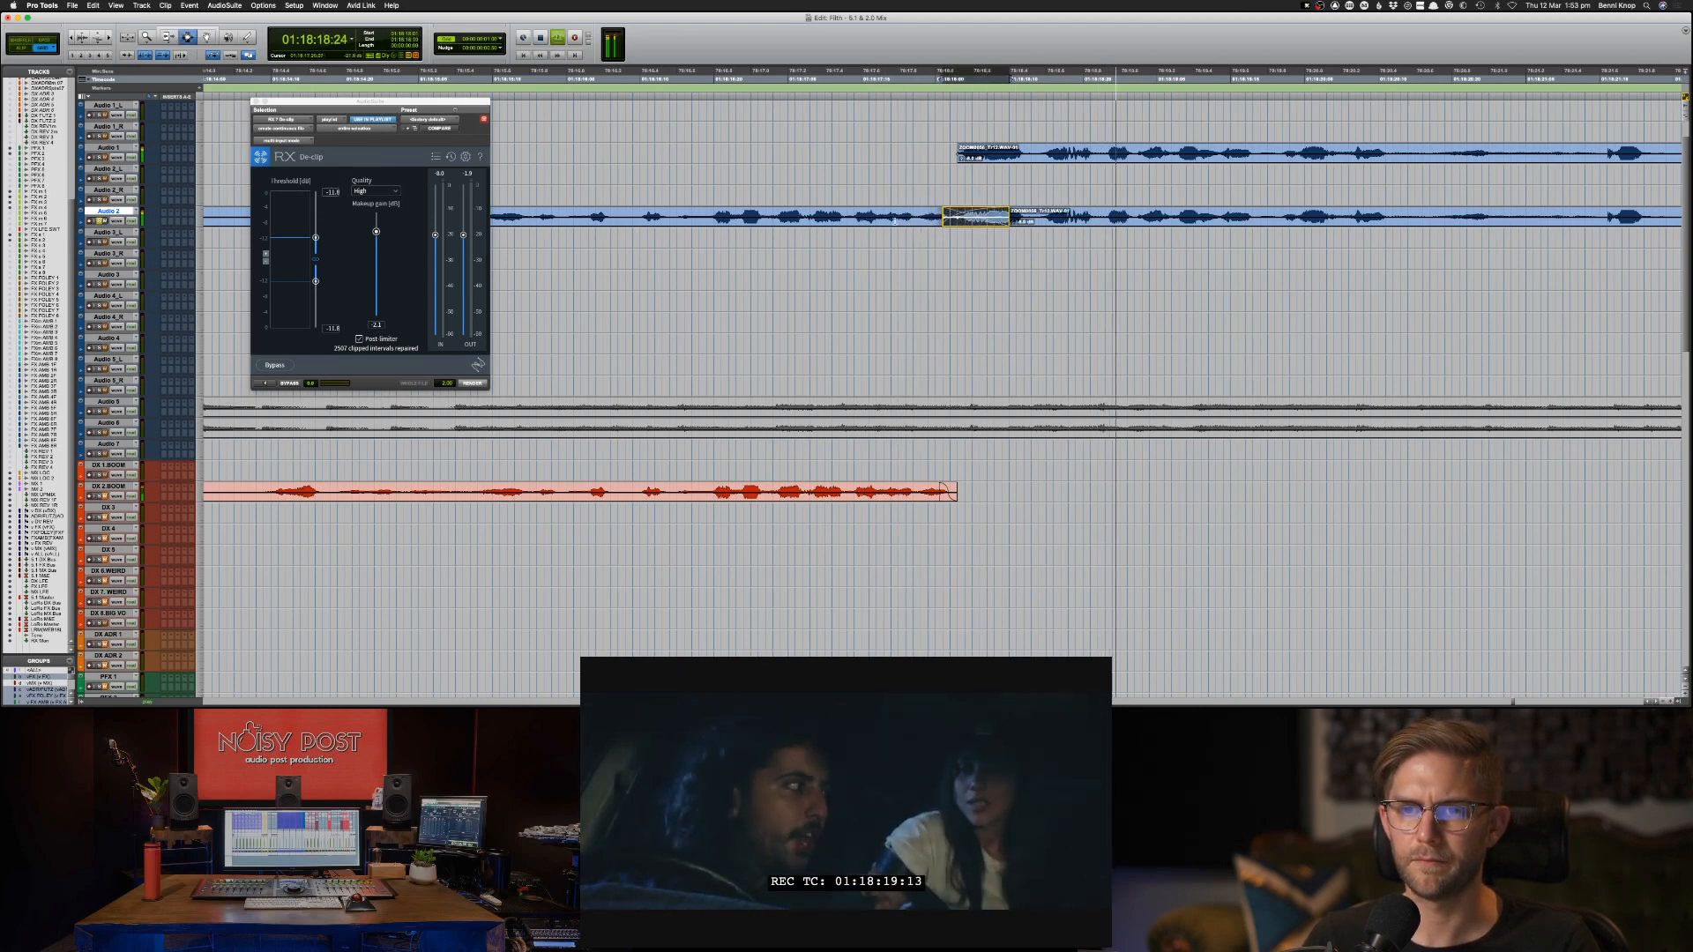
key("space")
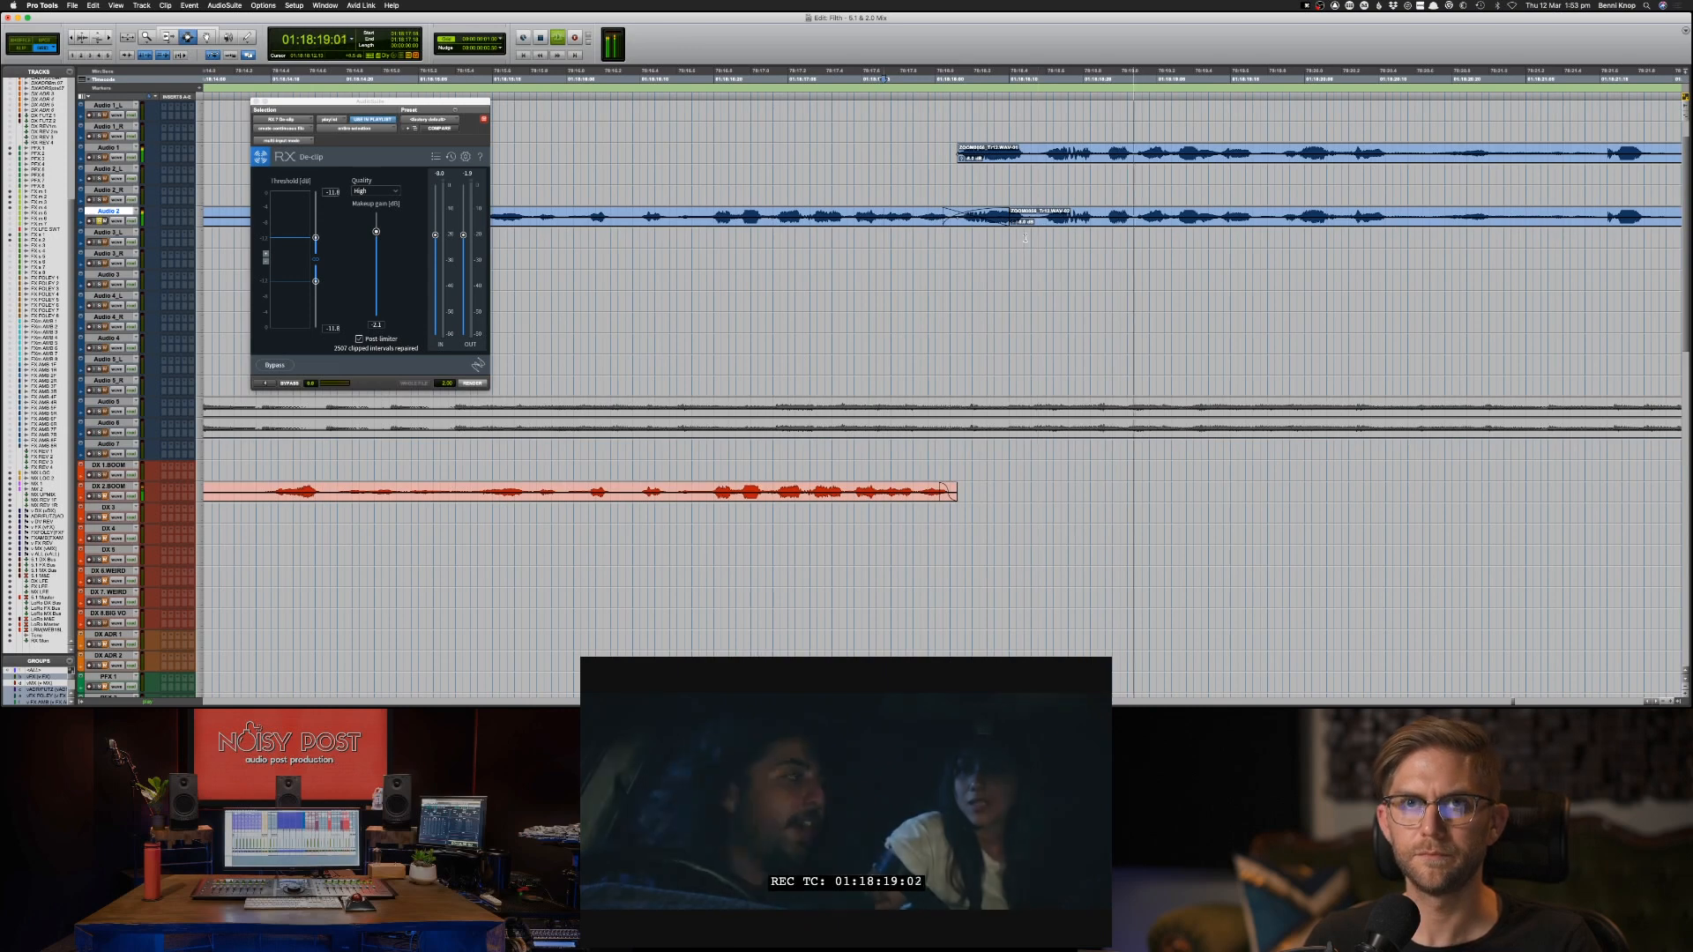
left_click(977, 220)
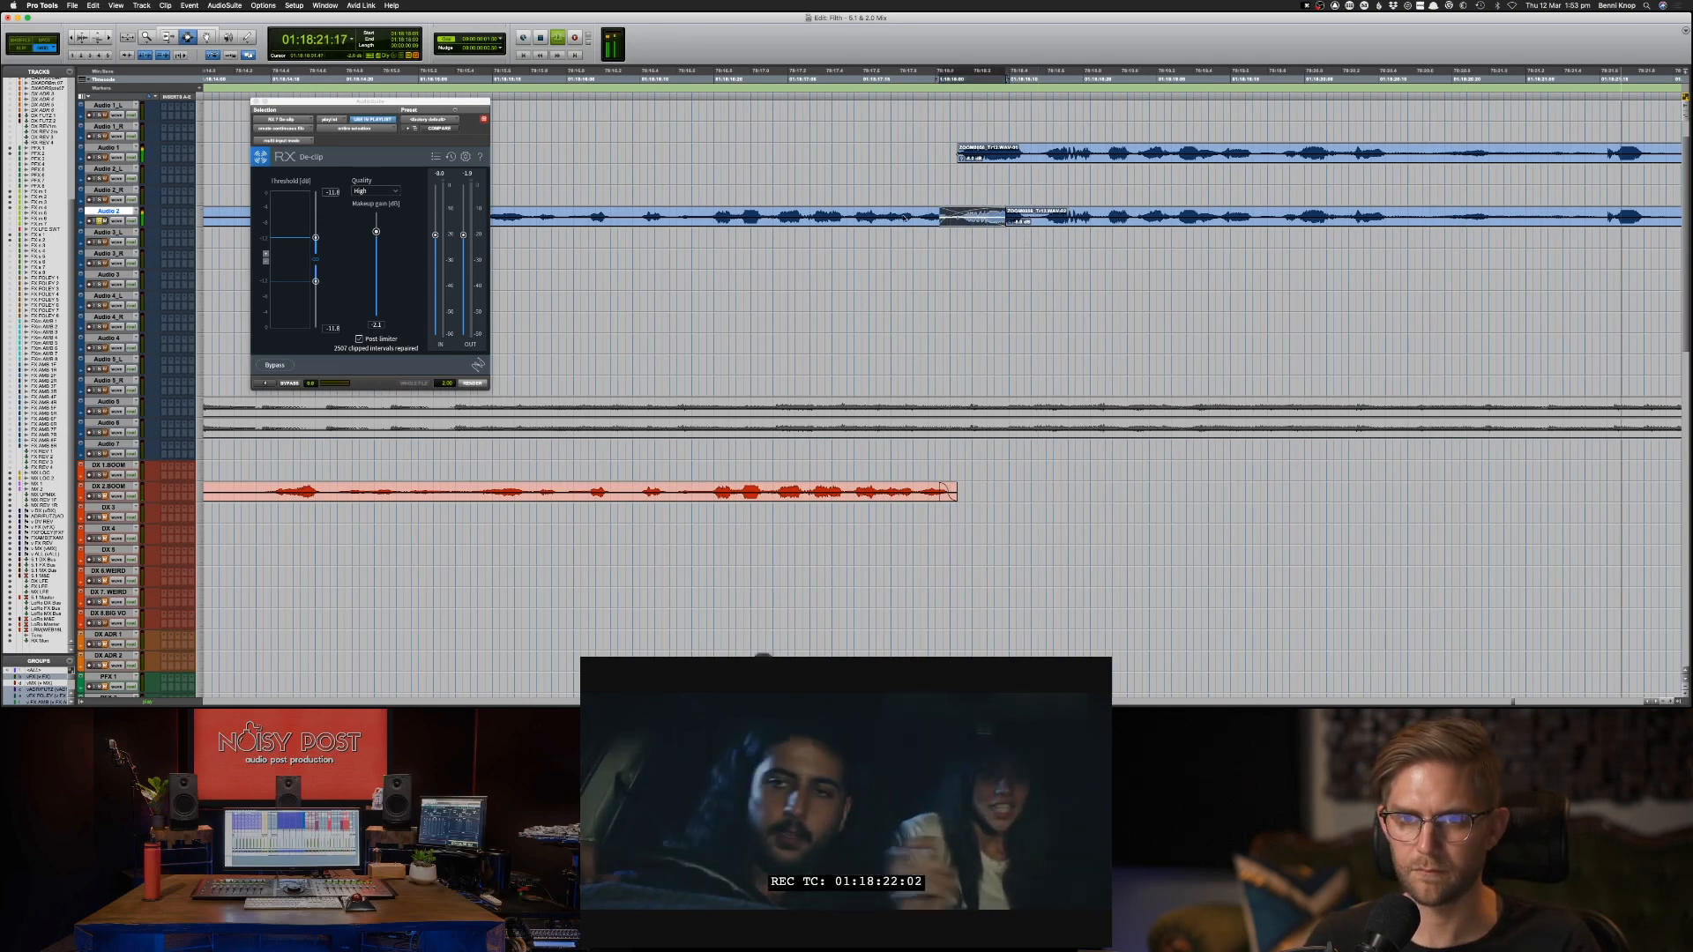
key("space")
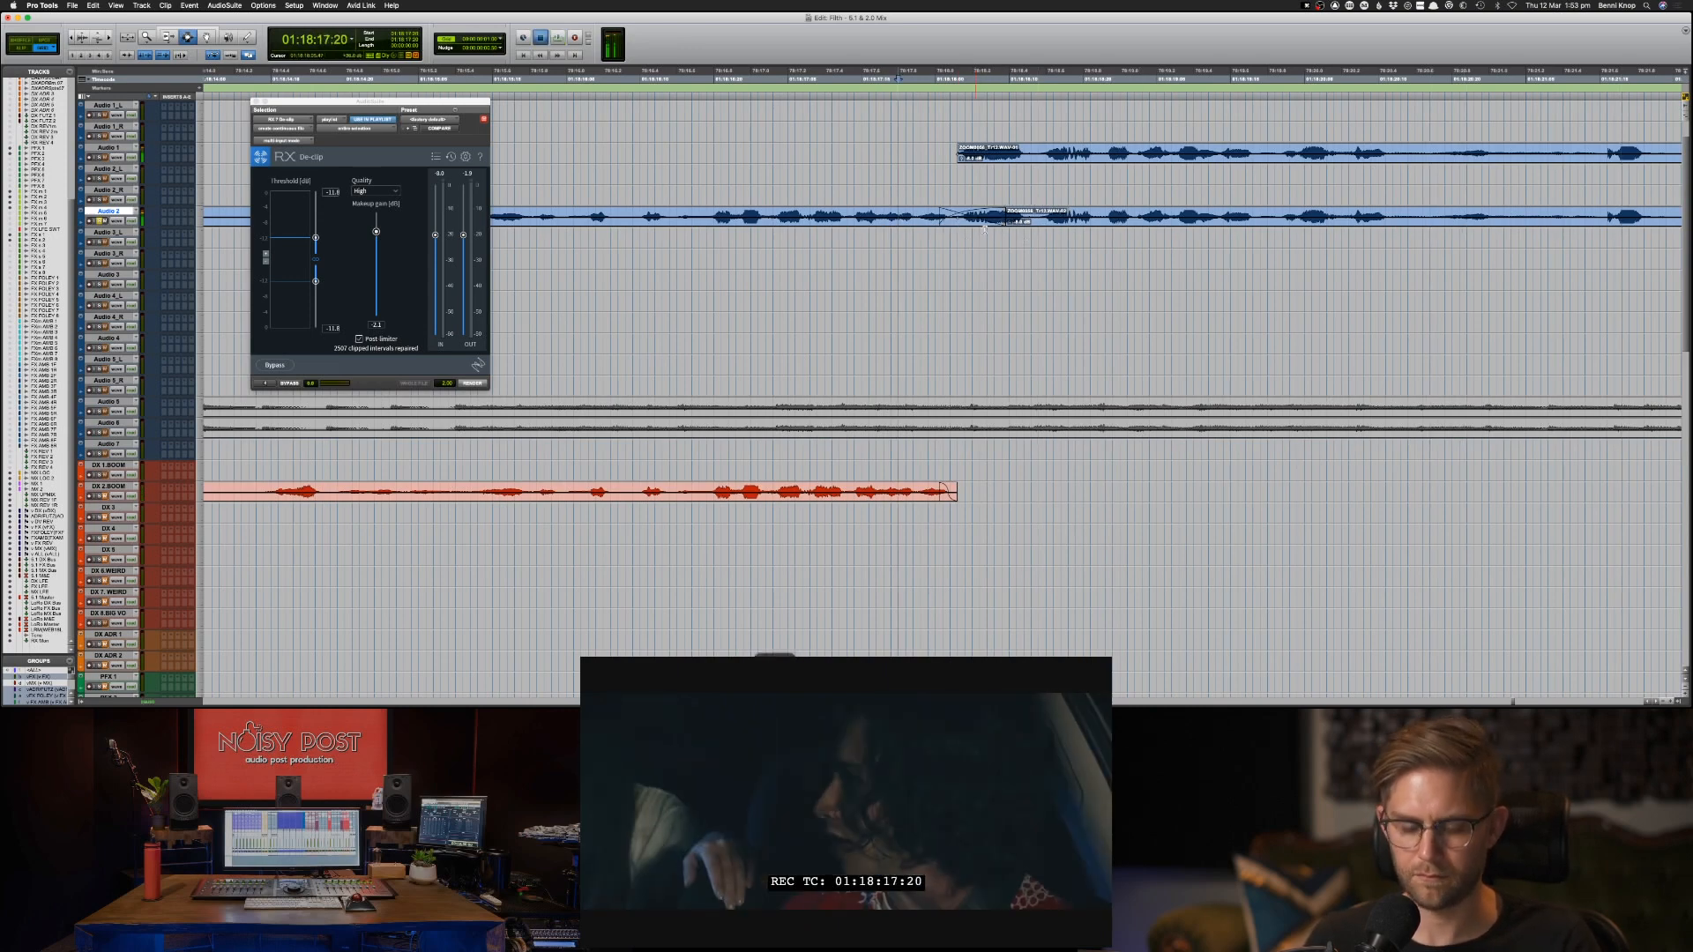
key("space")
key("super+bracketleft")
key("super+bracketleft")
key("super+bracketleft")
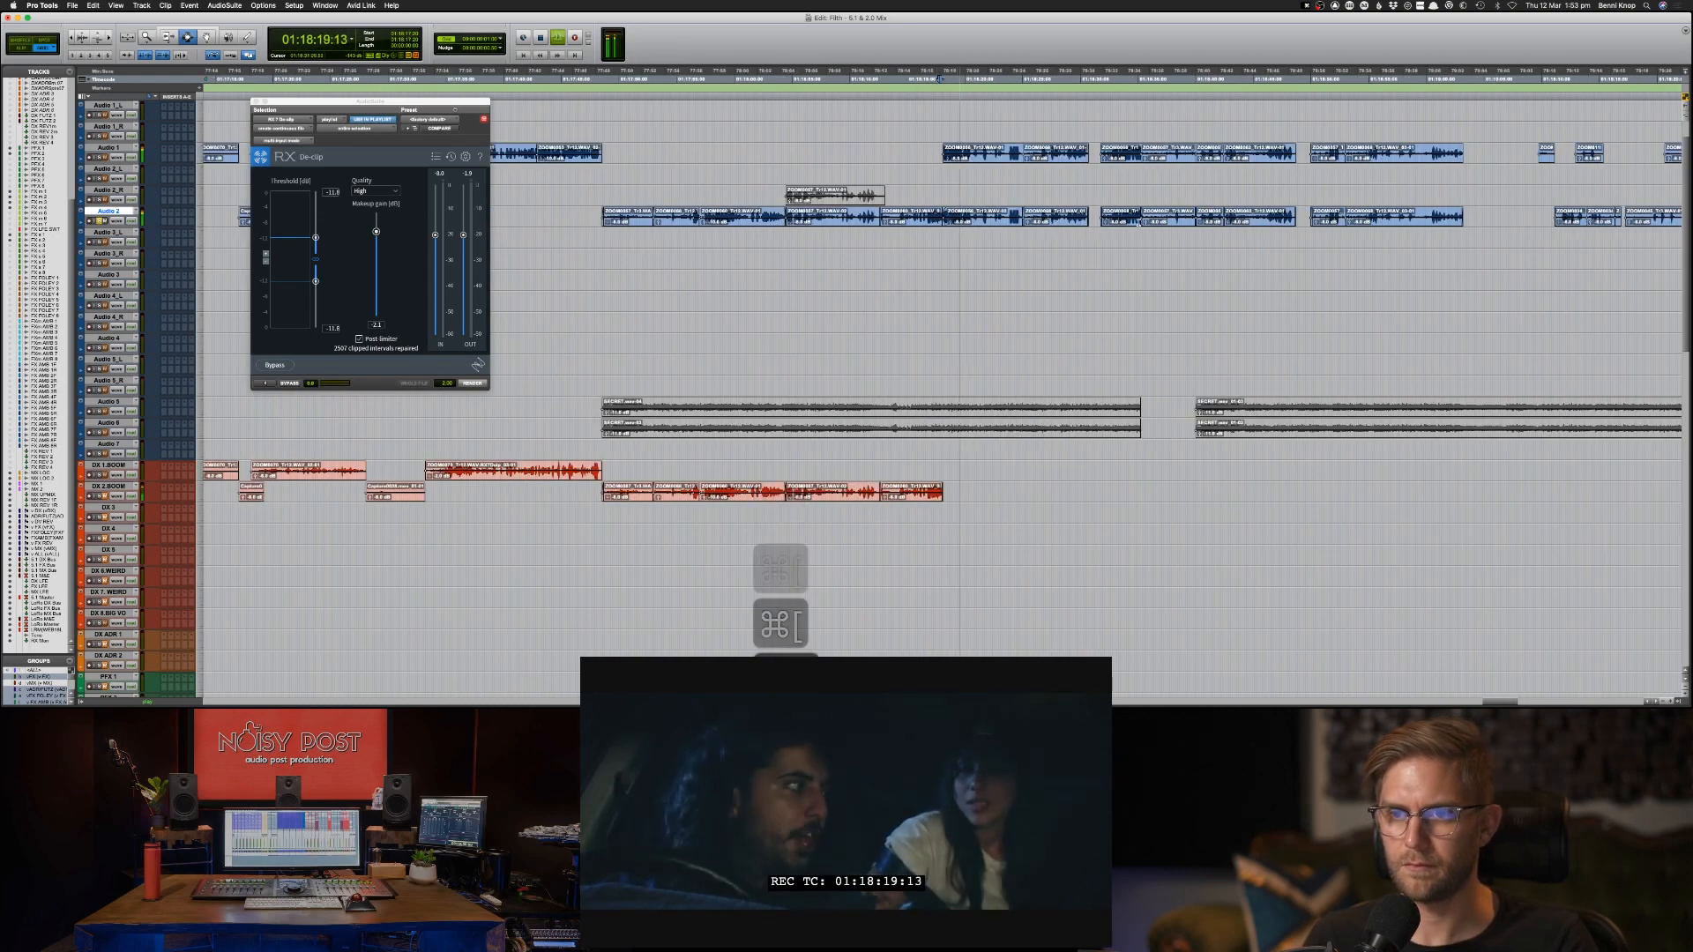
key("space")
Copy the Audio 2 clips from 01:17:48:14 to about 01:19:03 onto DX 2.BOOM at the same timecode.
left_click(1351, 210)
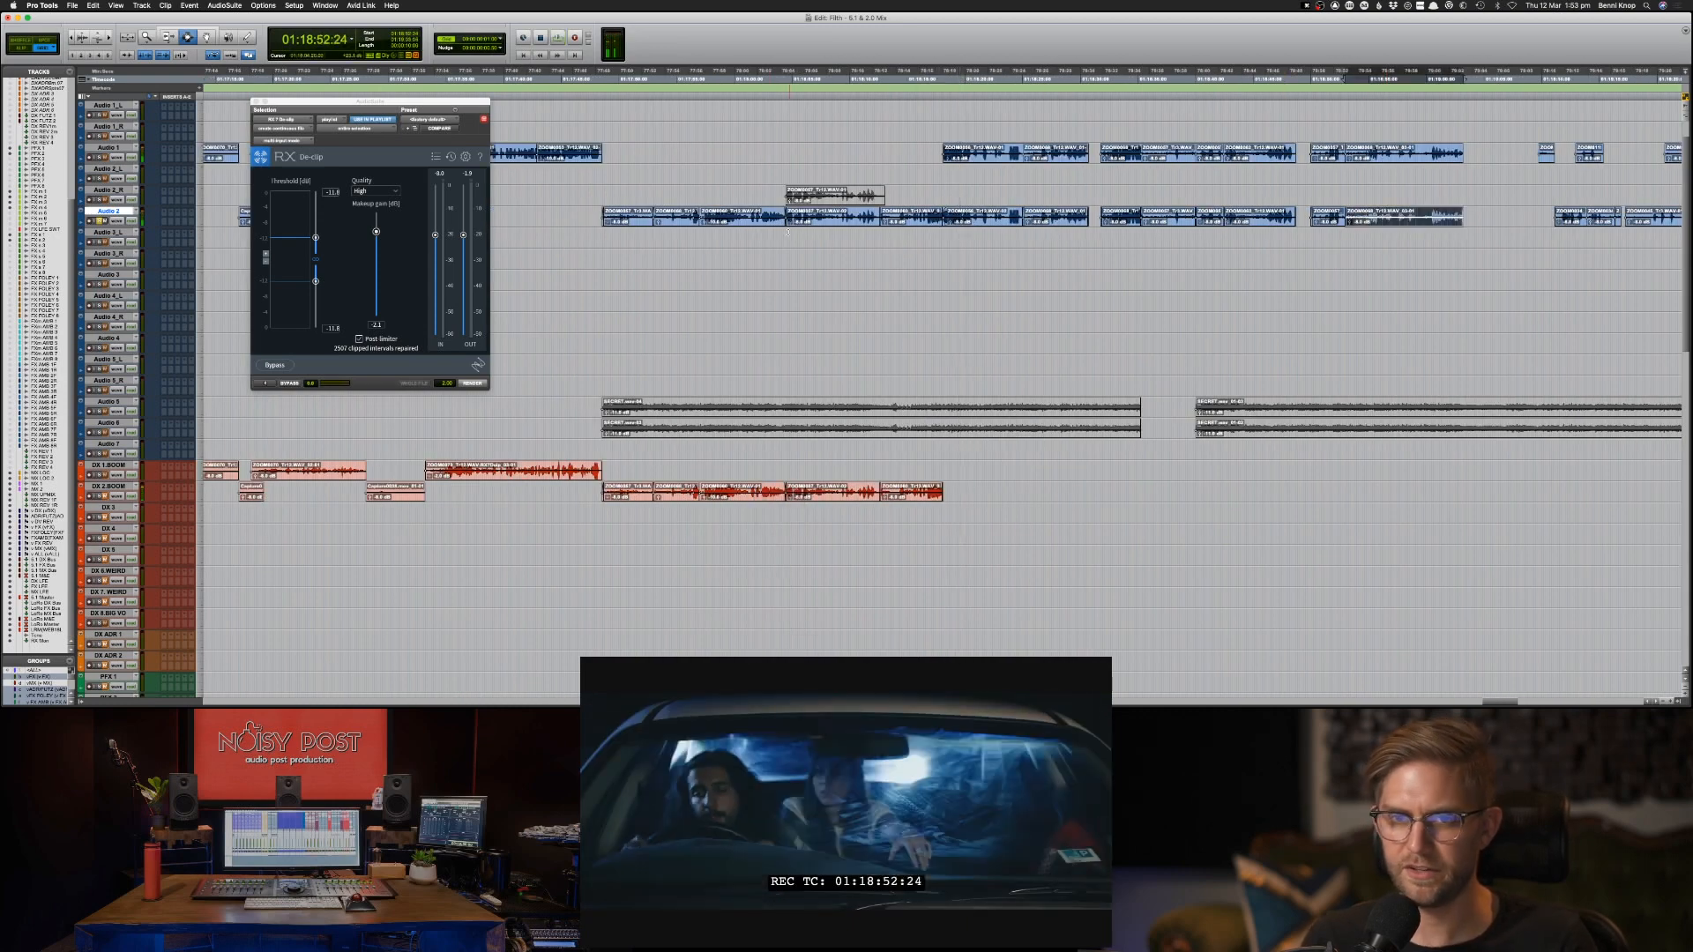
left_click(722, 237)
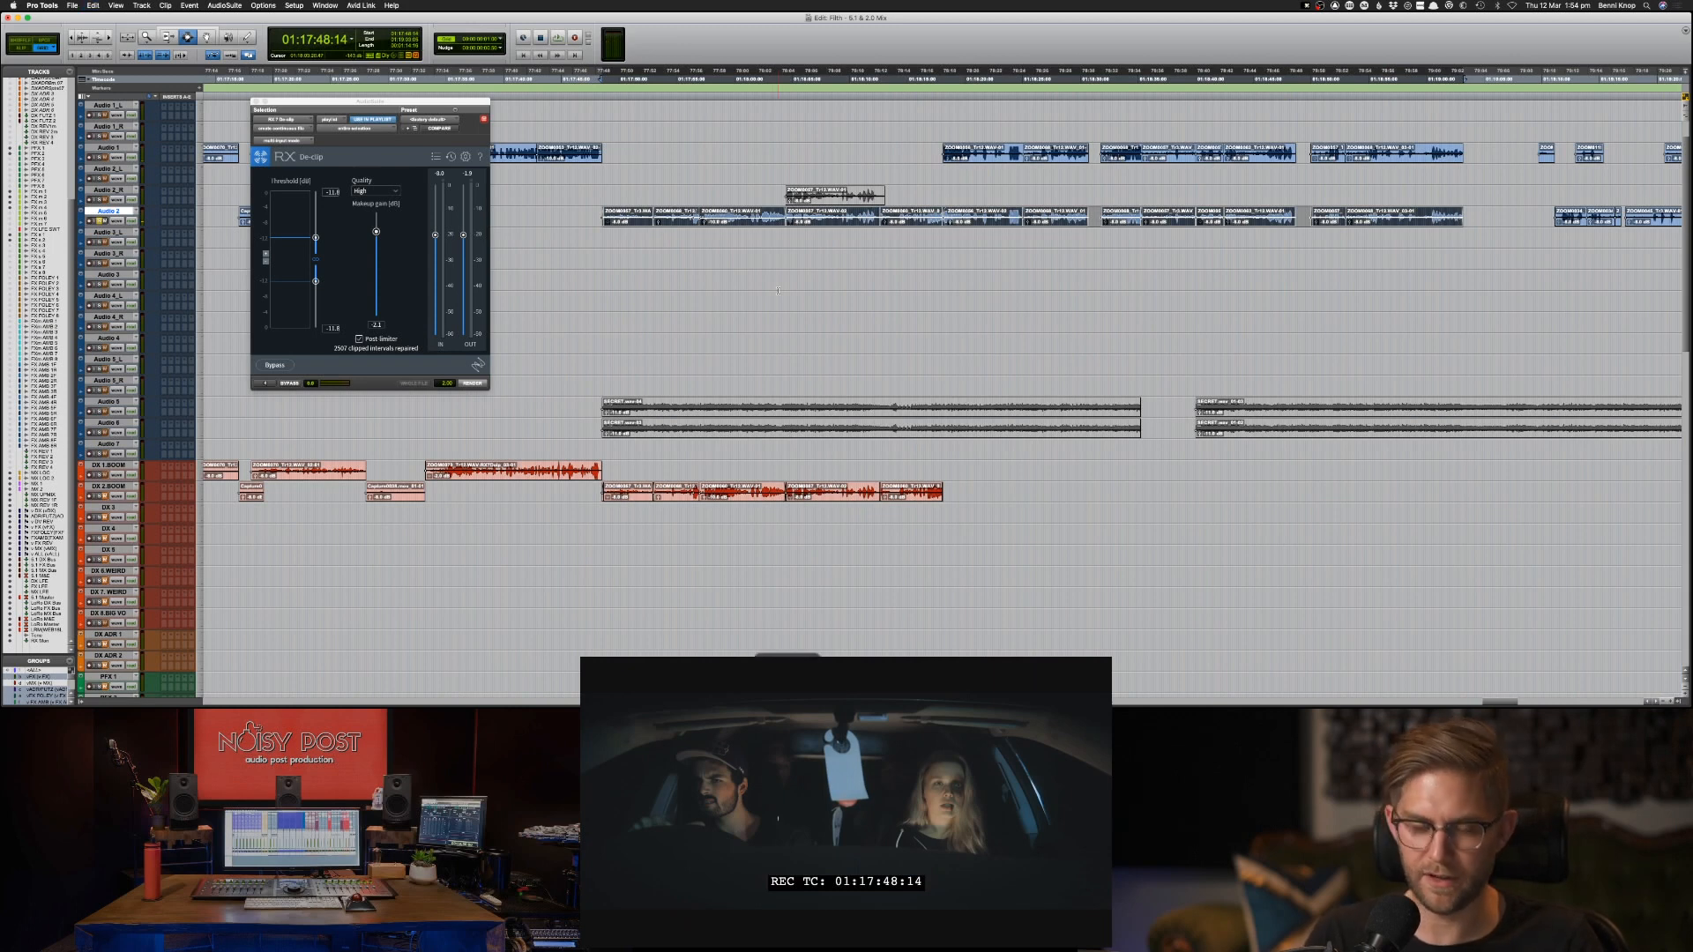
key("super+c")
key("semicolon")
key("semicolon")
key("semicolon")
key("semicolon")
key("semicolon")
key("semicolon")
key("semicolon")
key("semicolon")
key("semicolon")
key("semicolon")
key("semicolon")
key("semicolon")
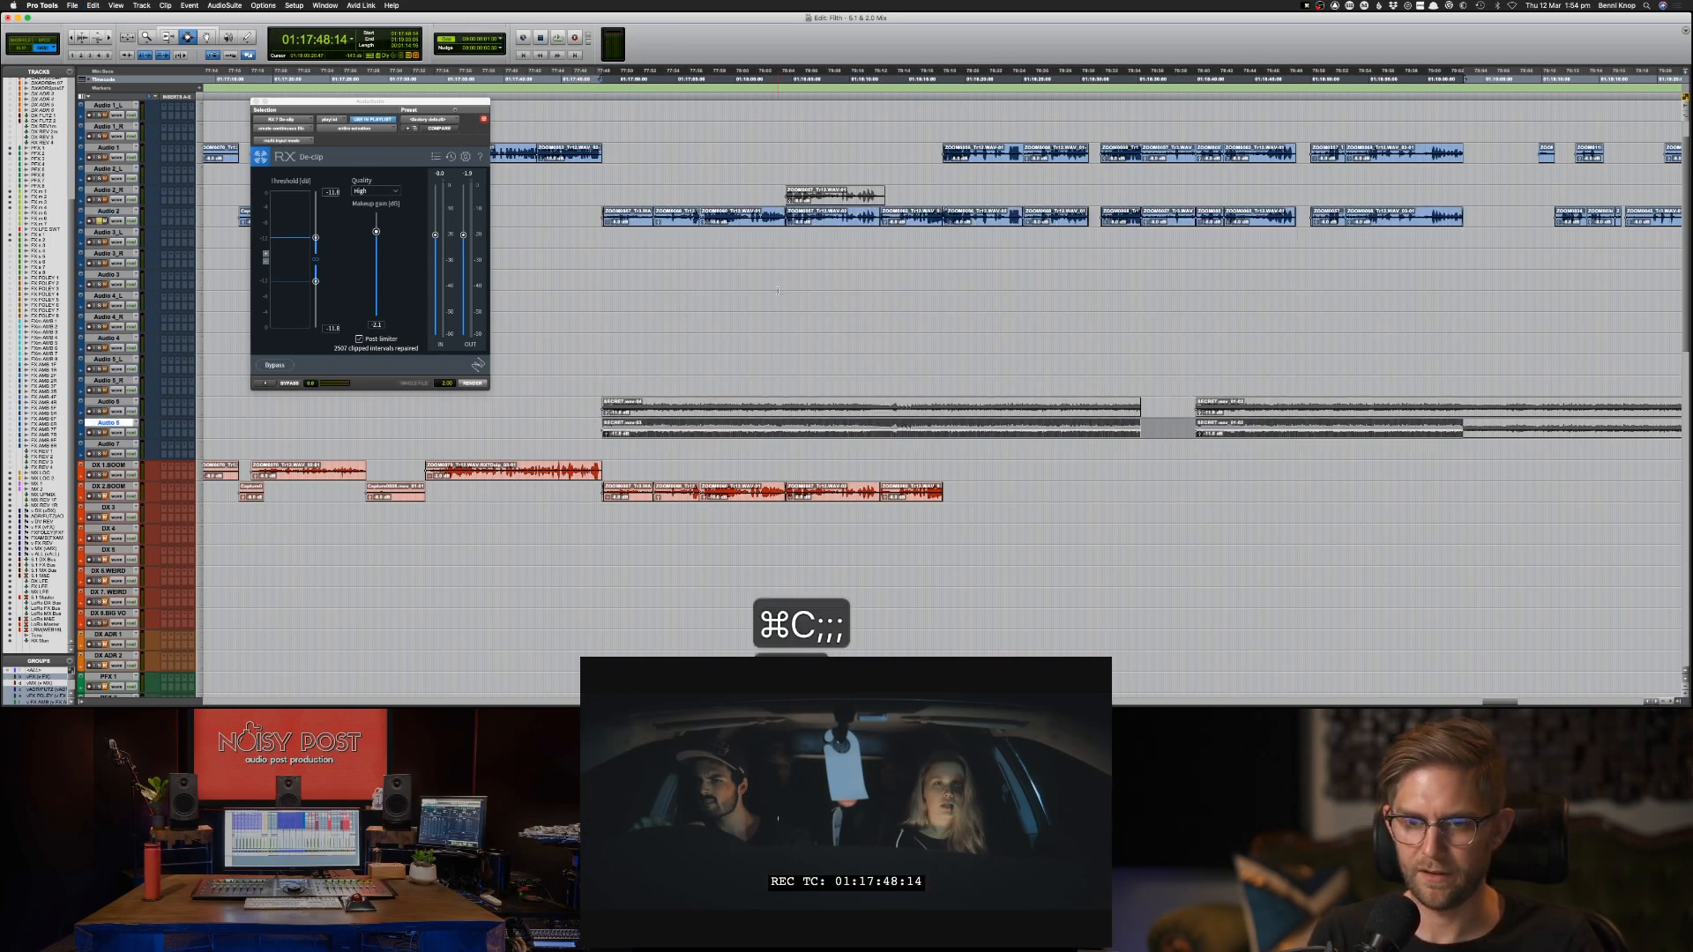
key("semicolon")
key("super+v")
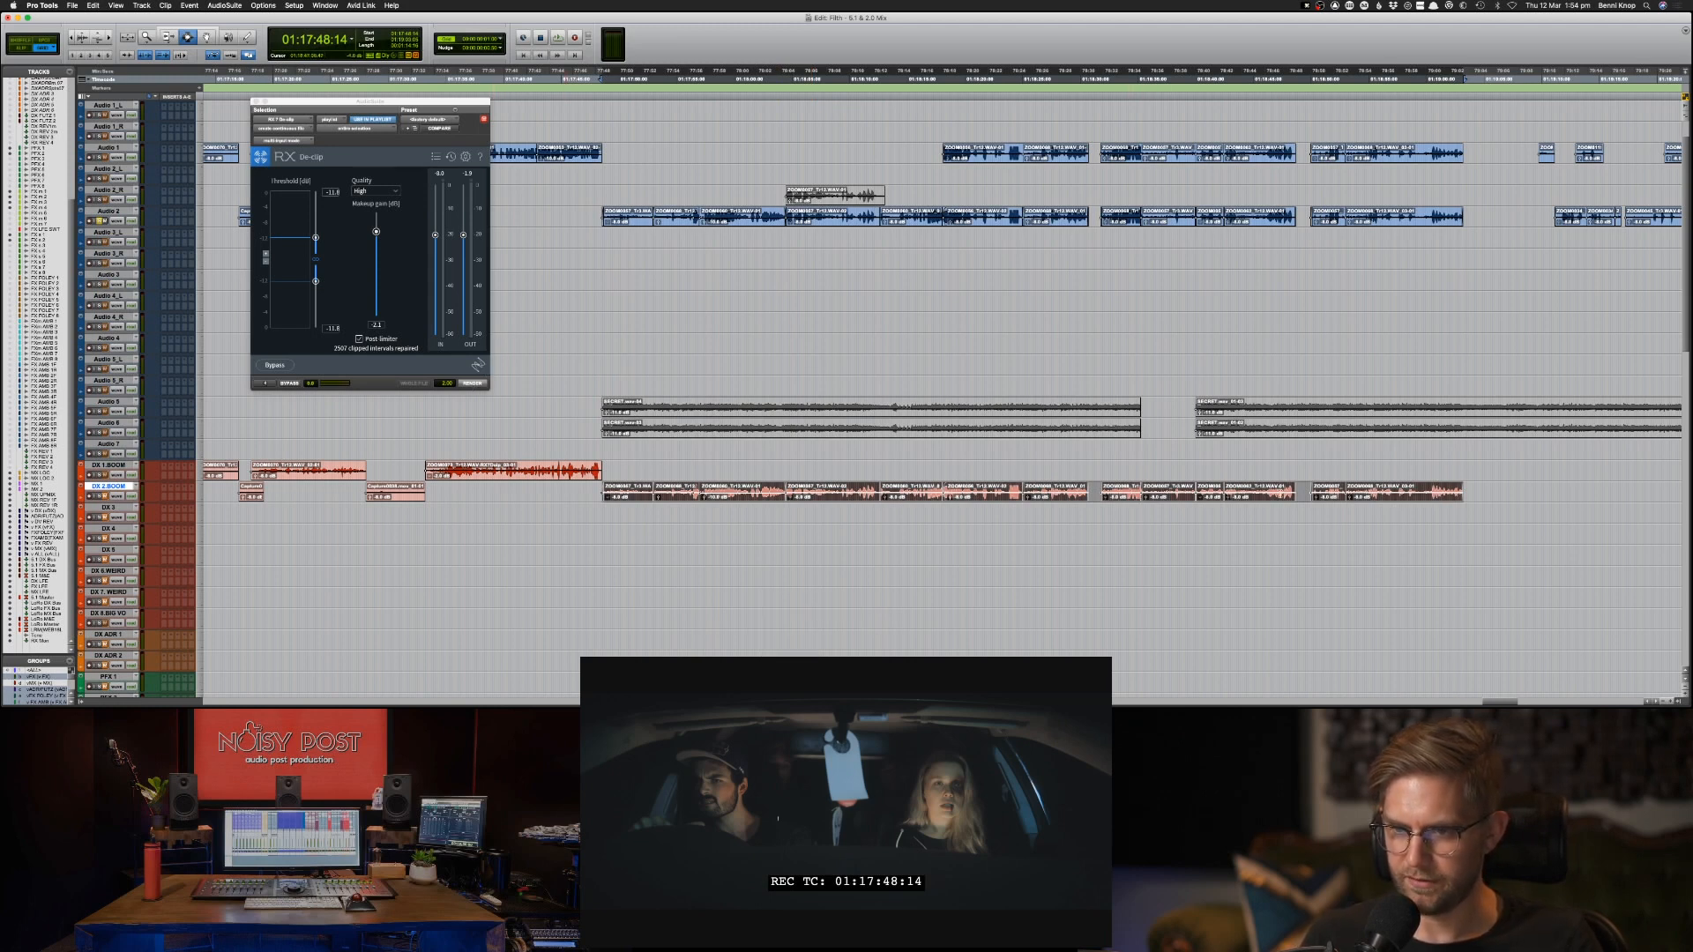
Audition the DX 2.BOOM edit around 01:18:53 and move the clip starting at 01:18:50:00 down to DX 3 at the same timecode.
left_click(1279, 507)
key("space")
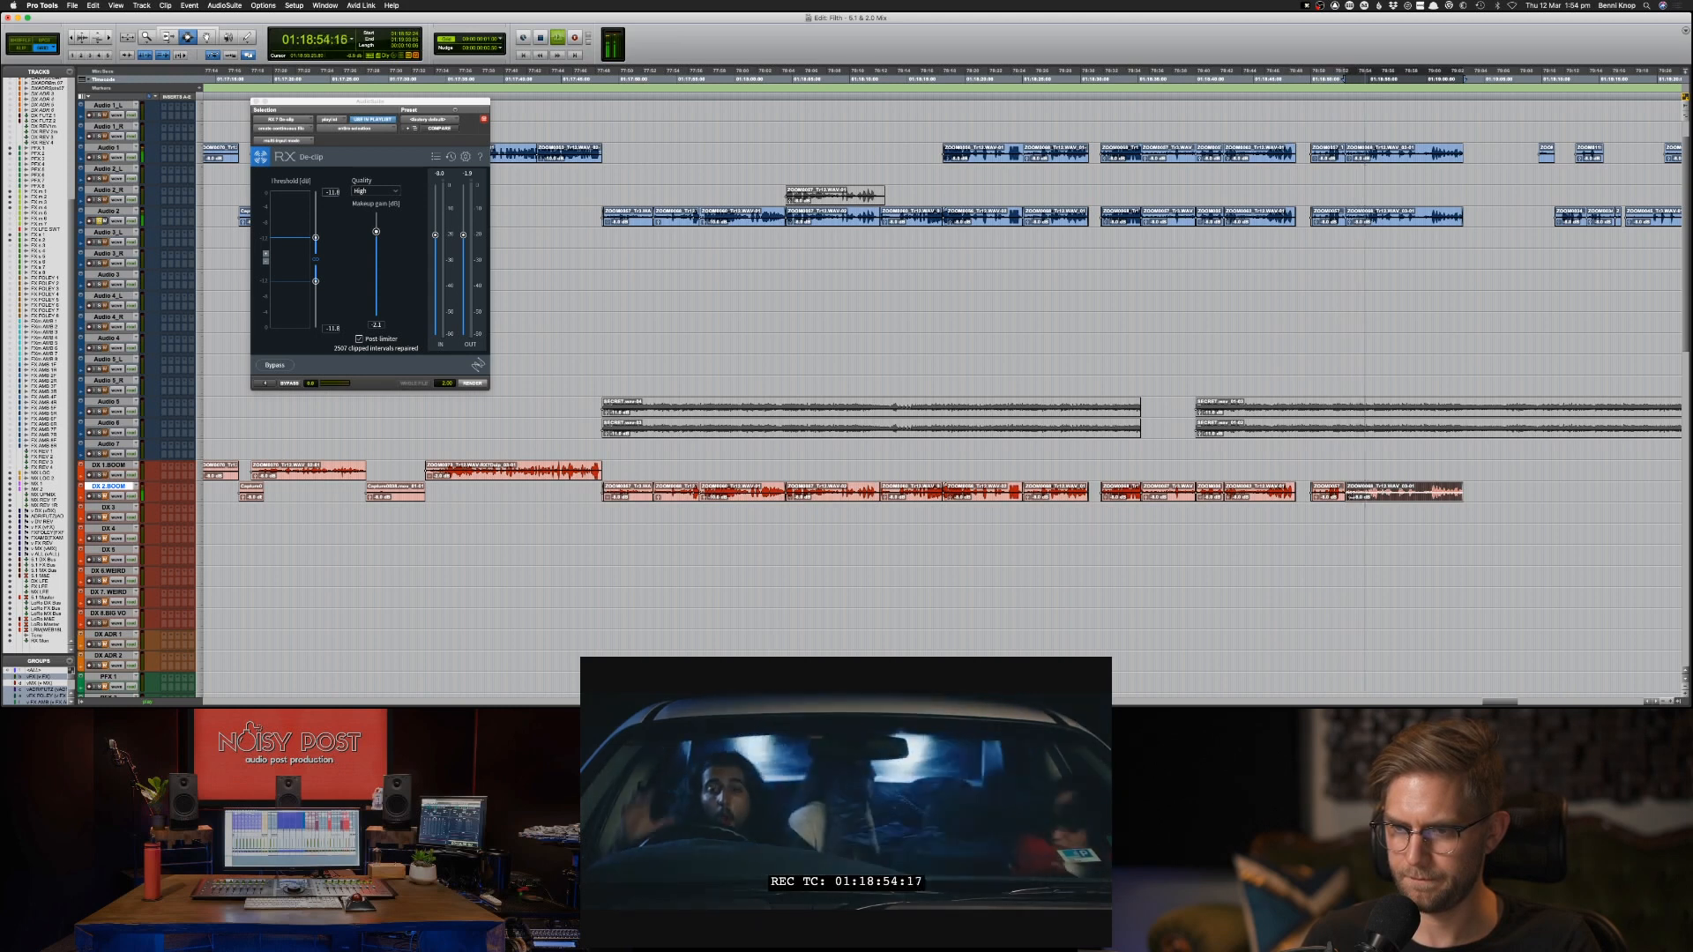
key("space")
left_click(1341, 497)
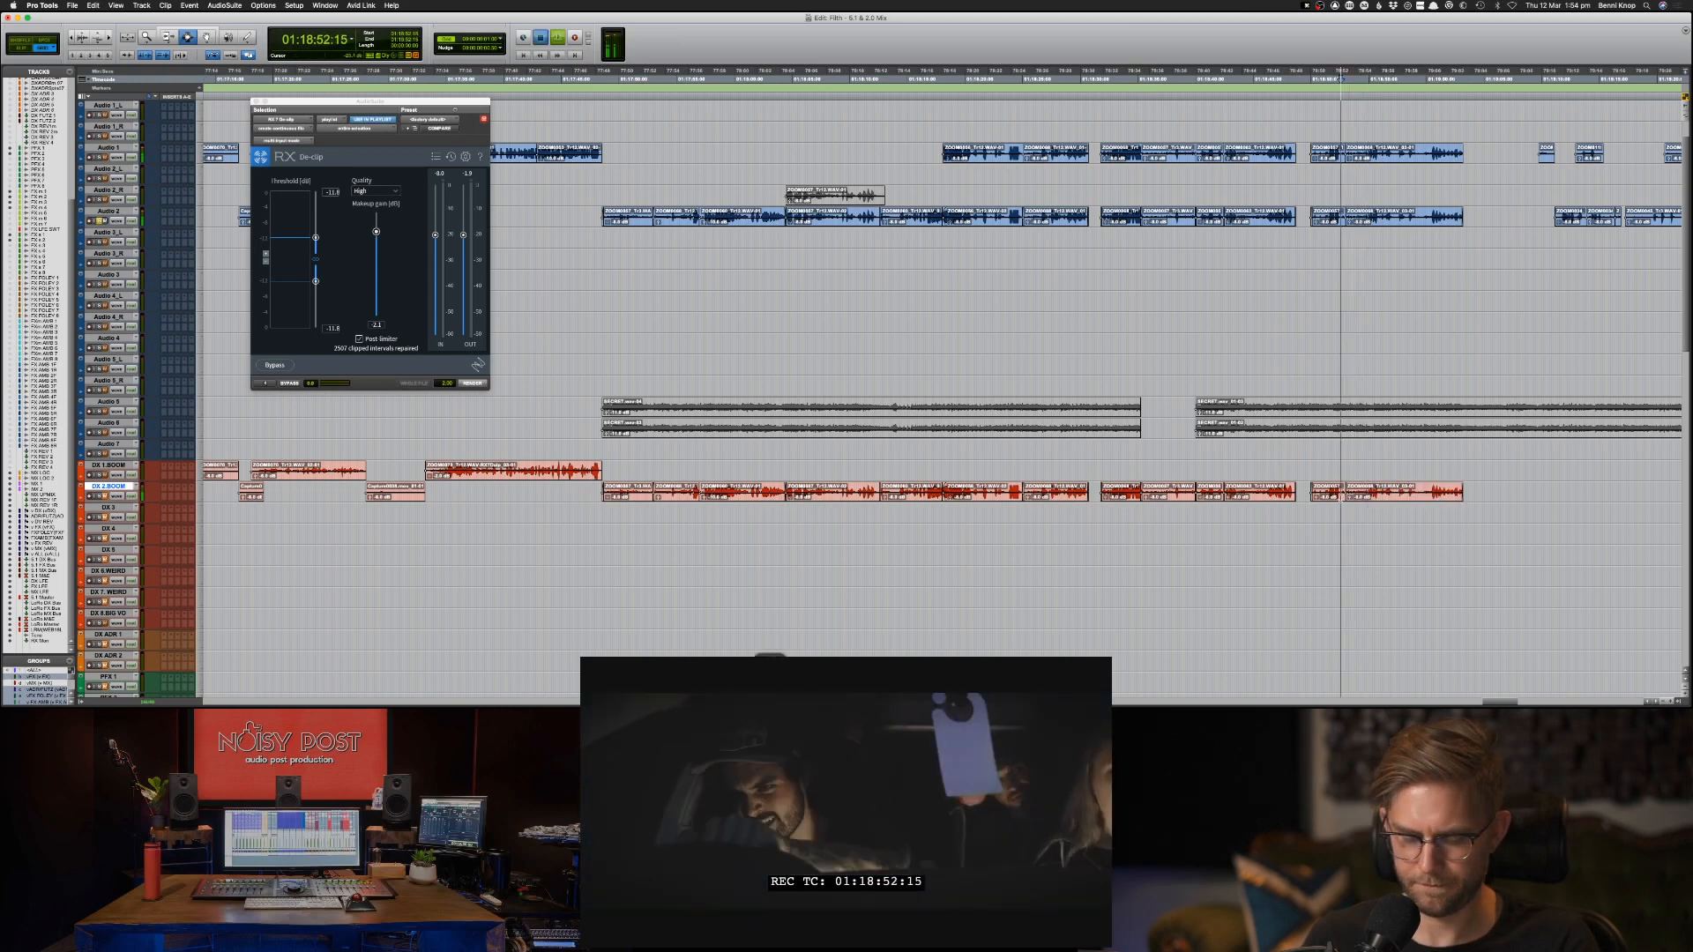
key("super+bracketright")
key("super+bracketright")
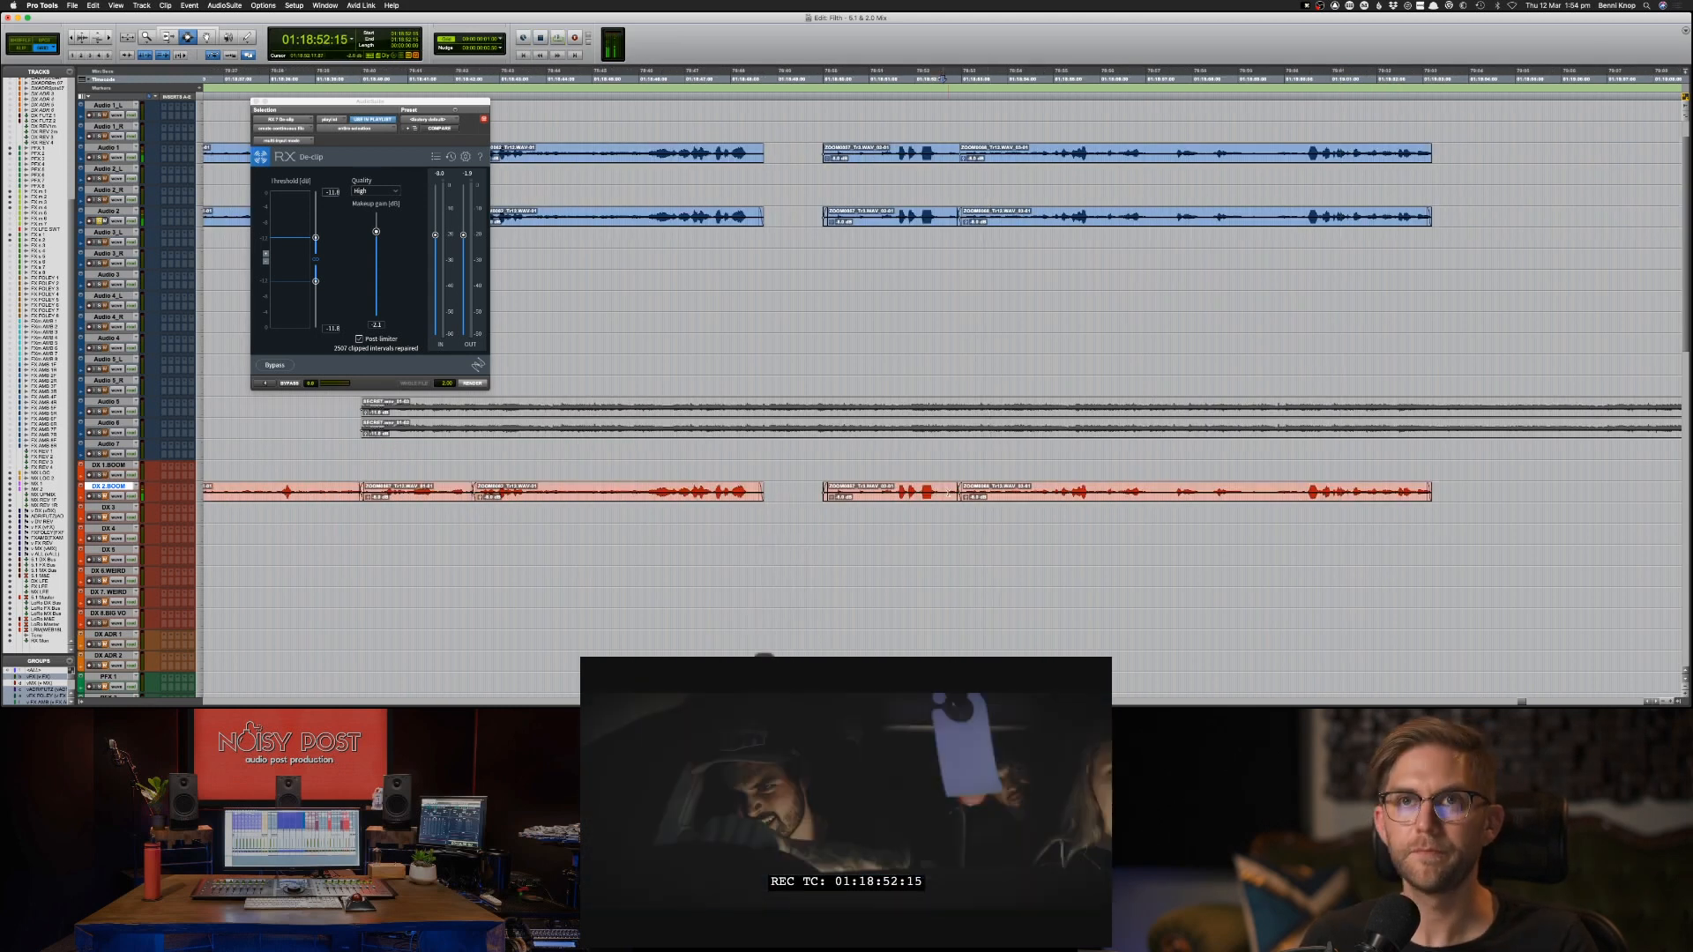
key("F8")
left_click(892, 487)
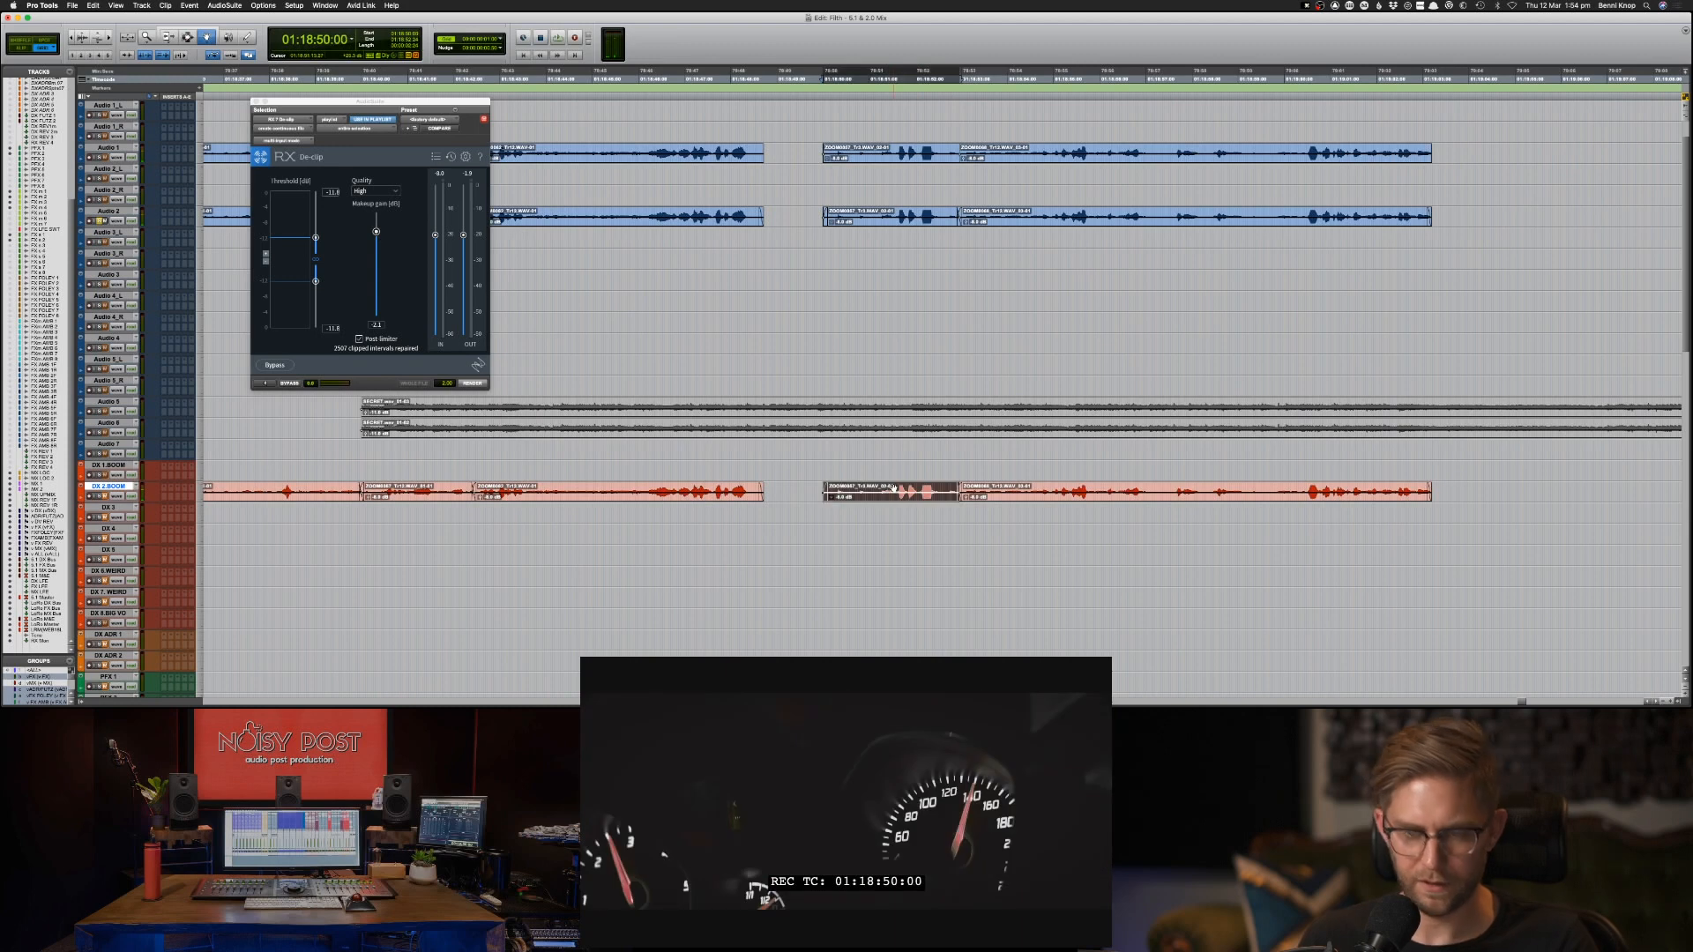
key("super+x")
key("semicolon")
key("super+v")
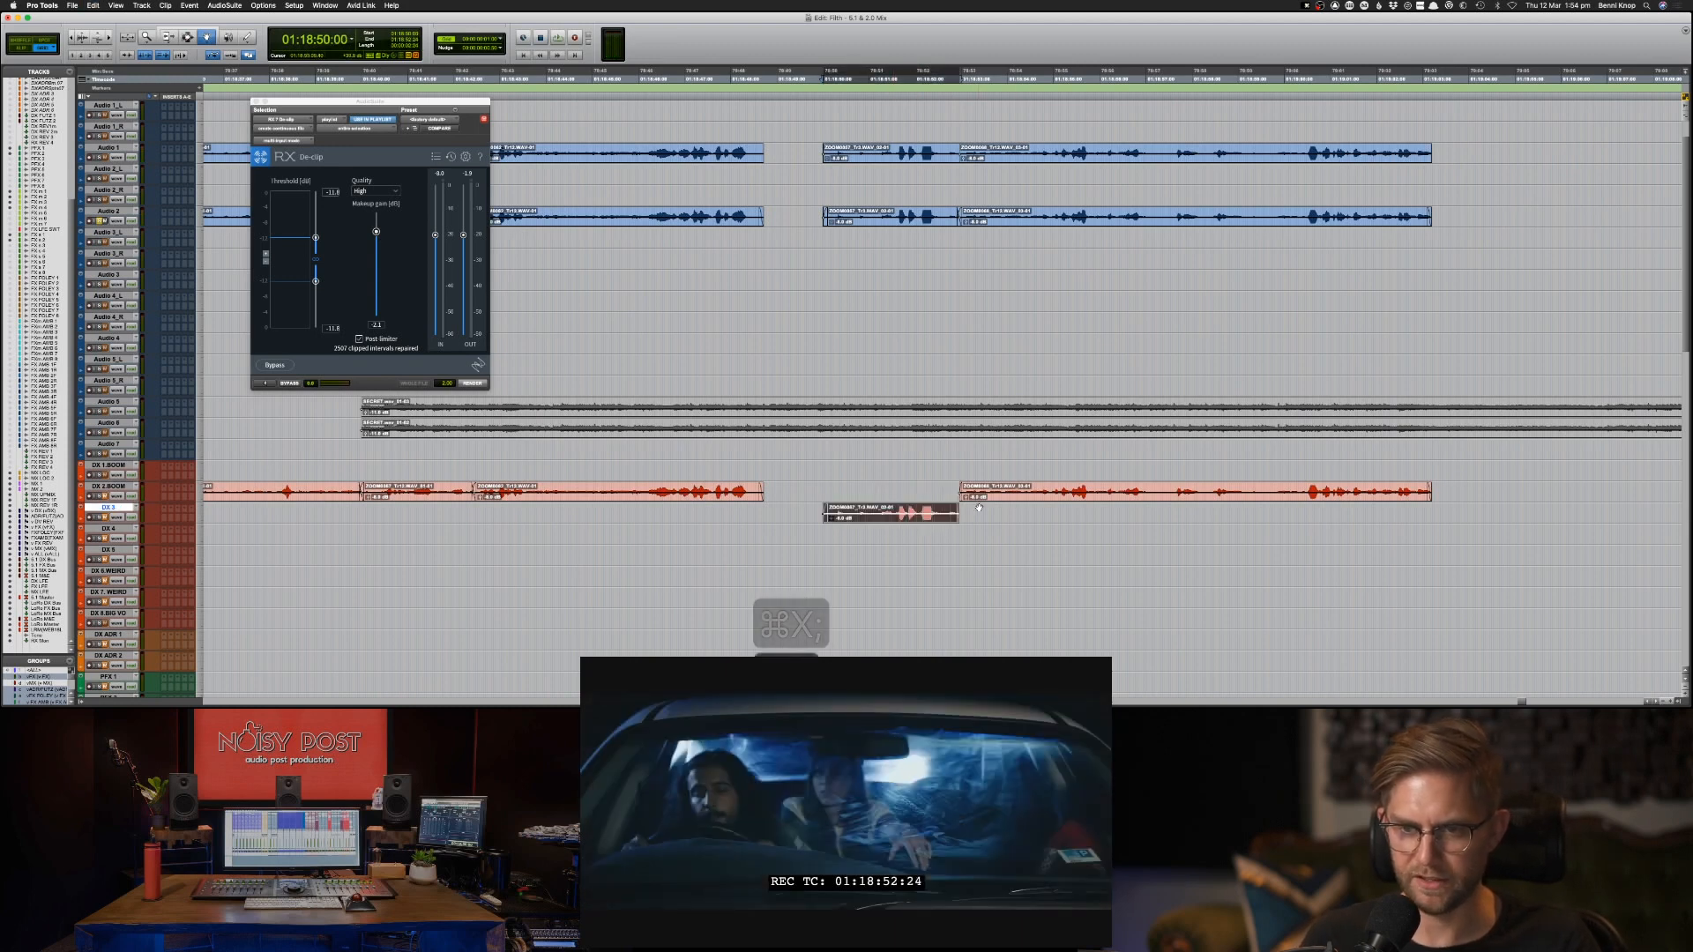
Extend the end of the DX 3 clip with a fade-out overlapping the following DX 2.BOOM clip, and play the transition.
left_click(1010, 509)
key("F7")
left_click_drag(979, 517, 935, 519)
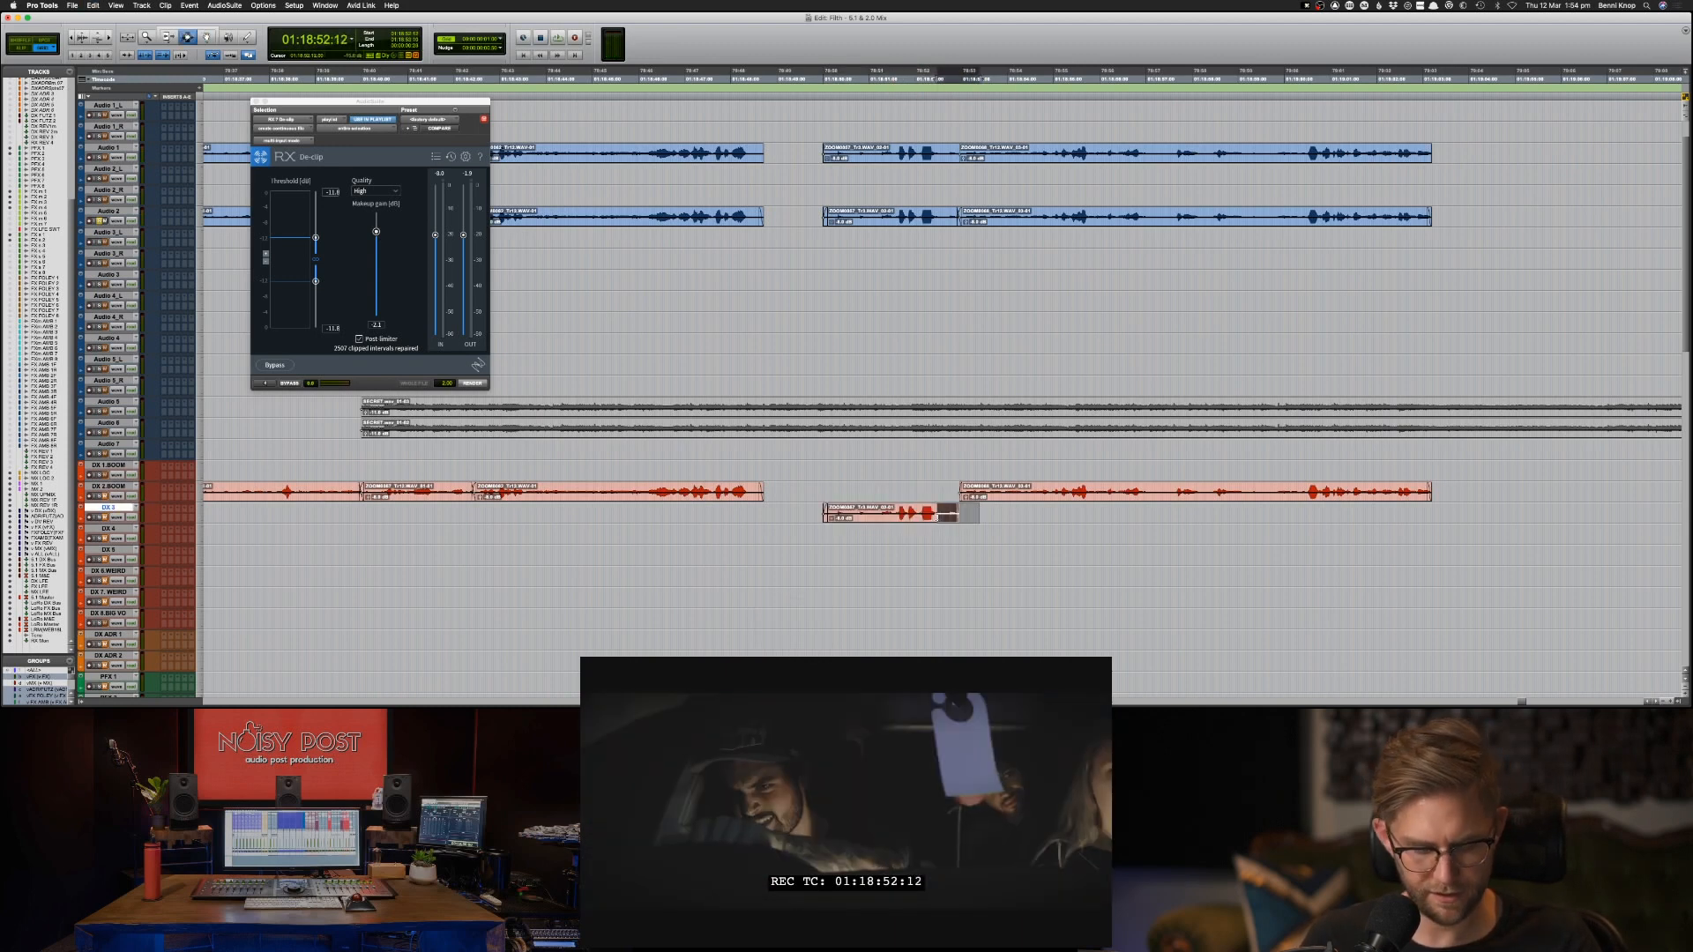
key("f")
key("slash")
key("slash")
key("slash")
key("slash")
key("slash")
key("slash")
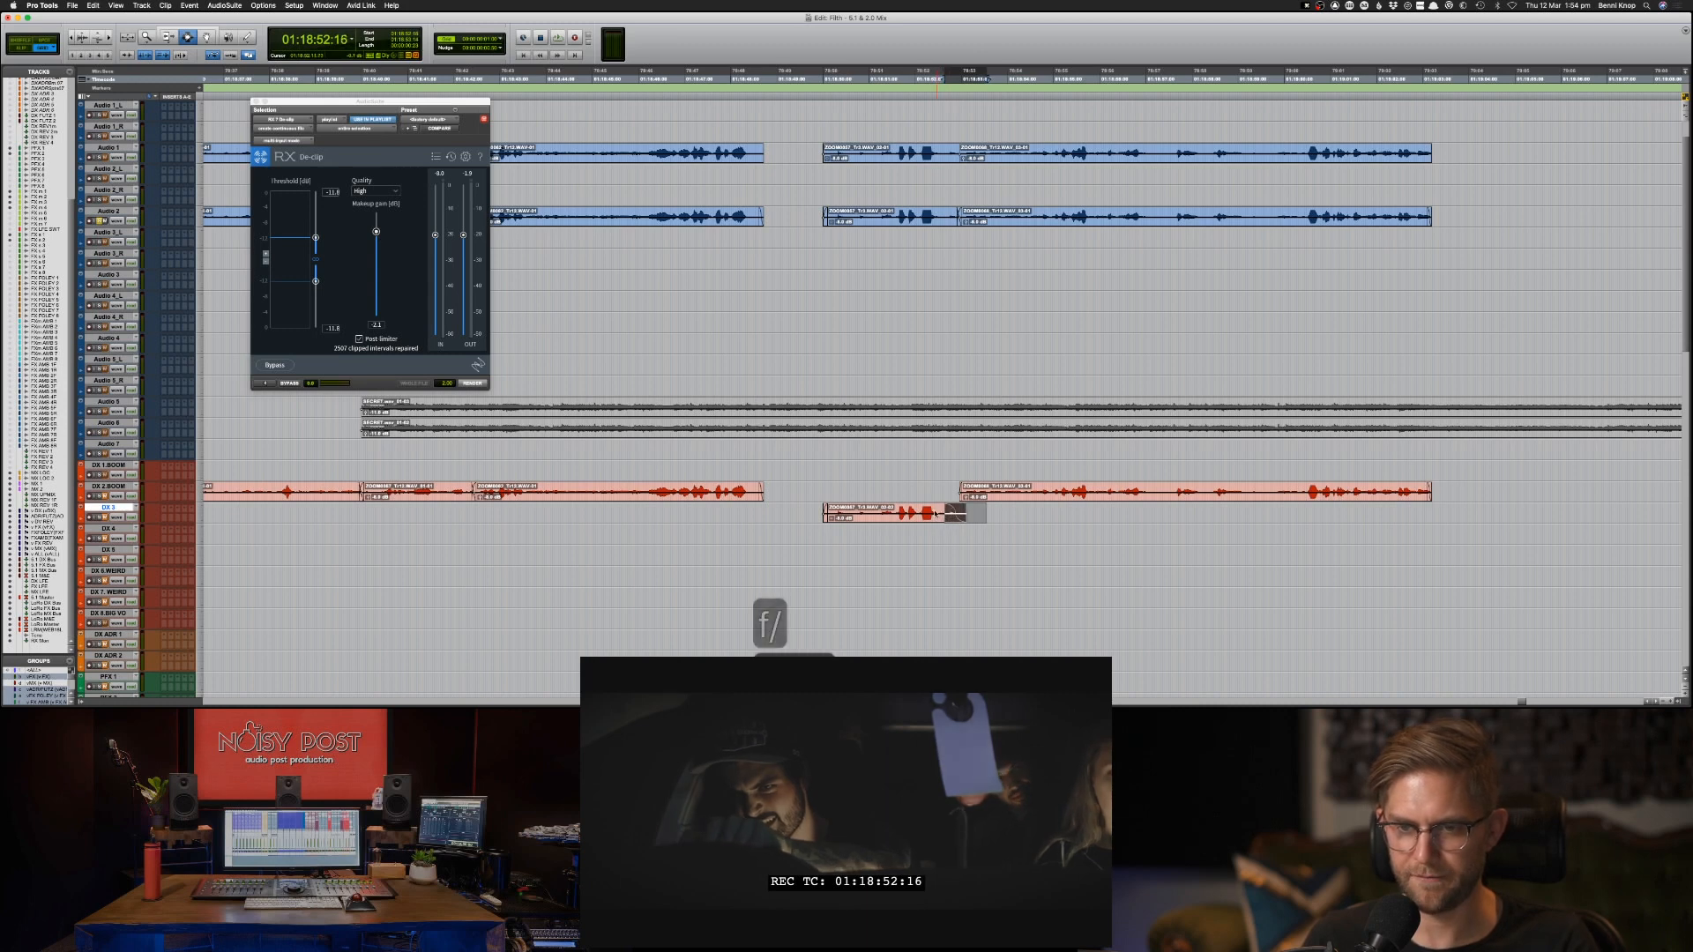
left_click(935, 512)
key("space")
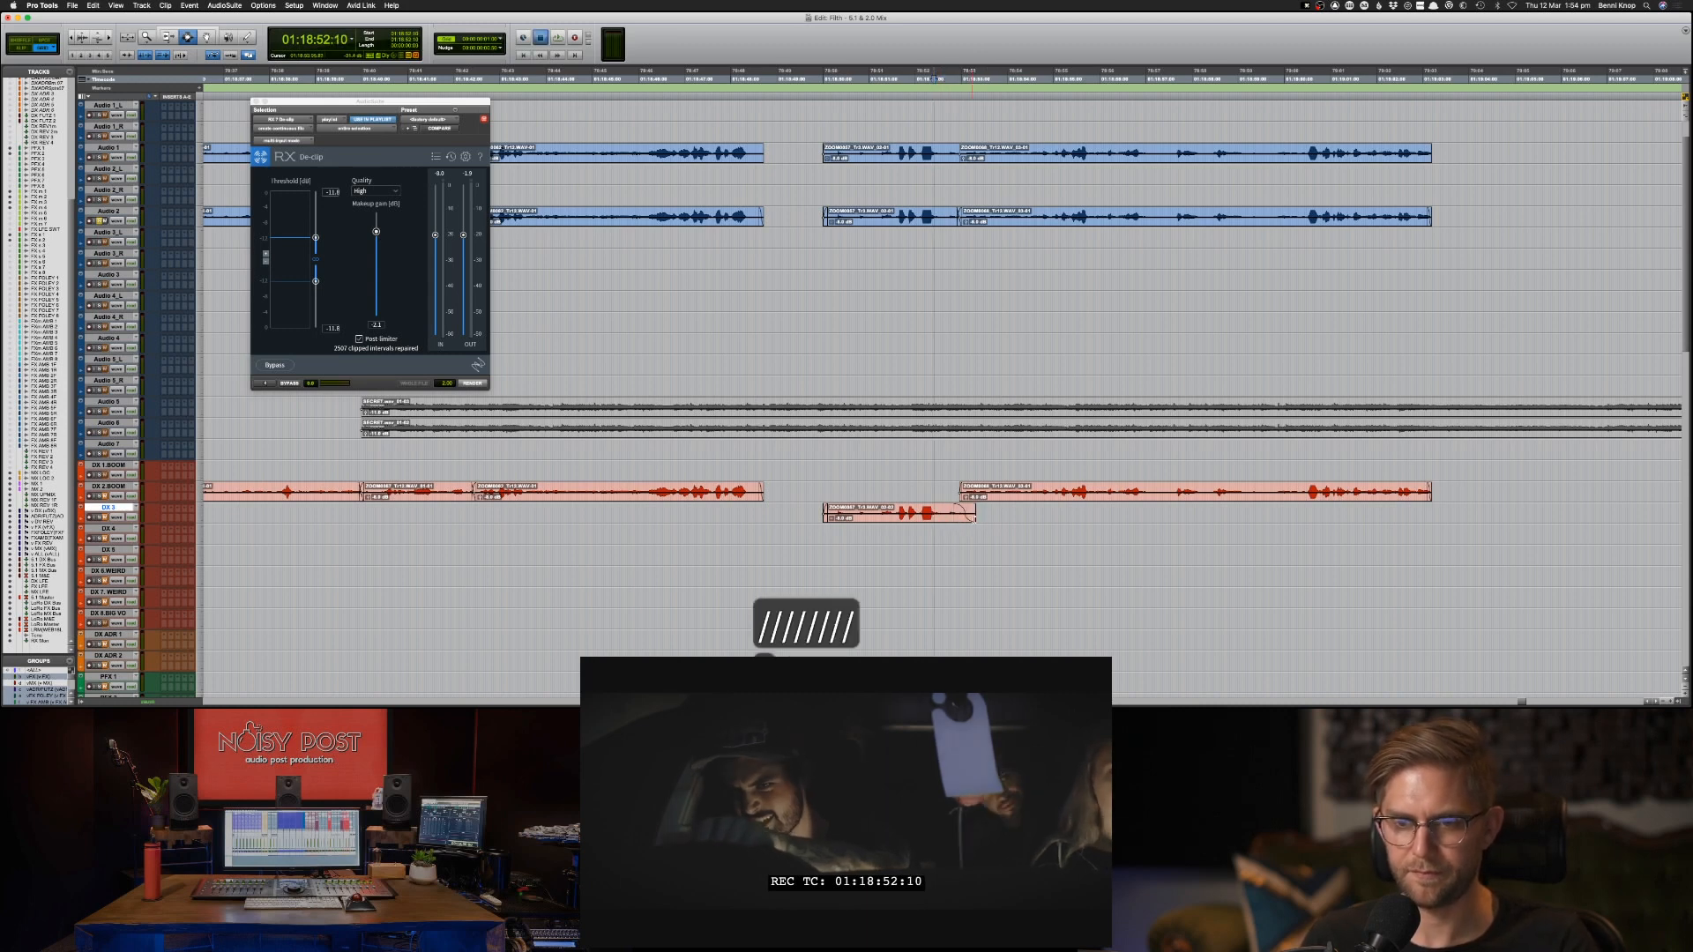
key("space")
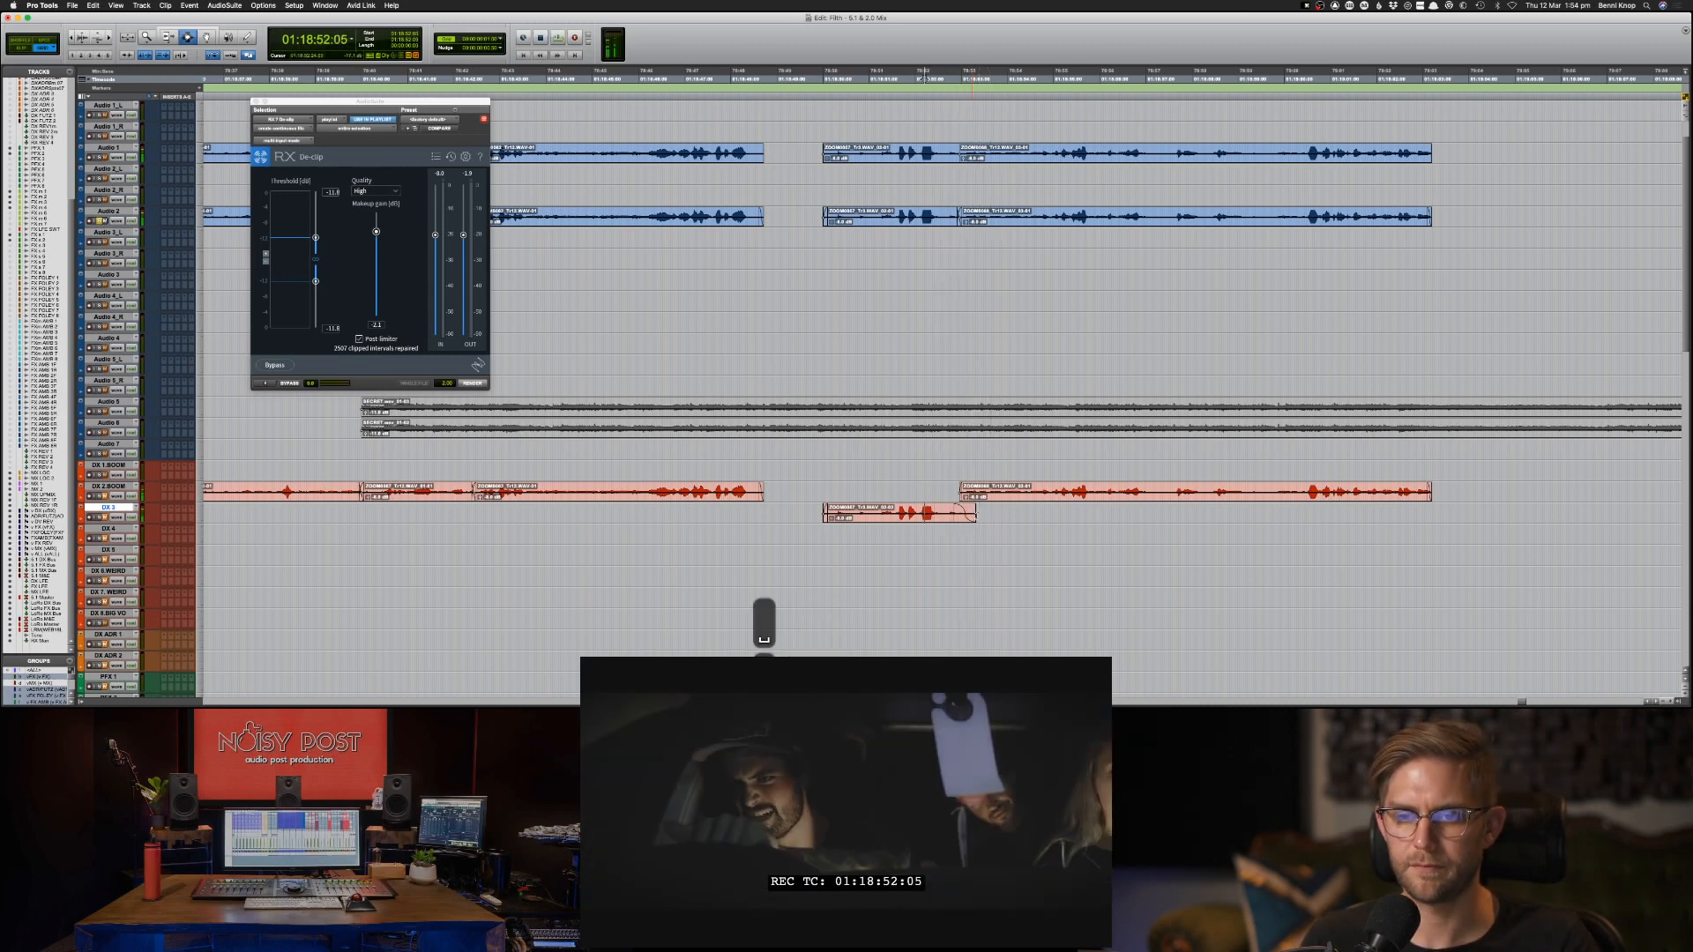
key("space")
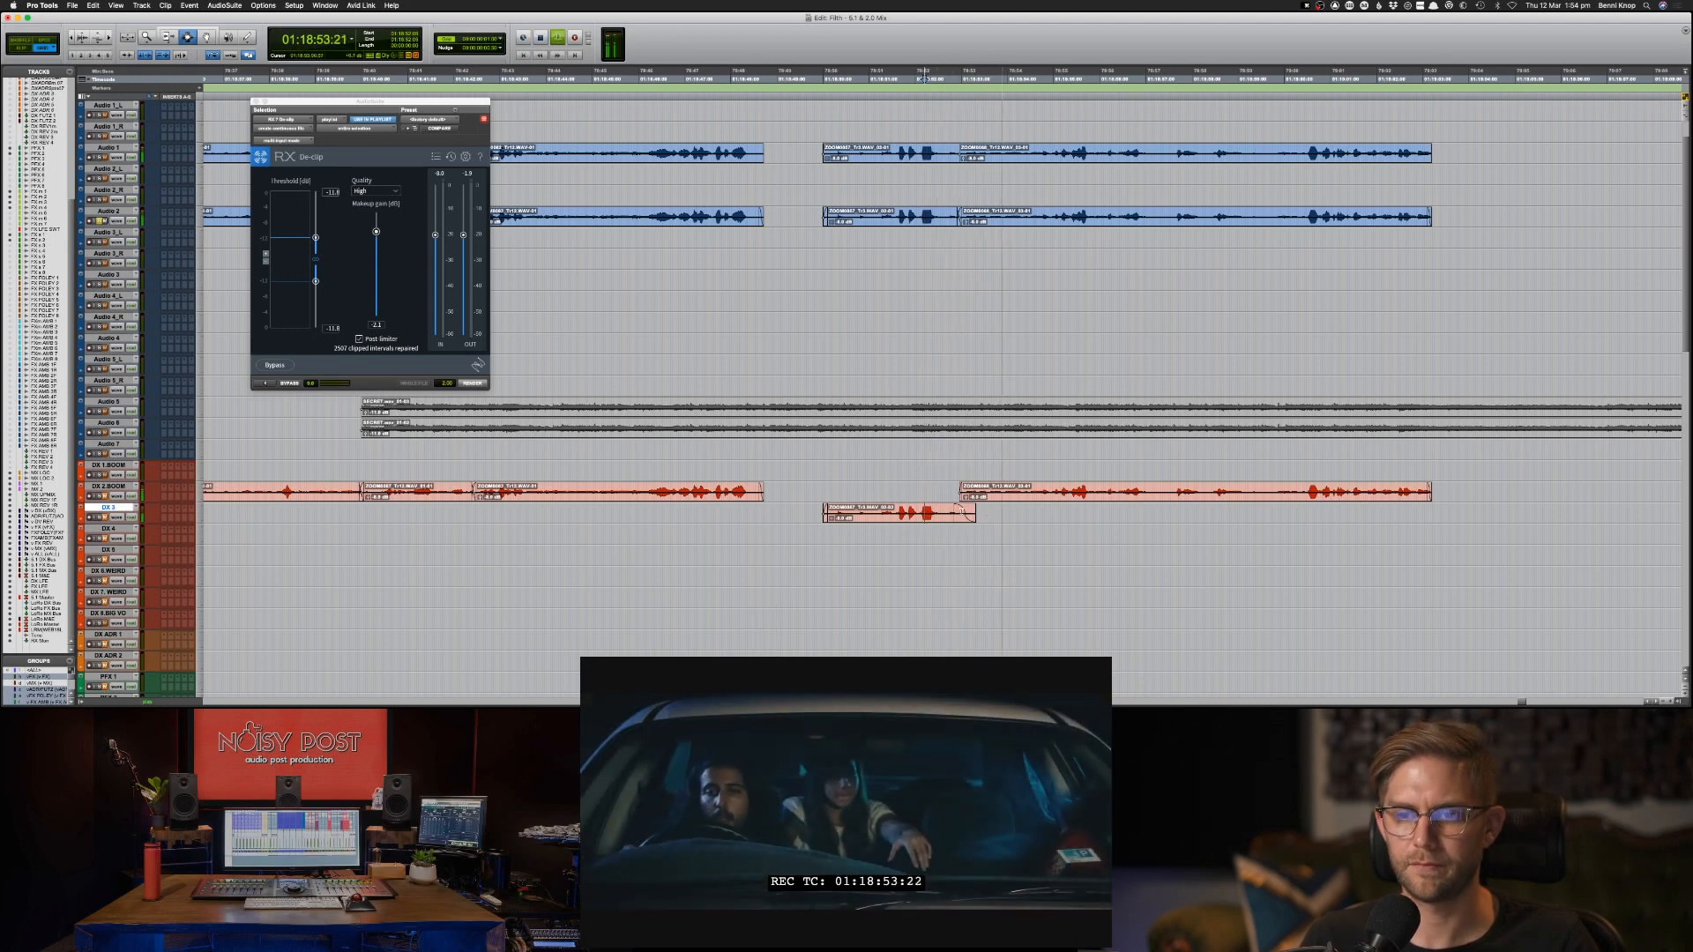
Add a fade-in to the DX 2.BOOM clip starting at 01:18:52:24 and play it back.
left_click(992, 498)
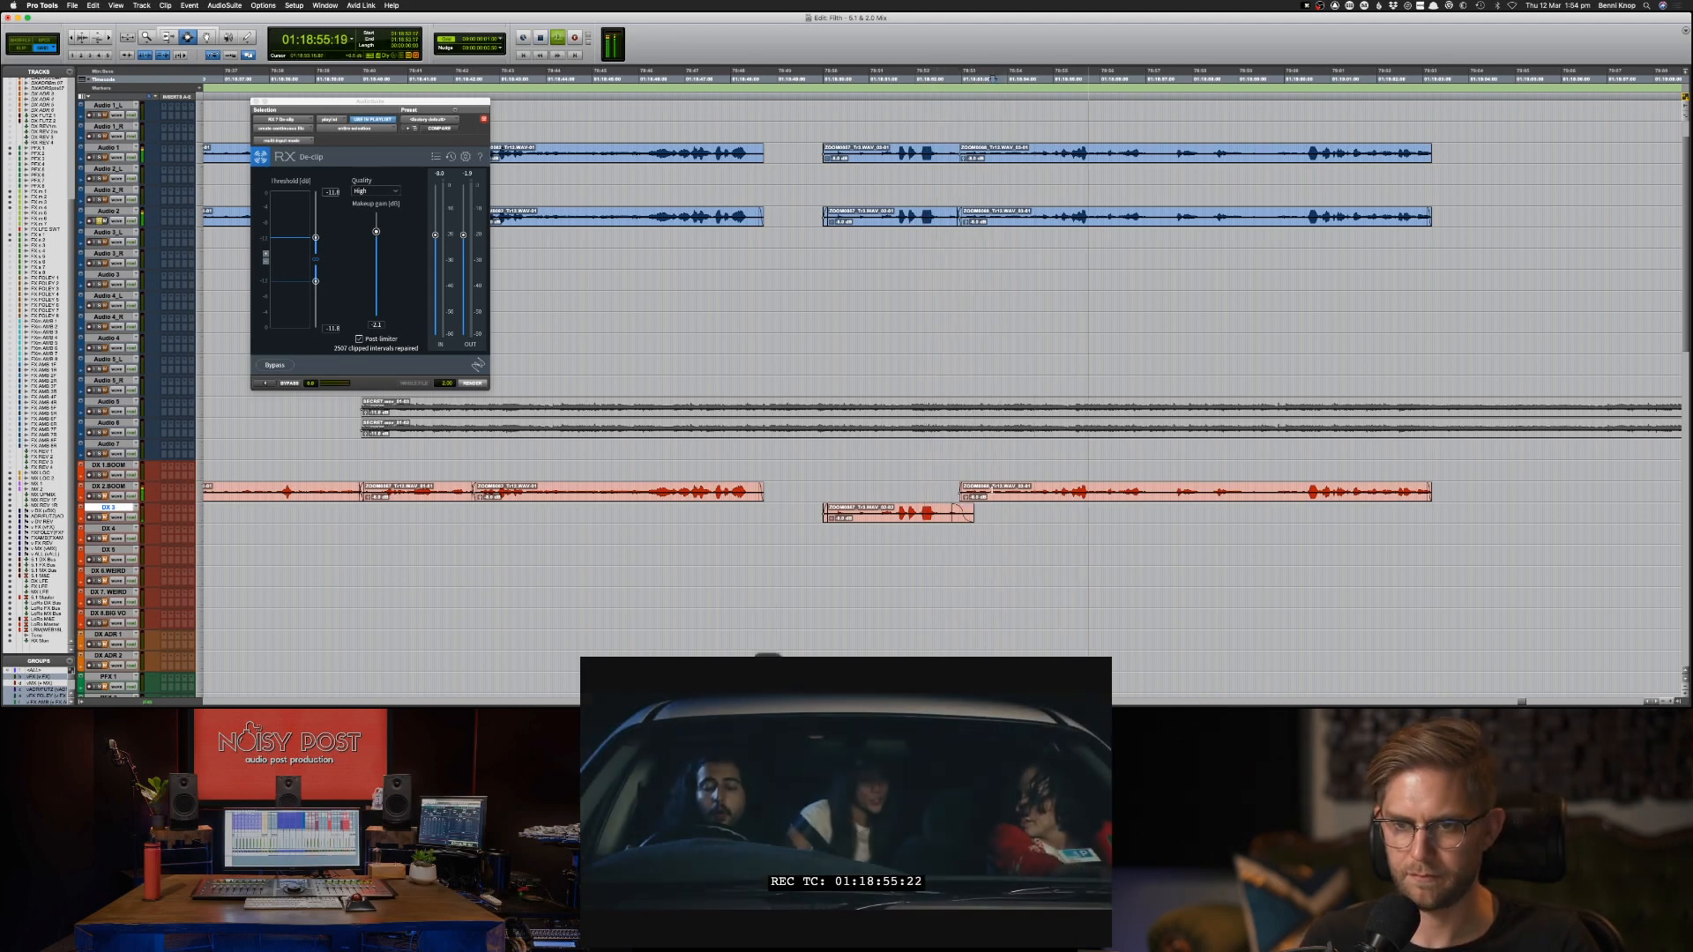
key("d")
key("F8")
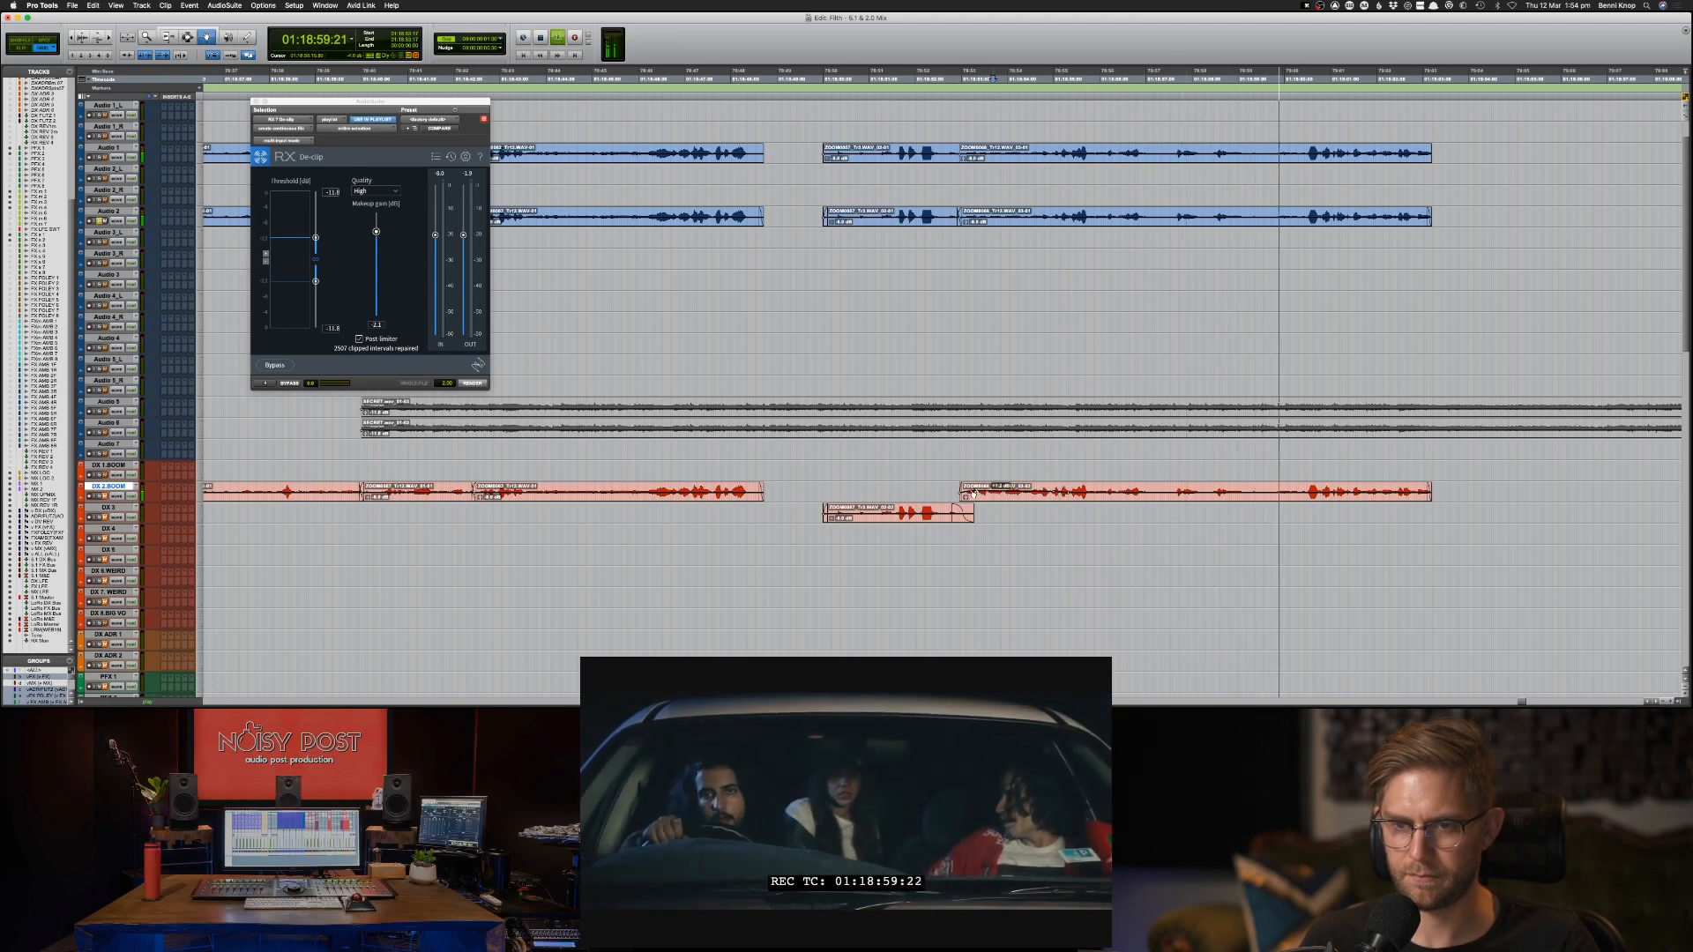
key("F7")
key("space")
key("F8")
key("space")
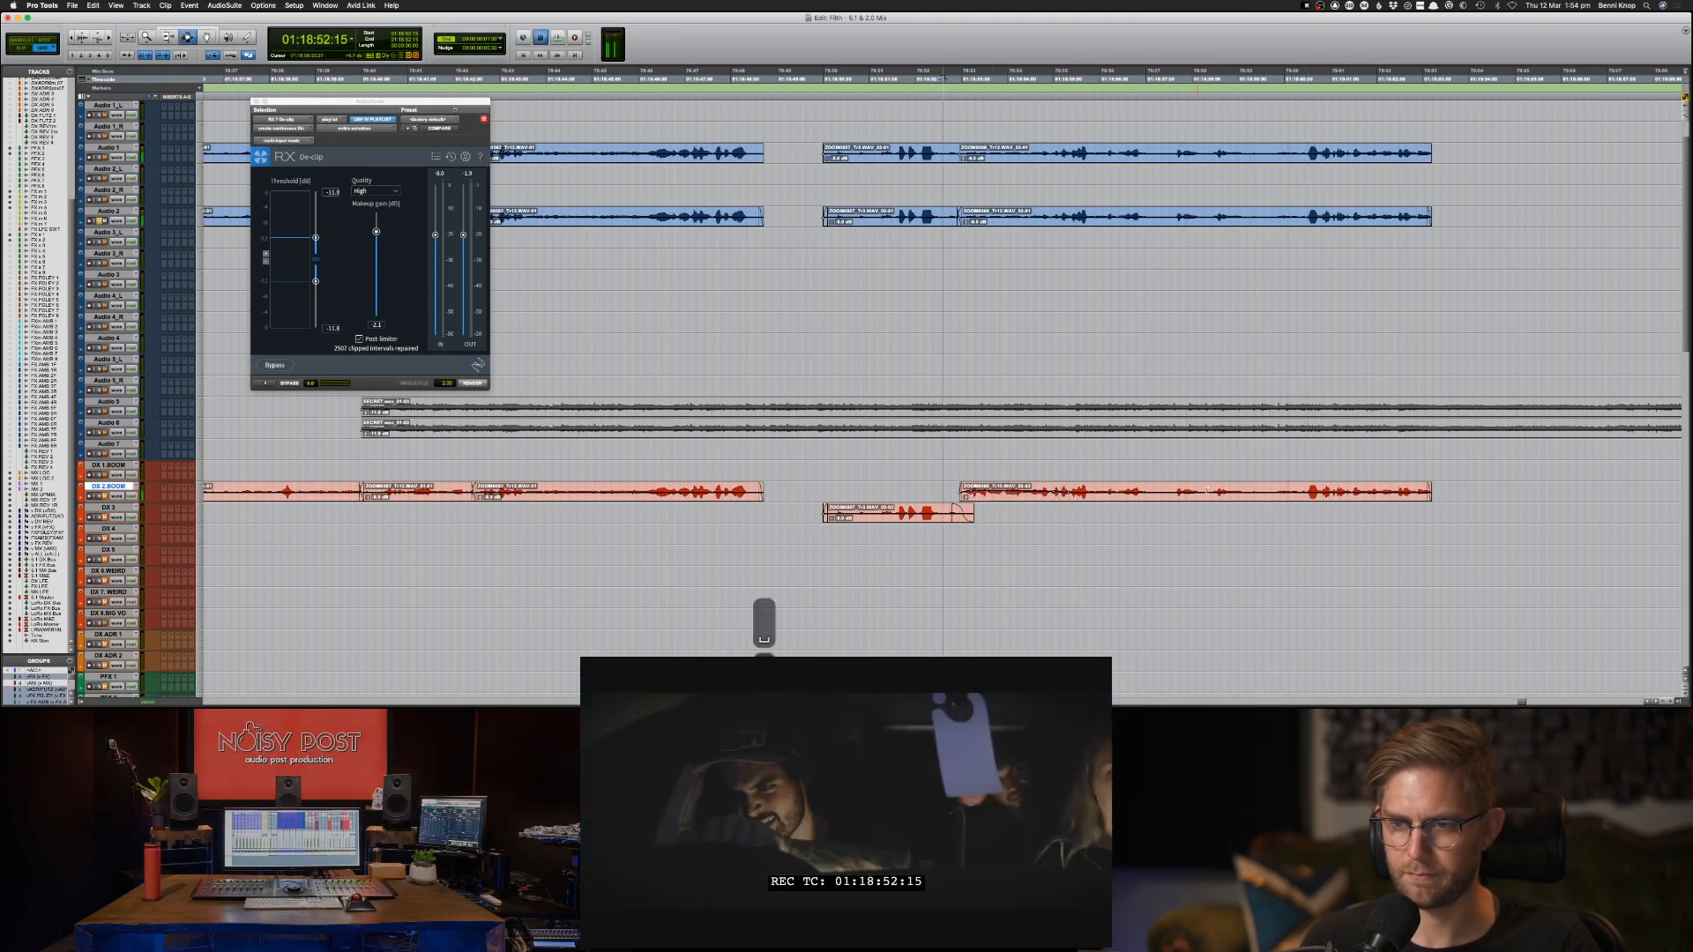
left_click(1066, 499)
key("s")
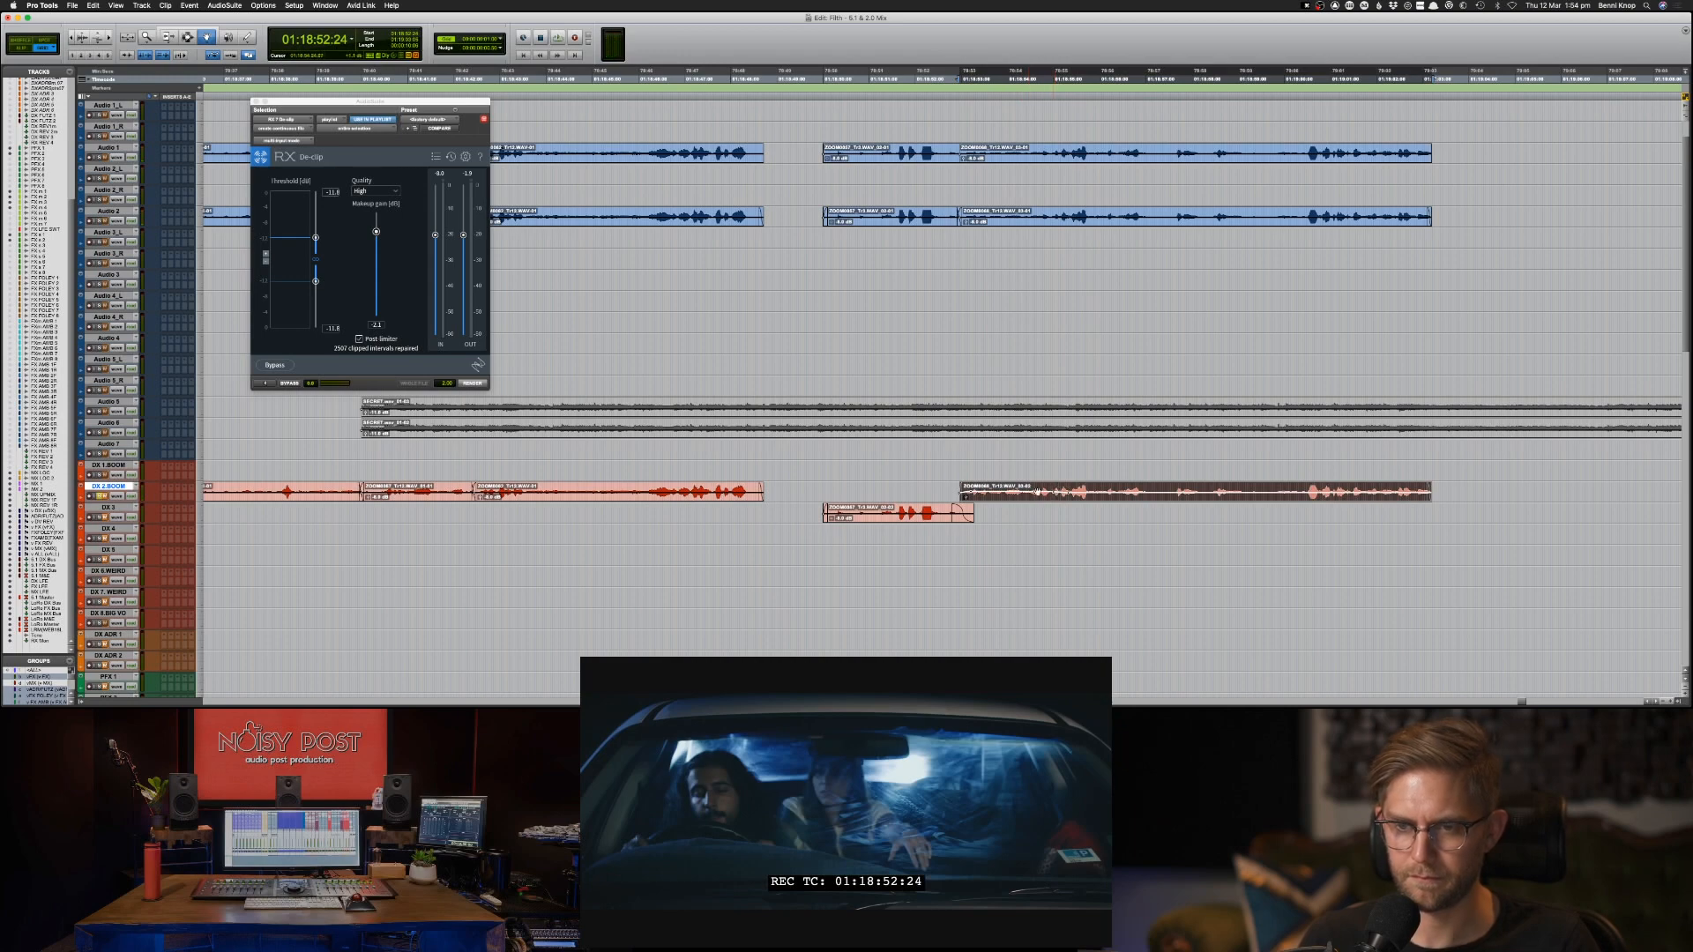
Render RX De-clip on the DX 2.BOOM clips from 01:17:48:14 to about 01:19:03.
key("super+bracketleft")
key("super+bracketleft")
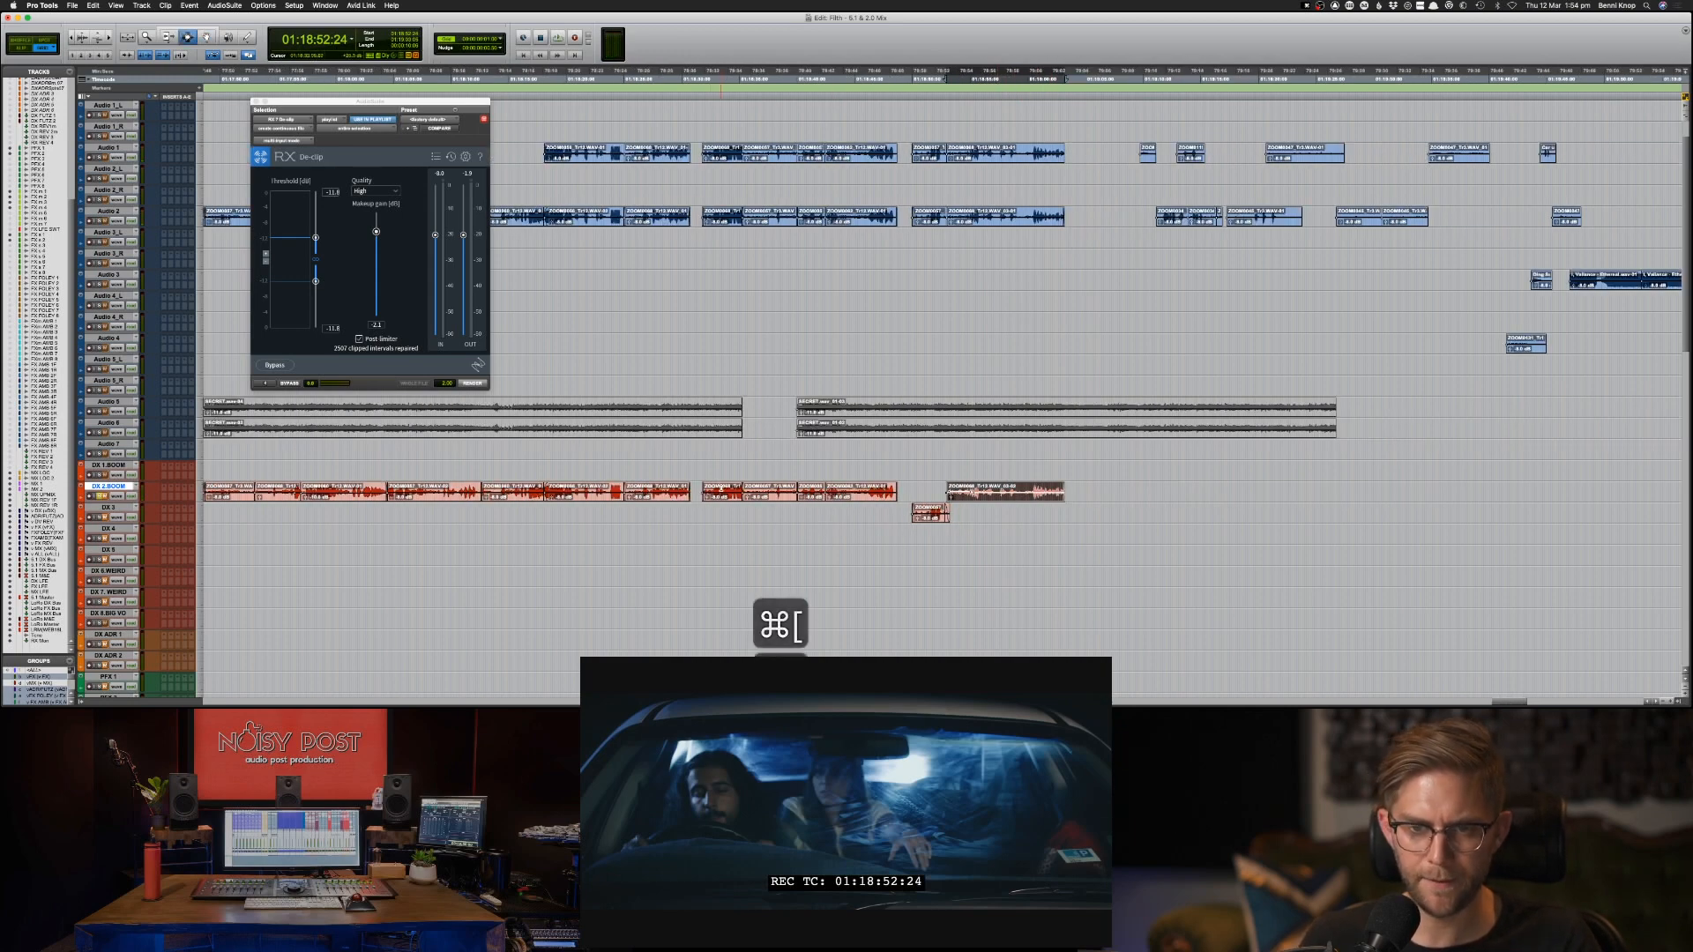
left_click(729, 492)
key("space")
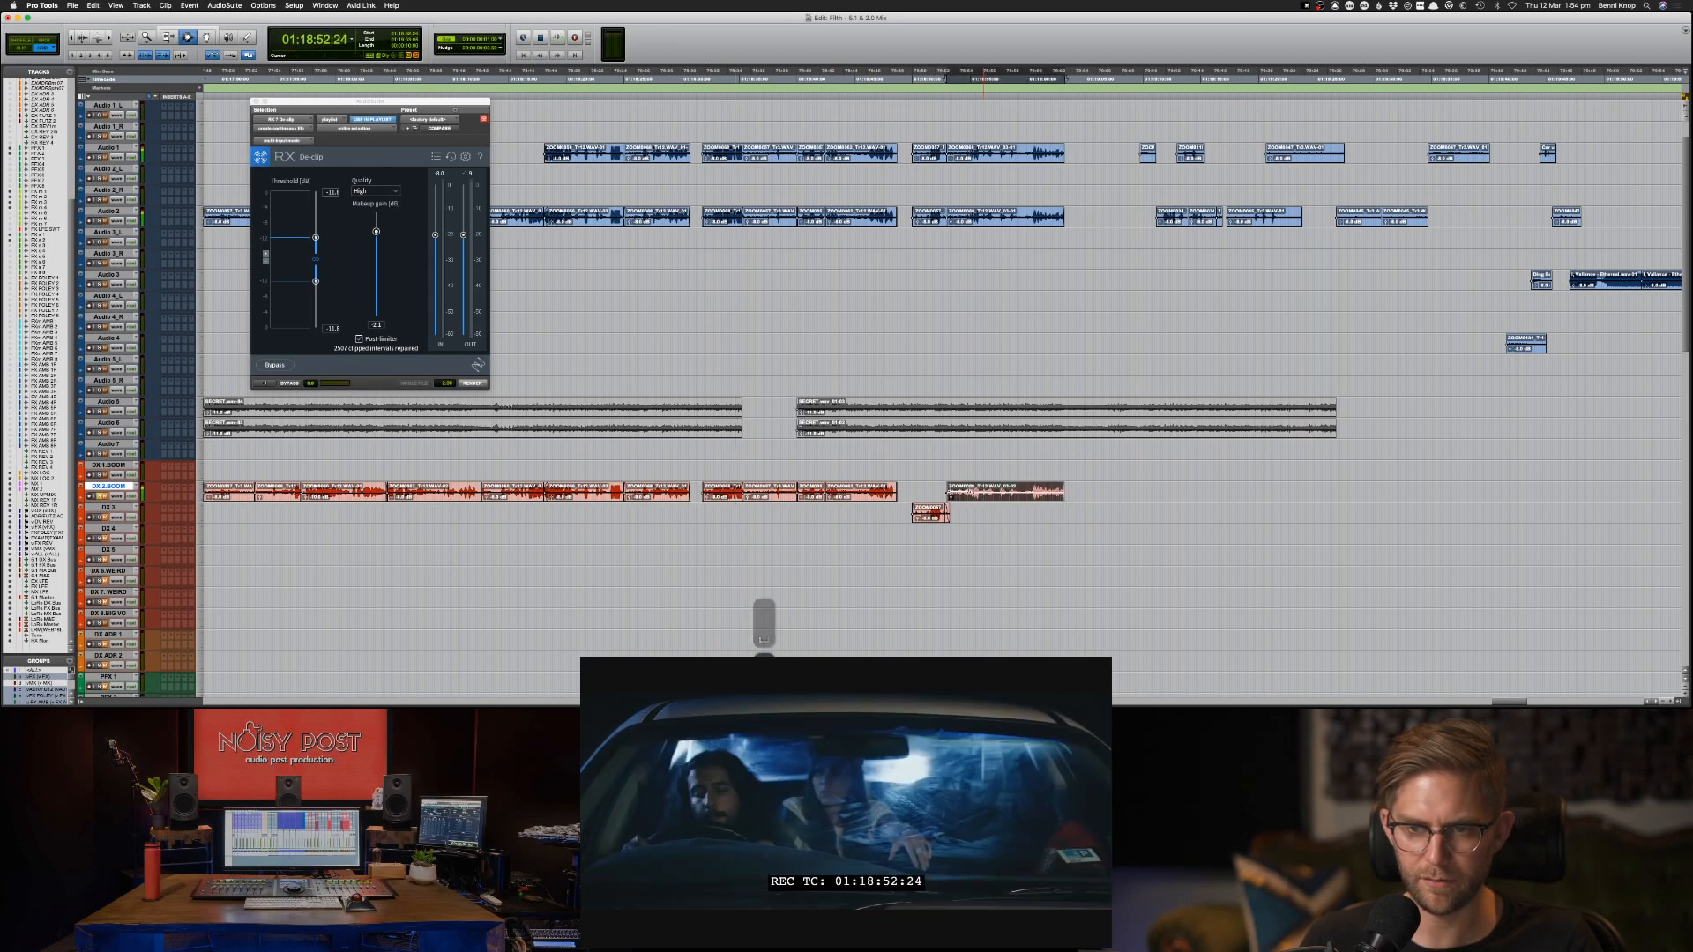
left_click(242, 488, "shift")
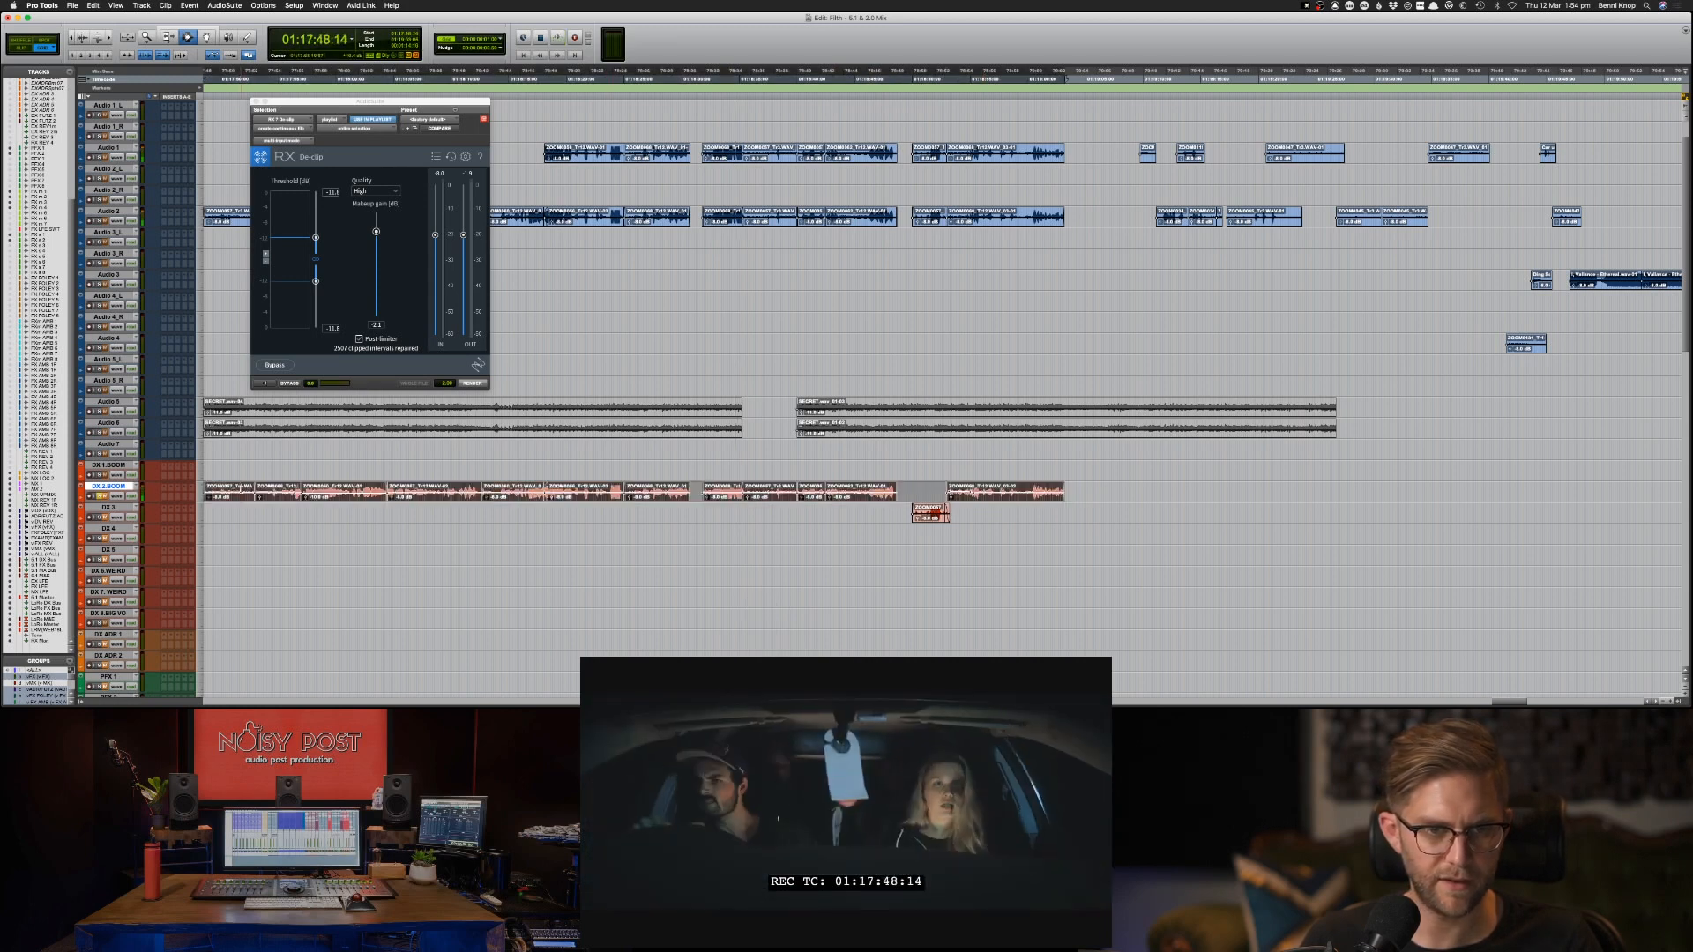
left_click(471, 384)
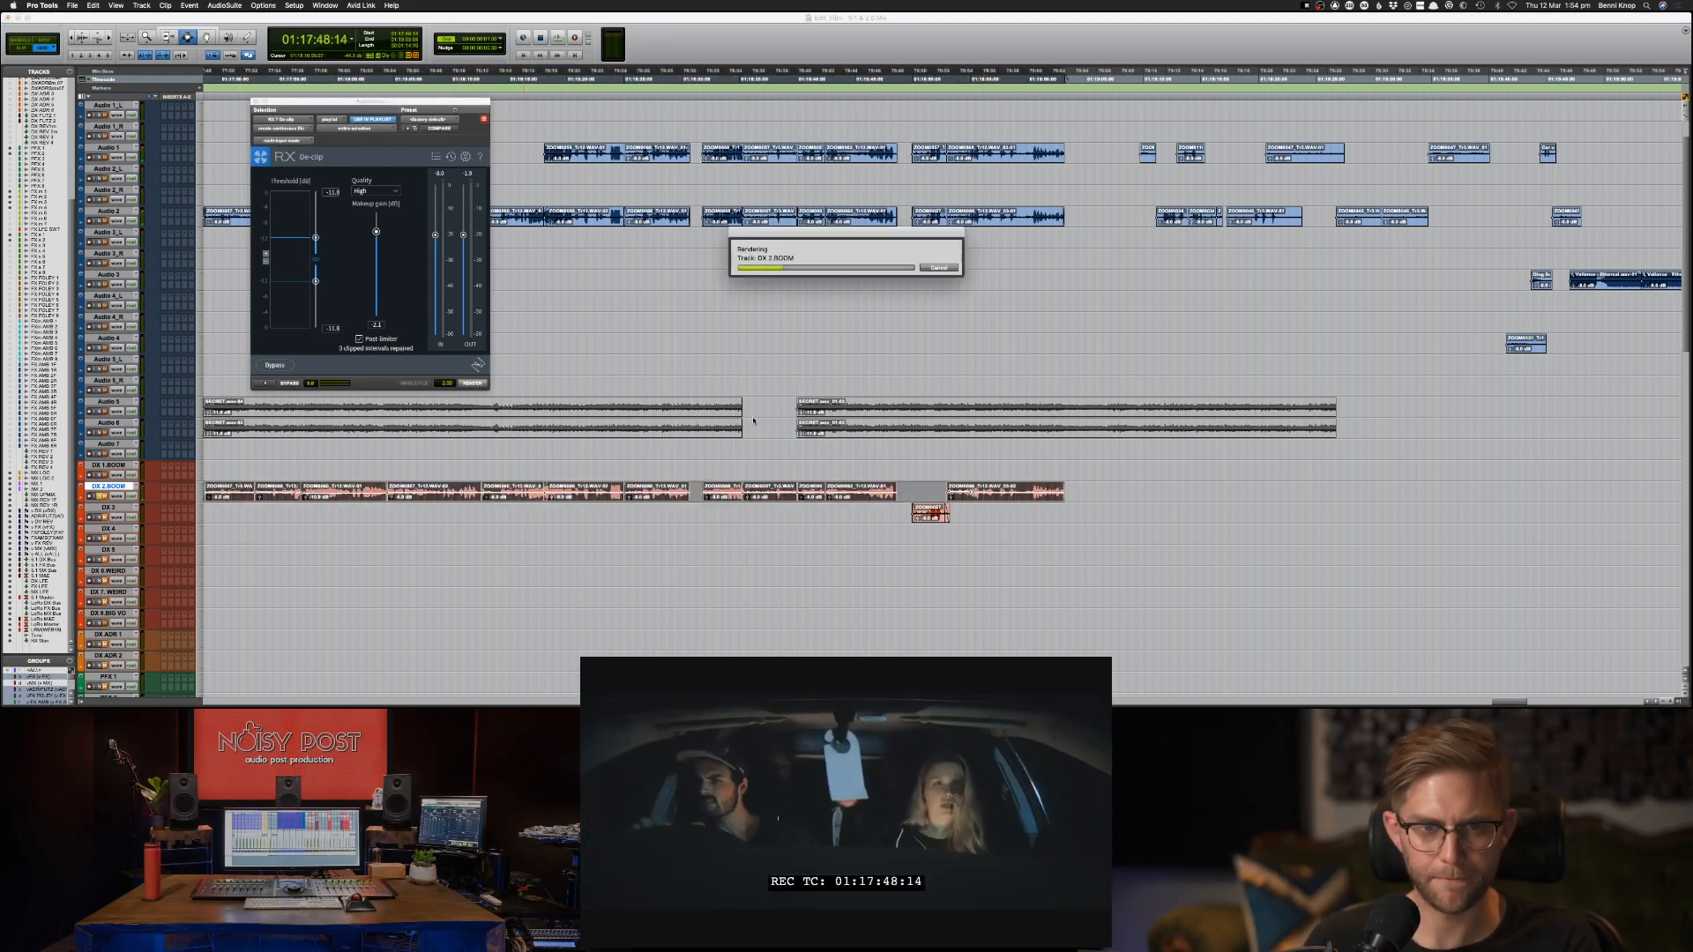
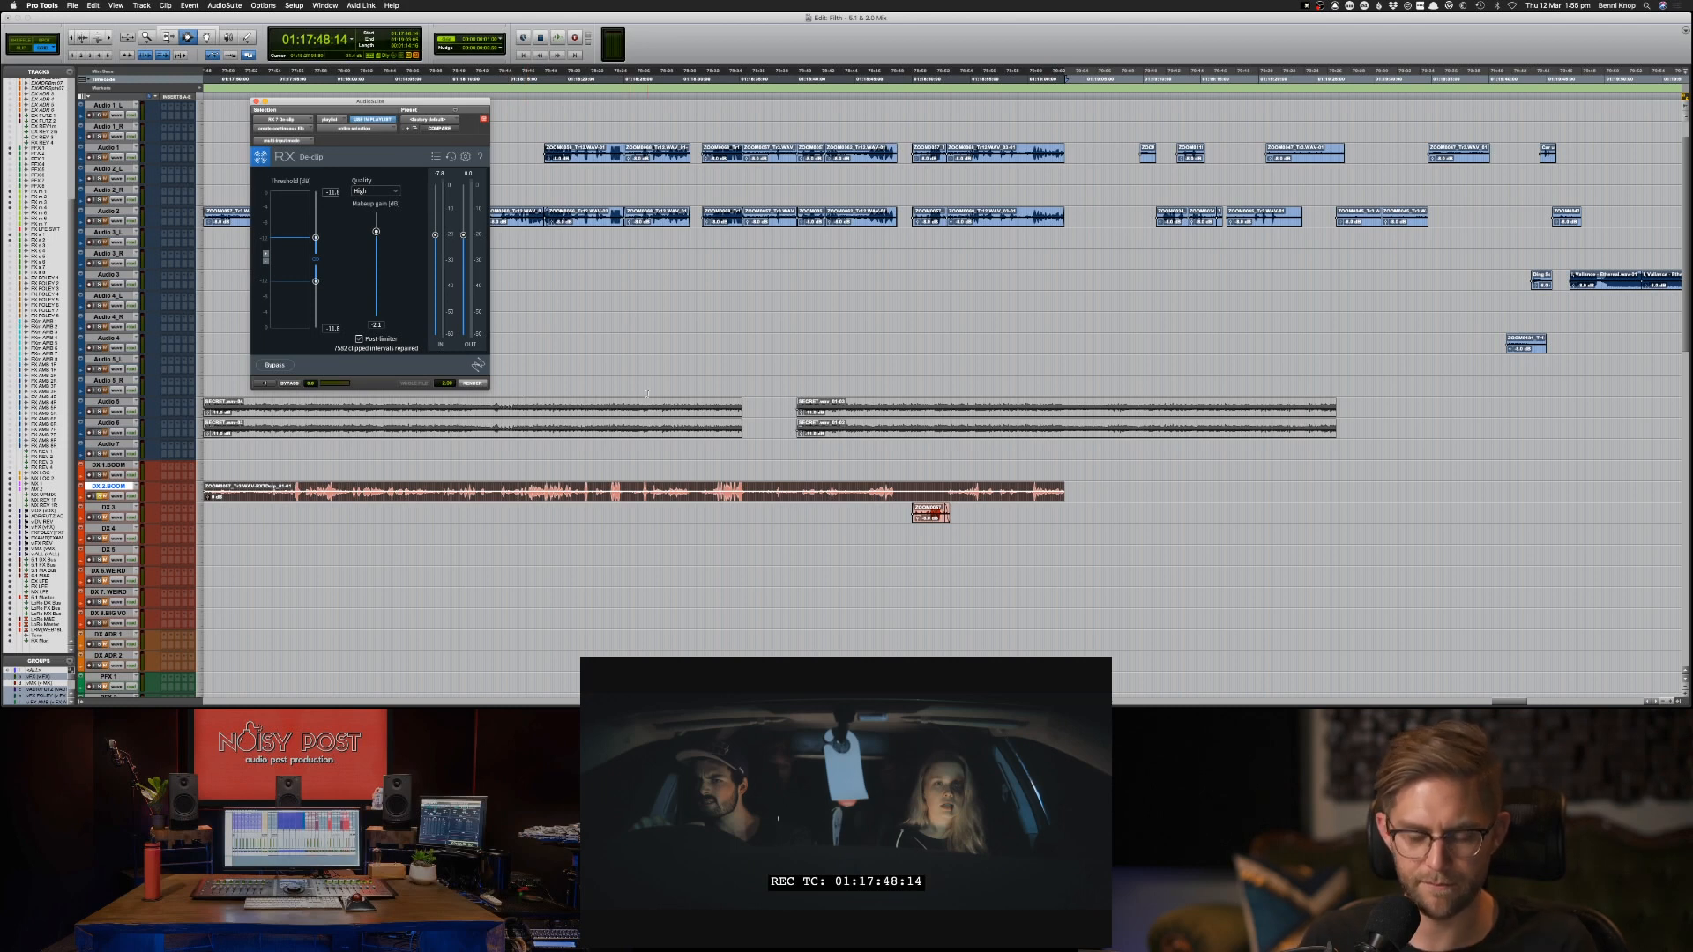
Place the edit cursor on DX 2.BOOM at 01:18:13:02 and save the session.
key("r")
left_click(715, 495)
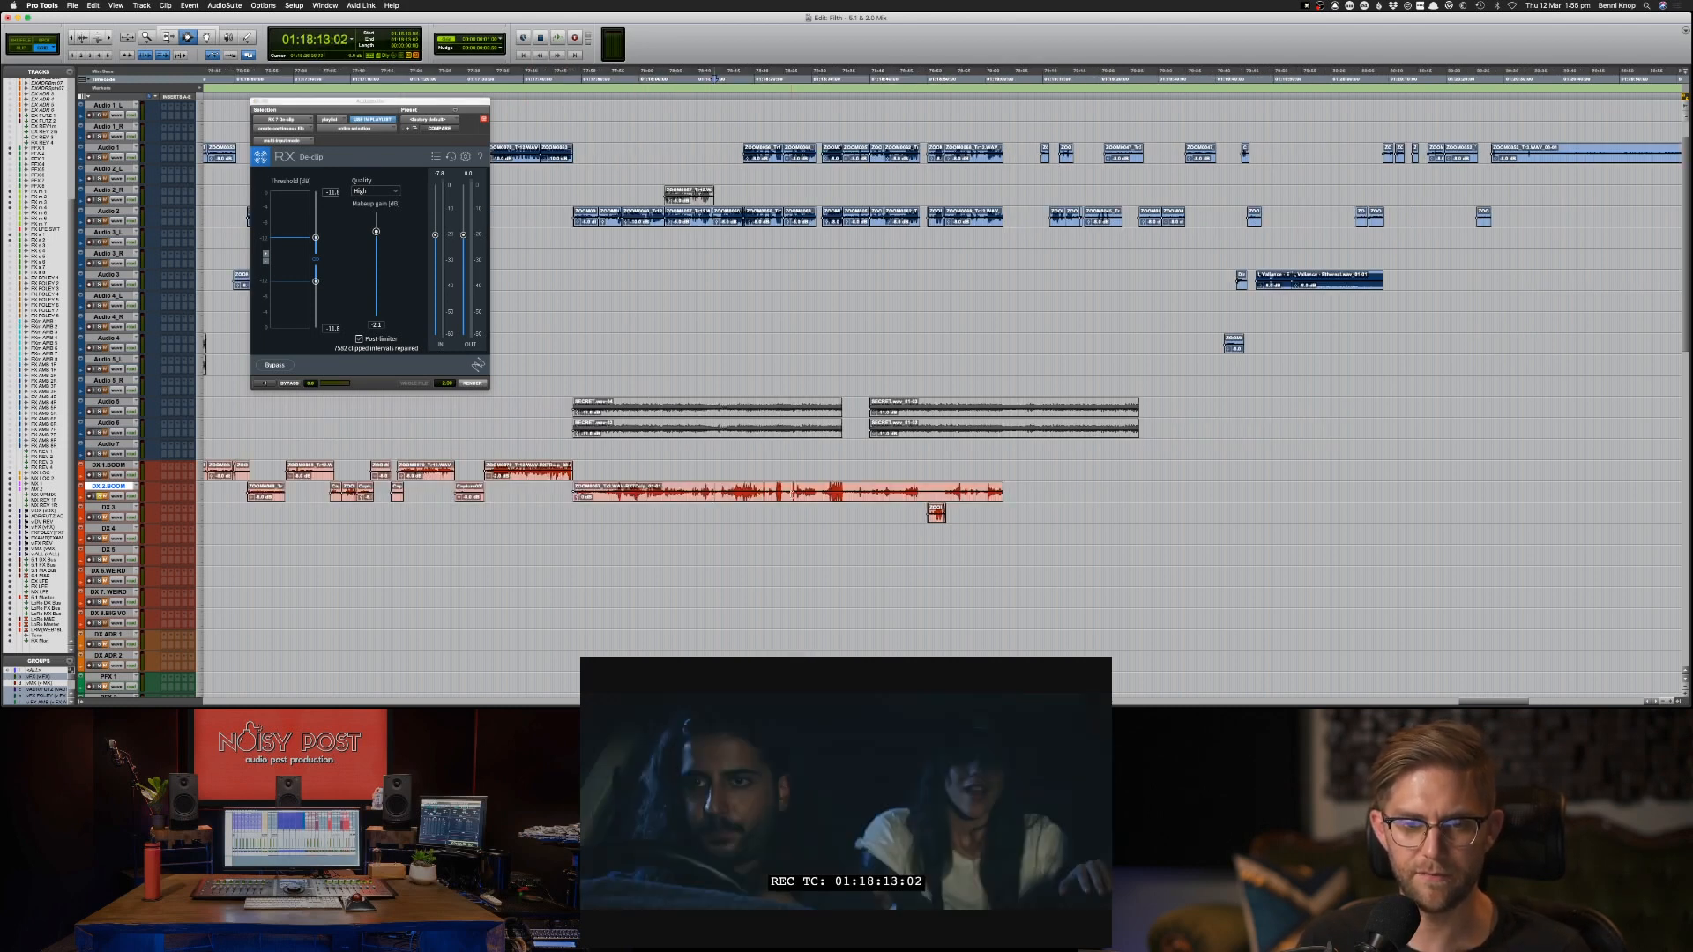
key("super+s")
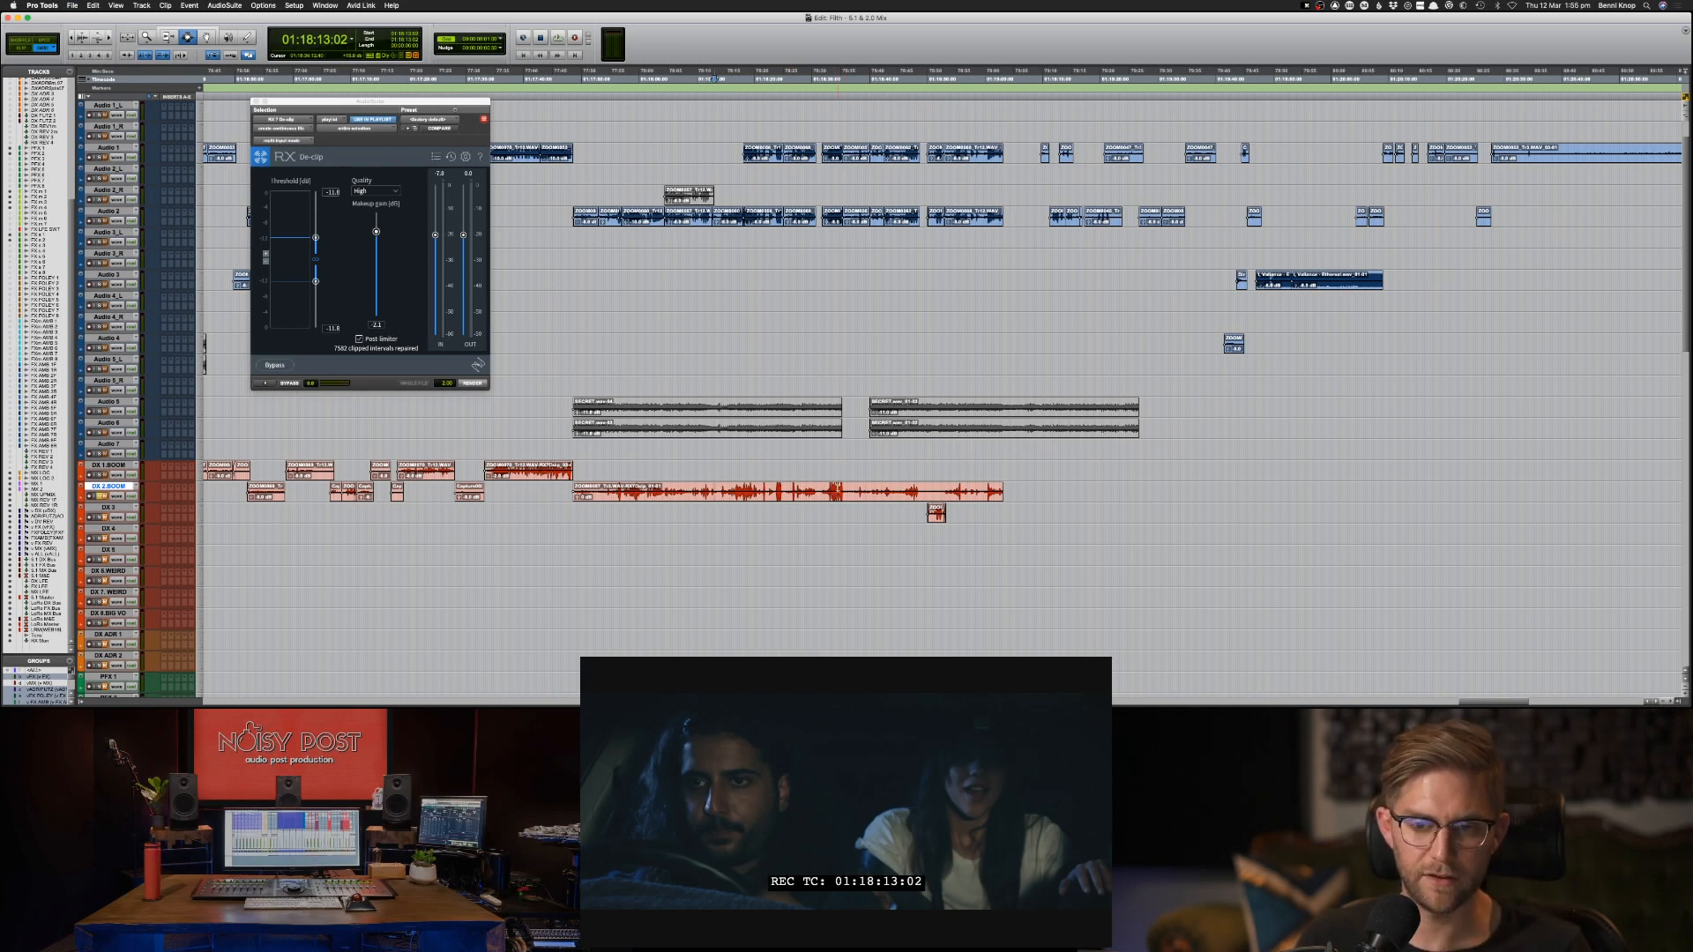
left_click(838, 490)
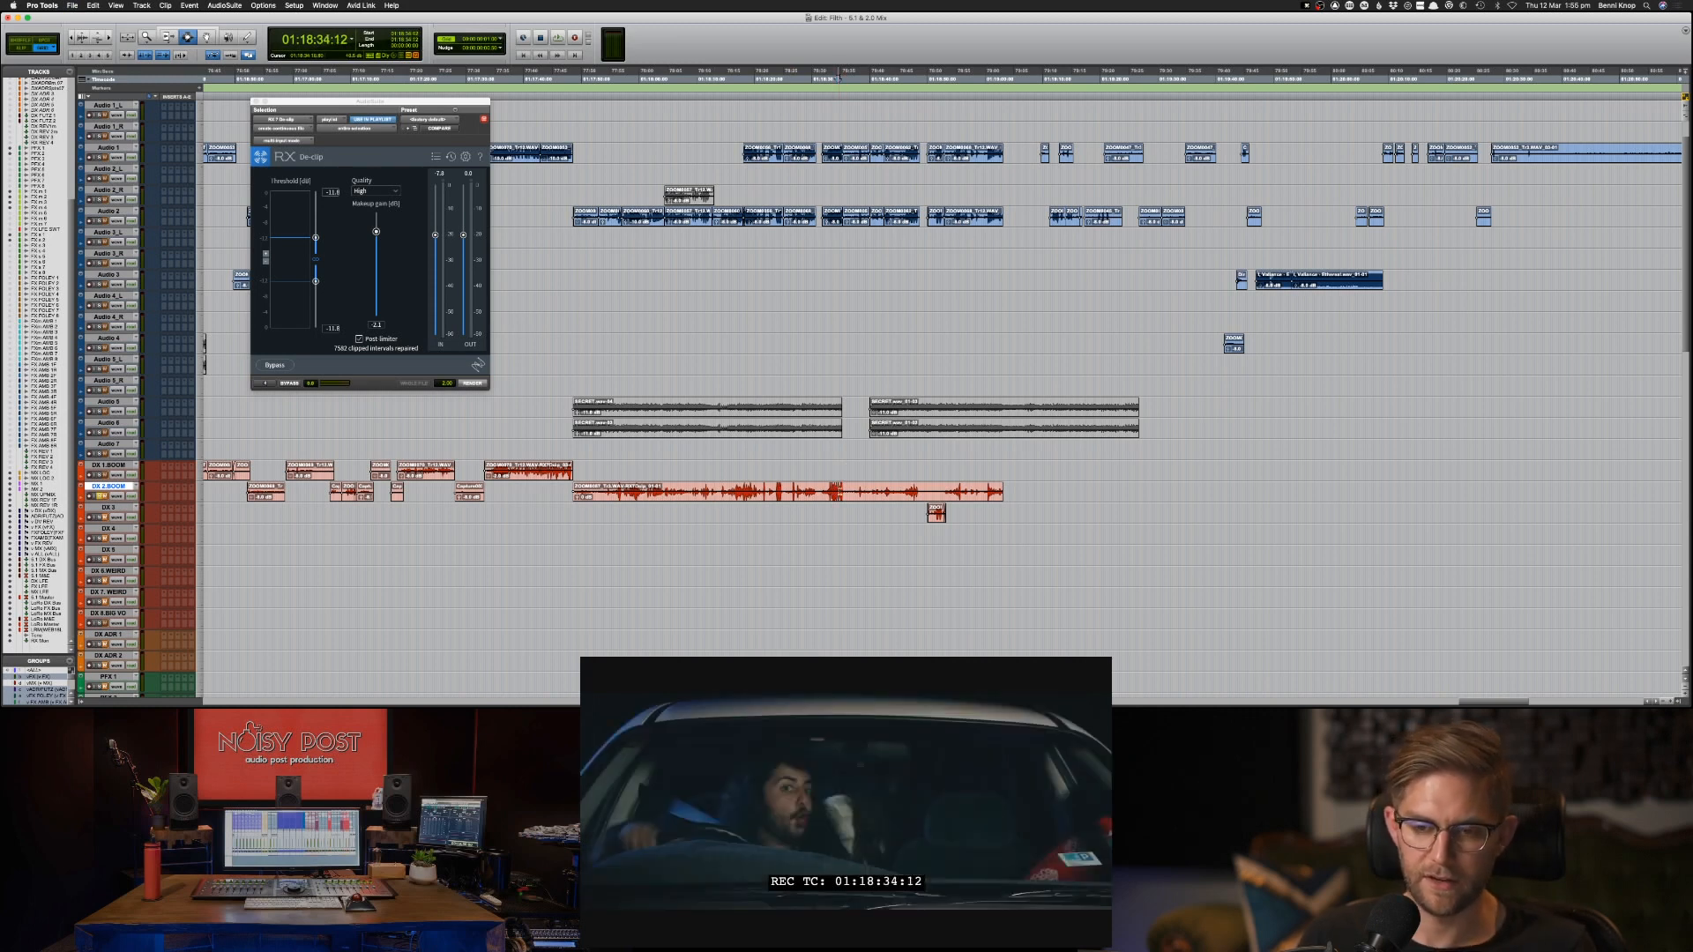
left_click(959, 485)
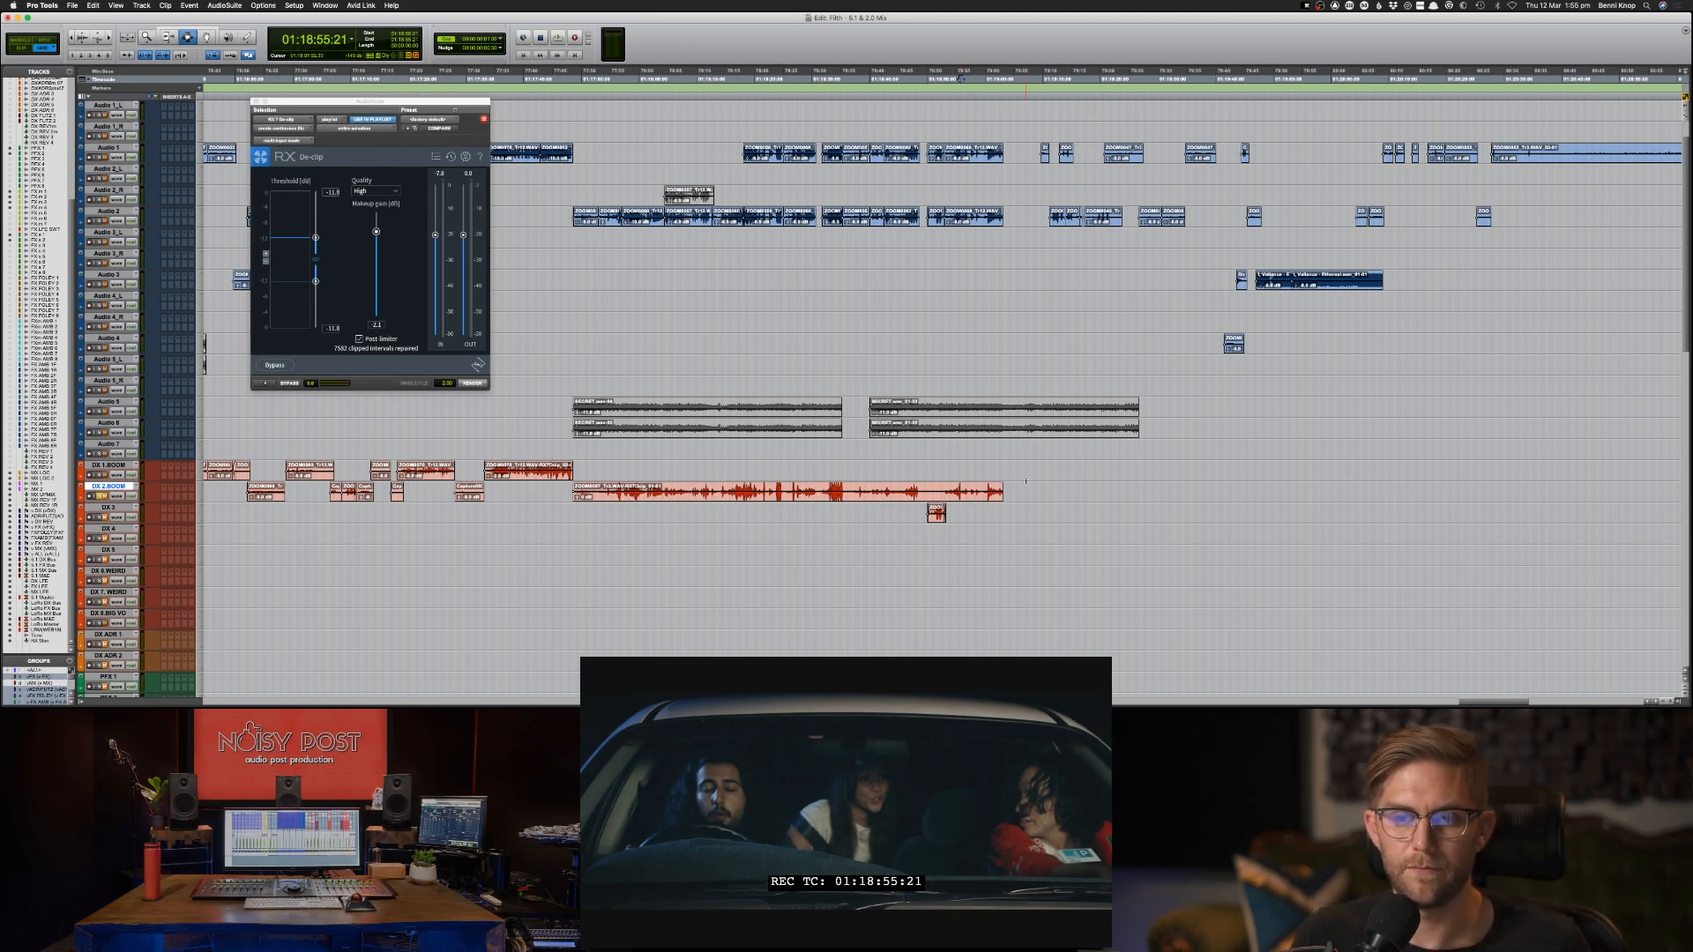
left_click(985, 326)
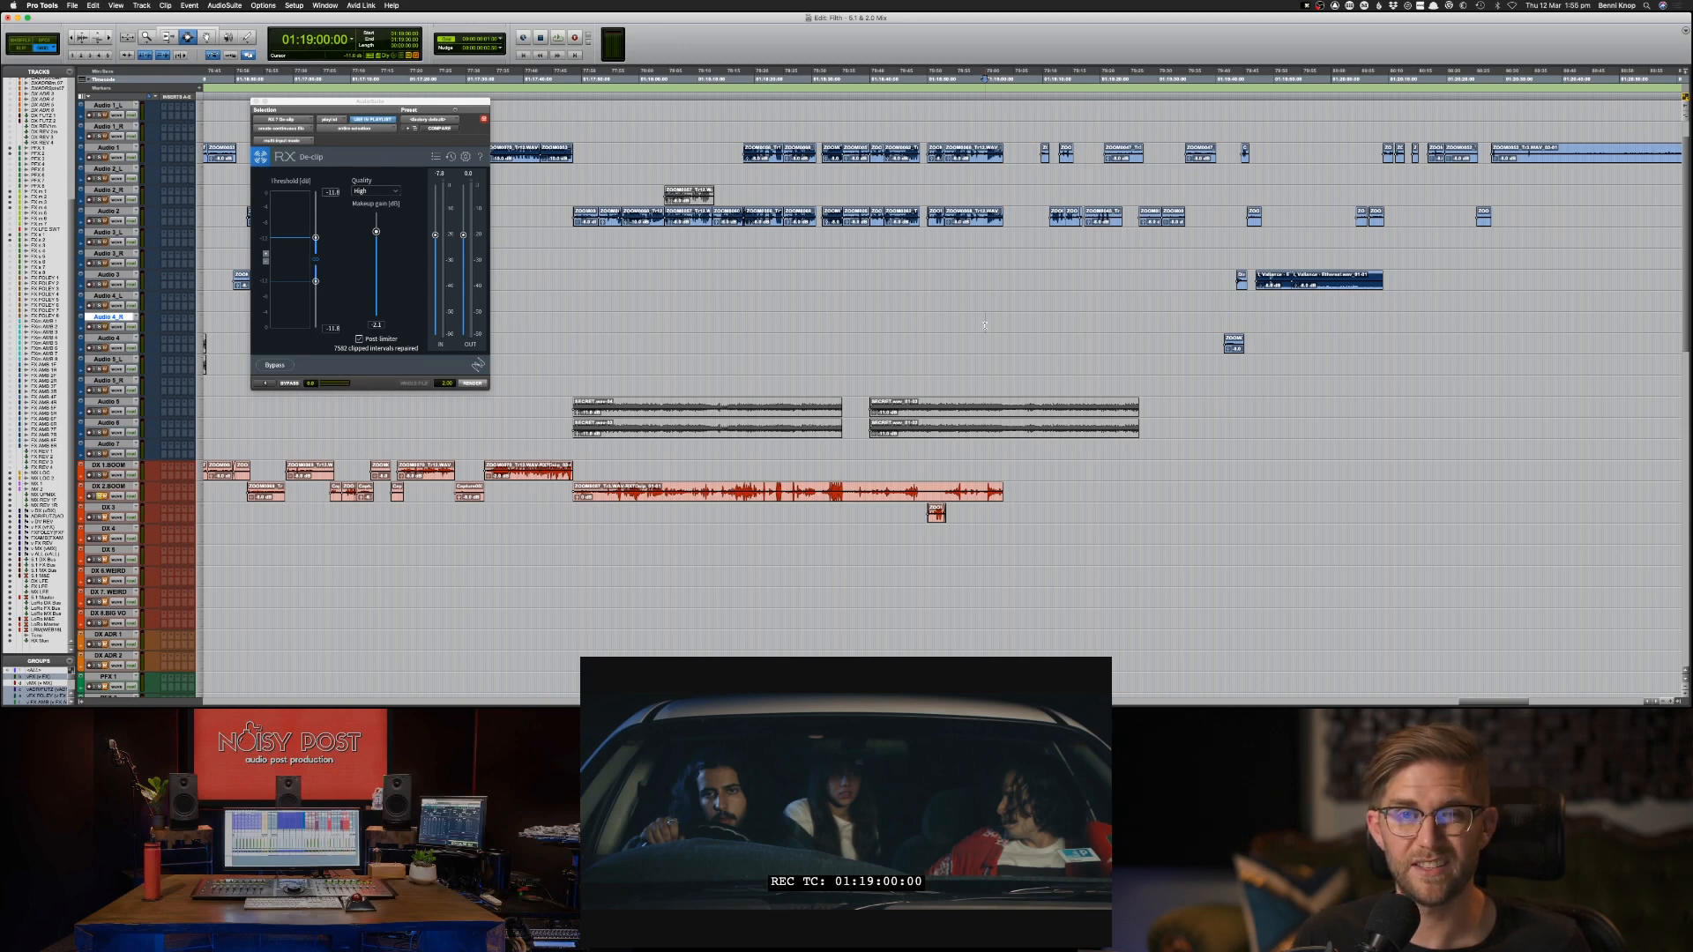
left_click(869, 291)
left_click(913, 265)
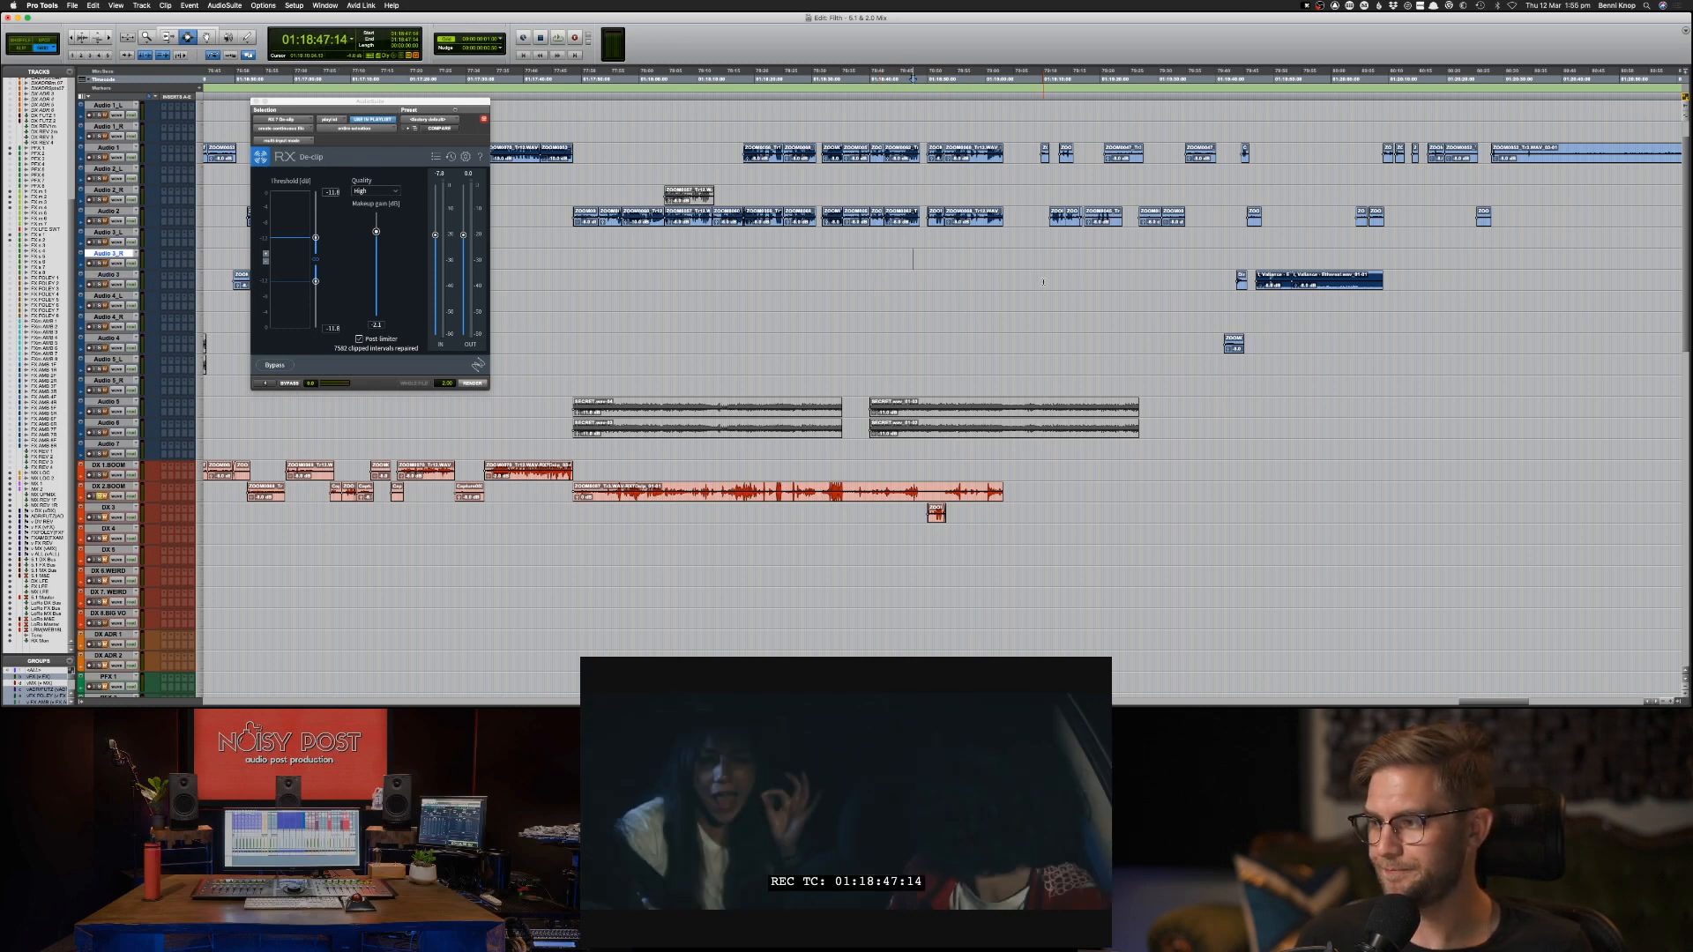
left_click(1043, 214)
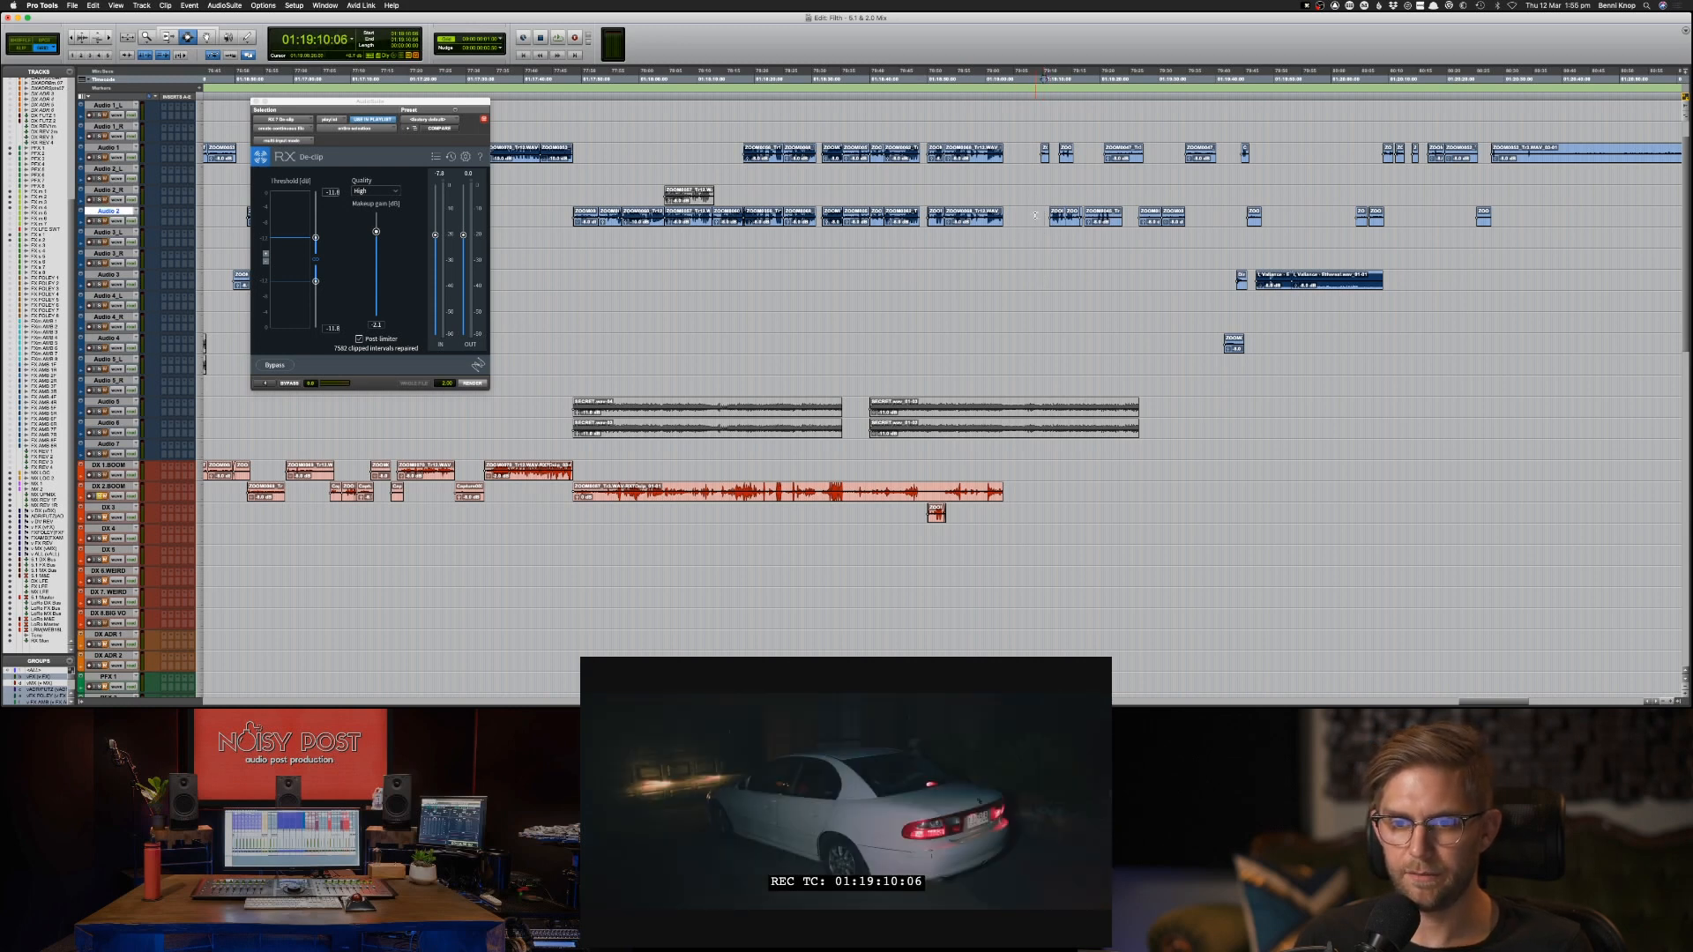
left_click(1035, 214)
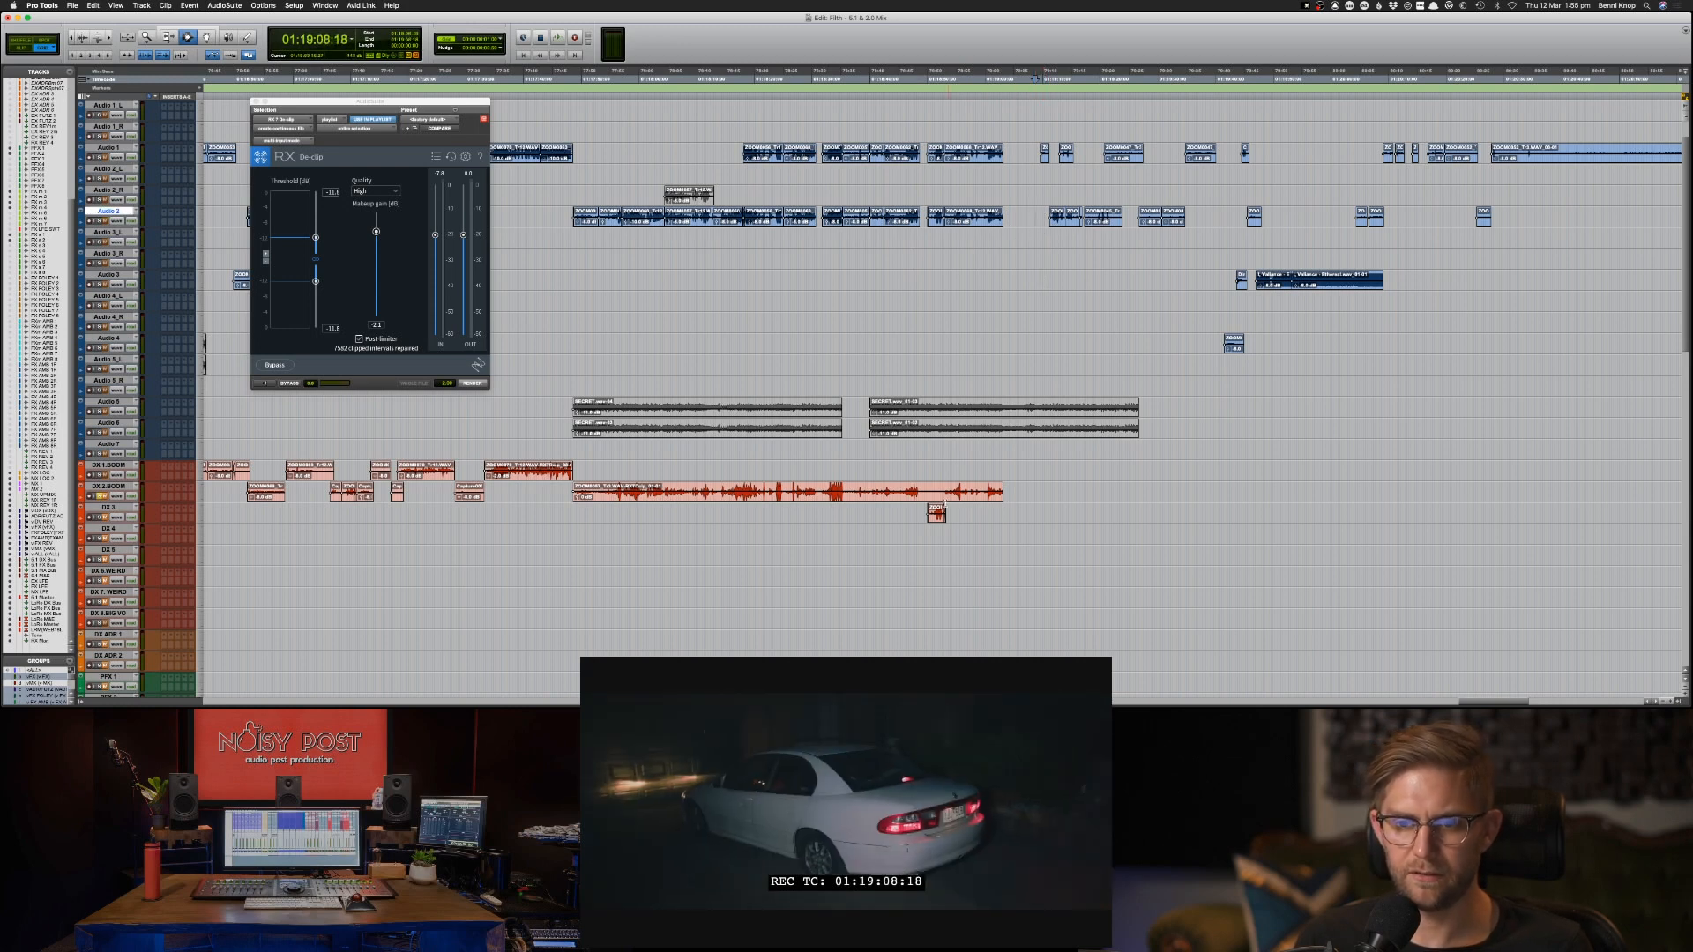
Select the DX 3 clip at 01:18:50:00, preview RX De-clip while adjusting its threshold, and render the repair.
left_click(926, 509)
key("space")
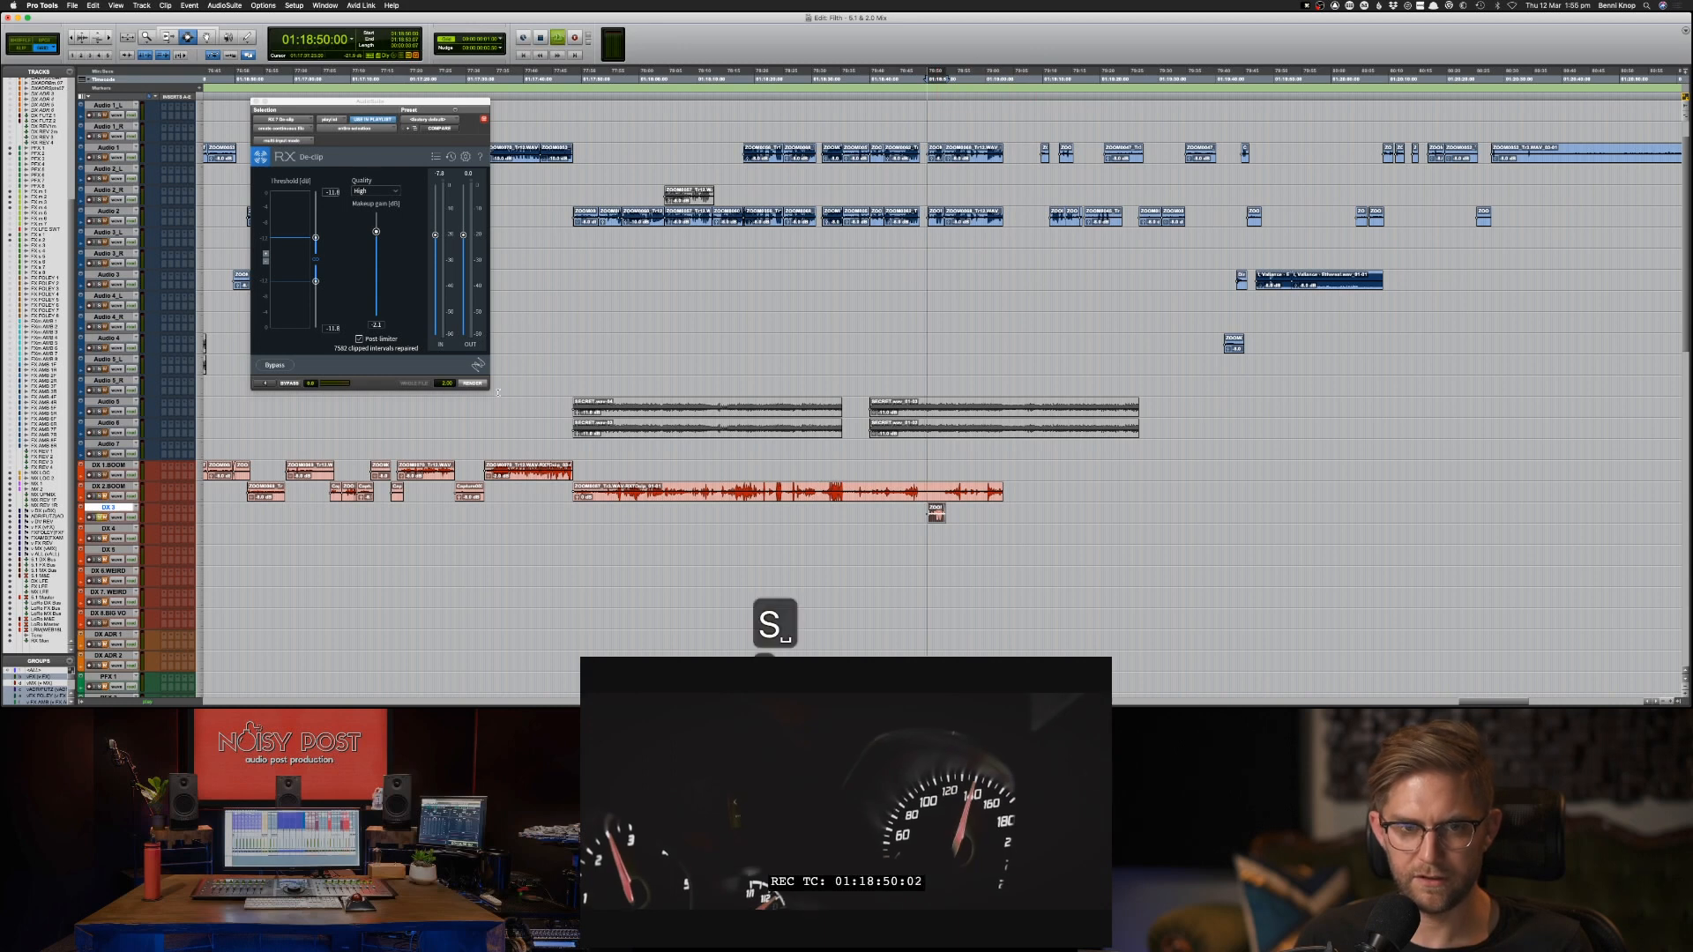
key("space")
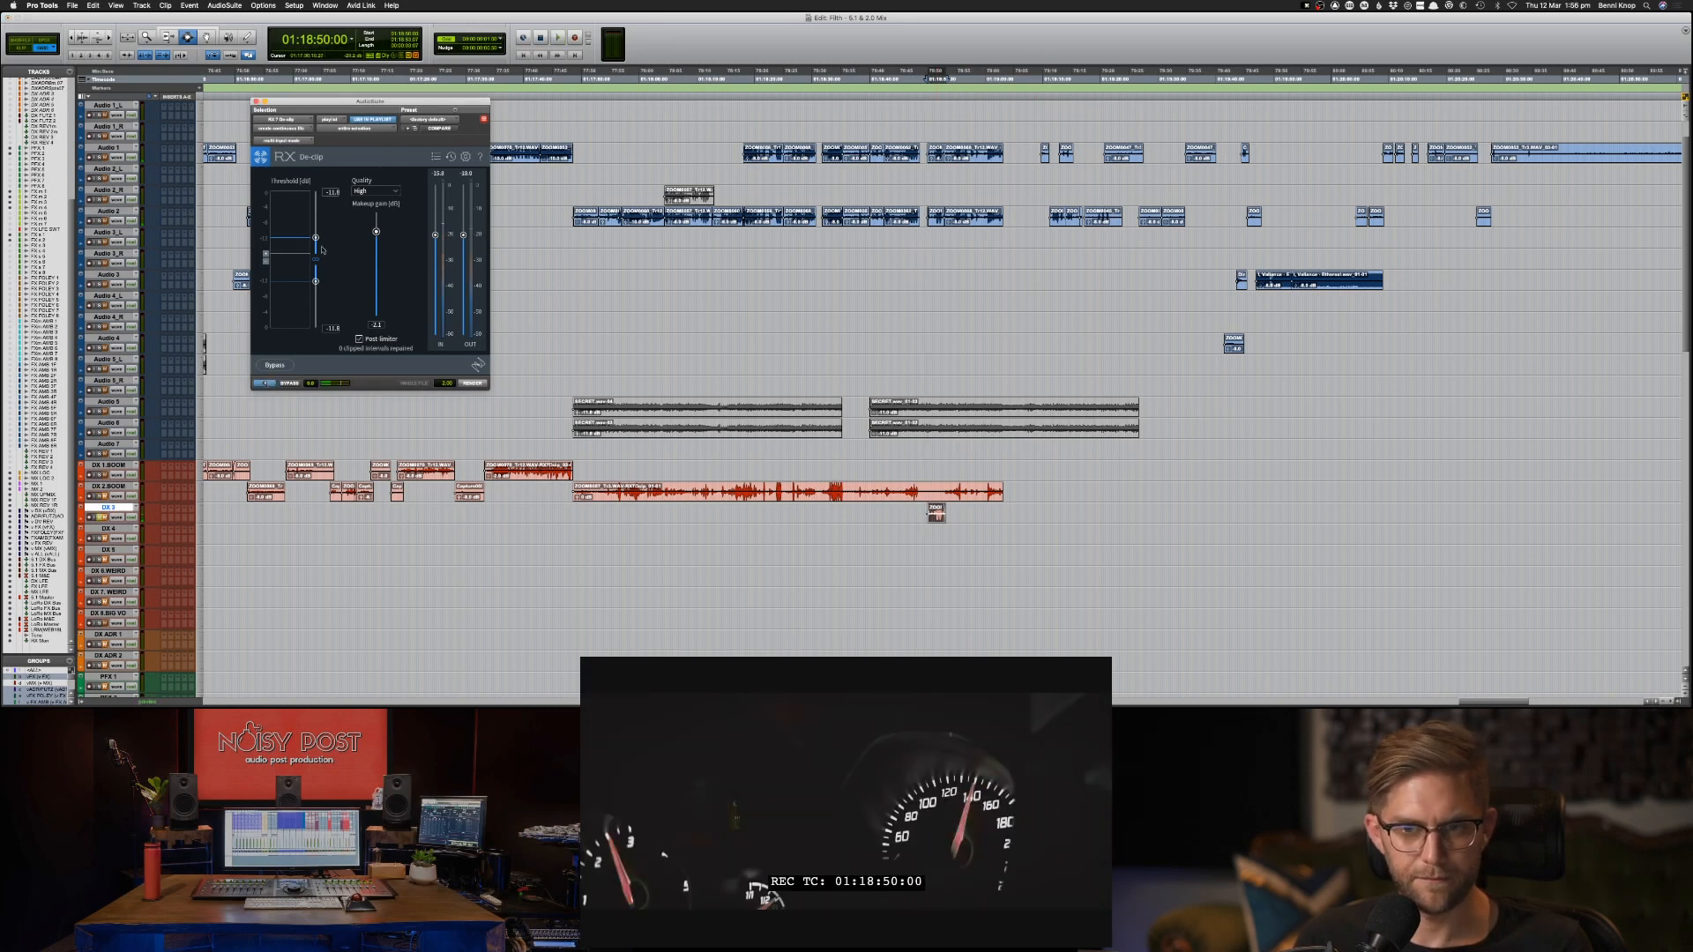
key("space")
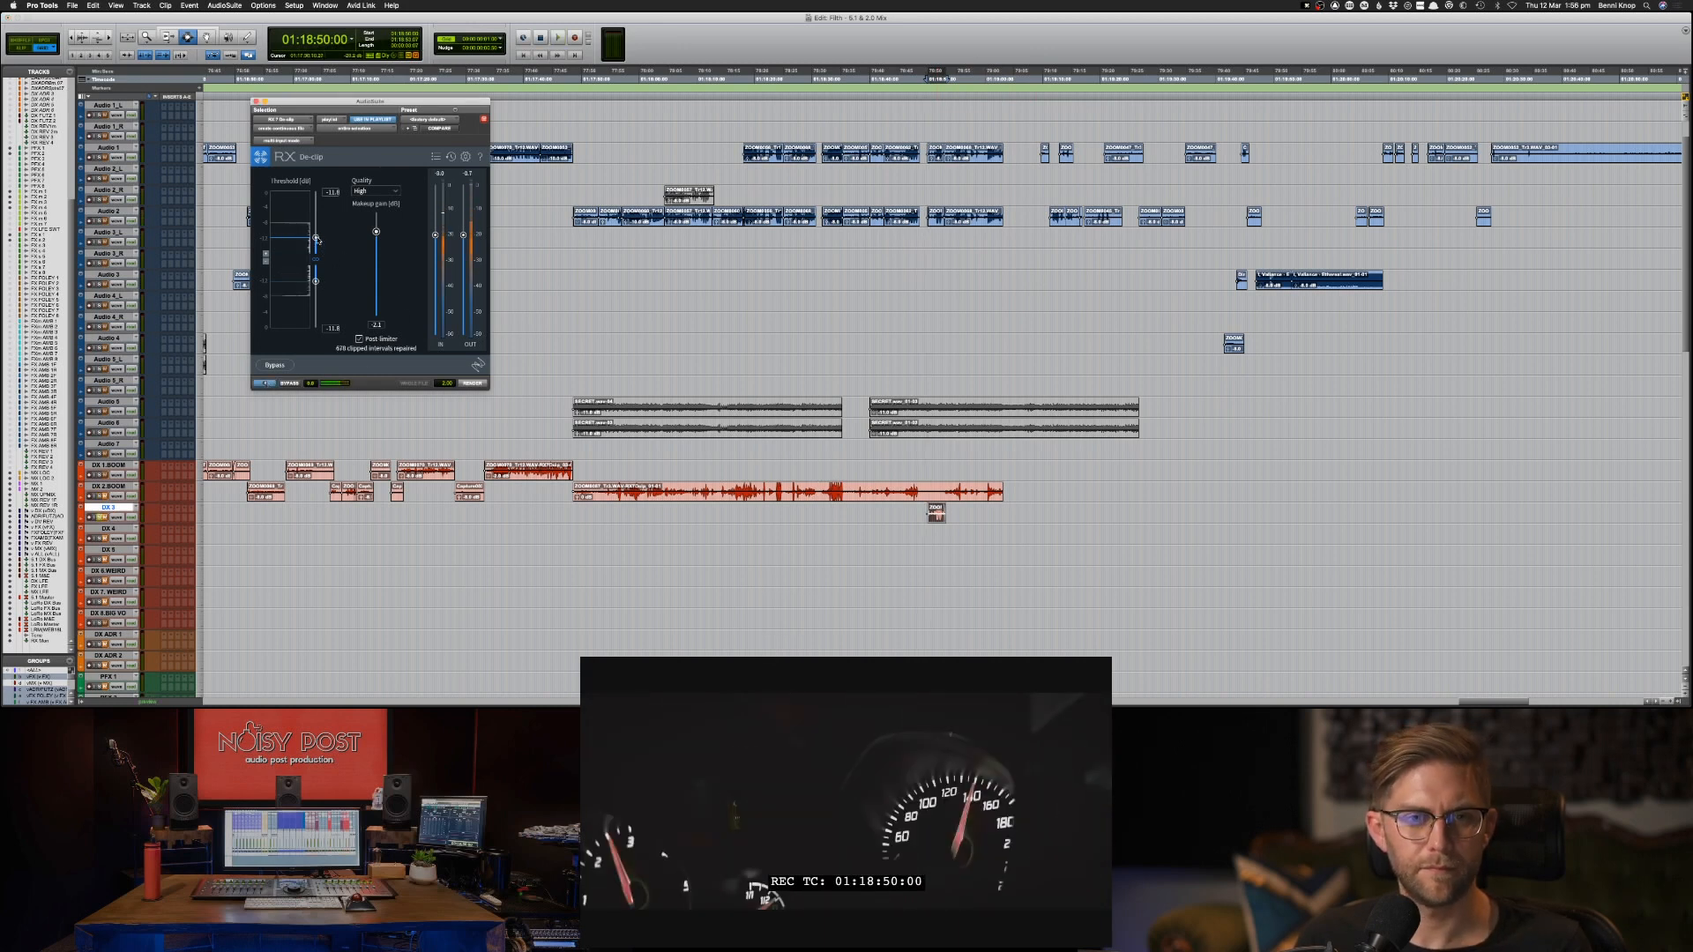
left_click_drag(317, 240, 315, 229)
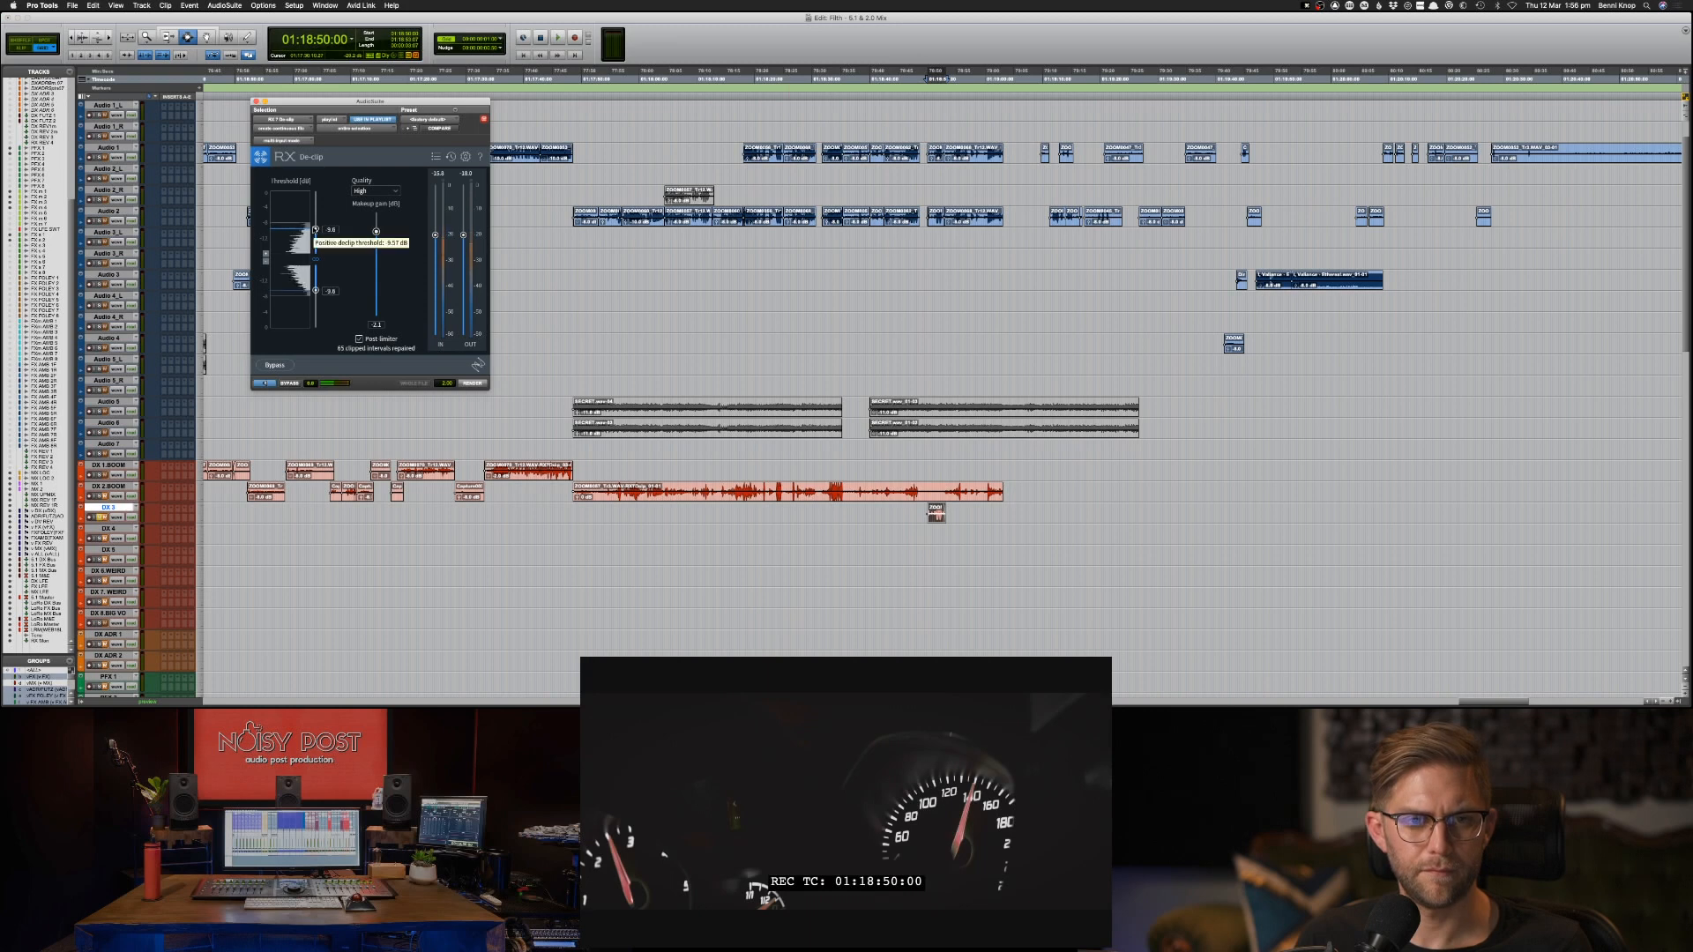
left_click(471, 384)
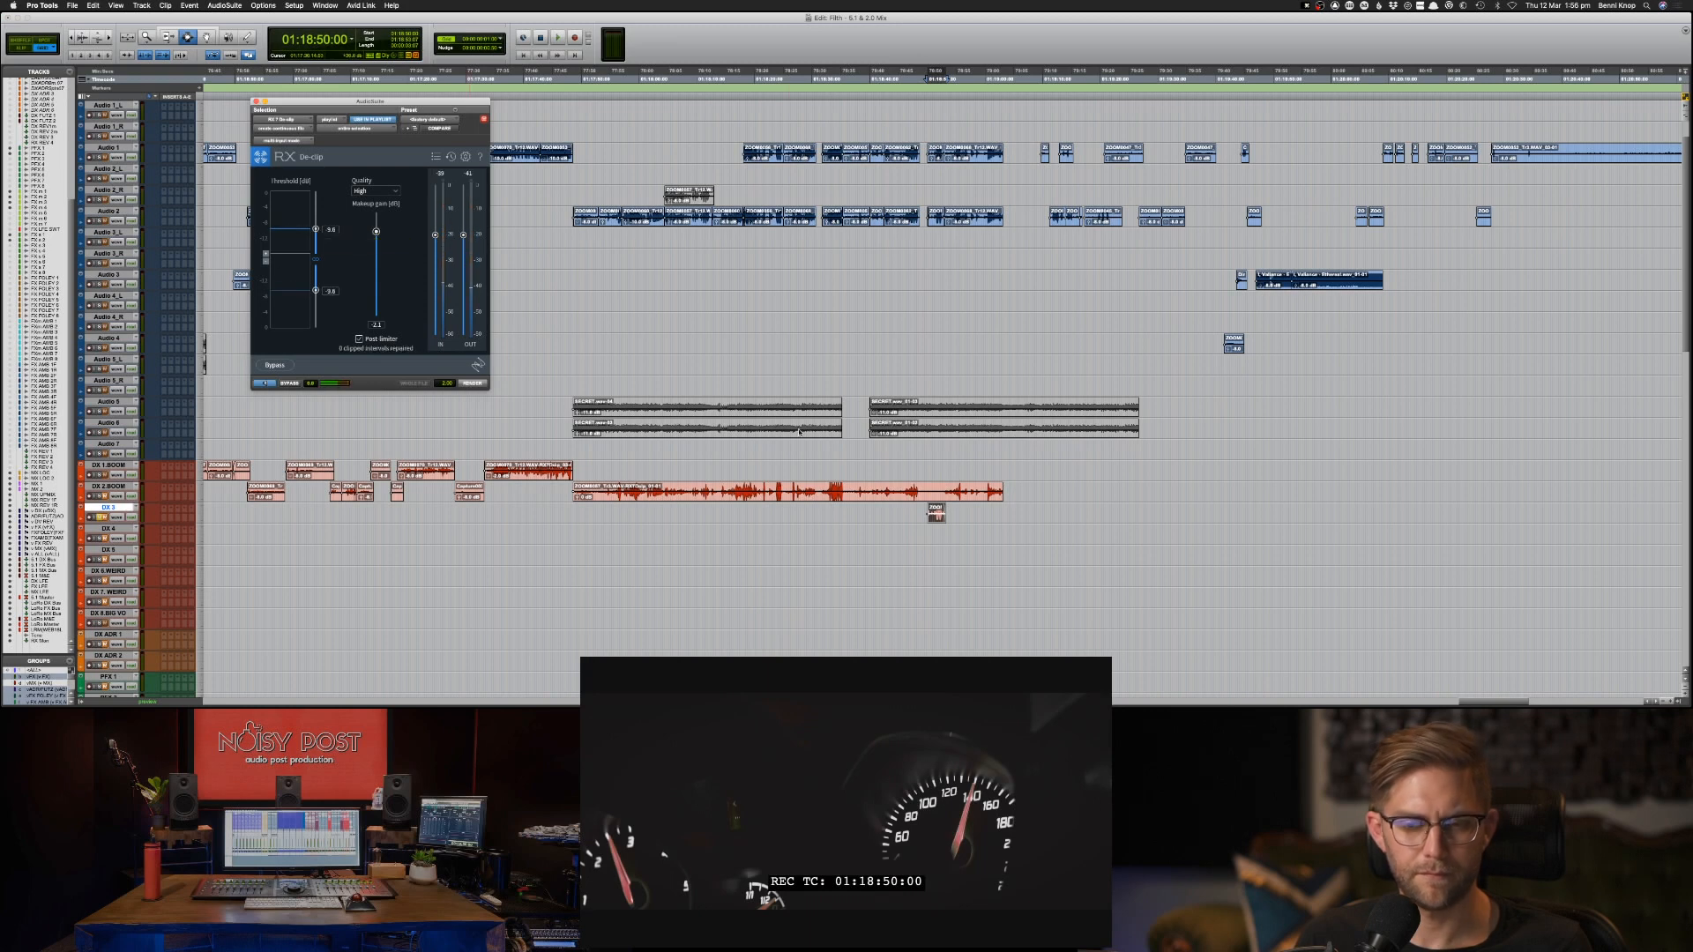
Play back the de-clipped DX 3 clip and its transition into the DX 2.BOOM audio.
key("space")
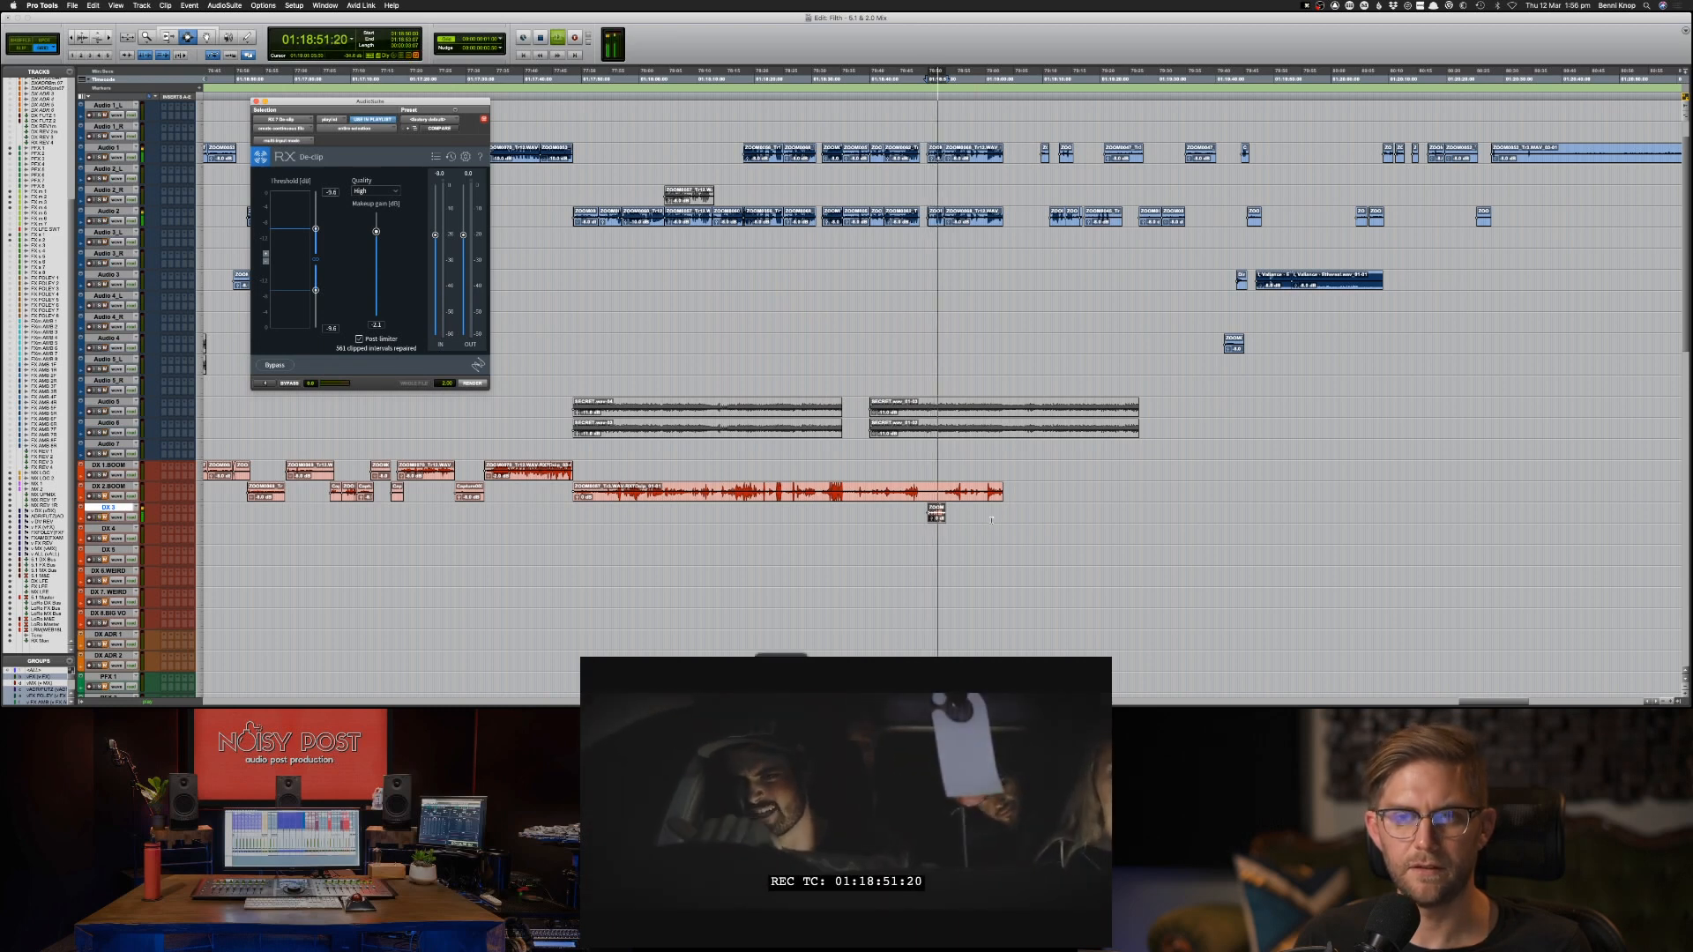
key("space")
key("space")
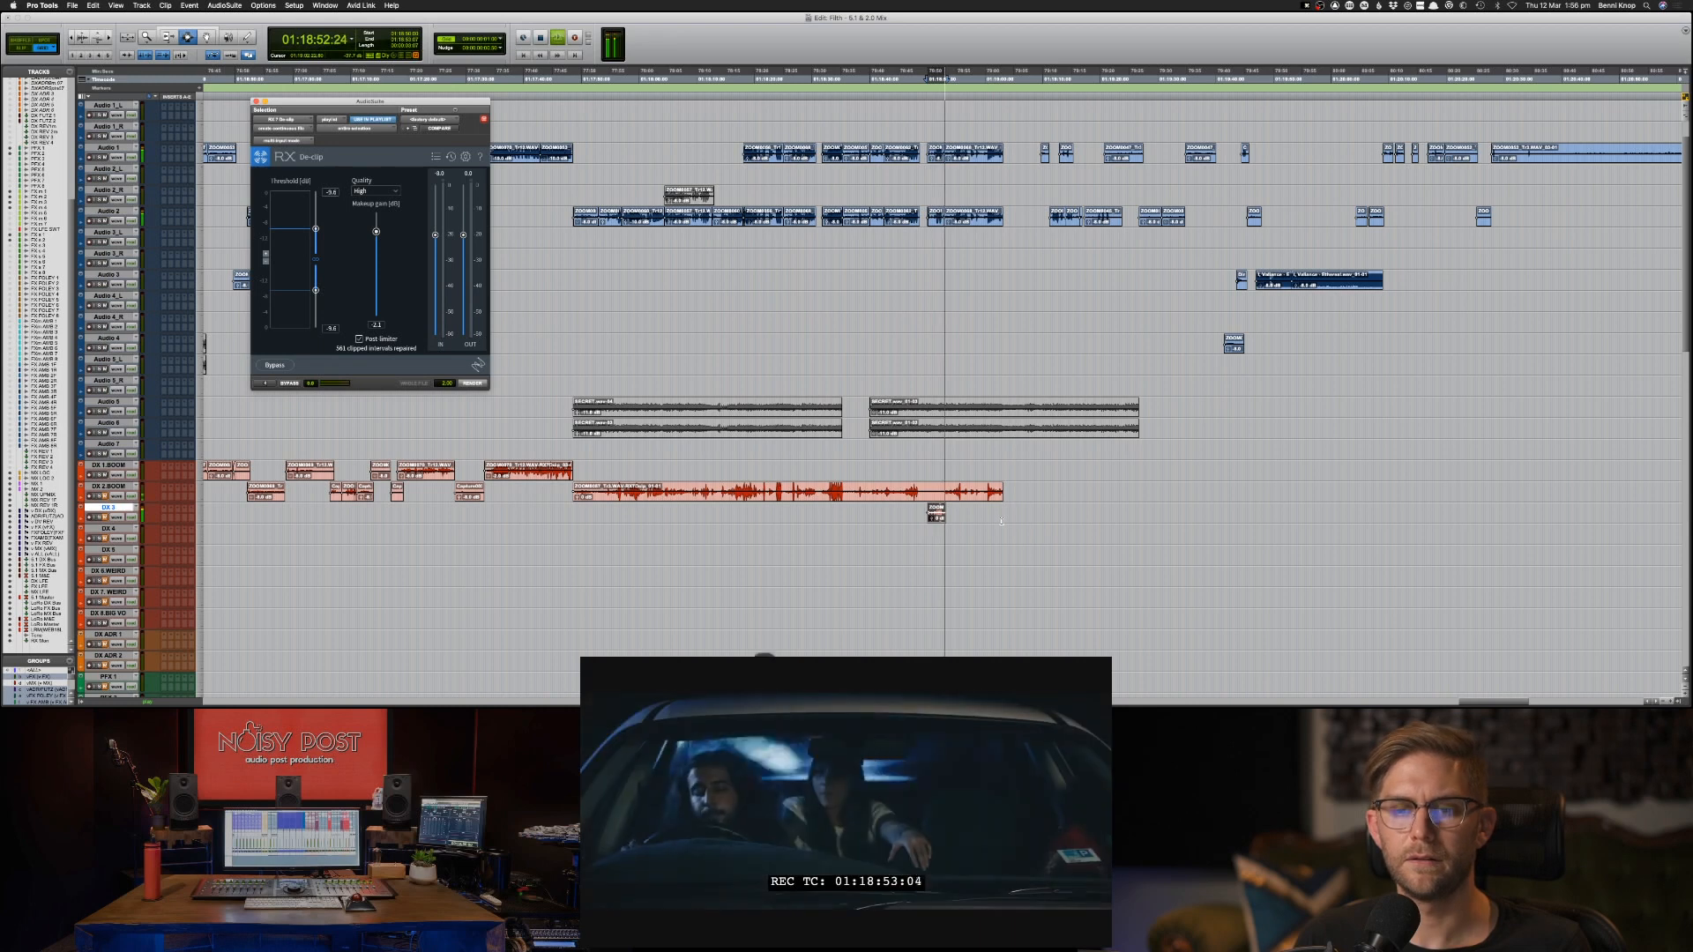
key("space")
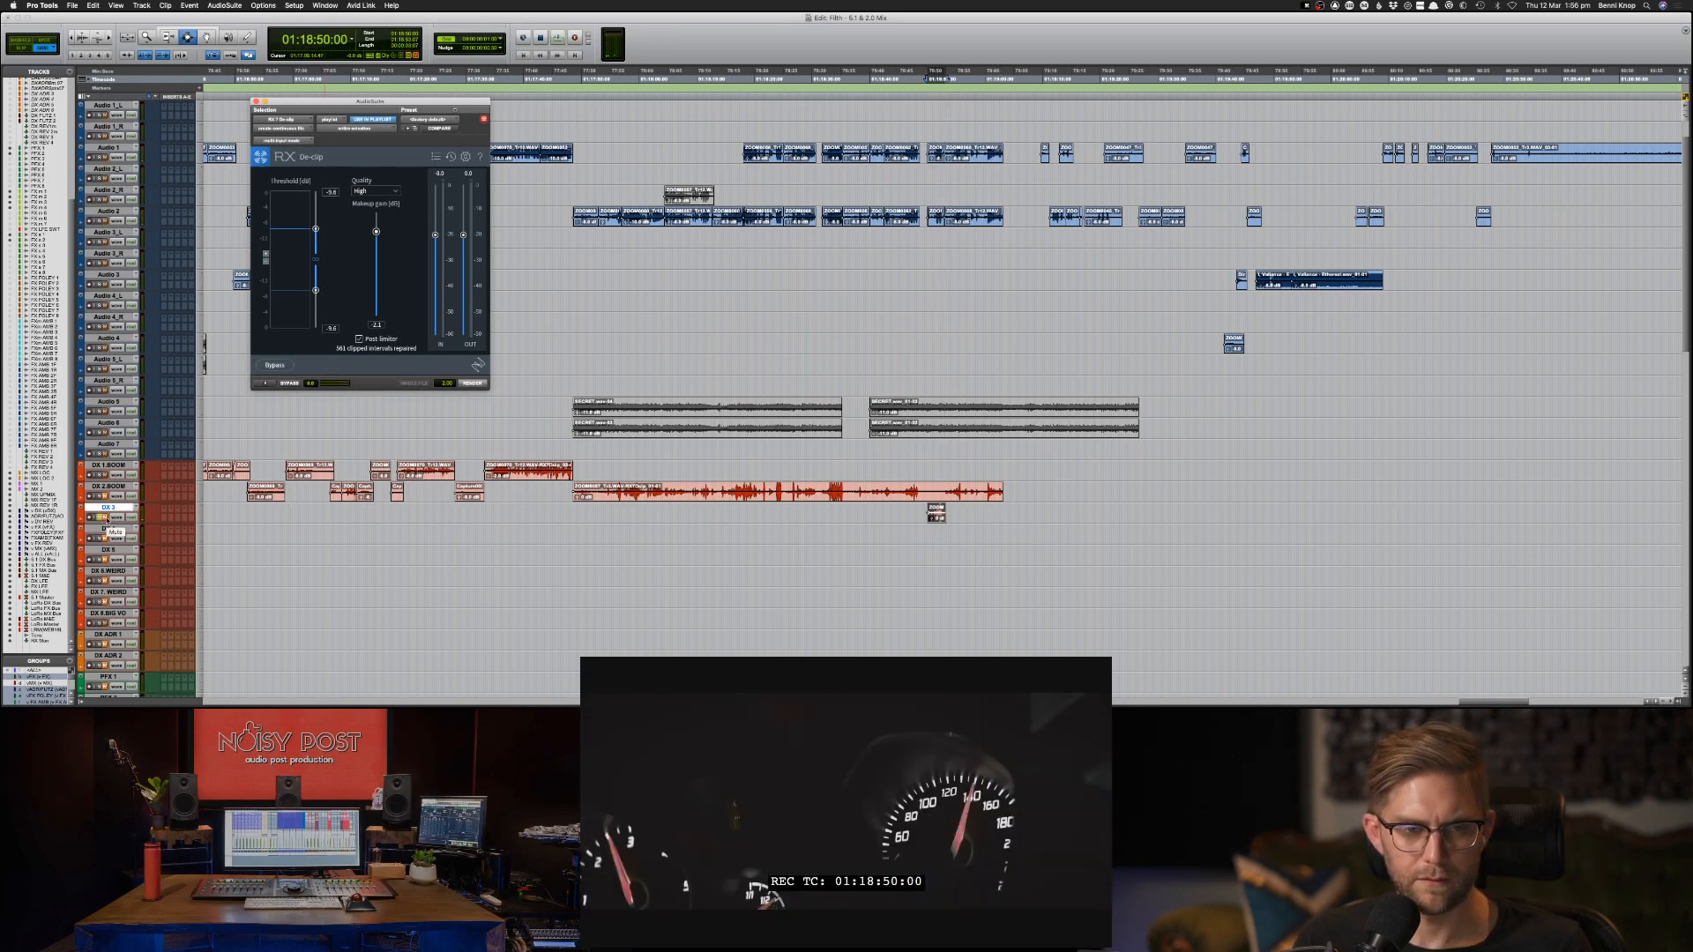
Solo the DX 3 track and audition the clip from 01:18:50:00.
left_click(106, 519)
left_click(101, 518)
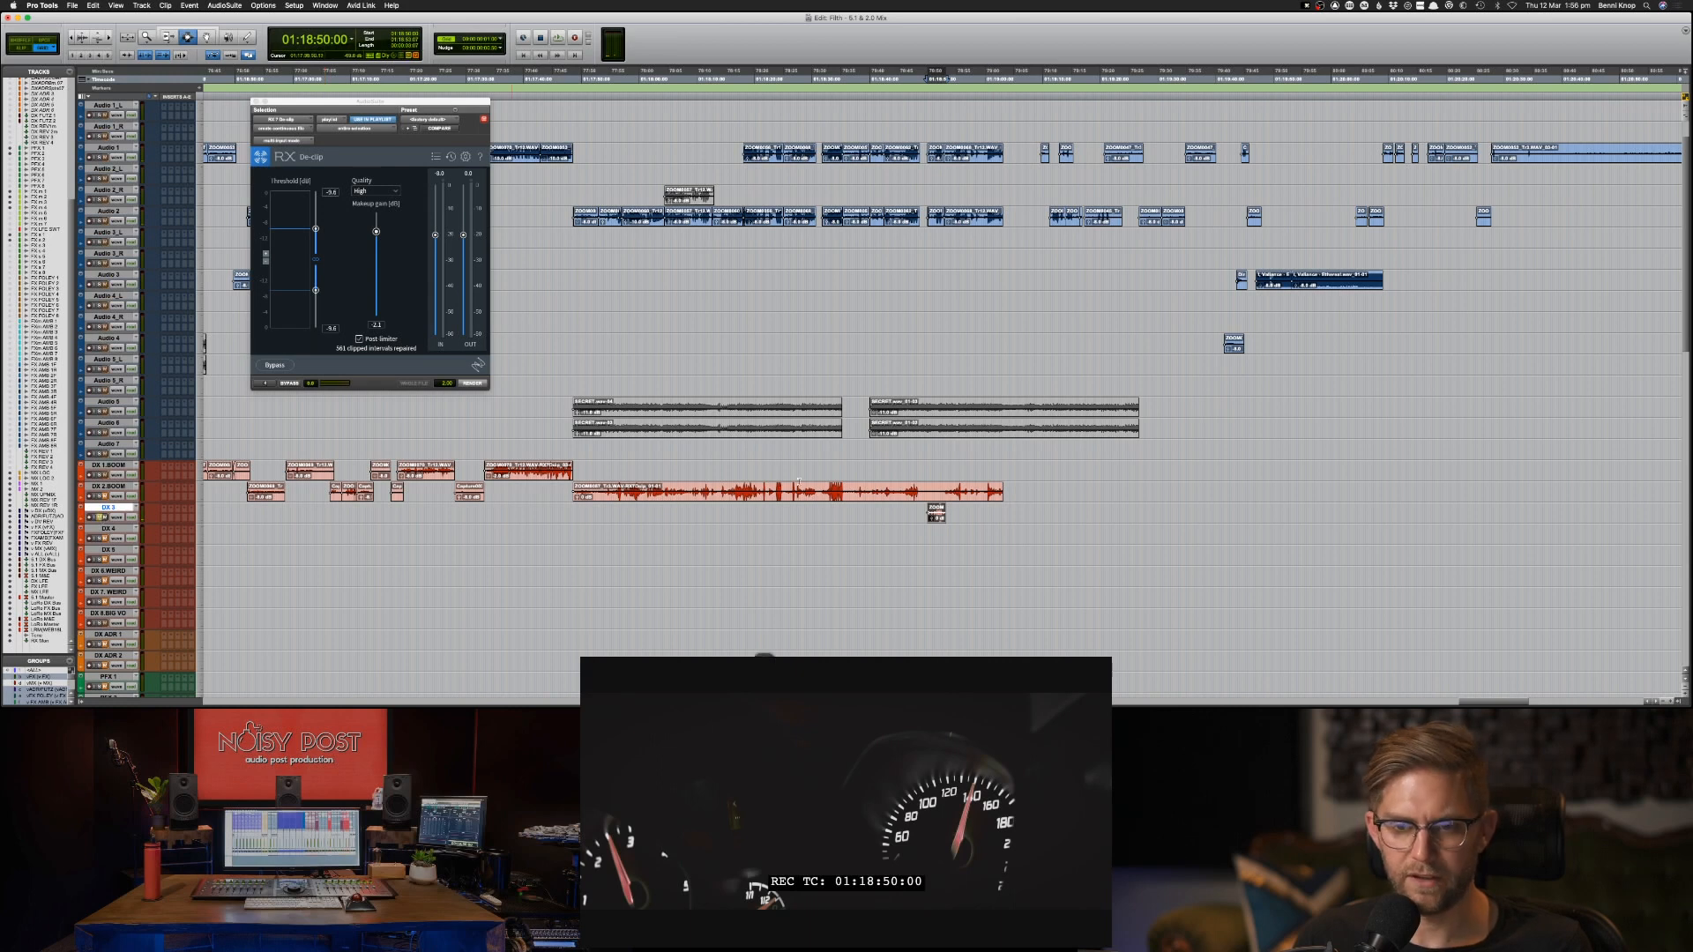
key("space")
key("super+bracketright")
key("super+bracketright")
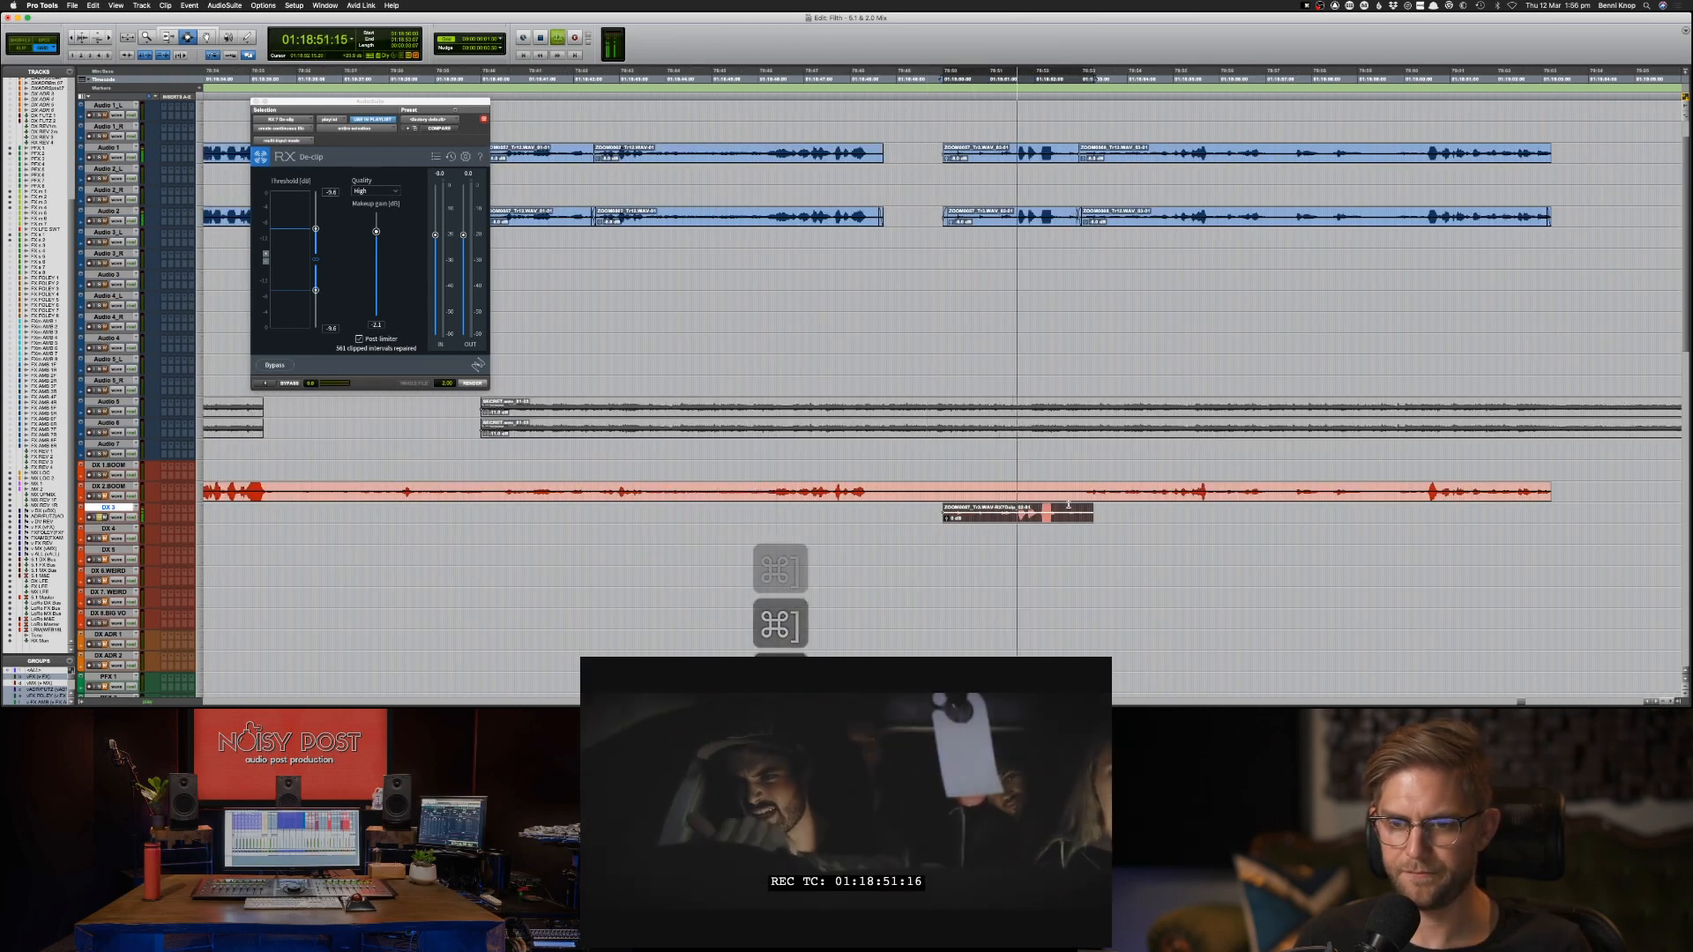
key("space")
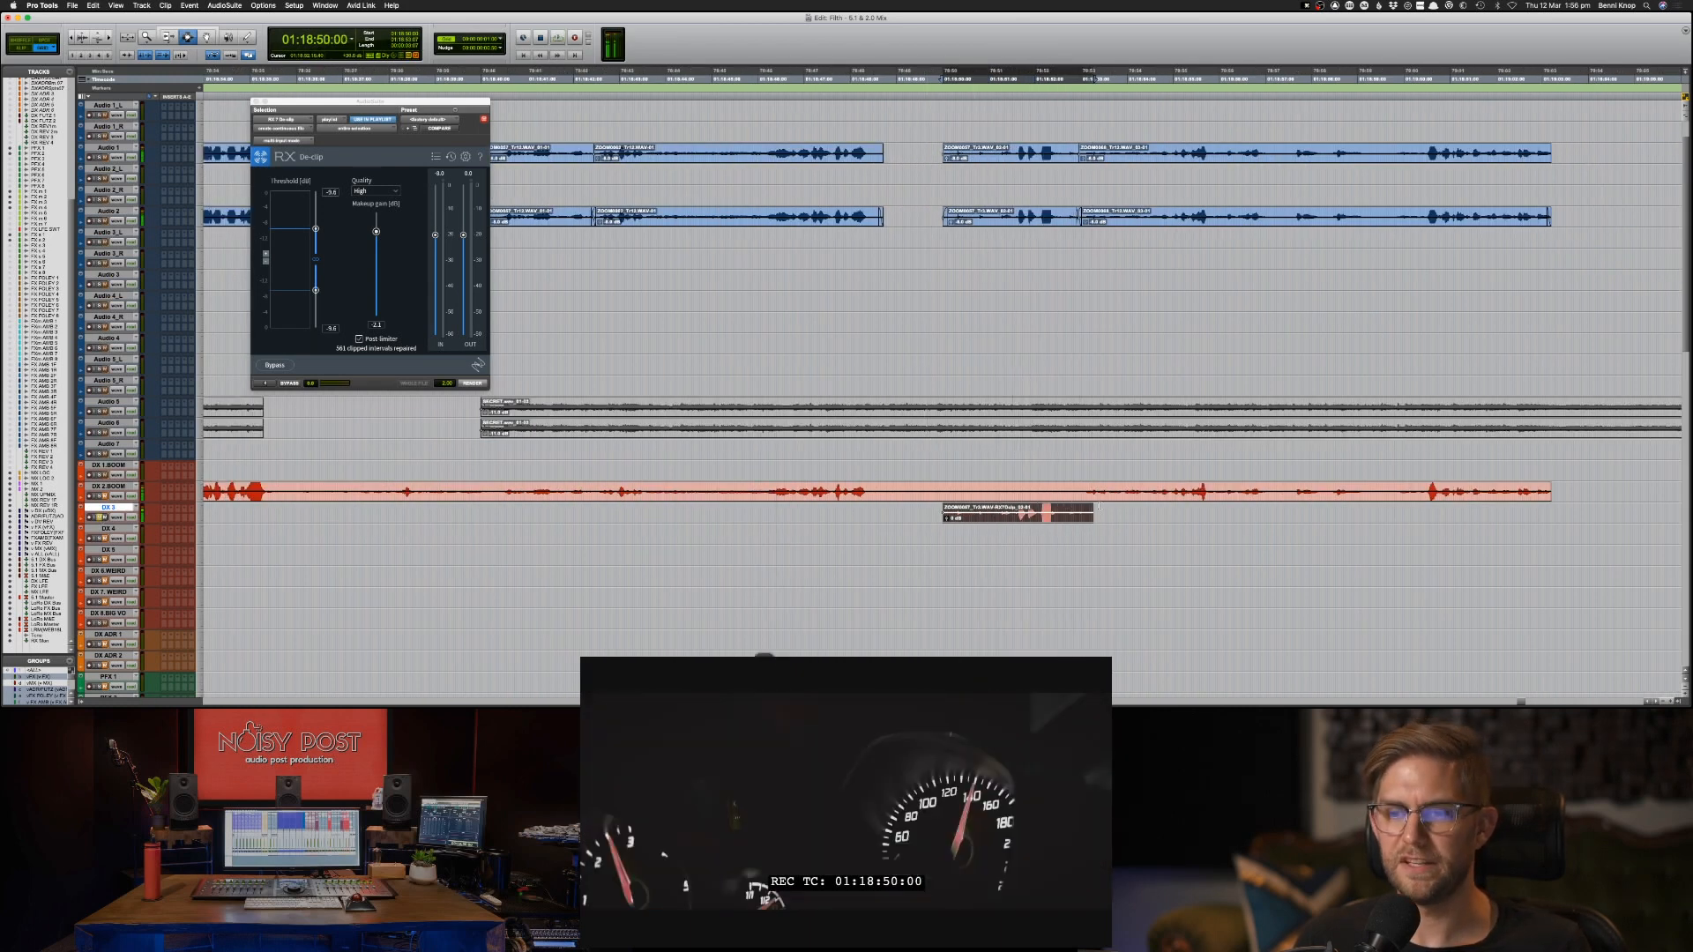
Replay the DX 3 clip to check the remaining distortion on its loudest words, keeping the whole clip selected.
key("space")
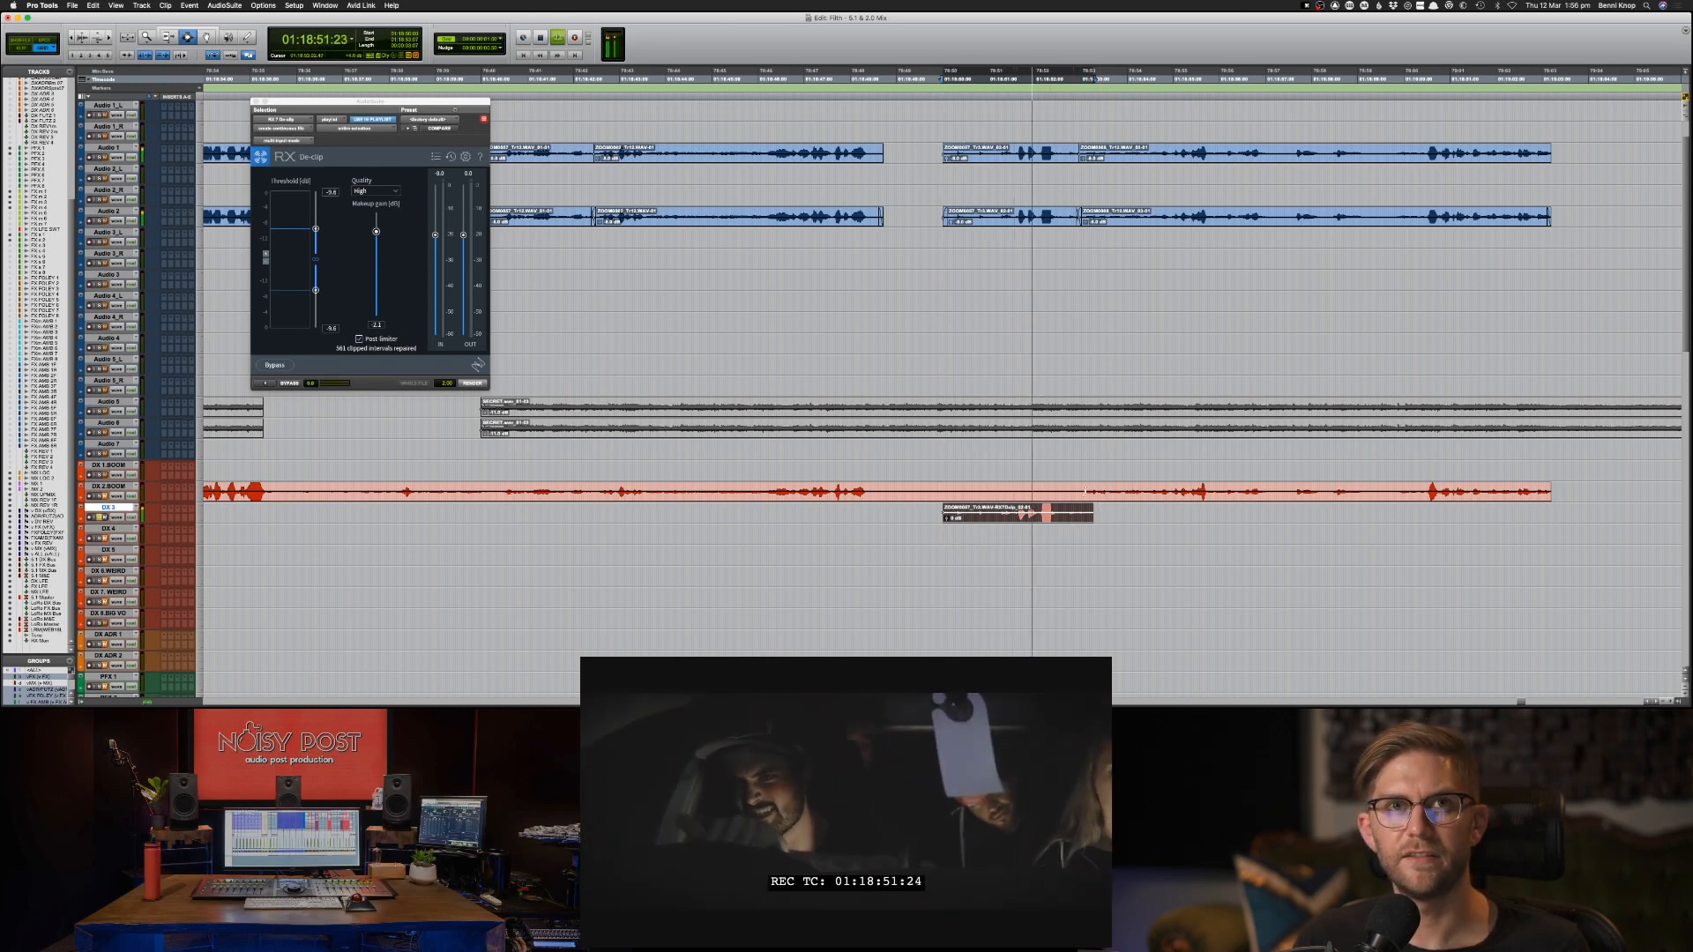
key("space")
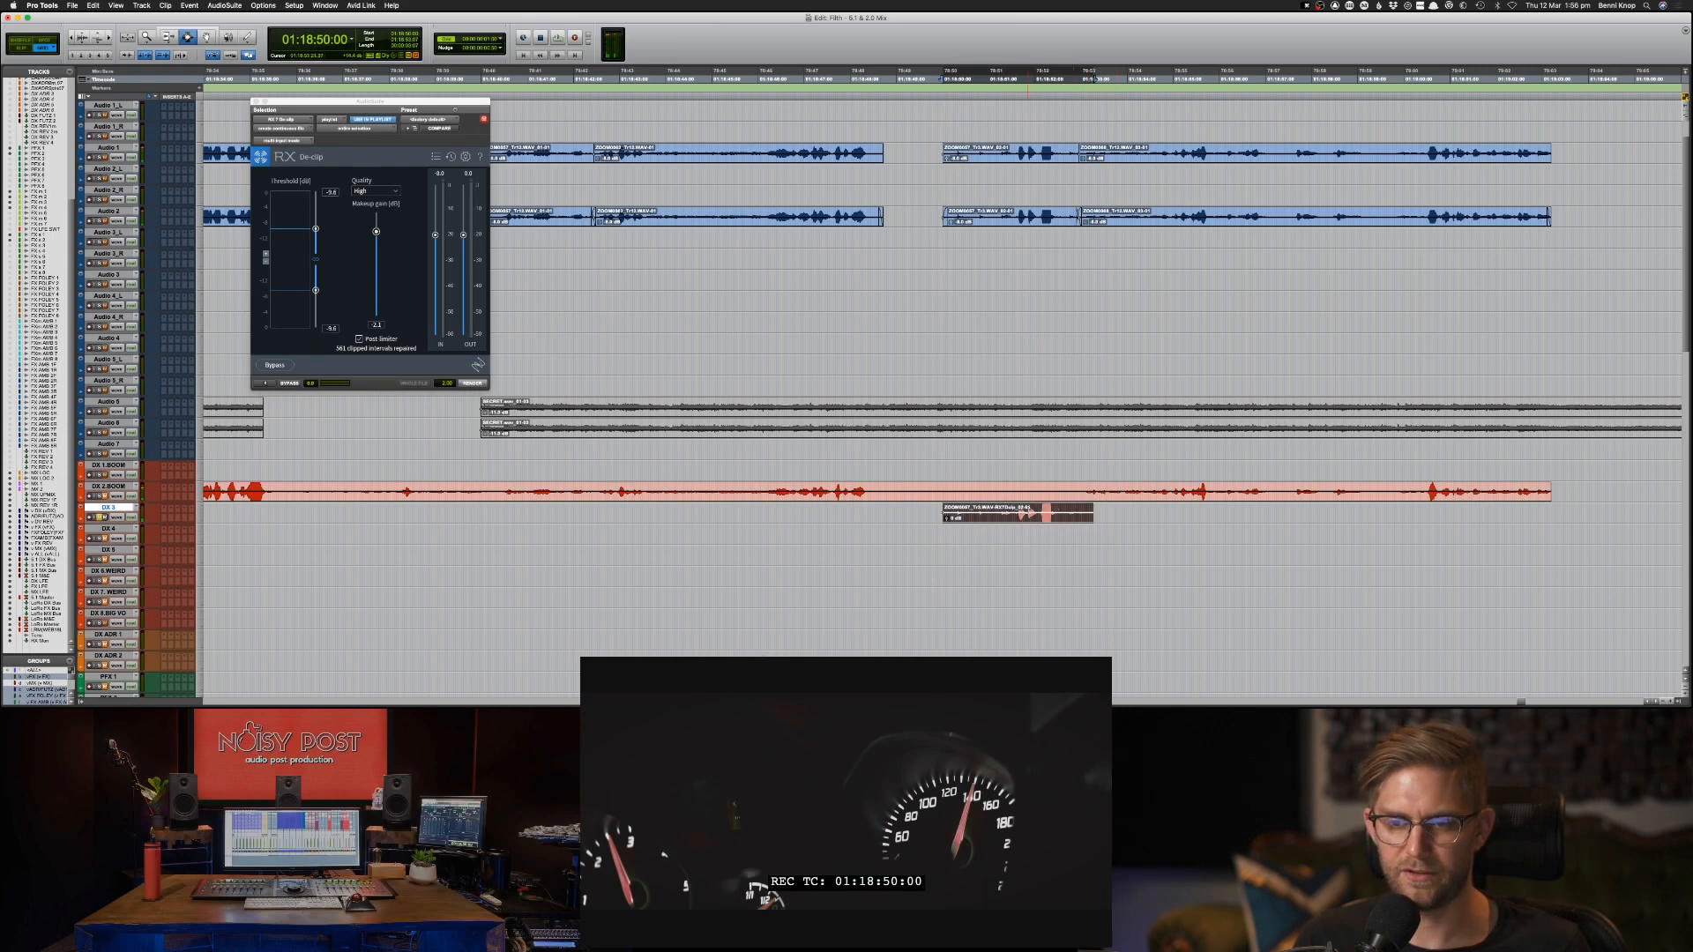
key("space")
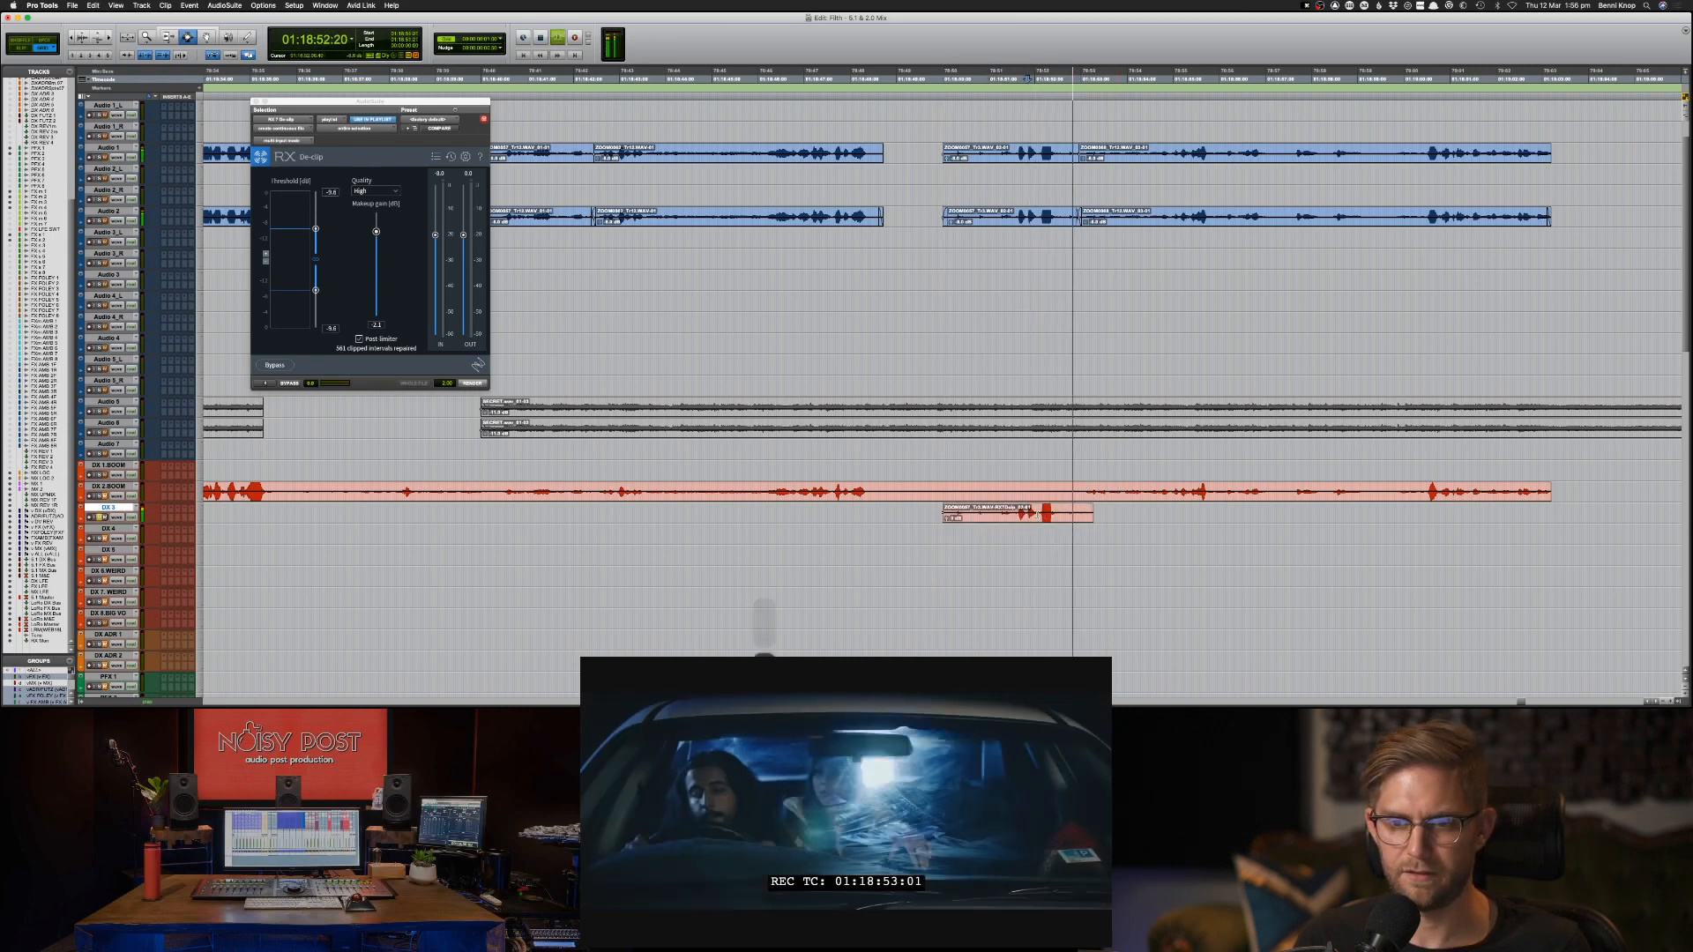
key("space")
key("space")
double_click(1037, 514)
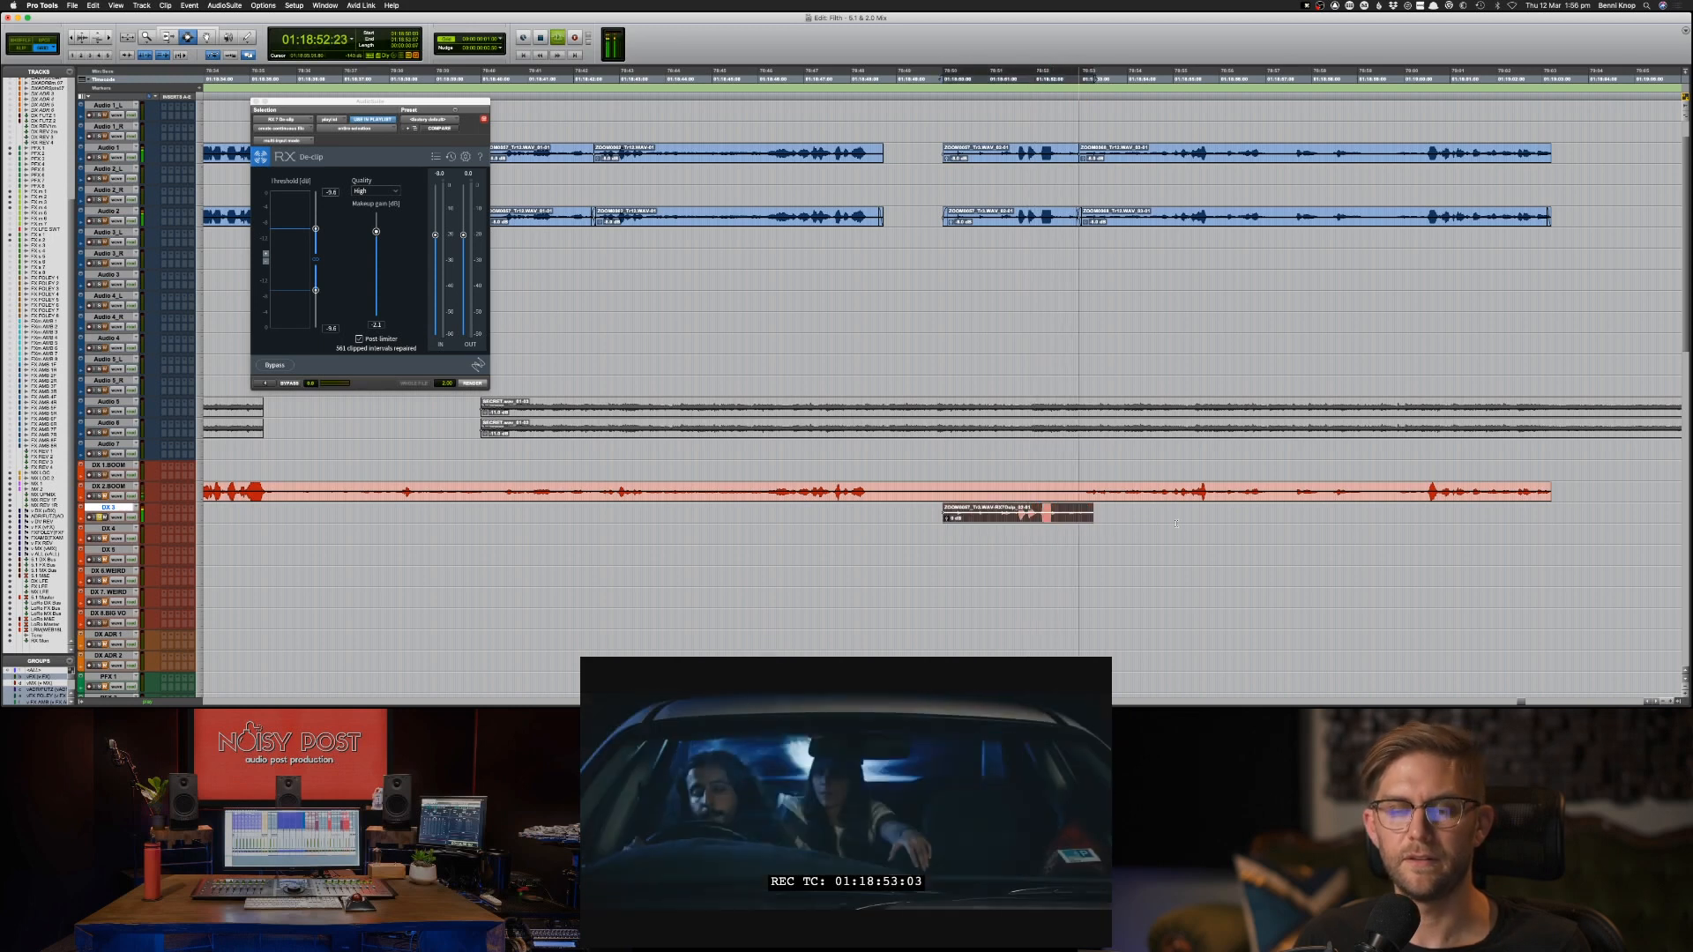
key("space")
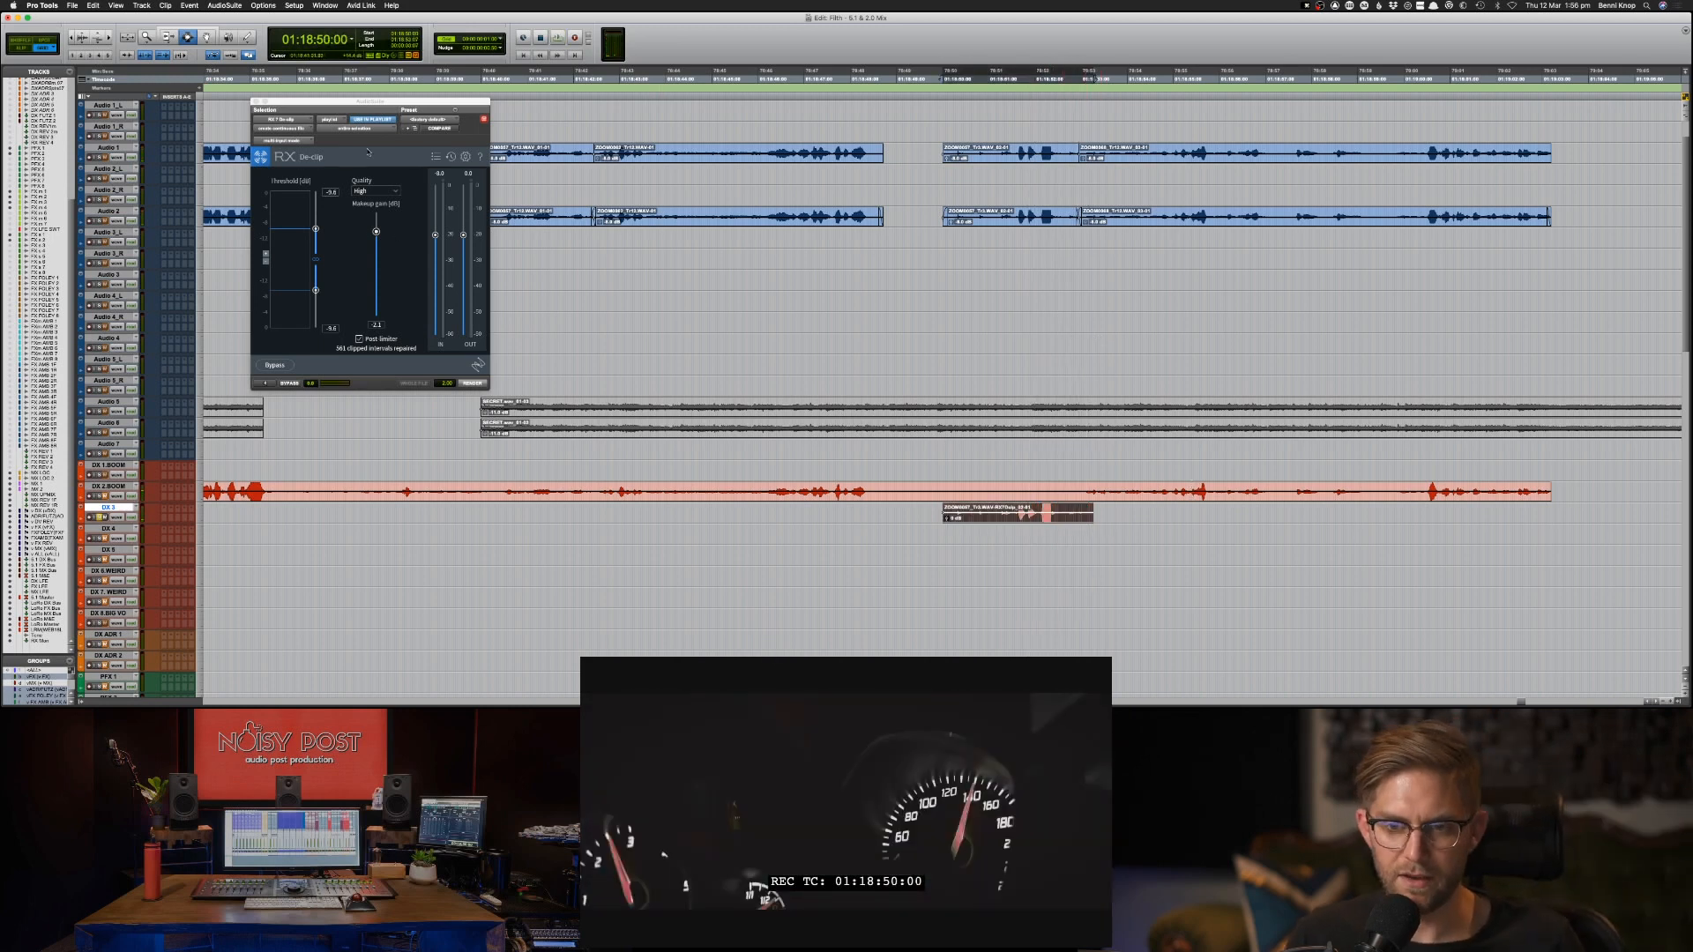
Open the RX 7 Connect AudioSuite plug-in and a separate RX 7 De-clip window for the selected clip.
left_click(215, 6)
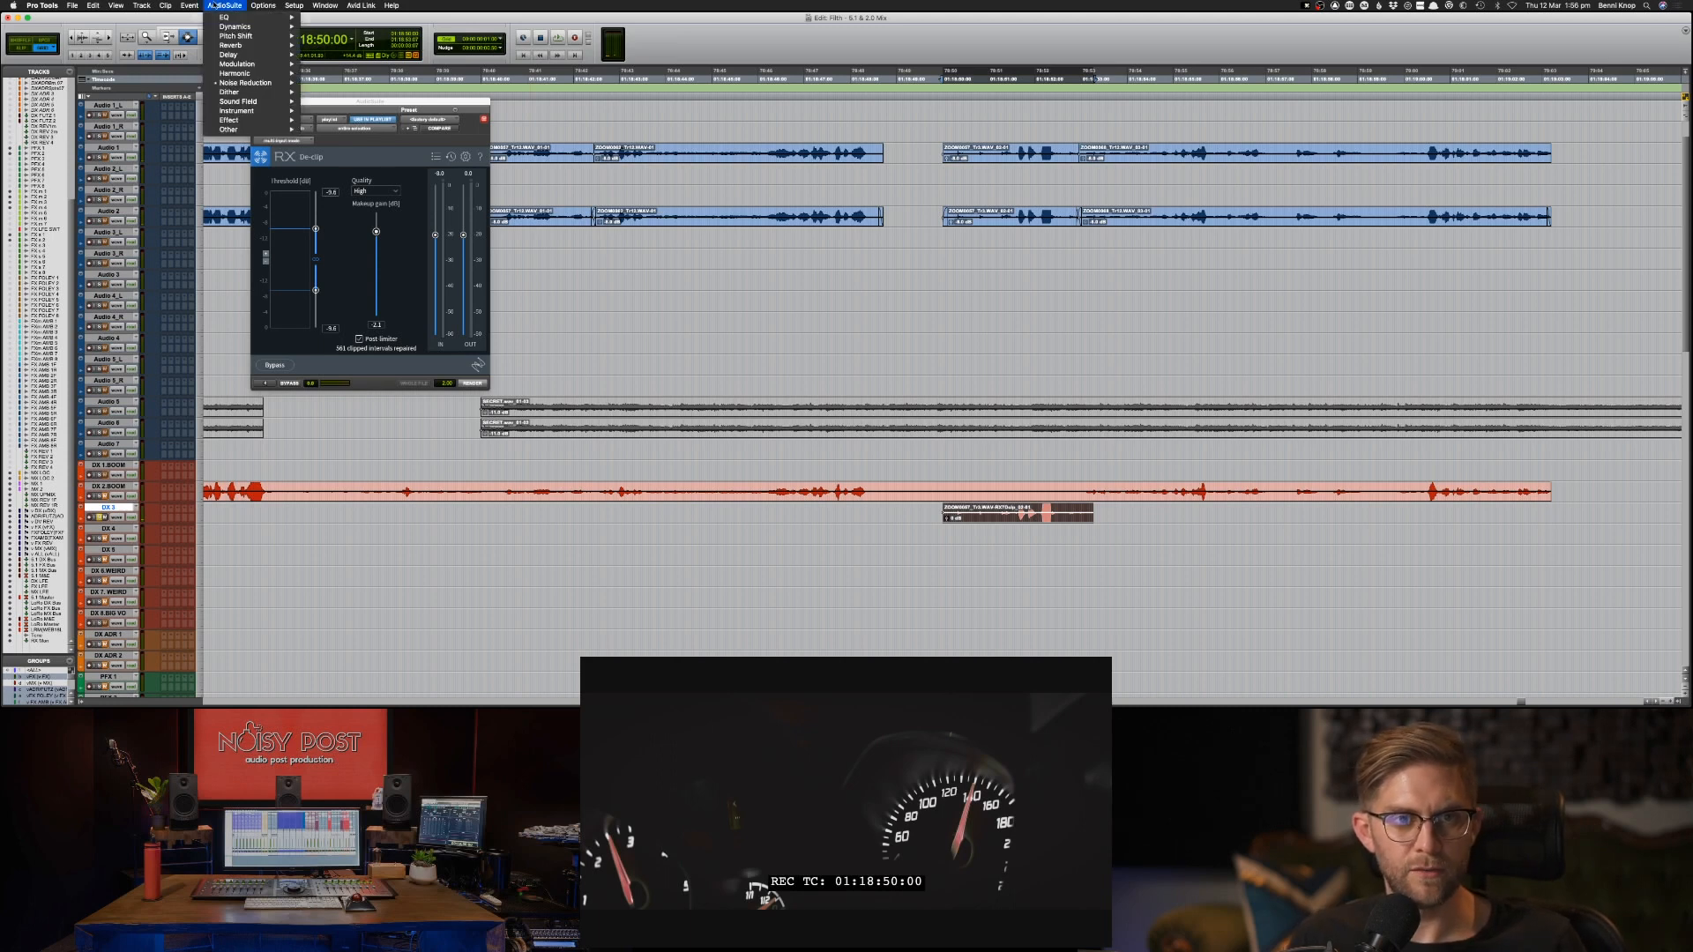
mouse_move(256, 82)
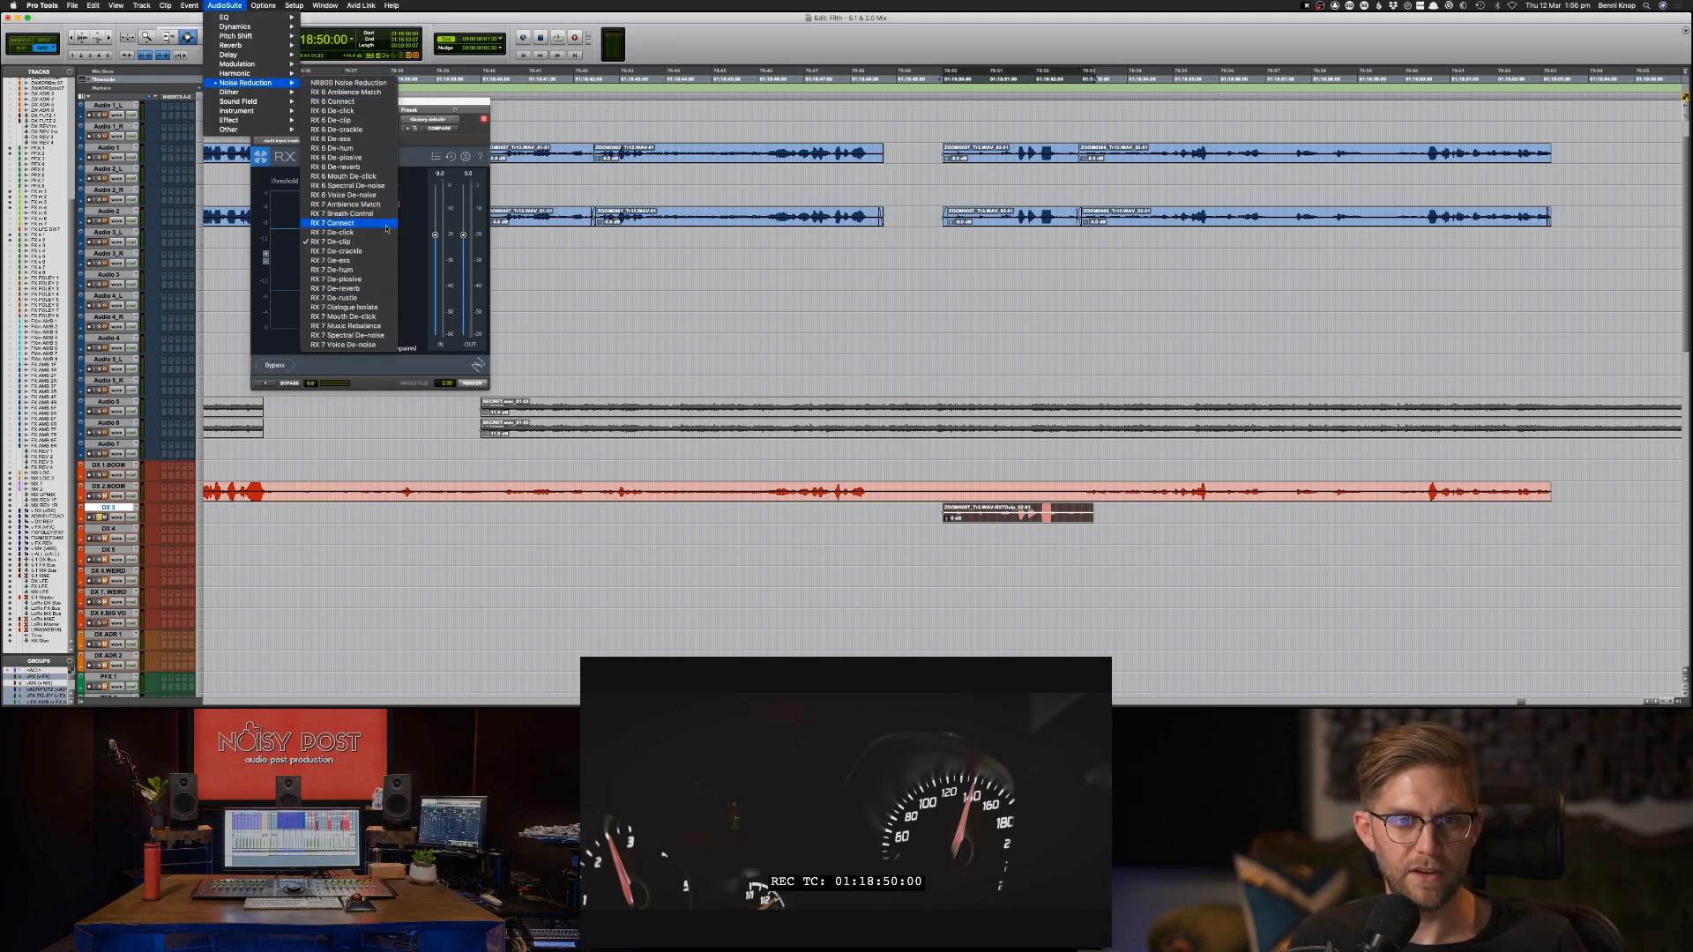
left_click(352, 222)
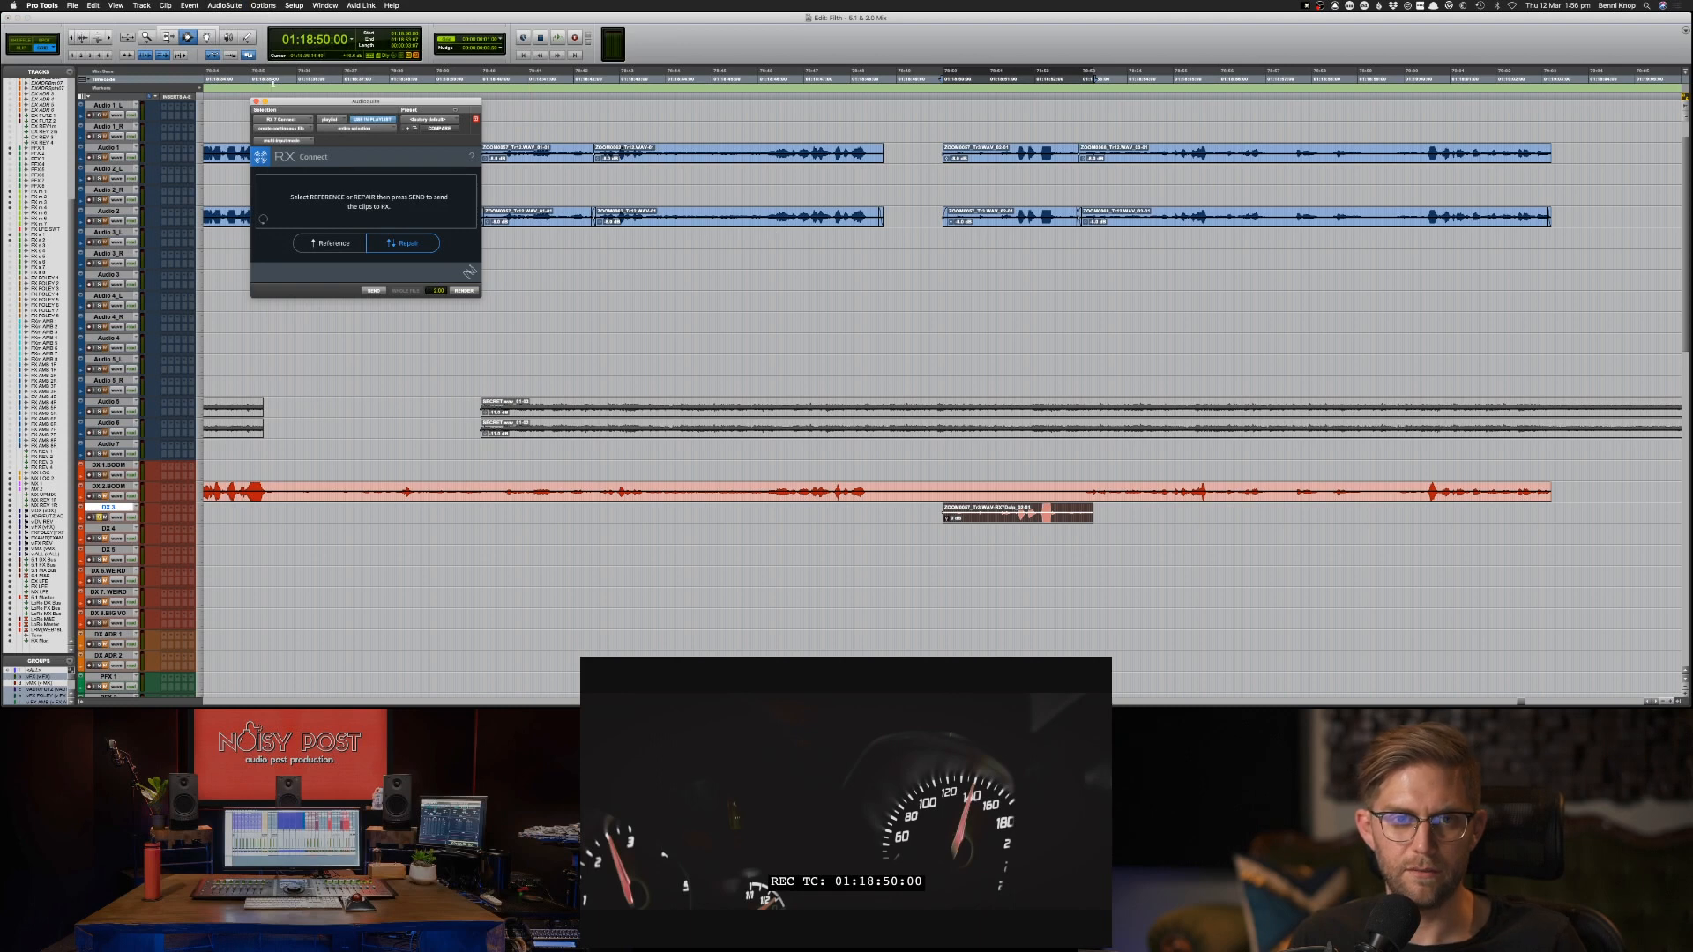
left_click(224, 5)
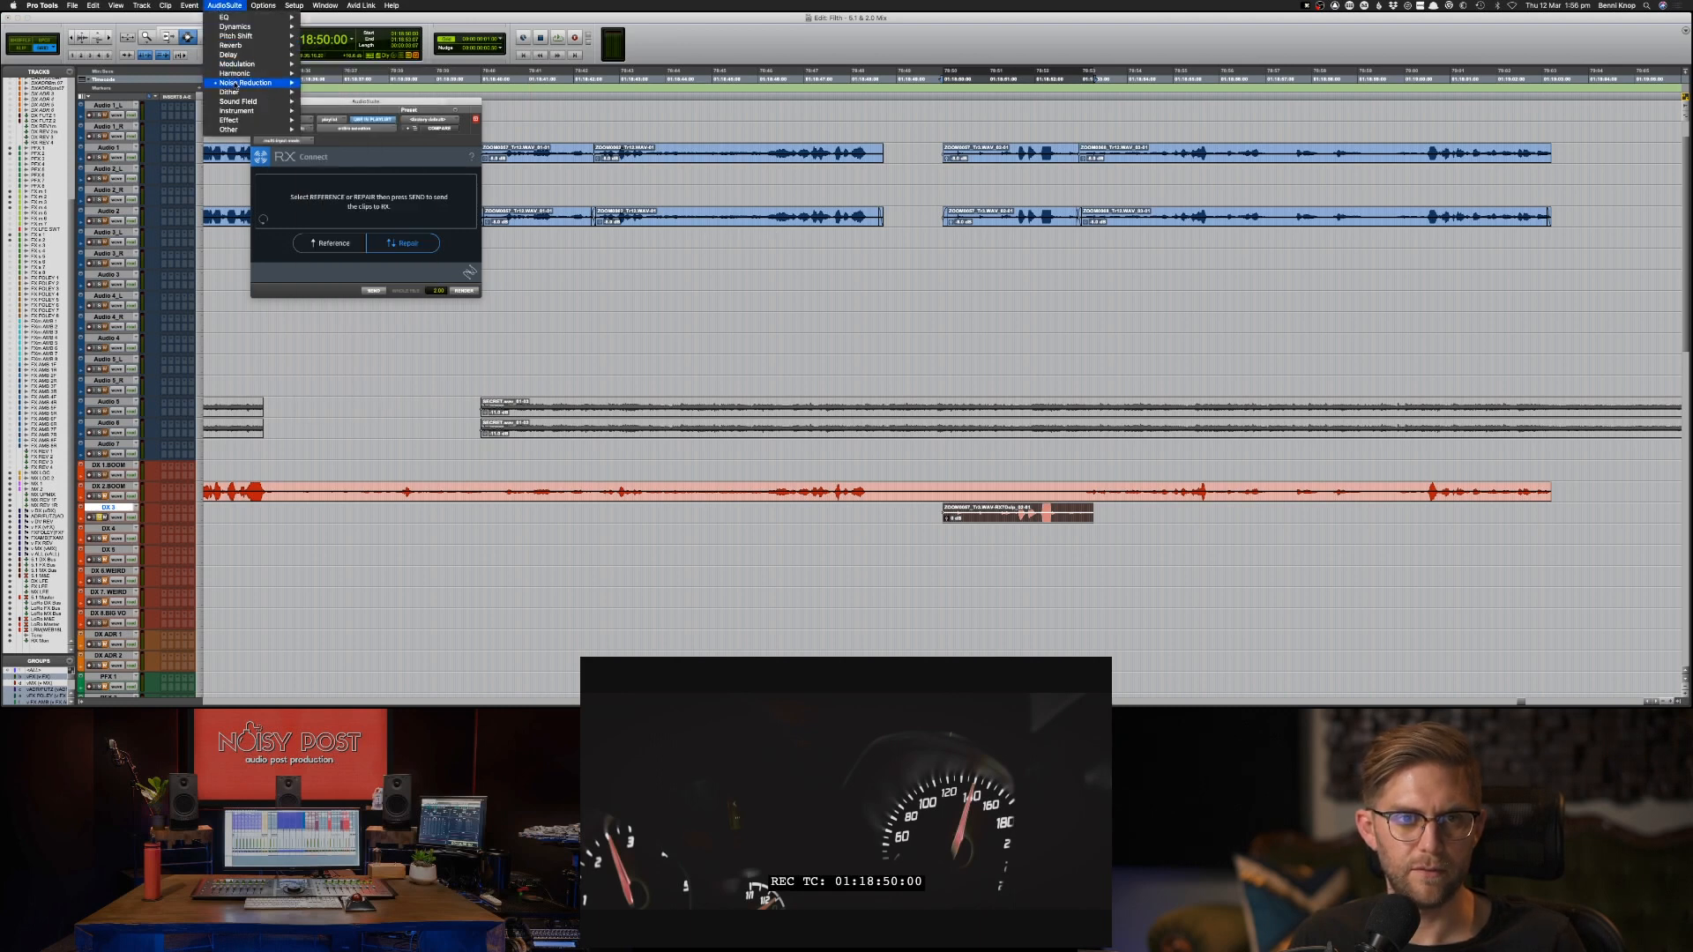
mouse_move(251, 84)
left_click(337, 243)
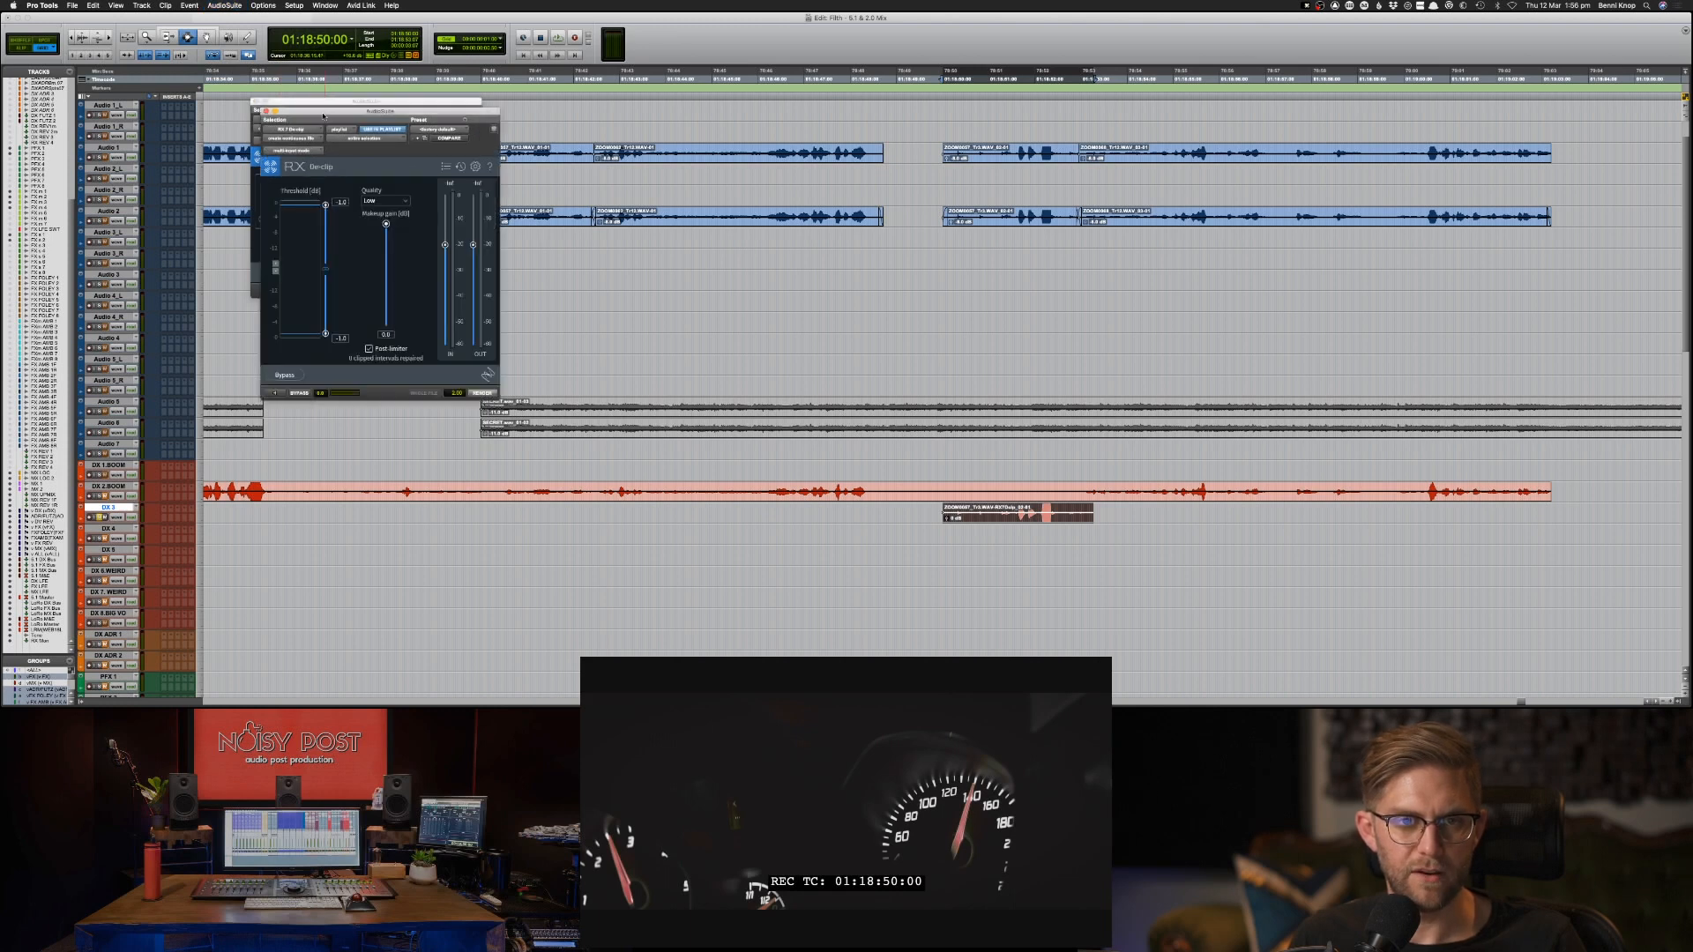
Arrange the RX Connect and De-clip windows side by side, clear of the upper audio tracks.
left_click_drag(323, 114, 553, 59)
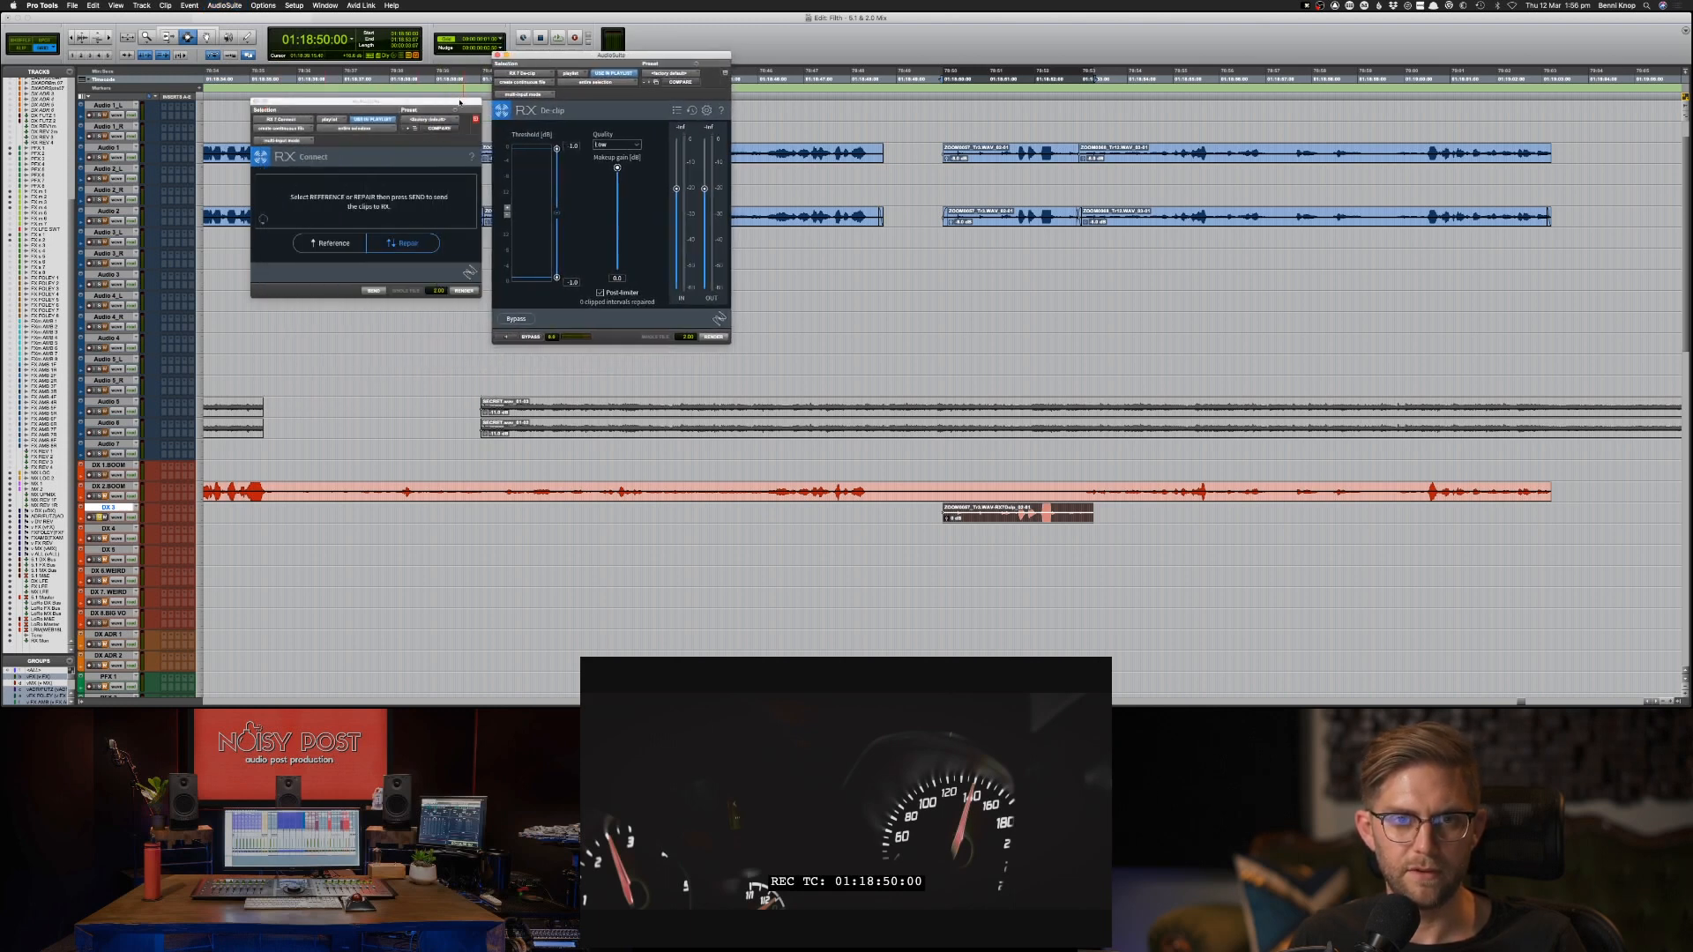
left_click_drag(460, 101, 296, 347)
left_click_drag(560, 62, 417, 345)
left_click_drag(278, 346, 328, 302)
left_click_drag(422, 337, 447, 305)
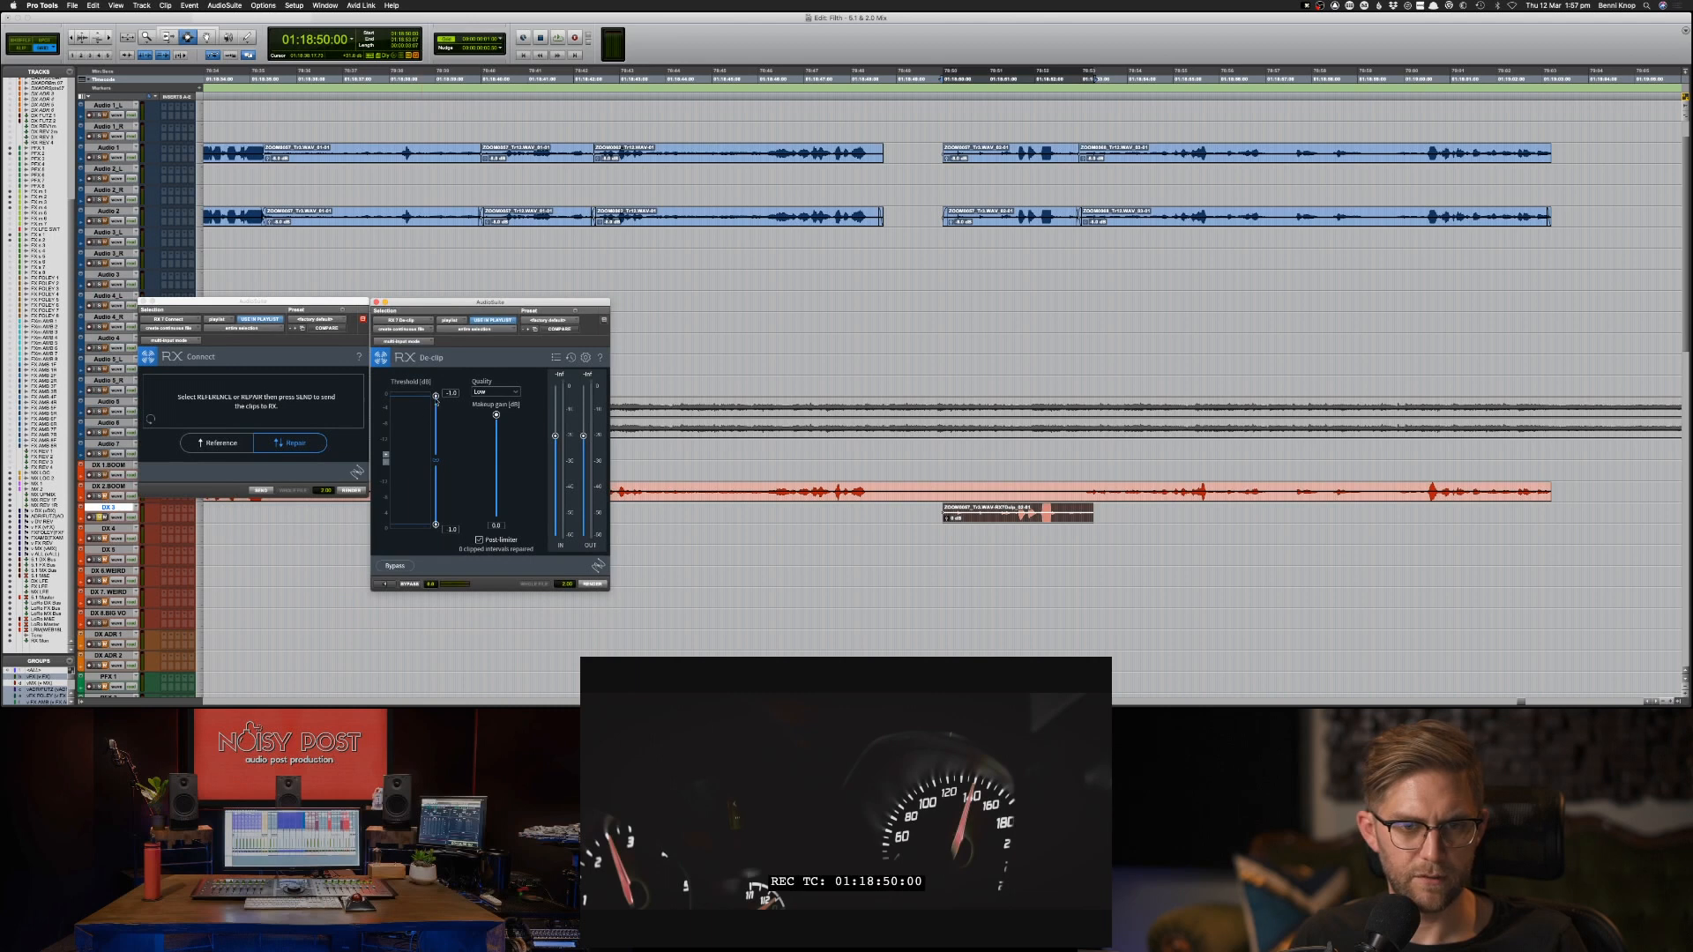
Lower the De-clip threshold and makeup gain and set the quality to High.
left_click_drag(436, 401, 499, 437)
left_click(518, 393)
left_click(498, 421)
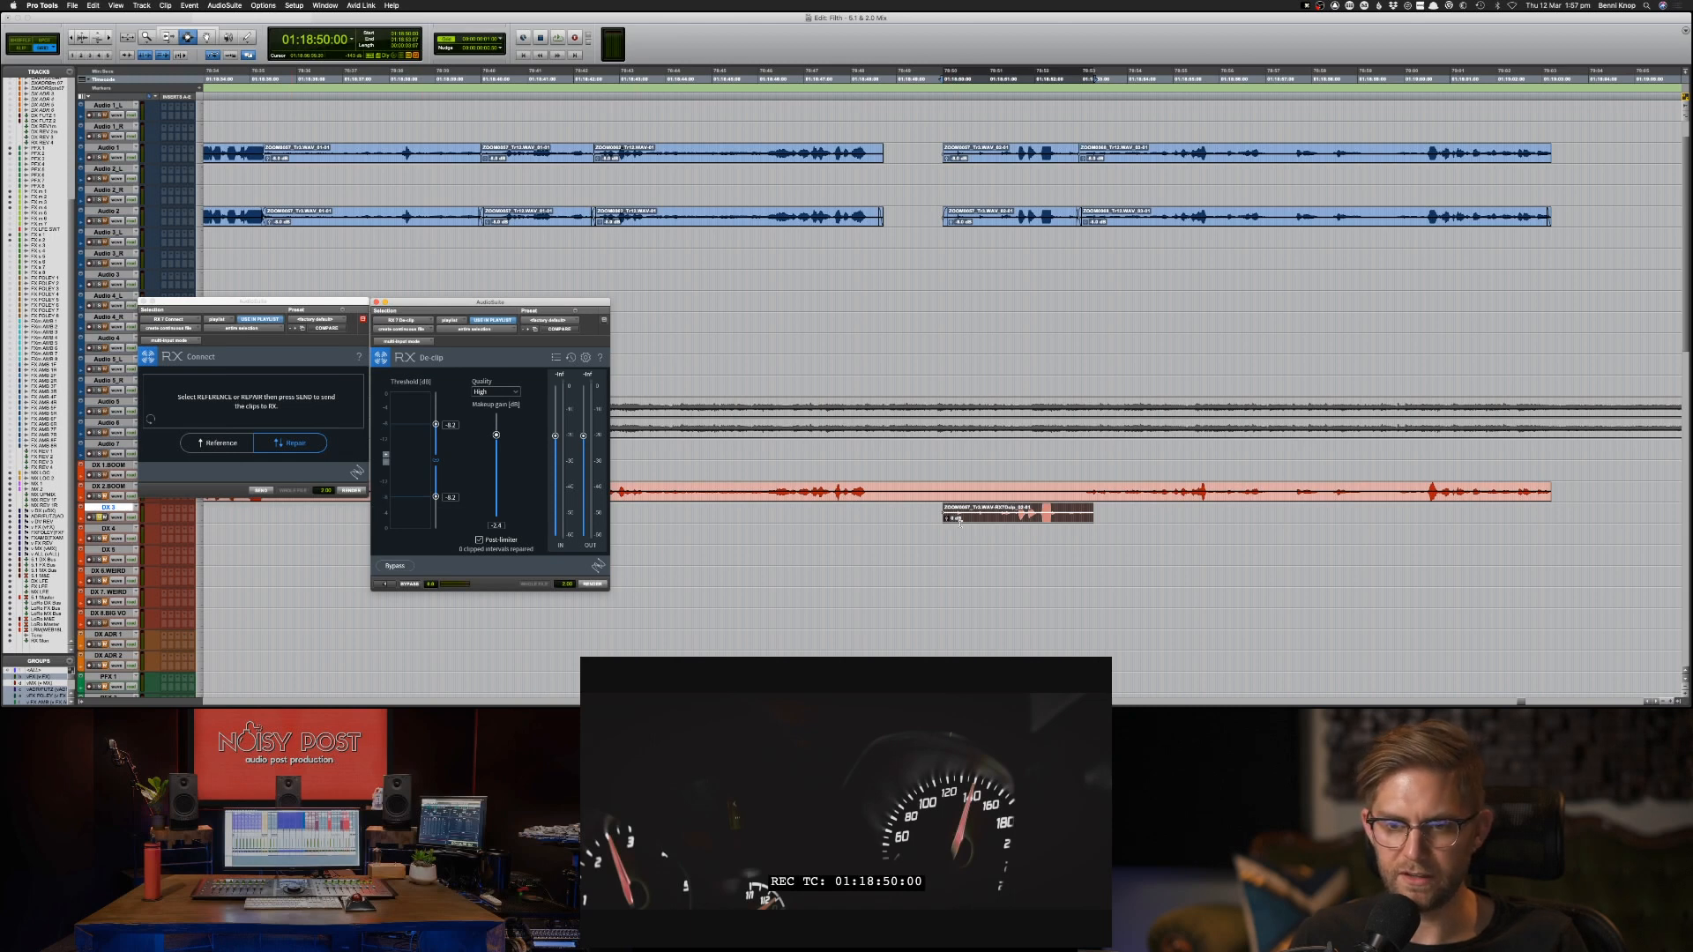
Send the DX 3 clip to iZotope RX 7 for repair and move both de-noise module windows off the main waveform.
left_click(260, 491)
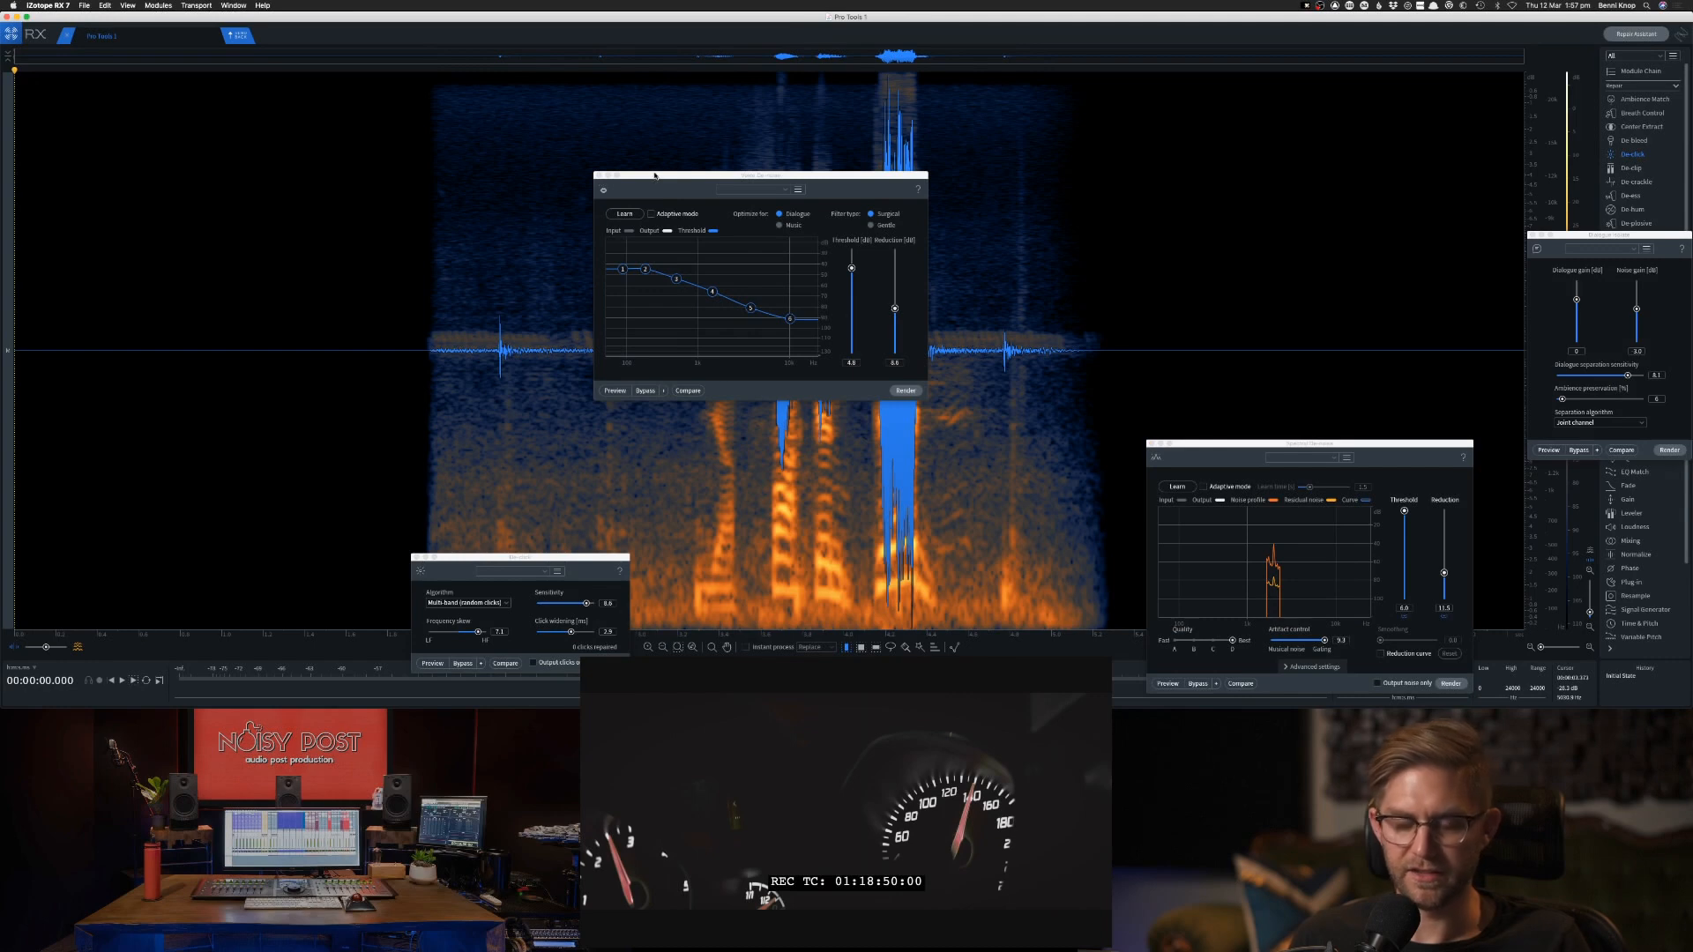
left_click_drag(655, 176, 1219, 164)
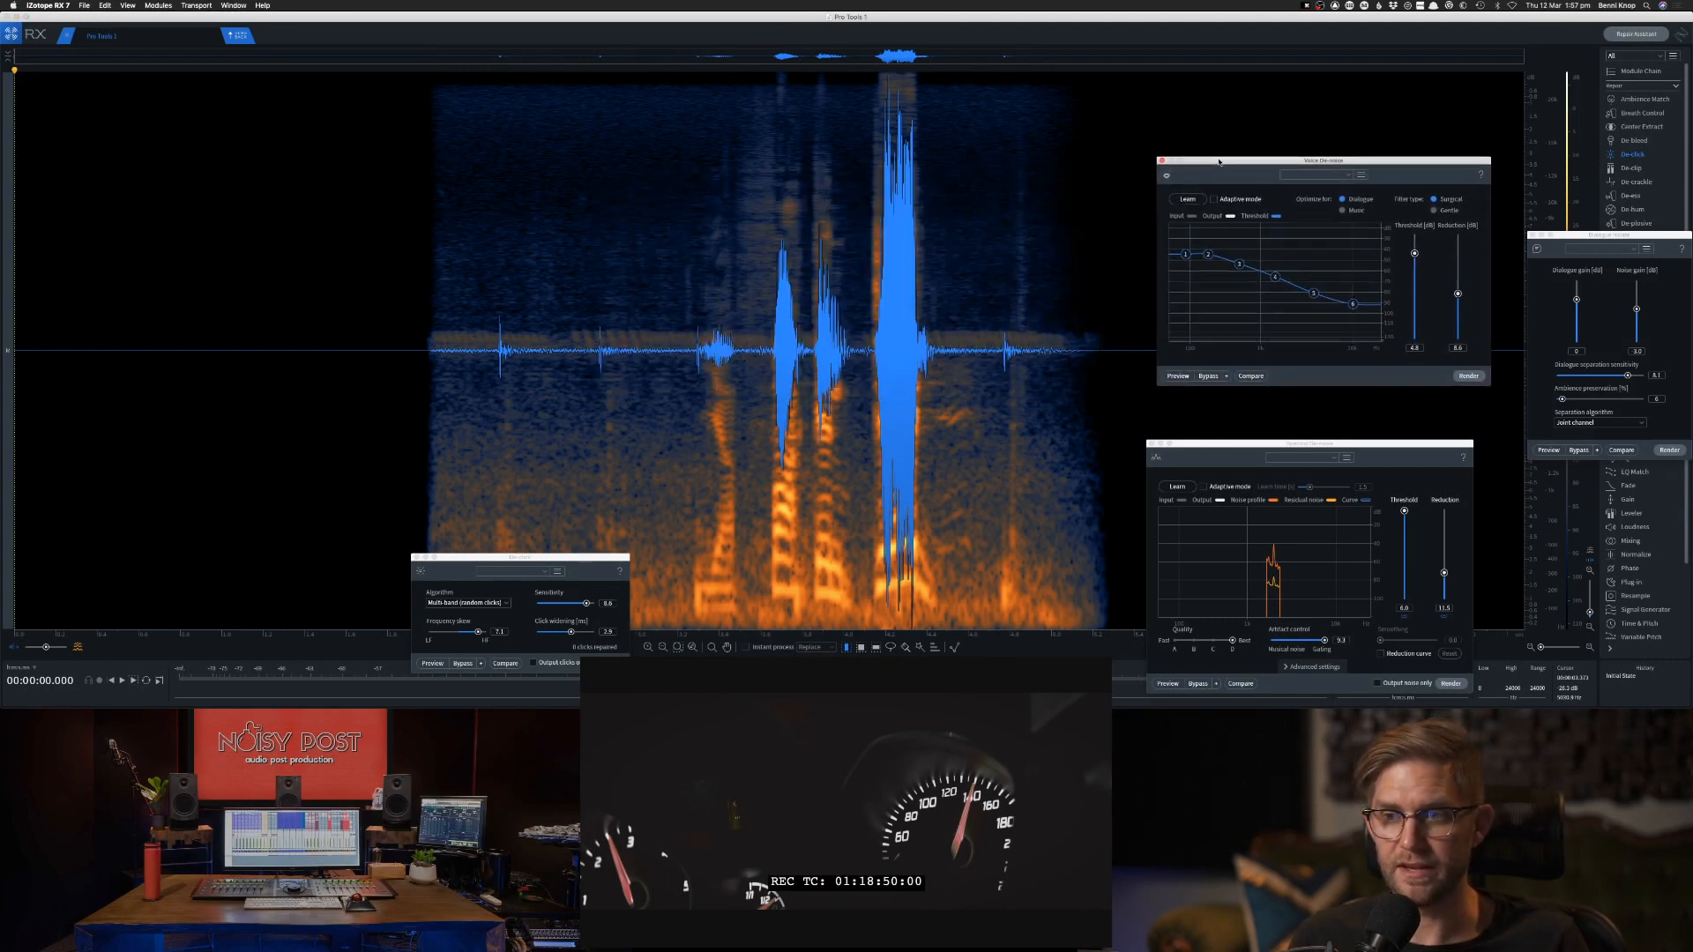
left_click_drag(1211, 438, 1244, 418)
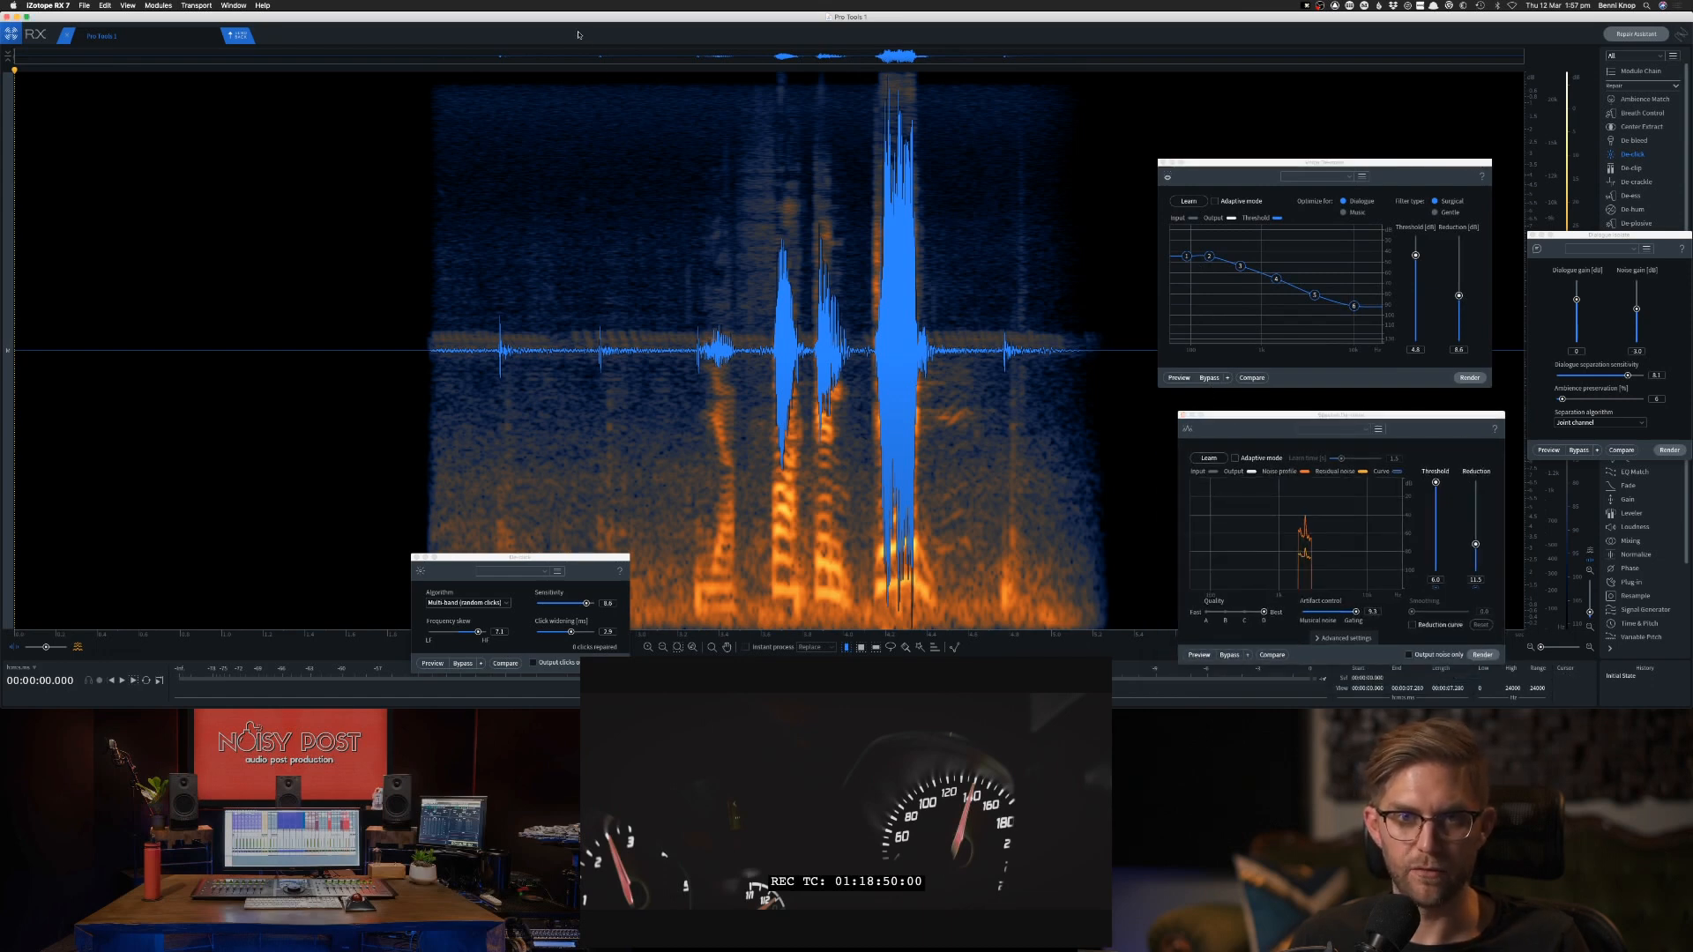
Close the De-click module window and audition the dialogue clip in RX.
key("space")
left_click(435, 260)
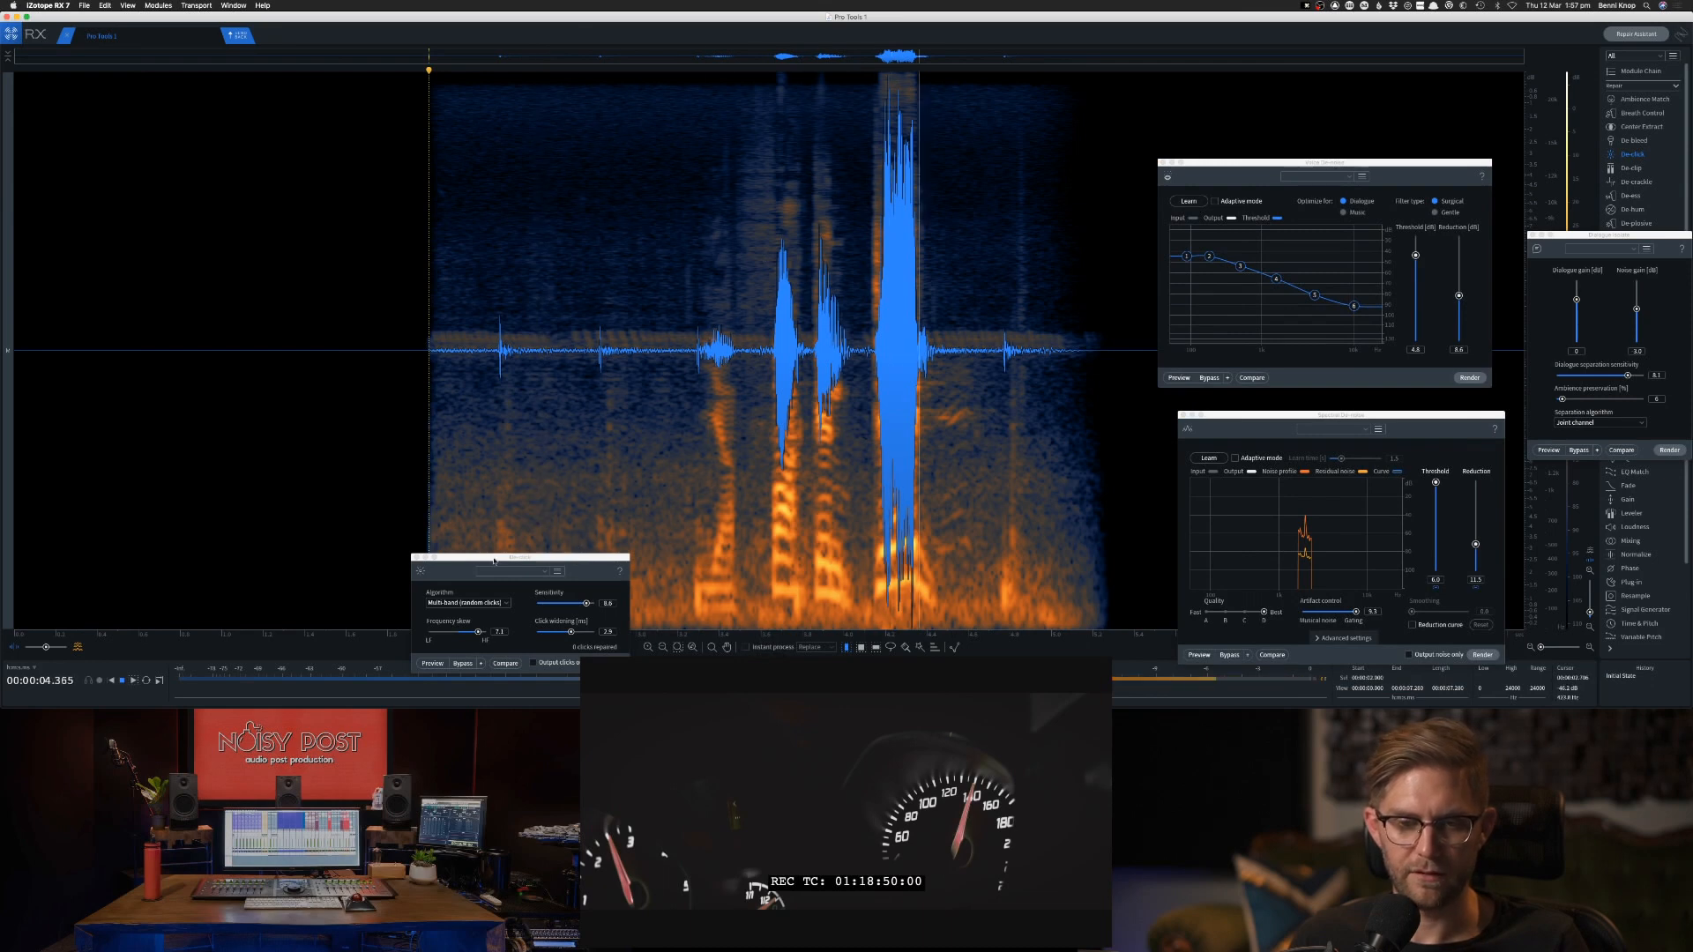
left_click(417, 557)
left_click(827, 419)
key("space")
key("space")
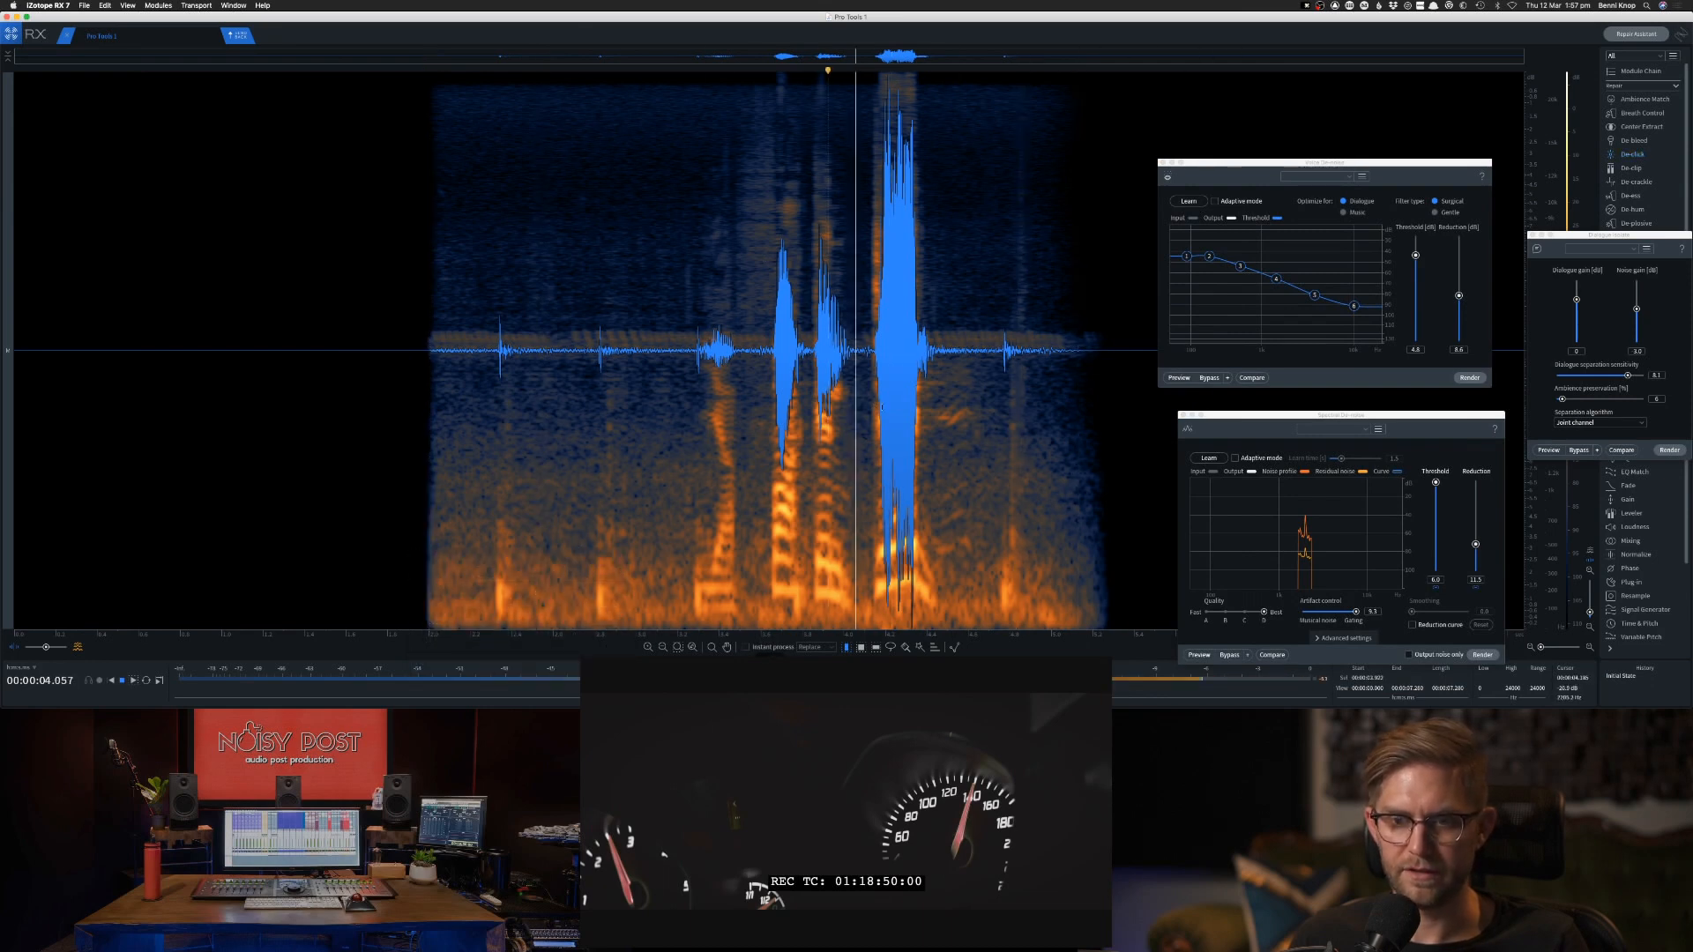
key("space")
key("space")
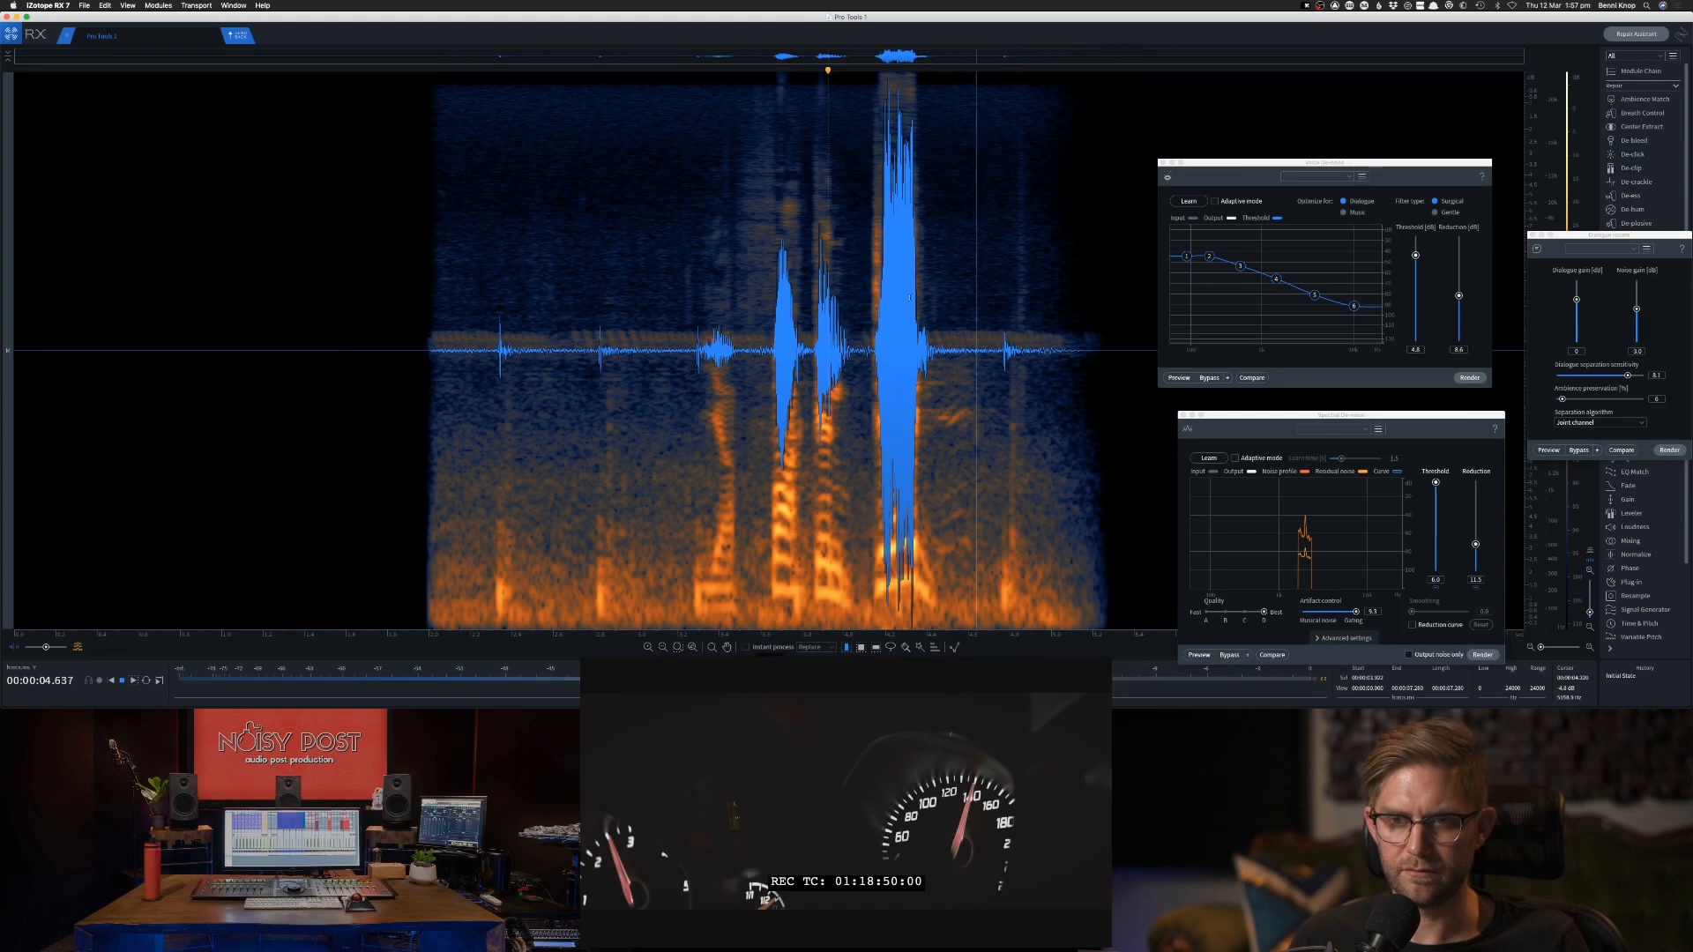
key("space")
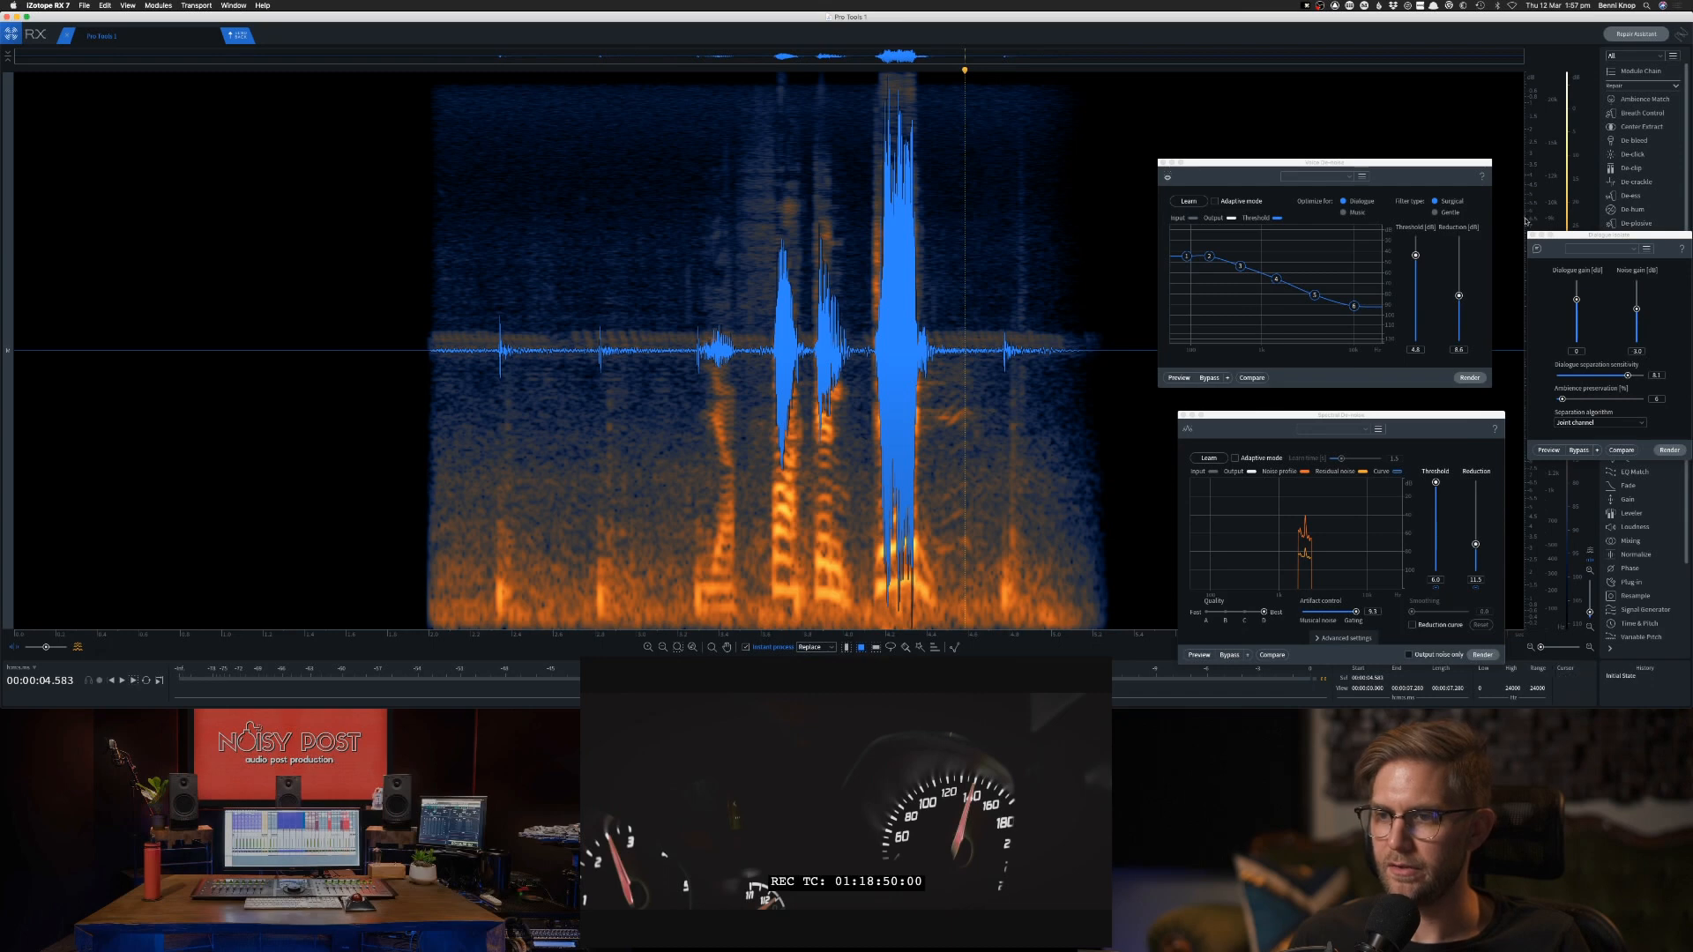
Shift the waveform overlay up and use instant Replace on the noise band between the clip's start and the first word.
left_click_drag(1533, 198, 1553, 74)
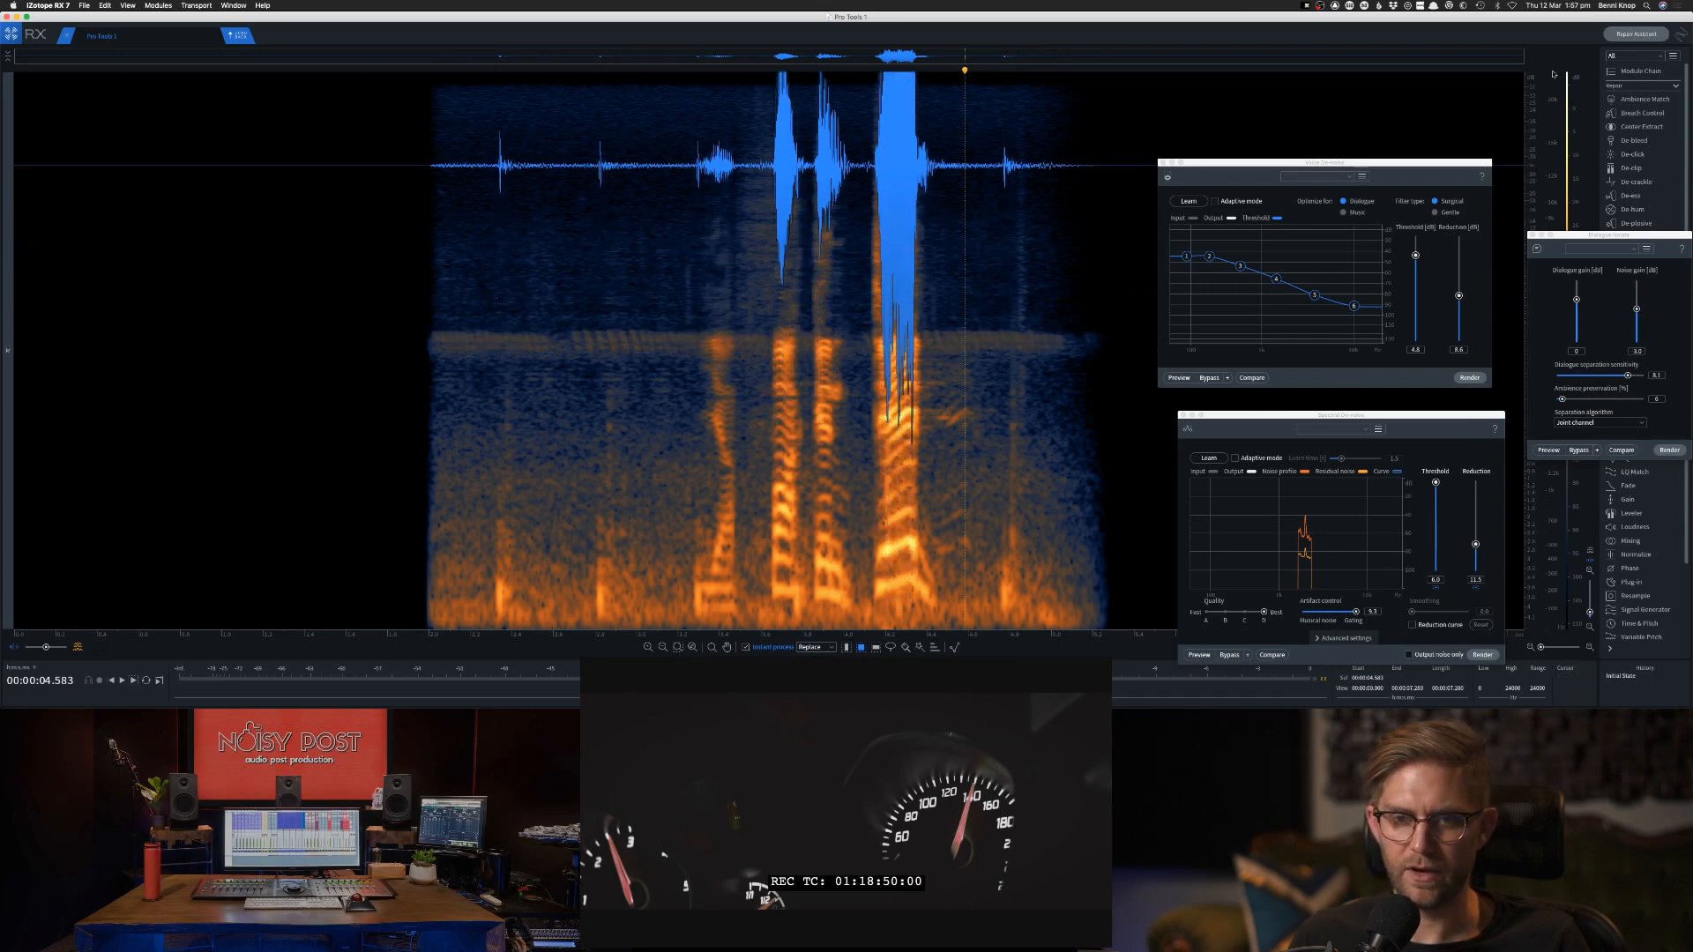
left_click(436, 328)
key("space")
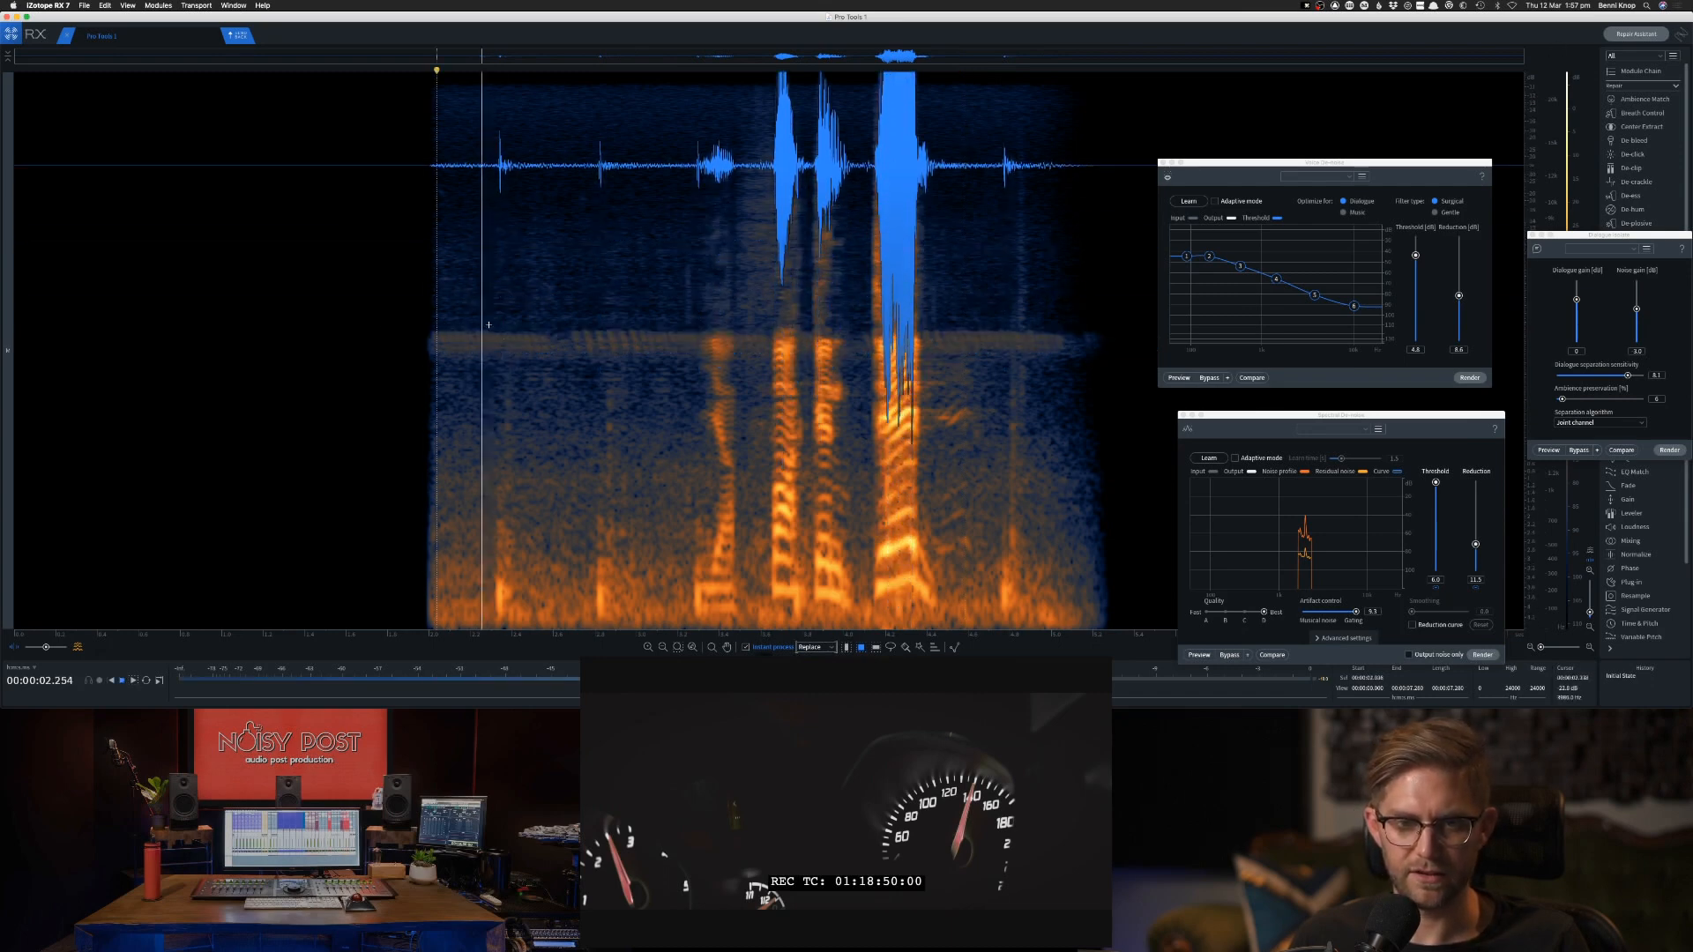
key("space")
left_click_drag(415, 322, 693, 379)
left_click(447, 358)
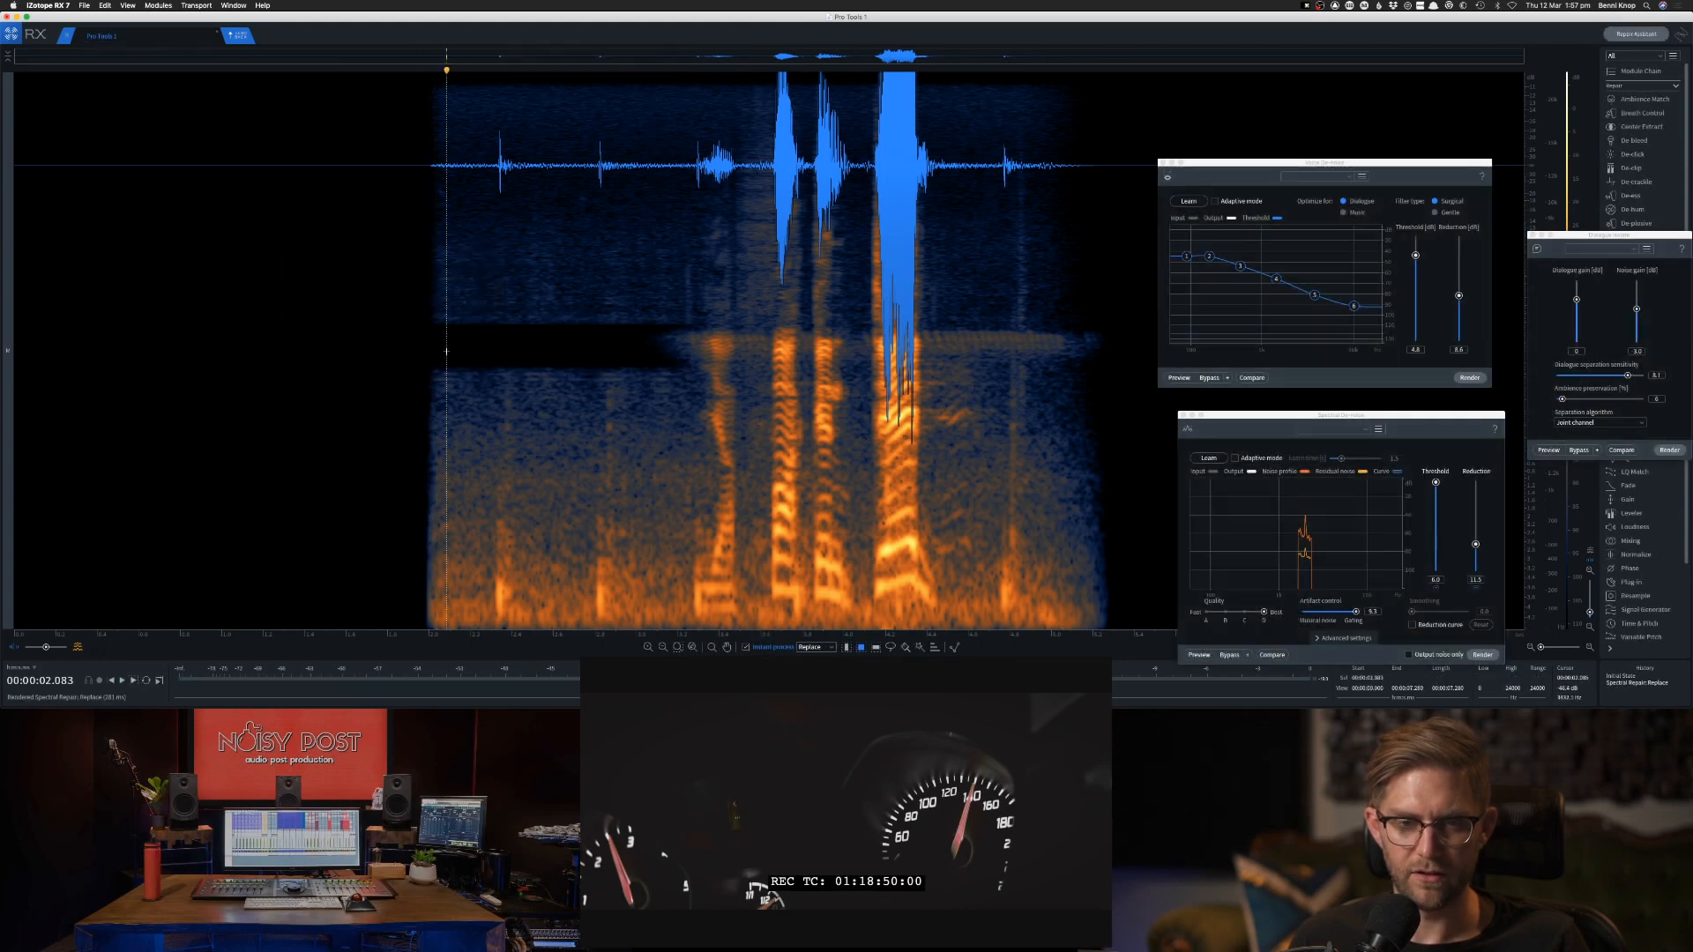
key("space")
key("space")
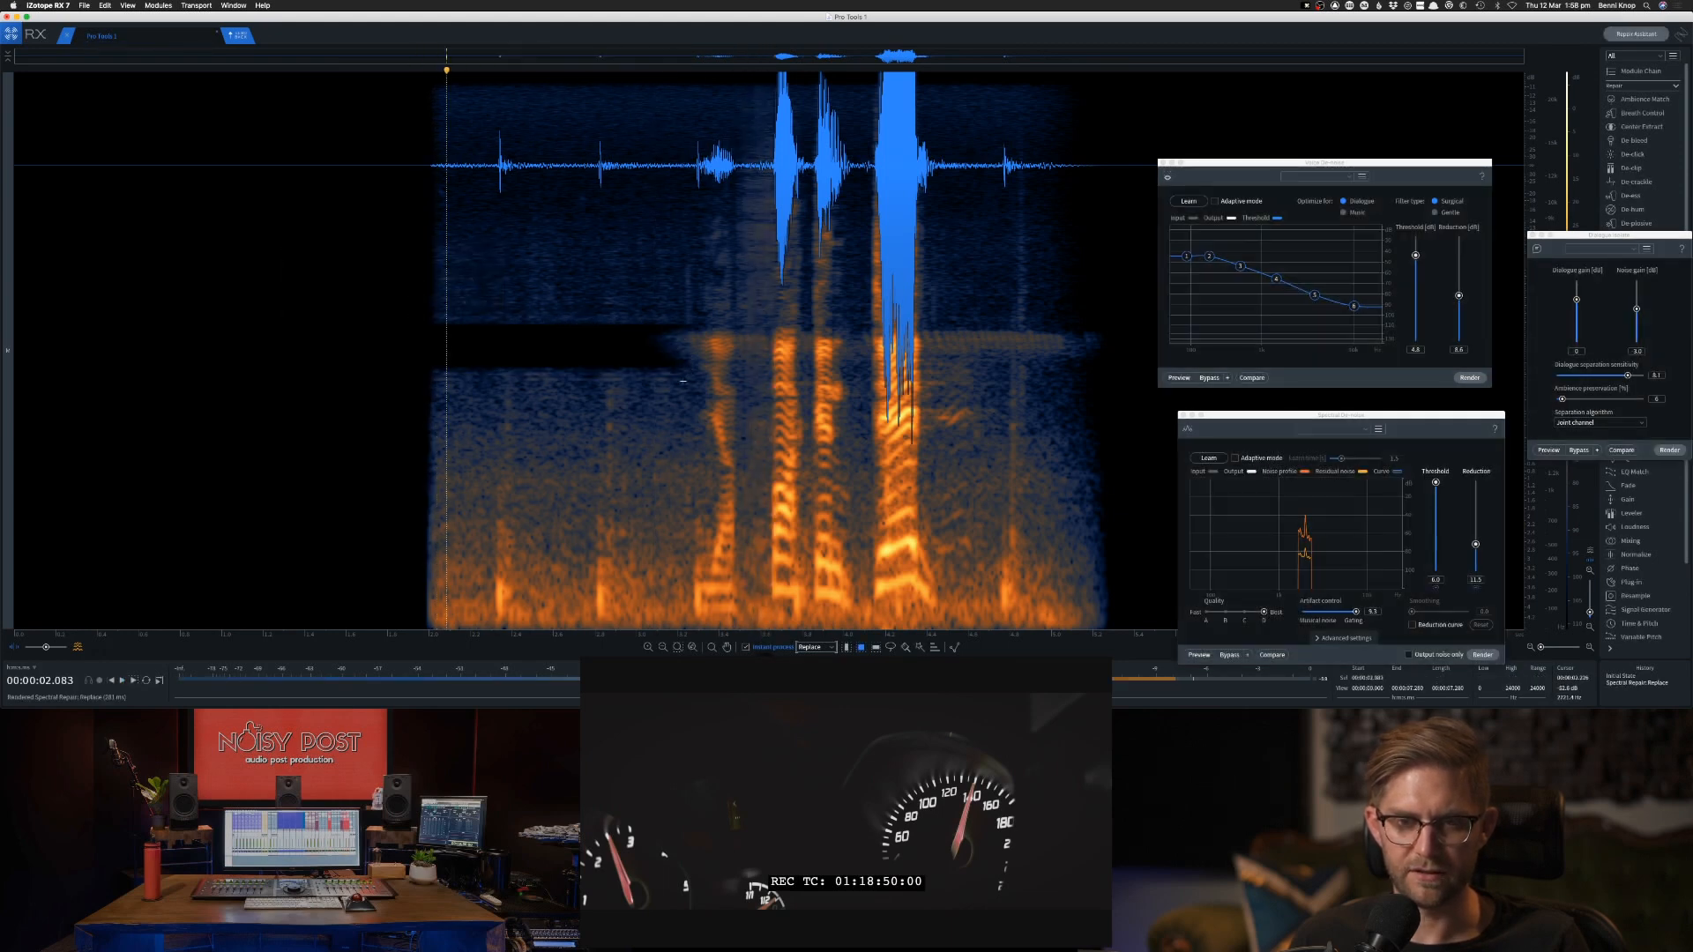
Replace the same noise band after the last loud word through to the clip's end.
left_click_drag(928, 326, 1102, 375)
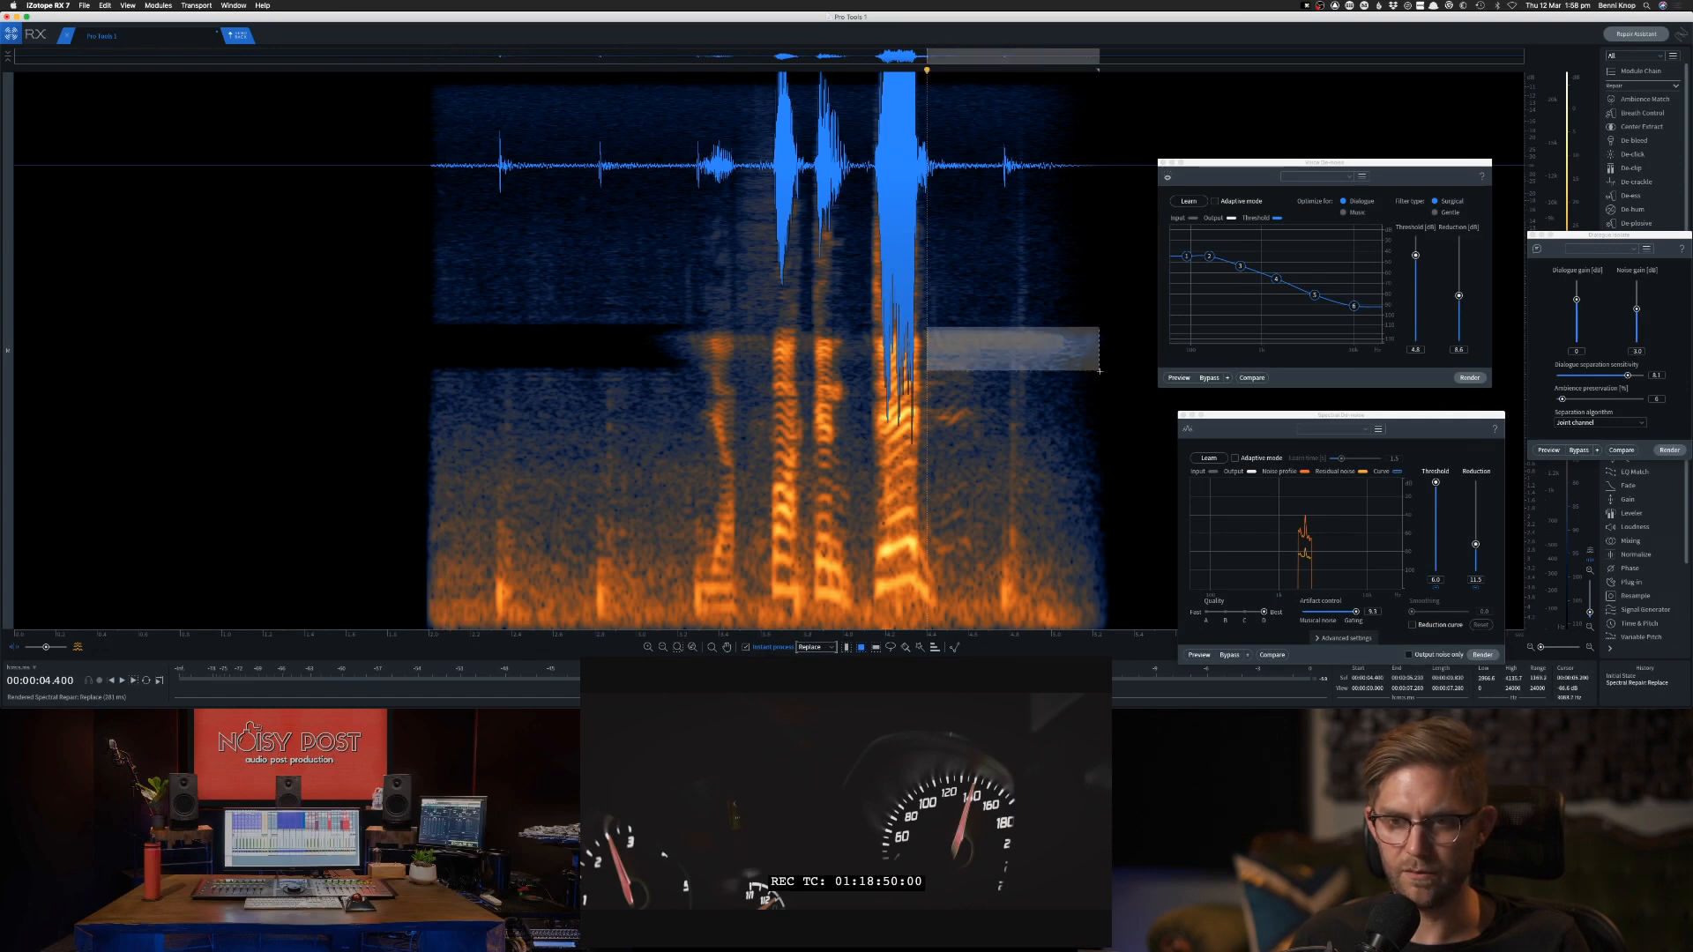
left_click(837, 356)
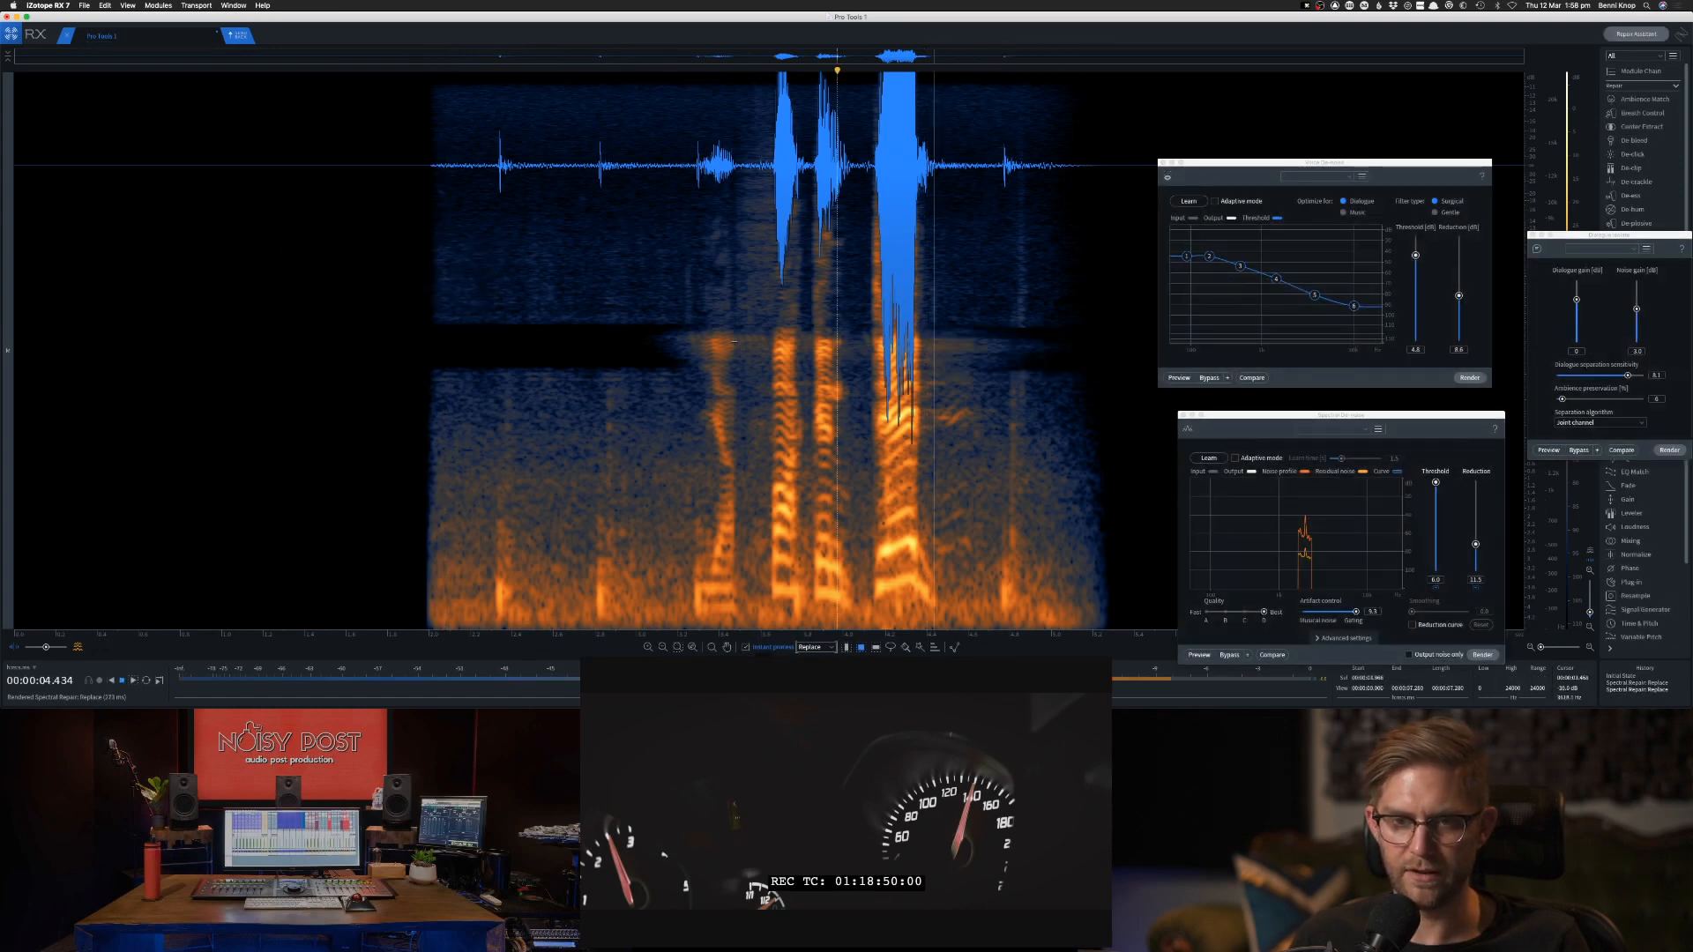
key("space")
Try replacing the noise band between the first and second words, undo it, and audition that passage.
left_click_drag(737, 330, 770, 370)
left_click(666, 344)
key("space")
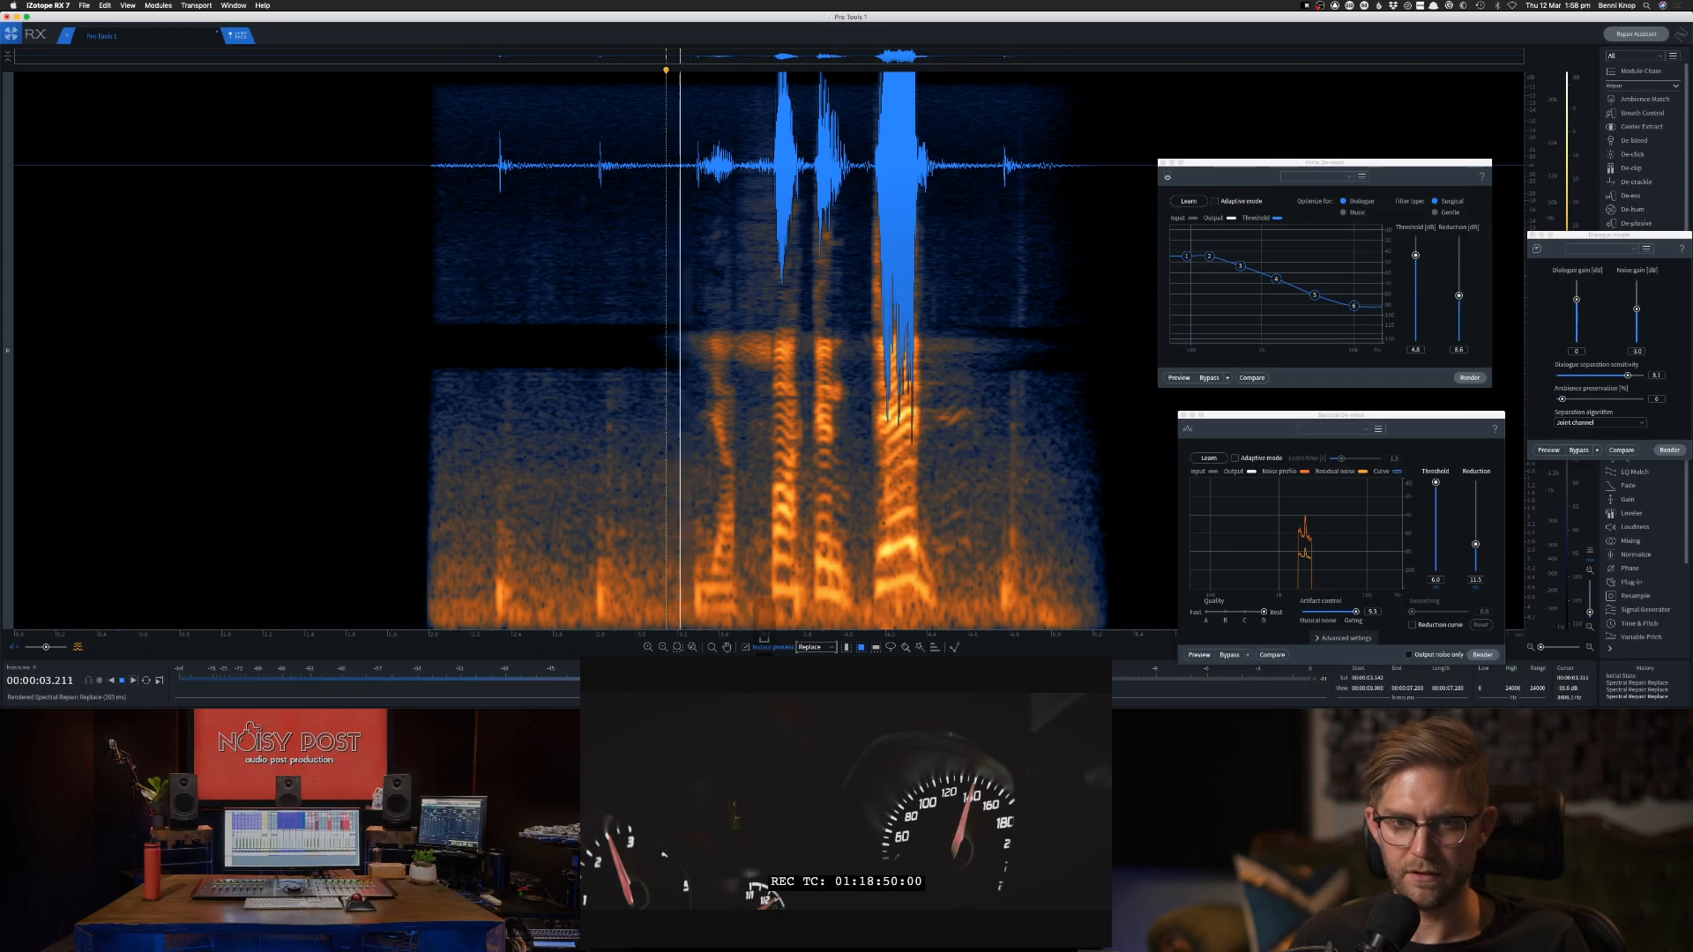
key("space")
key("super+z")
key("space")
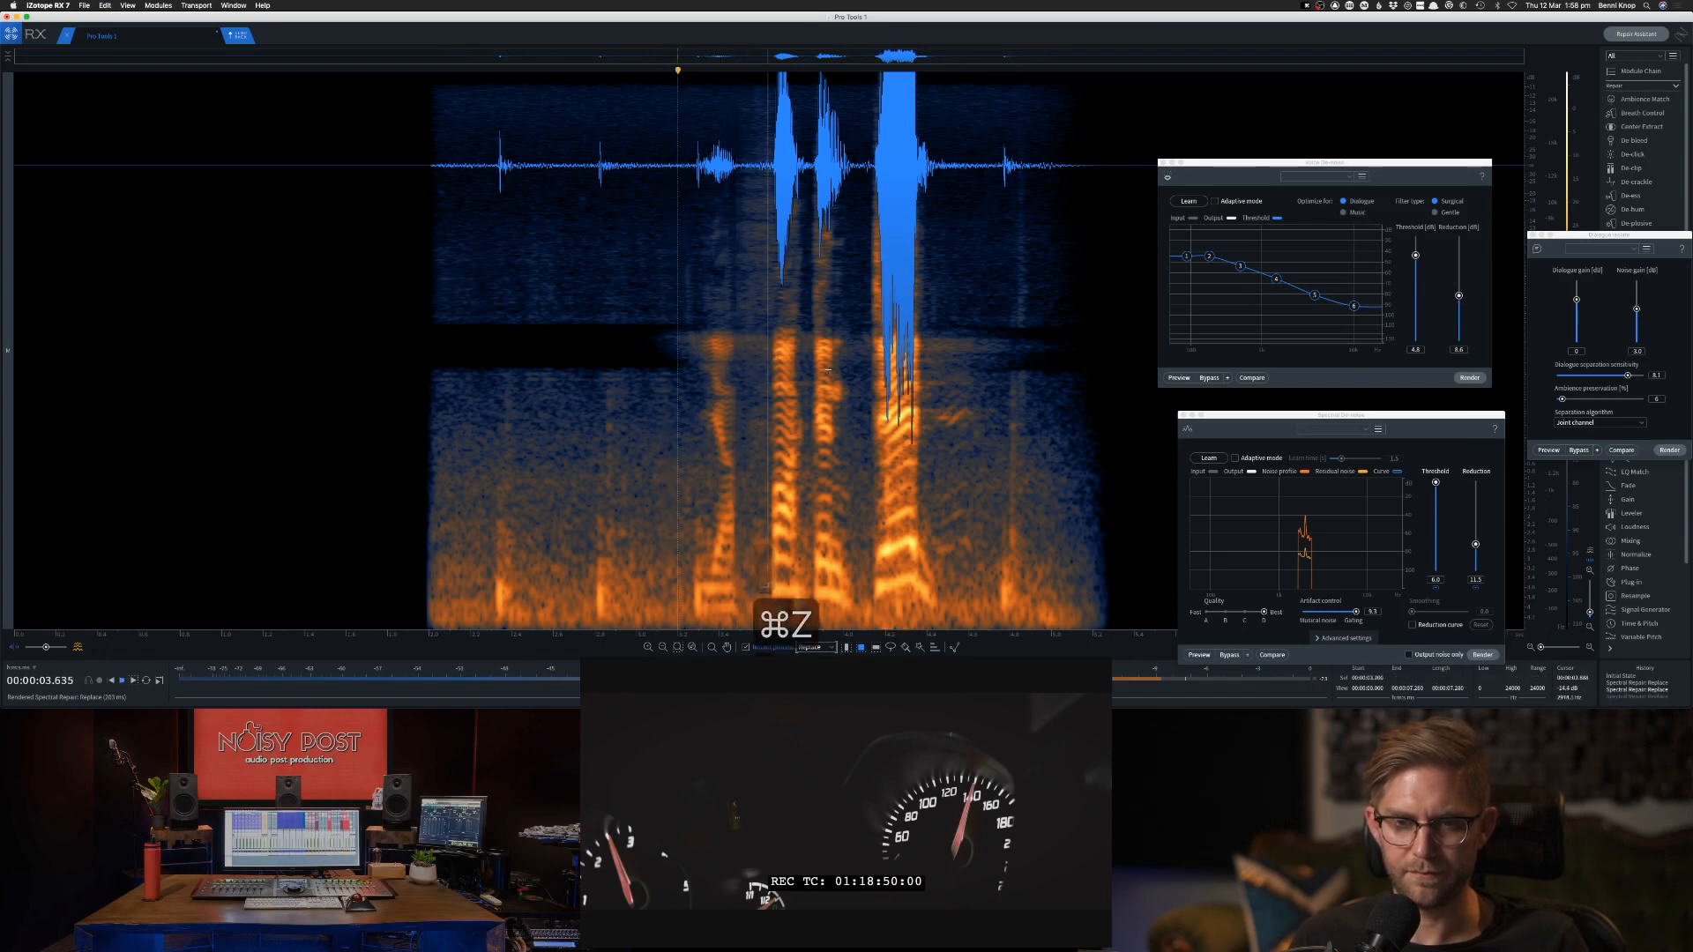
key("space")
left_click(647, 350)
key("space")
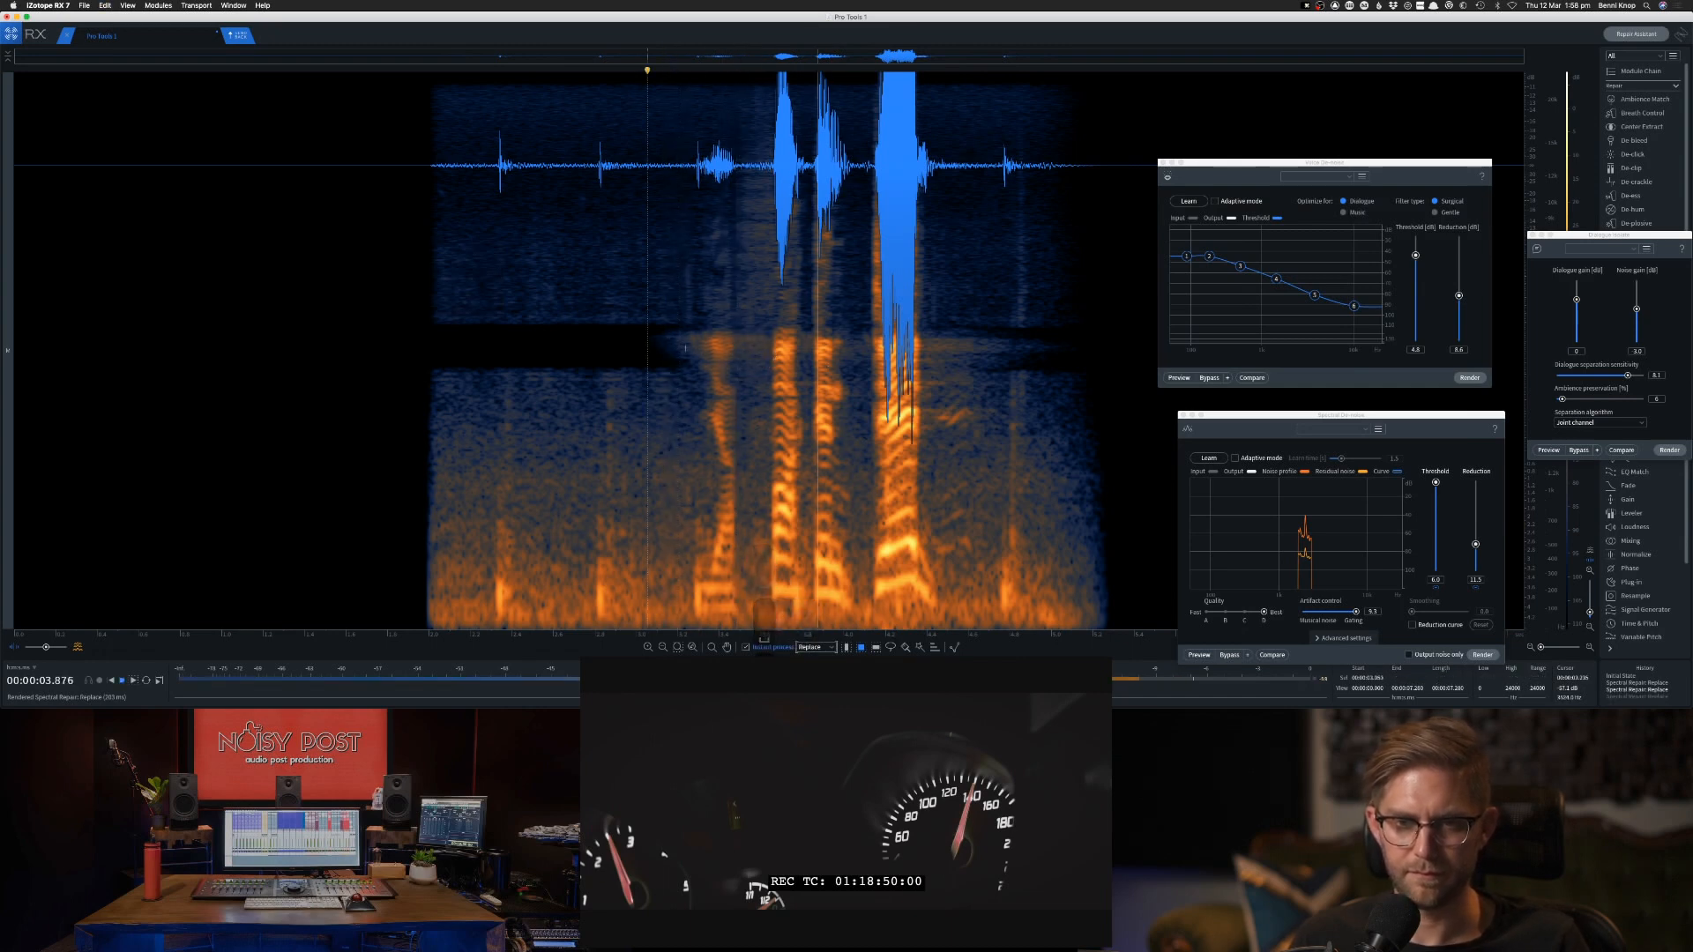
key("space")
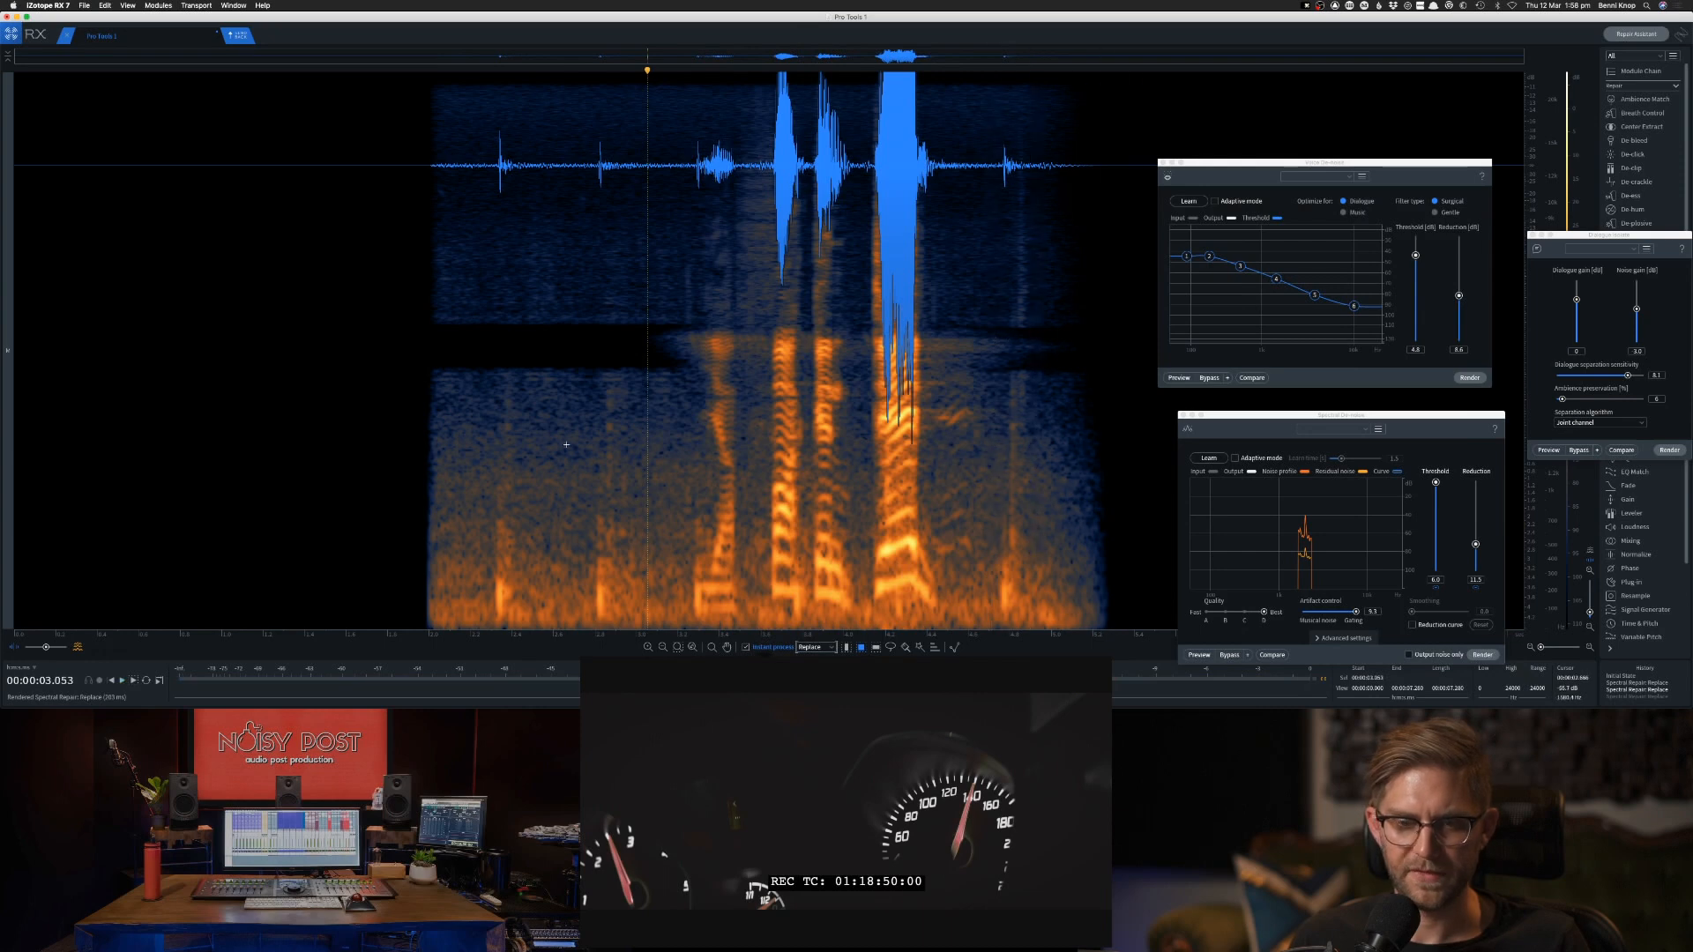
Replace the first click before the dialogue, from the upper frequencies to the bottom, and audition the repair.
left_click_drag(496, 263, 520, 628)
left_click(420, 544)
key("space")
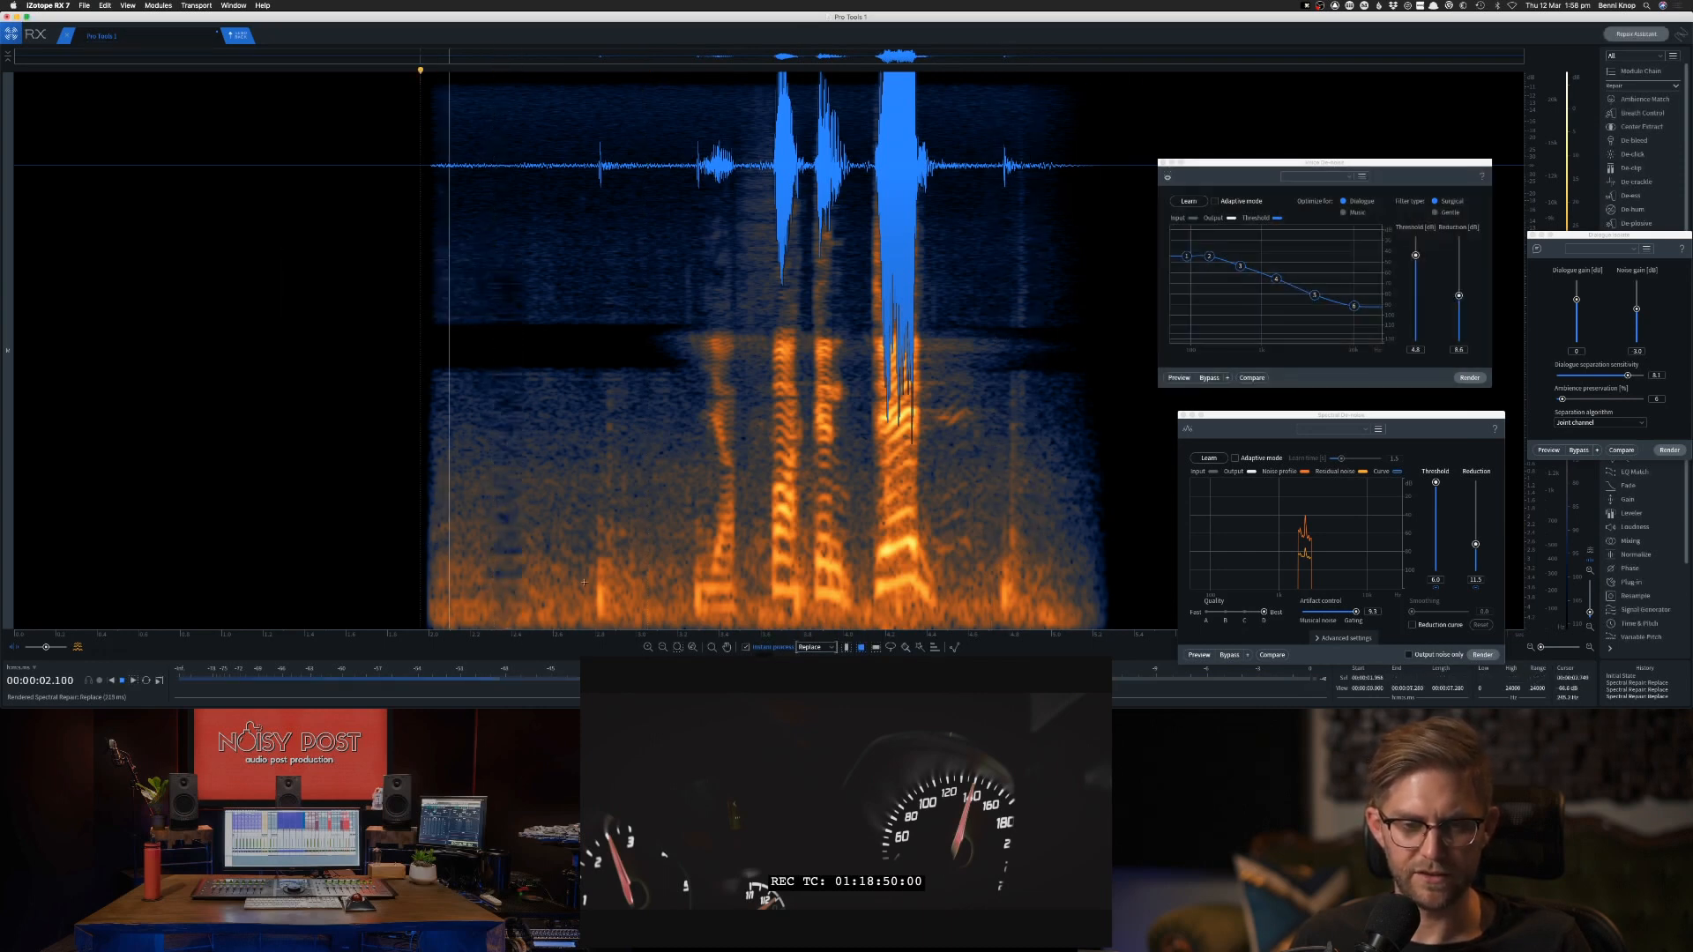
key("space")
left_click(405, 352)
key("space")
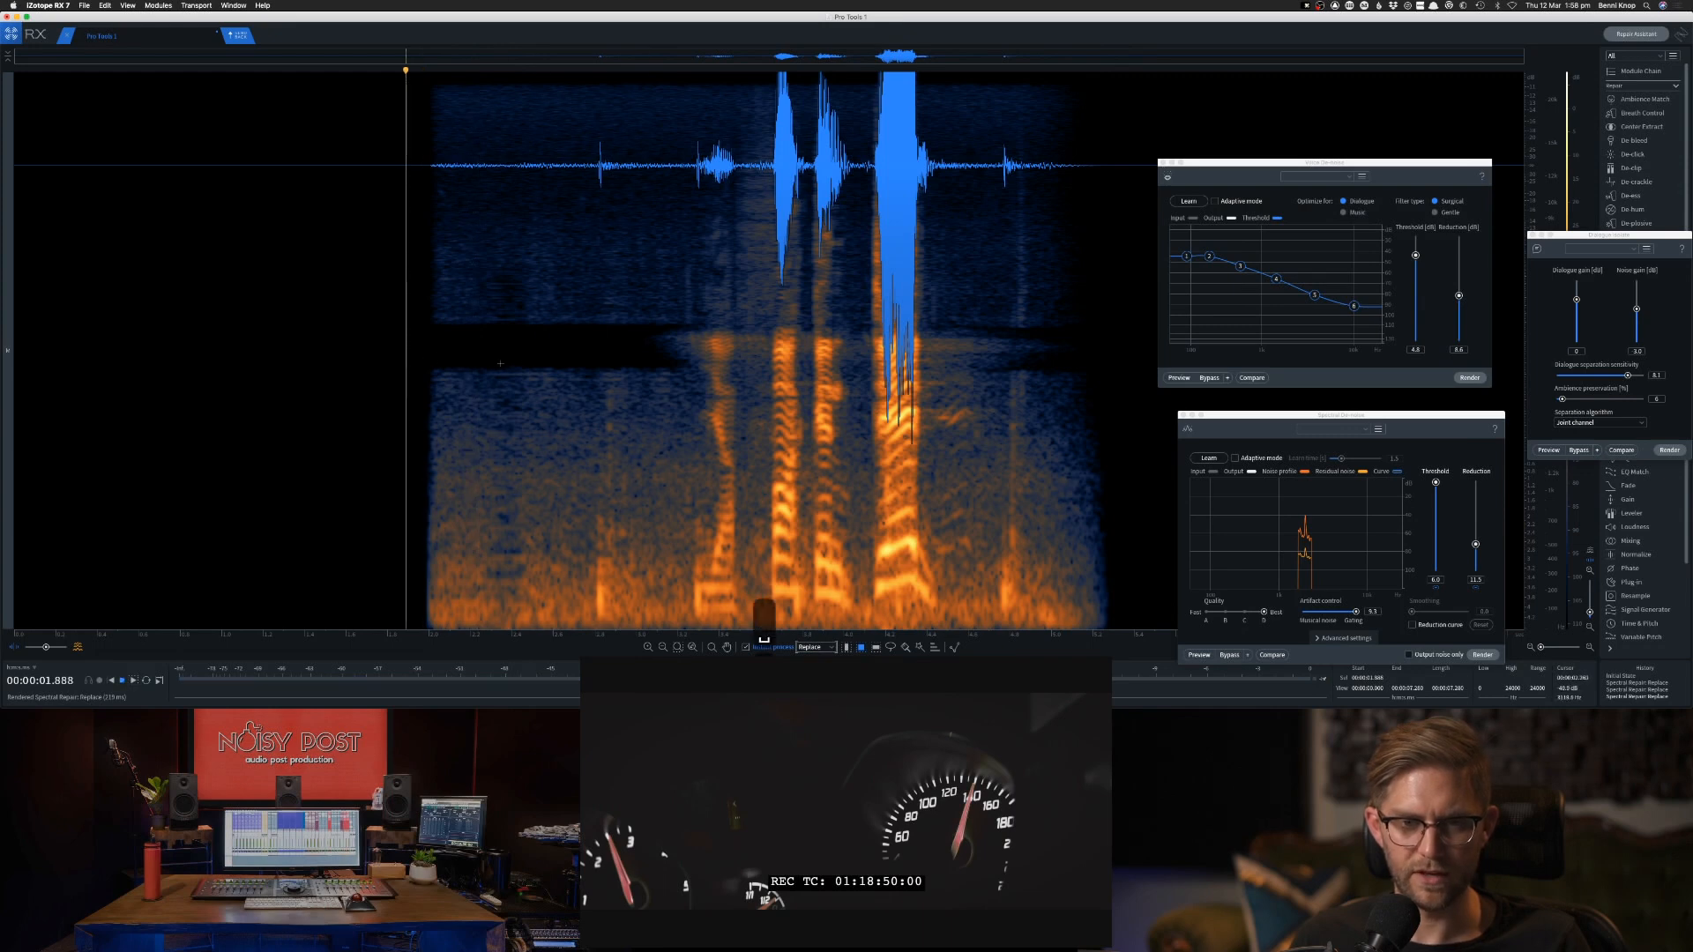
key("space")
Try replacing the second click before the dialogue, audition it, and undo the last change.
left_click_drag(582, 253, 637, 647)
left_click(384, 529)
key("space")
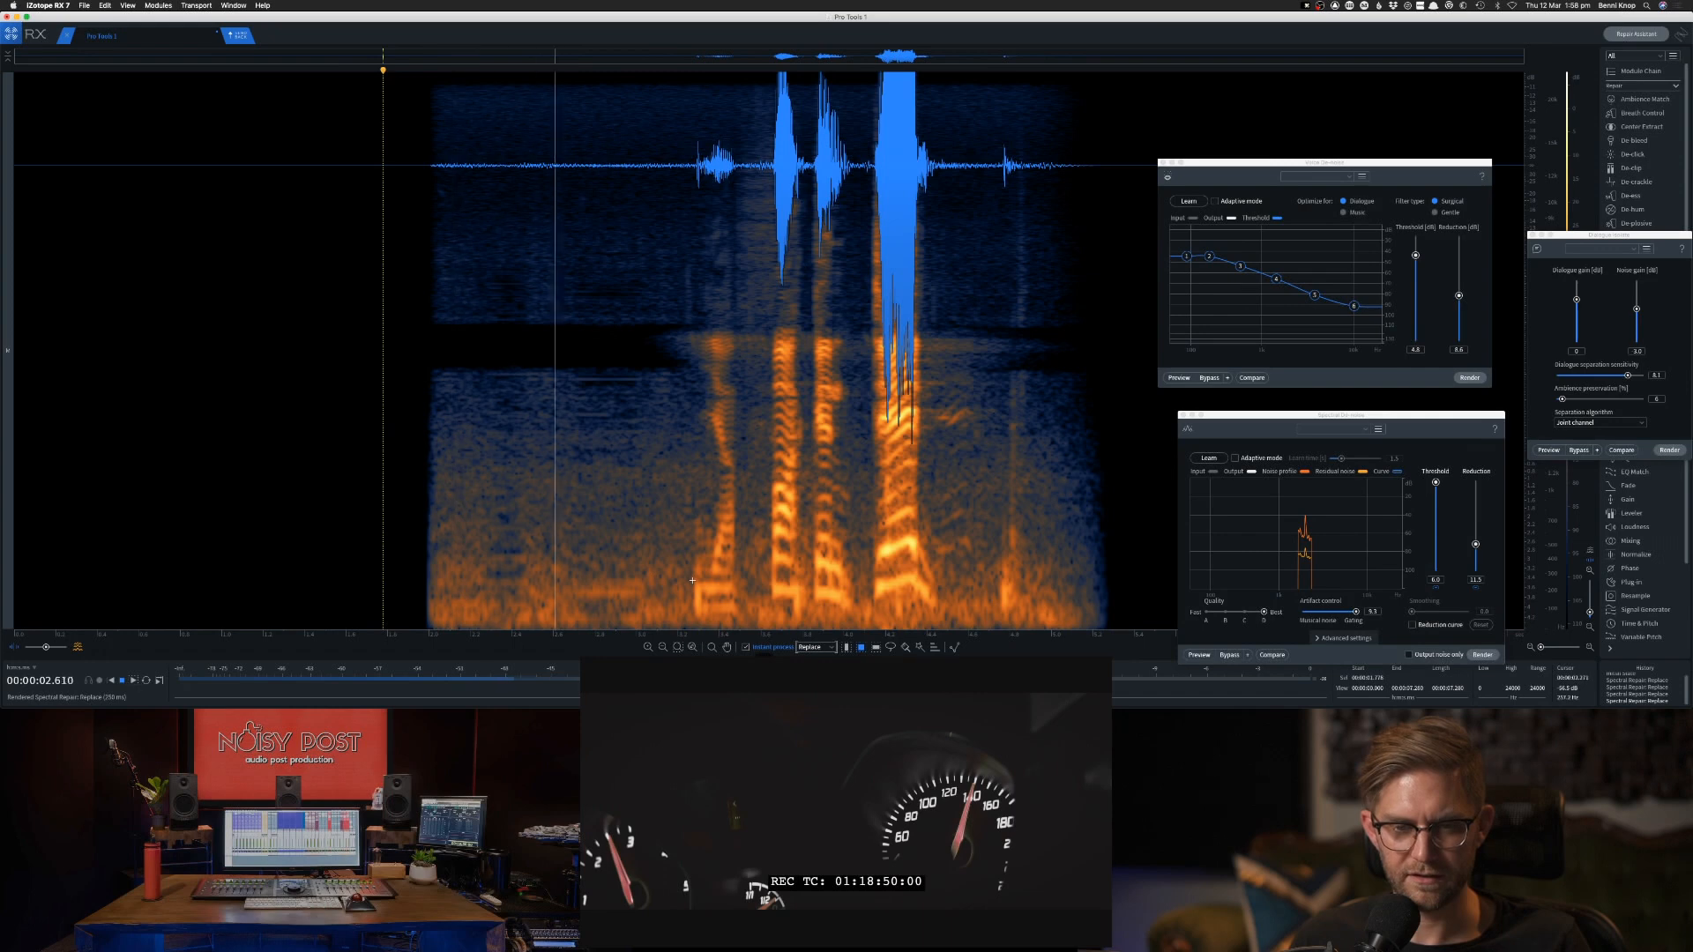
key("space")
key("super+z")
Switch to Pro Tools, cut the silent start off the DX 3 clip and fade in its new start.
key("super+Tab")
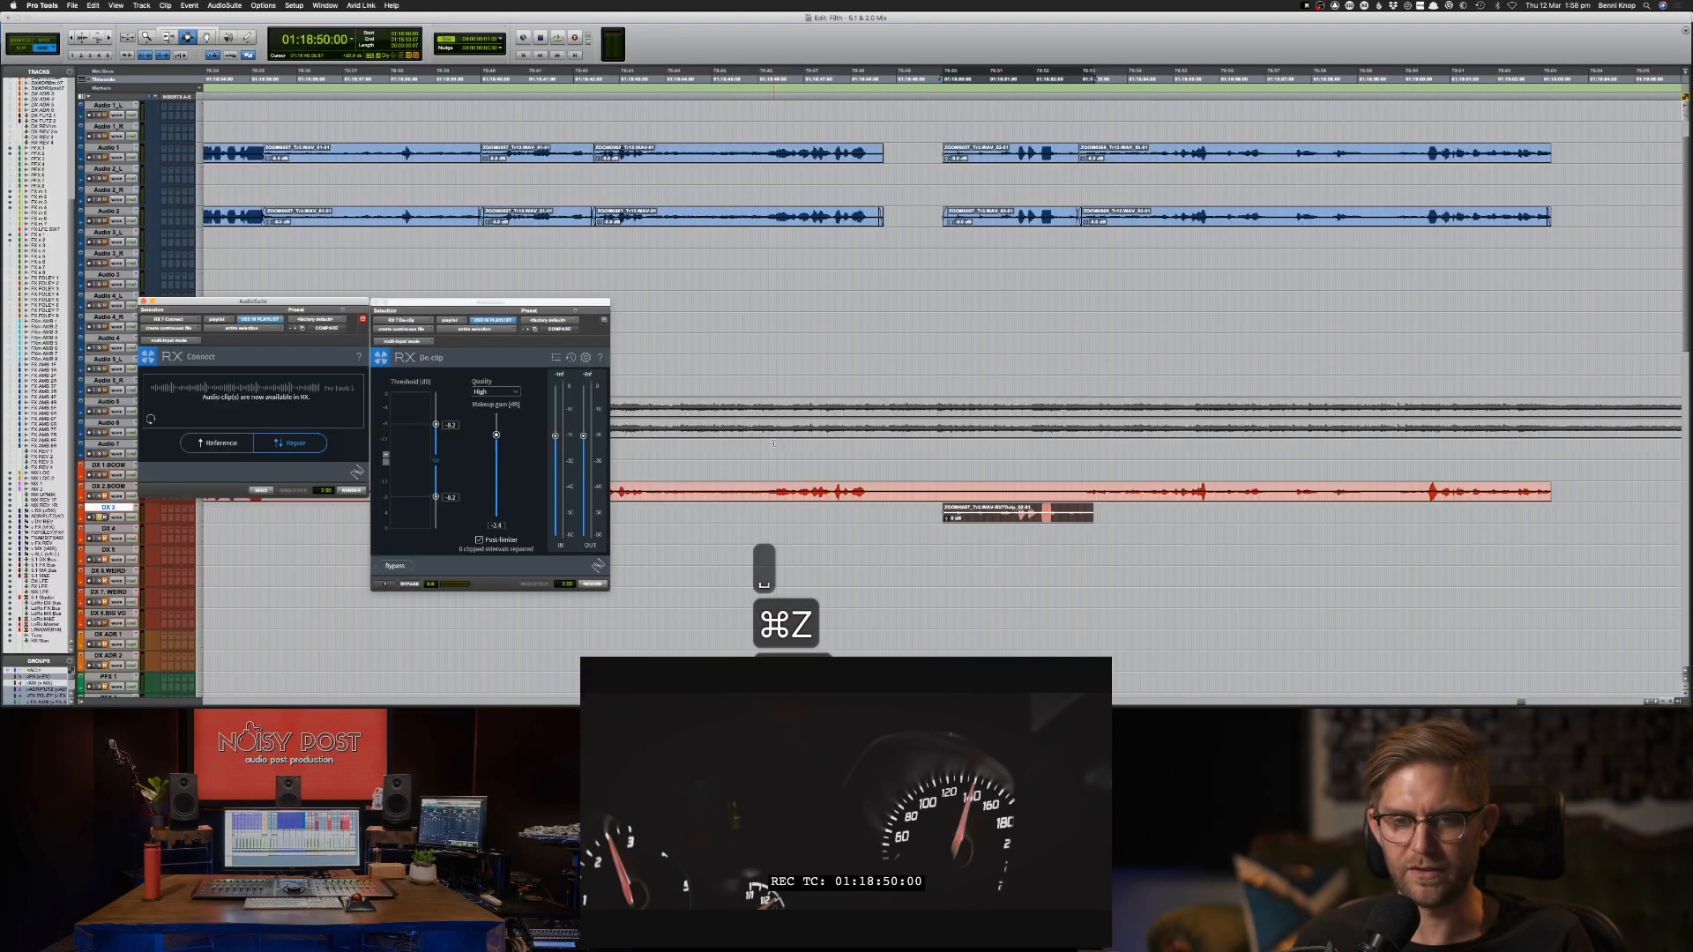
left_click_drag(928, 516, 1003, 513)
key("Delete")
key("f")
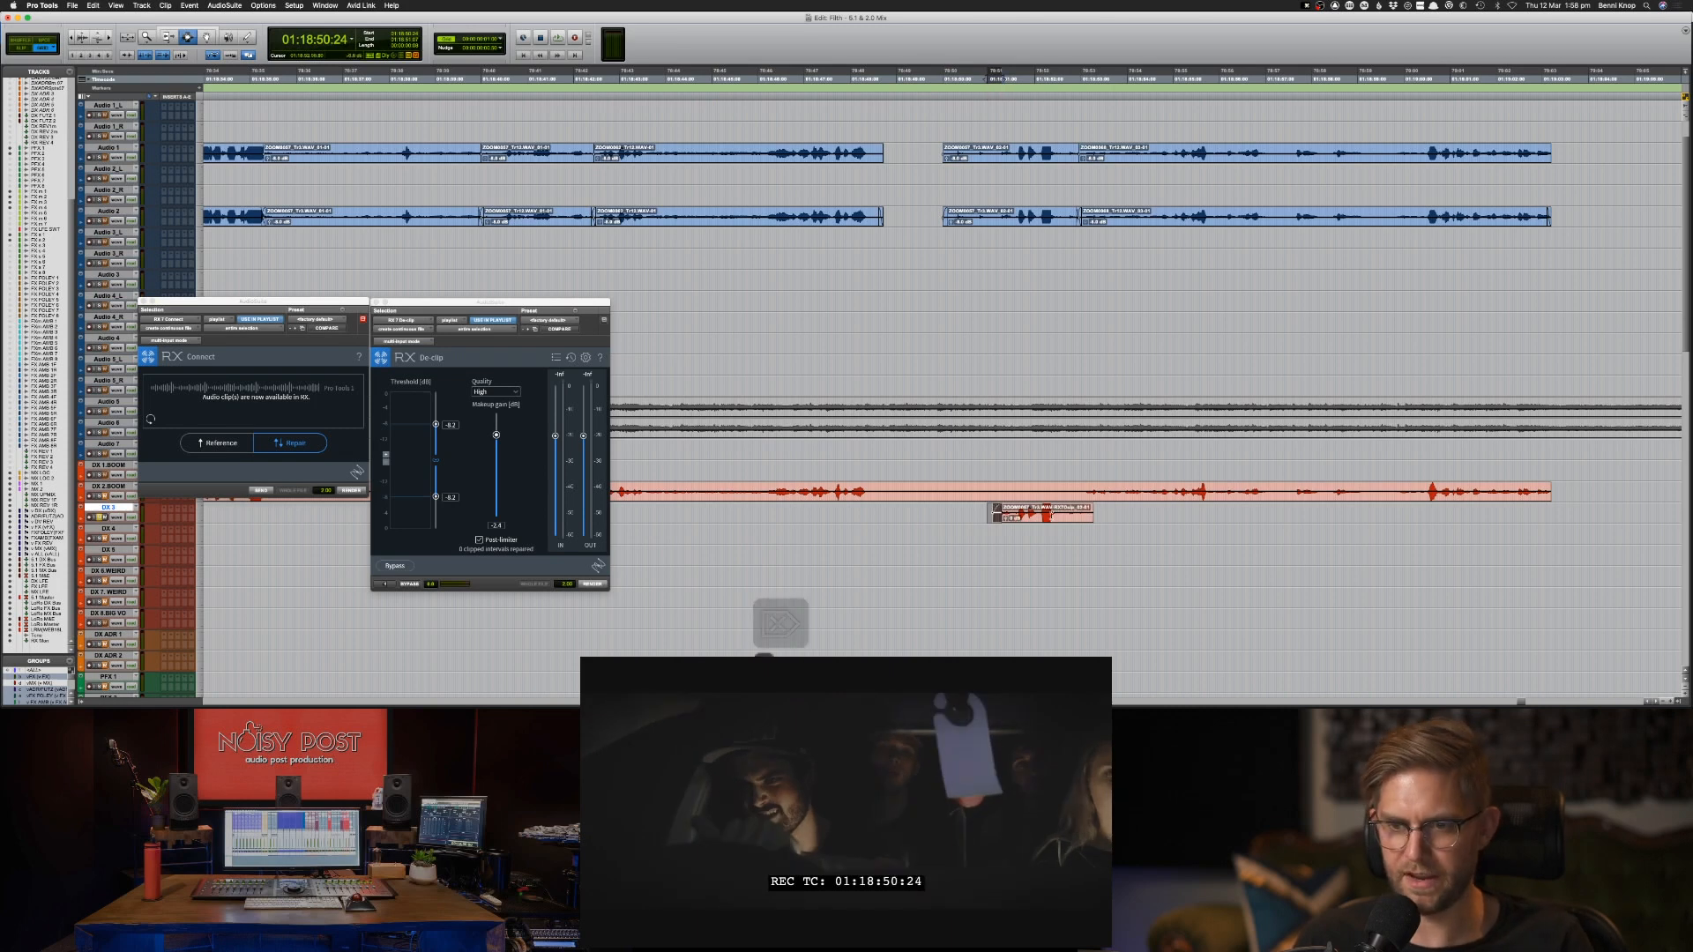
Cut back the tail of the DX 3 clip and add a fade-out over its end.
key("space")
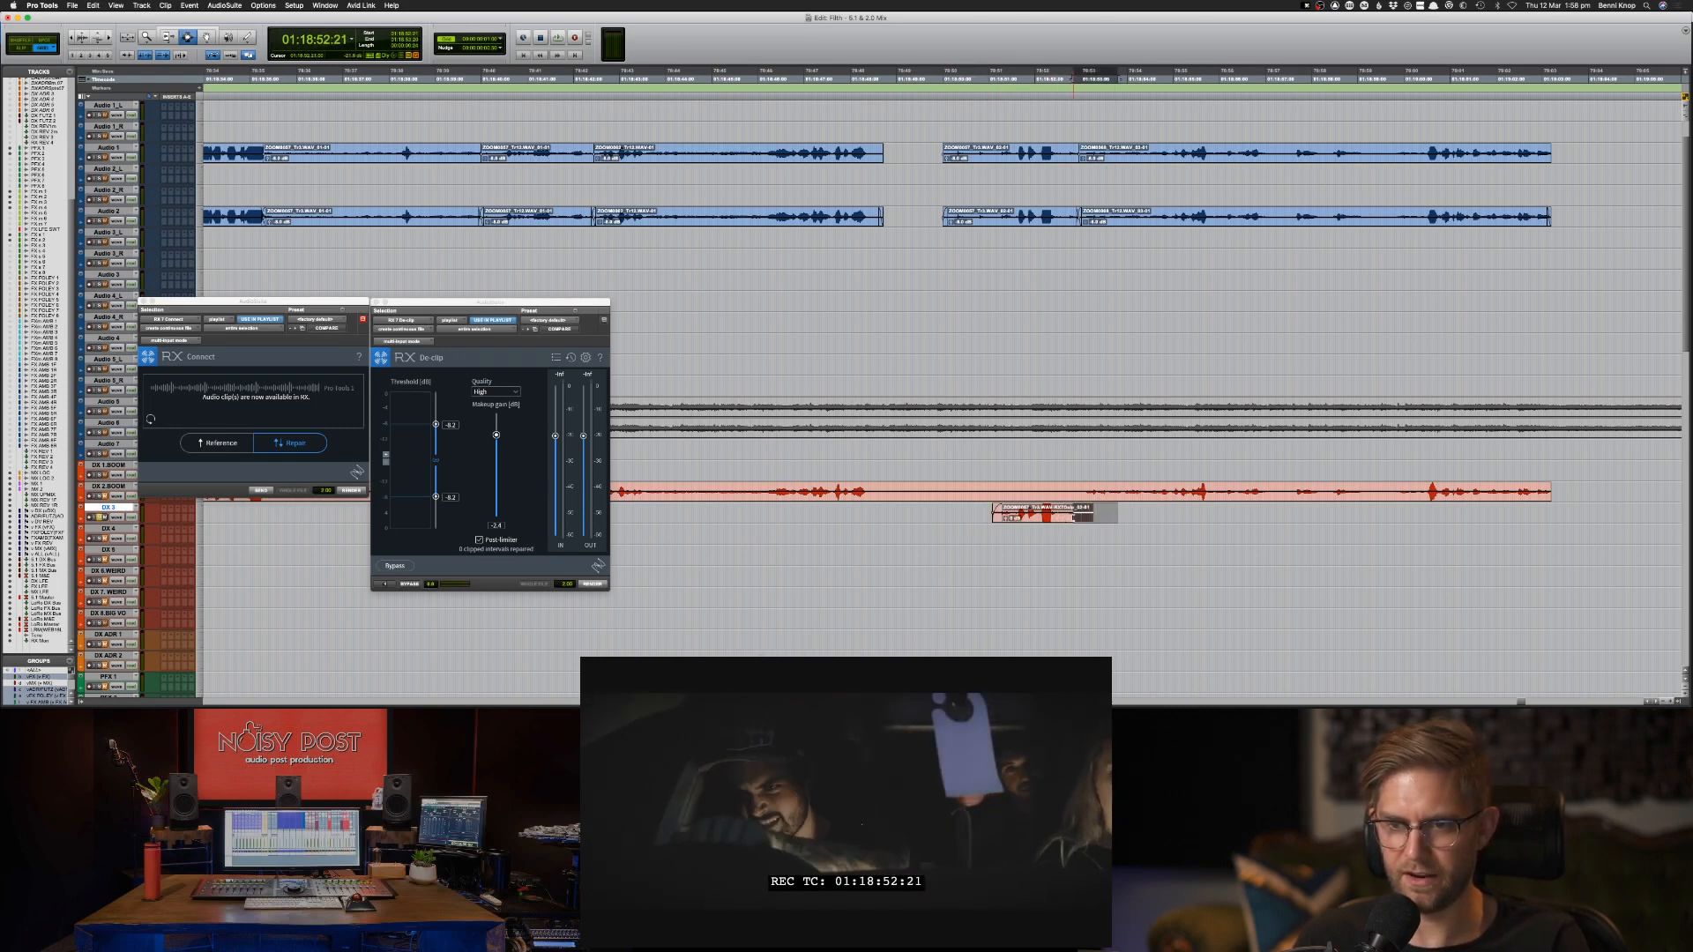
key("Delete")
left_click_drag(1084, 515, 1045, 515)
key("f")
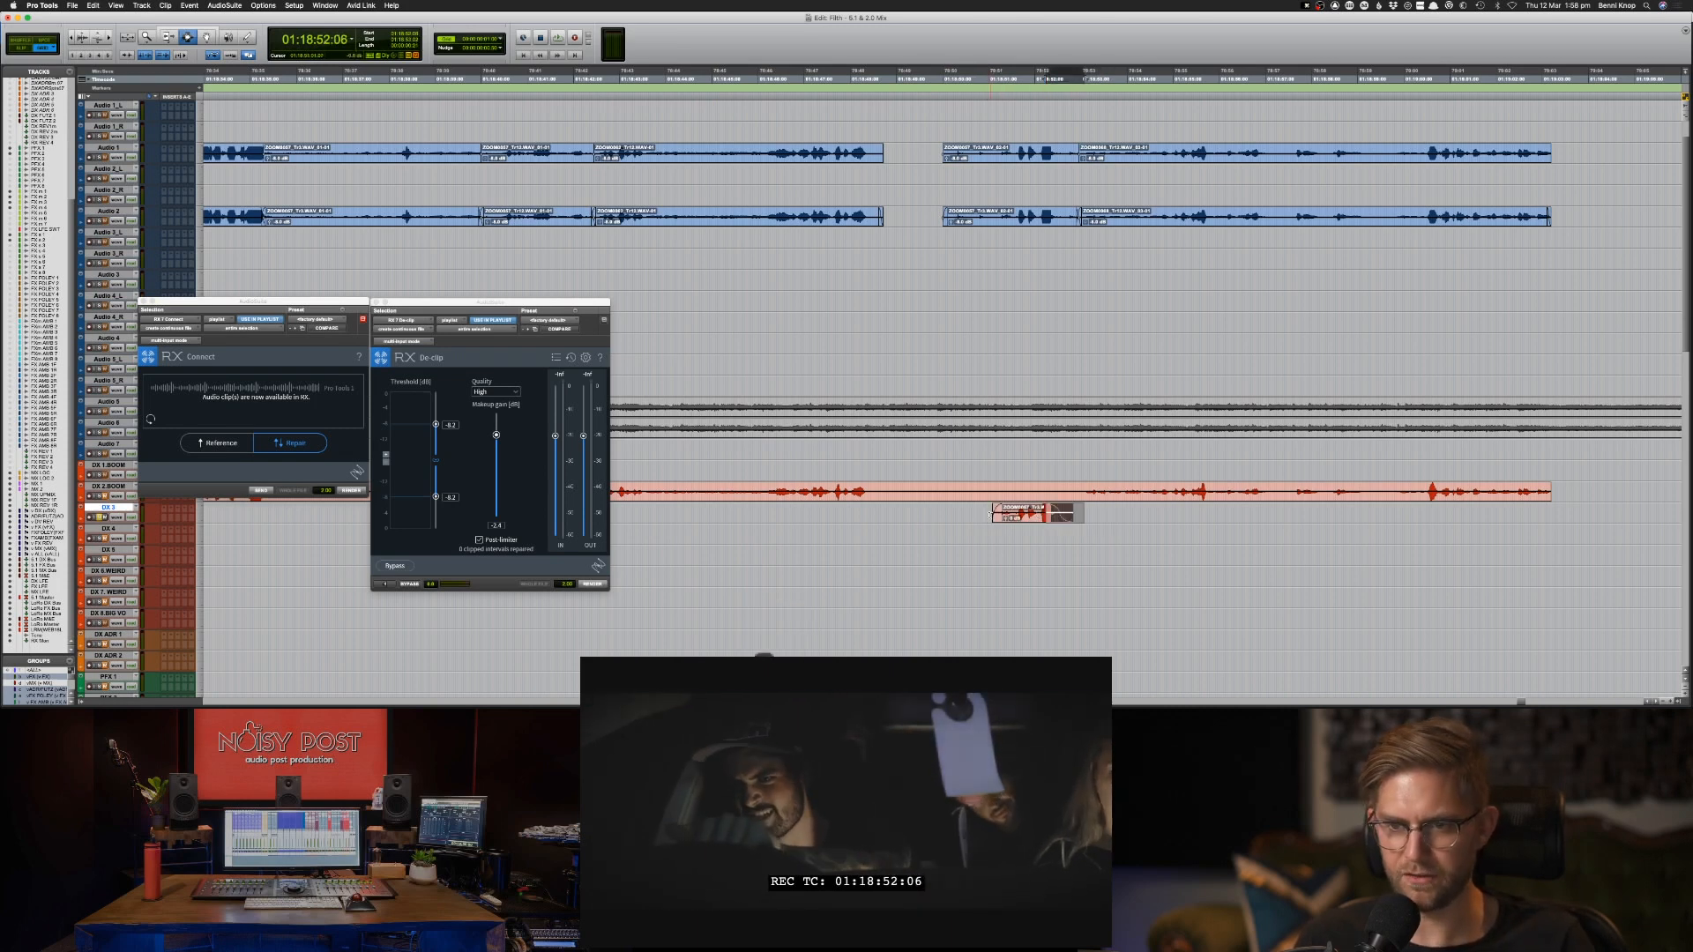
key("space")
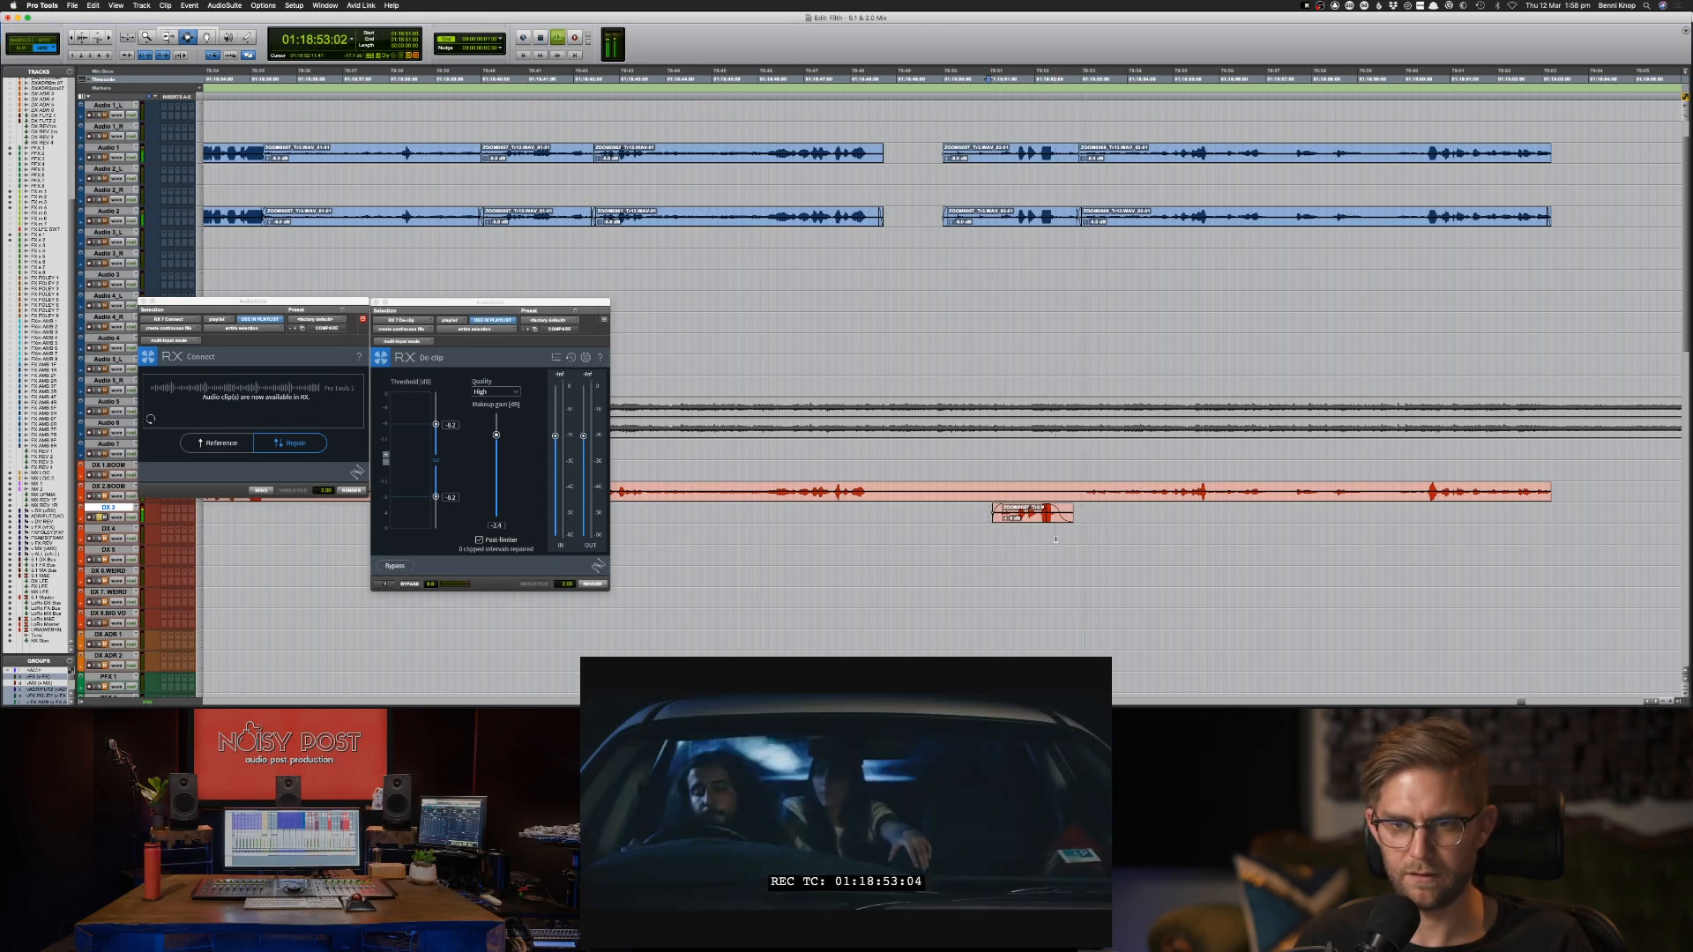
key("space")
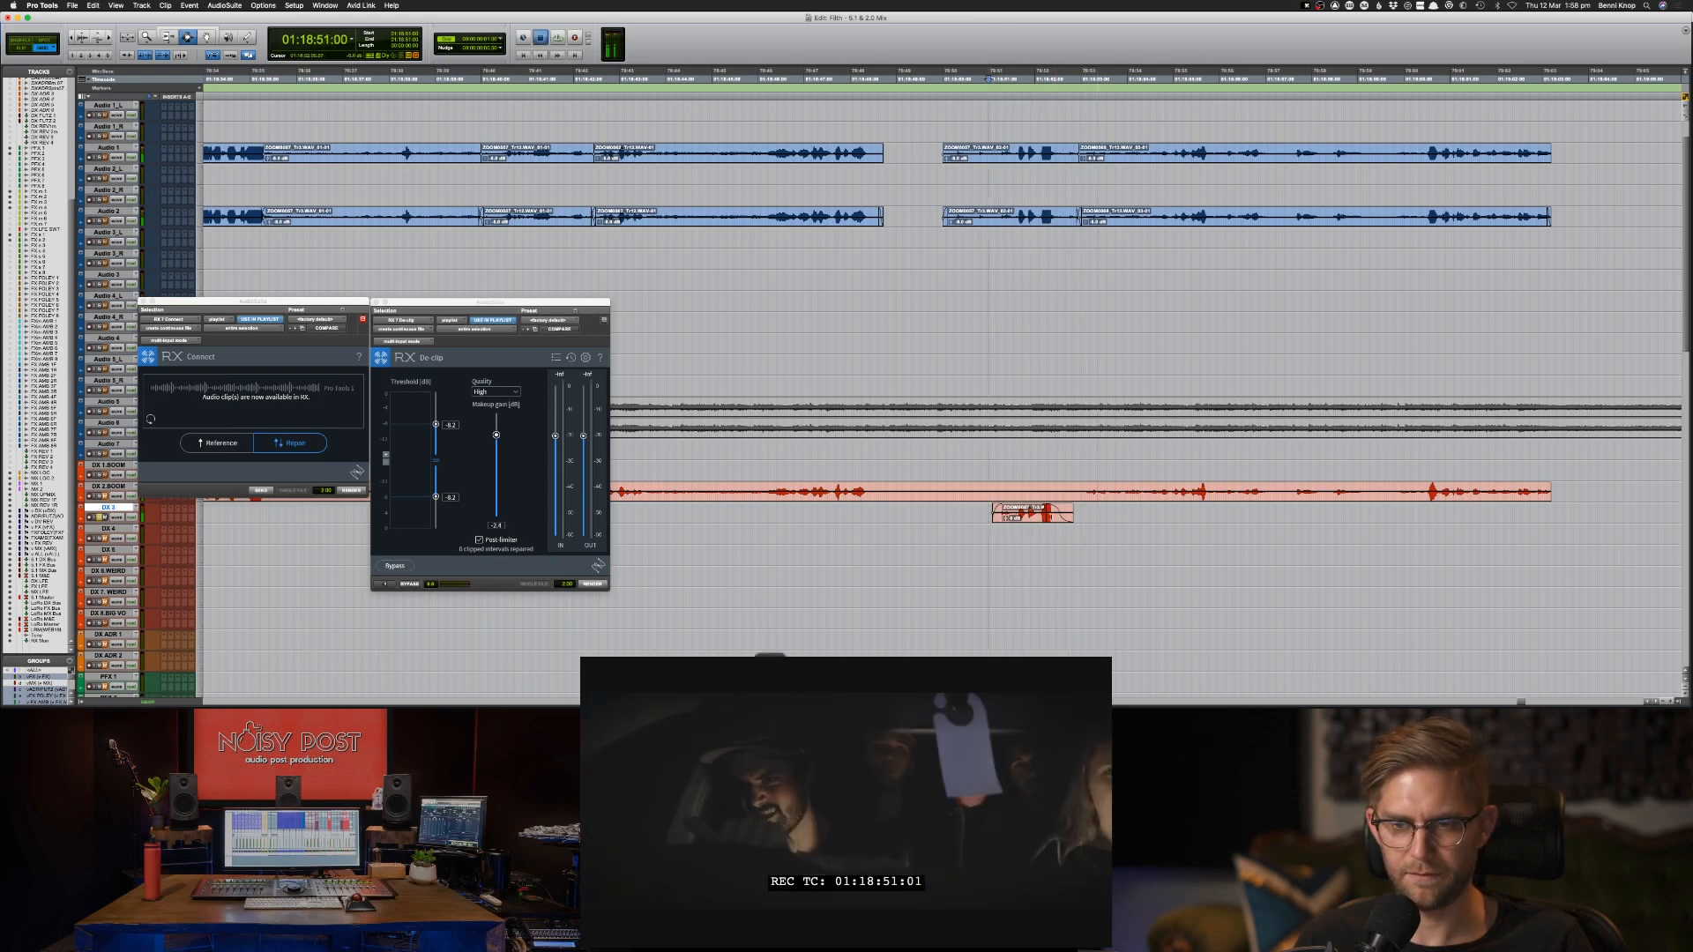
key("space")
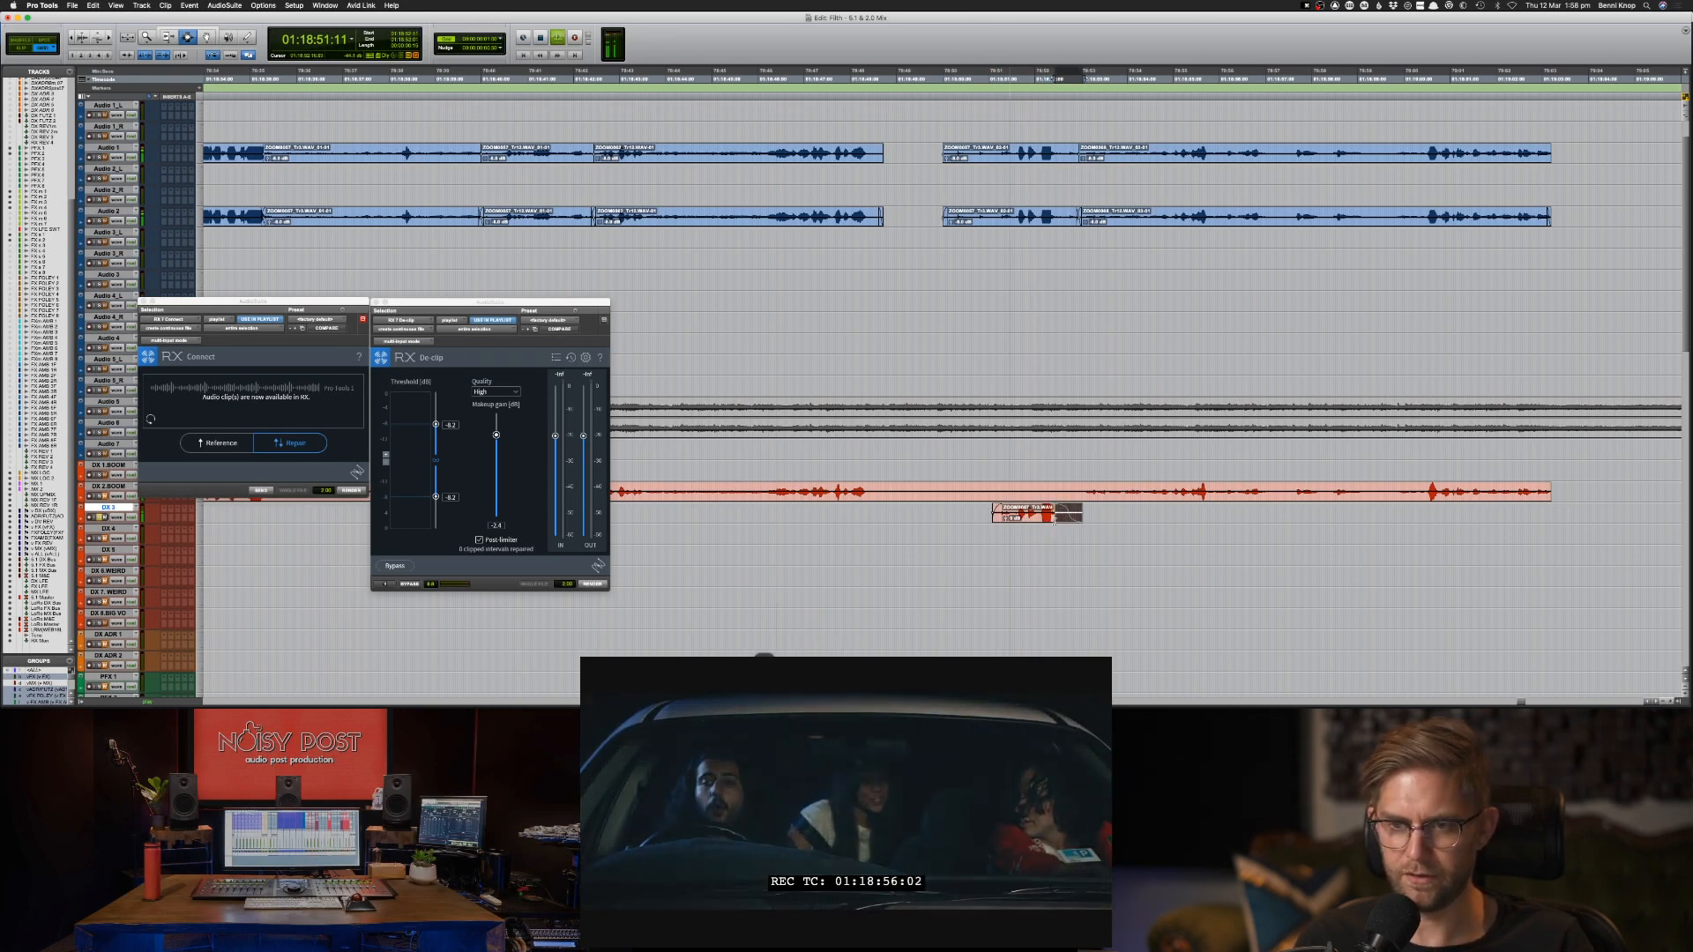
Send the trimmed DX 3 clip to RX 7 again, discarding the earlier unsaved RX edits.
left_click(1046, 520)
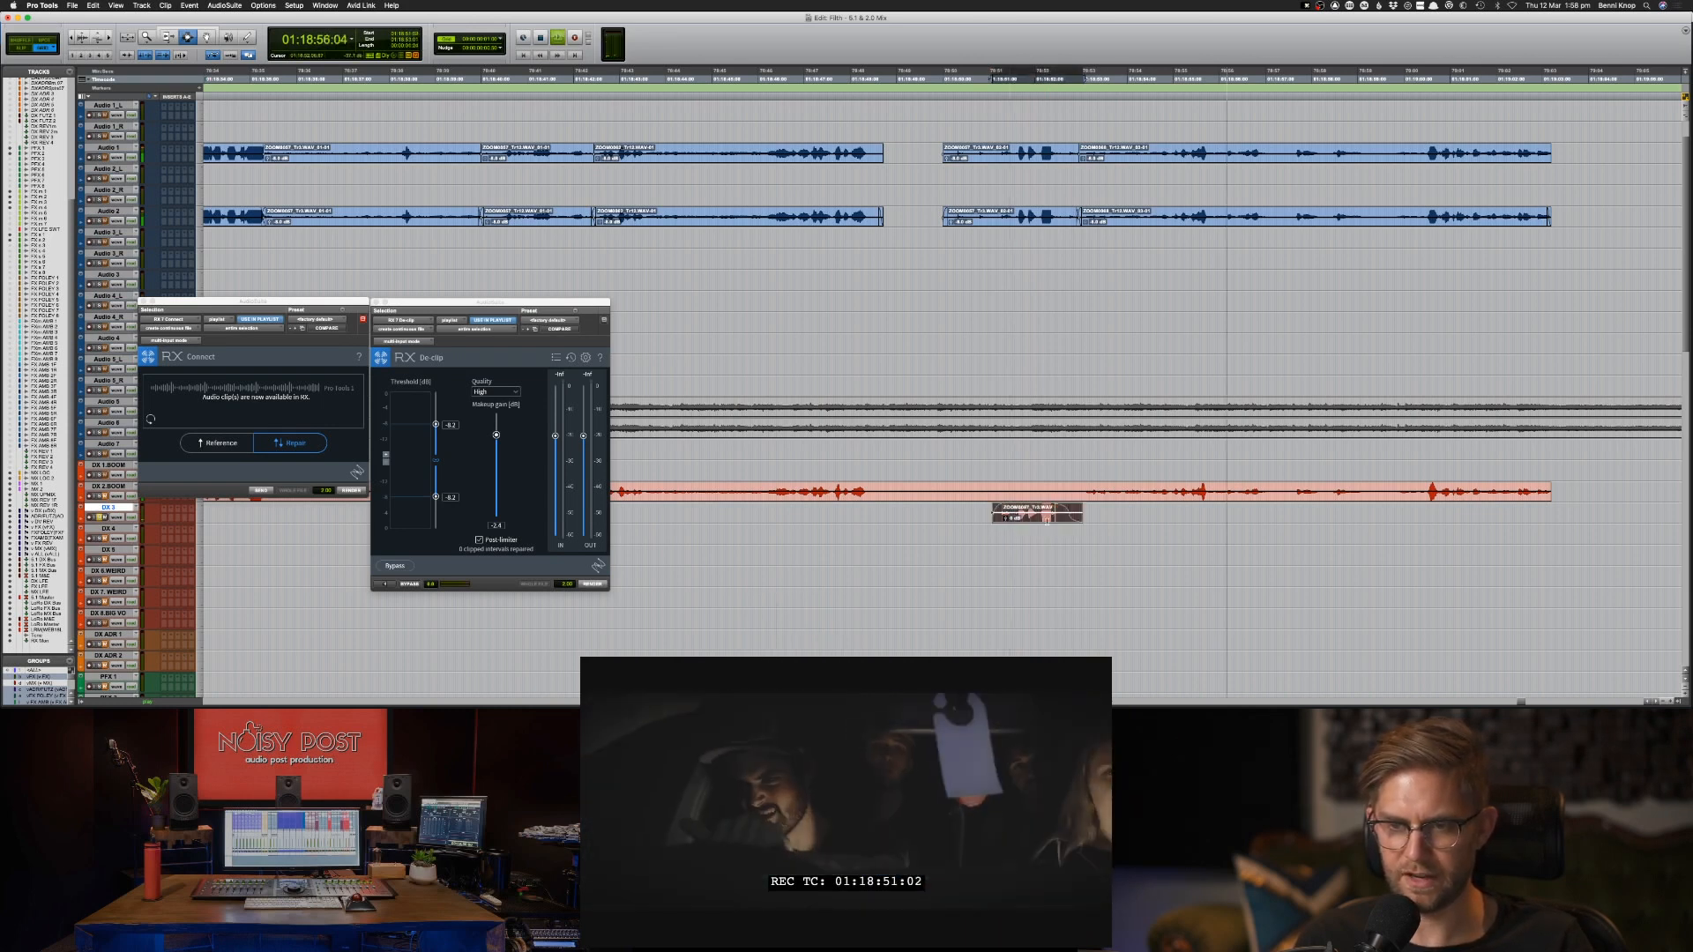
key("space")
left_click(260, 490)
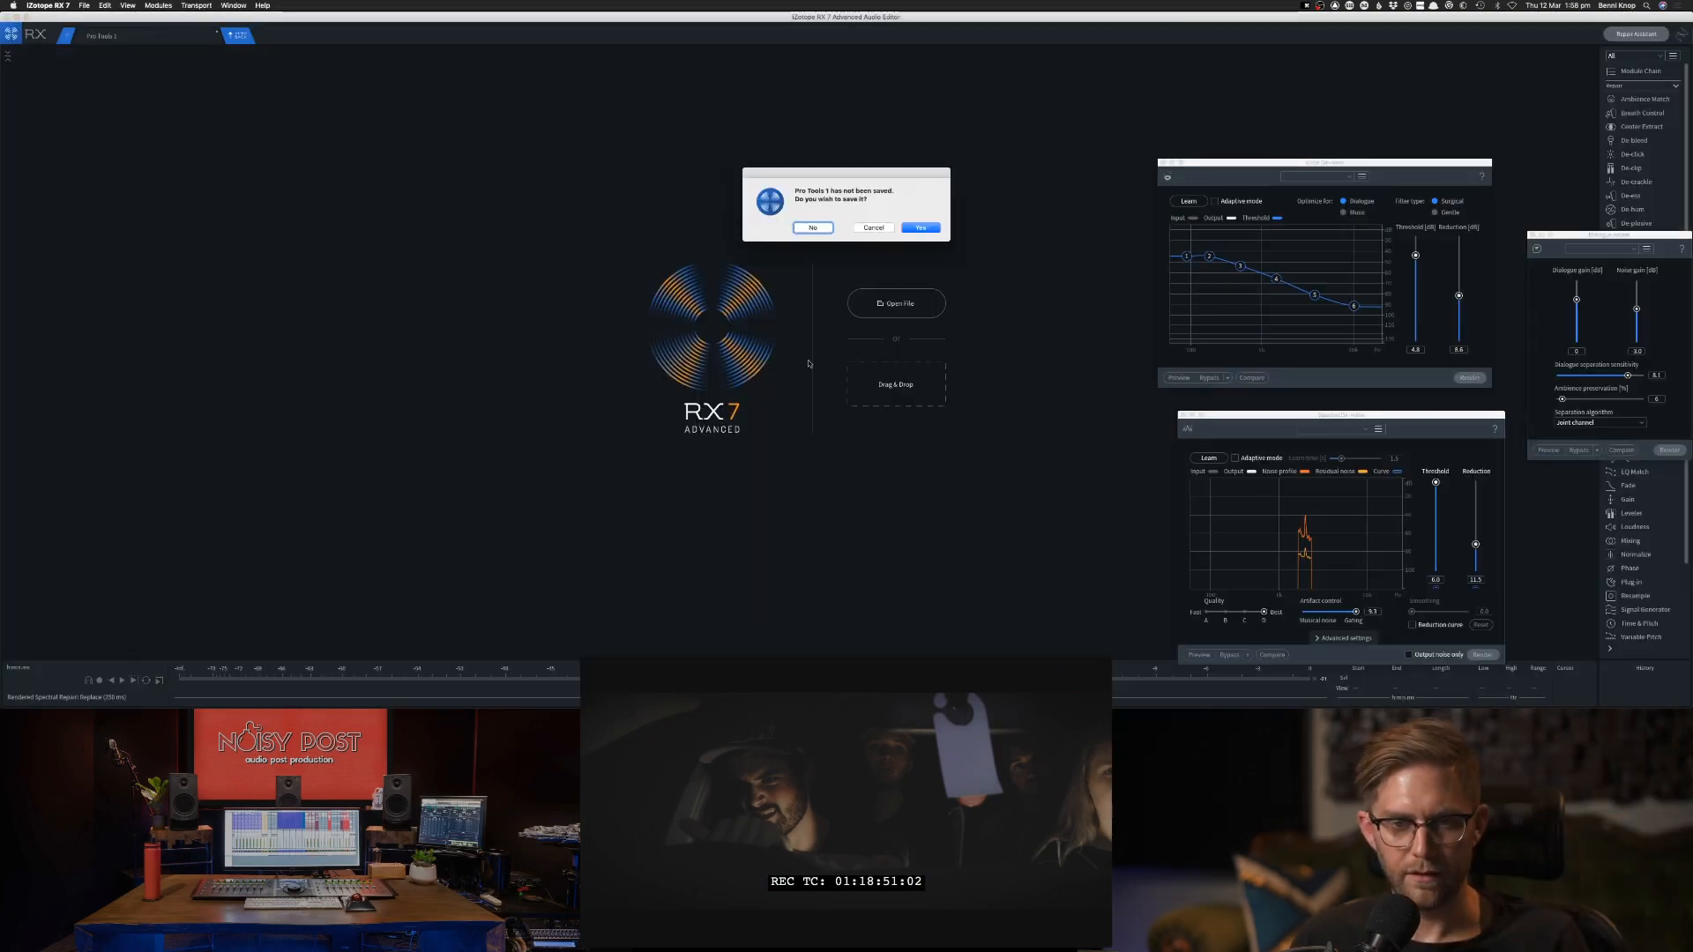
left_click(812, 227)
Audition the trimmed clip in RX and shift the waveform overlay up to uncover the noise band.
left_click(474, 380)
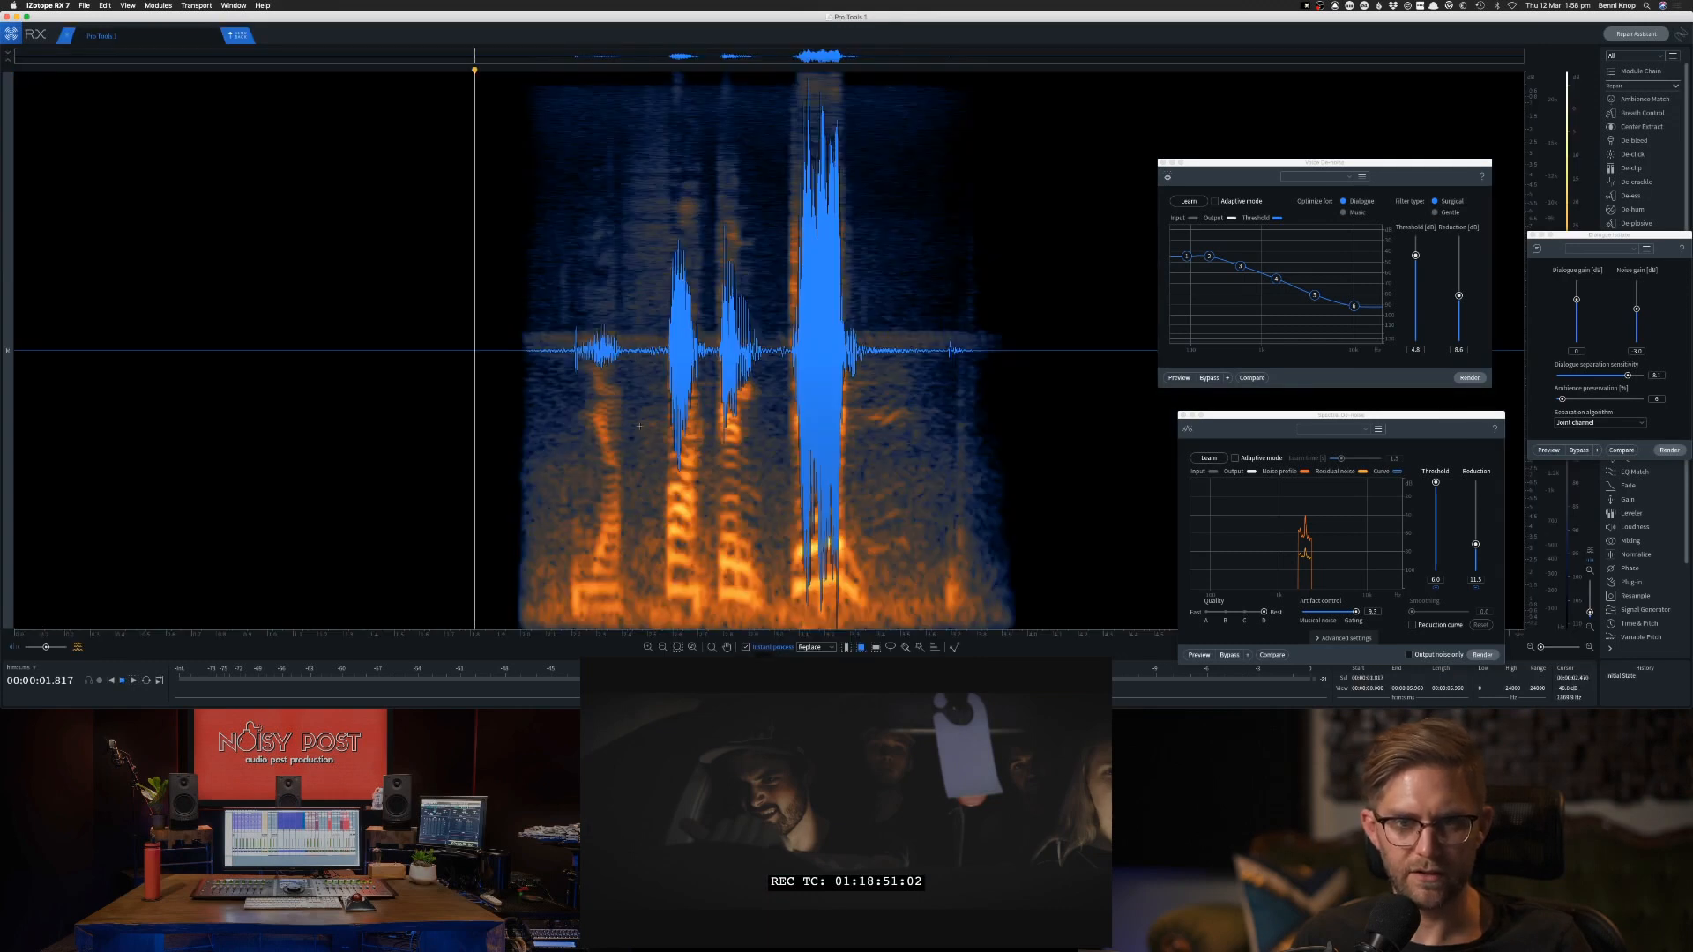
key("space")
key("space")
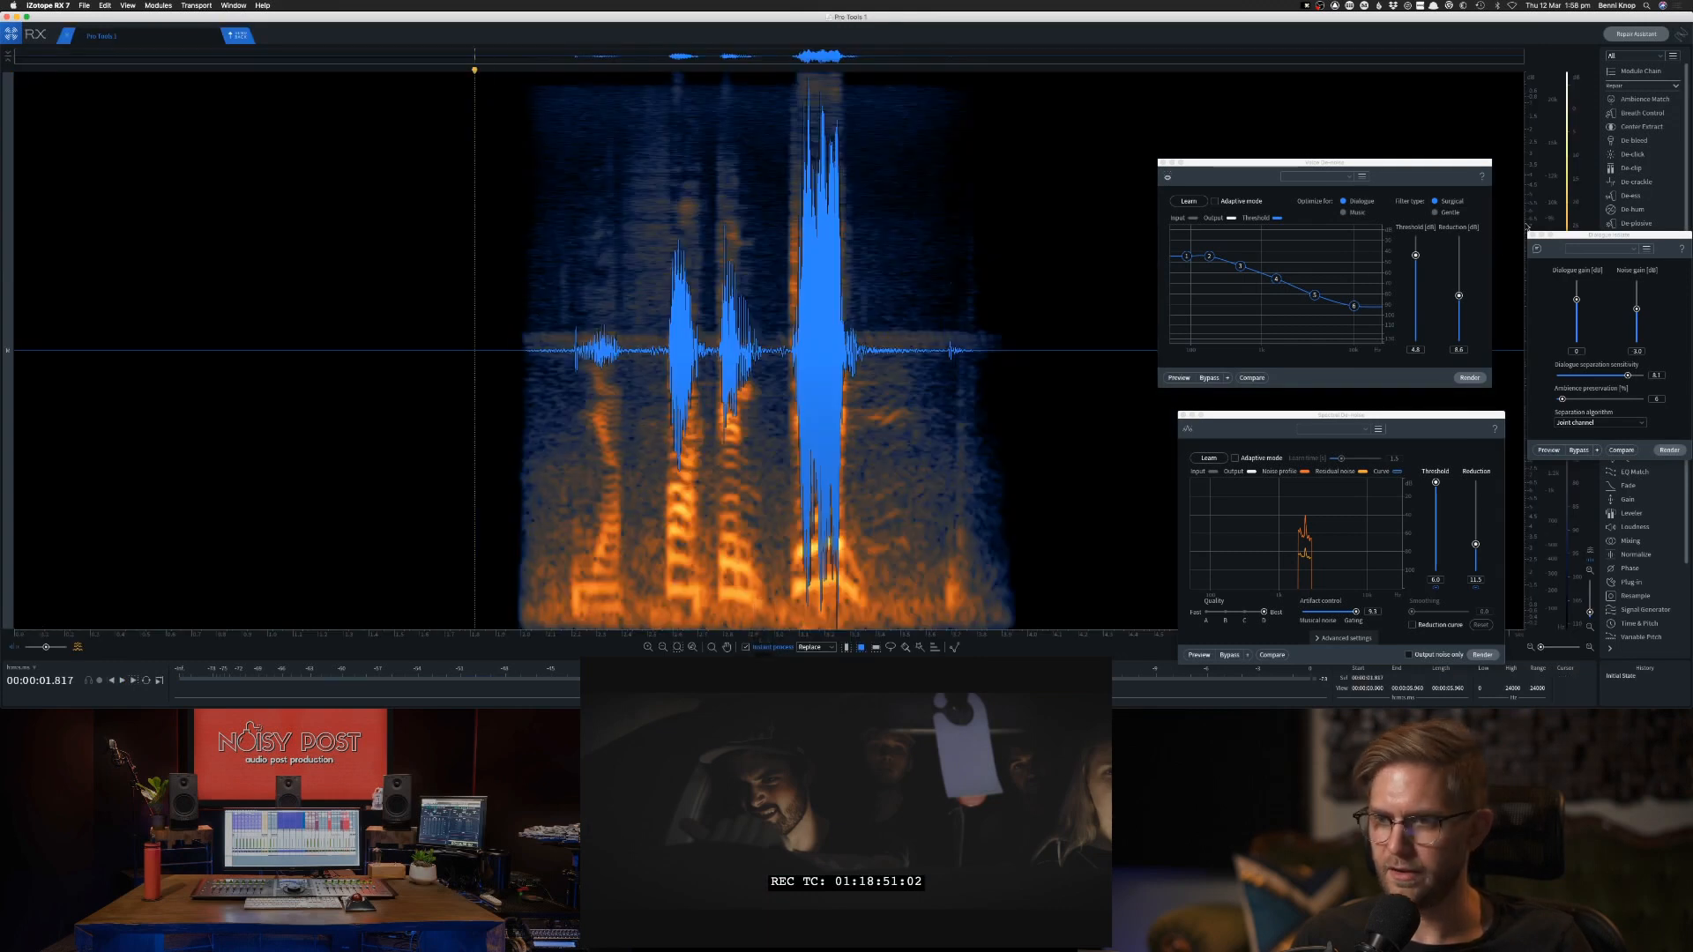
left_click_drag(1528, 220, 1526, 23)
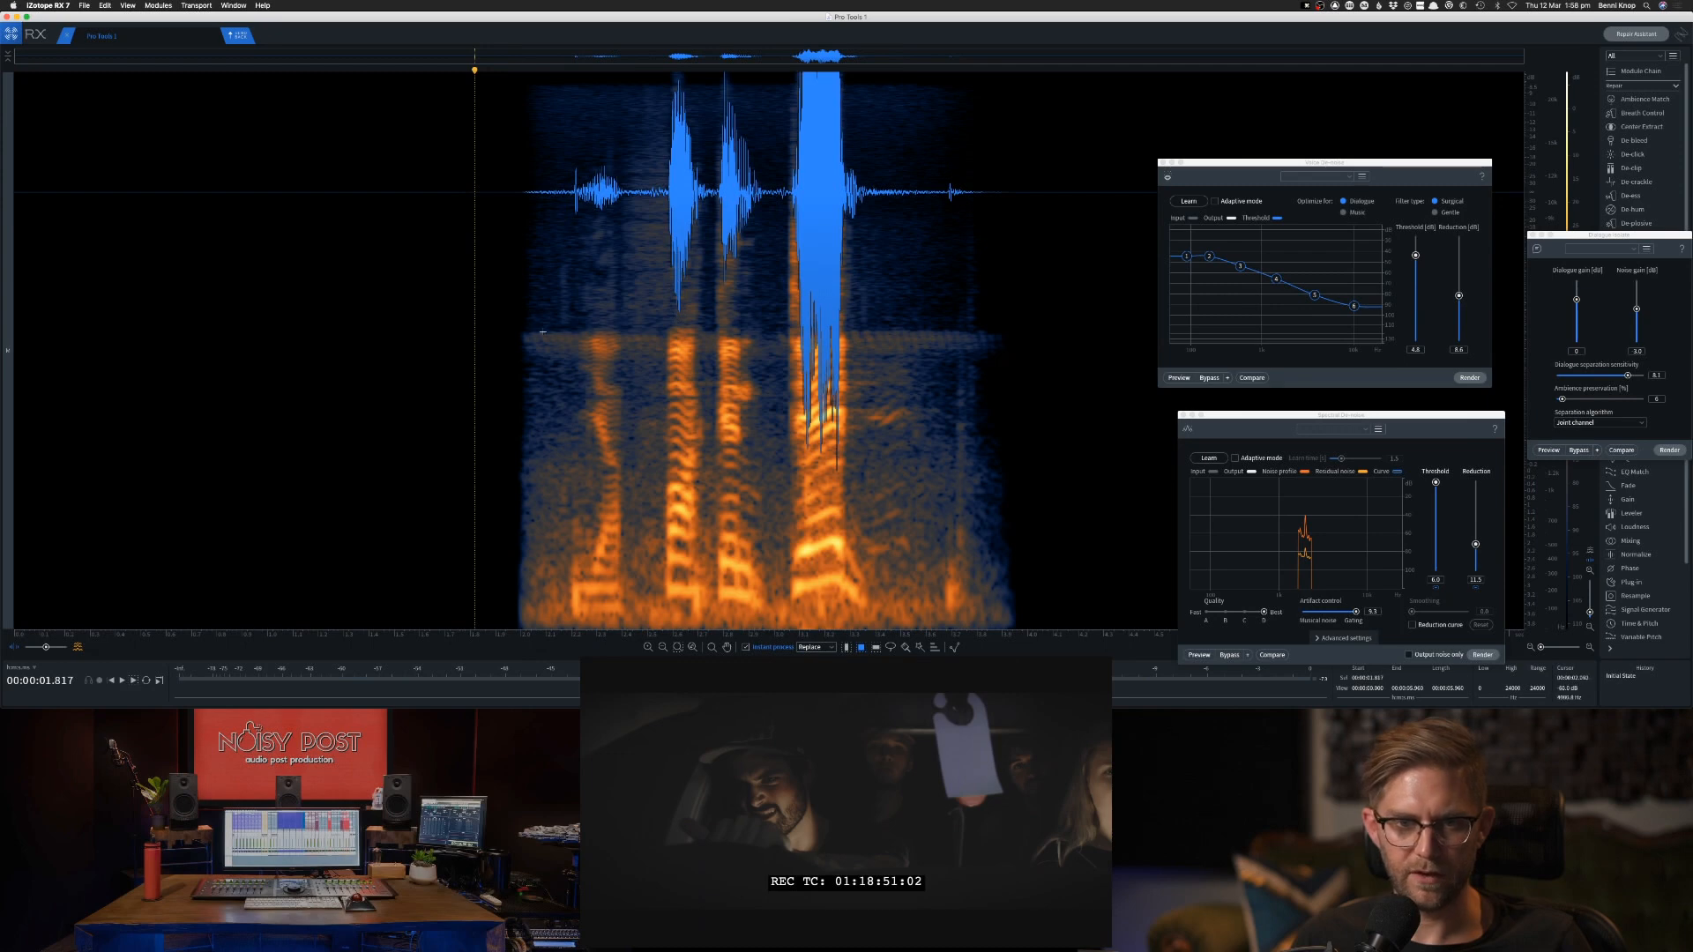
Try replacing the noise band from the clip's start through the first word, audition it, and undo the change.
left_click_drag(518, 331, 664, 365)
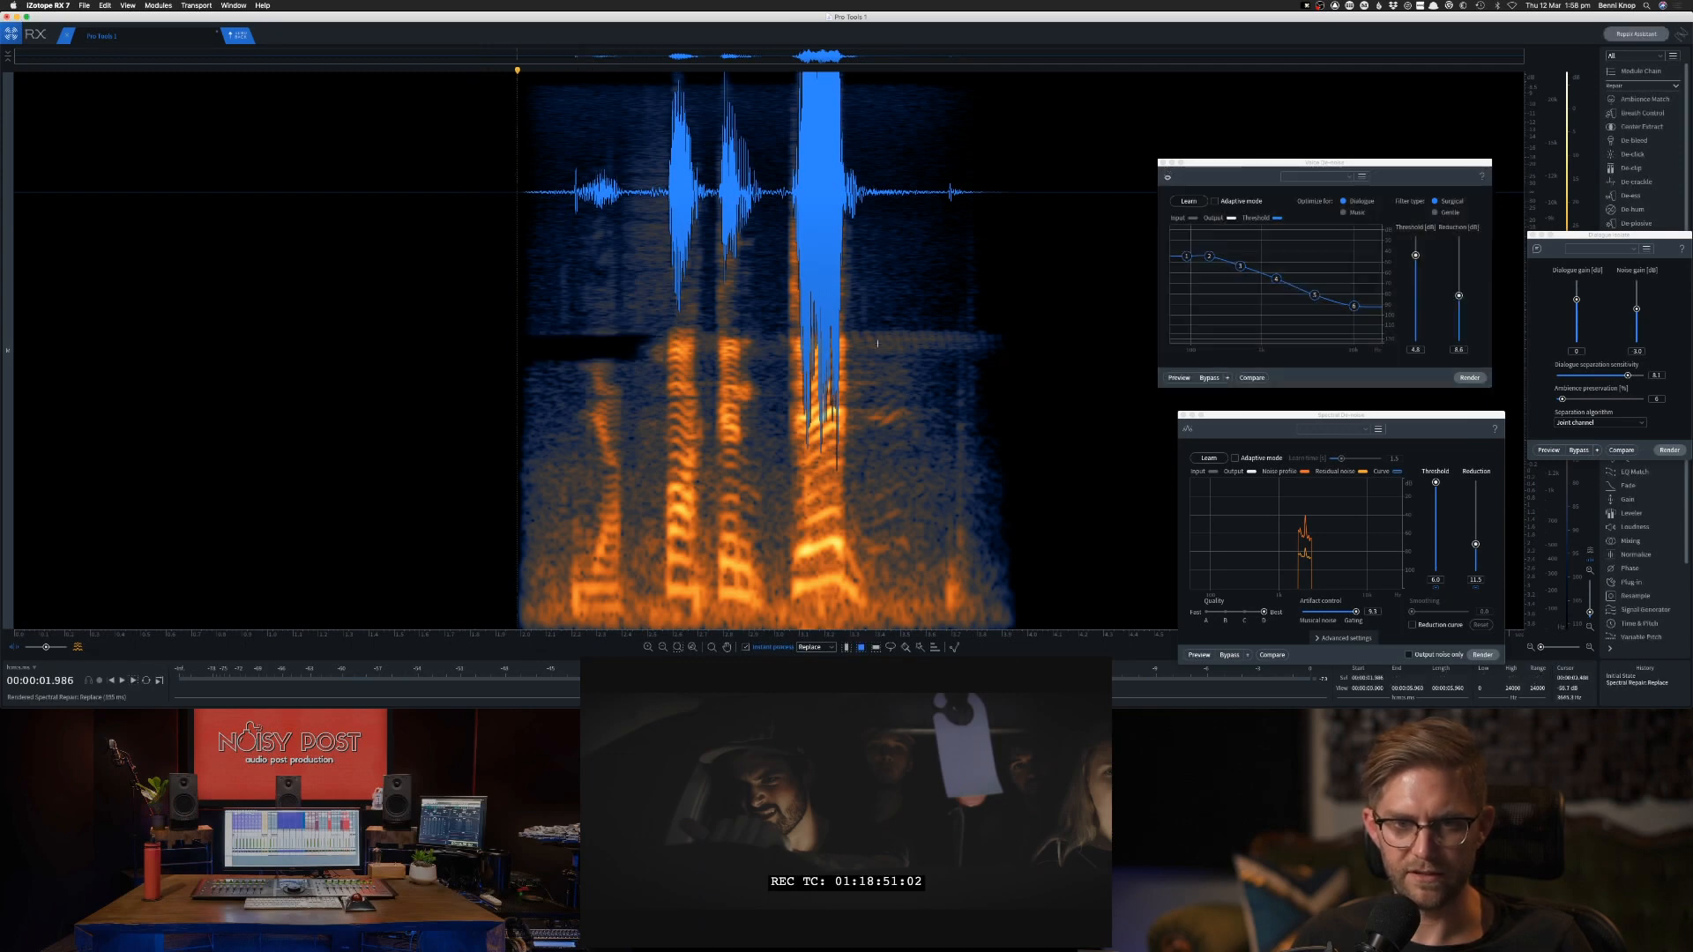
key("space")
key("space")
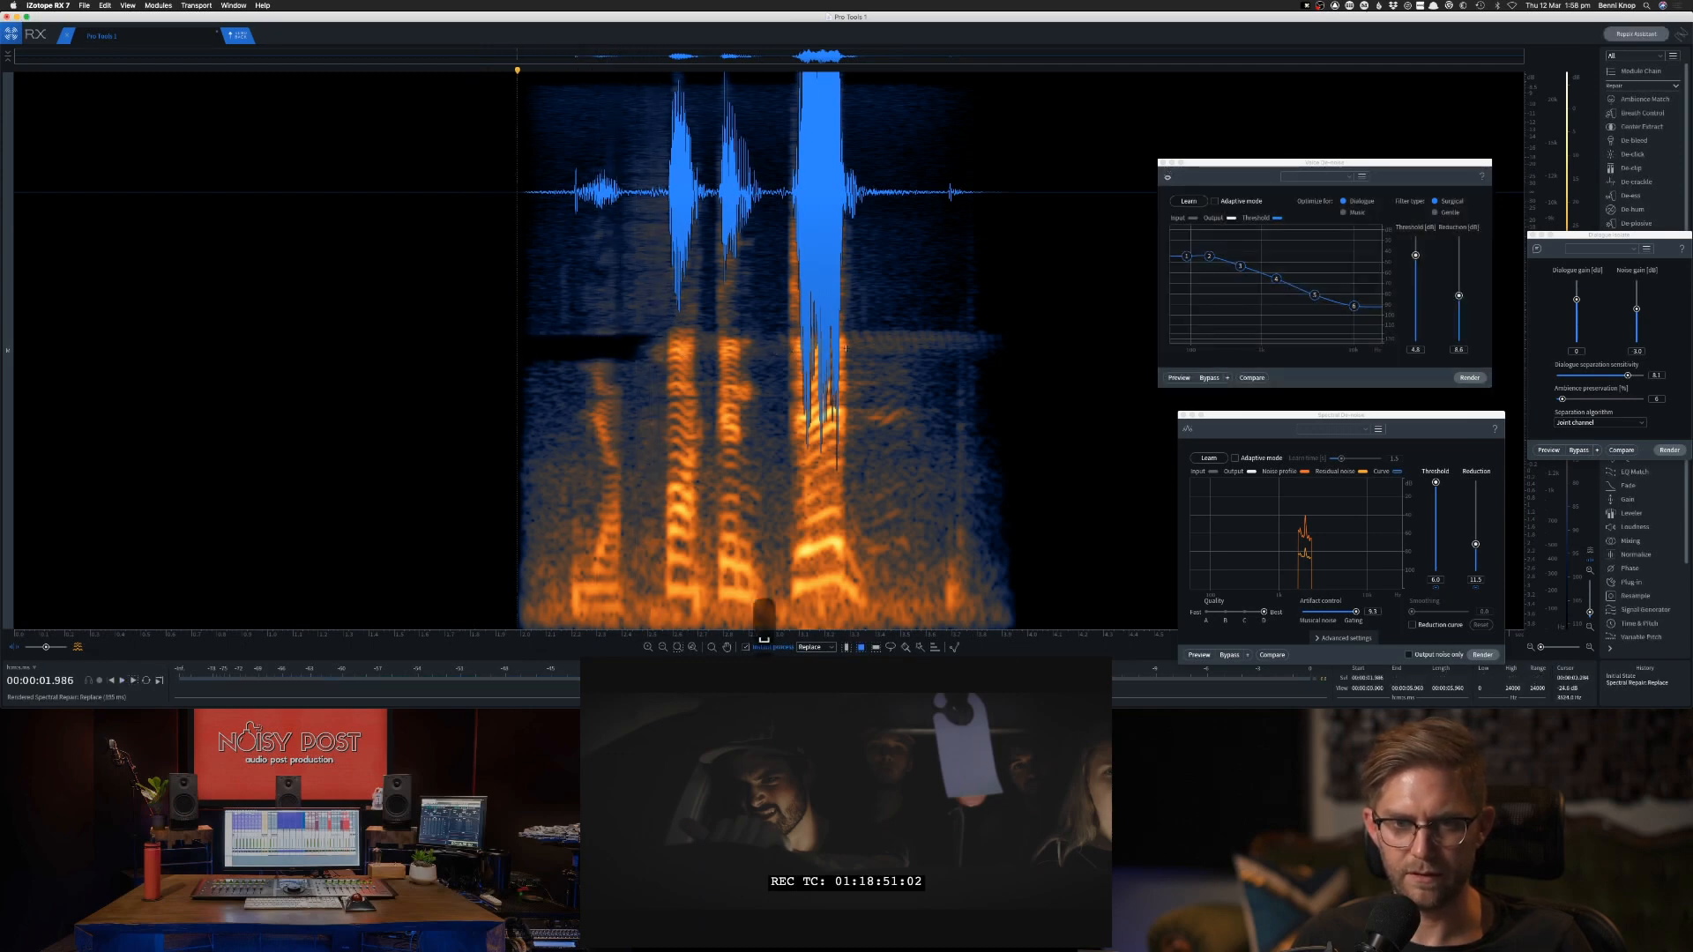
key("super+z")
Replace the noise band only before the first word and after the last word, and audition the clip.
key("space")
left_click_drag(510, 333, 579, 362)
left_click_drag(854, 327, 1004, 357)
left_click(542, 379)
key("space")
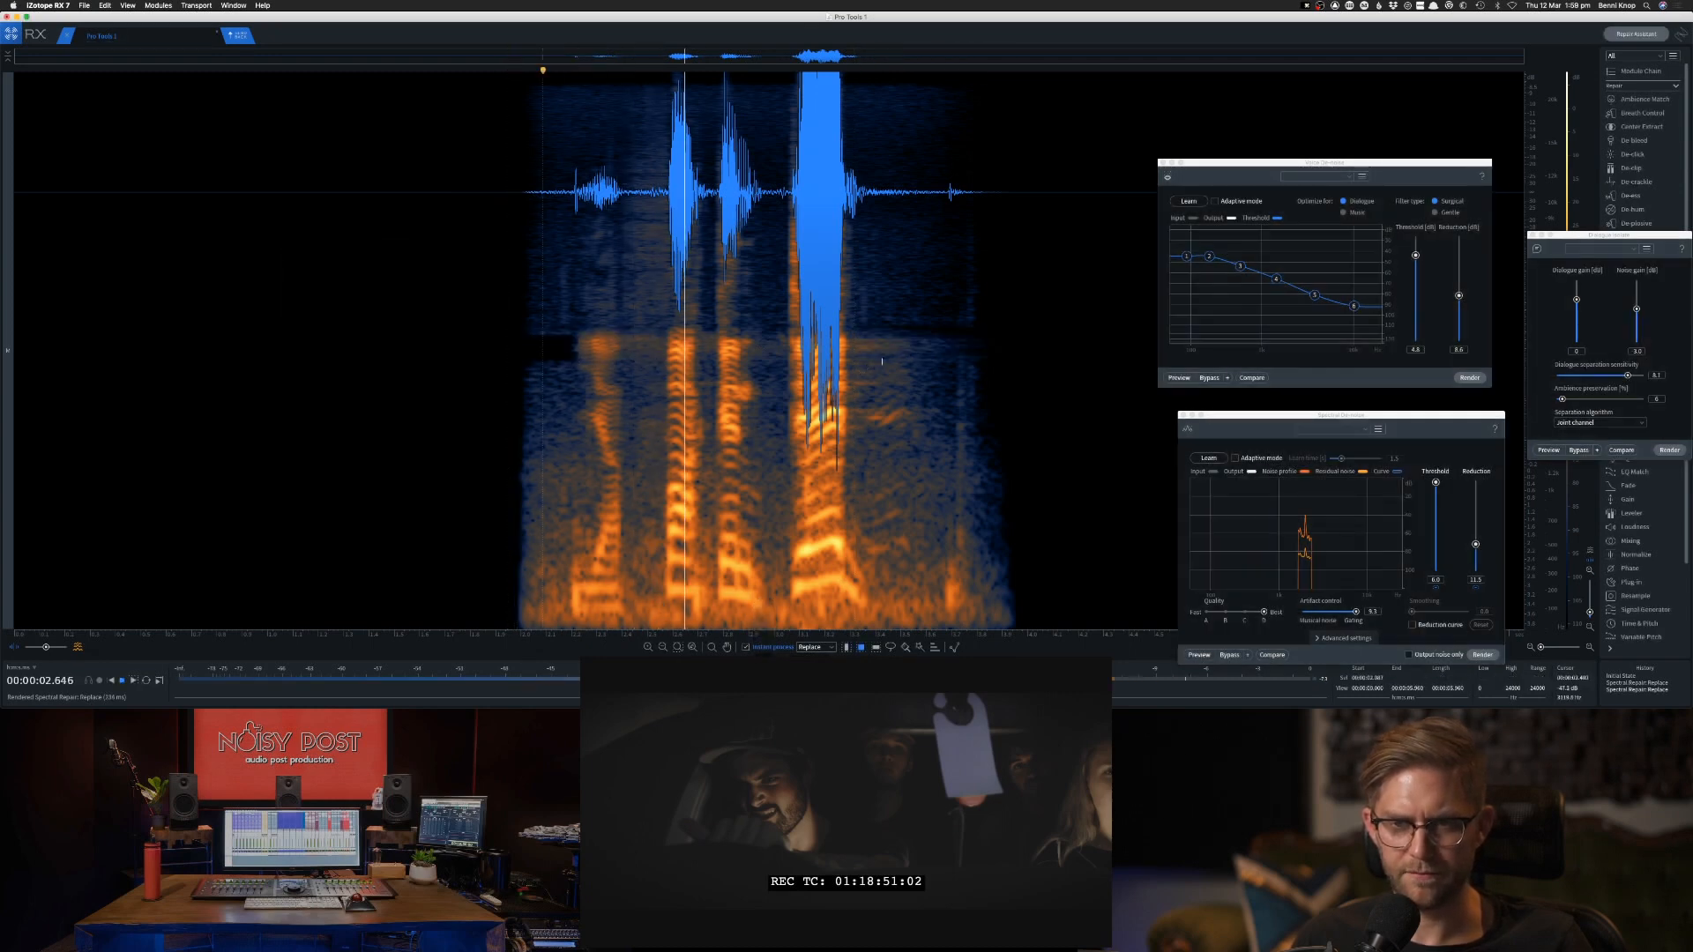
key("space")
key("space")
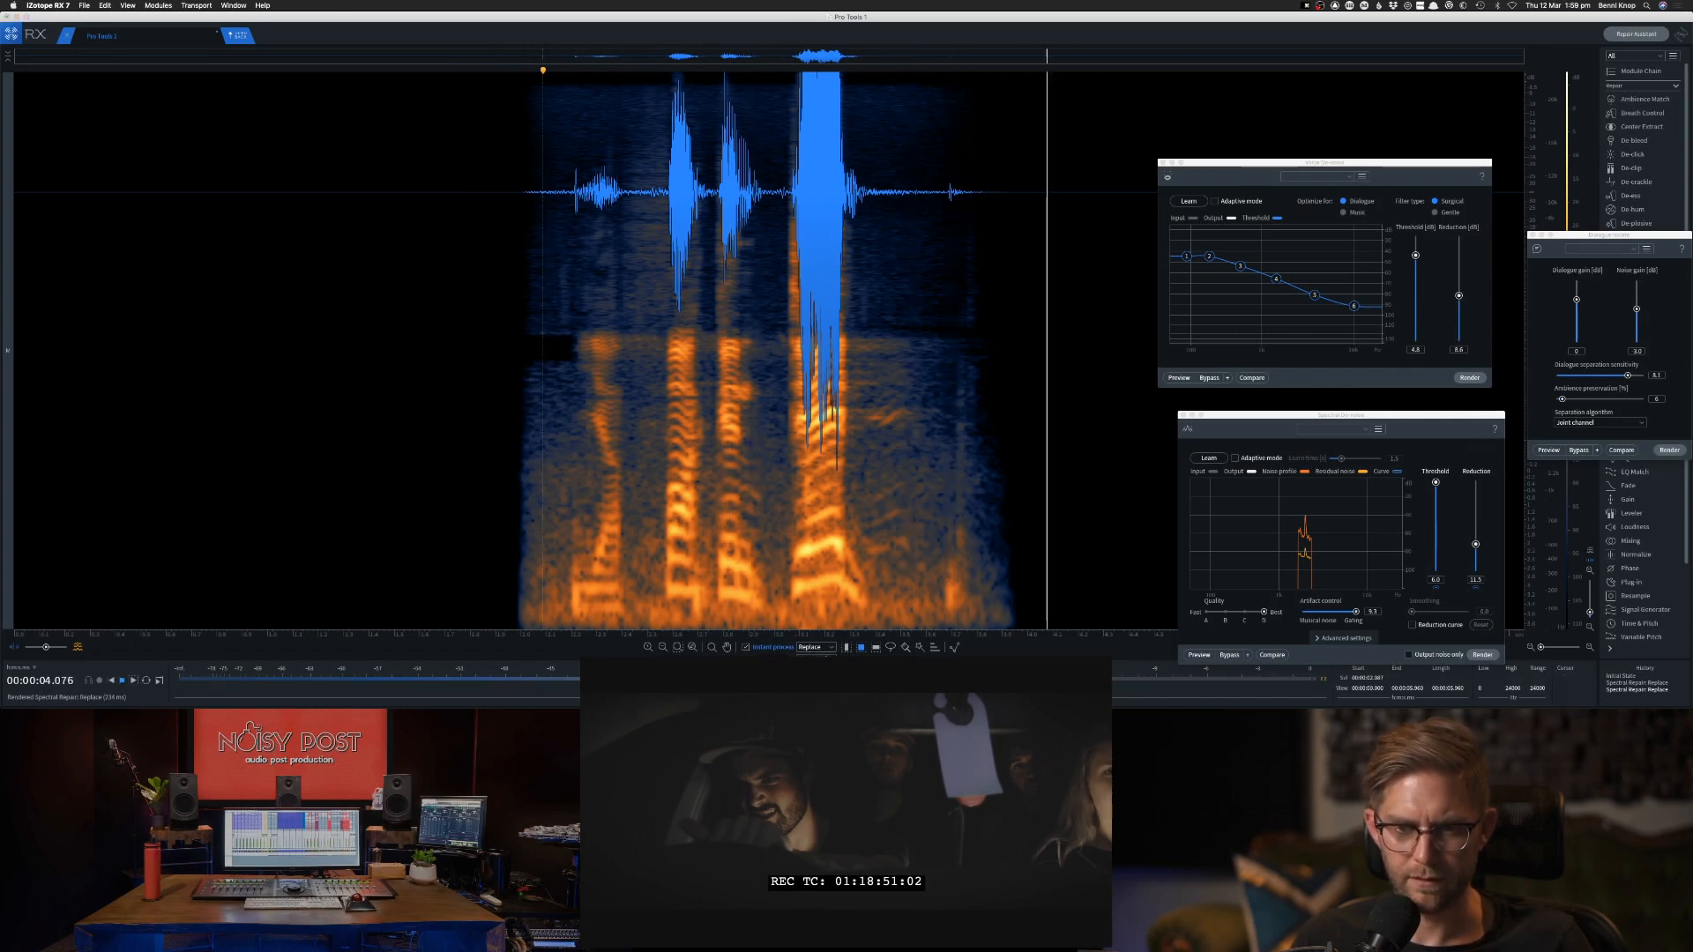
Use instant Attenuate on the low-frequency noise near the clip's end and close the lower de-noise module window.
left_click(825, 662)
key("space")
left_click_drag(936, 362, 979, 630)
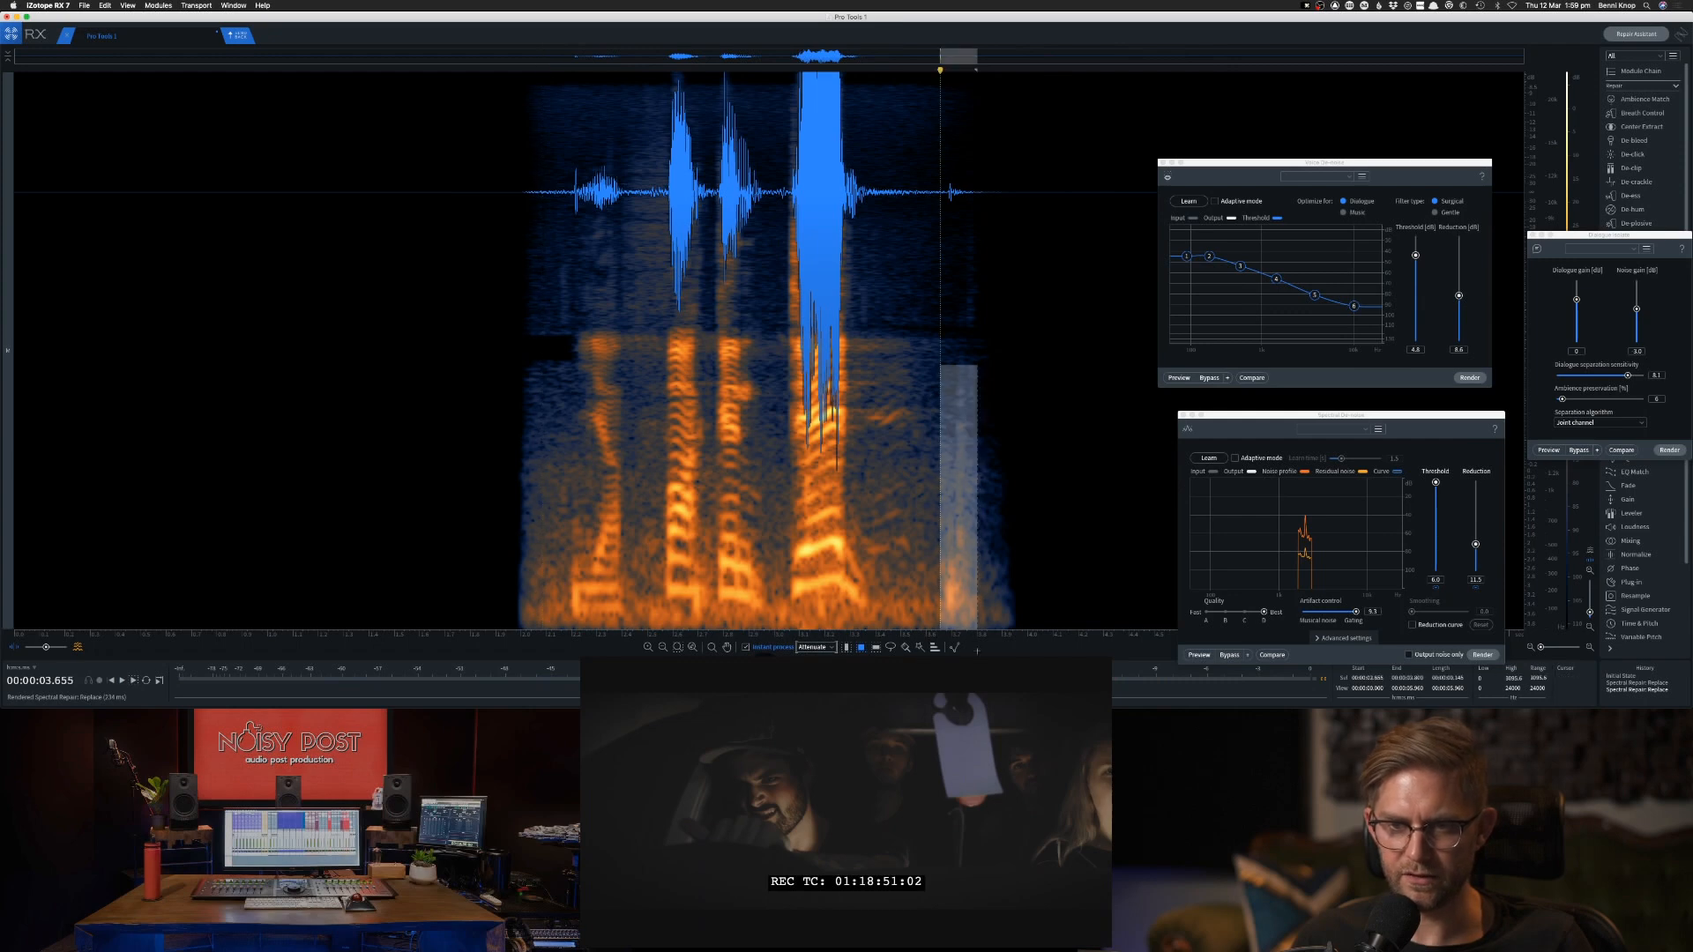
left_click(883, 553)
left_click_drag(936, 540, 968, 633)
left_click(1183, 416)
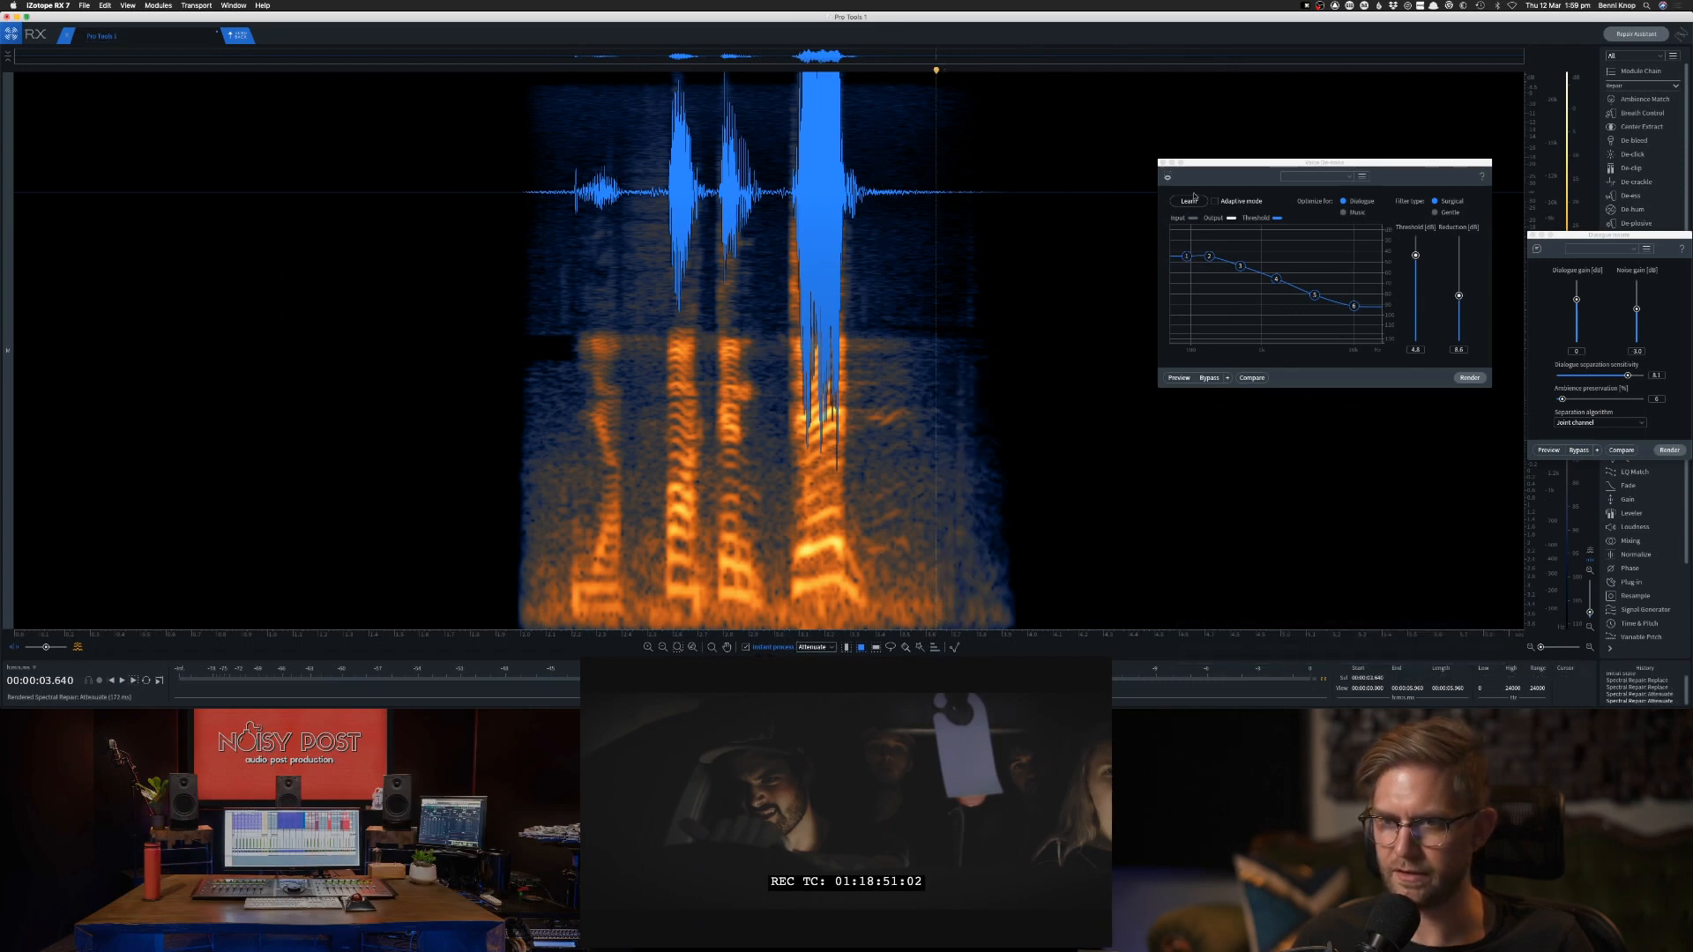
Close the Voice De-noise and Dialogue Isolate windows and leave only the Spectral Repair module open.
left_click(1161, 163)
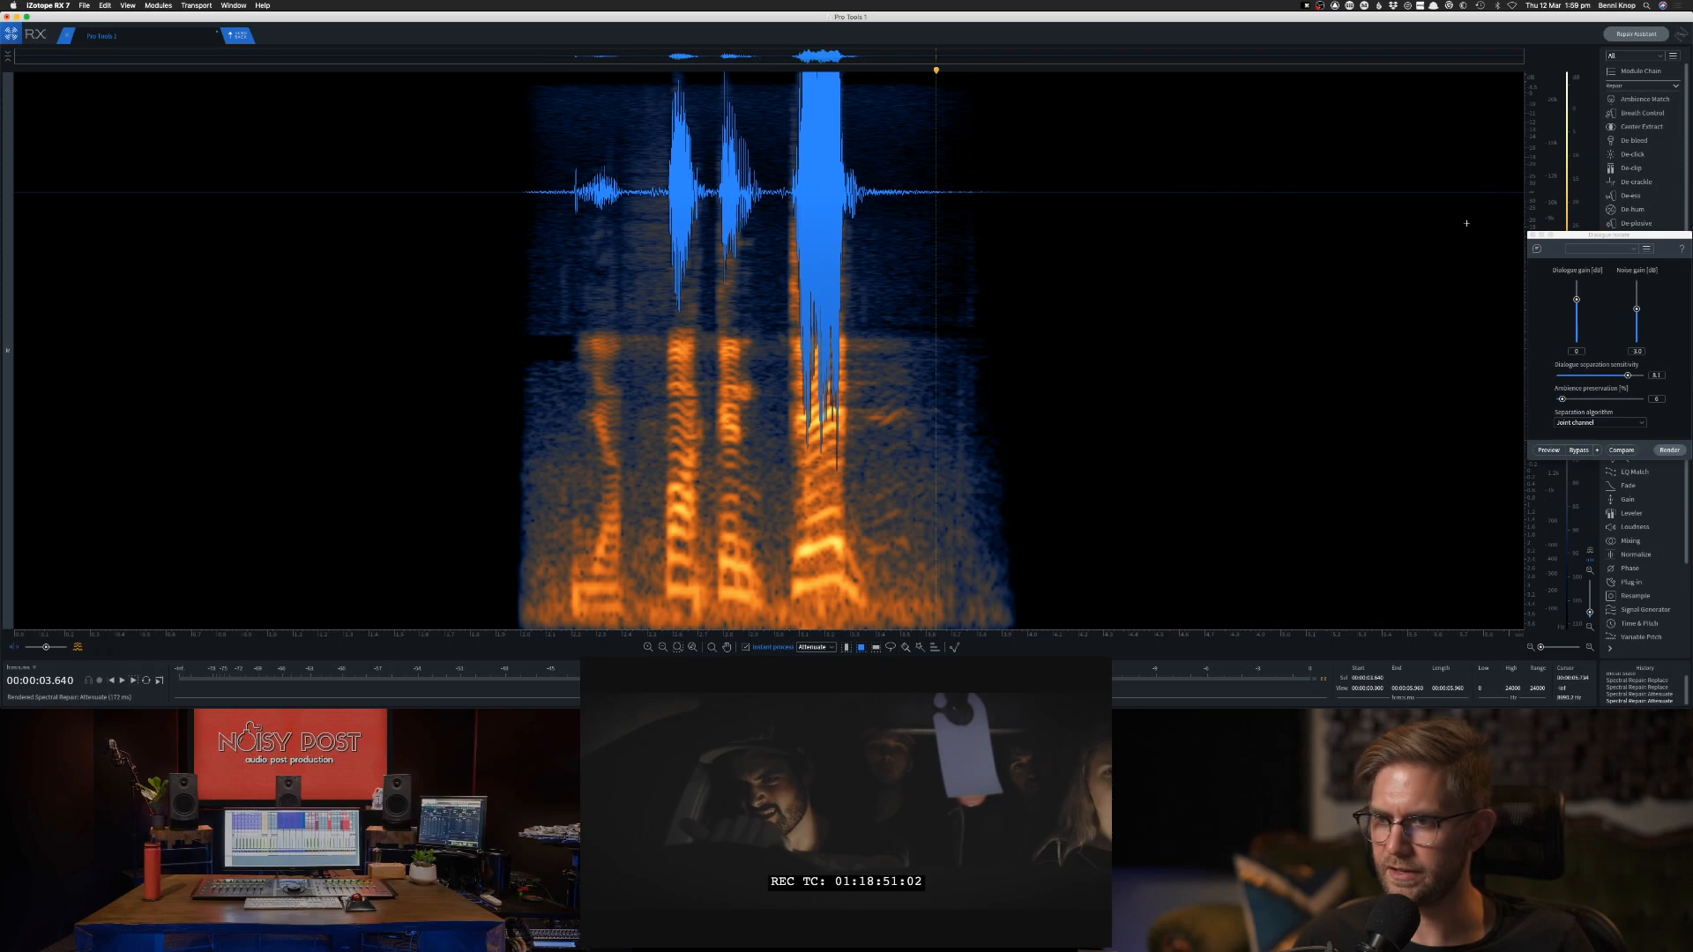
left_click(1531, 237)
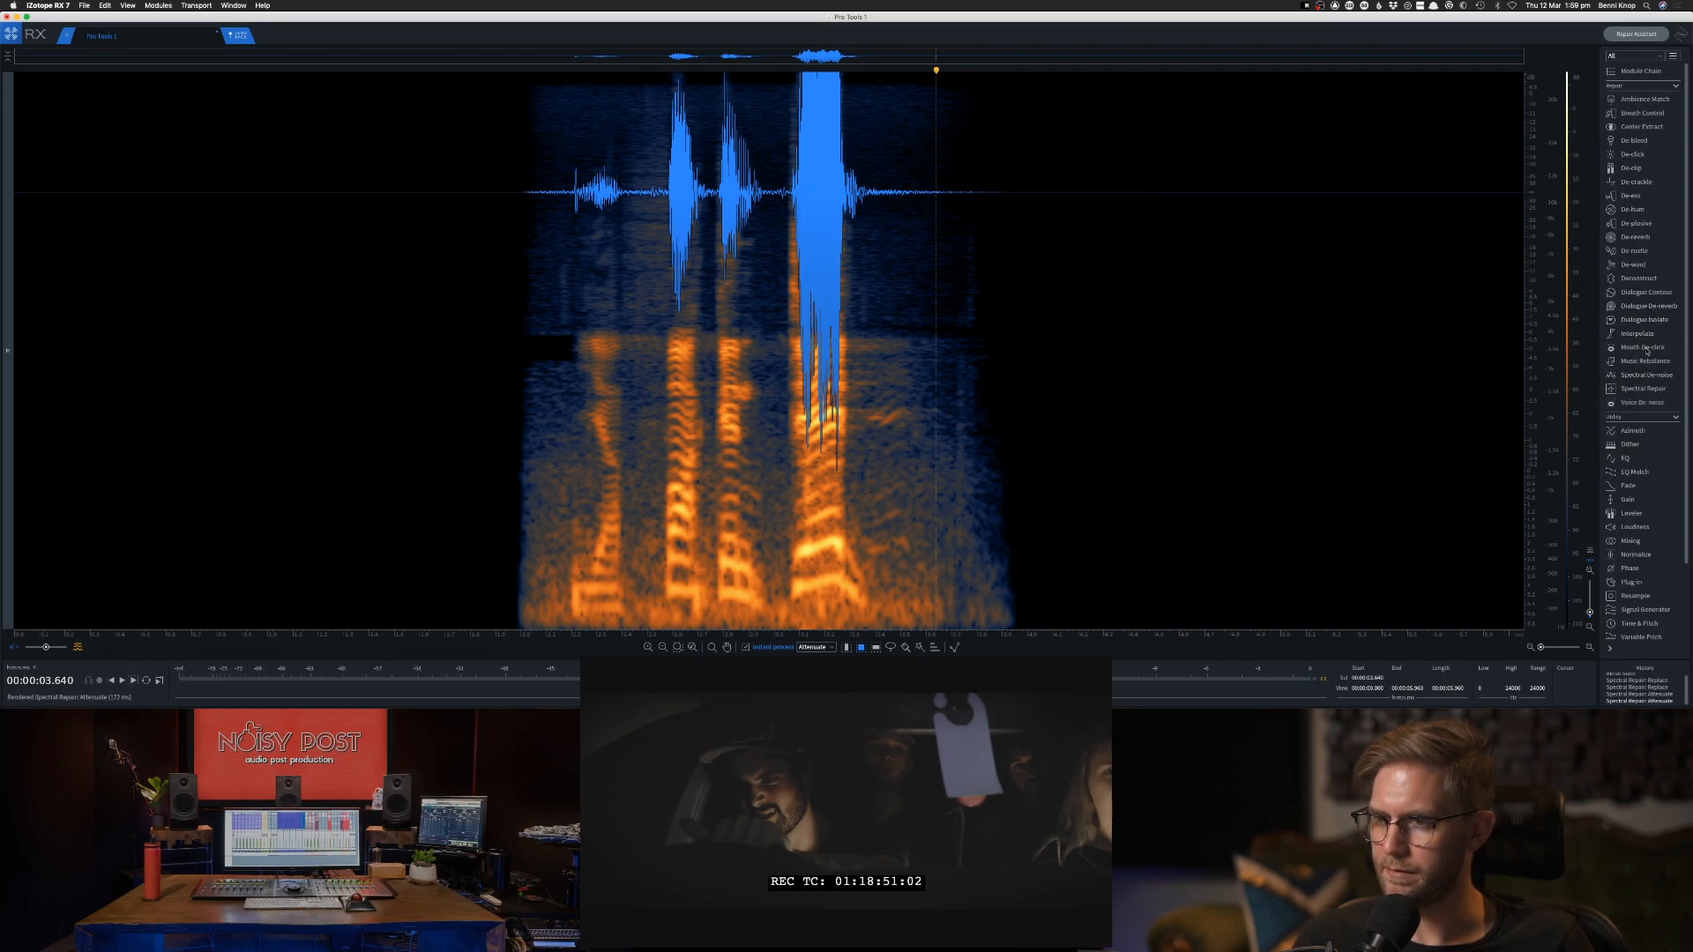
left_click(1645, 349)
left_click(1645, 361)
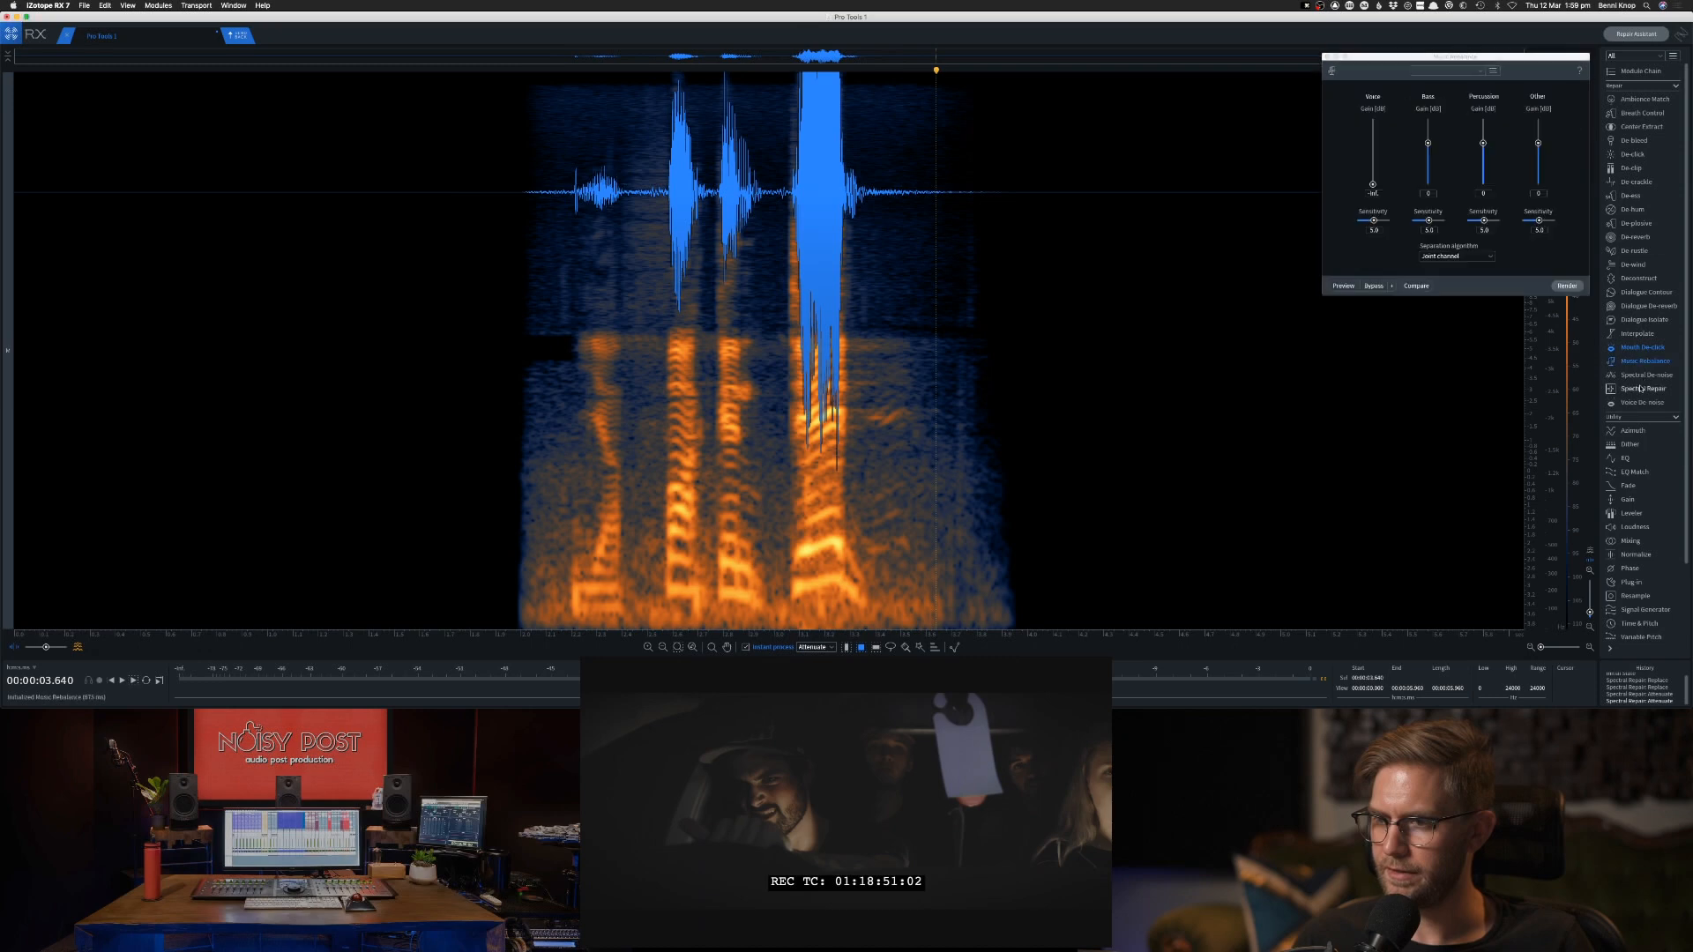
left_click(1643, 388)
left_click(1327, 58)
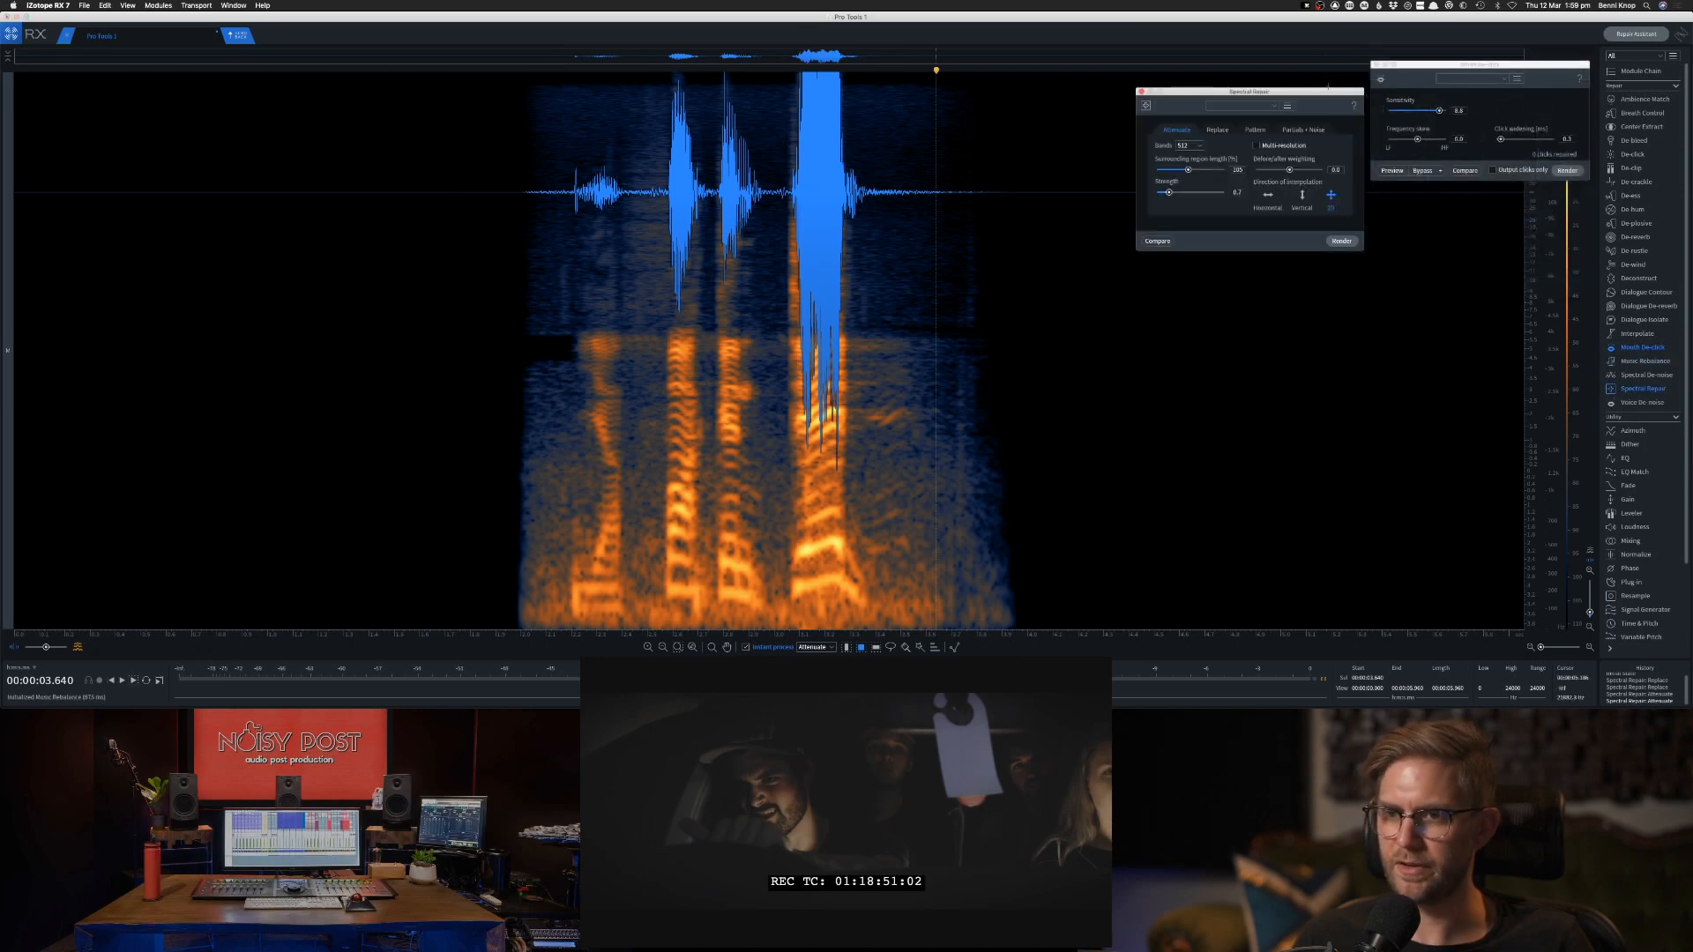
left_click(1376, 65)
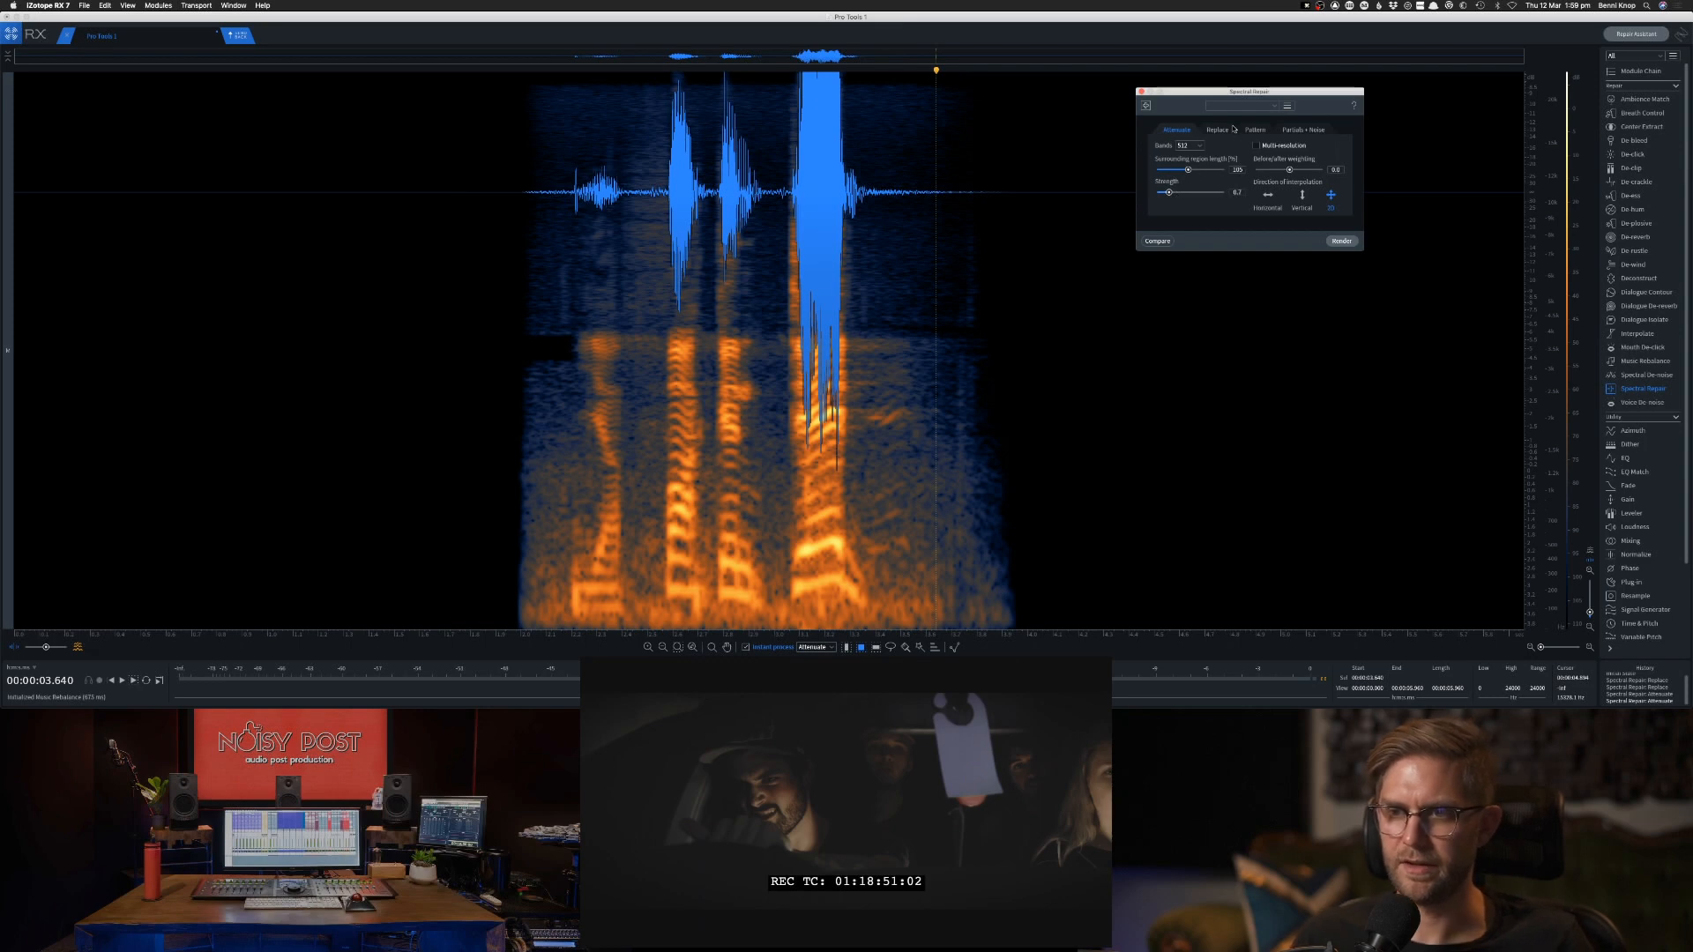
Set Spectral Repair to Attenuate with slightly higher strength and attenuate the low-frequency noise at the first word's onset and after the second word.
left_click(1227, 130)
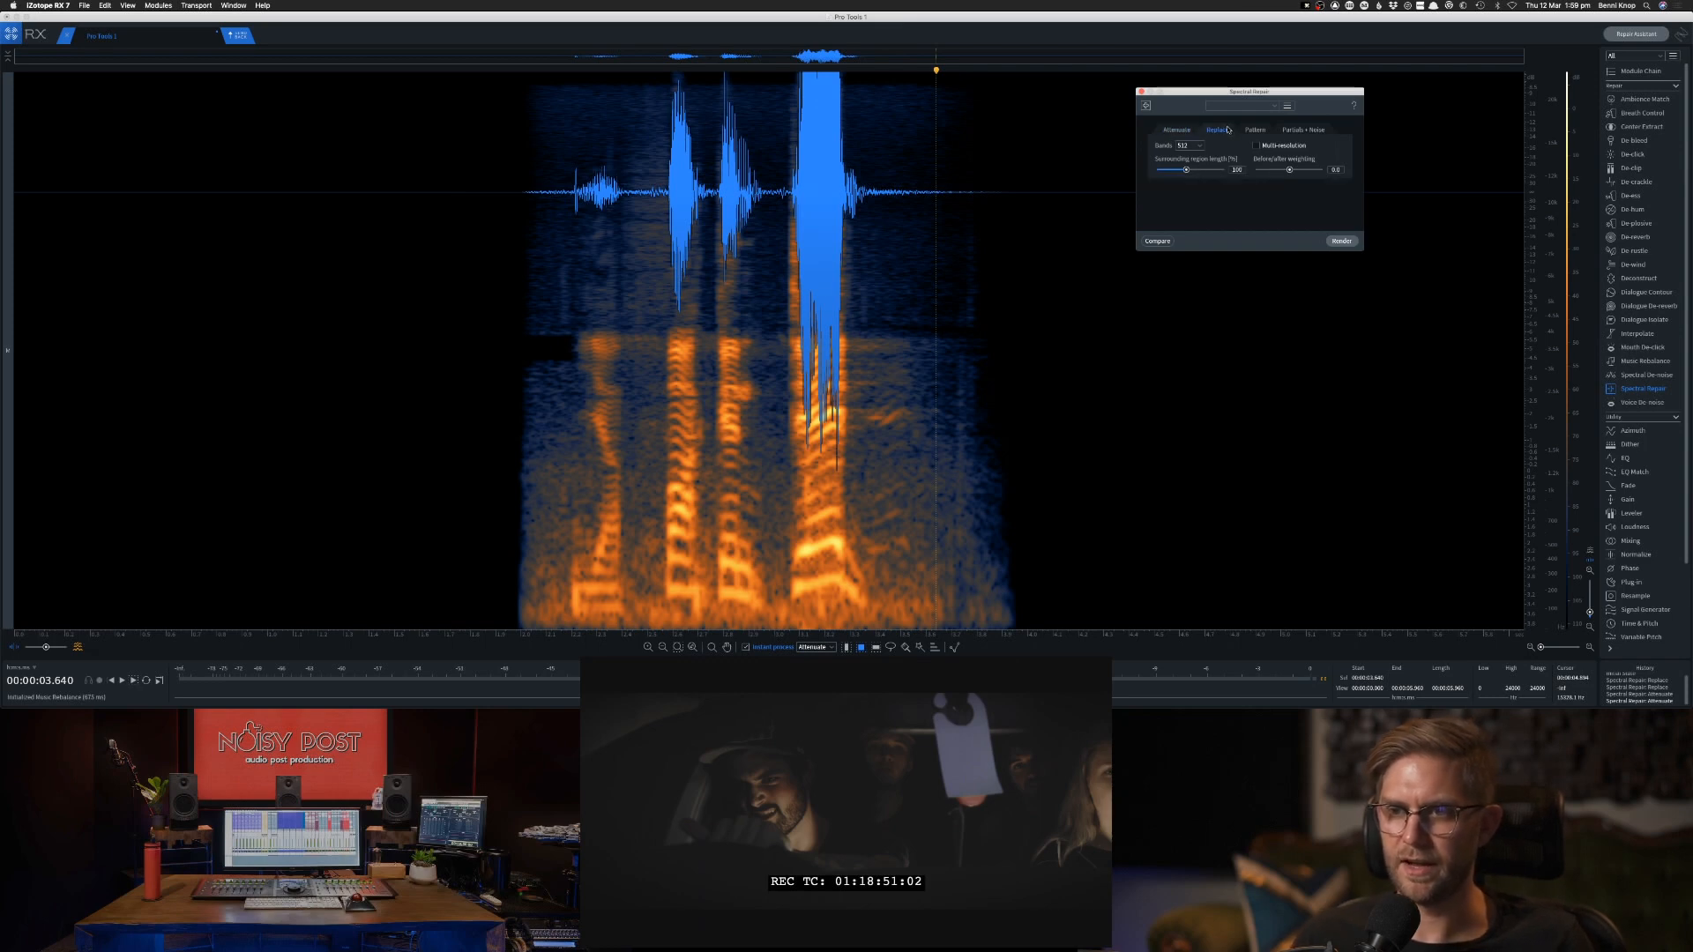
left_click(1173, 131)
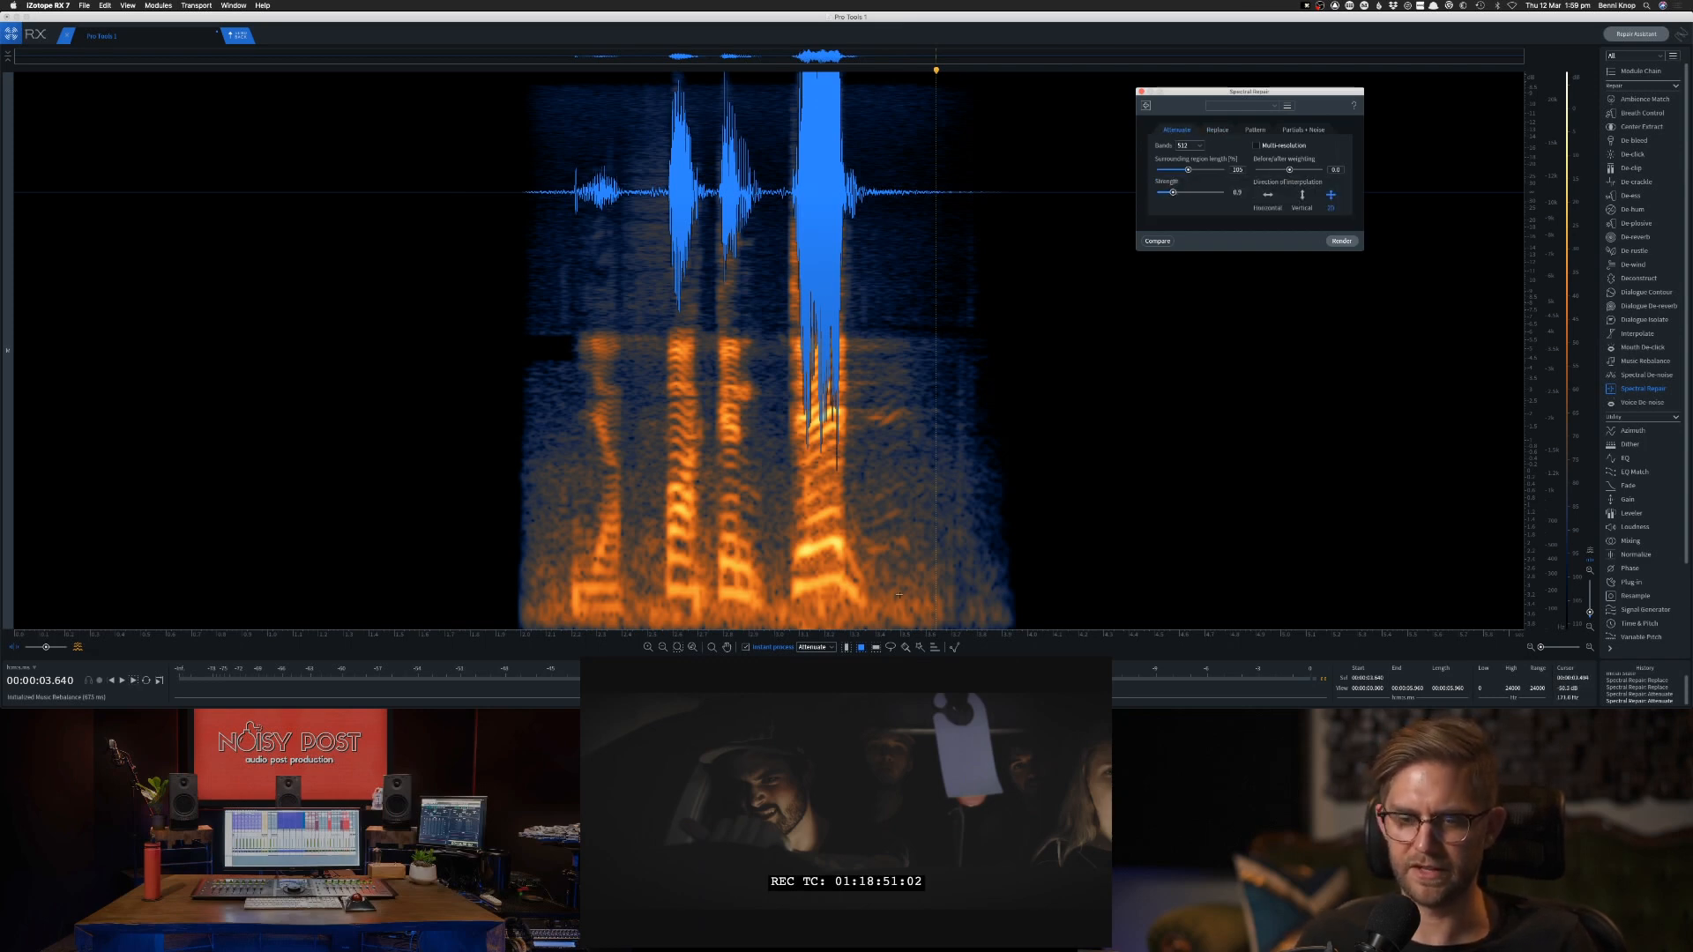
left_click(893, 544)
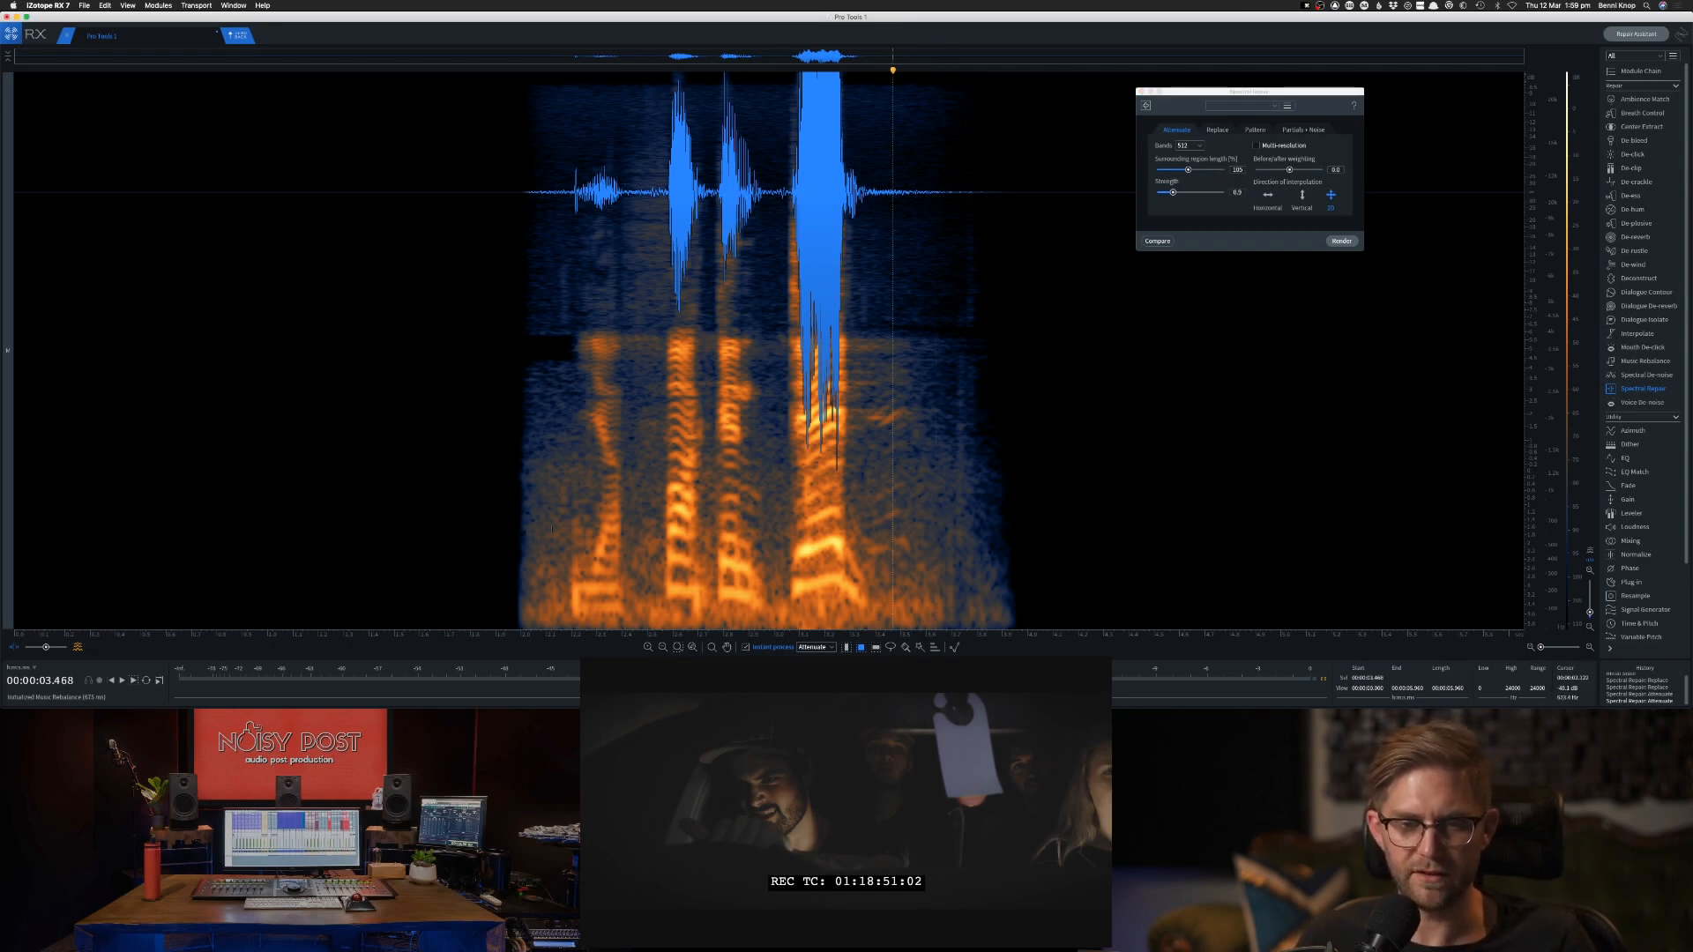
left_click_drag(582, 583, 582, 621)
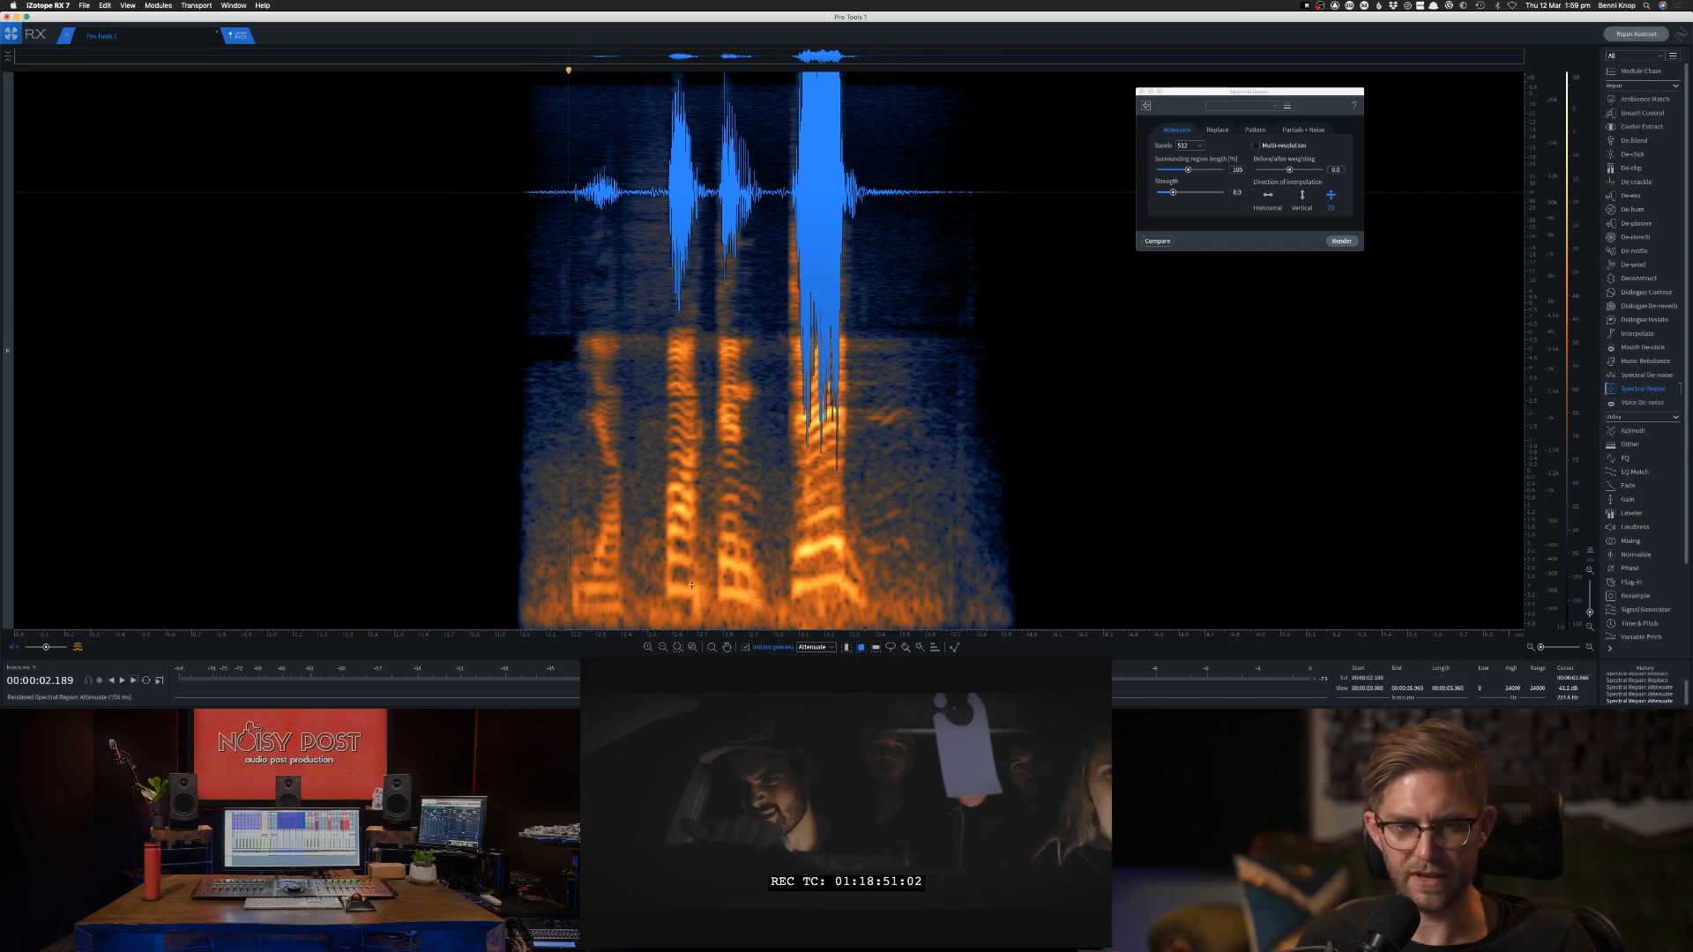
left_click_drag(694, 582, 710, 619)
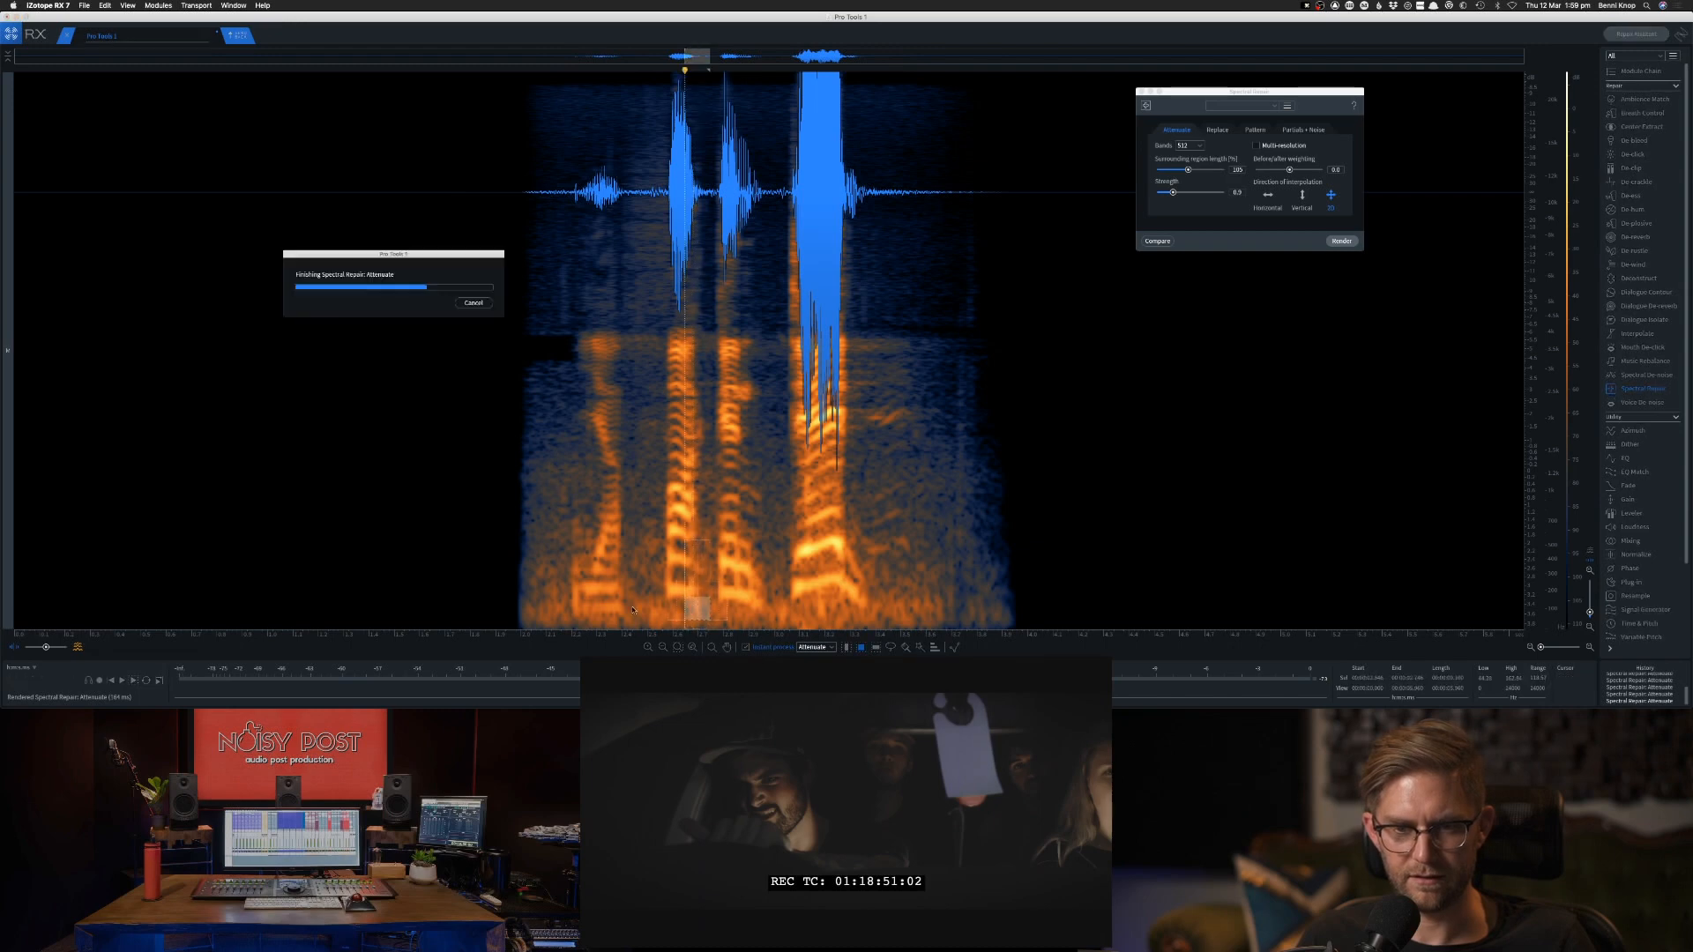
Audition the clip from before the first word to check the attenuated low-frequency noise.
mouse_move(565, 597)
left_mouse_down()
mouse_move(583, 617)
mouse_move(555, 593)
left_mouse_up()
key("space")
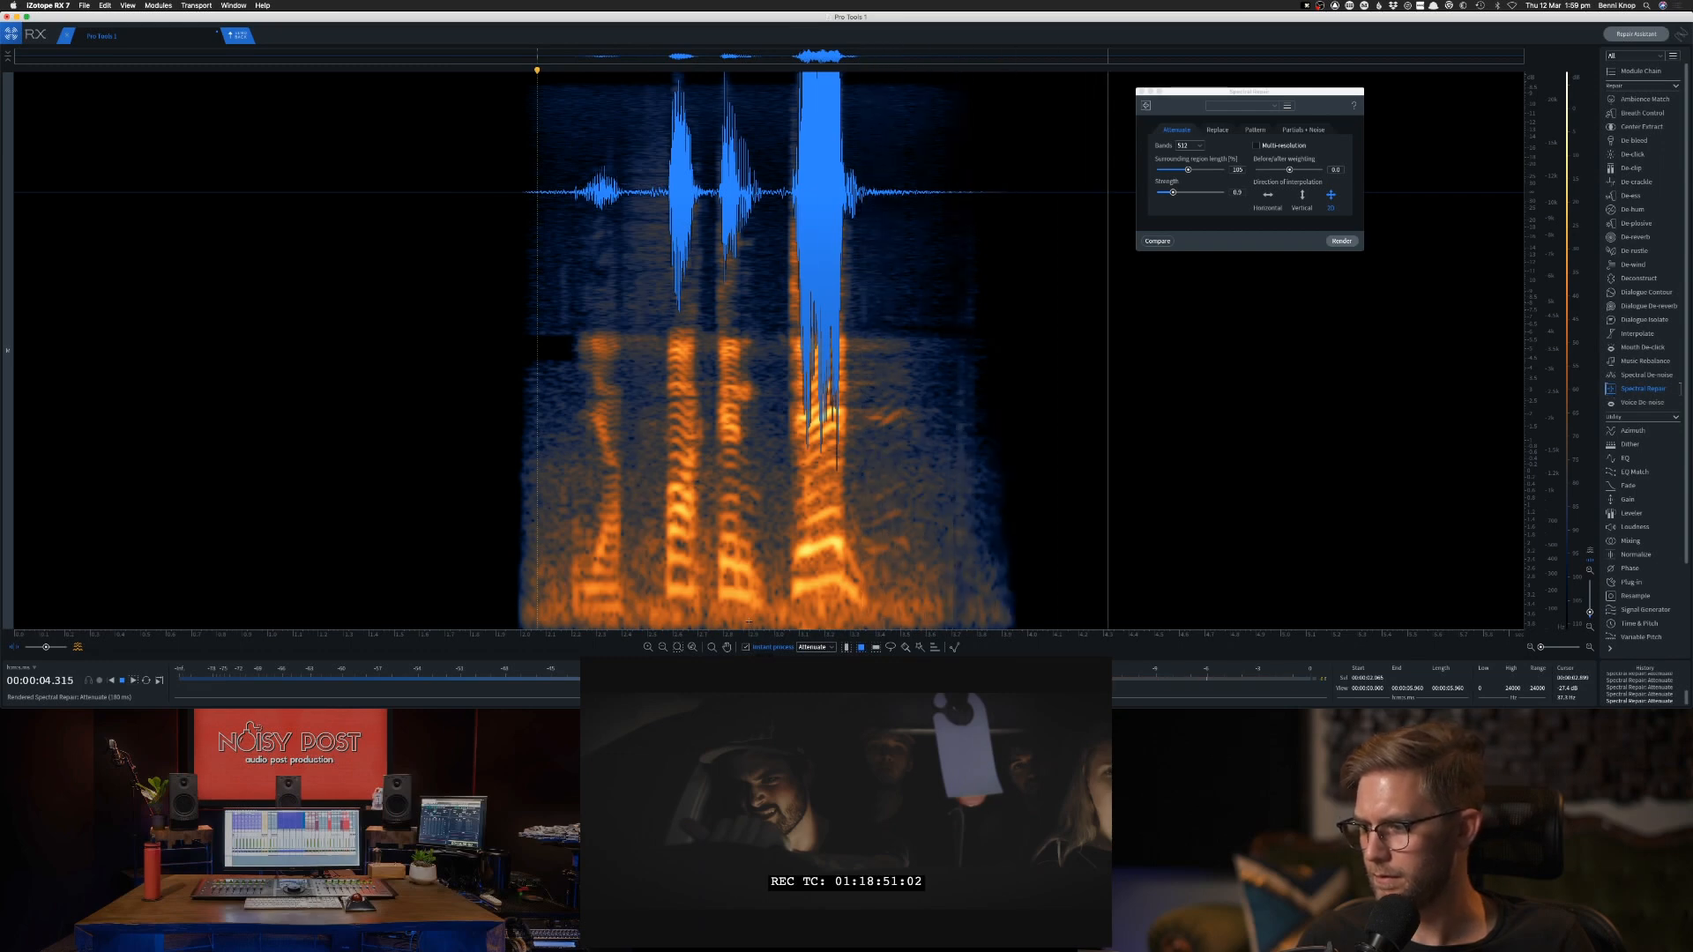
key("space")
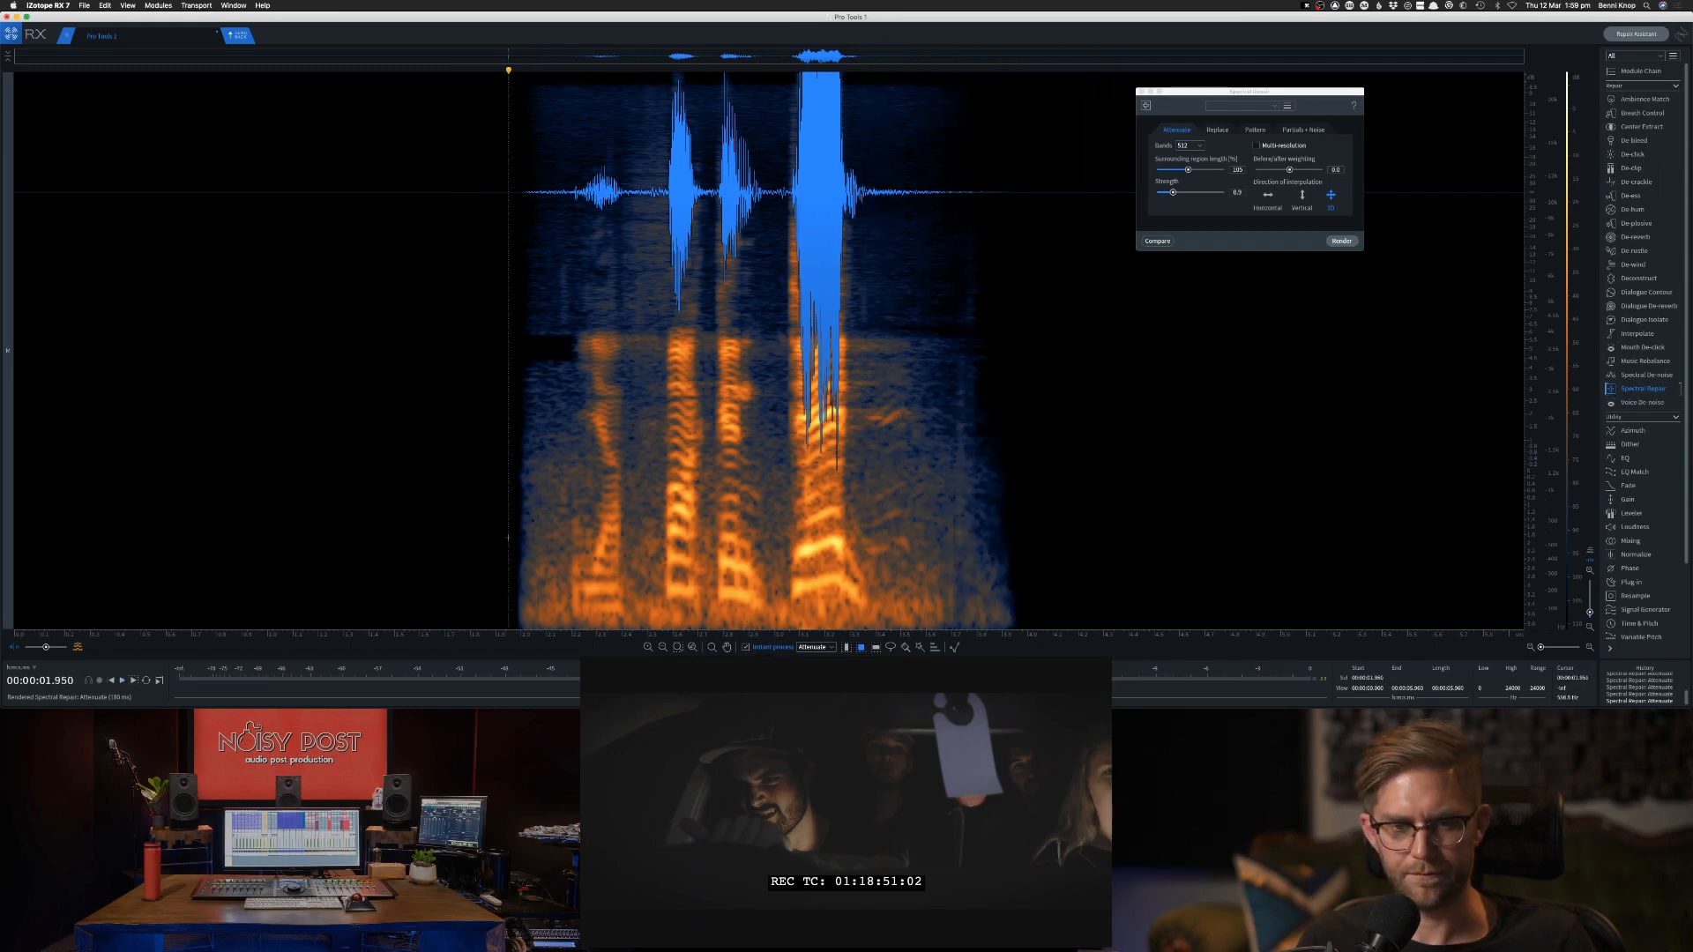
key("space")
key("space")
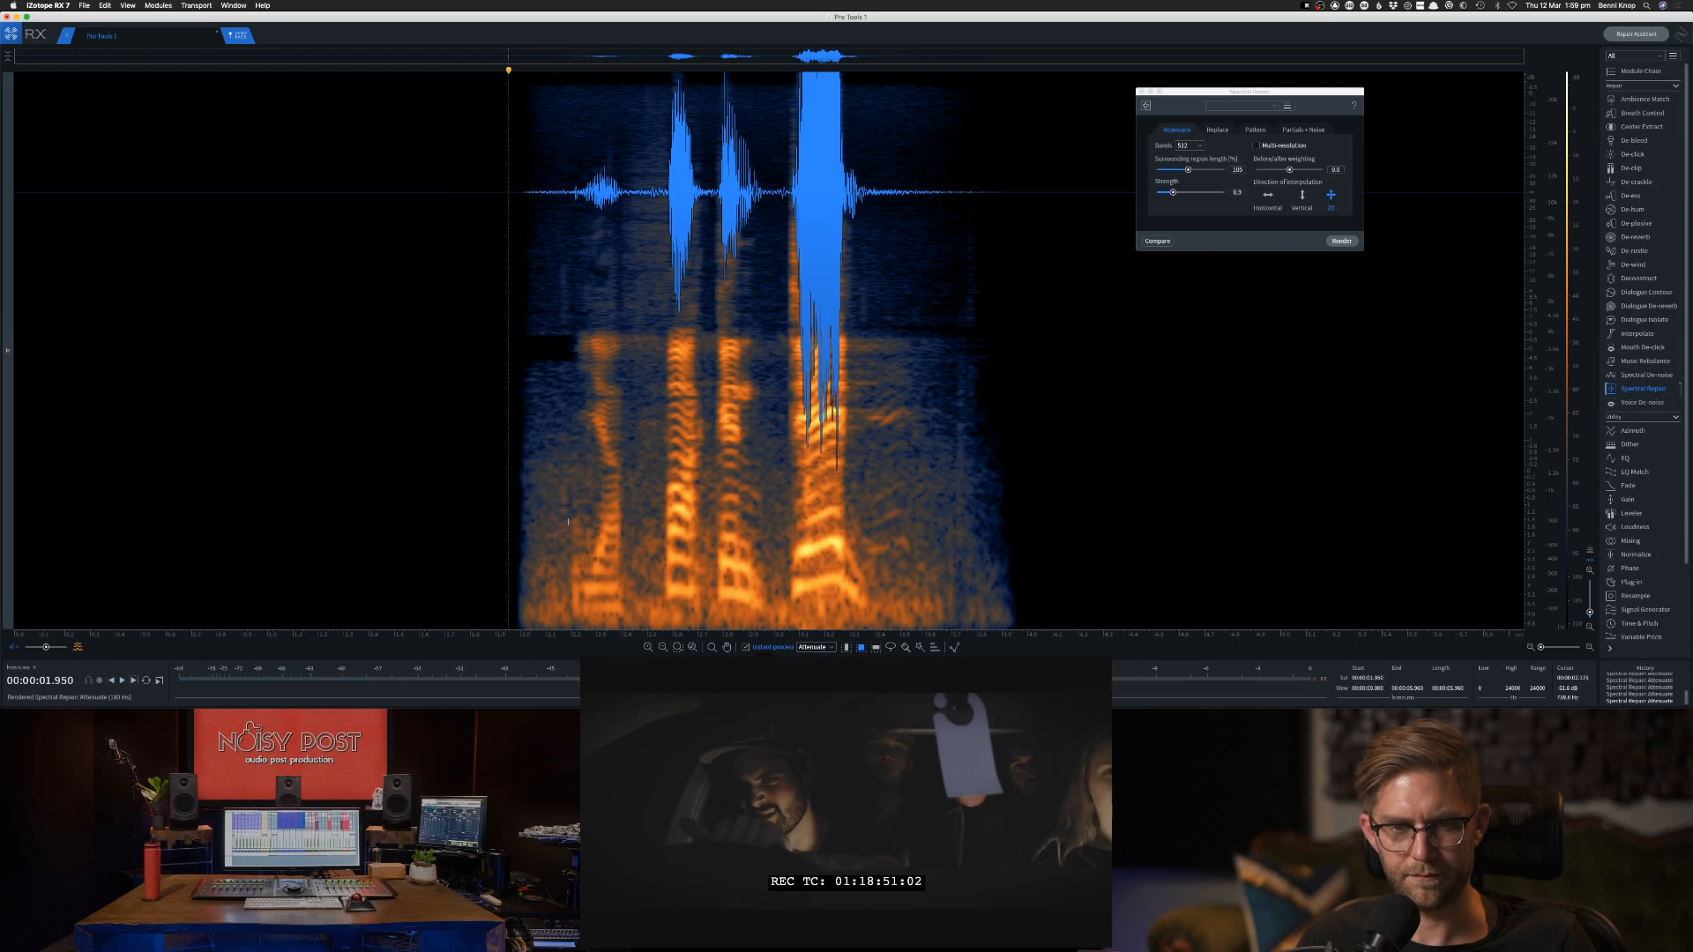
Try attenuating a taller low-frequency patch at the first word's onset, audition it, and undo the change.
left_click_drag(566, 519, 586, 623)
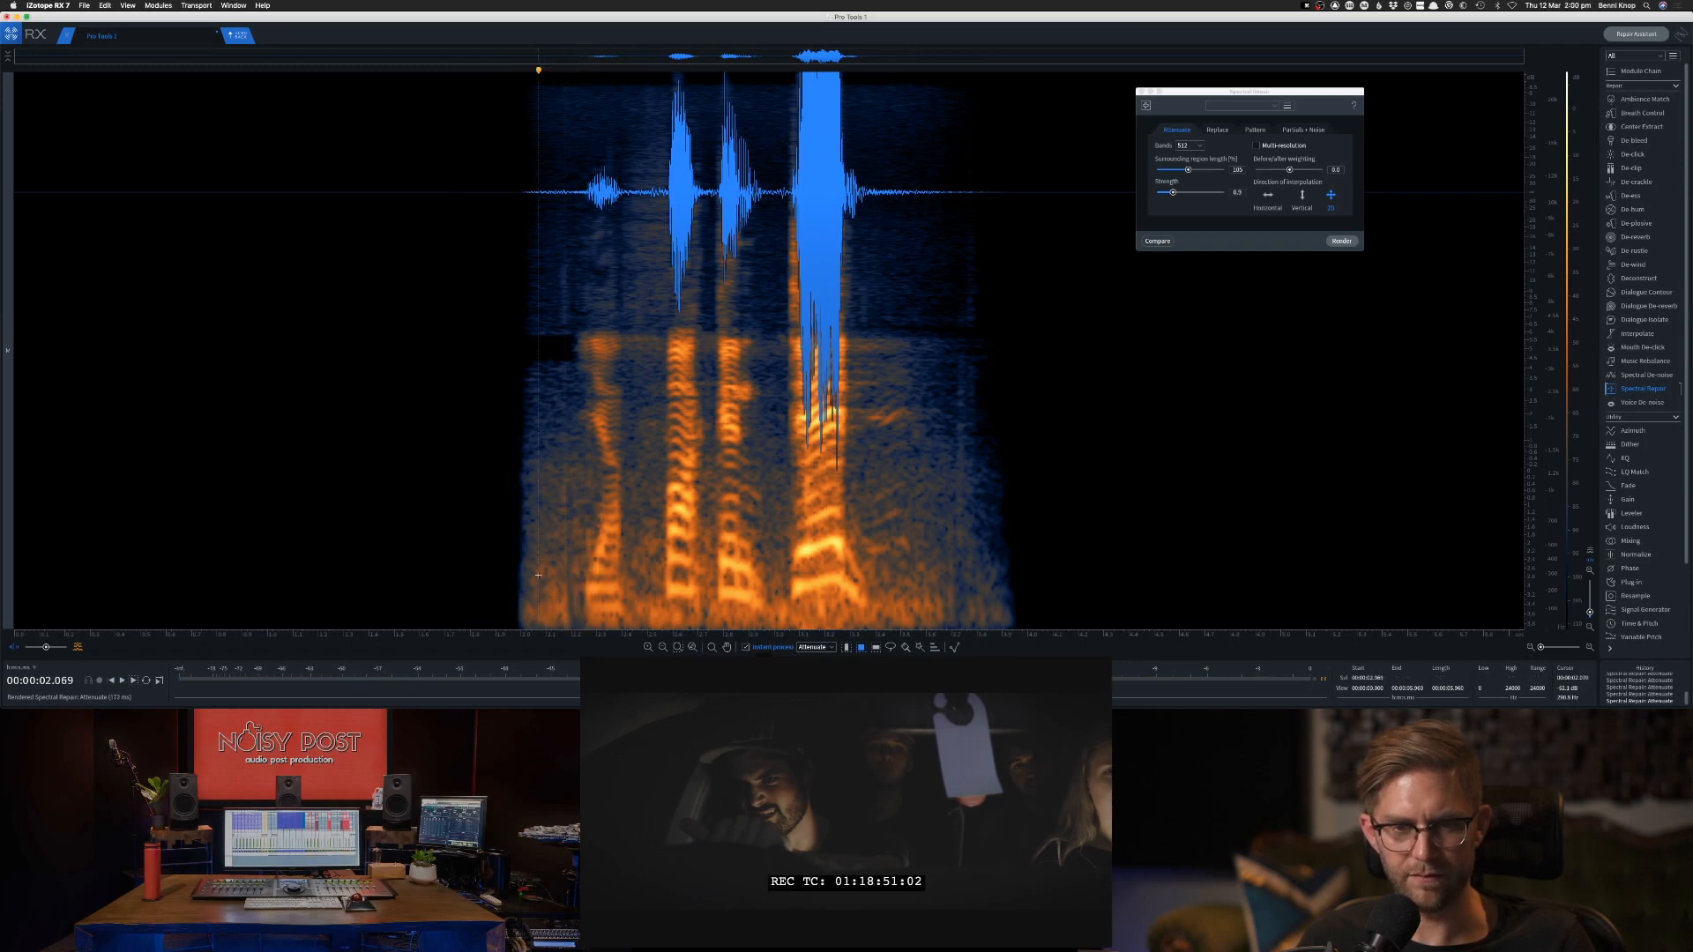
key("space")
key("space")
left_click(475, 569)
key("space")
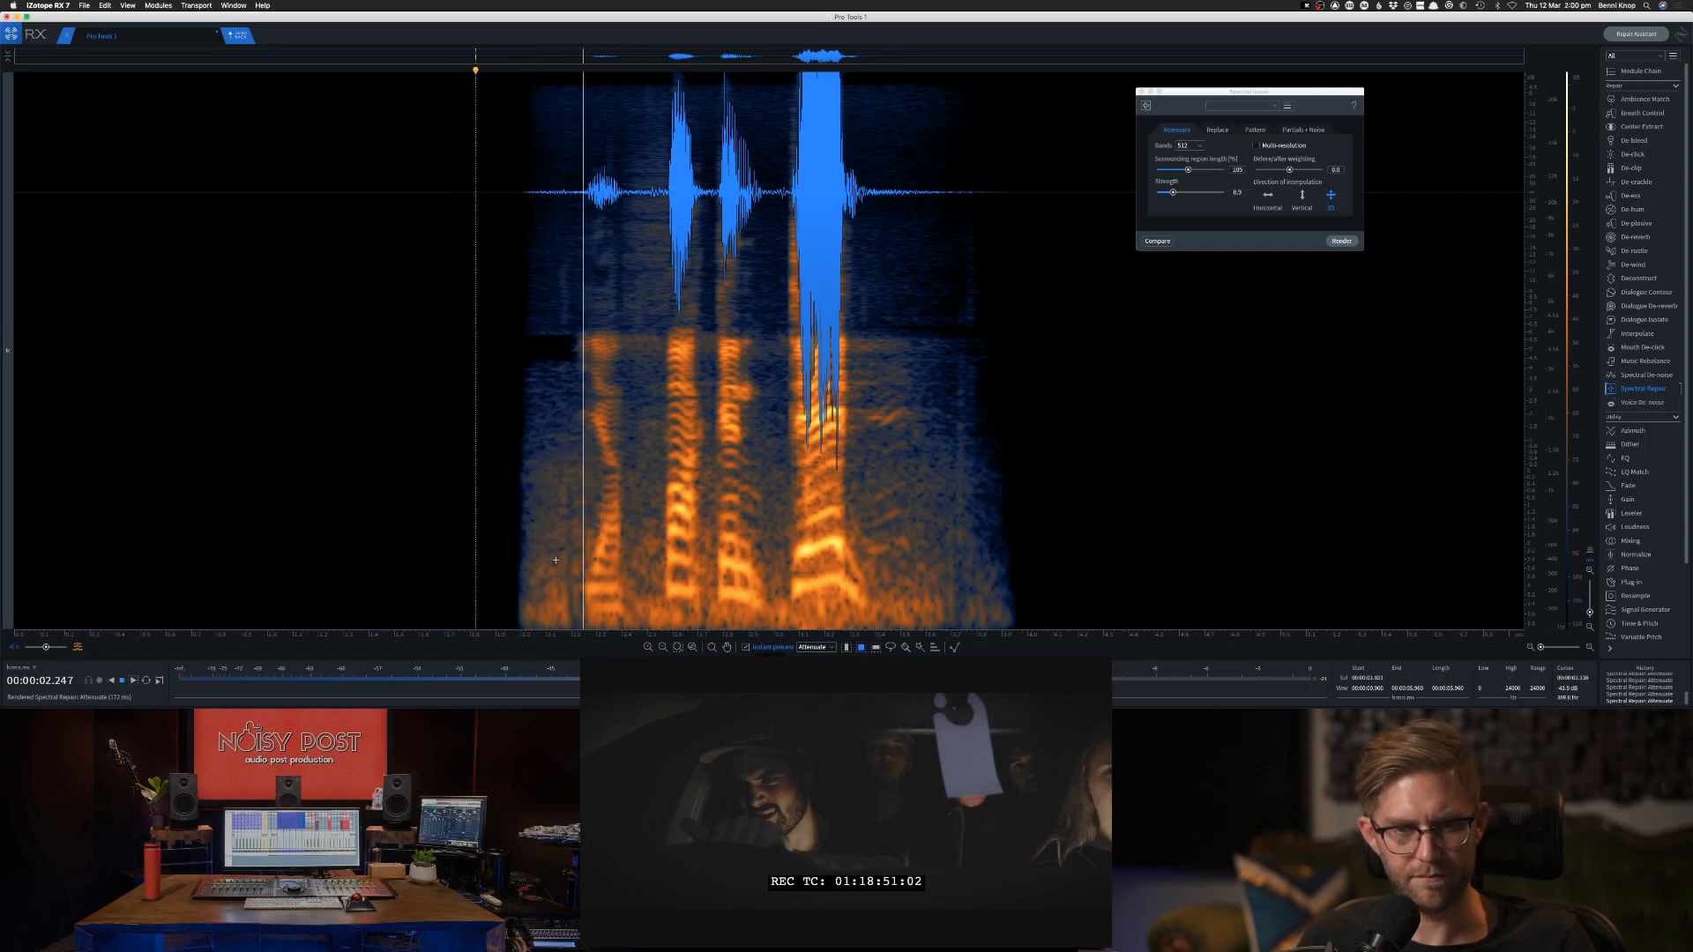
key("space")
key("super+z")
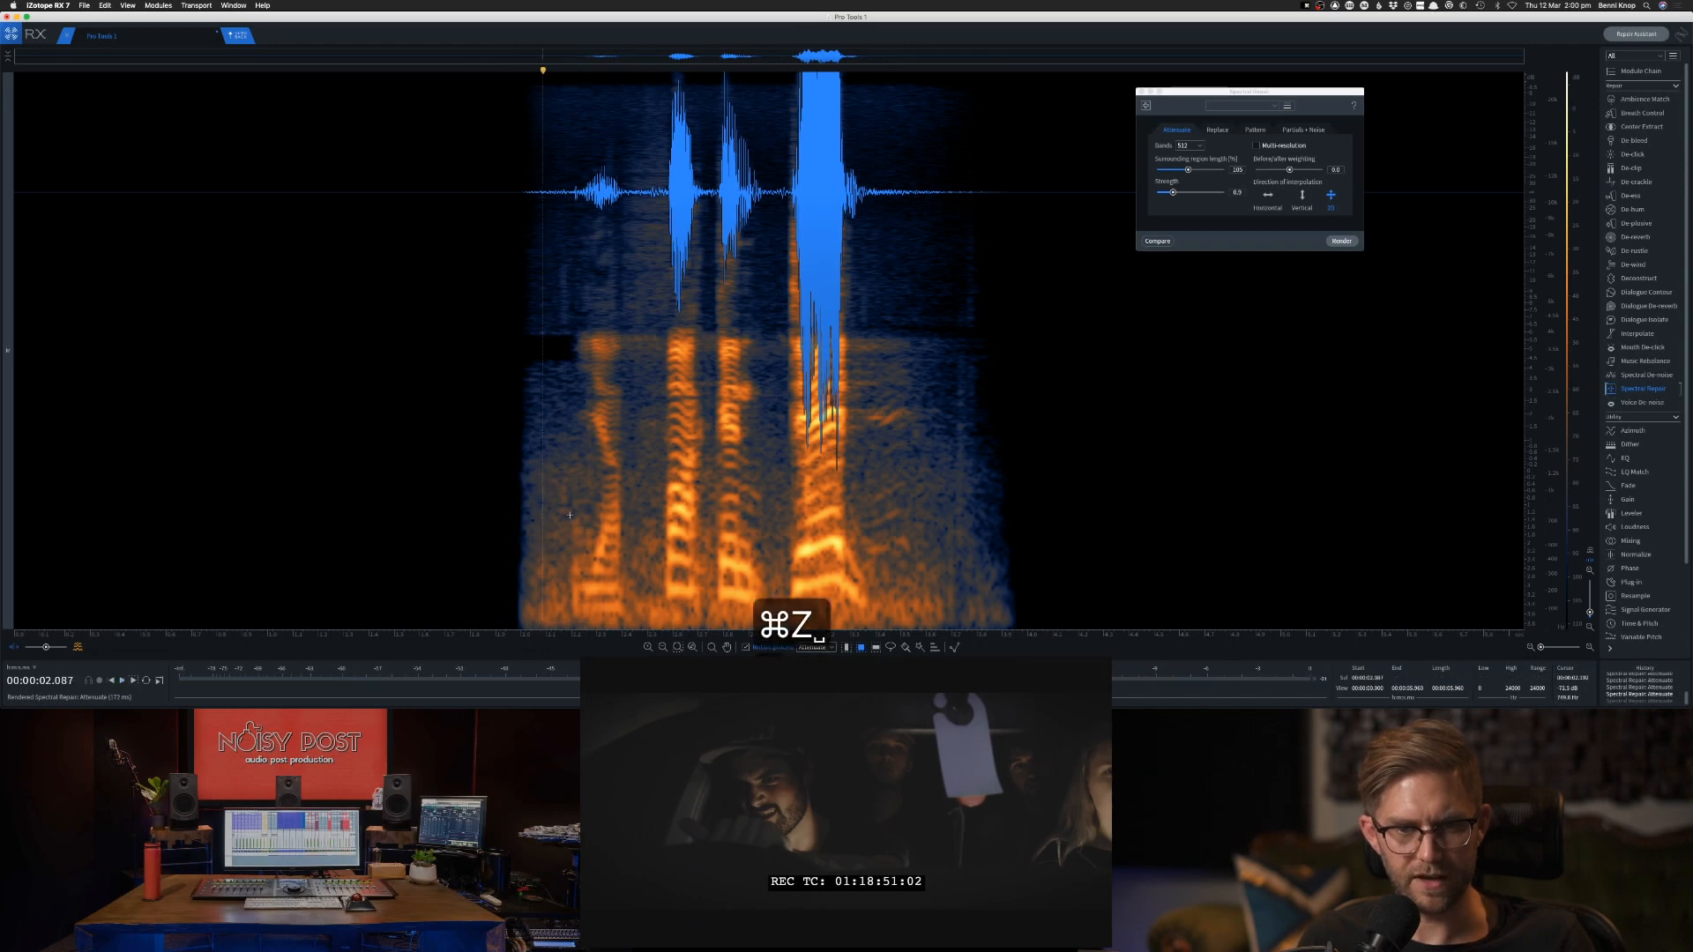
Attenuate a narrower low-frequency patch at the first word's onset and a high-frequency patch before it, and audition the clip.
left_click_drag(572, 516, 583, 619)
left_click(557, 583)
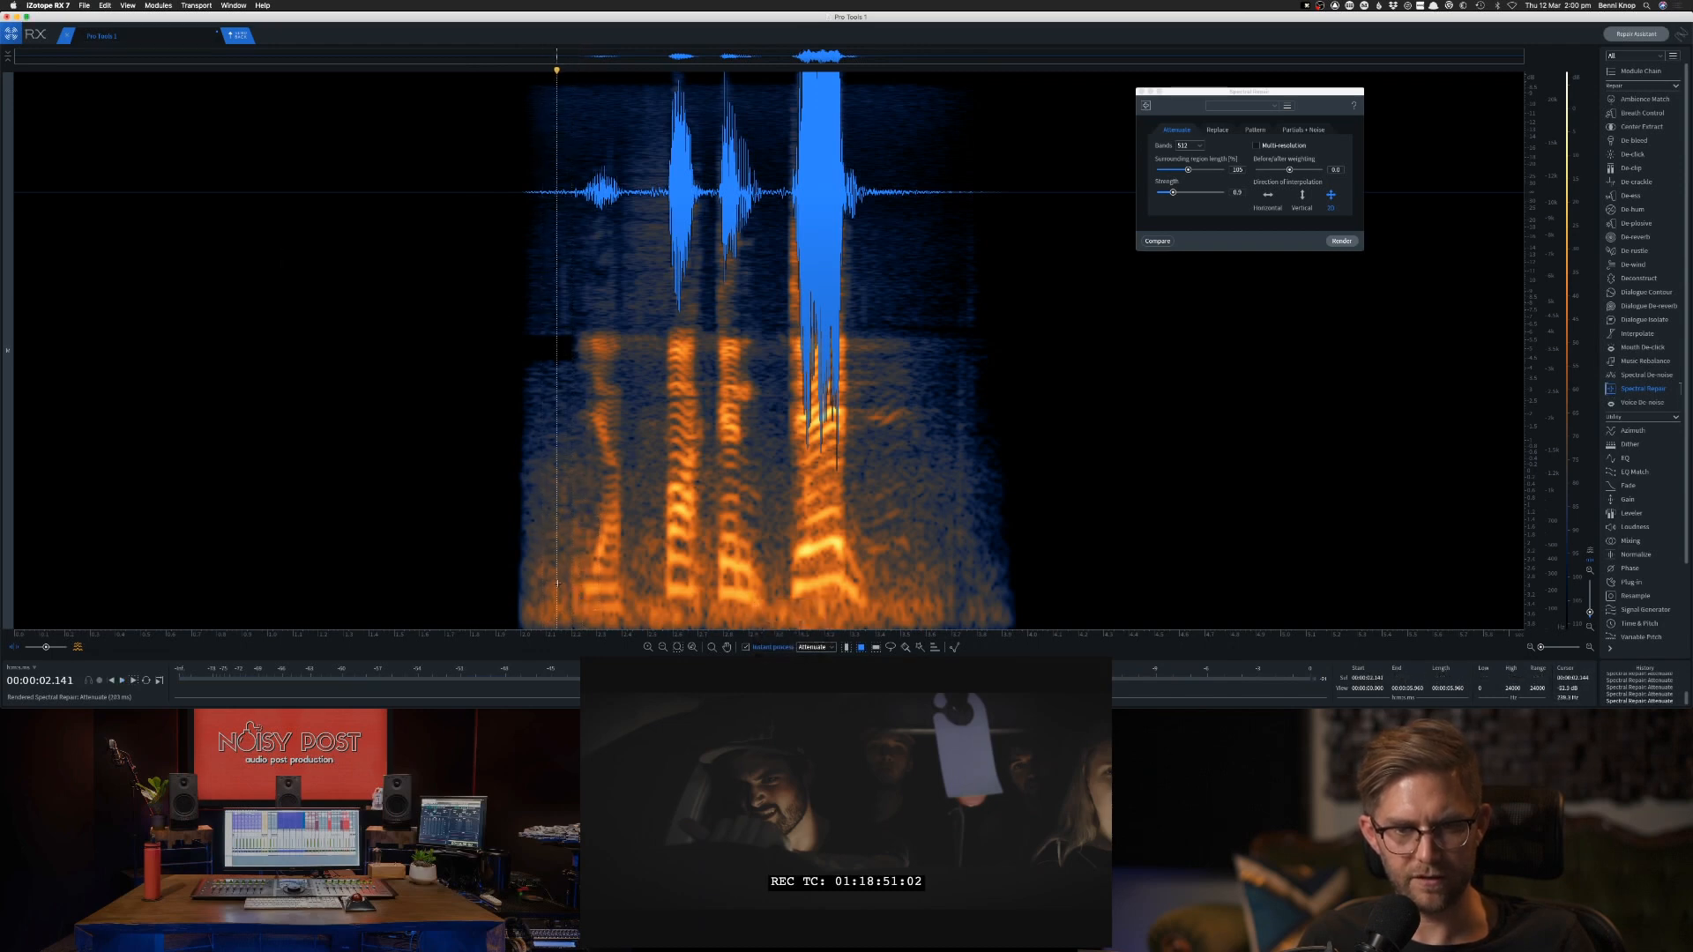
left_click_drag(562, 262, 566, 352)
left_click(495, 328)
key("space")
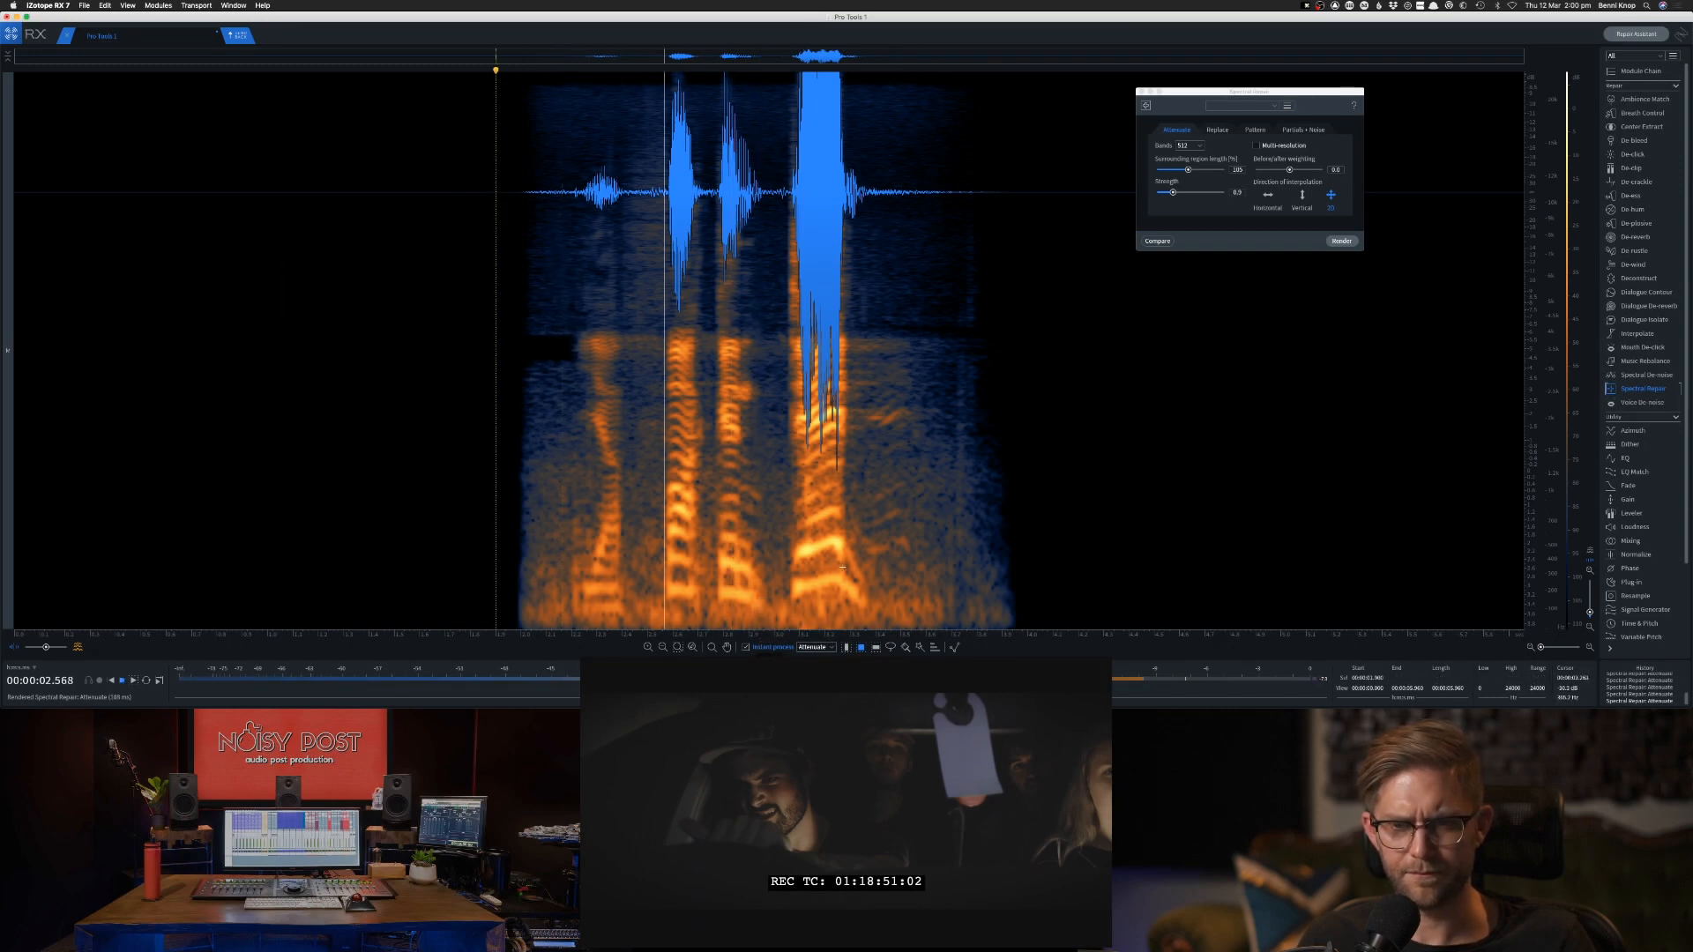
Attenuate a small low-frequency patch at the end of the loud last word and audition the clip from its start.
left_click_drag(832, 561, 850, 564)
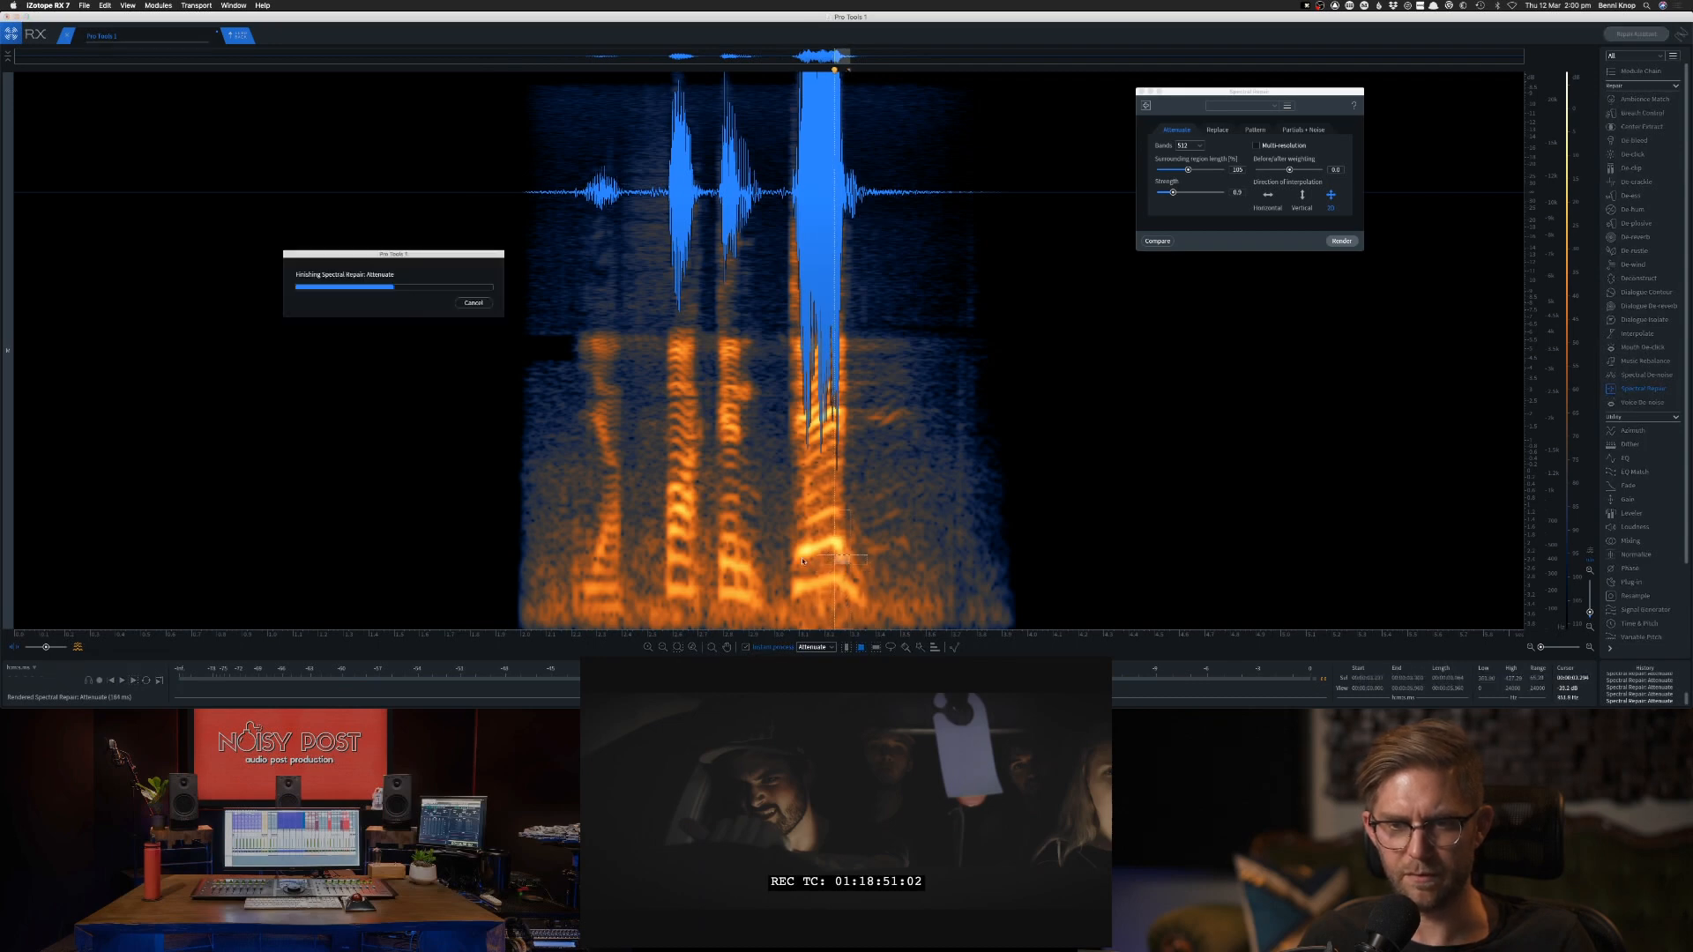
left_click(800, 560)
key("space")
key("space")
left_click(482, 474)
key("space")
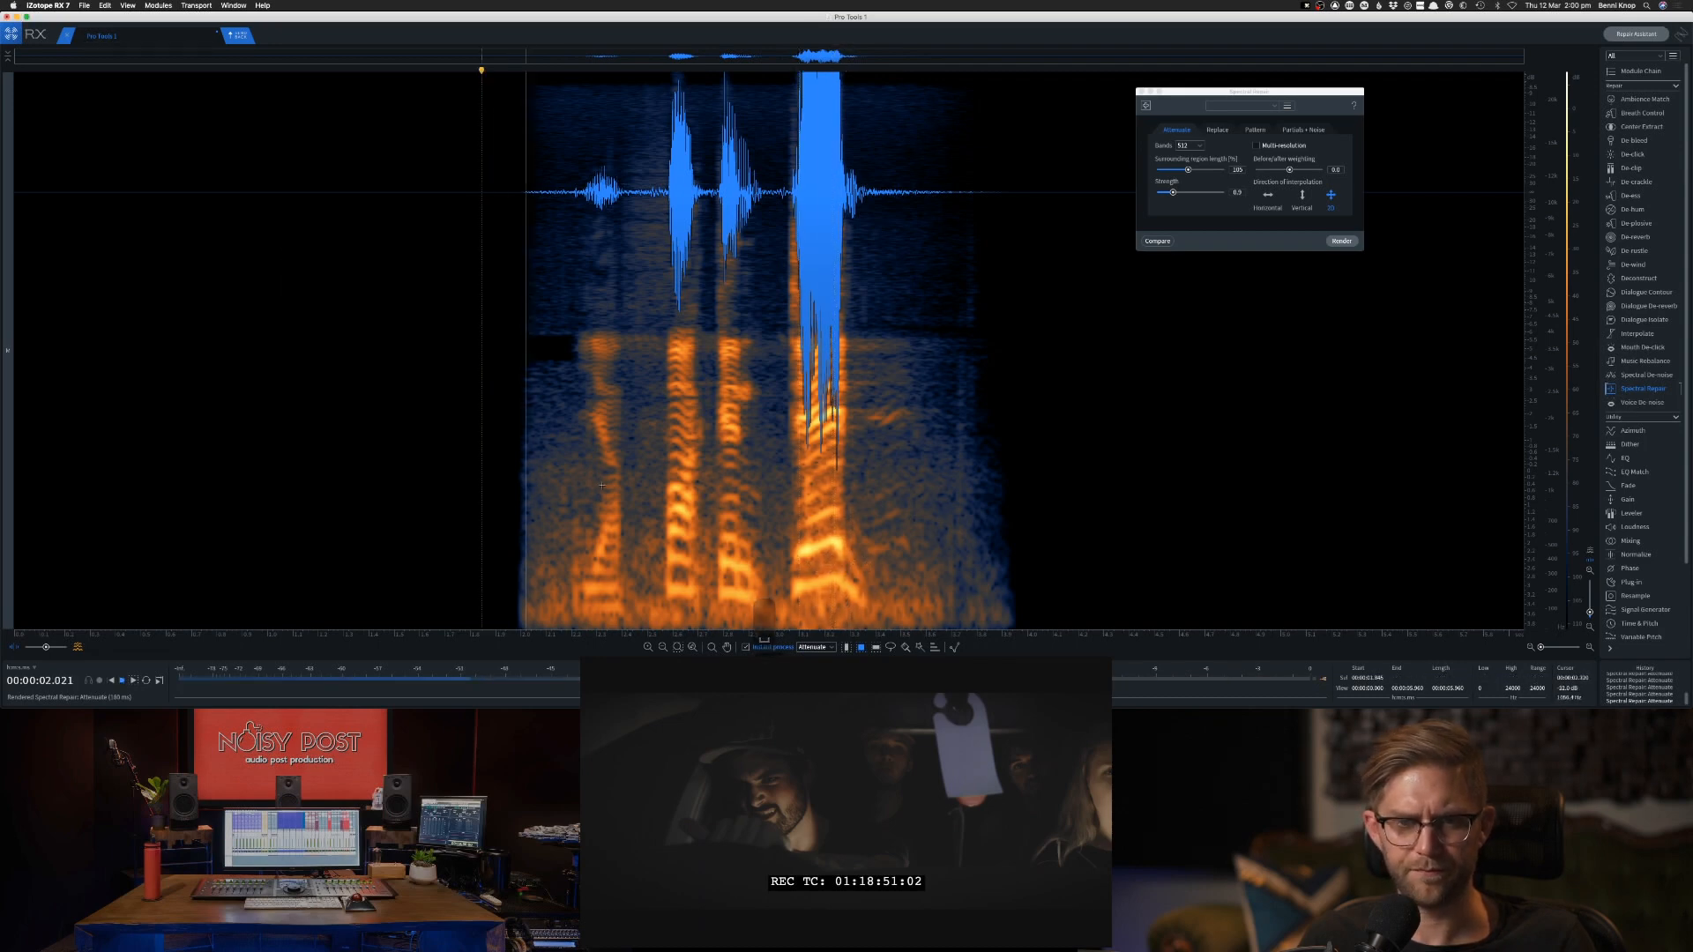
key("space")
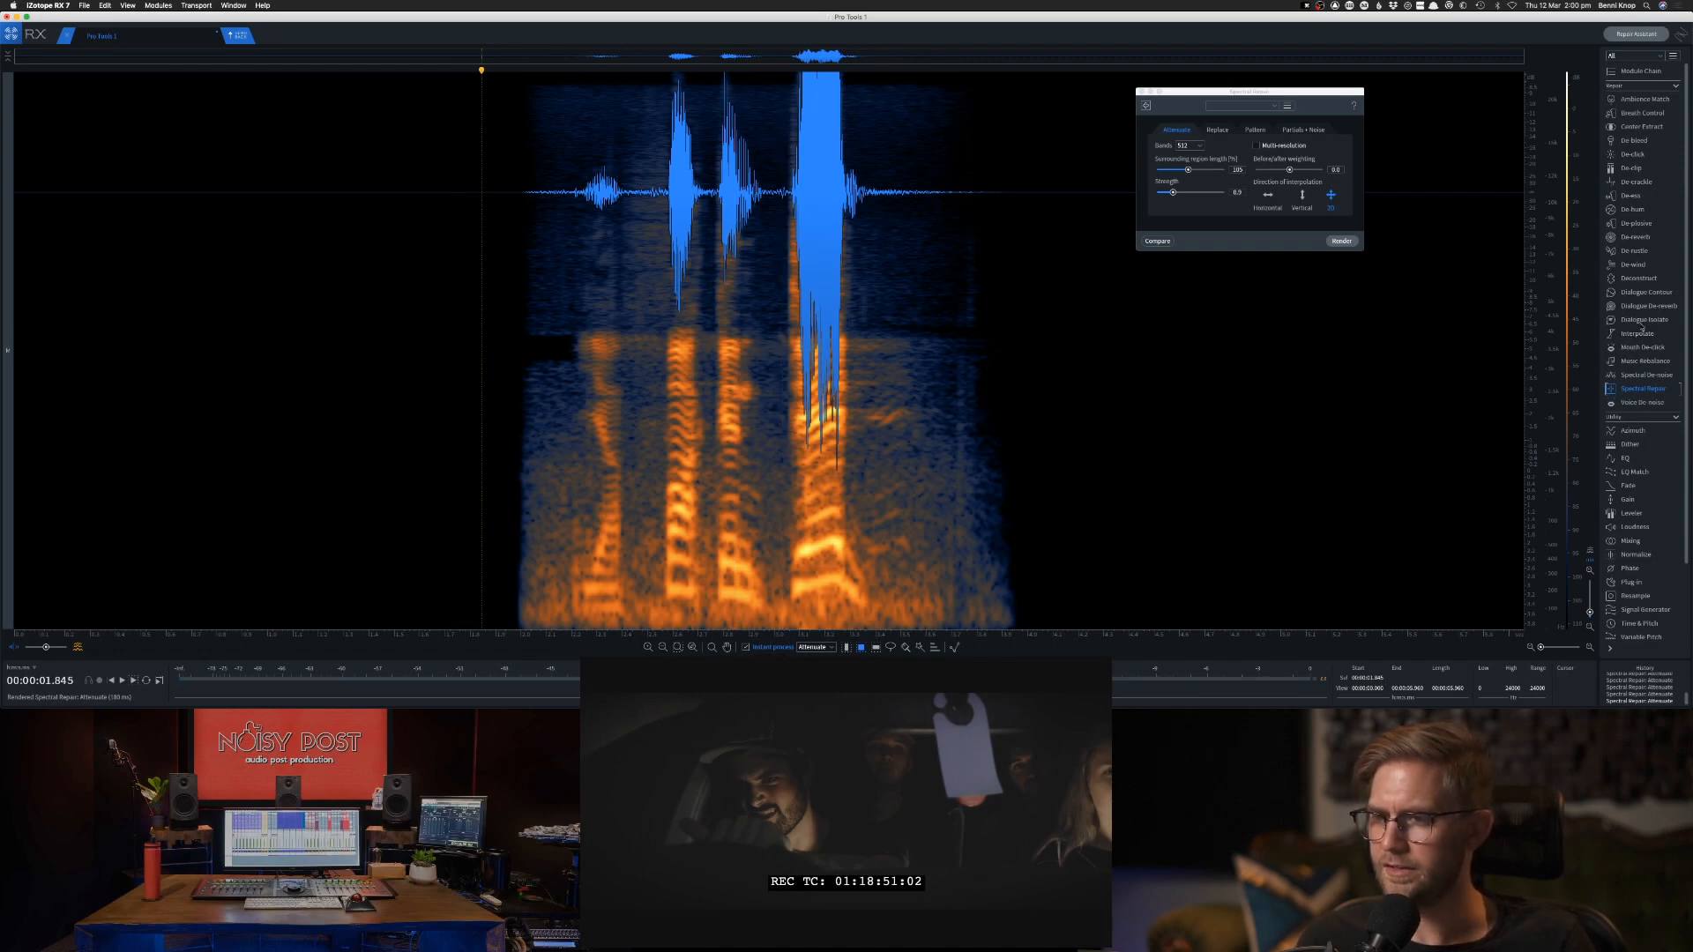
Render Dialogue Isolate on the whole clip with a slightly lower dialogue separation sensitivity.
left_click(1642, 321)
left_click_drag(1587, 236, 1463, 248)
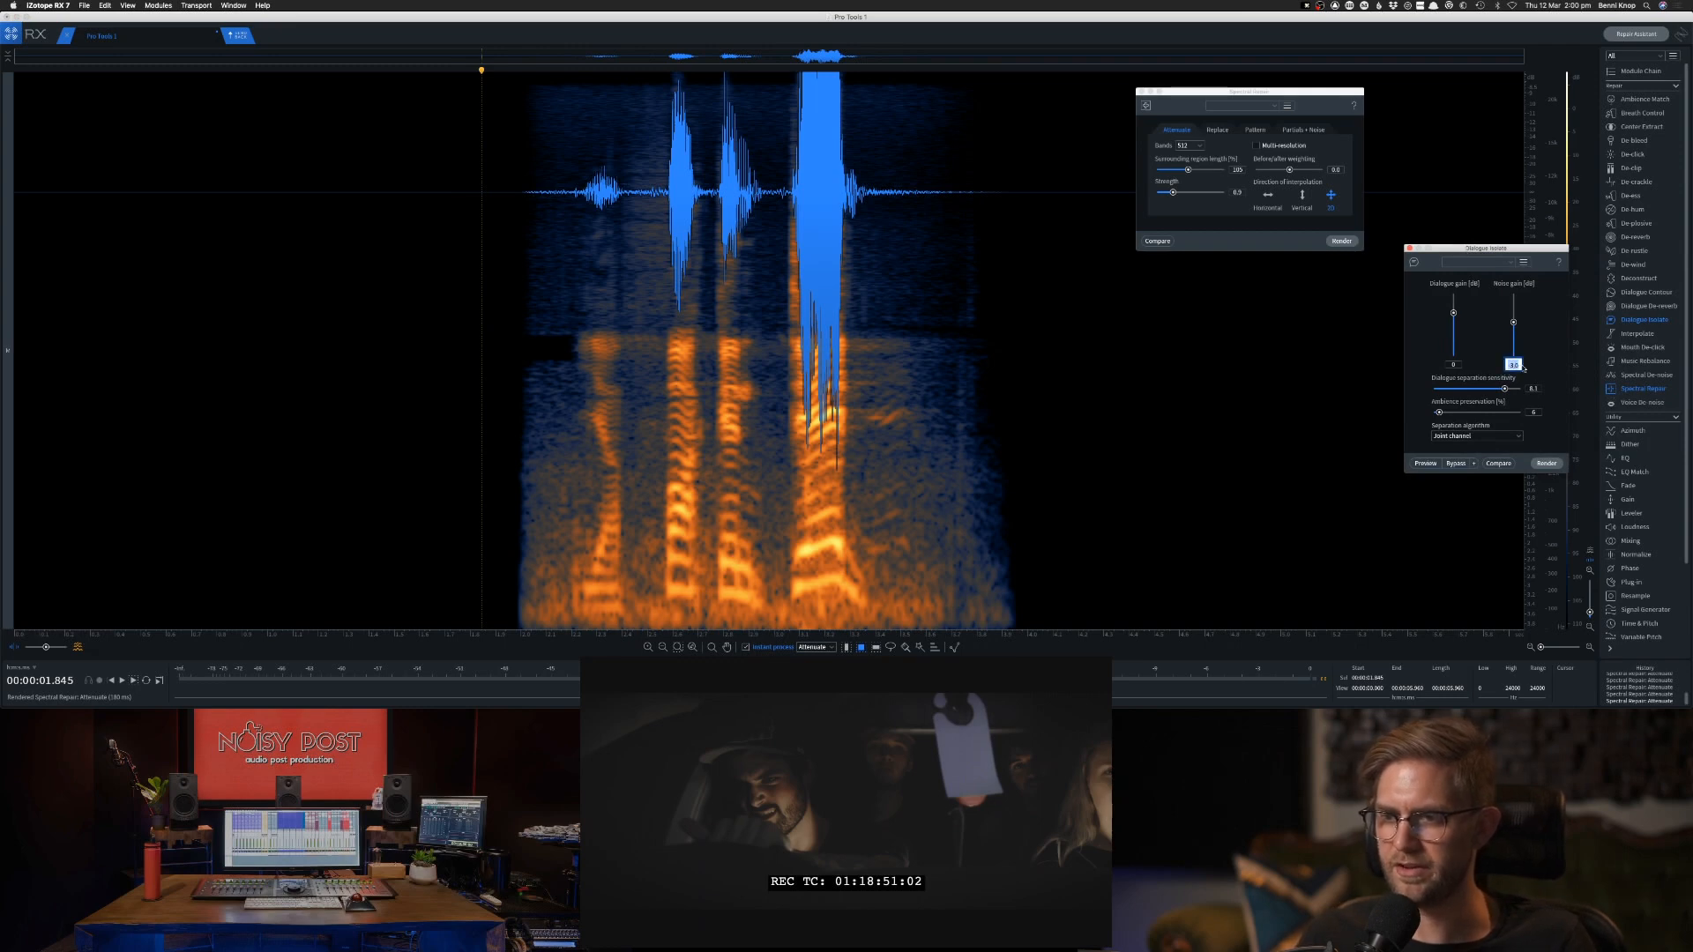
left_click(1542, 464)
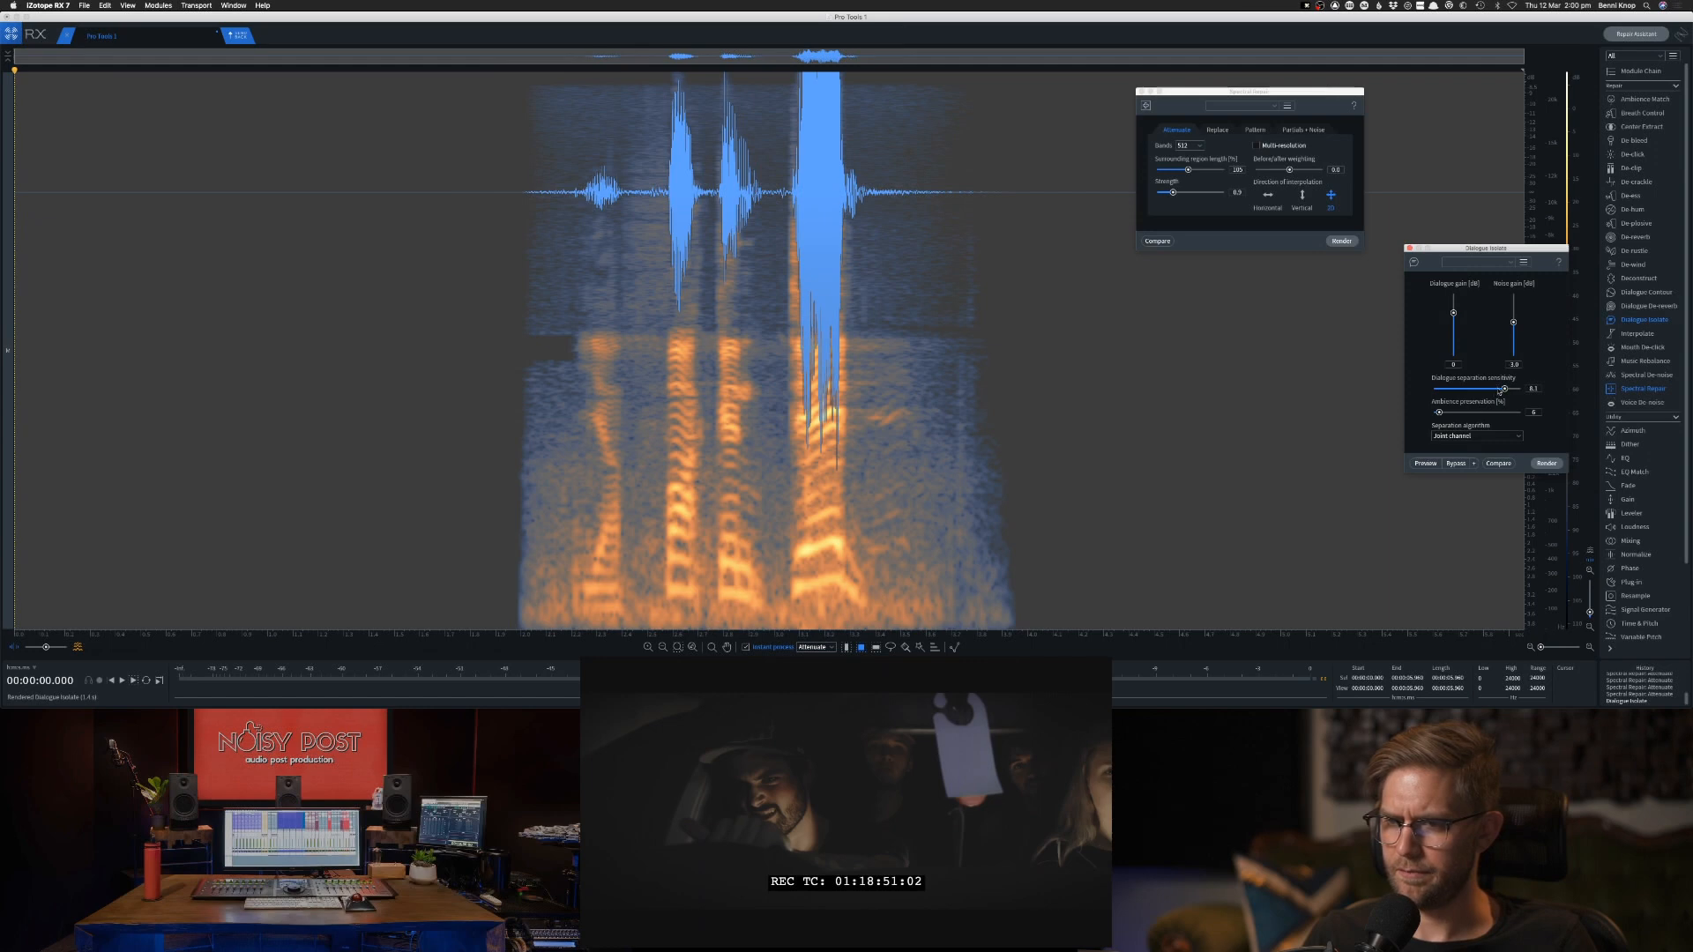
left_click(1544, 462)
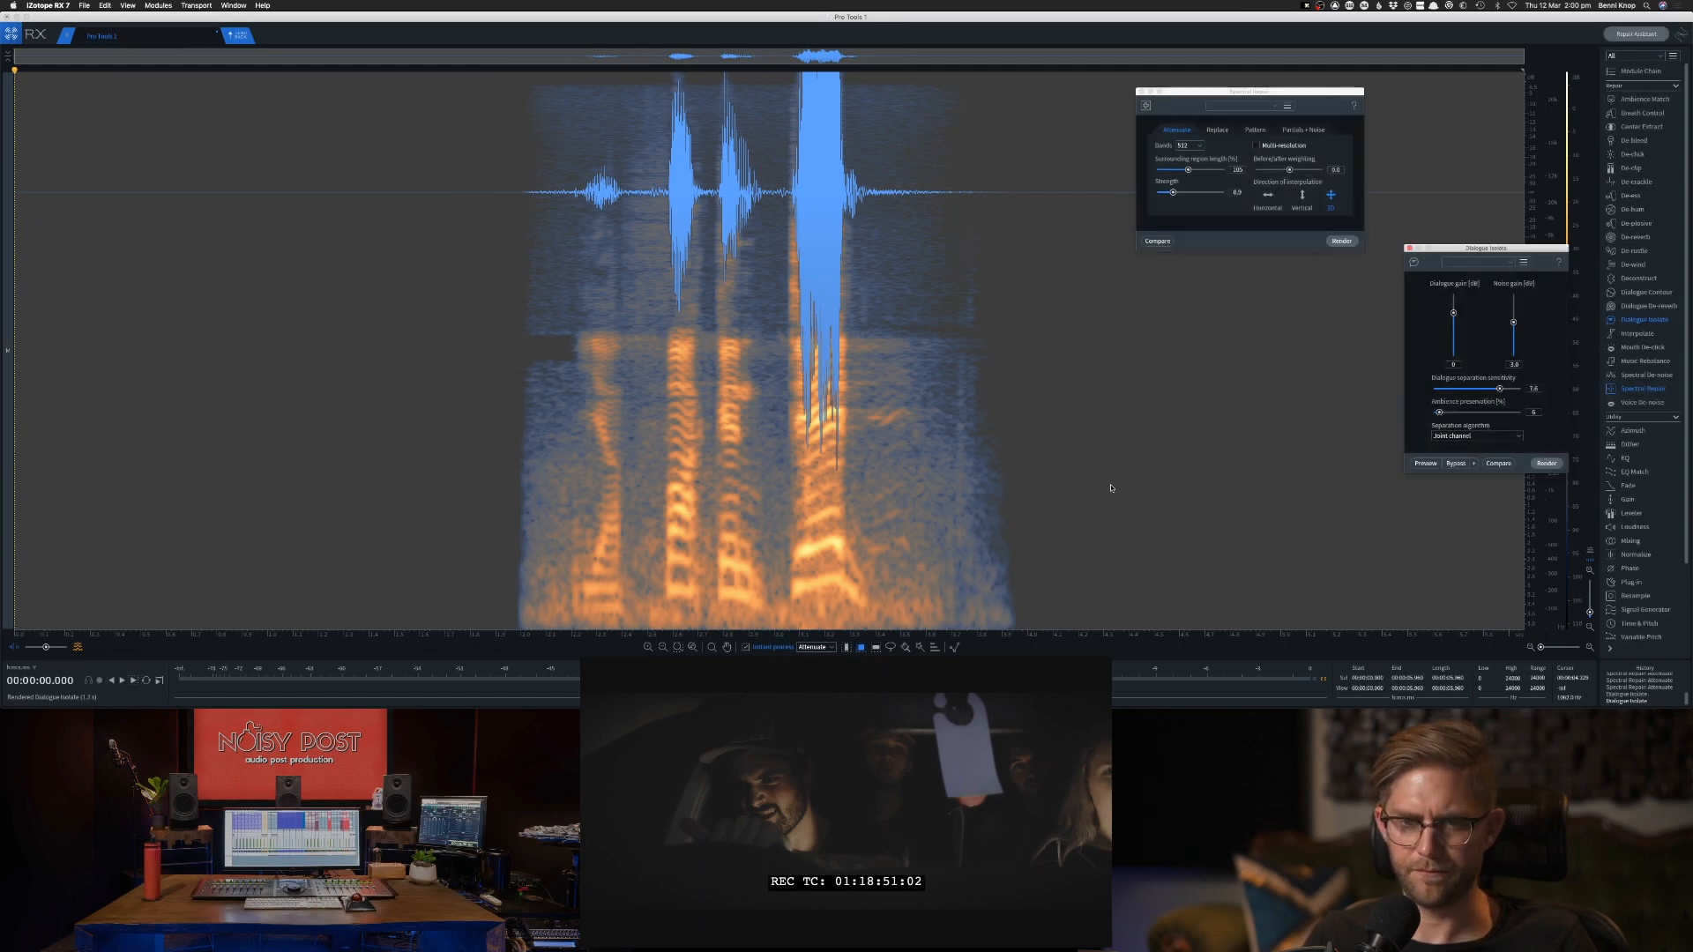
Learn a Voice De-noise profile from the full-range noise tail after the last word.
left_click(863, 416)
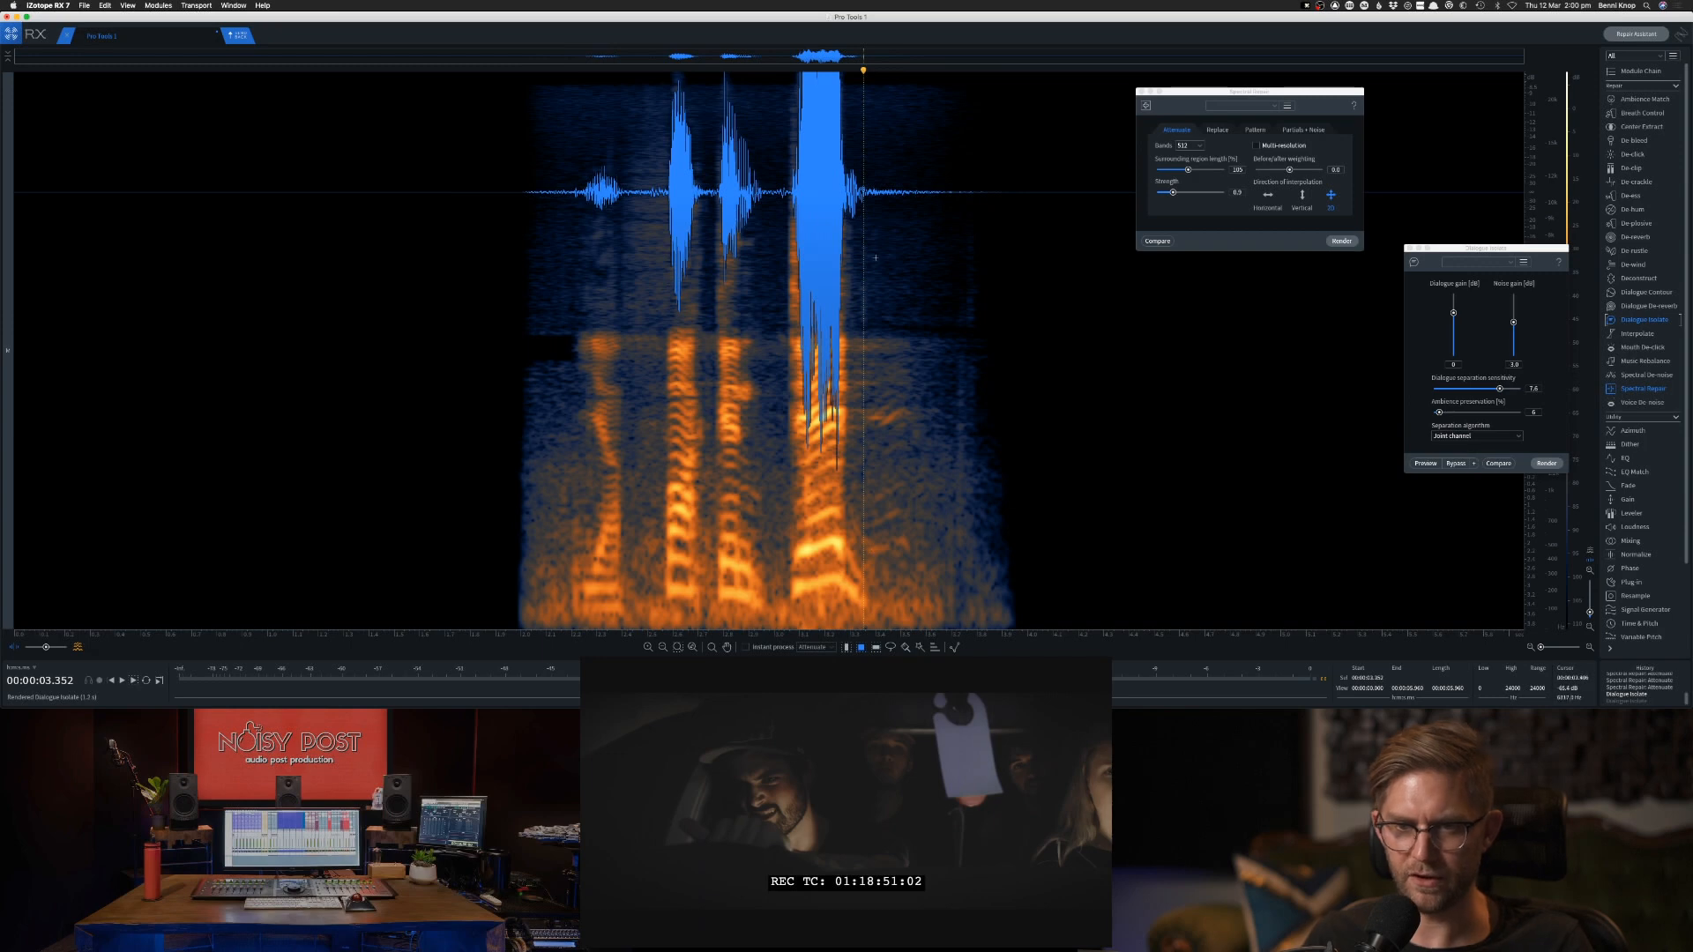
left_click_drag(872, 86, 1012, 641)
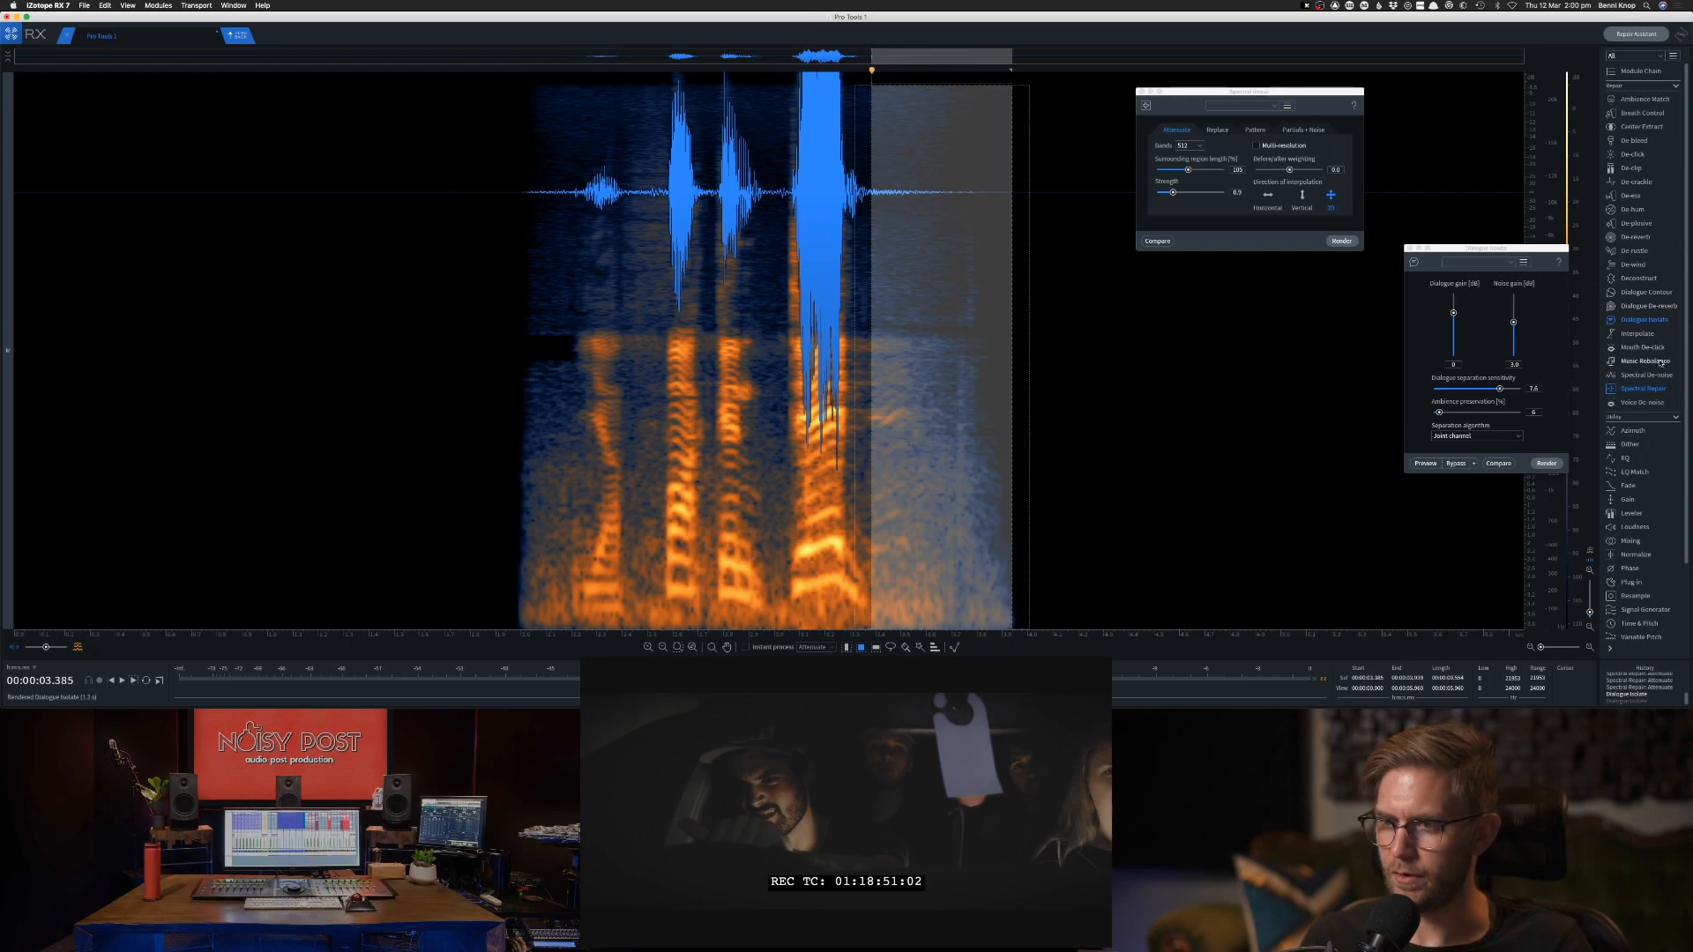
left_click(1642, 403)
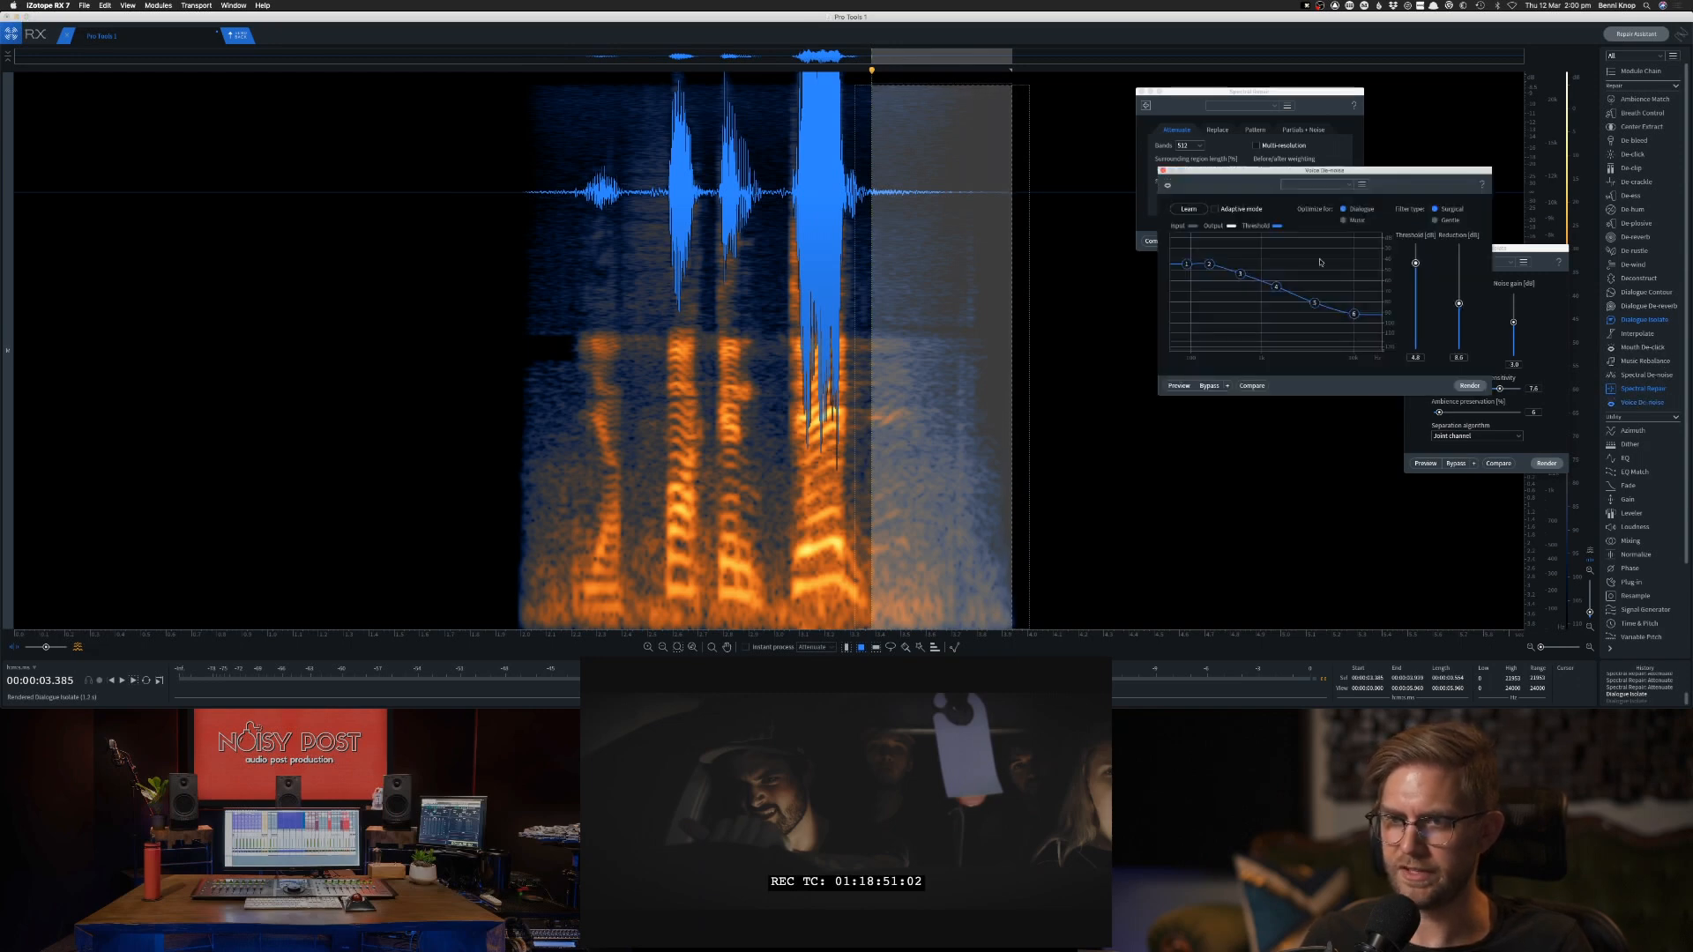
left_click(1187, 210)
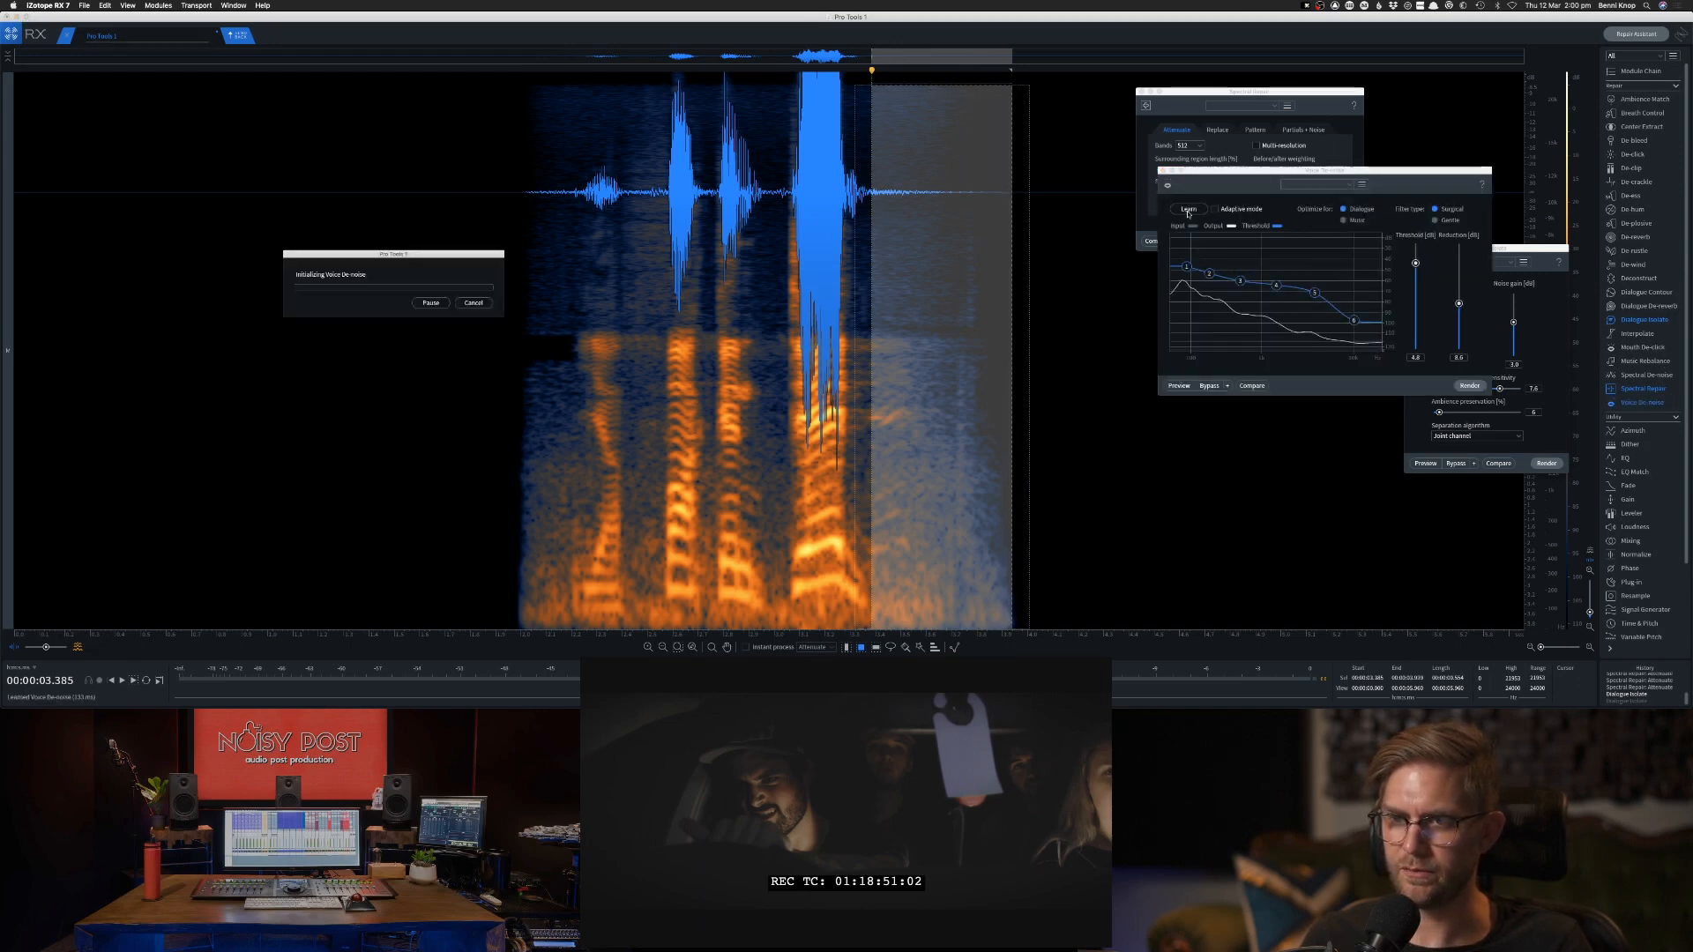
Preview Voice De-noise on the whole clip, lower its threshold and reduction, and render it.
left_click(856, 301)
key("super+a")
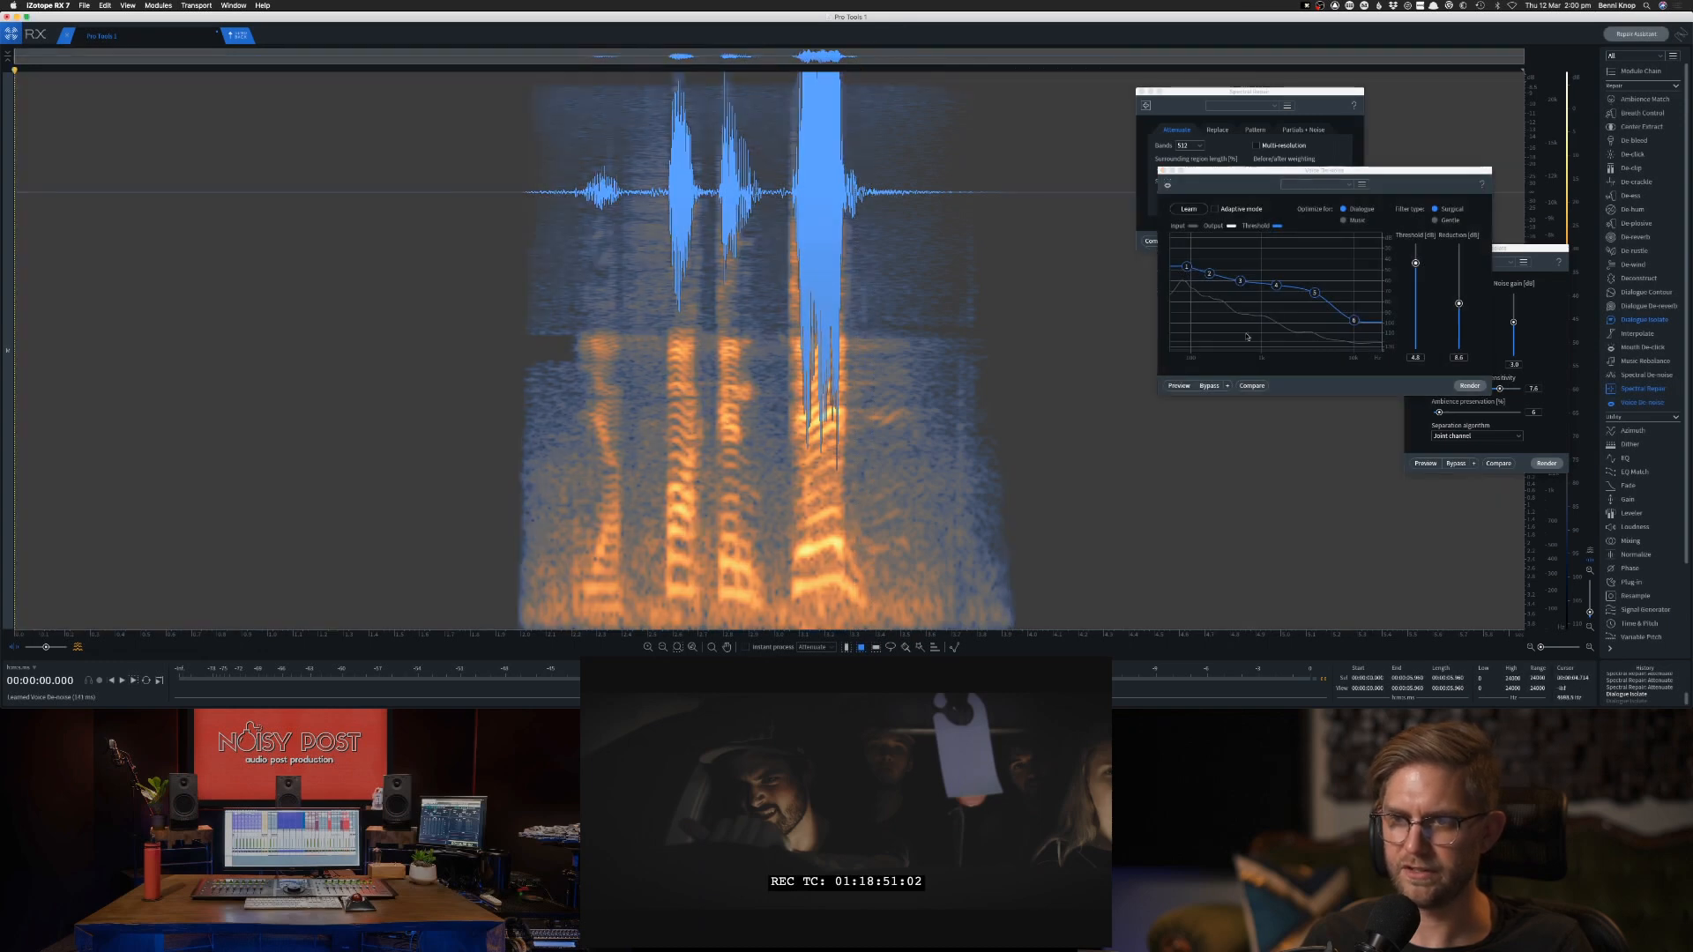
left_click(1178, 386)
left_click_drag(1415, 262, 1460, 339)
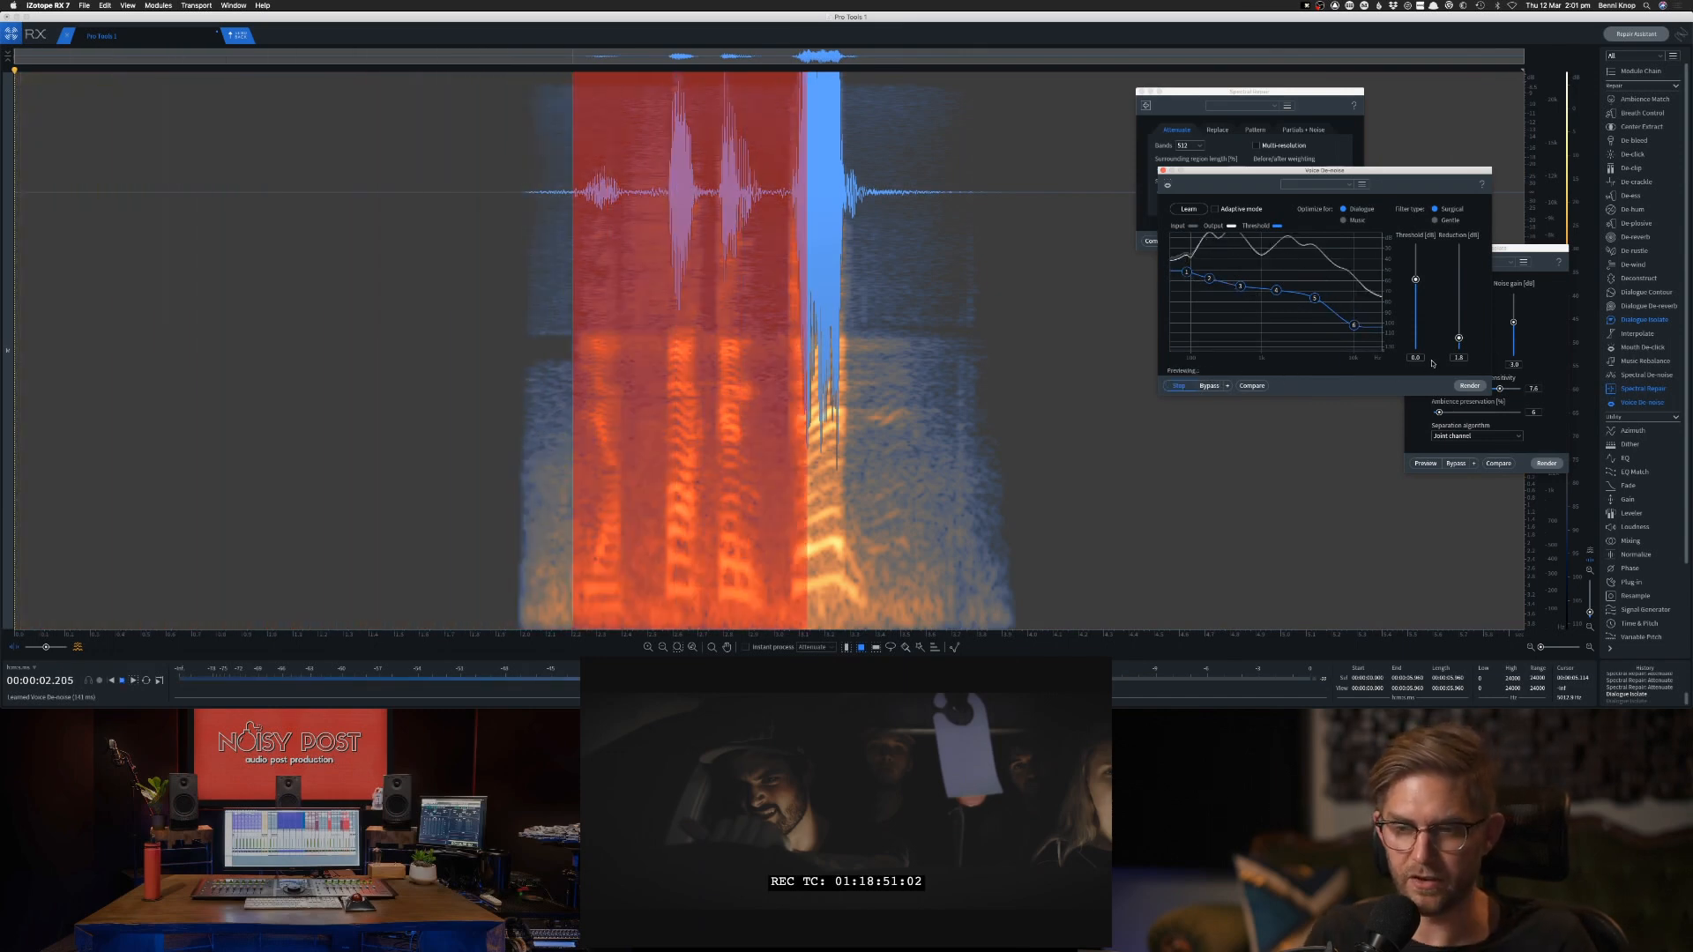
left_click(1468, 386)
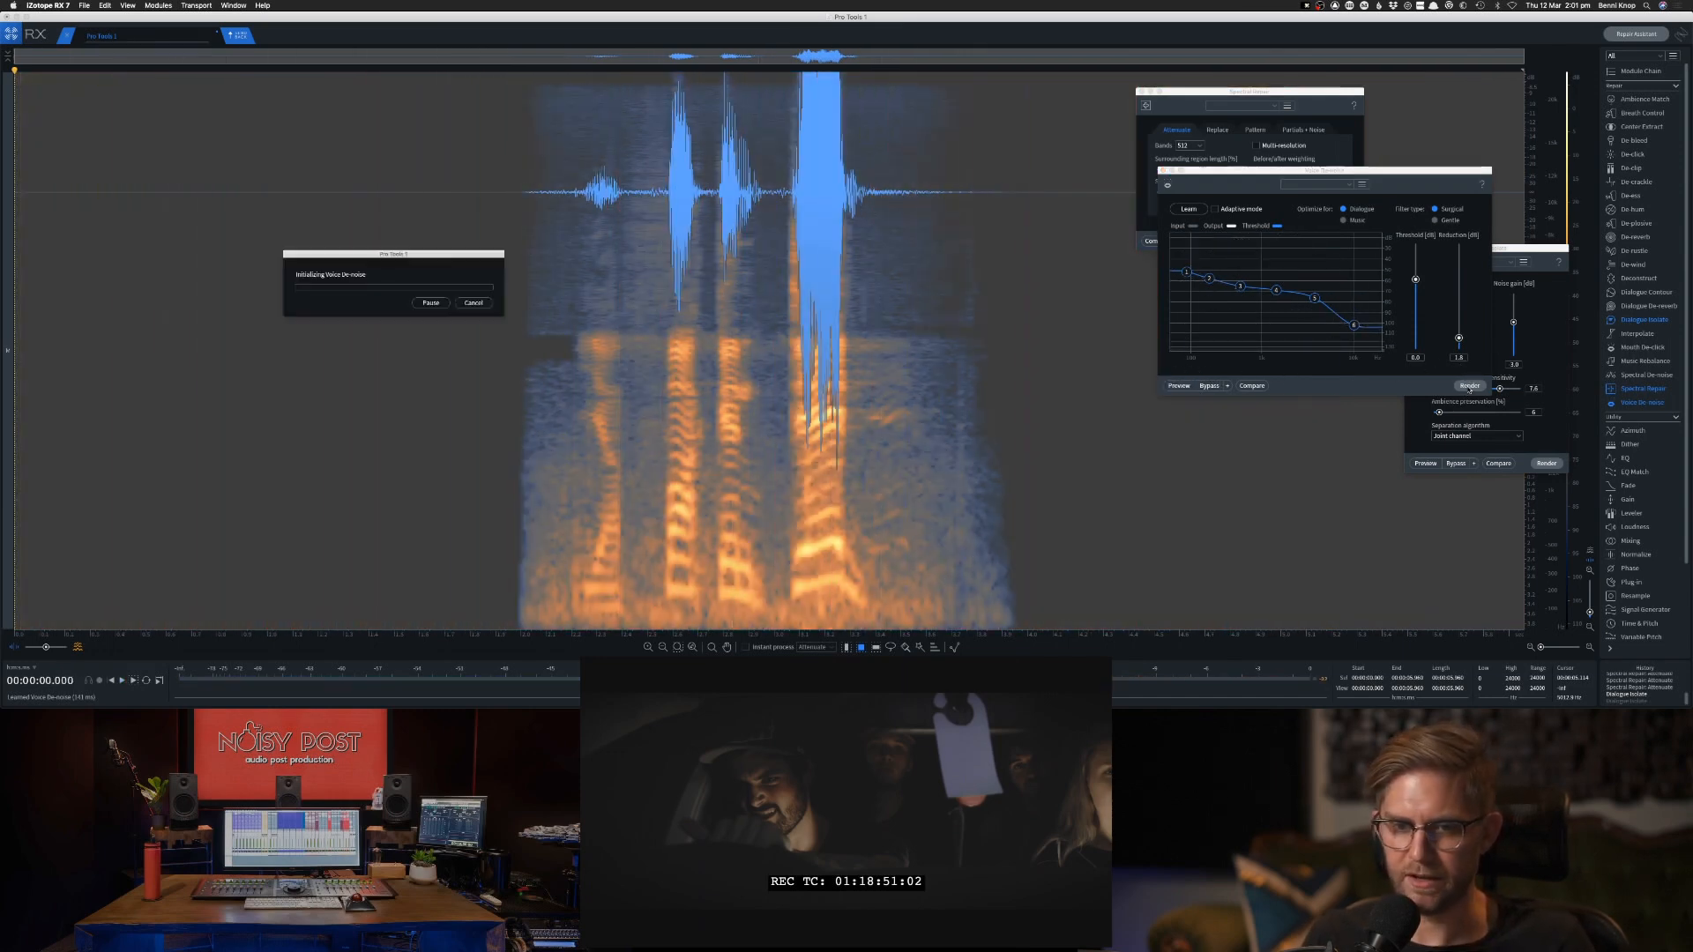
Undo and reapply the Voice De-noise render to compare the spectrogram with and without it.
left_click(482, 402)
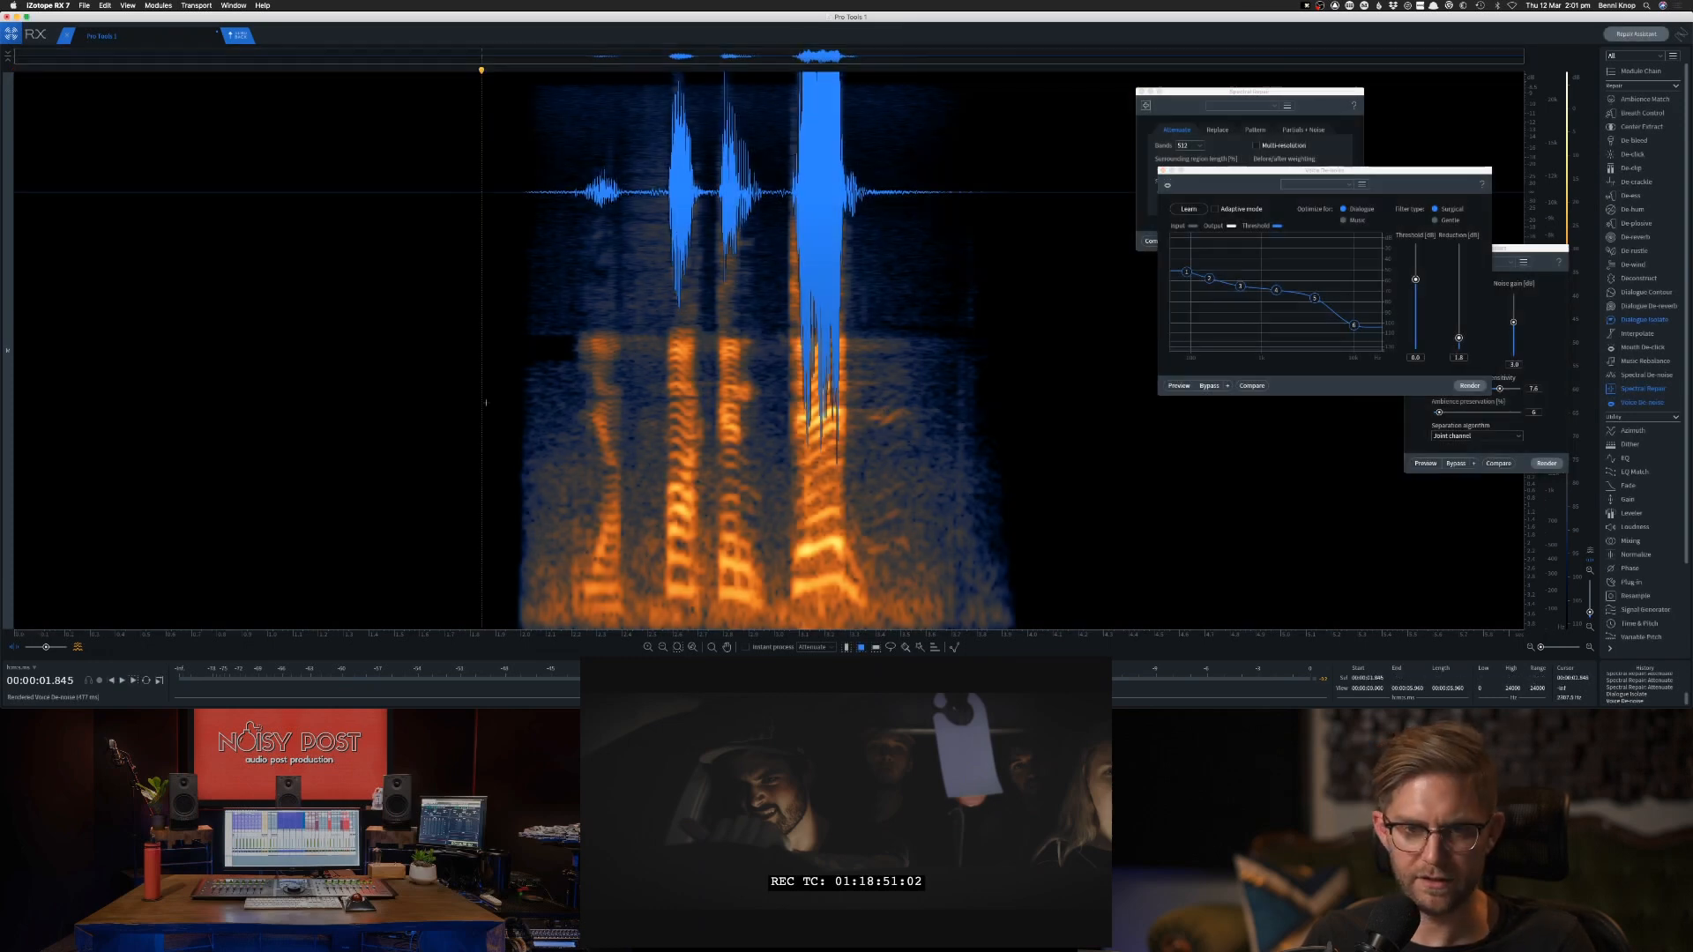
key("super+z")
left_click(491, 399)
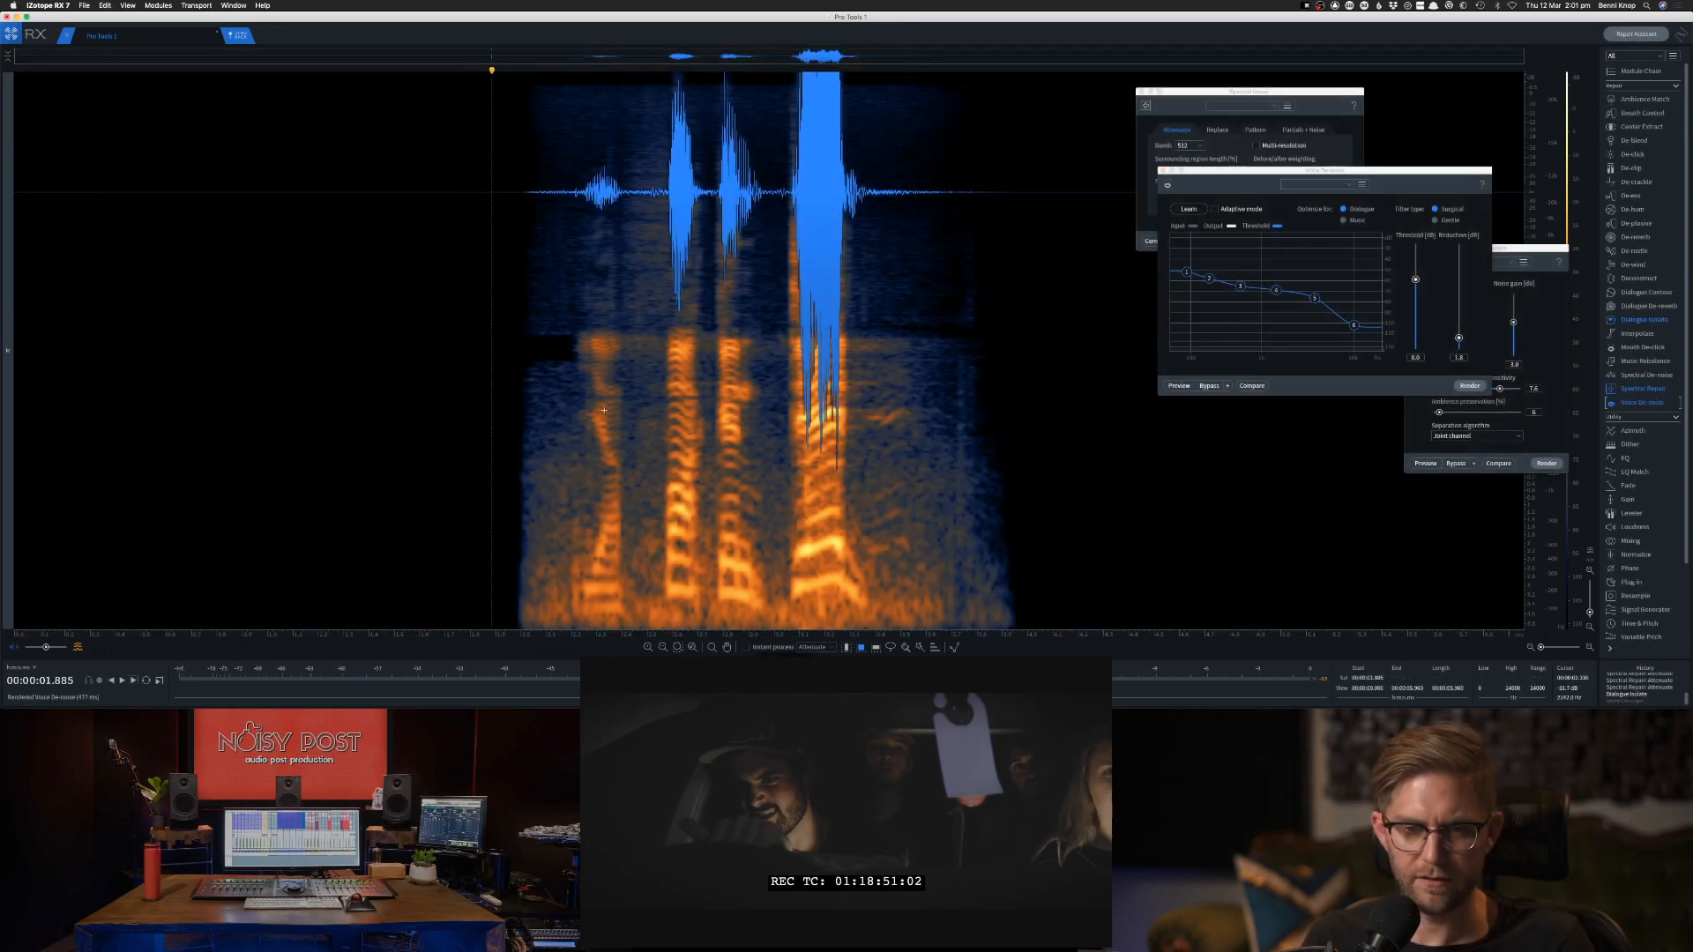
key("super+a")
Audition the de-noised clip from before the first word and send it back to RX Connect in Pro Tools.
left_click(502, 406)
key("space")
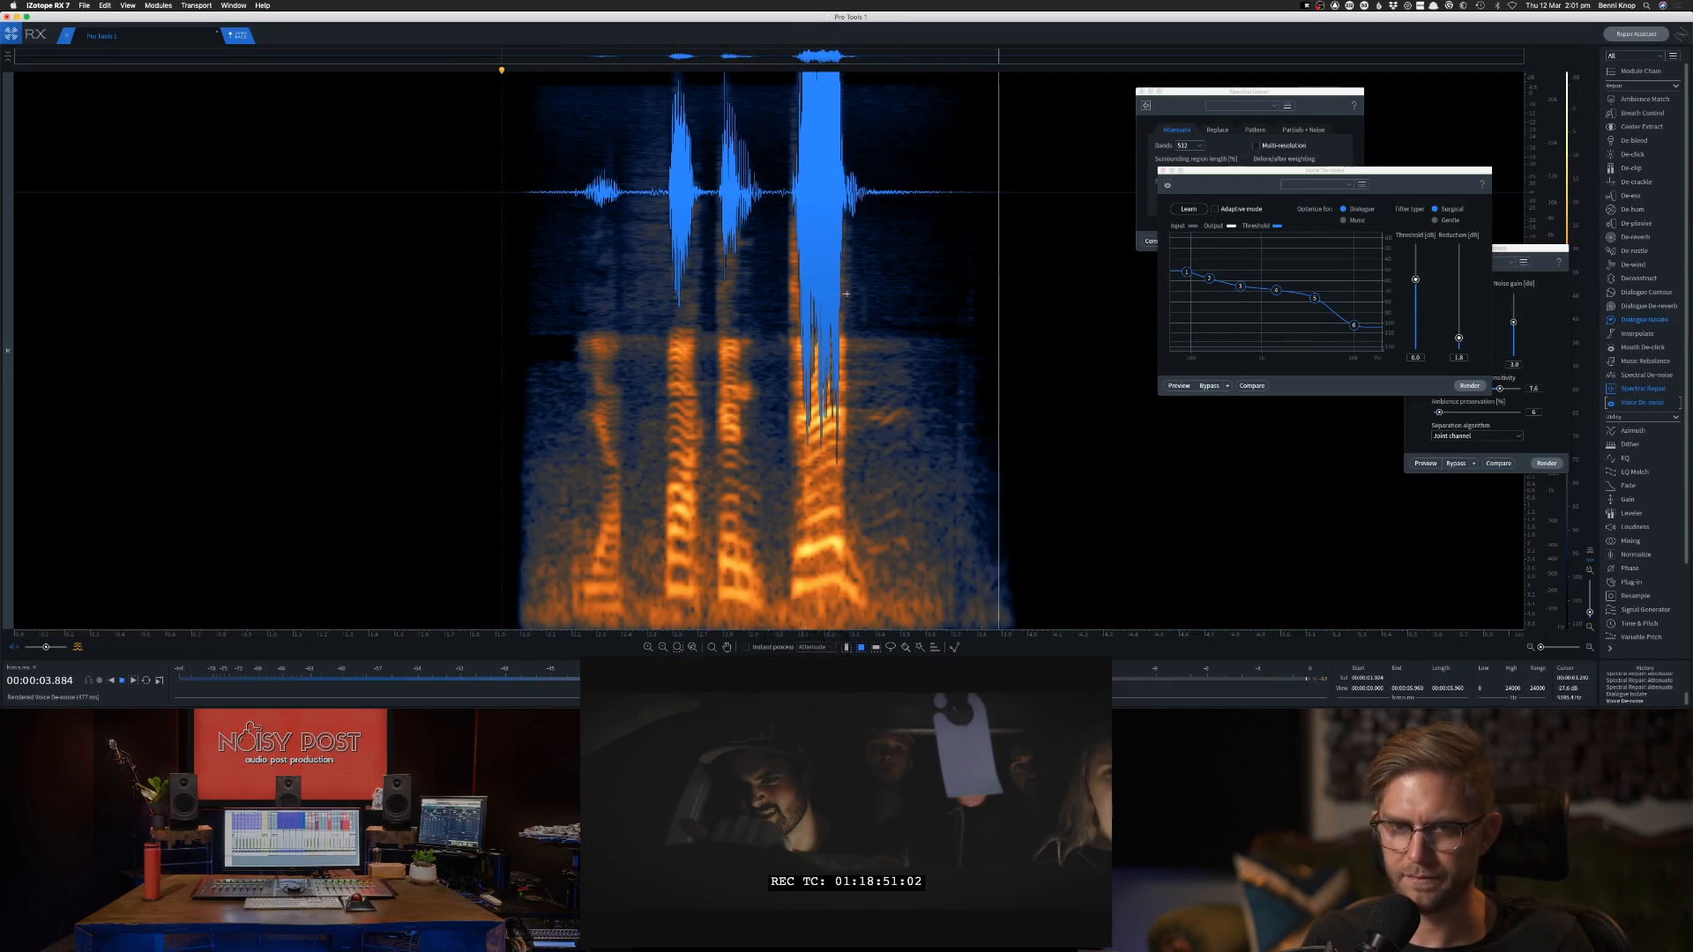
key("space")
left_click(227, 37)
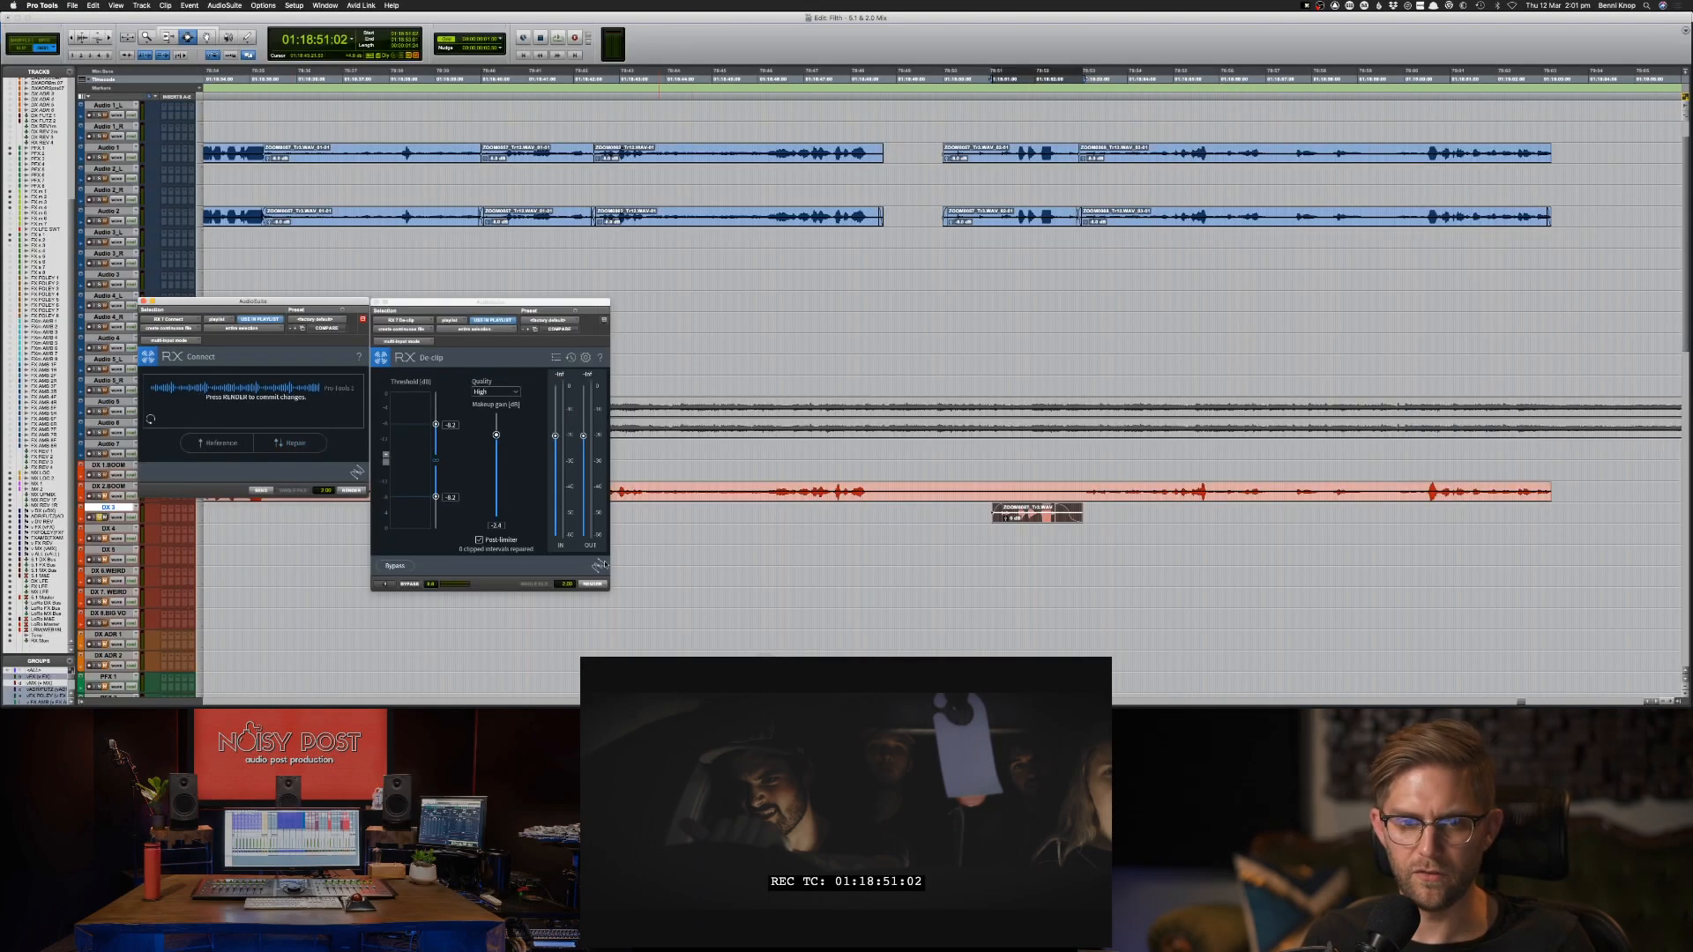
Render the RX Connect repair and a De-clip pass onto the DX 3 clip and audition it.
left_click(589, 587)
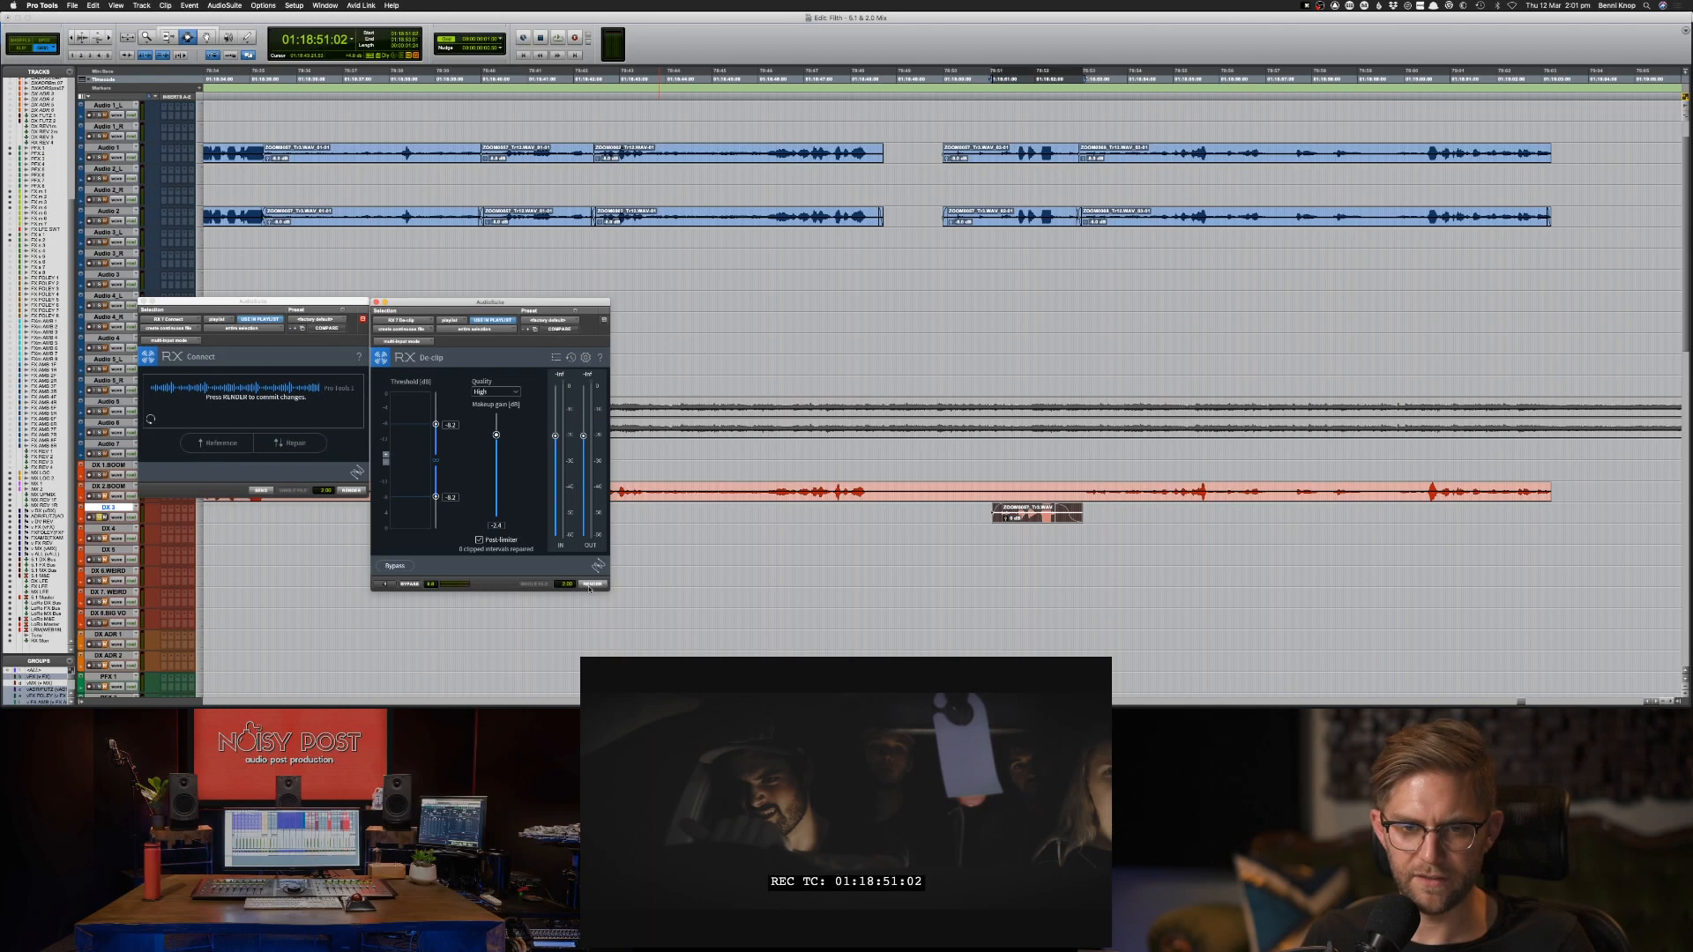
left_click(352, 490)
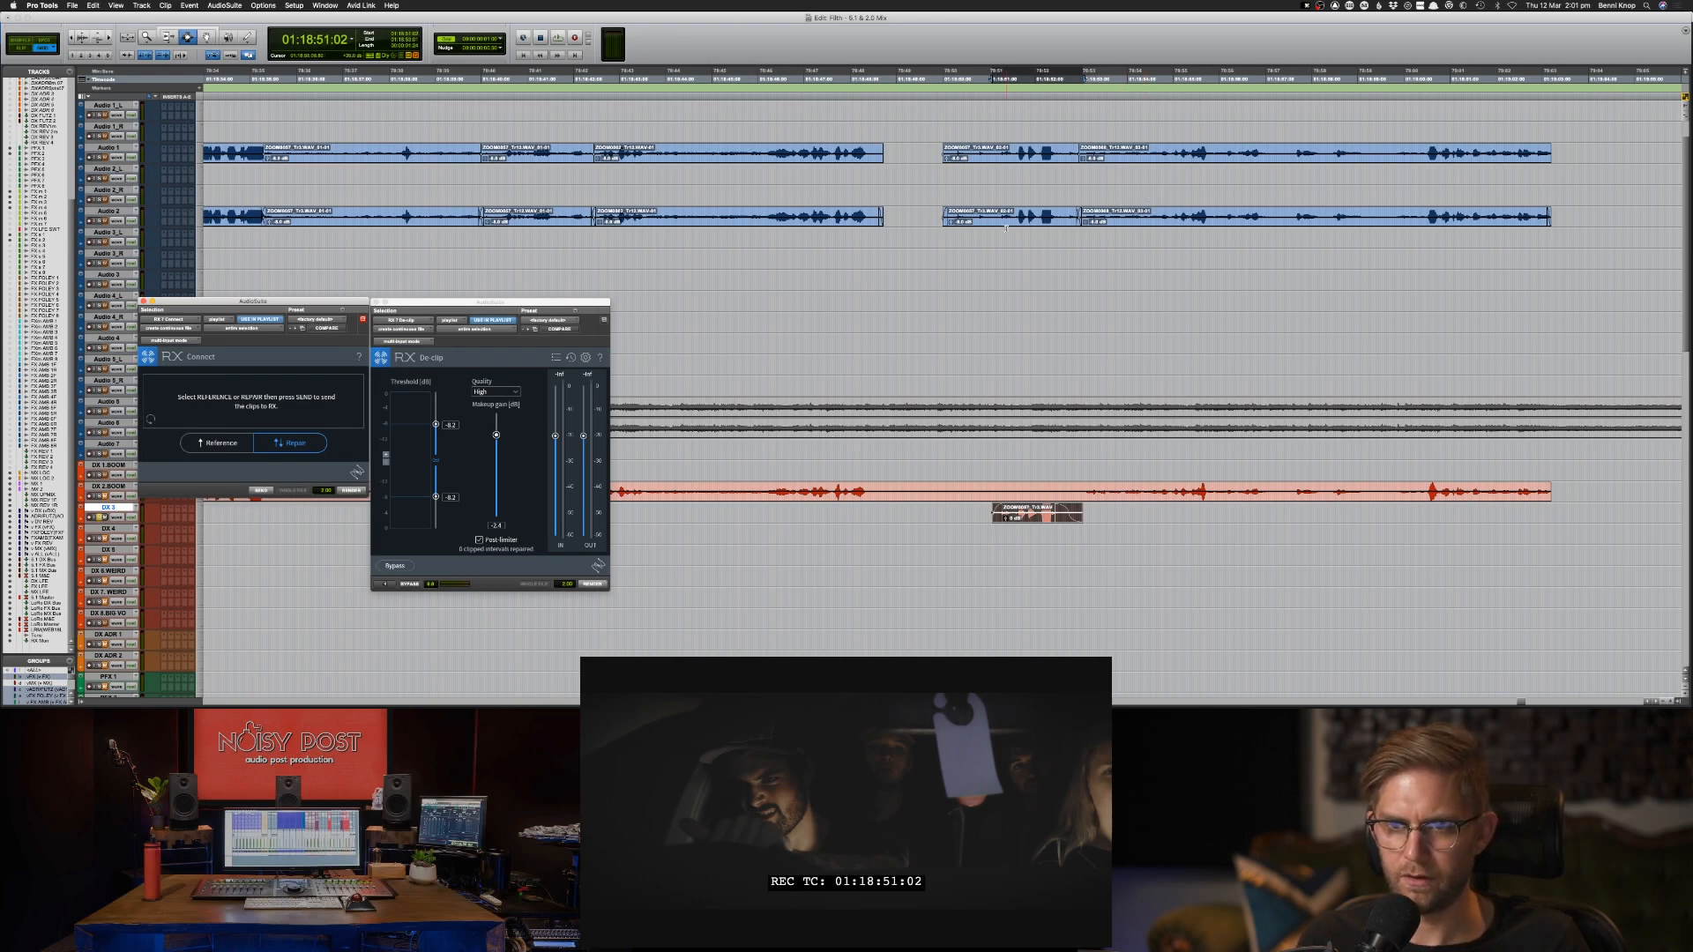
left_click(591, 584)
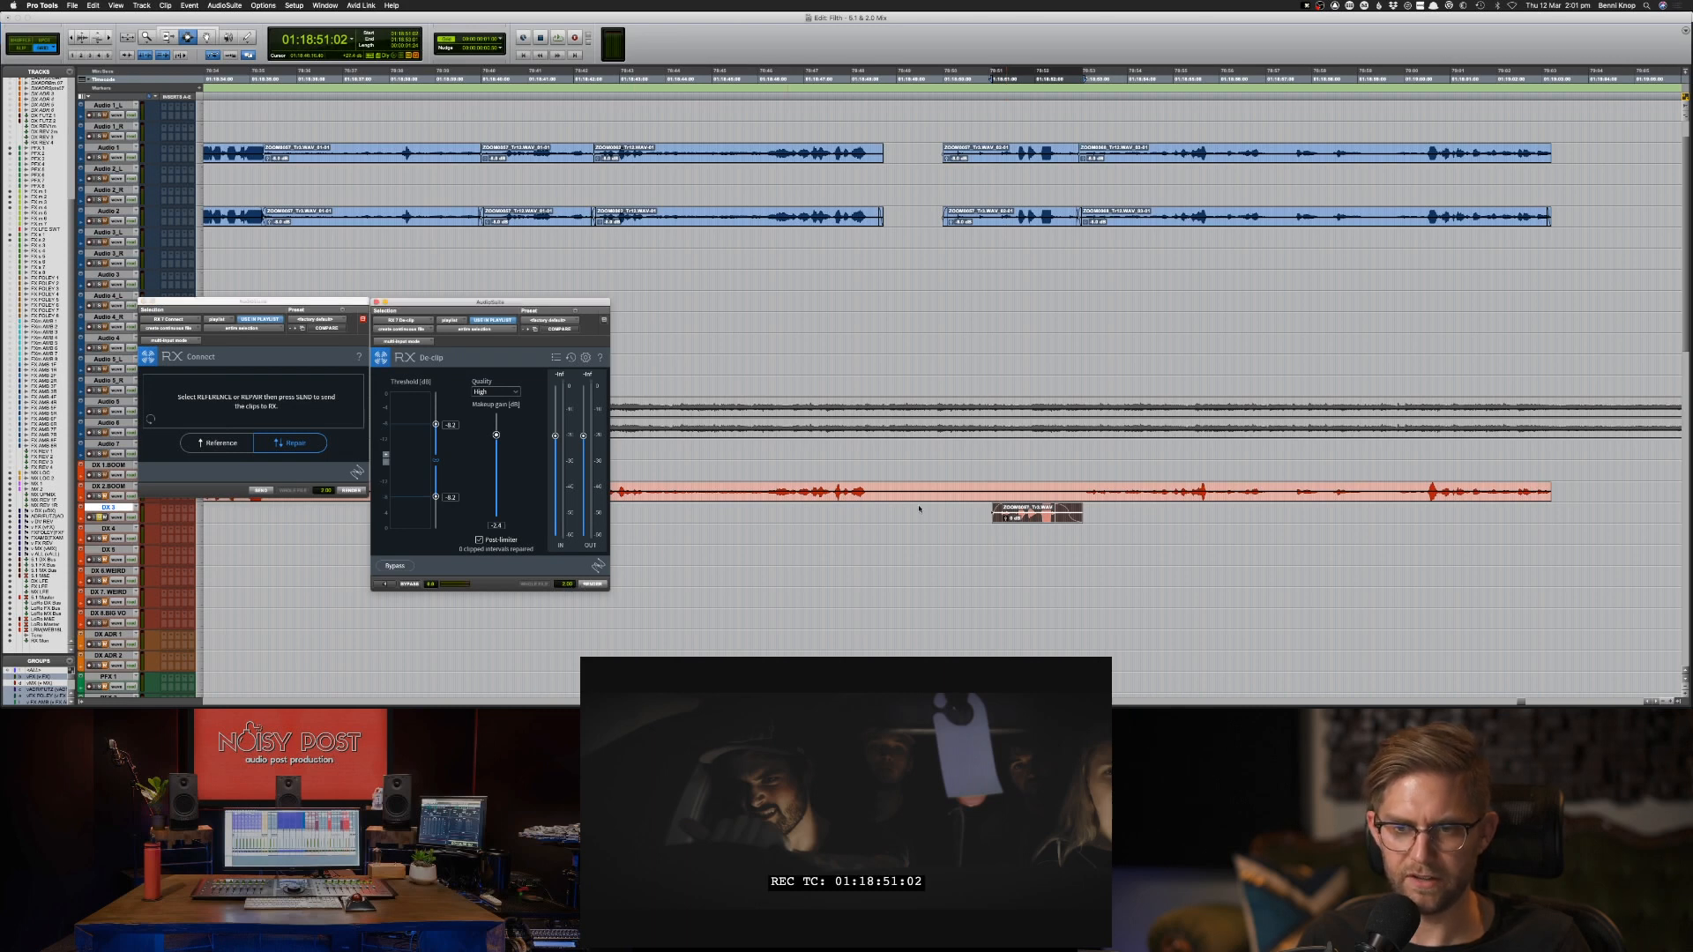
key("space")
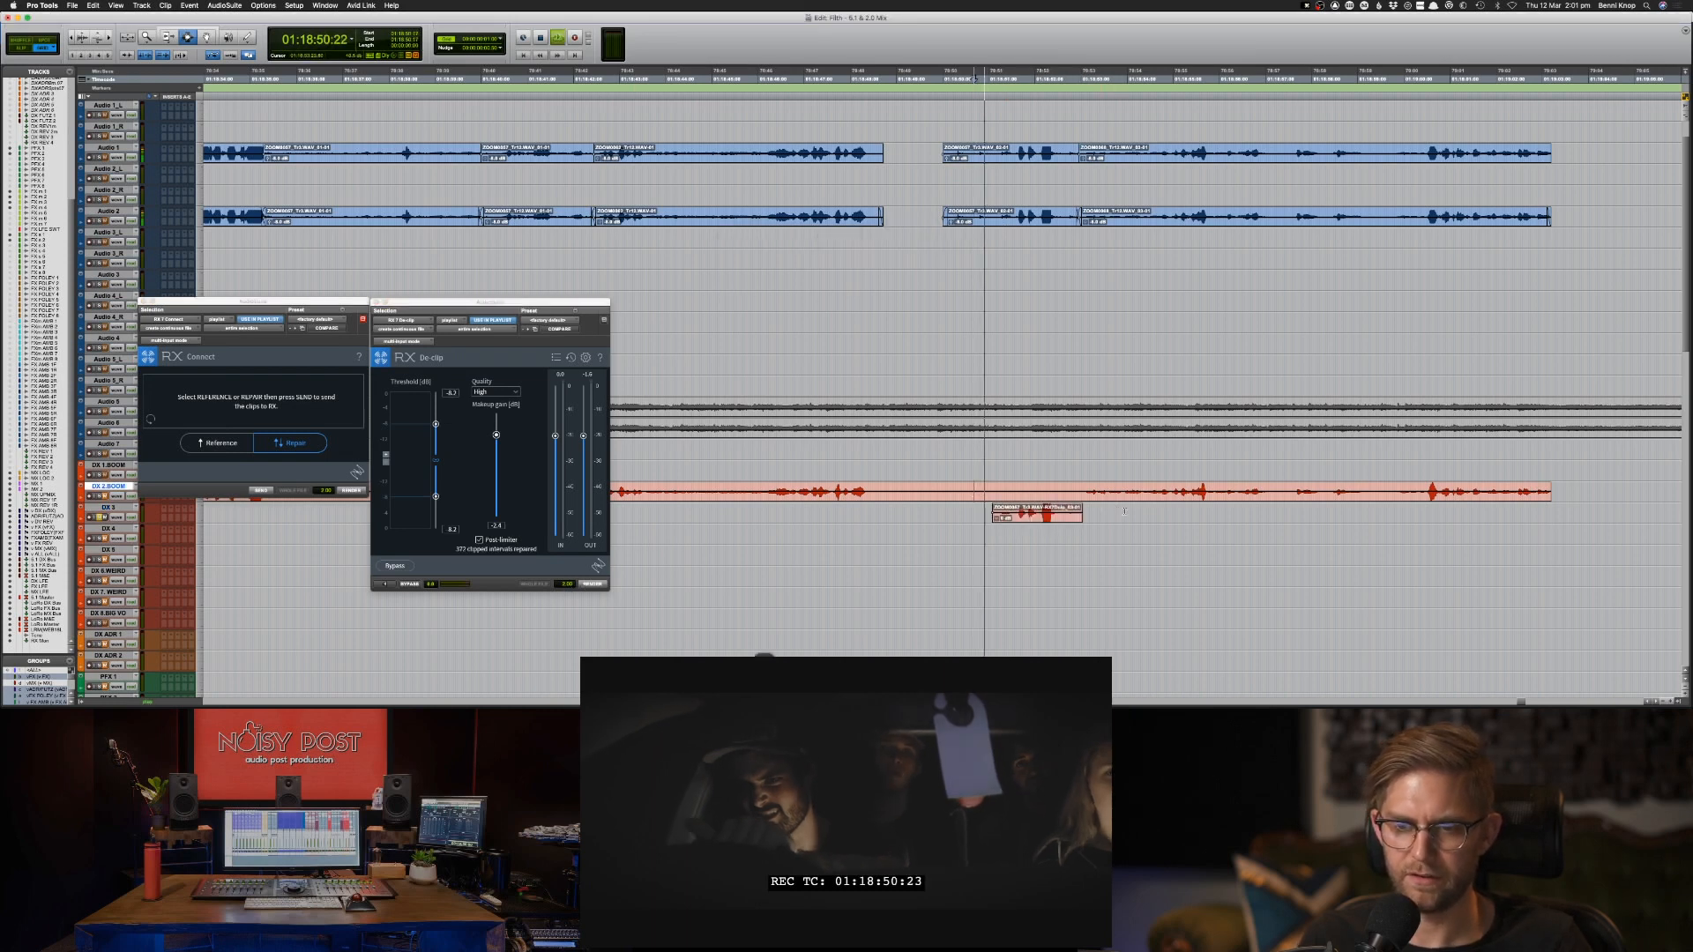
key("space")
Send the de-noised clip from RX back to RX Connect again and render it onto the DX 3 clip.
left_click(1039, 519)
left_click(764, 689)
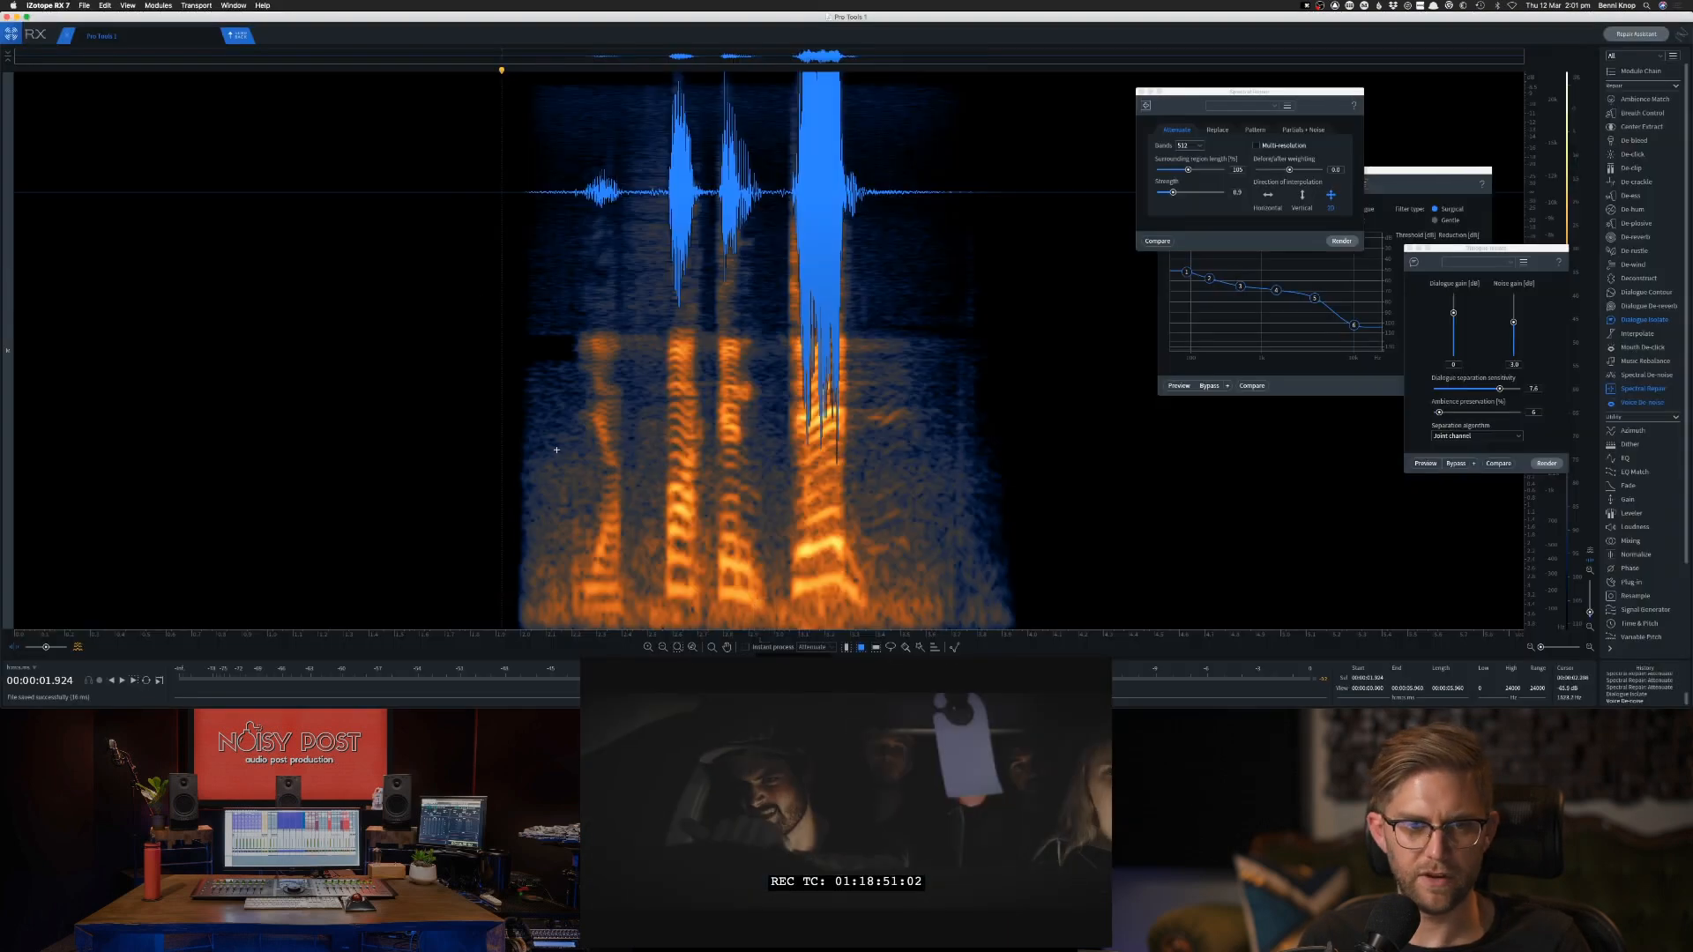
left_click(237, 37)
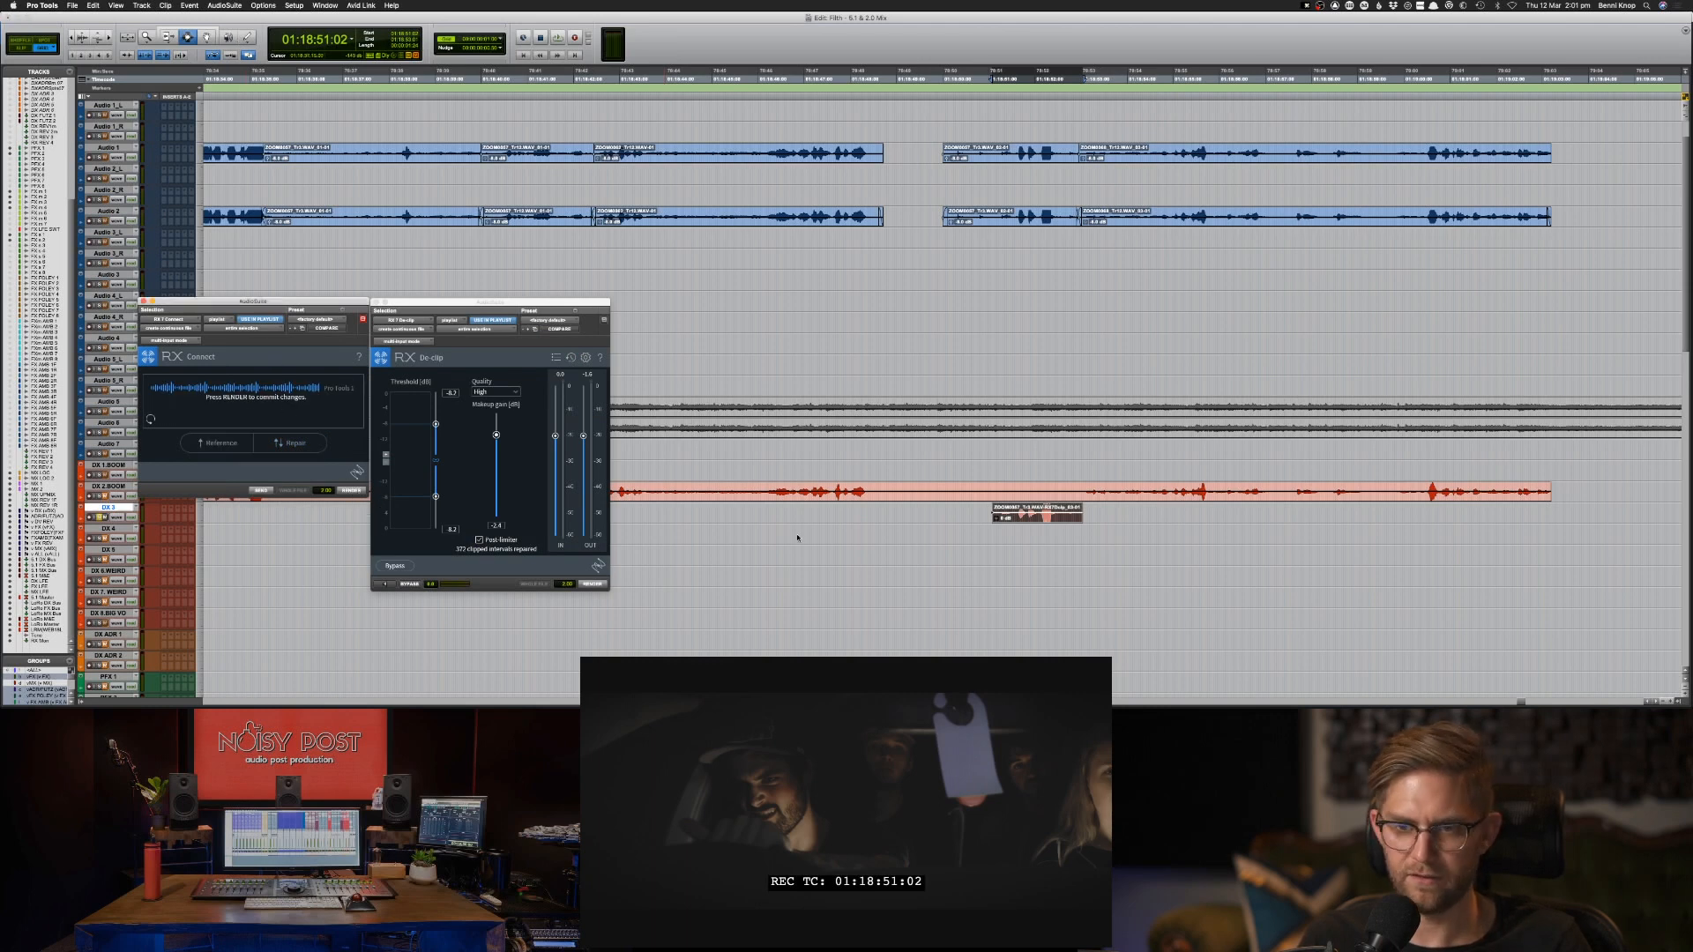
Audition the repaired DX 3 clip from 01:18:50:21 through the transition into the following shot.
key("space")
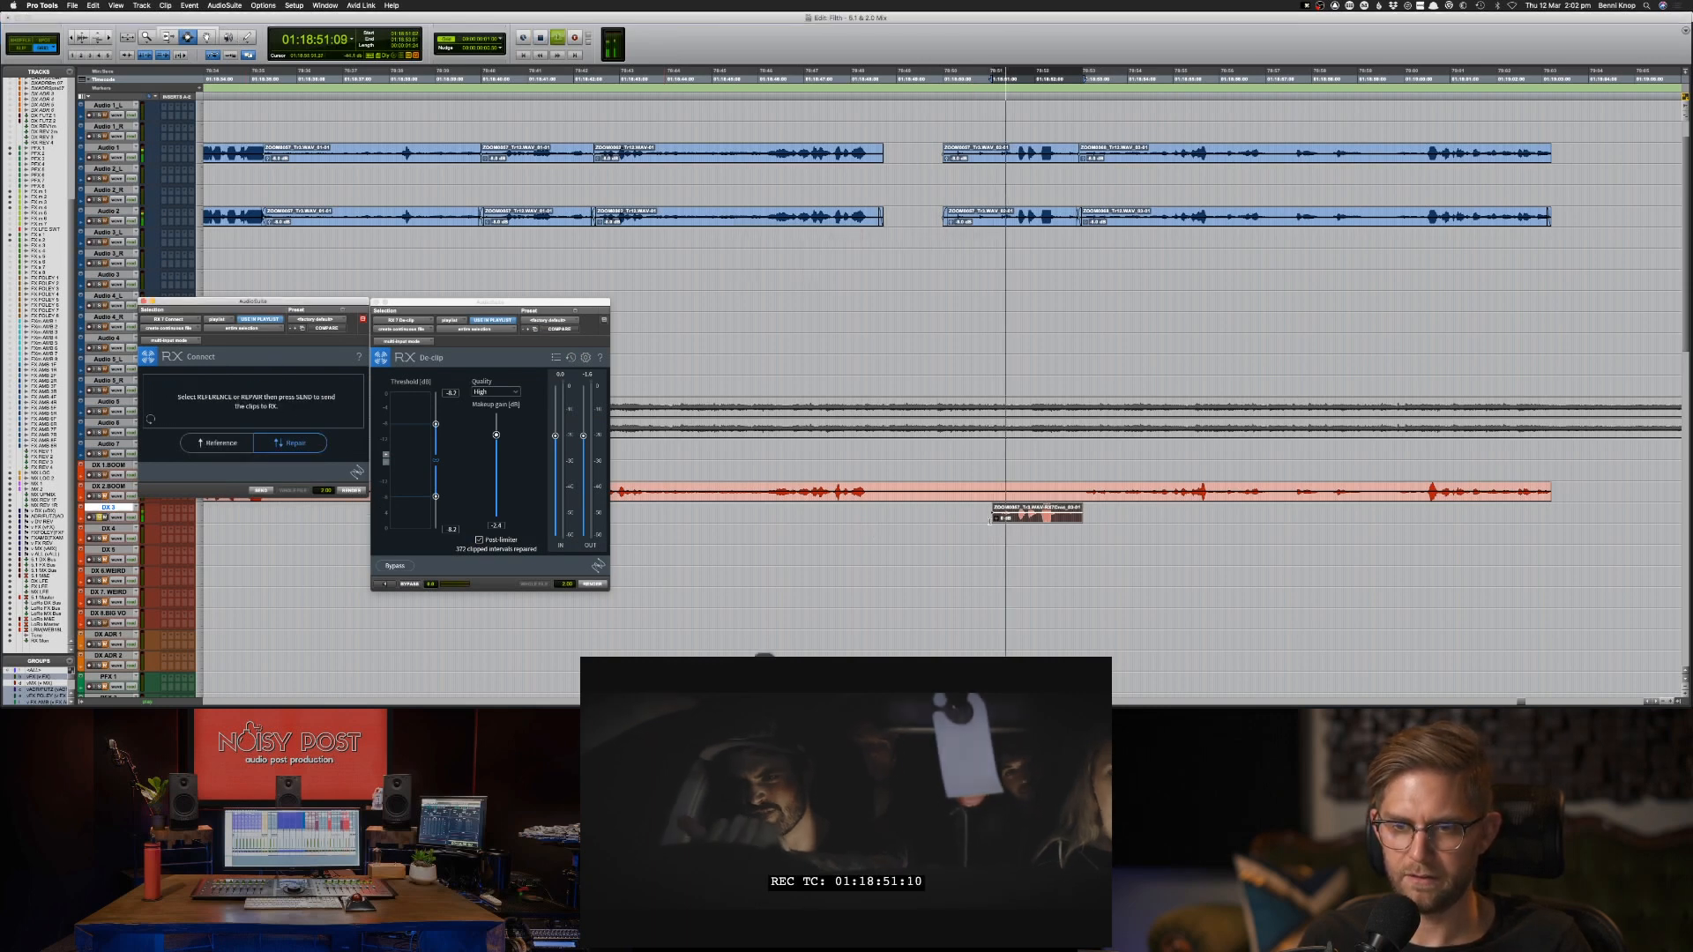
key("space")
key("space")
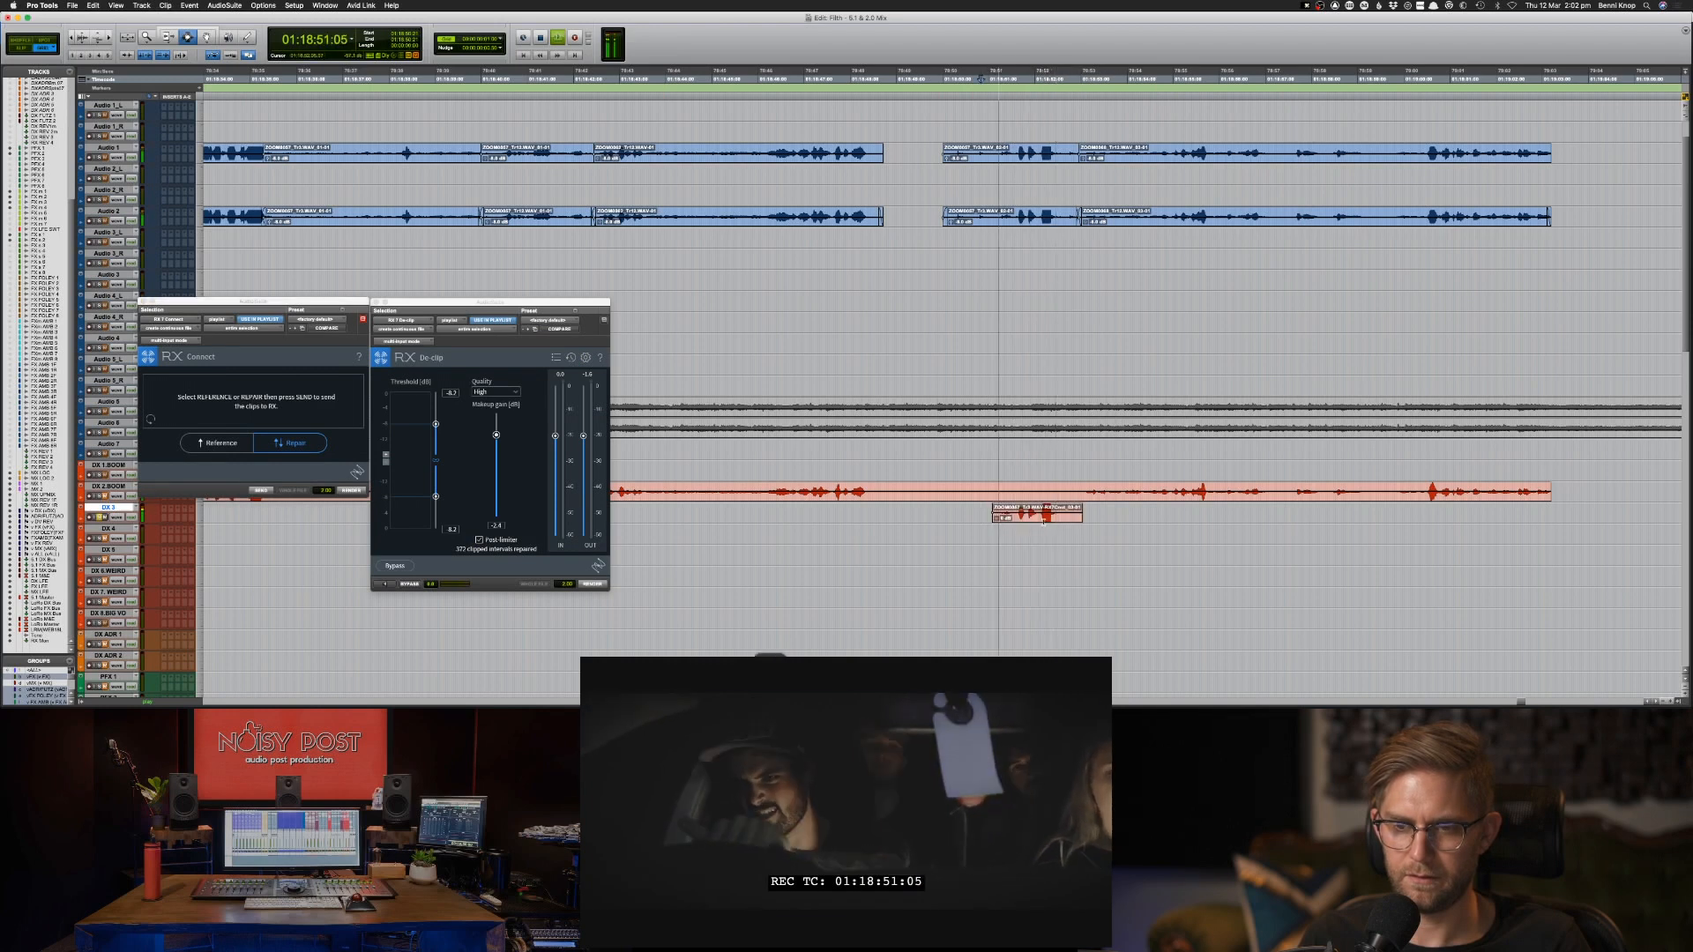
key("space")
key("space")
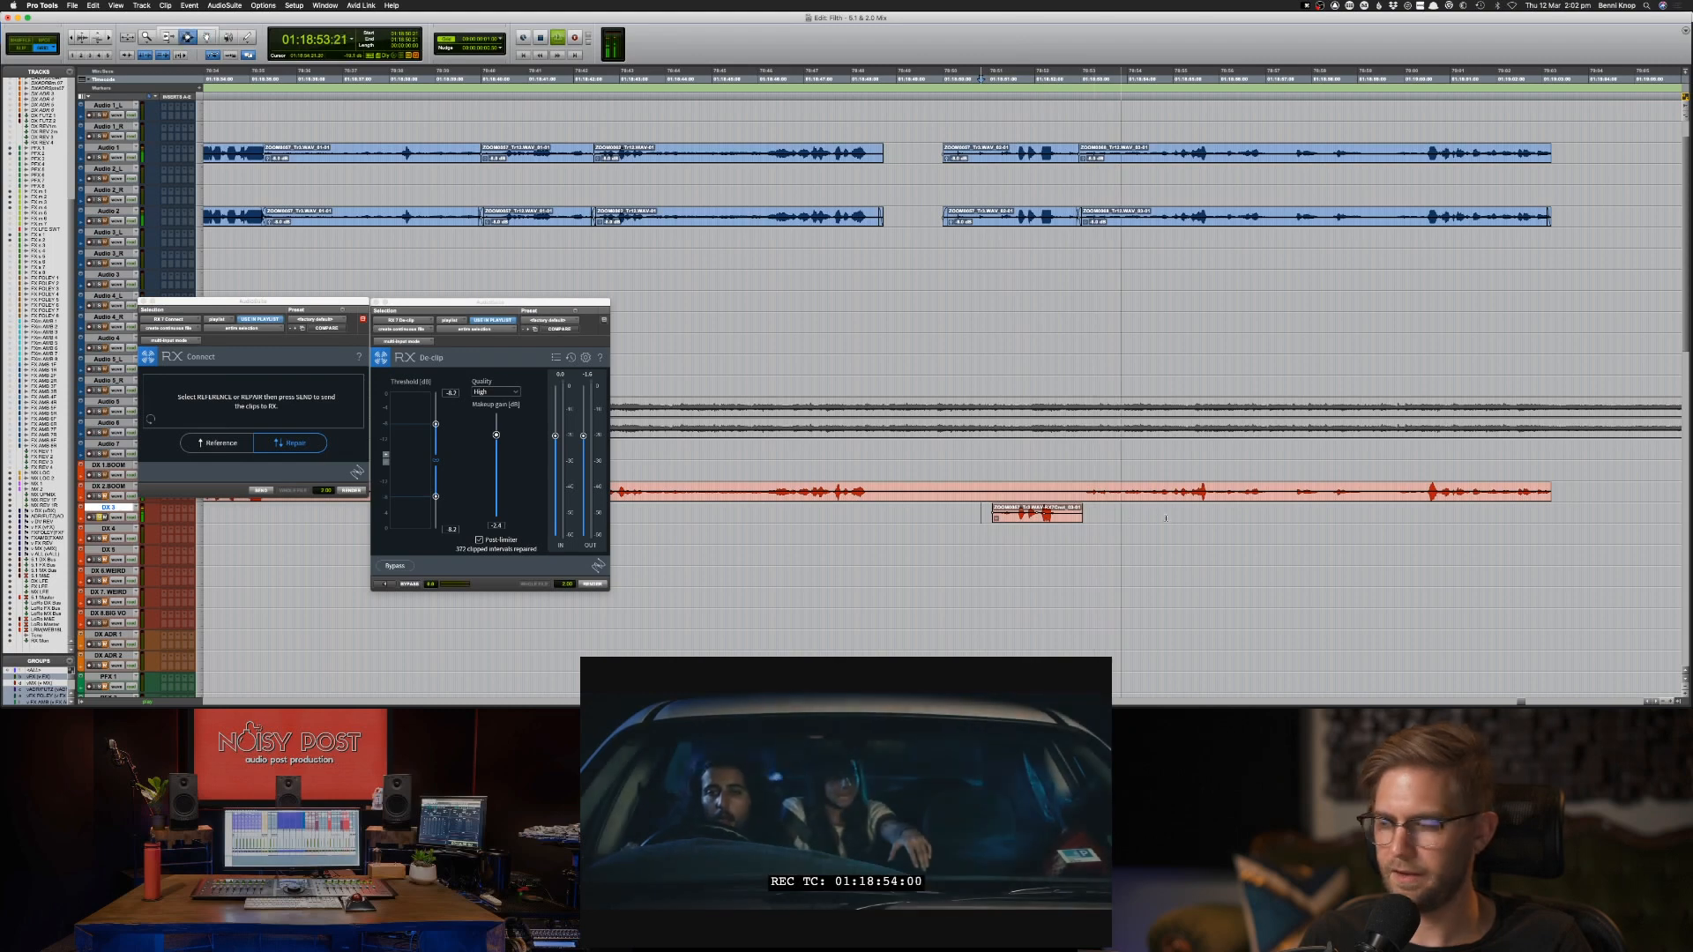
key("space")
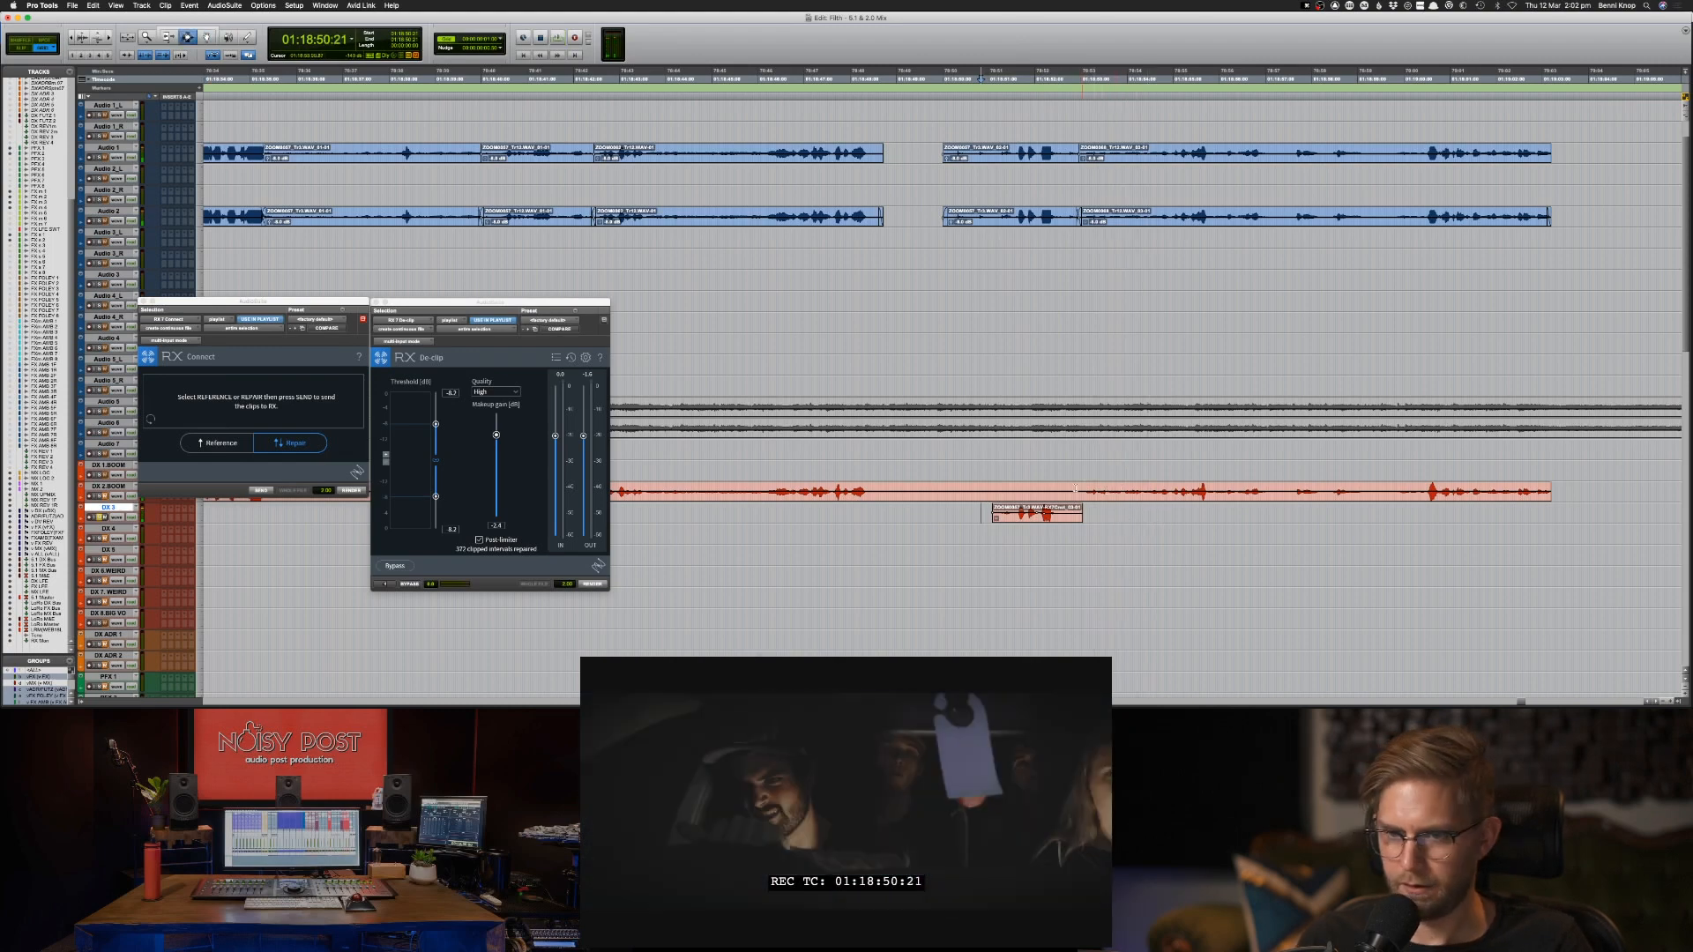
left_click(1076, 491)
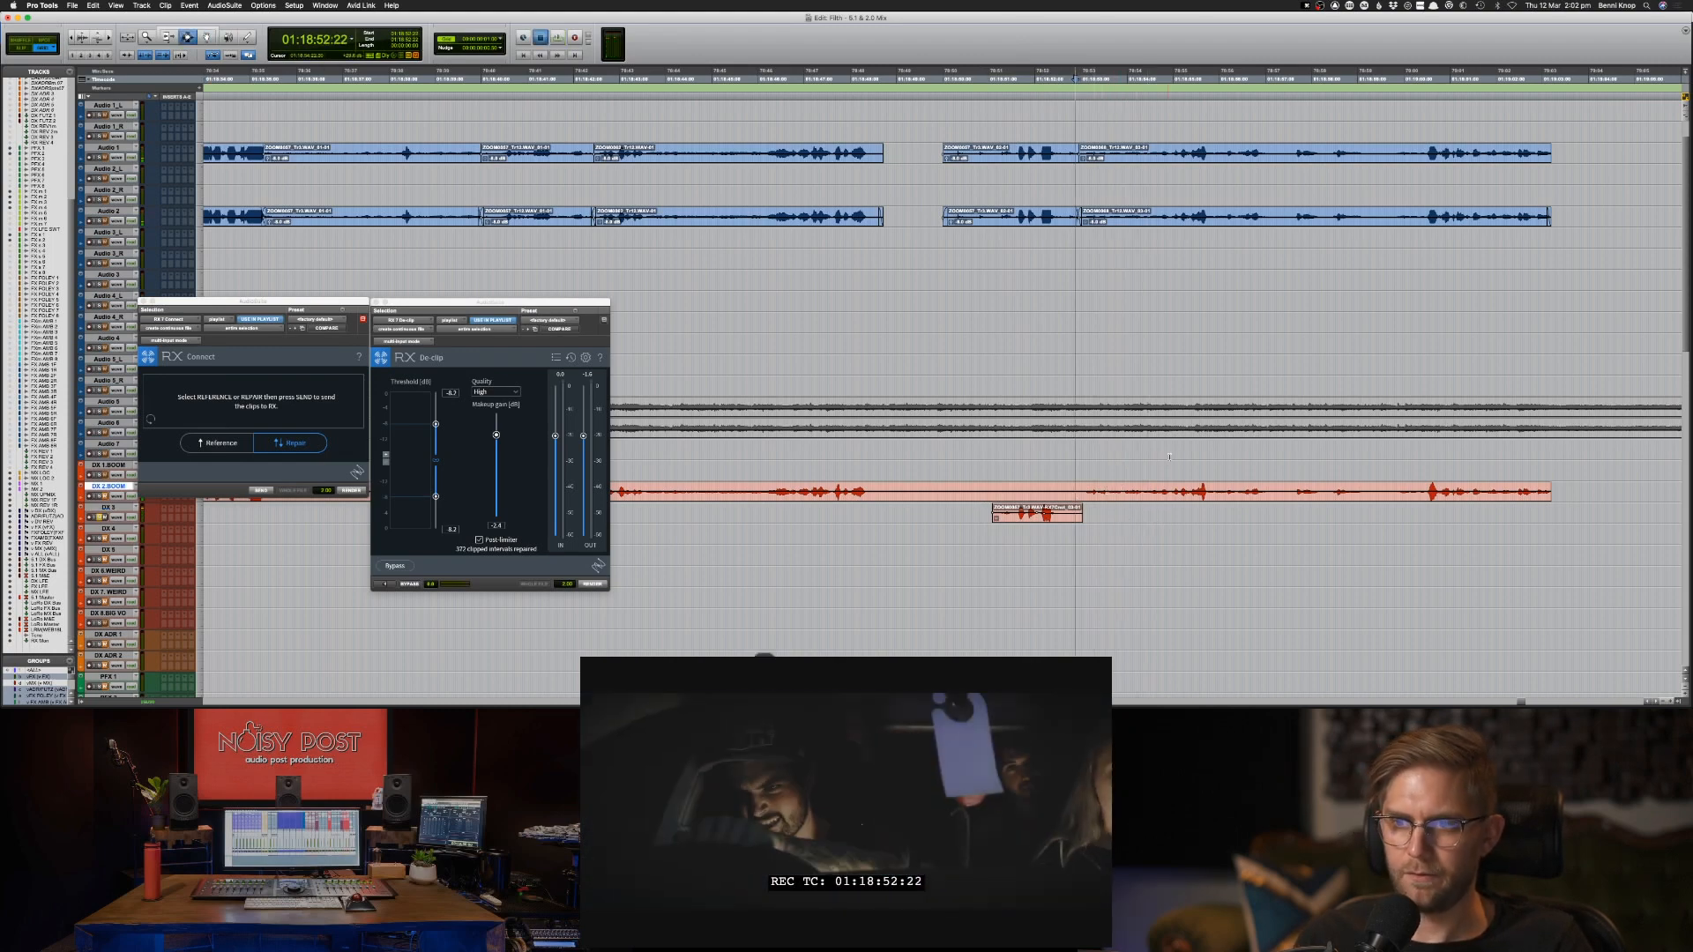
key("space")
Move on to the next scene around 01:19:09 and audition its clips on Audio 1 and Audio 2.
key("super+bracketleft")
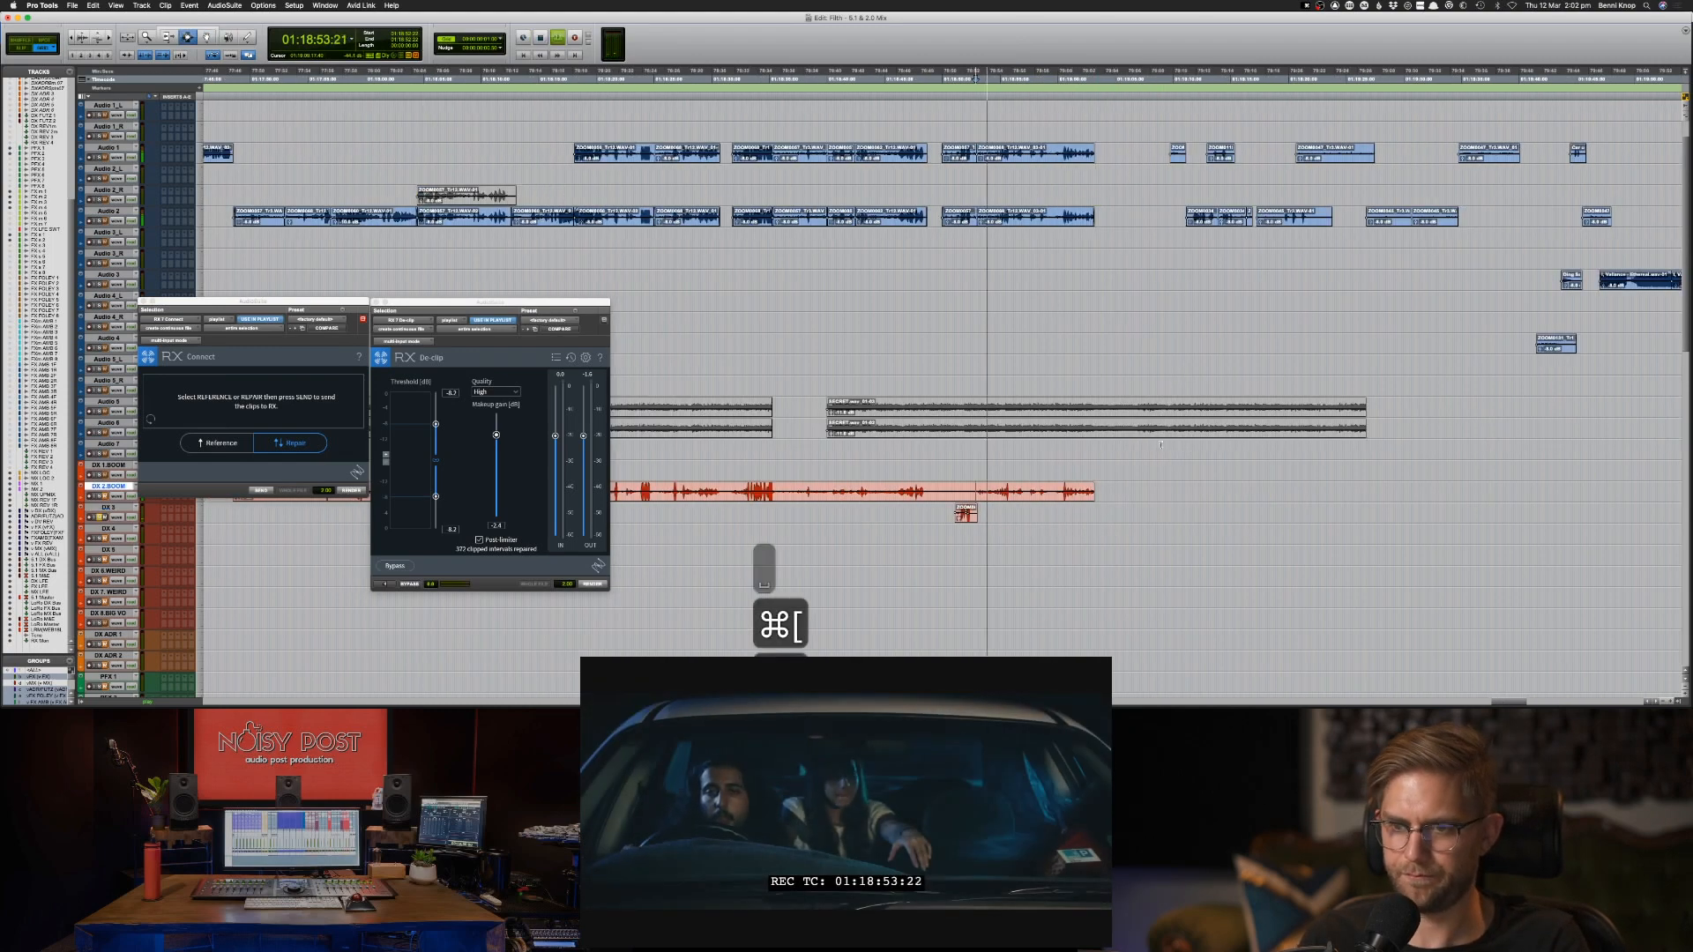
key("super+bracketleft")
left_click(1160, 183)
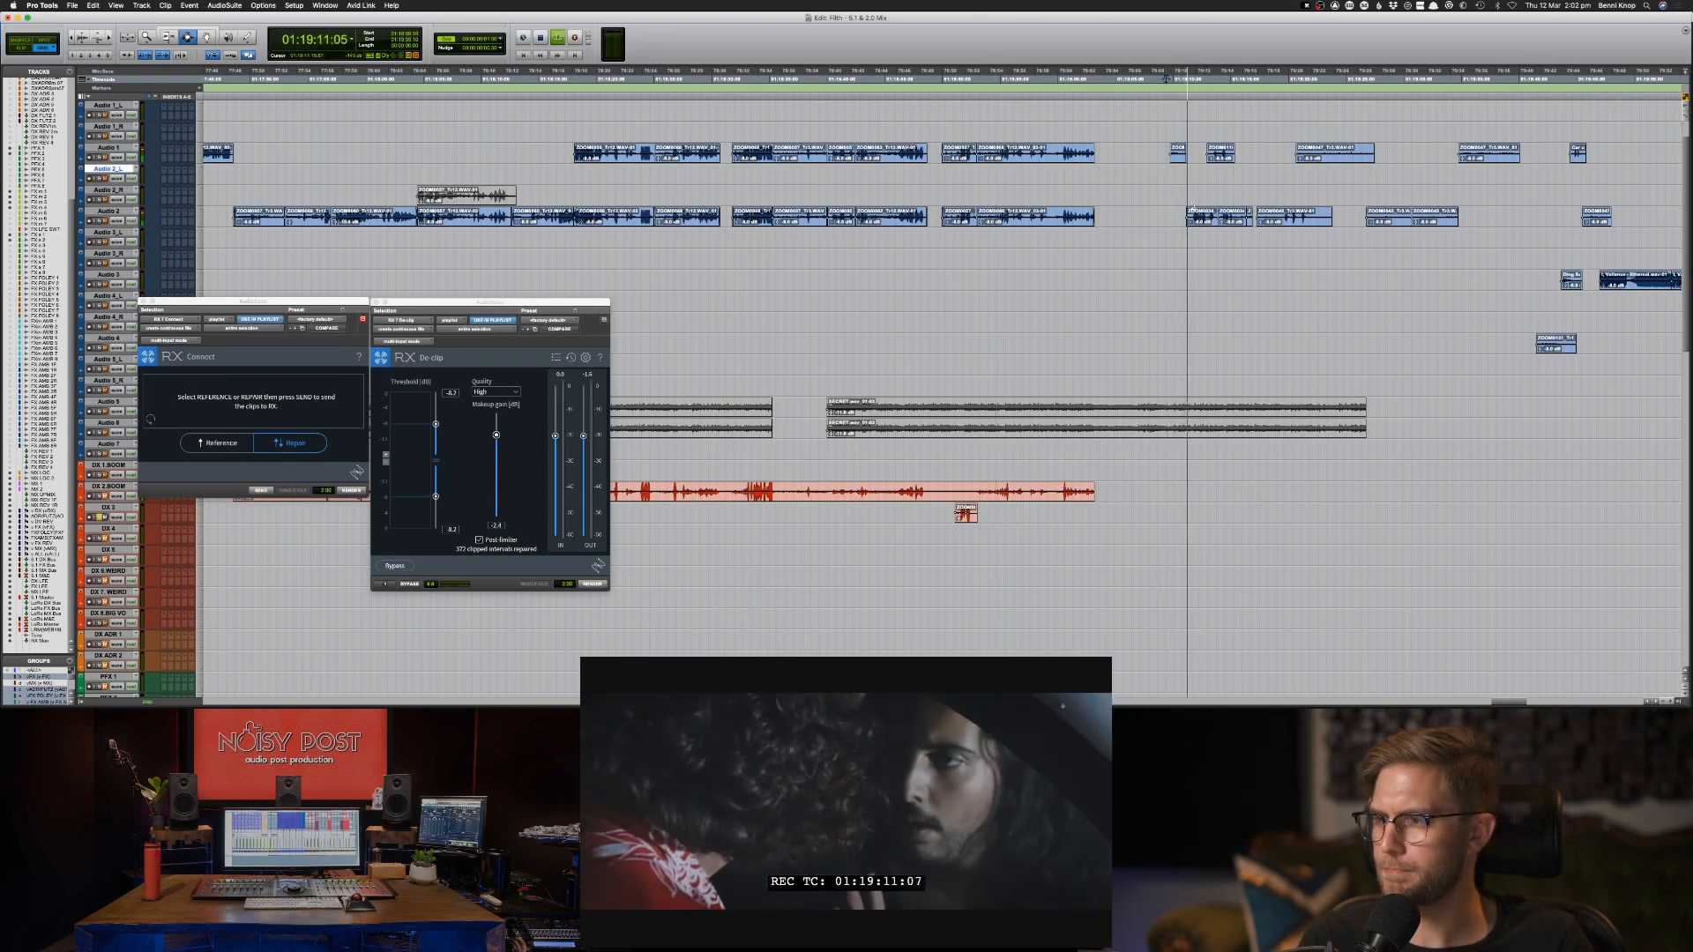
key("space")
key("space")
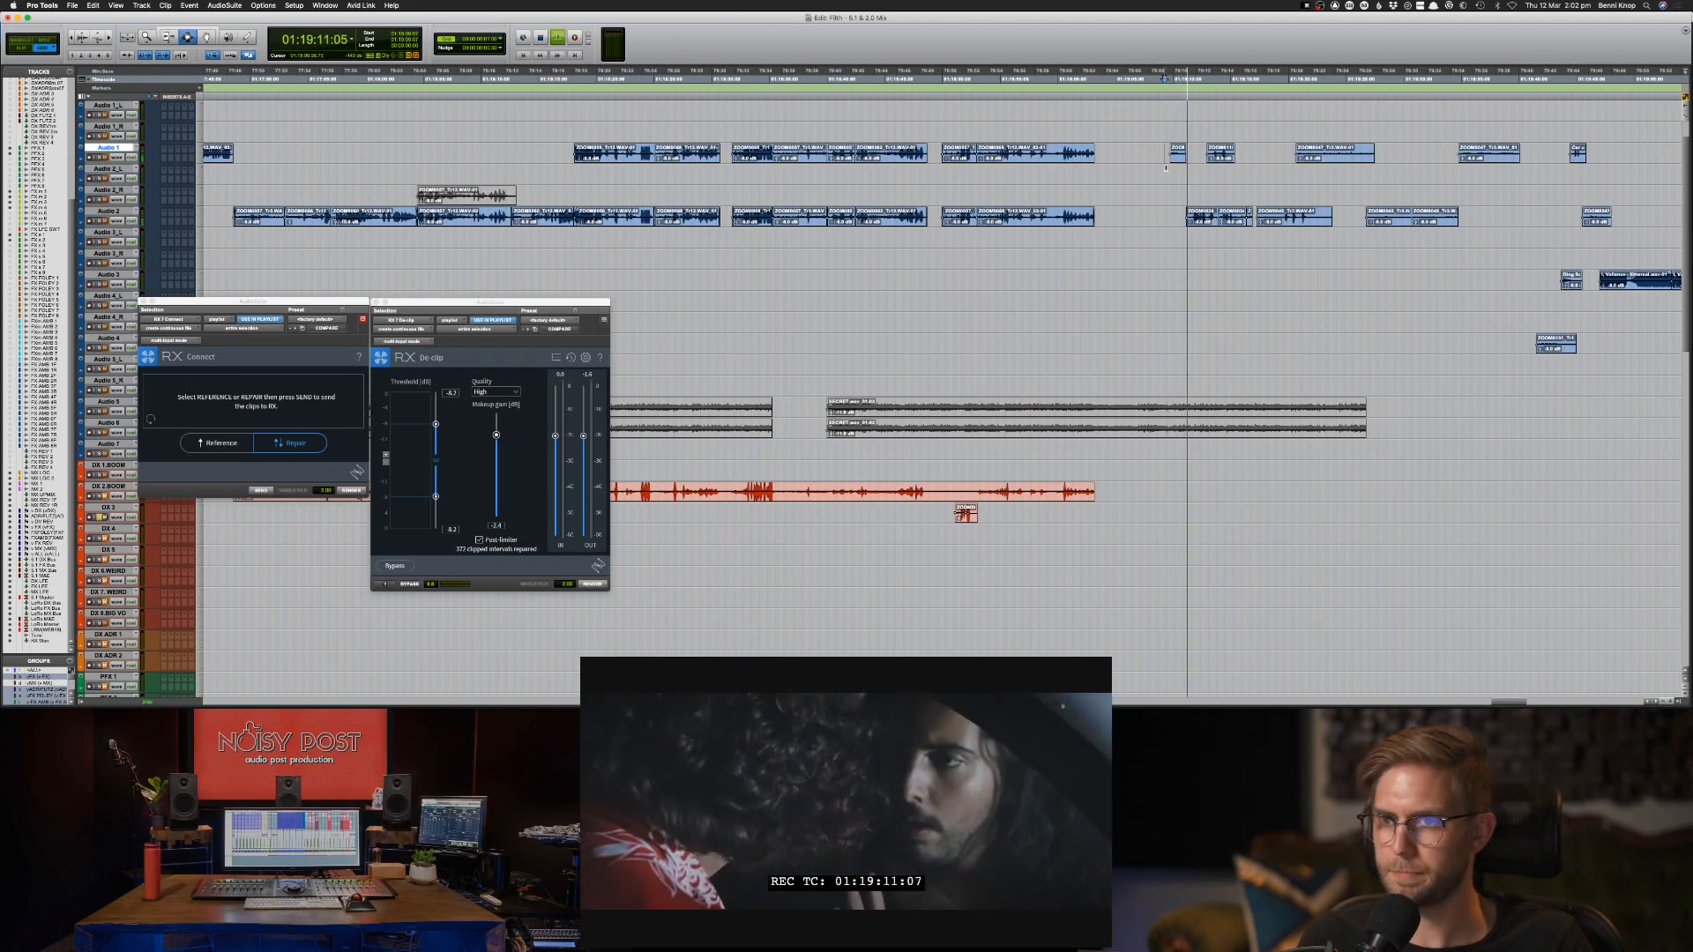
key("space")
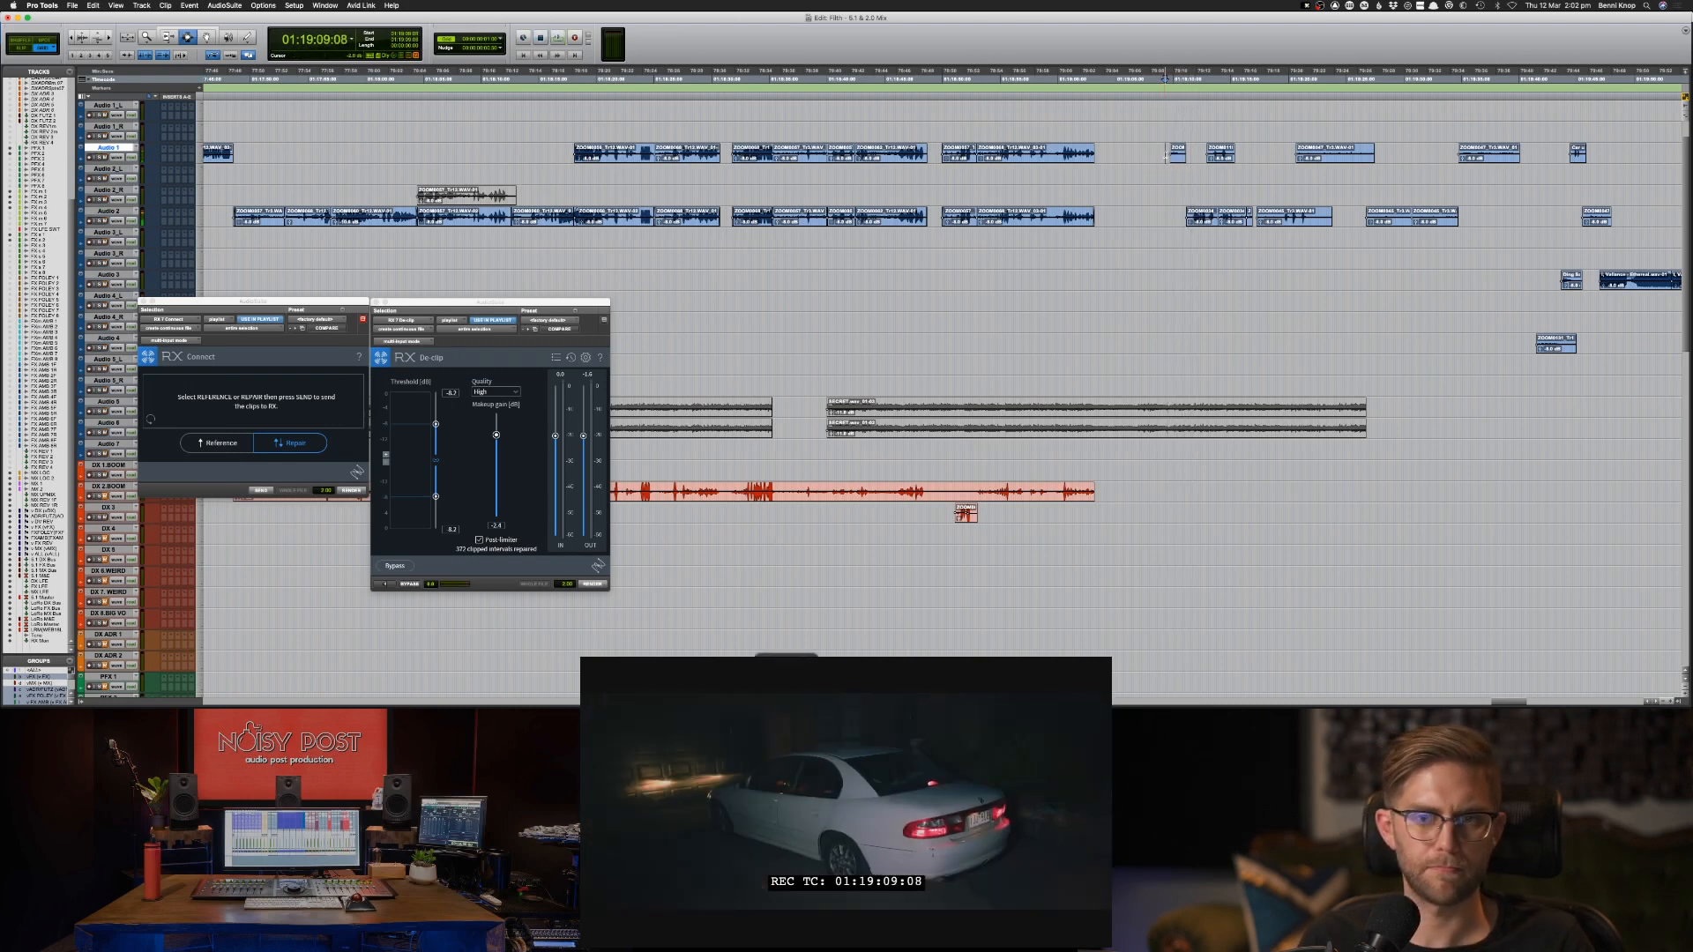
key("space")
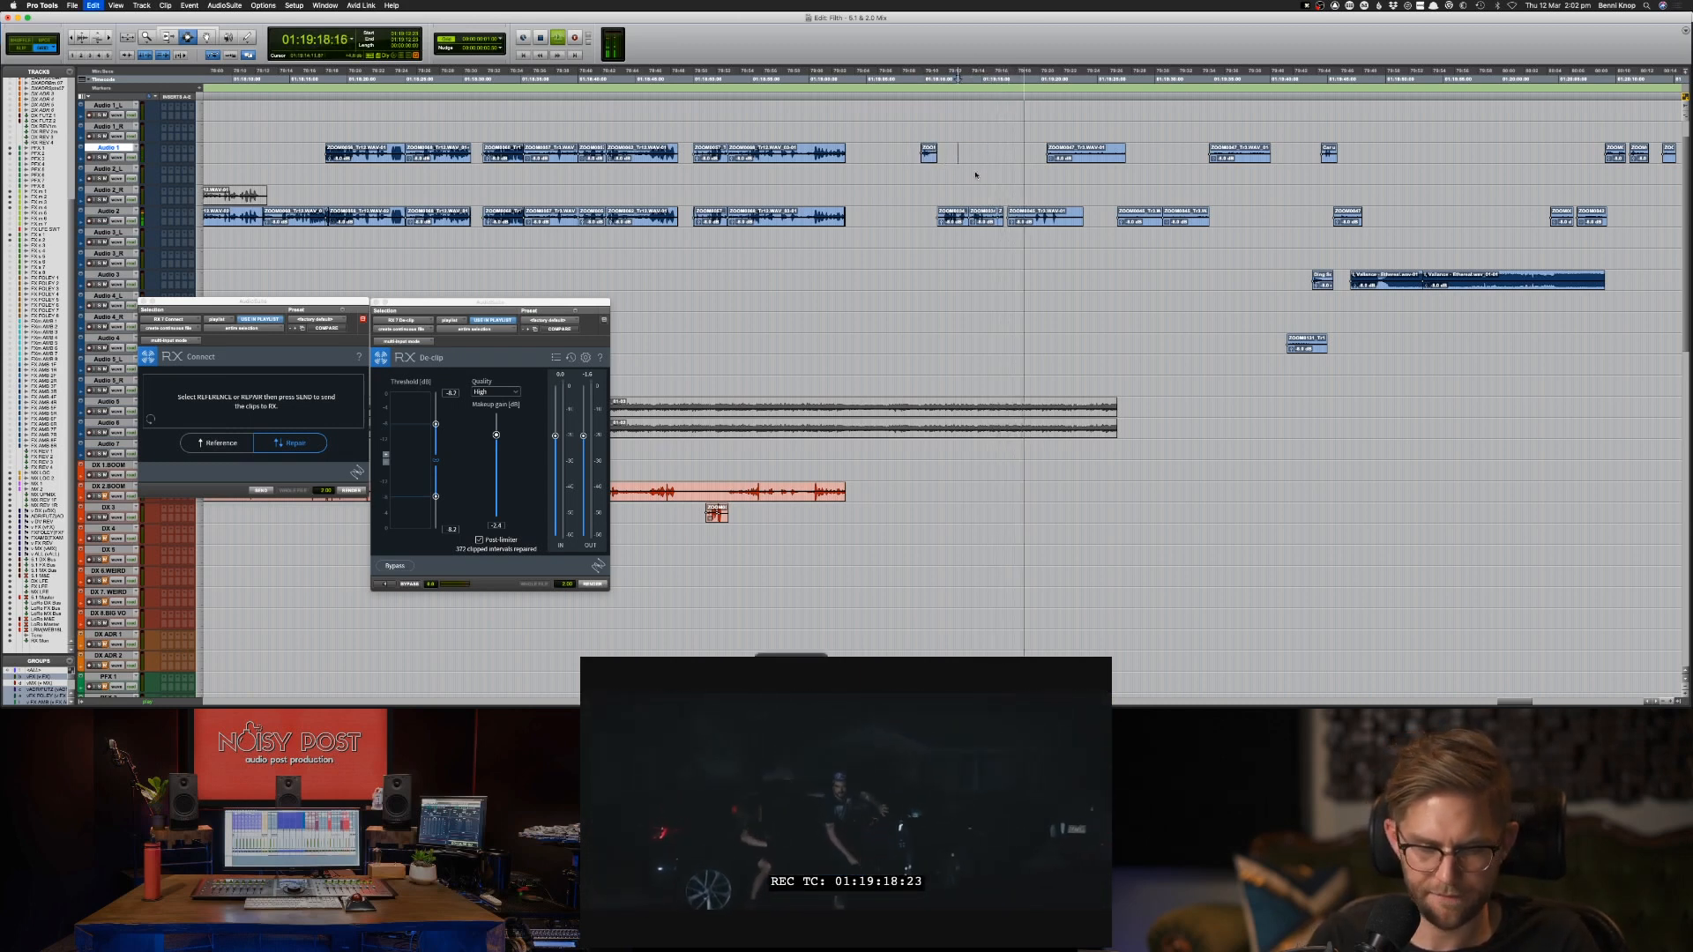
Move the second short clip of the new scene from Audio 1 to the DX ADR 1 track.
key("semicolon")
key("semicolon")
key("semicolon")
key("semicolon")
key("semicolon")
key("semicolon")
key("semicolon")
key("semicolon")
key("semicolon")
key("semicolon")
key("semicolon")
key("semicolon")
key("semicolon")
key("semicolon")
key("semicolon")
key("semicolon")
key("semicolon")
key("semicolon")
key("semicolon")
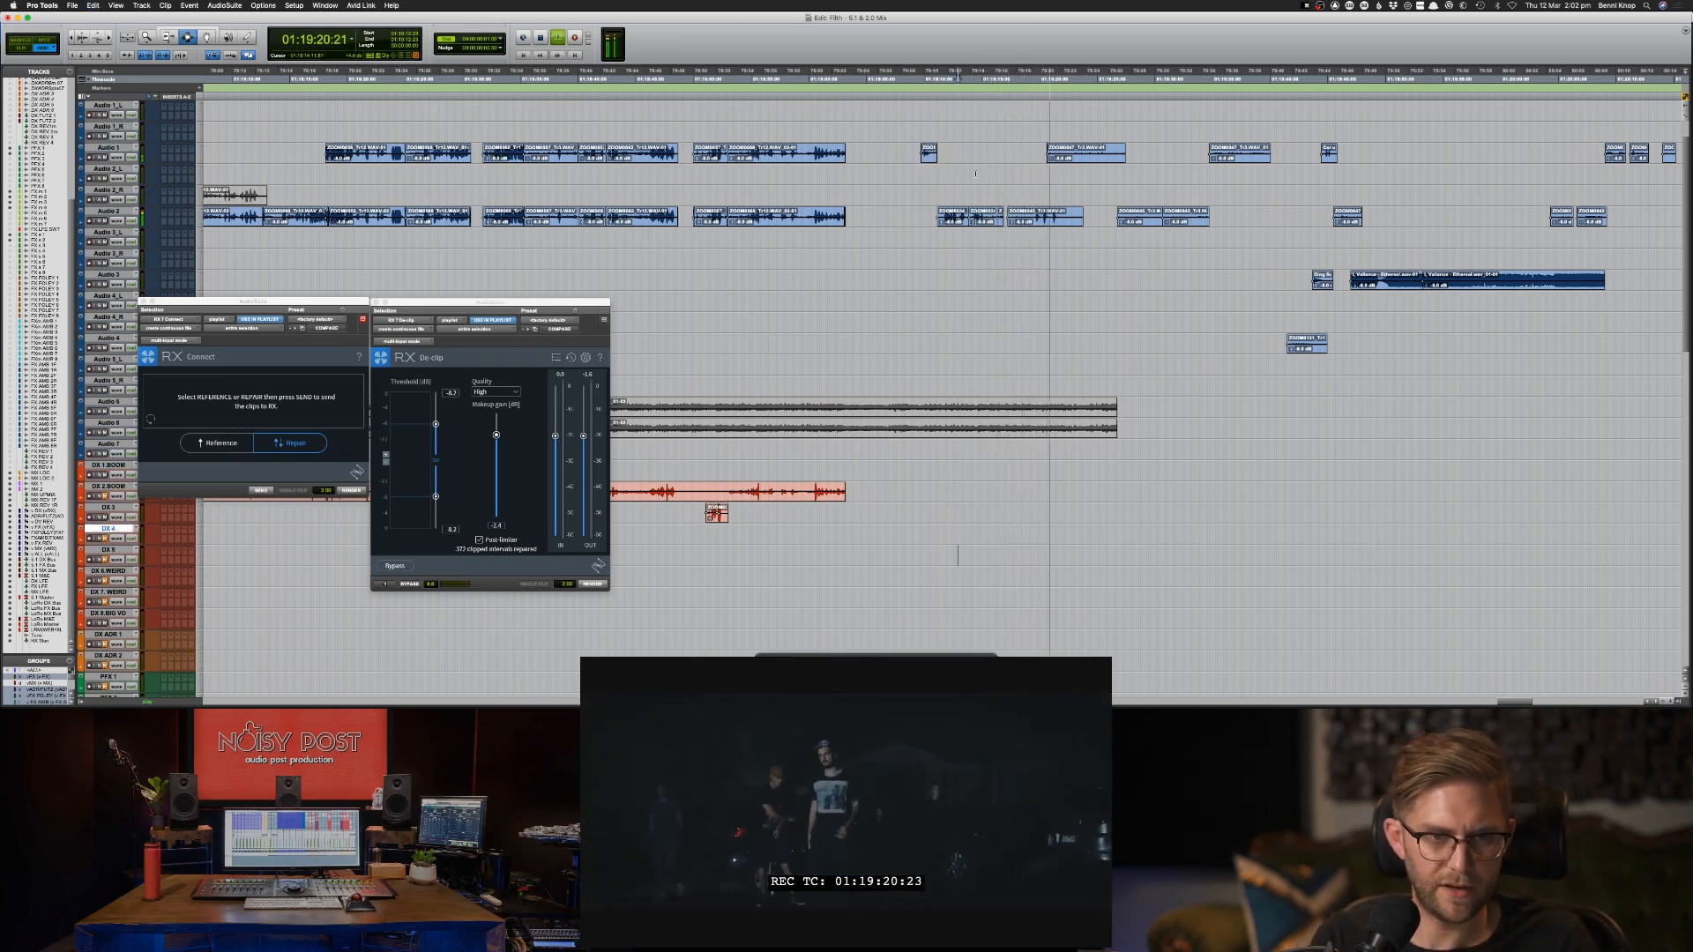
key("semicolon")
key("semicolon")
key("semicolon")
key("semicolon")
key("semicolon")
key("super+v")
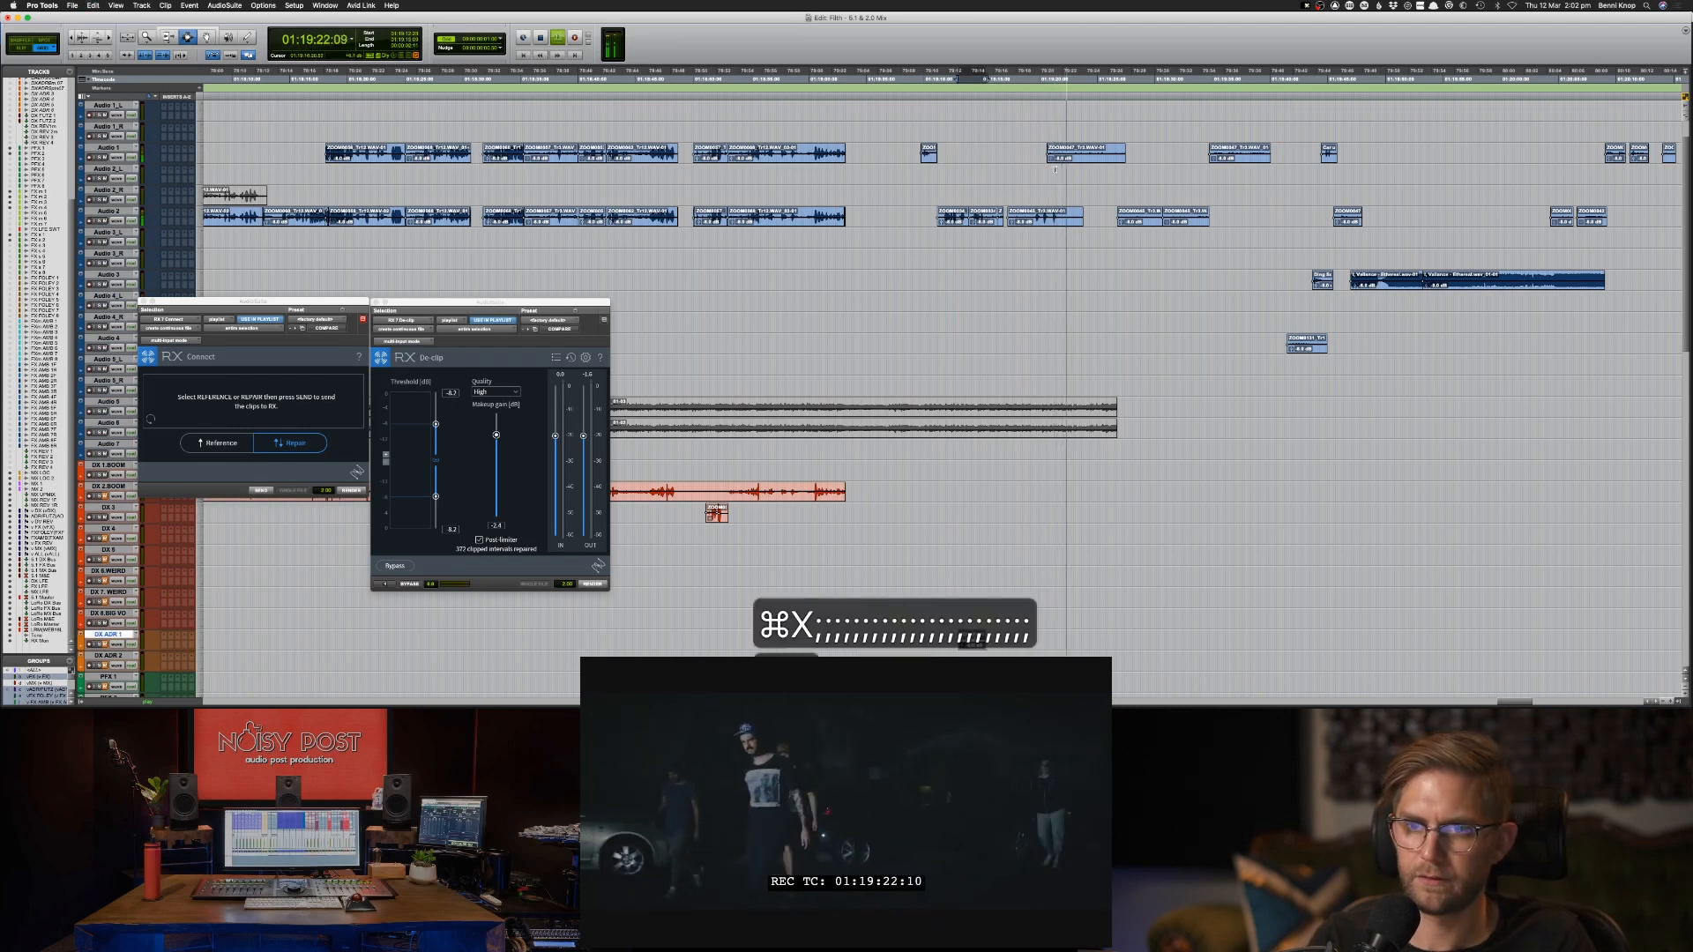
Cut the last clip of the group on Audio 2 and carry its edit position down the tracks.
double_click(1068, 216)
key("super+x")
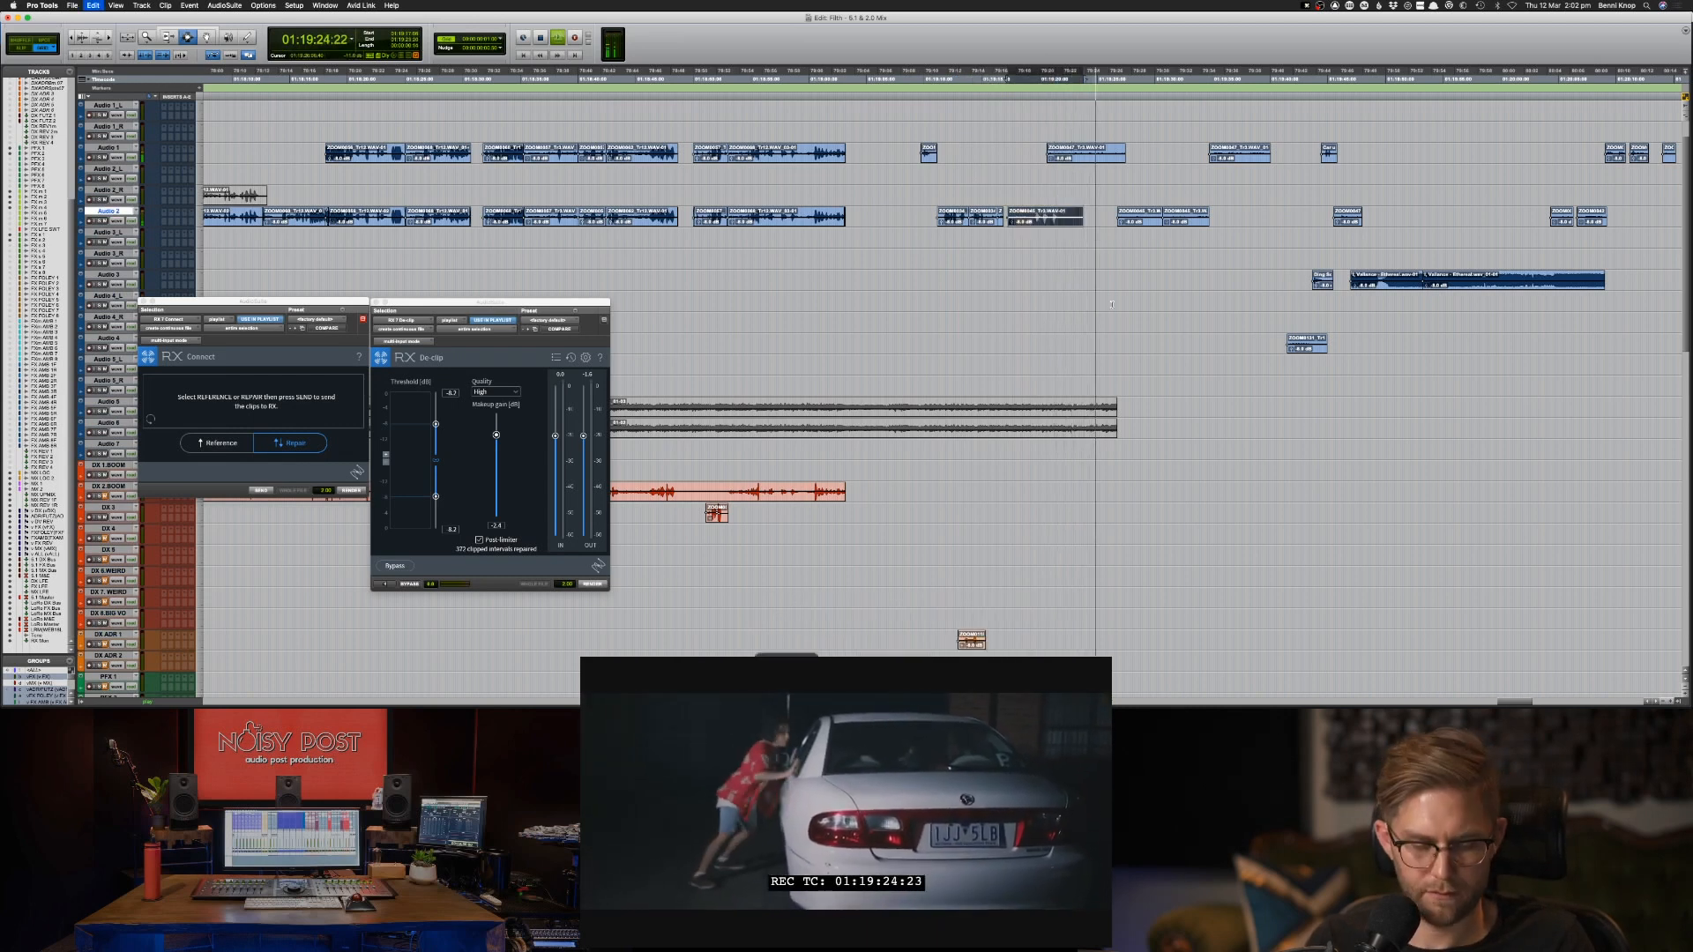
key("semicolon")
key("semicolon")
key("semicolon")
key("semicolon")
key("semicolon")
key("semicolon")
key("semicolon")
key("semicolon")
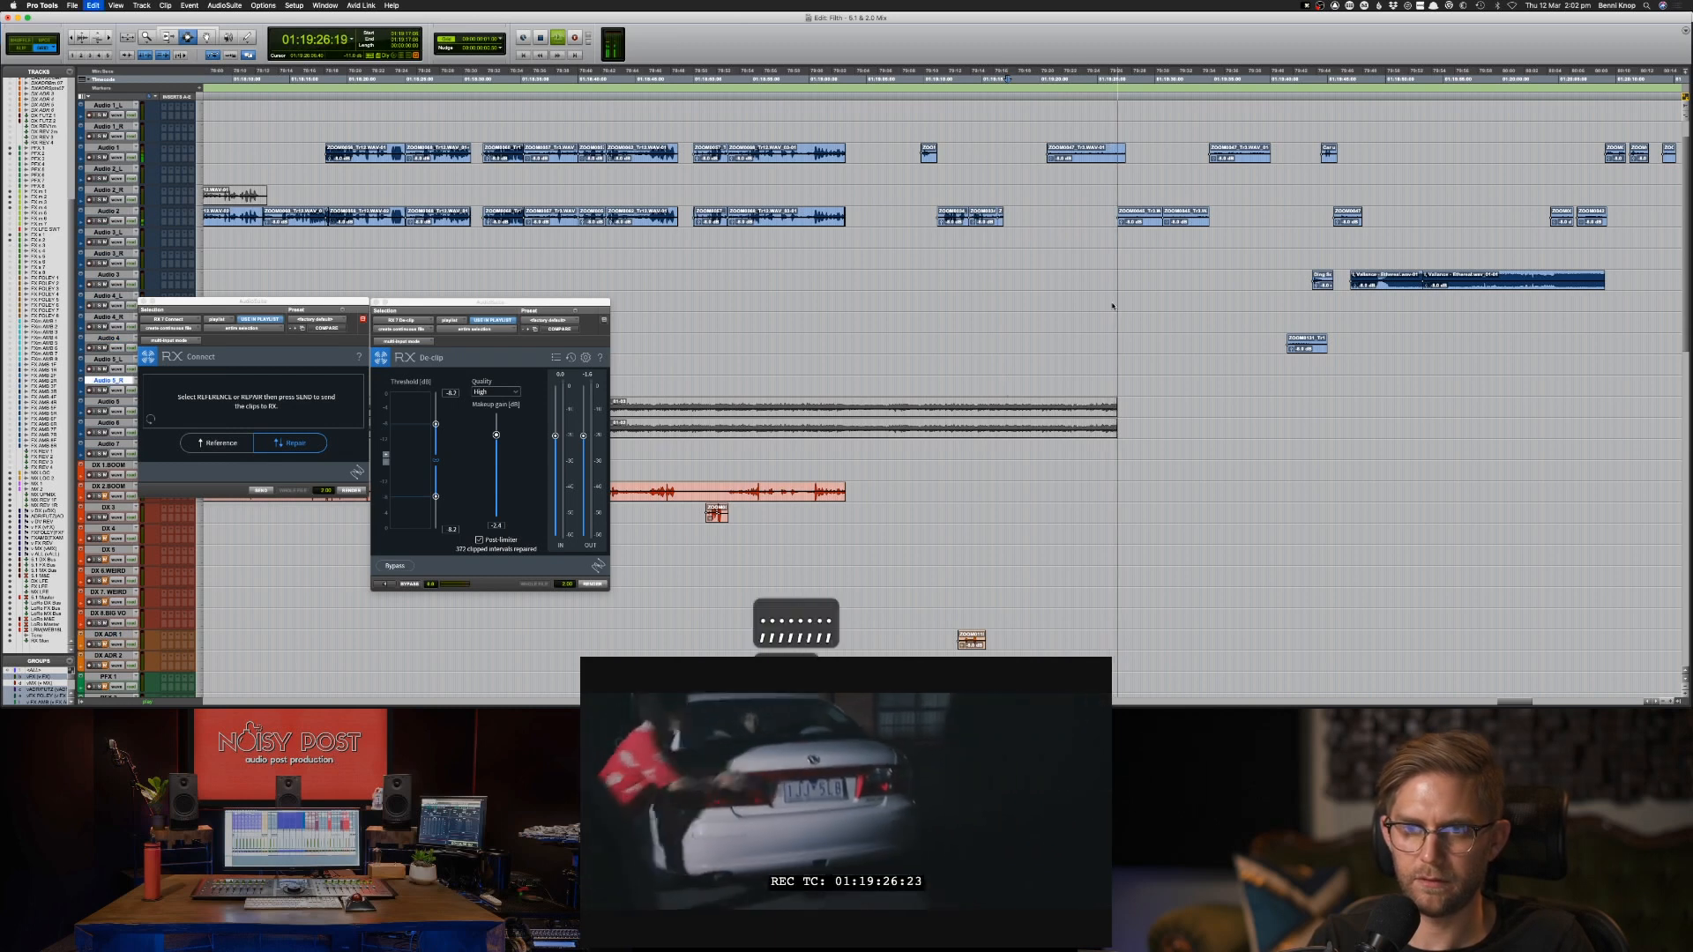
Undo the cut on Audio 2 and the move of the short Audio 1 clip to DX ADR 1.
key("super+z")
key("super+z")
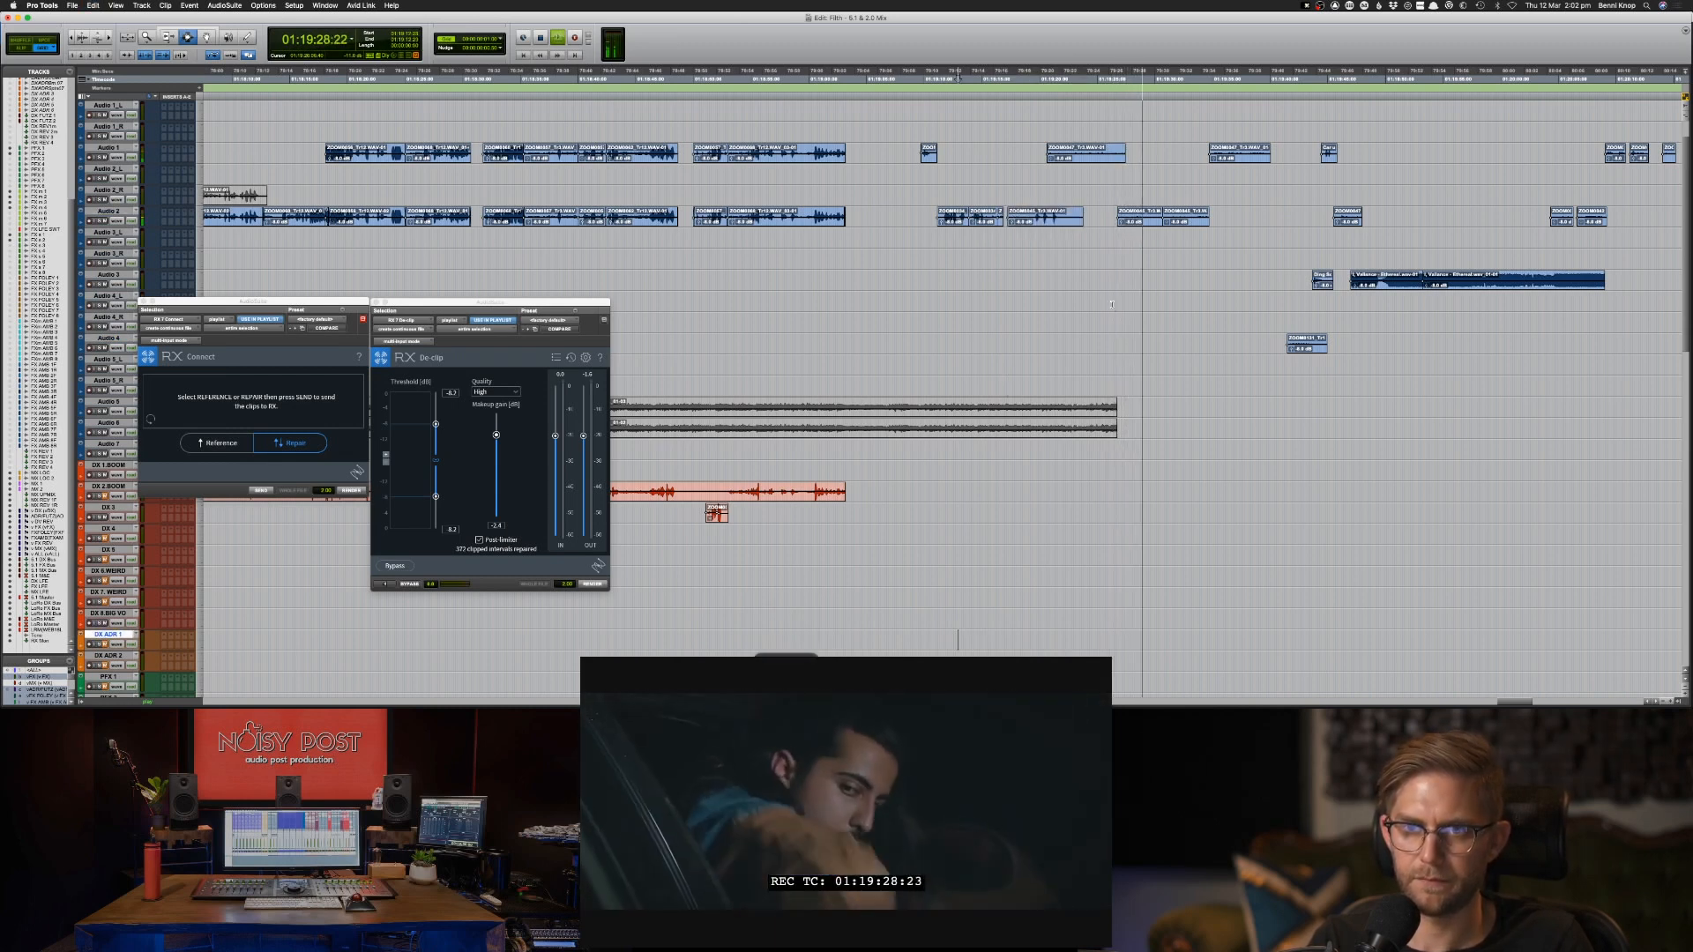
key("super+z")
key("super+z")
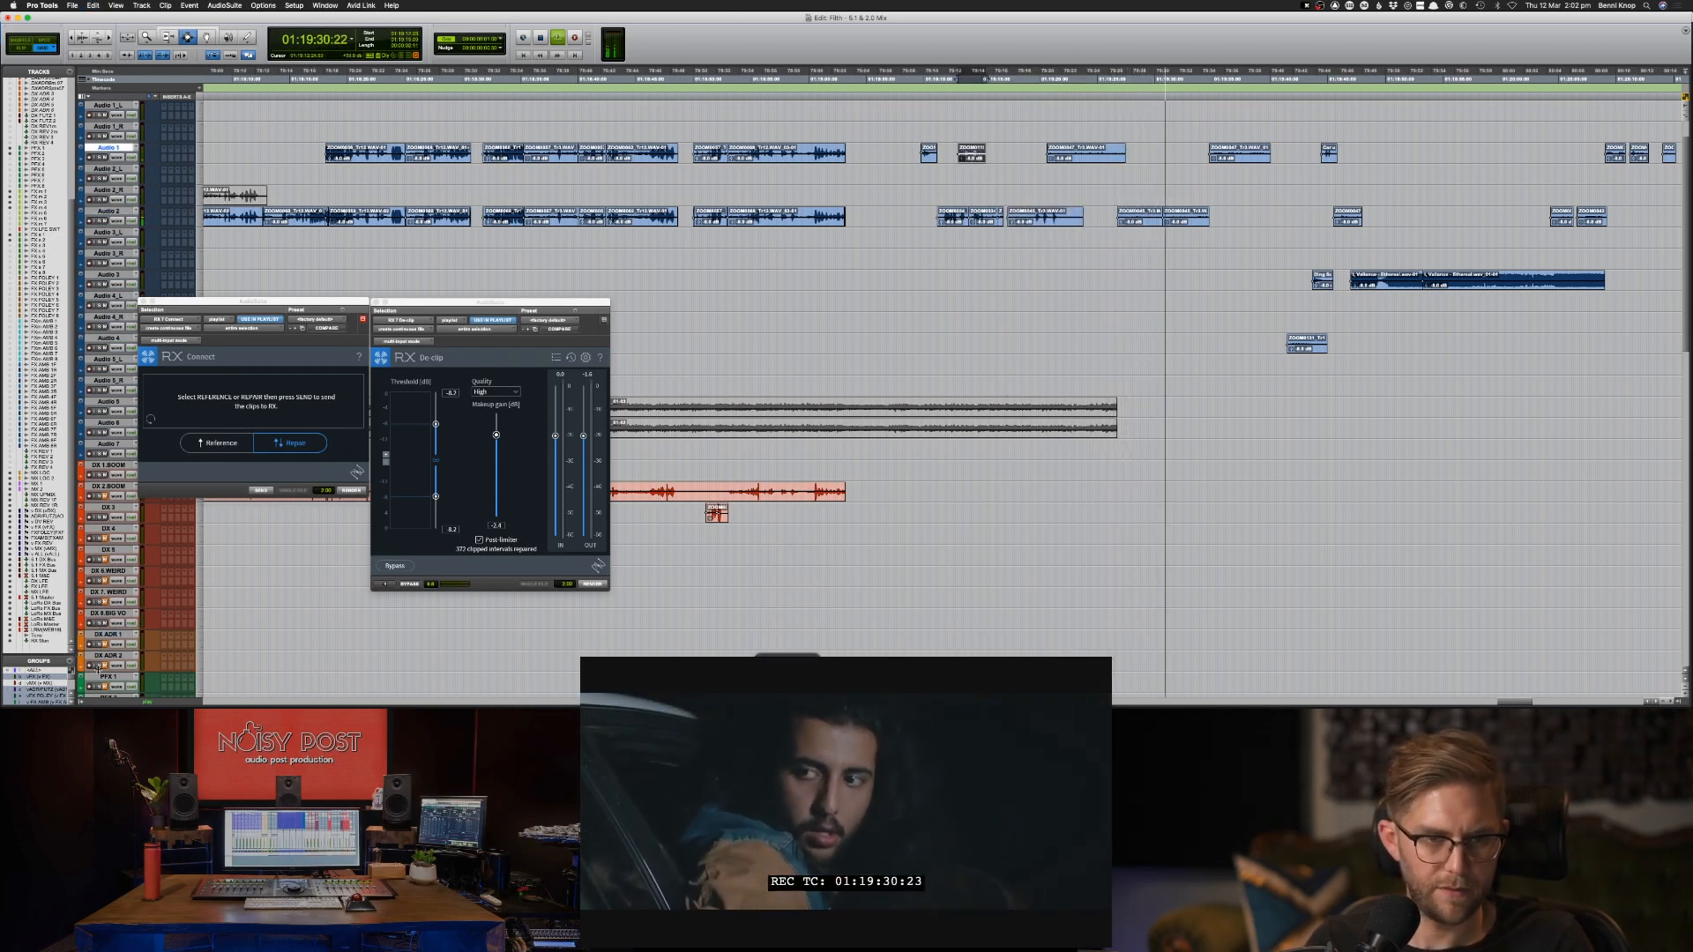
Paste a copy of the short Audio 1 clip onto DX ADR 1 at the same position and stop playback.
left_click(108, 635)
key("v")
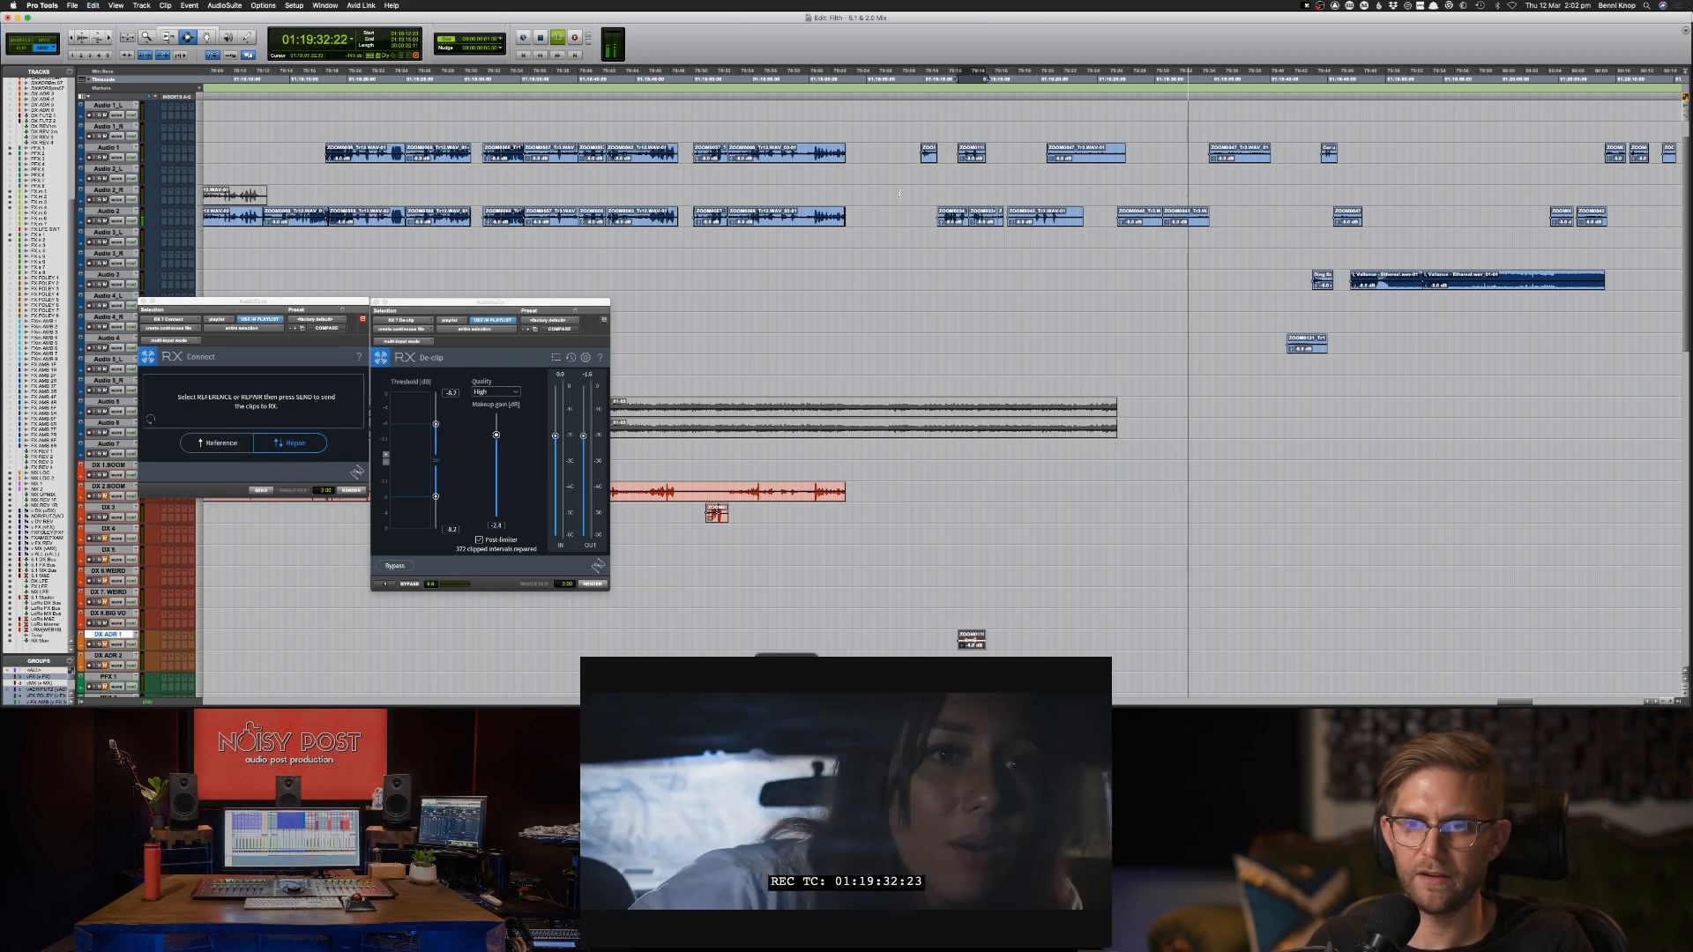
key("space")
Copy the last clip of the scene's first Audio 2 group to PFX 1 at the same position.
double_click(1057, 219)
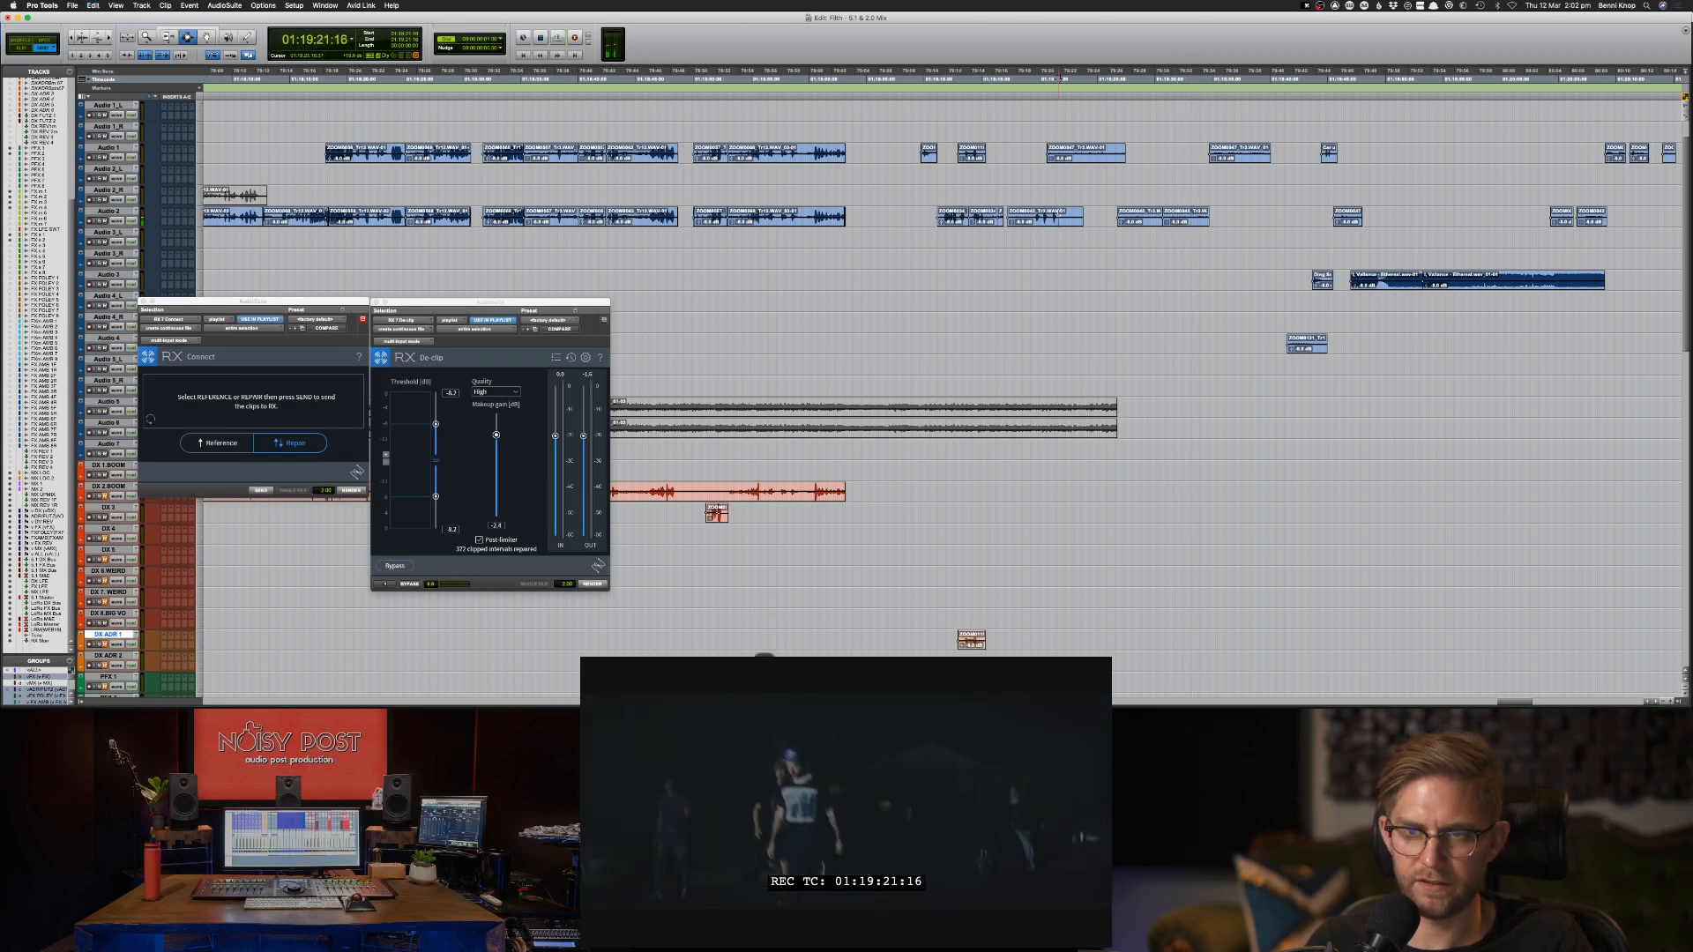
triple_click(1054, 220)
double_click(1053, 219)
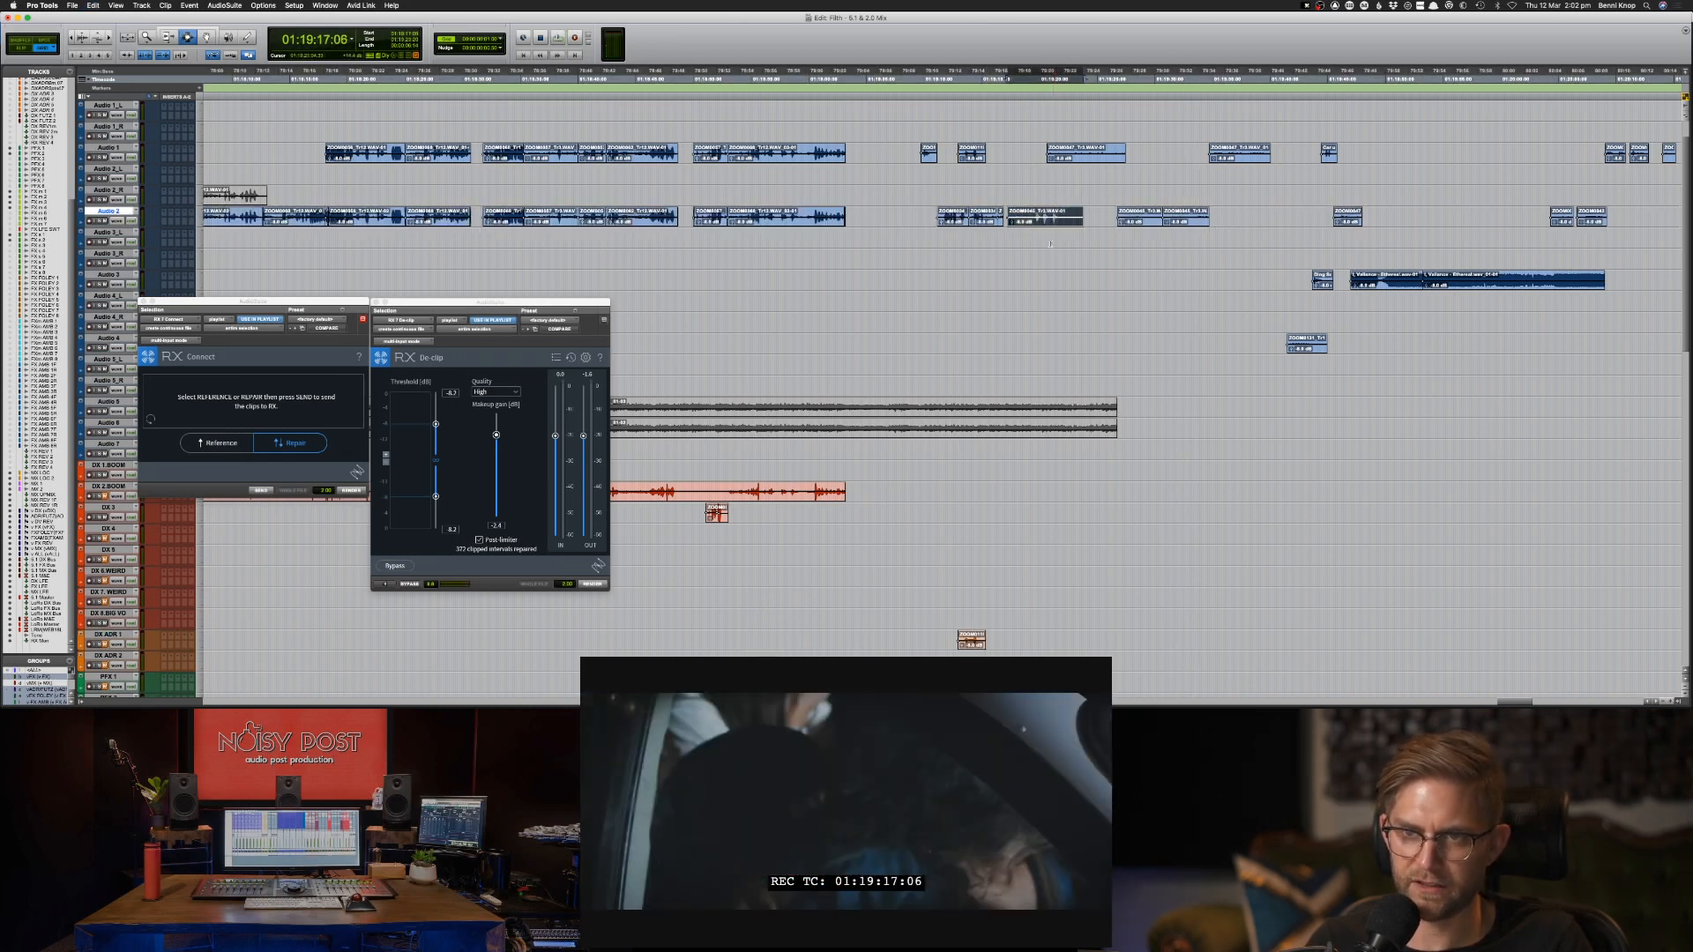
scroll(374, 593, "right", 1)
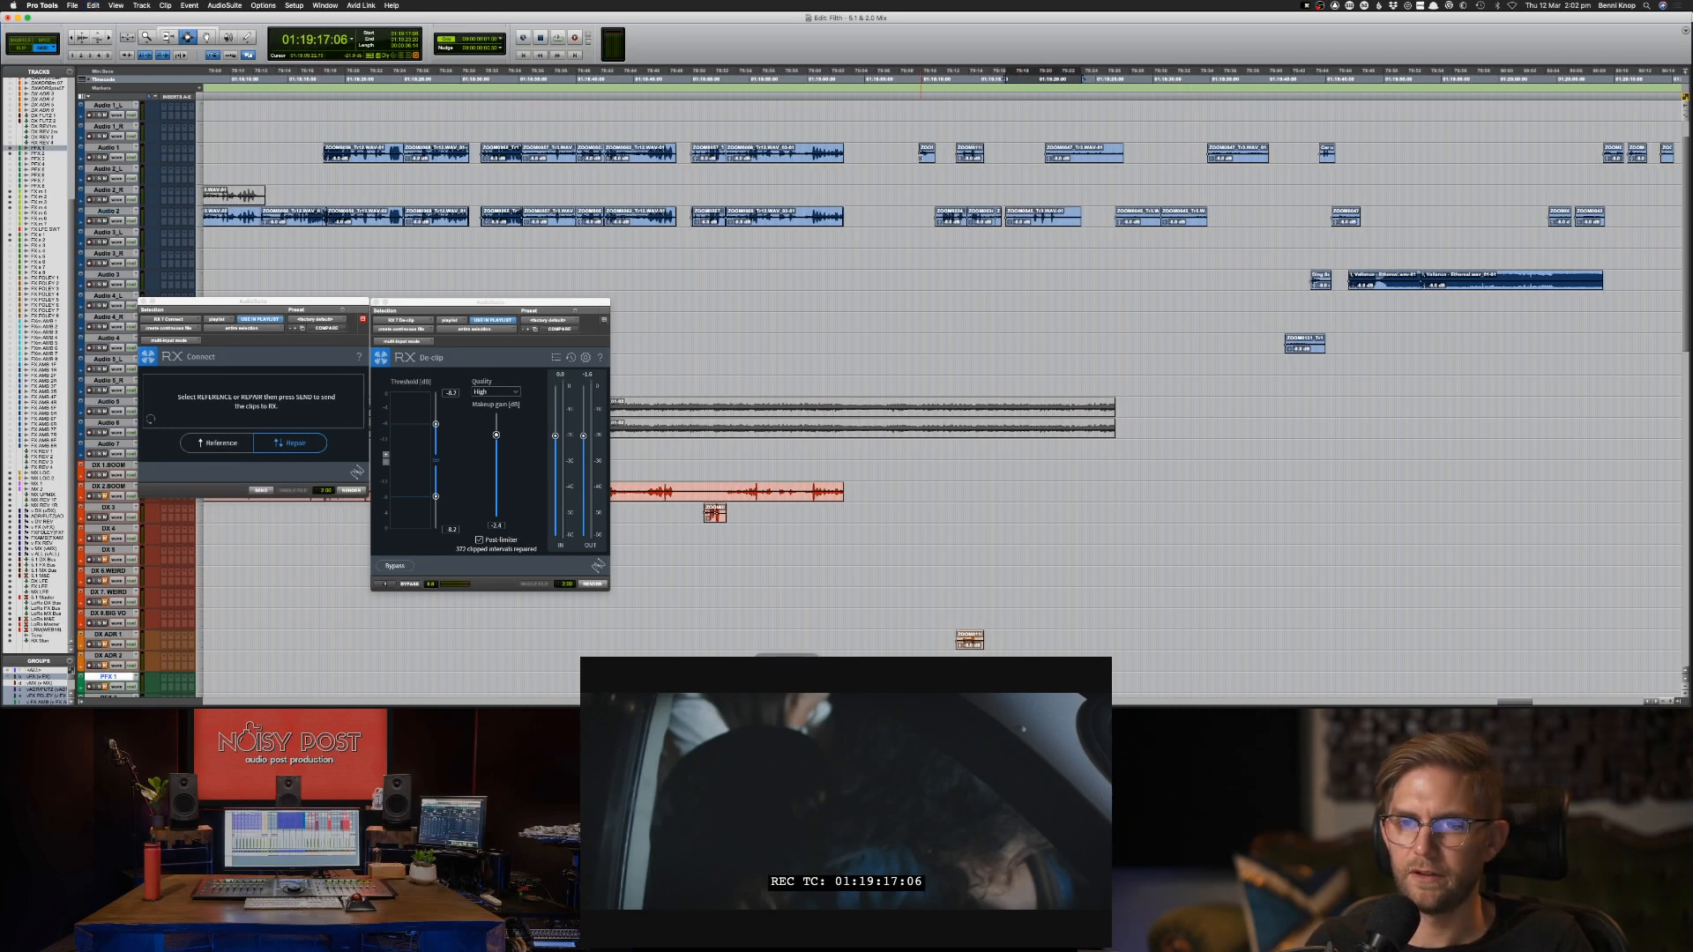
Copy the Audio 1 and Audio 2 clips in the range starting at 01:19:09:01 to DX 1.BOOM and DX 2.BOOM.
left_click(913, 157)
left_click_drag(910, 157, 997, 171)
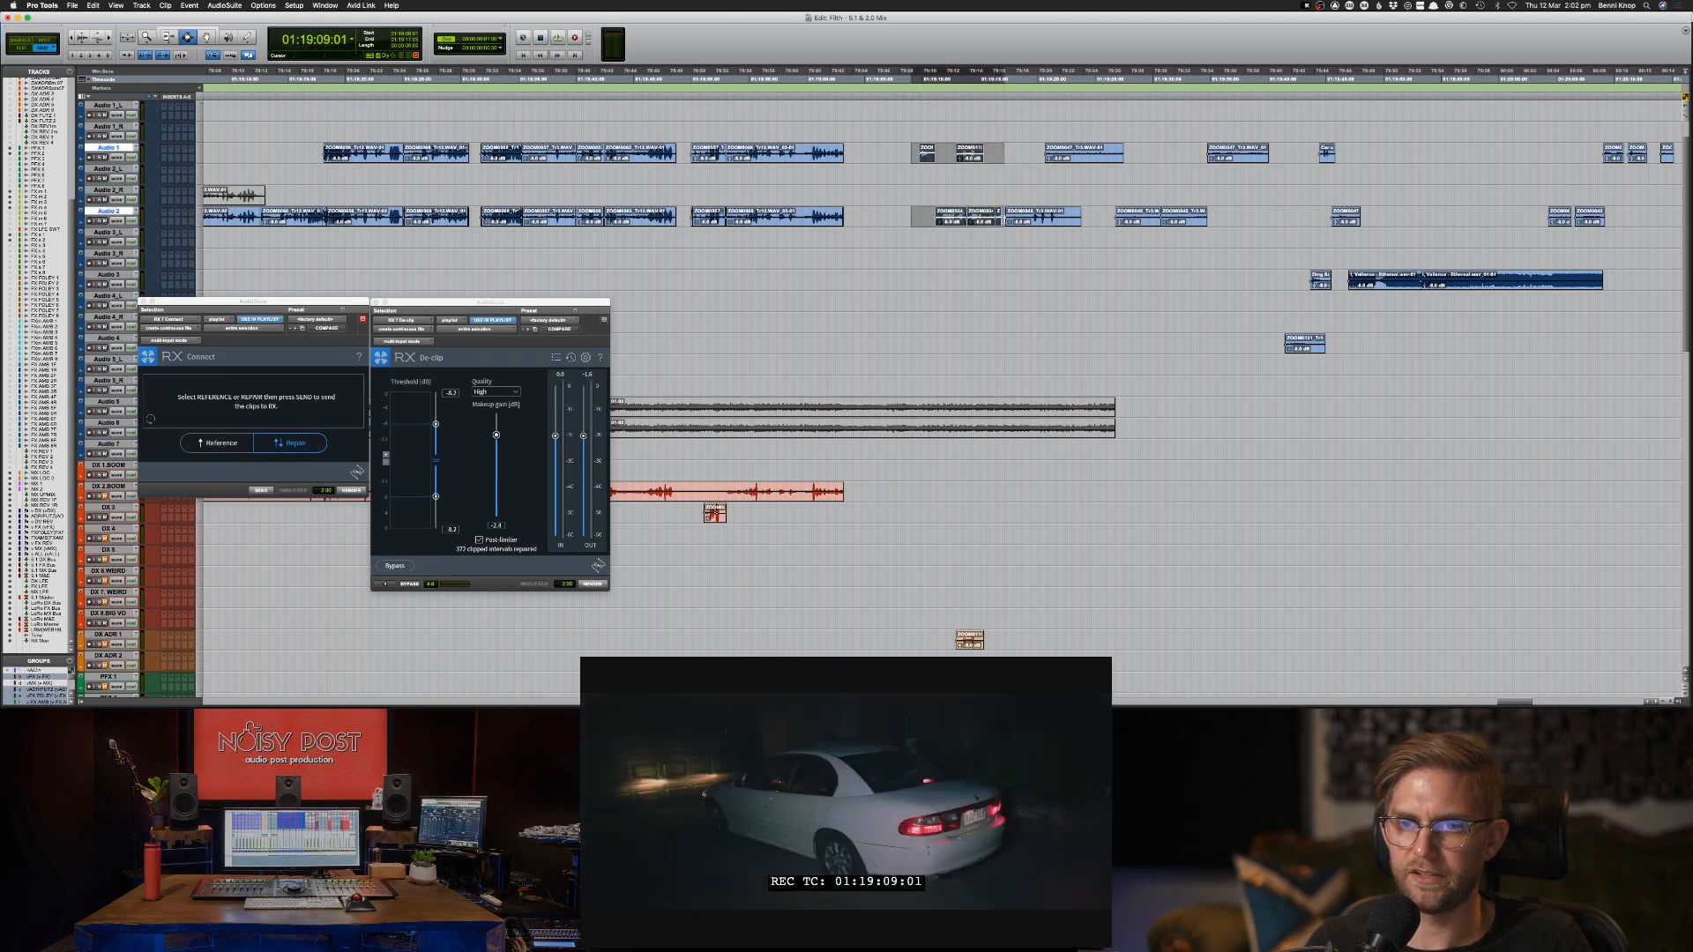
key("semicolon")
key("semicolon")
key("semicolon")
key("semicolon")
key("semicolon")
key("semicolon")
key("semicolon")
key("semicolon")
key("semicolon")
key("semicolon")
key("semicolon")
key("semicolon")
key("semicolon")
key("semicolon")
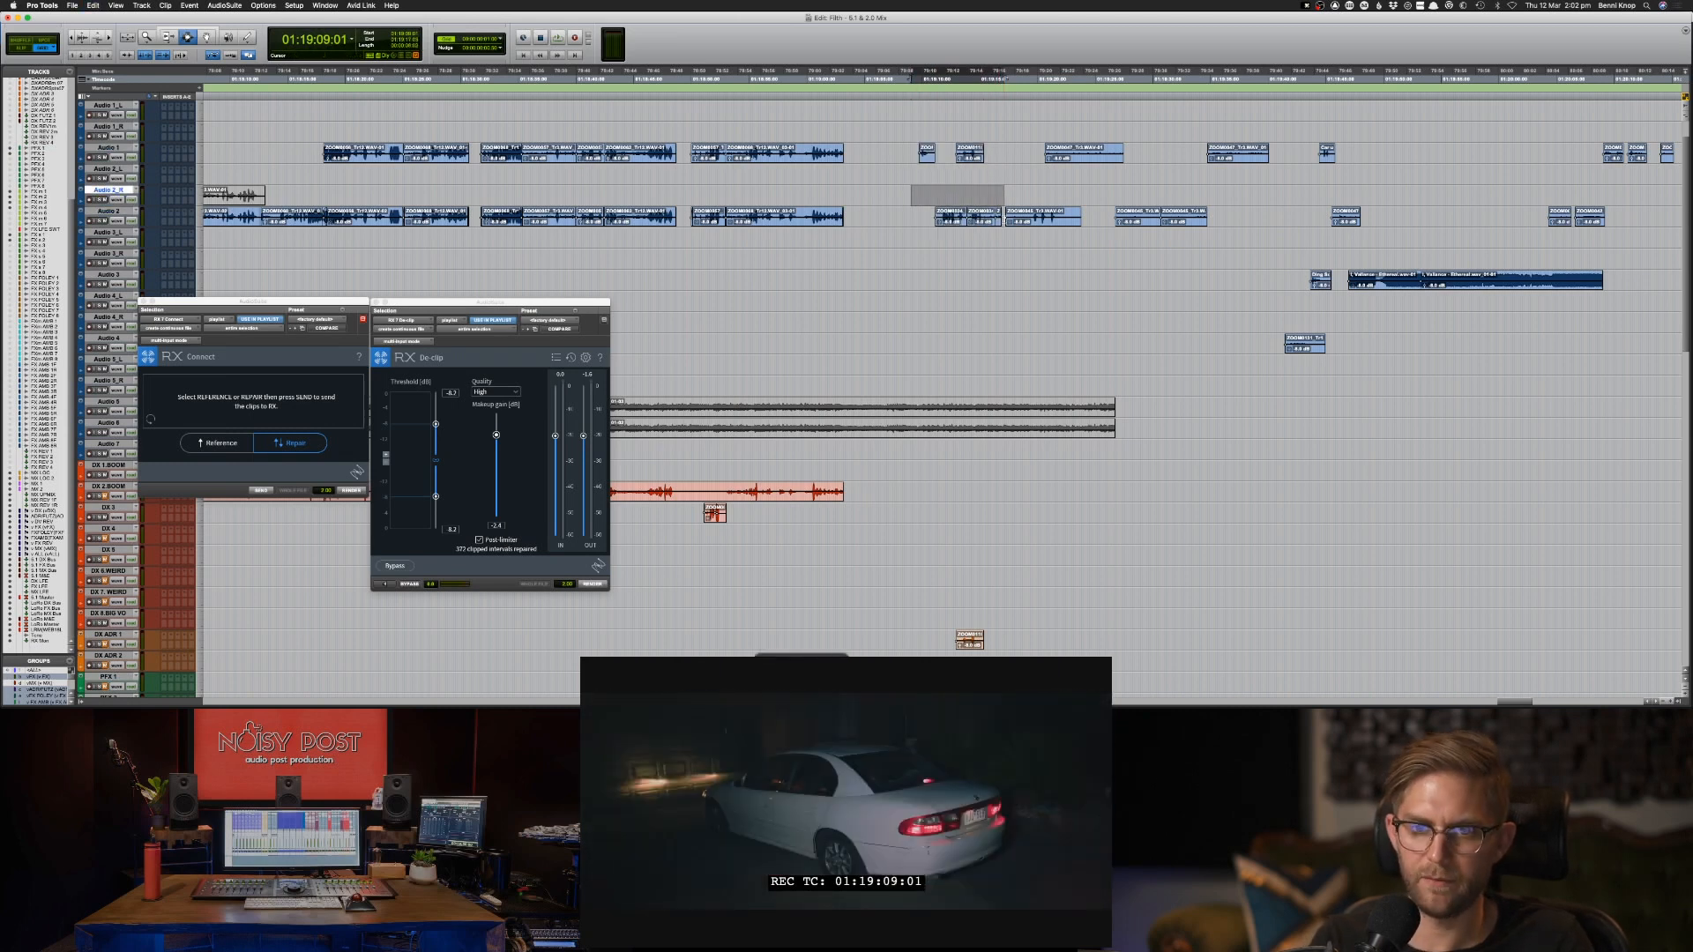
key("semicolon")
key("shift+semicolon")
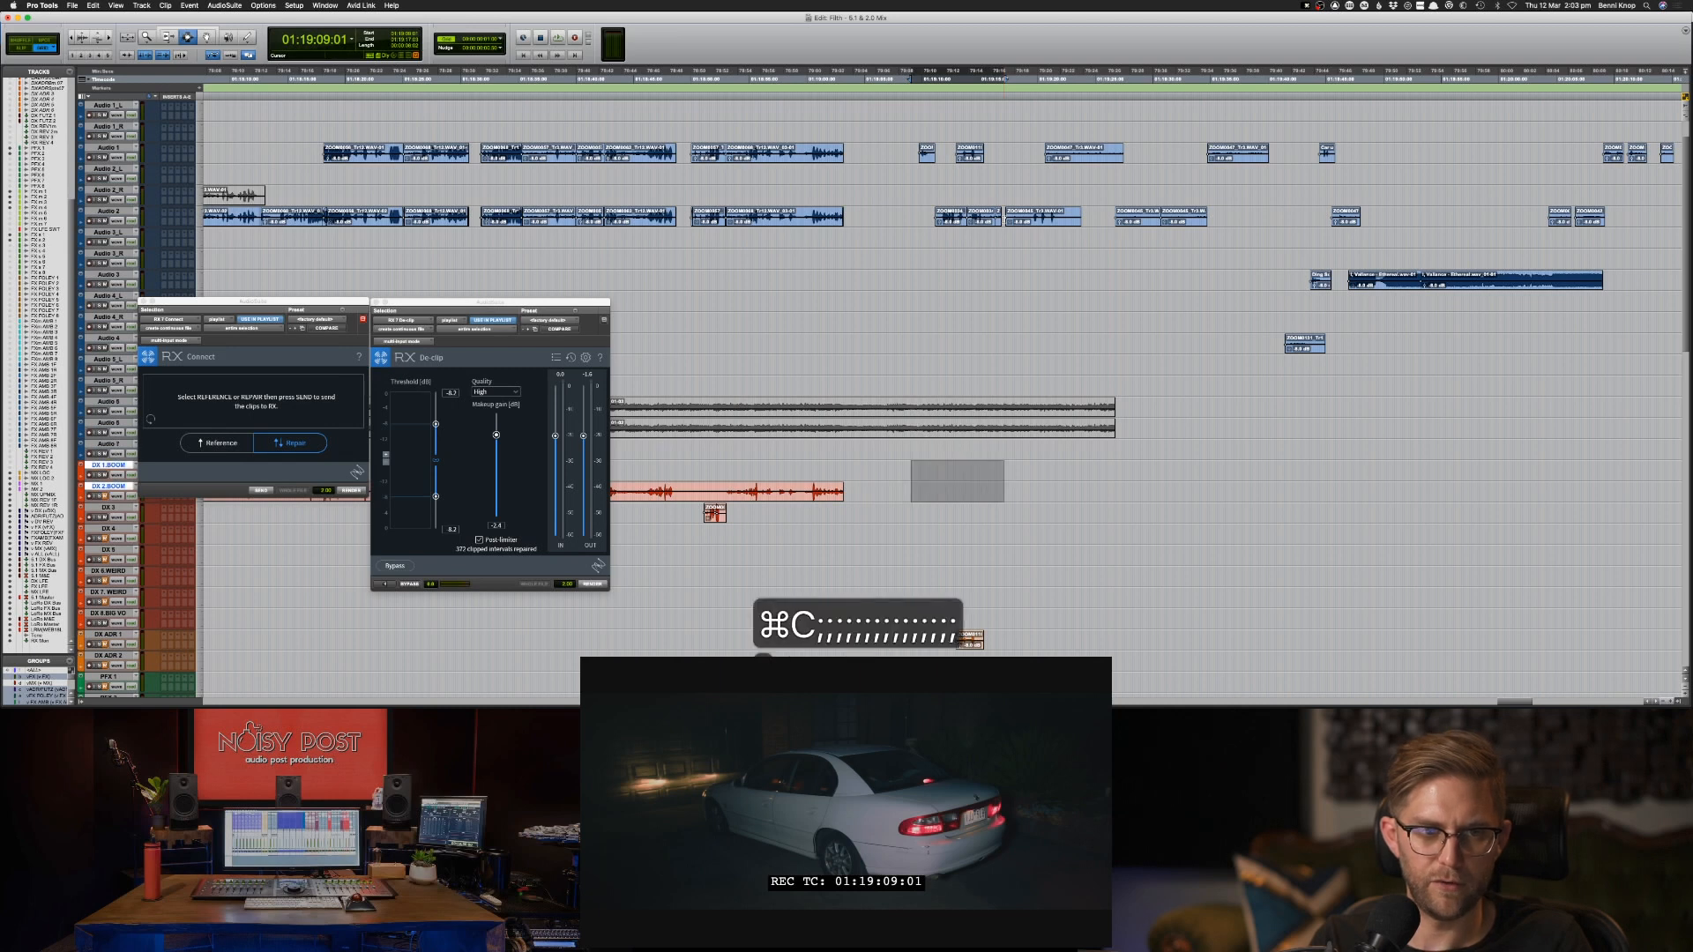
key("super+v")
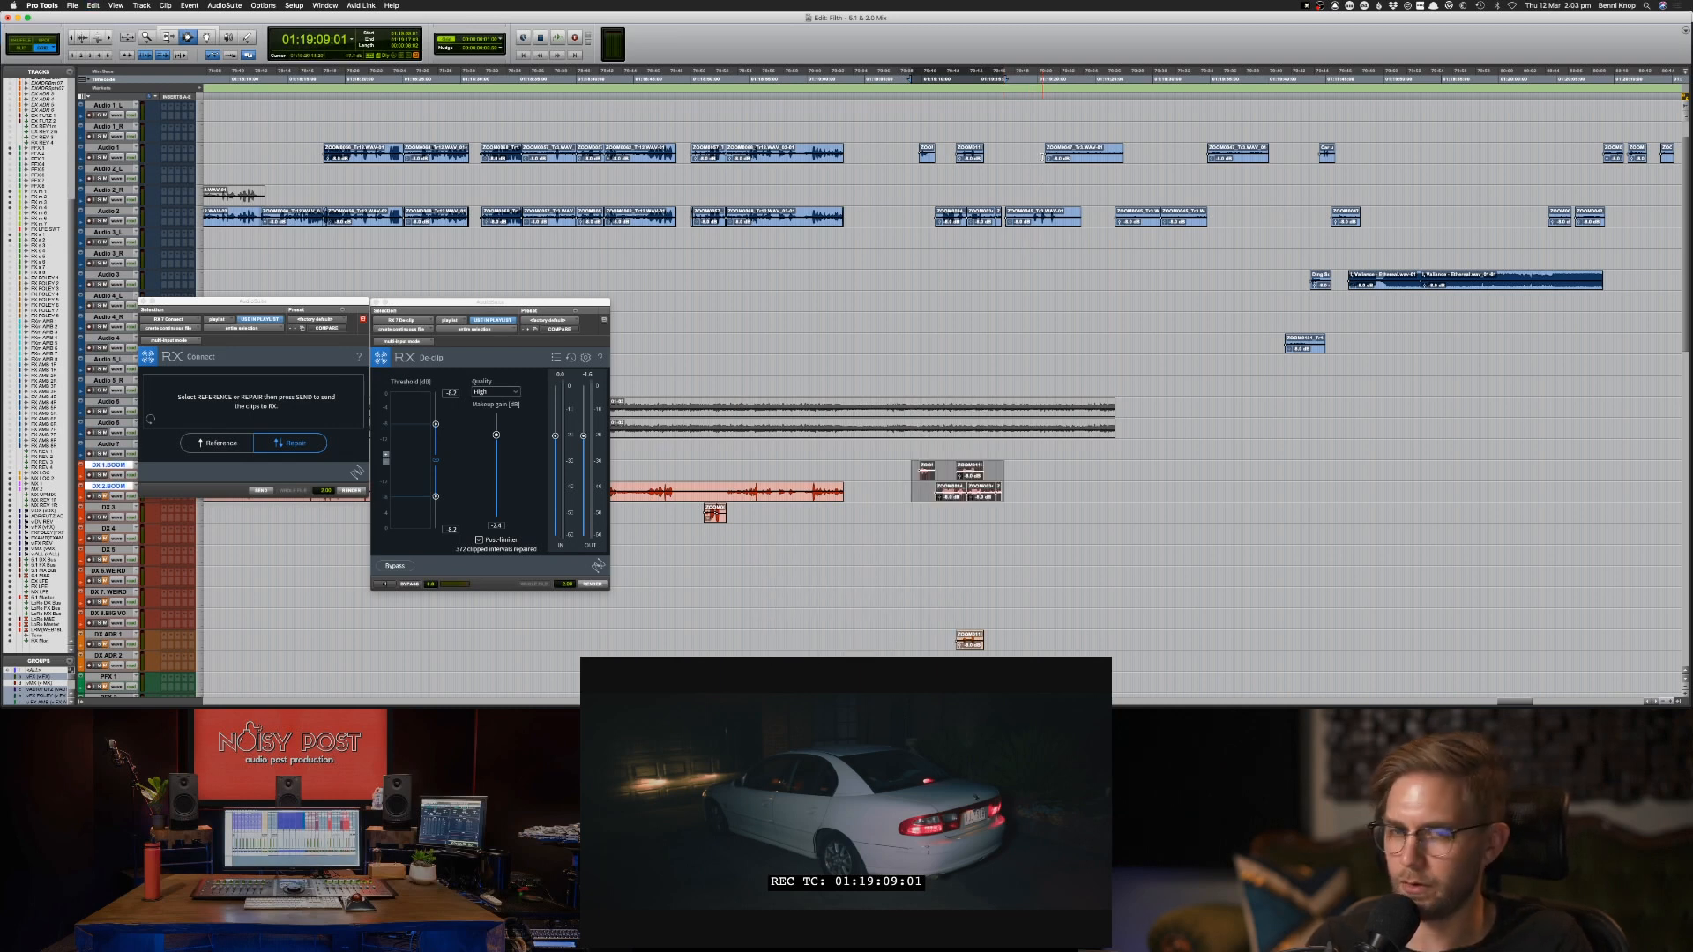
Audition the scene from 01:19:20:09, checking the next clips on Audio 1 and Audio 2.
left_click(1042, 155)
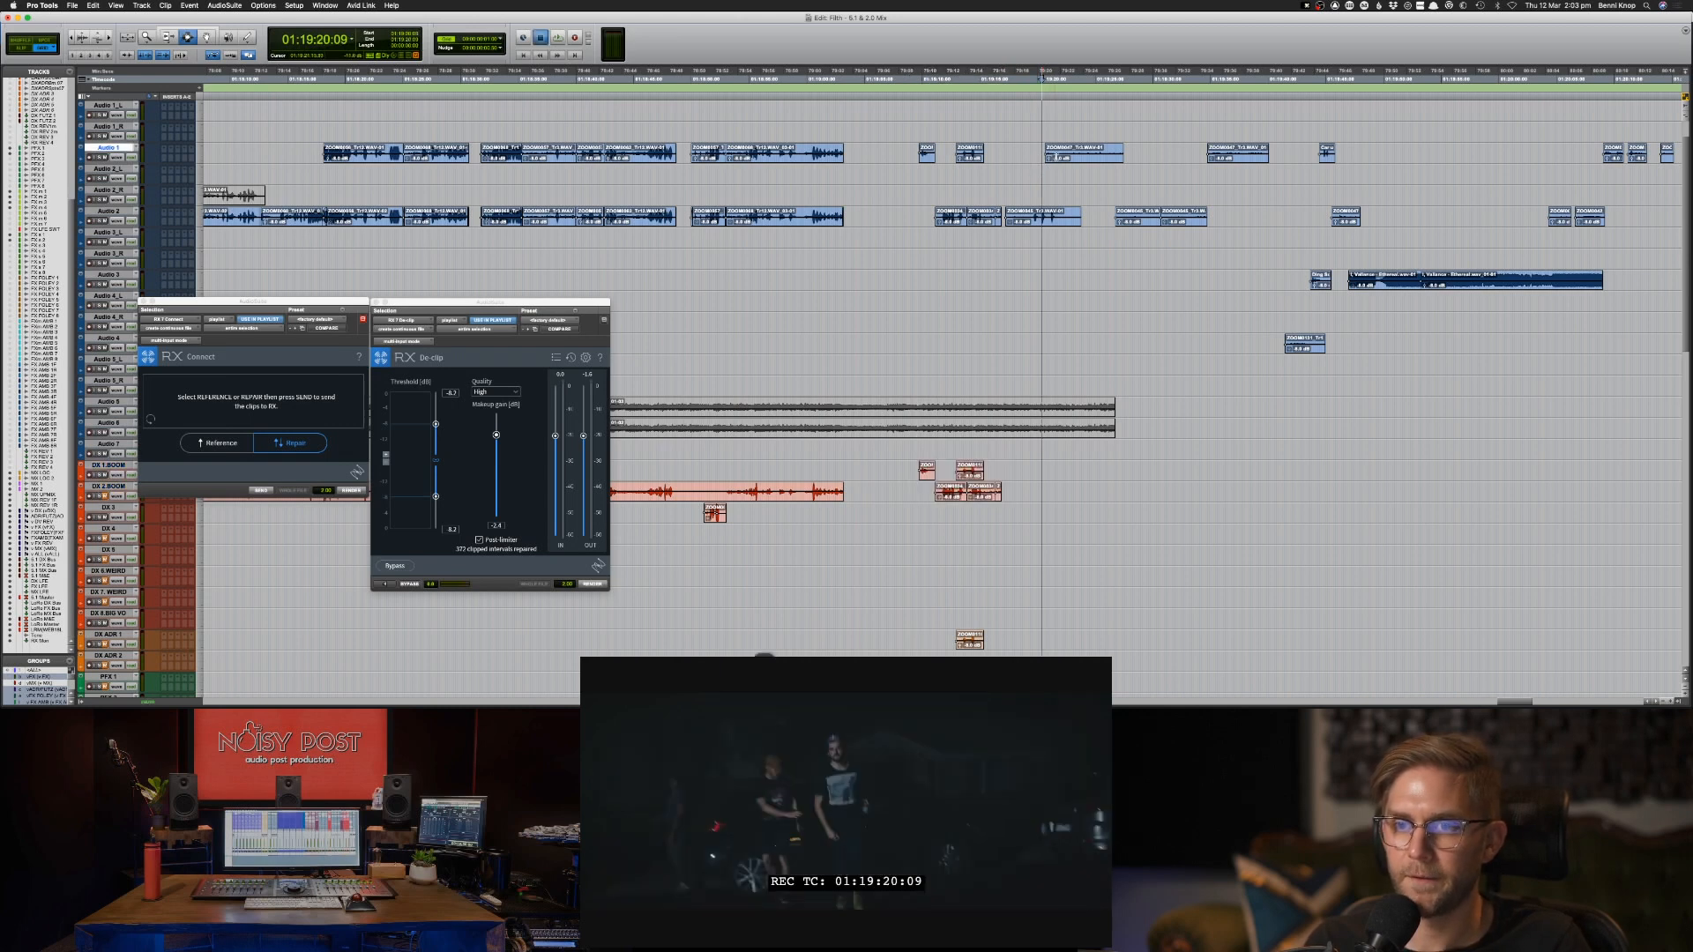
key("space")
left_click_drag(1044, 155, 1278, 151)
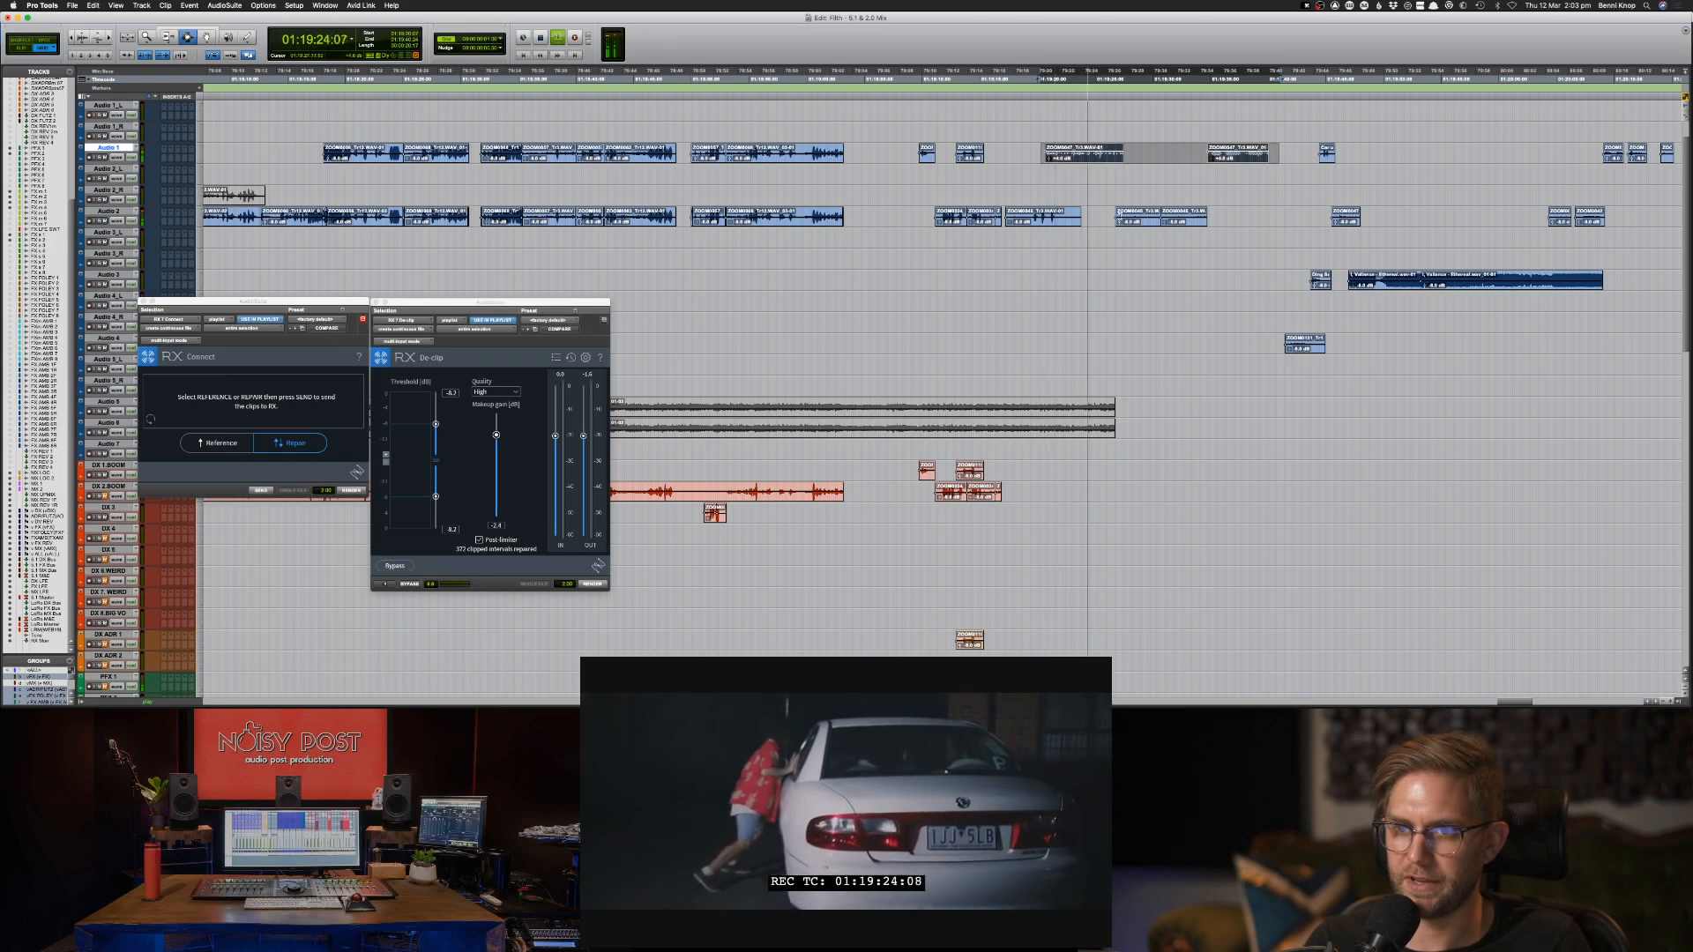
left_click_drag(1108, 216, 1274, 213)
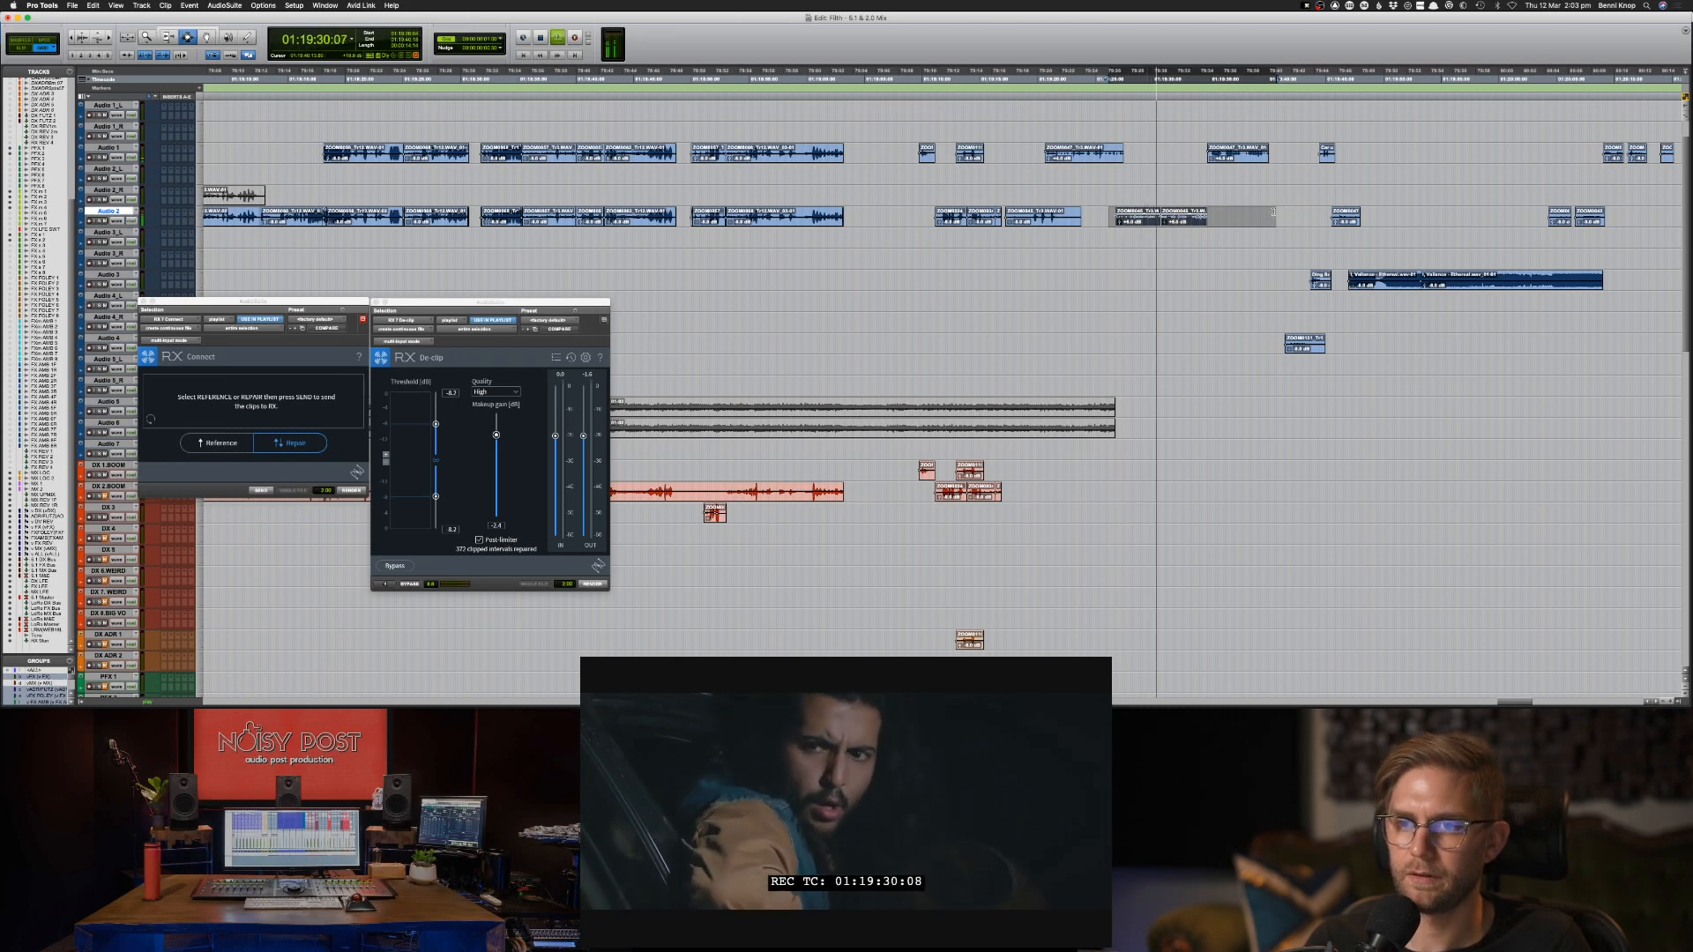
Copy the next two Audio 1 clips to DX 1.BOOM at the same position.
left_click_drag(1027, 153, 1274, 154)
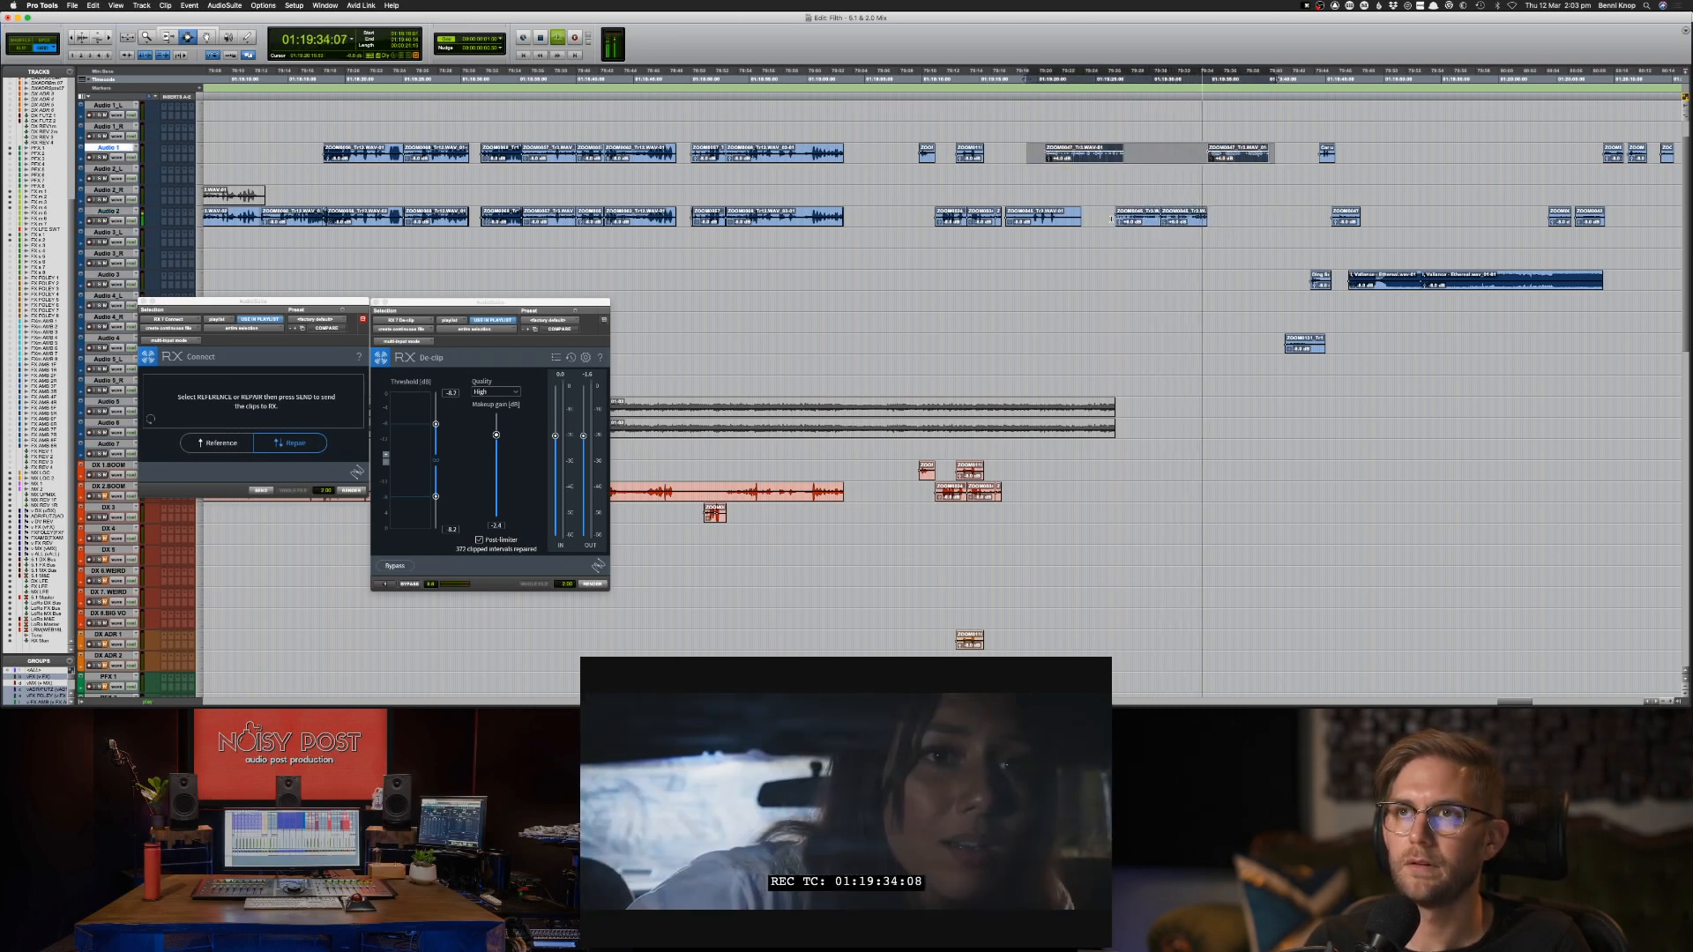
key("semicolon")
key("semicolon")
key("semicolon")
key("semicolon")
key("semicolon")
key("semicolon")
key("semicolon")
key("semicolon")
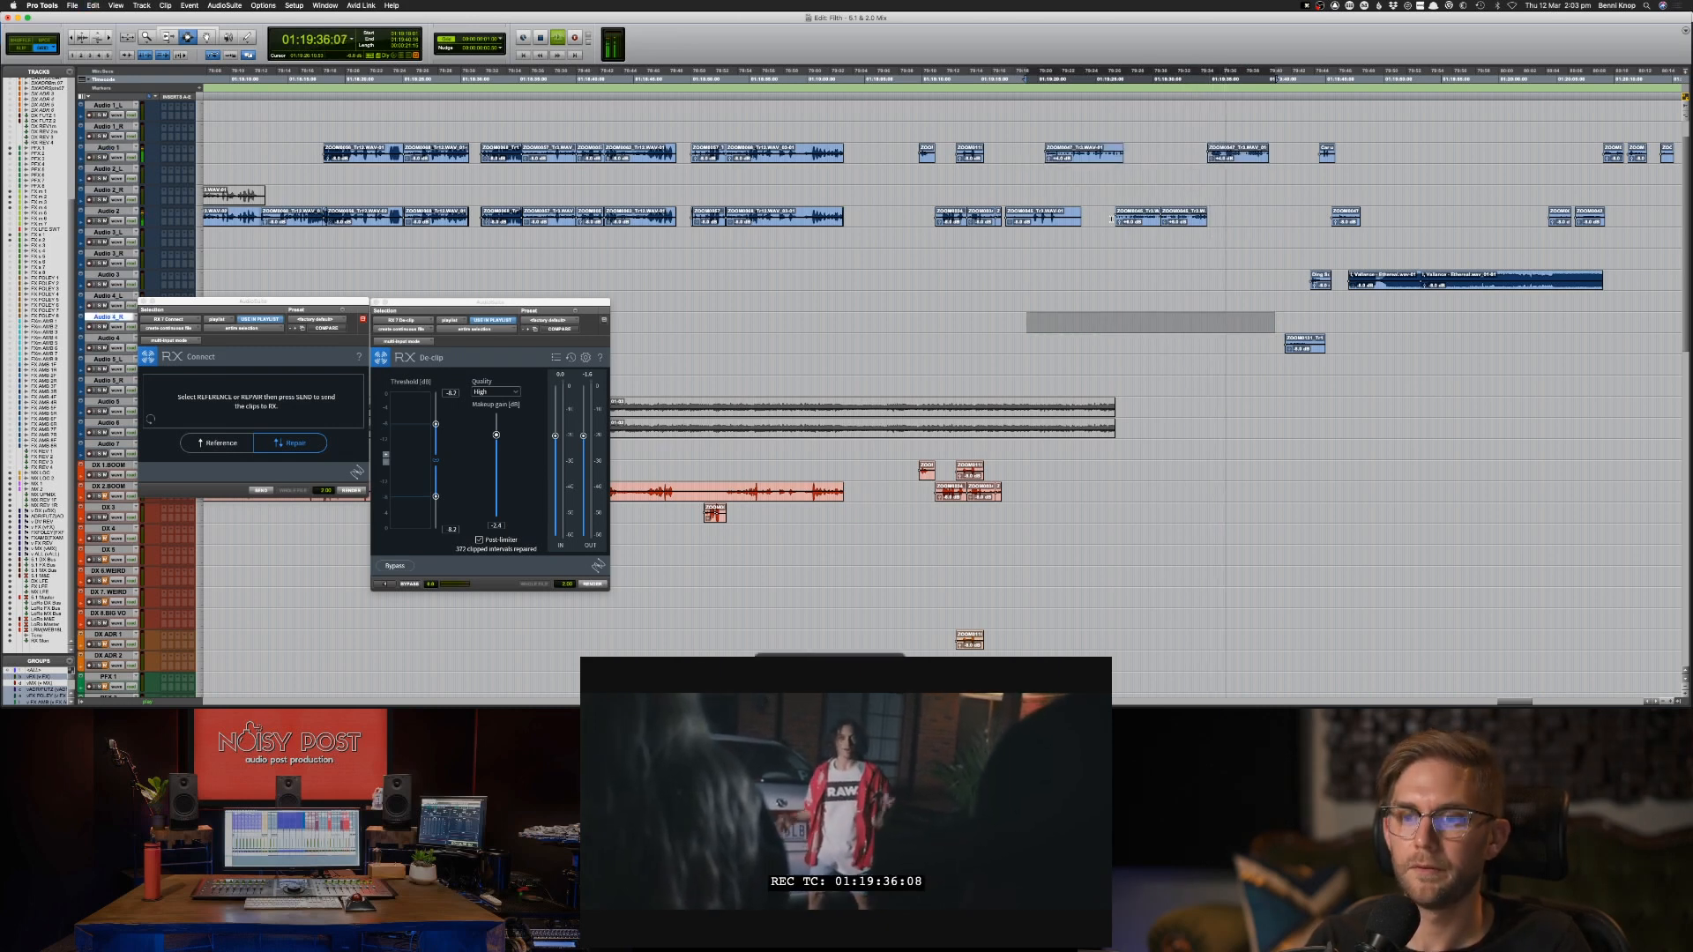
key("semicolon")
key("semicolon")
key("semicolon")
key("semicolon")
key("semicolon")
key("semicolon")
key("semicolon")
key("cmd+v")
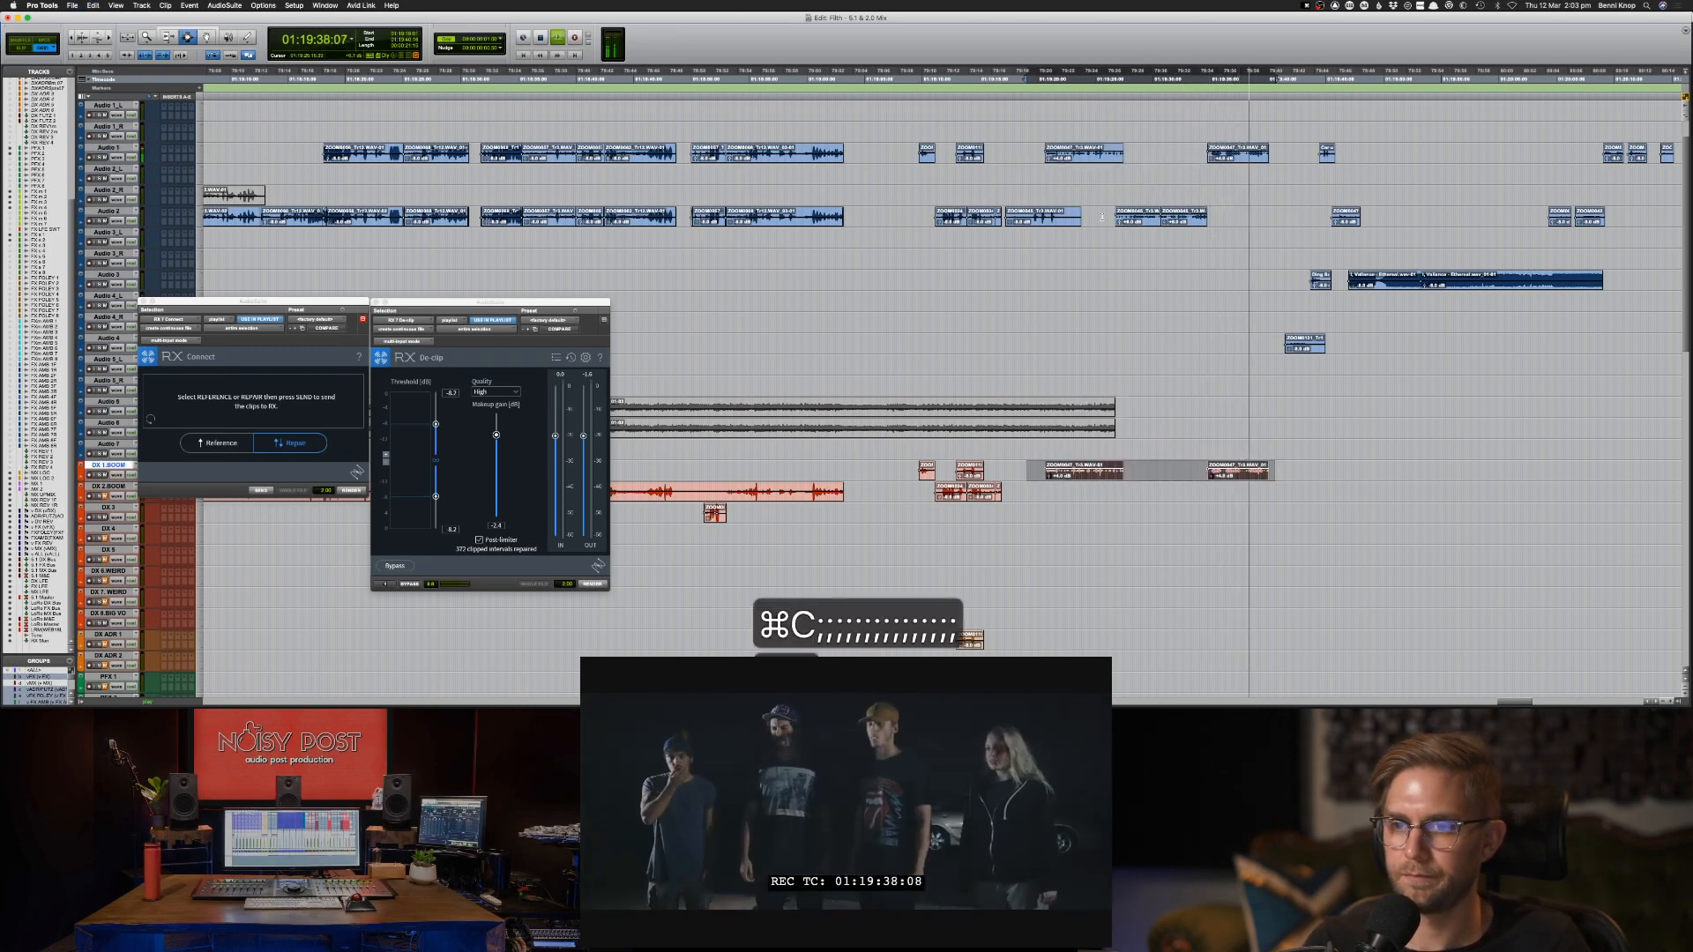
Copy the next two Audio 2 clips, below the last copied Audio 1 clips, to DX 2.BOOM at the same position.
left_click_drag(1103, 223, 1225, 225)
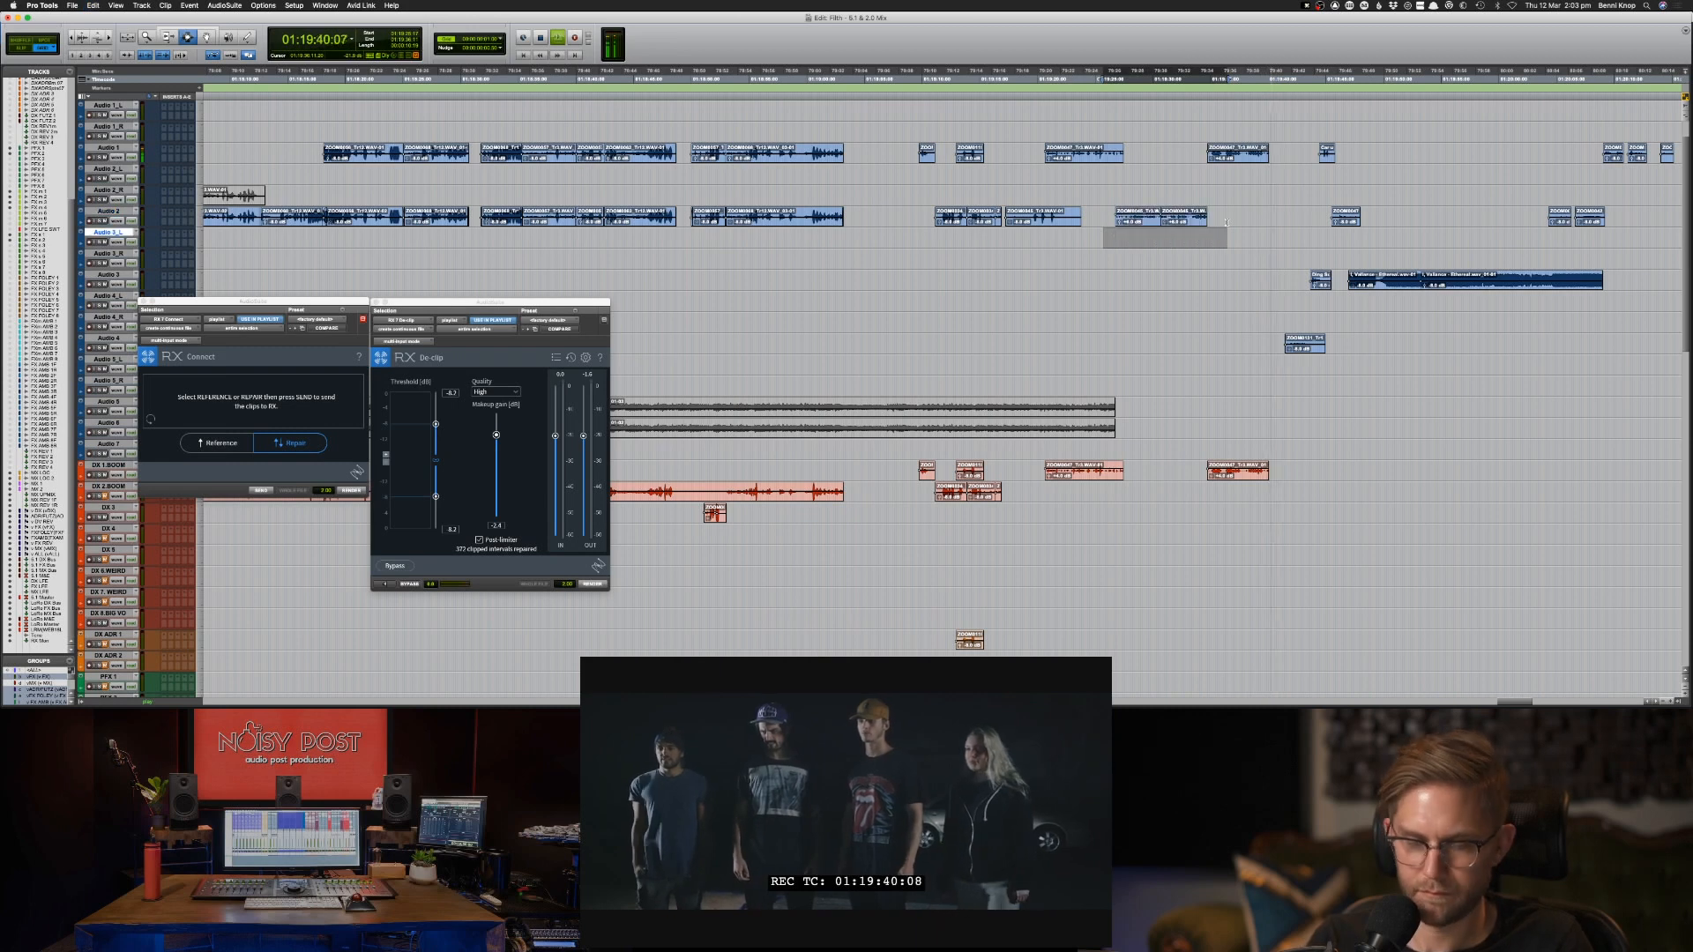
key("cmd+c")
key("semicolon")
key("semicolon")
key("semicolon")
key("semicolon")
key("semicolon")
key("semicolon")
key("semicolon")
key("semicolon")
key("semicolon")
key("semicolon")
key("semicolon")
key("semicolon")
key("semicolon")
key("p")
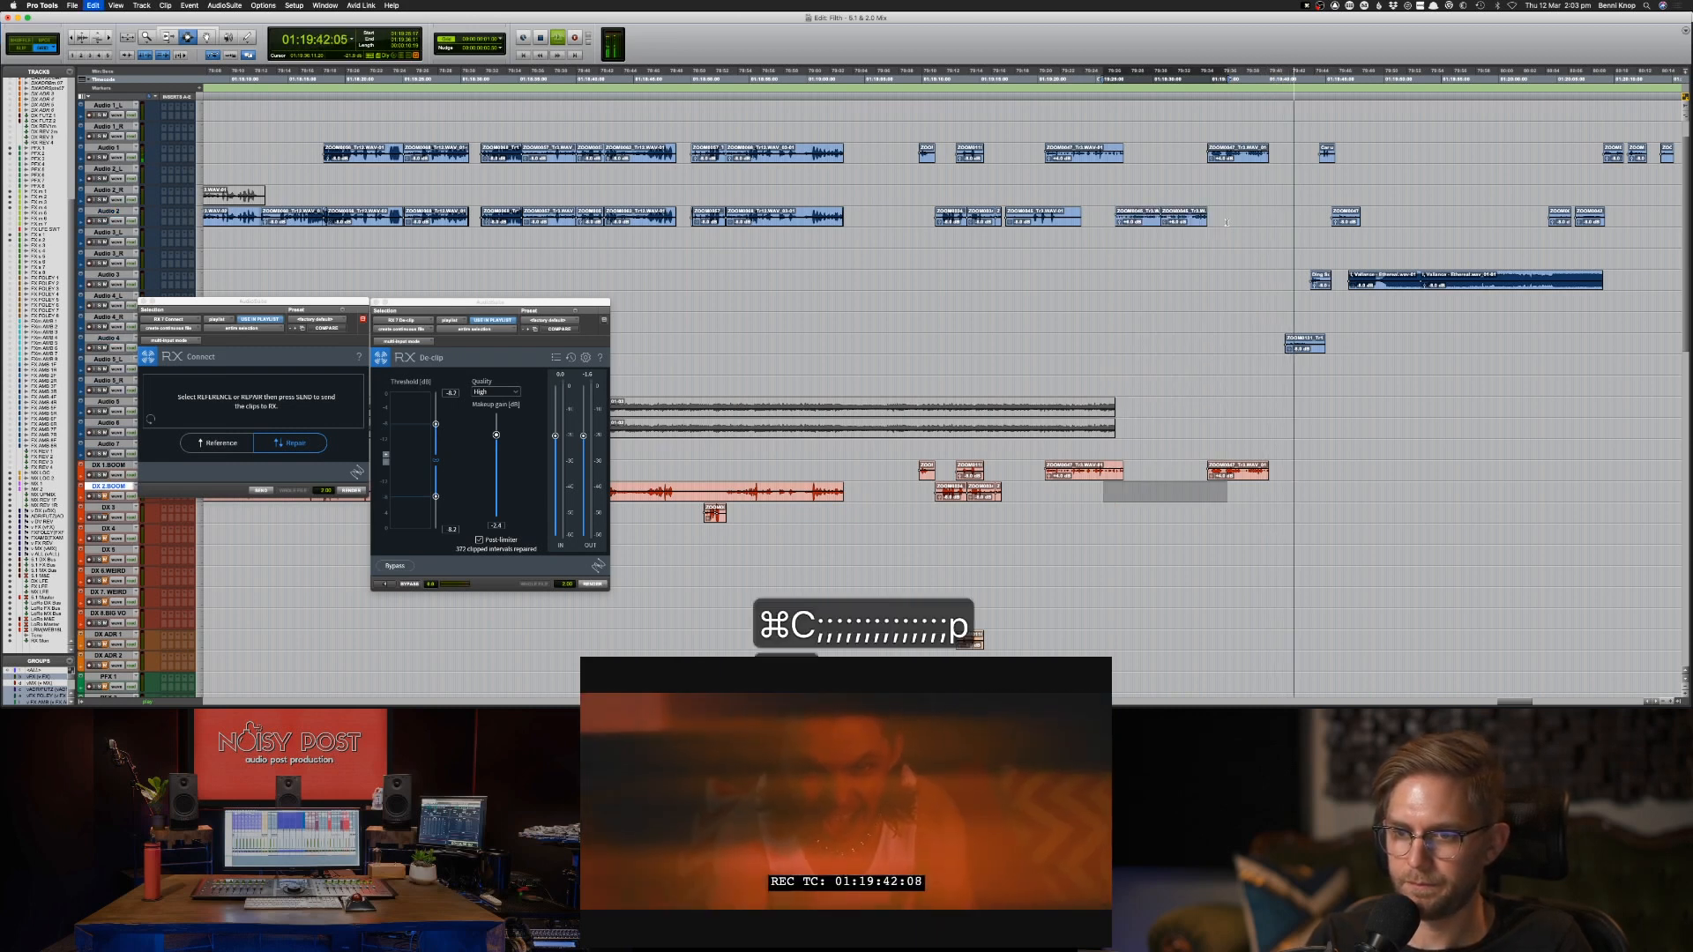
key("space")
Extend the start of the Audio 1 clip at 01:19:34:19 back to 01:19:29:13 and audition it.
left_click(1209, 156)
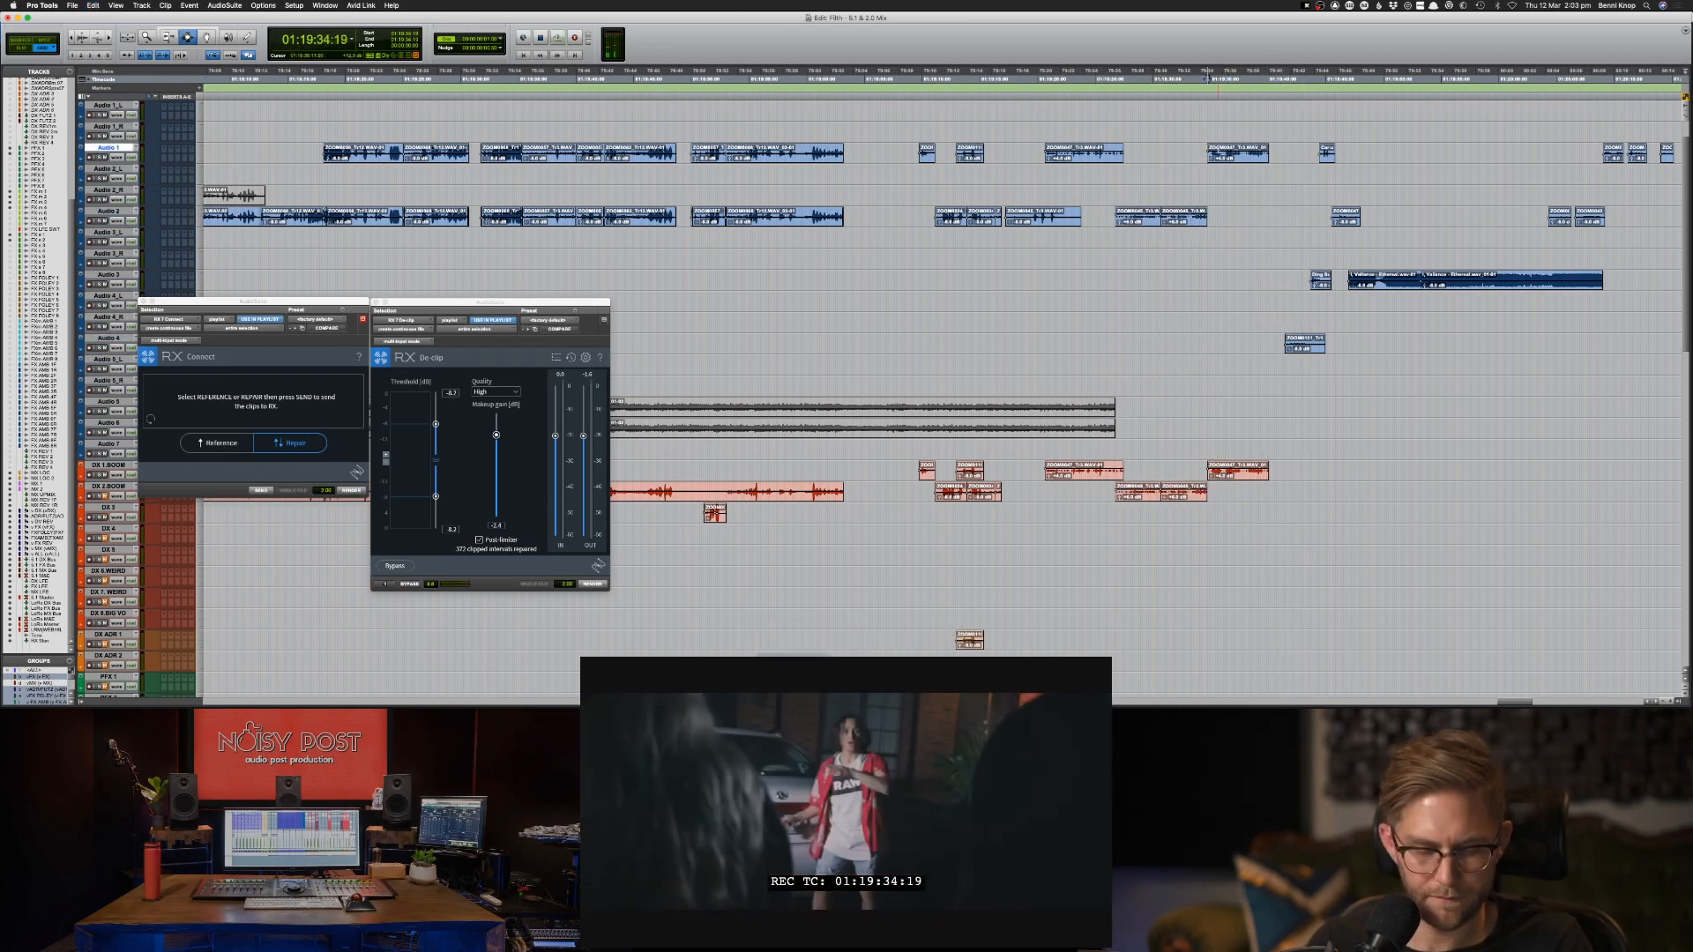
left_click_drag(1210, 152, 1149, 152)
left_click(1149, 155)
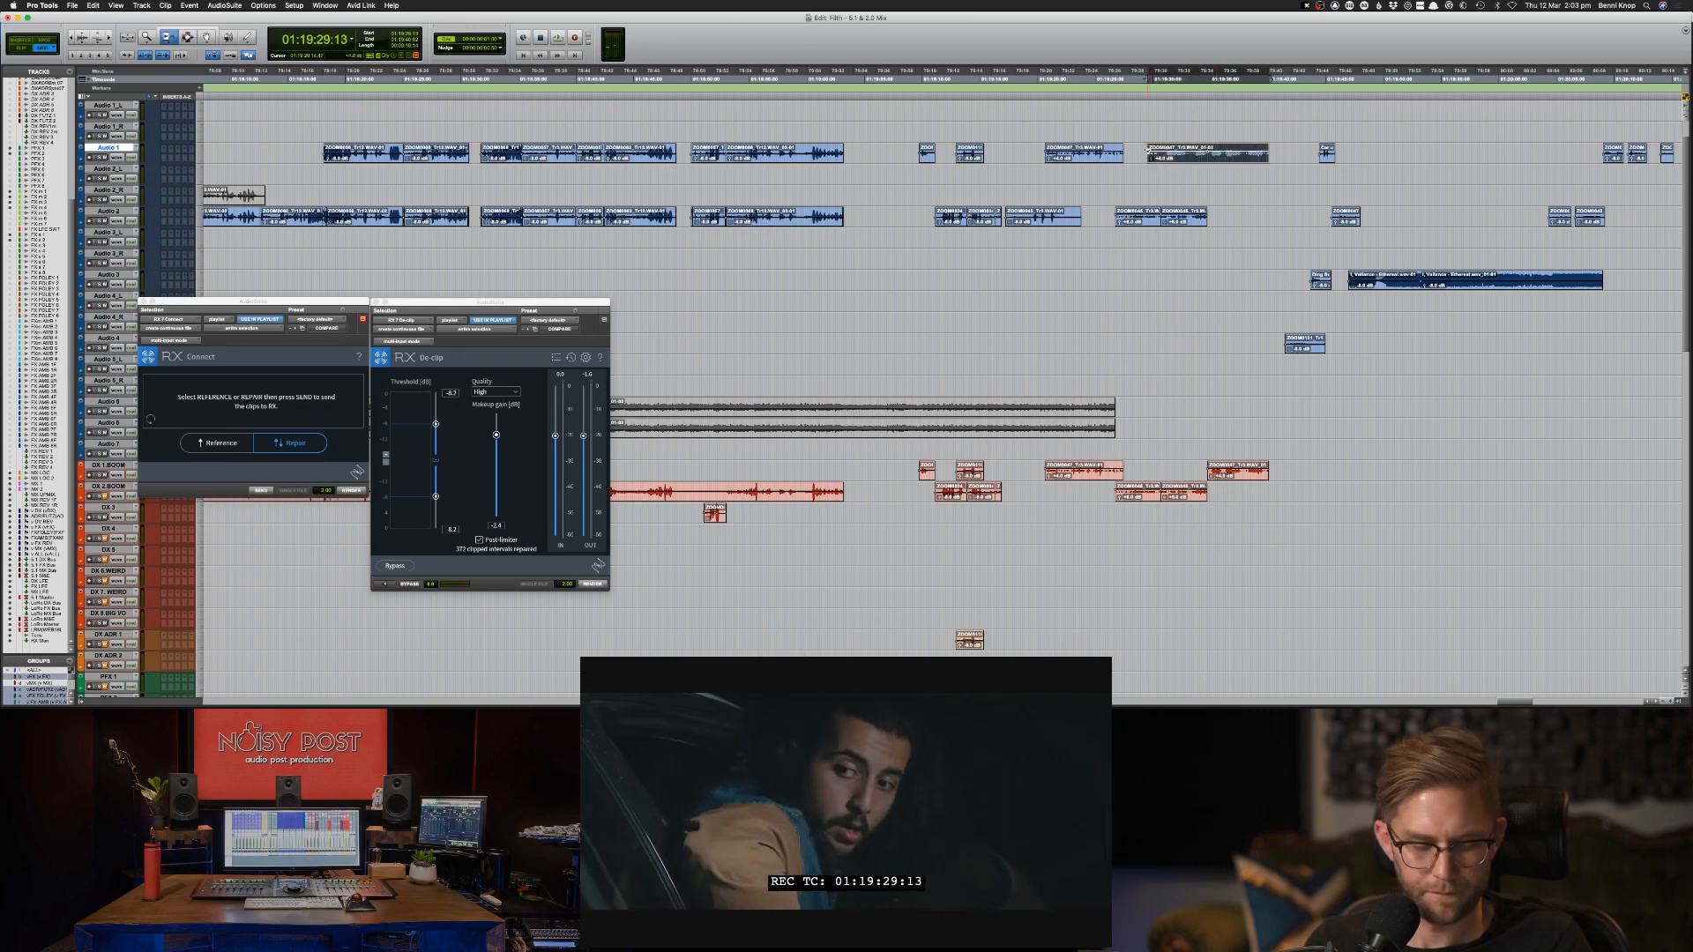
key("space")
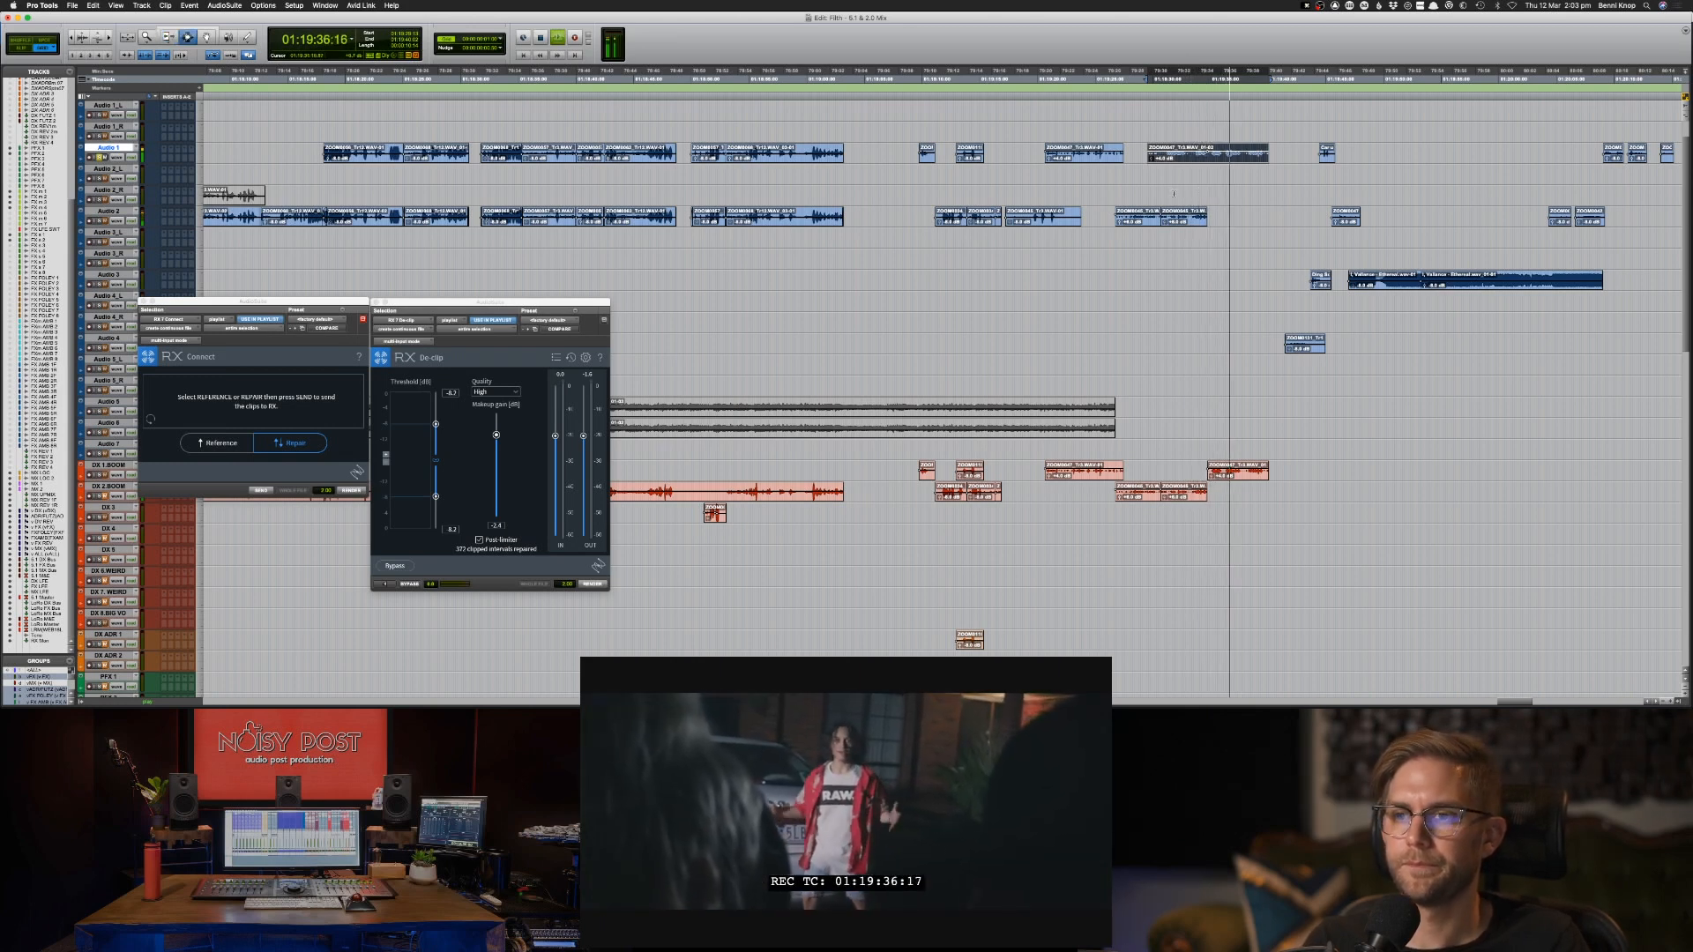
key("space")
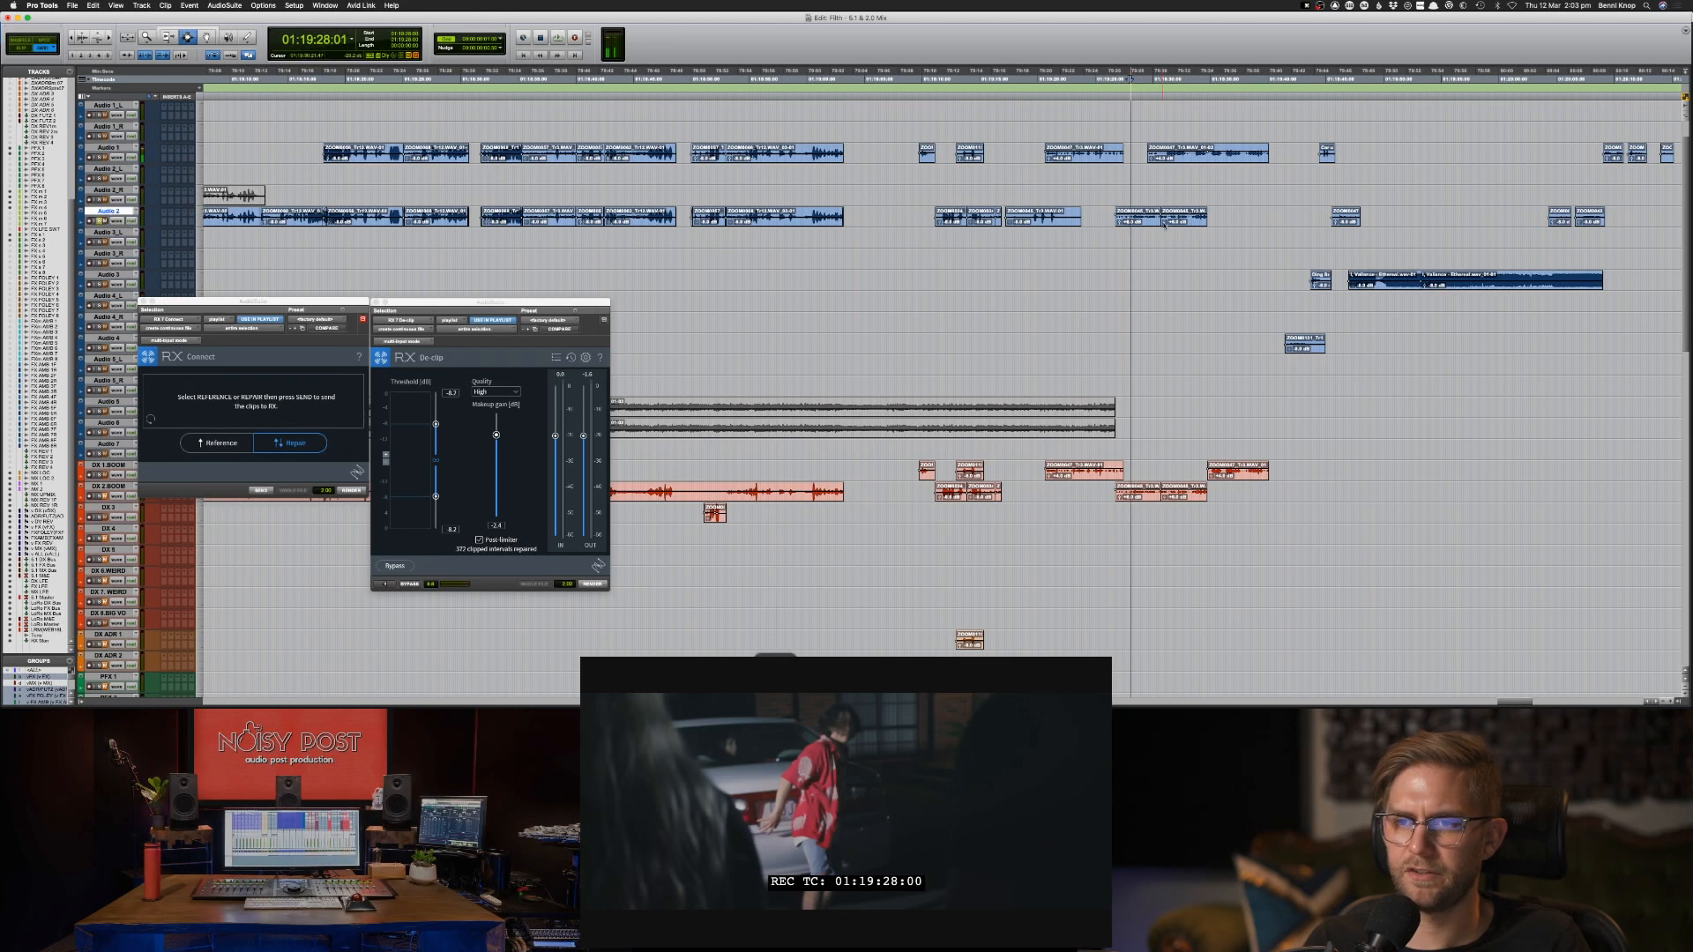
Audition the matching Audio 2 pair, then mute its second clip and that clip's copy on DX 2.BOOM.
key("space")
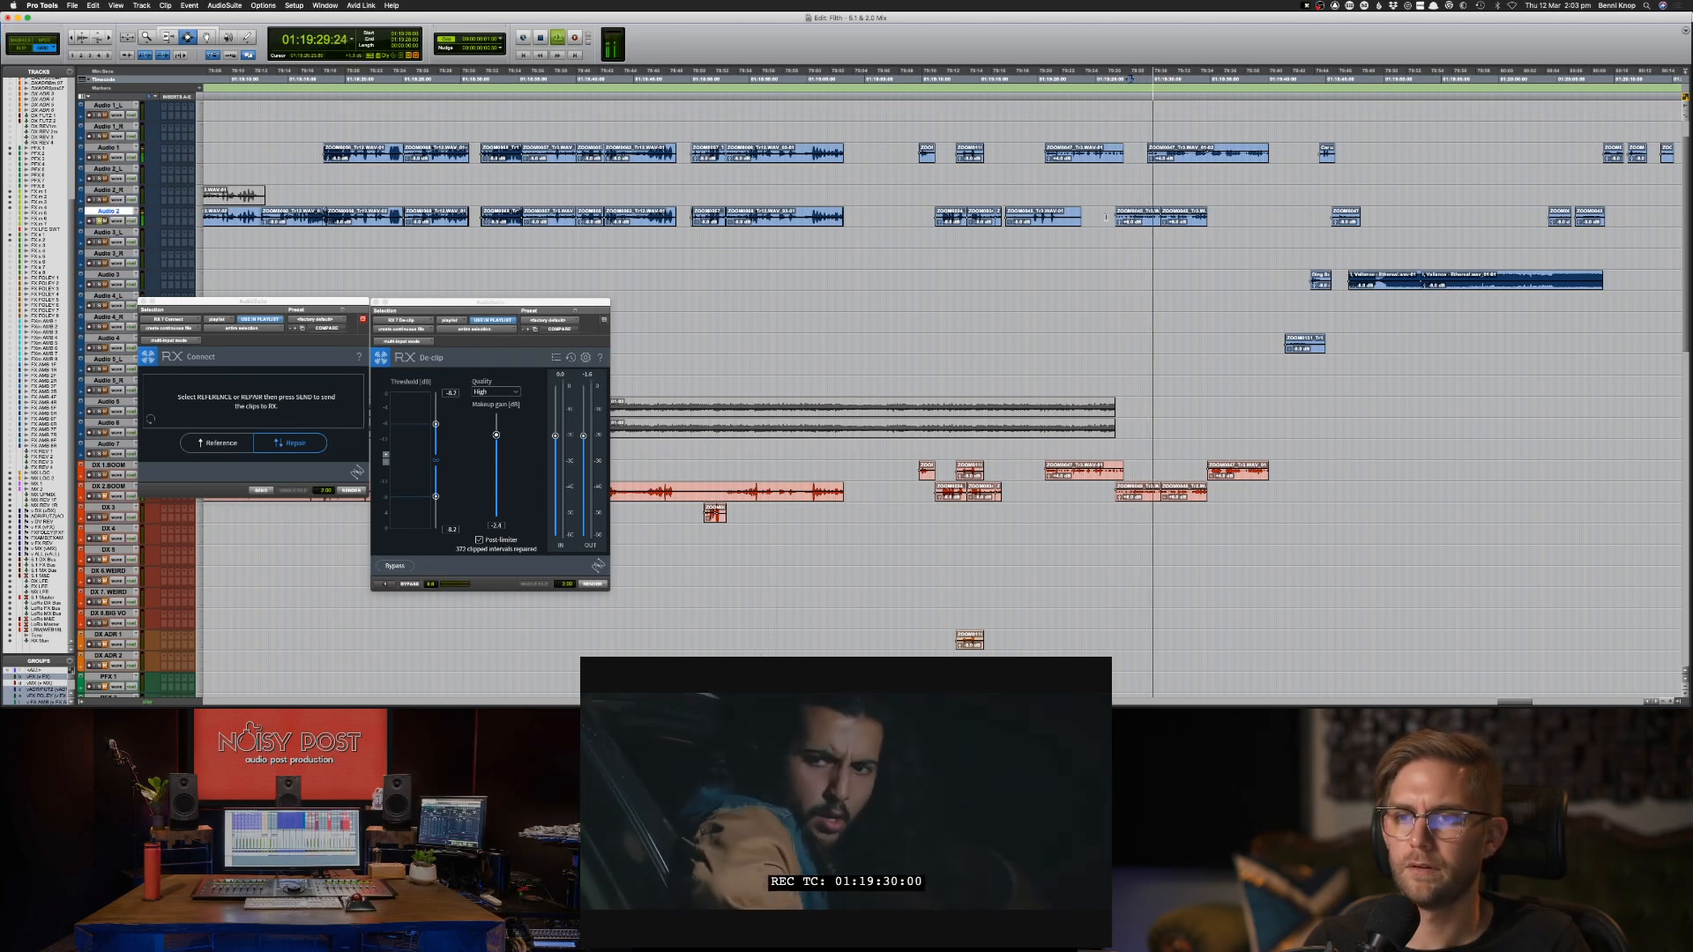
left_click_drag(1105, 217, 1252, 223)
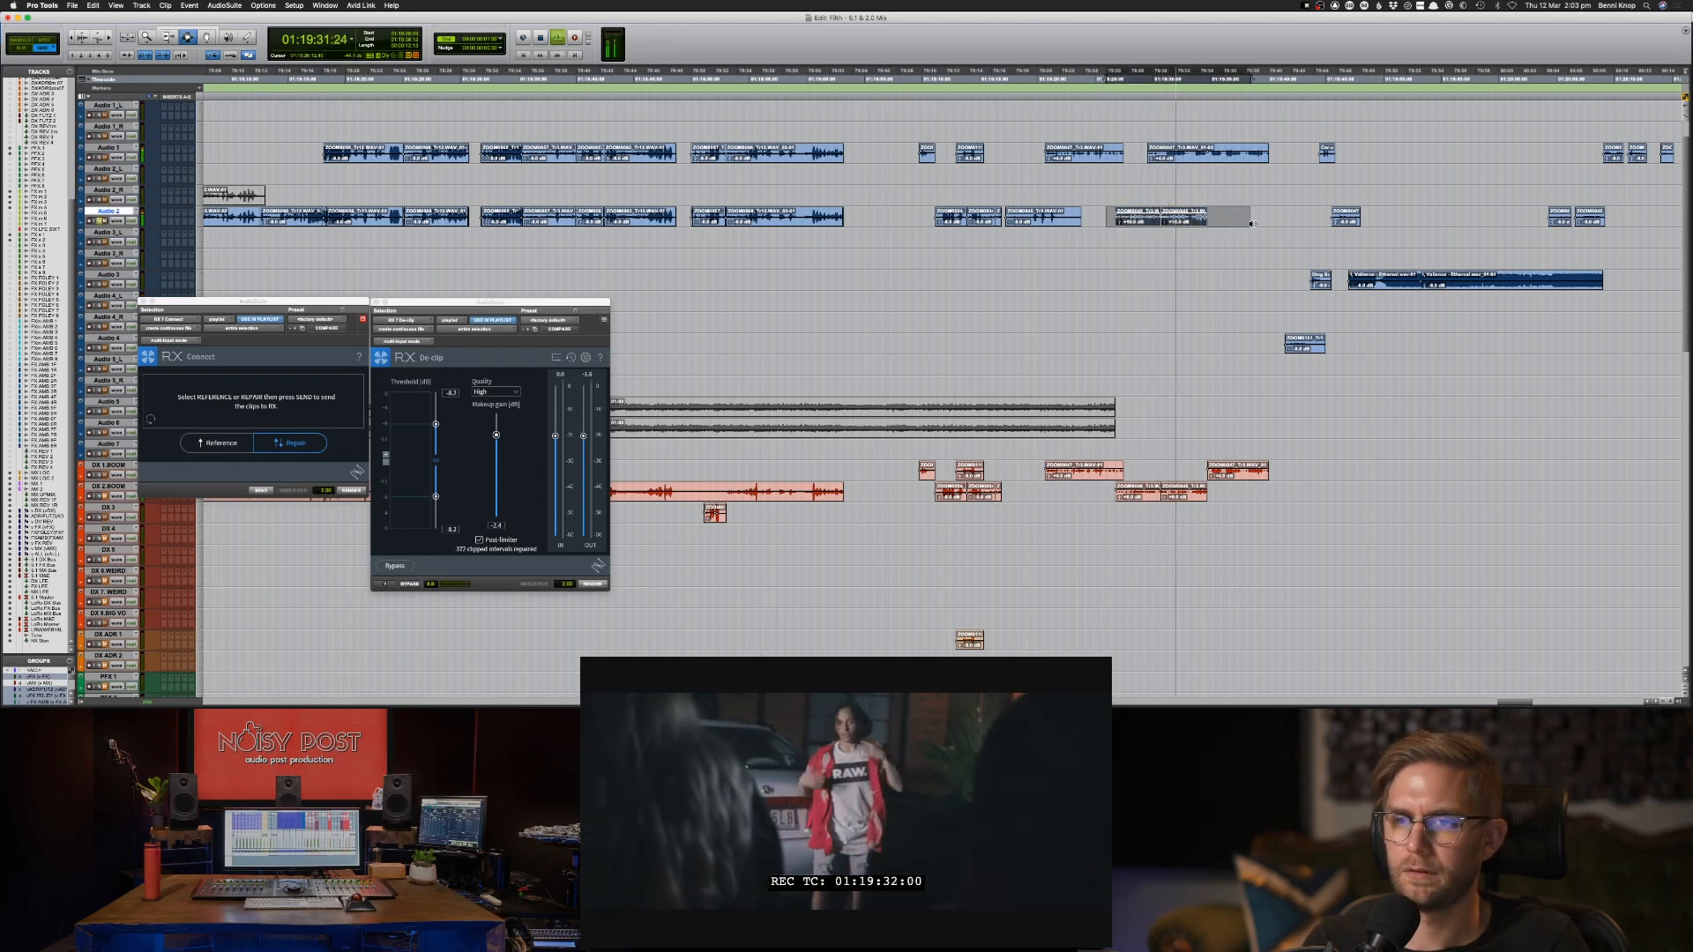
left_click(1204, 220)
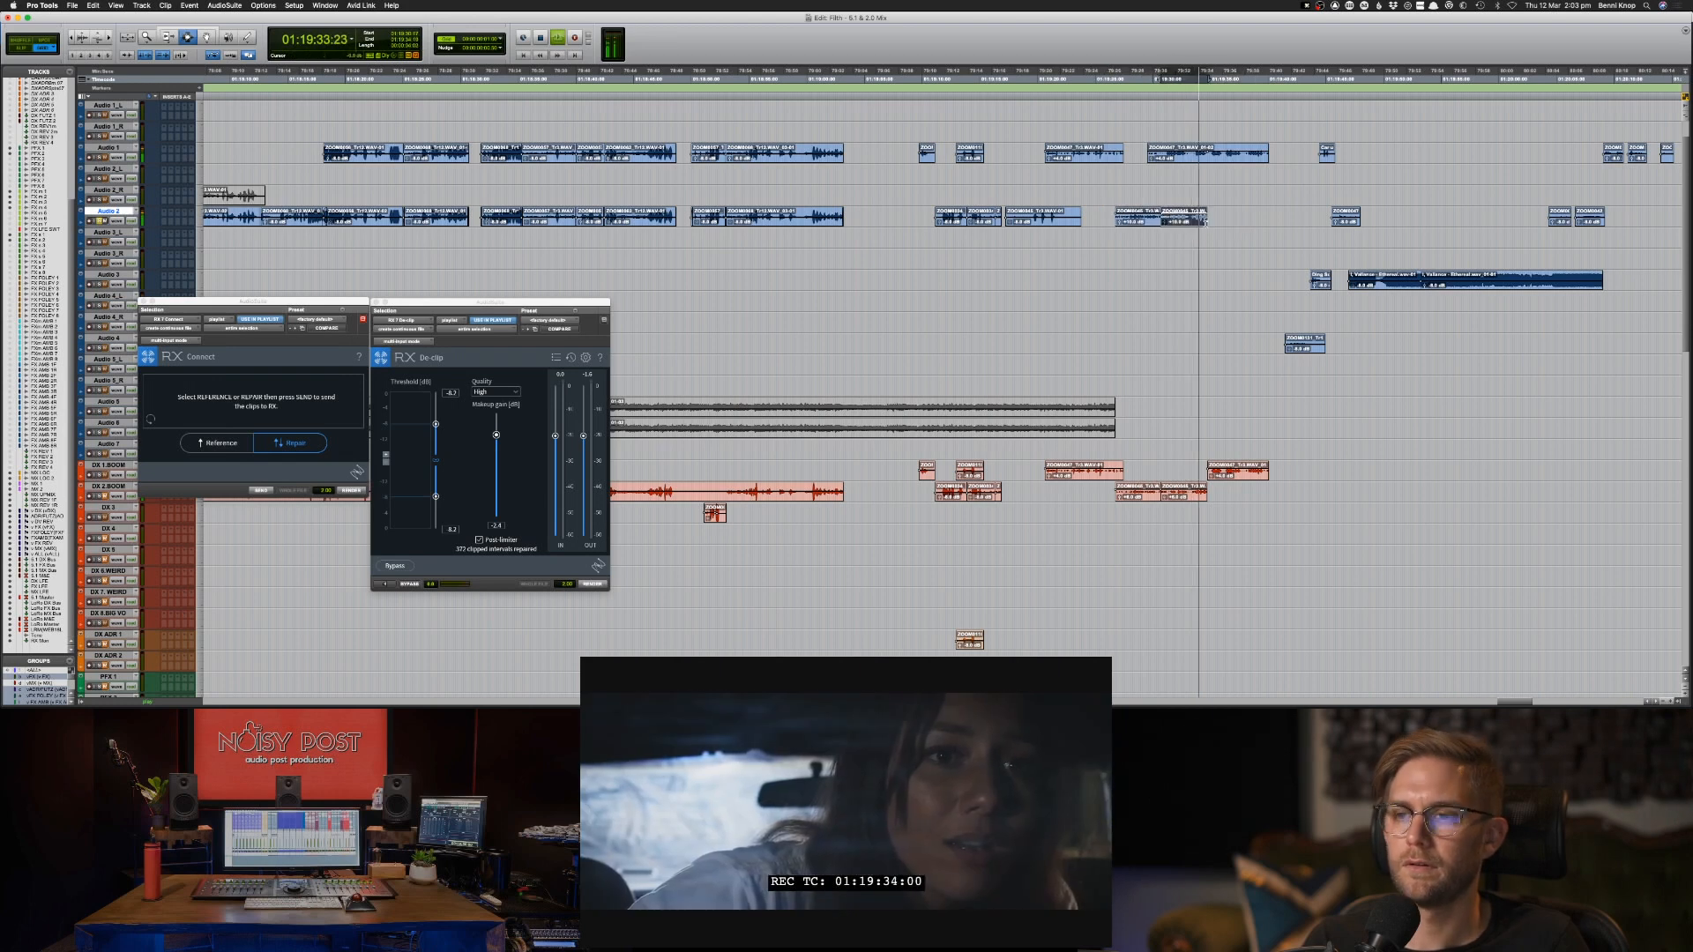
key("super+m")
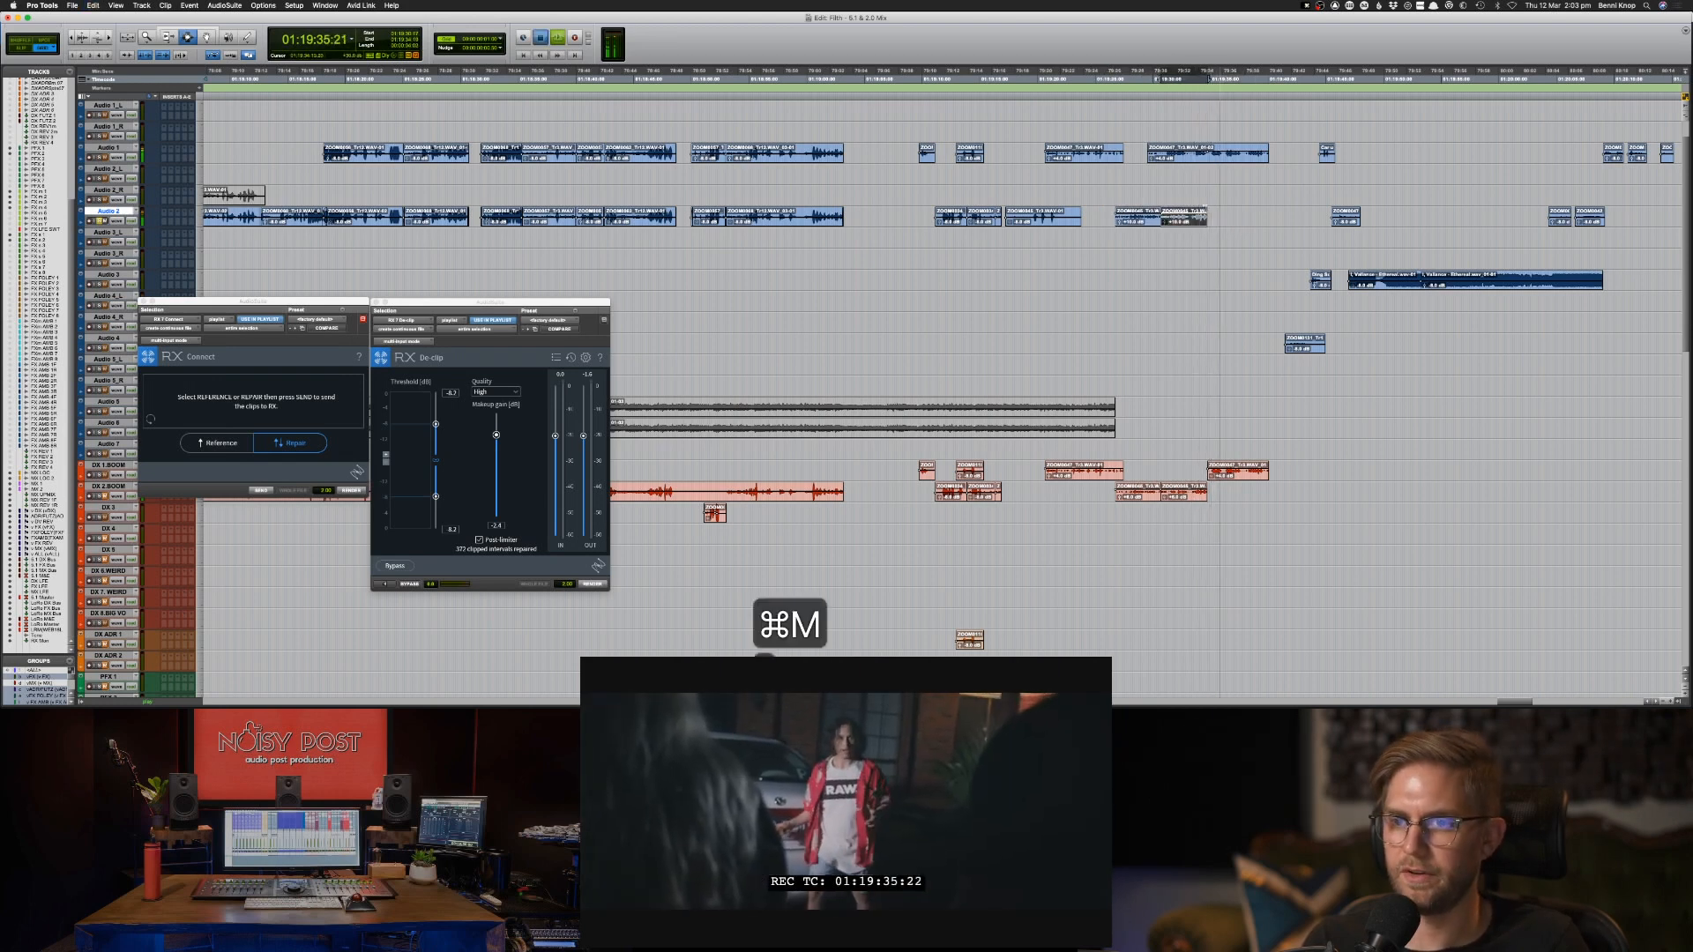
key("space")
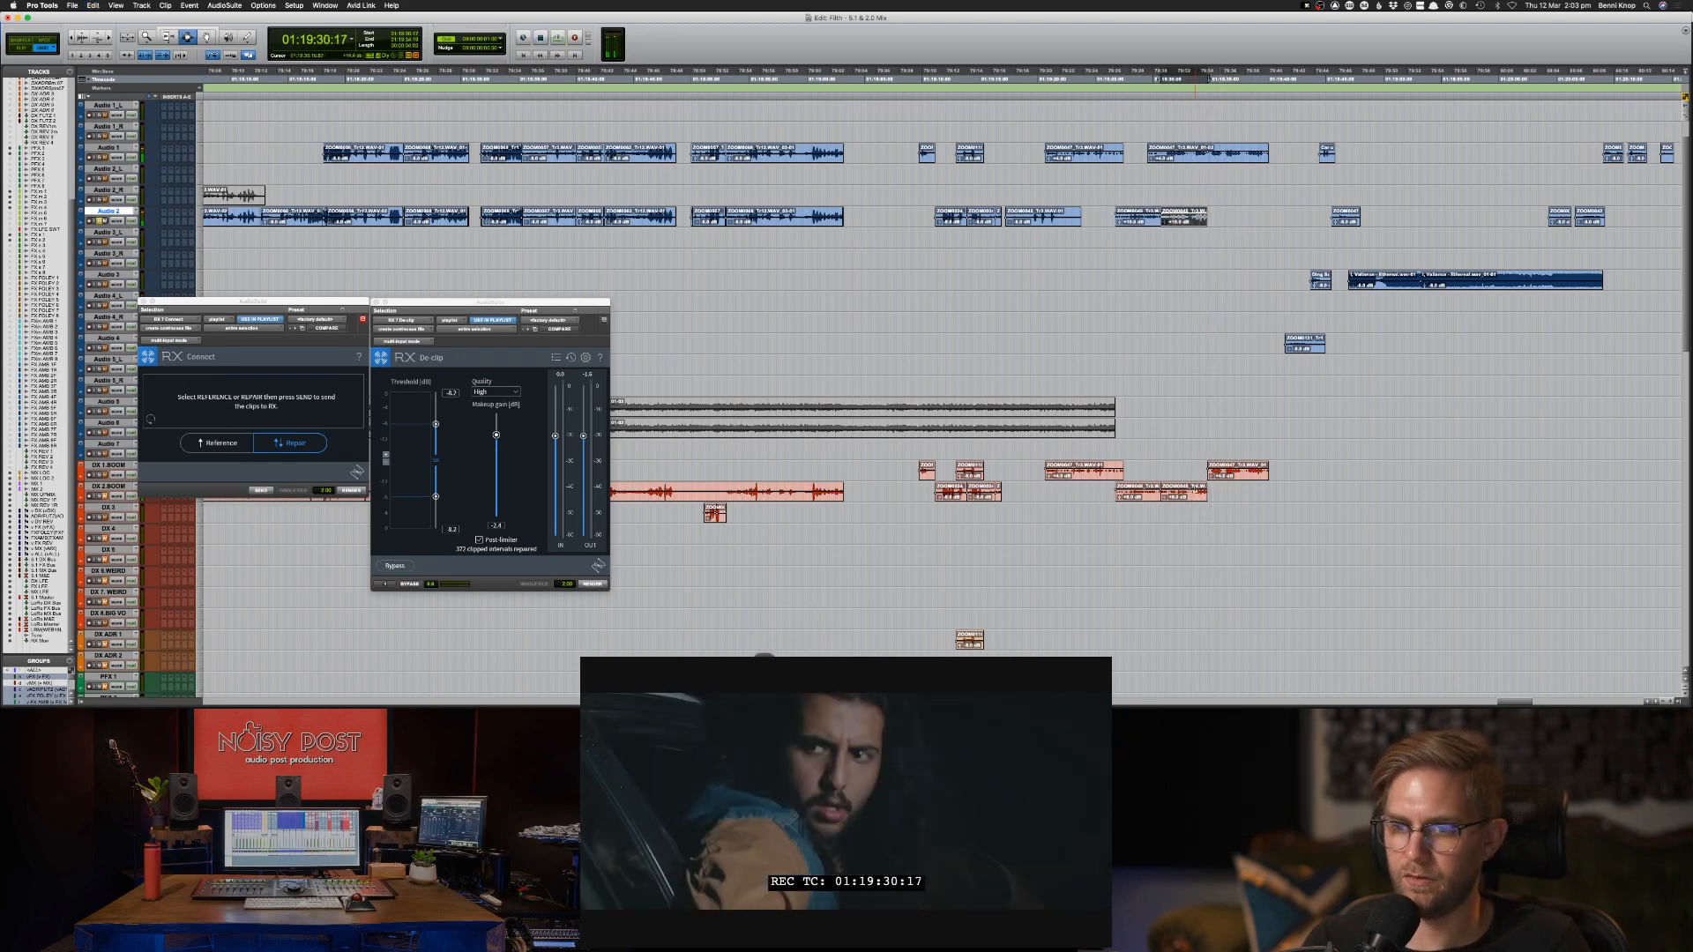
left_click(1200, 492)
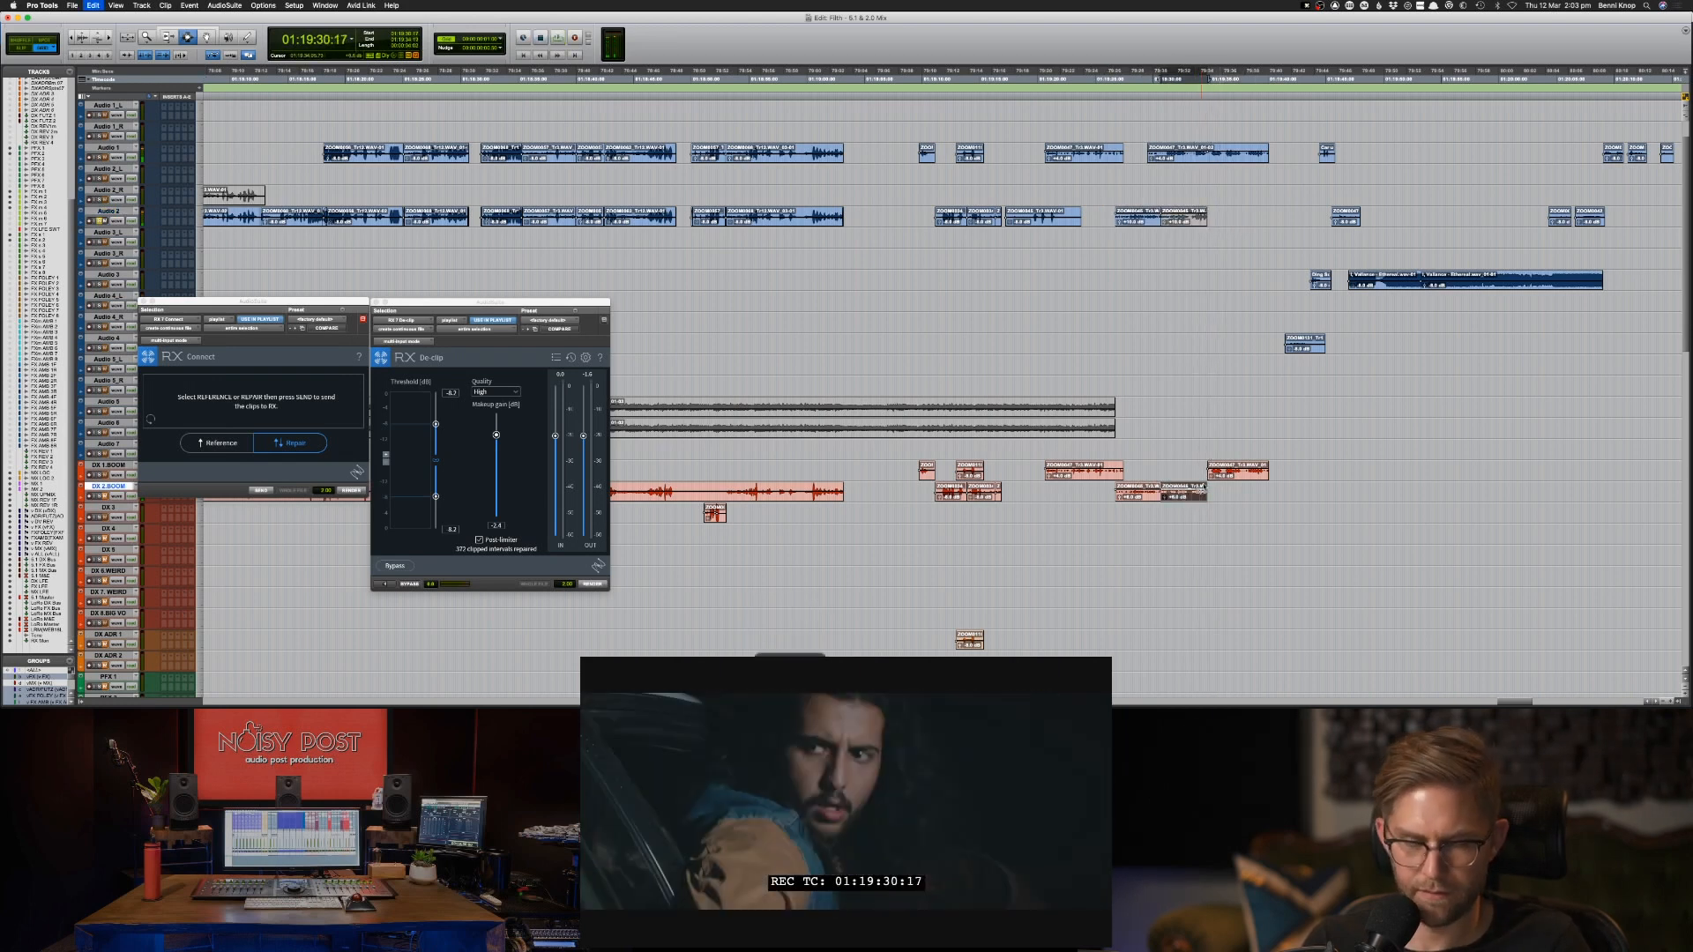
Extend the start of the last DX 1.BOOM clip back to 01:19:30:16 and audition the transition against Audio 1.
left_click_drag(1210, 470, 1157, 469)
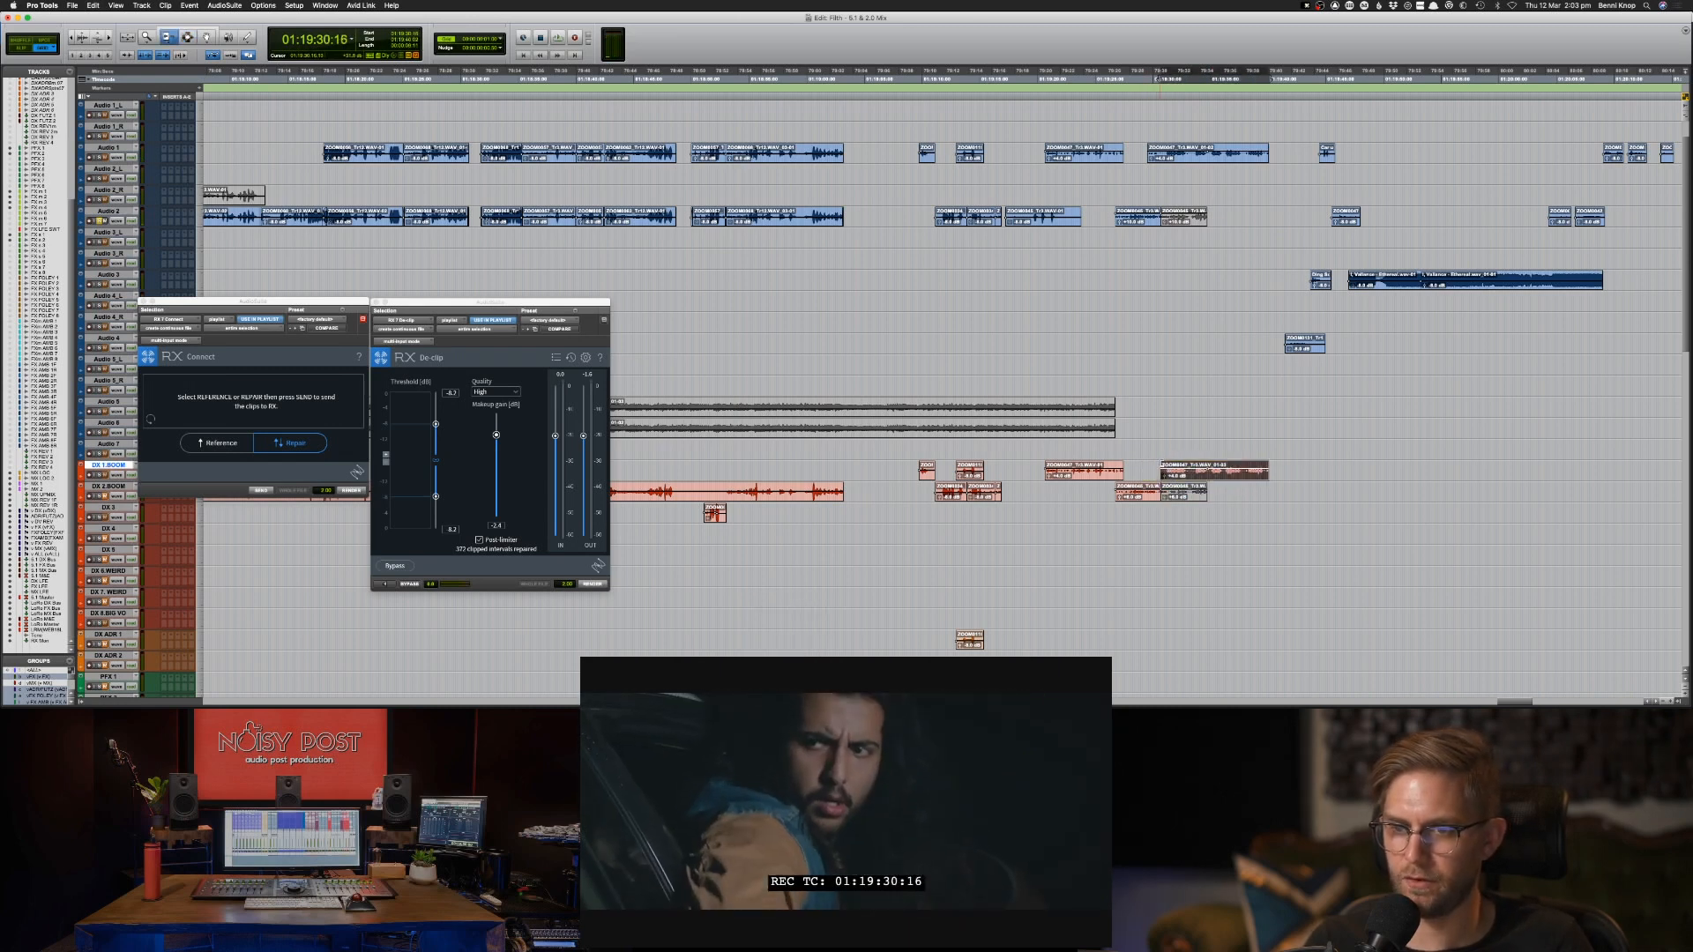
left_click(1149, 472)
key("space")
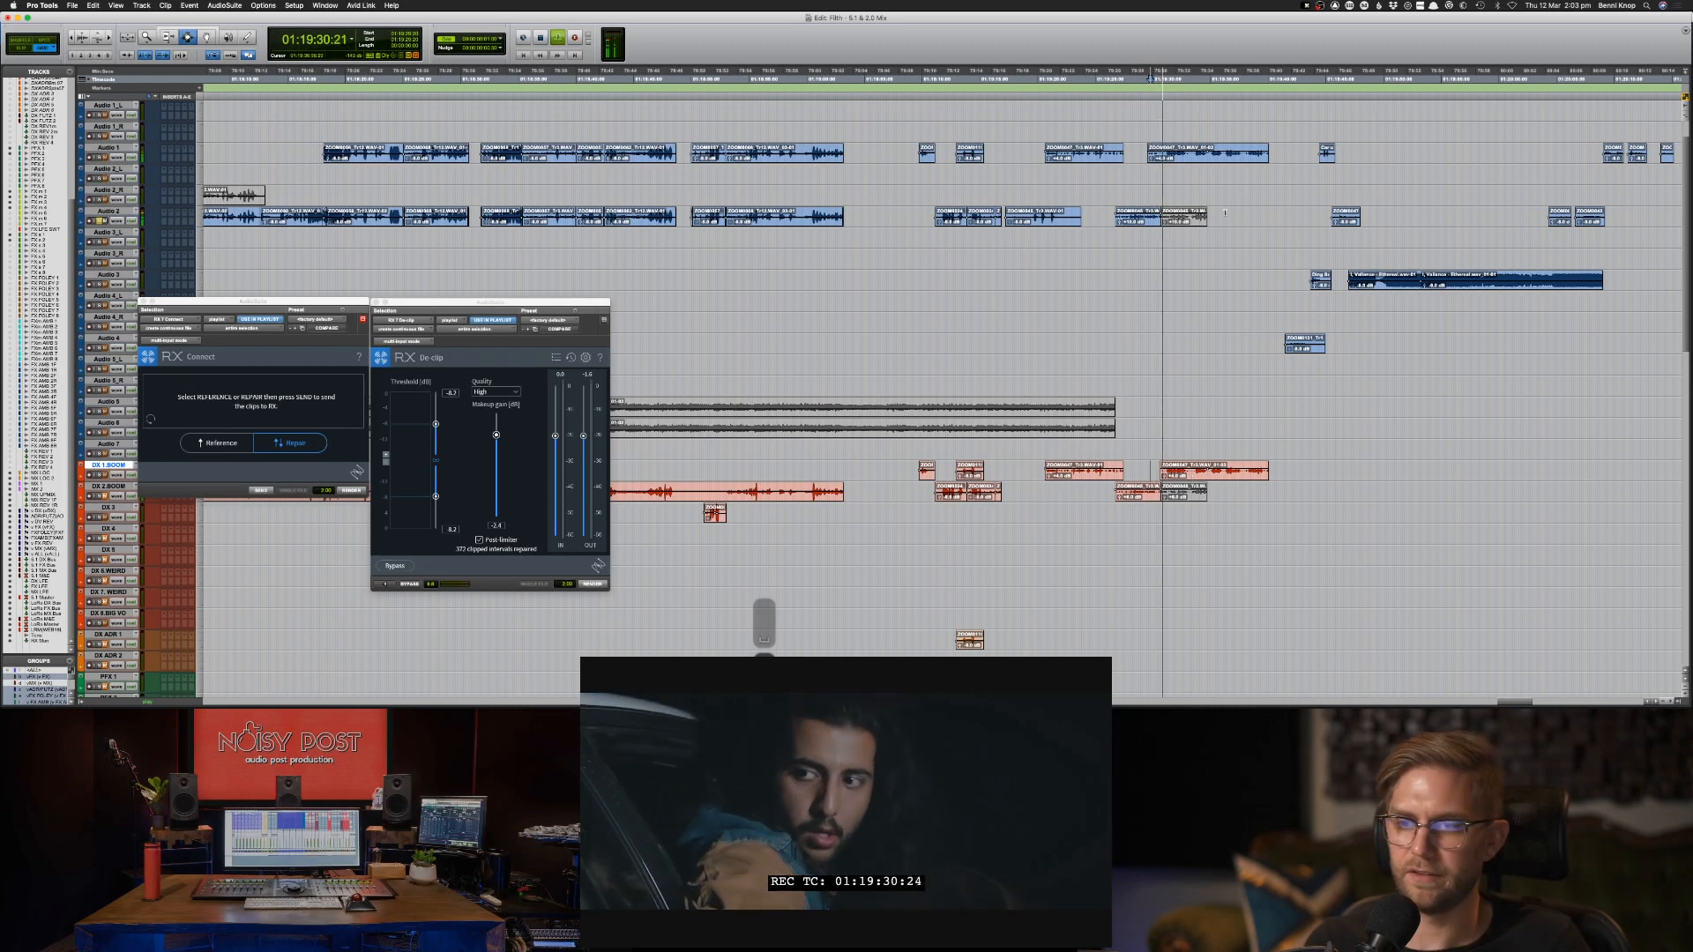
key("space")
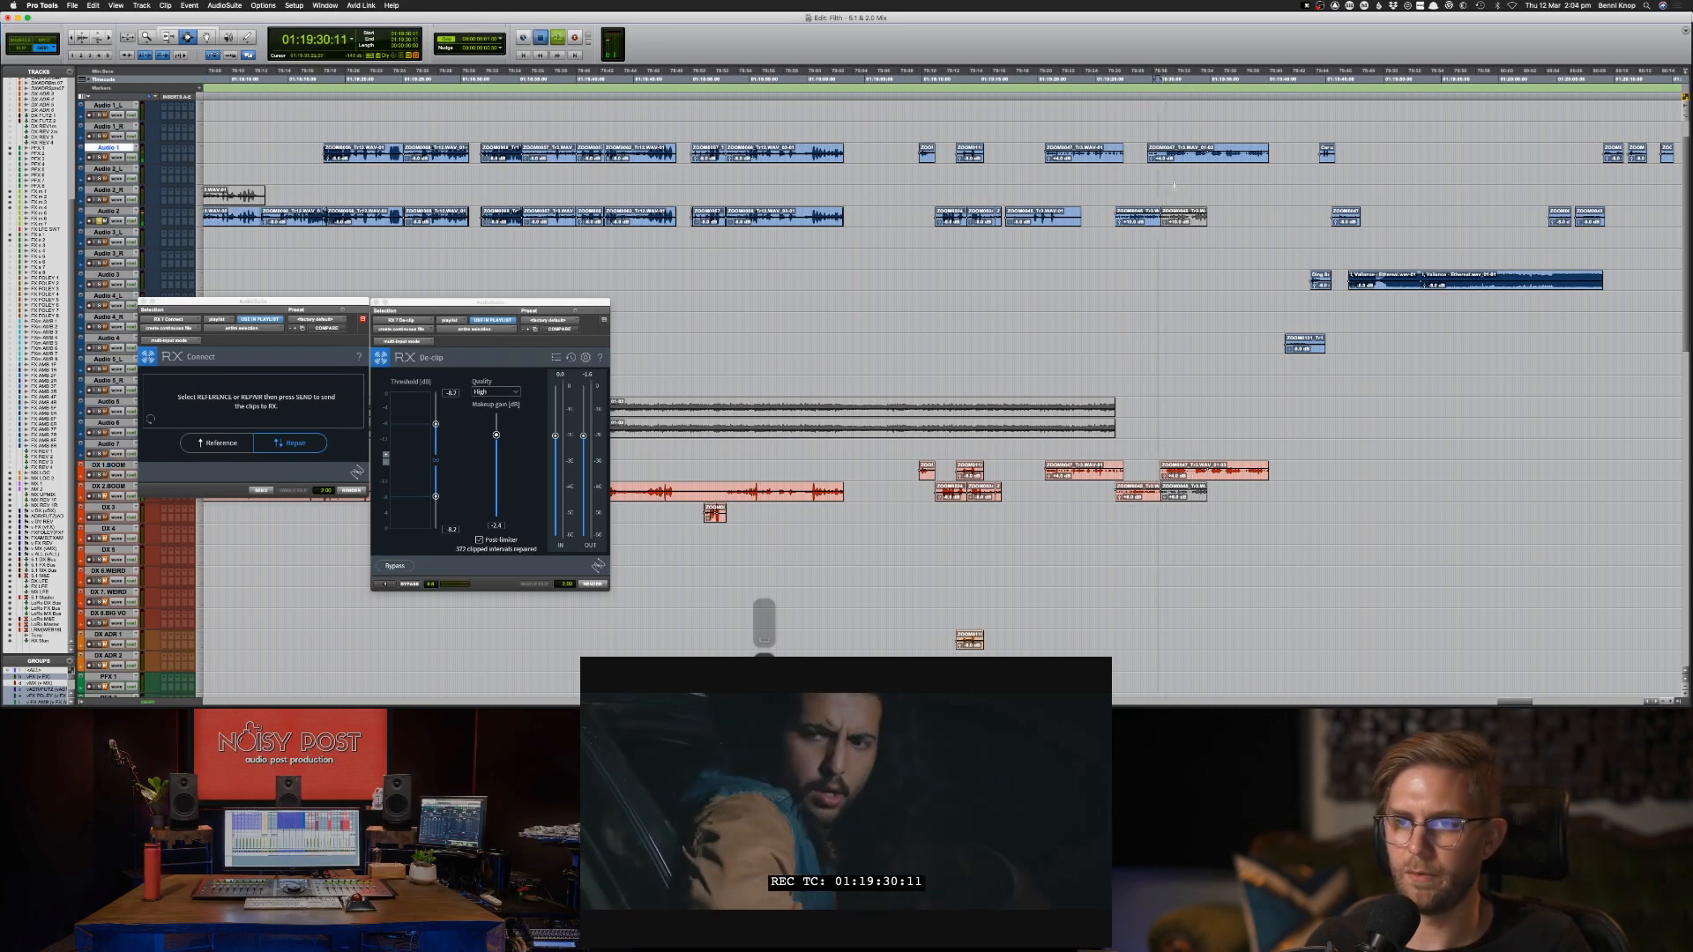
key("space")
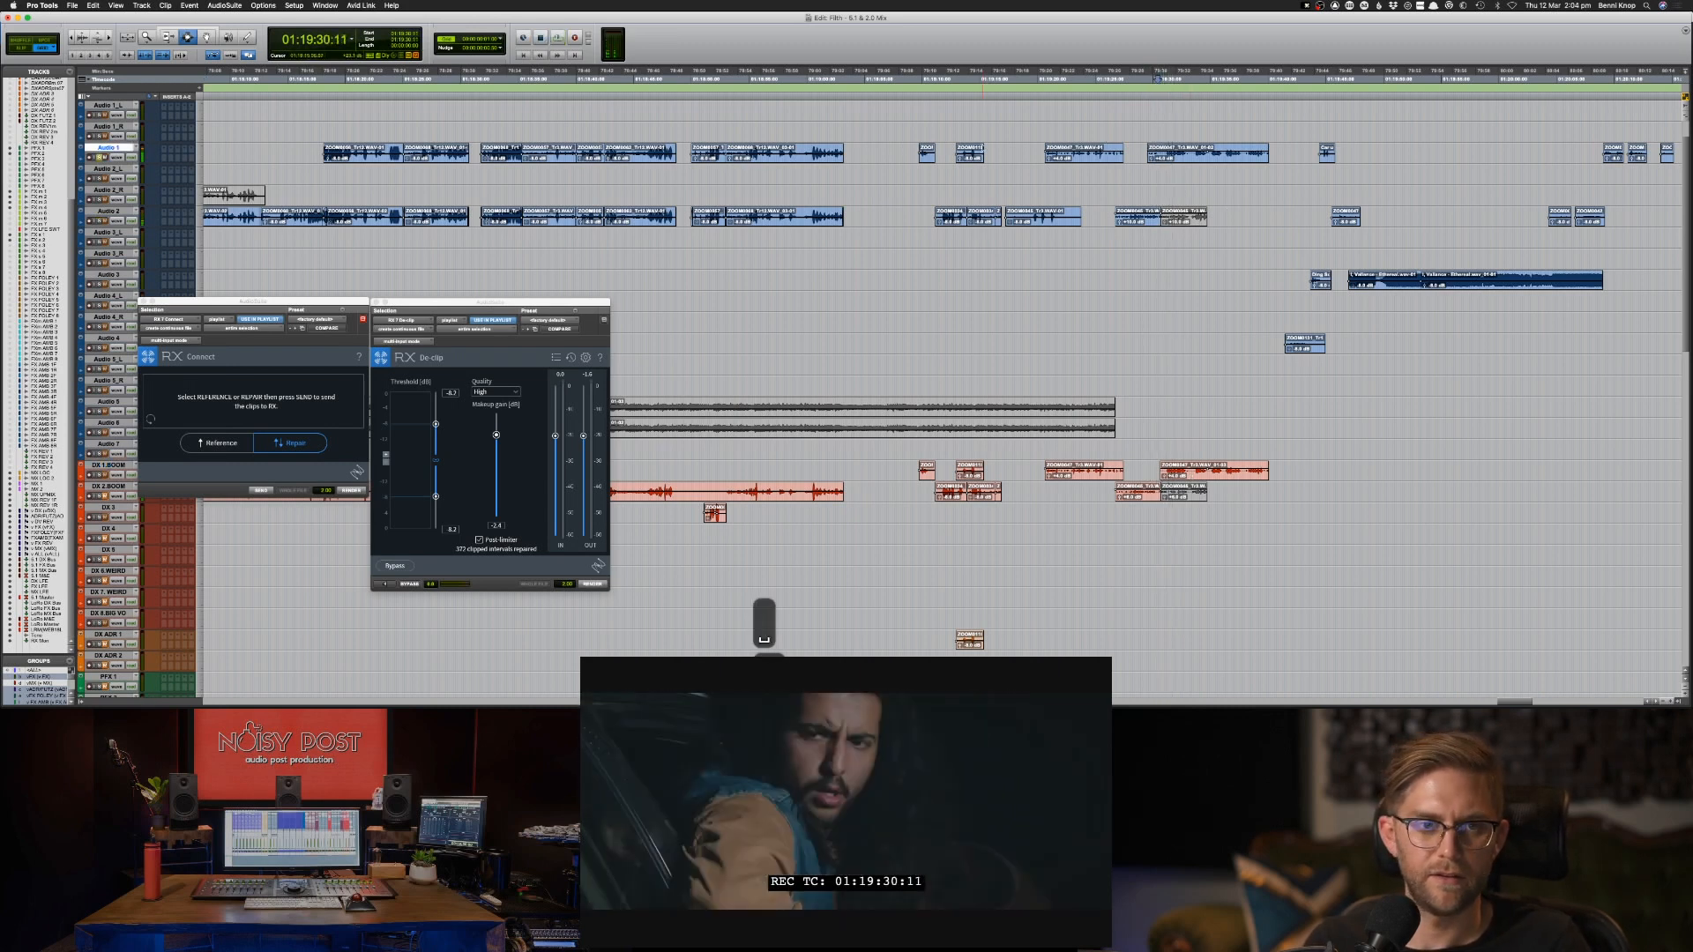
key("space")
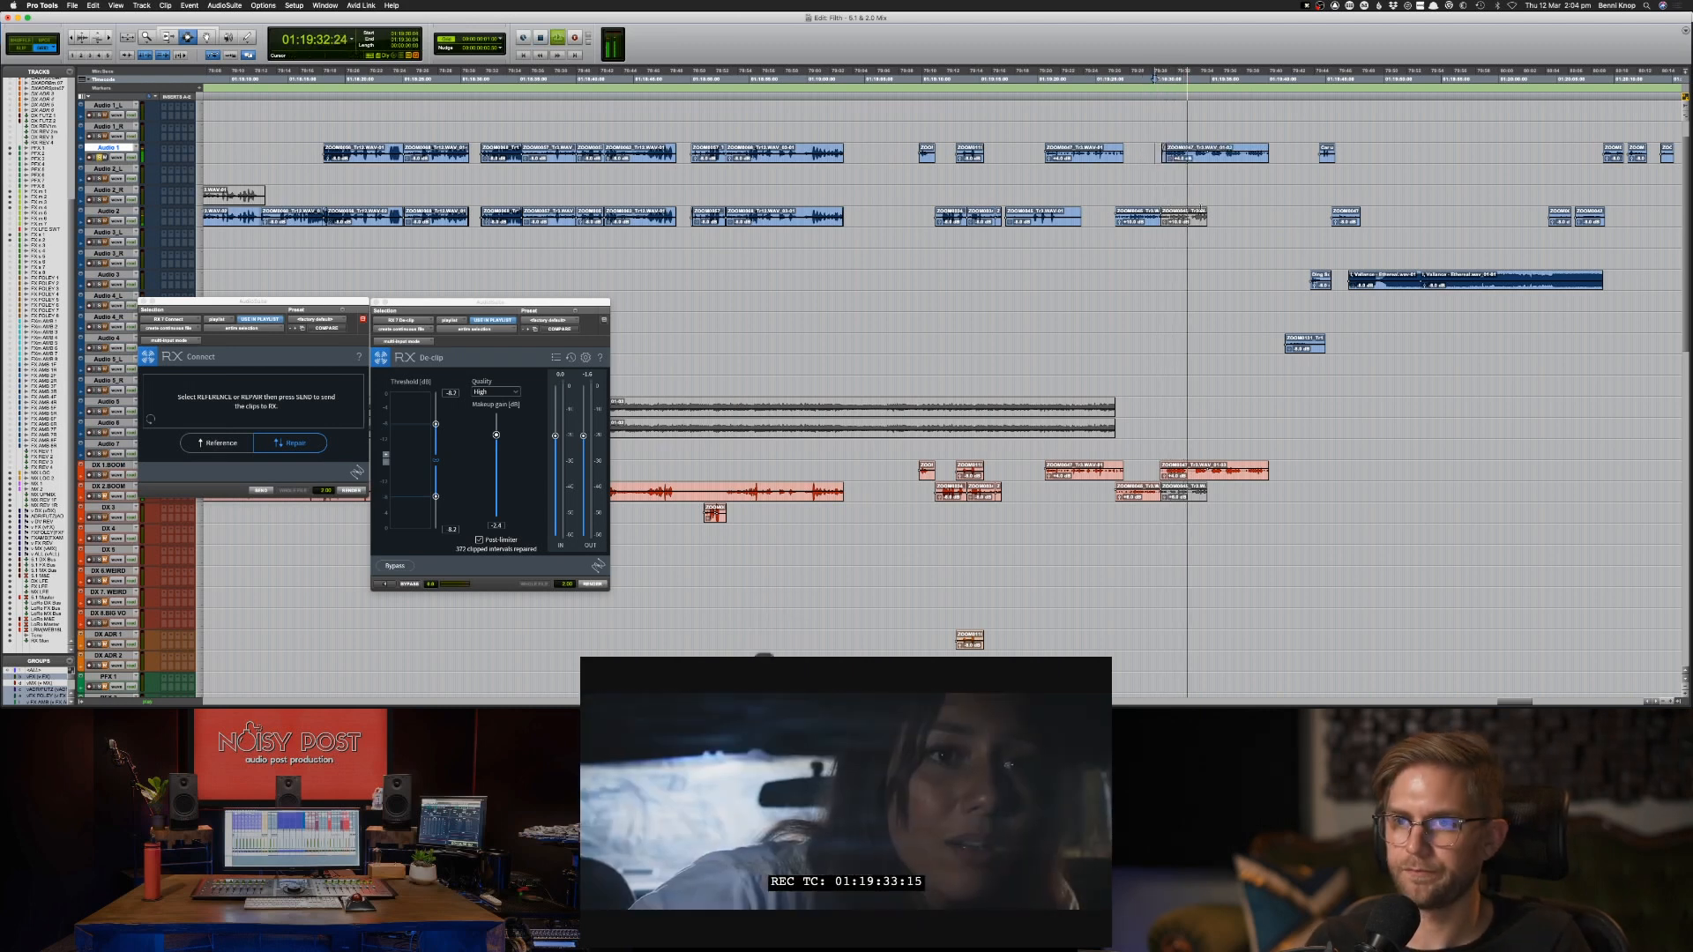
key("space")
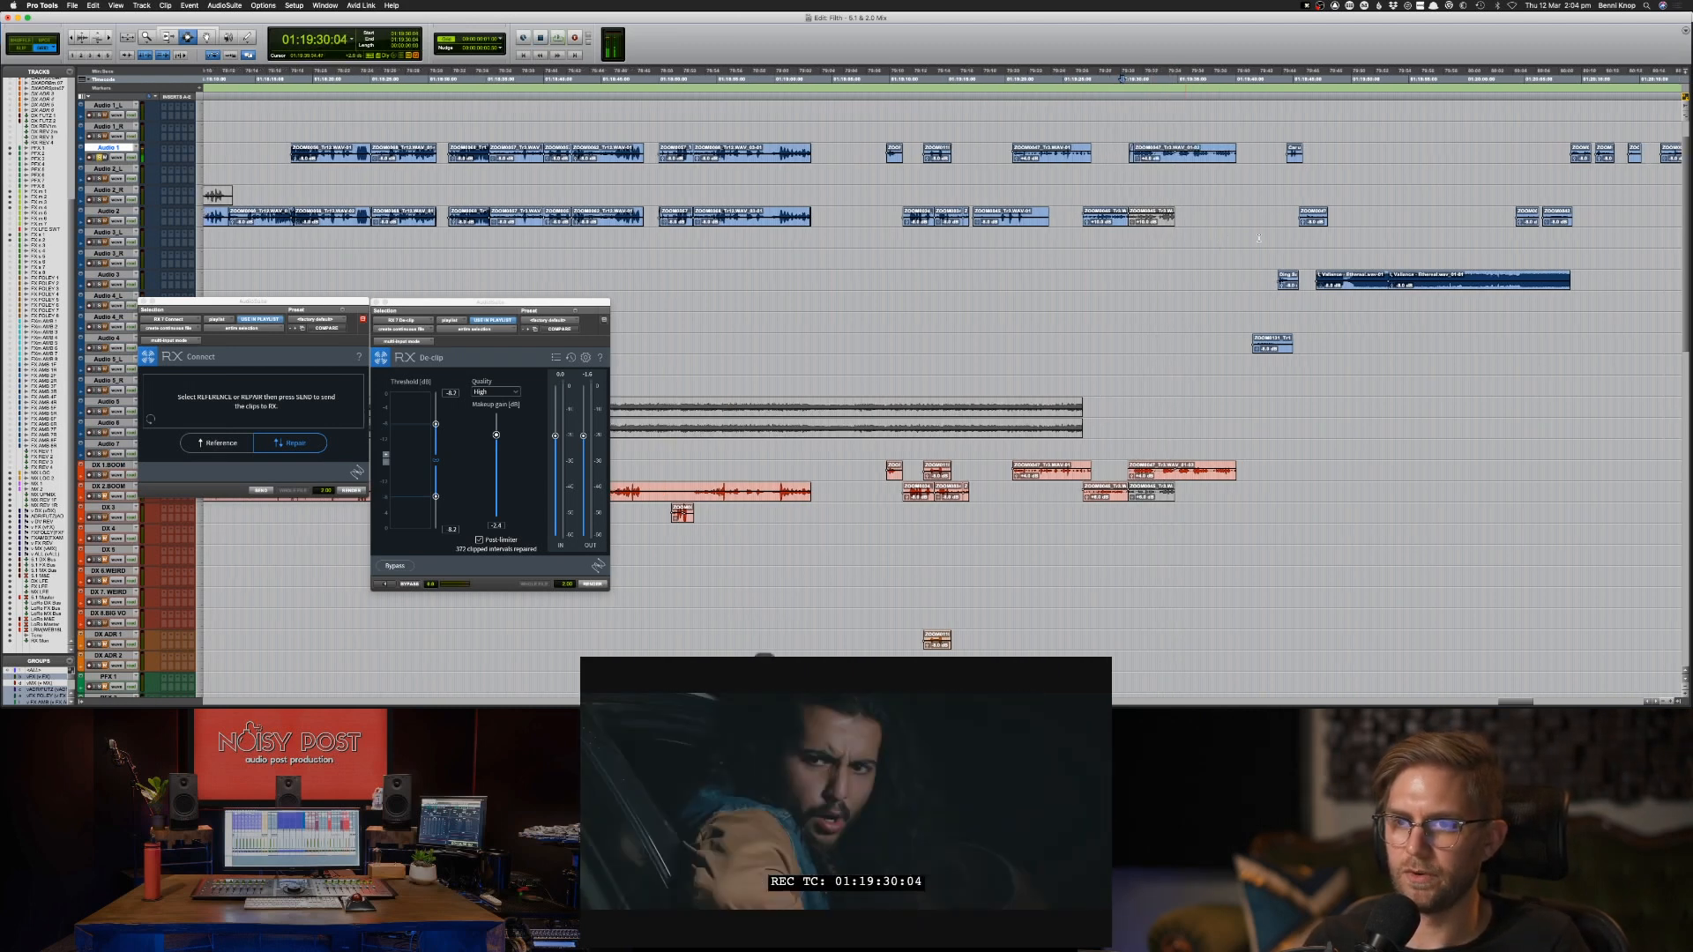
Audition the extended Audio 1 clip from about 01:19:31 and the Audio 4 clip from about 01:19:40:16.
scroll(1259, 238, "right", 1)
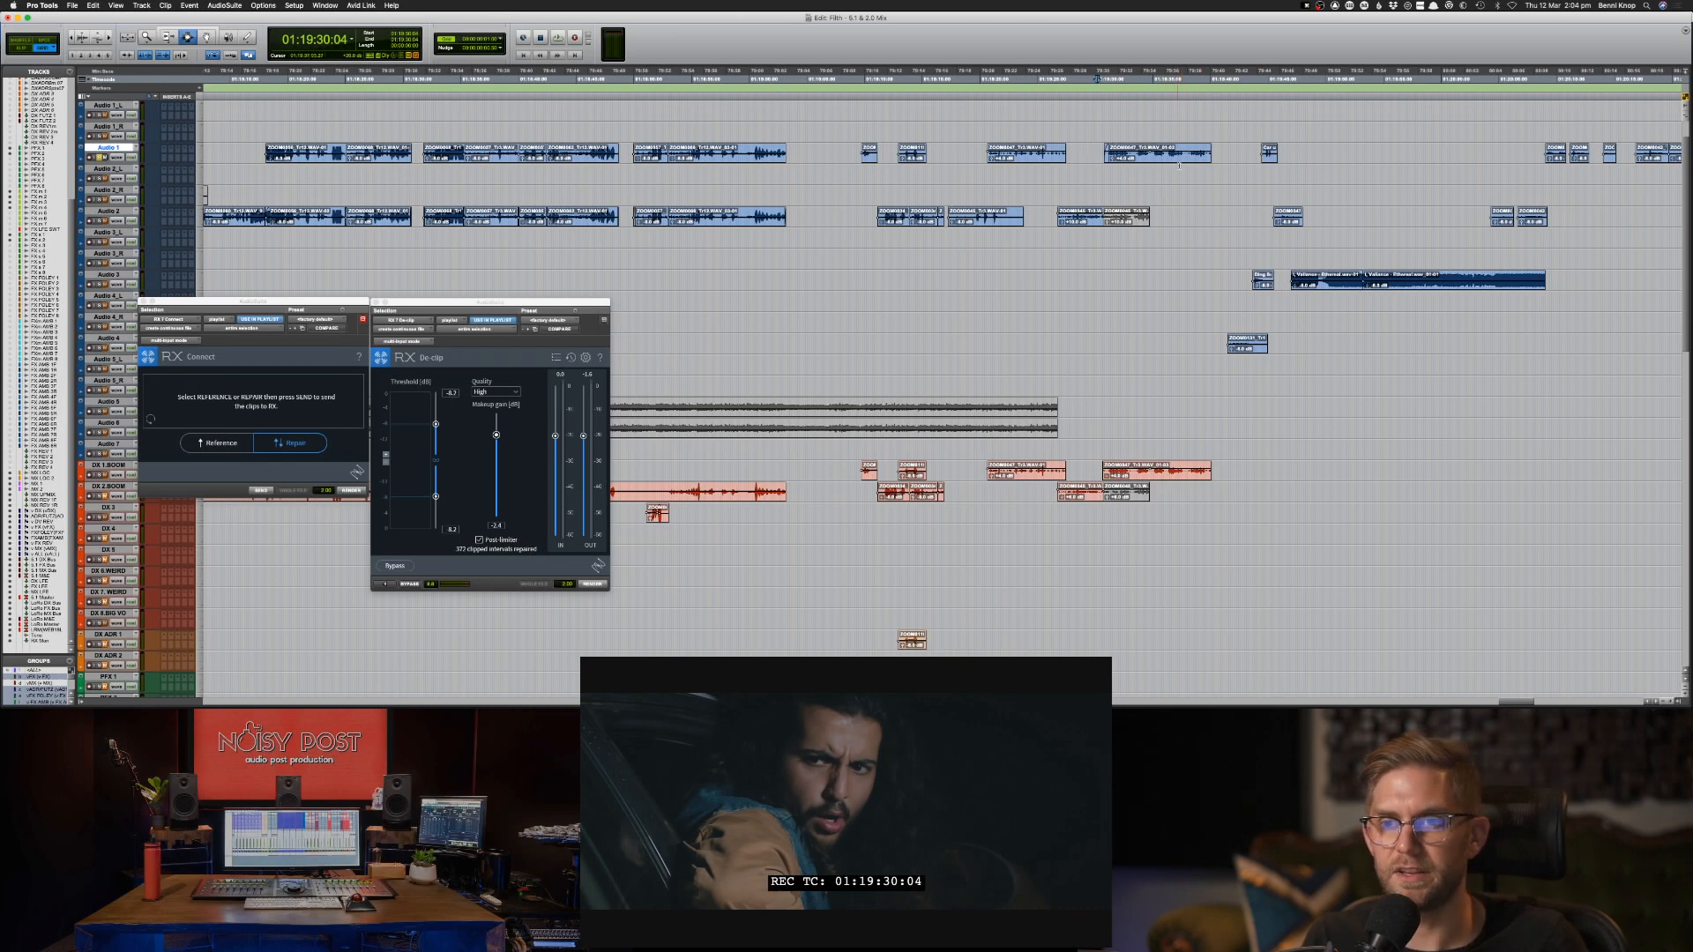
left_click_drag(1212, 151, 1206, 153)
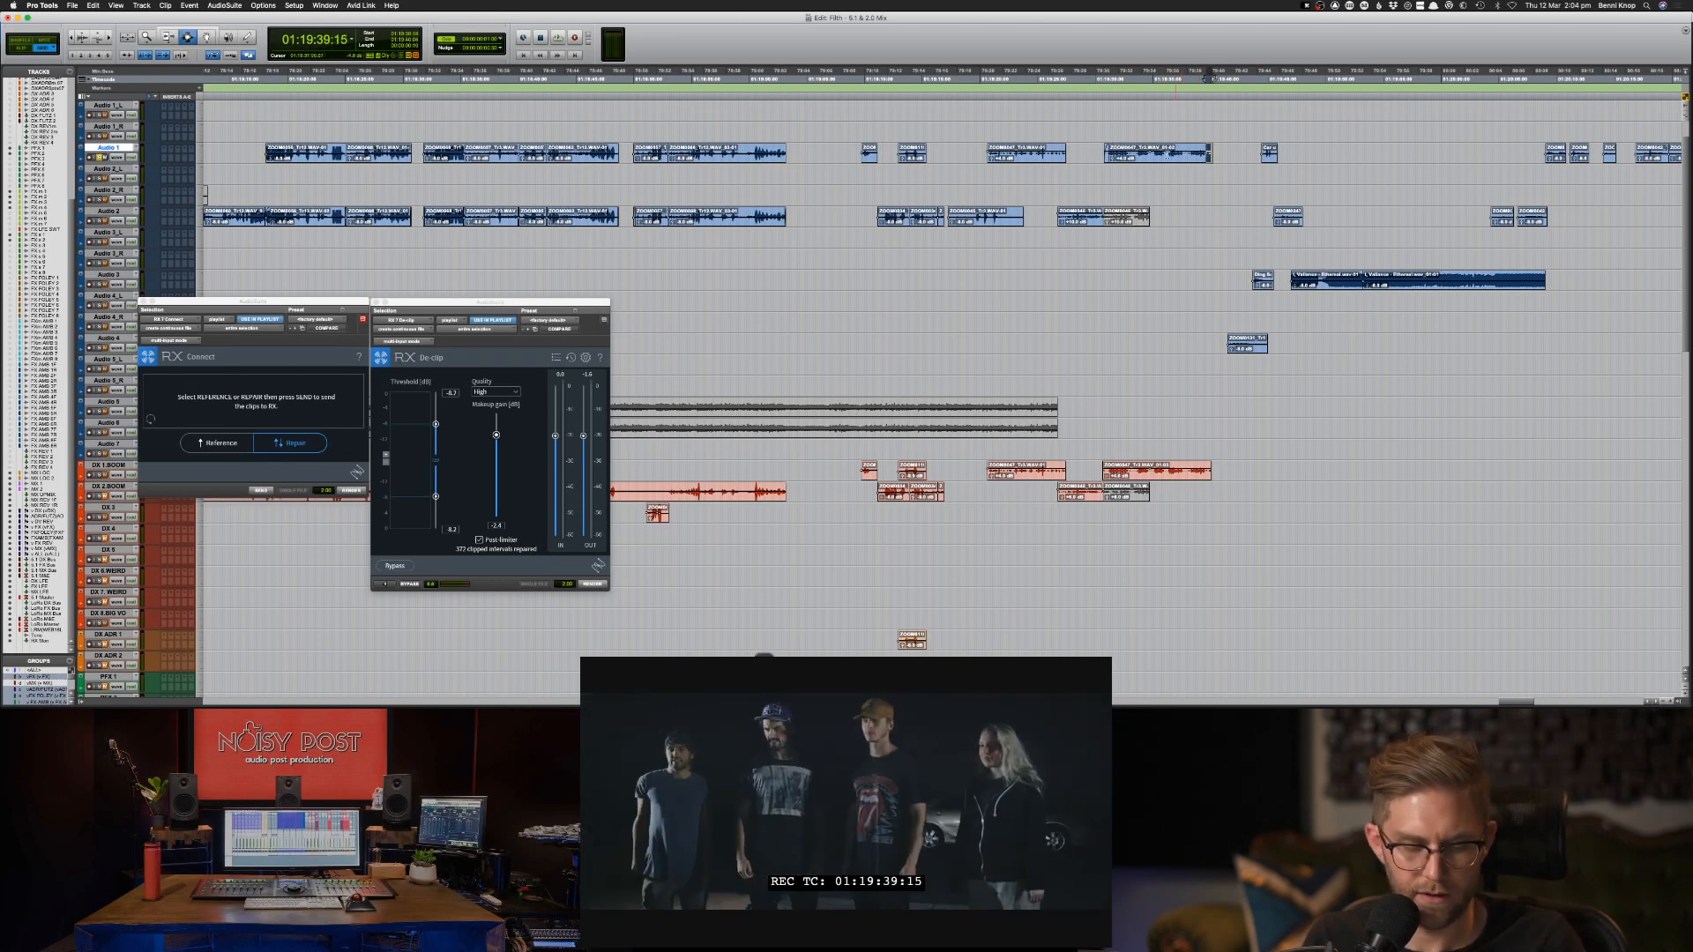
key("space")
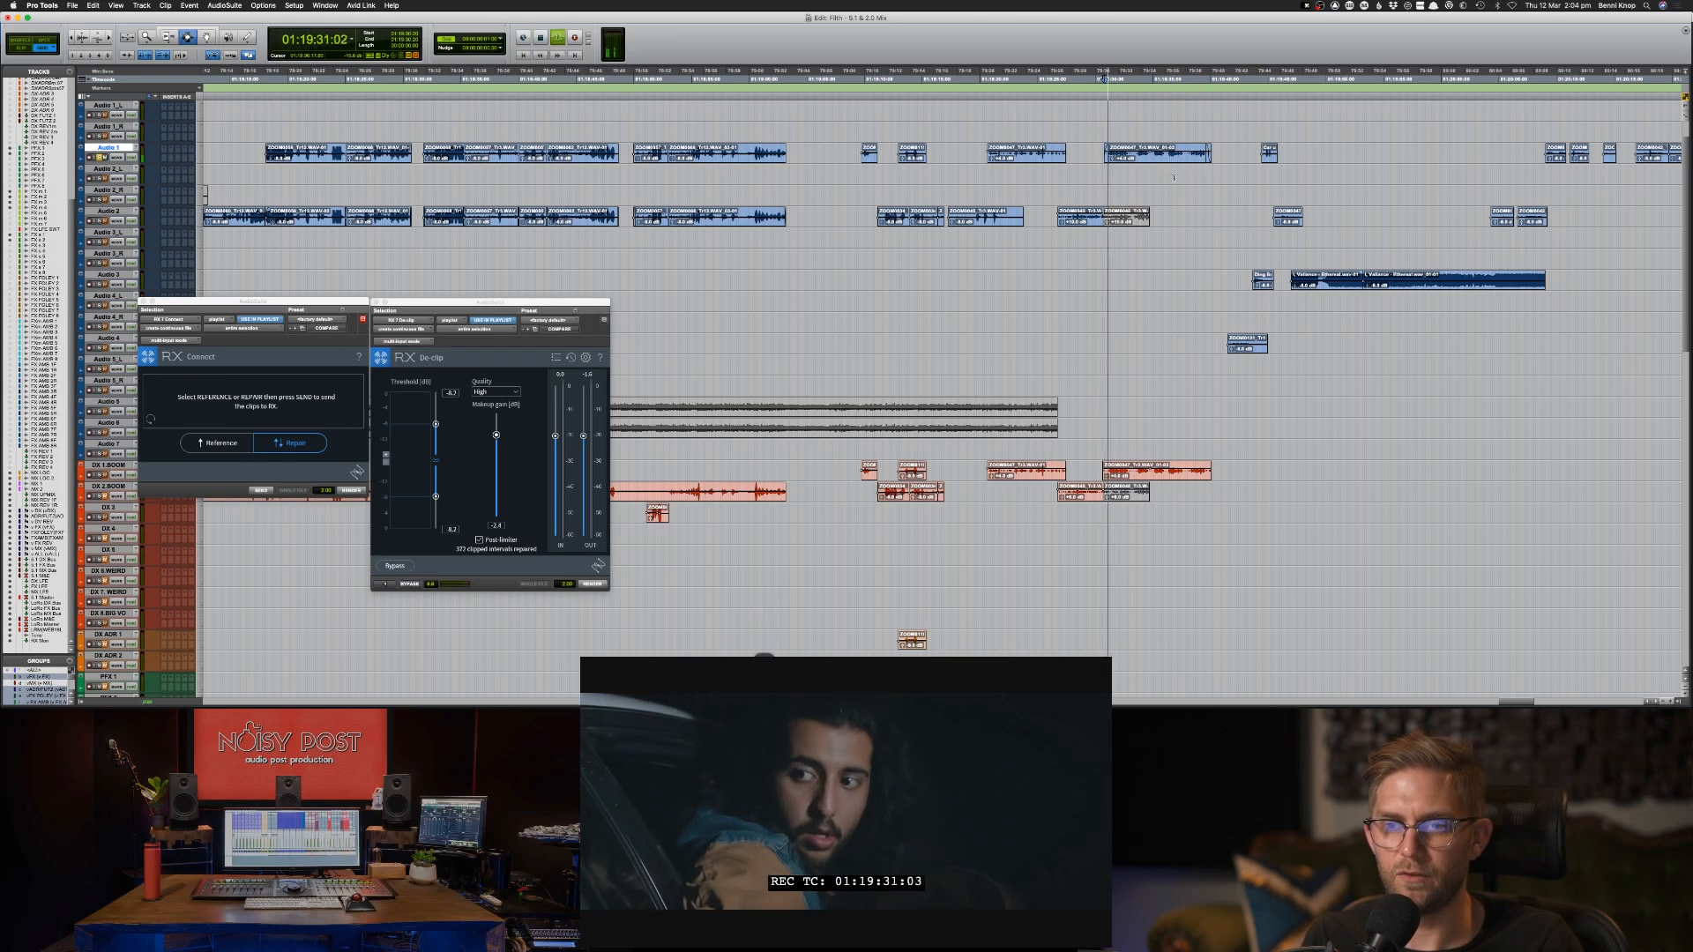
key("space")
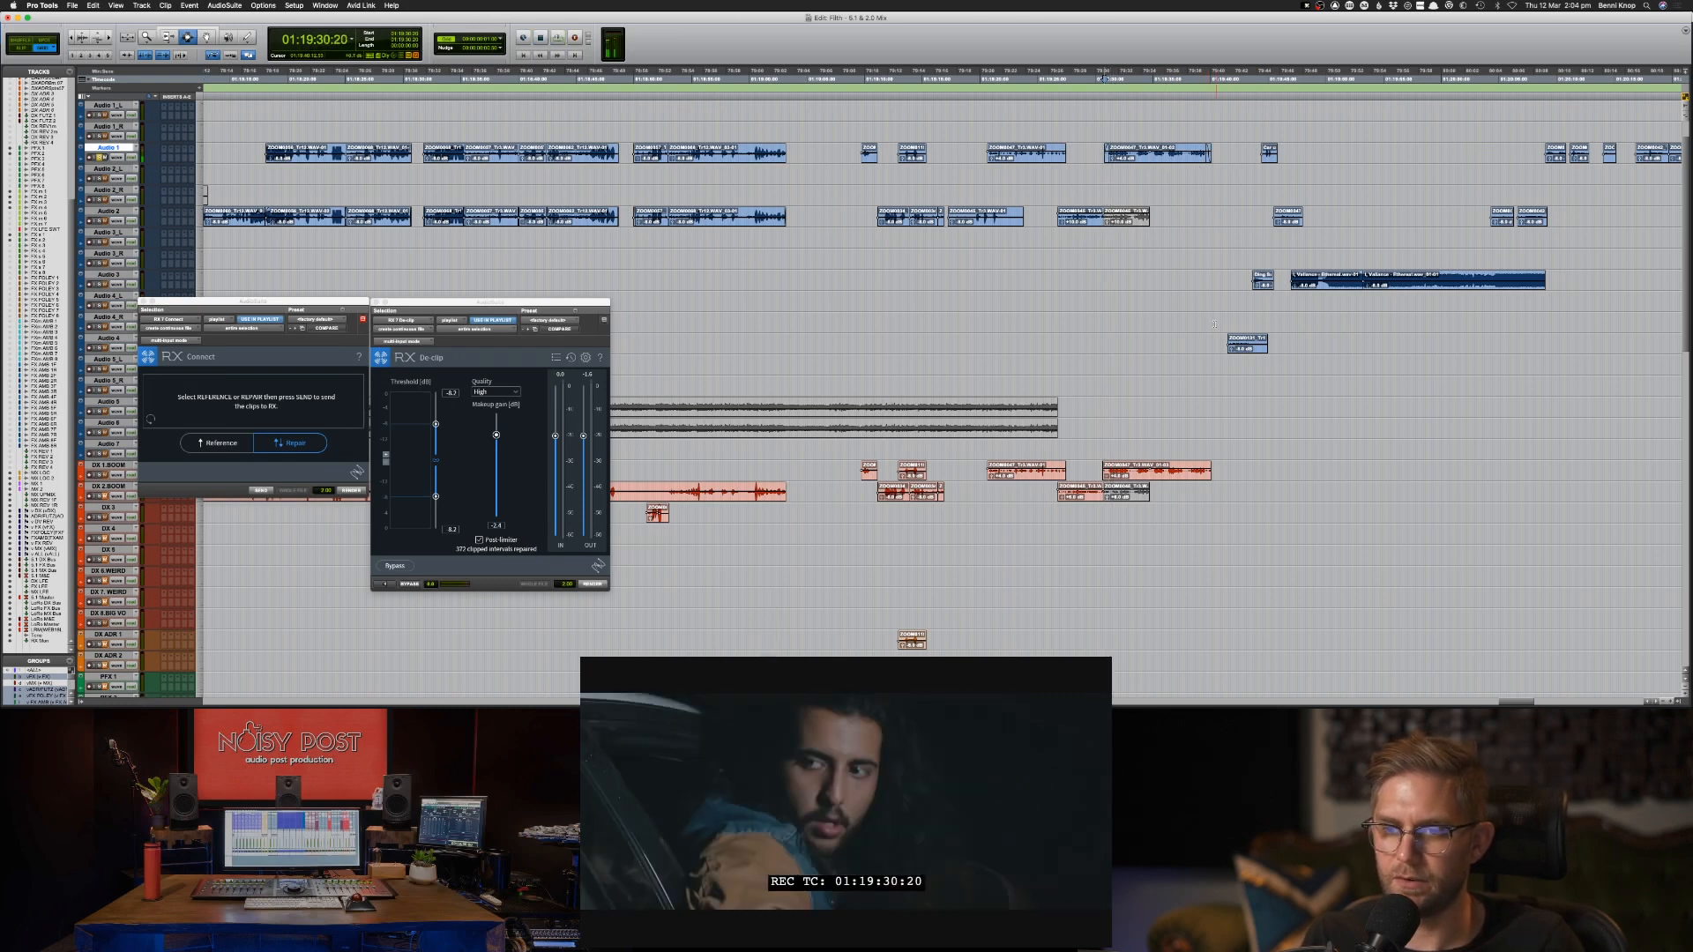
left_click(1221, 339)
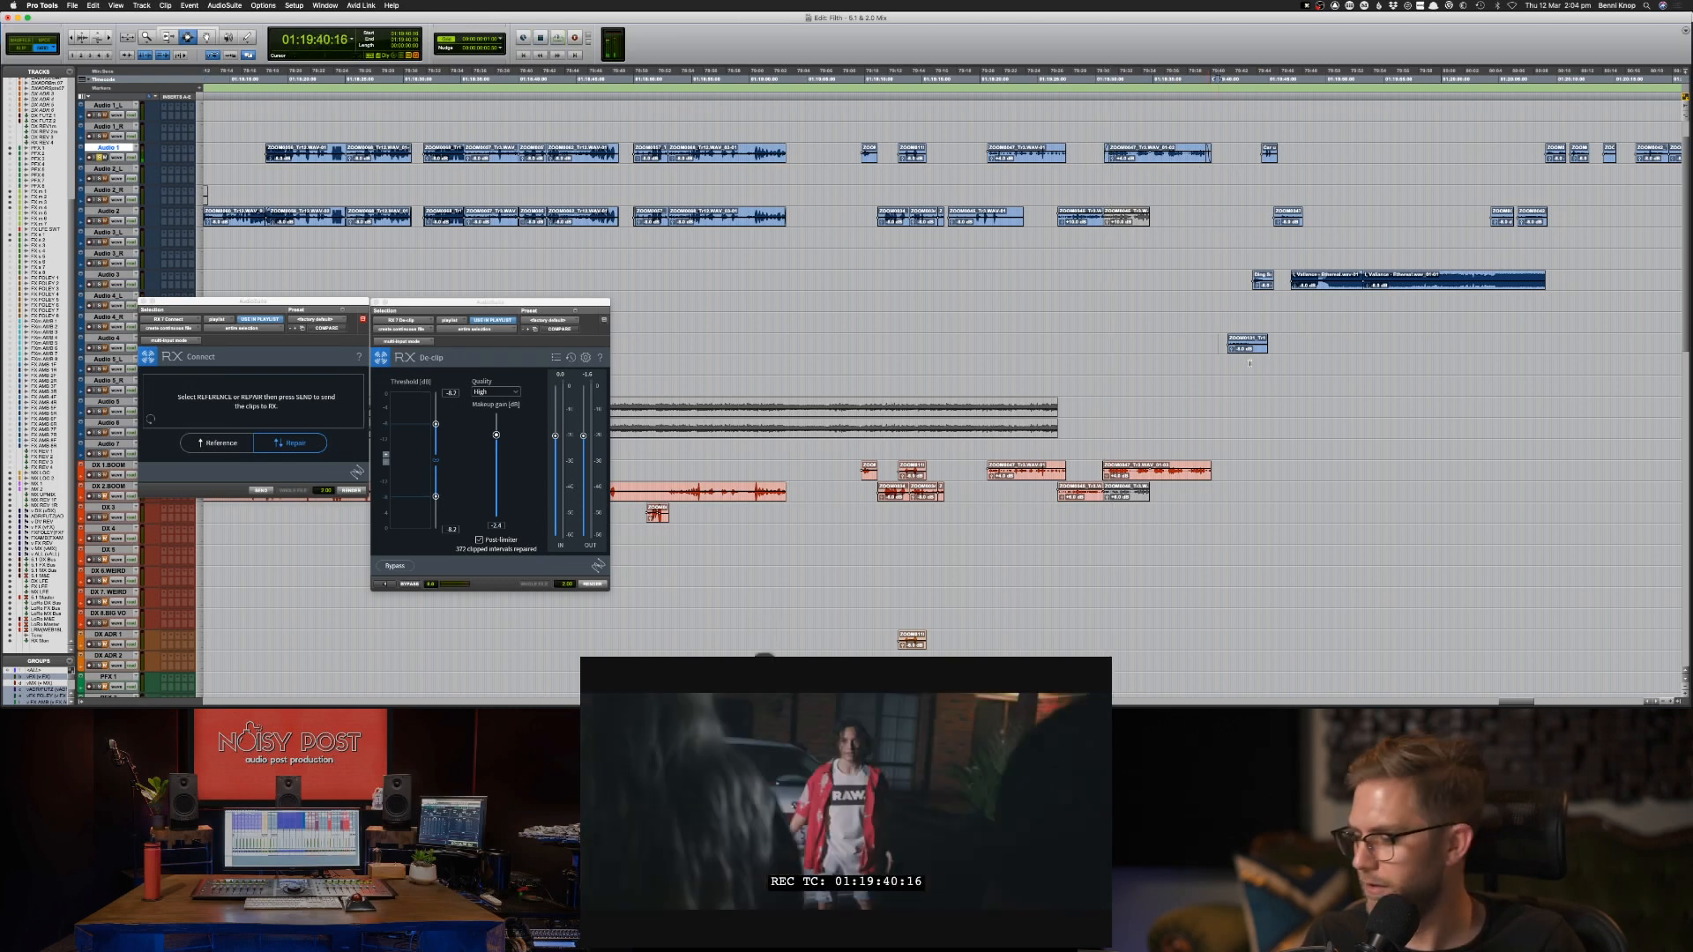
key("space")
left_click(1234, 345)
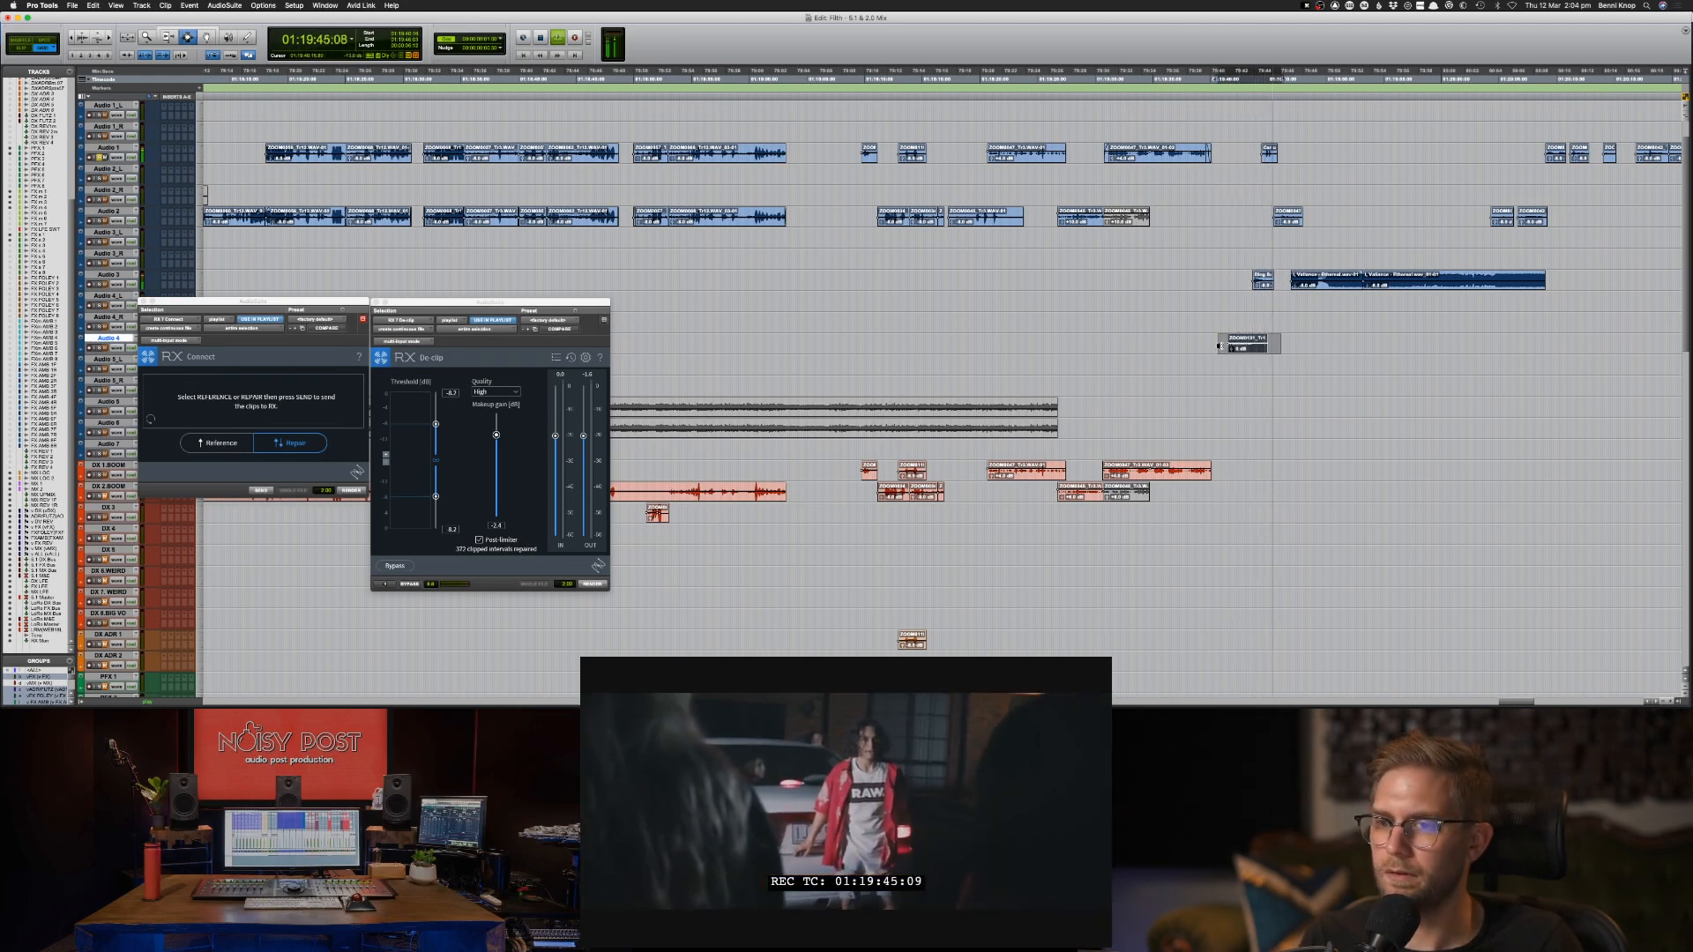
key("space")
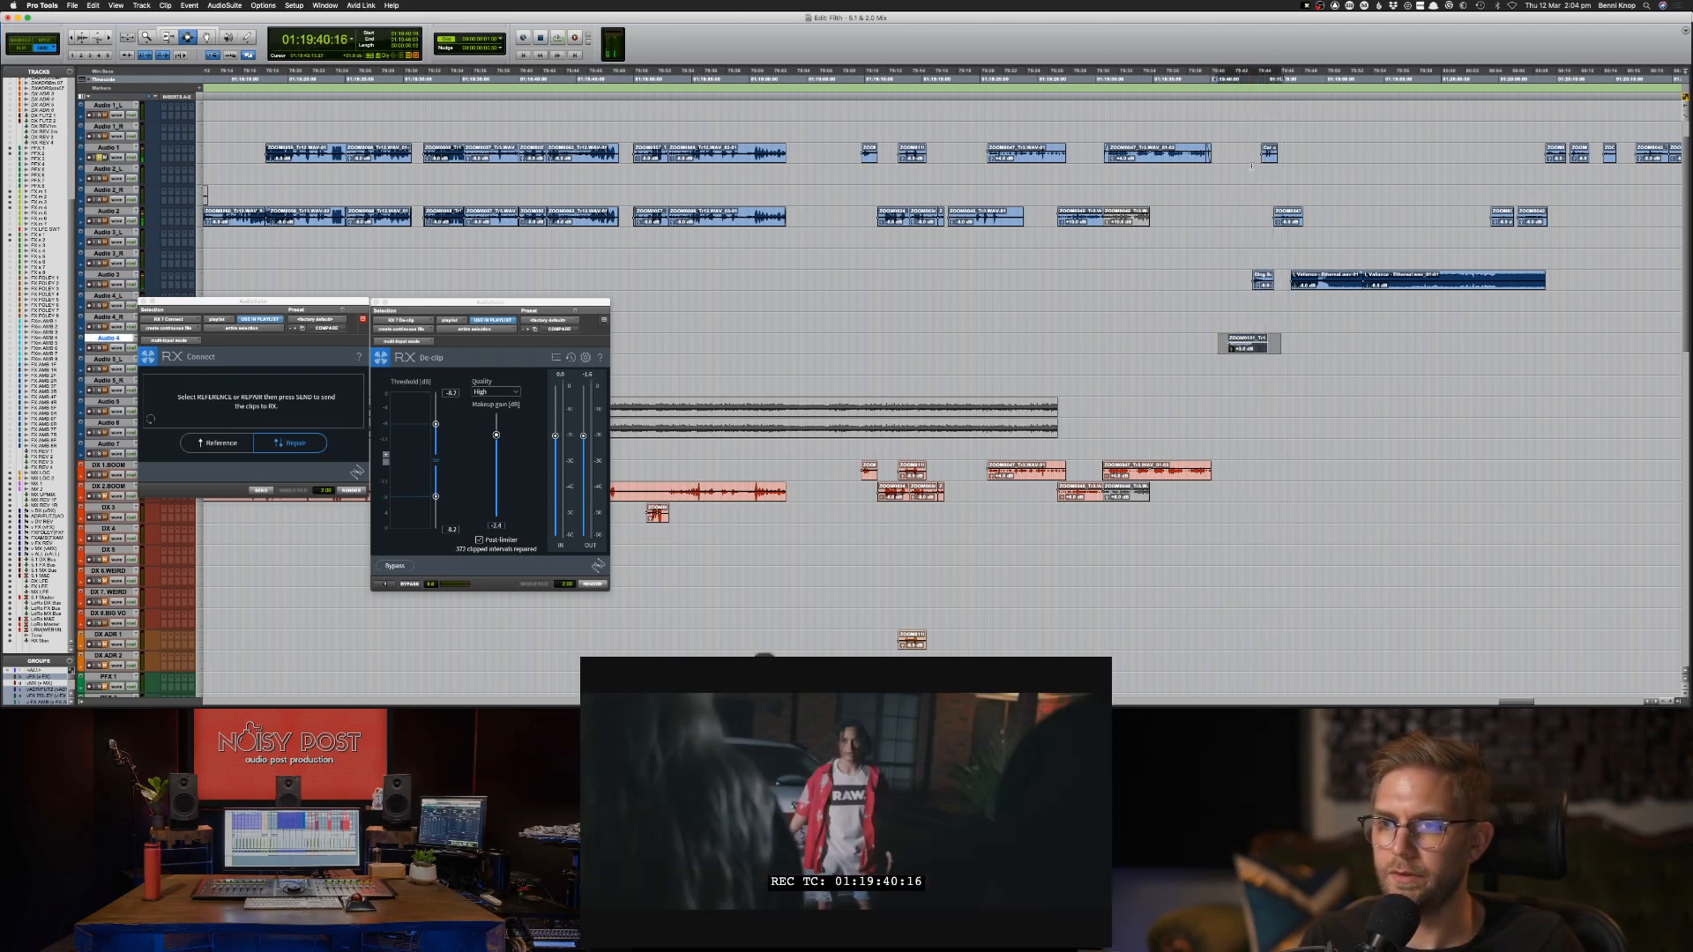
Copy the short Audio 1 clip in the range starting at 01:19:43:15 to the first FX track below PFX 2.
left_click_drag(1252, 150, 1301, 150)
scroll(871, 455, "down", 10)
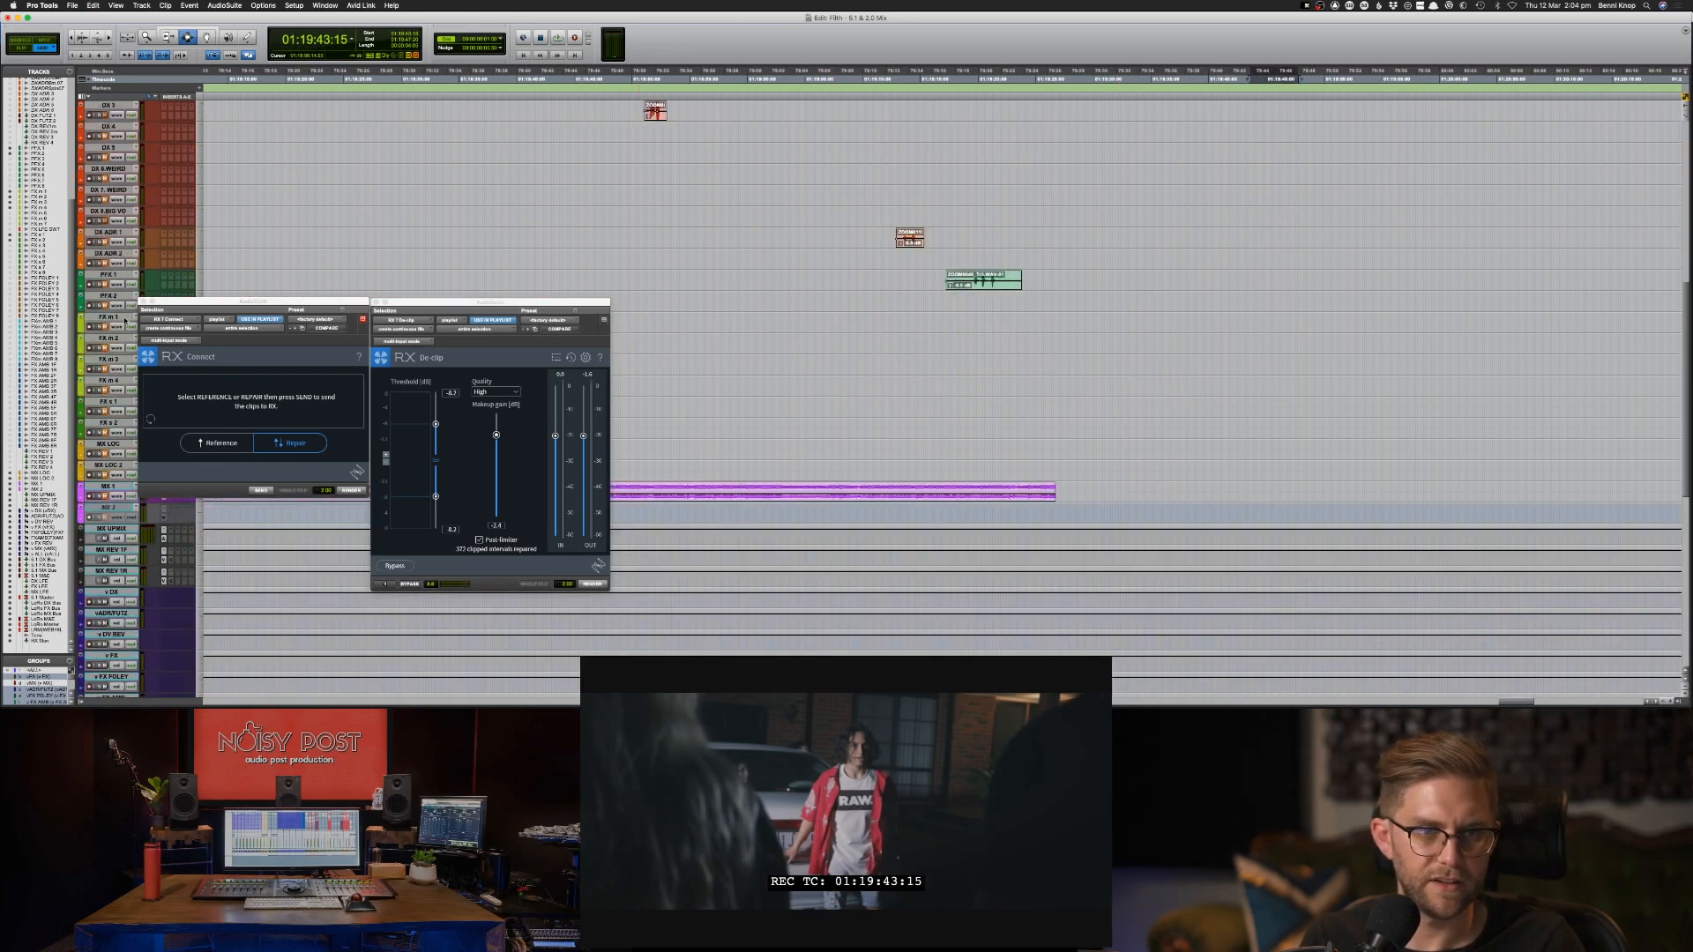
scroll(792, 414, "up", 4)
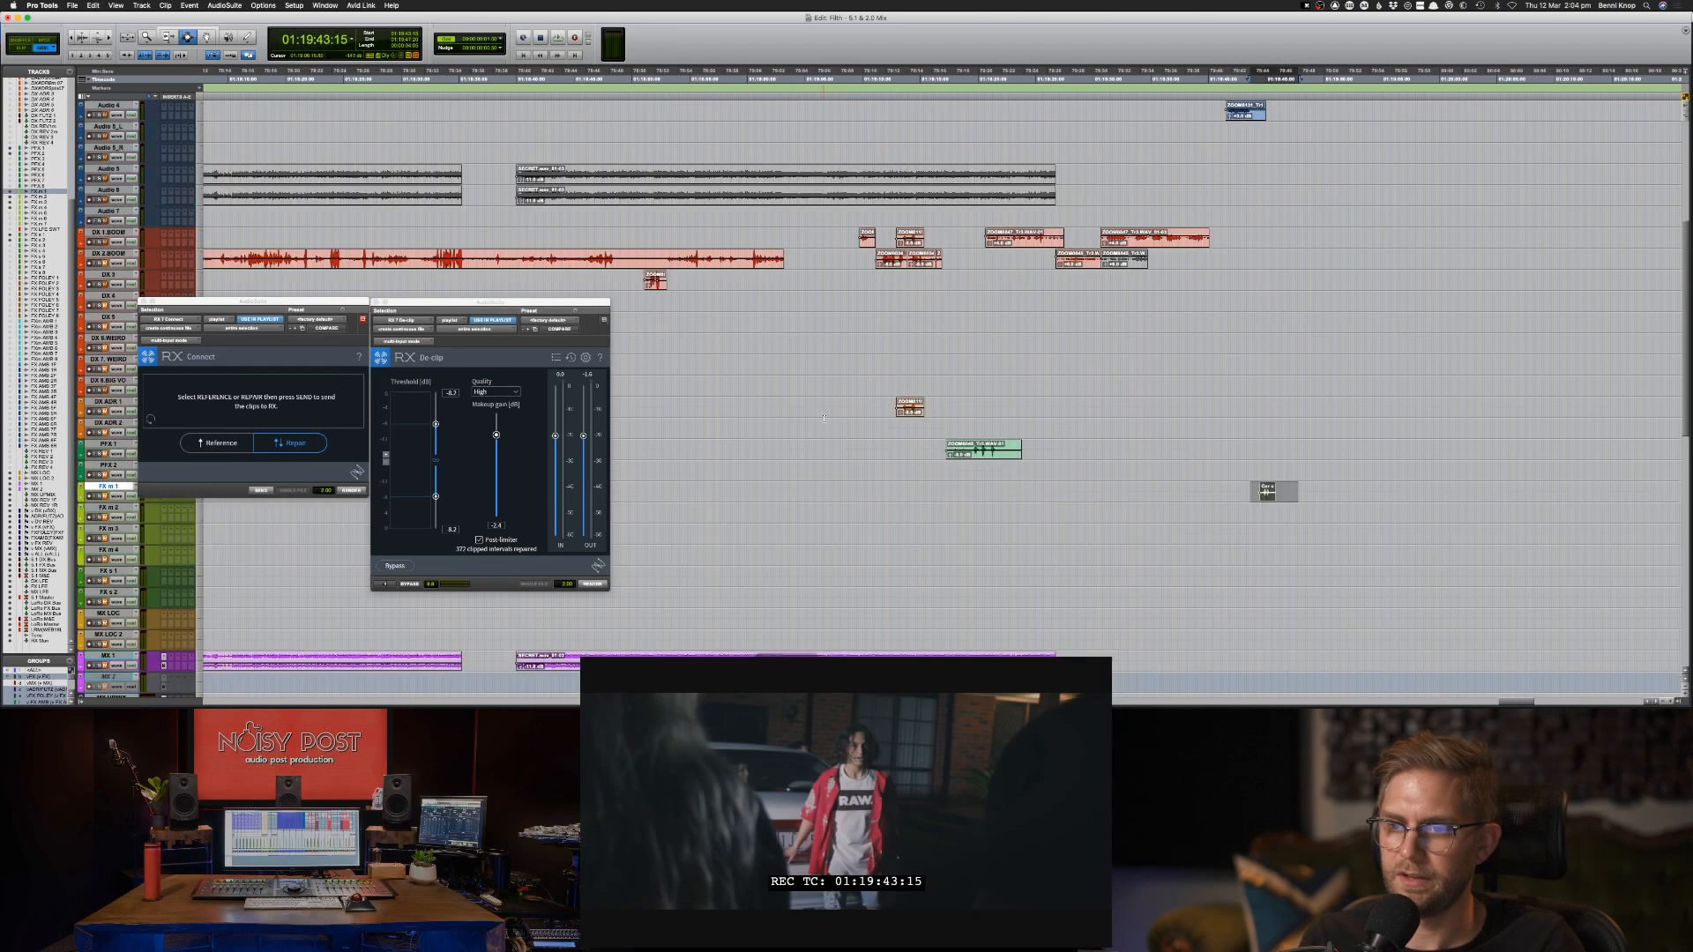
Audition Audio 2 from 01:19:44:12, Audio 3 from 01:19:43:10 and Audio 4 from 01:19:40:24.
scroll(1085, 402, "up", 7)
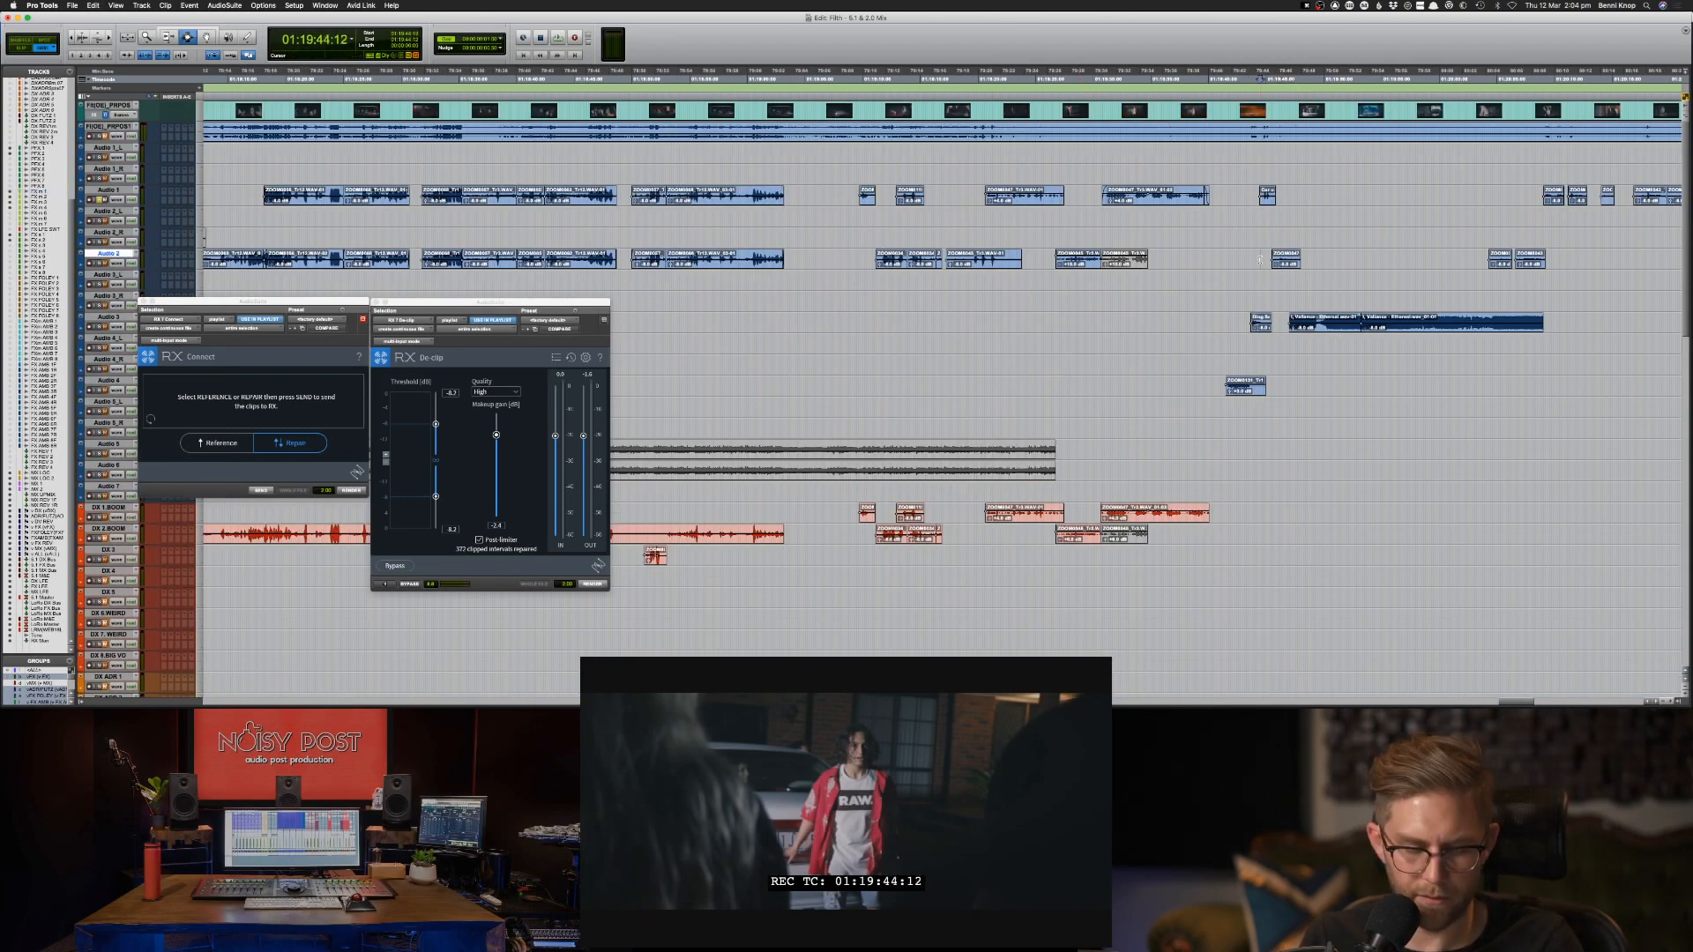
key("space")
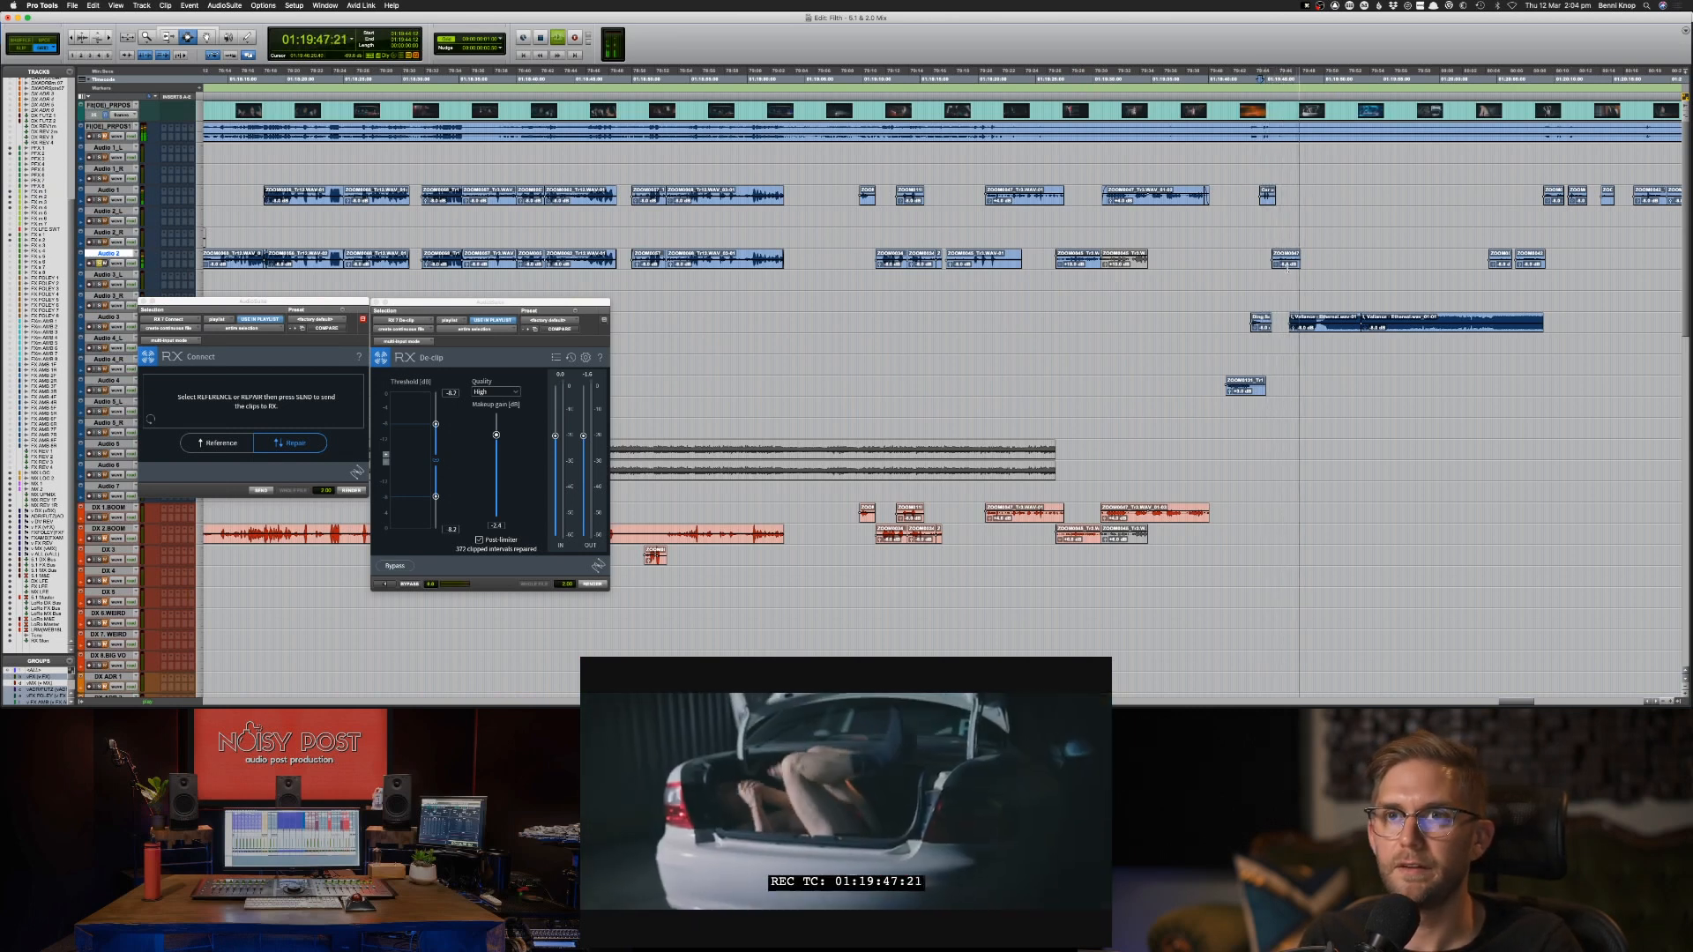
key("space")
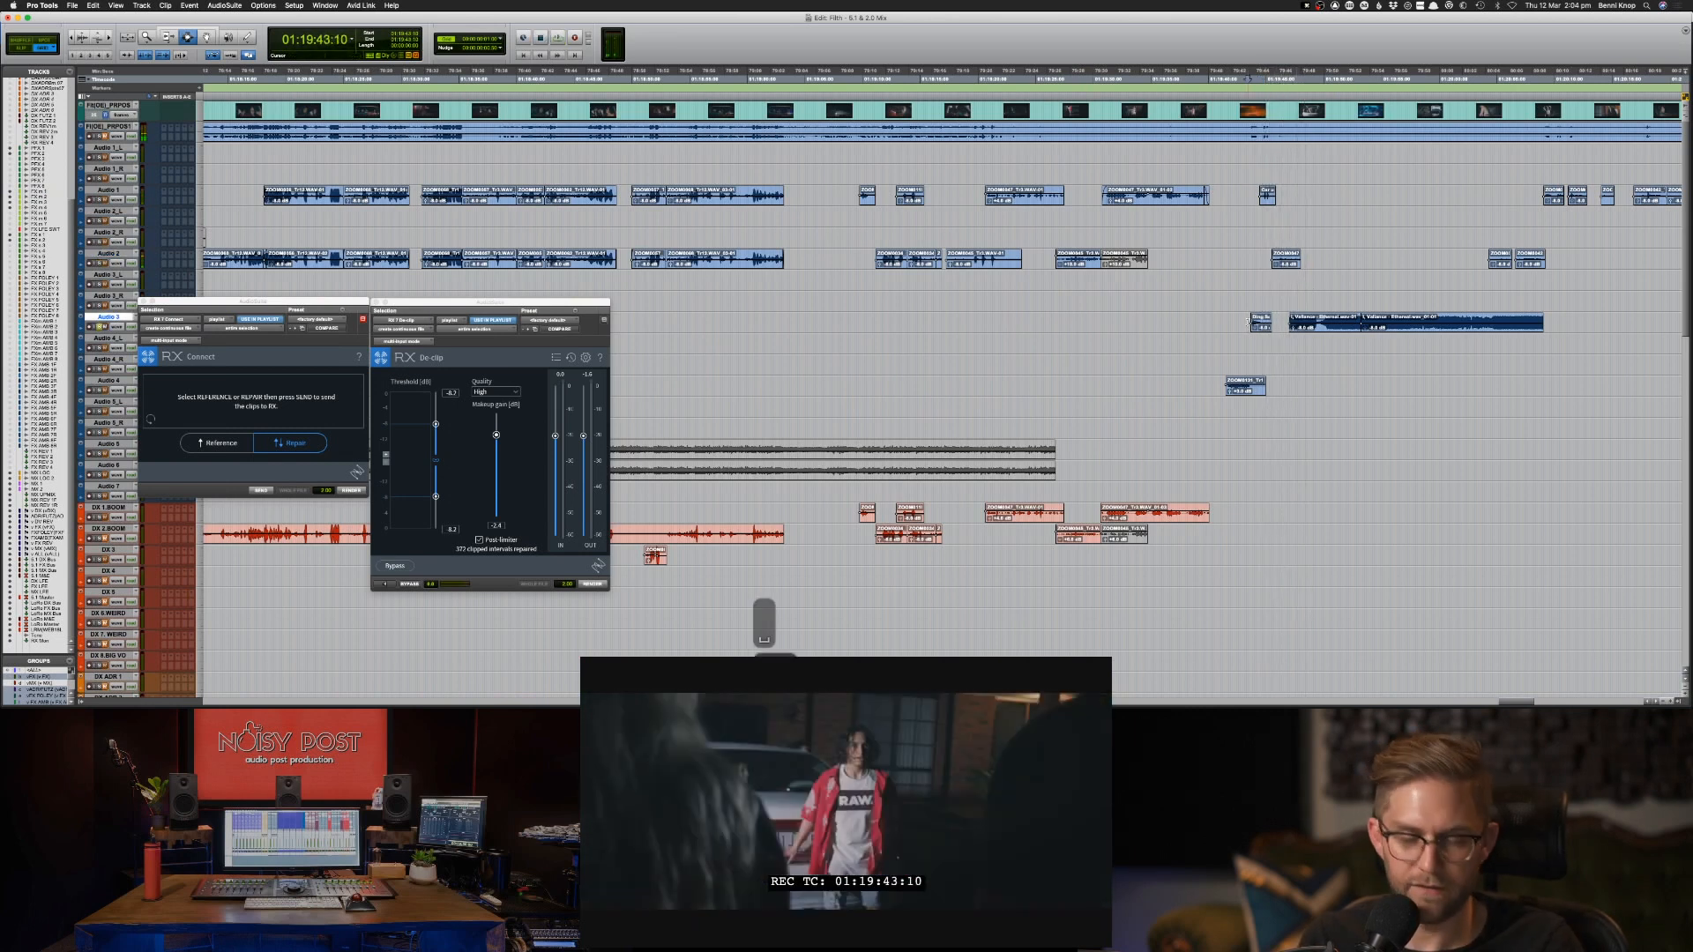
key("space")
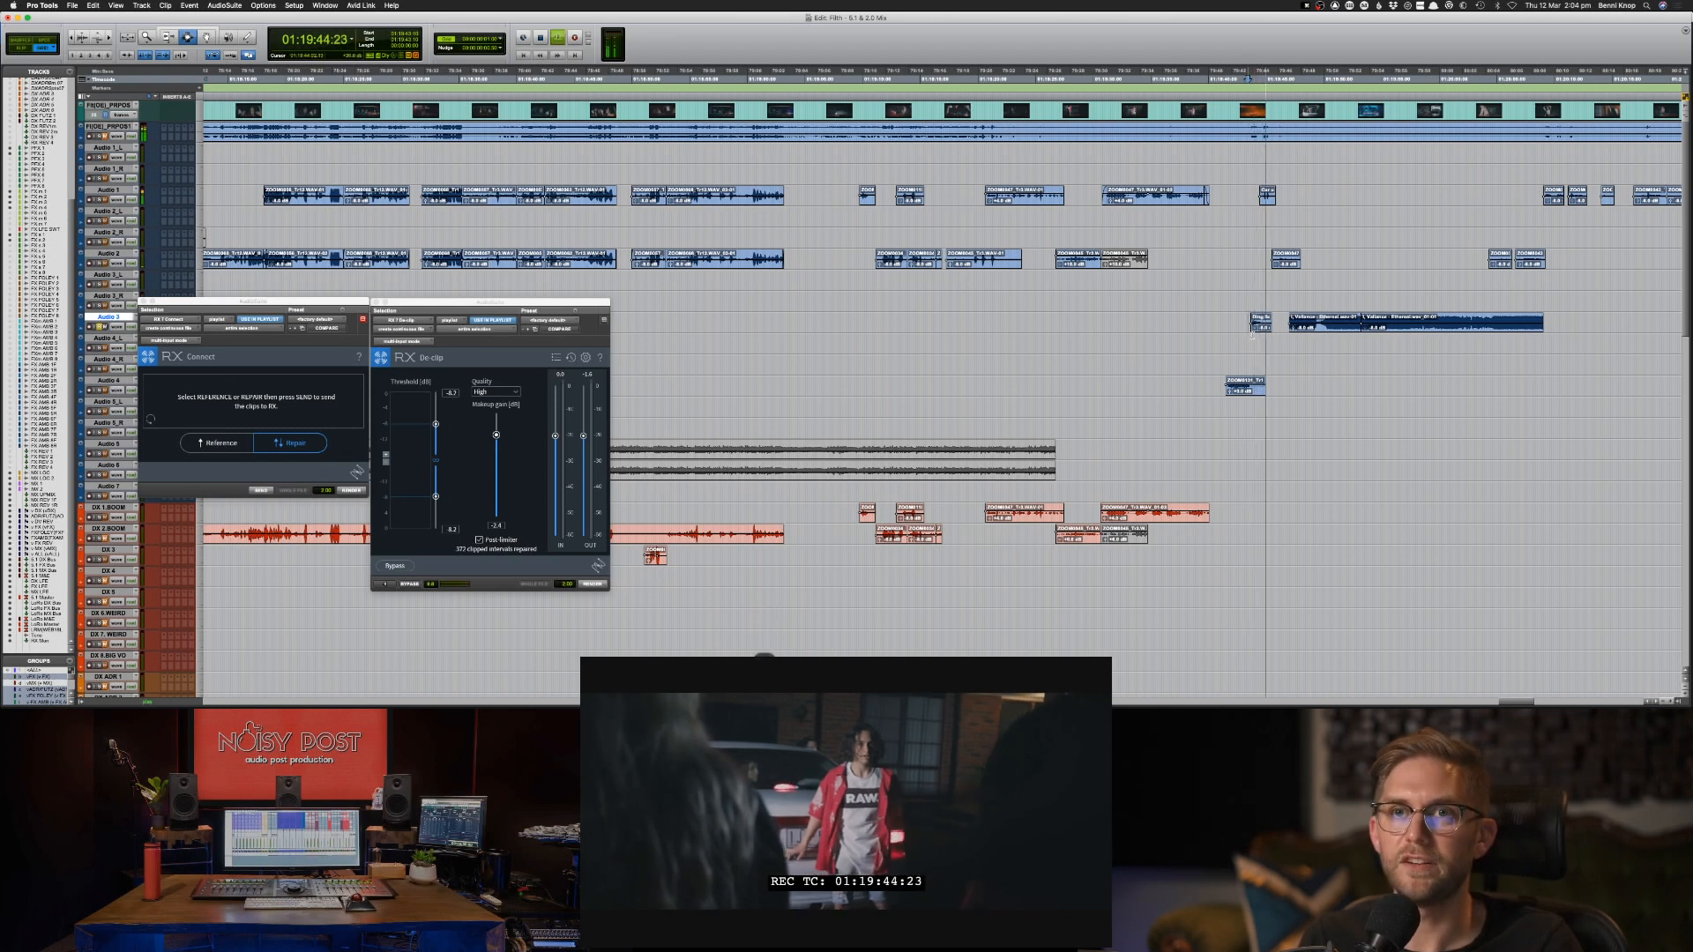
key("space")
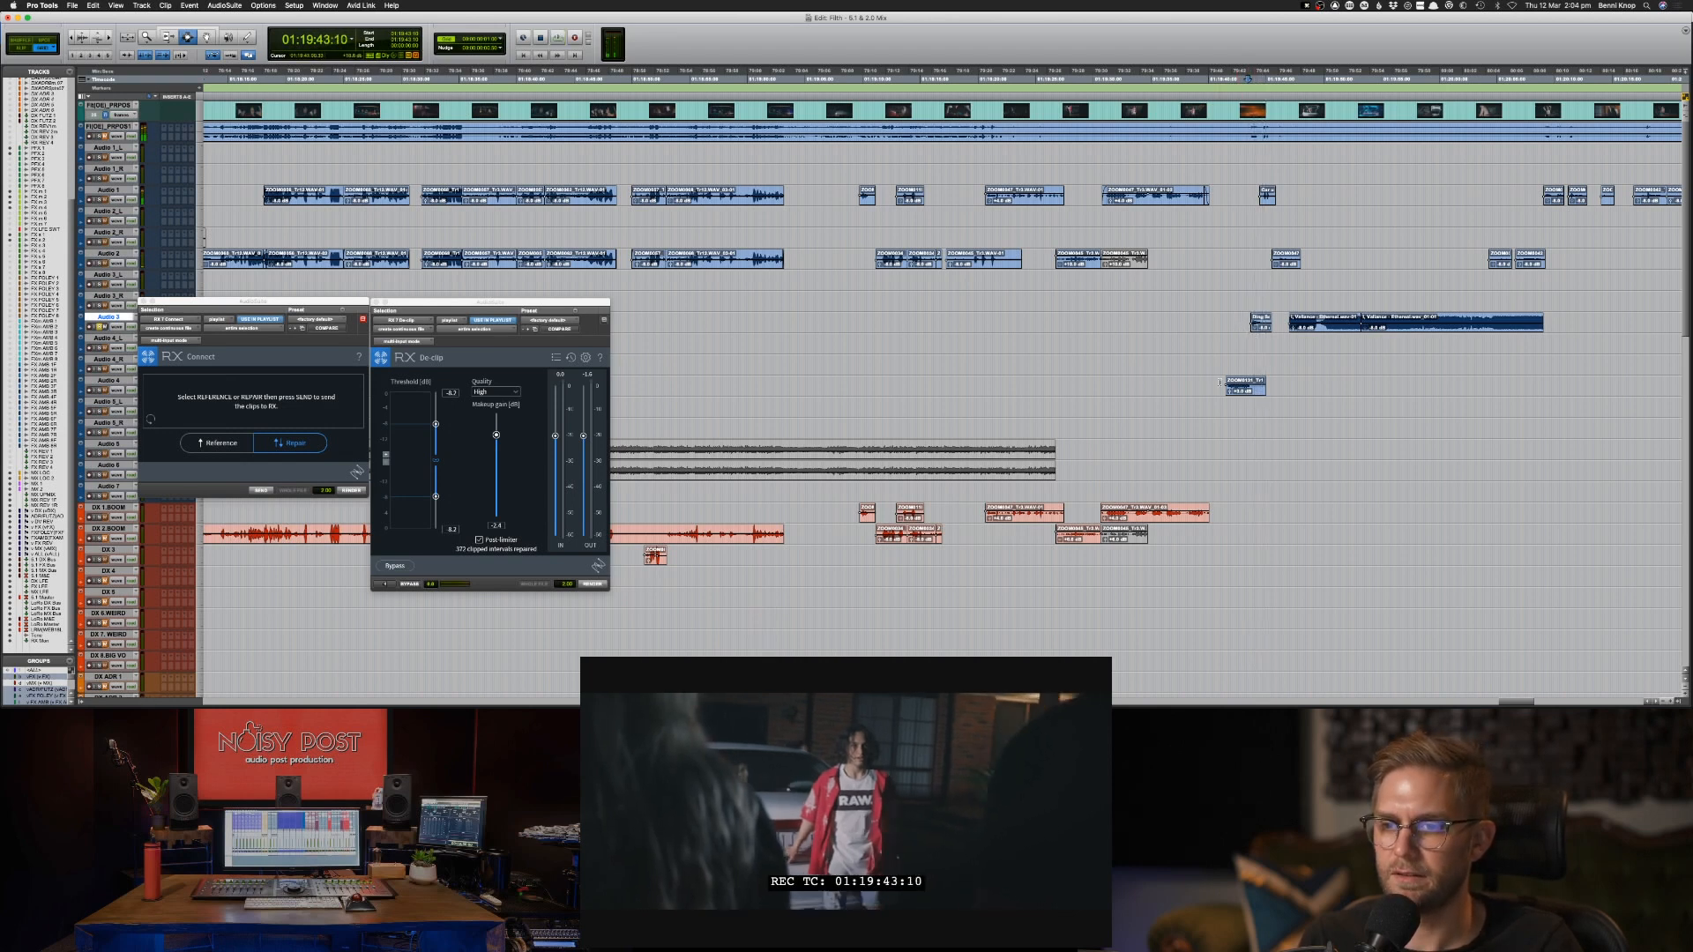
left_click(1220, 381)
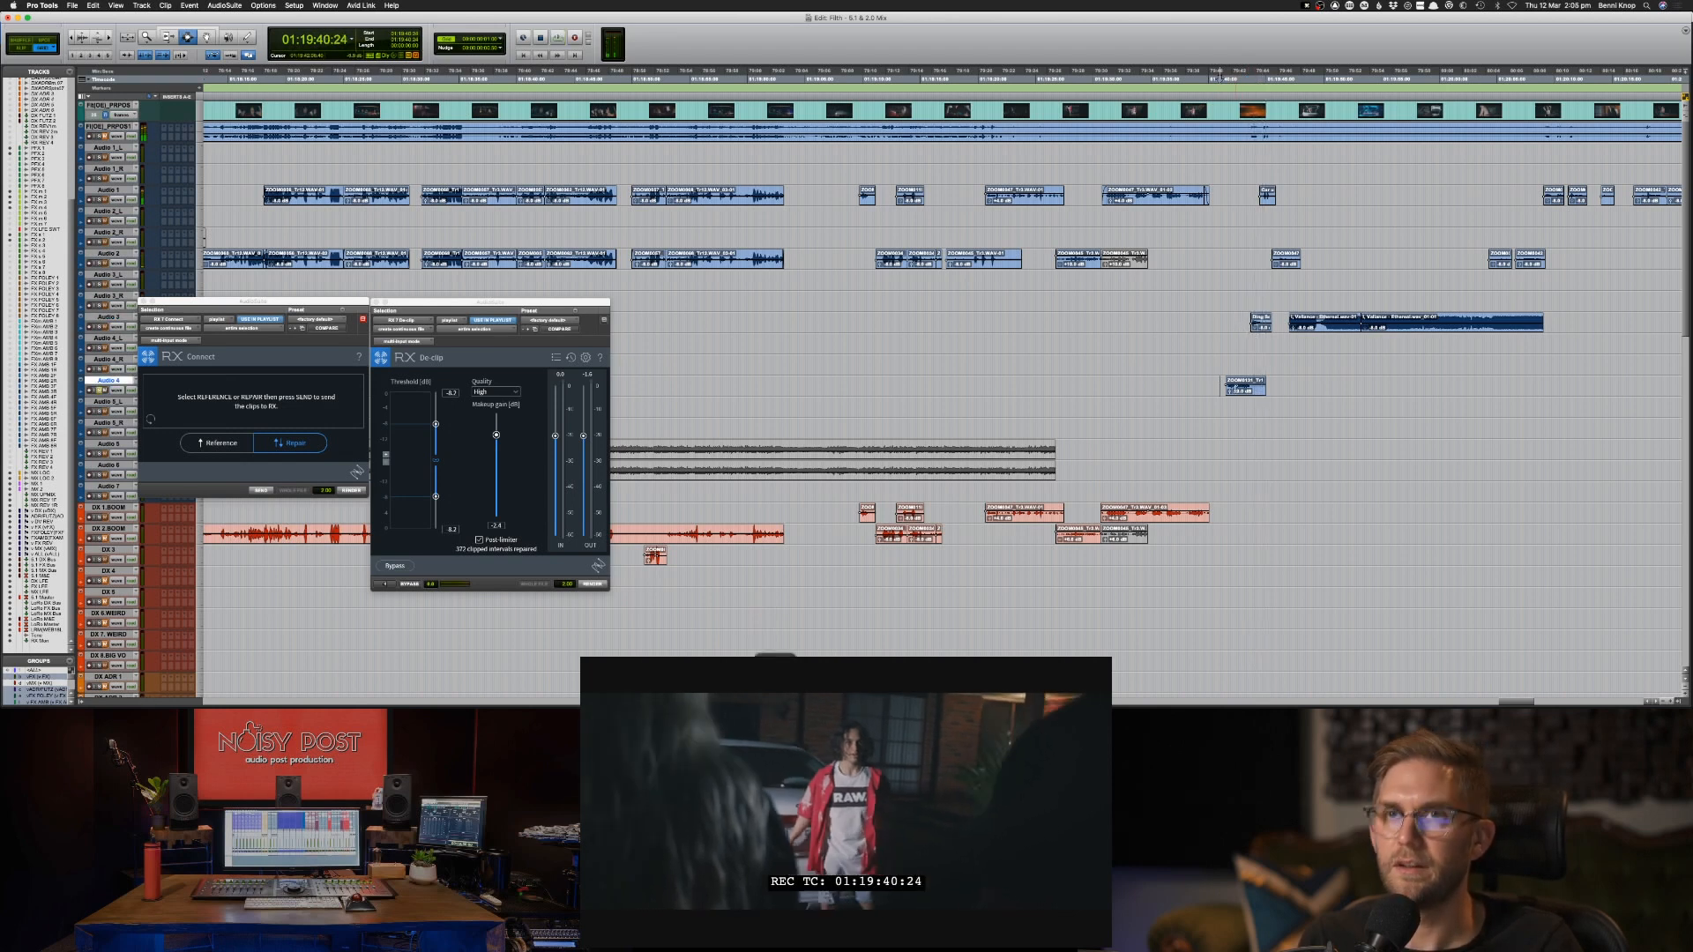
key("space")
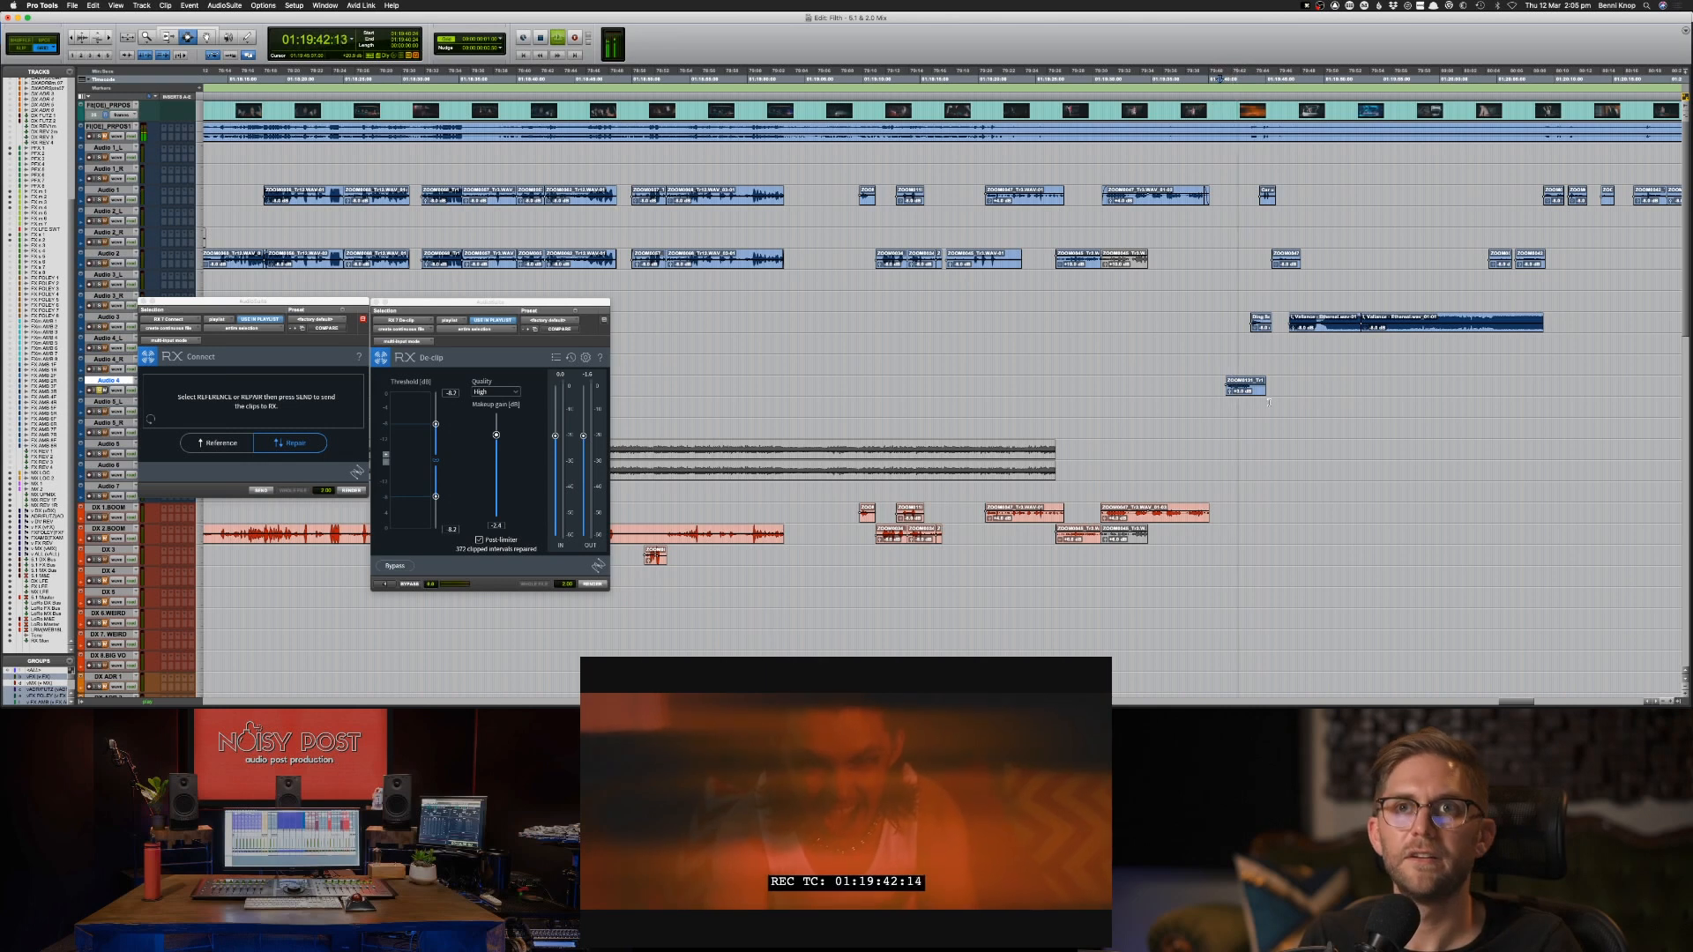
scroll(1230, 353, "down", 2)
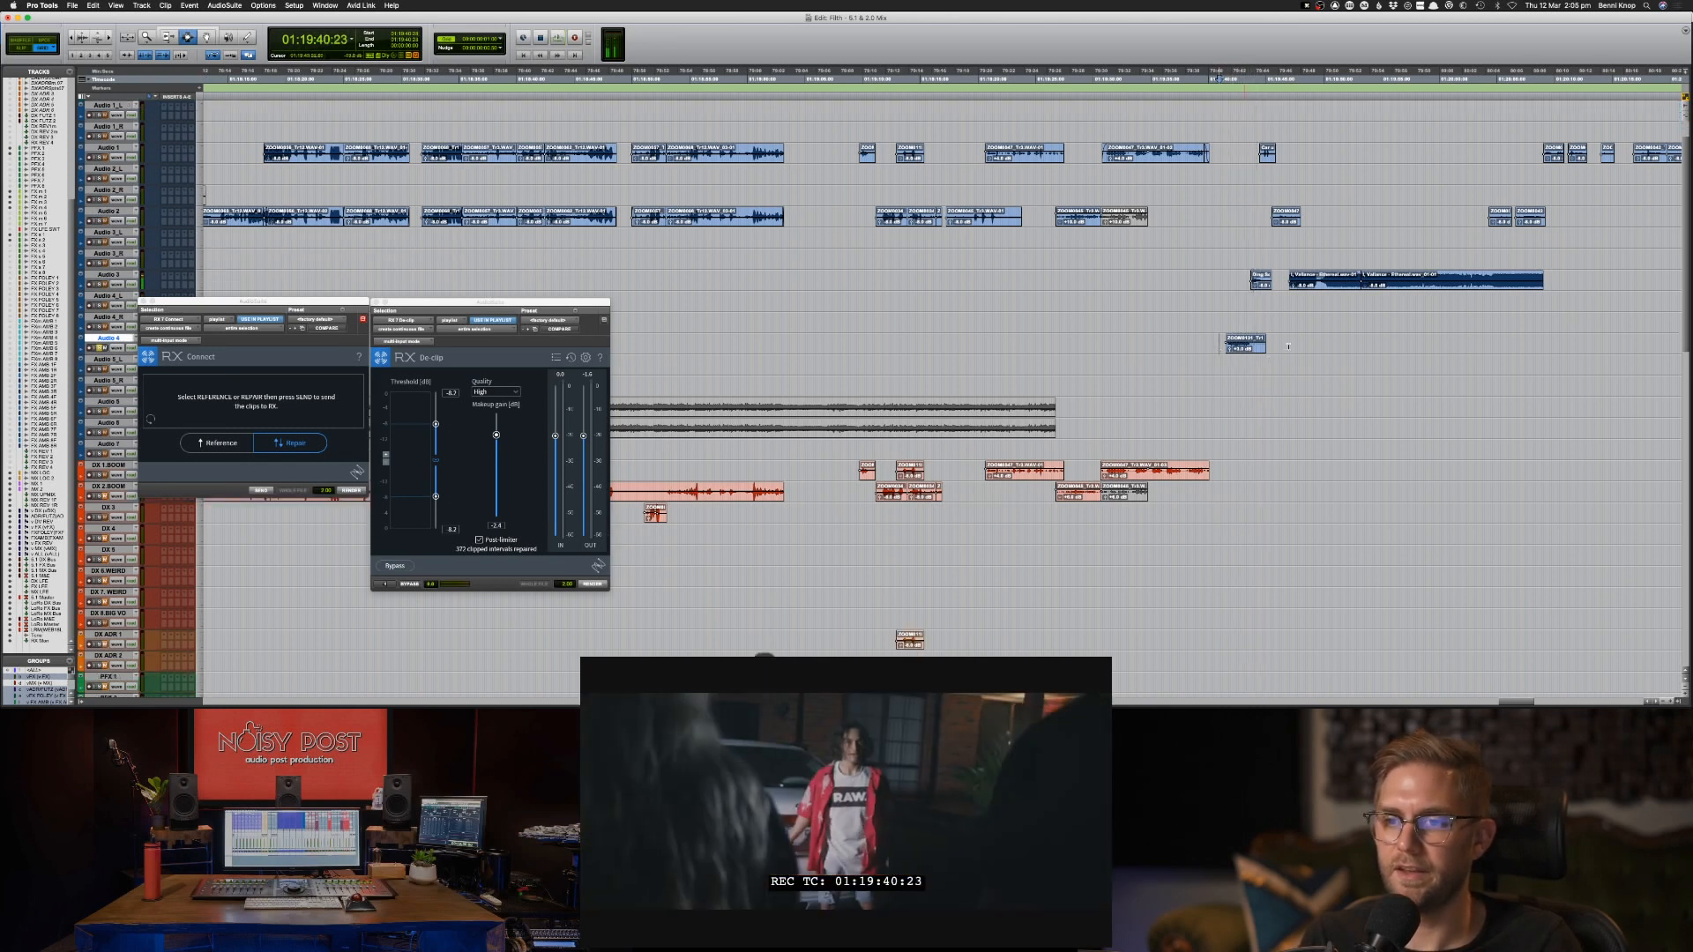
key("space")
Copy the Audio 4 clip in the range starting at 01:19:40:23 to the dialogue track directly above DX ADR 1.
left_click_drag(1219, 347, 1288, 346)
key("semicolon")
key("semicolon")
key("semicolon")
key("semicolon")
key("semicolon")
key("semicolon")
key("semicolon")
key("semicolon")
key("semicolon")
key("semicolon")
key("semicolon")
key("semicolon")
key("semicolon")
key("semicolon")
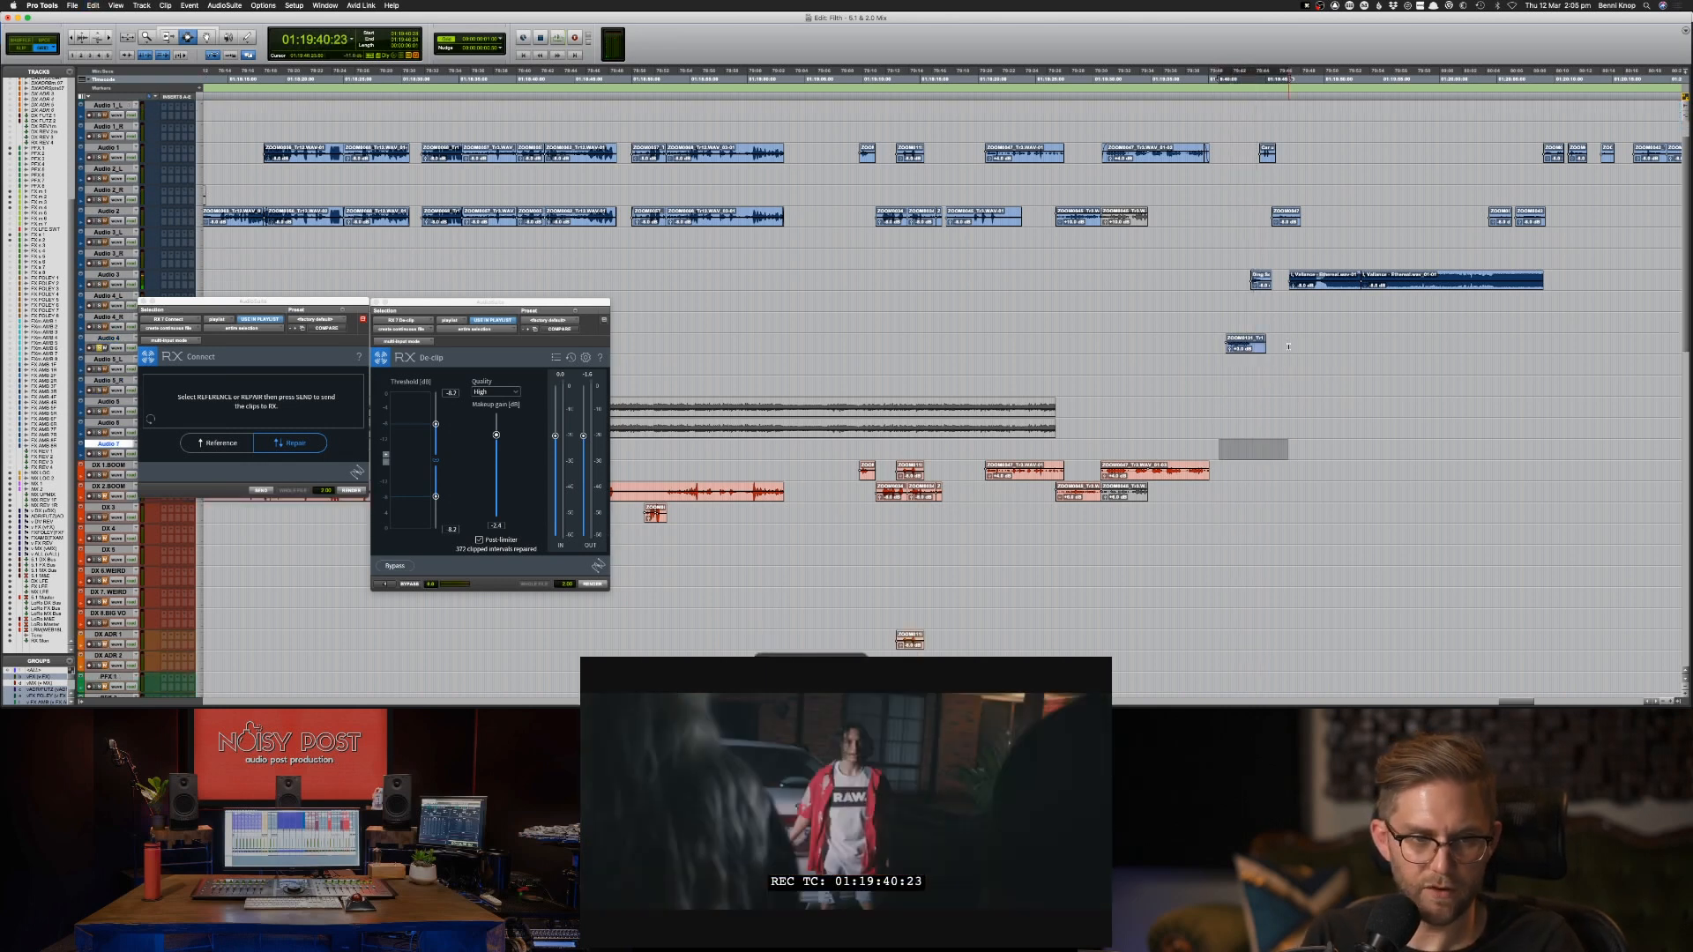
key("p")
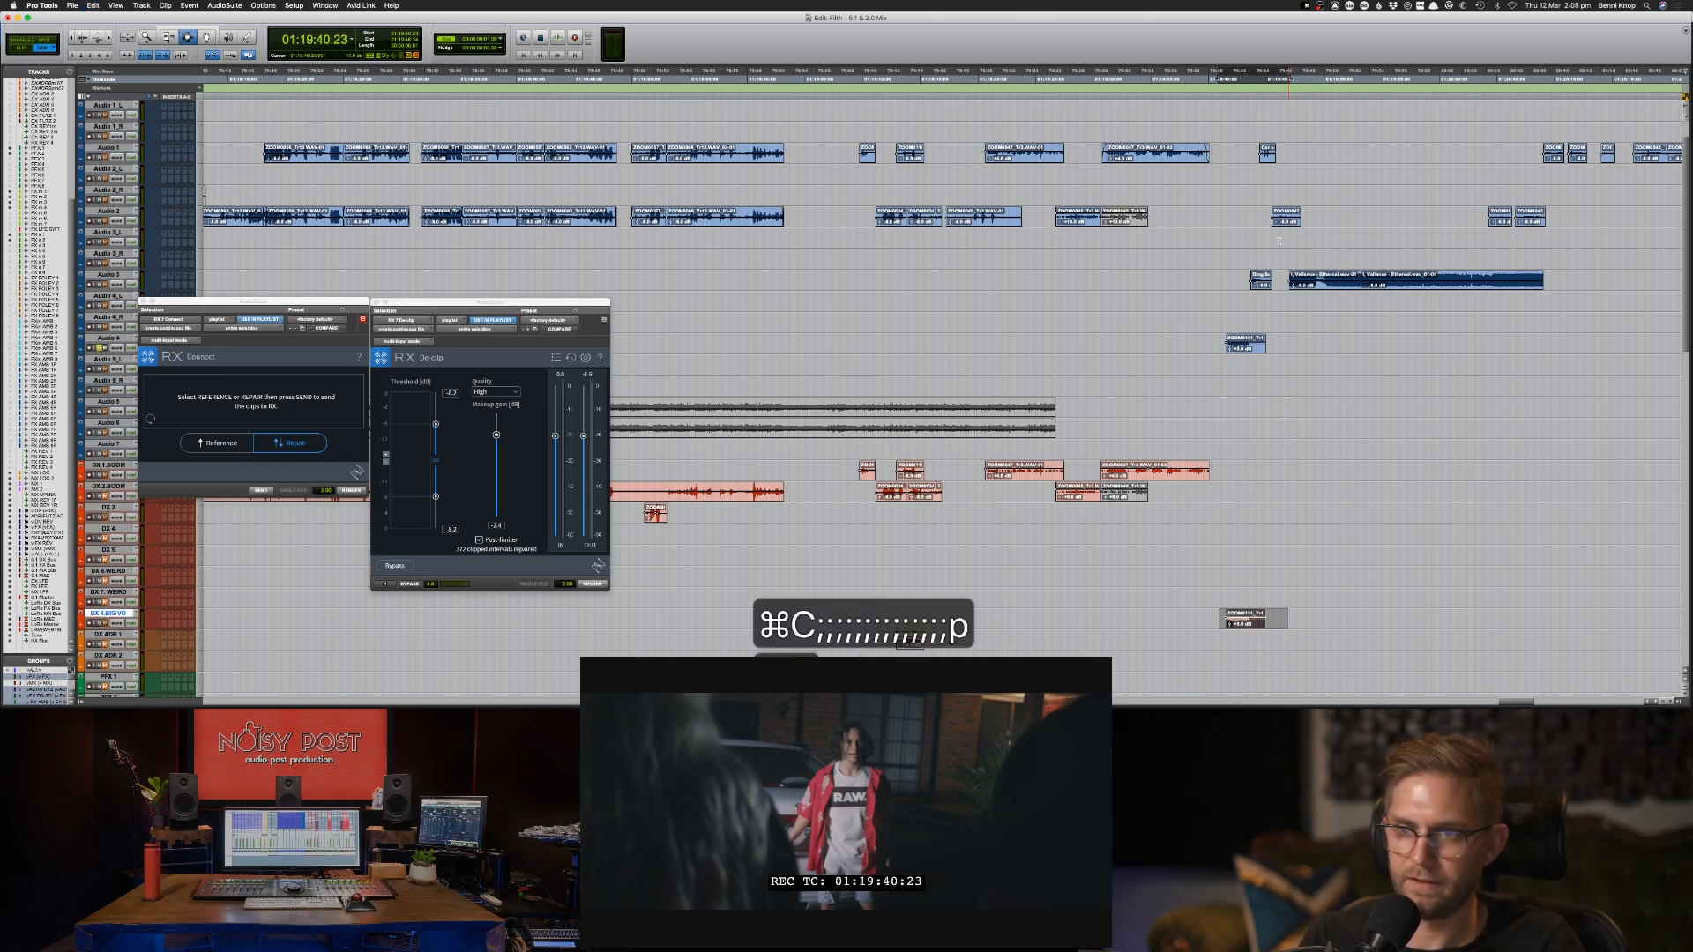
Copy the short Audio 3 clip in the range starting at 01:19:41:20 to the second FX track below PFX 2.
left_click_drag(1229, 286, 1282, 287)
key("super+c")
key("semicolon")
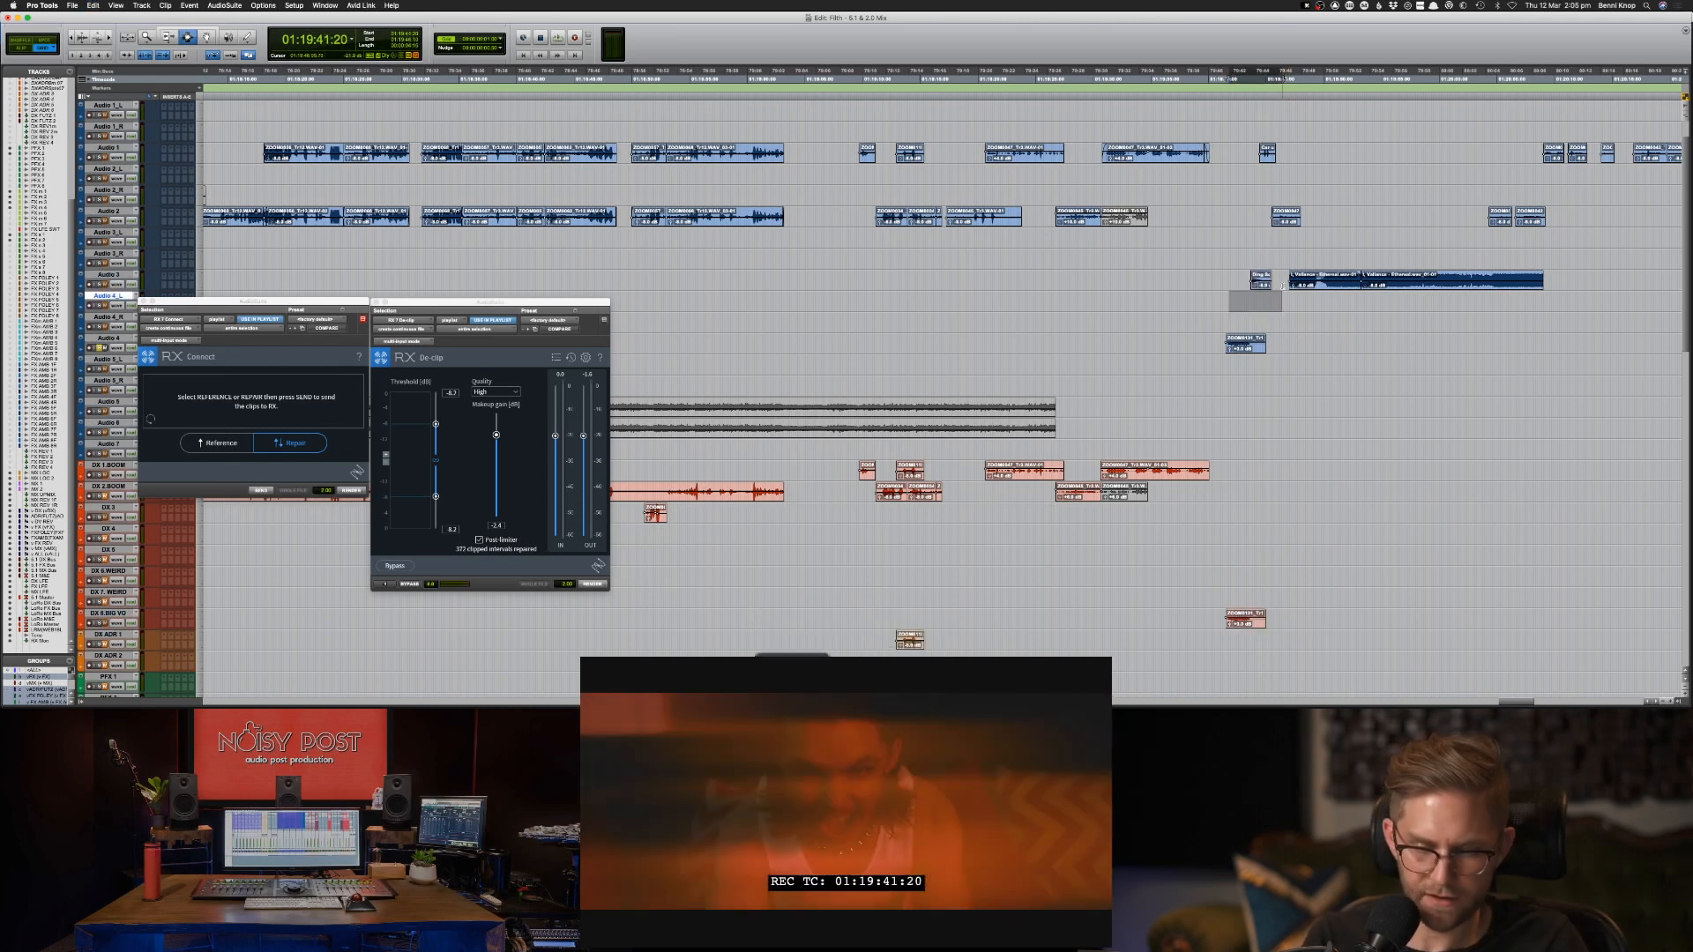
key("semicolon")
key("semicolon")
key("semicolon")
key("semicolon")
key("semicolon")
key("semicolon")
key("semicolon")
key("semicolon")
key("semicolon")
key("semicolon")
key("semicolon")
key("semicolon")
key("semicolon")
key("semicolon")
key("semicolon")
key("semicolon")
key("semicolon")
key("semicolon")
key("semicolon")
key("semicolon")
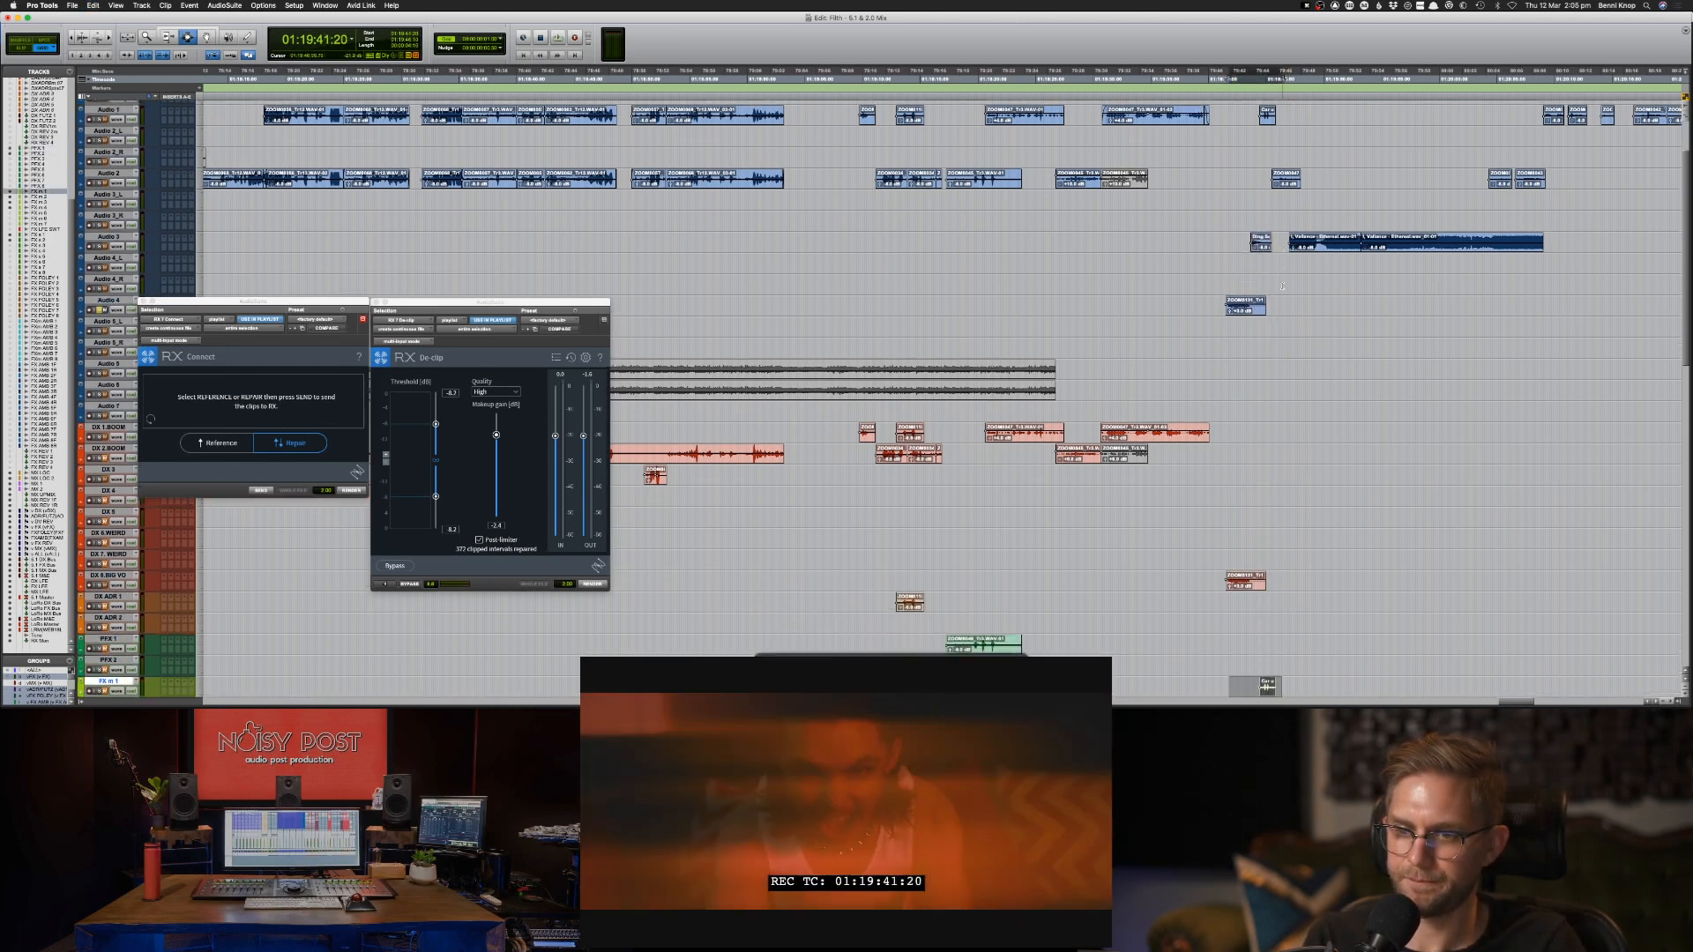
key("semicolon")
key("semicolon")
key("semicolon")
key("p")
key("p")
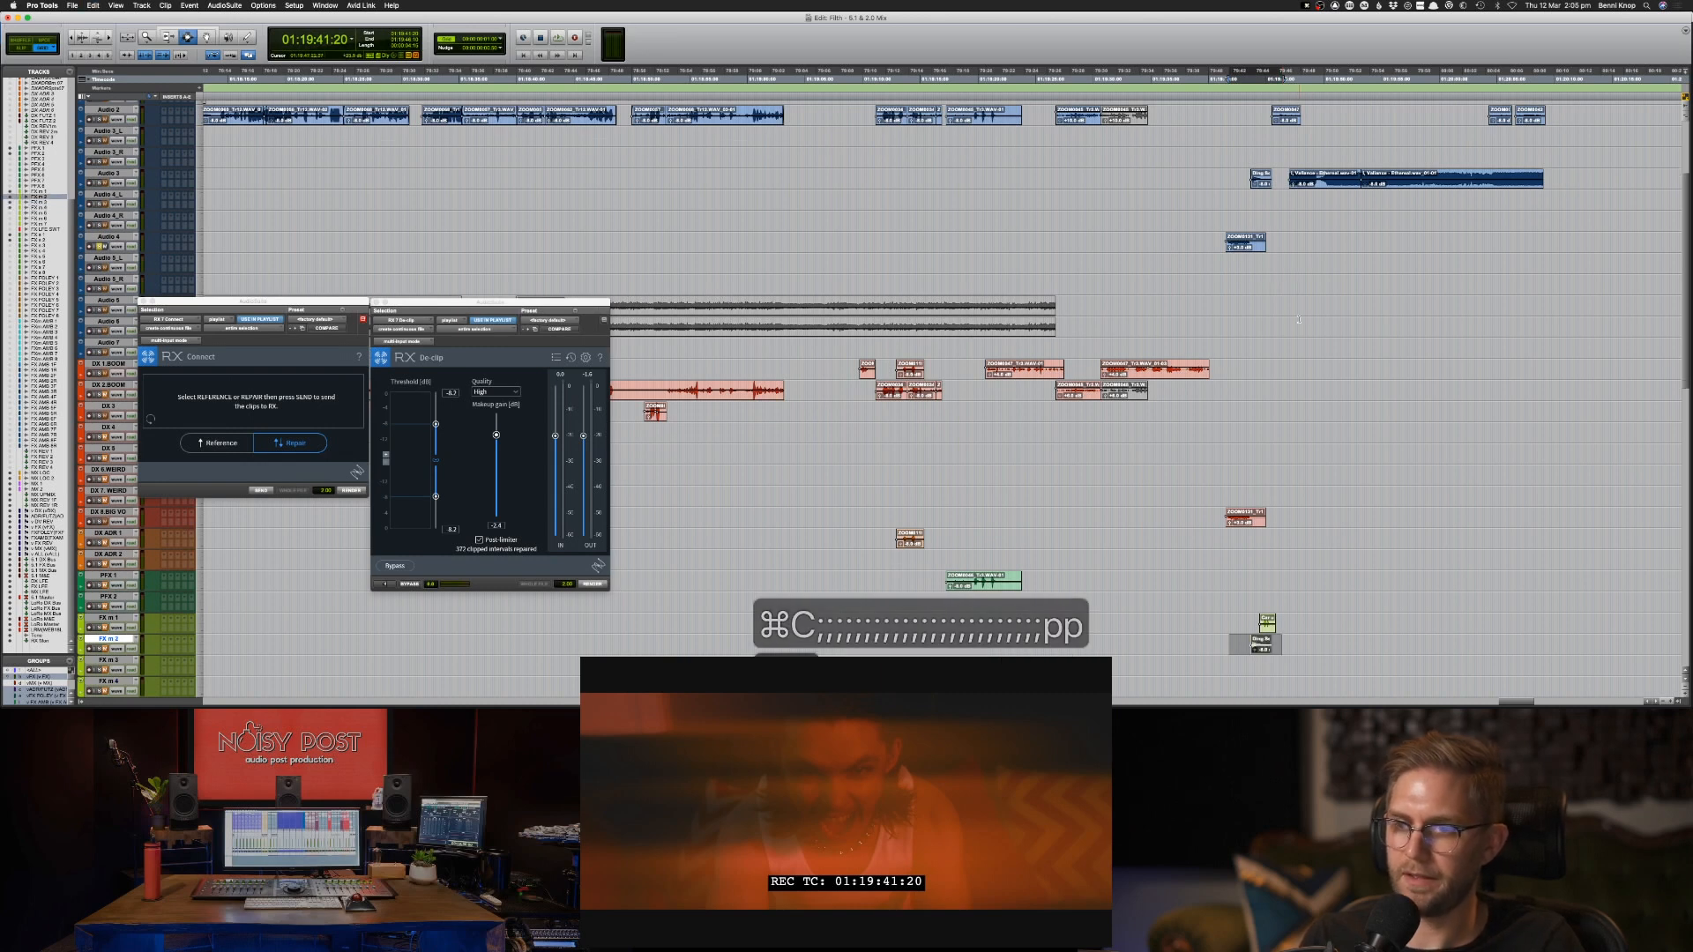
Copy the Audio 2 clip starting at 01:19:45:12 to PFX 1.
scroll(1285, 190, "up", 1)
left_click(1276, 134)
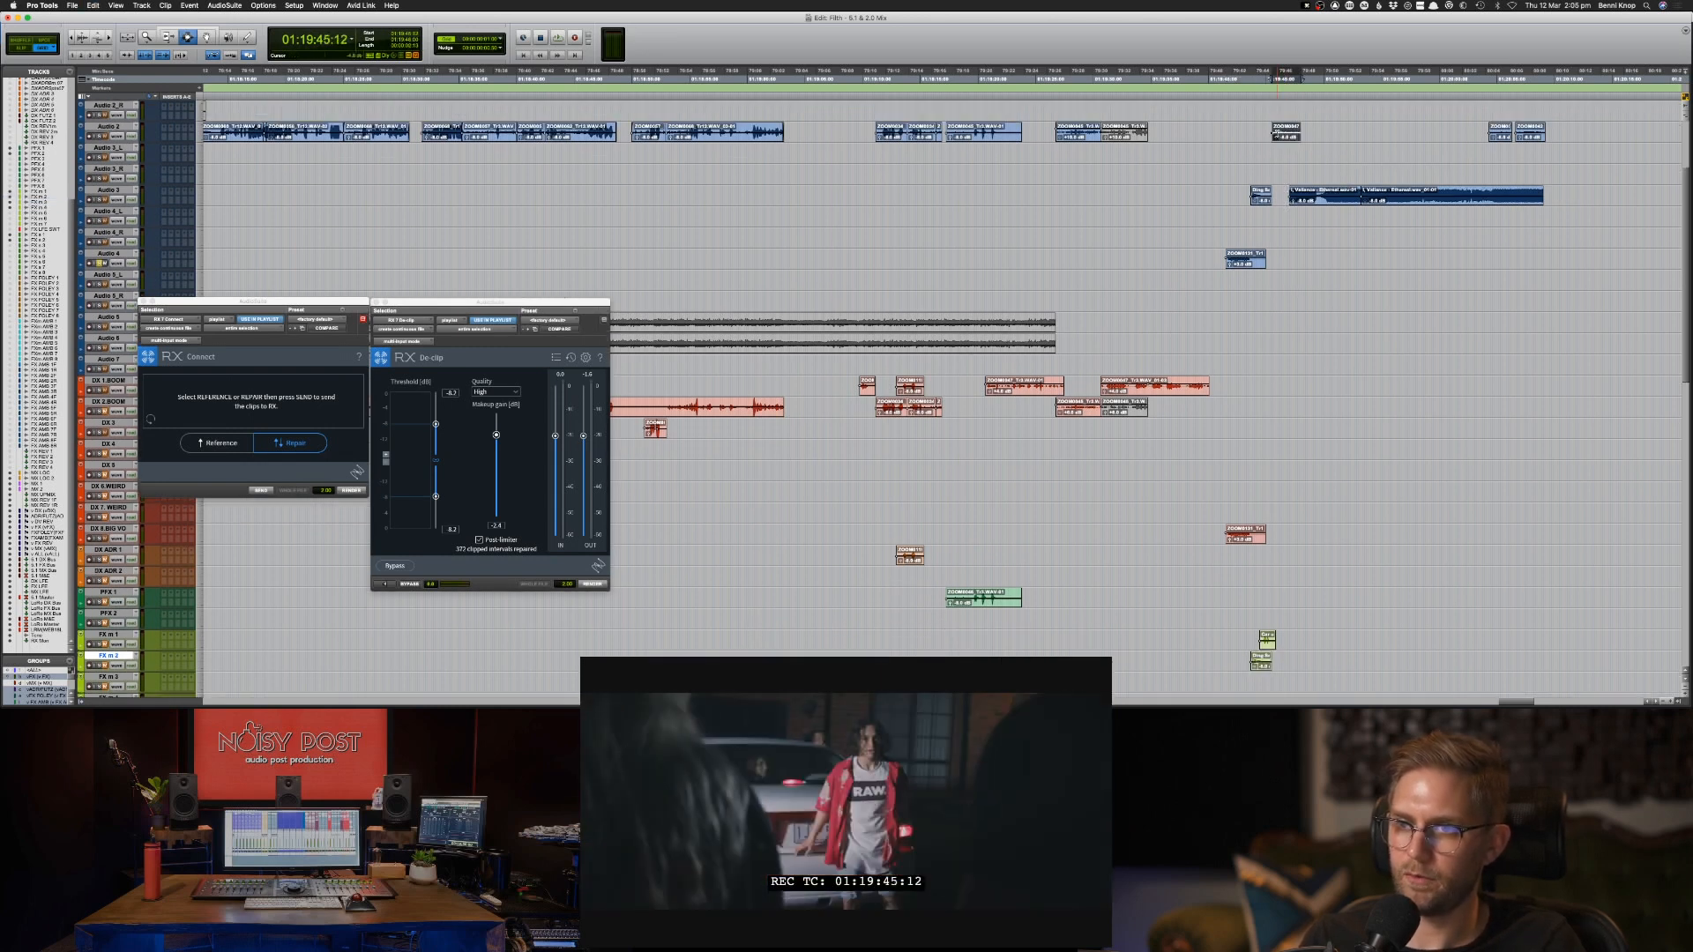
key("super+c")
key("semicolon")
key("semicolon")
key("semicolon")
key("semicolon")
key("semicolon")
key("semicolon")
key("semicolon")
key("semicolon")
key("semicolon")
key("semicolon")
key("semicolon")
key("semicolon")
key("semicolon")
key("semicolon")
key("semicolon")
key("semicolon")
key("semicolon")
key("semicolon")
key("semicolon")
key("semicolon")
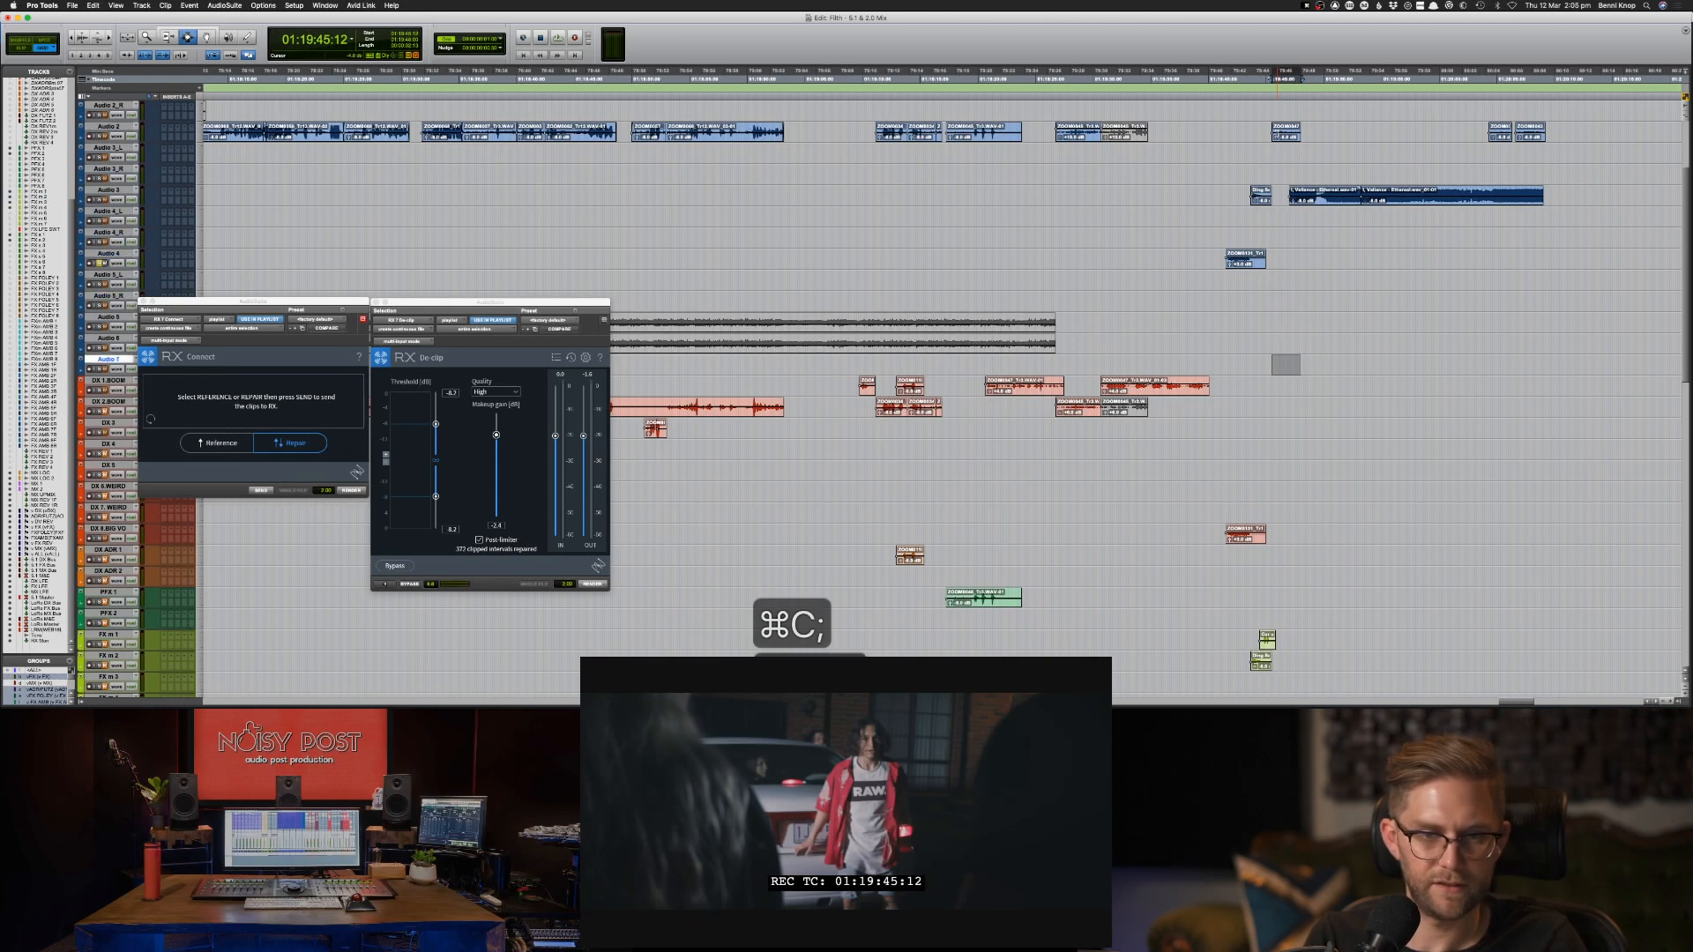
key("super+v")
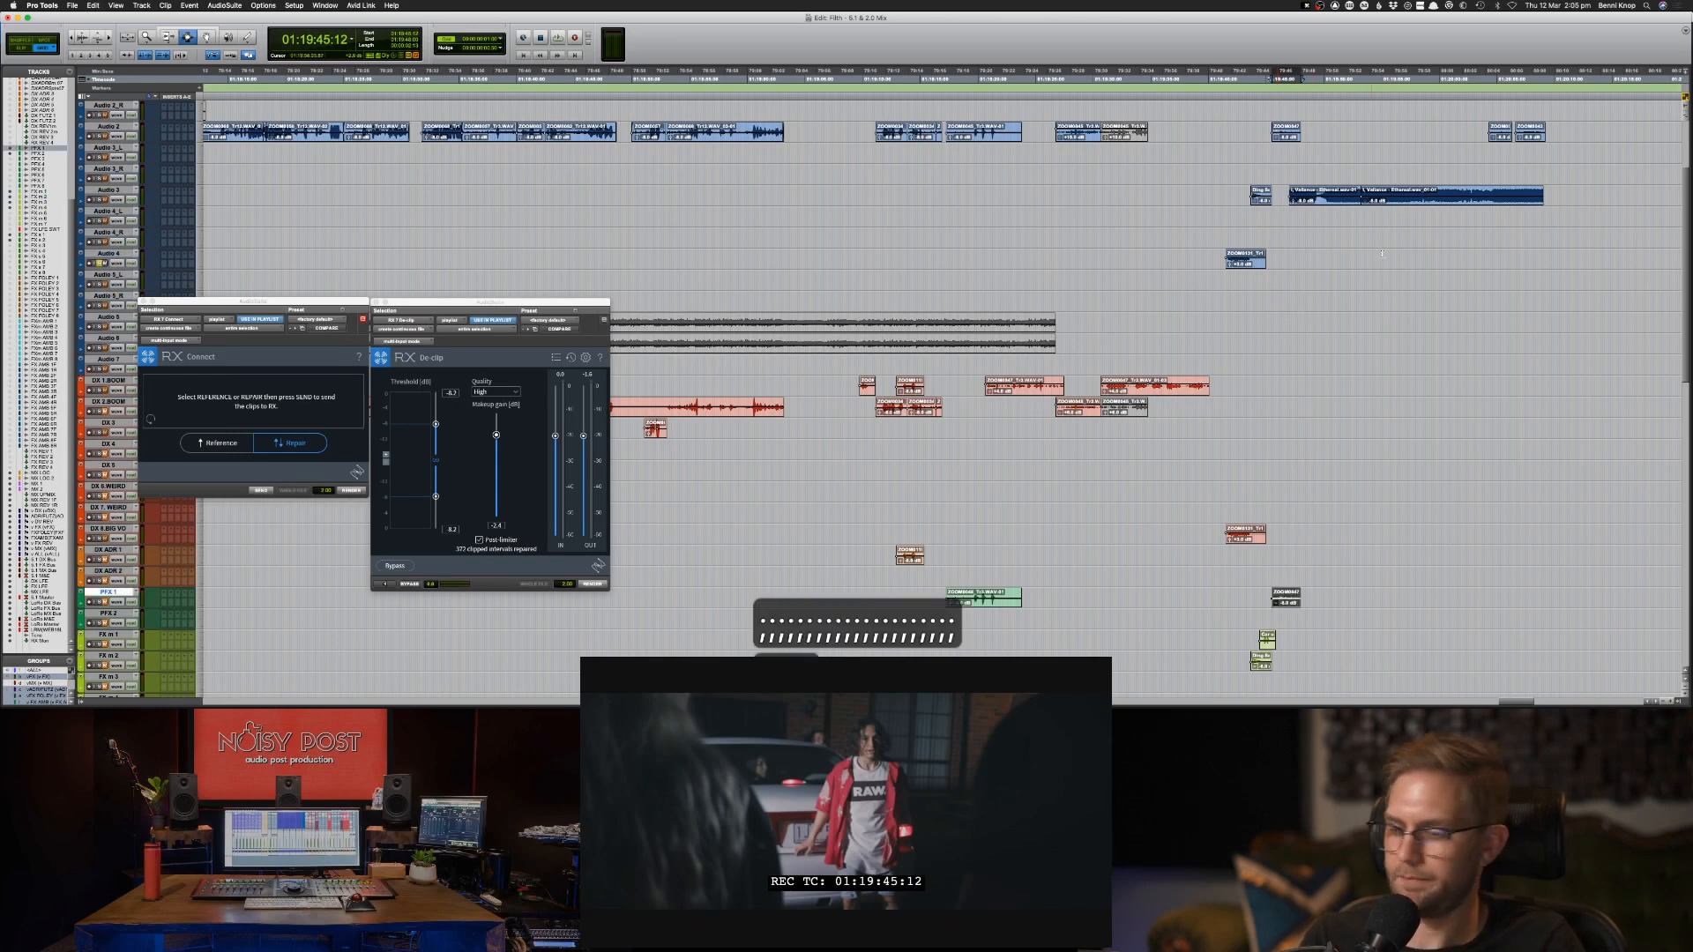
Copy the two adjoining Audio 3 clips from 01:19:47:00 to the track directly below and audition both tracks together.
double_click(1340, 203)
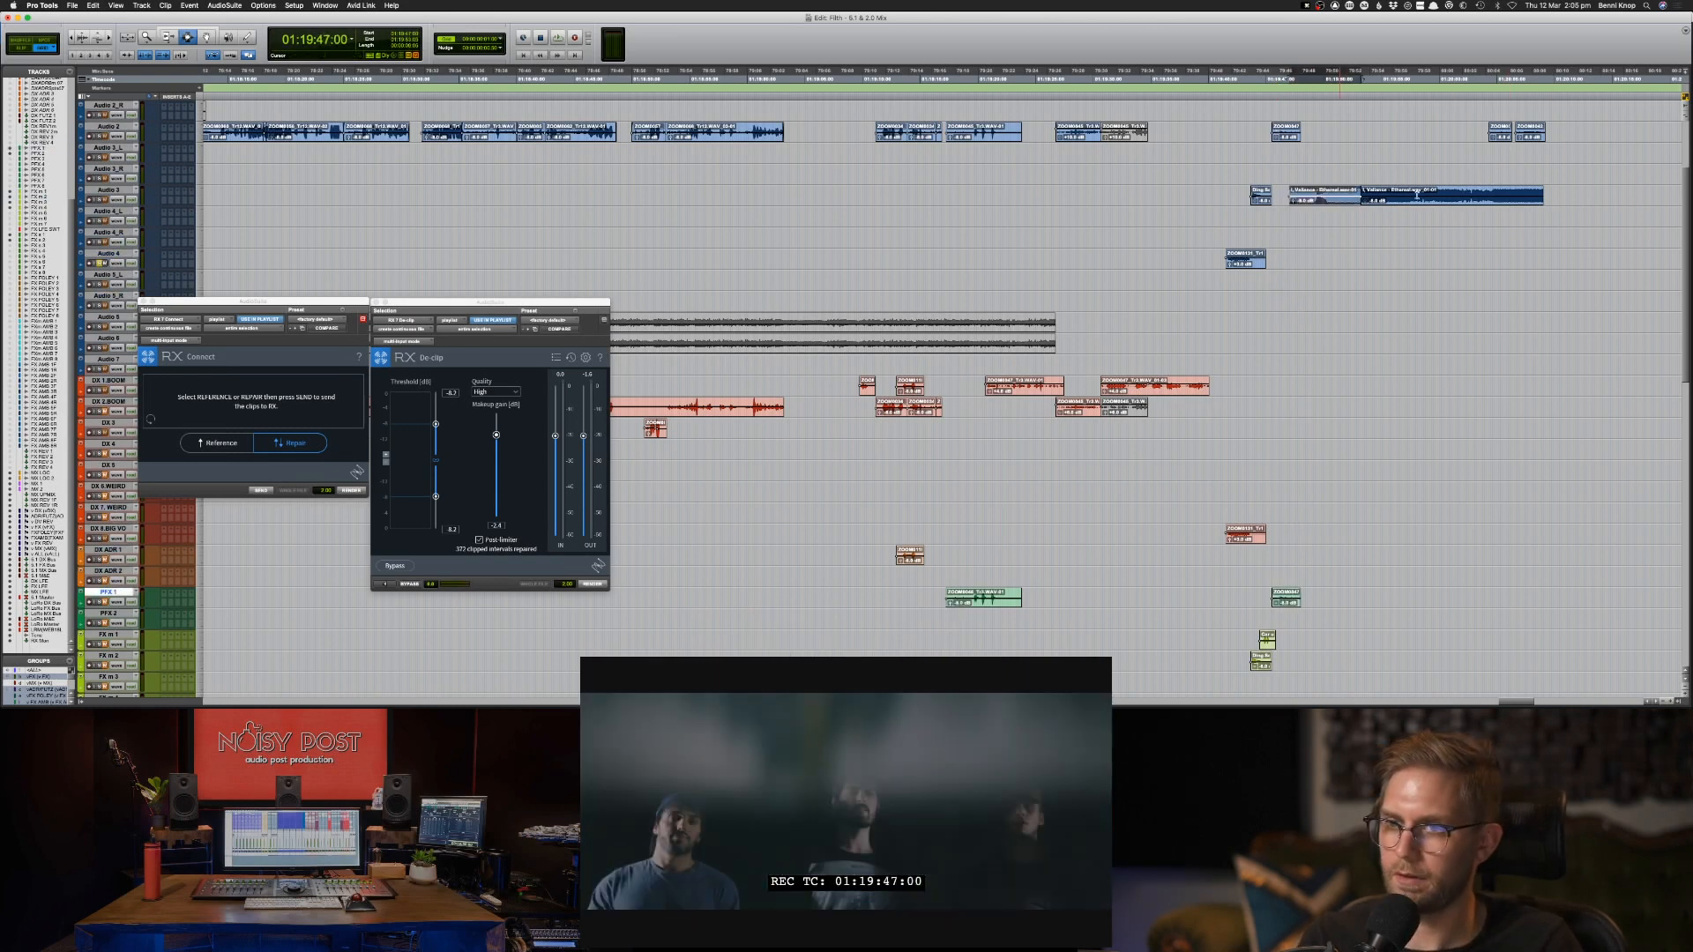
double_click(1465, 197, "shift")
key("super+c")
key("semicolon")
key("super+v")
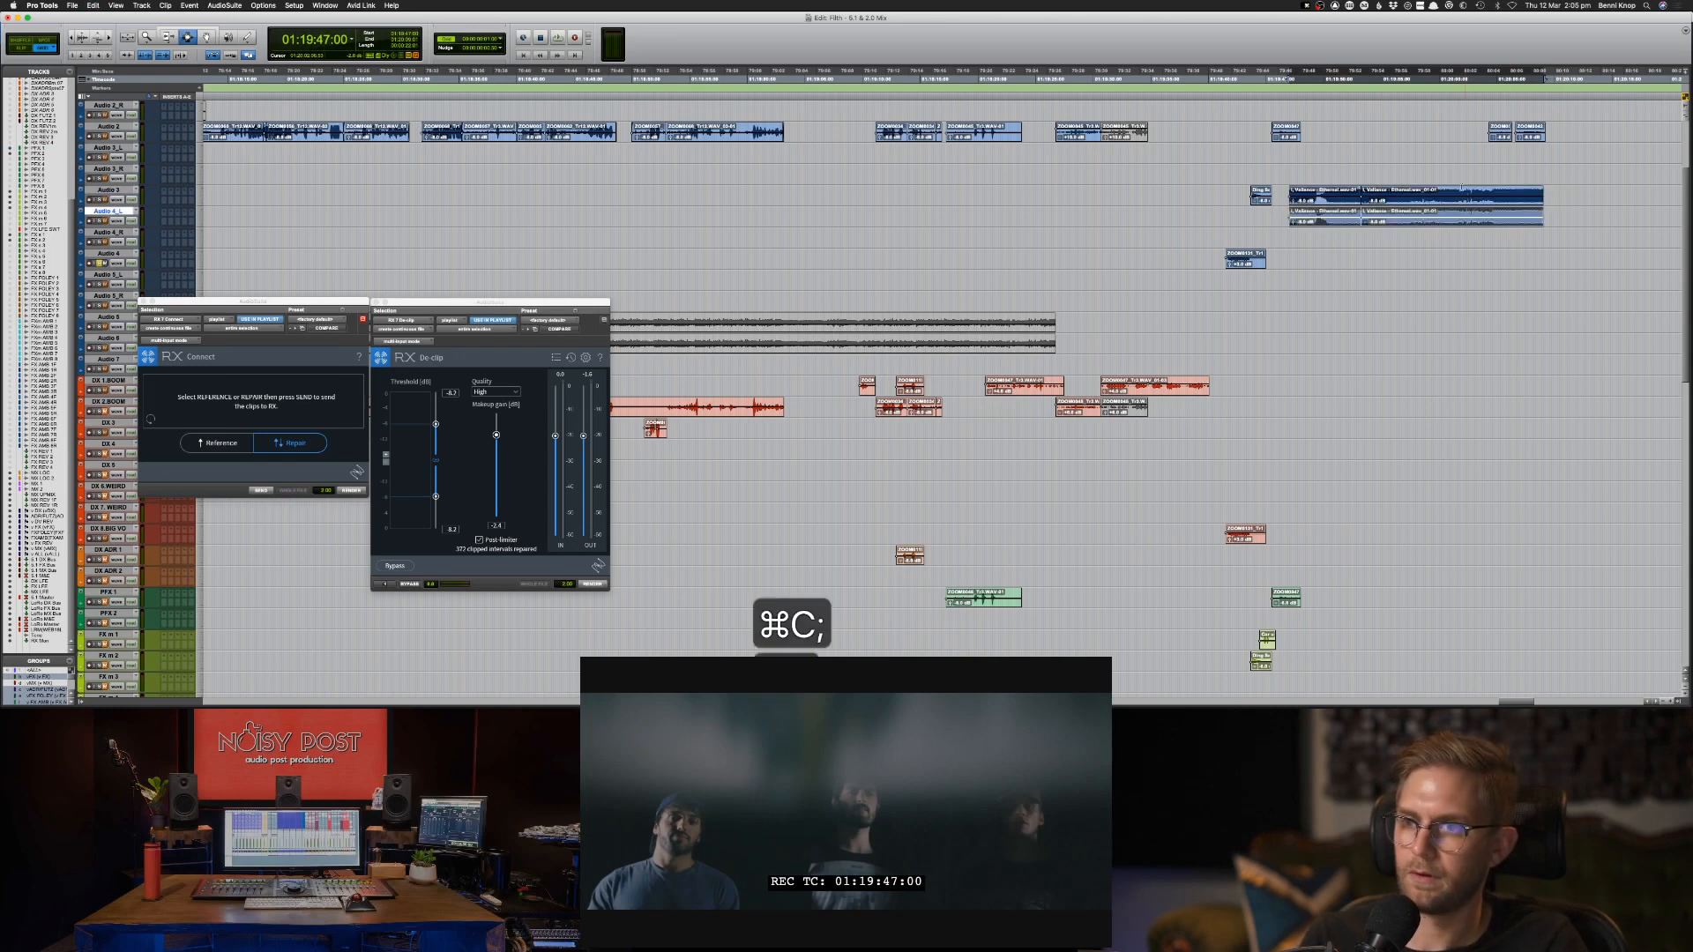
key("shift+p")
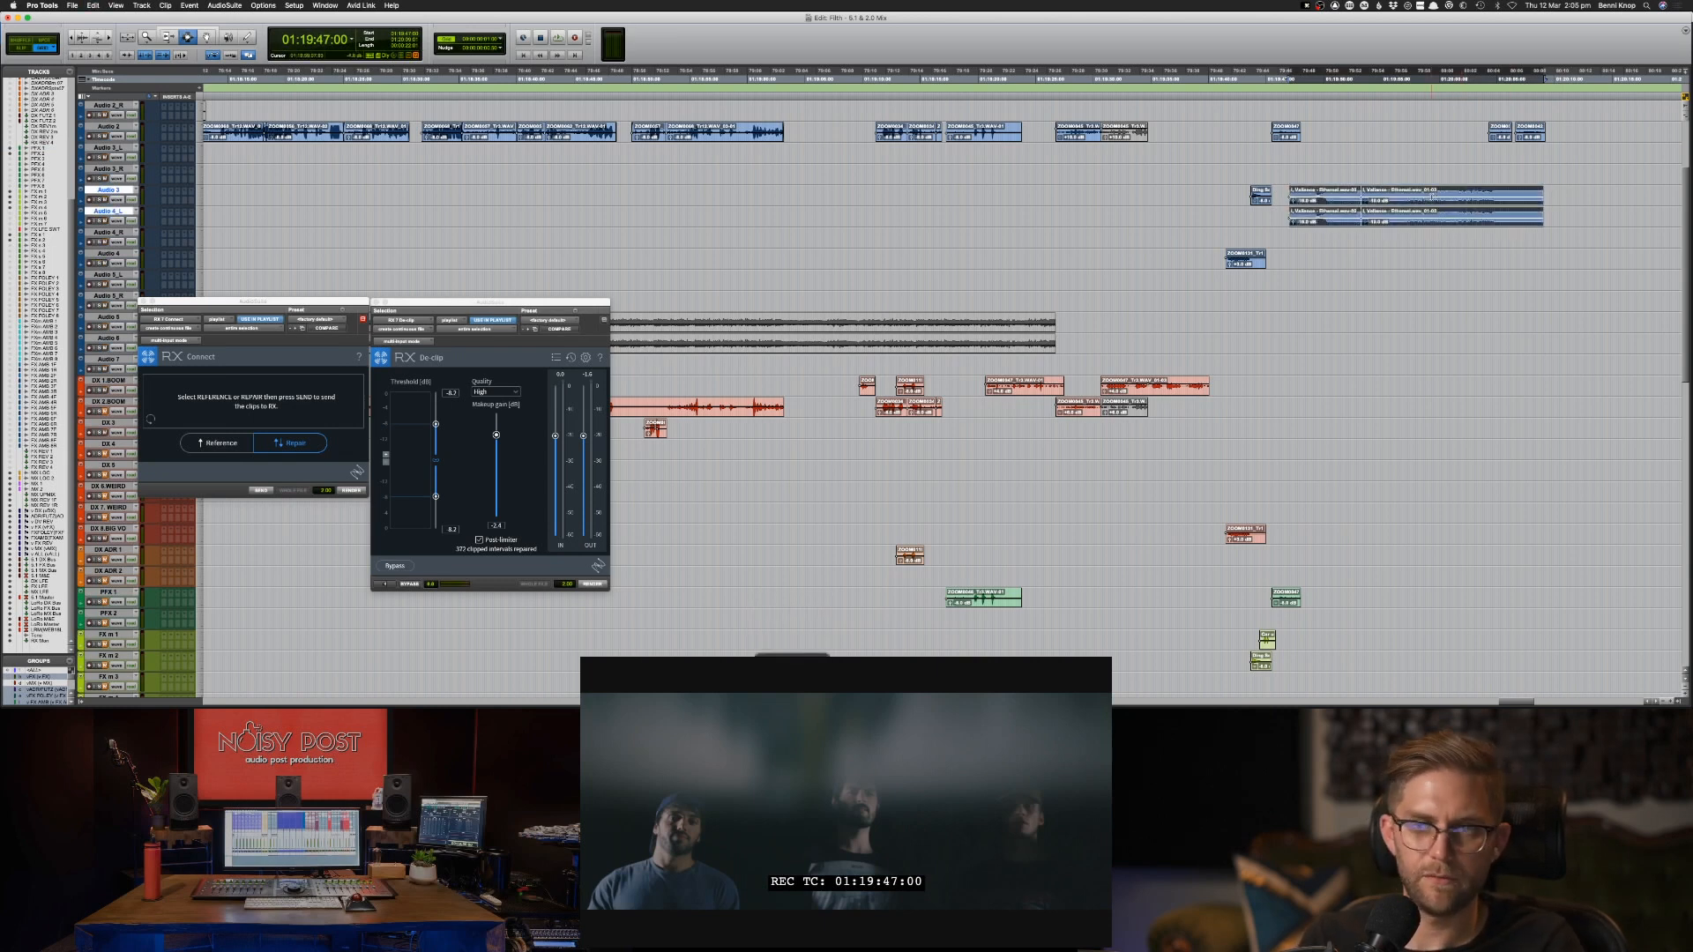
key("space")
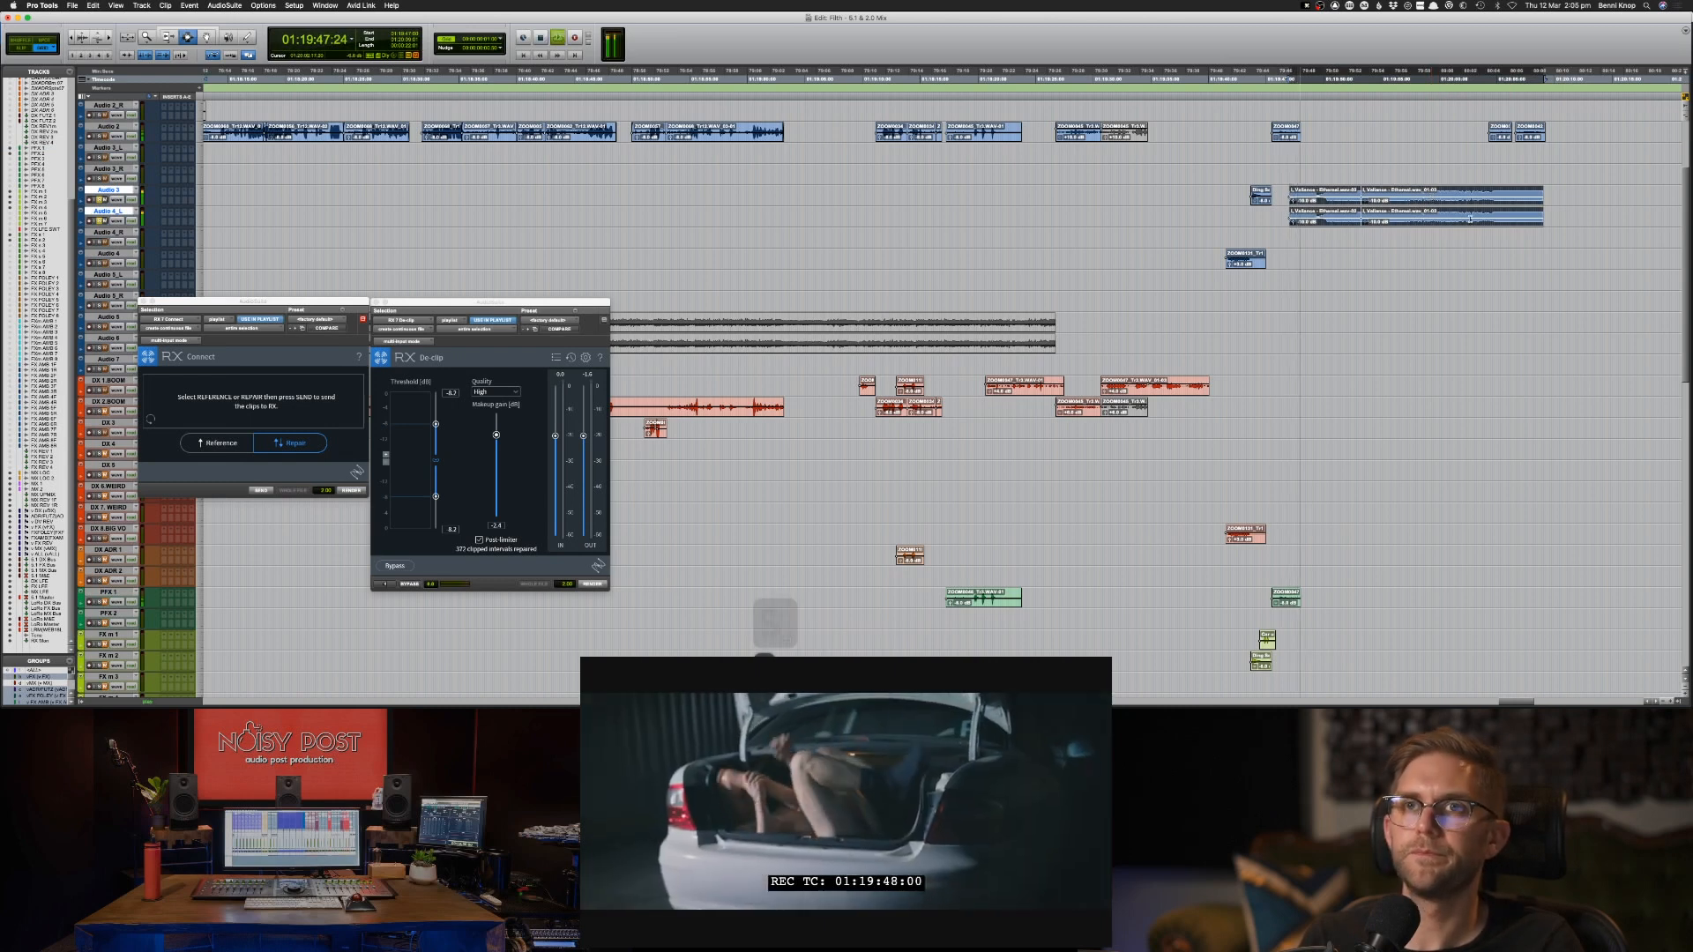
key("space")
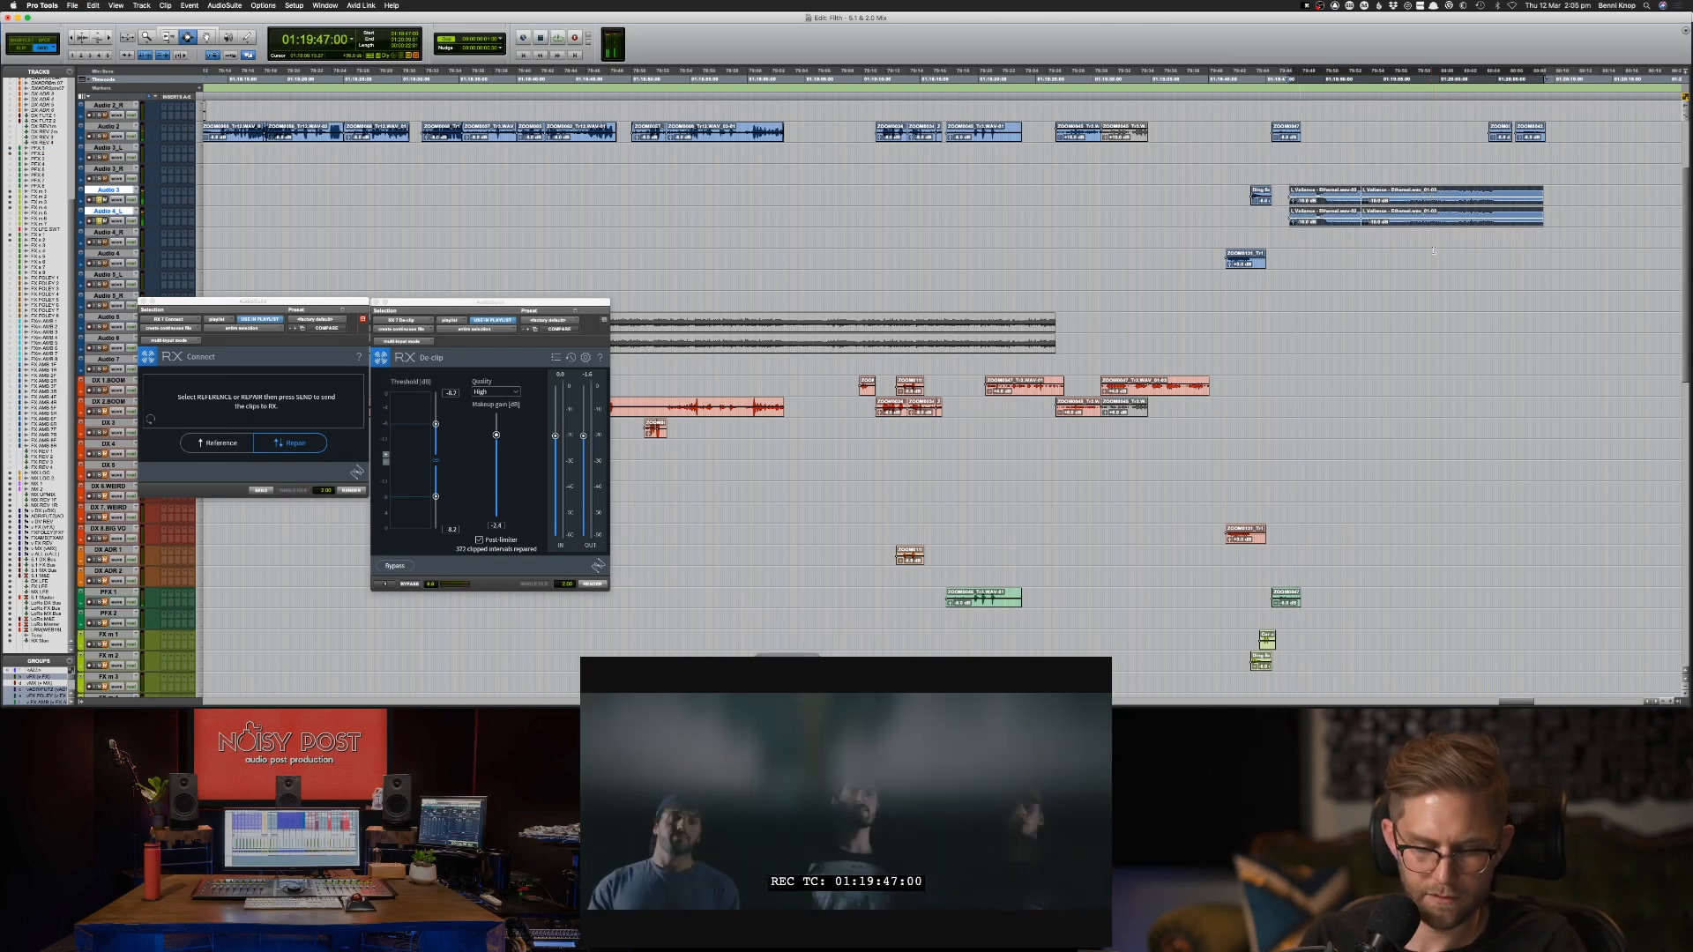
Go to track MX 1 and paste the copied pair of Audio 3 music clips there at 01:19:47:00.
key("alt+super+f")
type("MX")
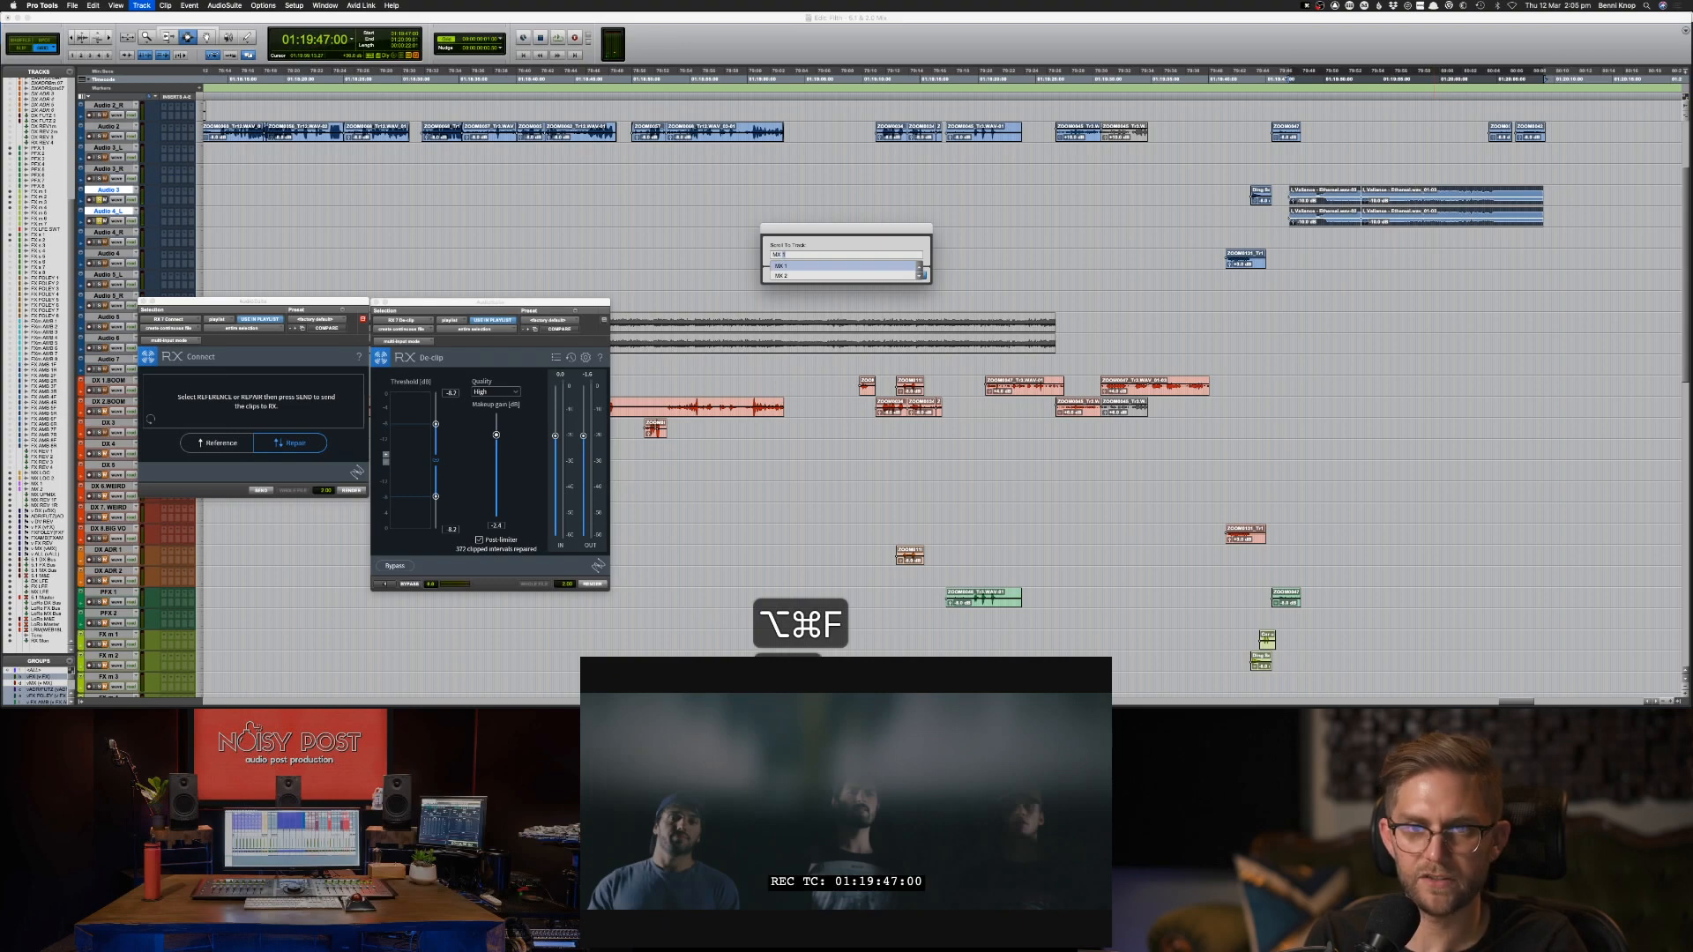
key("Return")
key("super+v")
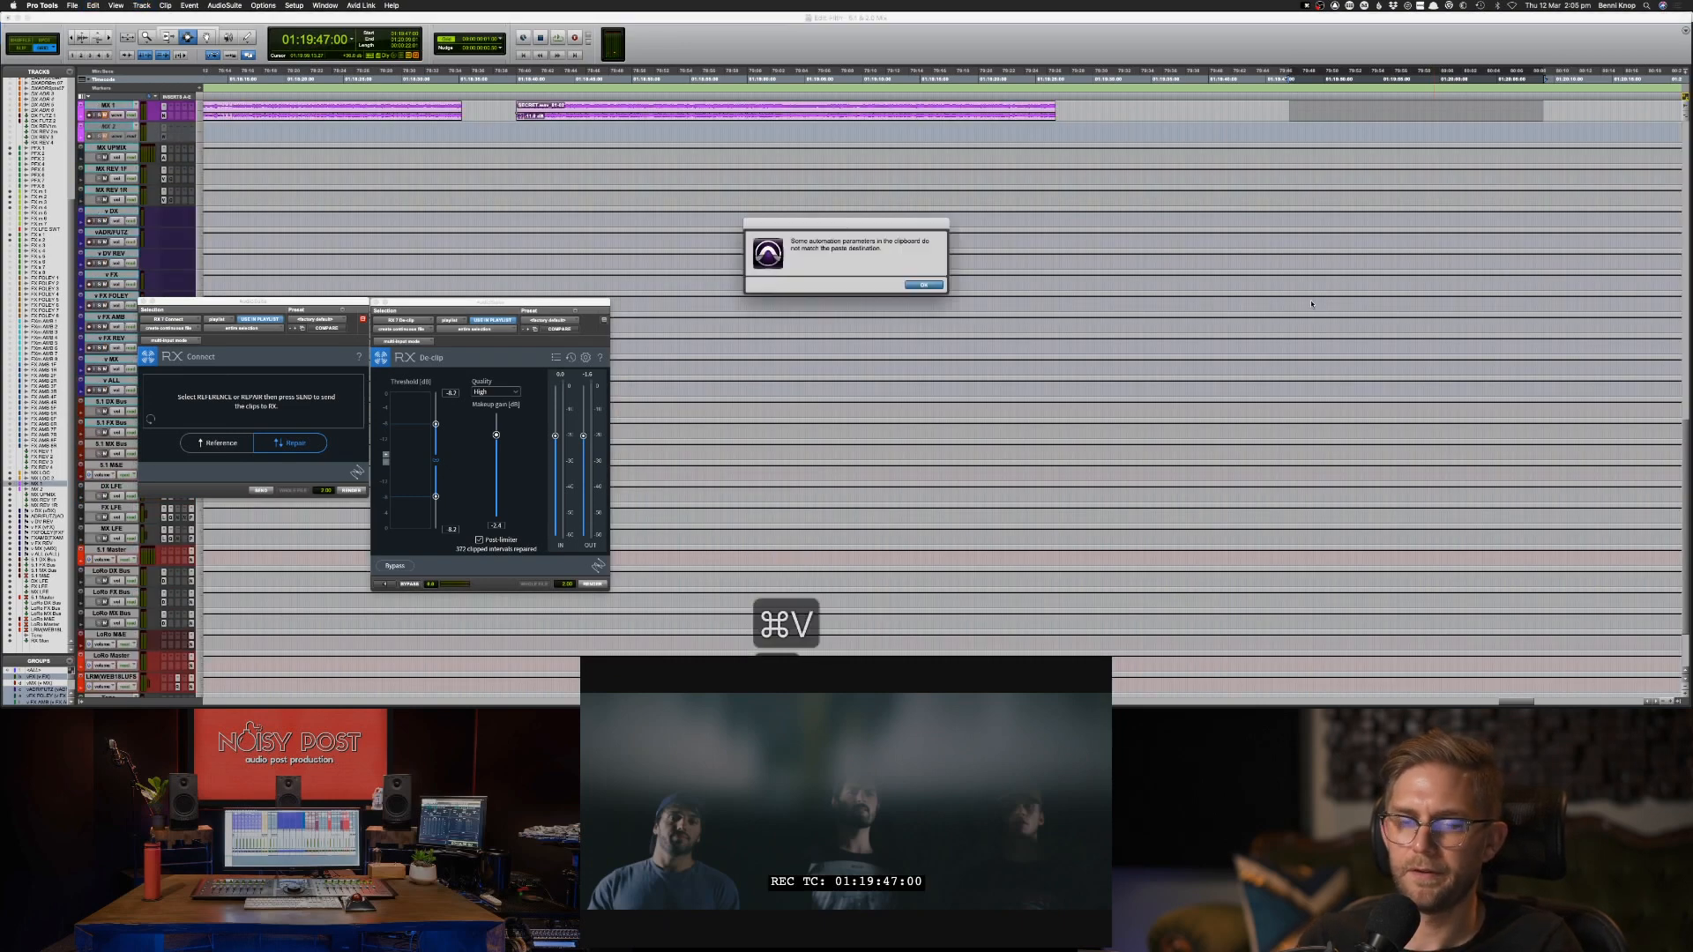
key("Return")
Mute the original music clips on Audio 3 and the track directly below it, in the range from 01:19:46:02.
scroll(1434, 240, "up", 15)
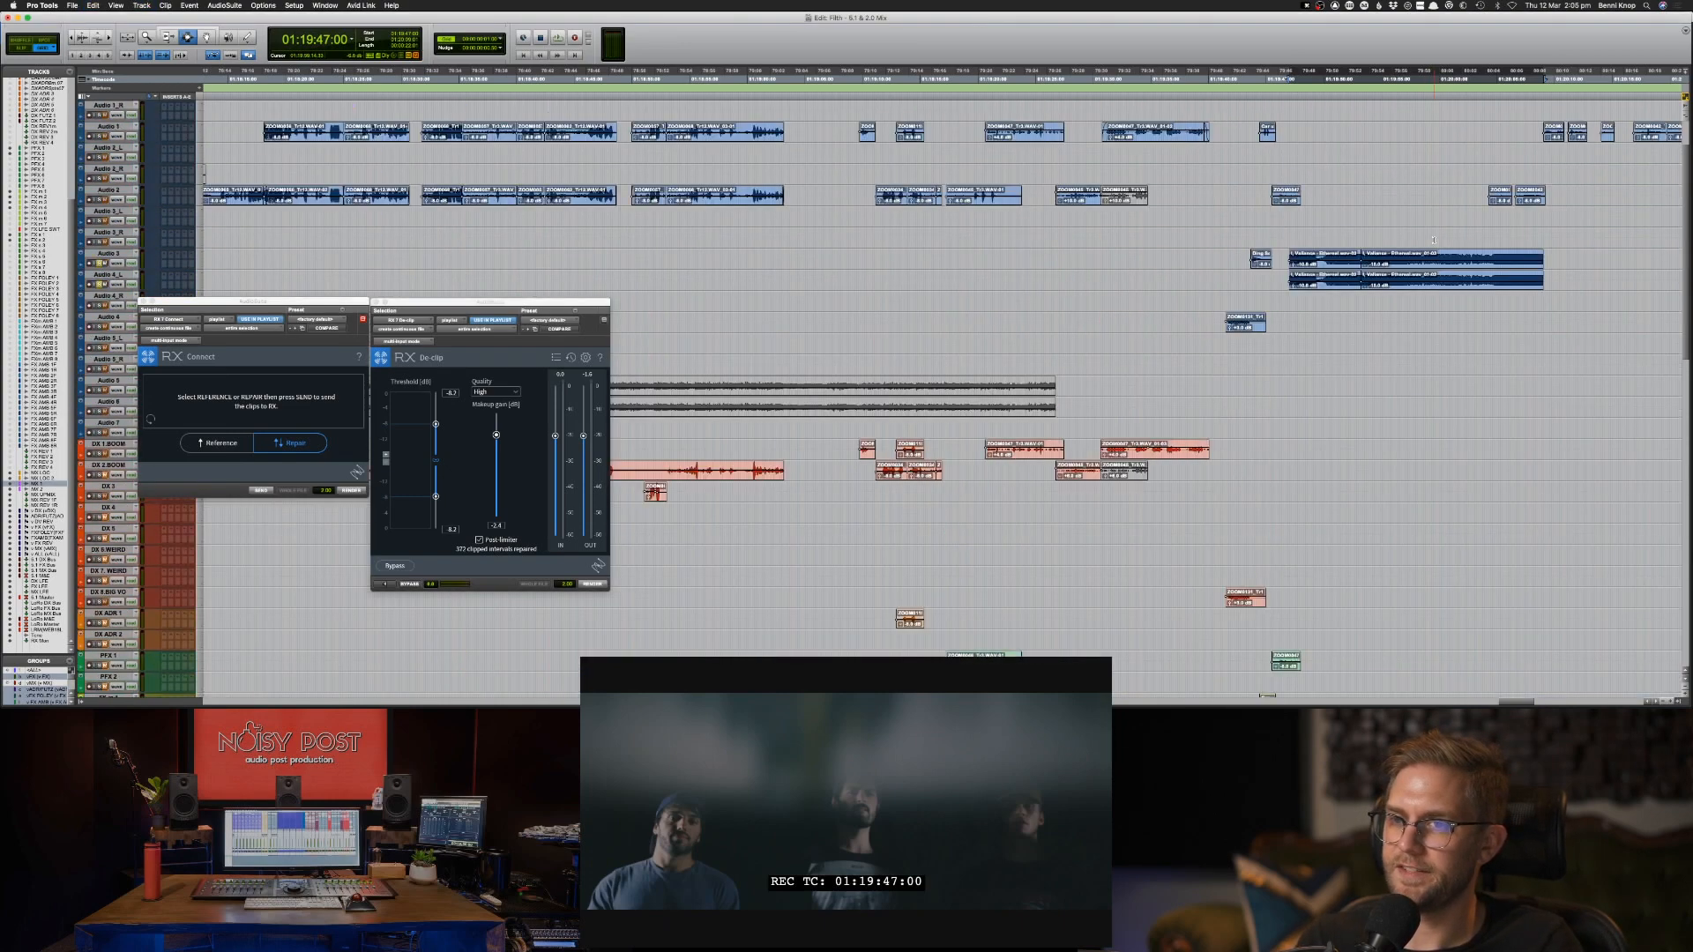
scroll(1433, 240, "up", 3)
left_click(1487, 77)
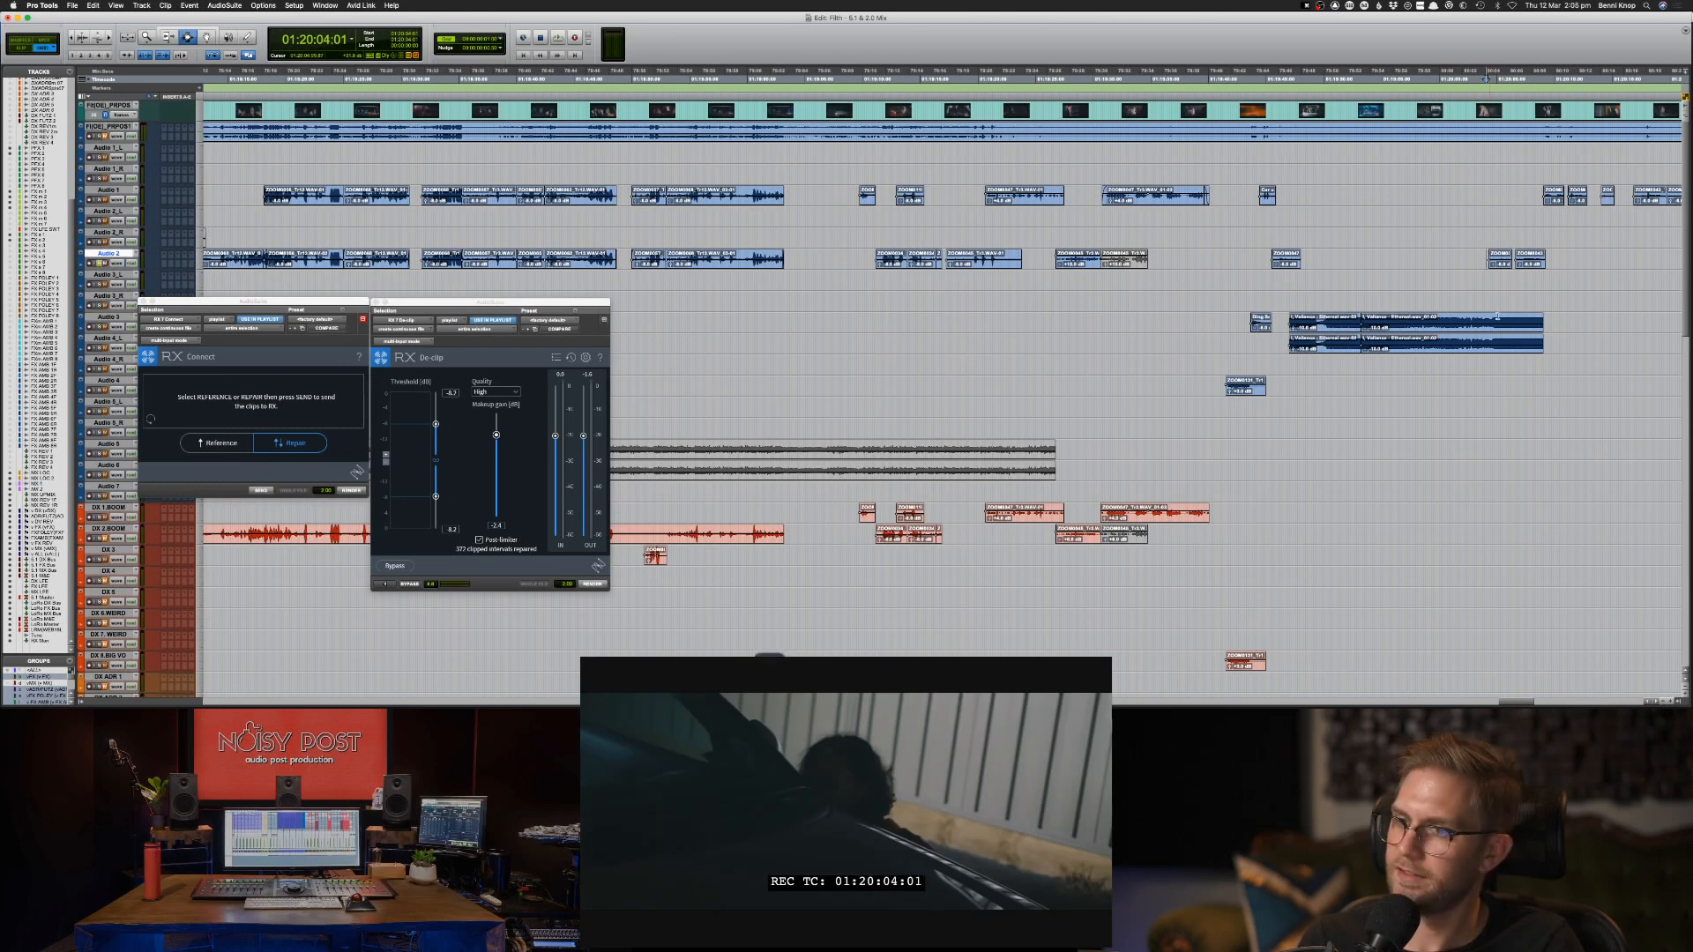
left_click_drag(1551, 319, 1279, 350)
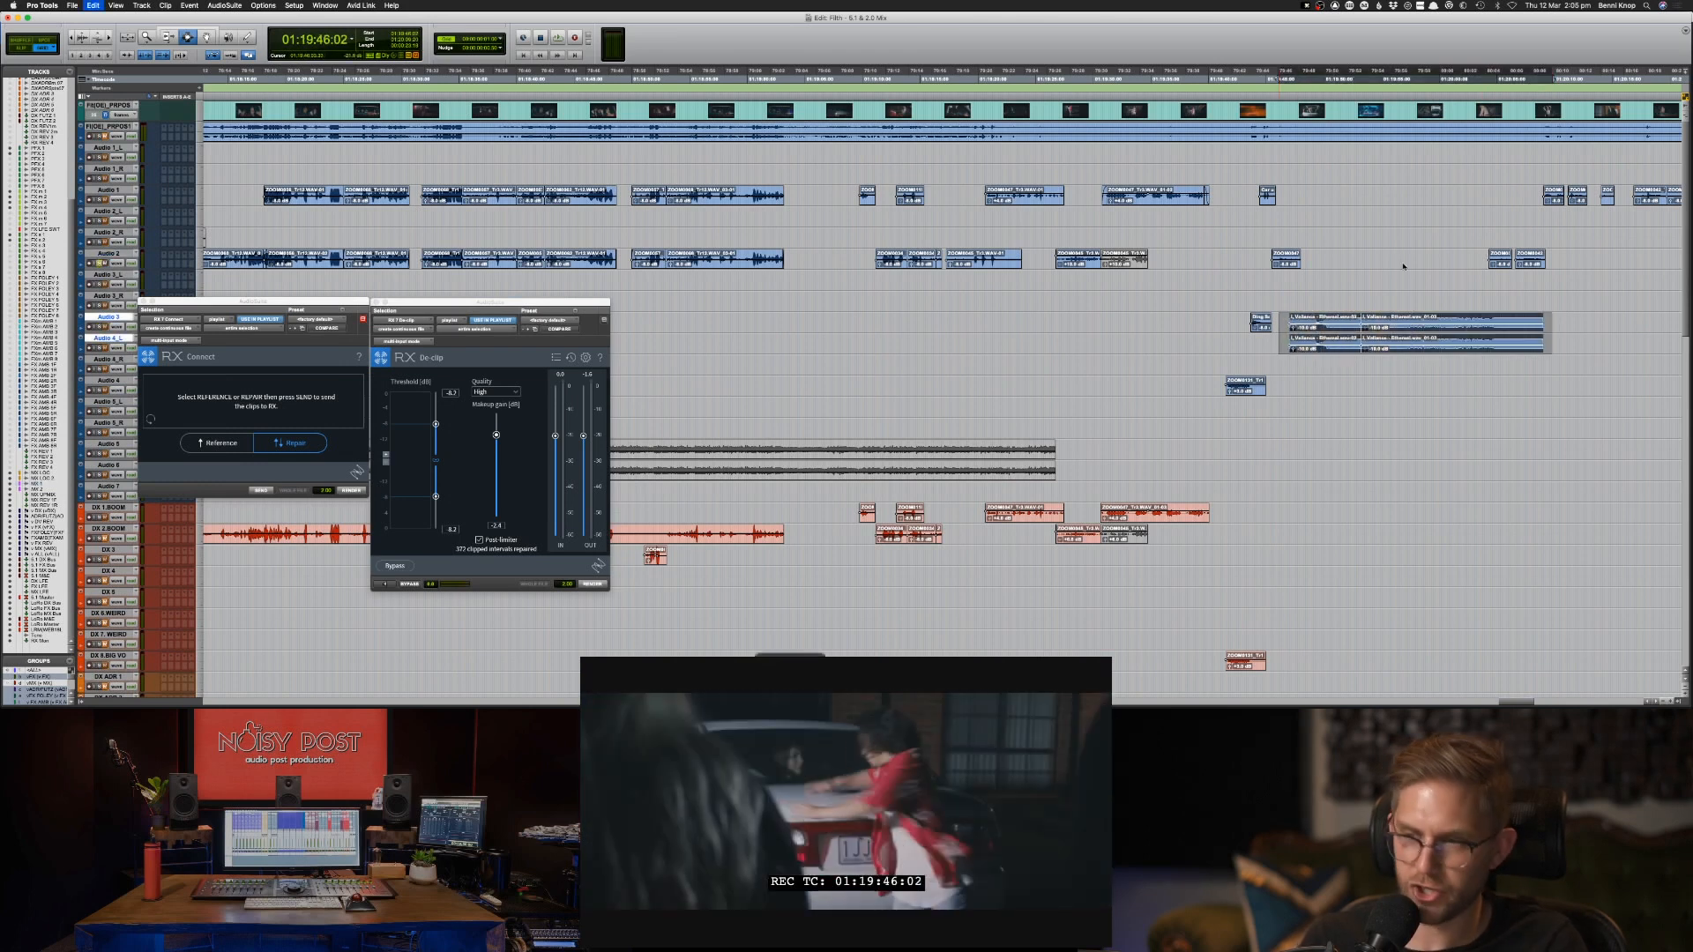
key("super+m")
Audition the scene from 01:20:04:00 on Audio 2.
left_click(1487, 259)
key("space")
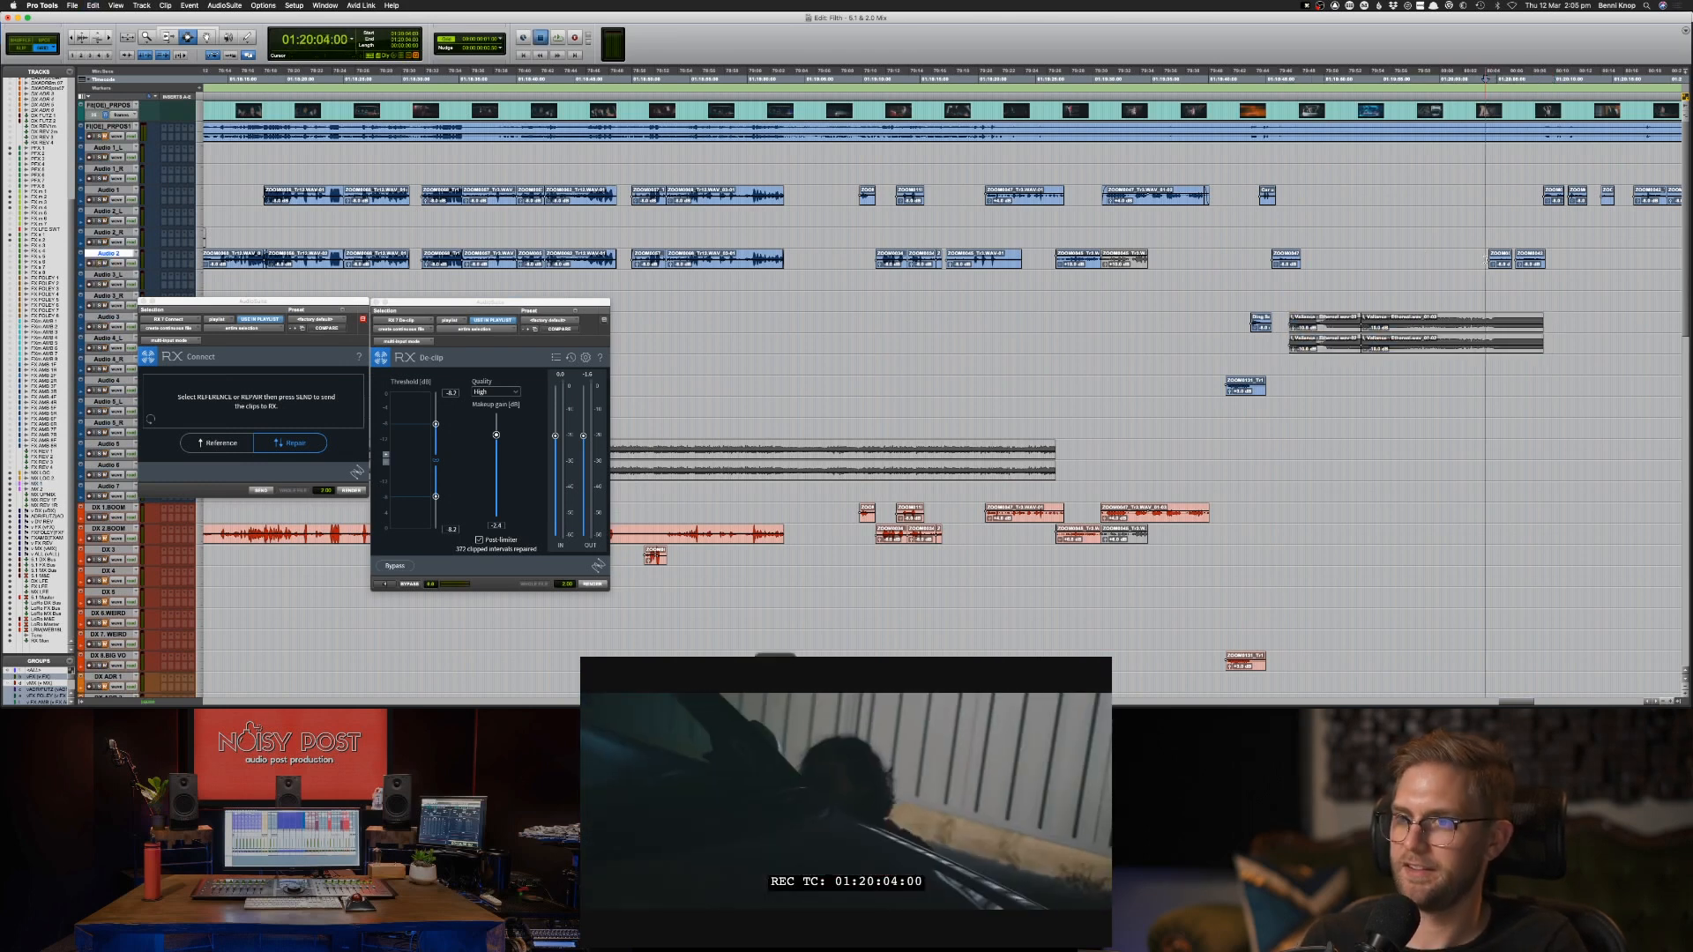
scroll(1490, 263, "down", 2)
scroll(1518, 279, "up", 1)
scroll(1520, 281, "right", 5)
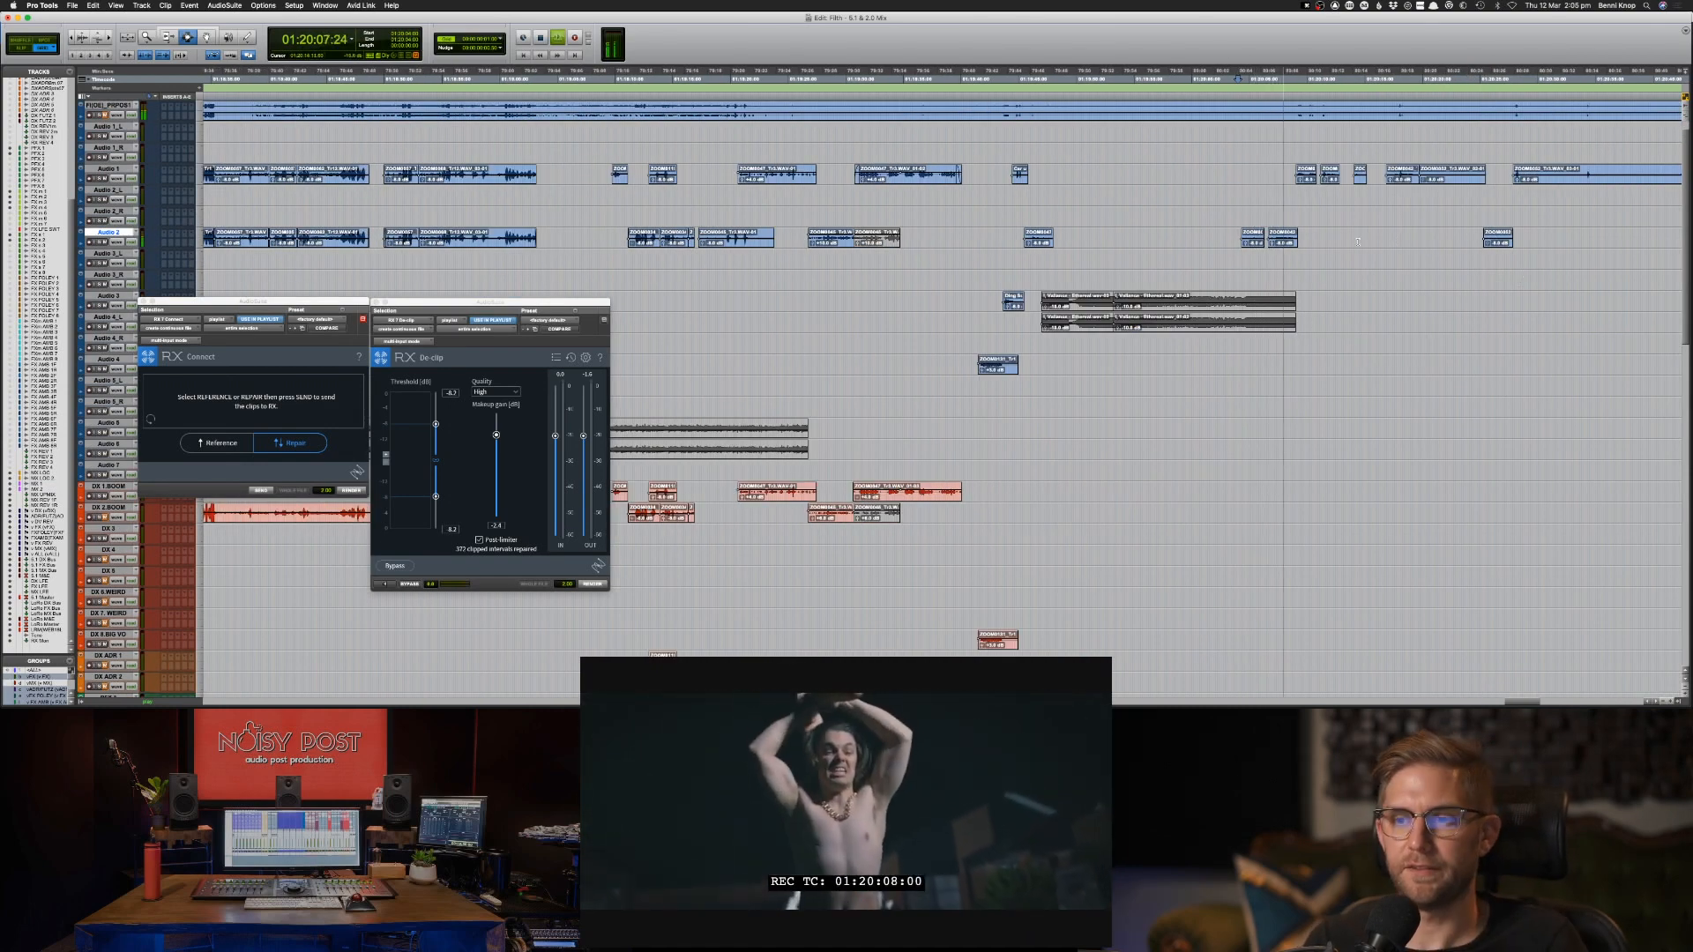
Copy the two neighbouring Audio 2 clips in the range starting at about 01:20:04 to DX 1.BOOM.
left_click_drag(1233, 240, 1337, 240)
key("super+c")
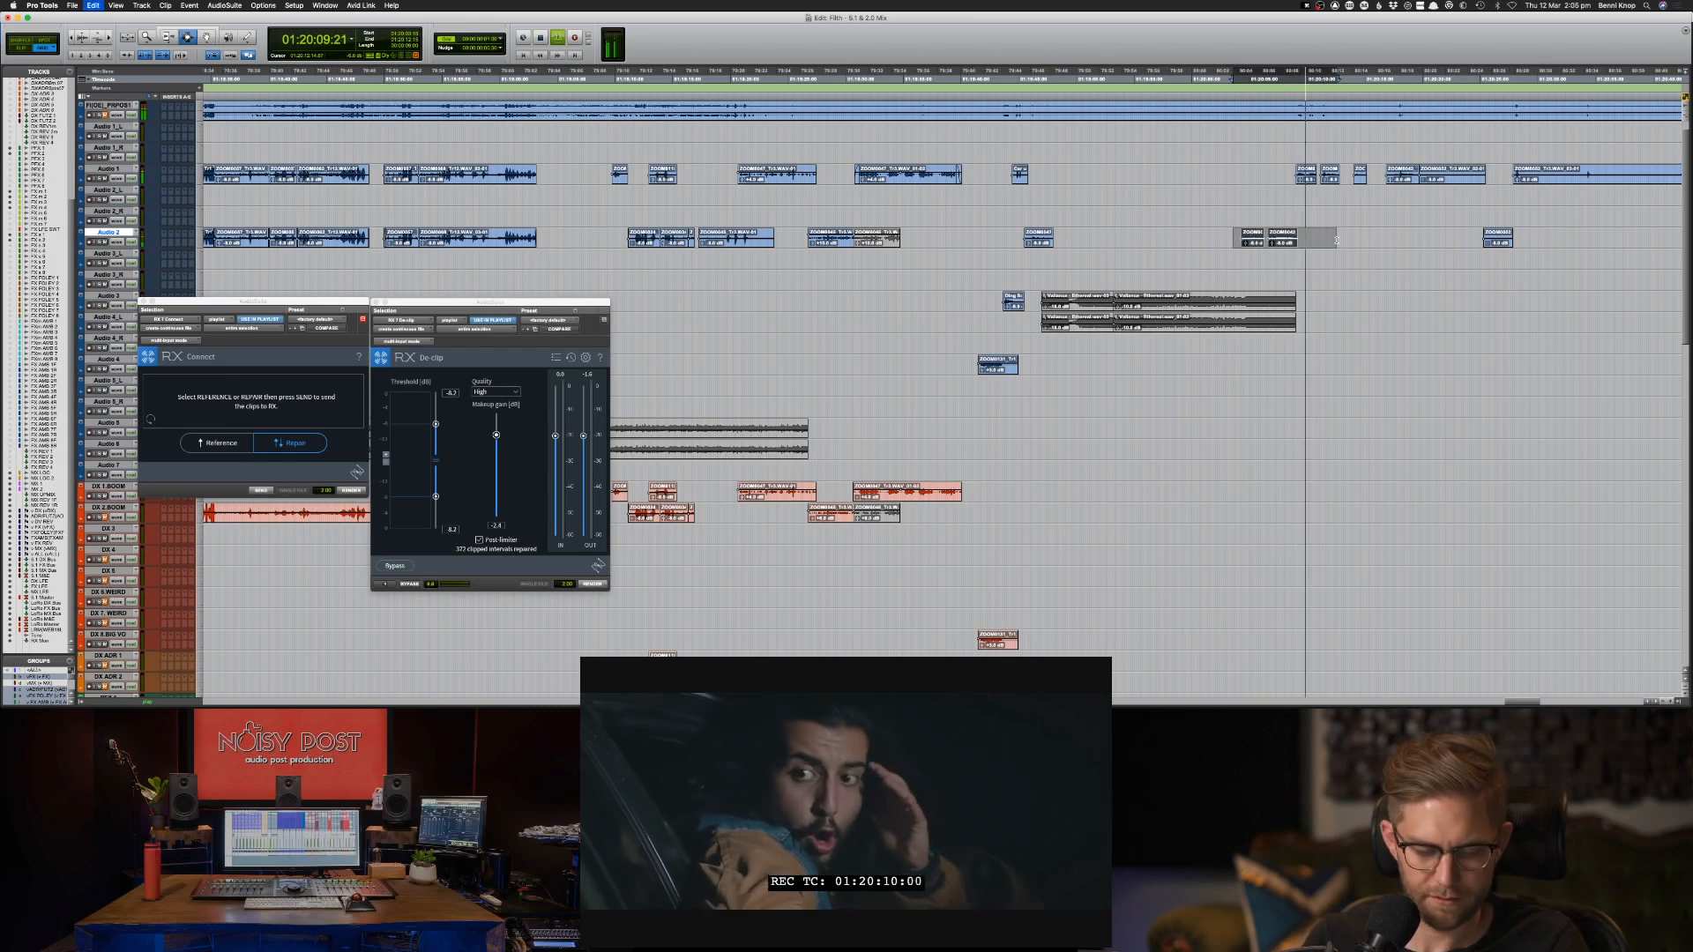
key("semicolon")
key("semicolon")
key("semicolon")
key("semicolon")
key("semicolon")
key("semicolon")
key("semicolon")
key("semicolon")
key("semicolon")
key("semicolon")
key("semicolon")
key("semicolon")
key("semicolon")
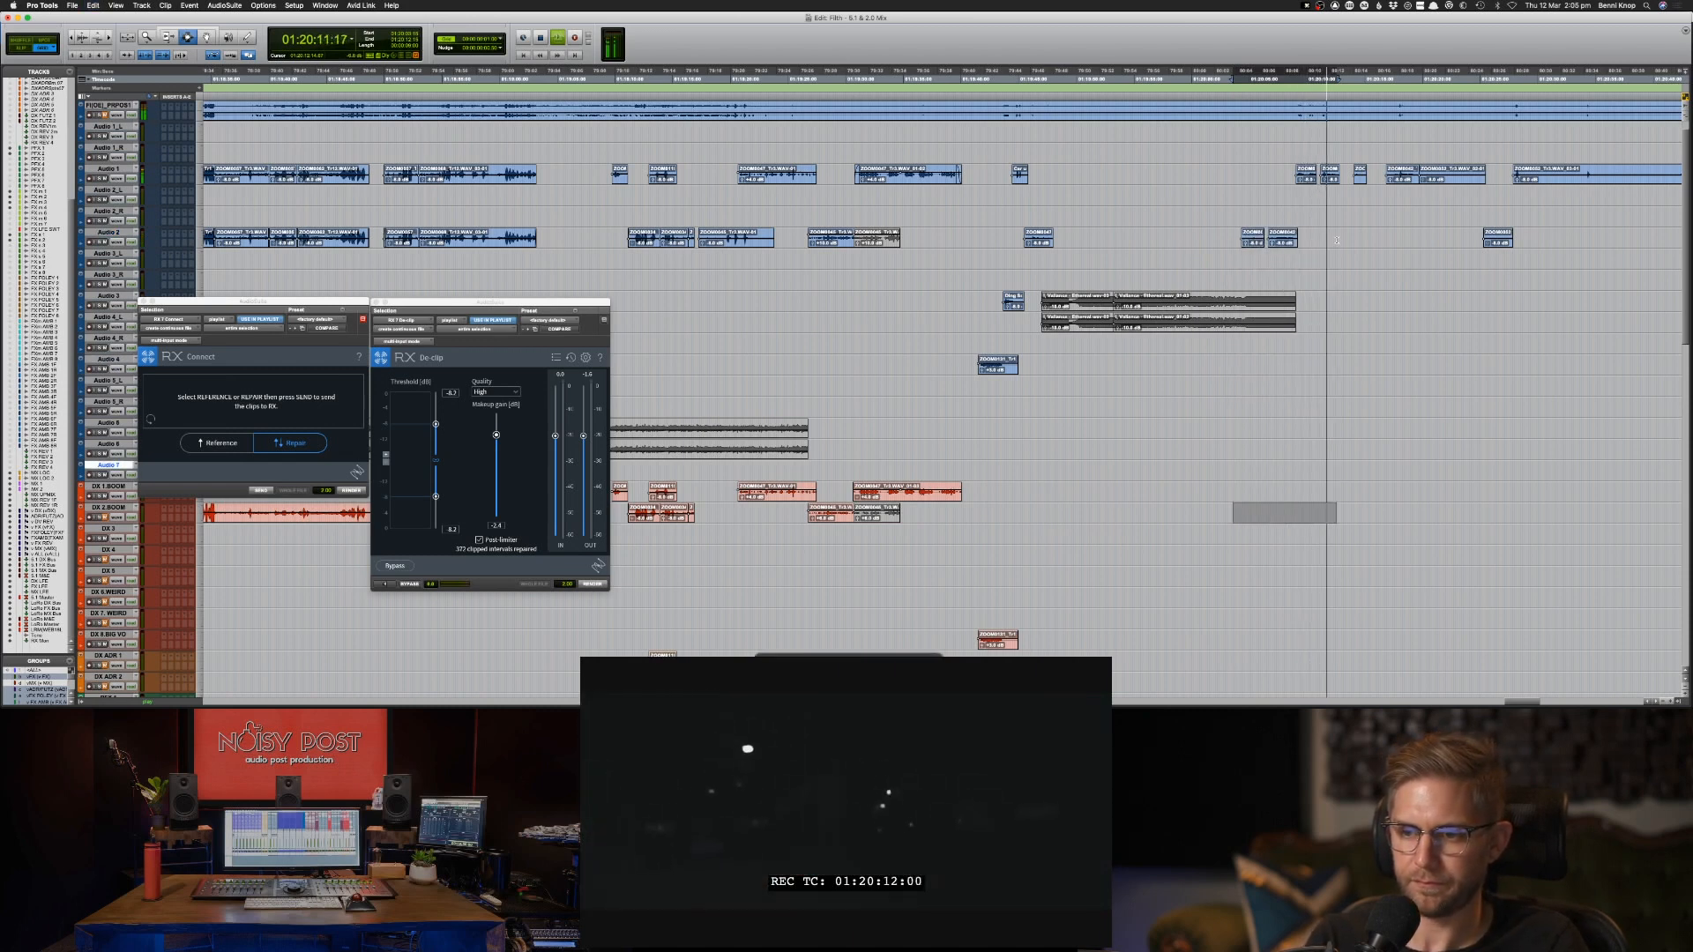
key("semicolon")
key("semicolon")
key("semicolon")
key("p")
key("p")
key("p")
key("p")
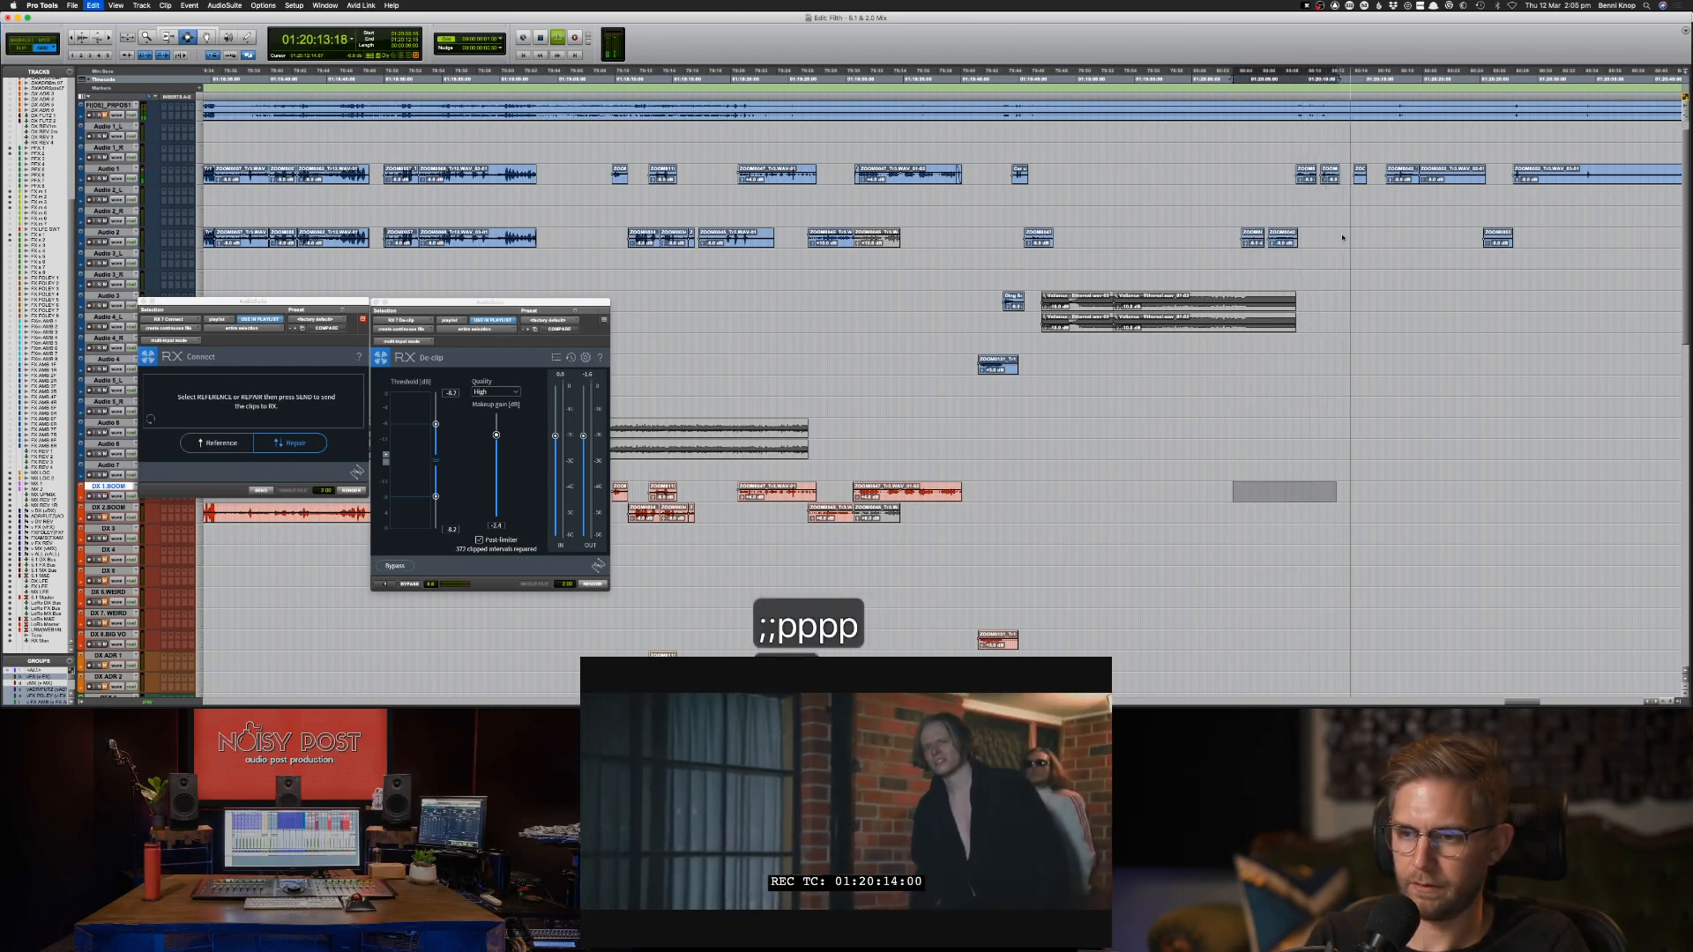
key("super+v")
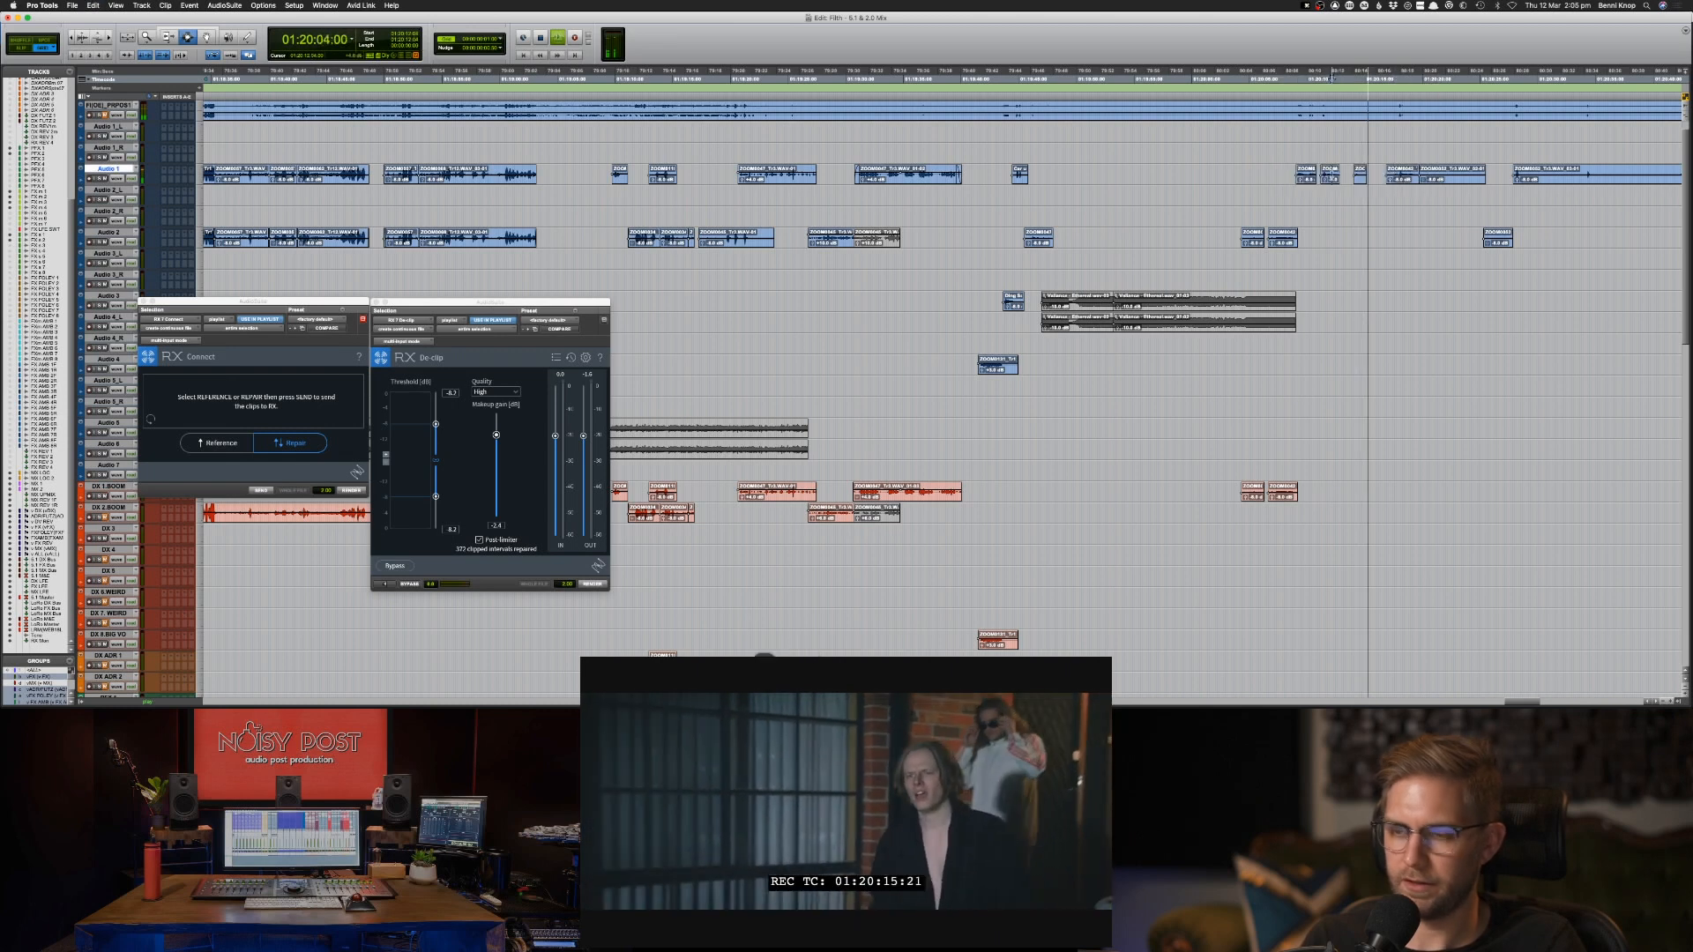
Audition the Audio 1 clip at 01:20:11:04 and copy it to the dialogue track directly above DX ADR 1.
key("space")
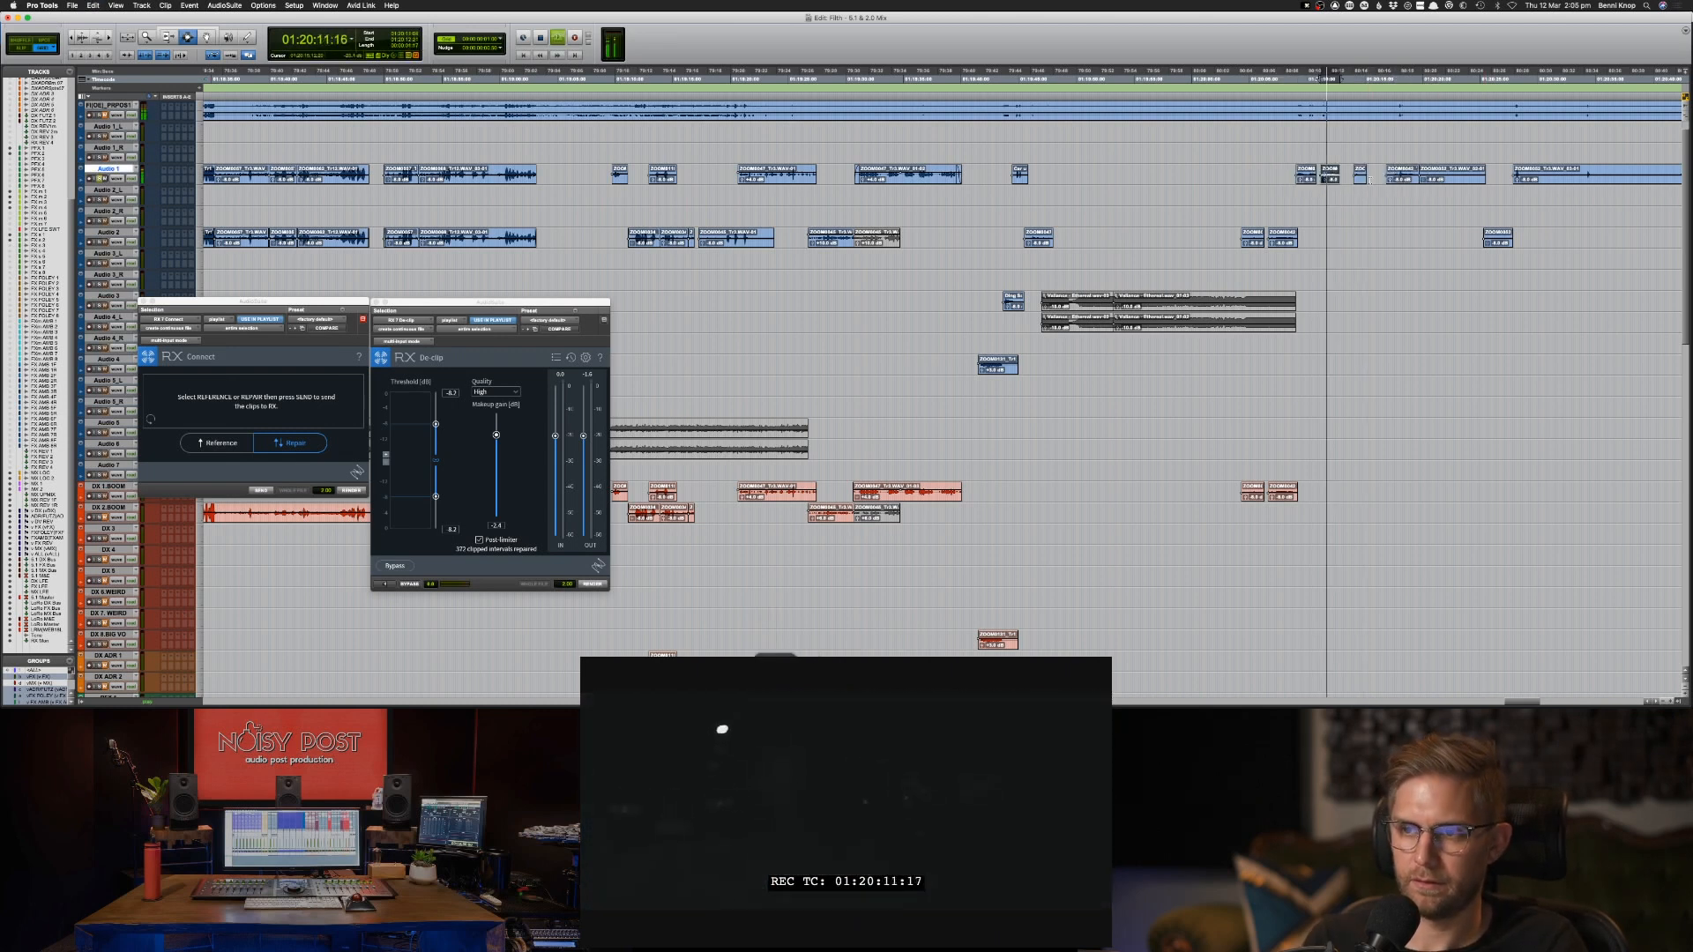
key("space")
key("semicolon")
key("semicolon")
key("semicolon")
key("semicolon")
key("semicolon")
key("semicolon")
key("semicolon")
key("semicolon")
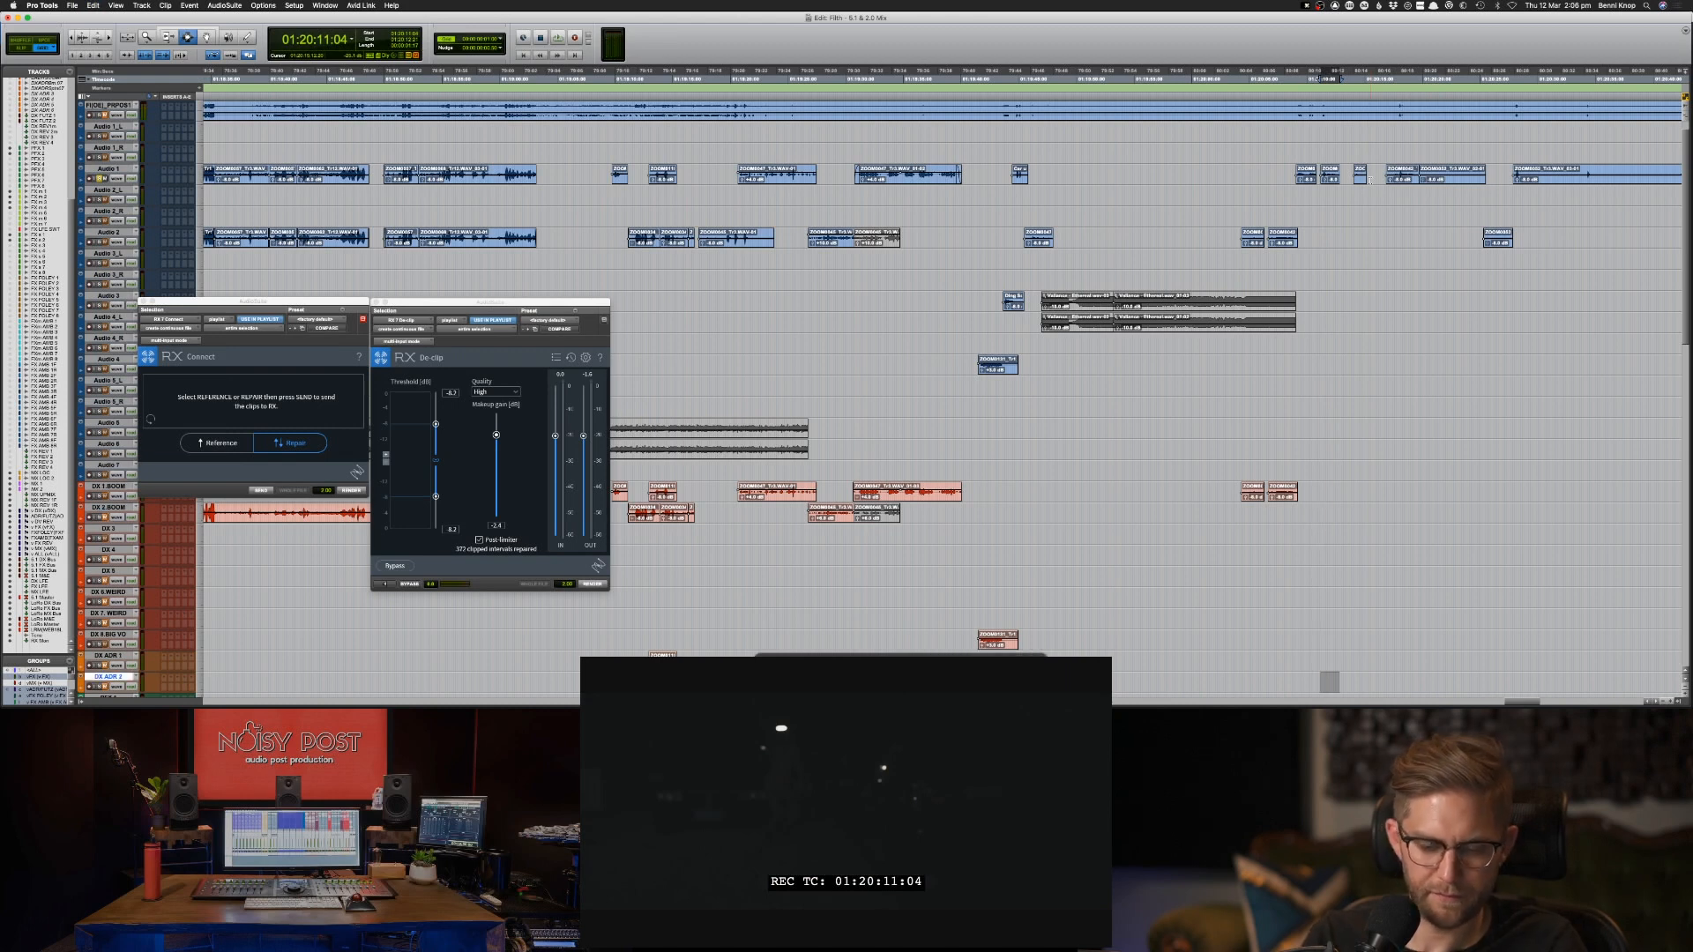
key("p")
key("p")
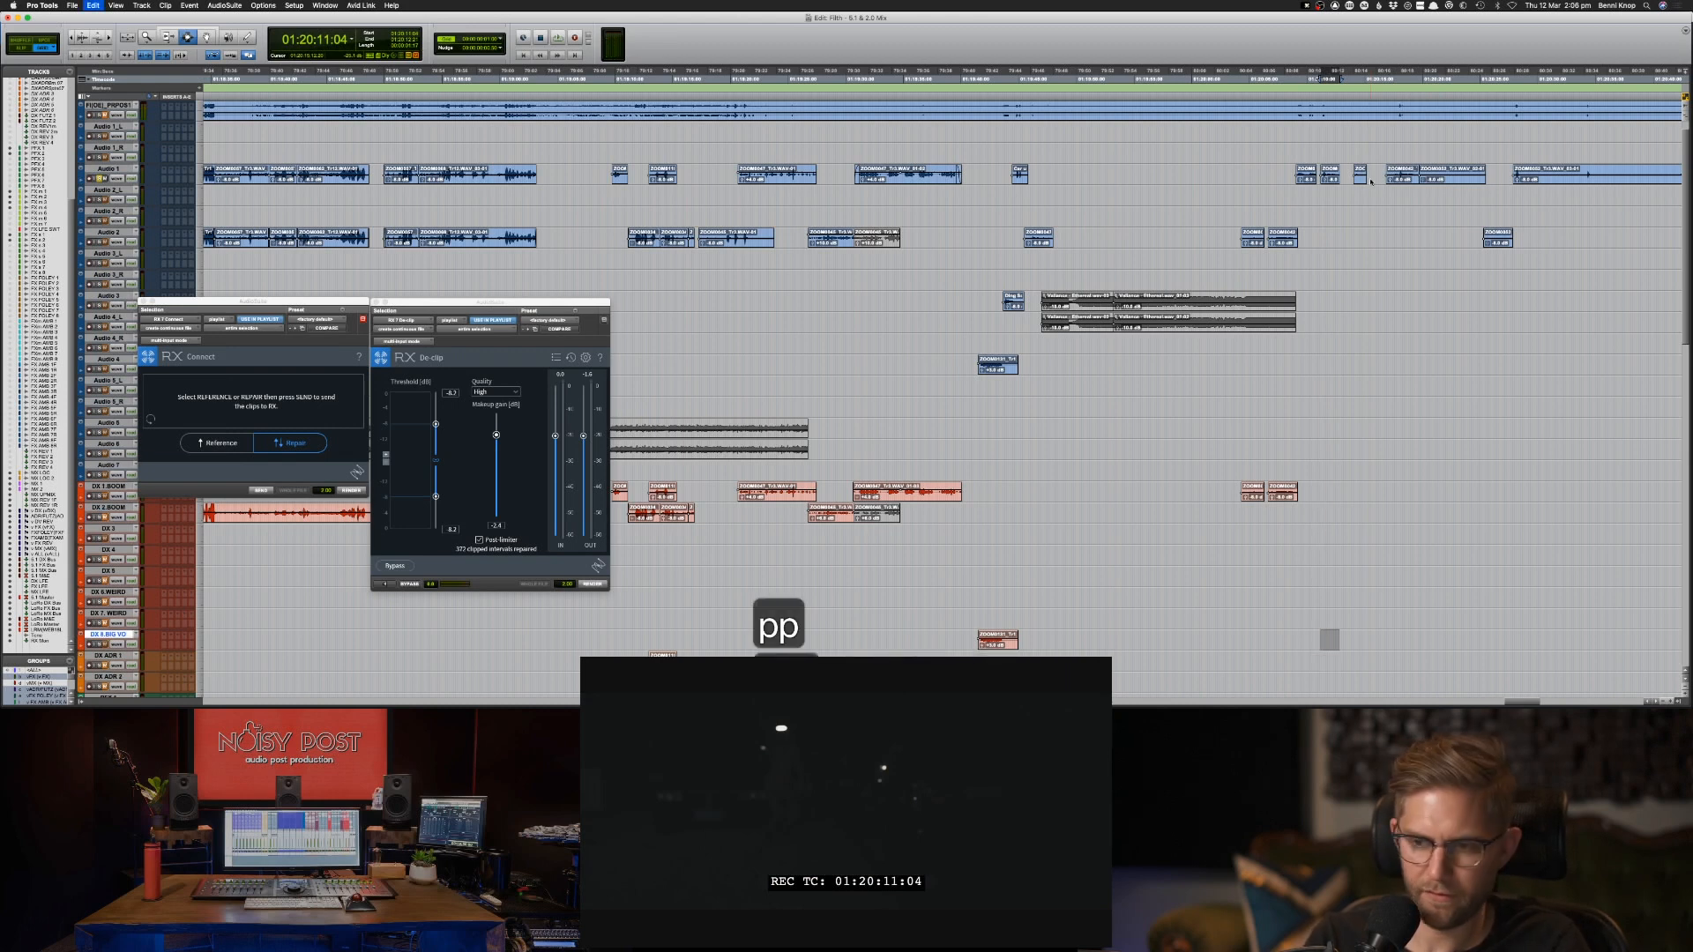
Copy the Audio 1 clip starting at 01:20:09:01 to DX 2.BOOM.
left_click(1307, 177)
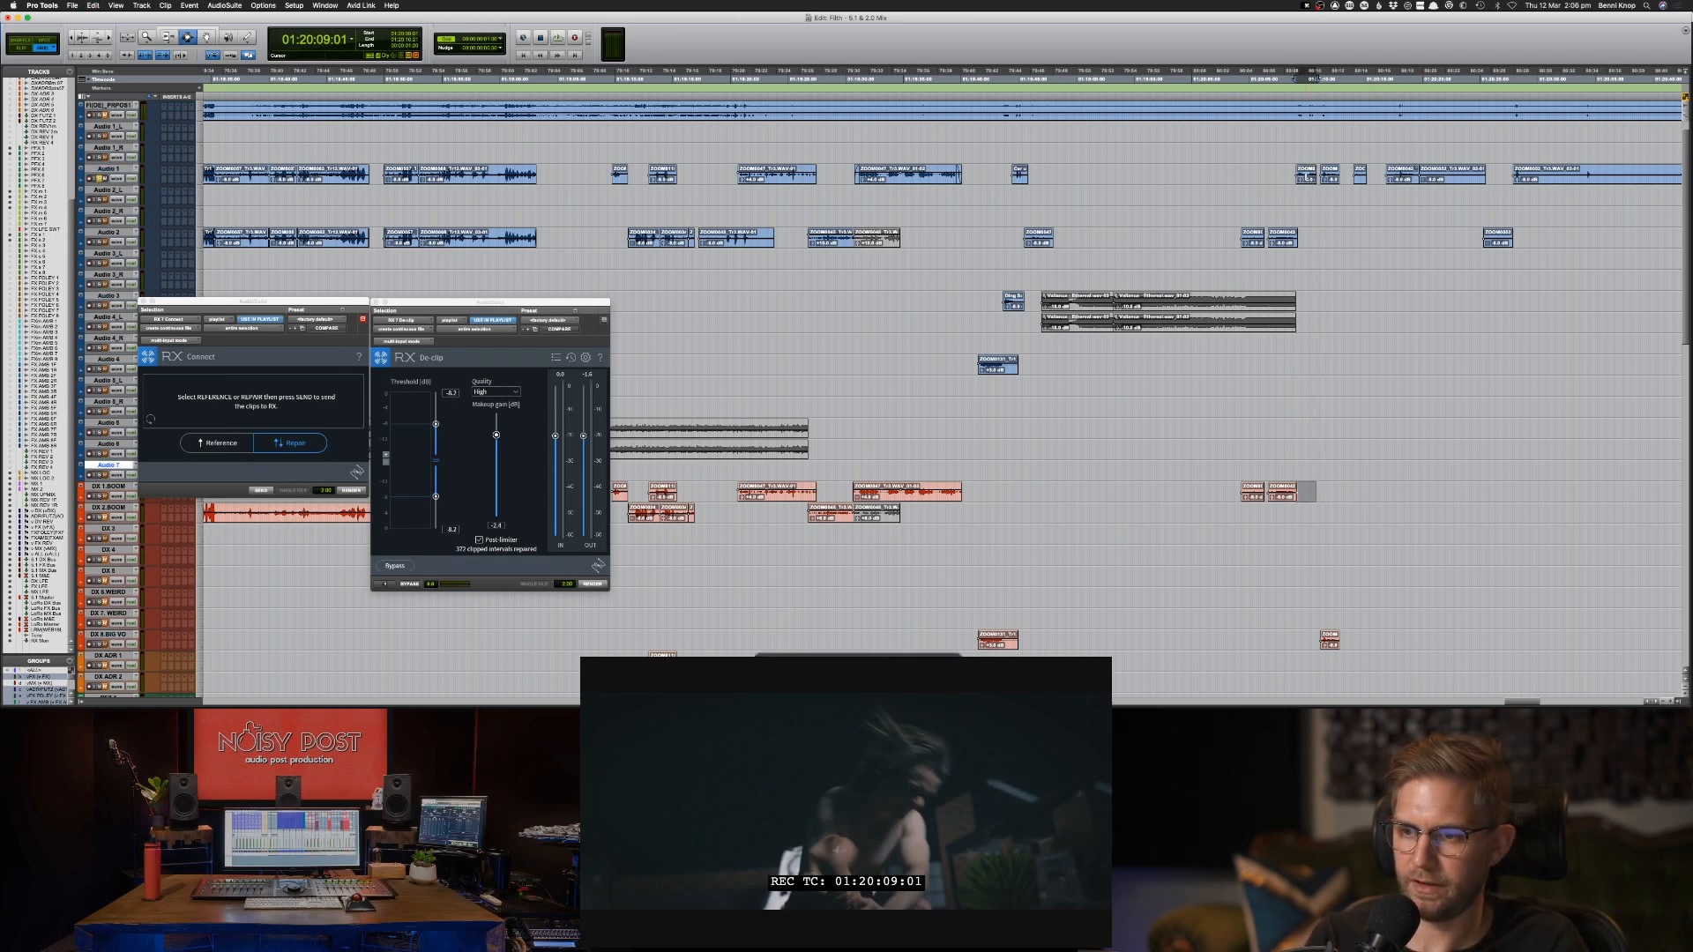
key("super+c")
key("semicolon")
Audition the two adjoining Audio 1 clips from about 01:20:17 and copy them to DX 1.BOOM.
left_click(1383, 177)
key("space")
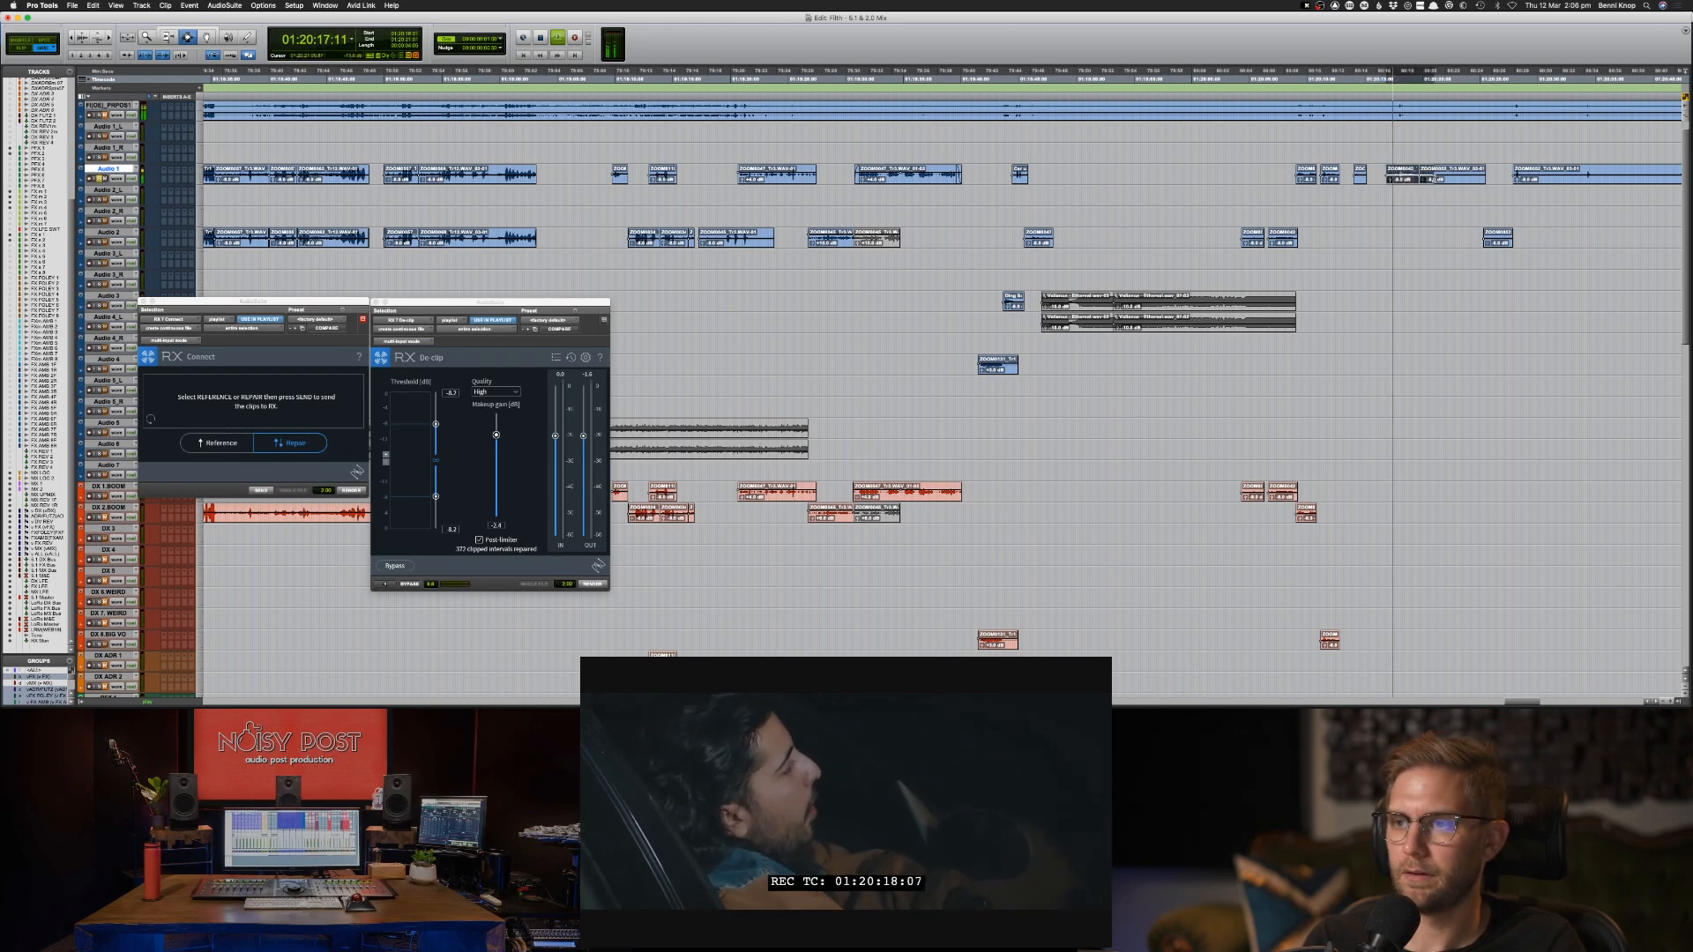
key("semicolon")
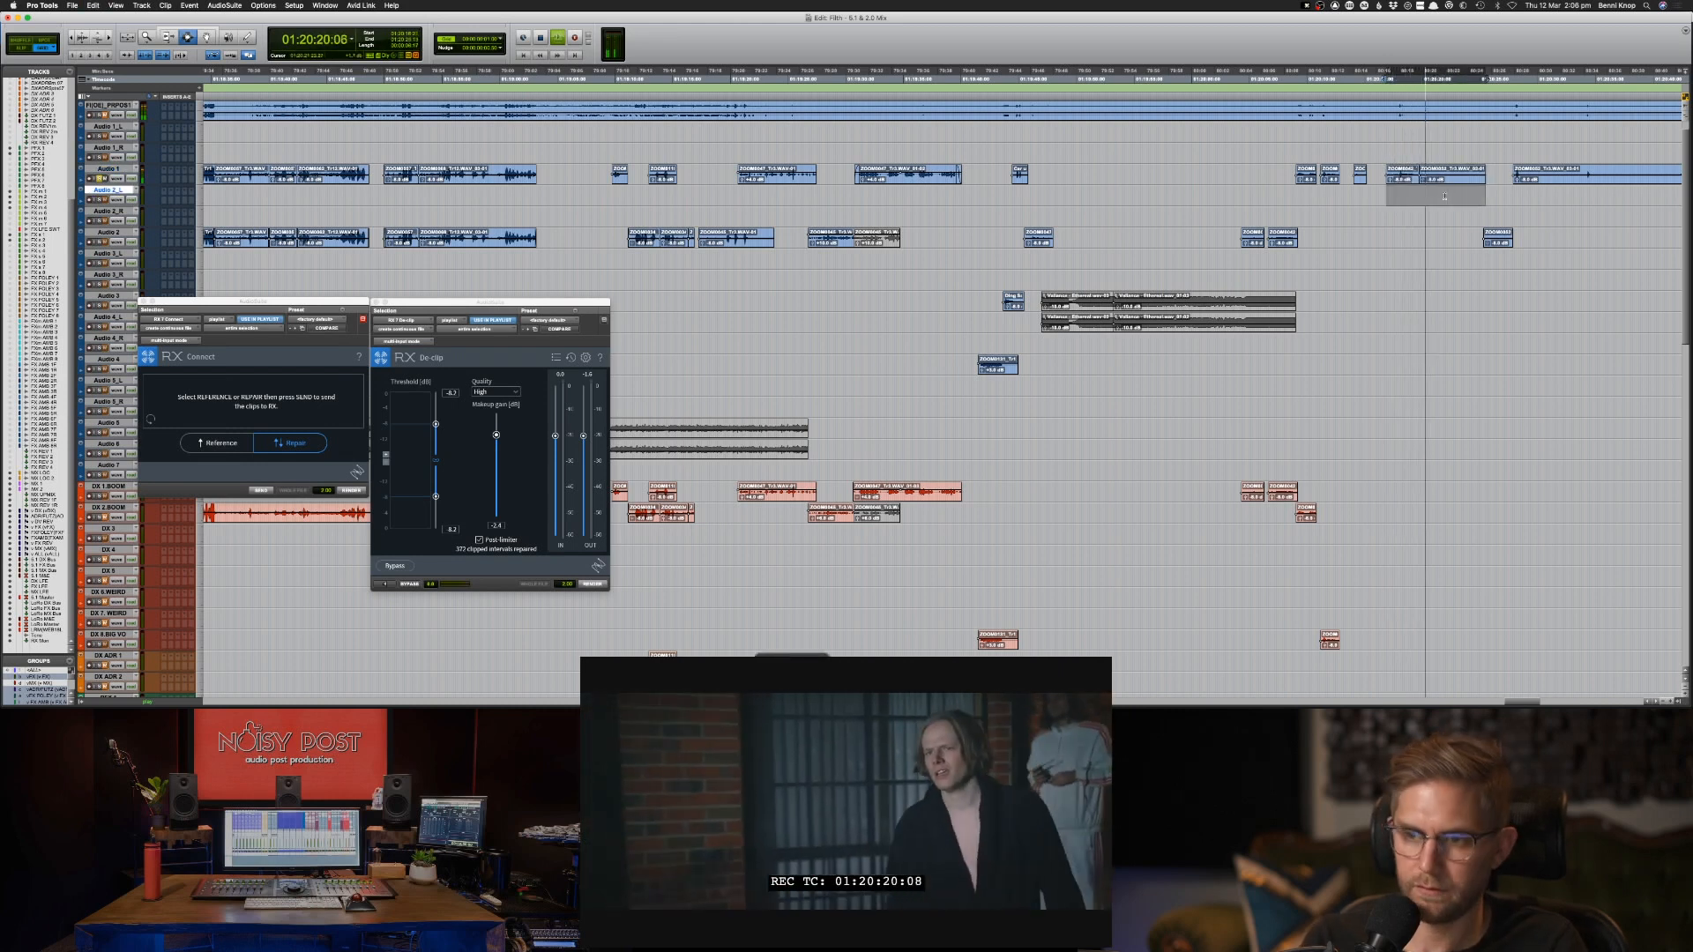
key("semicolon")
key("semicolon")
key("semicolon")
key("semicolon")
key("semicolon")
key("semicolon")
key("semicolon")
key("semicolon")
key("semicolon")
key("semicolon")
key("semicolon")
key("semicolon")
key("semicolon")
key("semicolon")
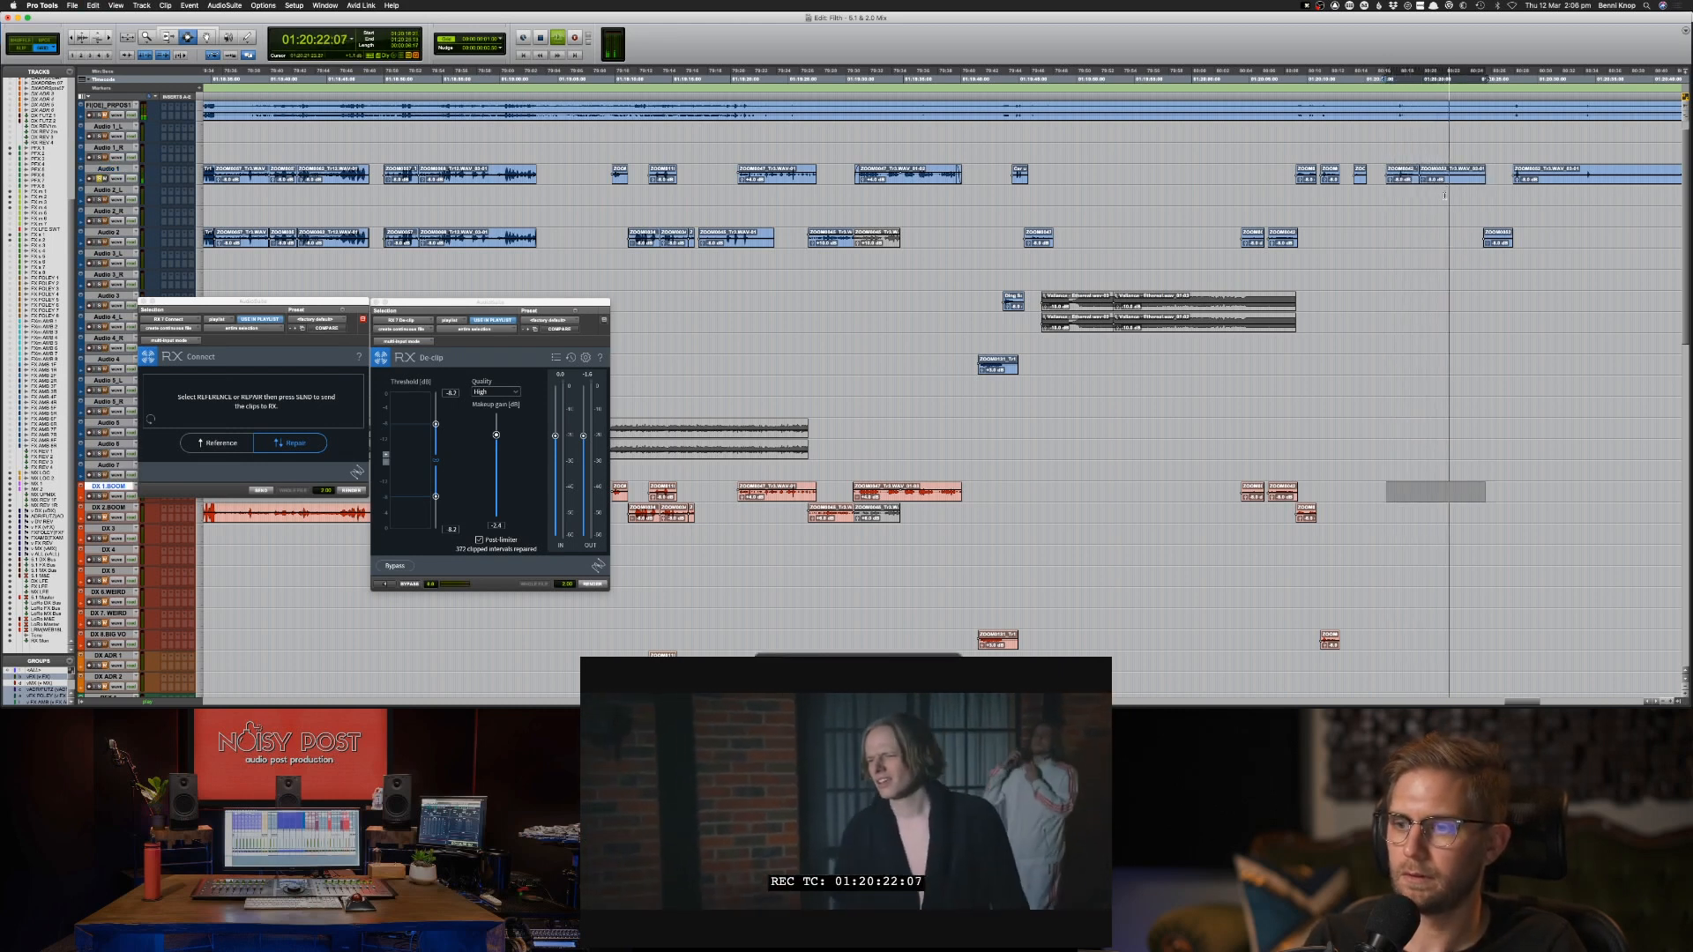
key("super+v")
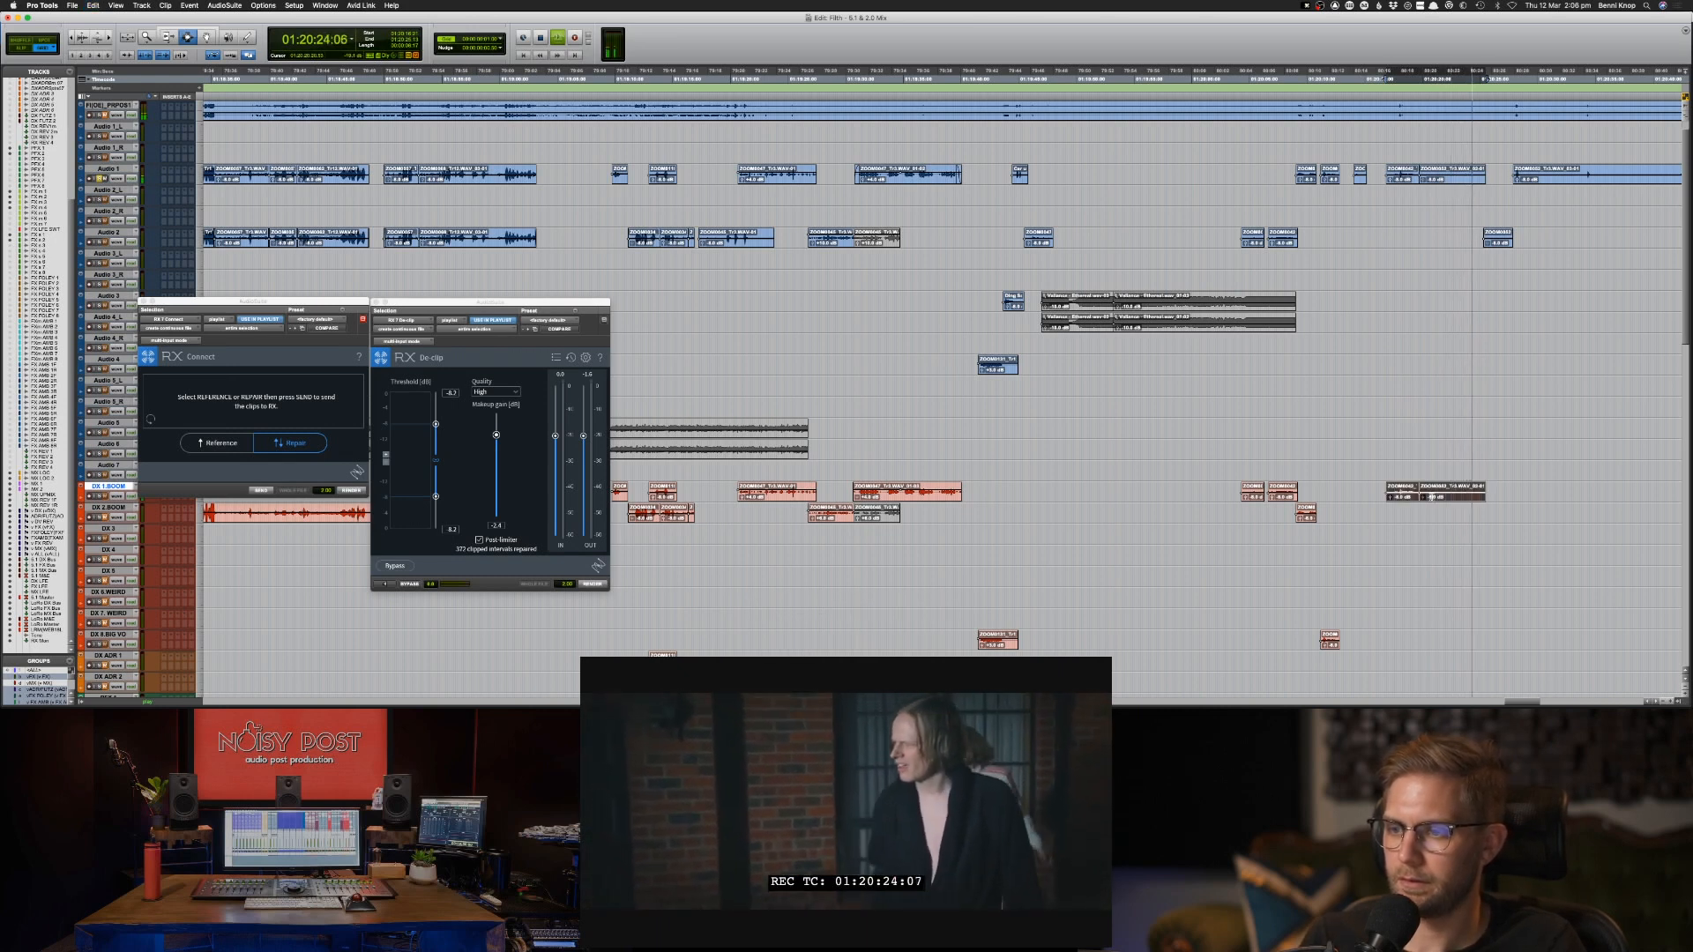
double_click(1441, 498)
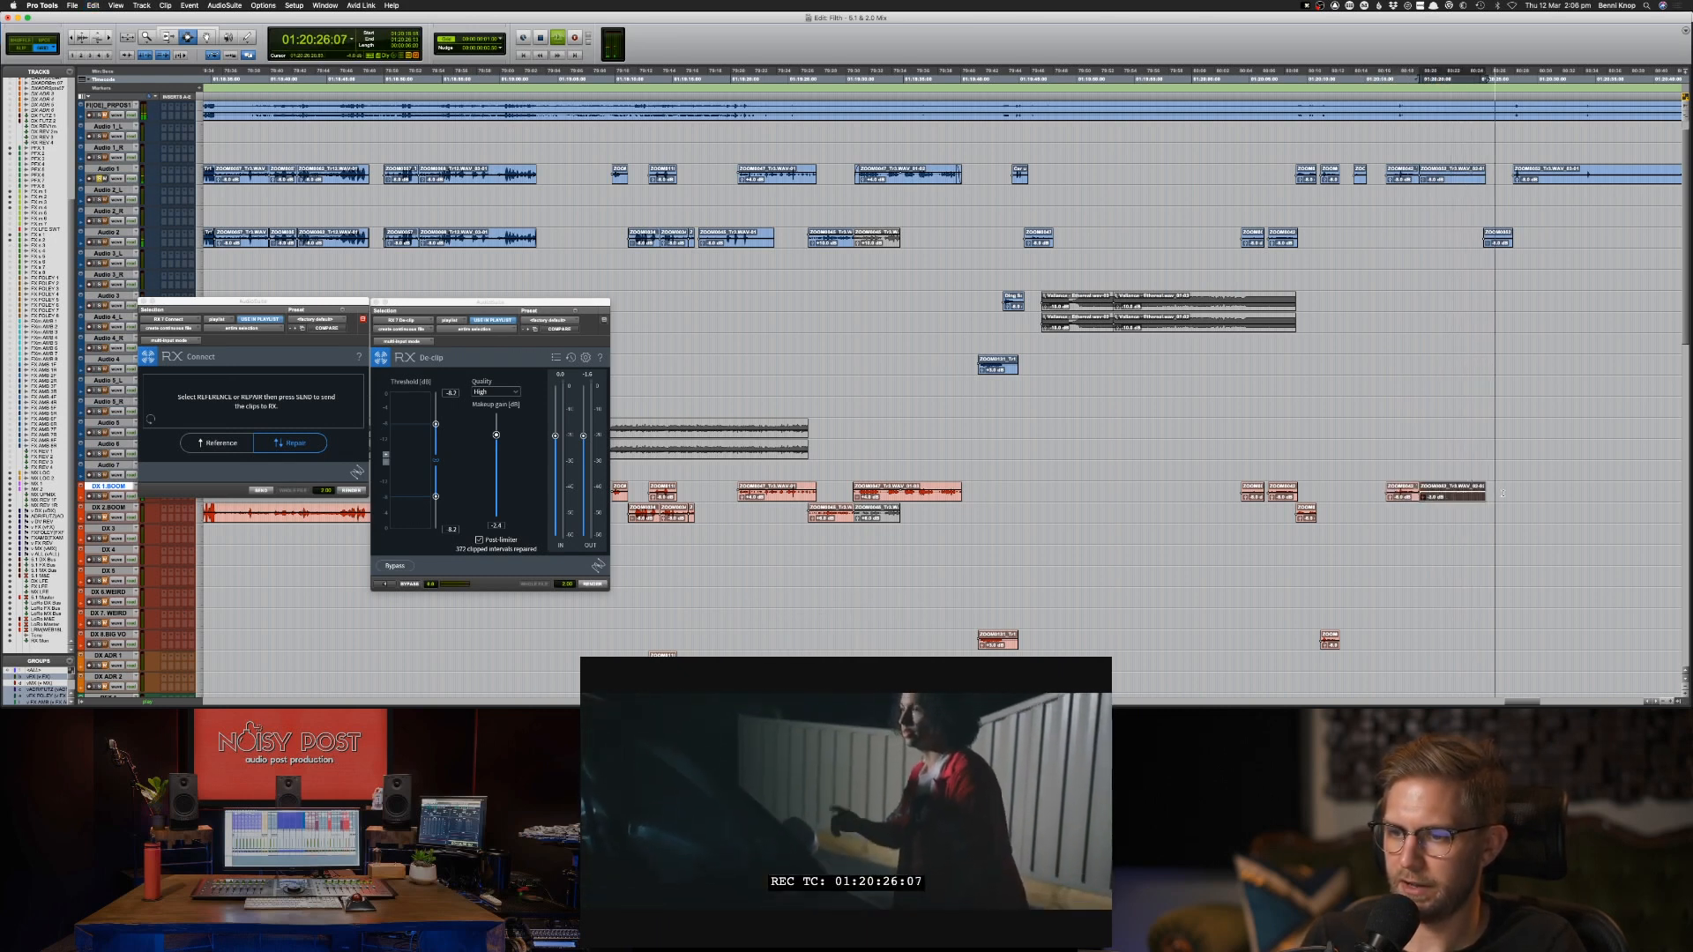
left_click_drag(1516, 485, 1192, 527)
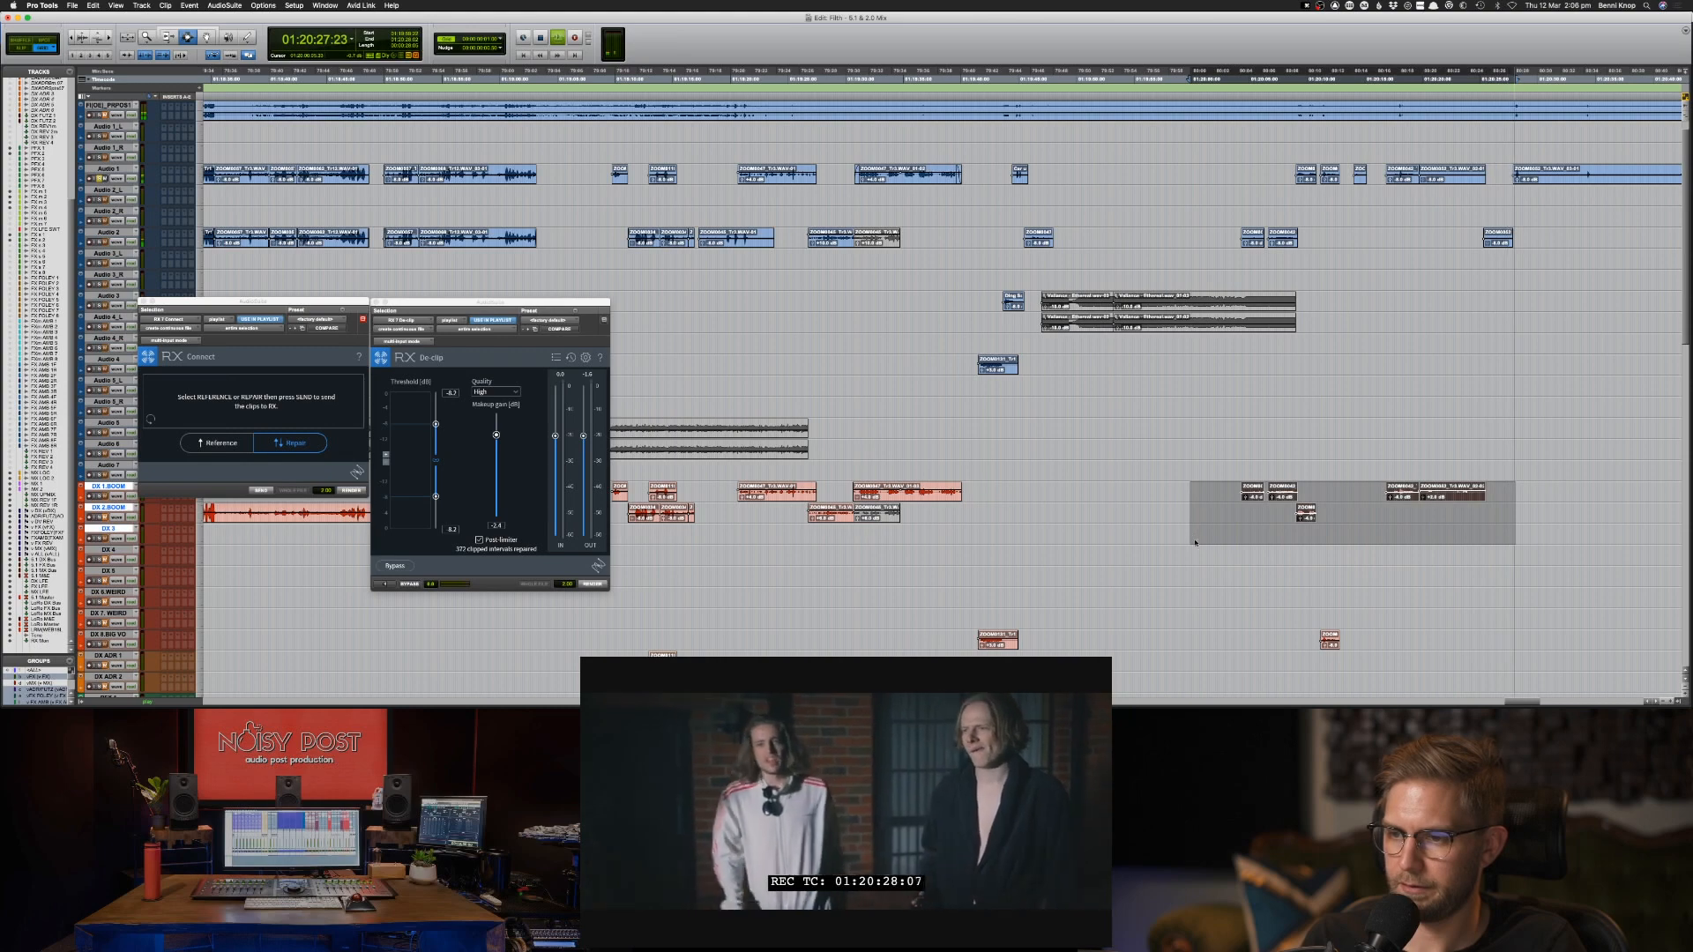
left_click(1195, 541)
left_click(1462, 495)
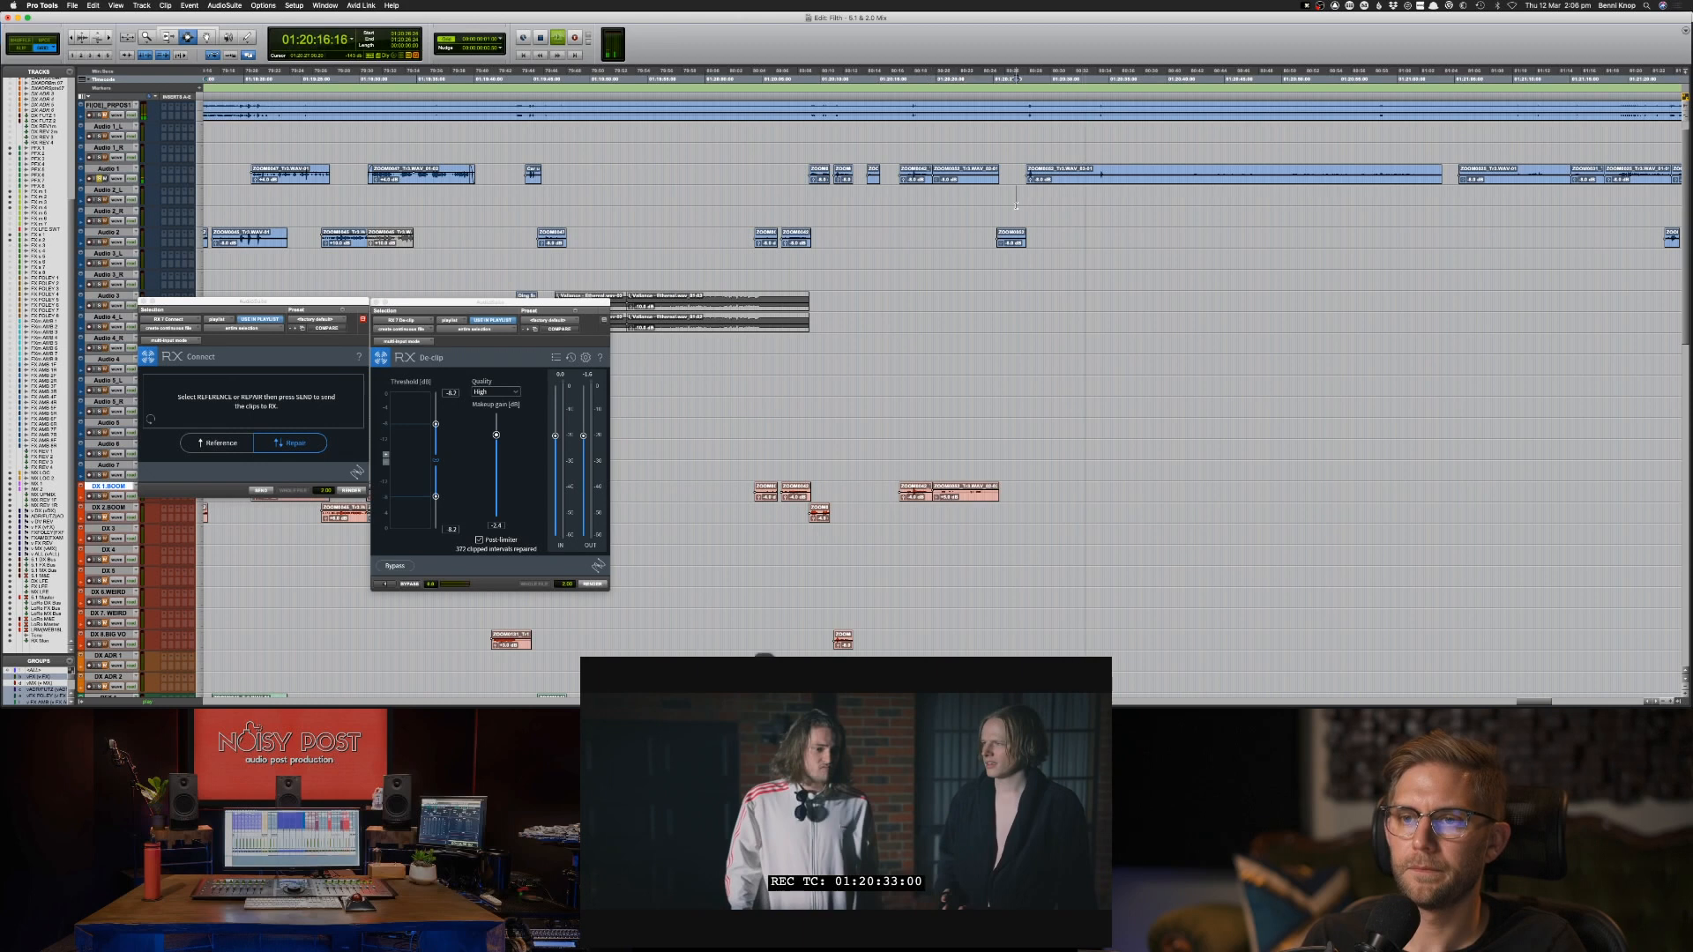
Audition the Audio 2 clip starting at 01:20:25:07 and copy it to DX 1.BOOM.
key("space")
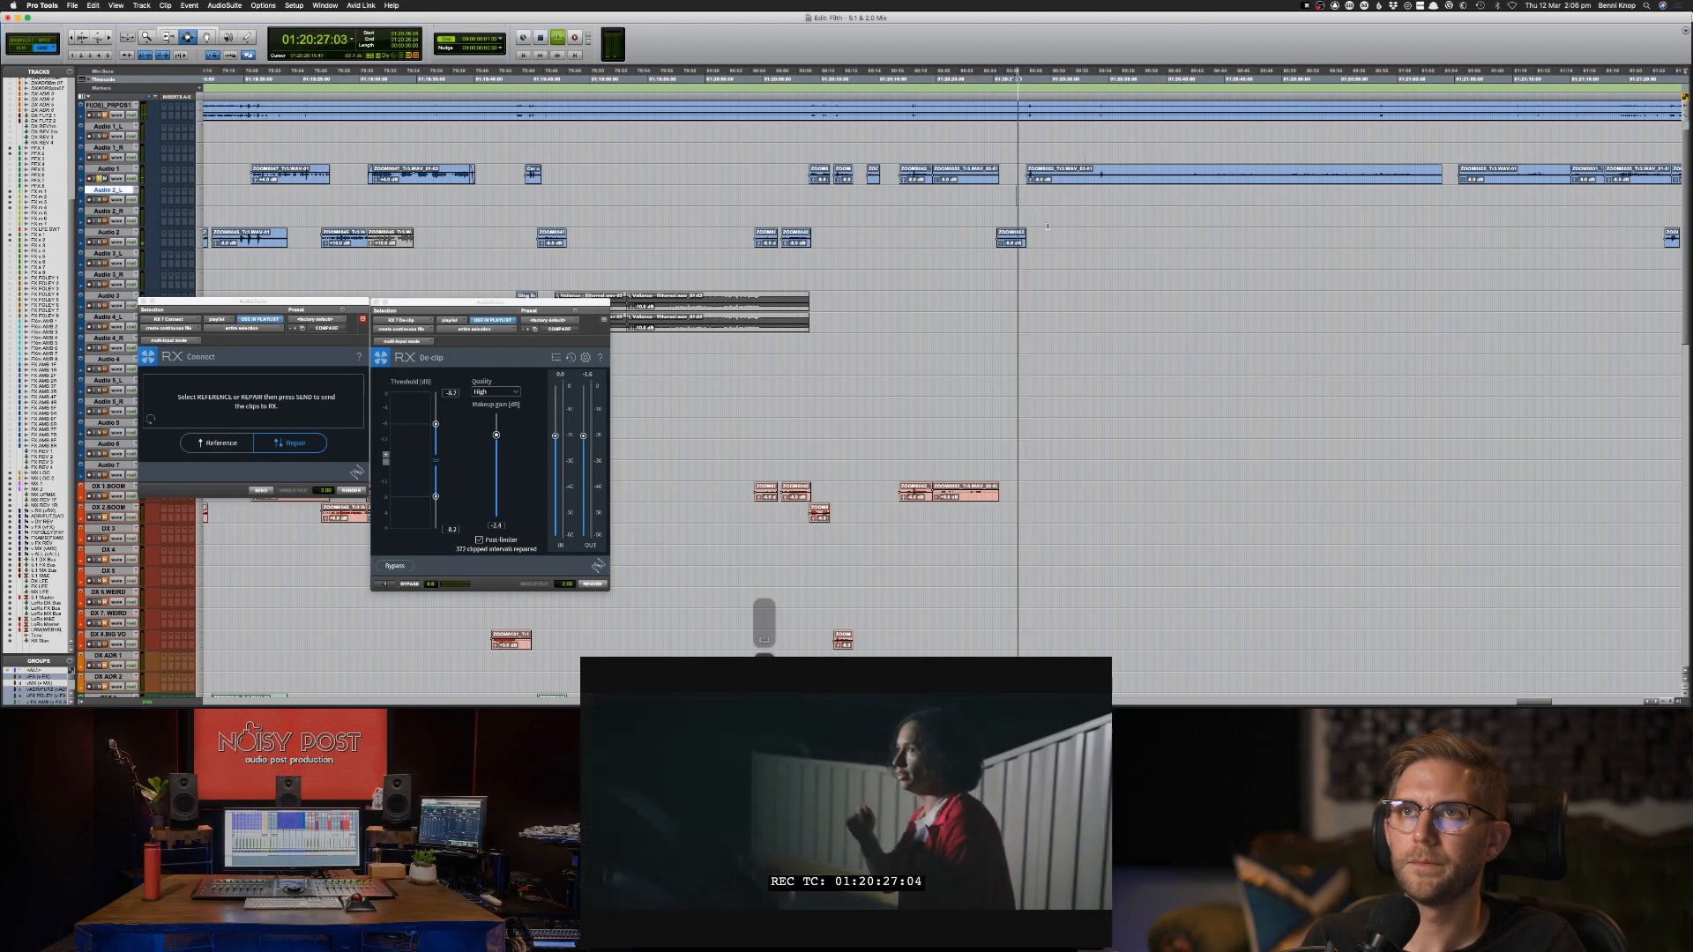
left_click(1002, 240)
key("space")
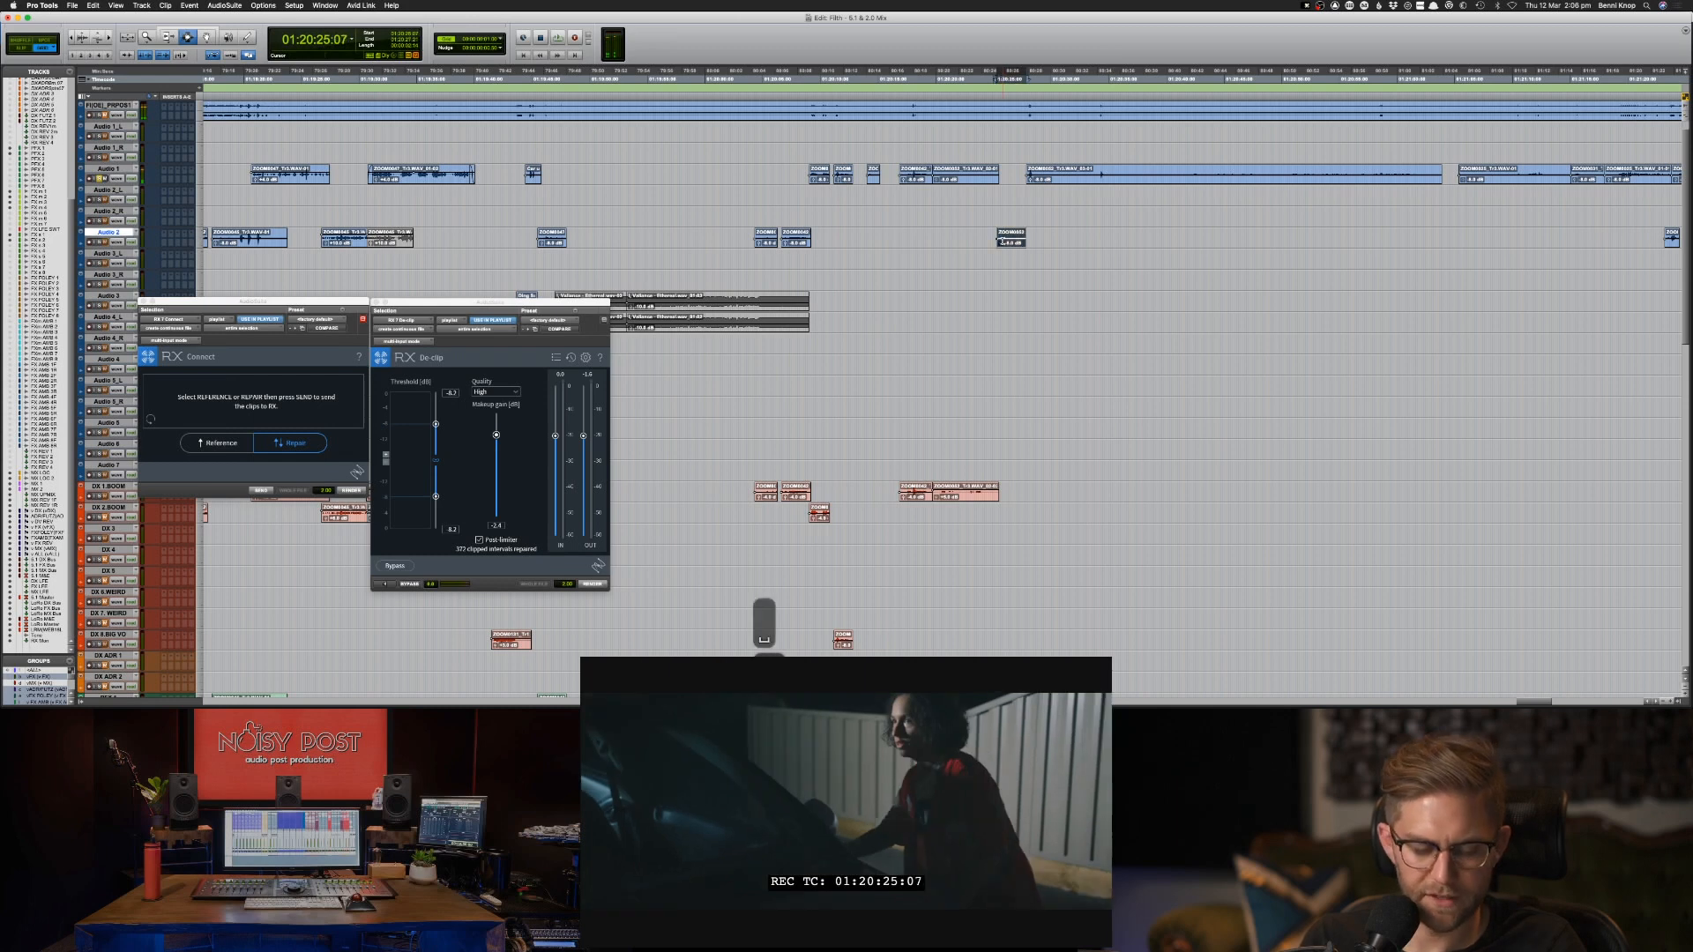
key("space")
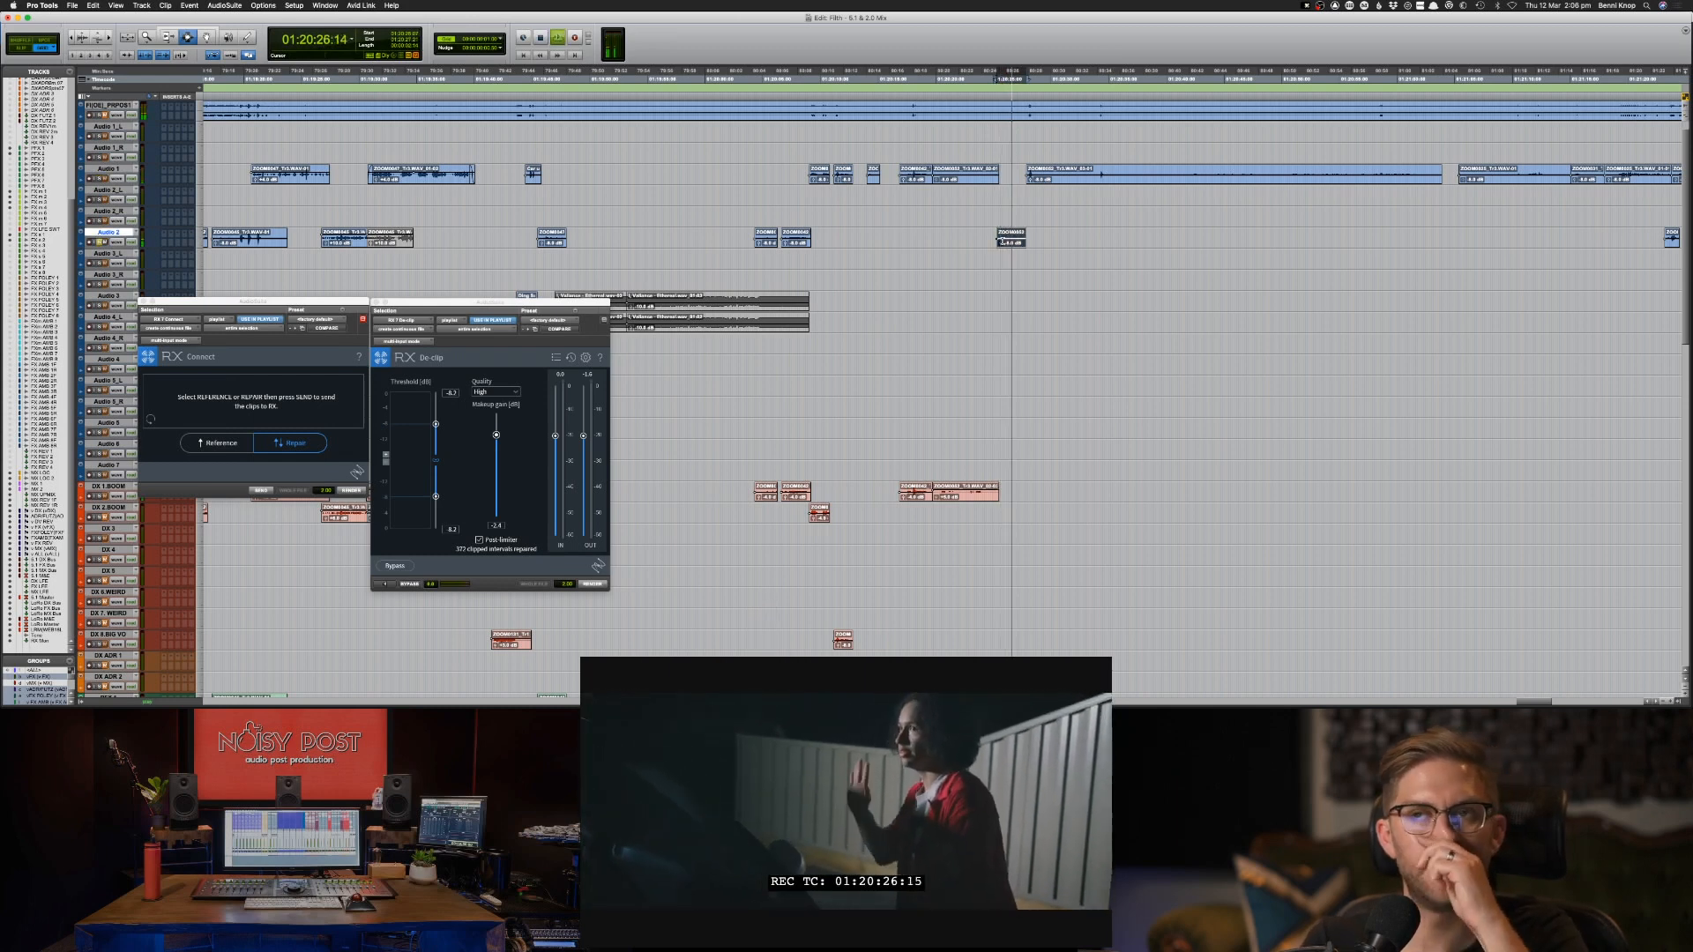
key("space")
left_click_drag(1002, 240, 885, 497)
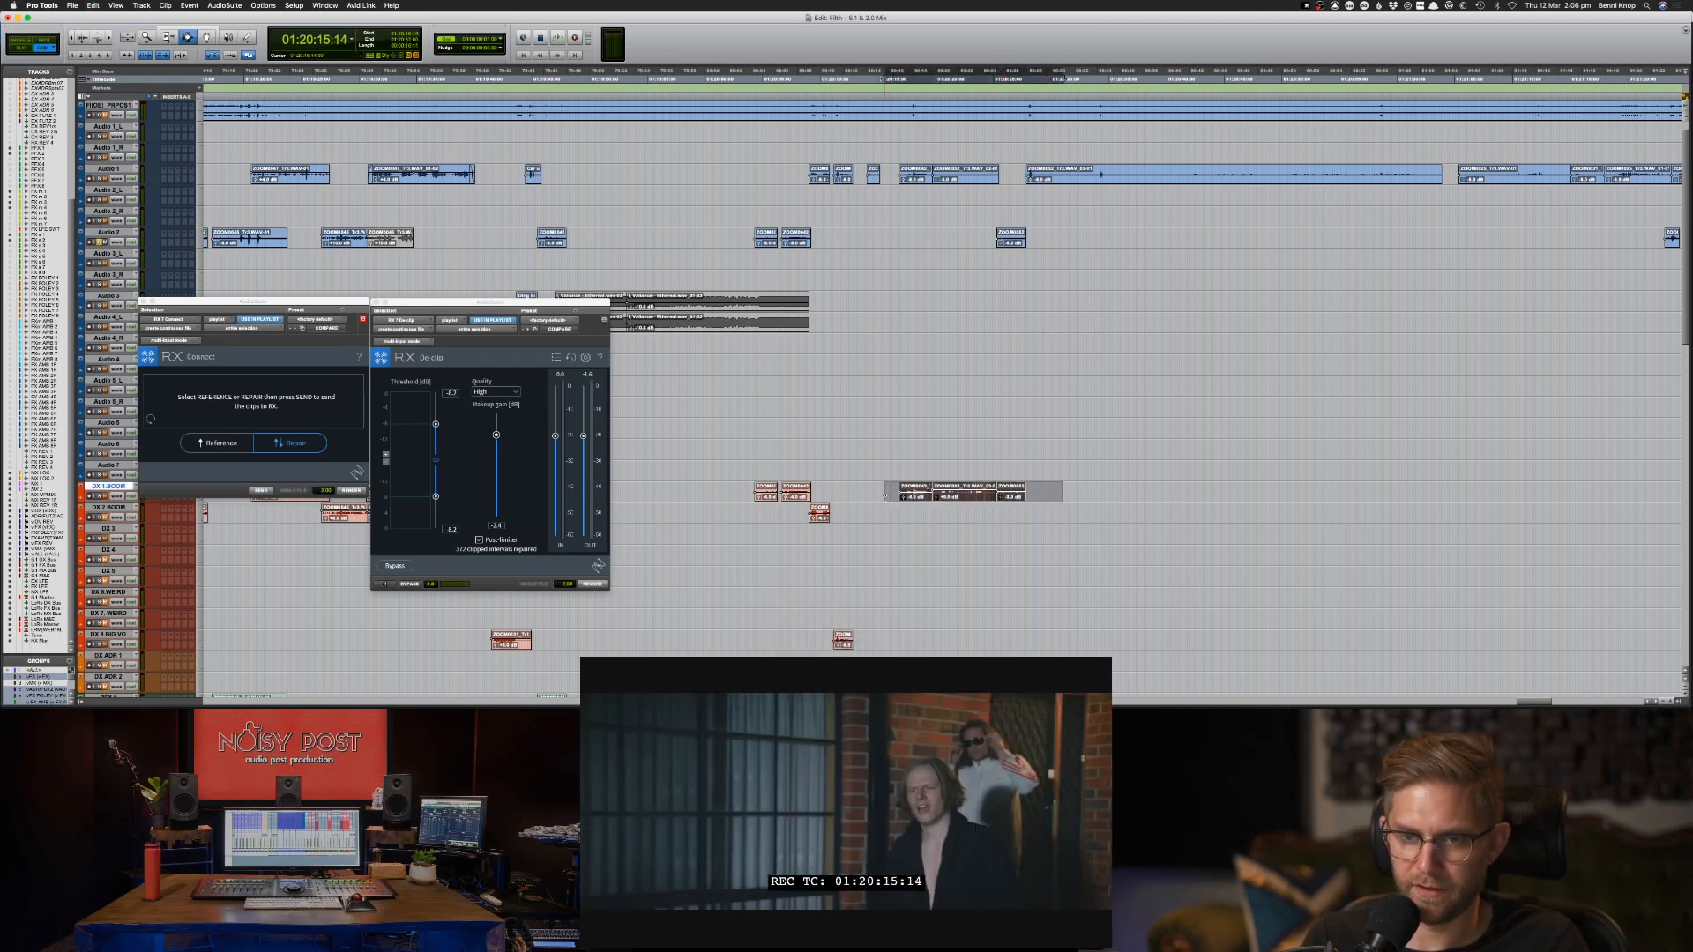
Audition the copied clip on DX 1.BOOM and add a marker named FIX SYNC at about 01:20:27, near the clip's end.
left_click(997, 500)
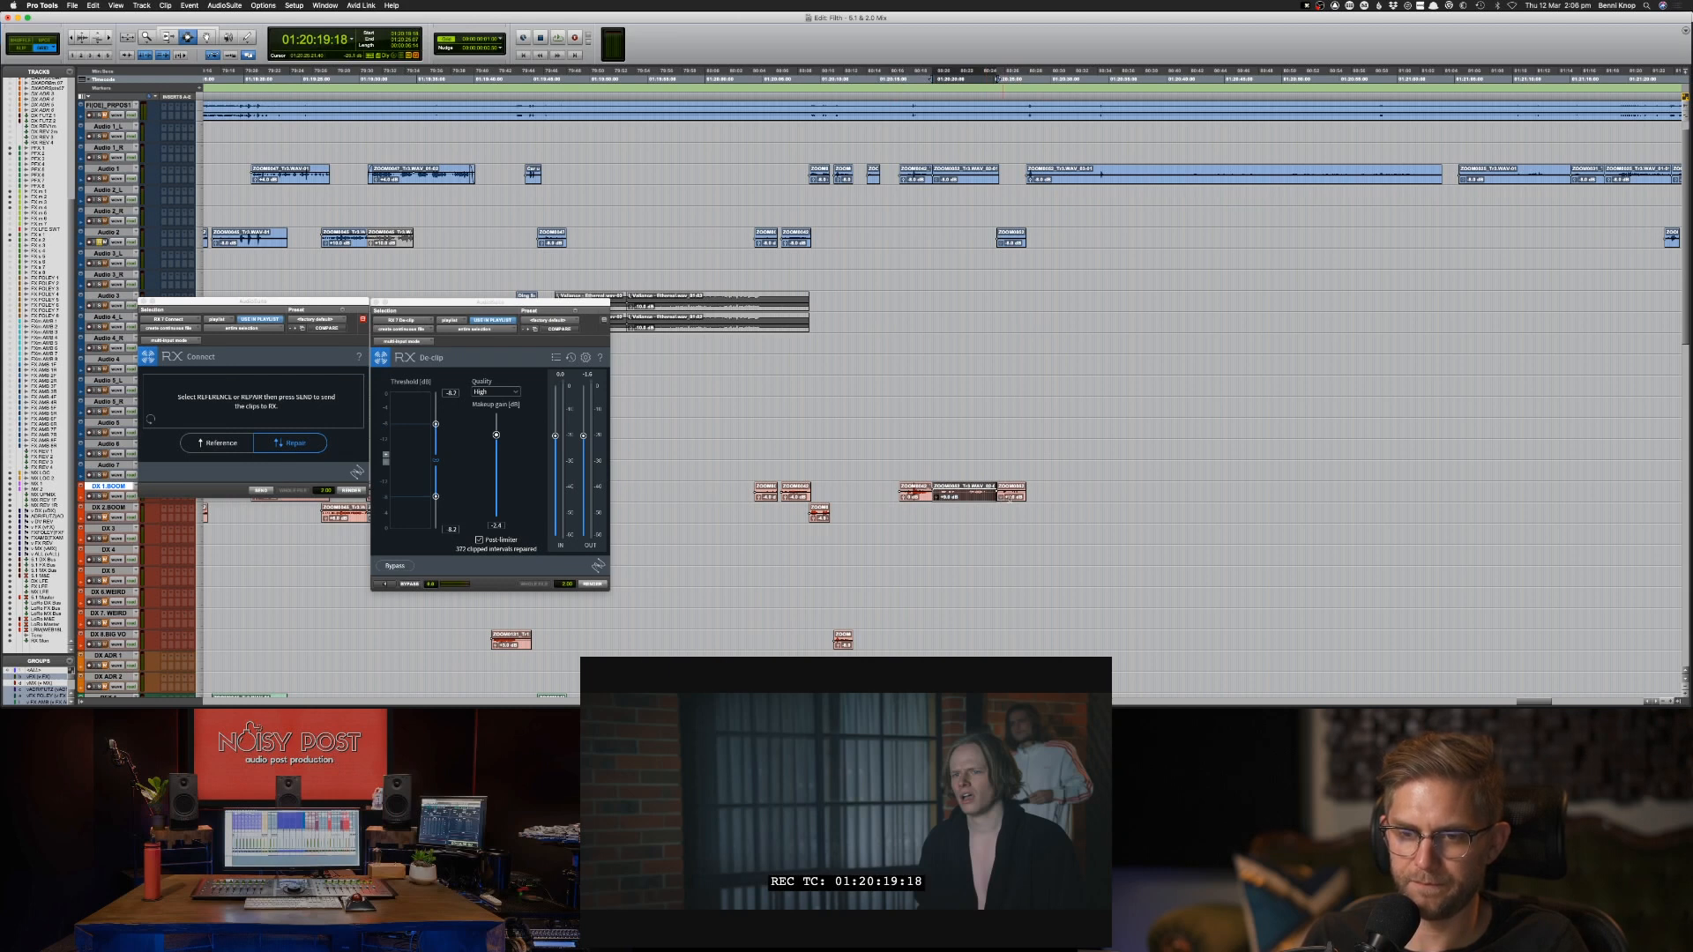
left_click(1013, 489)
left_click(1012, 495)
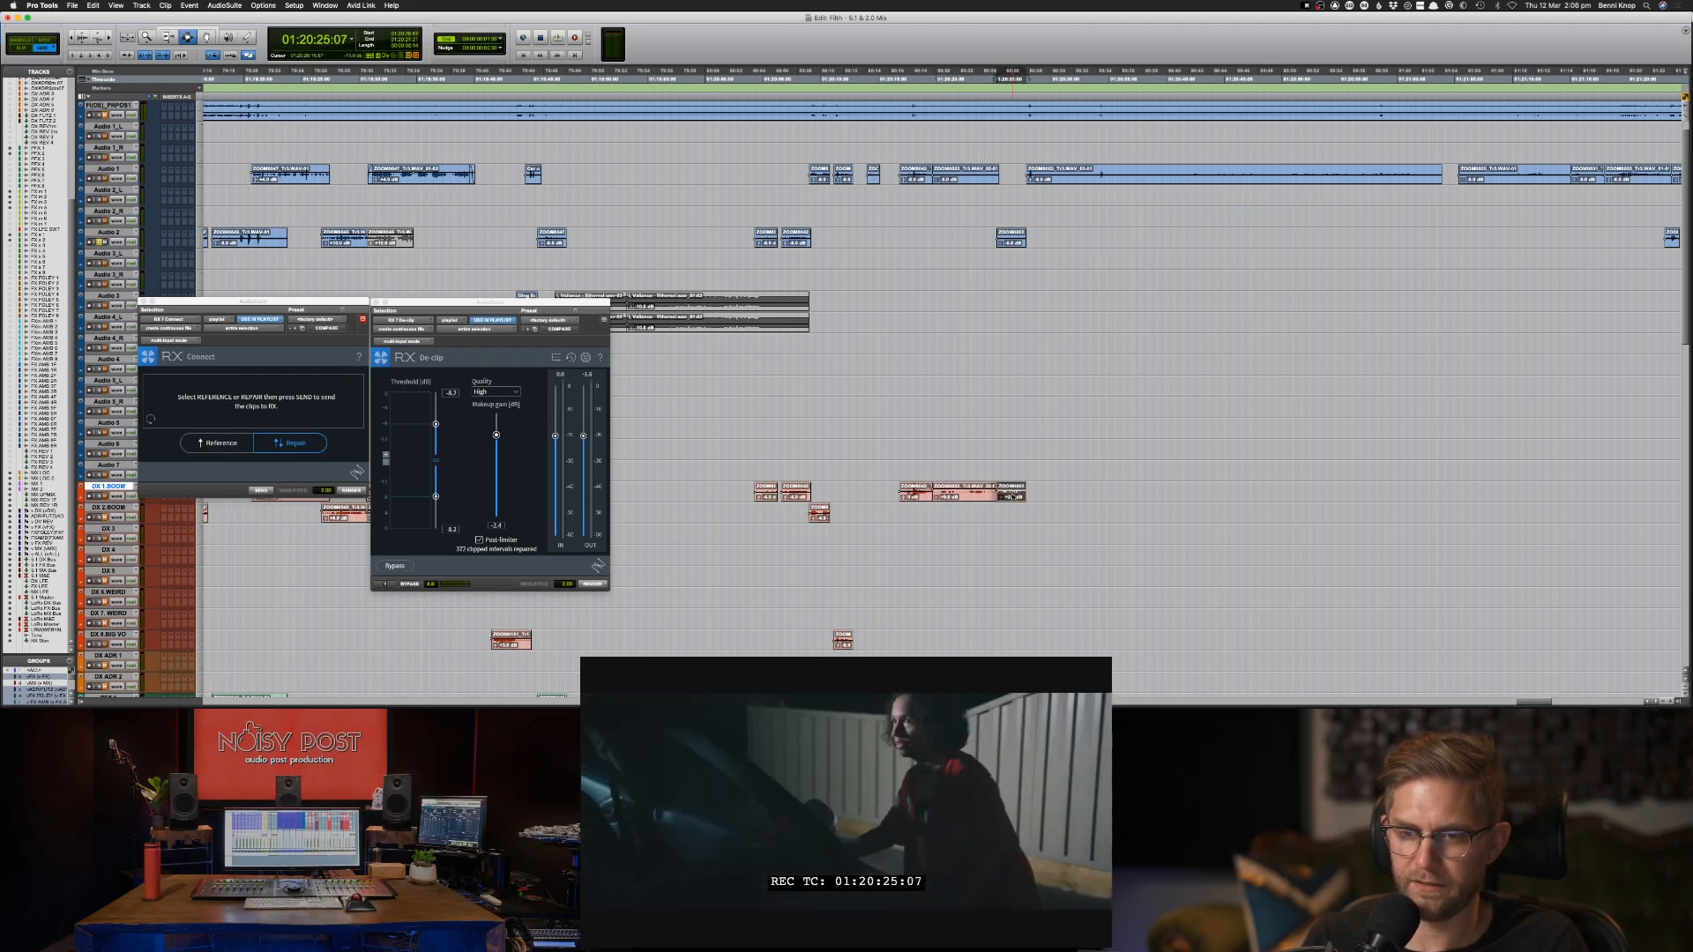
left_click(1010, 487)
key("space")
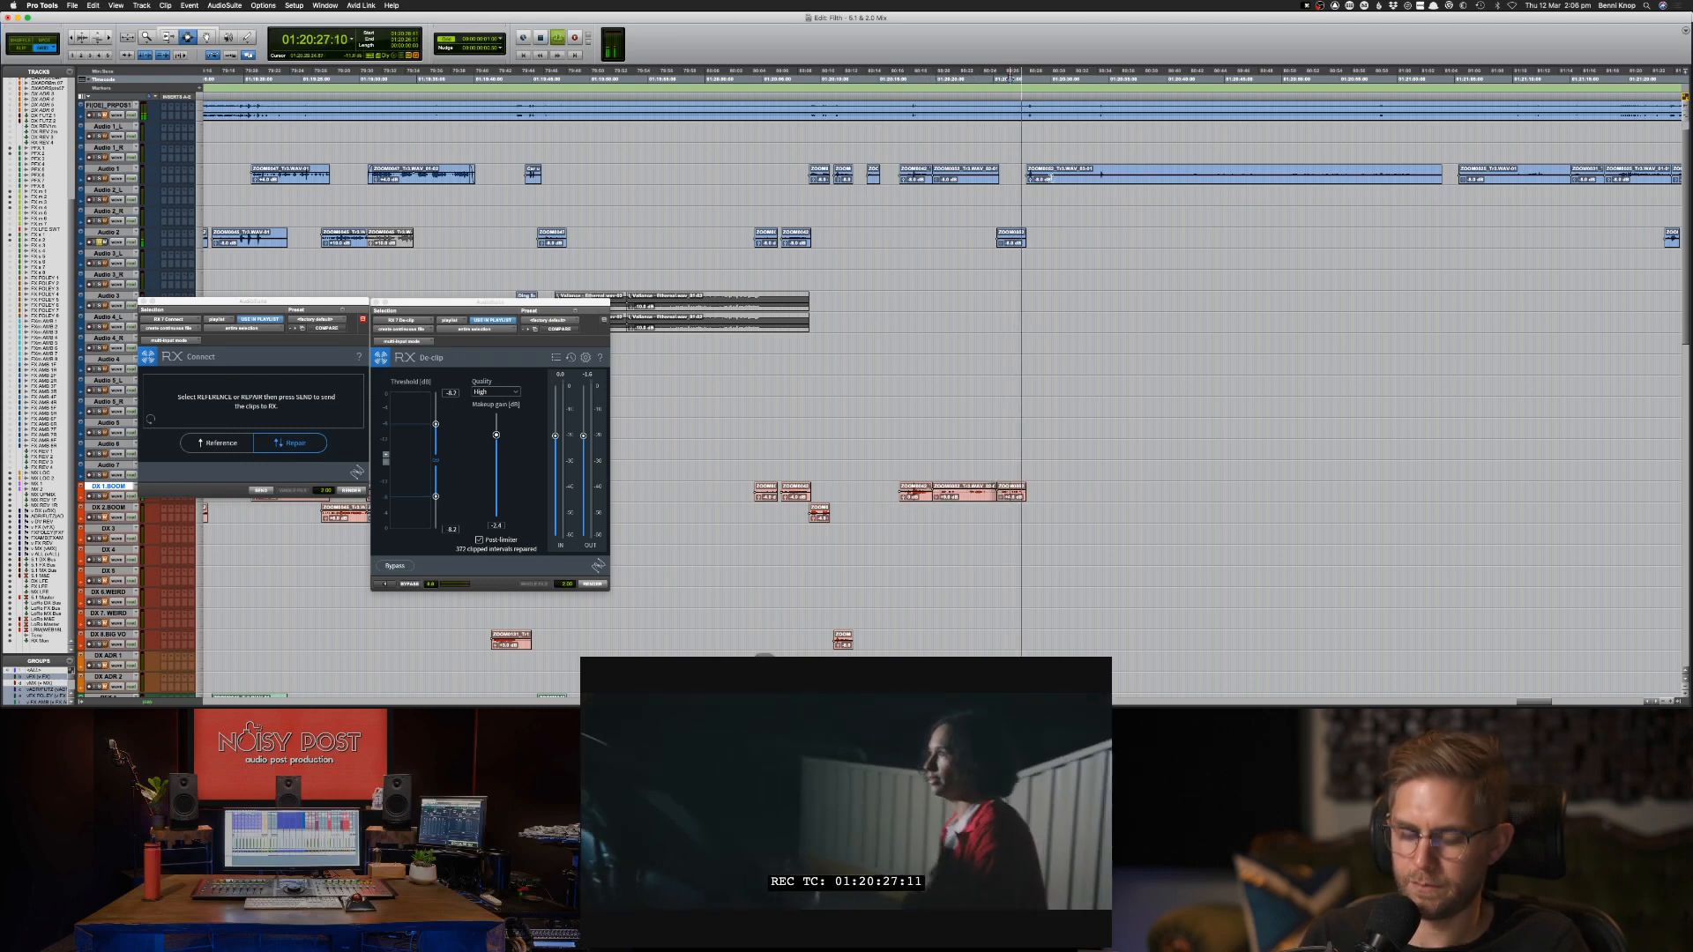
key("KP_Enter")
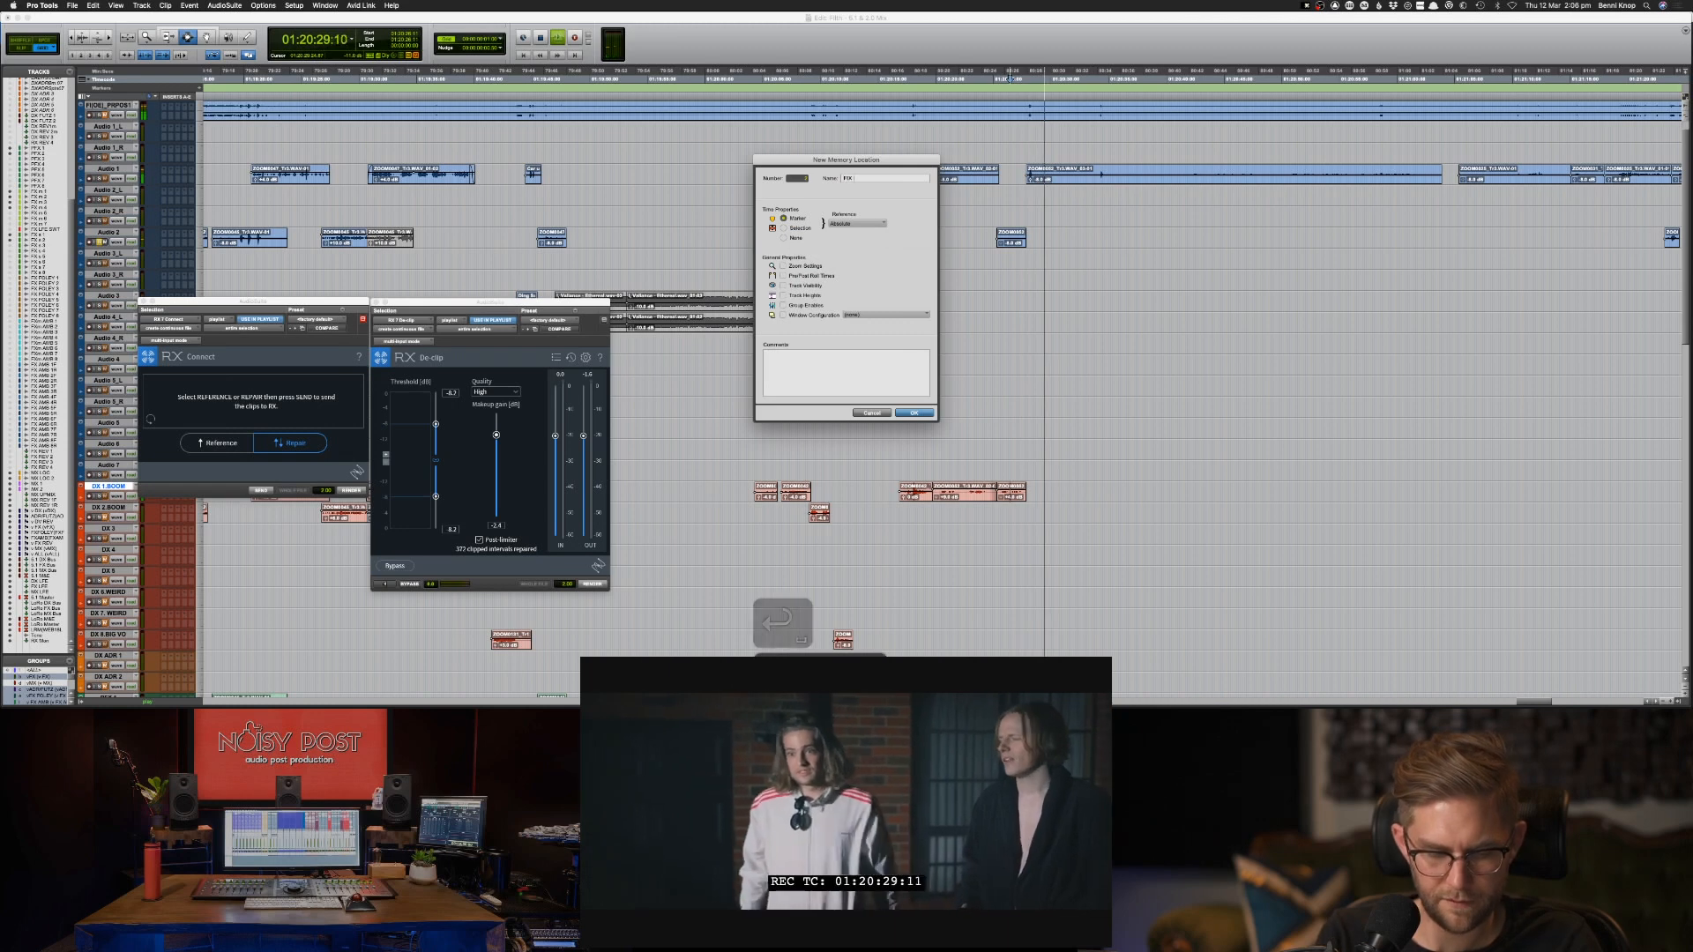
type("FIX")
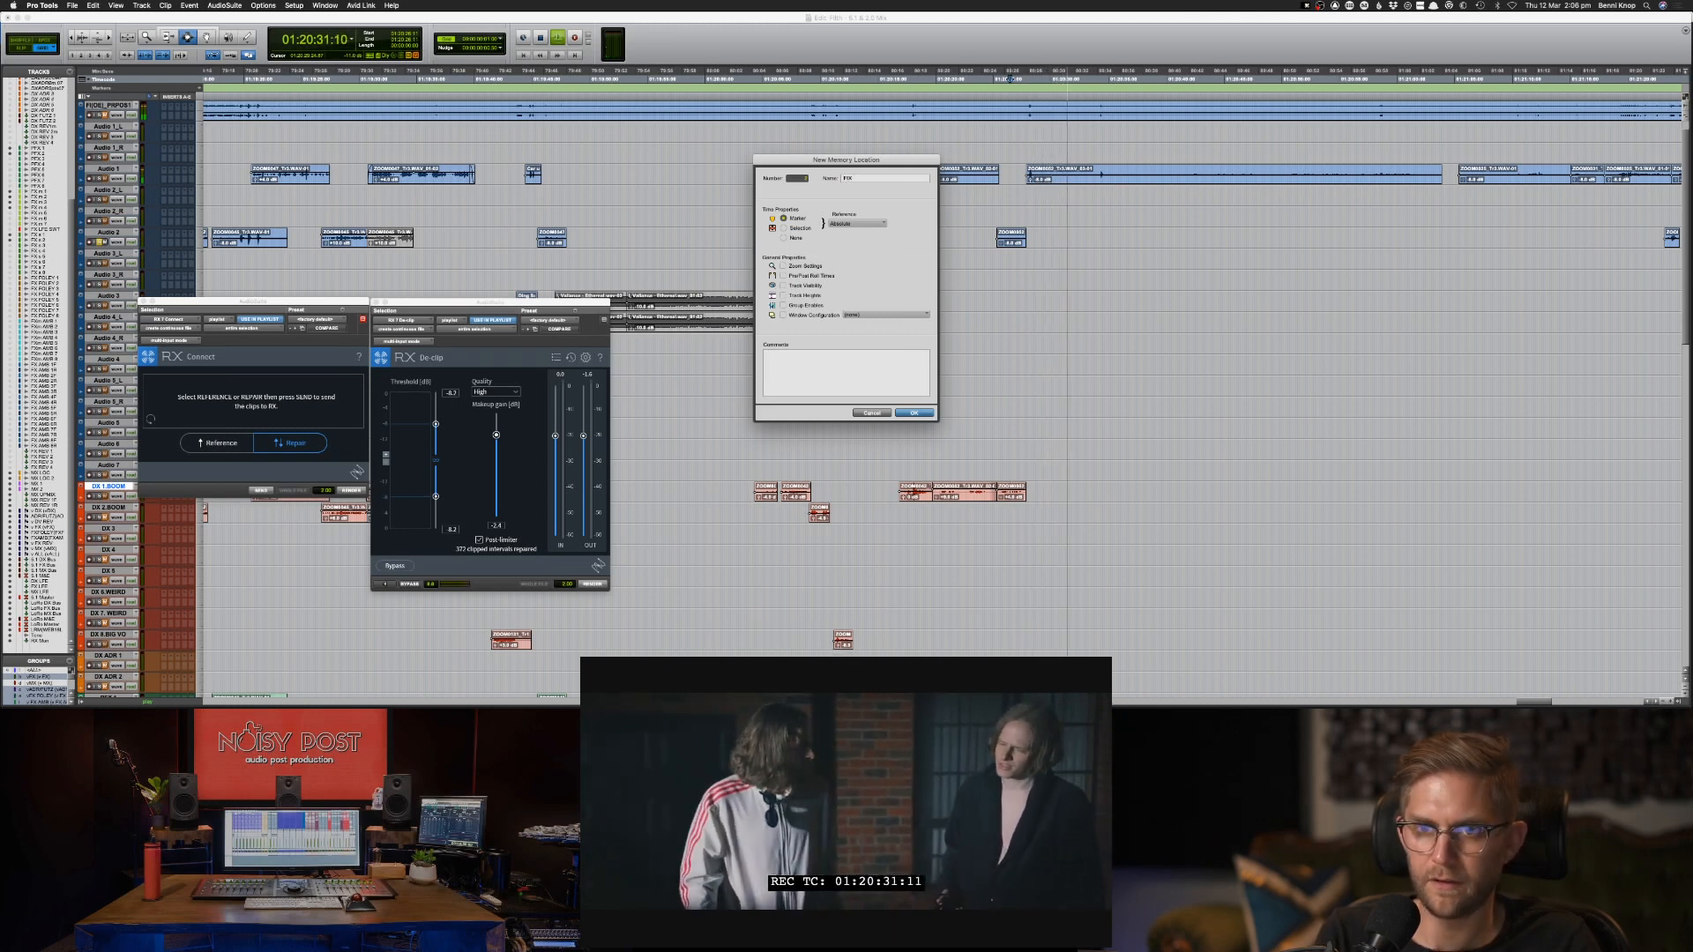
type(" SYNC")
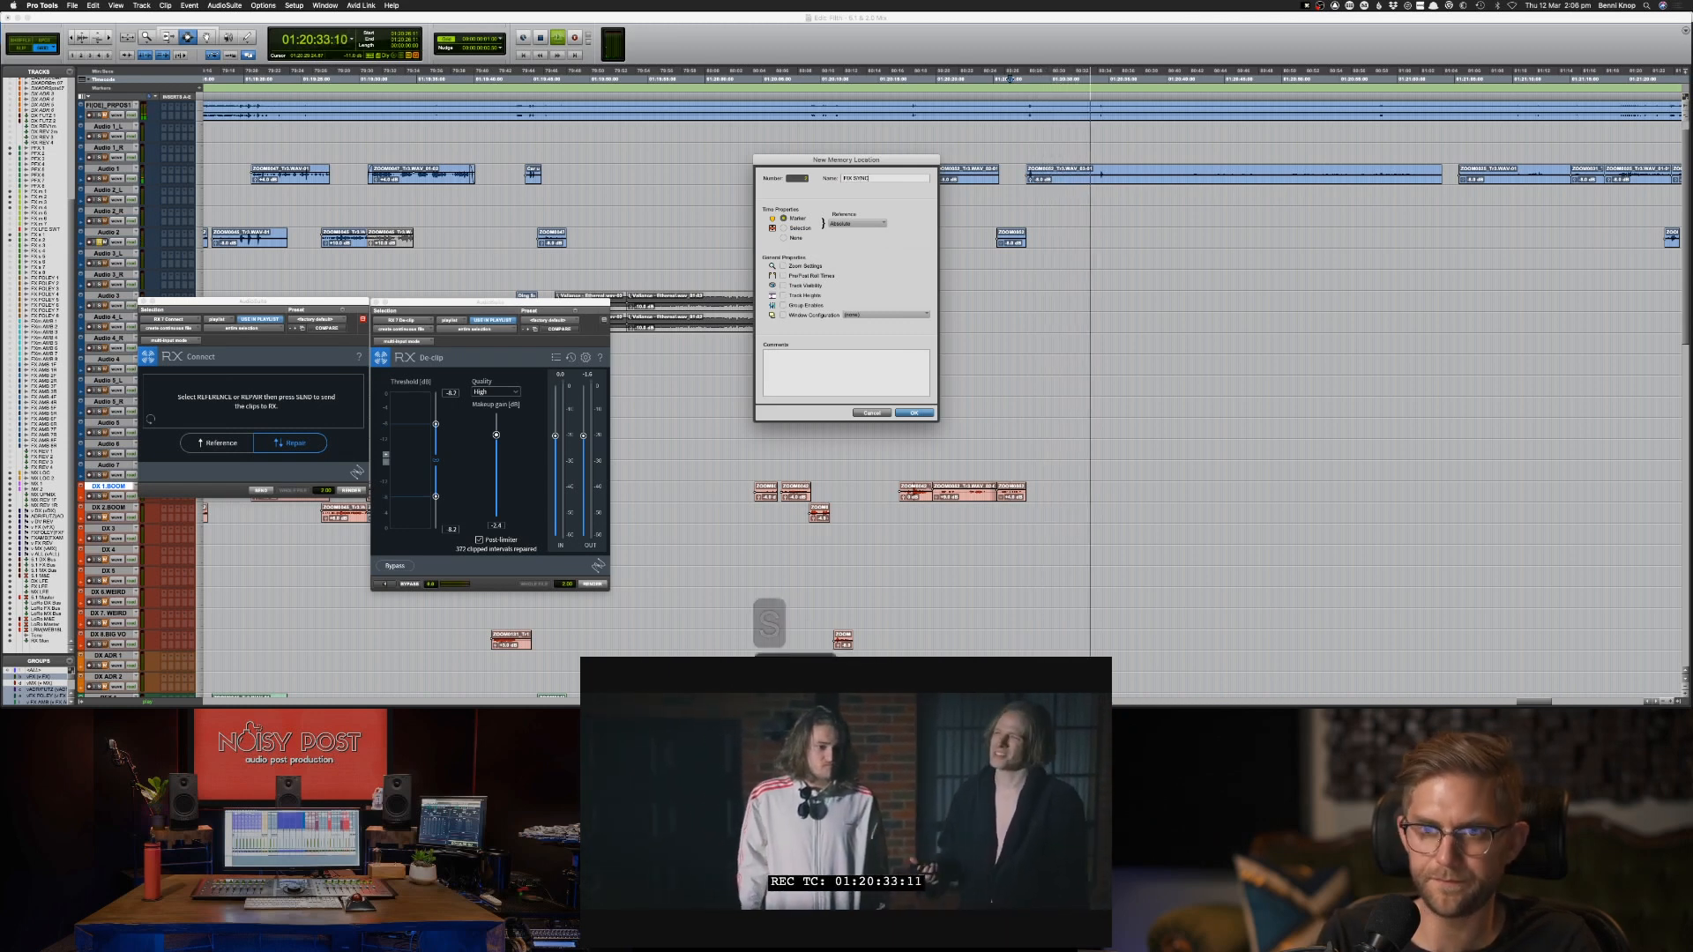
key("Return")
Try to fix the sync of the long Audio 1 clip from about 01:20:27 by nudging it later, to a start of 01:20:27:23.
left_click(1144, 180)
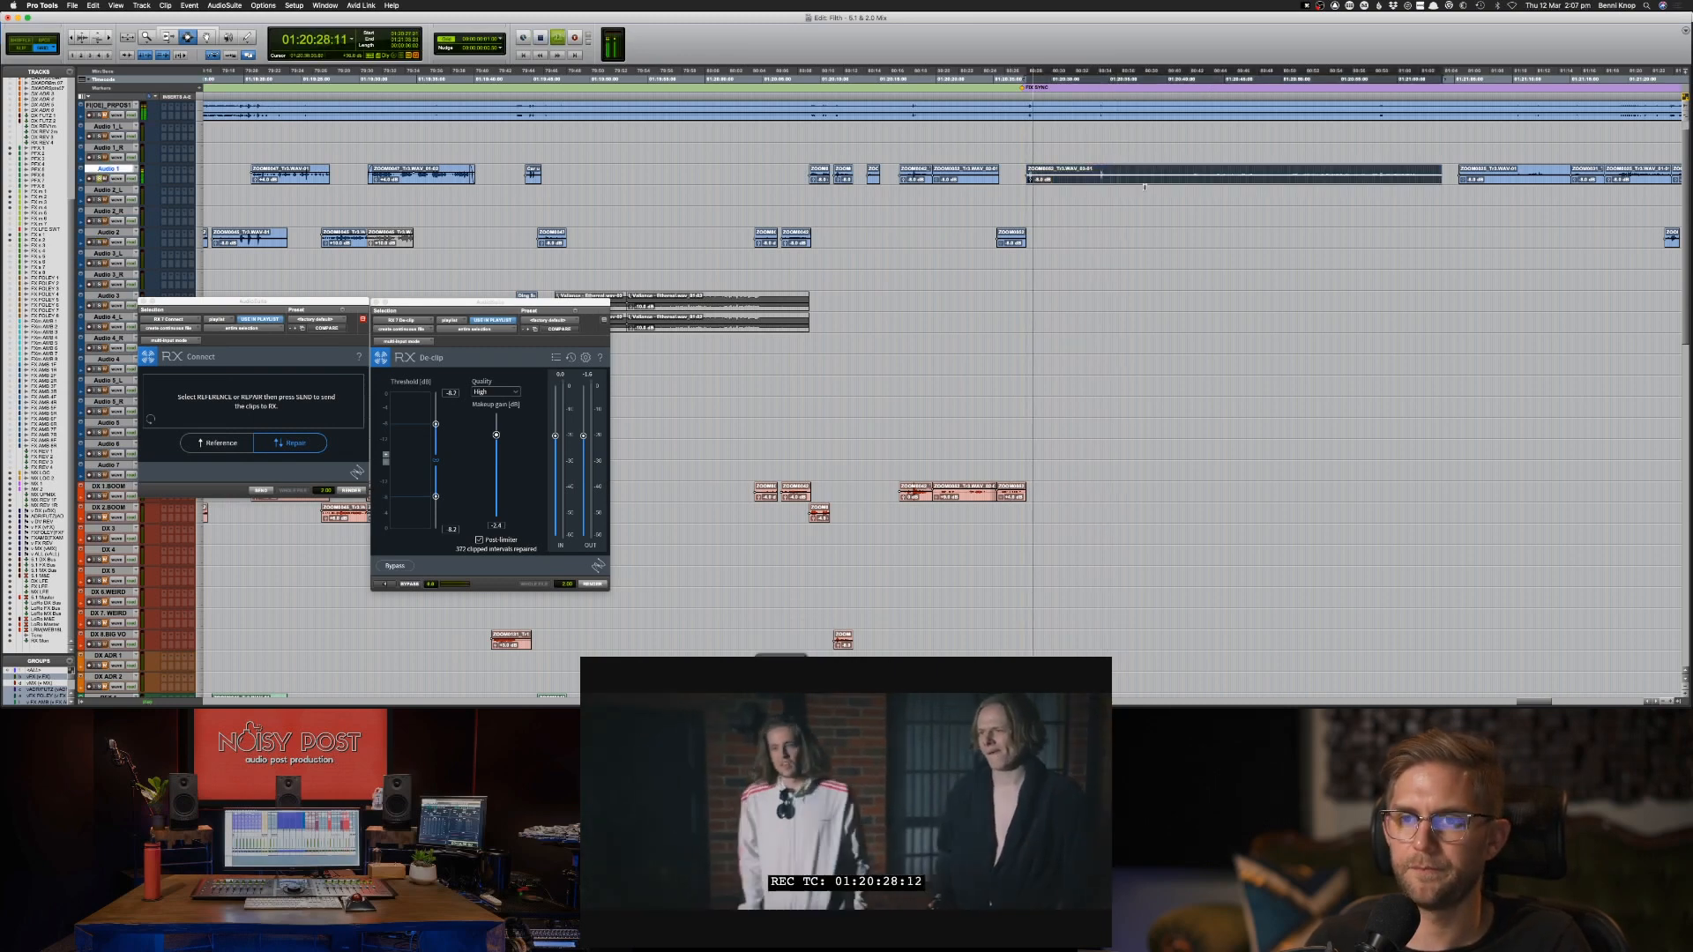
key("super+bracketright")
key("super+bracketright")
key("super+bracketright")
key("super+bracketright")
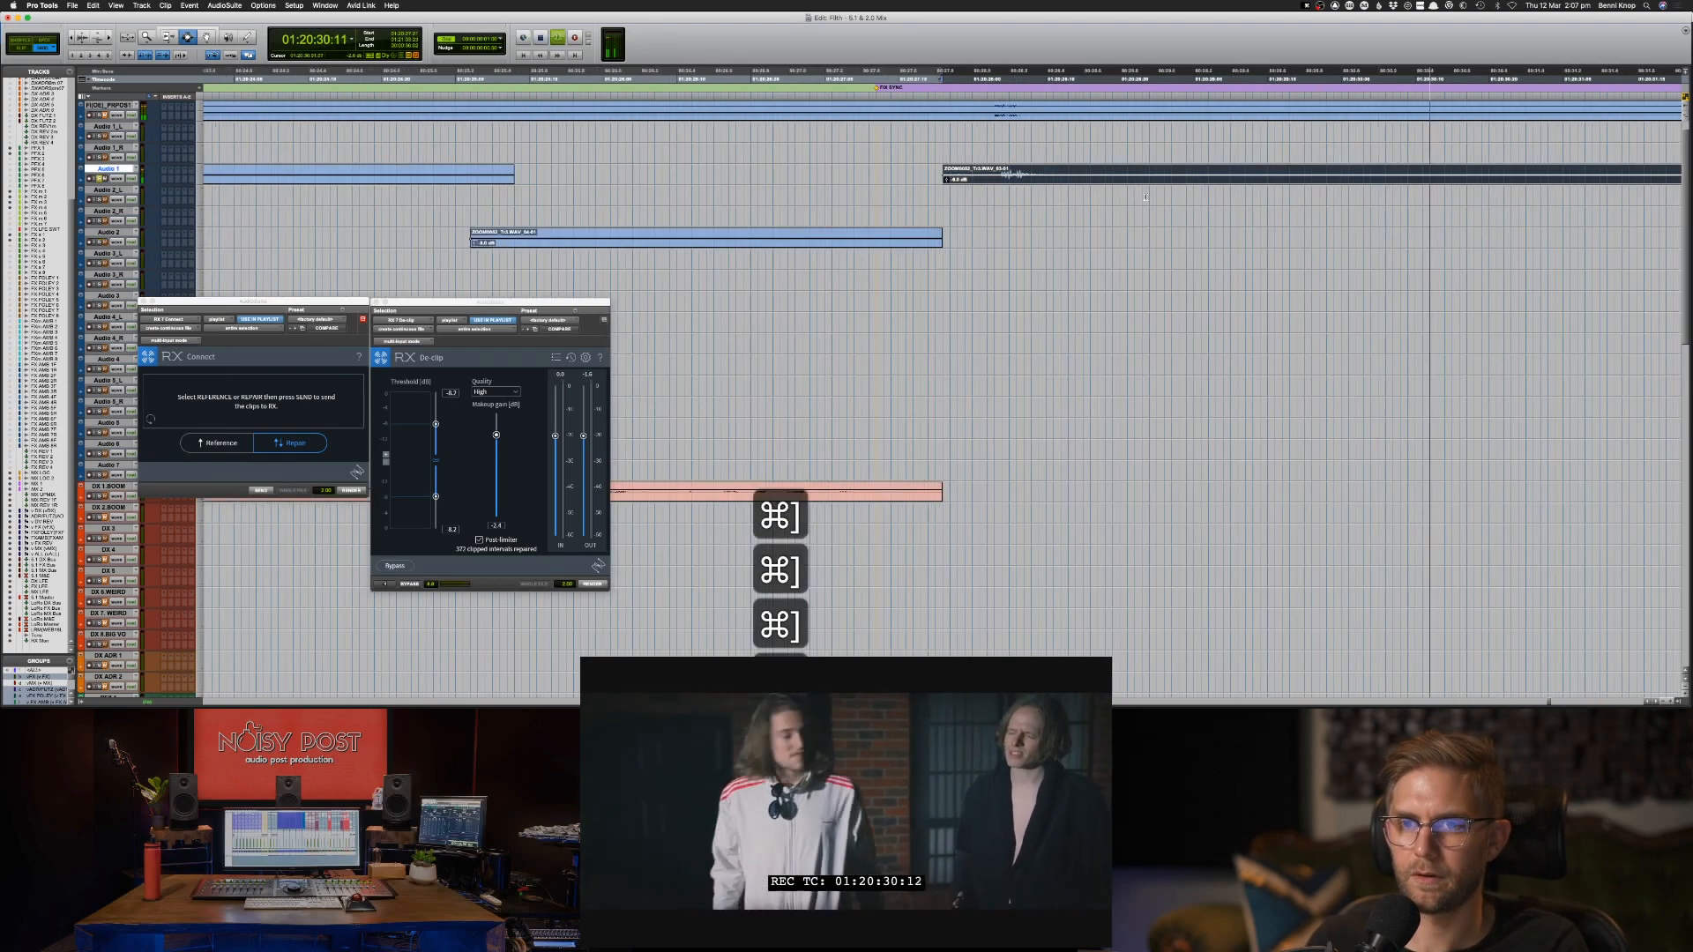
key("super+bracketleft")
key("super+bracketleft")
key("super+bracketleft")
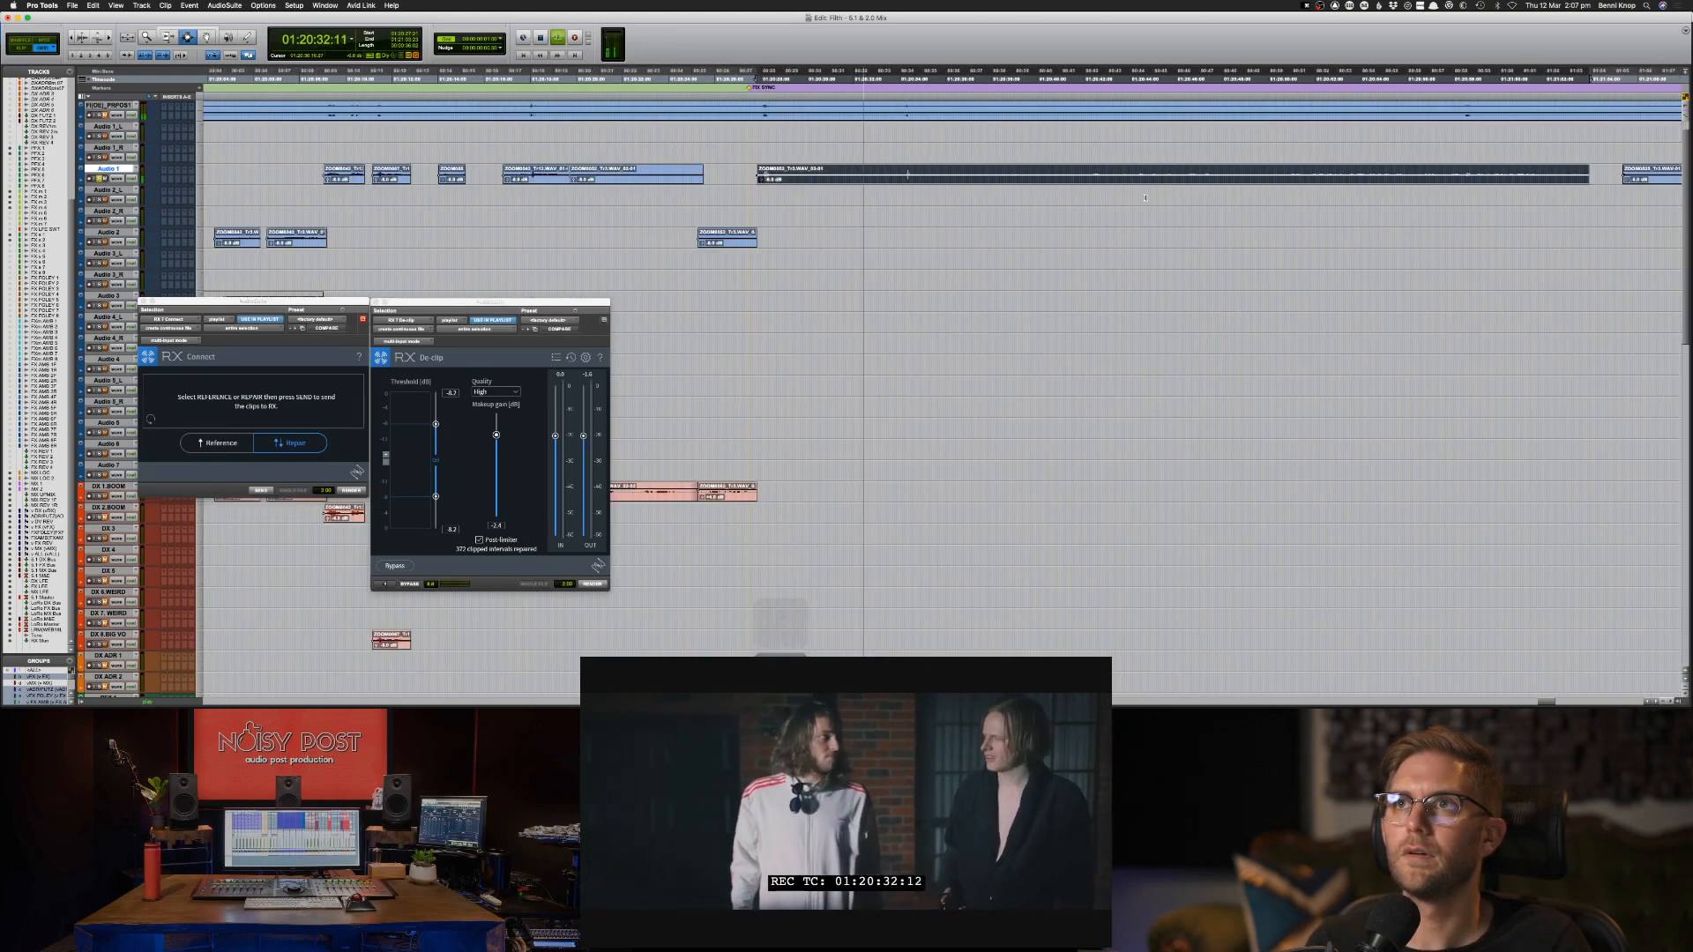
left_click_drag(824, 172, 904, 168)
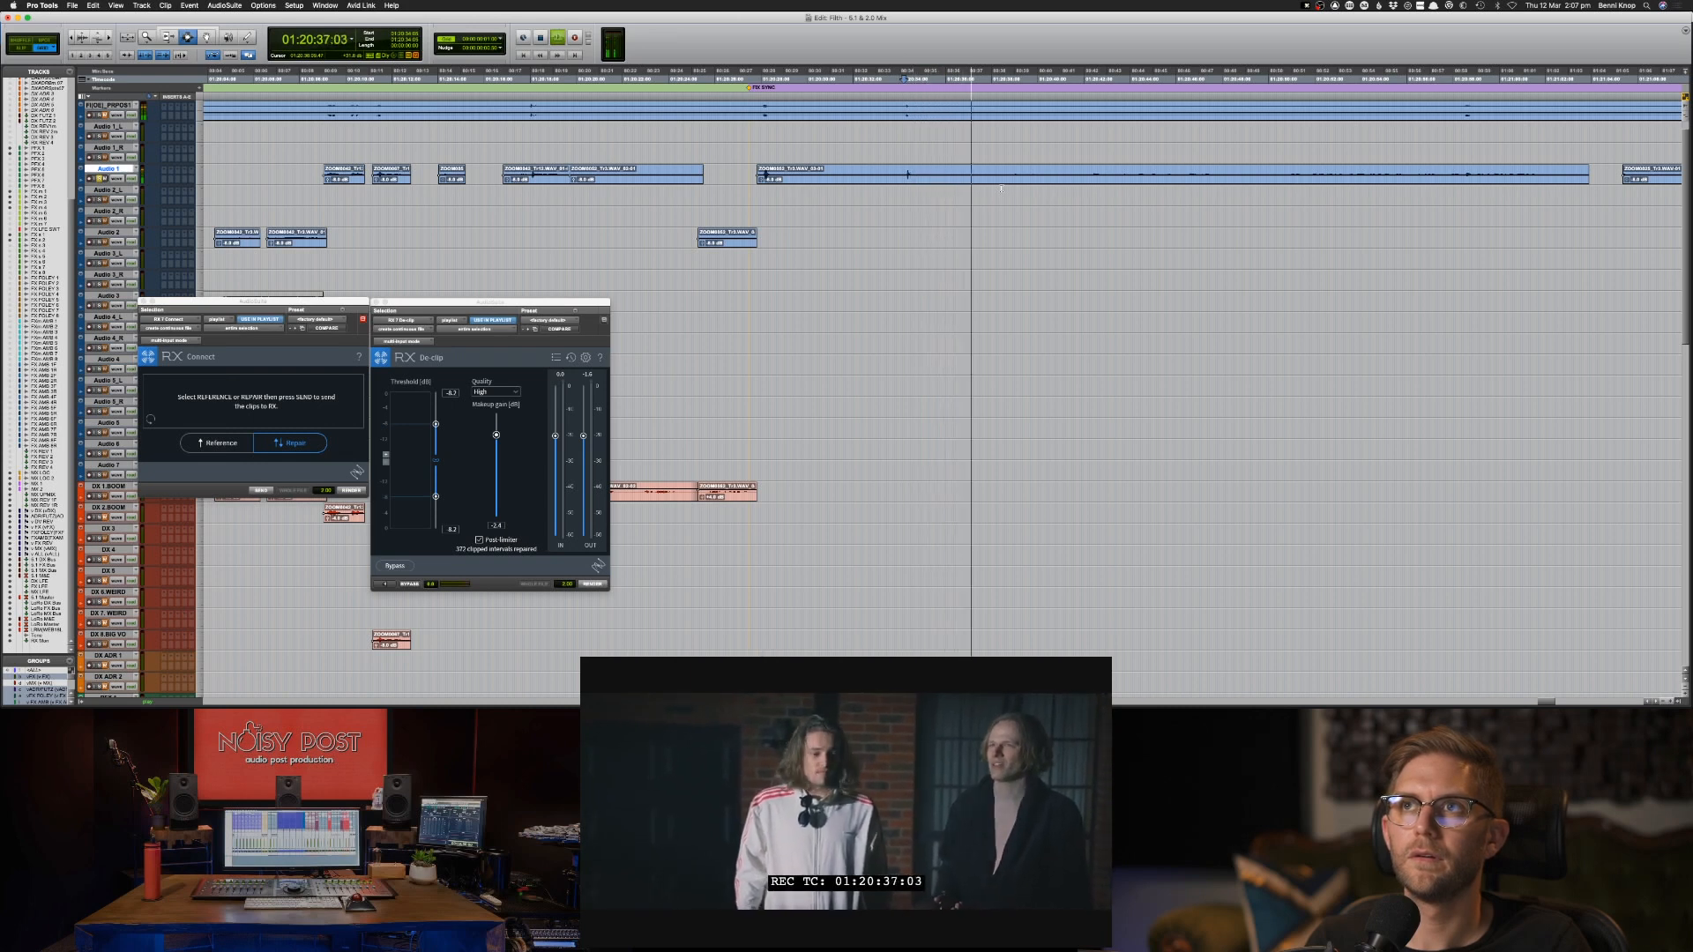
left_click(875, 178)
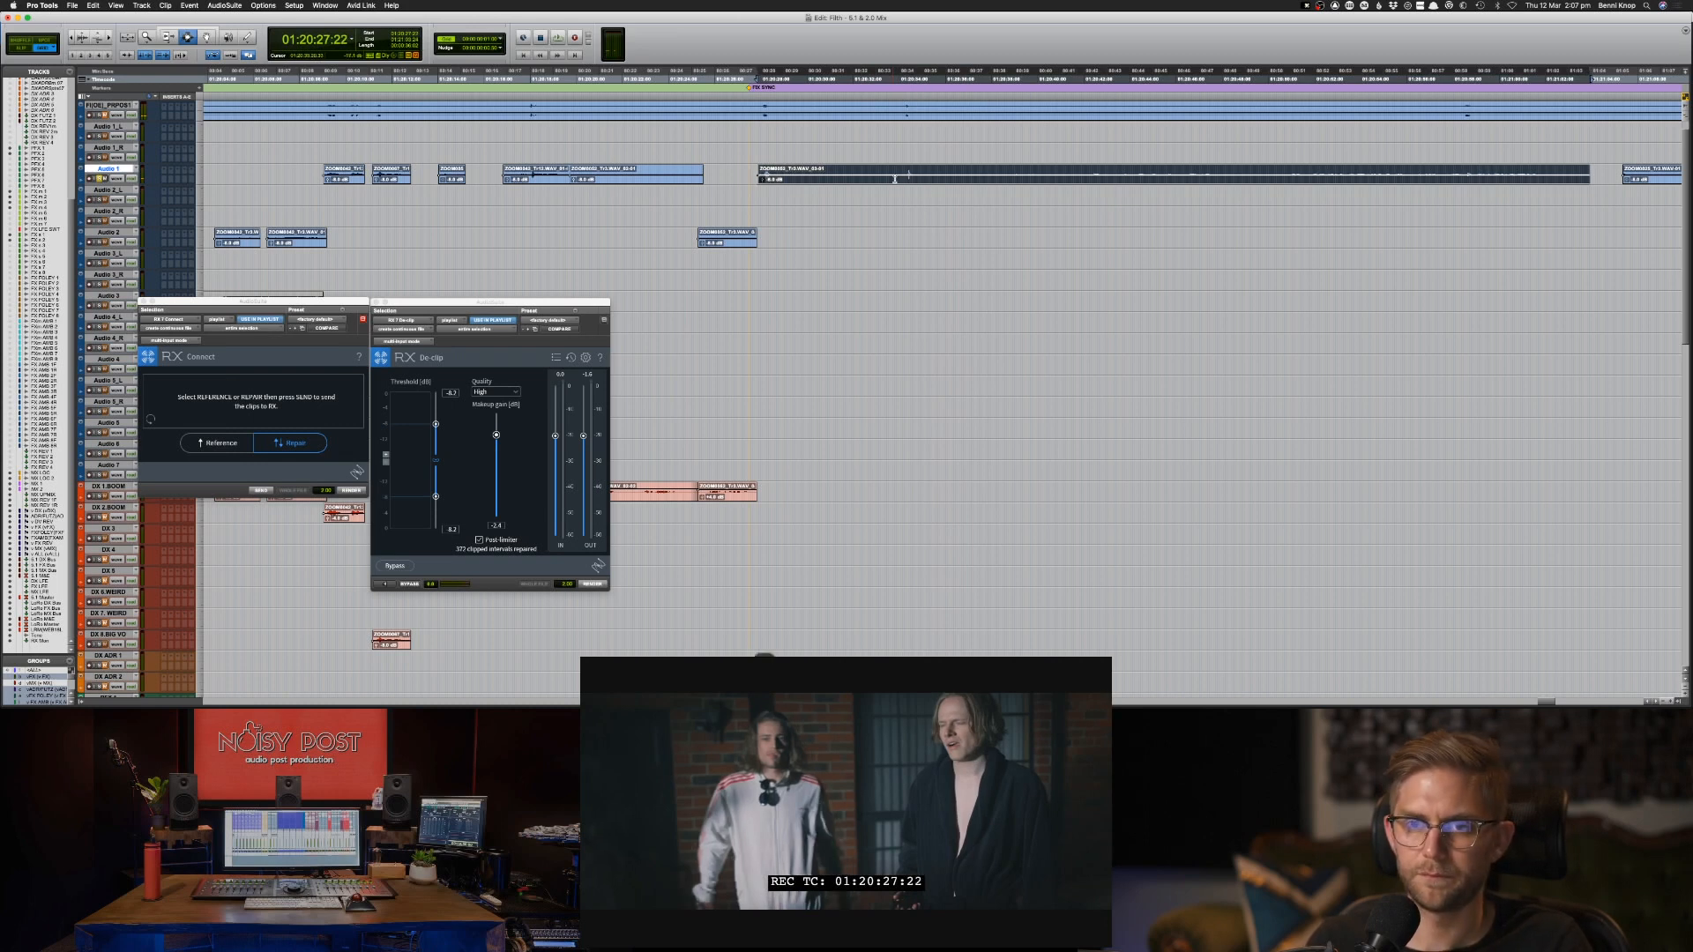
left_click(899, 176)
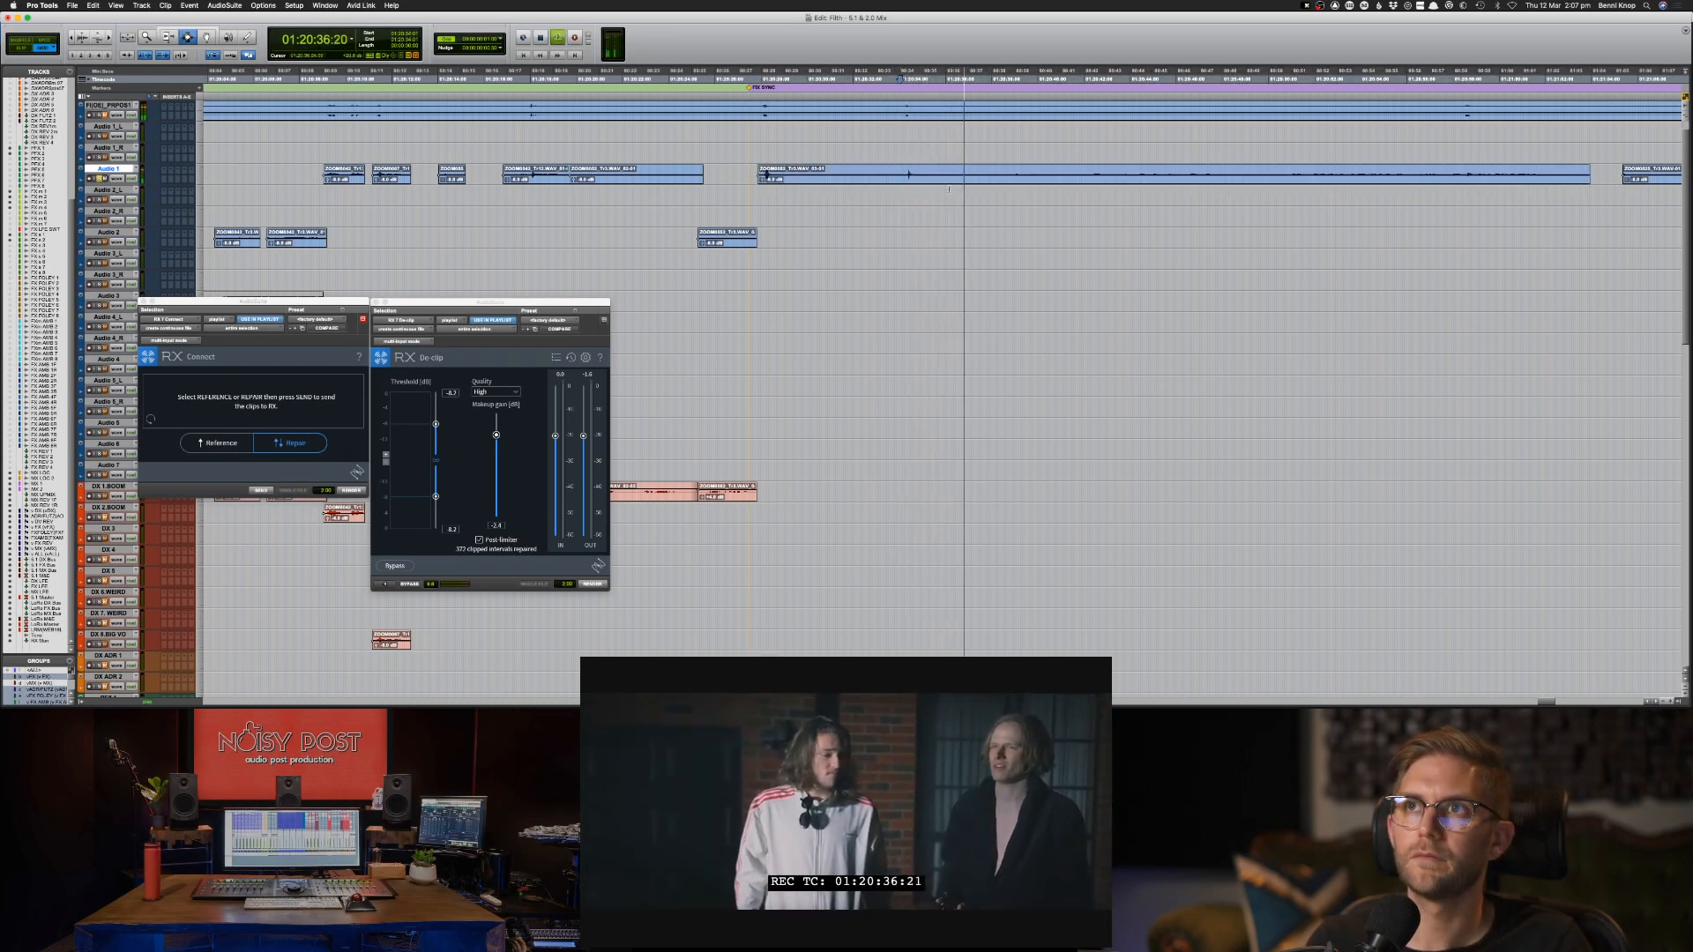
left_click(933, 173)
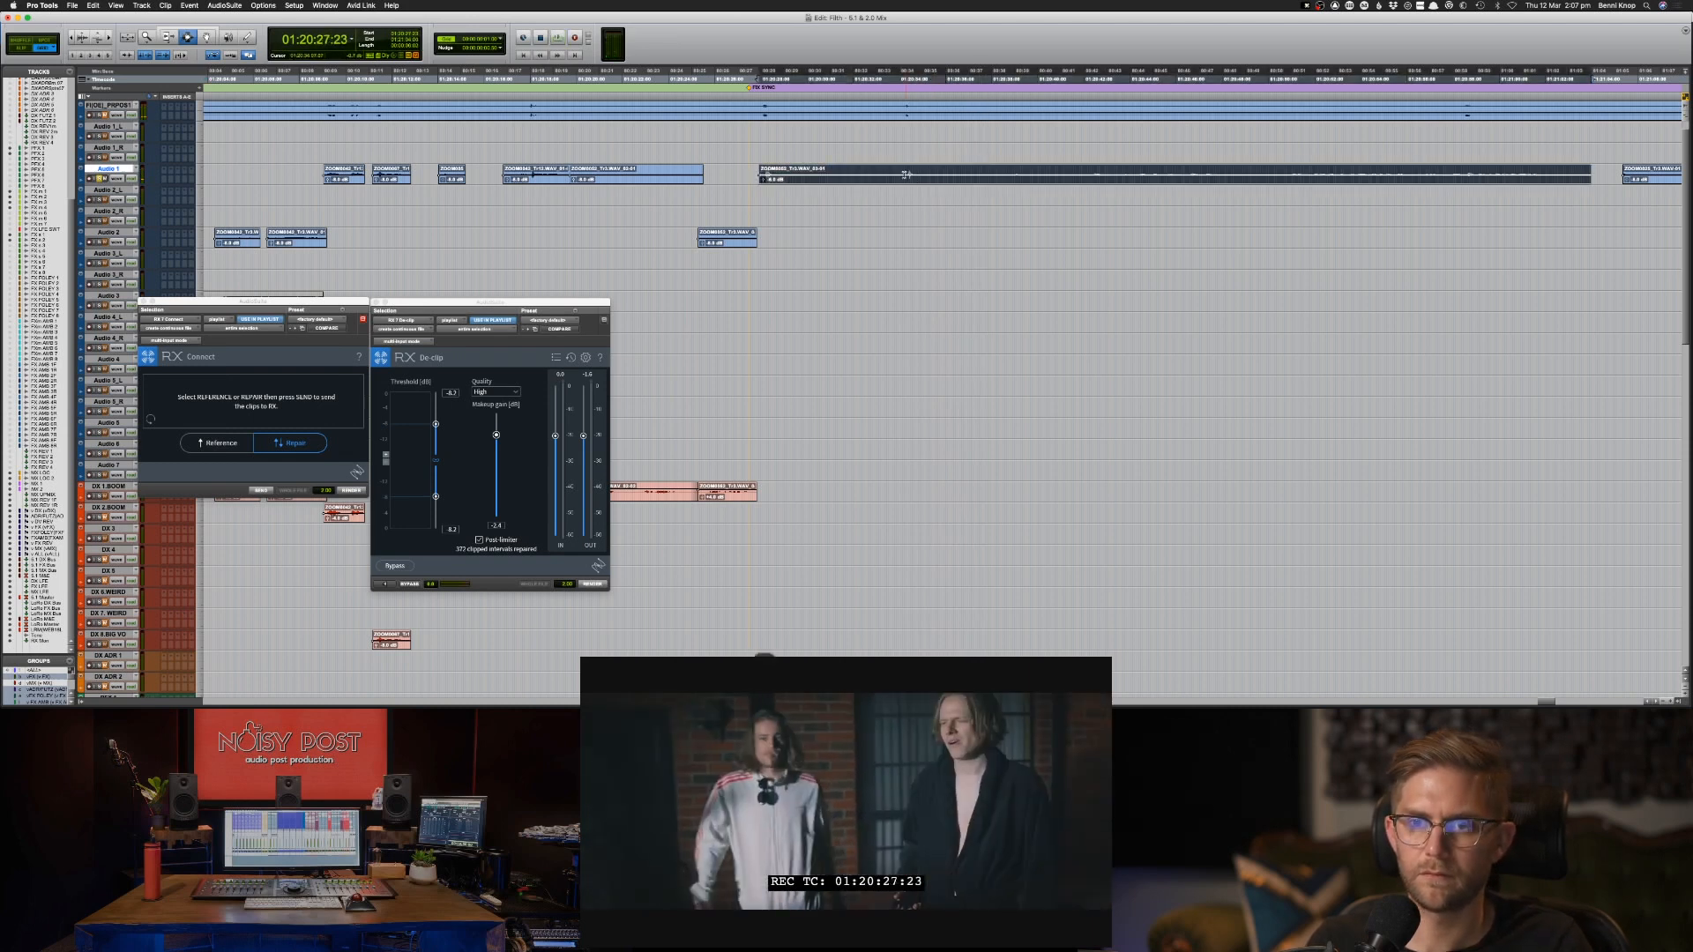
left_click(903, 175)
key("space")
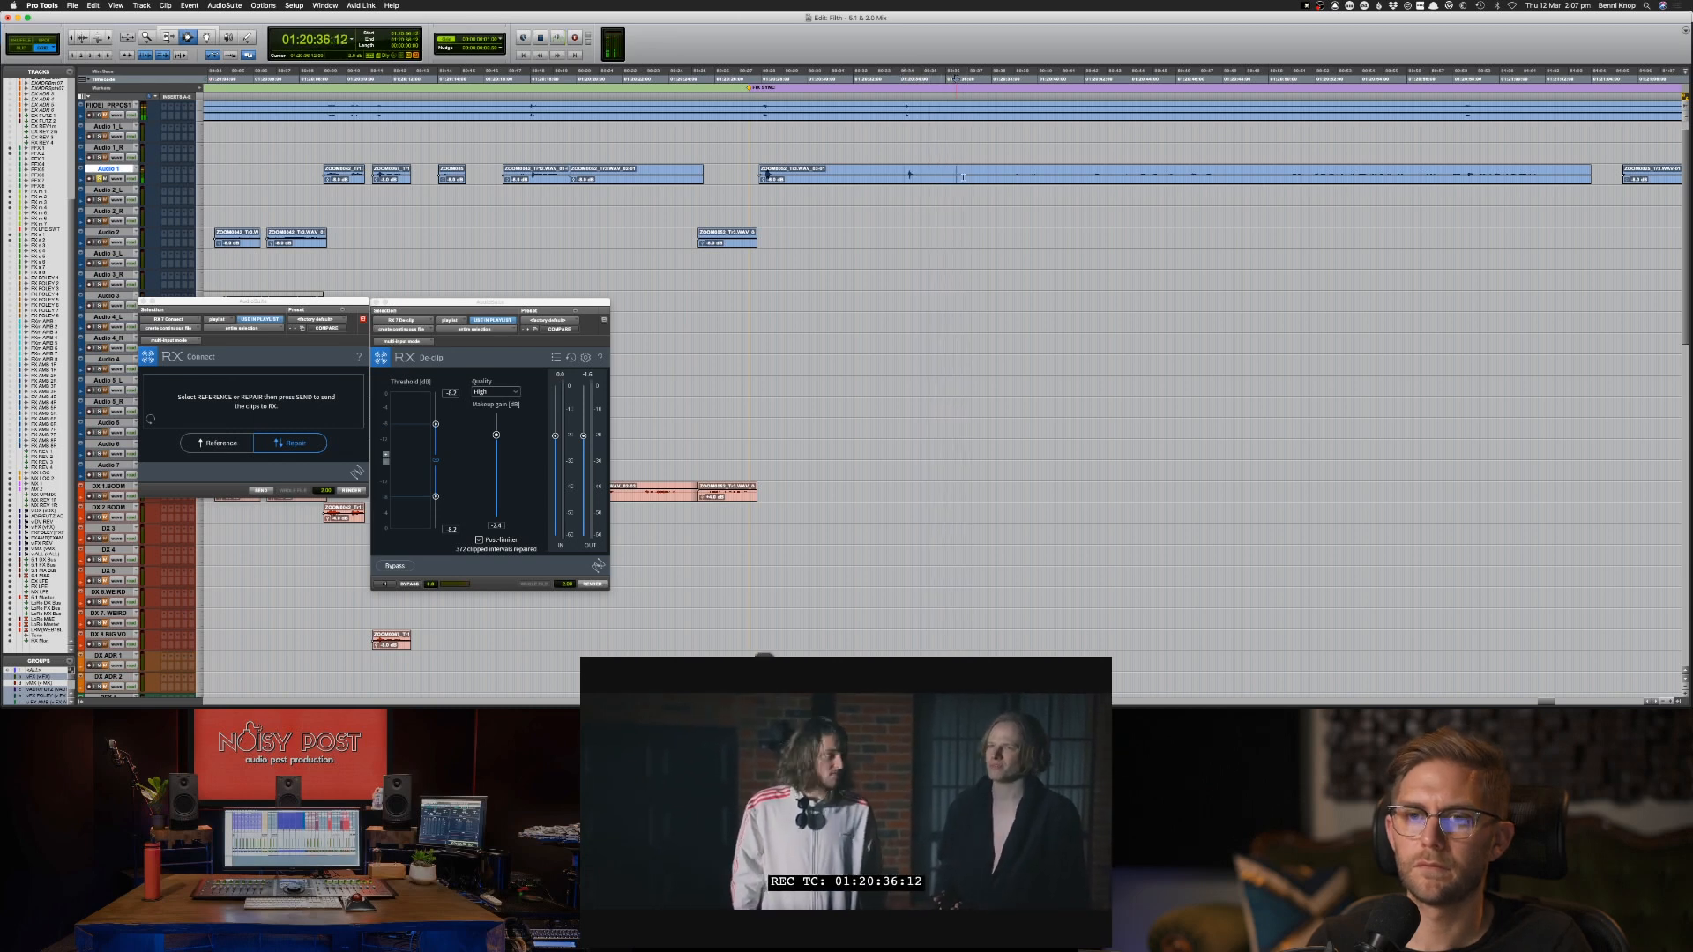
key("super+z")
Nudge the long Audio 1 clip earlier so it starts at 01:20:27:19, auditioning its sync against the picture.
left_click(908, 174)
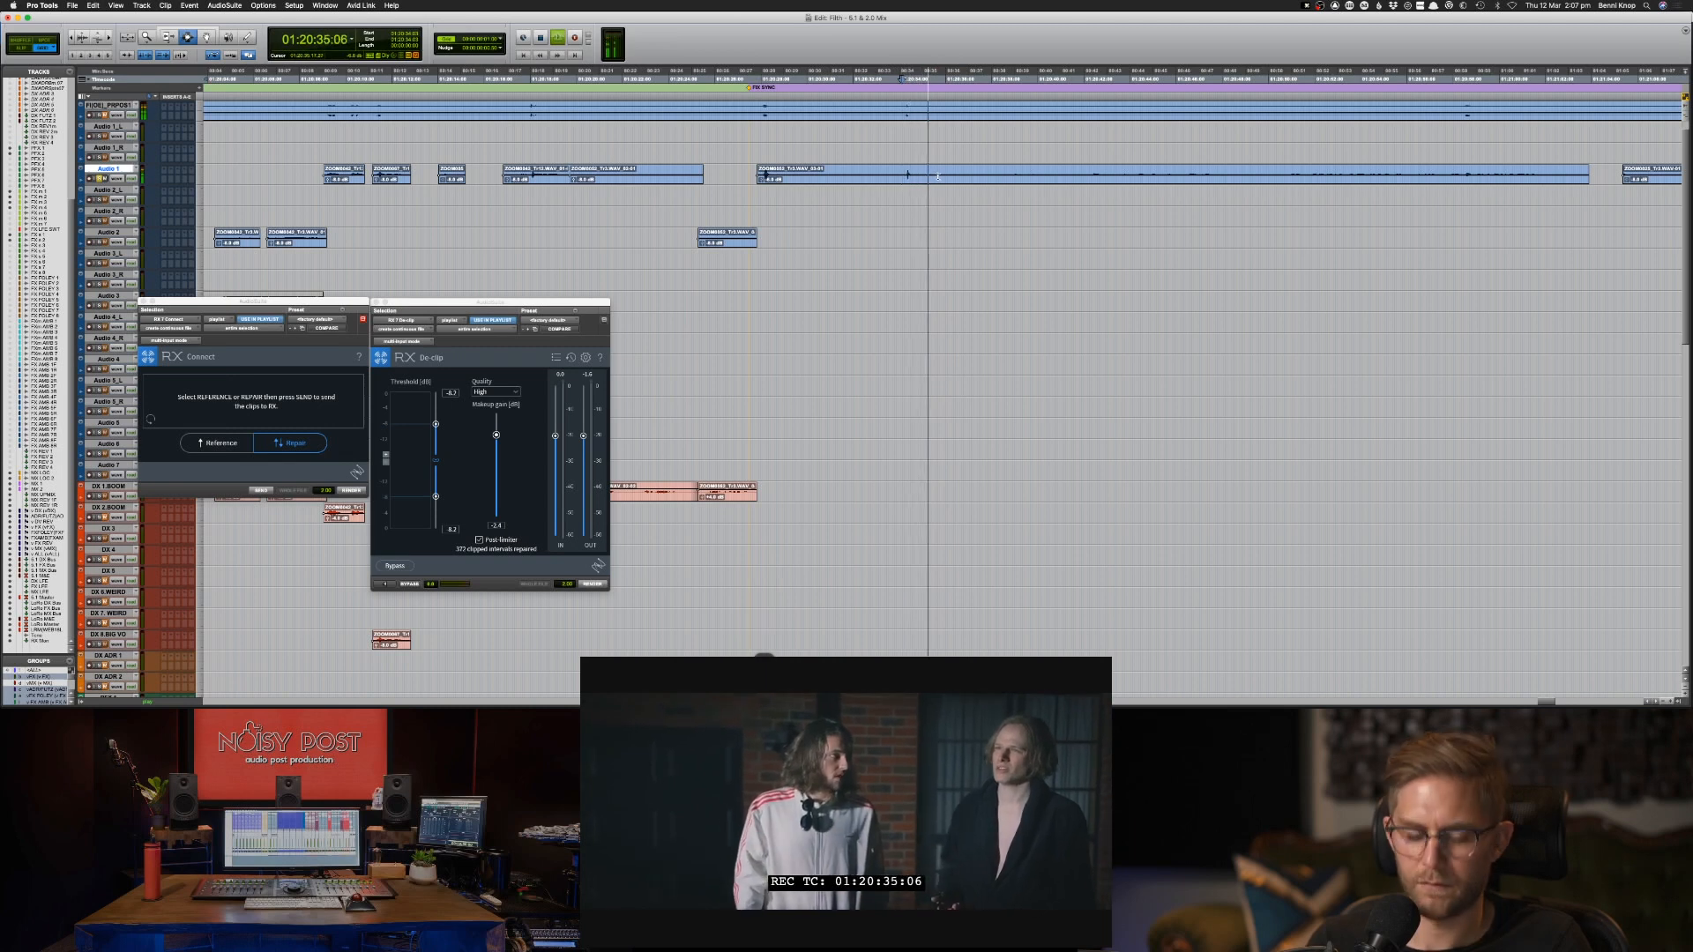
double_click(938, 176)
left_click(897, 176)
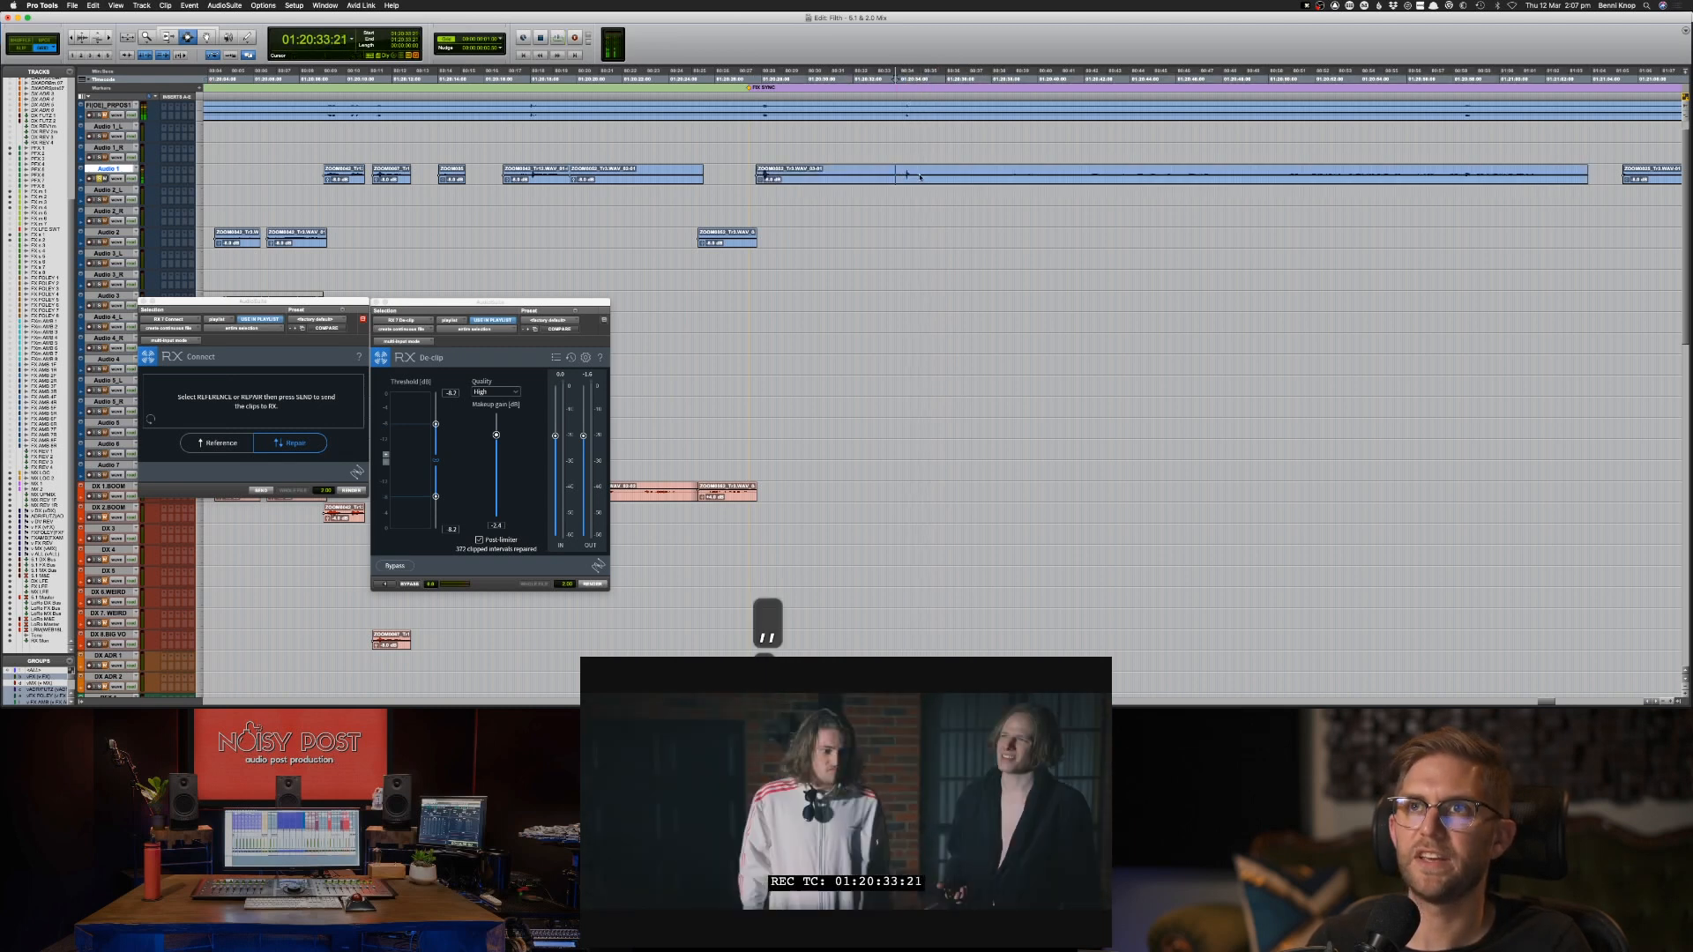
key("space")
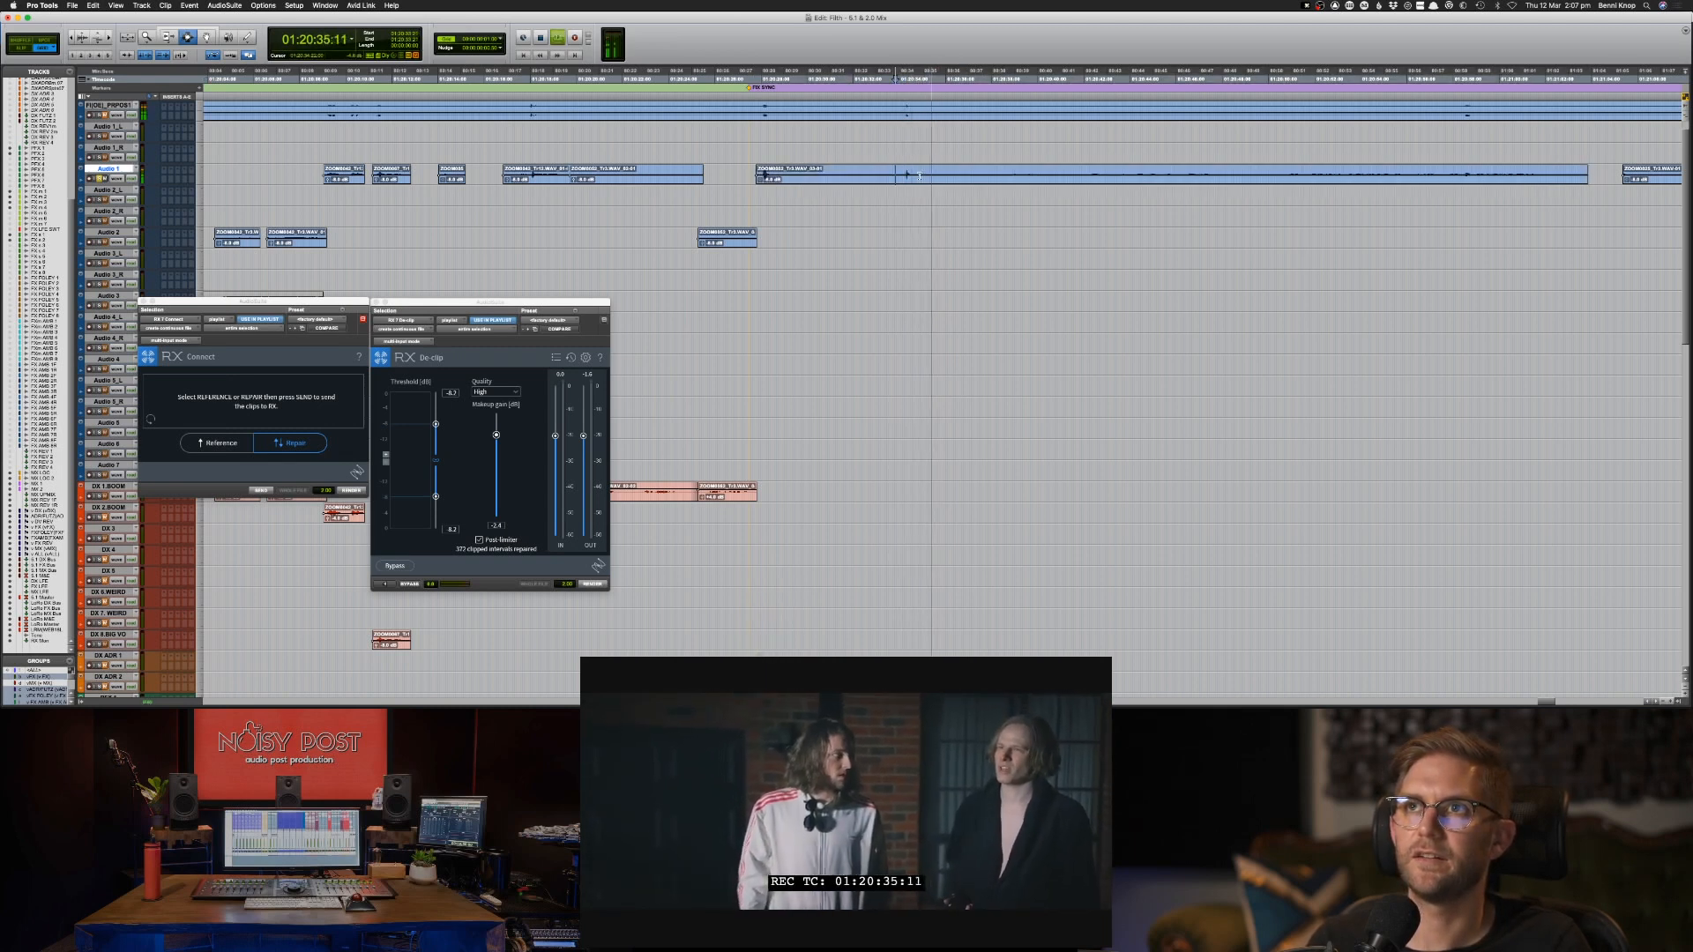
double_click(920, 176)
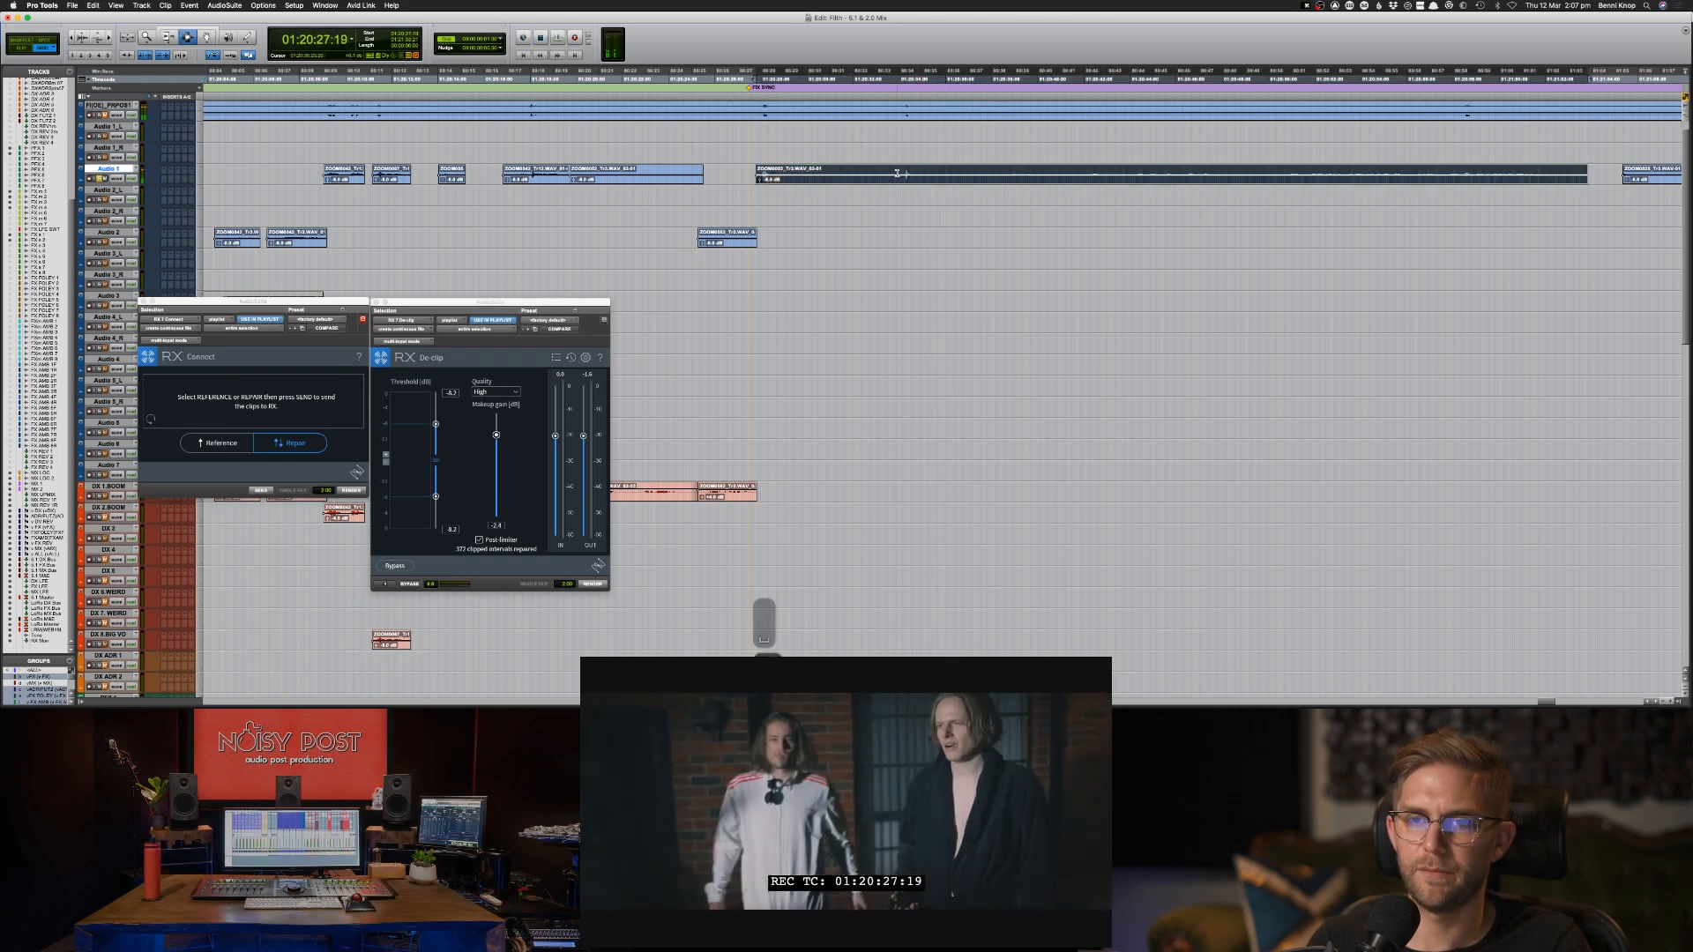
left_click(896, 173)
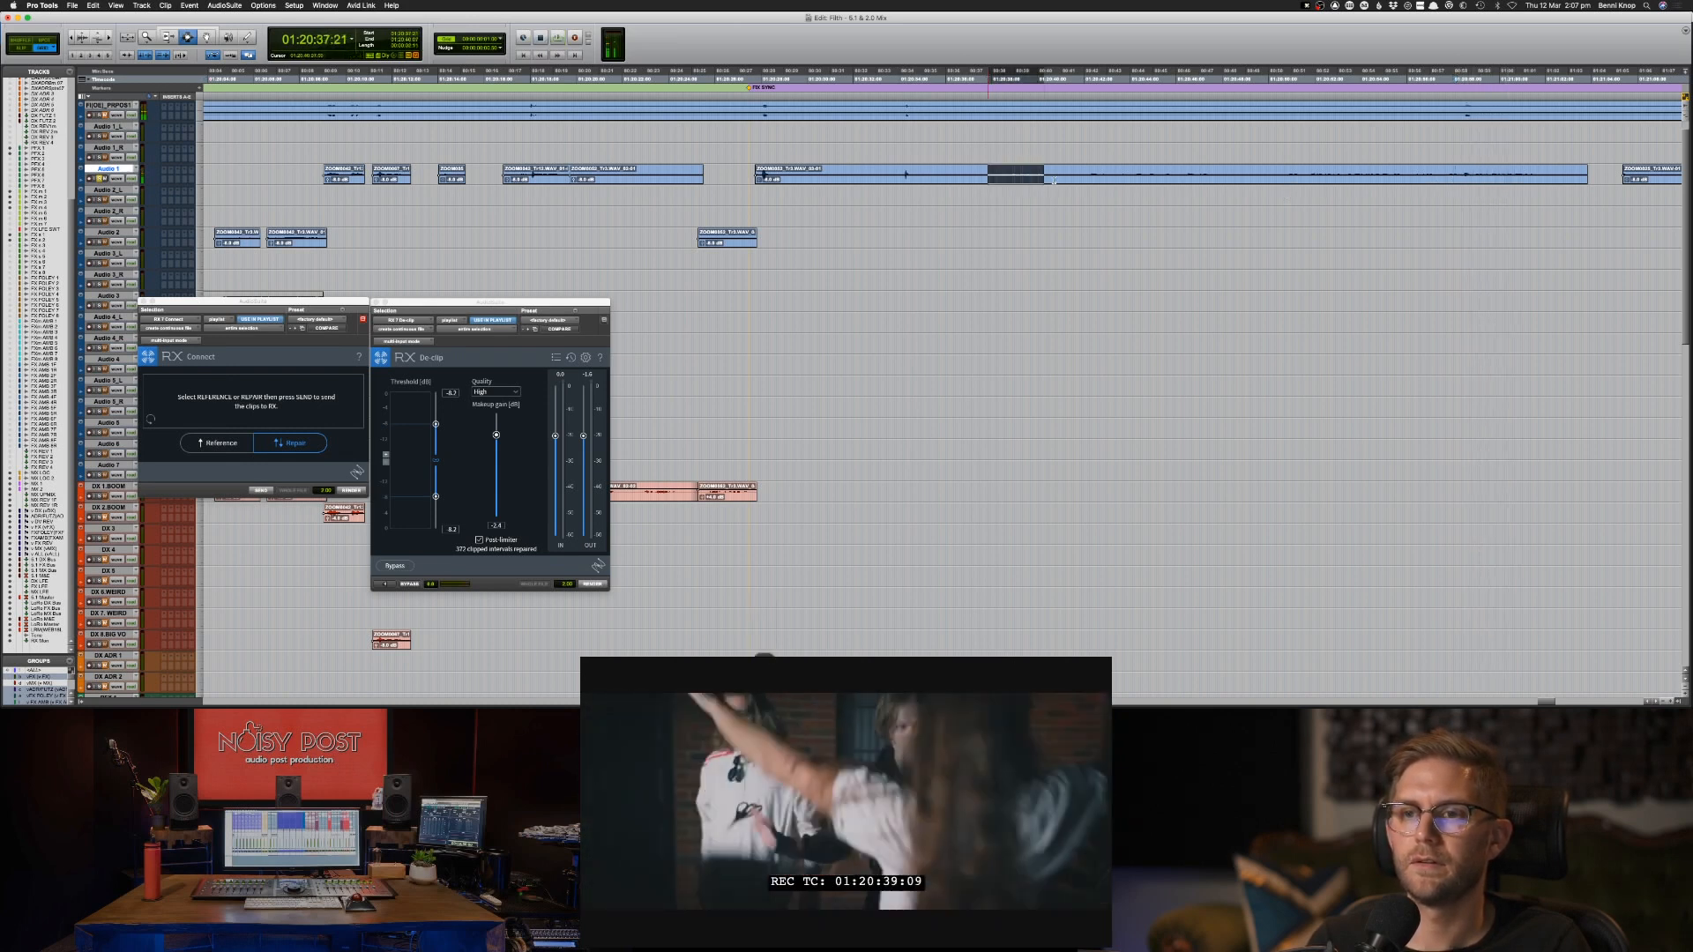
Audition the later part of the long Audio 1 clip up to about 01:20:49 and select the whole clip.
left_click_drag(1053, 180, 1132, 180)
left_click(1115, 181)
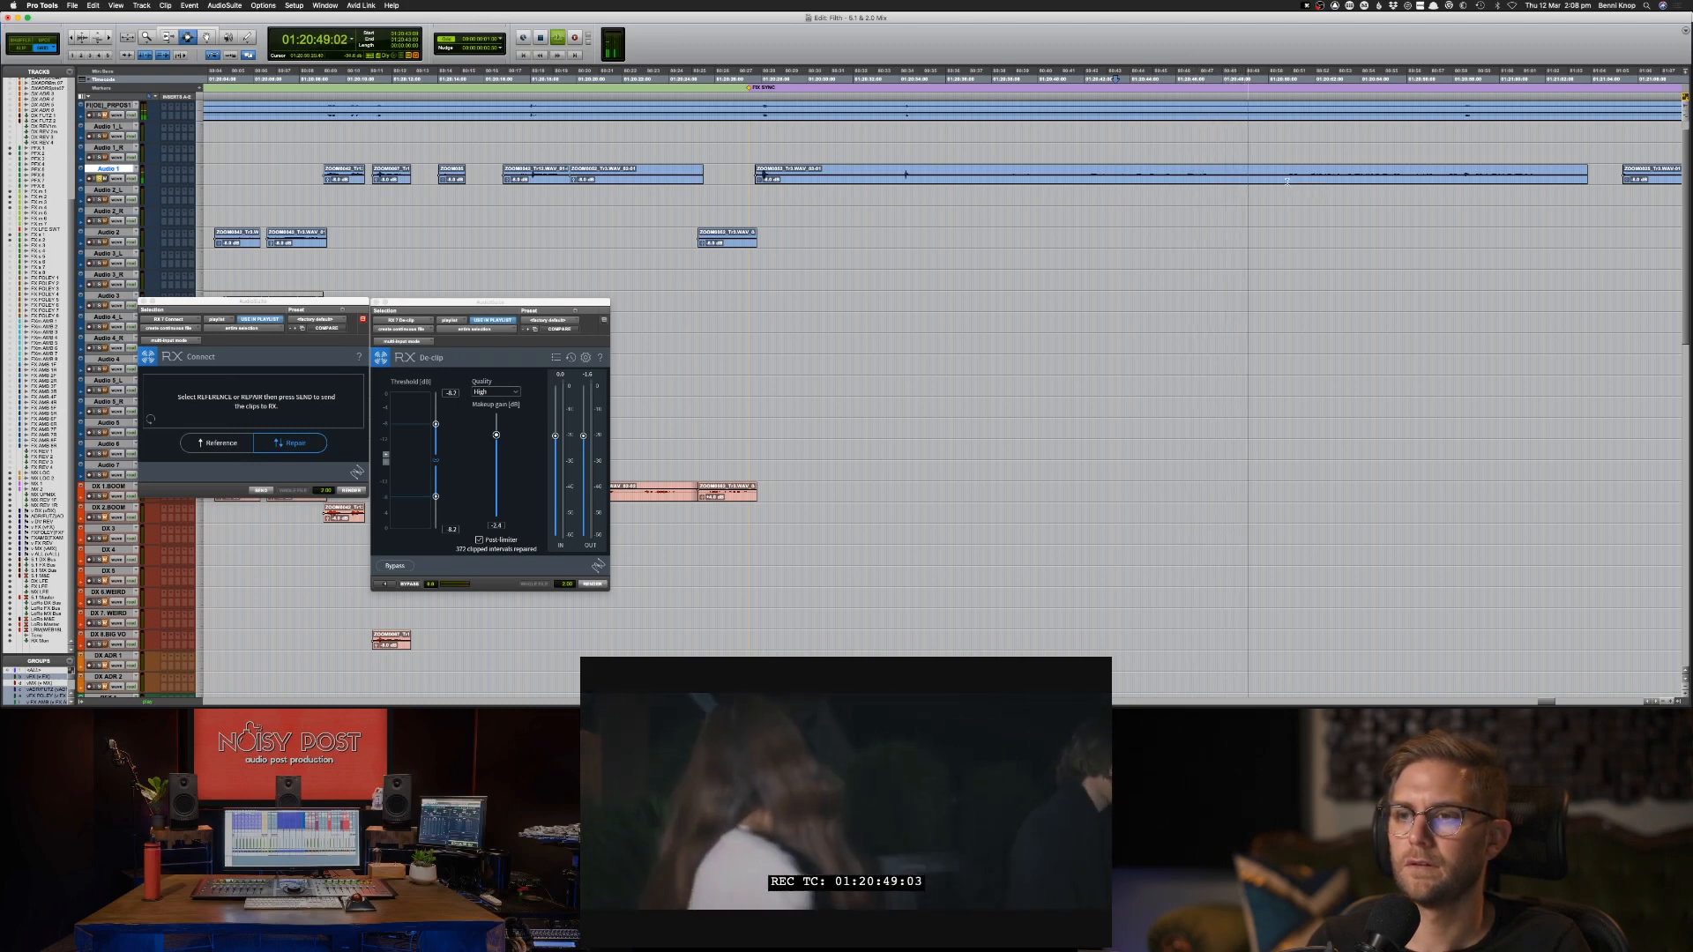
double_click(1313, 183)
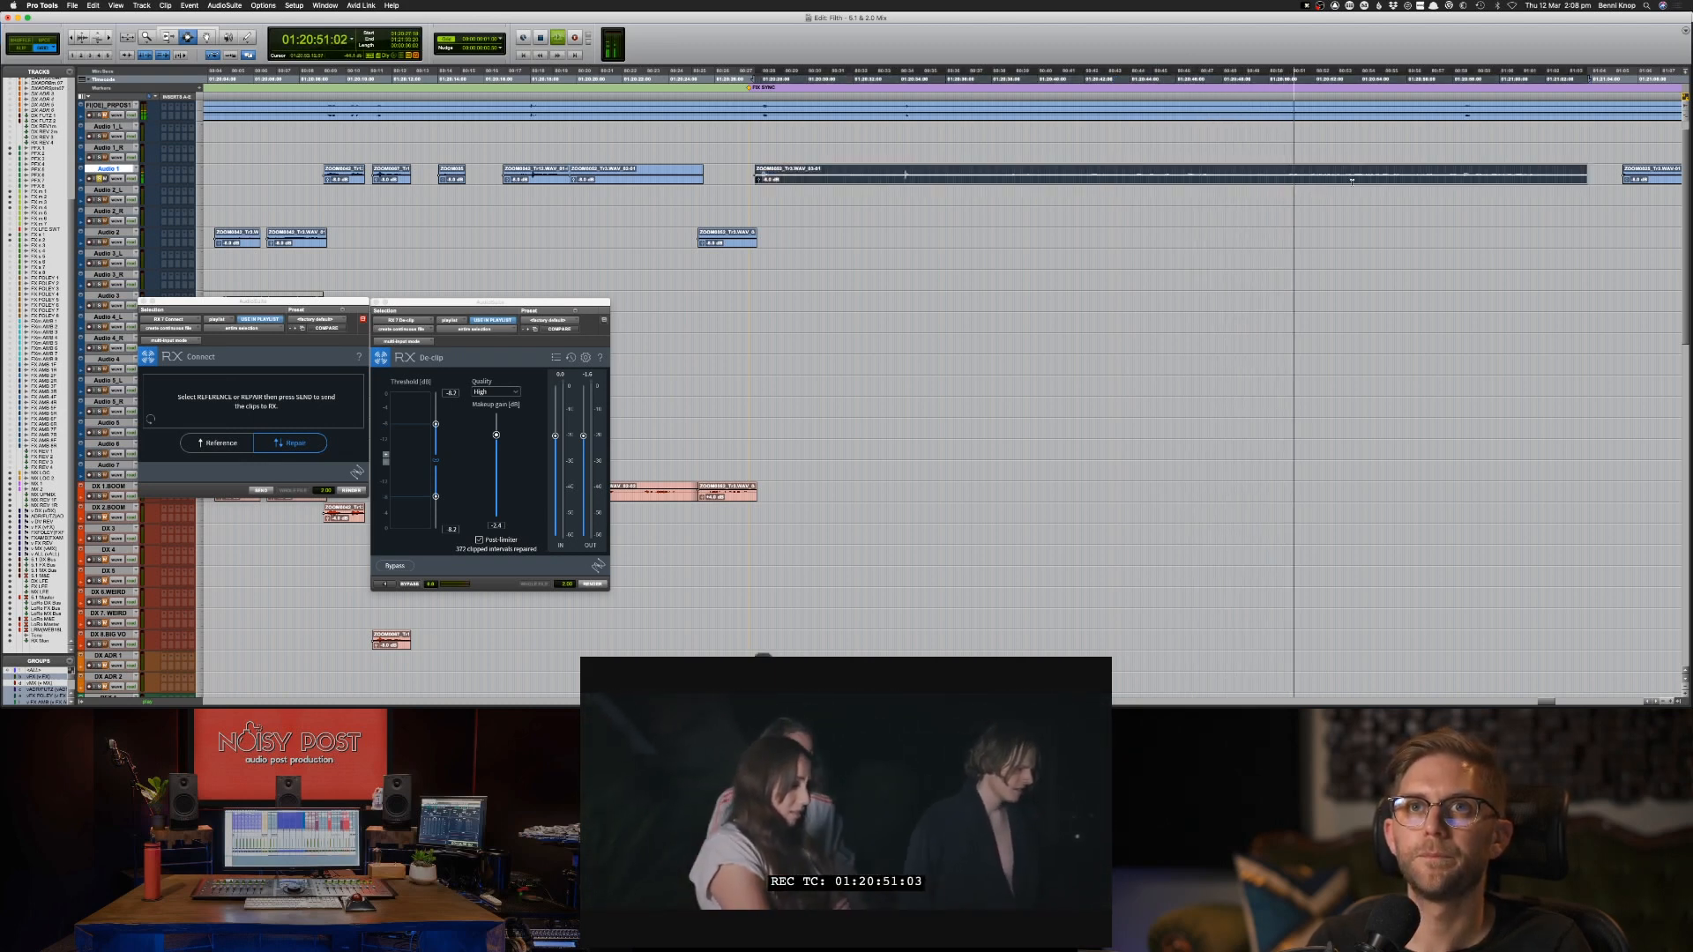